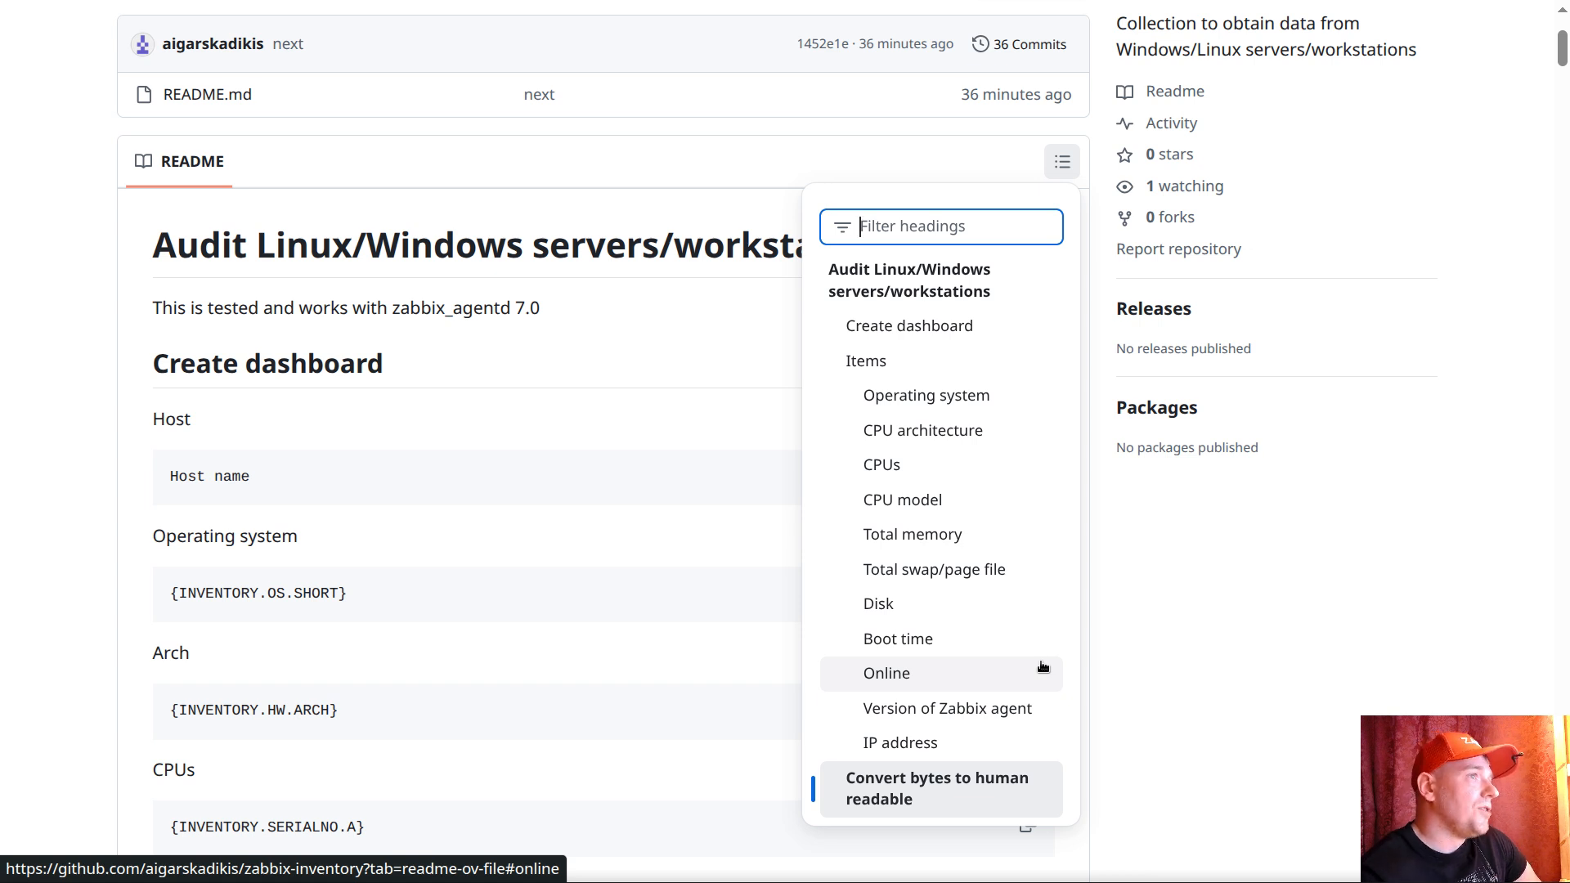
Step: Place the README window below the Zabbix template list and examine the audit os, audit os linux and audit os windows templates
{"action": "double_click", "coordinate": [1170, 1]}
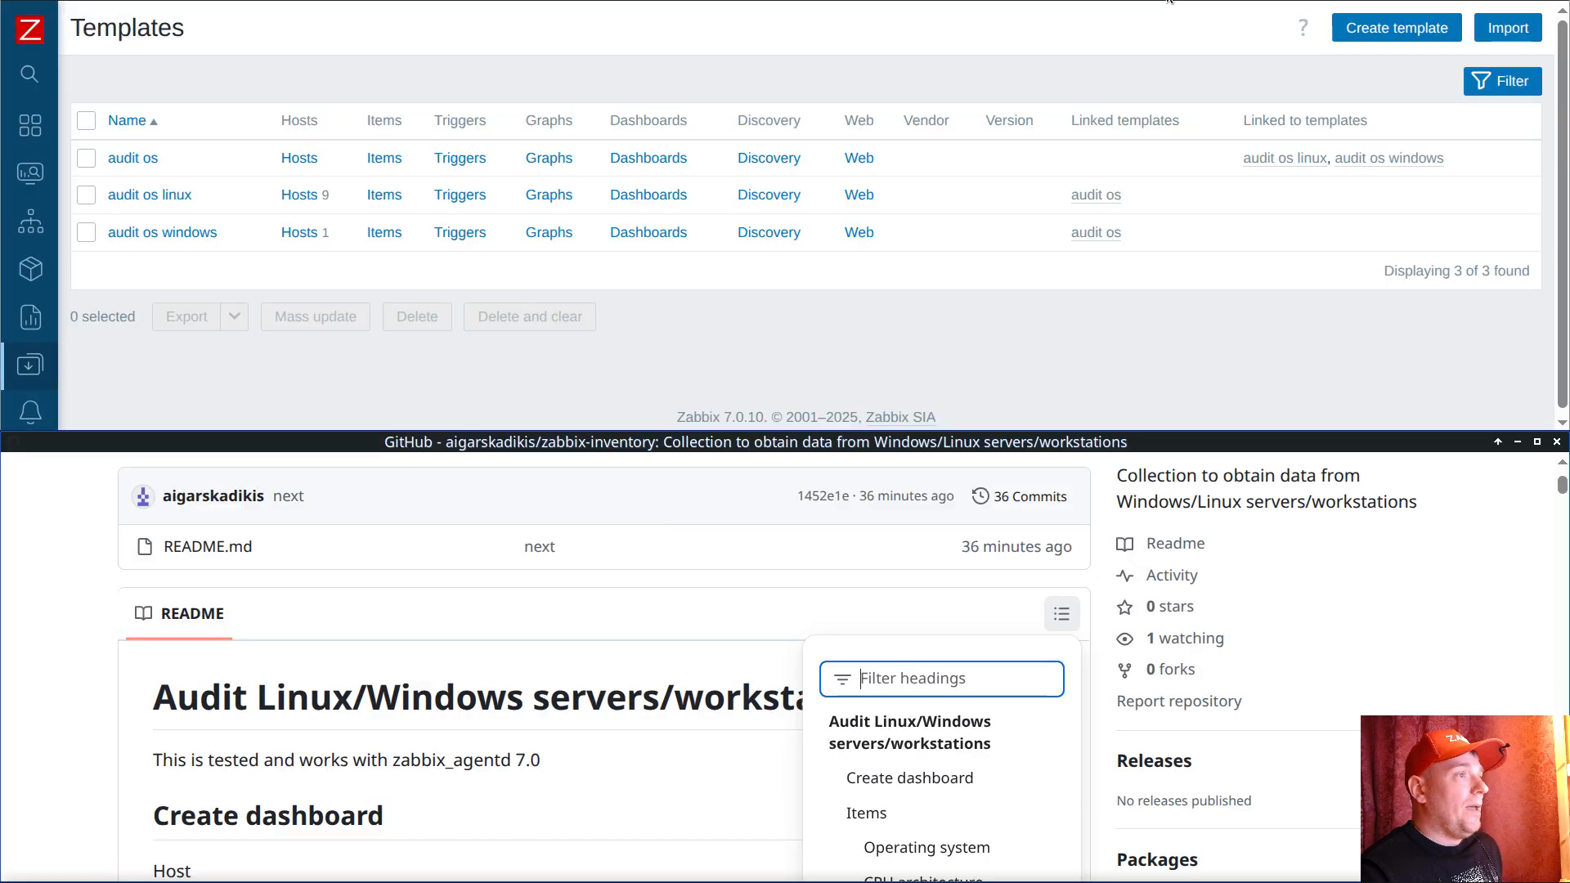
{"action": "left_click", "coordinate": [812, 612]}
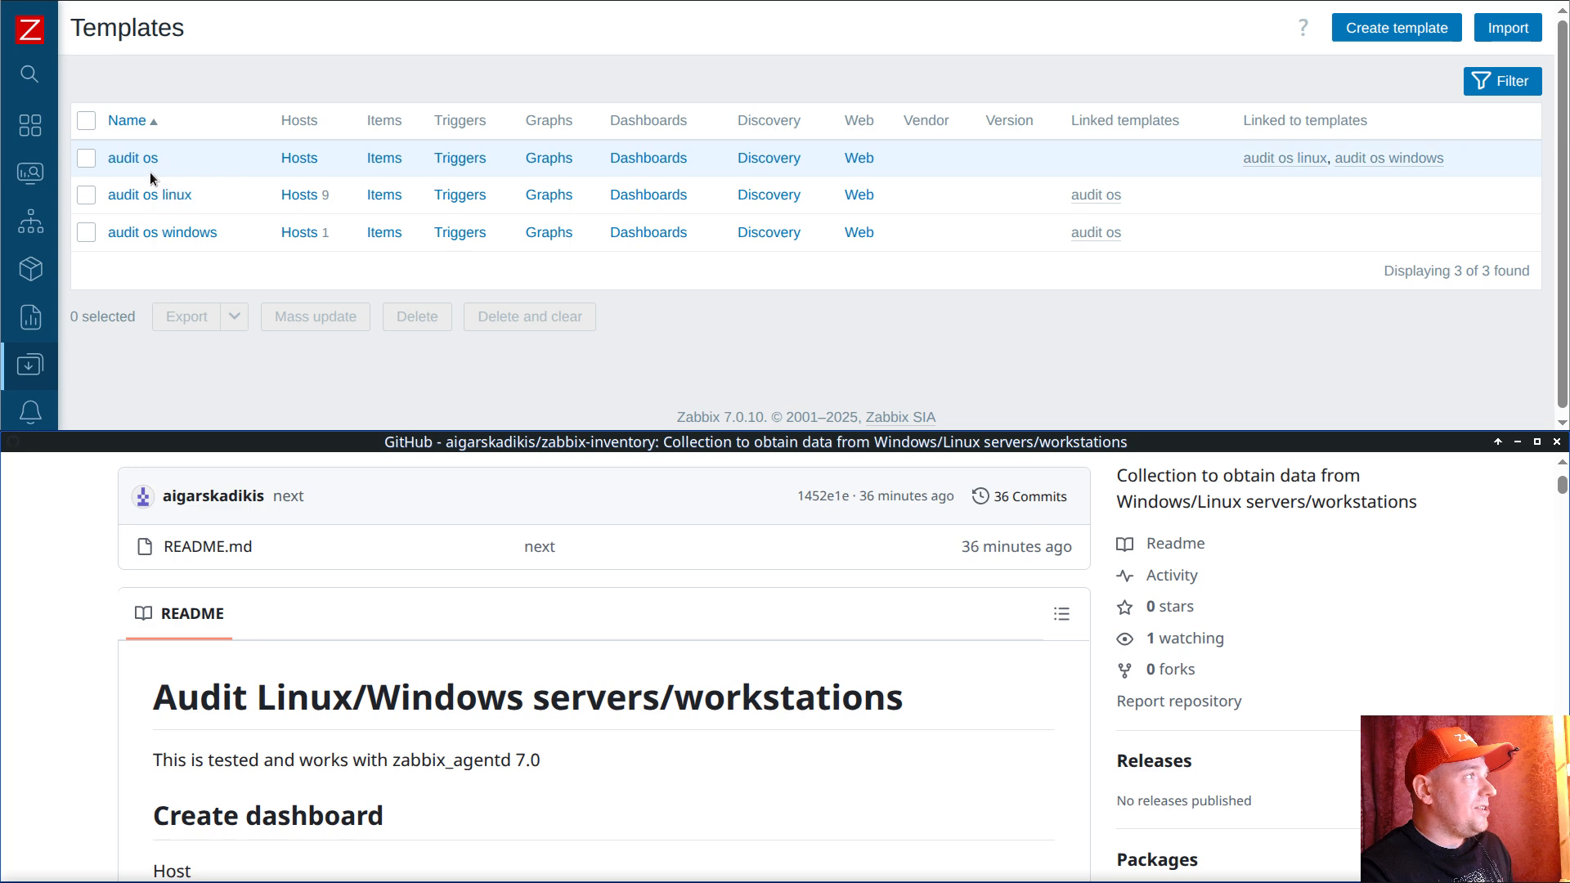
{"action": "left_click_drag", "start_coordinate": [227, 231], "coordinate": [135, 232]}
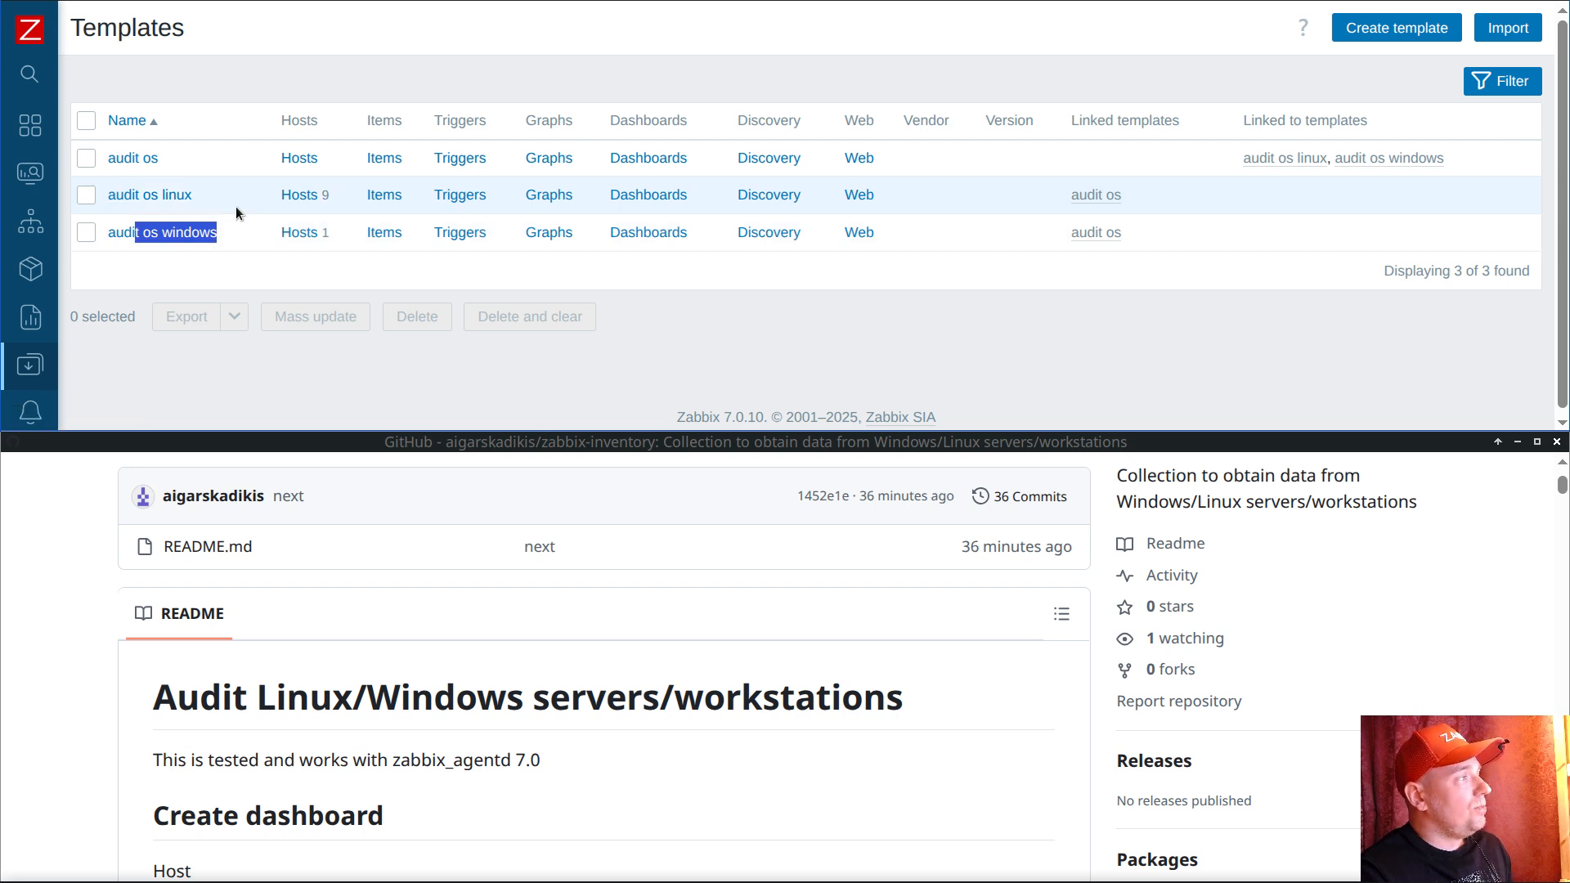
{"action": "left_click_drag", "start_coordinate": [209, 195], "coordinate": [101, 160]}
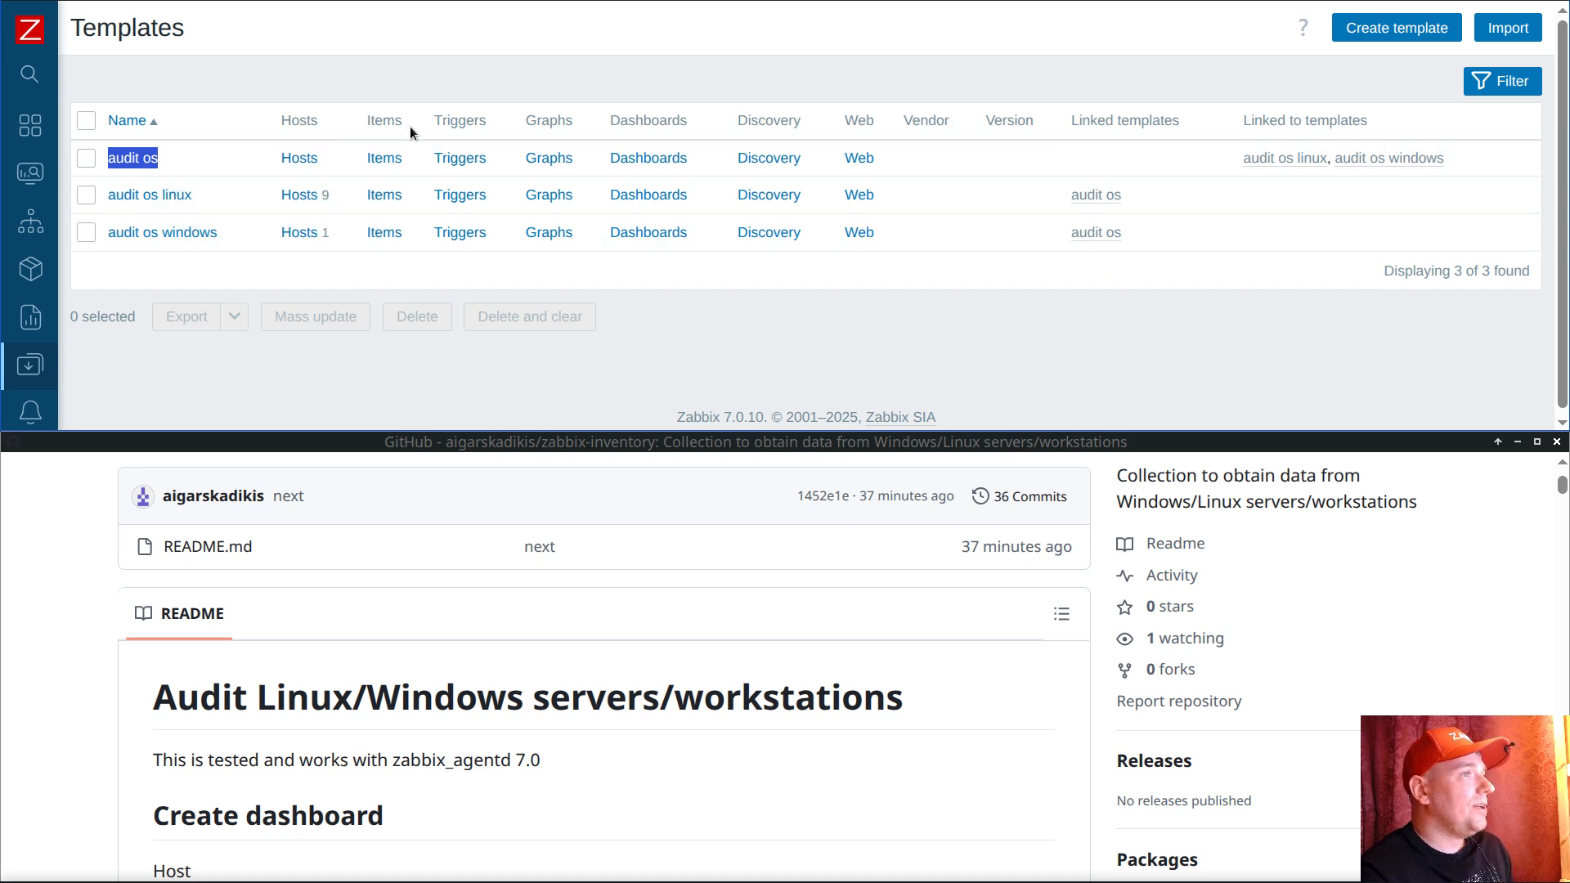
Step: Create a dashboard named audit with a default page display period of 1 hour
{"action": "mouse_move", "coordinate": [30, 80]}
{"action": "left_click", "coordinate": [112, 134]}
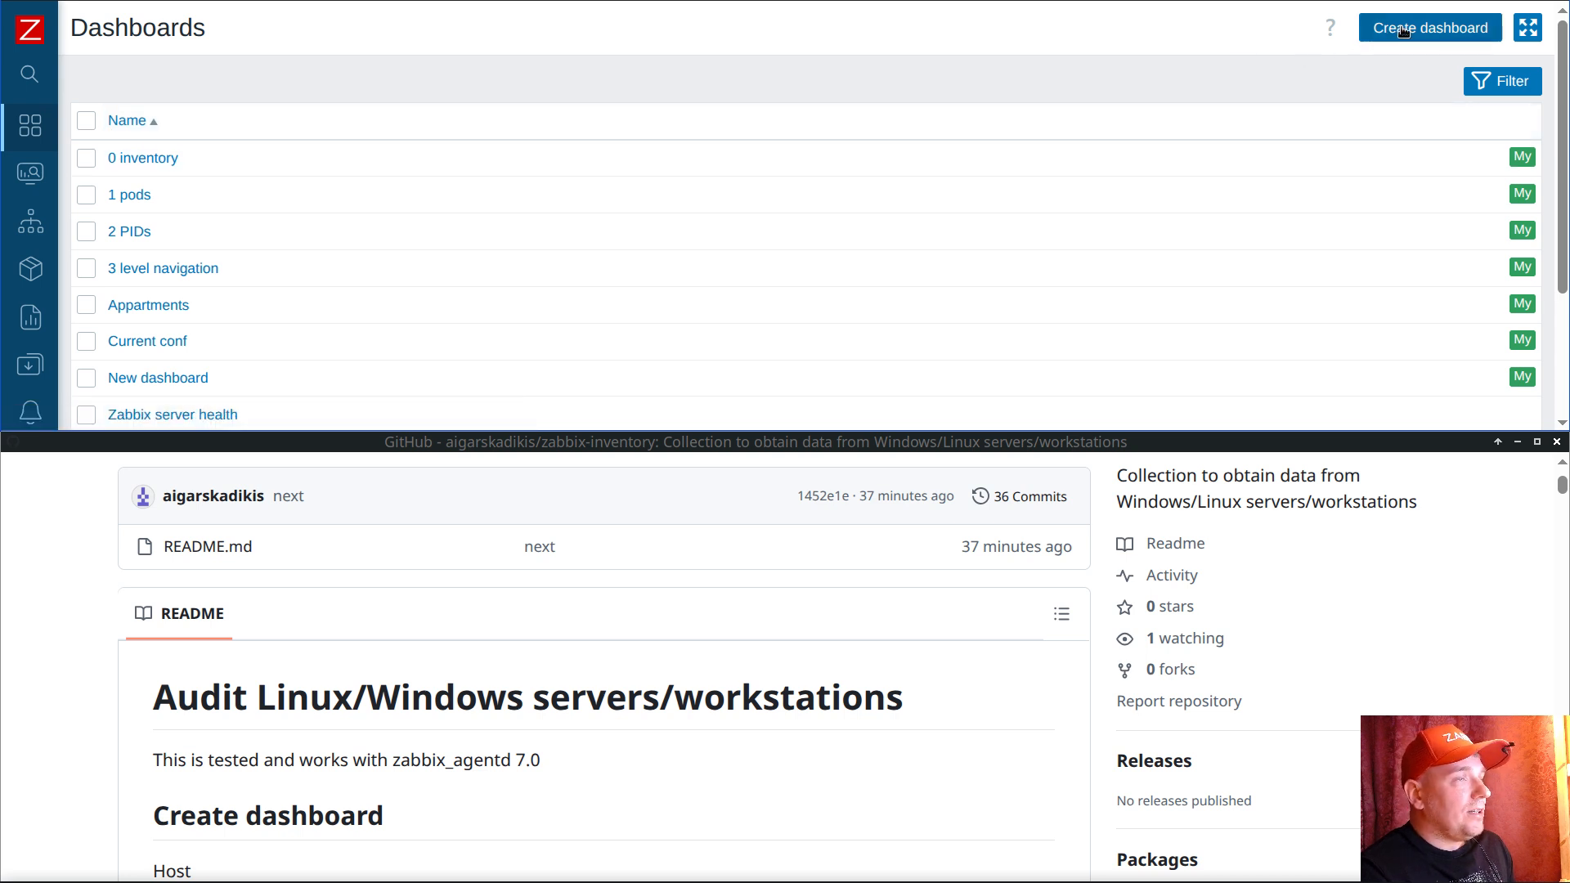
{"action": "left_click", "coordinate": [1429, 28]}
{"action": "triple_click", "coordinate": [524, 90]}
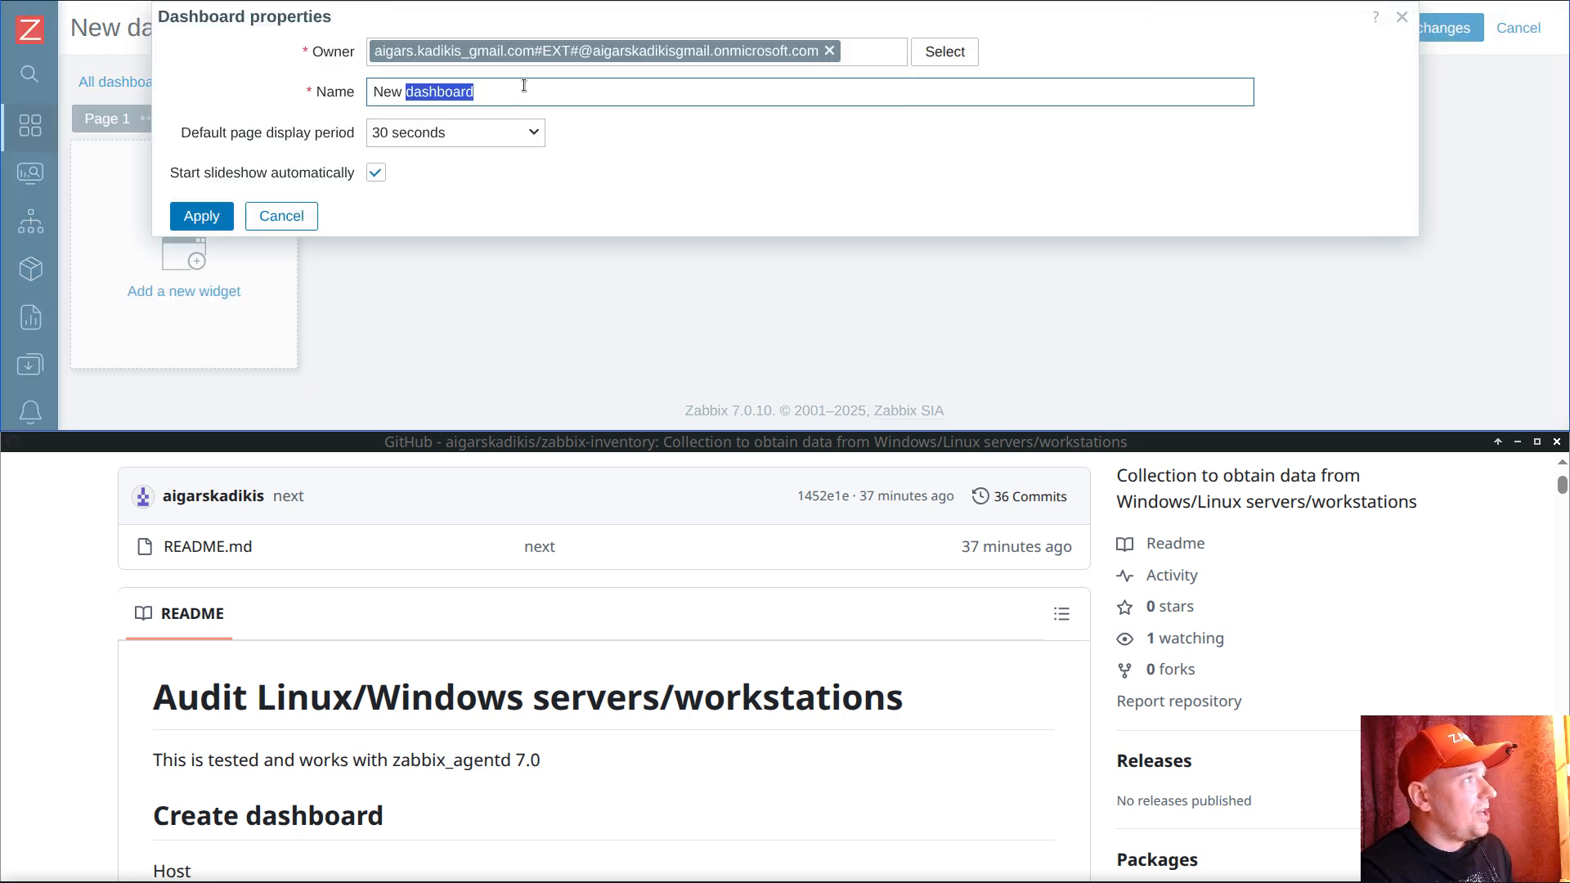
{"action": "type", "text": "audi"}
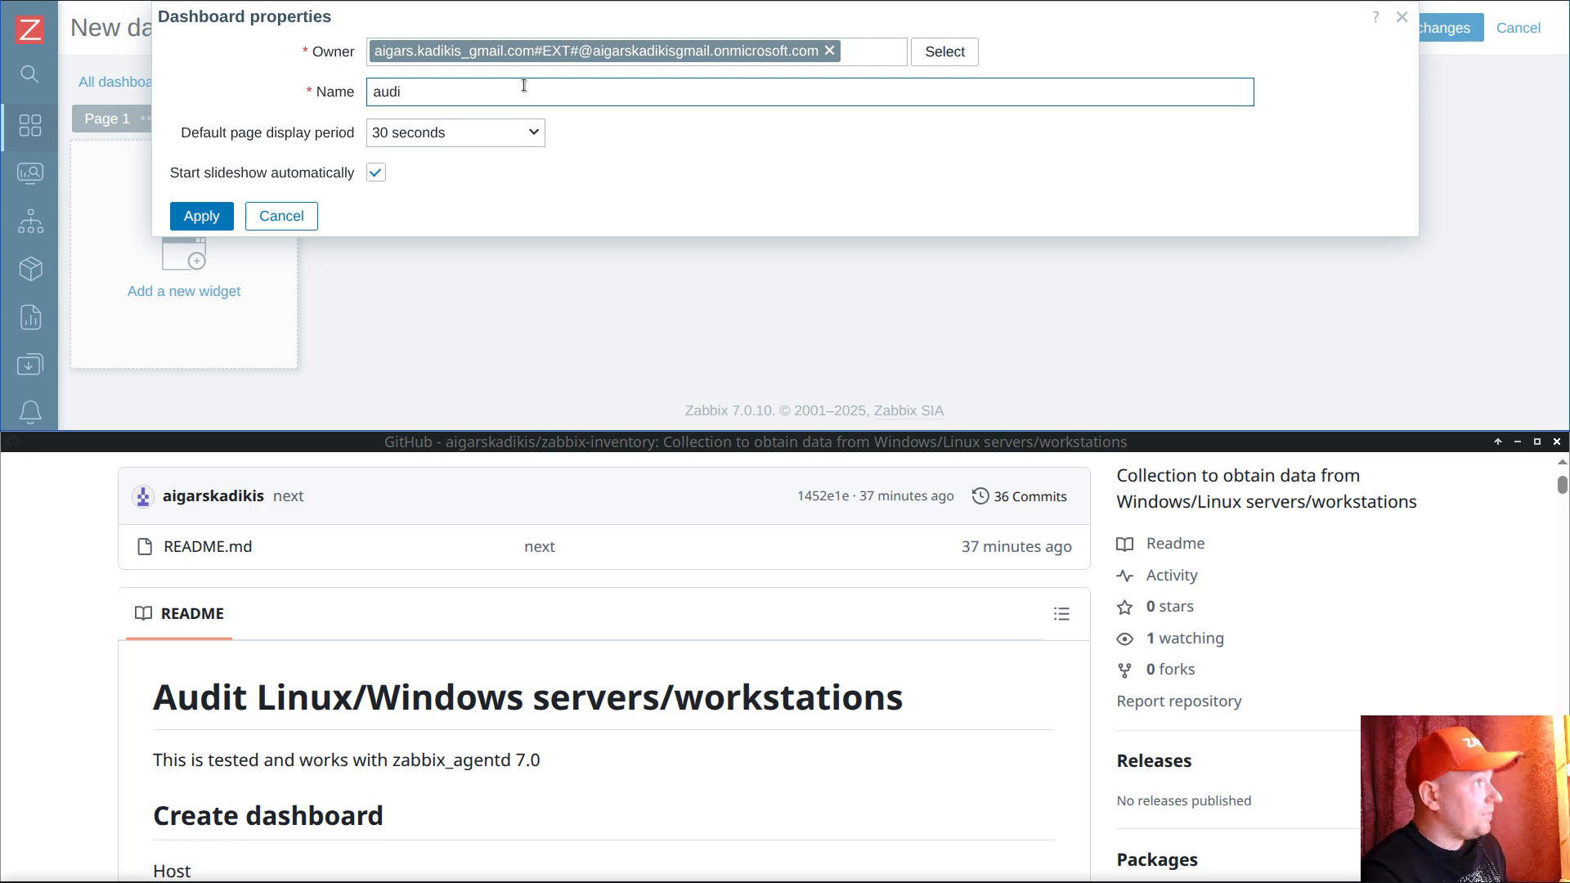
{"action": "type", "text": "tt"}
{"action": "left_click", "coordinate": [438, 131]}
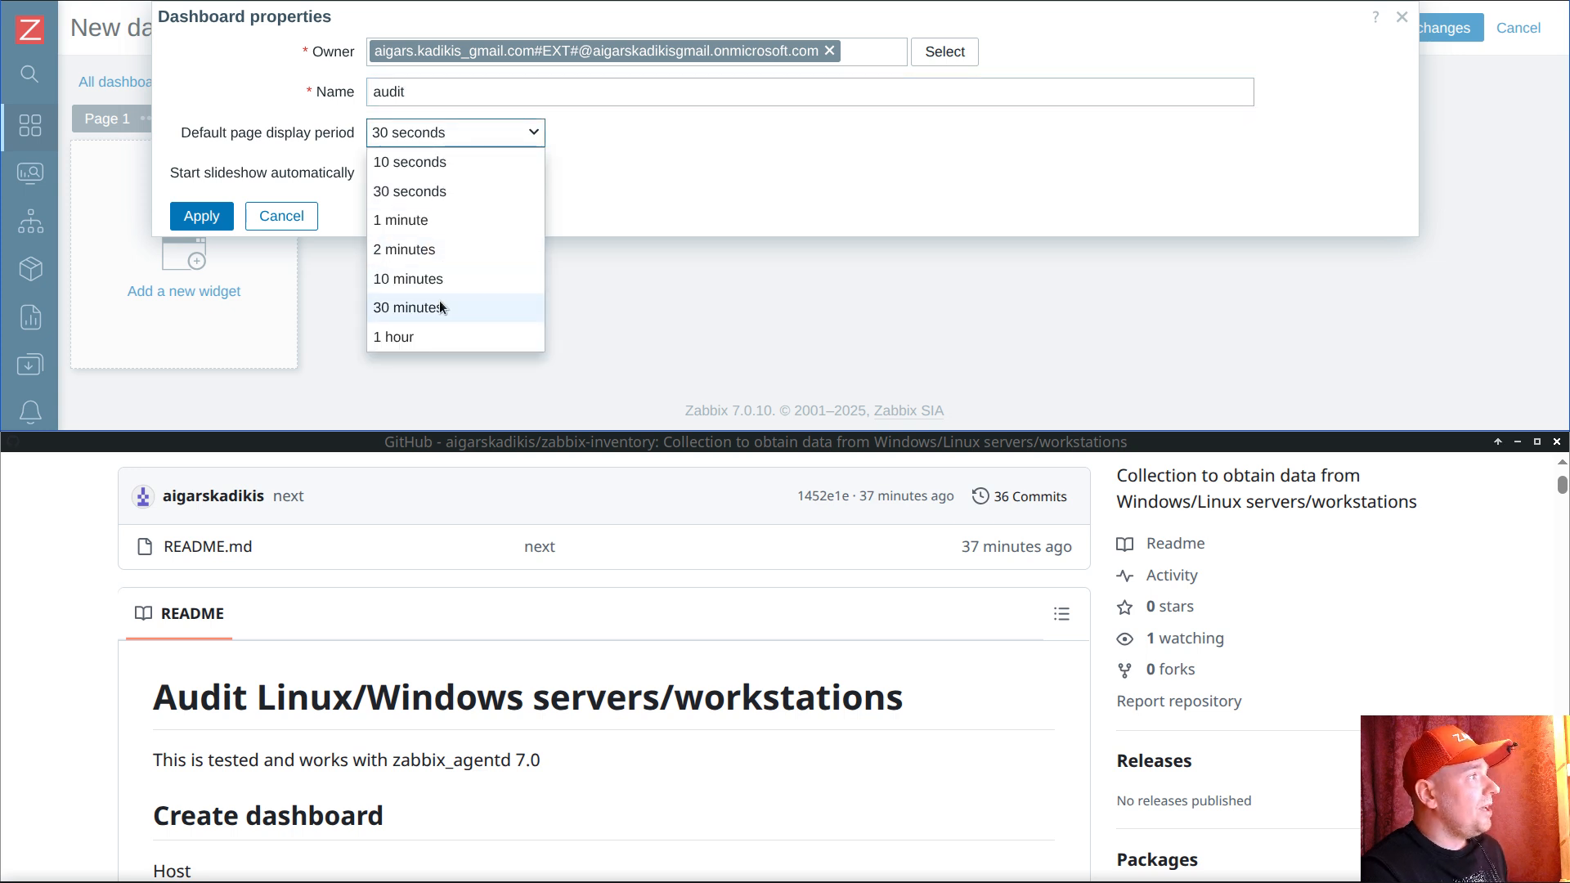
{"action": "left_click", "coordinate": [458, 336]}
{"action": "left_click", "coordinate": [202, 217]}
Step: Start a new Top hosts Monzphere widget spanning the width of the empty dashboard page
{"action": "left_click_drag", "start_coordinate": [131, 180], "coordinate": [1559, 431]}
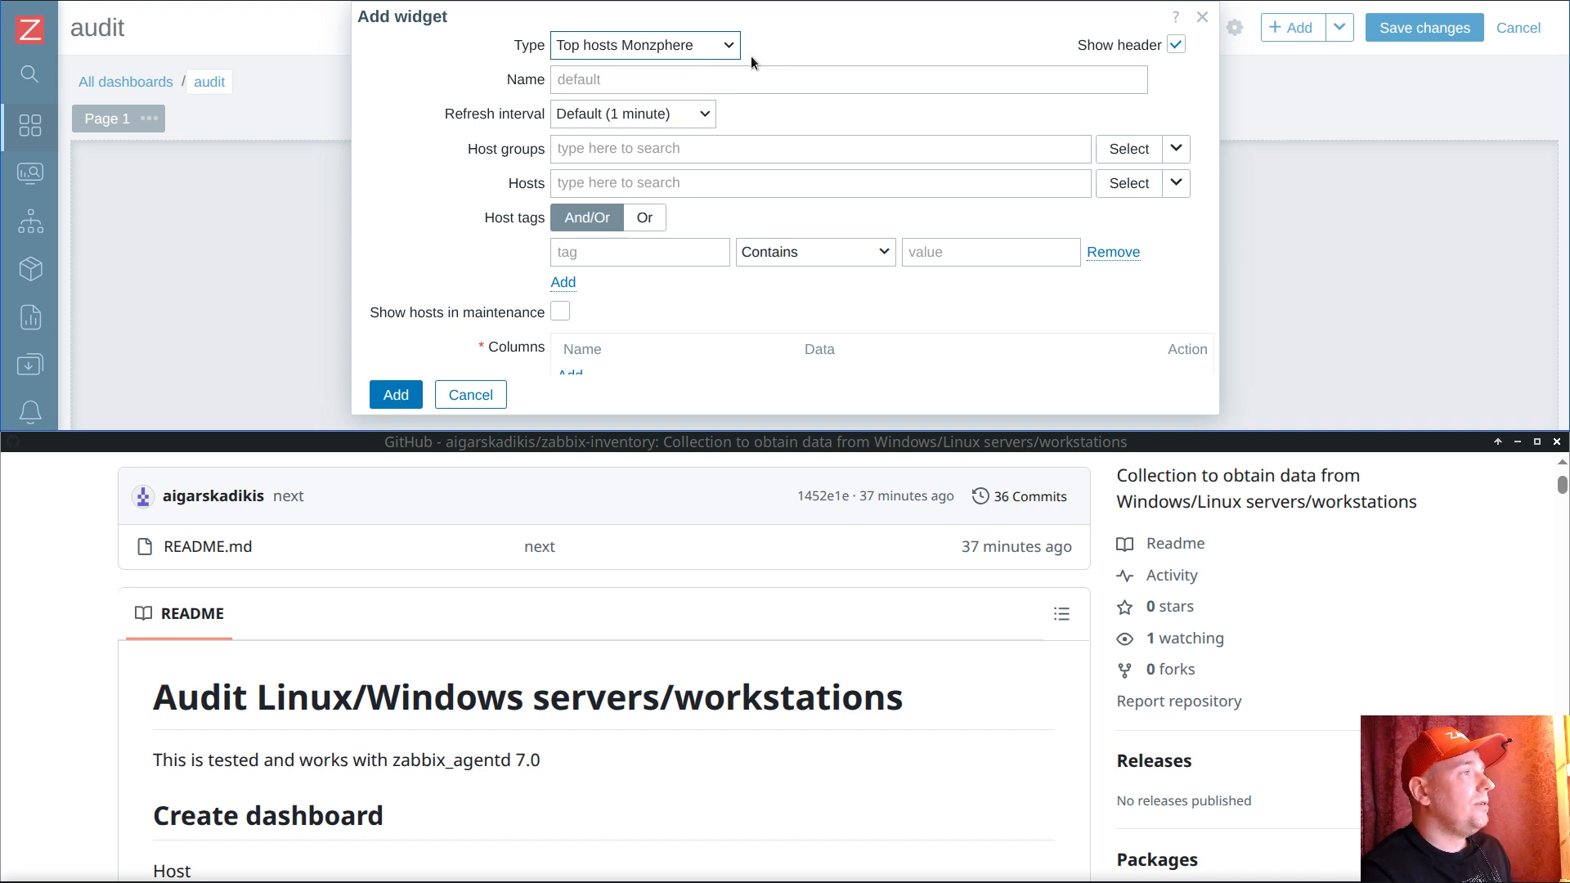
{"action": "left_click", "coordinate": [682, 46]}
{"action": "scroll", "coordinate": [607, 309], "scroll_direction": "up", "scroll_amount": 1}
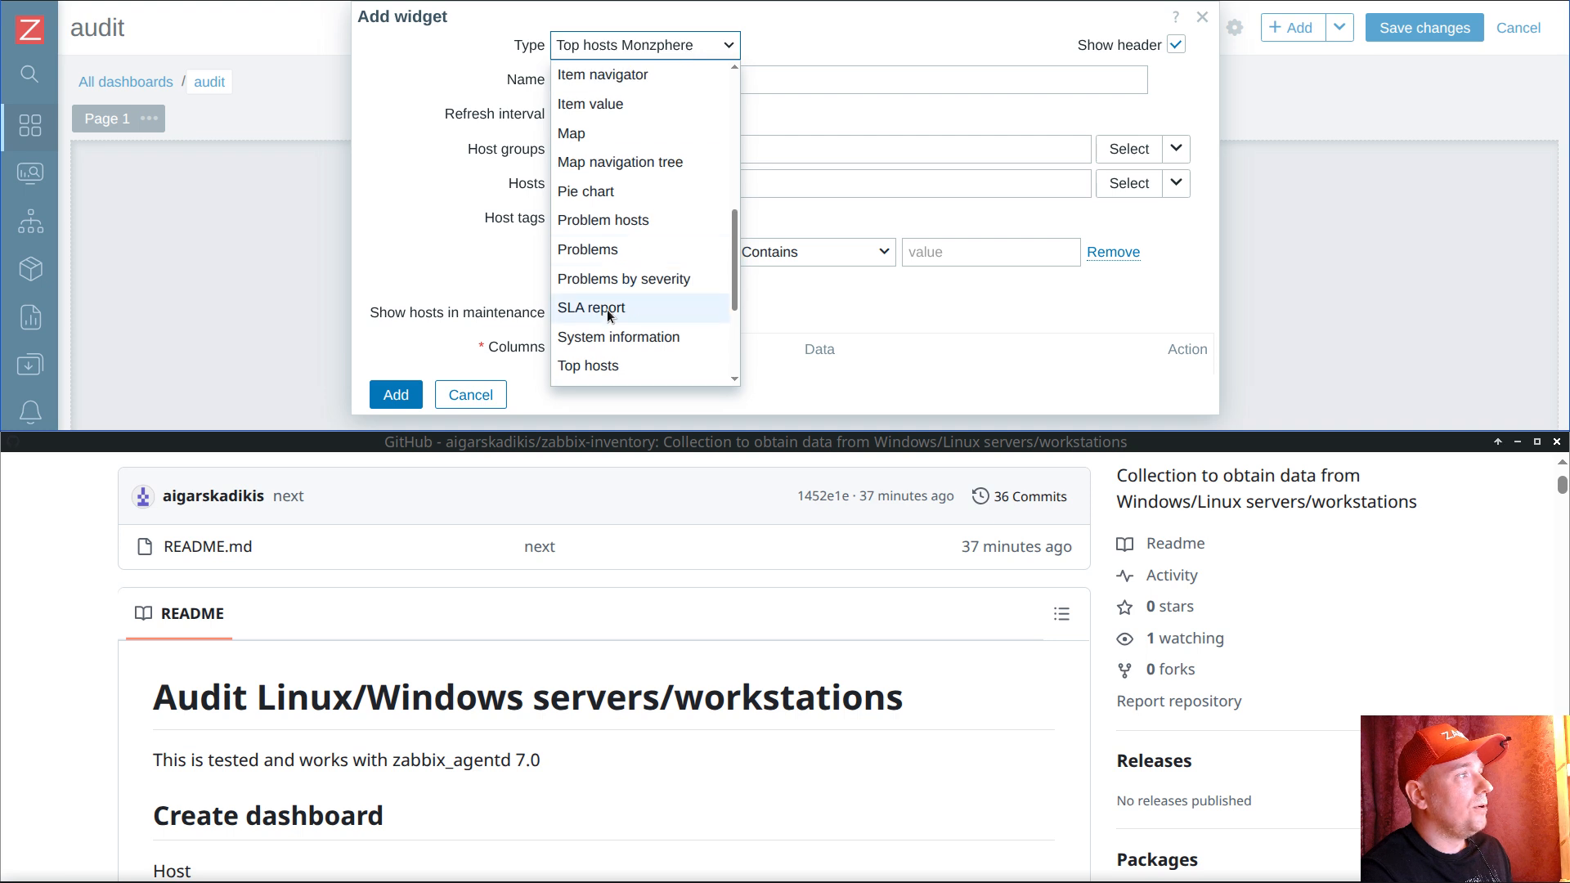
{"action": "scroll", "coordinate": [664, 173], "scroll_direction": "down", "scroll_amount": 3}
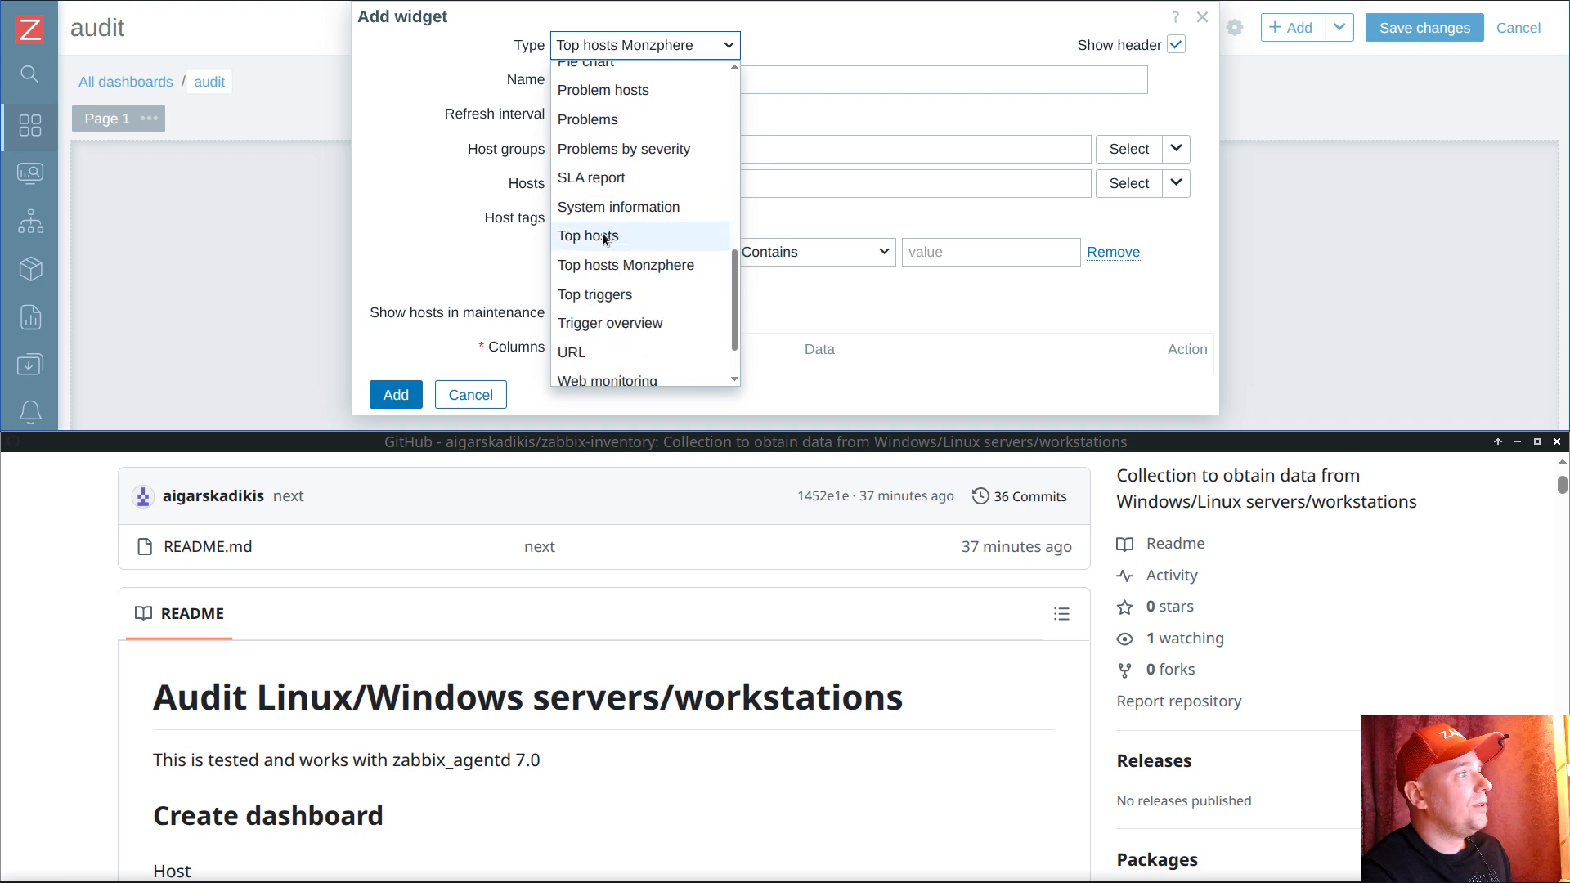
{"action": "left_click", "coordinate": [849, 21]}
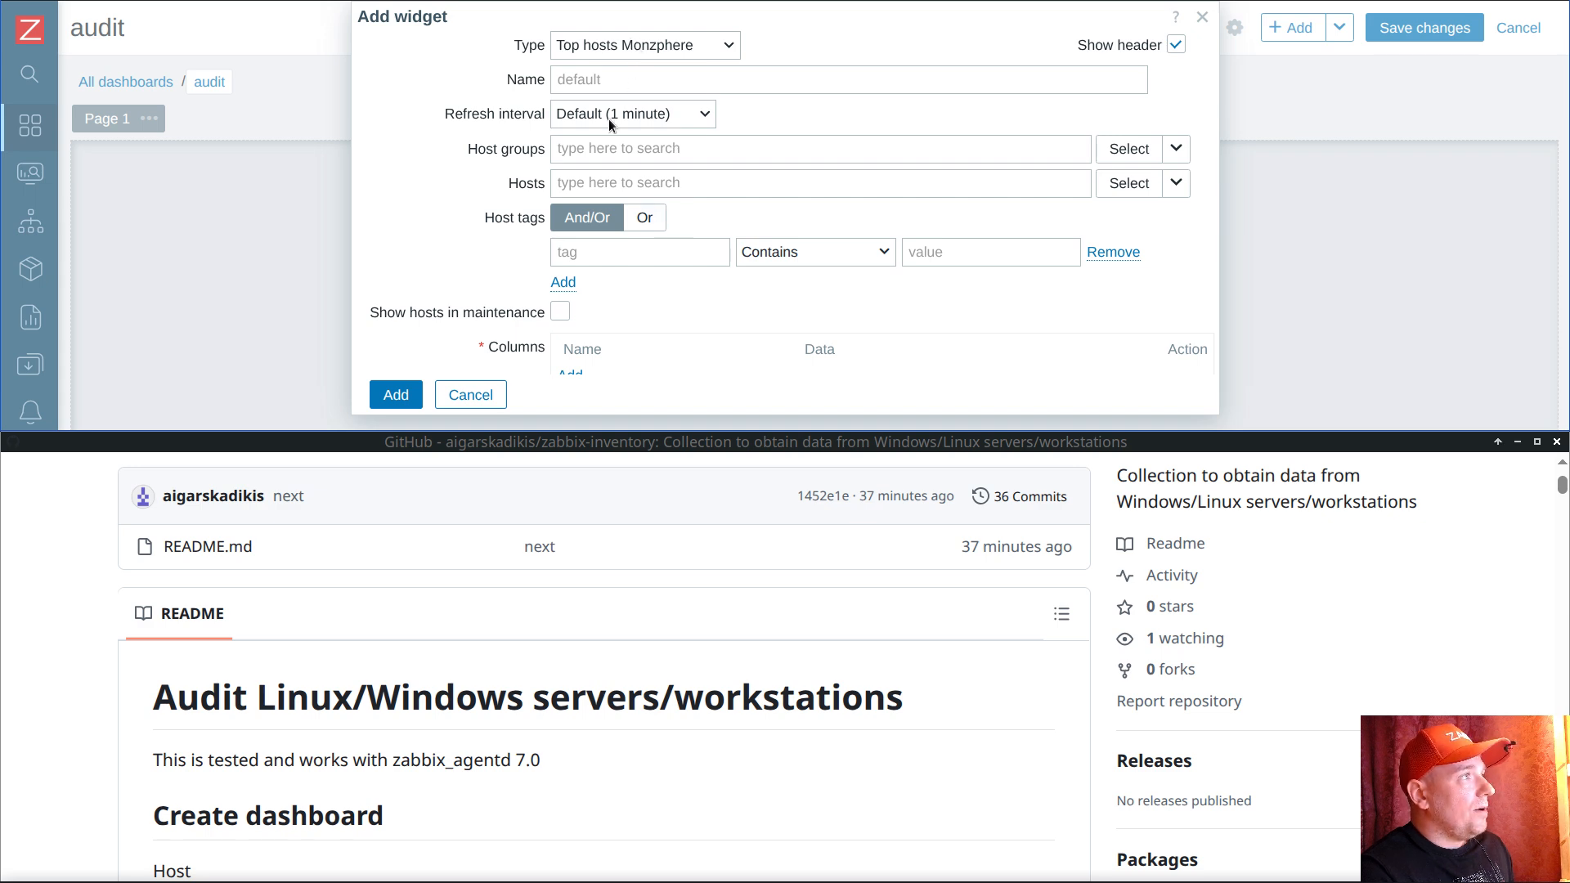
{"action": "scroll", "coordinate": [649, 215], "scroll_direction": "down", "scroll_amount": 1}
{"action": "scroll", "coordinate": [649, 215], "scroll_direction": "up", "scroll_amount": 1}
Step: Limit the widget's hosts to the host group gnt2
{"action": "left_click", "coordinate": [600, 152]}
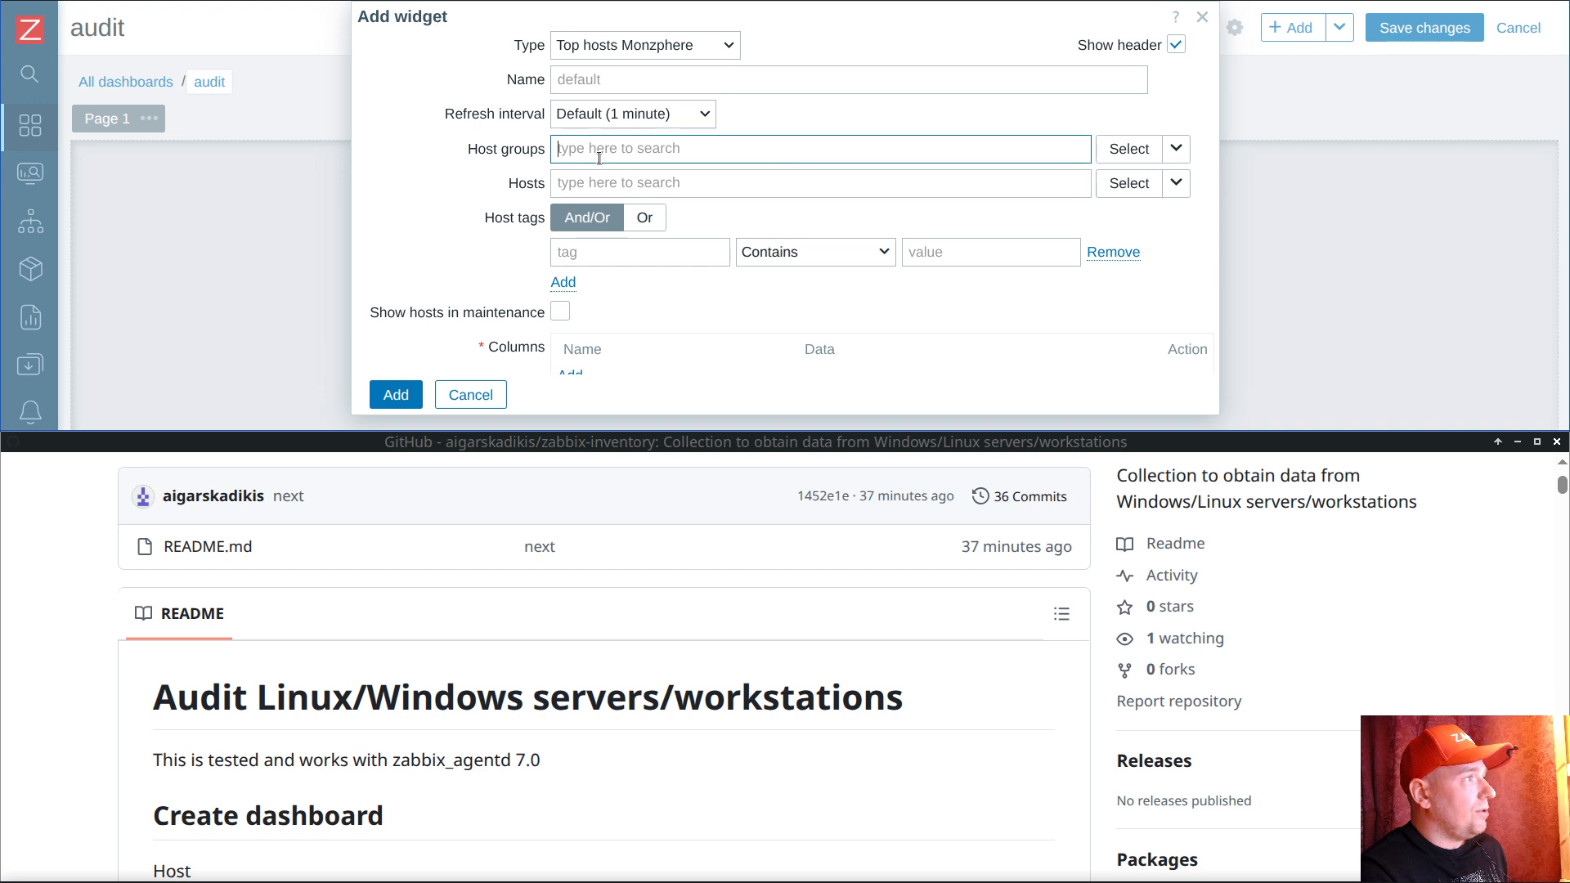
{"action": "type", "text": "gnt2"}
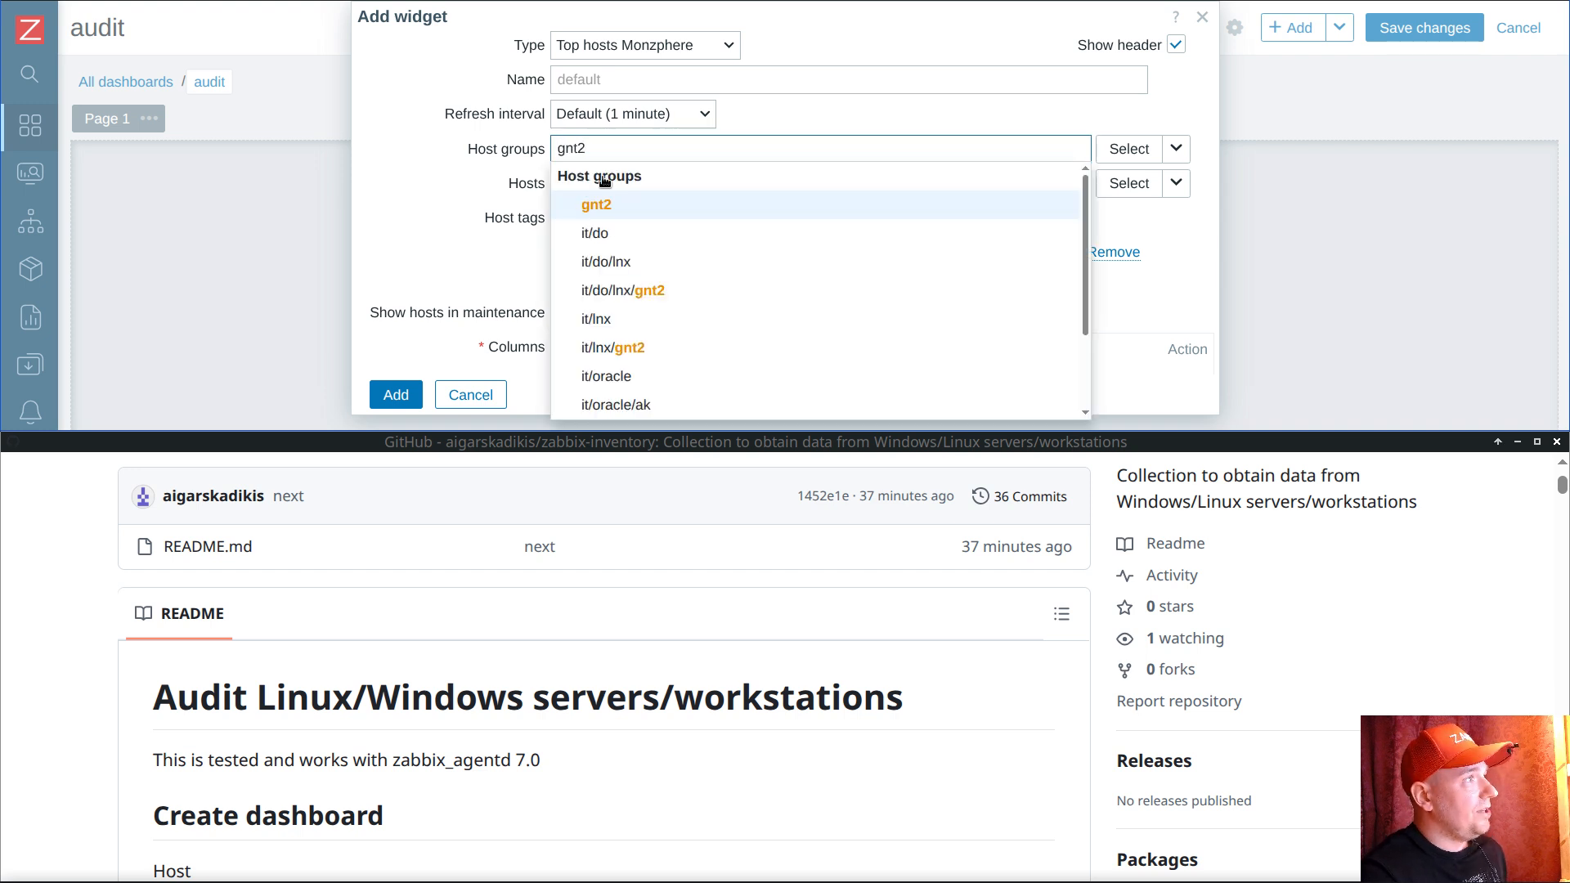
{"action": "left_click", "coordinate": [601, 205]}
Step: Add a widget column named Host that shows the Host name data
{"action": "scroll", "coordinate": [688, 242], "scroll_direction": "down", "scroll_amount": 2}
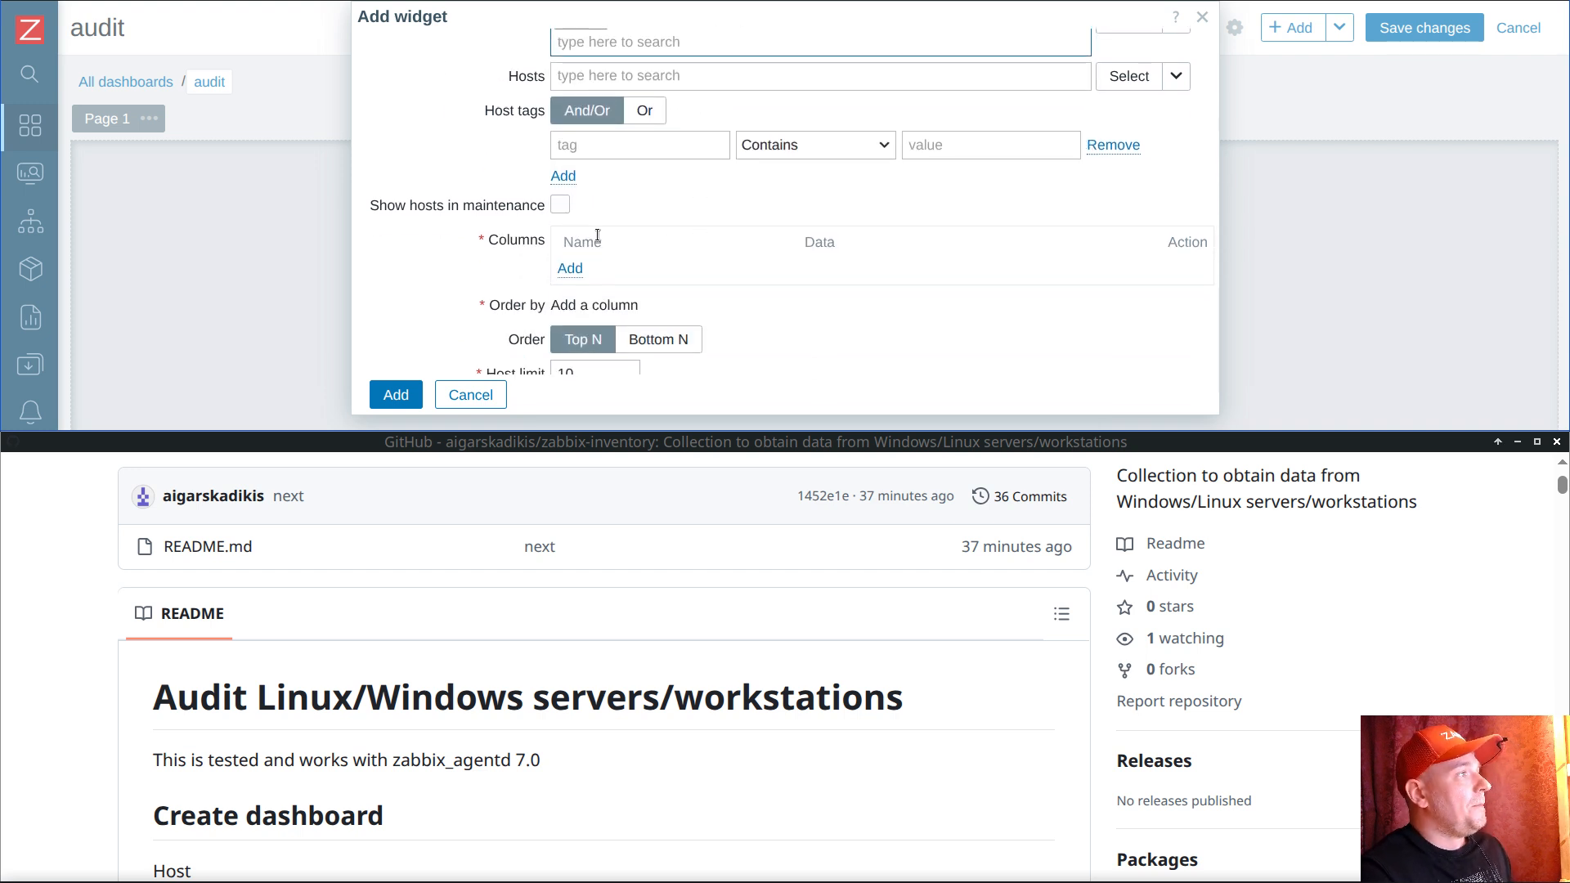
{"action": "left_click", "coordinate": [568, 263]}
{"action": "left_click", "coordinate": [605, 80]}
{"action": "left_click", "coordinate": [596, 138]}
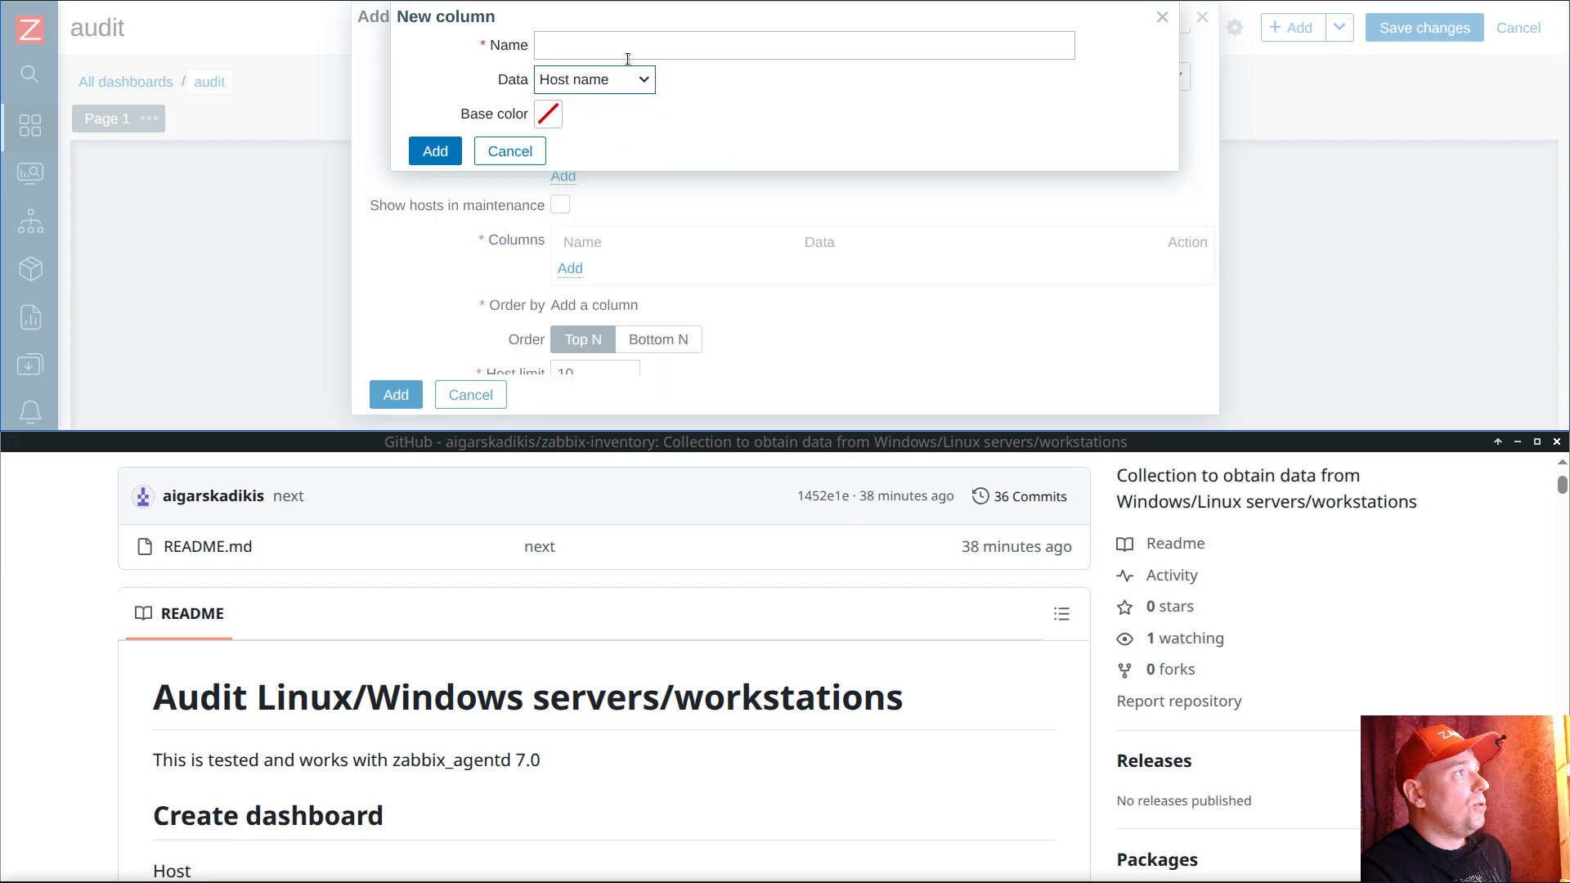
{"action": "type", "text": "Host"}
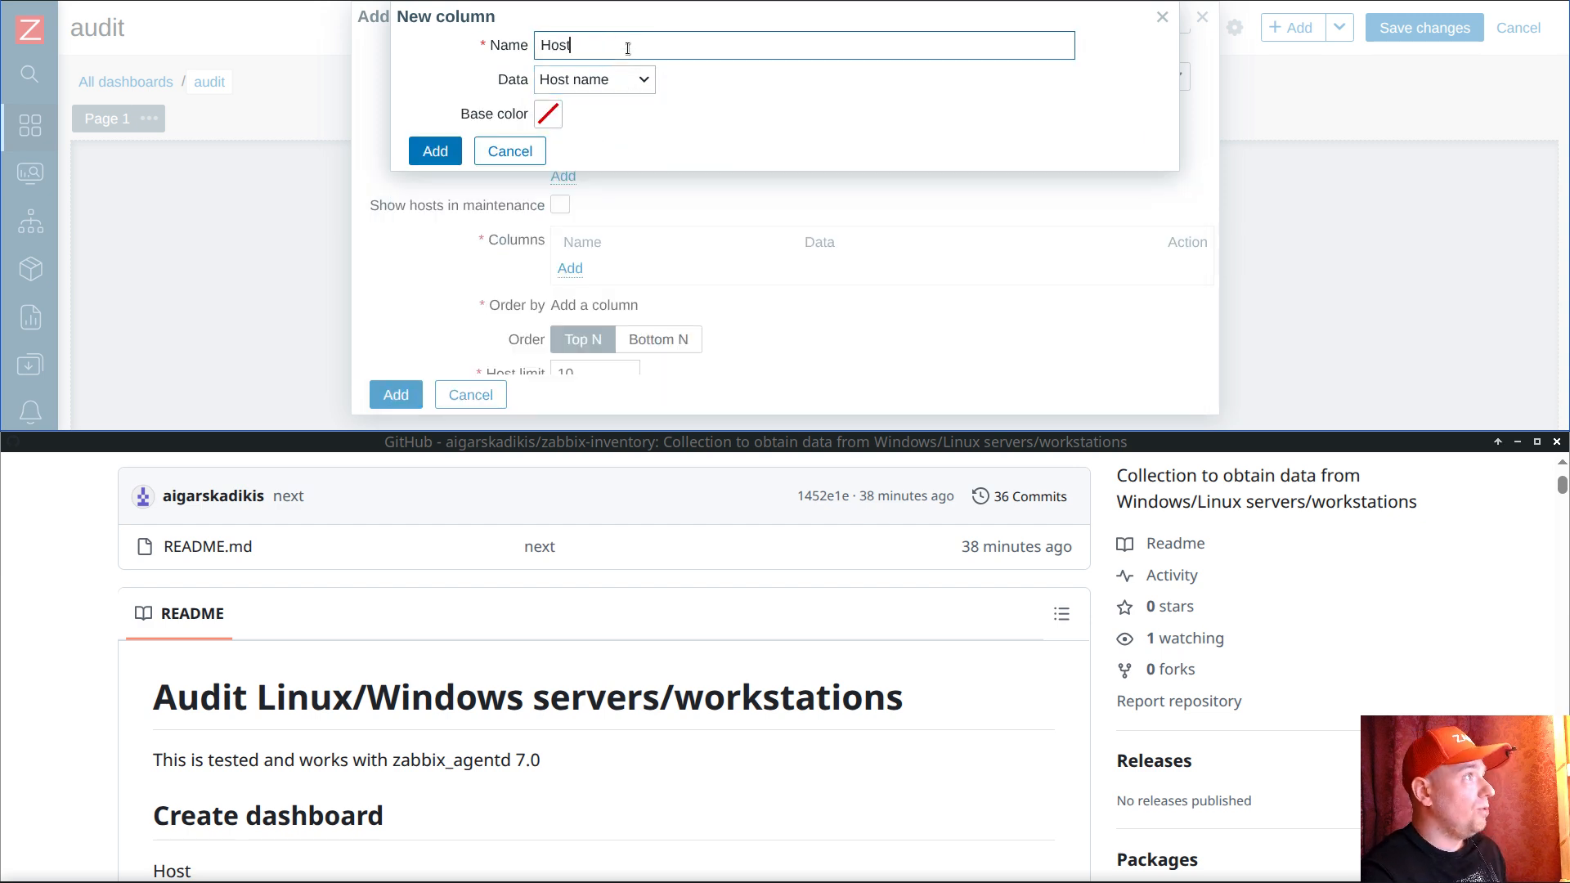
{"action": "left_click", "coordinate": [435, 151]}
Step: Add a Text column named Operating system with the README's macro {INVENTORY.OS.SHORT}
{"action": "scroll", "coordinate": [647, 207], "scroll_direction": "down", "scroll_amount": 1}
{"action": "left_click", "coordinate": [570, 251]}
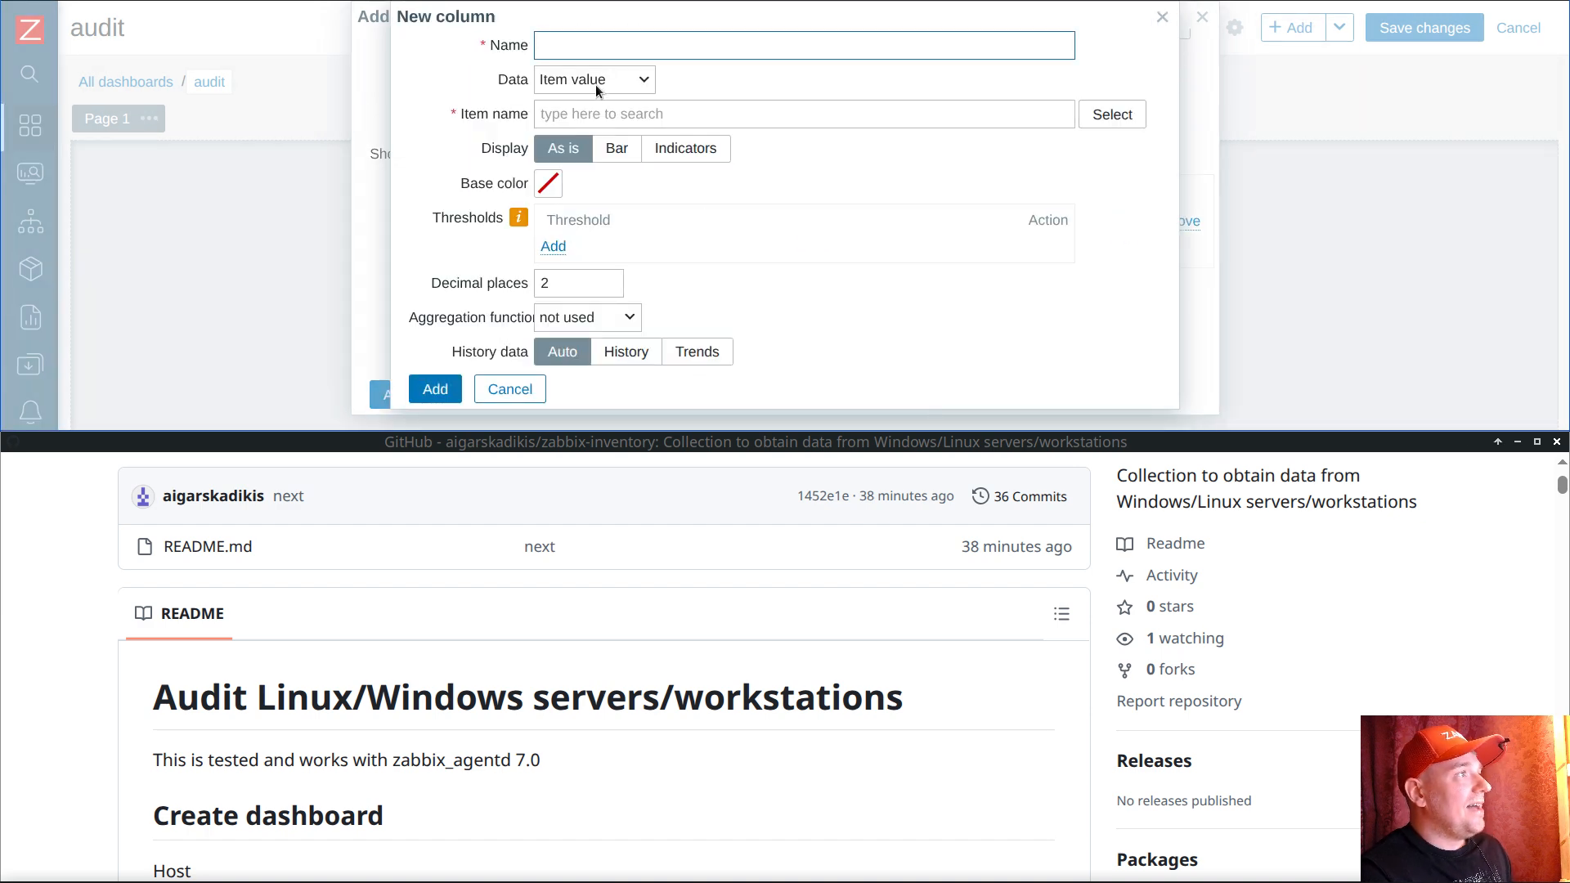
{"action": "left_click", "coordinate": [596, 82]}
{"action": "left_click", "coordinate": [585, 169]}
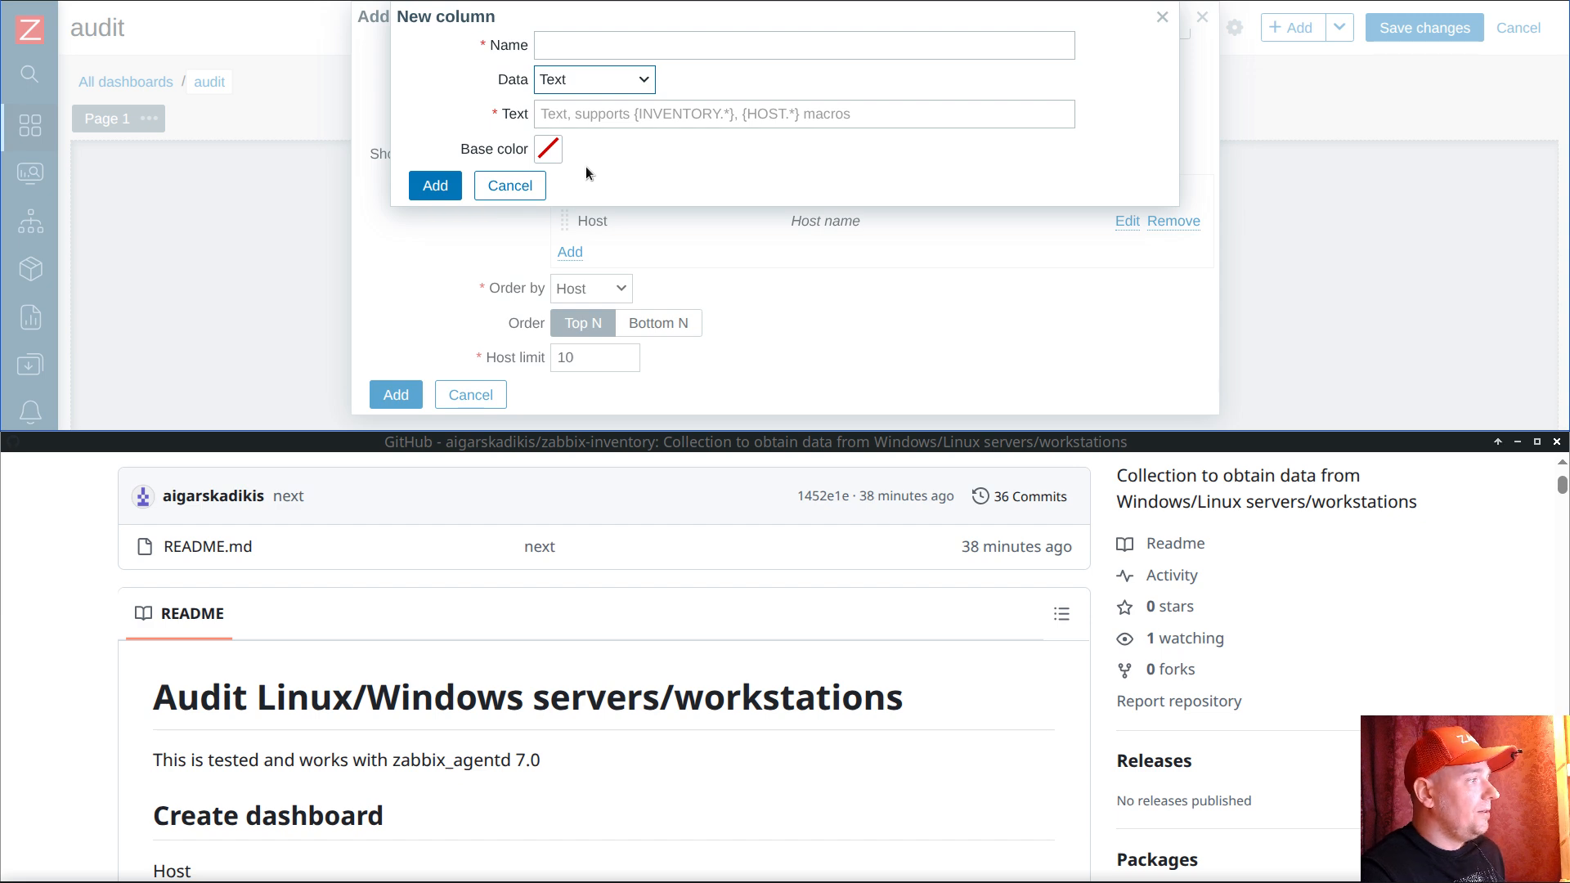
{"action": "scroll", "coordinate": [519, 632], "scroll_direction": "down", "scroll_amount": 3}
{"action": "scroll", "coordinate": [516, 630], "scroll_direction": "down", "scroll_amount": 5}
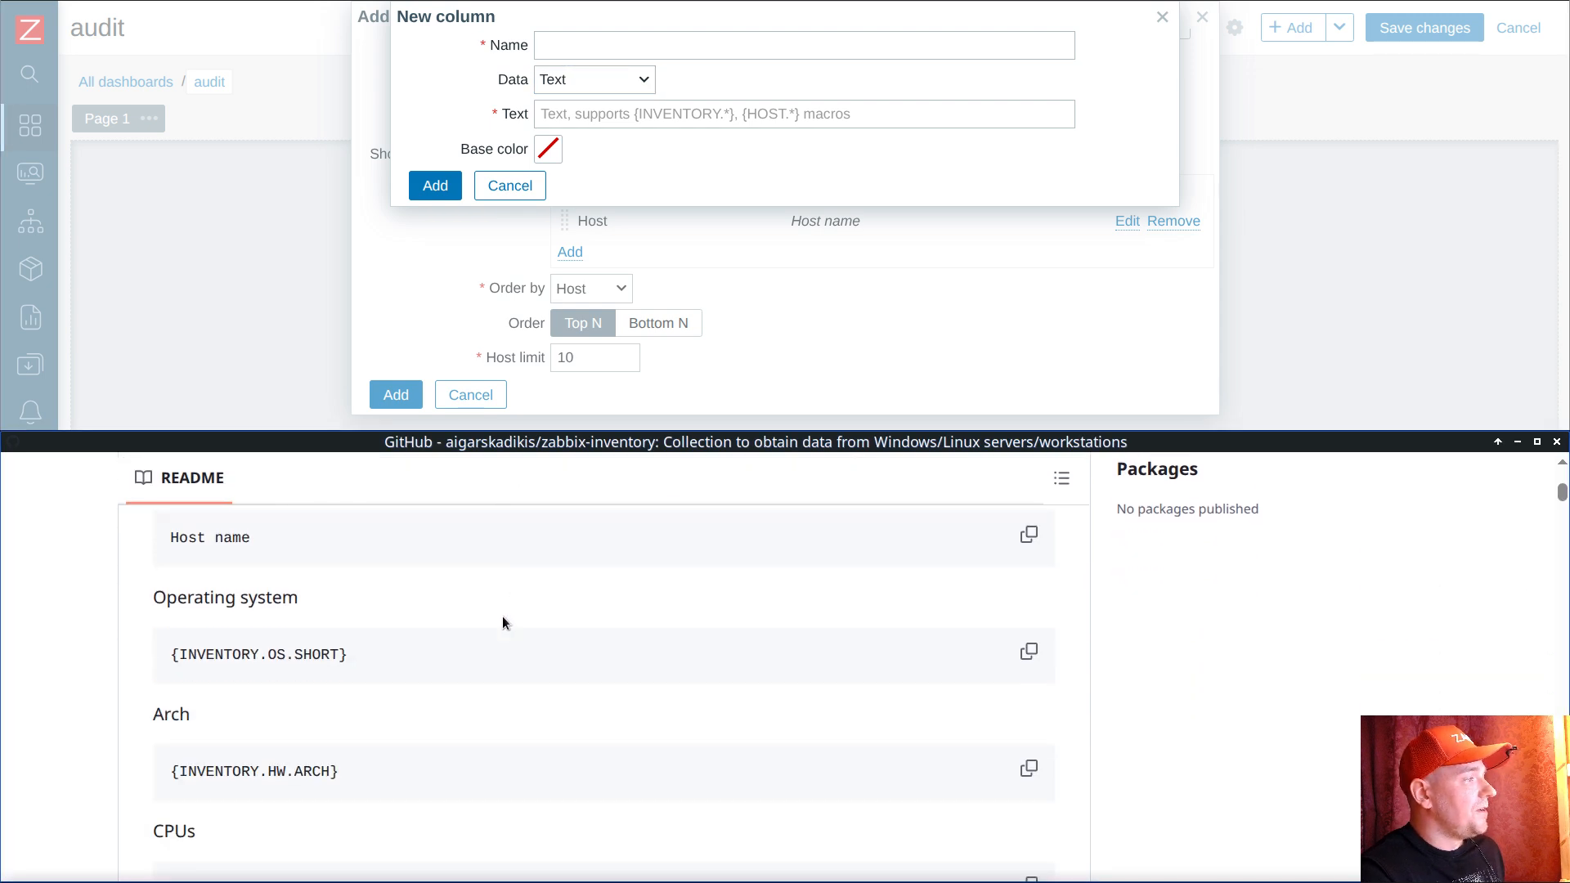
{"action": "left_click_drag", "start_coordinate": [154, 601], "coordinate": [332, 596]}
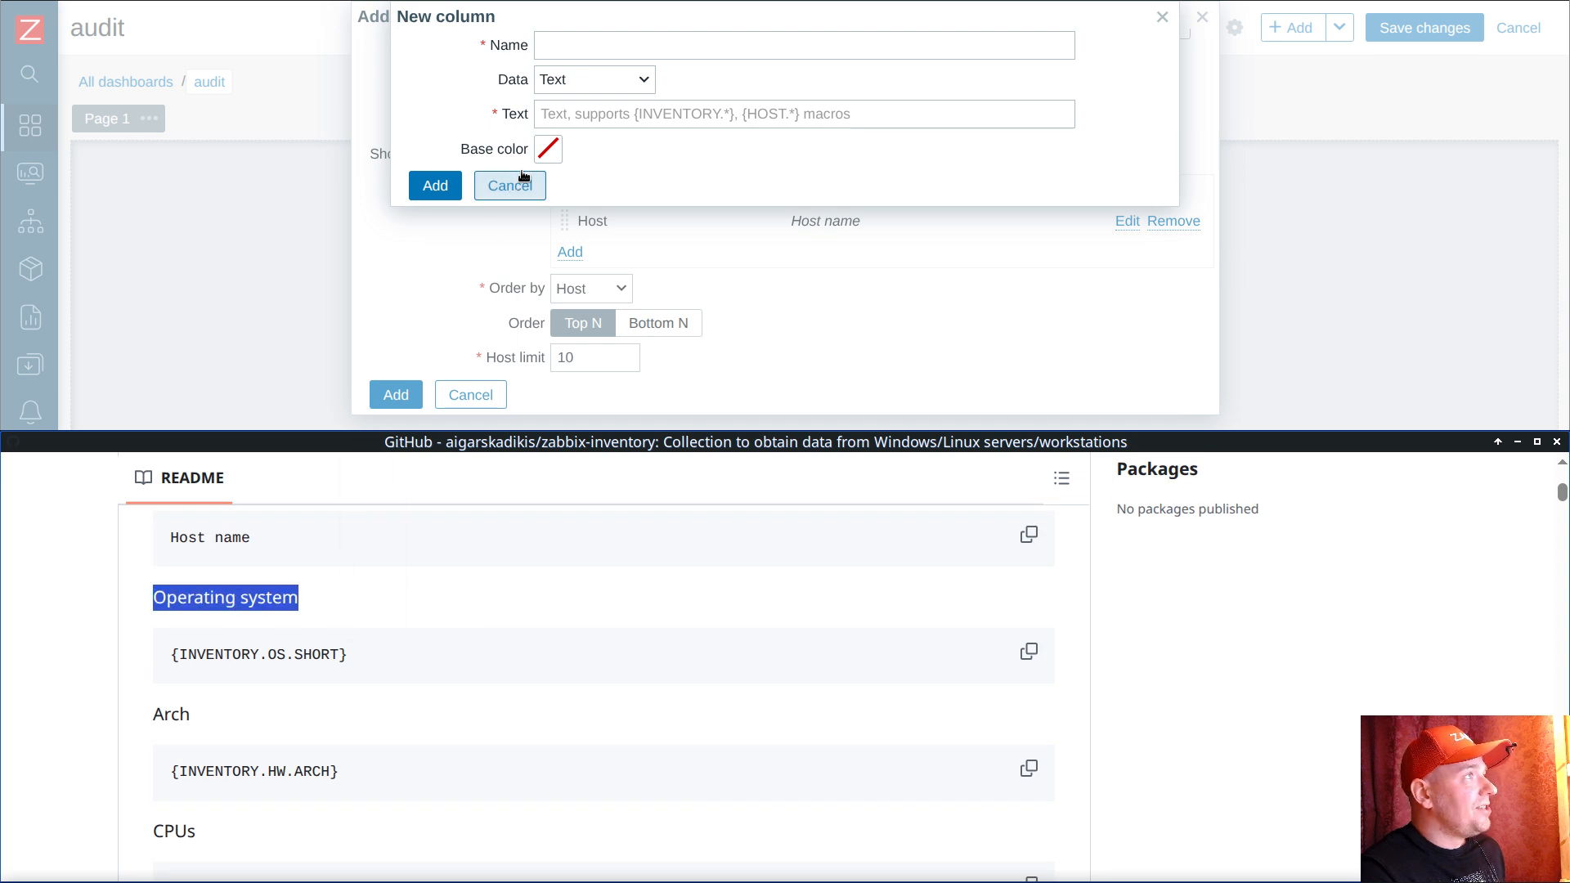
{"action": "left_click", "coordinate": [586, 42]}
{"action": "type", "text": "Operating system"}
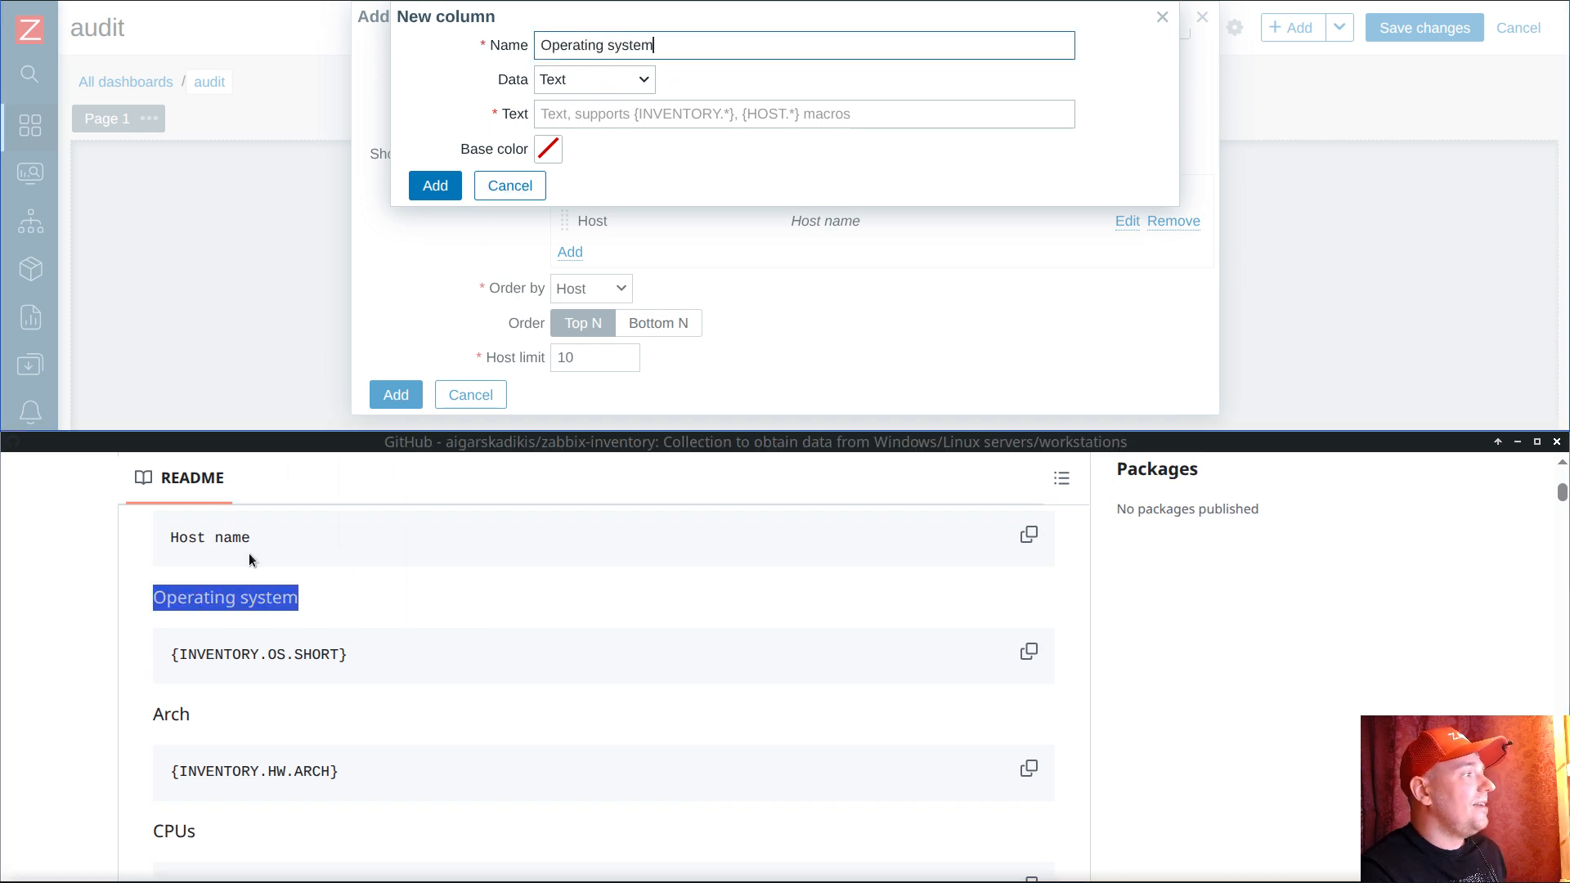
{"action": "left_click", "coordinate": [1028, 650]}
{"action": "left_click", "coordinate": [675, 116]}
{"action": "key", "text": "ctrl+v"}
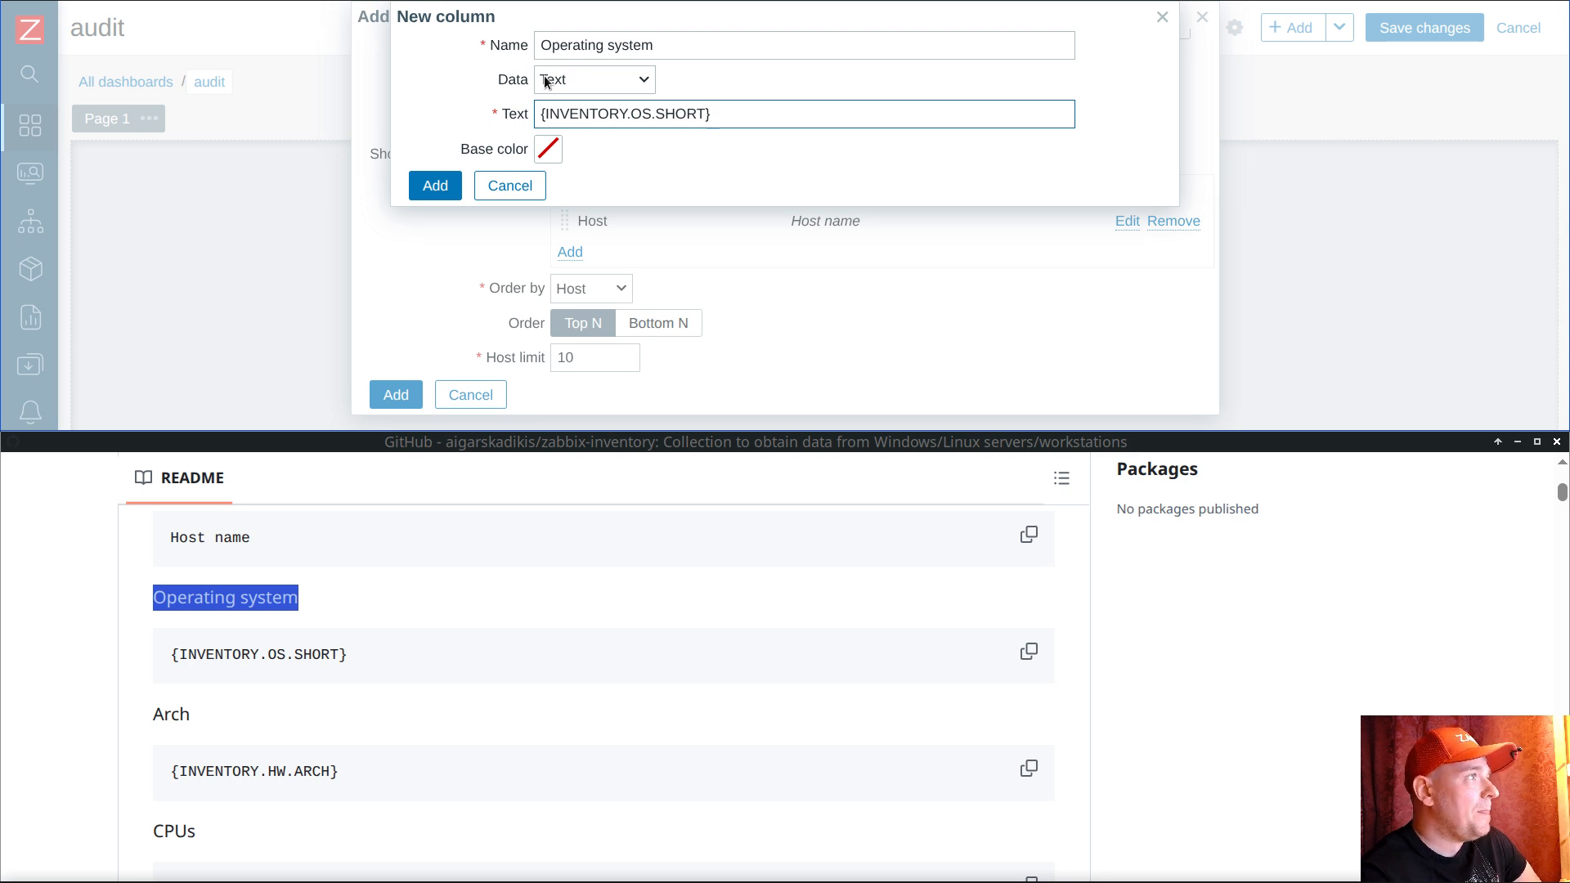
{"action": "left_click", "coordinate": [433, 186]}
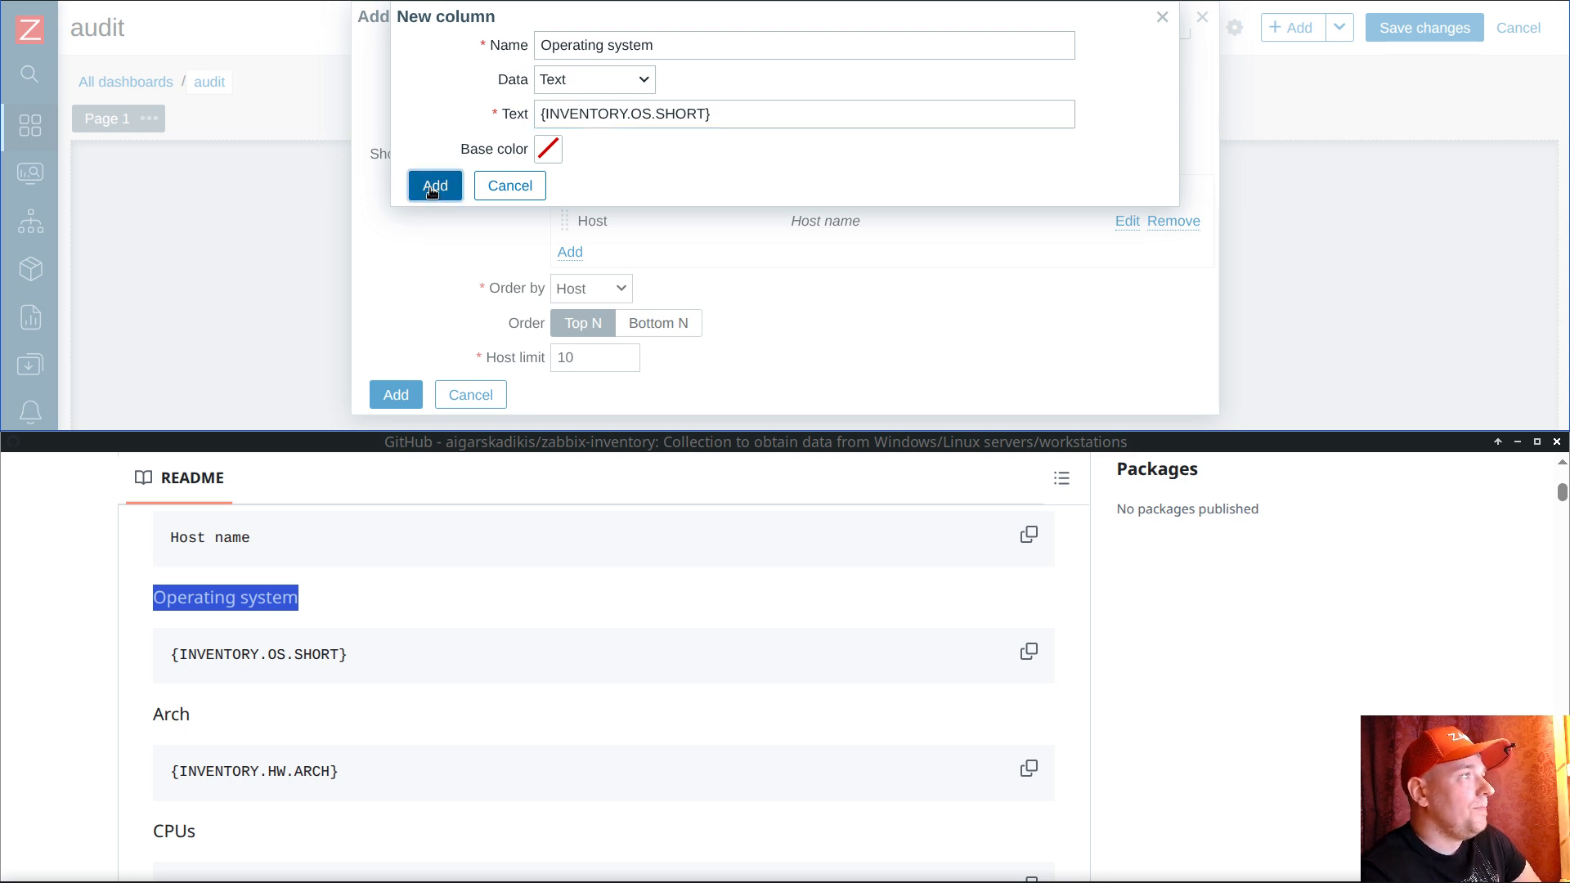
Step: Add a Text column named Arch with the README's macro {INVENTORY.HW.ARCH}
{"action": "scroll", "coordinate": [730, 287], "scroll_direction": "down", "scroll_amount": 3}
{"action": "left_click", "coordinate": [570, 251]}
{"action": "left_click", "coordinate": [591, 79]}
{"action": "left_click", "coordinate": [568, 169]}
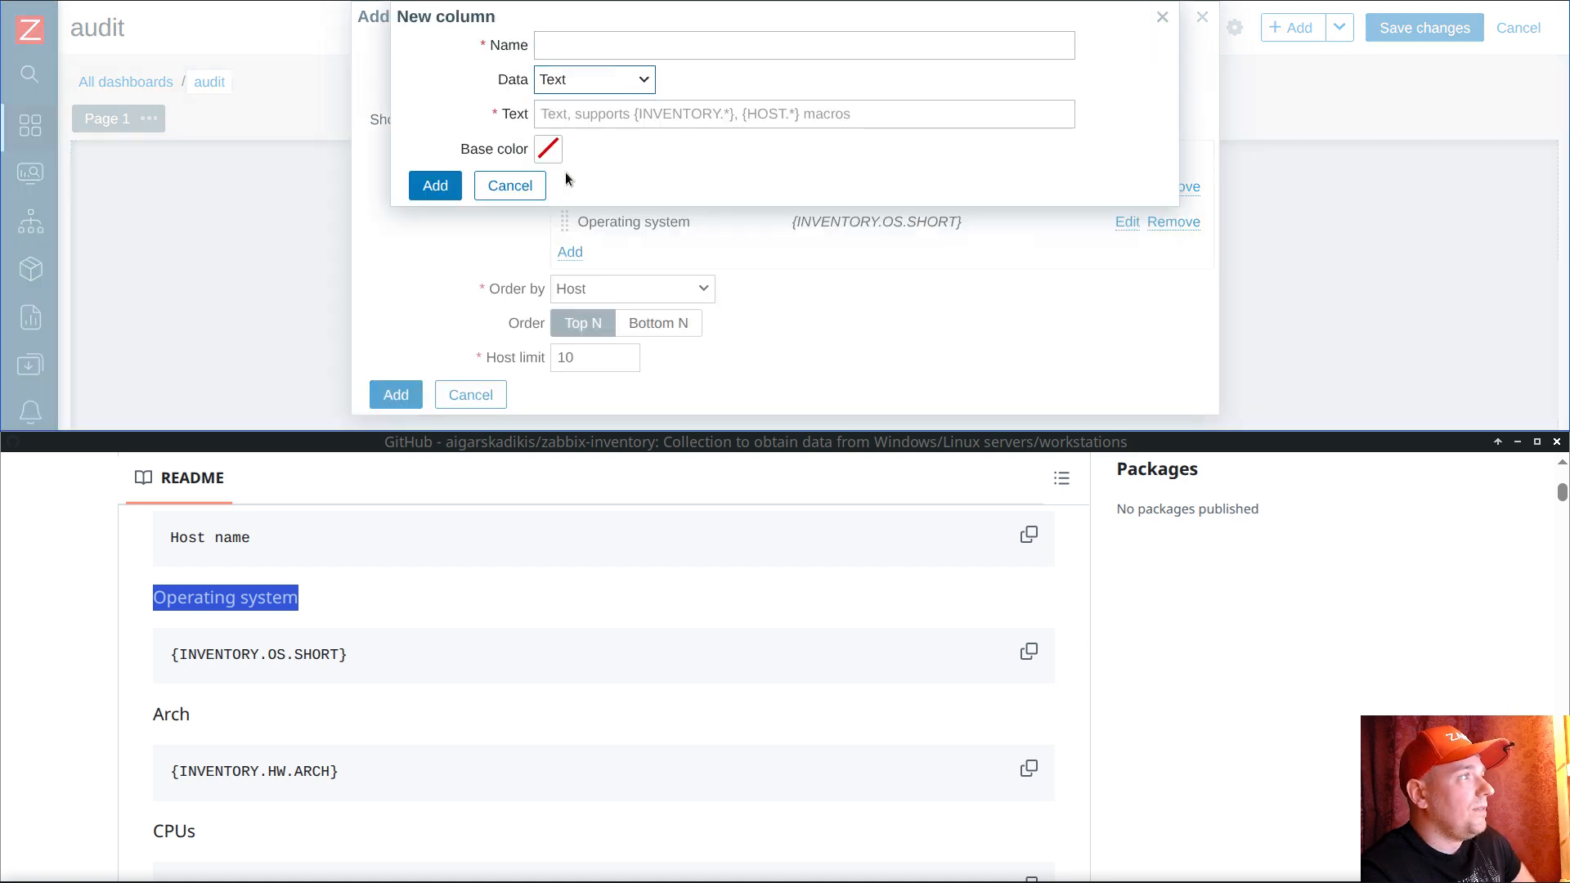
{"action": "double_click", "coordinate": [167, 714]}
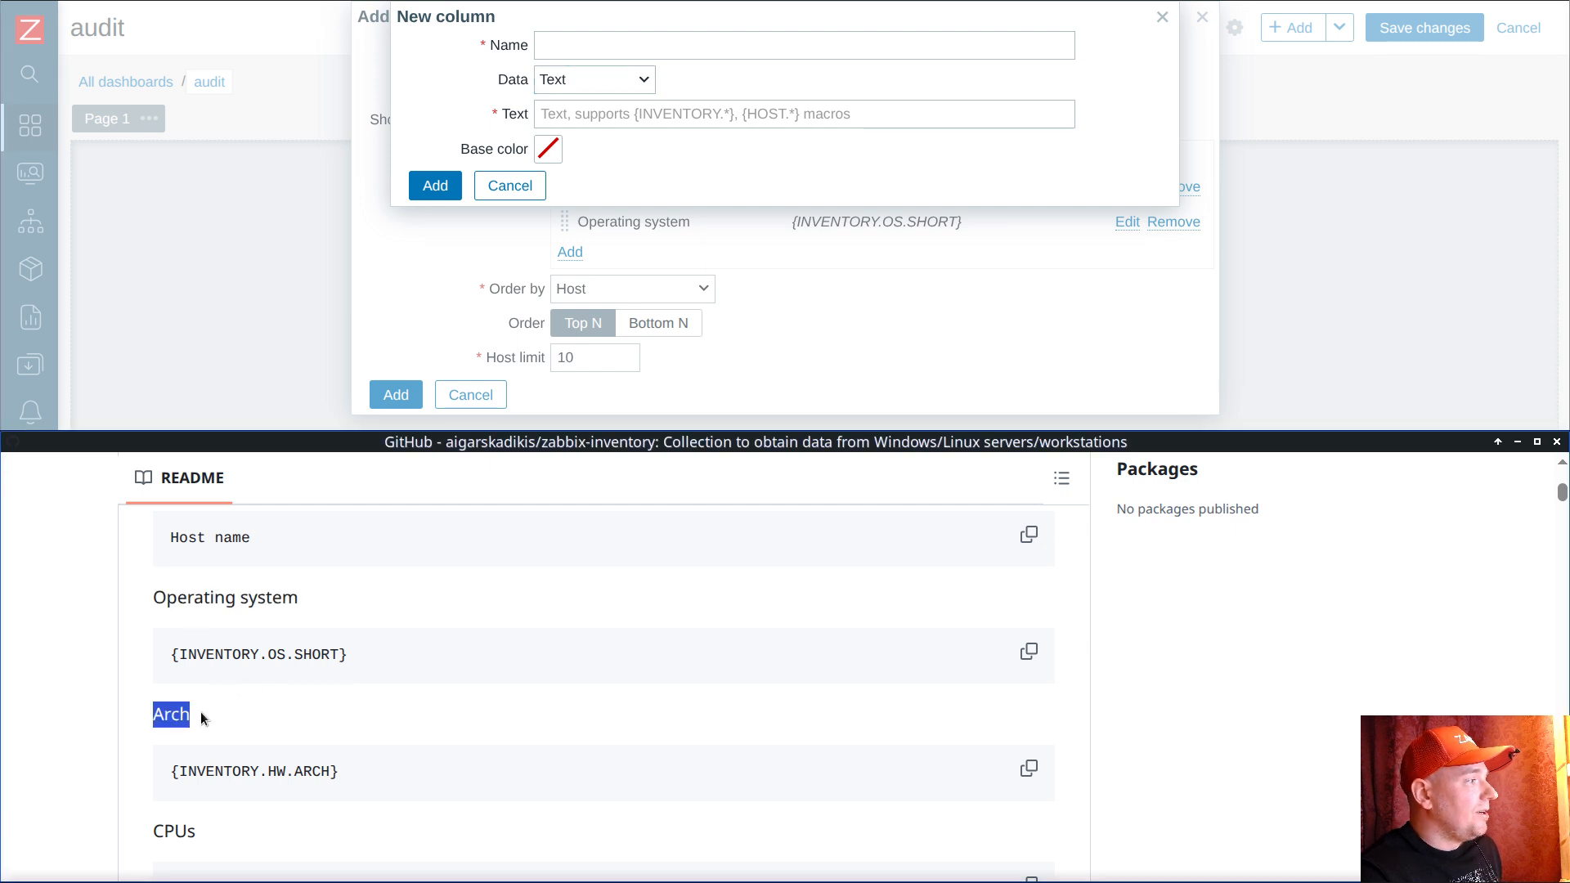
{"action": "left_click", "coordinate": [595, 45]}
{"action": "key", "text": "ctrl+v"}
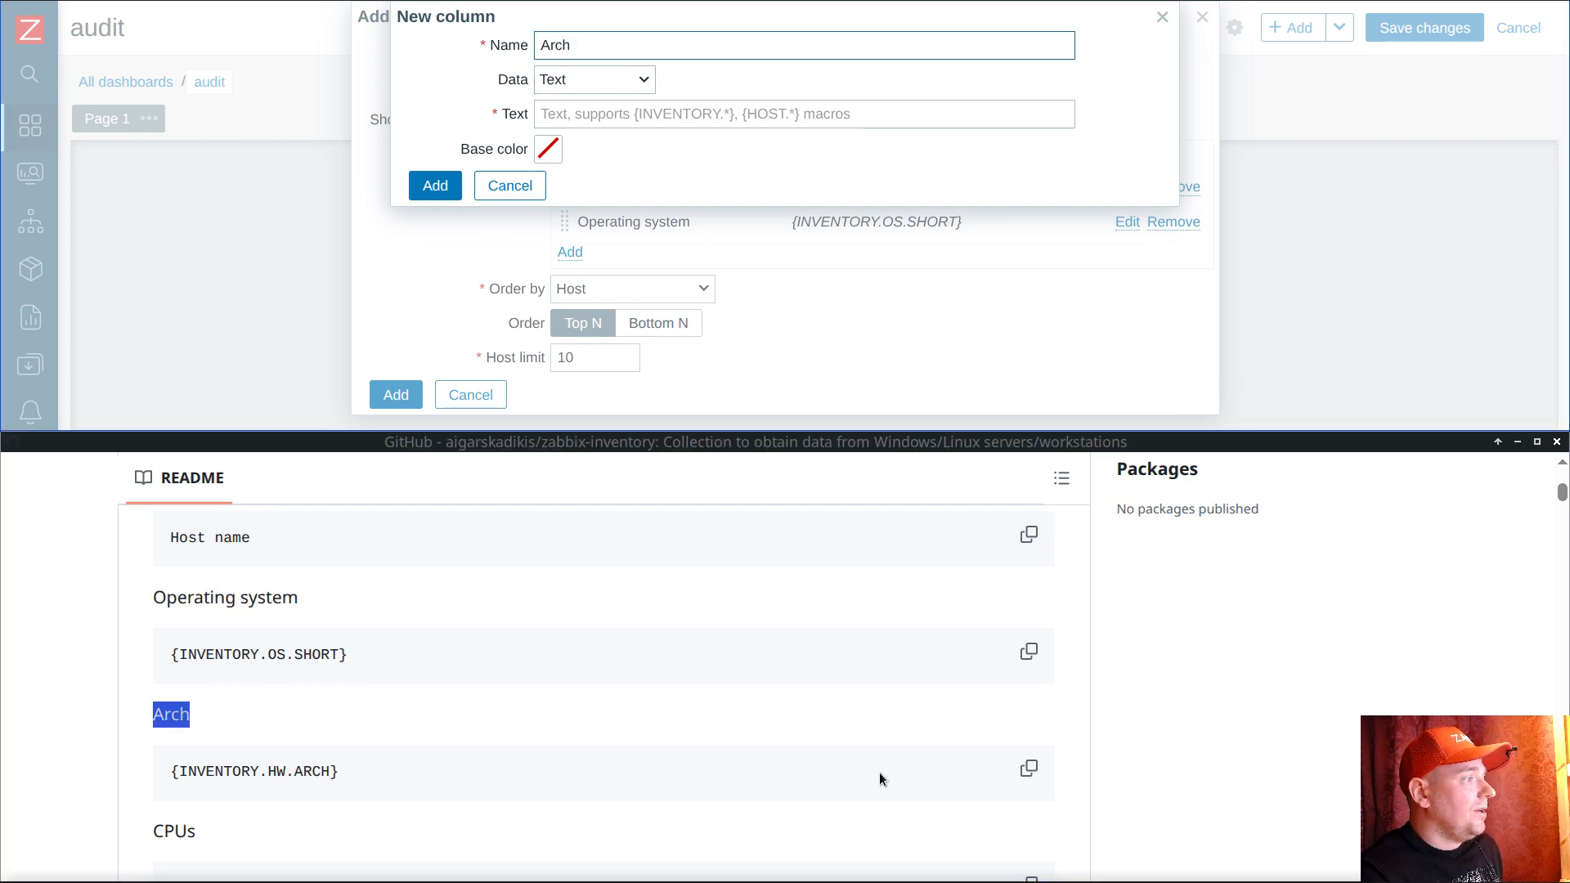
{"action": "left_click", "coordinate": [1029, 768]}
{"action": "left_click", "coordinate": [622, 106]}
{"action": "key", "text": "ctrl+v"}
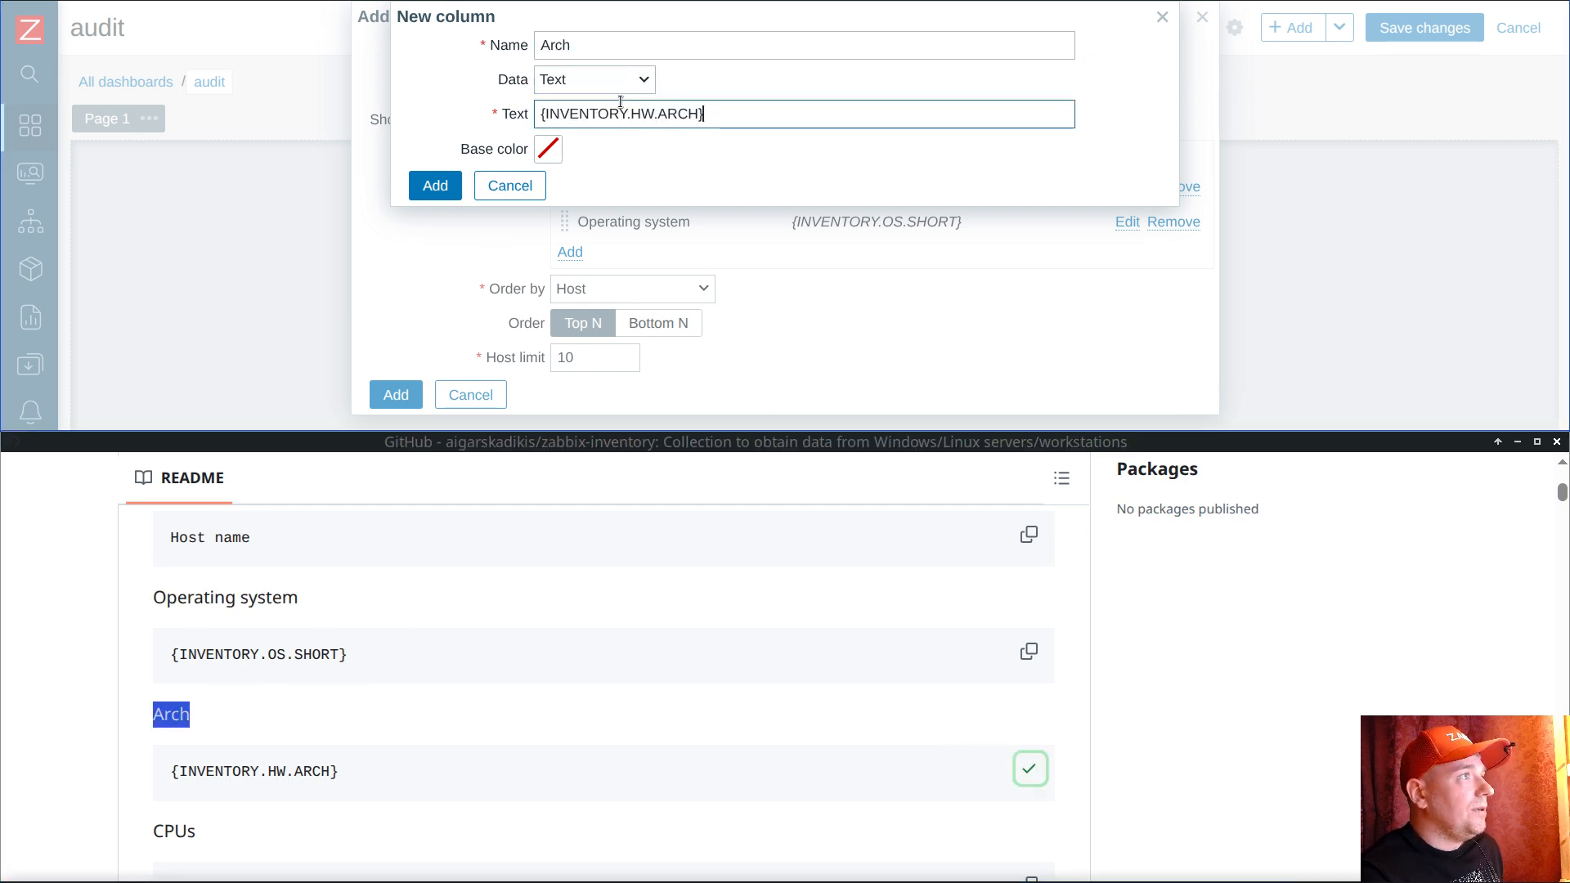
{"action": "left_click", "coordinate": [430, 187]}
Step: Add a Text column named CPUs with the README's macro {INVENTORY.SERIALNO.A}
{"action": "scroll", "coordinate": [605, 340], "scroll_direction": "down", "scroll_amount": 3}
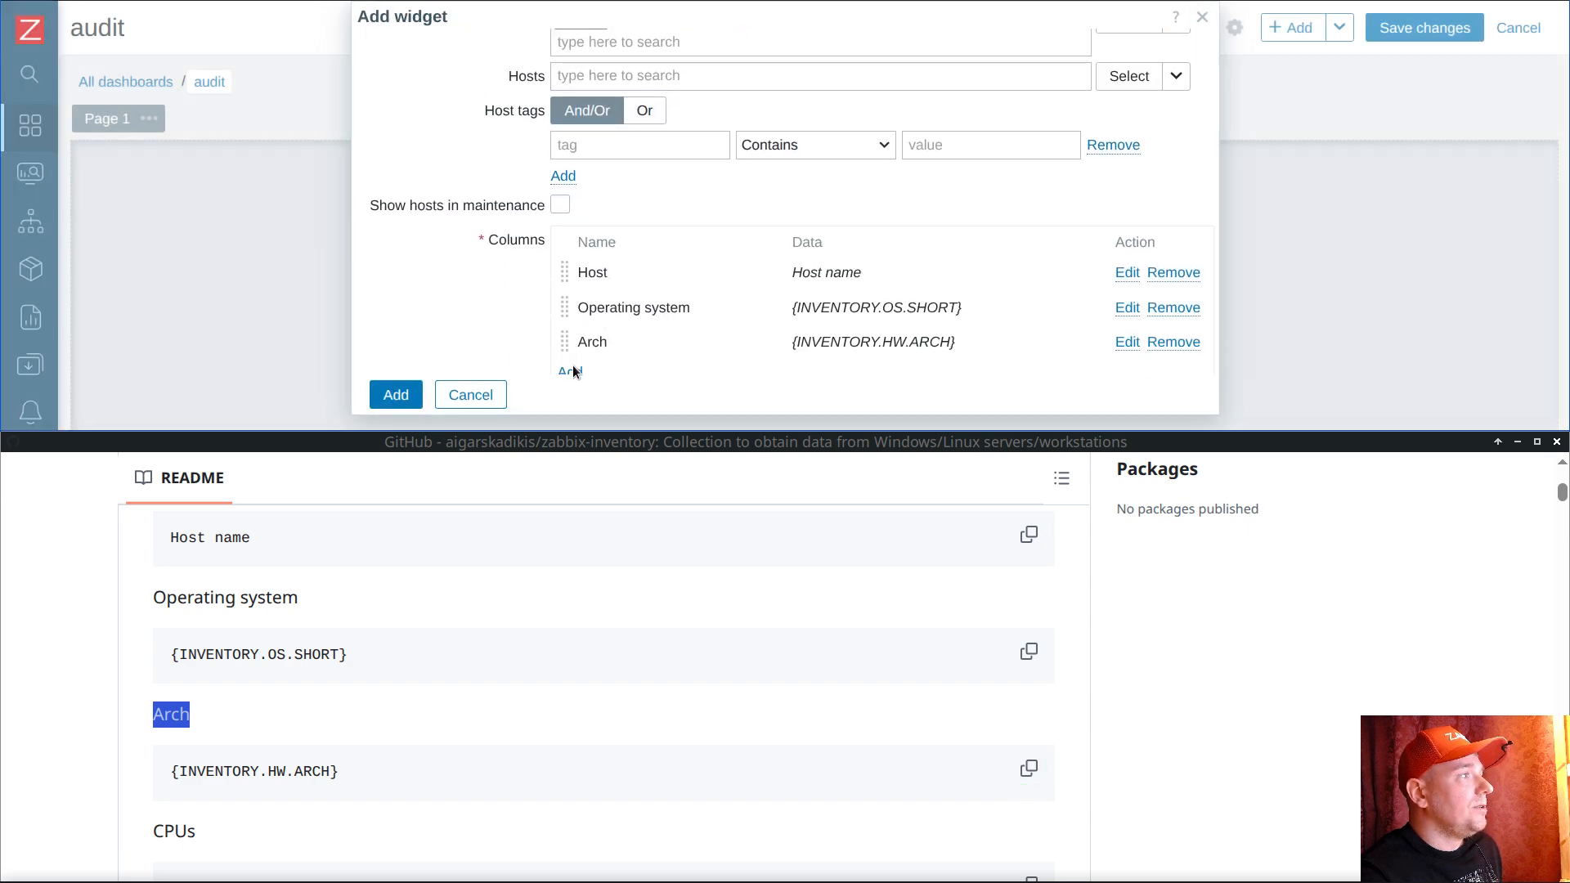
{"action": "left_click", "coordinate": [575, 368]}
{"action": "scroll", "coordinate": [227, 692], "scroll_direction": "down", "scroll_amount": 3}
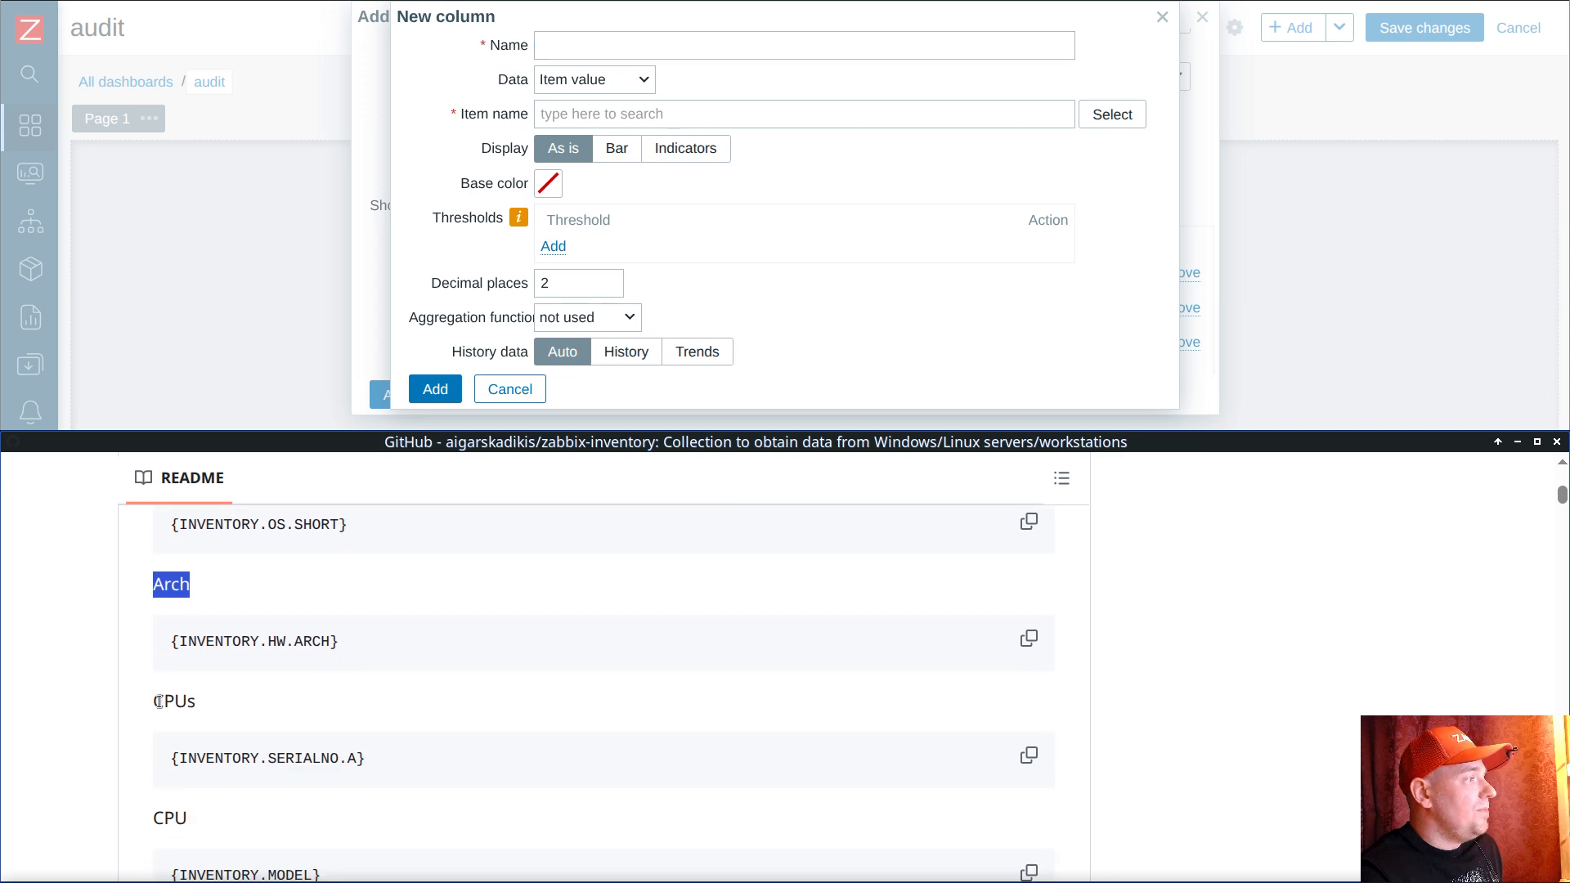
{"action": "double_click", "coordinate": [159, 701]}
{"action": "right_click", "coordinate": [224, 695]}
{"action": "left_click", "coordinate": [233, 507]}
{"action": "left_click", "coordinate": [604, 47]}
{"action": "key", "text": "ctrl+v"}
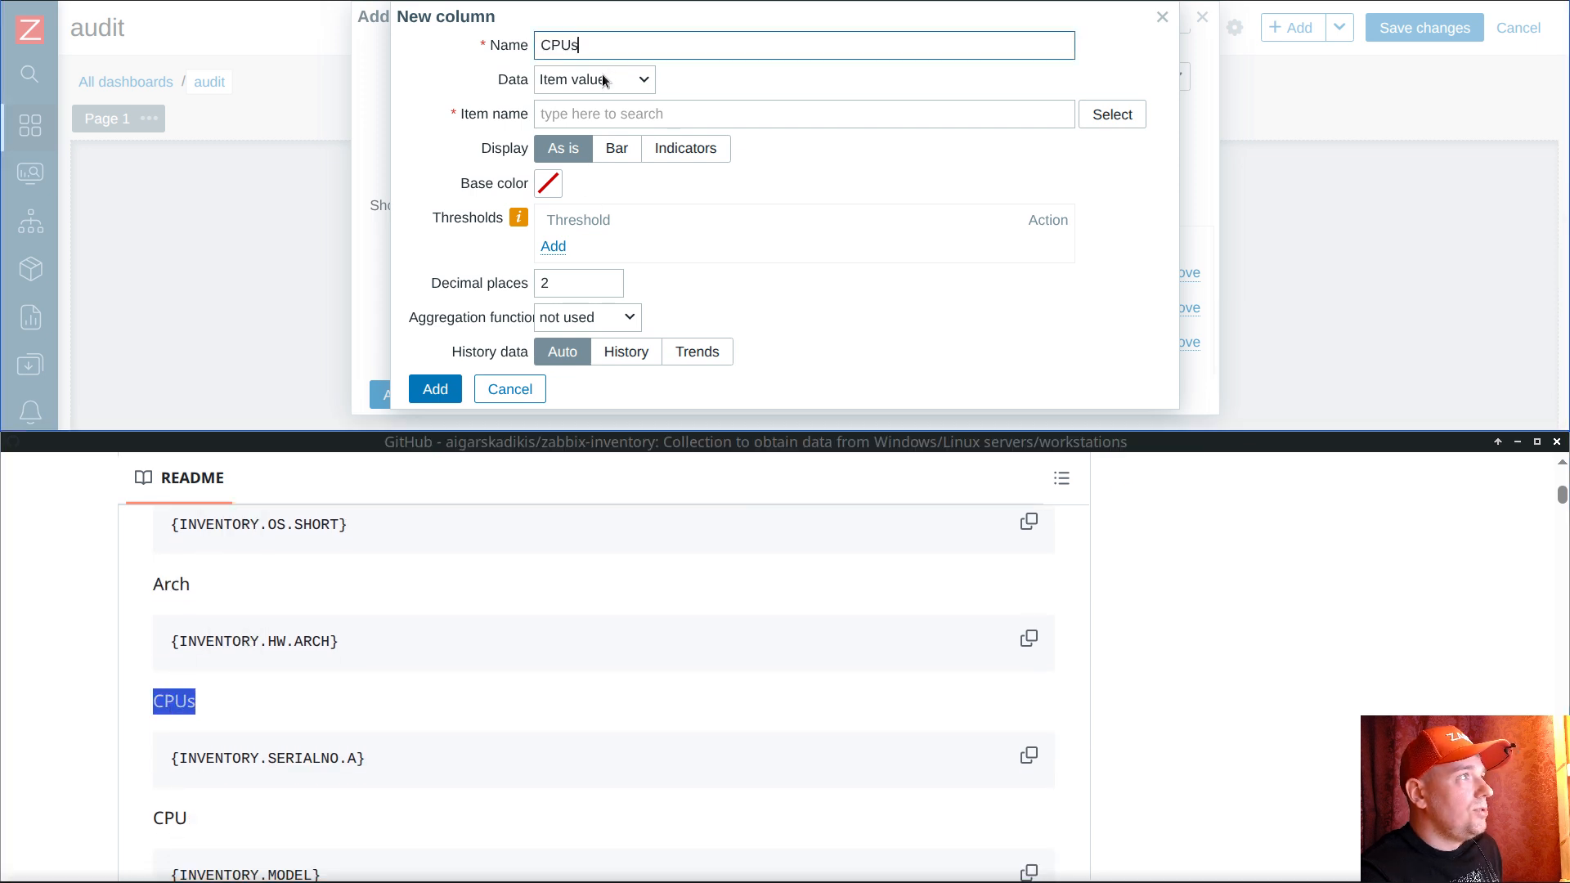
{"action": "left_click", "coordinate": [605, 79]}
{"action": "left_click", "coordinate": [583, 164]}
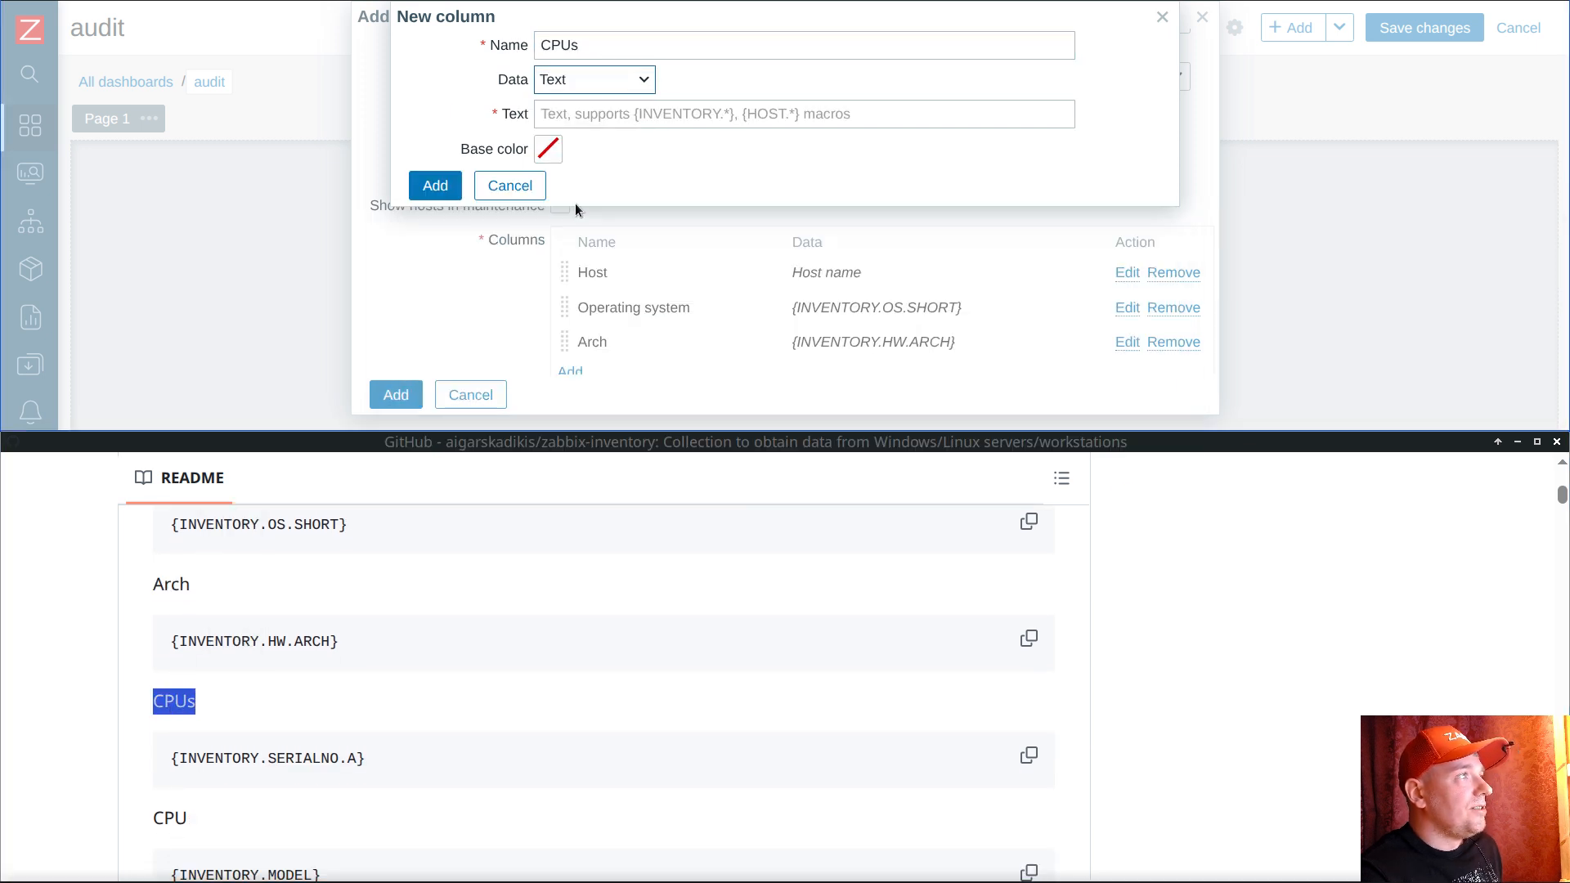
{"action": "left_click", "coordinate": [1030, 757]}
{"action": "left_click", "coordinate": [645, 114]}
{"action": "key", "text": "ctrl+v"}
{"action": "left_click", "coordinate": [435, 186]}
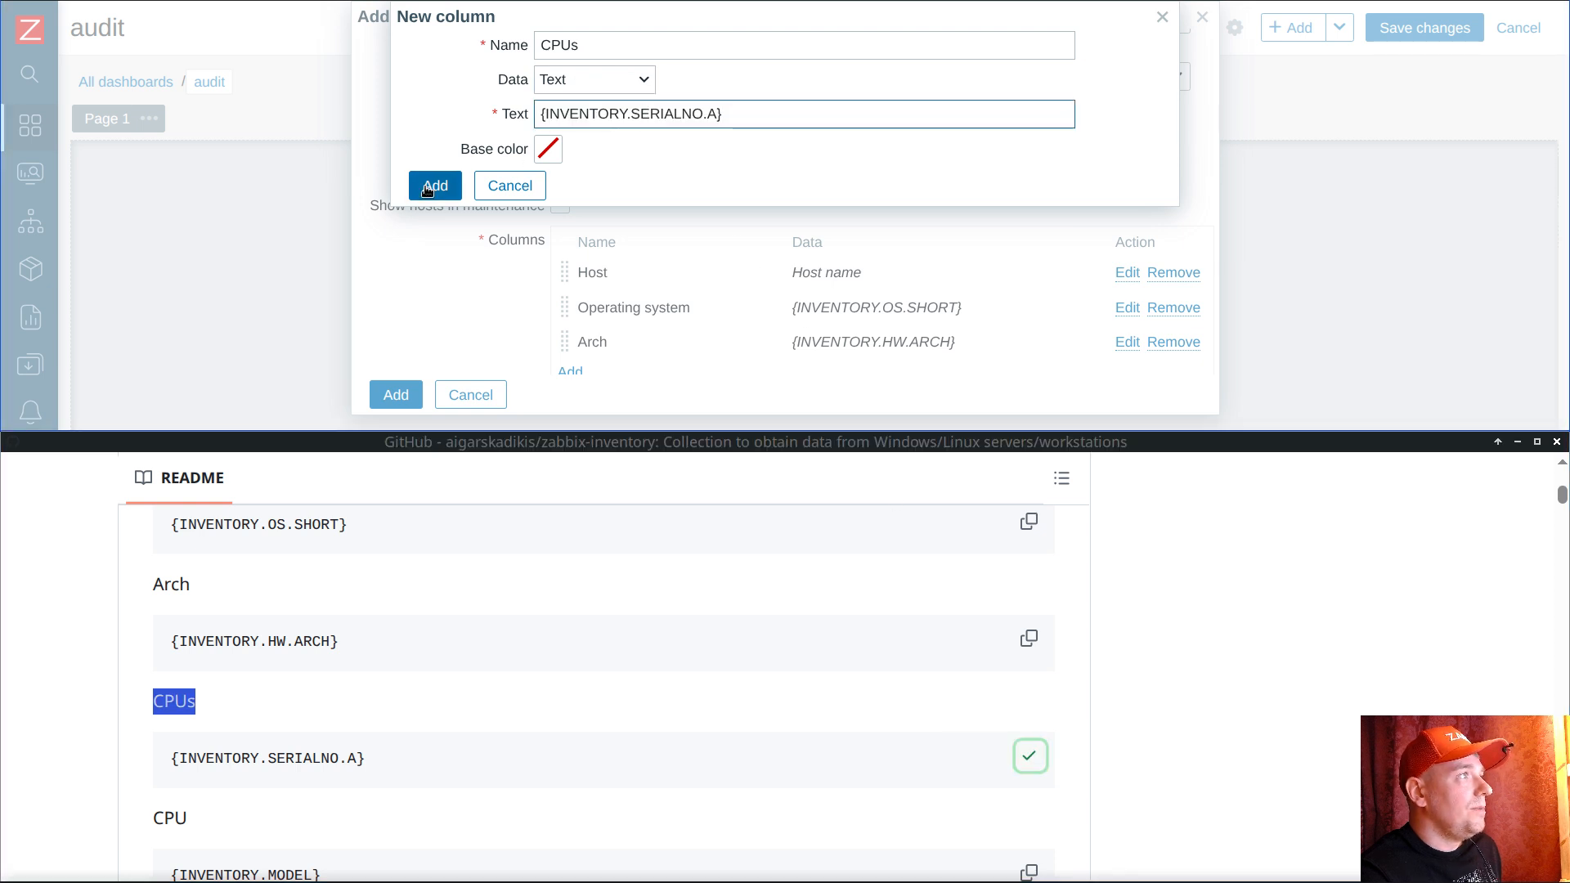
Step: Add a Text column named CPU with the README's macro {INVENTORY.MODEL}
{"action": "scroll", "coordinate": [769, 250], "scroll_direction": "down", "scroll_amount": 2}
{"action": "left_click", "coordinate": [570, 272]}
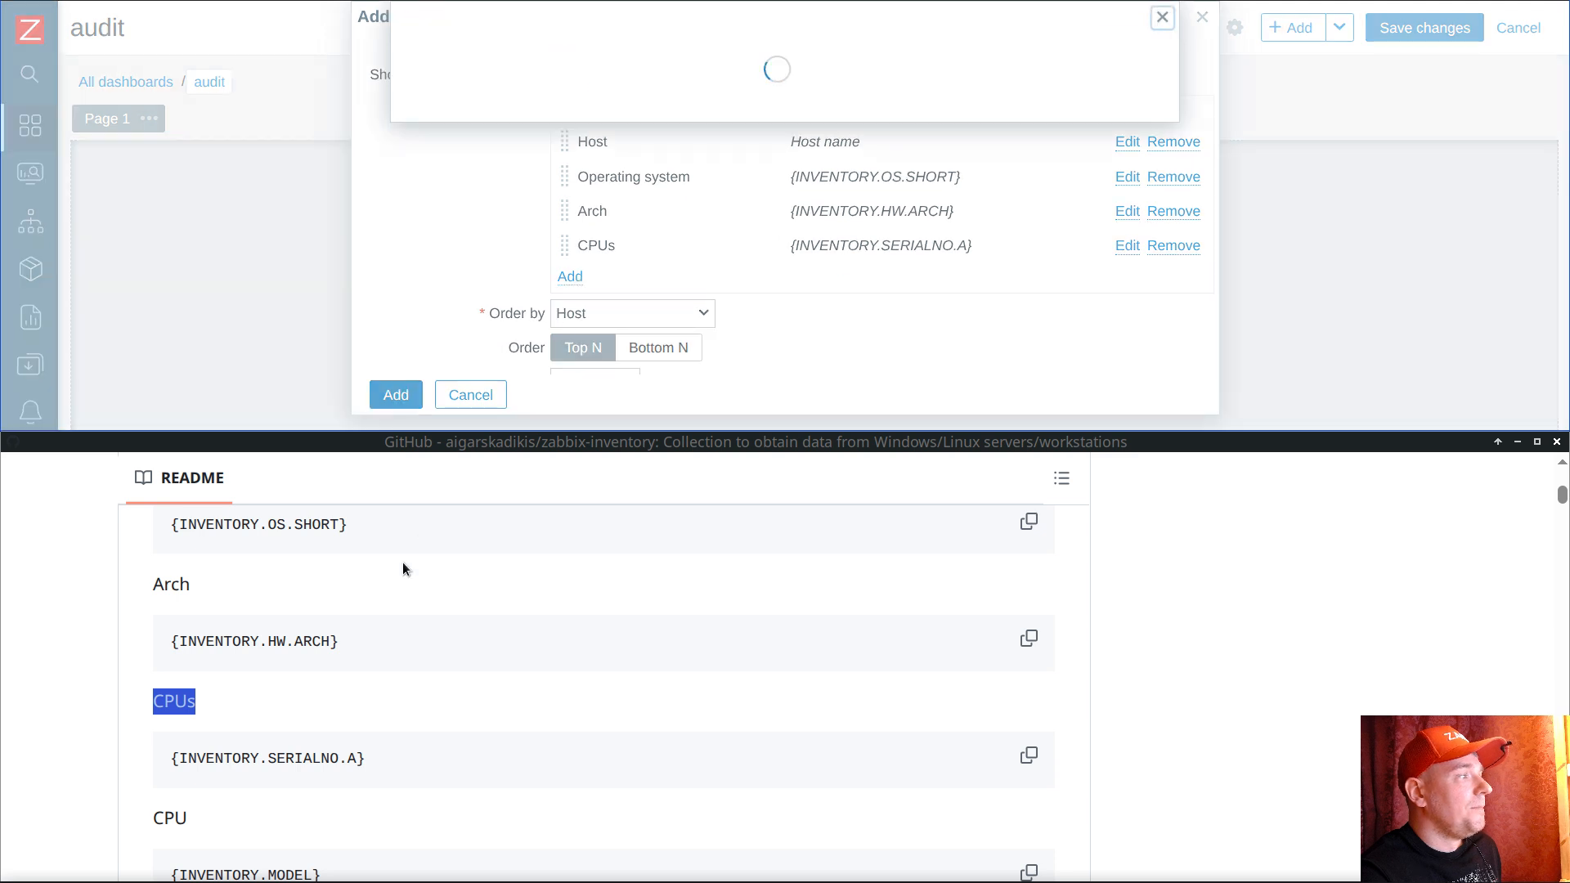
{"action": "scroll", "coordinate": [306, 572], "scroll_direction": "down", "scroll_amount": 2}
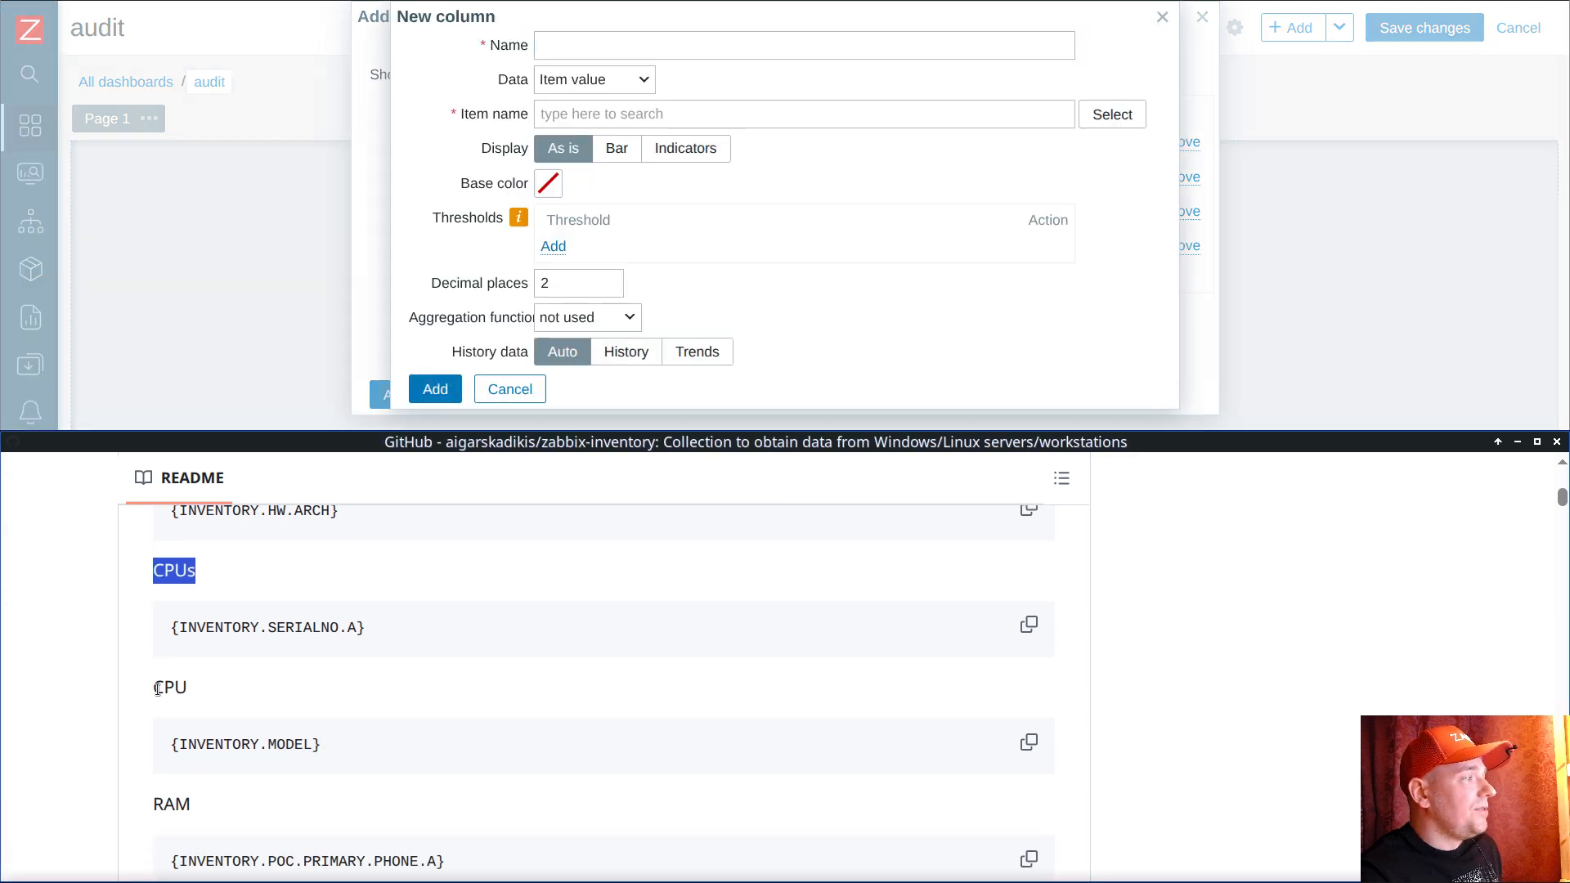
{"action": "left_click_drag", "start_coordinate": [150, 688], "coordinate": [188, 689]}
{"action": "left_click", "coordinate": [611, 41]}
{"action": "key", "text": "ctrl+v"}
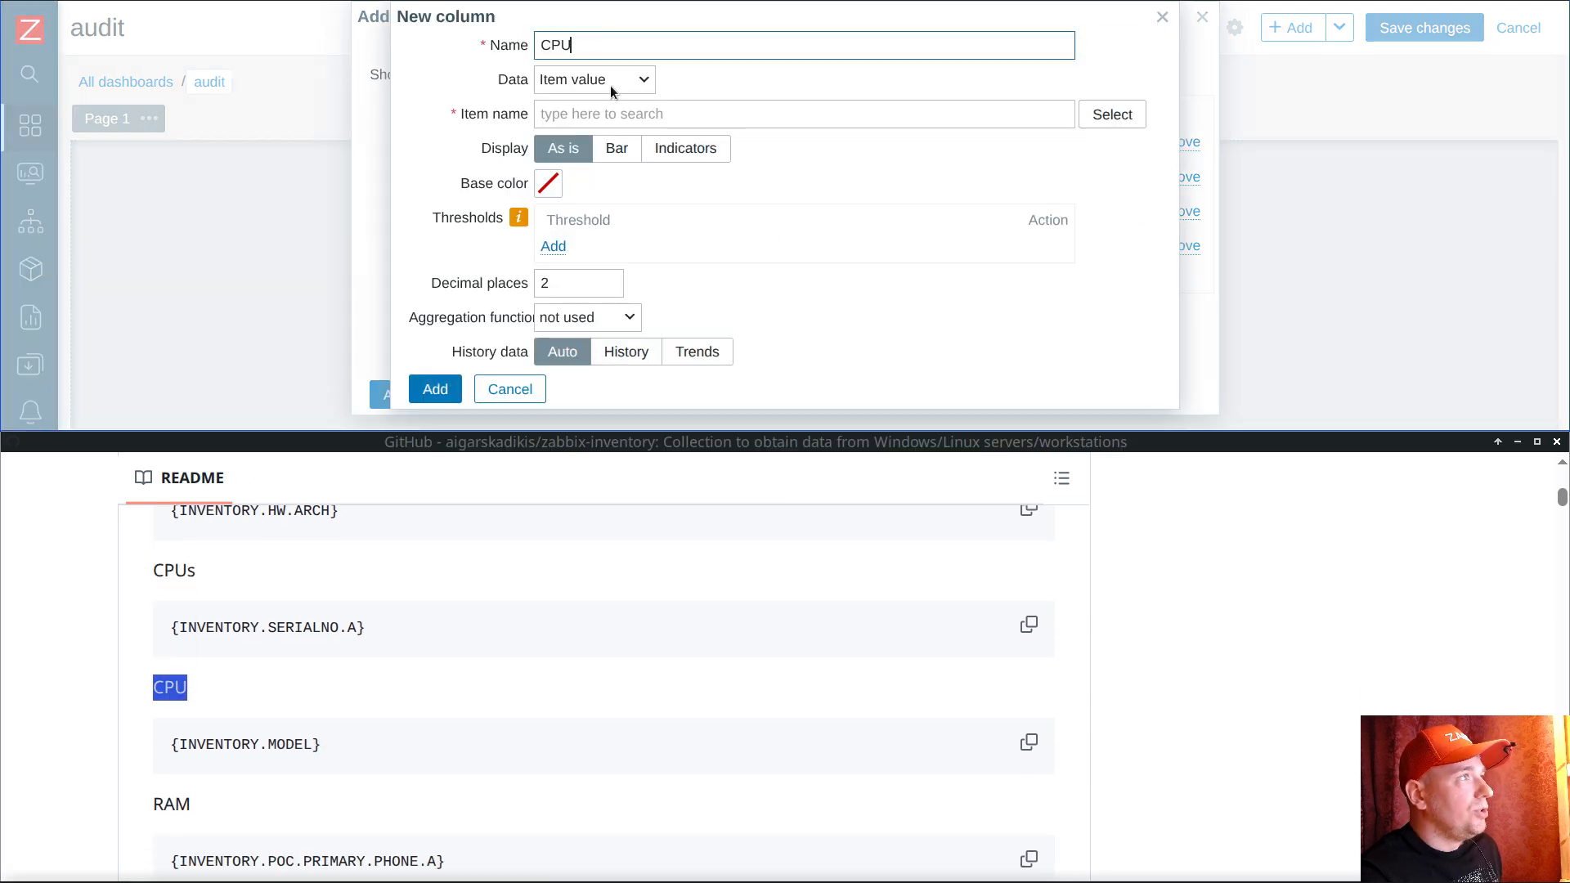
{"action": "left_click", "coordinate": [612, 81]}
{"action": "left_click", "coordinate": [564, 164]}
{"action": "left_click", "coordinate": [1028, 742]}
{"action": "left_click", "coordinate": [664, 115]}
{"action": "key", "text": "ctrl+v"}
{"action": "left_click", "coordinate": [436, 185]}
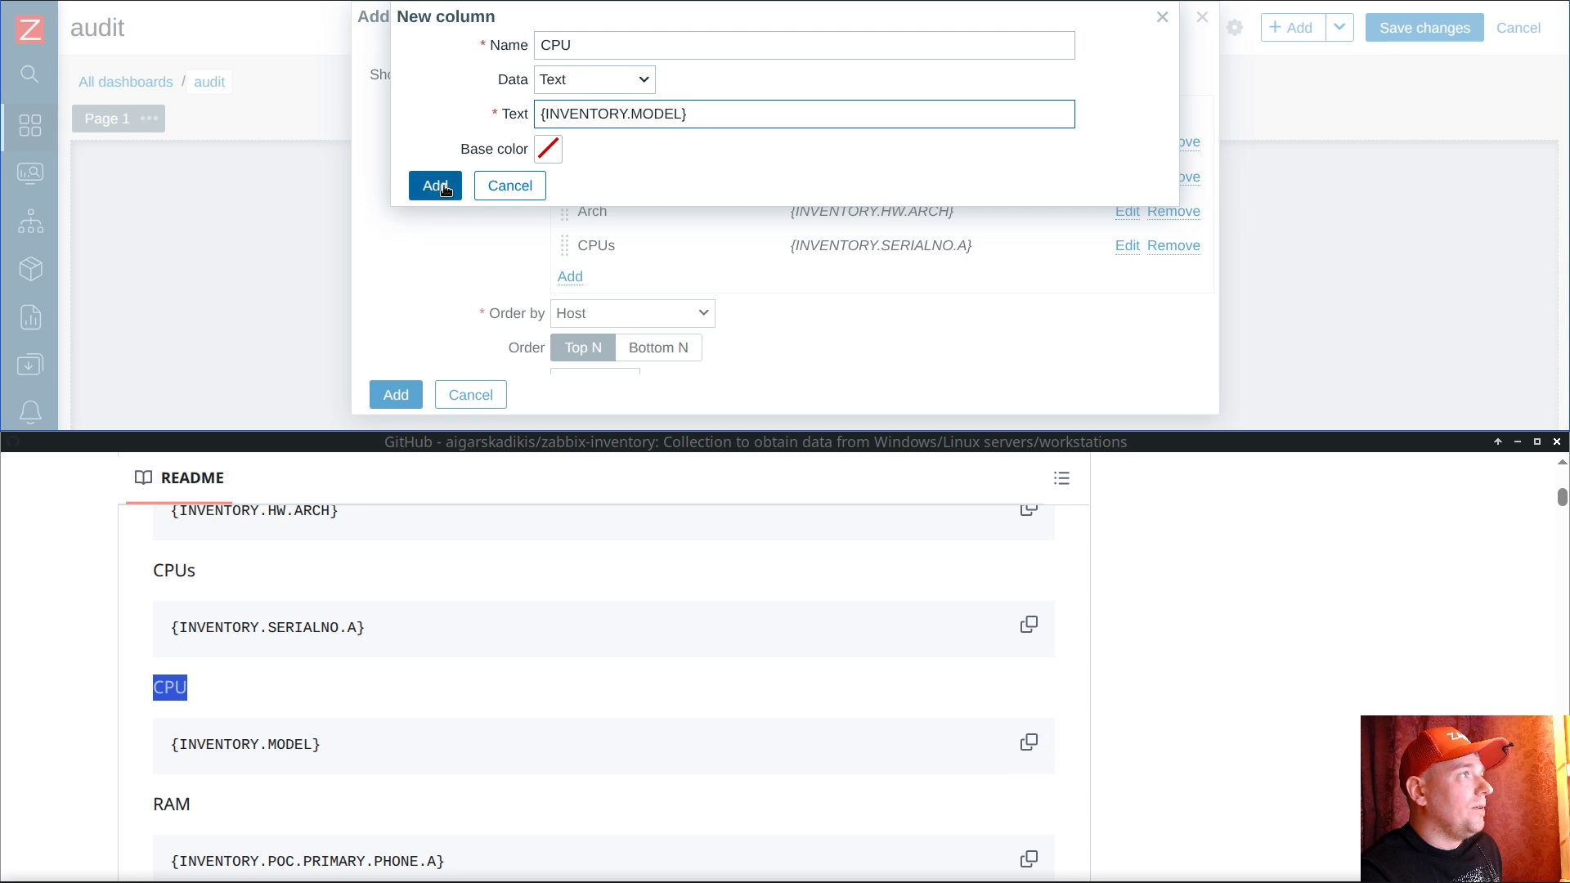
Step: Add a Text column named RAM with the README's macro {INVENTORY.POC.PRIMARY.PHONE.A}
{"action": "scroll", "coordinate": [718, 193], "scroll_direction": "down", "scroll_amount": 5}
{"action": "scroll", "coordinate": [718, 193], "scroll_direction": "down", "scroll_amount": 1}
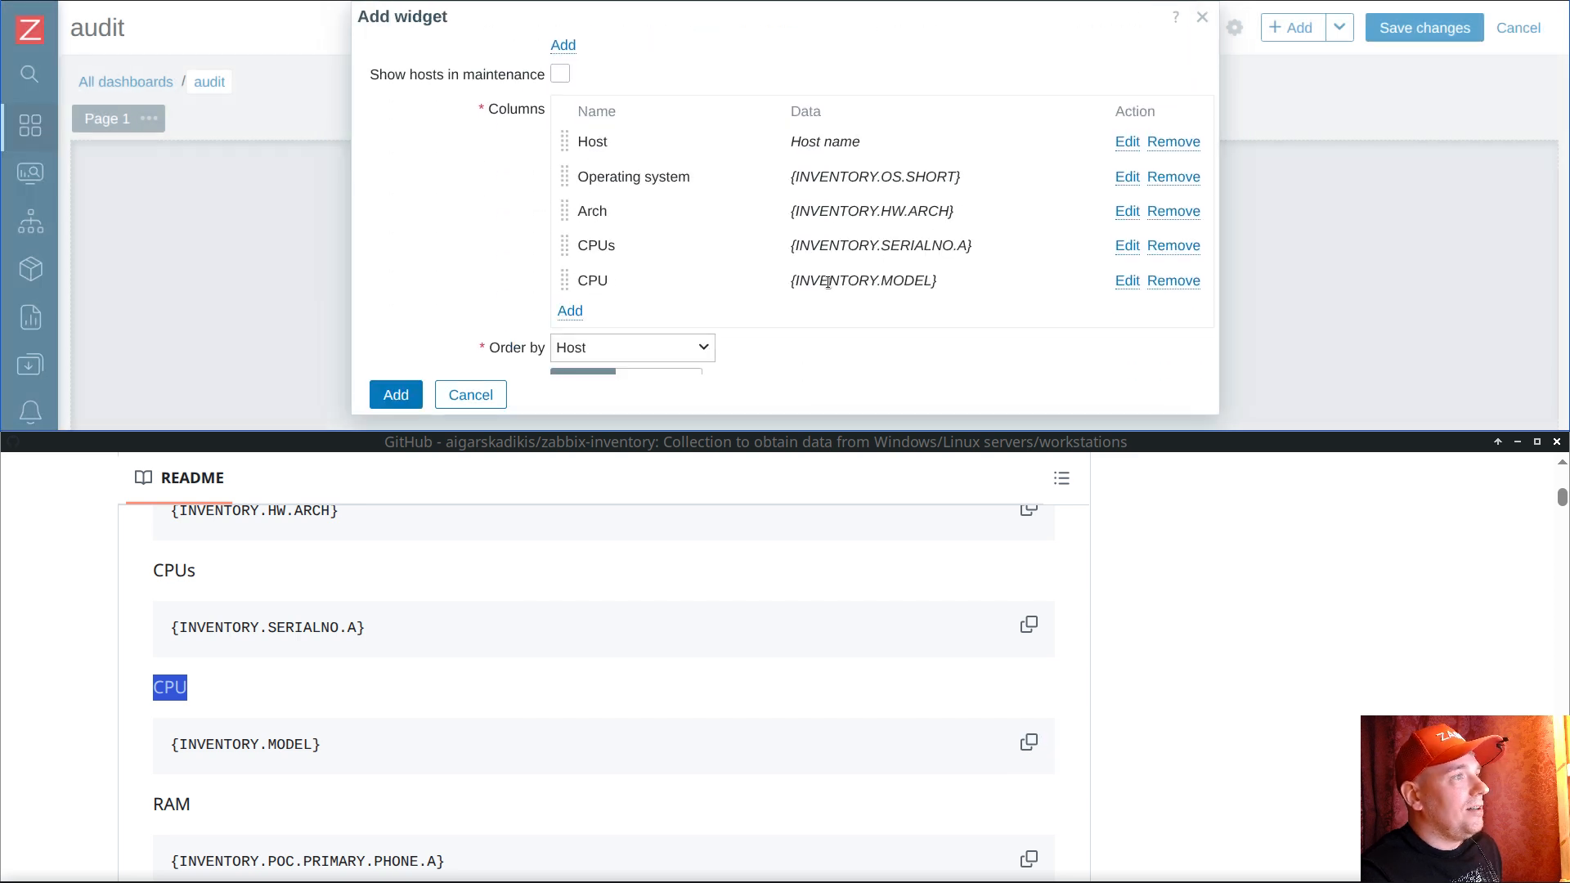
{"action": "left_click", "coordinate": [573, 311]}
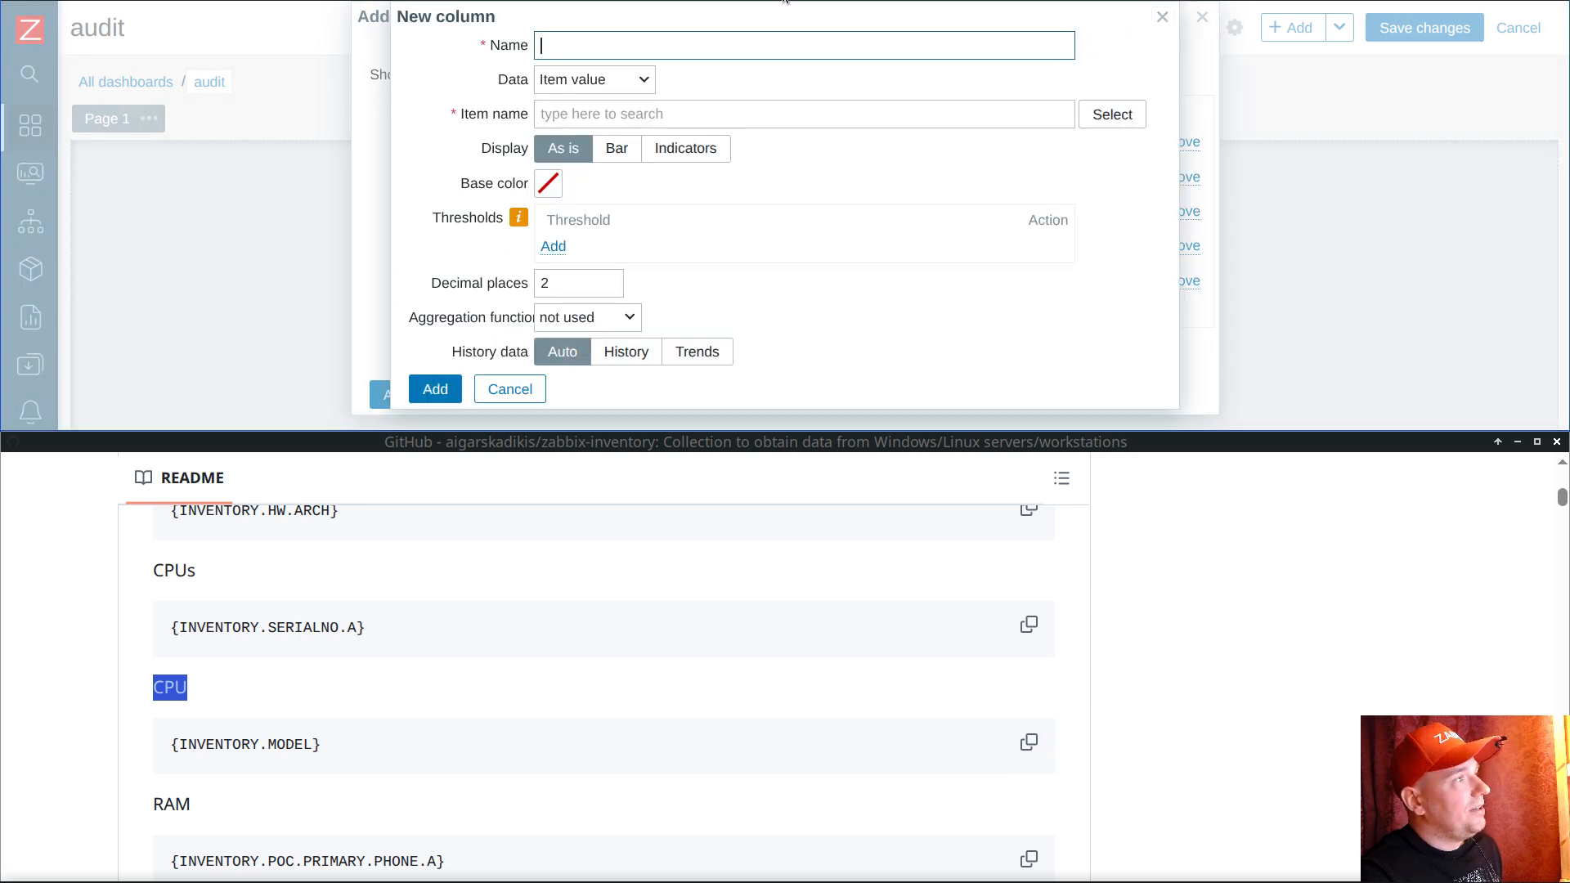
{"action": "left_click", "coordinate": [596, 80]}
{"action": "left_click", "coordinate": [581, 164]}
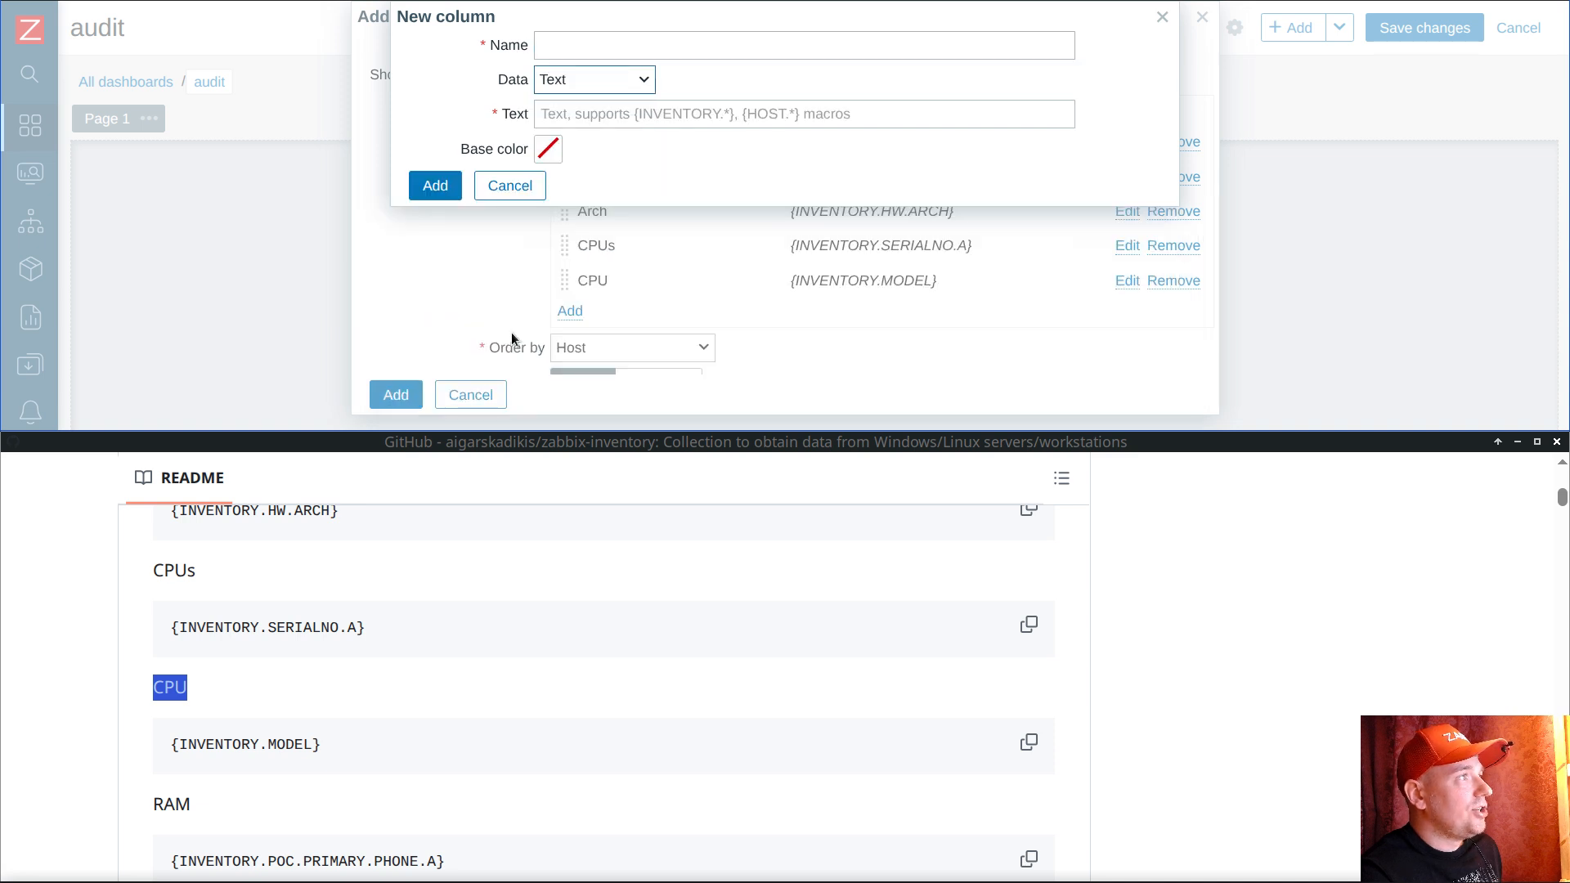
{"action": "scroll", "coordinate": [386, 694], "scroll_direction": "down", "scroll_amount": 2}
{"action": "left_click_drag", "start_coordinate": [154, 675], "coordinate": [204, 679]}
{"action": "key", "text": "ctrl+c"}
{"action": "left_click", "coordinate": [573, 46]}
{"action": "key", "text": "ctrl+v"}
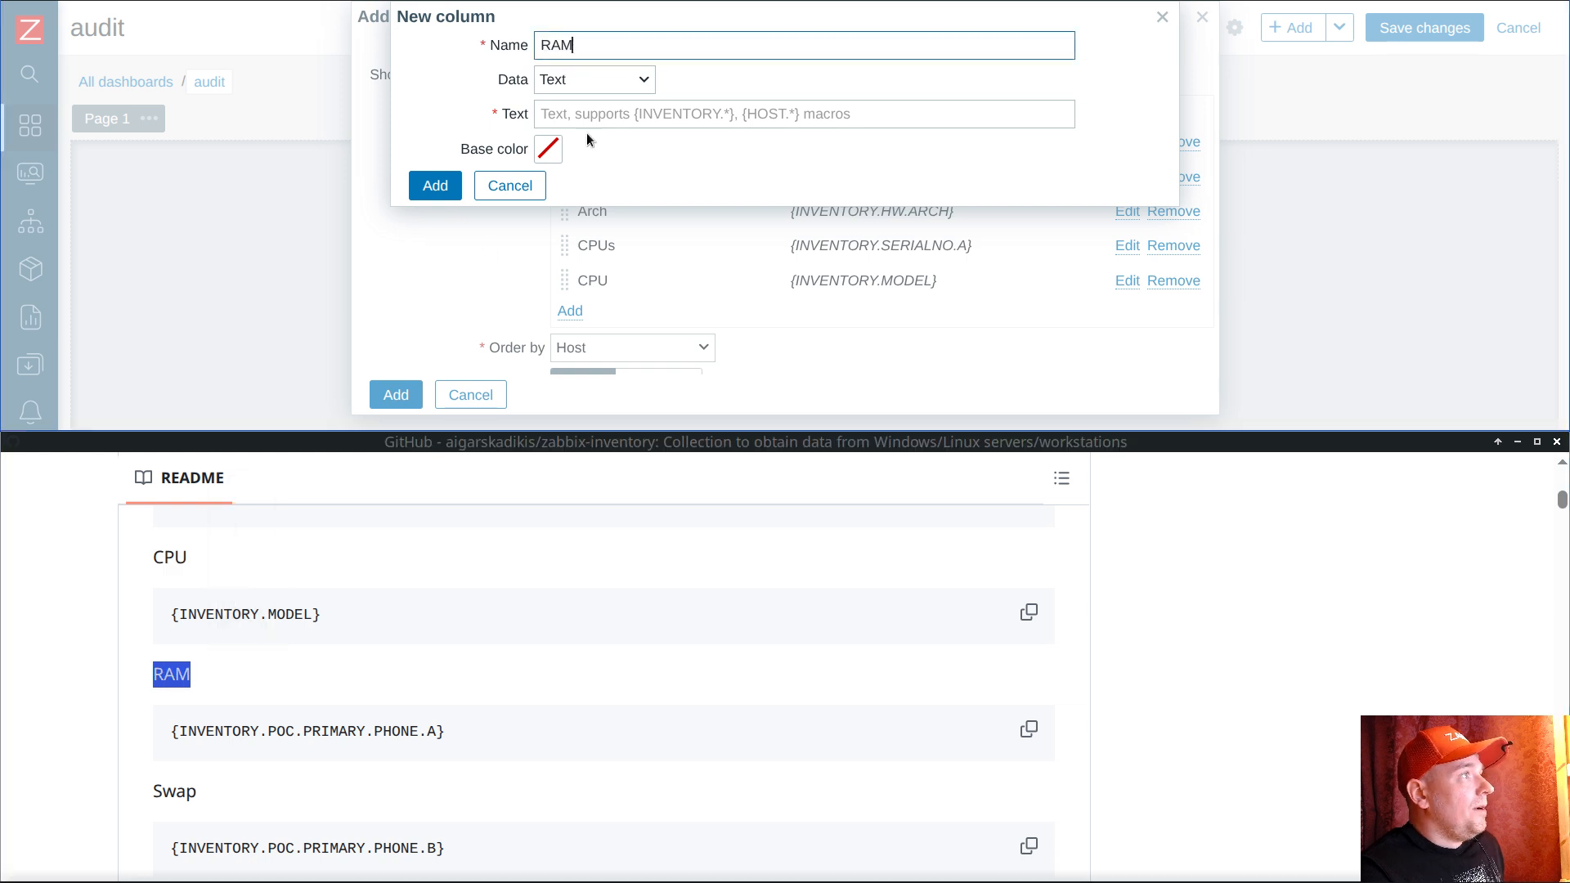
{"action": "left_click", "coordinate": [1029, 728]}
{"action": "left_click", "coordinate": [778, 115]}
{"action": "key", "text": "ctrl+v"}
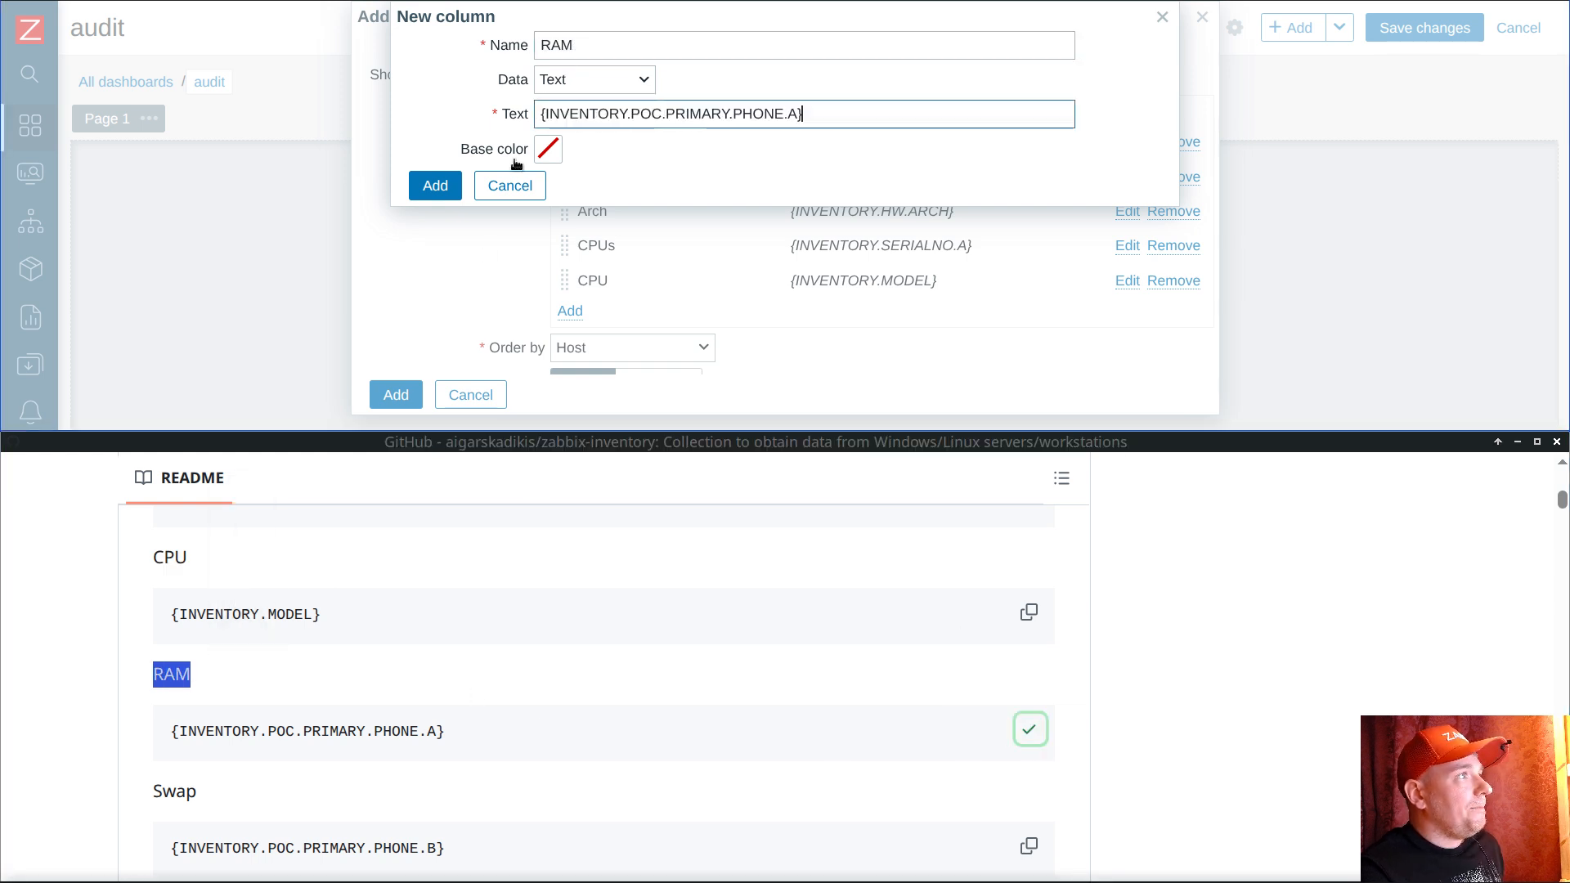
{"action": "left_click", "coordinate": [442, 186]}
Step: Add a Text column named Swap with the README's macro {INVENTORY.POC.PRIMARY.PHONE.B}
{"action": "scroll", "coordinate": [685, 223], "scroll_direction": "down", "scroll_amount": 5}
{"action": "left_click", "coordinate": [570, 345]}
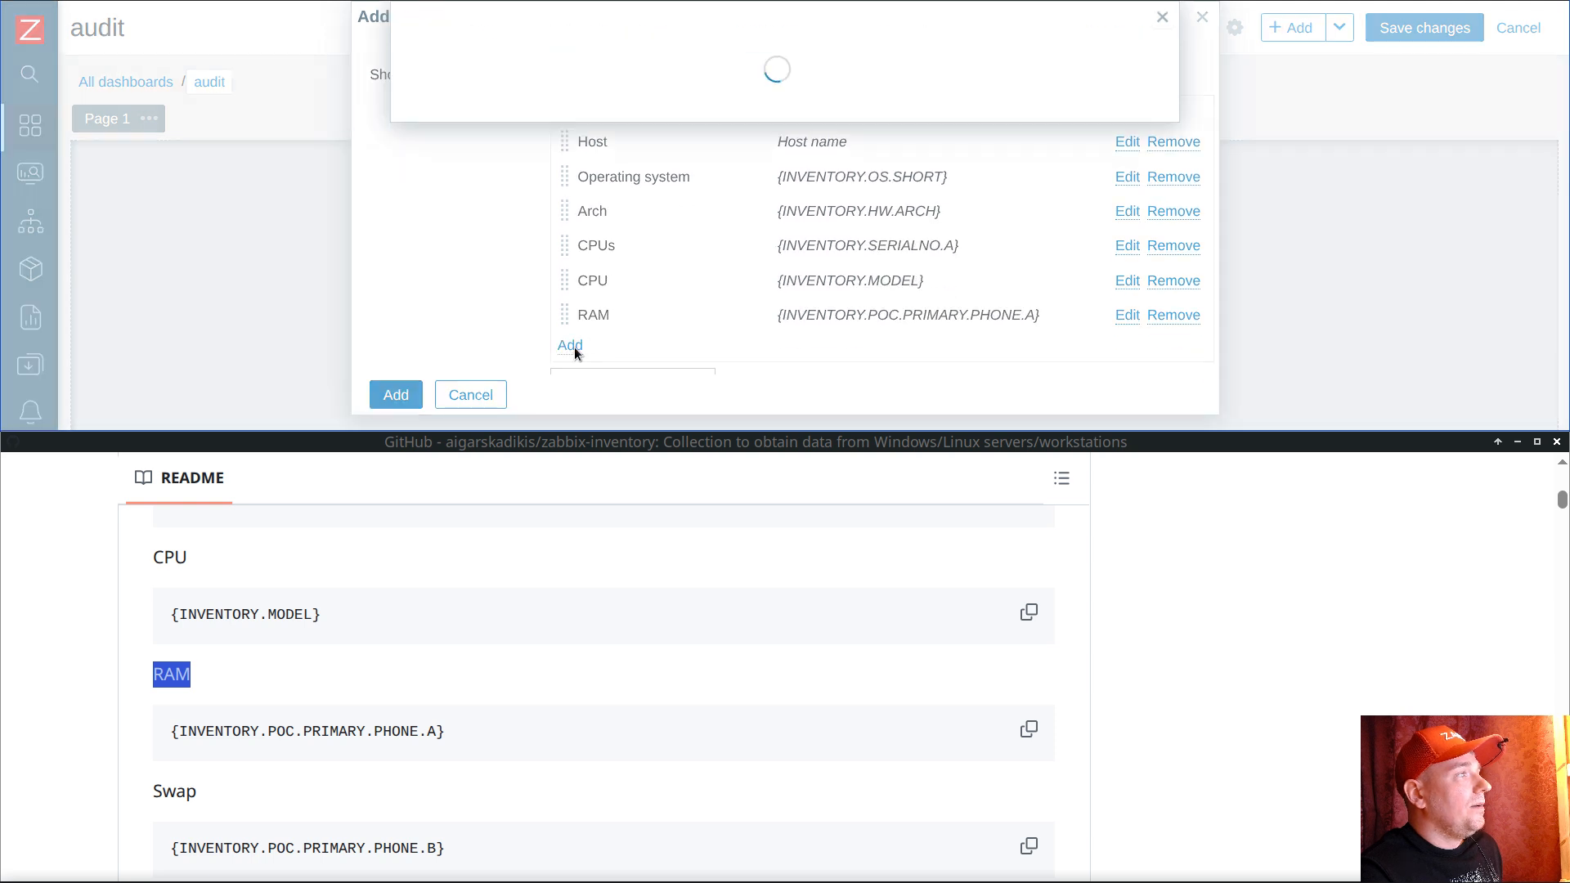
{"action": "scroll", "coordinate": [317, 640], "scroll_direction": "down", "scroll_amount": 3}
{"action": "double_click", "coordinate": [178, 661]}
{"action": "key", "text": "ctrl+c"}
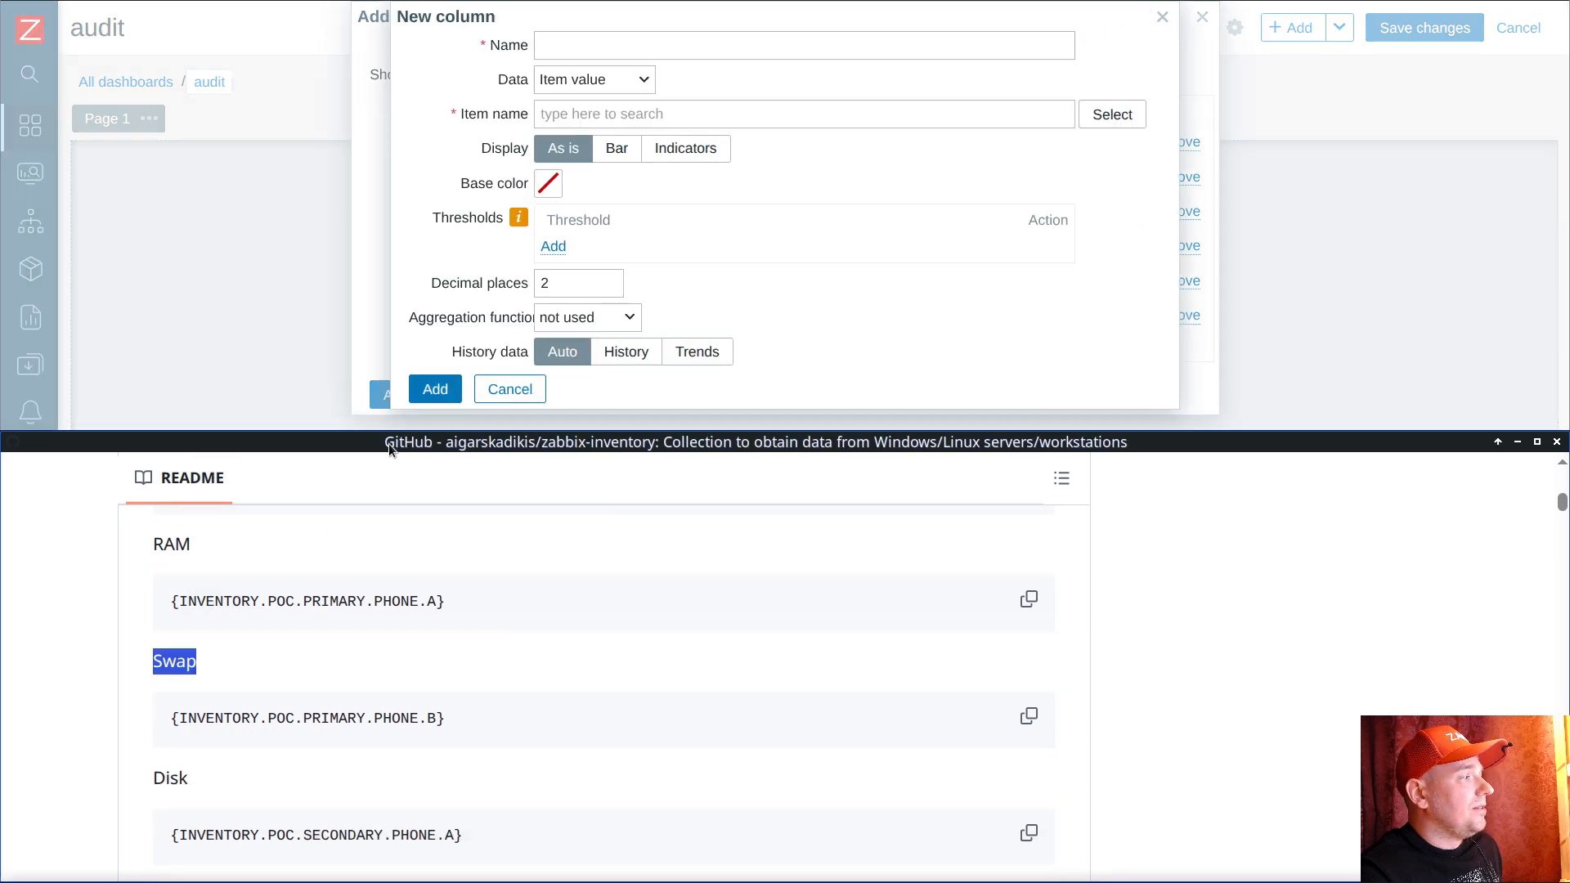
{"action": "left_click", "coordinate": [654, 45]}
{"action": "key", "text": "ctrl+v"}
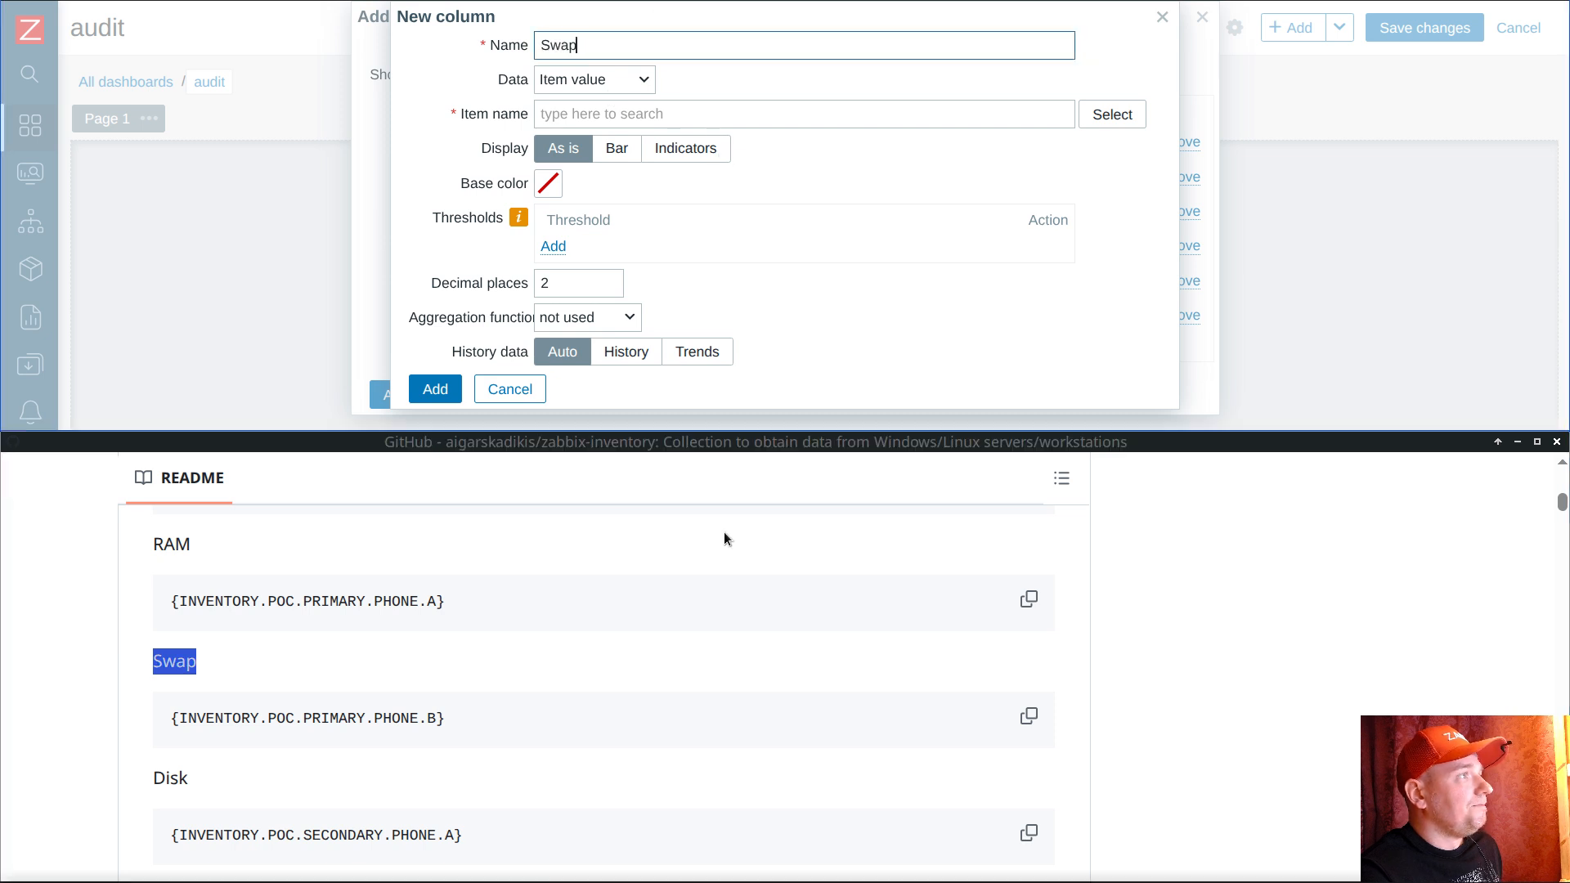
{"action": "left_click", "coordinate": [1035, 726]}
{"action": "left_click", "coordinate": [743, 123]}
{"action": "key", "text": "ctrl+v"}
{"action": "left_click", "coordinate": [603, 86]}
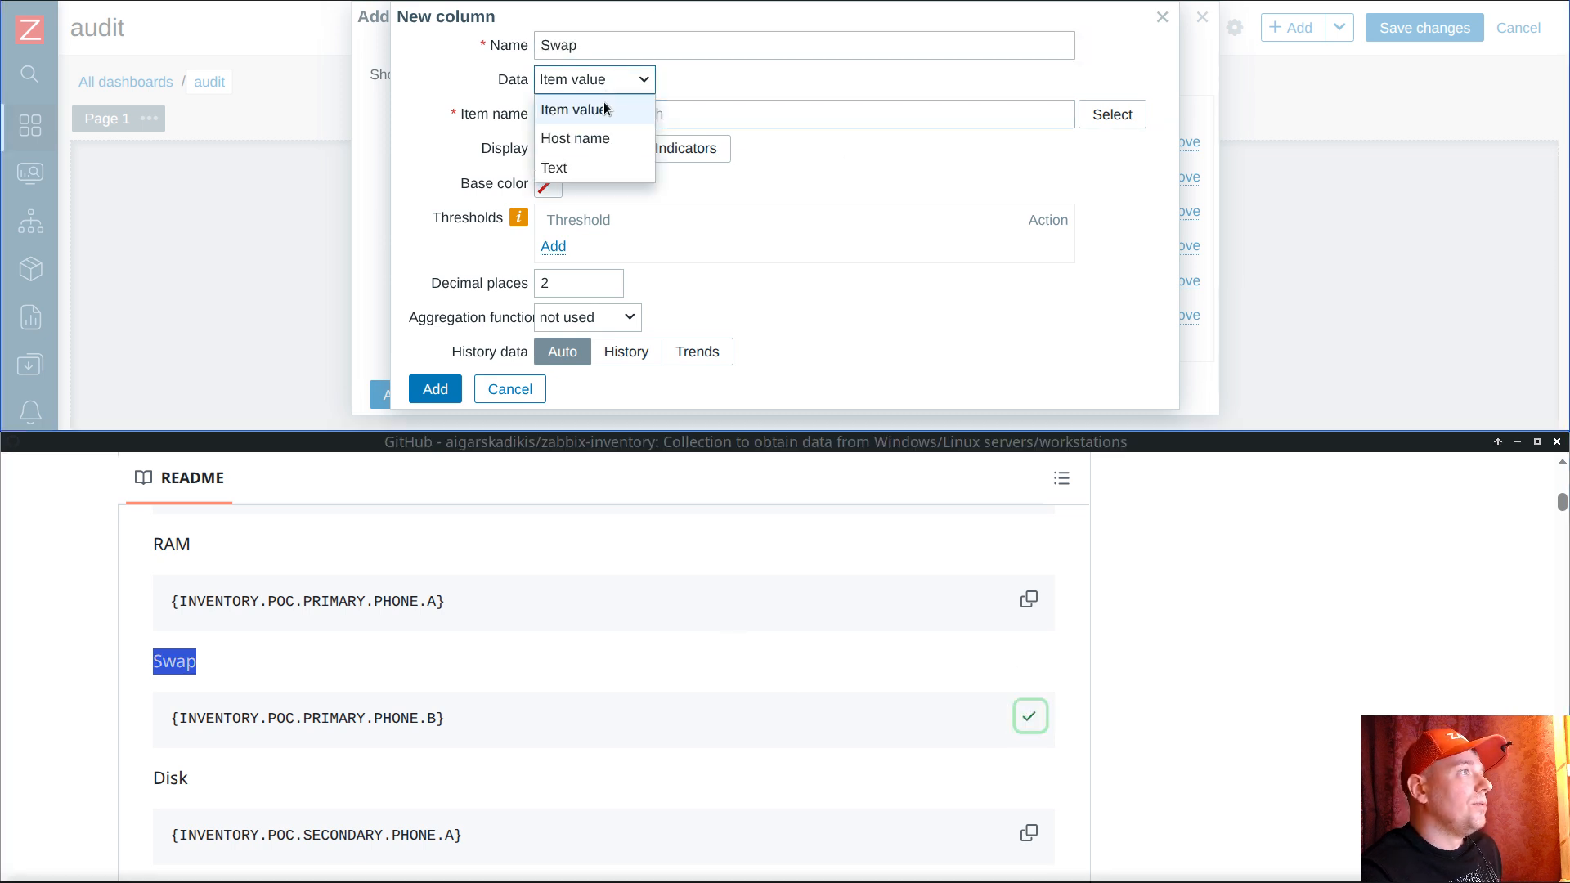
{"action": "left_click", "coordinate": [603, 166]}
{"action": "key", "text": "ctrl+v"}
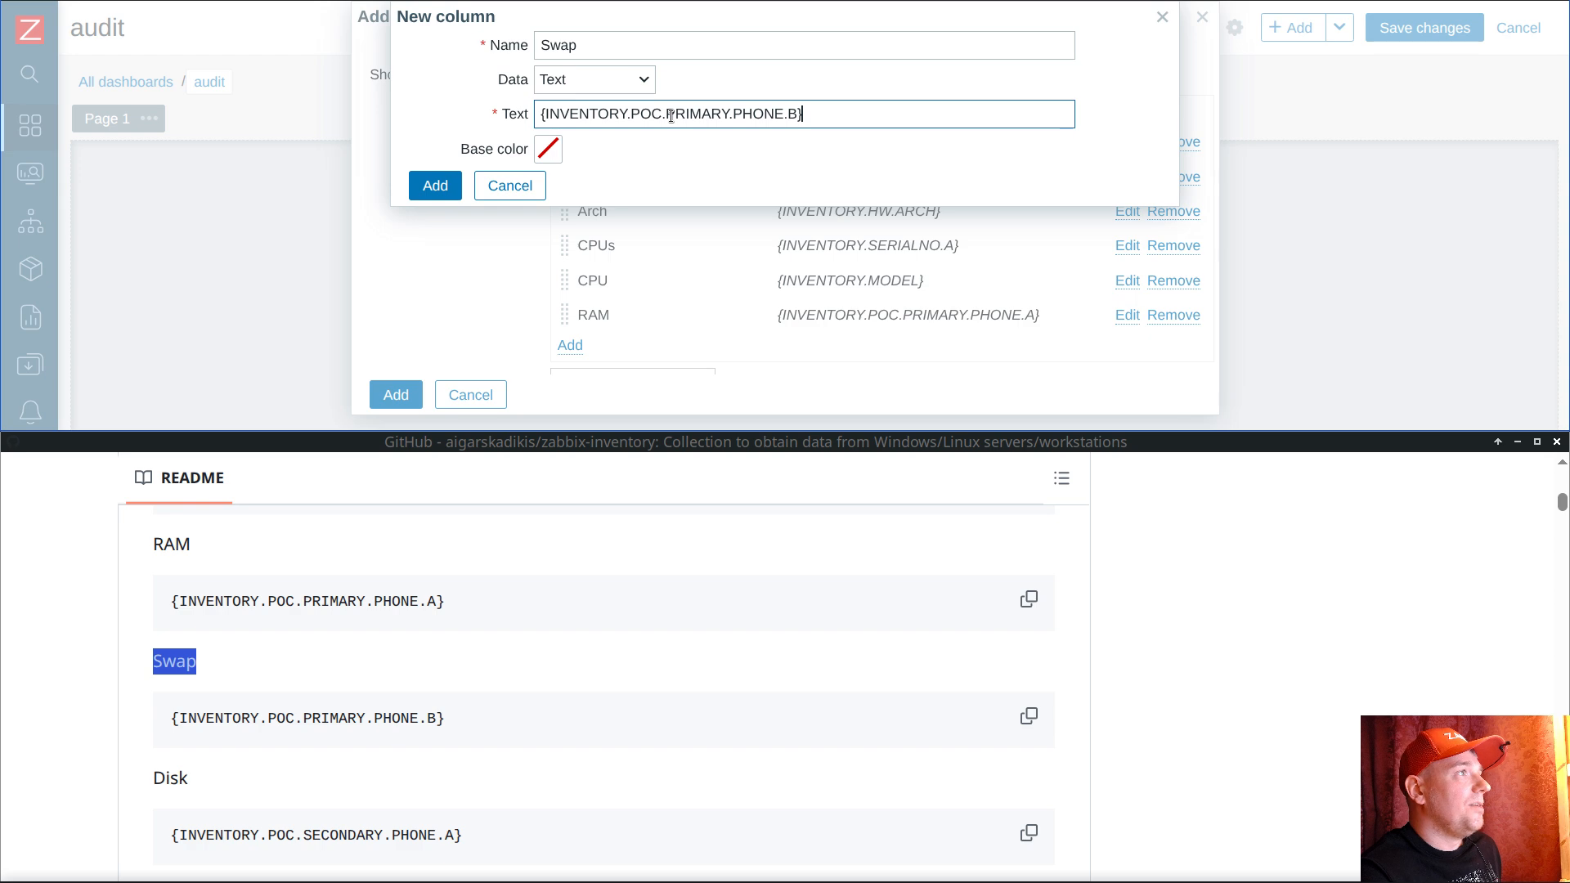
{"action": "left_click", "coordinate": [435, 186]}
Step: Add a Text column named Disk with the README's macro {INVENTORY.POC.SECONDARY.PHONE.A}
{"action": "scroll", "coordinate": [711, 264], "scroll_direction": "down", "scroll_amount": 5}
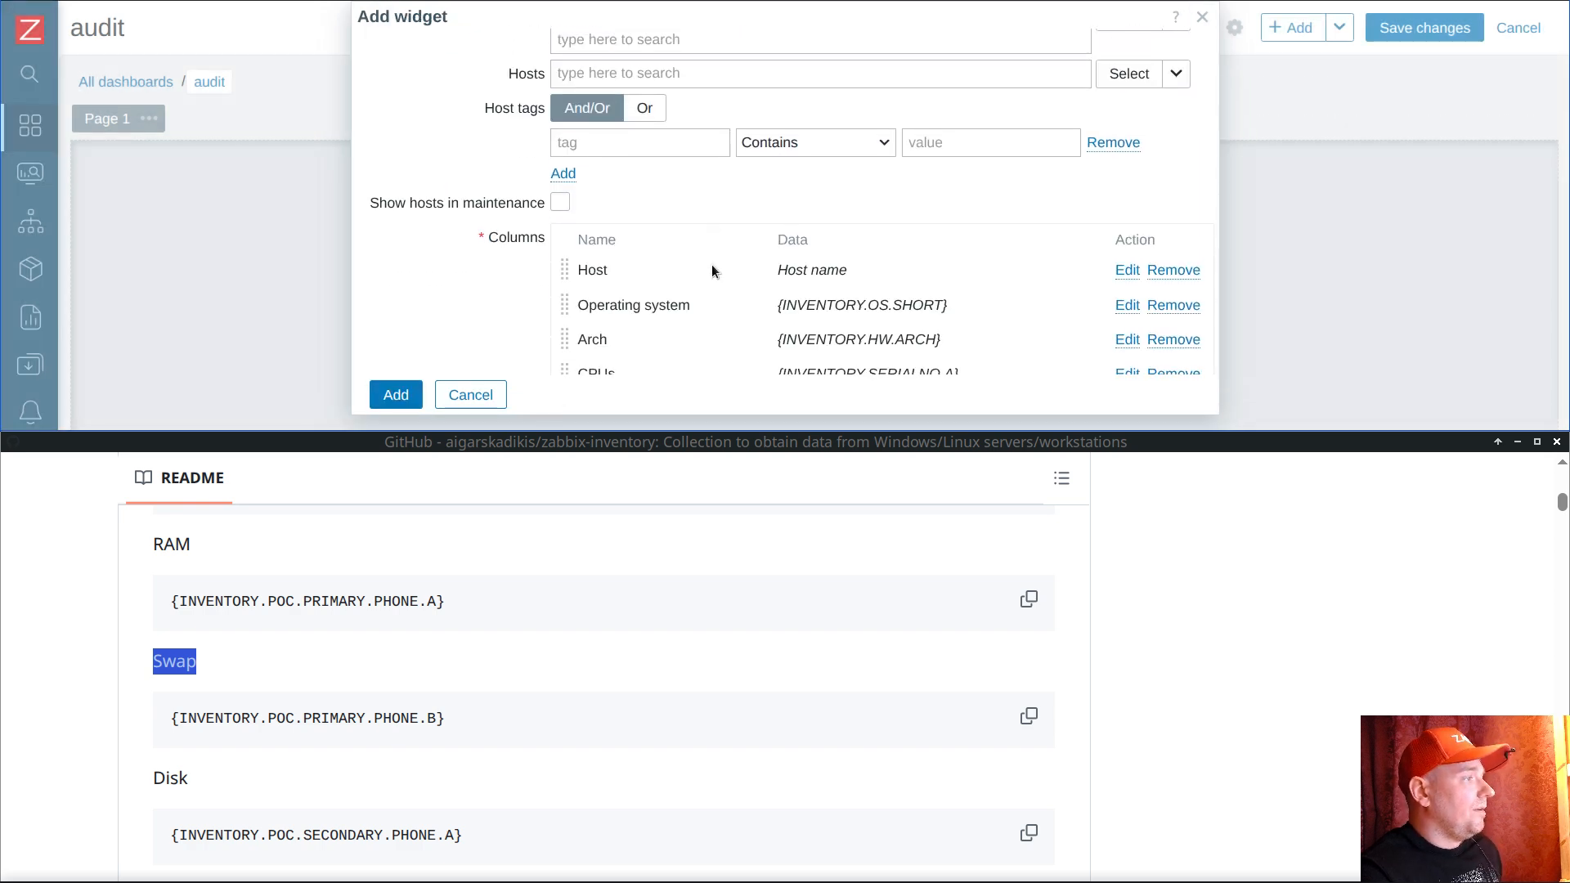
{"action": "left_click", "coordinate": [570, 253]}
{"action": "scroll", "coordinate": [303, 634], "scroll_direction": "down", "scroll_amount": 2}
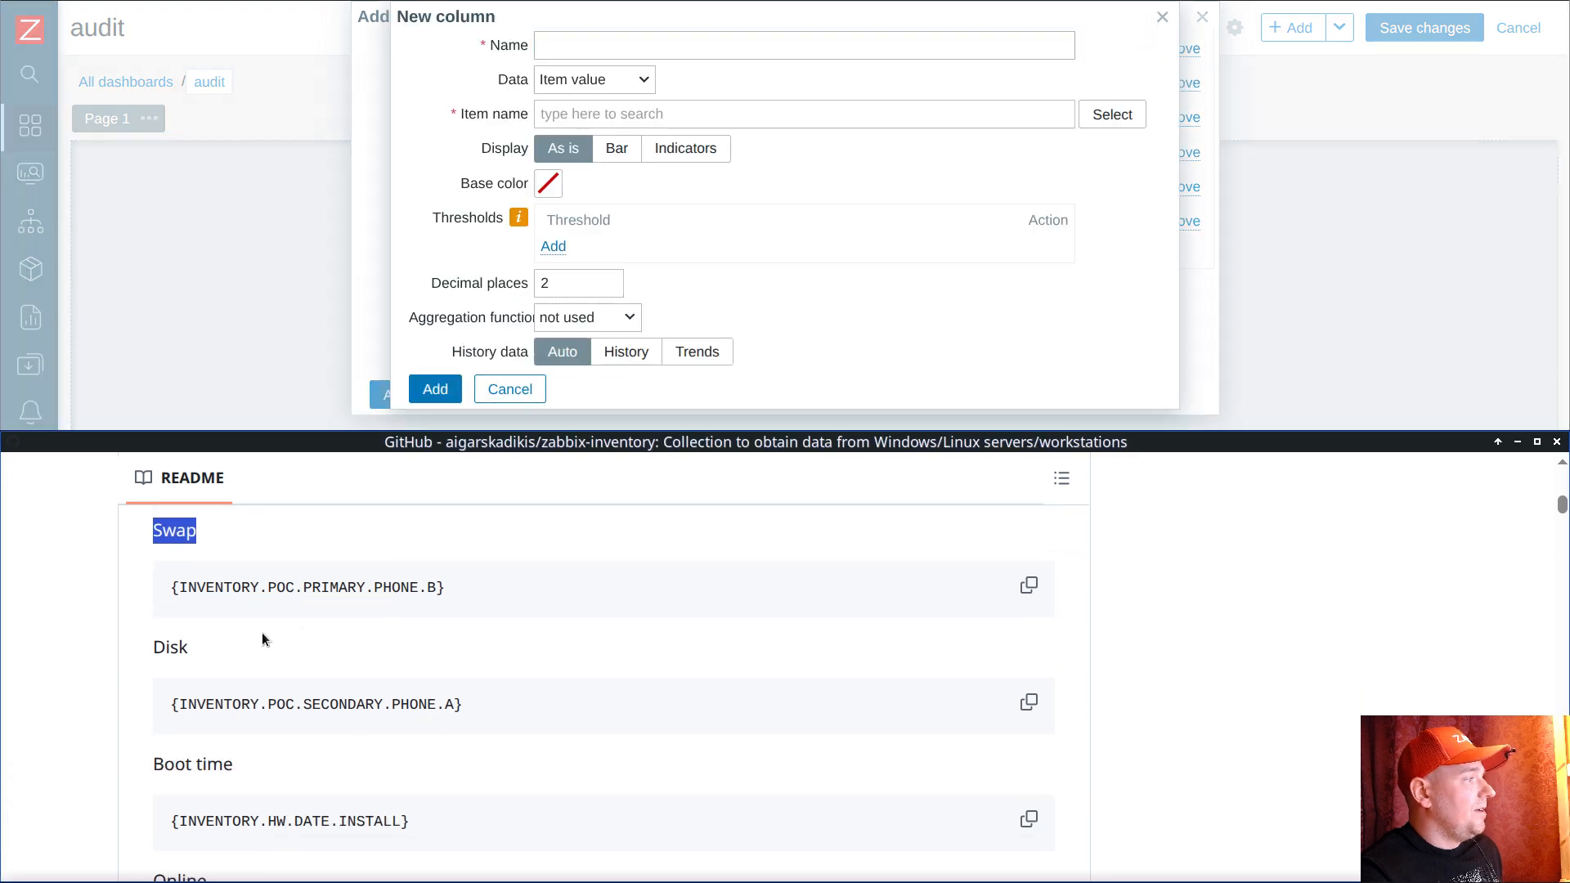
{"action": "double_click", "coordinate": [176, 644]}
{"action": "left_click", "coordinate": [625, 46]}
{"action": "key", "text": "ctrl+v"}
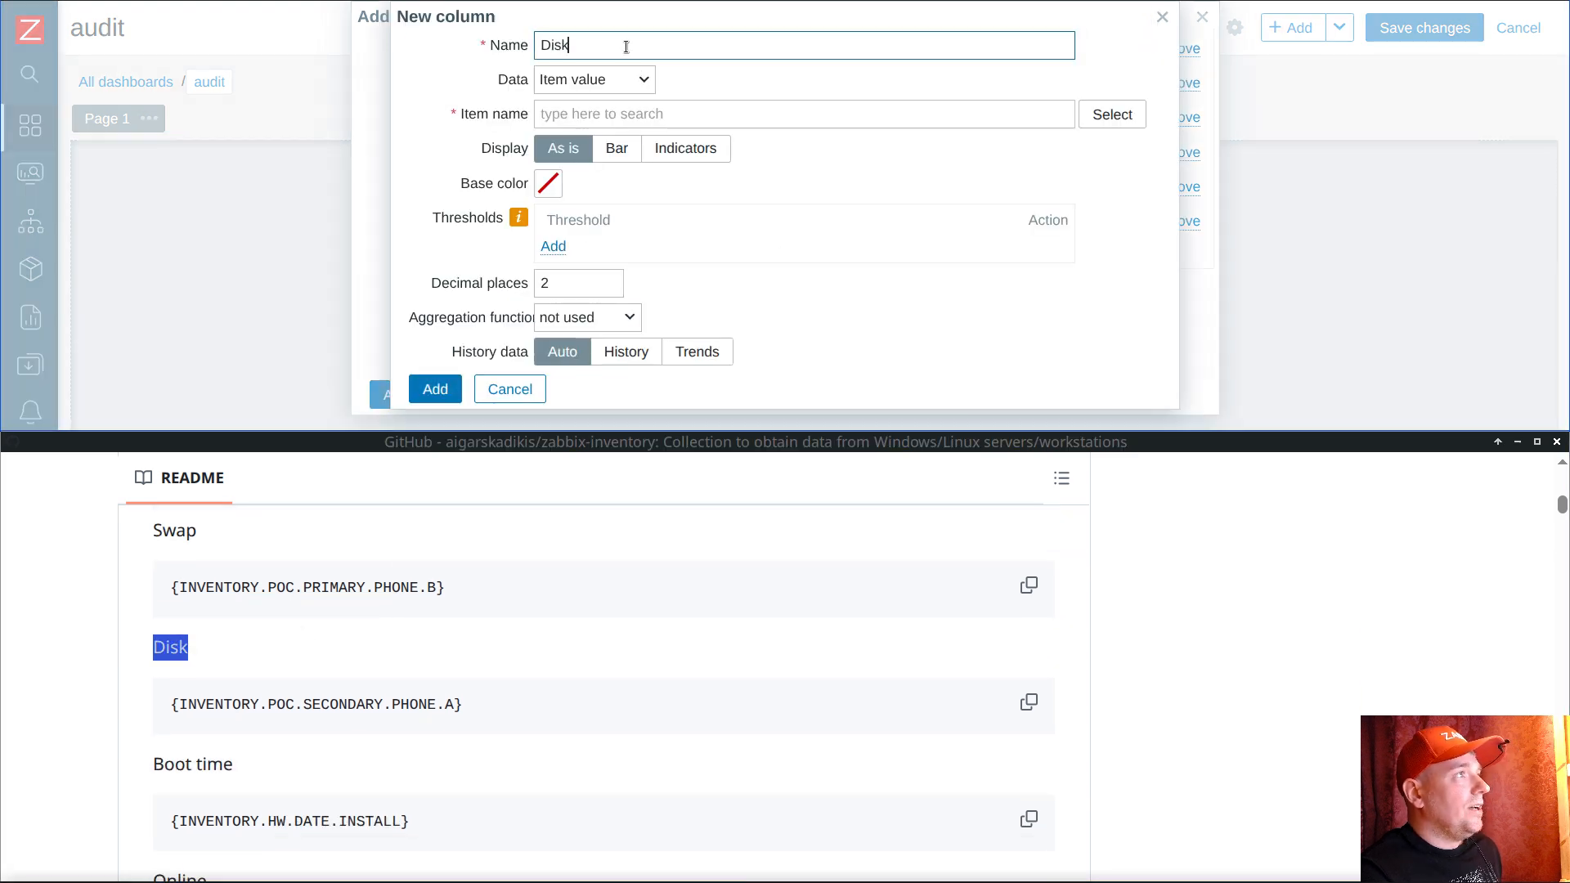
{"action": "left_click", "coordinate": [1029, 702]}
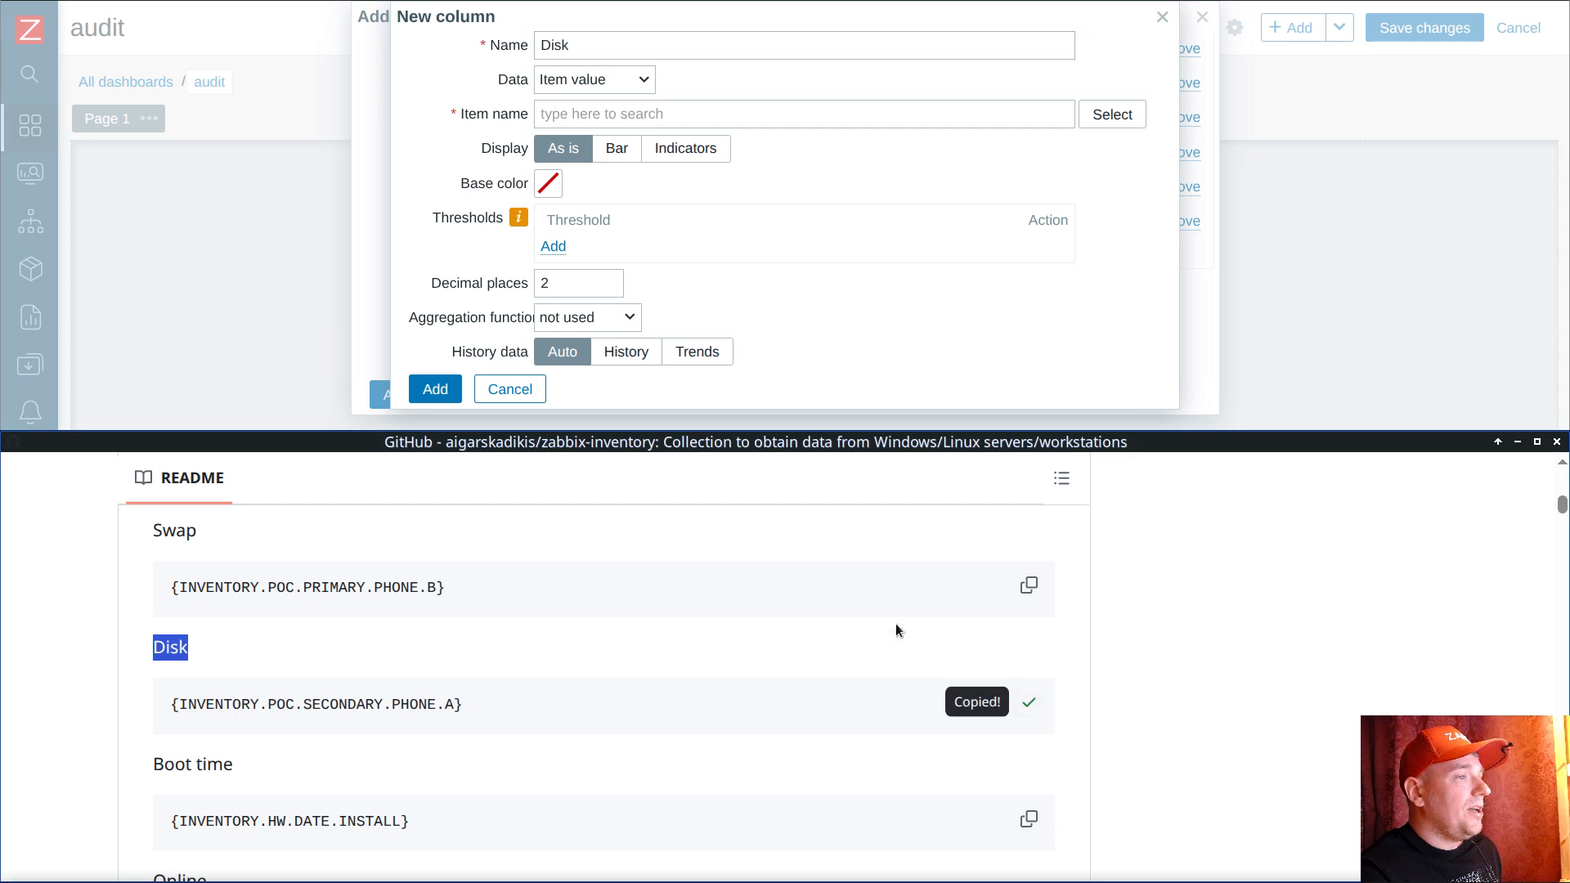
{"action": "left_click", "coordinate": [606, 79]}
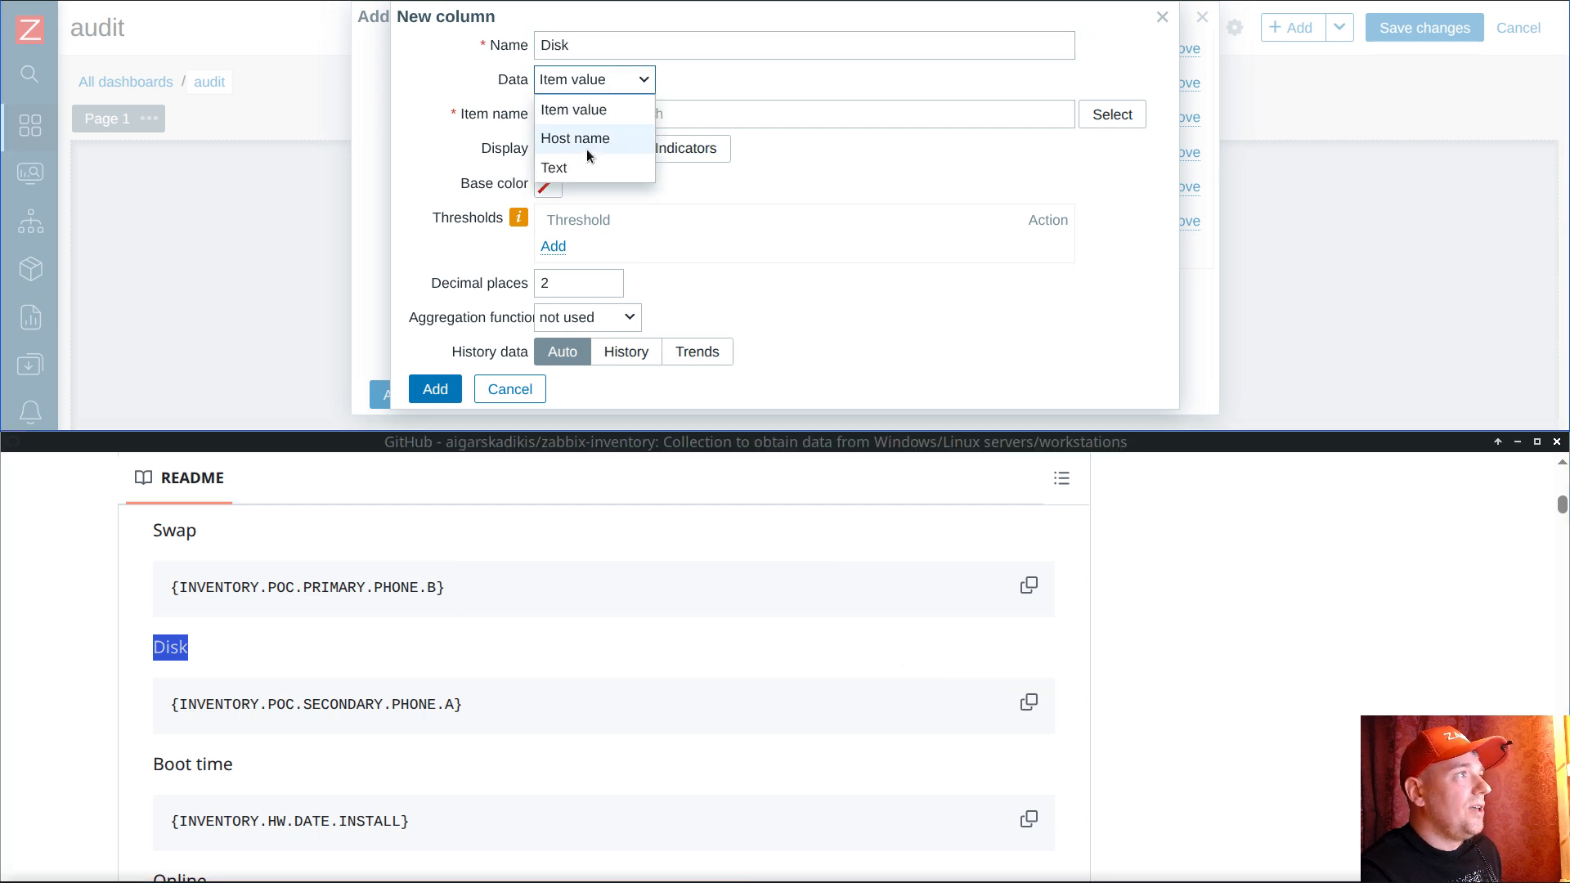
{"action": "left_click", "coordinate": [587, 166]}
{"action": "left_click", "coordinate": [619, 115]}
{"action": "key", "text": "ctrl+v"}
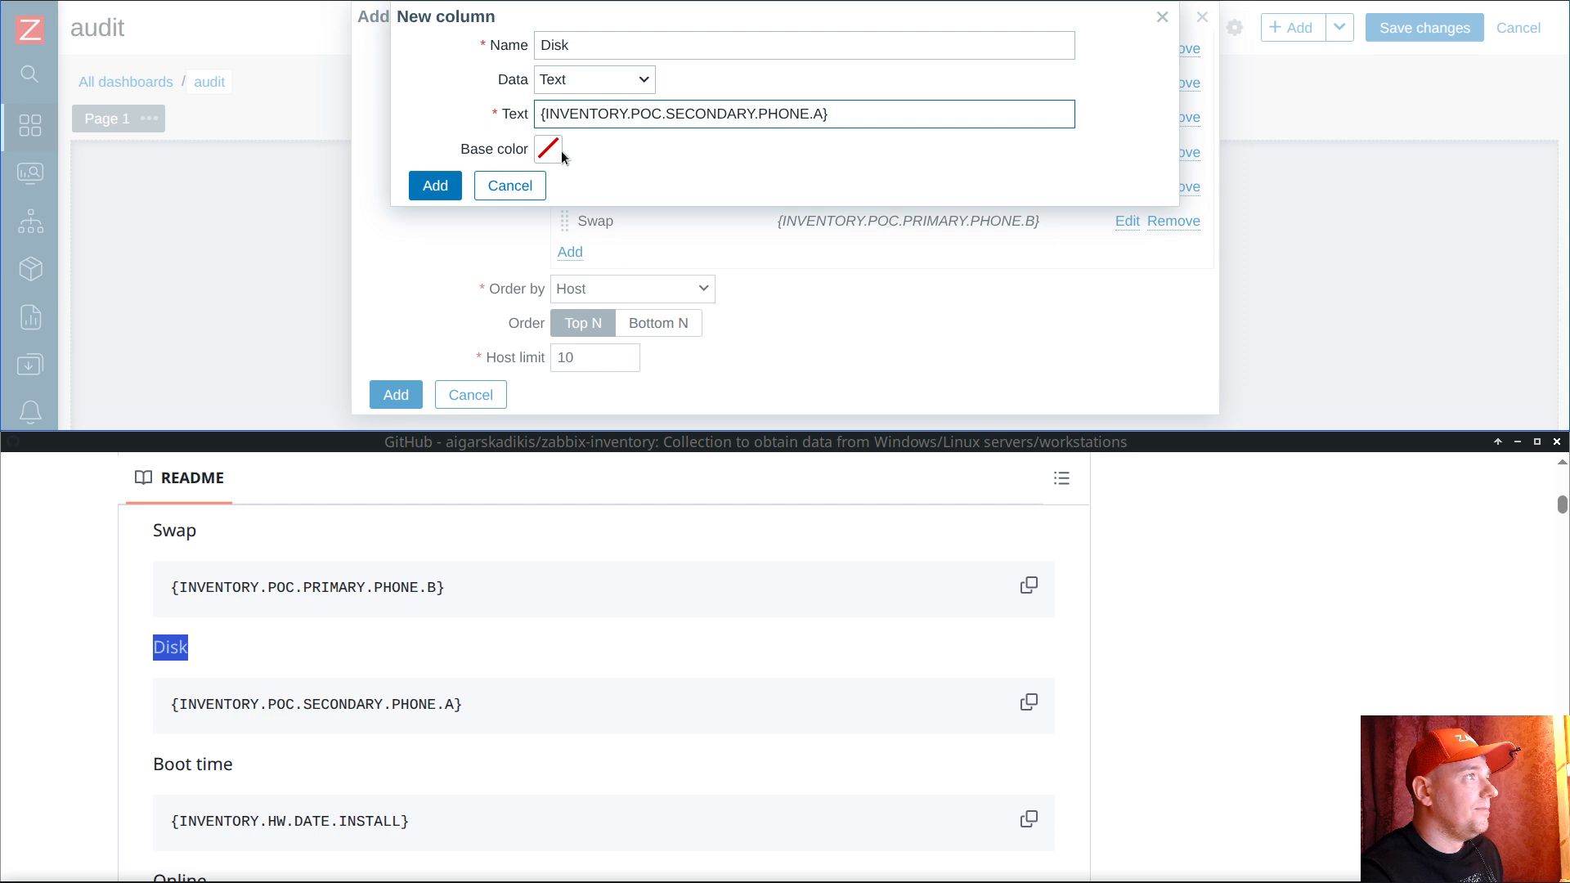
{"action": "left_click", "coordinate": [436, 186]}
Step: Add a Text column named Boot time with the README's macro {INVENTORY.HW.DATE.INSTALL}
{"action": "scroll", "coordinate": [778, 198], "scroll_direction": "down", "scroll_amount": 5}
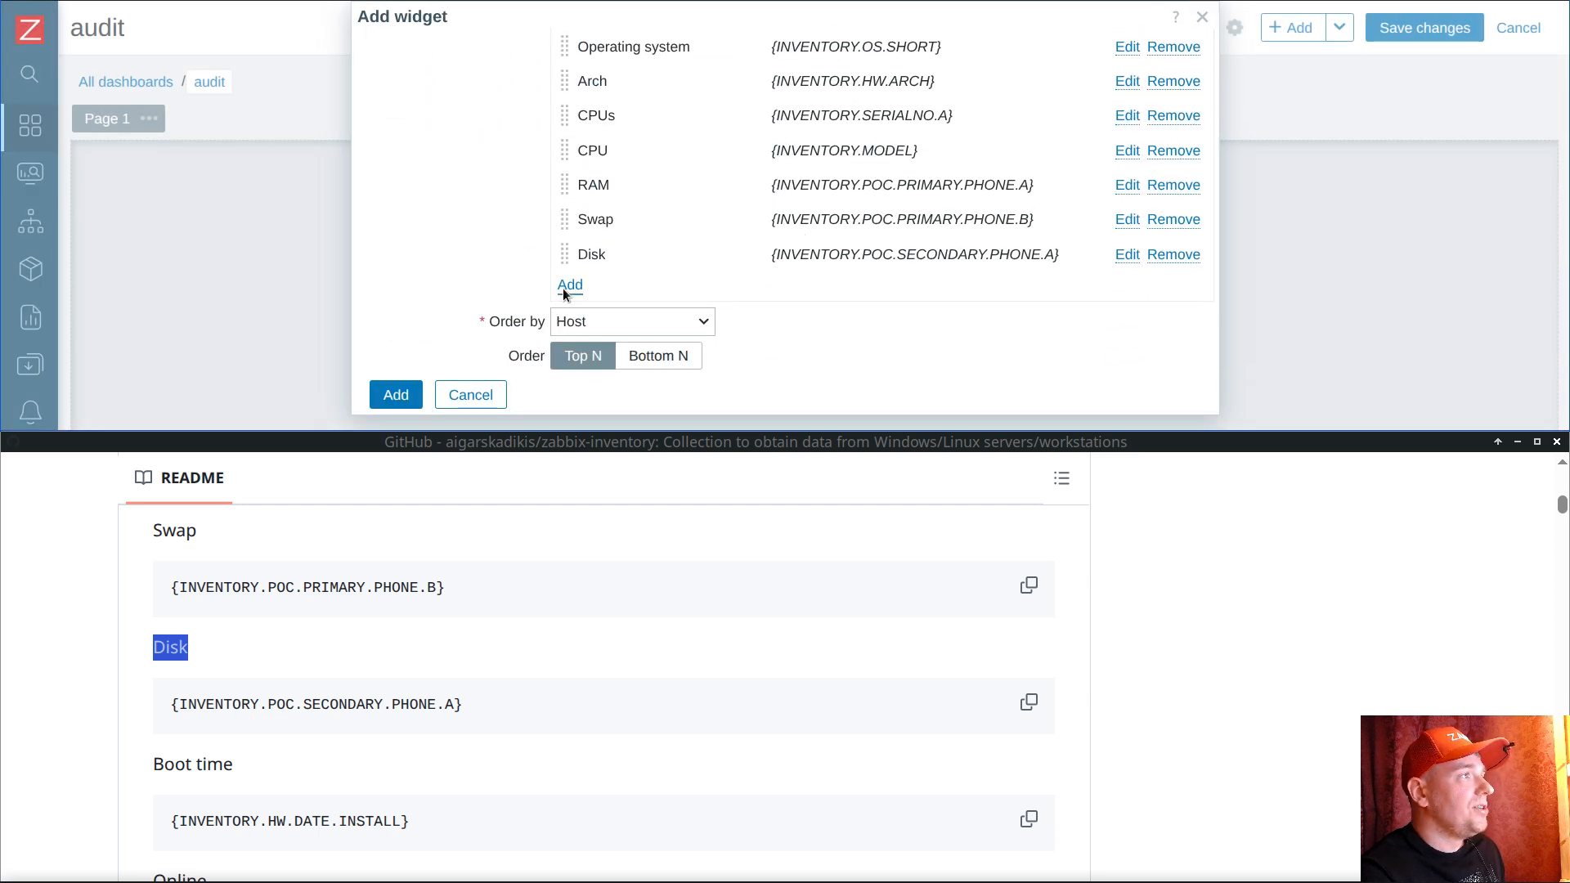
{"action": "left_click", "coordinate": [570, 285]}
{"action": "scroll", "coordinate": [557, 704], "scroll_direction": "down", "scroll_amount": 3}
{"action": "left_click_drag", "start_coordinate": [154, 633], "coordinate": [245, 638]}
{"action": "middle_click", "coordinate": [652, 33]}
{"action": "left_click", "coordinate": [605, 80]}
{"action": "left_click", "coordinate": [556, 166]}
{"action": "left_click", "coordinate": [1027, 690]}
{"action": "left_click", "coordinate": [695, 114]}
{"action": "key", "text": "ctrl+v"}
{"action": "left_click", "coordinate": [611, 79]}
{"action": "left_click", "coordinate": [612, 79]}
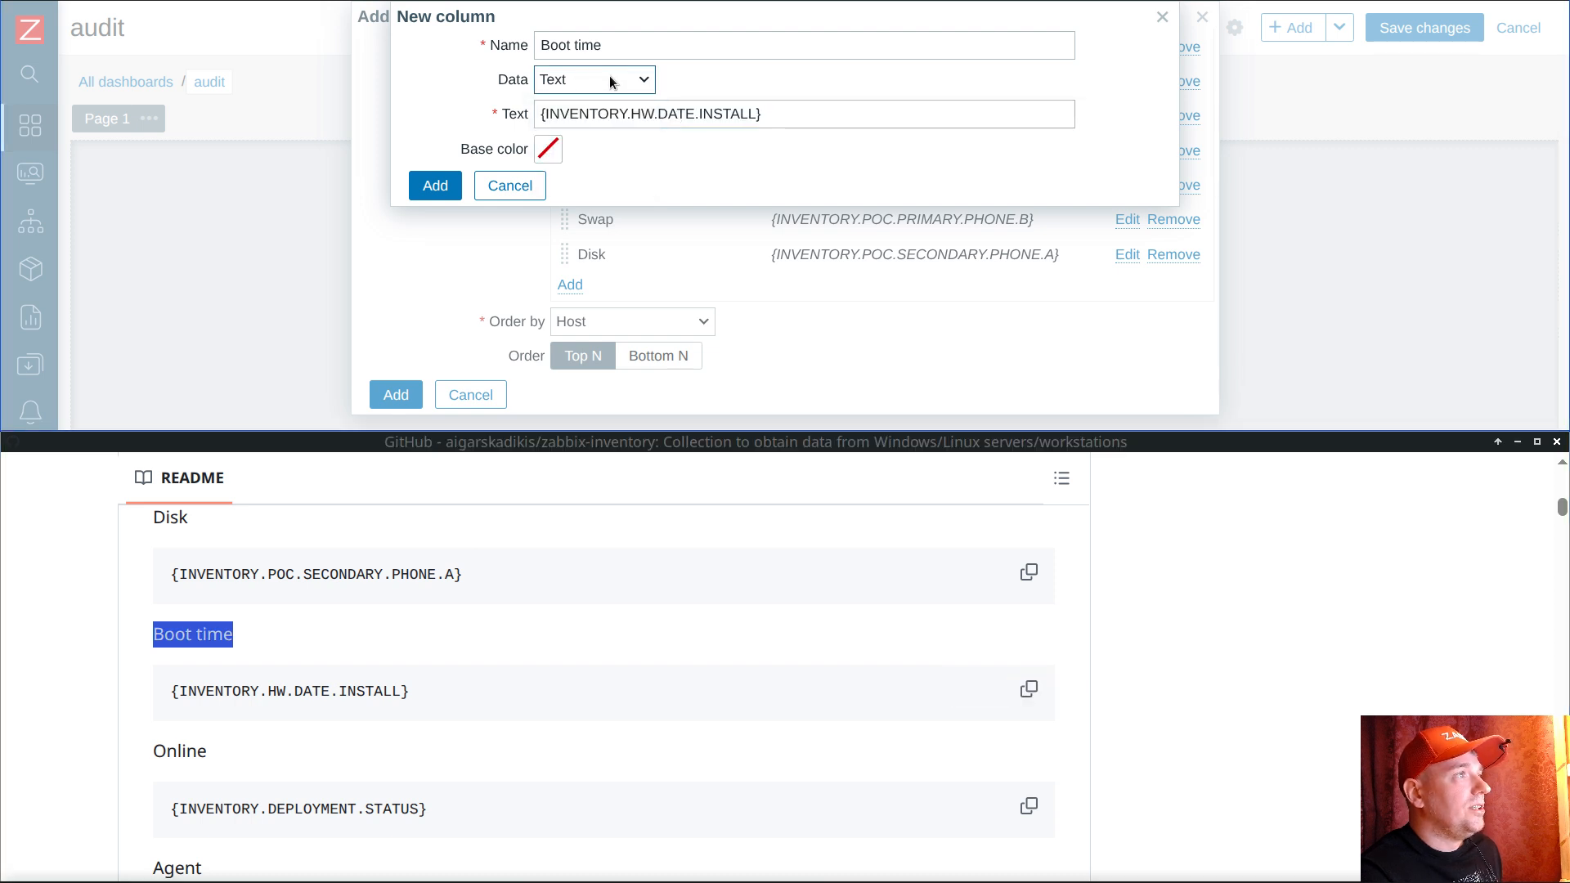
{"action": "left_click", "coordinate": [434, 186]}
Step: Add a Text column named Online with the README's macro {INVENTORY.DEPLOYMENT.STATUS}
{"action": "scroll", "coordinate": [811, 258], "scroll_direction": "down", "scroll_amount": 5}
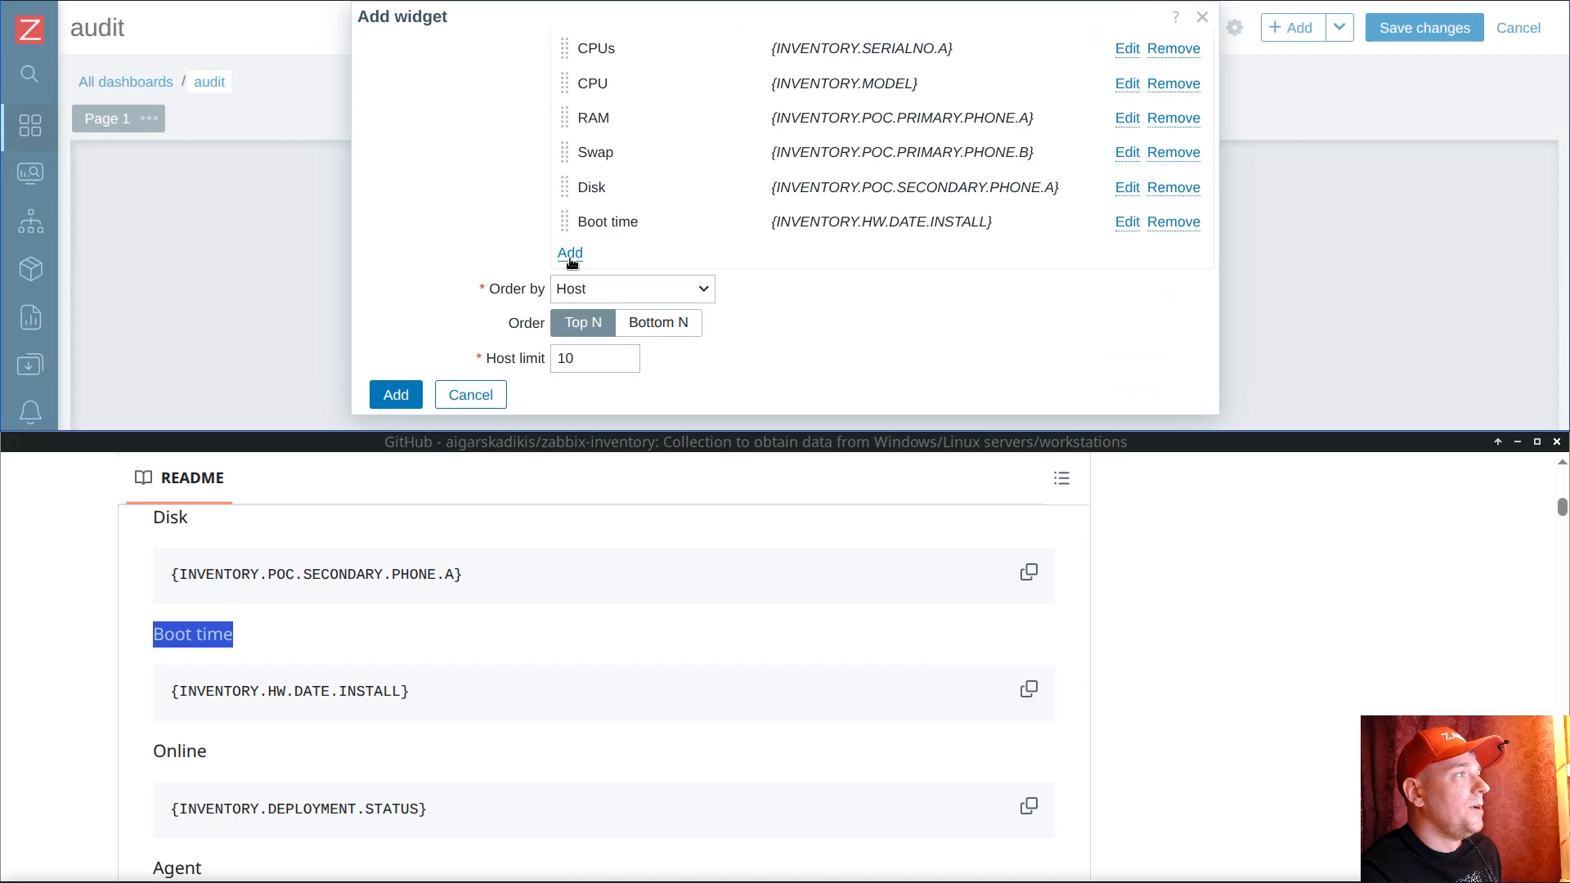
{"action": "left_click", "coordinate": [564, 259]}
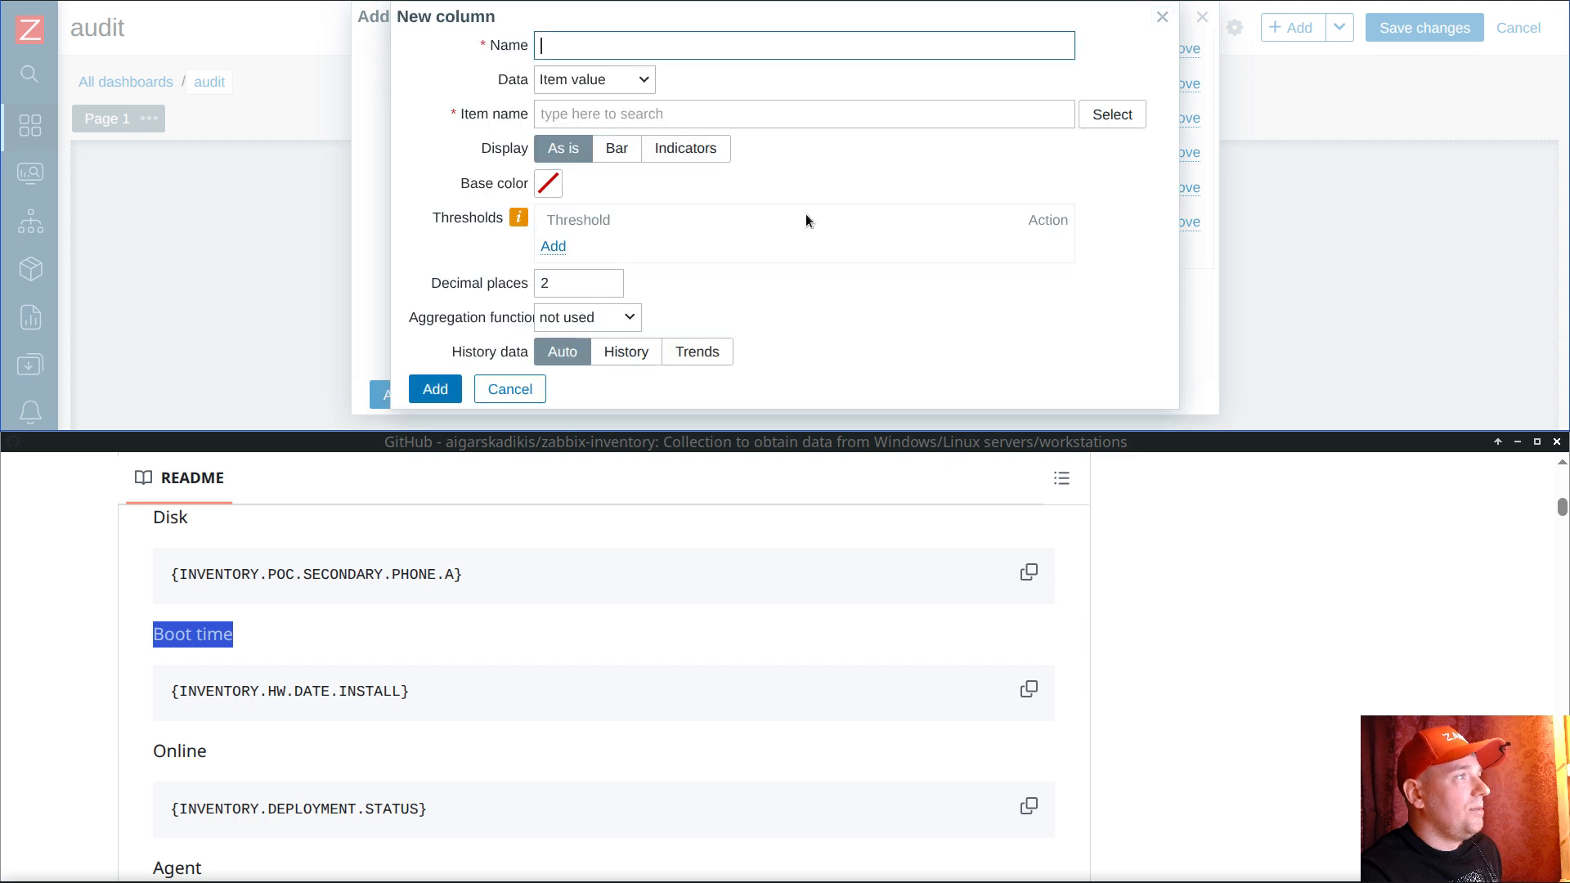
{"action": "left_click", "coordinate": [612, 80]}
{"action": "left_click", "coordinate": [588, 164]}
{"action": "scroll", "coordinate": [195, 657], "scroll_direction": "down", "scroll_amount": 3}
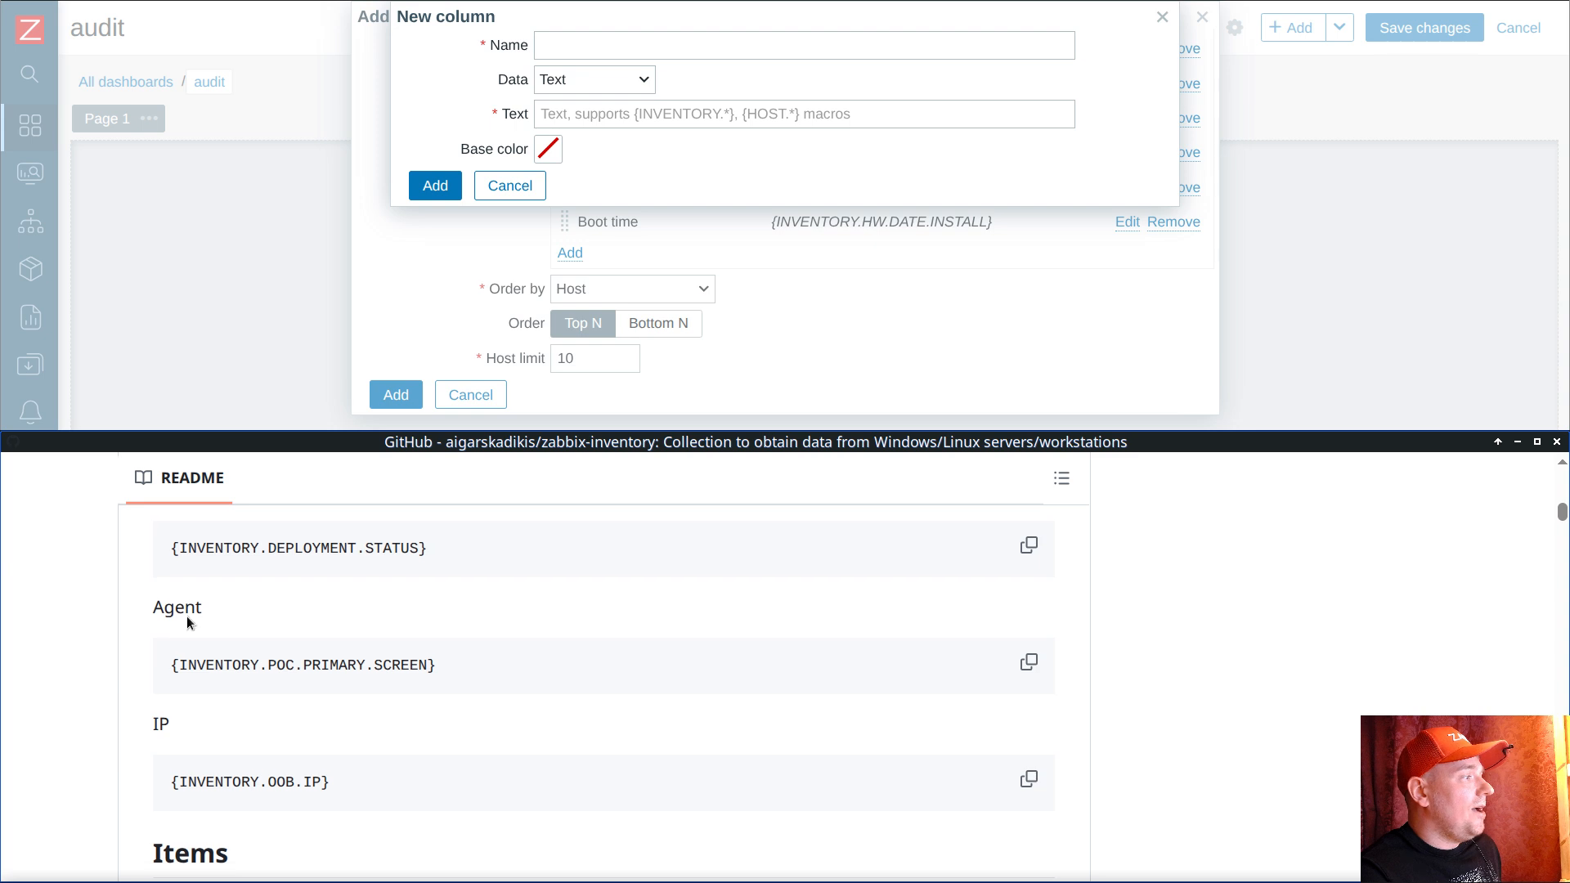
{"action": "scroll", "coordinate": [193, 629], "scroll_direction": "up", "scroll_amount": 2}
{"action": "left_click_drag", "start_coordinate": [154, 619], "coordinate": [207, 617]}
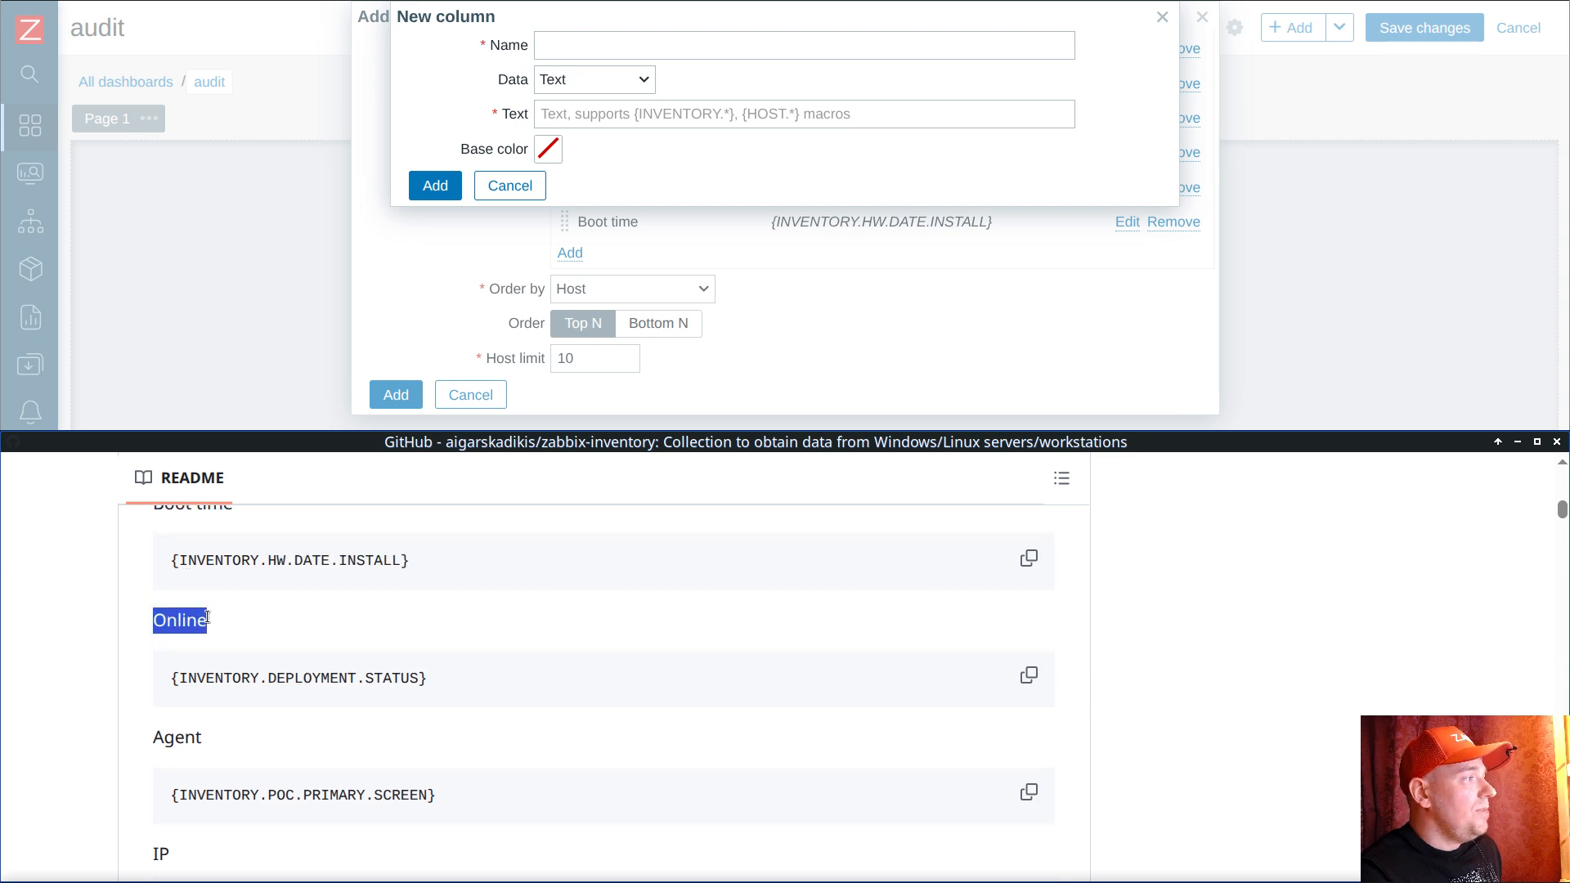
{"action": "left_click", "coordinate": [605, 49]}
{"action": "key", "text": "ctrl+v"}
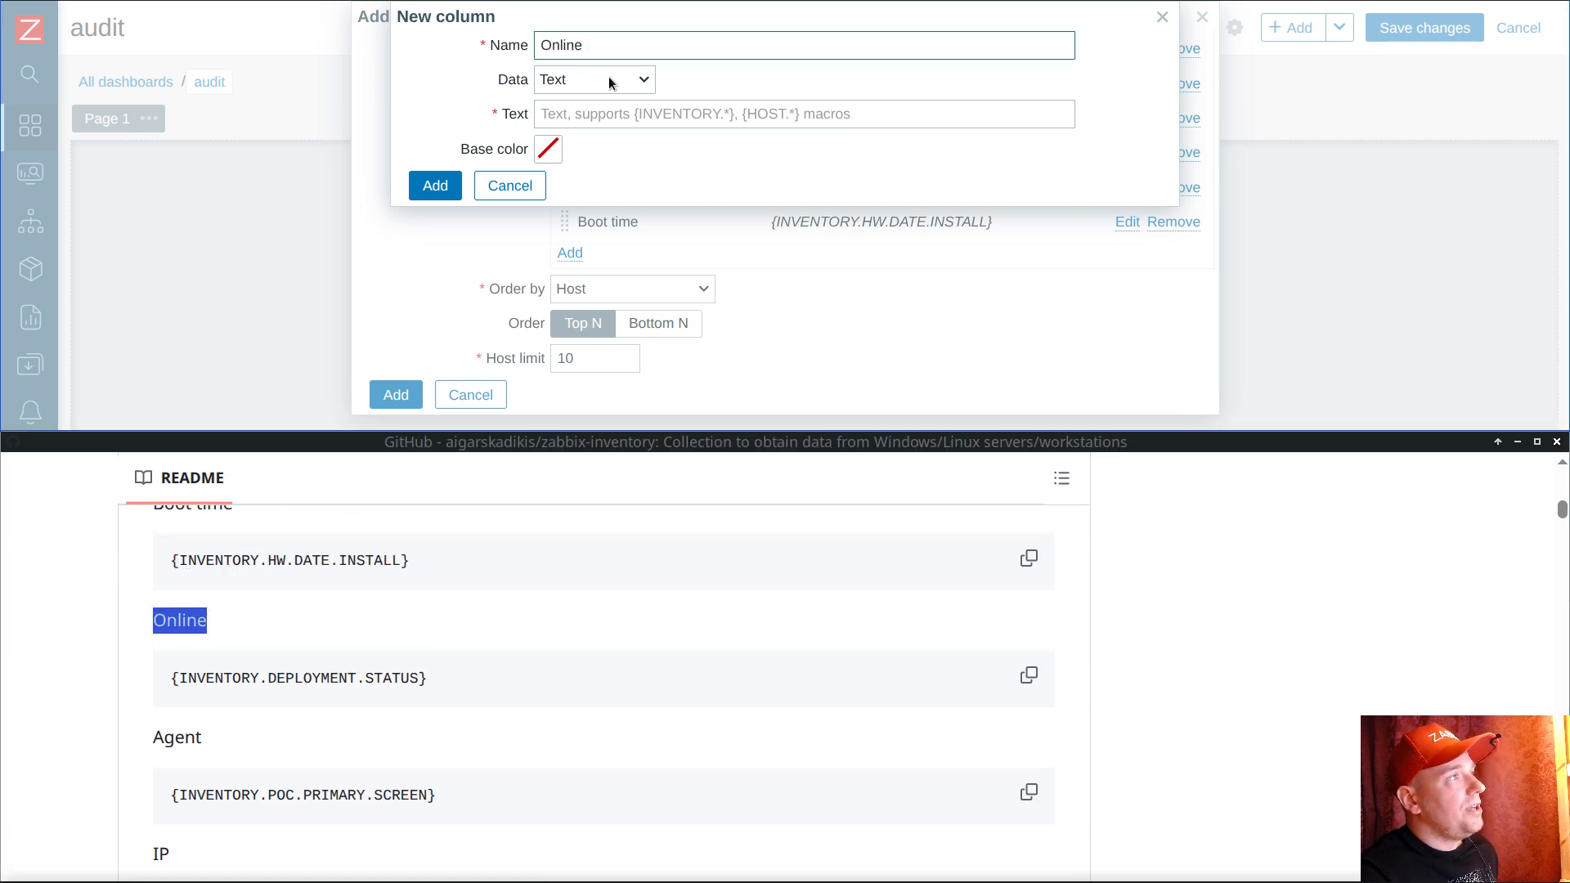
{"action": "left_click", "coordinate": [613, 82]}
{"action": "left_click", "coordinate": [577, 164]}
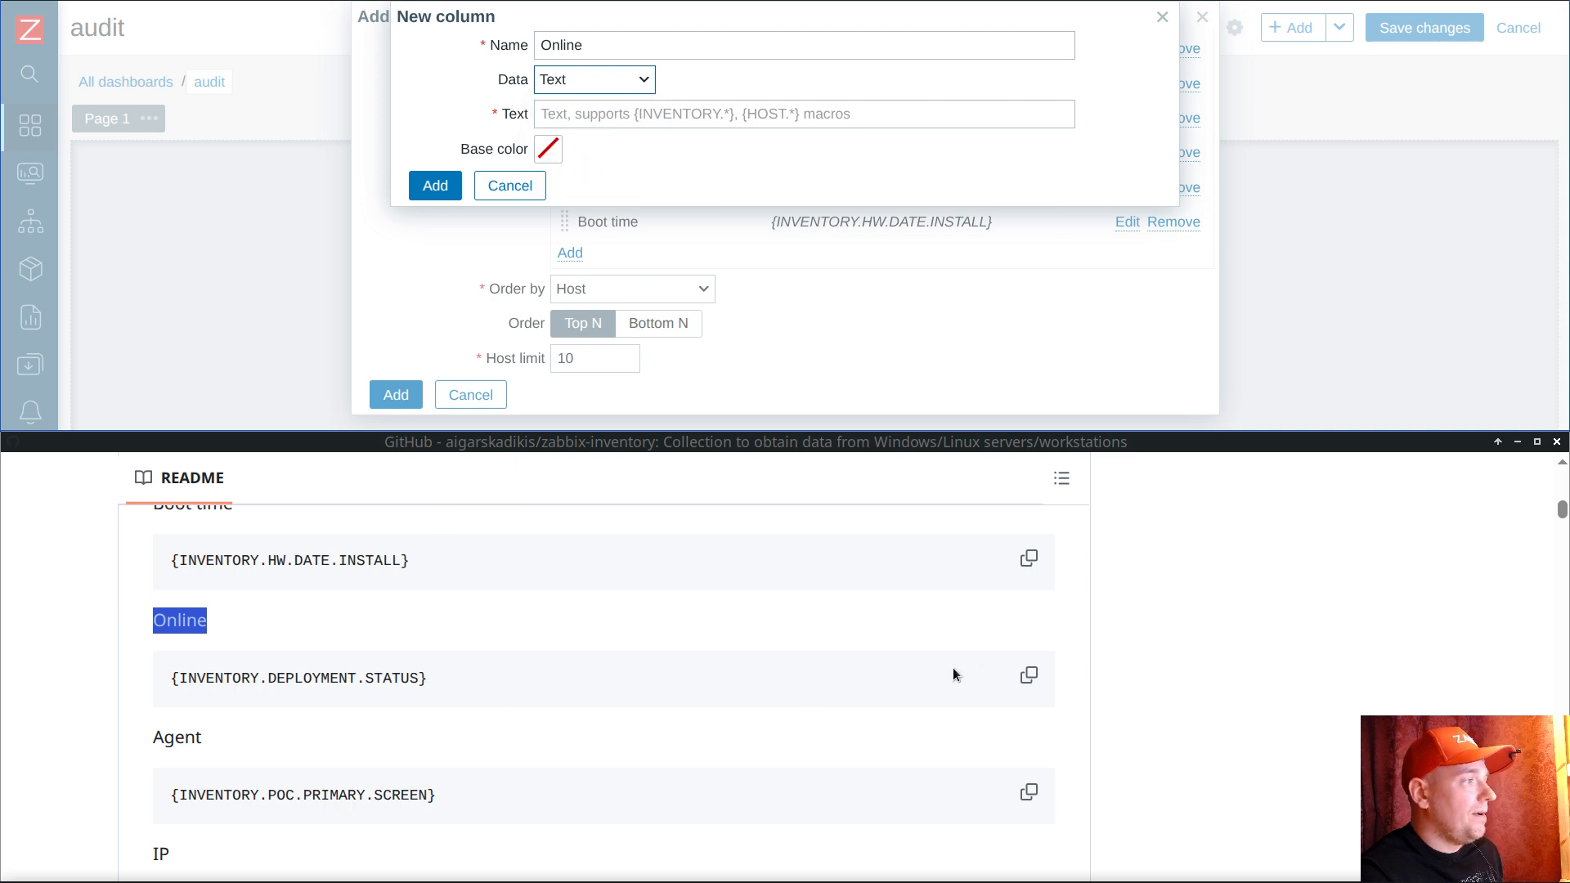
{"action": "left_click", "coordinate": [1028, 675]}
{"action": "left_click", "coordinate": [628, 115]}
{"action": "key", "text": "ctrl+v"}
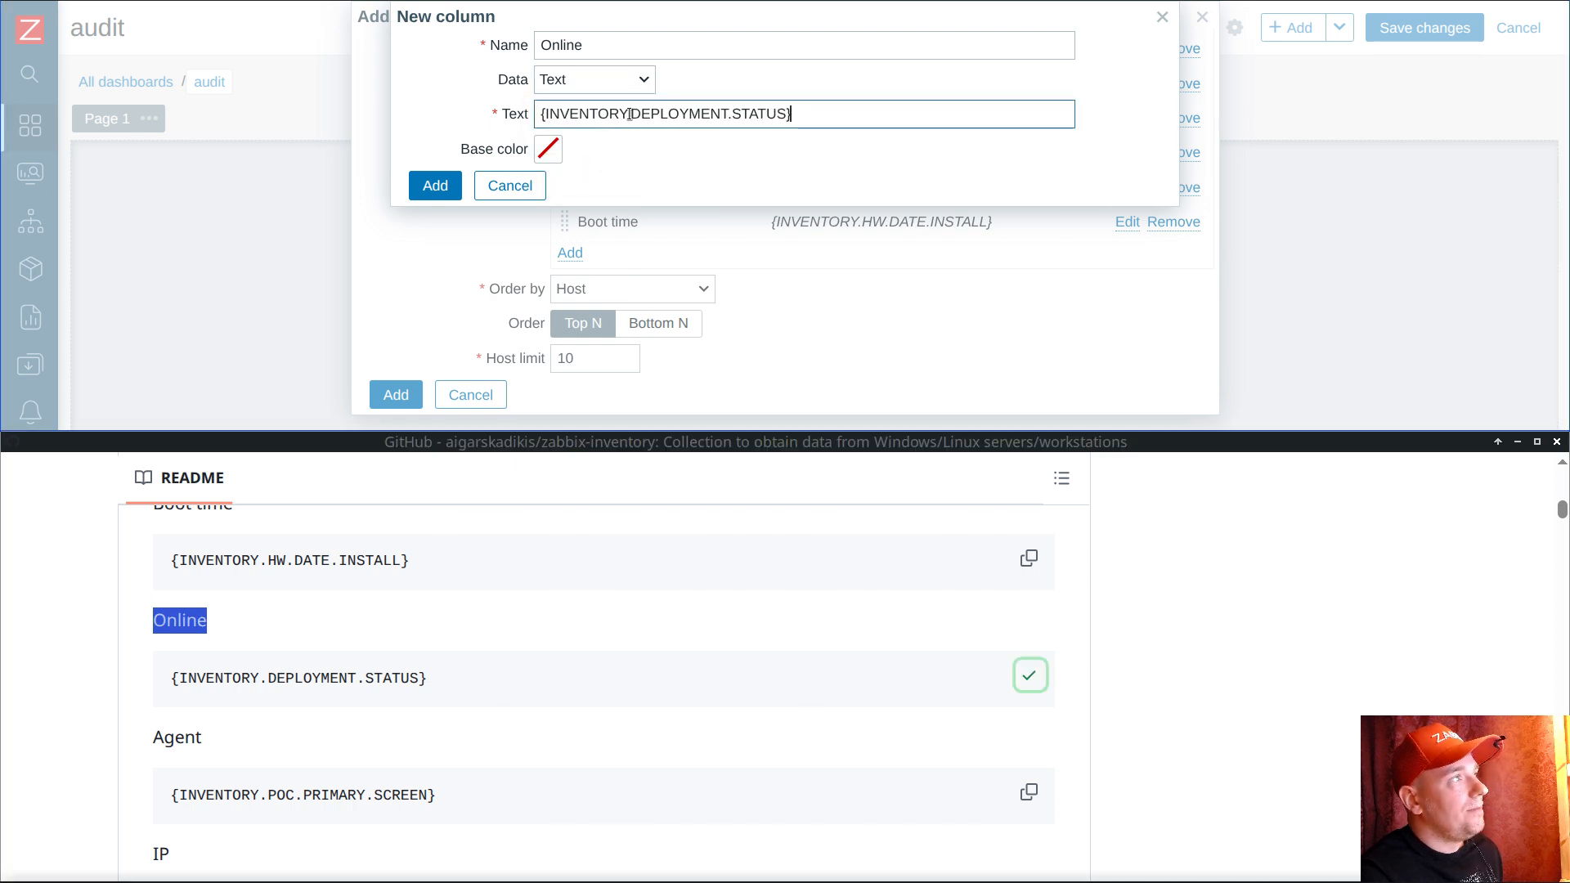
{"action": "left_click", "coordinate": [435, 185]}
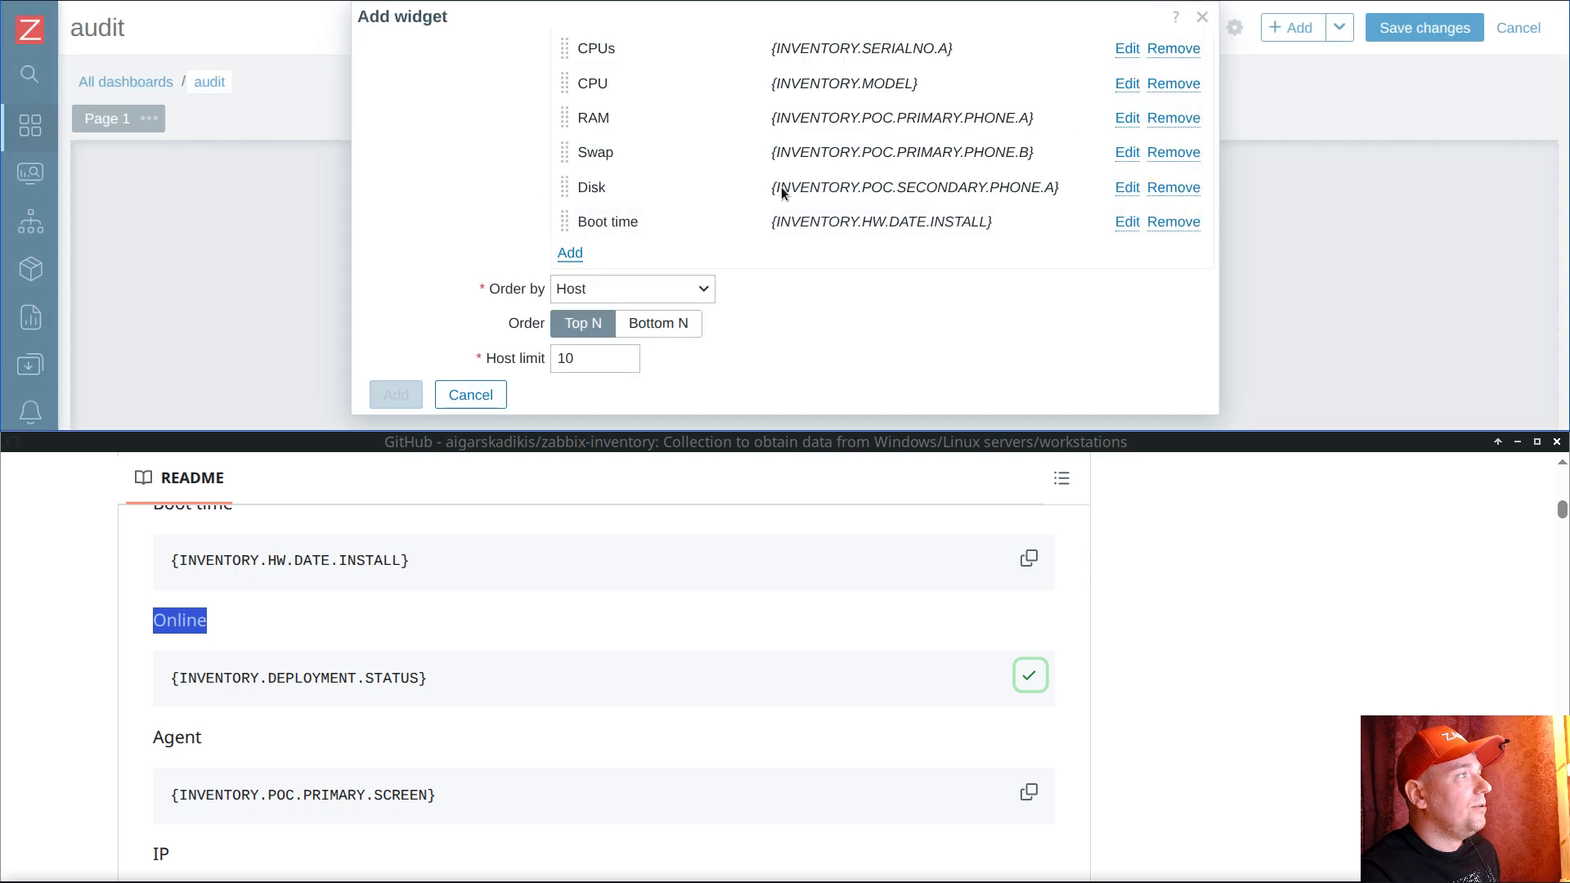
Step: Add a Text column named Agent with the README's macro {INVENTORY.POC.PRIMARY.SCREEN}
{"action": "left_click", "coordinate": [571, 253]}
{"action": "scroll", "coordinate": [417, 562], "scroll_direction": "down", "scroll_amount": 3}
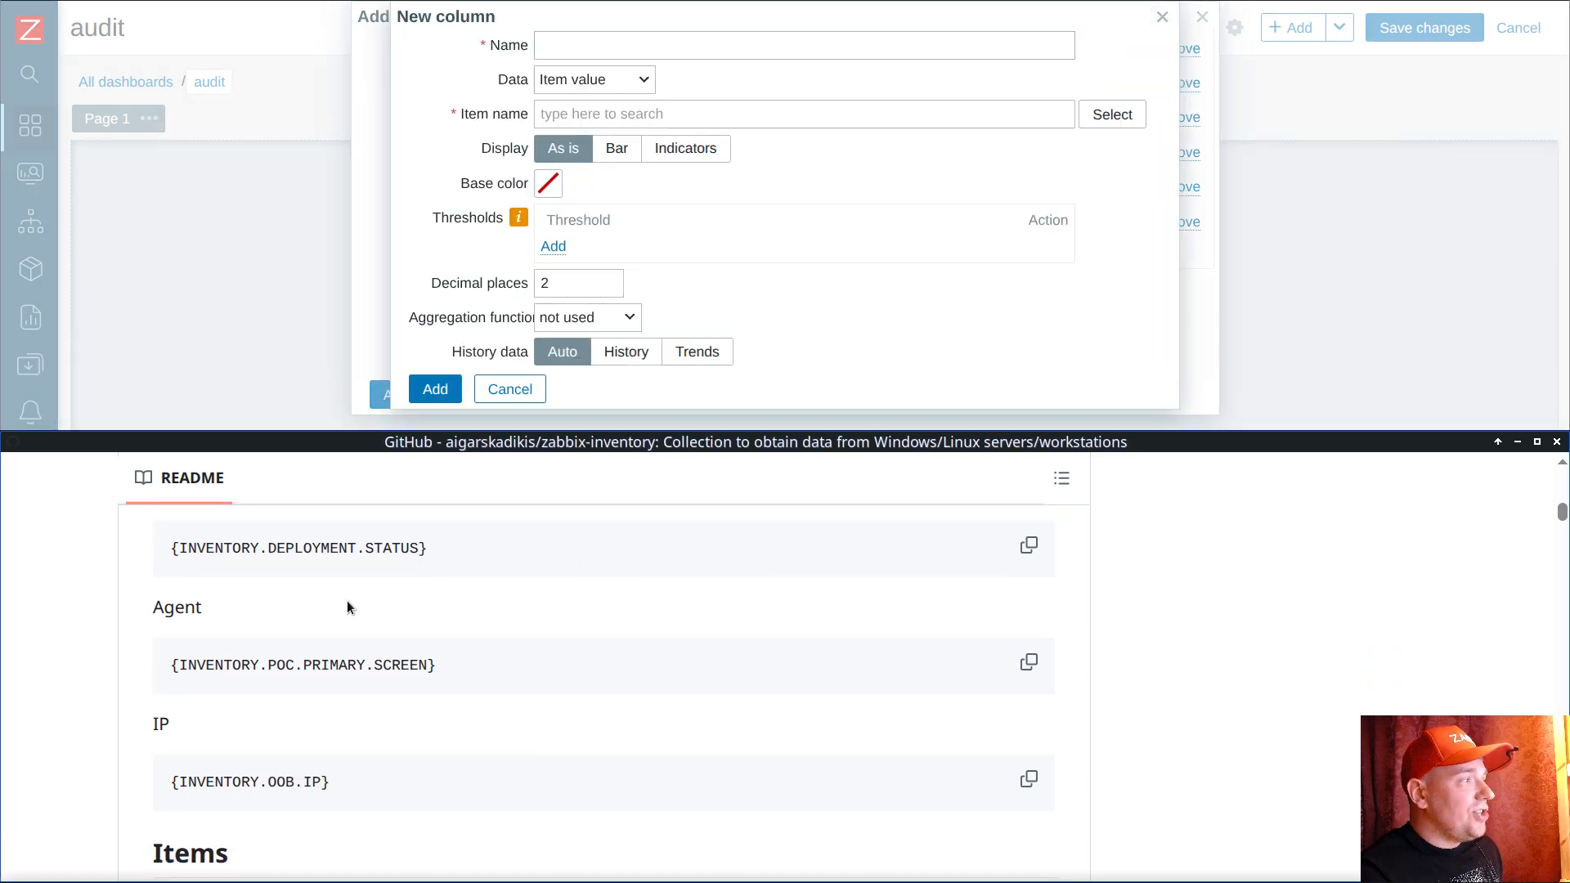
{"action": "left_click_drag", "start_coordinate": [154, 609], "coordinate": [215, 609]}
{"action": "left_click", "coordinate": [615, 45]}
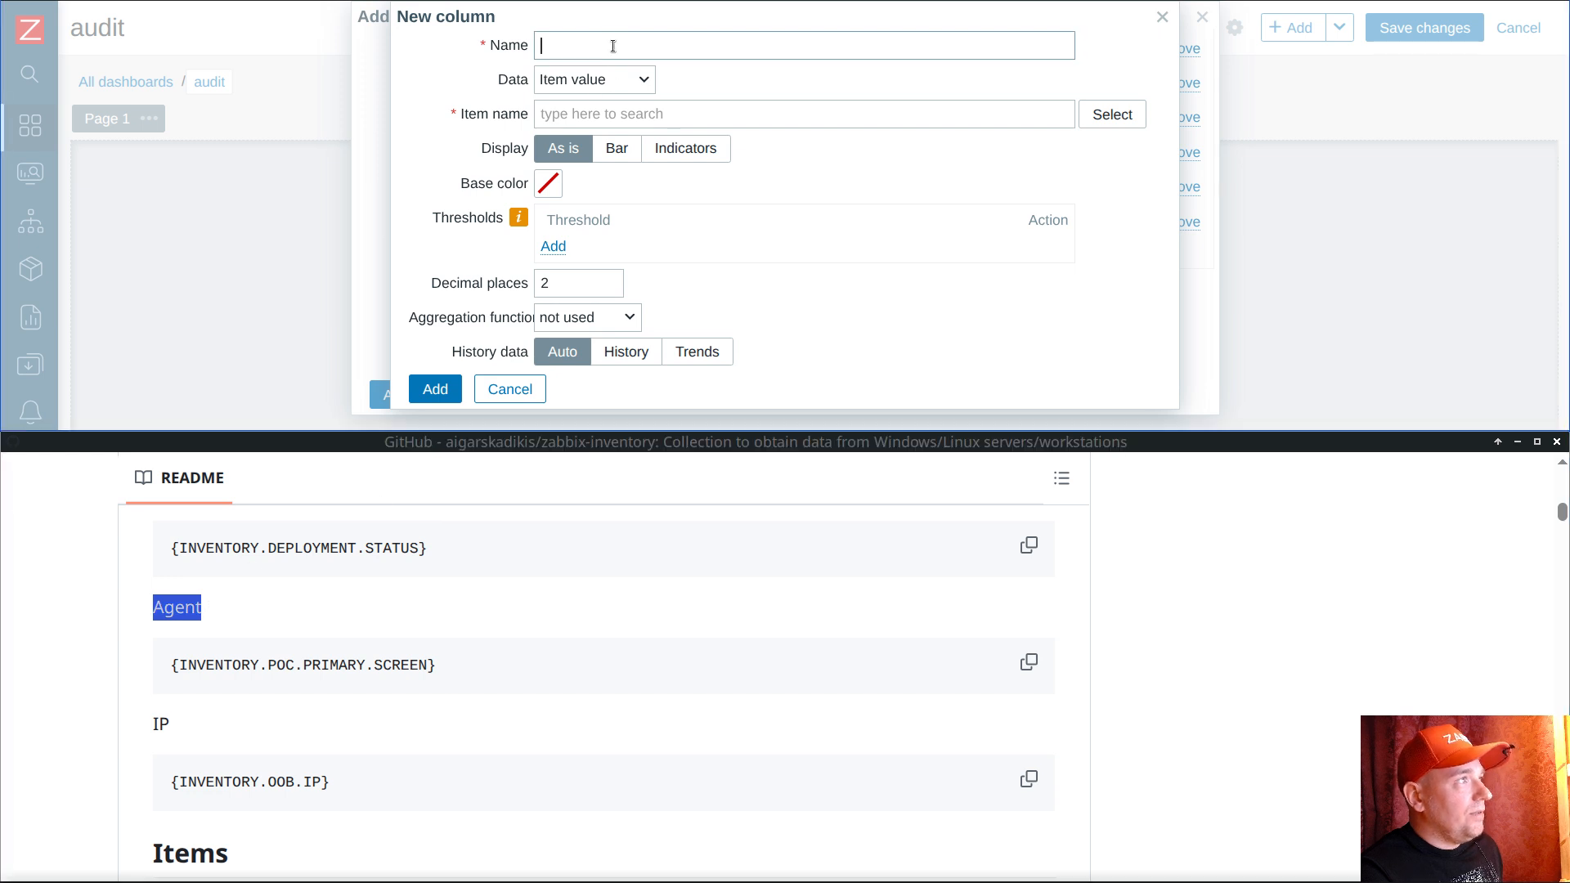
{"action": "key", "text": "ctrl+v"}
{"action": "left_click", "coordinate": [628, 80]}
{"action": "left_click", "coordinate": [596, 165]}
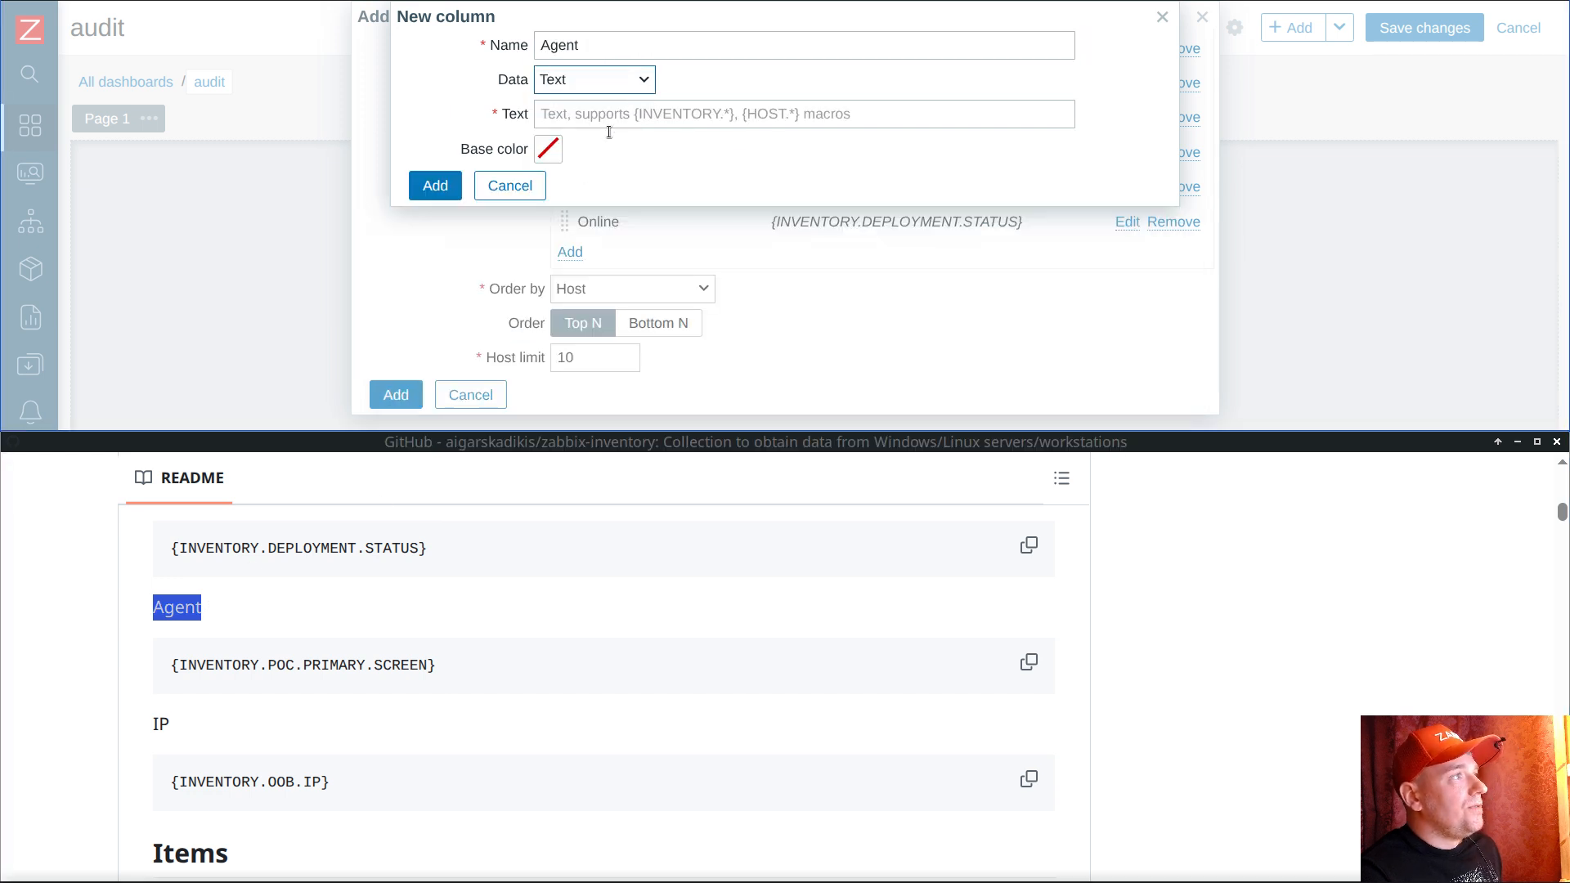
{"action": "left_click", "coordinate": [1028, 662]}
{"action": "left_click", "coordinate": [689, 120]}
{"action": "key", "text": "ctrl+v"}
{"action": "left_click", "coordinate": [448, 195]}
Step: Add a Text column named IP with the README's macro {INVENTORY.OOB.IP}
{"action": "scroll", "coordinate": [774, 238], "scroll_direction": "down", "scroll_amount": 5}
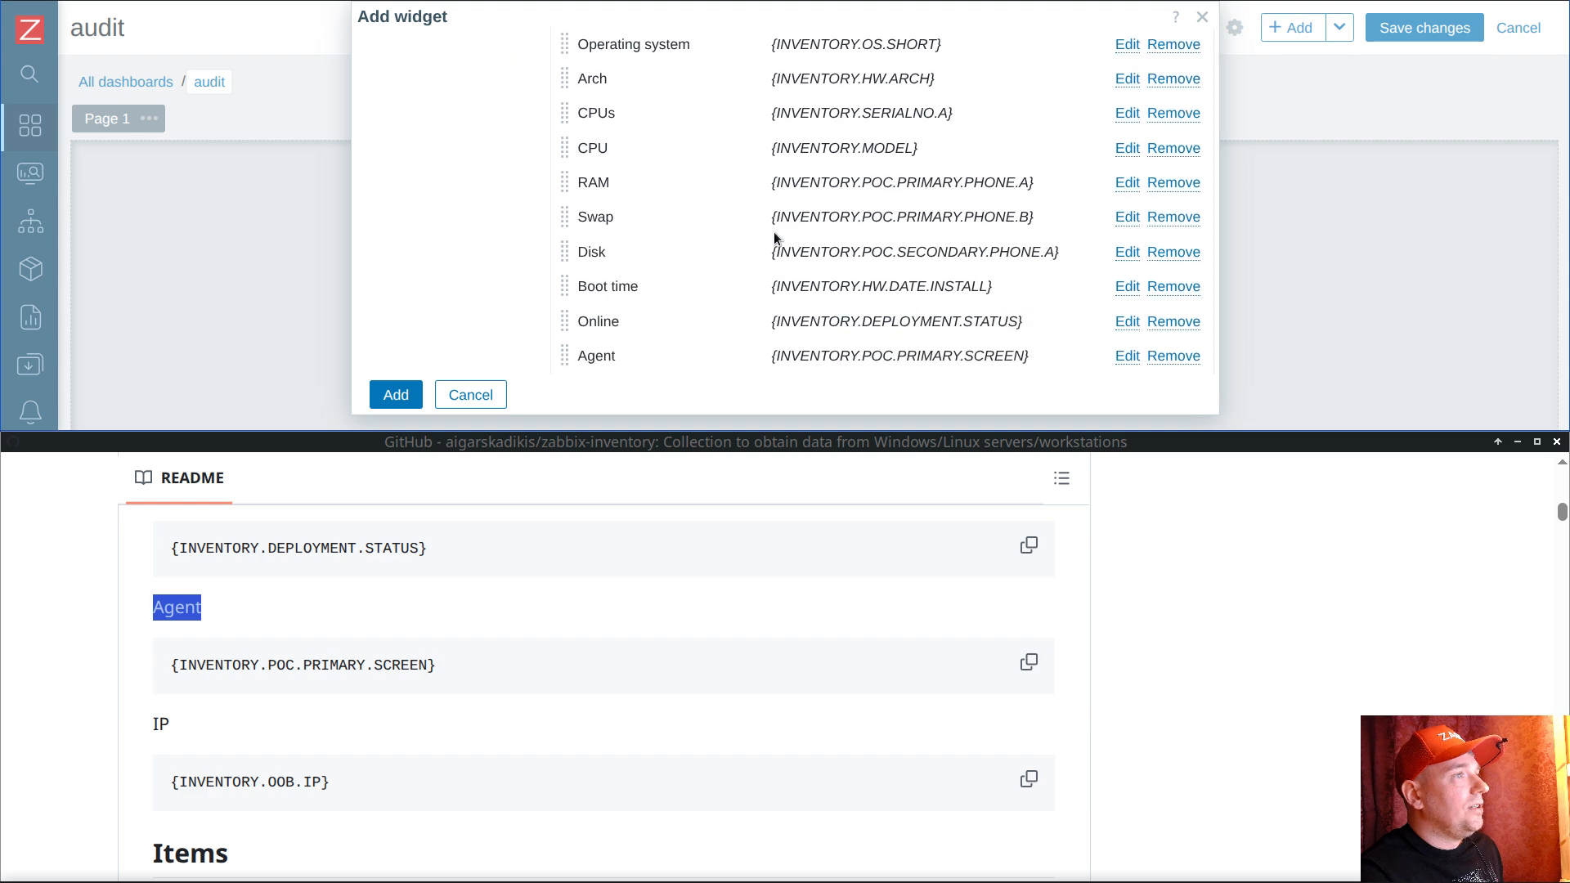
{"action": "left_click", "coordinate": [571, 257]}
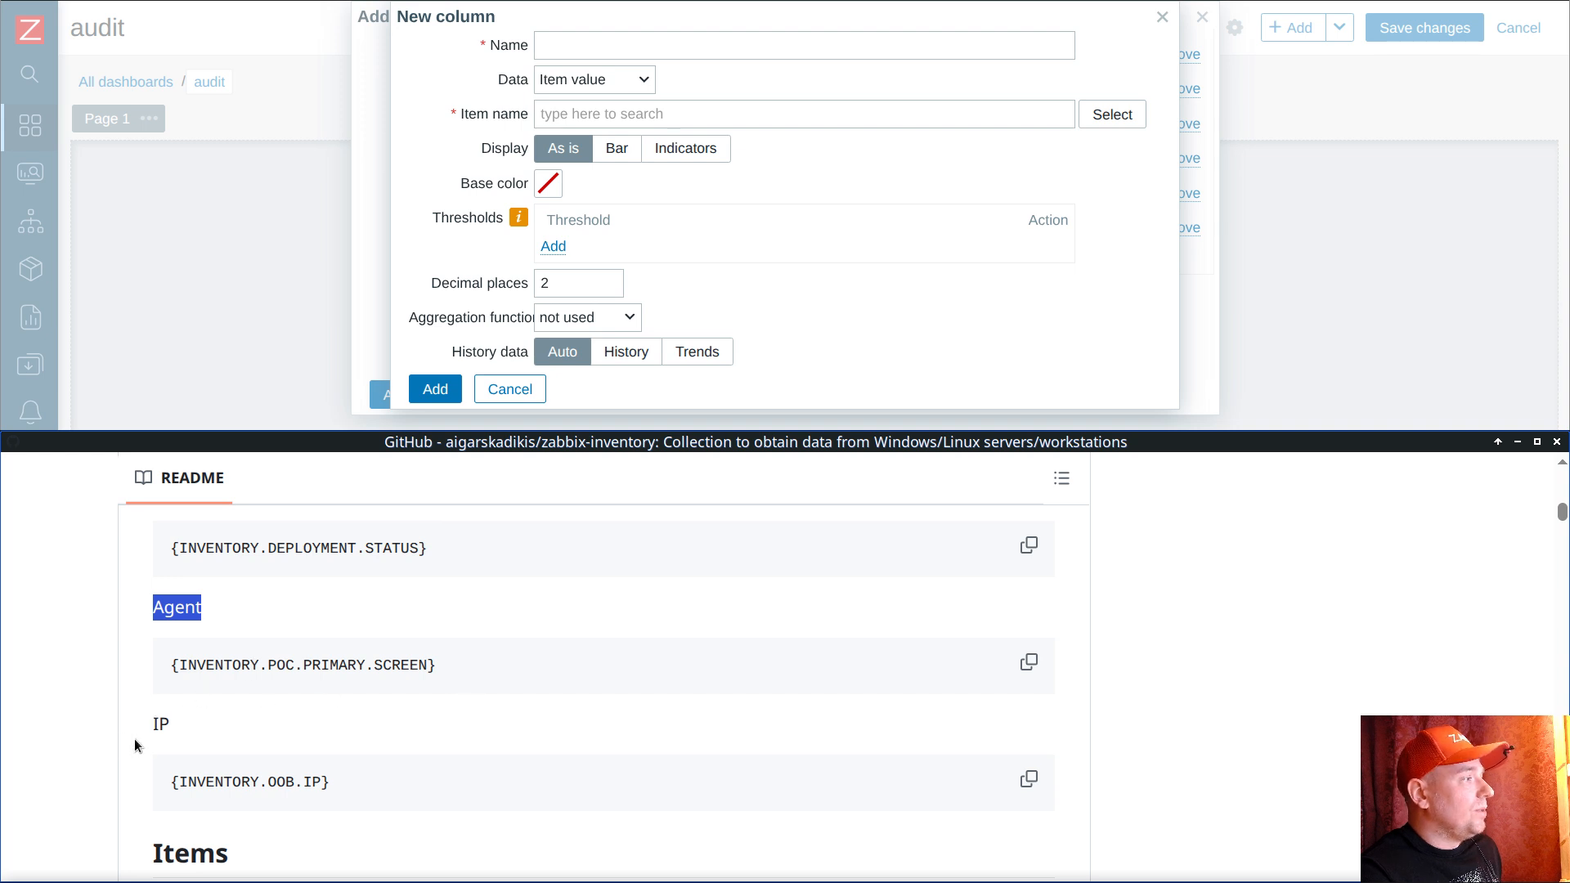
{"action": "double_click", "coordinate": [160, 723]}
{"action": "left_click", "coordinate": [631, 47]}
{"action": "key", "text": "ctrl+v"}
{"action": "left_click", "coordinate": [616, 72]}
{"action": "left_click", "coordinate": [576, 167]}
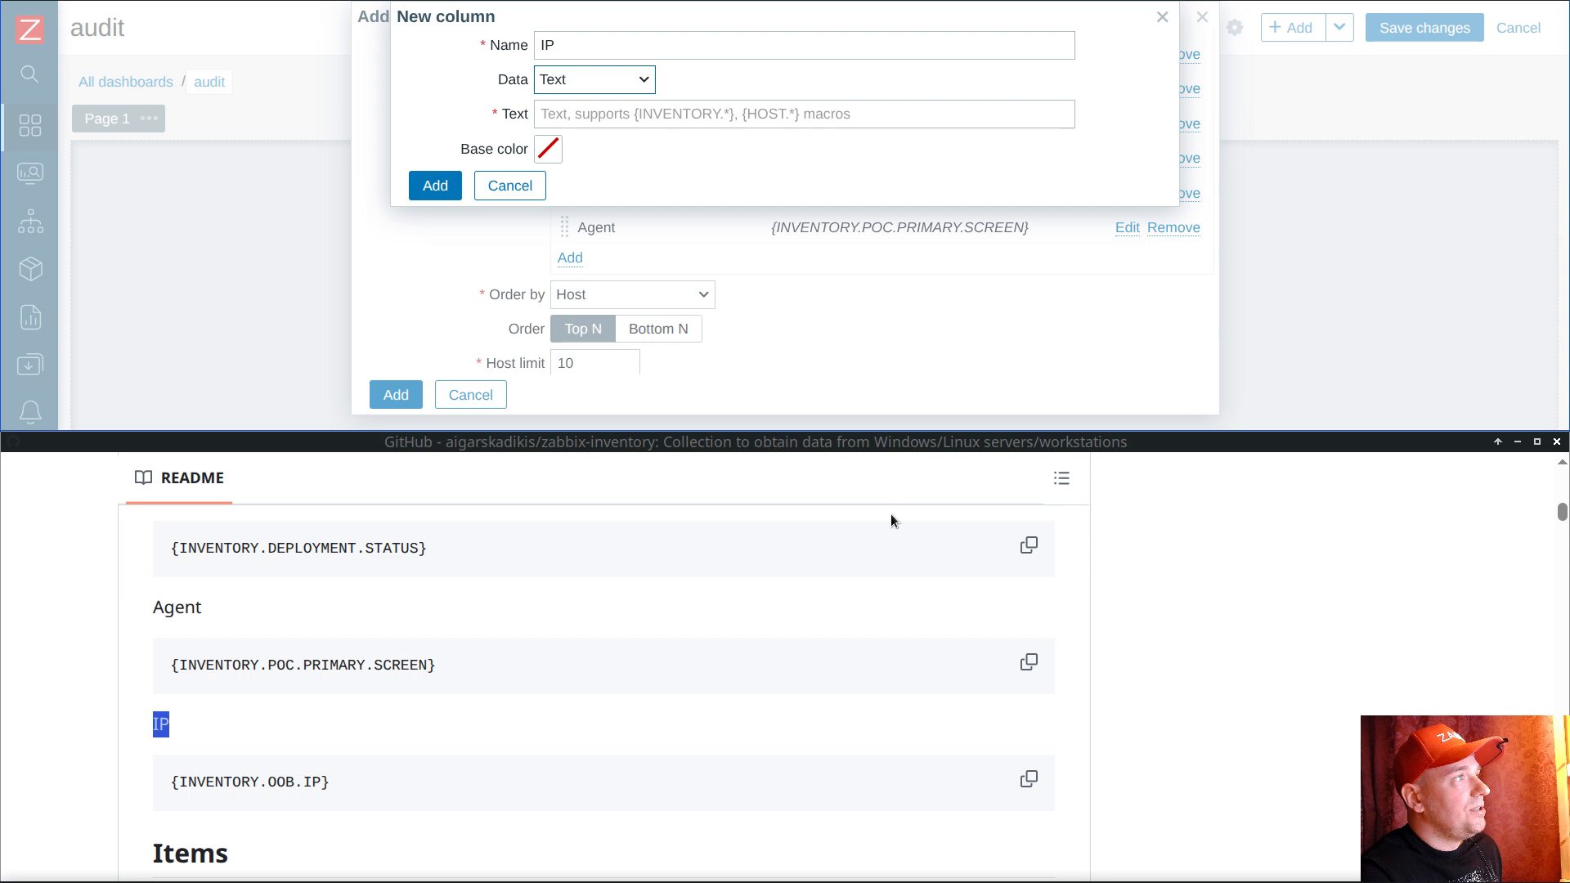
{"action": "left_click", "coordinate": [1018, 777]}
{"action": "left_click", "coordinate": [645, 116]}
{"action": "key", "text": "ctrl+v"}
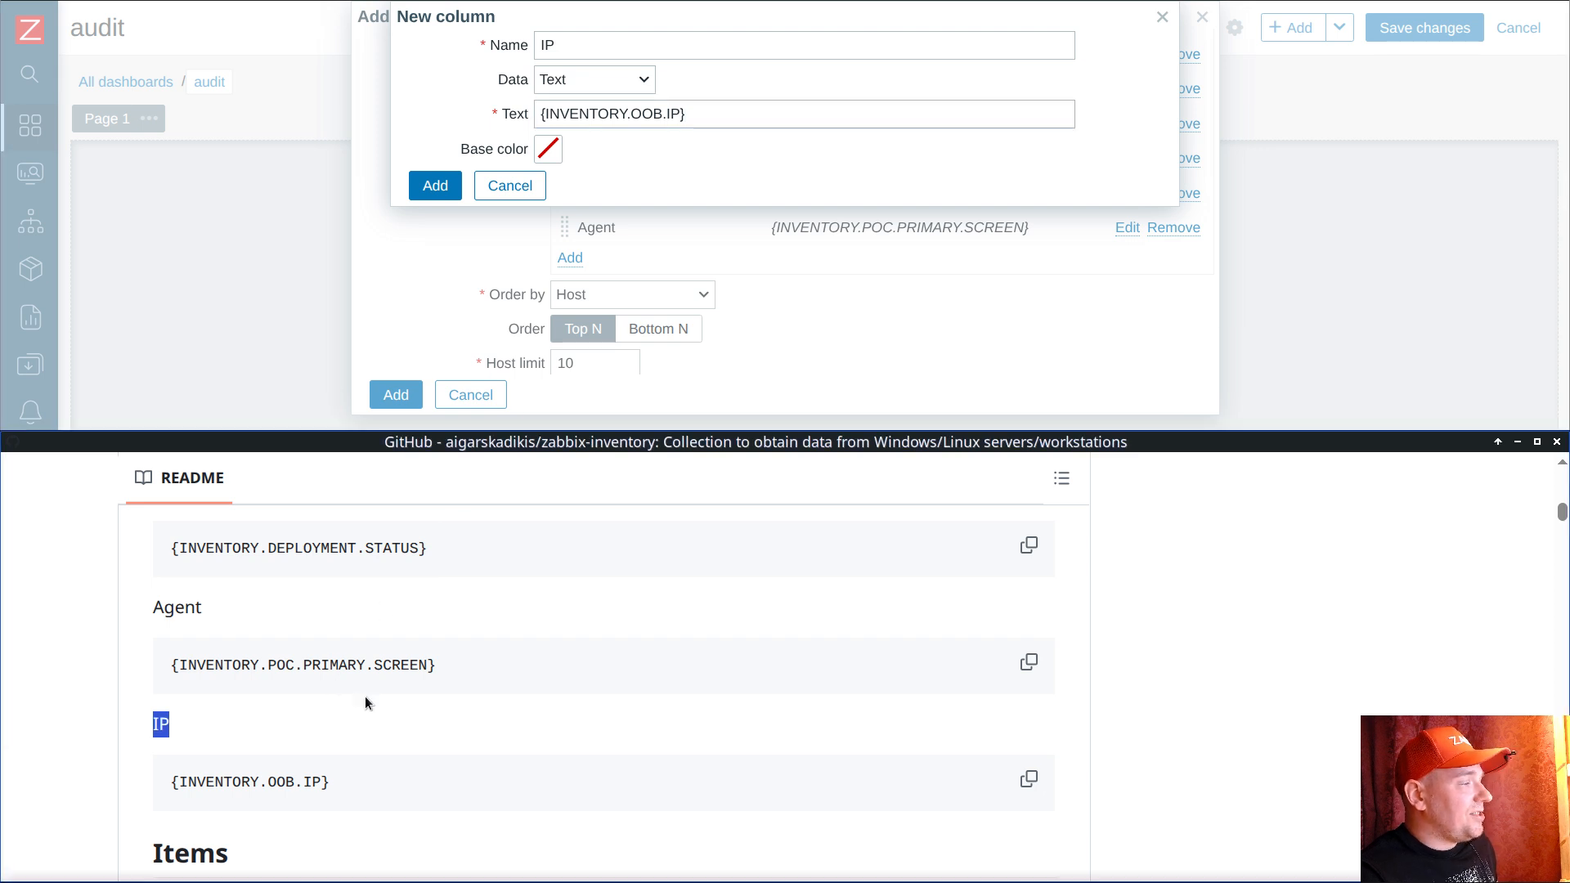
{"action": "scroll", "coordinate": [365, 699], "scroll_direction": "down", "scroll_amount": 2}
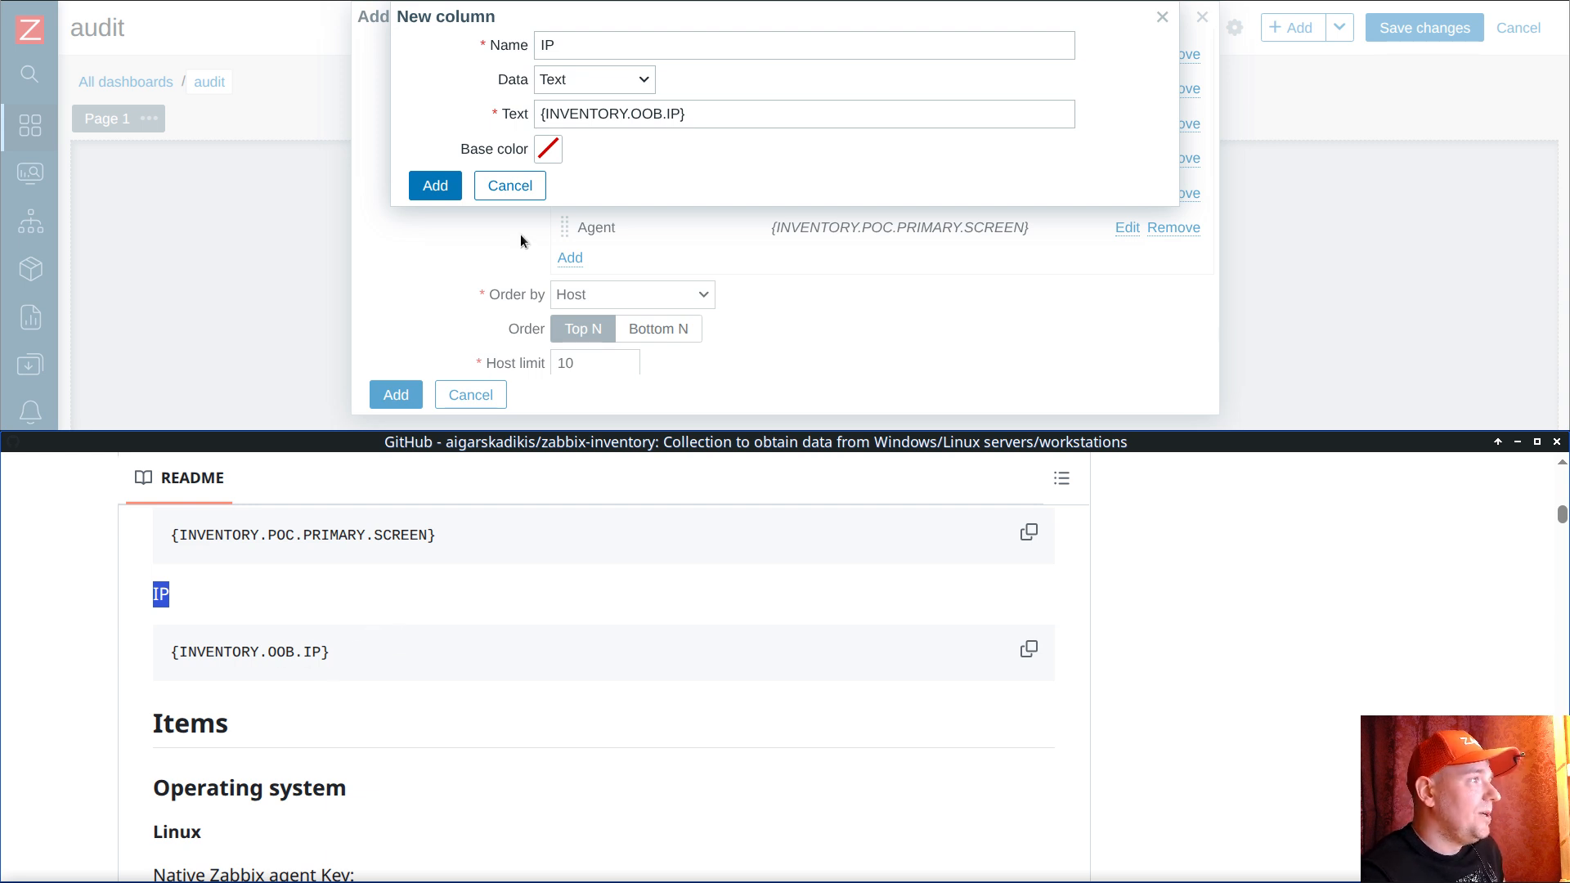
{"action": "left_click", "coordinate": [434, 186]}
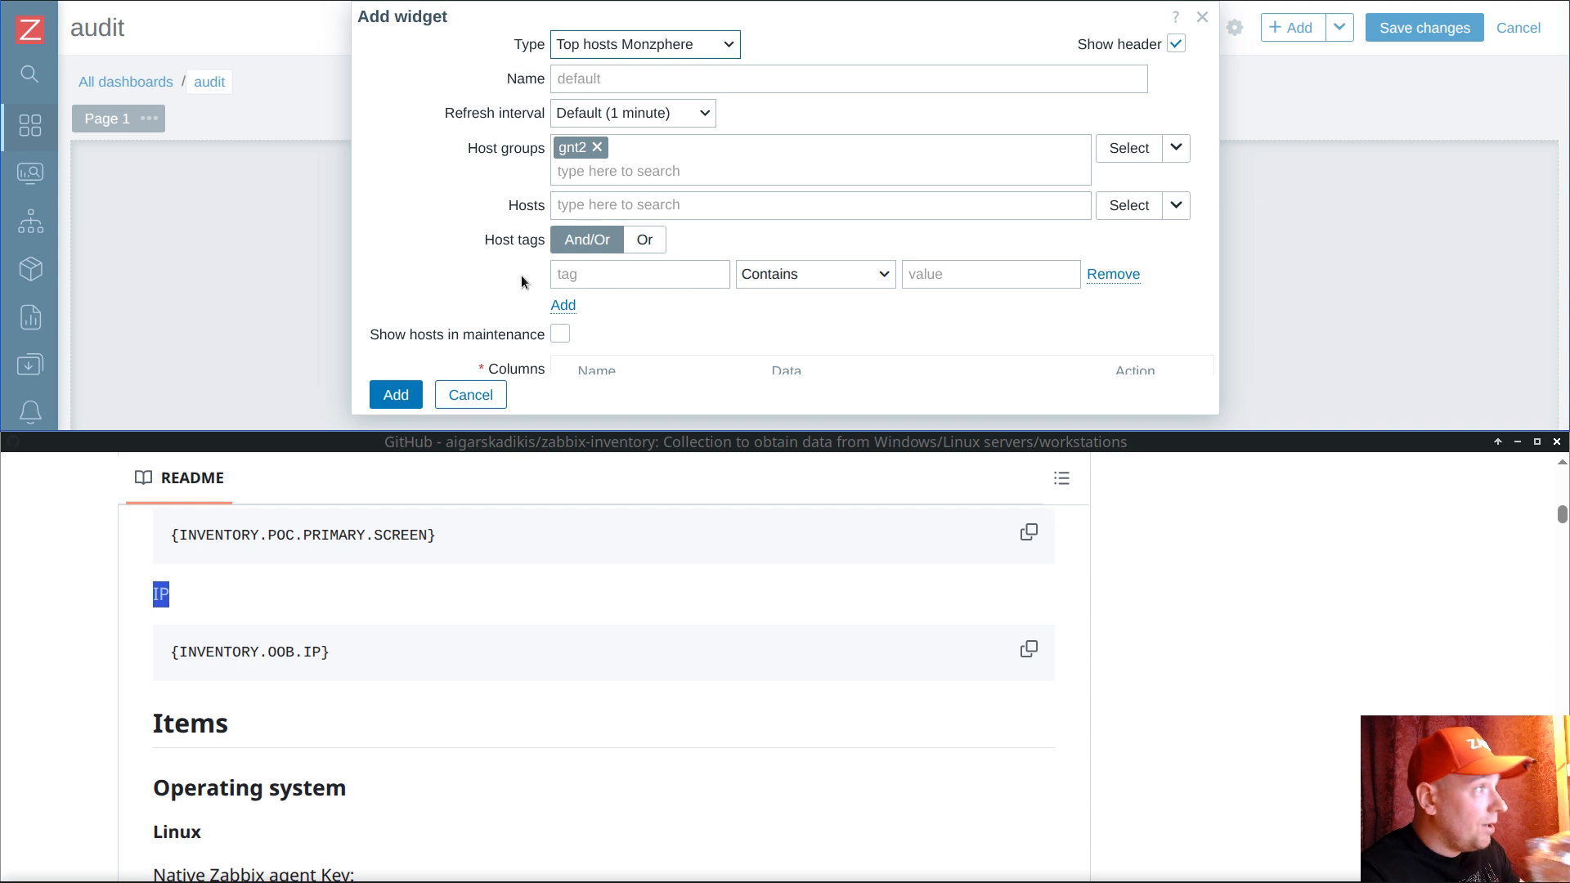
Step: Add the configured Top hosts Monzphere widget to the audit dashboard and save the dashboard changes
{"action": "scroll", "coordinate": [527, 270], "scroll_direction": "down", "scroll_amount": 2}
{"action": "left_click", "coordinate": [409, 382]}
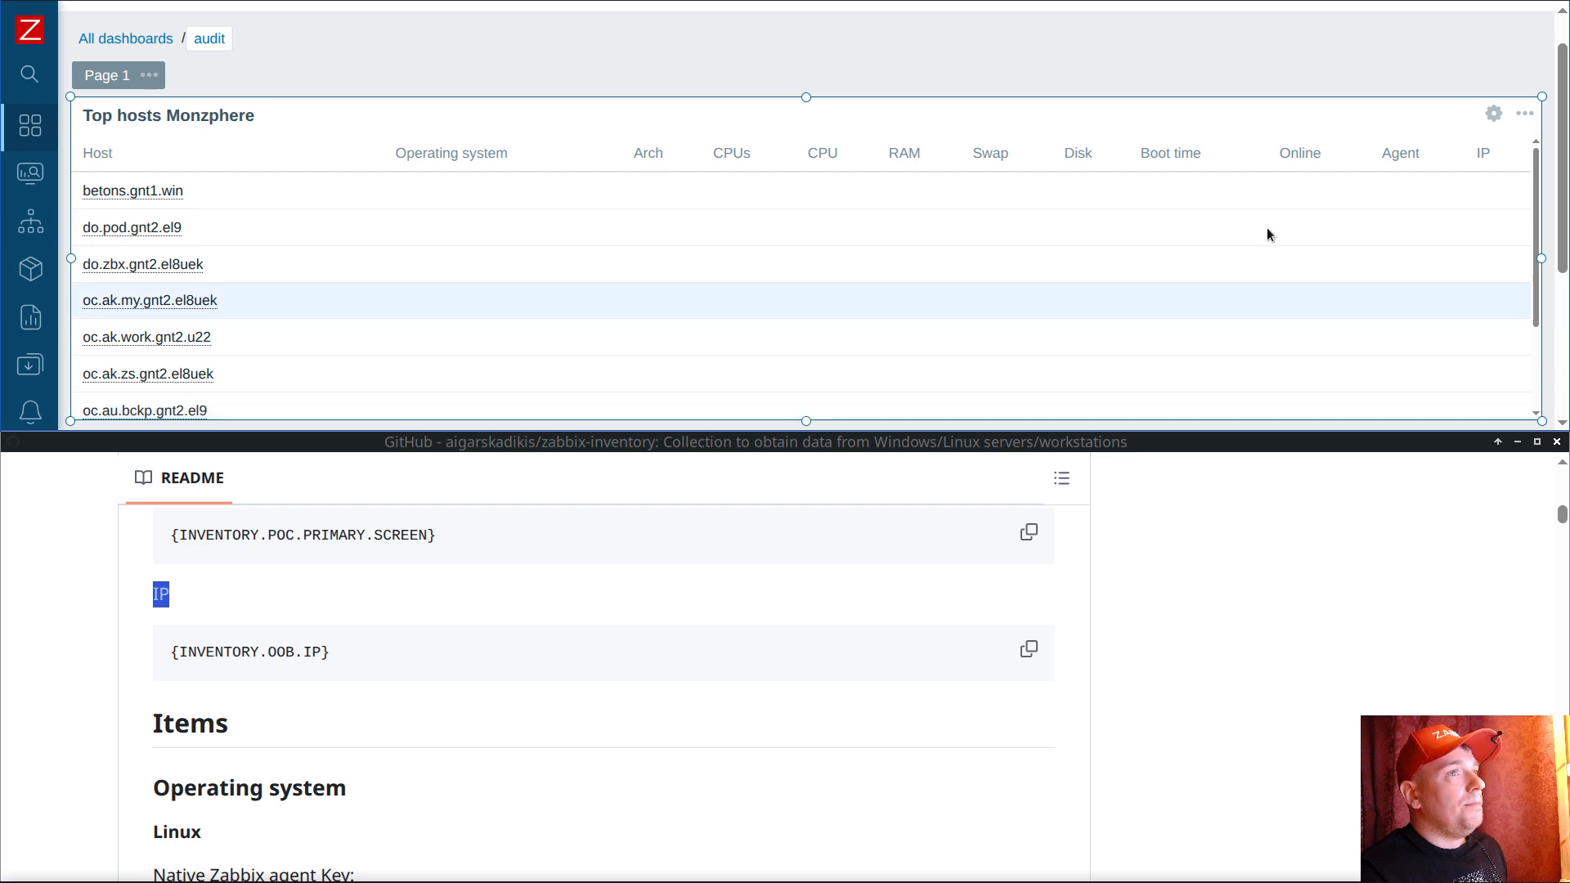
{"action": "scroll", "coordinate": [1145, 278], "scroll_direction": "up", "scroll_amount": 1}
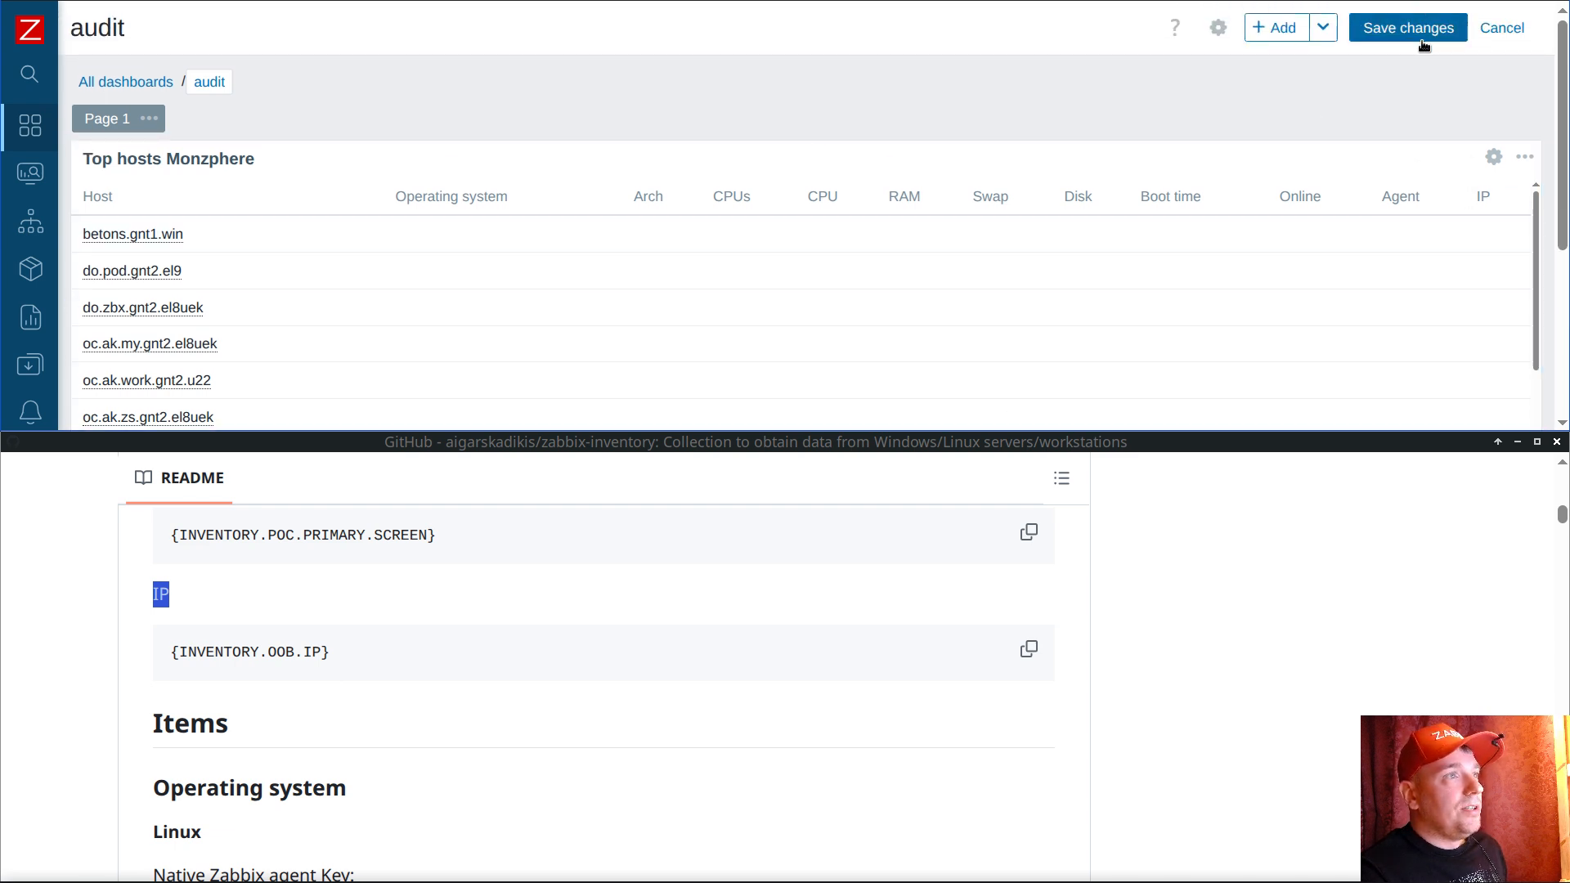
{"action": "left_click", "coordinate": [1408, 28]}
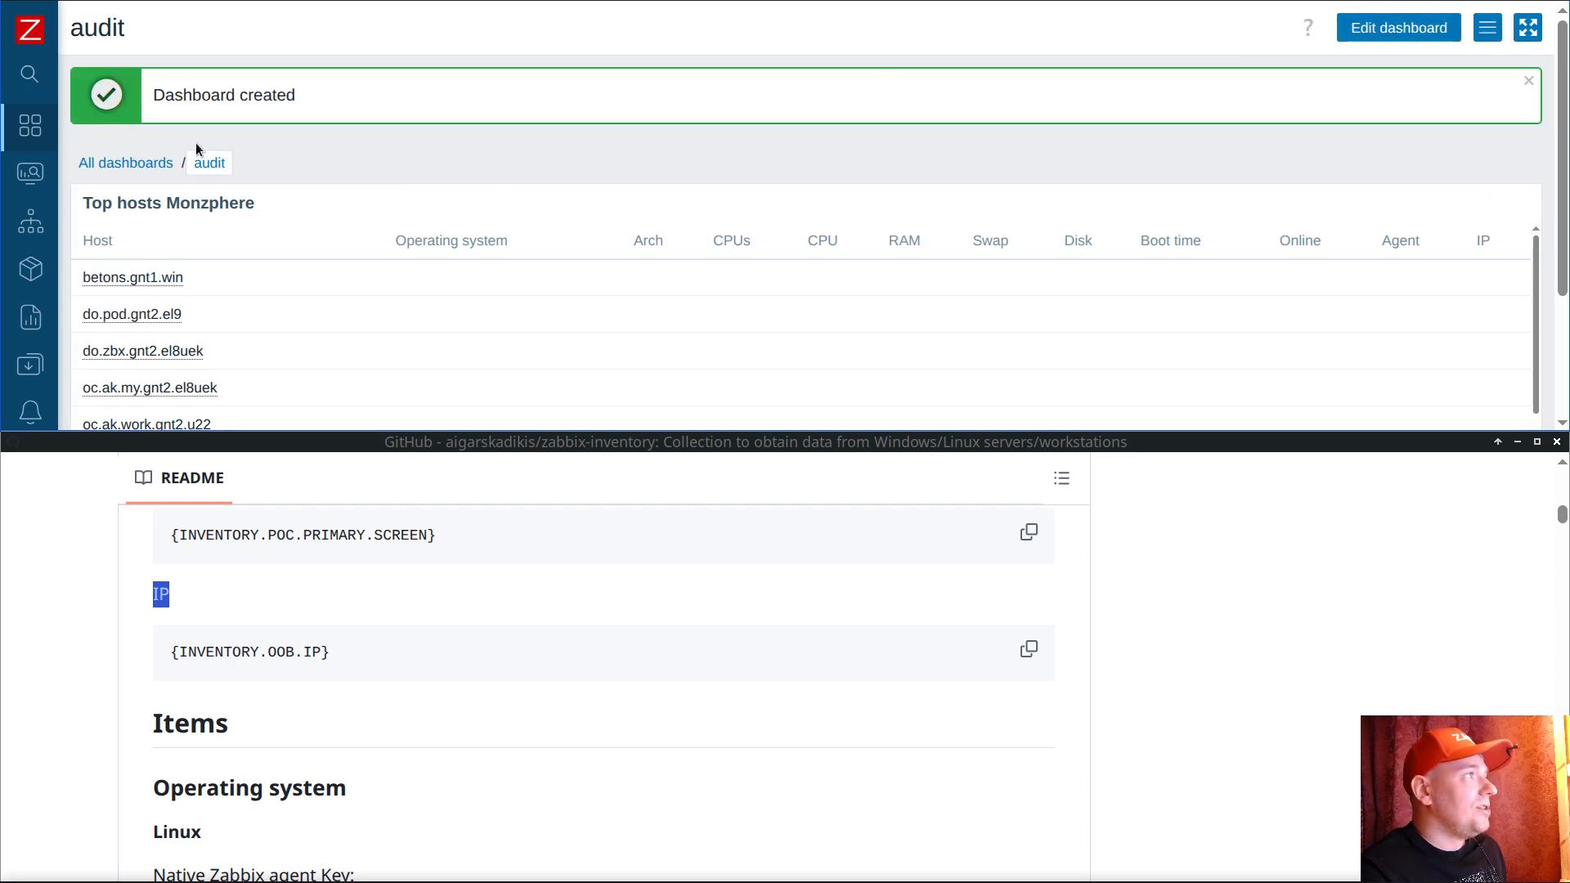
Step: Open the item list of the audit os linux template and find the README's Linux operating system item
{"action": "left_click", "coordinate": [14, 198]}
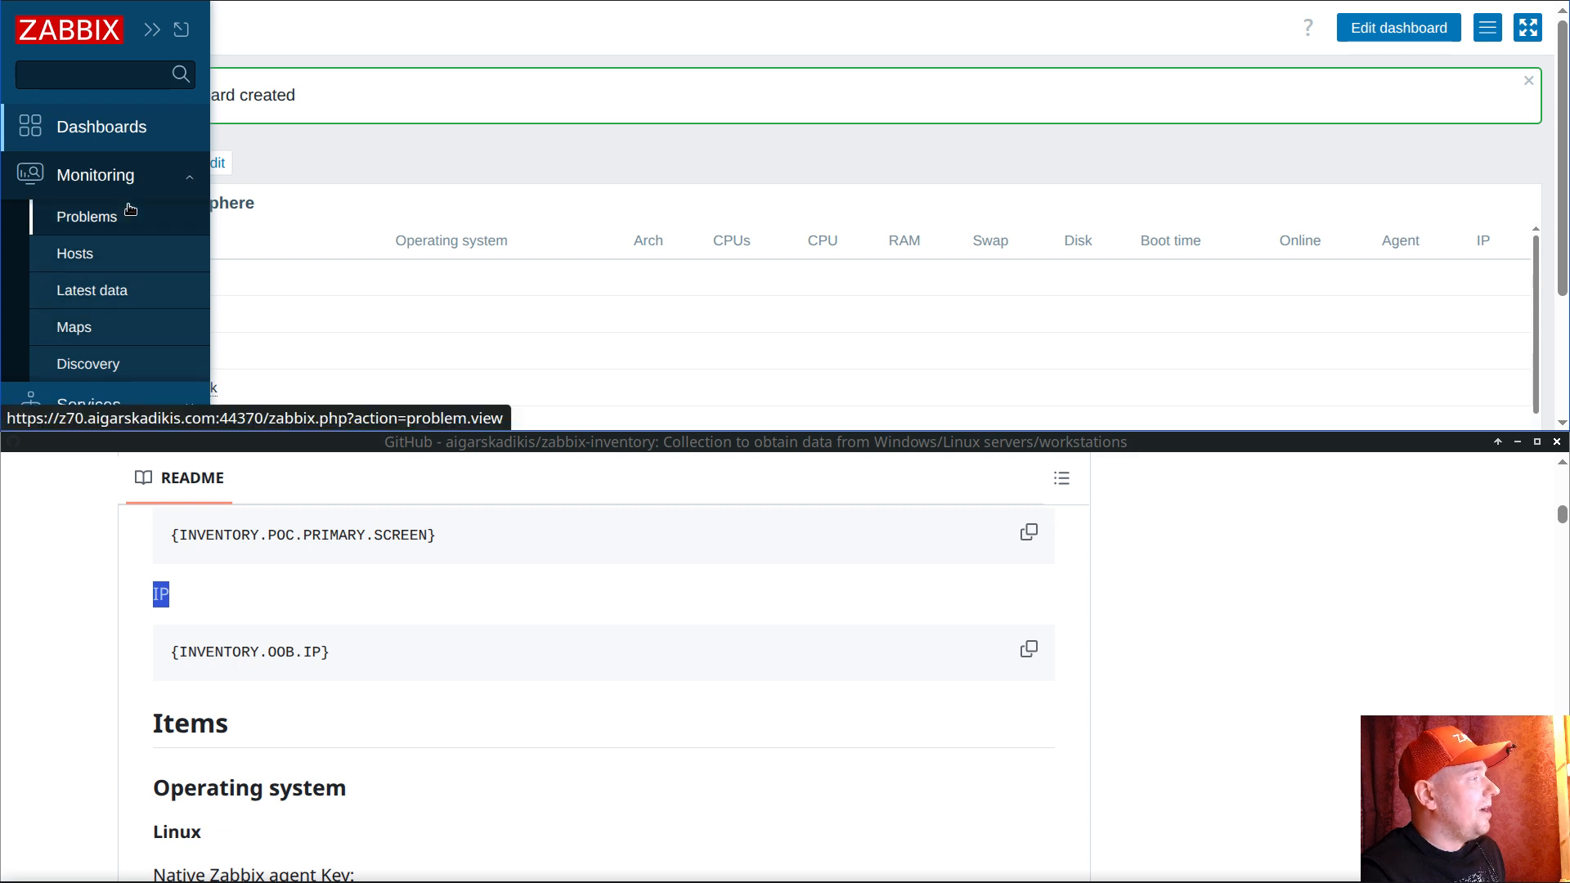
{"action": "scroll", "coordinate": [130, 213], "scroll_direction": "down", "scroll_amount": 3}
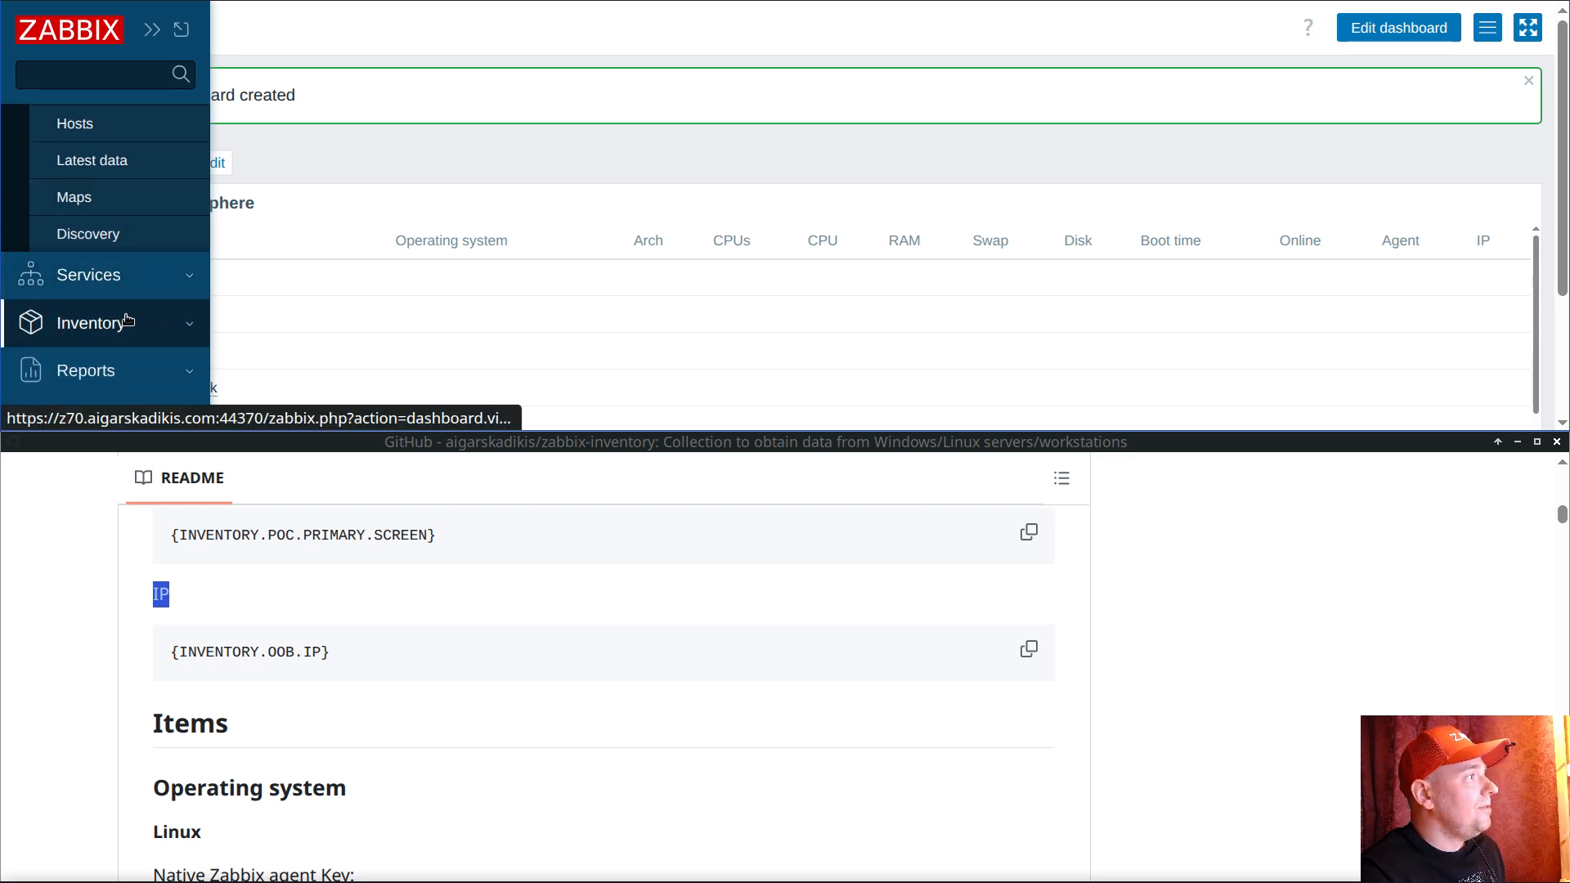
{"action": "left_click", "coordinate": [138, 287]}
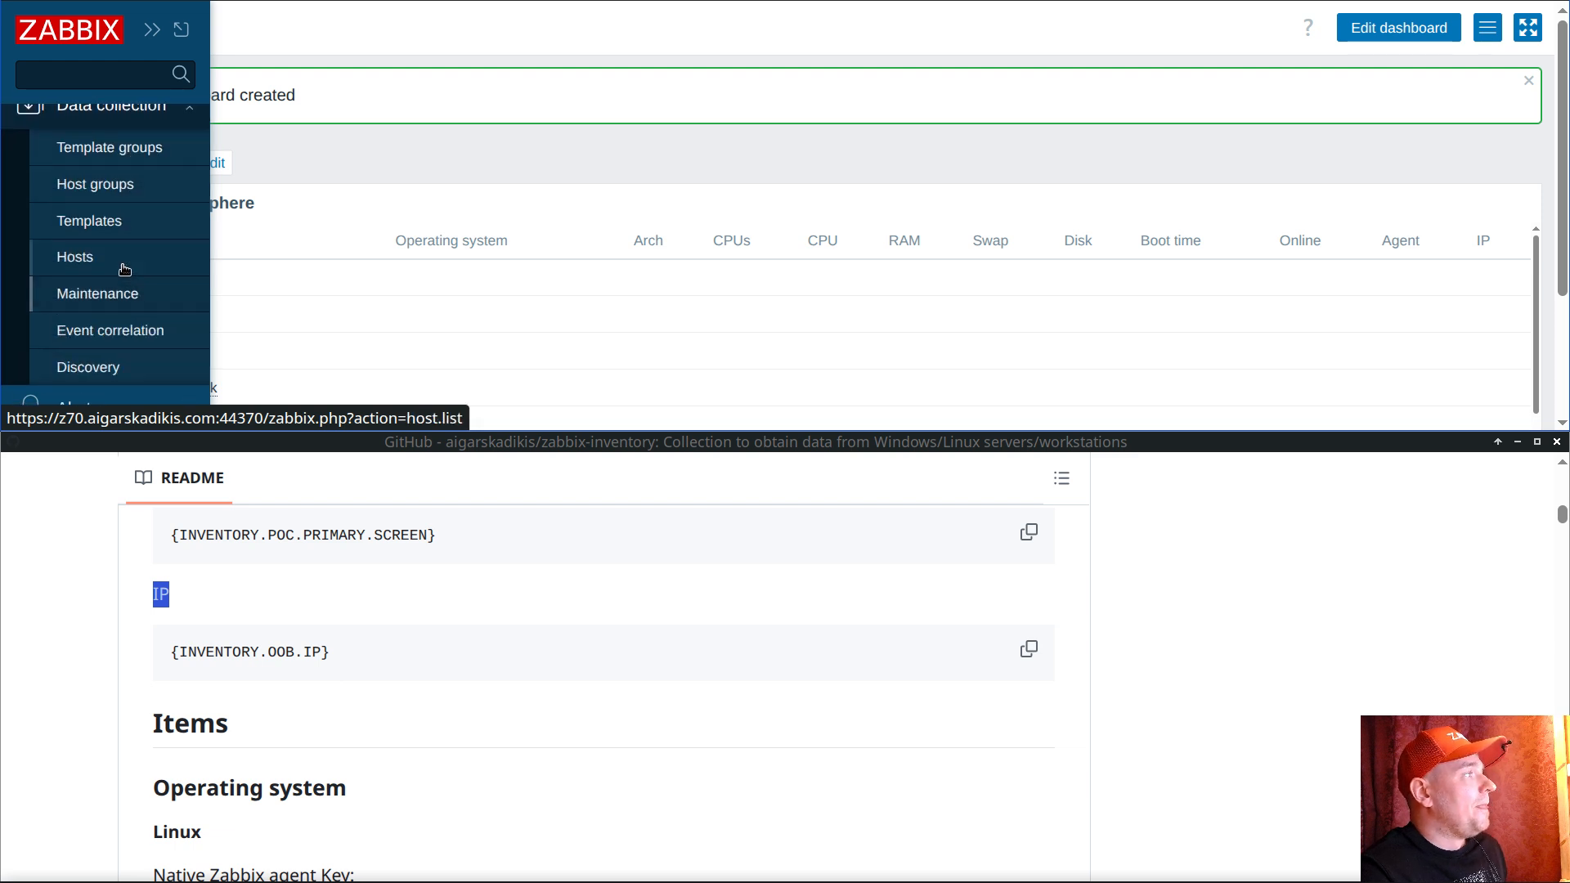
{"action": "left_click", "coordinate": [106, 243]}
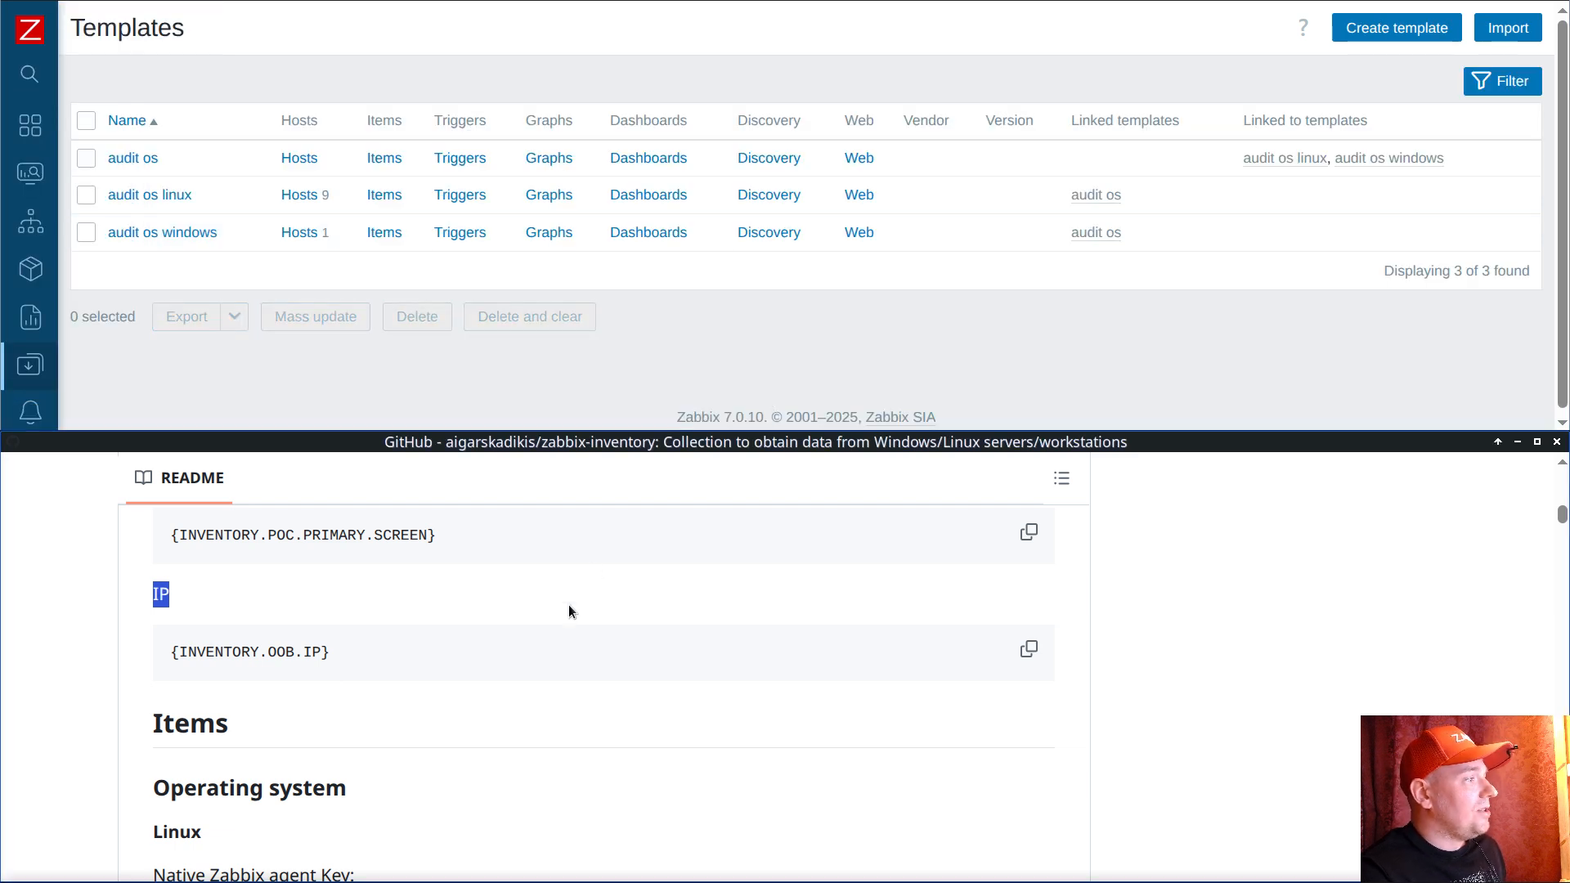
{"action": "scroll", "coordinate": [568, 605], "scroll_direction": "down", "scroll_amount": 2}
{"action": "scroll", "coordinate": [565, 610], "scroll_direction": "down", "scroll_amount": 2}
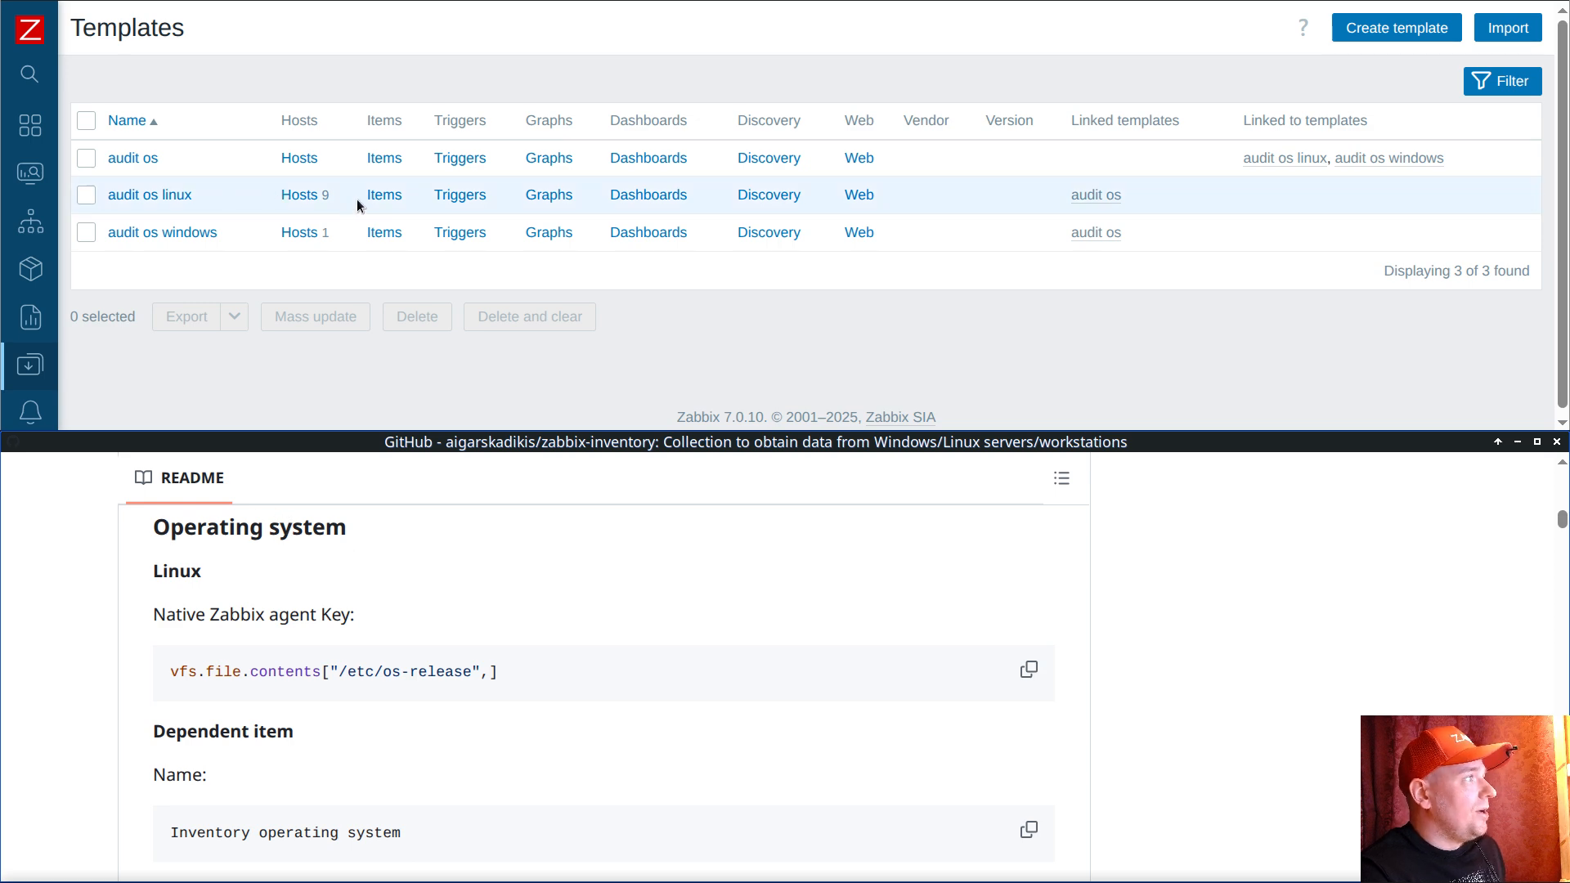
{"action": "left_click", "coordinate": [386, 197]}
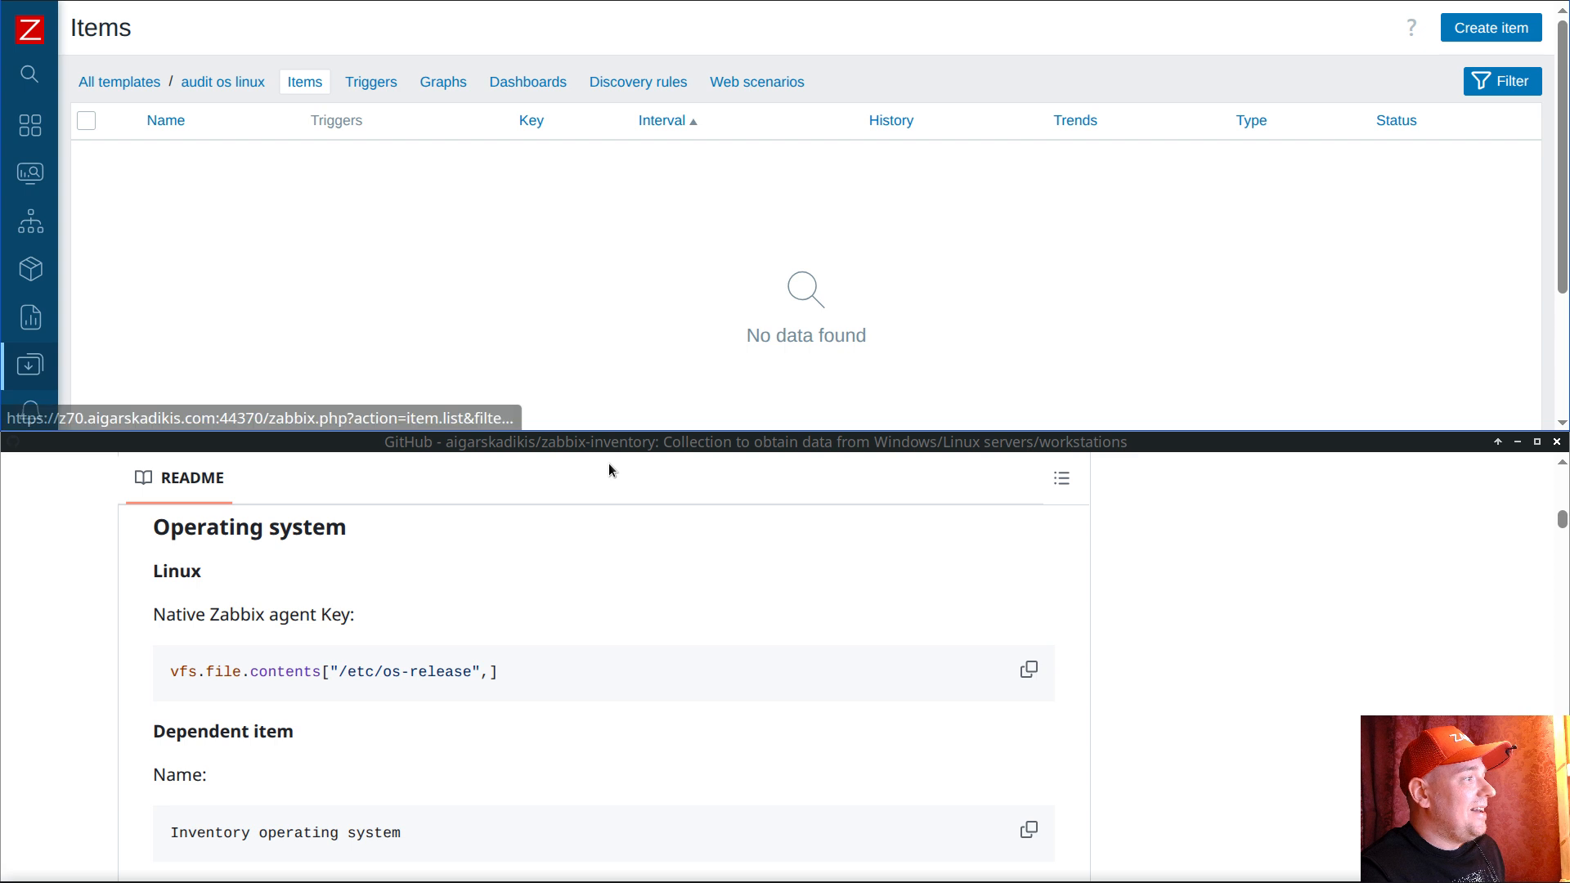
Step: Start a new Zabbix agent (active) item with the README's key vfs.file.contents["/etc/os-release",] and Text as type of information
{"action": "left_click", "coordinate": [1524, 32]}
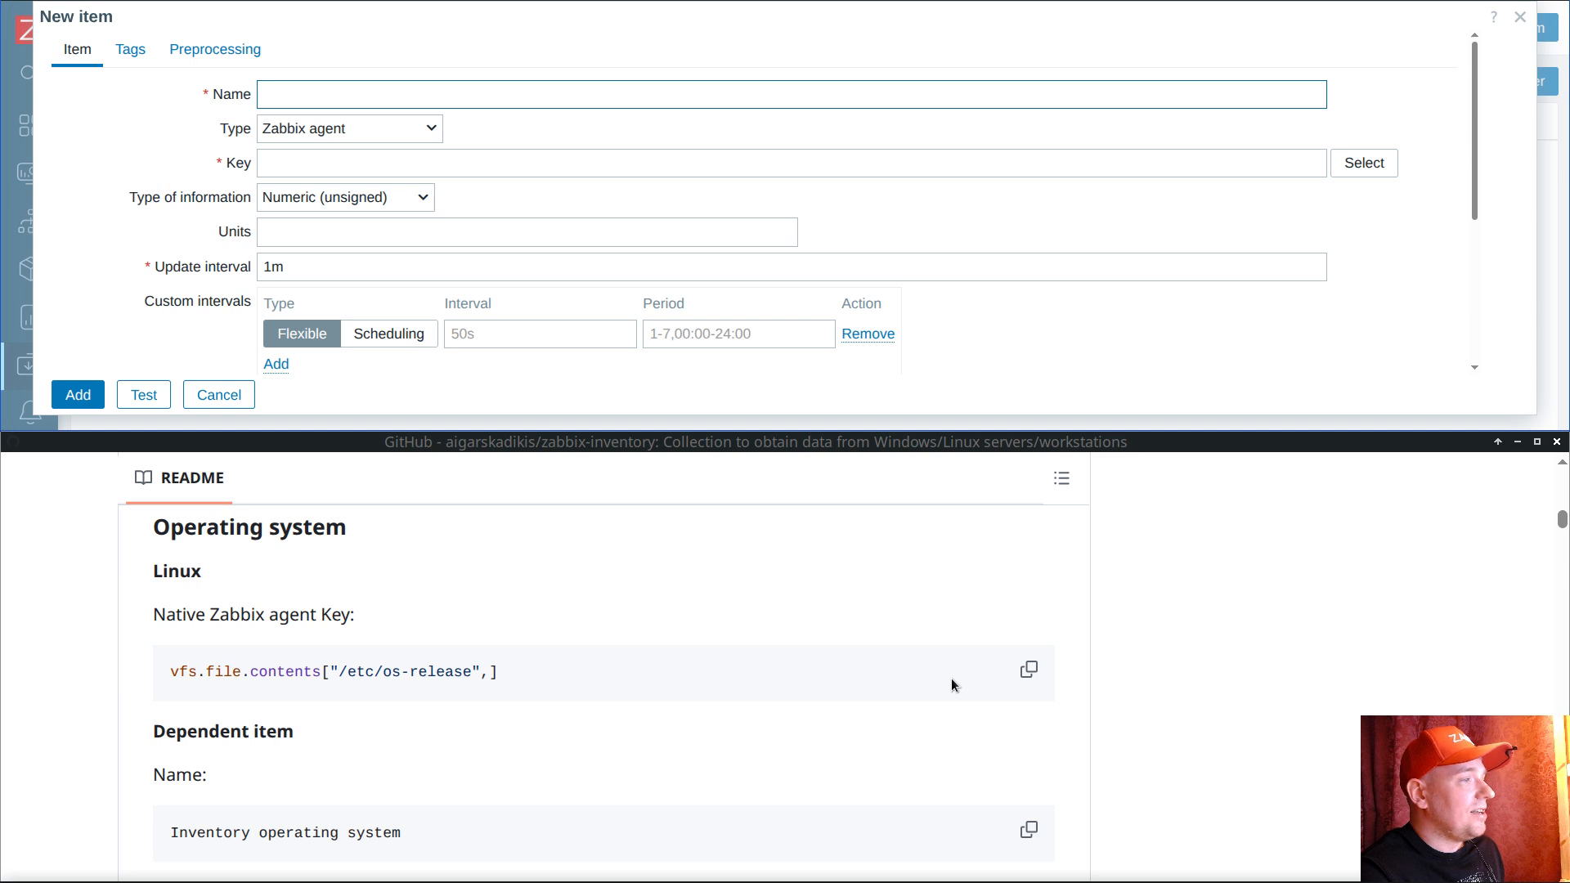
{"action": "left_click", "coordinate": [1028, 671]}
{"action": "left_click", "coordinate": [325, 159]}
{"action": "key", "text": "ctrl+v"}
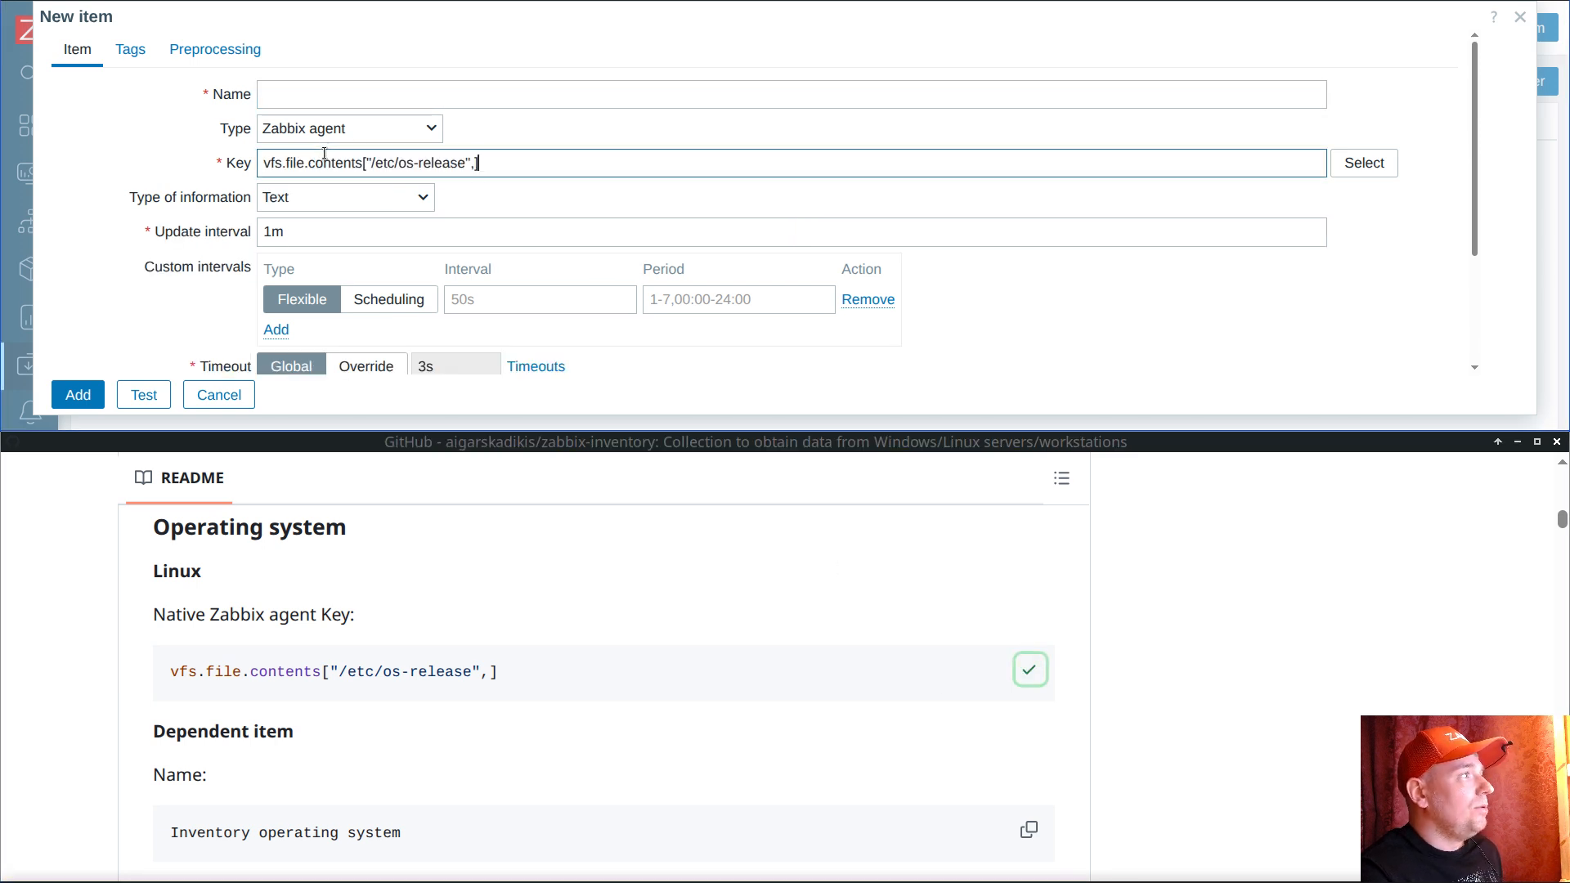
{"action": "left_click", "coordinate": [379, 129]}
{"action": "left_click", "coordinate": [366, 190]}
{"action": "left_click", "coordinate": [354, 193]}
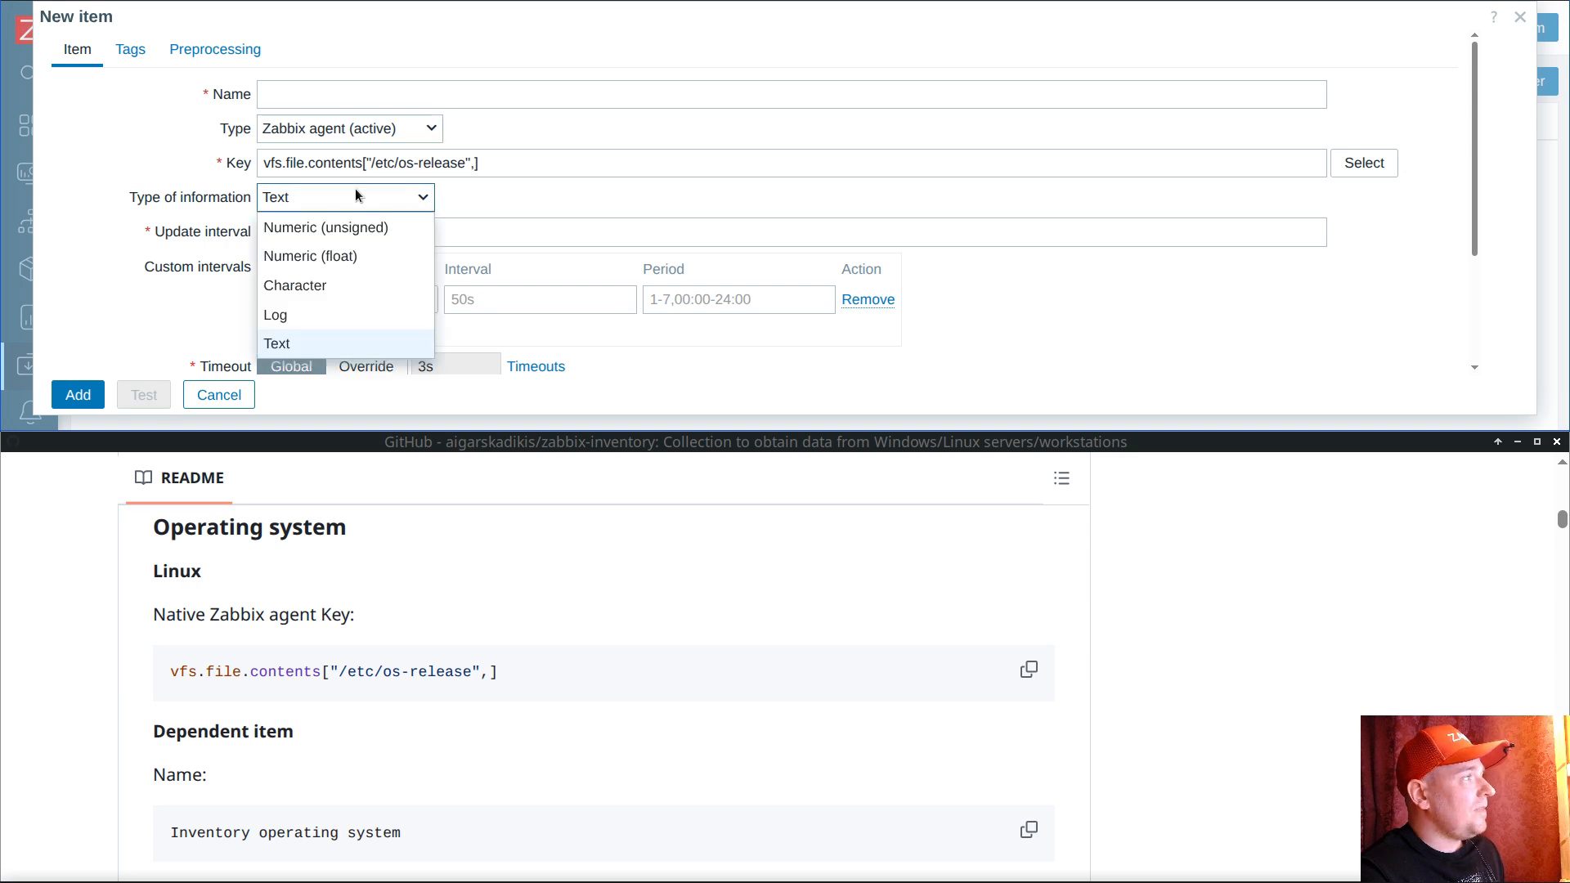
{"action": "left_click", "coordinate": [334, 344]}
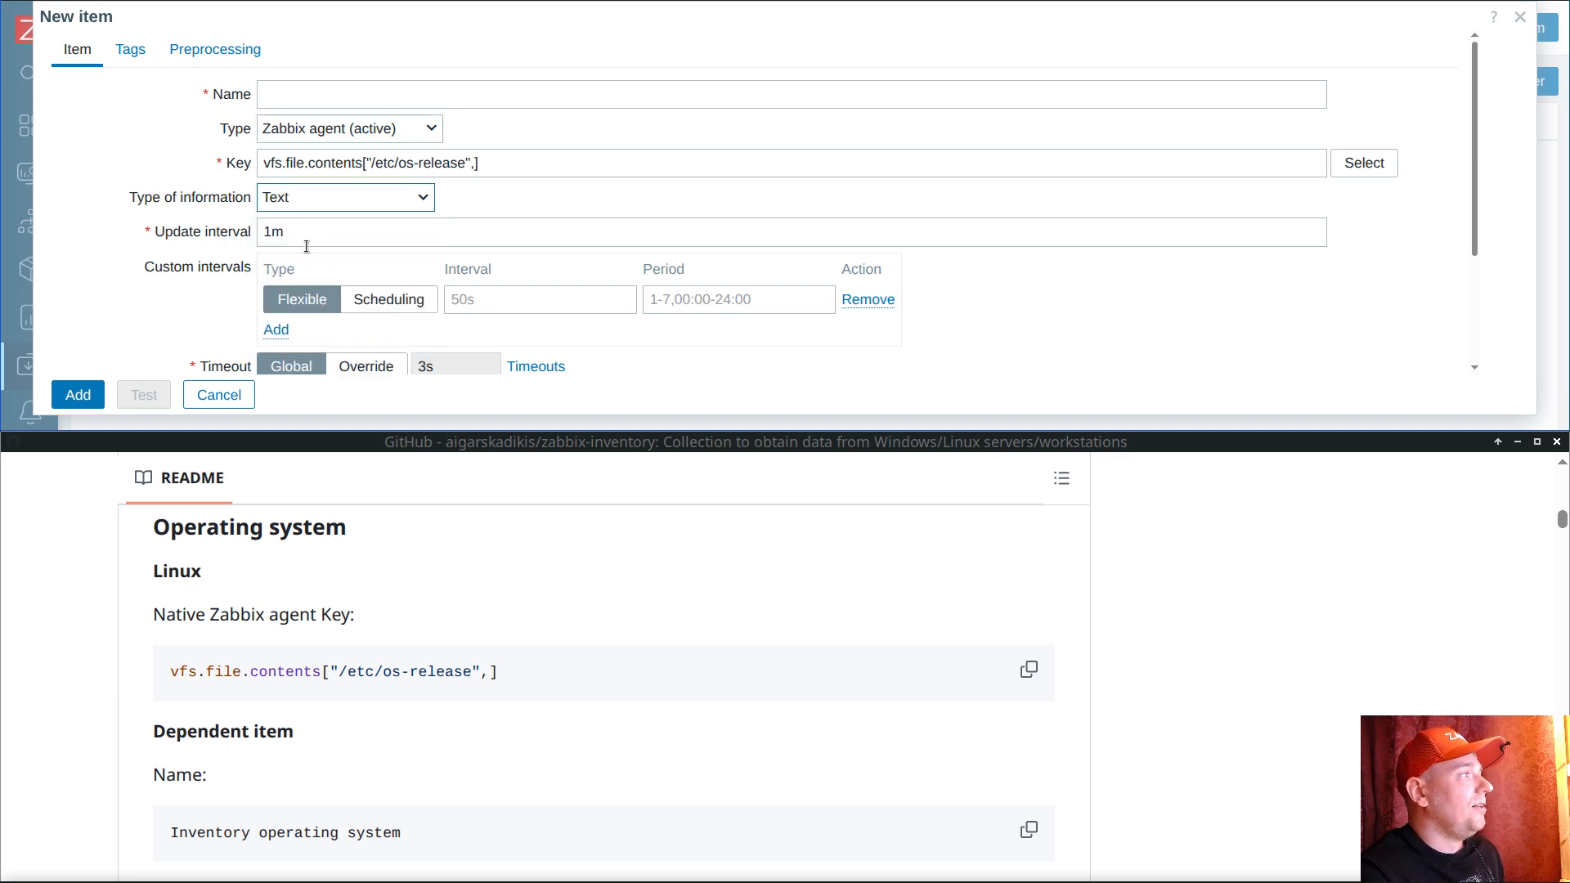
Step: Name the item os-release, set its history to Do not store, and add it to the template
{"action": "double_click", "coordinate": [430, 164]}
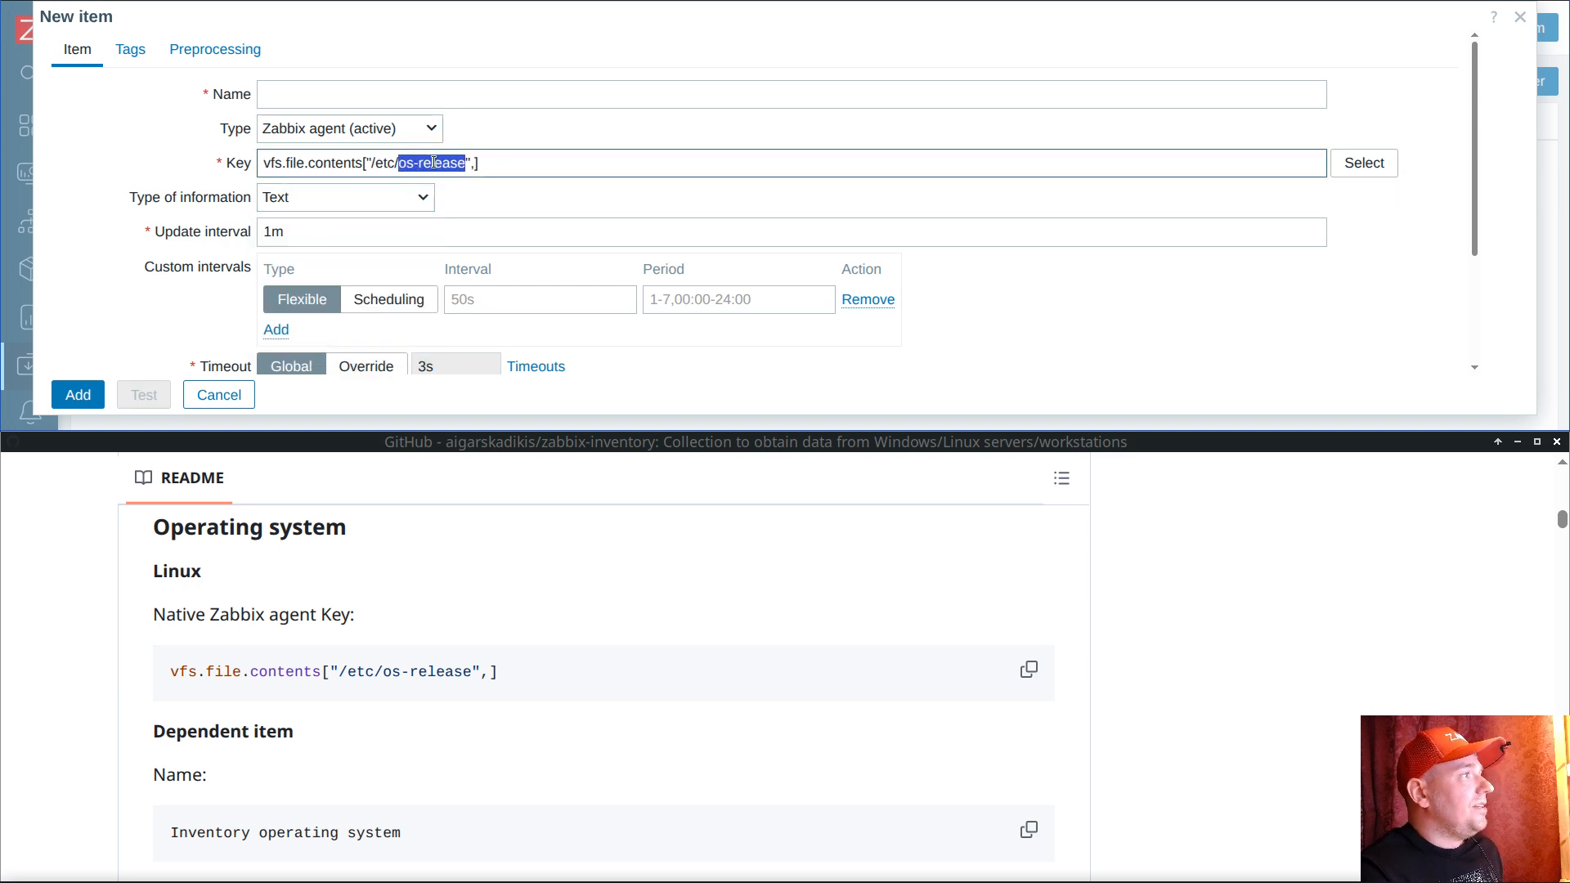
{"action": "left_click", "coordinate": [421, 102]}
{"action": "key", "text": "ctrl+v"}
{"action": "scroll", "coordinate": [346, 229], "scroll_direction": "down", "scroll_amount": 3}
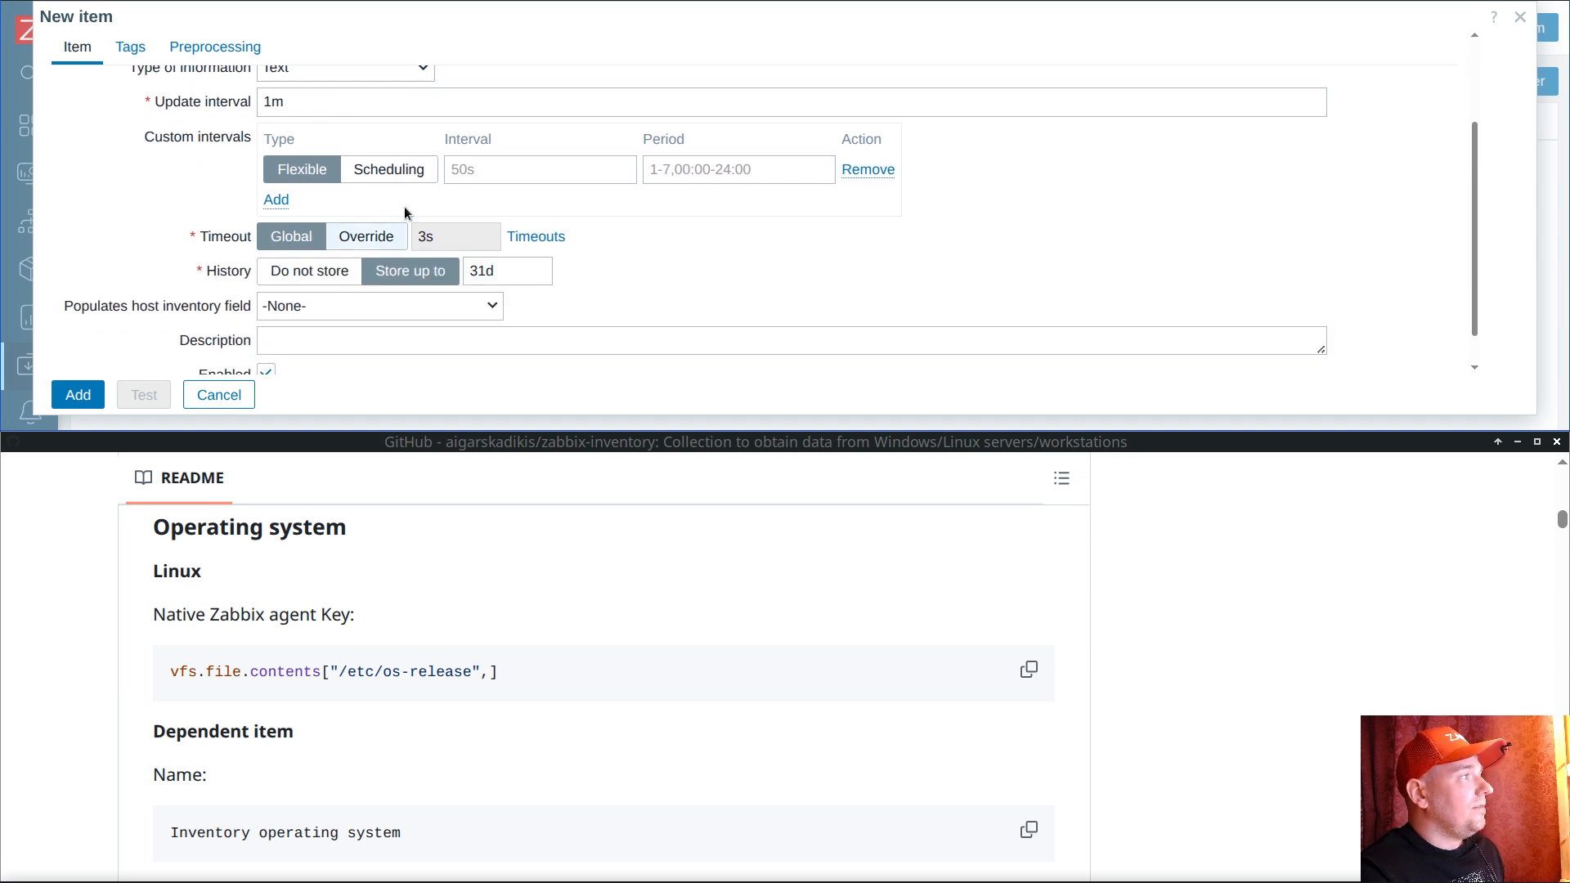
{"action": "left_click", "coordinate": [325, 272]}
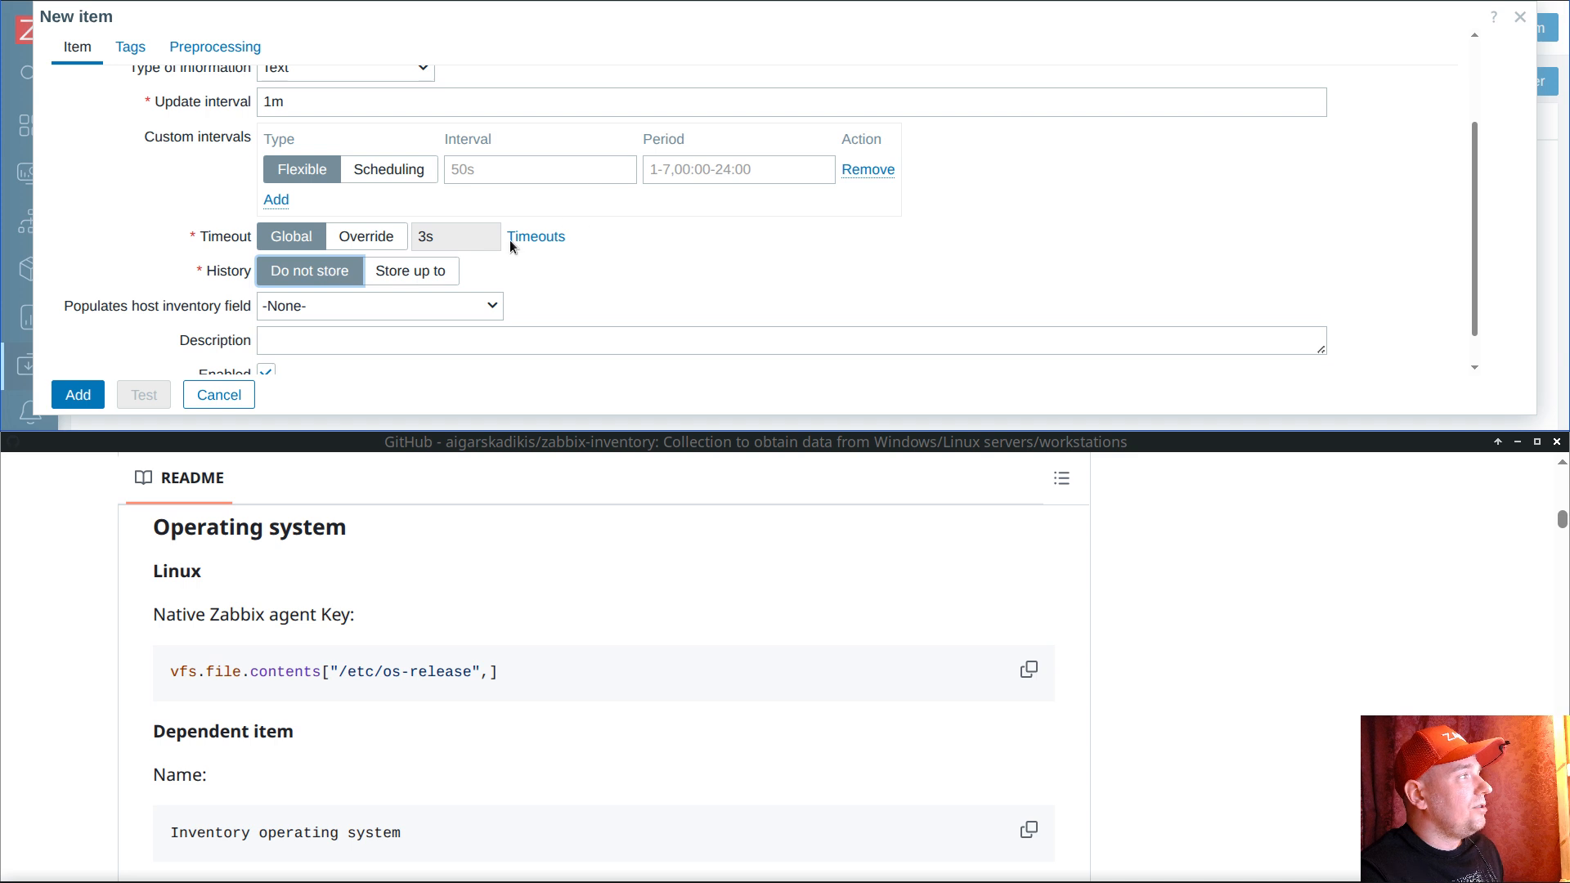
{"action": "left_click", "coordinate": [75, 397]}
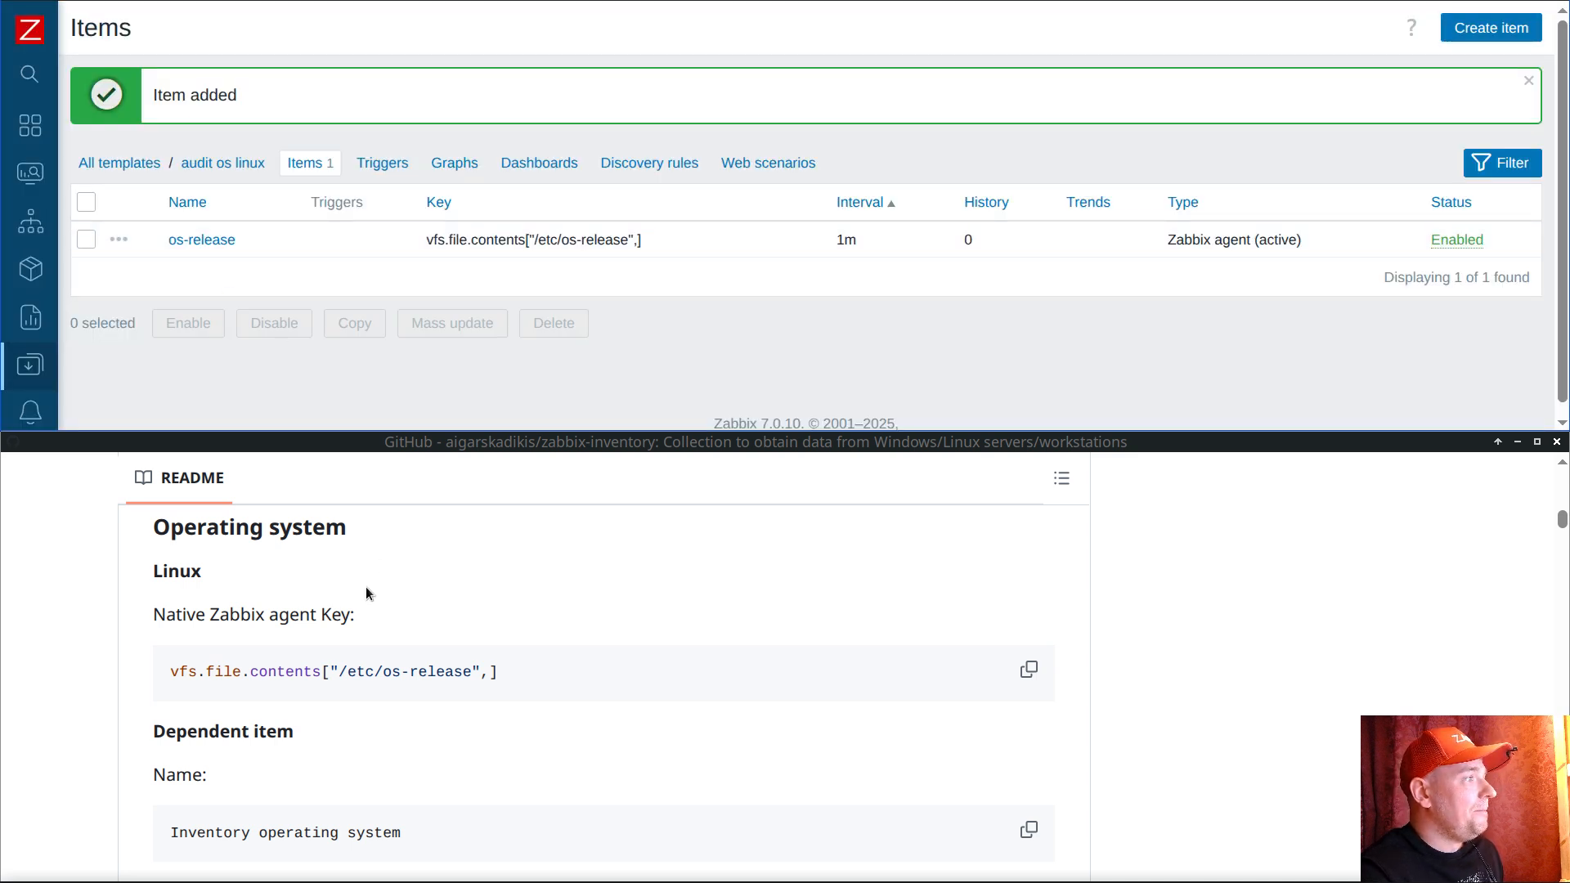
Step: Start a dependent item under os-release and name it Inventory operating system, as given in the README
{"action": "scroll", "coordinate": [385, 588], "scroll_direction": "down", "scroll_amount": 3}
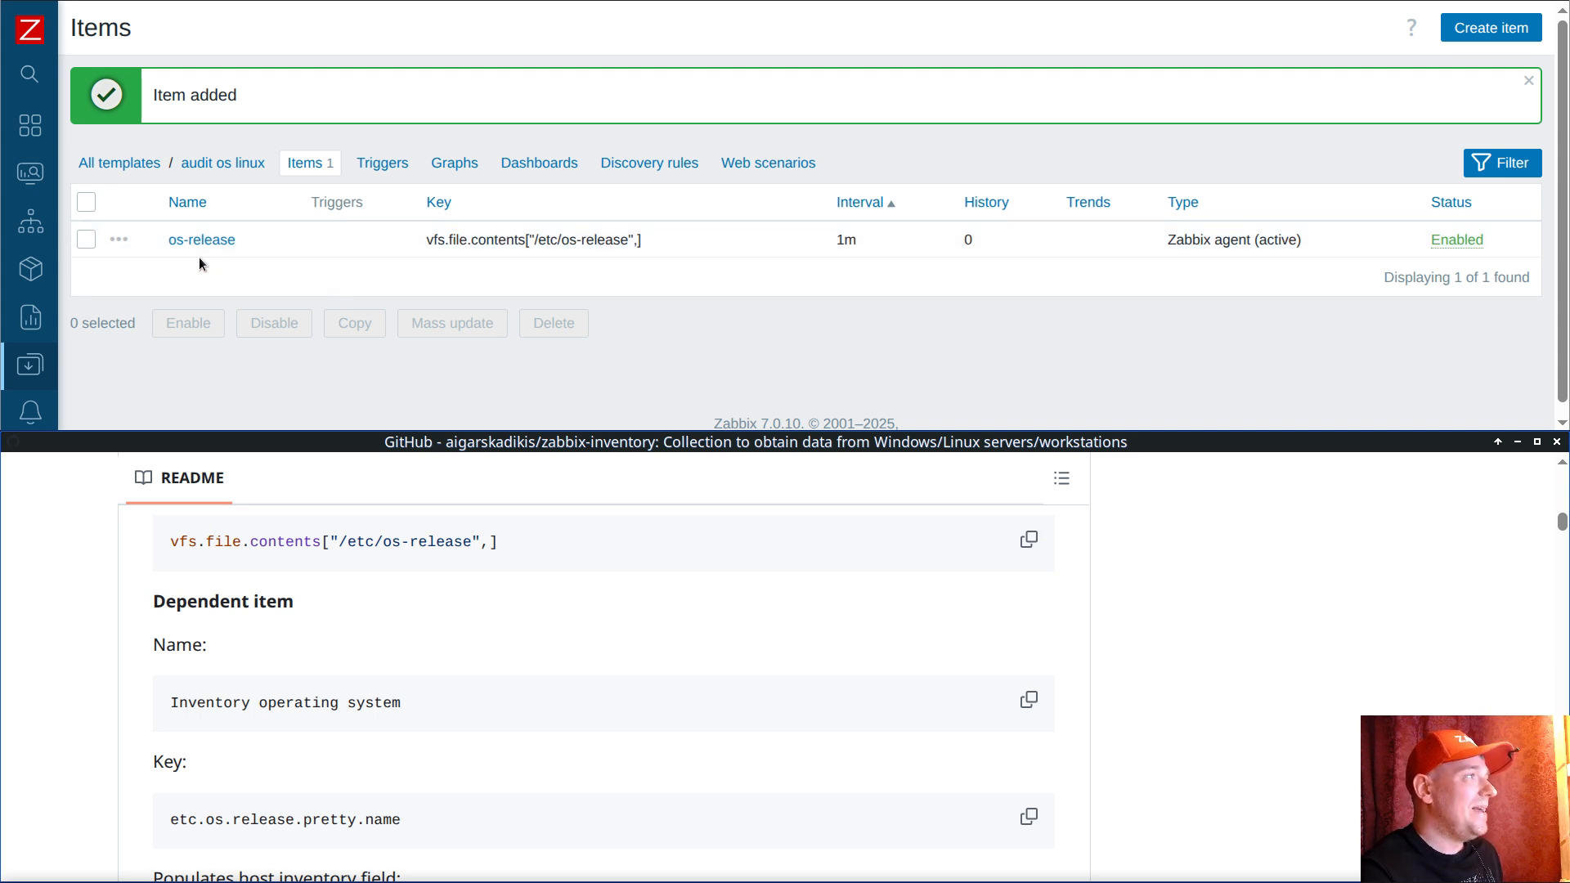
{"action": "left_click", "coordinate": [119, 239]}
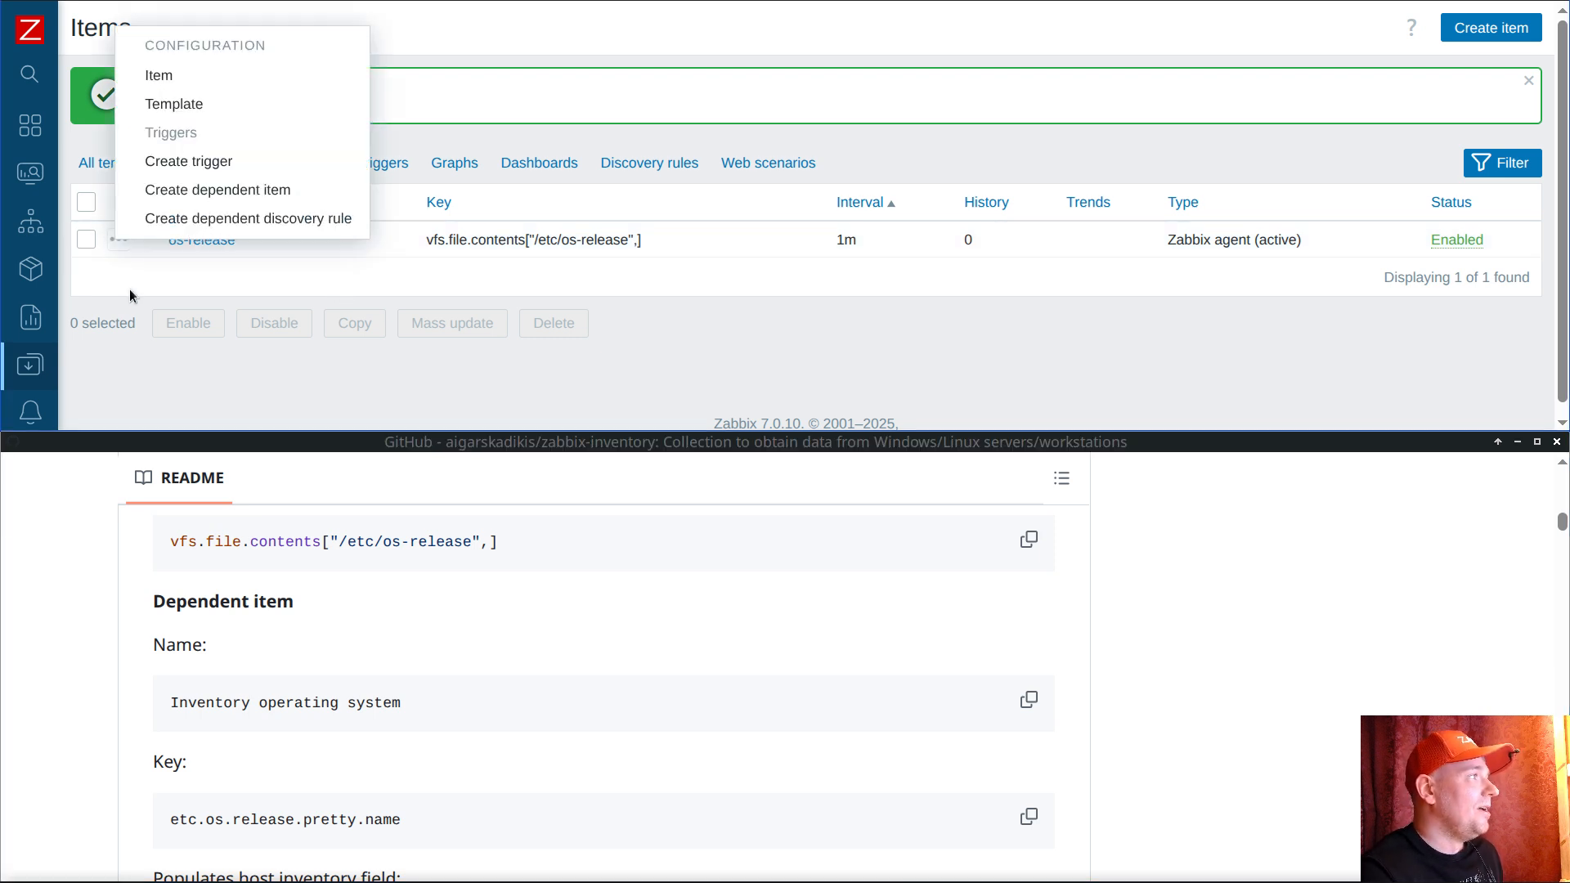
{"action": "left_click", "coordinate": [206, 190]}
{"action": "left_click_drag", "start_coordinate": [177, 708], "coordinate": [433, 669]}
{"action": "middle_click", "coordinate": [294, 99]}
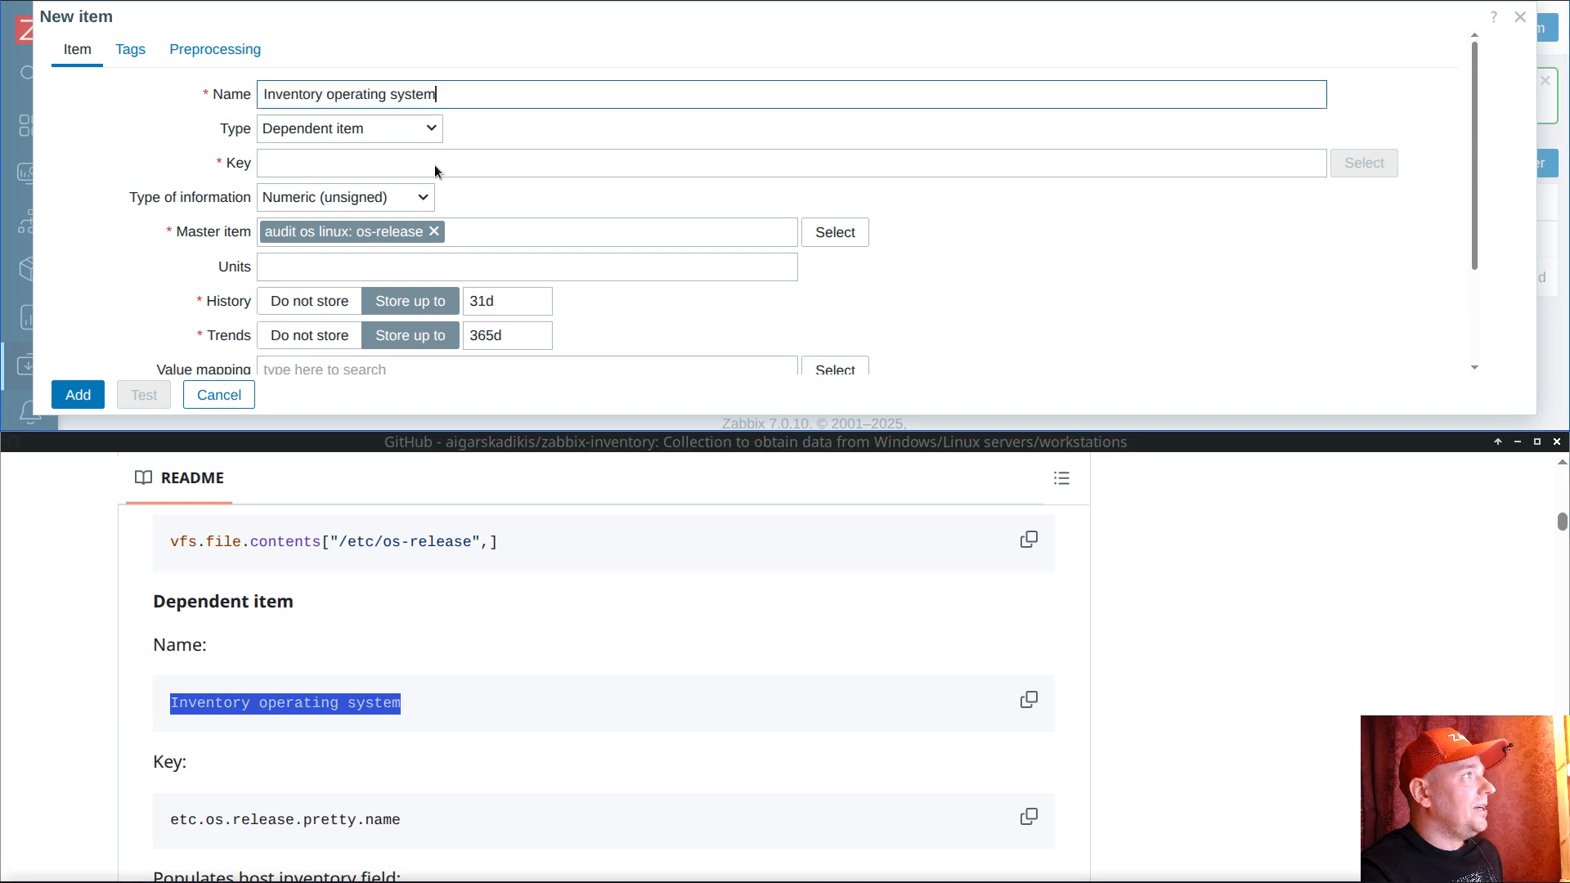
Step: Set the dependent item's key to etc.os.release.pretty.name and its type of information to Character
{"action": "scroll", "coordinate": [188, 703], "scroll_direction": "down", "scroll_amount": 3}
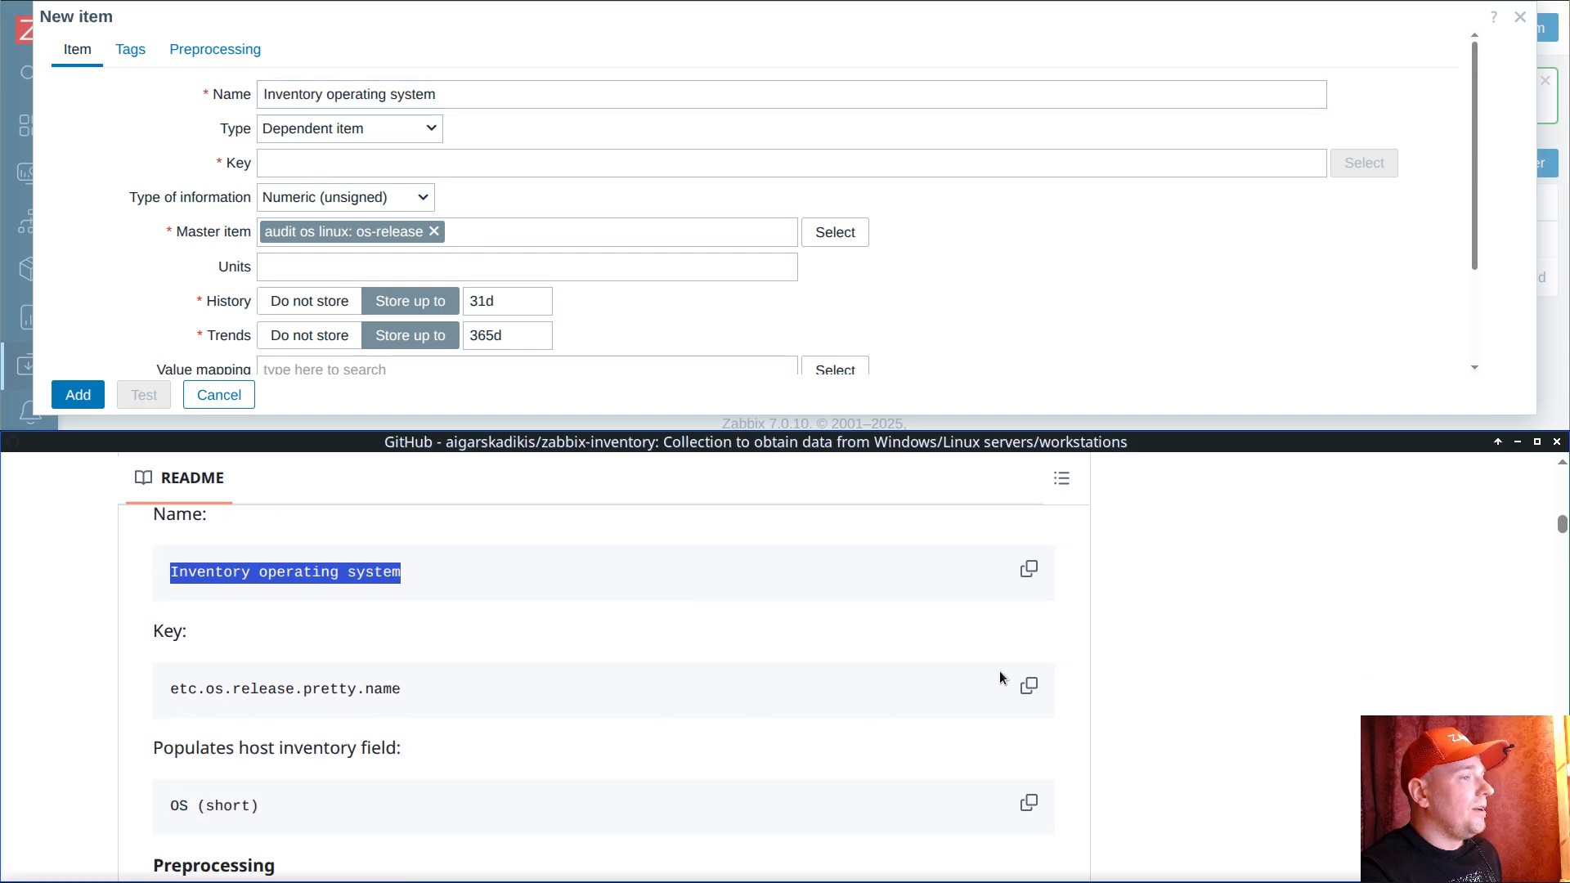
{"action": "left_click", "coordinate": [1029, 685]}
{"action": "left_click", "coordinate": [385, 163]}
{"action": "key", "text": "ctrl+v"}
{"action": "left_click", "coordinate": [389, 199]}
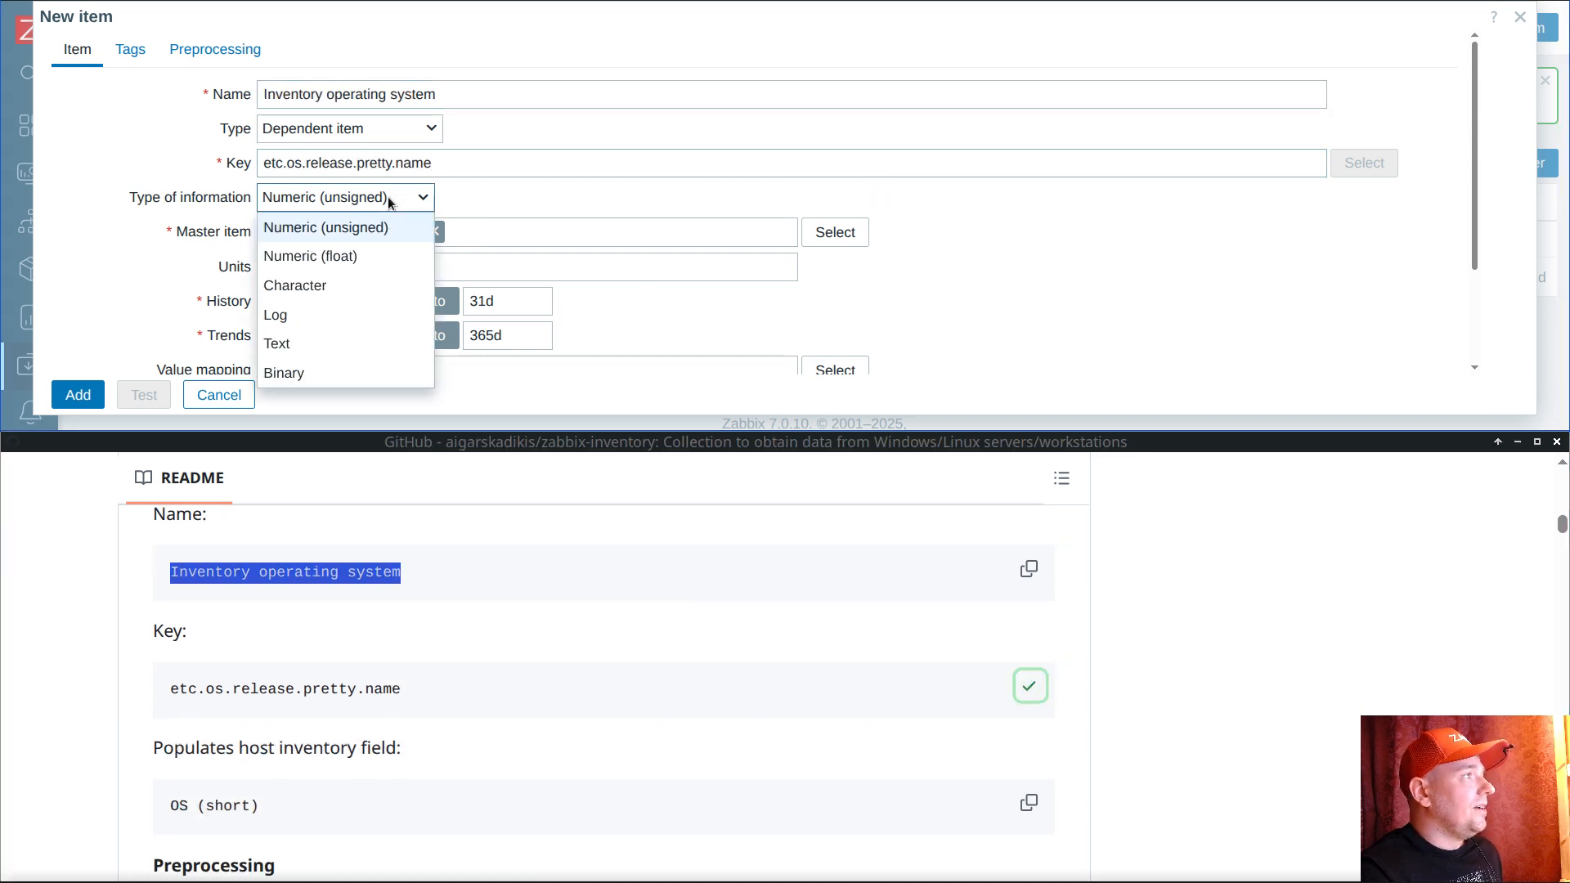
{"action": "left_click", "coordinate": [332, 285]}
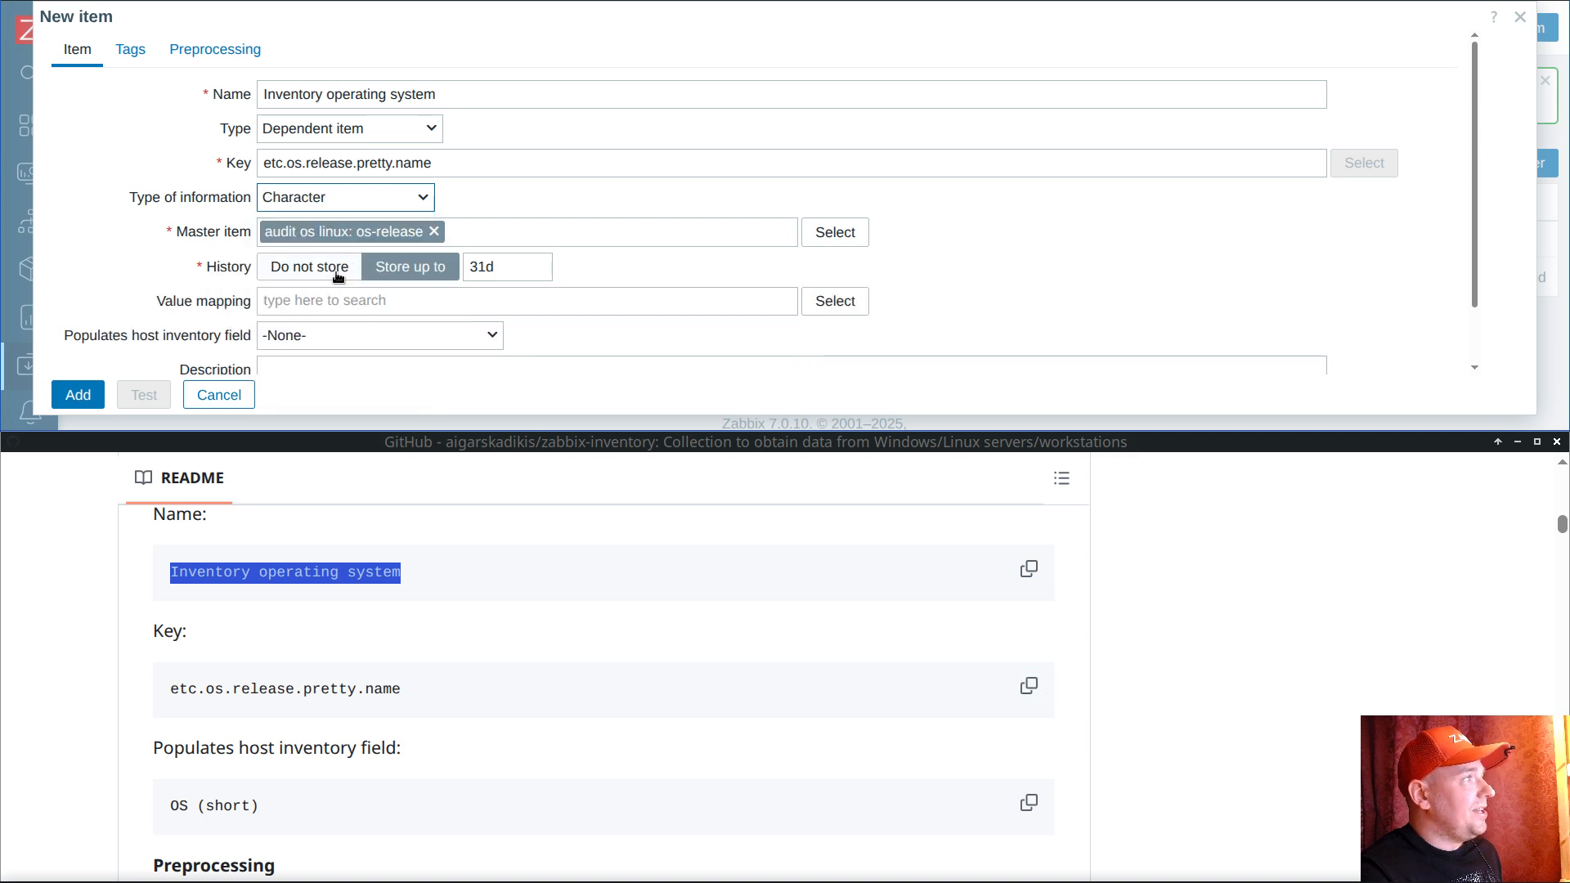
Step: Set the dependent item's history to Do not store and have it populate the OS (Short) host inventory field
{"action": "left_click", "coordinate": [326, 269]}
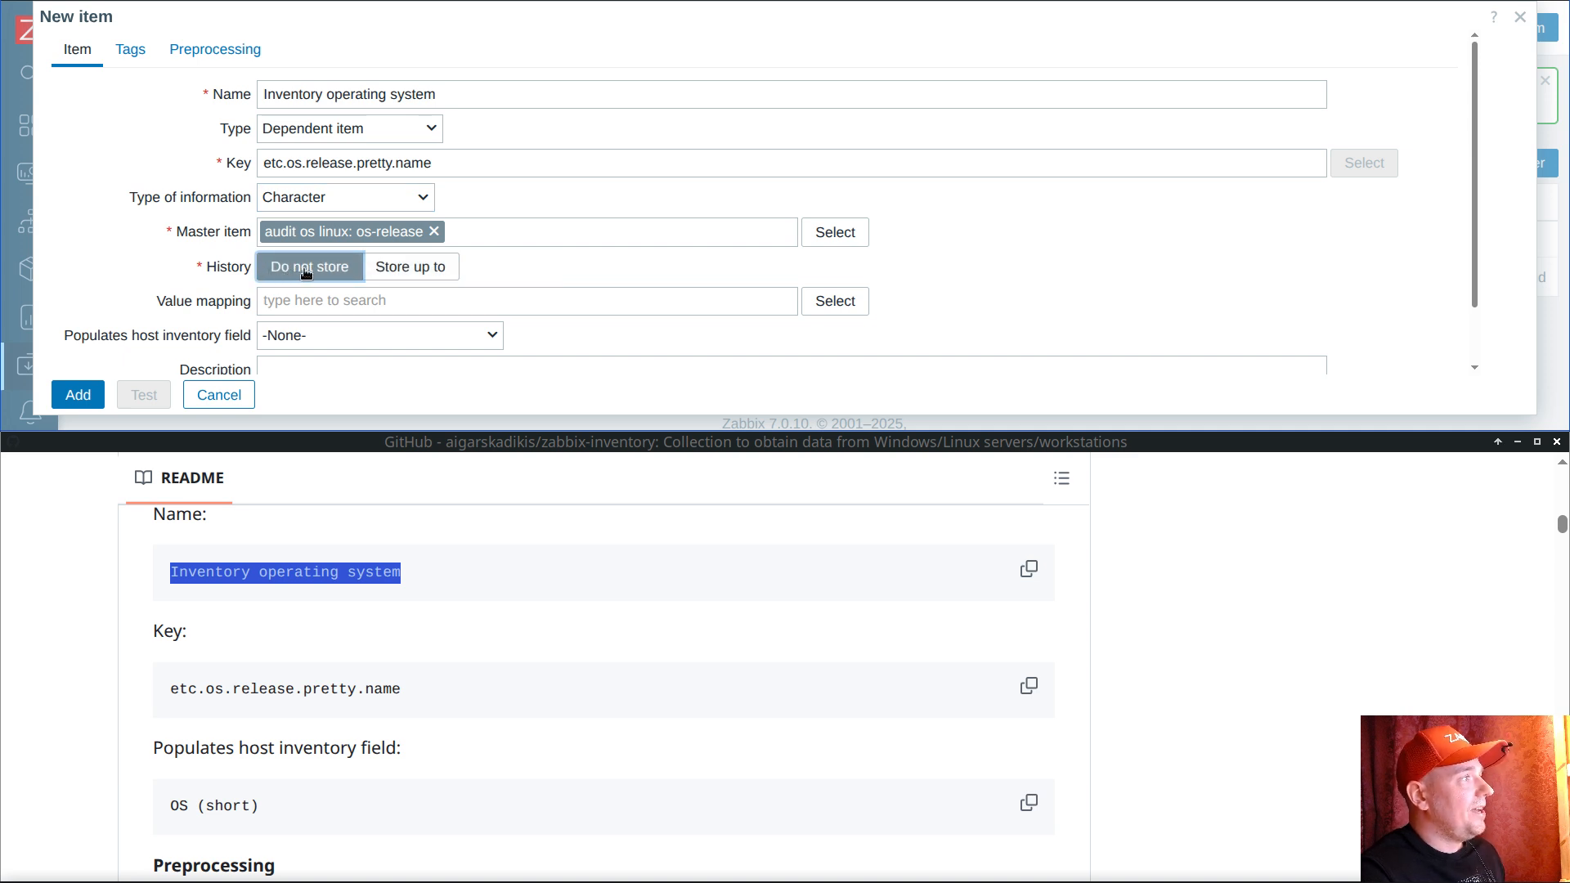
{"action": "left_click", "coordinate": [319, 334]}
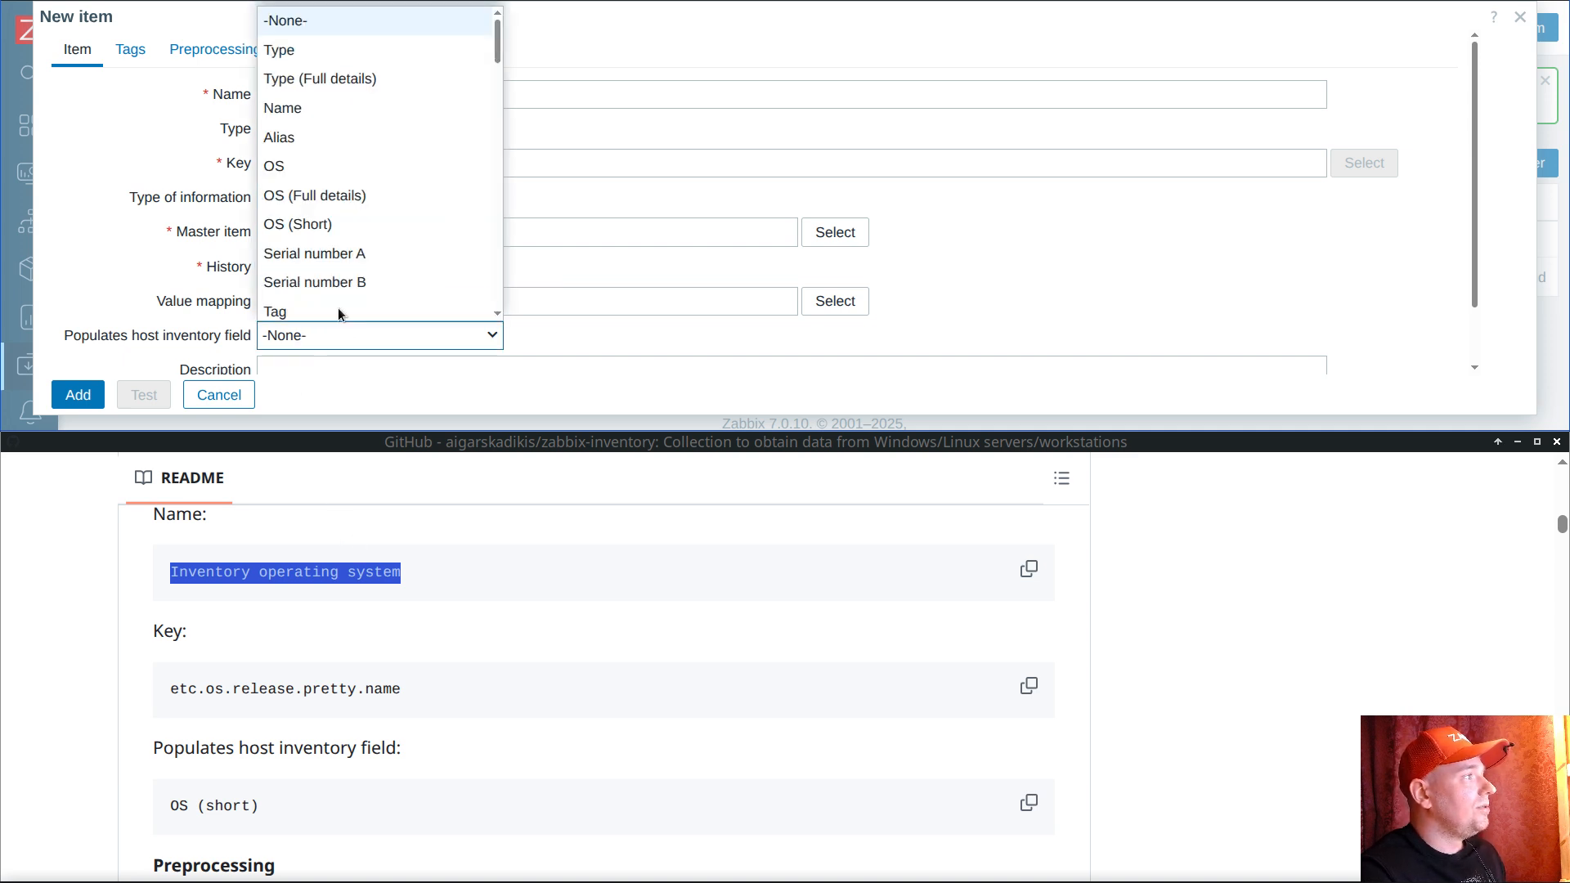
{"action": "left_click", "coordinate": [347, 215]}
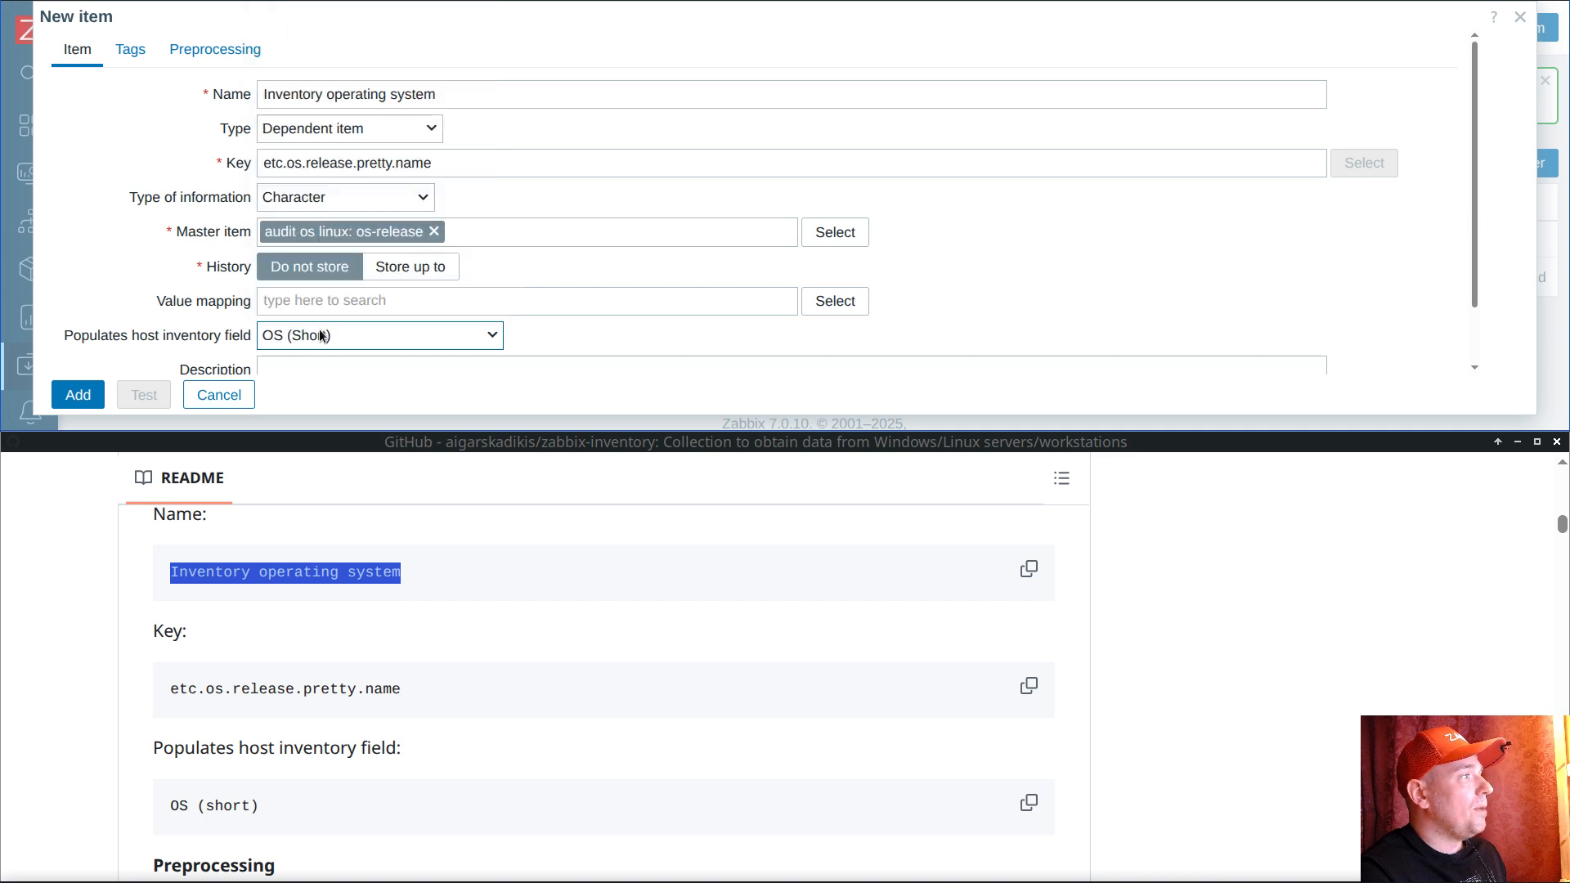
Step: Add a regular expression preprocessing step with pattern PRETTY_NAME=.(.*). and output \1, and add the dependent item to the template
{"action": "scroll", "coordinate": [307, 713], "scroll_direction": "down", "scroll_amount": 2}
{"action": "scroll", "coordinate": [316, 680], "scroll_direction": "down", "scroll_amount": 2}
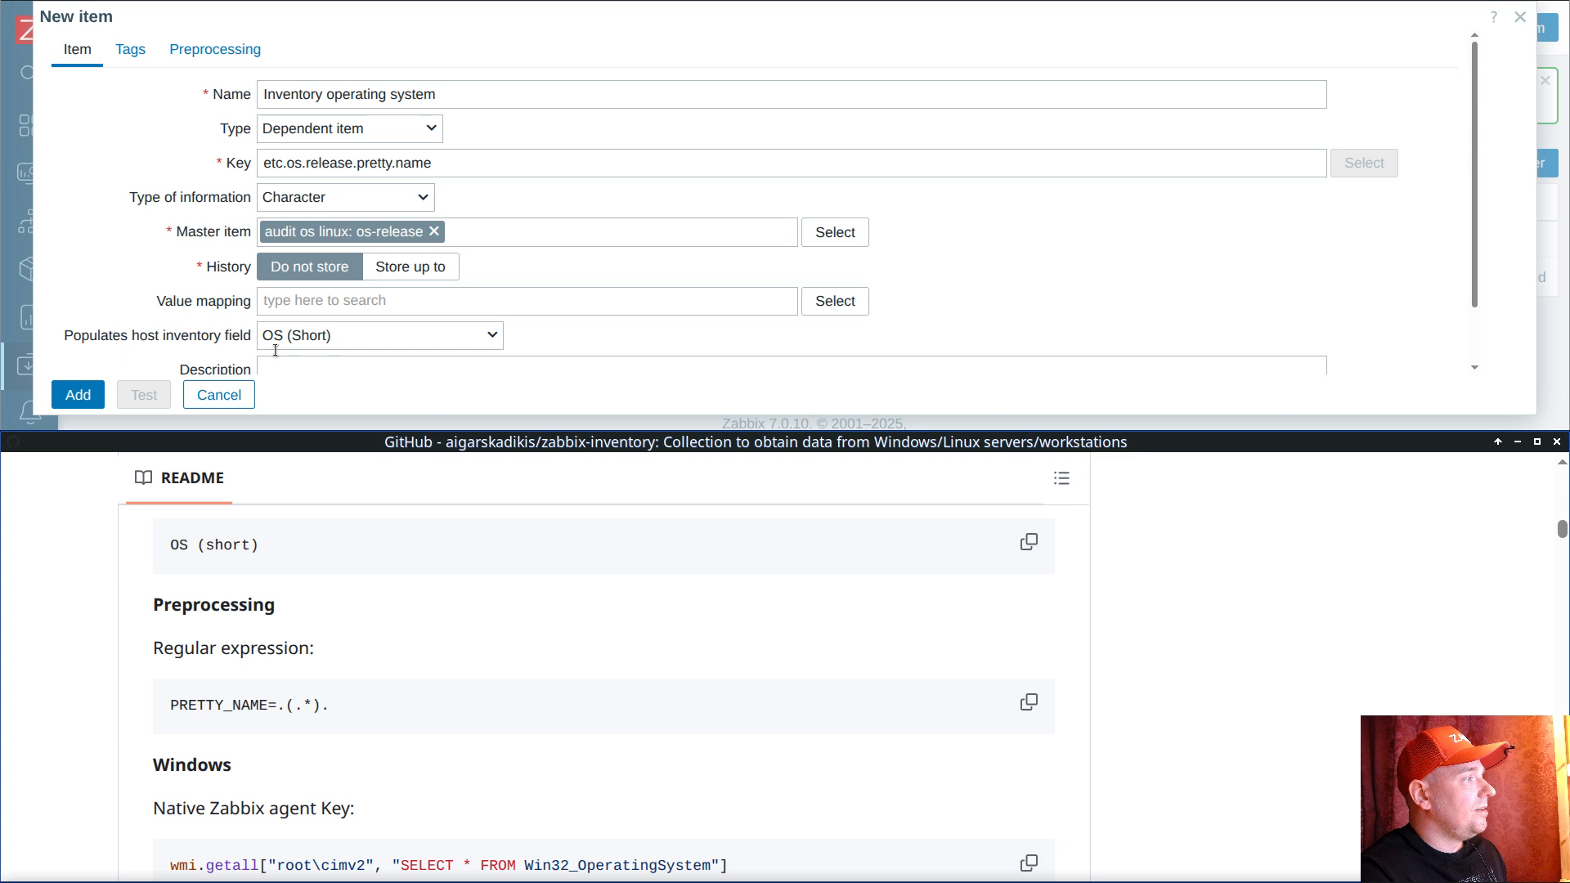
{"action": "left_click", "coordinate": [215, 49]}
{"action": "left_click", "coordinate": [1029, 702]}
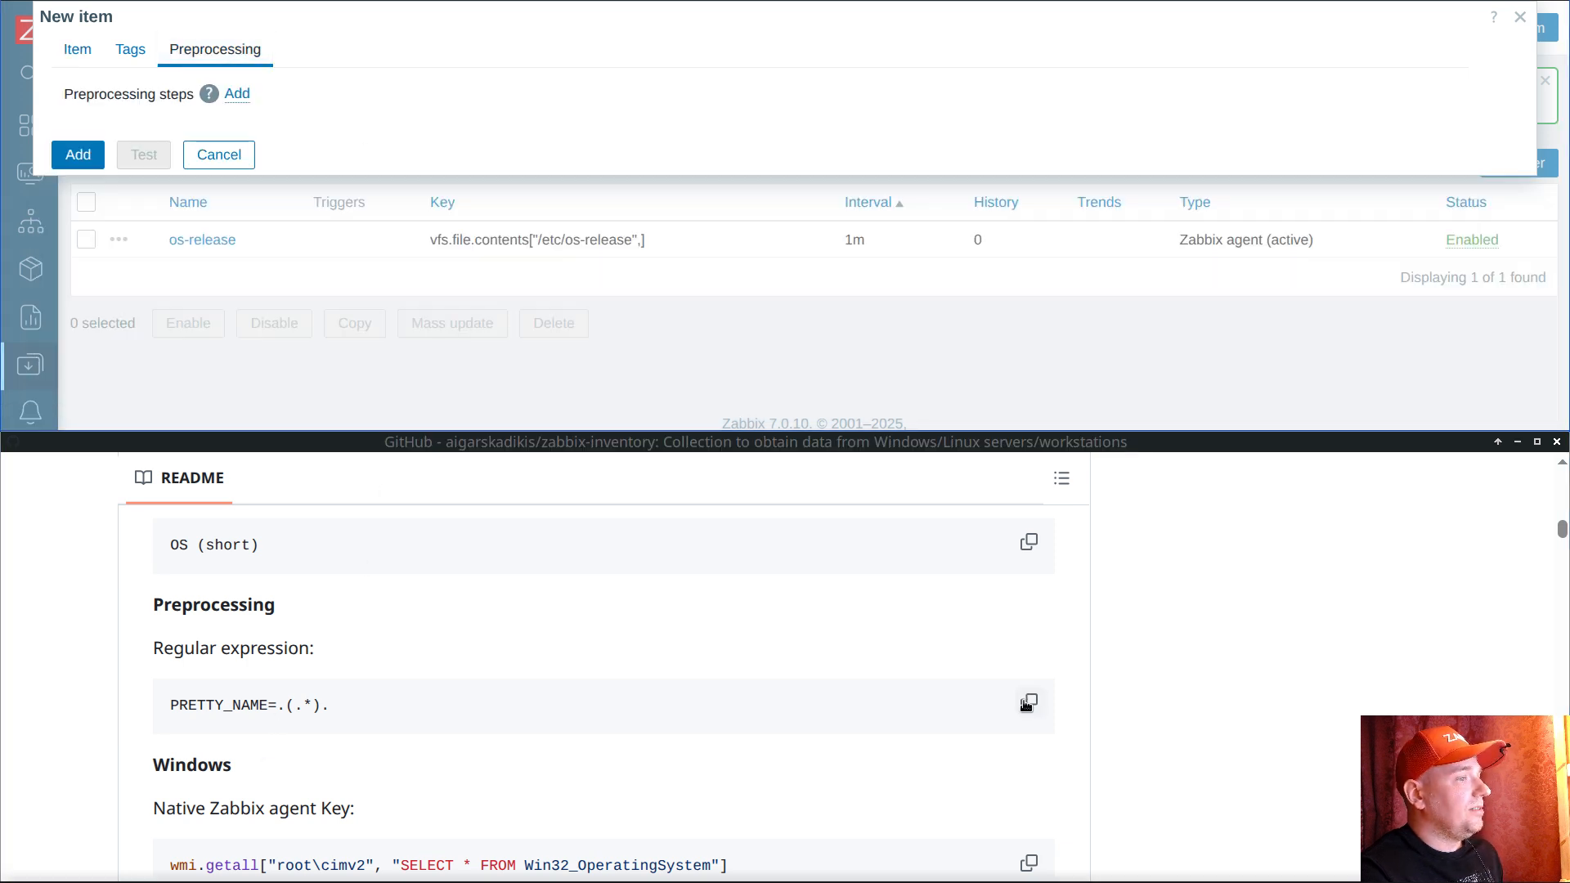
{"action": "left_click", "coordinate": [246, 95]}
{"action": "left_click", "coordinate": [629, 127]}
{"action": "key", "text": "ctrl+v"}
{"action": "left_click", "coordinate": [999, 129]}
{"action": "type", "text": "\\1"}
{"action": "left_click", "coordinate": [92, 259]}
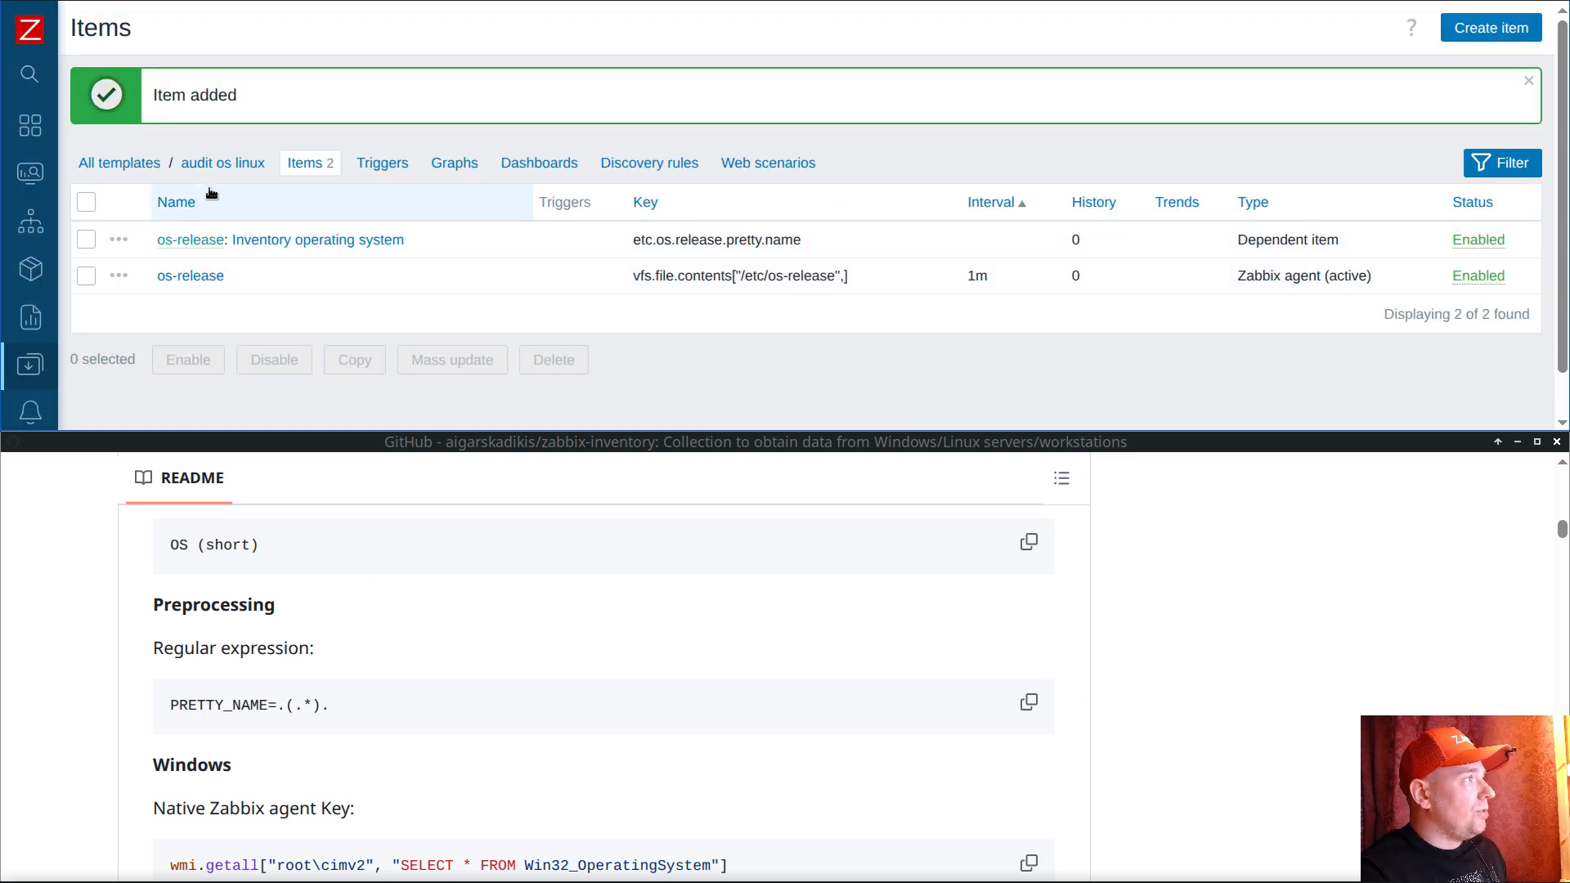
Step: Start a new item in the audit os windows template with the type Zabbix agent (active)
{"action": "left_click", "coordinate": [151, 168]}
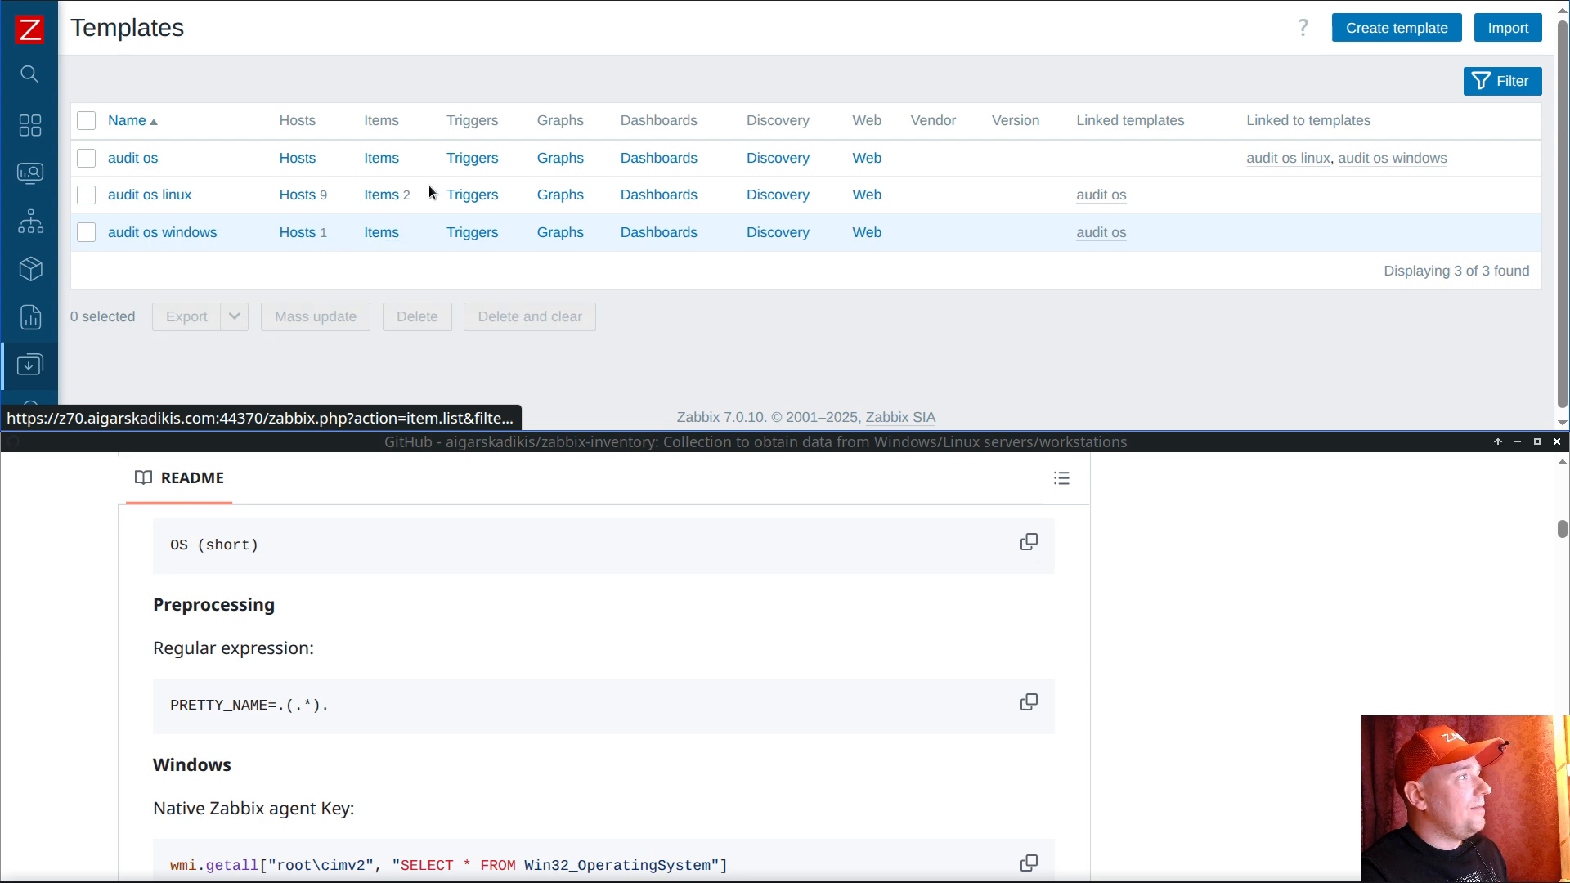
{"action": "left_click", "coordinate": [381, 233]}
{"action": "left_click", "coordinate": [1491, 28]}
{"action": "left_click", "coordinate": [330, 131]}
{"action": "left_click", "coordinate": [340, 188]}
Step: Set the item's key to wmi.getall["root\cimv2", "SELECT * FROM Win32_OperatingSystem"], as given in the README's Windows section
{"action": "left_click", "coordinate": [301, 716]}
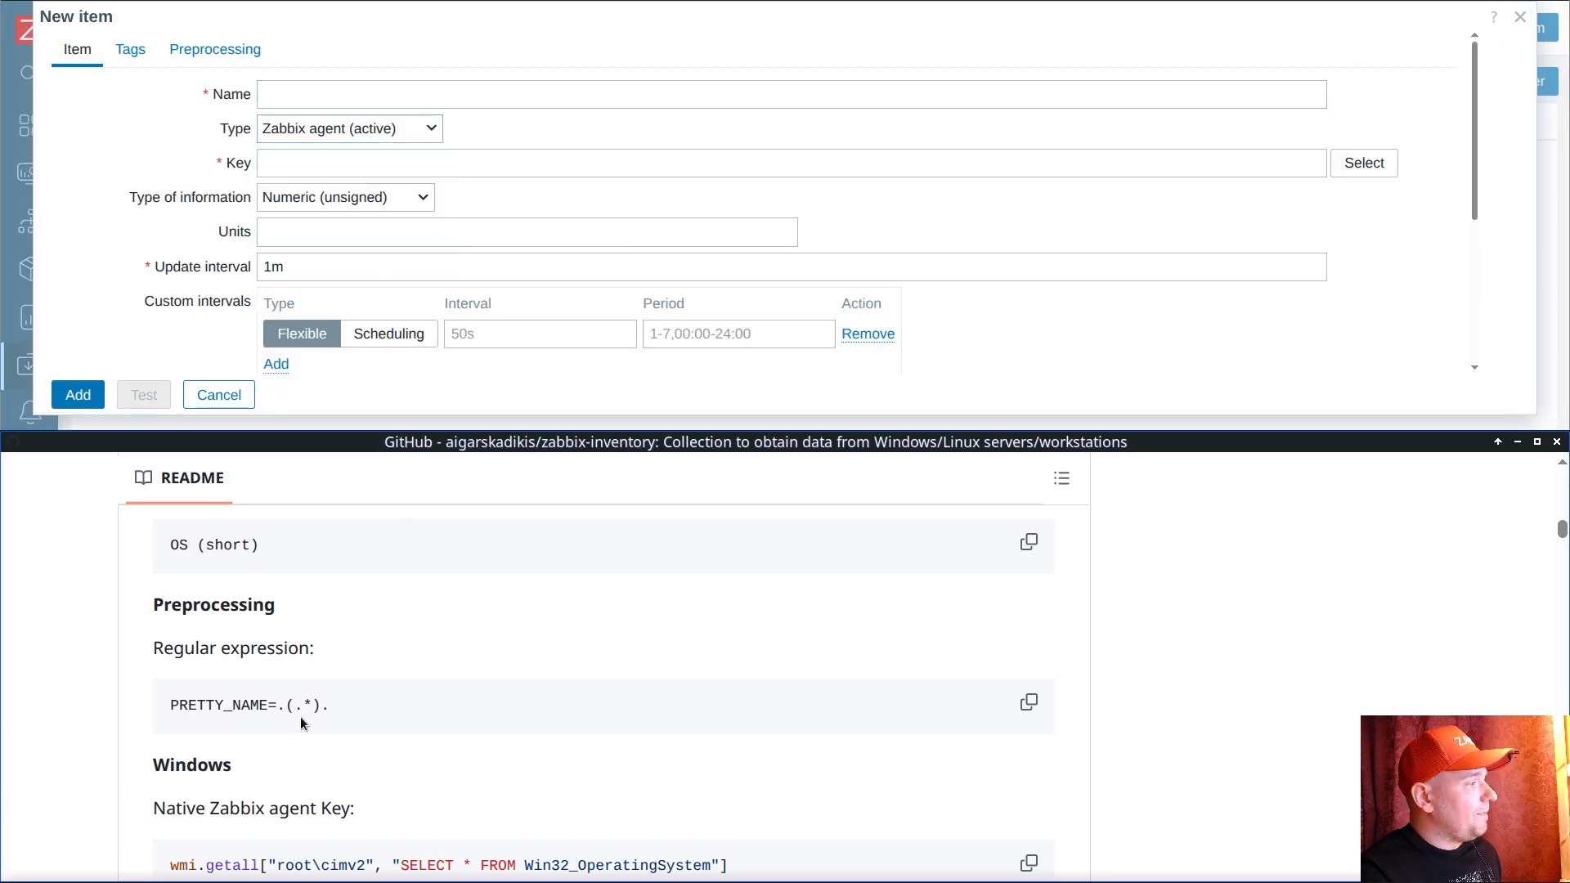
{"action": "scroll", "coordinate": [311, 708], "scroll_direction": "down", "scroll_amount": 2}
{"action": "left_click", "coordinate": [1032, 732]}
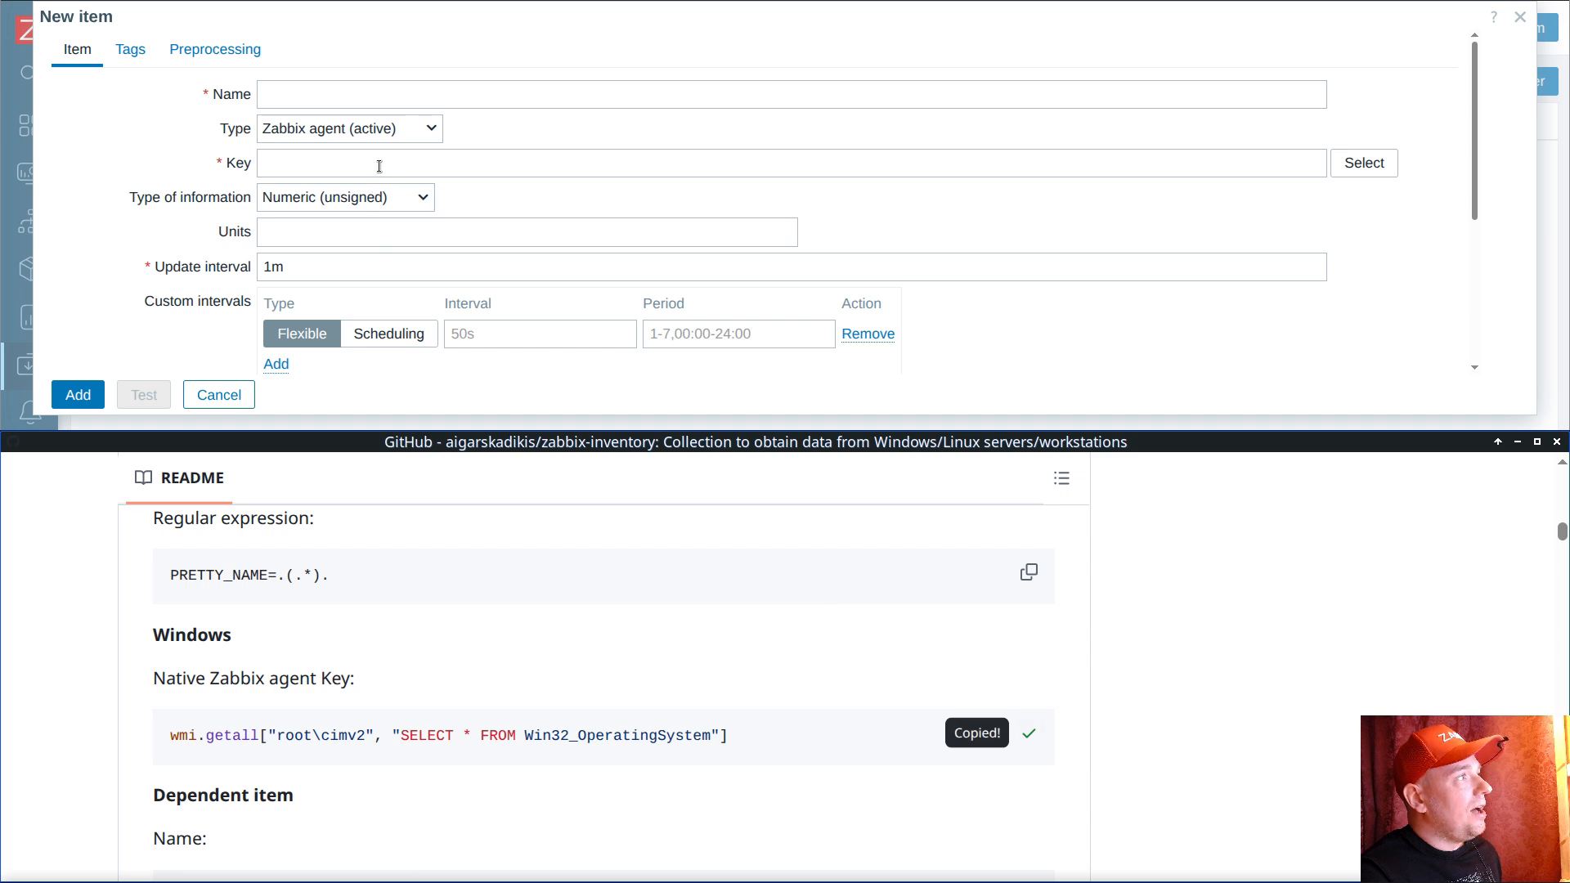
{"action": "left_click", "coordinate": [379, 166]}
{"action": "key", "text": "ctrl+v"}
{"action": "double_click", "coordinate": [275, 163]}
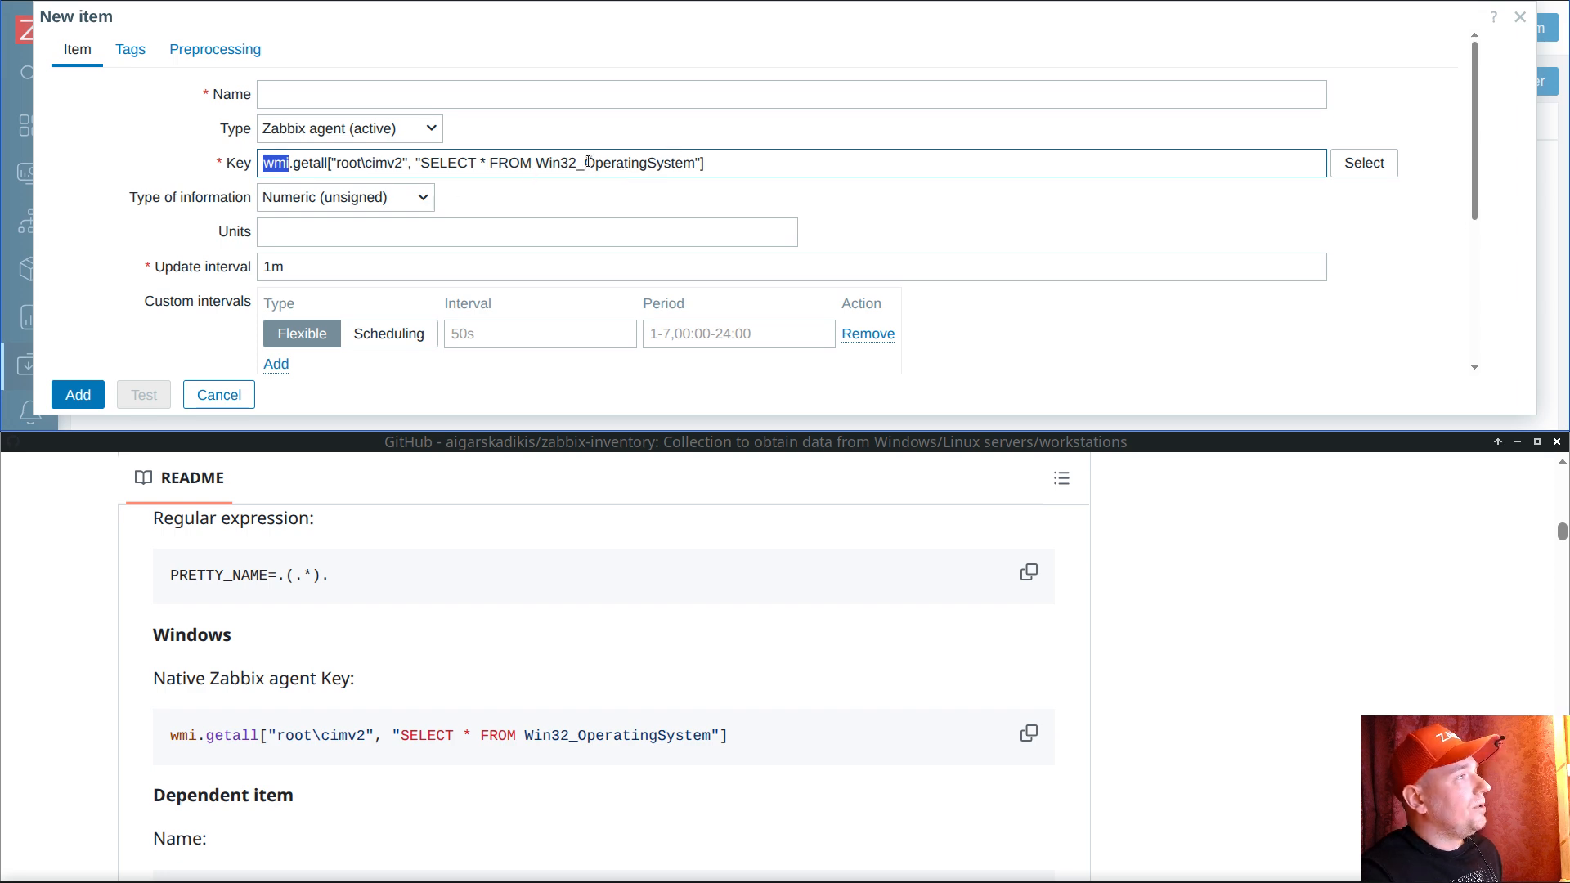
Step: Set the type of information to Text, name the item Win32_OperatingSystem, set history to Do not store, and add it to the template
{"action": "left_click", "coordinate": [434, 196]}
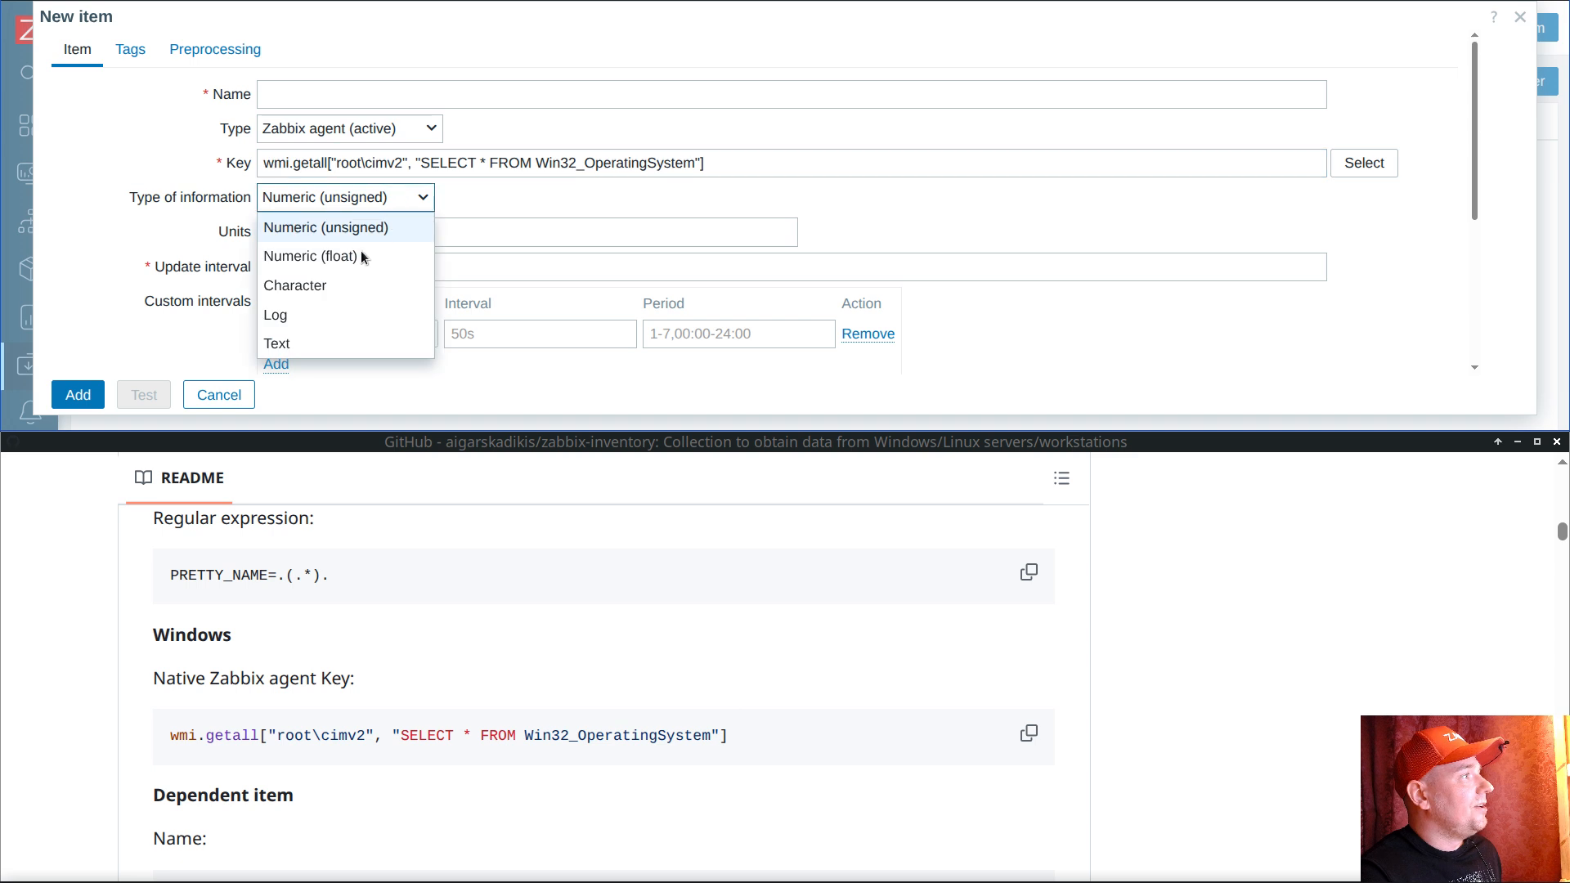
{"action": "left_click", "coordinate": [340, 335]}
{"action": "double_click", "coordinate": [591, 162]}
{"action": "key", "text": "ctrl+c"}
{"action": "left_click", "coordinate": [476, 93]}
{"action": "key", "text": "ctrl+v"}
{"action": "scroll", "coordinate": [440, 213], "scroll_direction": "down", "scroll_amount": 1}
{"action": "scroll", "coordinate": [440, 223], "scroll_direction": "down", "scroll_amount": 2}
{"action": "left_click", "coordinate": [323, 232]}
{"action": "left_click", "coordinate": [78, 394]}
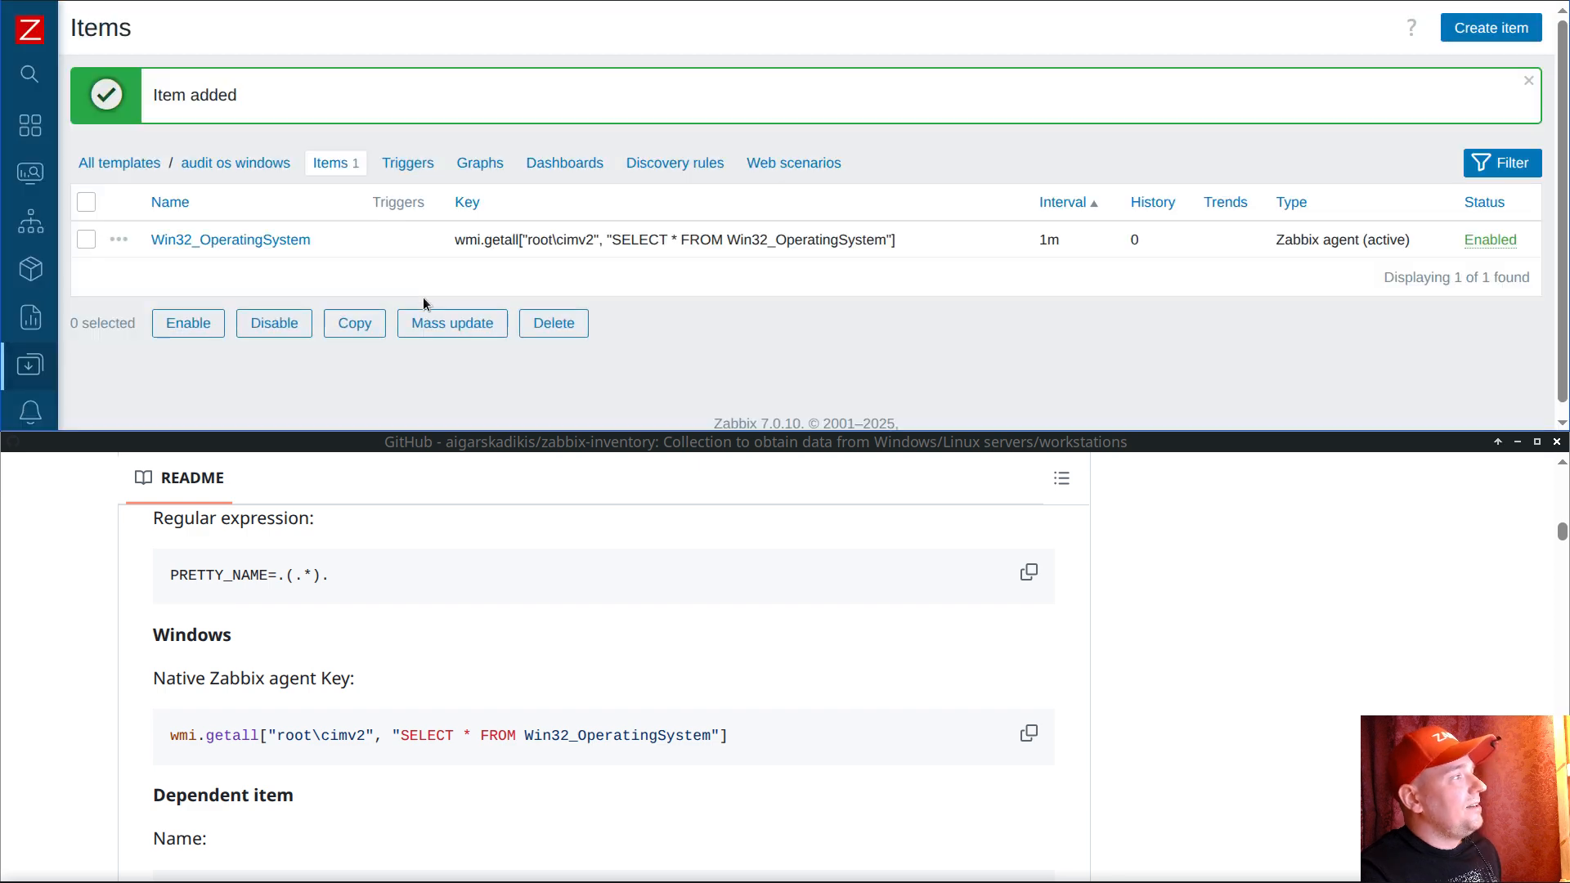
Step: Start a dependent item under Win32_OperatingSystem and name it Inventory operating system, as given in the README
{"action": "left_click", "coordinate": [119, 240]}
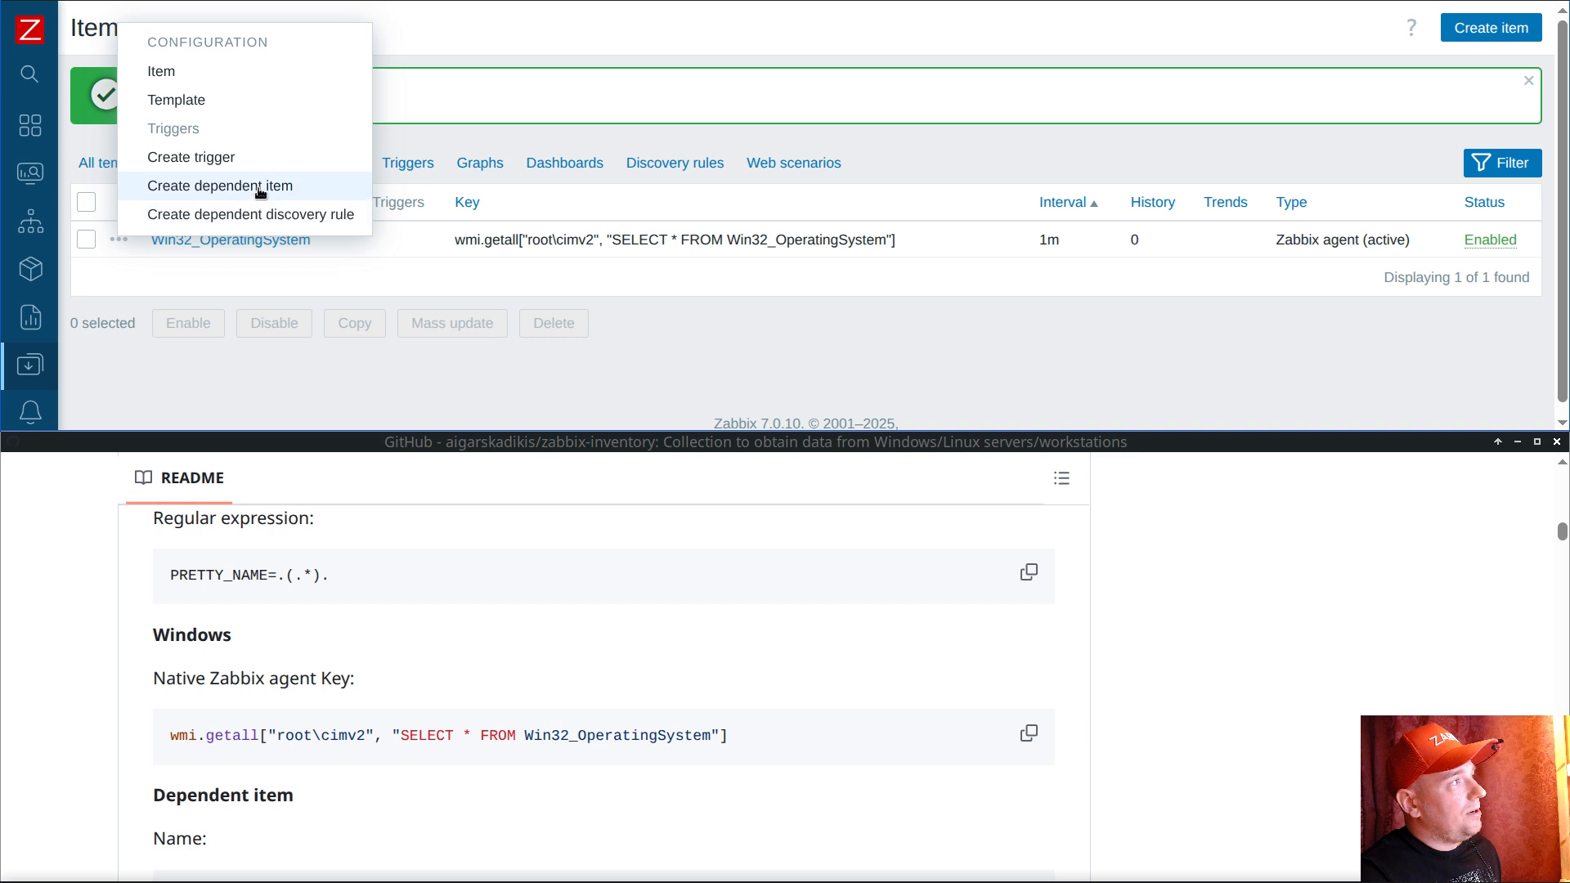
{"action": "left_click", "coordinate": [223, 182]}
{"action": "scroll", "coordinate": [480, 604], "scroll_direction": "down", "scroll_amount": 1}
{"action": "scroll", "coordinate": [482, 605], "scroll_direction": "down", "scroll_amount": 1}
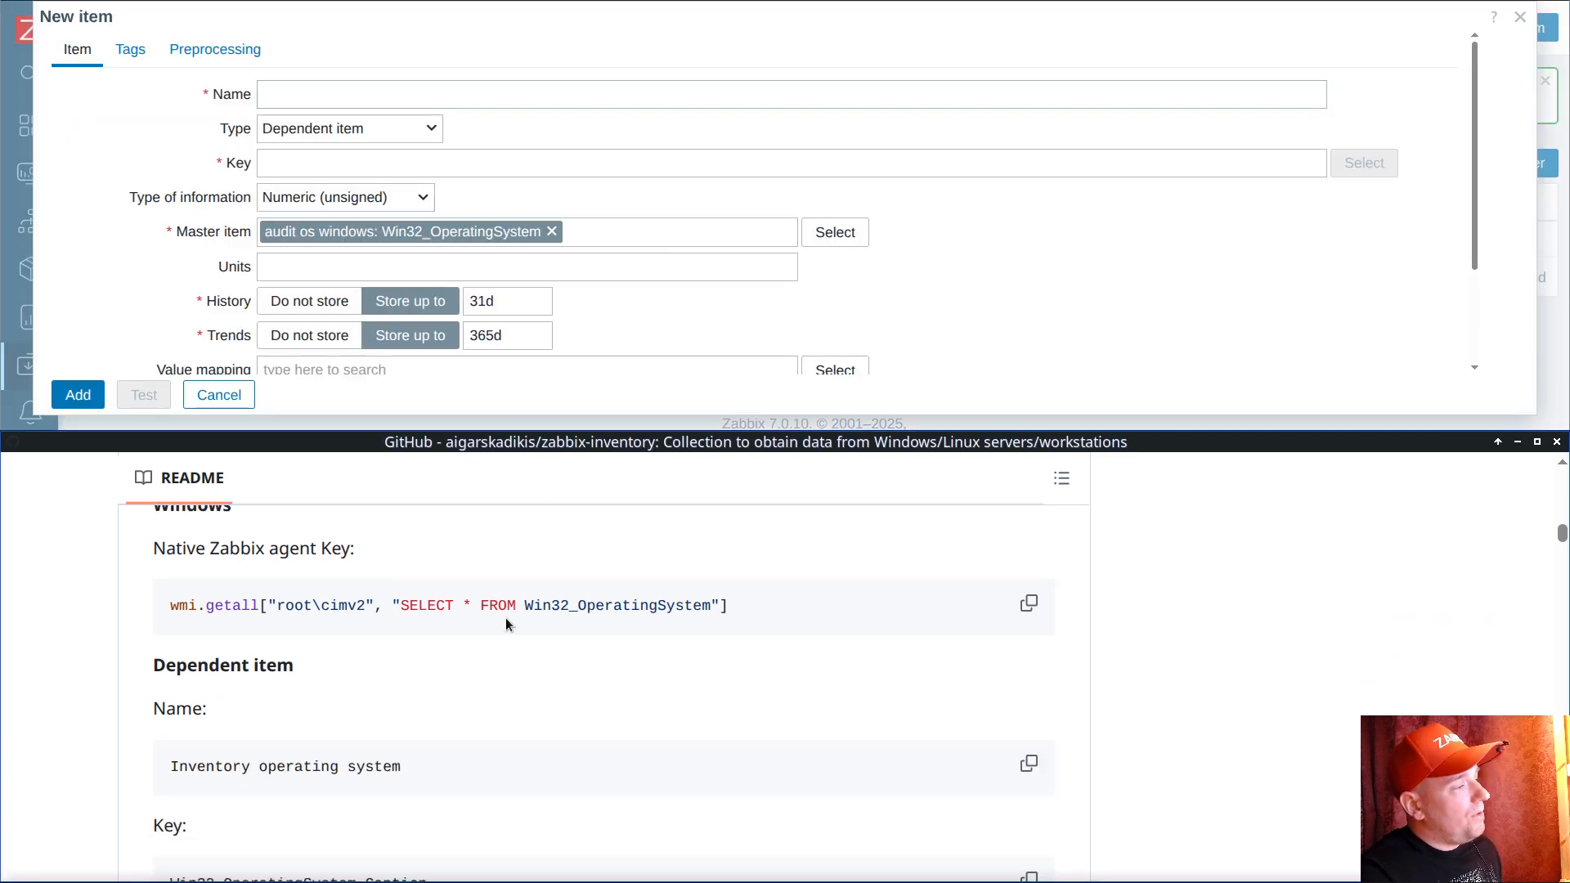
{"action": "scroll", "coordinate": [561, 203], "scroll_direction": "down", "scroll_amount": 2}
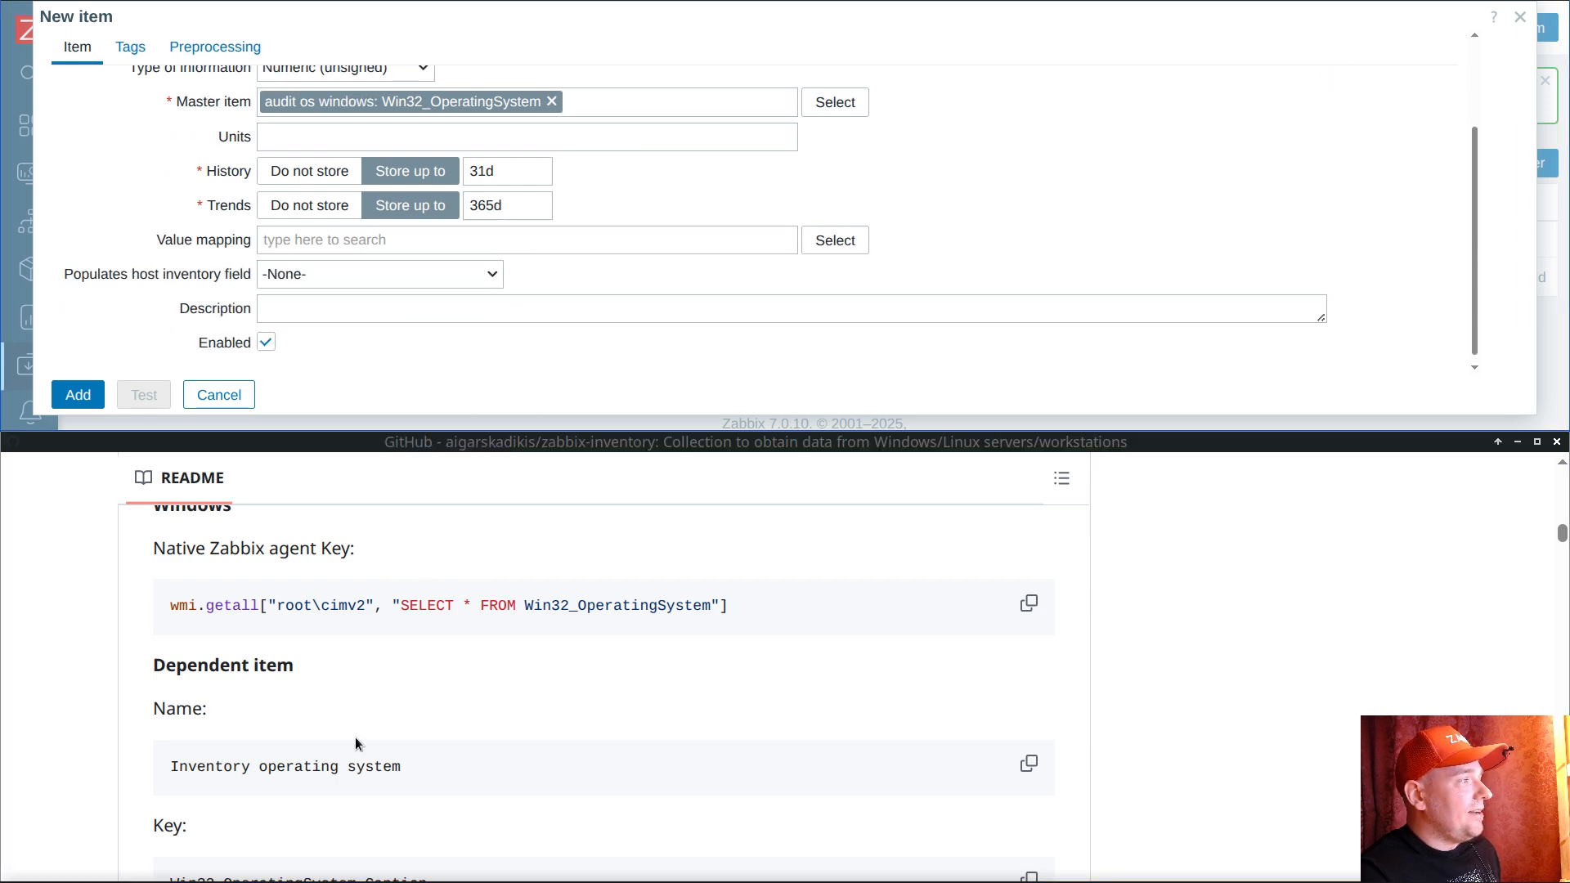
{"action": "scroll", "coordinate": [384, 724], "scroll_direction": "down", "scroll_amount": 2}
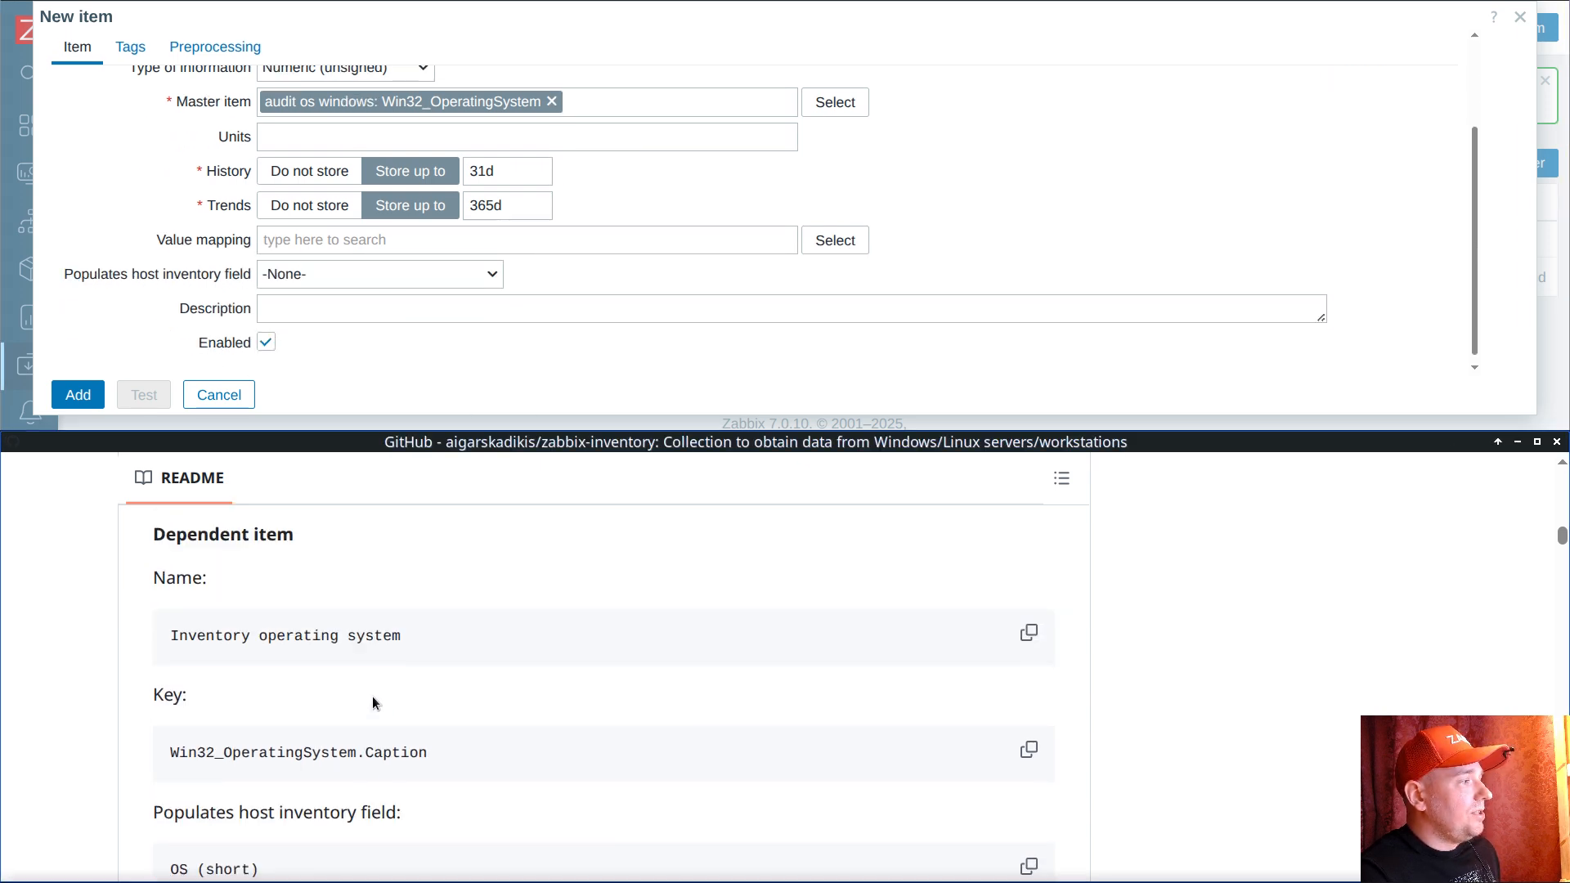
{"action": "left_click", "coordinate": [1030, 637]}
{"action": "scroll", "coordinate": [557, 271], "scroll_direction": "up", "scroll_amount": 3}
{"action": "left_click", "coordinate": [411, 105]}
{"action": "key", "text": "ctrl+v"}
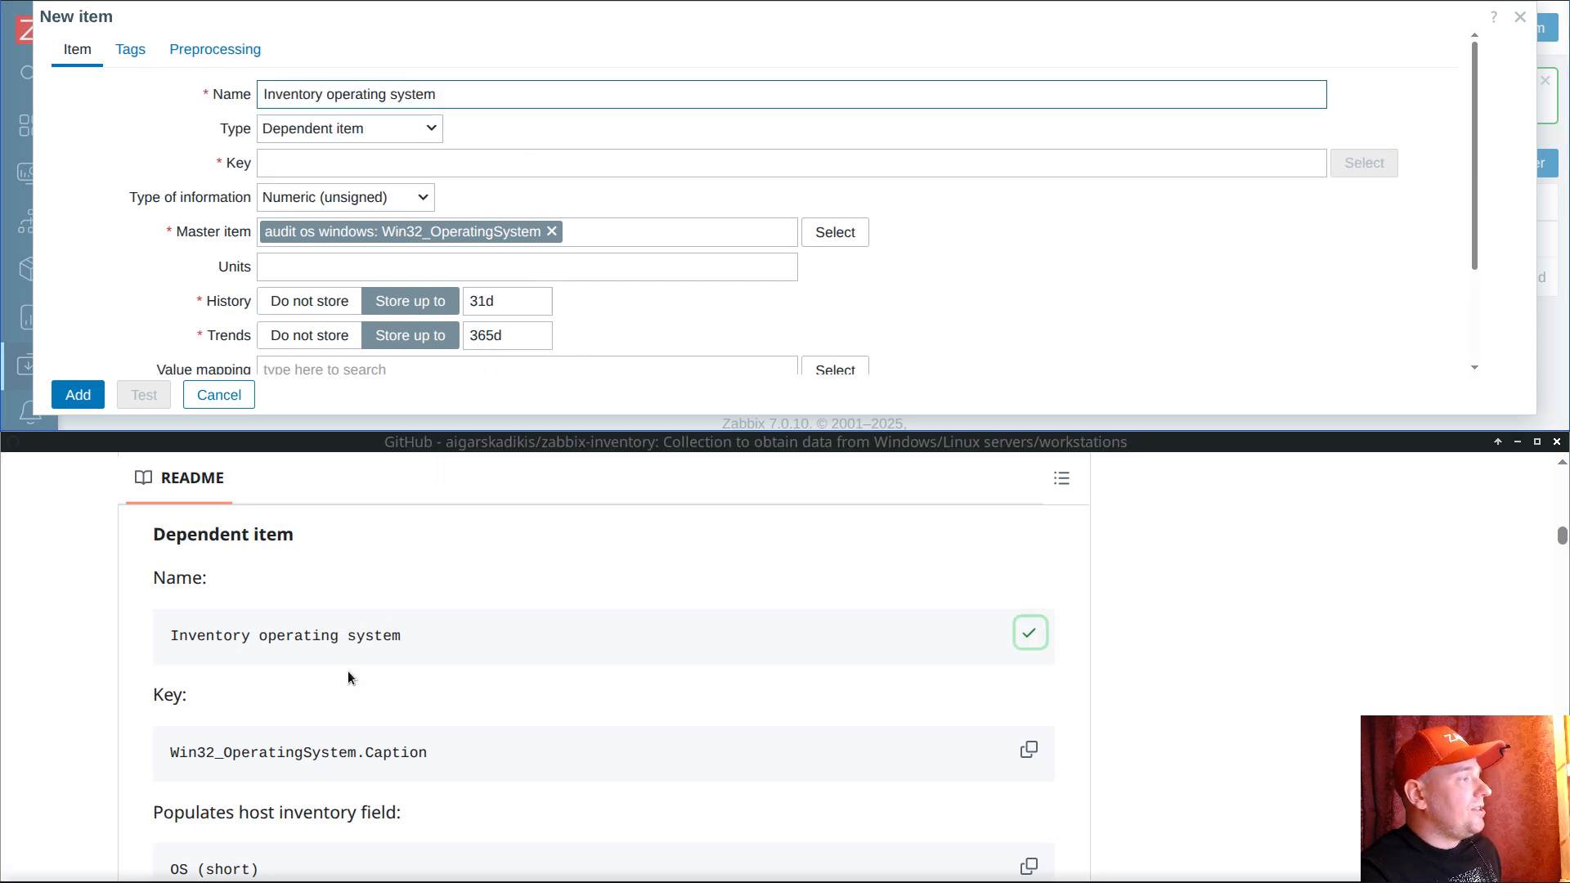
Step: Set the dependent item's key to Win32_OperatingSystem.Caption and its type of information to Character
{"action": "left_click", "coordinate": [1029, 749]}
{"action": "left_click", "coordinate": [413, 164]}
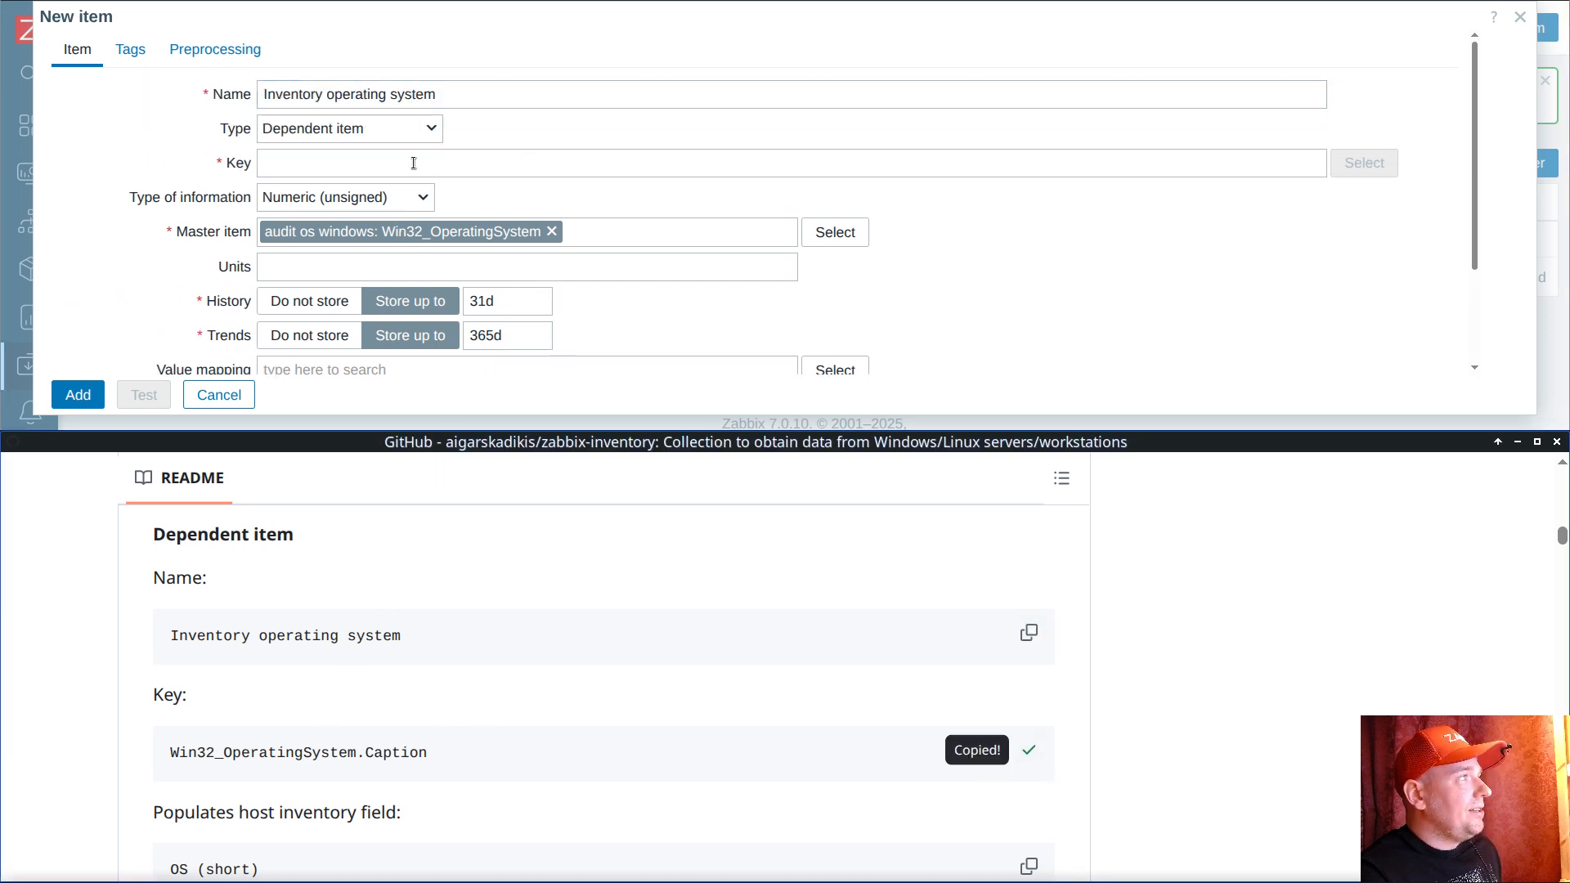
{"action": "key", "text": "ctrl+v"}
{"action": "left_click", "coordinate": [364, 198]}
{"action": "left_click", "coordinate": [298, 284]}
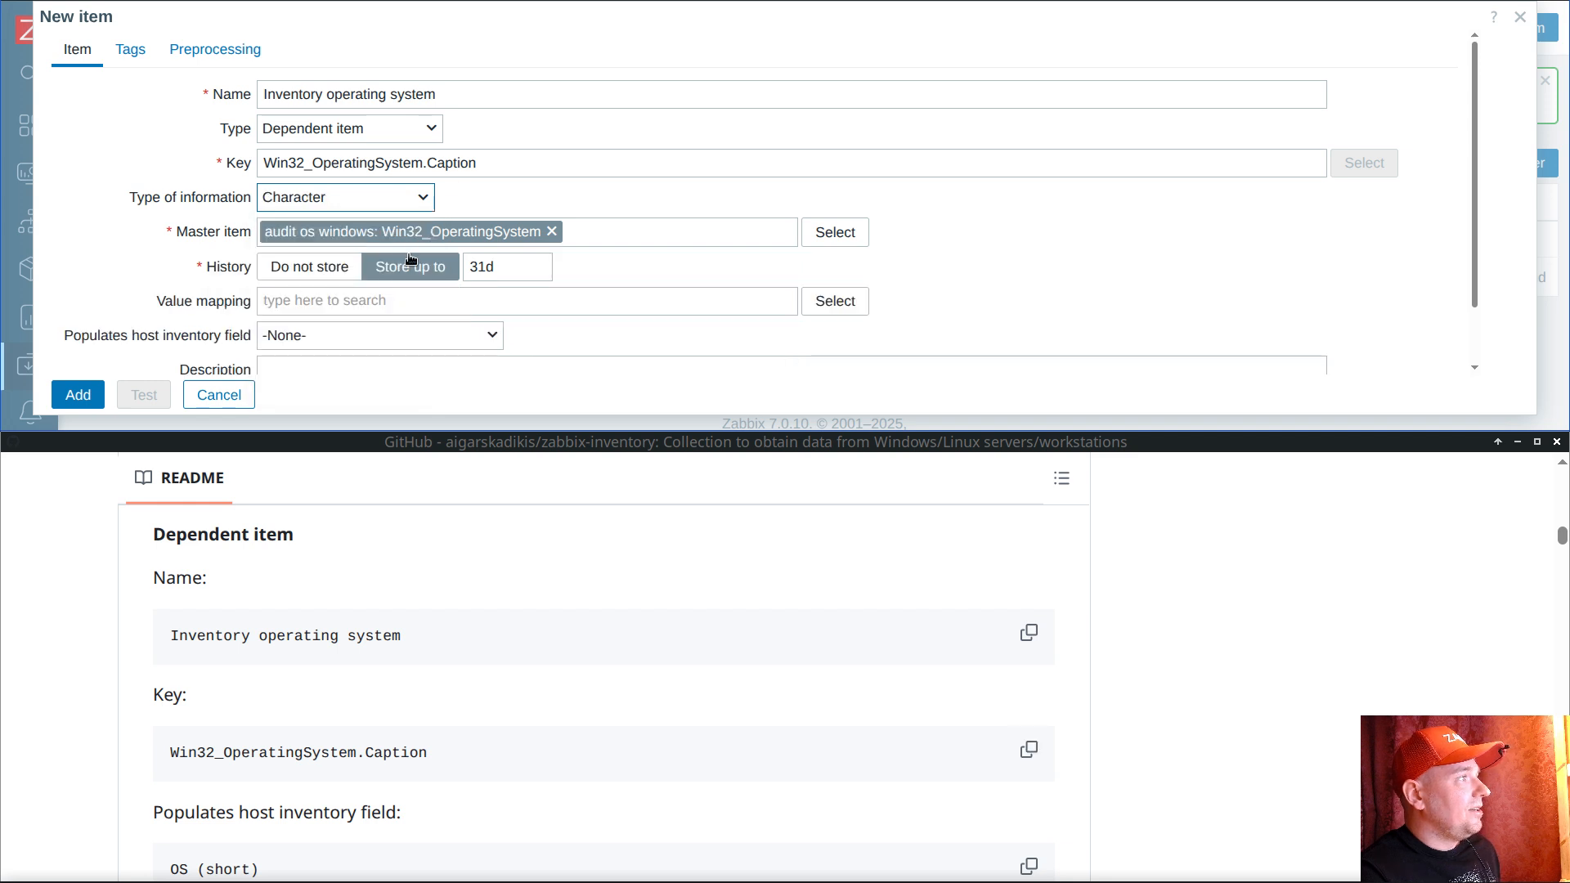
Step: Set the Windows dependent item's history to Do not store and have it populate the OS (Short) host inventory field
{"action": "left_click", "coordinate": [310, 268]}
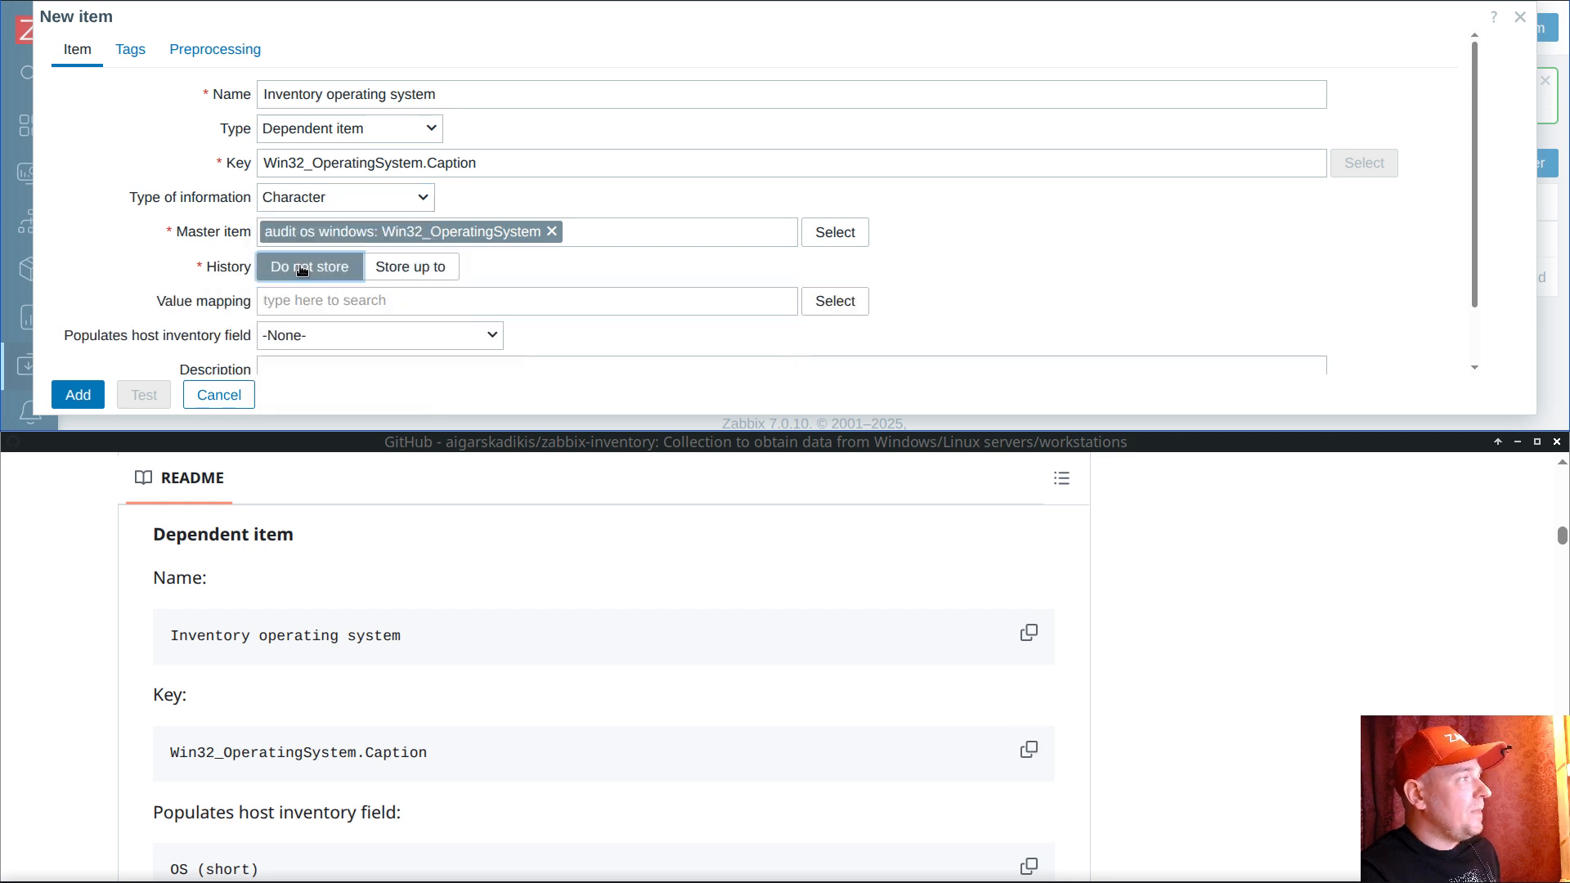
{"action": "left_click", "coordinate": [190, 50]}
{"action": "scroll", "coordinate": [405, 669], "scroll_direction": "down", "scroll_amount": 2}
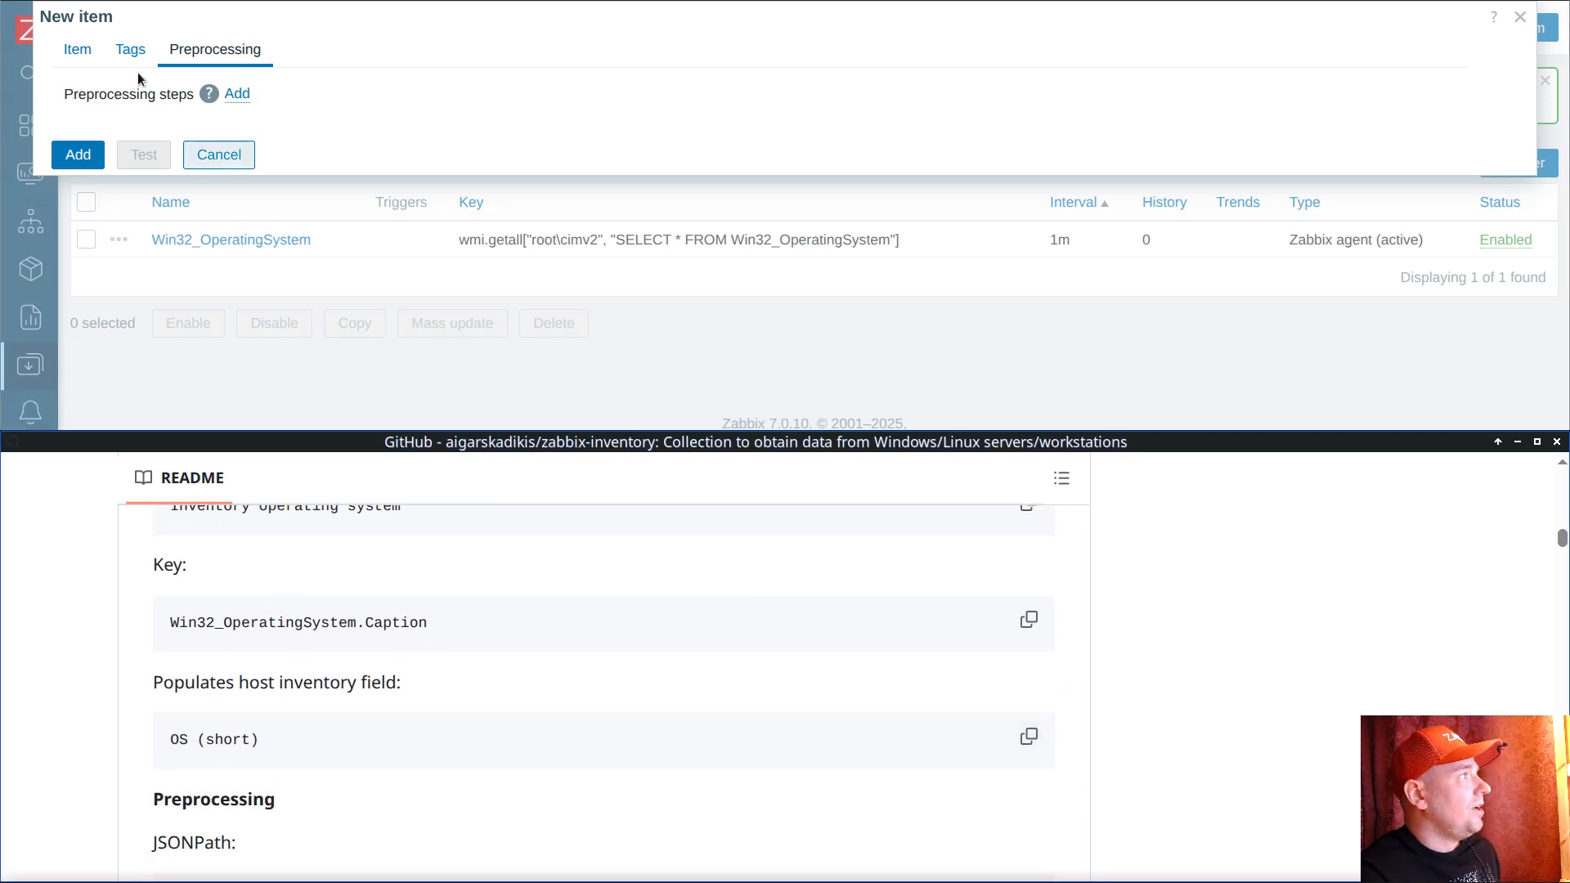
{"action": "left_click", "coordinate": [77, 49]}
{"action": "left_click", "coordinate": [342, 340]}
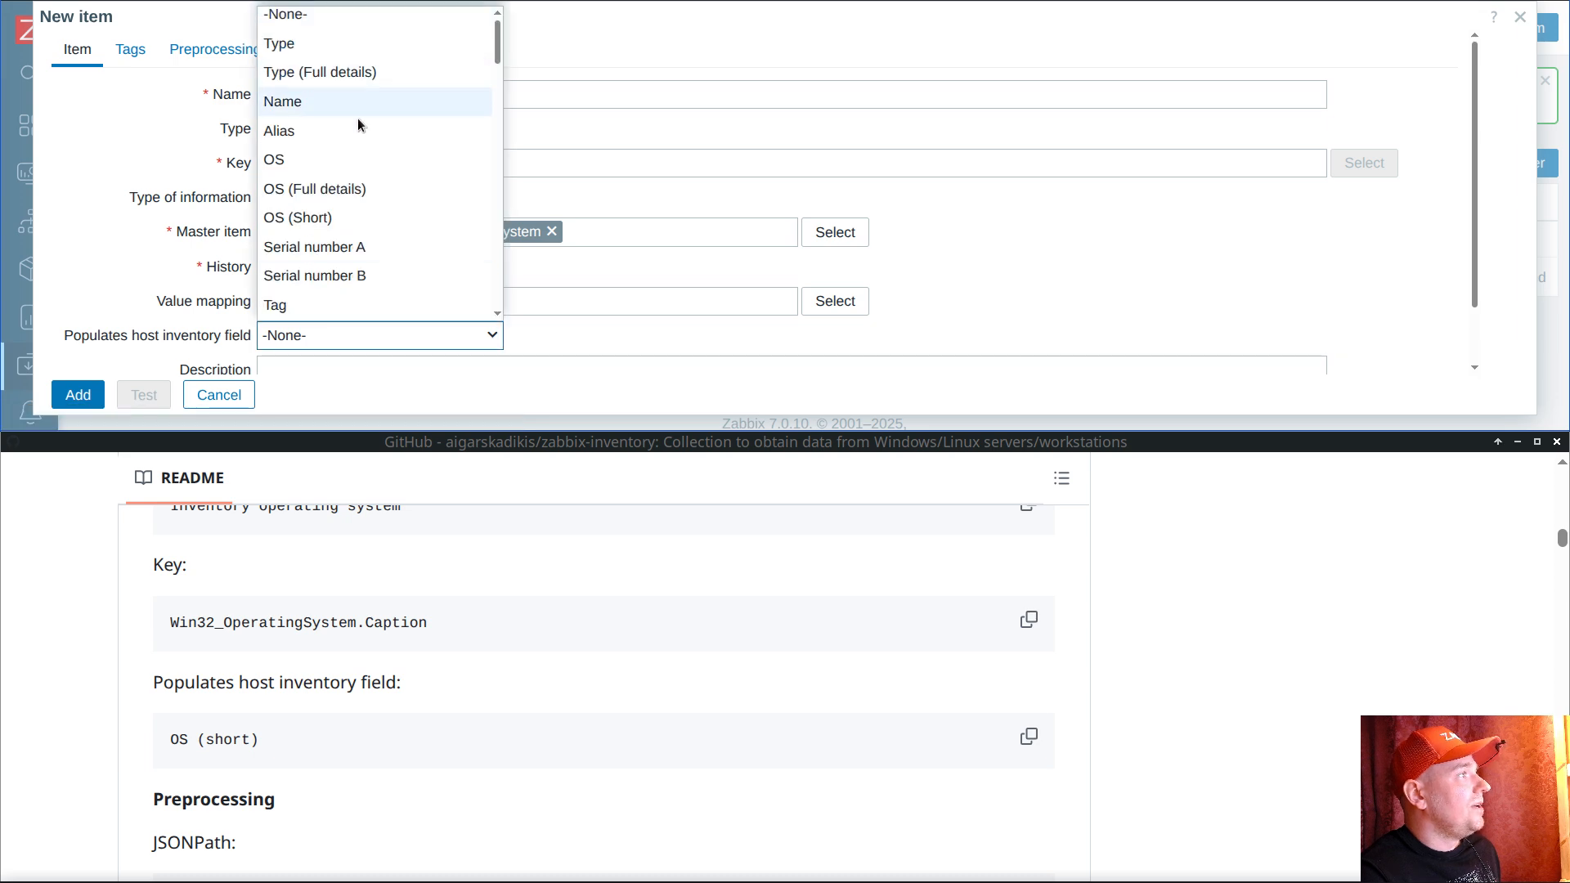
{"action": "left_click", "coordinate": [307, 222]}
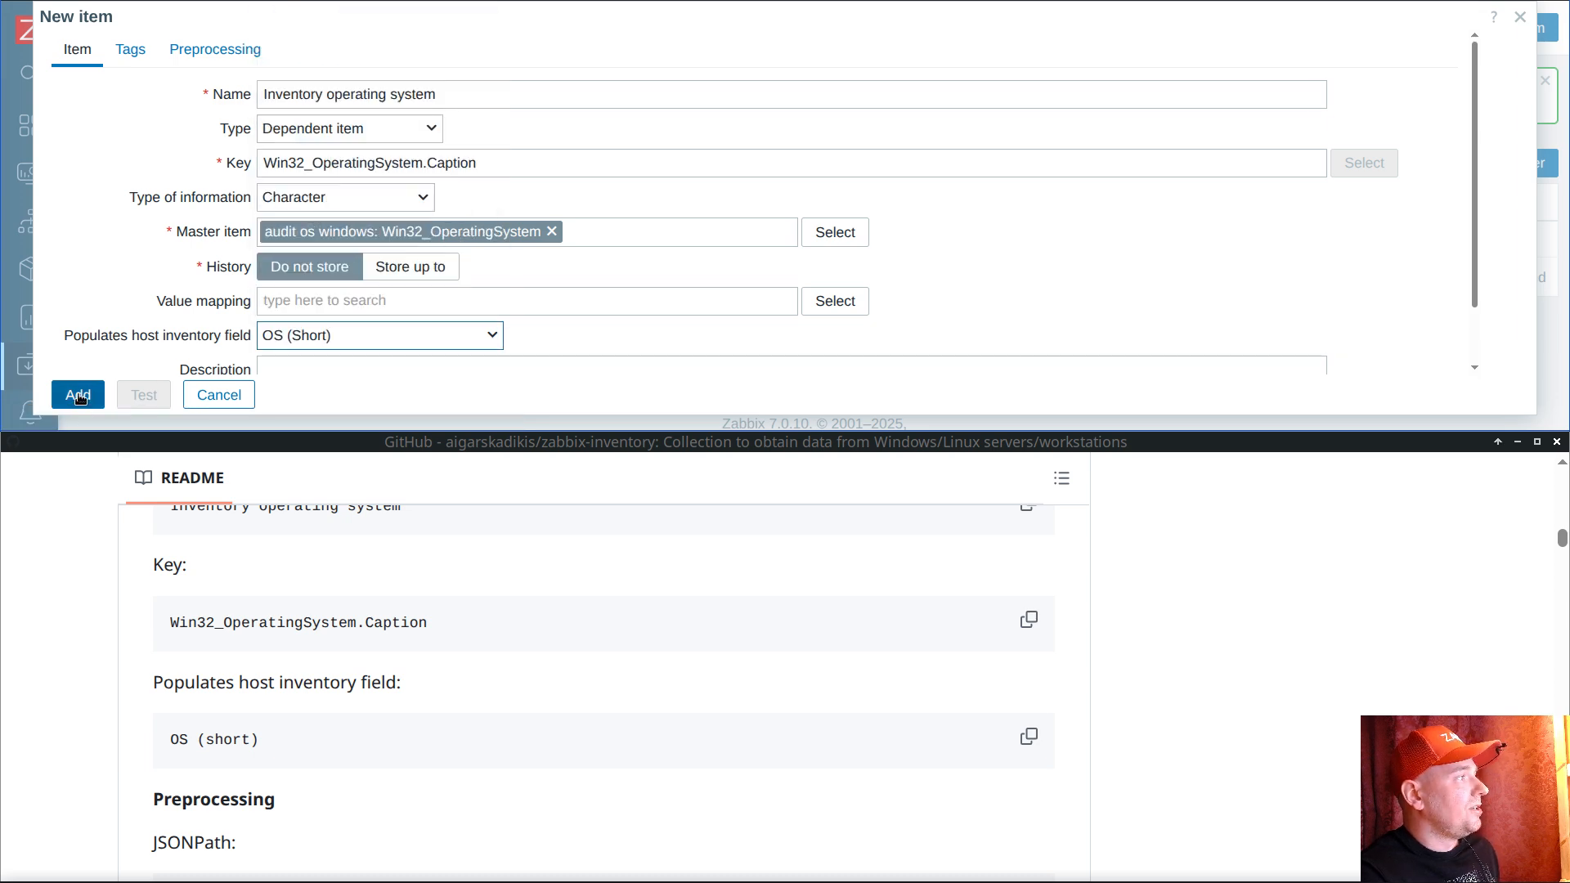
Step: Add a JSONPath preprocessing step with the path $[0].Caption to the dependent item, as given in the README
{"action": "scroll", "coordinate": [288, 572], "scroll_direction": "down", "scroll_amount": 2}
{"action": "scroll", "coordinate": [284, 602], "scroll_direction": "down", "scroll_amount": 2}
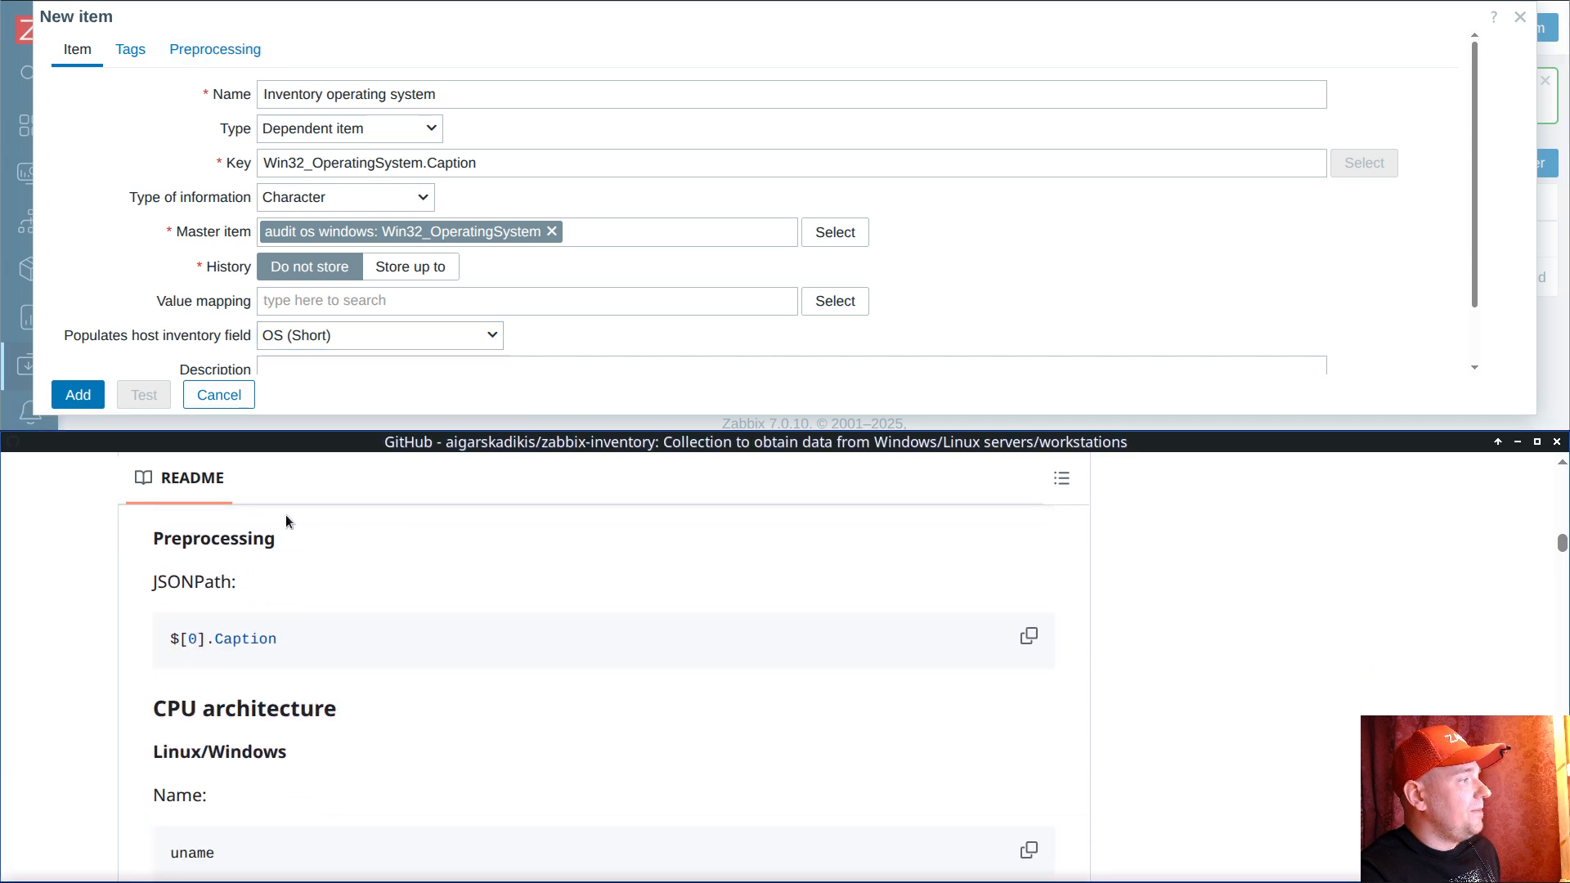
{"action": "left_click", "coordinate": [215, 49]}
{"action": "left_click", "coordinate": [237, 94]}
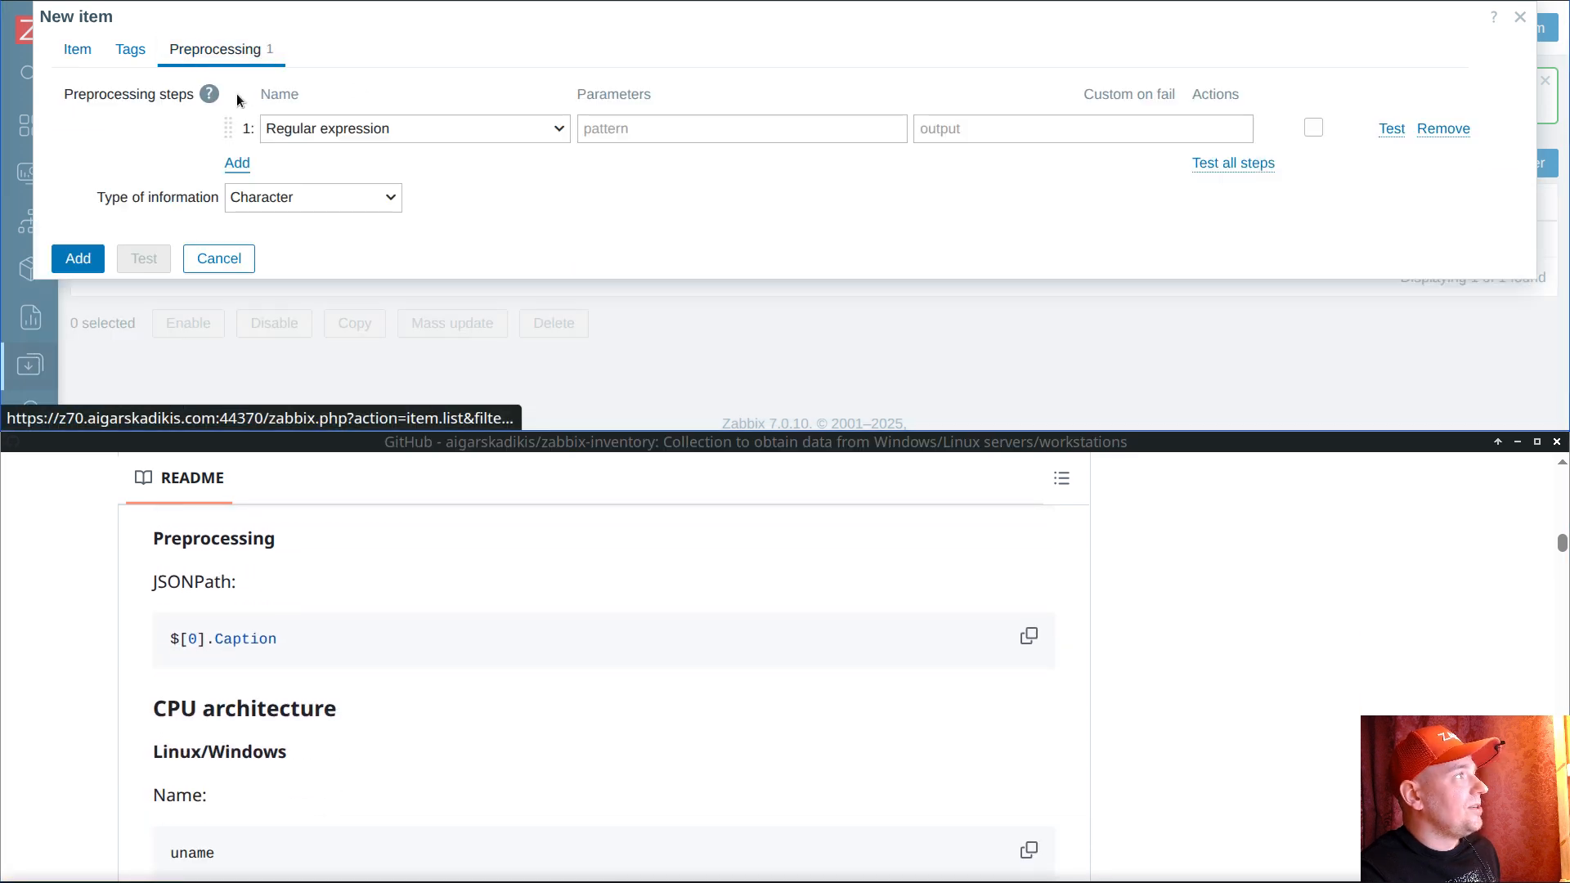
{"action": "left_click", "coordinate": [376, 127]}
{"action": "scroll", "coordinate": [381, 237], "scroll_direction": "down", "scroll_amount": 2}
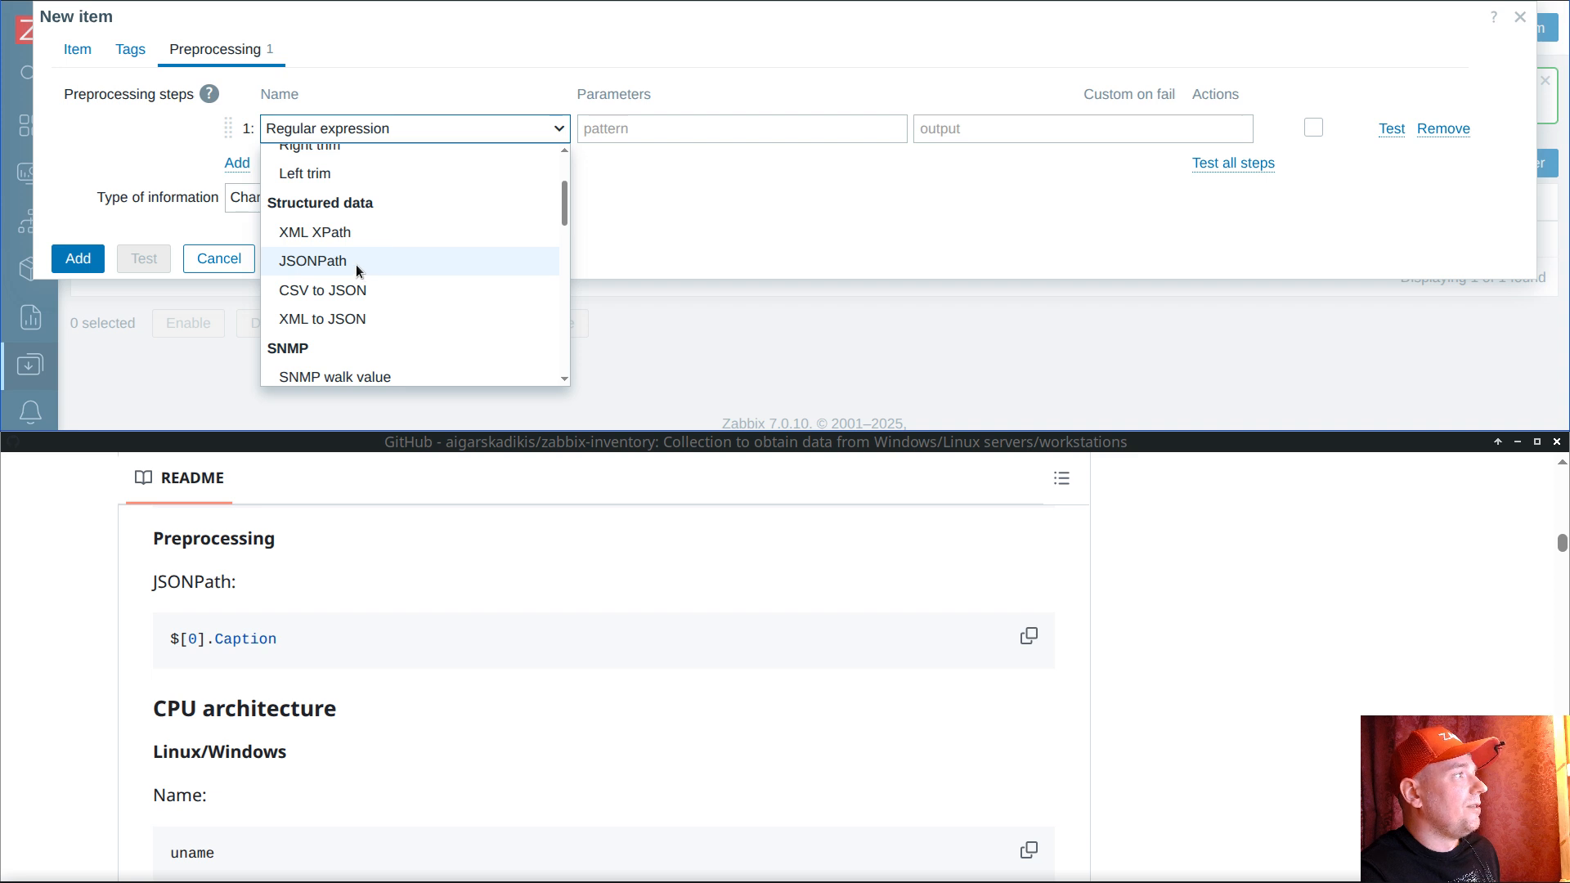
{"action": "left_click", "coordinate": [357, 262]}
{"action": "left_click", "coordinate": [1029, 636]}
{"action": "left_click", "coordinate": [659, 128]}
{"action": "key", "text": "ctrl+v"}
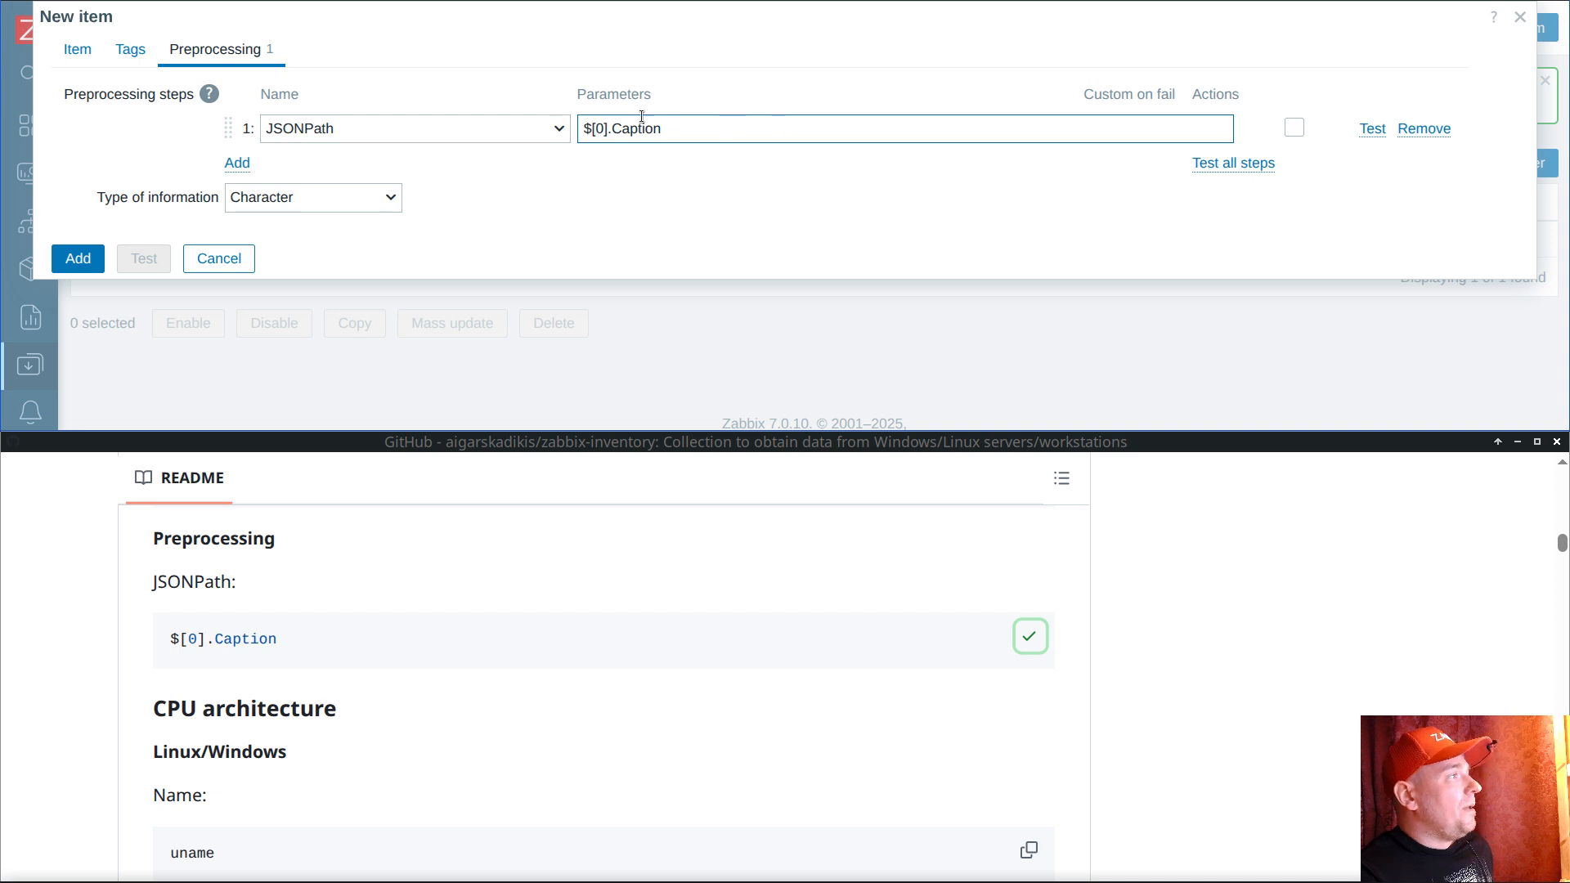
{"action": "left_click", "coordinate": [80, 50]}
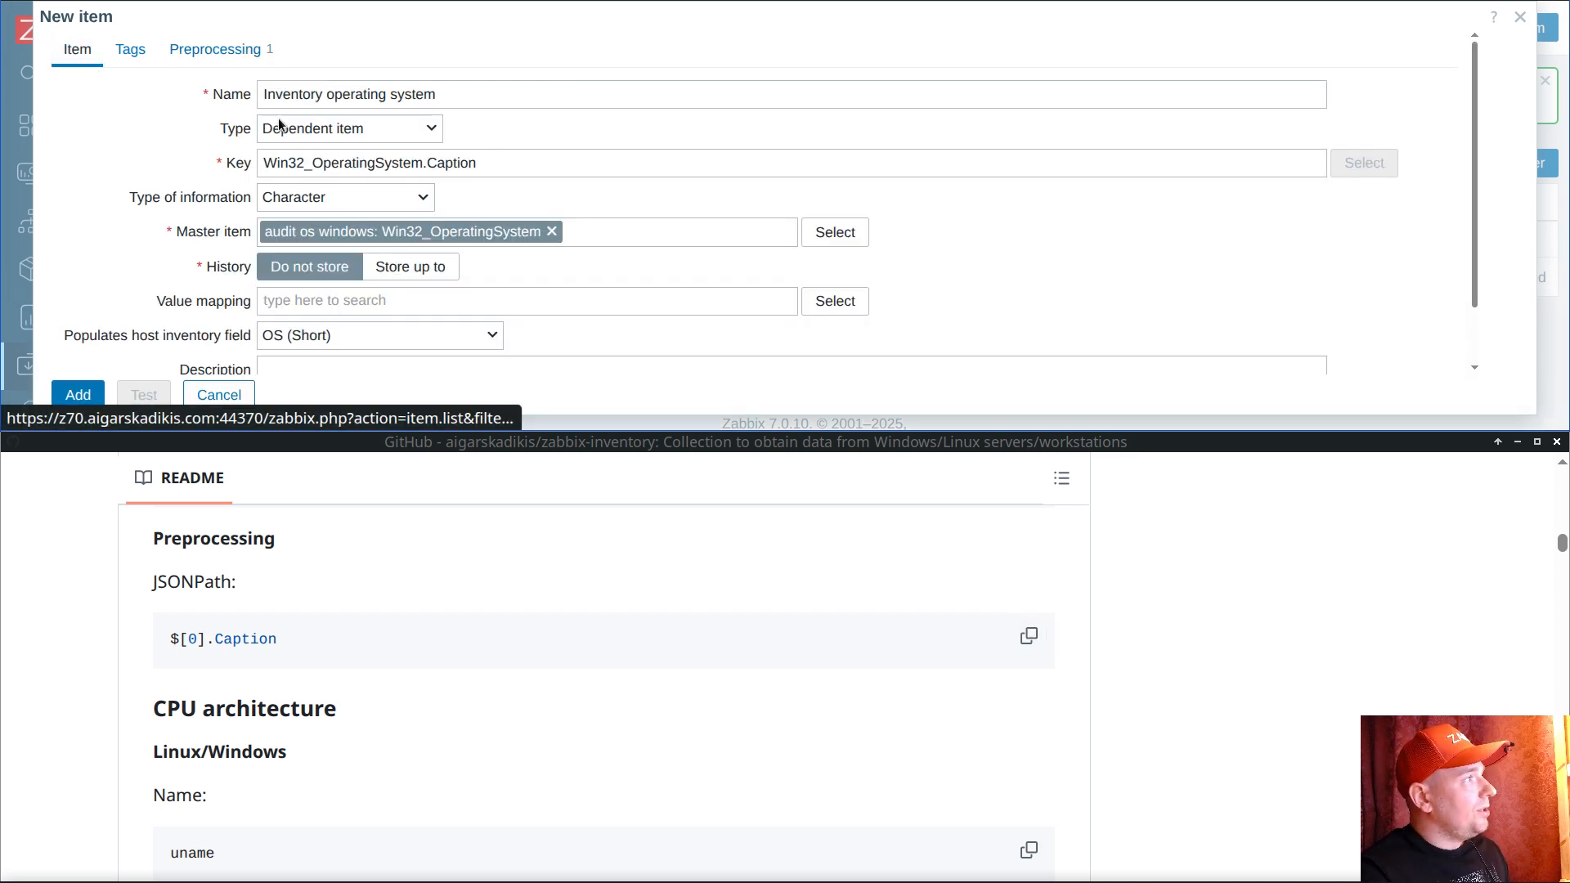
Step: Review the Win32_OperatingSystem query in the README, switch to VS Code and examine the sample output in os.json
{"action": "scroll", "coordinate": [312, 640], "scroll_direction": "up", "scroll_amount": 10}
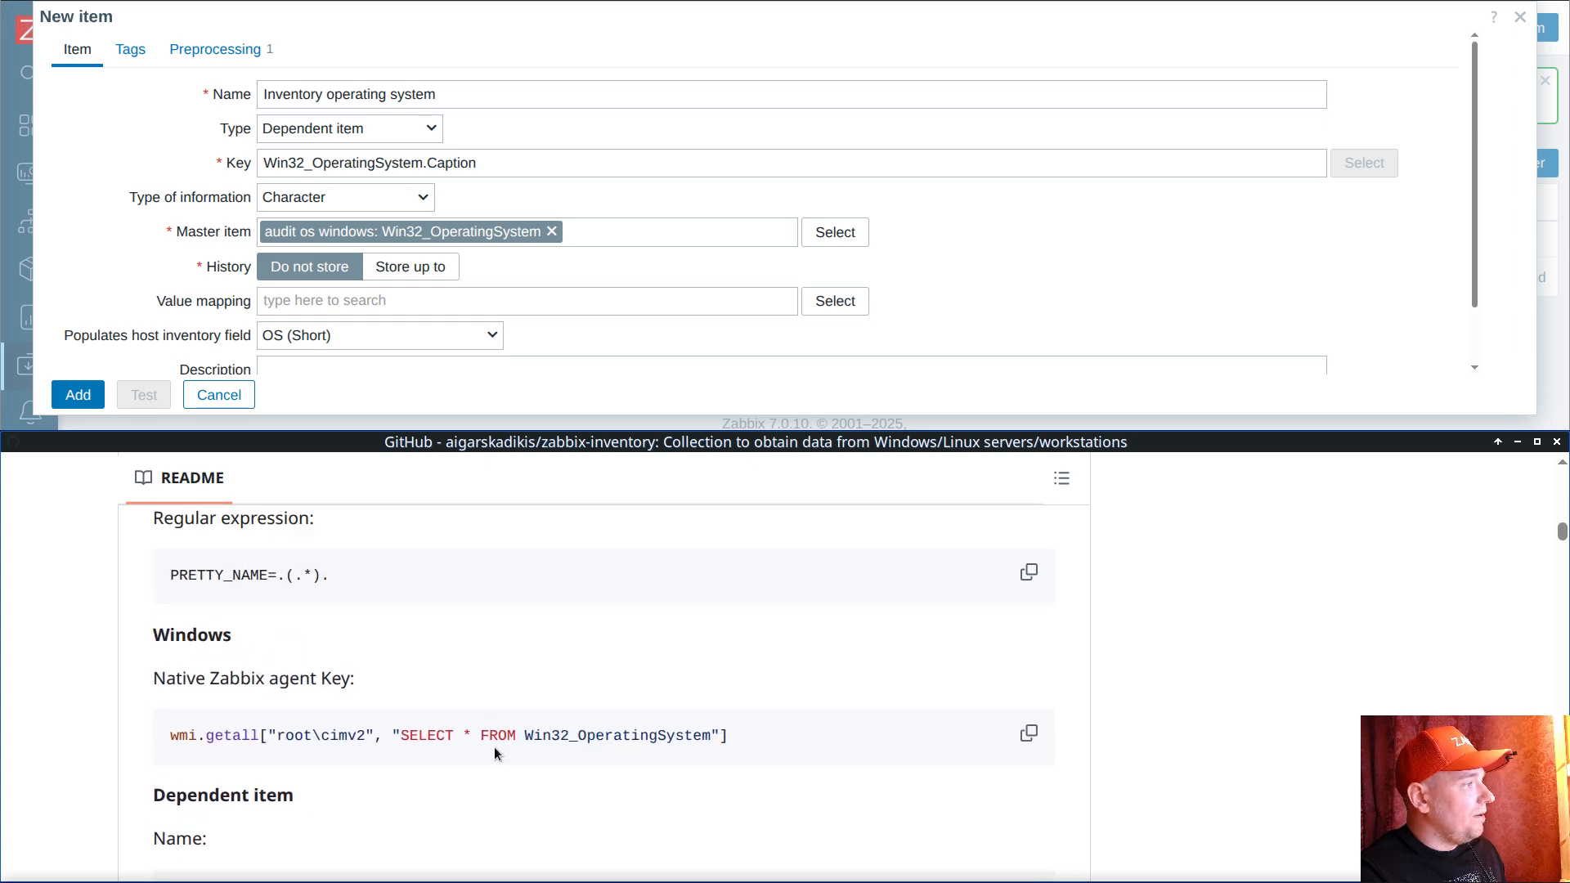
{"action": "left_click_drag", "start_coordinate": [465, 737], "coordinate": [527, 737]}
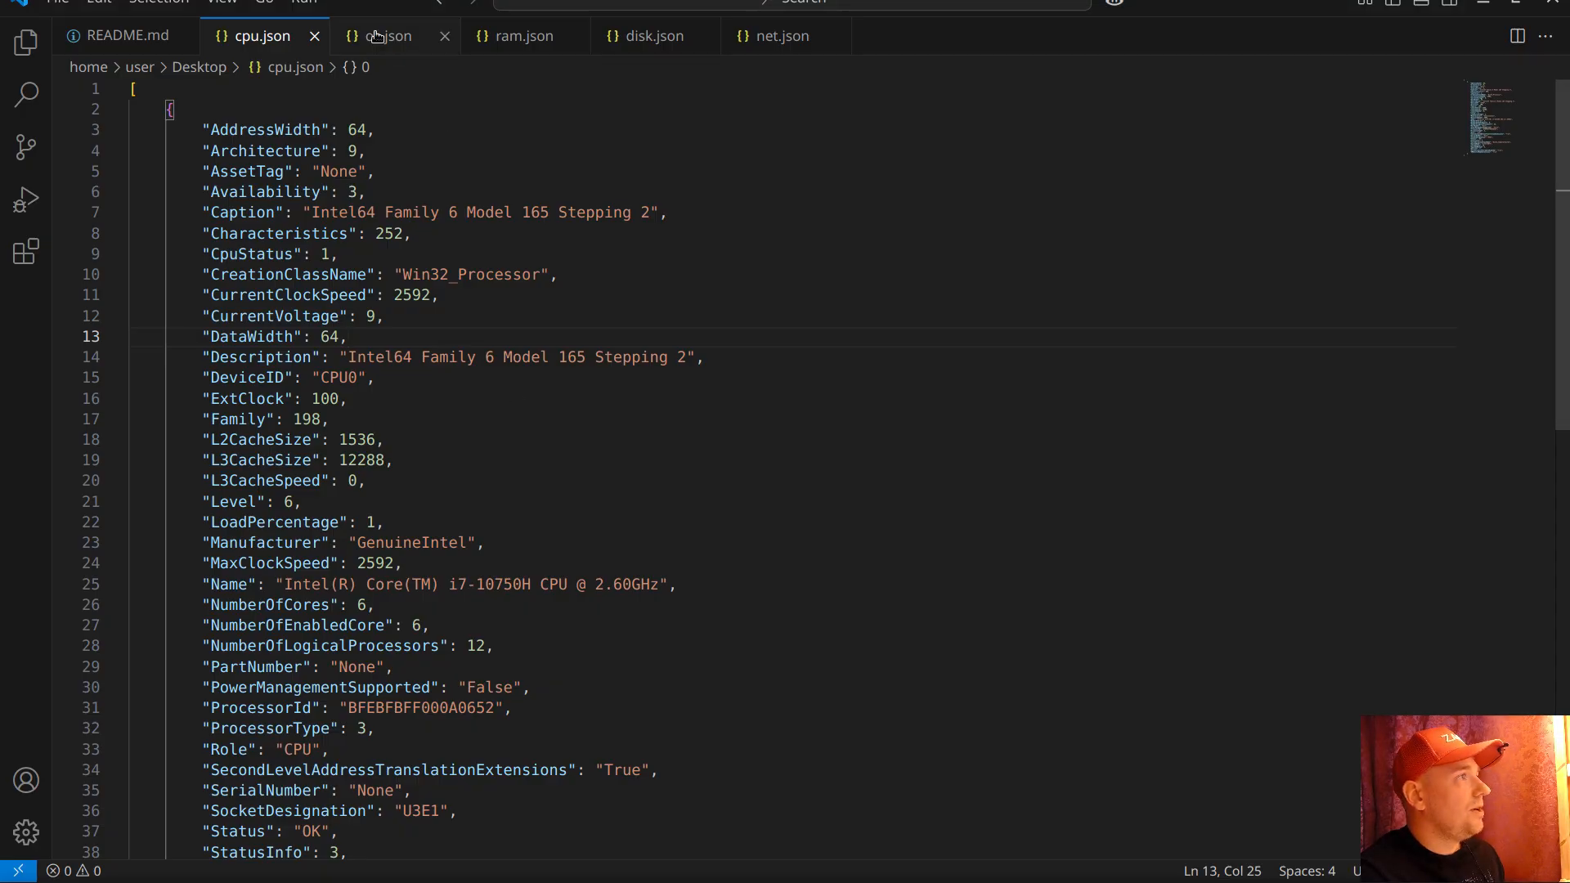
{"action": "left_click", "coordinate": [388, 36]}
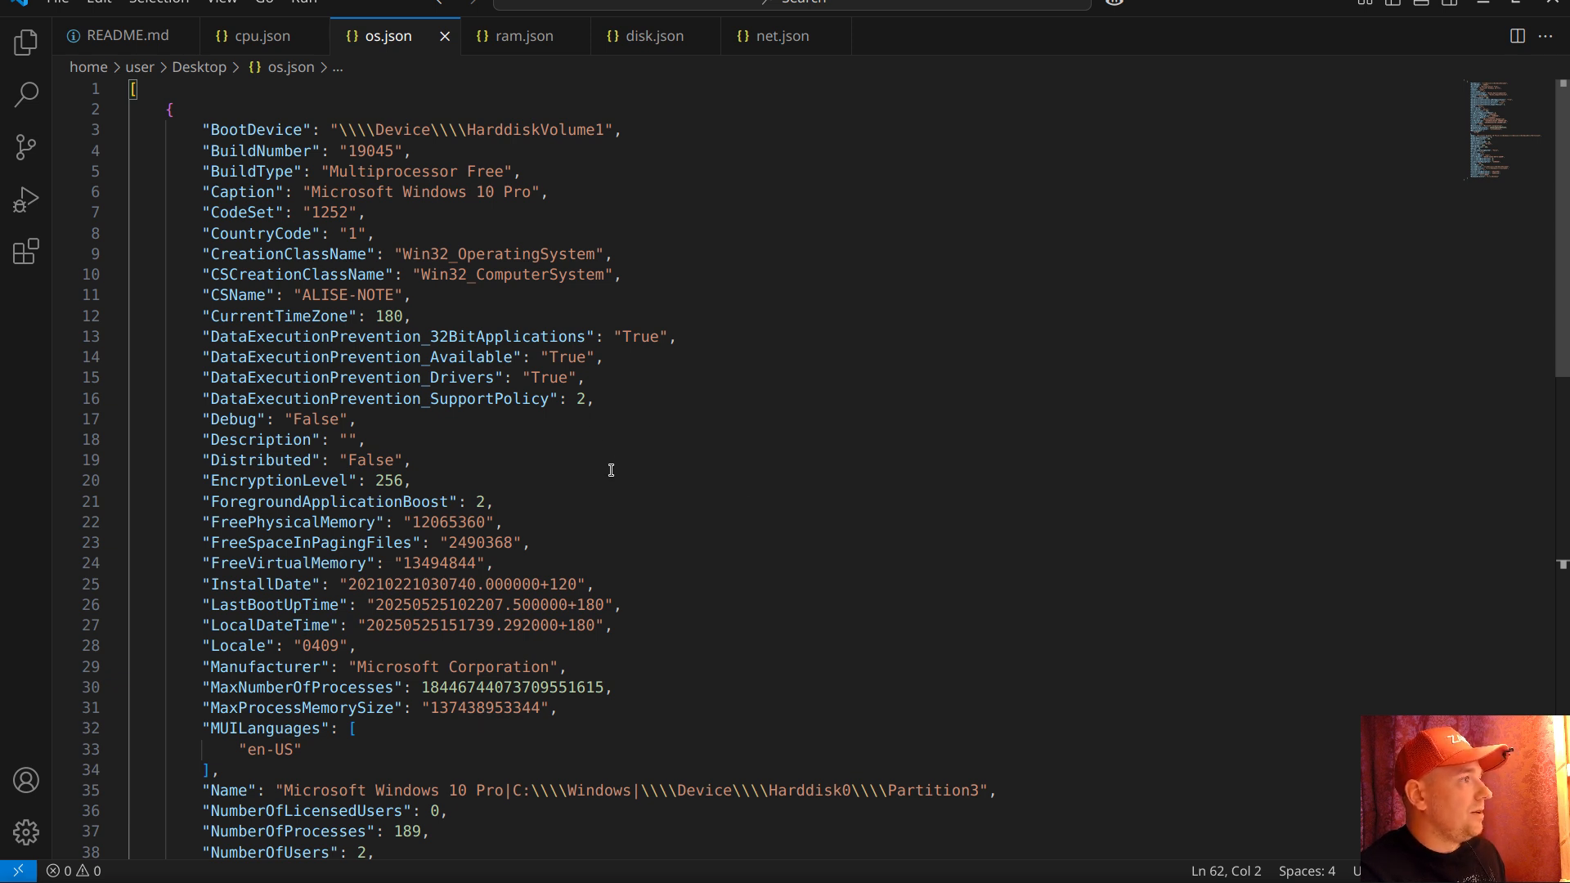
{"action": "scroll", "coordinate": [683, 493], "scroll_direction": "down", "scroll_amount": 3}
{"action": "scroll", "coordinate": [677, 495], "scroll_direction": "up", "scroll_amount": 3}
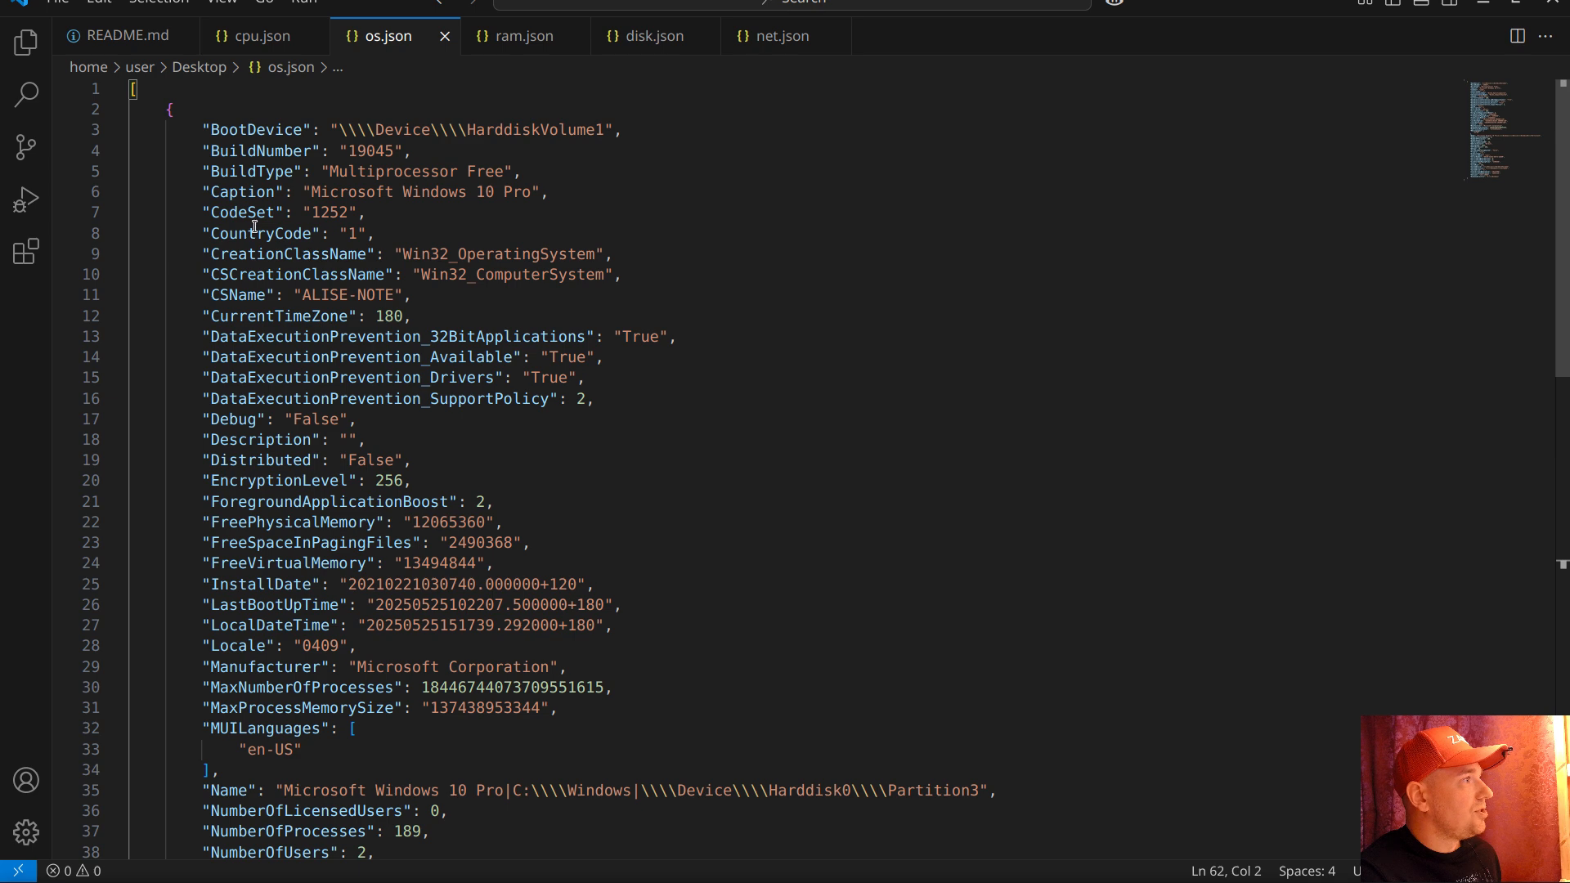
{"action": "scroll", "coordinate": [477, 357], "scroll_direction": "down", "scroll_amount": 7}
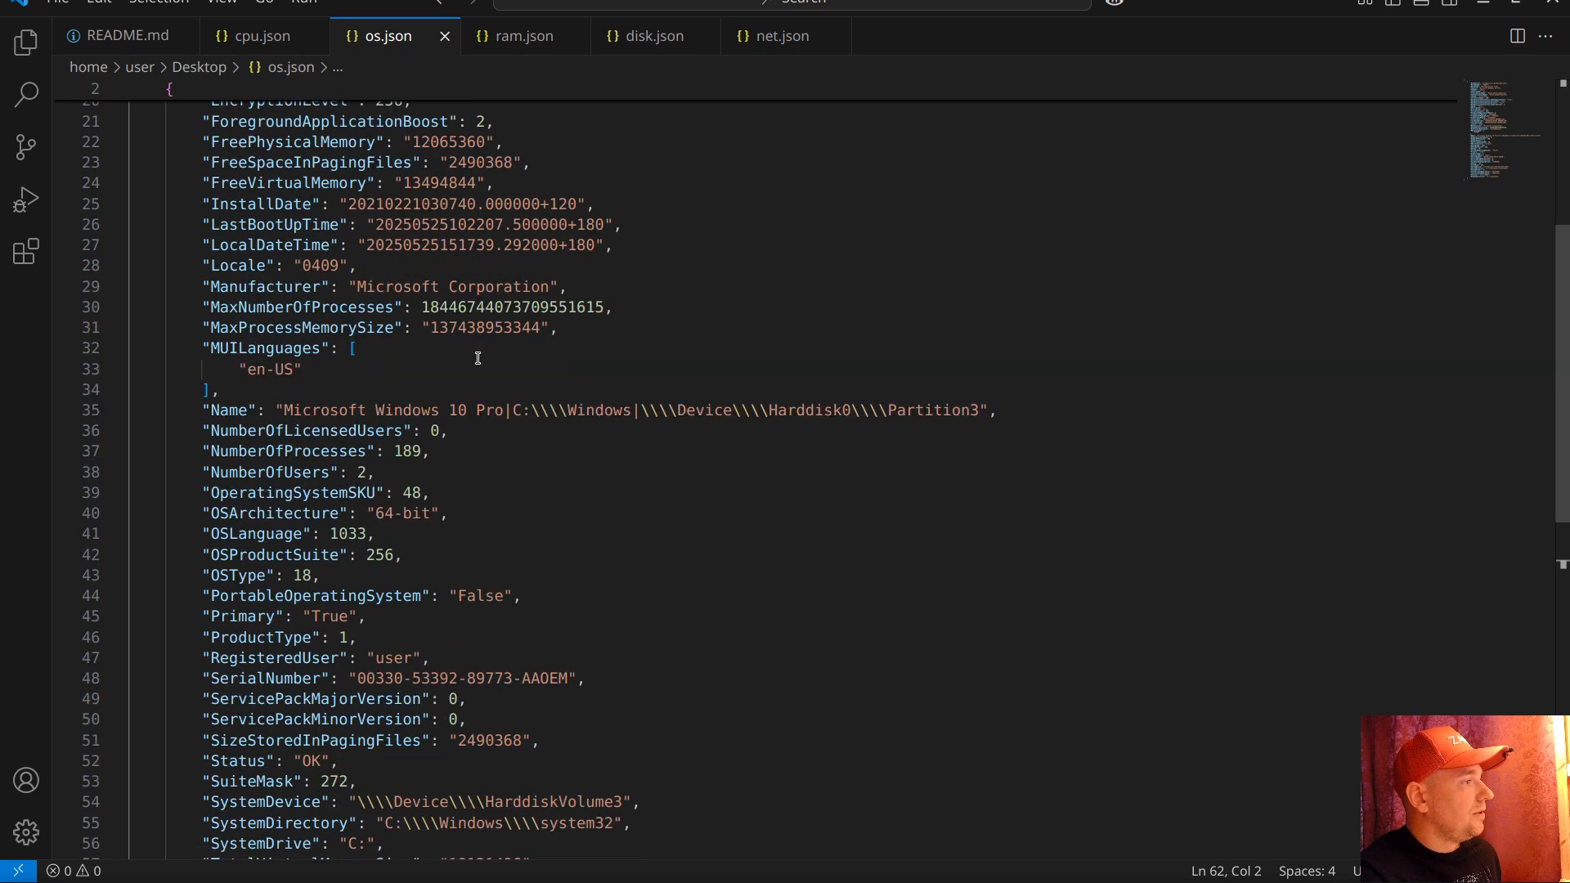
Step: Check the README's JSONPath expression and search os.json for the Caption field it extracts
{"action": "key", "text": "alt+Tab"}
{"action": "scroll", "coordinate": [448, 666], "scroll_direction": "down", "scroll_amount": 5}
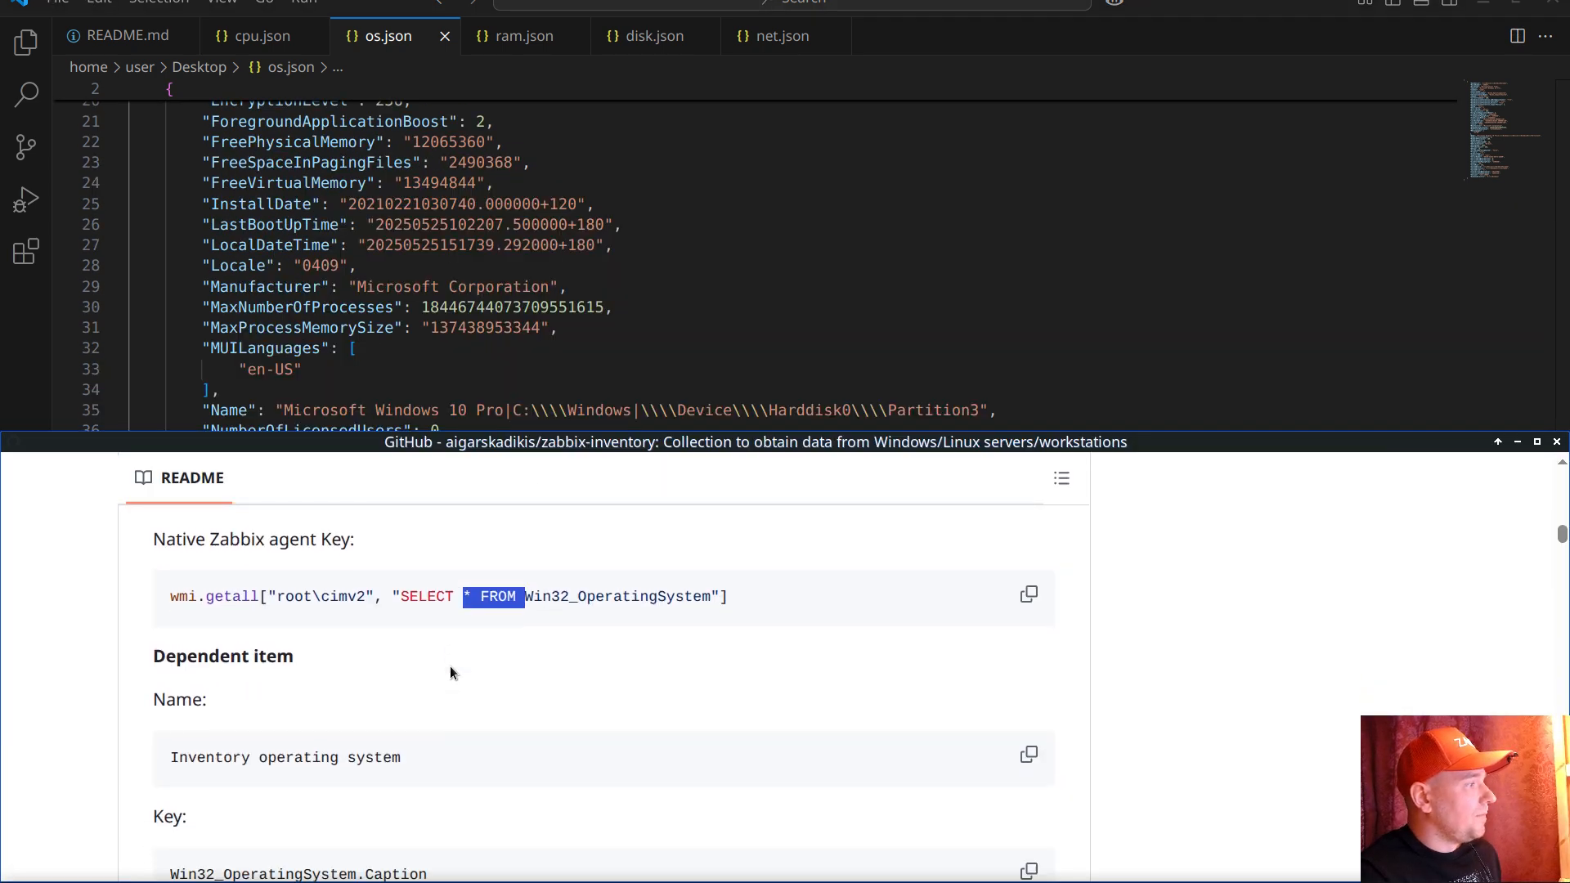
{"action": "scroll", "coordinate": [377, 718], "scroll_direction": "down", "scroll_amount": 2}
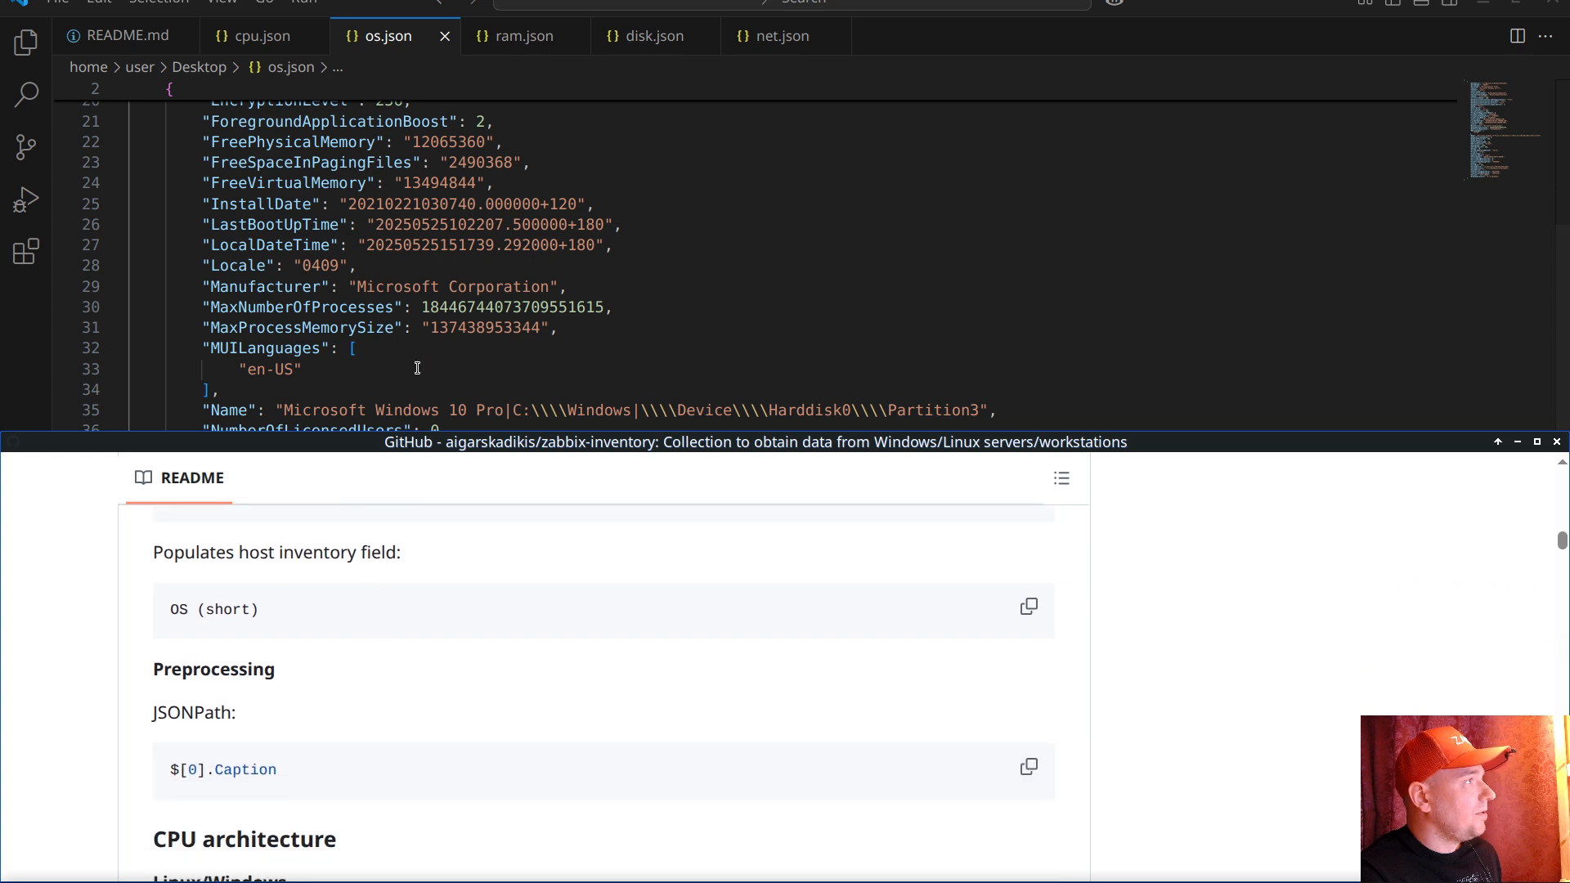
{"action": "key", "text": "alt+Tab"}
{"action": "scroll", "coordinate": [490, 327], "scroll_direction": "up", "scroll_amount": 3}
{"action": "left_click", "coordinate": [543, 302]}
{"action": "key", "text": "ctrl+f"}
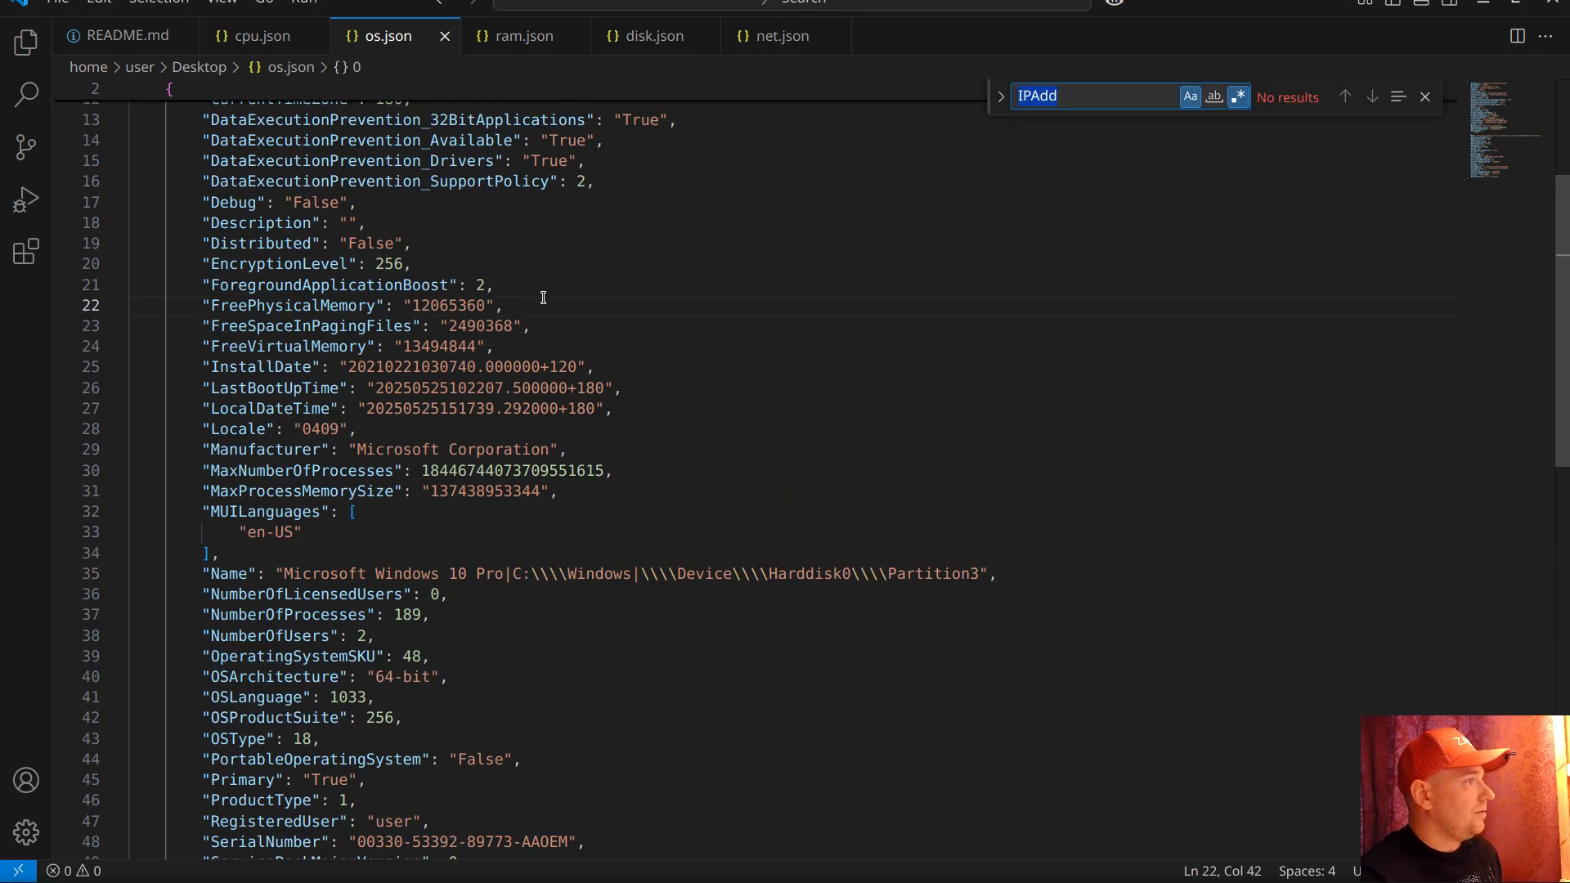
{"action": "type", "text": "Caption"}
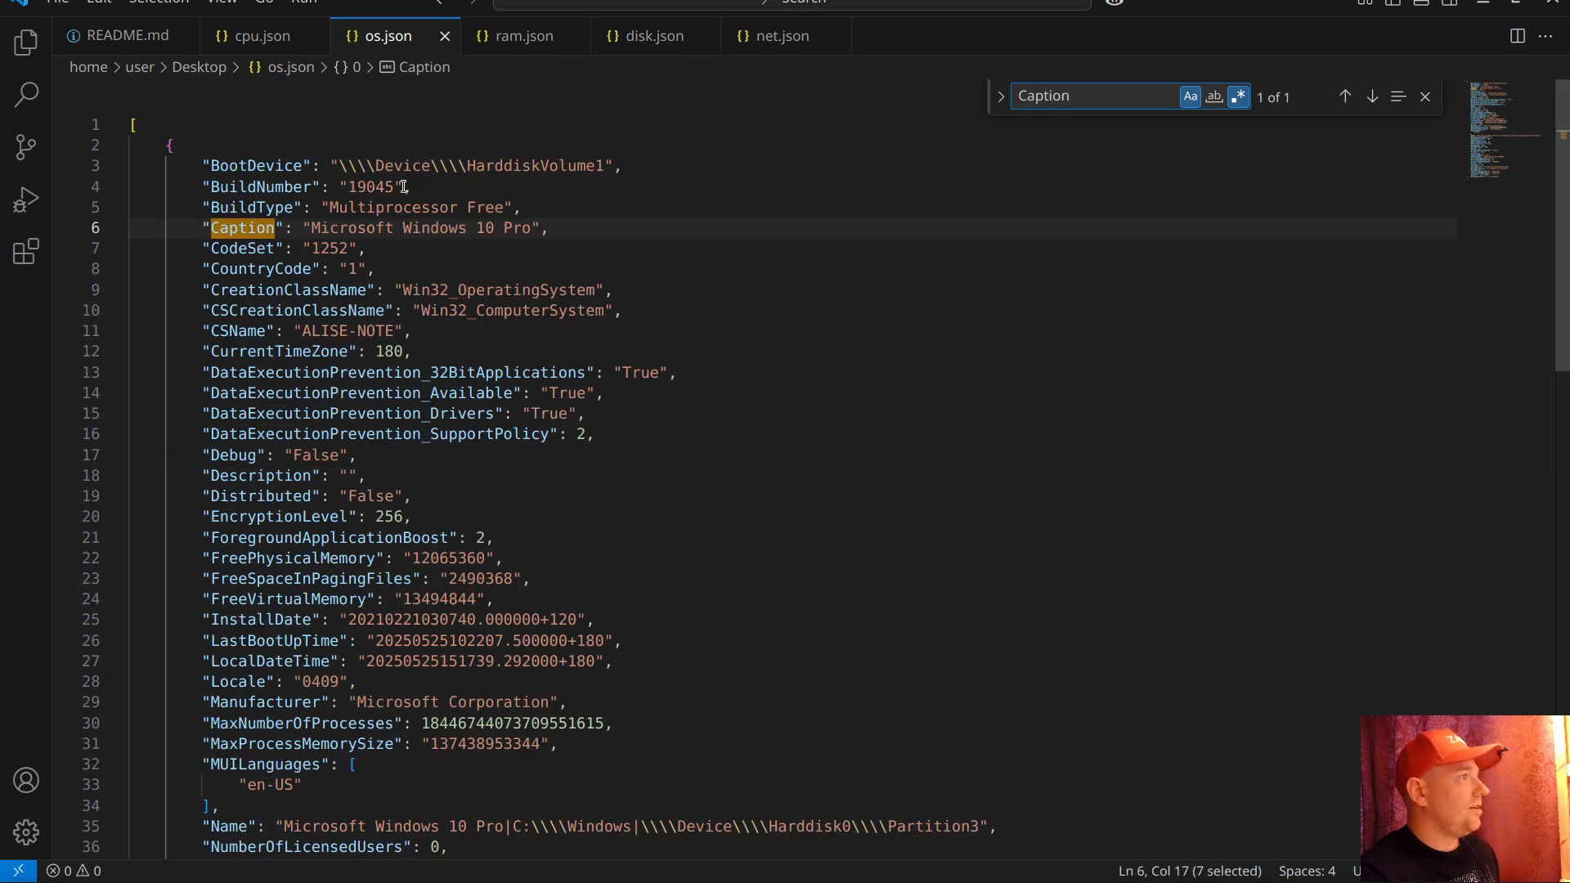
{"action": "double_click", "coordinate": [256, 232]}
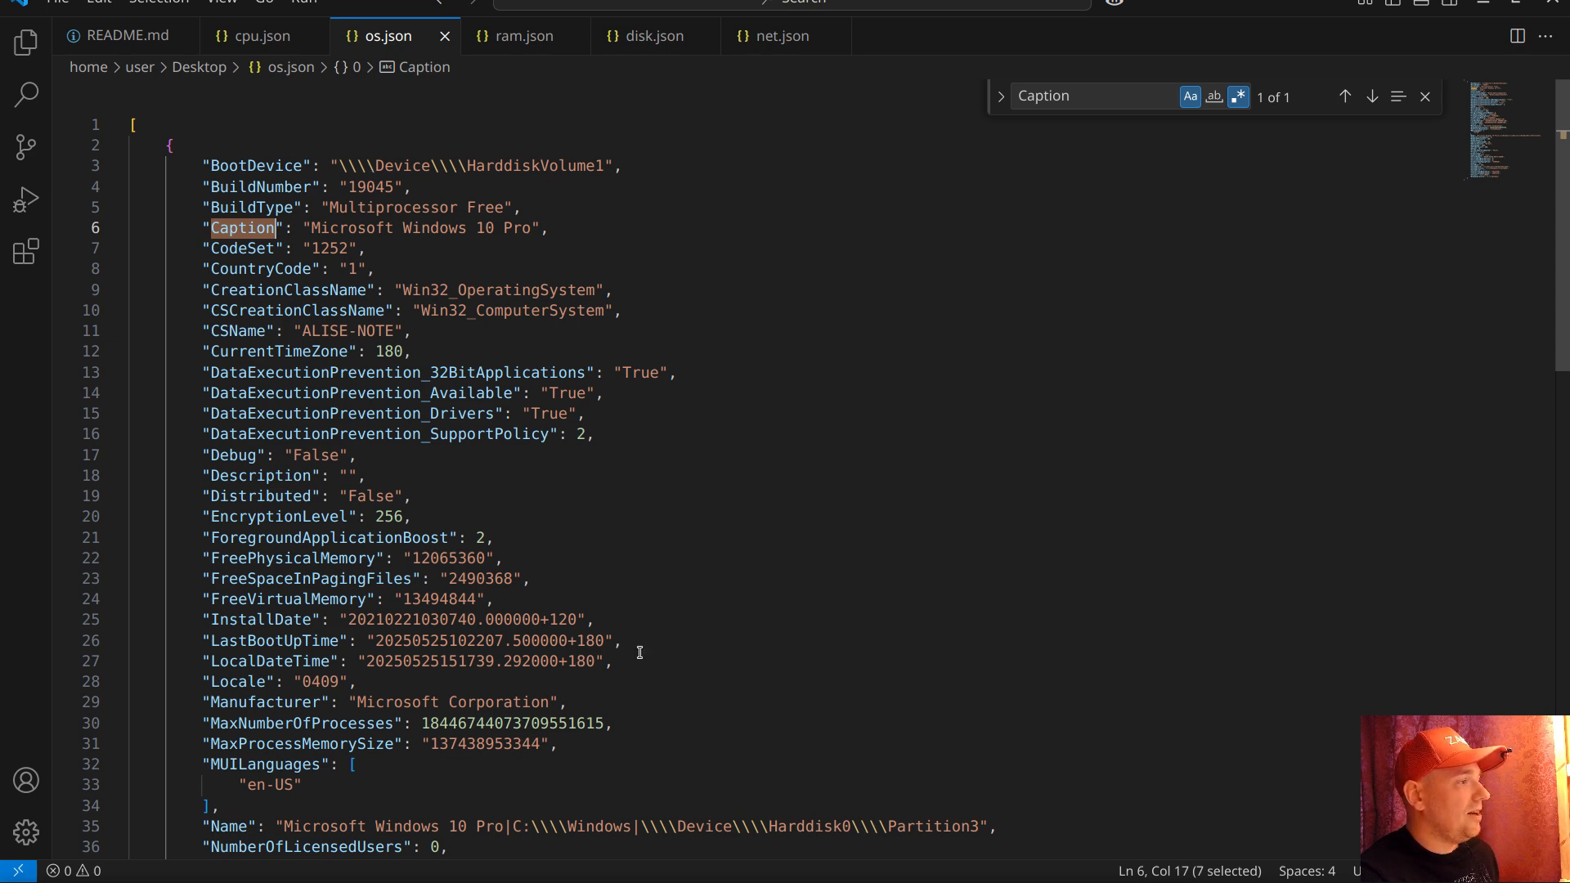
{"action": "scroll", "coordinate": [639, 651], "scroll_direction": "down", "scroll_amount": 5}
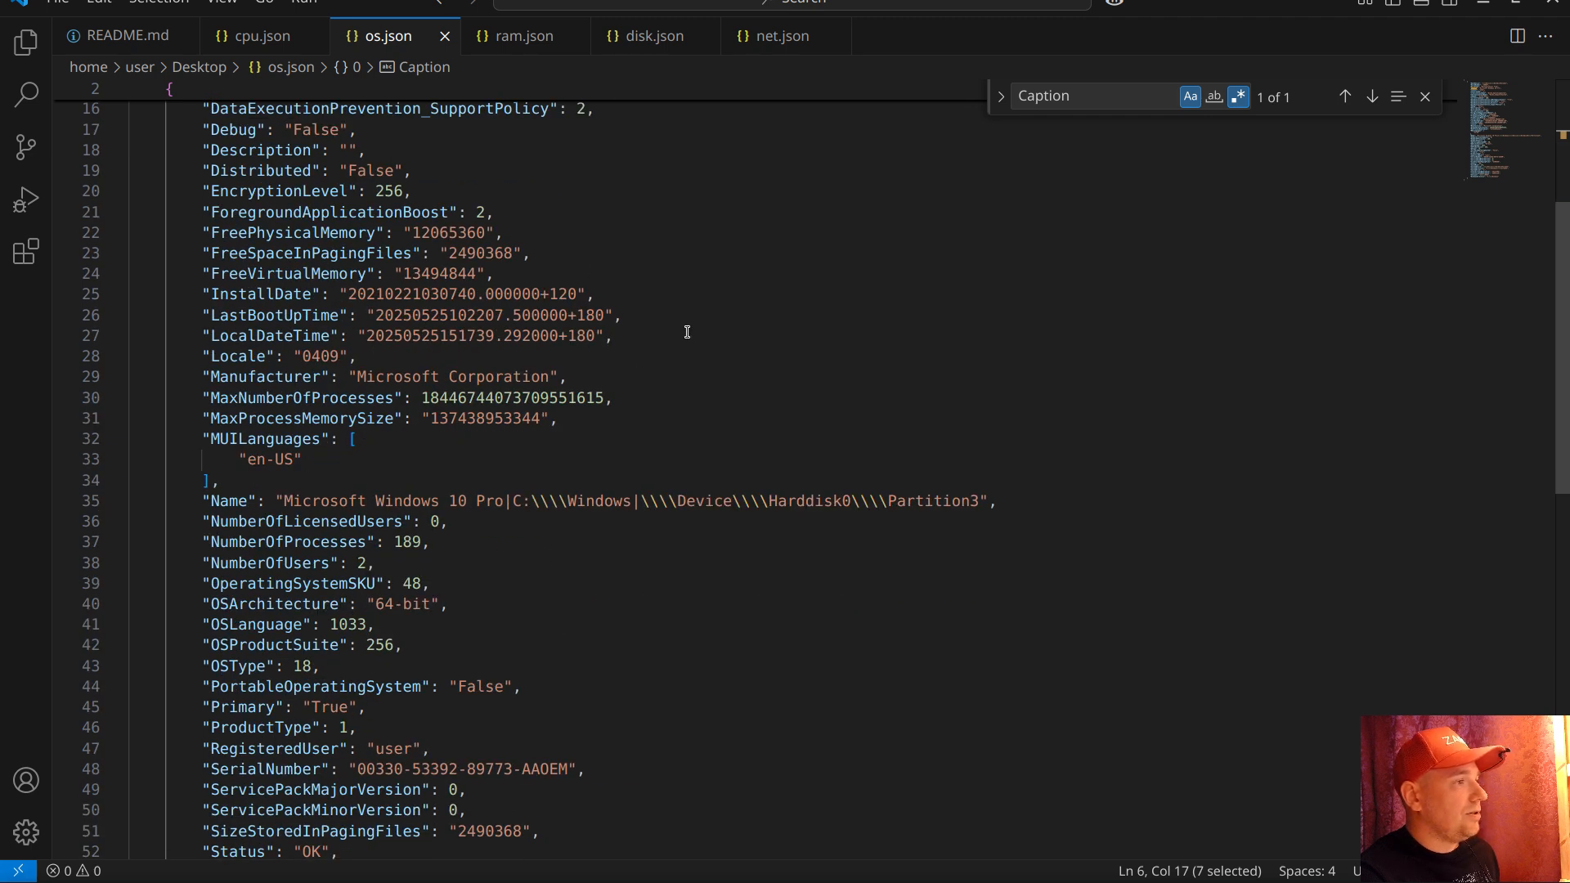
Step: Return to Zabbix, add the Inventory operating system dependent item to the template, and go to the README's CPU architecture section
{"action": "left_click", "coordinate": [1487, 5]}
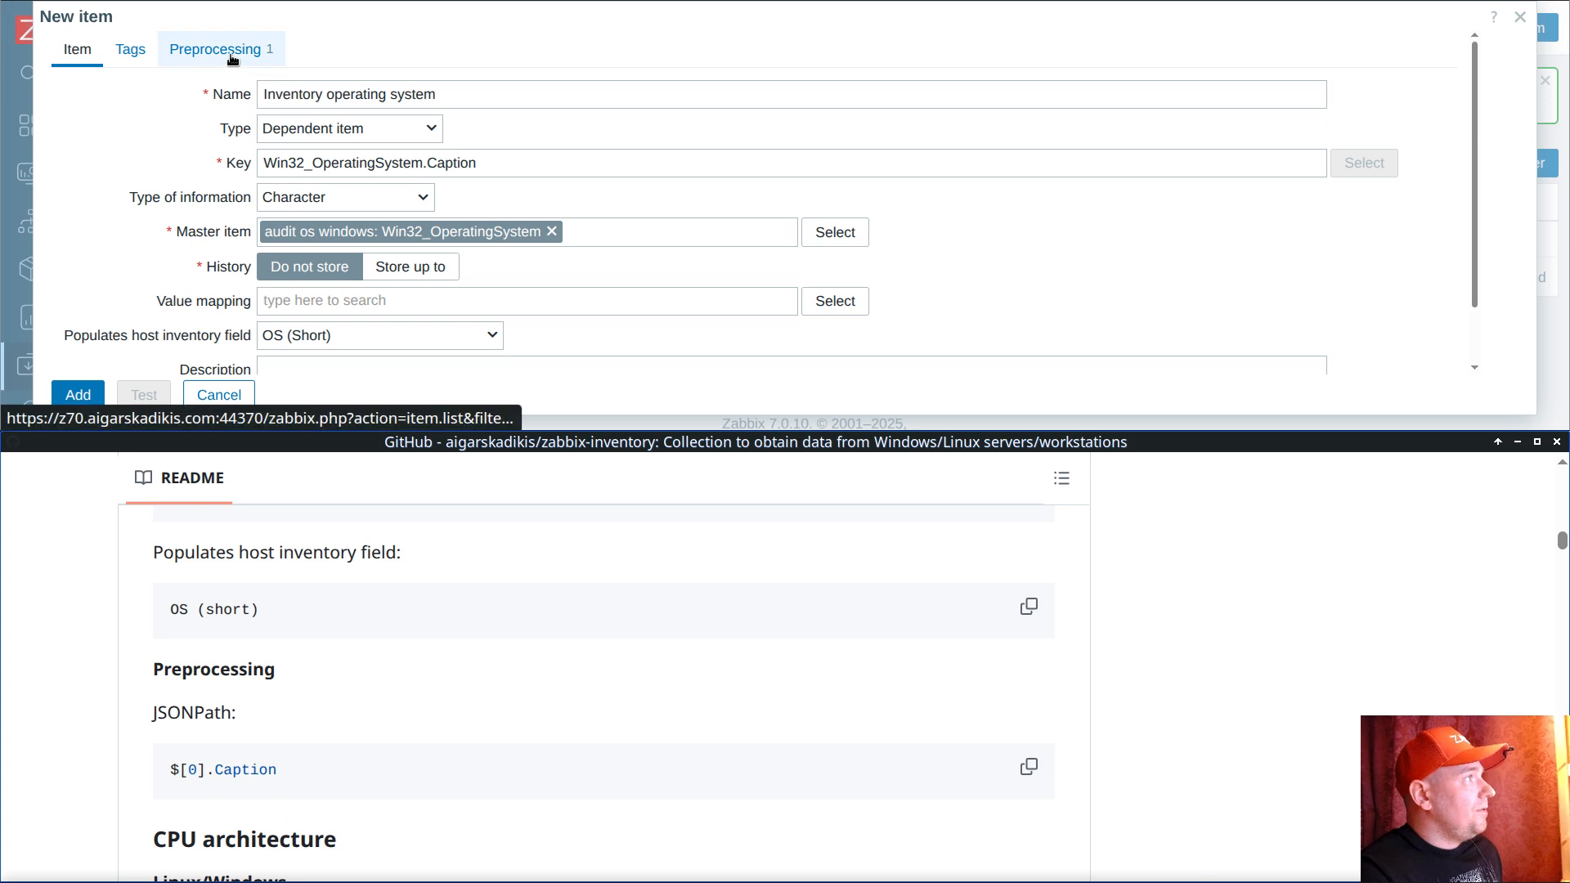
{"action": "left_click", "coordinate": [78, 394]}
{"action": "scroll", "coordinate": [376, 602], "scroll_direction": "down", "scroll_amount": 5}
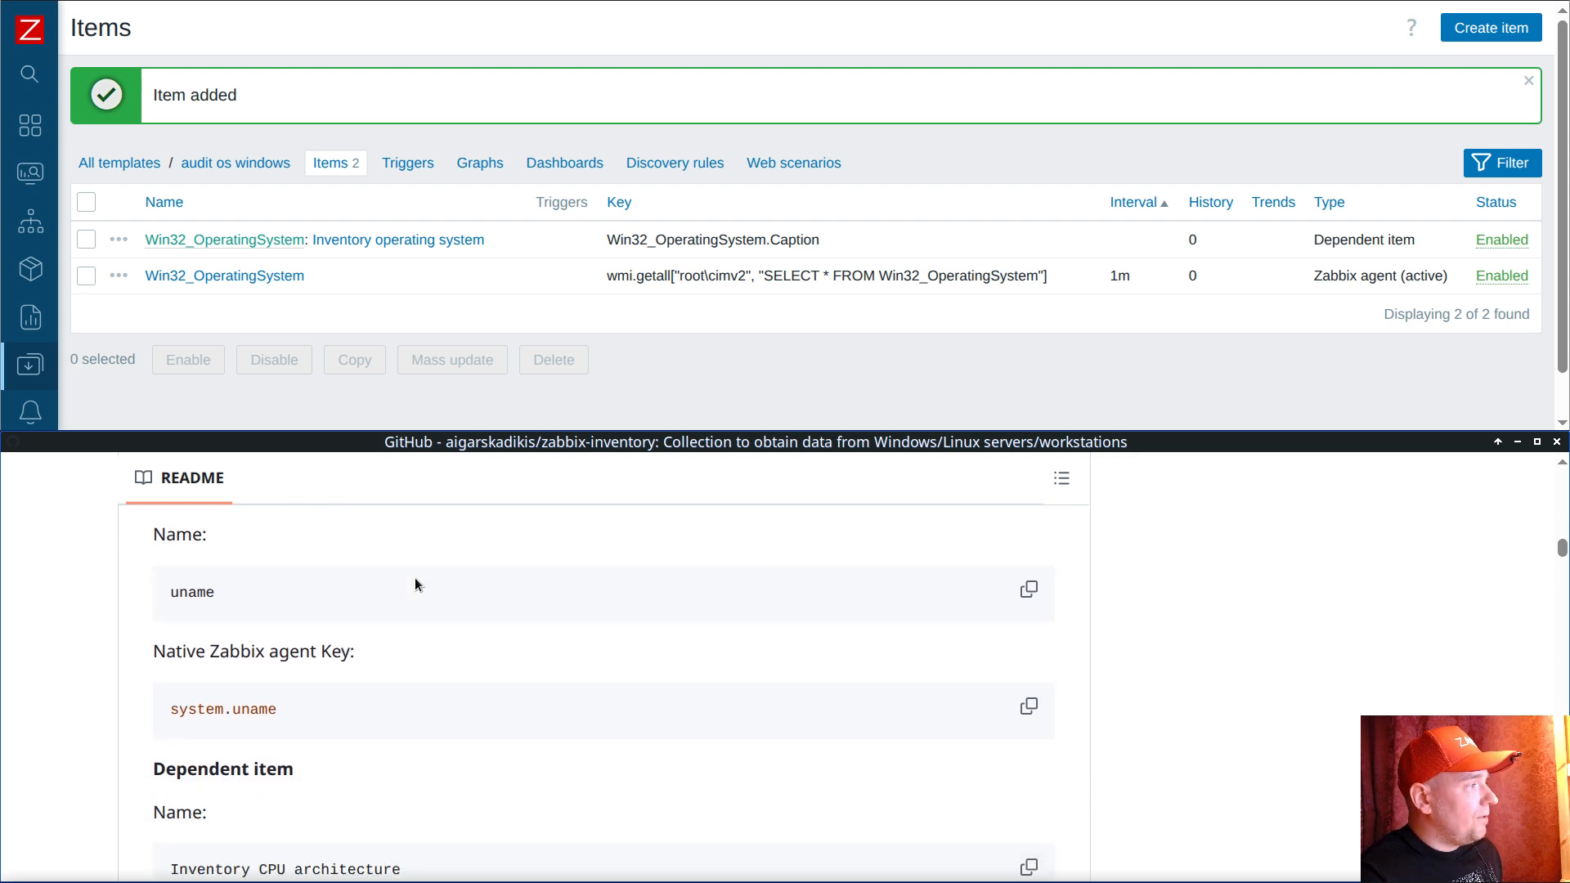
Step: Check the README's CPU architecture section and the Top hosts table on the audit dashboard
{"action": "scroll", "coordinate": [531, 637], "scroll_direction": "up", "scroll_amount": 2}
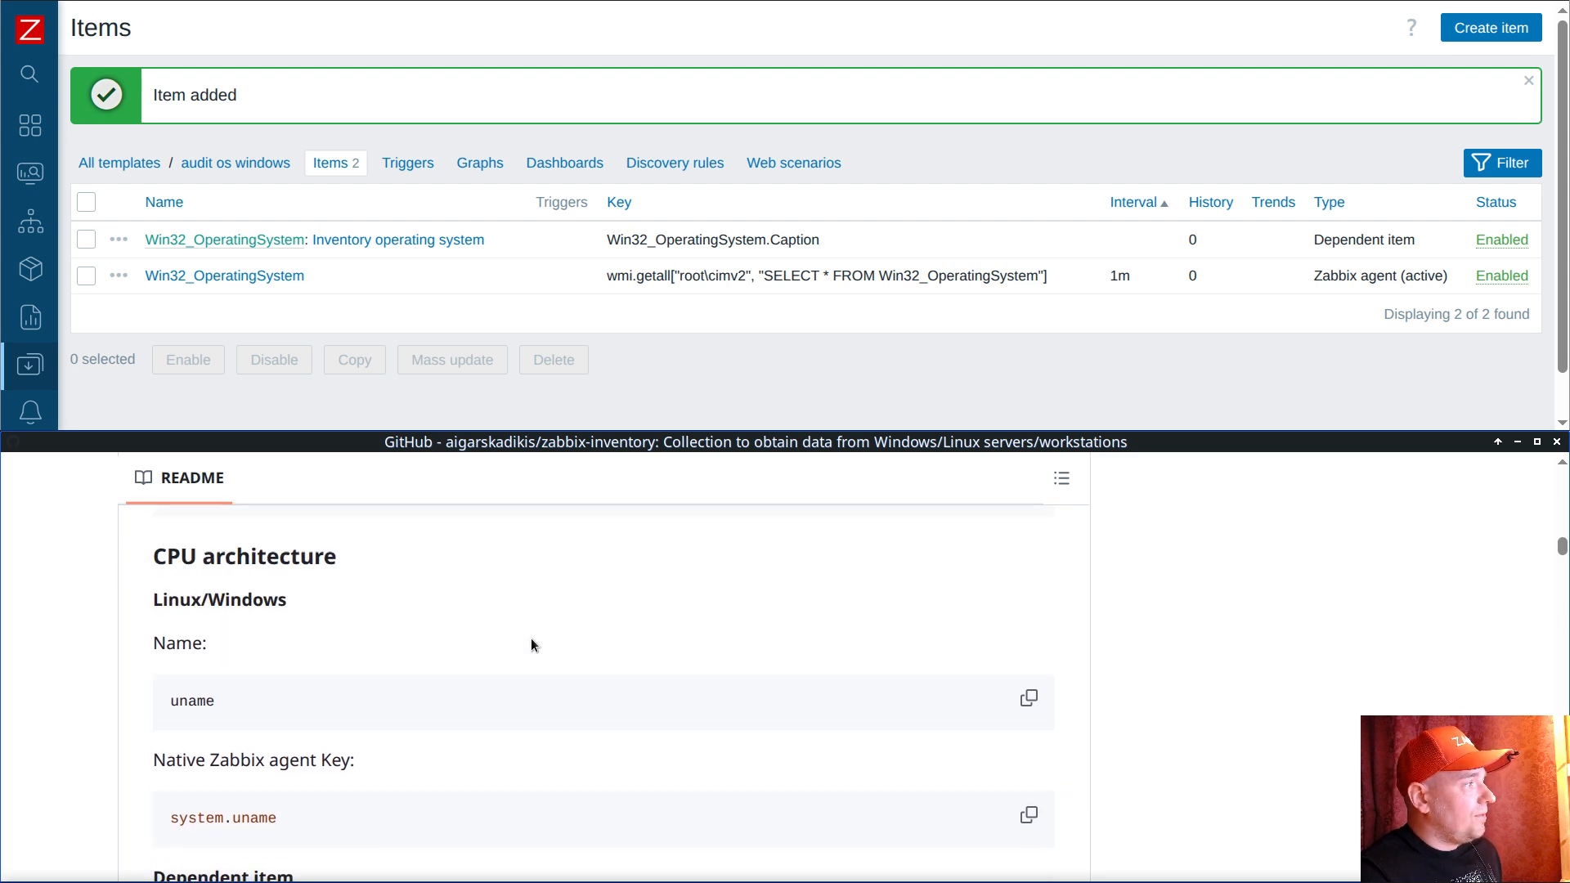
{"action": "mouse_move", "coordinate": [4, 102]}
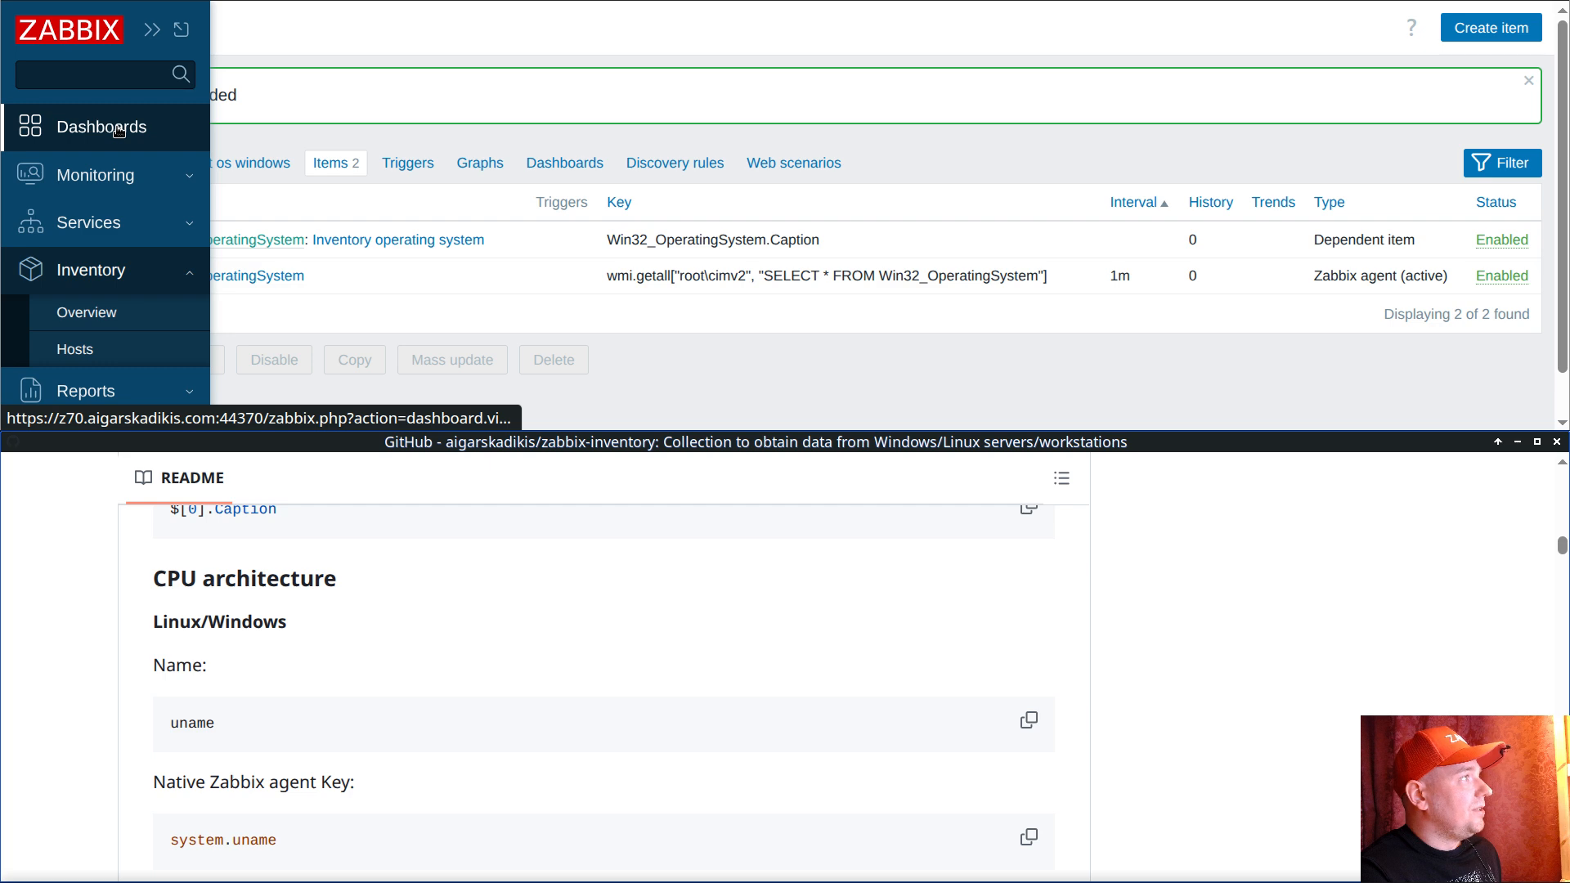
{"action": "left_click", "coordinate": [121, 127]}
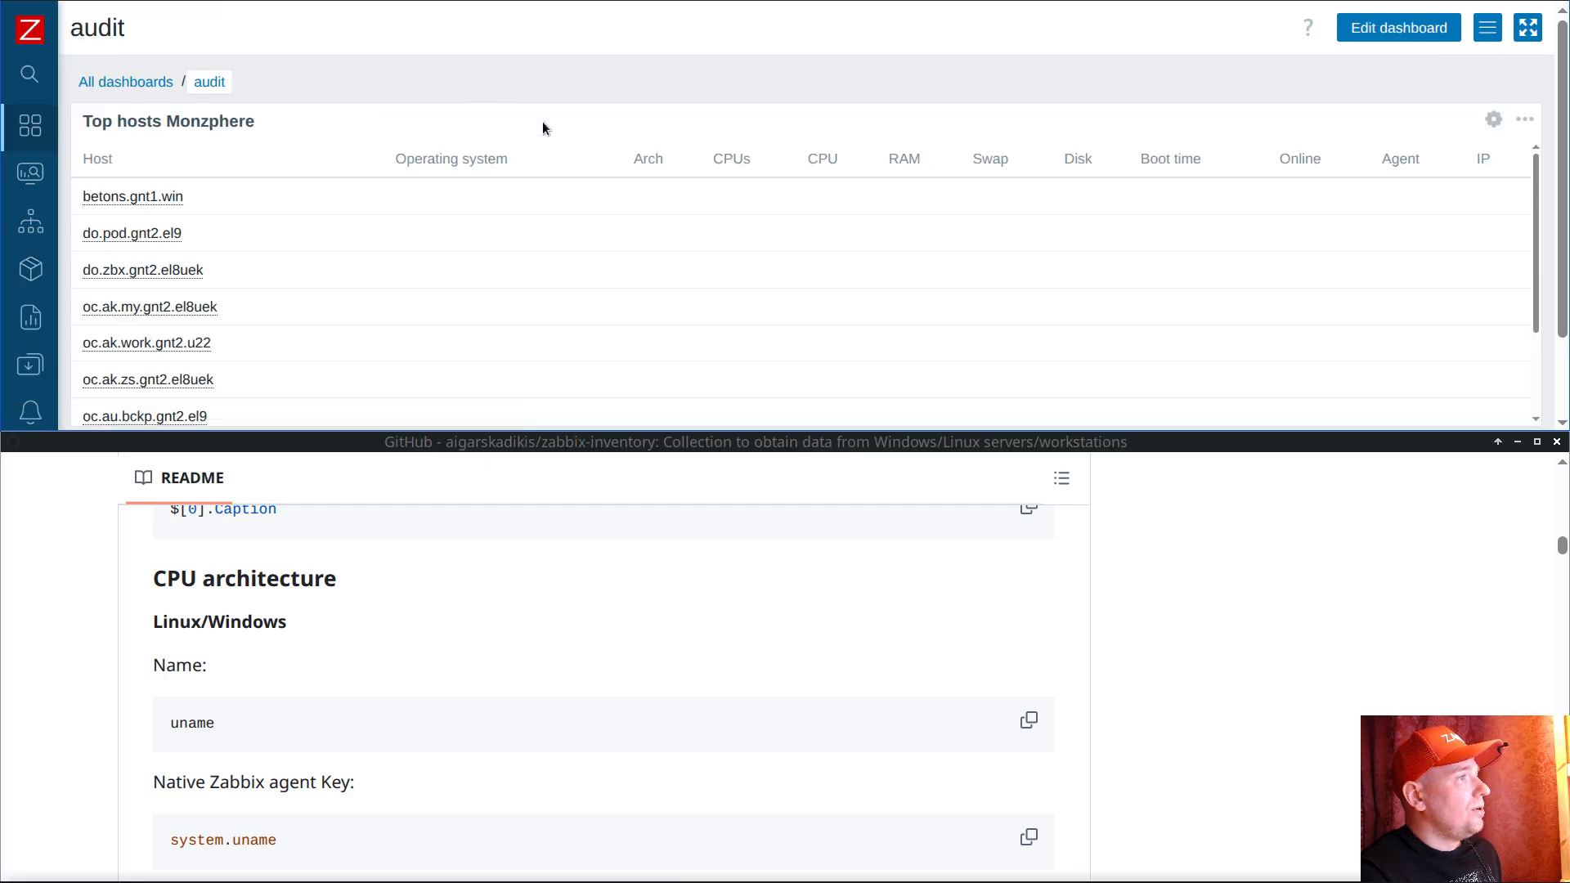
{"action": "scroll", "coordinate": [597, 191], "scroll_direction": "down", "scroll_amount": 3}
{"action": "scroll", "coordinate": [589, 200], "scroll_direction": "up", "scroll_amount": 3}
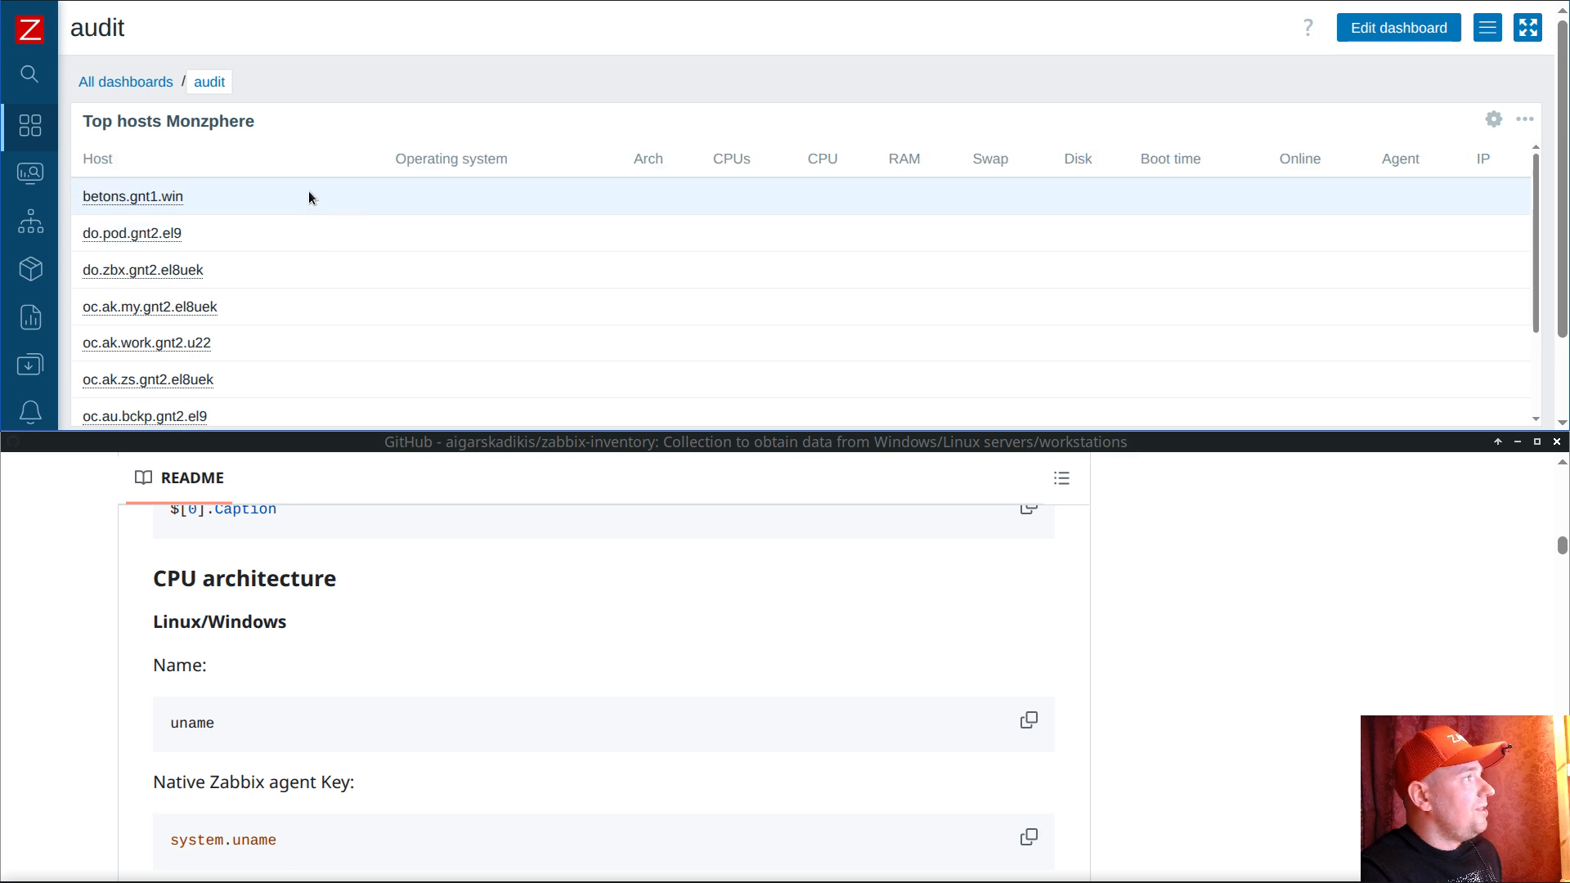
Step: Go to the template list and open the items of the audit os linux template
{"action": "mouse_move", "coordinate": [69, 316]}
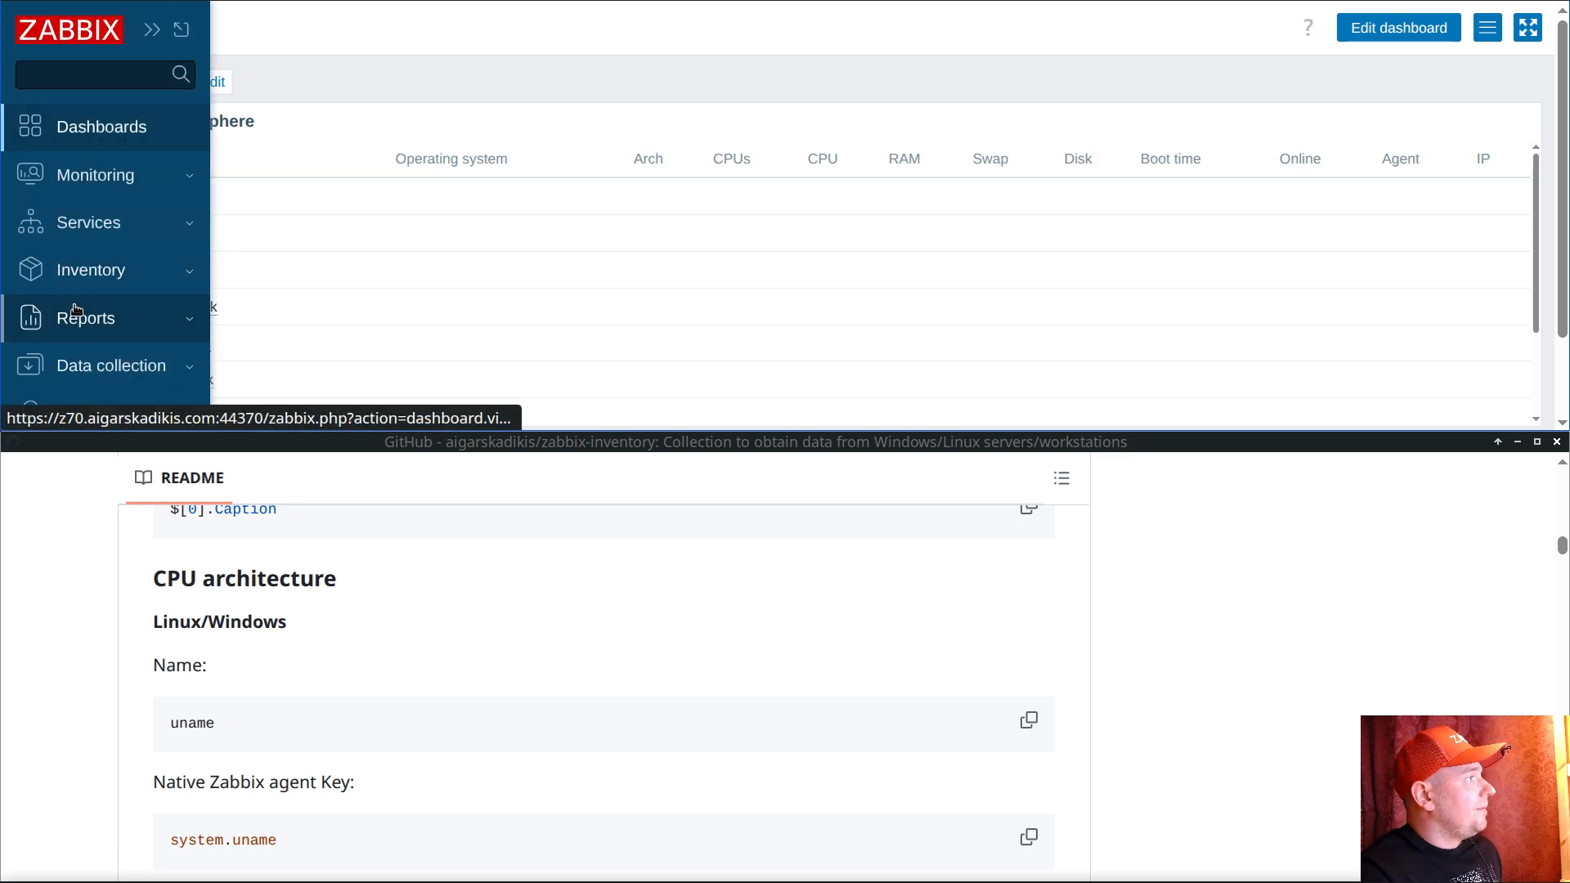
{"action": "left_click", "coordinate": [106, 360]}
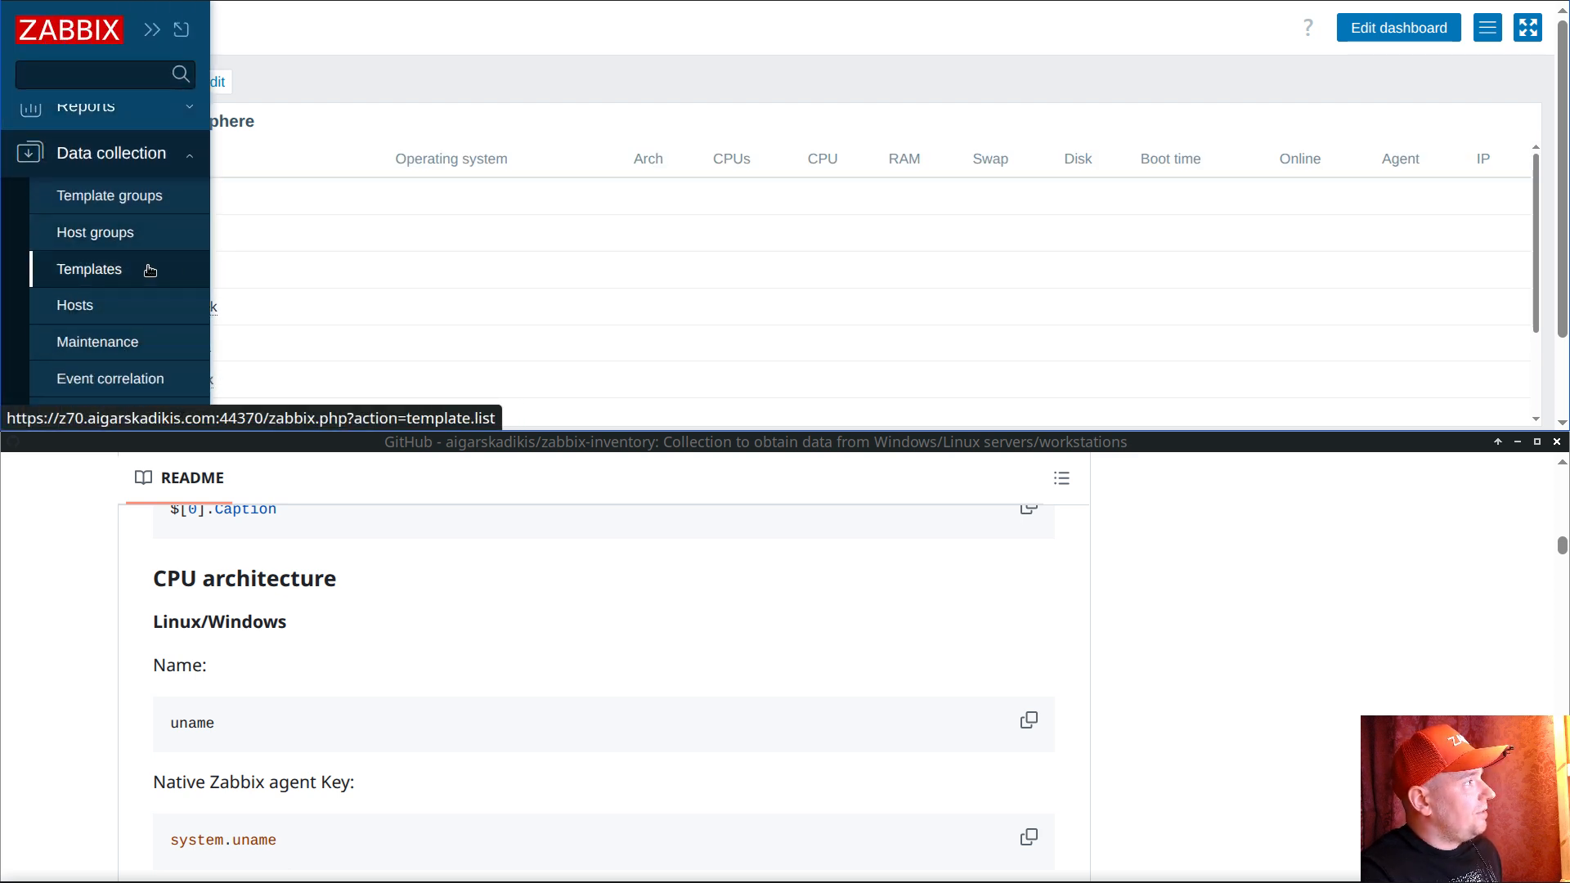
{"action": "left_click", "coordinate": [130, 270]}
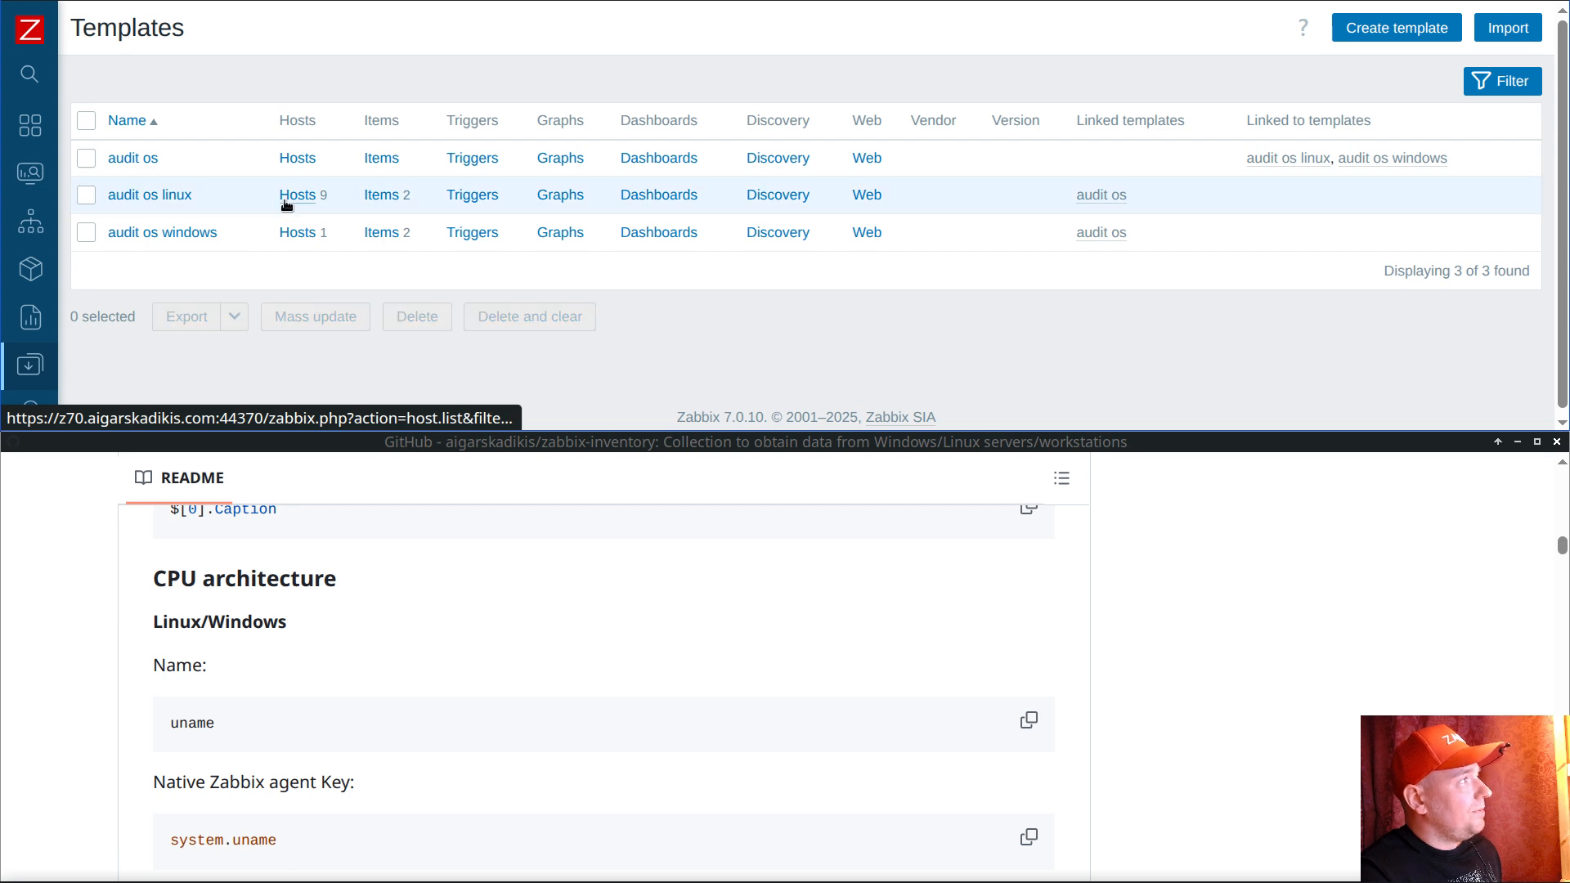
{"action": "left_click", "coordinate": [392, 197]}
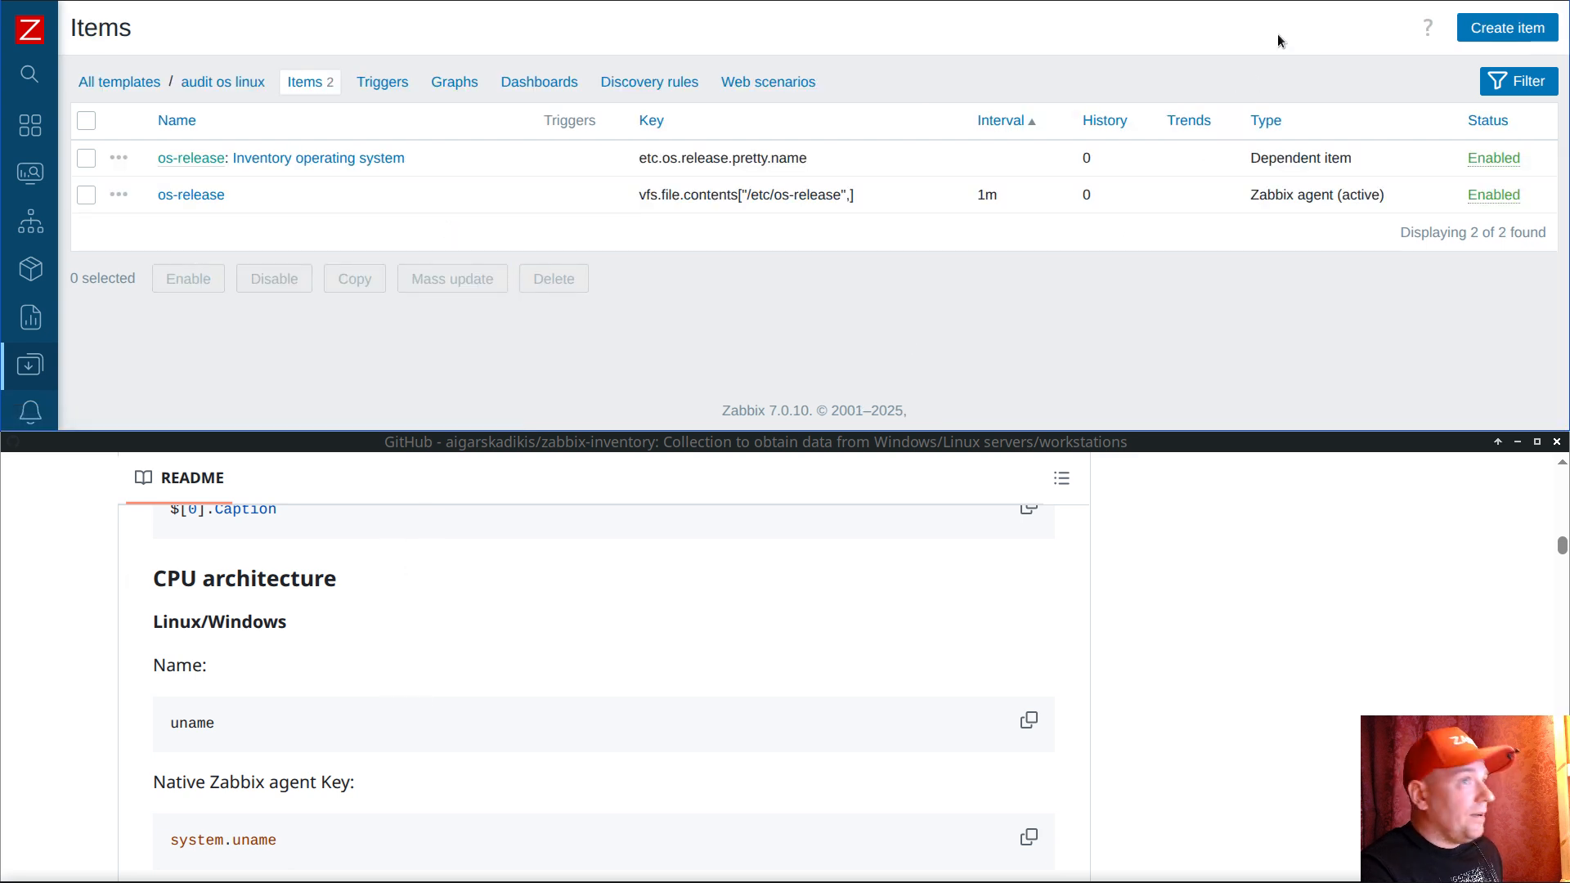
Step: Start a new item with the README's key system.uname and the type Zabbix agent (active)
{"action": "left_click", "coordinate": [1511, 31]}
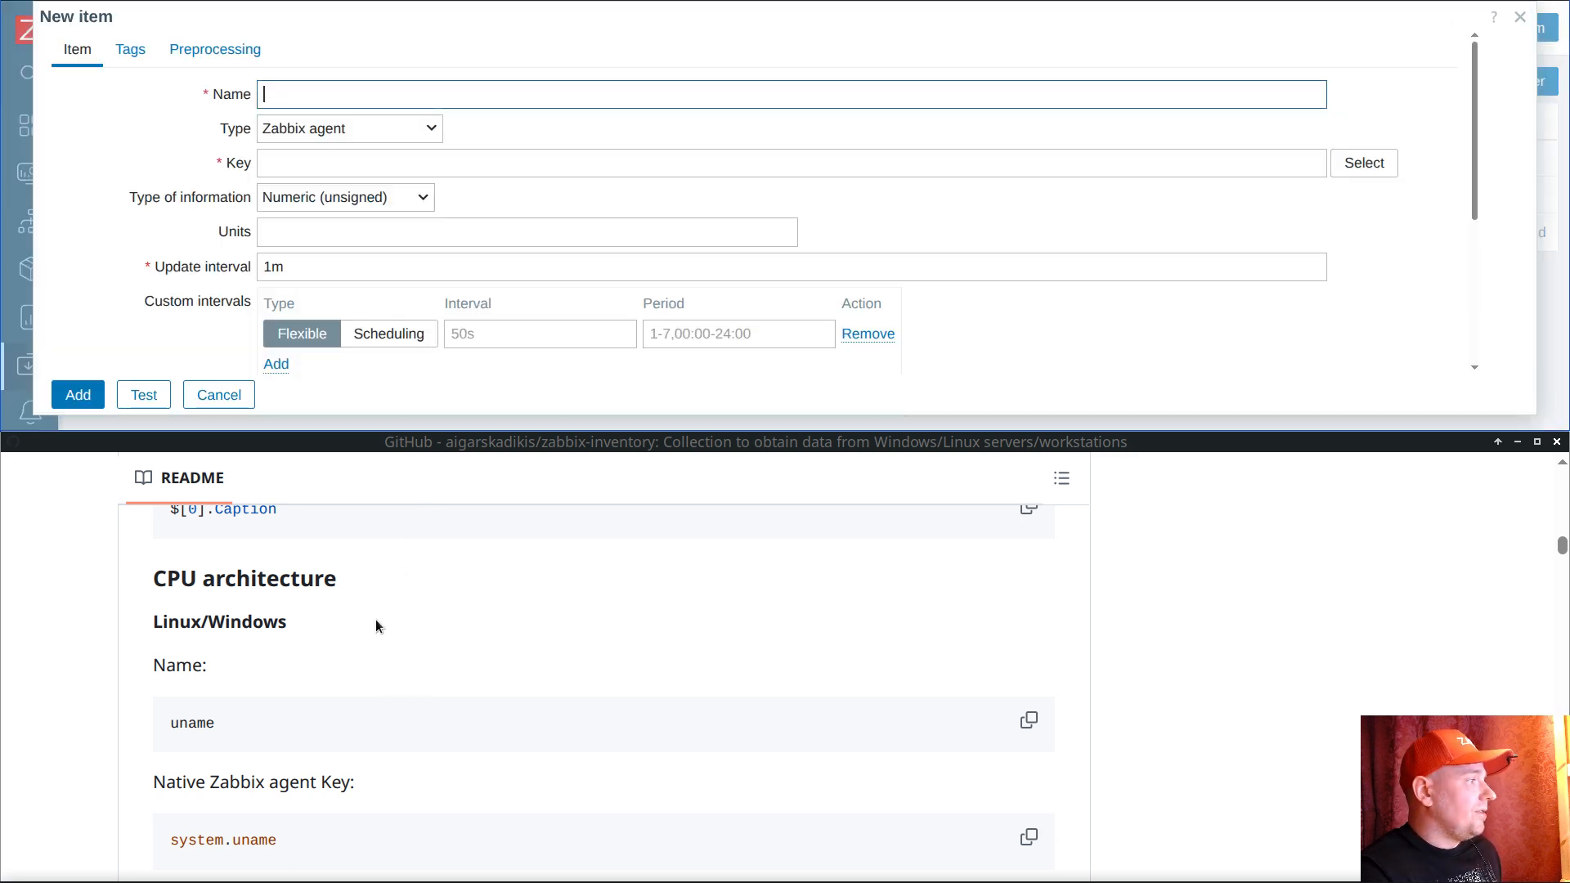
{"action": "scroll", "coordinate": [376, 622], "scroll_direction": "down", "scroll_amount": 3}
{"action": "left_click", "coordinate": [1027, 708]}
{"action": "left_click", "coordinate": [361, 159]}
{"action": "left_click", "coordinate": [371, 129]}
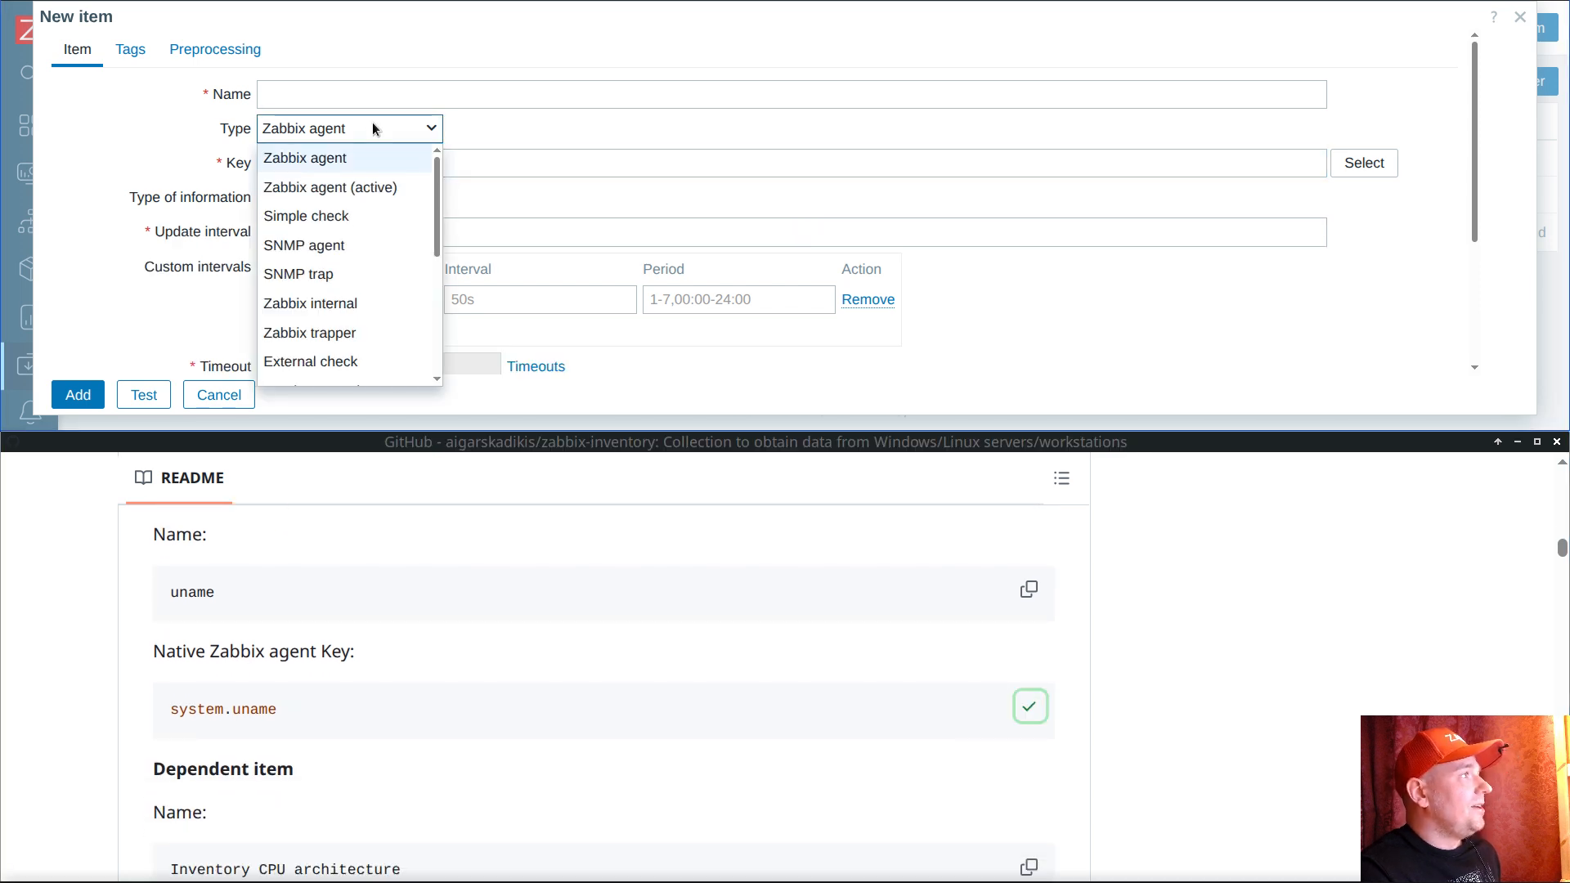
{"action": "left_click", "coordinate": [354, 188]}
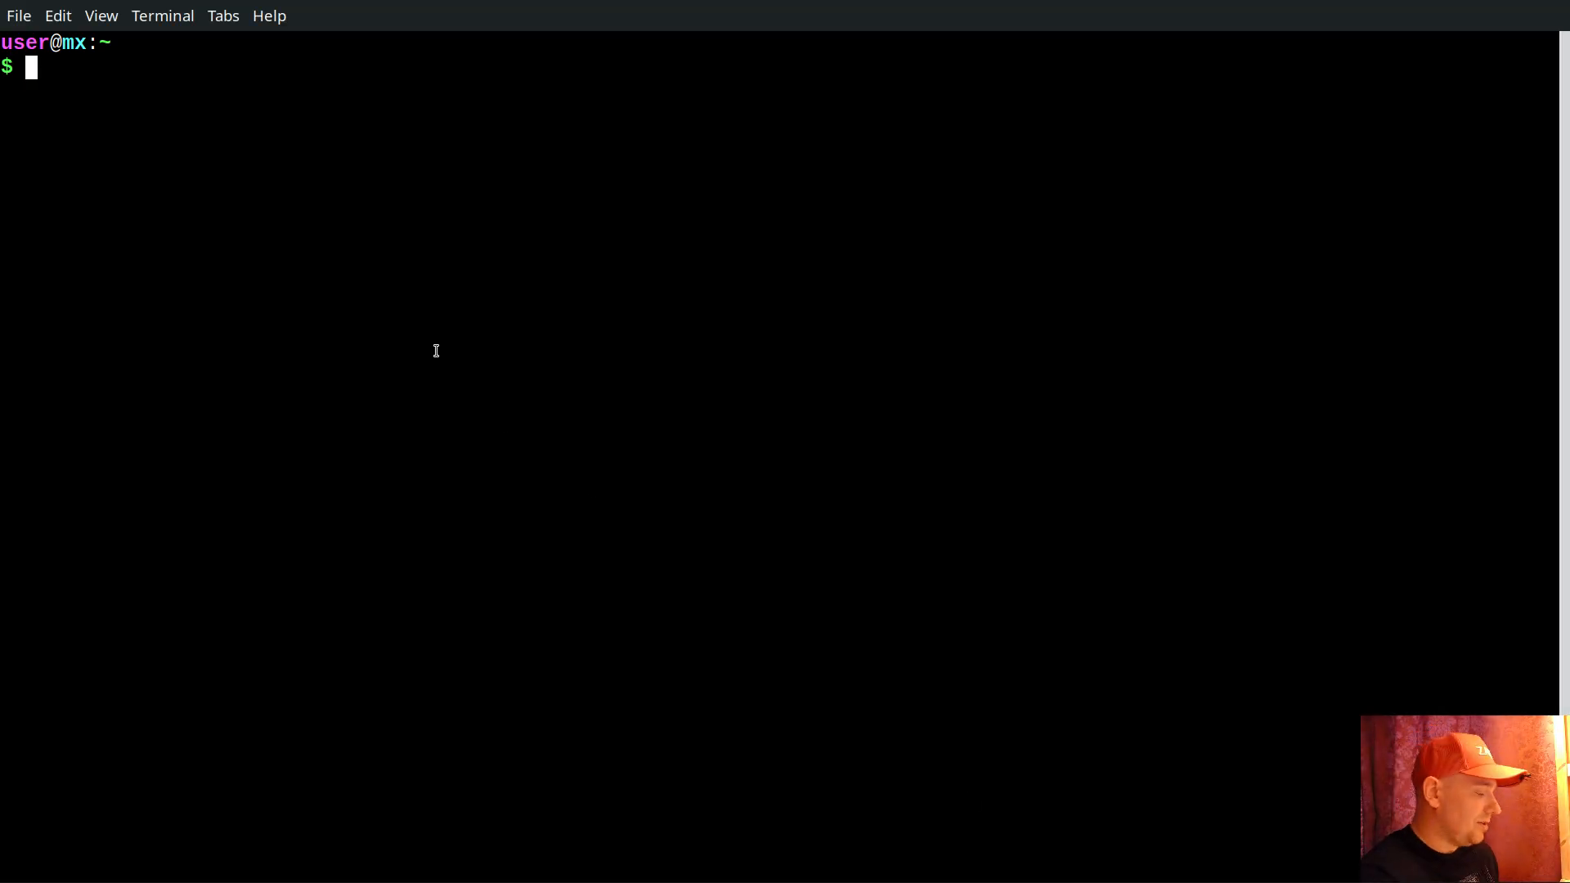
Step: Run uname -a in the terminal to see sample output, and return to the new item form in Zabbix
{"action": "type", "text": "una,"}
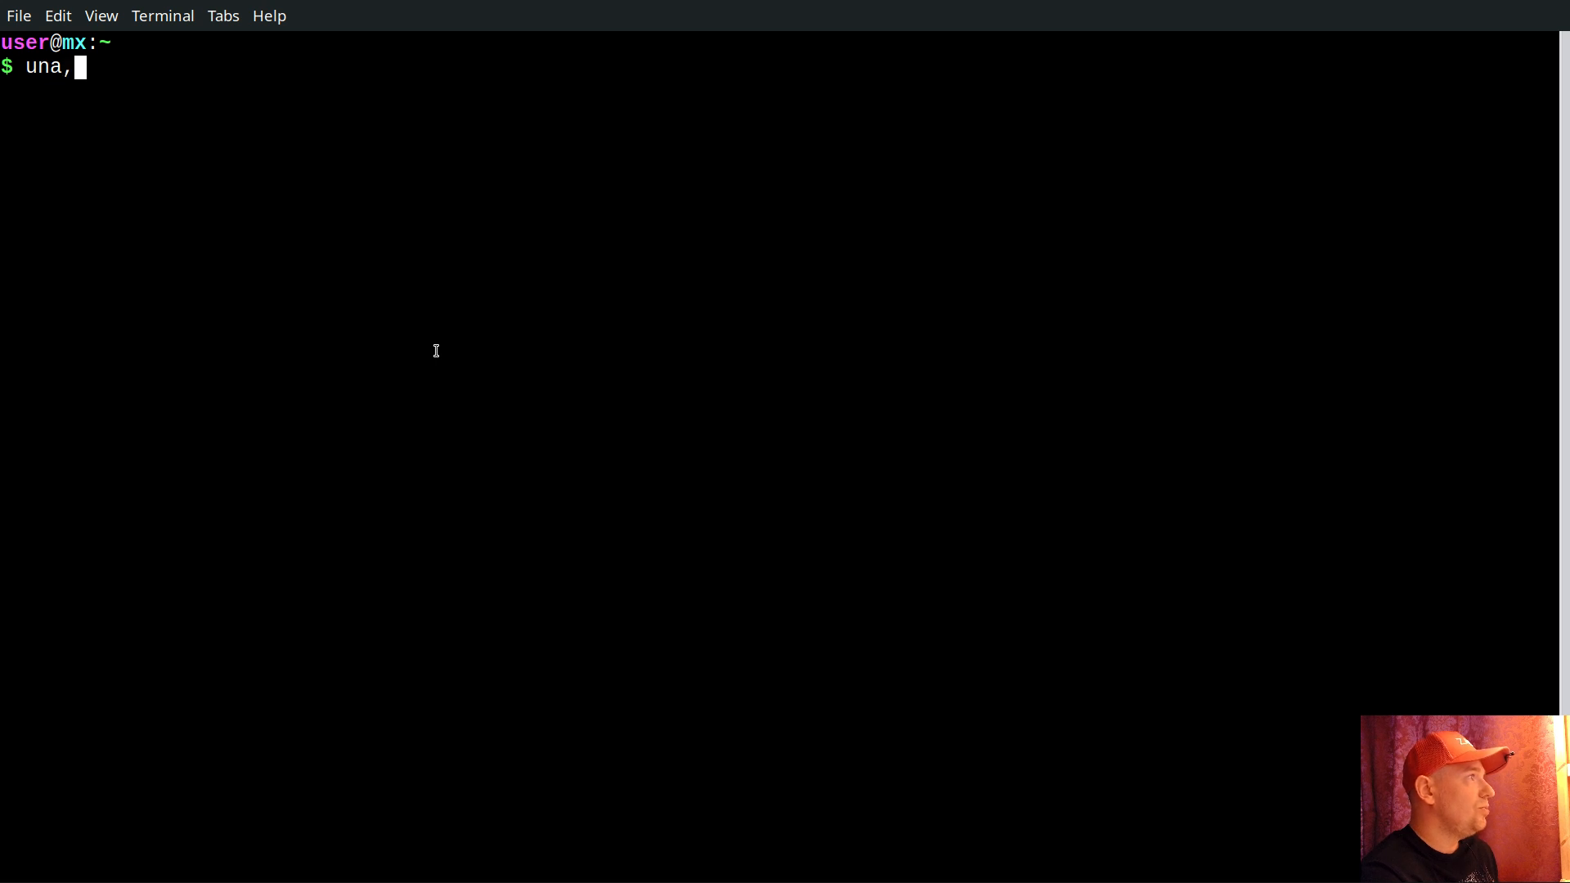
{"action": "key", "text": "BackSpace"}
{"action": "type", "text": "me -a"}
{"action": "key", "text": "Return"}
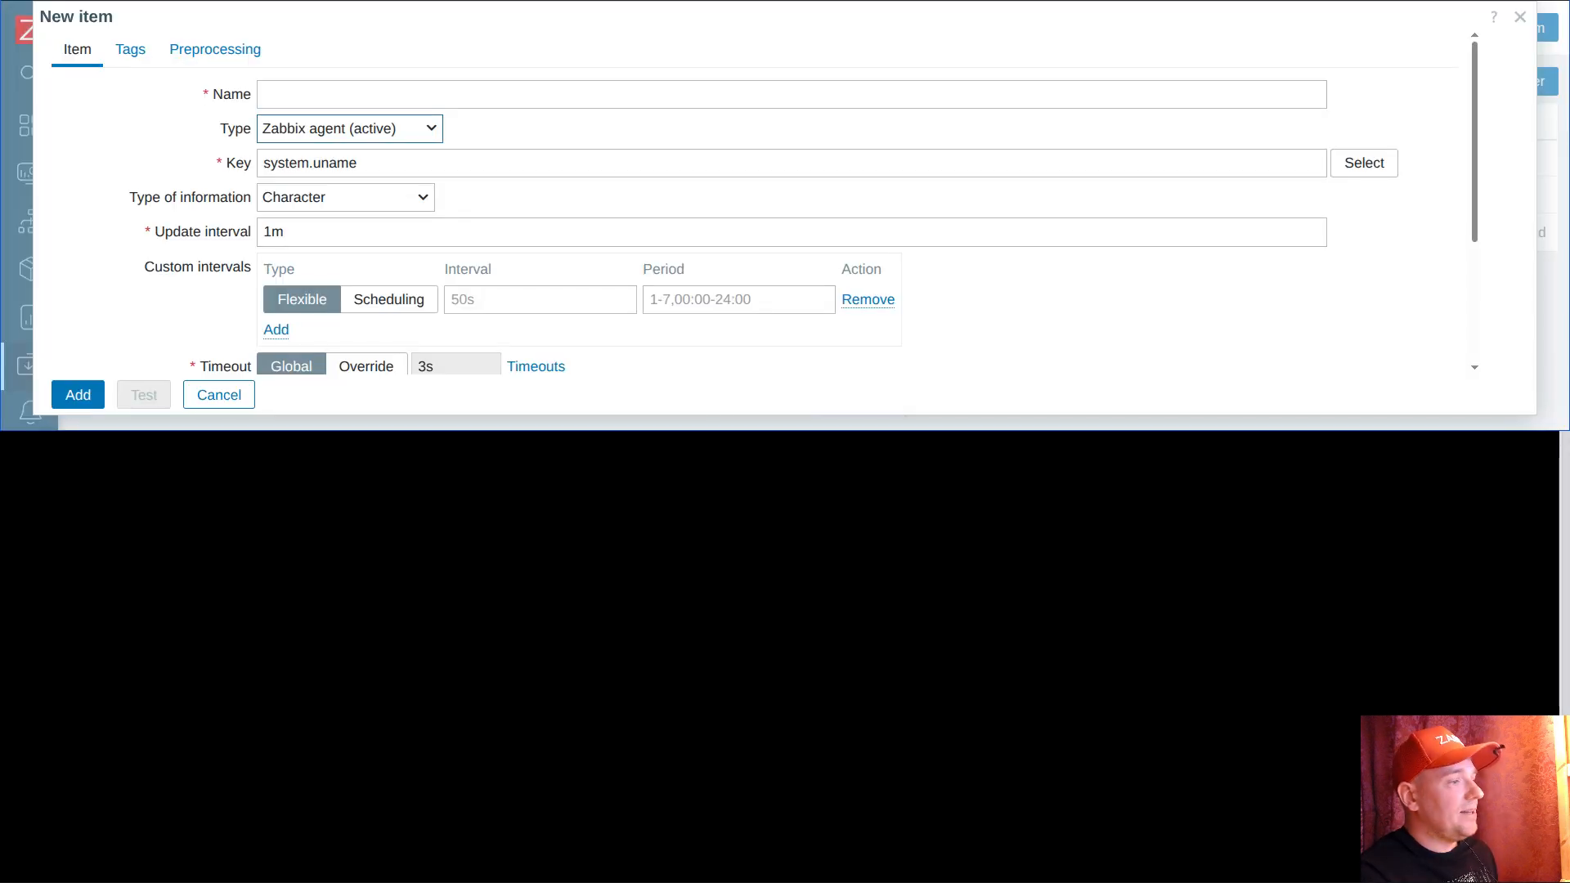
{"action": "key", "text": "alt+Tab"}
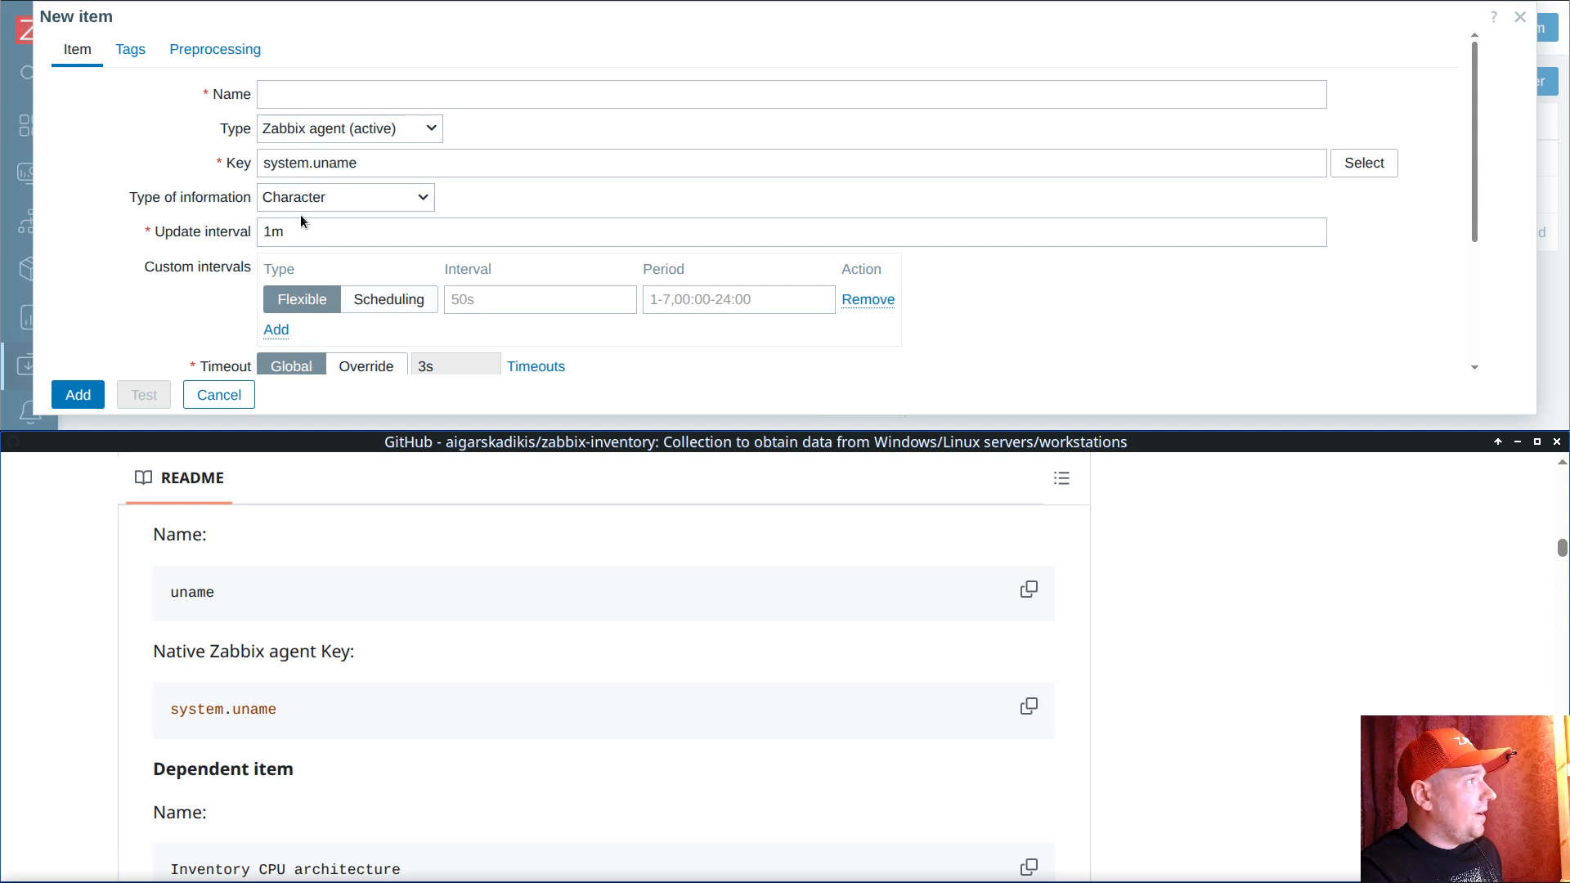
Step: Name the item uname, set its history to Do not store and add it to the template
{"action": "double_click", "coordinate": [335, 162]}
{"action": "key", "text": "ctrl+c"}
{"action": "left_click", "coordinate": [331, 95]}
{"action": "key", "text": "ctrl+v"}
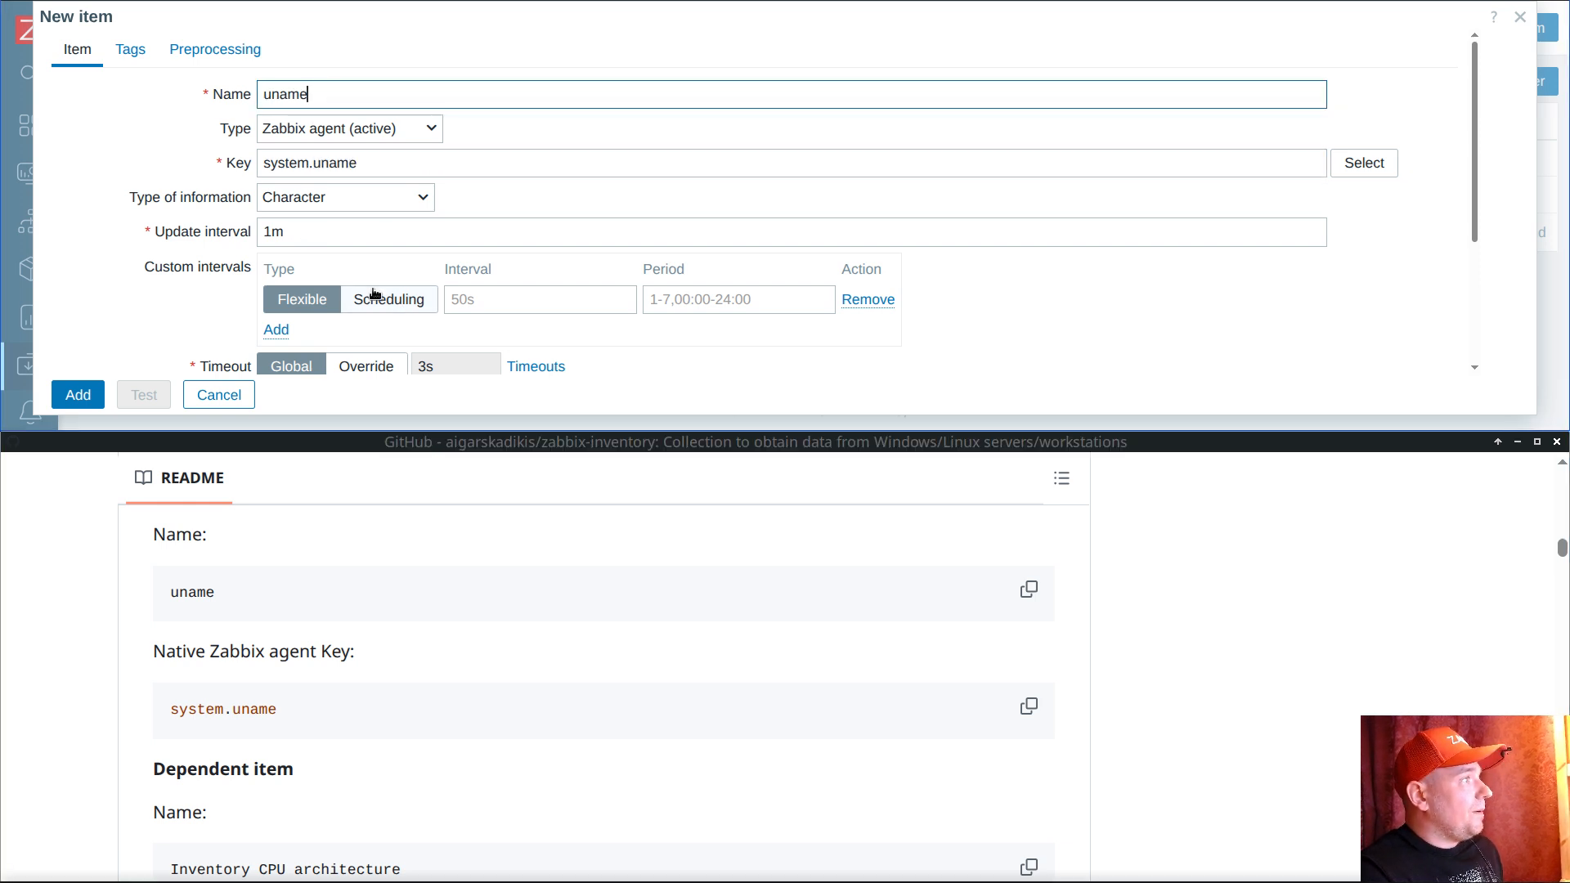
{"action": "scroll", "coordinate": [390, 146], "scroll_direction": "down", "scroll_amount": 2}
{"action": "left_click", "coordinate": [309, 270]}
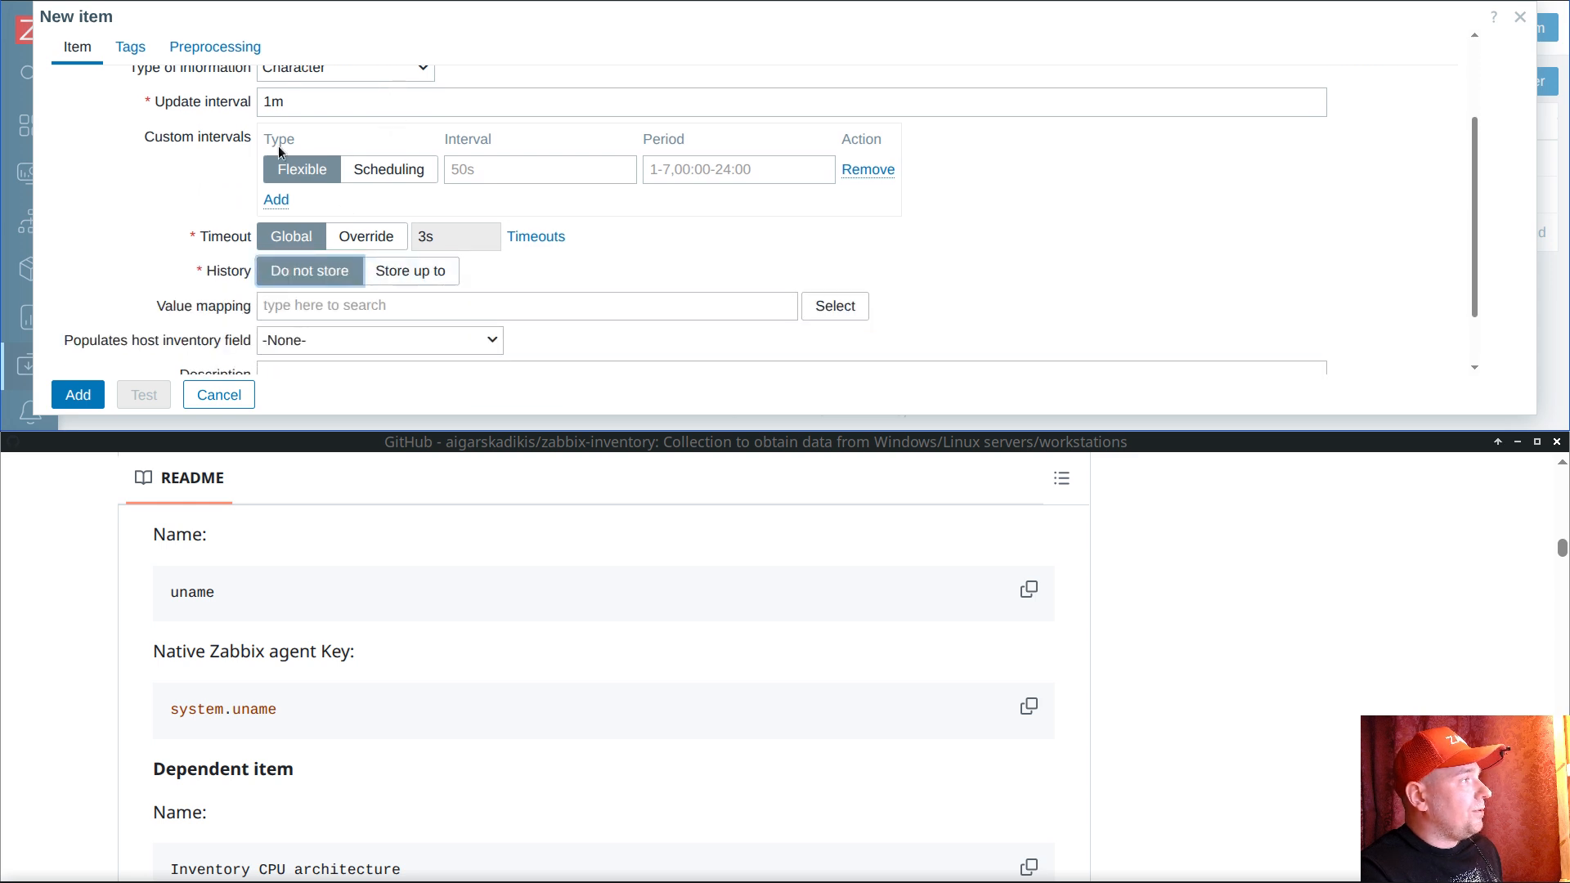
{"action": "left_click", "coordinate": [78, 394]}
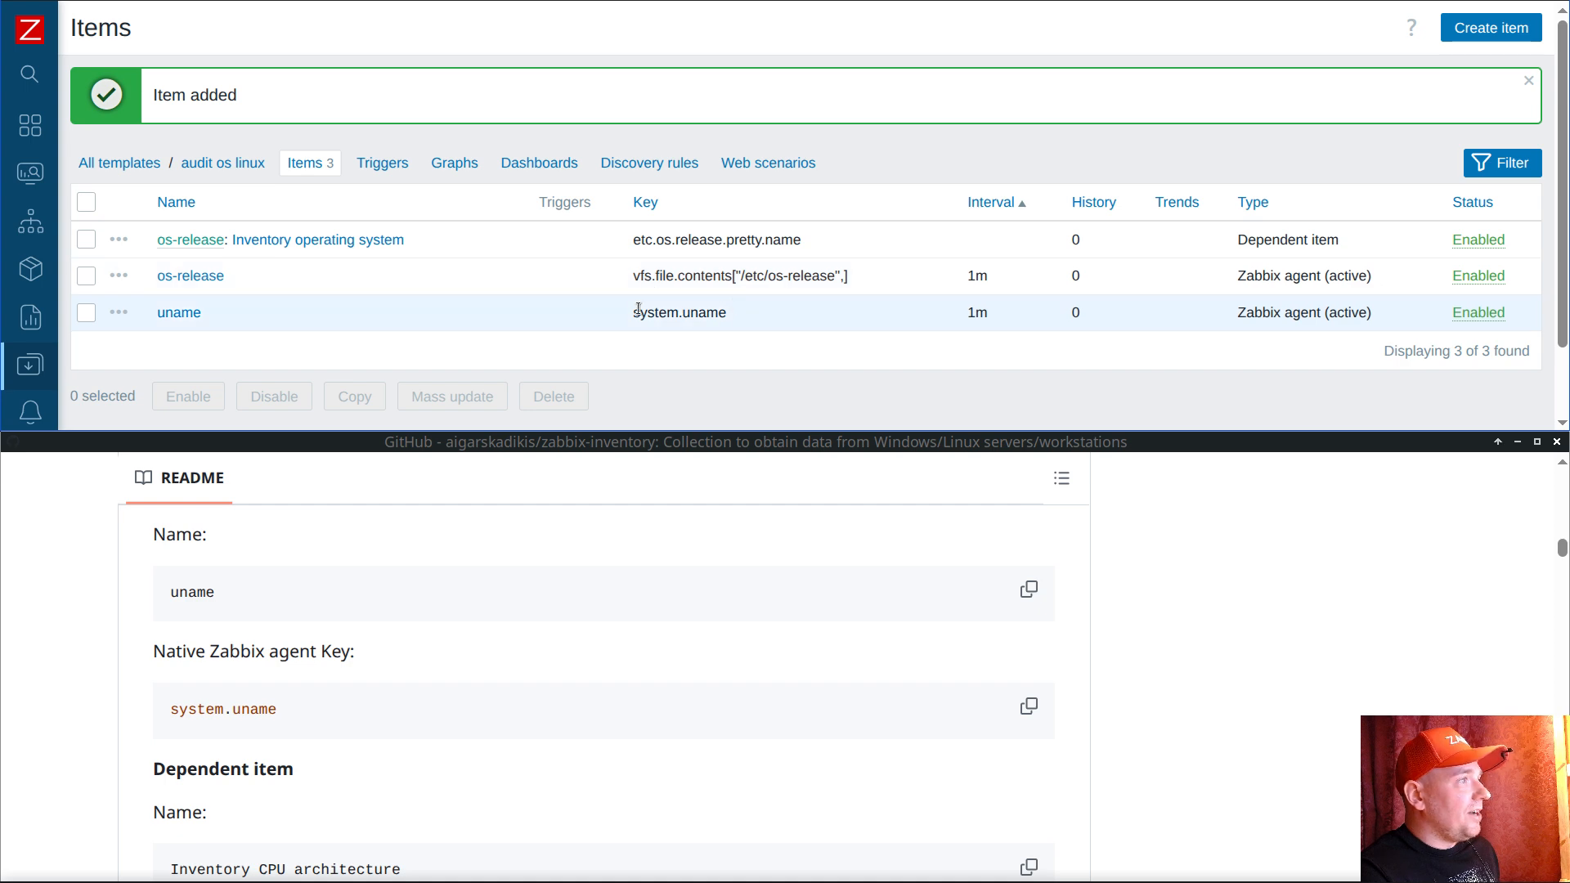
Step: Create a dependent item under the uname item and name it Inventory CPU architecture as given in the README
{"action": "left_click_drag", "start_coordinate": [631, 312], "coordinate": [721, 311]}
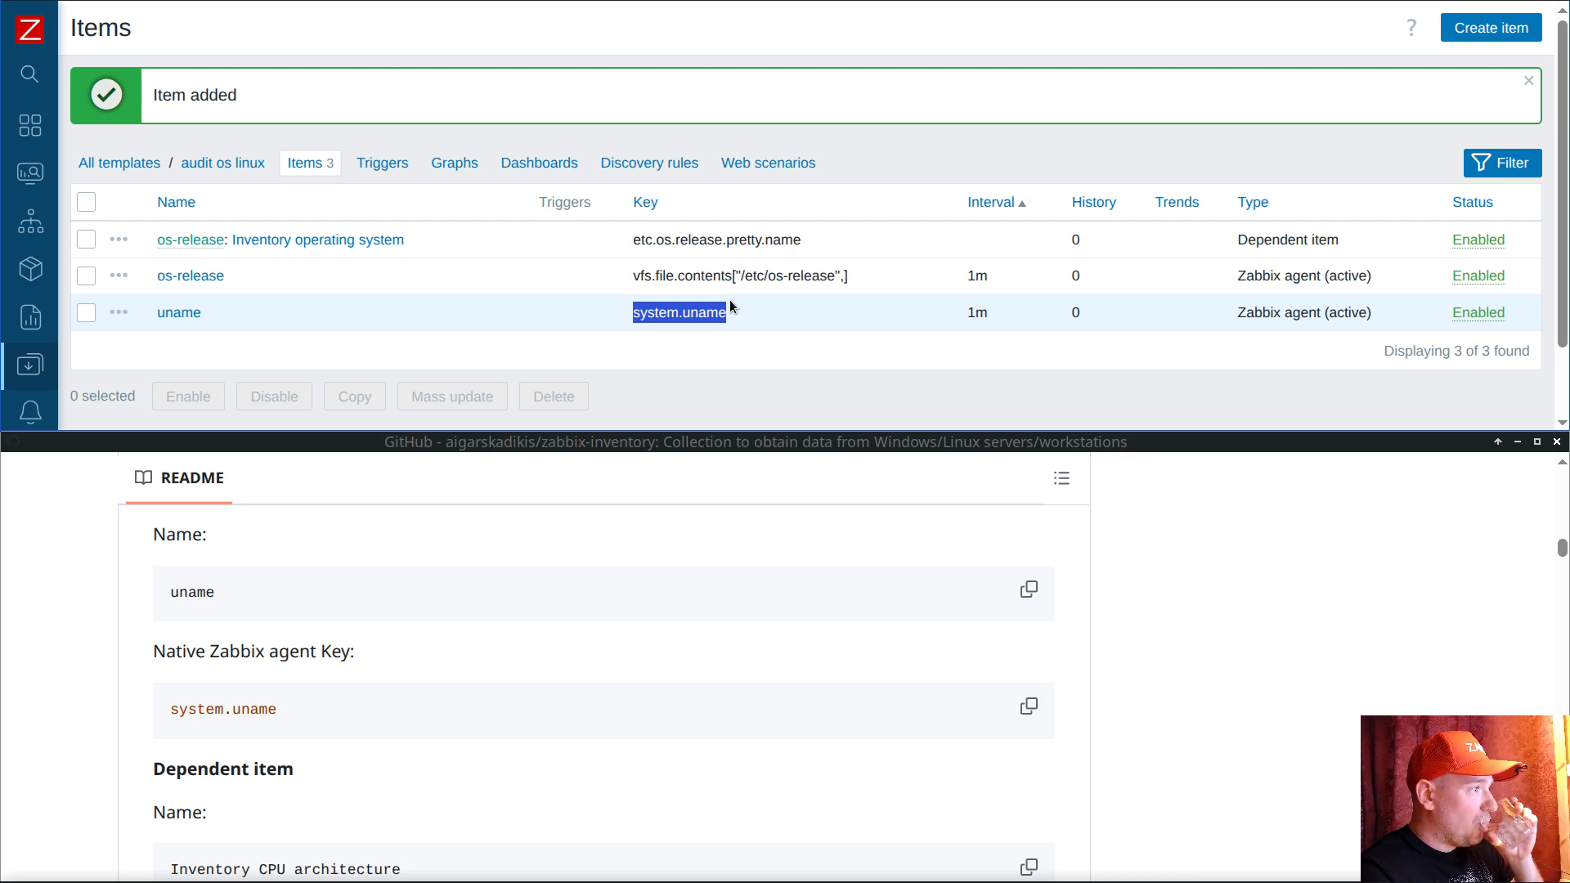
{"action": "left_click", "coordinate": [119, 312]}
{"action": "left_click", "coordinate": [198, 260]}
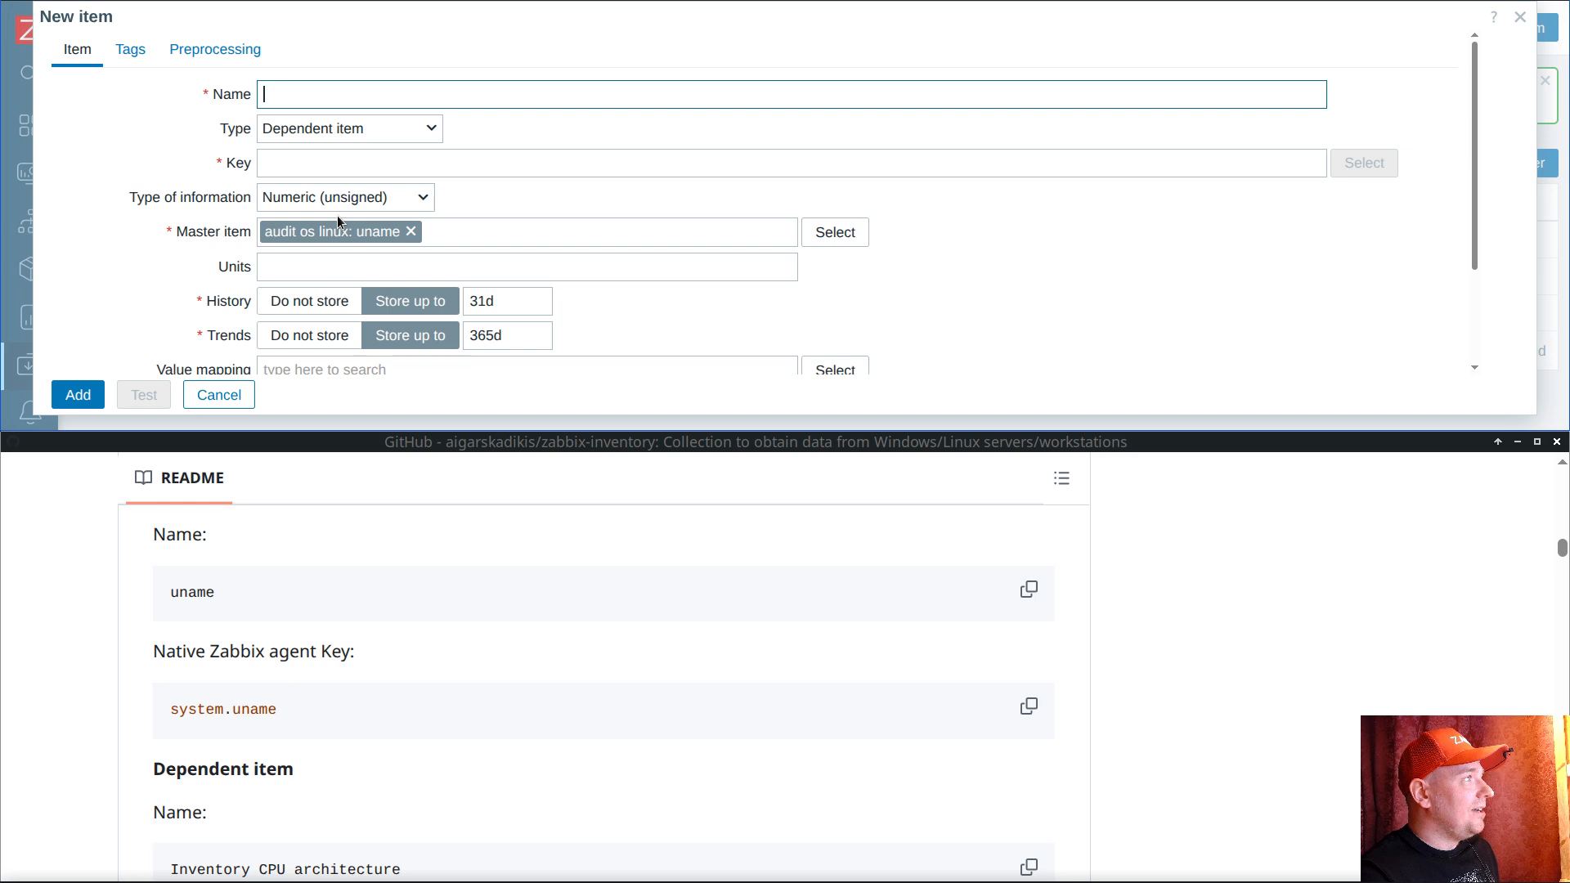
{"action": "left_click", "coordinate": [366, 666]}
{"action": "scroll", "coordinate": [367, 666], "scroll_direction": "down", "scroll_amount": 3}
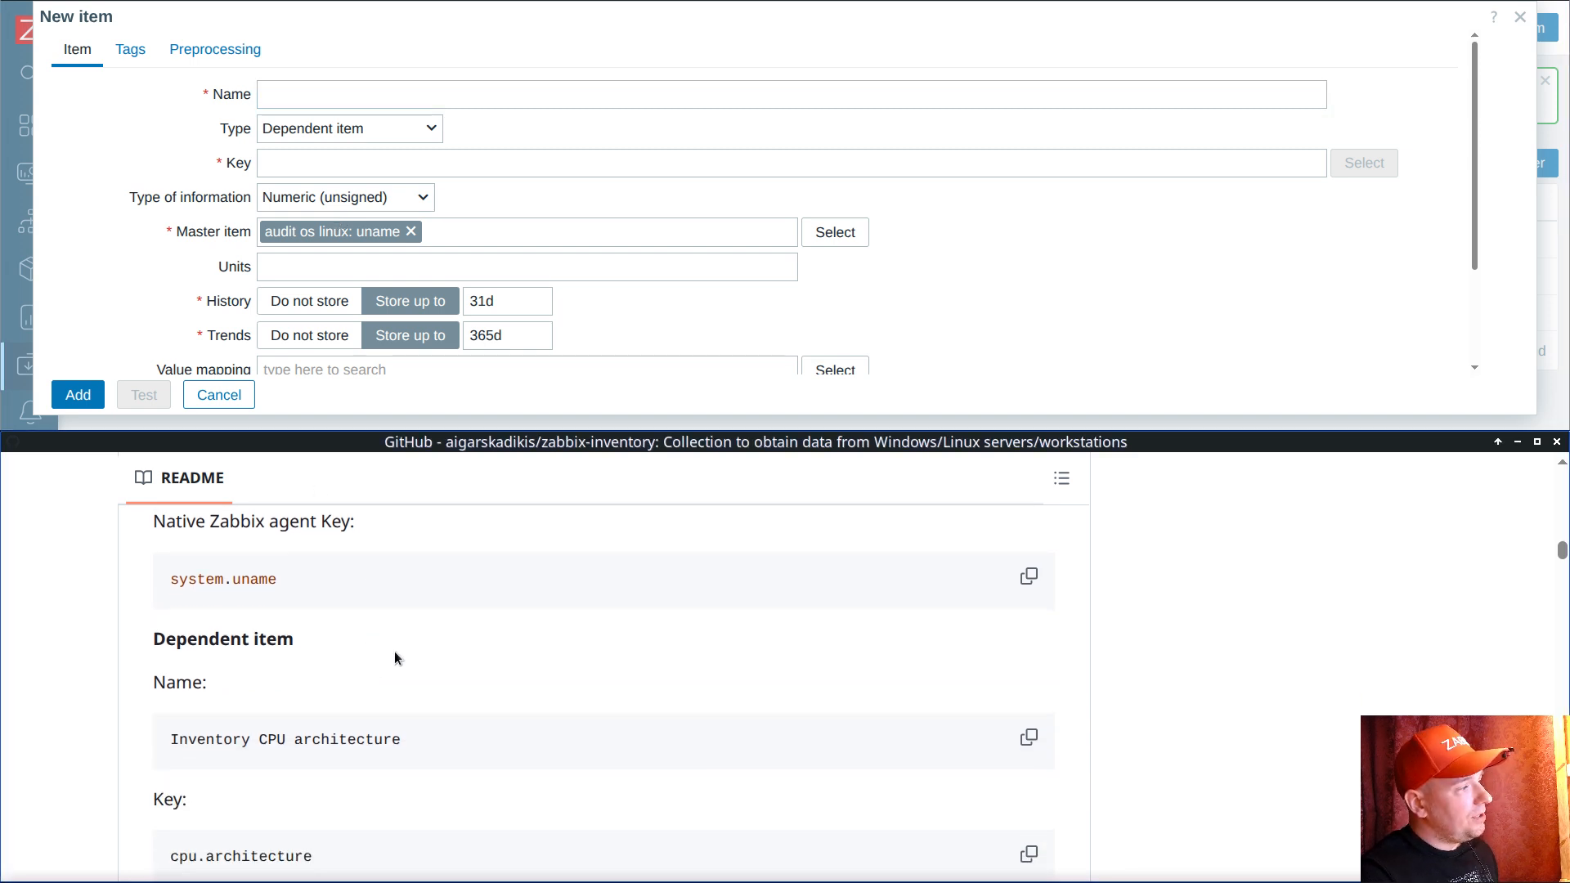
{"action": "left_click", "coordinate": [1028, 737]}
{"action": "left_click", "coordinate": [405, 93]}
{"action": "key", "text": "ctrl+v"}
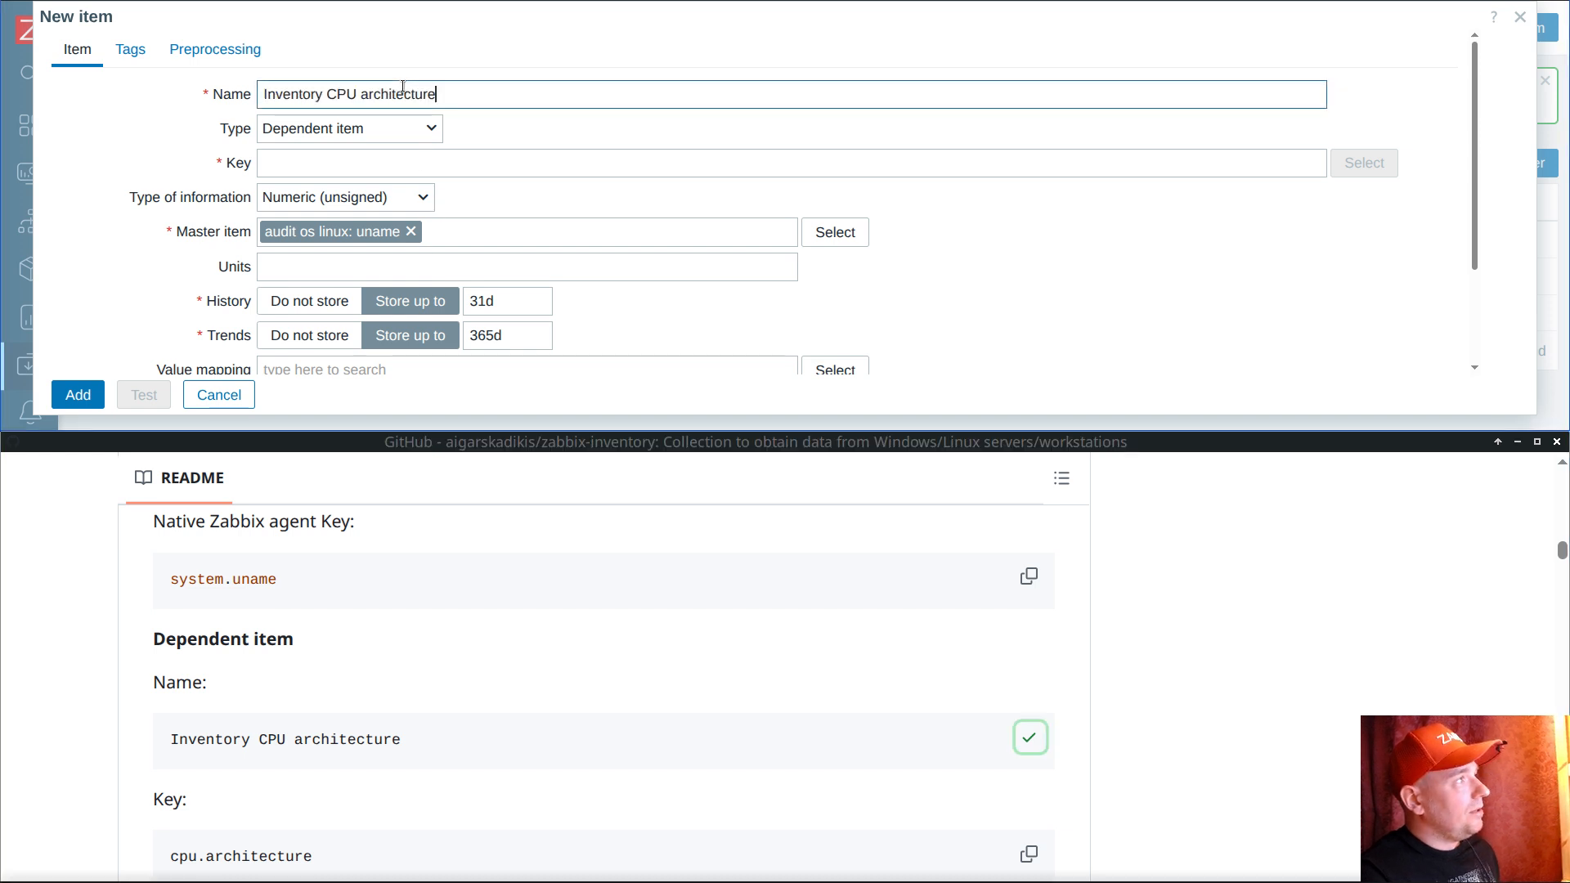
Step: Set the dependent item's key to cpu.architecture from the README and its type of information to Character
{"action": "left_click", "coordinate": [431, 674]}
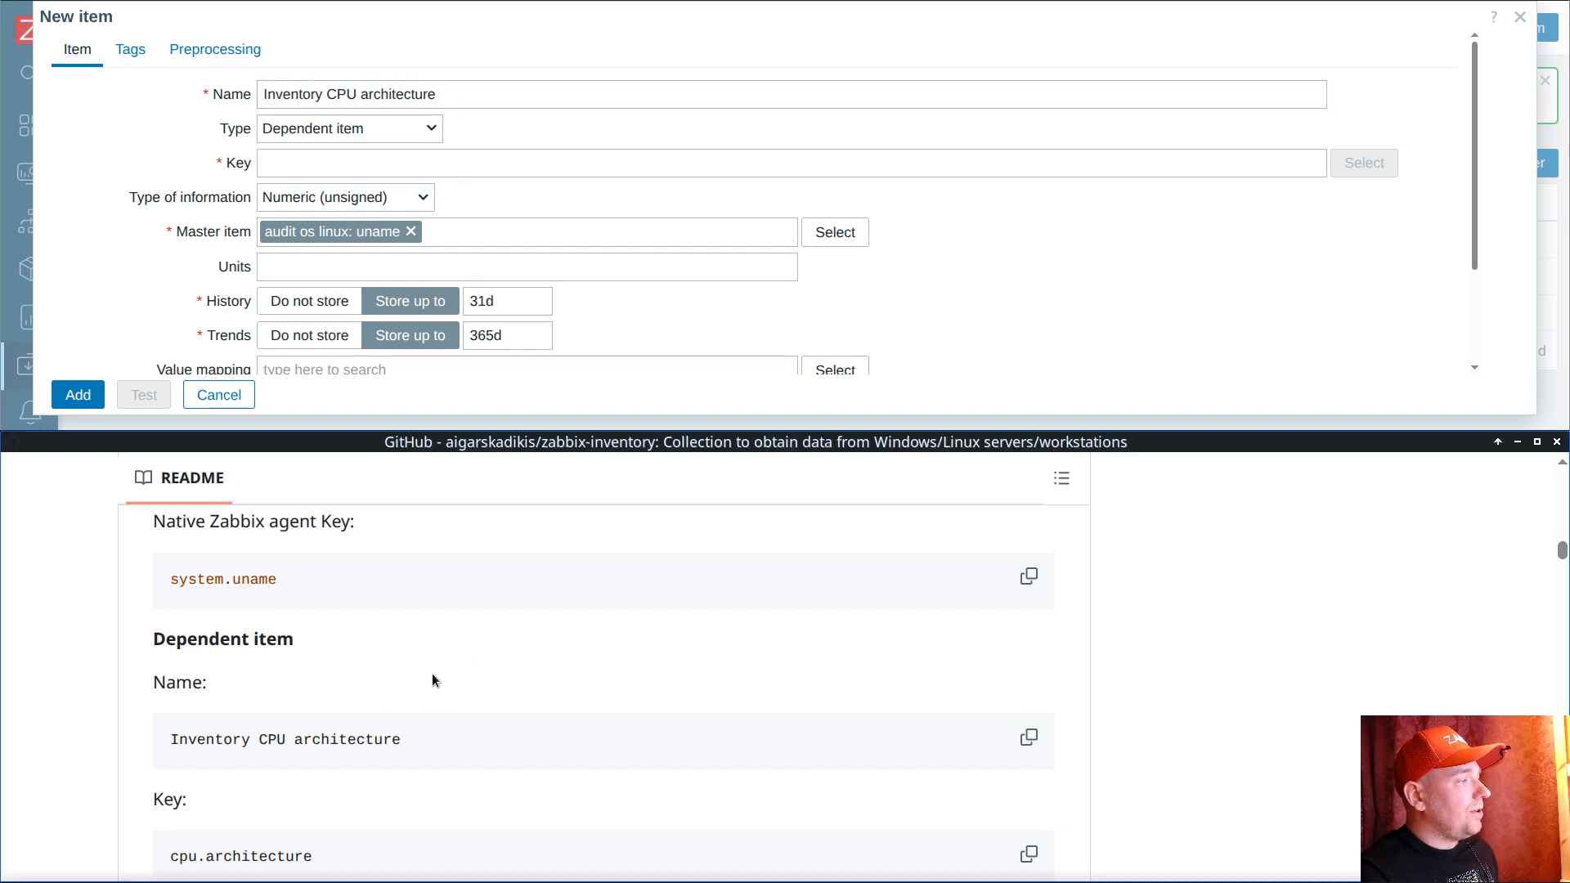
{"action": "scroll", "coordinate": [432, 674], "scroll_direction": "down", "scroll_amount": 3}
{"action": "left_click", "coordinate": [1023, 733]}
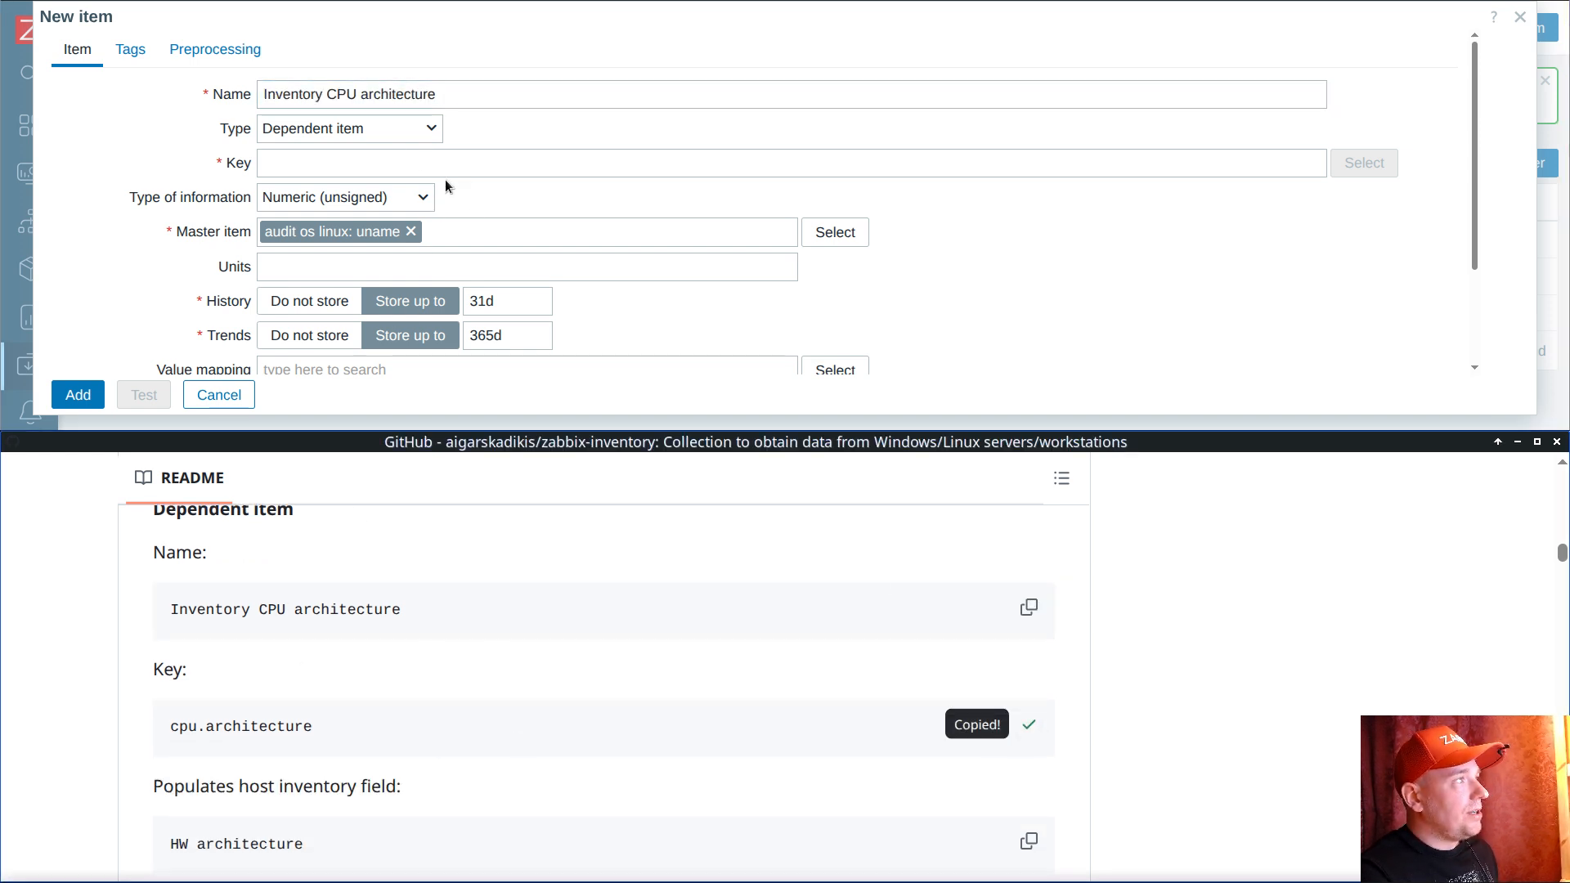
{"action": "left_click", "coordinate": [392, 163]}
{"action": "key", "text": "ctrl+v"}
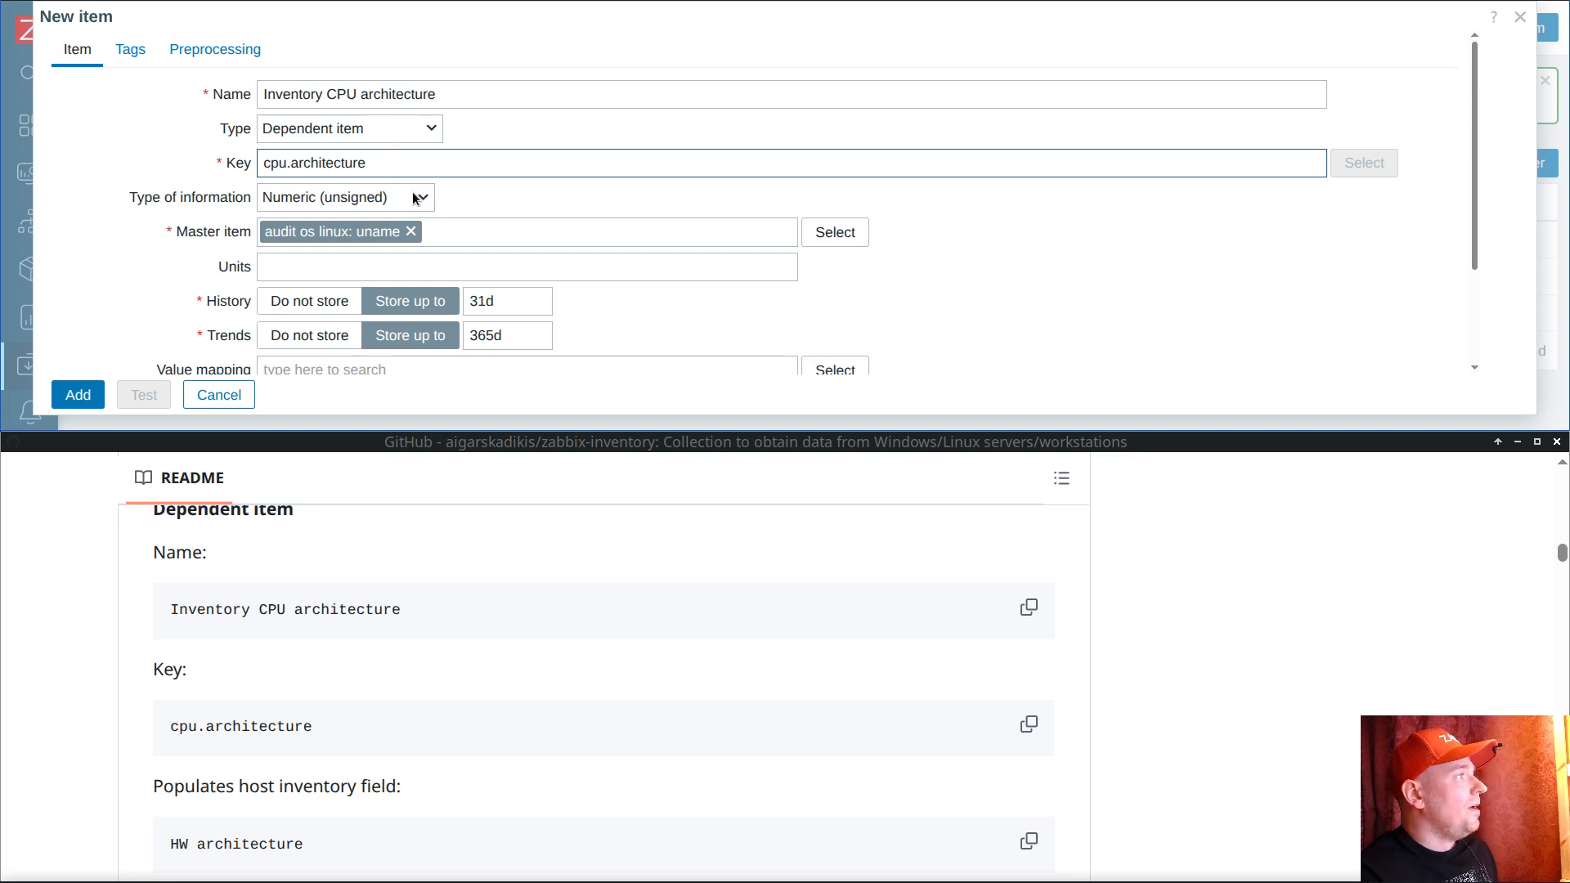
{"action": "left_click", "coordinate": [335, 201]}
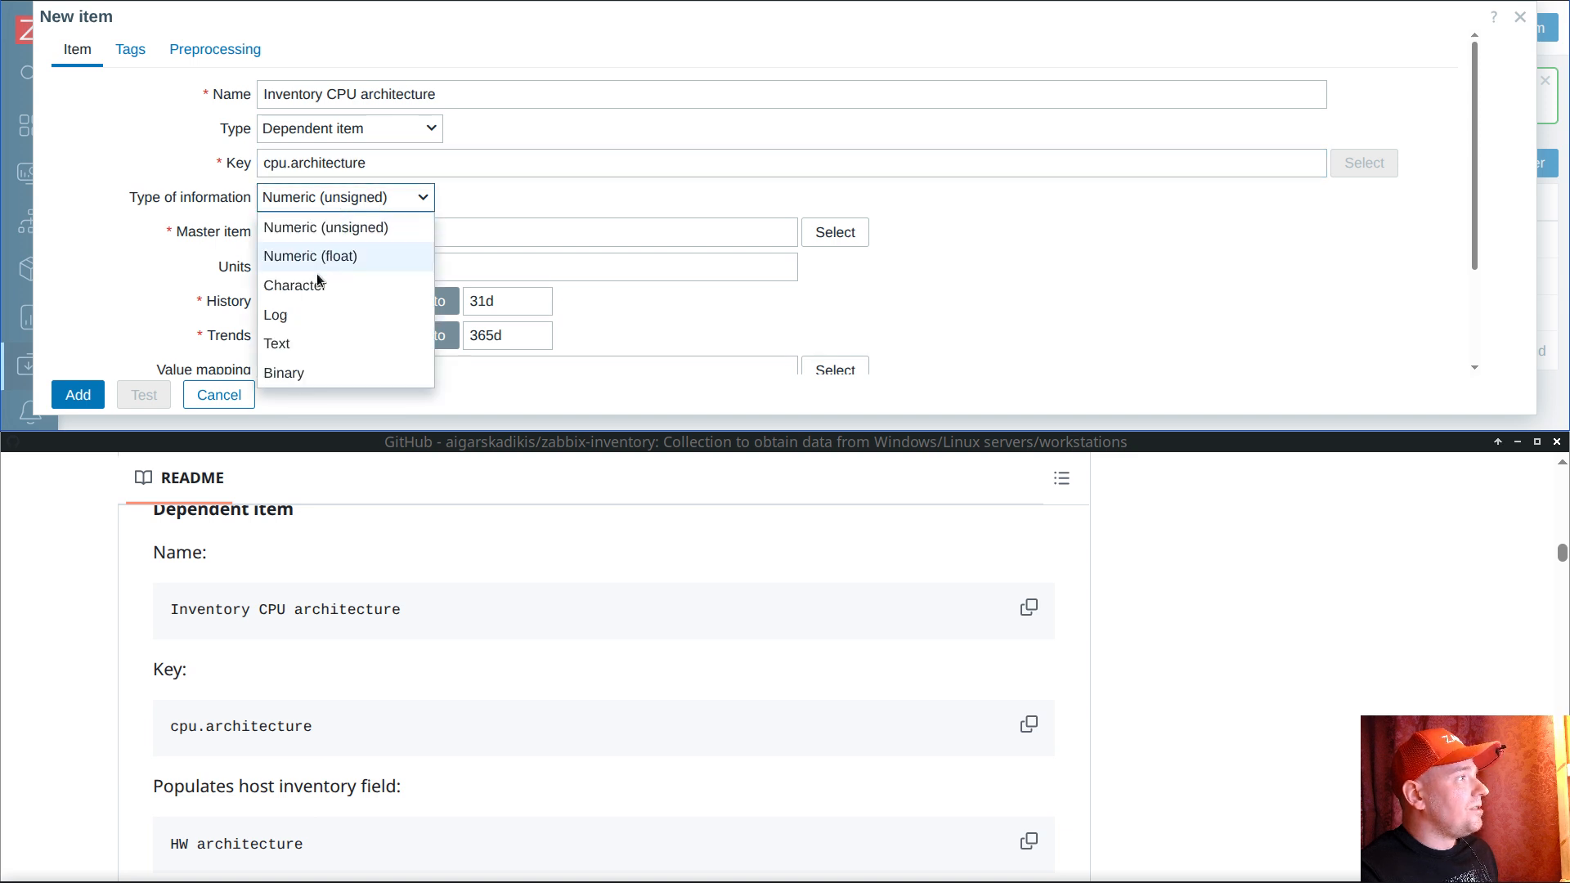
{"action": "left_click", "coordinate": [385, 285]}
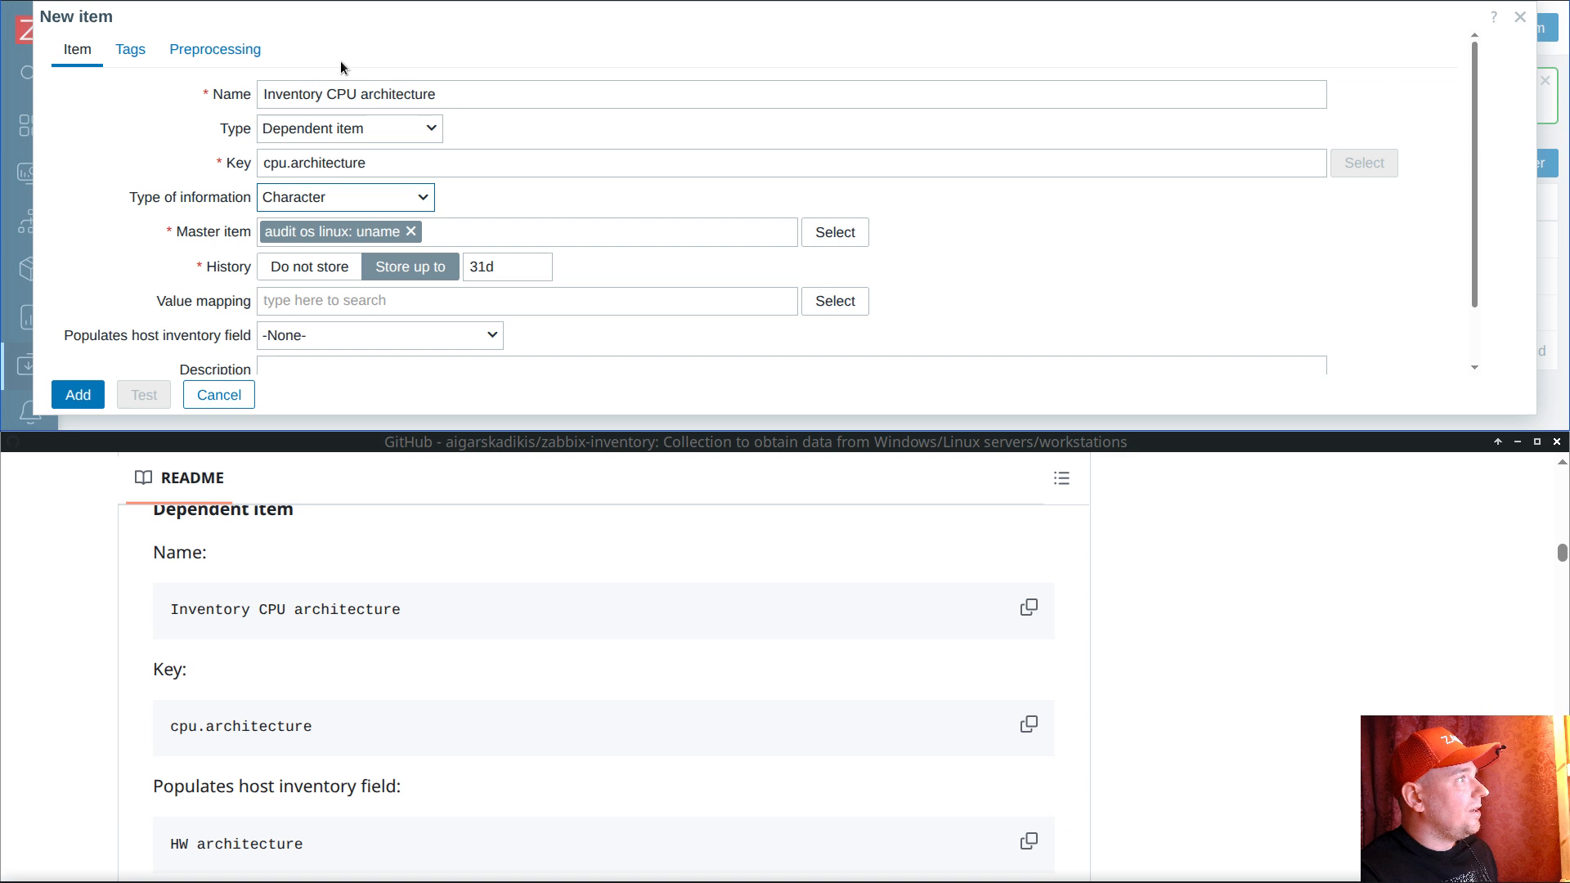
Step: Make the dependent item populate the HW architecture inventory field and set its history to Do not store
{"action": "left_click", "coordinate": [394, 714]}
{"action": "scroll", "coordinate": [401, 695], "scroll_direction": "down", "scroll_amount": 3}
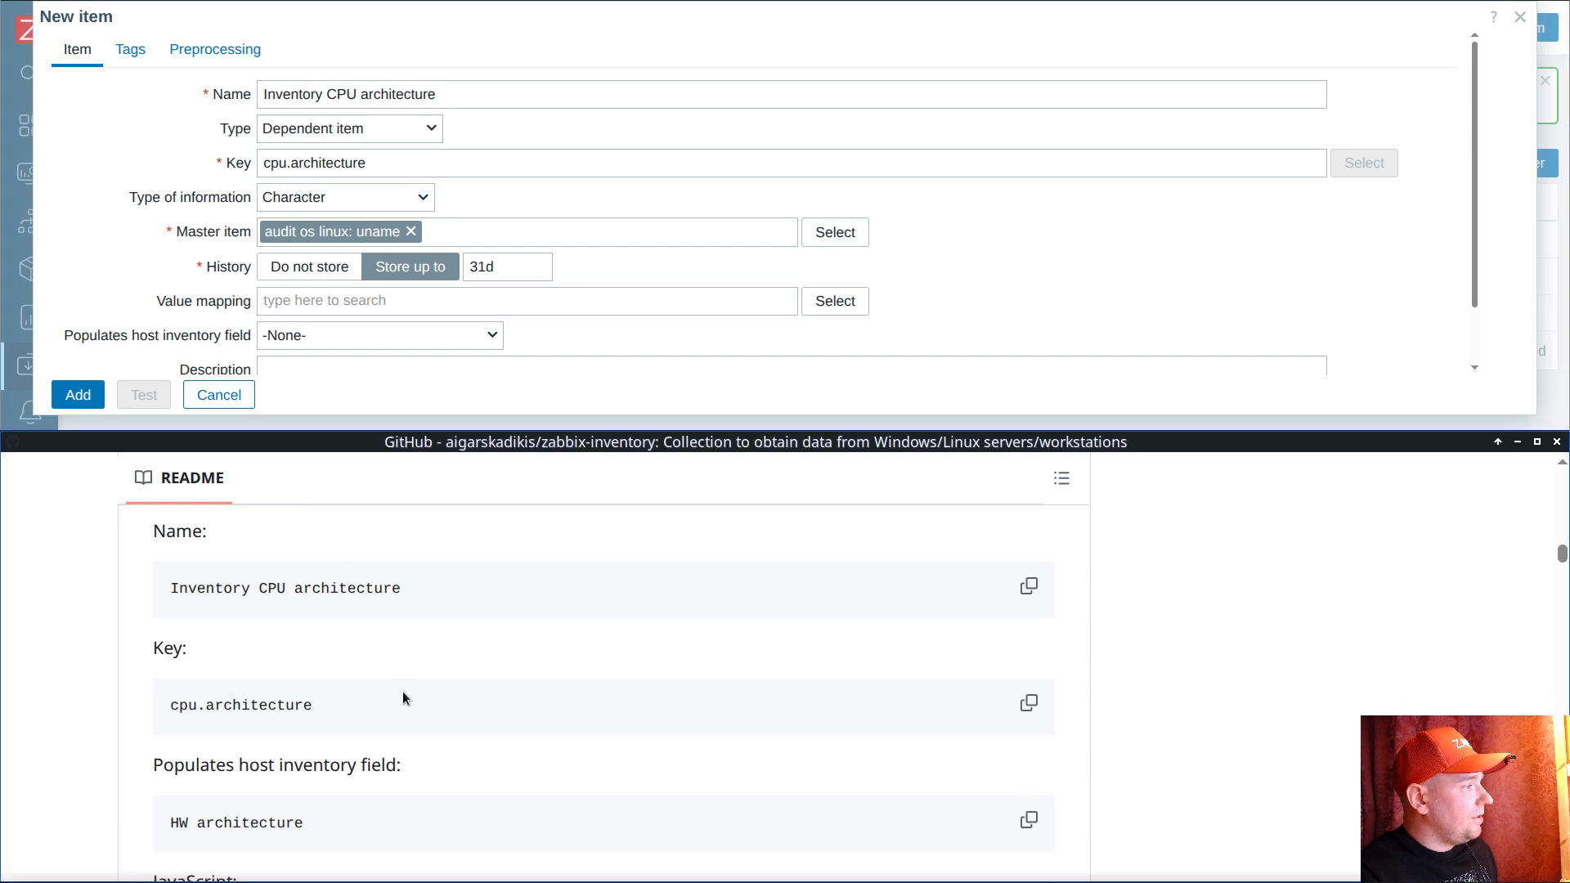
{"action": "left_click", "coordinate": [326, 340]}
{"action": "left_click_drag", "start_coordinate": [495, 41], "coordinate": [485, 145]}
{"action": "left_click", "coordinate": [399, 146]}
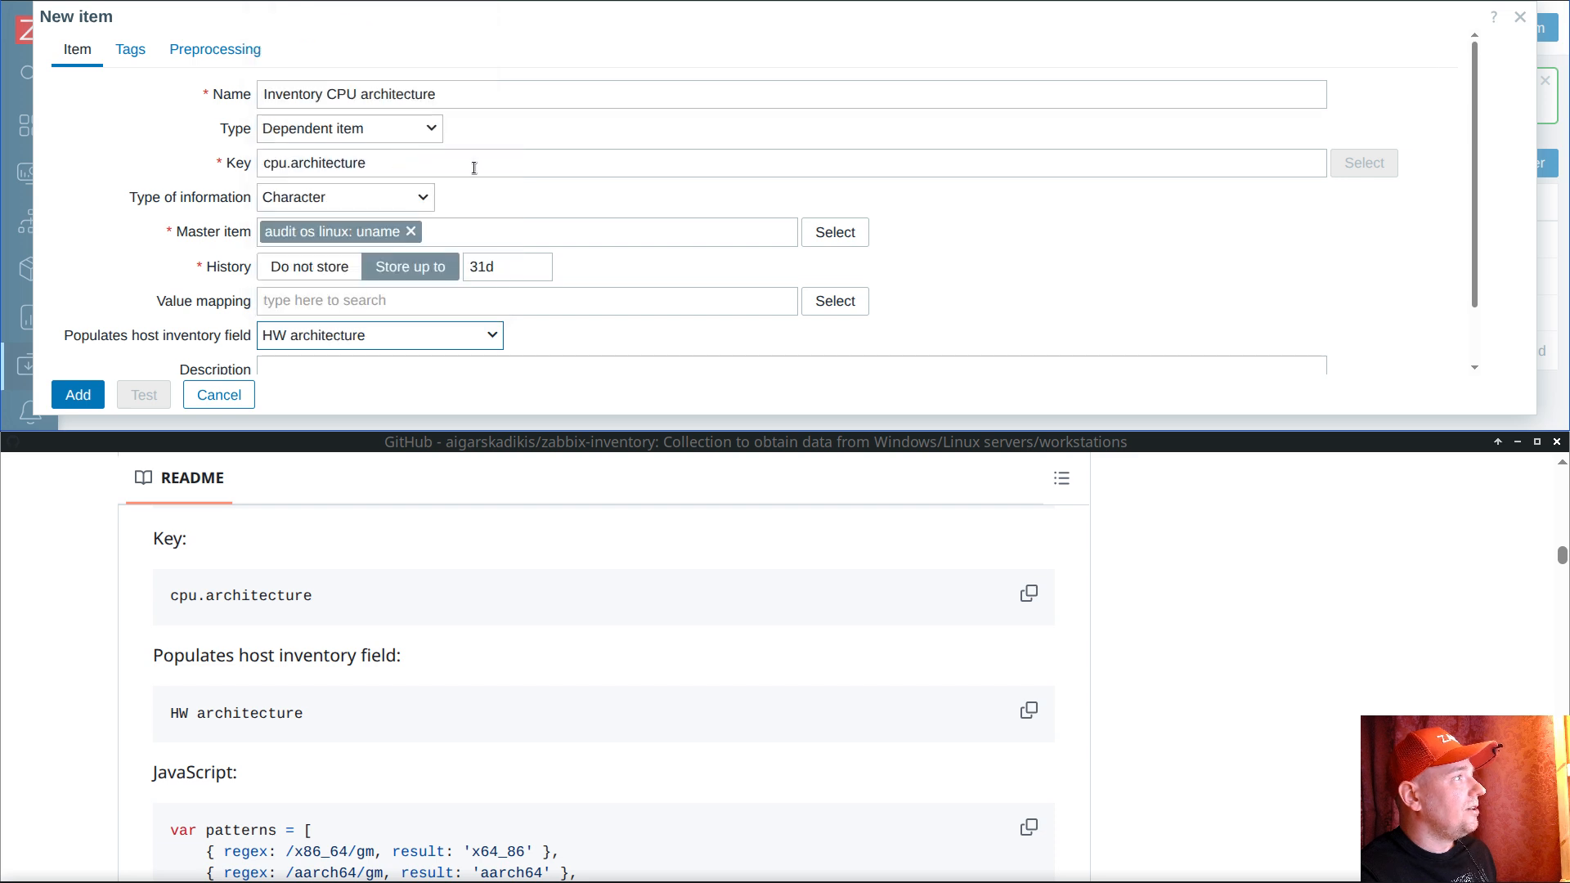
{"action": "left_click", "coordinate": [323, 269]}
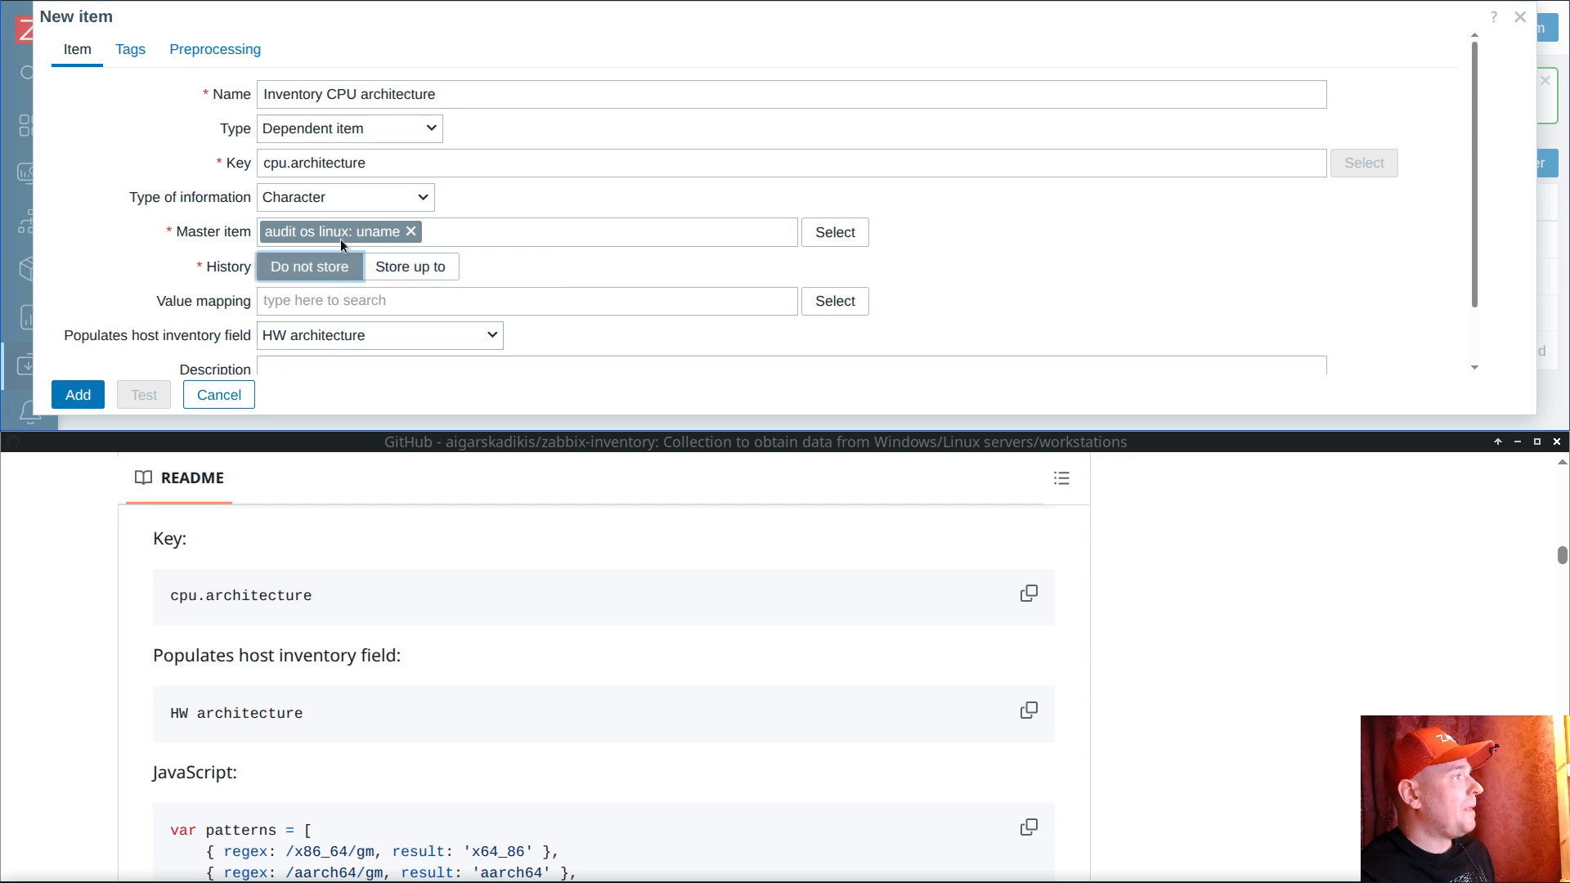
Step: Add a JavaScript preprocessing step to the Inventory CPU architecture item
{"action": "left_click", "coordinate": [342, 701]}
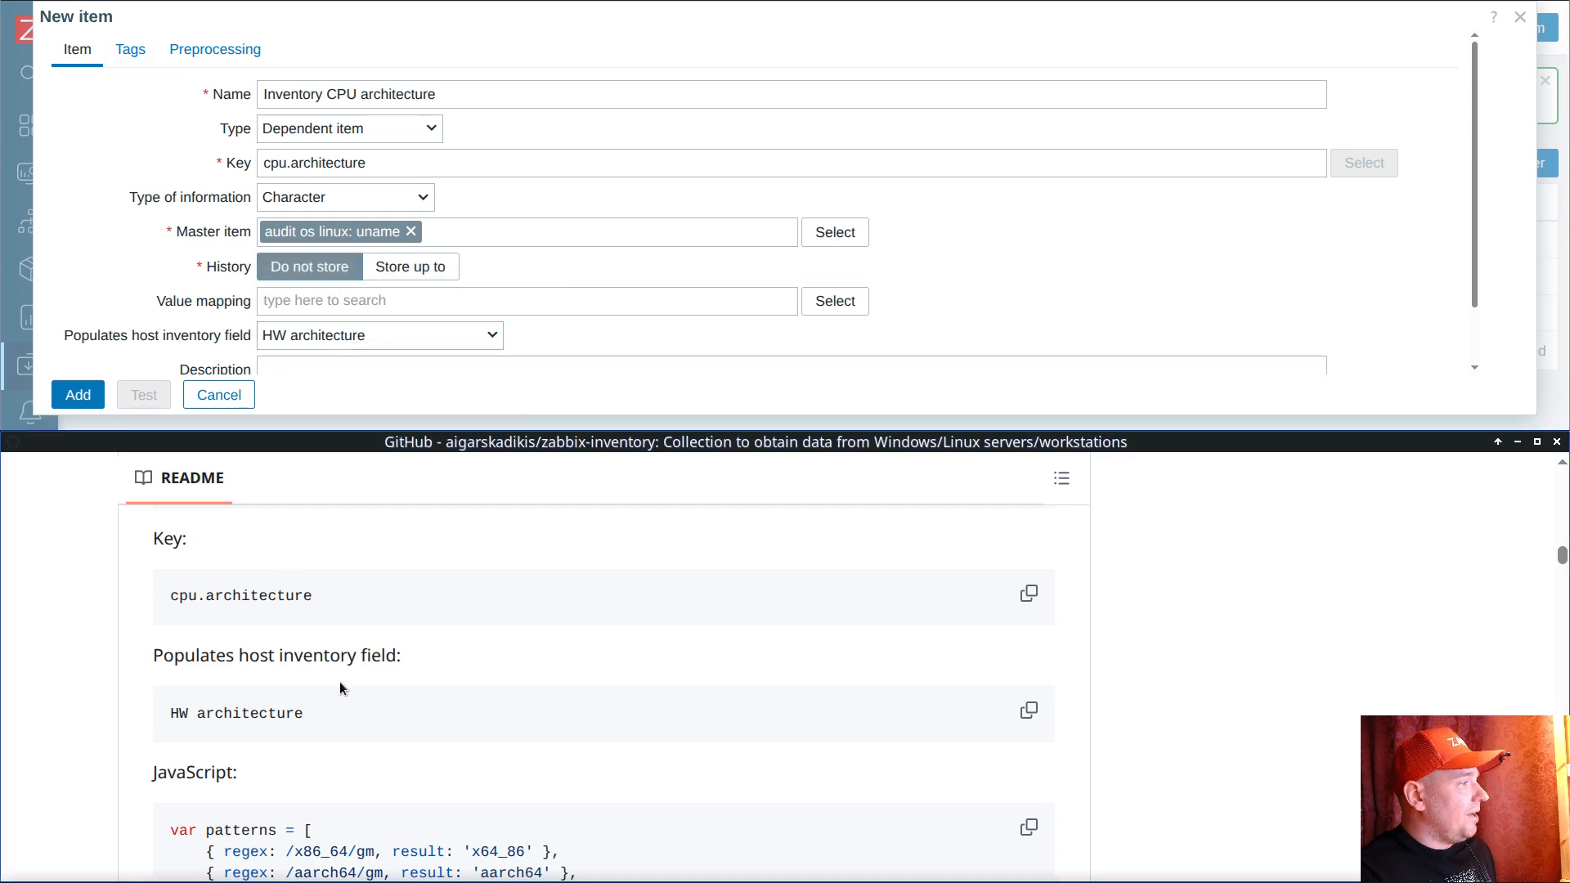
{"action": "left_click", "coordinate": [213, 49]}
{"action": "left_click", "coordinate": [273, 90]}
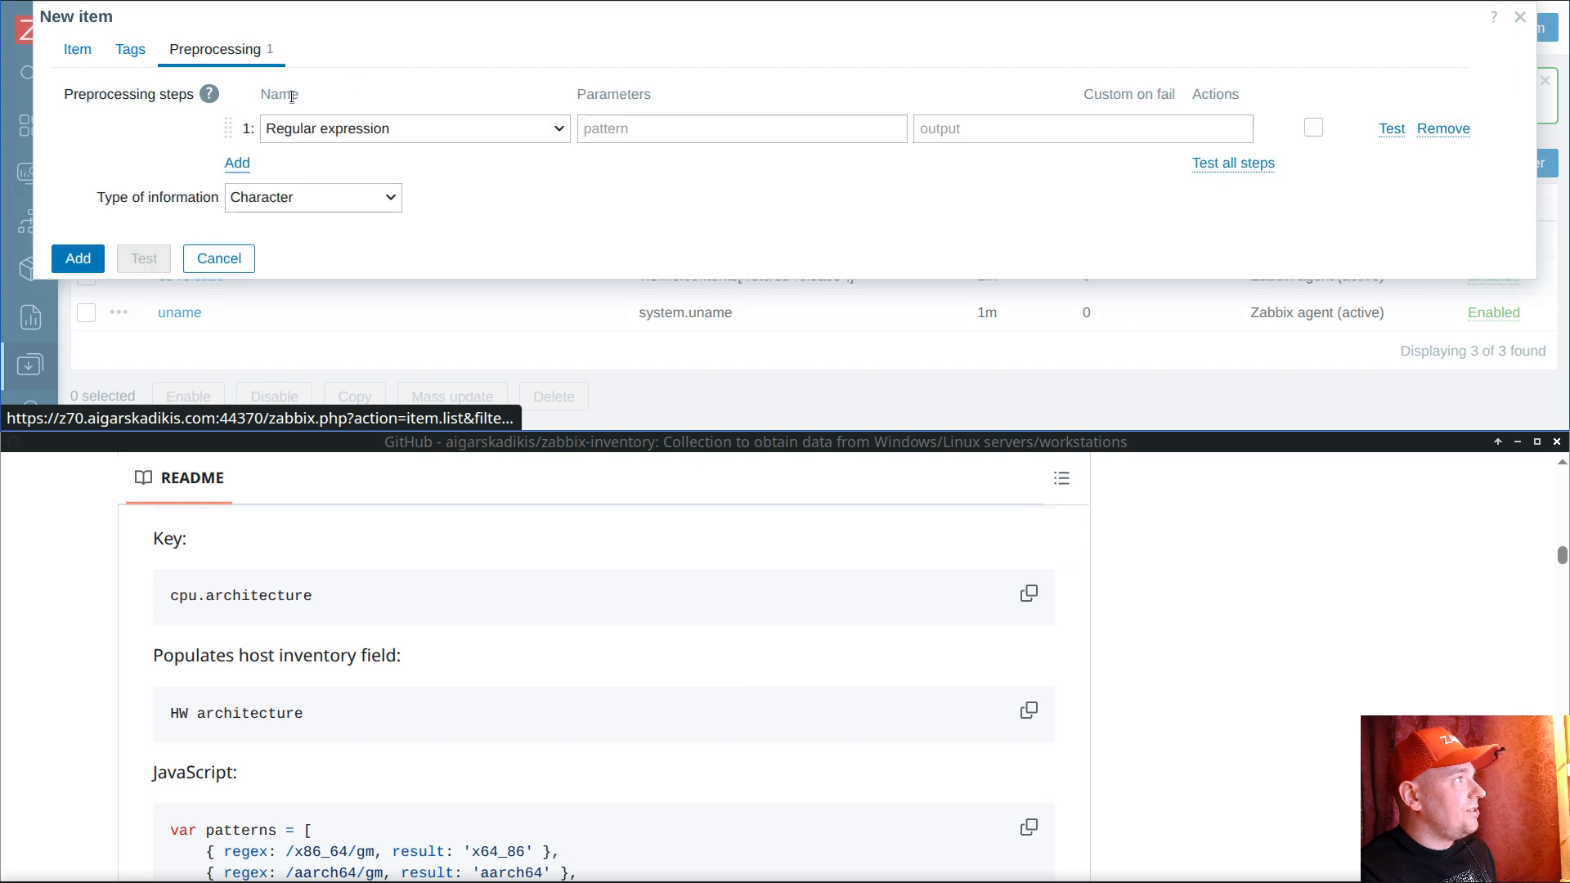
{"action": "left_click", "coordinate": [454, 129]}
{"action": "key", "text": "j"}
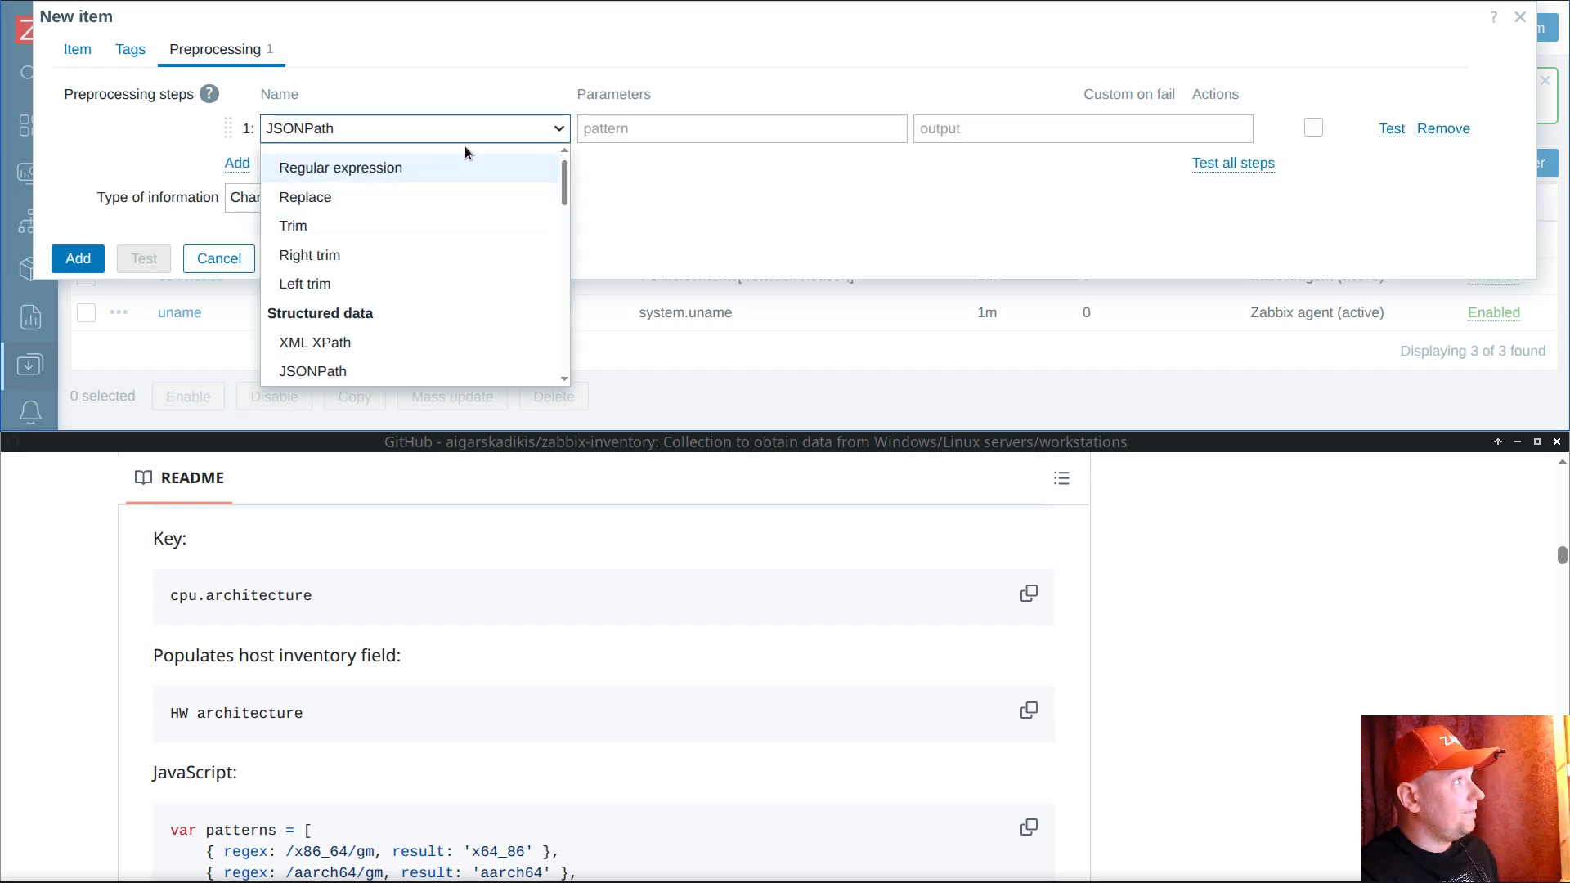
{"action": "key", "text": "j"}
{"action": "key", "text": "Return"}
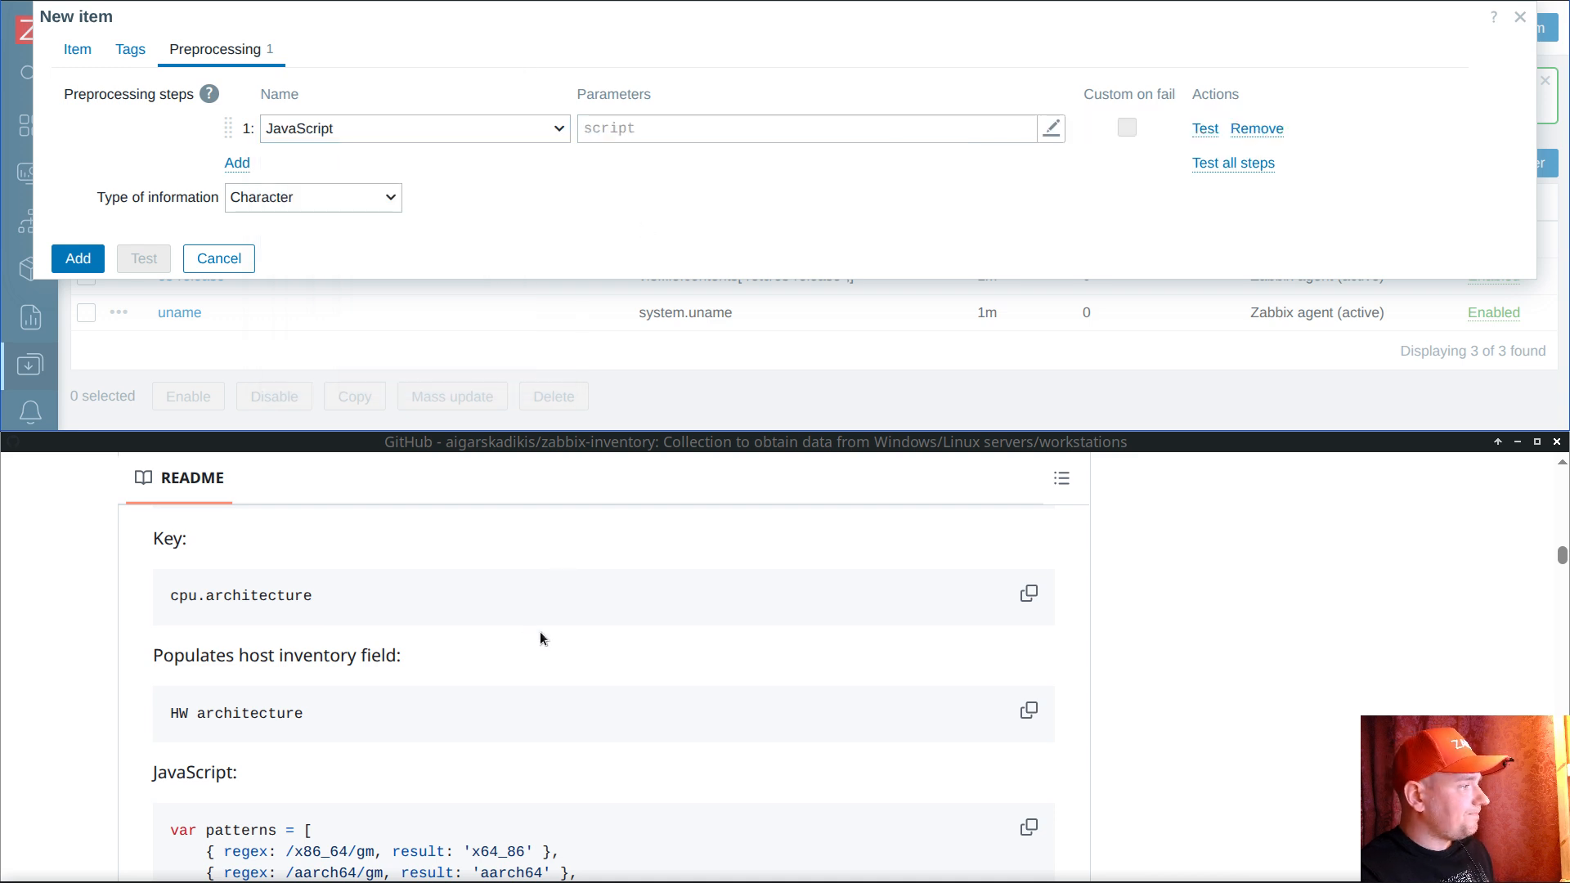
Step: Copy the CPU architecture JavaScript from the README into the preprocessing step's script
{"action": "scroll", "coordinate": [540, 632], "scroll_direction": "down", "scroll_amount": 3}
{"action": "left_click", "coordinate": [1029, 566]}
{"action": "left_click", "coordinate": [746, 129]}
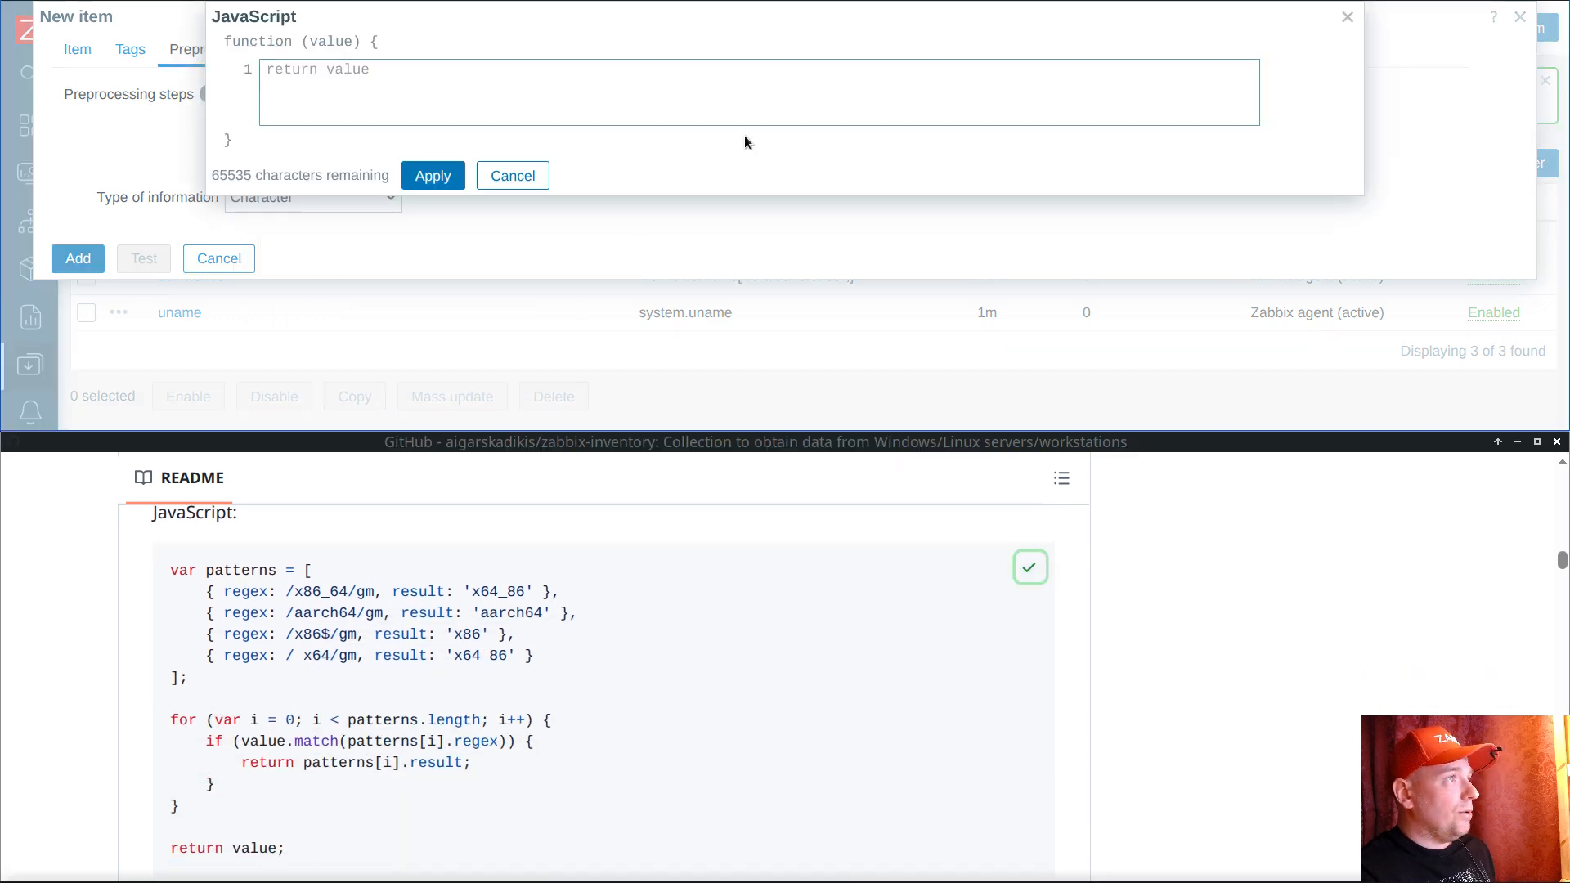
{"action": "key", "text": "ctrl+v"}
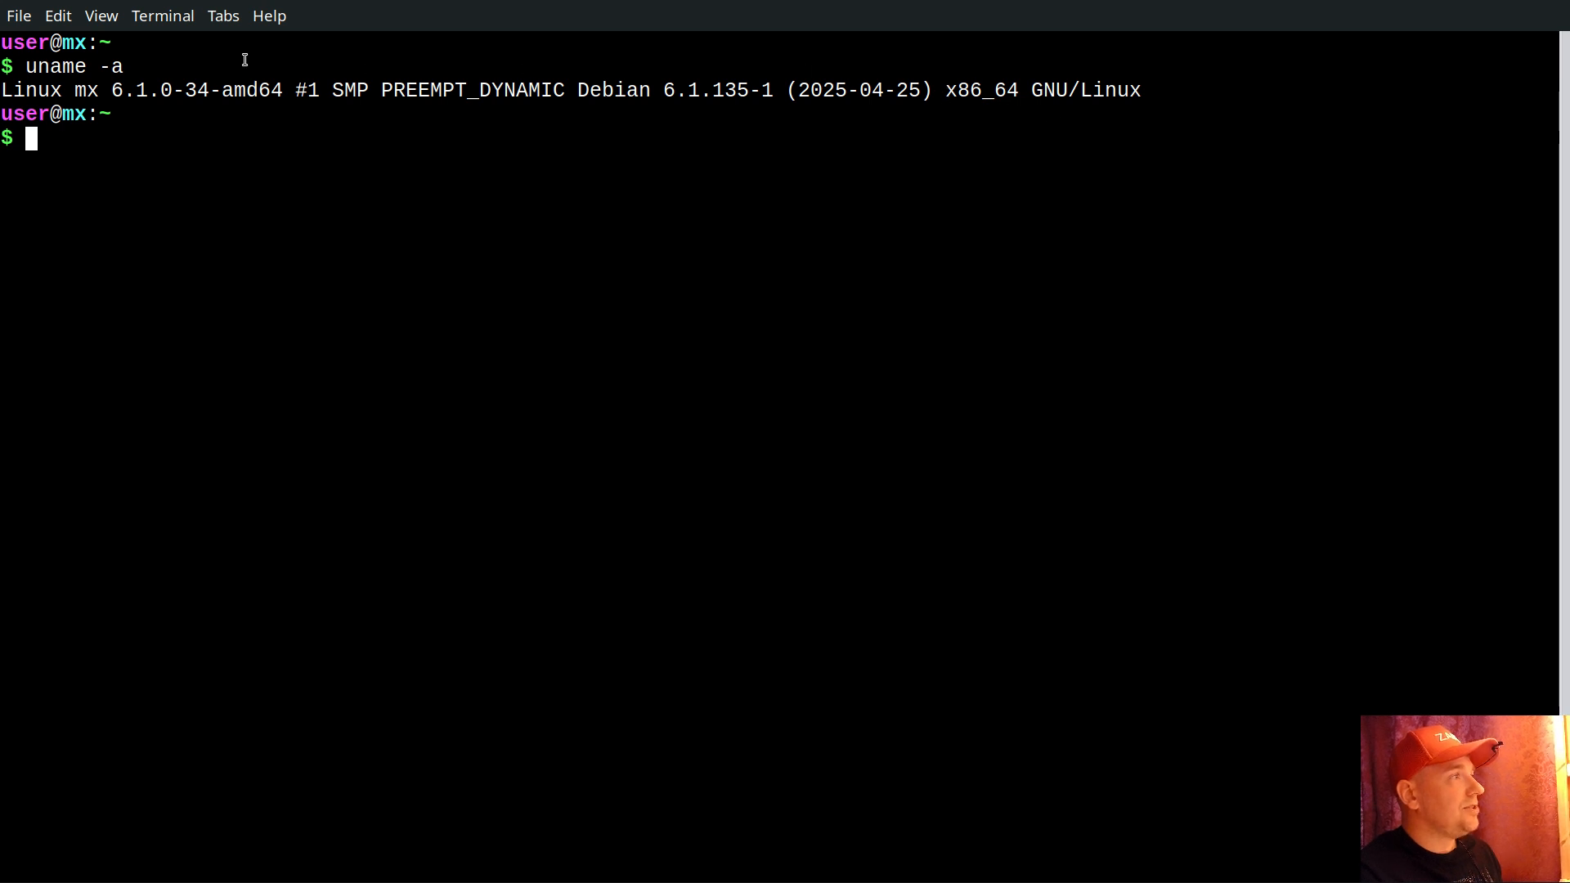
Step: Compare the architecture in the terminal's uname -a output with the script's x86_64 and aarch64 patterns and results
{"action": "left_click_drag", "start_coordinate": [949, 91], "coordinate": [1016, 95]}
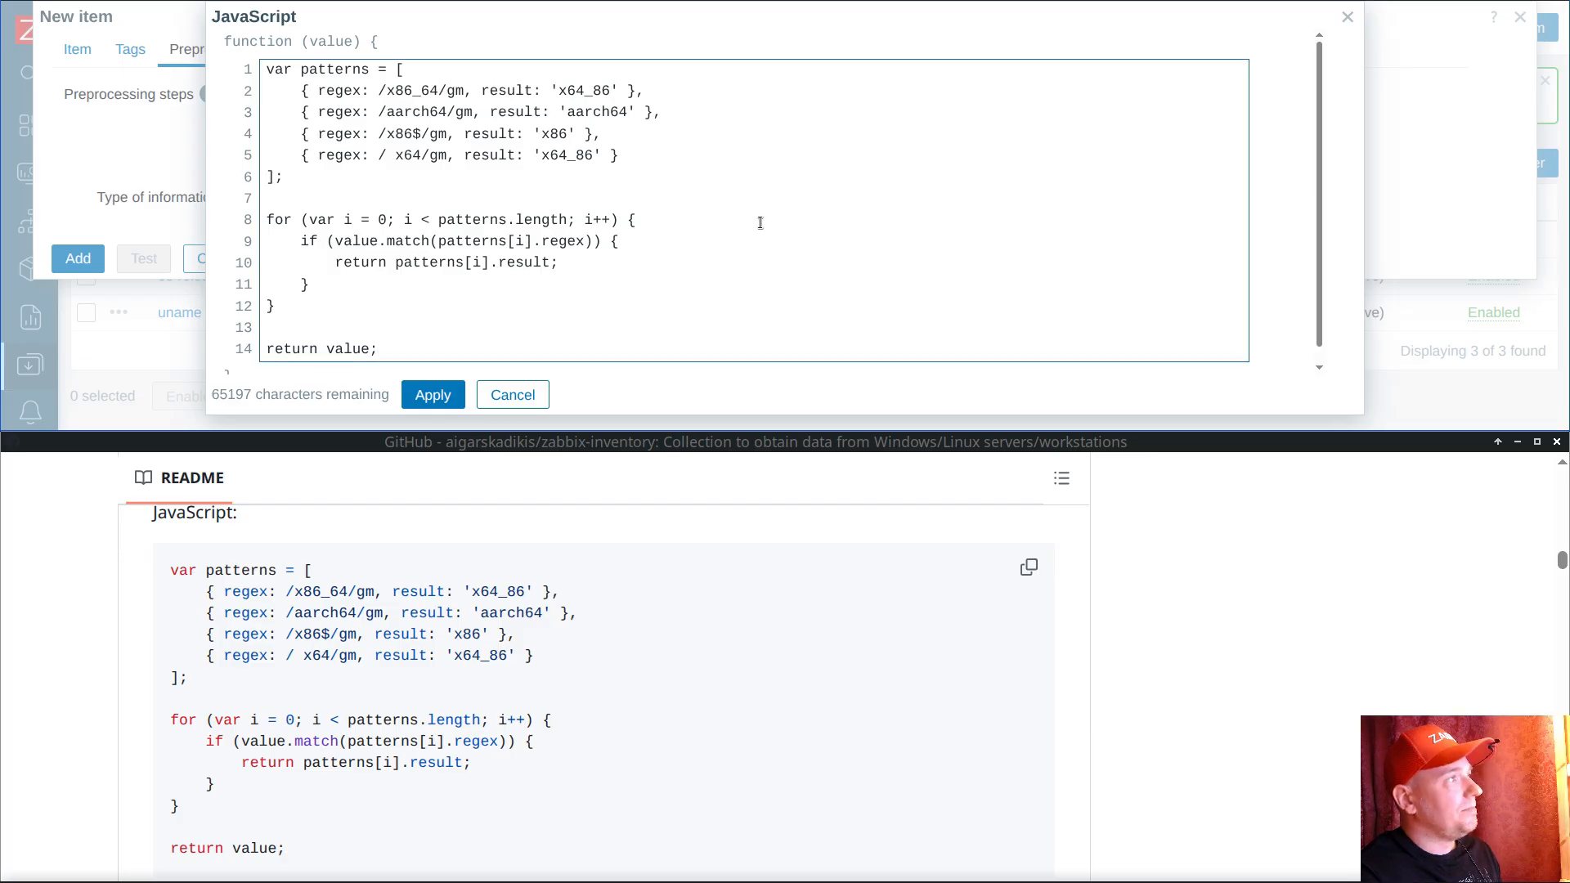
{"action": "double_click", "coordinate": [409, 113]}
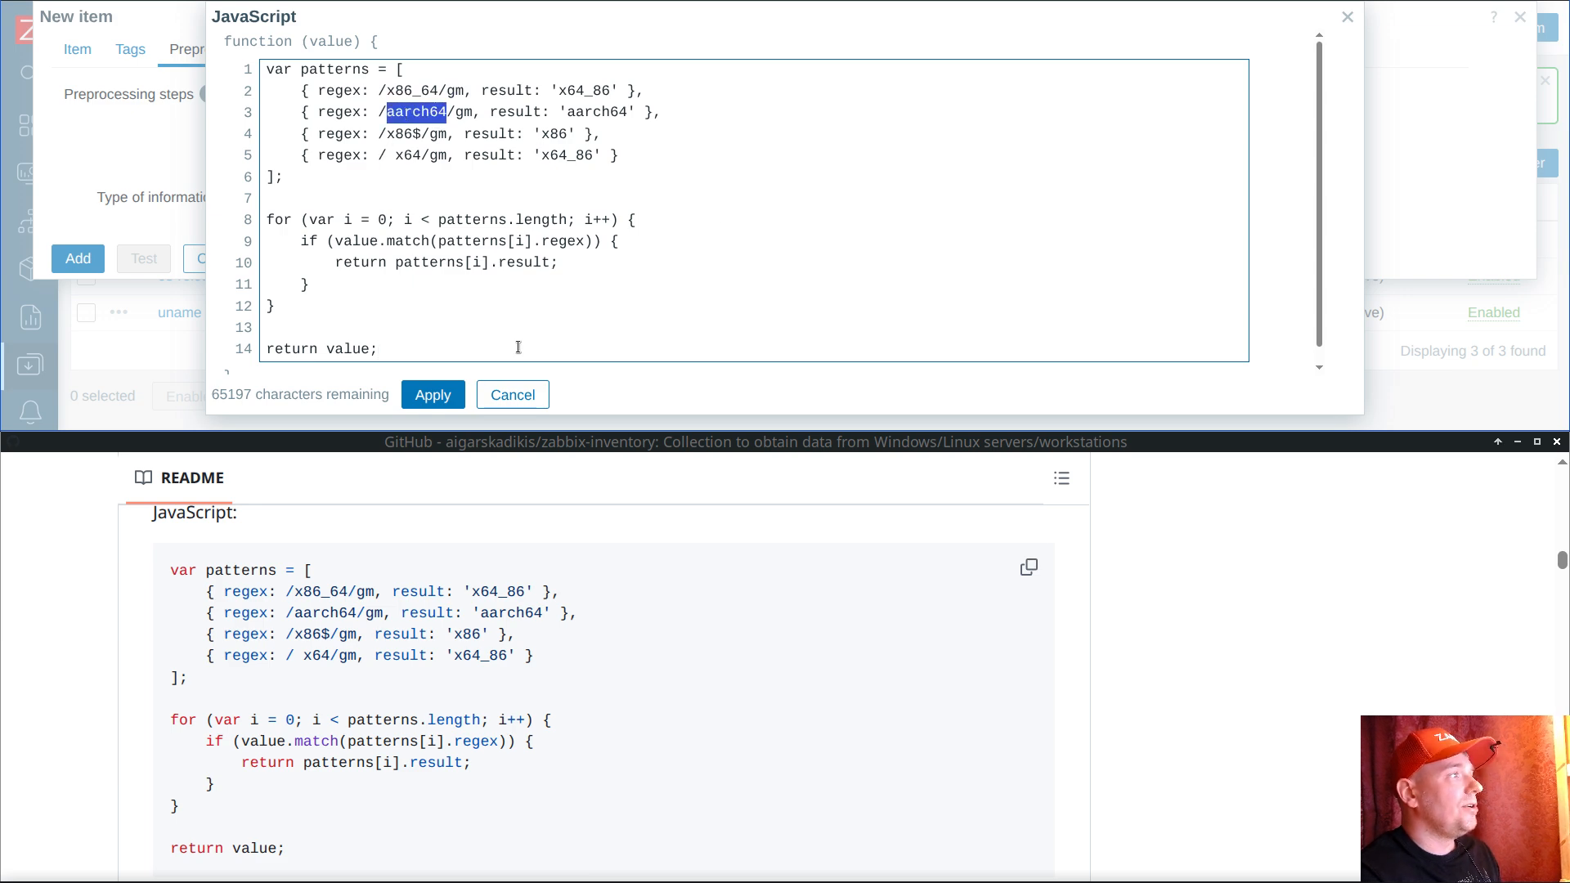
{"action": "double_click", "coordinate": [584, 90]}
{"action": "double_click", "coordinate": [597, 112]}
Step: Apply the script and add the Inventory CPU architecture item to the audit os linux template
{"action": "left_click", "coordinate": [440, 398]}
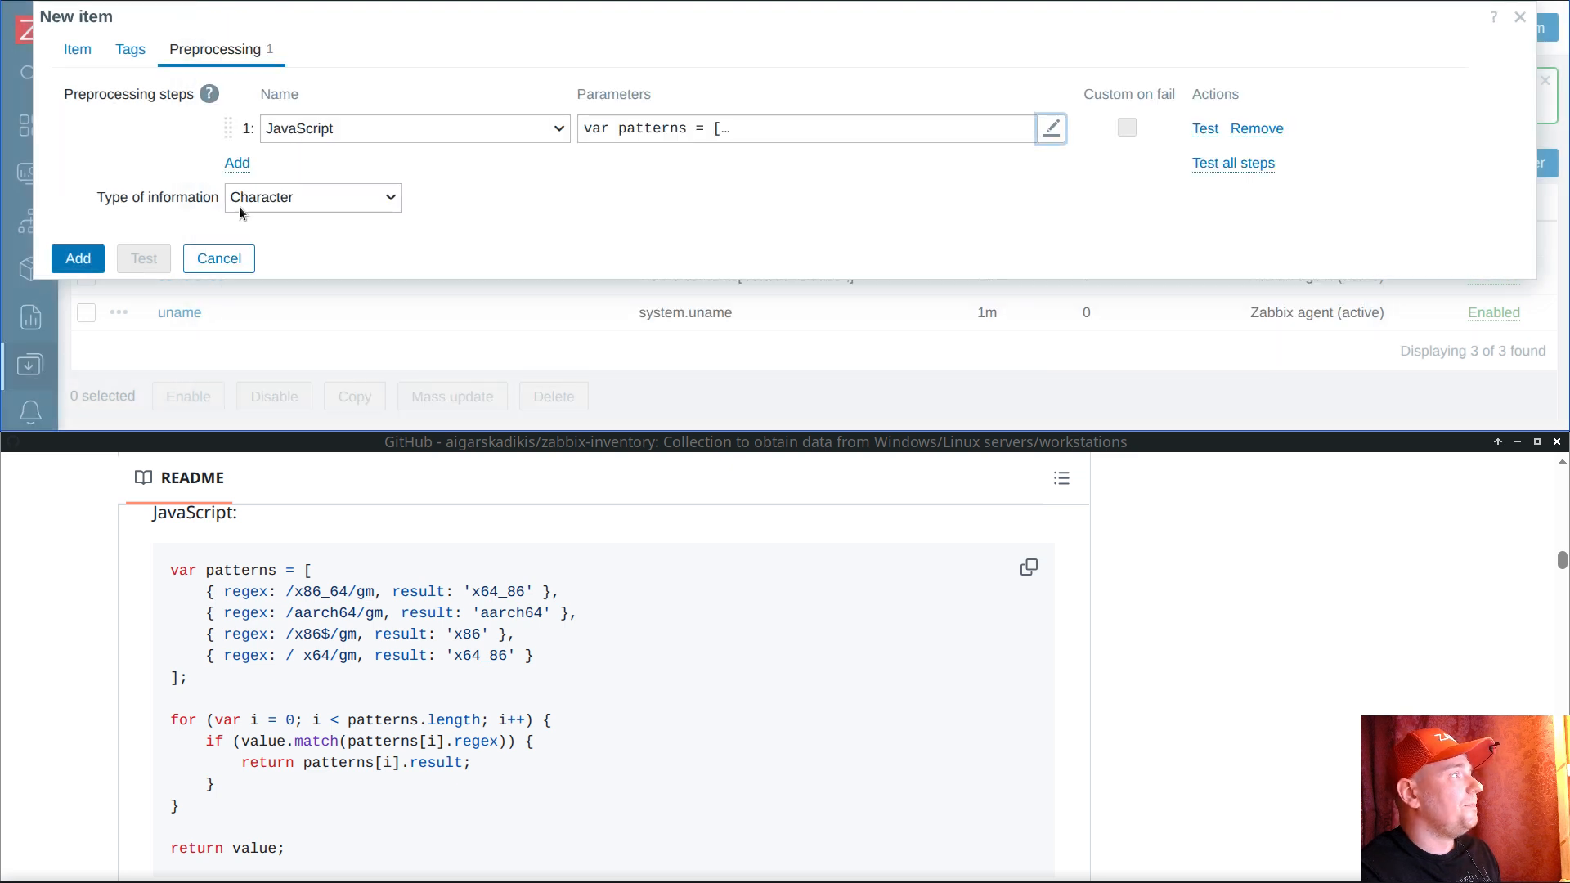
{"action": "left_click", "coordinate": [79, 47]}
{"action": "left_click", "coordinate": [77, 394]}
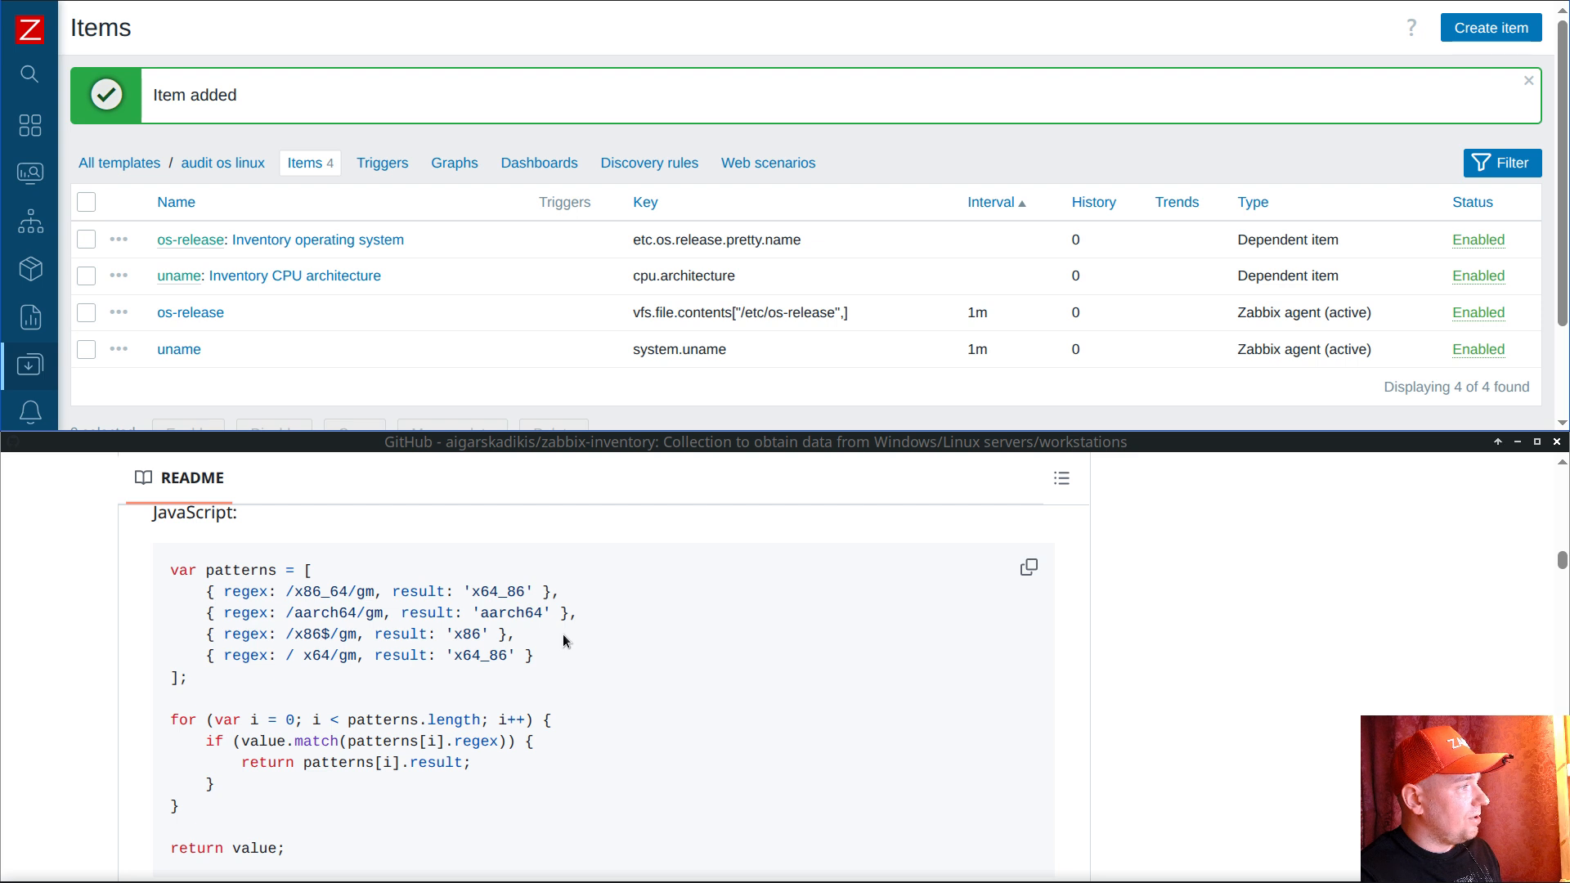
Step: Review the end of the README's CPU architecture section and the start of its CPUs section
{"action": "scroll", "coordinate": [562, 635], "scroll_direction": "down", "scroll_amount": 3}
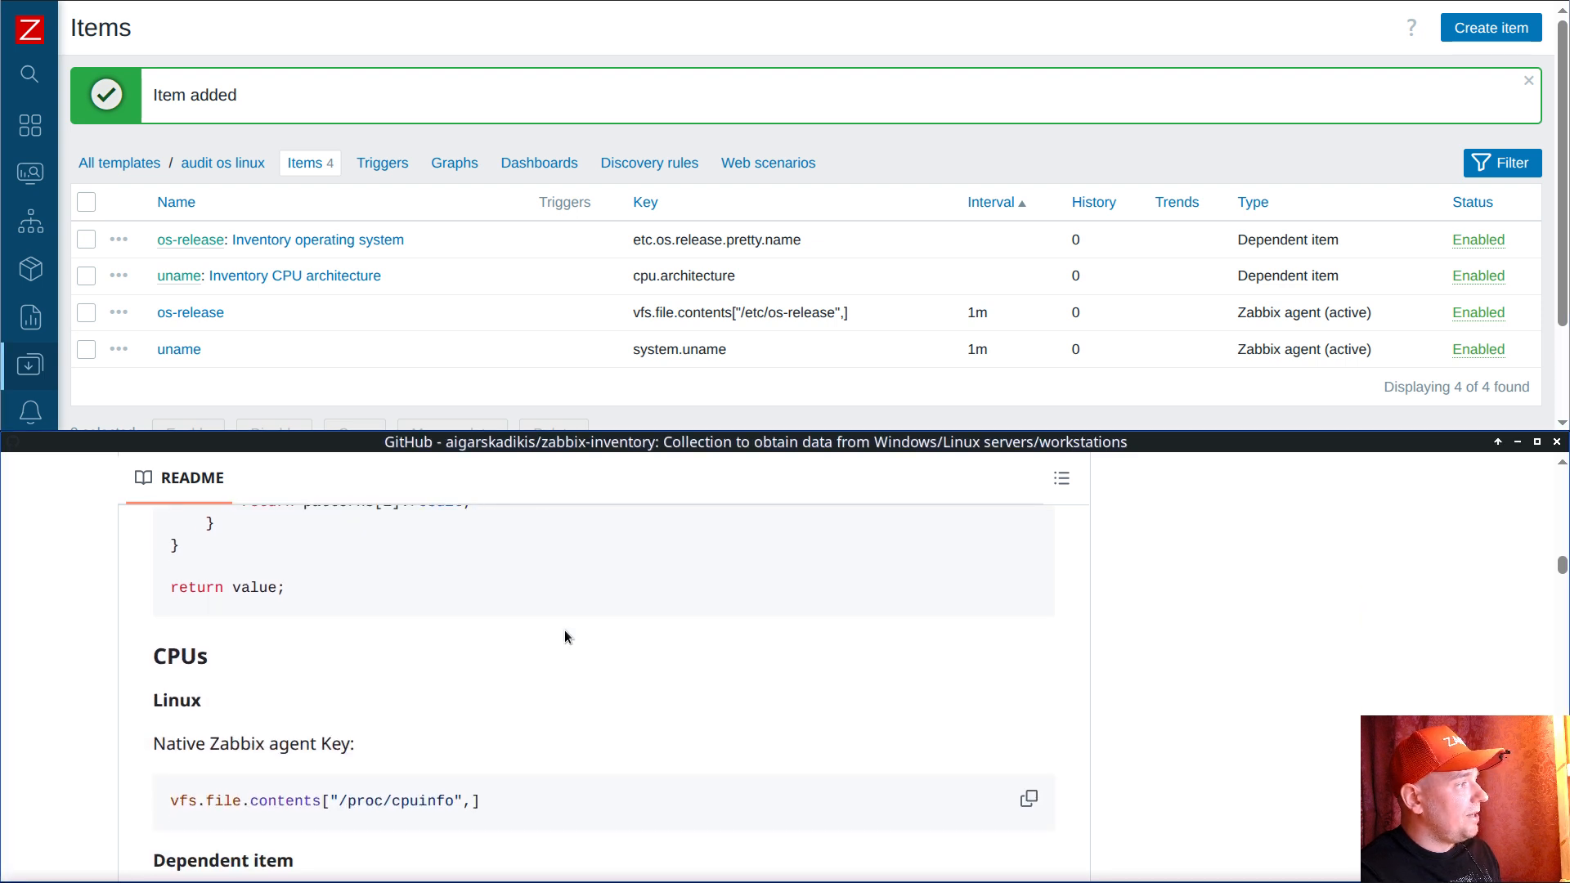
{"action": "scroll", "coordinate": [564, 637], "scroll_direction": "up", "scroll_amount": 2}
{"action": "scroll", "coordinate": [564, 636], "scroll_direction": "down", "scroll_amount": 2}
{"action": "scroll", "coordinate": [564, 637], "scroll_direction": "up", "scroll_amount": 3}
{"action": "scroll", "coordinate": [565, 636], "scroll_direction": "up", "scroll_amount": 2}
{"action": "scroll", "coordinate": [566, 636], "scroll_direction": "down", "scroll_amount": 2}
{"action": "scroll", "coordinate": [567, 635], "scroll_direction": "up", "scroll_amount": 1}
{"action": "scroll", "coordinate": [569, 633], "scroll_direction": "down", "scroll_amount": 6}
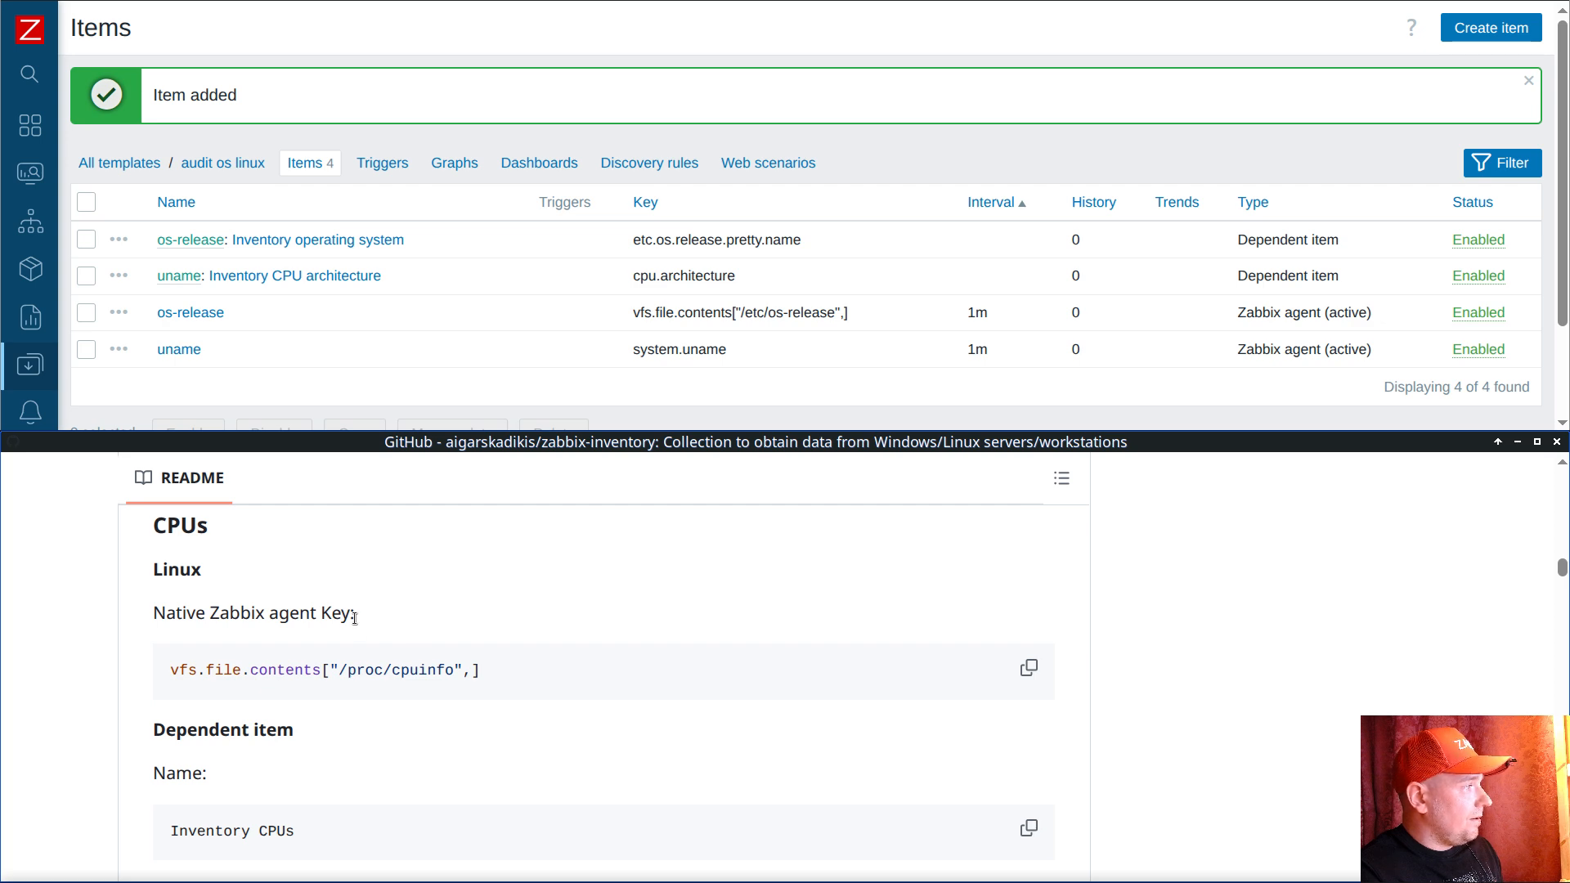
{"action": "scroll", "coordinate": [327, 620], "scroll_direction": "up", "scroll_amount": 2}
{"action": "scroll", "coordinate": [382, 674], "scroll_direction": "up", "scroll_amount": 2}
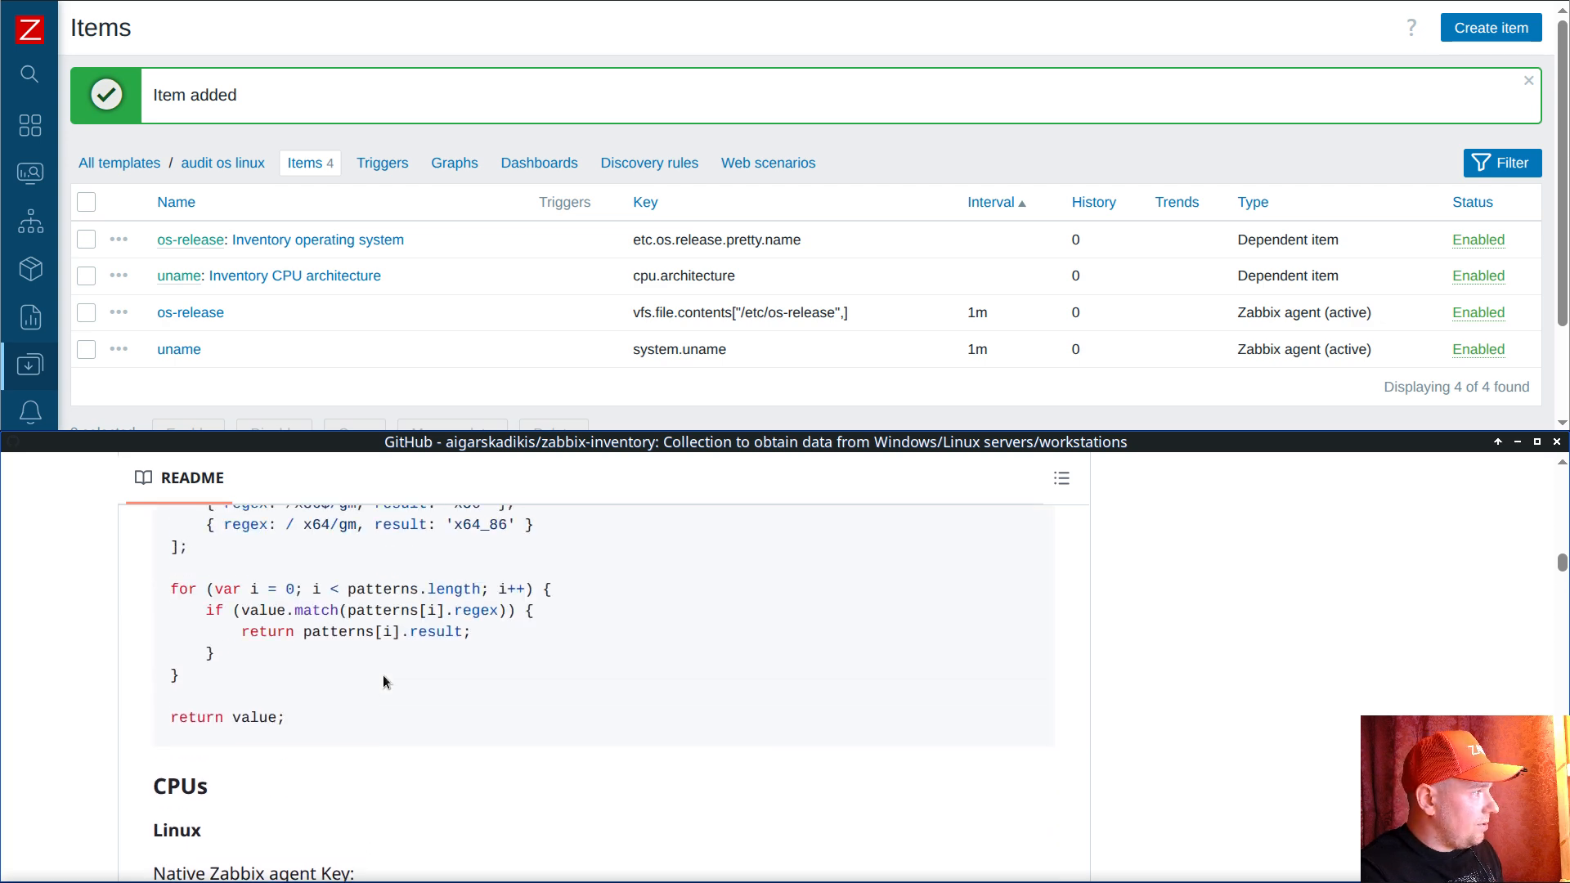
{"action": "scroll", "coordinate": [404, 686], "scroll_direction": "down", "scroll_amount": 4}
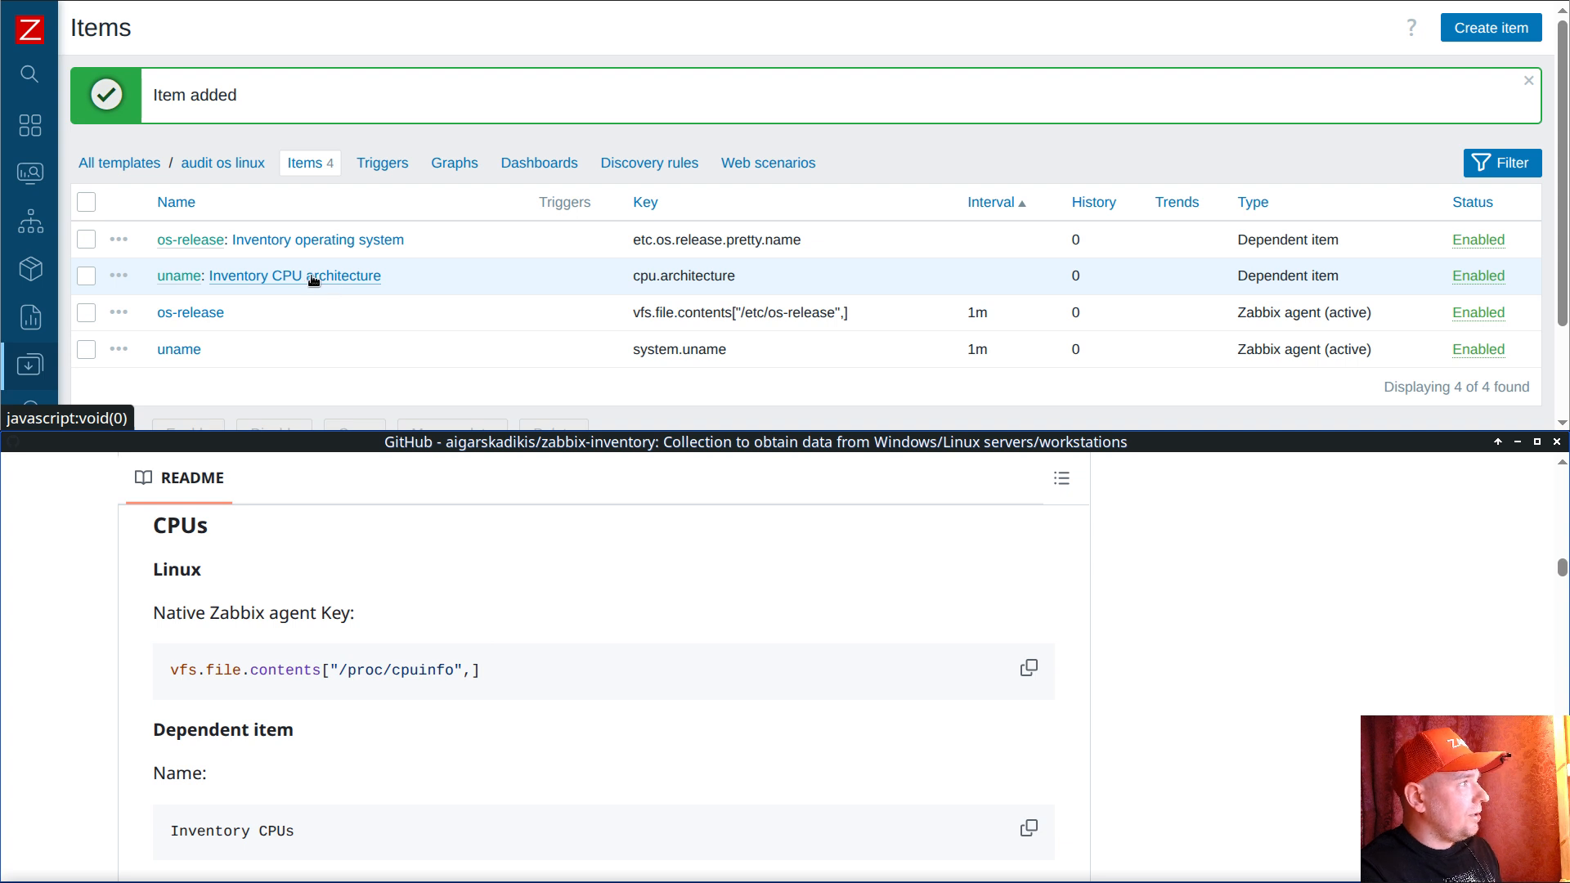
Step: Check the audit os windows template's items against the README's Linux/Windows instructions for CPU architecture
{"action": "left_click", "coordinate": [139, 164]}
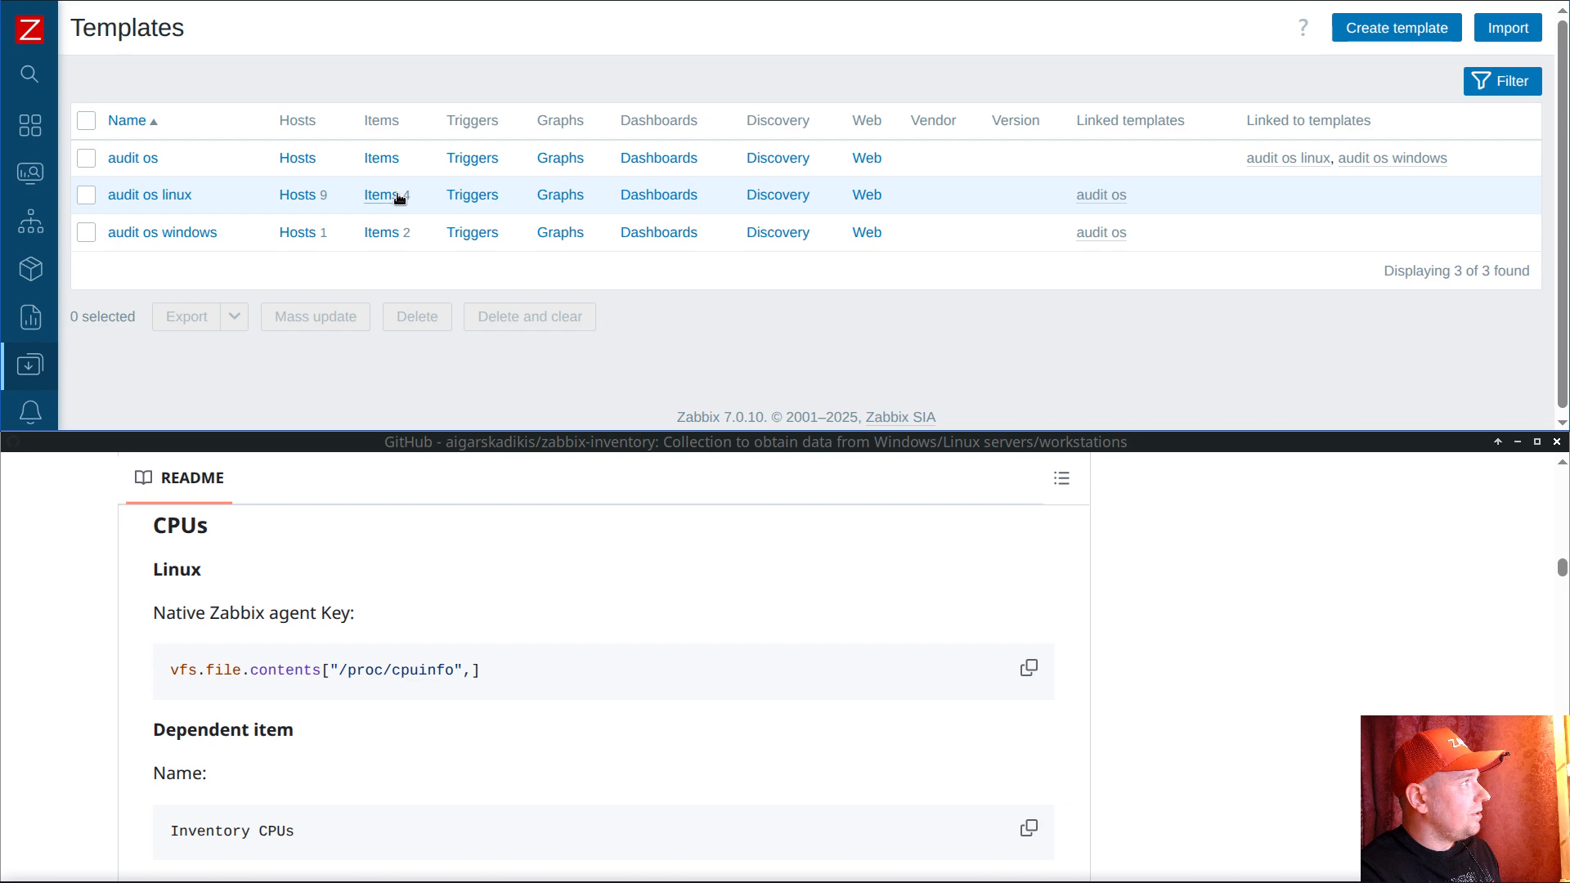
{"action": "left_click", "coordinate": [381, 233]}
{"action": "scroll", "coordinate": [371, 725], "scroll_direction": "up", "scroll_amount": 8}
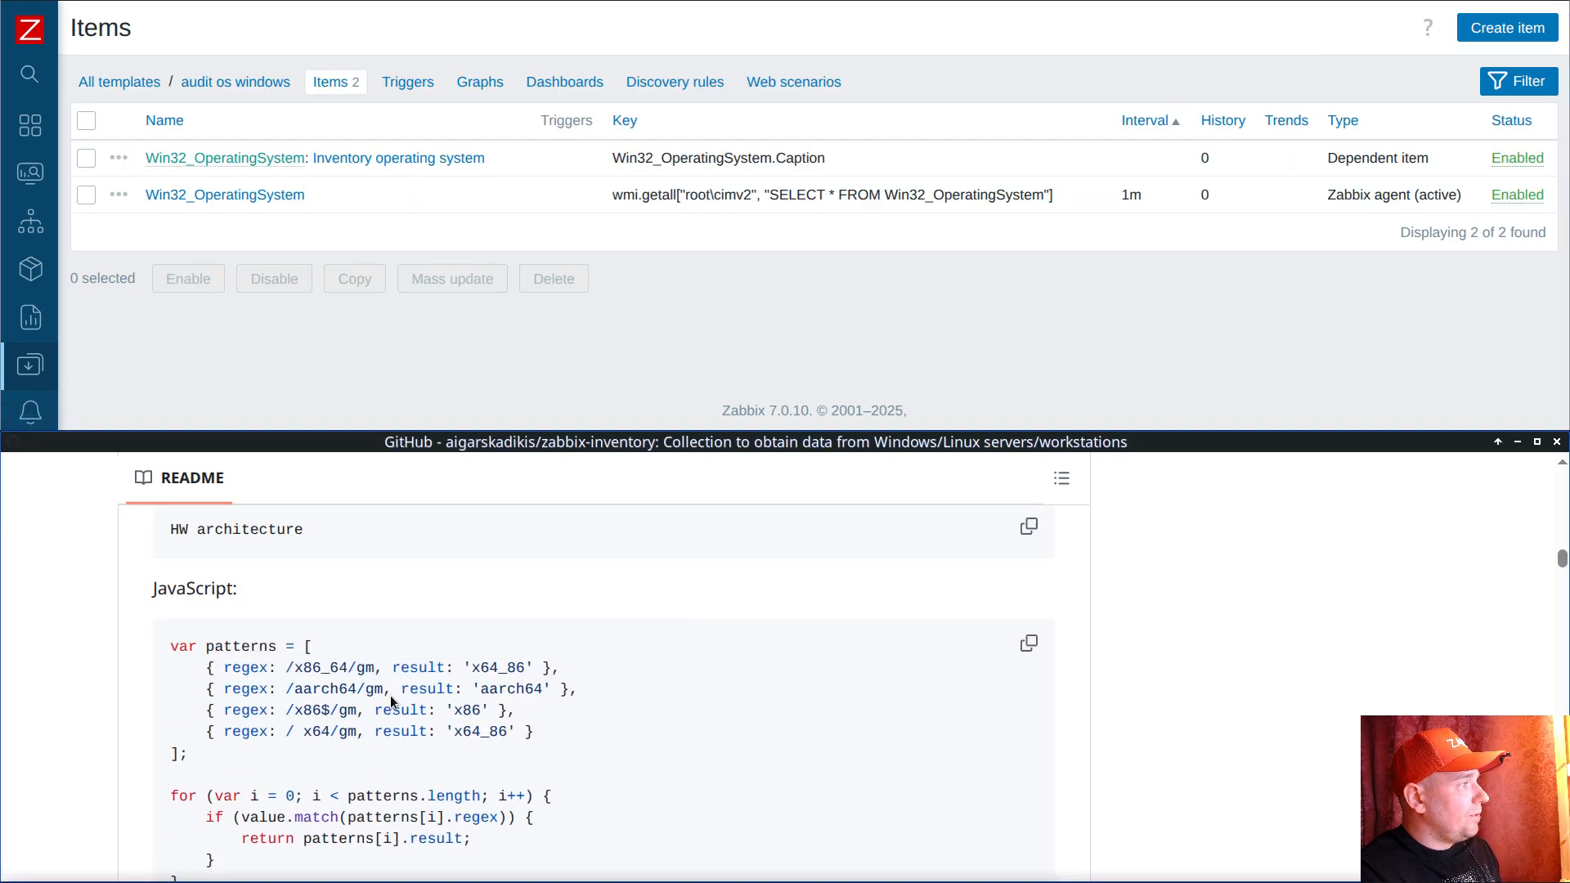
{"action": "scroll", "coordinate": [396, 691], "scroll_direction": "up", "scroll_amount": 1}
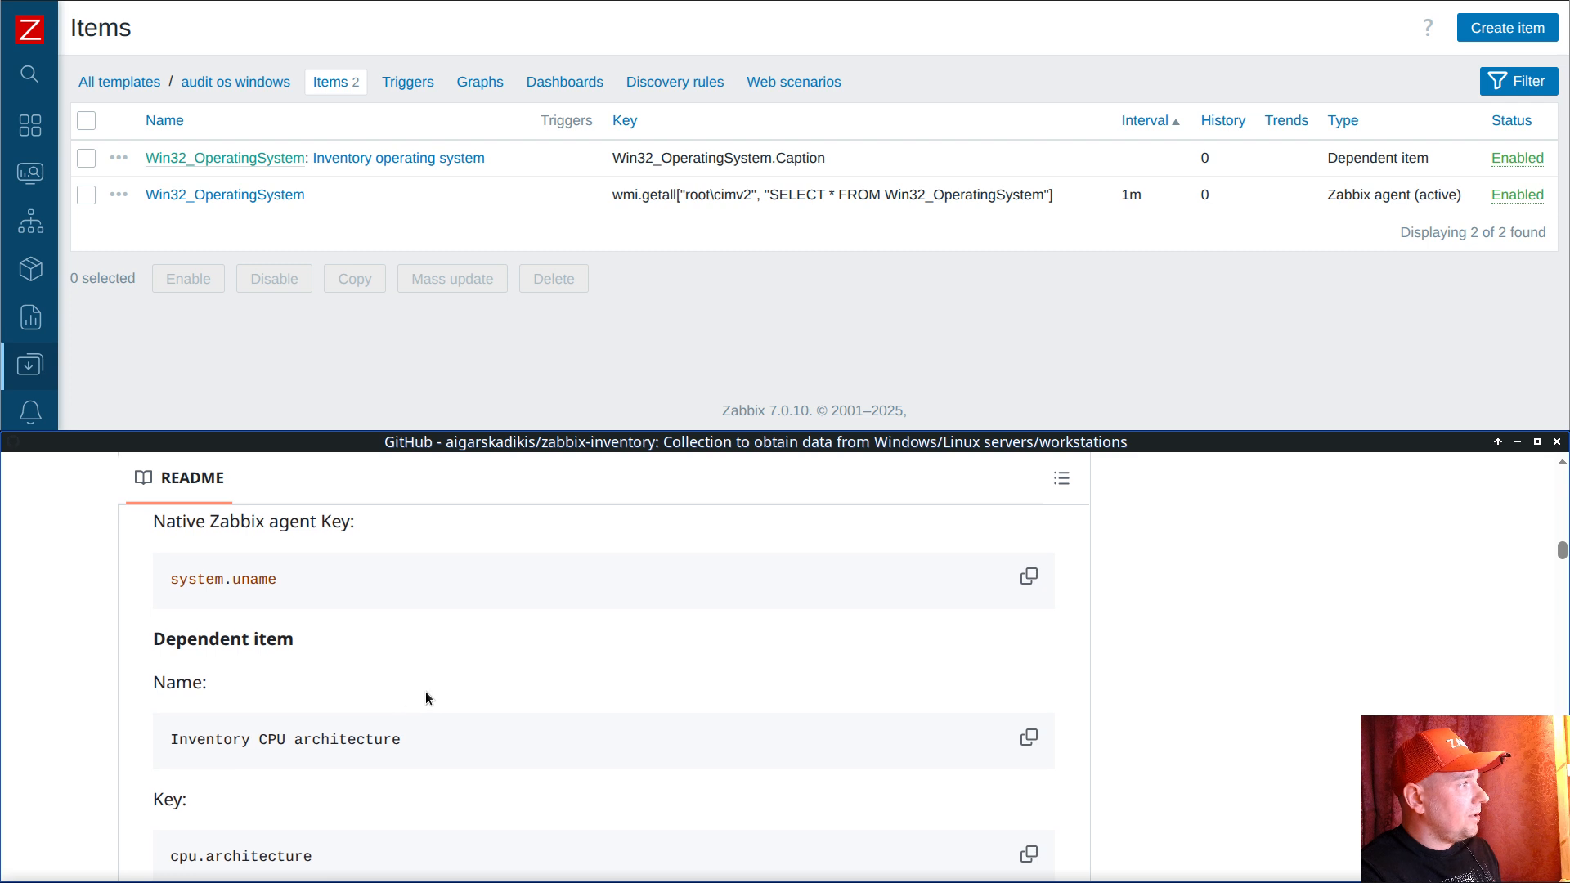
{"action": "scroll", "coordinate": [428, 705], "scroll_direction": "down", "scroll_amount": 3}
{"action": "scroll", "coordinate": [429, 704], "scroll_direction": "up", "scroll_amount": 5}
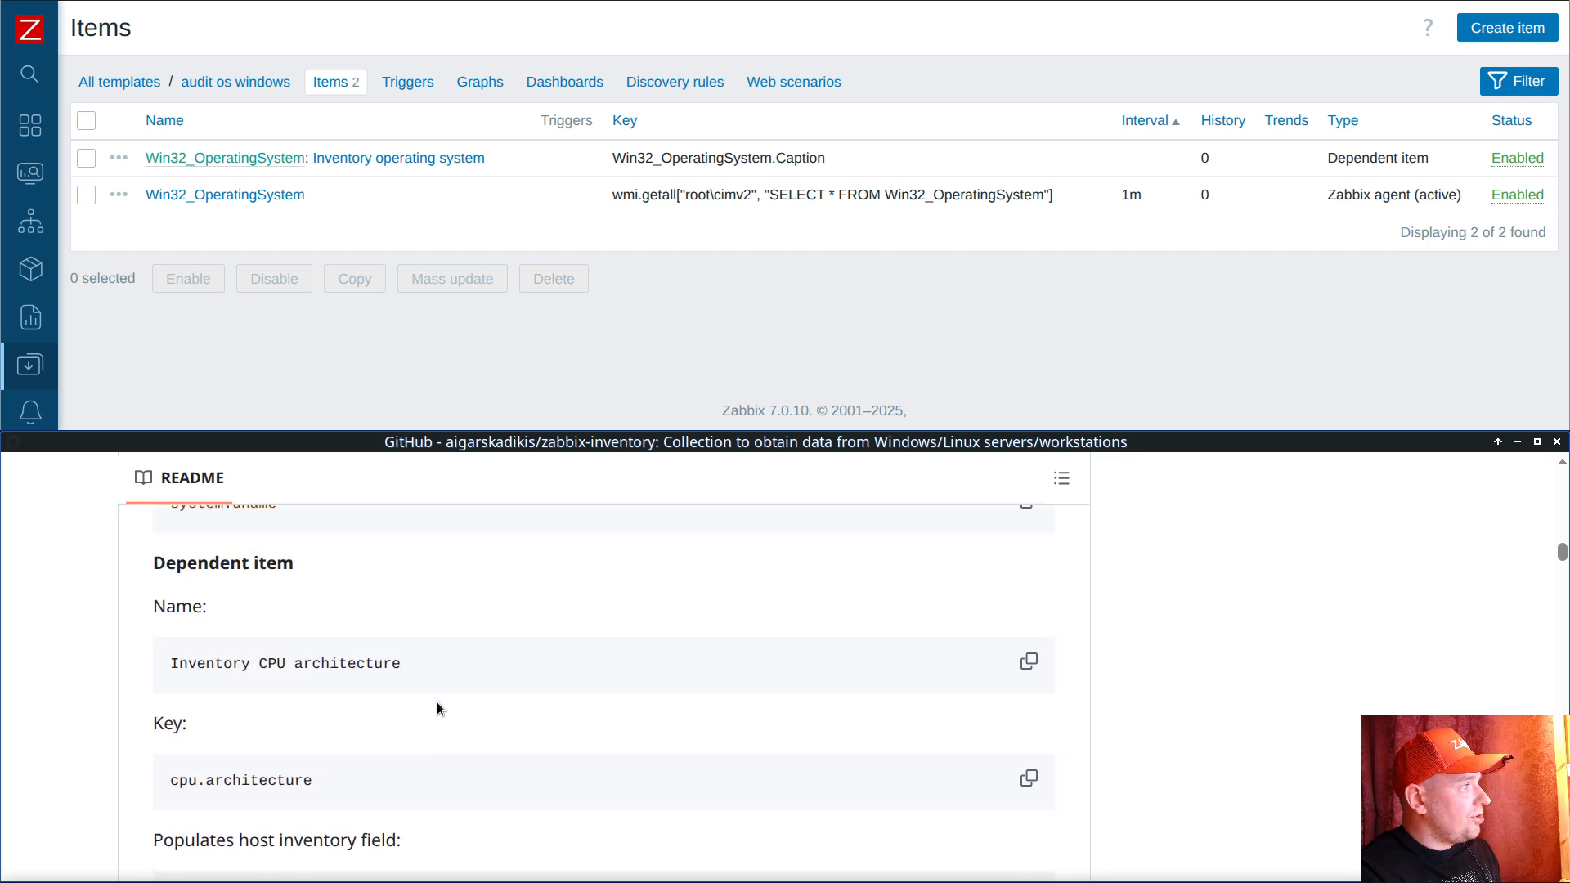
{"action": "scroll", "coordinate": [438, 705], "scroll_direction": "up", "scroll_amount": 3}
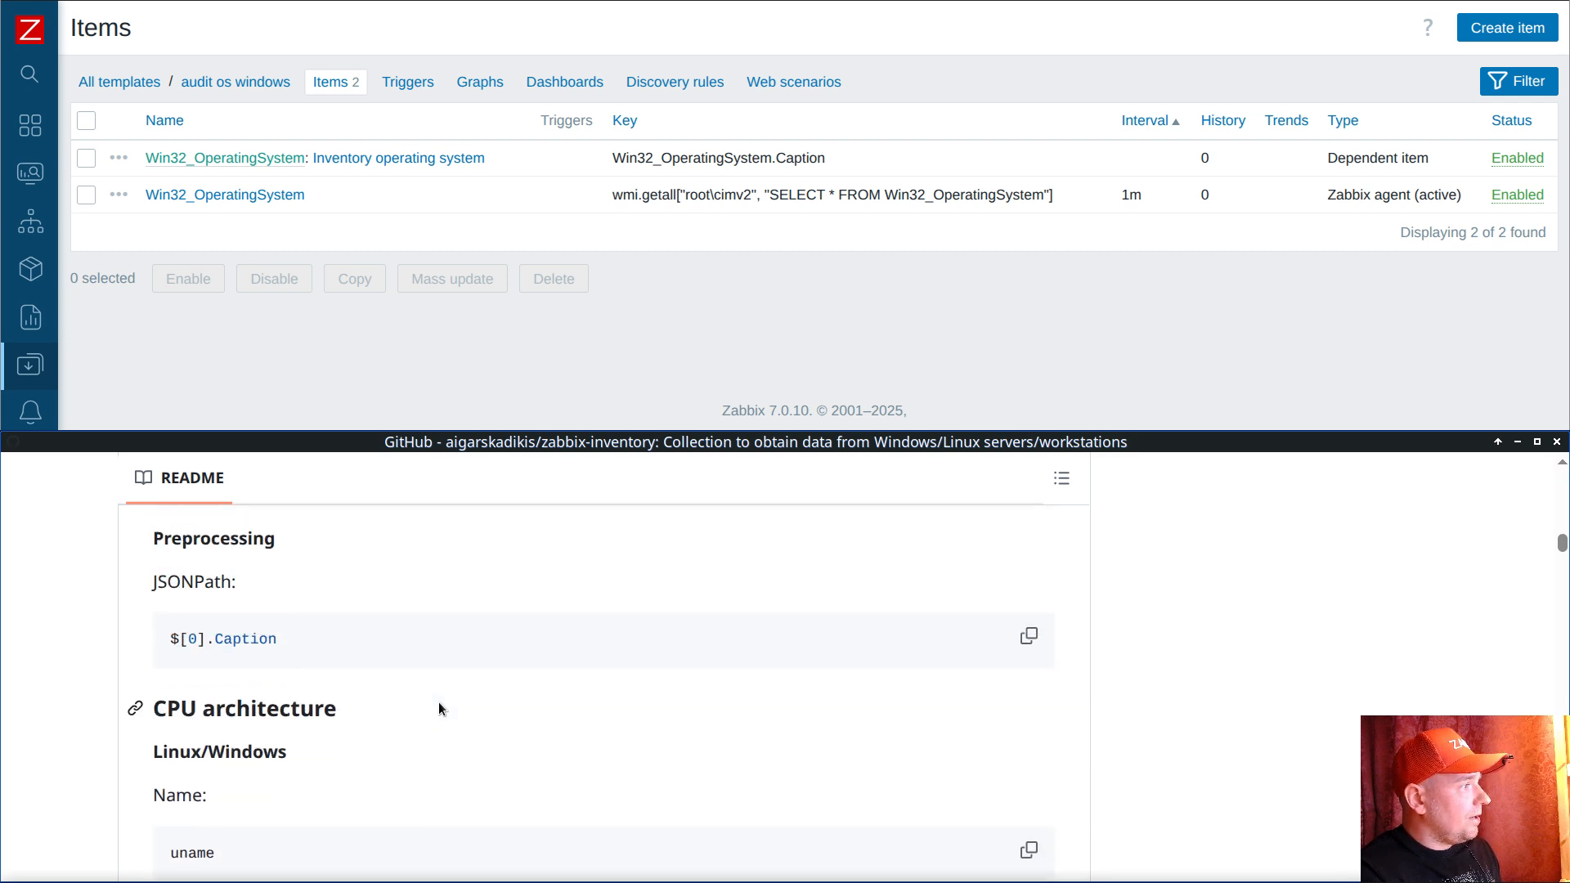
{"action": "scroll", "coordinate": [438, 705], "scroll_direction": "up", "scroll_amount": 2}
{"action": "scroll", "coordinate": [438, 701], "scroll_direction": "up", "scroll_amount": 7}
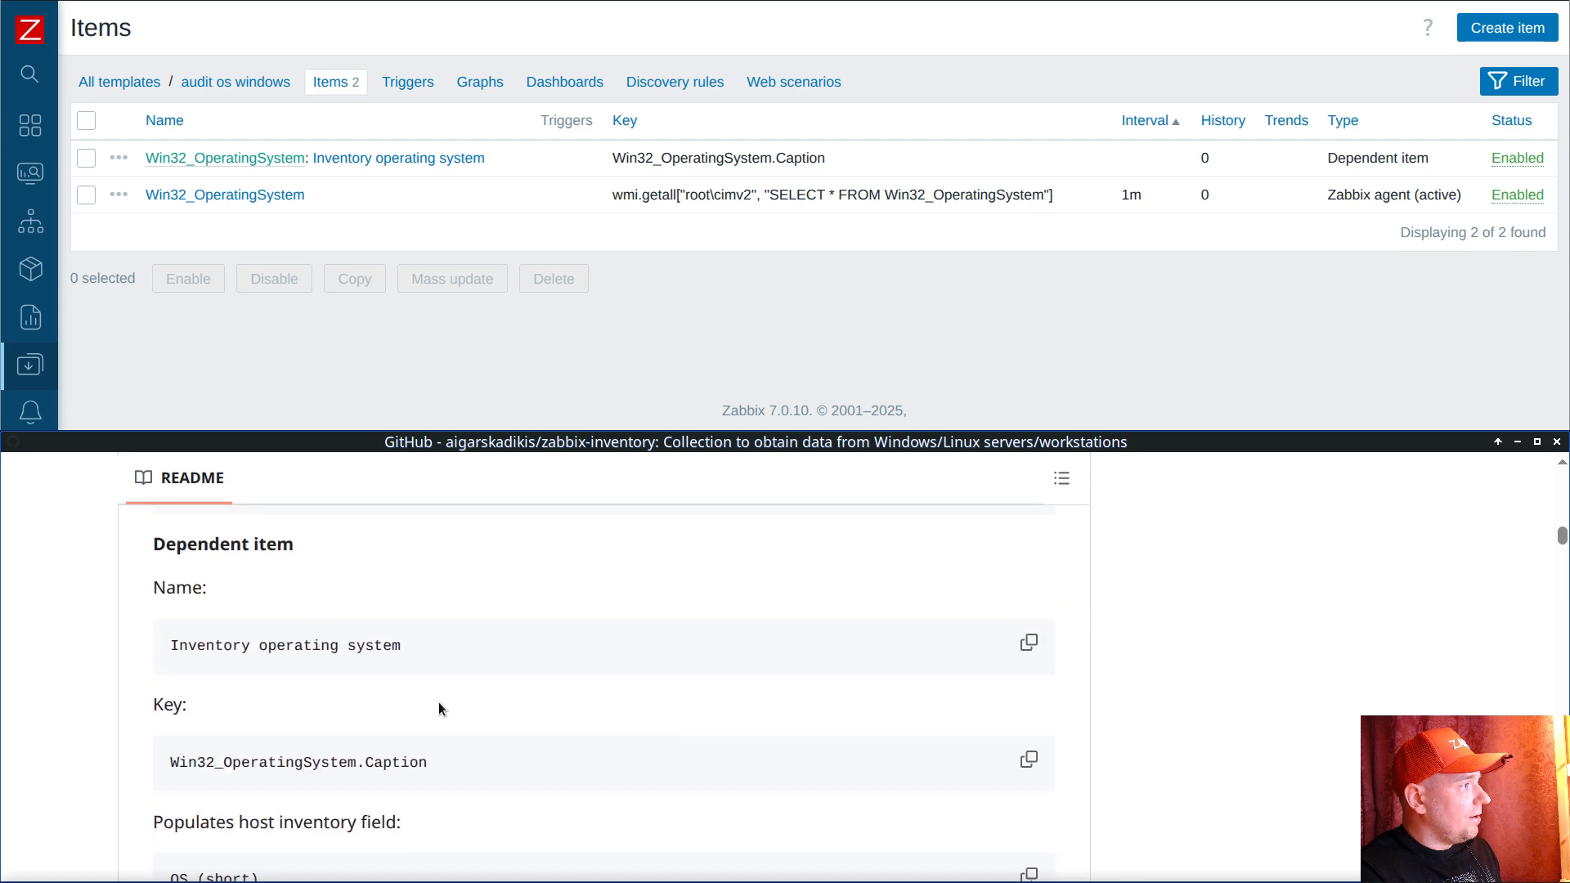
{"action": "scroll", "coordinate": [439, 702], "scroll_direction": "down", "scroll_amount": 10}
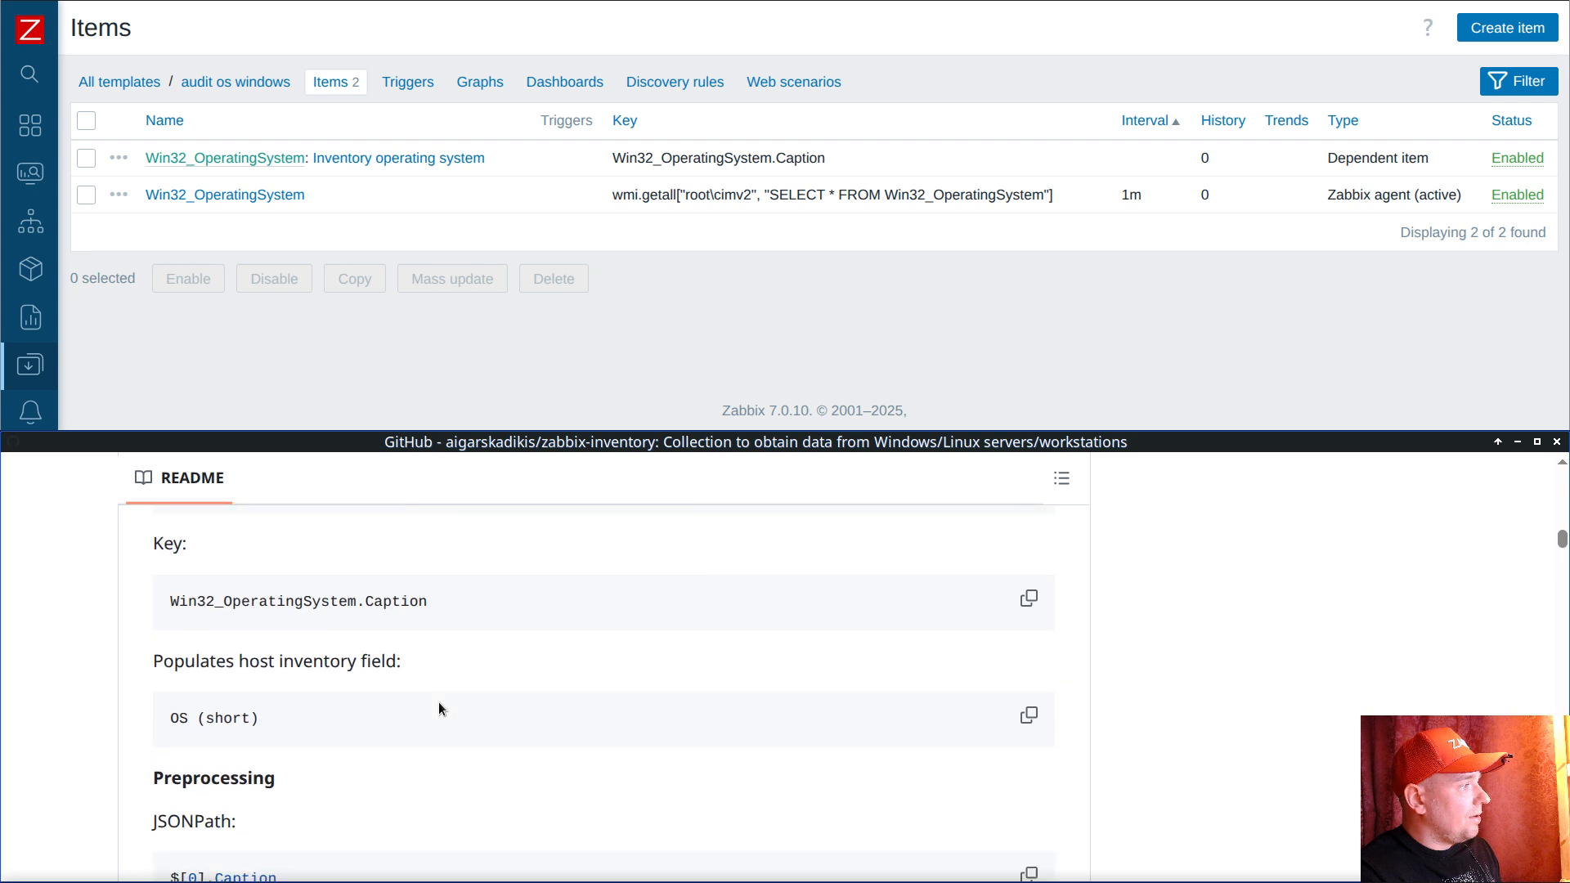
{"action": "left_click_drag", "start_coordinate": [152, 621], "coordinate": [288, 621]}
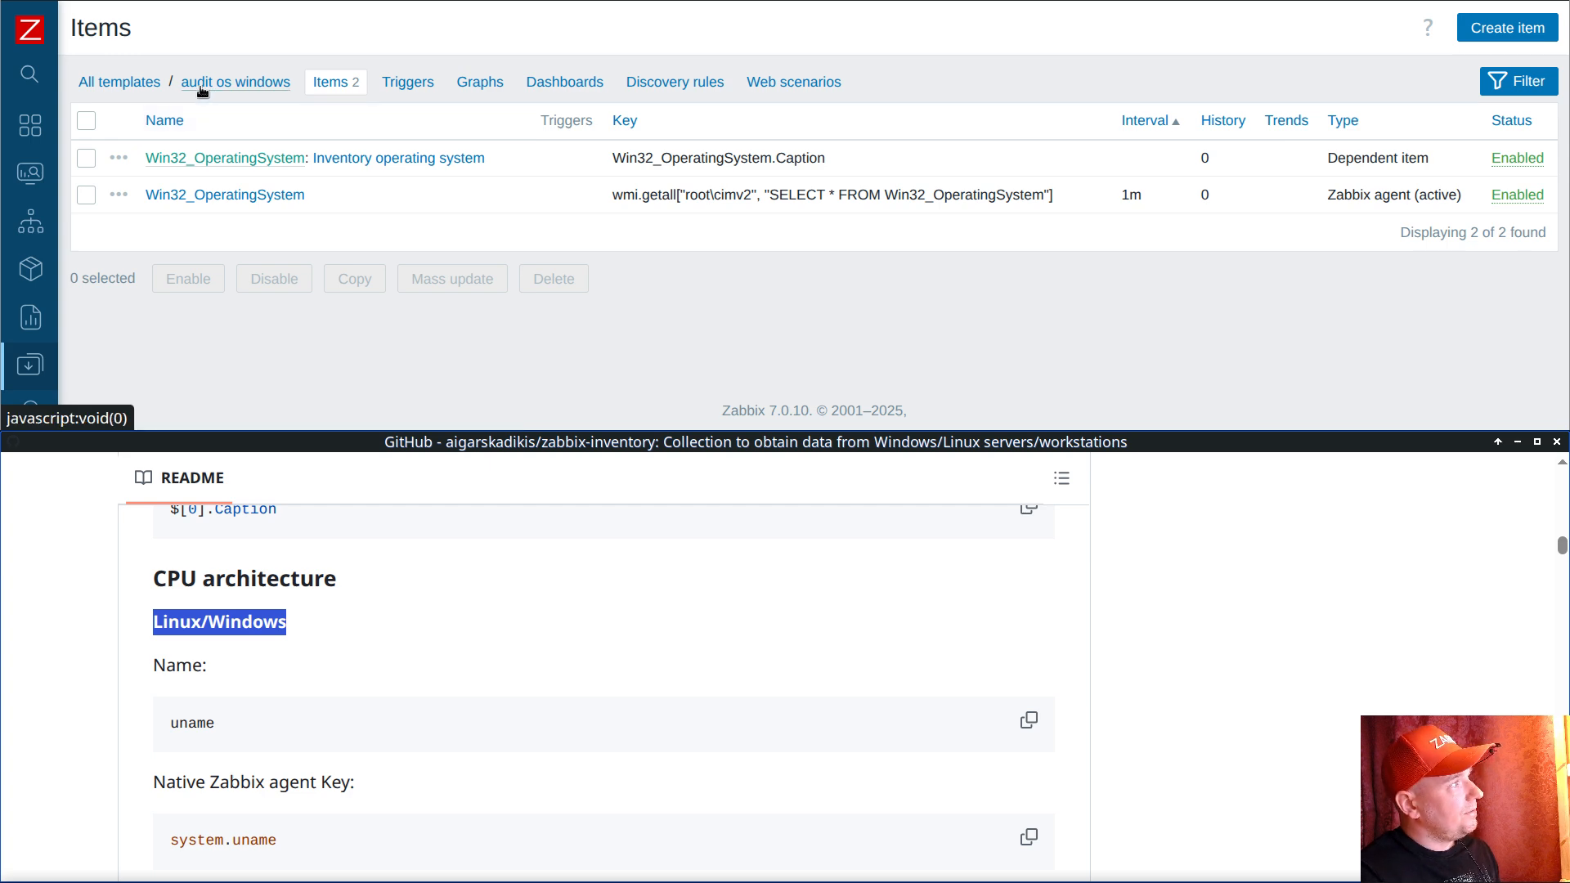
Step: Examine the uname item's history and inventory settings in the audit os linux template, leaving them unsaved
{"action": "left_click", "coordinate": [133, 82]}
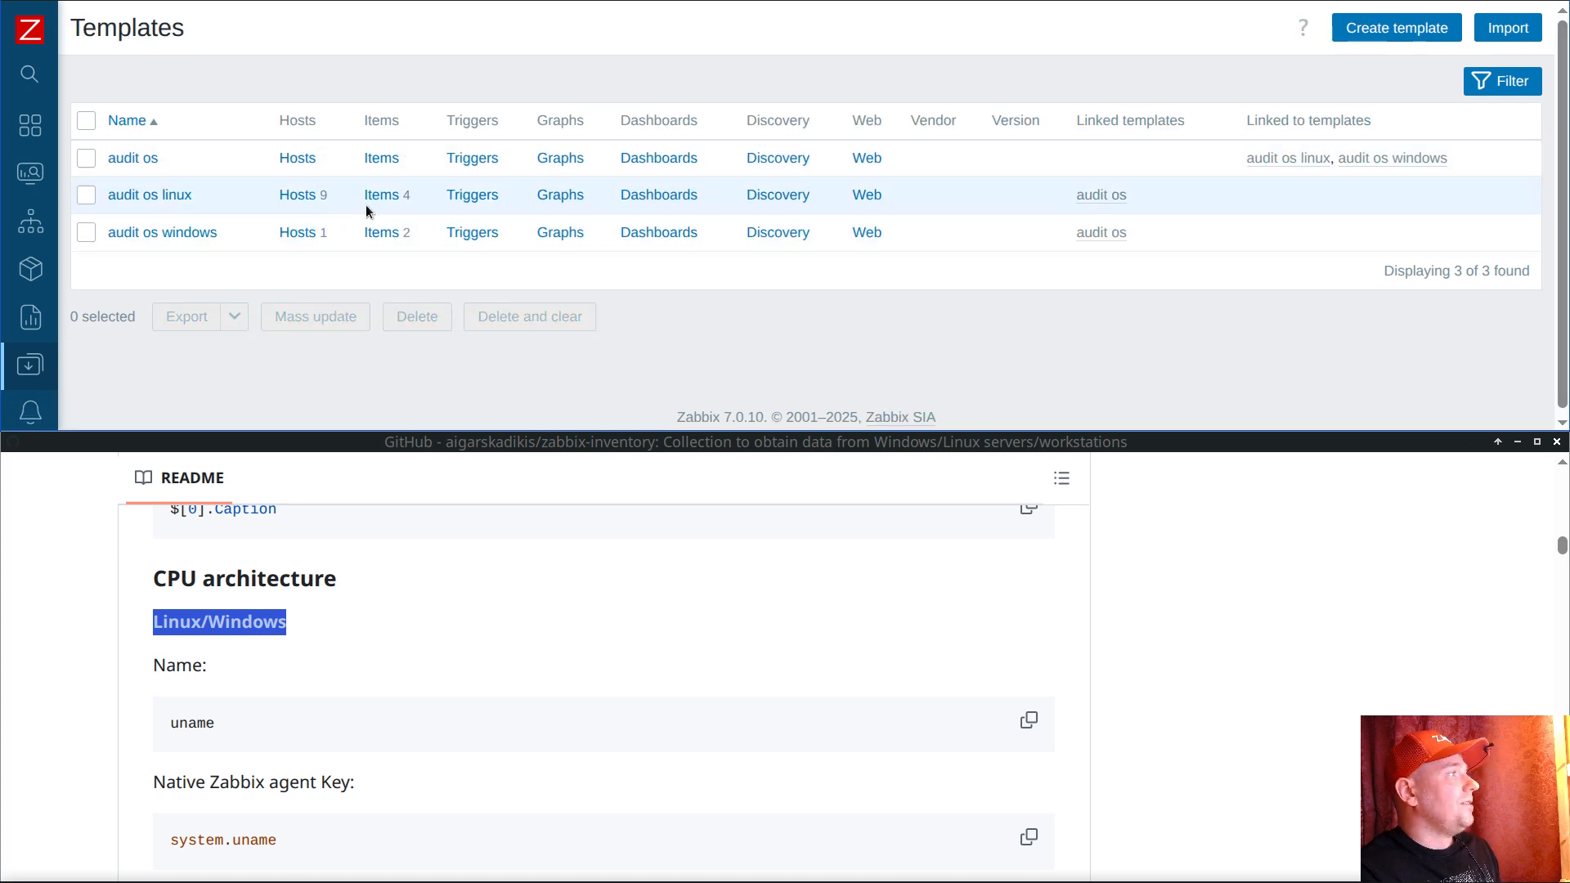
{"action": "left_click", "coordinate": [381, 196]}
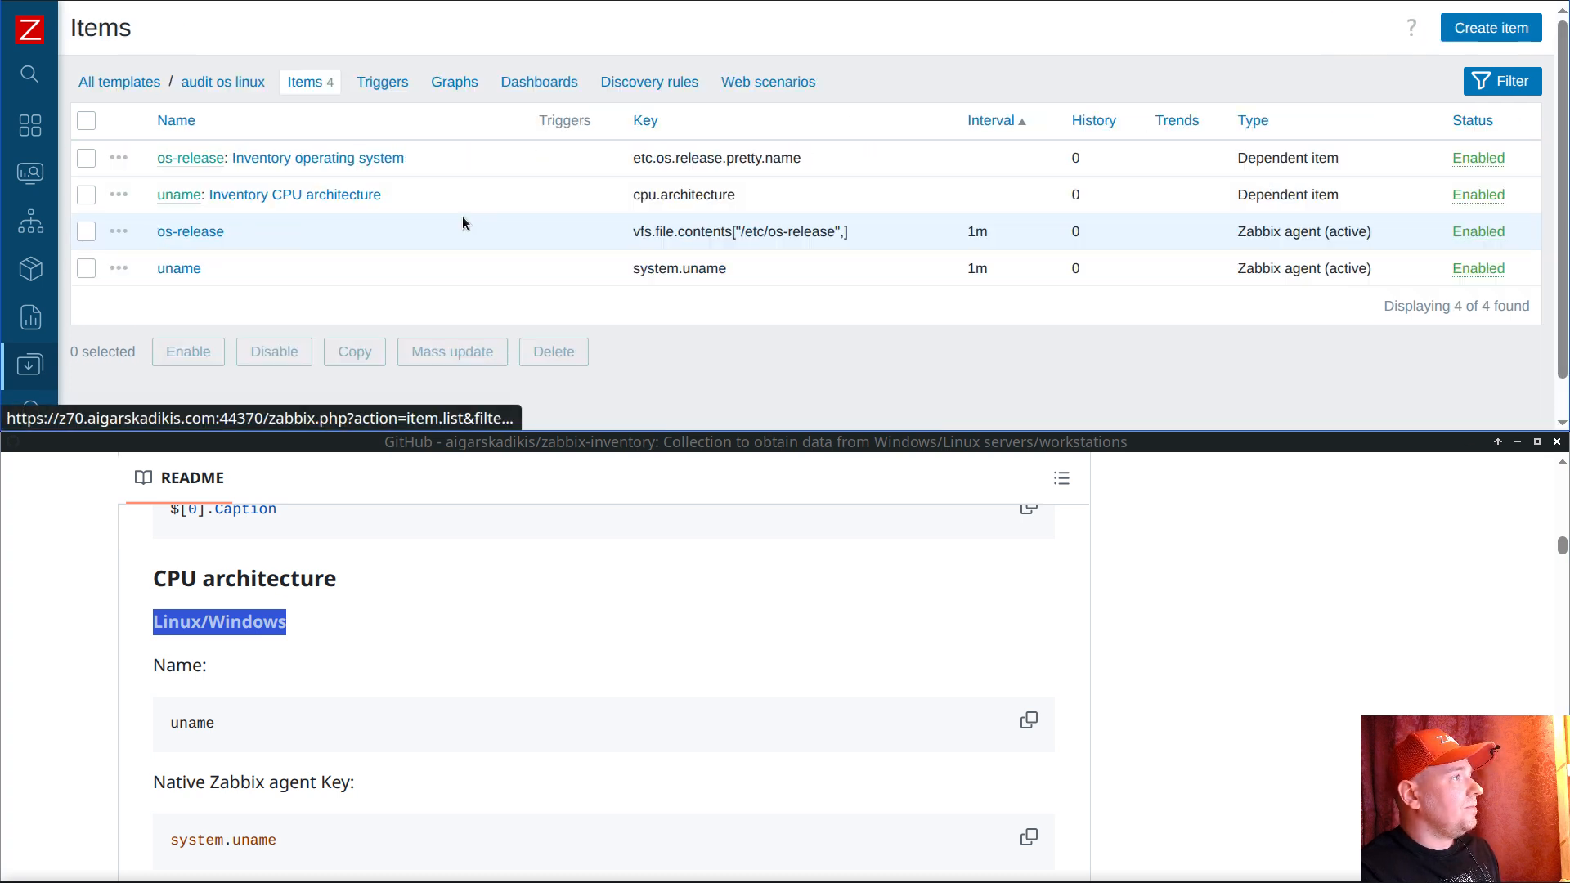
{"action": "left_click", "coordinate": [85, 235]}
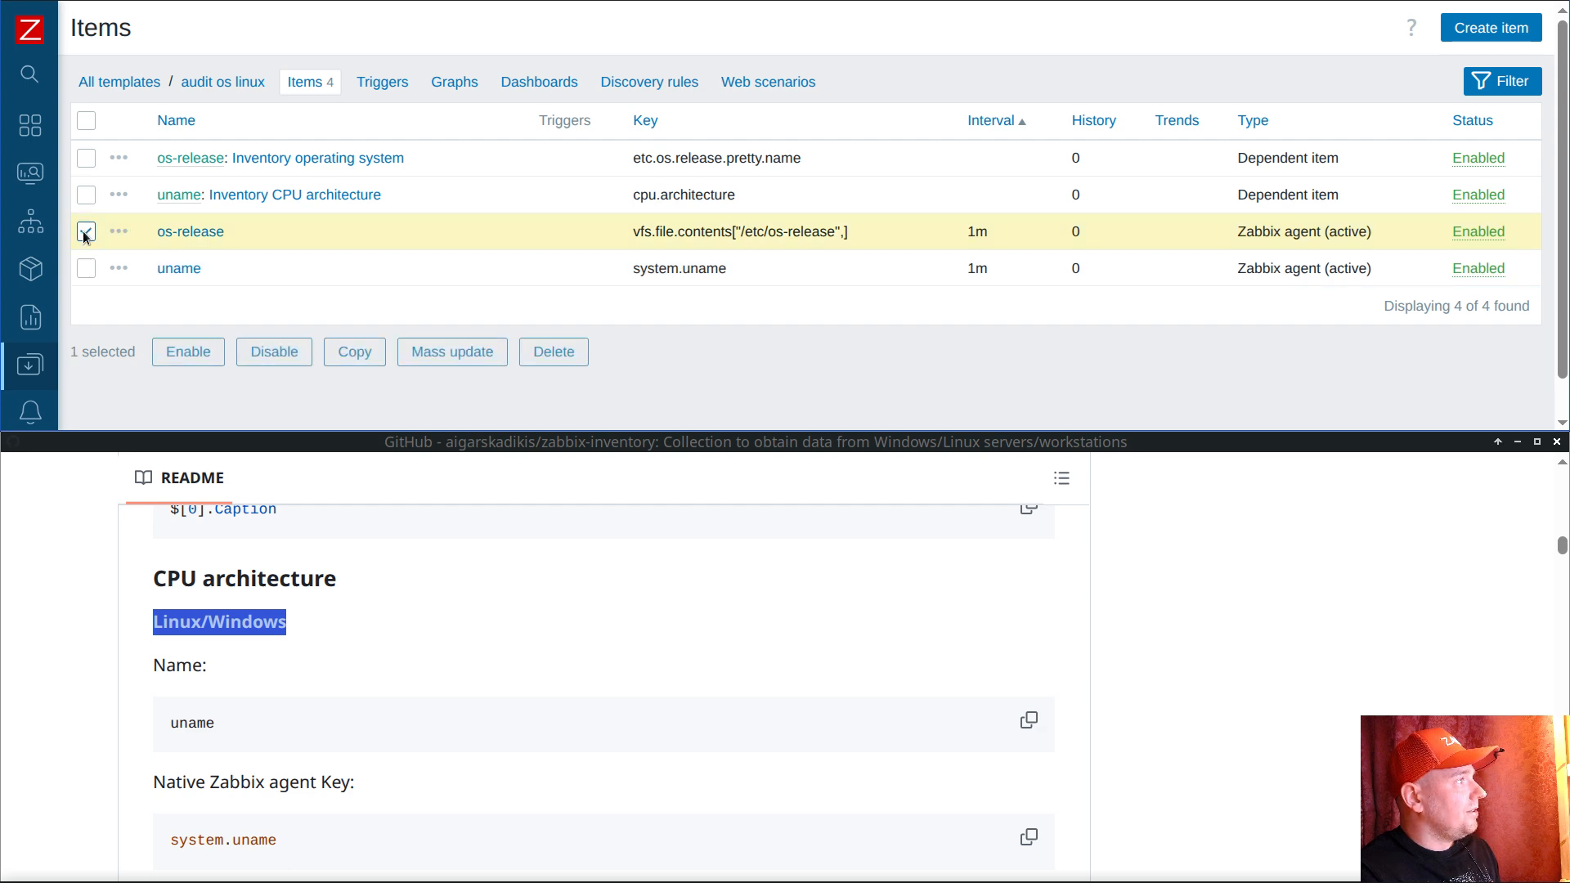
{"action": "left_click", "coordinate": [178, 268]}
{"action": "scroll", "coordinate": [462, 297], "scroll_direction": "down", "scroll_amount": 5}
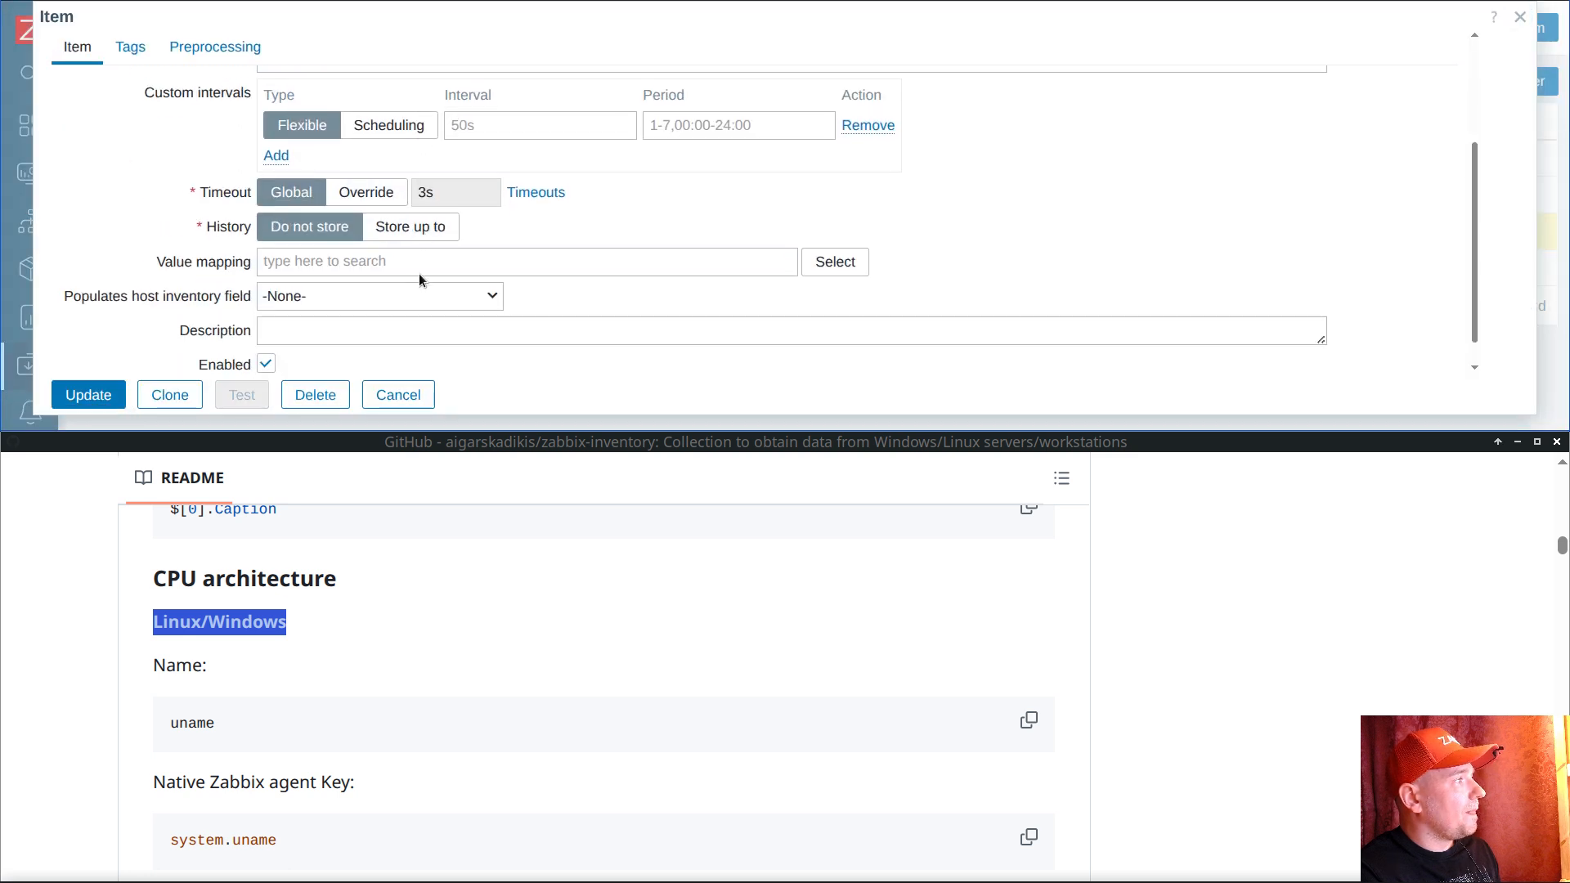
{"action": "left_click", "coordinate": [389, 386]}
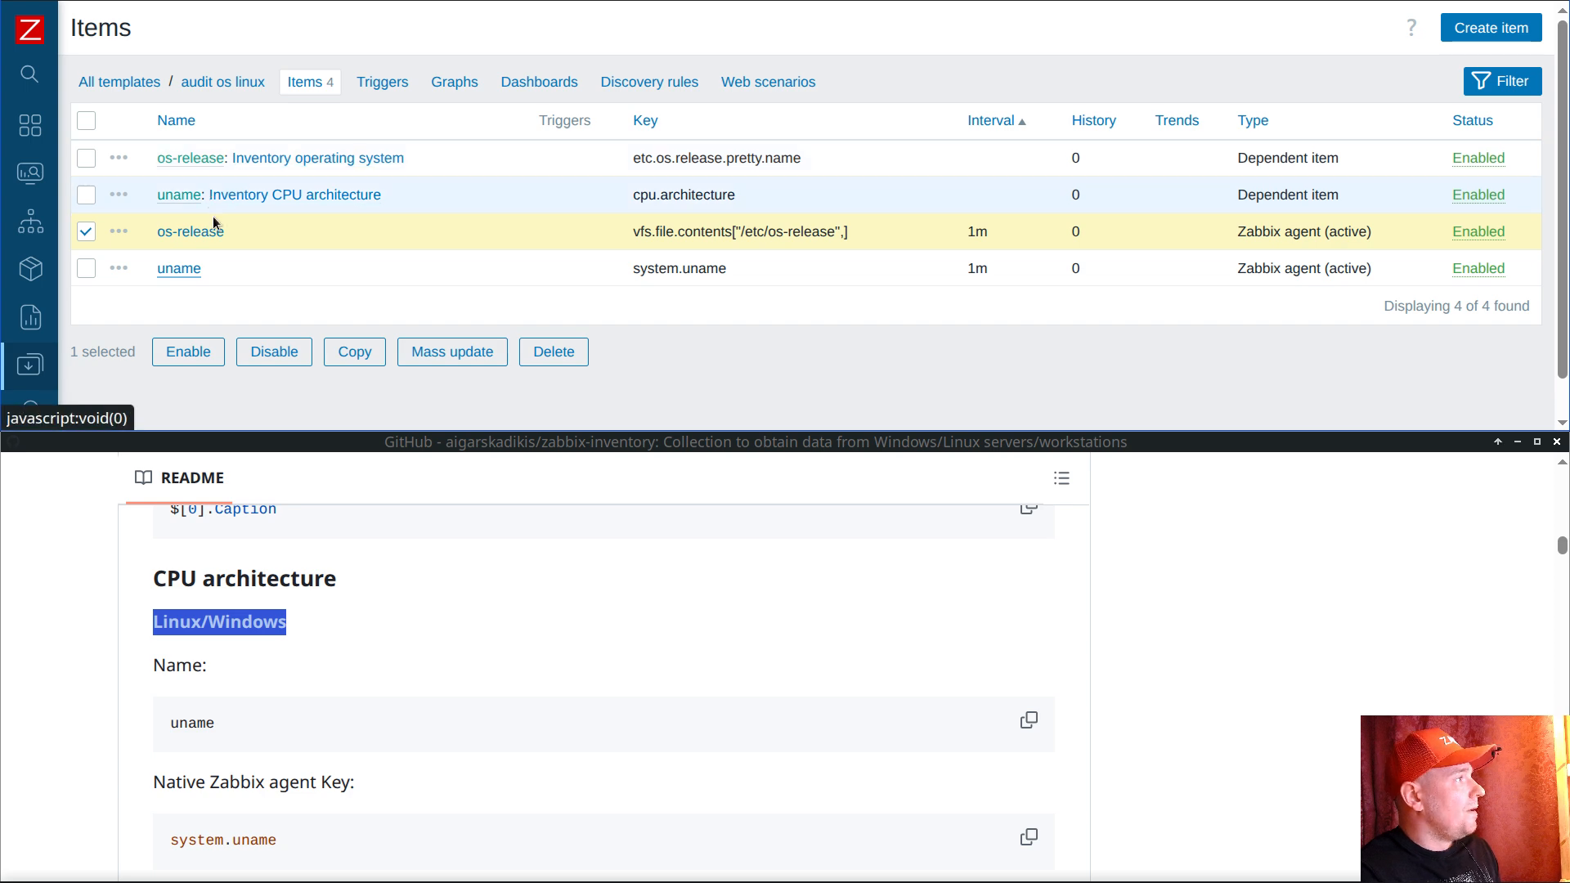
Step: Set the Inventory CPU architecture item's populated host inventory field to -None- and update the item
{"action": "left_click", "coordinate": [256, 196]}
{"action": "left_click", "coordinate": [327, 336]}
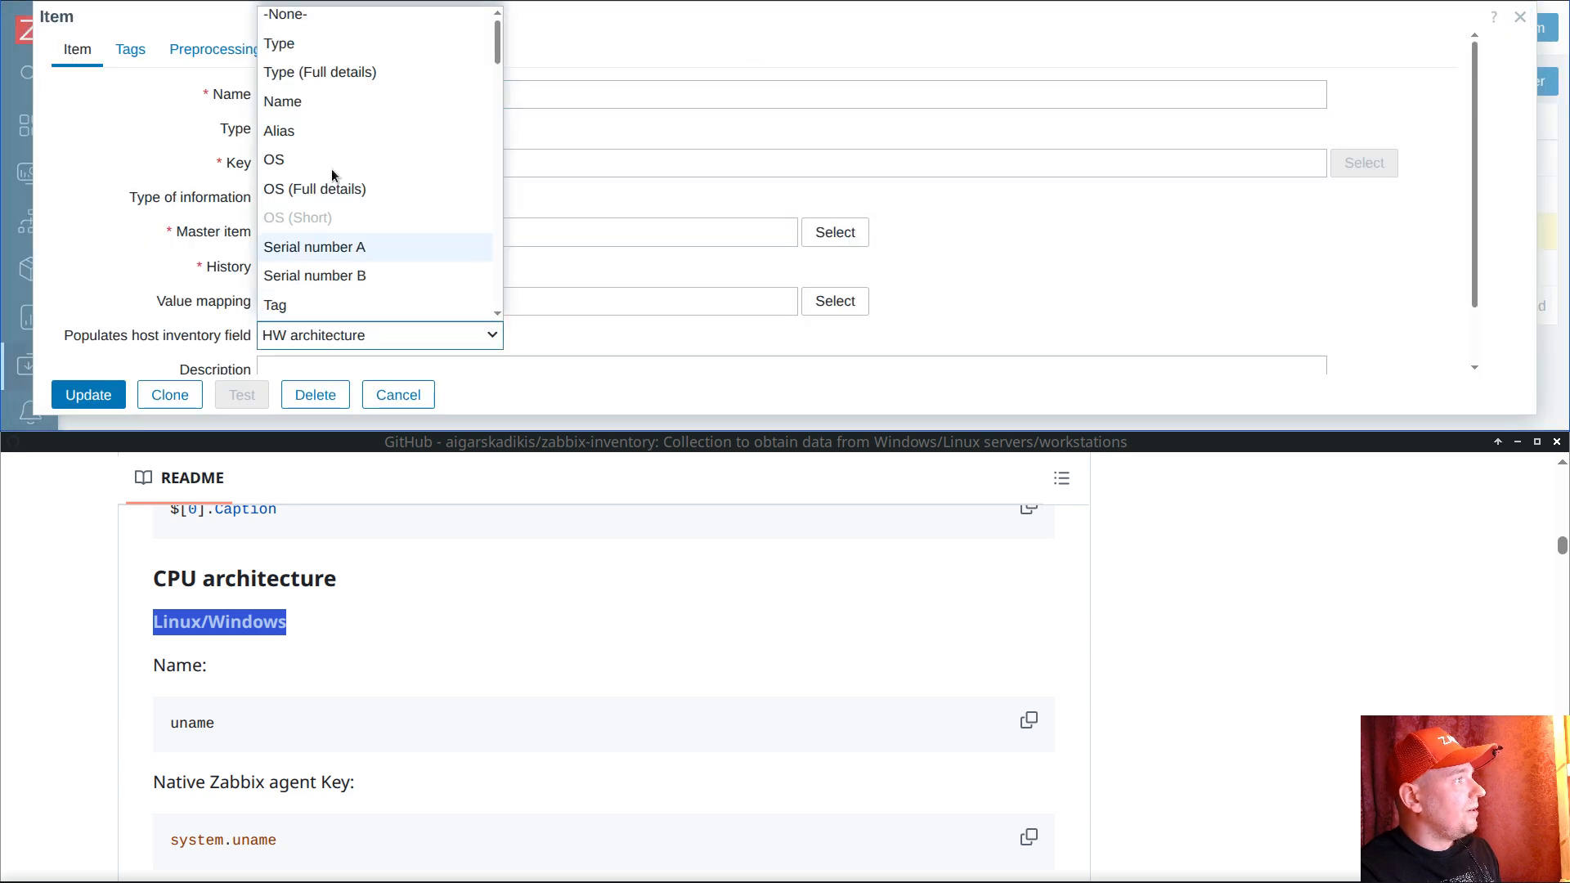
{"action": "left_click", "coordinate": [302, 20]}
{"action": "left_click", "coordinate": [71, 401]}
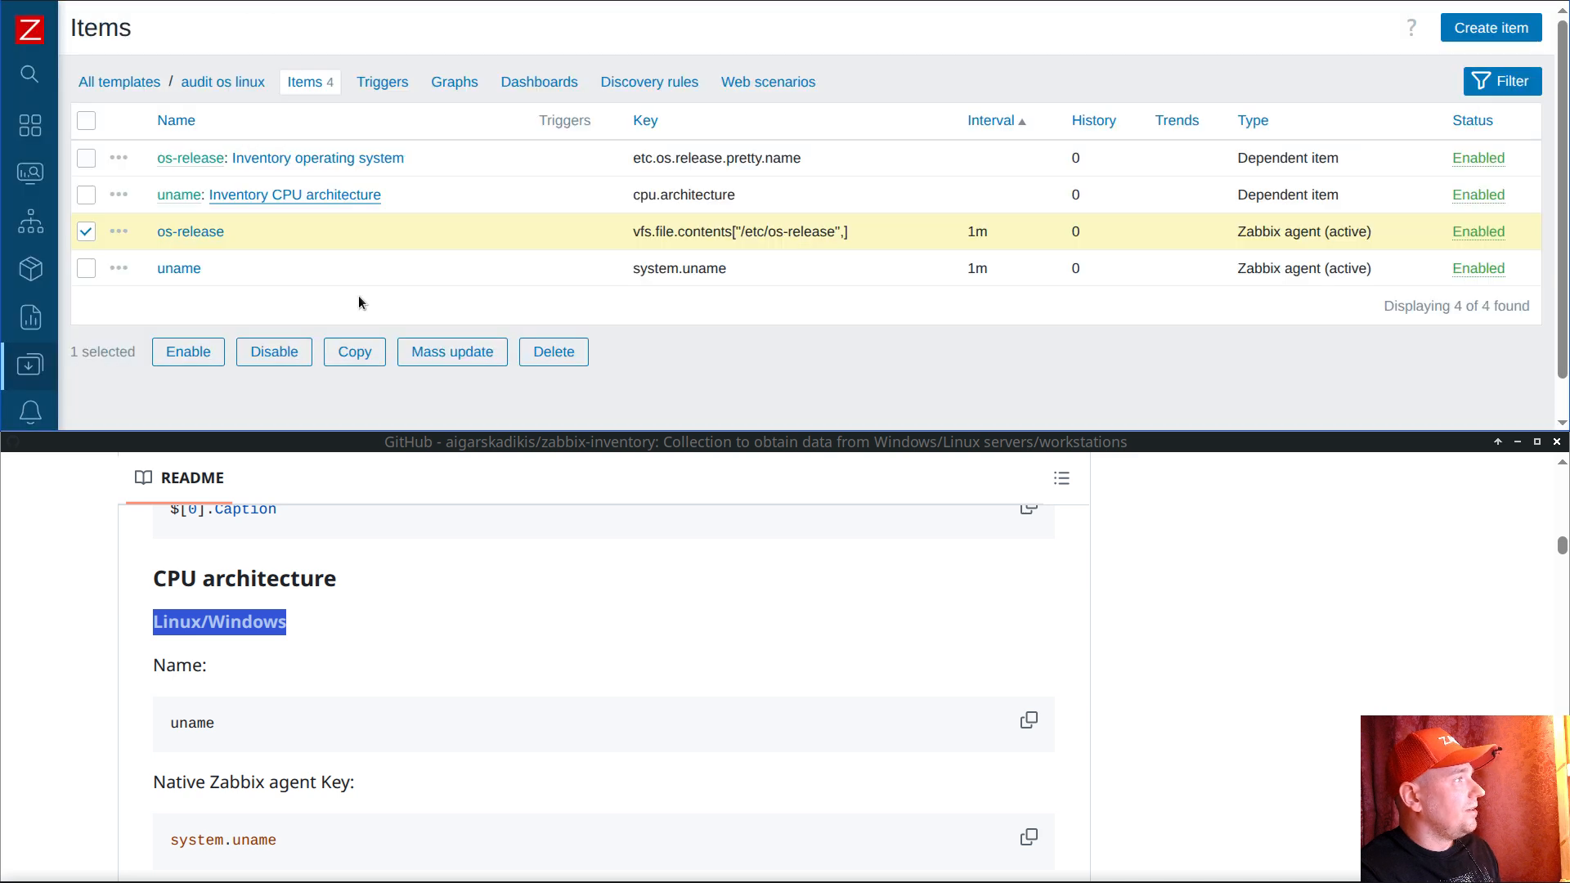
Step: Copy the uname item from the audit os linux template to the audit os template
{"action": "left_click", "coordinate": [86, 350]}
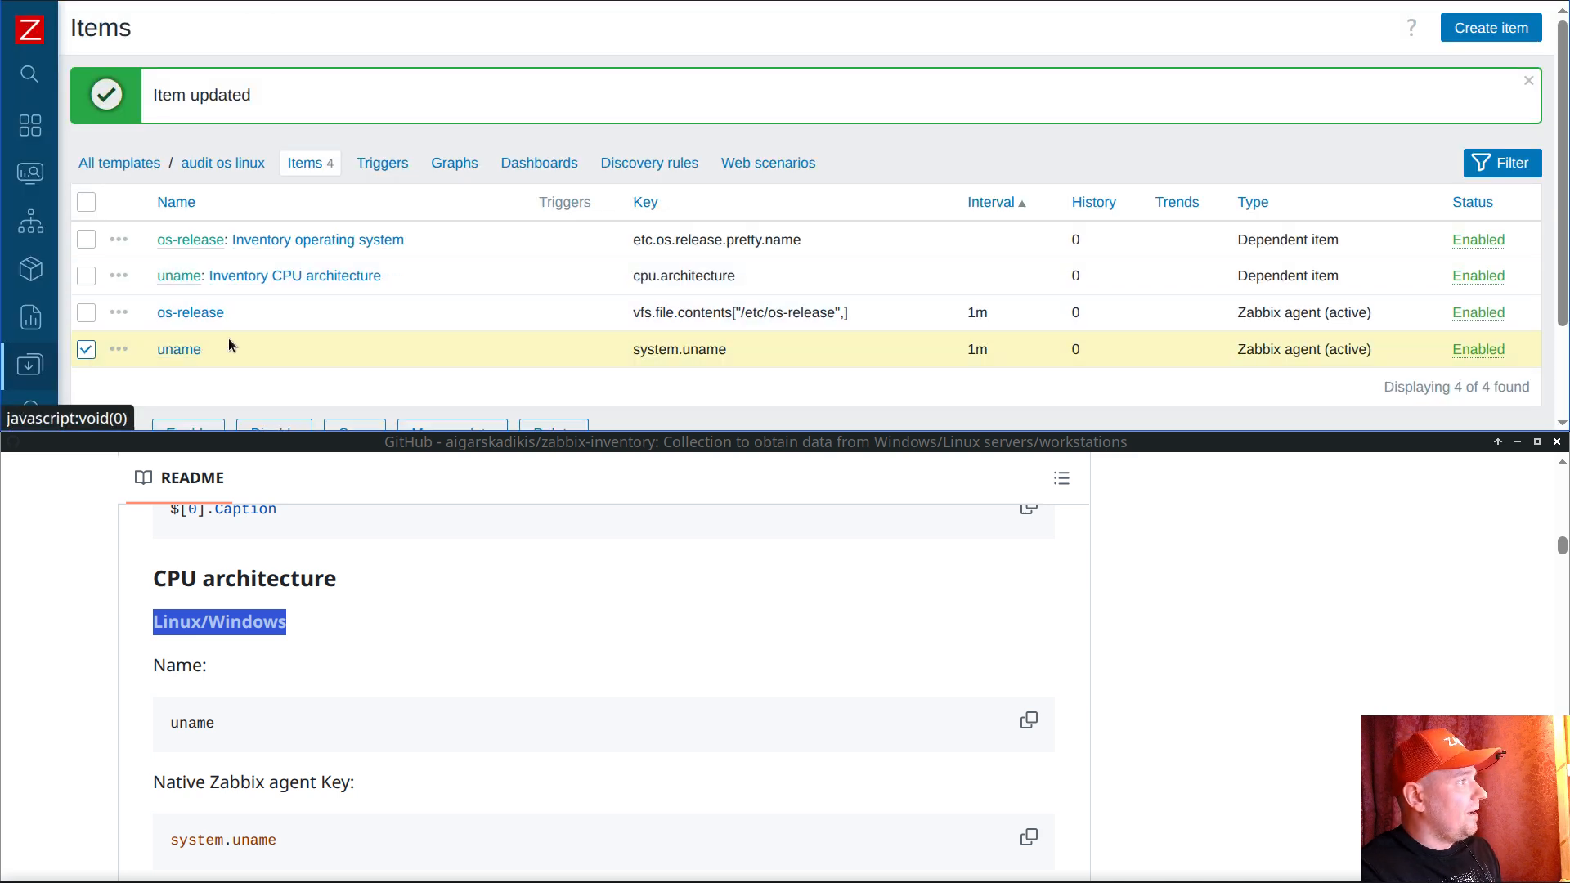
{"action": "left_click", "coordinate": [351, 312]}
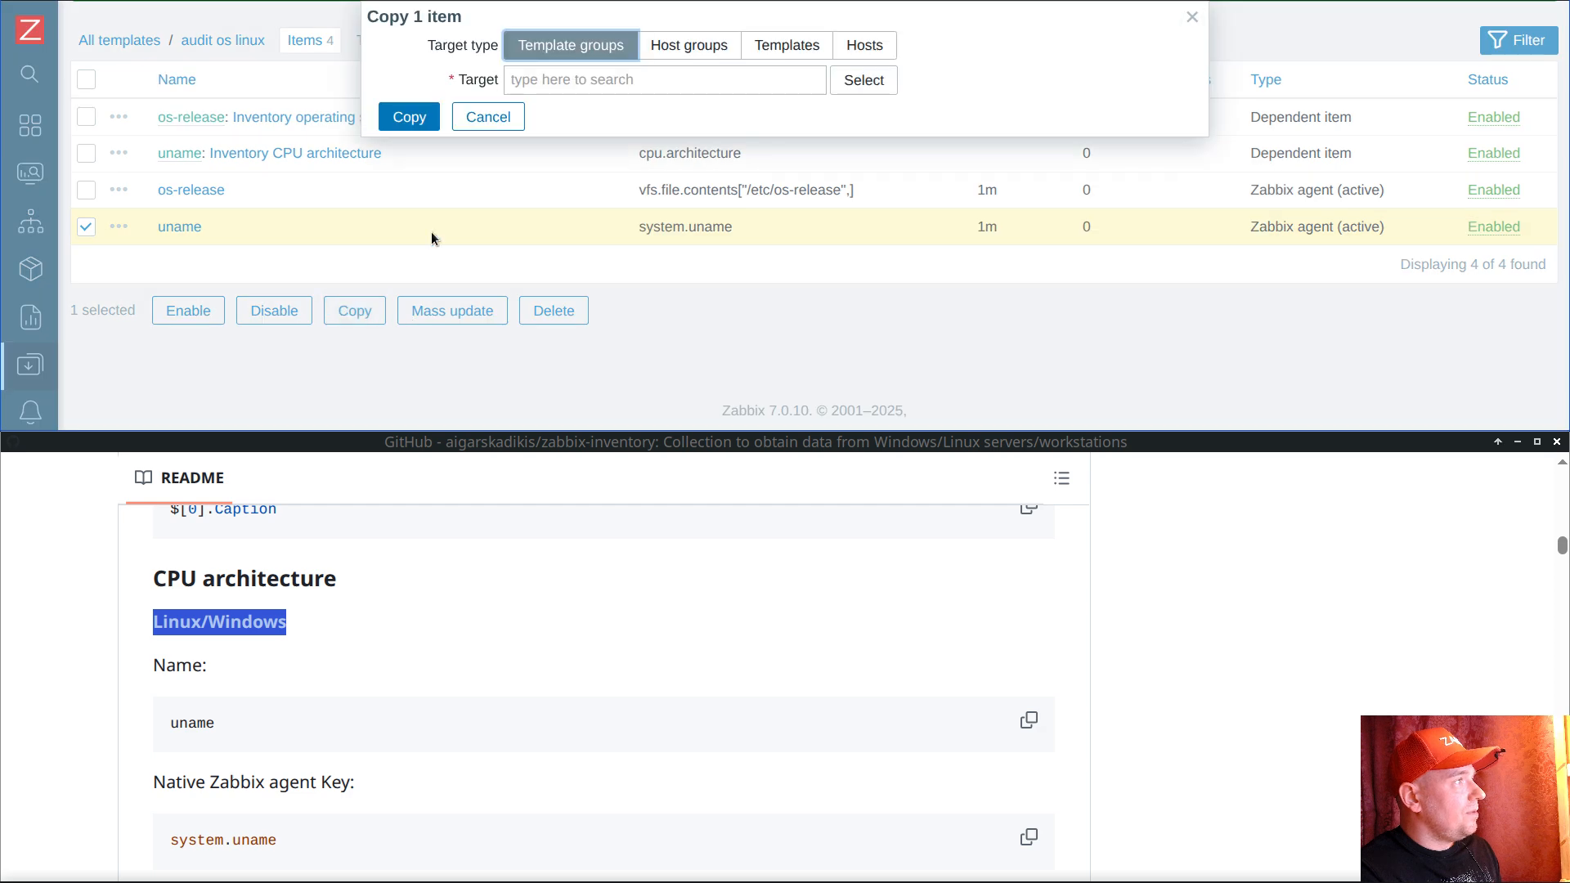
{"action": "left_click", "coordinate": [768, 46]}
{"action": "left_click", "coordinate": [694, 80]}
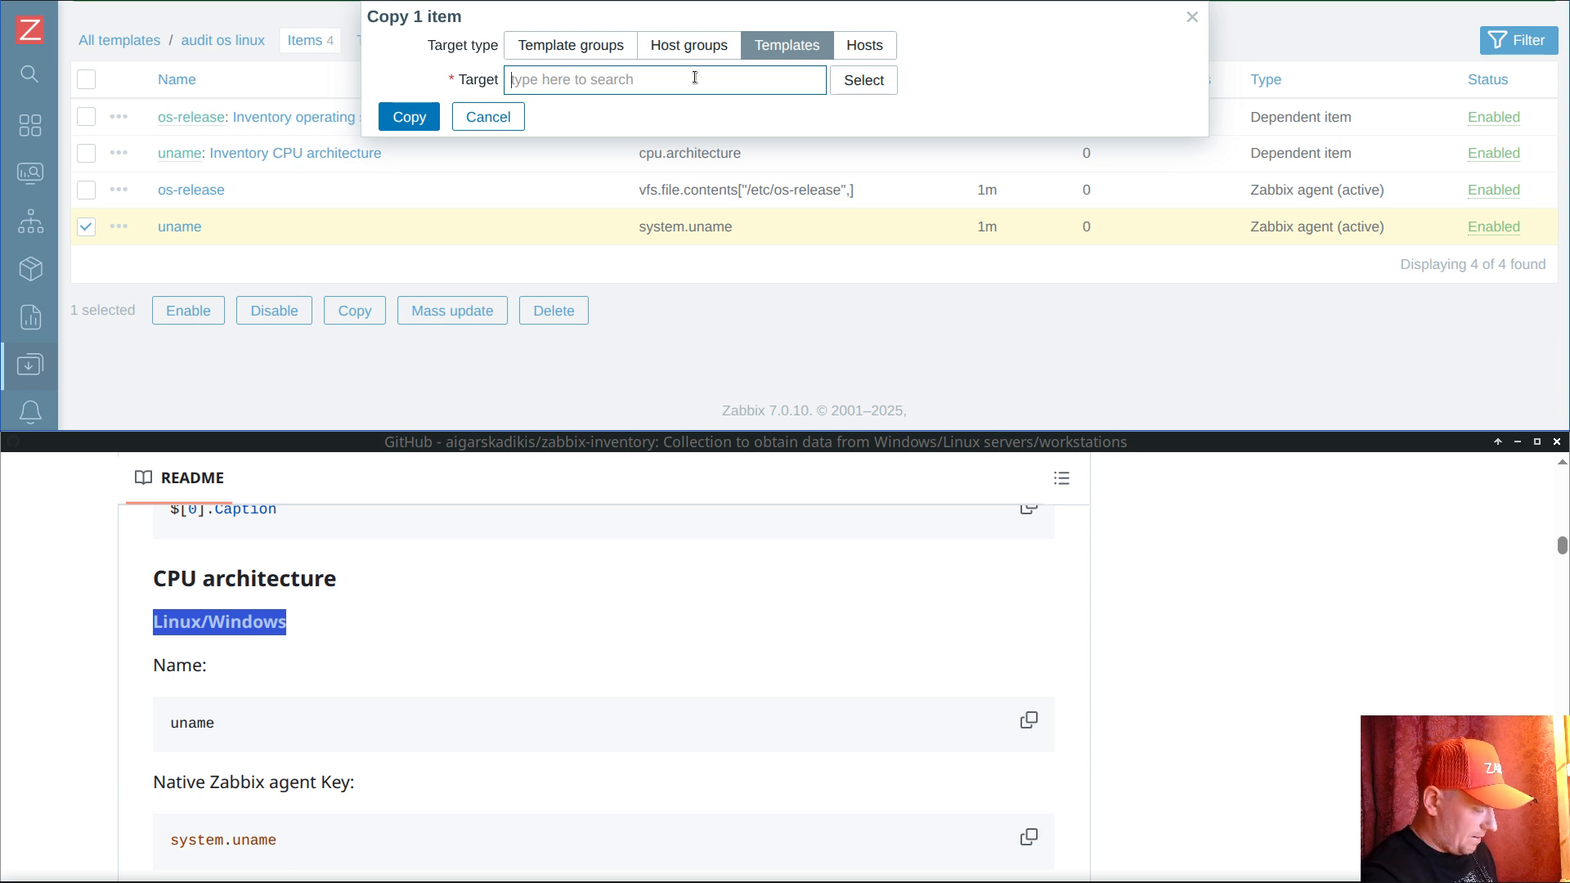
{"action": "type", "text": "audi"}
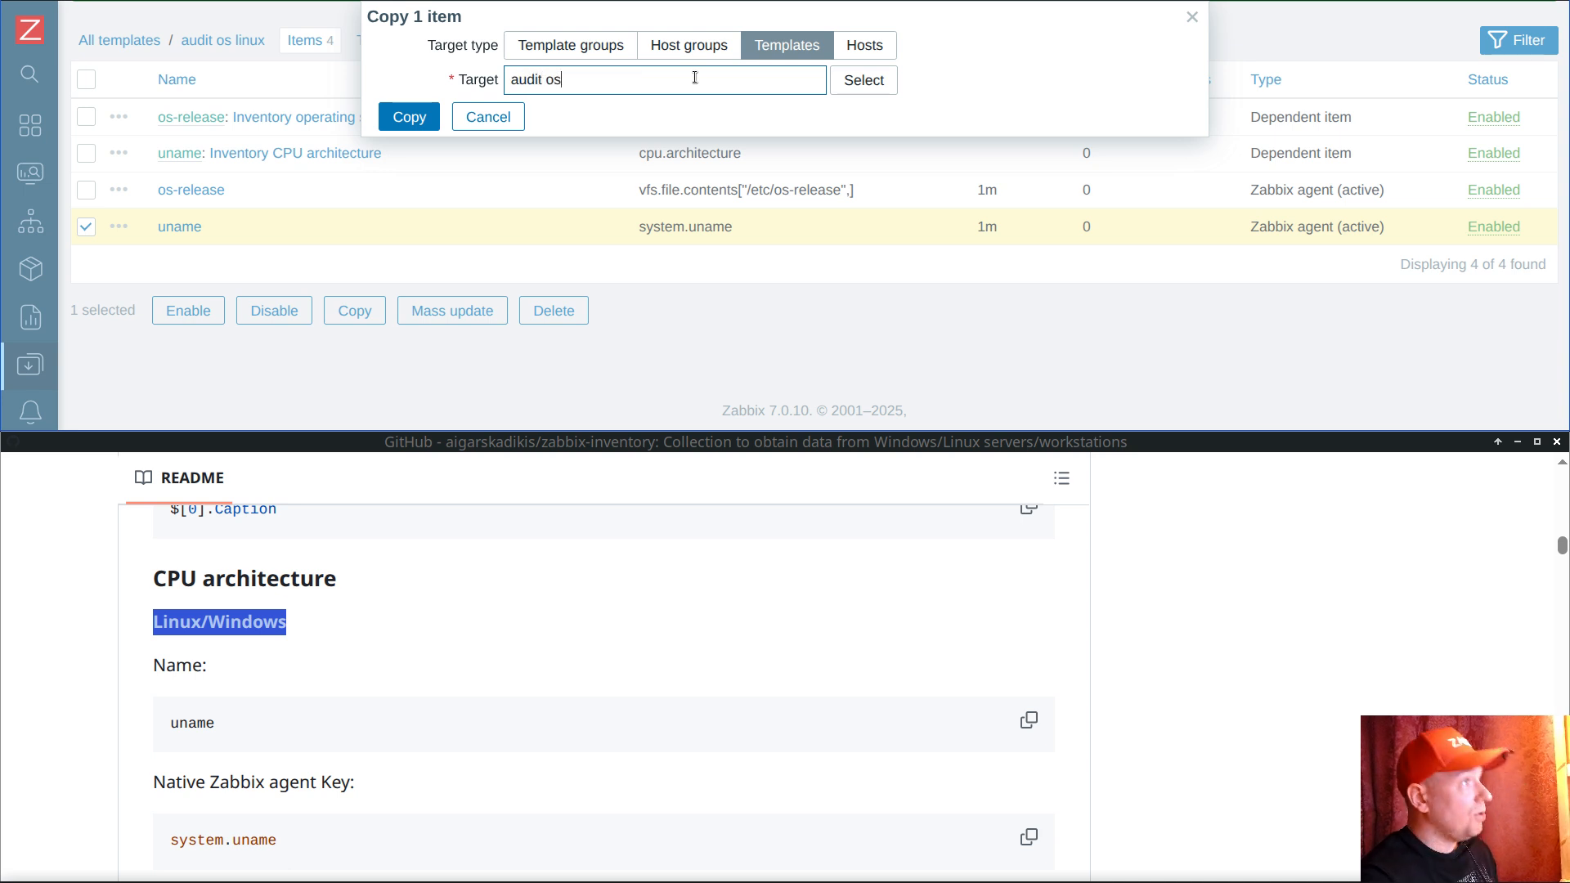
{"action": "type", "text": "t os"}
{"action": "left_click", "coordinate": [611, 110]}
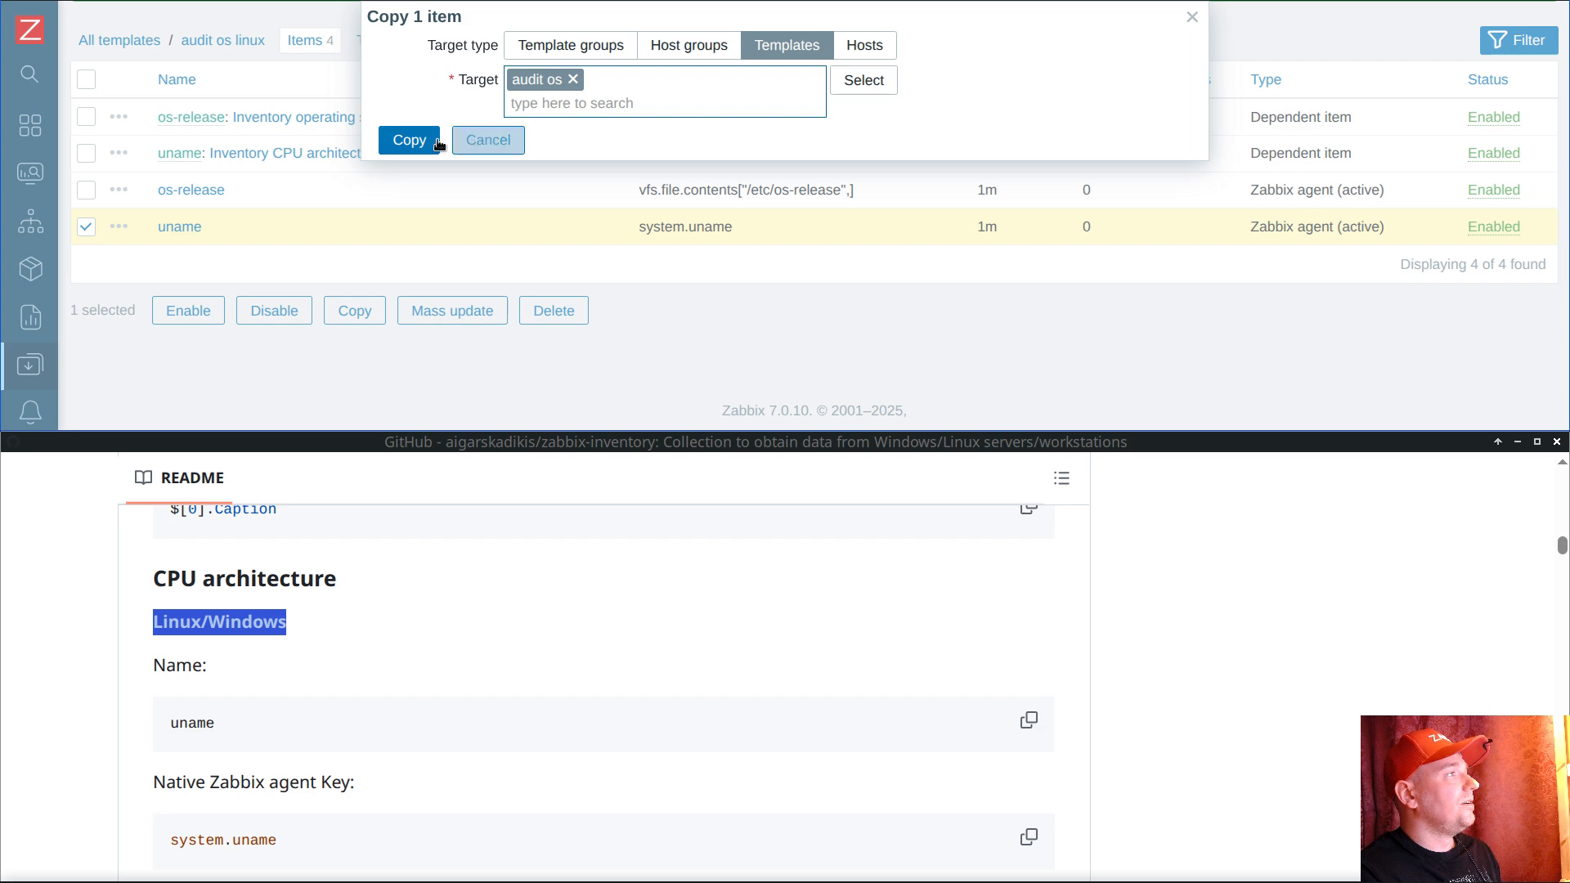
{"action": "left_click", "coordinate": [409, 140]}
Step: Copy the dependent Inventory CPU architecture item from audit os linux to the audit os template
{"action": "scroll", "coordinate": [102, 341], "scroll_direction": "down", "scroll_amount": 3}
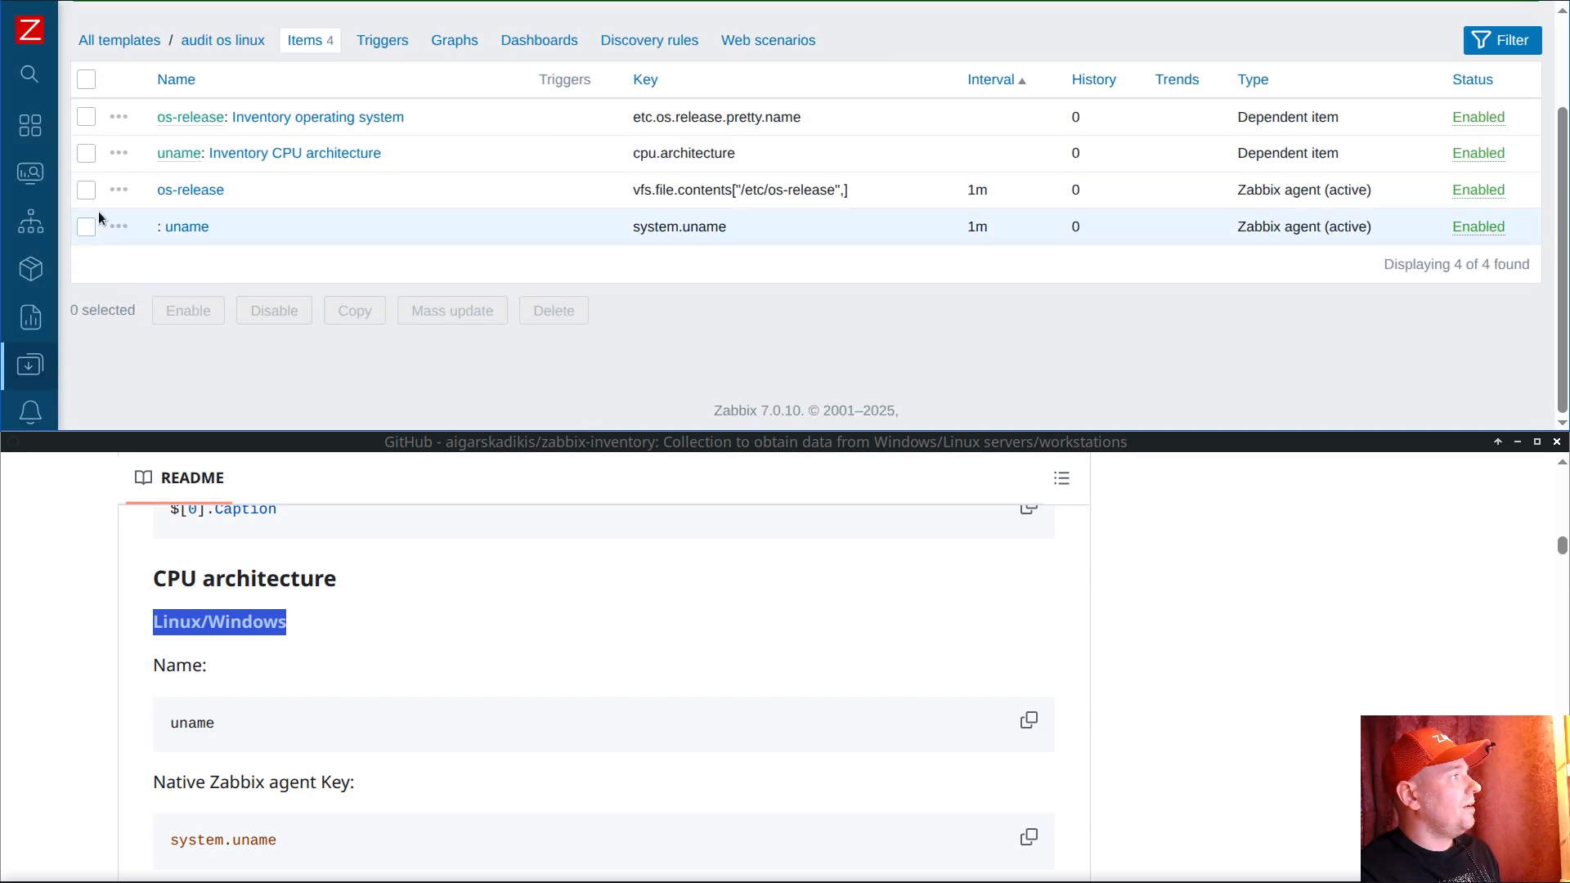
{"action": "left_click", "coordinate": [86, 153]}
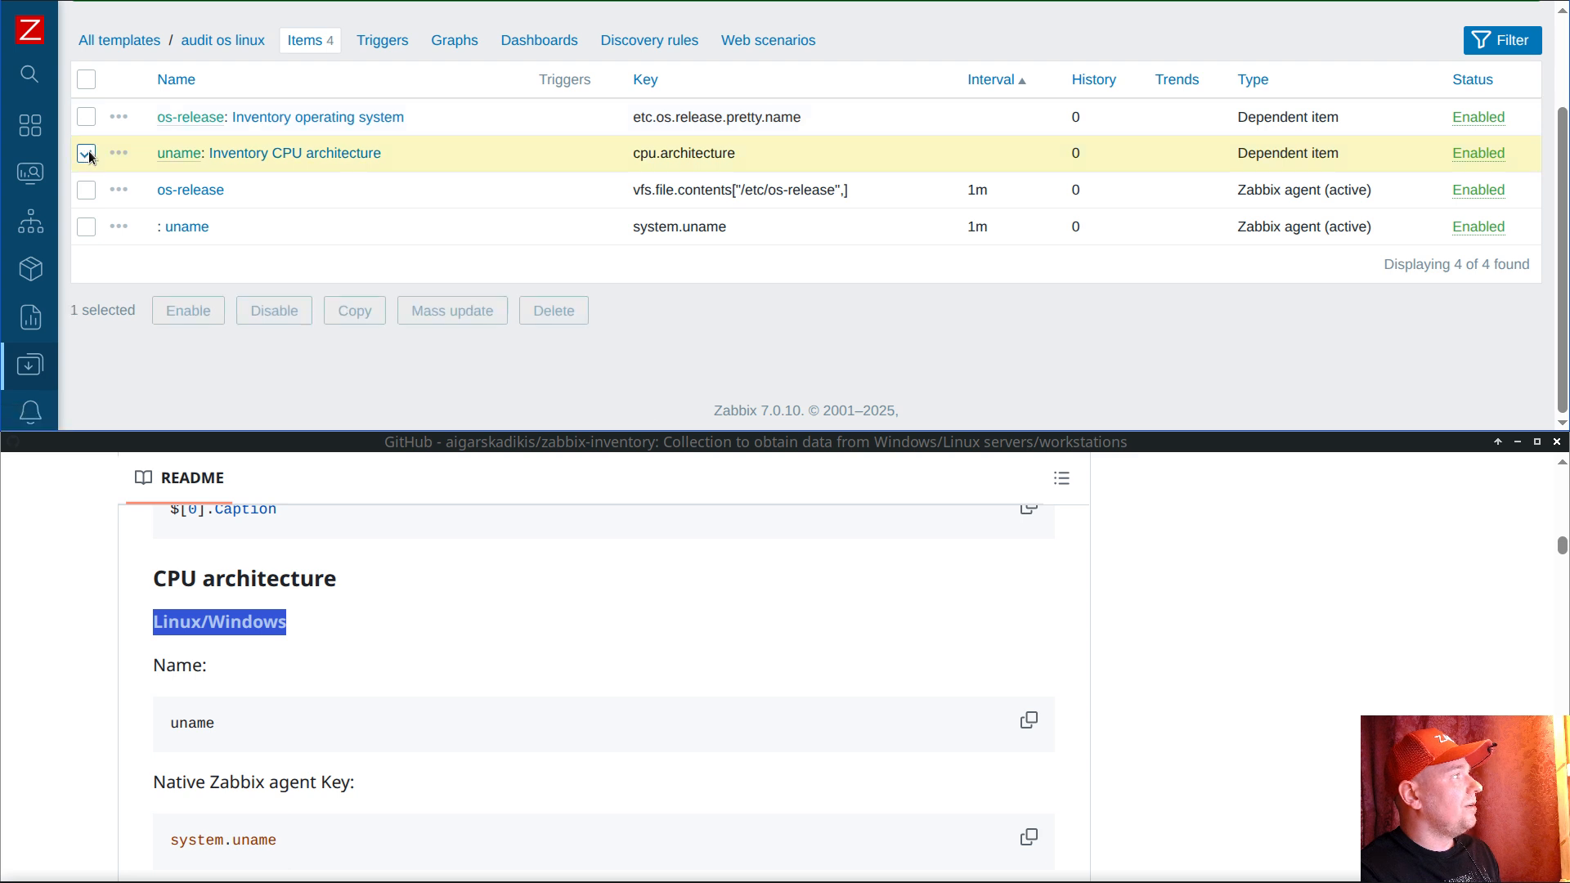
{"action": "left_click", "coordinate": [354, 311]}
{"action": "left_click", "coordinate": [781, 43]}
{"action": "left_click", "coordinate": [714, 77]}
{"action": "type", "text": "audit"}
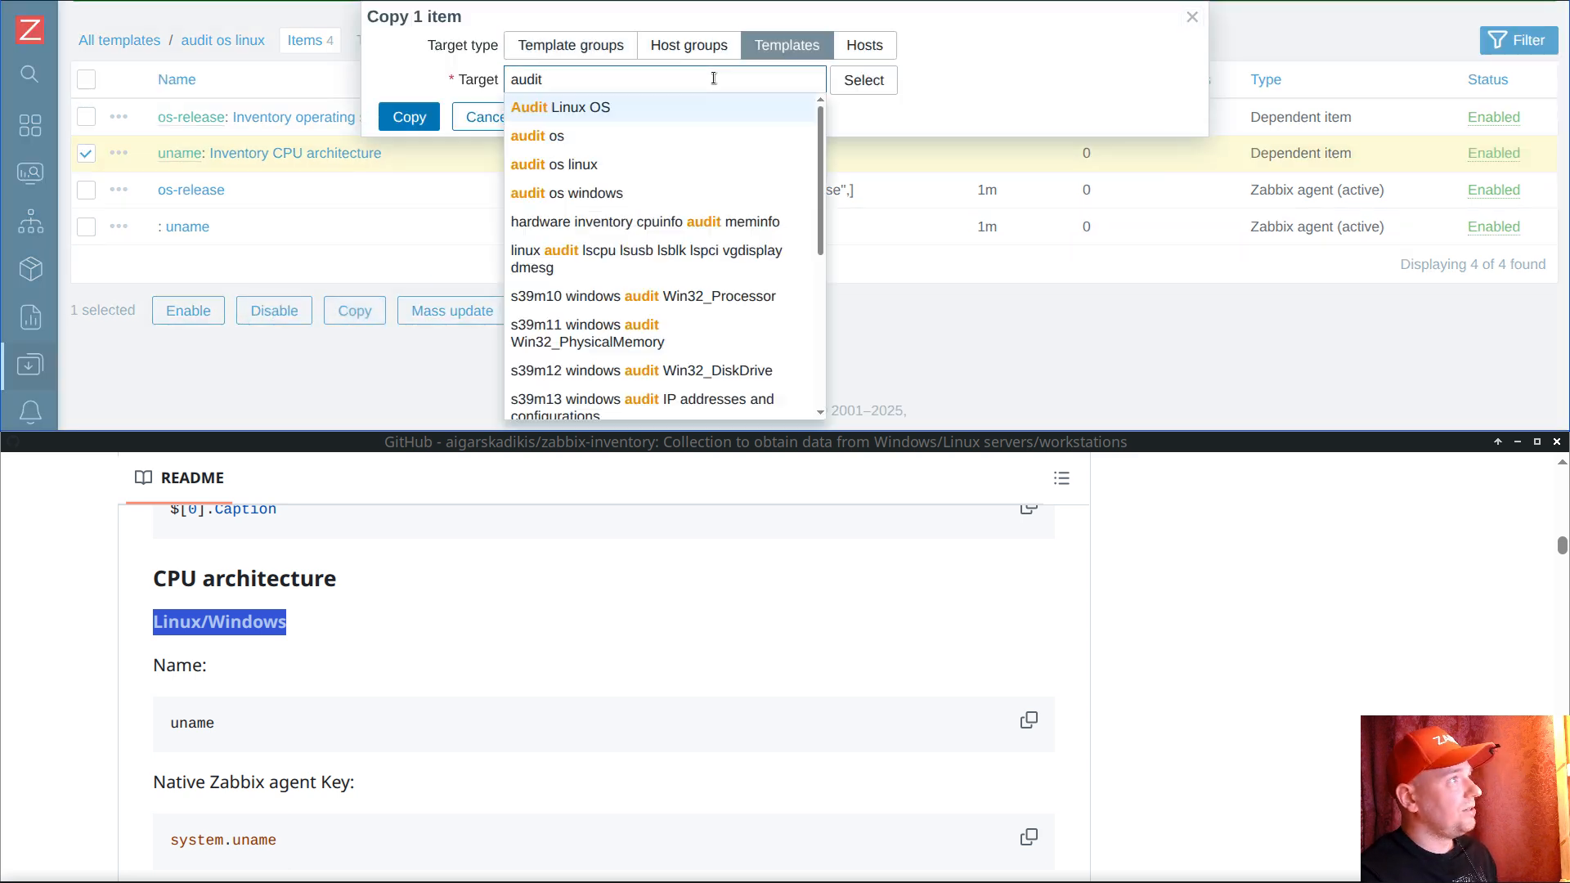
{"action": "left_click", "coordinate": [613, 135]}
{"action": "left_click", "coordinate": [417, 142]}
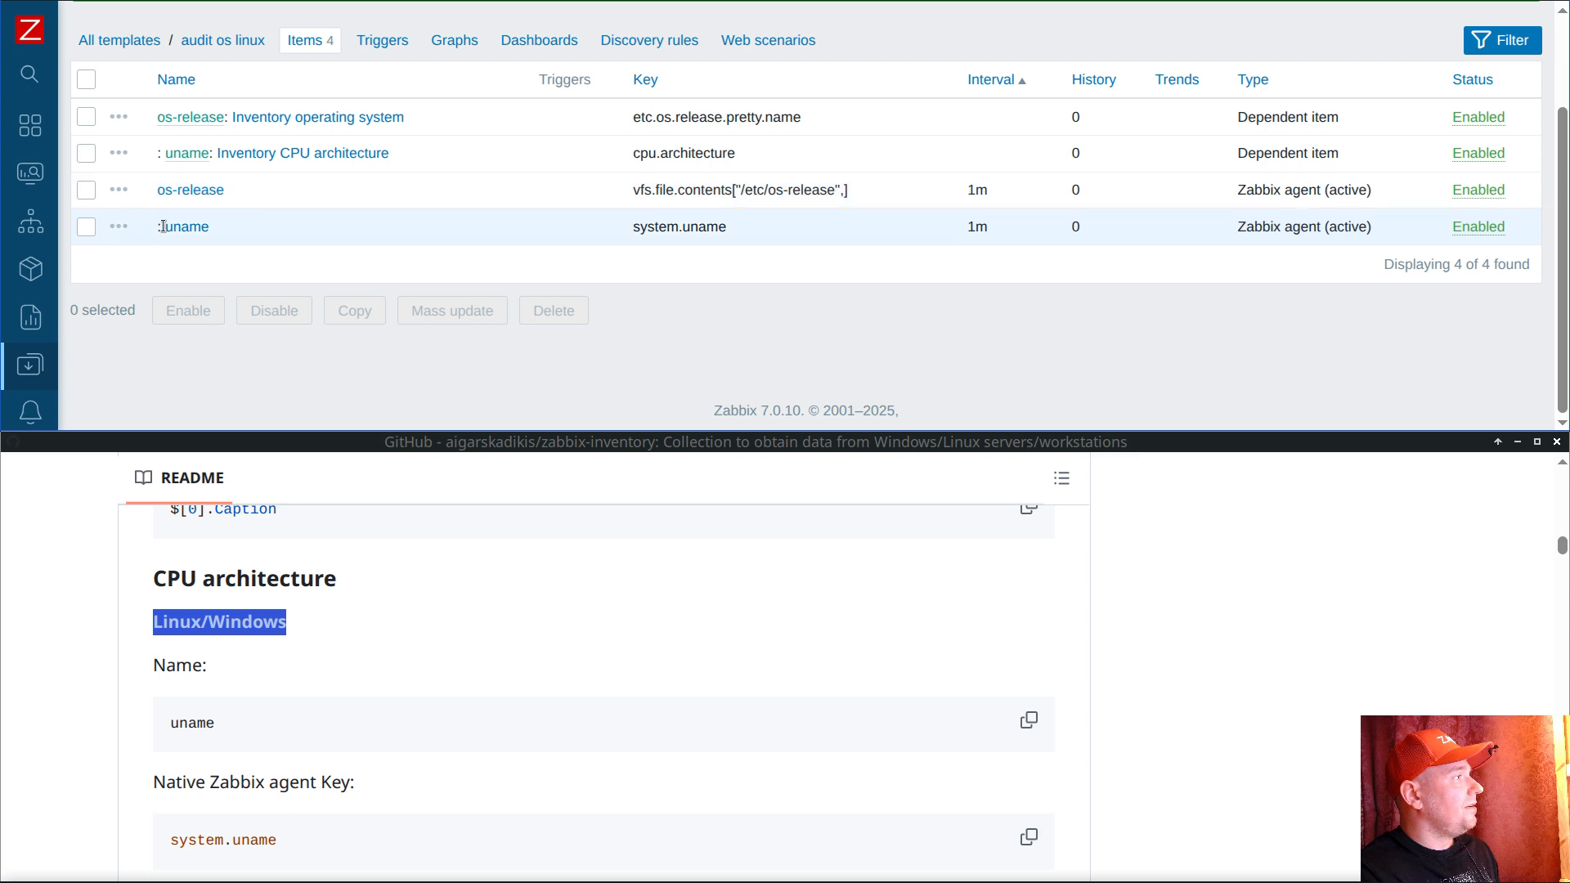
{"action": "scroll", "coordinate": [184, 227], "scroll_direction": "up", "scroll_amount": 2}
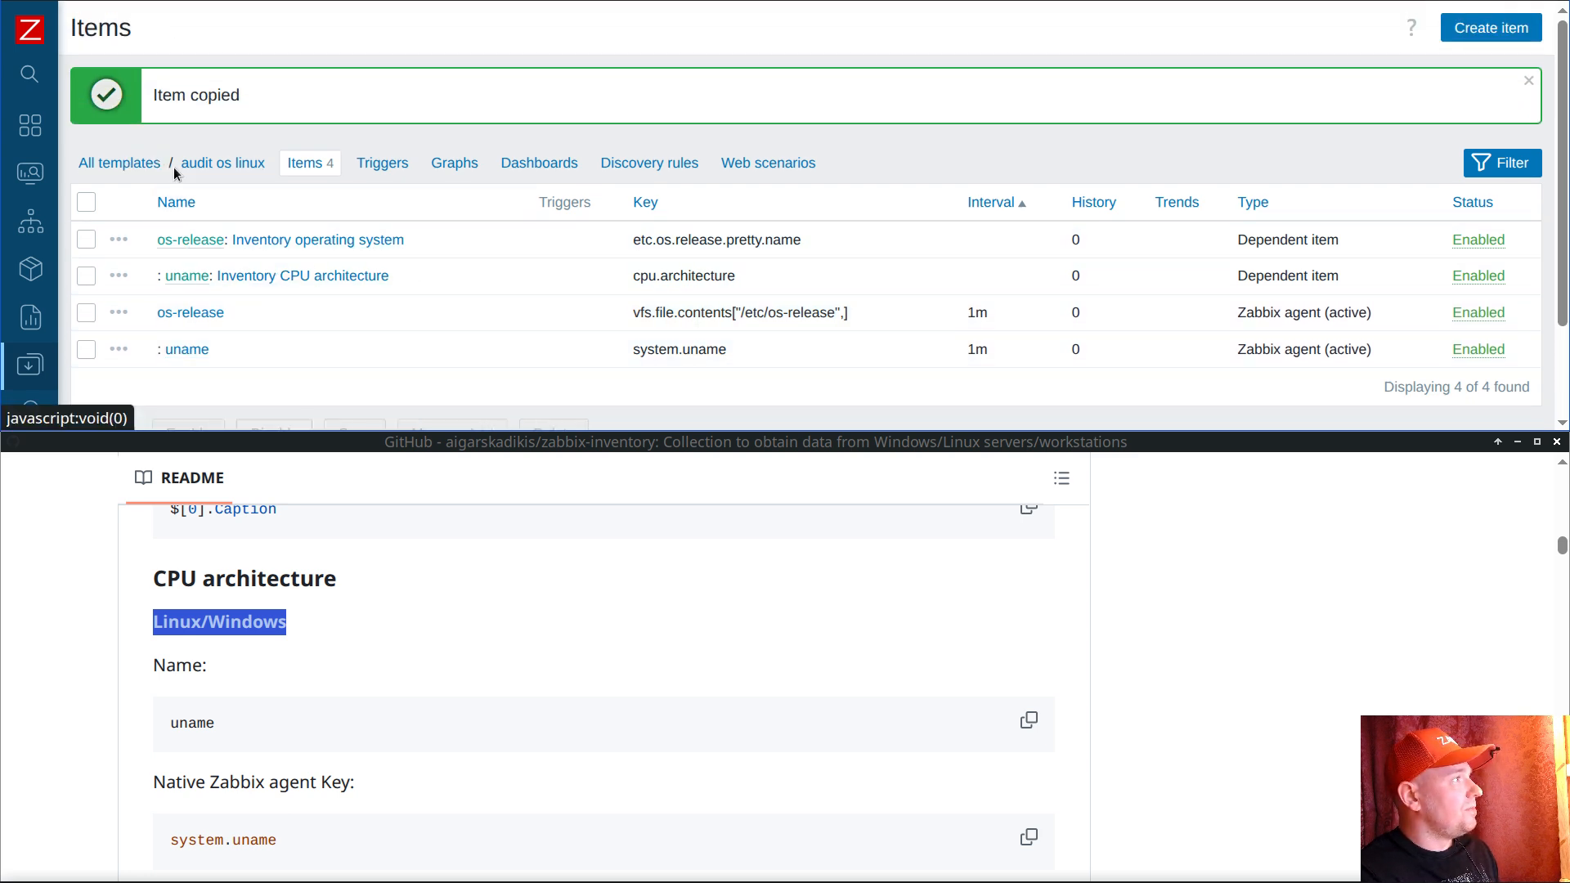
Step: Check the audit os template's item count in the template list and find the CPUs section of the README
{"action": "left_click", "coordinate": [131, 165]}
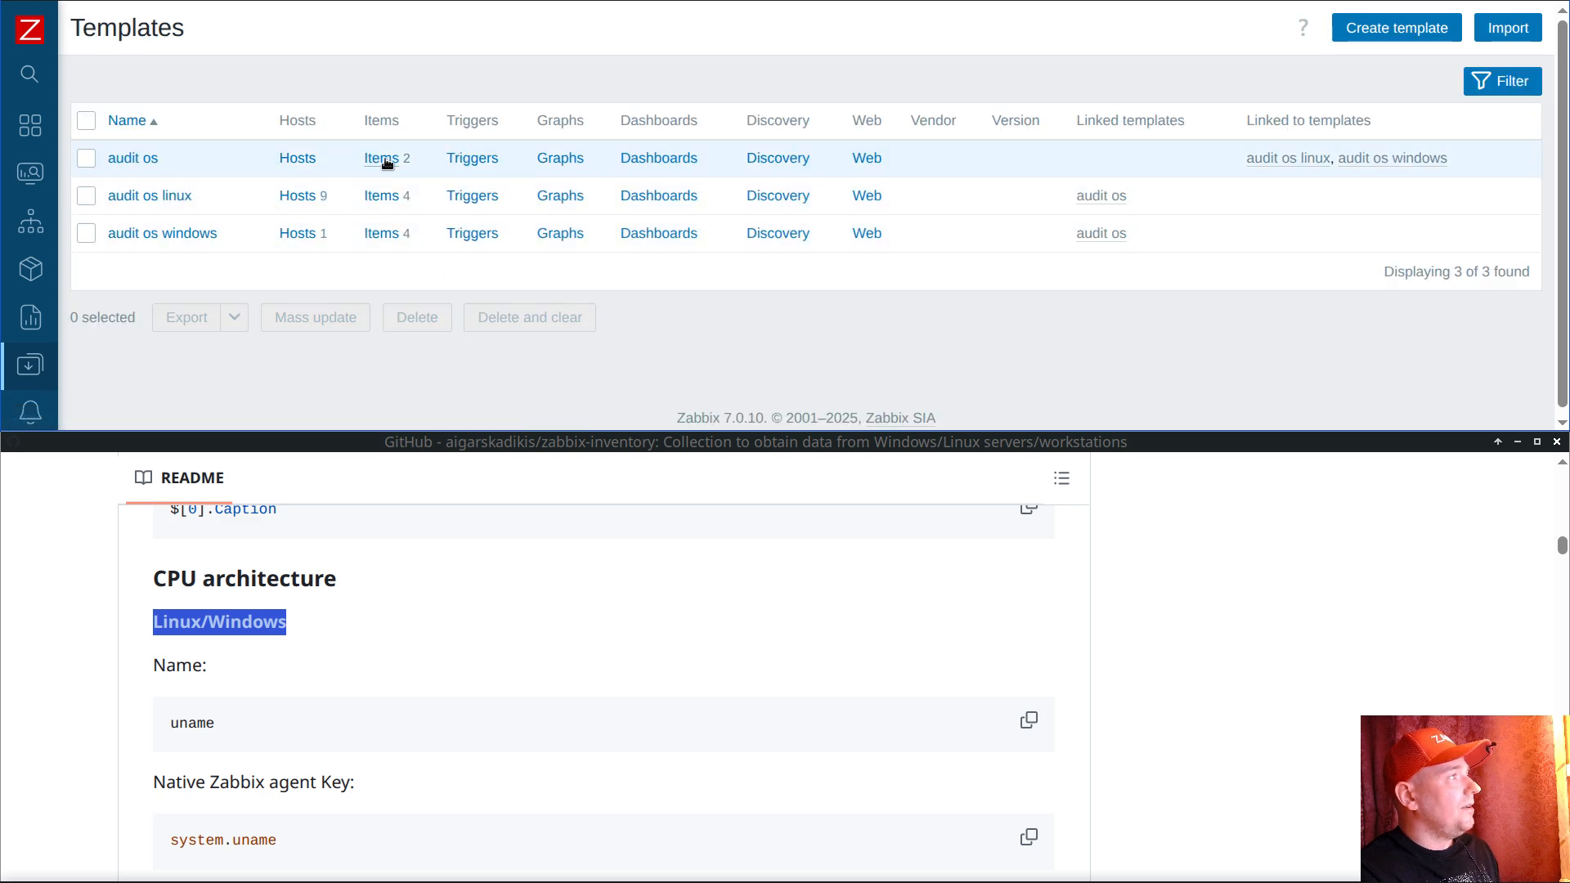
{"action": "left_click_drag", "start_coordinate": [172, 162], "coordinate": [111, 155]}
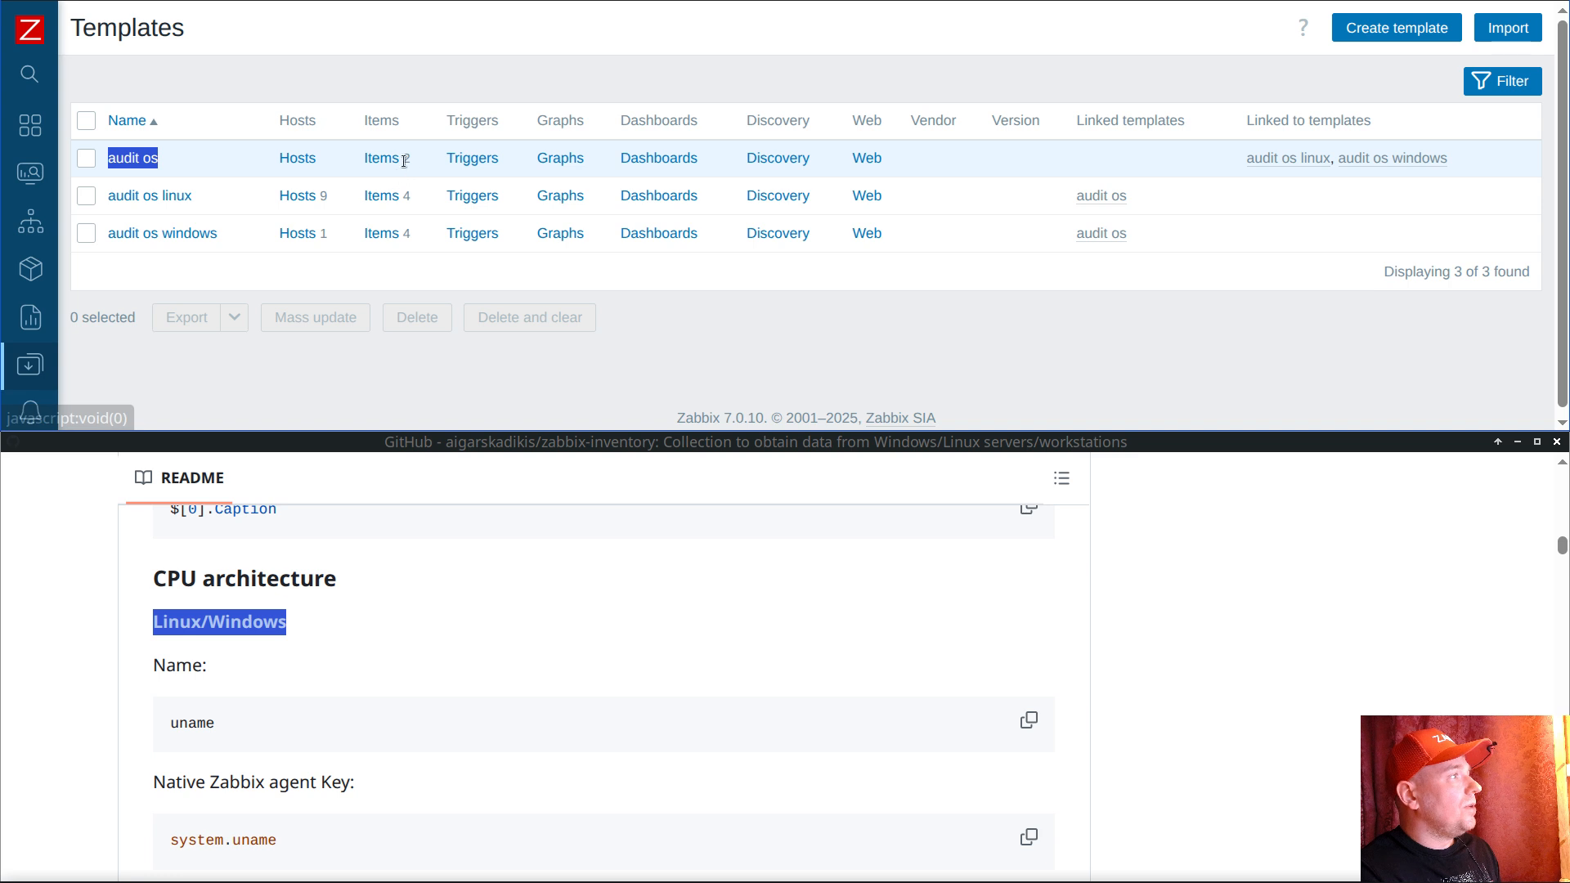
{"action": "left_click_drag", "start_coordinate": [413, 159], "coordinate": [403, 159]}
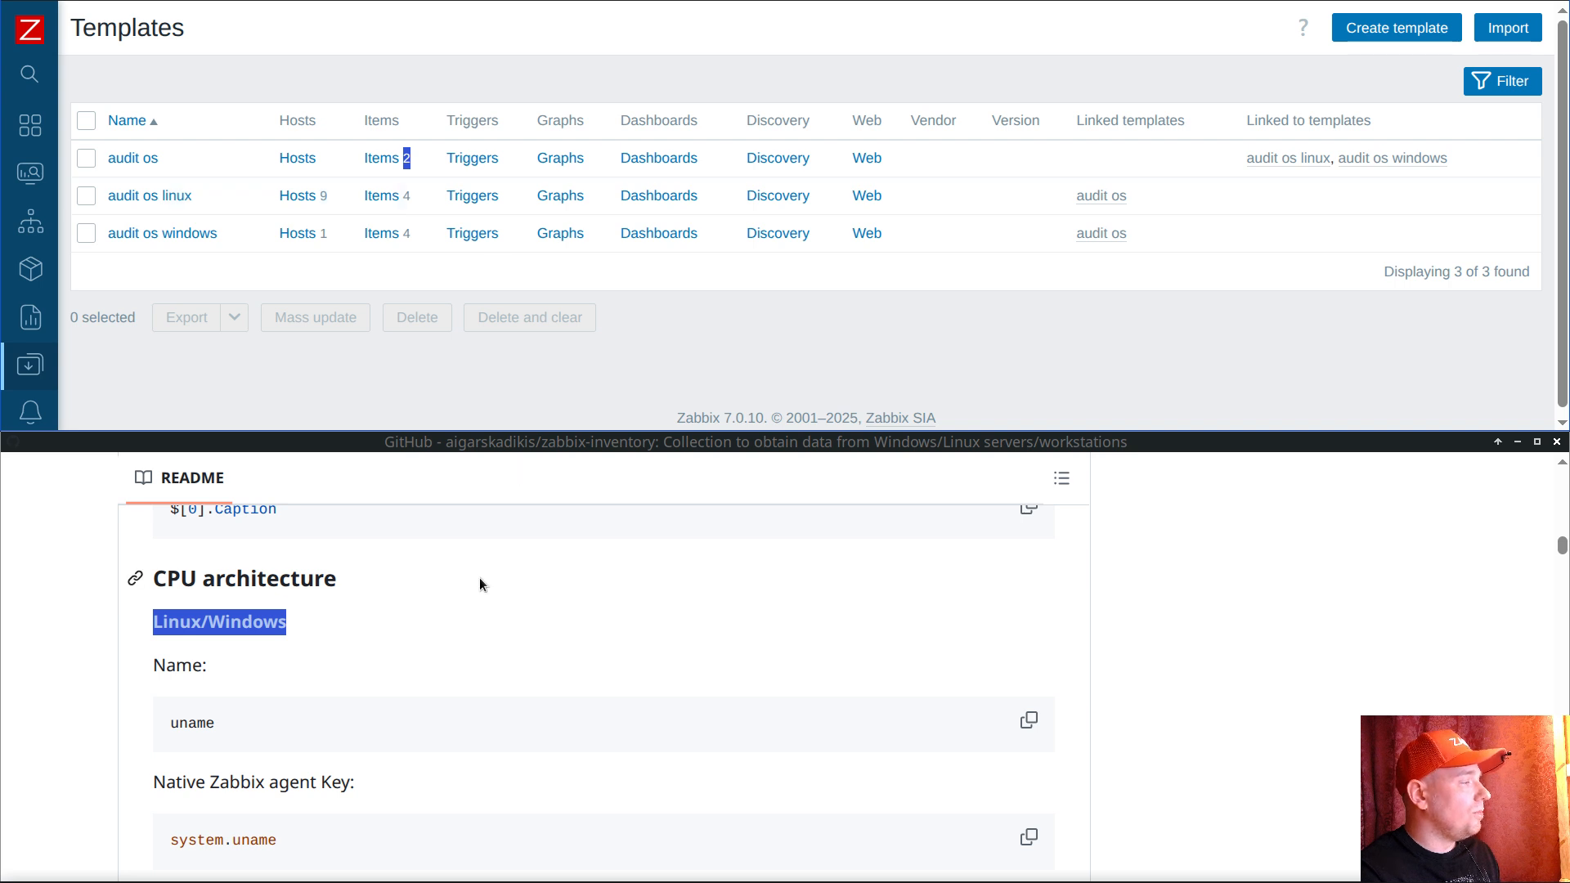
{"action": "scroll", "coordinate": [453, 729], "scroll_direction": "down", "scroll_amount": 7}
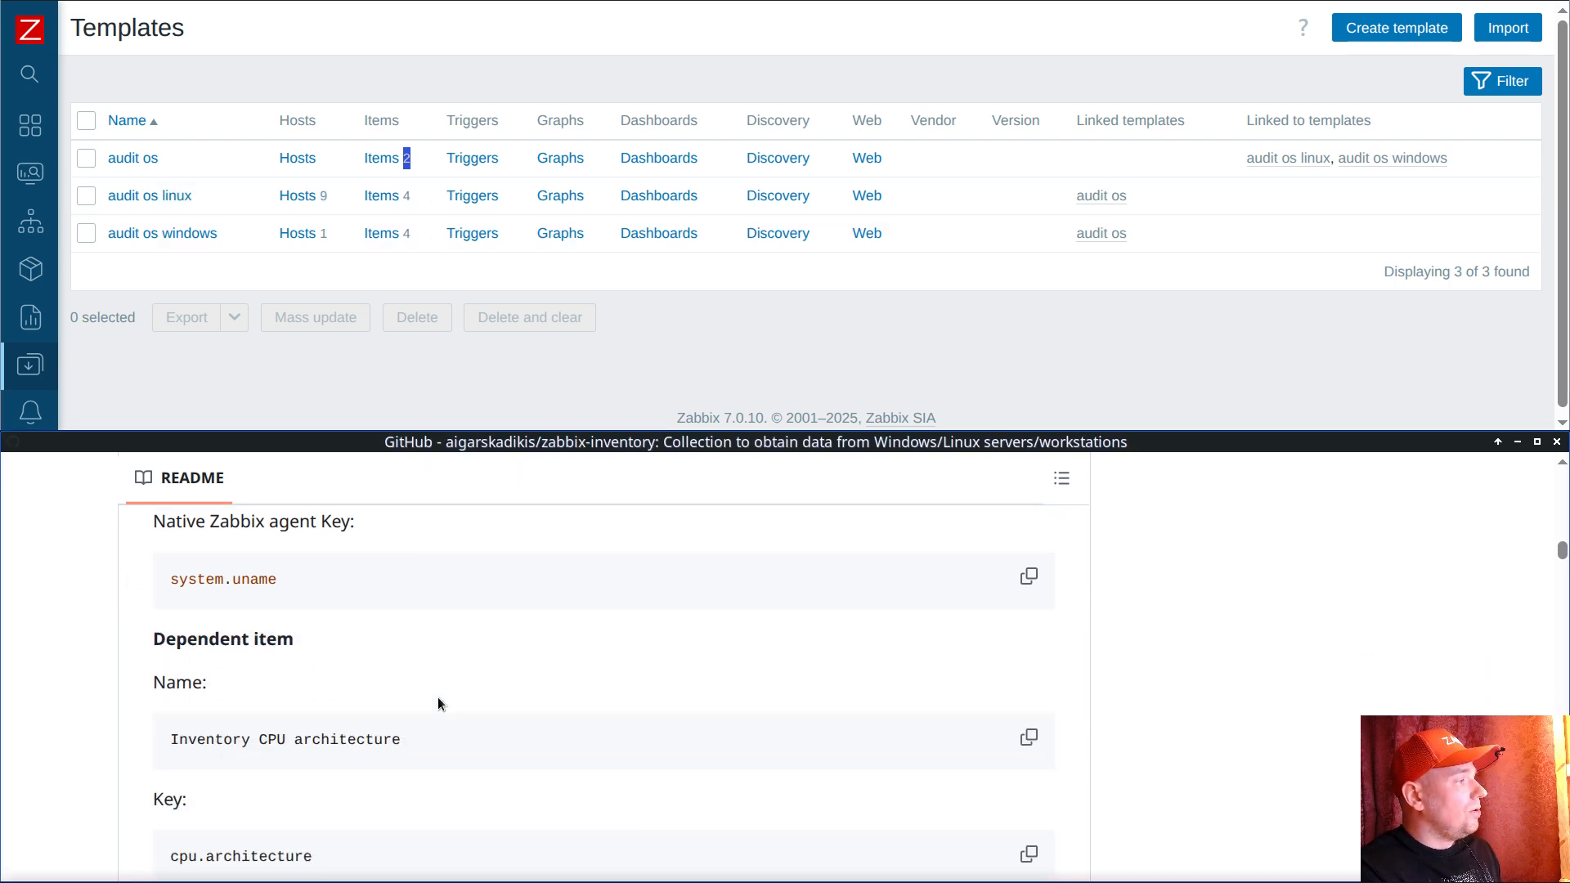
{"action": "scroll", "coordinate": [438, 697], "scroll_direction": "down", "scroll_amount": 5}
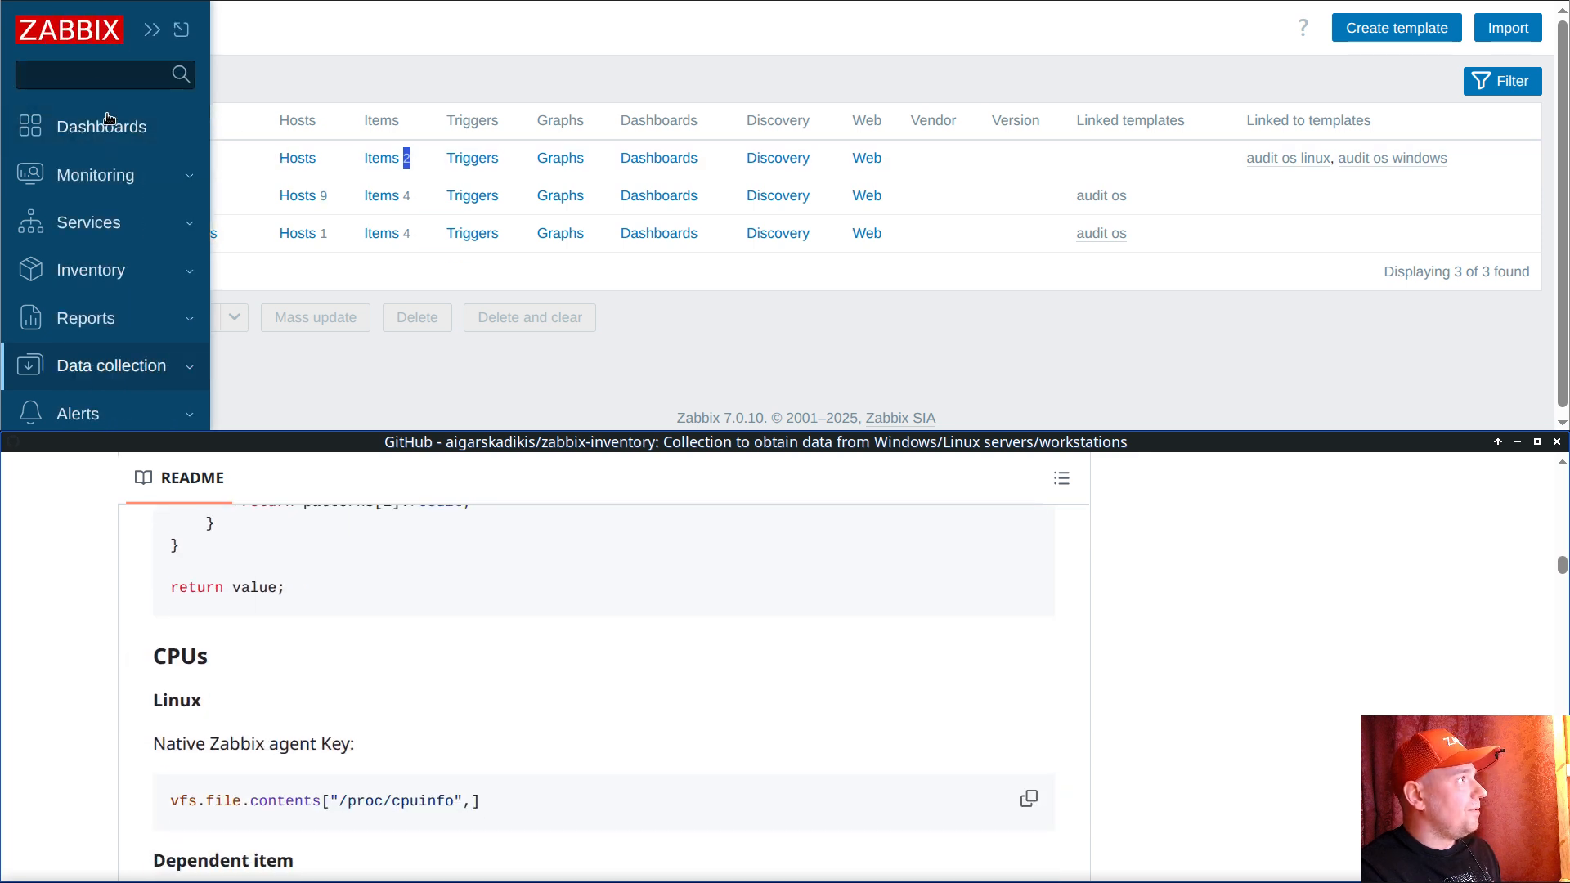
Step: Review the column inventory macros of the Top hosts Monzphere widget on the audit dashboard, then save the dashboard unchanged
{"action": "left_click", "coordinate": [98, 126]}
{"action": "scroll", "coordinate": [533, 160], "scroll_direction": "down", "scroll_amount": 3}
{"action": "scroll", "coordinate": [533, 159], "scroll_direction": "up", "scroll_amount": 3}
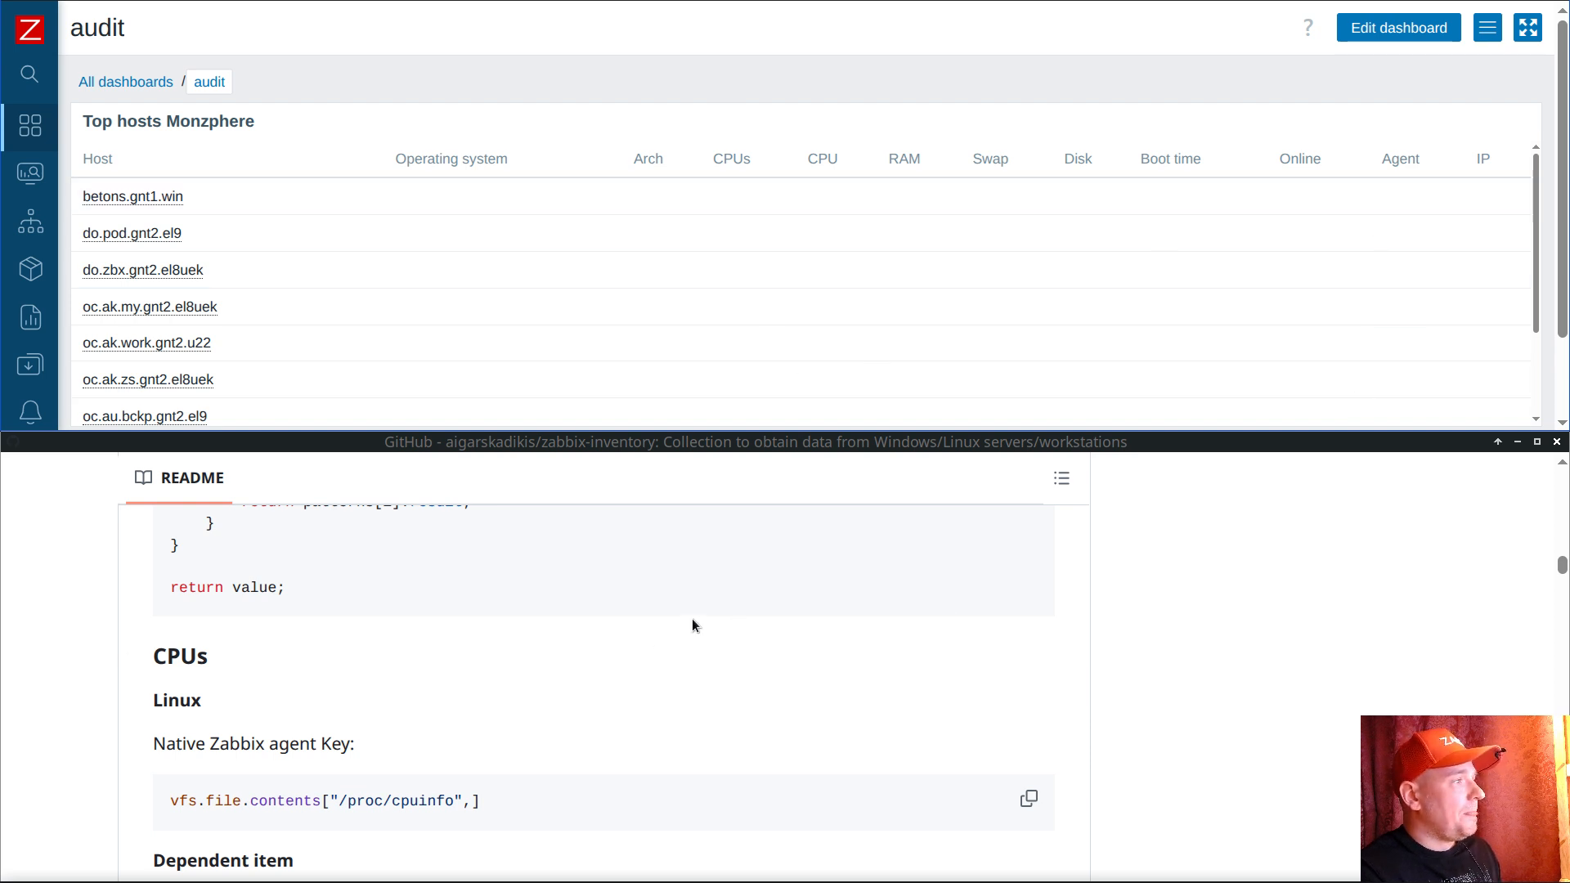
{"action": "left_click", "coordinate": [1494, 120]}
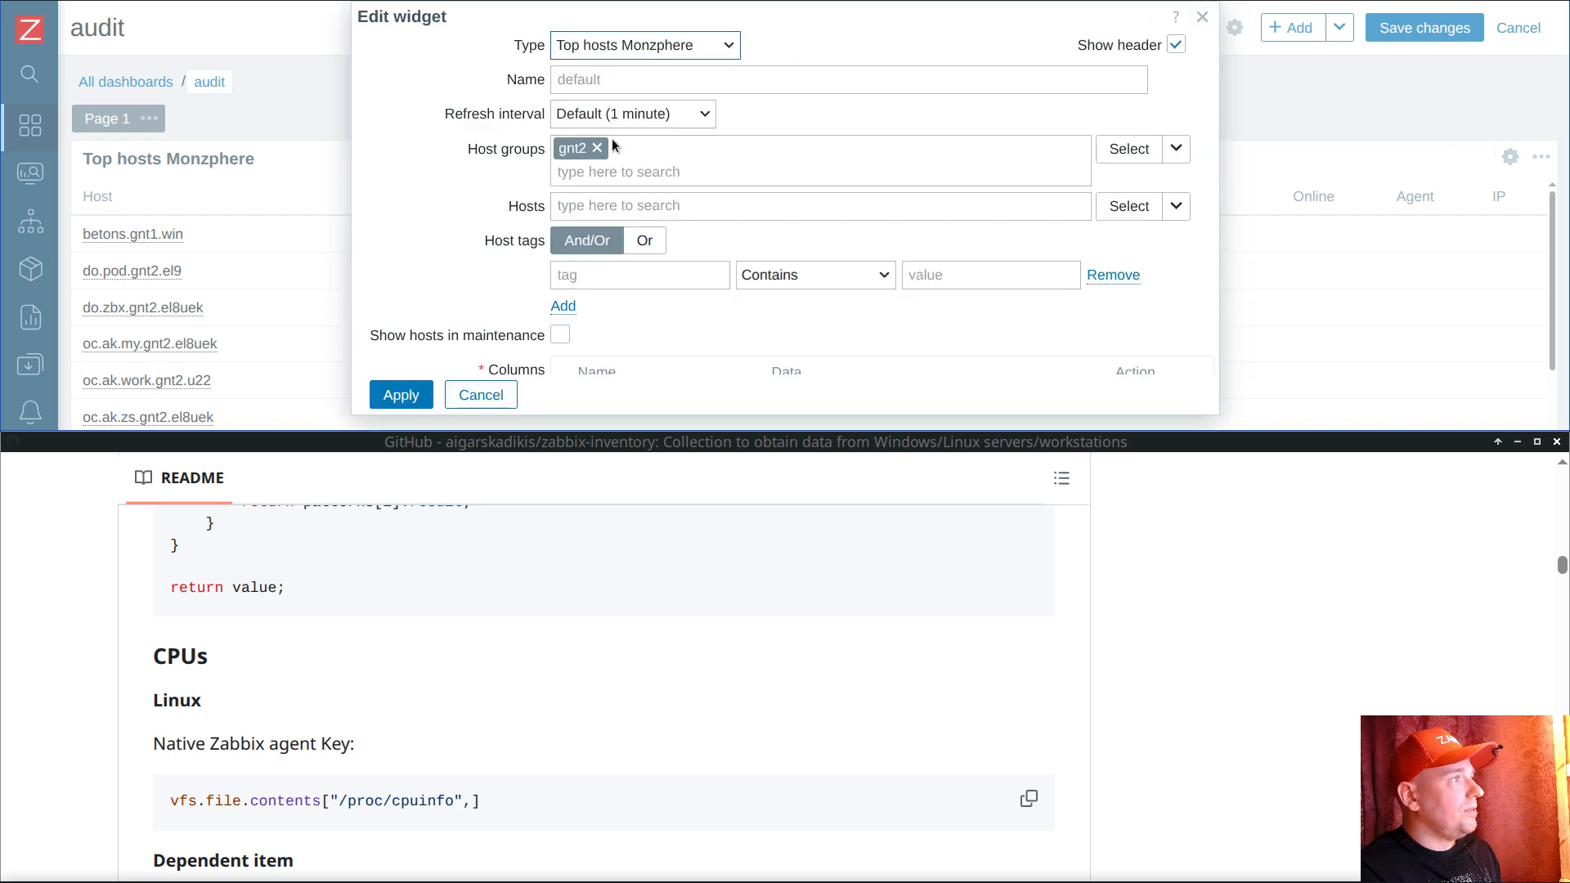
{"action": "scroll", "coordinate": [670, 212], "scroll_direction": "down", "scroll_amount": 5}
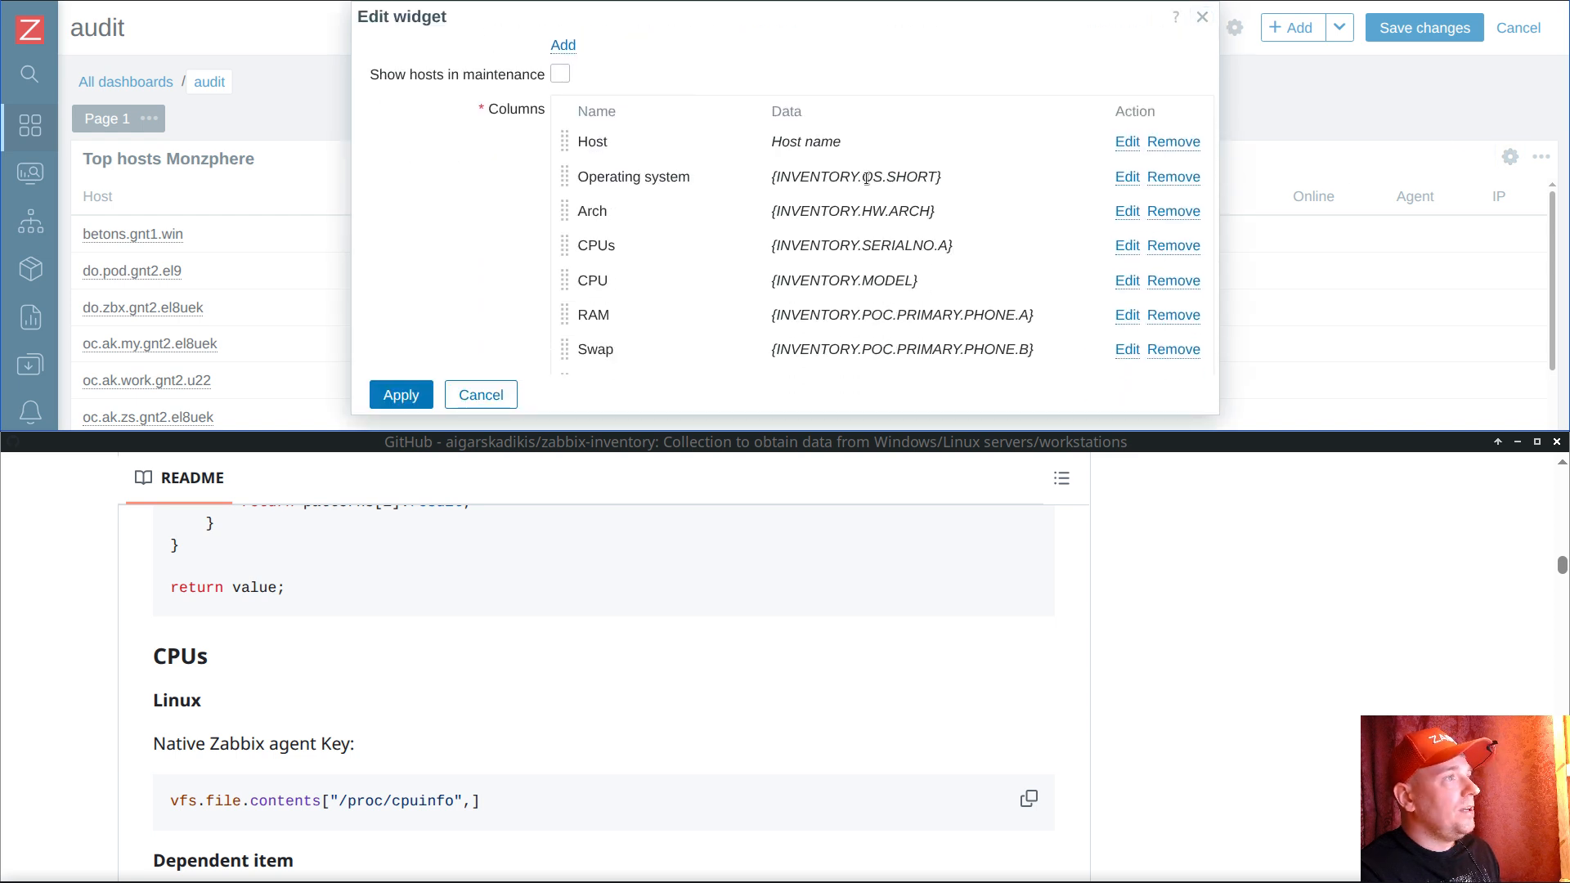
{"action": "left_click", "coordinate": [1203, 18]}
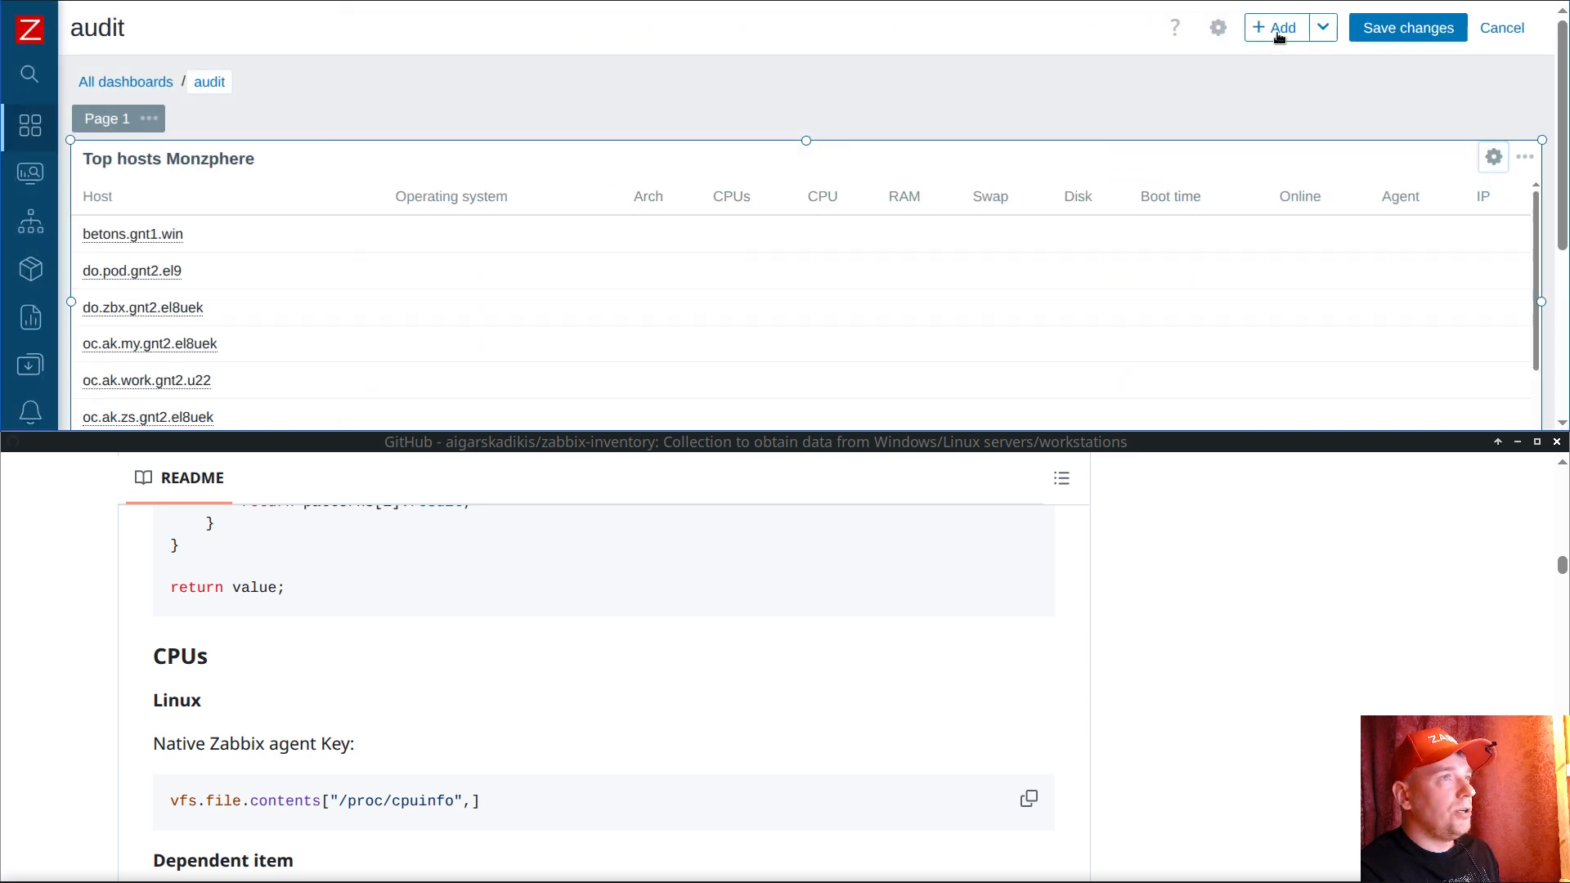
{"action": "left_click", "coordinate": [1424, 28]}
Step: Filter the monitored hosts by the host group gnt2
{"action": "mouse_move", "coordinate": [123, 106]}
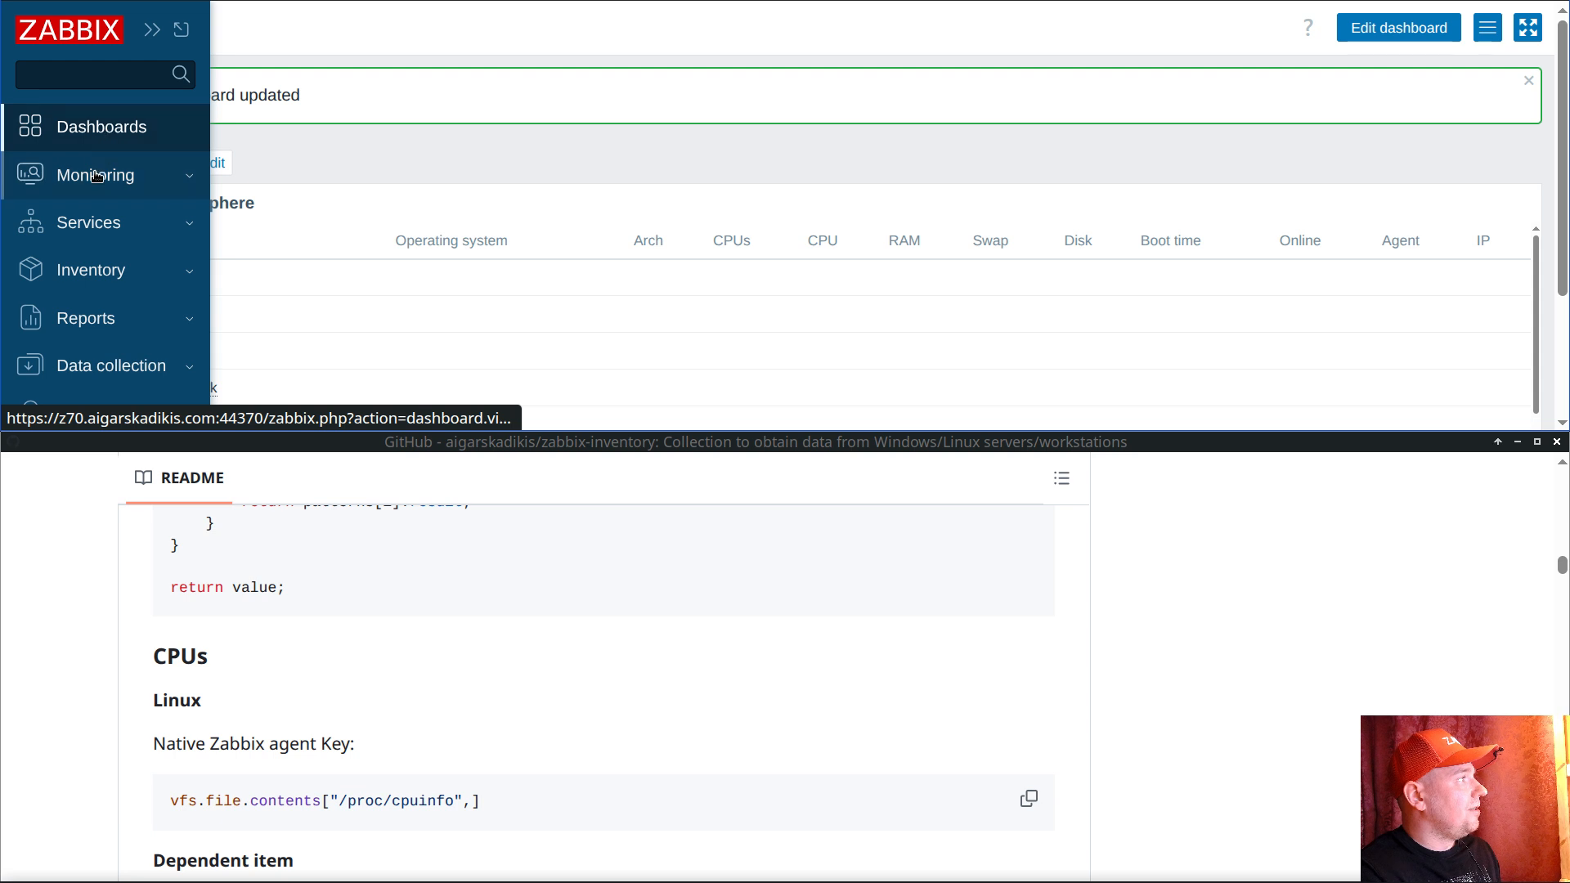
{"action": "left_click", "coordinate": [135, 178]}
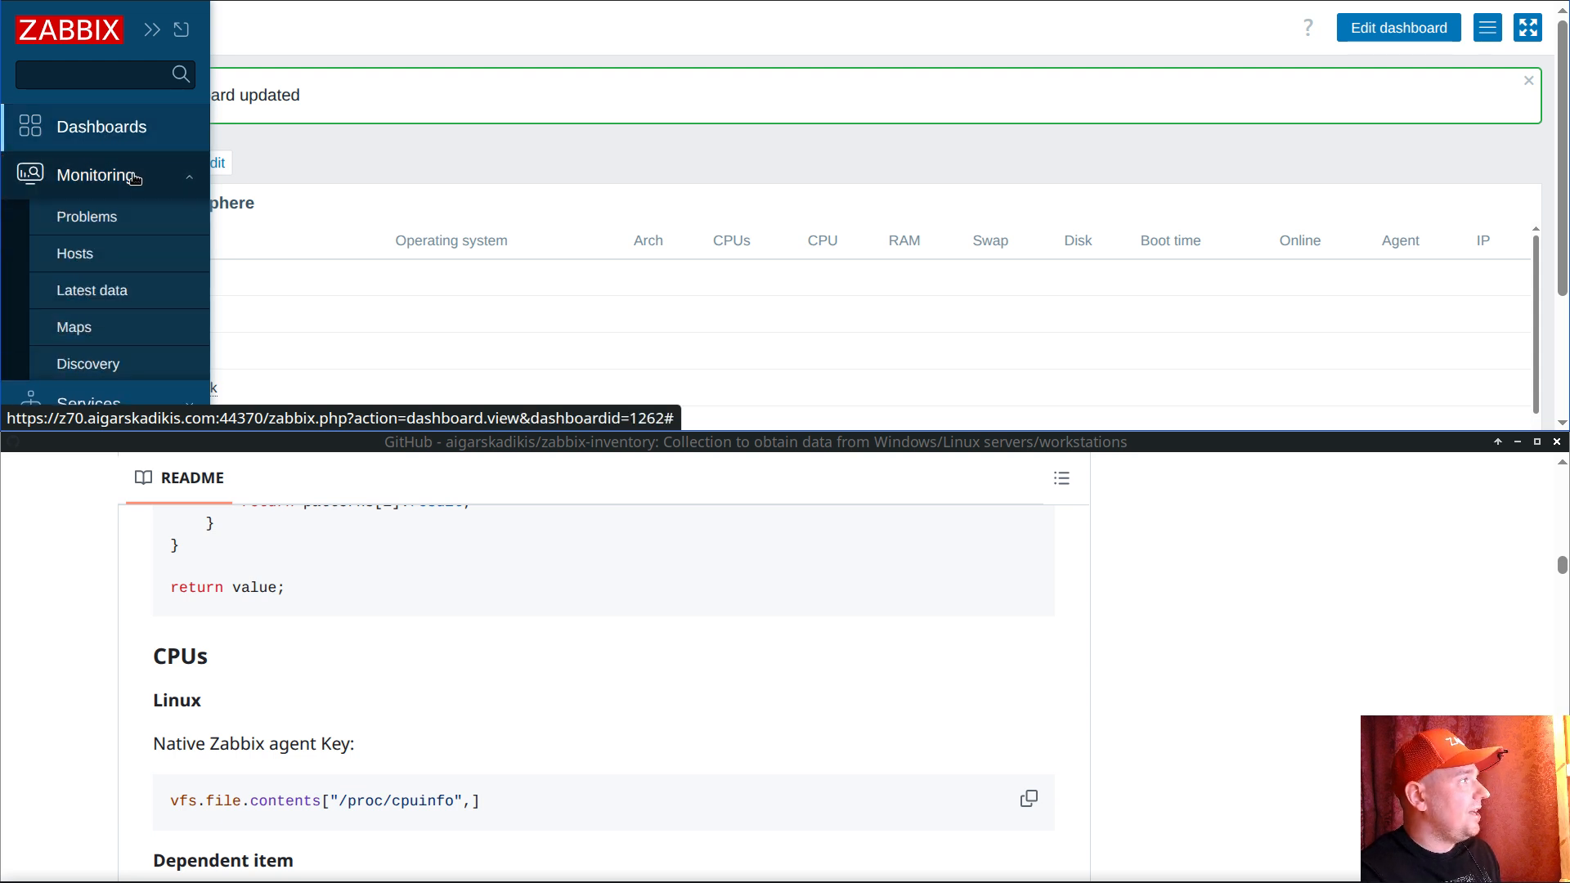
{"action": "left_click", "coordinate": [90, 260]}
{"action": "left_click", "coordinate": [327, 175]}
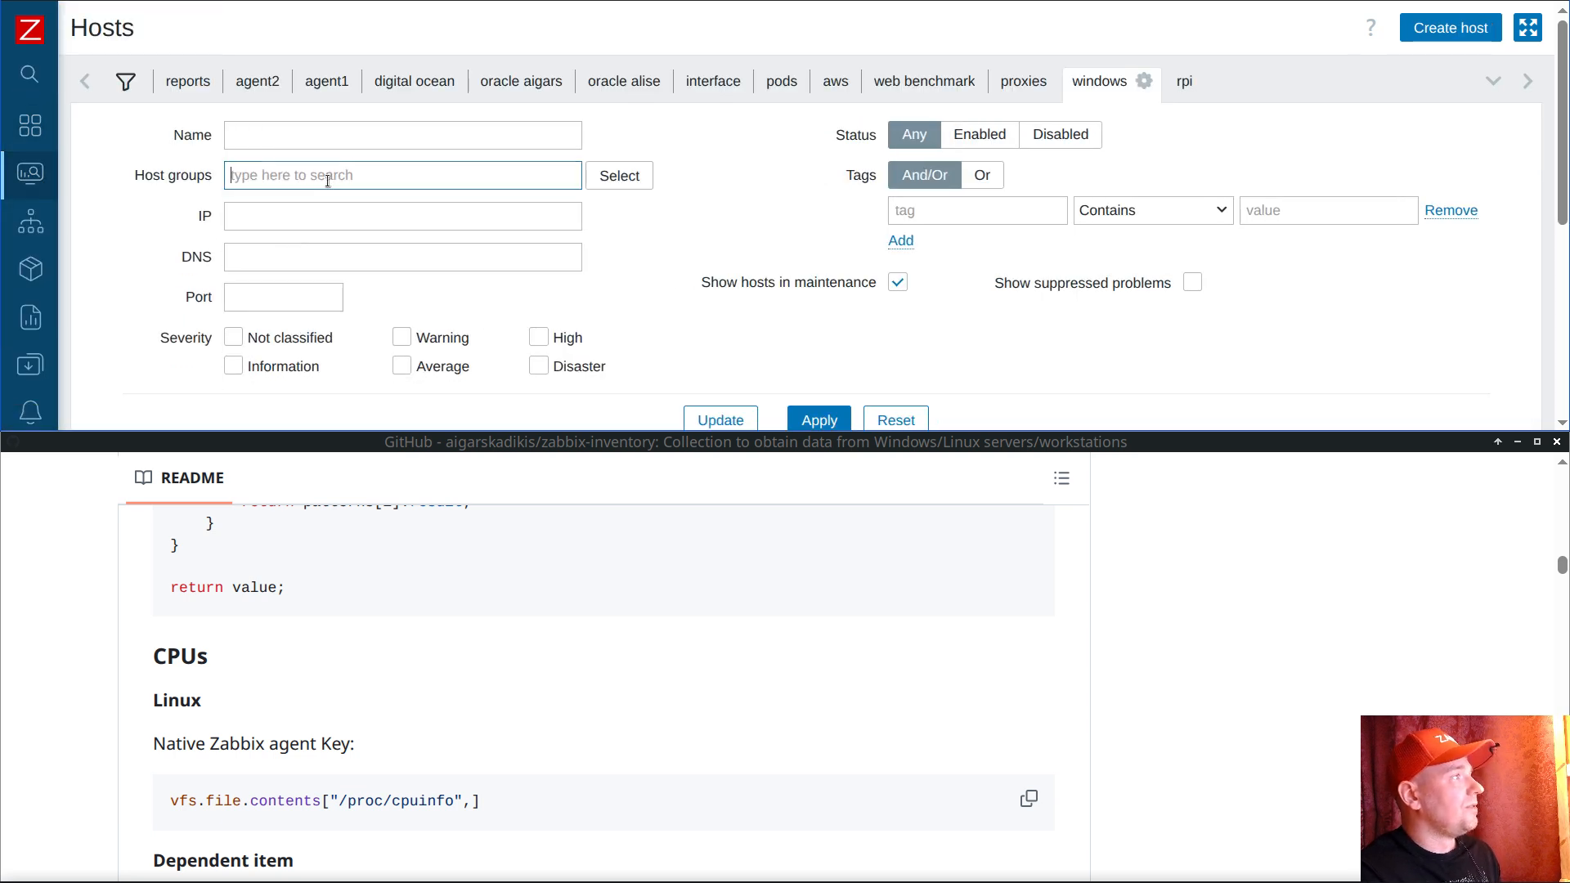
{"action": "type", "text": "gnt2"}
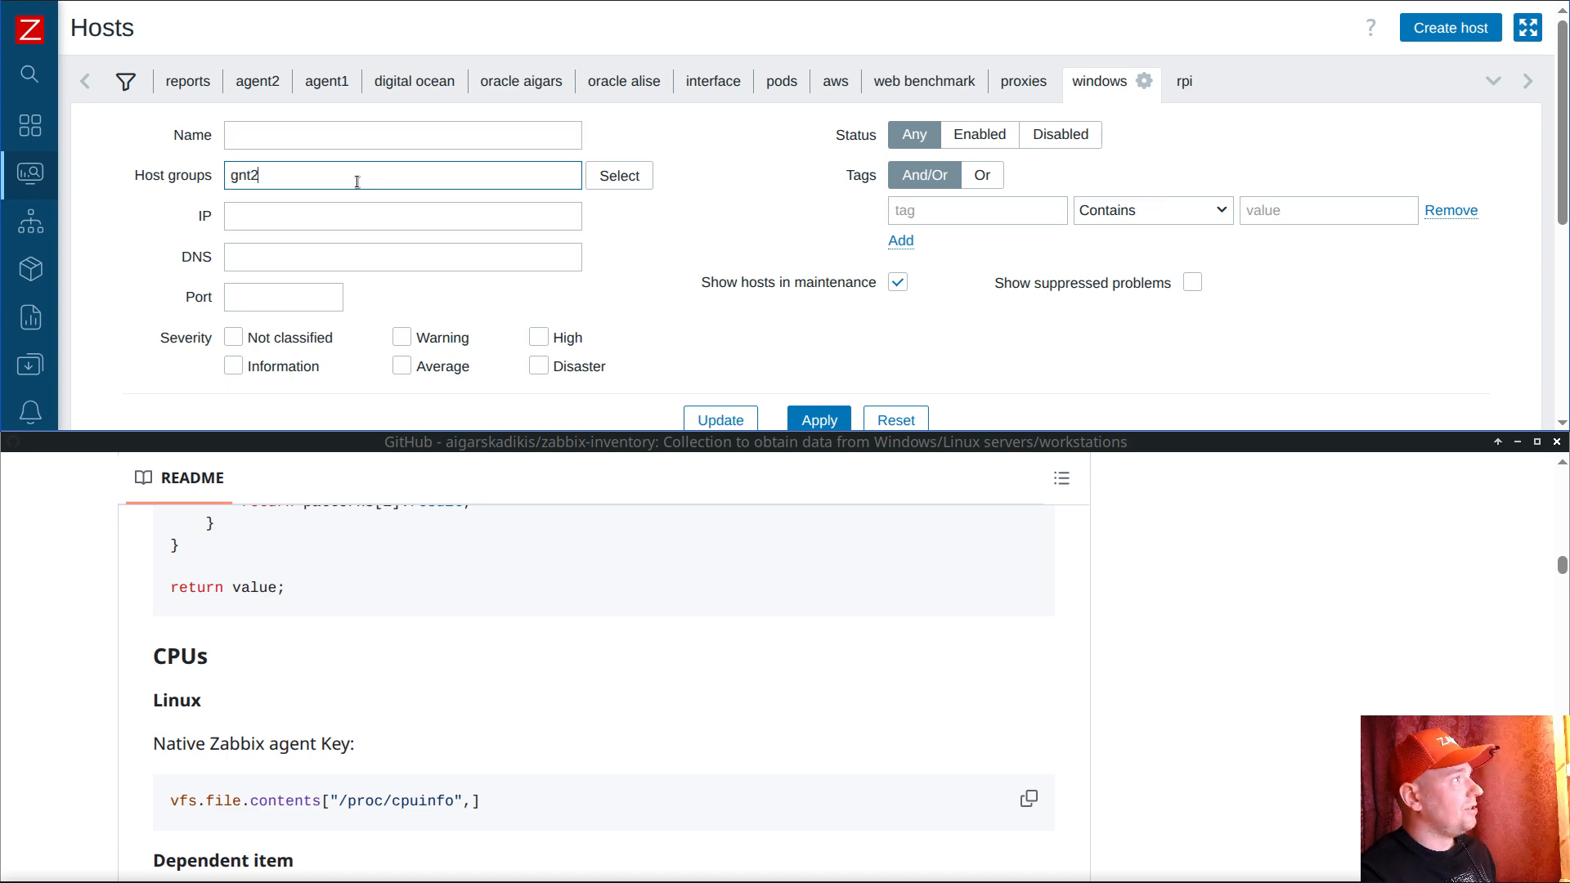
{"action": "left_click", "coordinate": [309, 205]}
{"action": "scroll", "coordinate": [803, 318], "scroll_direction": "down", "scroll_amount": 3}
{"action": "left_click", "coordinate": [818, 314]}
{"action": "scroll", "coordinate": [590, 229], "scroll_direction": "down", "scroll_amount": 6}
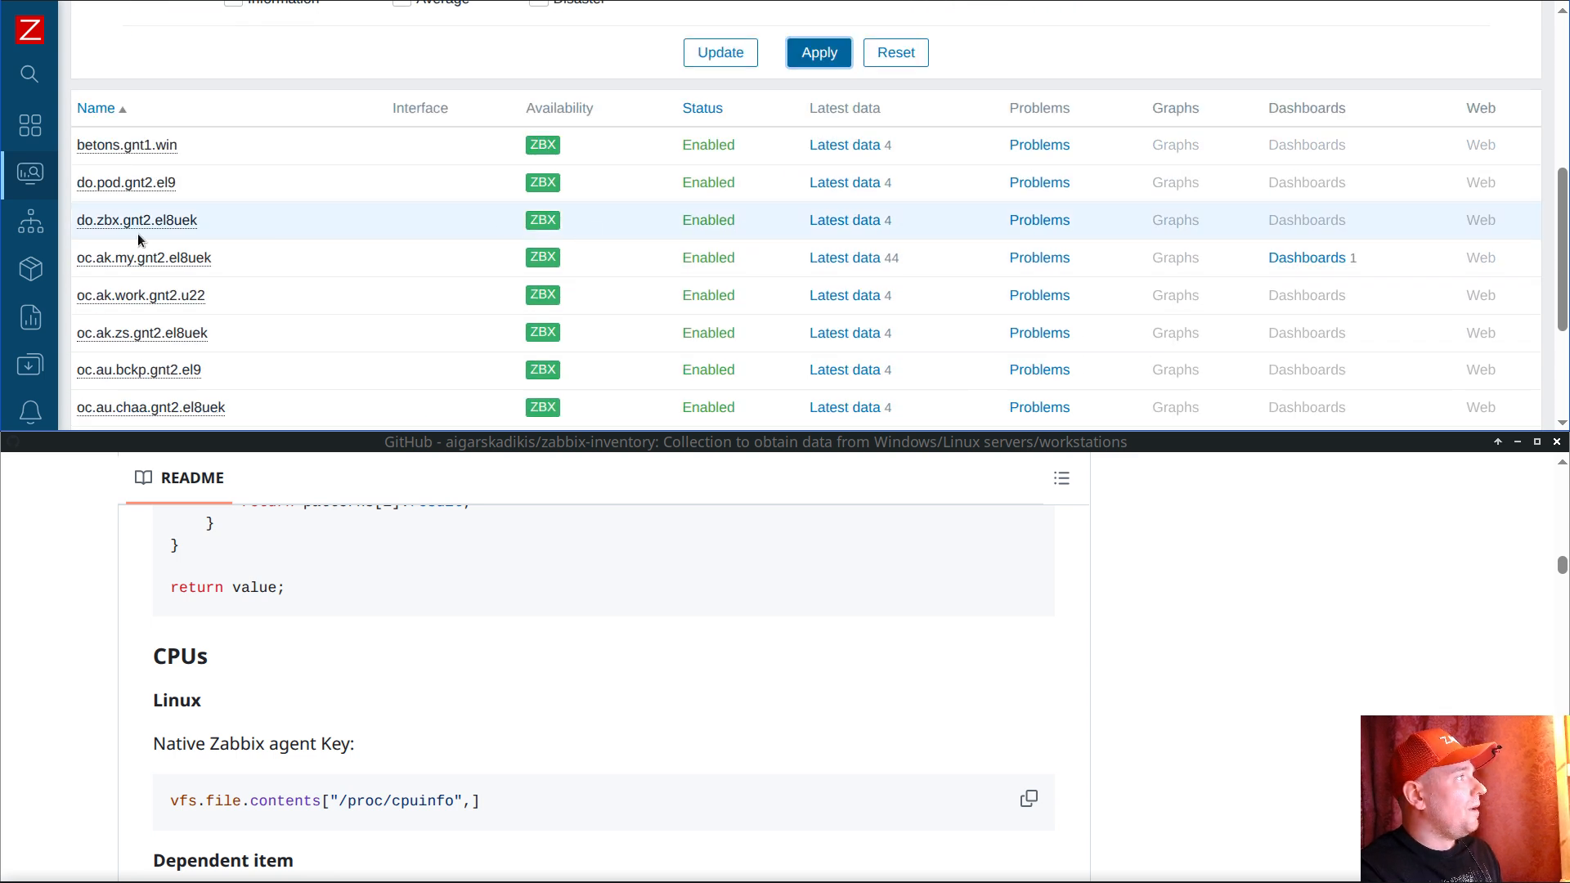
Step: Inspect the inventory of the host do.pod.gnt2.el9, then close its inventory page
{"action": "left_click", "coordinate": [136, 183]}
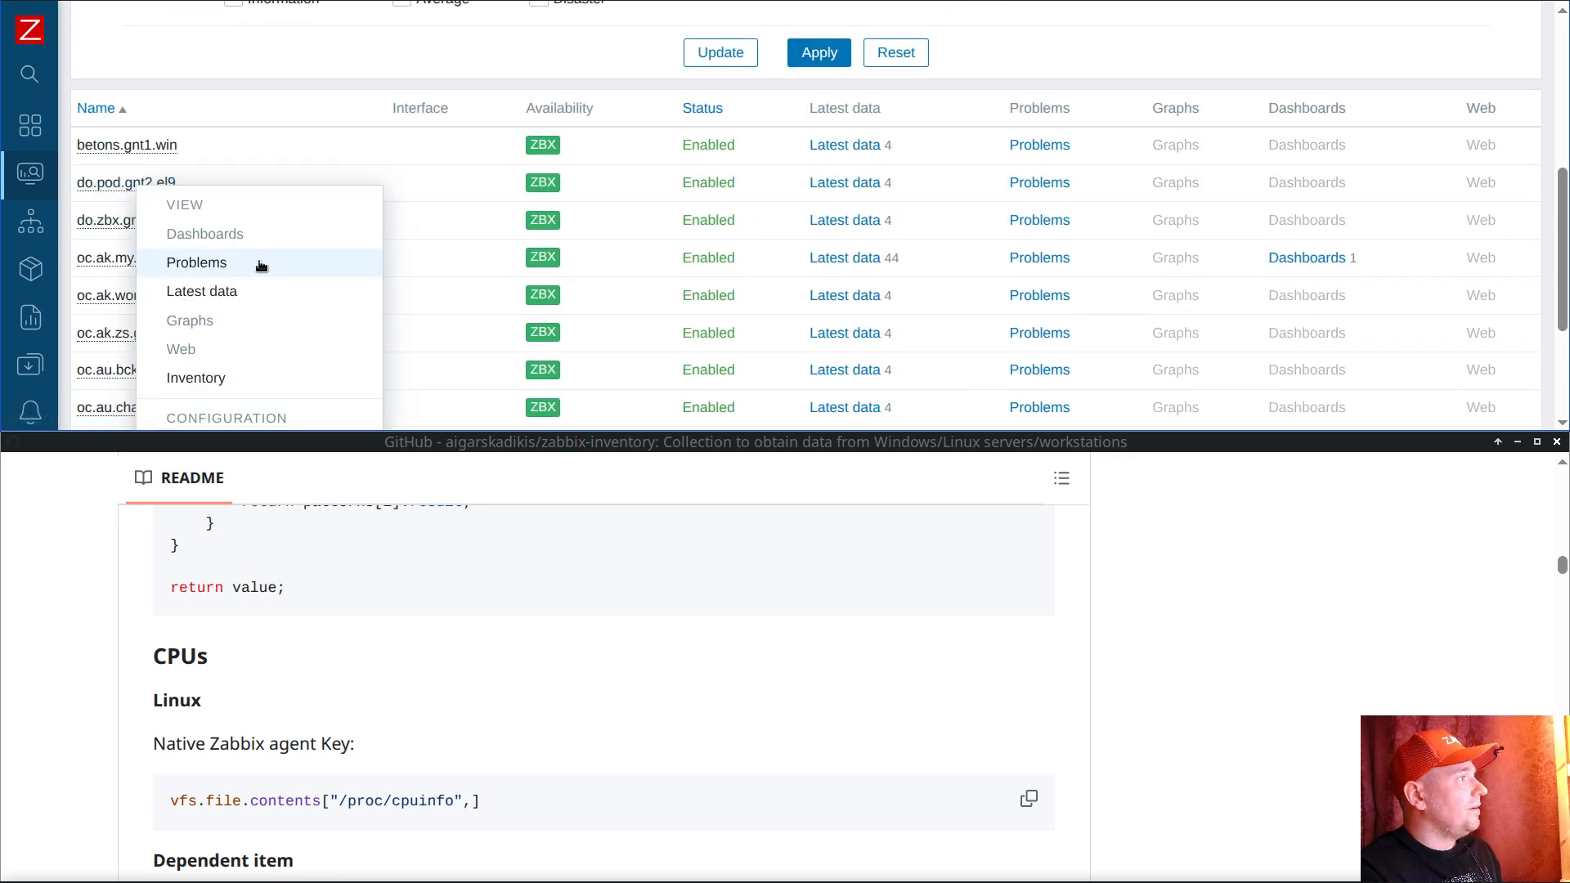
{"action": "left_click", "coordinate": [237, 376]}
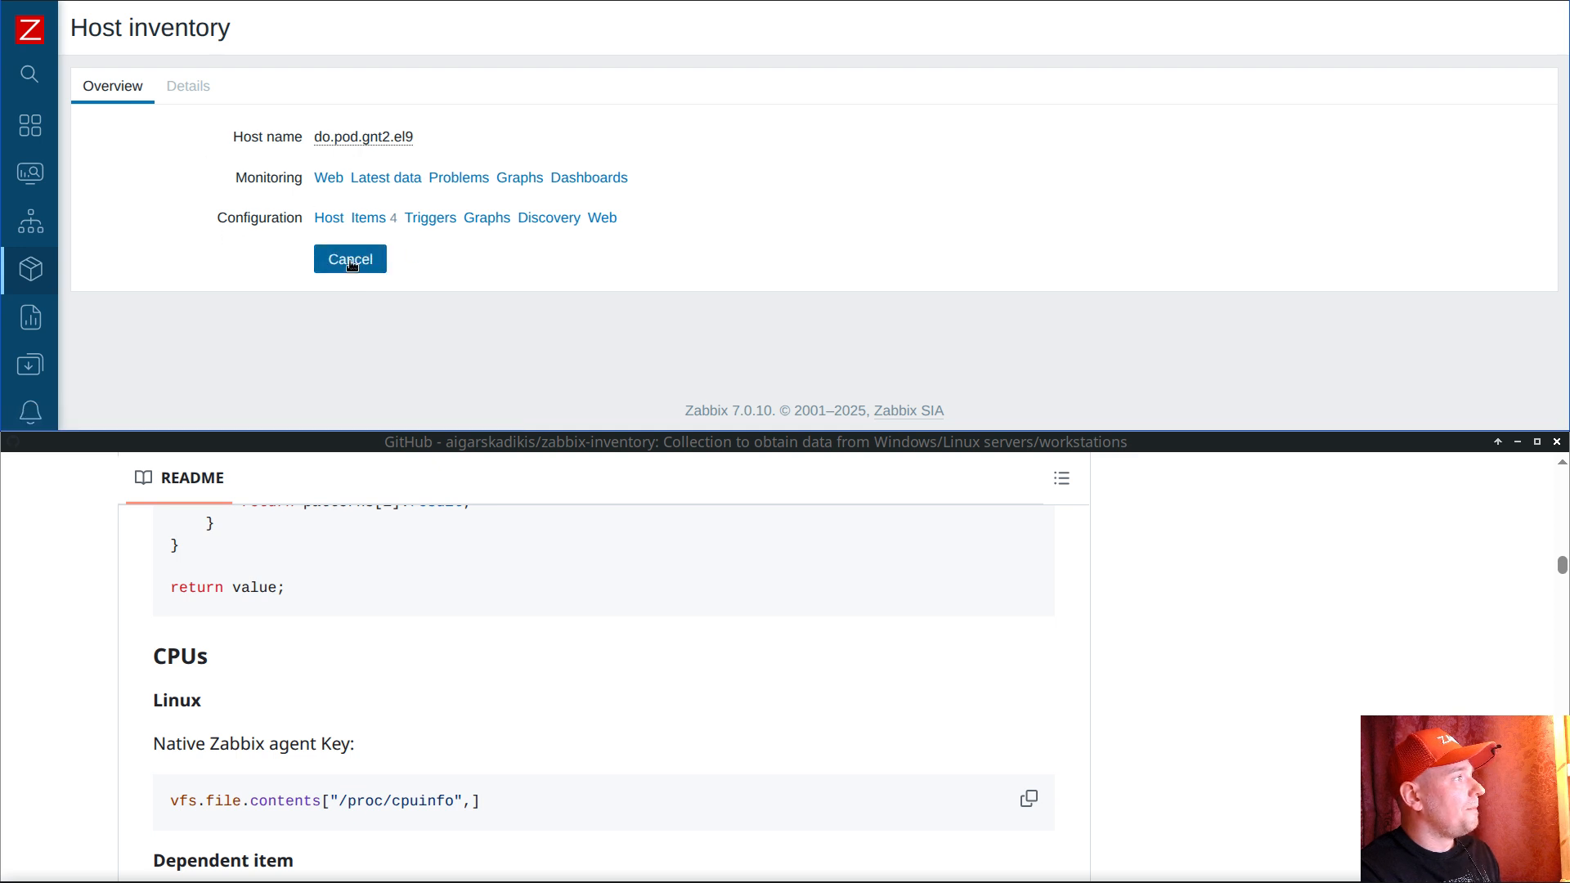
{"action": "left_click", "coordinate": [350, 260]}
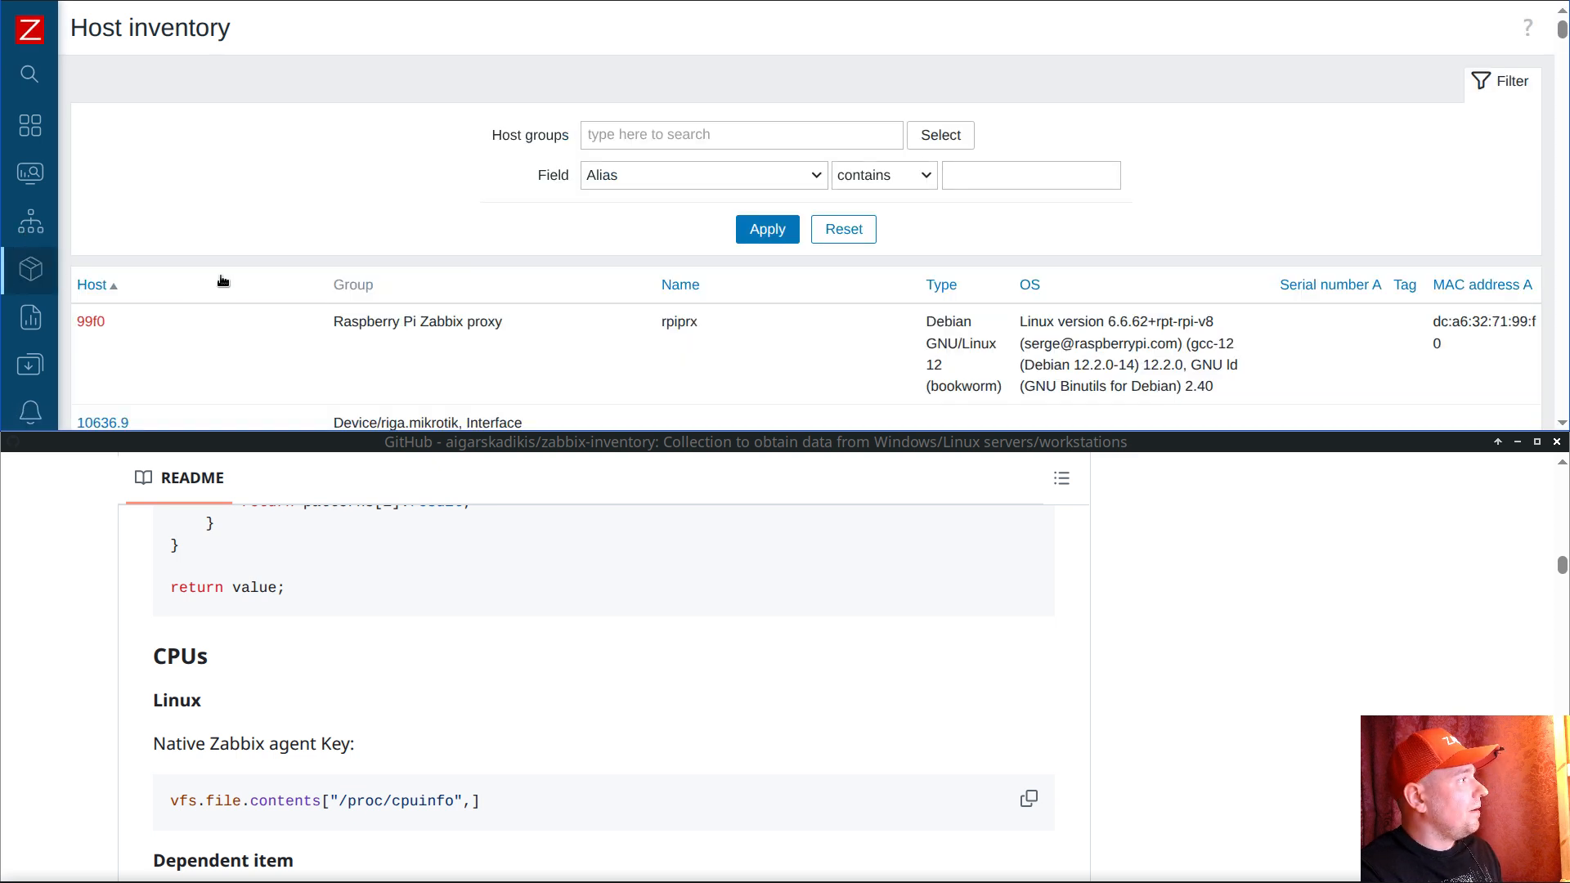
{"action": "mouse_move", "coordinate": [49, 315]}
{"action": "scroll", "coordinate": [139, 317], "scroll_direction": "down", "scroll_amount": 1}
{"action": "left_click", "coordinate": [117, 308]}
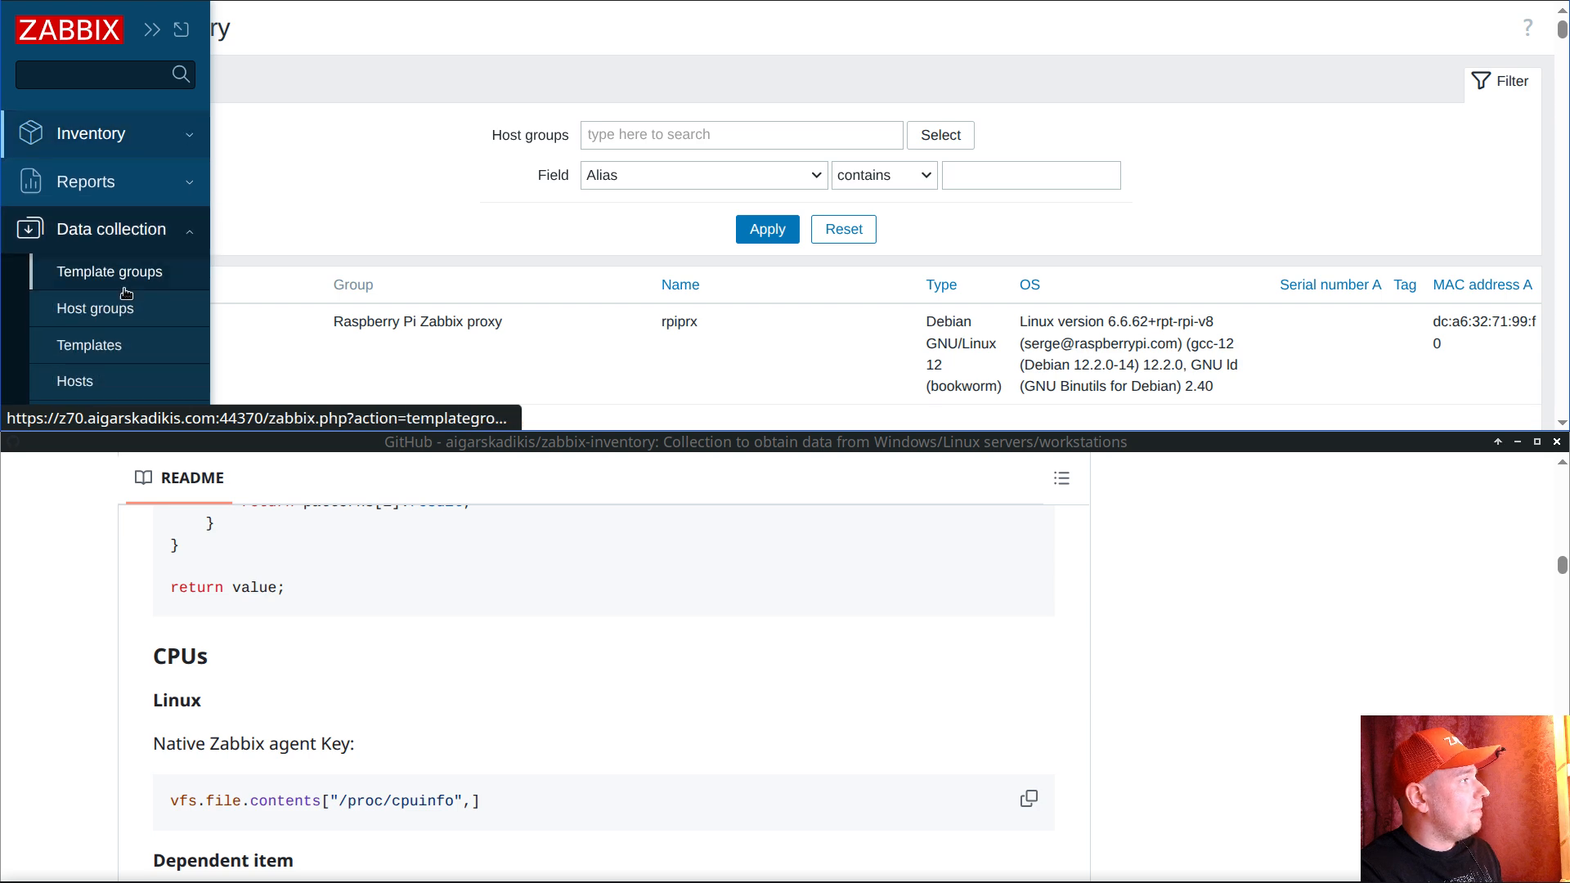
{"action": "scroll", "coordinate": [129, 263], "scroll_direction": "down", "scroll_amount": 1}
{"action": "left_click", "coordinate": [101, 277]}
{"action": "mouse_move", "coordinate": [110, 280]}
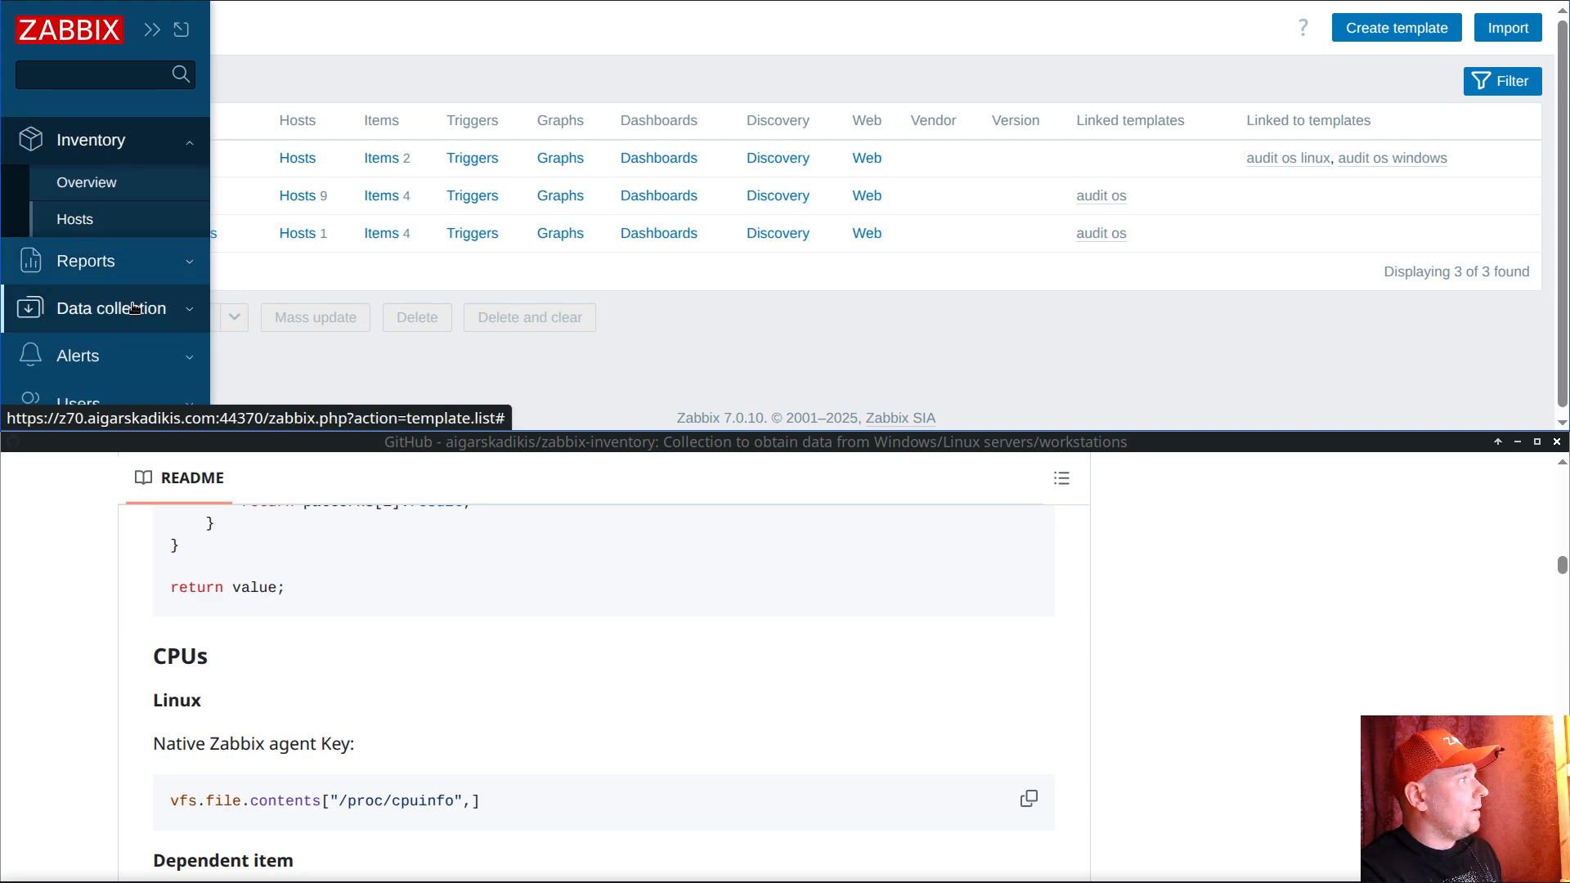
Step: Mass update all hosts in the gnt2 group to the Automatic inventory mode
{"action": "left_click", "coordinate": [145, 308]}
{"action": "scroll", "coordinate": [86, 323], "scroll_direction": "down", "scroll_amount": 1}
{"action": "left_click", "coordinate": [85, 322]}
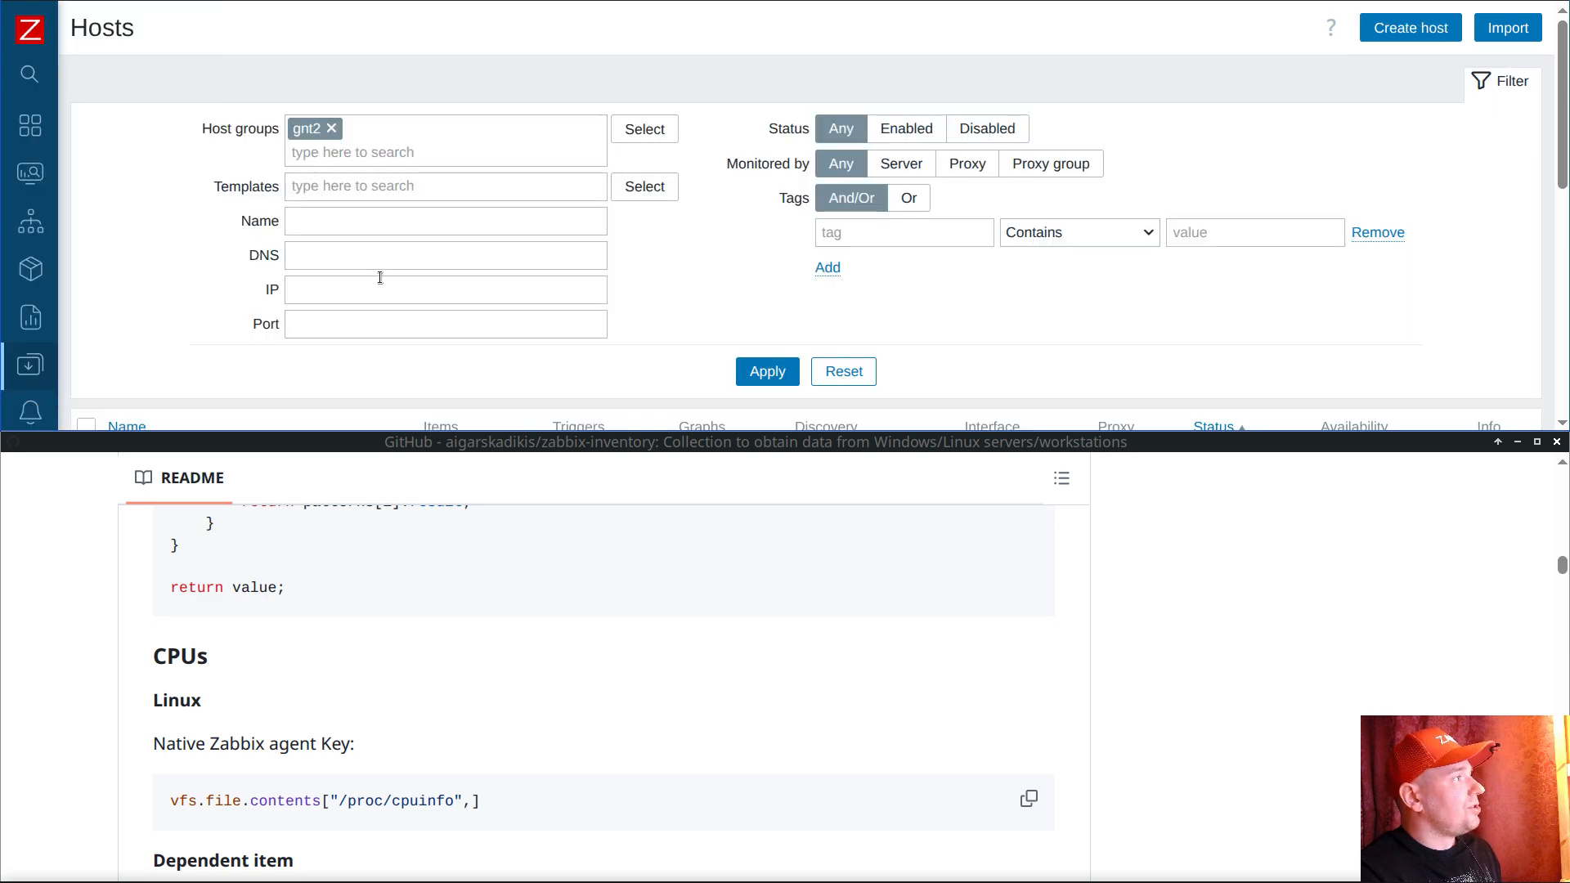
{"action": "scroll", "coordinate": [364, 182], "scroll_direction": "down", "scroll_amount": 6}
{"action": "scroll", "coordinate": [363, 177], "scroll_direction": "up", "scroll_amount": 3}
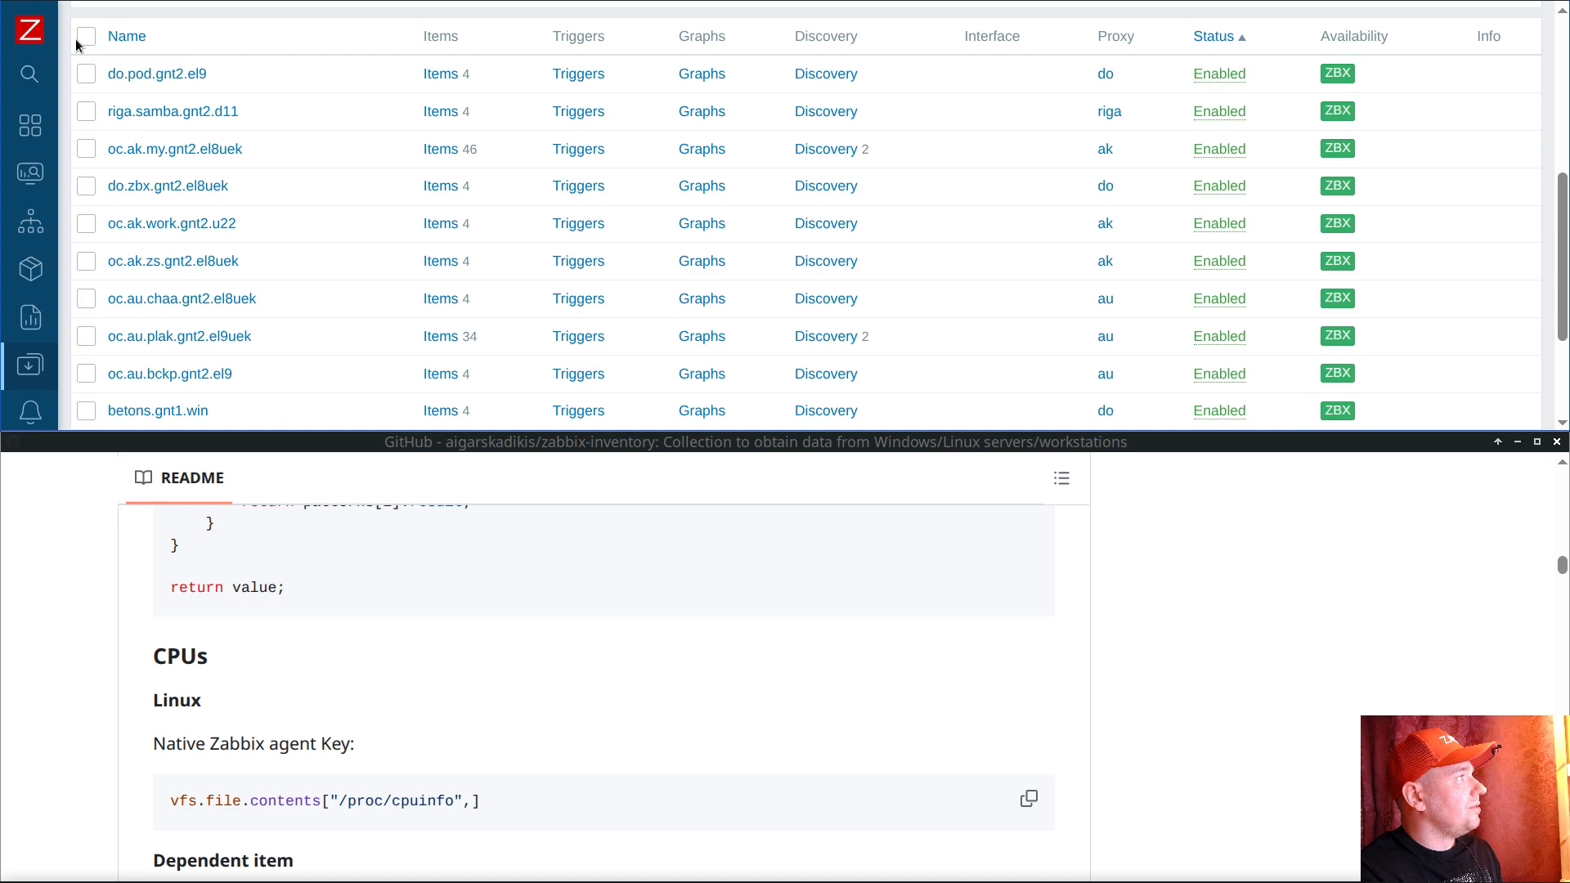
{"action": "left_click", "coordinate": [87, 36]}
{"action": "scroll", "coordinate": [355, 148], "scroll_direction": "down", "scroll_amount": 5}
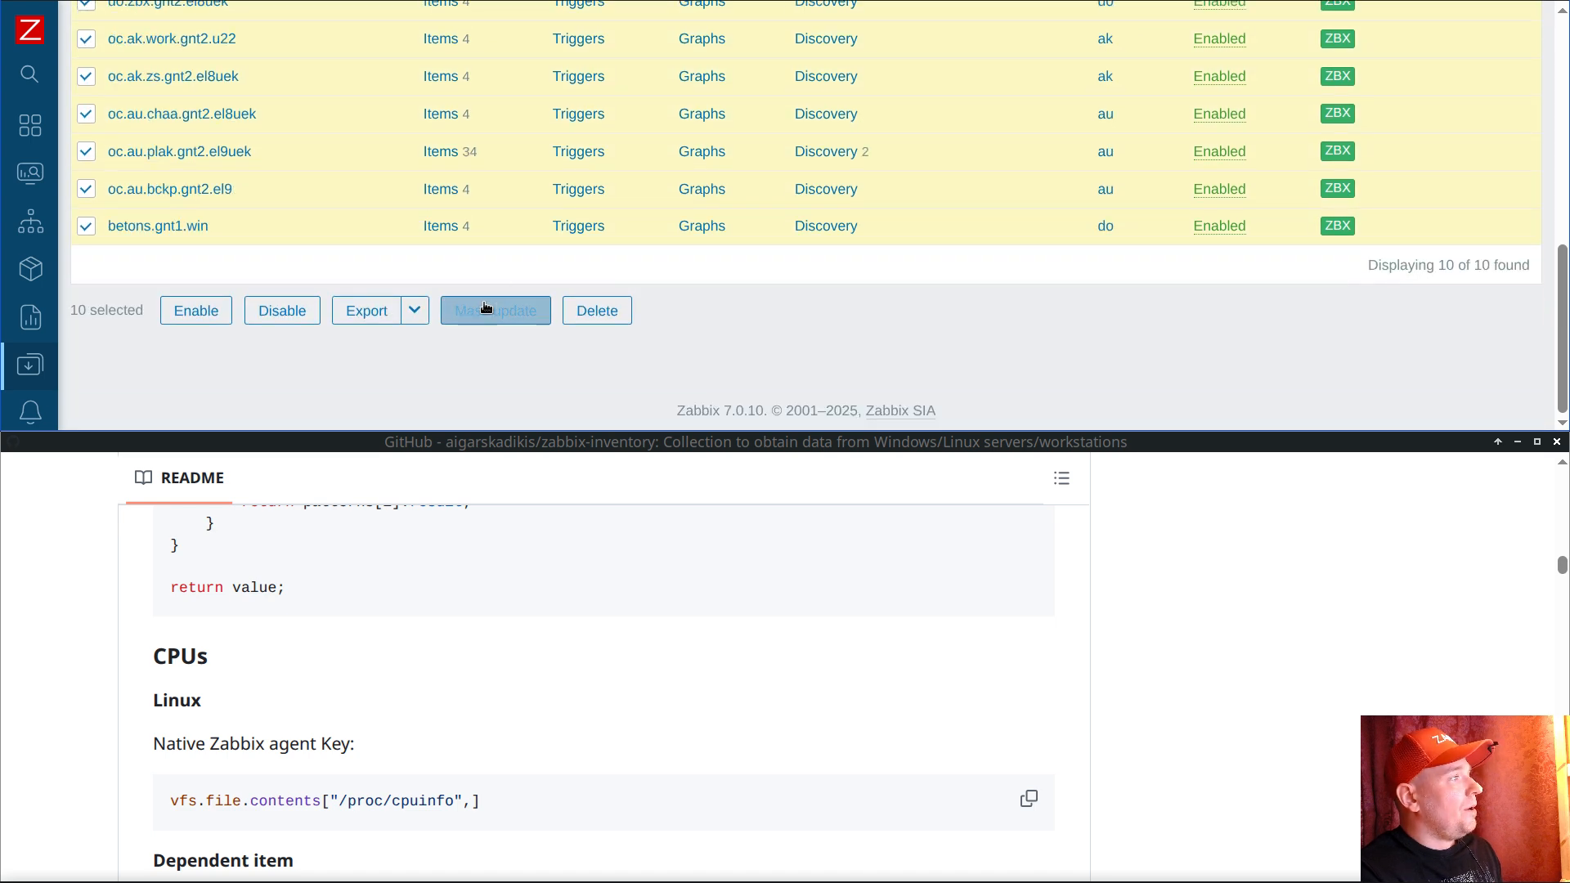
{"action": "left_click", "coordinate": [480, 311]}
{"action": "left_click", "coordinate": [292, 49]}
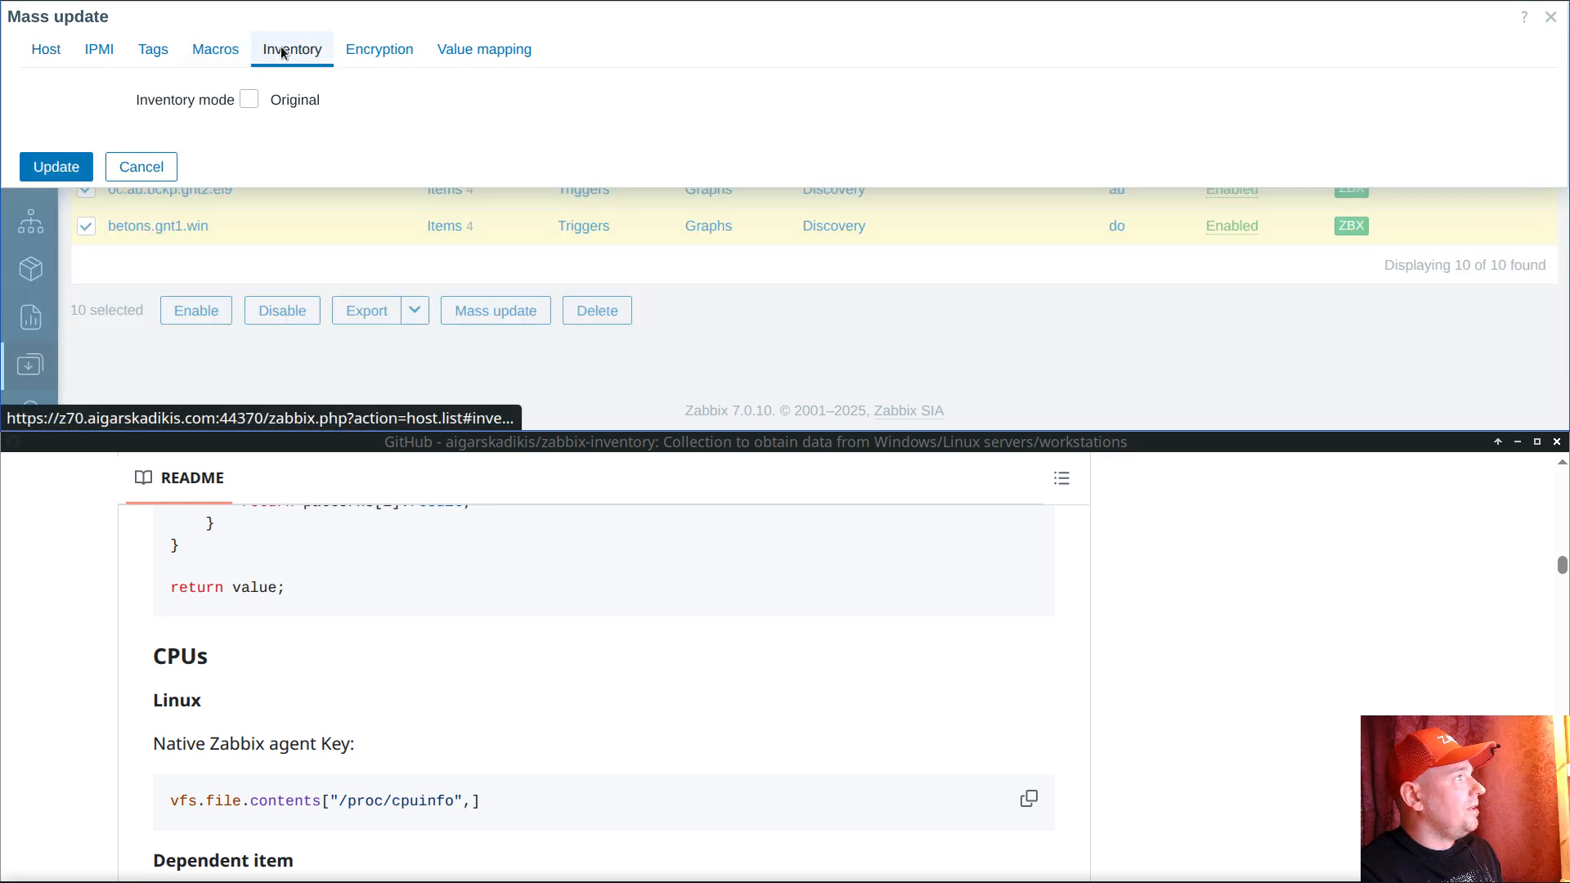
{"action": "left_click", "coordinate": [248, 99]}
{"action": "left_click", "coordinate": [440, 104]}
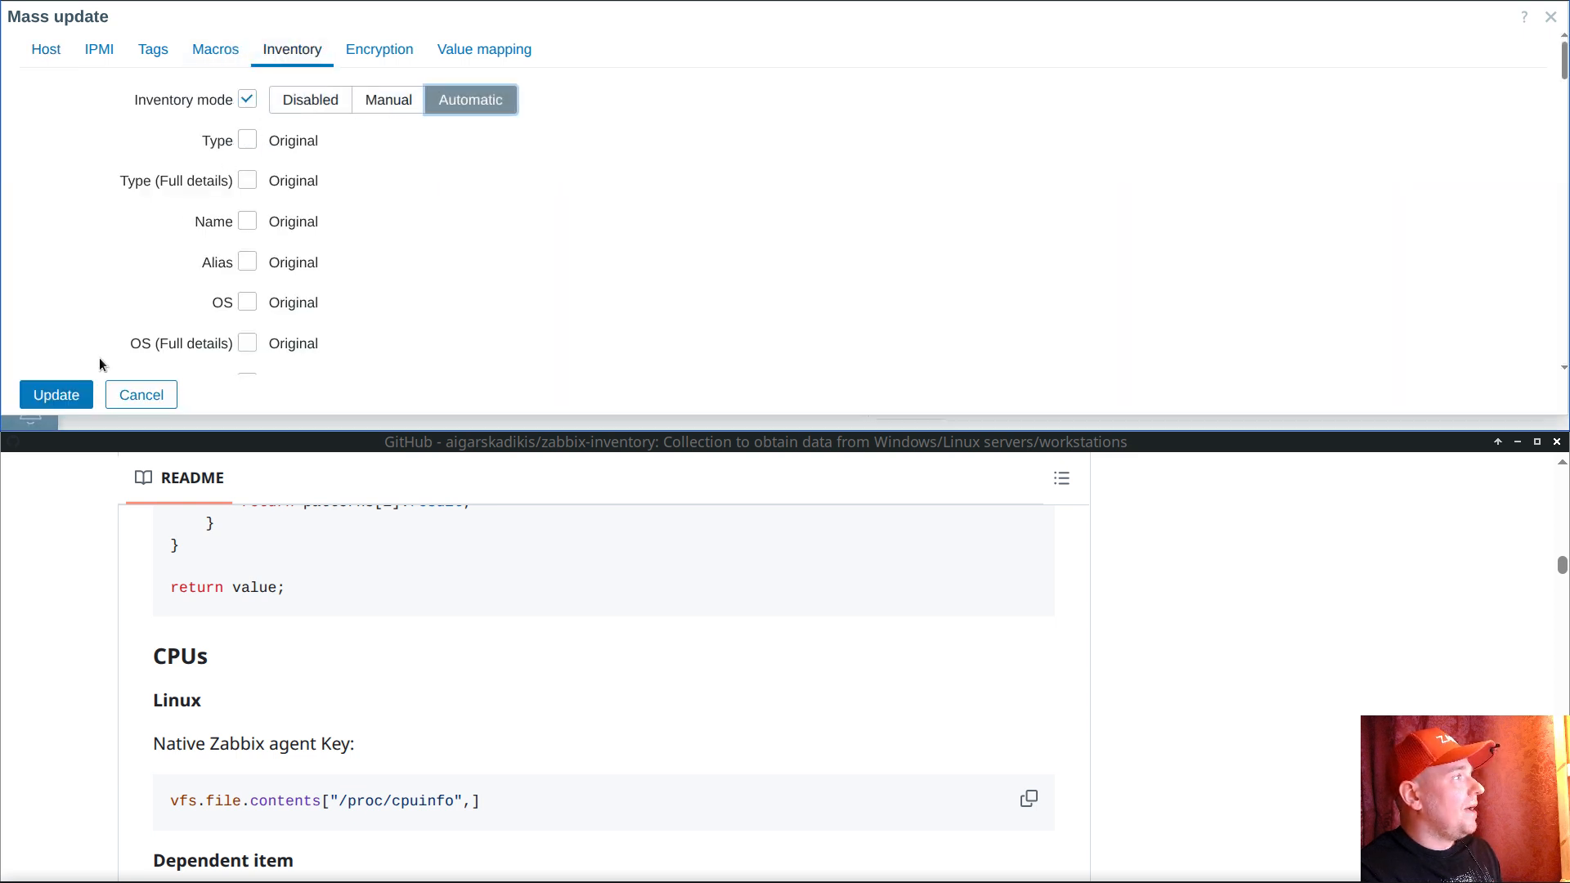
{"action": "left_click", "coordinate": [54, 393]}
Step: Start a new item in the audit os linux template with the key vfs.file.contents["/proc/cpuinfo",] copied from the README
{"action": "mouse_move", "coordinate": [32, 176]}
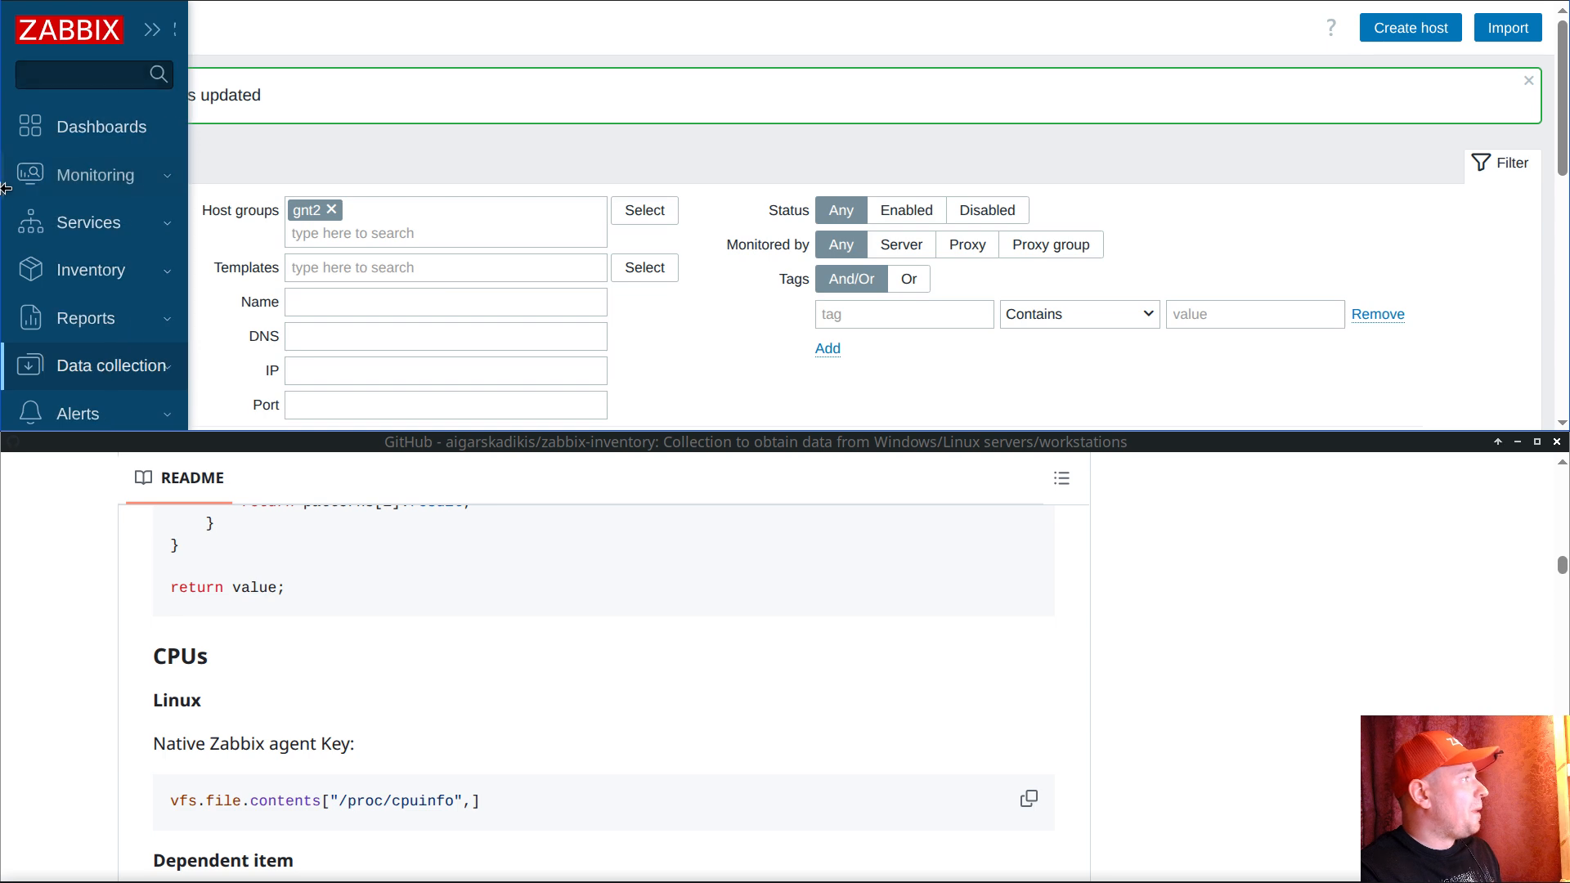
{"action": "left_click", "coordinate": [123, 375]}
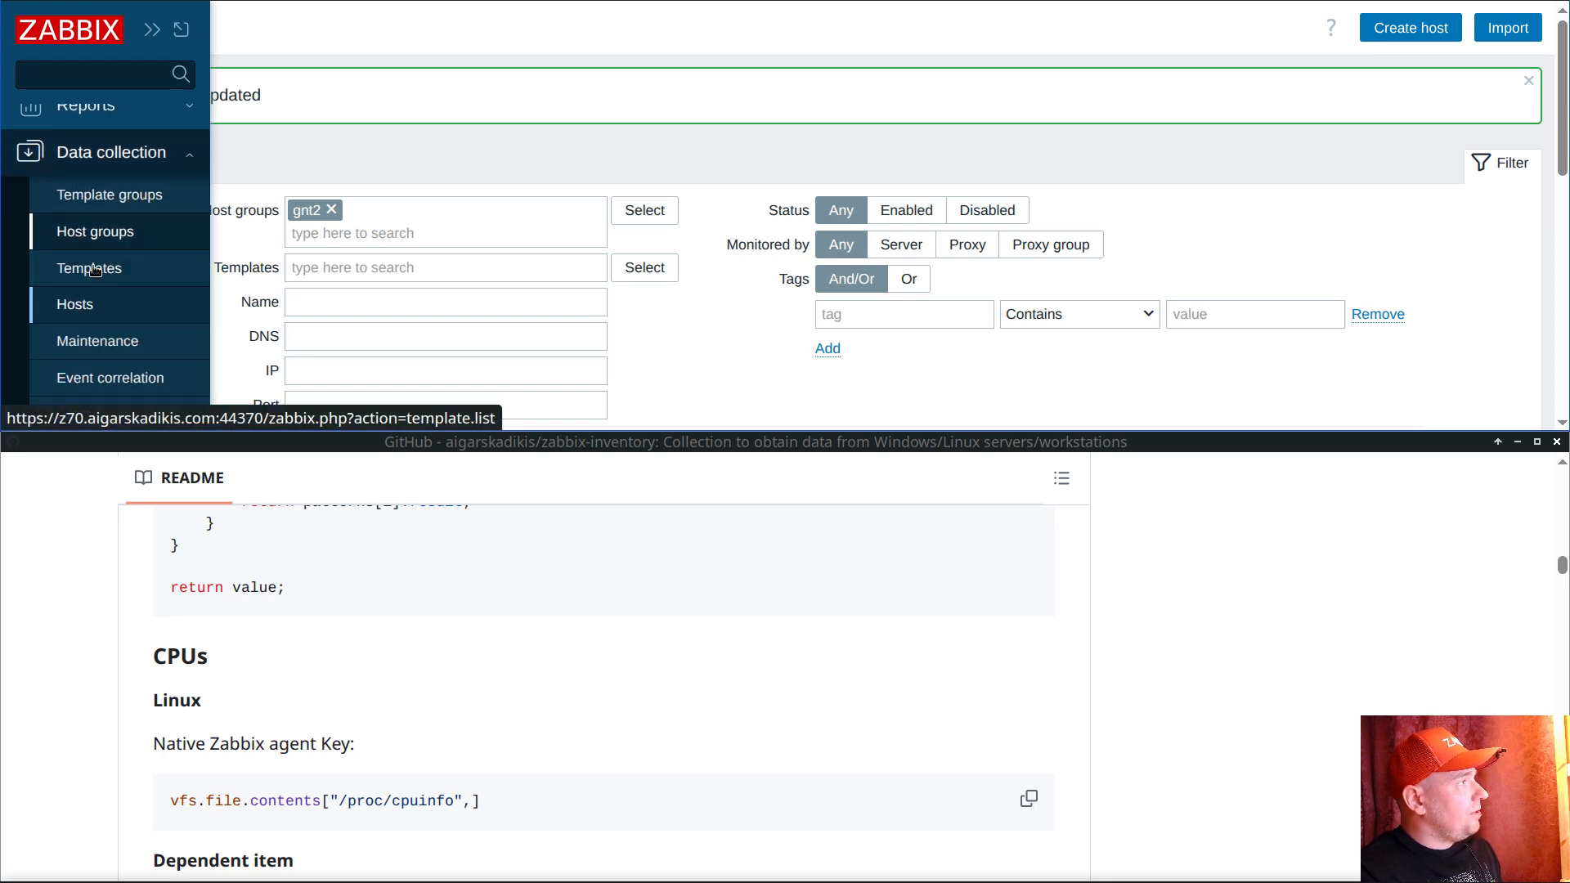
{"action": "left_click", "coordinate": [164, 279]}
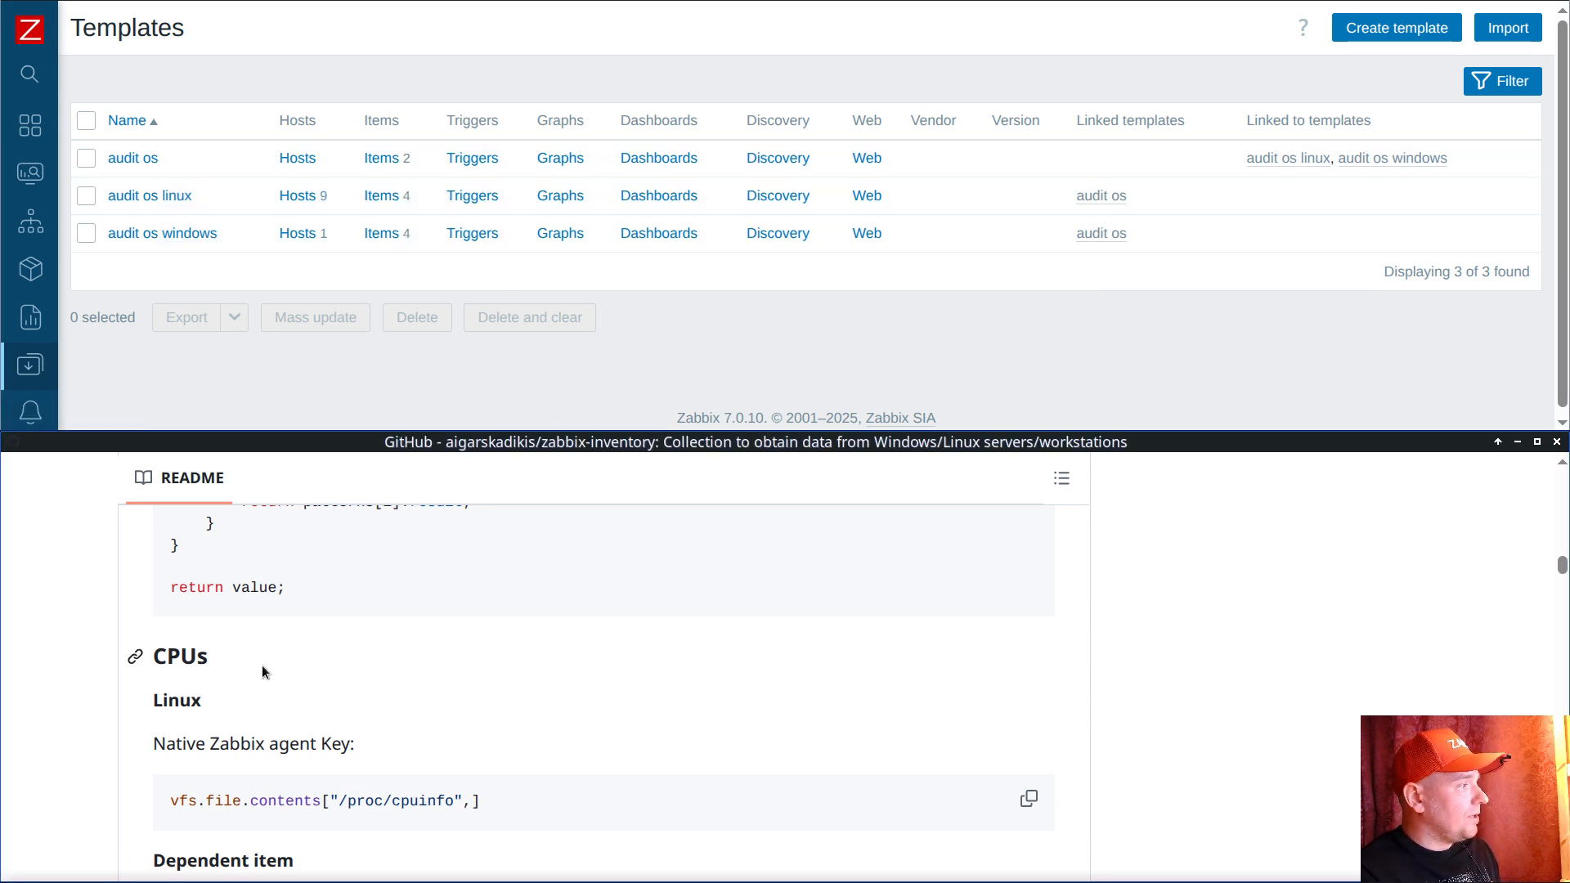
{"action": "left_click", "coordinate": [383, 196]}
{"action": "left_click", "coordinate": [1481, 25]}
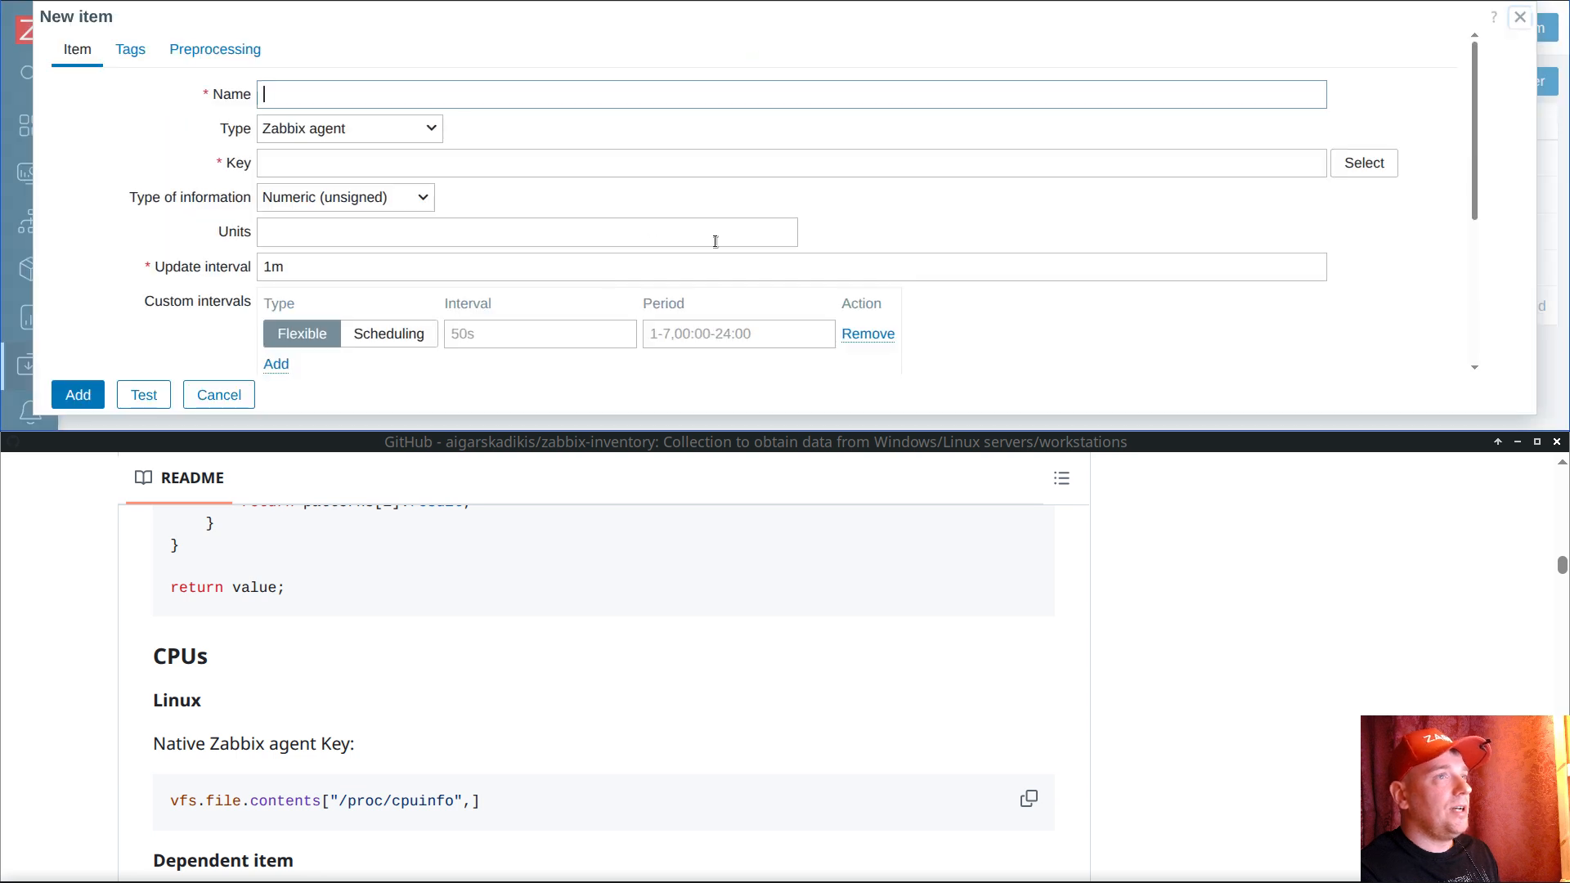
{"action": "left_click", "coordinate": [1027, 801]}
{"action": "left_click", "coordinate": [365, 162]}
{"action": "type", "text": "vfs.file.contents[\"/proc/cpuinfo\",]"}
Step: Name the item cpuinfo, set its type to Zabbix agent (active) with history not stored, and add it
{"action": "left_click", "coordinate": [374, 134]}
{"action": "left_click", "coordinate": [372, 188]}
{"action": "double_click", "coordinate": [421, 162]}
{"action": "left_click", "coordinate": [415, 94]}
{"action": "type", "text": "cpuinfo"}
{"action": "scroll", "coordinate": [446, 256], "scroll_direction": "down", "scroll_amount": 3}
{"action": "left_click", "coordinate": [330, 274]}
{"action": "scroll", "coordinate": [381, 277], "scroll_direction": "up", "scroll_amount": 3}
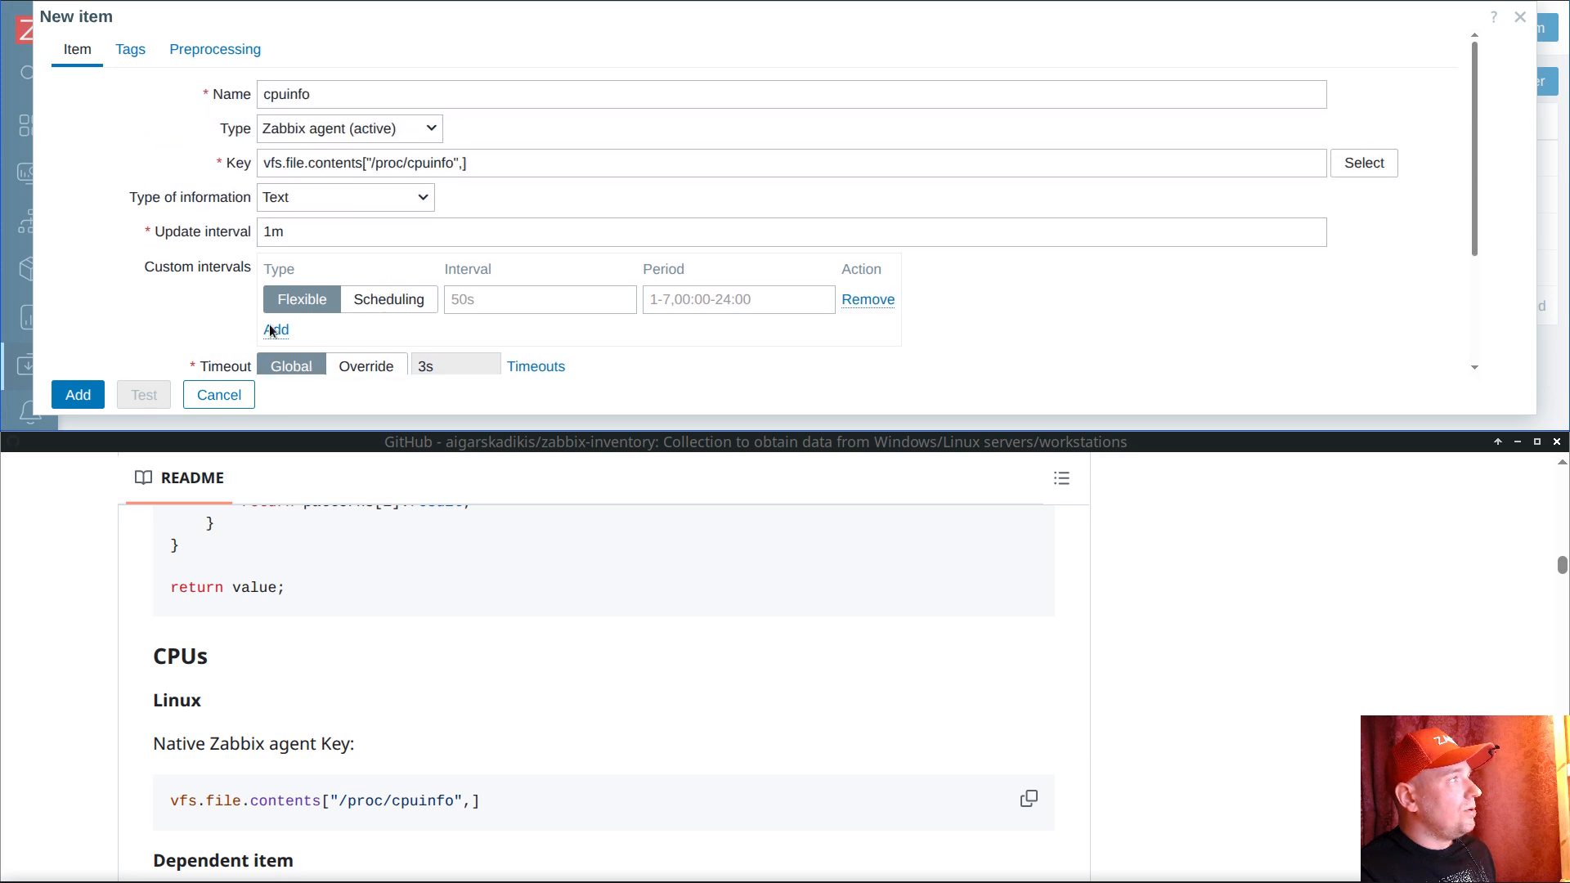
{"action": "left_click", "coordinate": [78, 394]}
Step: Start a dependent item of cpuinfo and name it Inventory CPUs, as given in the README
{"action": "scroll", "coordinate": [379, 242], "scroll_direction": "down", "scroll_amount": 2}
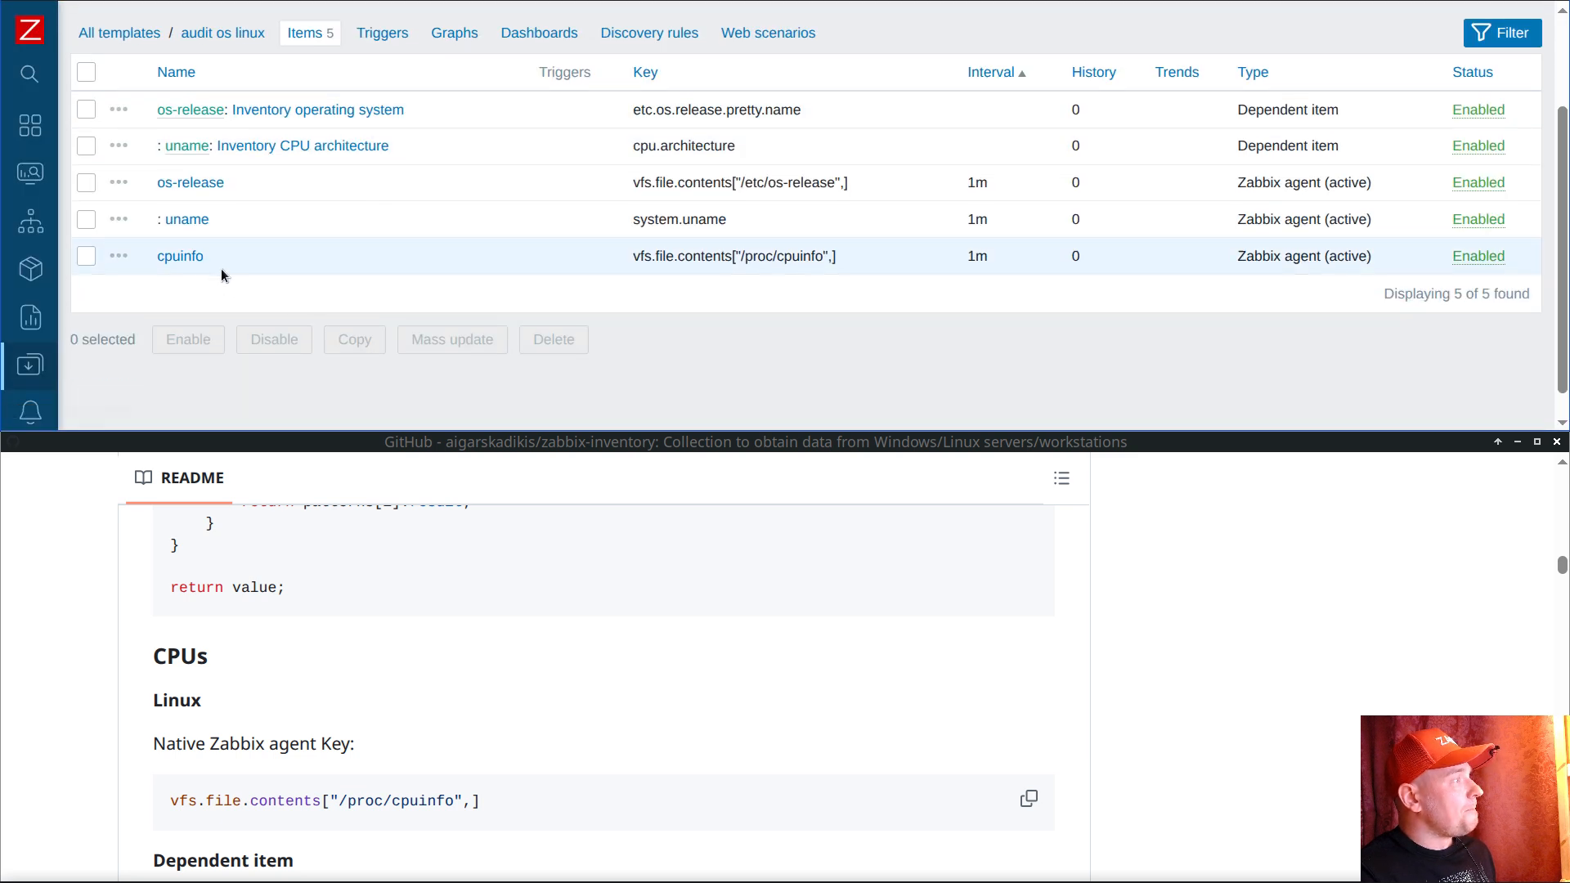
{"action": "left_click", "coordinate": [119, 256]}
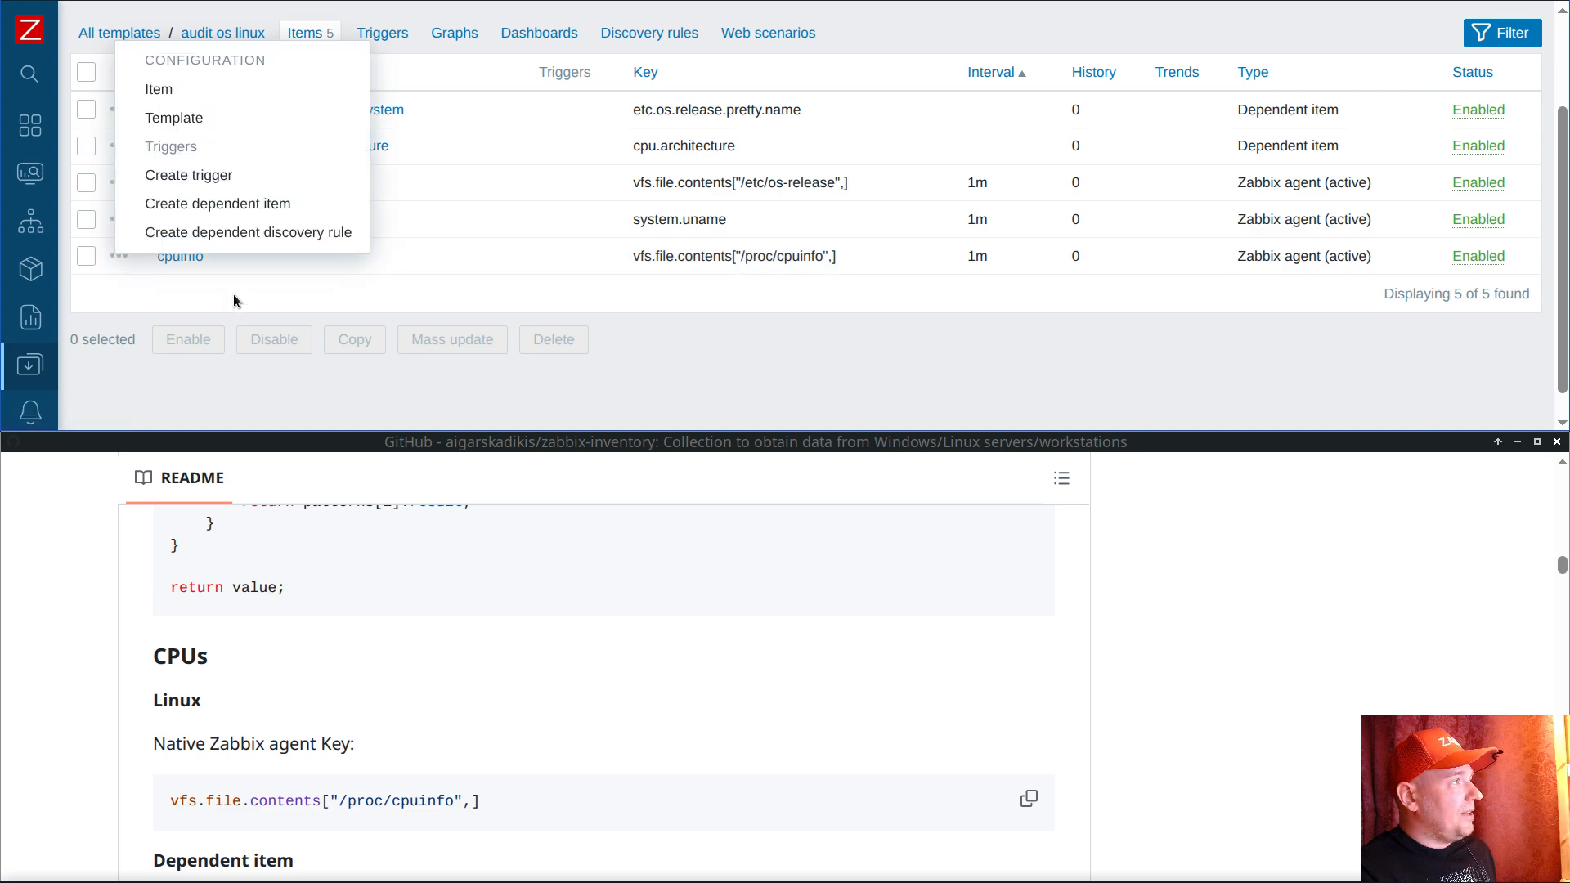
{"action": "left_click", "coordinate": [167, 202]}
{"action": "left_click", "coordinate": [430, 704]}
{"action": "scroll", "coordinate": [430, 704], "scroll_direction": "down", "scroll_amount": 3}
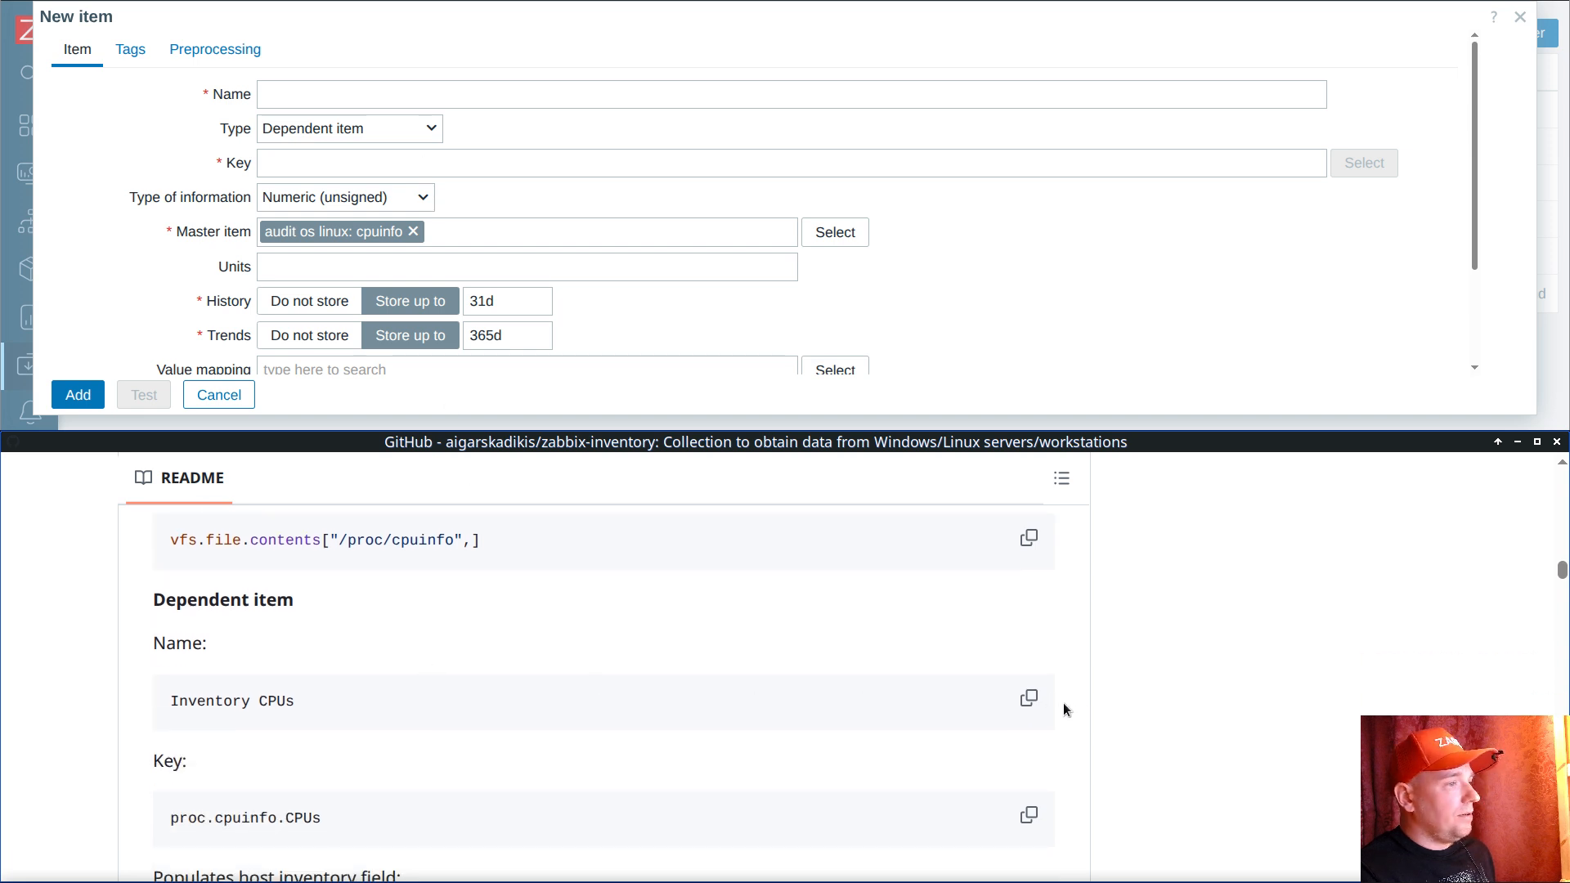
{"action": "left_click", "coordinate": [1029, 697]}
{"action": "left_click", "coordinate": [507, 95]}
{"action": "key", "text": "ctrl+v"}
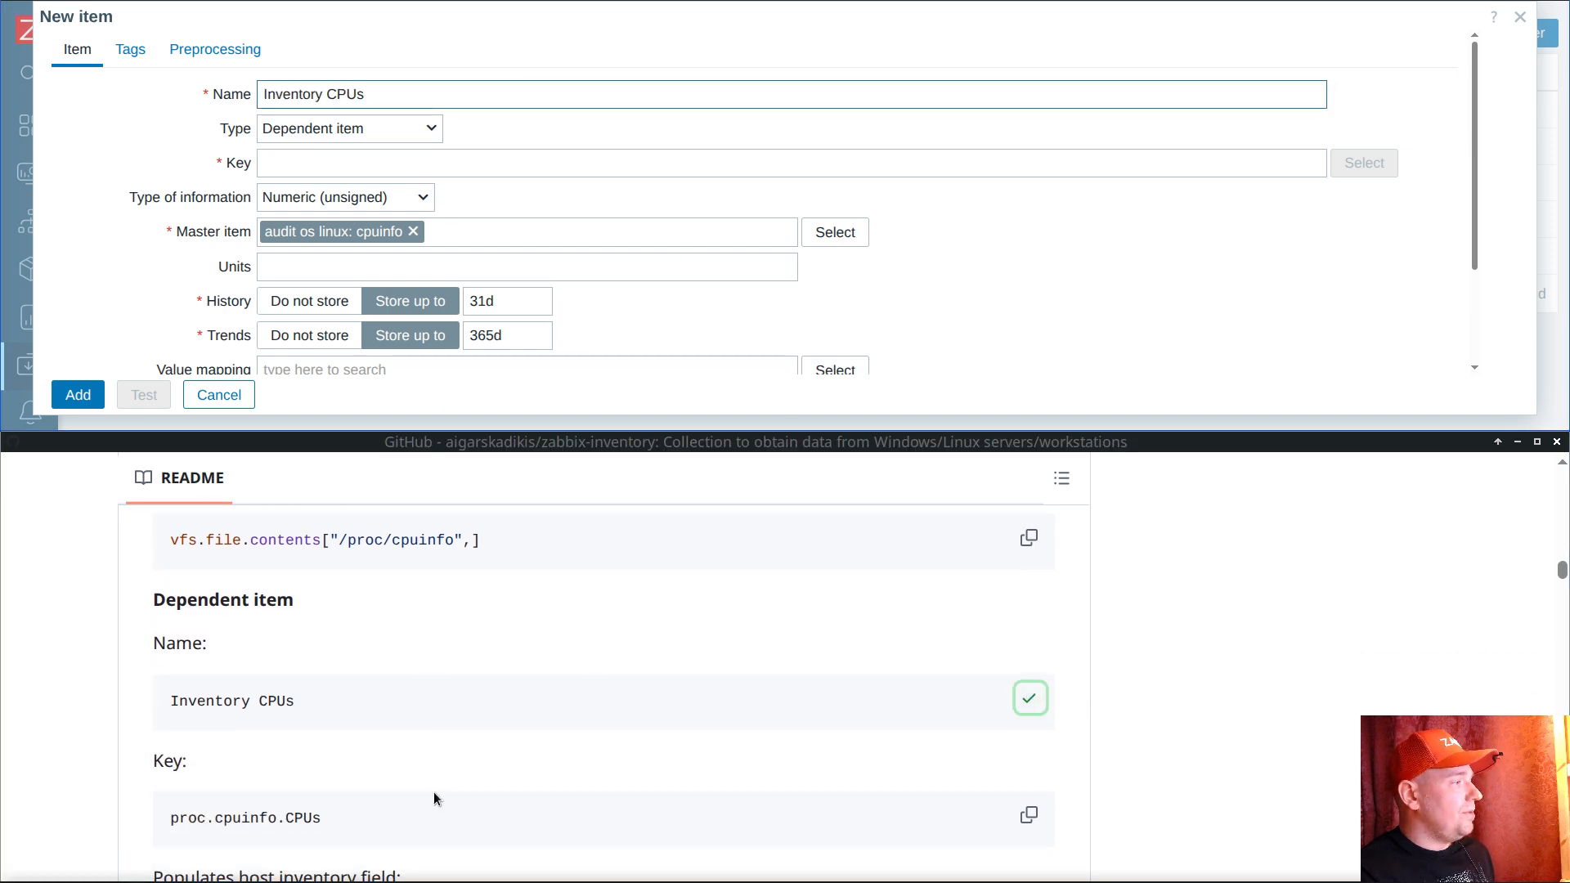
Step: Give the dependent item the README key proc.cpuinfo.CPUs and store neither its history nor its trends
{"action": "left_click", "coordinate": [1029, 814]}
{"action": "left_click", "coordinate": [466, 168]}
{"action": "key", "text": "ctrl+v"}
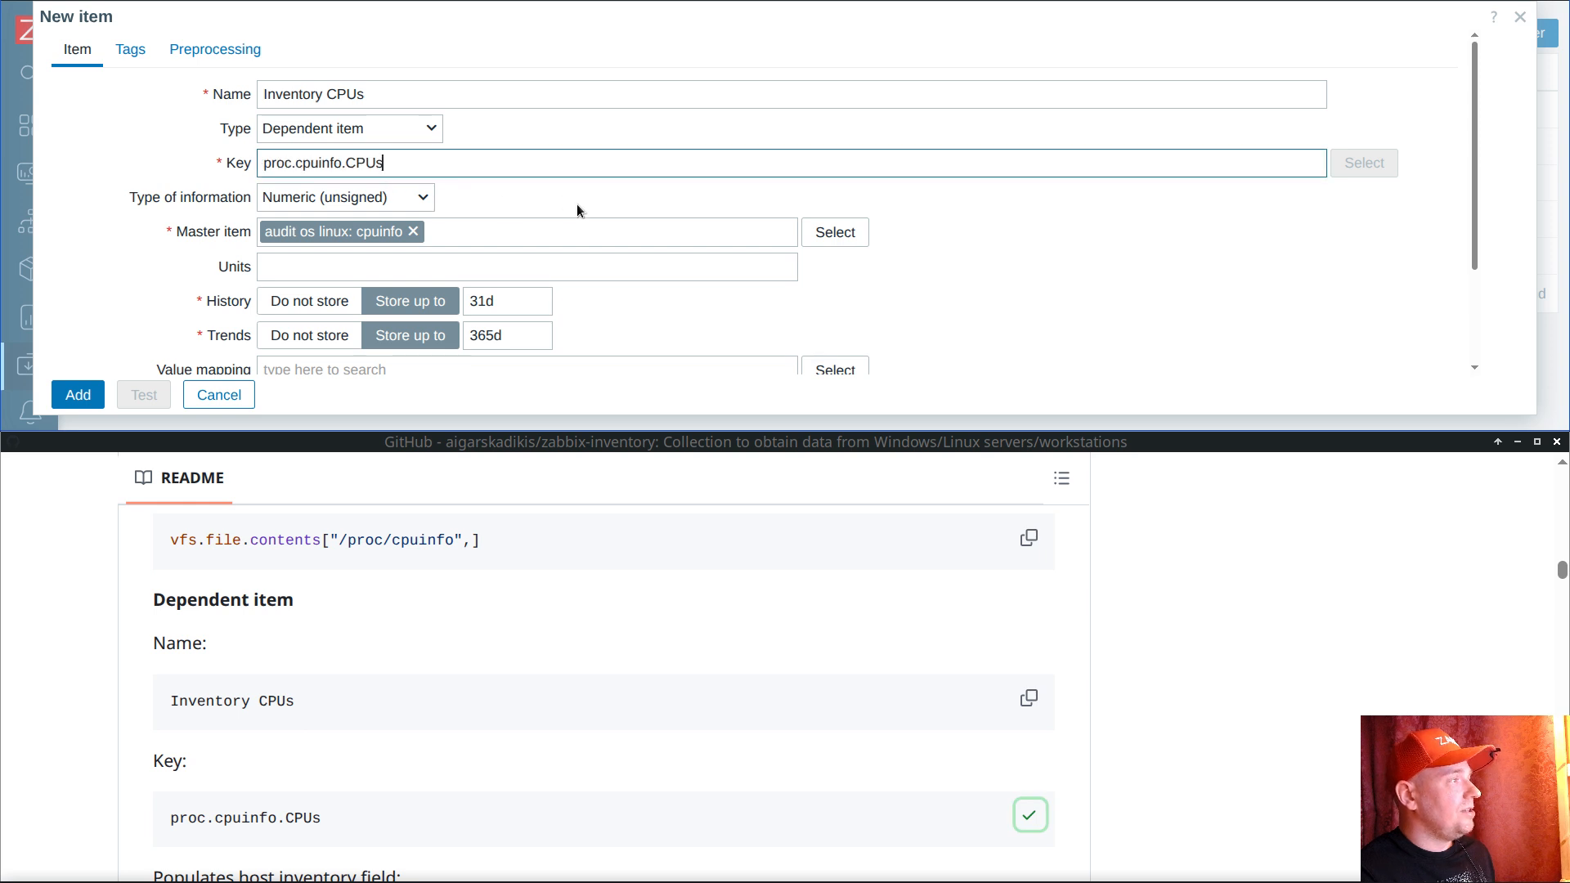
{"action": "left_click", "coordinate": [306, 302]}
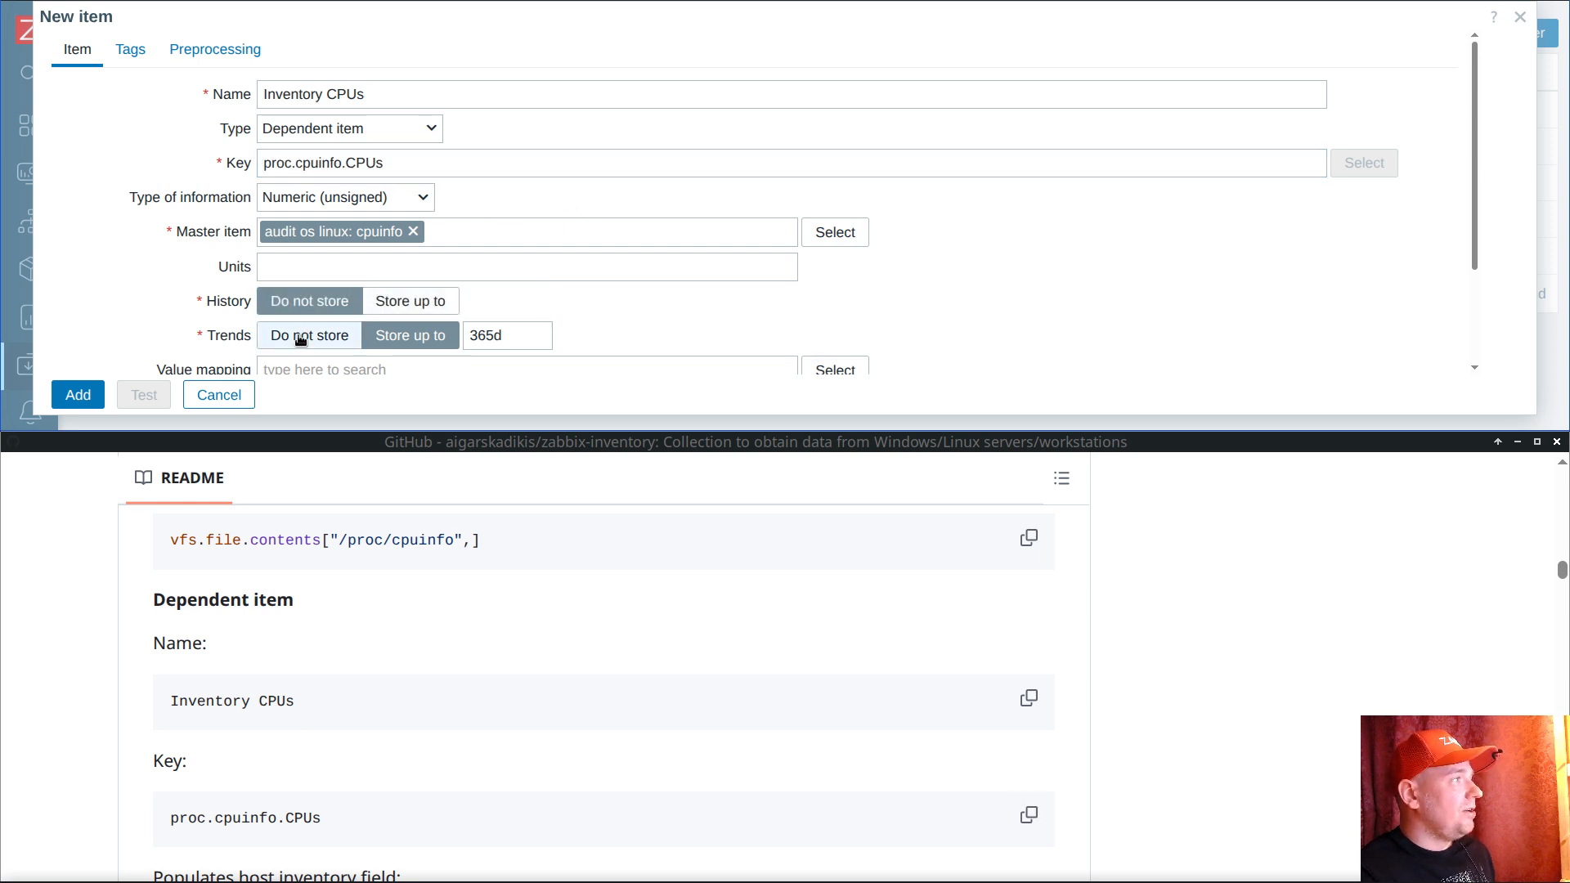
{"action": "left_click", "coordinate": [301, 337]}
Step: Let the new Inventory CPUs item populate the host inventory field Serial number A, as given in the README
{"action": "scroll", "coordinate": [561, 285], "scroll_direction": "down", "scroll_amount": 3}
{"action": "scroll", "coordinate": [511, 513], "scroll_direction": "down", "scroll_amount": 3}
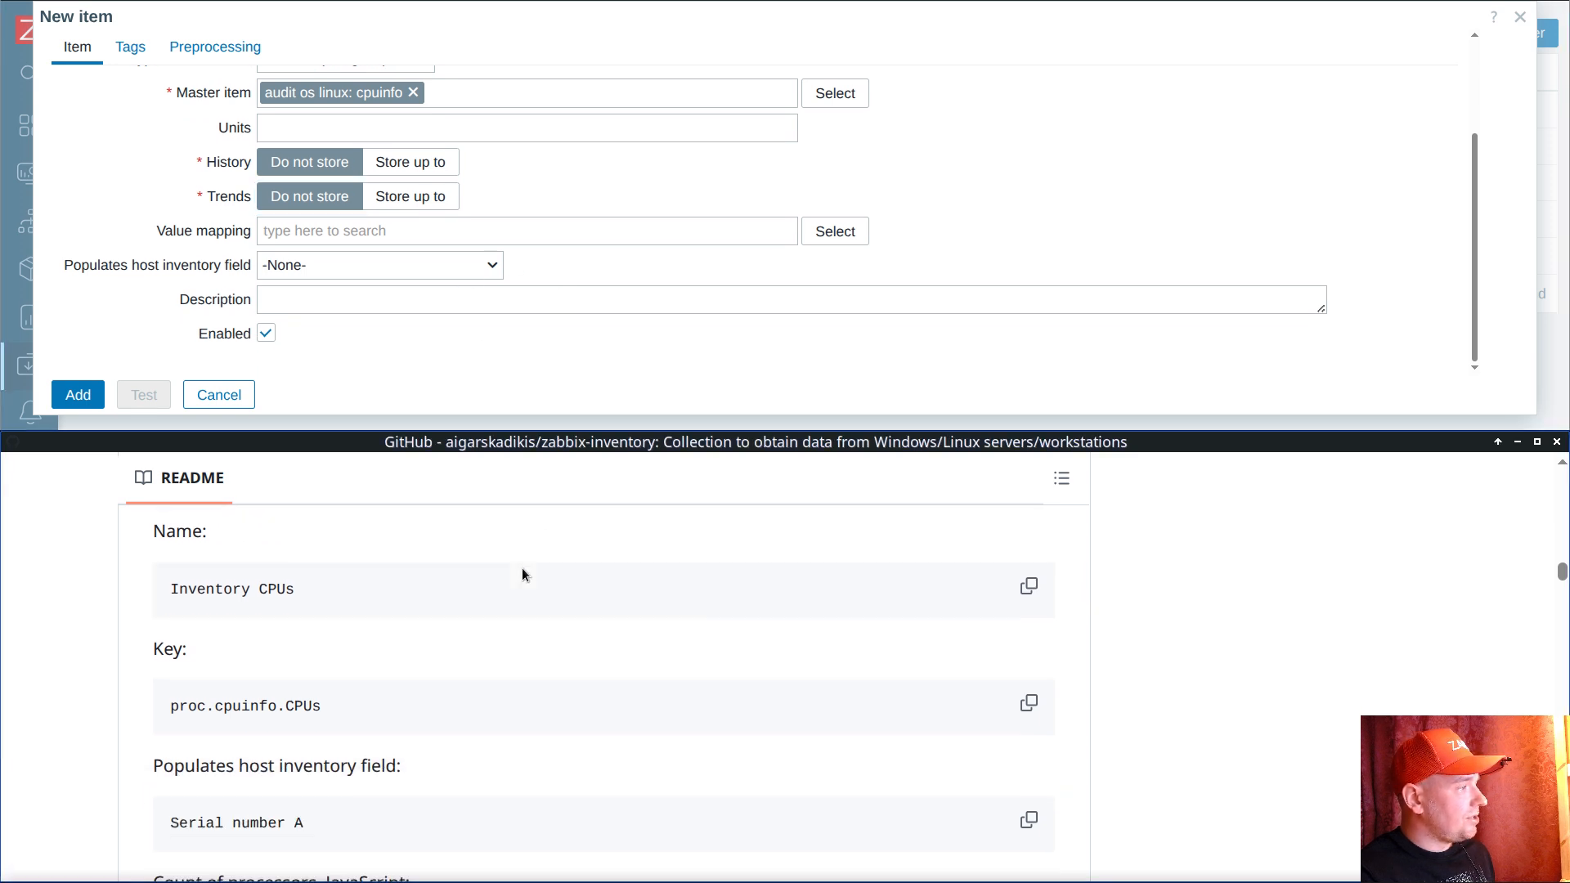
{"action": "left_click", "coordinate": [340, 270]}
{"action": "scroll", "coordinate": [410, 140], "scroll_direction": "down", "scroll_amount": 1}
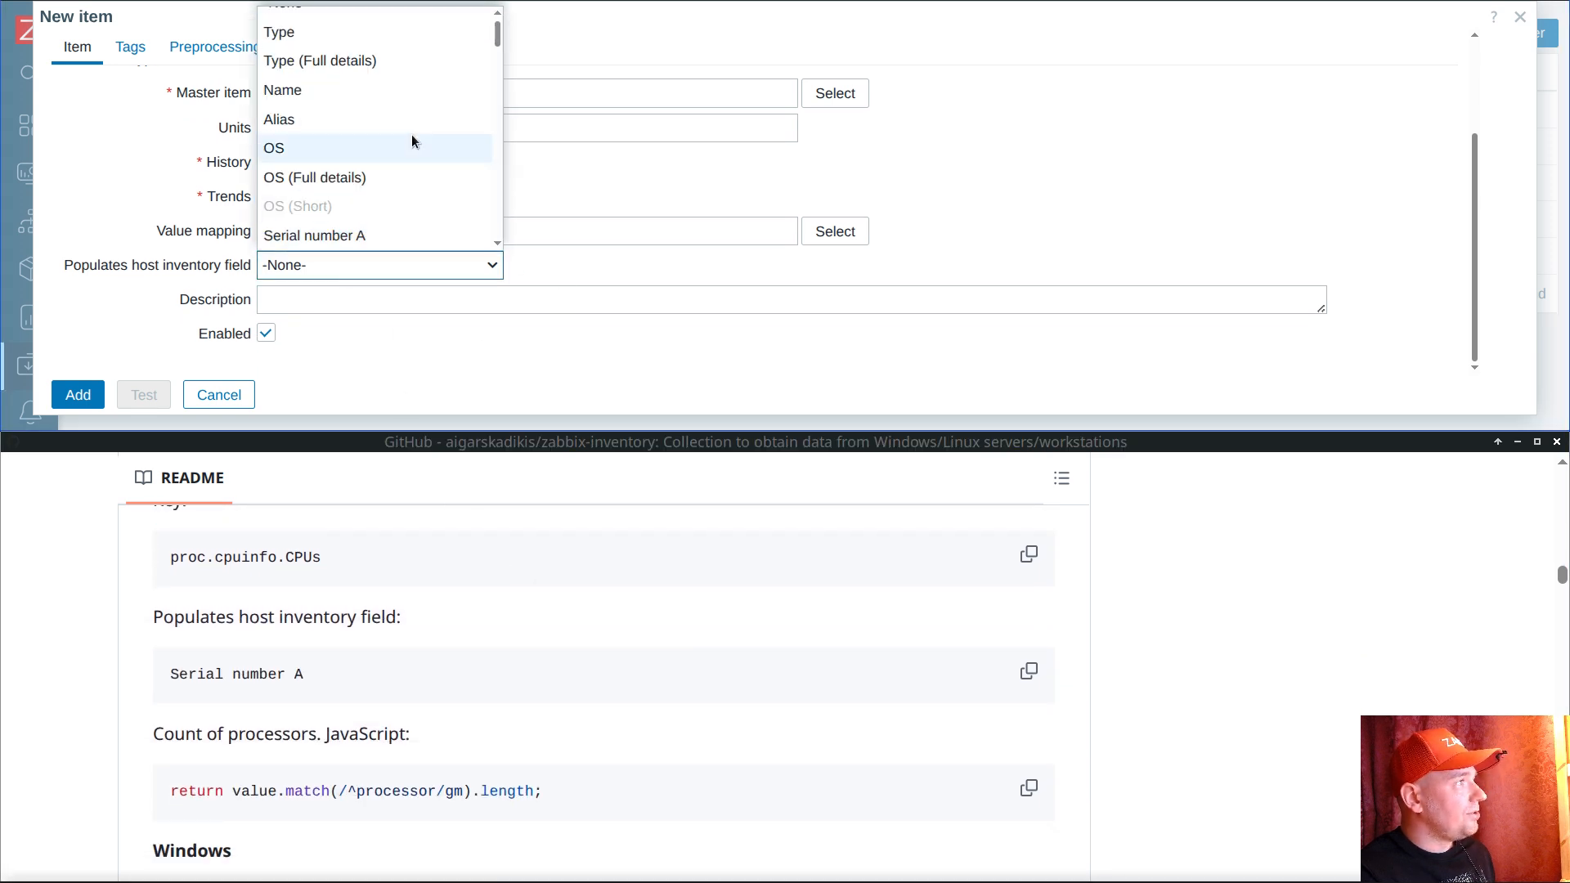
{"action": "left_click", "coordinate": [344, 233]}
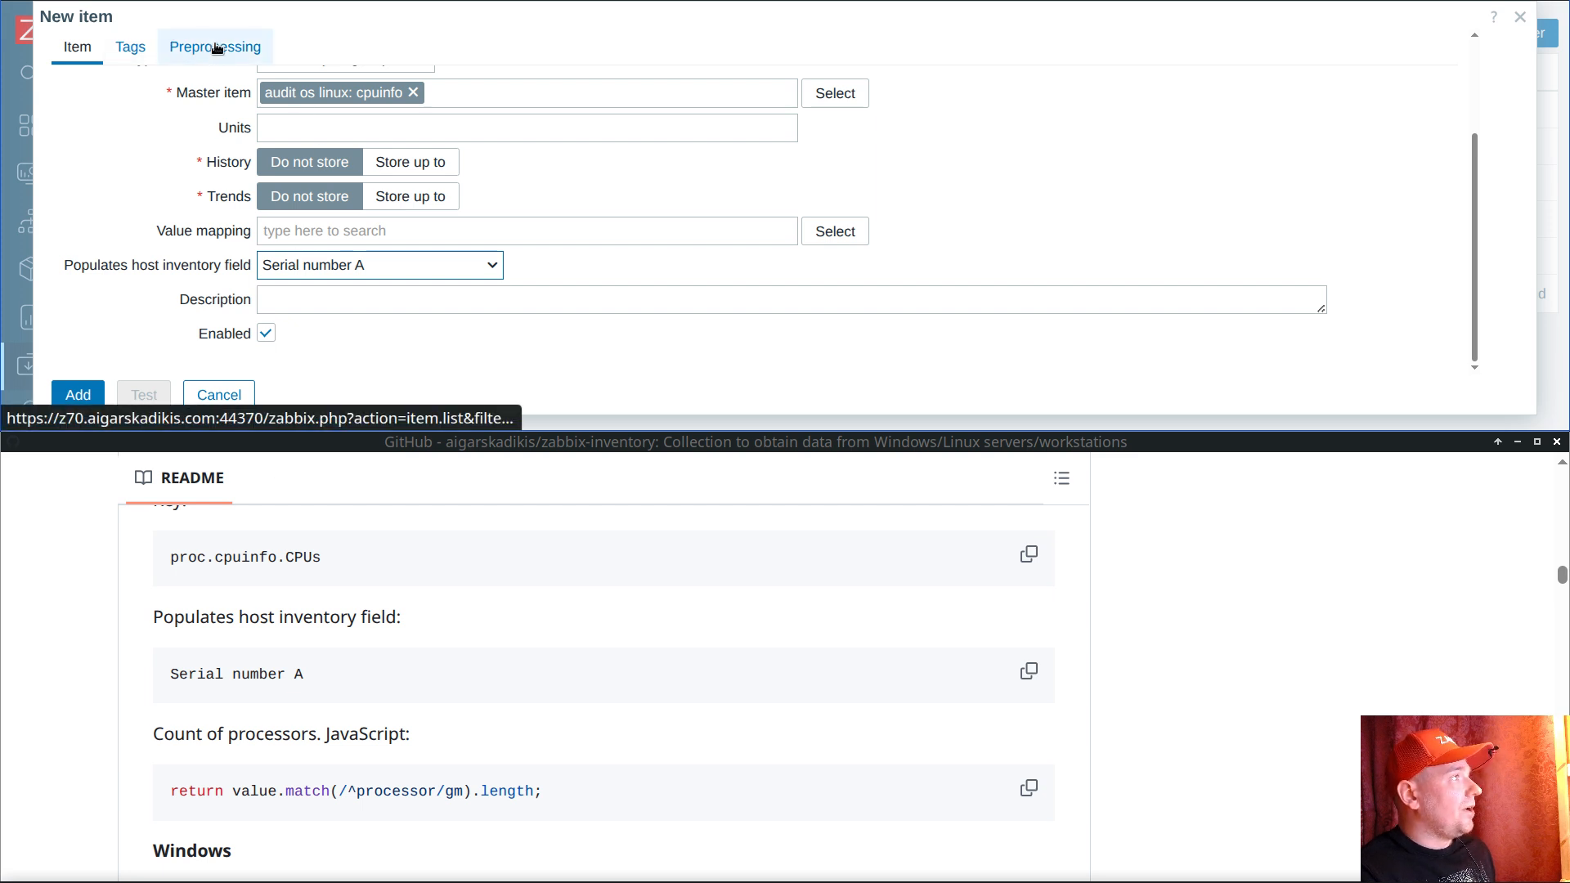
Step: Add a JavaScript preprocessing step to the item with the README code return value.match(/^processor/gm).length;
{"action": "left_click", "coordinate": [166, 48]}
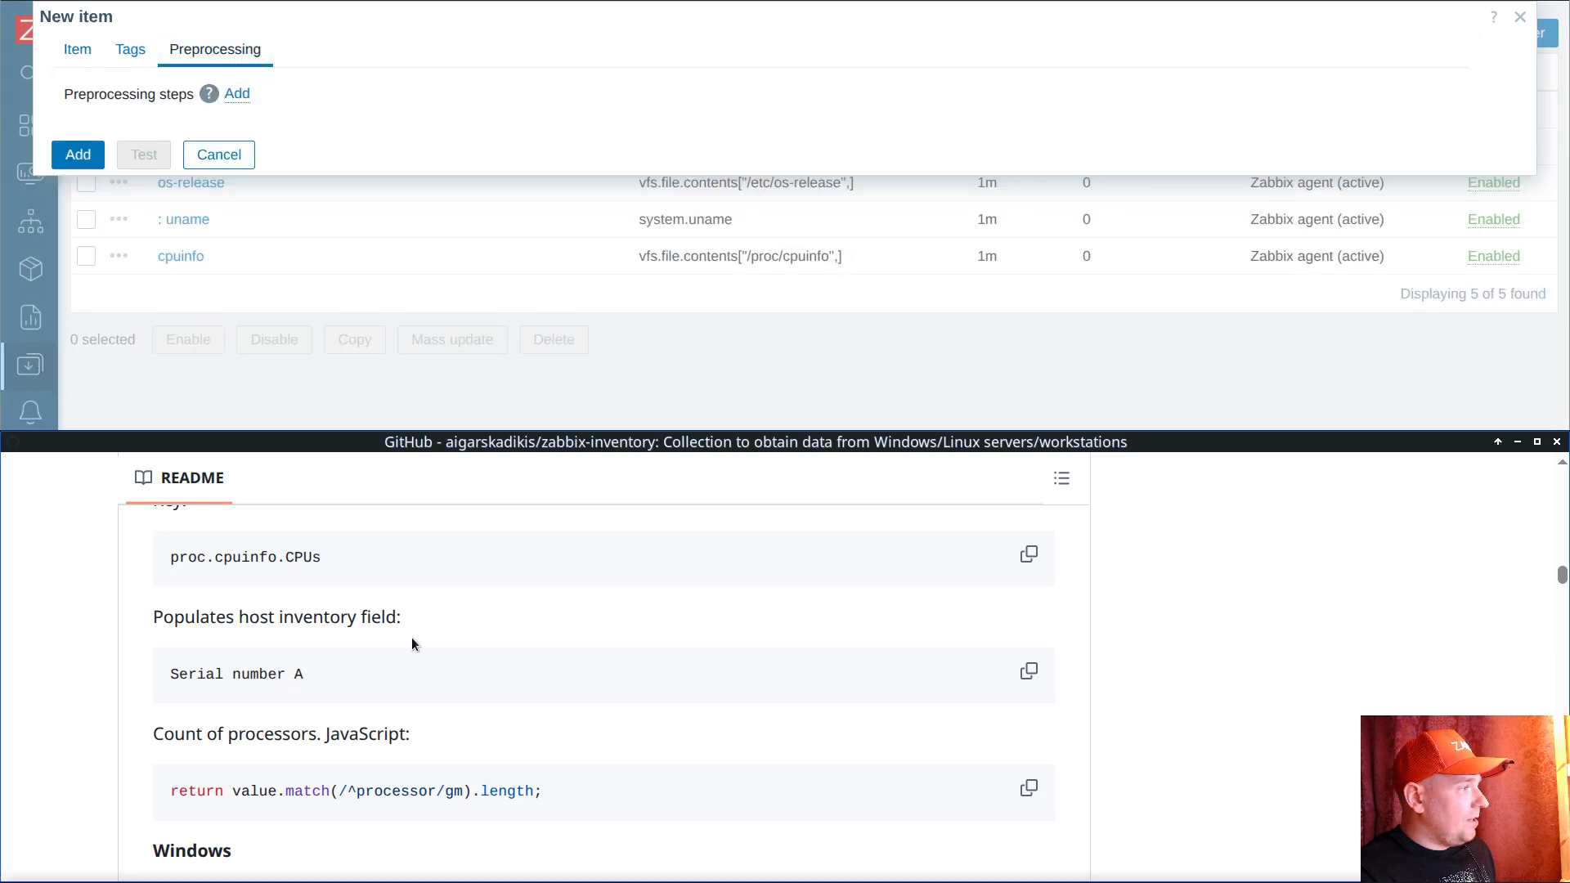
{"action": "left_click", "coordinate": [1033, 791]}
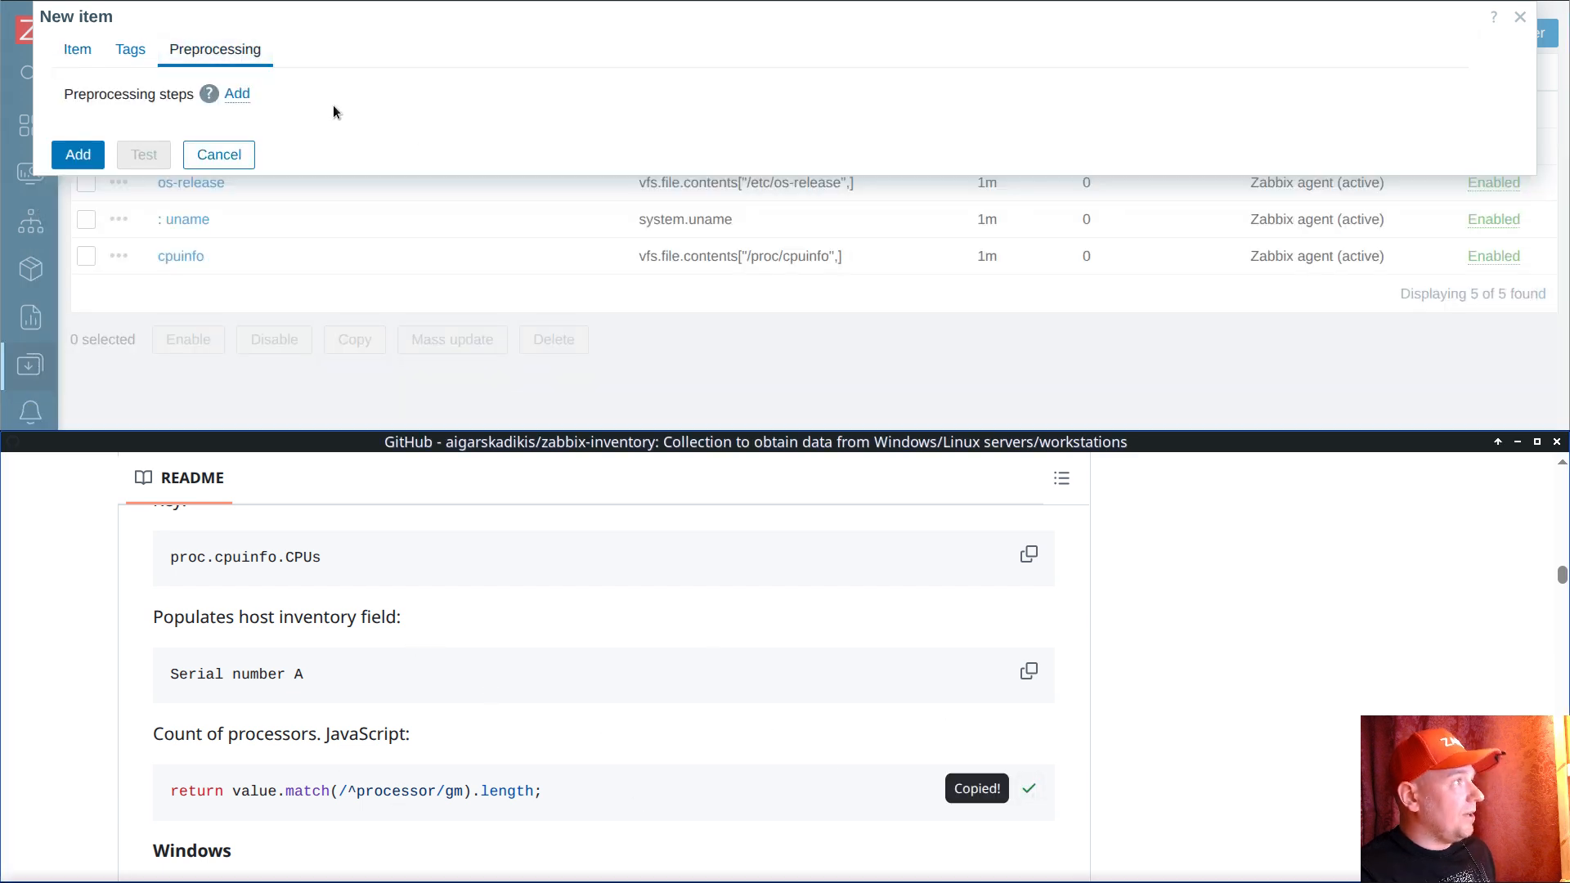
{"action": "left_click", "coordinate": [243, 93]}
{"action": "left_click", "coordinate": [409, 128]}
{"action": "left_click", "coordinate": [414, 130]}
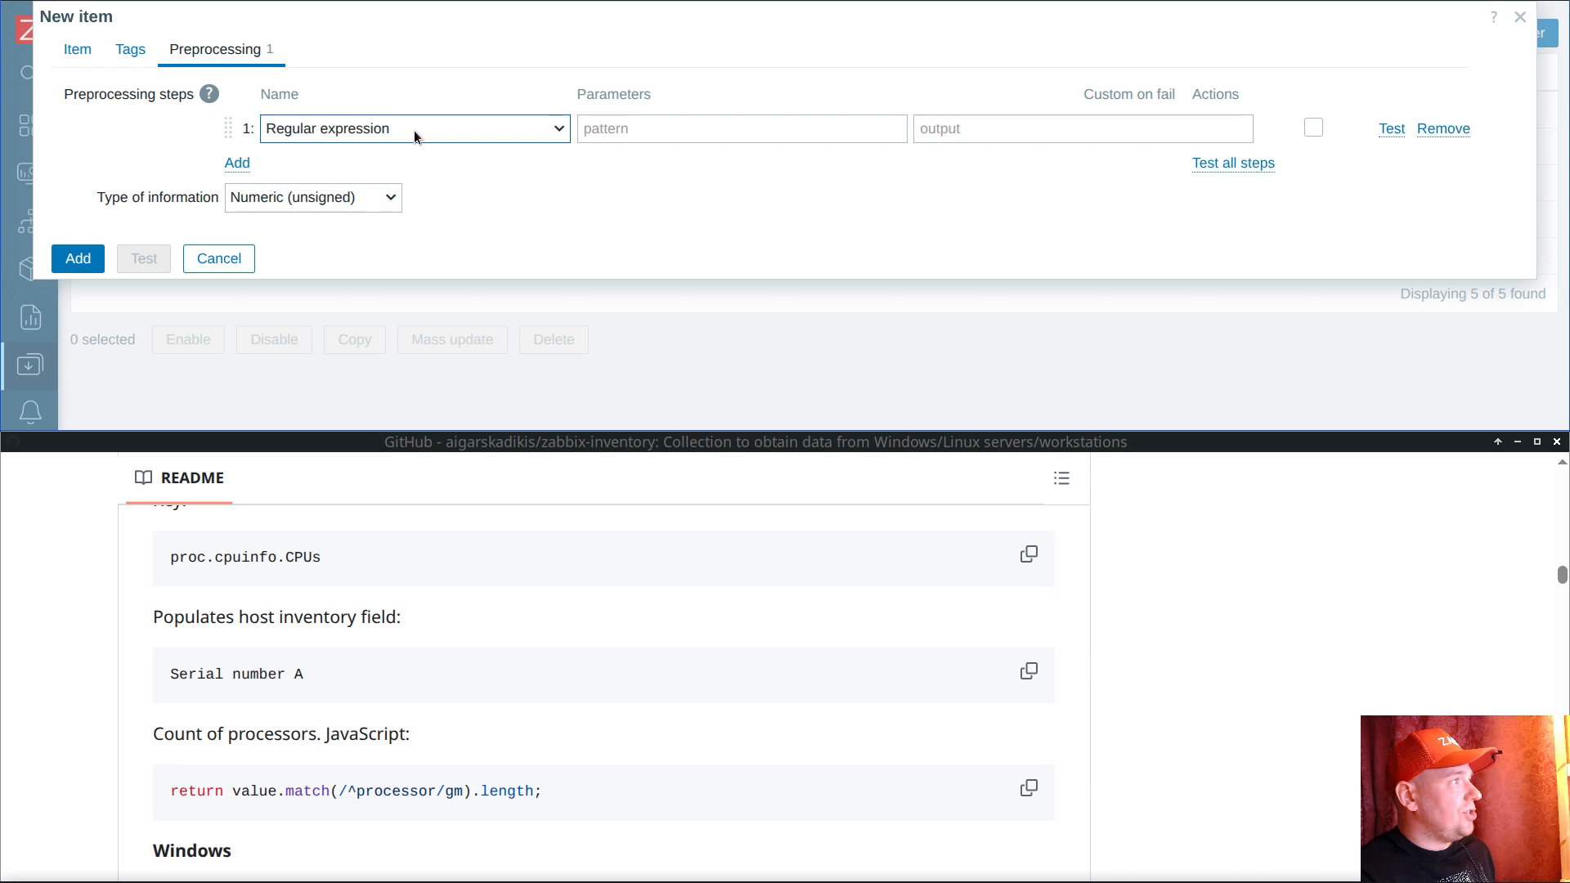
{"action": "key", "text": "j"}
{"action": "key", "text": "j"}
{"action": "left_click", "coordinate": [645, 128]}
{"action": "key", "text": "ctrl+v"}
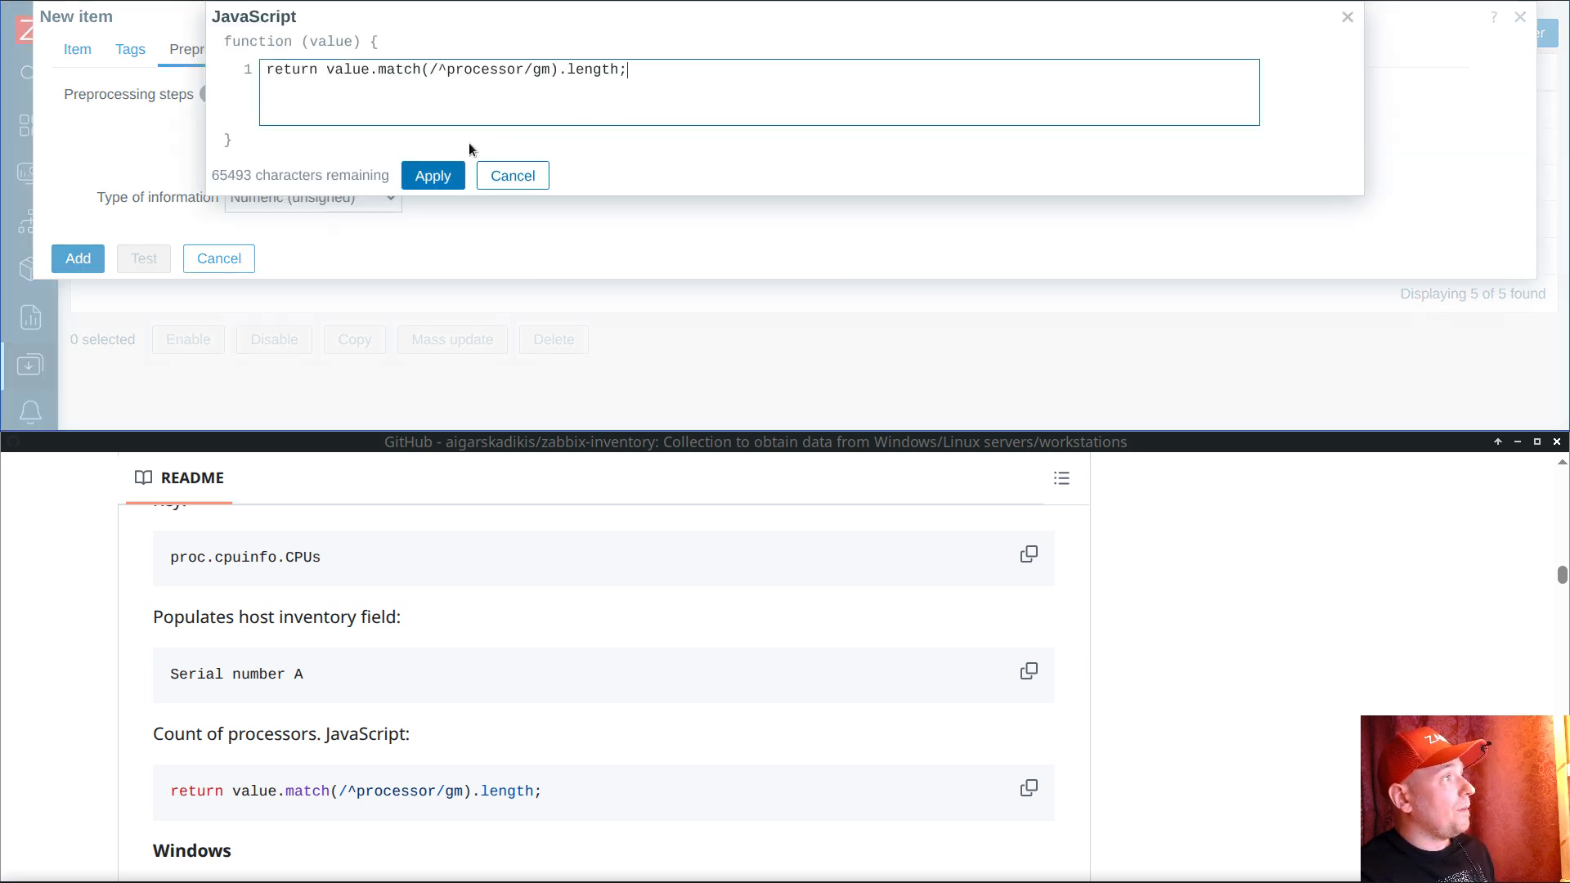
{"action": "left_click", "coordinate": [433, 175]}
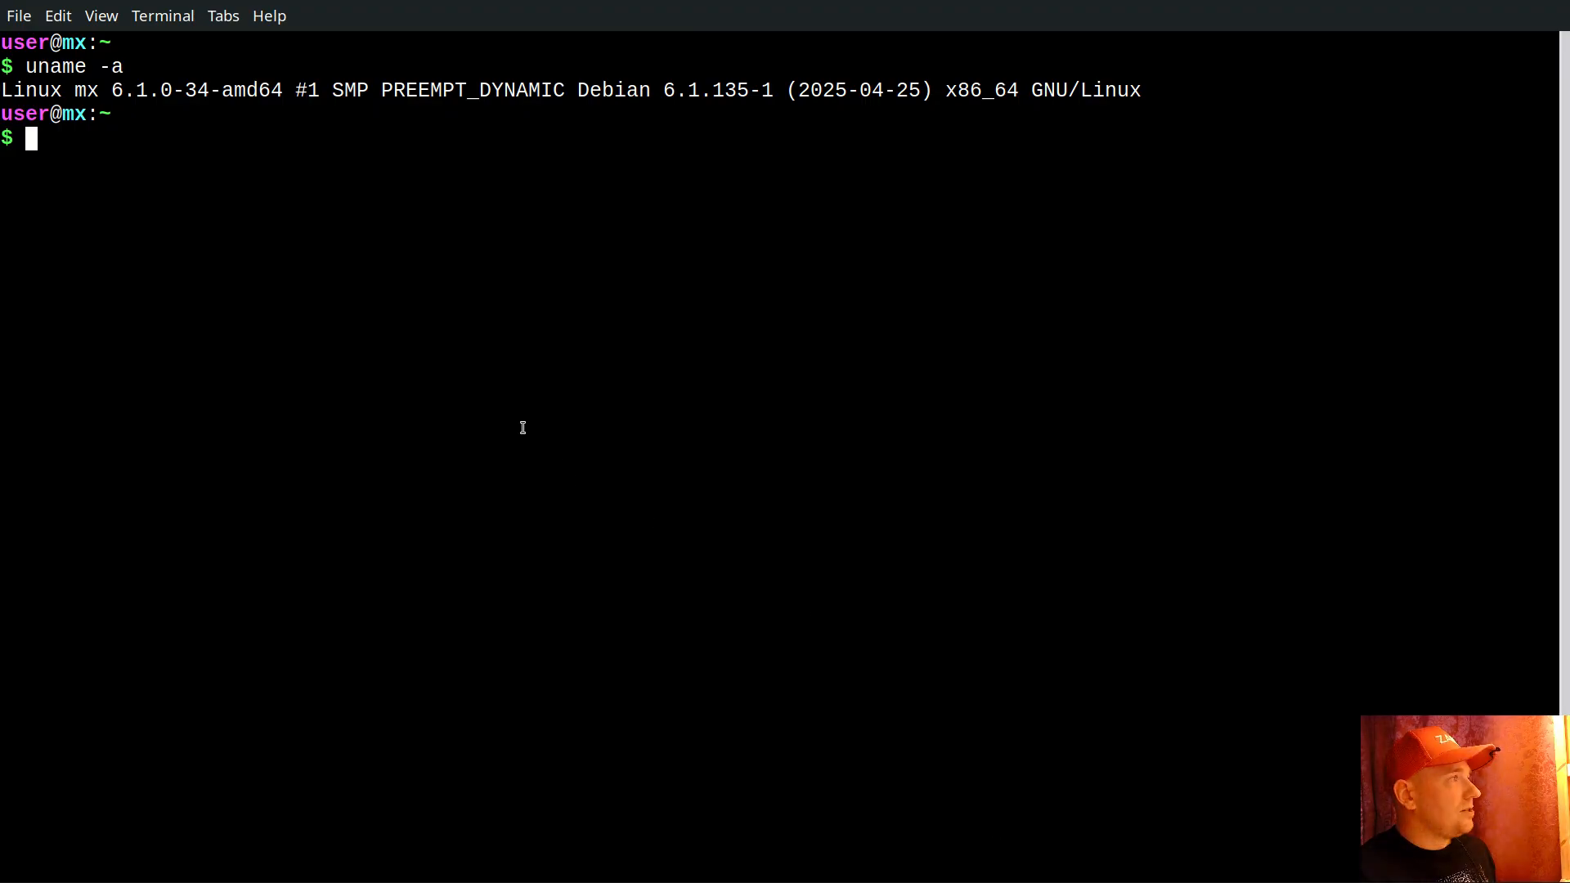
Step: Switch to the terminal, run cat /proc/cpuinfo and examine the numbered processor entries in its output
{"action": "type", "text": "ca"}
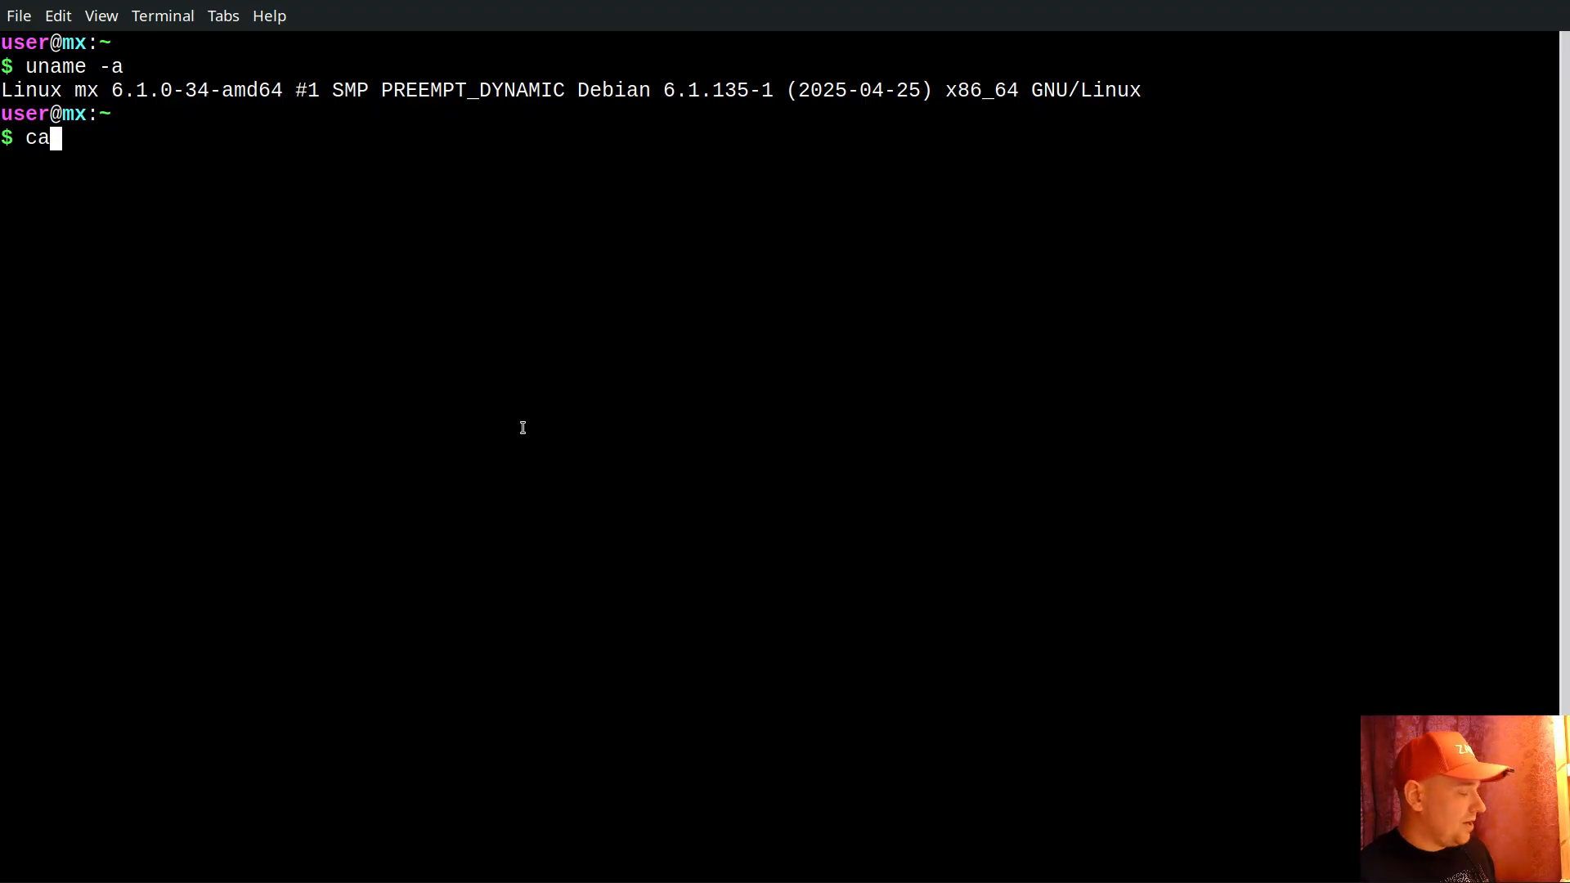
{"action": "type", "text": "t /proc/cpuinfo"}
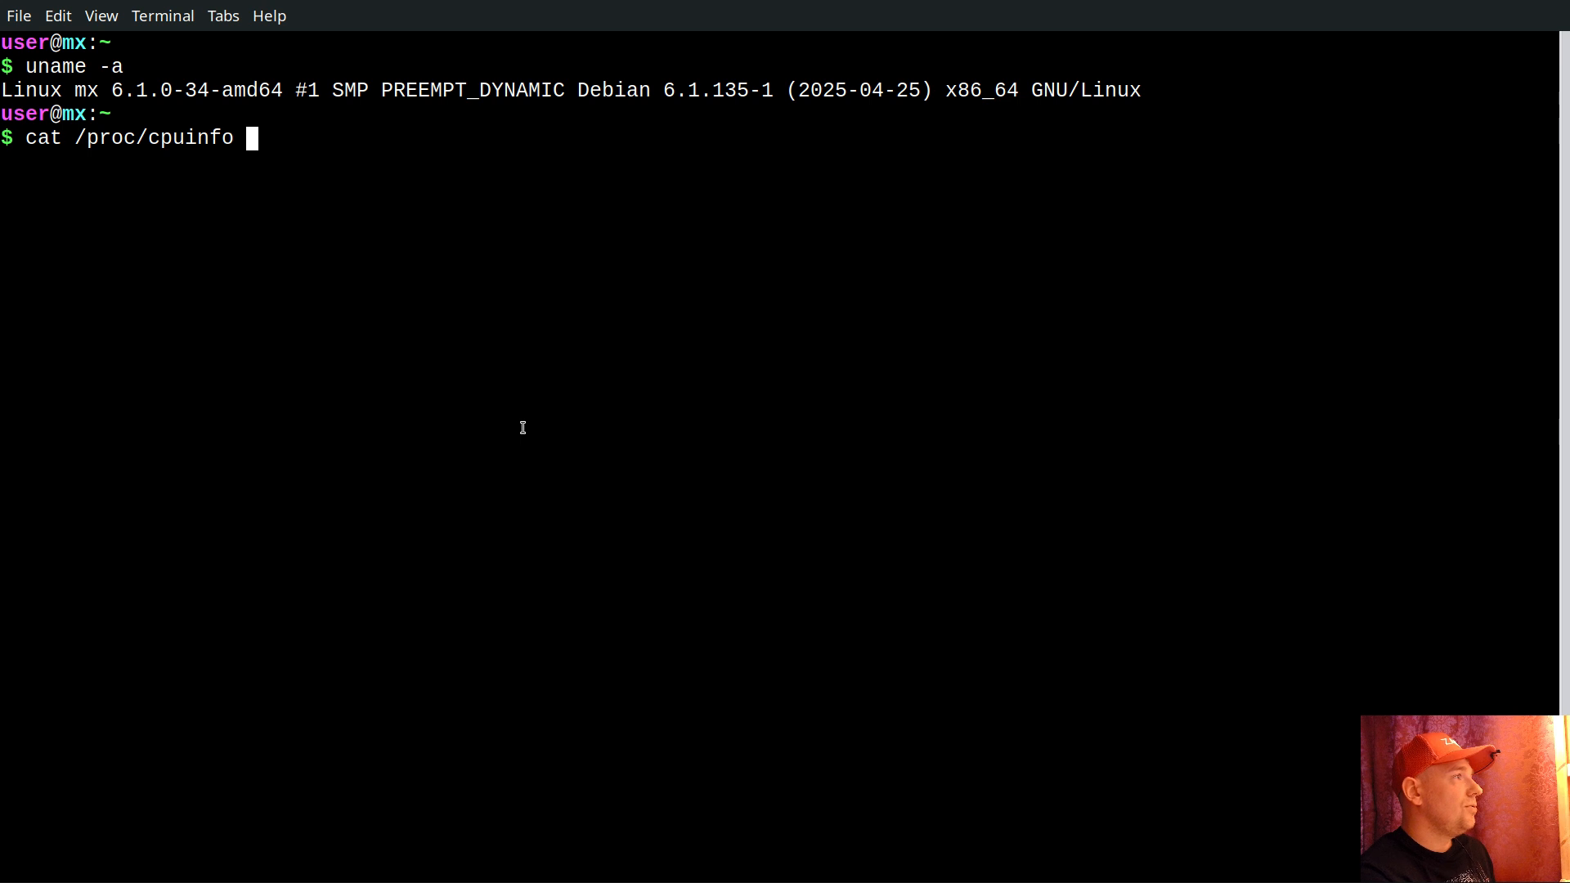
{"action": "key", "text": "Return"}
{"action": "scroll", "coordinate": [522, 427], "scroll_direction": "up", "scroll_amount": 5}
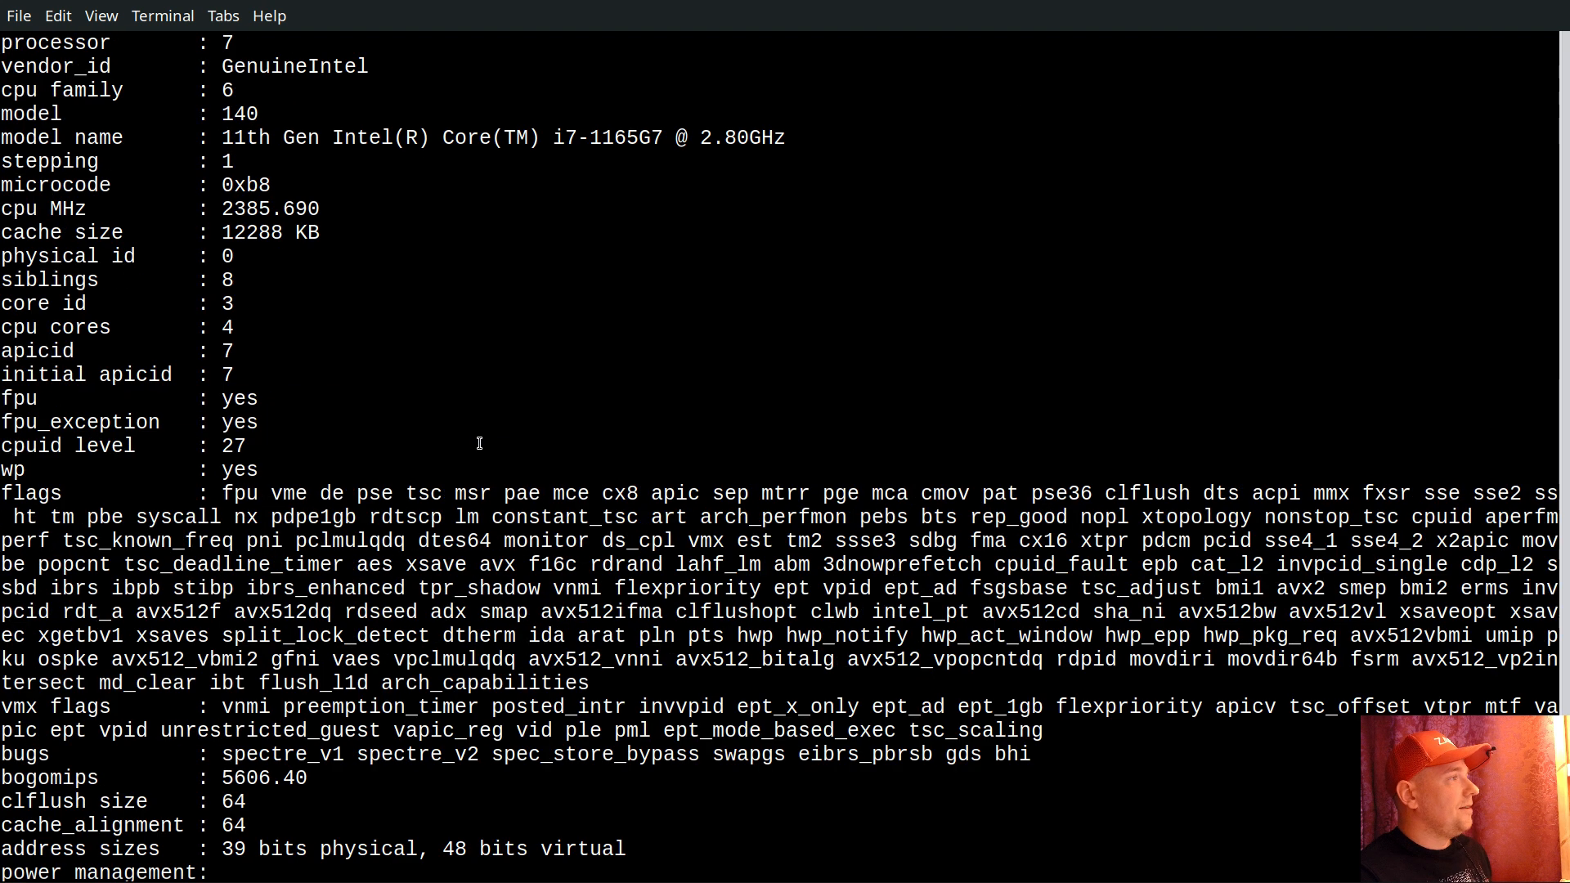
{"action": "double_click", "coordinate": [57, 327]}
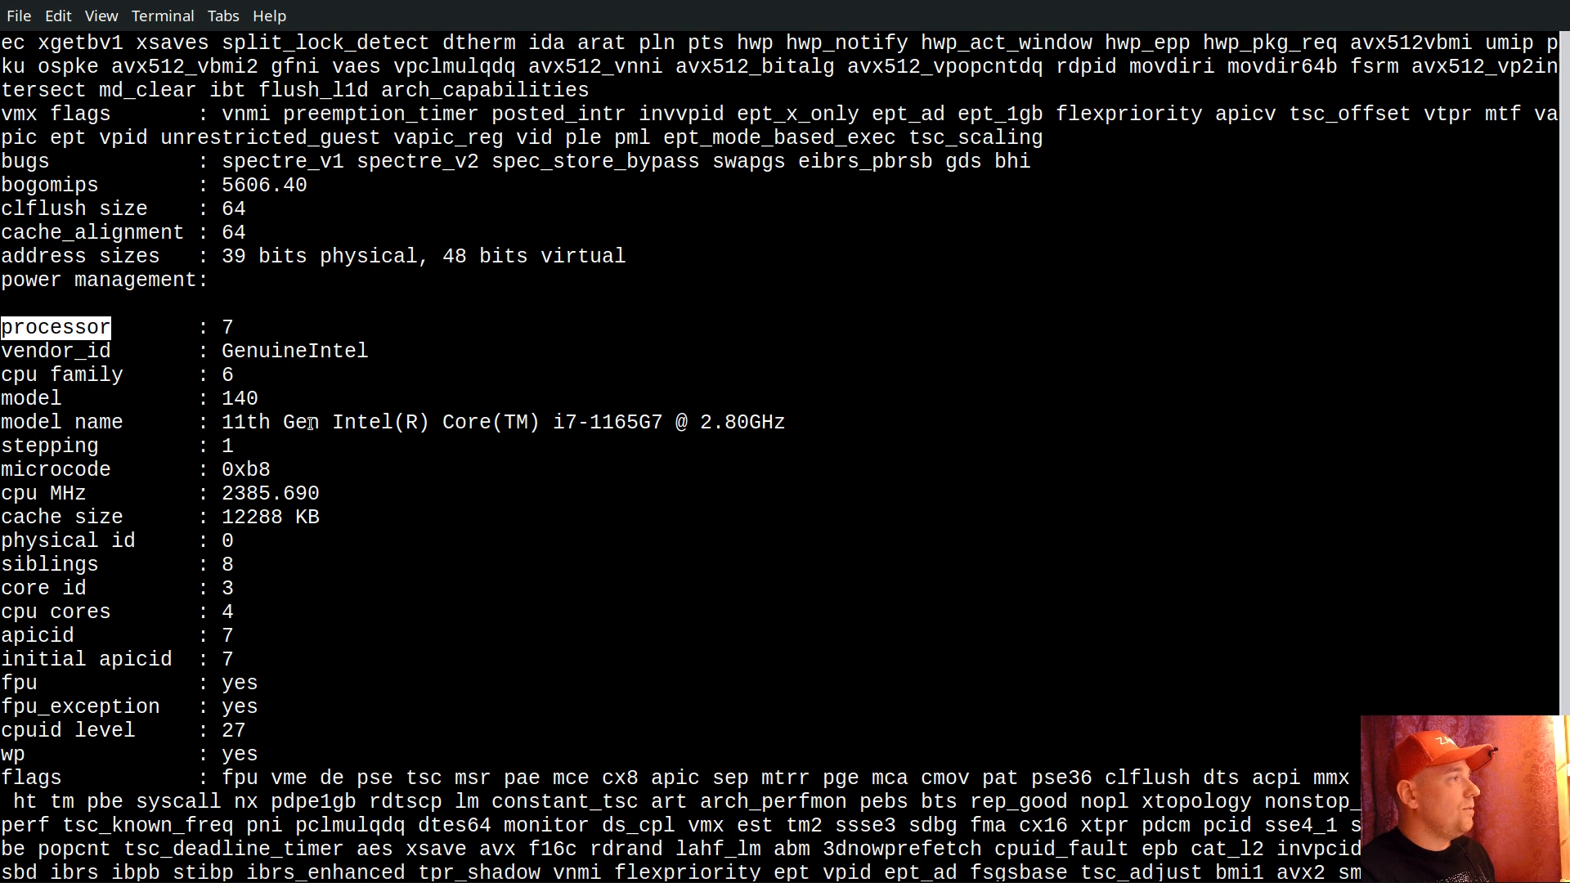
{"action": "left_click_drag", "start_coordinate": [233, 329], "coordinate": [127, 328]}
{"action": "scroll", "coordinate": [237, 332], "scroll_direction": "up", "scroll_amount": 10}
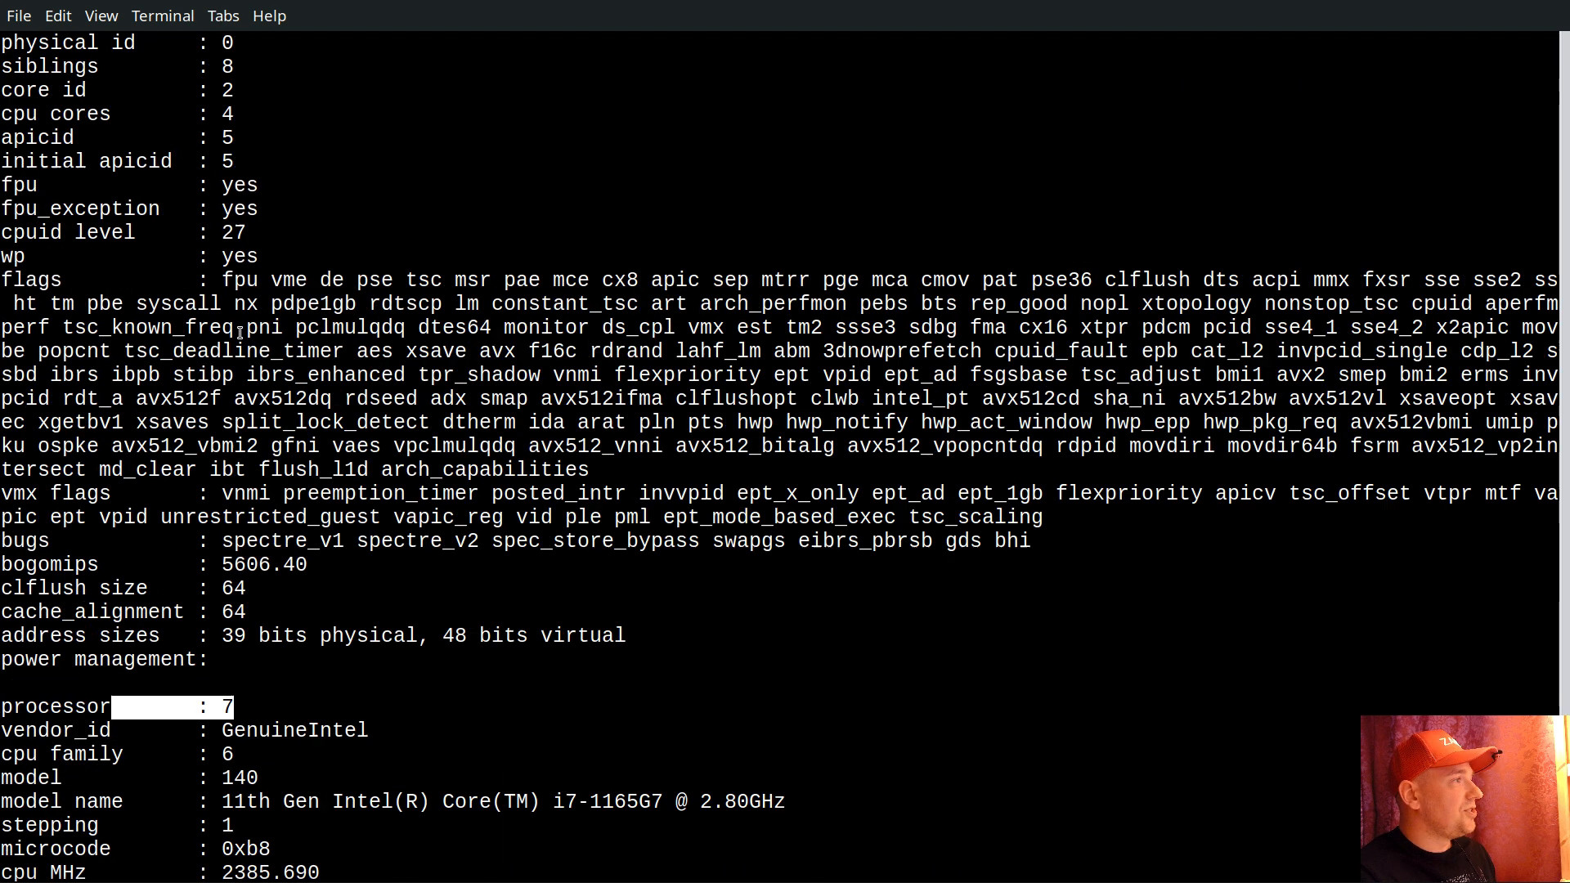
{"action": "left_click_drag", "start_coordinate": [234, 399], "coordinate": [11, 403]}
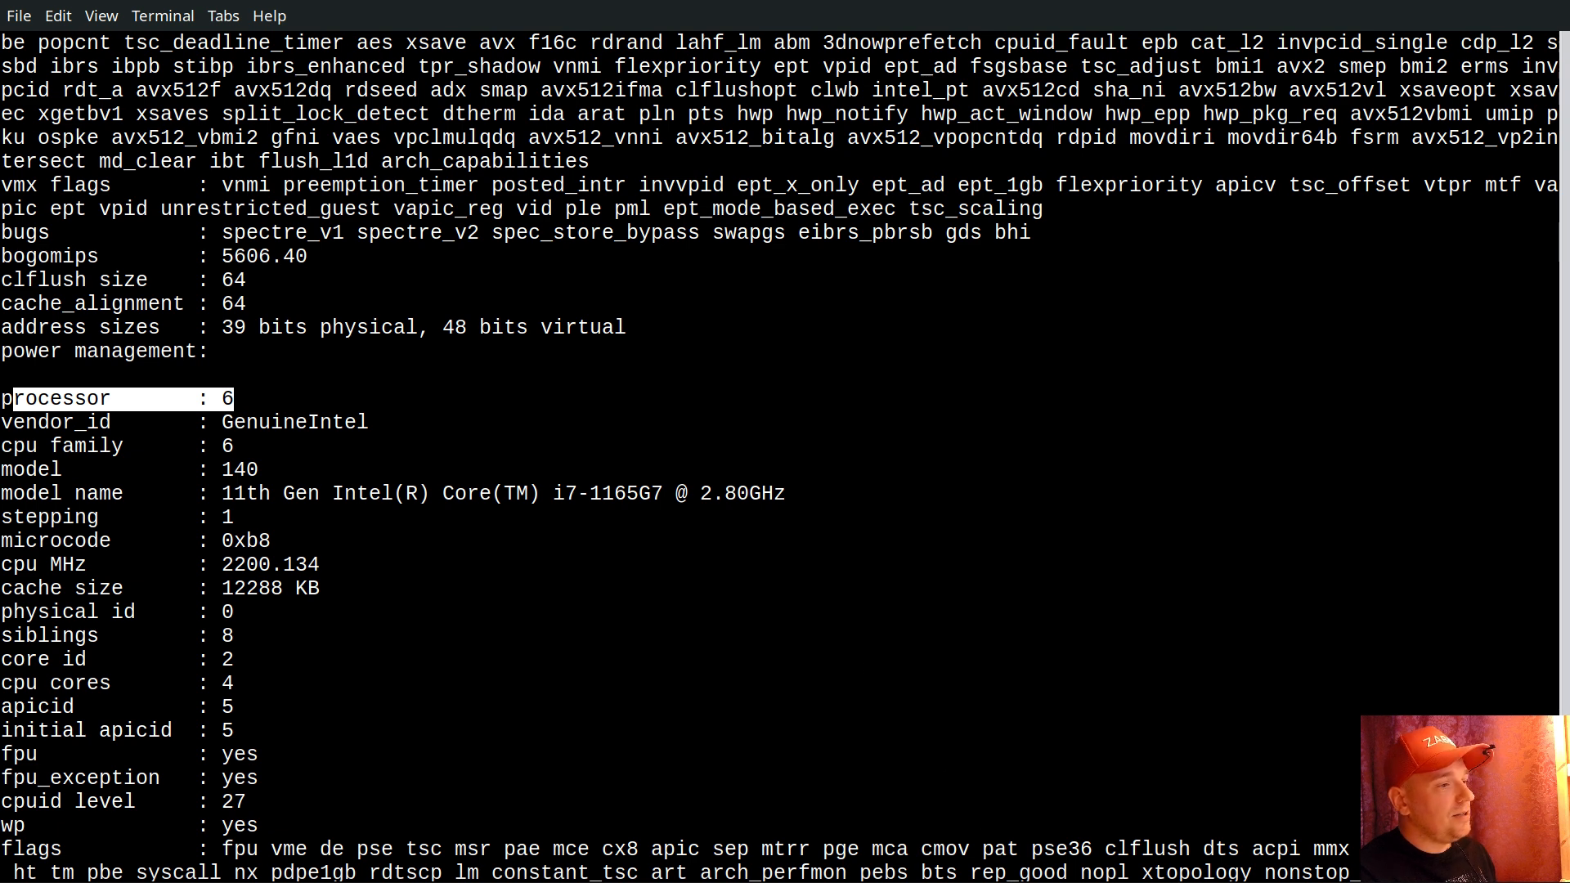
Step: Return to the Zabbix item form and review the processor pattern in its JavaScript preprocessing code
{"action": "key", "text": "alt+Tab"}
{"action": "key", "text": "alt+Tab"}
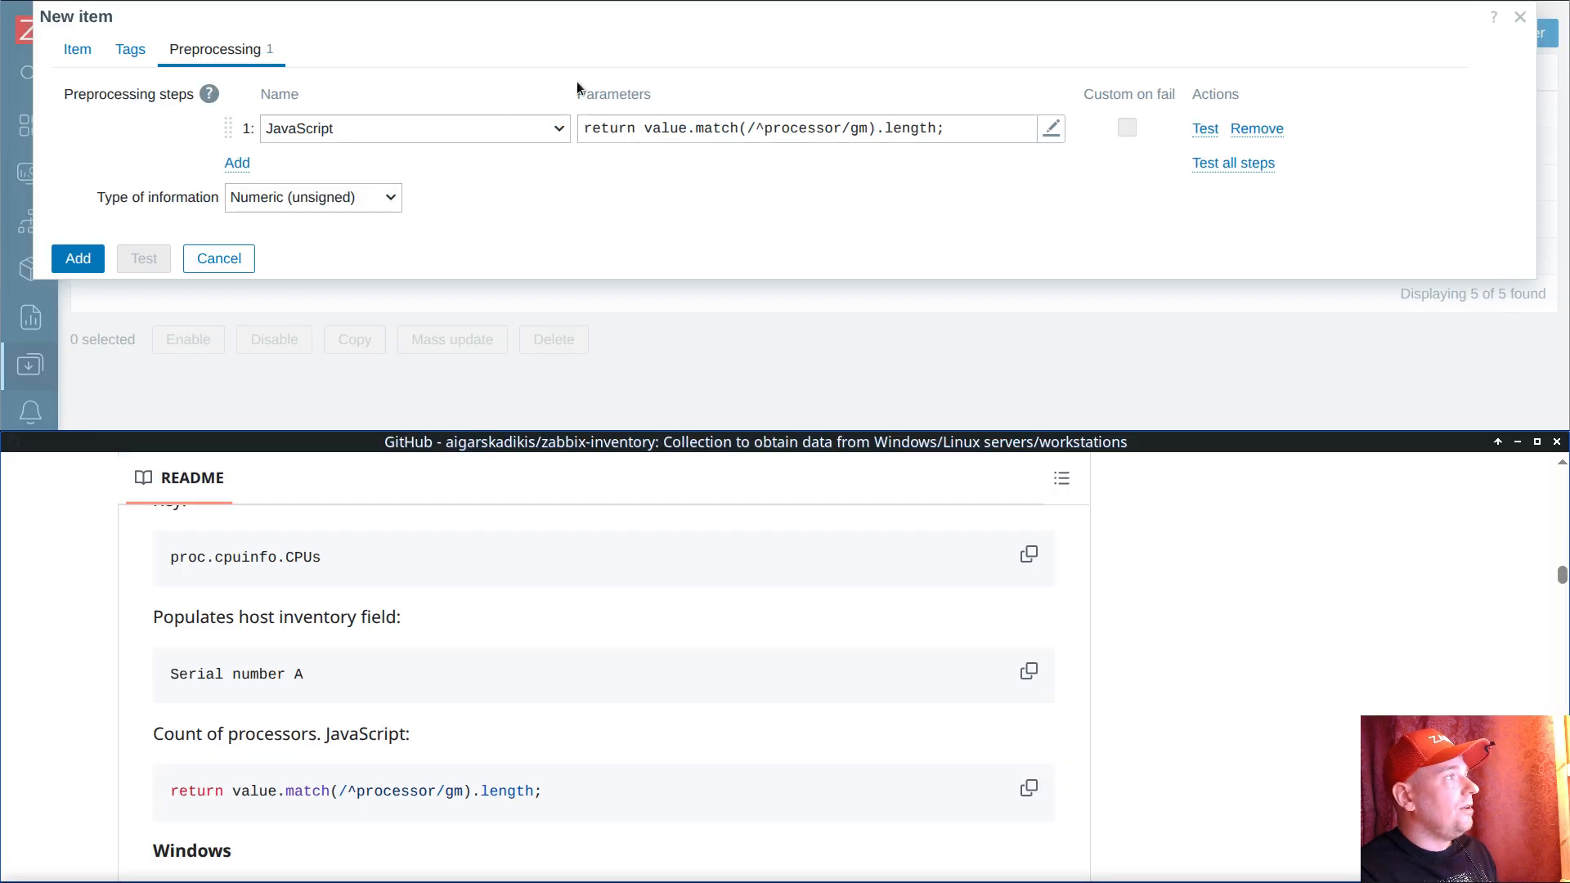
{"action": "left_click", "coordinate": [834, 137]}
{"action": "double_click", "coordinate": [479, 72]}
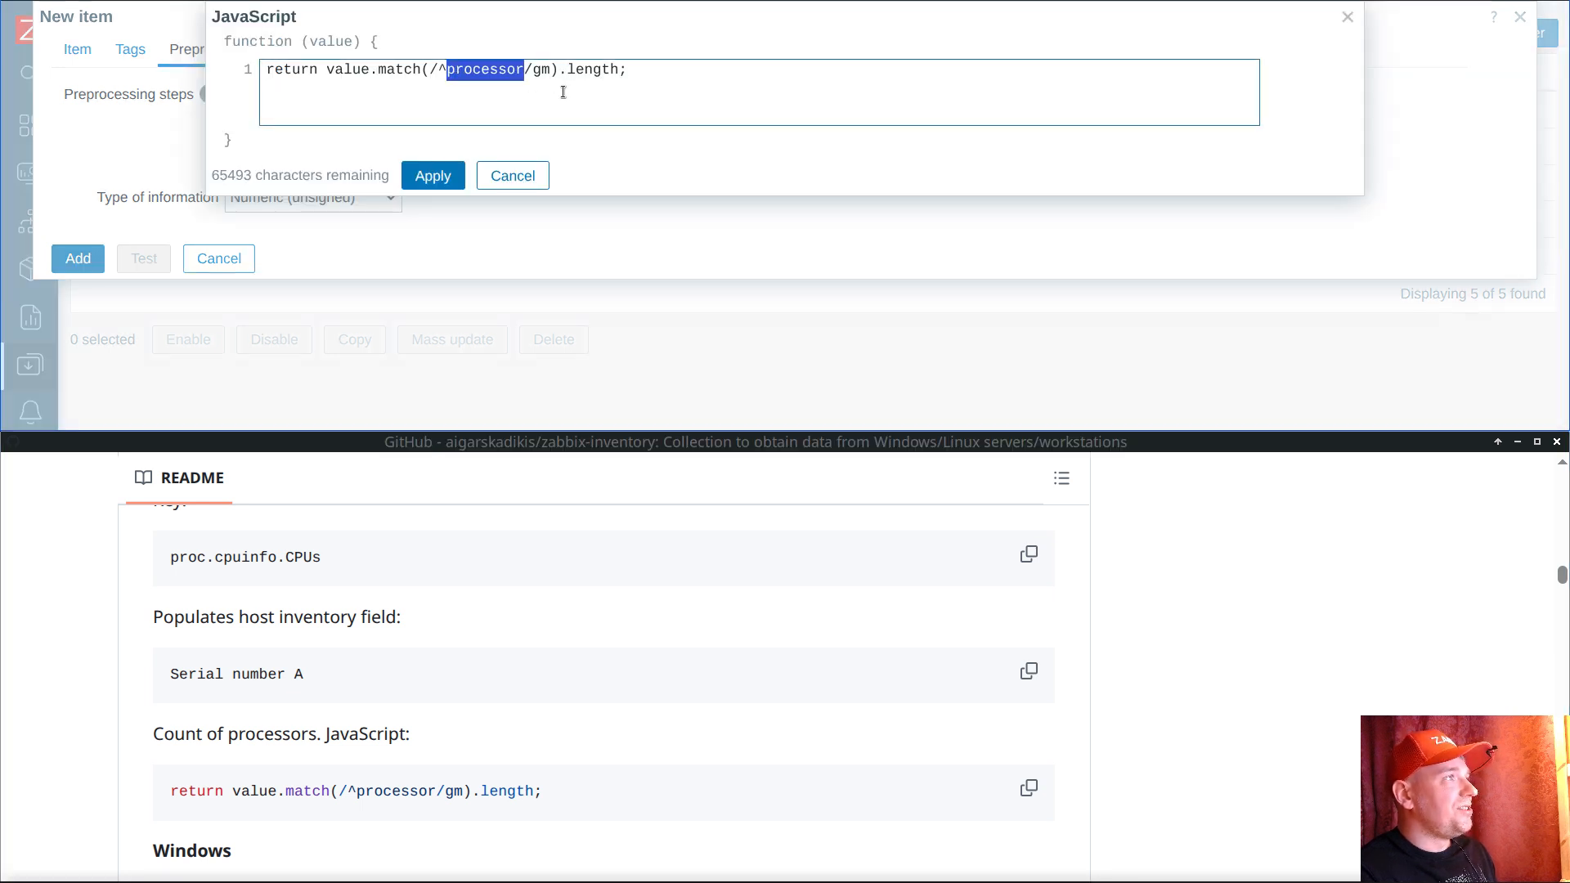
{"action": "left_click", "coordinate": [498, 175]}
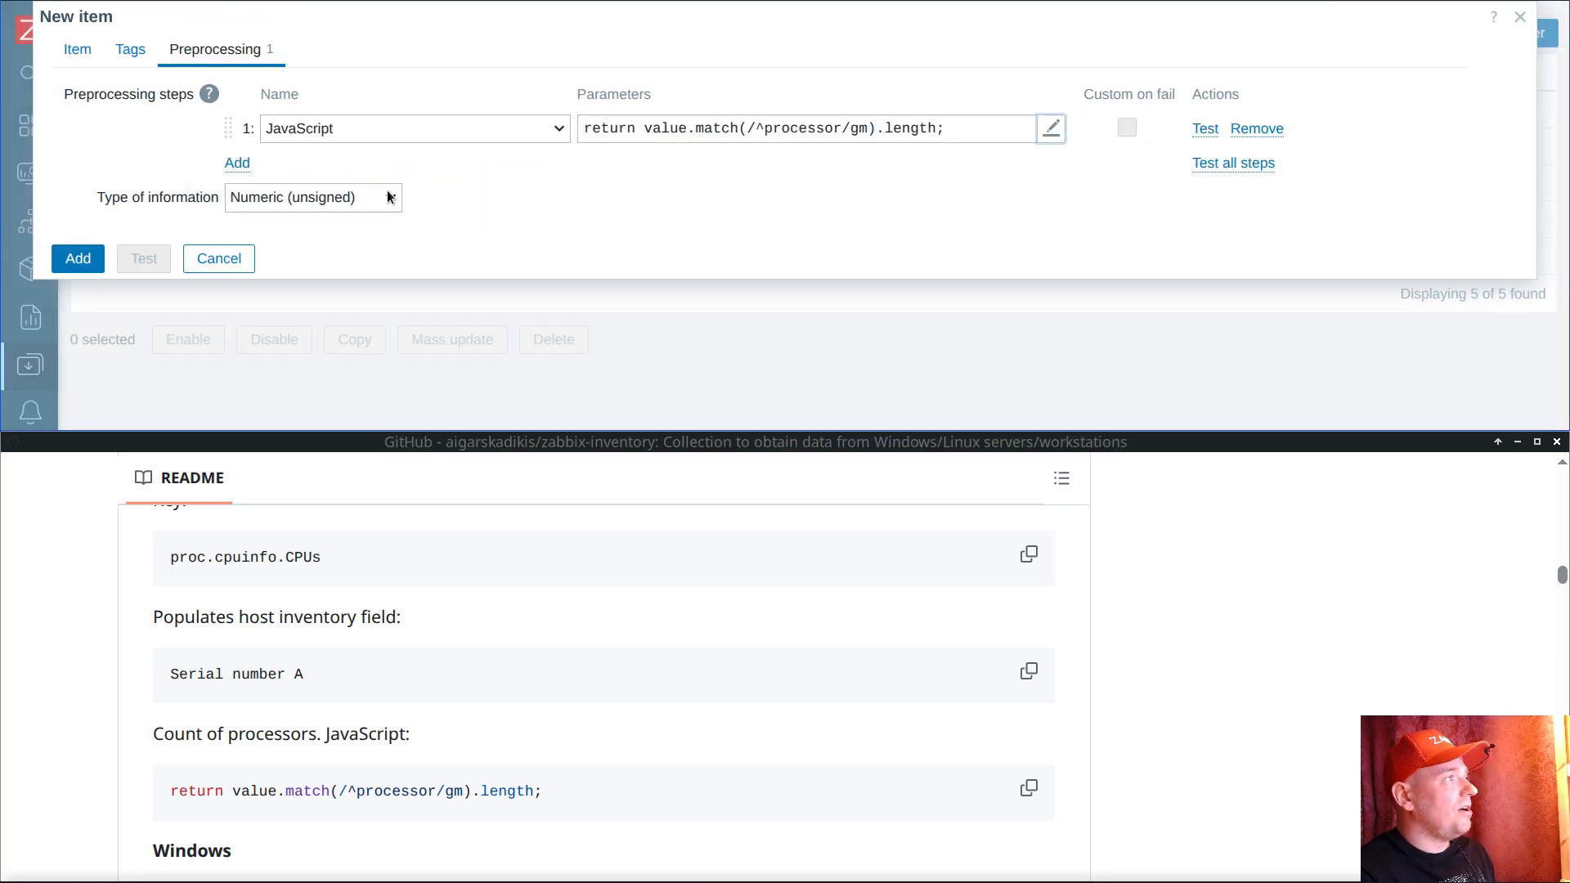
Step: Check the general settings of the Inventory CPUs item and add it to the audit os linux template
{"action": "left_click", "coordinate": [78, 49]}
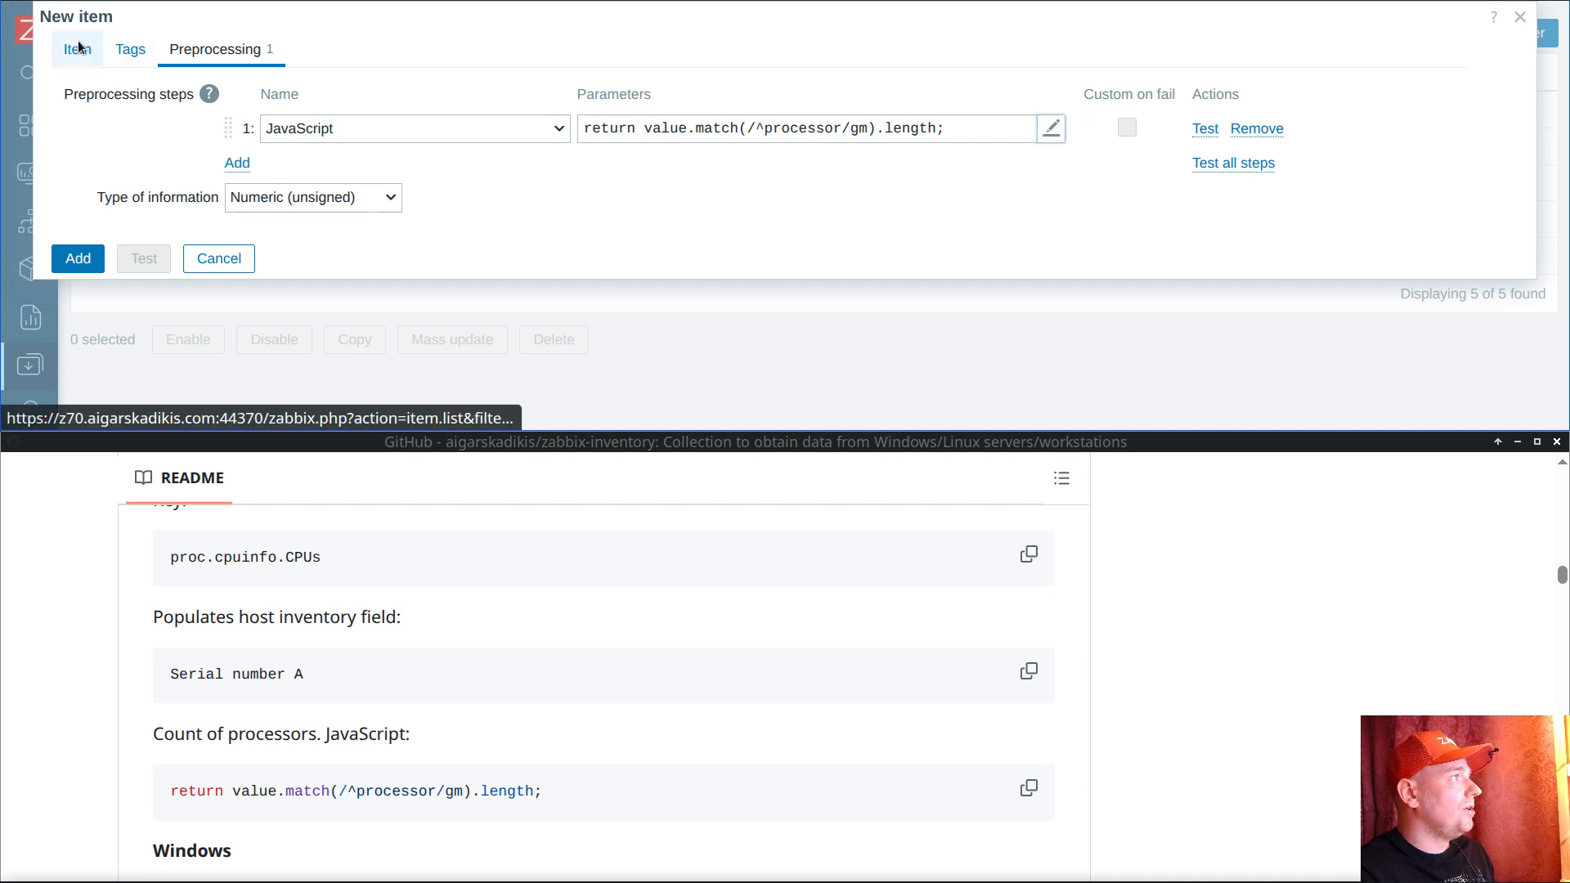
{"action": "scroll", "coordinate": [468, 222], "scroll_direction": "down", "scroll_amount": 2}
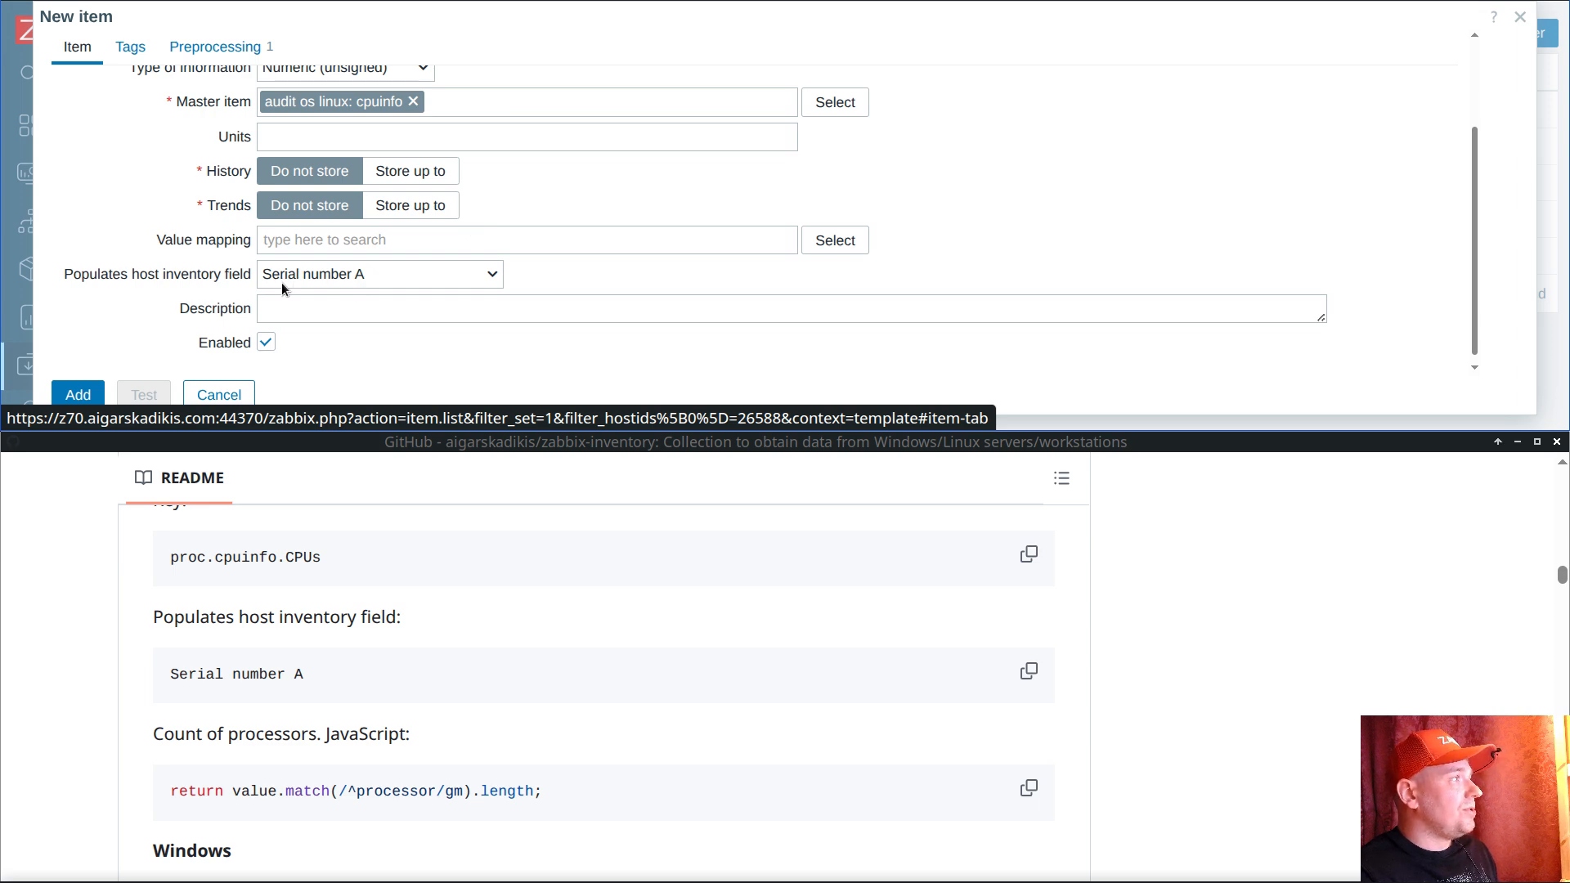
{"action": "left_click", "coordinate": [65, 384]}
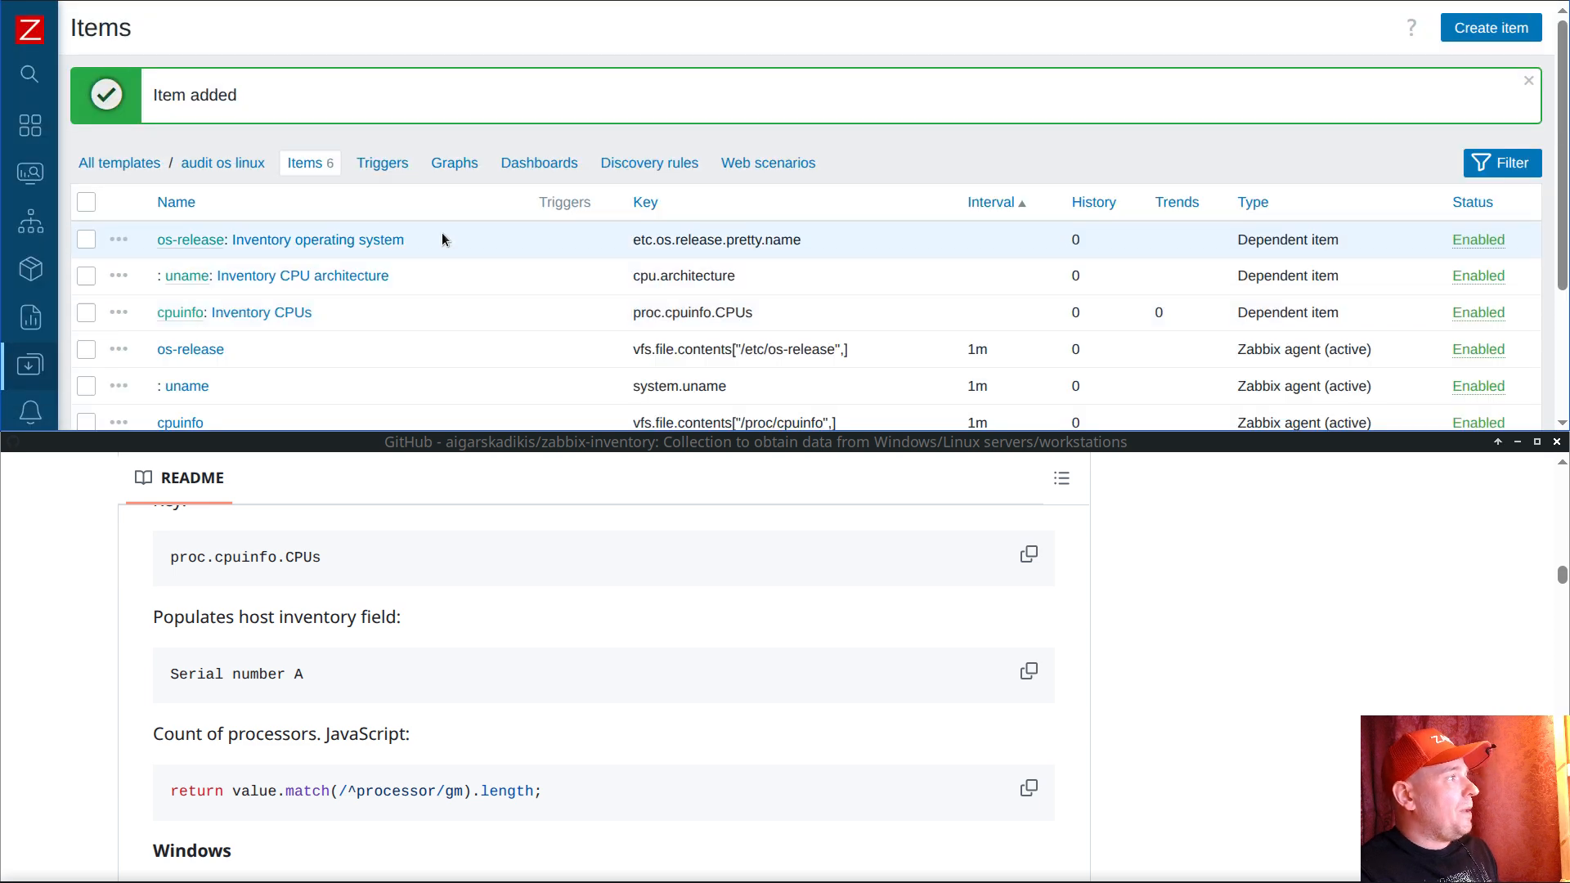
Step: Start a Zabbix agent (active) item in the audit os windows template with the README key wmi.getall["root\cimv2", "SELECT * FROM Win32_Processor"]
{"action": "left_click", "coordinate": [119, 163]}
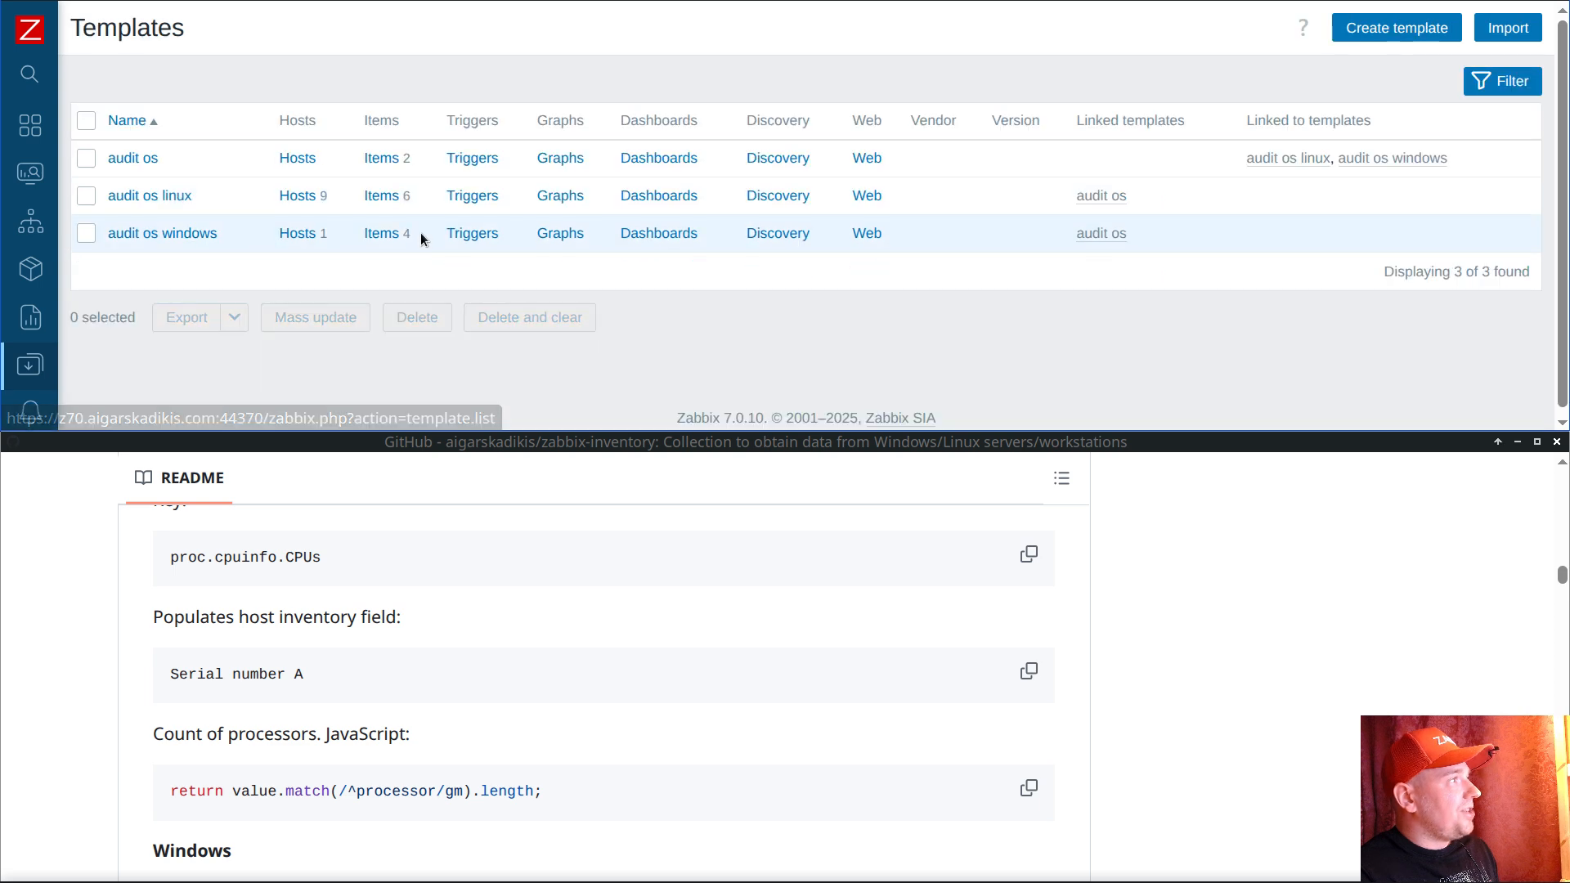
{"action": "left_click", "coordinate": [375, 227]}
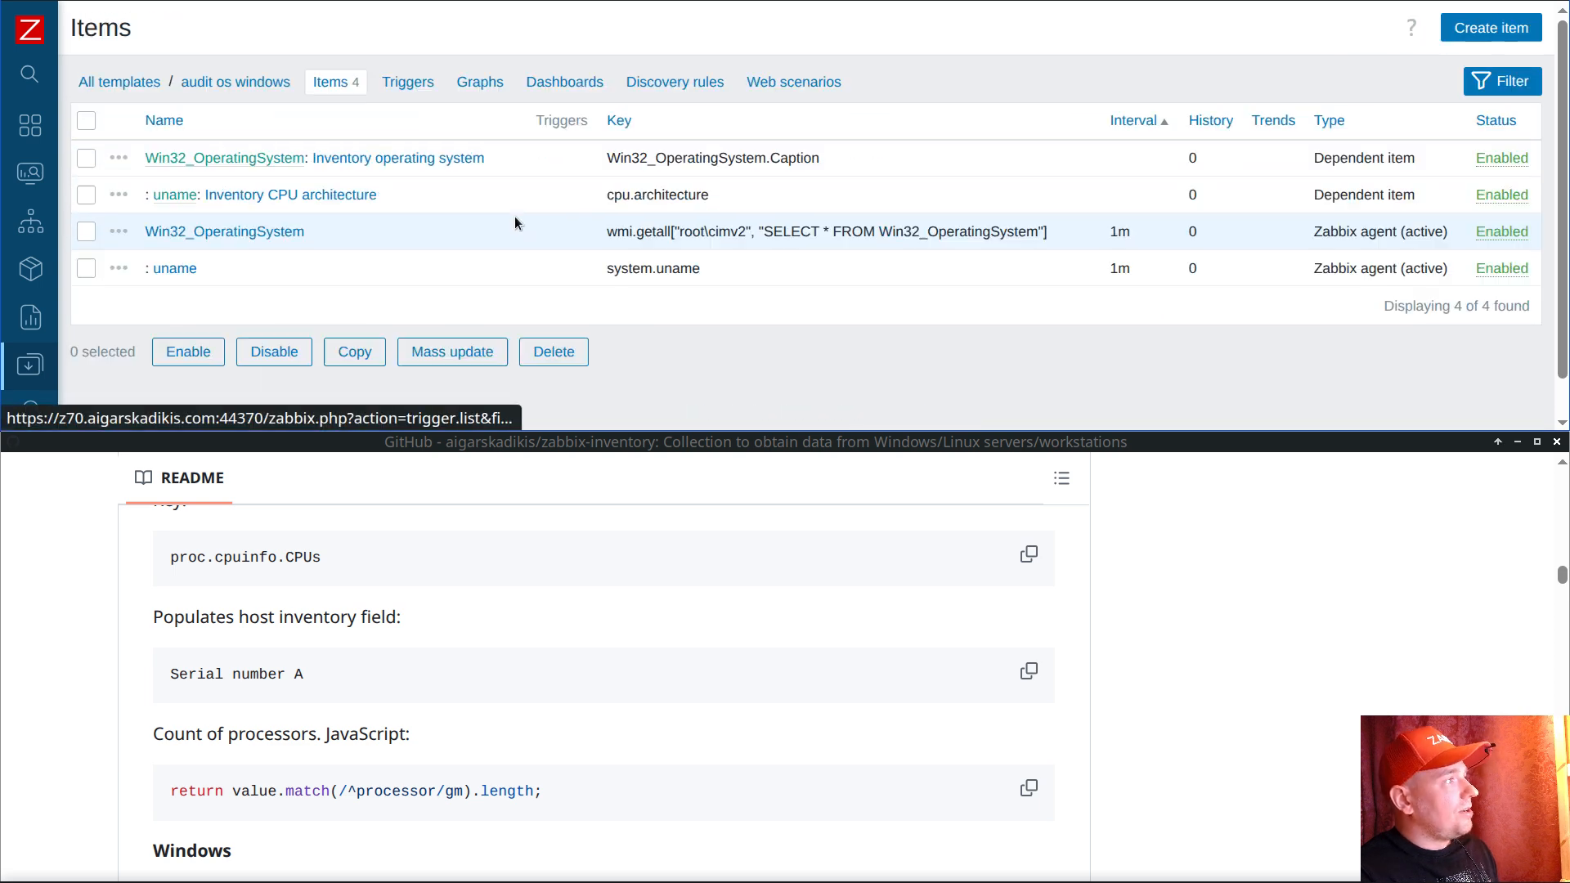
{"action": "left_click", "coordinate": [1493, 37]}
{"action": "scroll", "coordinate": [466, 651], "scroll_direction": "down", "scroll_amount": 5}
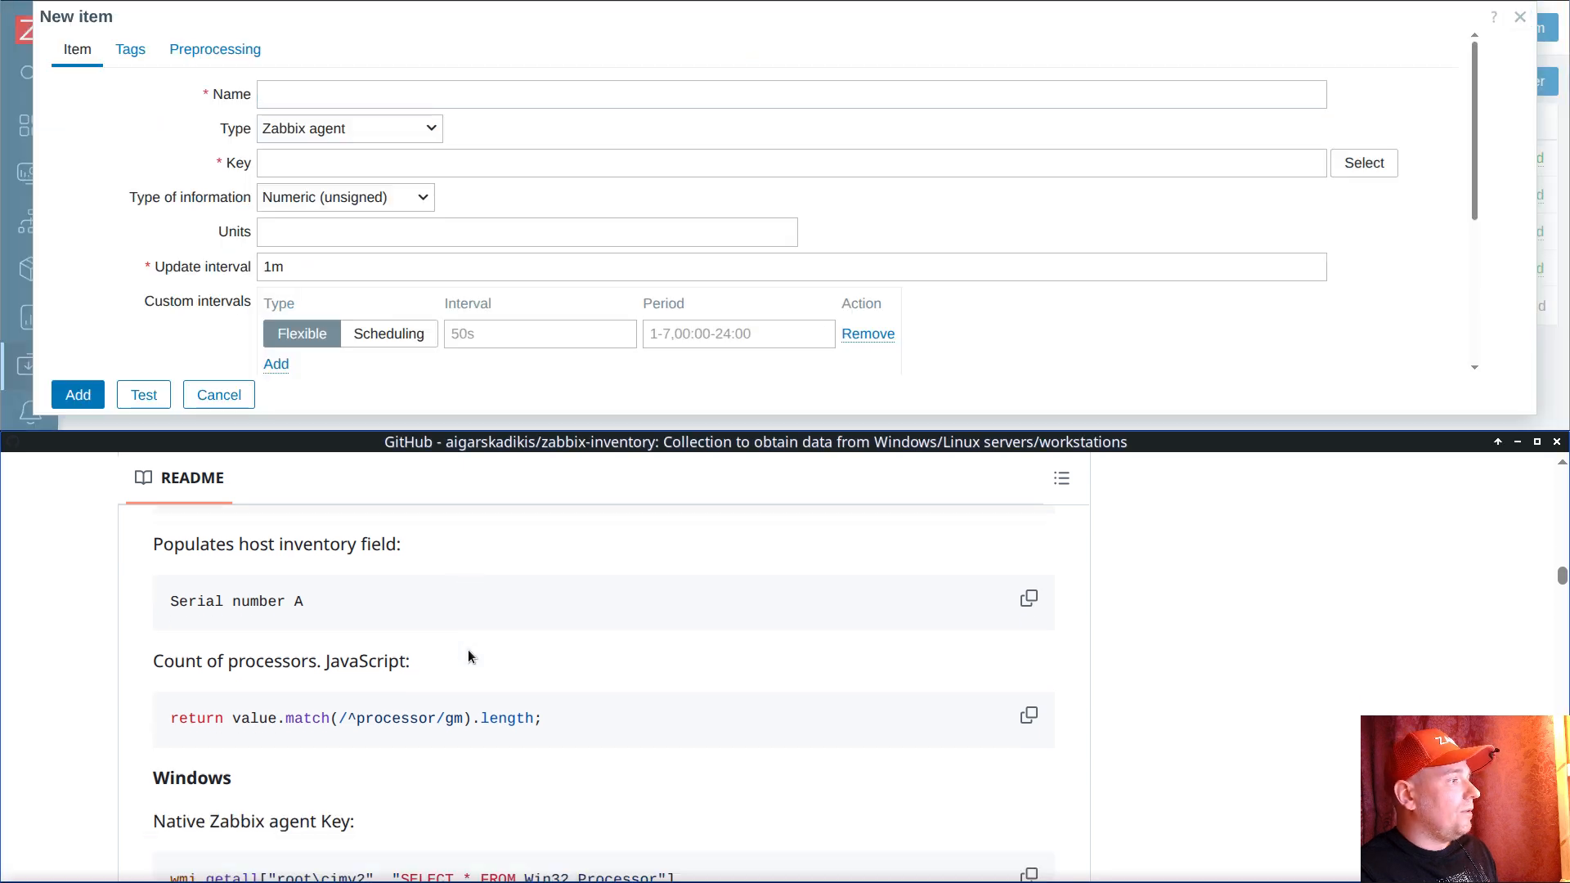
{"action": "left_click", "coordinate": [1032, 557]}
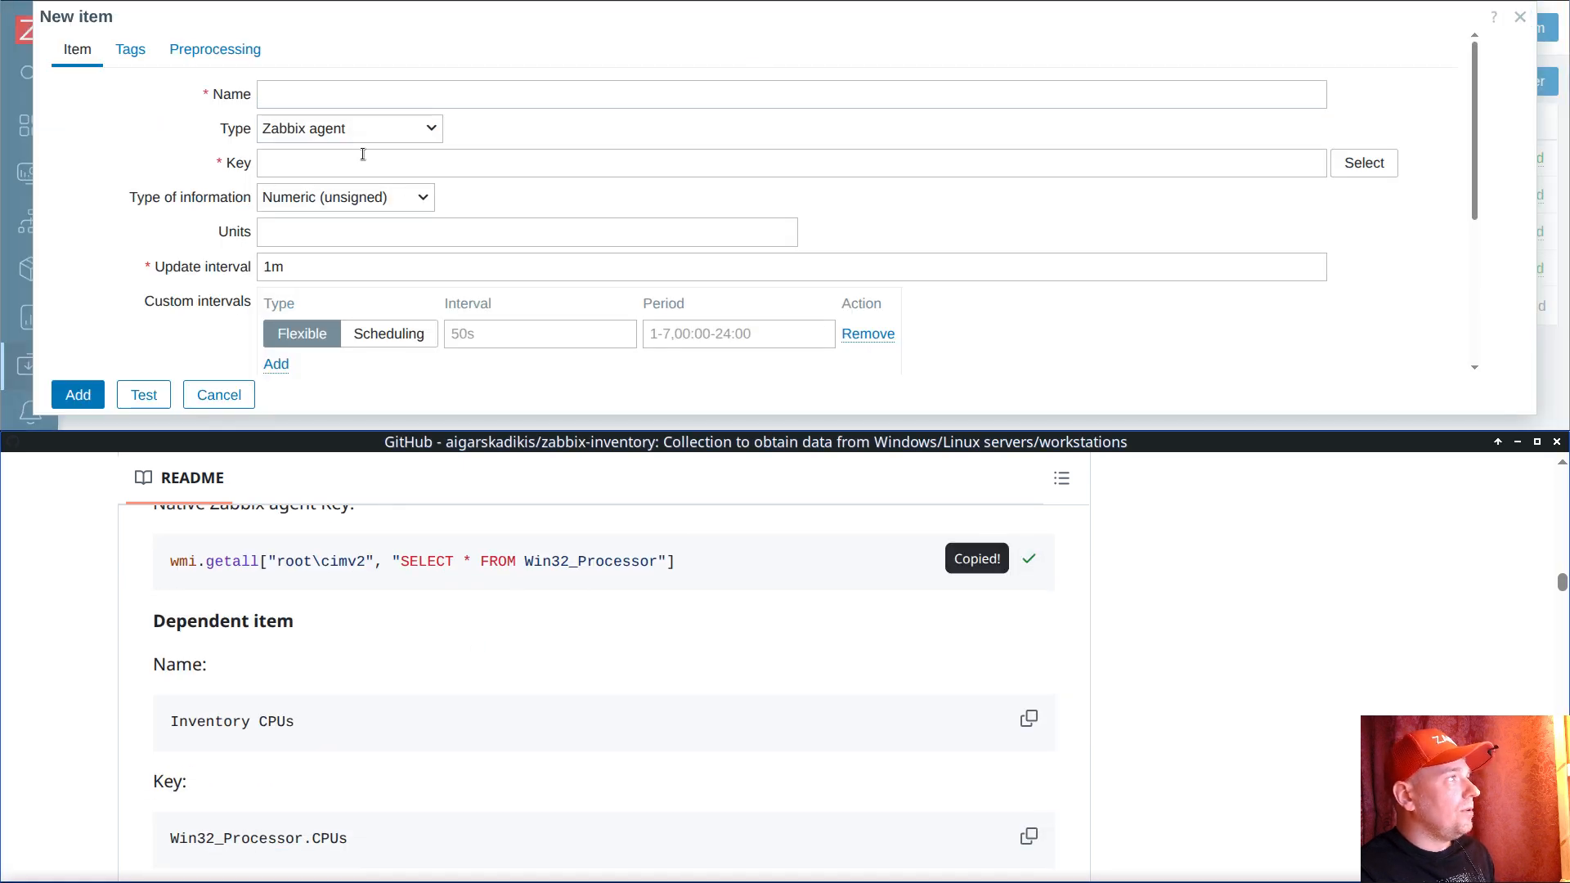
{"action": "left_click", "coordinate": [357, 137]}
{"action": "left_click", "coordinate": [340, 187]}
{"action": "left_click", "coordinate": [345, 152]}
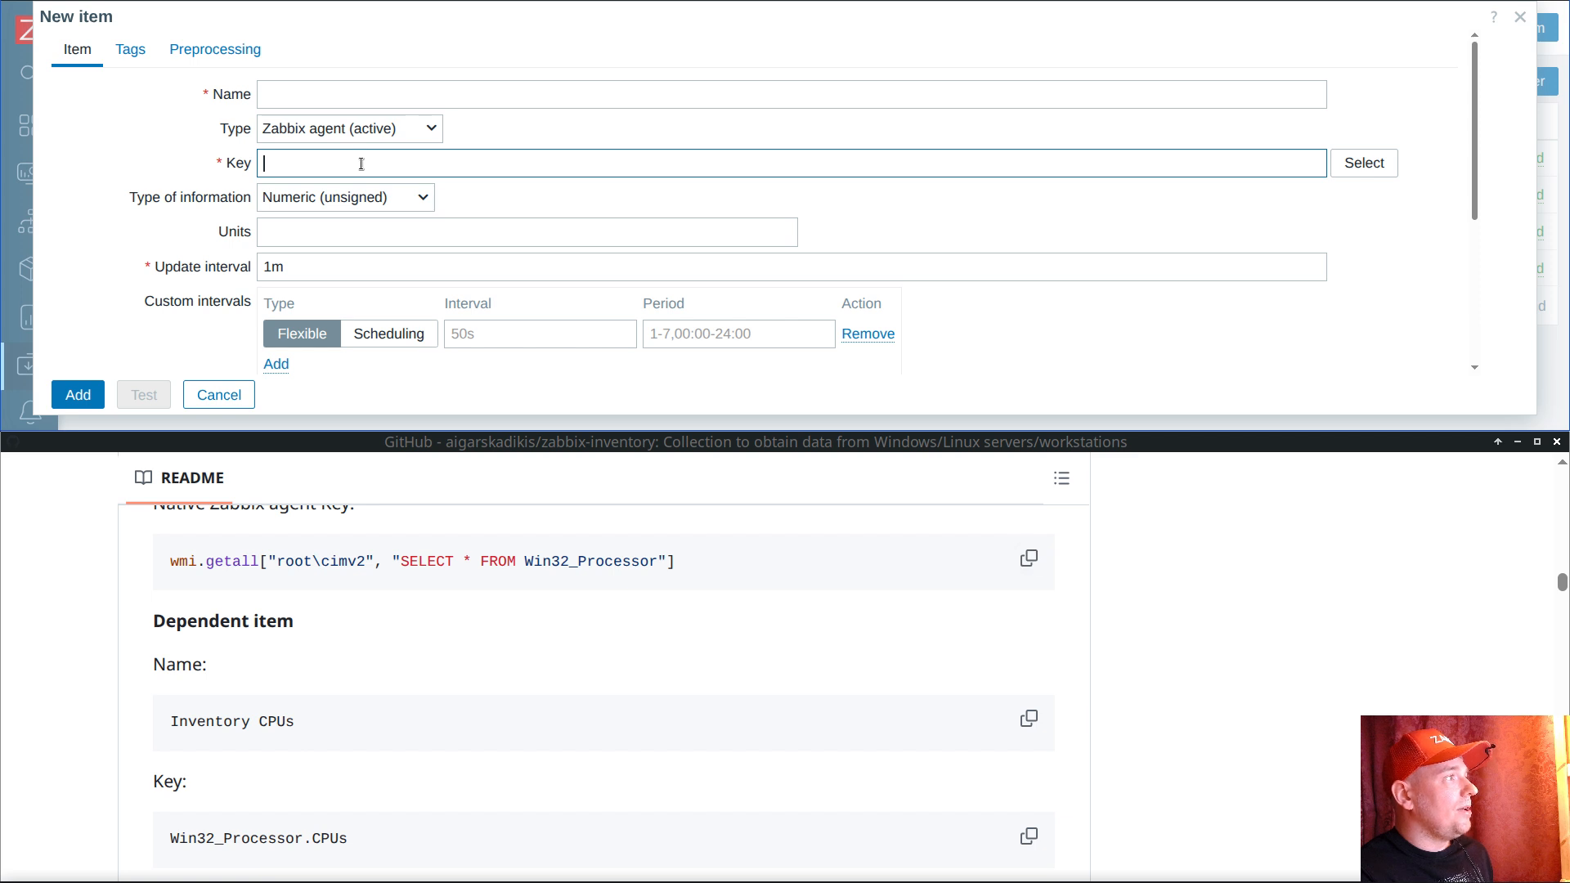
{"action": "key", "text": "ctrl+v"}
Step: Set the item's type of information, name it Win32_Processor, turn off history storage and add it
{"action": "left_click", "coordinate": [341, 197]}
{"action": "left_click", "coordinate": [286, 340]}
{"action": "double_click", "coordinate": [567, 163]}
{"action": "key", "text": "ctrl+c"}
{"action": "left_click", "coordinate": [512, 98]}
{"action": "key", "text": "ctrl+v"}
{"action": "scroll", "coordinate": [475, 219], "scroll_direction": "down", "scroll_amount": 3}
{"action": "left_click", "coordinate": [350, 273]}
{"action": "left_click", "coordinate": [69, 399]}
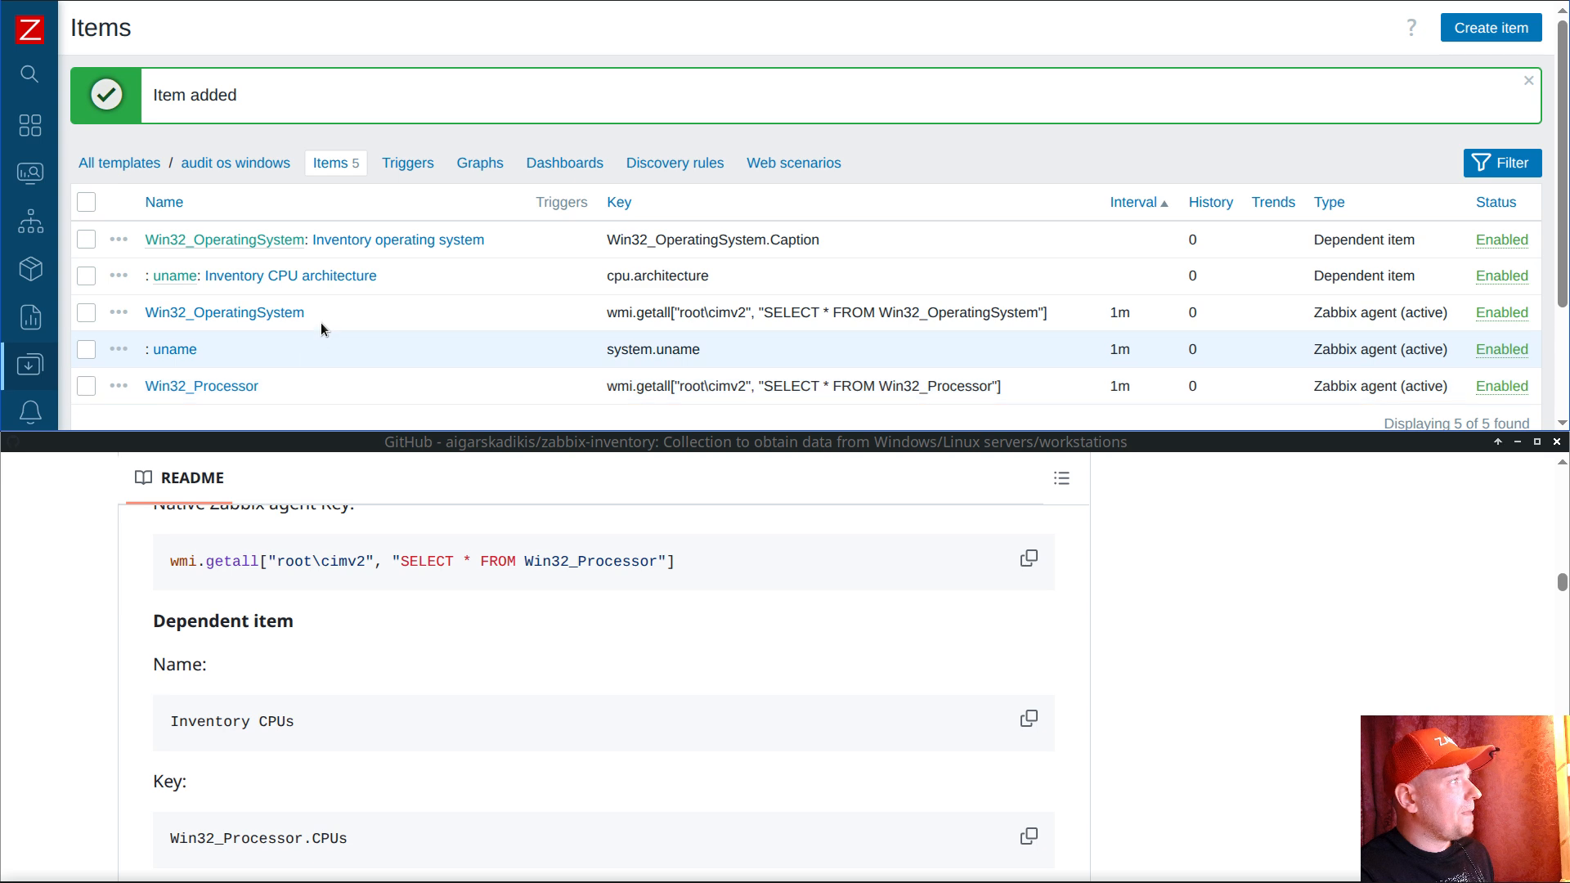
Step: Start a dependent item of Win32_Processor named Inventory CPUs with the key Win32_Processor.CPUs, both copied from the README
{"action": "left_click", "coordinate": [86, 386]}
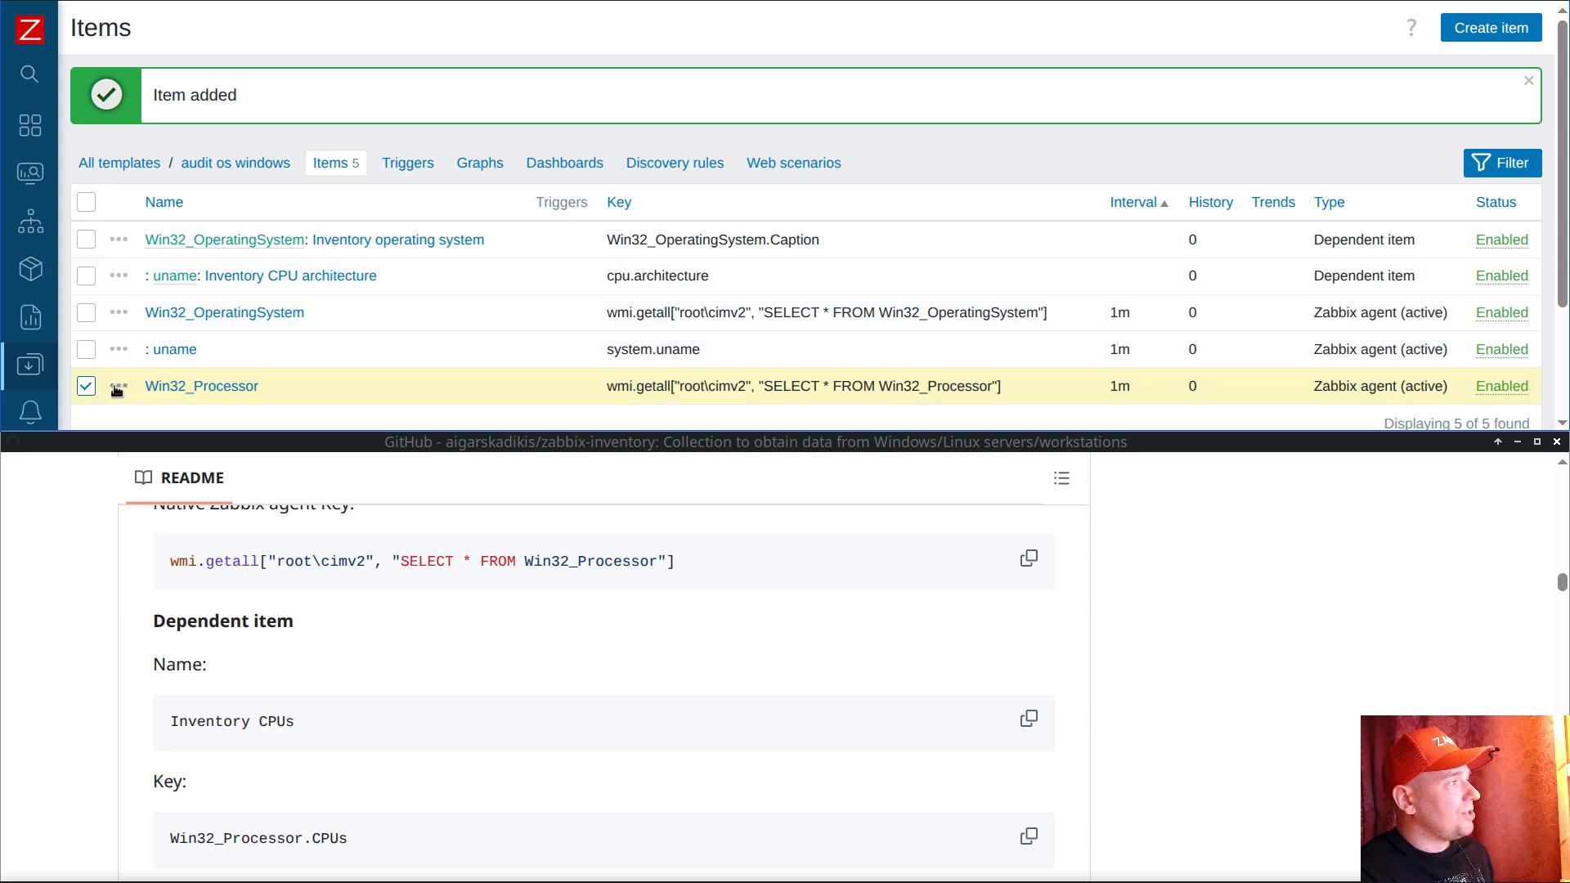
{"action": "left_click", "coordinate": [119, 386]}
{"action": "left_click", "coordinate": [210, 340]}
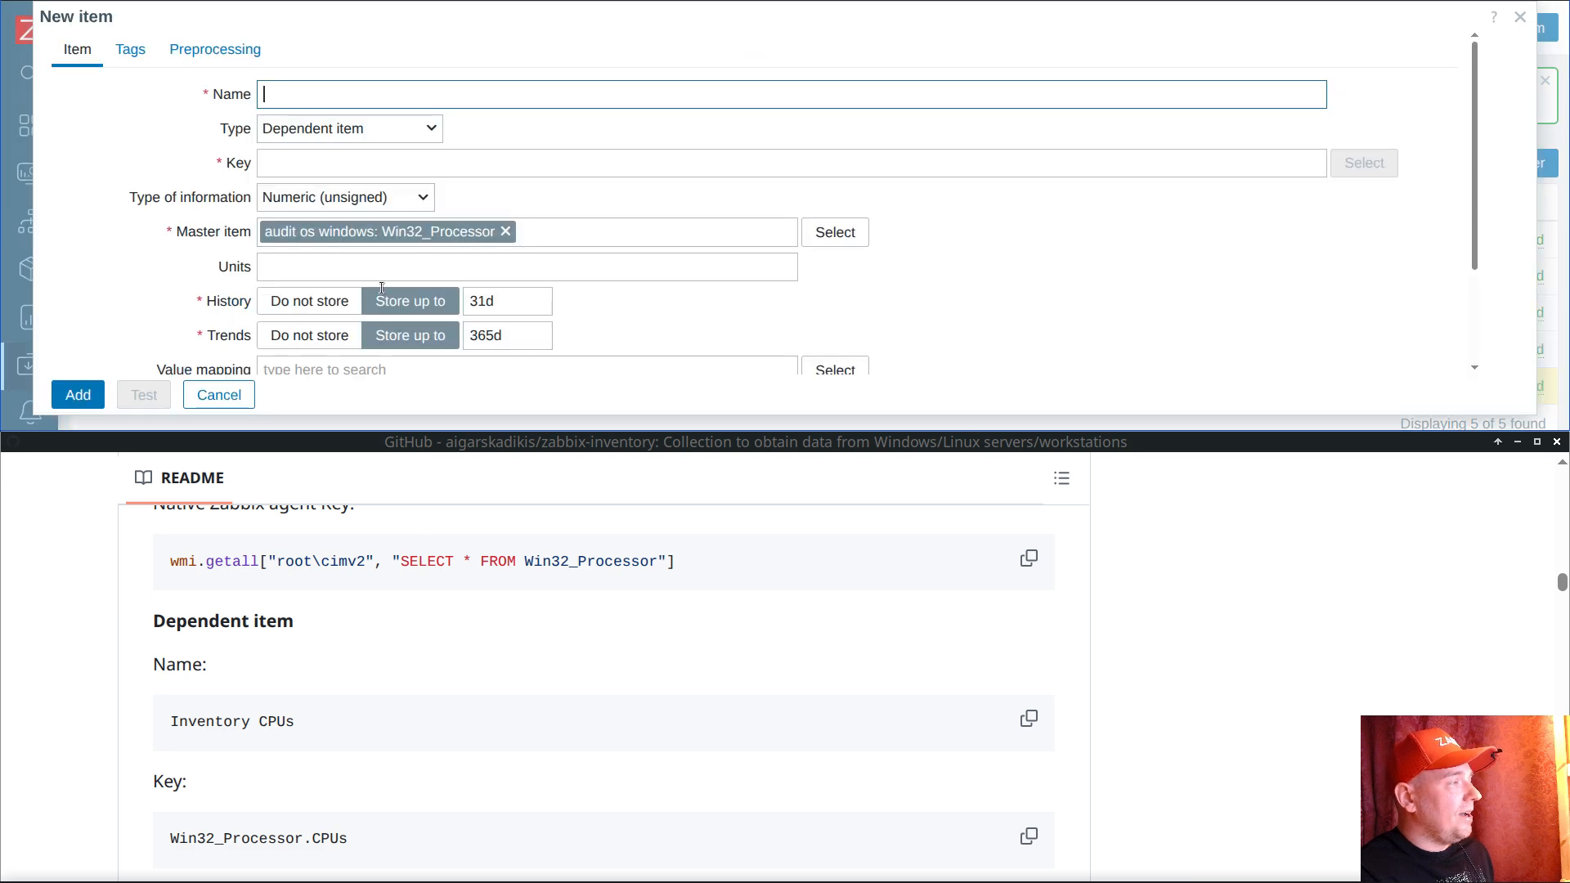
{"action": "scroll", "coordinate": [180, 581], "scroll_direction": "down", "scroll_amount": 3}
{"action": "left_click_drag", "start_coordinate": [168, 590], "coordinate": [316, 587]}
{"action": "key", "text": "ctrl+c"}
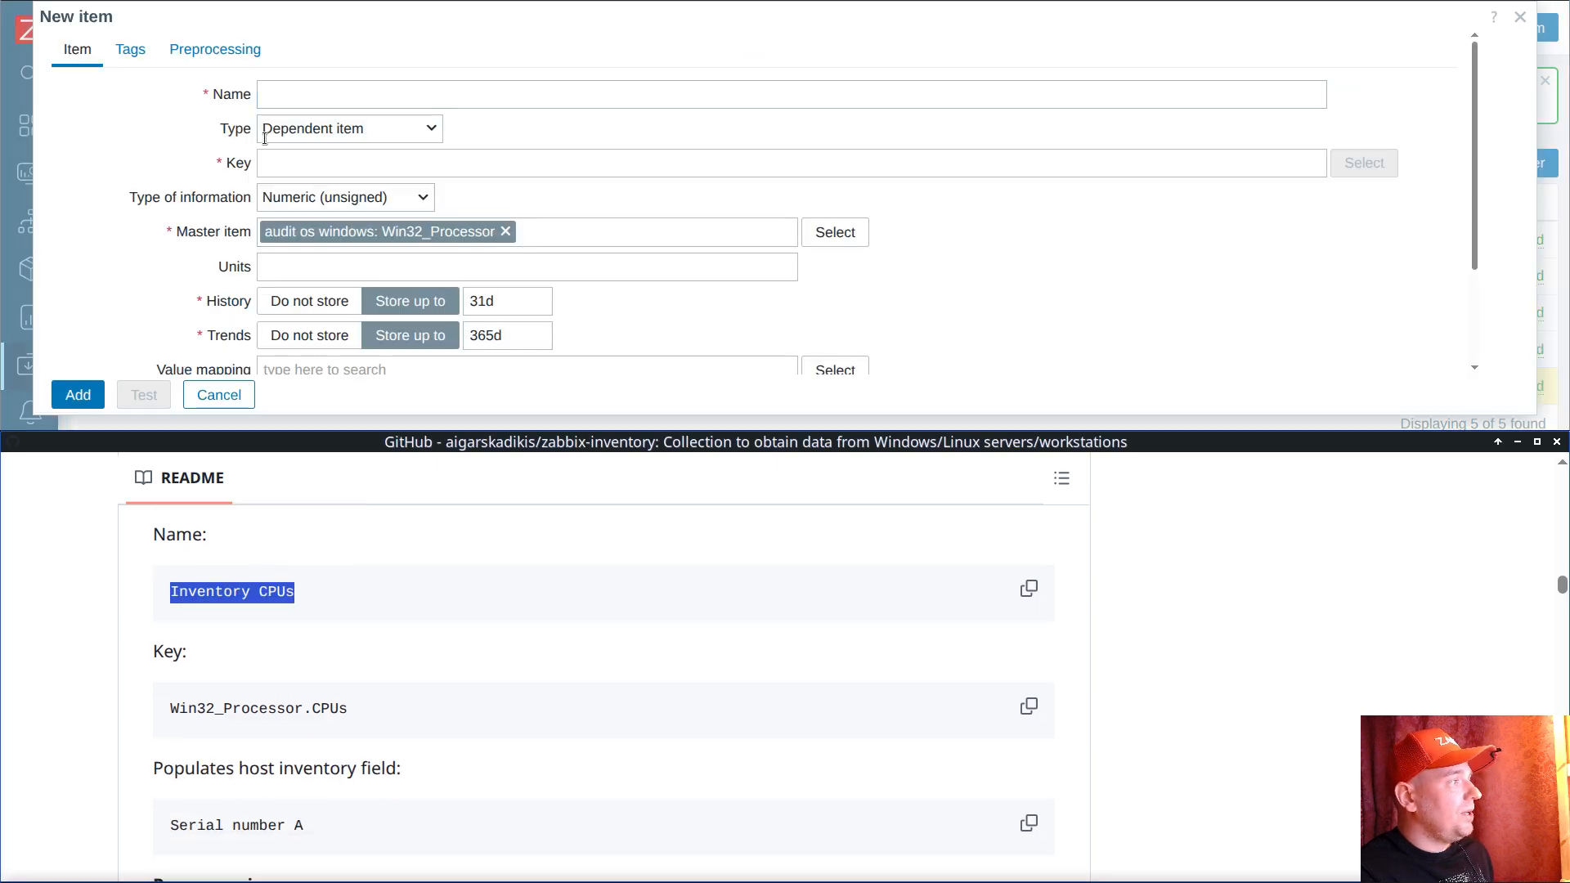
{"action": "left_click", "coordinate": [292, 91]}
{"action": "key", "text": "ctrl+v"}
{"action": "left_click", "coordinate": [1029, 706]}
{"action": "left_click", "coordinate": [343, 163]}
{"action": "key", "text": "ctrl+v"}
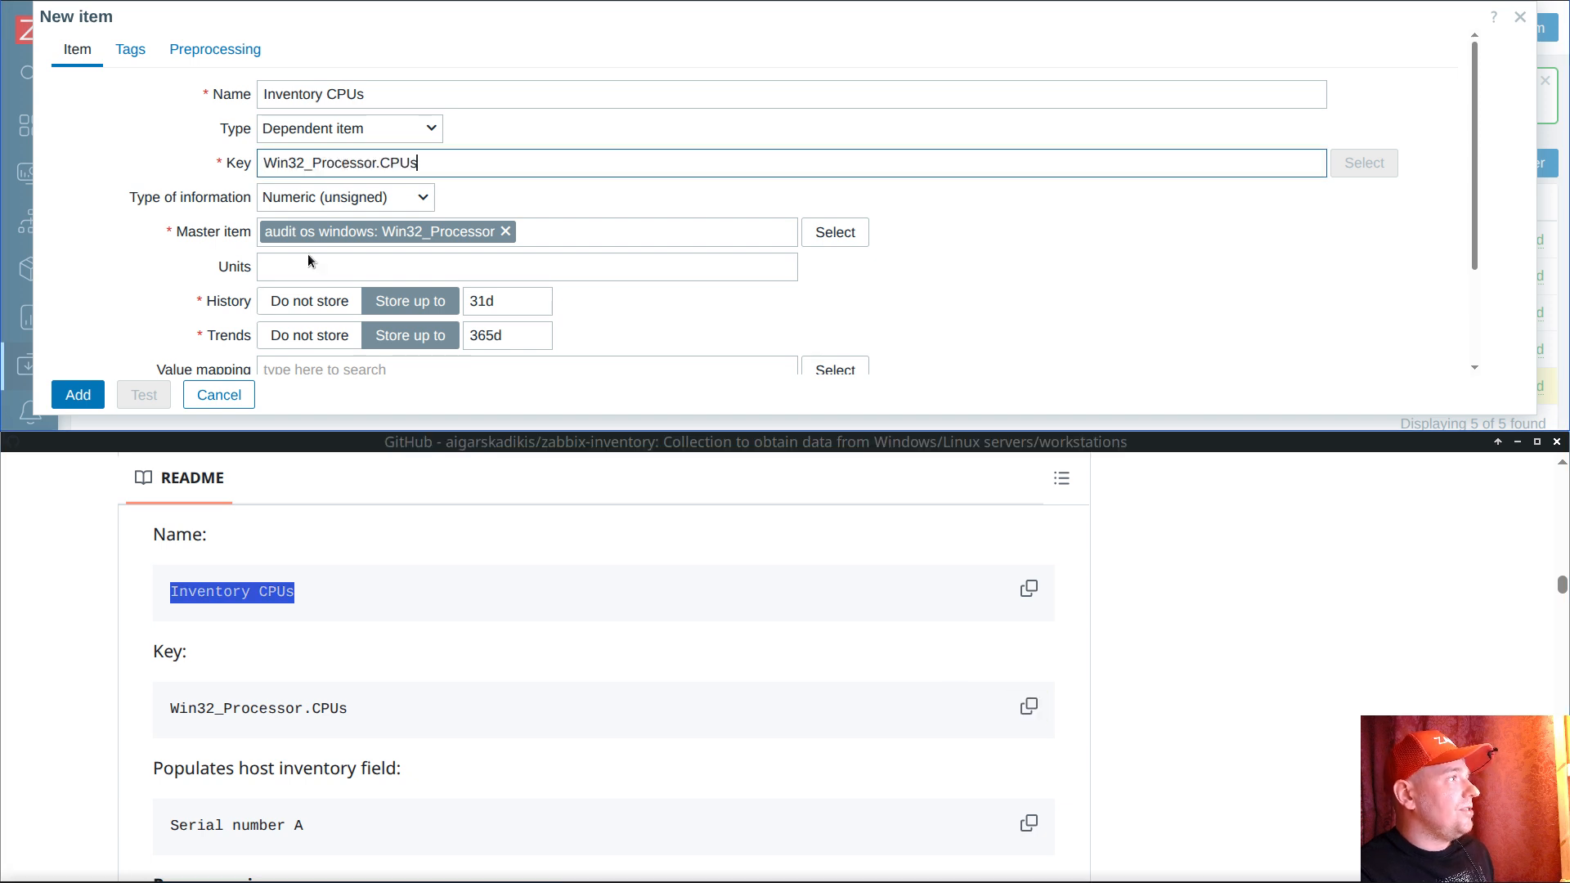
Step: Store neither history nor trends for the dependent item and let it populate the inventory field Serial number A
{"action": "left_click", "coordinate": [309, 301]}
{"action": "left_click", "coordinate": [309, 335]}
{"action": "scroll", "coordinate": [399, 271], "scroll_direction": "down", "scroll_amount": 3}
{"action": "left_click", "coordinate": [322, 273]}
{"action": "left_click", "coordinate": [373, 240]}
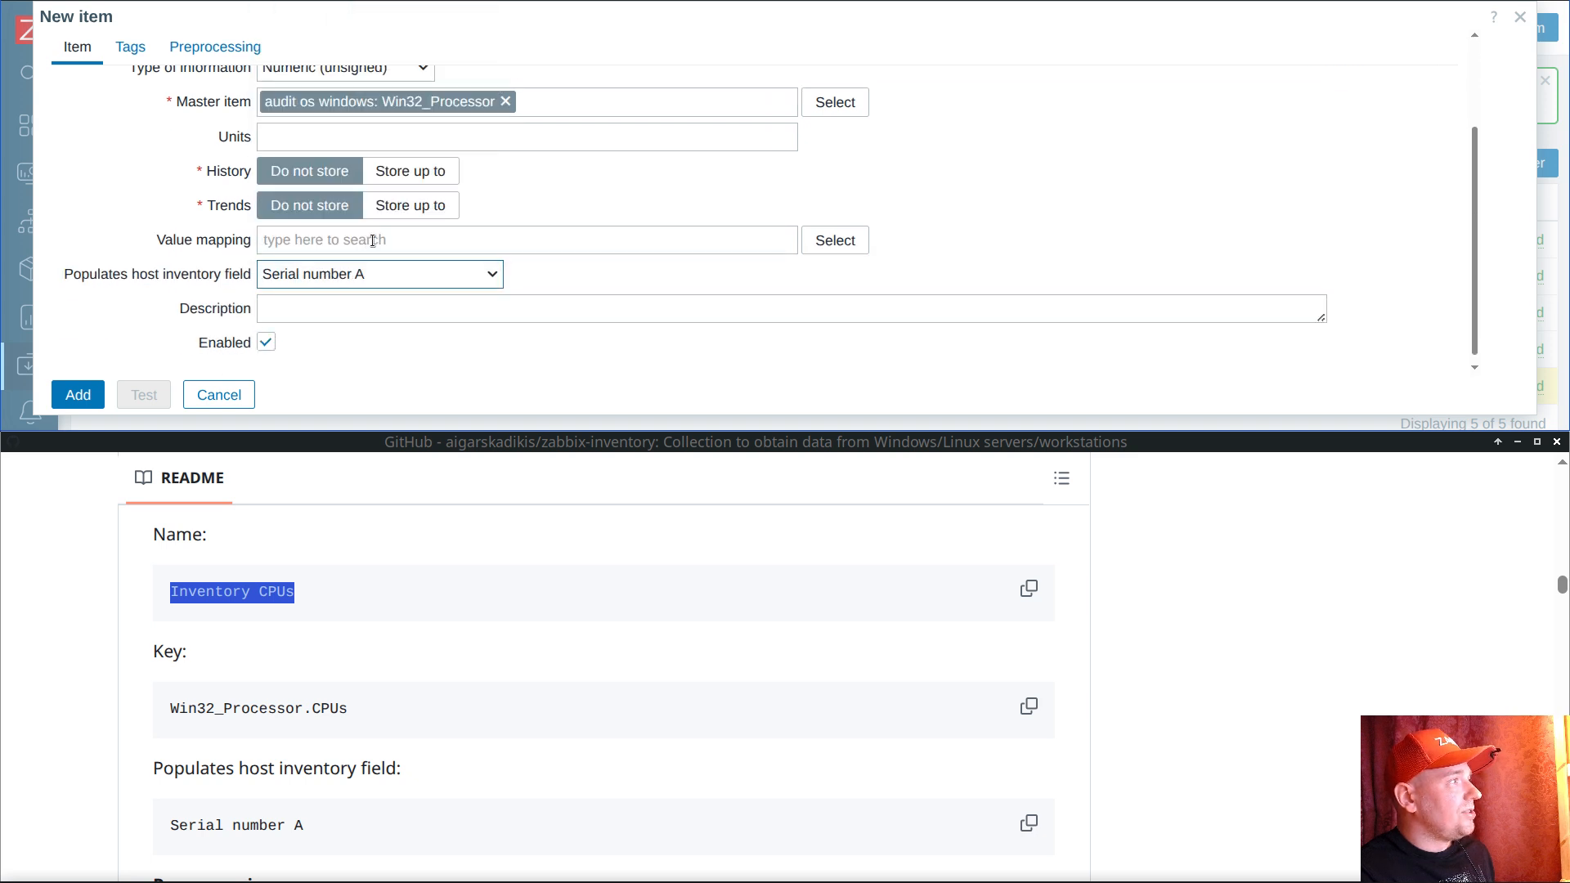
Step: Add a JavaScript preprocessing step using the README script that returns ThreadCount, or NumberOfLogicalProcessors if ThreadCount does not exist
{"action": "left_click", "coordinate": [229, 47]}
{"action": "left_click", "coordinate": [238, 95]}
{"action": "scroll", "coordinate": [502, 566], "scroll_direction": "down", "scroll_amount": 1}
{"action": "scroll", "coordinate": [502, 566], "scroll_direction": "down", "scroll_amount": 10}
{"action": "left_click", "coordinate": [1030, 601]}
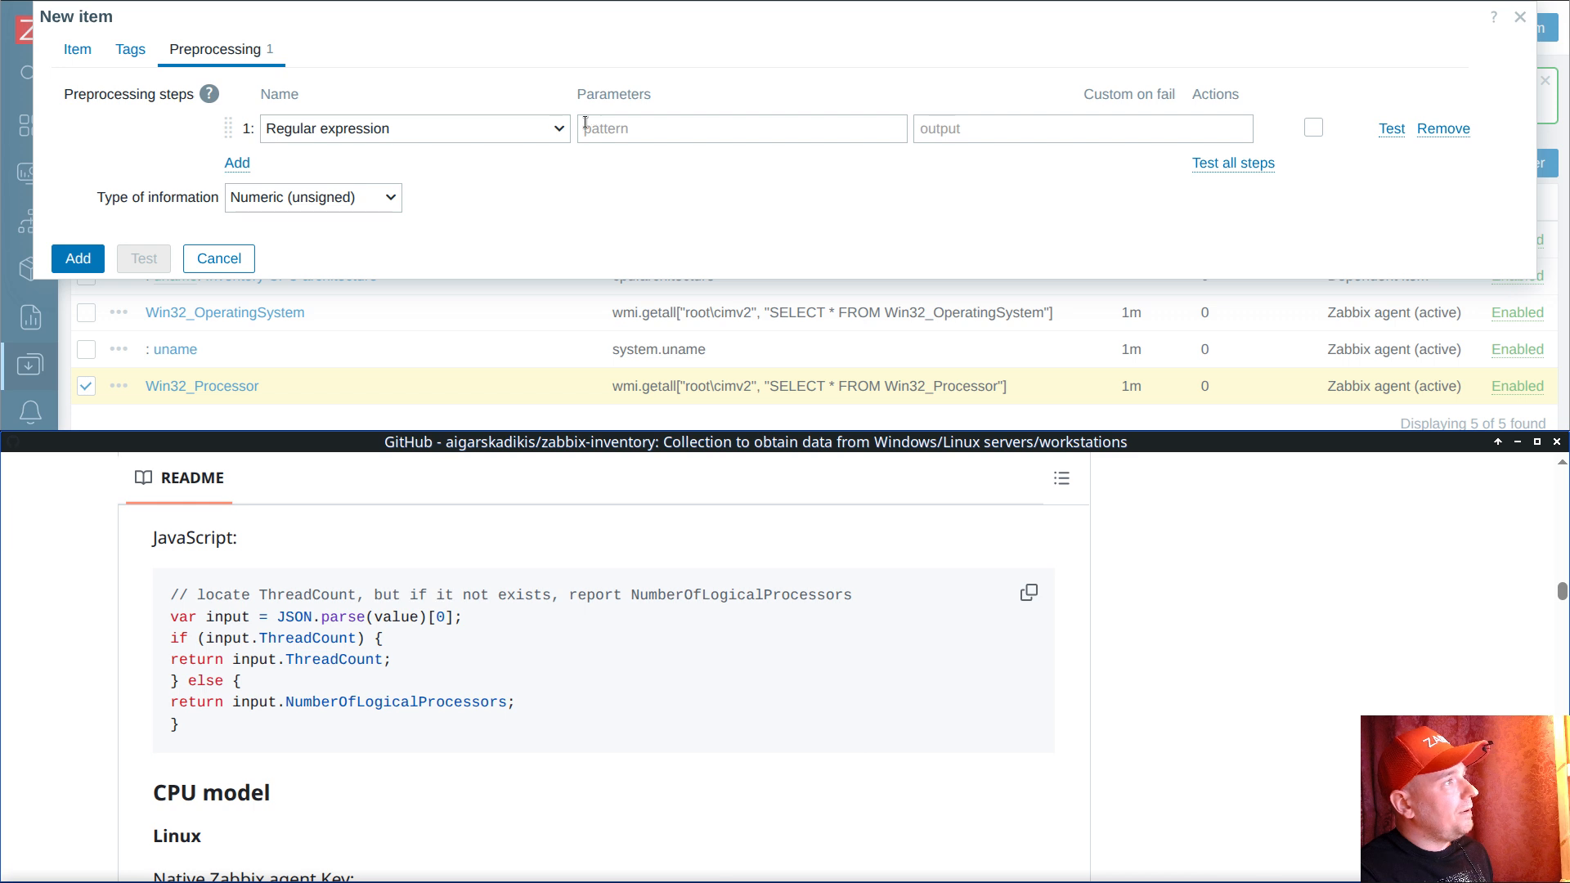
{"action": "left_click", "coordinate": [555, 124]}
{"action": "left_click", "coordinate": [555, 124]}
{"action": "key", "text": "j"}
{"action": "key", "text": "j"}
{"action": "left_click", "coordinate": [650, 128]}
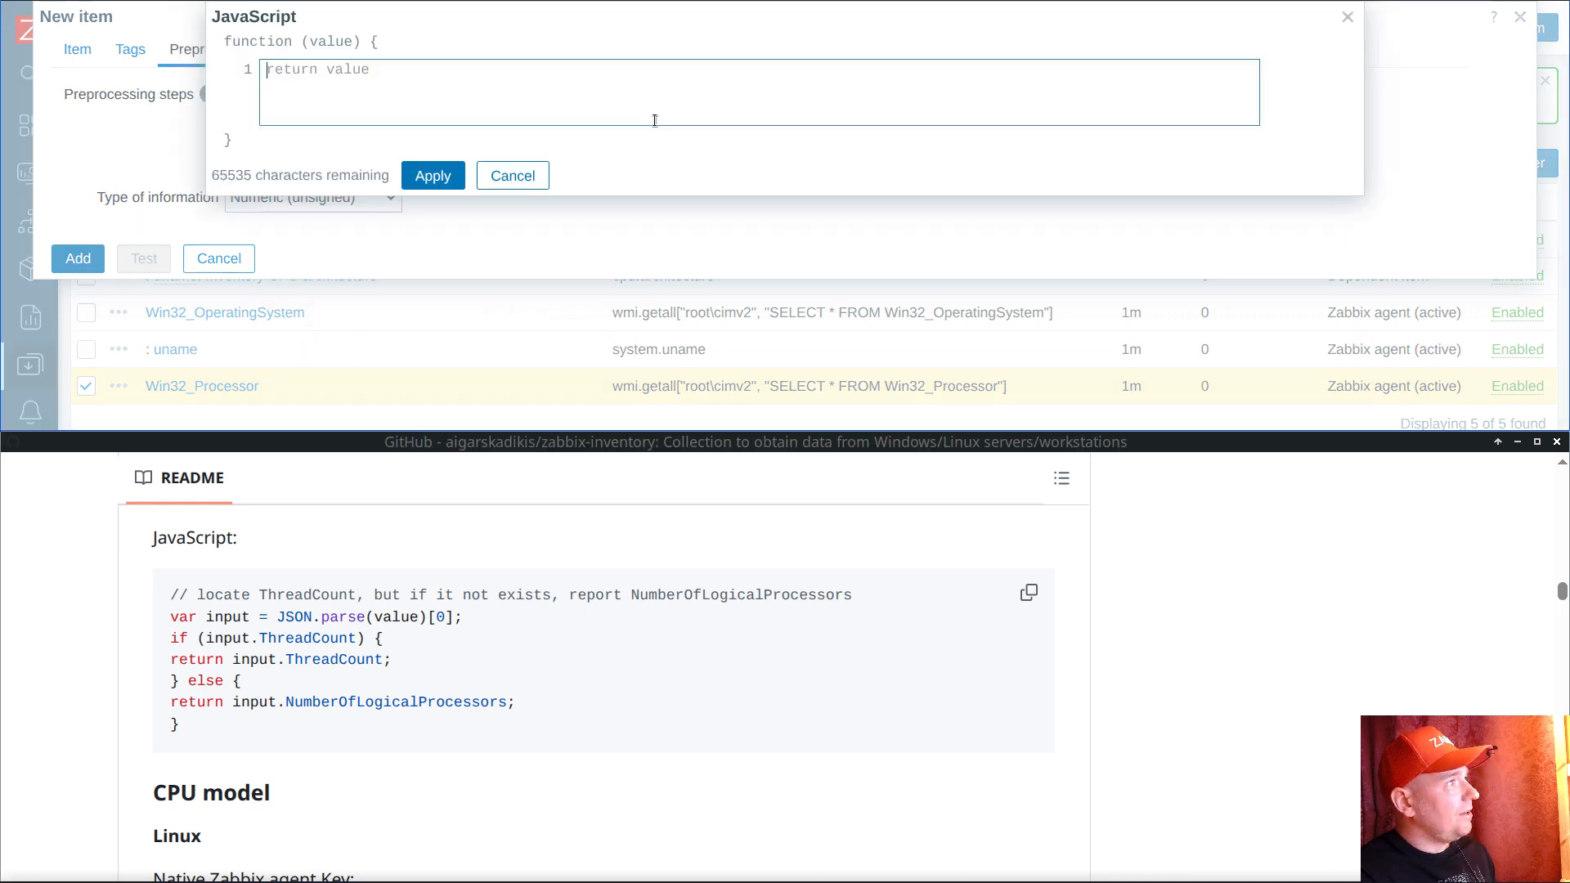
{"action": "key", "text": "ctrl+v"}
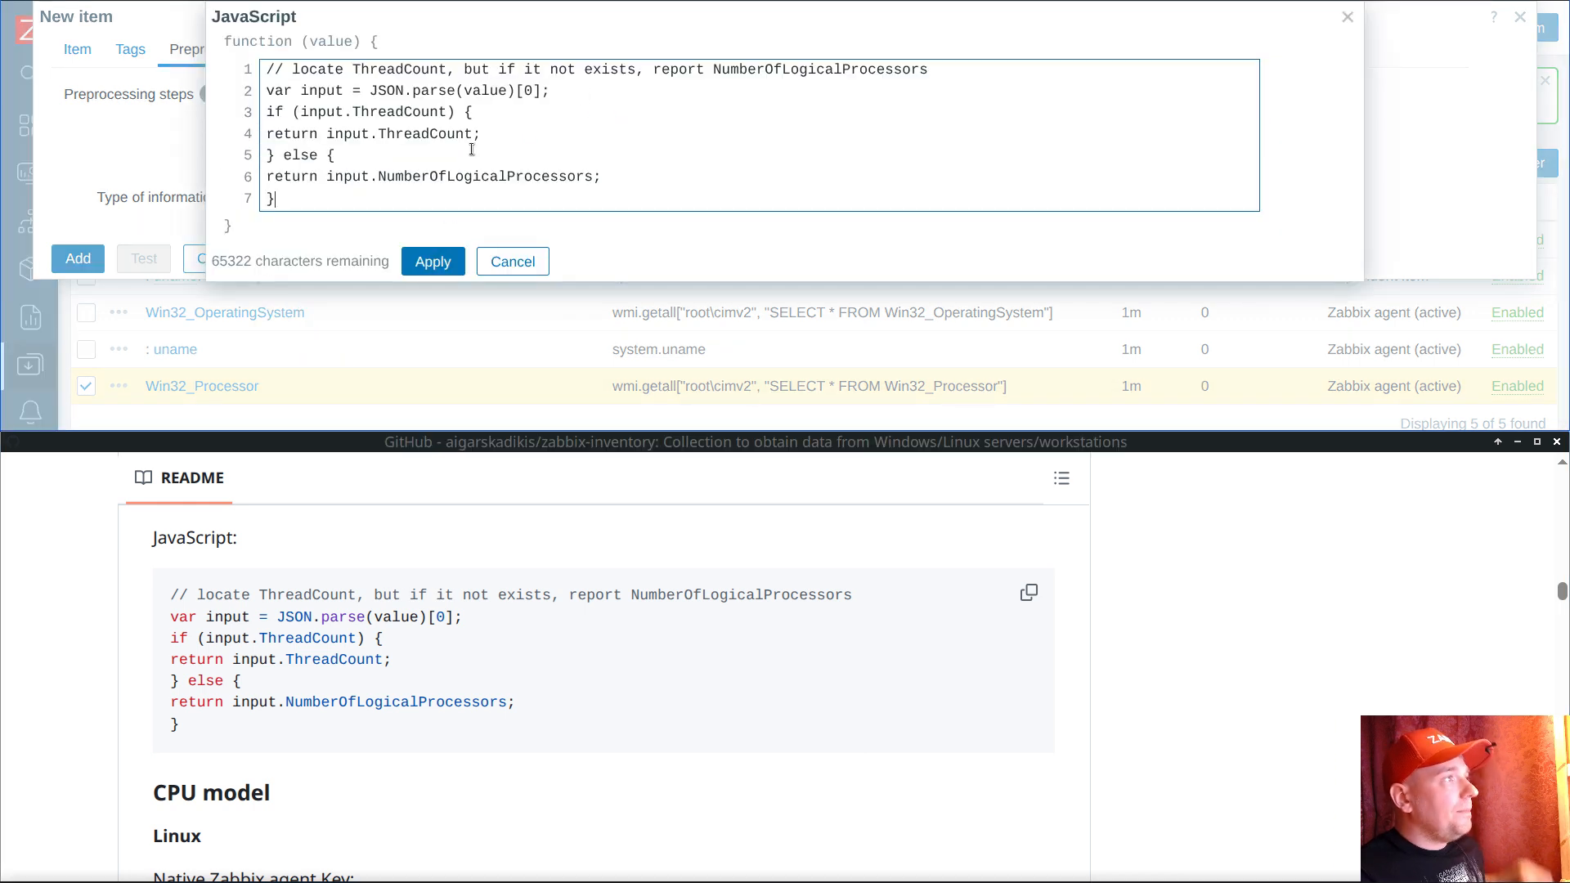
Step: Review the two fields the script returns, then switch to Visual Studio Code and examine NumberOfLogicalProcessors in cpu.json
{"action": "double_click", "coordinate": [425, 133]}
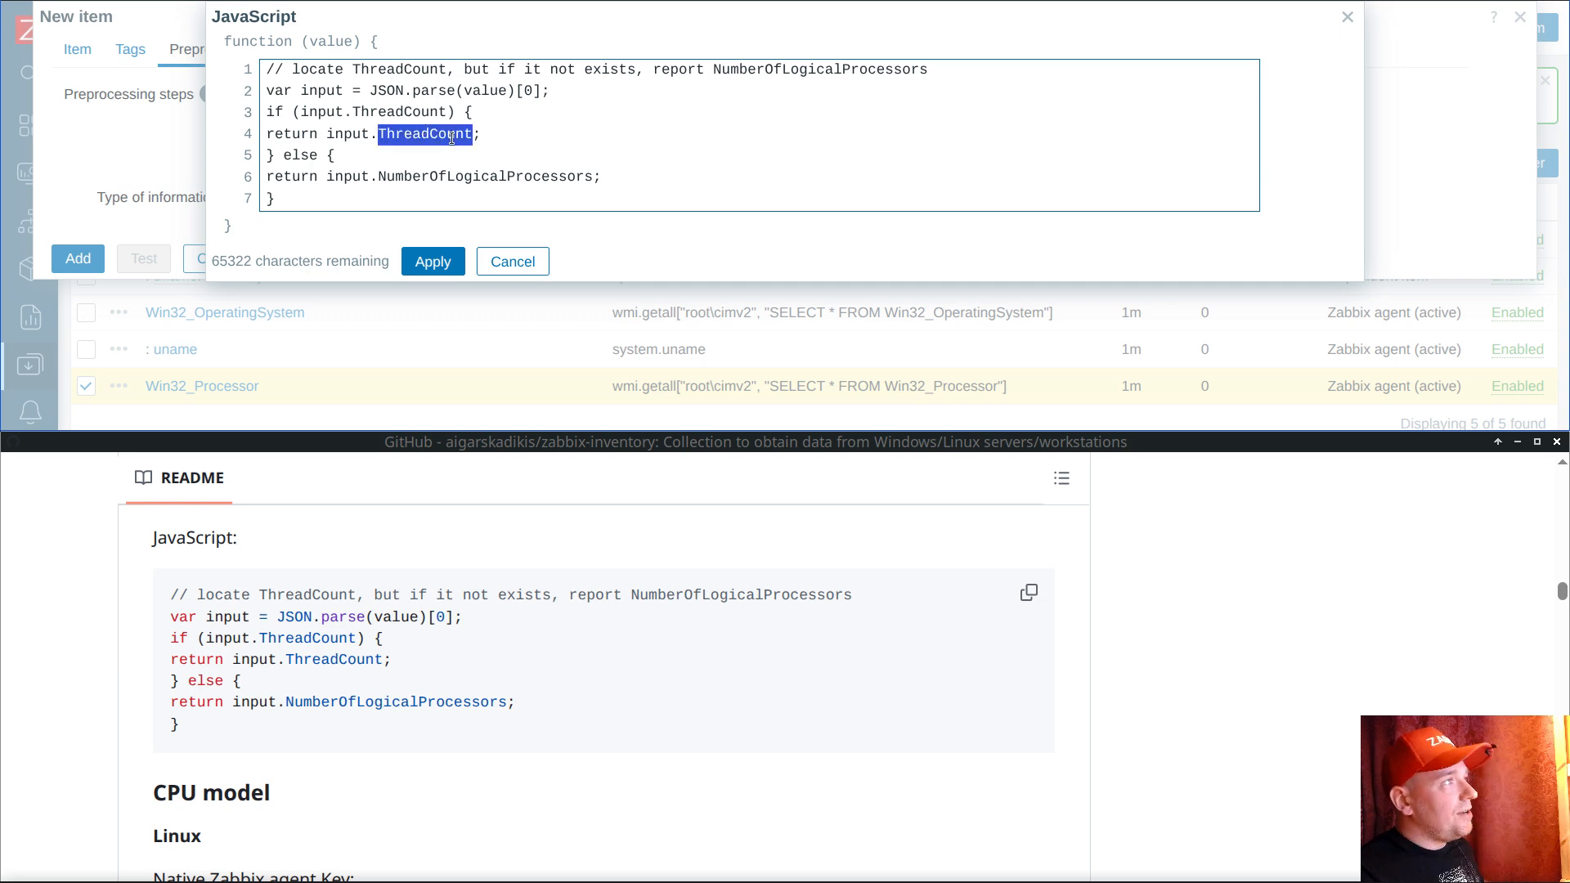
{"action": "double_click", "coordinate": [460, 176]}
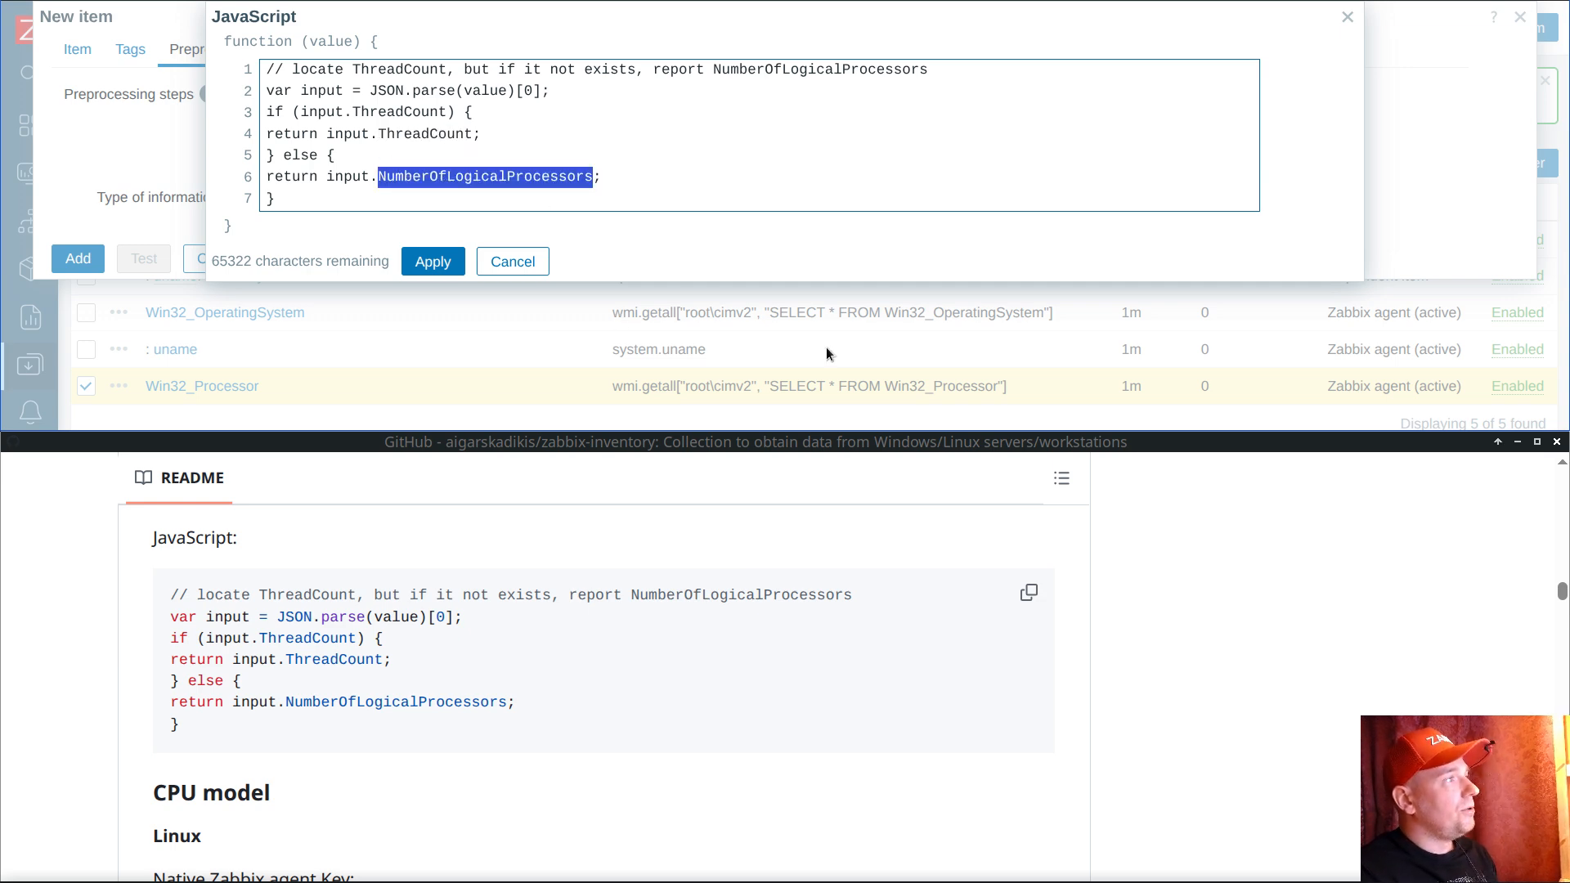
{"action": "key", "text": "alt+Tab"}
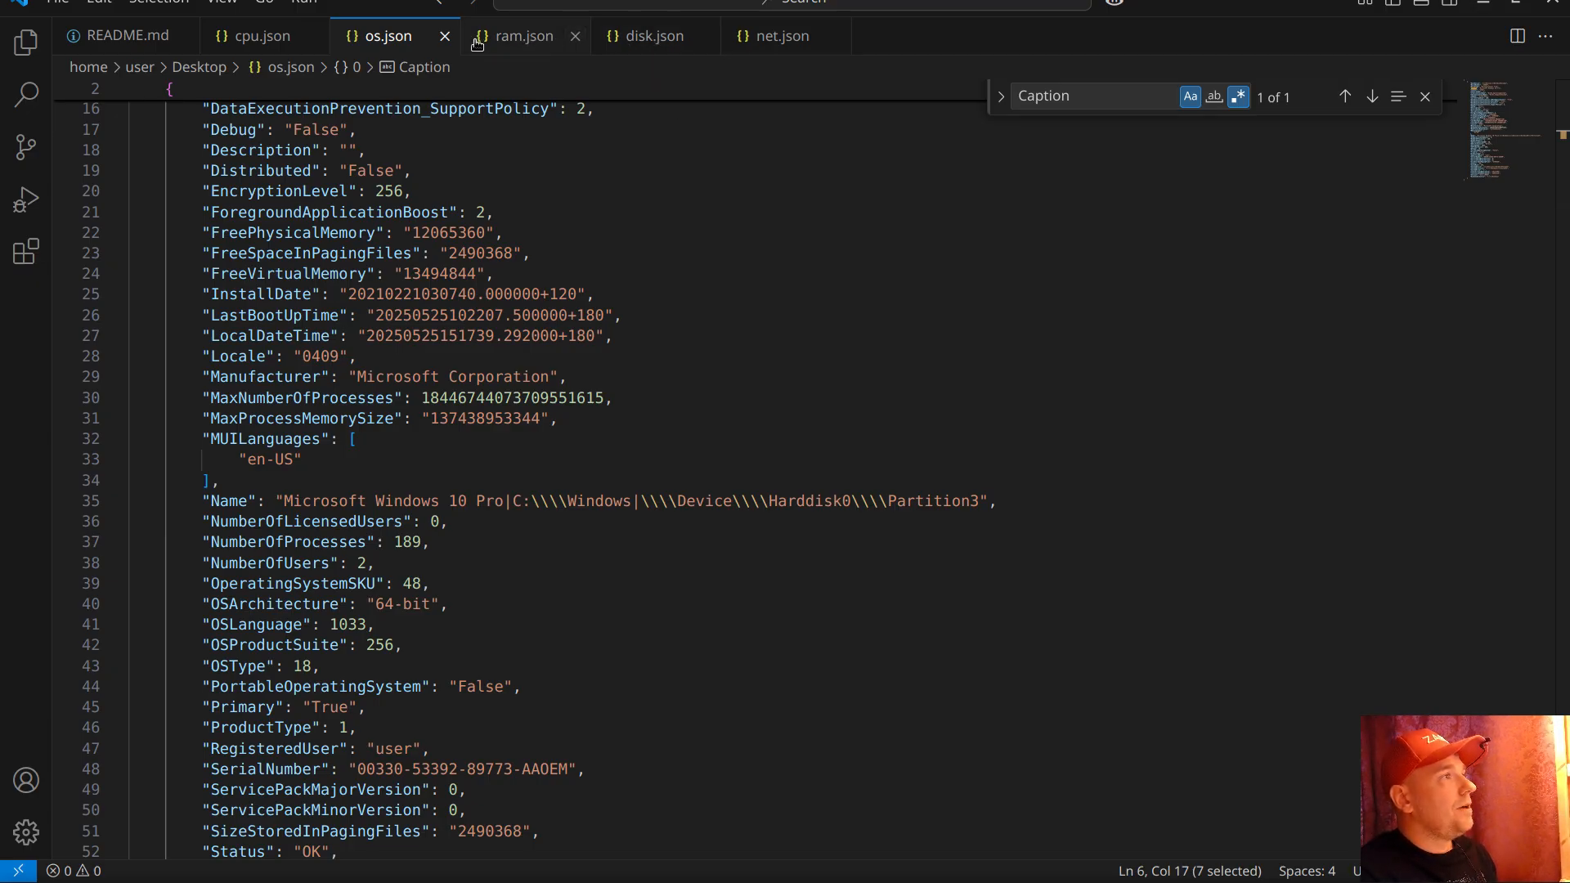
{"action": "left_click", "coordinate": [242, 40]}
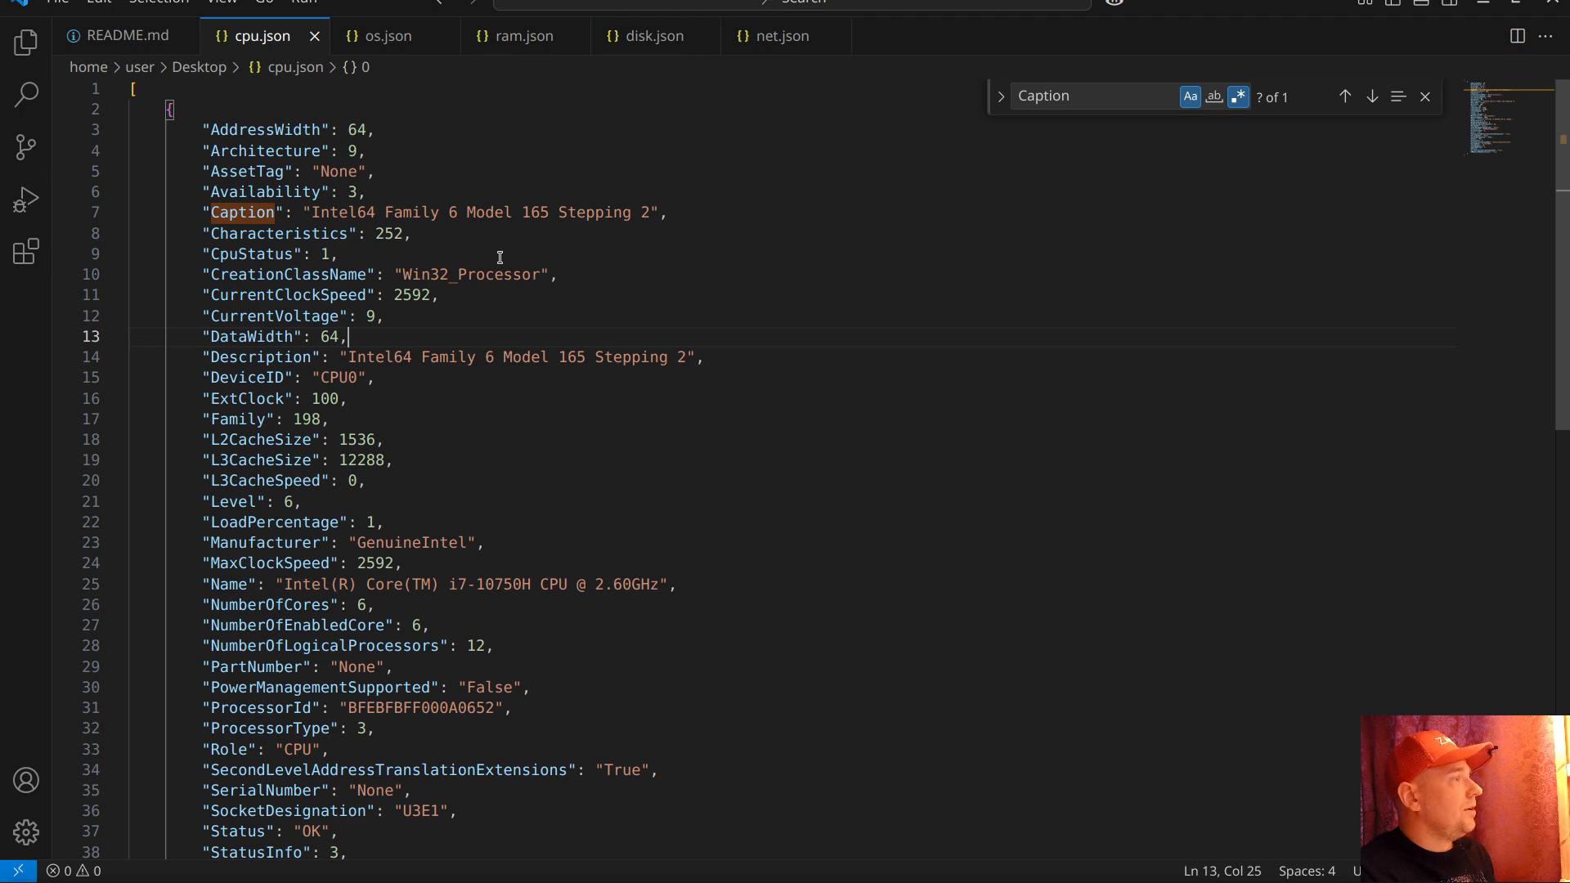
{"action": "scroll", "coordinate": [376, 413], "scroll_direction": "down", "scroll_amount": 2}
{"action": "double_click", "coordinate": [319, 539]}
{"action": "double_click", "coordinate": [478, 540]}
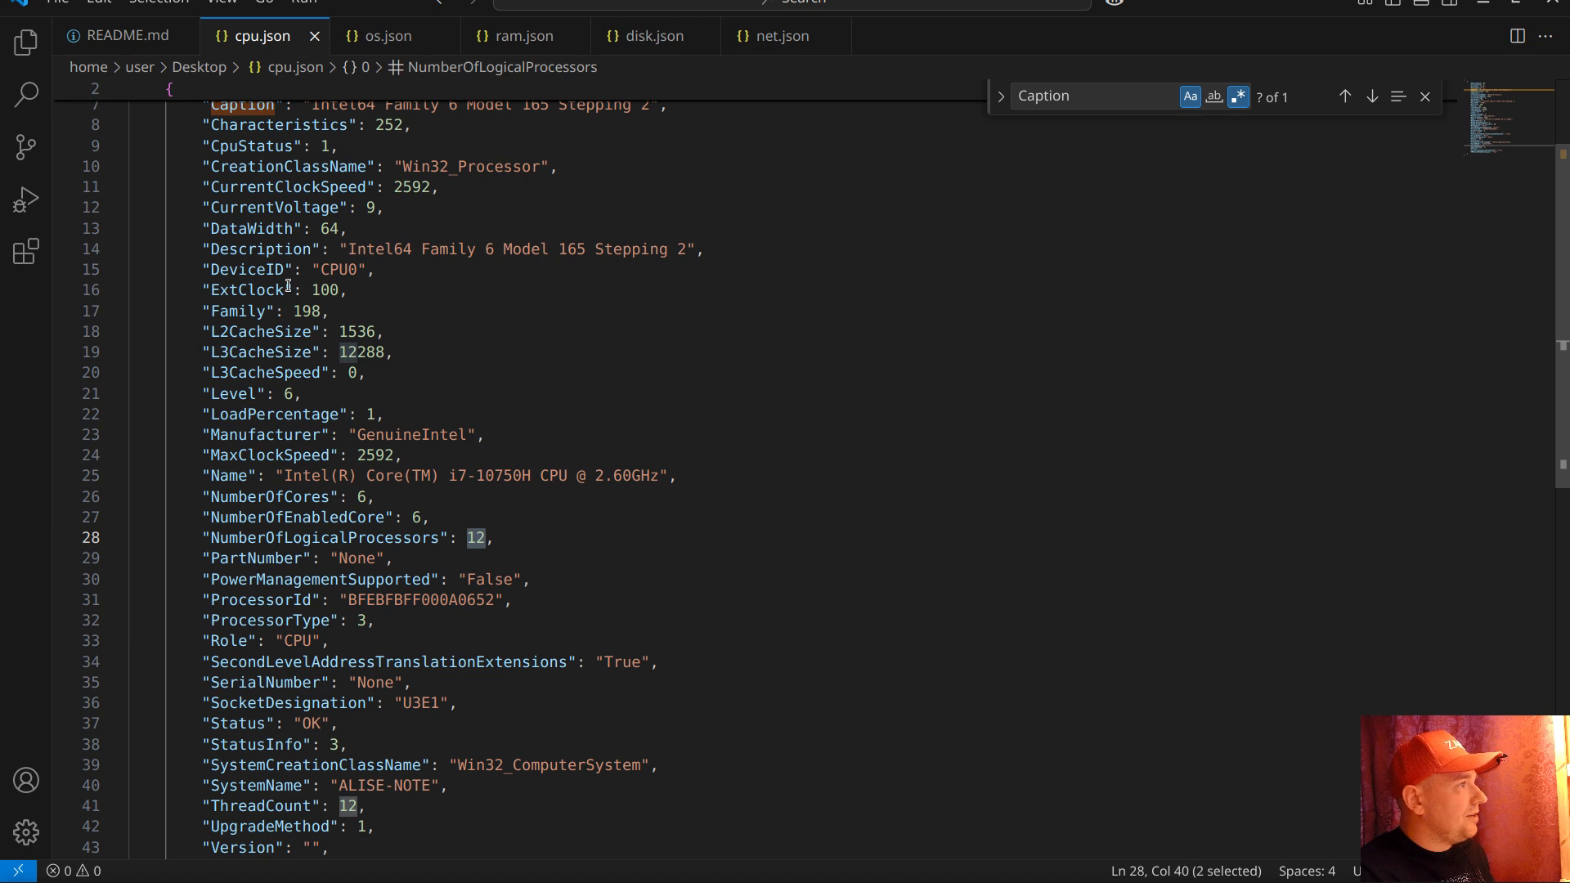
{"action": "scroll", "coordinate": [245, 702], "scroll_direction": "down", "scroll_amount": 2}
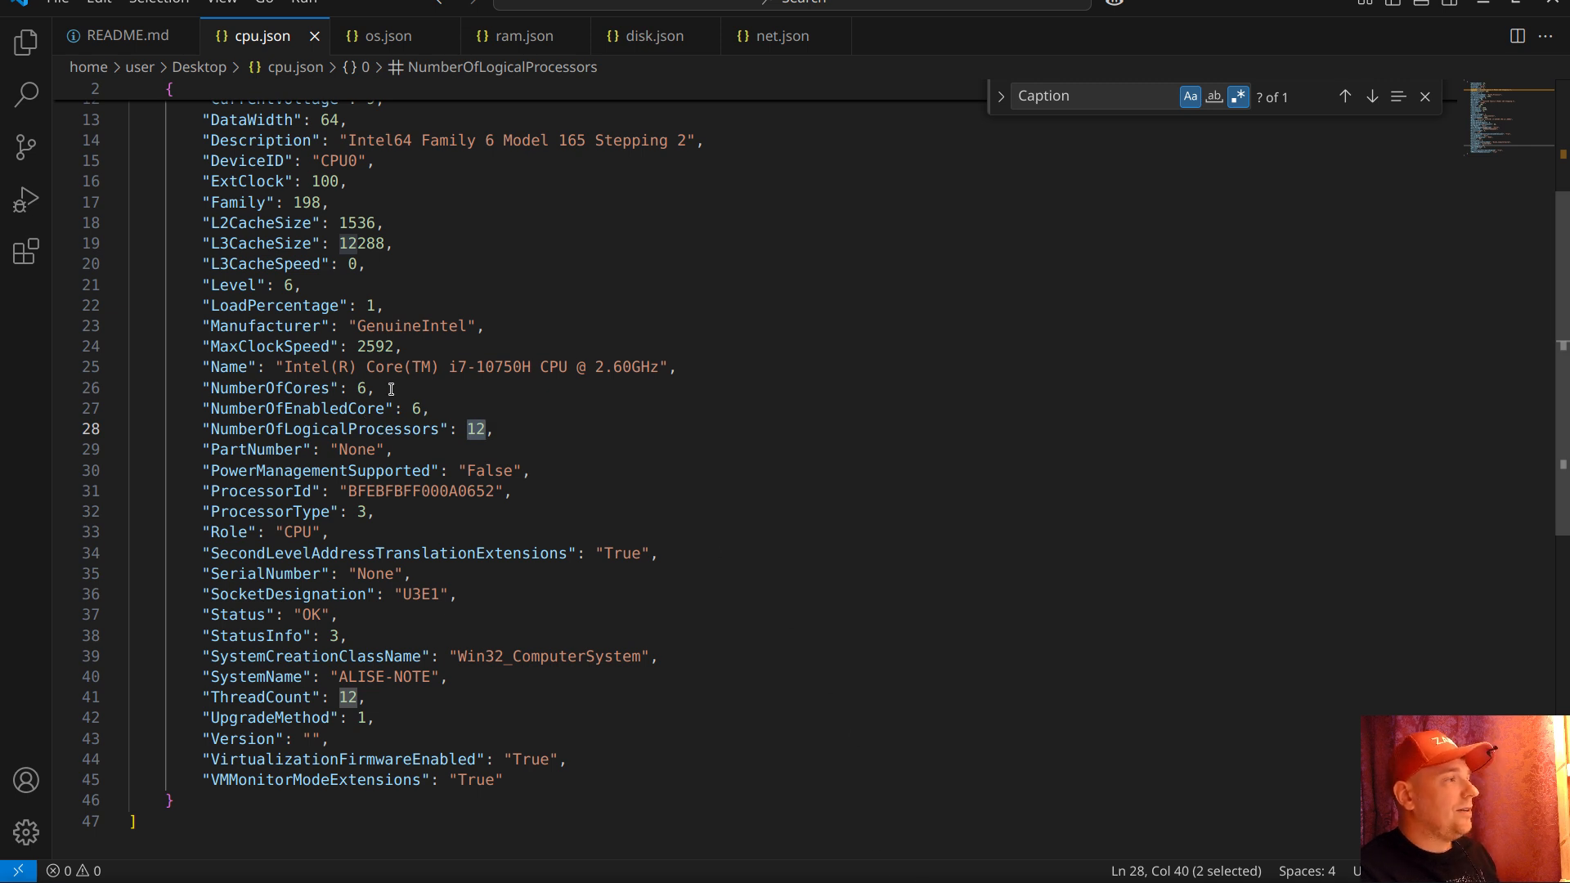
{"action": "double_click", "coordinate": [331, 432]}
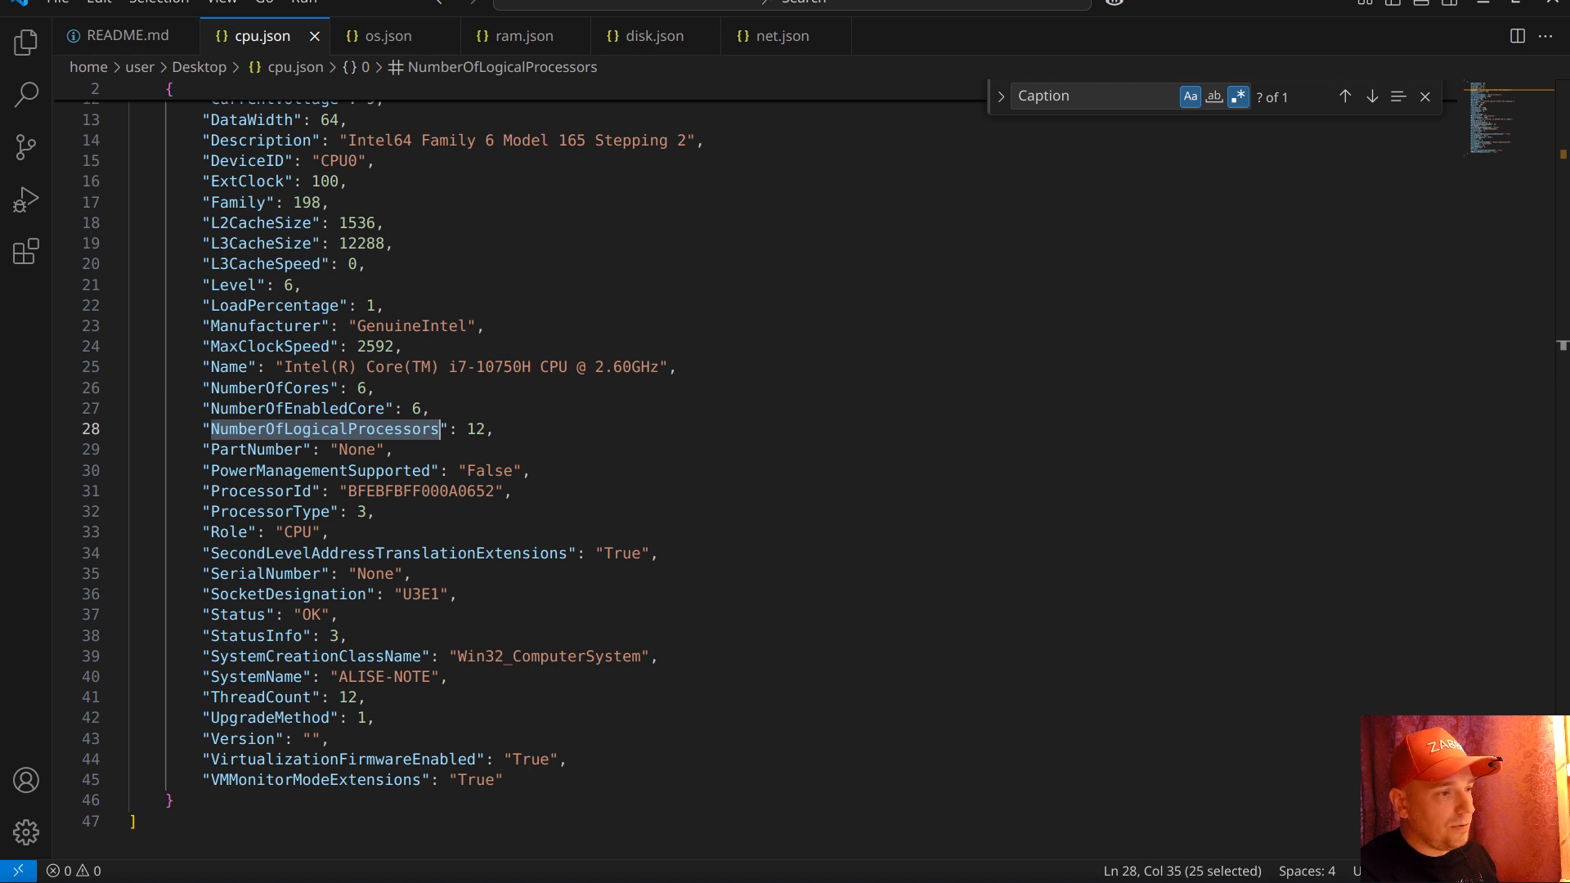
Step: Copy ThreadCount from the Zabbix script, search cpu.json in Visual Studio Code for it and compare it with NumberOfLogicalProcessors
{"action": "key", "text": "alt+Tab"}
{"action": "left_click", "coordinate": [395, 110]}
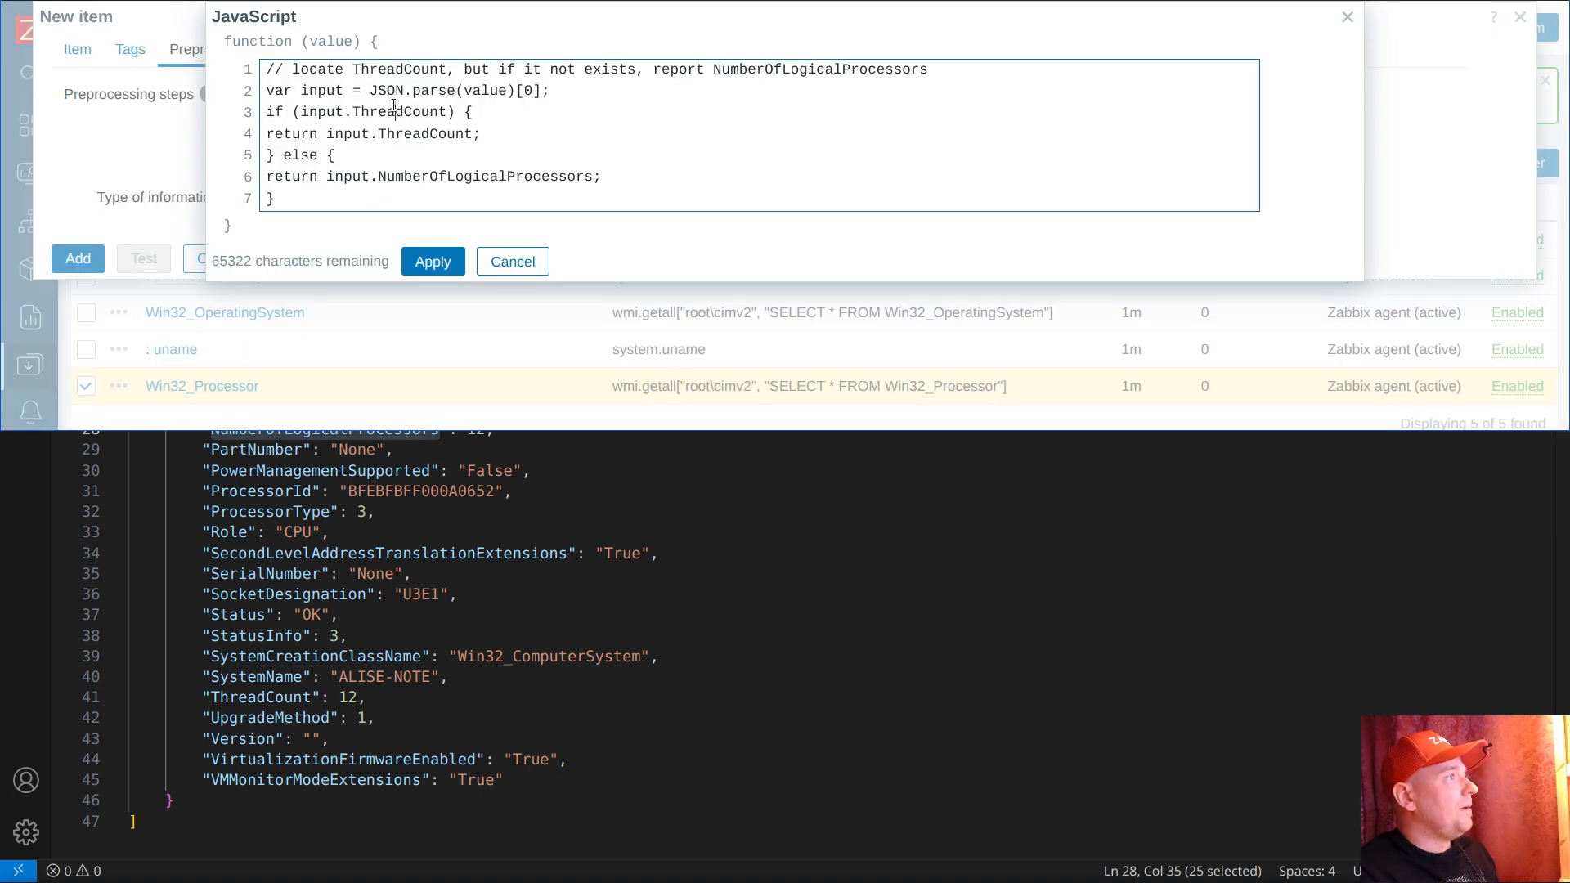
{"action": "double_click", "coordinate": [402, 112]}
{"action": "key", "text": "ctrl+shift+Left"}
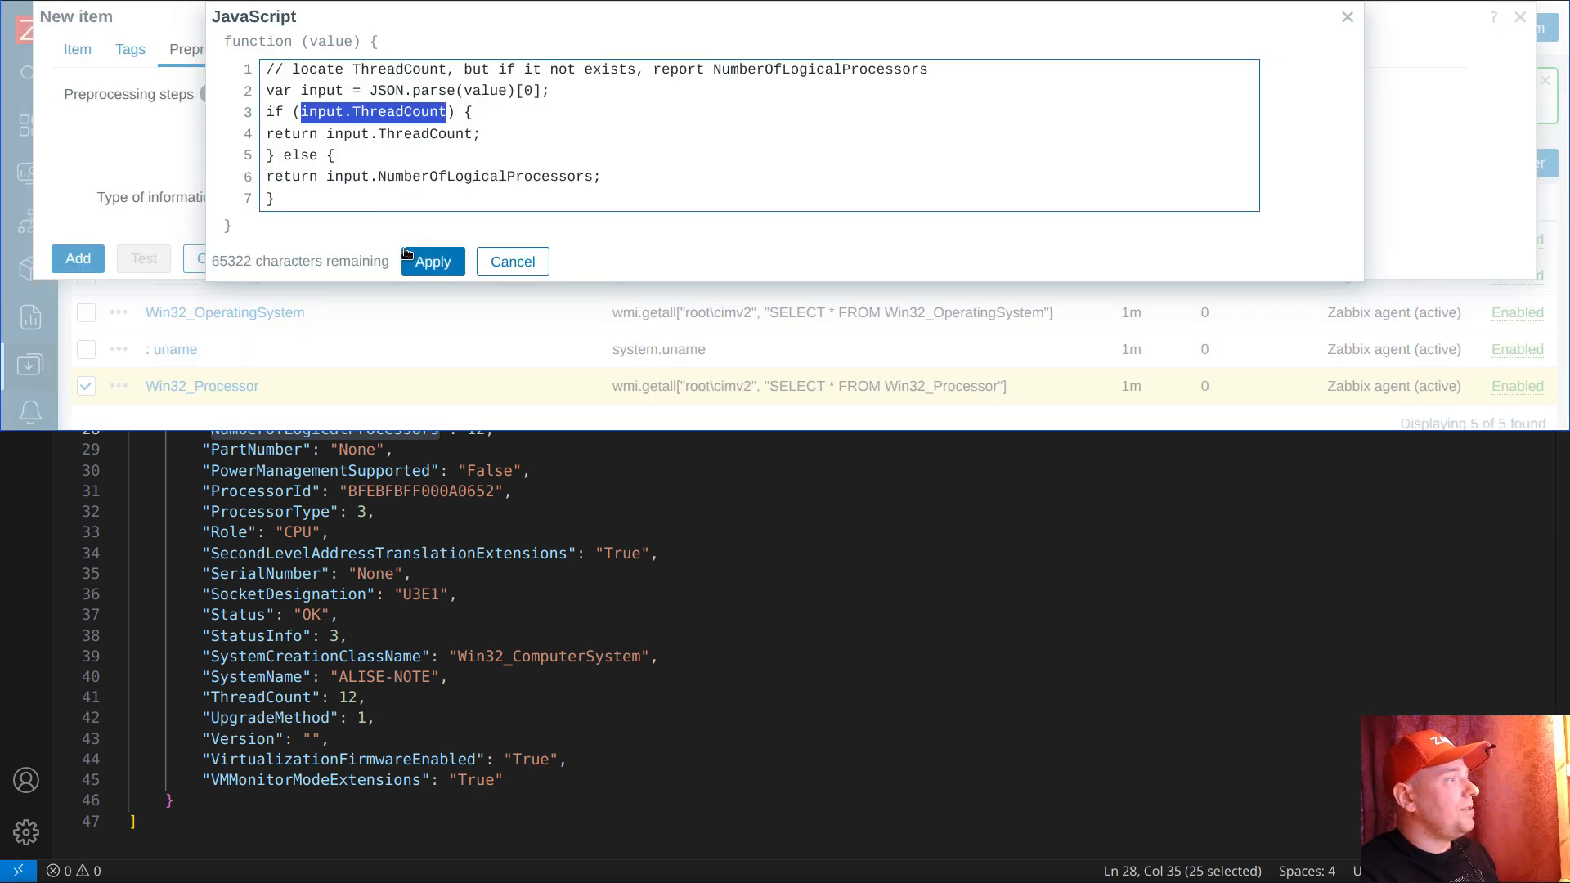
{"action": "double_click", "coordinate": [418, 120]}
{"action": "key", "text": "ctrl+c"}
{"action": "key", "text": "alt+Tab"}
{"action": "key", "text": "ctrl+f"}
{"action": "key", "text": "ctrl+v"}
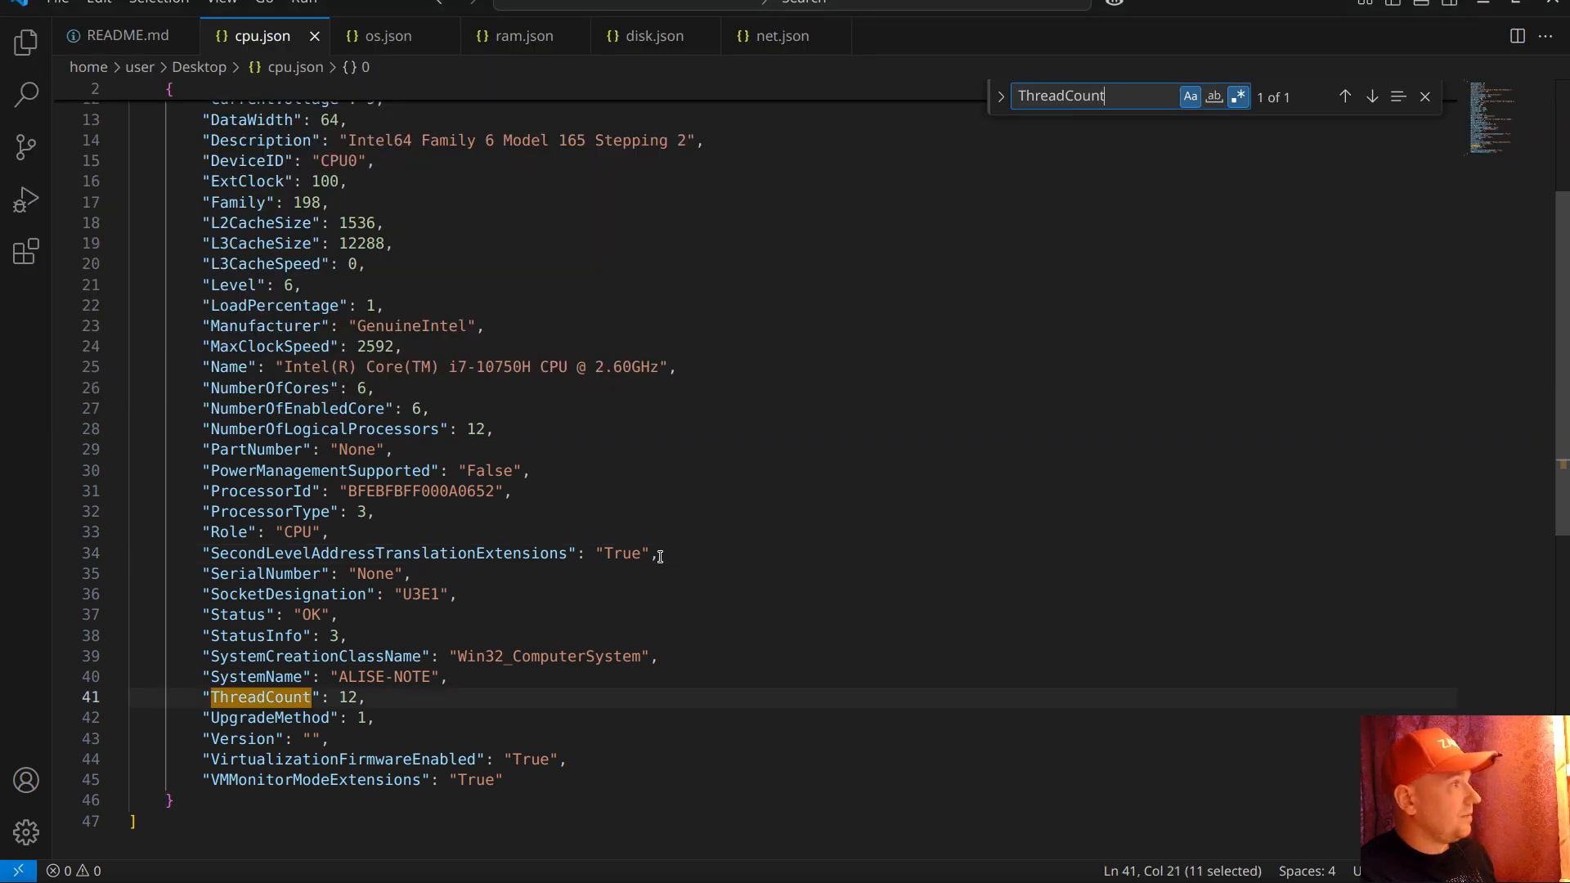
{"action": "double_click", "coordinate": [346, 697]}
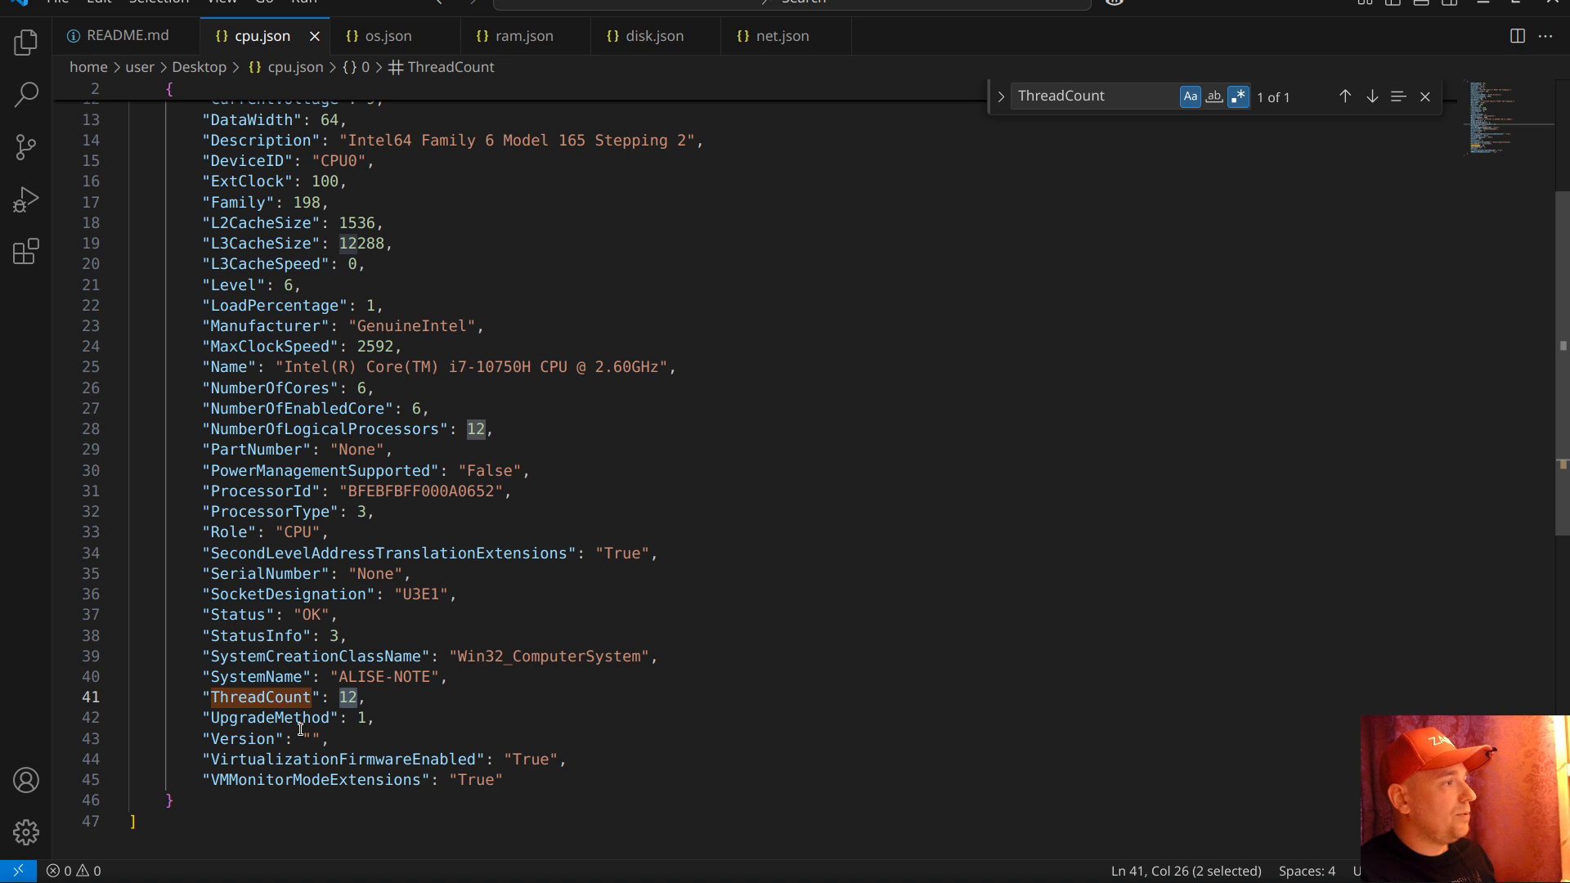
{"action": "double_click", "coordinate": [362, 431]}
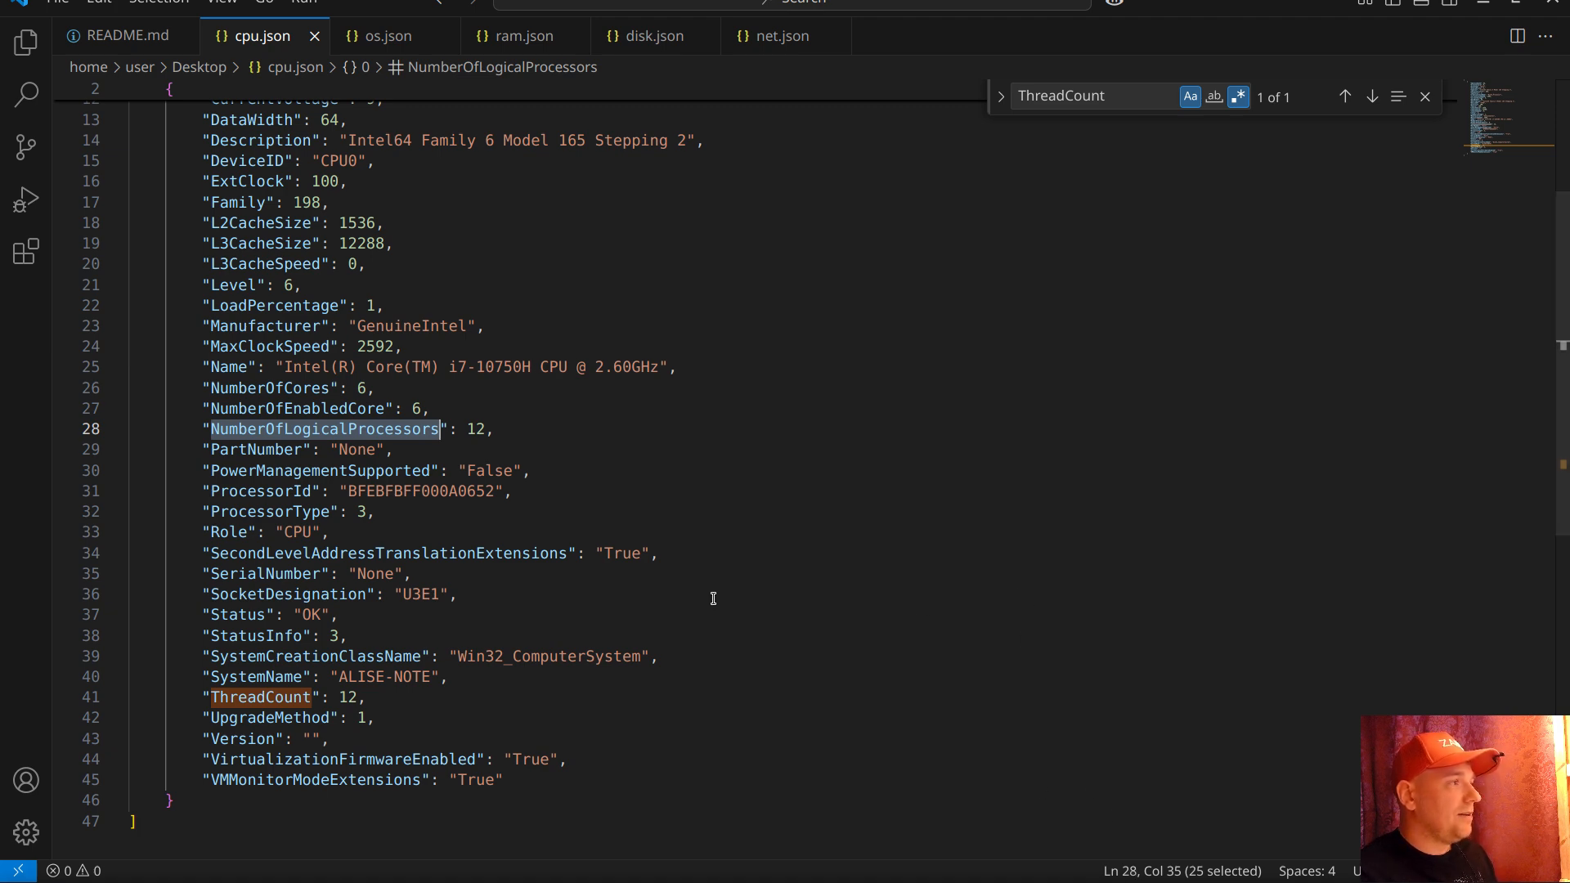
{"action": "key", "text": "alt+Tab"}
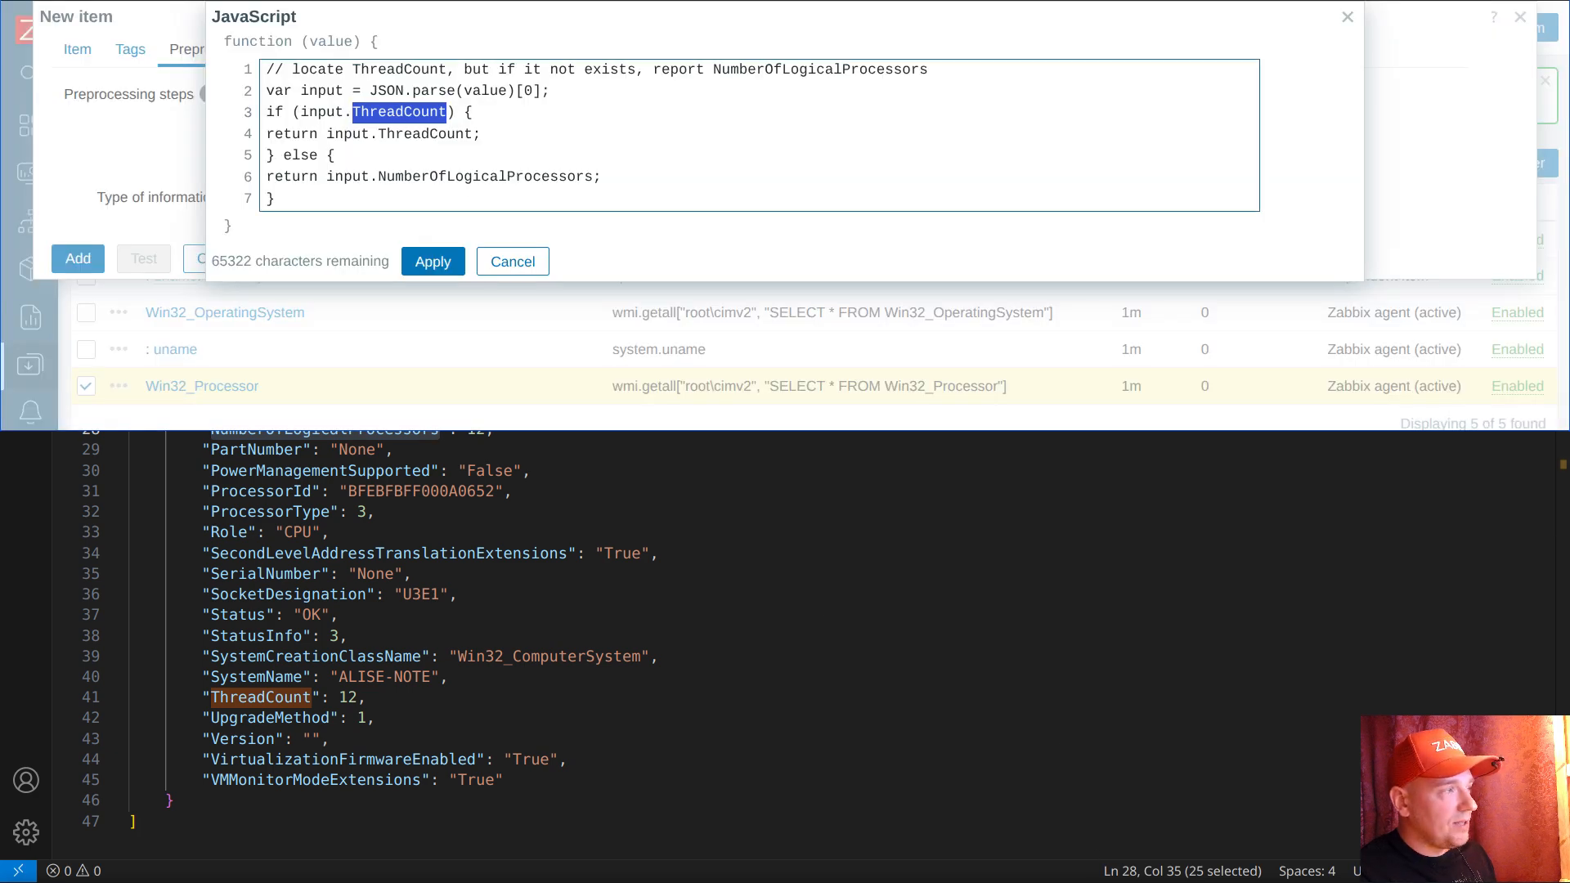
{"action": "key", "text": "alt+Tab"}
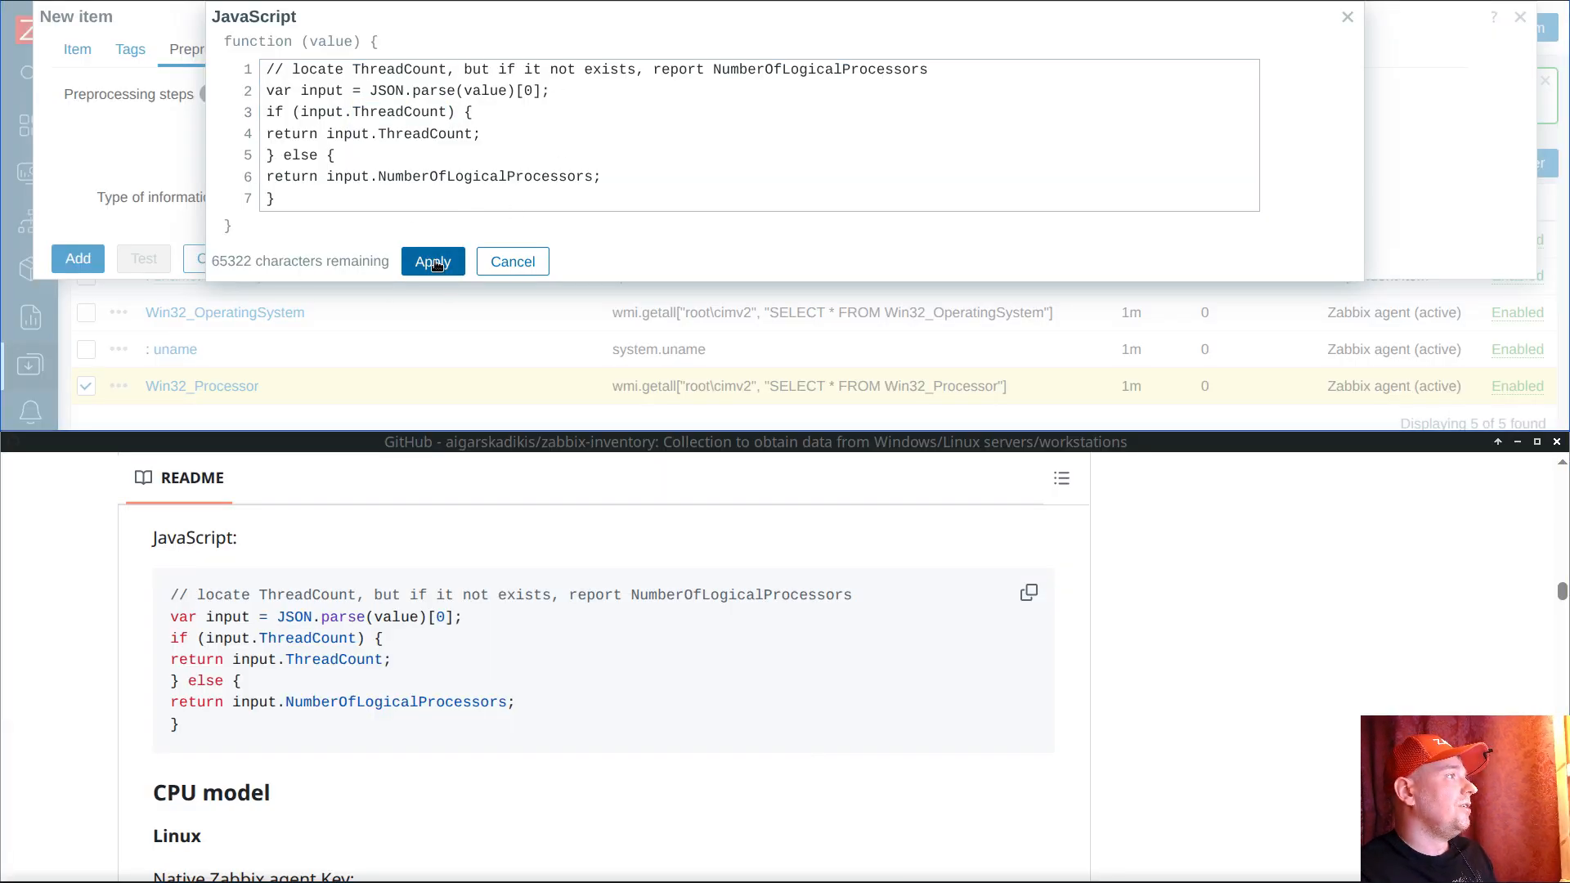
Step: Apply the preprocessing script and add the Inventory CPUs item to the template
{"action": "left_click", "coordinate": [433, 261]}
{"action": "left_click", "coordinate": [78, 51]}
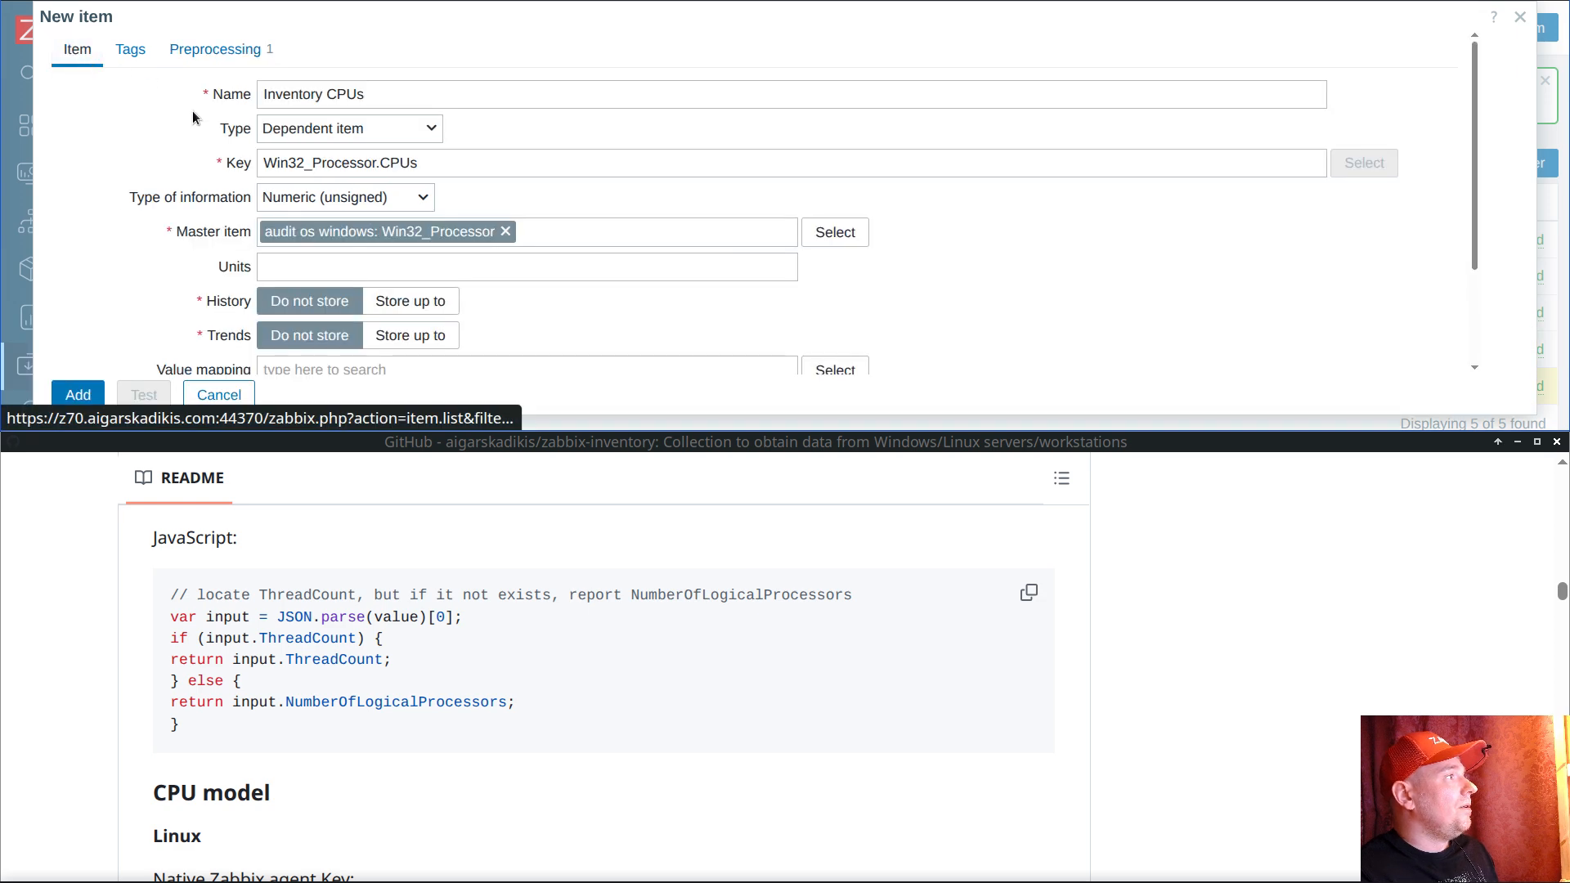
{"action": "left_click", "coordinate": [78, 395]}
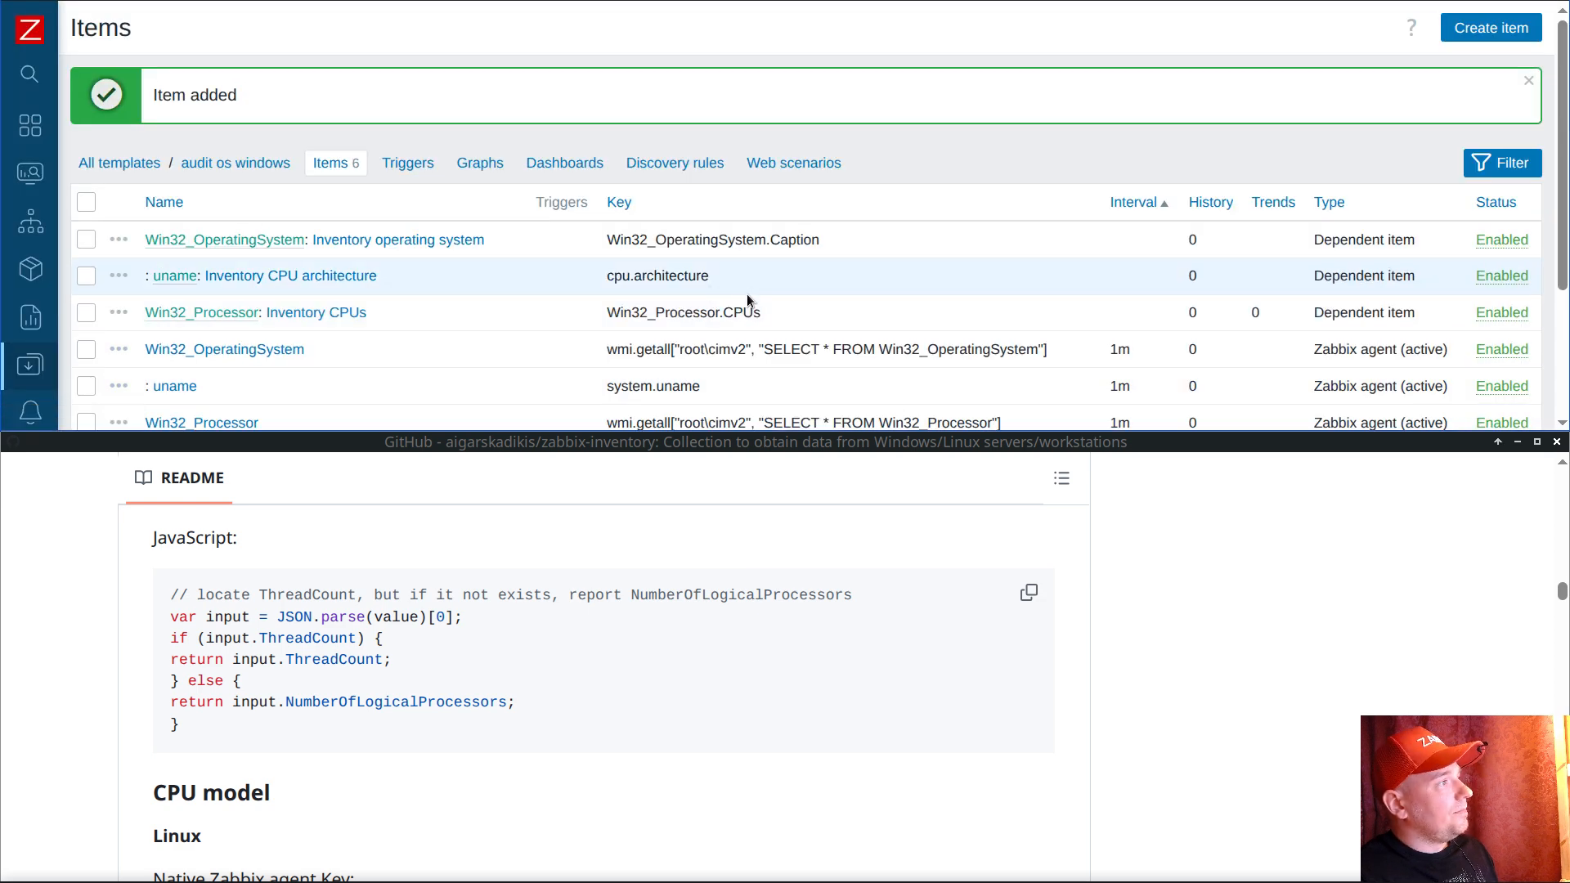
Step: Open the audit dashboard for editing and extend the Top hosts Monzphere widget downwards to fit more hosts
{"action": "left_click", "coordinate": [90, 127]}
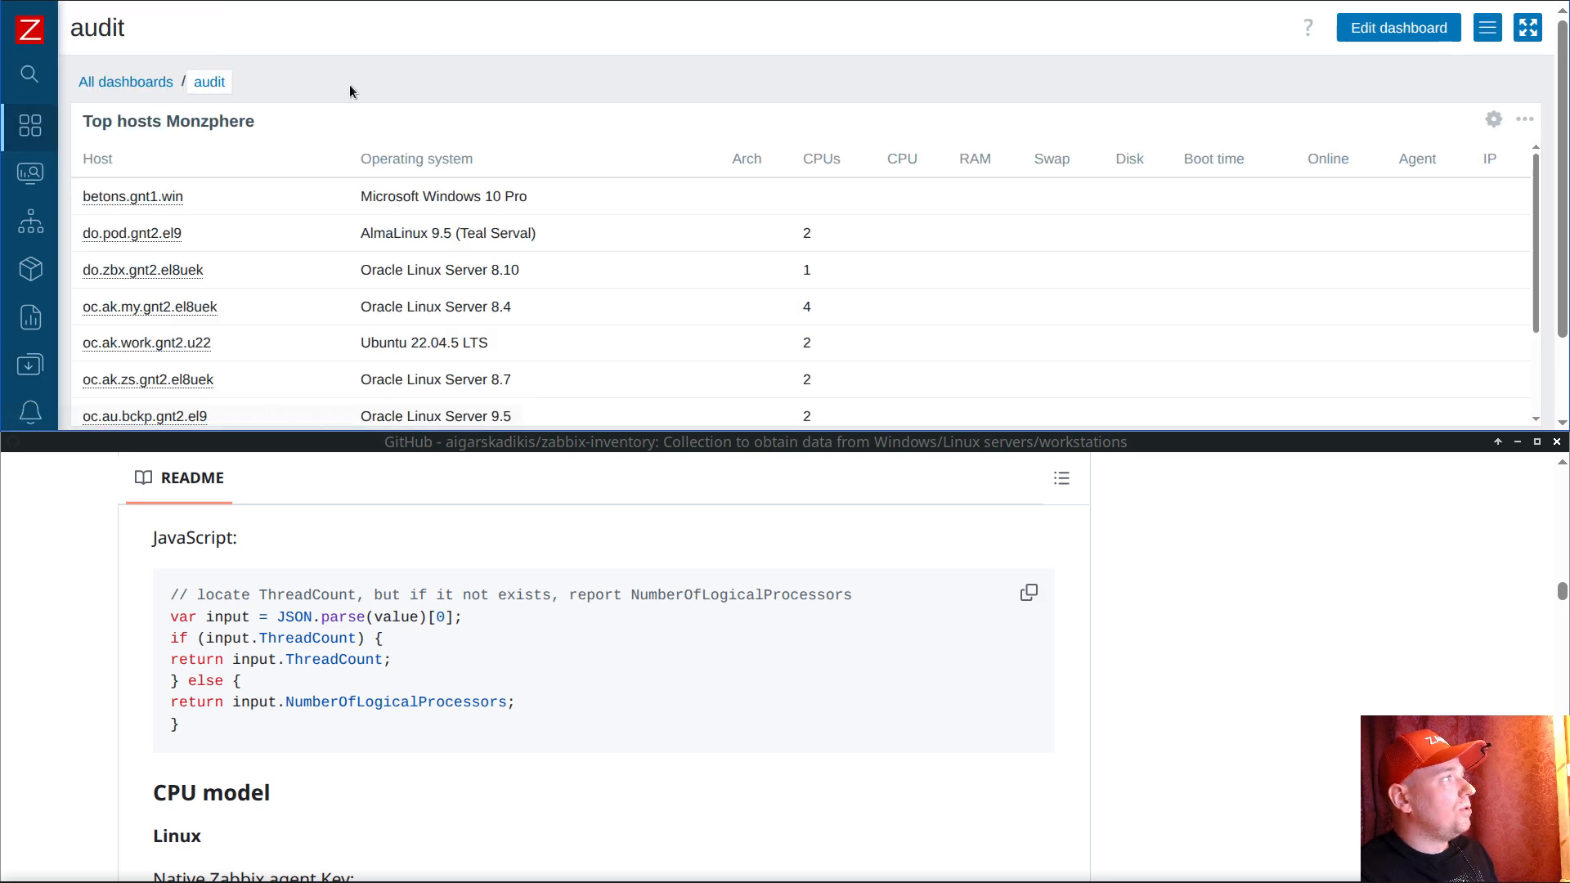
{"action": "scroll", "coordinate": [491, 114], "scroll_direction": "down", "scroll_amount": 3}
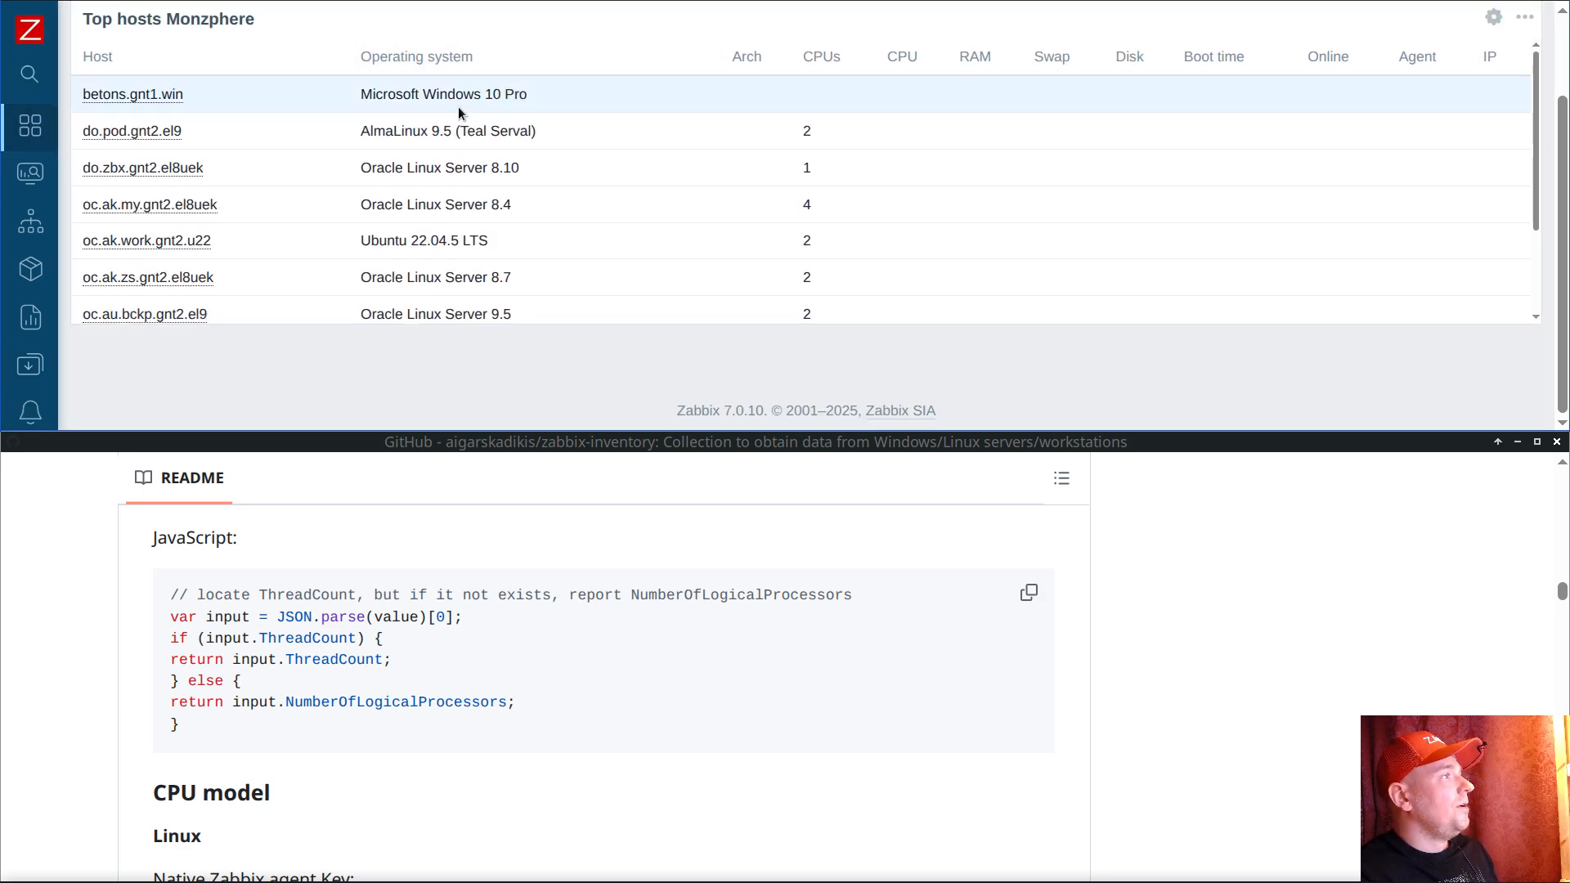
{"action": "scroll", "coordinate": [1308, 122], "scroll_direction": "up", "scroll_amount": 3}
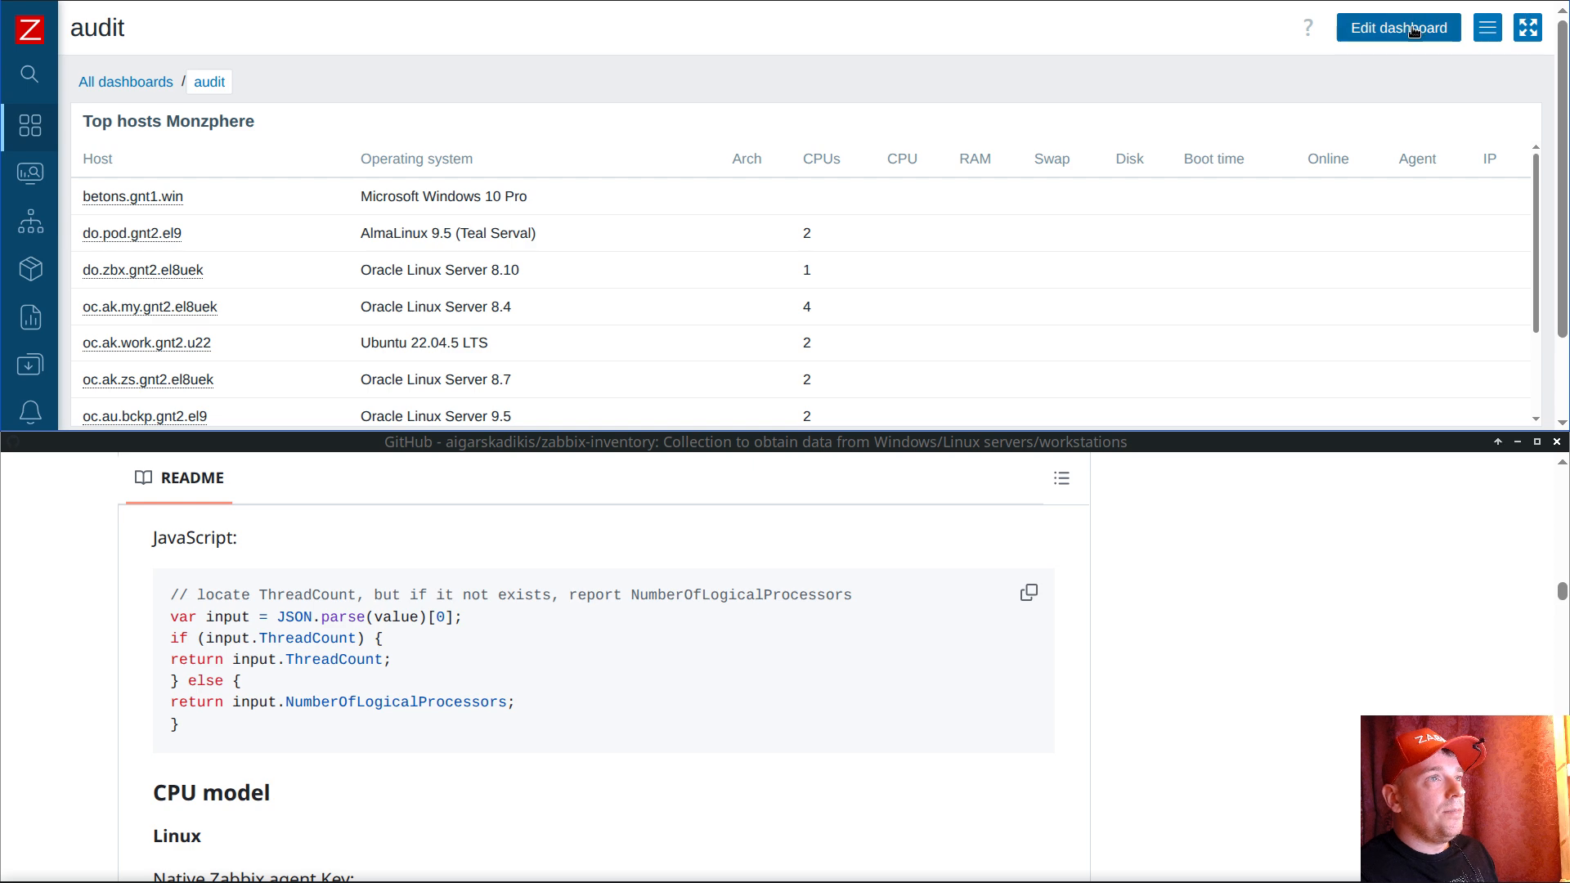
{"action": "left_click", "coordinate": [1444, 19]}
{"action": "left_click", "coordinate": [1544, 4]}
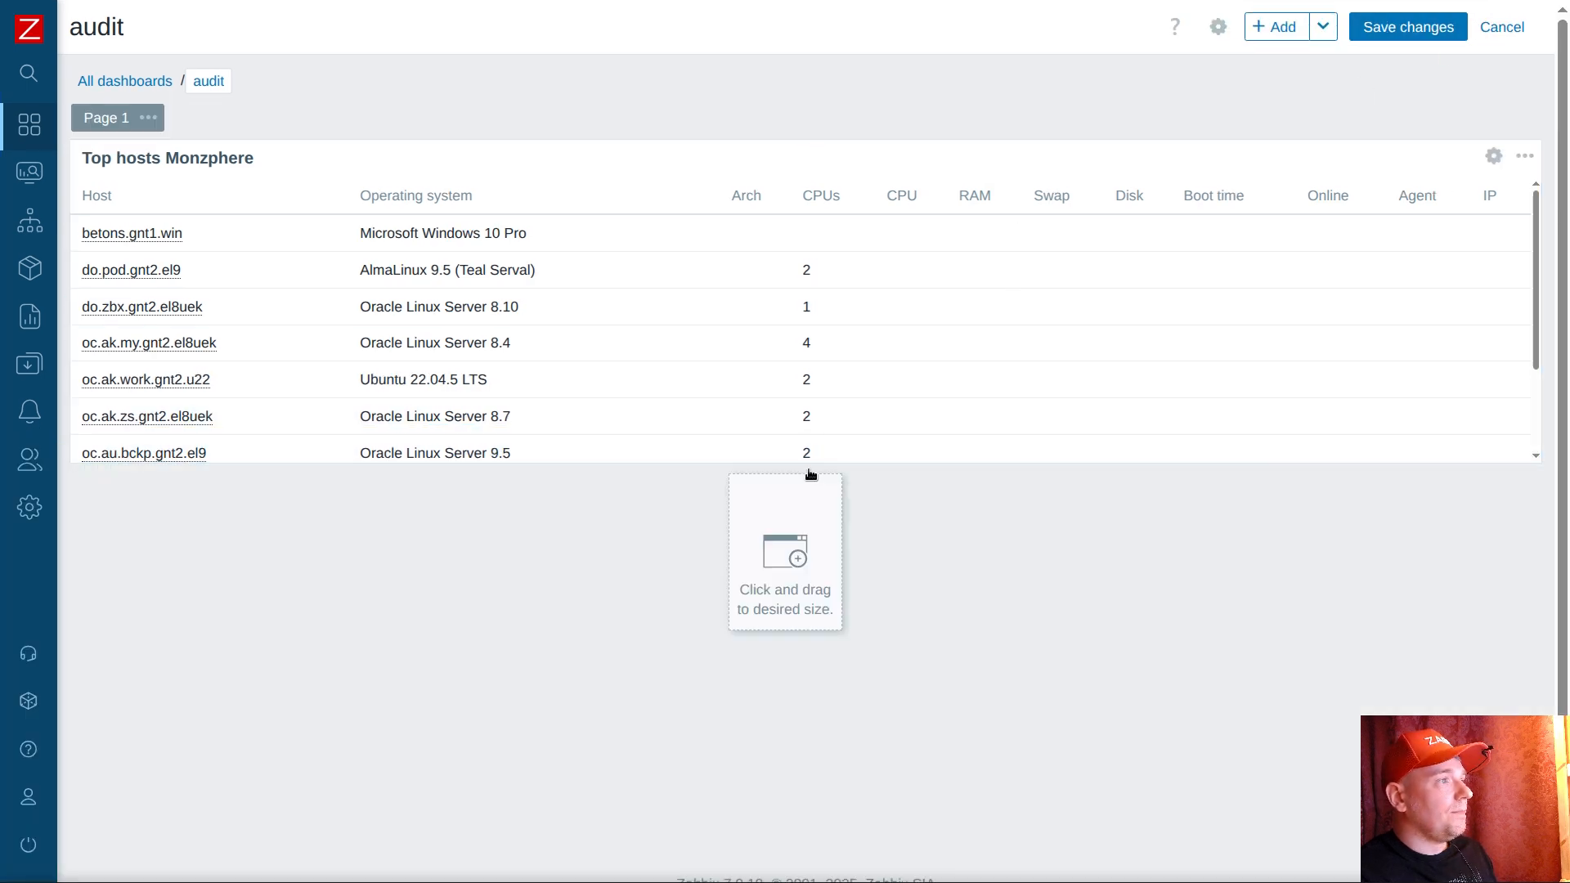
{"action": "left_click_drag", "start_coordinate": [807, 456], "coordinate": [799, 664]}
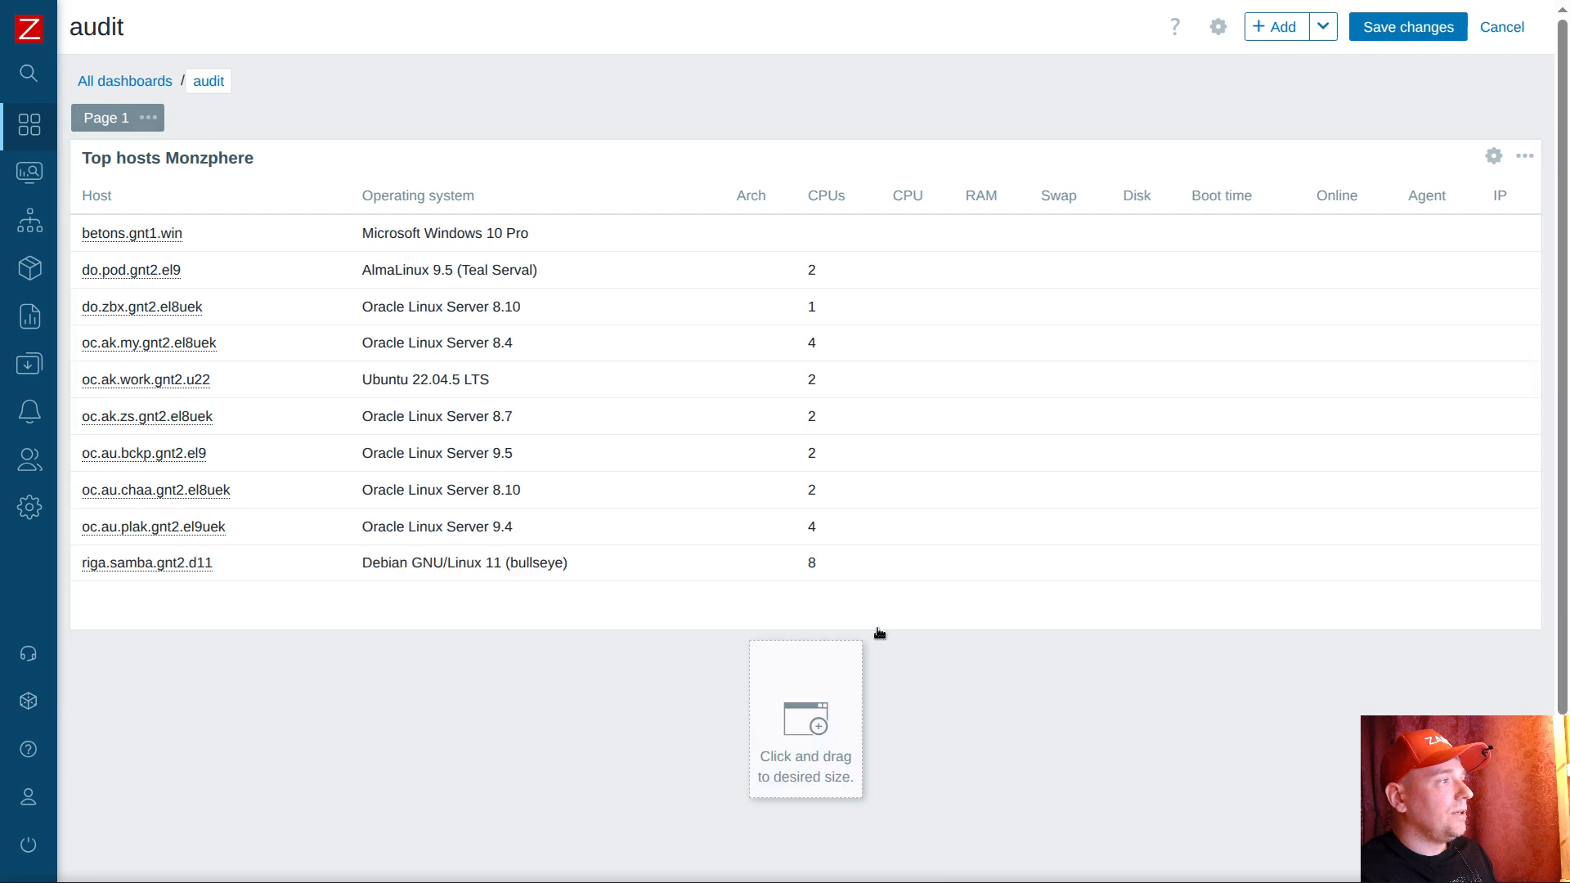
Step: Set the Top hosts Monzphere widget's host limit to 20, make it taller and save the dashboard
{"action": "left_click", "coordinate": [1495, 161]}
{"action": "scroll", "coordinate": [713, 635], "scroll_direction": "down", "scroll_amount": 3}
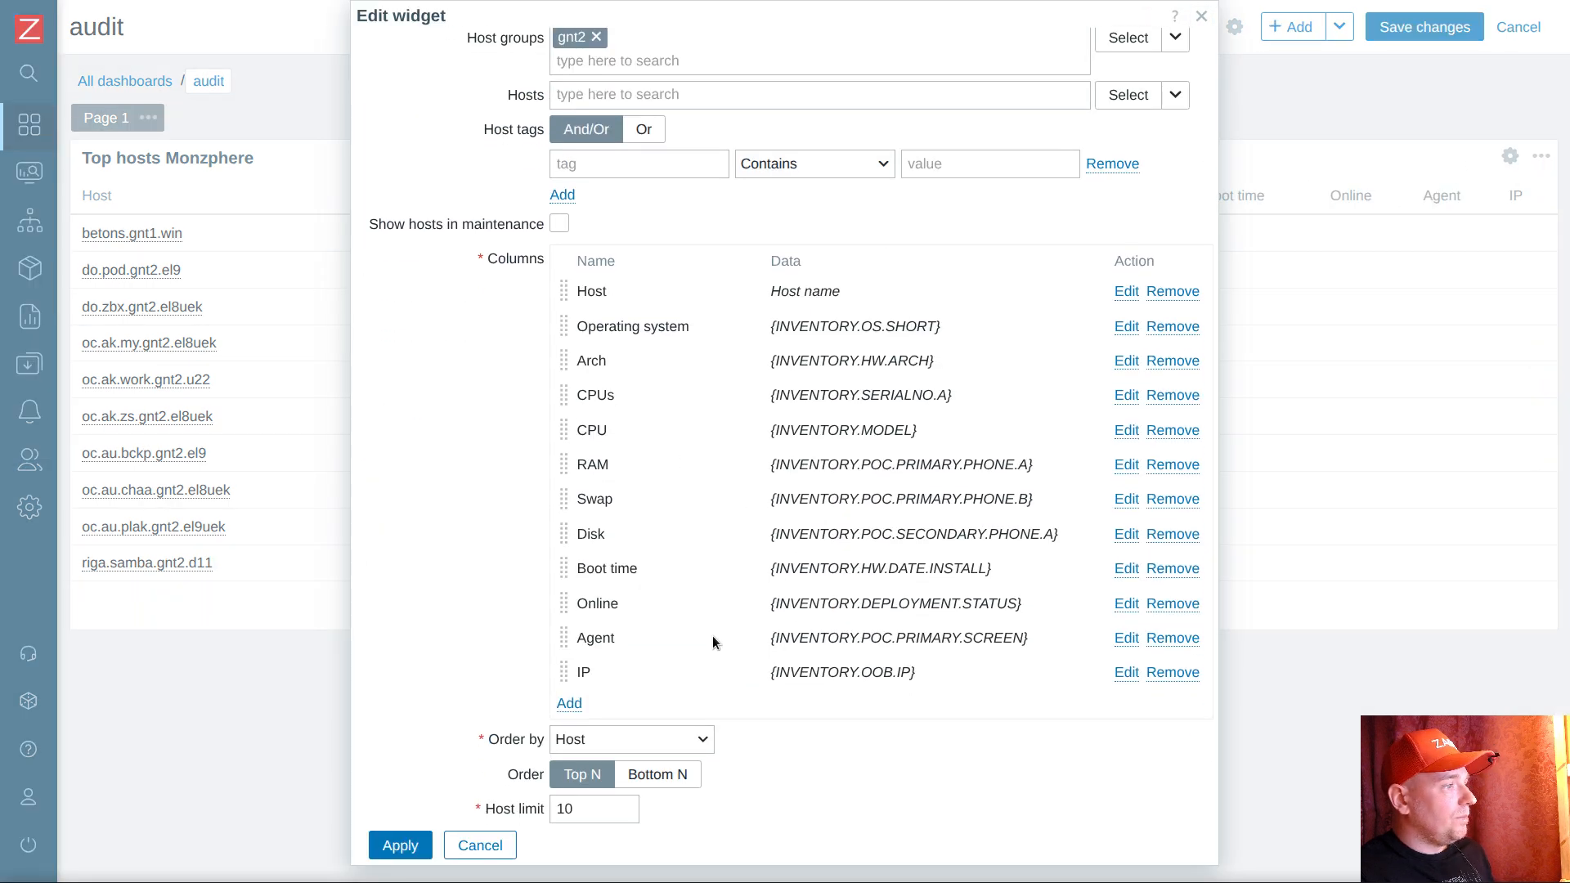
{"action": "double_click", "coordinate": [564, 810]}
{"action": "type", "text": "2"}
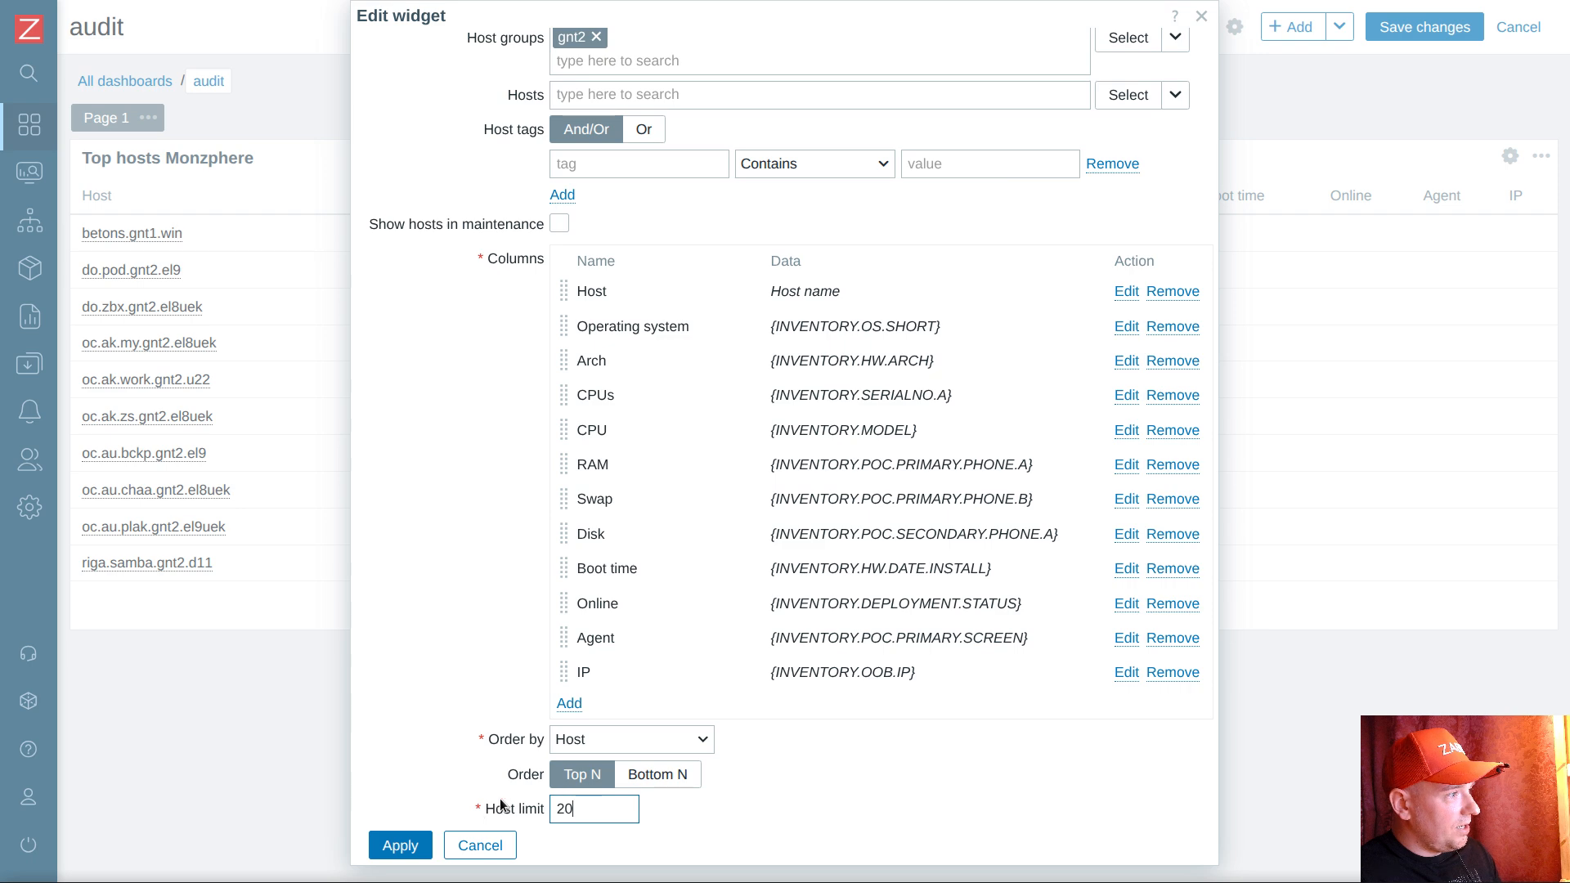
{"action": "left_click", "coordinate": [400, 845]}
{"action": "left_click_drag", "start_coordinate": [804, 628], "coordinate": [802, 743]}
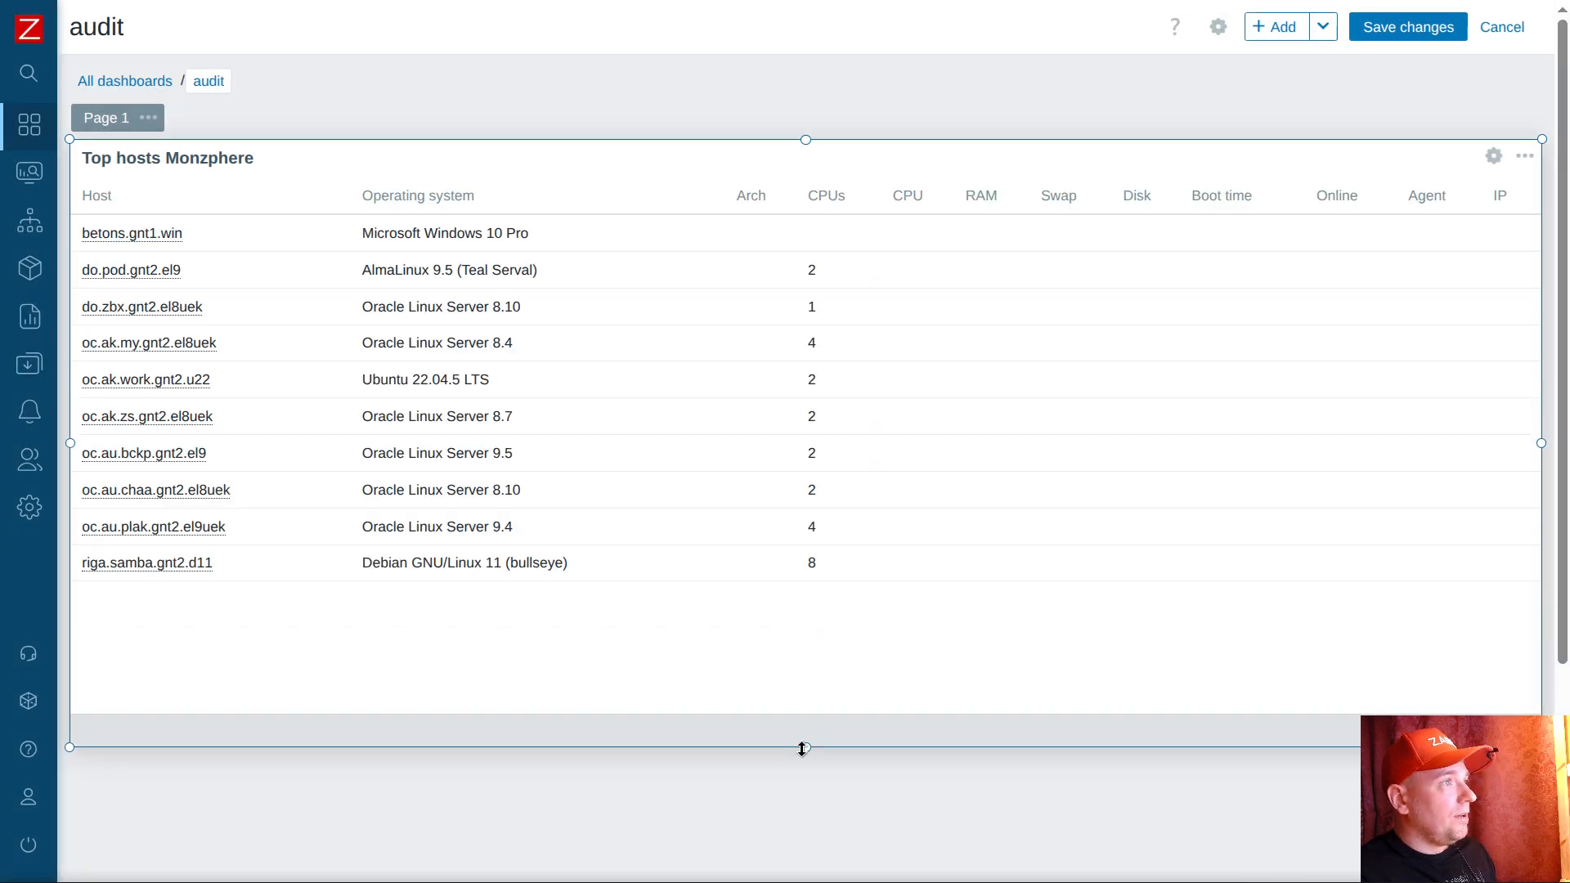
{"action": "left_click", "coordinate": [1390, 32]}
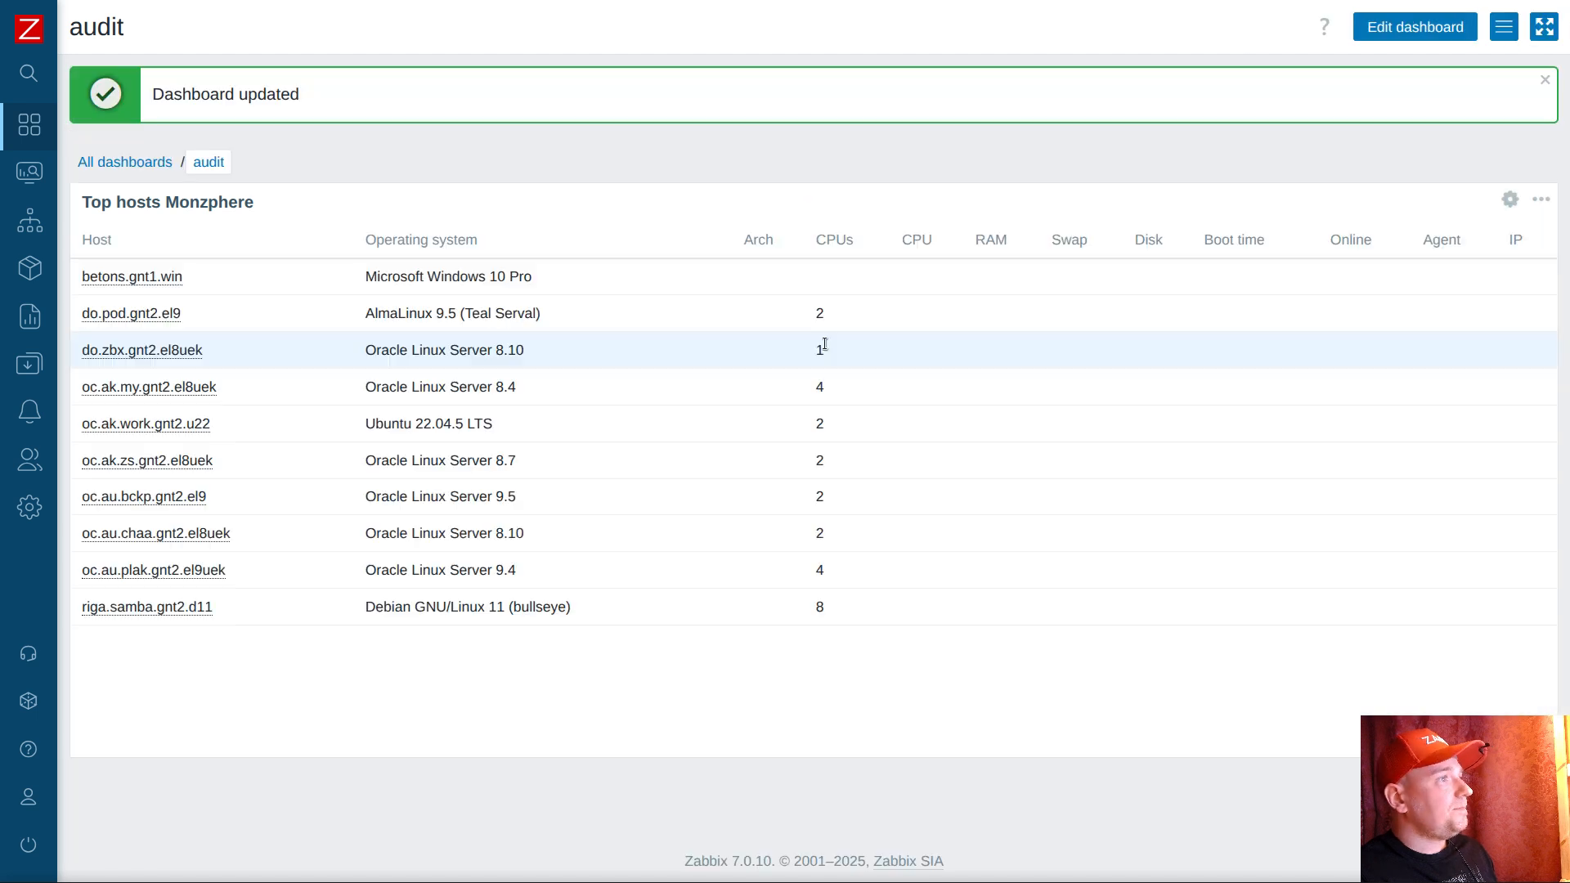
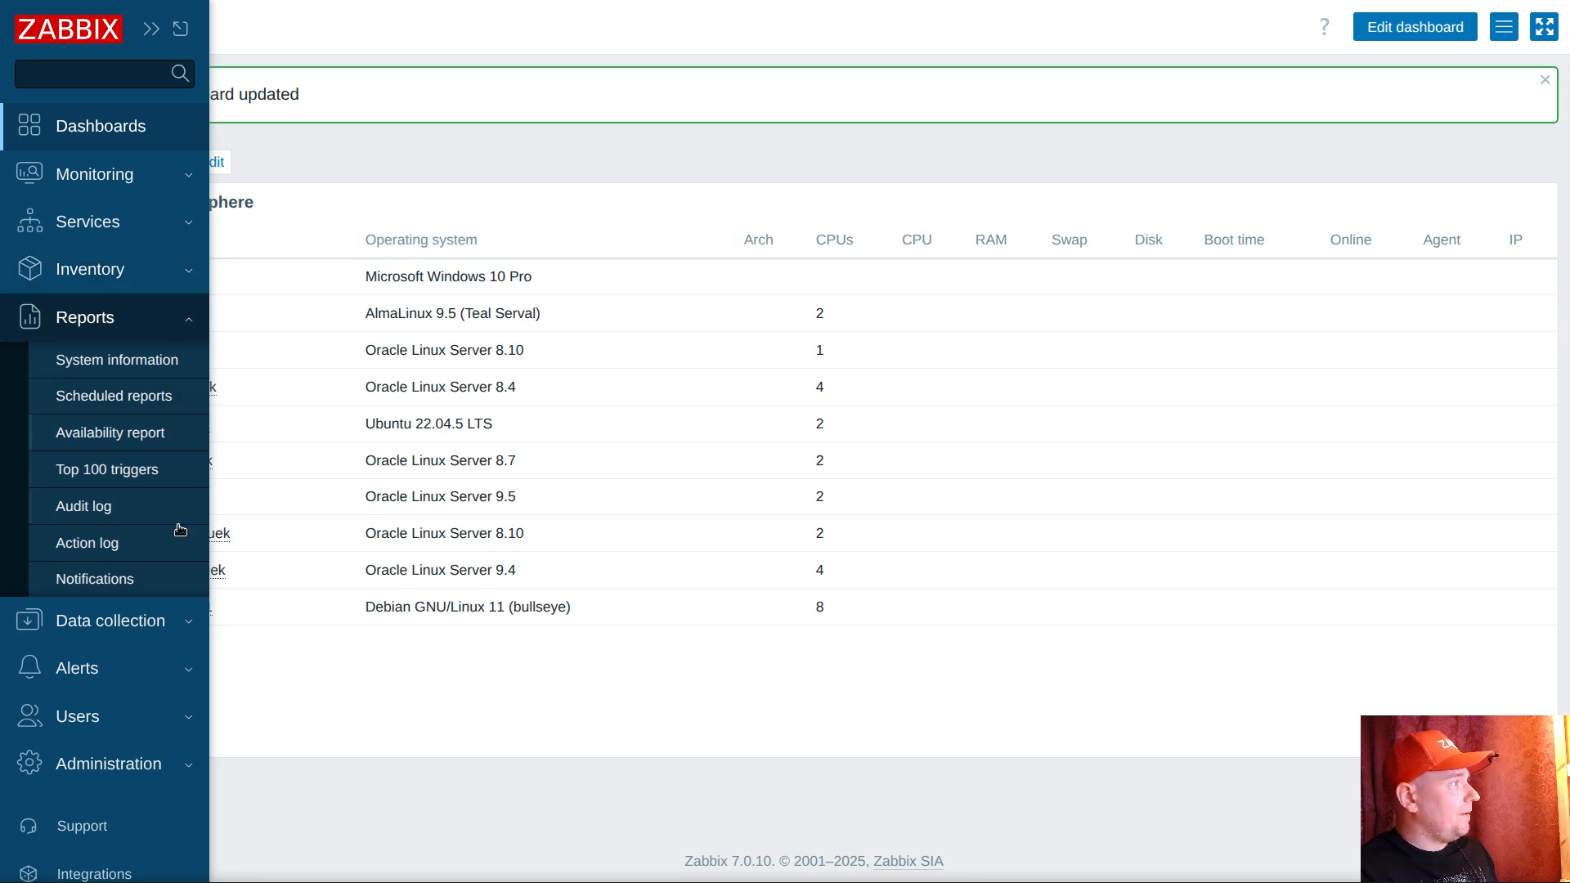
Step: Open the Inventory CPU architecture item in the audit os template and check its master item and preprocessing
{"action": "left_click", "coordinate": [135, 619]}
{"action": "left_click", "coordinate": [123, 479]}
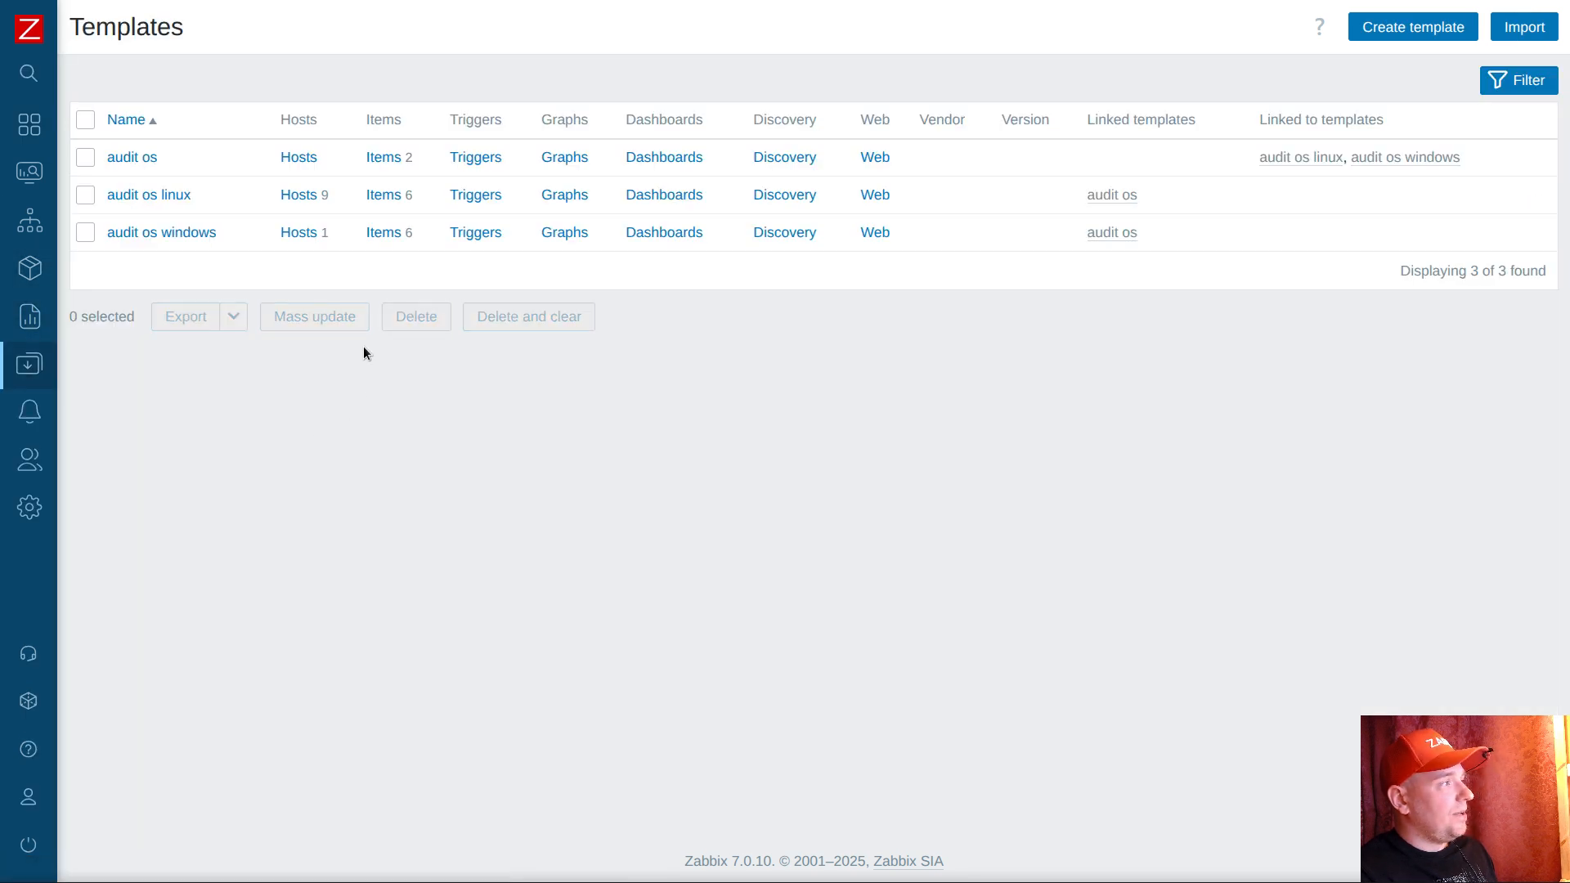
{"action": "left_click", "coordinate": [383, 157]}
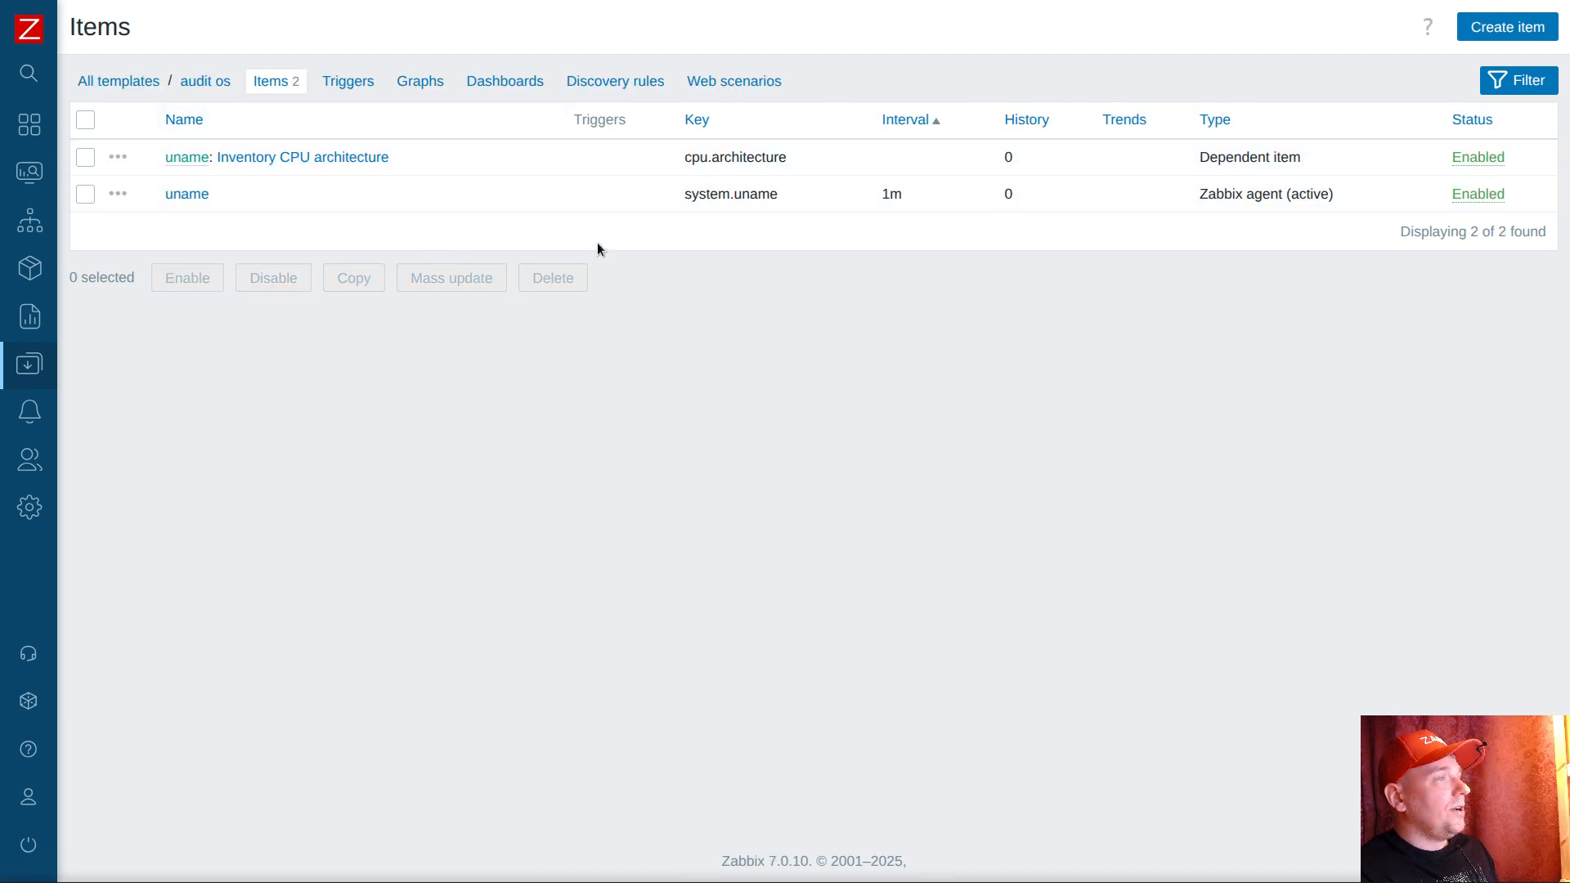
{"action": "left_click", "coordinate": [284, 157]}
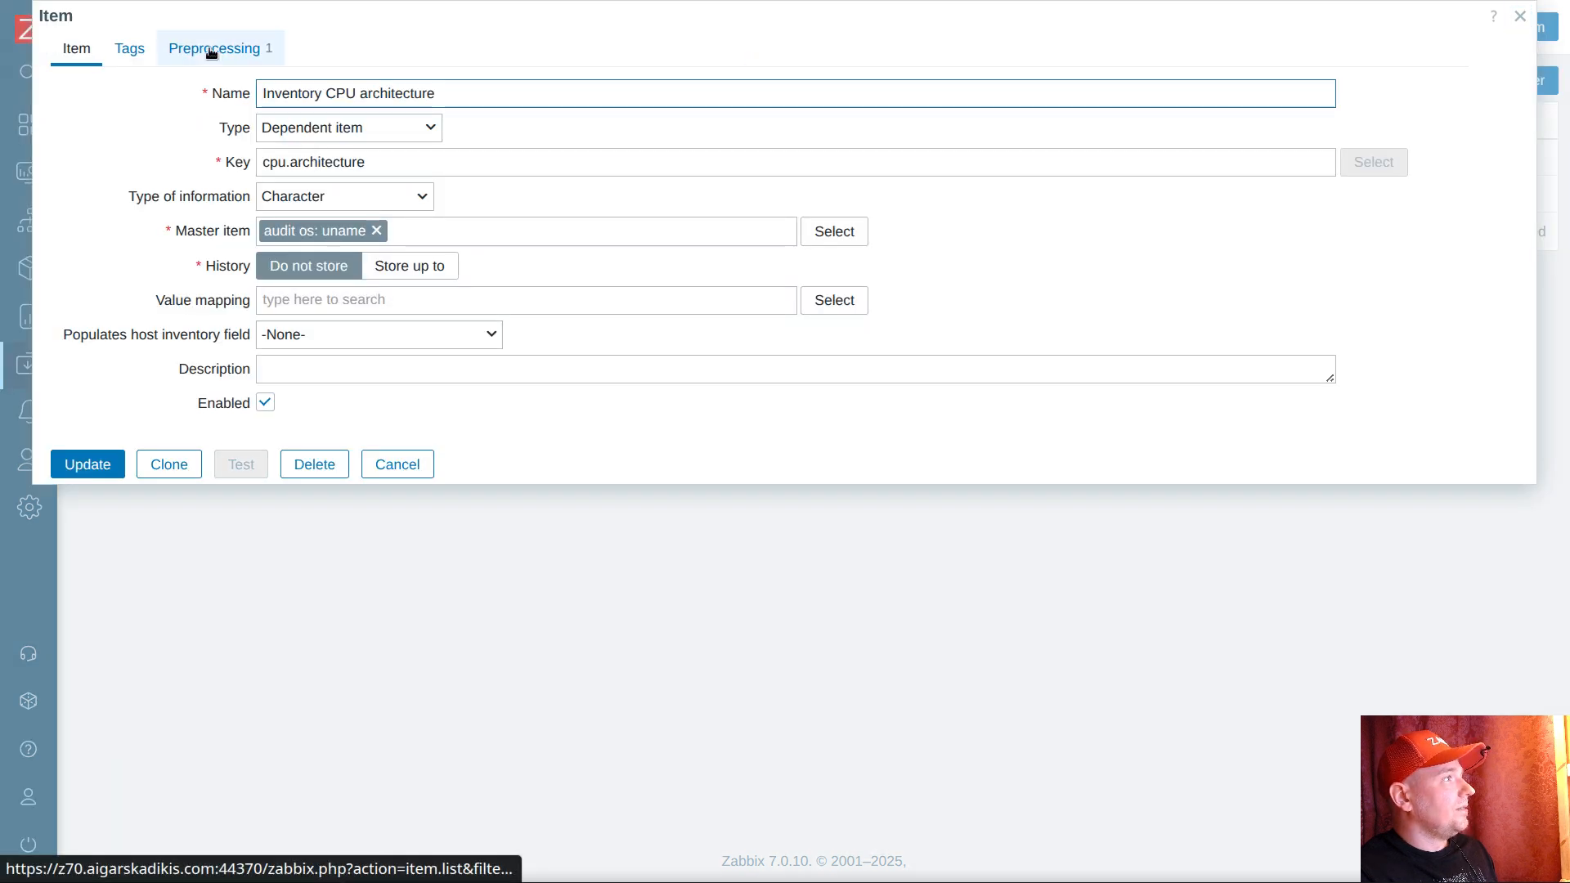
{"action": "left_click", "coordinate": [209, 48]}
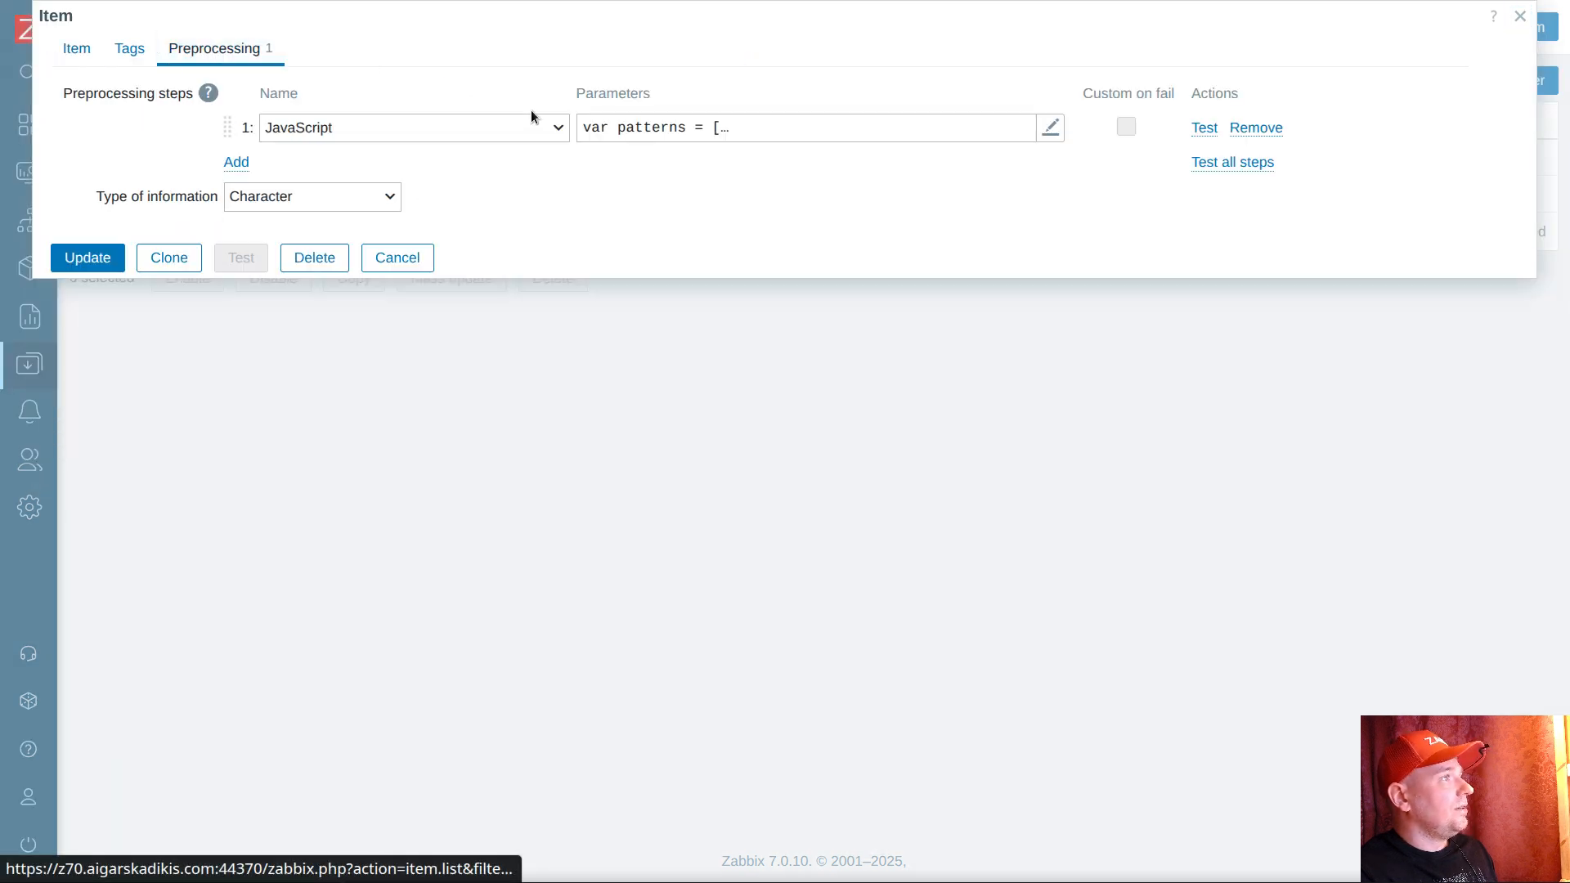
{"action": "left_click", "coordinate": [77, 47]}
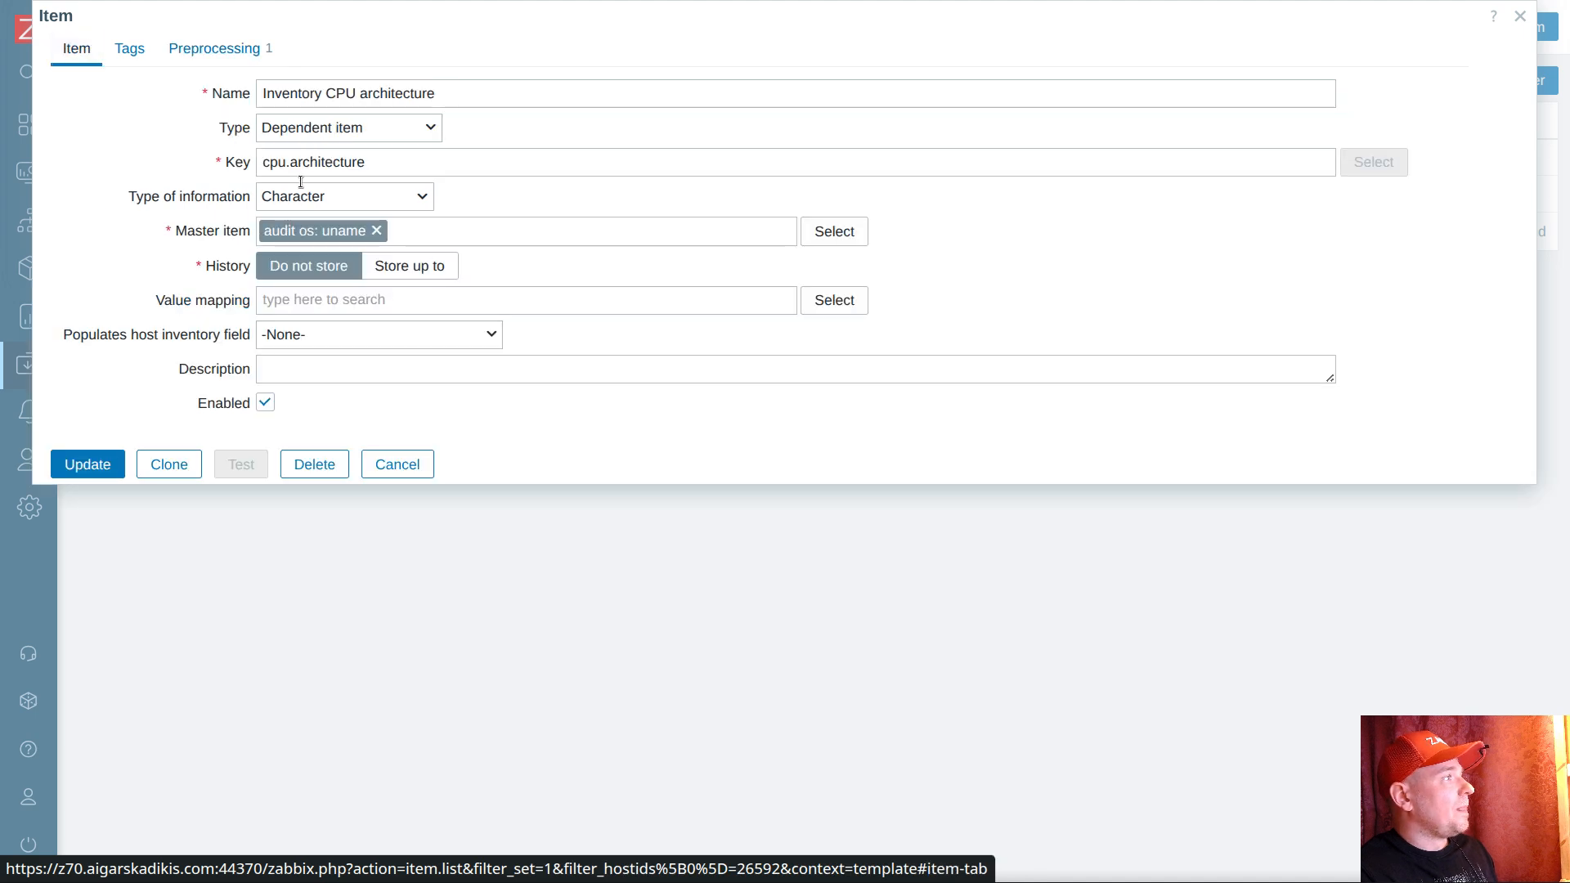
{"action": "left_click", "coordinate": [330, 233]}
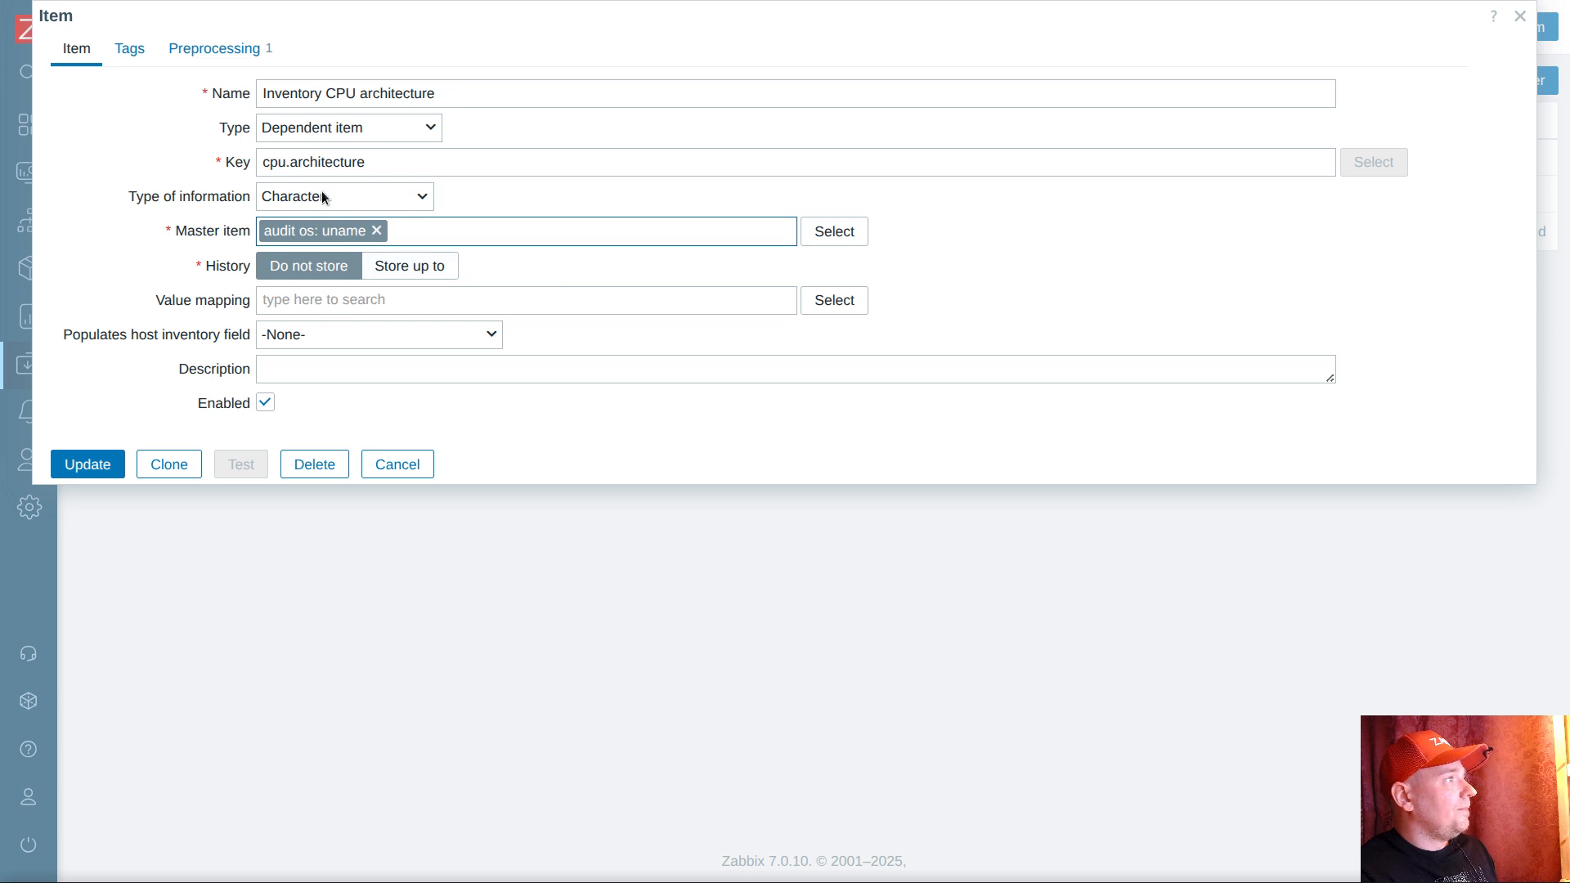
Step: Review the JavaScript preprocessing code of Inventory CPU architecture and save the item as it is
{"action": "left_click", "coordinate": [219, 52]}
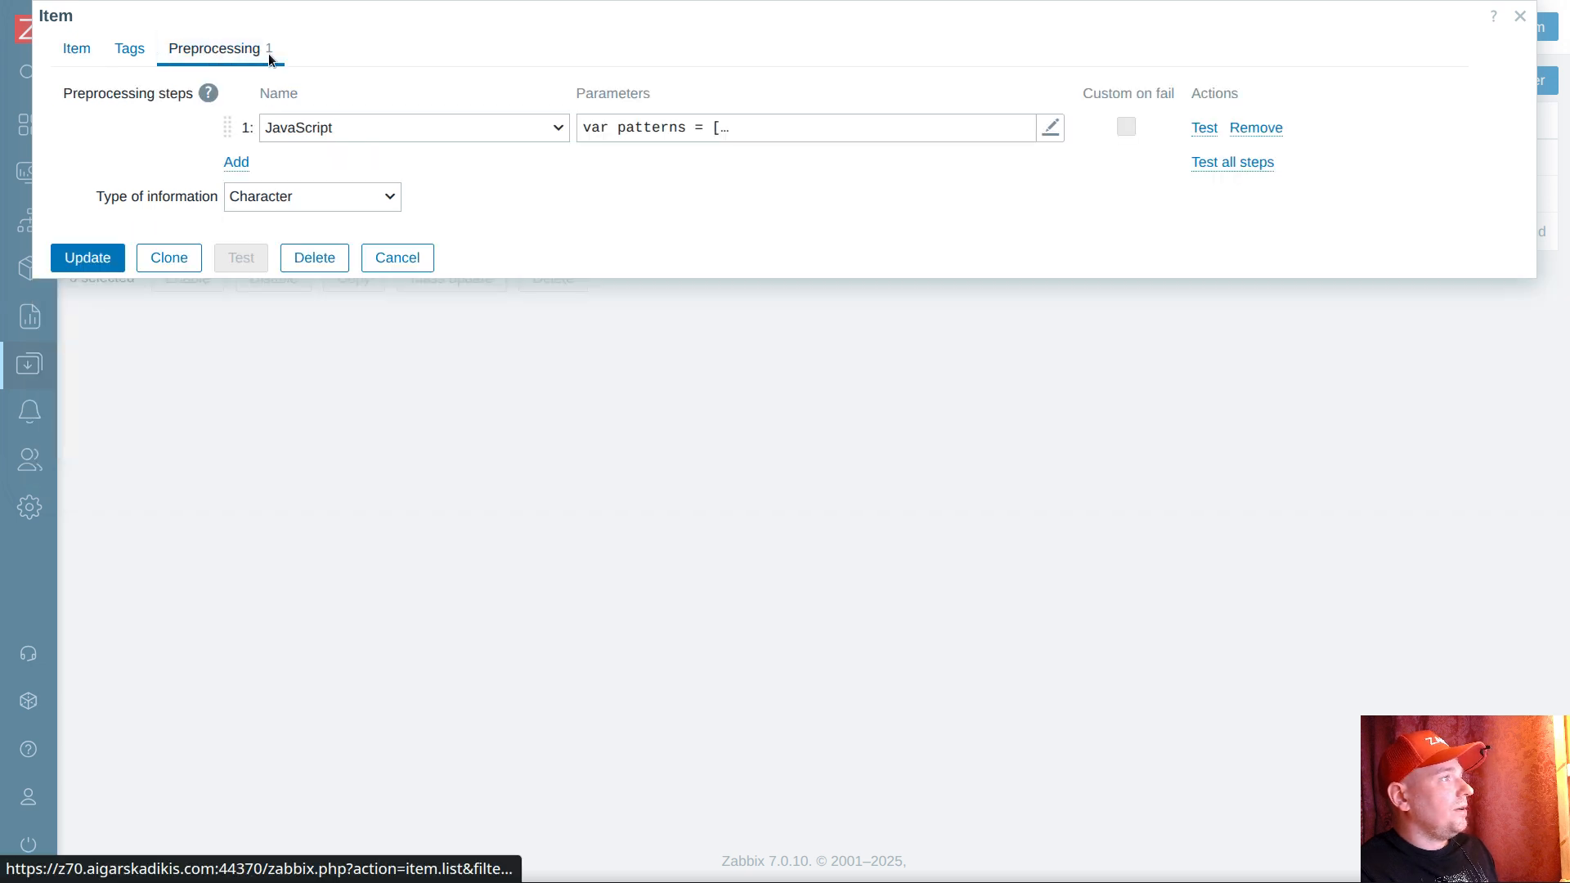
{"action": "left_click", "coordinate": [639, 129]}
{"action": "left_click", "coordinate": [490, 419]}
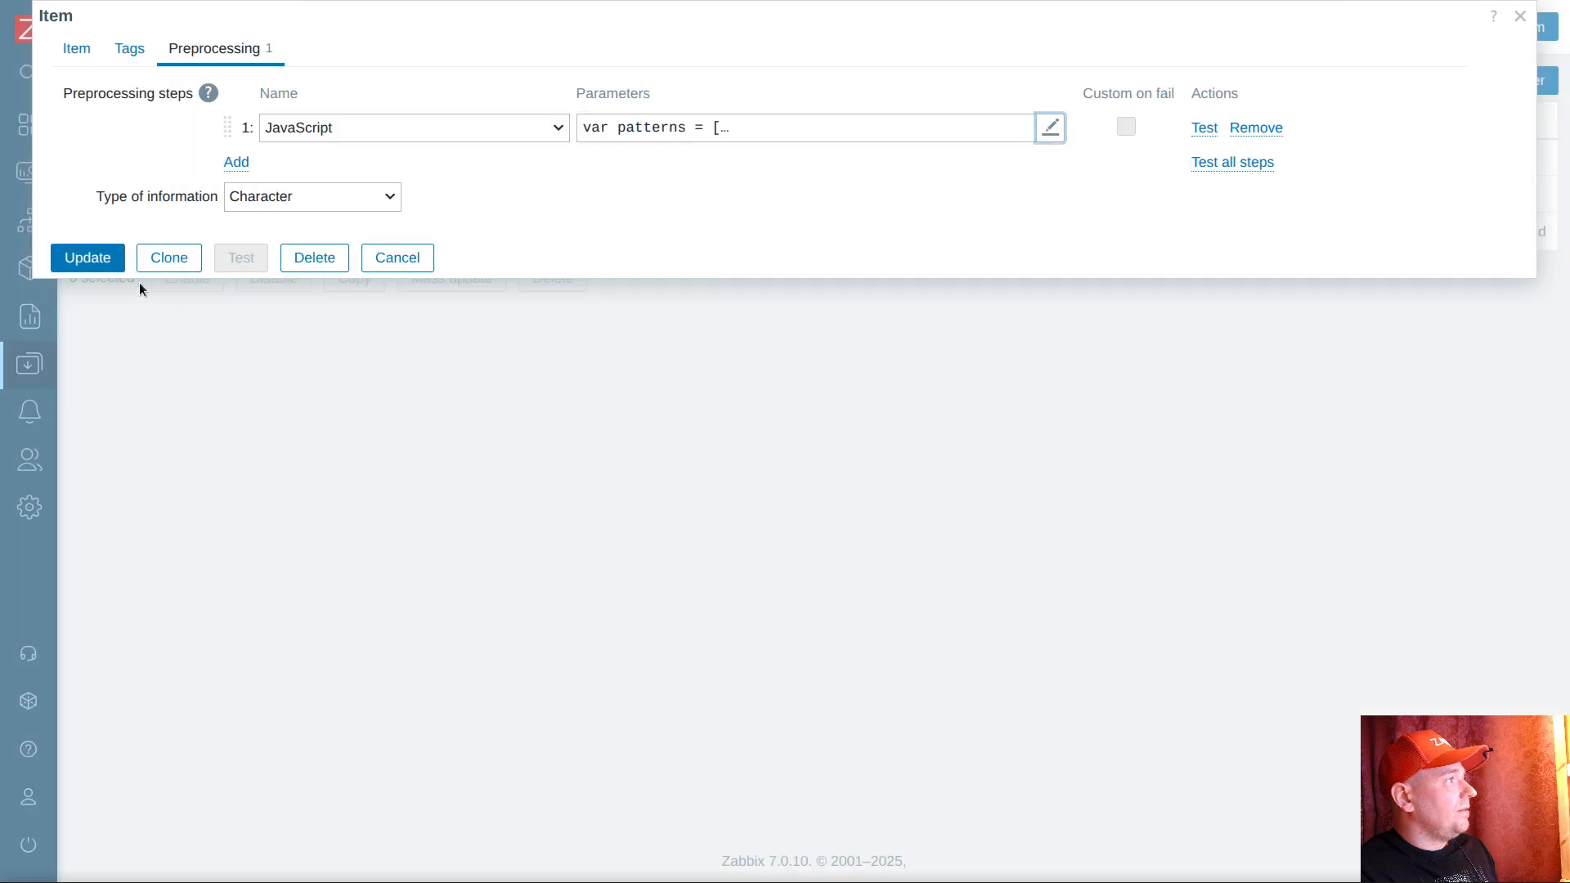
{"action": "left_click", "coordinate": [78, 256]}
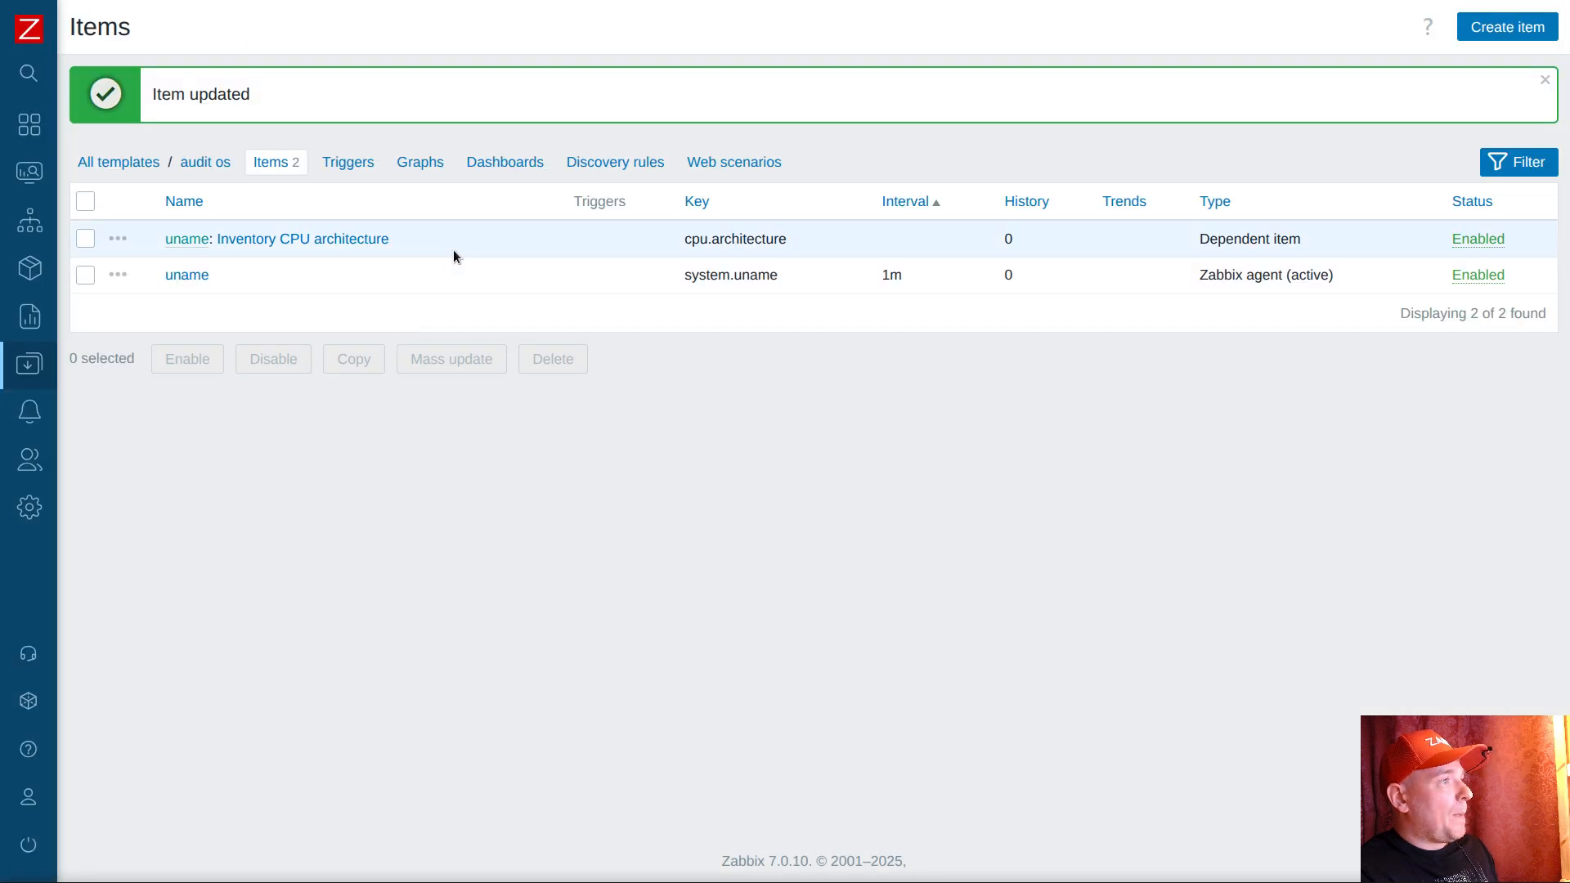
Step: Examine the items of the host linked to audit os windows, and check the audit dashboard for its values
{"action": "left_click", "coordinate": [129, 164]}
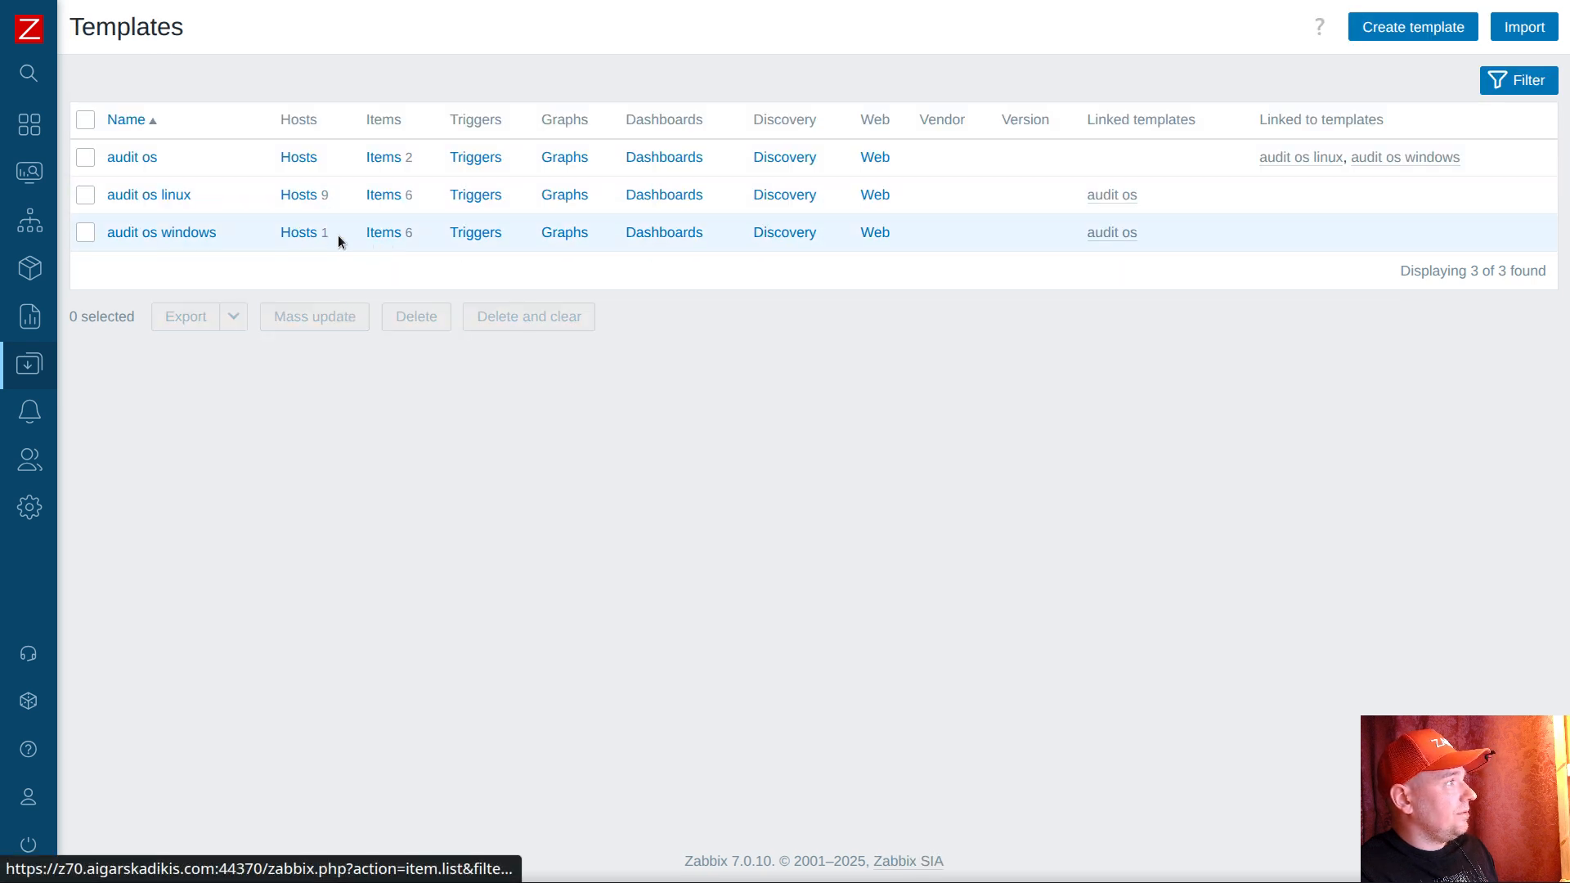
{"action": "left_click", "coordinate": [304, 236]}
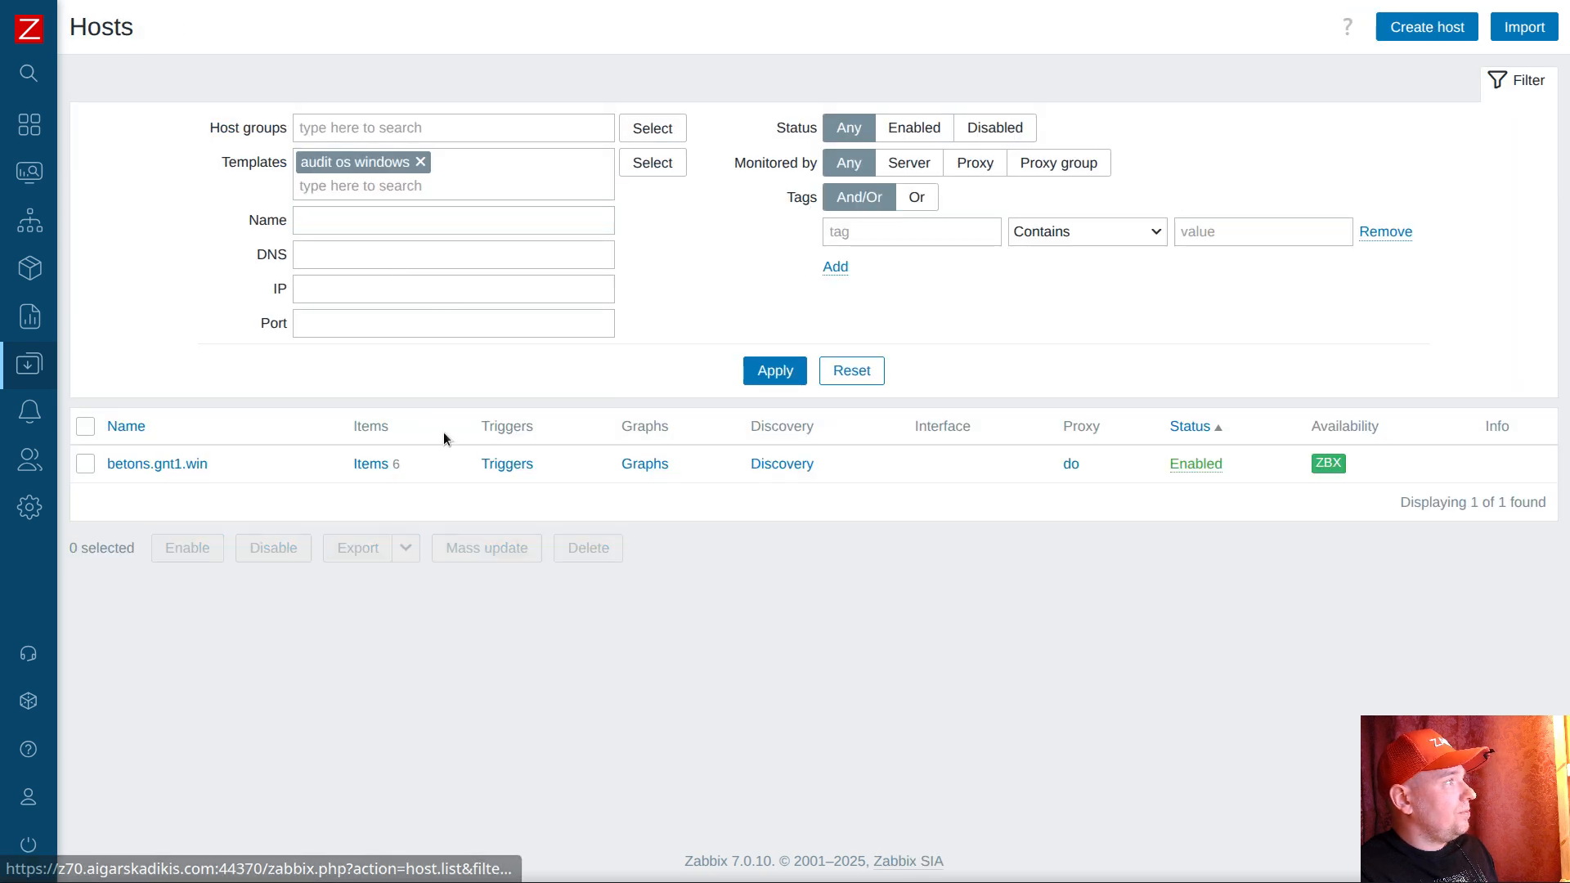
{"action": "left_click", "coordinate": [369, 461]}
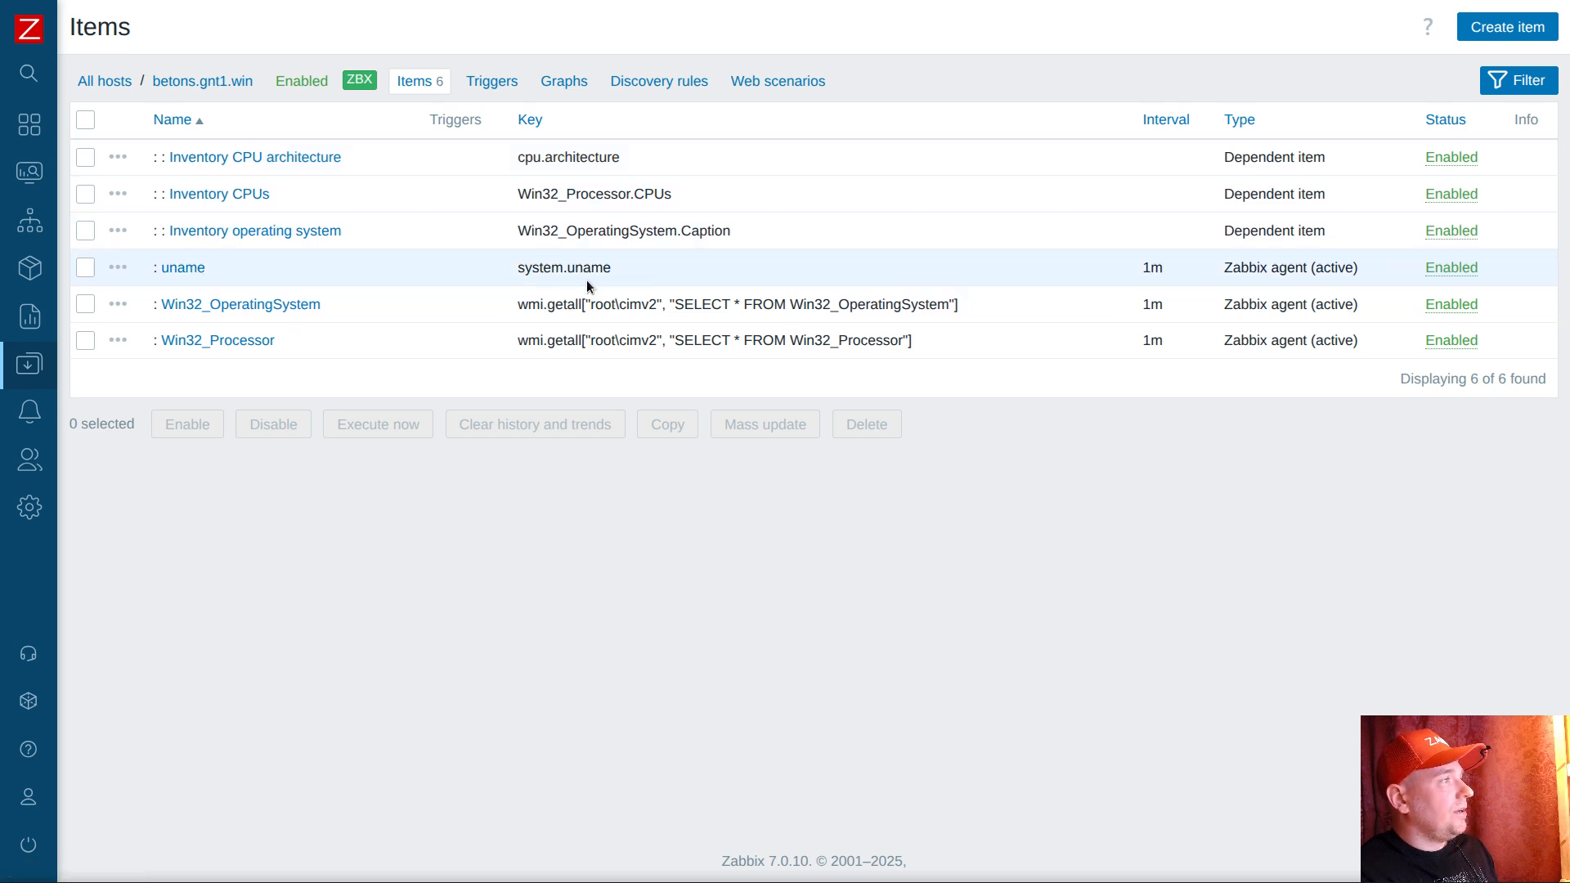
{"action": "left_click", "coordinate": [68, 127]}
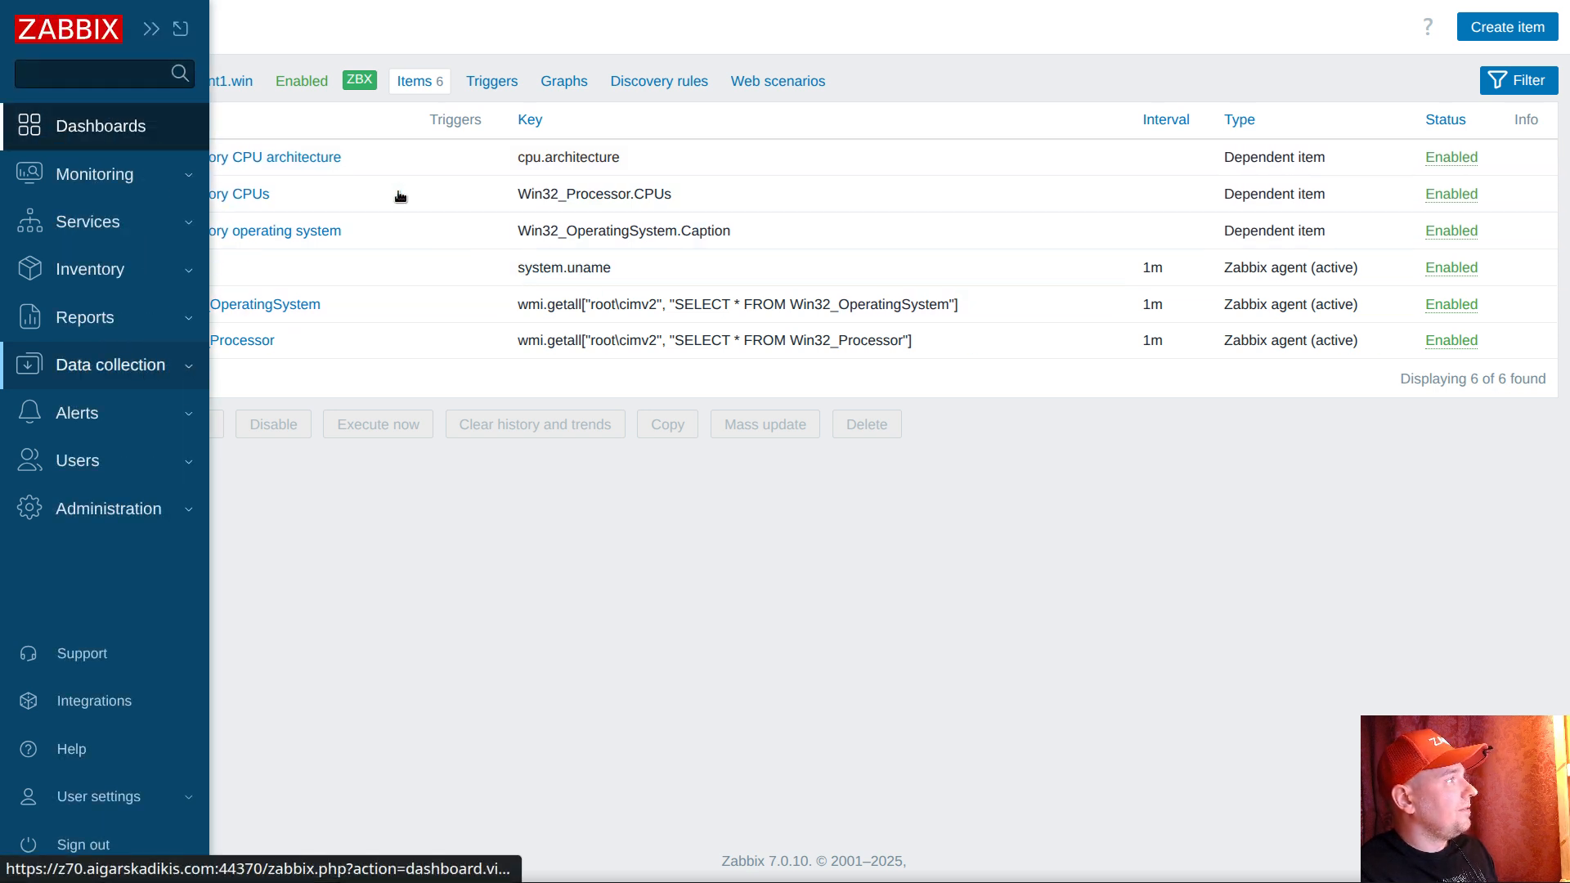
{"action": "mouse_move", "coordinate": [115, 513]}
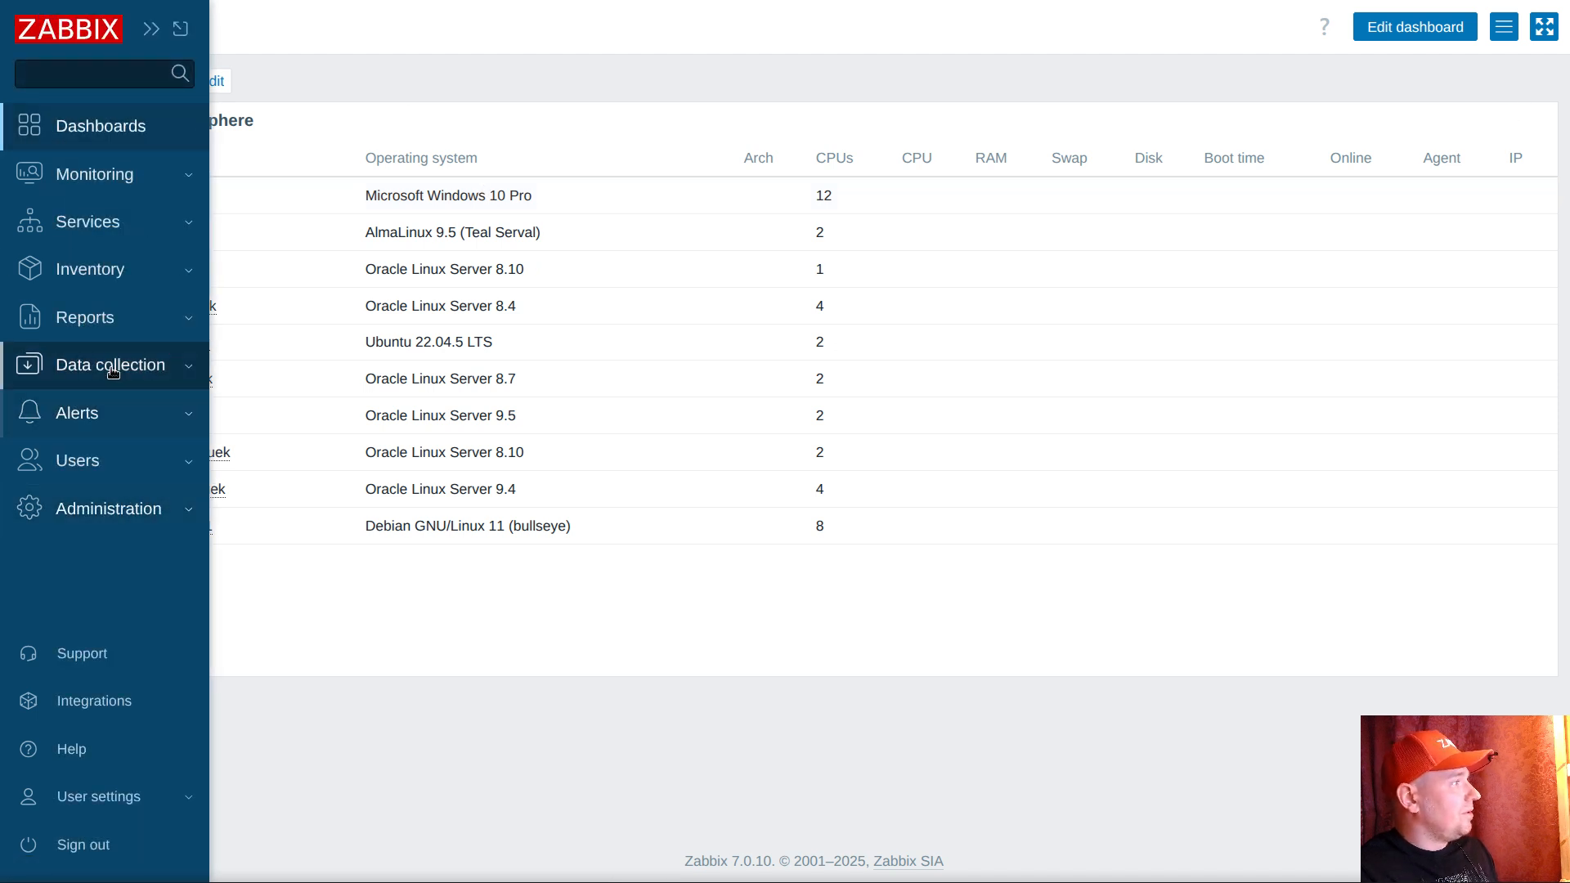
Step: Arrange the template list above the README's CPU model section and open the items of audit os linux
{"action": "left_click", "coordinate": [117, 366]}
{"action": "left_click", "coordinate": [96, 483]}
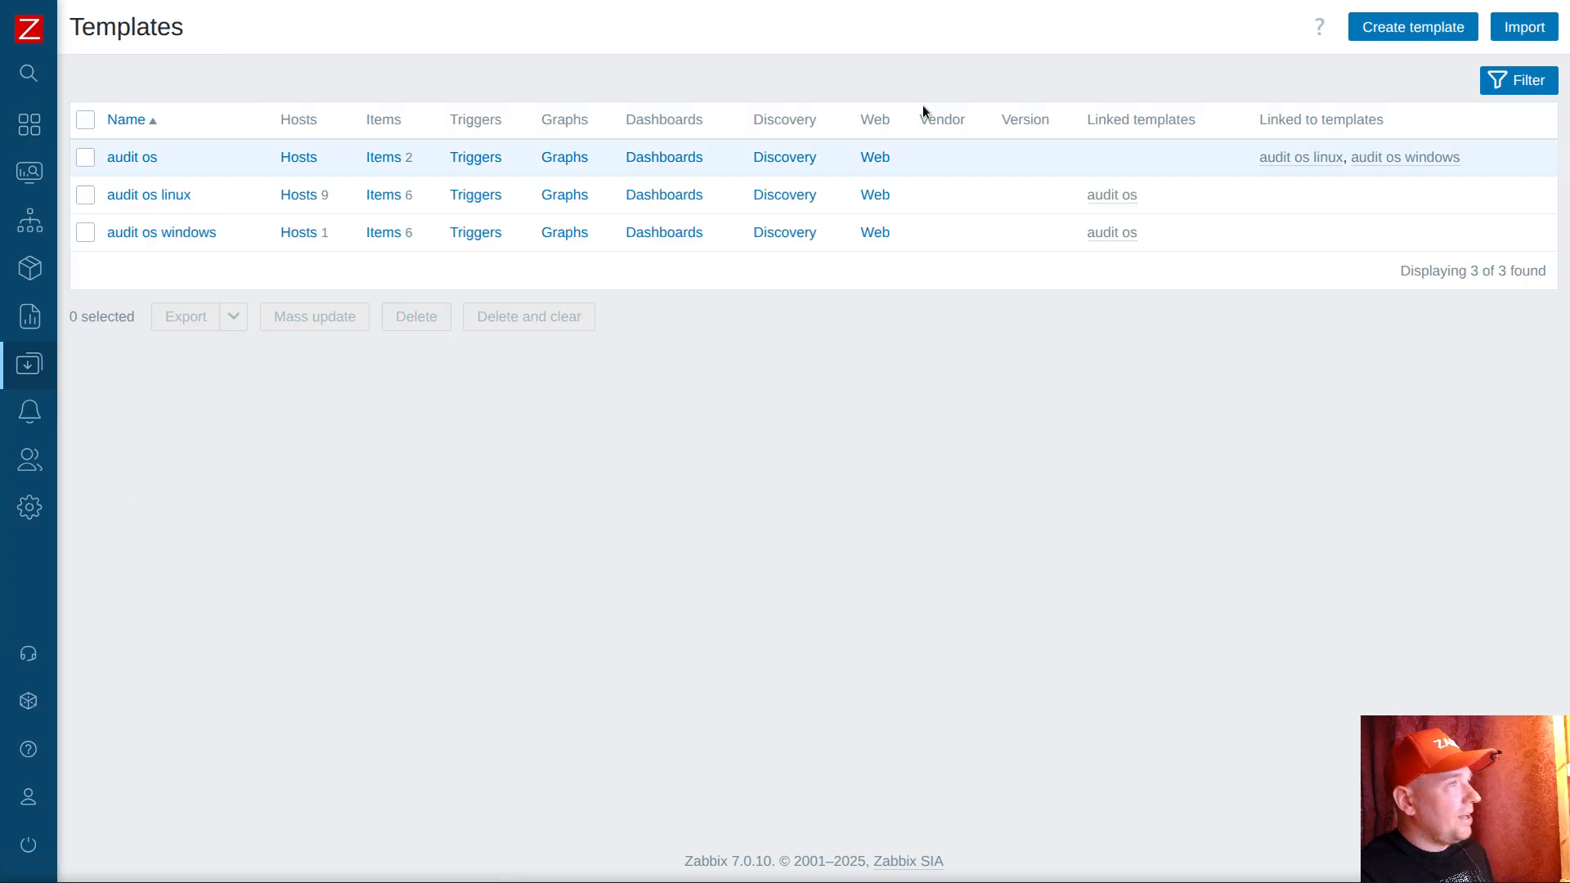
{"action": "left_click", "coordinate": [1543, 0]}
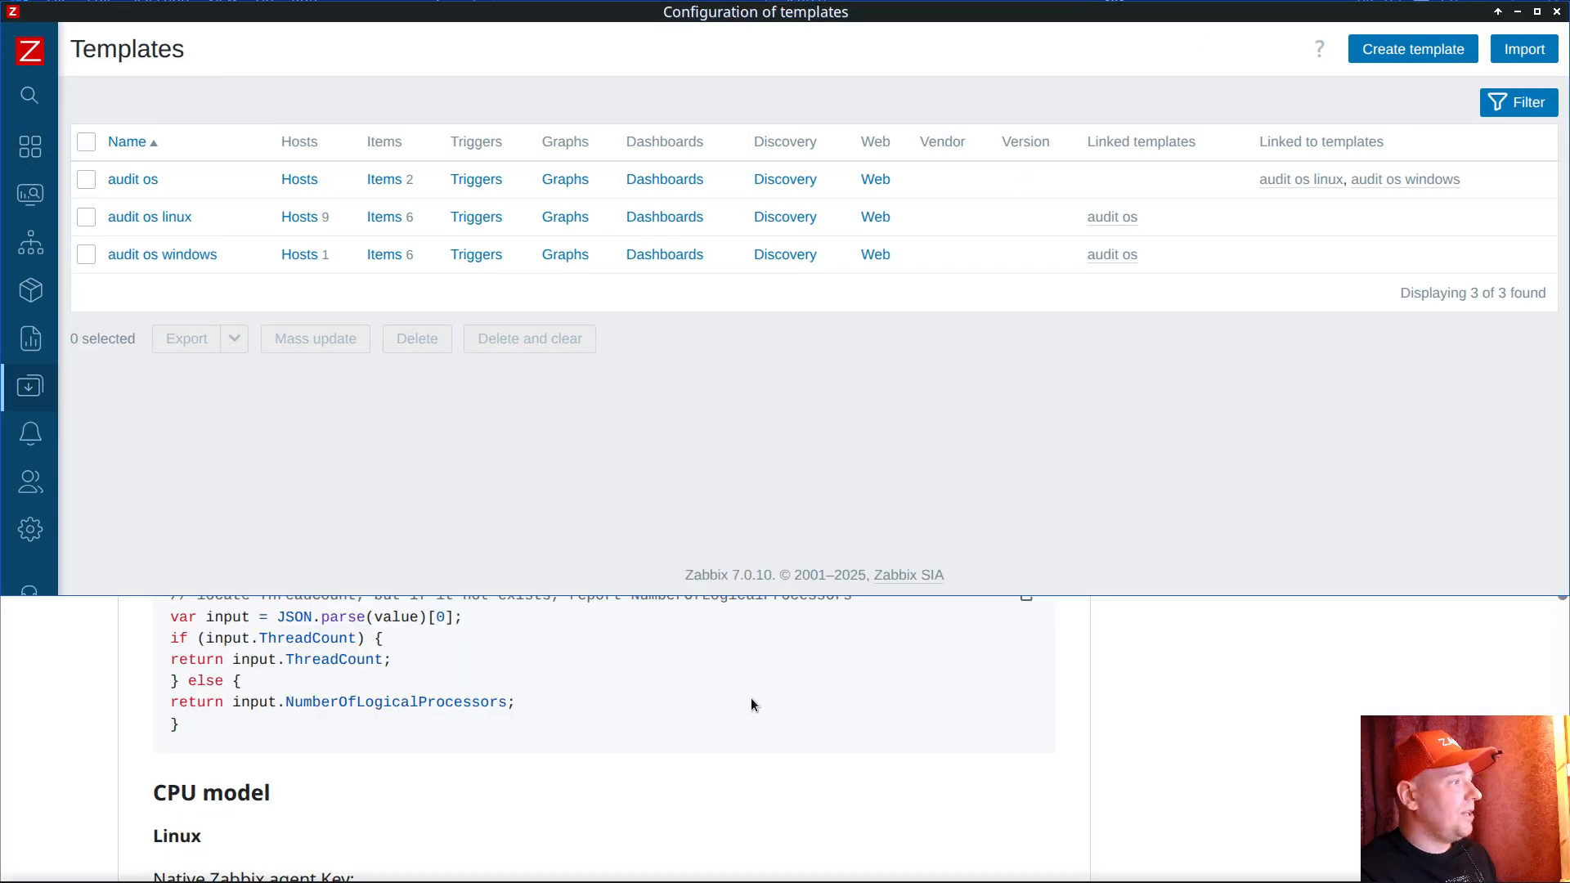
{"action": "key", "text": "super+Up"}
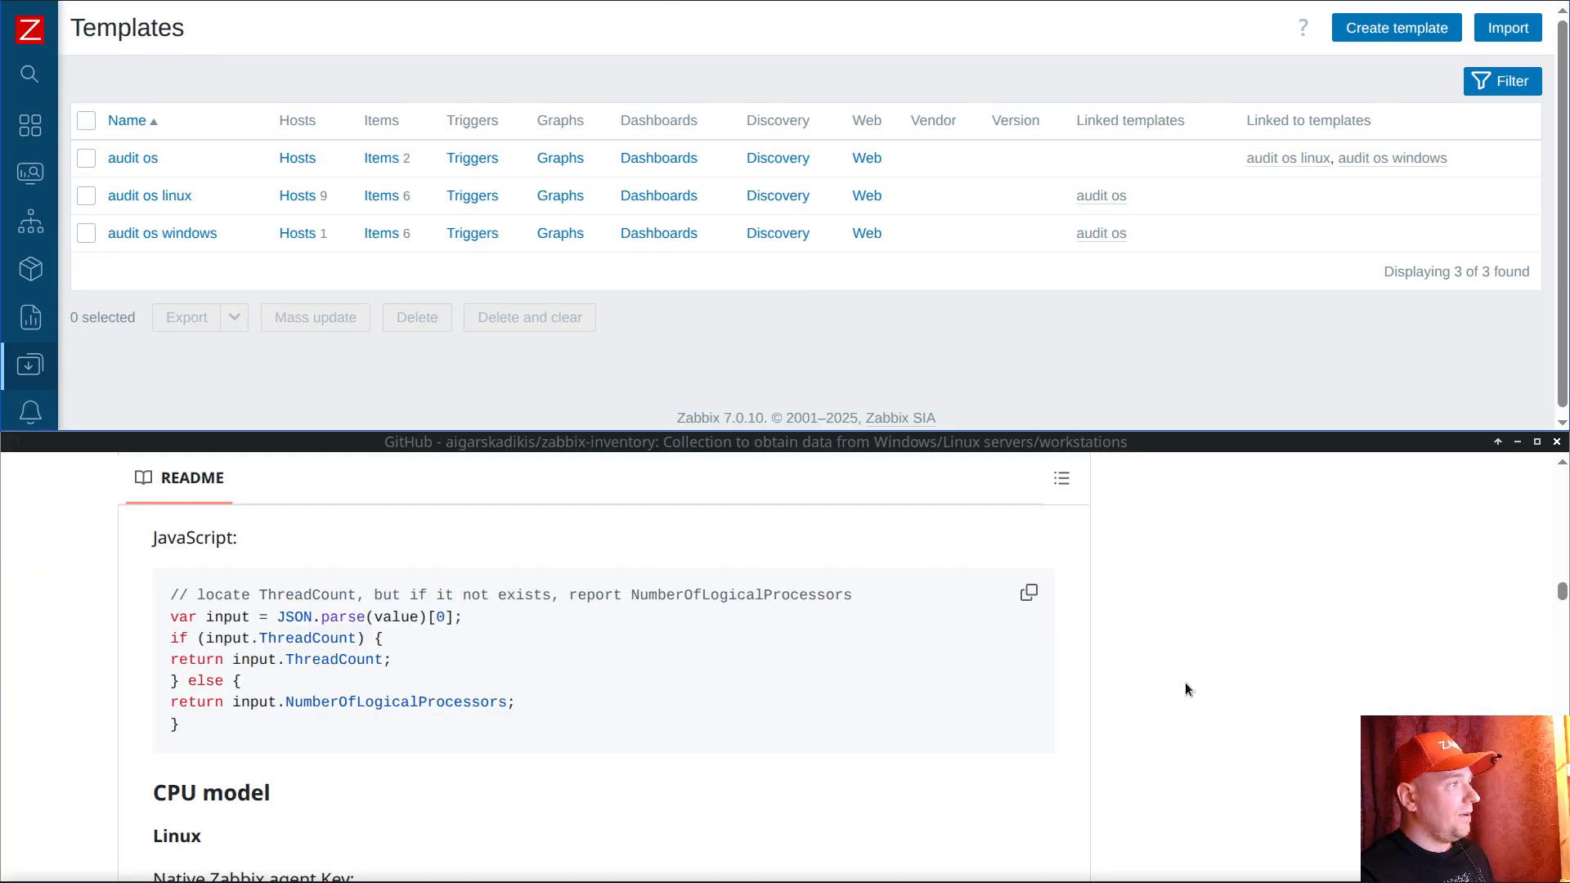
{"action": "left_click", "coordinate": [1268, 586]}
{"action": "key", "text": "super+Down"}
{"action": "key", "text": "super+Down"}
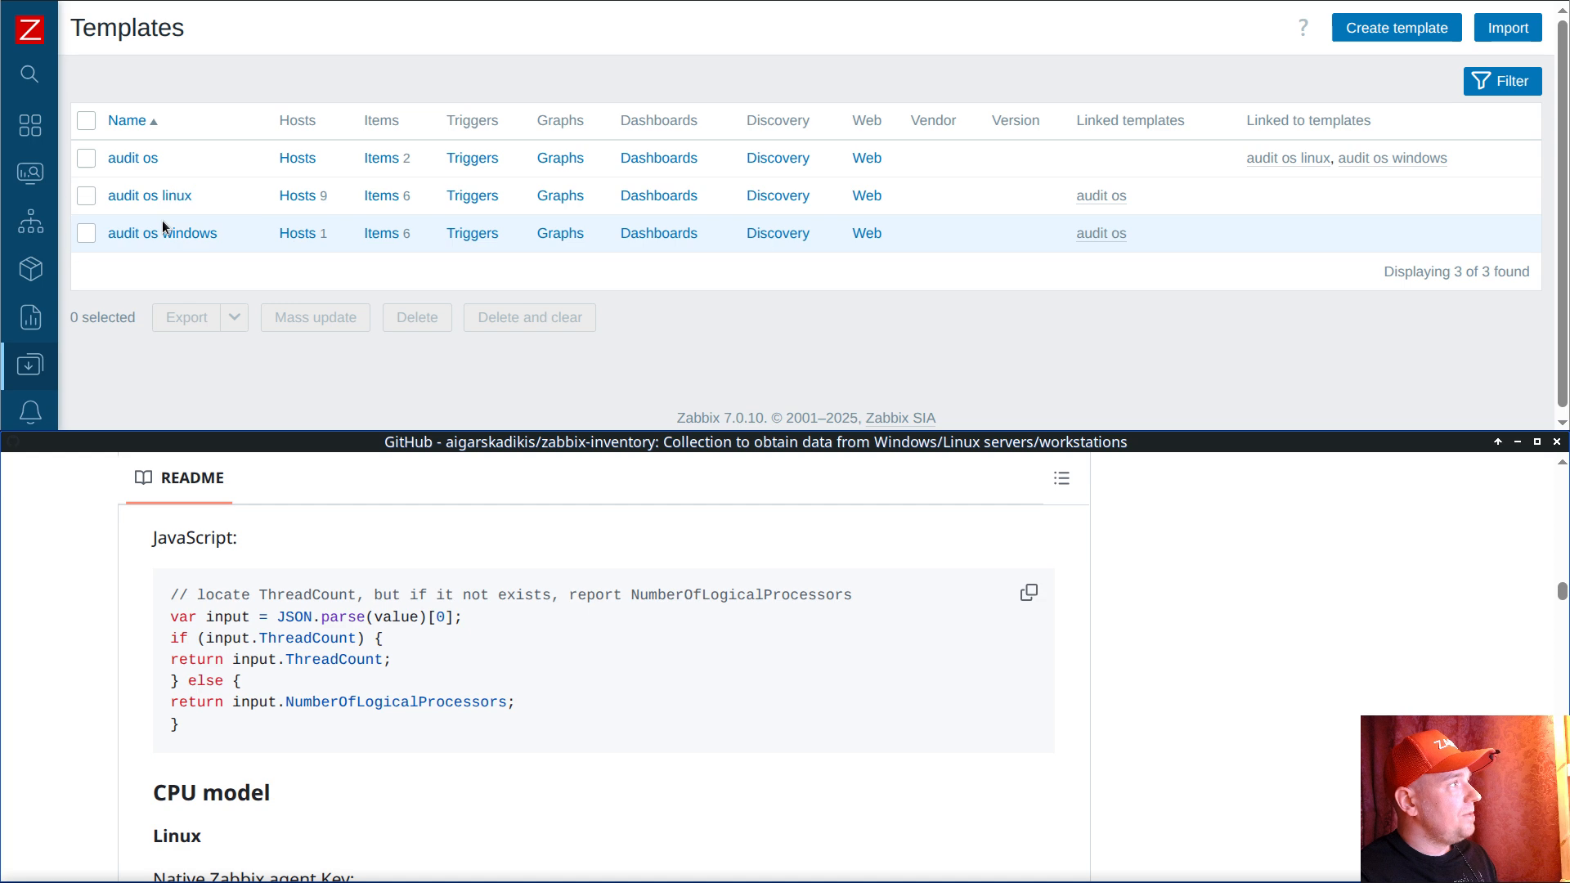
{"action": "scroll", "coordinate": [316, 596], "scroll_direction": "down", "scroll_amount": 2}
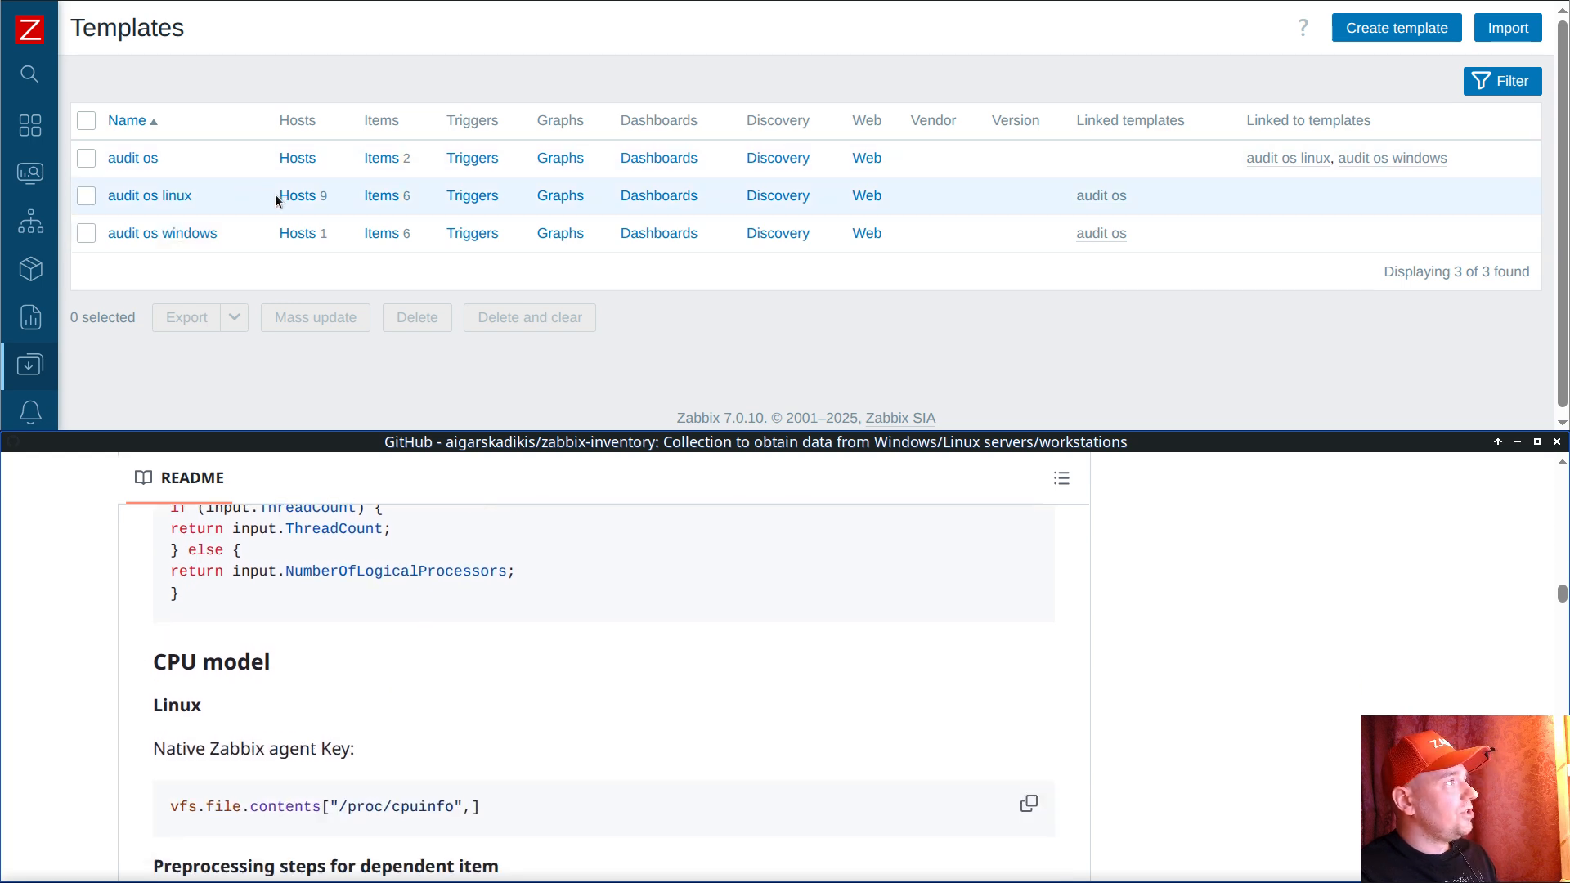
{"action": "left_click", "coordinate": [382, 199]}
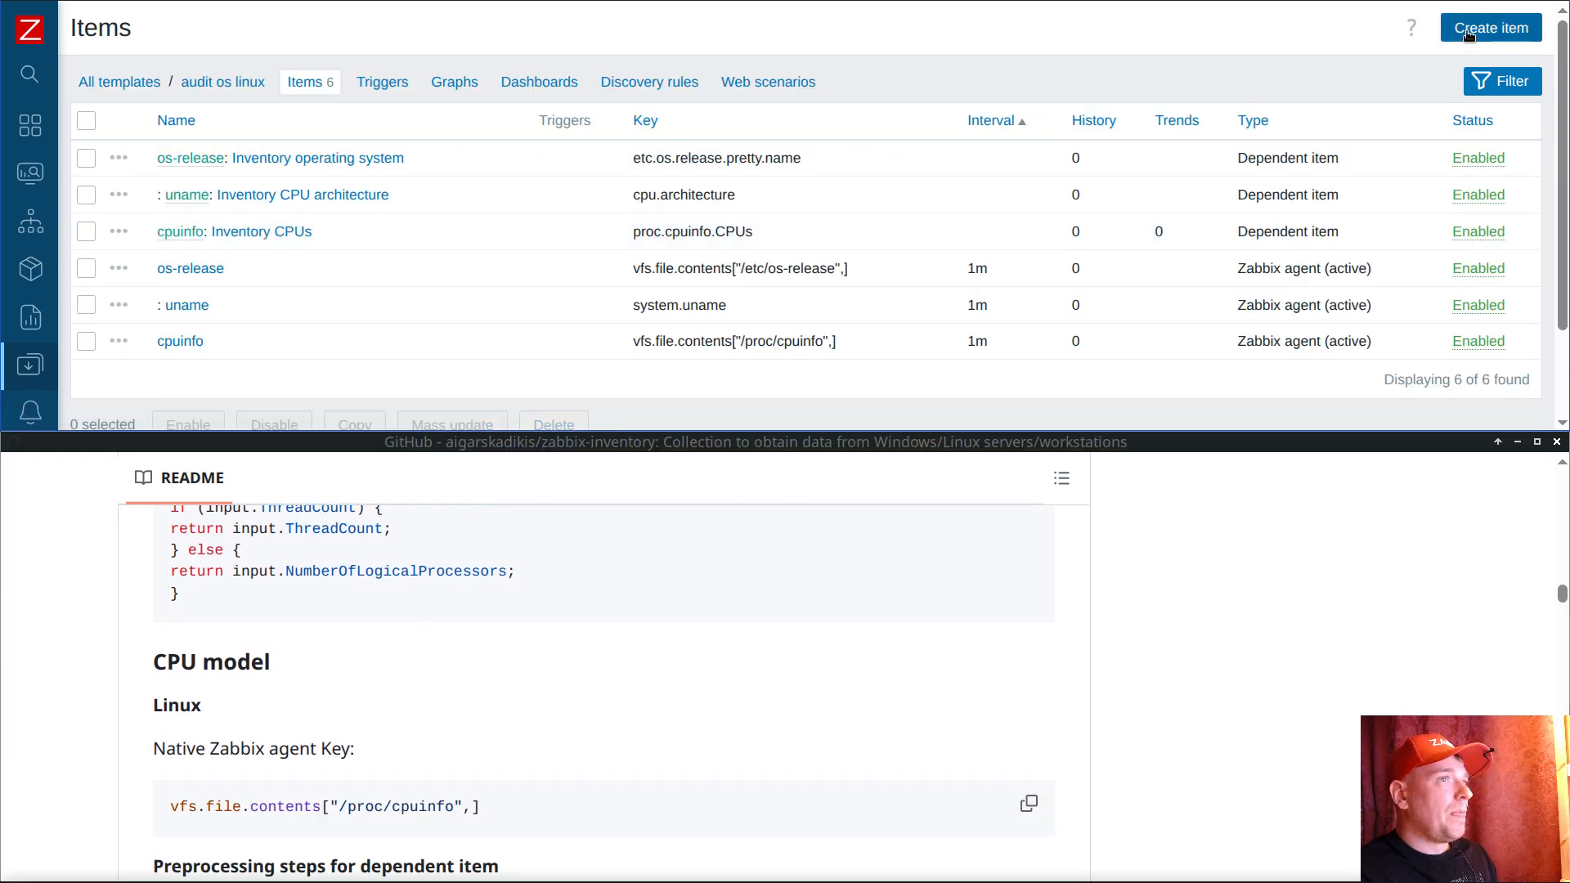
Step: Start a new Zabbix agent (active) item named CPU model with the key vfs.file.contents["/proc/cpuinfo",]
{"action": "left_click", "coordinate": [1519, 28]}
{"action": "left_click_drag", "start_coordinate": [157, 664], "coordinate": [282, 666]}
{"action": "key", "text": "ctrl+c"}
{"action": "left_click", "coordinate": [346, 107]}
{"action": "key", "text": "ctrl+v"}
{"action": "left_click", "coordinate": [357, 126]}
{"action": "left_click", "coordinate": [339, 188]}
{"action": "left_click", "coordinate": [1028, 804]}
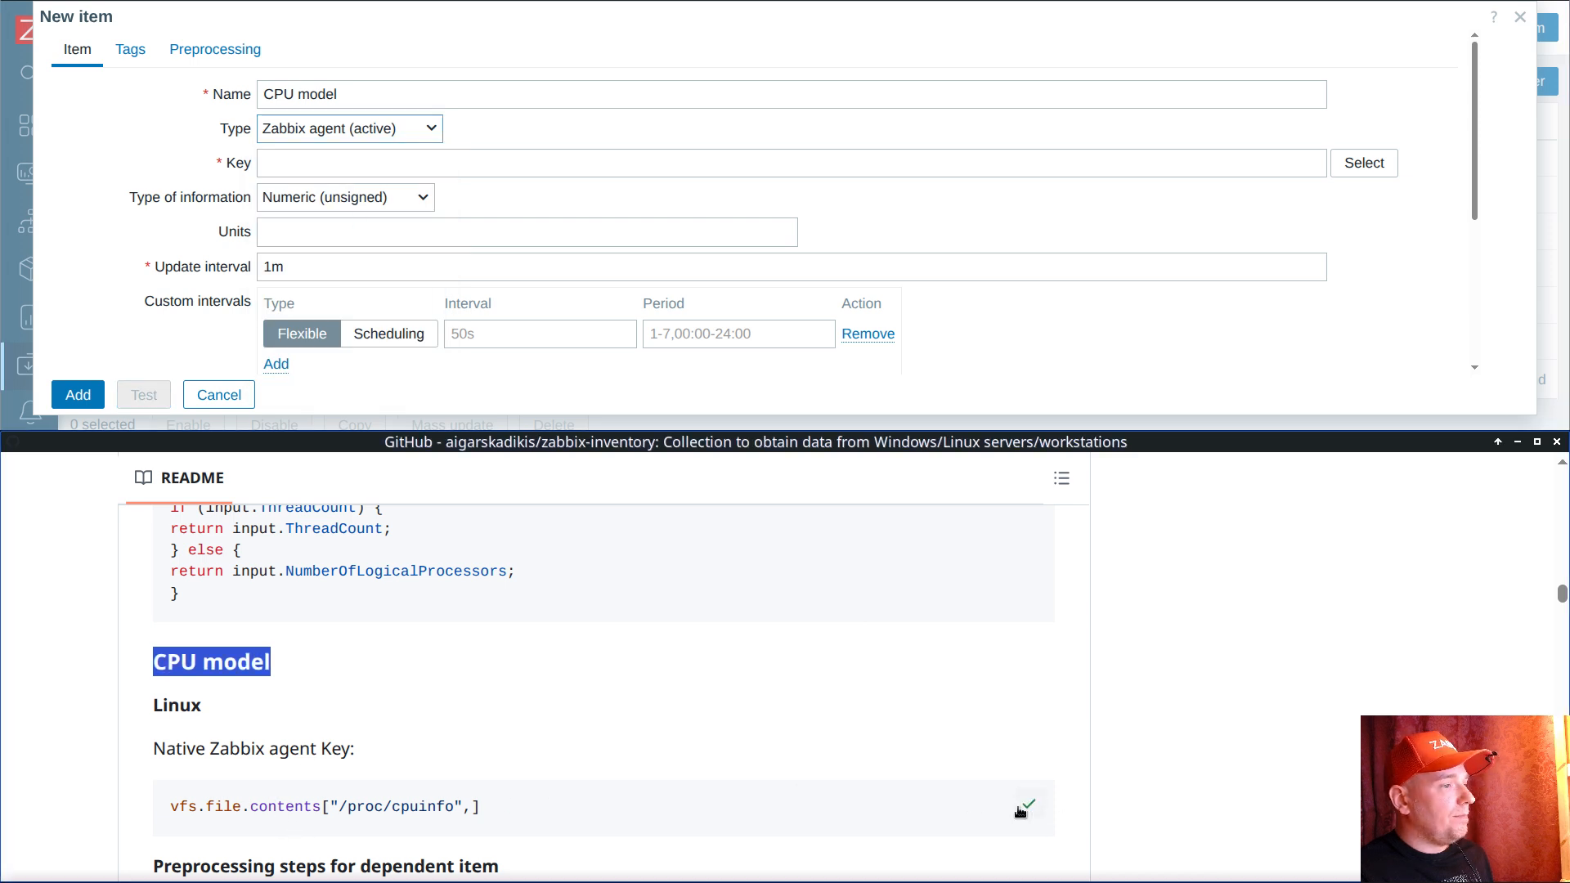
{"action": "left_click", "coordinate": [350, 159]}
{"action": "key", "text": "ctrl+v"}
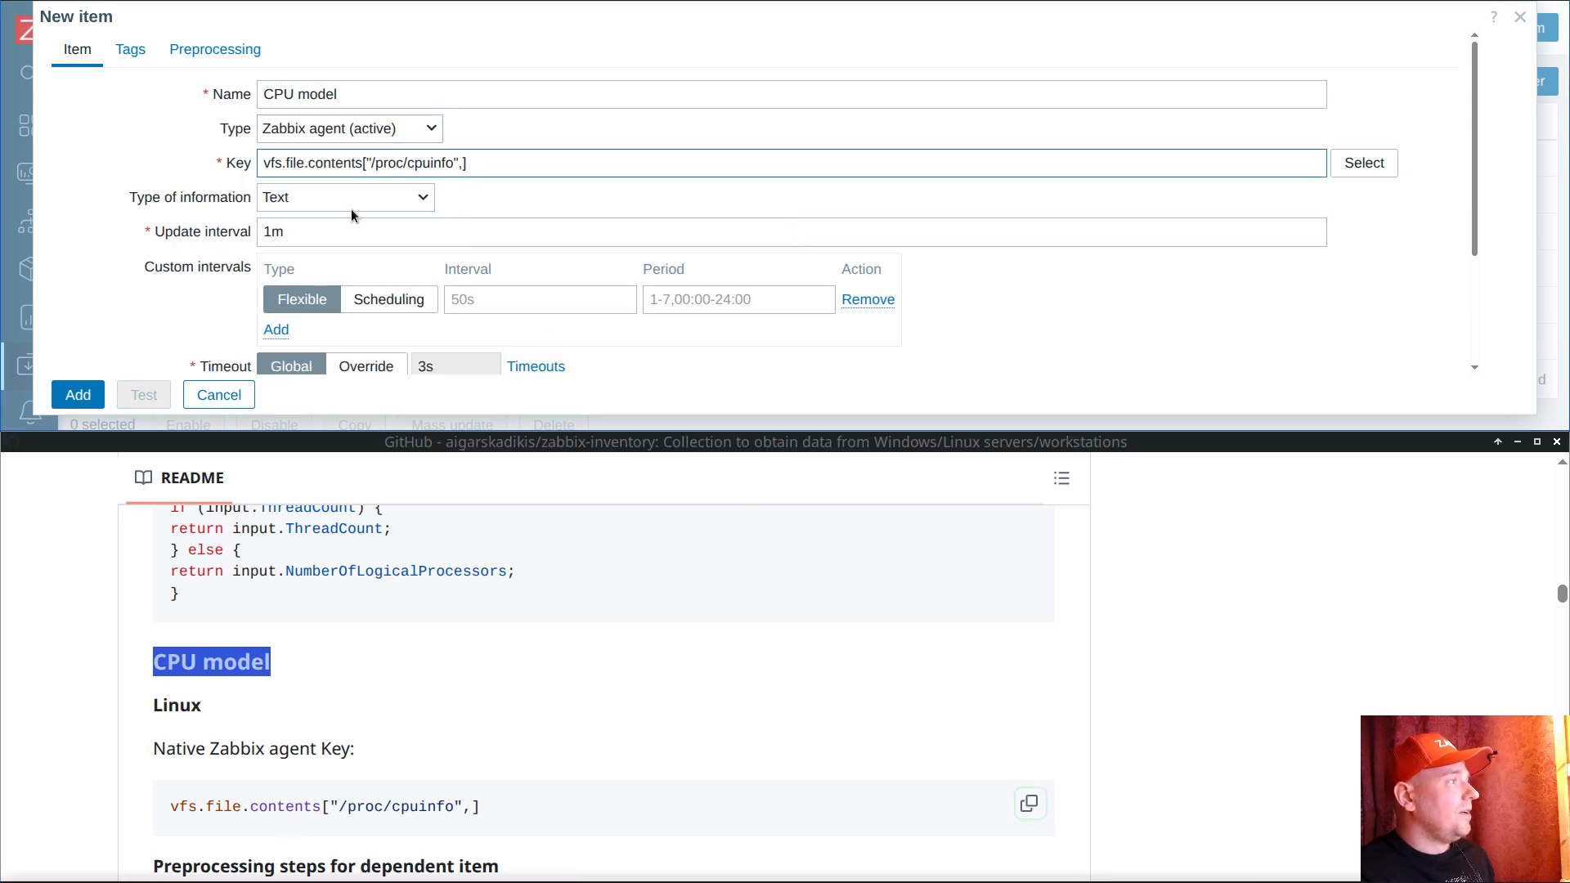
Step: Try to add the CPU model item with history set to Do not store, and cancel the form
{"action": "scroll", "coordinate": [369, 214], "scroll_direction": "down", "scroll_amount": 2}
{"action": "left_click", "coordinate": [325, 268]}
{"action": "scroll", "coordinate": [368, 284], "scroll_direction": "down", "scroll_amount": 1}
{"action": "left_click", "coordinate": [78, 394]}
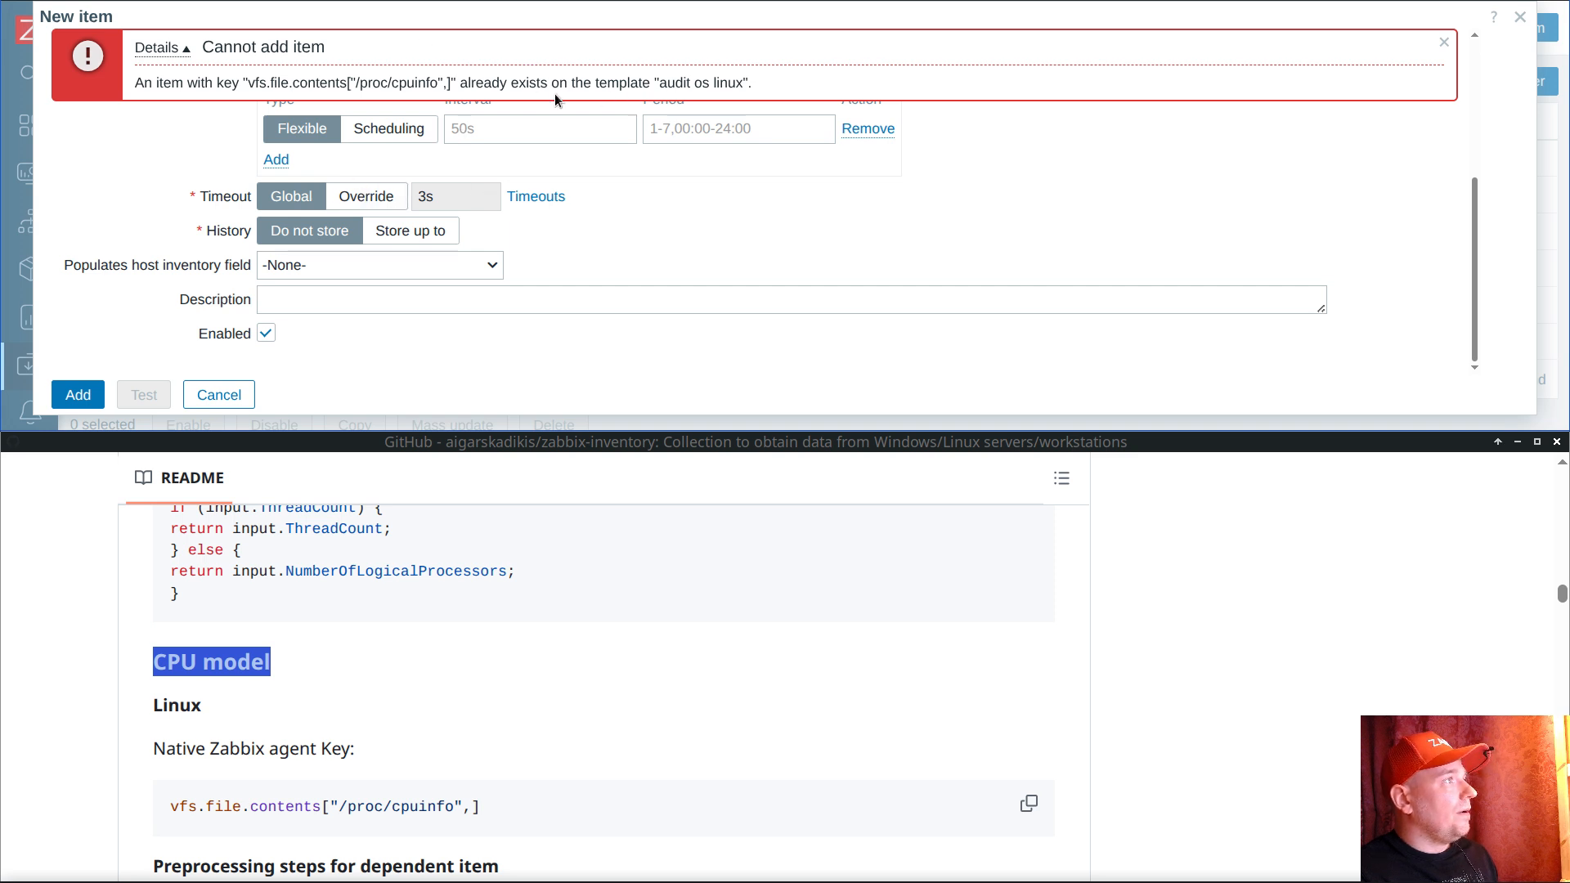
{"action": "left_click", "coordinate": [226, 395]}
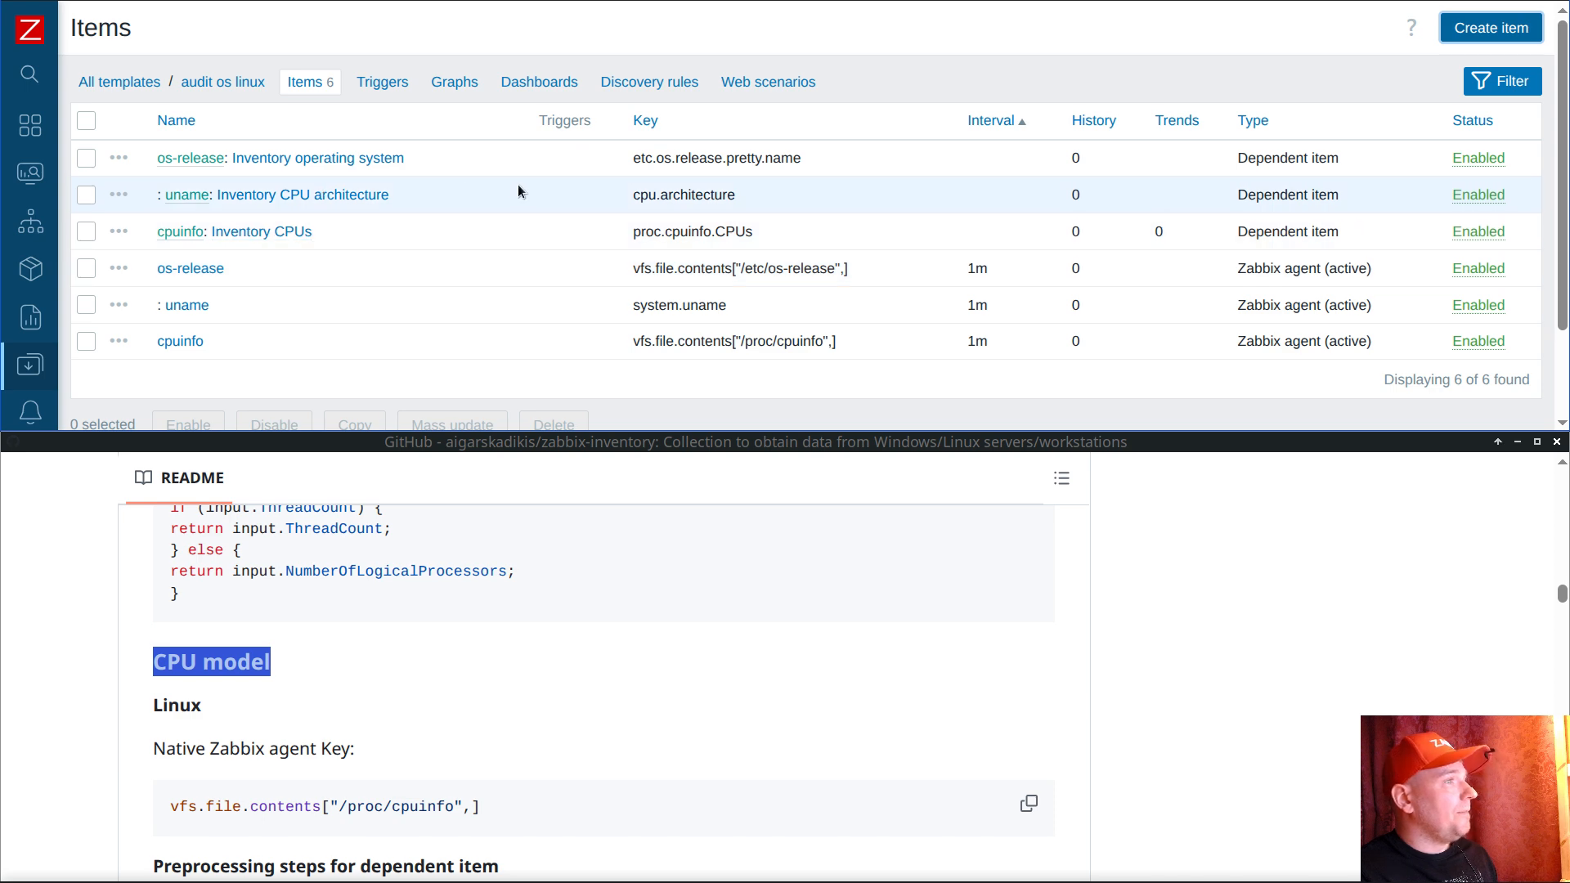
Step: Create a dependent item under cpuinfo named Inventory CPU model with the key proc.cpuinfo.model.part, as given in the README
{"action": "double_click", "coordinate": [791, 342]}
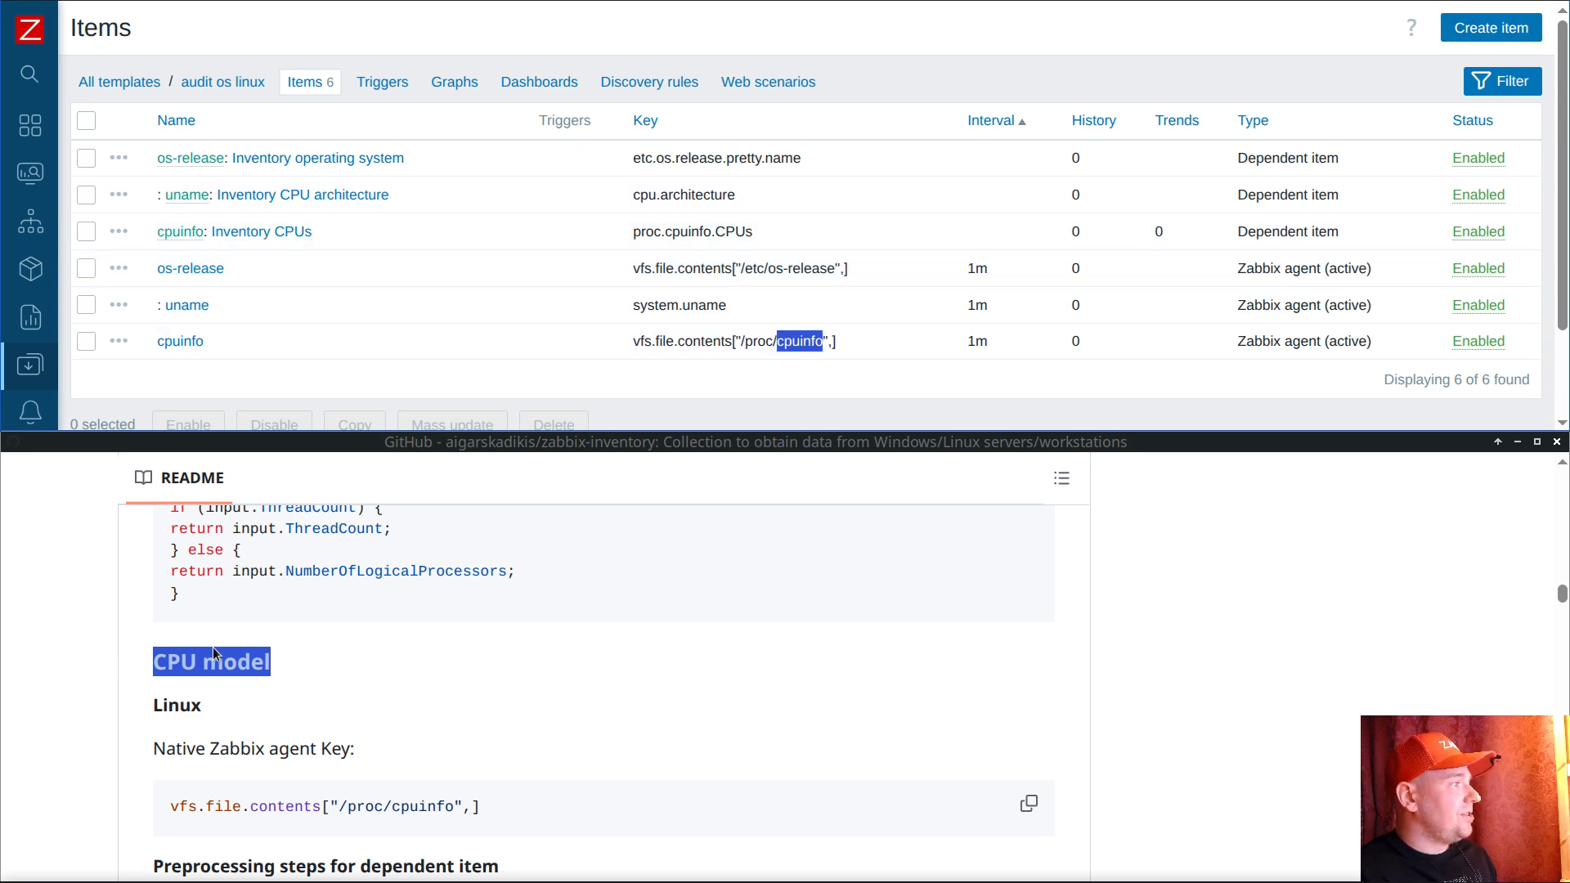
{"action": "scroll", "coordinate": [424, 634], "scroll_direction": "down", "scroll_amount": 3}
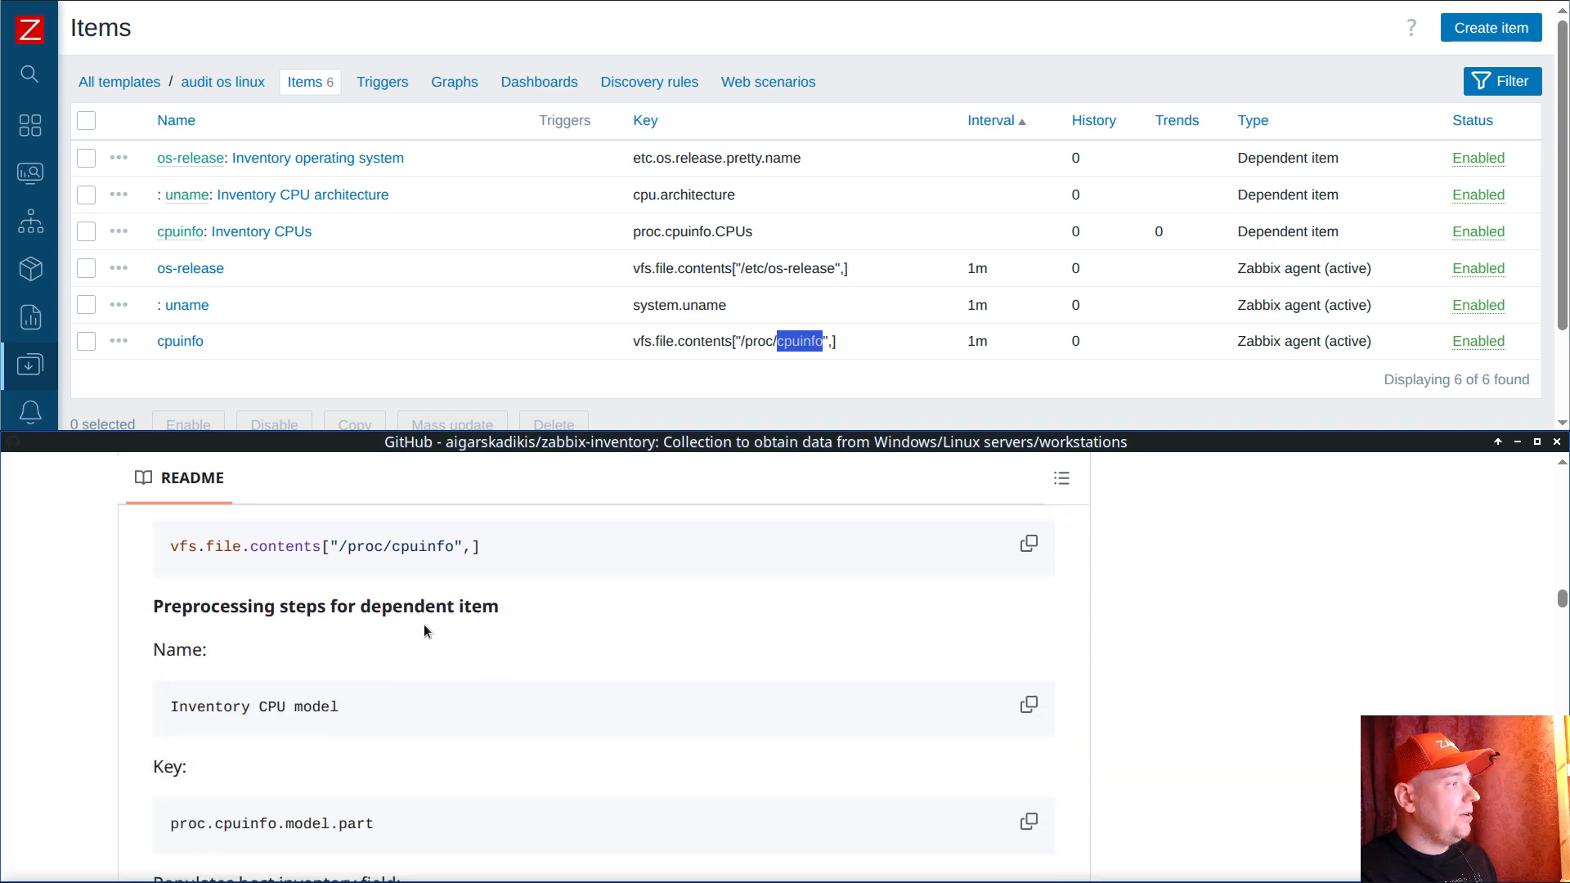
{"action": "left_click", "coordinate": [118, 341]}
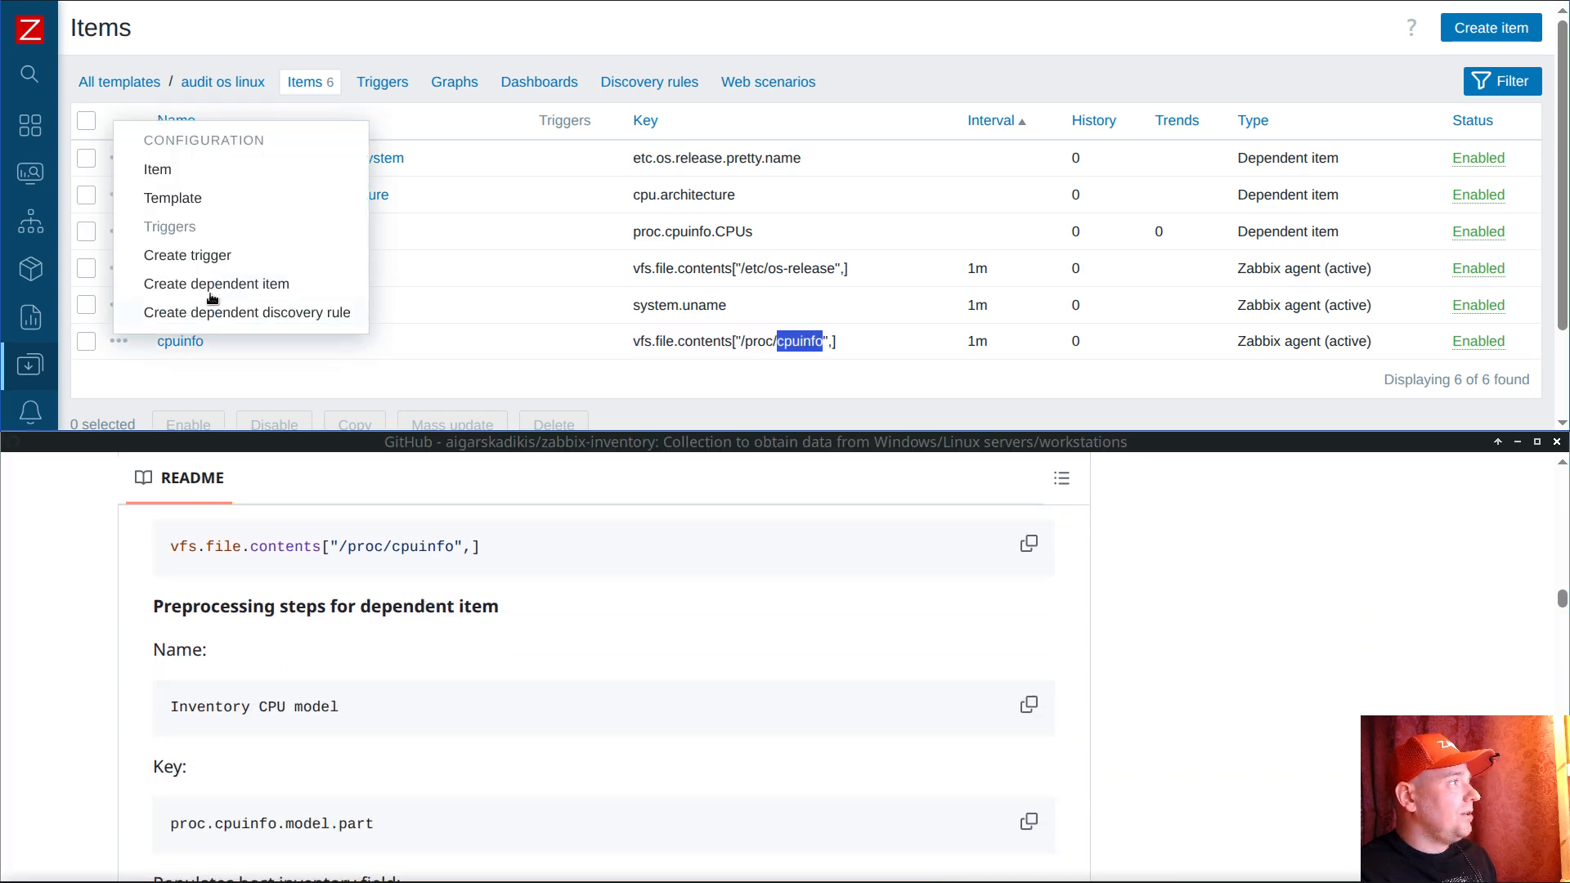
{"action": "left_click", "coordinate": [211, 286]}
{"action": "left_click", "coordinate": [1030, 707]}
{"action": "left_click", "coordinate": [442, 96]}
{"action": "key", "text": "ctrl+v"}
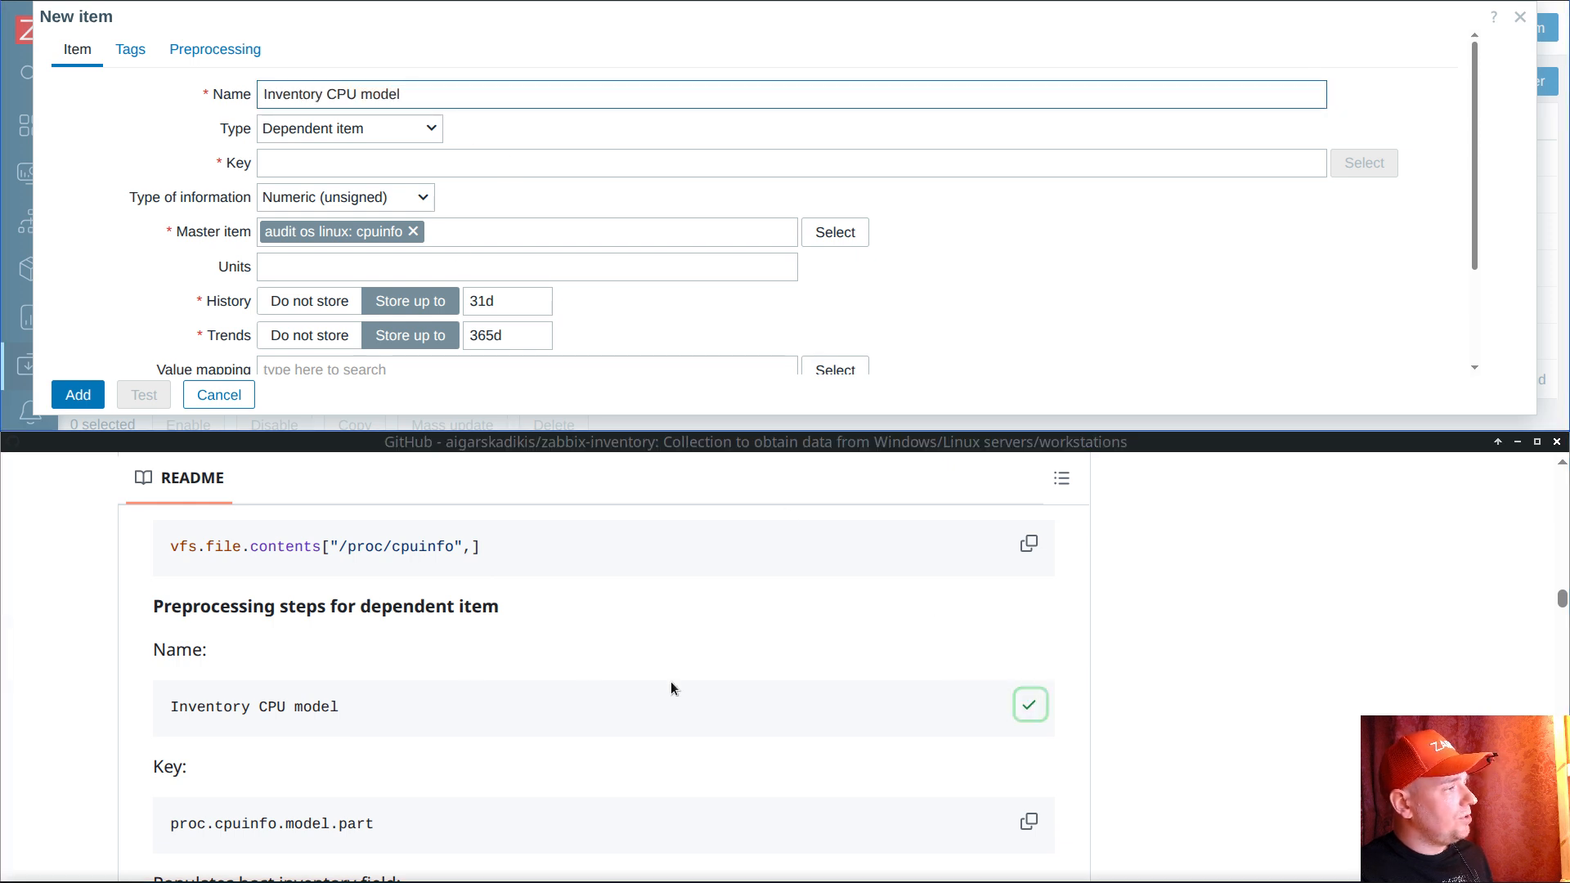
{"action": "left_click", "coordinate": [708, 687]}
{"action": "left_click", "coordinate": [1033, 826]}
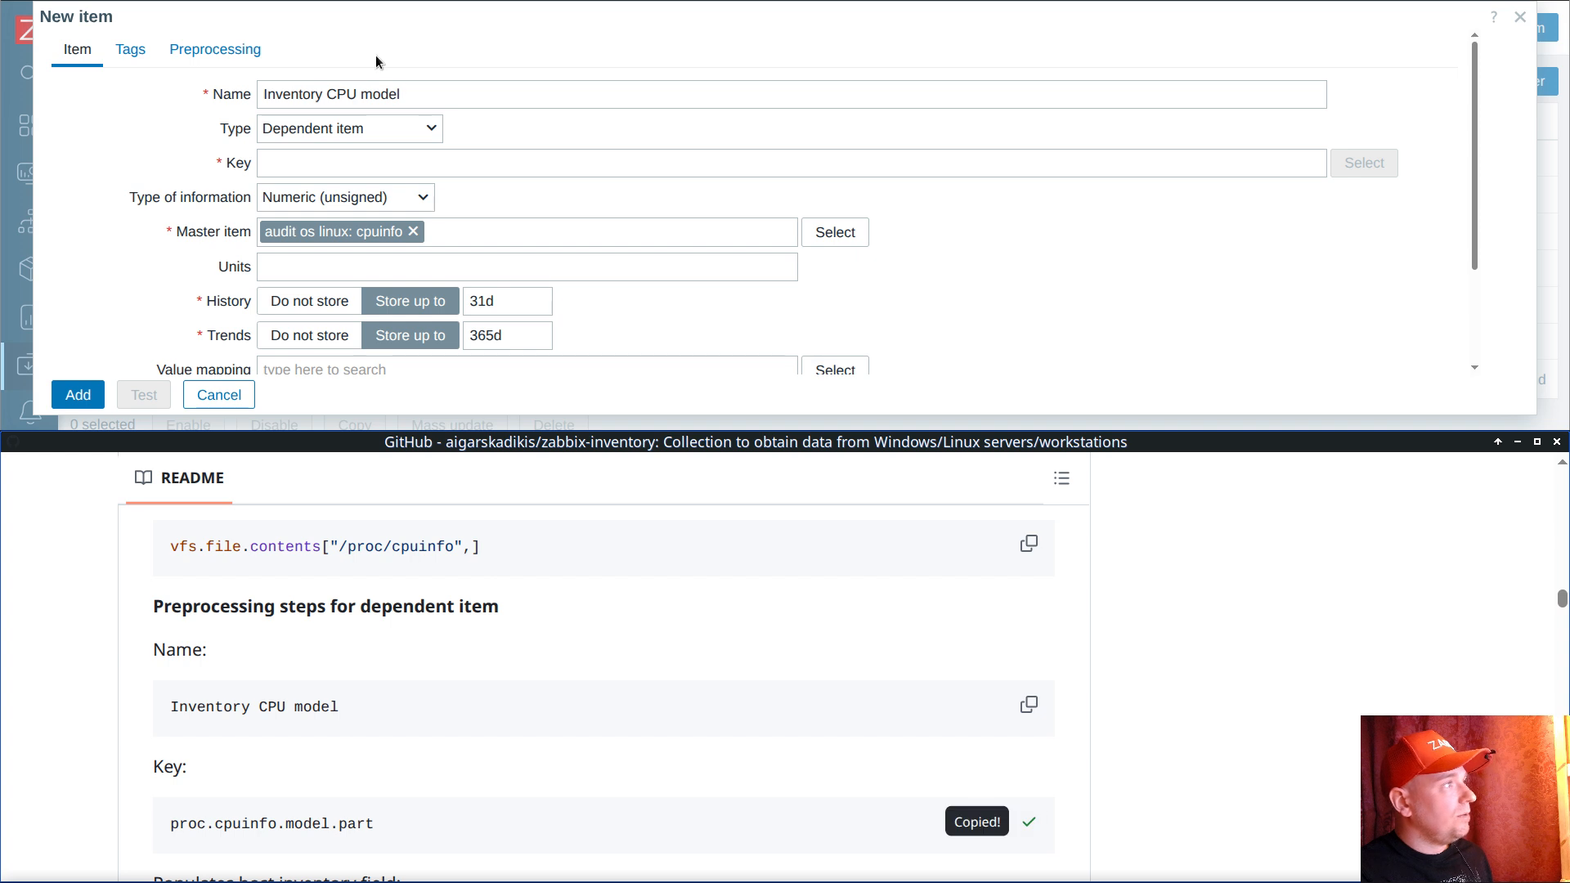
{"action": "left_click", "coordinate": [359, 155]}
{"action": "key", "text": "ctrl+v"}
Step: Set the item's history and trends to Do not store and make it populate the host inventory field Model
{"action": "scroll", "coordinate": [510, 167], "scroll_direction": "down", "scroll_amount": 2}
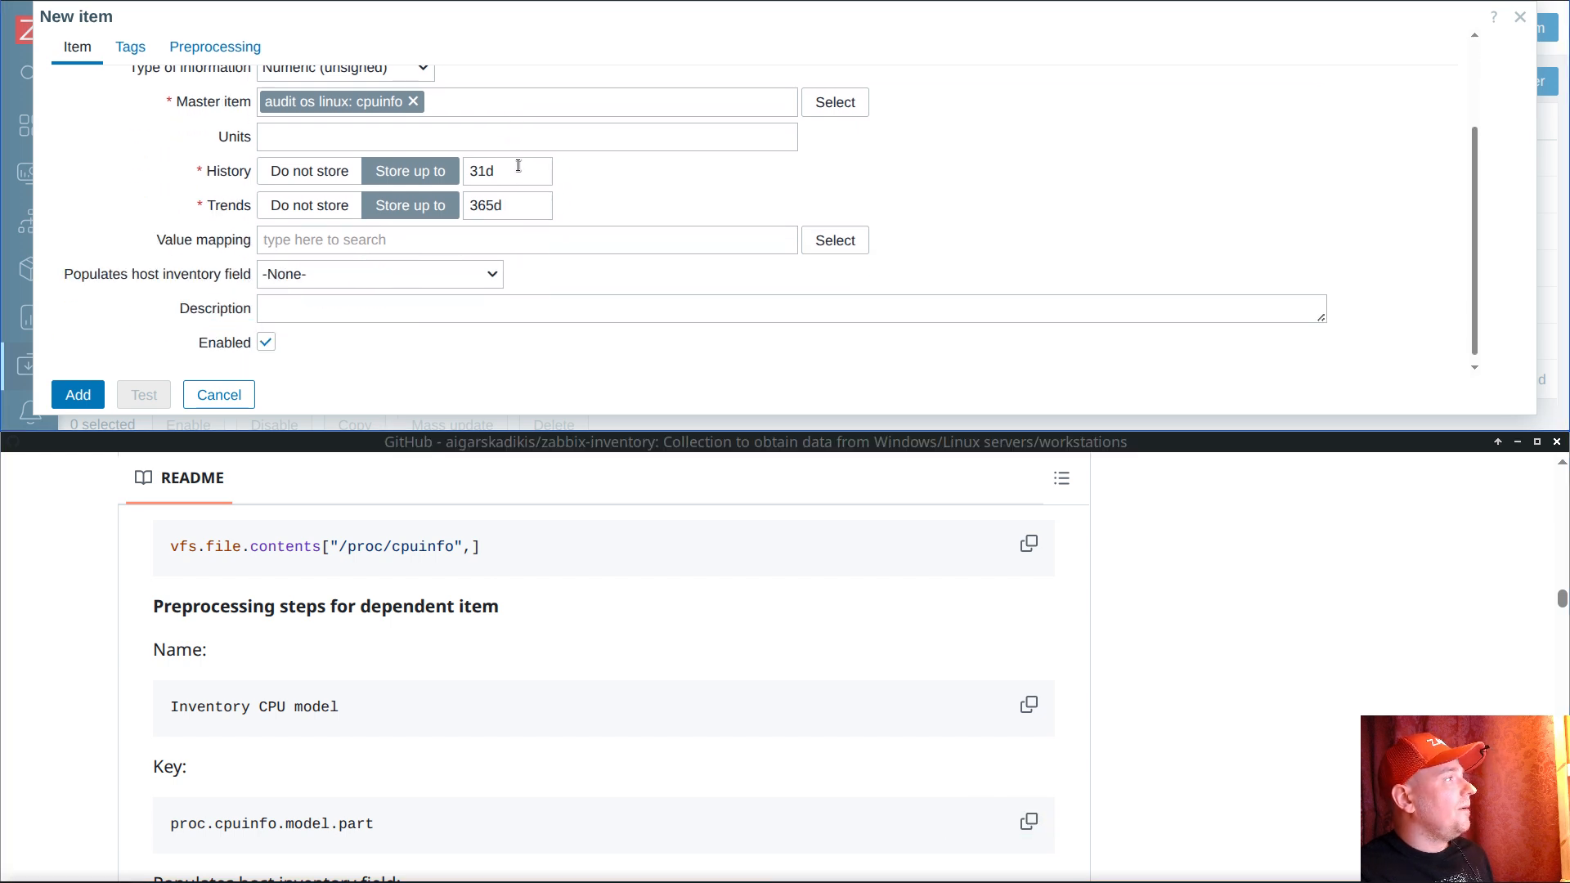
{"action": "left_click", "coordinate": [327, 171]}
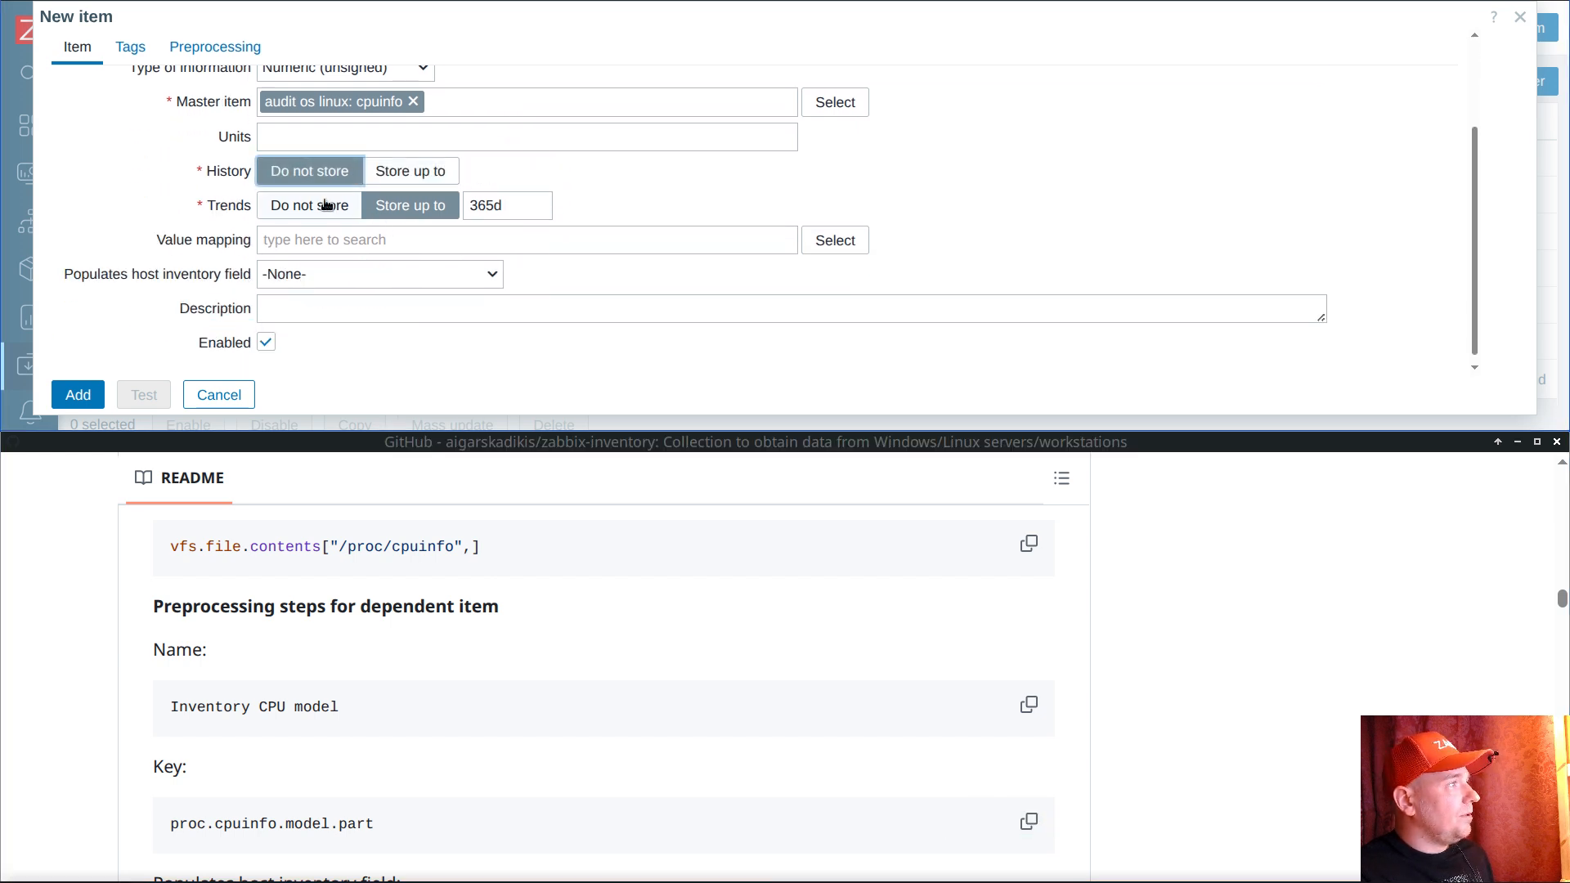
{"action": "left_click", "coordinate": [327, 205]}
{"action": "left_click", "coordinate": [443, 640]}
{"action": "scroll", "coordinate": [443, 639], "scroll_direction": "down", "scroll_amount": 2}
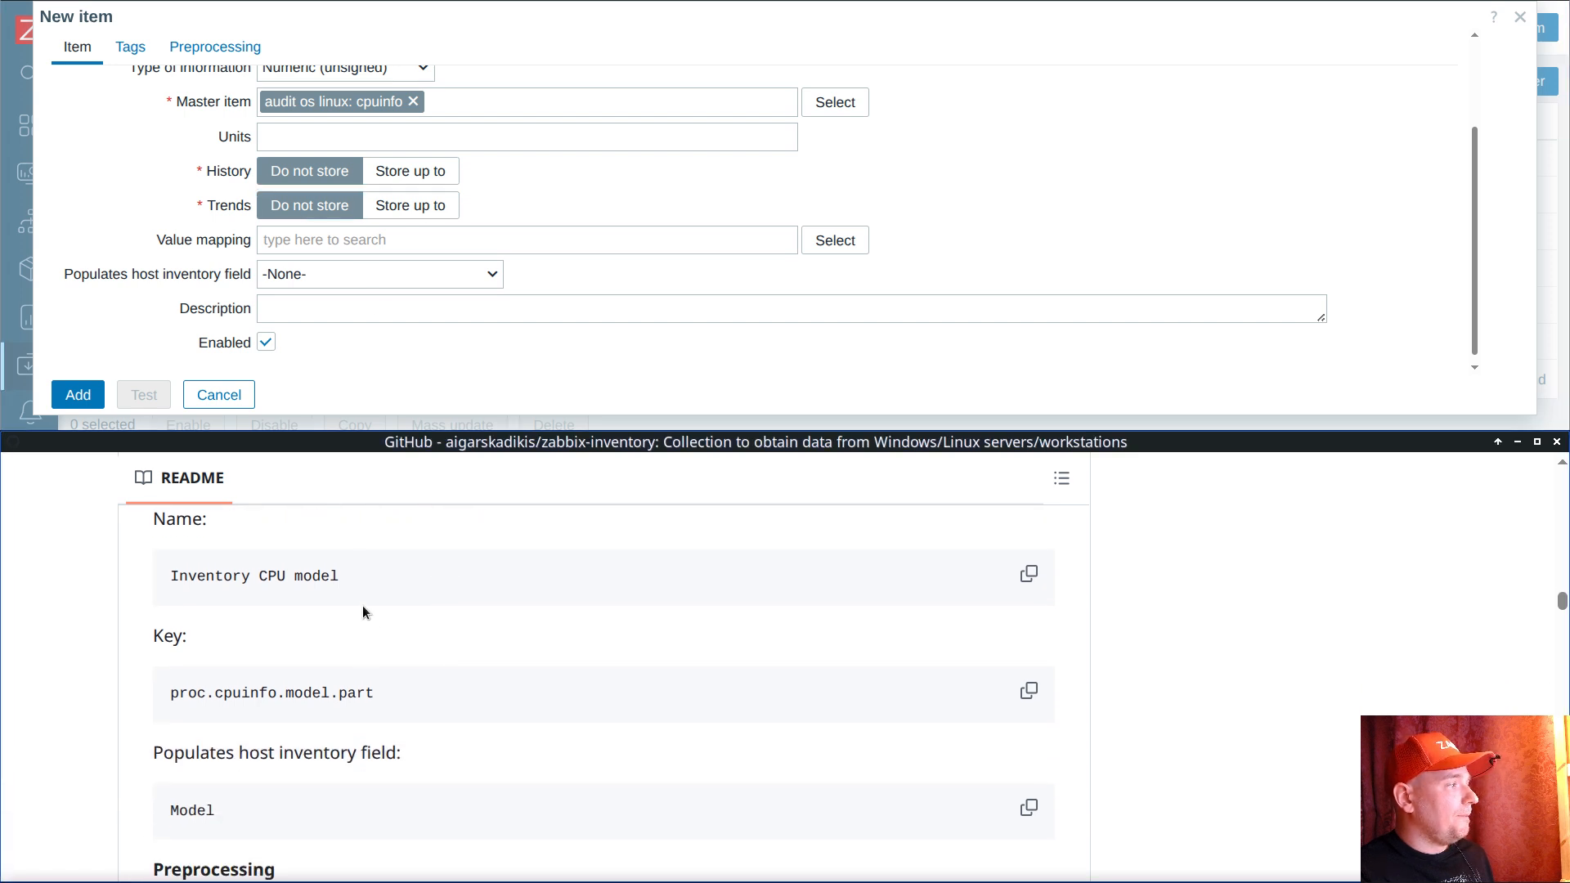
{"action": "left_click", "coordinate": [337, 272]}
{"action": "left_click", "coordinate": [337, 271]}
{"action": "key", "text": "m"}
{"action": "scroll", "coordinate": [538, 302], "scroll_direction": "up", "scroll_amount": 2}
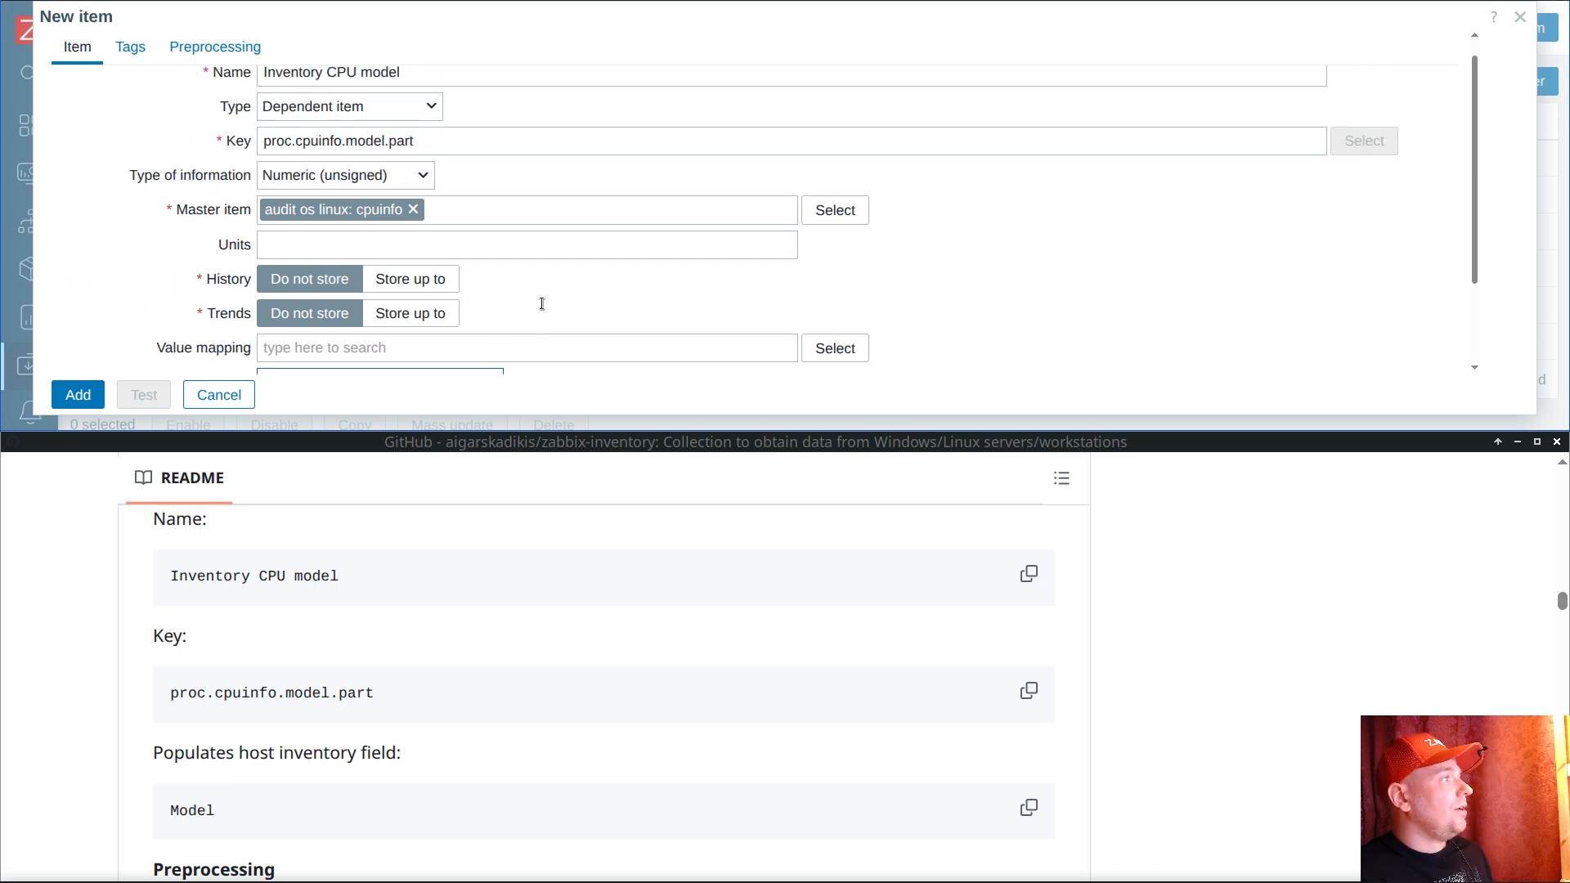
Step: Add a JavaScript preprocessing step to the new item, using the README script that extracts the model name or CPU part code
{"action": "scroll", "coordinate": [419, 741], "scroll_direction": "down", "scroll_amount": 4}
{"action": "left_click", "coordinate": [246, 46]}
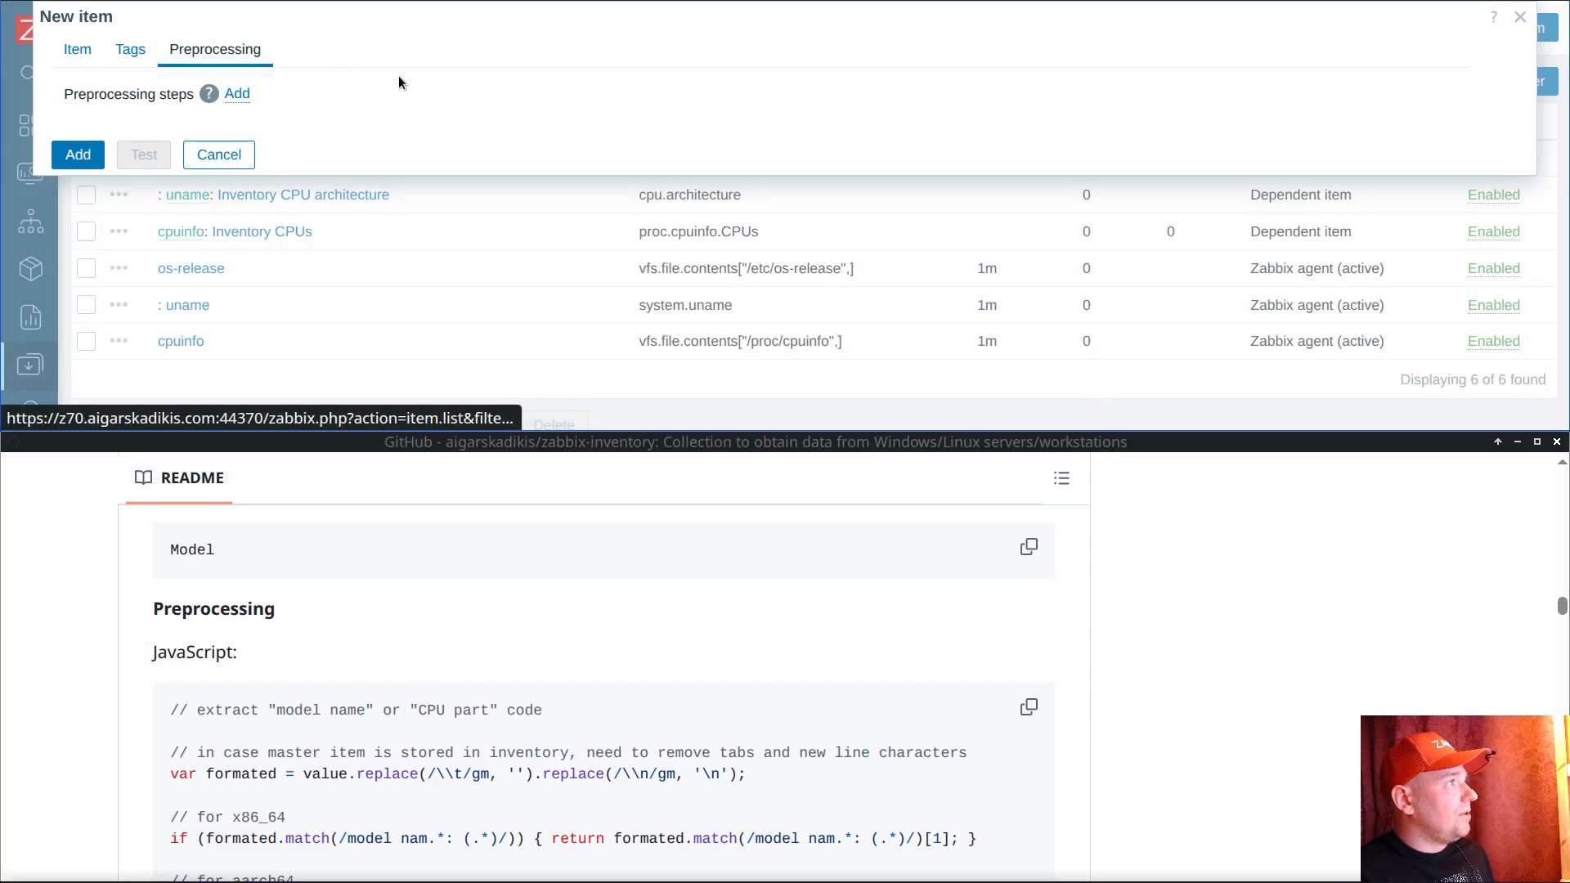
{"action": "left_click", "coordinate": [240, 96]}
{"action": "left_click", "coordinate": [359, 137]}
{"action": "left_click", "coordinate": [359, 137]}
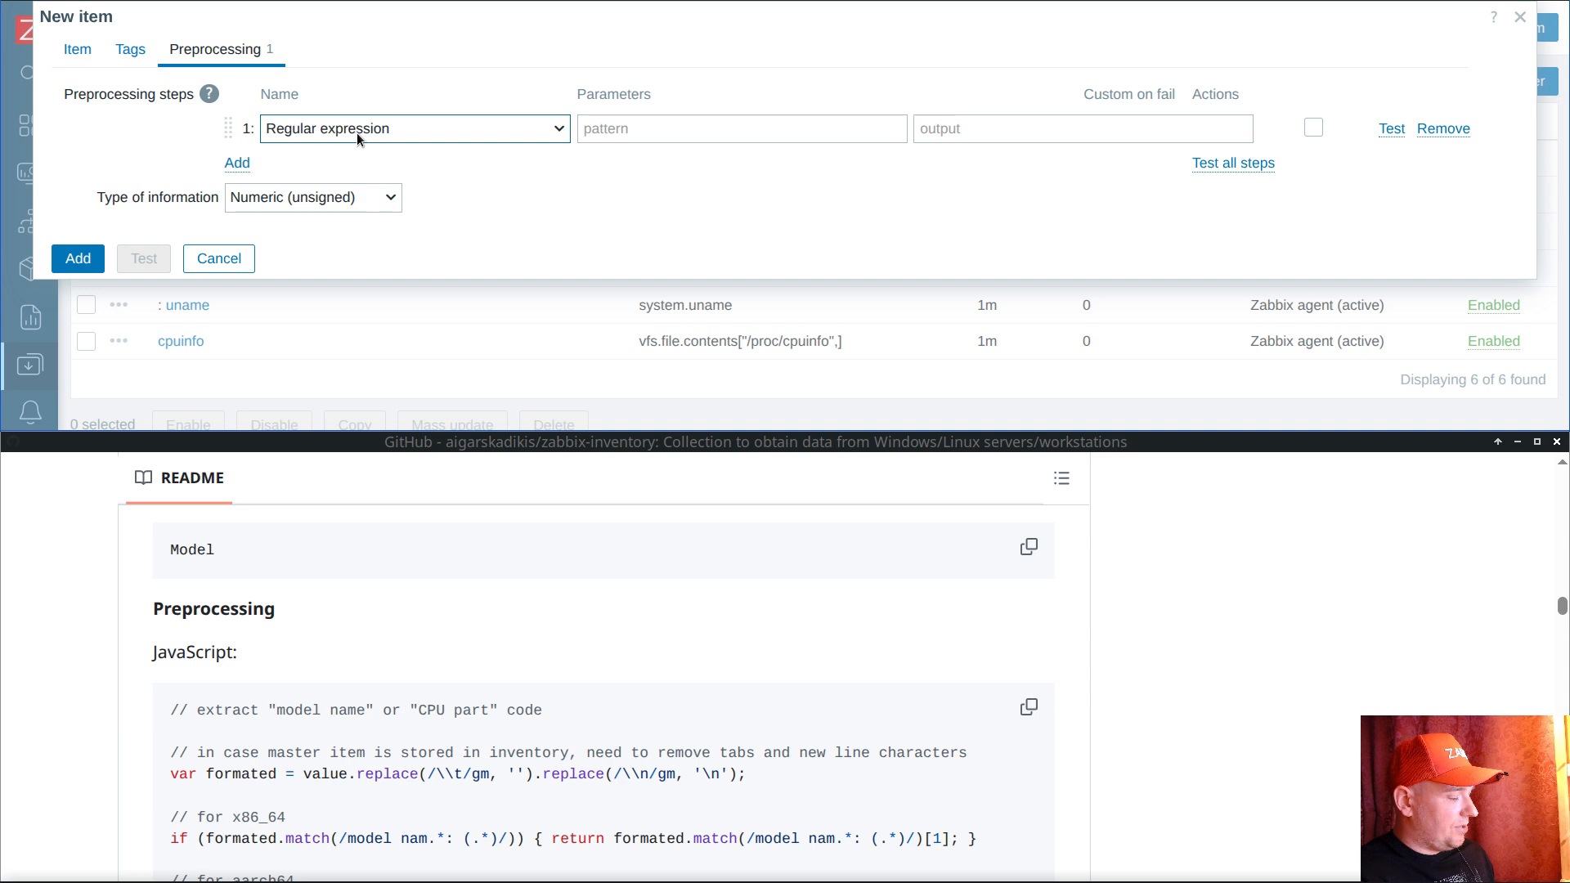
{"action": "key", "text": "j"}
{"action": "key", "text": "j"}
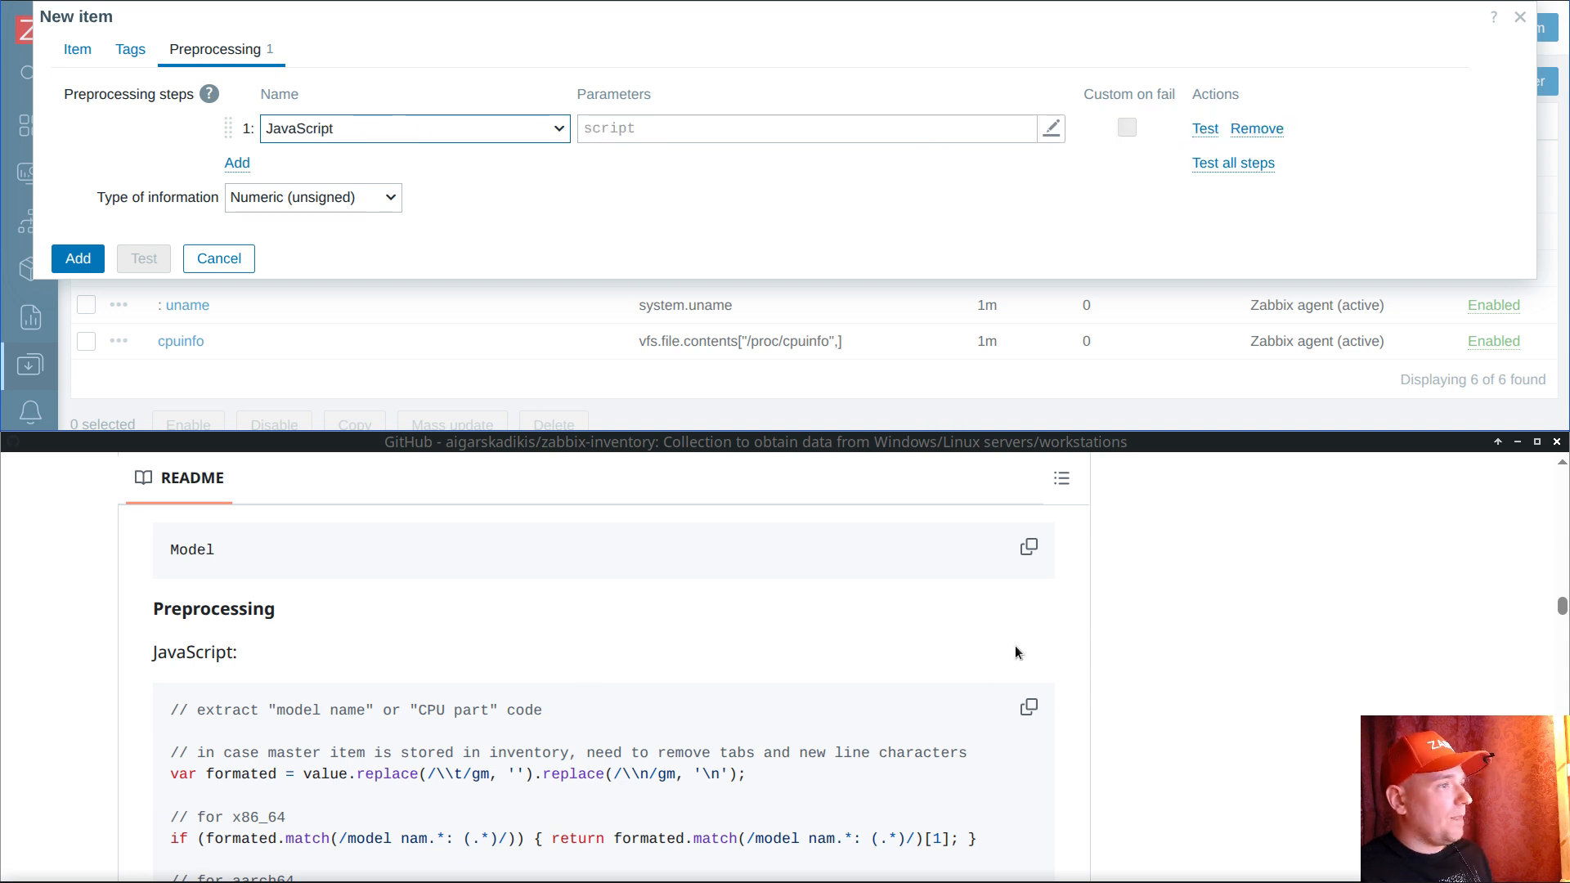
{"action": "left_click", "coordinate": [1028, 706]}
{"action": "left_click", "coordinate": [656, 129]}
{"action": "key", "text": "ctrl+v"}
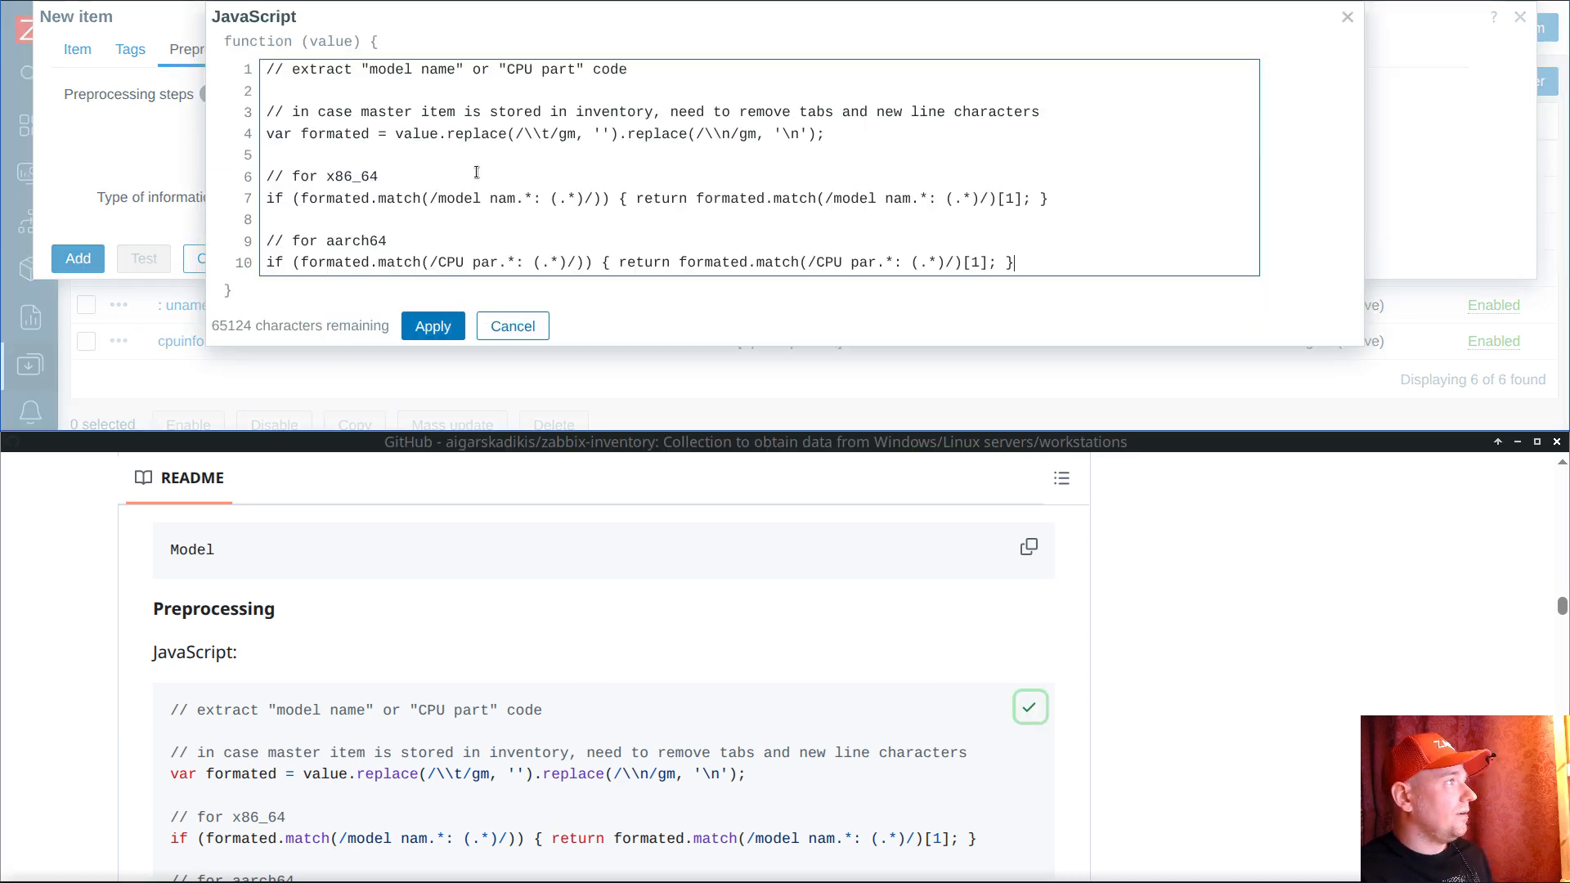
{"action": "left_click", "coordinate": [433, 175]}
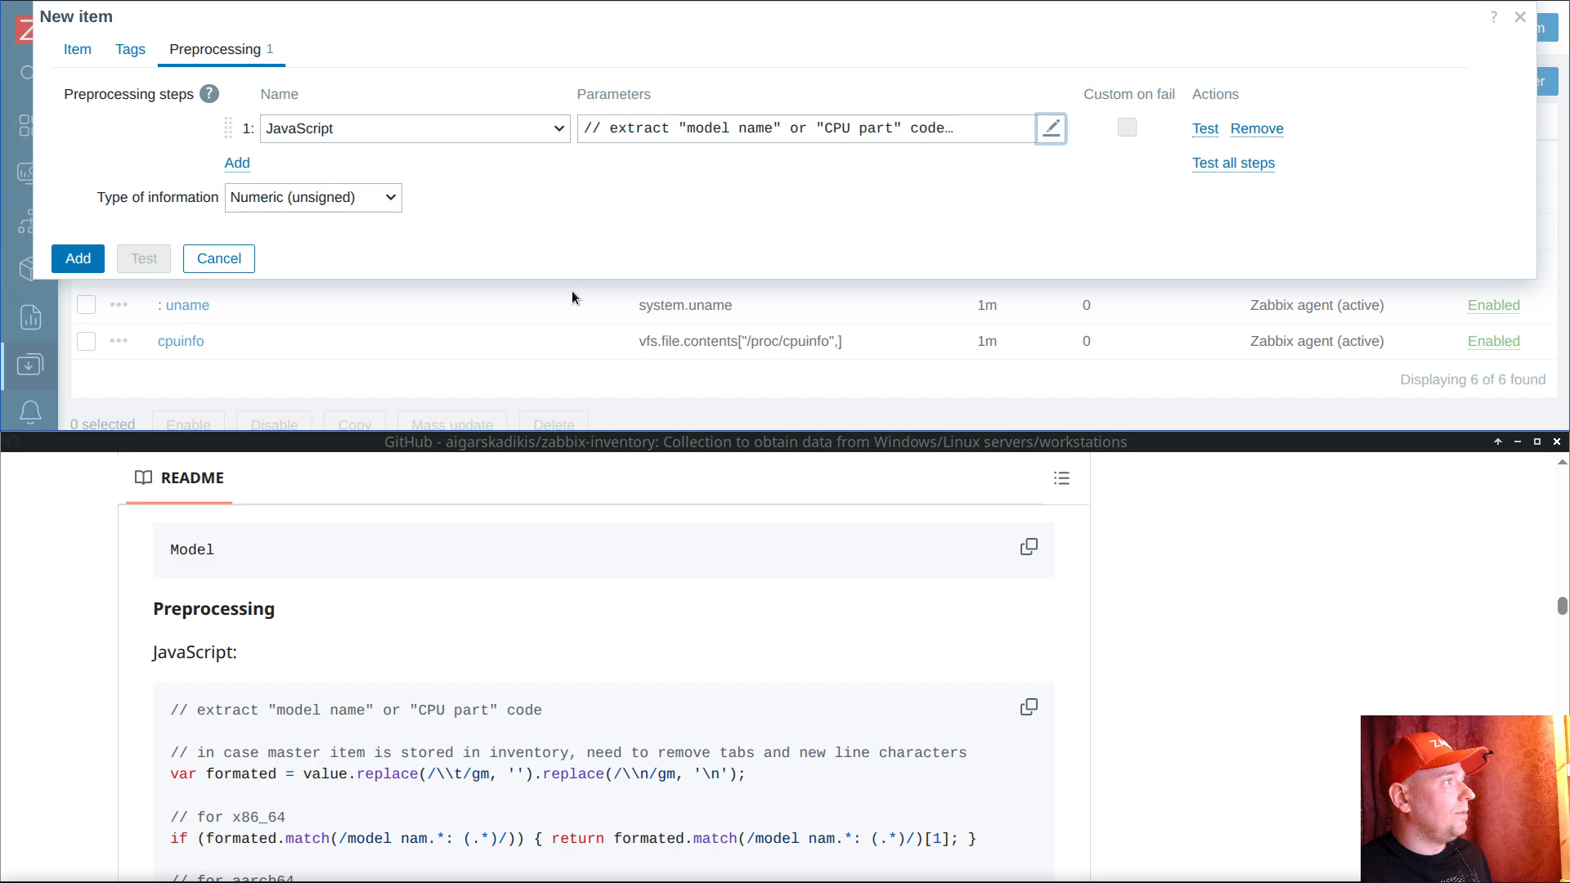
Step: Set the item's type of information to Character and add the Inventory CPU model item to the audit os linux template
{"action": "left_click", "coordinate": [355, 204]}
{"action": "left_click", "coordinate": [312, 280]}
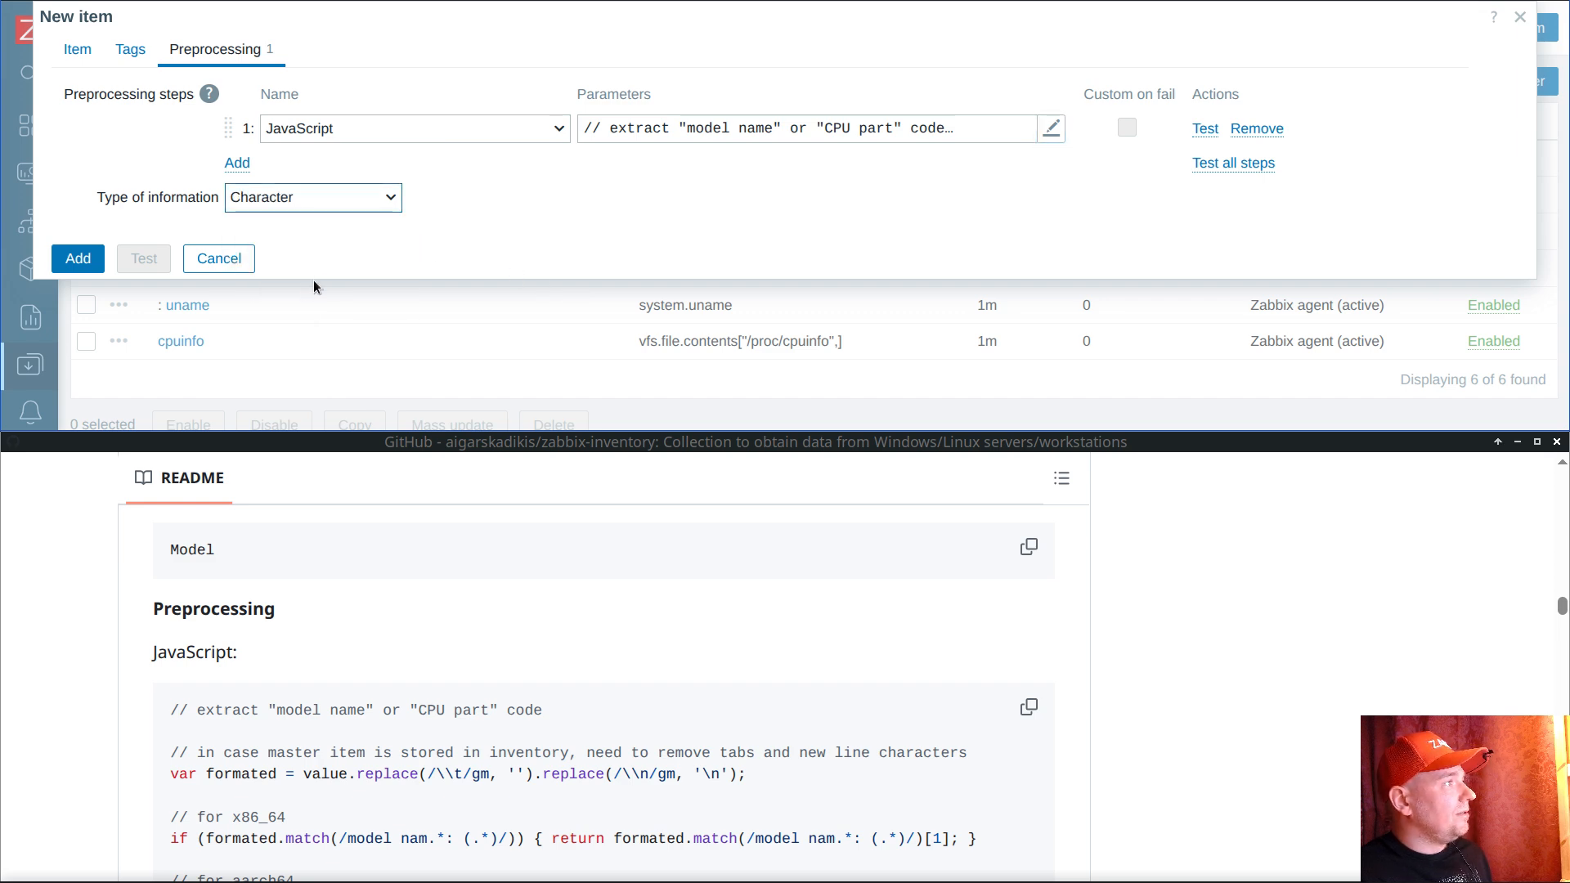
{"action": "left_click", "coordinate": [77, 259]}
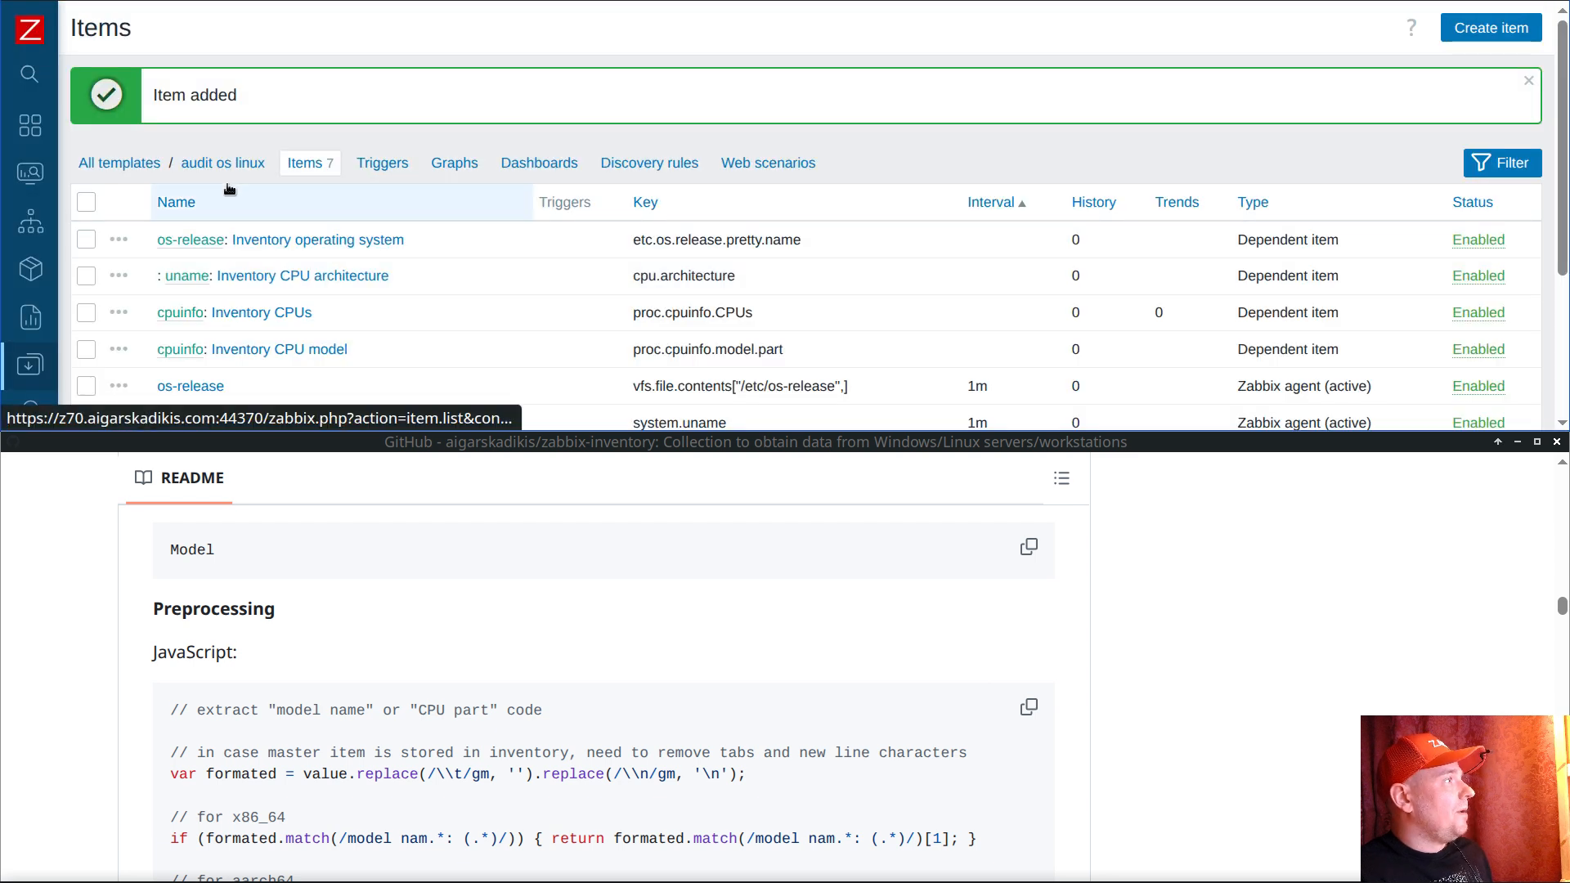
Step: Open the items of the audit os windows template and start a dependent item under Win32_Processor, the README's master item for Windows
{"action": "left_click", "coordinate": [148, 167]}
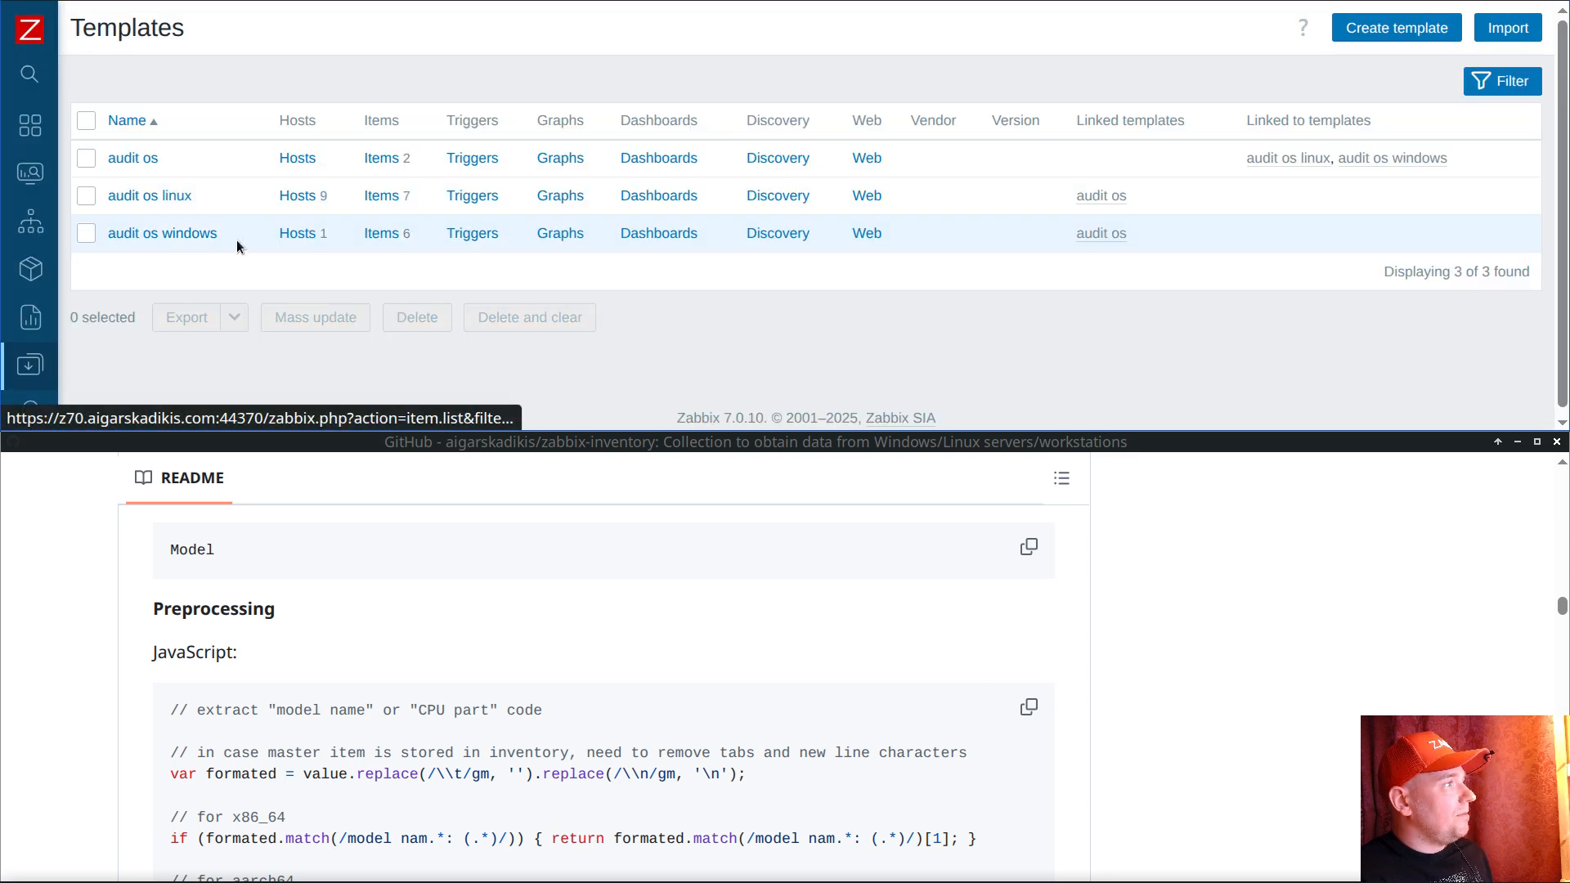
{"action": "left_click", "coordinate": [382, 233]}
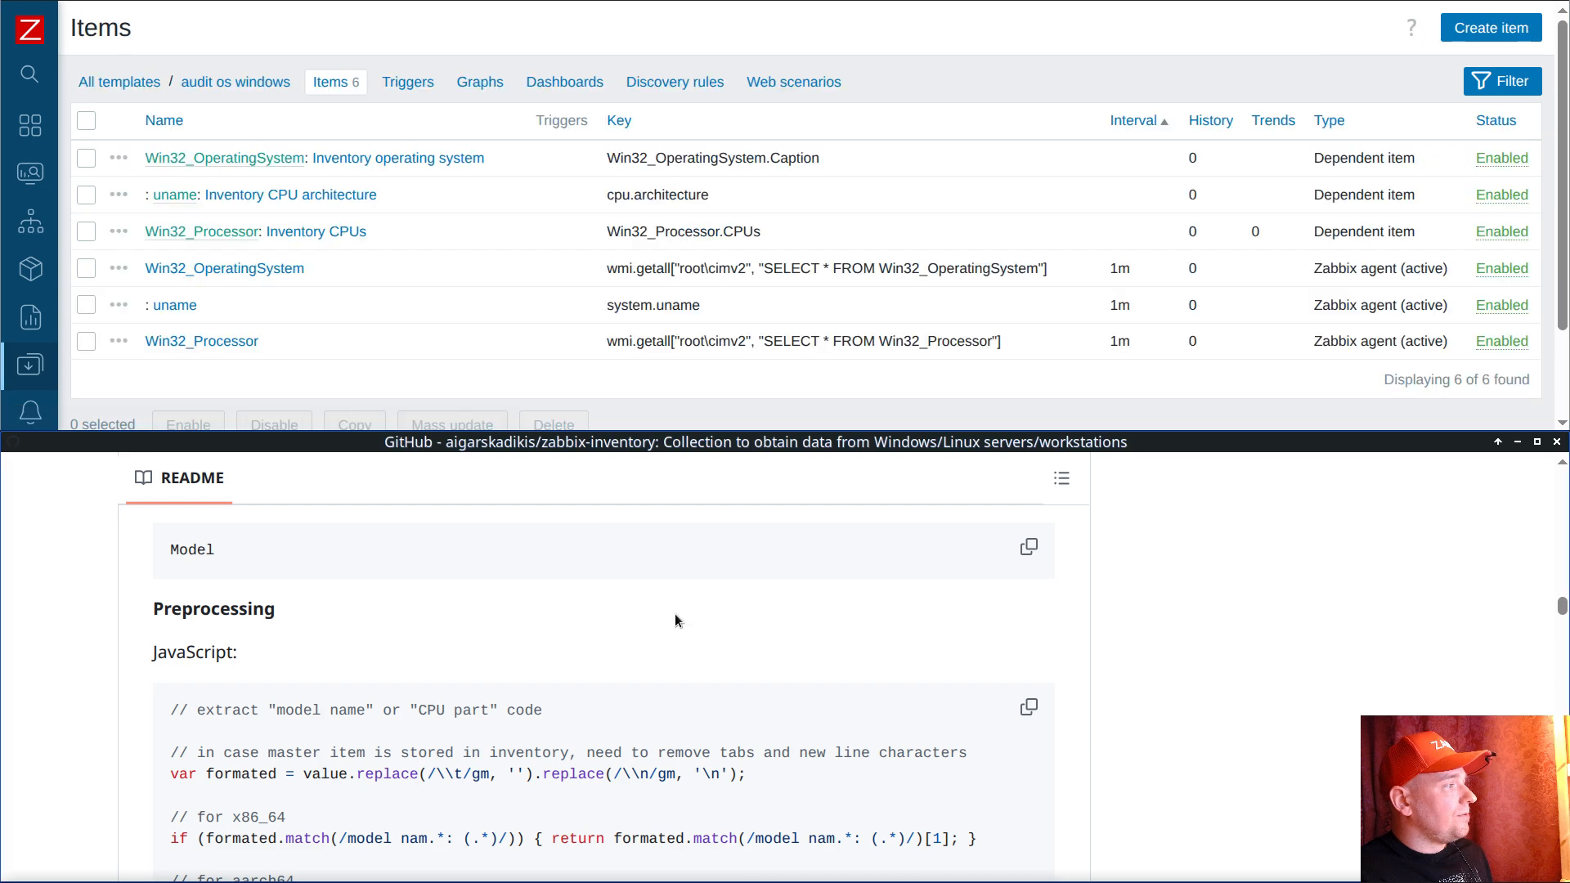
{"action": "scroll", "coordinate": [672, 617], "scroll_direction": "down", "scroll_amount": 5}
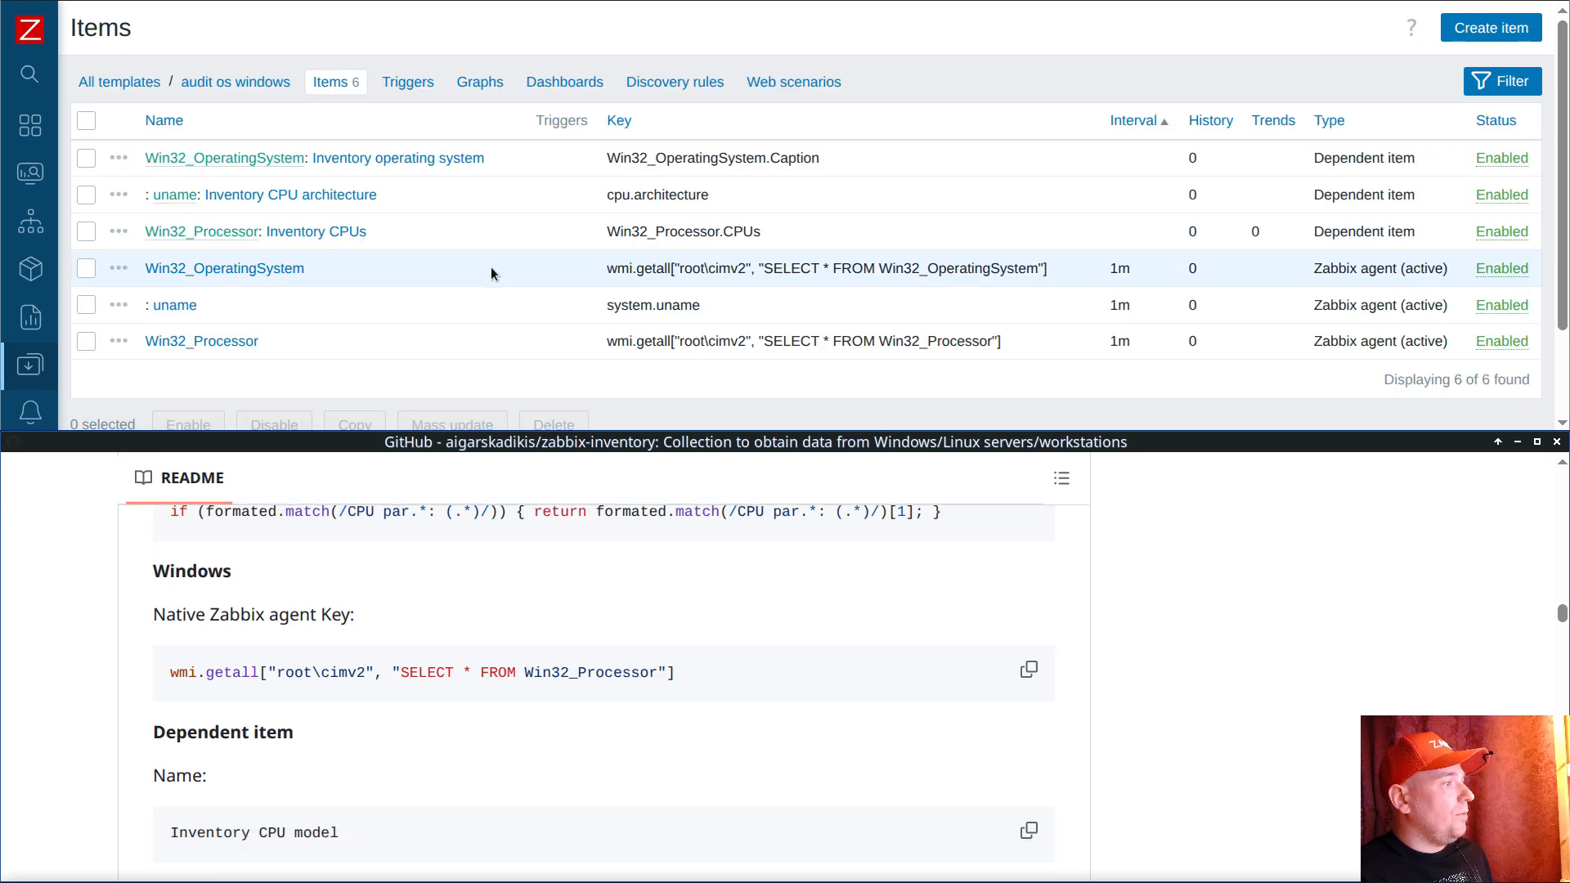
{"action": "double_click", "coordinate": [929, 344]}
{"action": "left_click", "coordinate": [119, 341]}
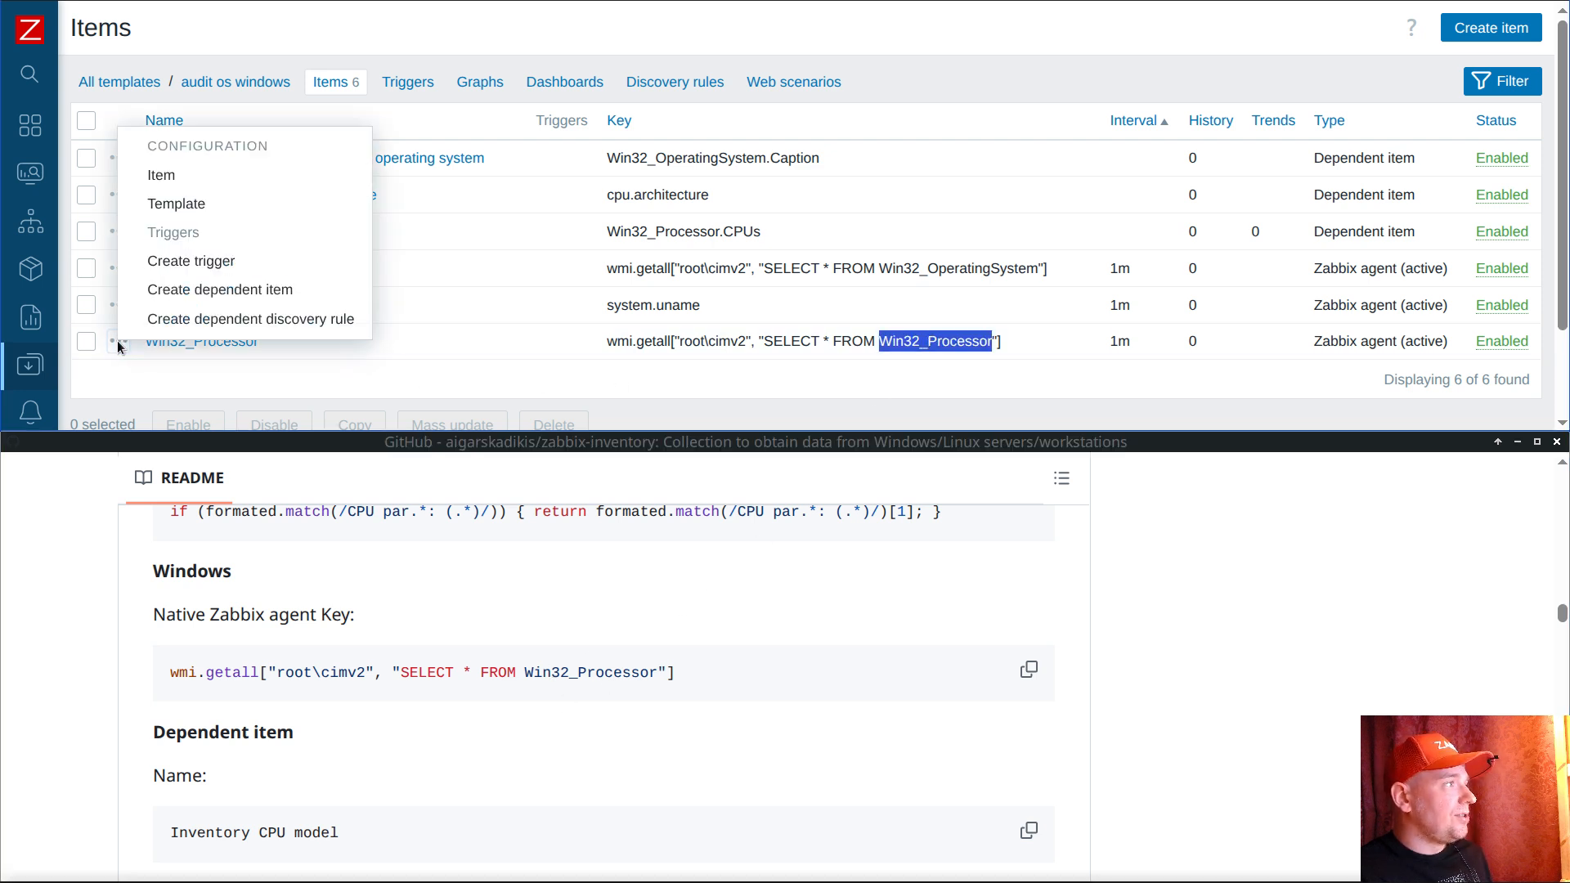
{"action": "left_click", "coordinate": [221, 293]}
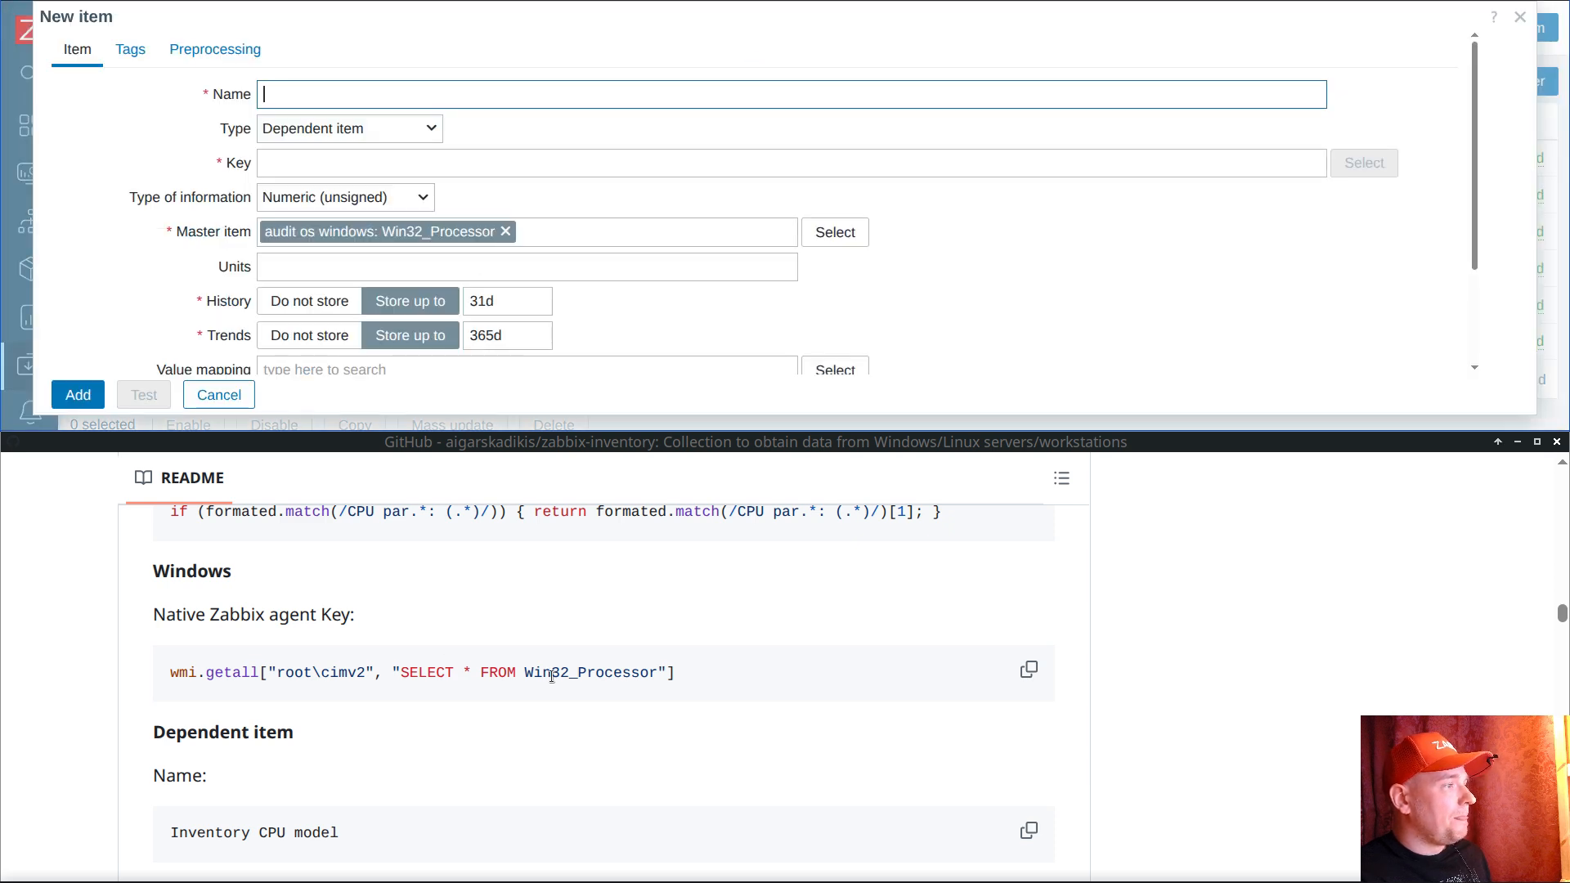
{"action": "double_click", "coordinate": [552, 675]}
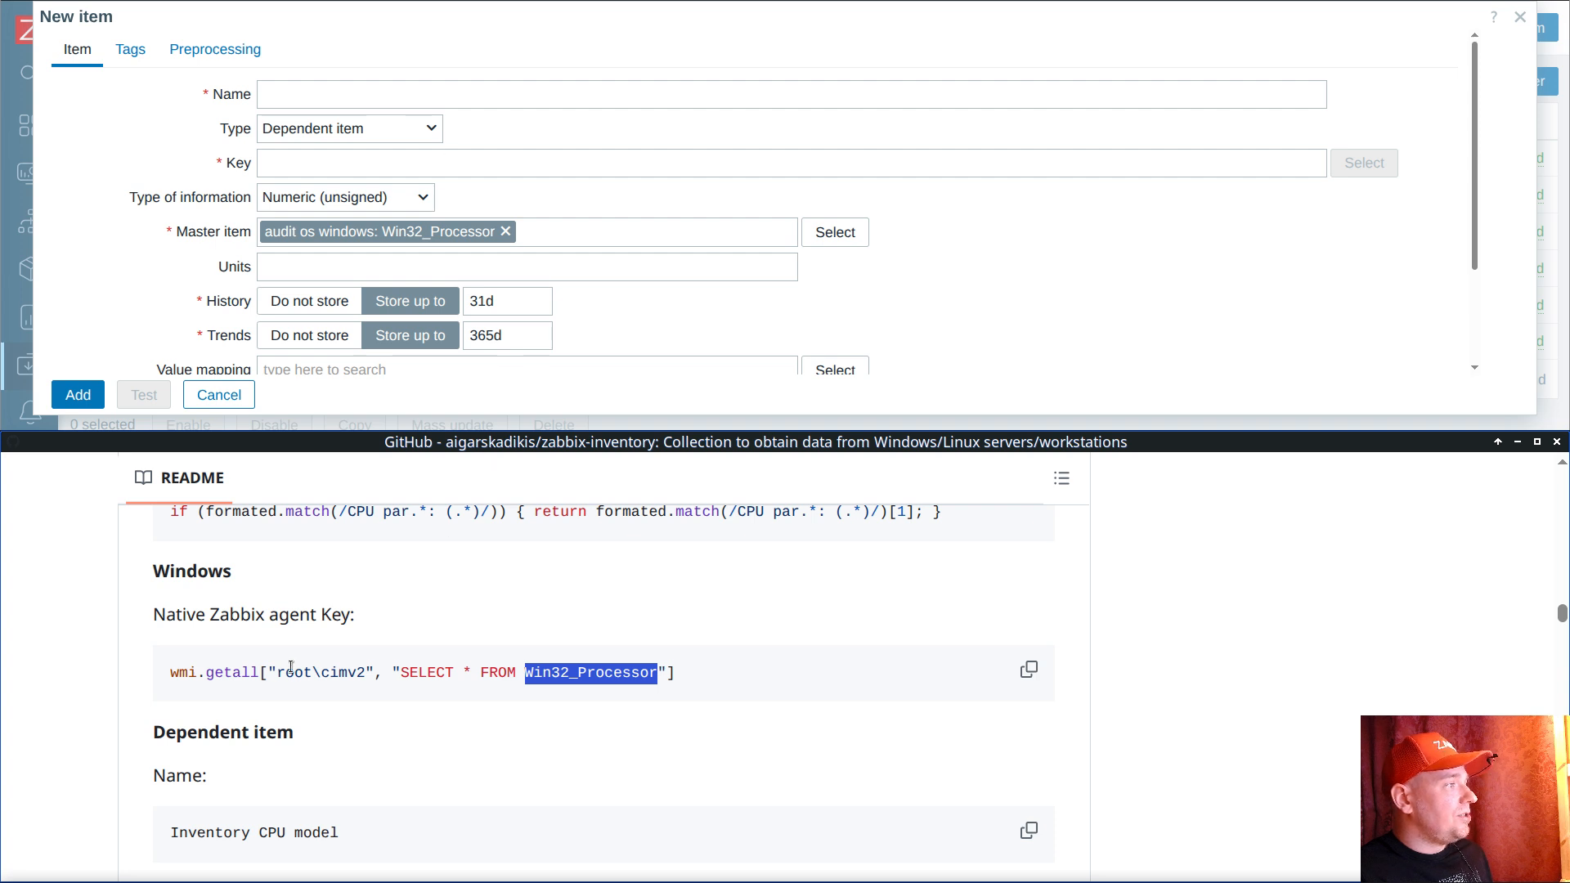
Step: Name the dependent item Inventory CPU model and give it the key Win32_Processor.Name, both copied from the README's Windows section
{"action": "scroll", "coordinate": [291, 666], "scroll_direction": "down", "scroll_amount": 3}
{"action": "left_click_drag", "start_coordinate": [170, 572], "coordinate": [360, 577]}
{"action": "key", "text": "ctrl+c"}
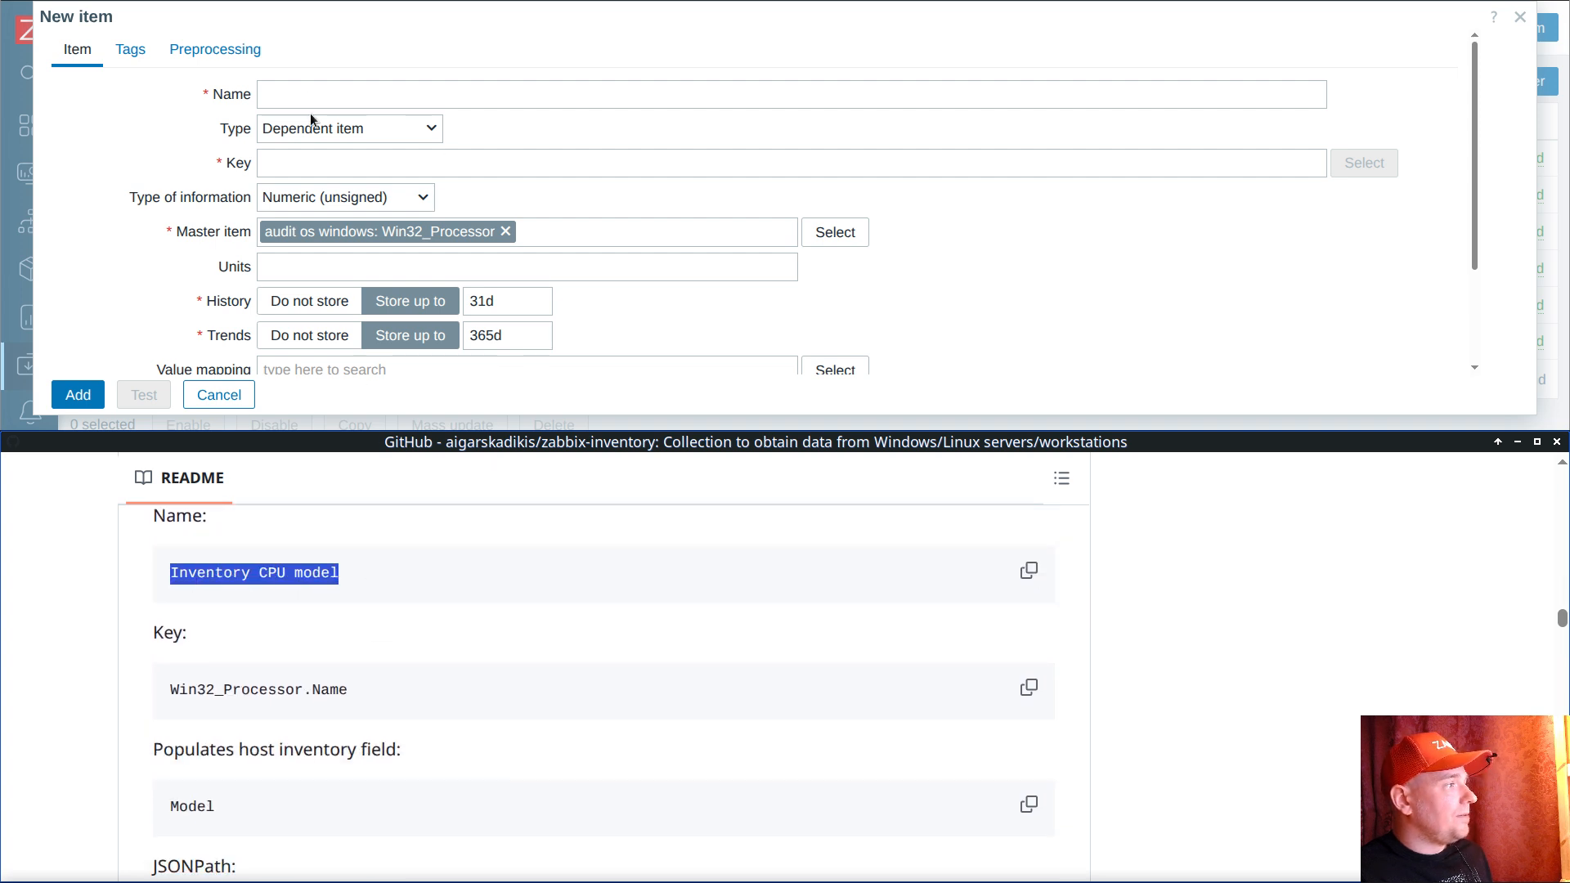
{"action": "left_click", "coordinate": [325, 95]}
{"action": "key", "text": "ctrl+v"}
{"action": "left_click", "coordinate": [1027, 686]}
{"action": "left_click", "coordinate": [360, 162]}
{"action": "key", "text": "ctrl+v"}
Step: Add the item with type of information Character, host inventory field Model and history set to Do not store
{"action": "left_click", "coordinate": [361, 197]}
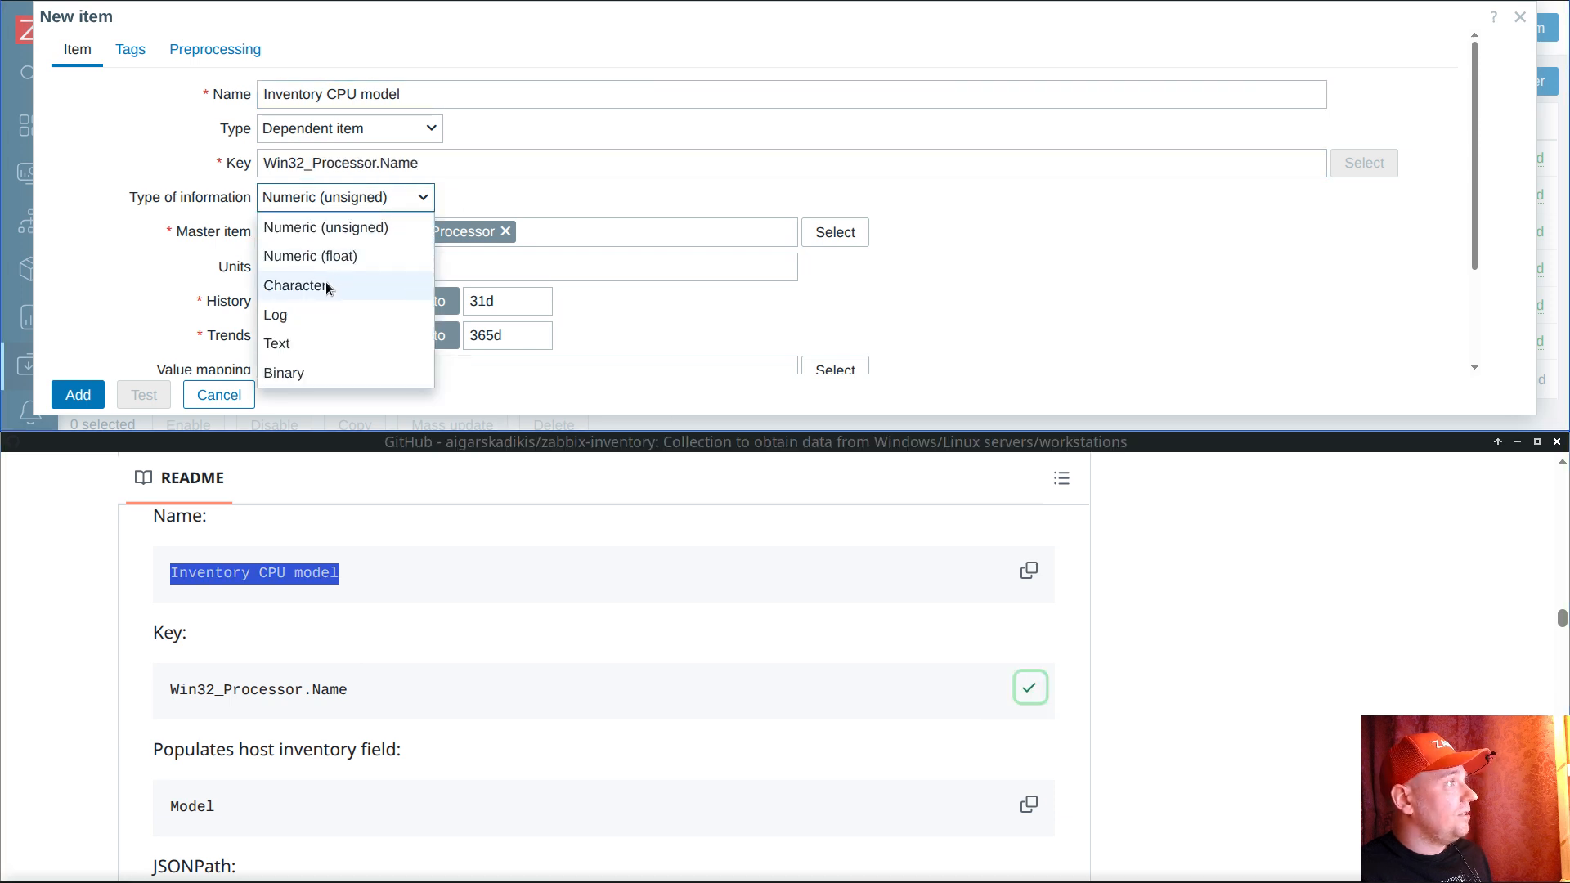
{"action": "left_click", "coordinate": [328, 285]}
{"action": "left_click", "coordinate": [350, 335]}
{"action": "key", "text": "m"}
{"action": "key", "text": "o"}
{"action": "scroll", "coordinate": [477, 262], "scroll_direction": "down", "scroll_amount": 1}
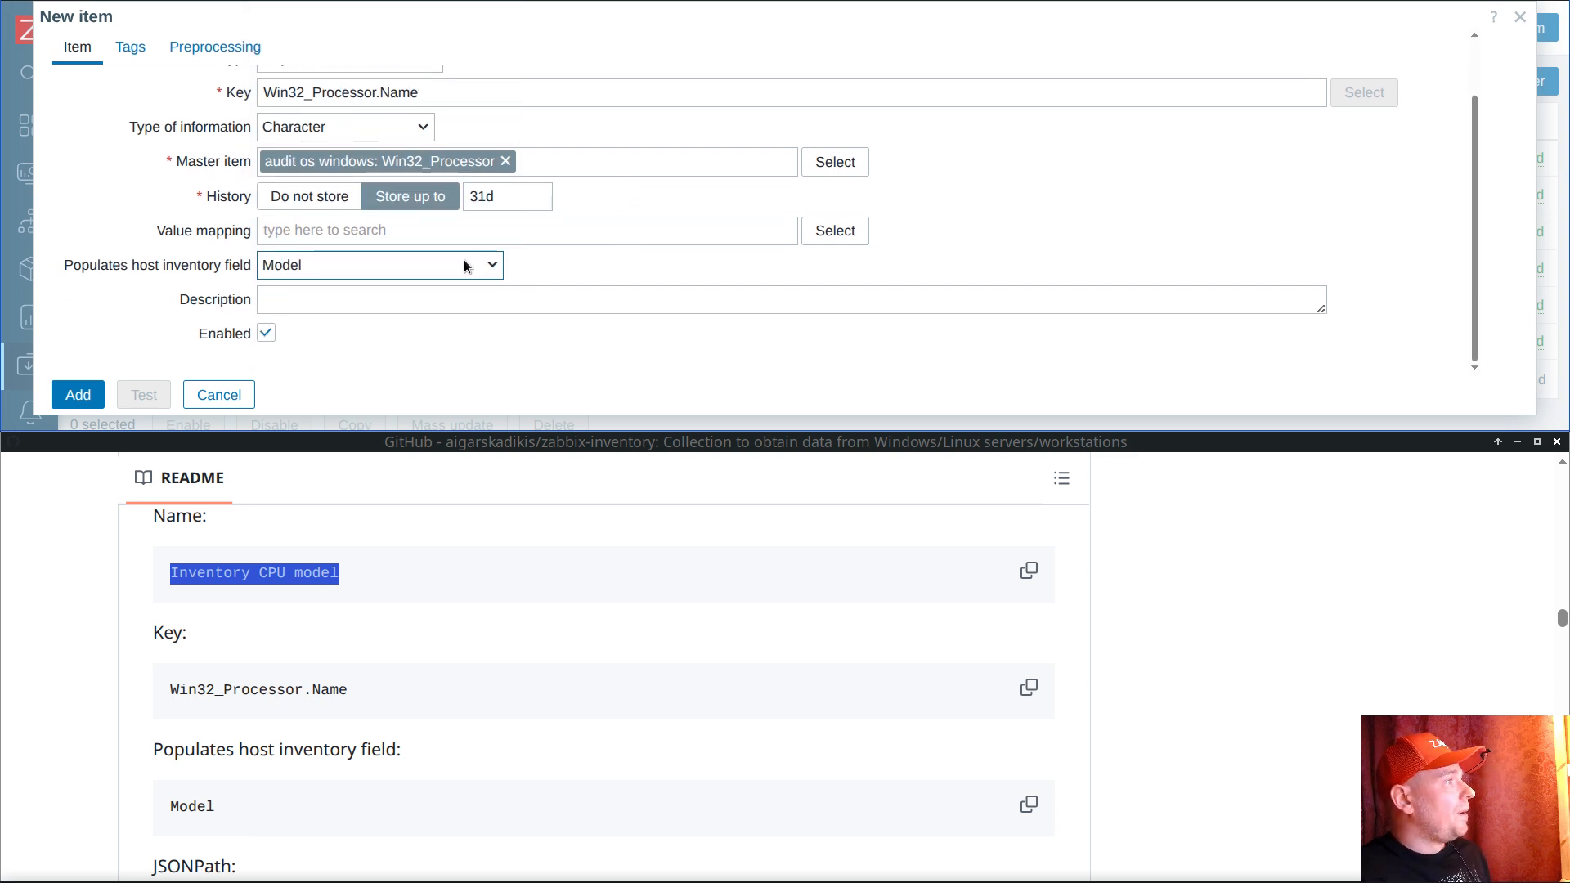
{"action": "left_click", "coordinate": [343, 200]}
{"action": "left_click", "coordinate": [77, 396]}
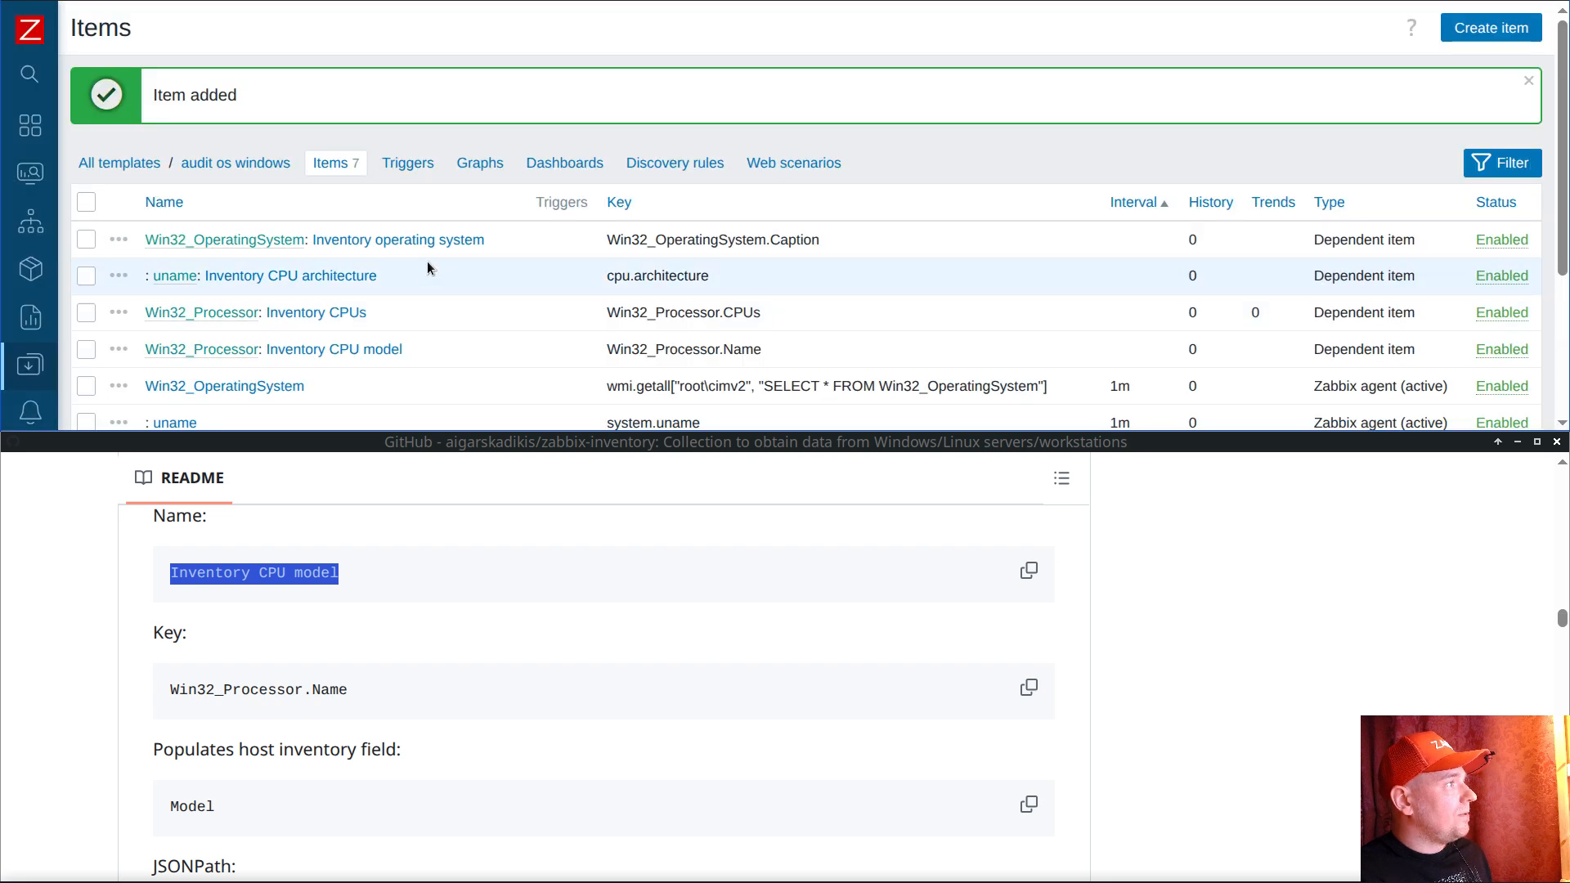
Step: Open the audit dashboard and review the Top hosts Monzphere table
{"action": "scroll", "coordinate": [457, 260], "scroll_direction": "down", "scroll_amount": 3}
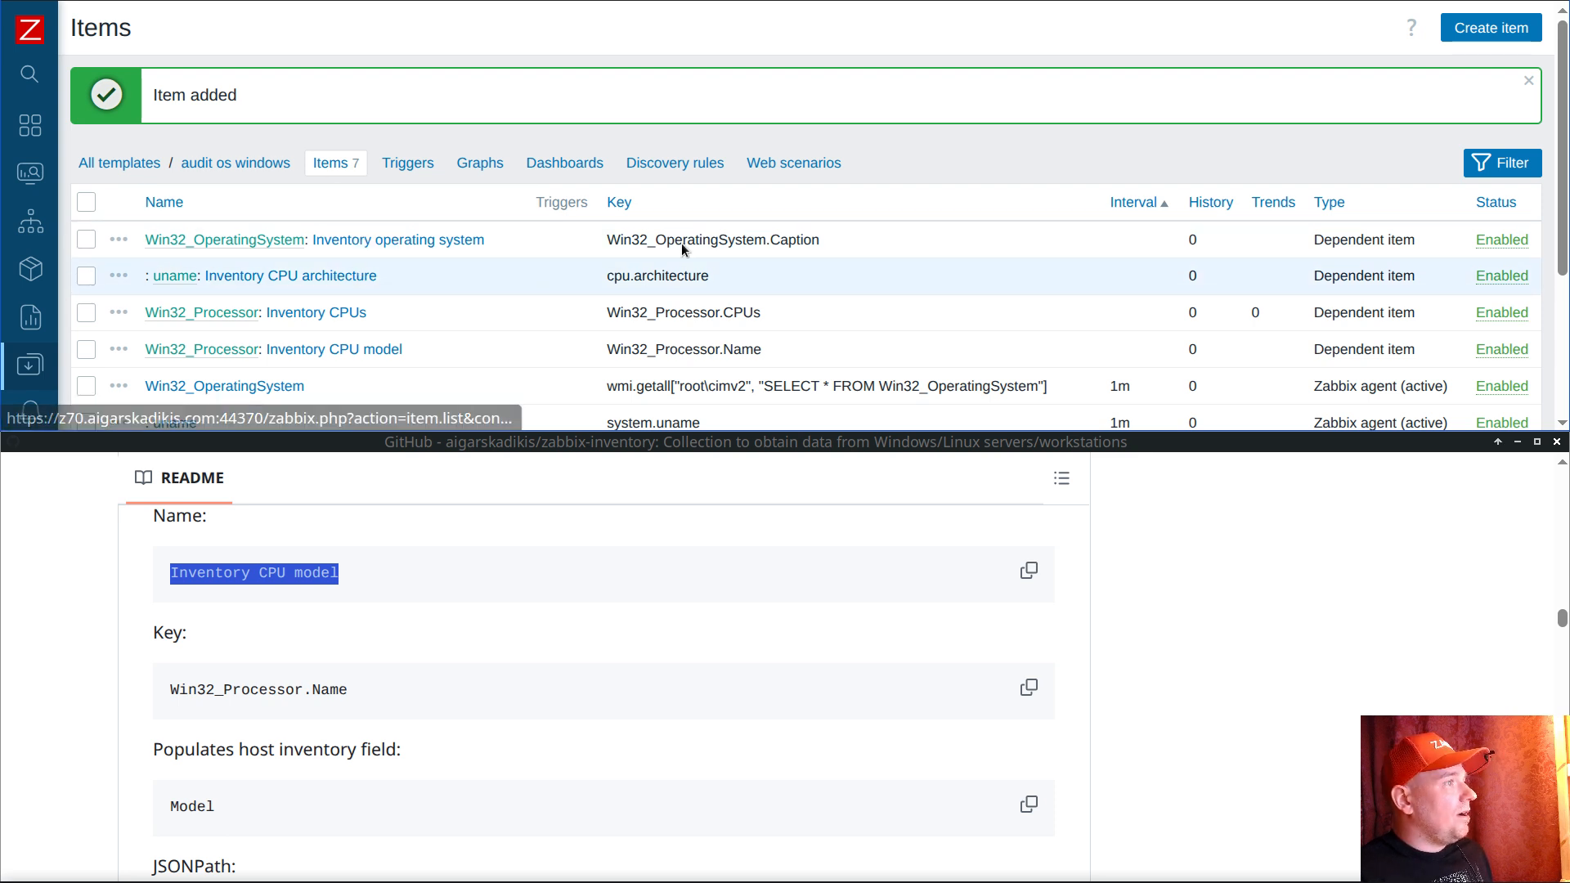
{"action": "scroll", "coordinate": [639, 259], "scroll_direction": "down", "scroll_amount": 3}
{"action": "scroll", "coordinate": [527, 239], "scroll_direction": "up", "scroll_amount": 3}
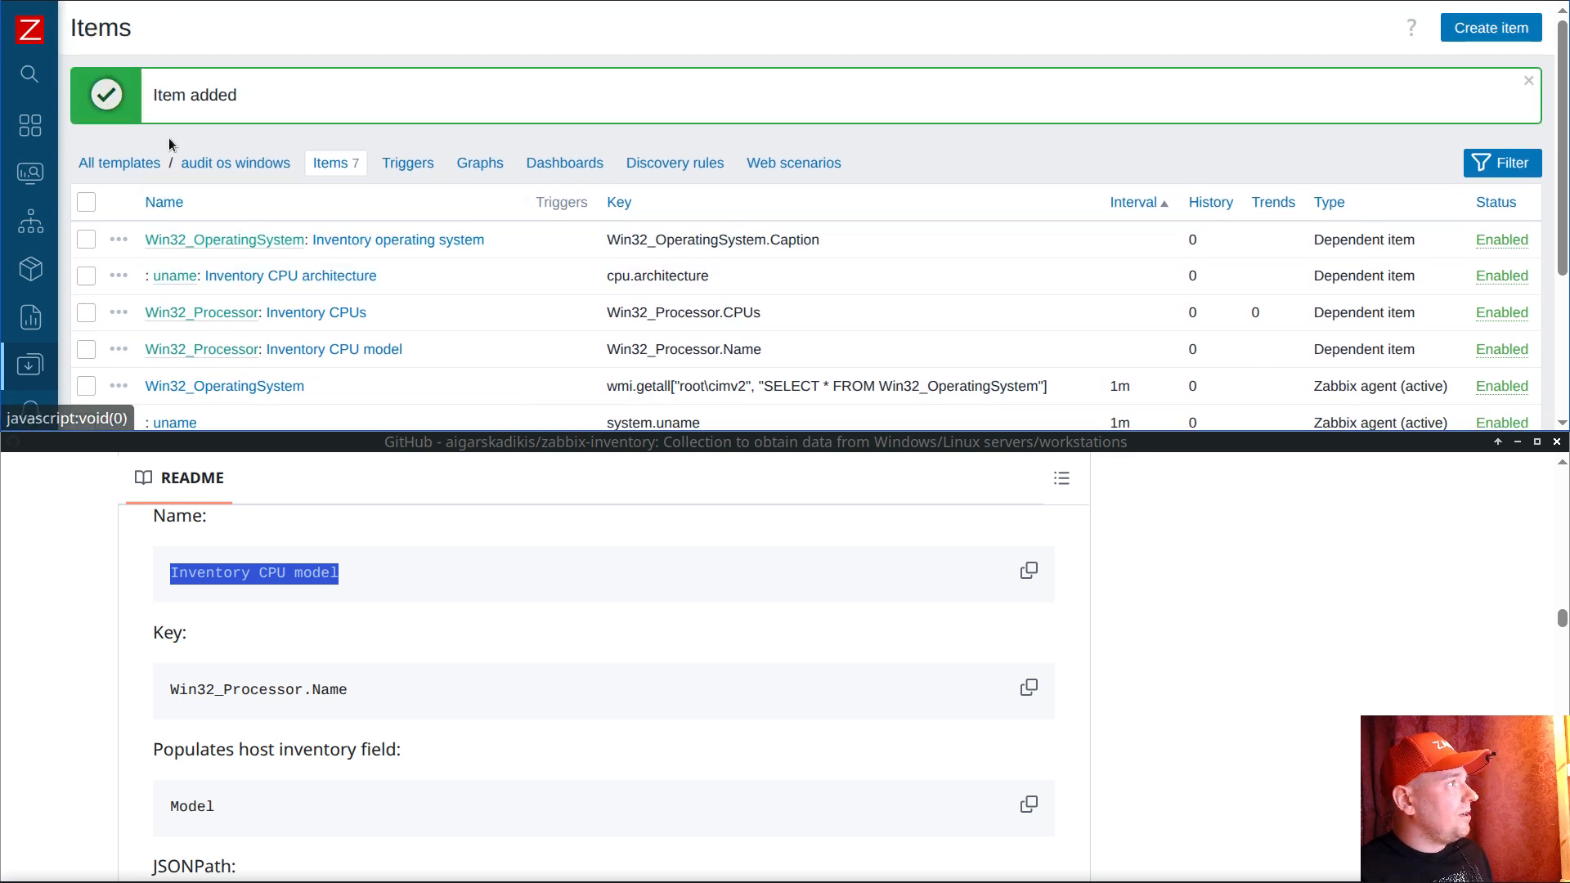
{"action": "mouse_move", "coordinate": [116, 126]}
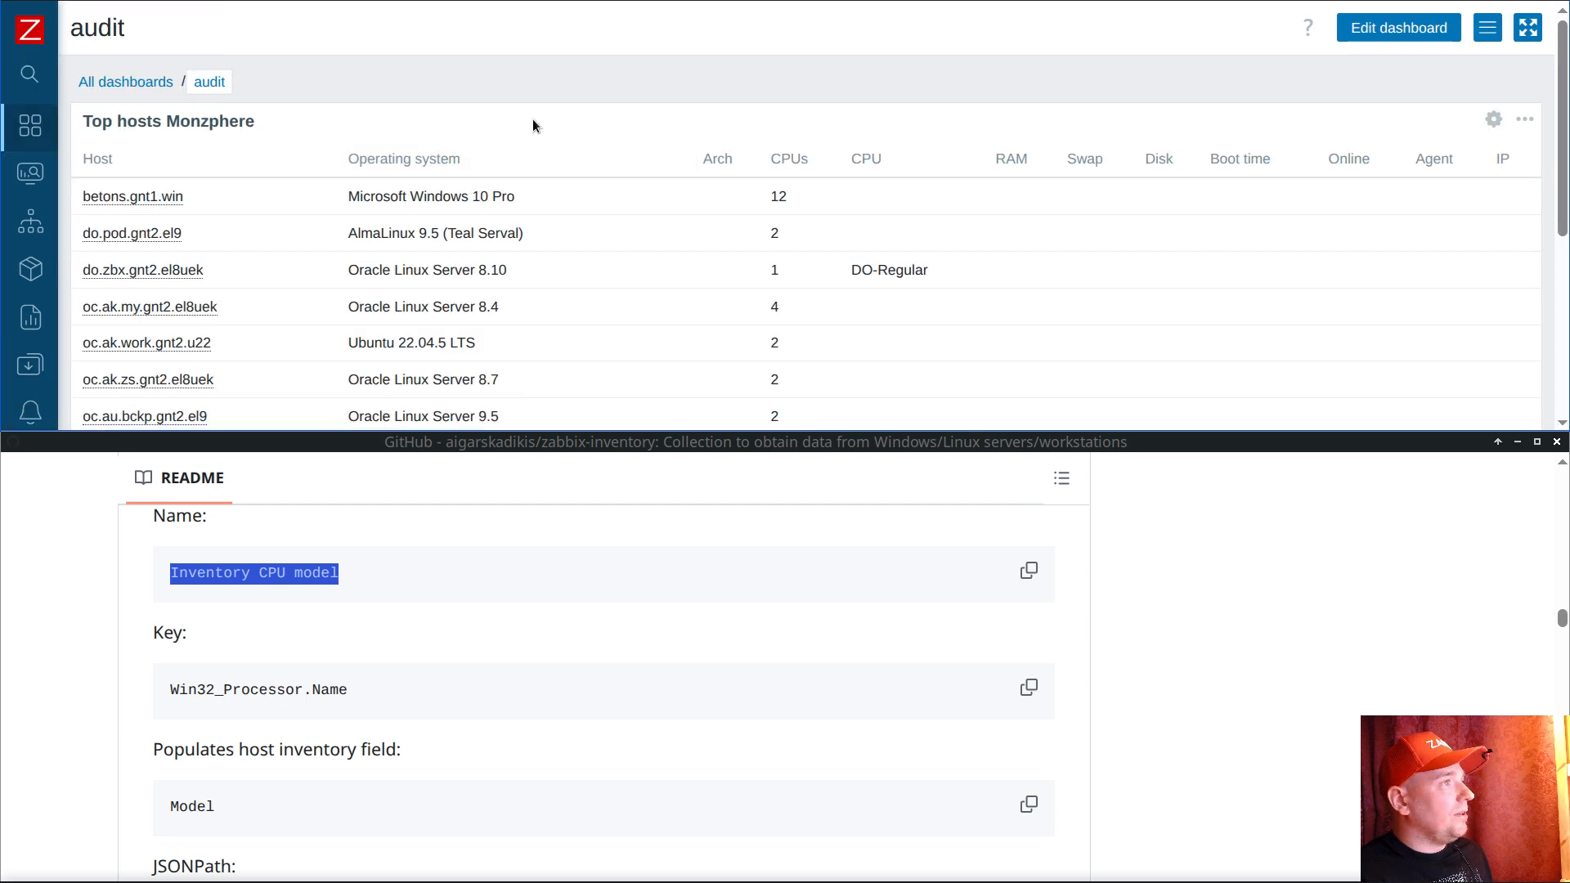
{"action": "scroll", "coordinate": [848, 178], "scroll_direction": "down", "scroll_amount": 3}
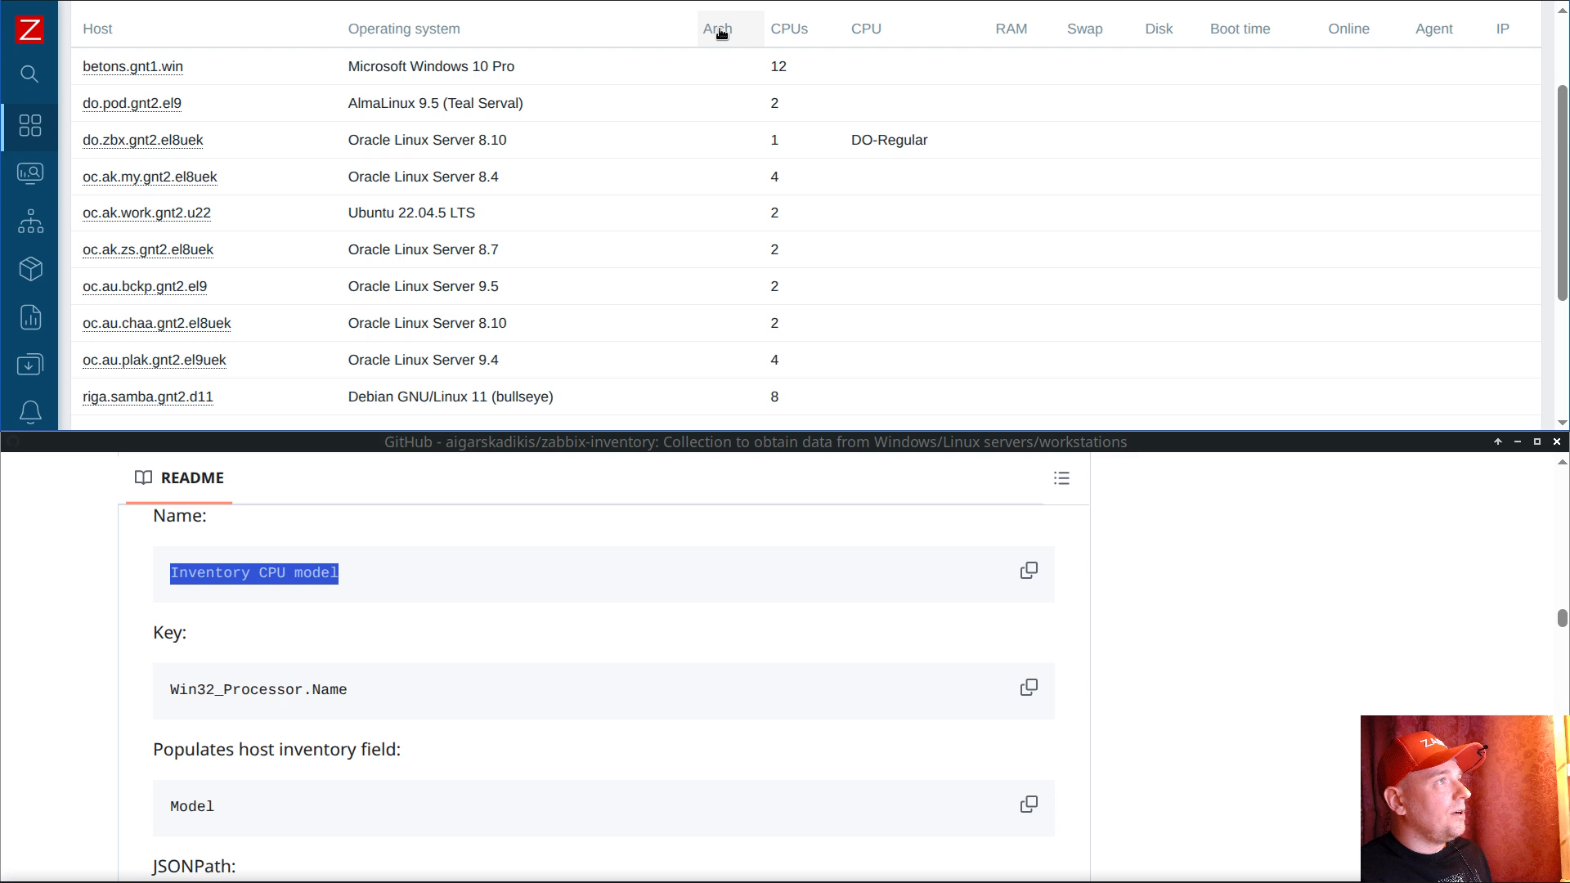
{"action": "scroll", "coordinate": [1504, 90], "scroll_direction": "up", "scroll_amount": 2}
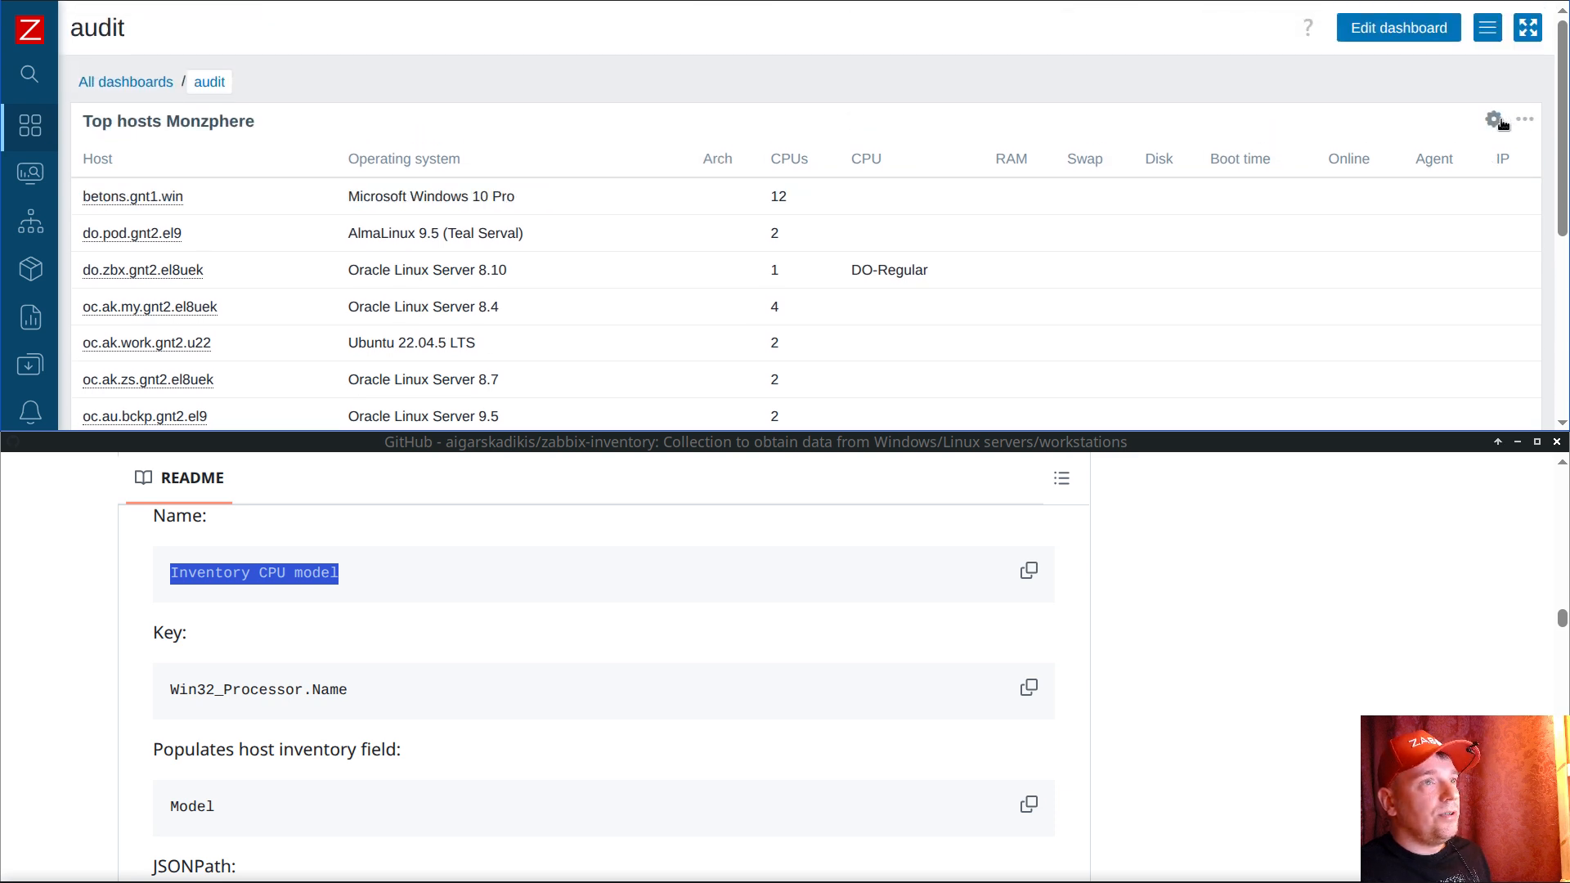
Step: Inspect the Arch column's inventory macro in the Top hosts Monzphere widget, and save the dashboard to recheck the host table
{"action": "left_click", "coordinate": [1495, 120]}
{"action": "scroll", "coordinate": [823, 204], "scroll_direction": "down", "scroll_amount": 5}
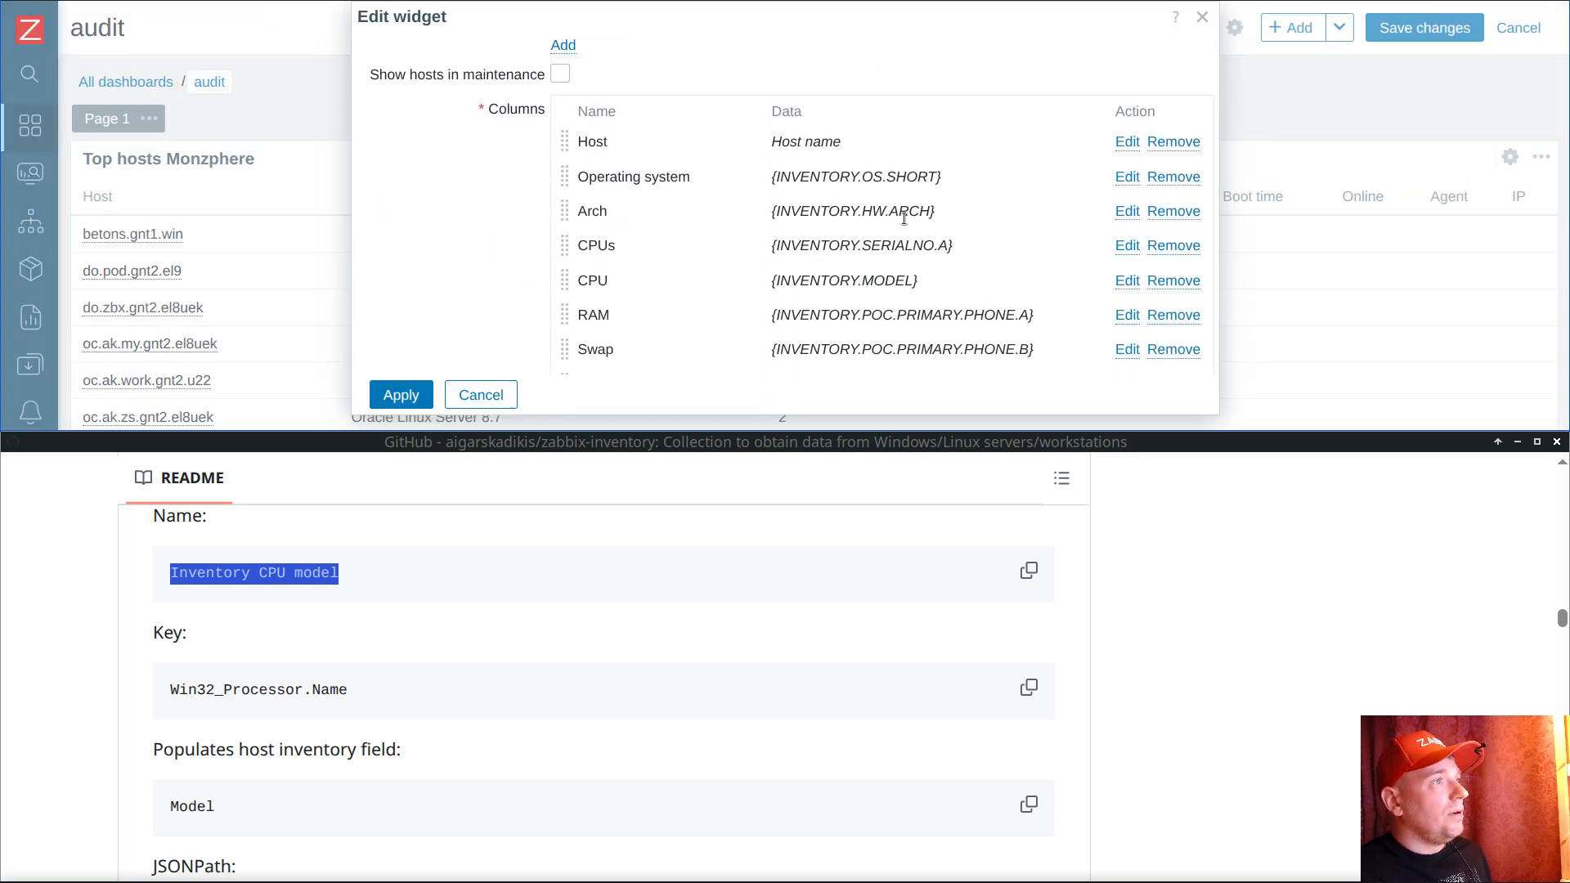
{"action": "left_click_drag", "start_coordinate": [862, 211], "coordinate": [948, 208]}
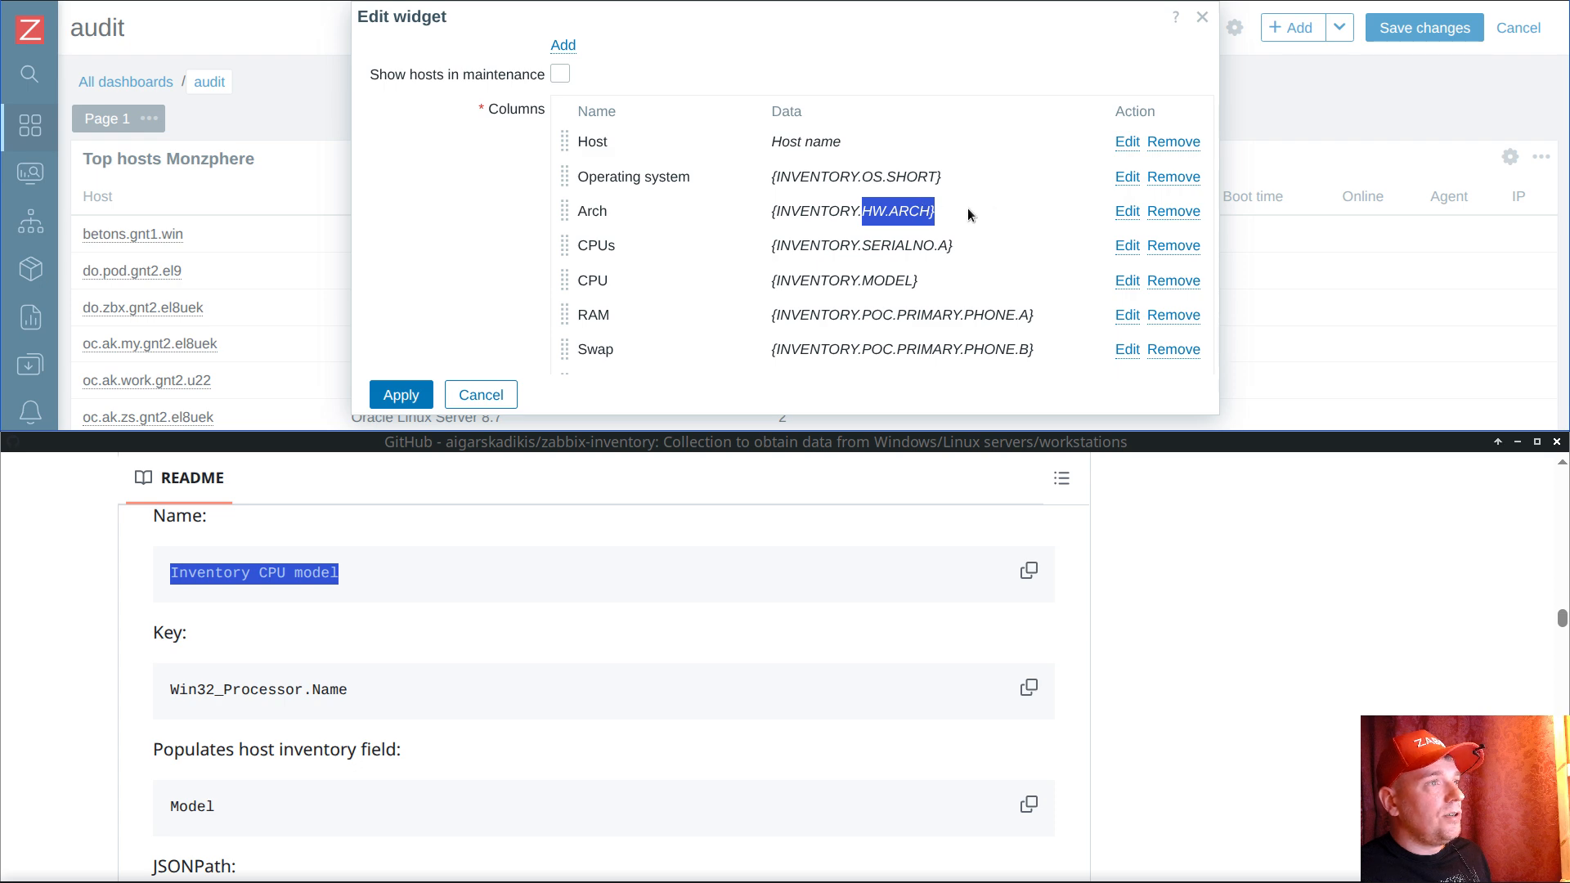
{"action": "left_click", "coordinate": [1203, 18]}
{"action": "left_click", "coordinate": [1424, 28]}
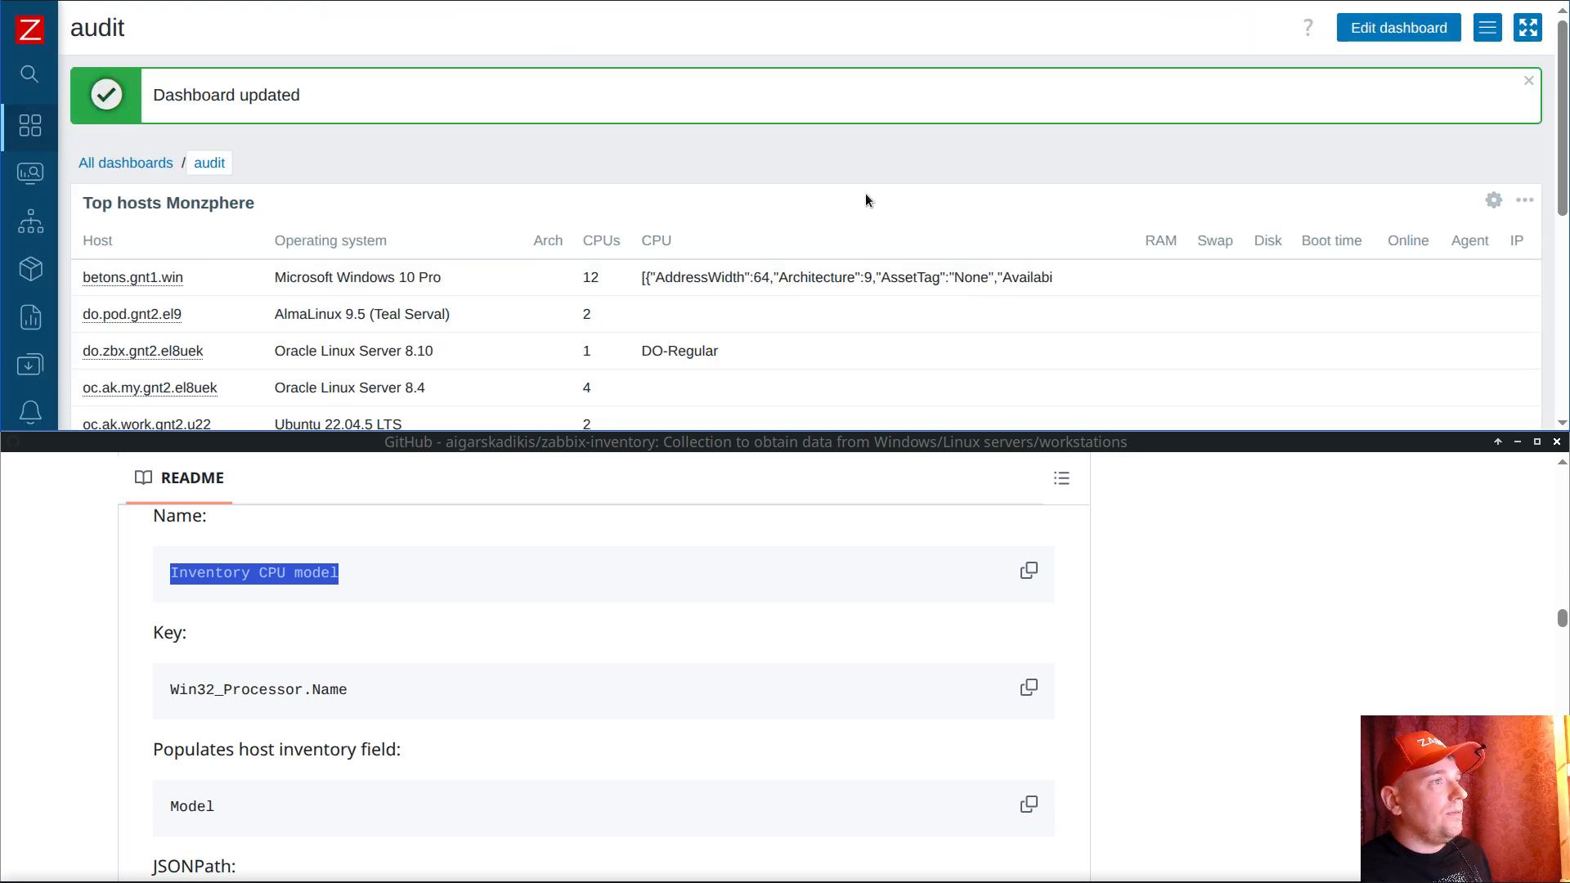
{"action": "scroll", "coordinate": [865, 194], "scroll_direction": "down", "scroll_amount": 2}
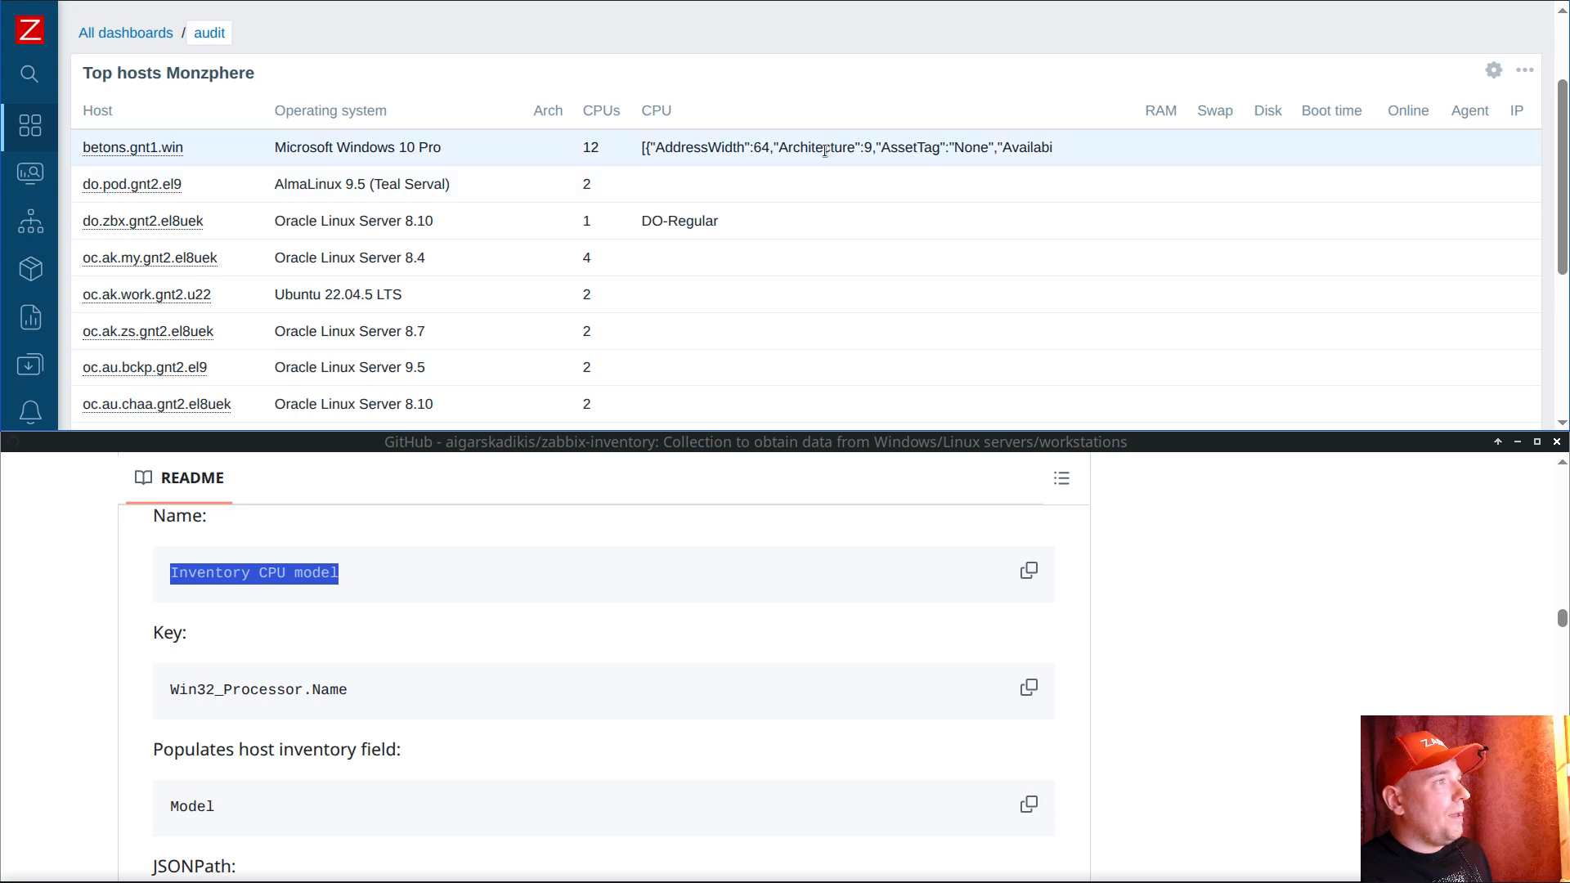
{"action": "scroll", "coordinate": [760, 167], "scroll_direction": "down", "scroll_amount": 2}
{"action": "scroll", "coordinate": [768, 164], "scroll_direction": "up", "scroll_amount": 2}
Step: Open the preprocessing settings of the Inventory CPU model item in the audit os windows template
{"action": "mouse_move", "coordinate": [24, 278]}
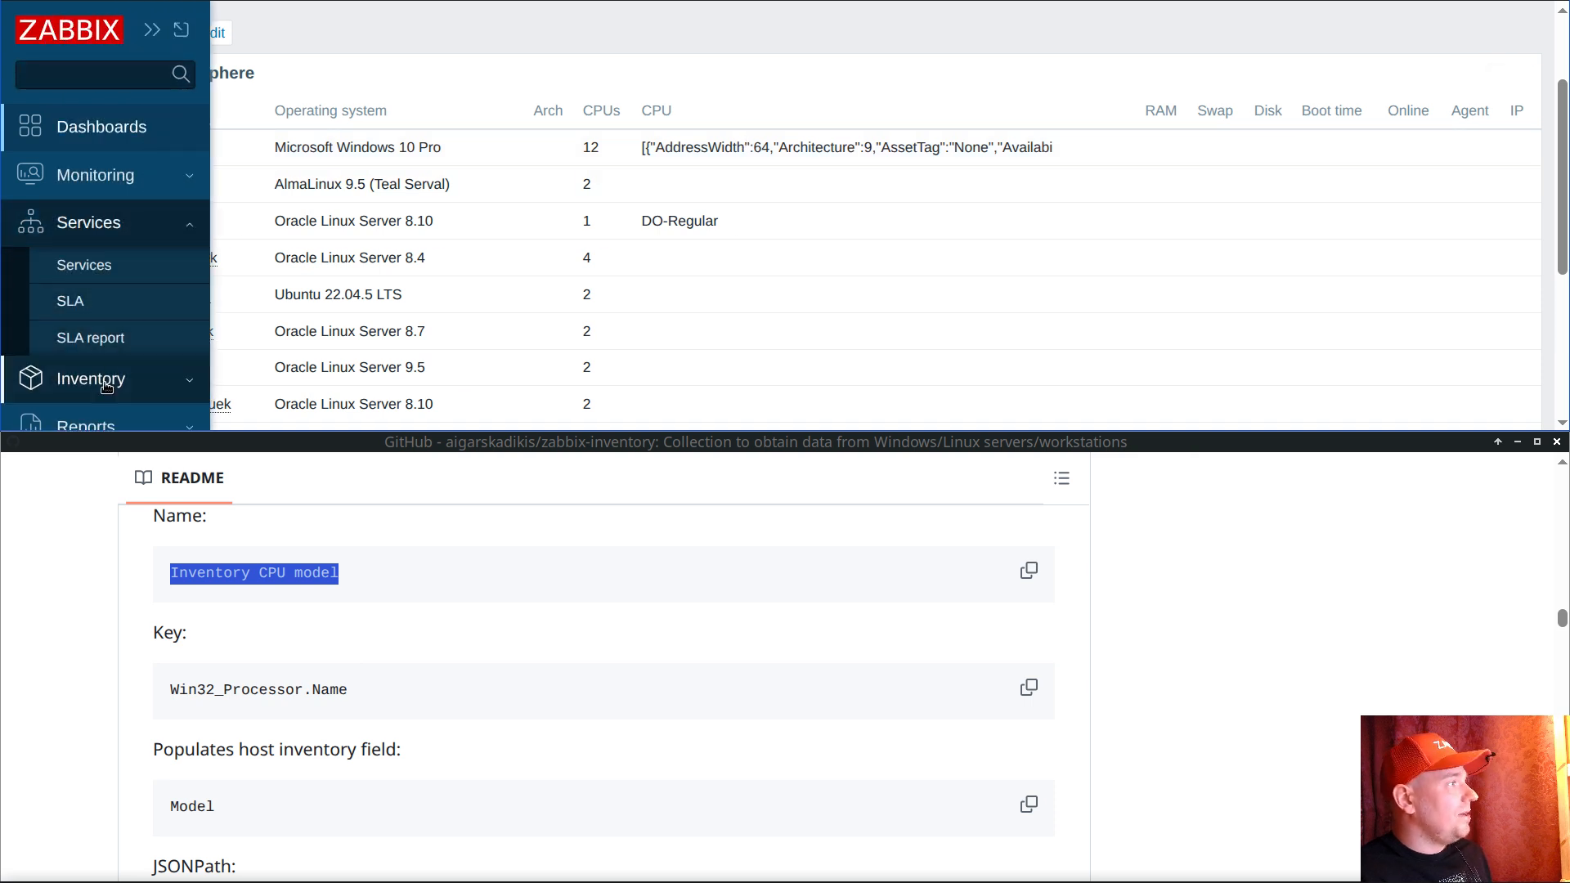
{"action": "scroll", "coordinate": [131, 328], "scroll_direction": "down", "scroll_amount": 1}
{"action": "left_click", "coordinate": [114, 343]}
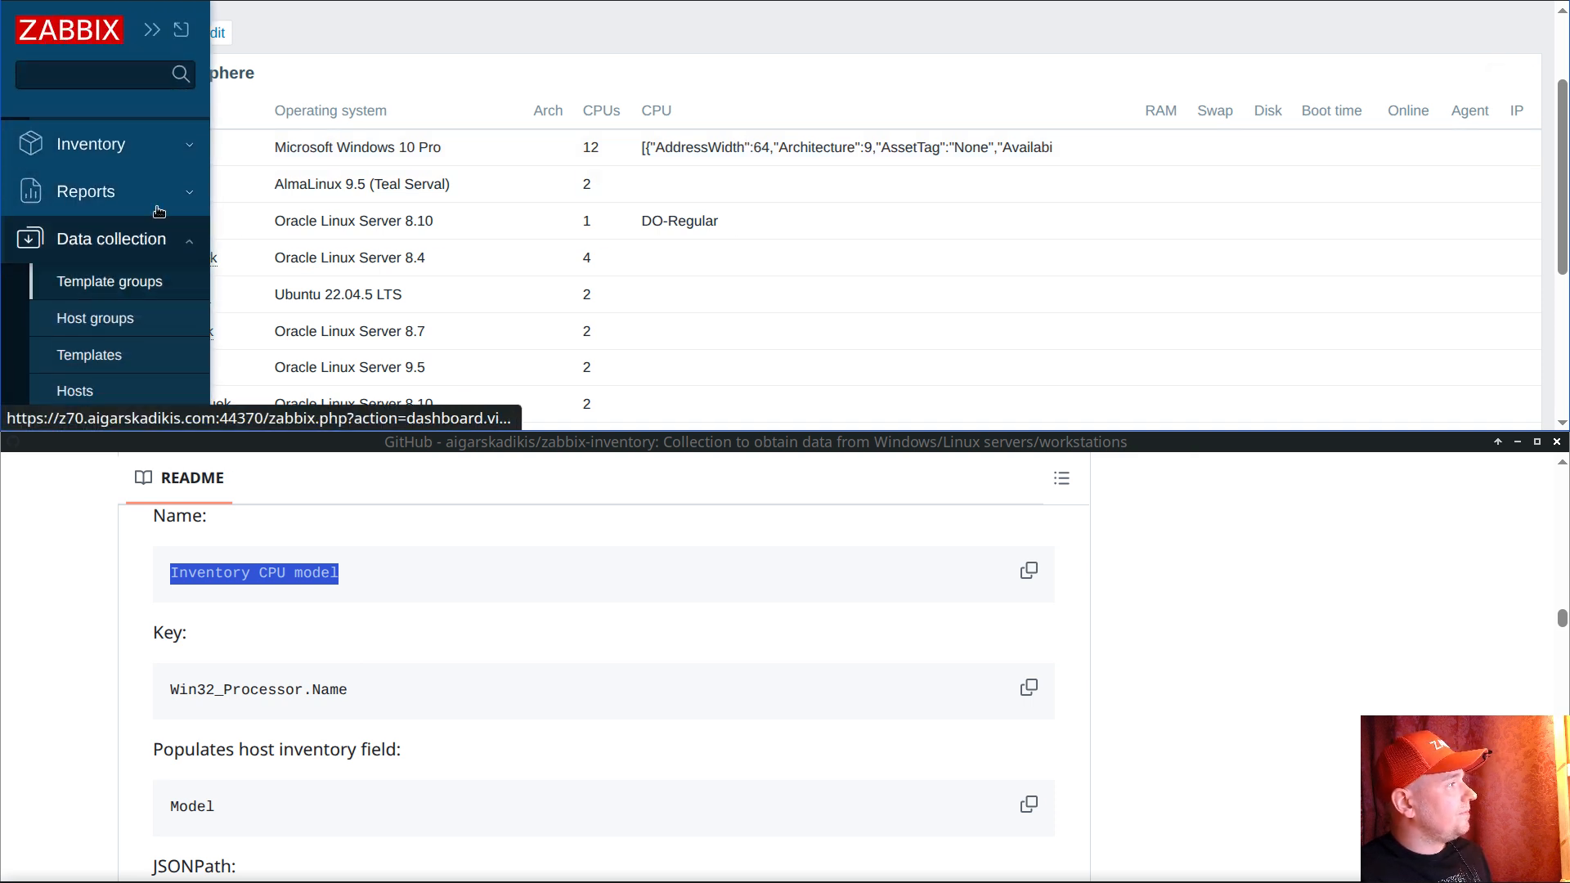
{"action": "left_click", "coordinate": [108, 270]}
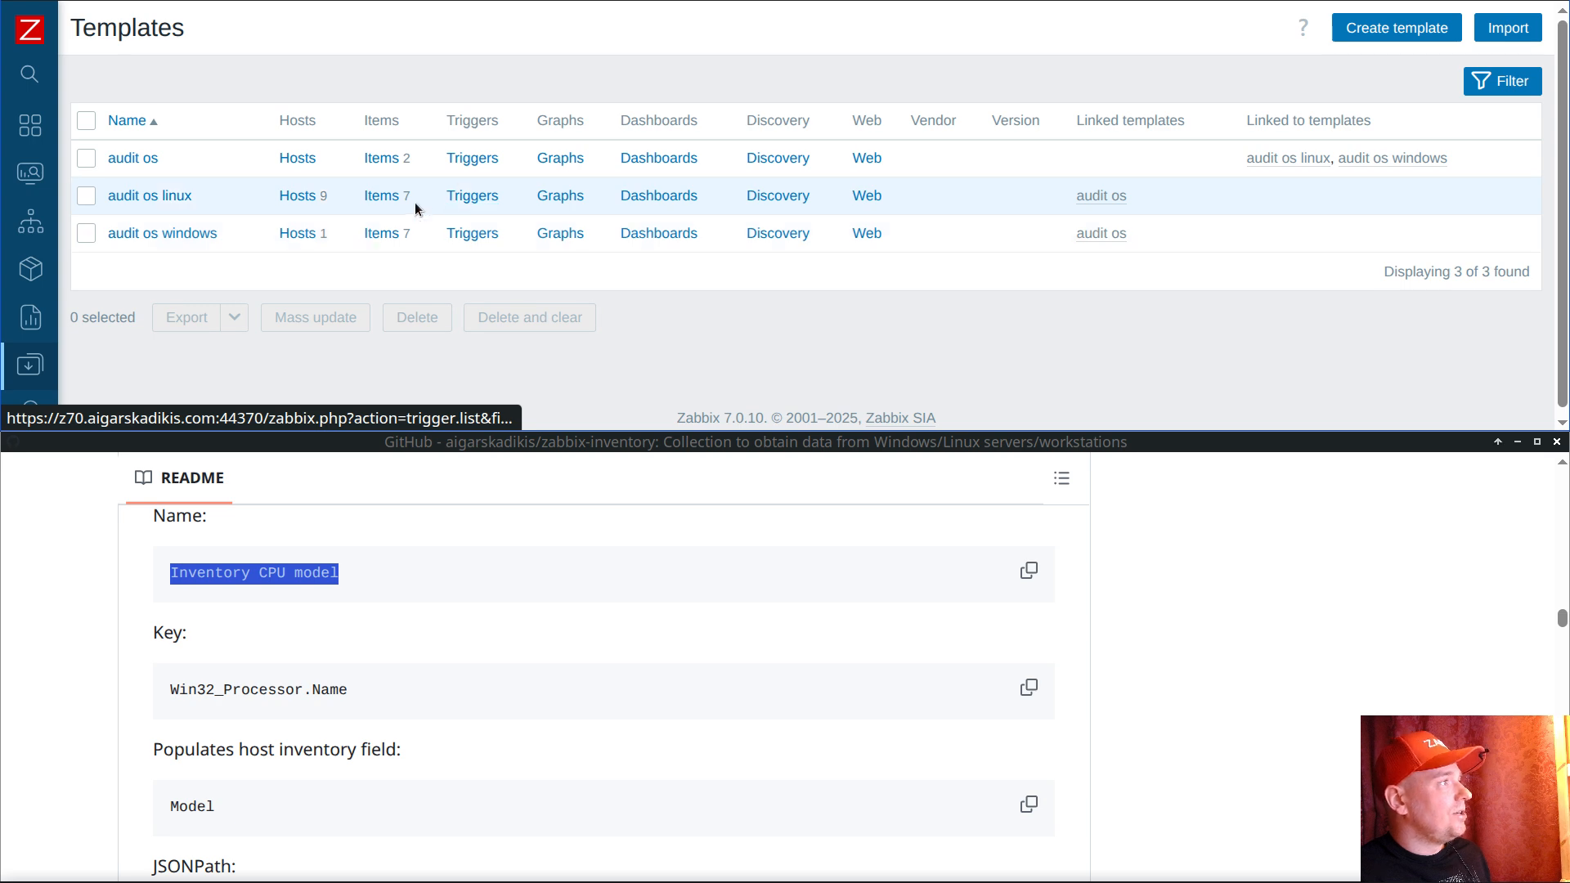
{"action": "left_click", "coordinate": [382, 234]}
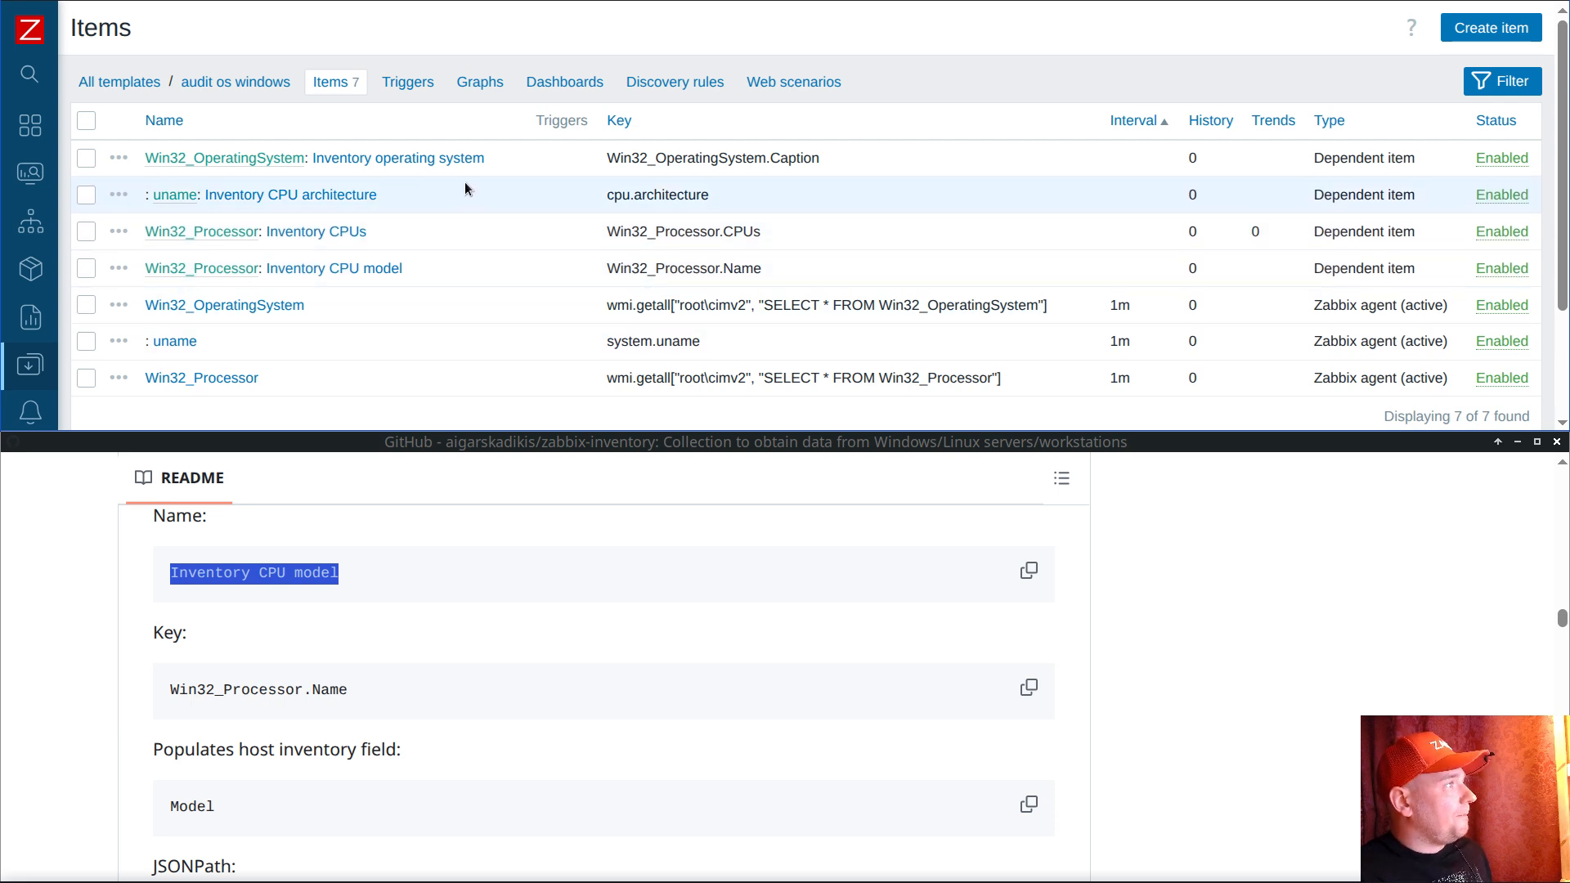
{"action": "left_click", "coordinate": [327, 268]}
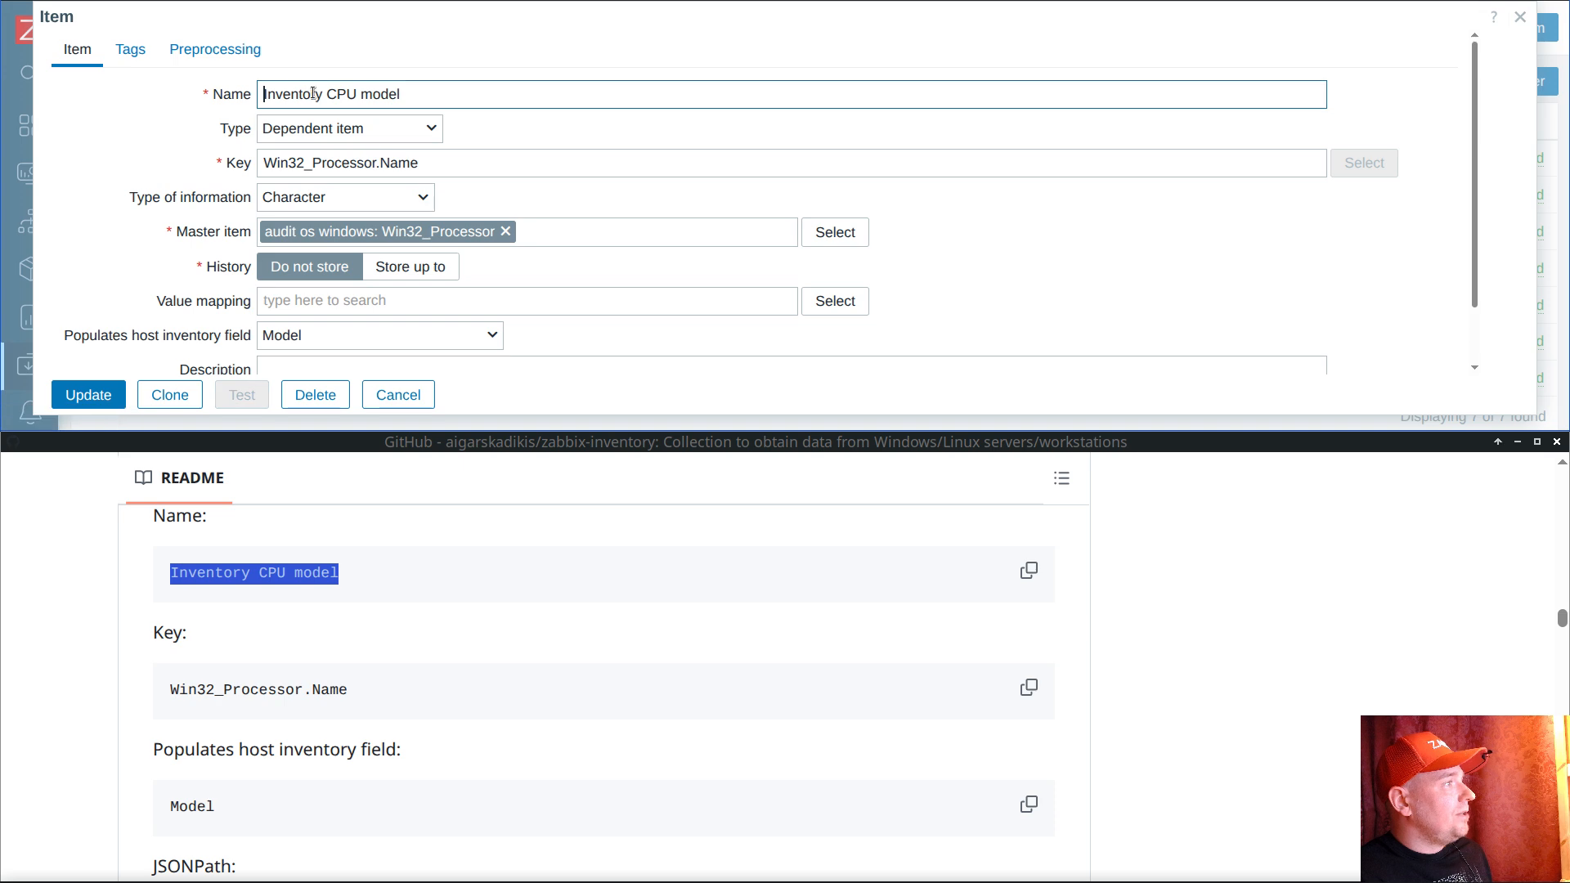
{"action": "left_click", "coordinate": [219, 52]}
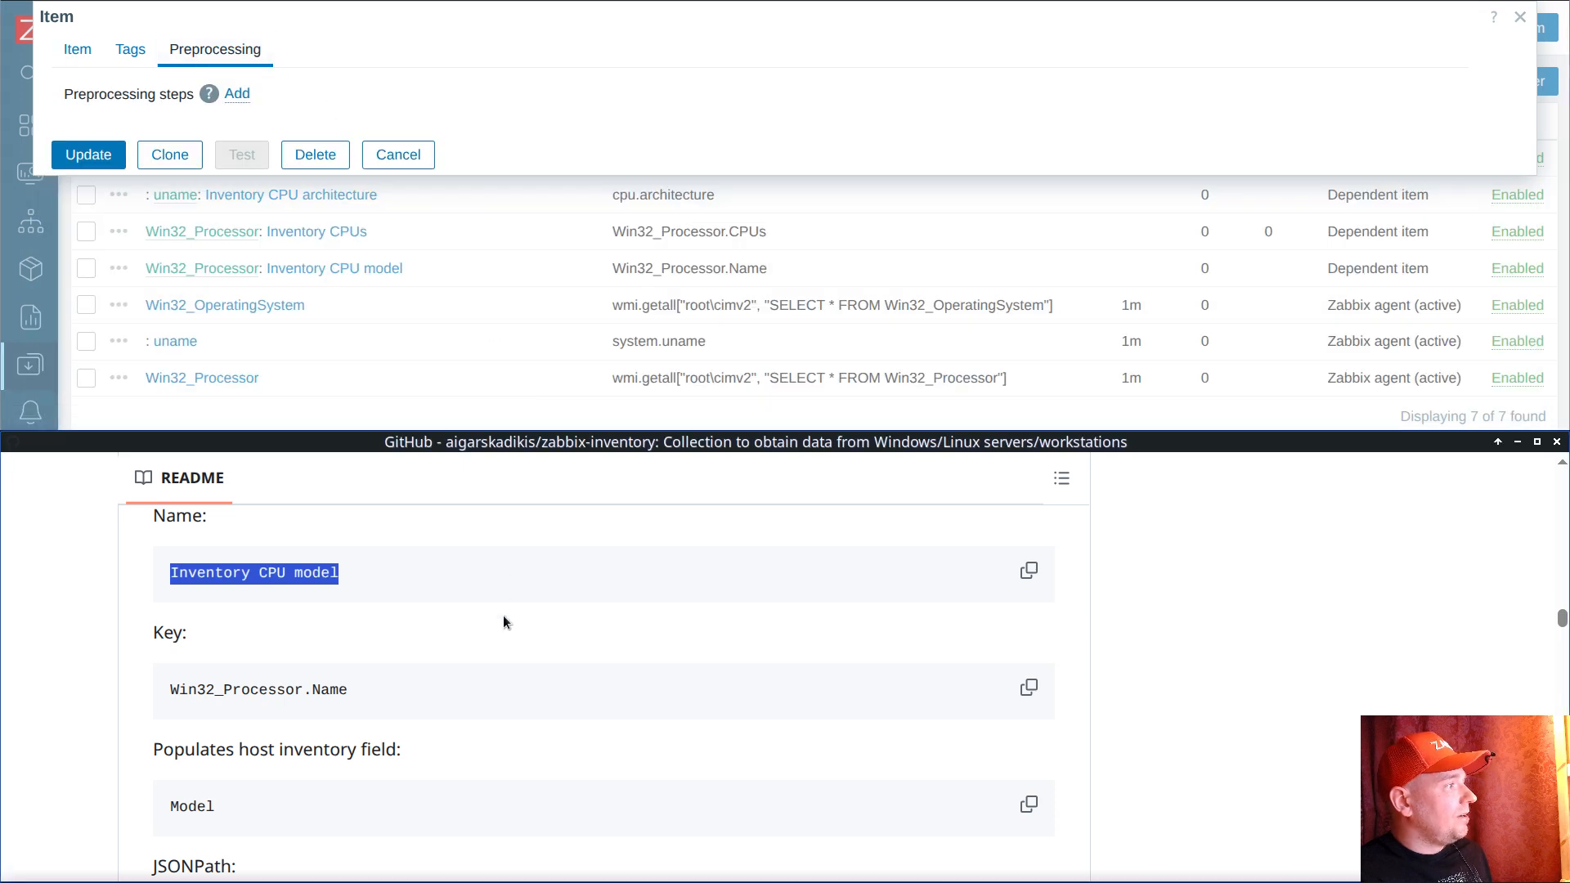
Step: Add a JSONPath preprocessing step with the README's expression $[0].Name to the Inventory CPU model item and update the item
{"action": "scroll", "coordinate": [503, 615], "scroll_direction": "up", "scroll_amount": 2}
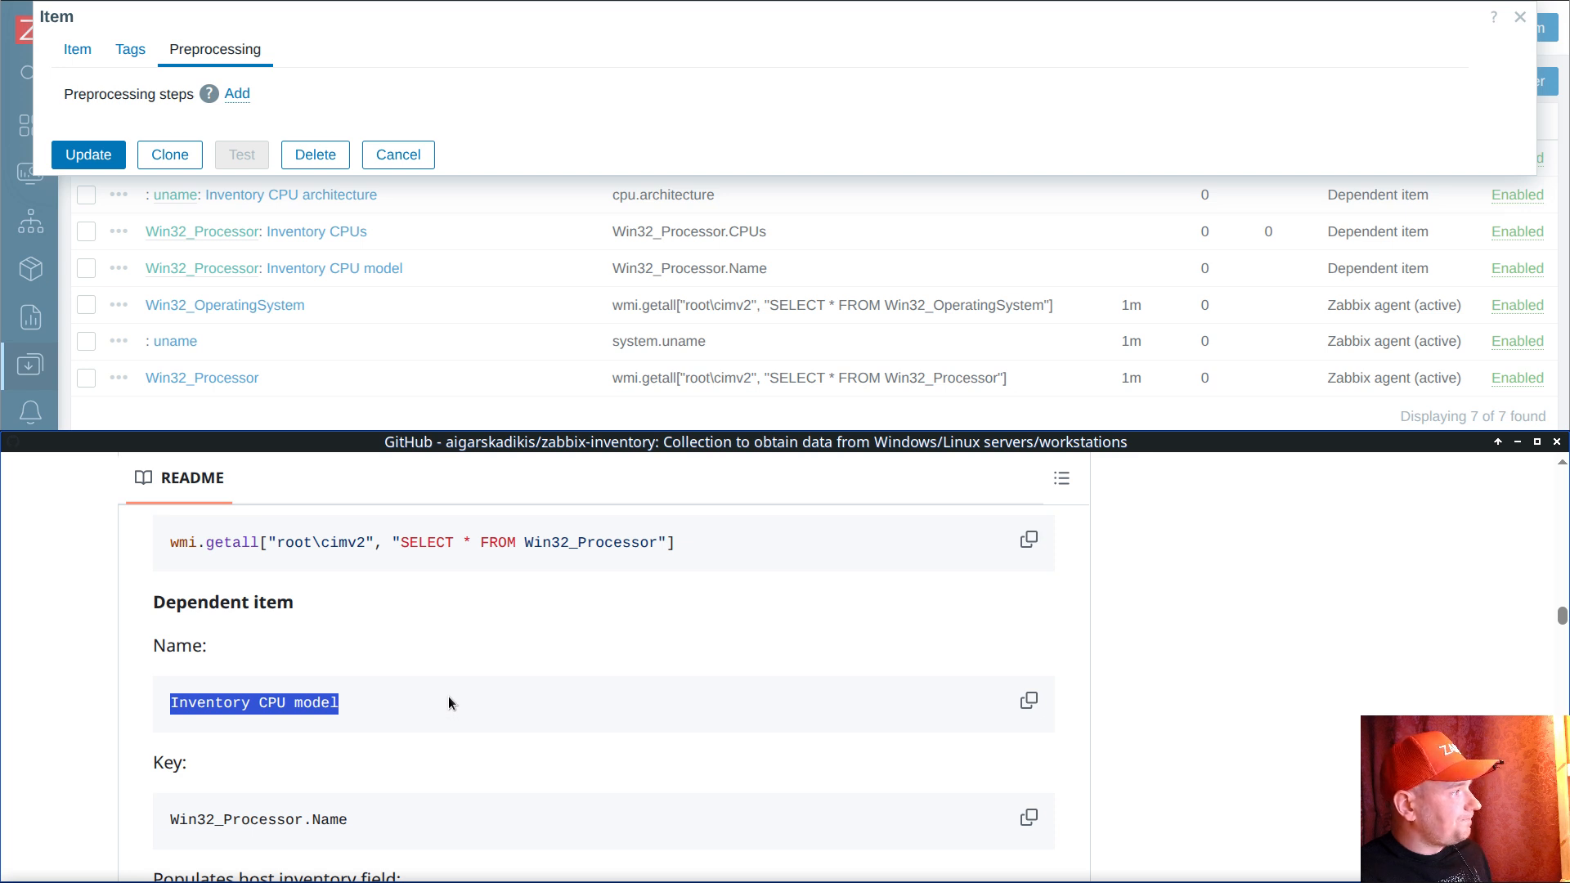
{"action": "scroll", "coordinate": [458, 685], "scroll_direction": "down", "scroll_amount": 4}
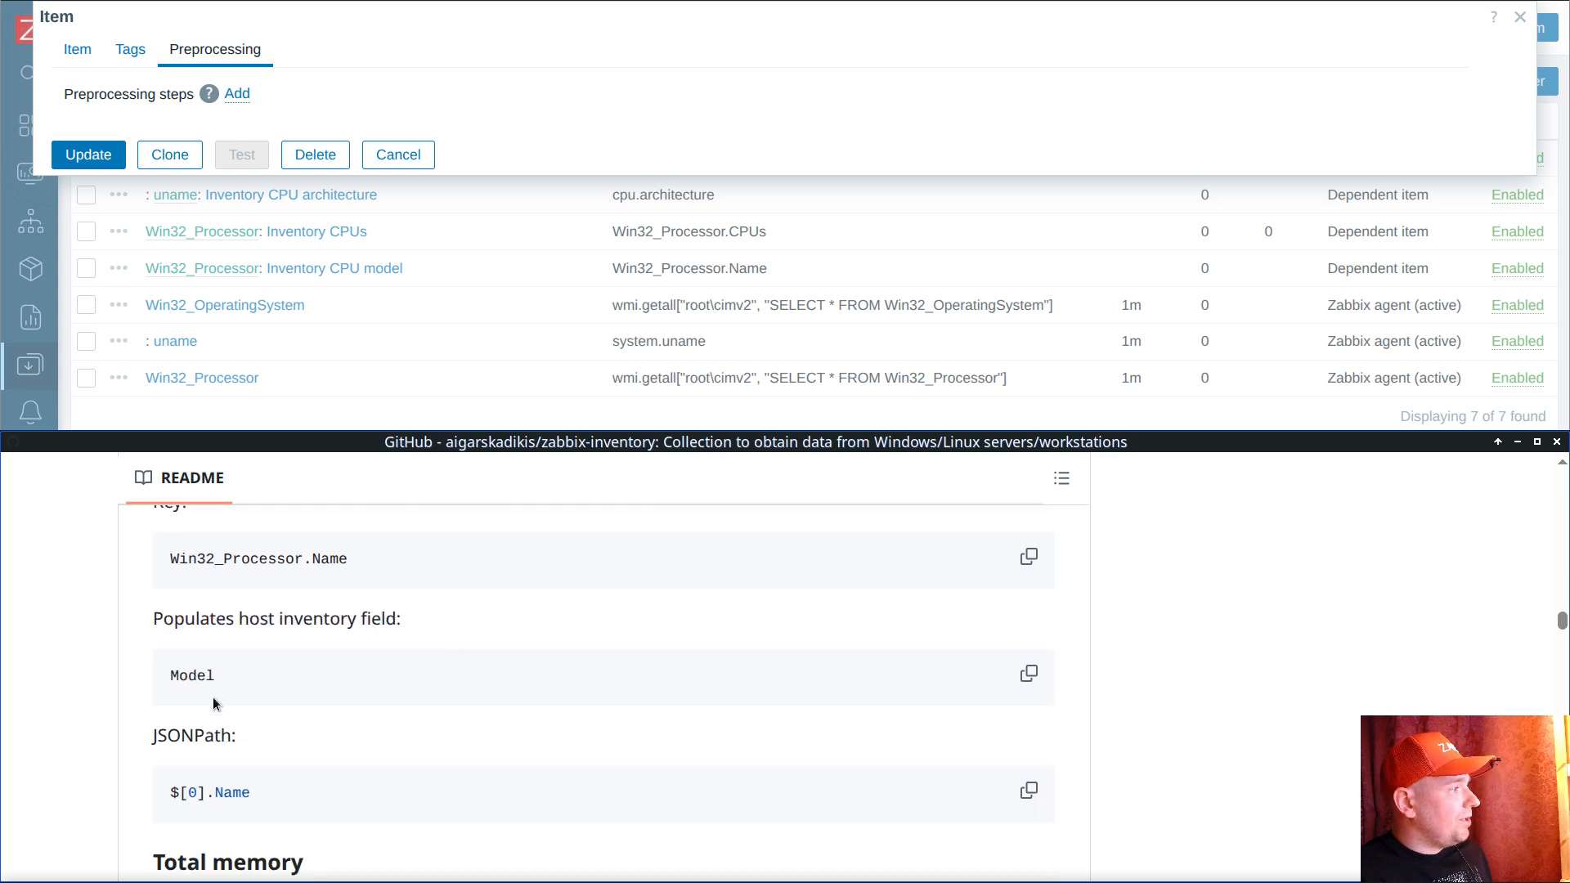
{"action": "double_click", "coordinate": [231, 790]}
{"action": "left_click", "coordinate": [171, 799]}
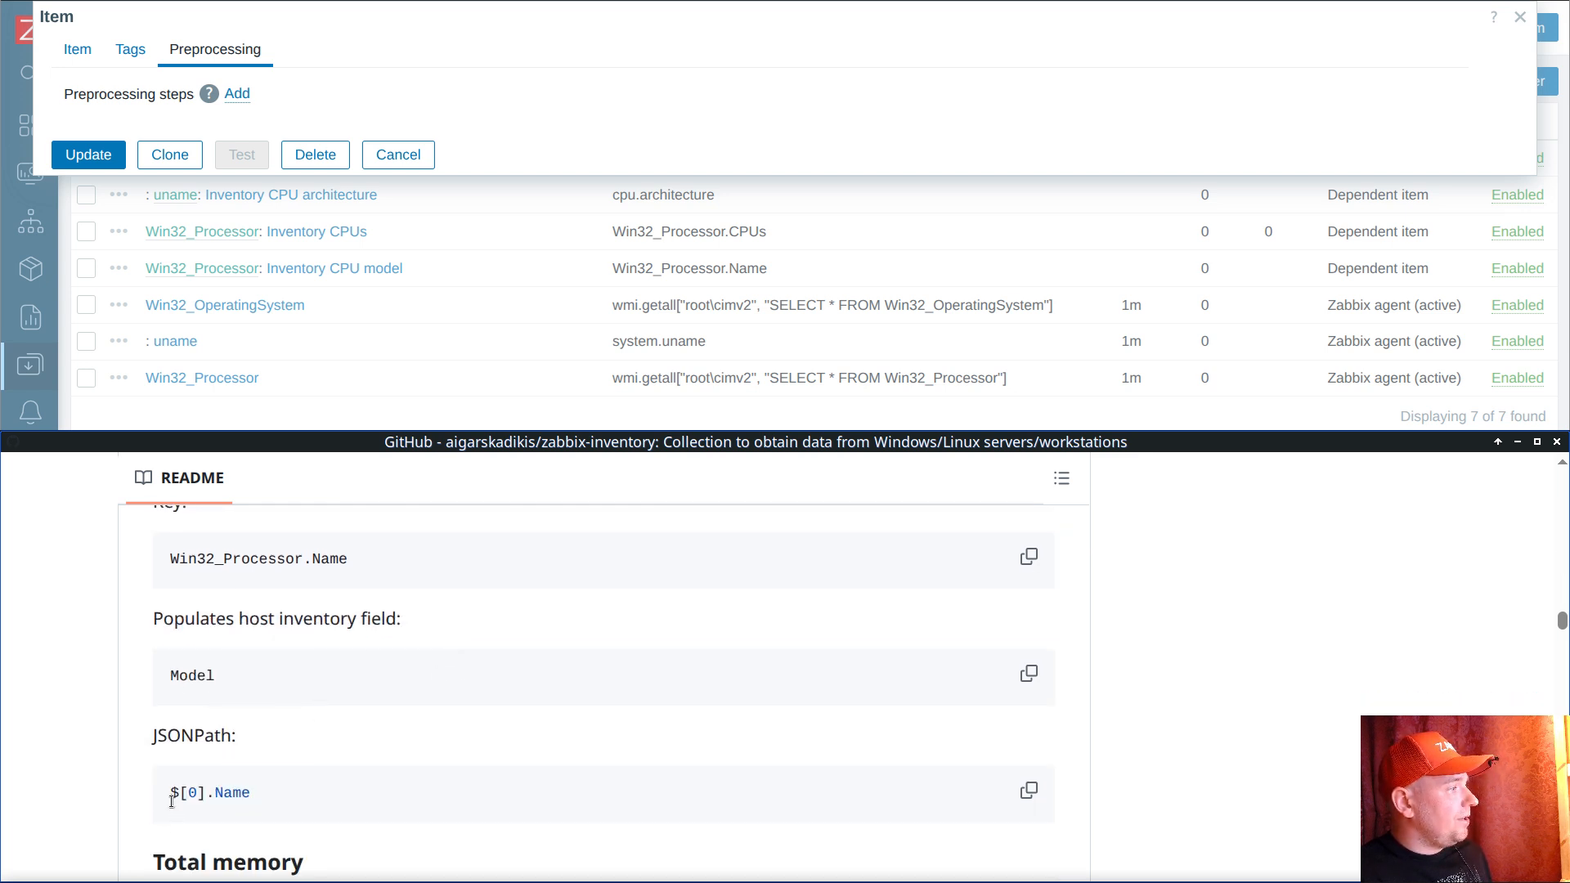
{"action": "left_click_drag", "start_coordinate": [173, 791], "coordinate": [252, 793]}
{"action": "key", "text": "ctrl+c"}
{"action": "left_click", "coordinate": [247, 102]}
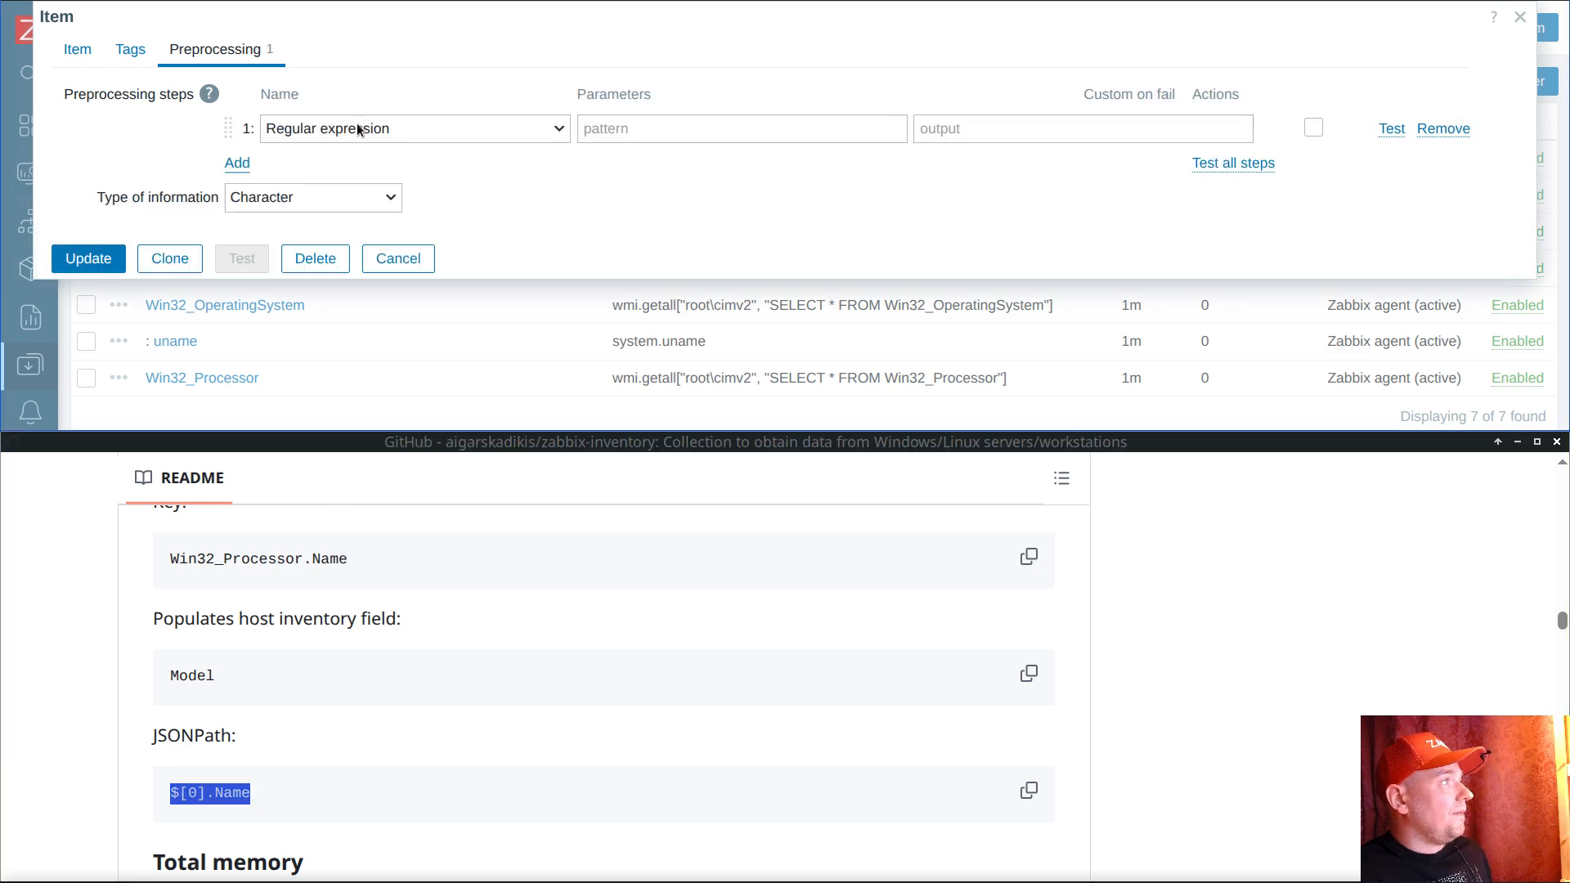
{"action": "left_click", "coordinate": [356, 127]}
{"action": "scroll", "coordinate": [382, 275], "scroll_direction": "down", "scroll_amount": 2}
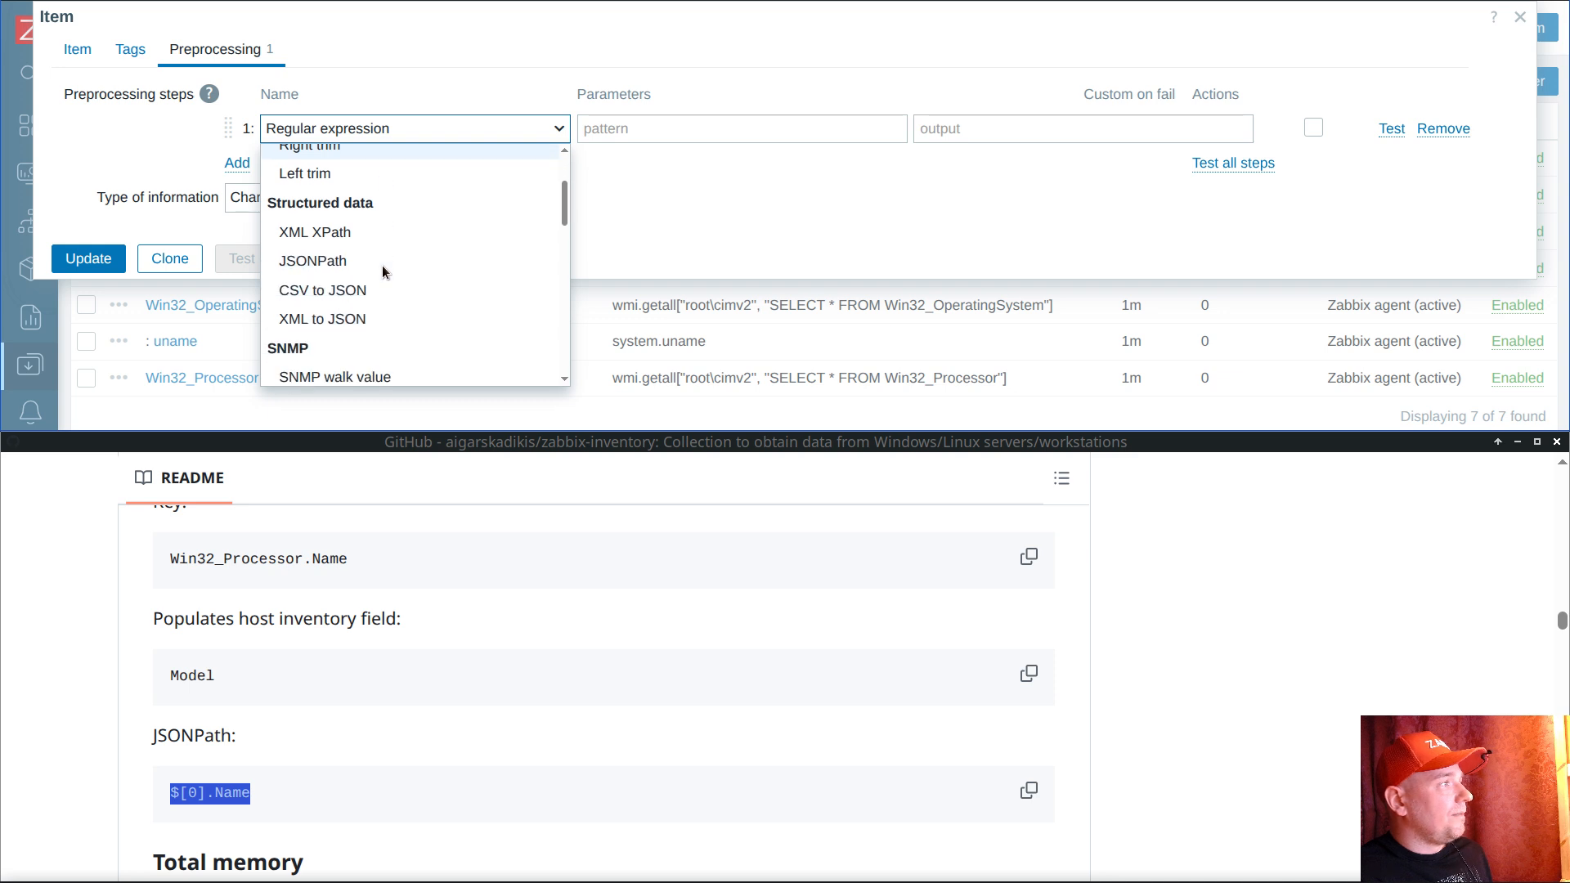
{"action": "left_click", "coordinate": [335, 260]}
{"action": "key", "text": "ctrl+v"}
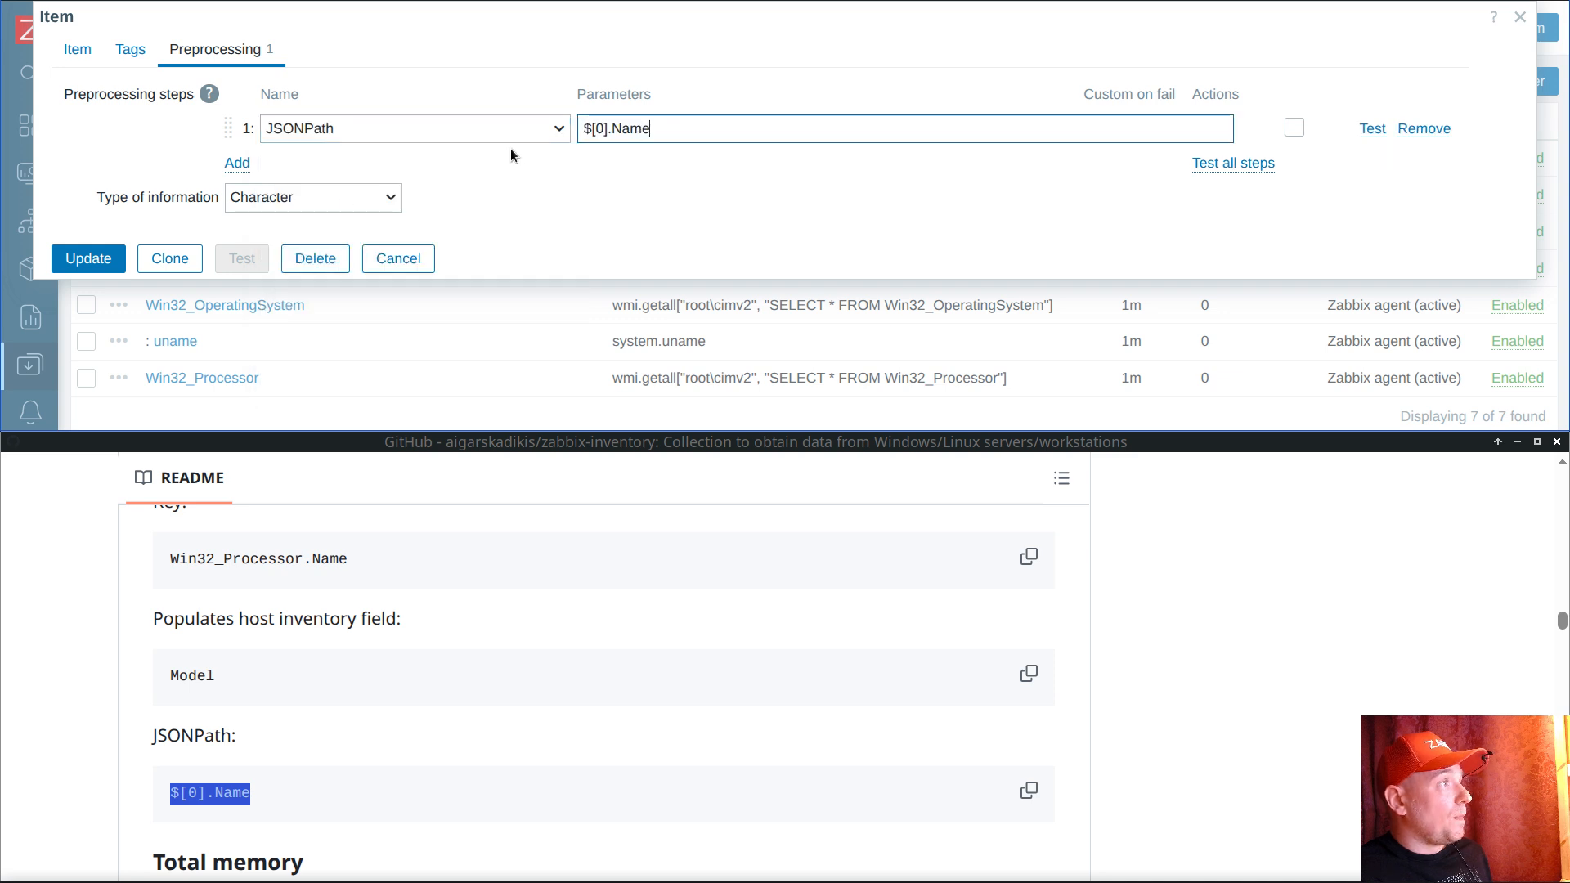
{"action": "left_click", "coordinate": [88, 258]}
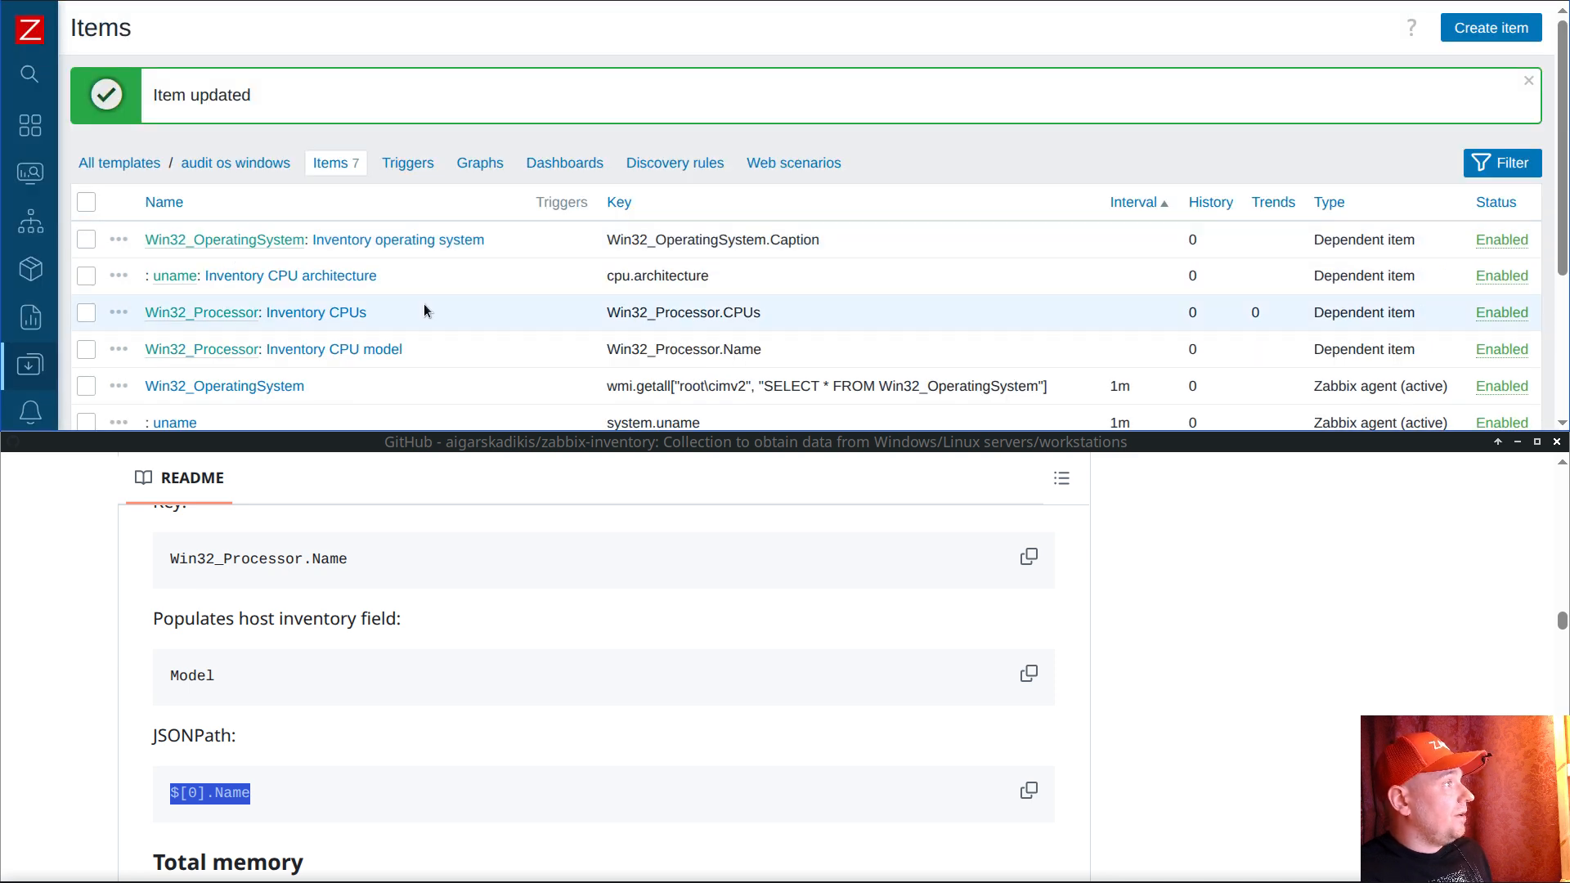
Step: Find the README's Total memory section for Linux and open the item list of the audit os linux template
{"action": "scroll", "coordinate": [410, 694], "scroll_direction": "down", "scroll_amount": 3}
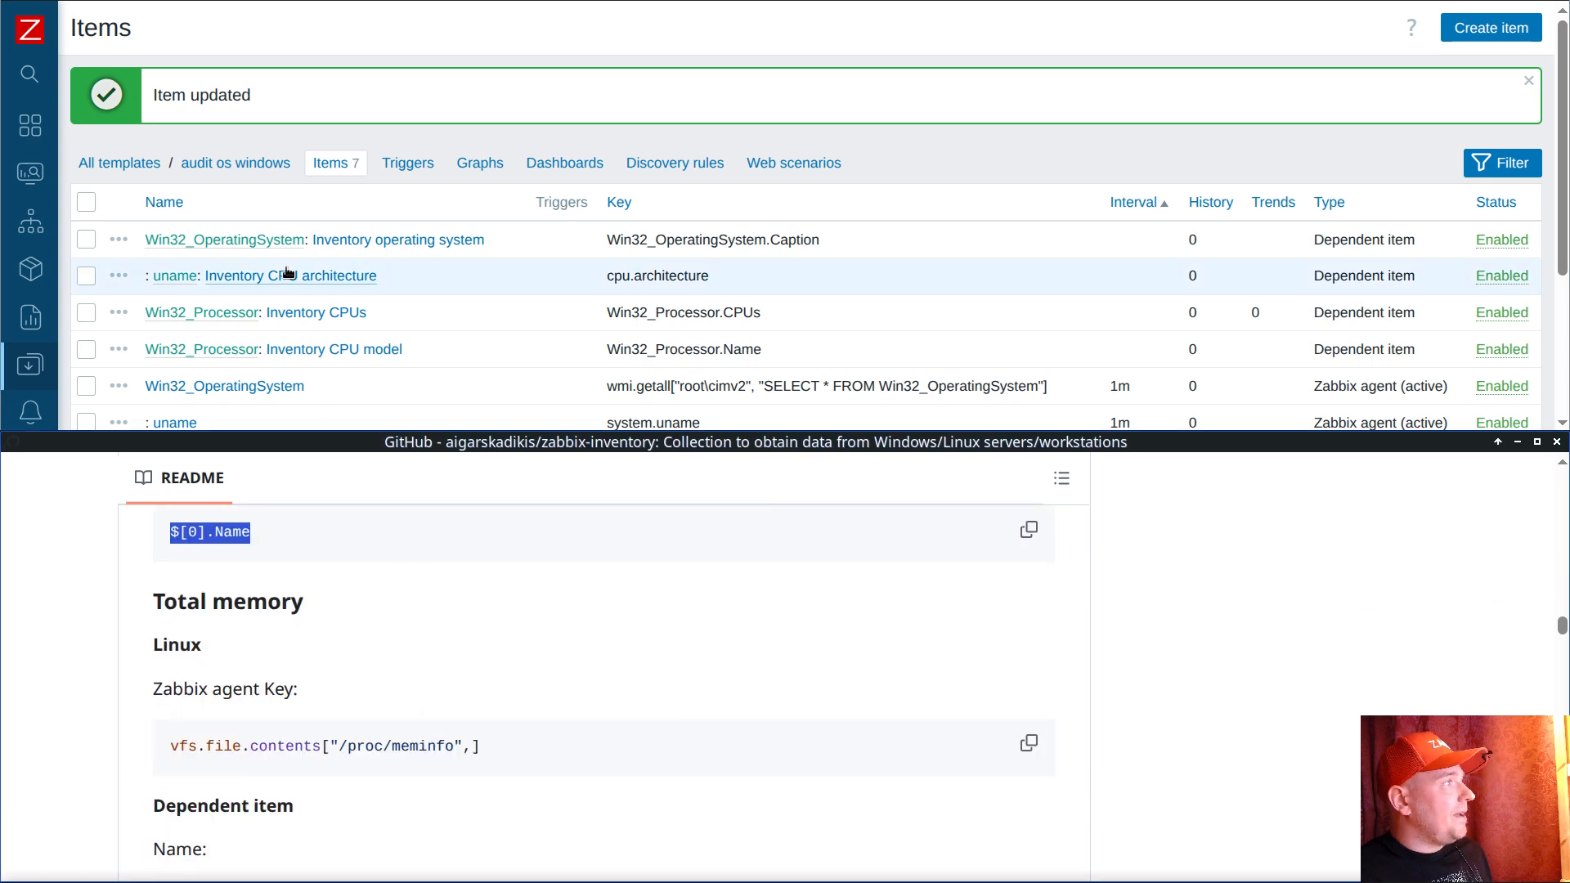
{"action": "left_click", "coordinate": [138, 166]}
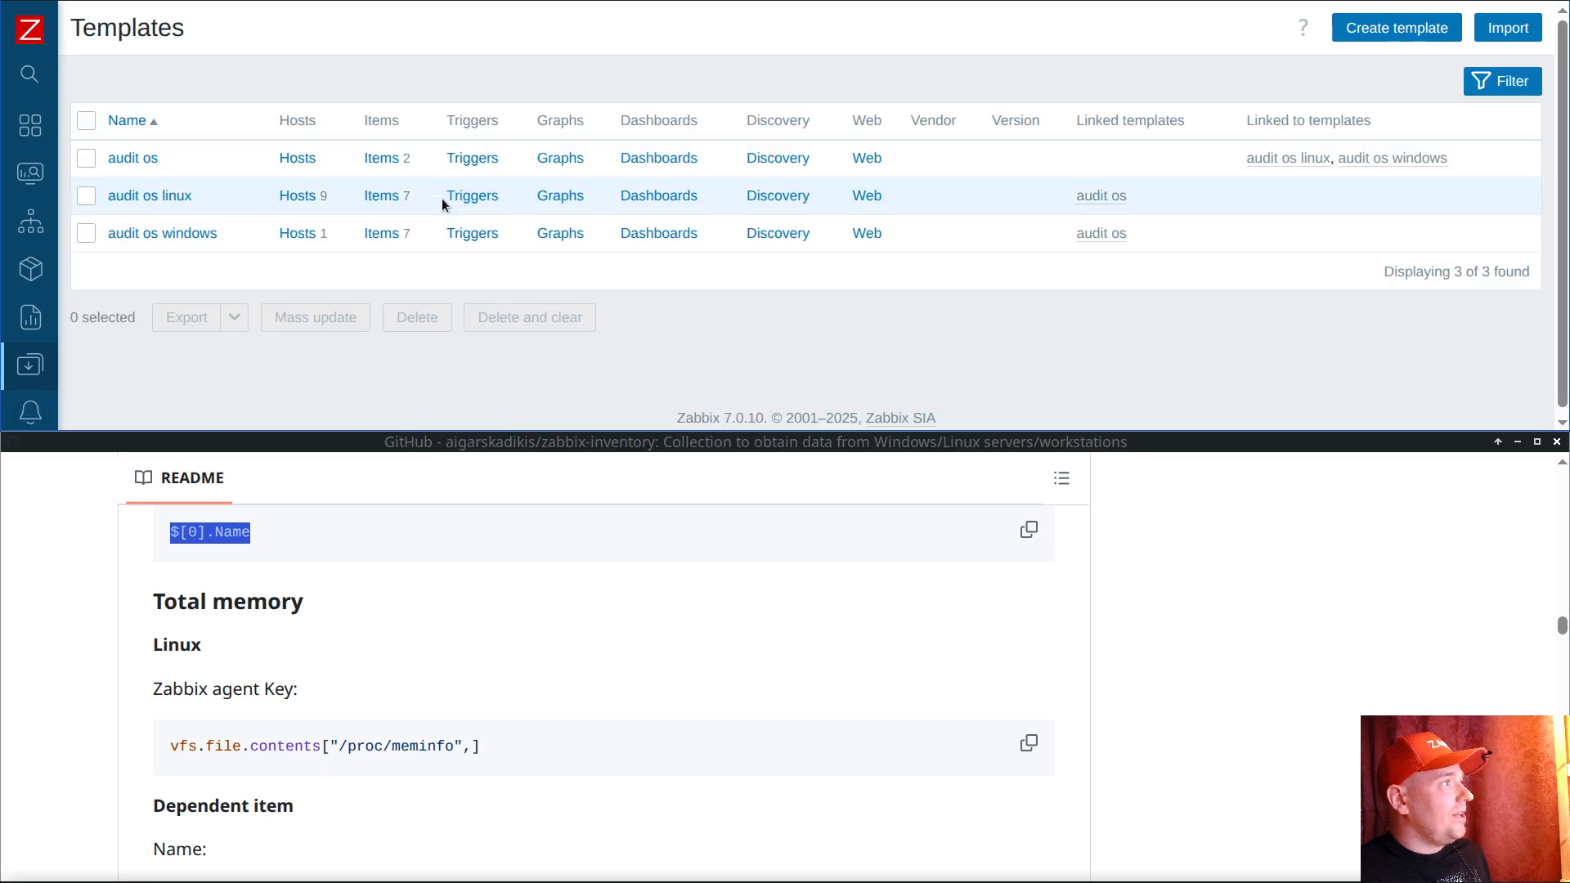
{"action": "left_click", "coordinate": [389, 197]}
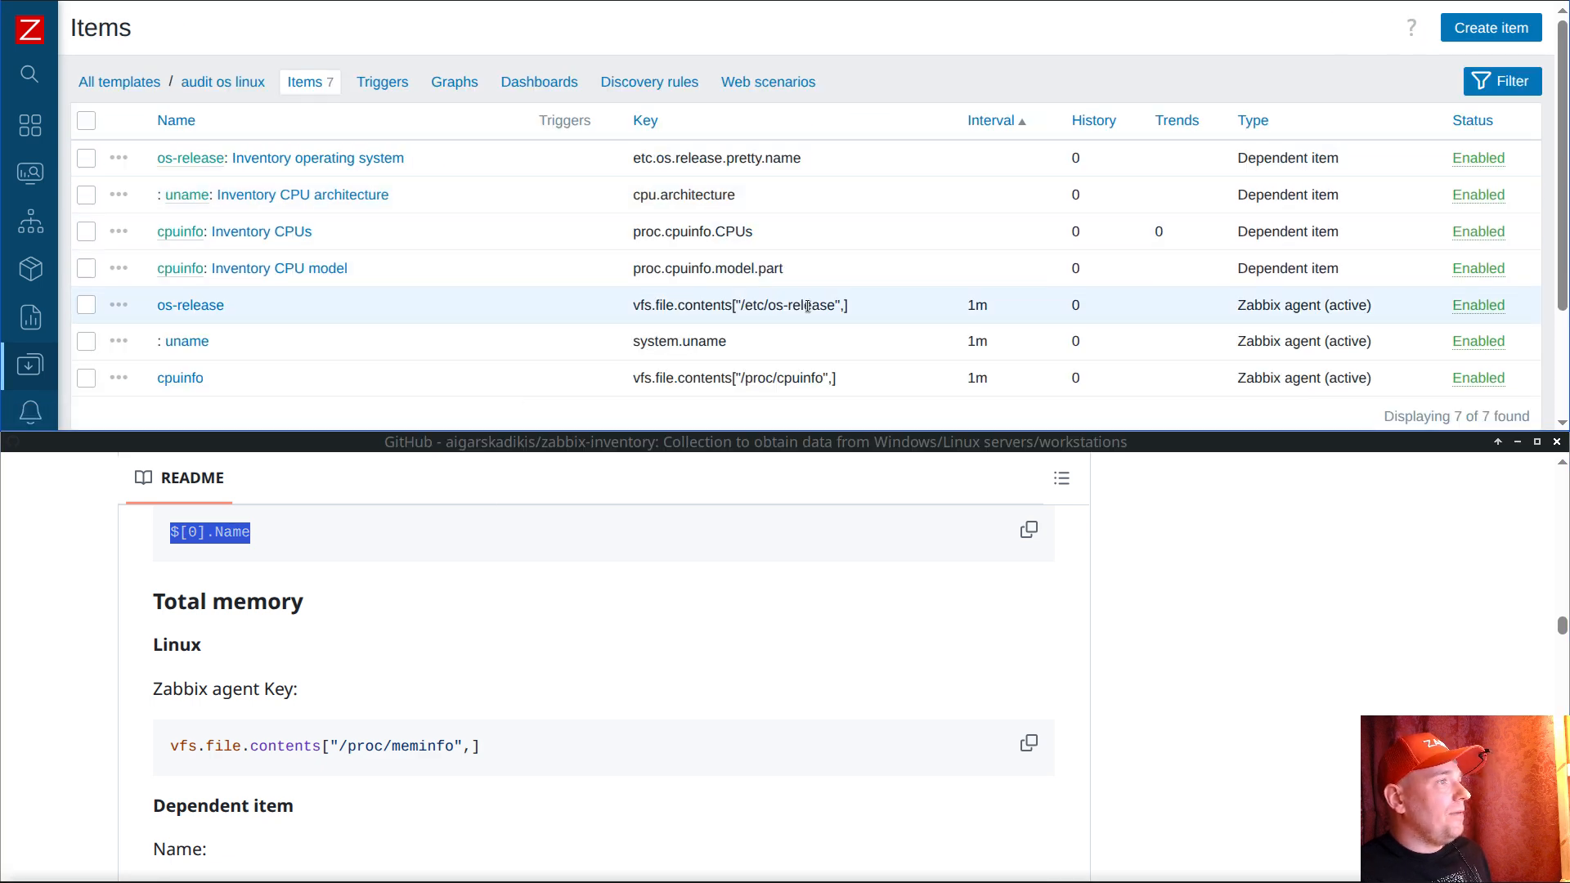
Step: Start a new Zabbix agent (active) item with information type Text and the README key vfs.file.contents["/proc/meminfo",]
{"action": "left_click", "coordinate": [1030, 741]}
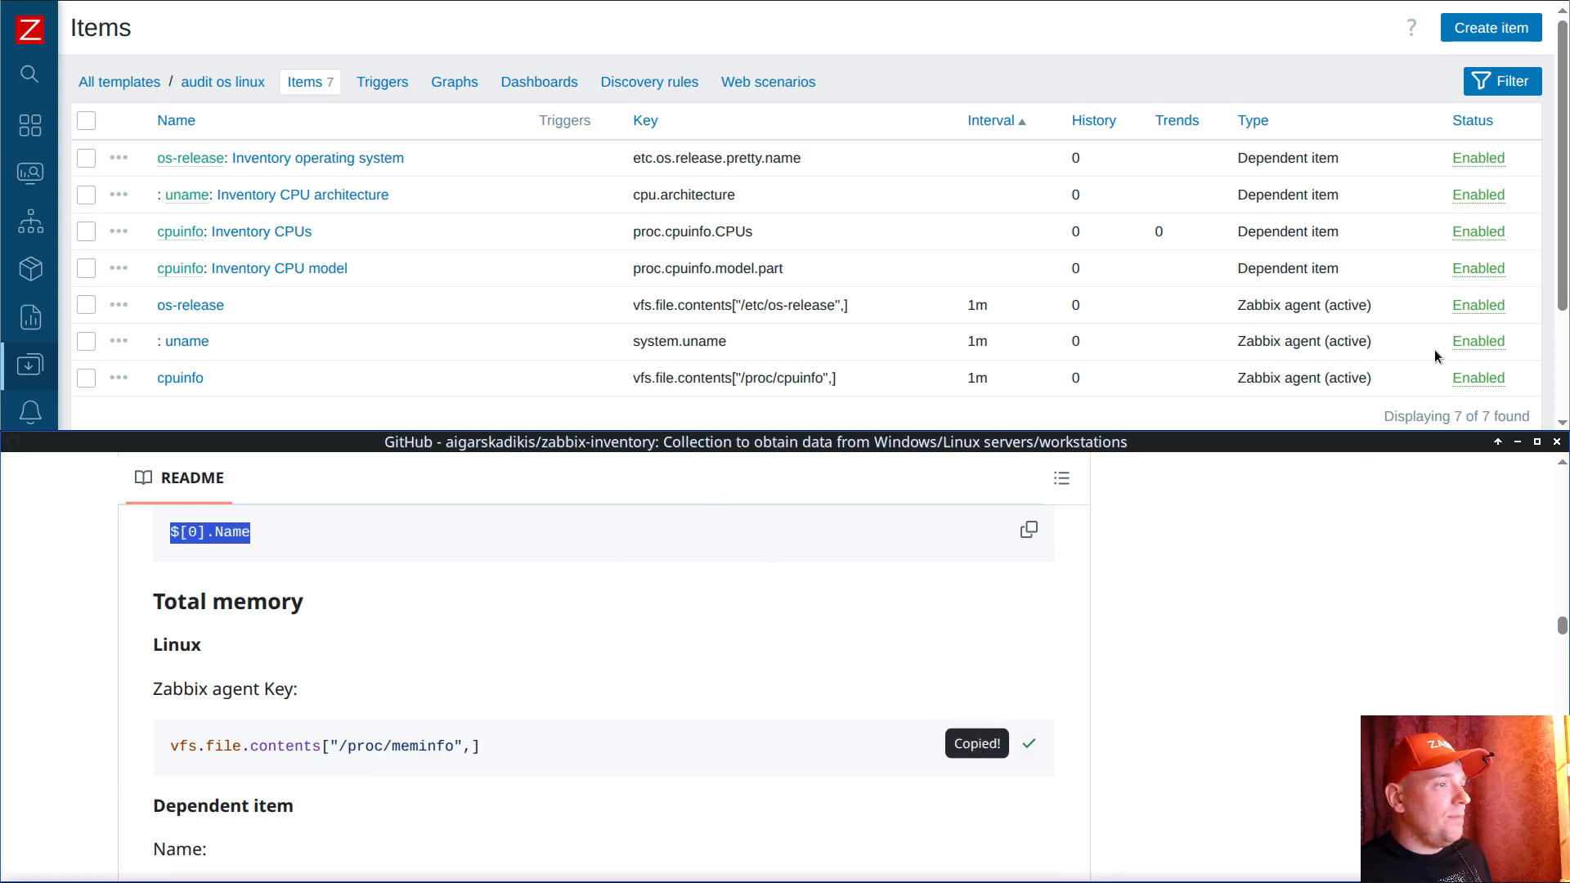
{"action": "left_click", "coordinate": [1491, 28]}
{"action": "left_click", "coordinate": [311, 131]}
{"action": "left_click", "coordinate": [340, 179]}
{"action": "left_click", "coordinate": [351, 163]}
{"action": "key", "text": "ctrl+v"}
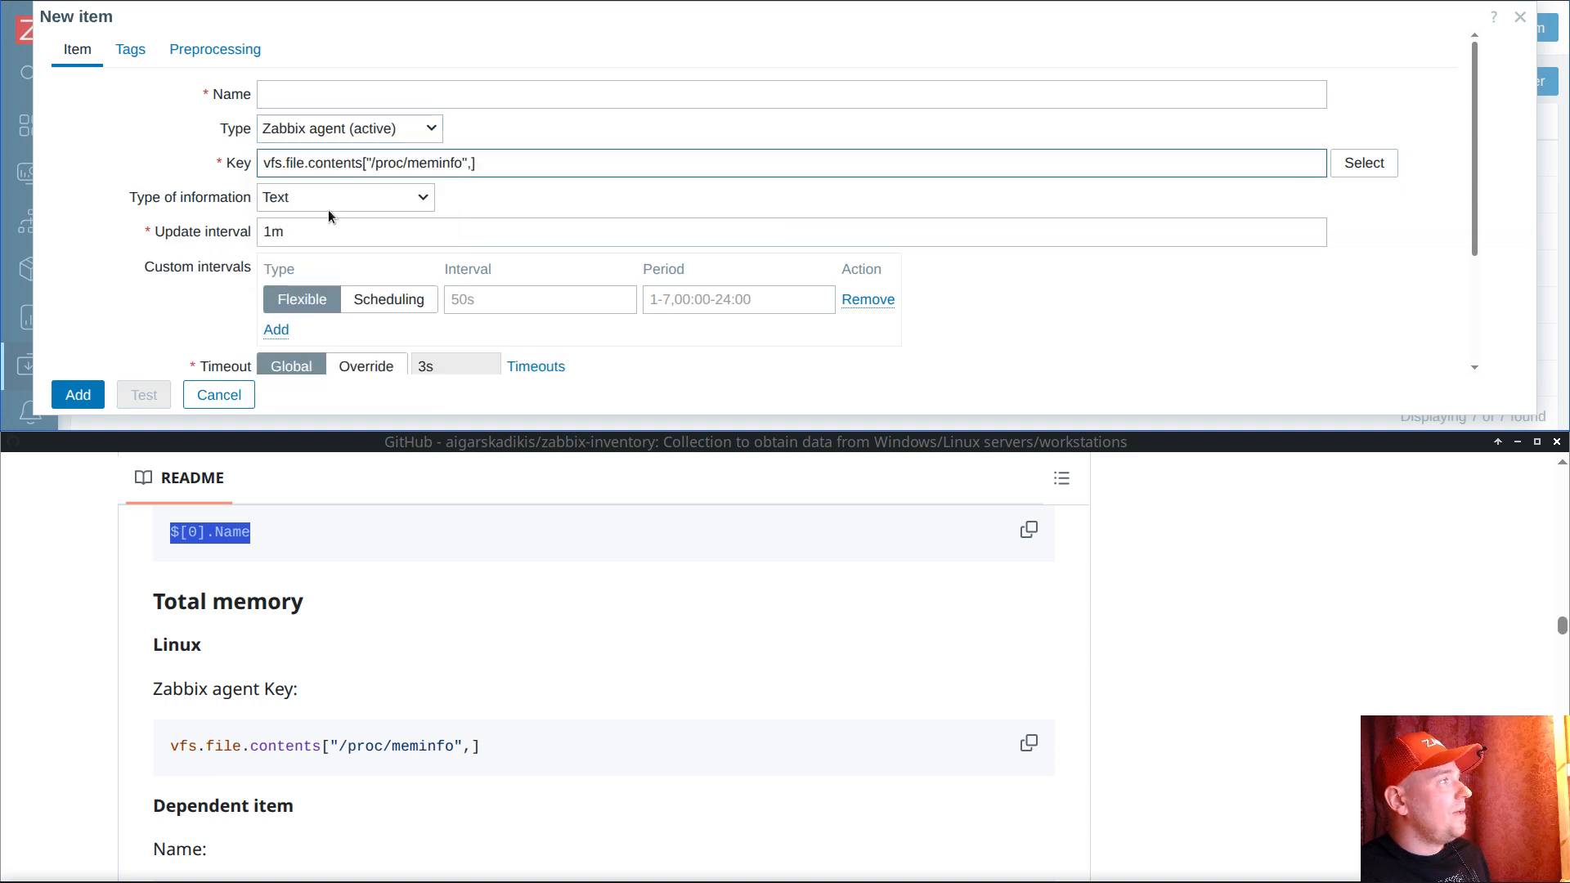
Step: Name the new item meminfo, set its history to Do not store, and add it to the template
{"action": "double_click", "coordinate": [423, 162]}
{"action": "key", "text": "ctrl+c"}
{"action": "left_click", "coordinate": [520, 101]}
{"action": "key", "text": "ctrl+v"}
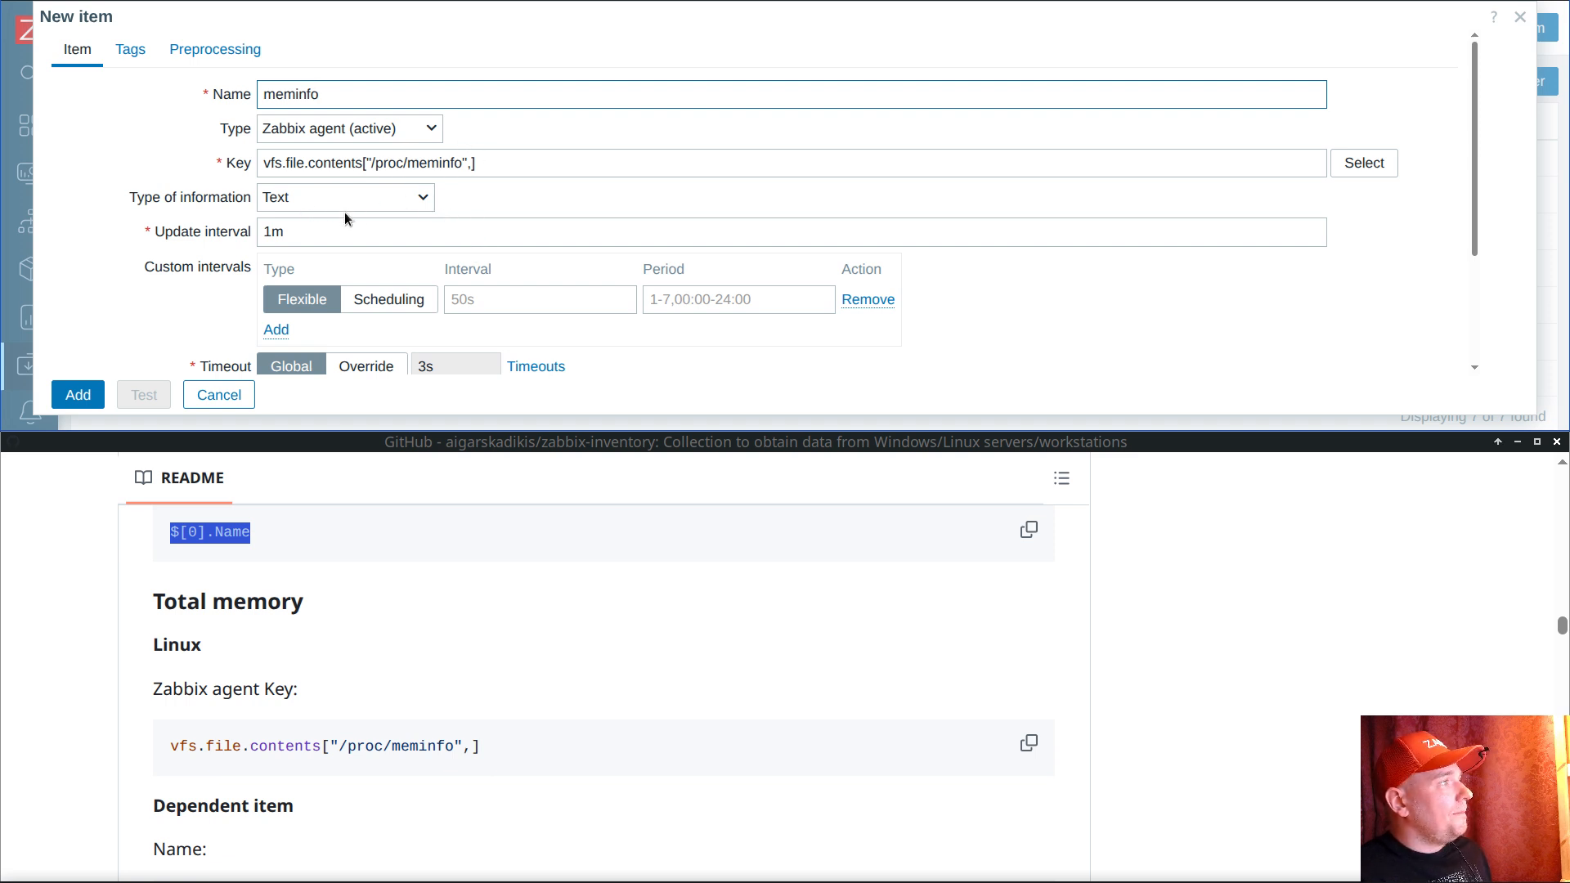
{"action": "scroll", "coordinate": [345, 213], "scroll_direction": "down", "scroll_amount": 3}
{"action": "left_click", "coordinate": [309, 271]}
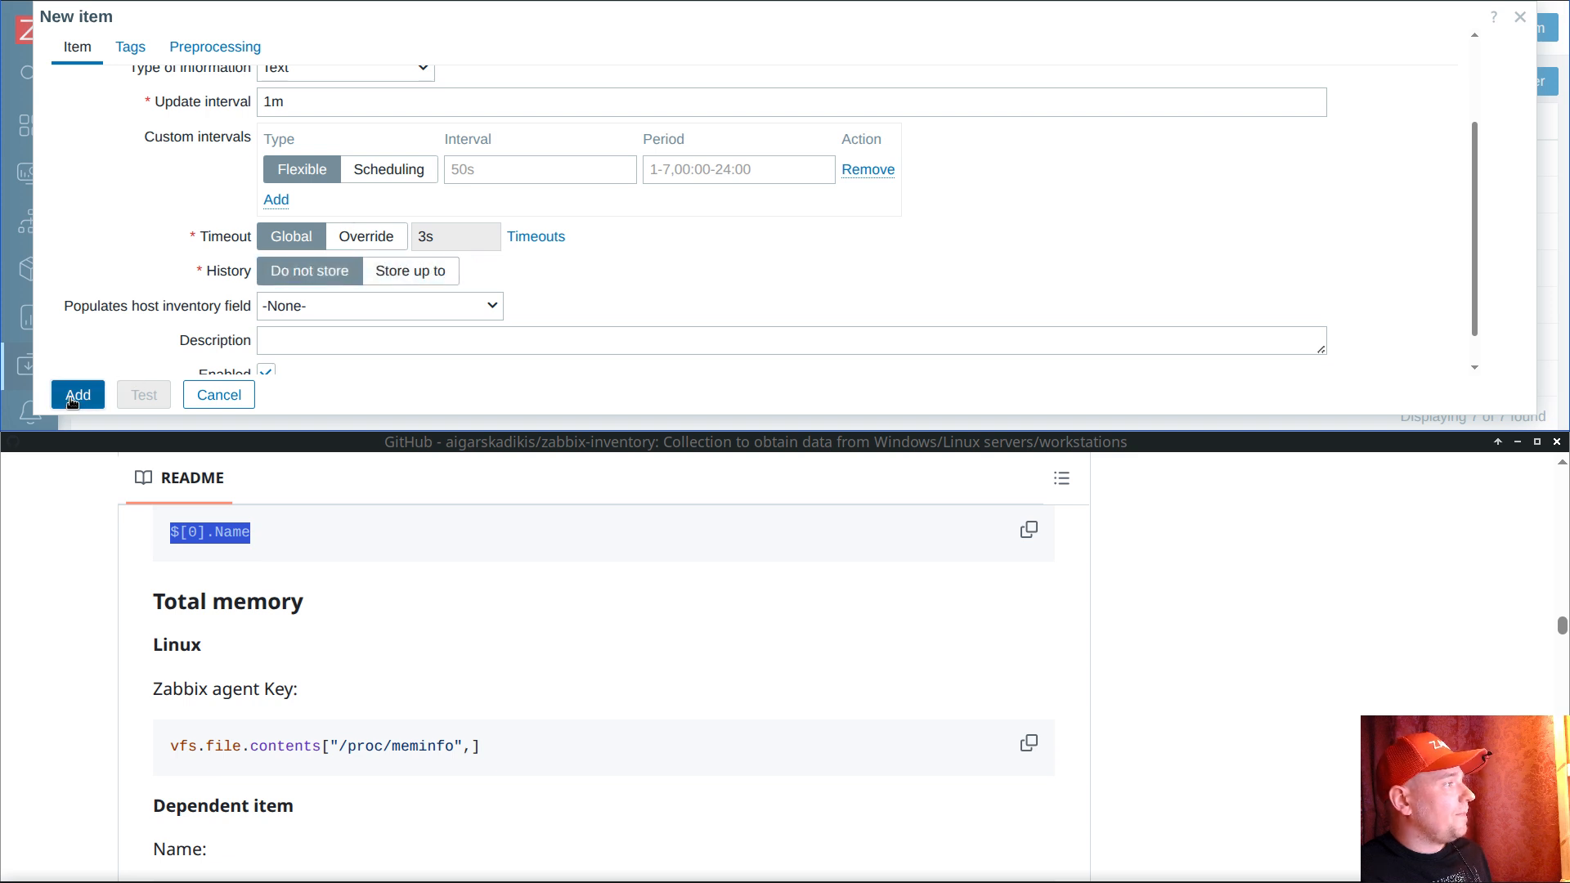
{"action": "left_click", "coordinate": [75, 396]}
Step: Start a dependent item under meminfo and name it Inventory total memory in bytes, as given in the README
{"action": "scroll", "coordinate": [384, 330], "scroll_direction": "down", "scroll_amount": 3}
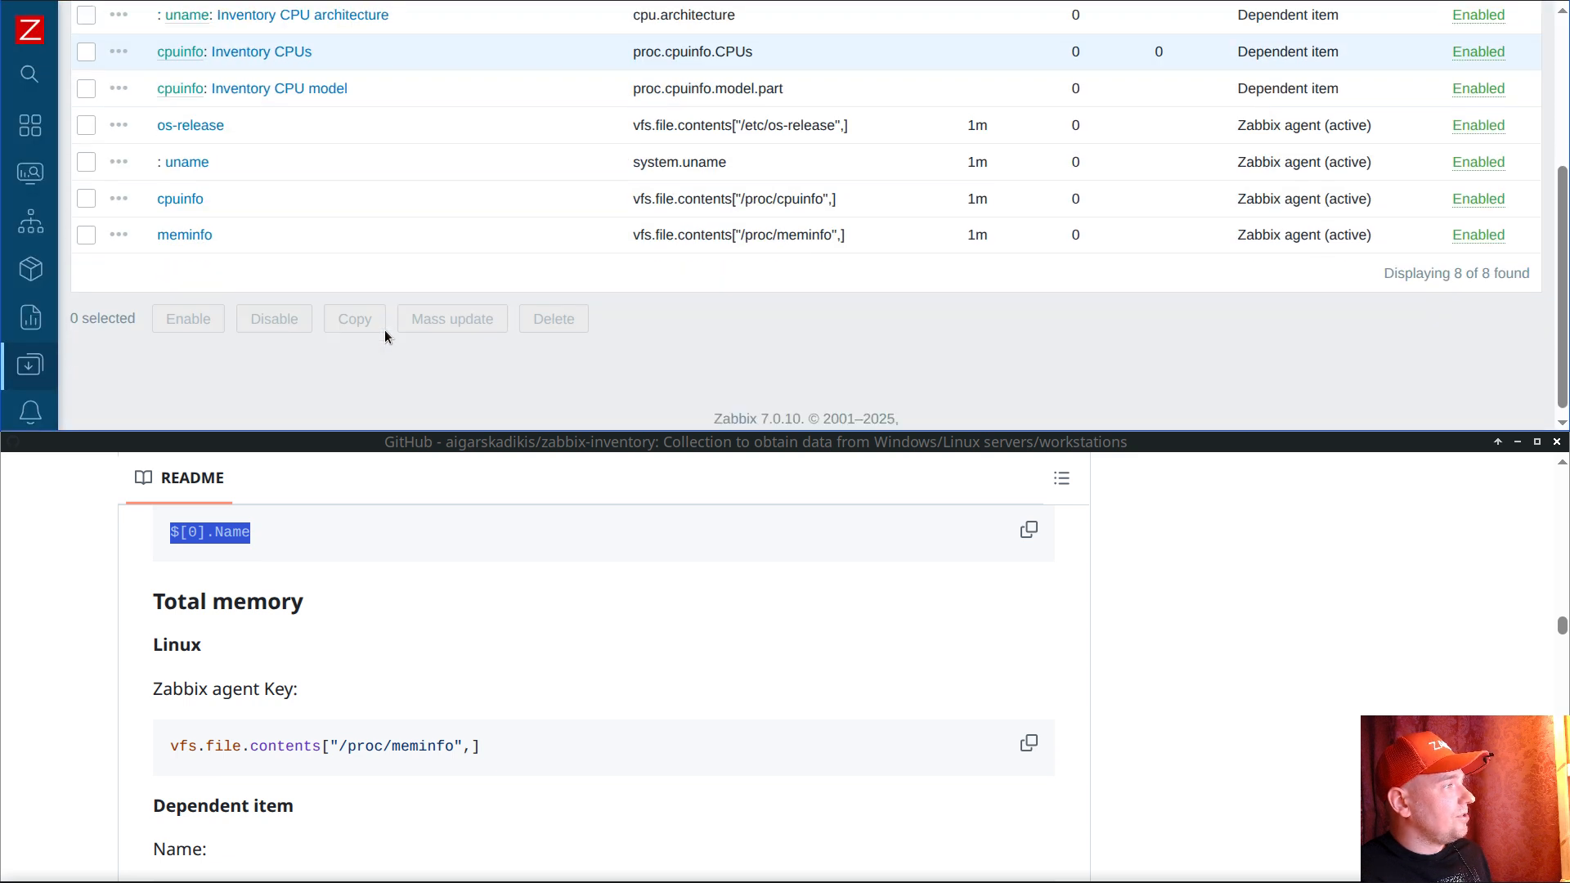
{"action": "left_click", "coordinate": [121, 235]}
{"action": "left_click", "coordinate": [231, 180]}
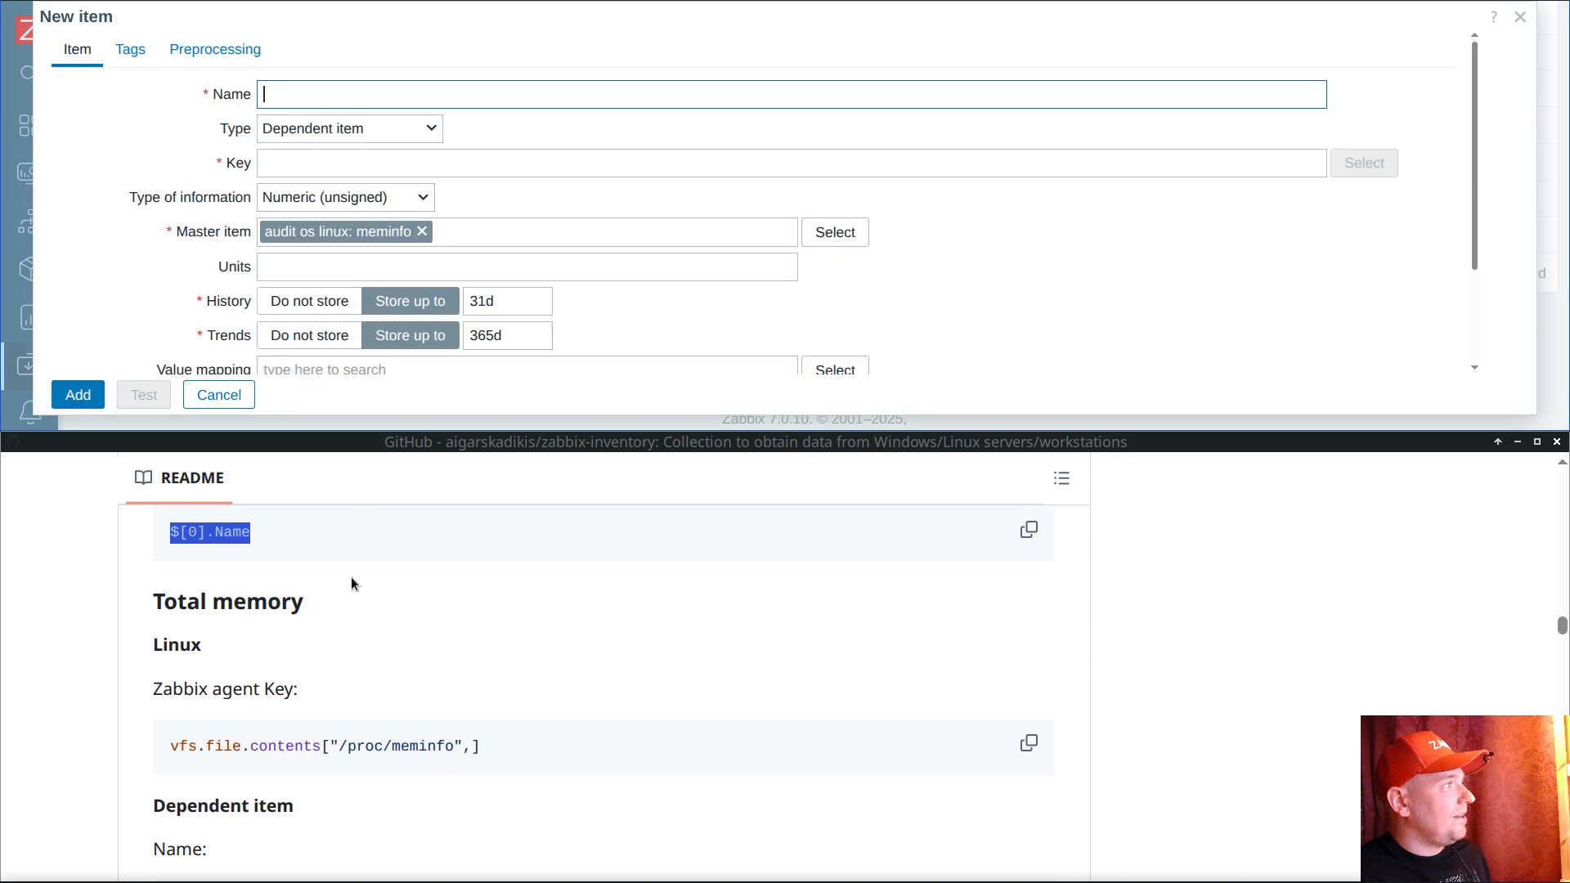
{"action": "left_click", "coordinate": [308, 666]}
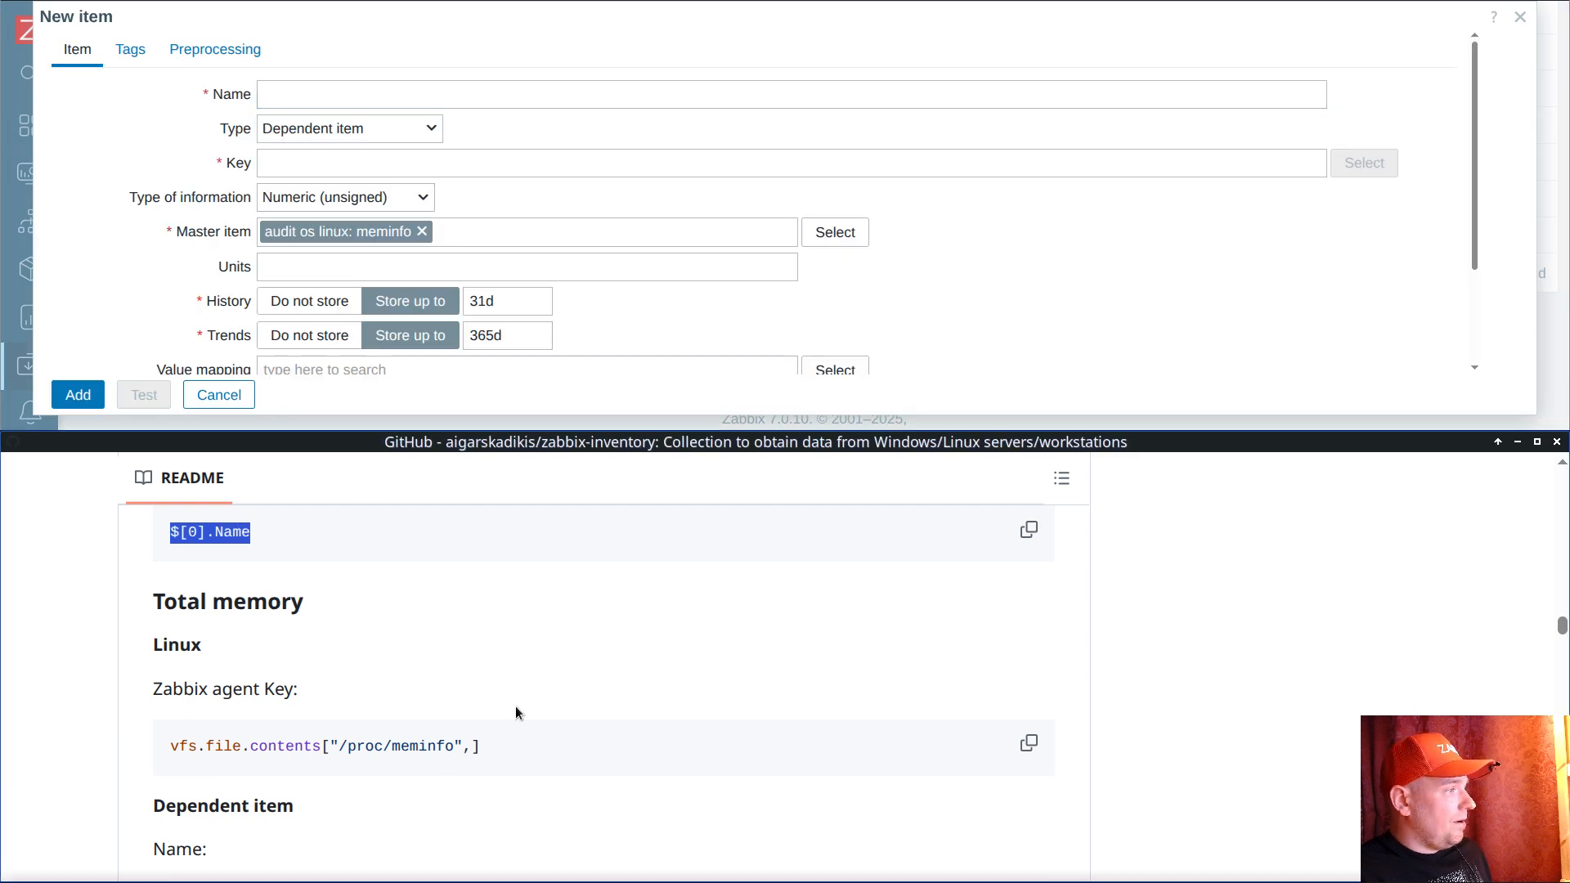
{"action": "scroll", "coordinate": [515, 705], "scroll_direction": "down", "scroll_amount": 3}
{"action": "left_click_drag", "start_coordinate": [168, 647], "coordinate": [469, 646]}
{"action": "middle_click", "coordinate": [340, 97]}
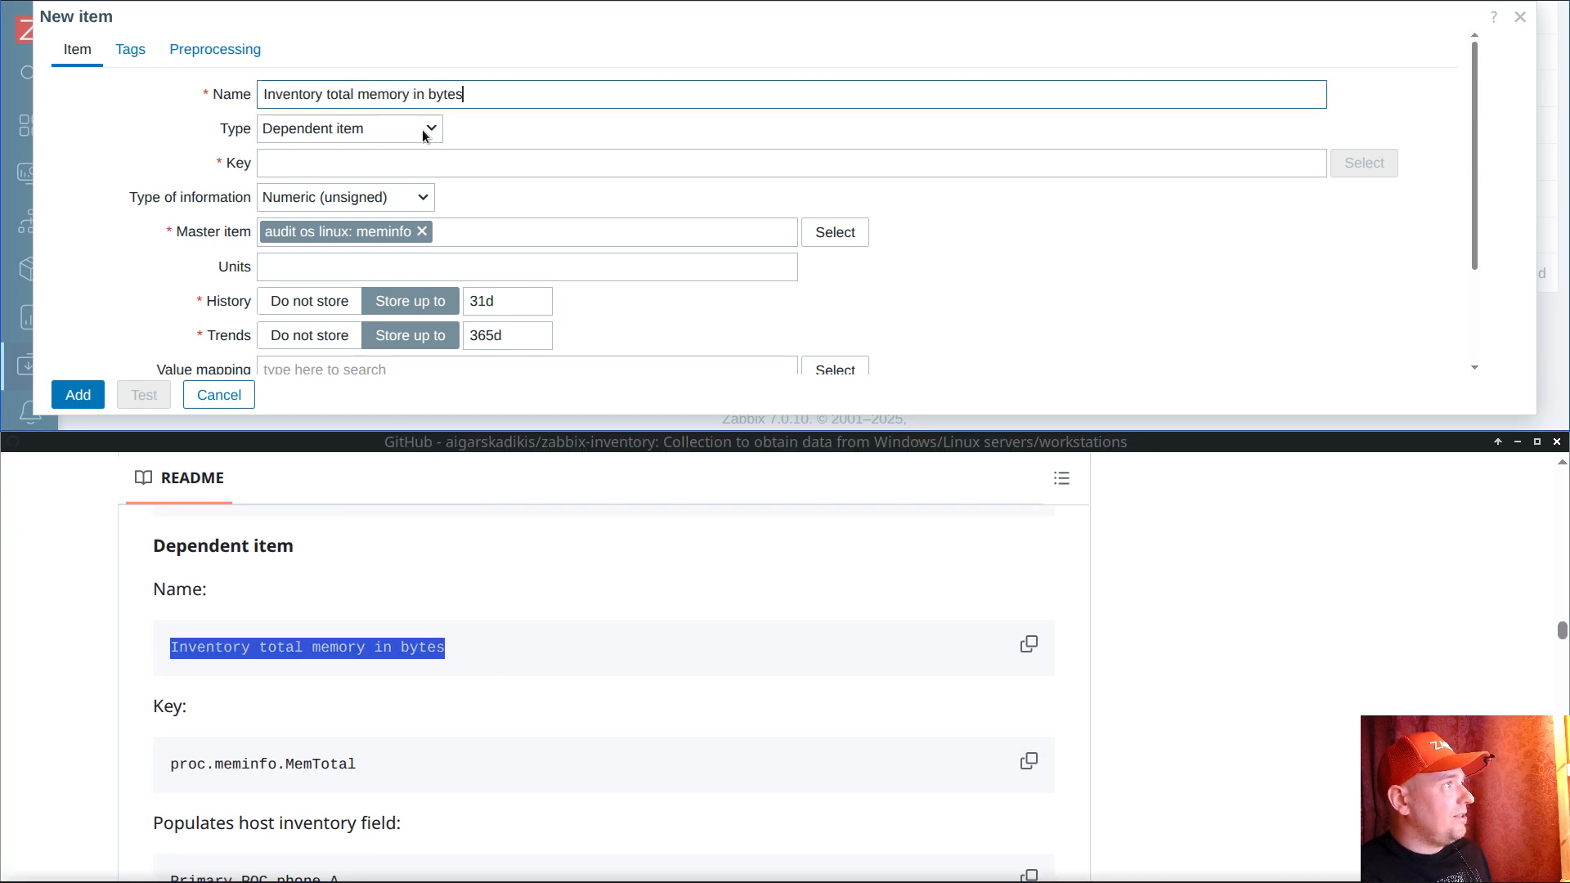
Step: Set the new dependent item's key to proc.meminfo.MemTotal from the README
{"action": "left_click", "coordinate": [174, 763]}
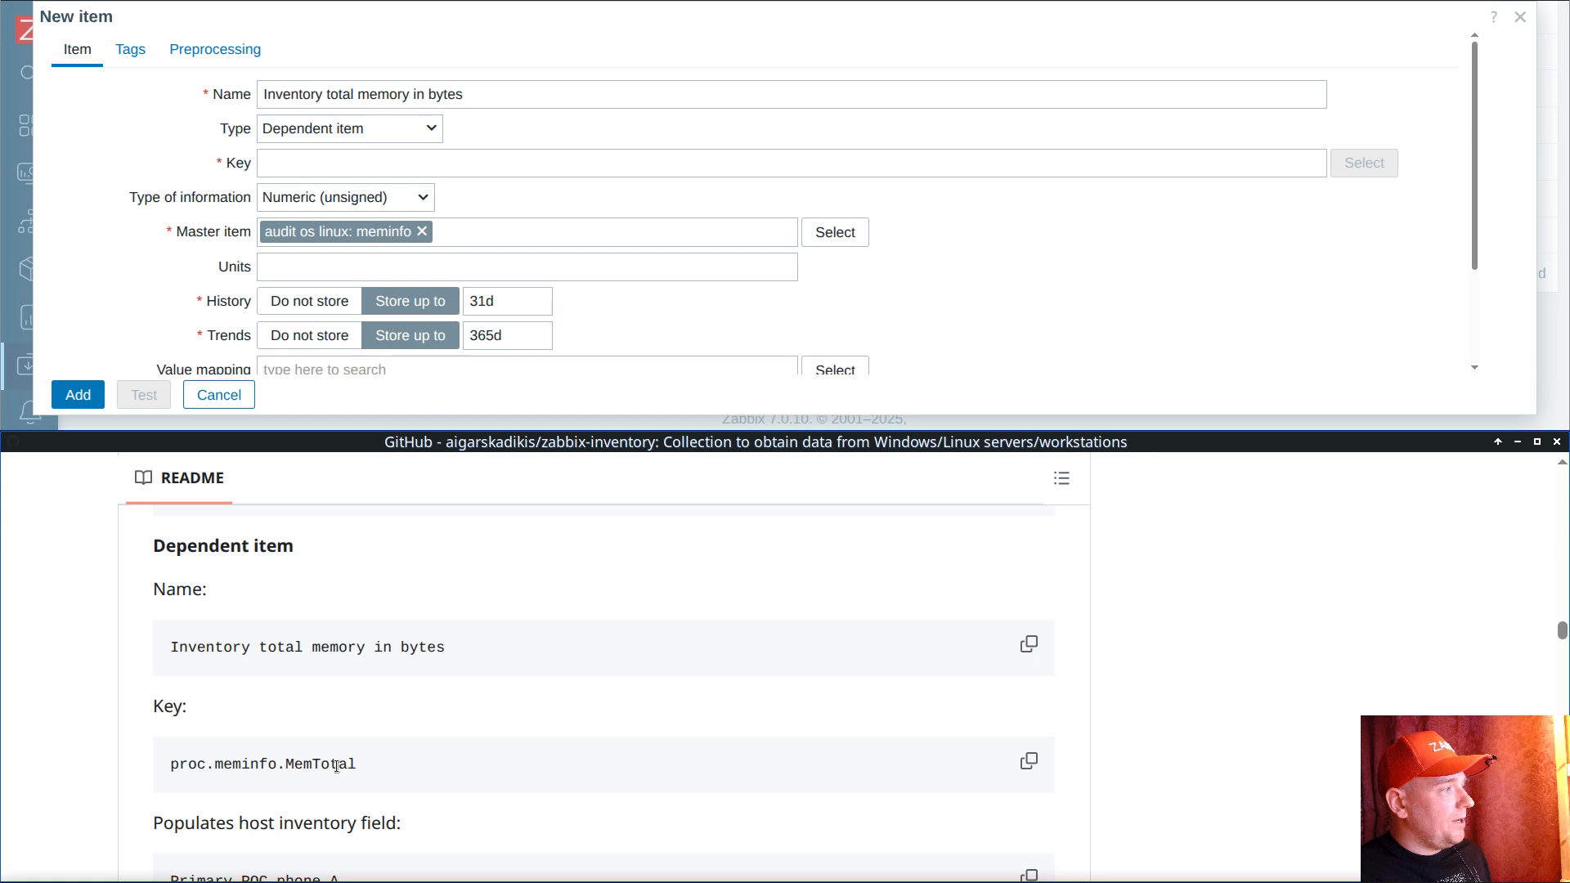
{"action": "left_click", "coordinate": [1029, 760]}
{"action": "left_click", "coordinate": [463, 162]}
{"action": "key", "text": "ctrl+v"}
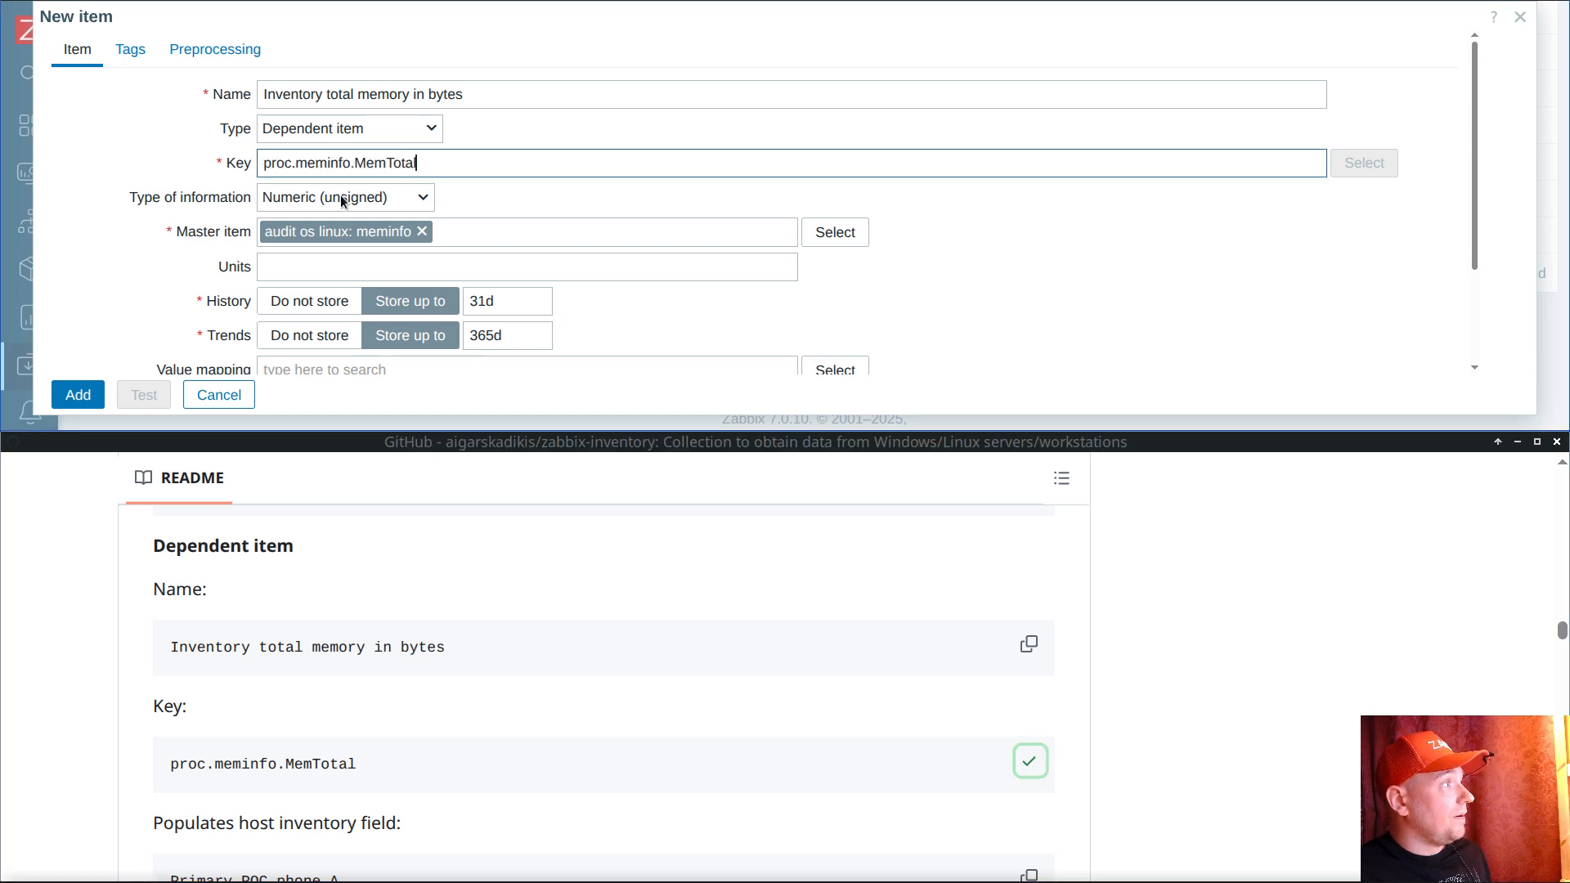
Step: Set both history and trends of the new Linux memory item to Do not store
{"action": "left_click_drag", "start_coordinate": [223, 266], "coordinate": [253, 270]}
{"action": "left_click", "coordinate": [309, 301]}
{"action": "left_click", "coordinate": [309, 335]}
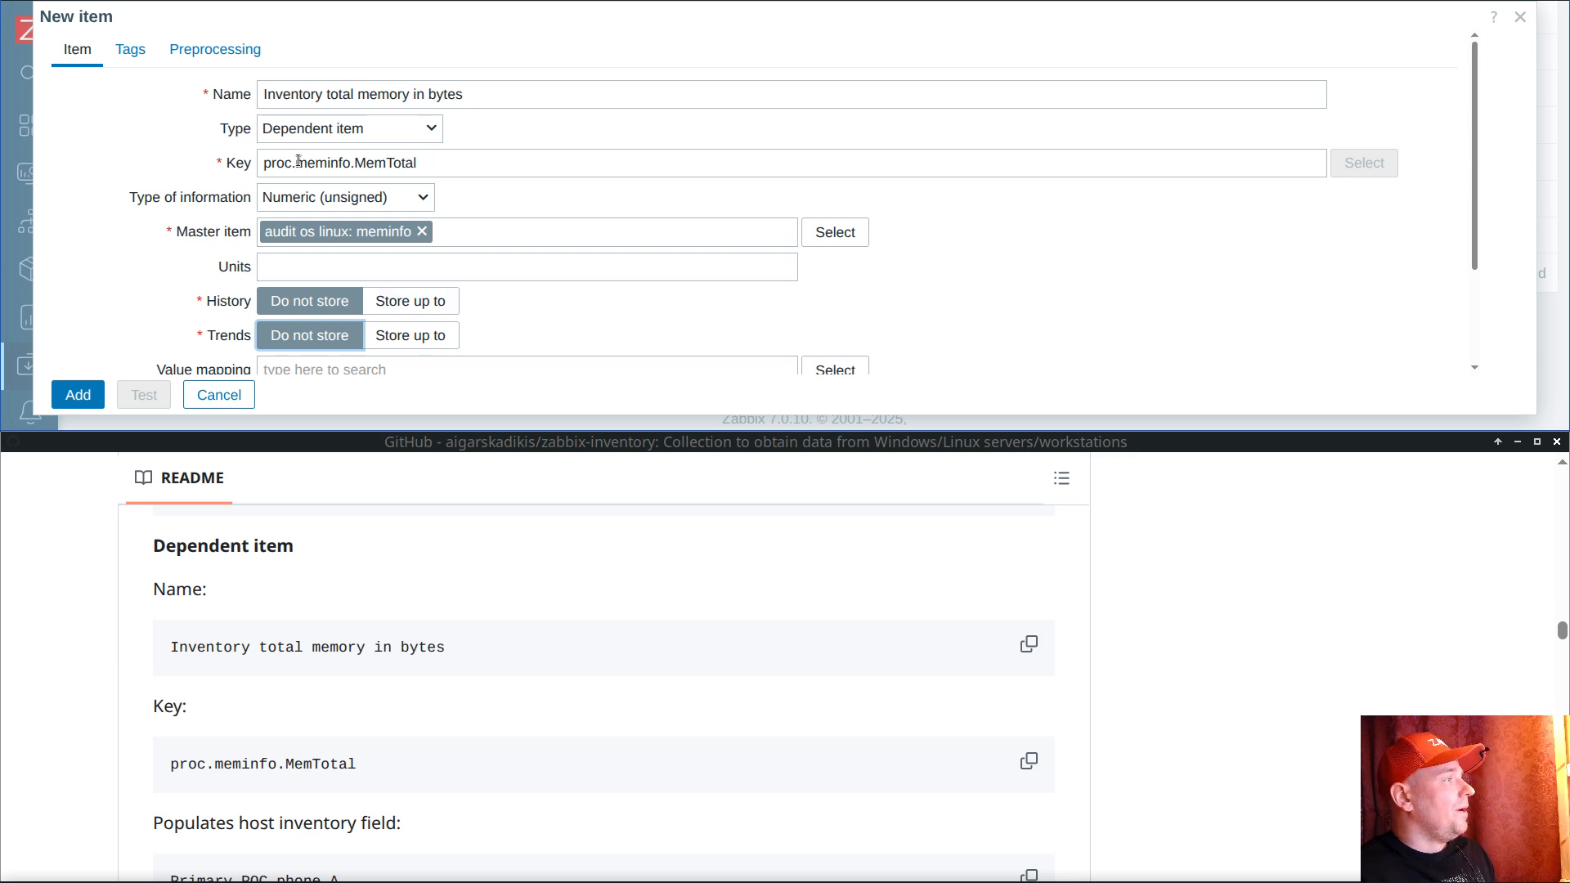
Step: Add a Regular expression preprocessing step with the README pattern MemTotal:\s+([0-9]+) and output \1
{"action": "left_click", "coordinate": [209, 51]}
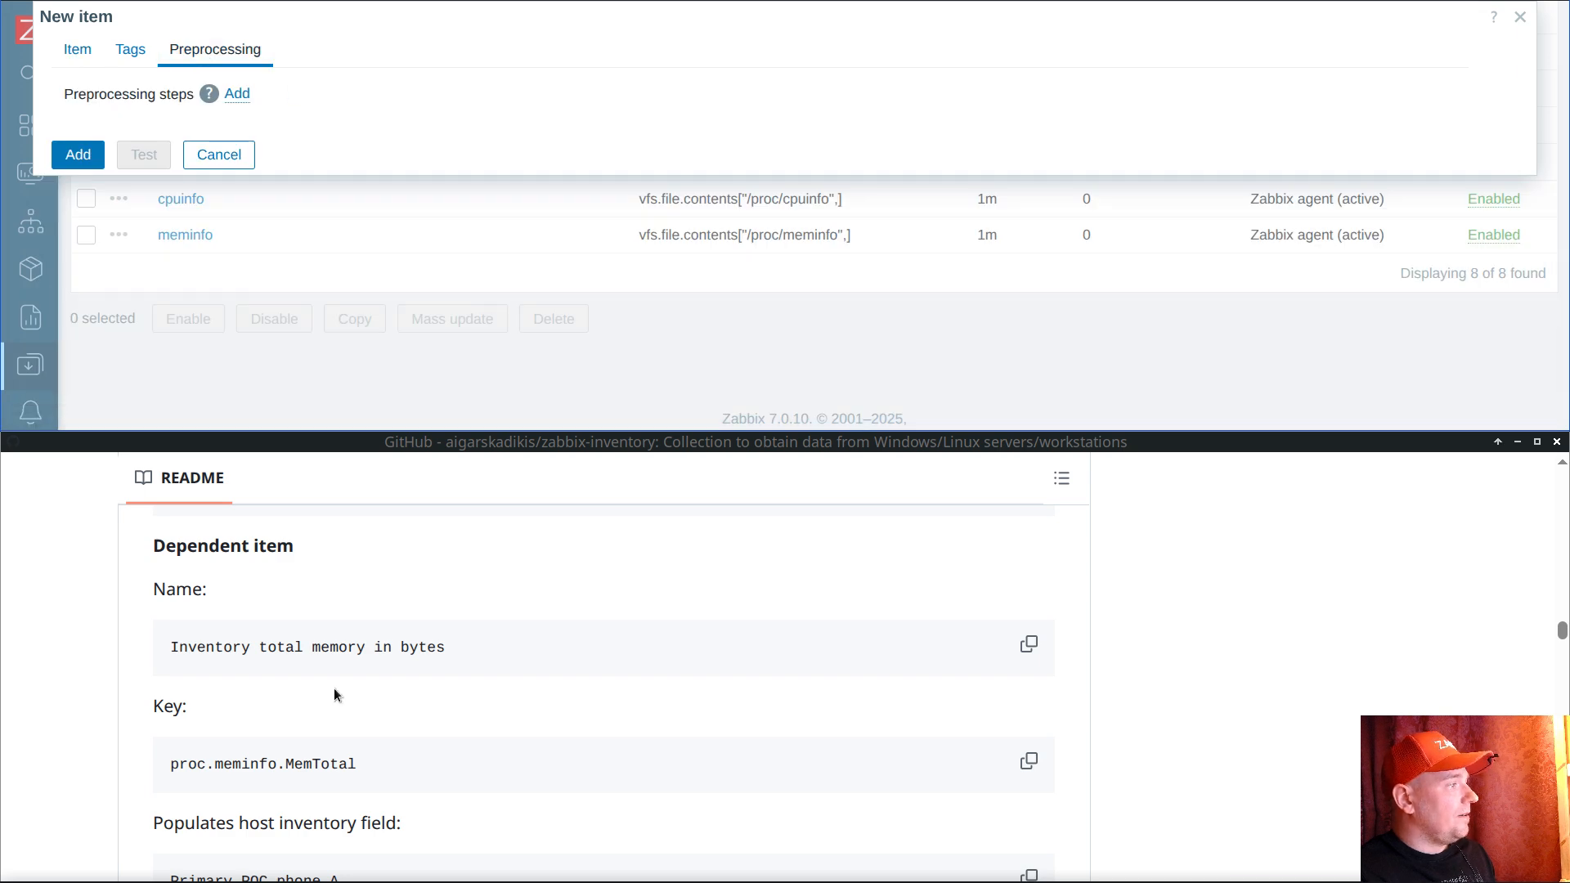
{"action": "scroll", "coordinate": [334, 689], "scroll_direction": "down", "scroll_amount": 2}
{"action": "scroll", "coordinate": [334, 695], "scroll_direction": "down", "scroll_amount": 1}
{"action": "left_click_drag", "start_coordinate": [165, 777], "coordinate": [347, 781]}
{"action": "left_click", "coordinate": [237, 93]}
{"action": "left_click", "coordinate": [327, 130]}
{"action": "left_click", "coordinate": [323, 182]}
{"action": "left_click", "coordinate": [712, 129]}
{"action": "key", "text": "ctrl+v"}
{"action": "left_click", "coordinate": [950, 132]}
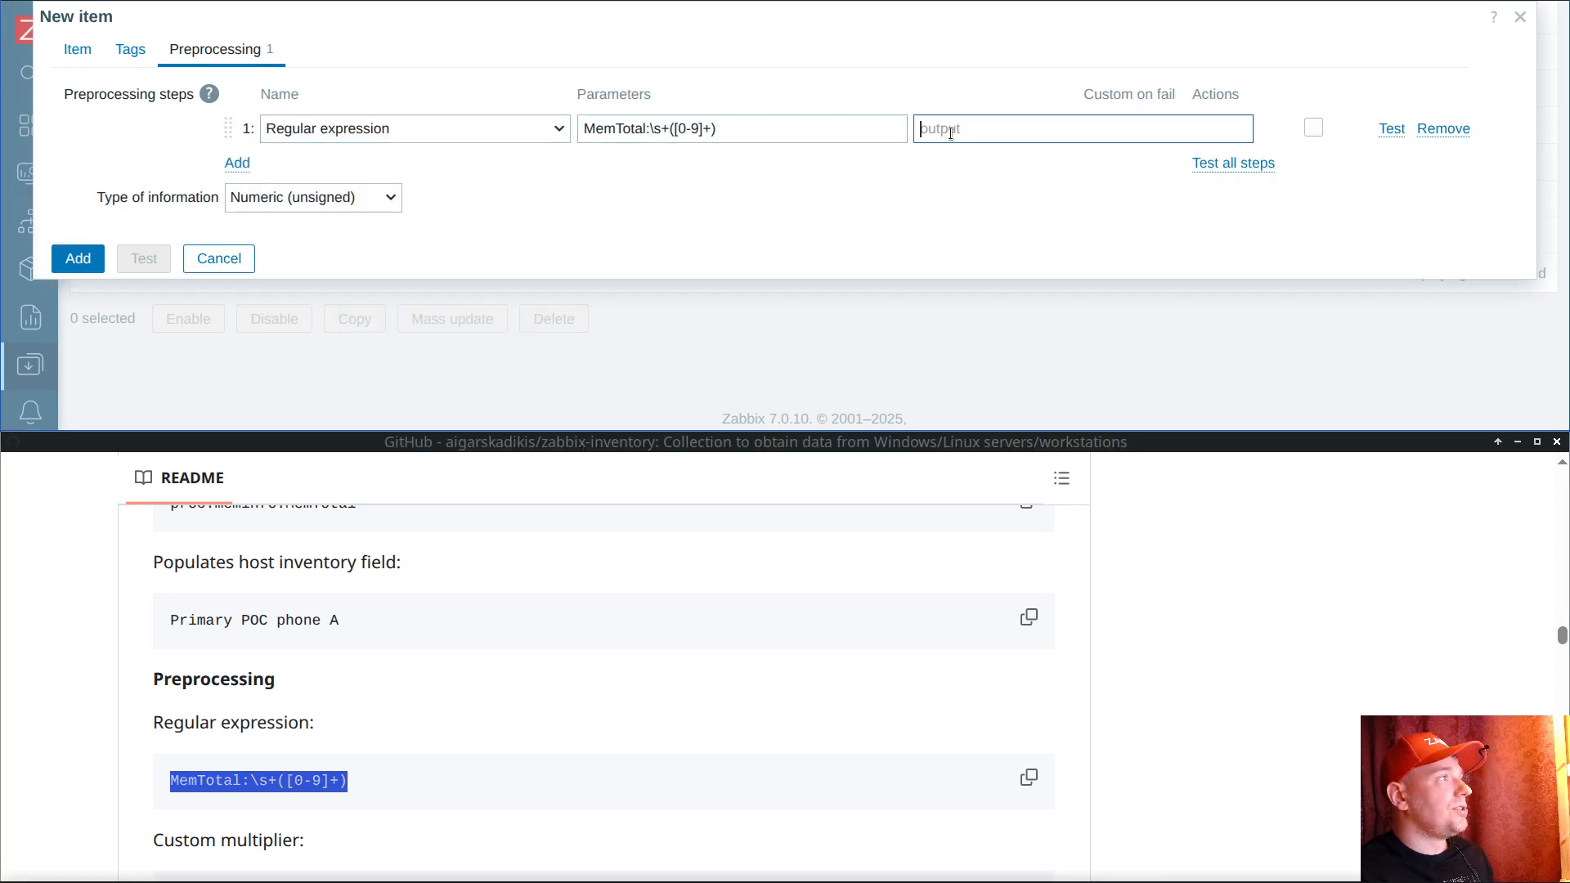
{"action": "type", "text": "\\1"}
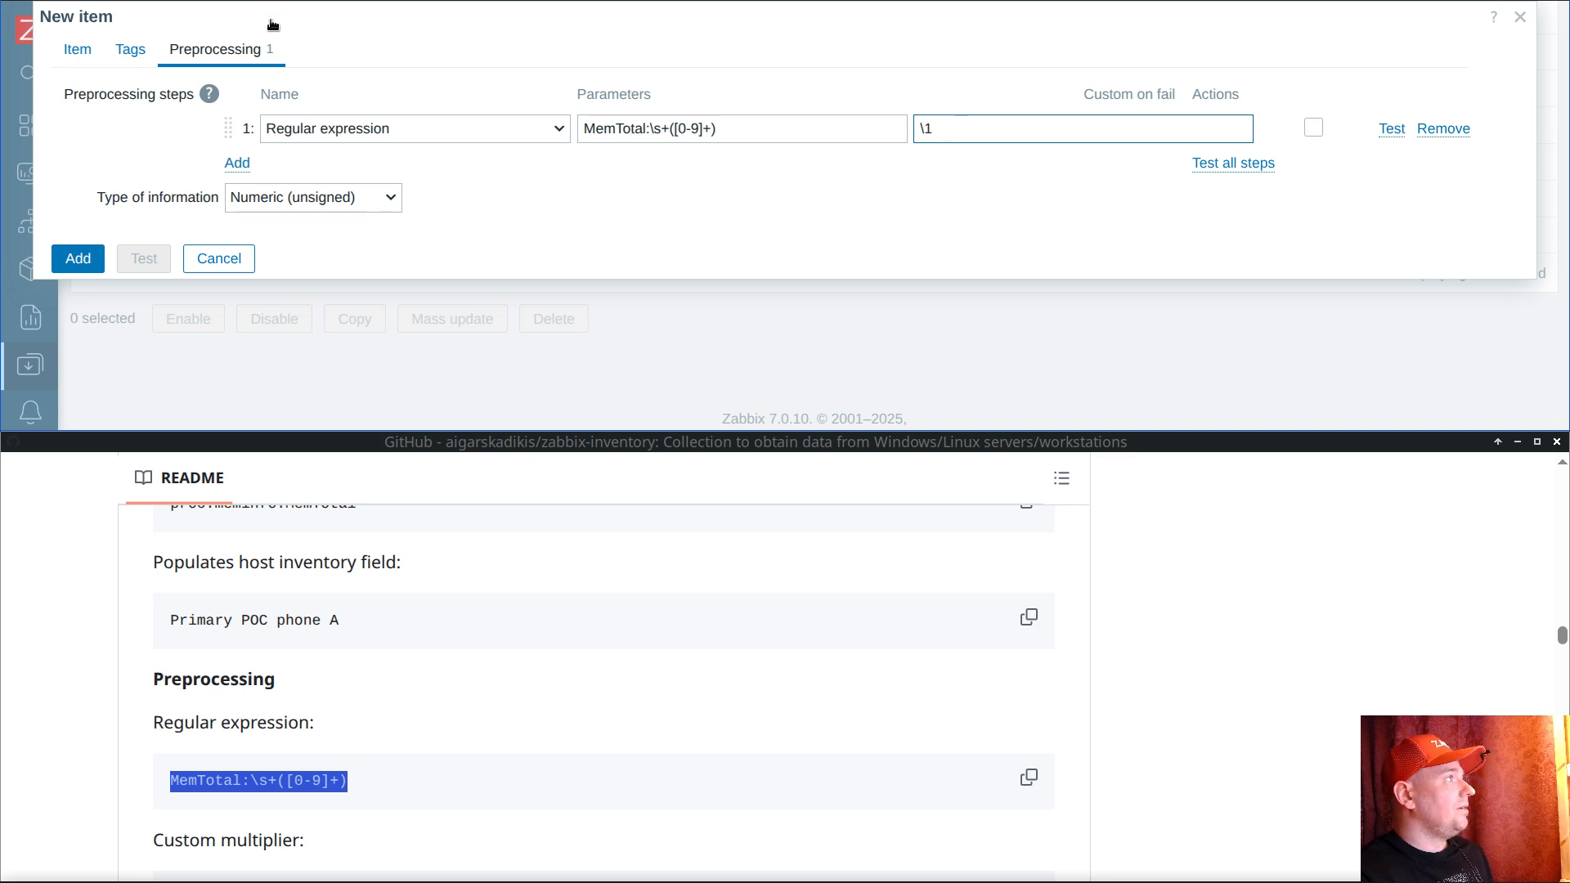
Step: Make the item populate the host inventory field Primary POC phone A and add it to the template
{"action": "left_click", "coordinate": [70, 54]}
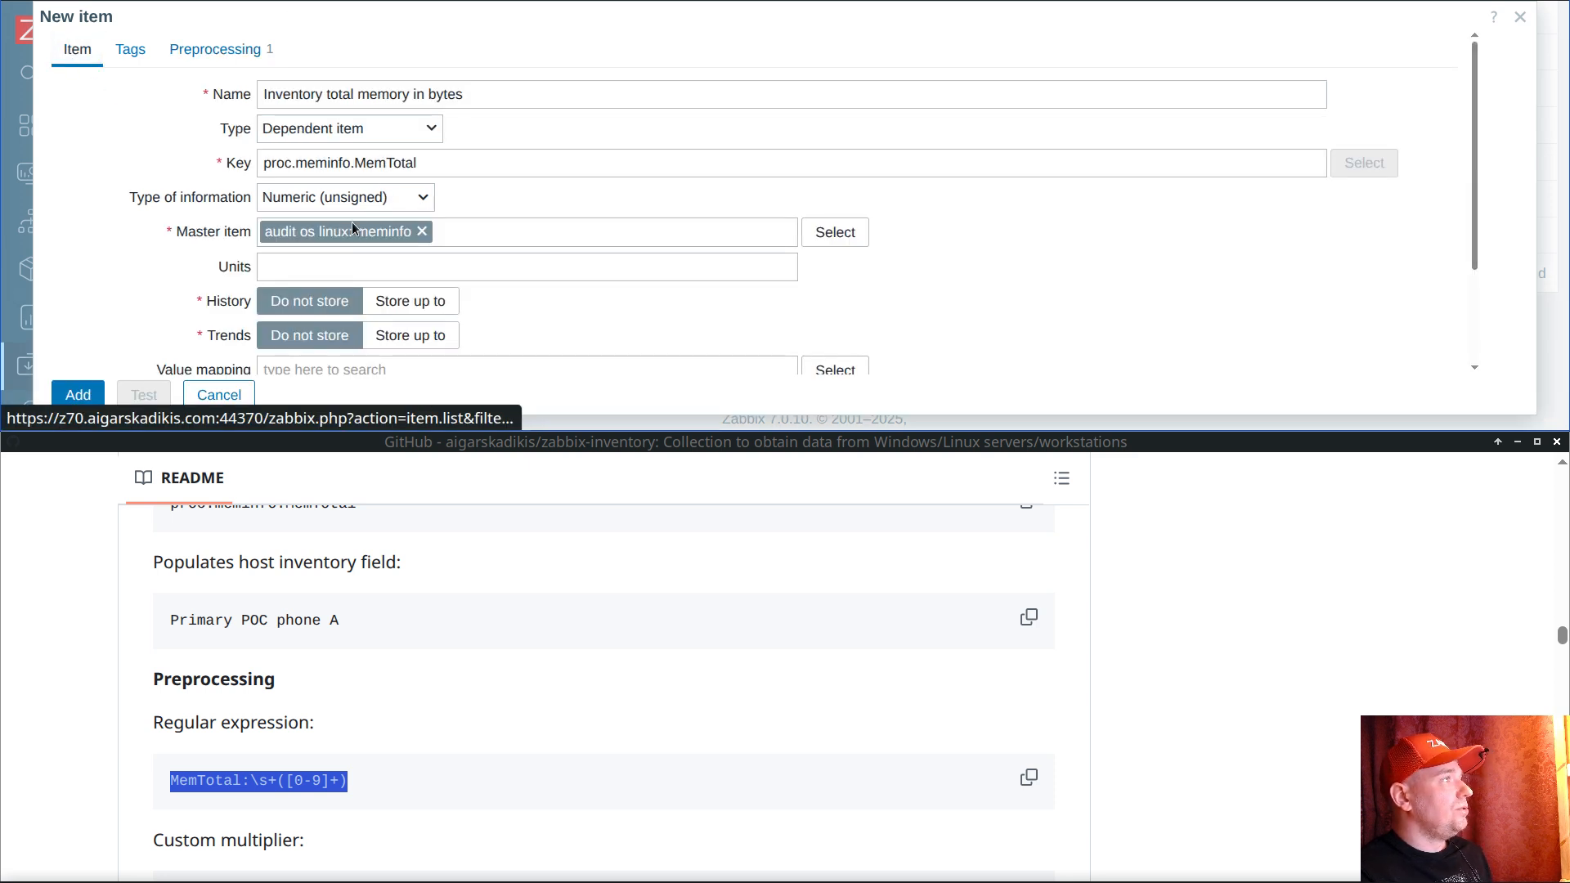
{"action": "scroll", "coordinate": [274, 274], "scroll_direction": "down", "scroll_amount": 3}
{"action": "left_click", "coordinate": [317, 273]}
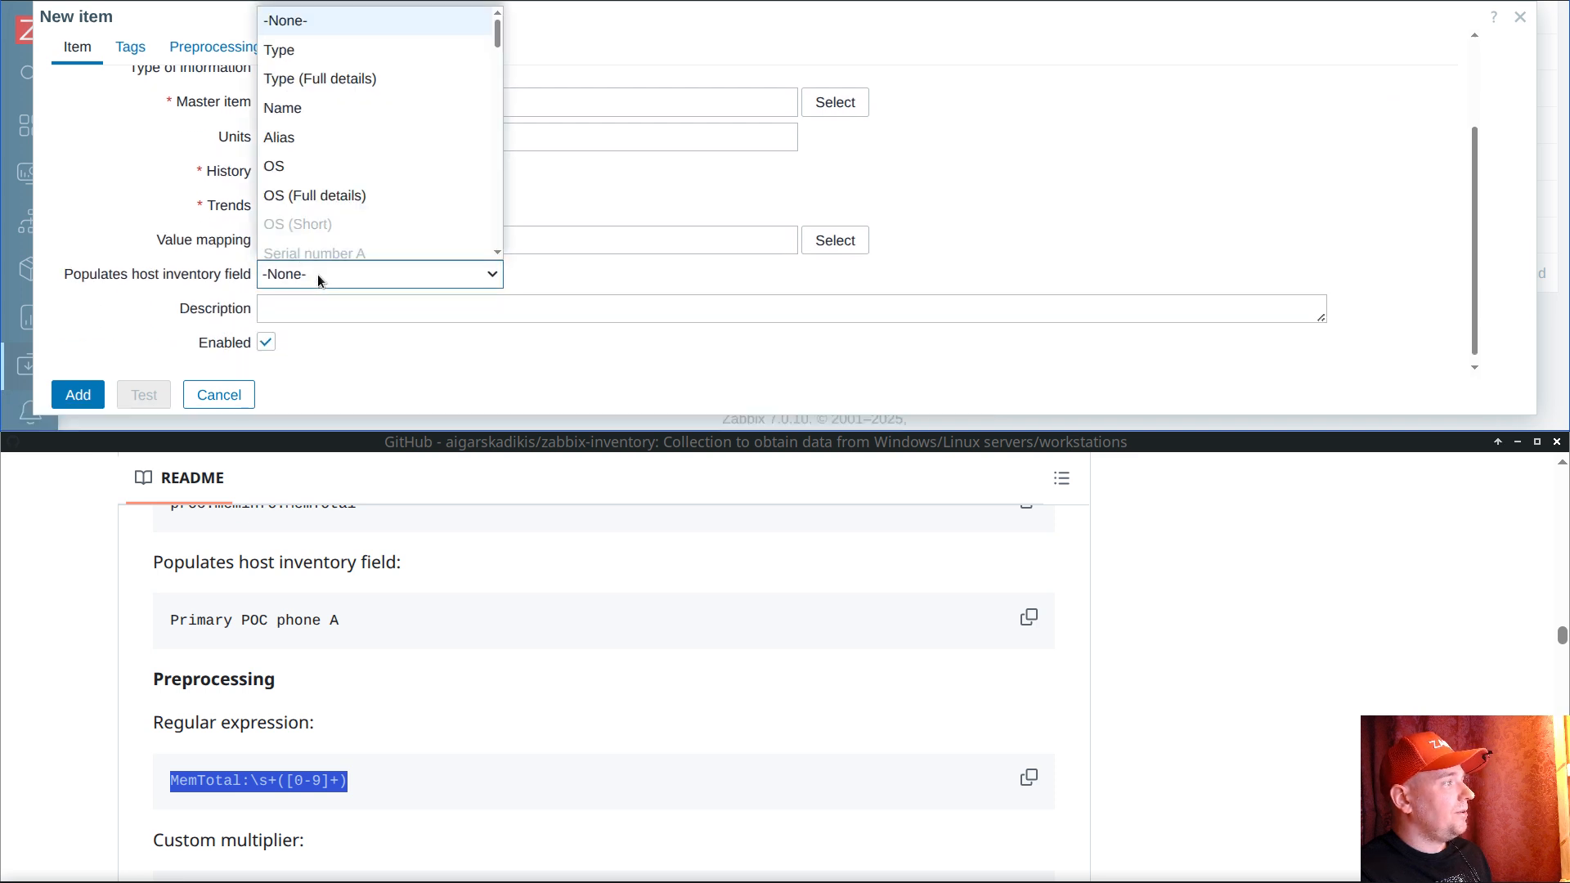
{"action": "left_click_drag", "start_coordinate": [495, 41], "coordinate": [495, 214]}
{"action": "left_click", "coordinate": [353, 63]}
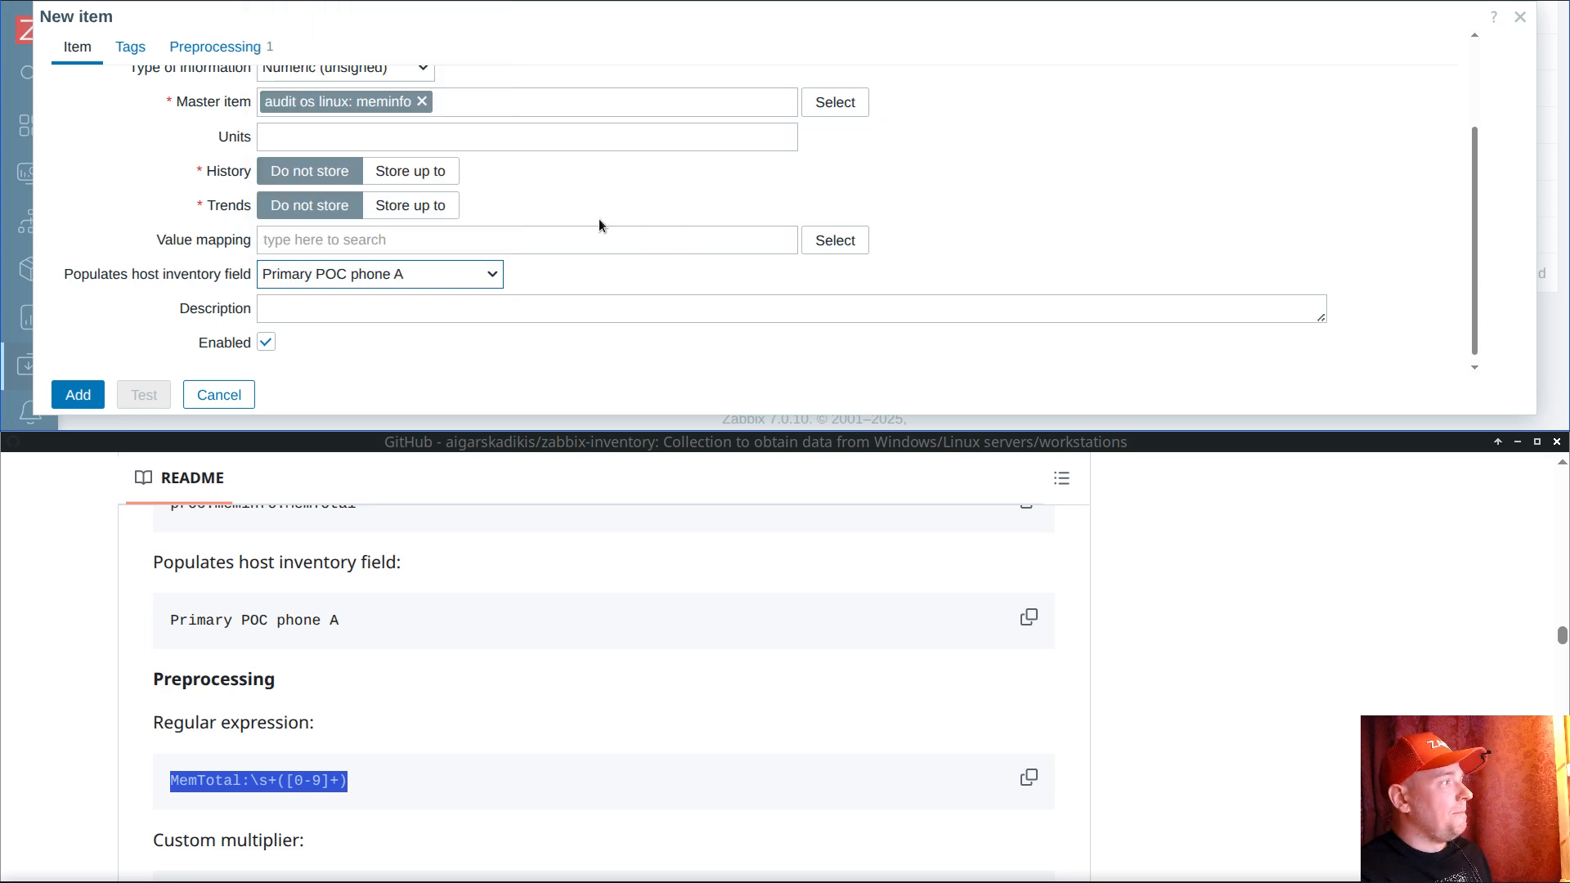
{"action": "left_click", "coordinate": [78, 394]}
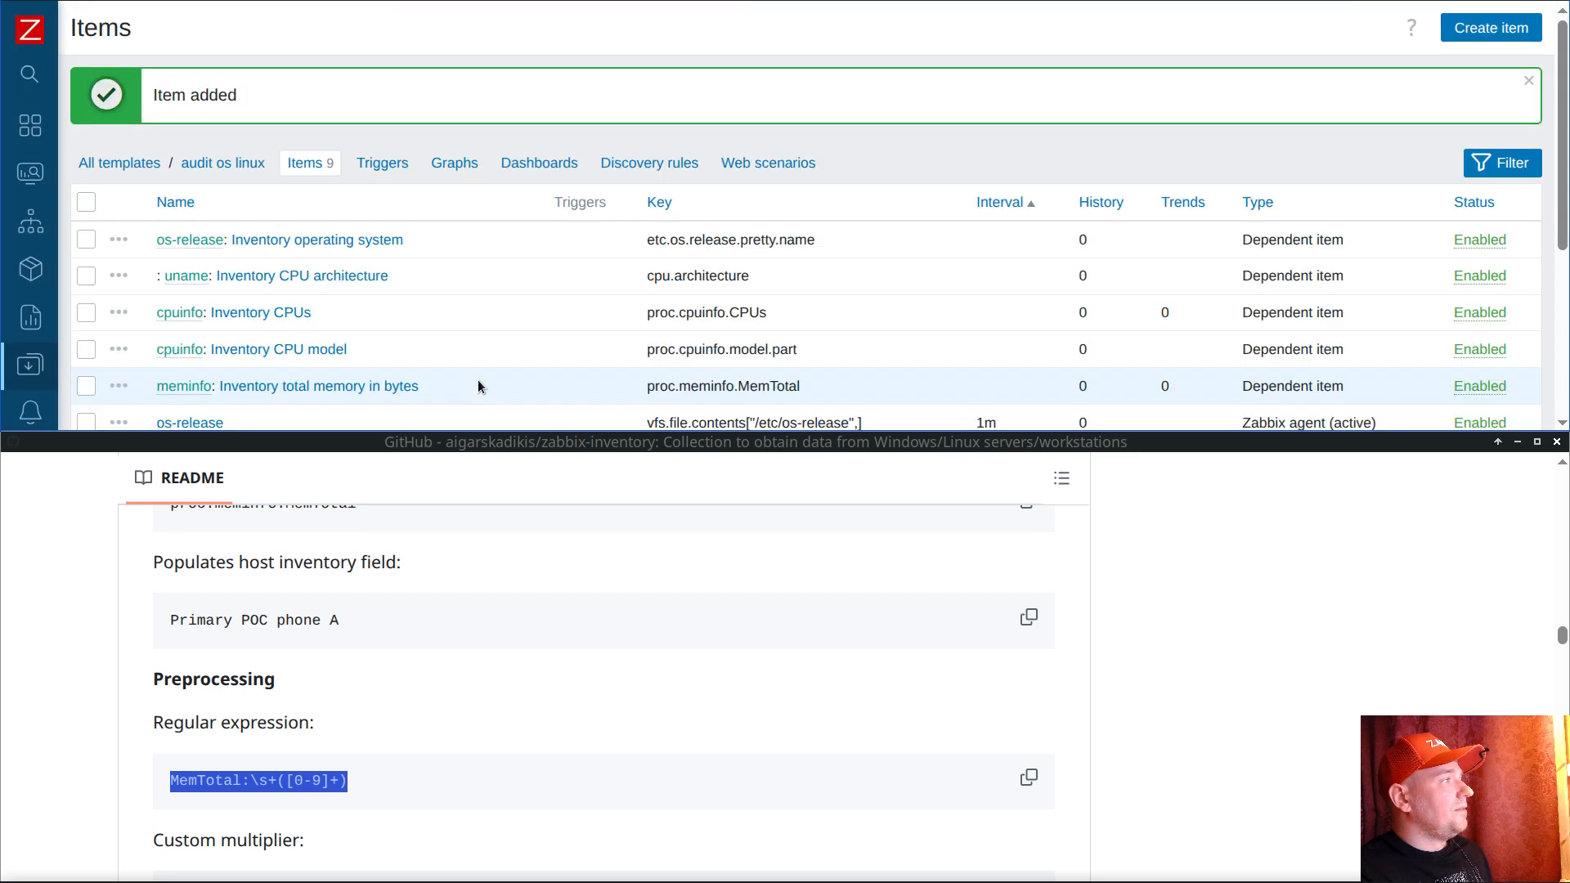
{"action": "left_click", "coordinate": [119, 163]}
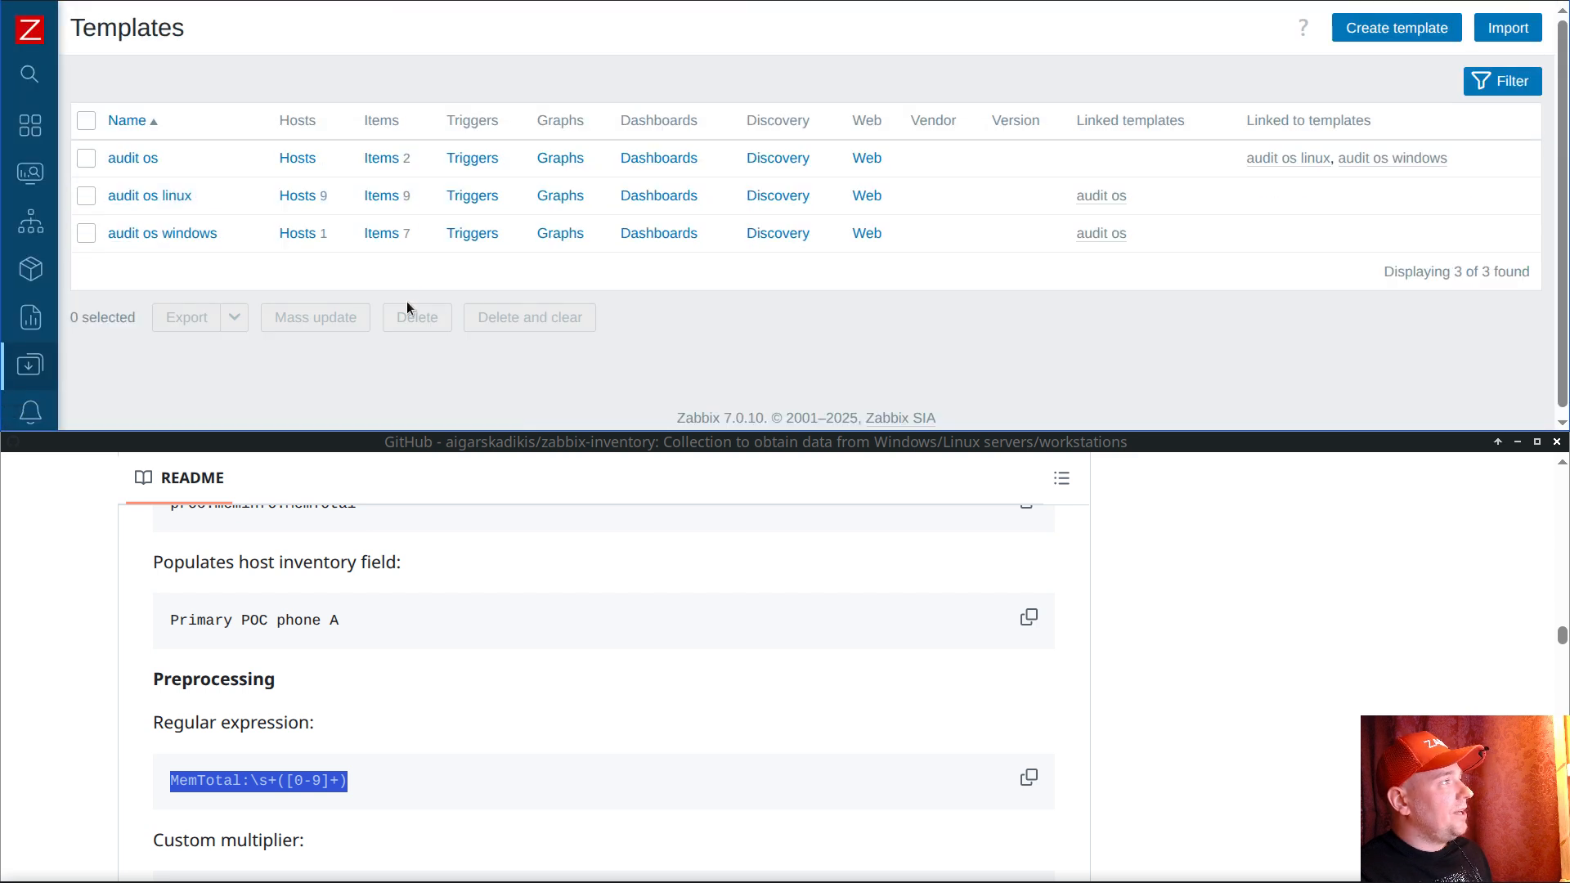
{"action": "left_click", "coordinate": [386, 234]}
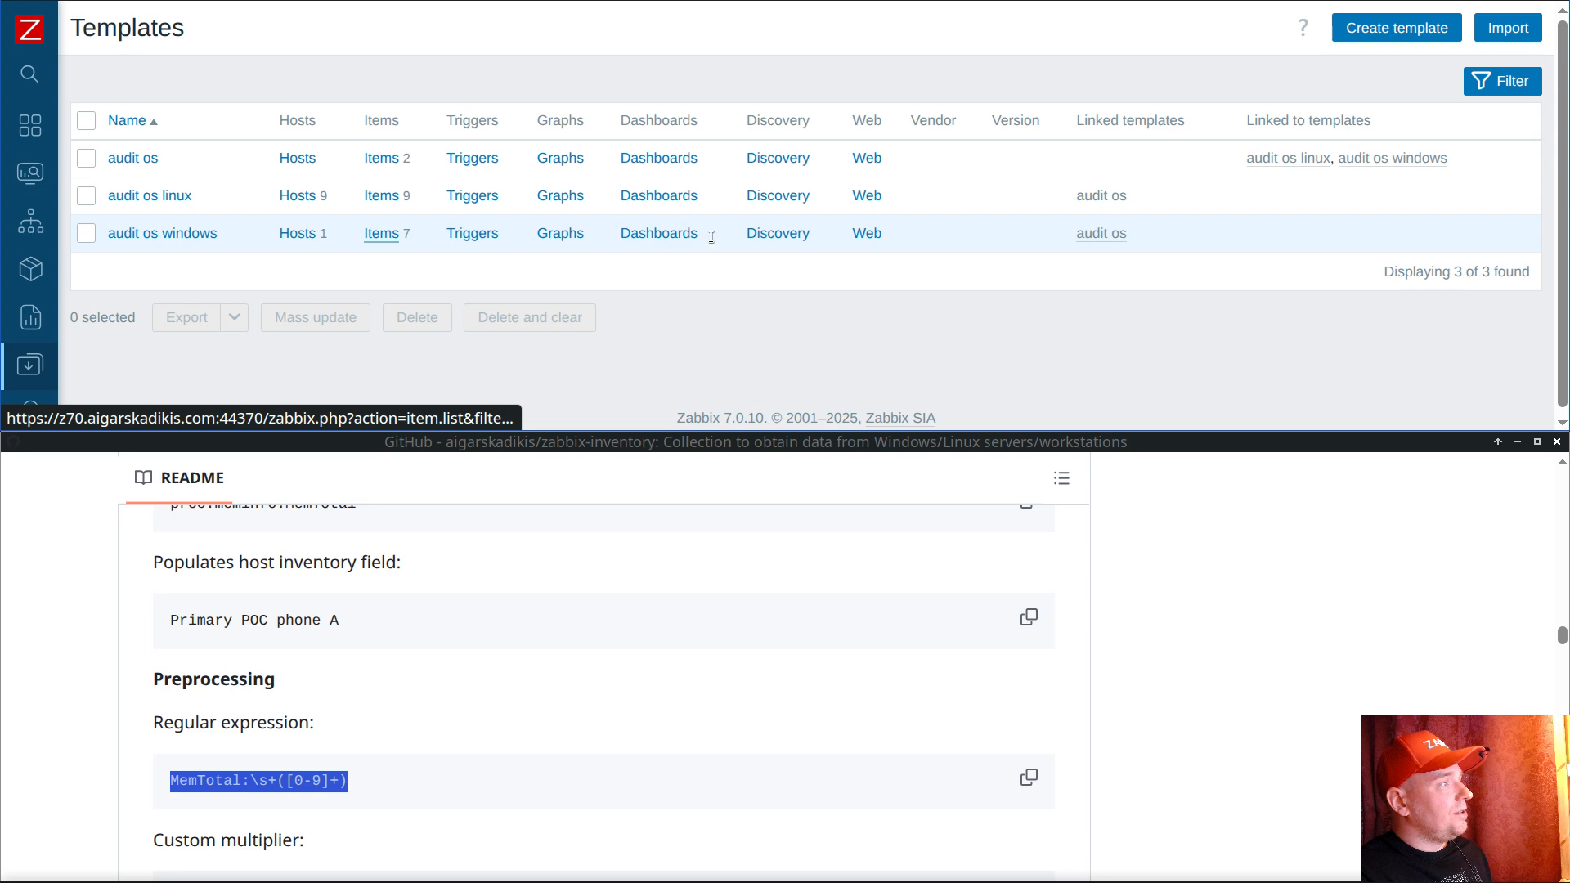
{"action": "left_click", "coordinate": [1493, 27]}
{"action": "scroll", "coordinate": [628, 685], "scroll_direction": "down", "scroll_amount": 5}
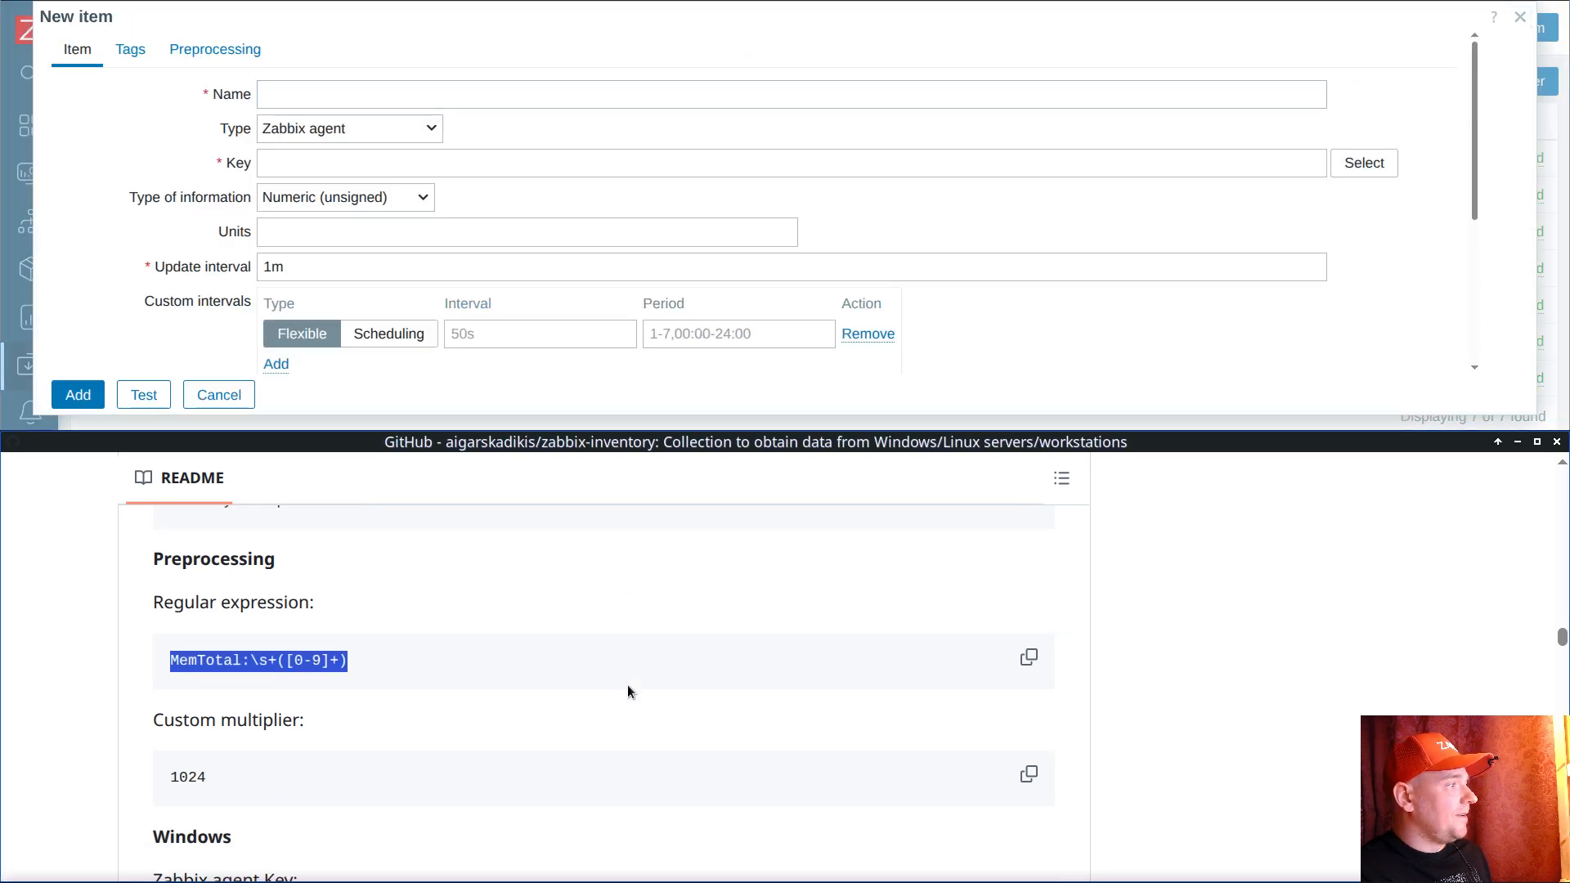
{"action": "scroll", "coordinate": [627, 682], "scroll_direction": "up", "scroll_amount": 2}
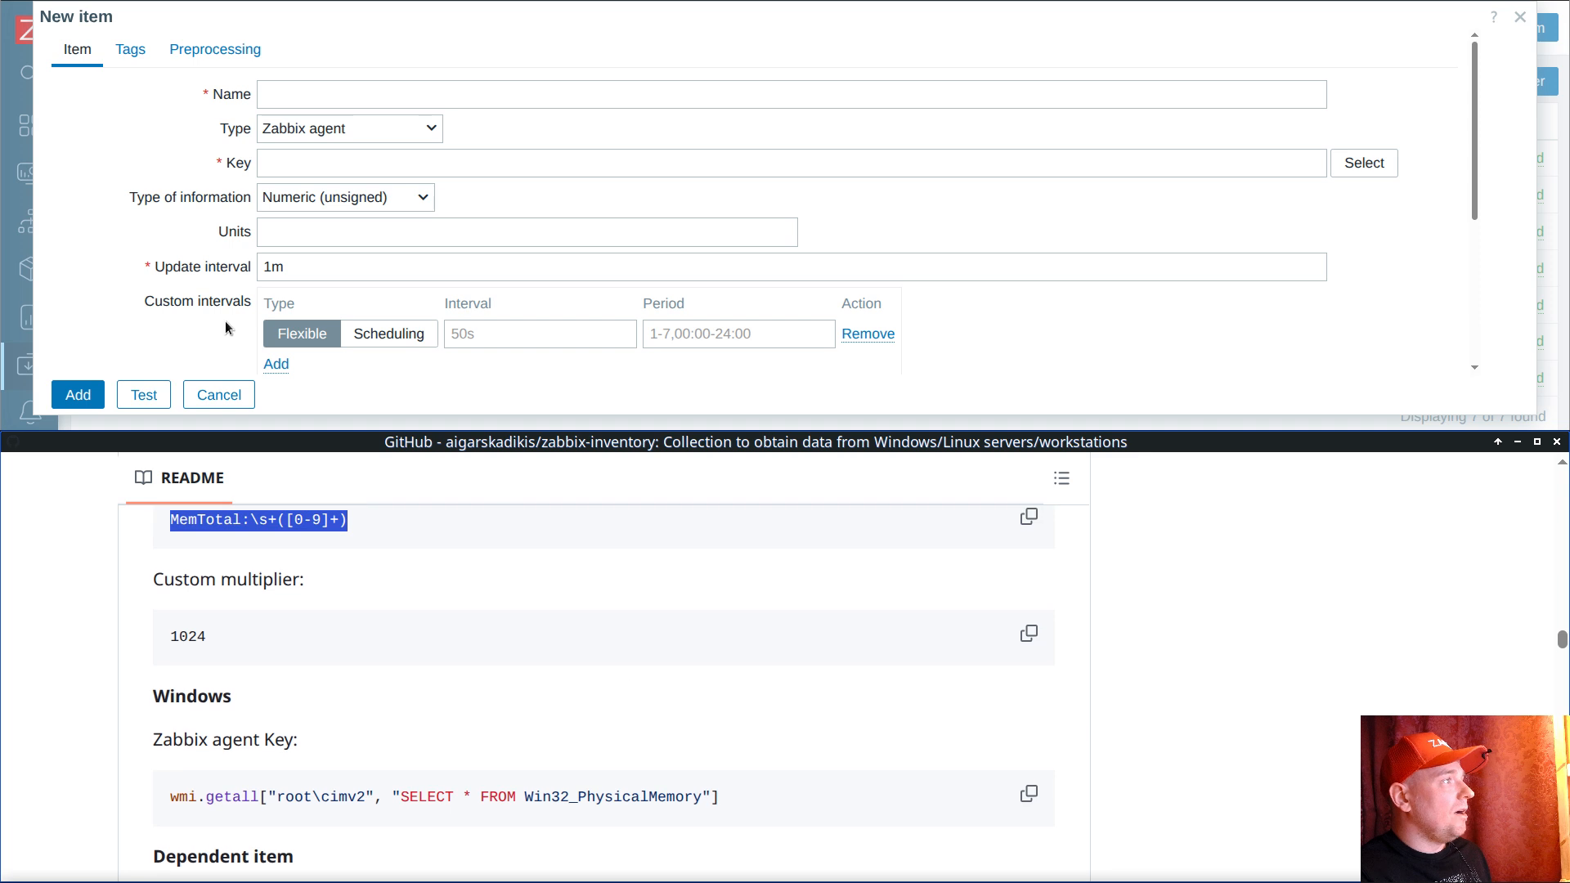
{"action": "left_click", "coordinate": [218, 394]}
{"action": "left_click", "coordinate": [122, 77]}
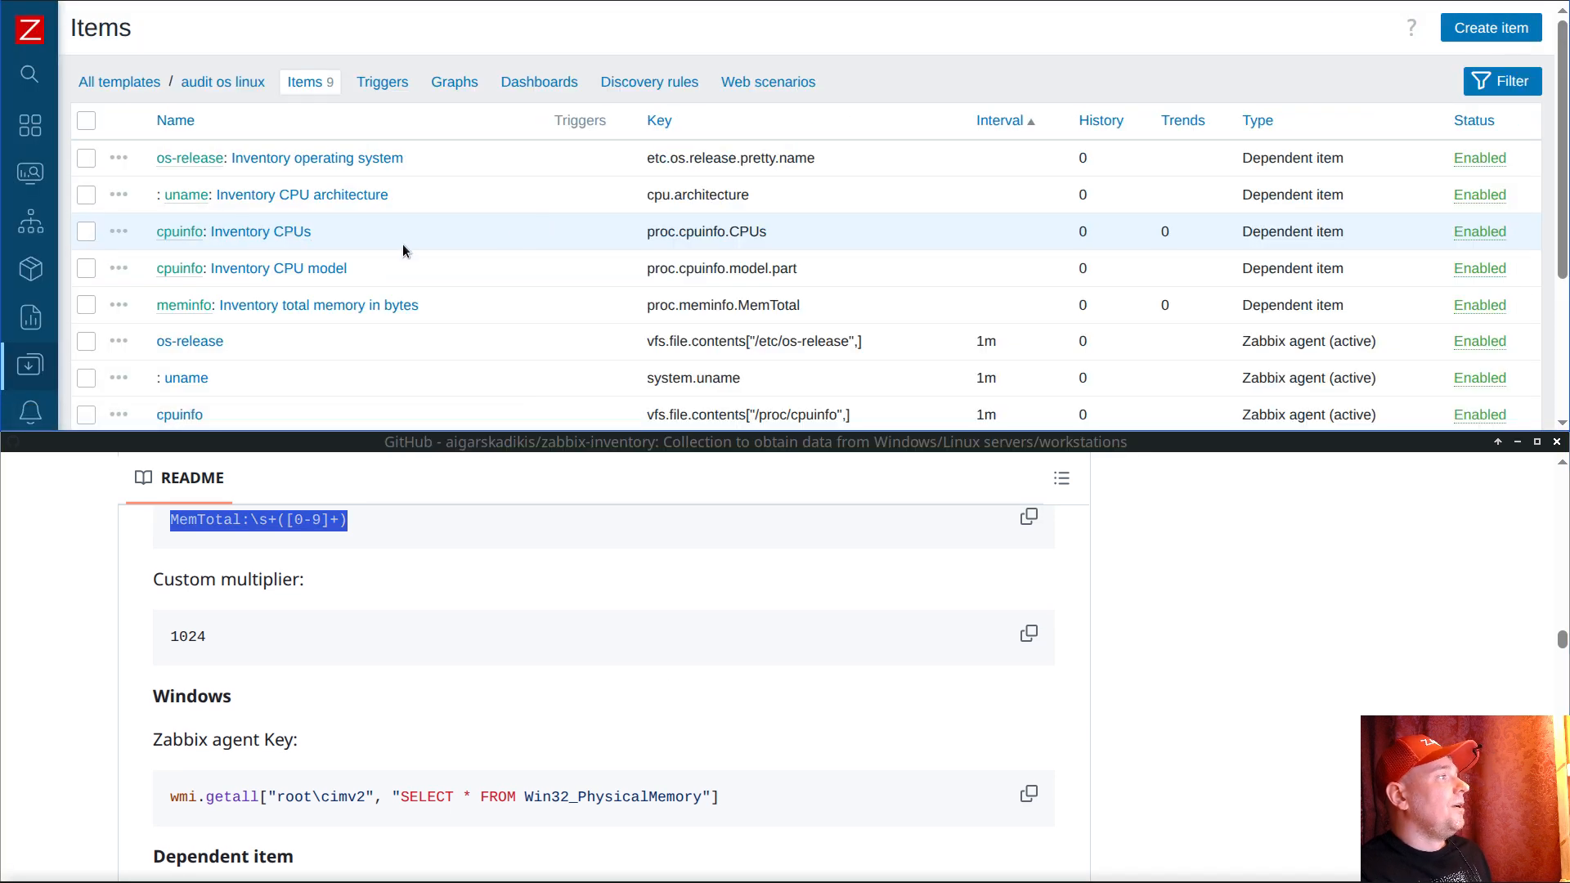
Step: Add a Custom multiplier preprocessing step of 1024 to the Linux item Inventory total memory in bytes and save the item
{"action": "scroll", "coordinate": [454, 233], "scroll_direction": "down", "scroll_amount": 2}
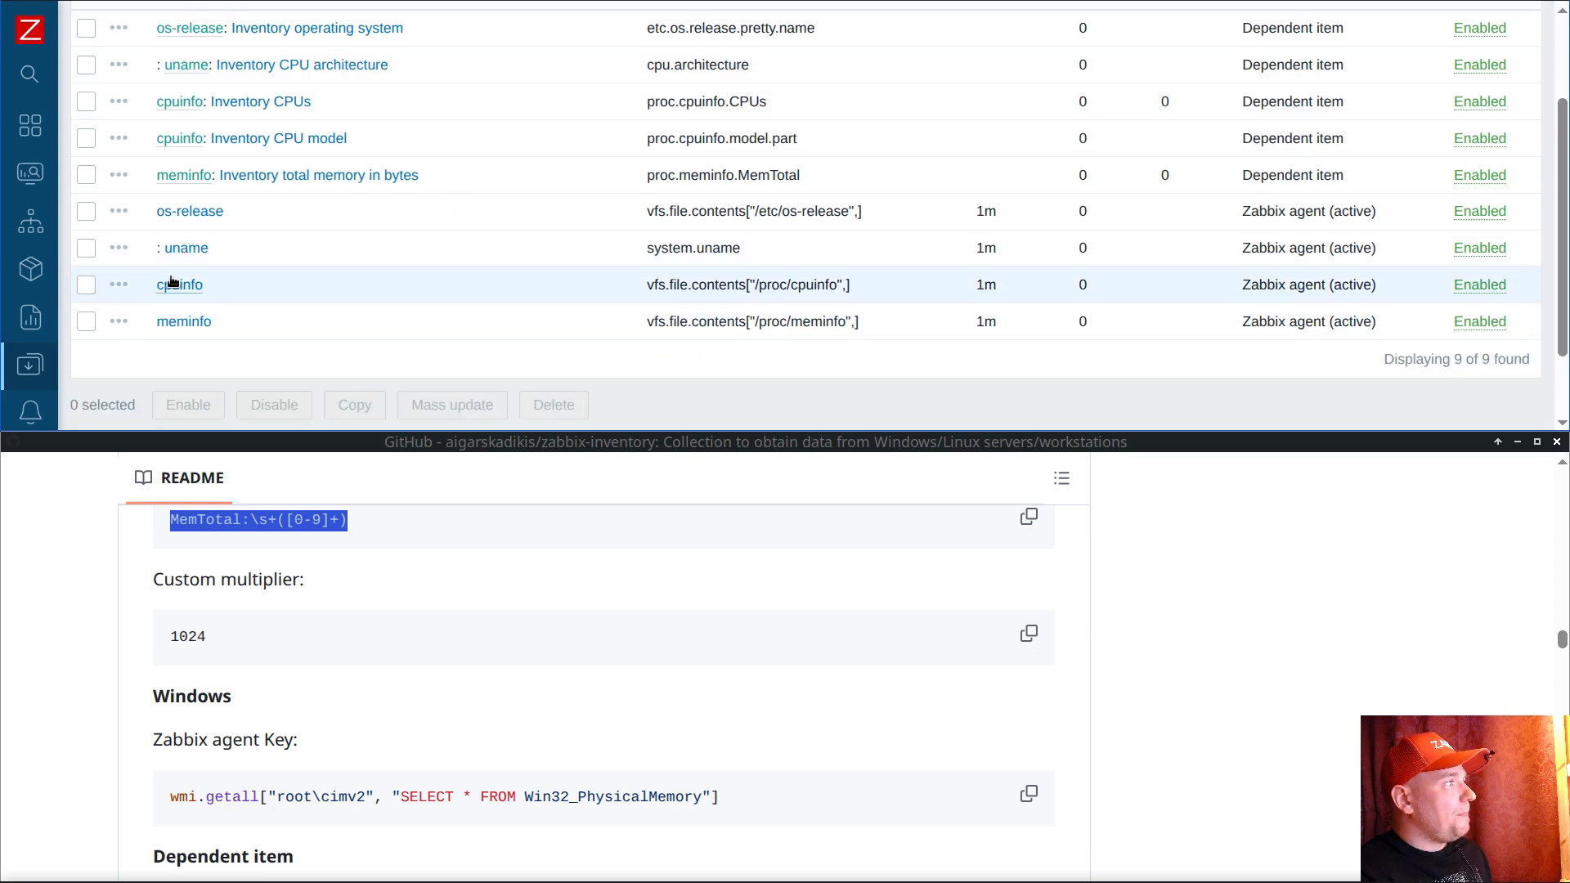
{"action": "scroll", "coordinate": [433, 218], "scroll_direction": "up", "scroll_amount": 3}
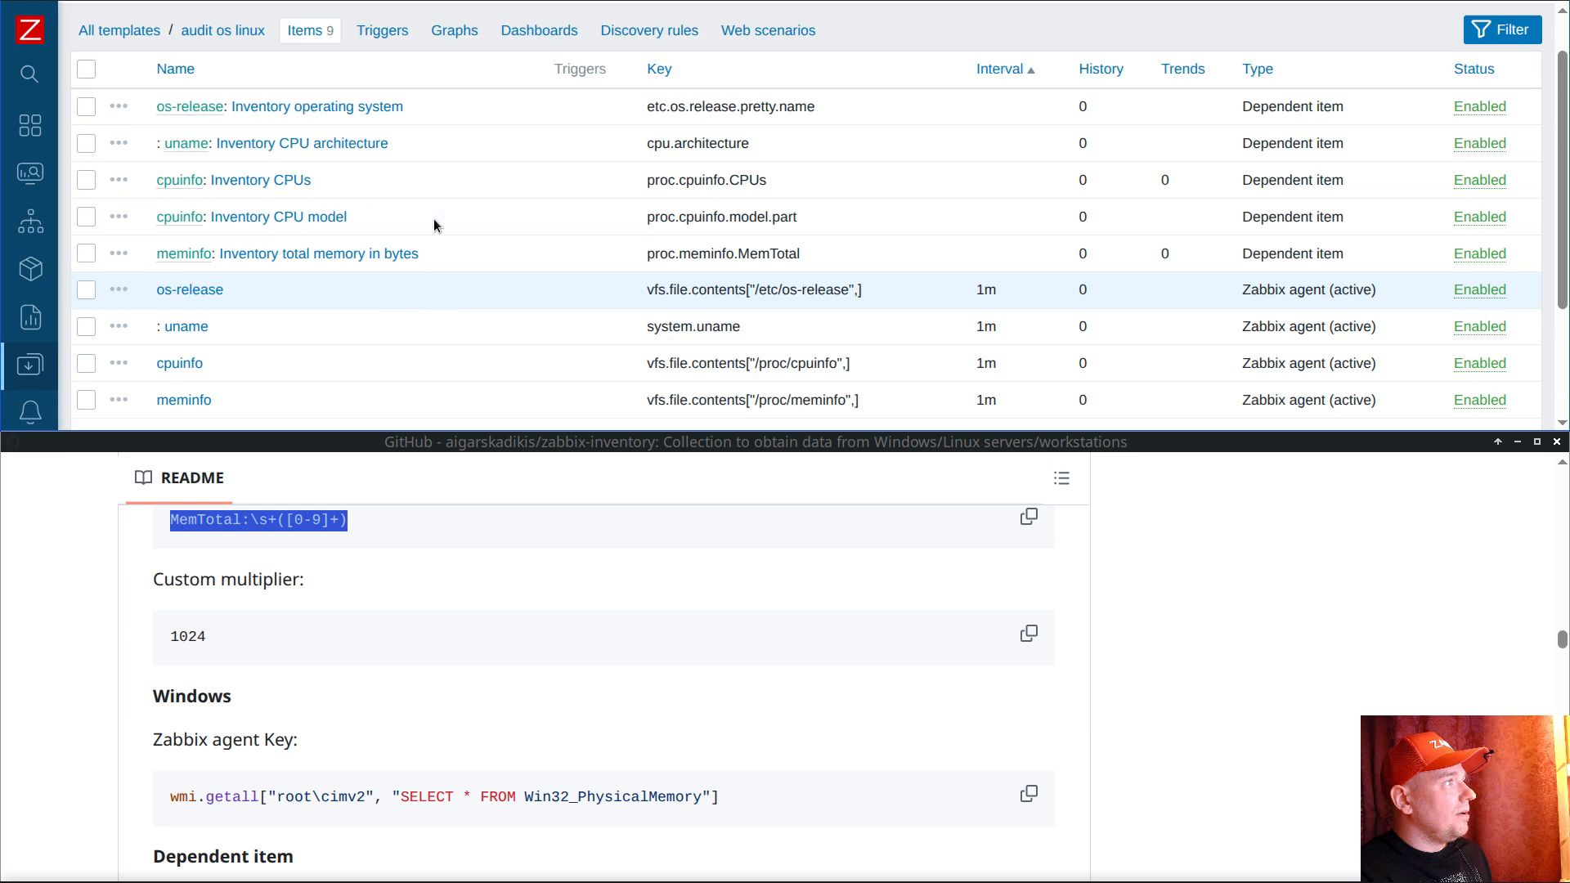
{"action": "left_click", "coordinate": [340, 313]}
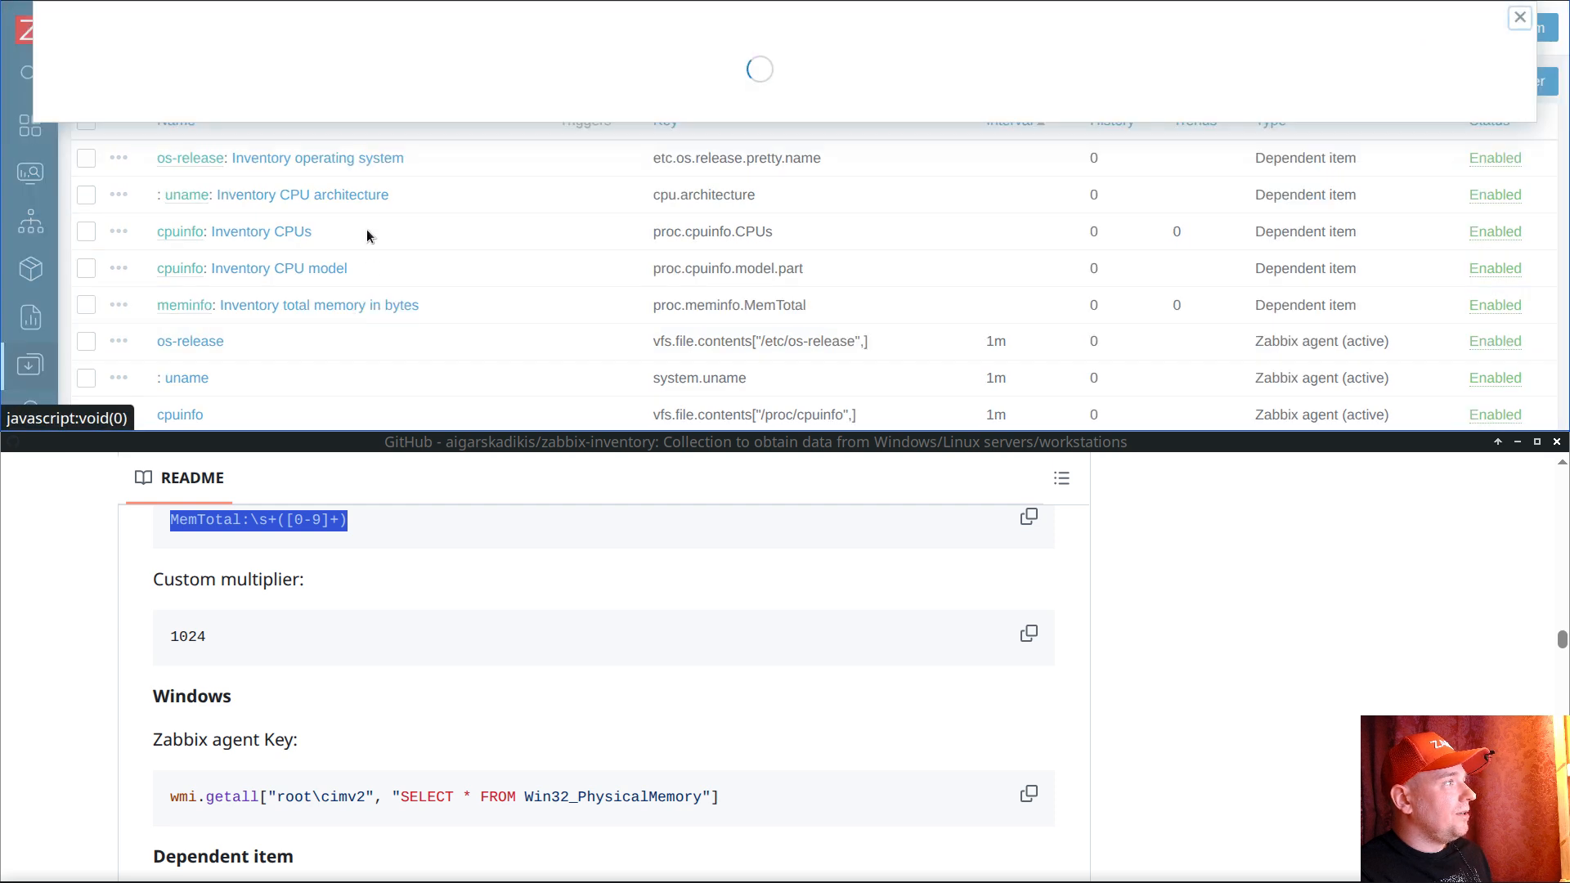
{"action": "left_click", "coordinate": [234, 54]}
{"action": "left_click", "coordinate": [234, 170]}
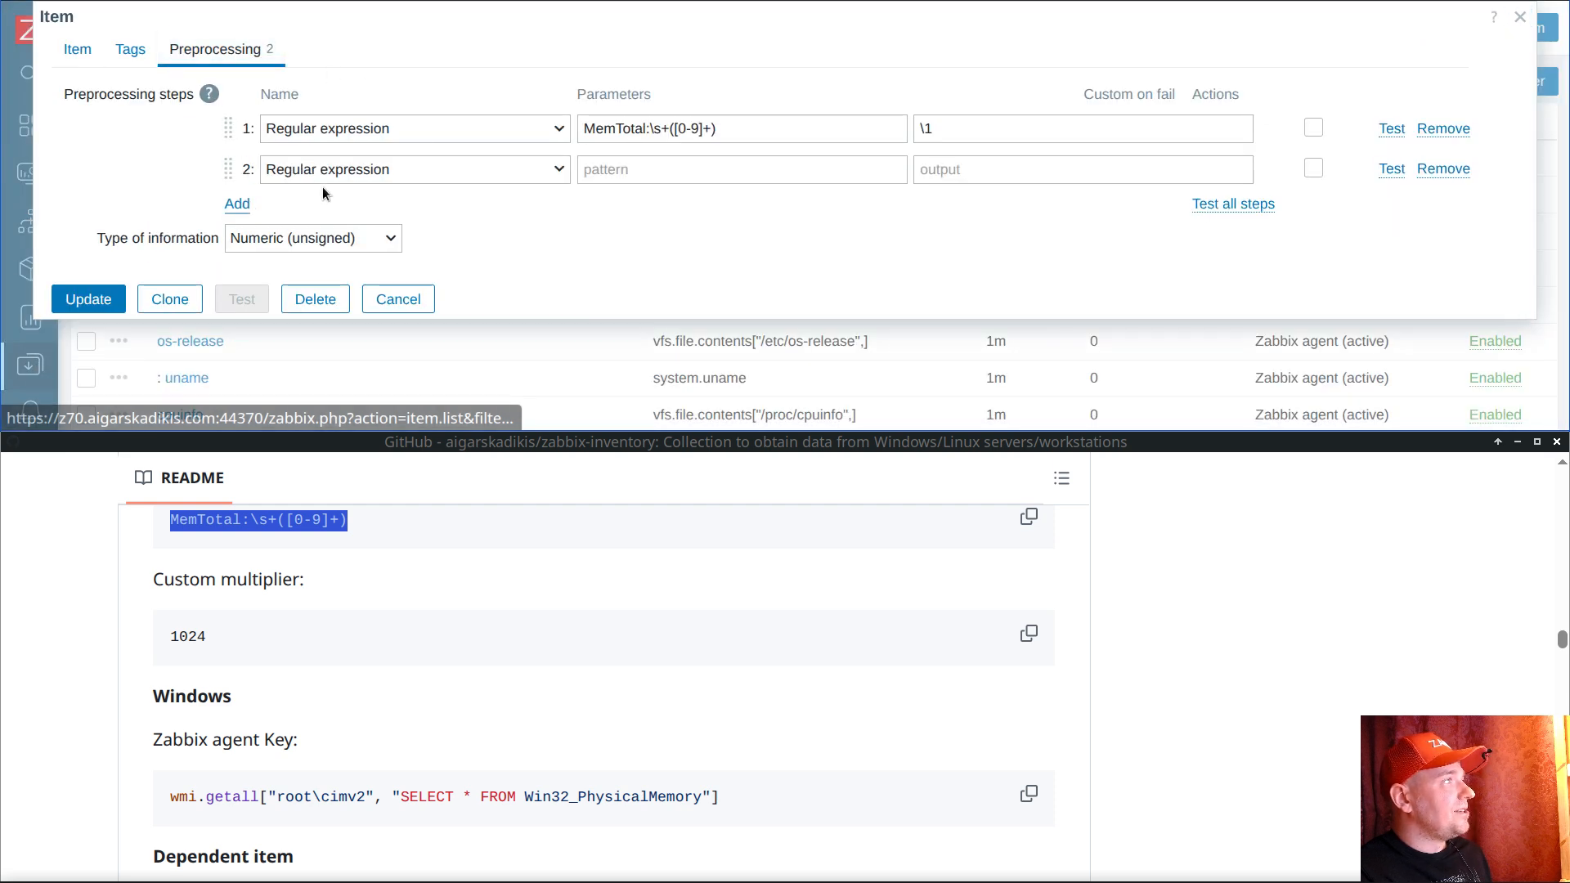
{"action": "left_click", "coordinate": [321, 177]}
{"action": "scroll", "coordinate": [394, 252], "scroll_direction": "down", "scroll_amount": 5}
{"action": "scroll", "coordinate": [407, 248], "scroll_direction": "down", "scroll_amount": 2}
{"action": "left_click", "coordinate": [407, 273]}
{"action": "left_click", "coordinate": [707, 169]}
{"action": "type", "text": "1024"}
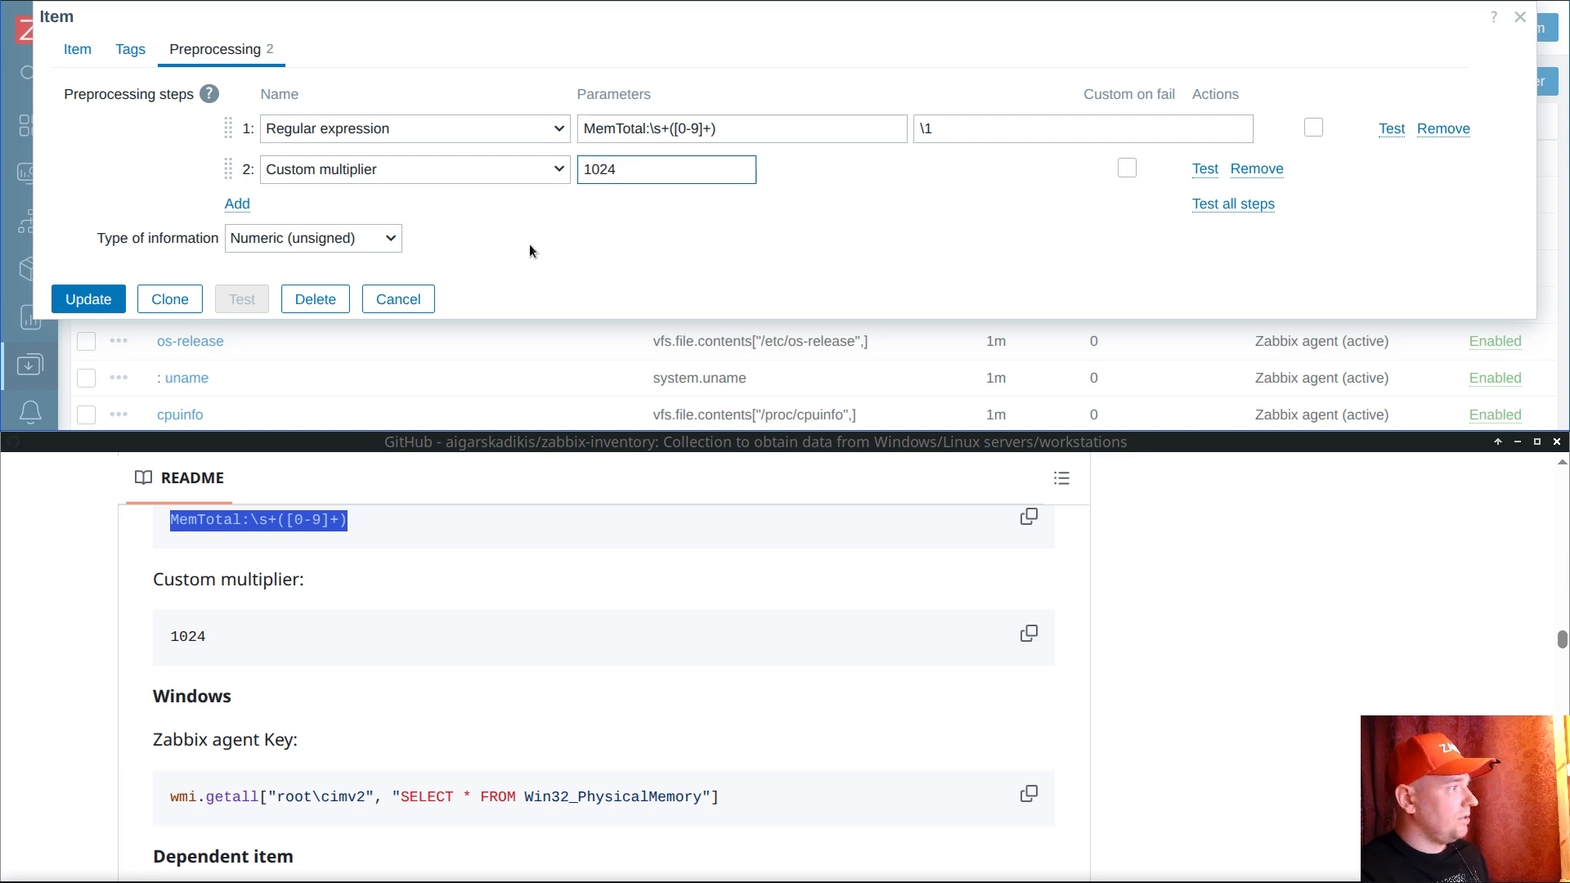
{"action": "left_click", "coordinate": [89, 299]}
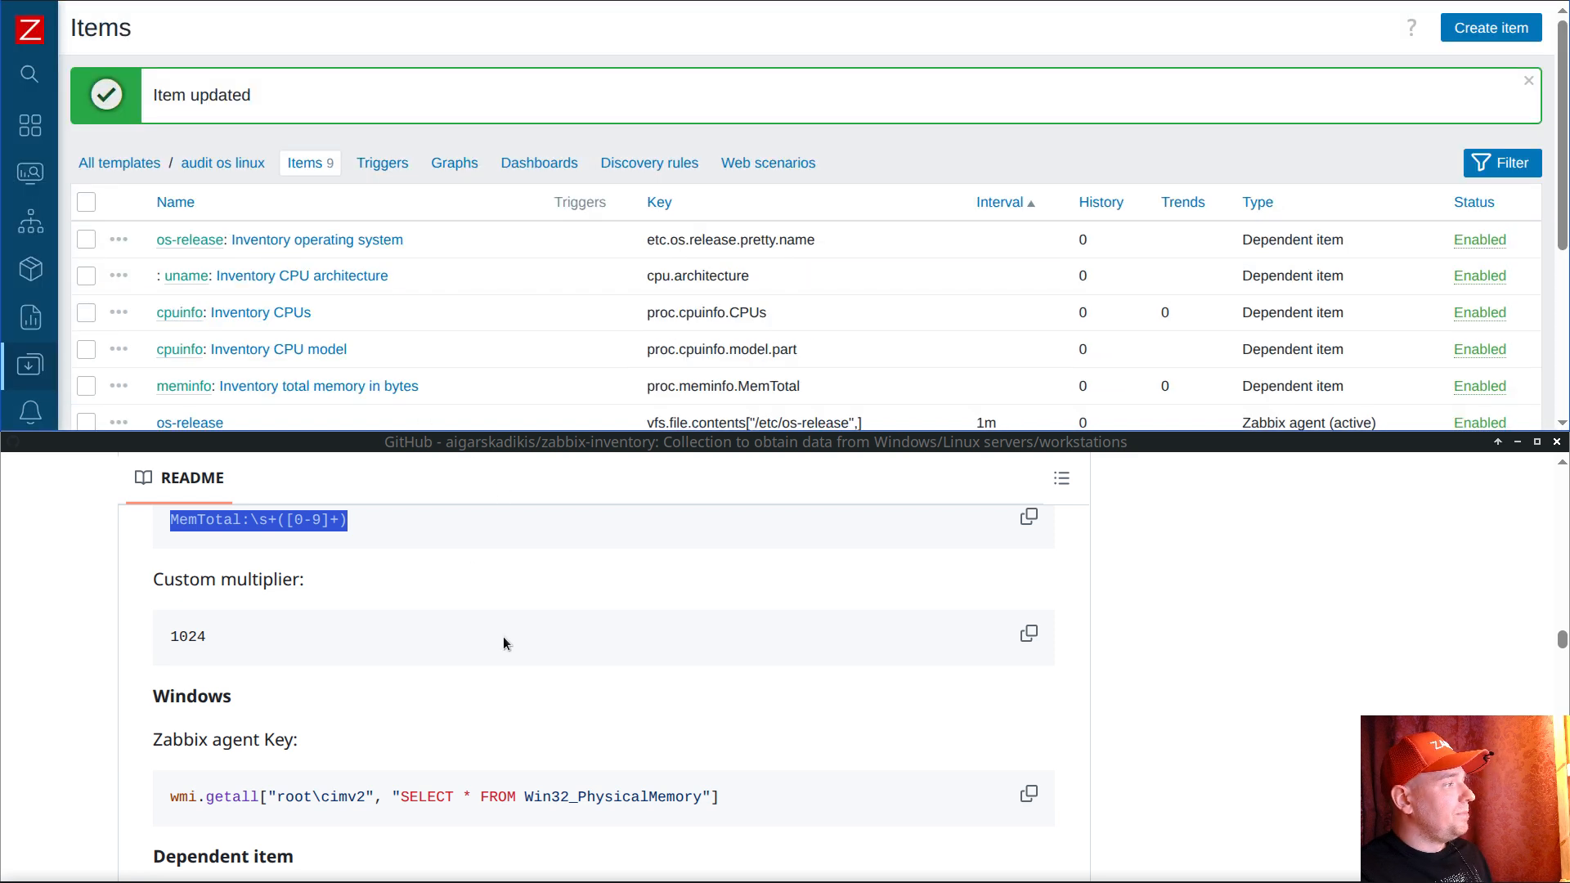
Step: In the audit os windows template, start a Zabbix agent (active) item with README key wmi.getall["root\cimv2", "SELECT * FROM Win32_PhysicalMemory"]
{"action": "left_click", "coordinate": [120, 163]}
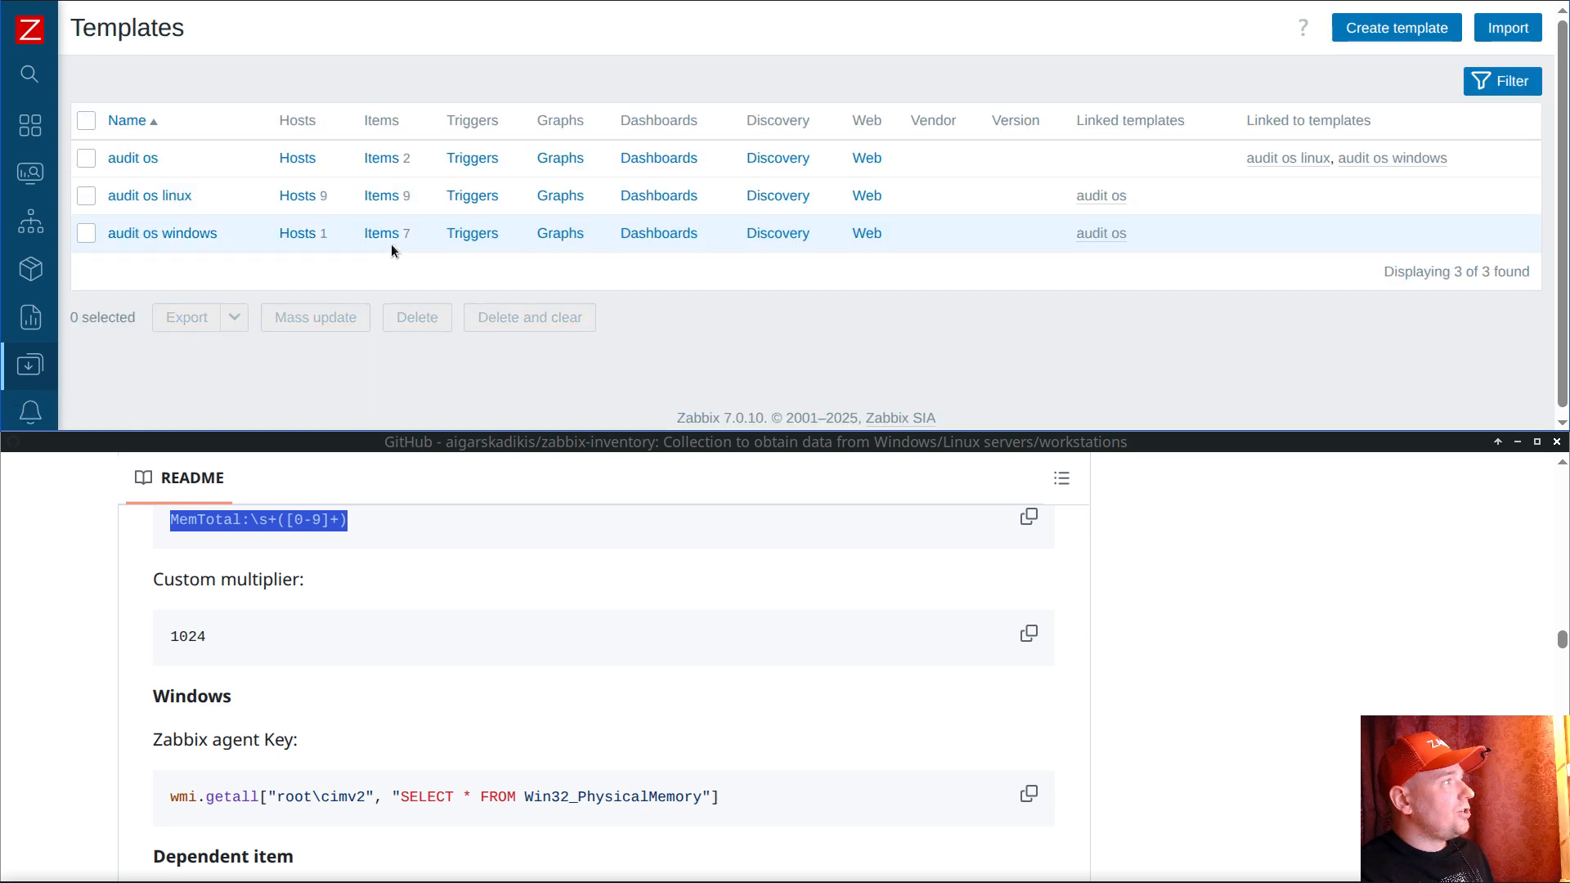
{"action": "left_click", "coordinate": [386, 237]}
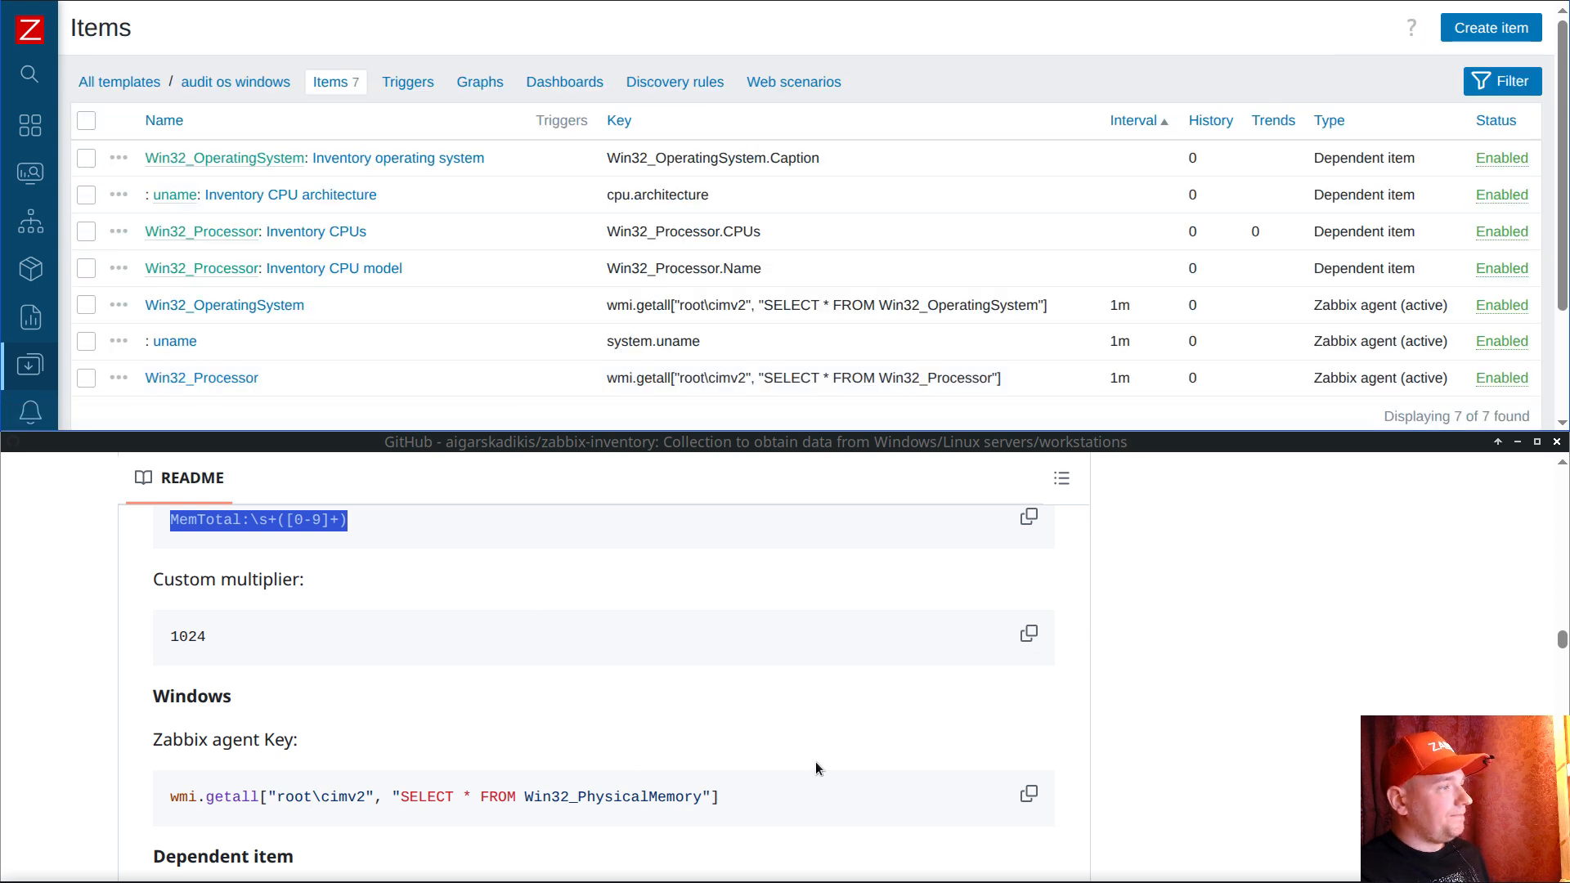
{"action": "left_click", "coordinate": [1017, 794]}
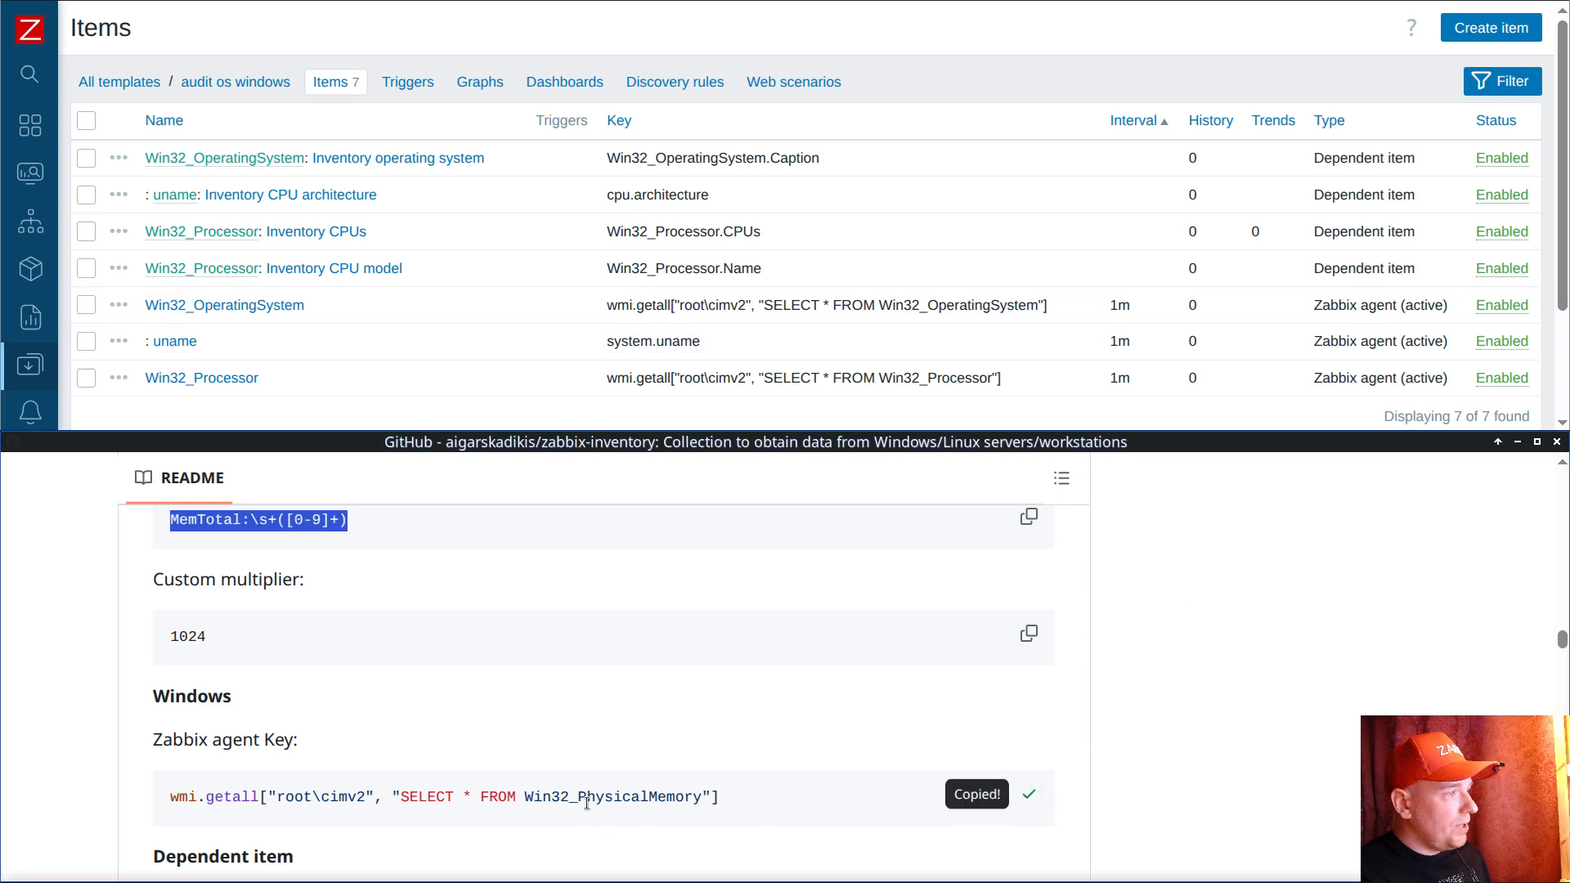
{"action": "left_click", "coordinate": [1490, 28]}
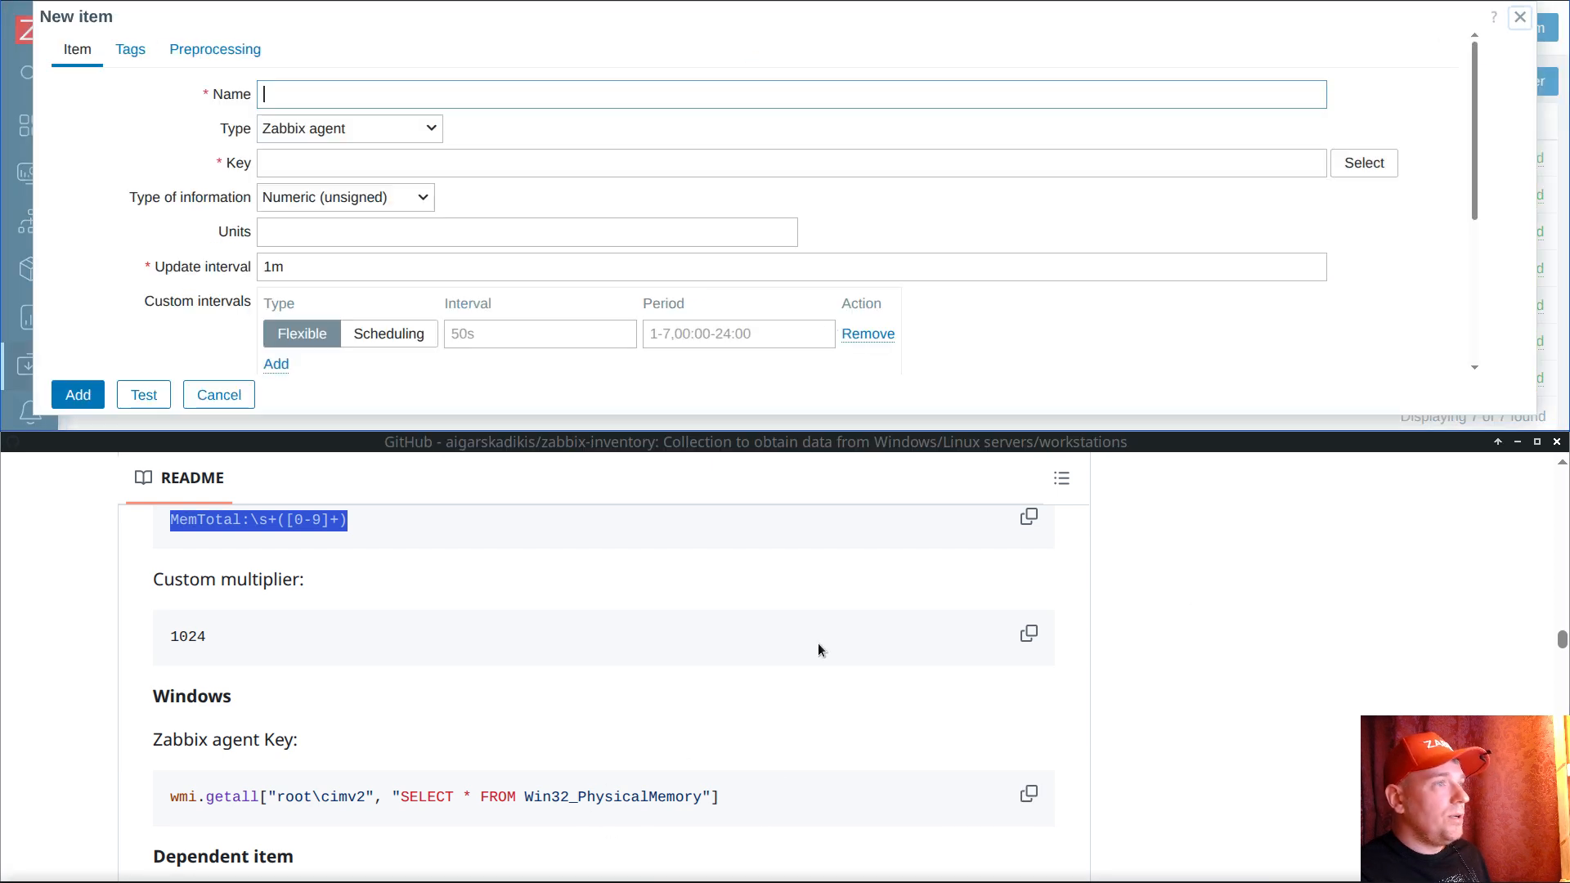
{"action": "left_click", "coordinate": [1029, 794]}
{"action": "left_click", "coordinate": [334, 138]}
{"action": "left_click", "coordinate": [331, 187]}
{"action": "left_click", "coordinate": [431, 164]}
{"action": "key", "text": "ctrl+v"}
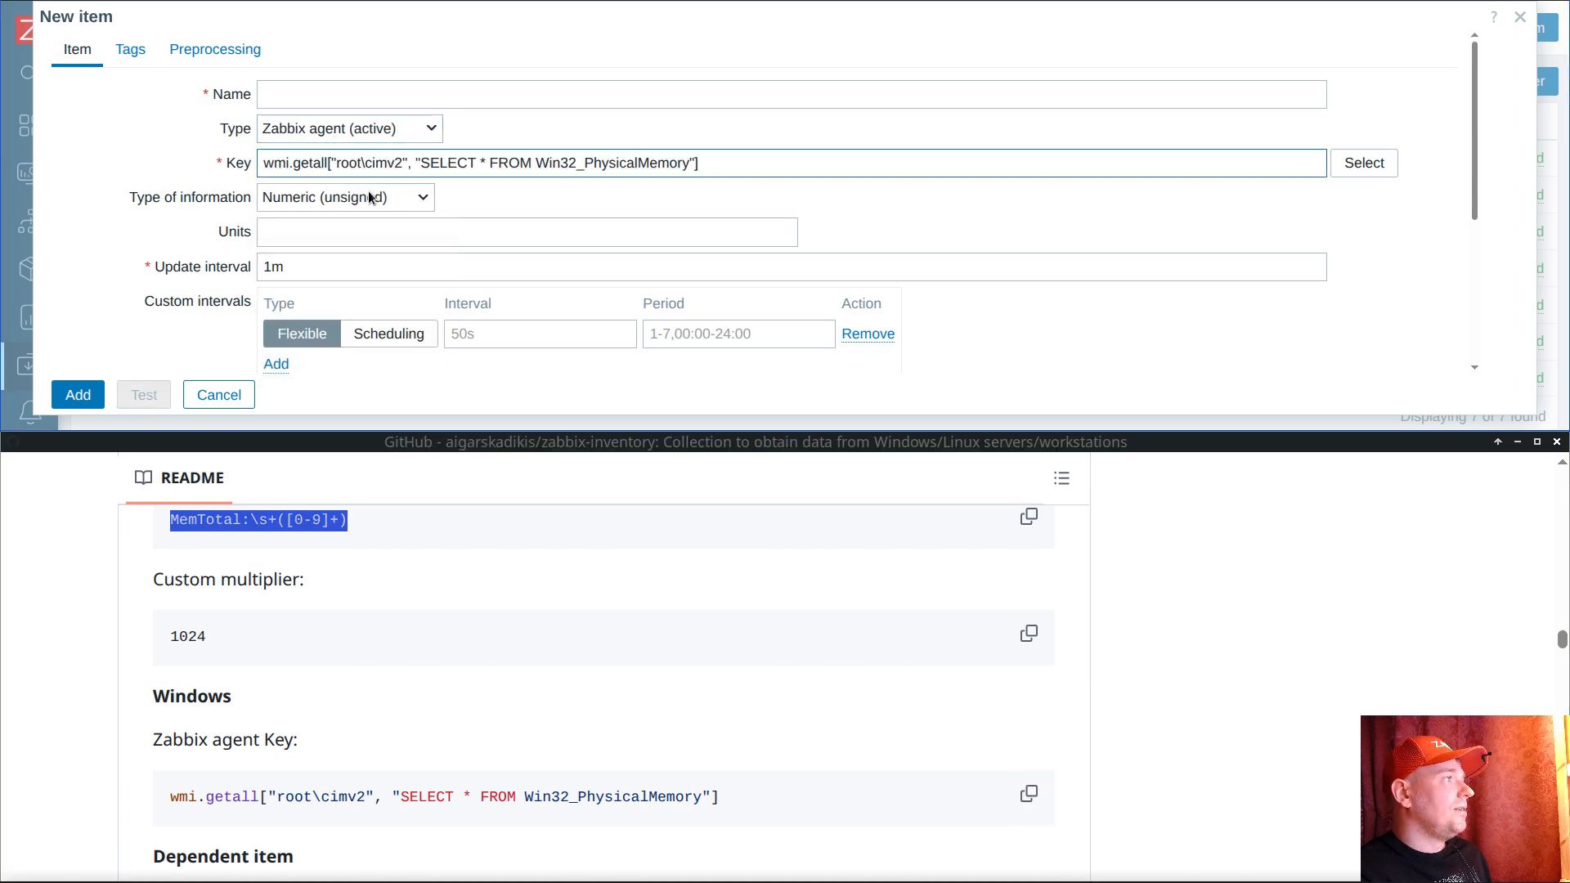
Step: Name the item Win32_PhysicalMemory, set its information type to Text and history to Do not store, and add it
{"action": "double_click", "coordinate": [619, 163]}
{"action": "key", "text": "ctrl+c"}
{"action": "left_click", "coordinate": [537, 94]}
{"action": "key", "text": "ctrl+v"}
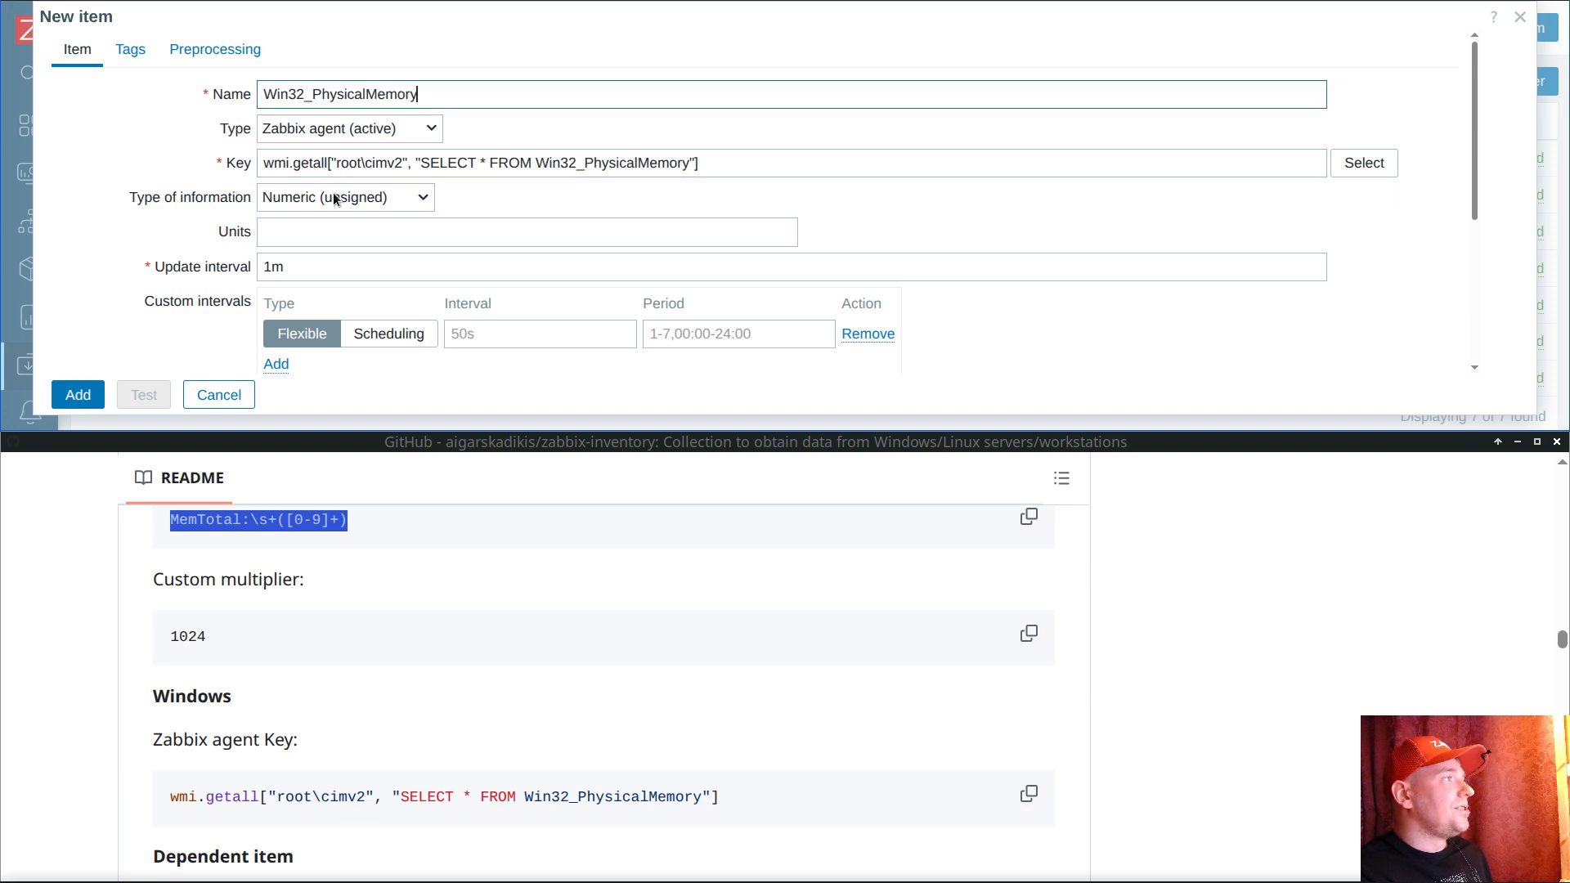
{"action": "left_click", "coordinate": [338, 197]}
{"action": "left_click", "coordinate": [304, 343]}
{"action": "scroll", "coordinate": [351, 261], "scroll_direction": "down", "scroll_amount": 2}
{"action": "left_click", "coordinate": [309, 270]}
{"action": "left_click", "coordinate": [78, 394]}
Step: Start a dependent item under Win32_PhysicalMemory with the README name Inventory total memory in bytes and key Win32_PhysicalMemory.Capacity
{"action": "scroll", "coordinate": [433, 327], "scroll_direction": "down", "scroll_amount": 3}
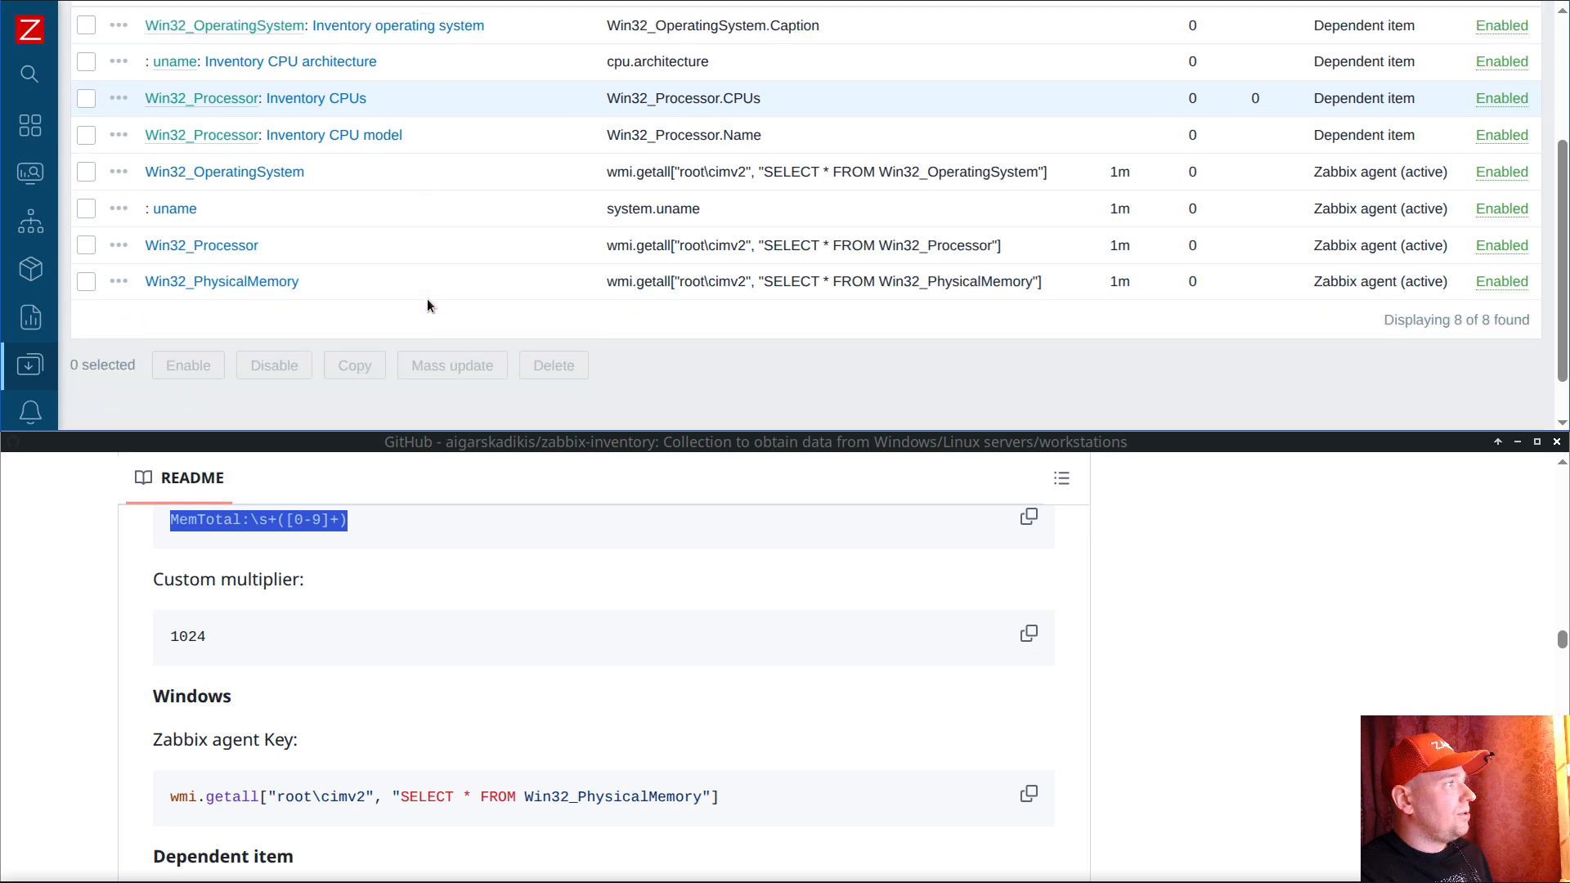
{"action": "left_click", "coordinate": [125, 235]}
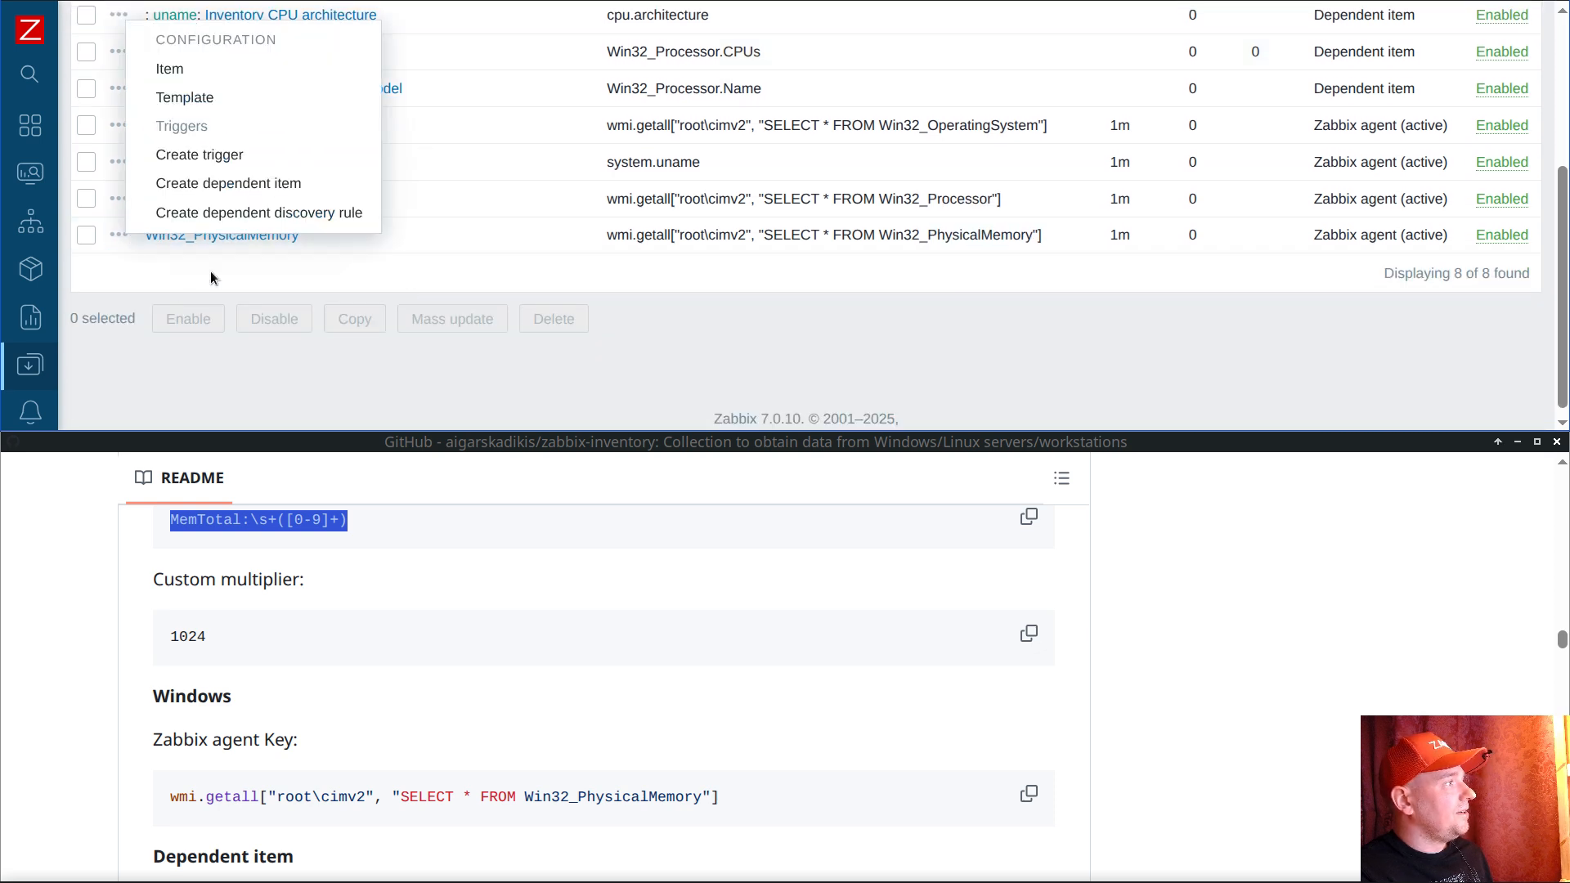
{"action": "left_click", "coordinate": [237, 183]}
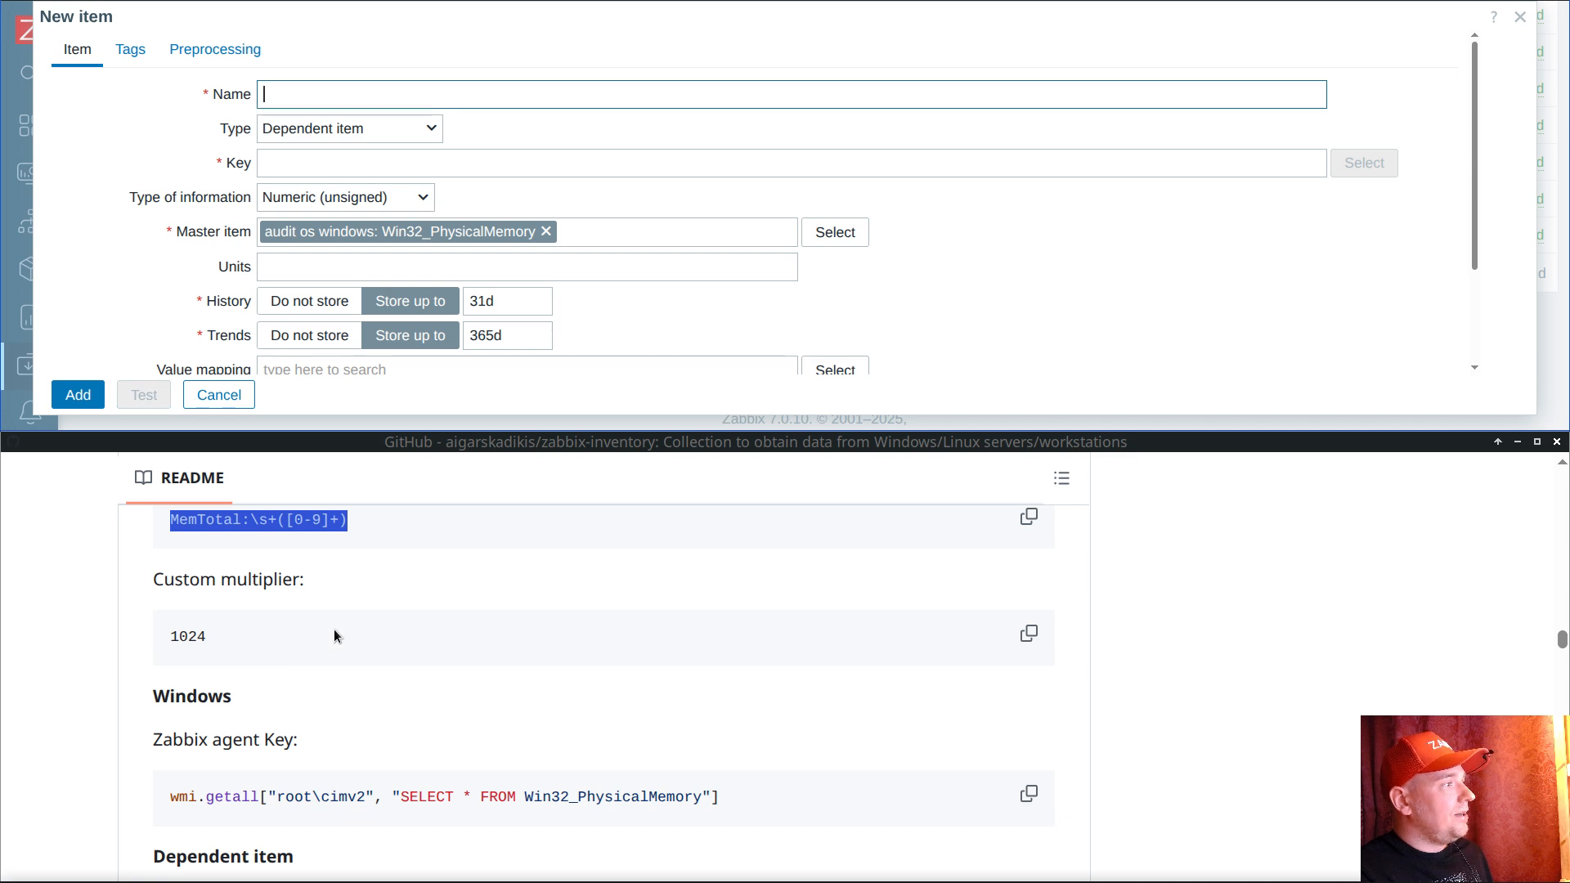
{"action": "left_click", "coordinate": [356, 620]}
{"action": "scroll", "coordinate": [360, 618], "scroll_direction": "down", "scroll_amount": 3}
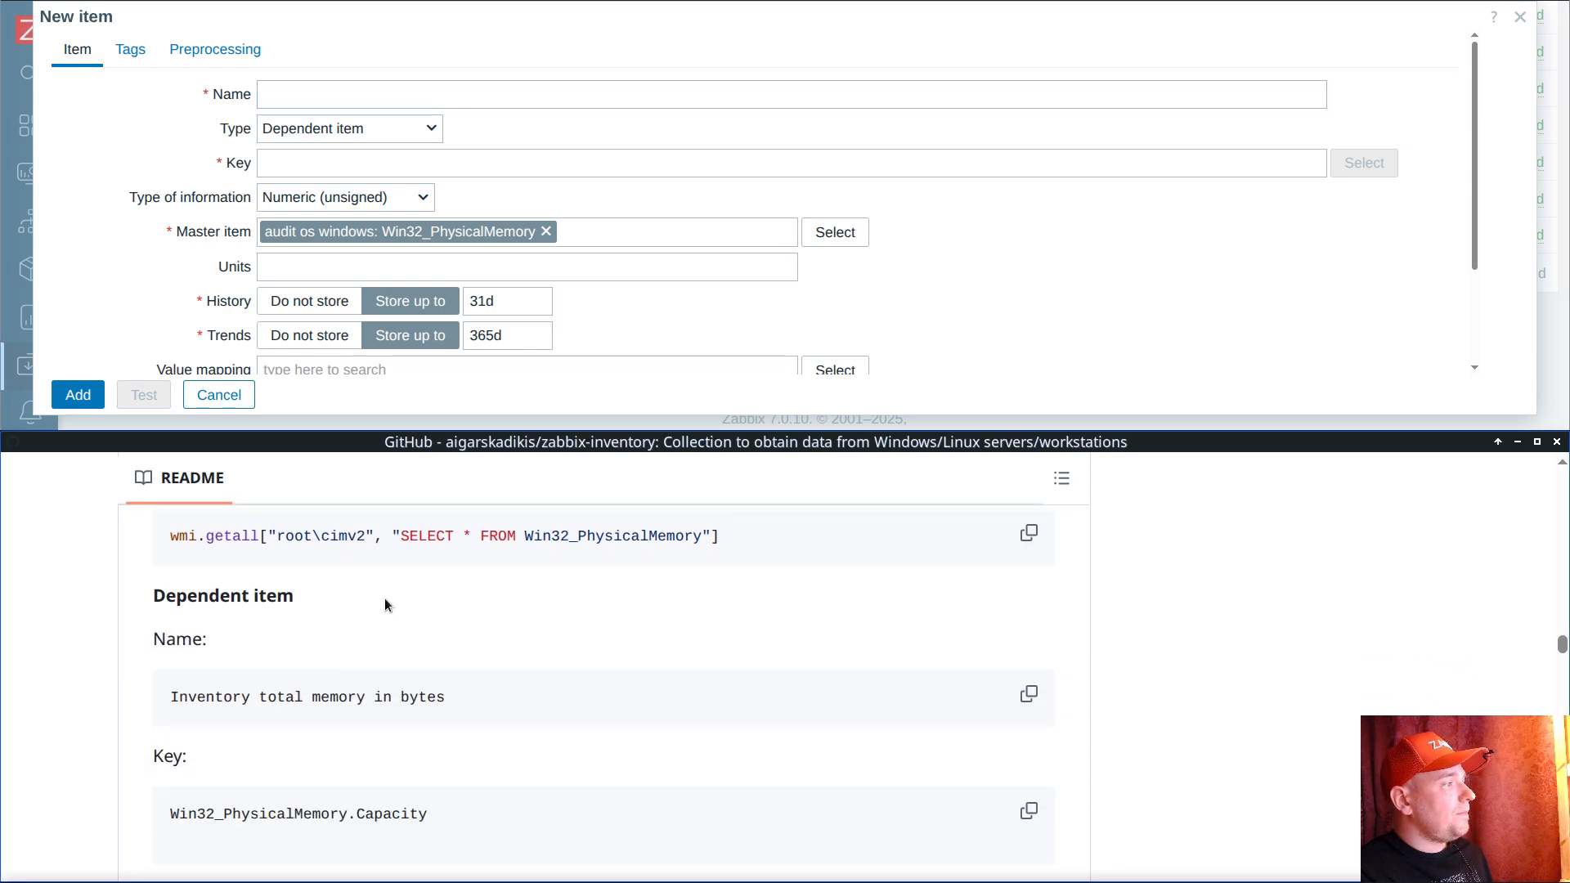
{"action": "left_click_drag", "start_coordinate": [172, 698], "coordinate": [524, 705]}
{"action": "left_click", "coordinate": [327, 140]}
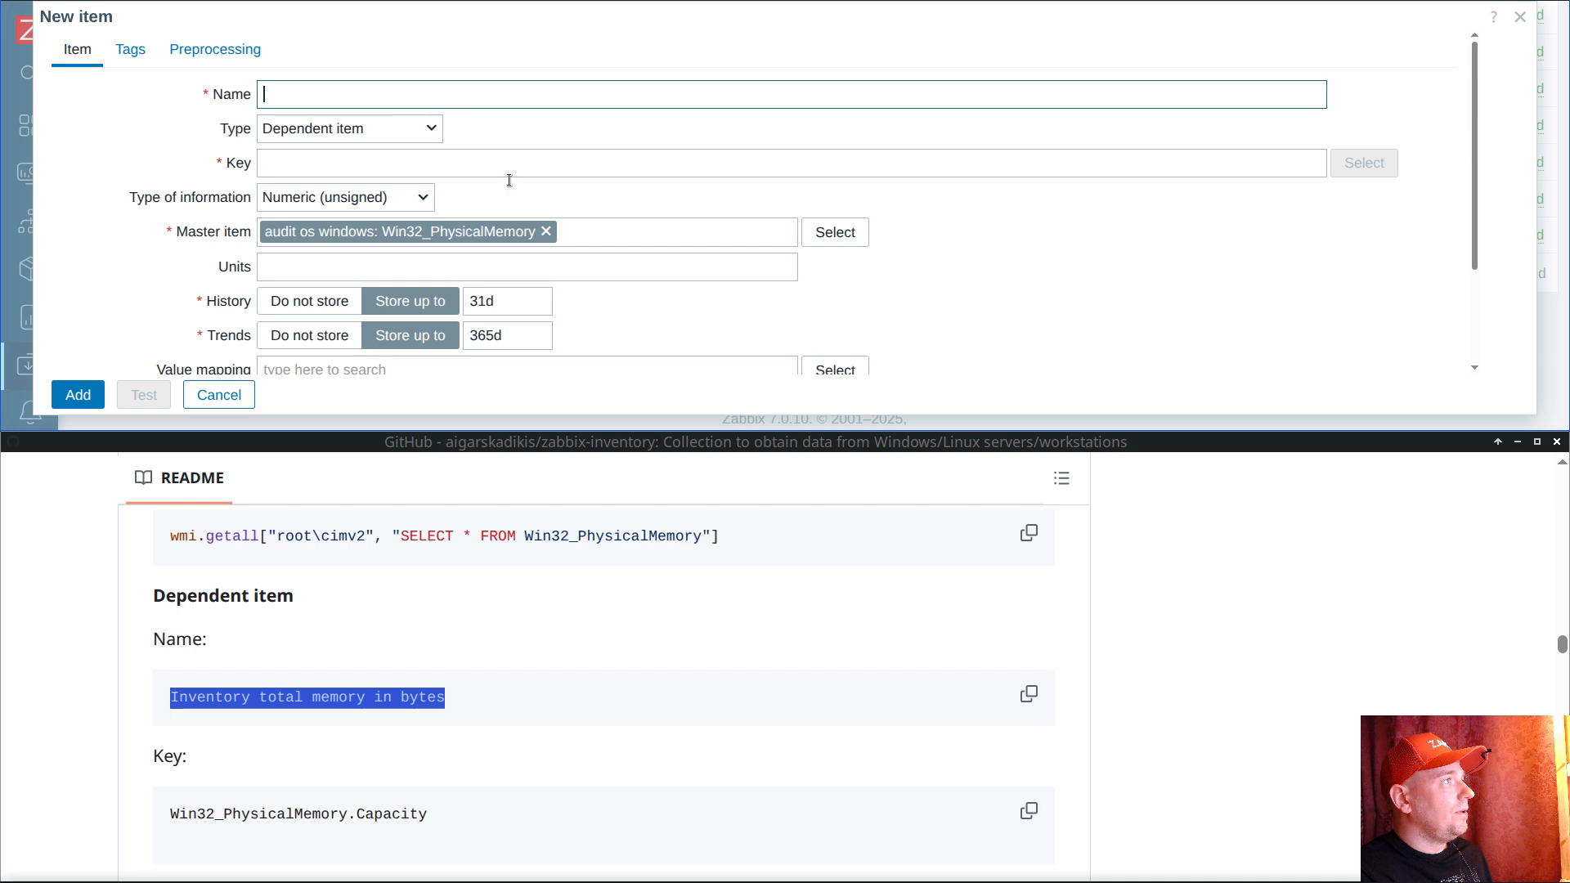
{"action": "key", "text": "ctrl+v"}
{"action": "left_click", "coordinate": [1029, 811]}
{"action": "left_click", "coordinate": [396, 162]}
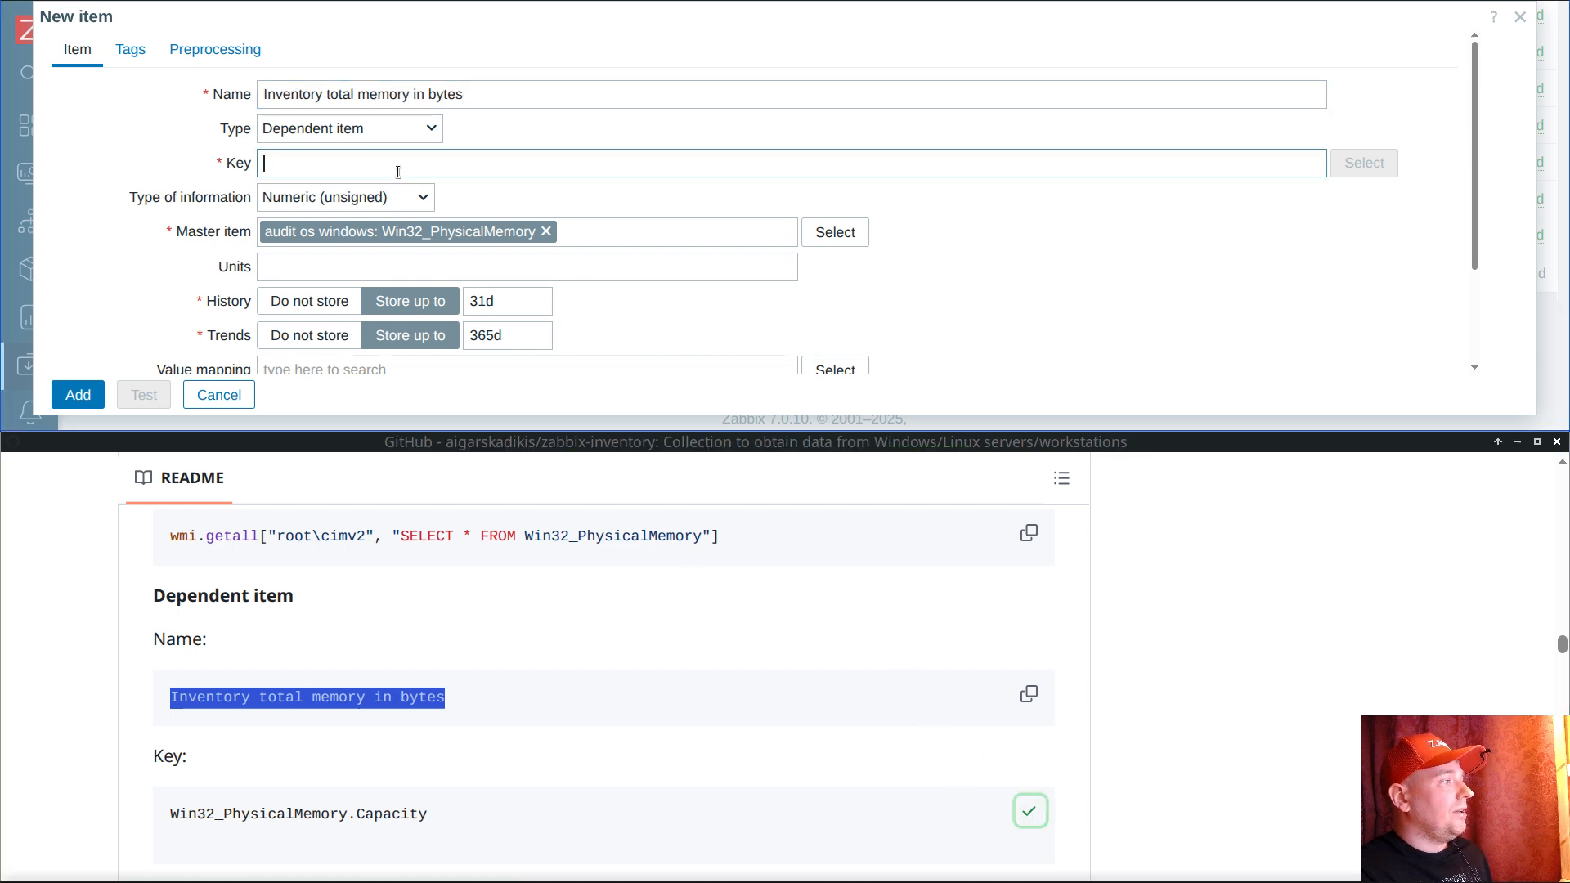
{"action": "key", "text": "ctrl+v"}
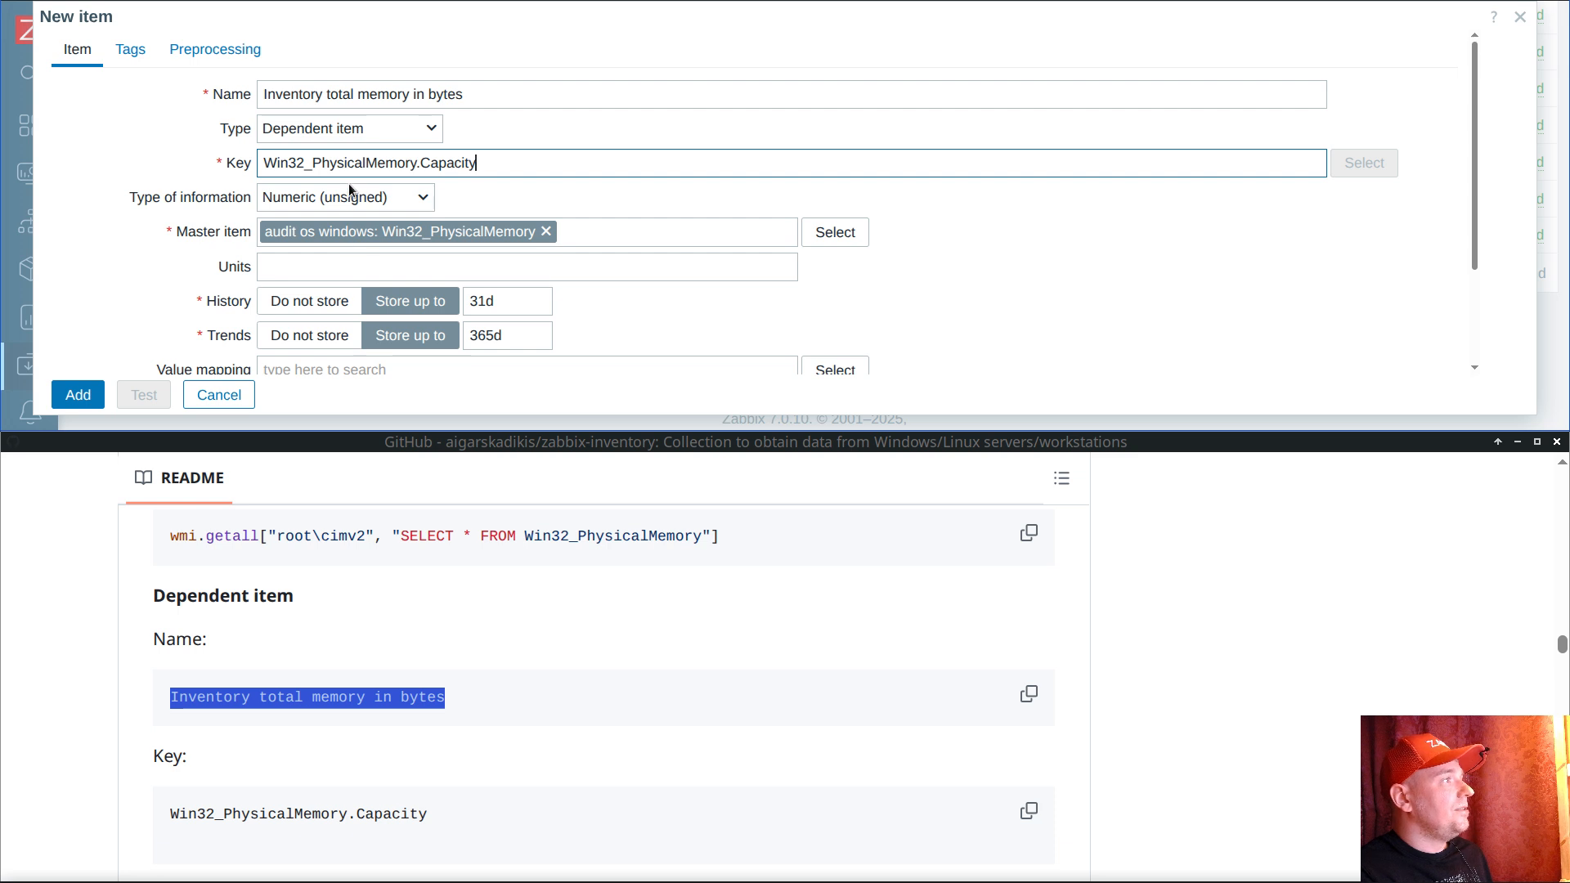
Step: Set the dependent item's history and trends to Do not store and its host inventory field to Primary POC phone A
{"action": "scroll", "coordinate": [303, 319], "scroll_direction": "down", "scroll_amount": 3}
{"action": "left_click", "coordinate": [310, 173]}
{"action": "left_click", "coordinate": [309, 205]}
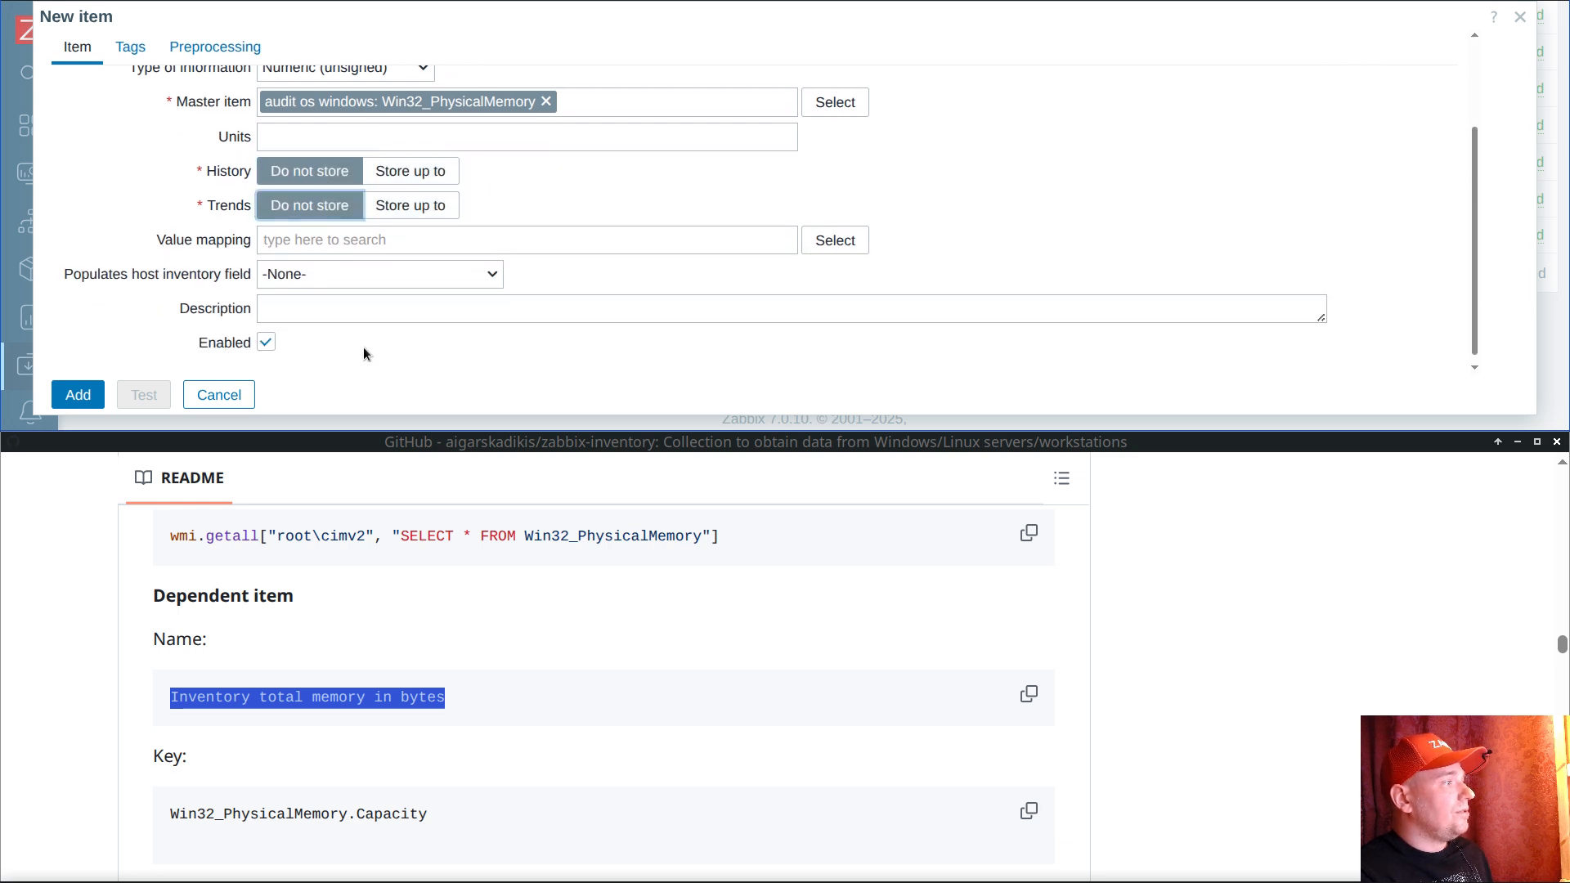
{"action": "left_click", "coordinate": [355, 274]}
{"action": "scroll", "coordinate": [425, 65], "scroll_direction": "down", "scroll_amount": 20}
{"action": "left_click", "coordinate": [400, 82]}
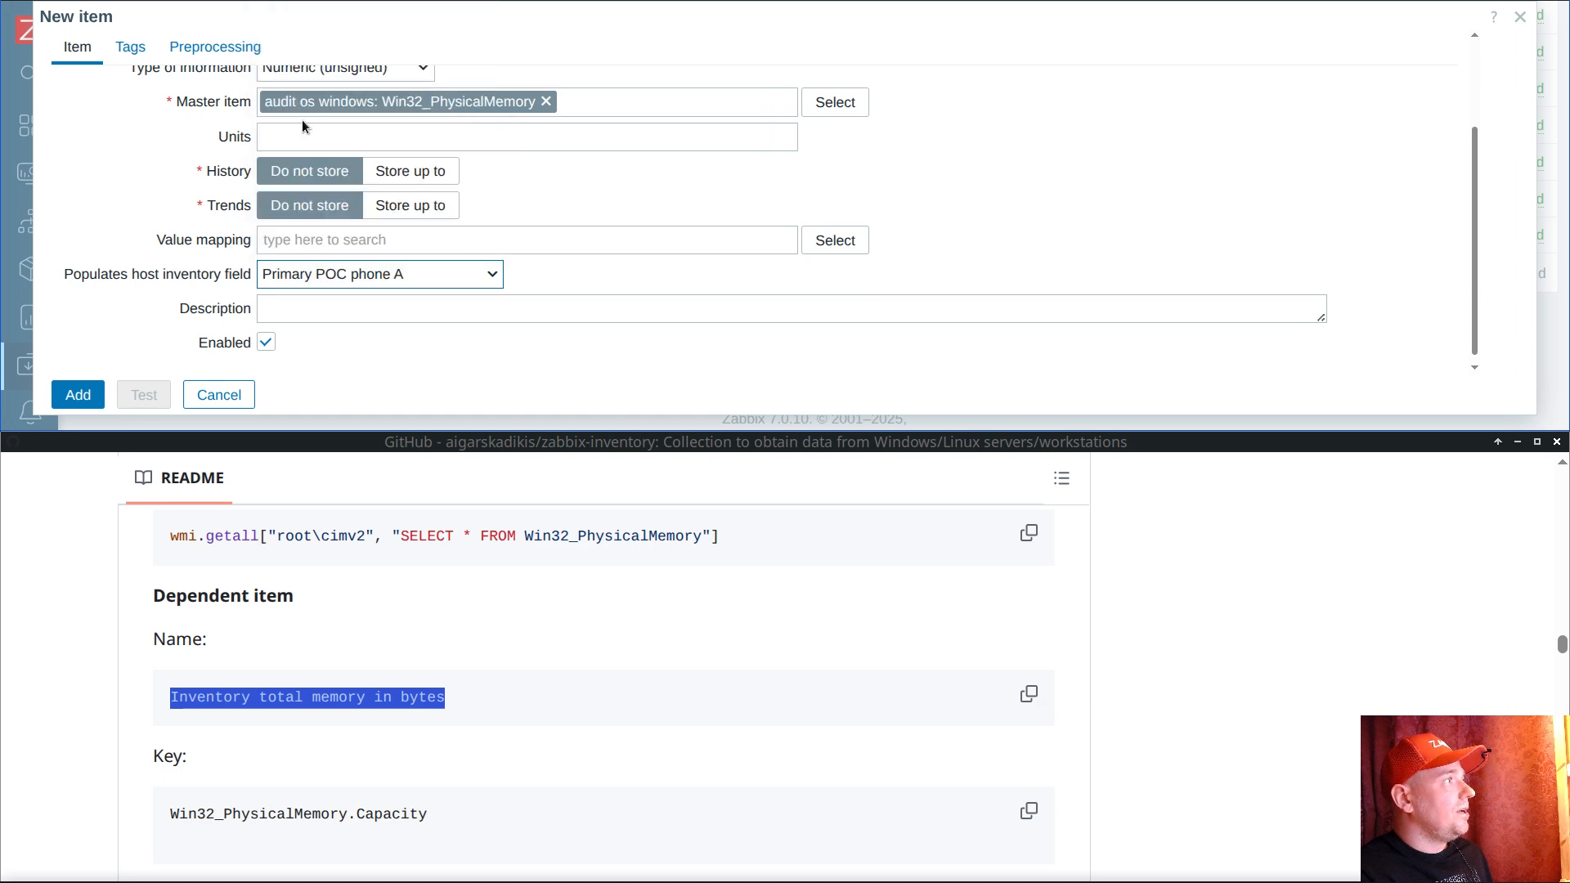
Step: Give the total memory item a JSONPath preprocessing step with the README expression $[*].Capacity.sum() and add the item
{"action": "left_click", "coordinate": [187, 47]}
{"action": "scroll", "coordinate": [491, 663], "scroll_direction": "down", "scroll_amount": 2}
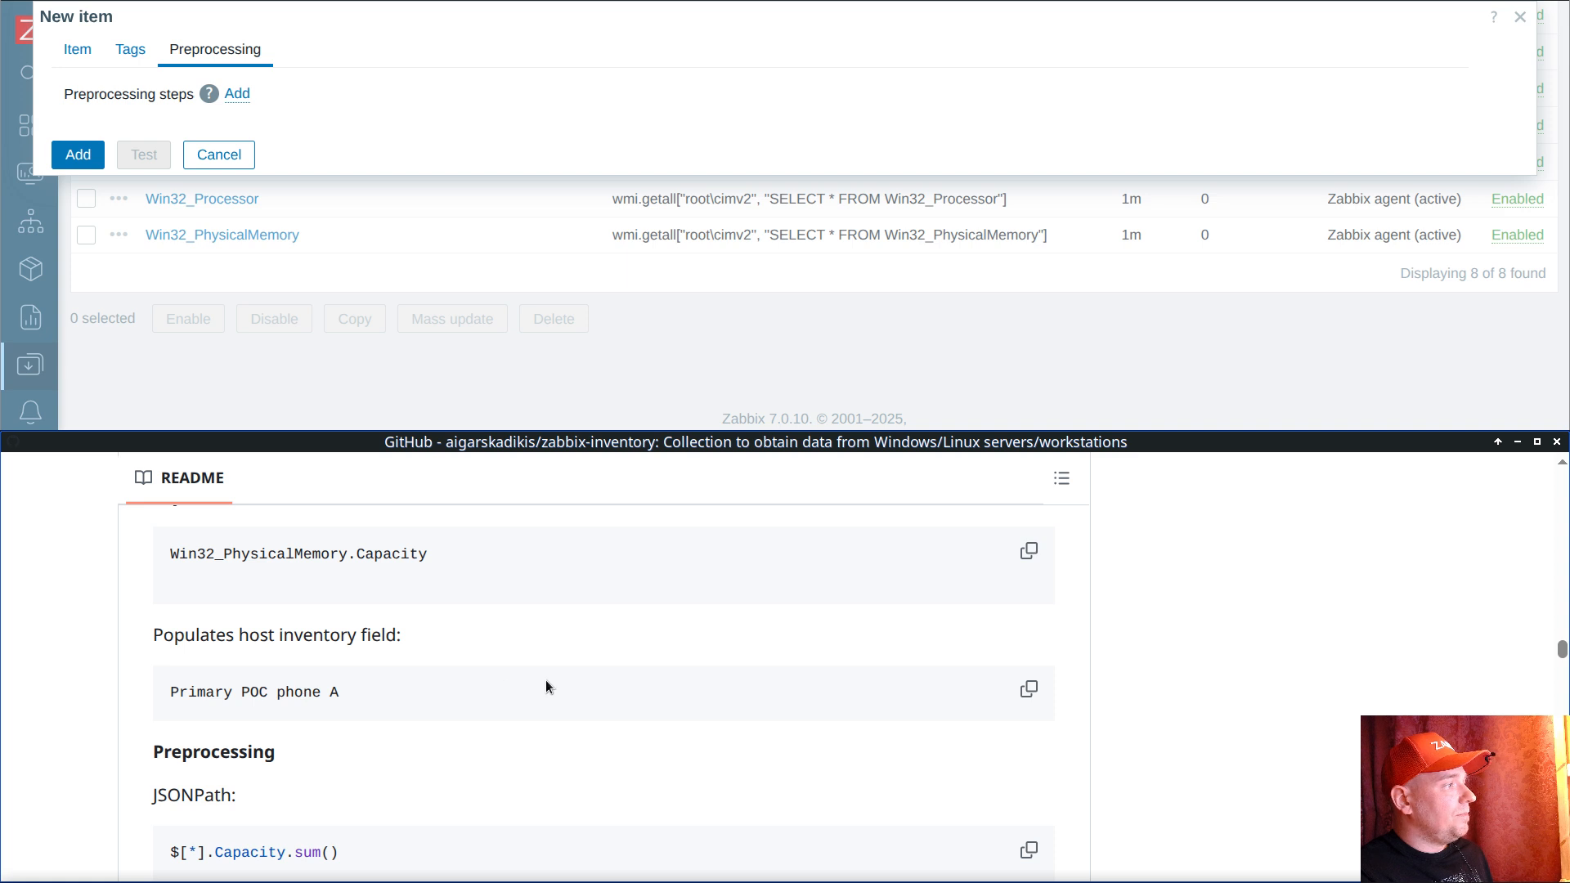
{"action": "double_click", "coordinate": [307, 721]}
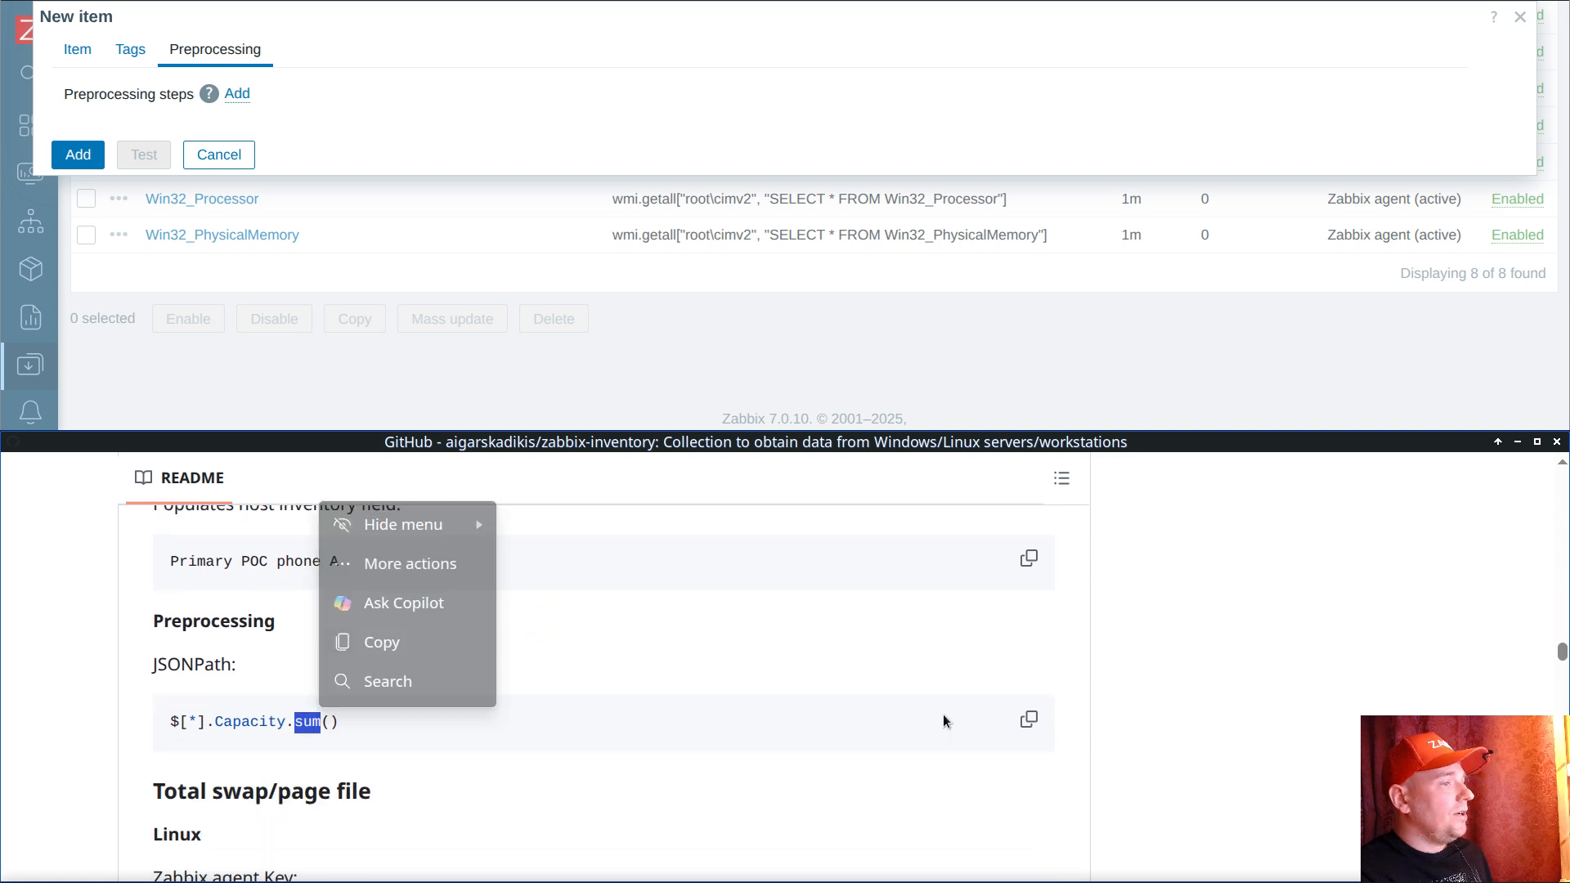
{"action": "left_click", "coordinate": [1028, 719]}
{"action": "left_click", "coordinate": [240, 95]}
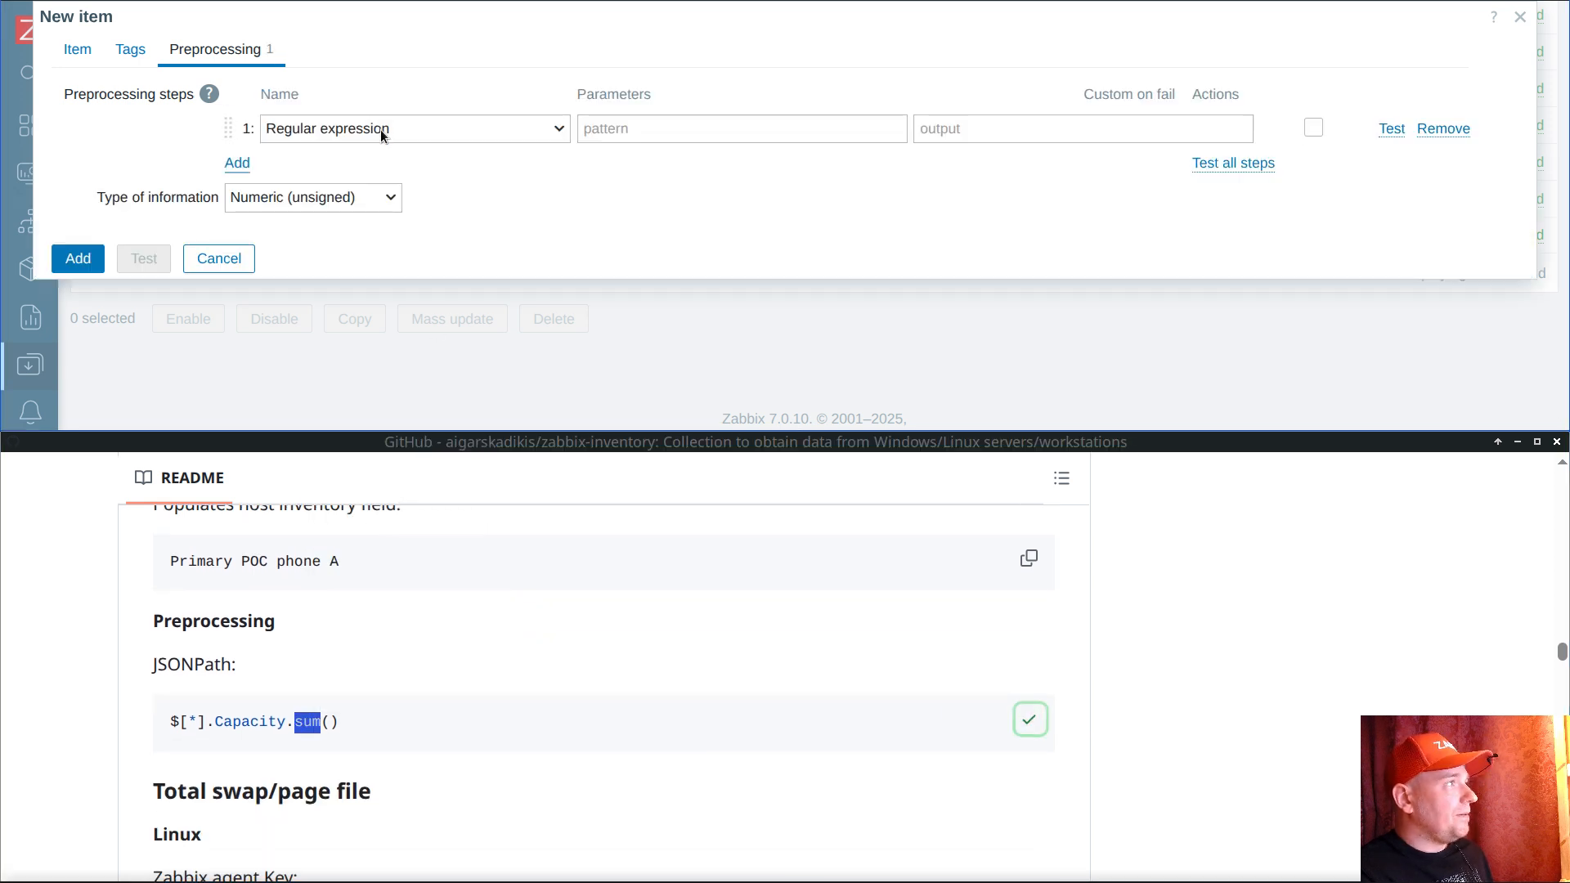
{"action": "left_click", "coordinate": [380, 129]}
{"action": "scroll", "coordinate": [399, 245], "scroll_direction": "down", "scroll_amount": 2}
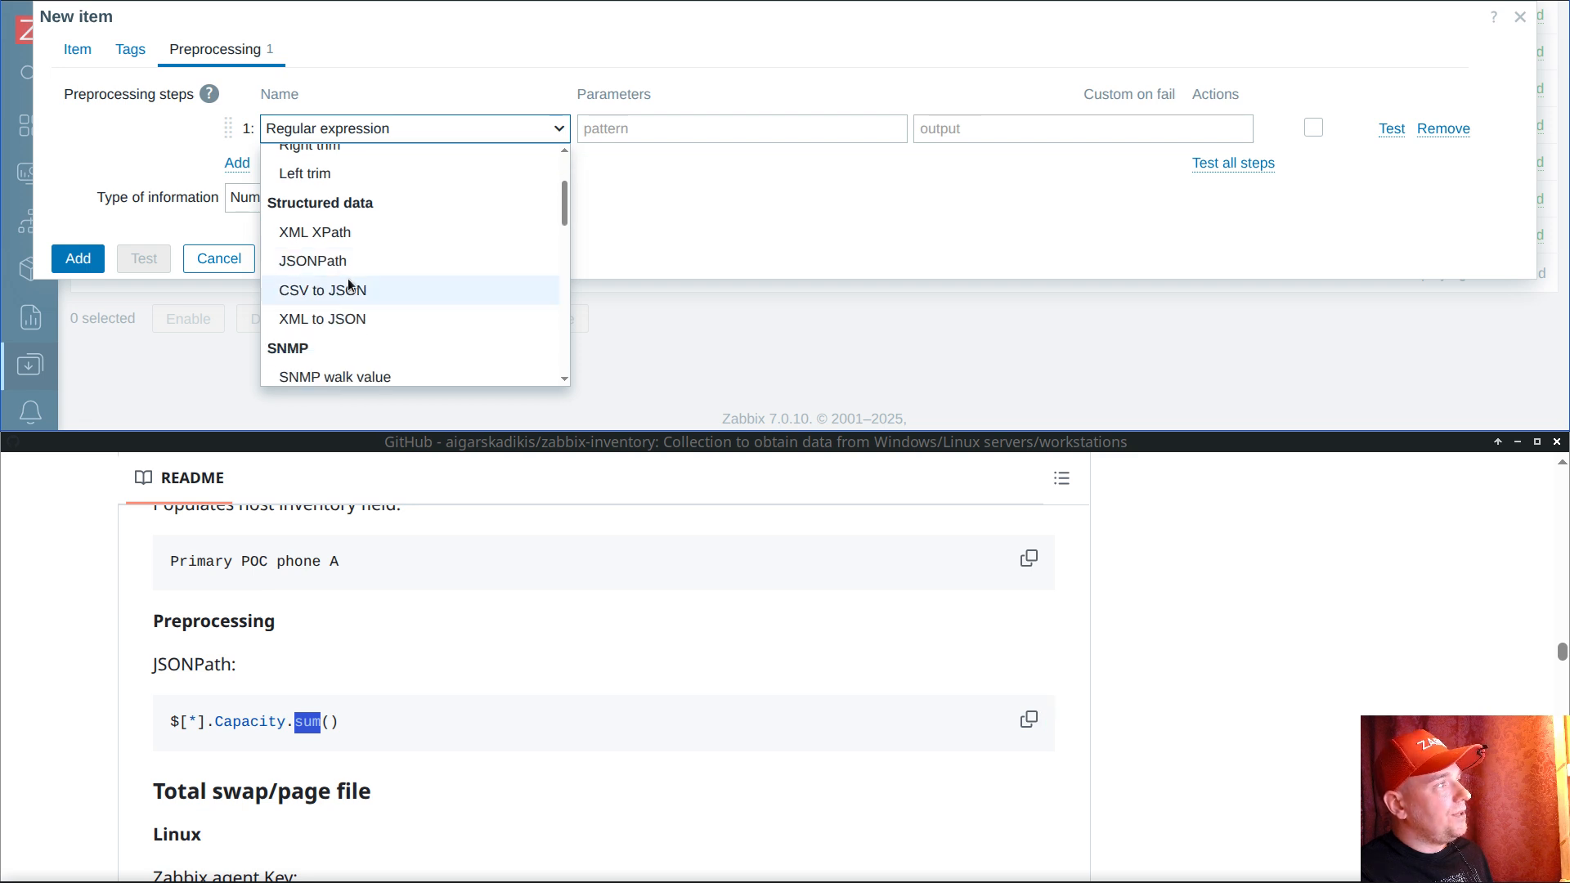
{"action": "left_click", "coordinate": [336, 261]}
{"action": "left_click", "coordinate": [712, 127]}
{"action": "key", "text": "ctrl+v"}
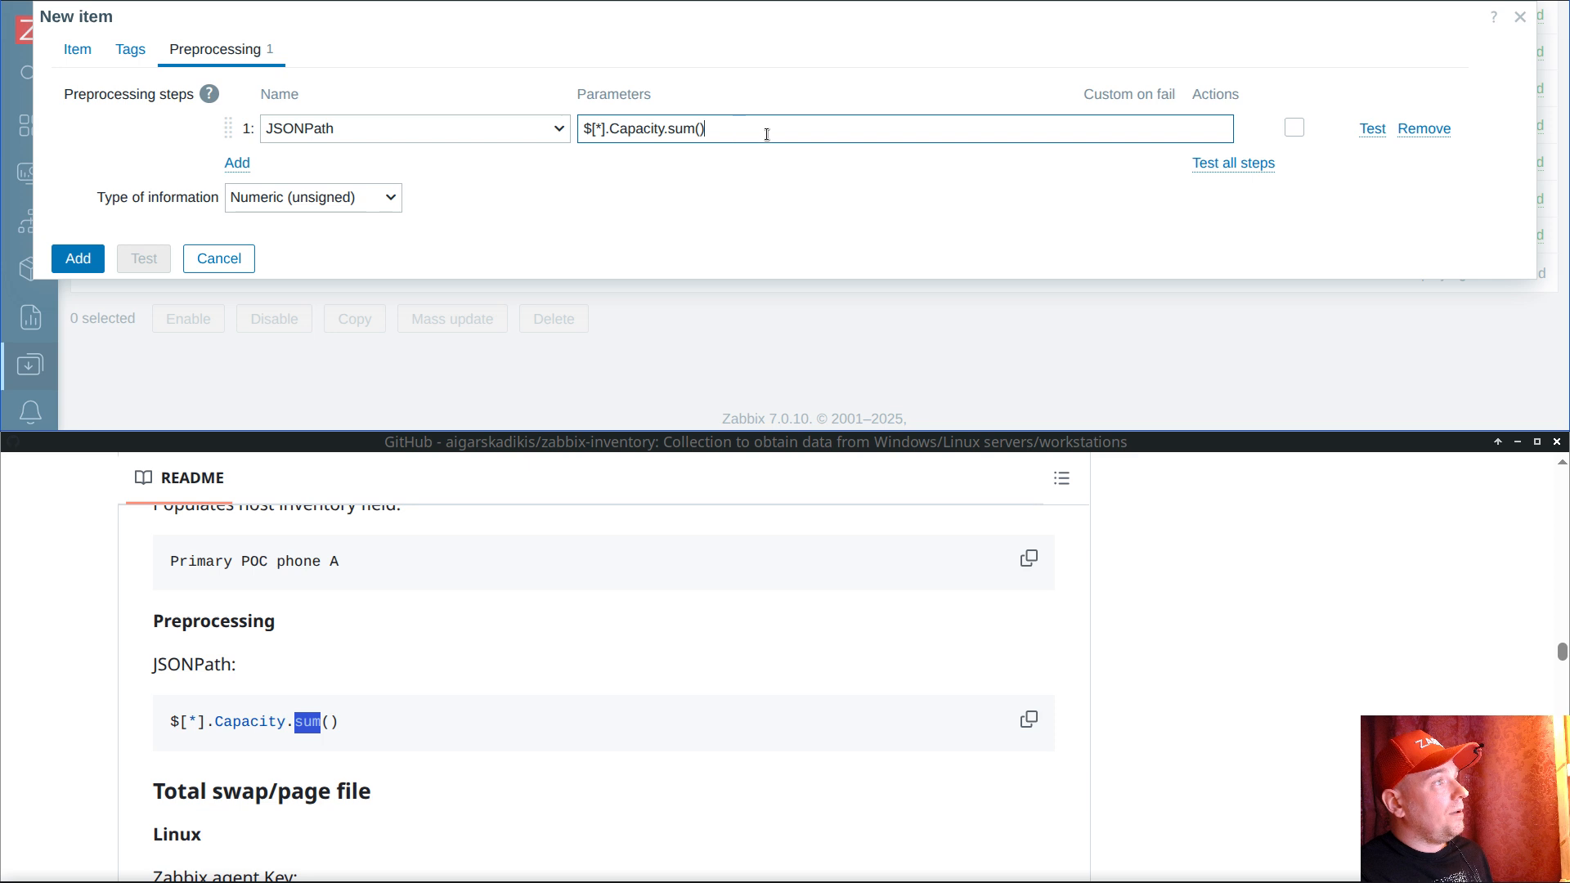
{"action": "left_click", "coordinate": [78, 258]}
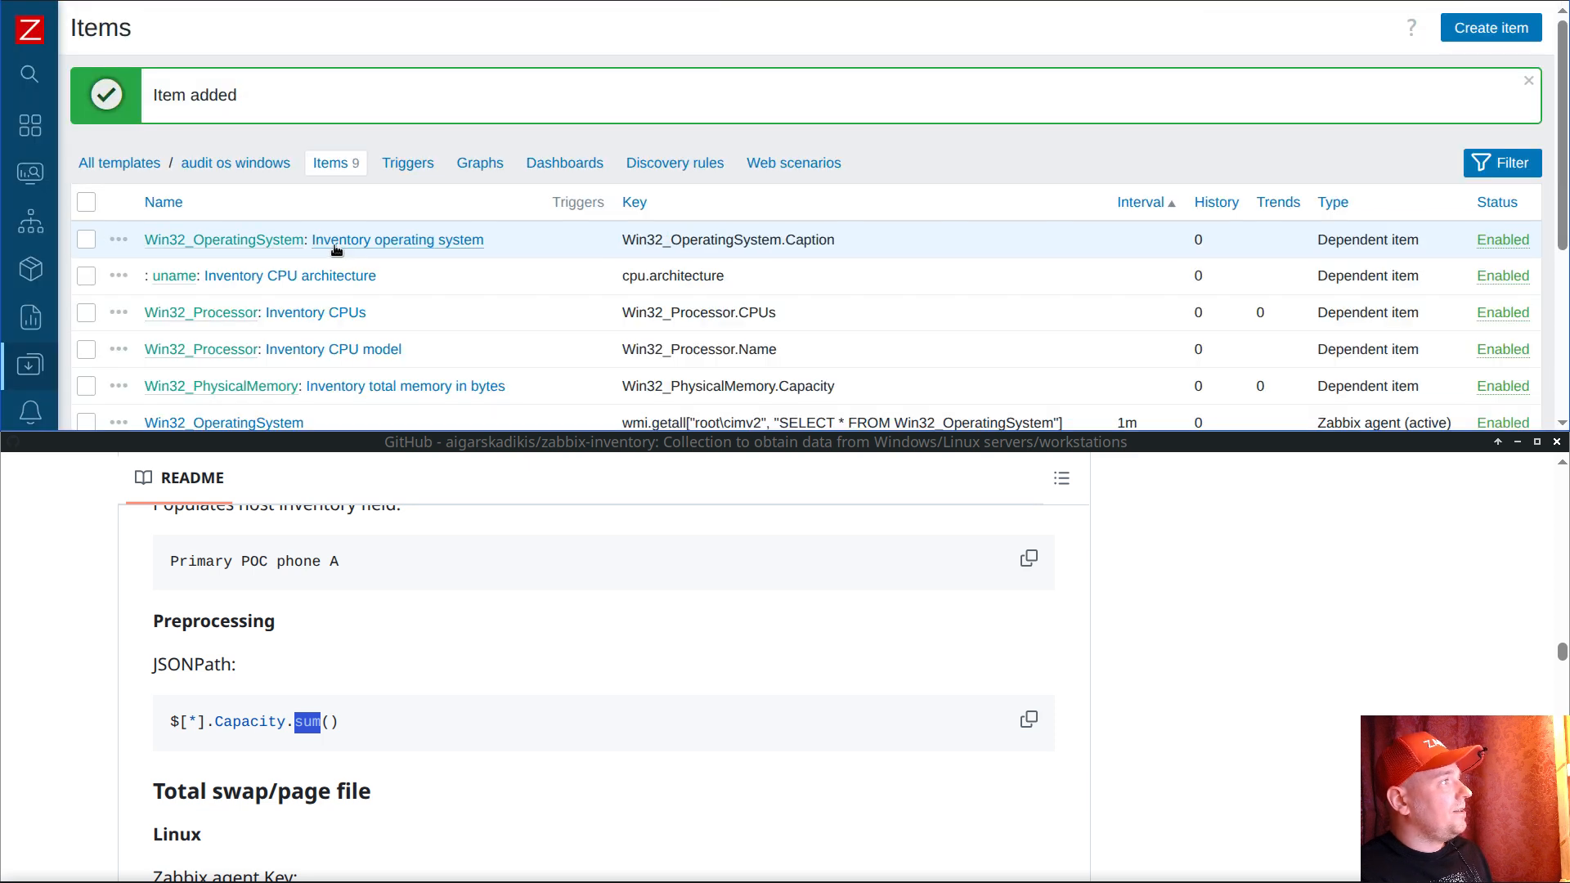
Step: Check the Top hosts Monzphere dashboard widget for inventory columns that are still missing values
{"action": "mouse_move", "coordinate": [103, 132]}
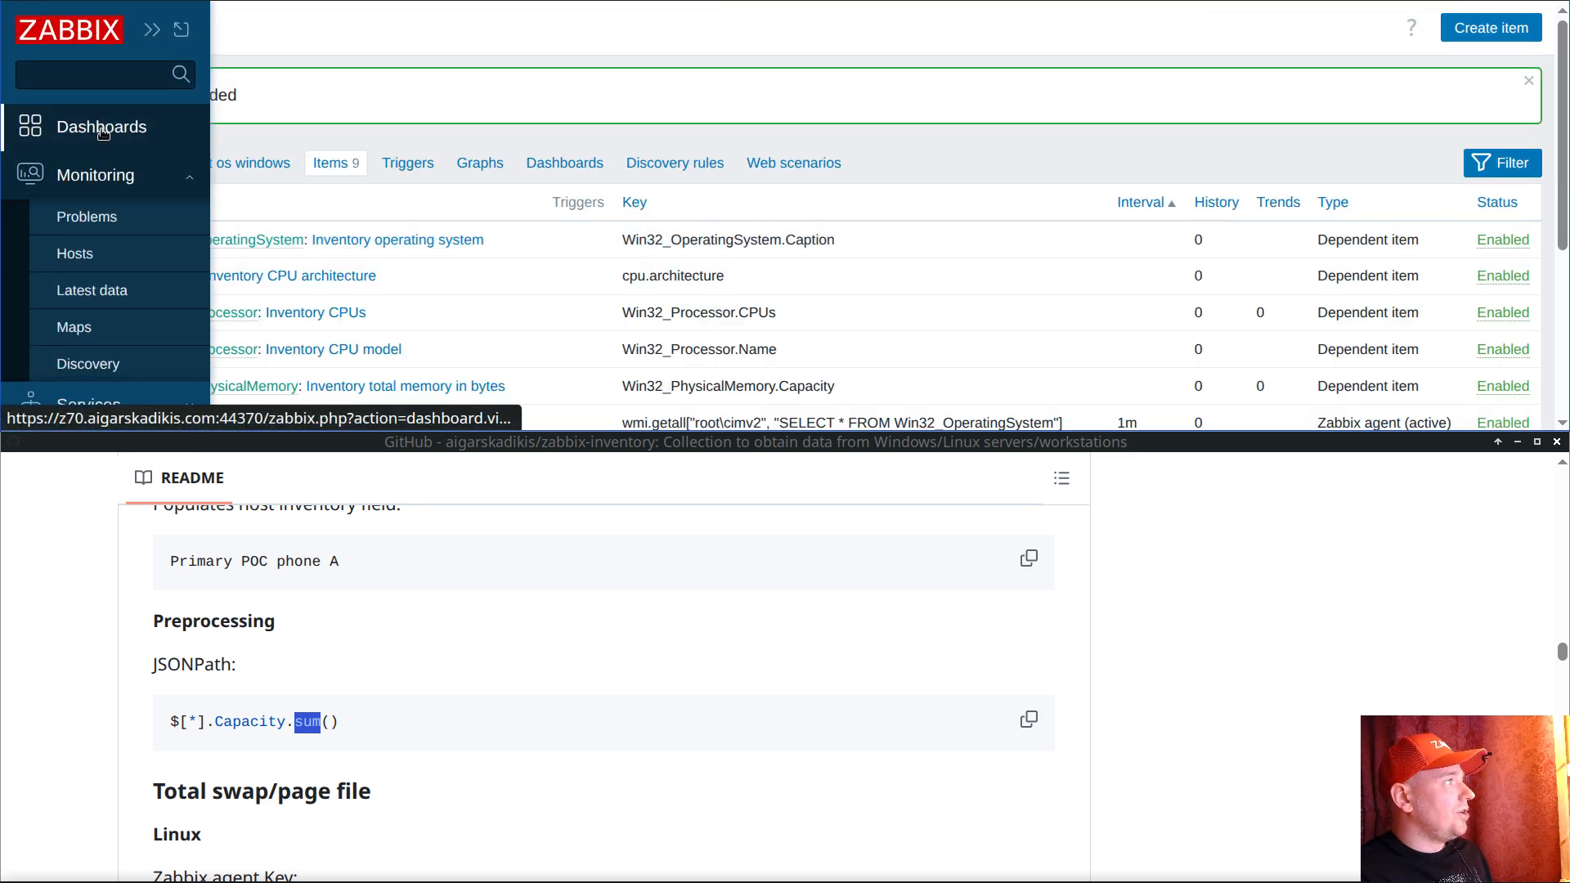
{"action": "left_click", "coordinate": [209, 136]}
{"action": "scroll", "coordinate": [654, 90], "scroll_direction": "down", "scroll_amount": 2}
{"action": "scroll", "coordinate": [697, 125], "scroll_direction": "down", "scroll_amount": 3}
{"action": "scroll", "coordinate": [763, 159], "scroll_direction": "up", "scroll_amount": 4}
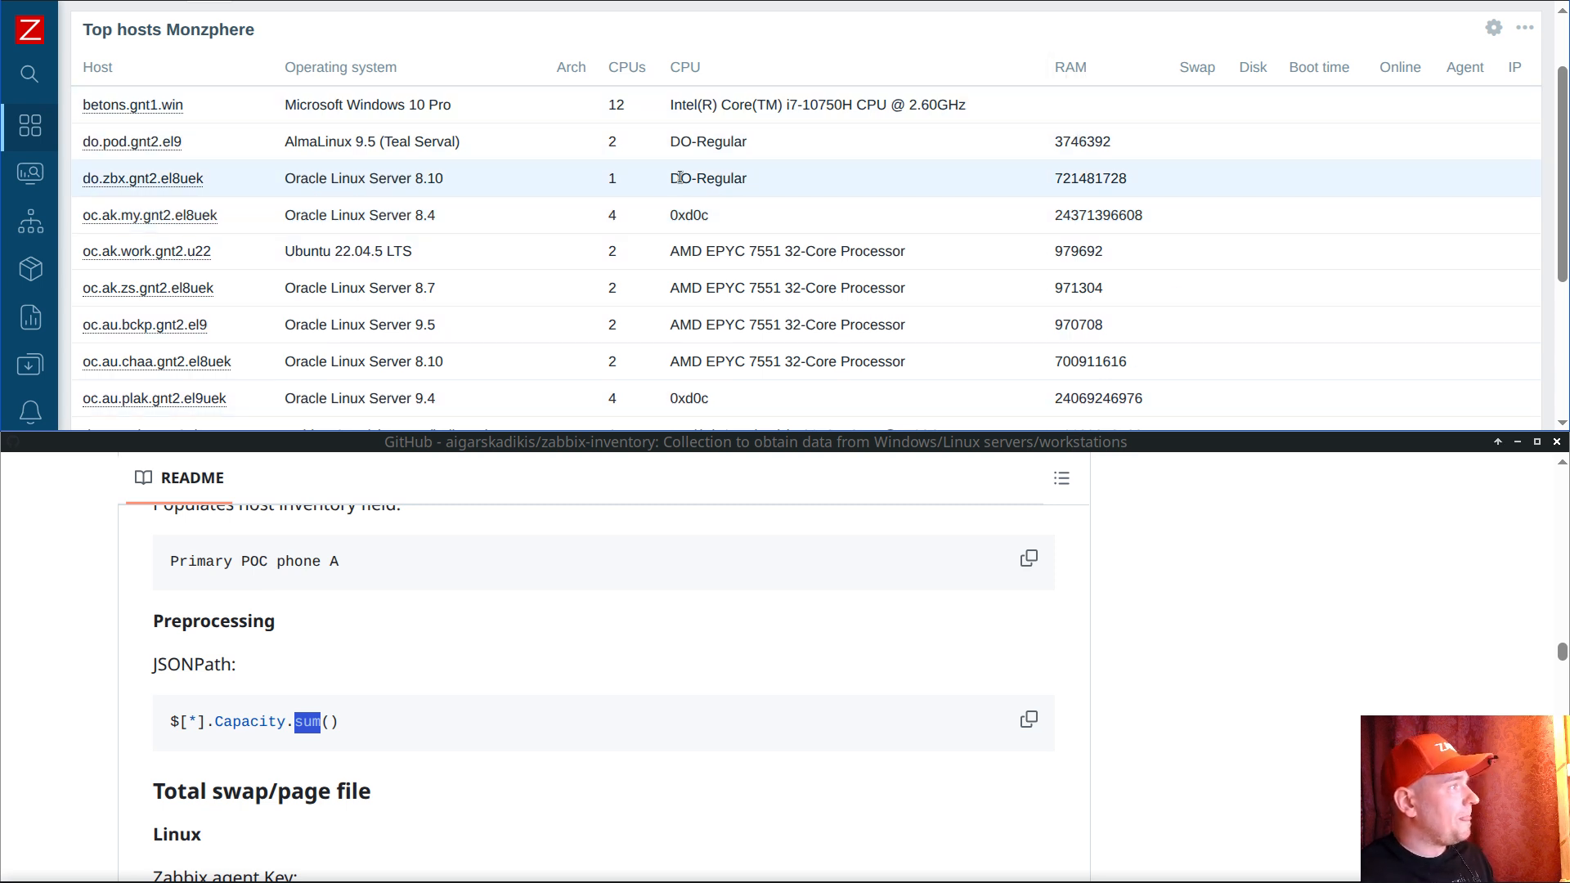
Step: Review the settings of the uname item in the audit os template and close it without changes
{"action": "mouse_move", "coordinate": [96, 237]}
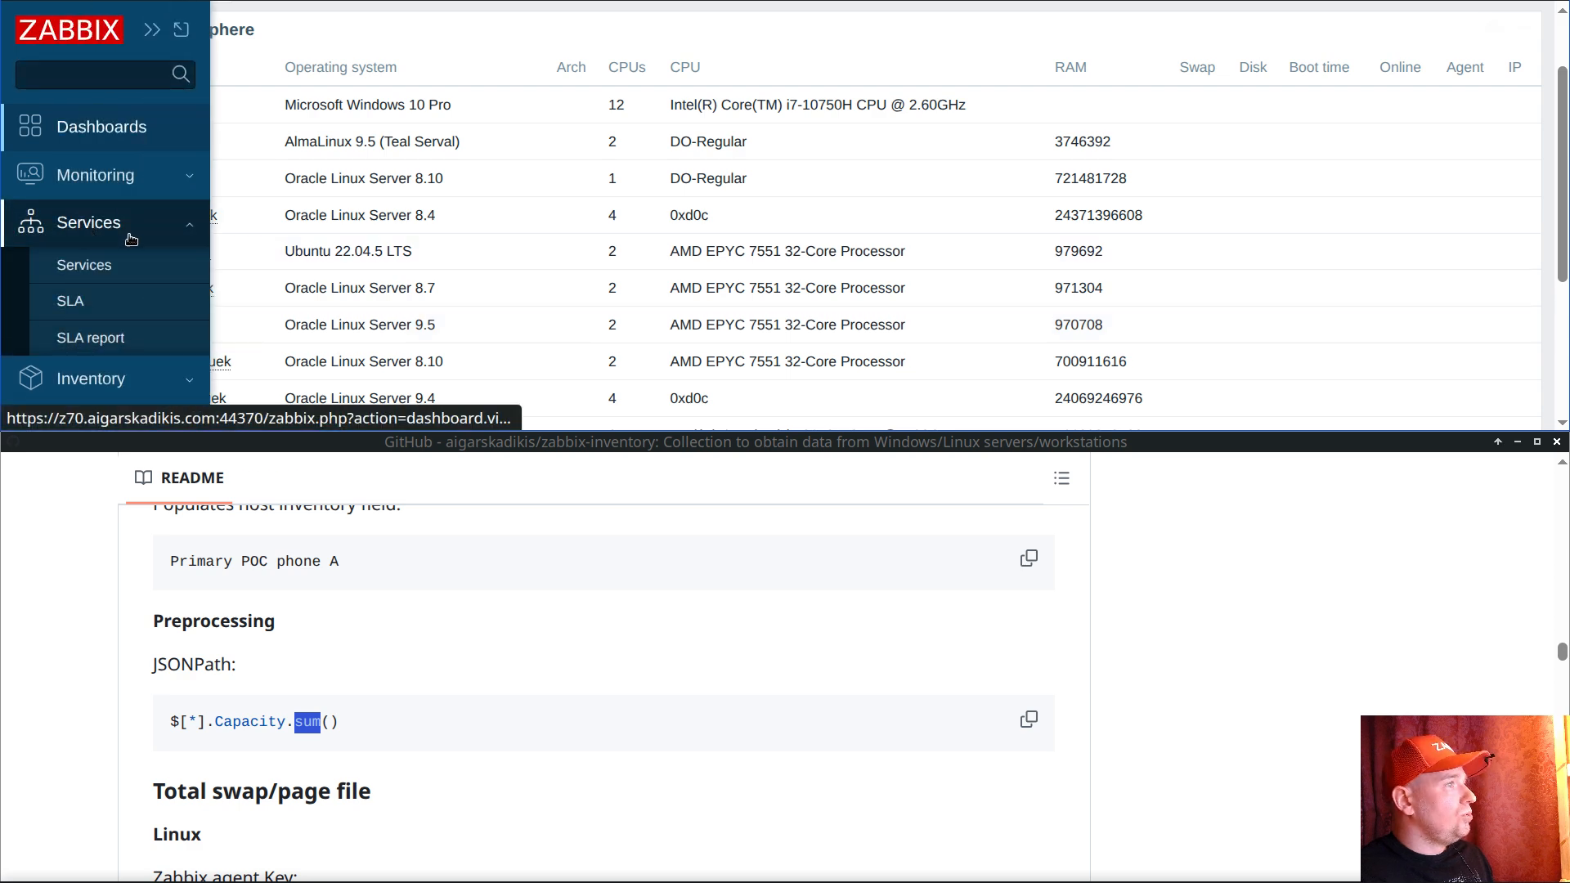
{"action": "scroll", "coordinate": [96, 229], "scroll_direction": "down", "scroll_amount": 2}
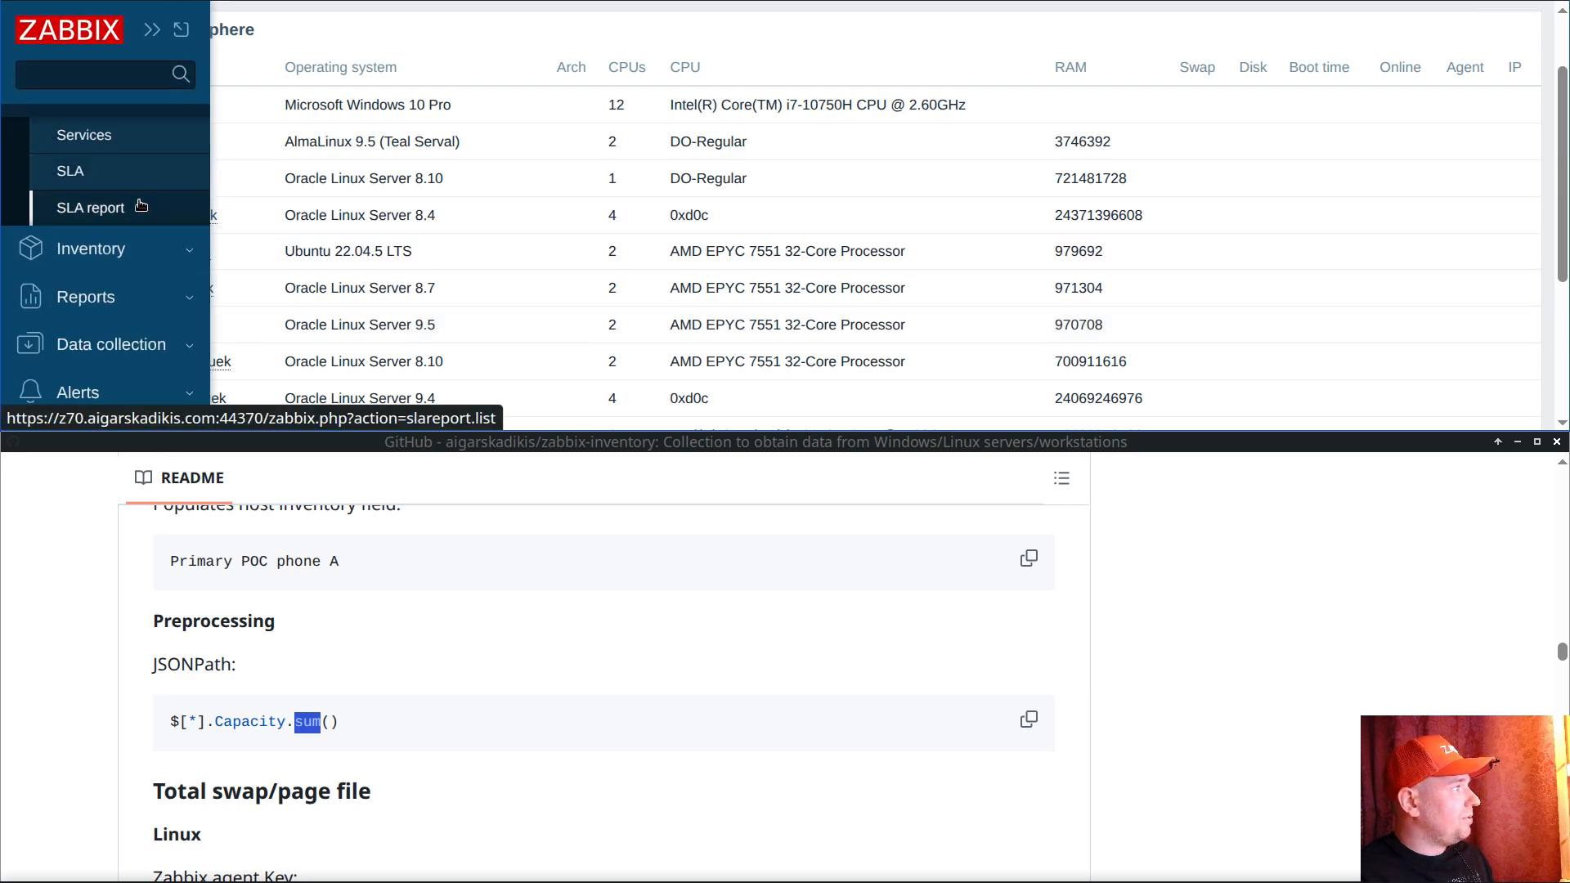
{"action": "left_click", "coordinate": [158, 350]}
{"action": "left_click", "coordinate": [107, 276]}
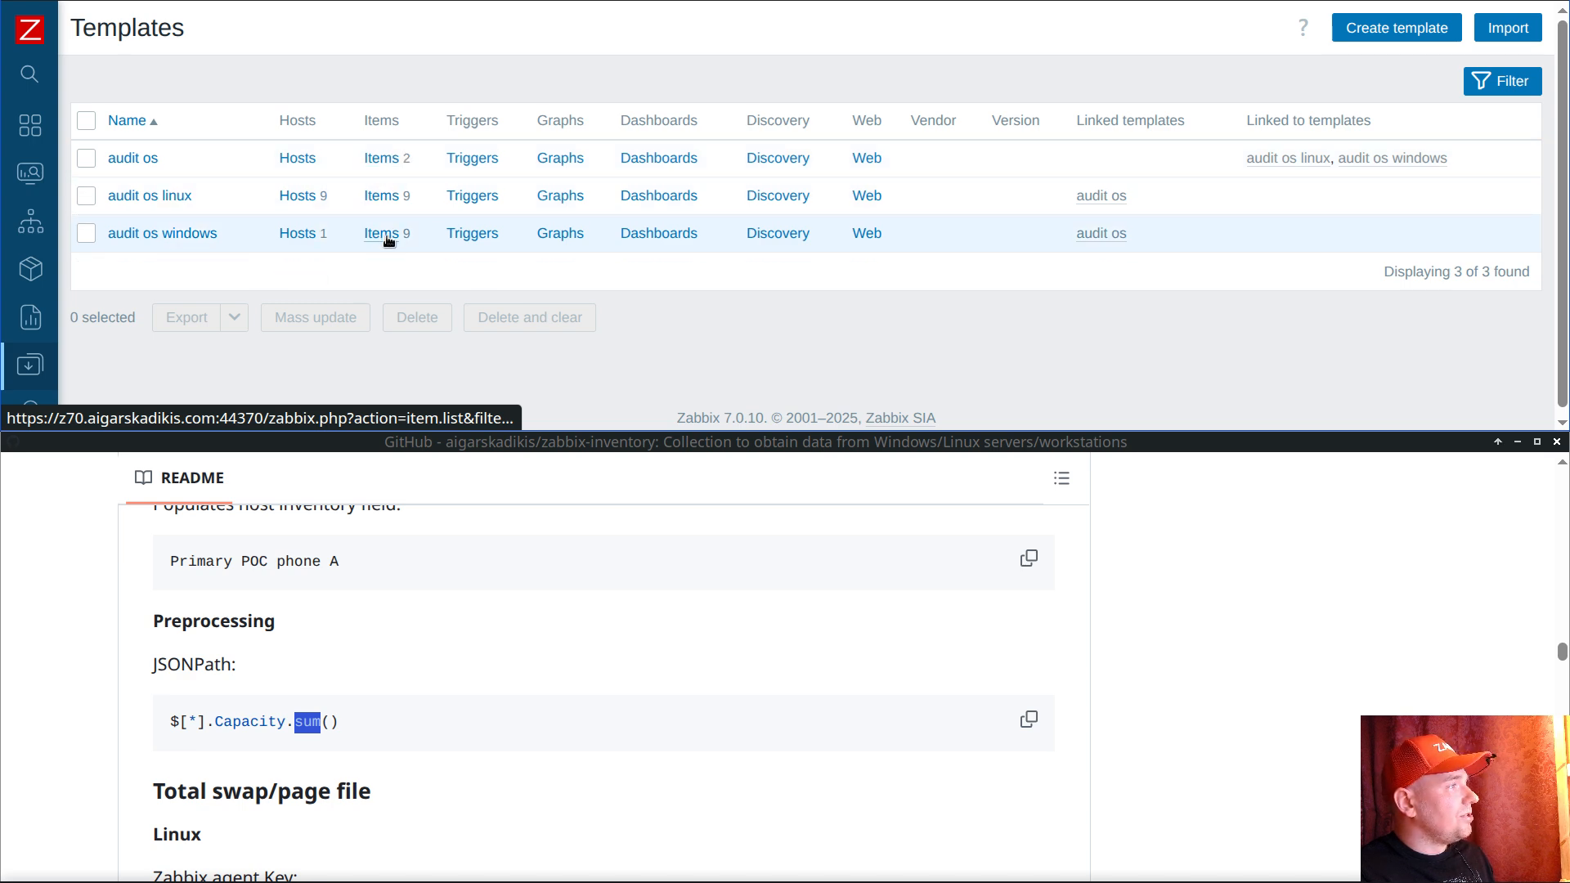
{"action": "left_click", "coordinate": [383, 158]}
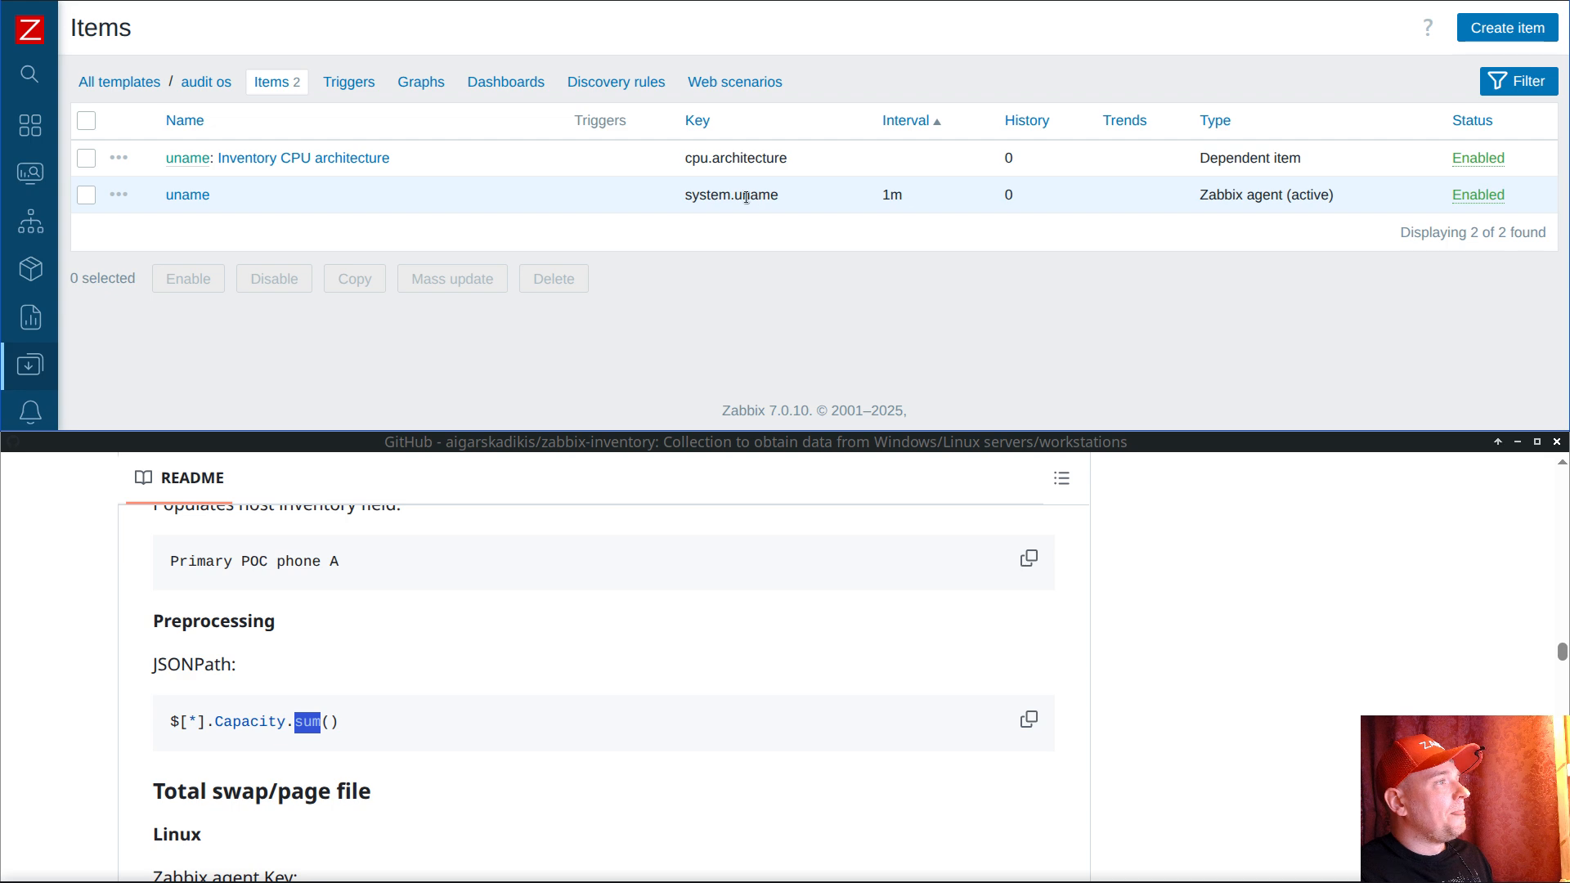
{"action": "left_click", "coordinate": [197, 197]}
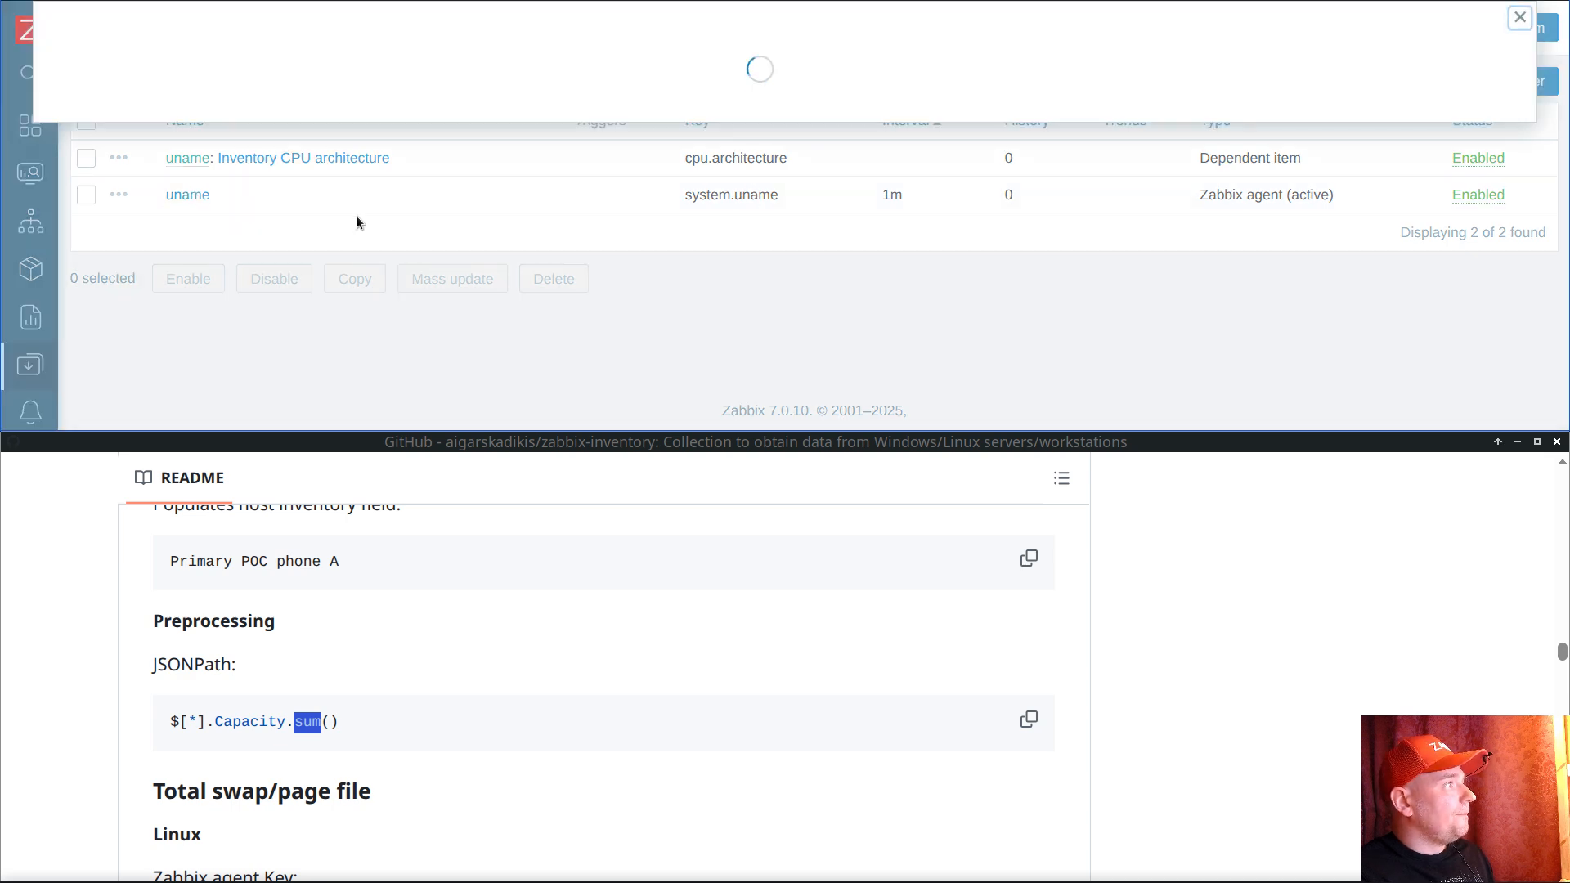
{"action": "scroll", "coordinate": [419, 172], "scroll_direction": "down", "scroll_amount": 2}
{"action": "scroll", "coordinate": [419, 173], "scroll_direction": "up", "scroll_amount": 2}
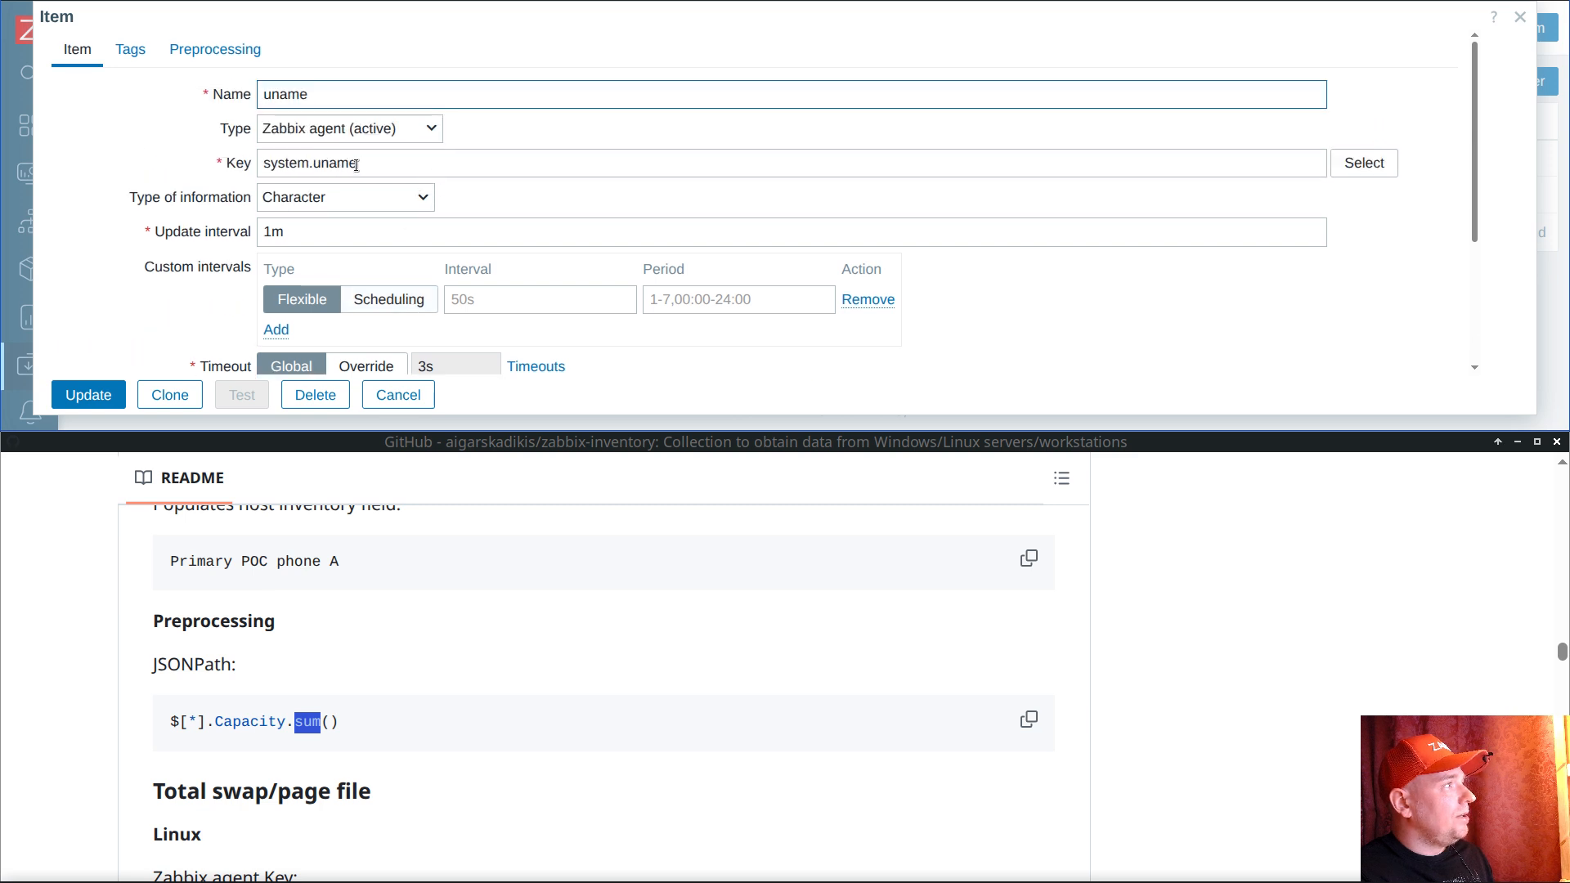
{"action": "scroll", "coordinate": [364, 287], "scroll_direction": "down", "scroll_amount": 2}
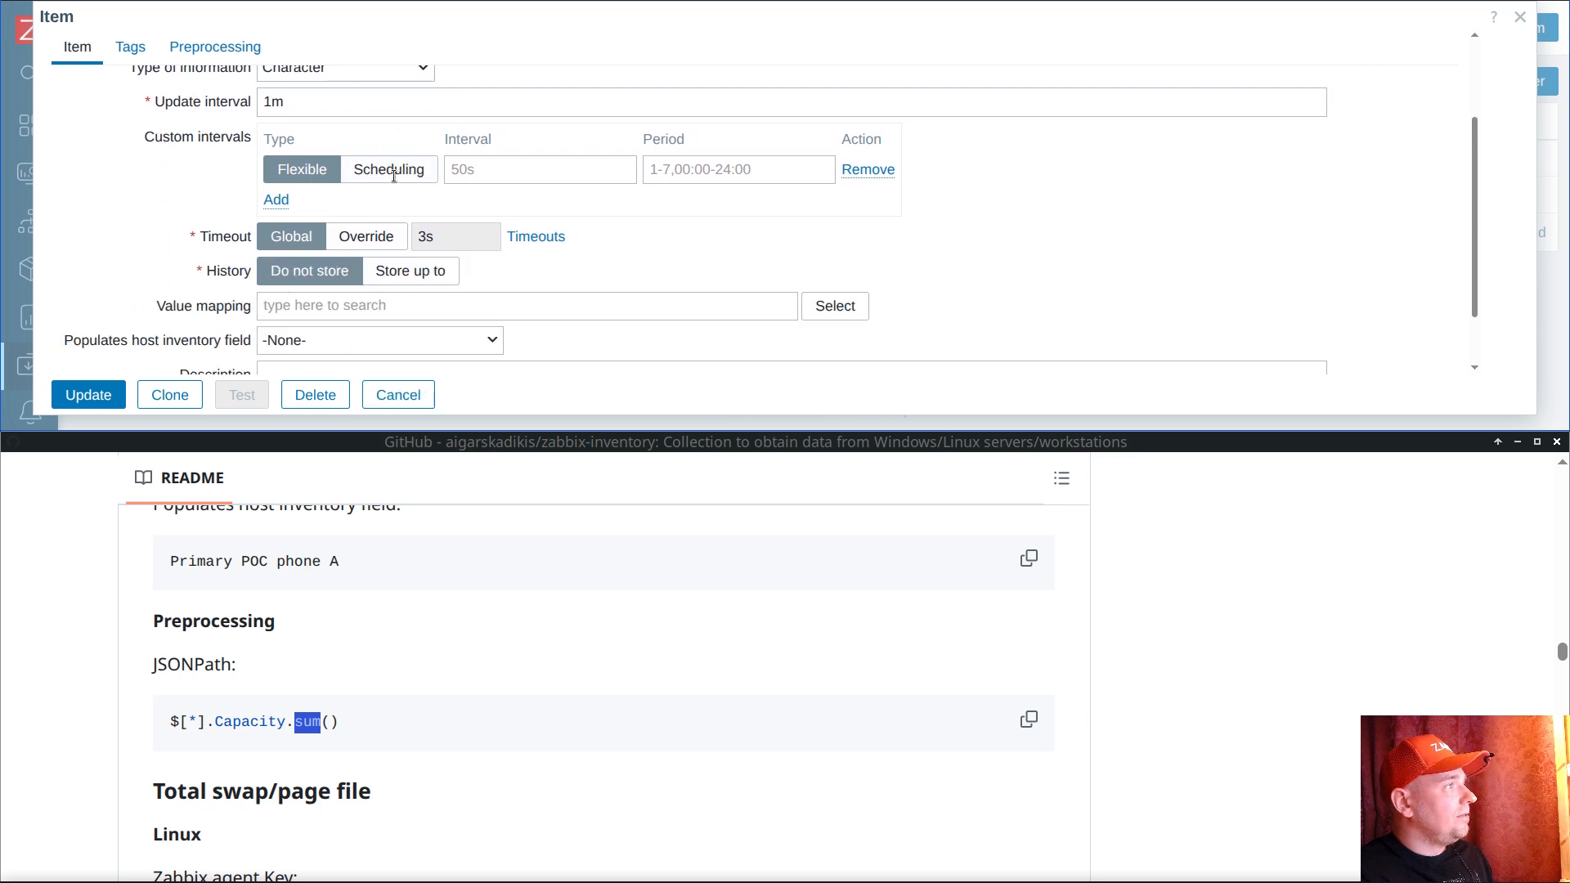
{"action": "scroll", "coordinate": [384, 311], "scroll_direction": "down", "scroll_amount": 1}
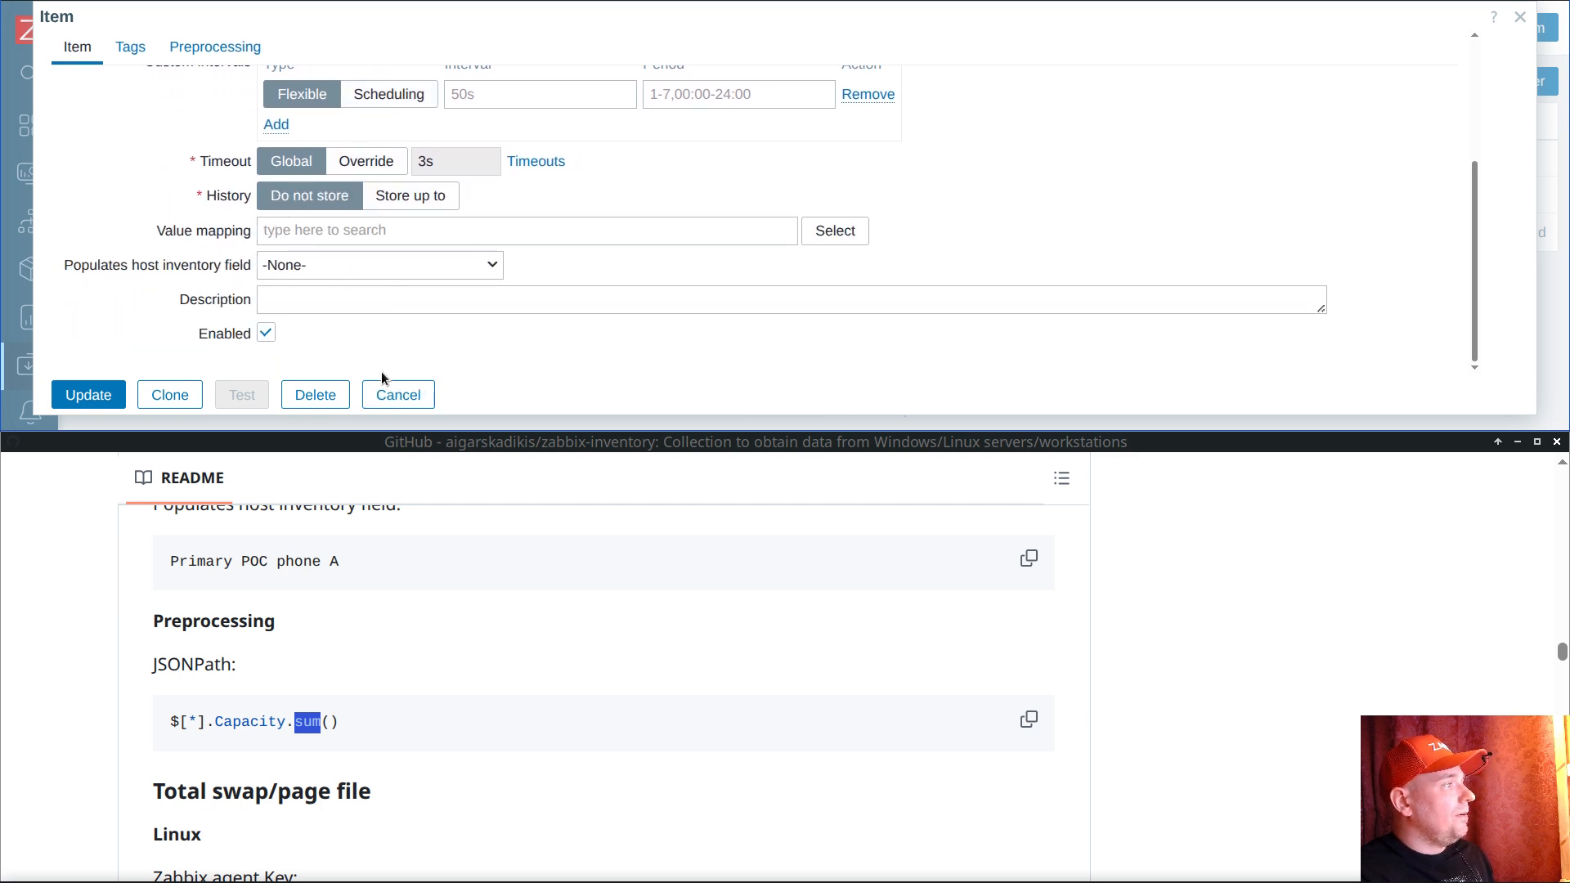
{"action": "left_click", "coordinate": [391, 395]}
Step: Set the host inventory field of the Inventory CPU architecture item to HW architecture and update the item
{"action": "left_click", "coordinate": [298, 158]}
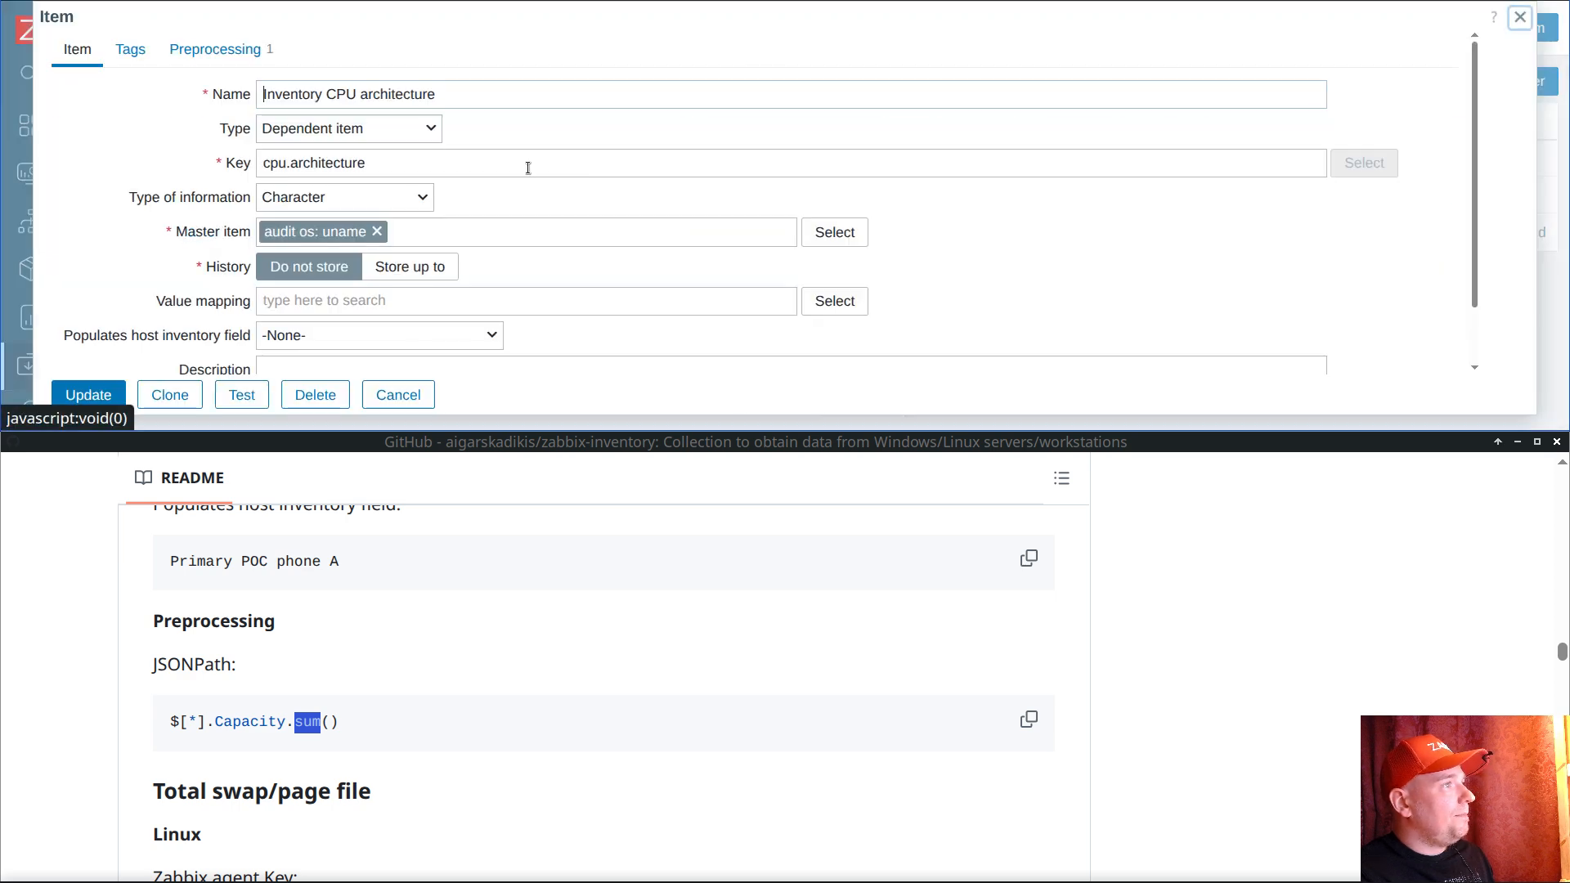
{"action": "scroll", "coordinate": [424, 170], "scroll_direction": "down", "scroll_amount": 1}
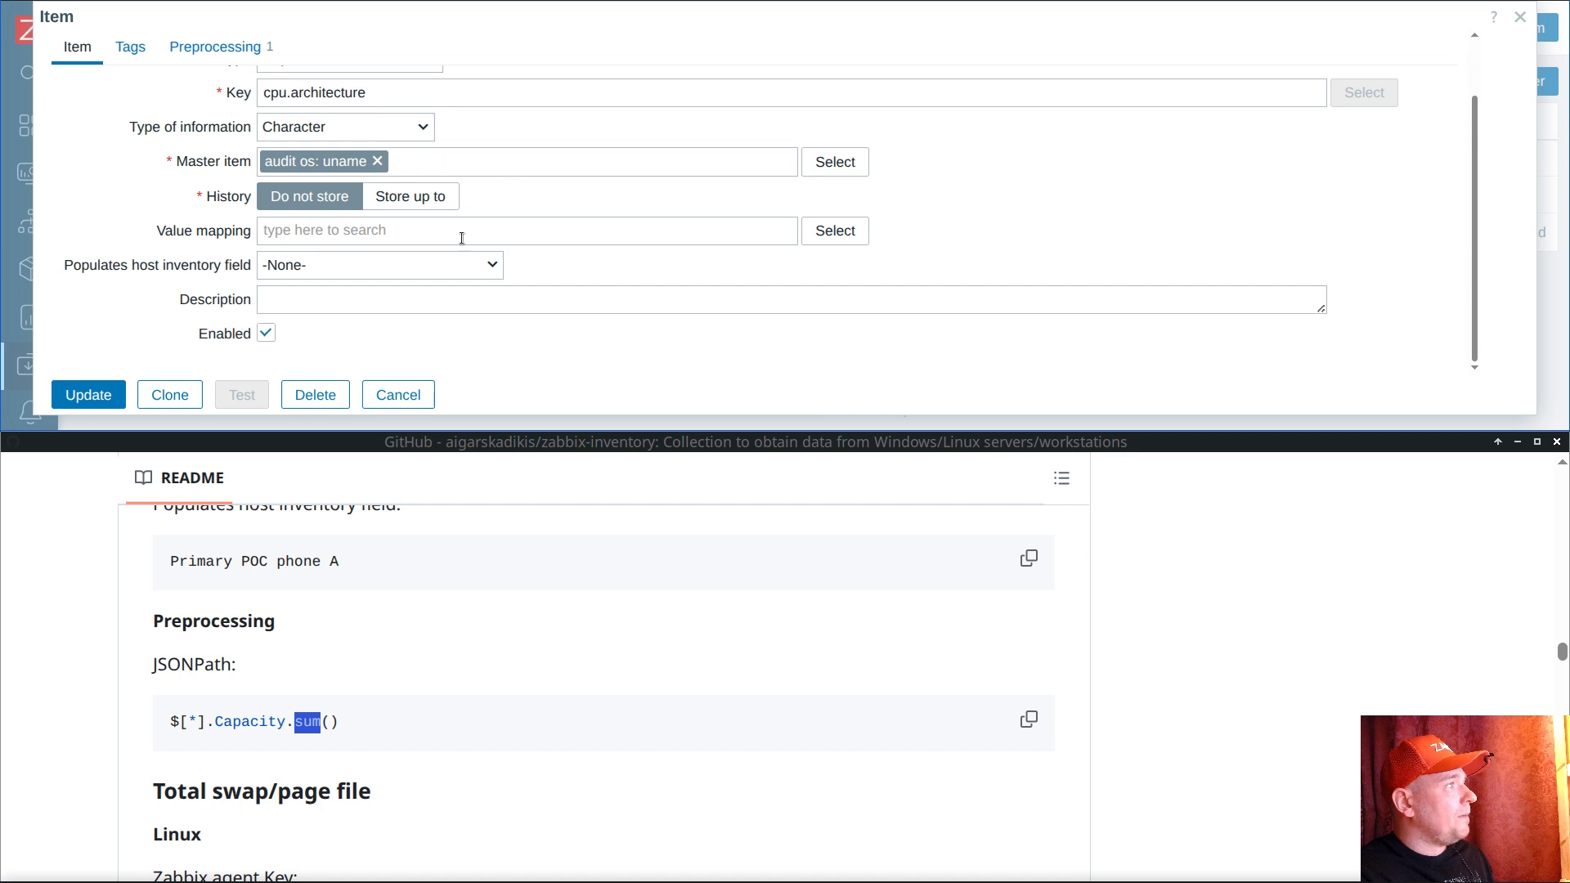
{"action": "scroll", "coordinate": [561, 226], "scroll_direction": "up", "scroll_amount": 1}
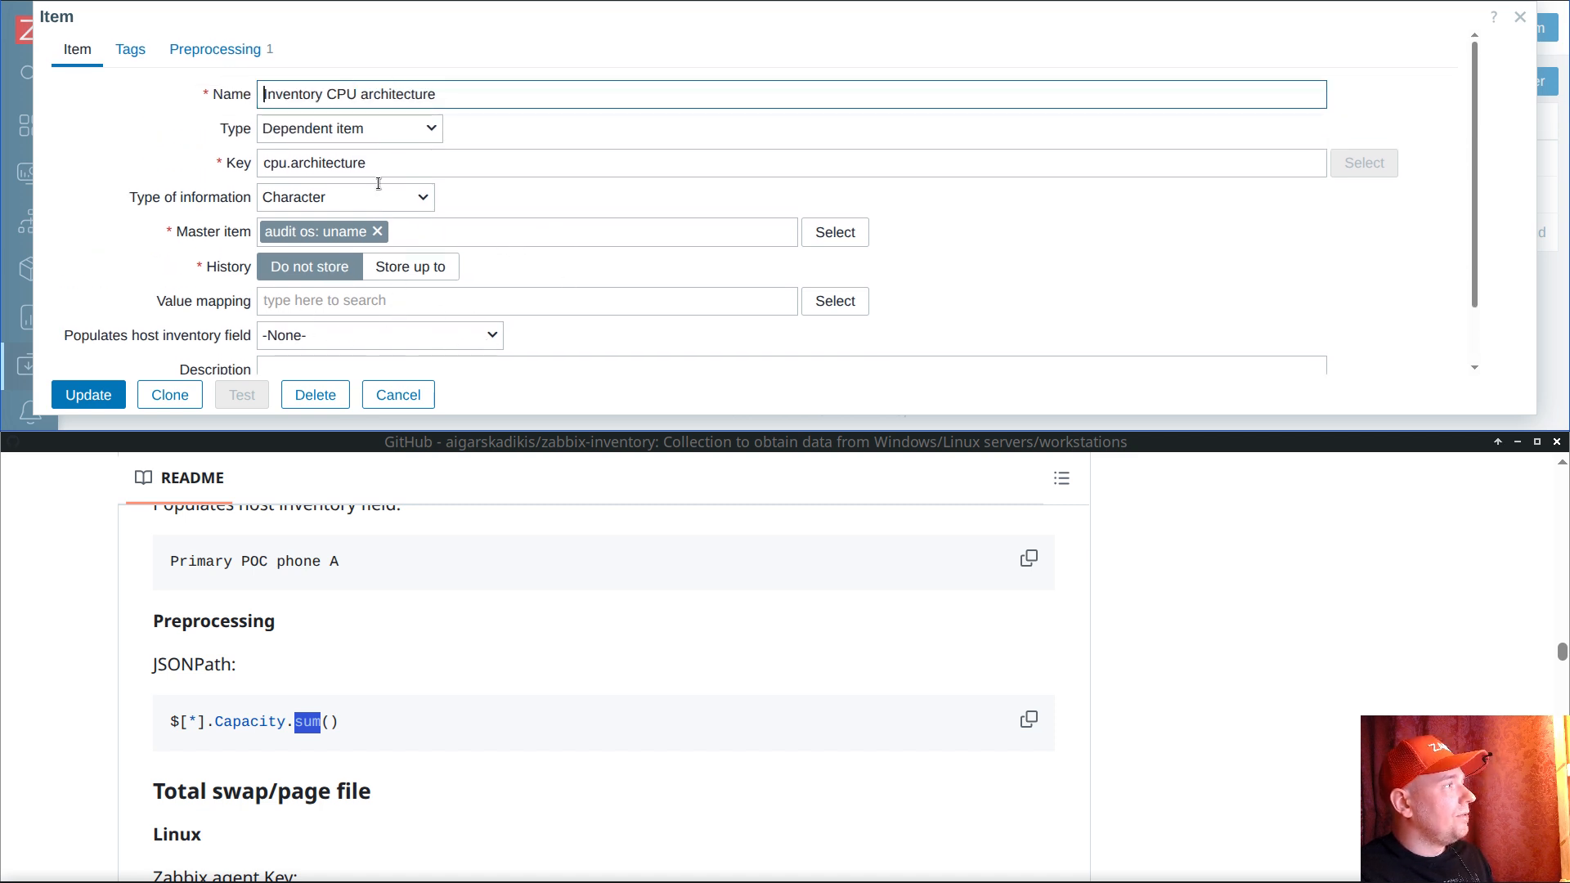
{"action": "left_click", "coordinate": [483, 339]}
{"action": "left_click_drag", "start_coordinate": [498, 36], "coordinate": [499, 141]}
{"action": "left_click", "coordinate": [352, 91]}
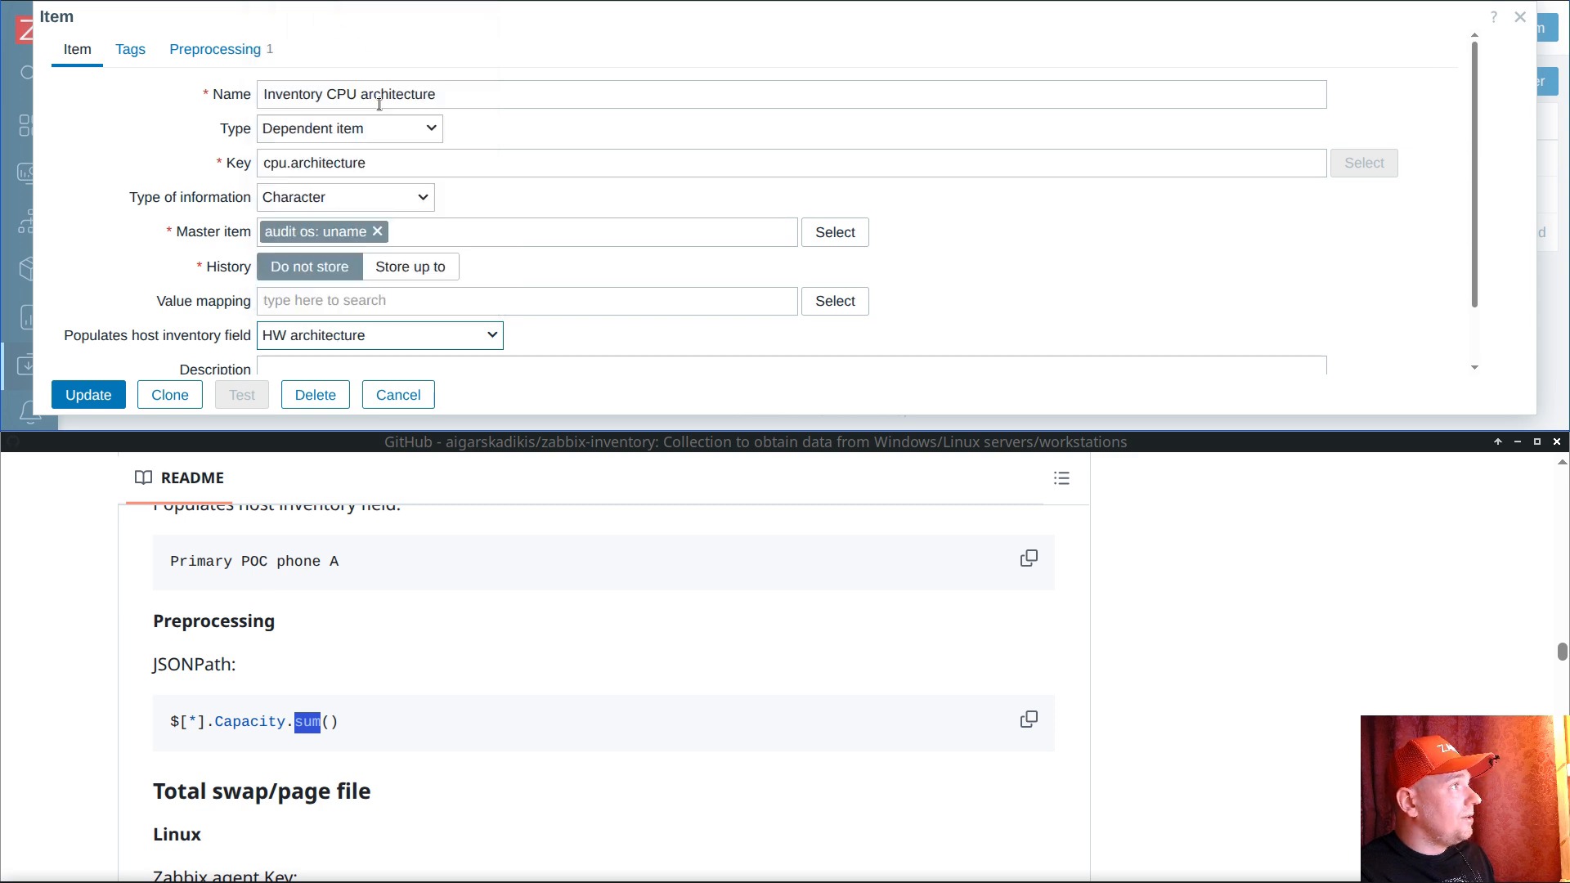
{"action": "left_click", "coordinate": [88, 395]}
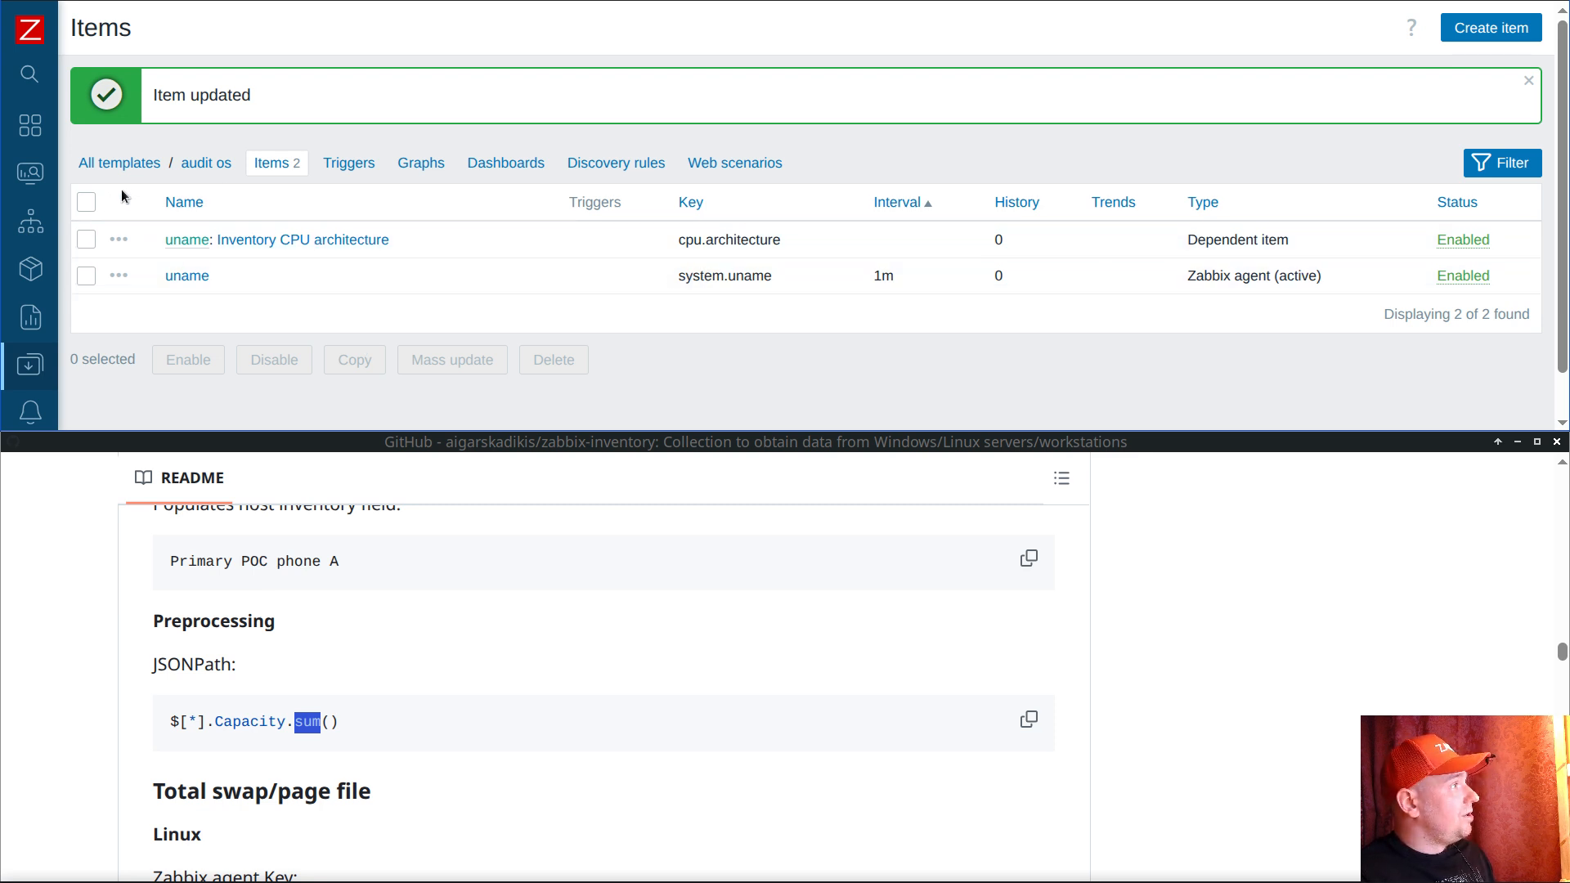
Step: Start a dependent item under meminfo in the audit os linux template for the README's Total swap/page file section
{"action": "mouse_move", "coordinate": [46, 260]}
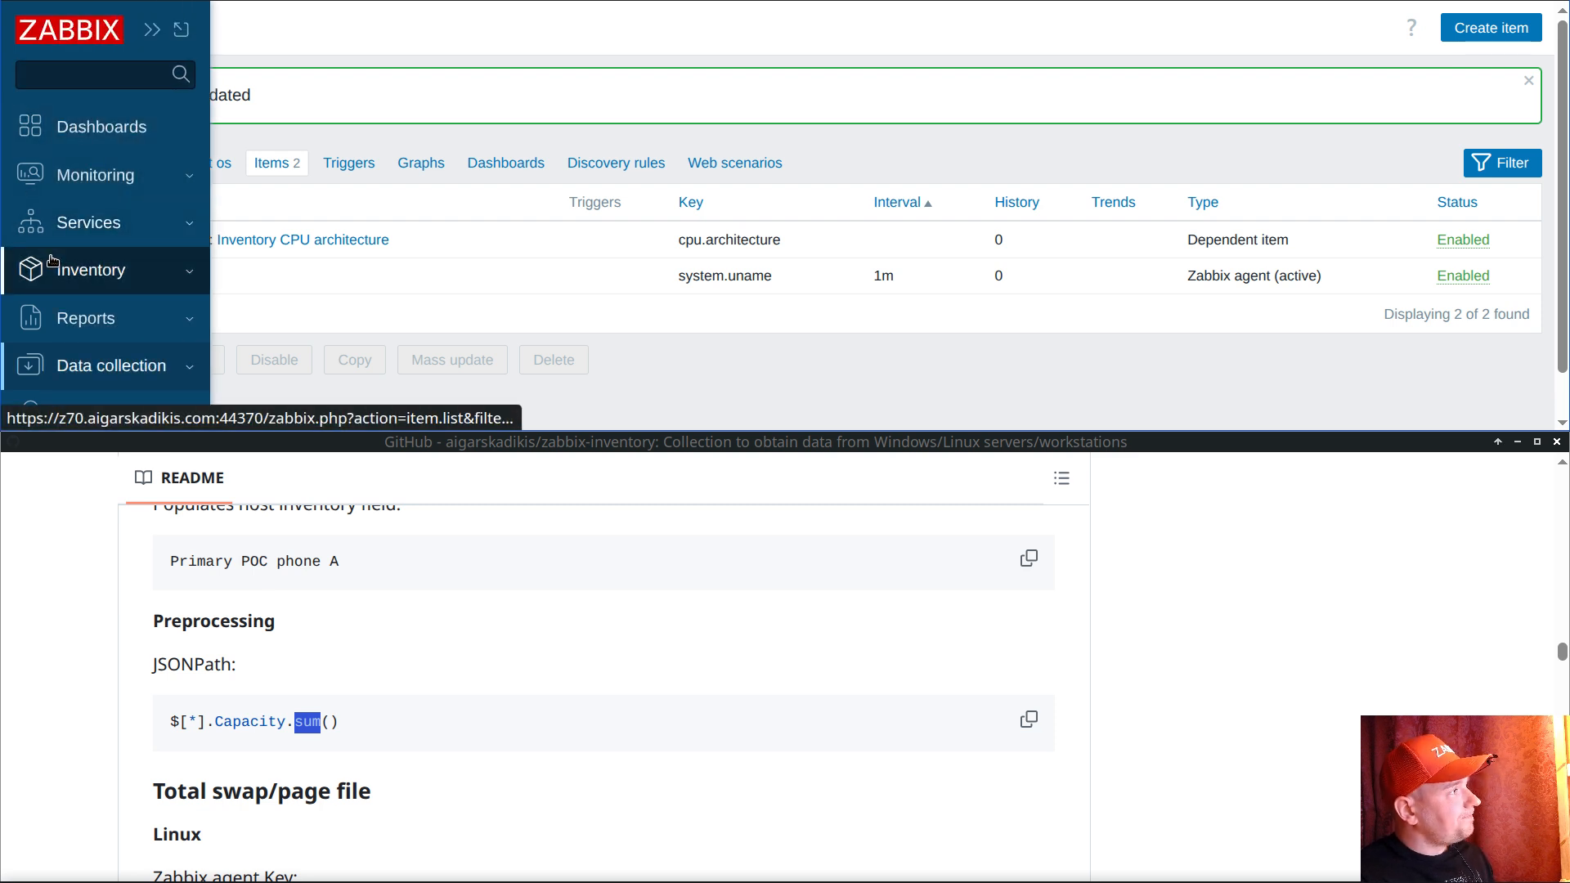
{"action": "left_click", "coordinate": [123, 365]}
{"action": "scroll", "coordinate": [147, 327], "scroll_direction": "down", "scroll_amount": 5}
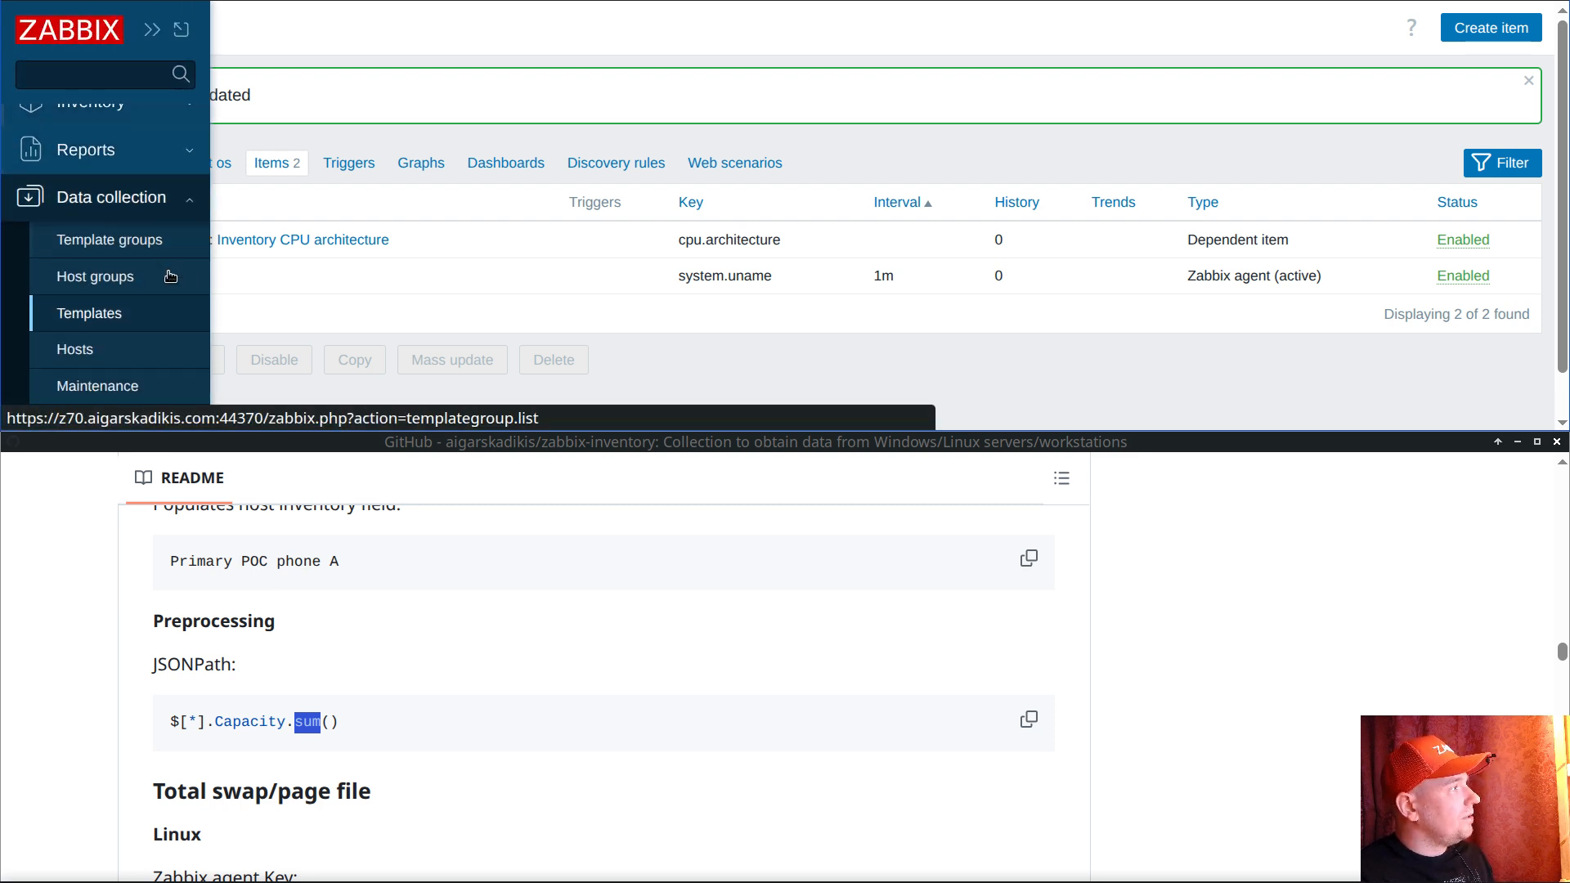
{"action": "scroll", "coordinate": [149, 252], "scroll_direction": "up", "scroll_amount": 3}
{"action": "left_click", "coordinate": [90, 231]}
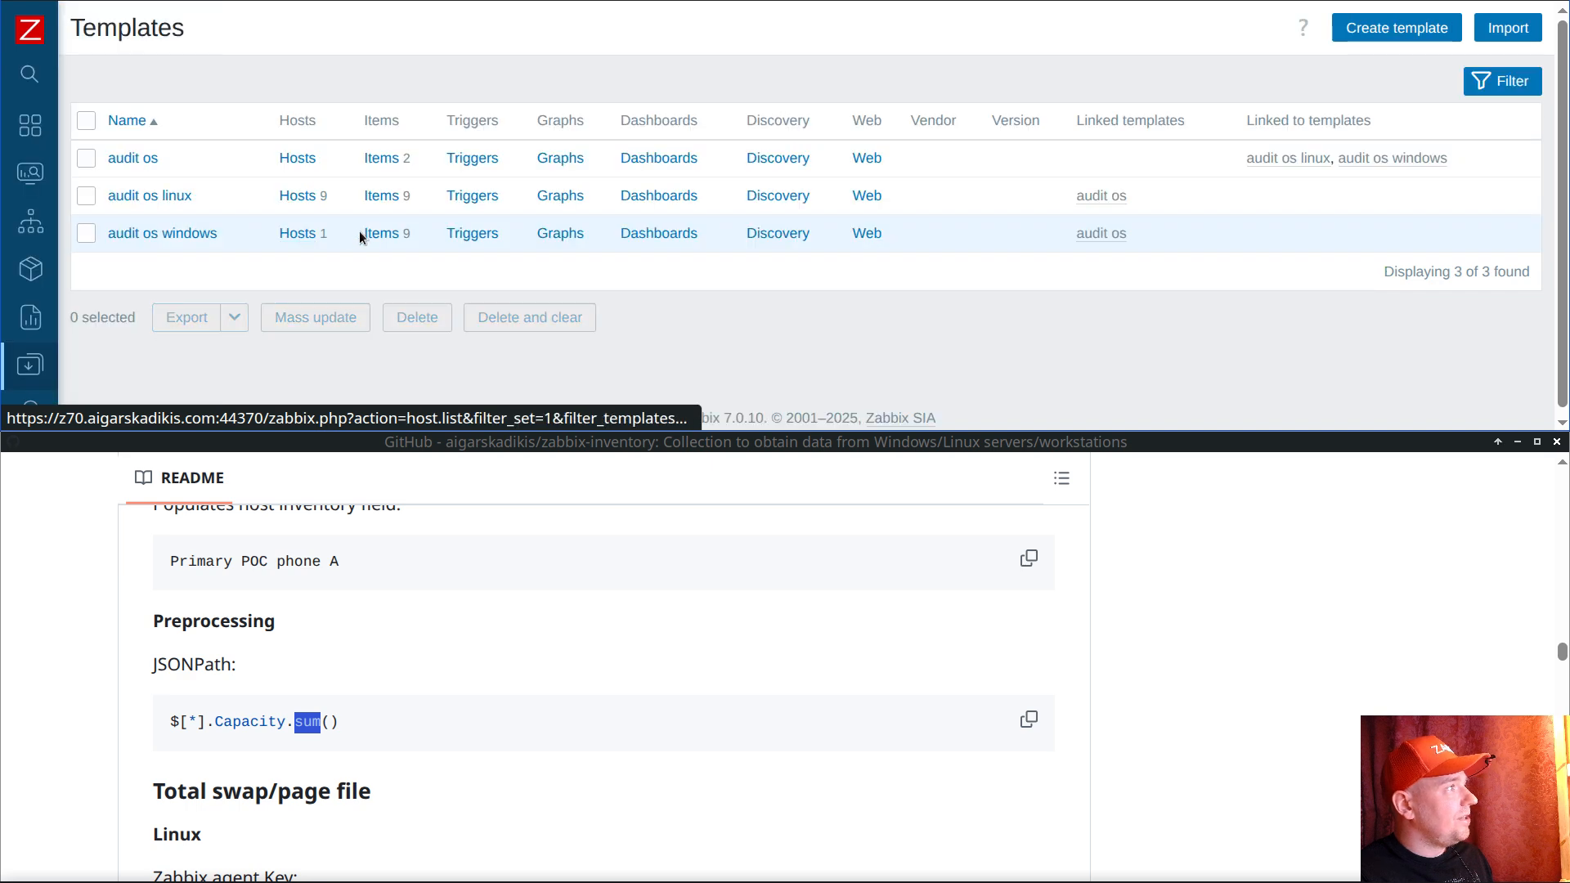
{"action": "left_click", "coordinate": [450, 625]}
{"action": "scroll", "coordinate": [450, 625], "scroll_direction": "down", "scroll_amount": 3}
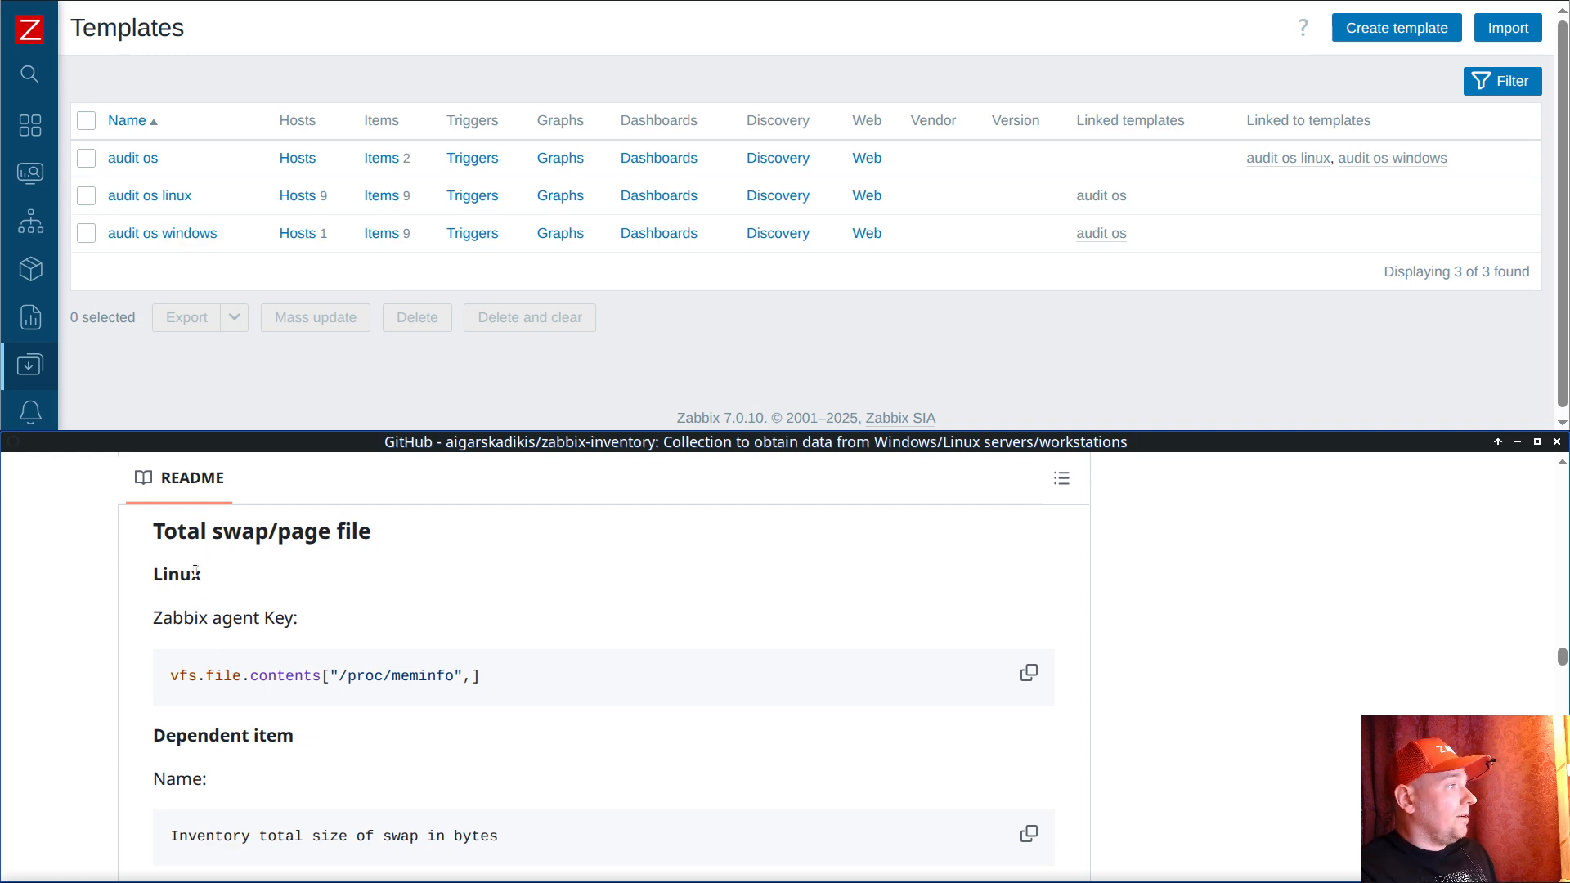
{"action": "left_click", "coordinate": [379, 199]}
{"action": "scroll", "coordinate": [830, 245], "scroll_direction": "down", "scroll_amount": 2}
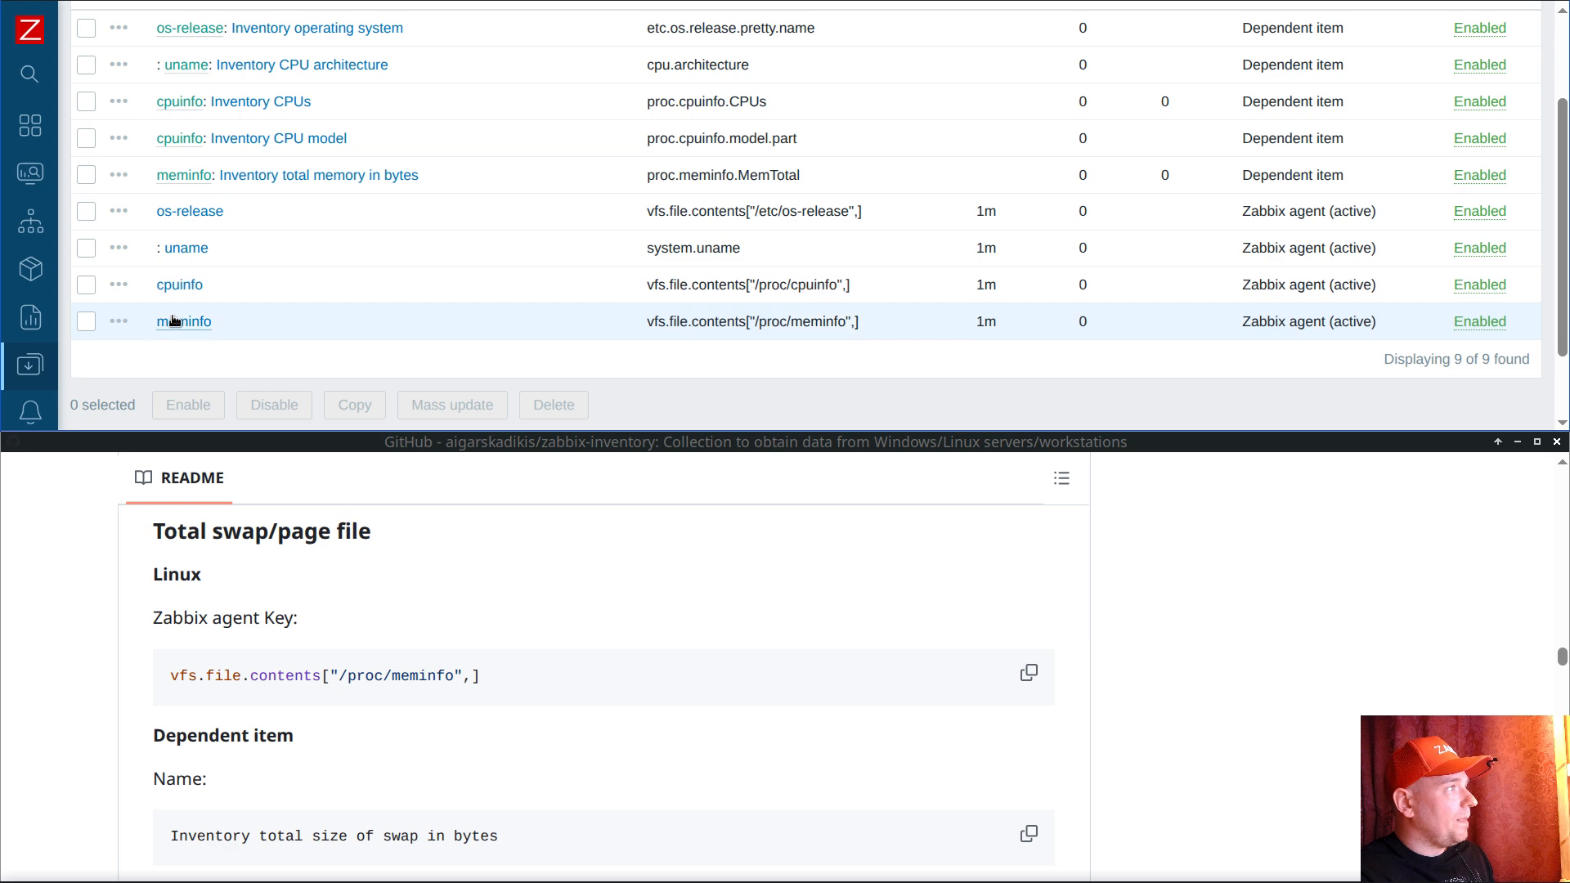
{"action": "left_click", "coordinate": [118, 321]}
{"action": "left_click", "coordinate": [237, 267]}
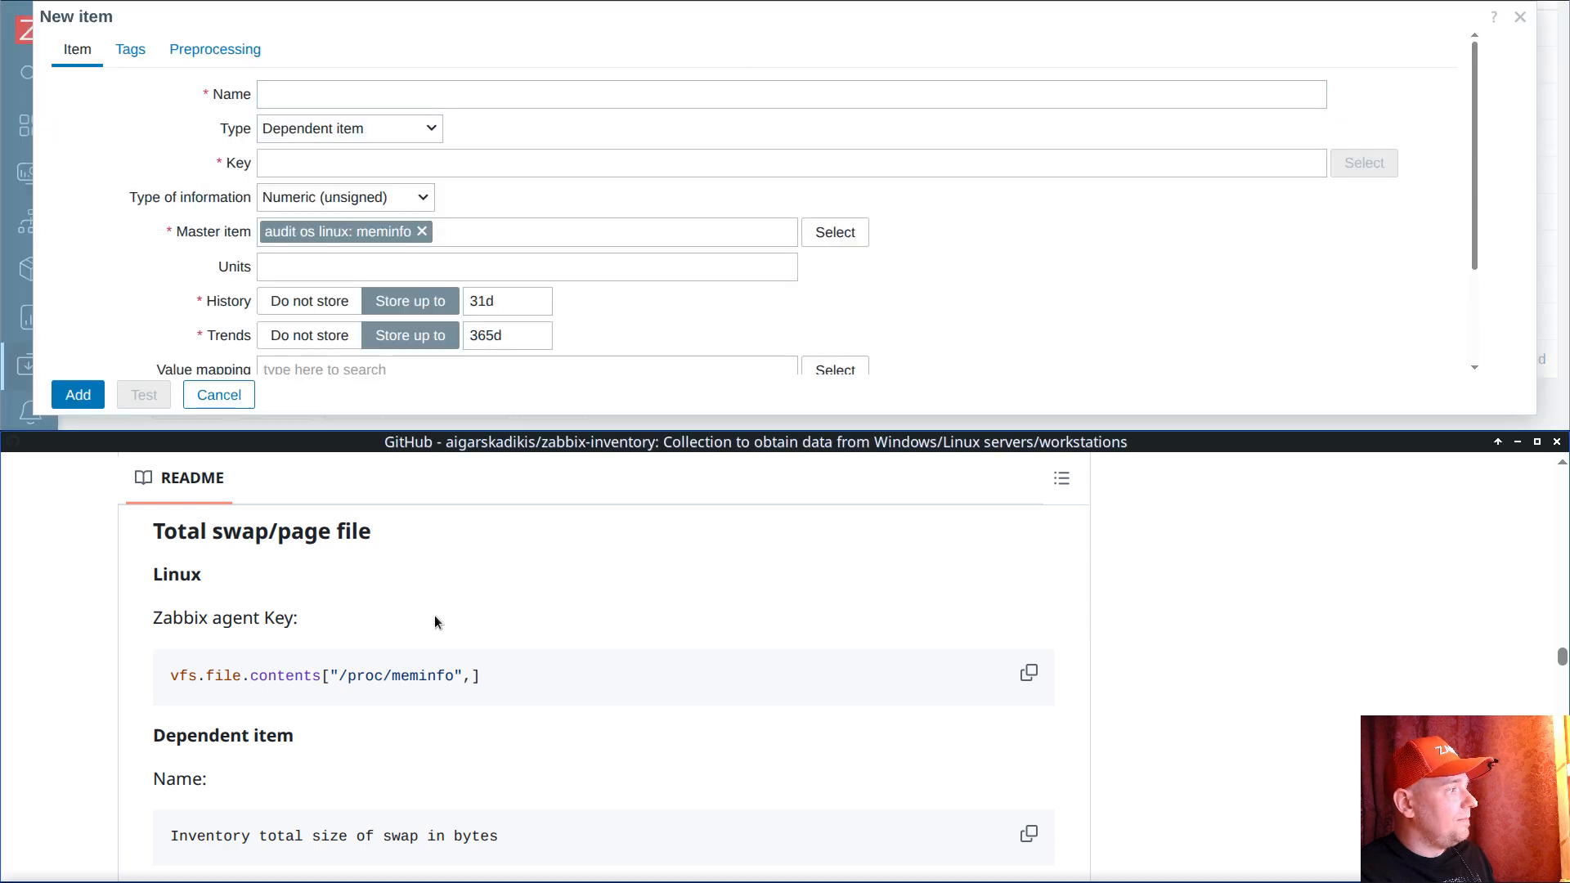
Step: Give the dependent item the README name Inventory total size of swap in bytes and key proc.meminfo.SwapTotal
{"action": "scroll", "coordinate": [490, 630], "scroll_direction": "down", "scroll_amount": 2}
{"action": "left_click_drag", "start_coordinate": [149, 713], "coordinate": [522, 714]}
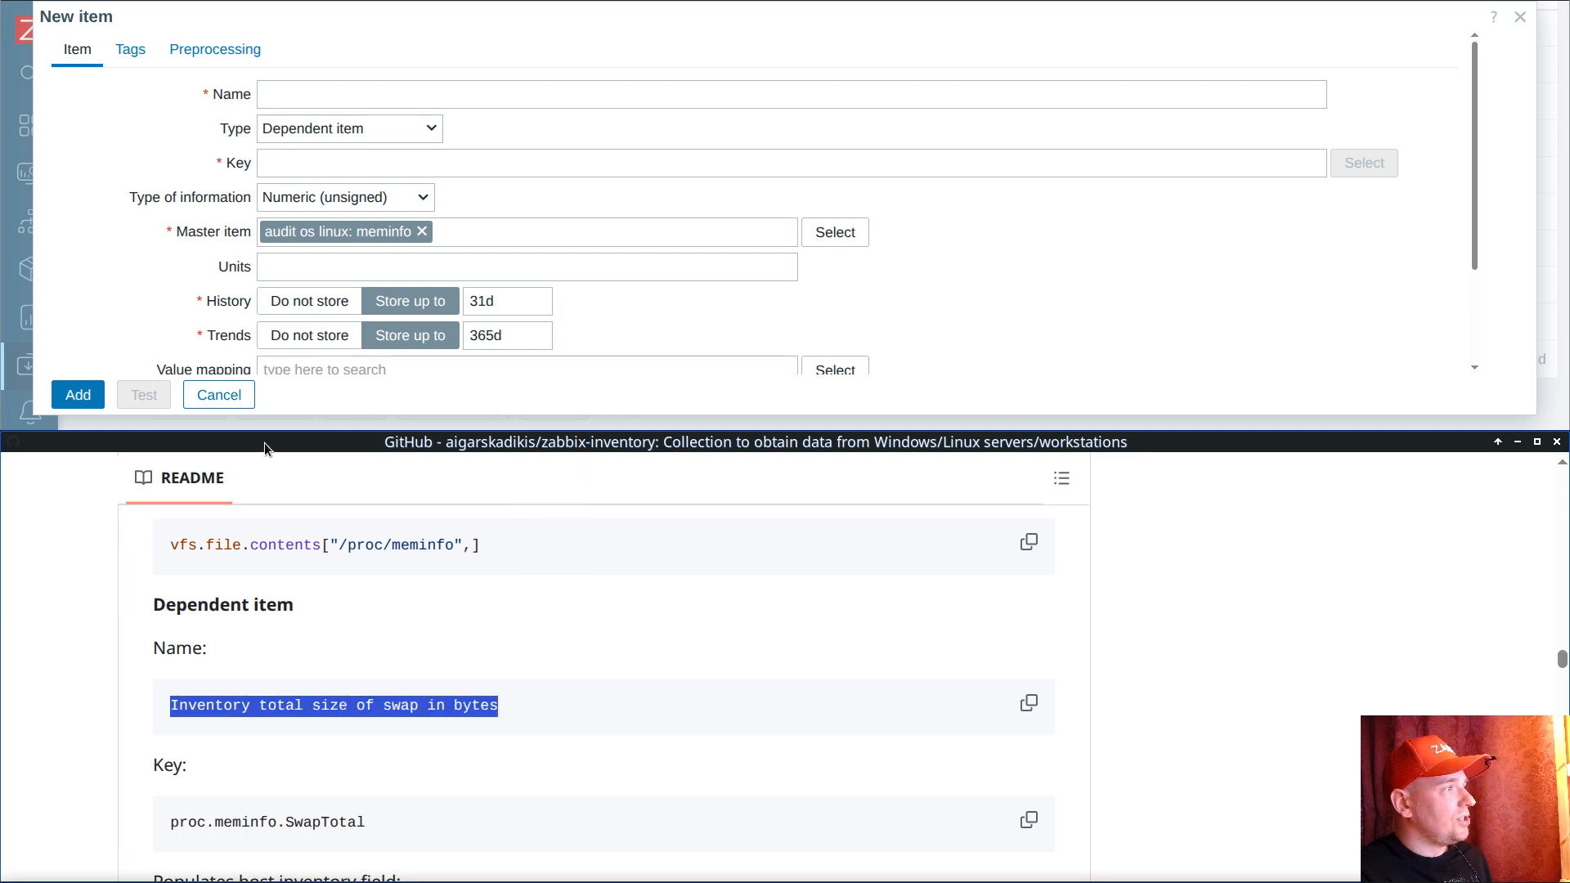
{"action": "scroll", "coordinate": [417, 628], "scroll_direction": "up", "scroll_amount": 2}
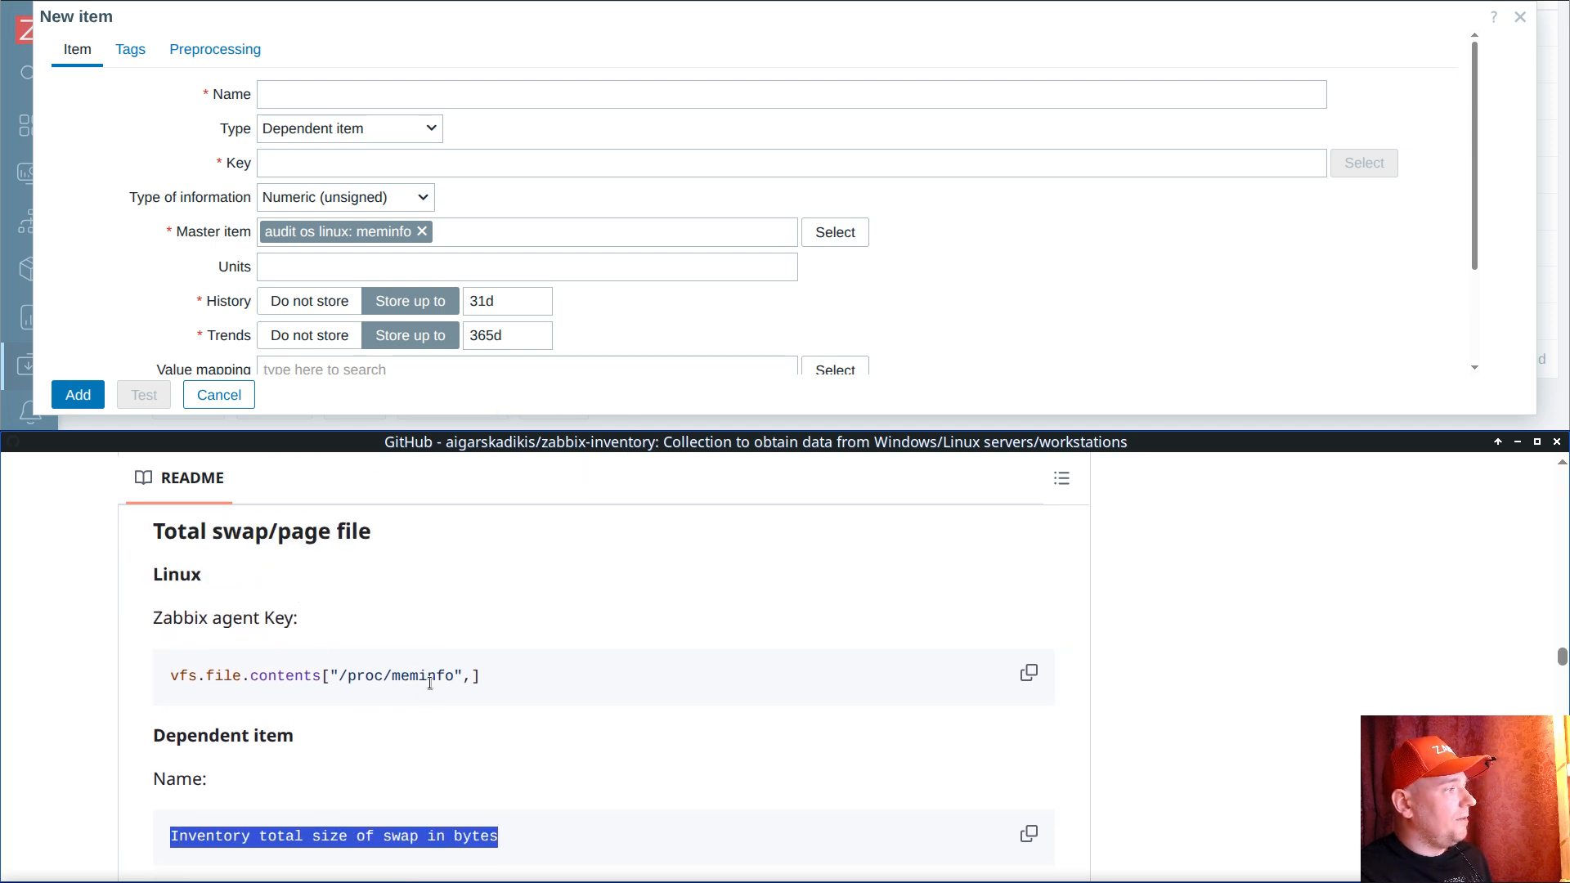
{"action": "right_click", "coordinate": [325, 776]}
{"action": "left_click", "coordinate": [393, 523]}
{"action": "left_click", "coordinate": [368, 94]}
{"action": "key", "text": "ctrl+v"}
{"action": "scroll", "coordinate": [514, 652], "scroll_direction": "down", "scroll_amount": 3}
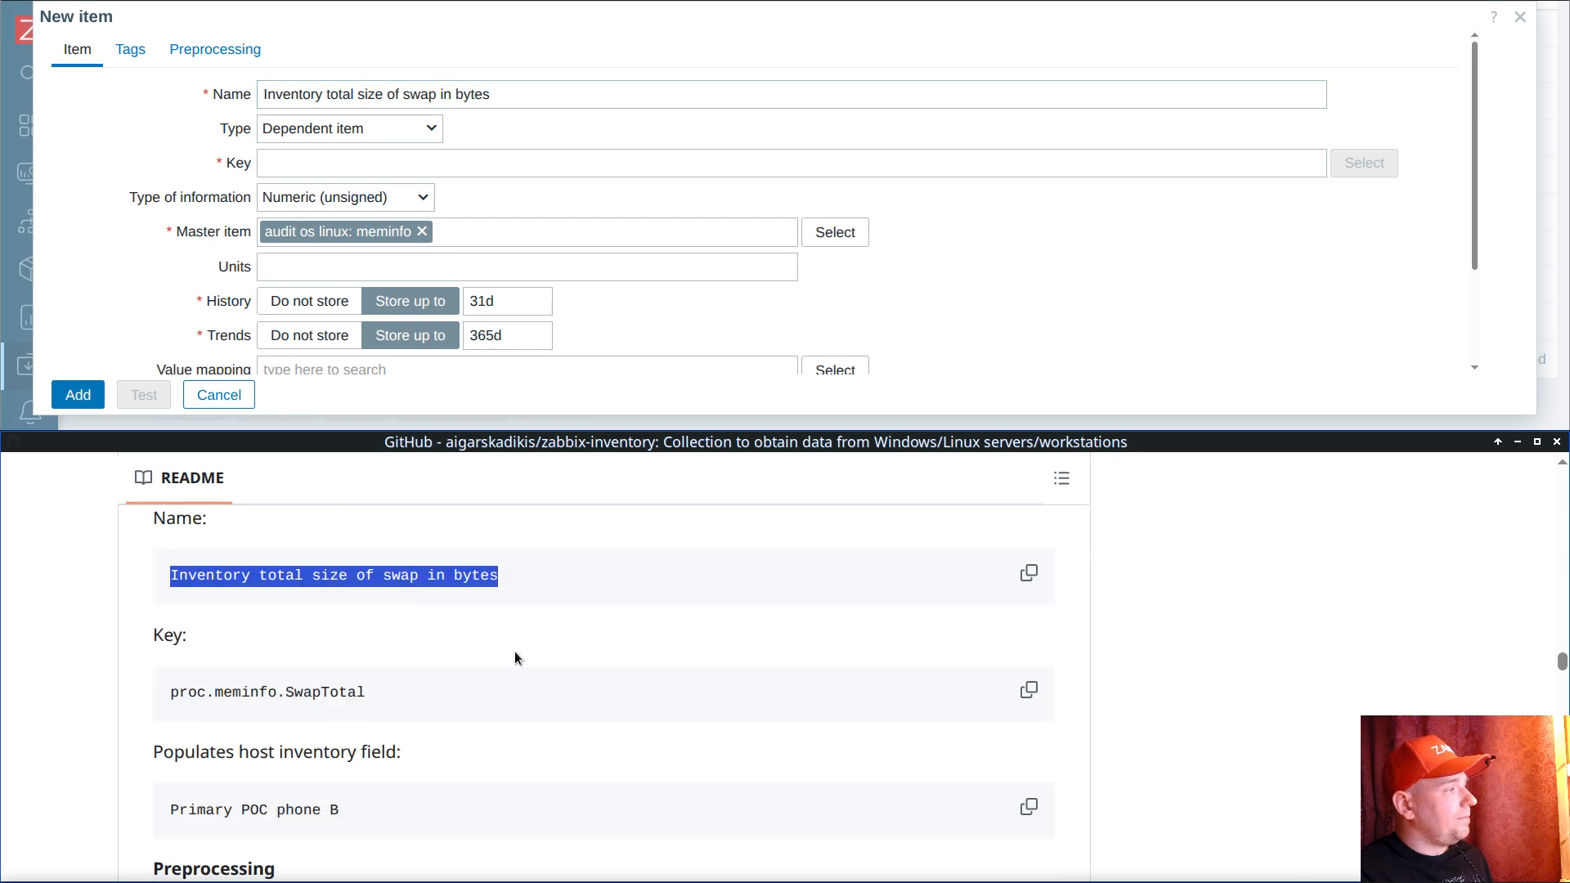
{"action": "left_click_drag", "start_coordinate": [173, 695], "coordinate": [399, 700]}
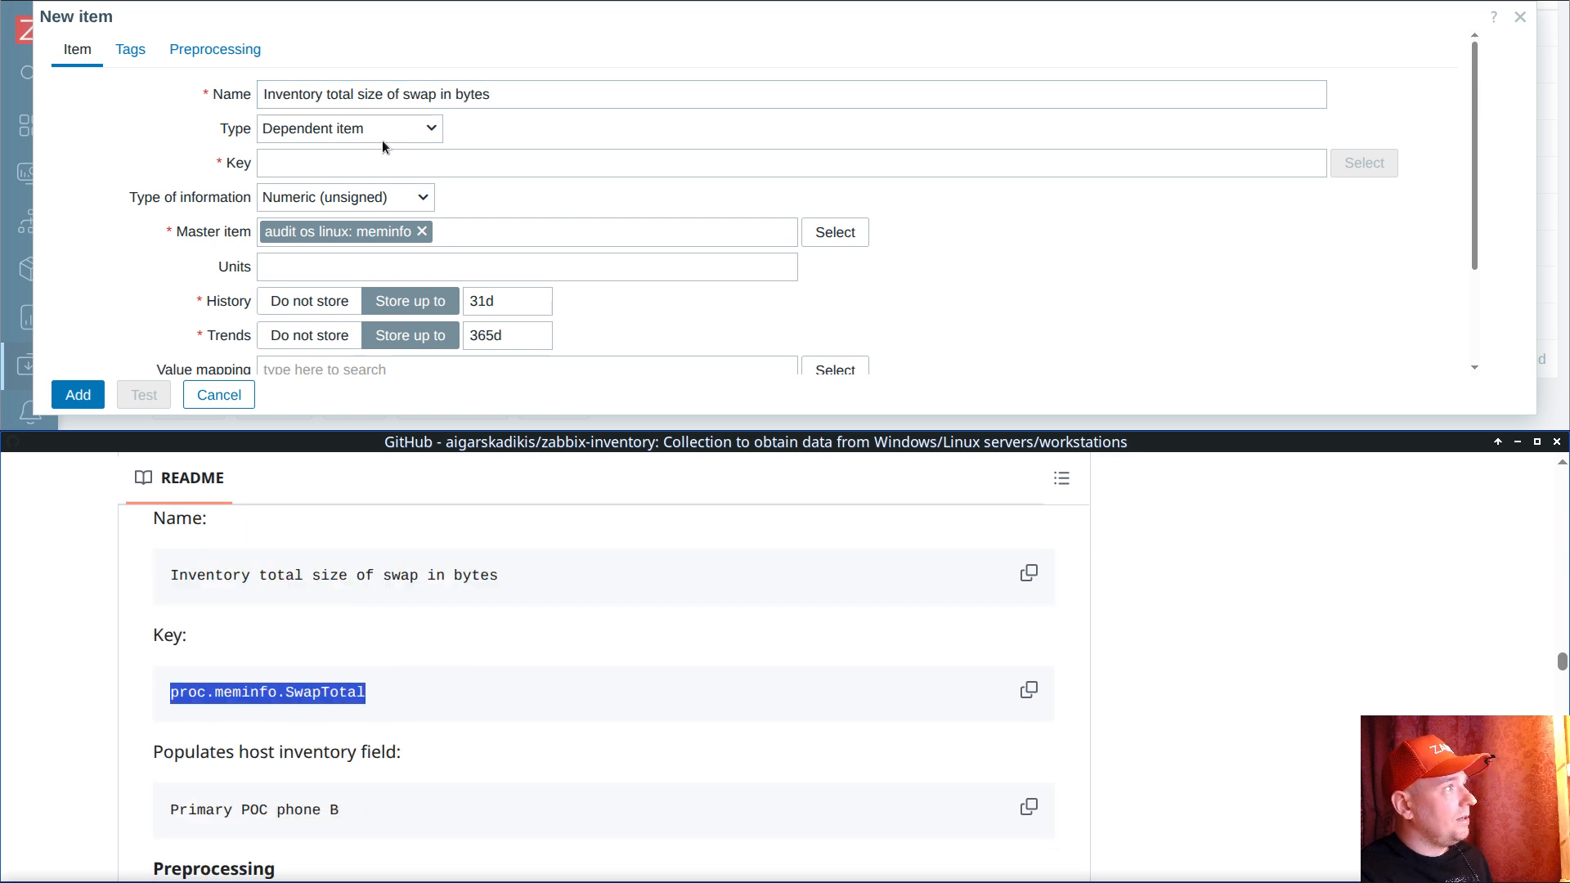
{"action": "left_click", "coordinate": [465, 168]}
{"action": "key", "text": "ctrl+v"}
Step: Set the swap item's history and trends to Do not store and its host inventory field to Primary POC phone B
{"action": "left_click", "coordinate": [311, 301]}
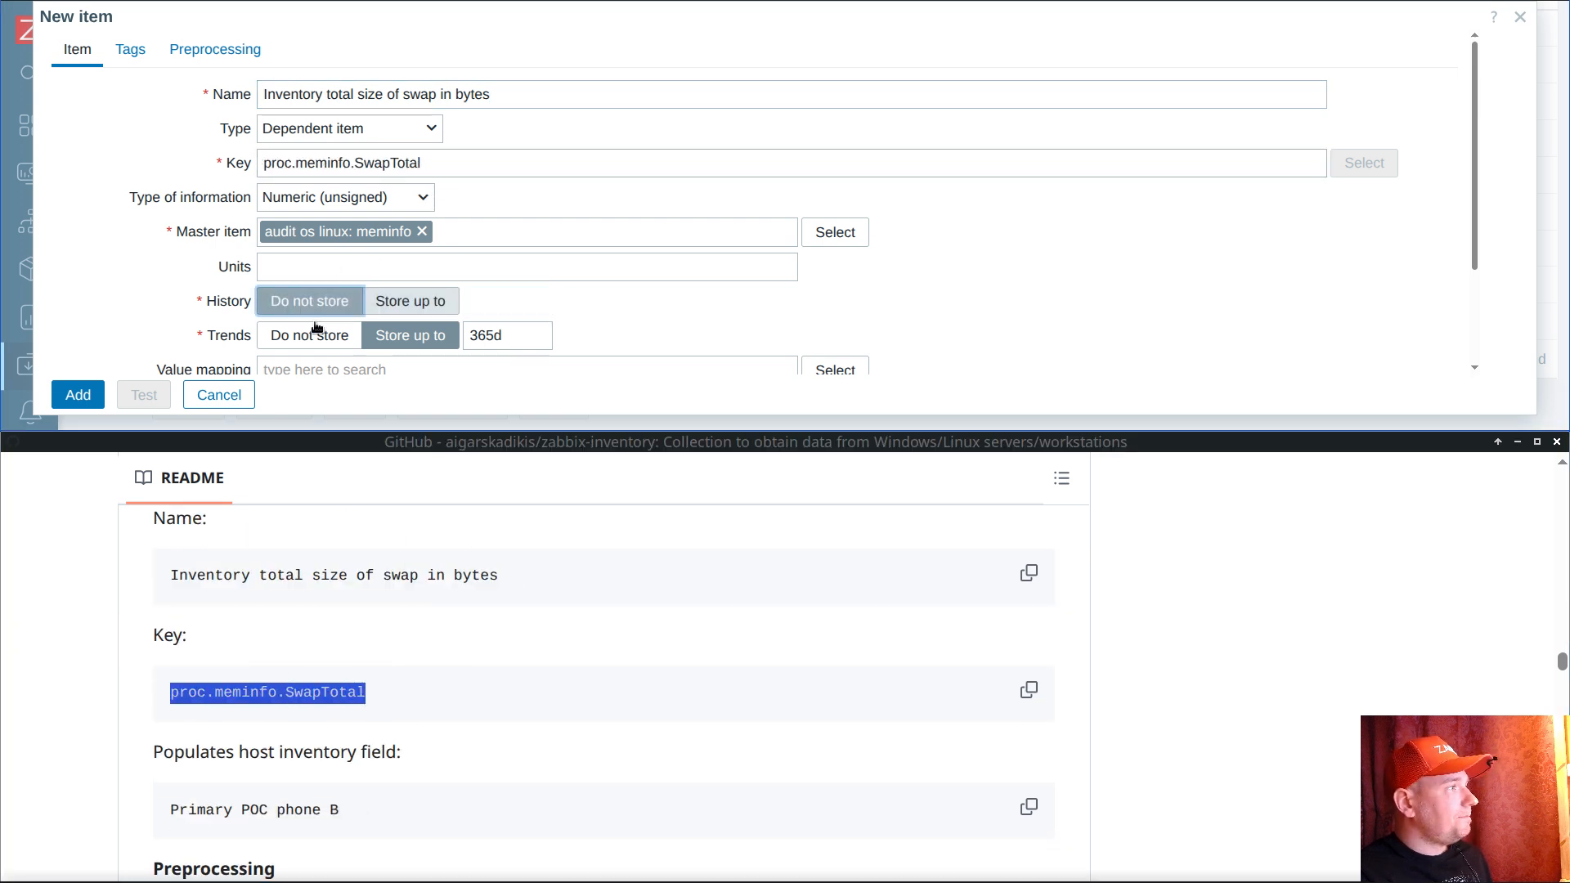
{"action": "left_click", "coordinate": [311, 335]}
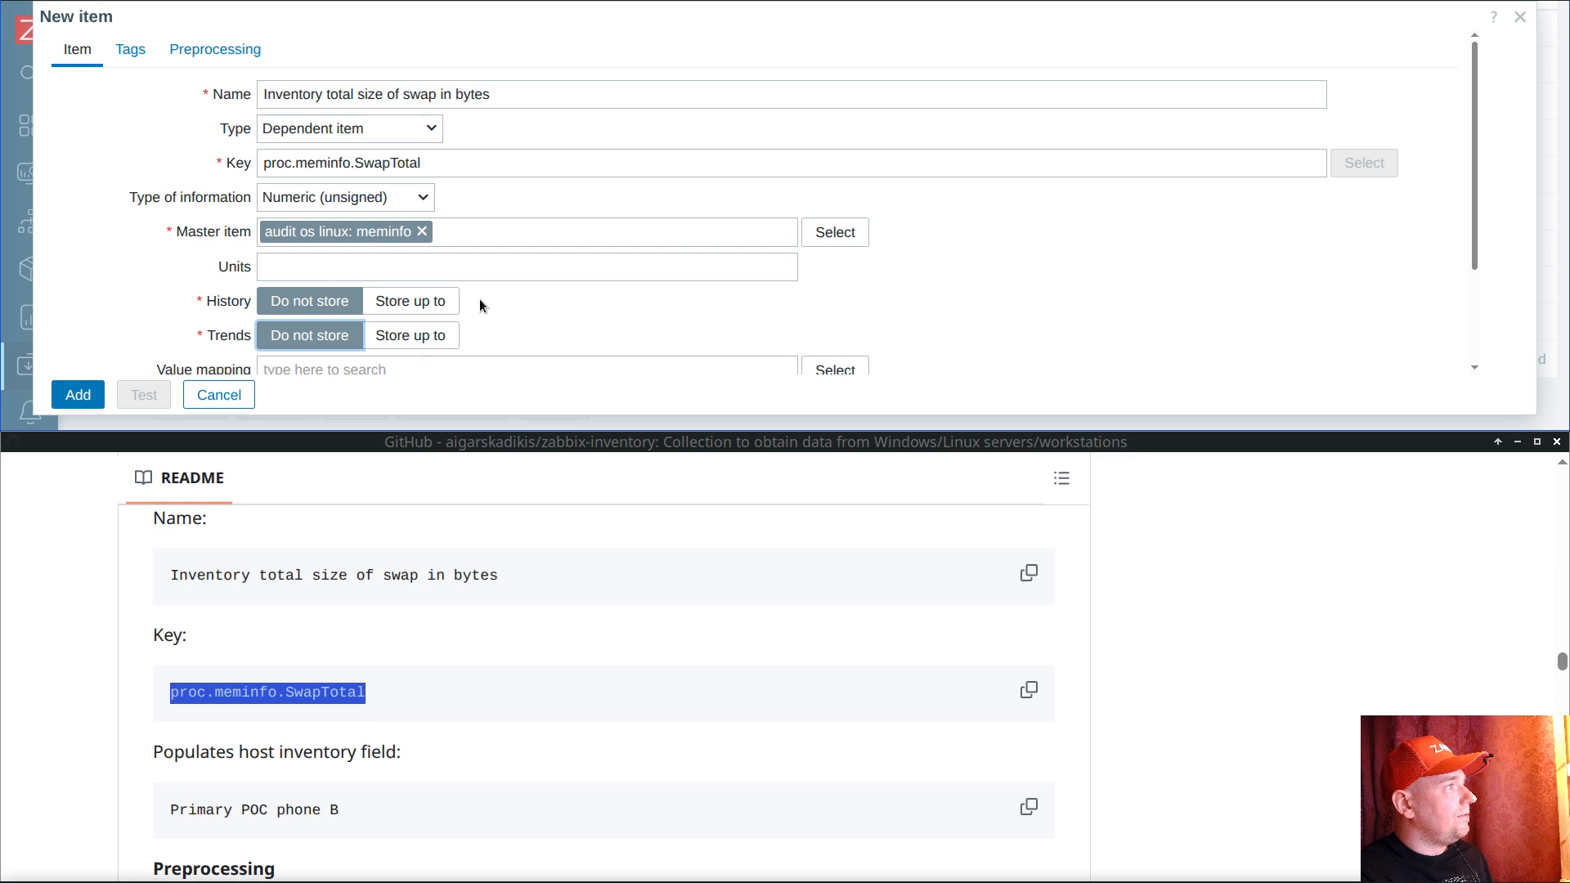
{"action": "scroll", "coordinate": [482, 300], "scroll_direction": "down", "scroll_amount": 3}
{"action": "left_click", "coordinate": [430, 264]}
{"action": "left_click_drag", "start_coordinate": [495, 31], "coordinate": [501, 201]}
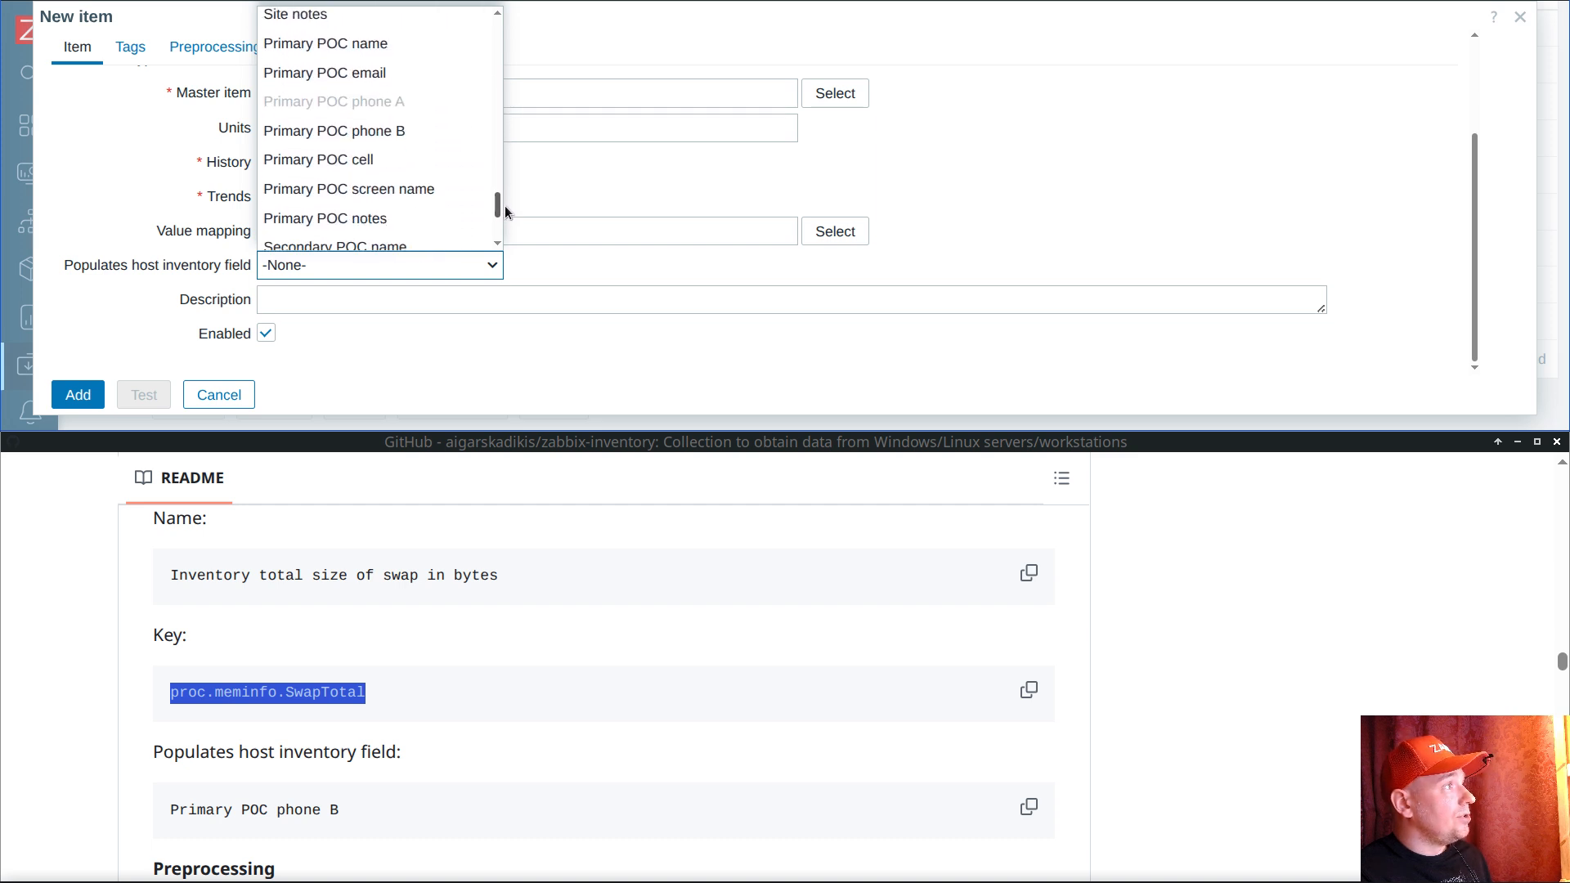
{"action": "left_click", "coordinate": [417, 131]}
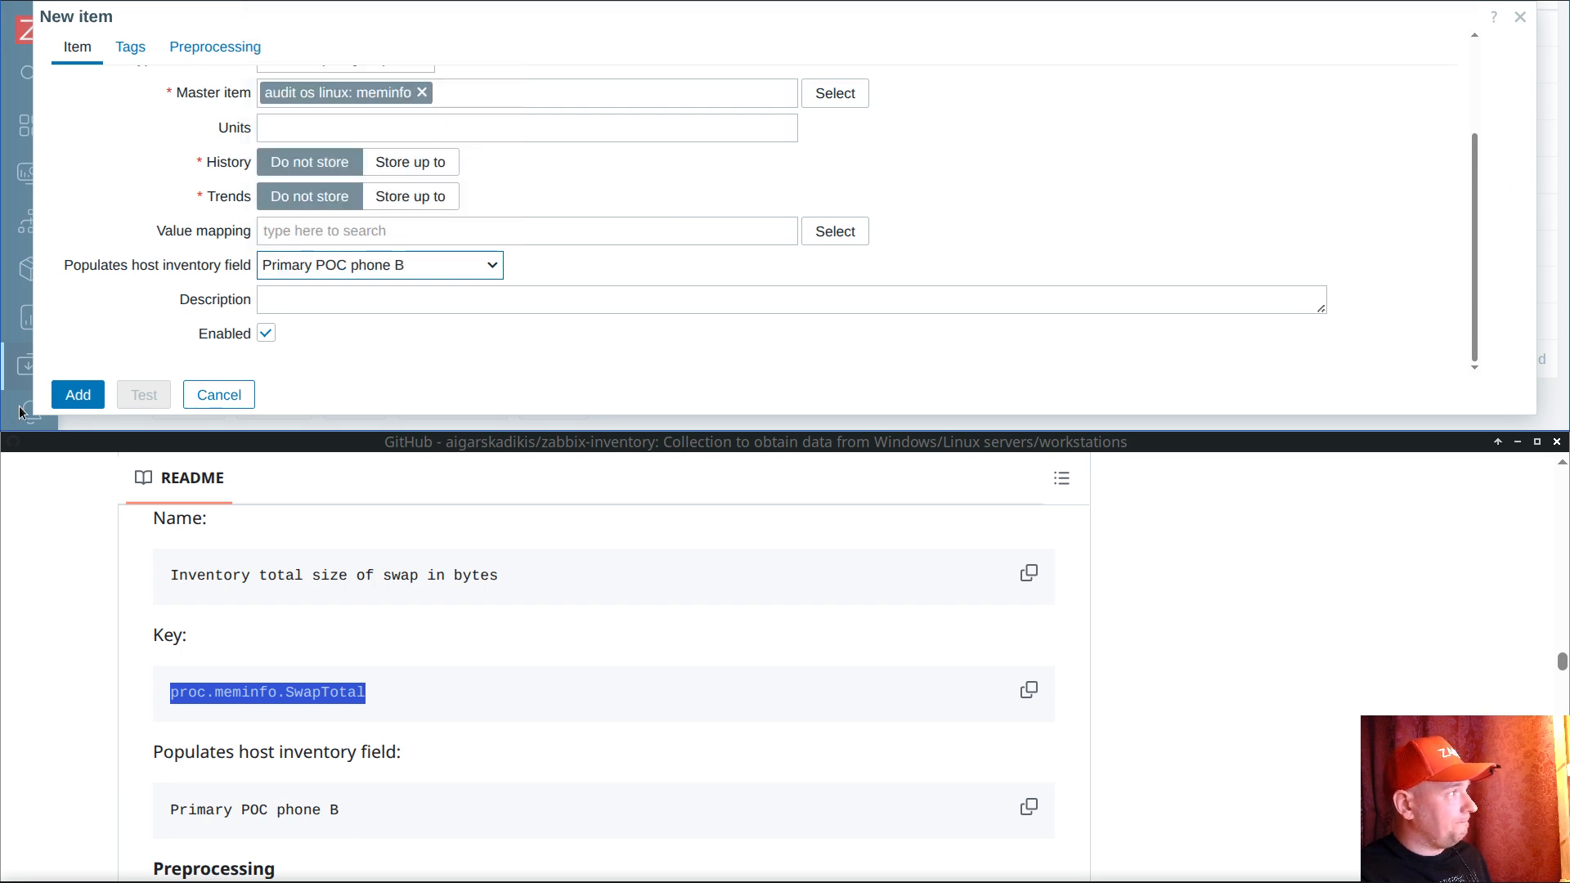
Step: Save the new Inventory total size of swap in bytes item in the audit os linux template
{"action": "left_click", "coordinate": [78, 395]}
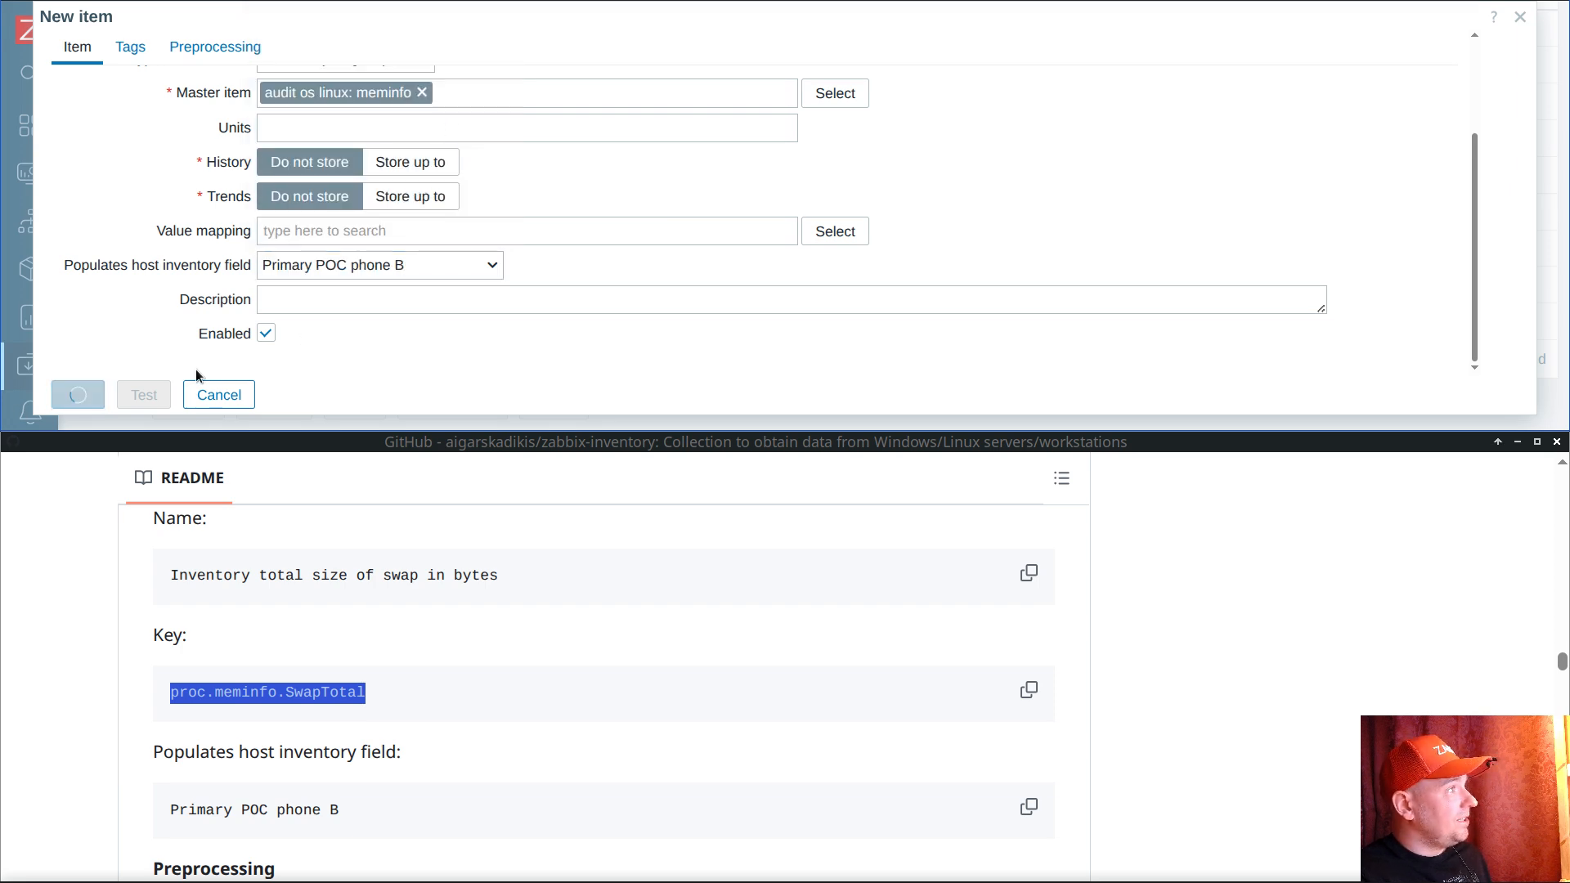
{"action": "scroll", "coordinate": [506, 346], "scroll_direction": "down", "scroll_amount": 3}
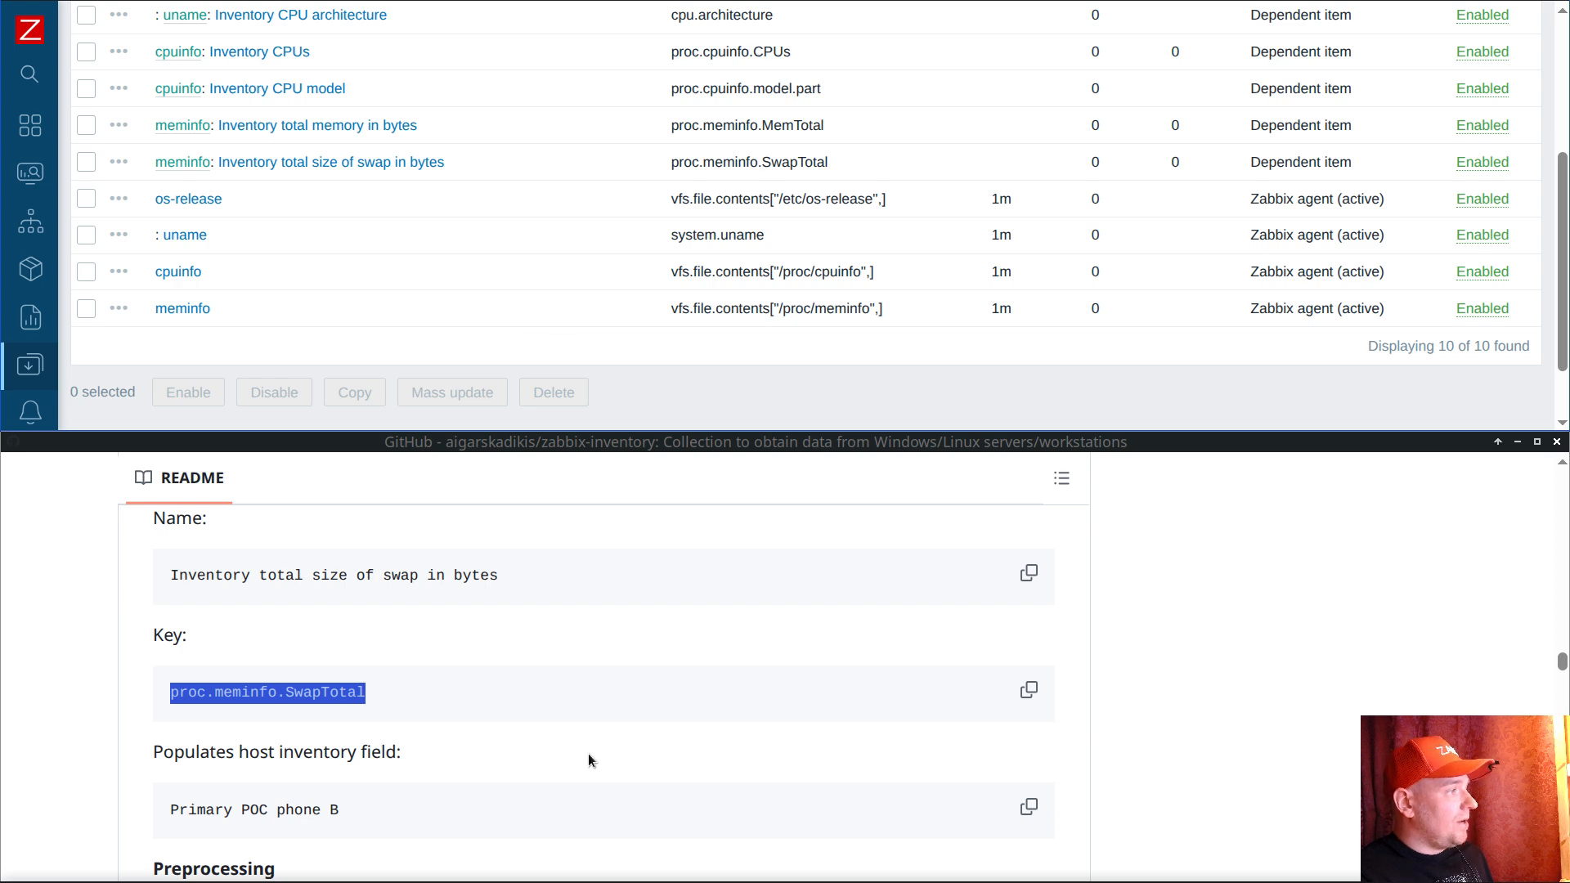
{"action": "scroll", "coordinate": [519, 672], "scroll_direction": "down", "scroll_amount": 2}
{"action": "scroll", "coordinate": [623, 533], "scroll_direction": "up", "scroll_amount": 4}
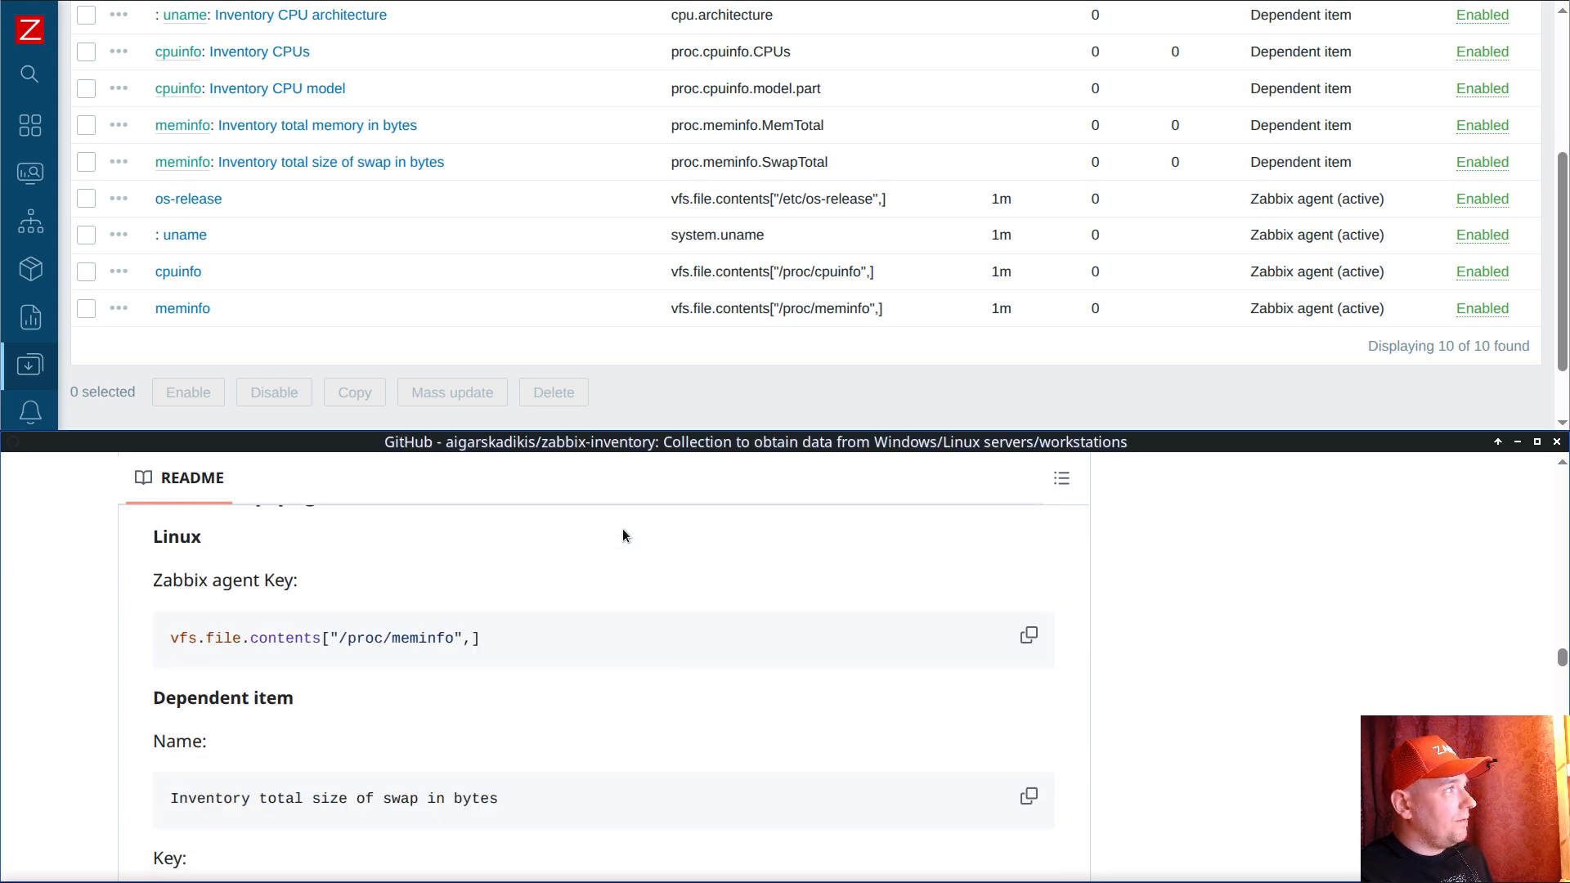
{"action": "scroll", "coordinate": [539, 294], "scroll_direction": "up", "scroll_amount": 3}
Step: In the audit os windows template, start a dependent item under Win32_OperatingSystem for the README's Windows page file section
{"action": "left_click", "coordinate": [106, 166]}
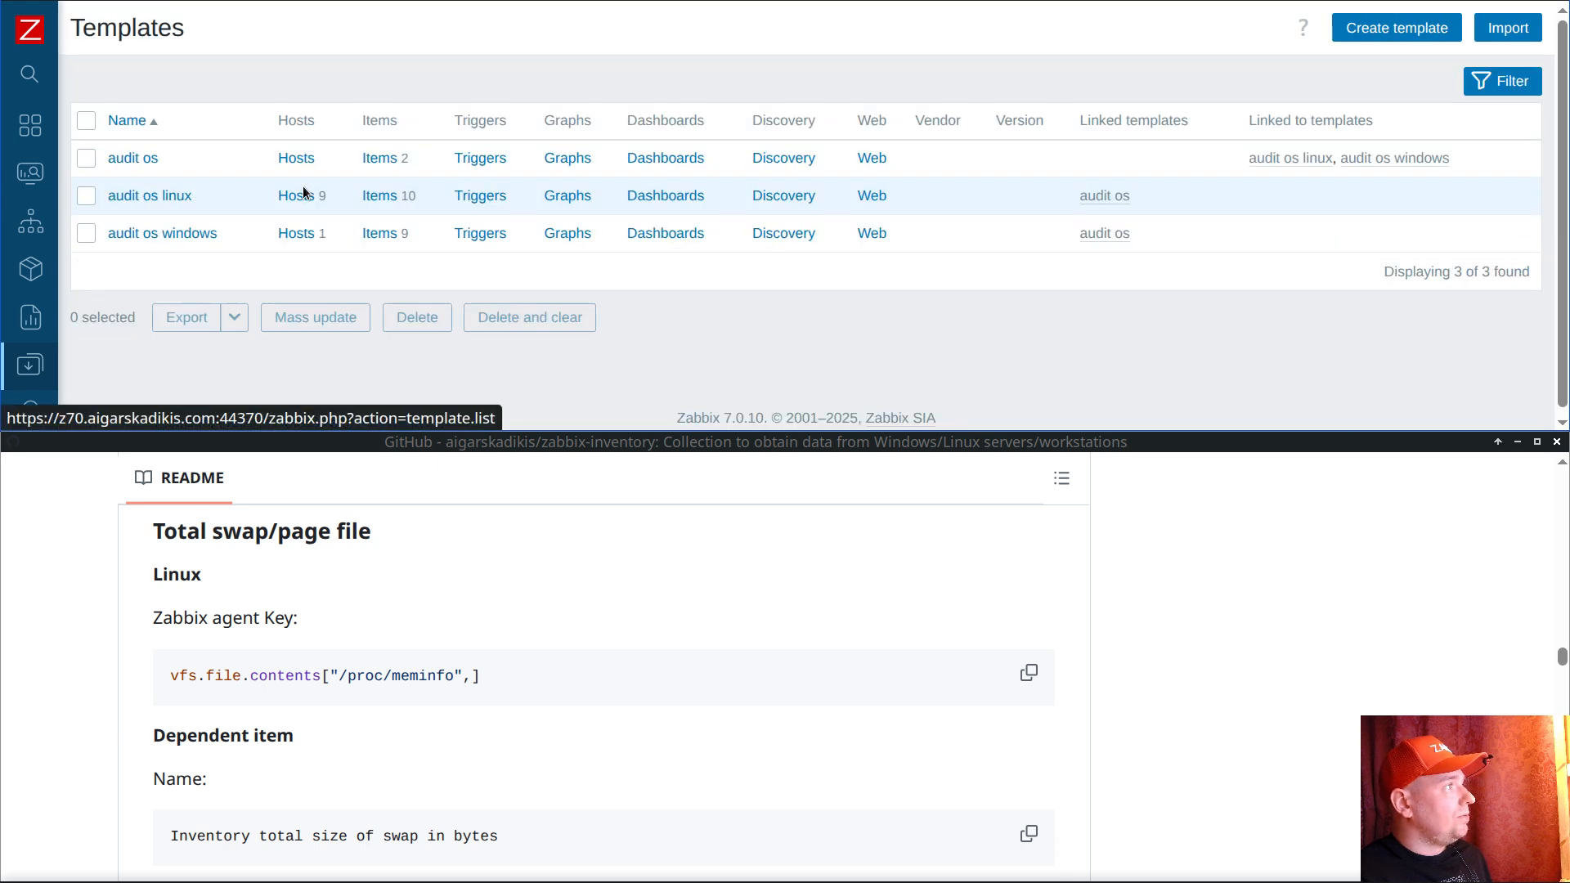
{"action": "left_click", "coordinate": [409, 235]}
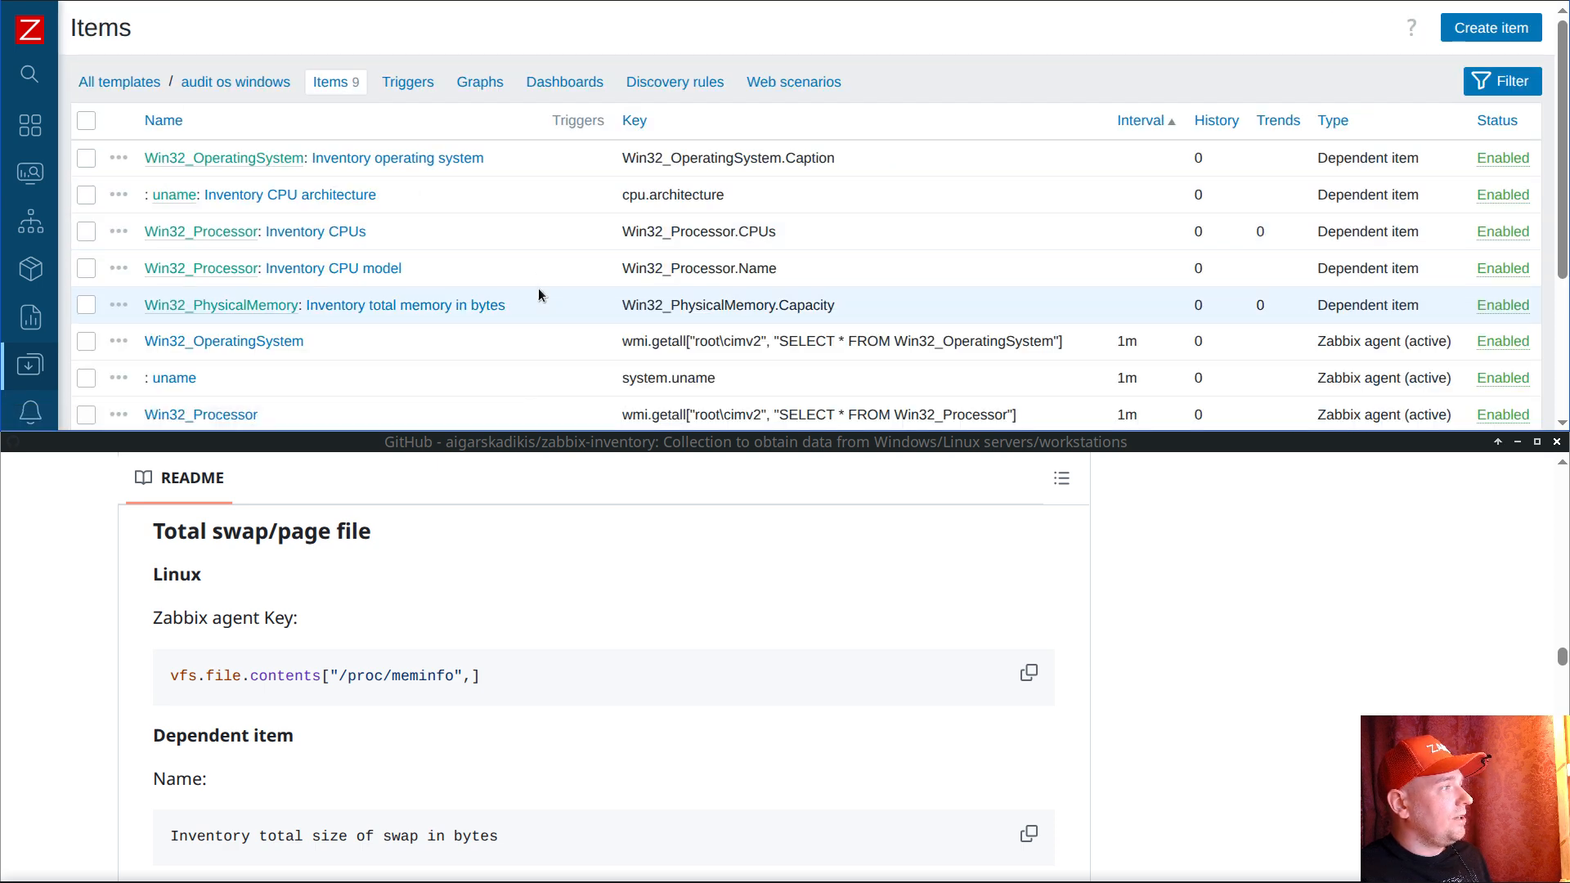
{"action": "scroll", "coordinate": [555, 646], "scroll_direction": "down", "scroll_amount": 5}
{"action": "scroll", "coordinate": [548, 625], "scroll_direction": "down", "scroll_amount": 3}
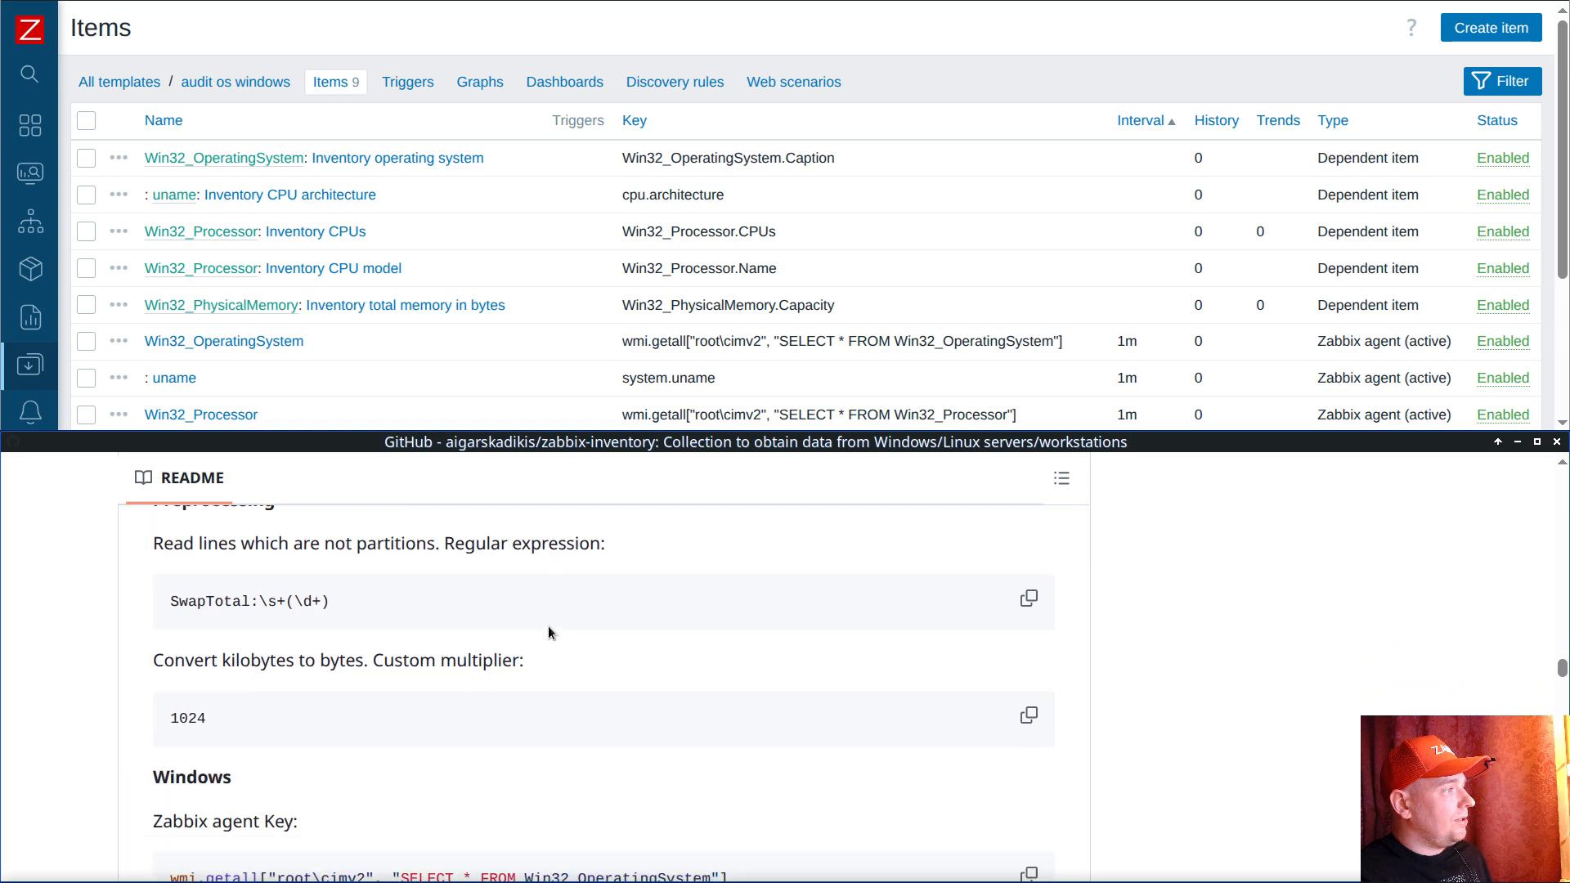
{"action": "scroll", "coordinate": [553, 619], "scroll_direction": "up", "scroll_amount": 2}
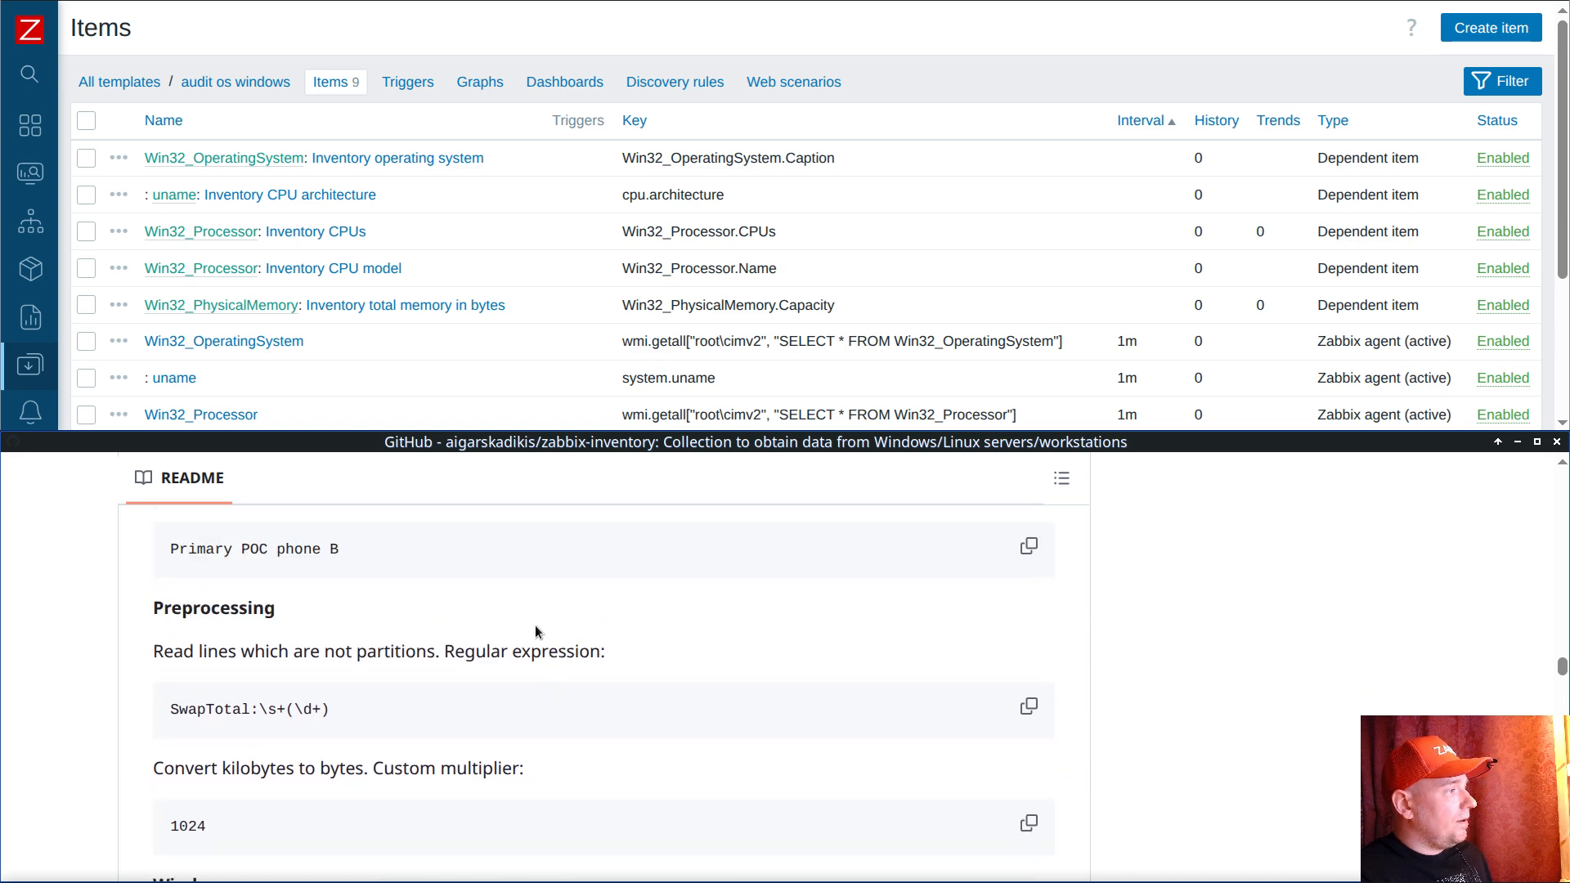
{"action": "scroll", "coordinate": [536, 624], "scroll_direction": "down", "scroll_amount": 5}
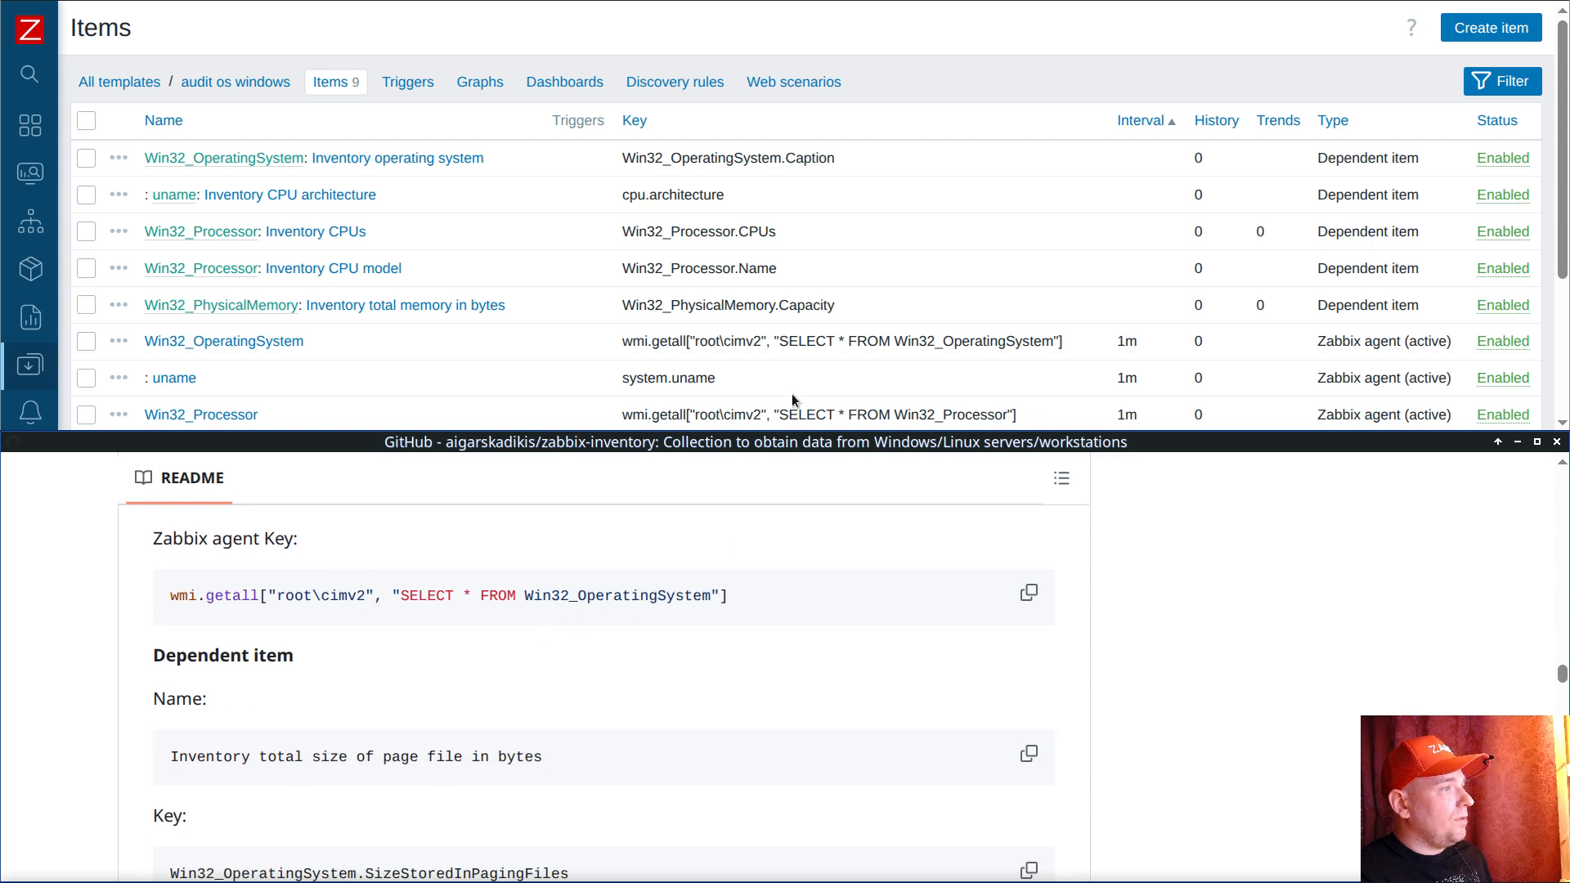
{"action": "scroll", "coordinate": [989, 253], "scroll_direction": "down", "scroll_amount": 3}
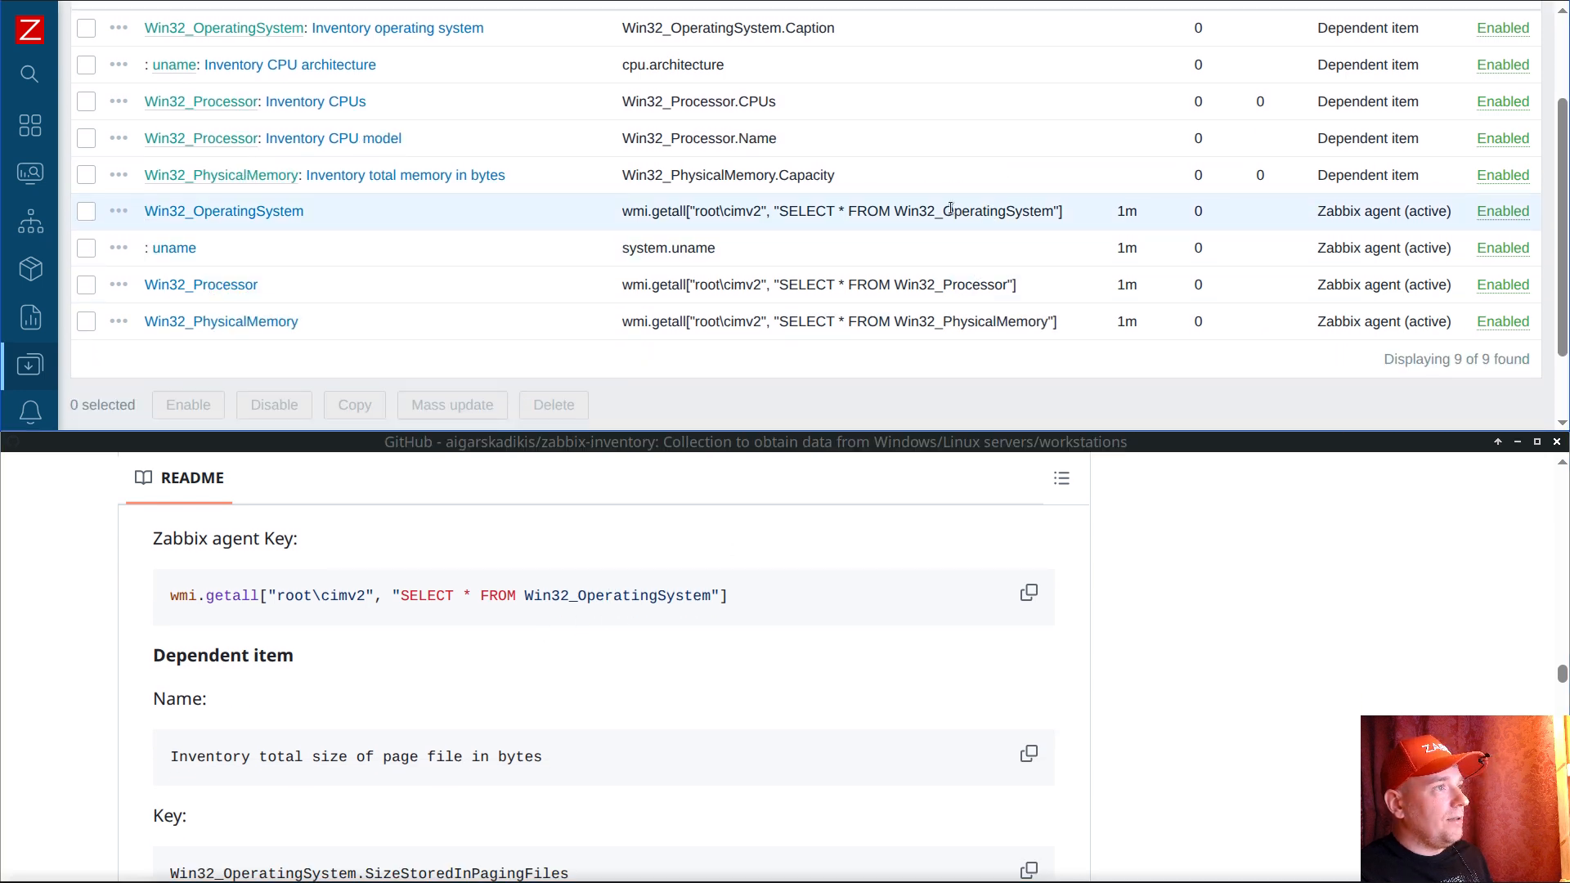
{"action": "double_click", "coordinate": [951, 211]}
{"action": "left_click", "coordinate": [124, 213]}
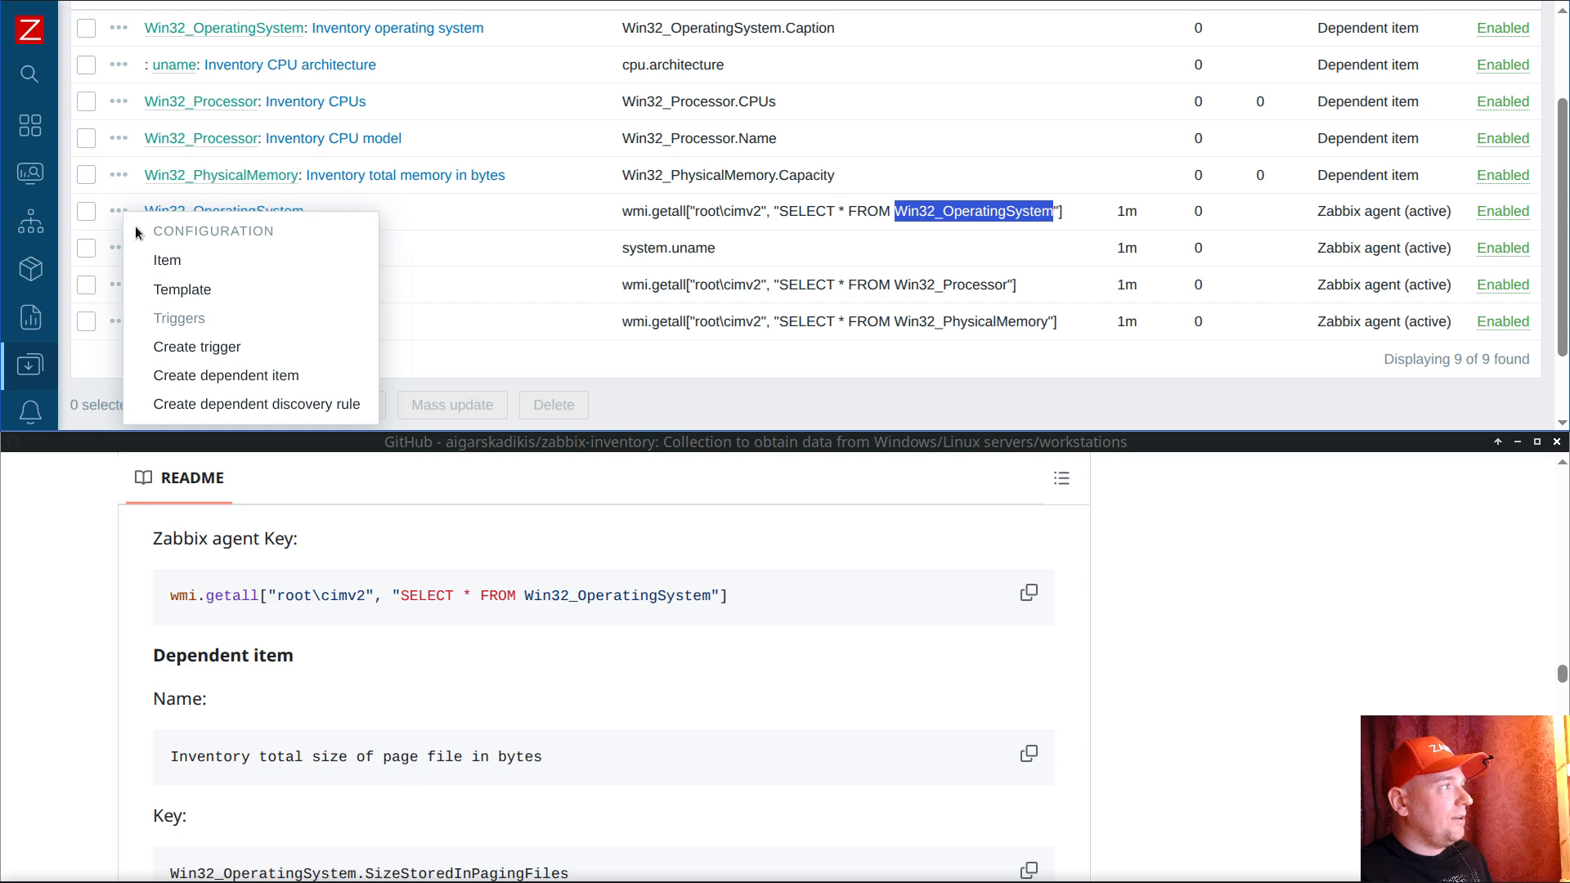
{"action": "left_click", "coordinate": [198, 376]}
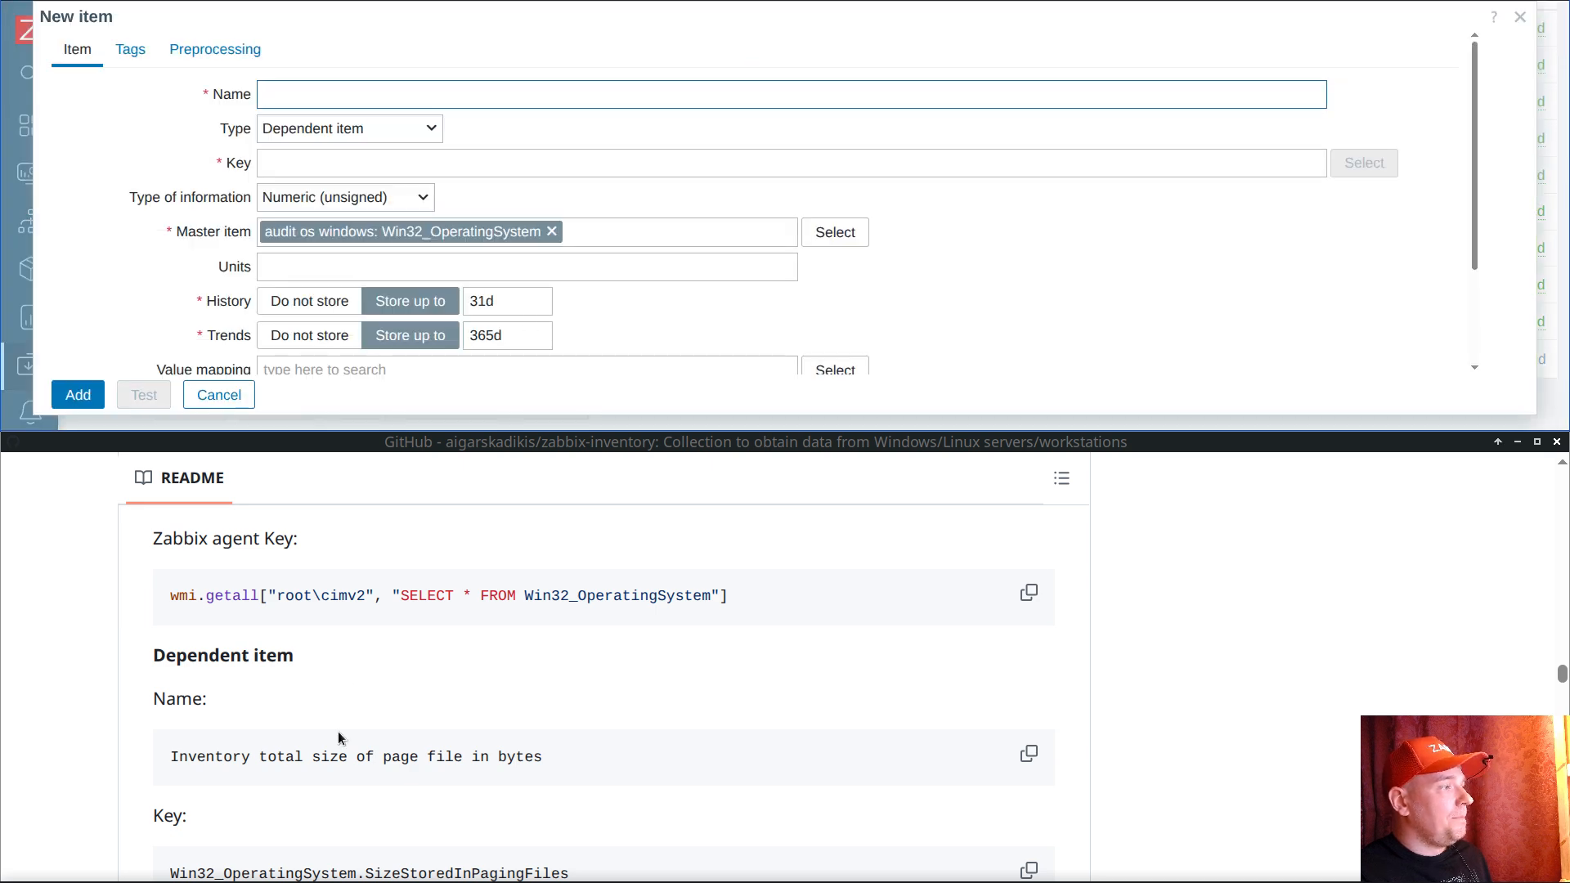
Step: Give the dependent item the README name Inventory total size of page file in bytes and key Win32_OperatingSystem.SizeStoredInPagingFiles
{"action": "left_click", "coordinate": [1028, 754]}
{"action": "left_click", "coordinate": [434, 102]}
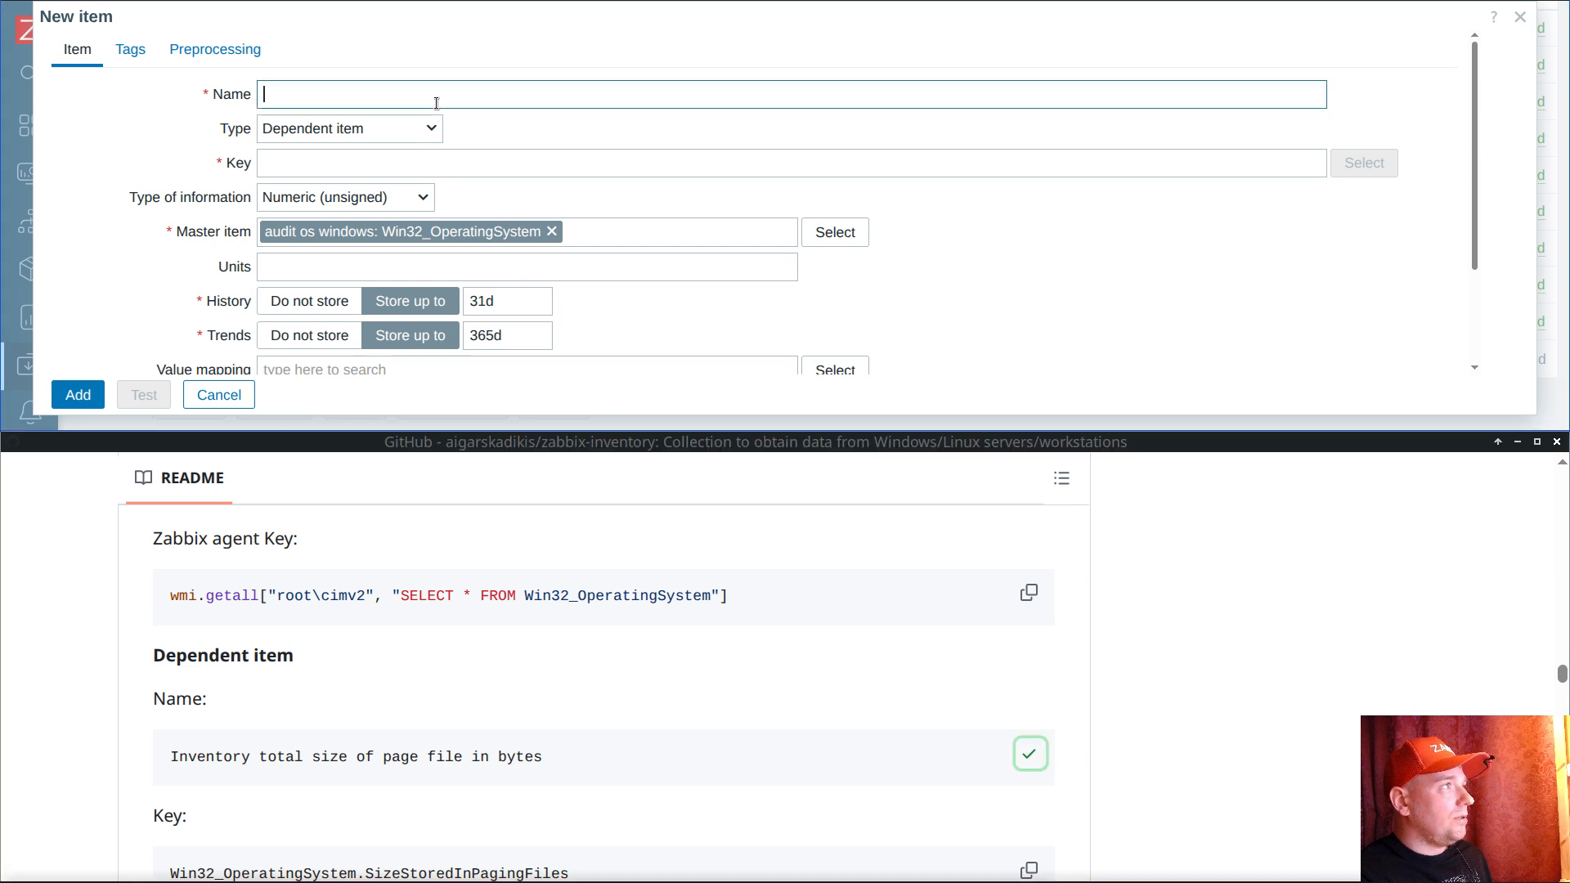
{"action": "key", "text": "ctrl+v"}
{"action": "scroll", "coordinate": [888, 712], "scroll_direction": "down", "scroll_amount": 3}
{"action": "left_click", "coordinate": [1029, 742]}
{"action": "left_click", "coordinate": [398, 164]}
{"action": "key", "text": "ctrl+v"}
Step: Set the page file item's history and trends to Do not store and its host inventory field to Primary POC phone B
{"action": "left_click", "coordinate": [309, 301]}
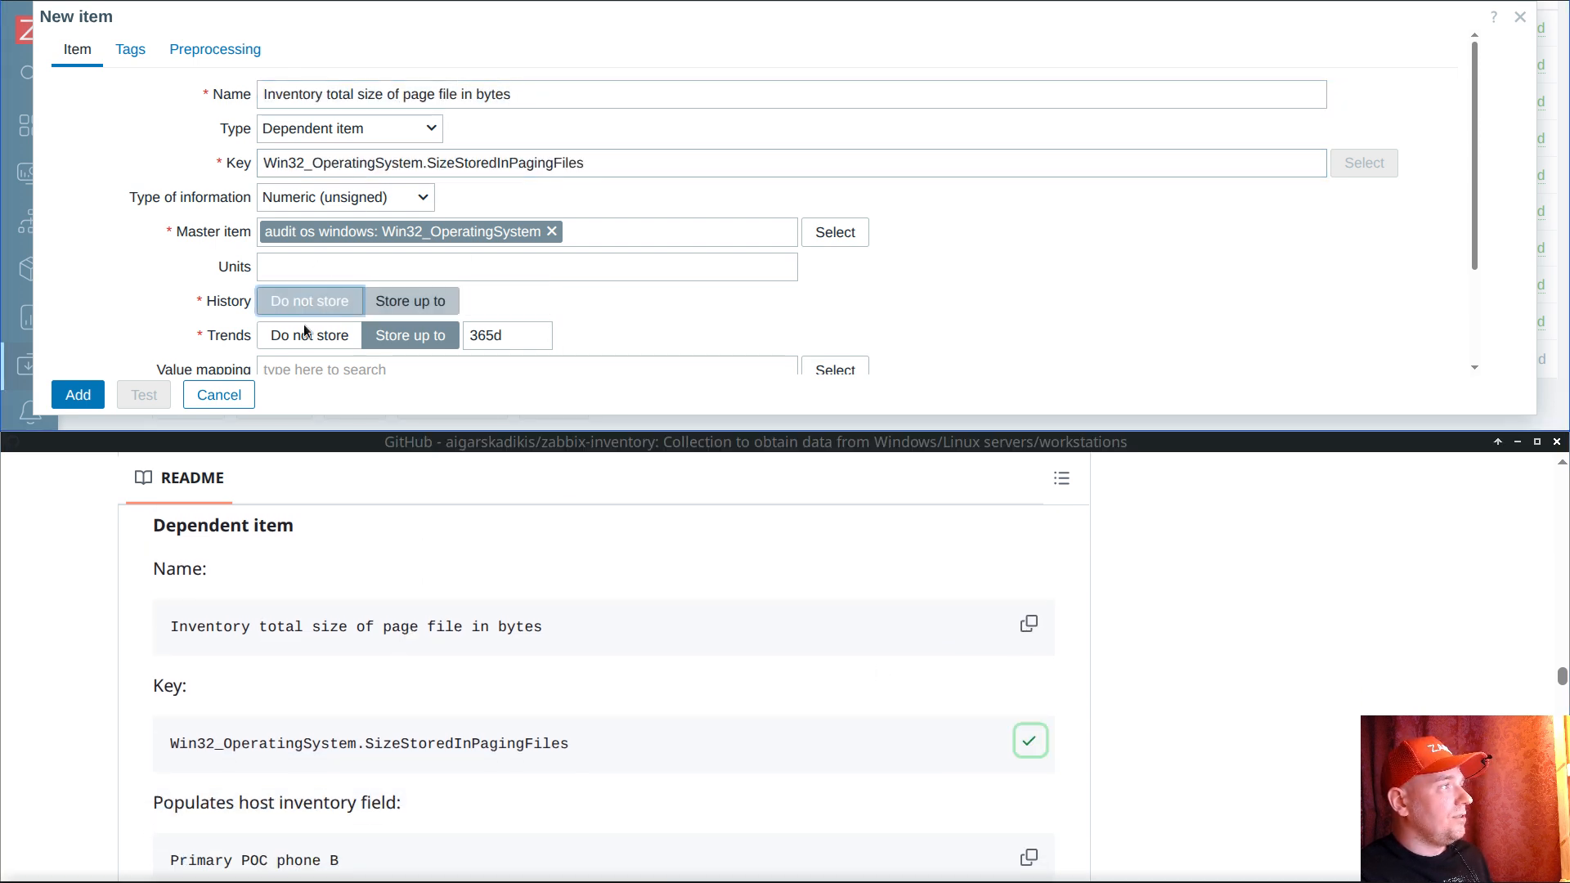
{"action": "left_click", "coordinate": [309, 335]}
{"action": "scroll", "coordinate": [360, 282], "scroll_direction": "down", "scroll_amount": 2}
{"action": "left_click", "coordinate": [344, 278]}
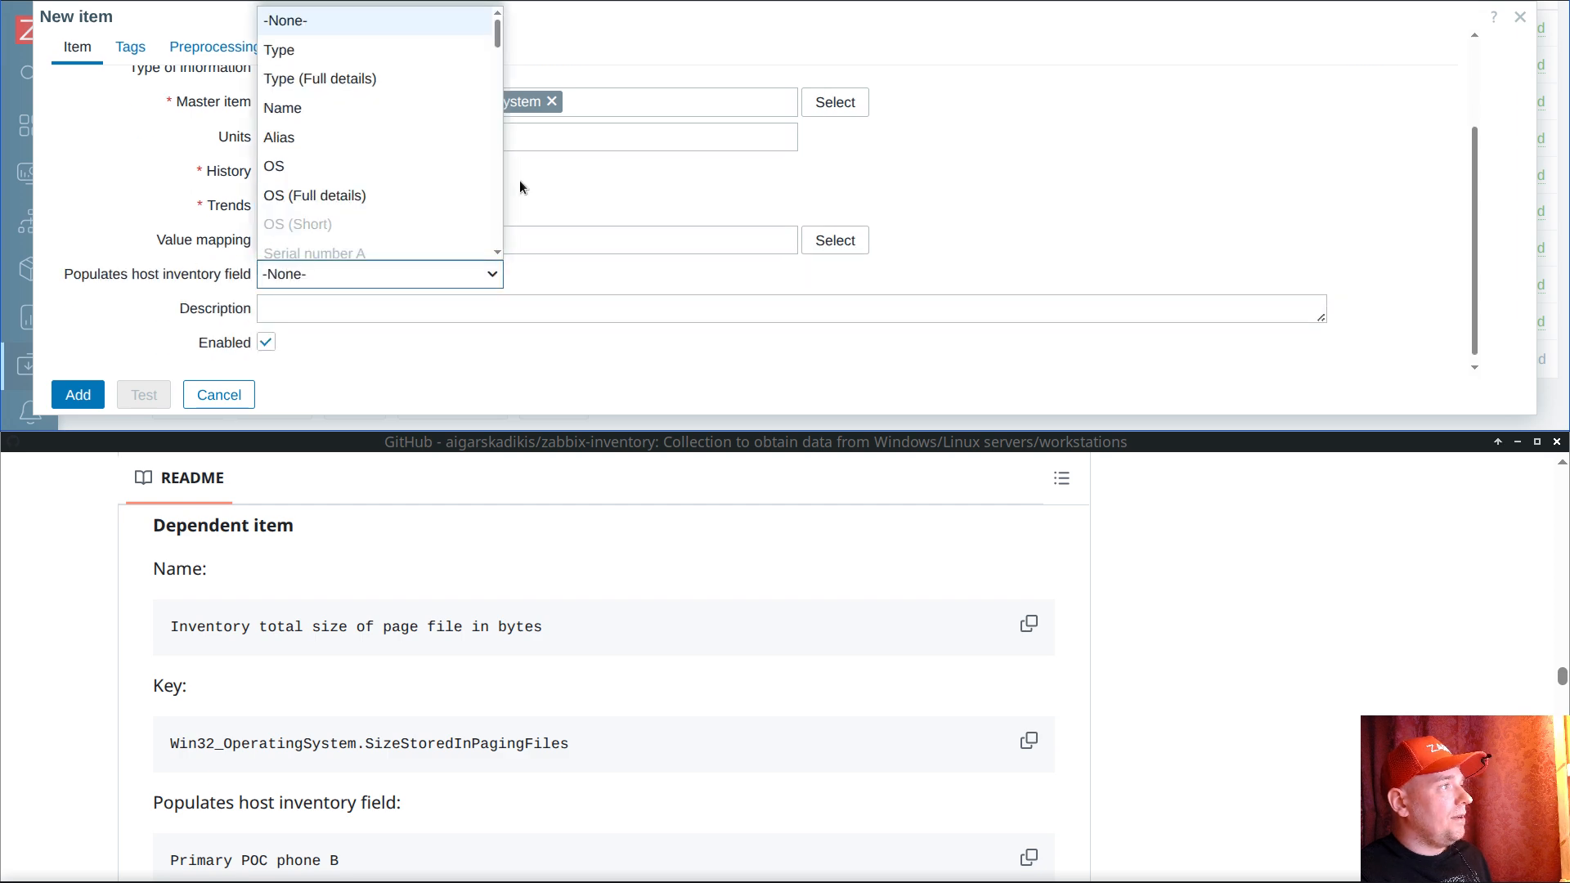
{"action": "scroll", "coordinate": [496, 53], "scroll_direction": "down", "scroll_amount": 15}
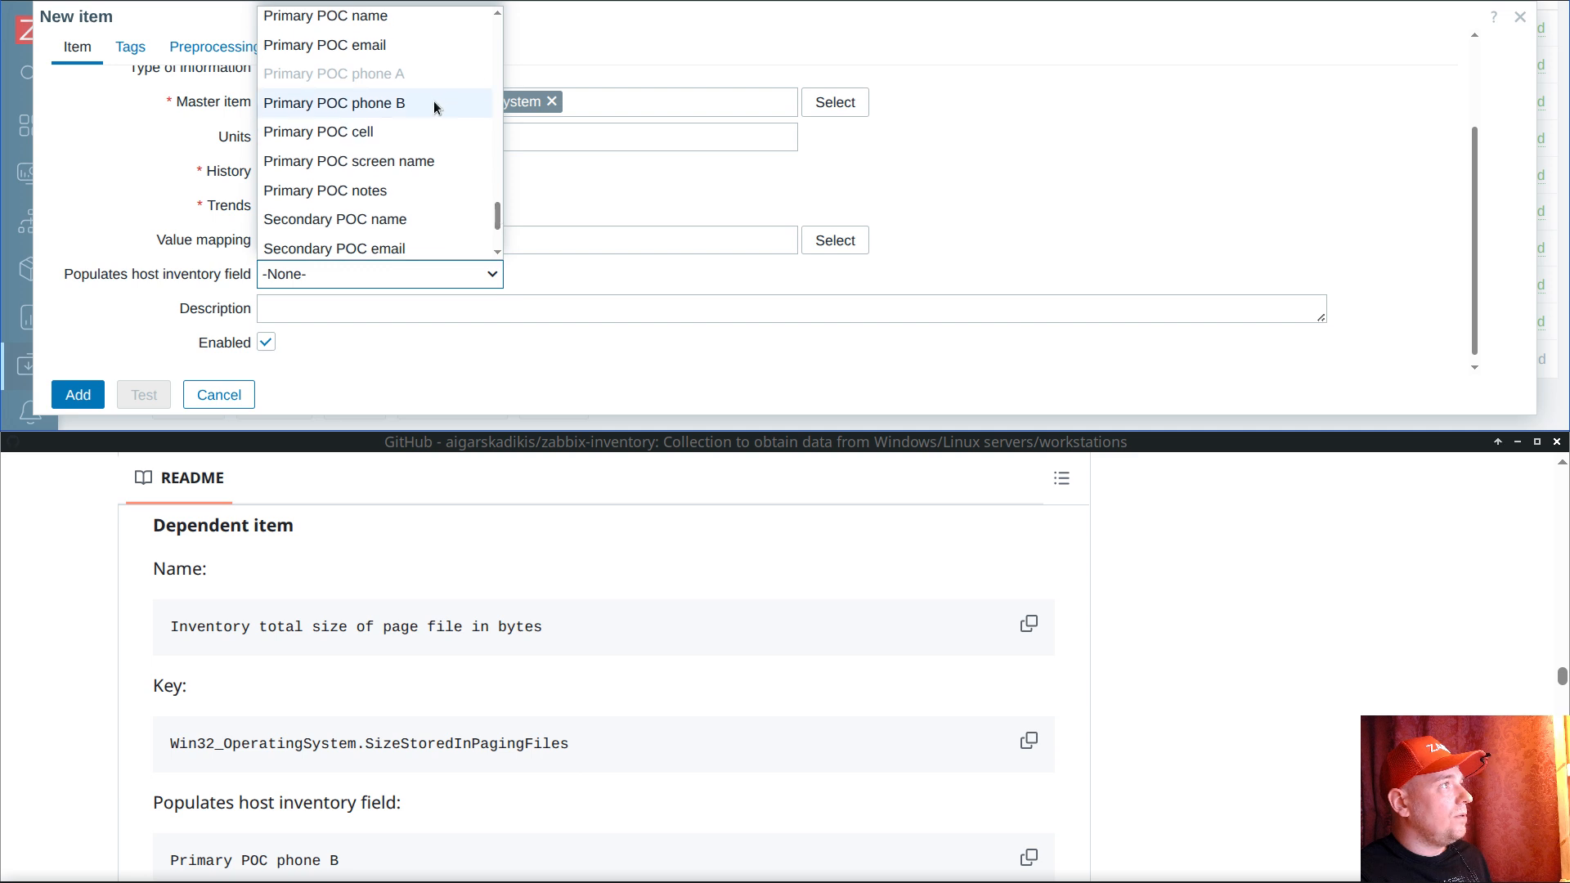
{"action": "left_click", "coordinate": [433, 102]}
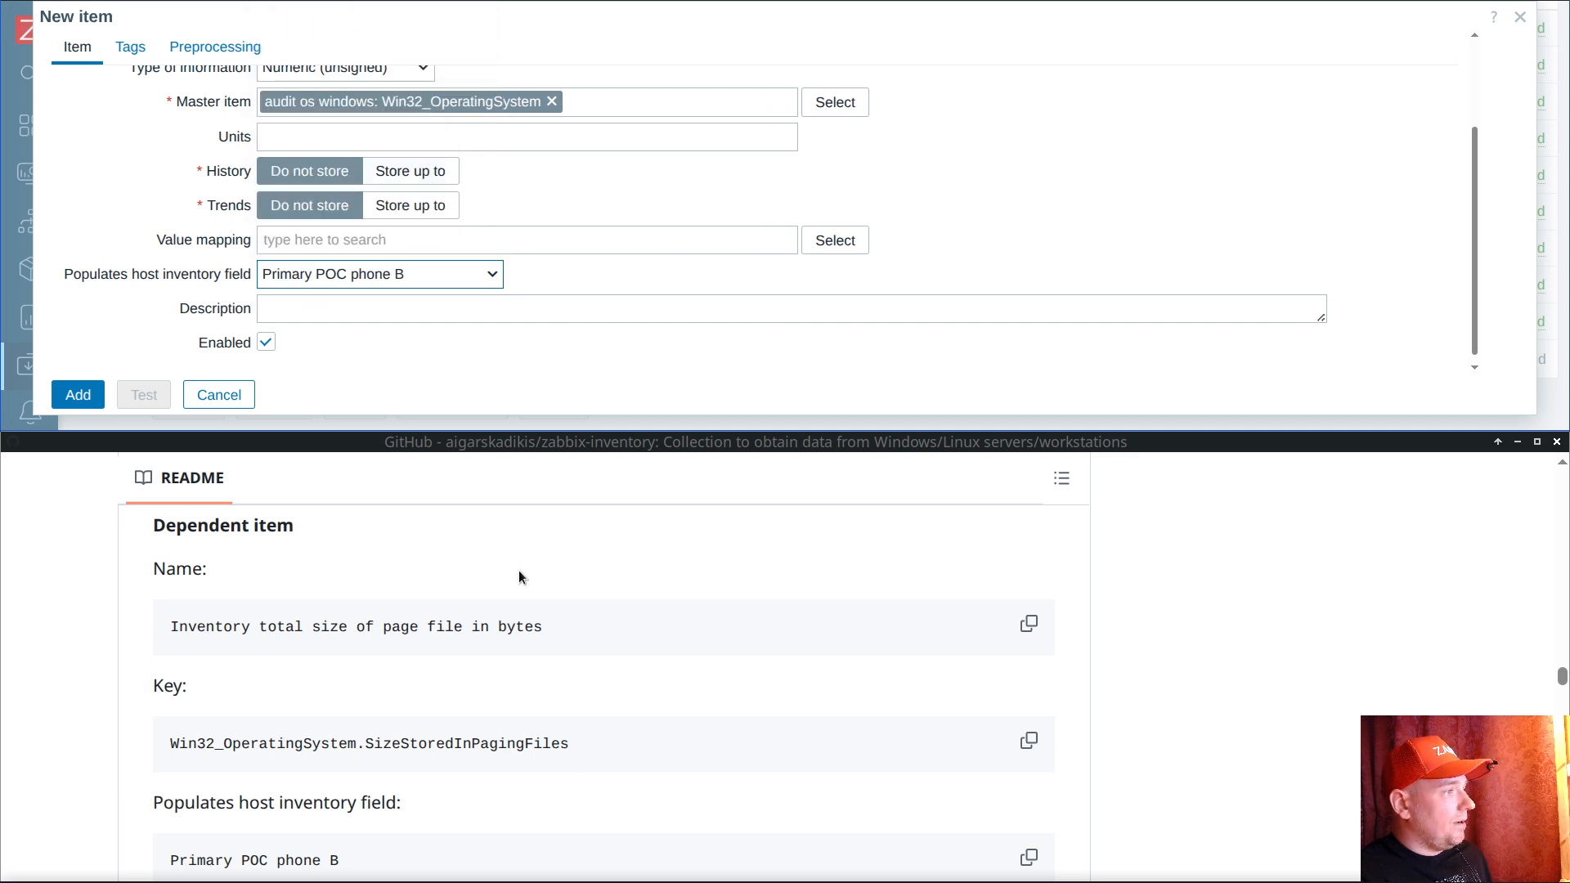
Step: Add a Custom multiplier preprocessing step of 1024 to the page file item and save the new item
{"action": "left_click", "coordinate": [468, 631]}
{"action": "scroll", "coordinate": [467, 630], "scroll_direction": "down", "scroll_amount": 2}
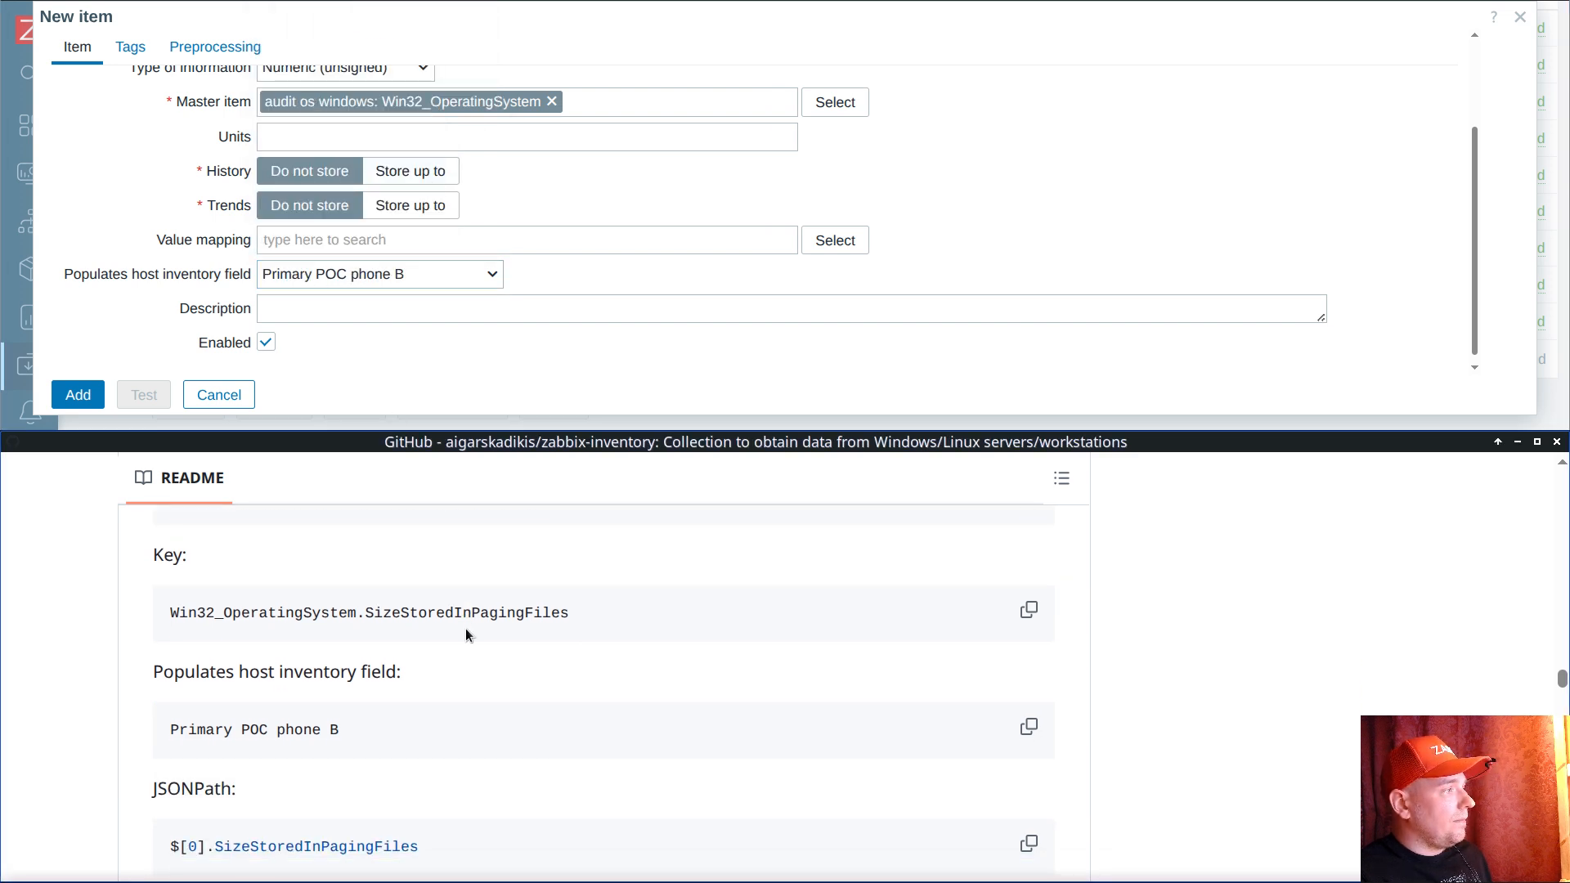
{"action": "scroll", "coordinate": [465, 628], "scroll_direction": "down", "scroll_amount": 4}
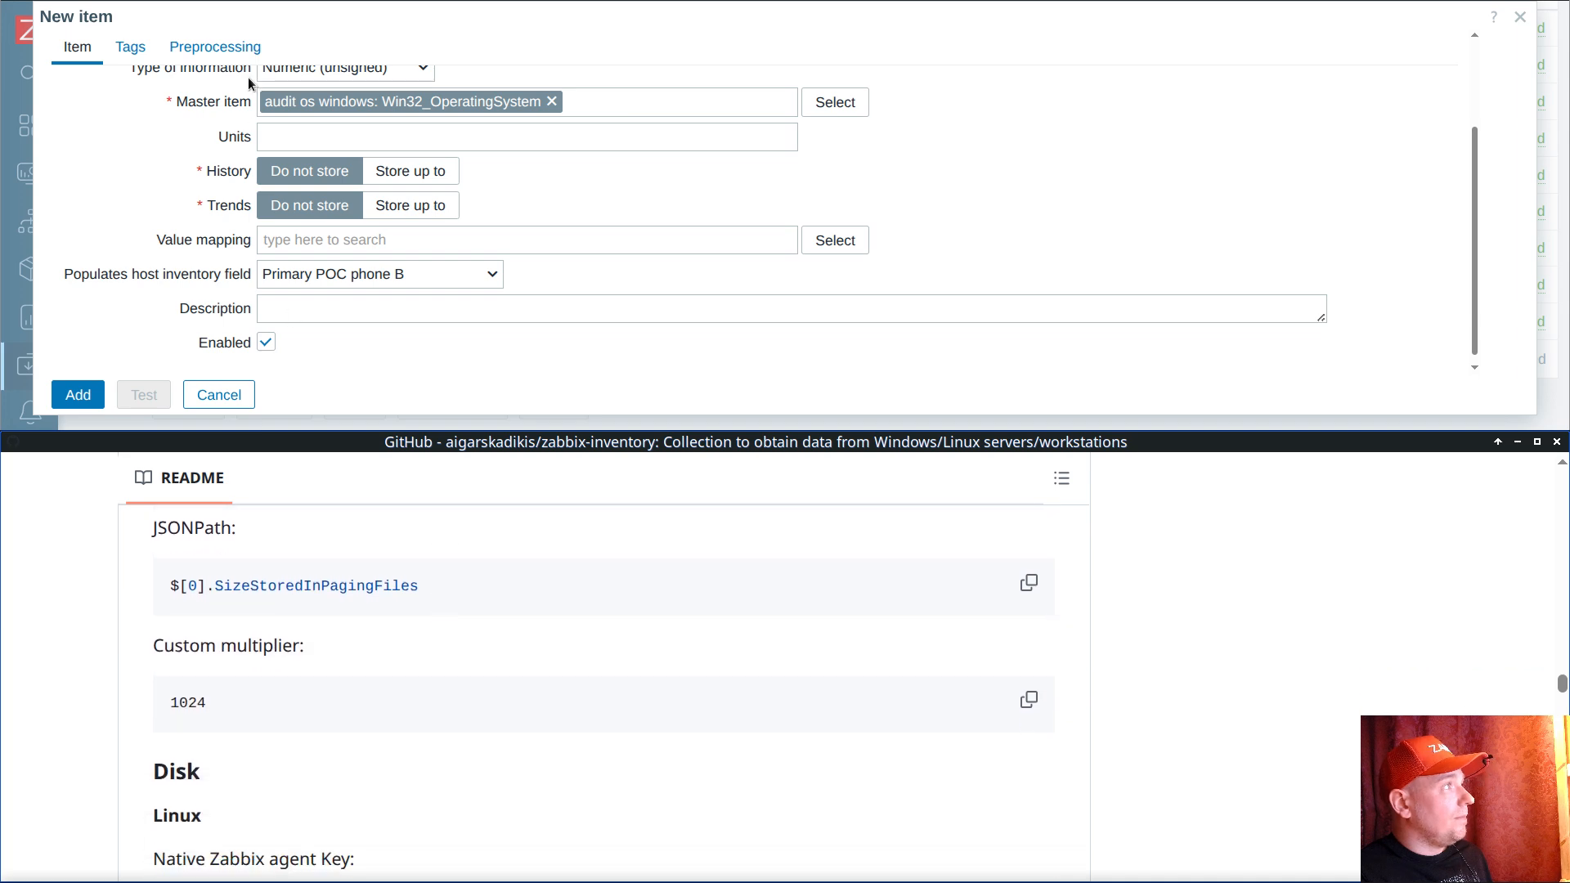
{"action": "left_click", "coordinate": [214, 46]}
{"action": "left_click", "coordinate": [239, 95]}
{"action": "left_click", "coordinate": [389, 129]}
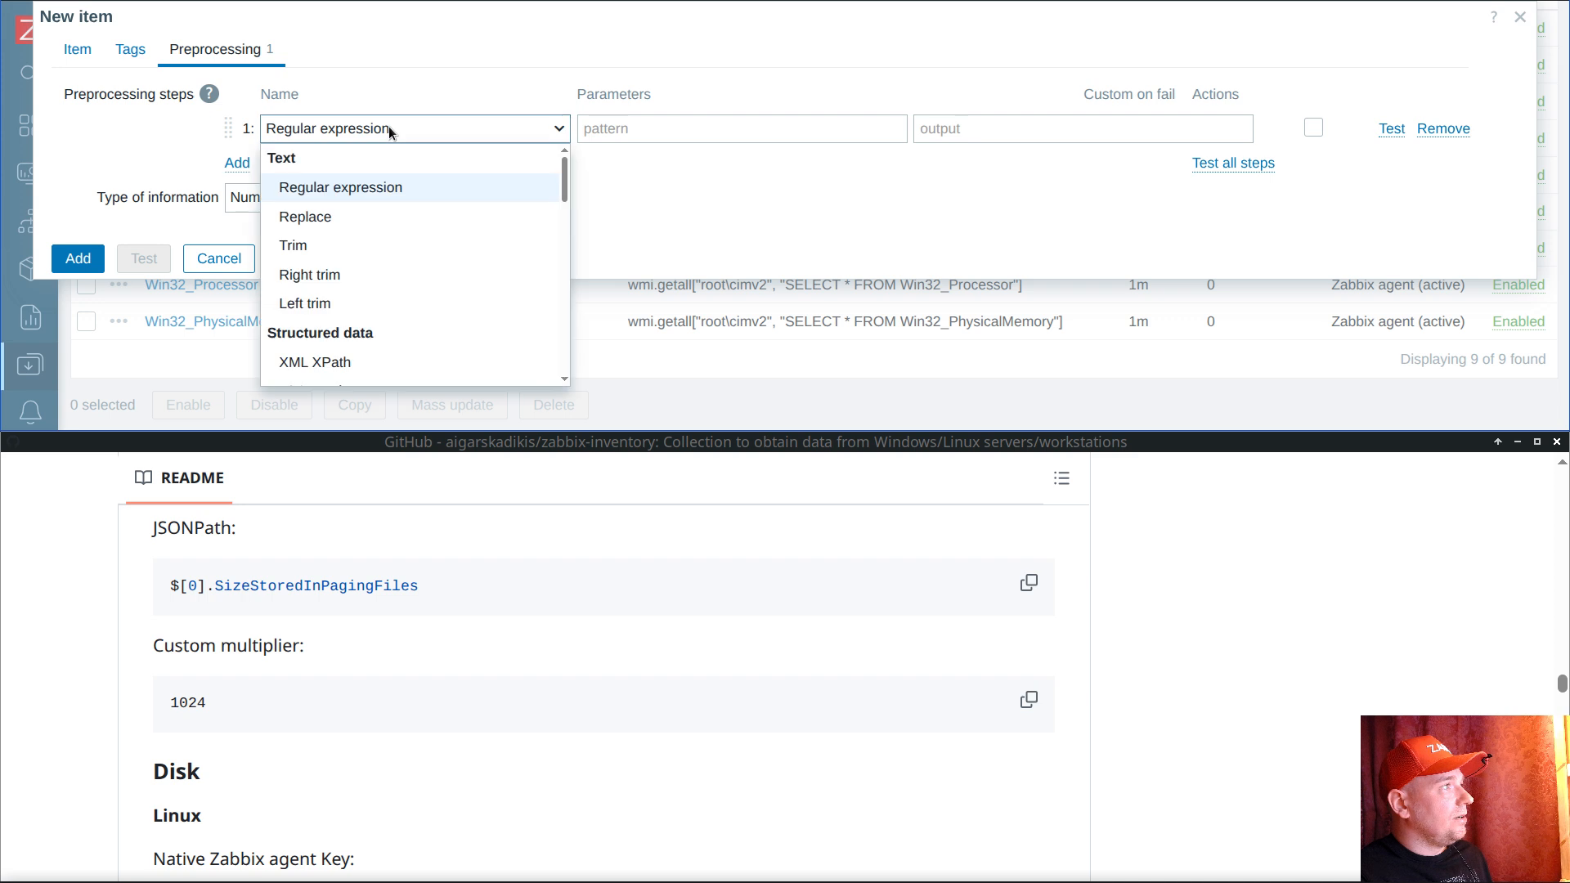
{"action": "scroll", "coordinate": [396, 247], "scroll_direction": "down", "scroll_amount": 5}
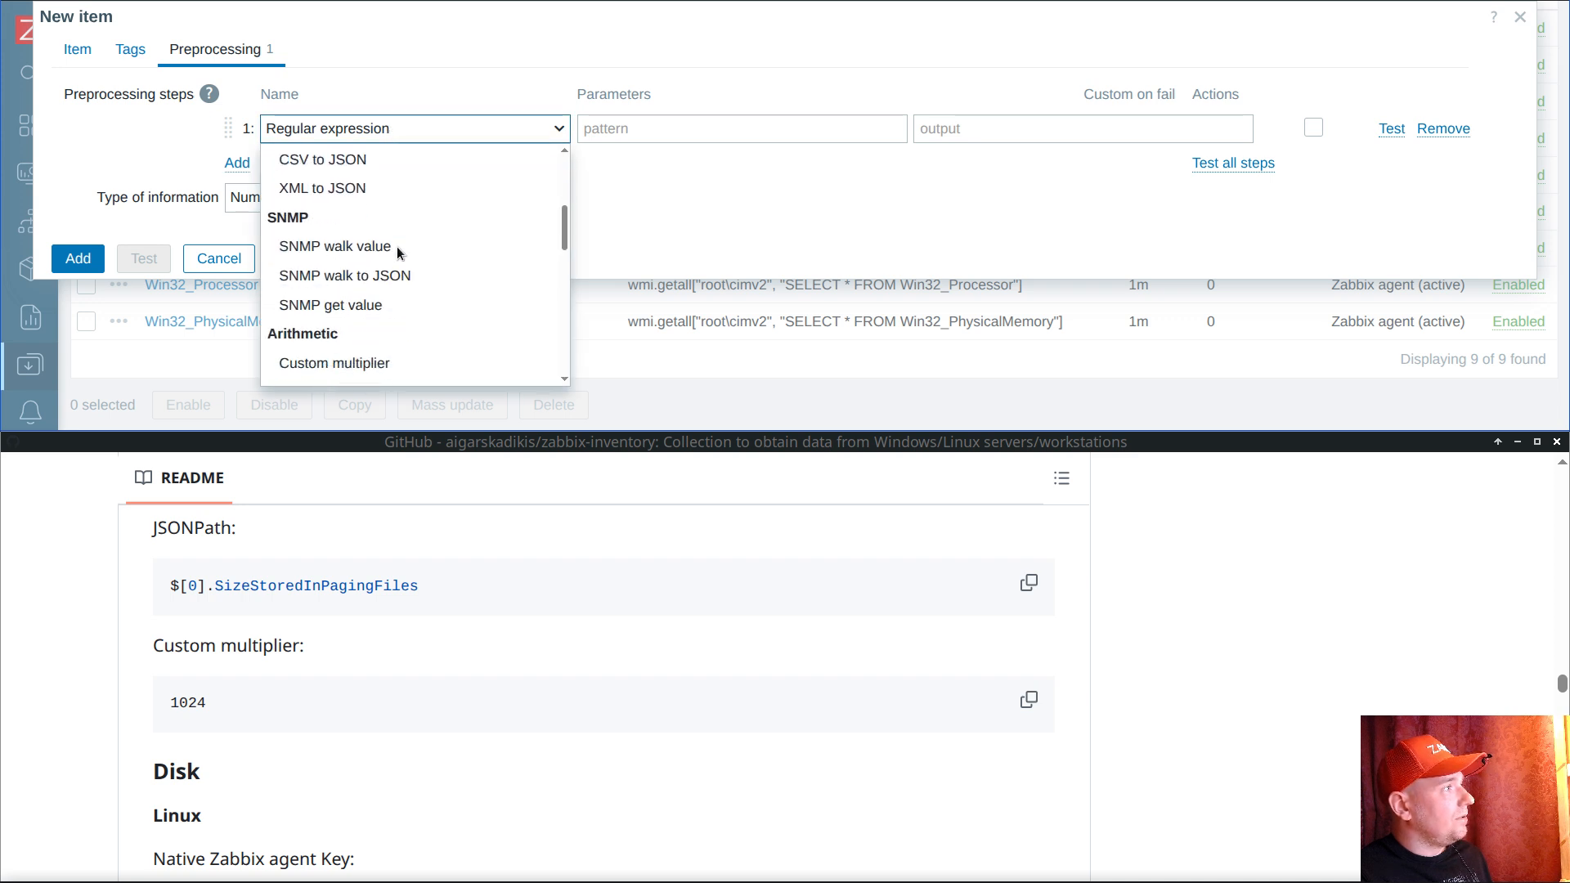
{"action": "scroll", "coordinate": [415, 252], "scroll_direction": "down", "scroll_amount": 2}
{"action": "left_click", "coordinate": [409, 235]}
{"action": "left_click", "coordinate": [635, 121]}
{"action": "type", "text": "1024"}
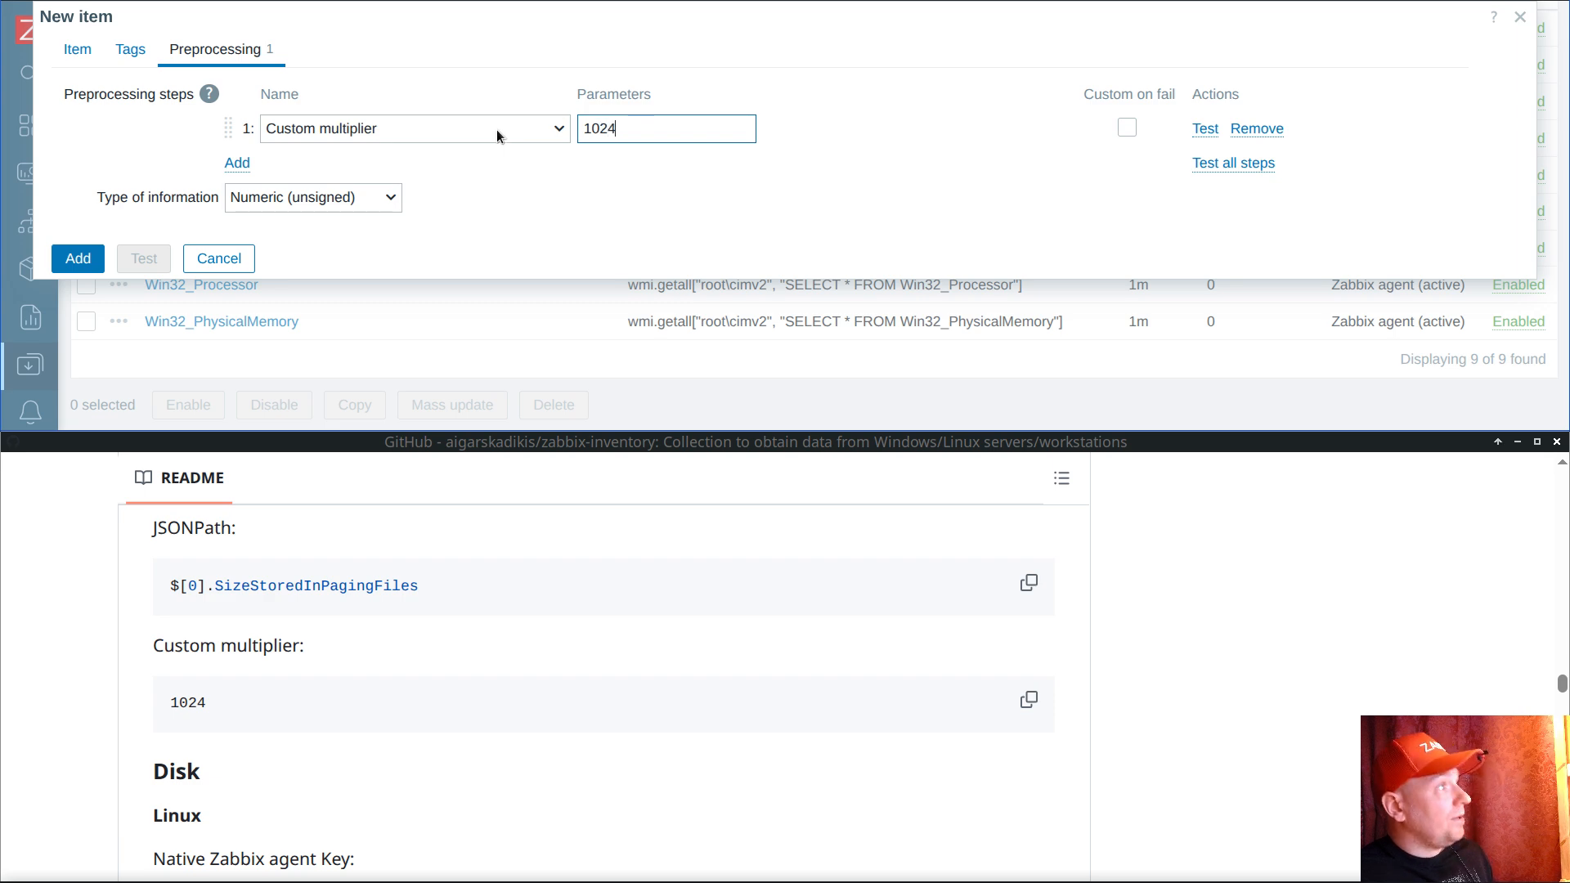
{"action": "left_click", "coordinate": [80, 256]}
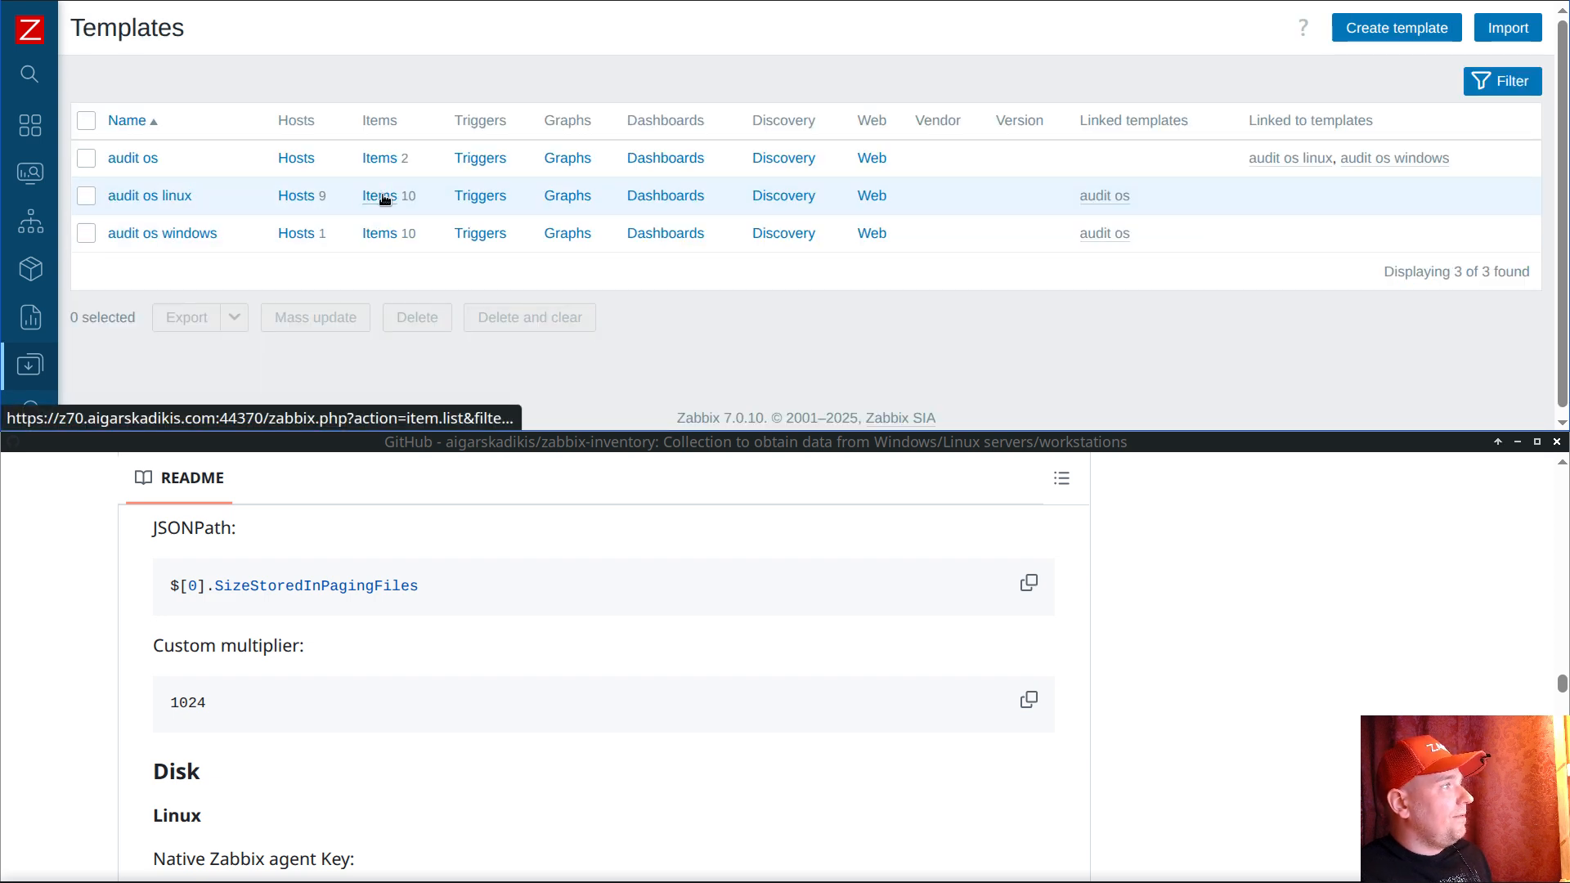
Step: Open the Inventory total size of swap in bytes item of the audit os linux template and check its preprocessing
{"action": "left_click", "coordinate": [382, 197]}
{"action": "scroll", "coordinate": [497, 242], "scroll_direction": "down", "scroll_amount": 5}
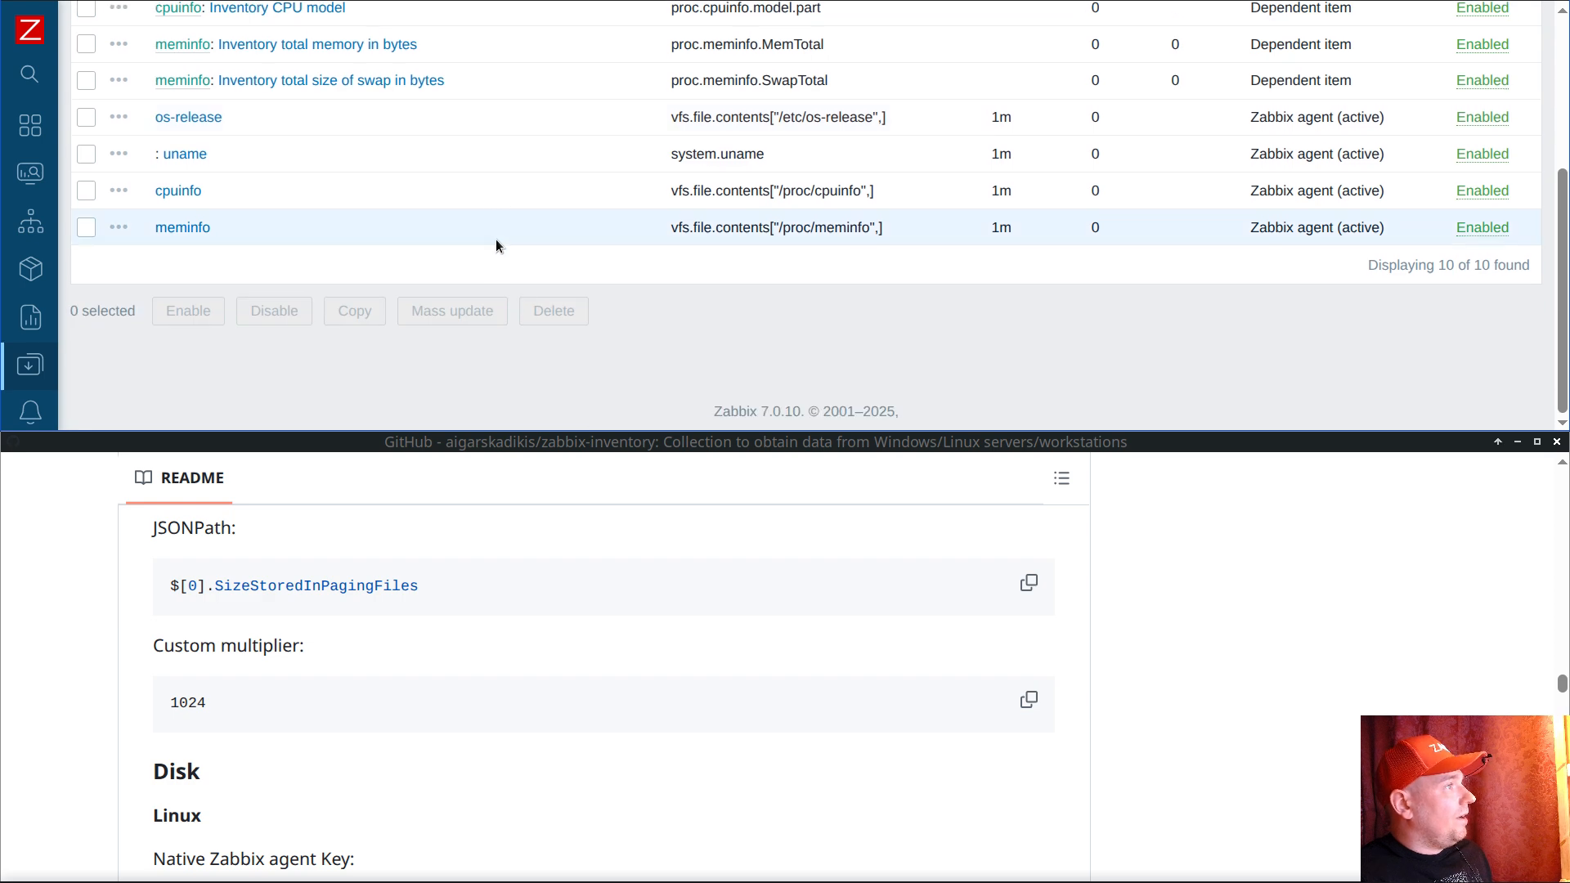
{"action": "scroll", "coordinate": [498, 245], "scroll_direction": "up", "scroll_amount": 2}
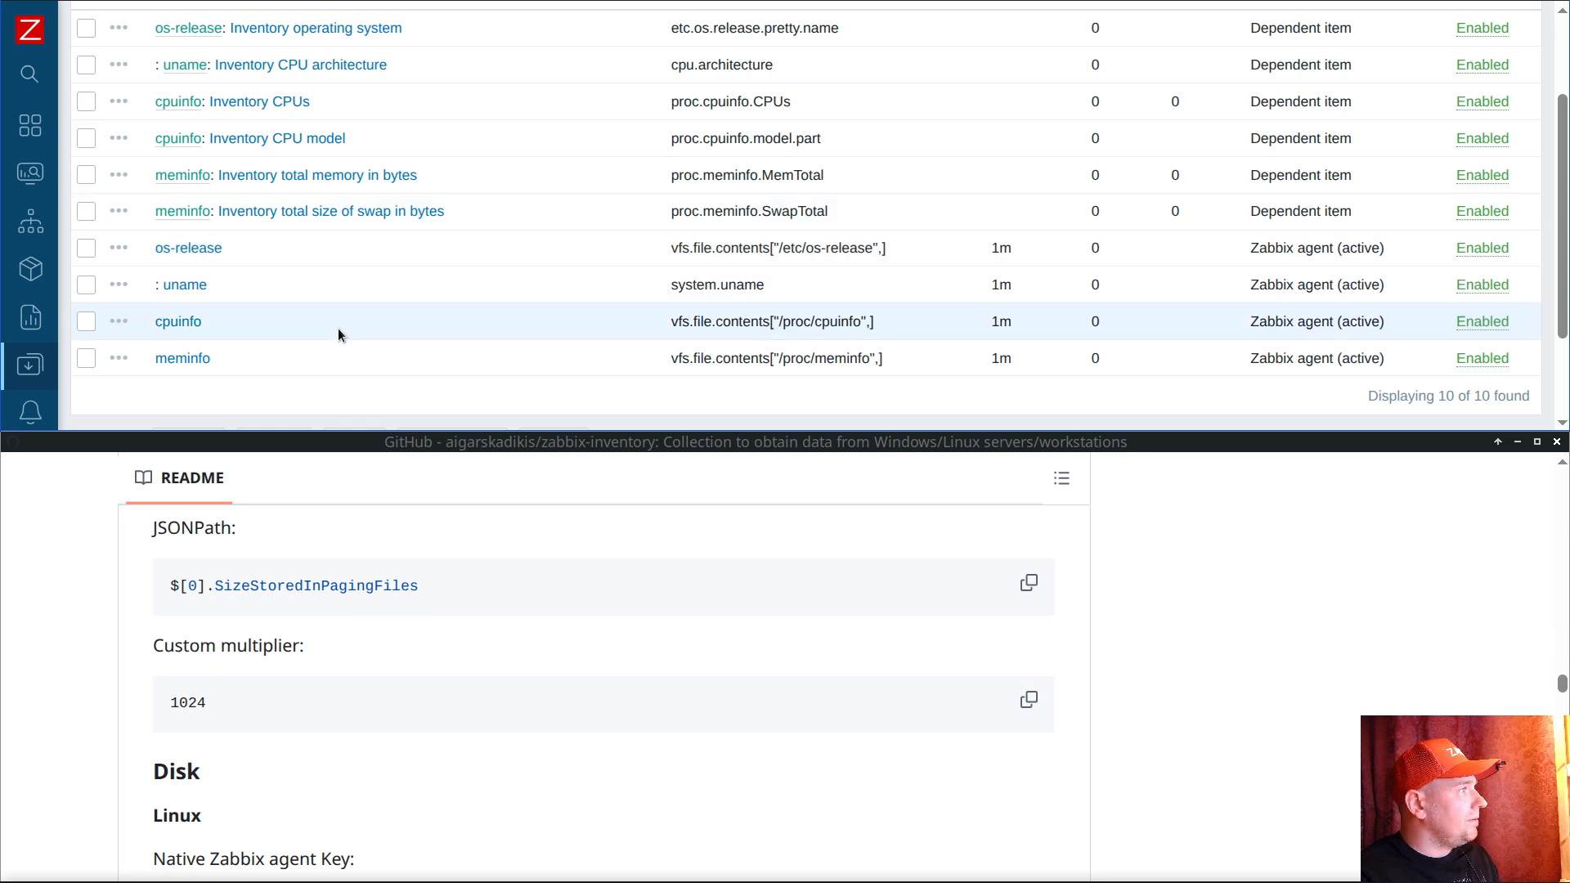
{"action": "scroll", "coordinate": [384, 272], "scroll_direction": "up", "scroll_amount": 2}
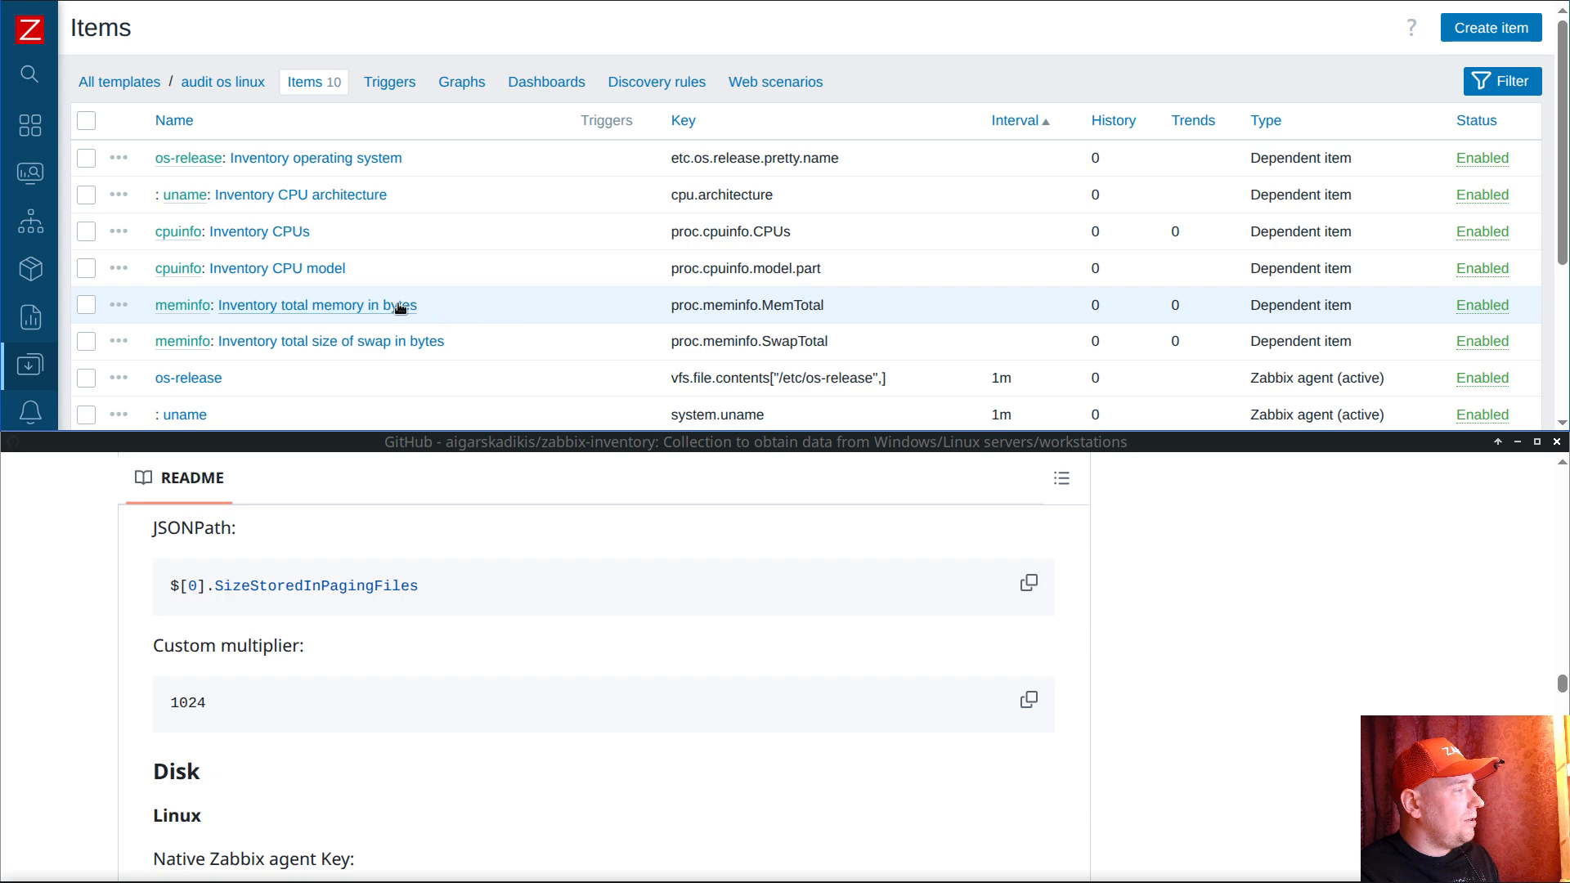
{"action": "left_click", "coordinate": [379, 343]}
{"action": "left_click", "coordinate": [211, 51]}
{"action": "left_click", "coordinate": [80, 51]}
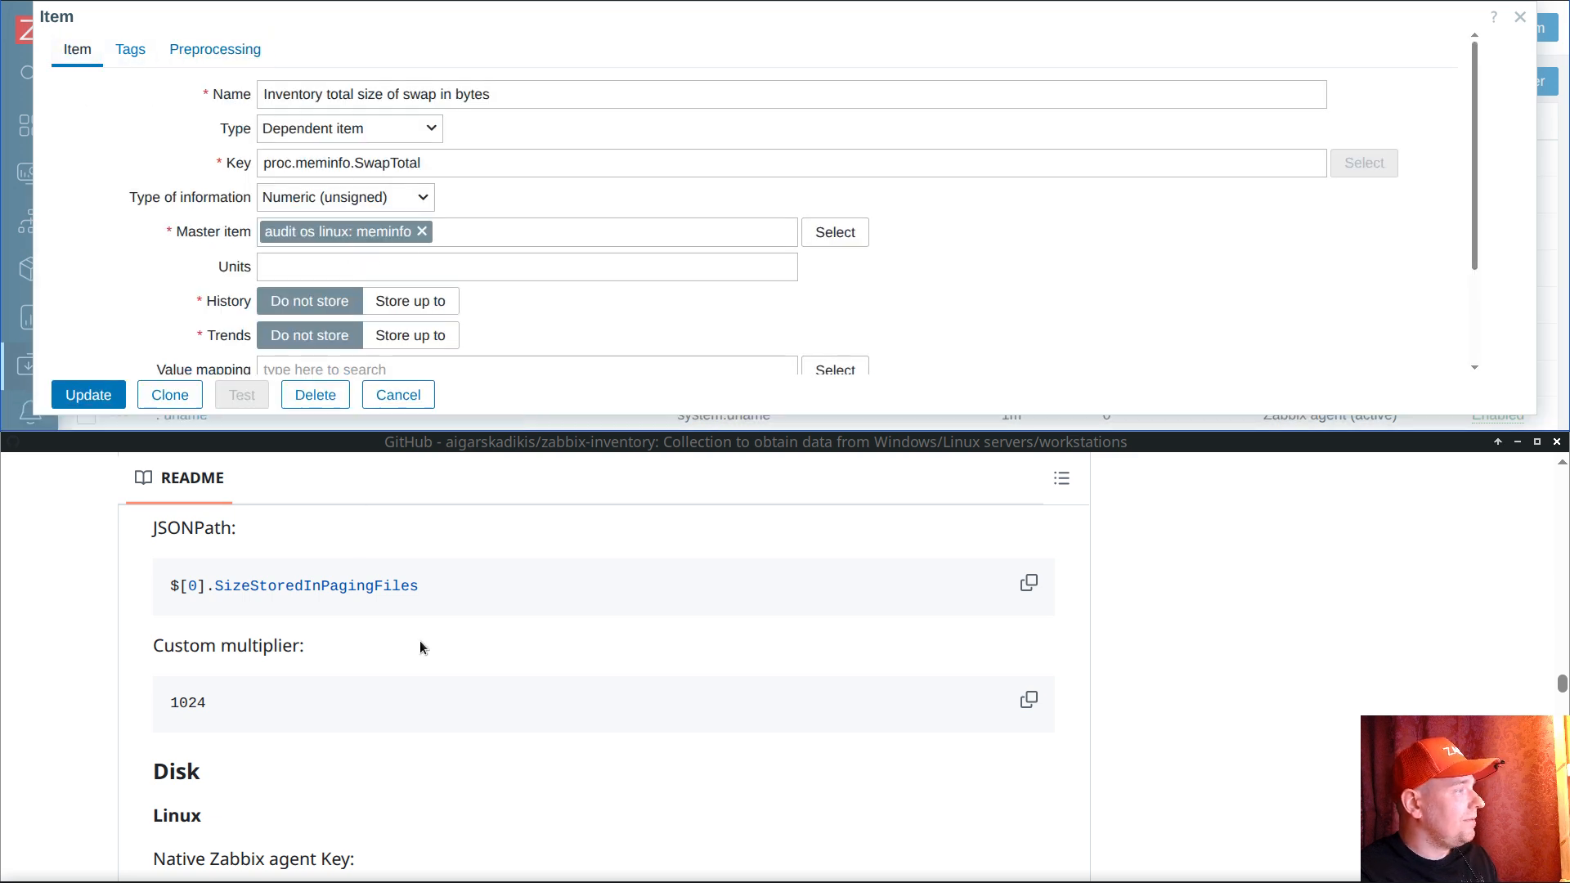
Step: Add the README's Regular expression preprocessing step to the swap item with pattern SwapTotal:\s+(\d+) and output \1
{"action": "scroll", "coordinate": [355, 687], "scroll_direction": "up", "scroll_amount": 10}
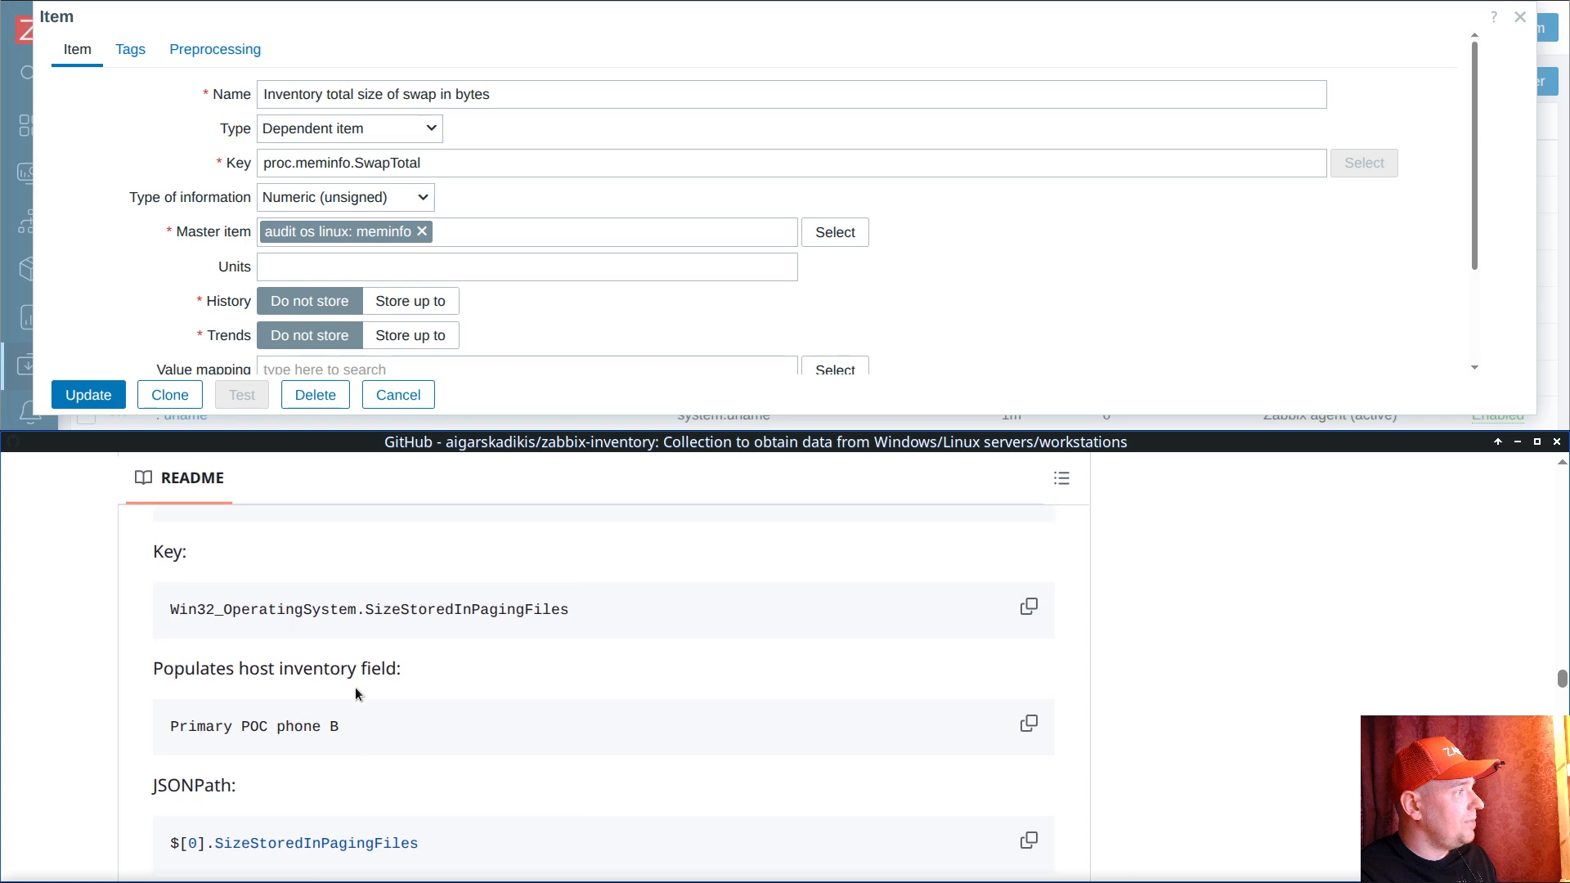
{"action": "scroll", "coordinate": [360, 685], "scroll_direction": "up", "scroll_amount": 4}
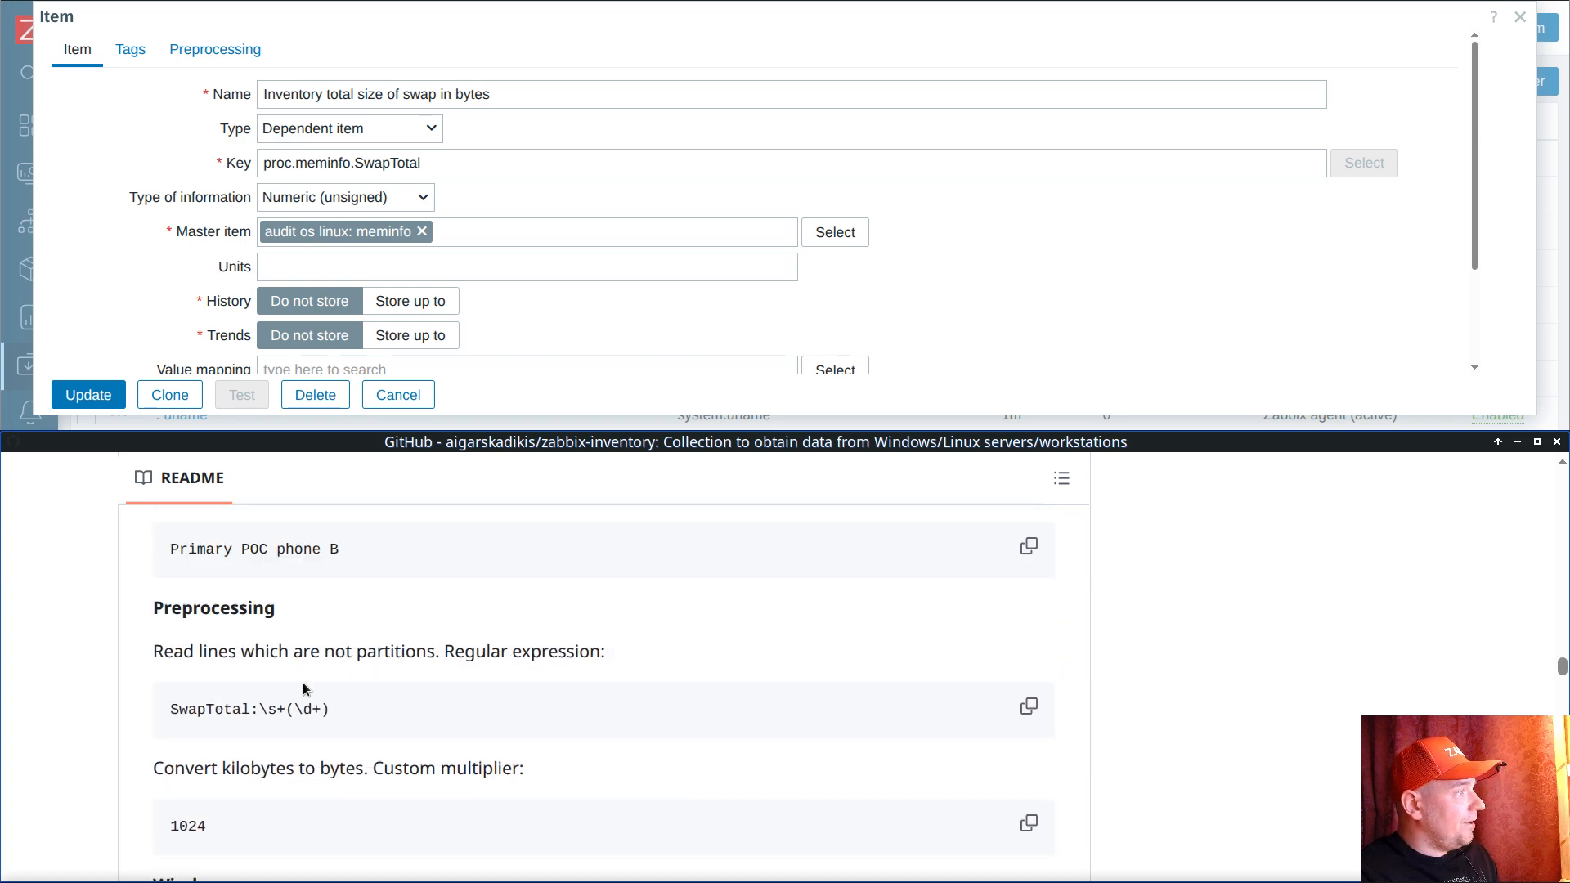
{"action": "left_click", "coordinate": [229, 54]}
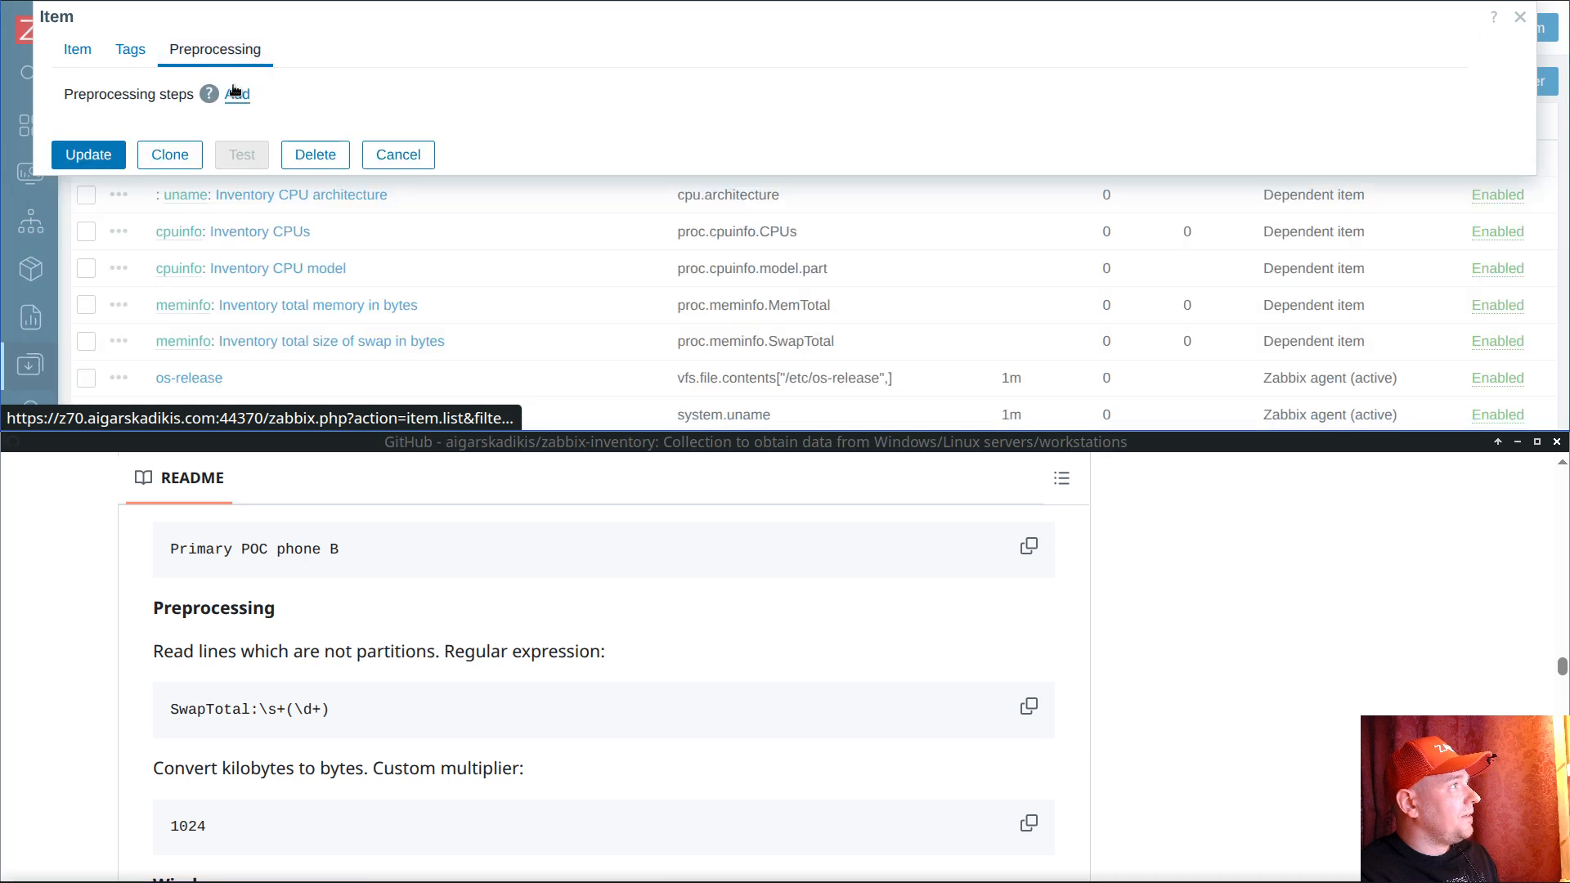
{"action": "left_click", "coordinate": [236, 94]}
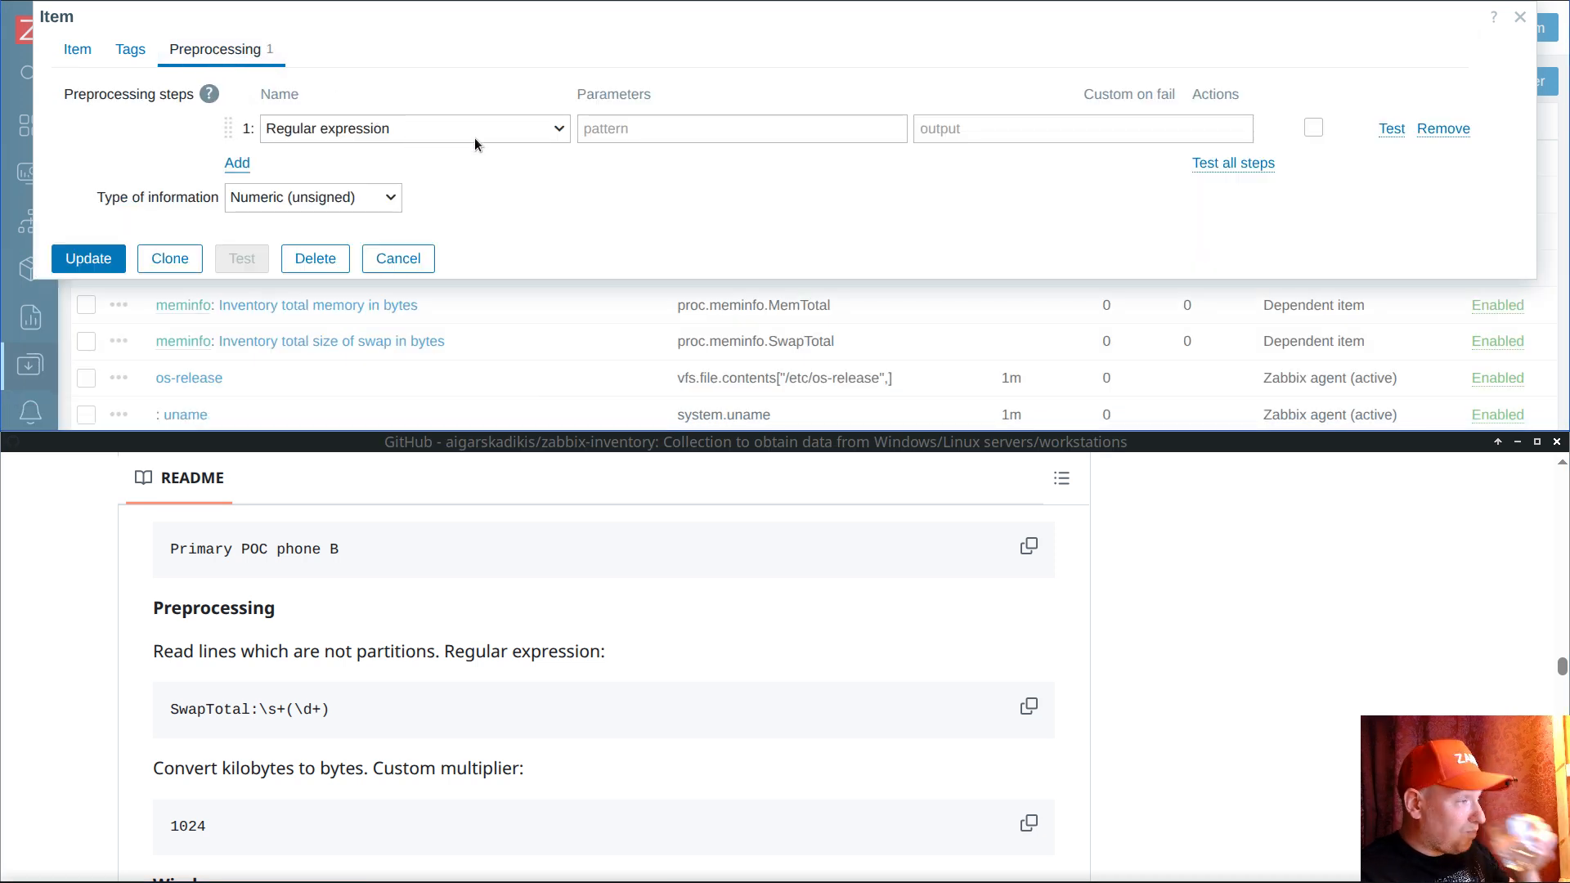
{"action": "left_click", "coordinate": [1030, 705]}
{"action": "key", "text": "ctrl+v"}
{"action": "left_click", "coordinate": [990, 132]}
{"action": "type", "text": "\\1"}
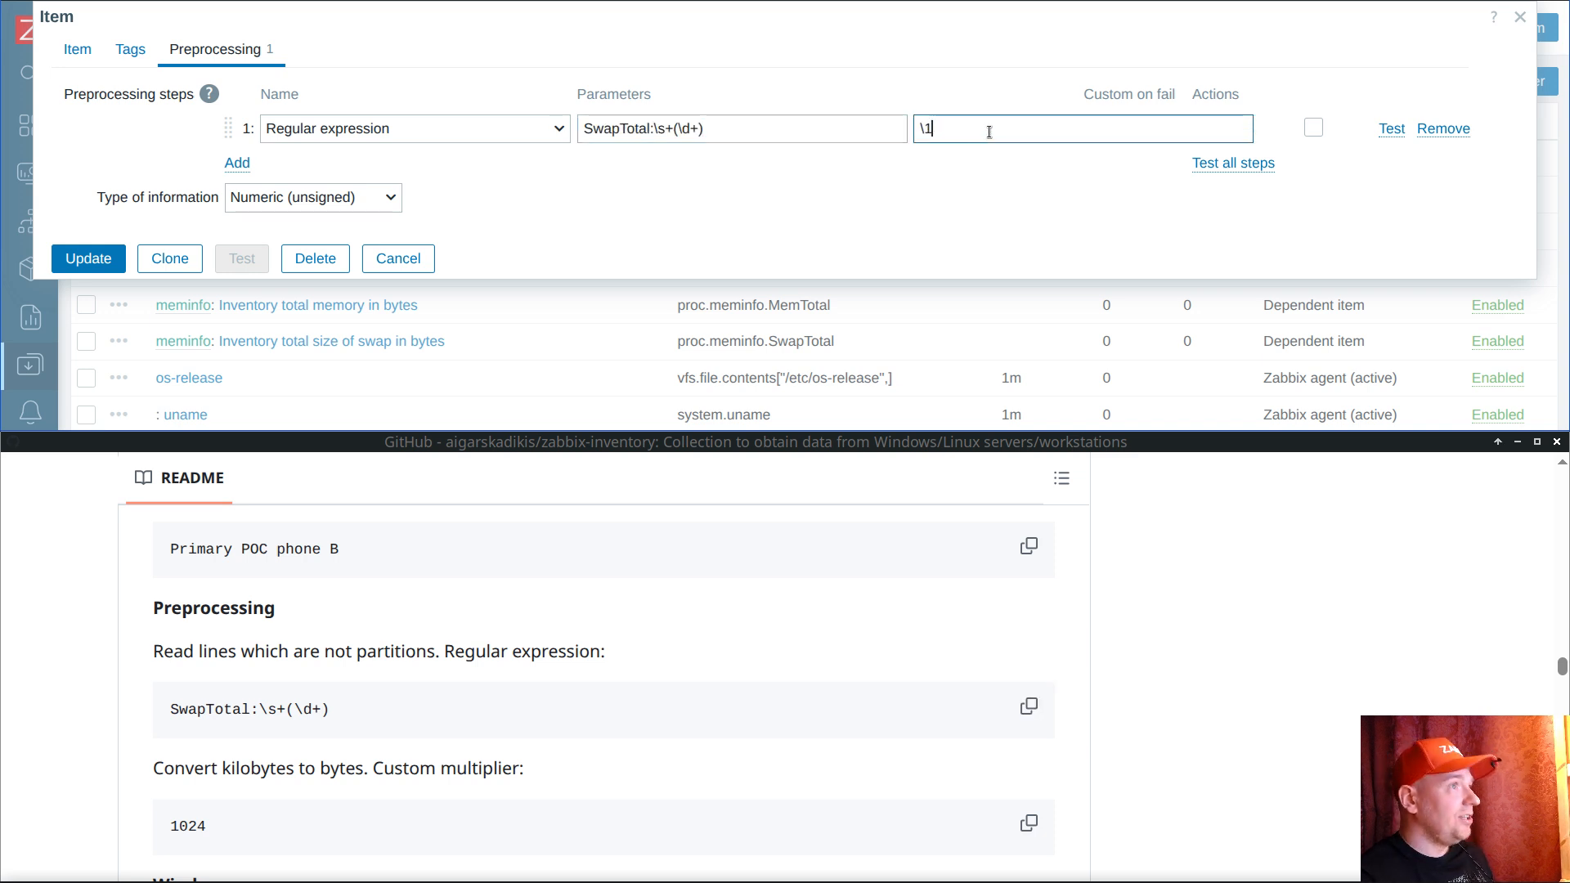
Step: Add a second preprocessing step to the swap item: Custom multiplier with the value 1024
{"action": "left_click", "coordinate": [237, 163]}
{"action": "left_click", "coordinate": [330, 171]}
{"action": "scroll", "coordinate": [386, 258], "scroll_direction": "down", "scroll_amount": 5}
{"action": "scroll", "coordinate": [395, 253], "scroll_direction": "down", "scroll_amount": 2}
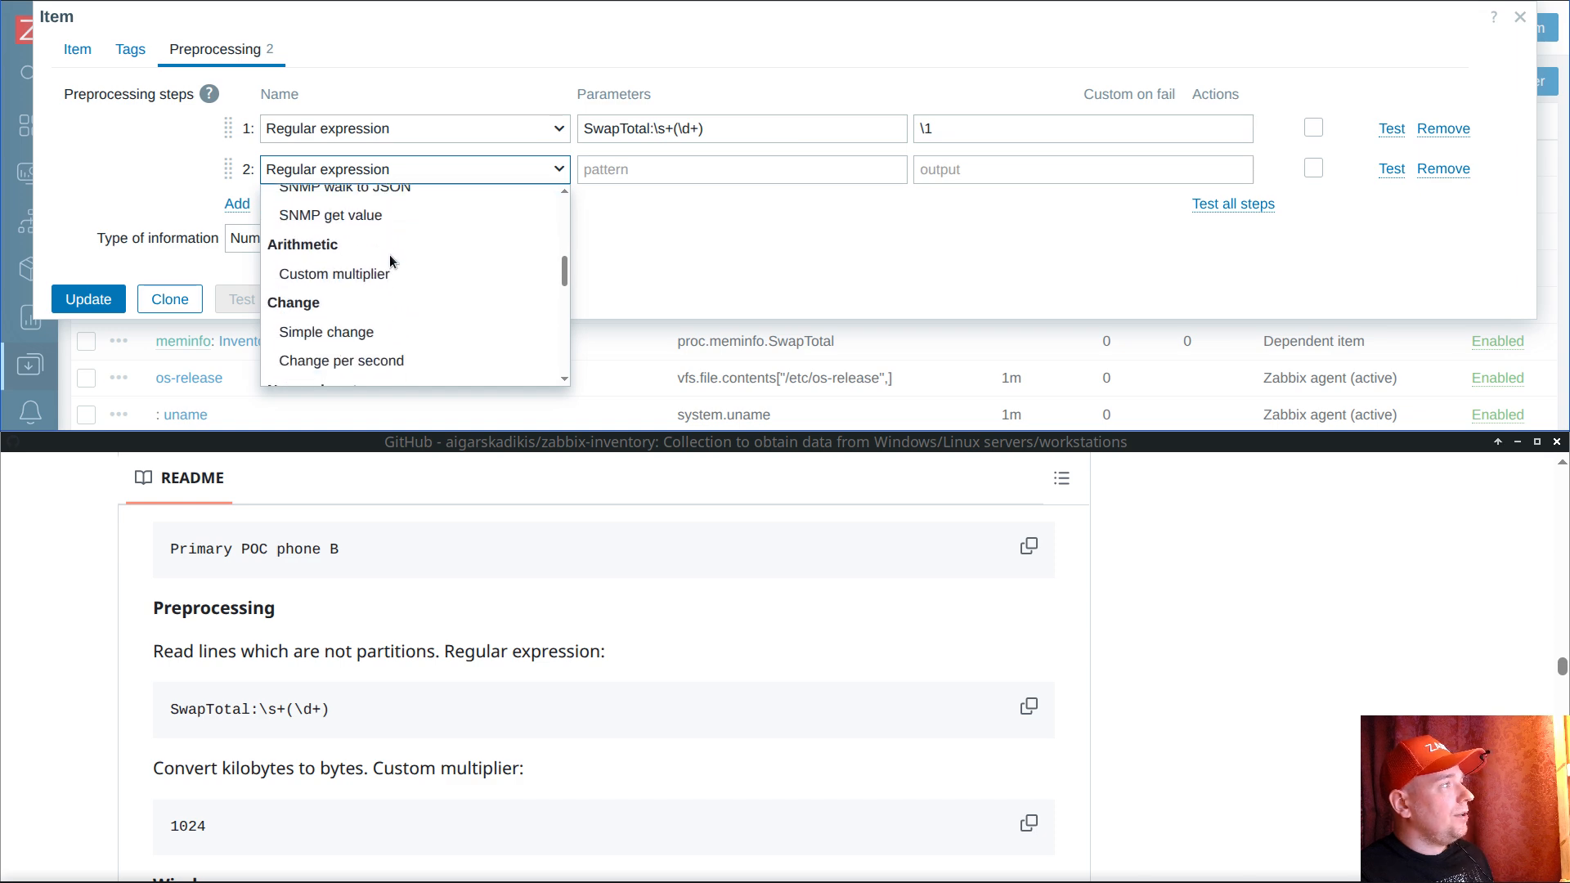
{"action": "left_click", "coordinate": [394, 274]}
{"action": "left_click", "coordinate": [656, 164]}
{"action": "type", "text": "1024"}
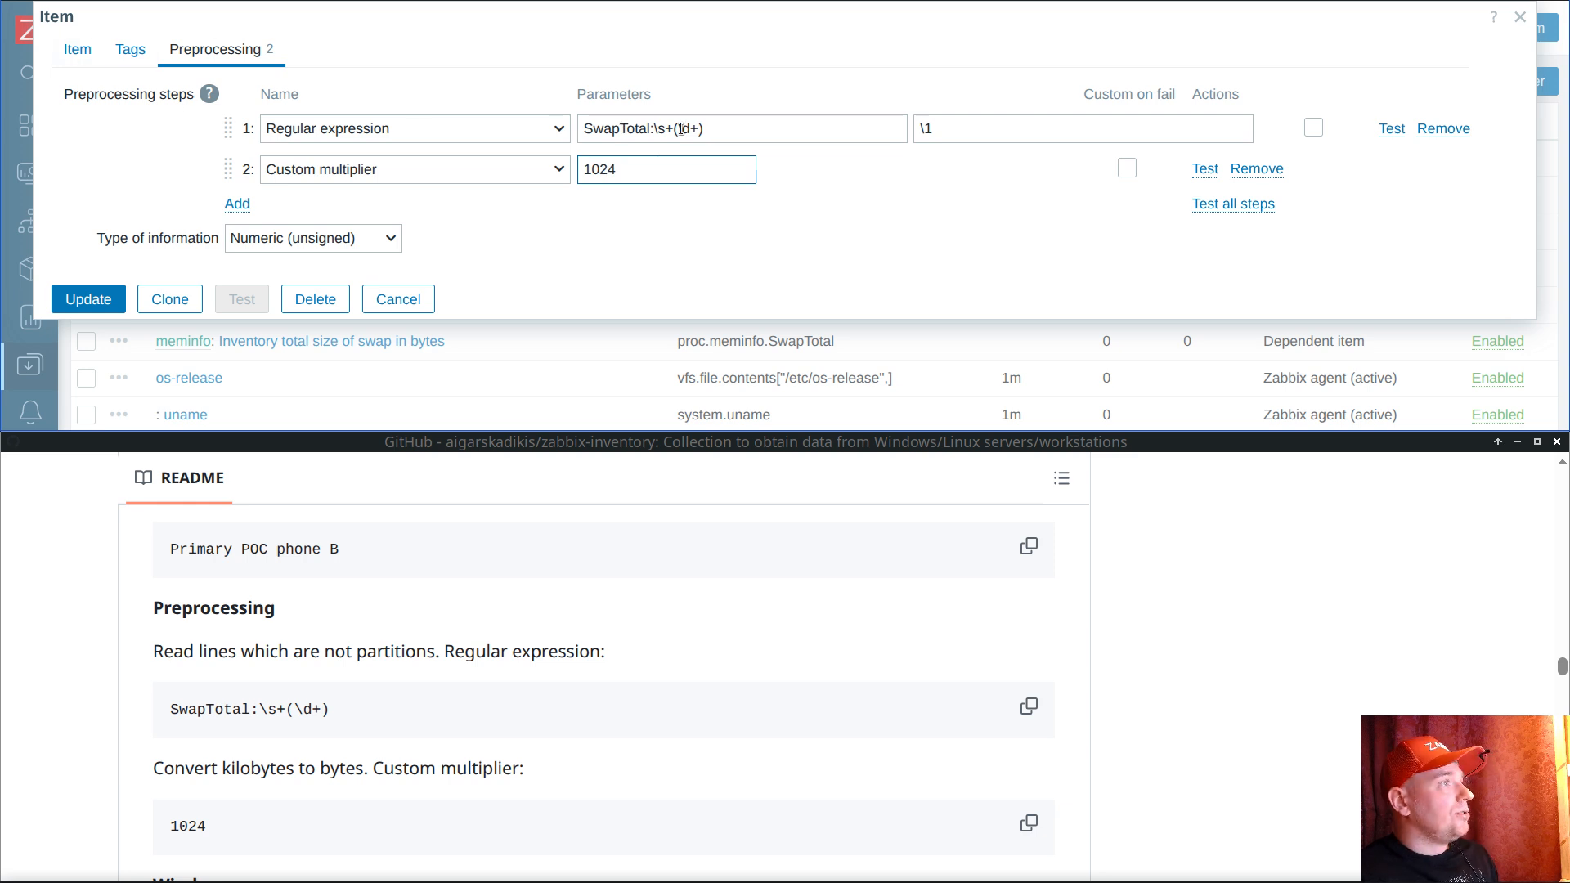
Step: Check the swap item's general settings and update the item
{"action": "left_click", "coordinate": [77, 51]}
{"action": "scroll", "coordinate": [266, 305], "scroll_direction": "down", "scroll_amount": 3}
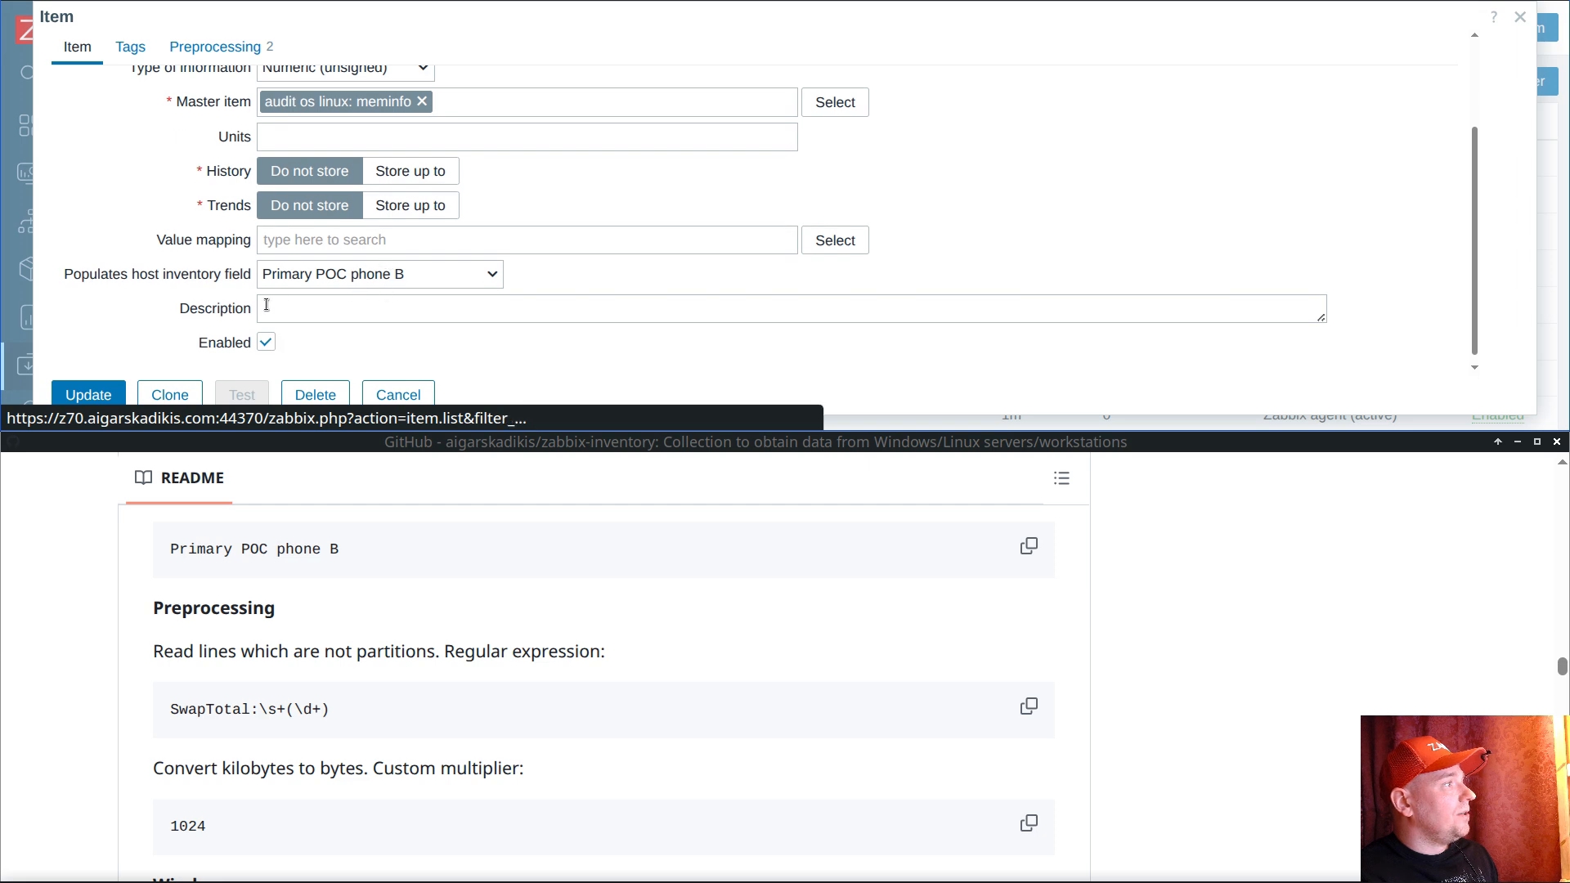
{"action": "left_click", "coordinate": [89, 394]}
{"action": "scroll", "coordinate": [429, 666], "scroll_direction": "down", "scroll_amount": 10}
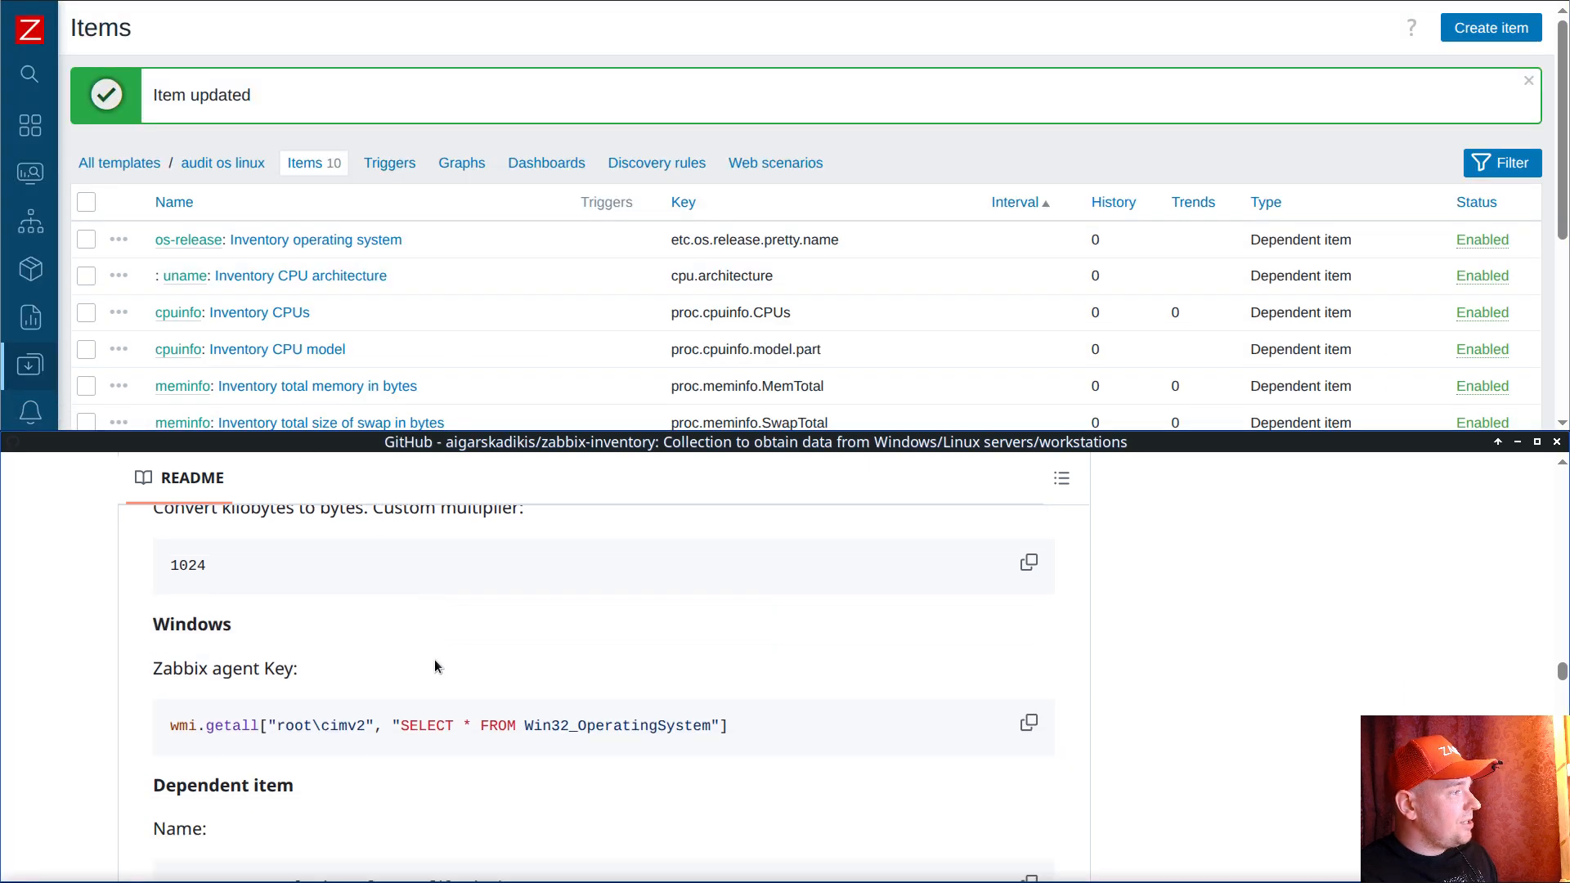
Step: Start a new Zabbix agent (active) item in the template with the README's Linux disk key vfs.file.contents["/proc/partitions",]
{"action": "scroll", "coordinate": [439, 656], "scroll_direction": "down", "scroll_amount": 3}
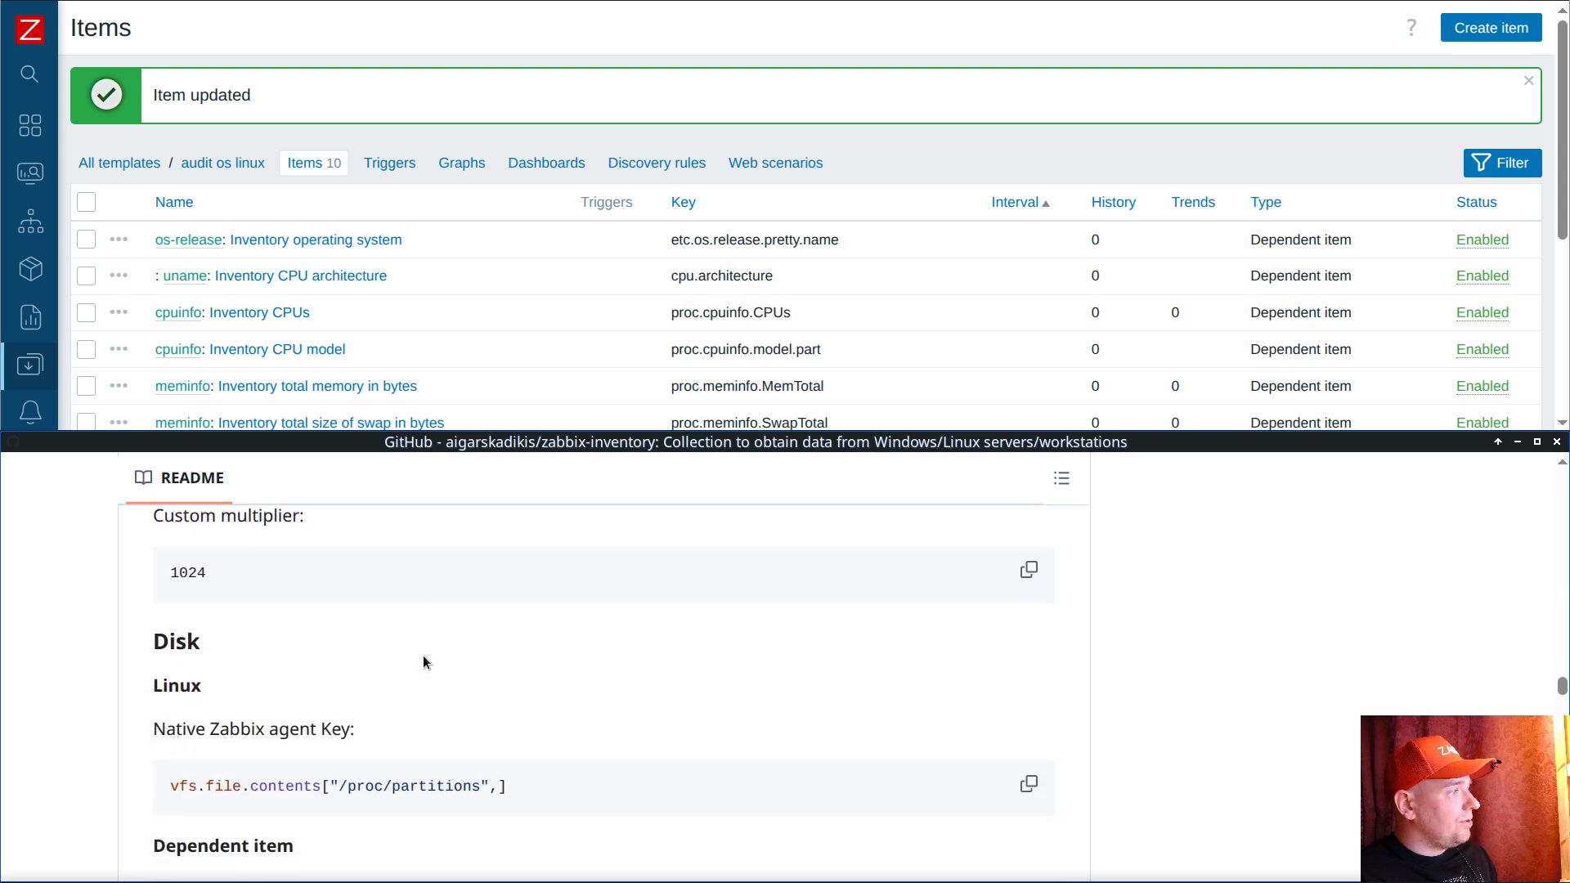
{"action": "left_click", "coordinate": [432, 240]}
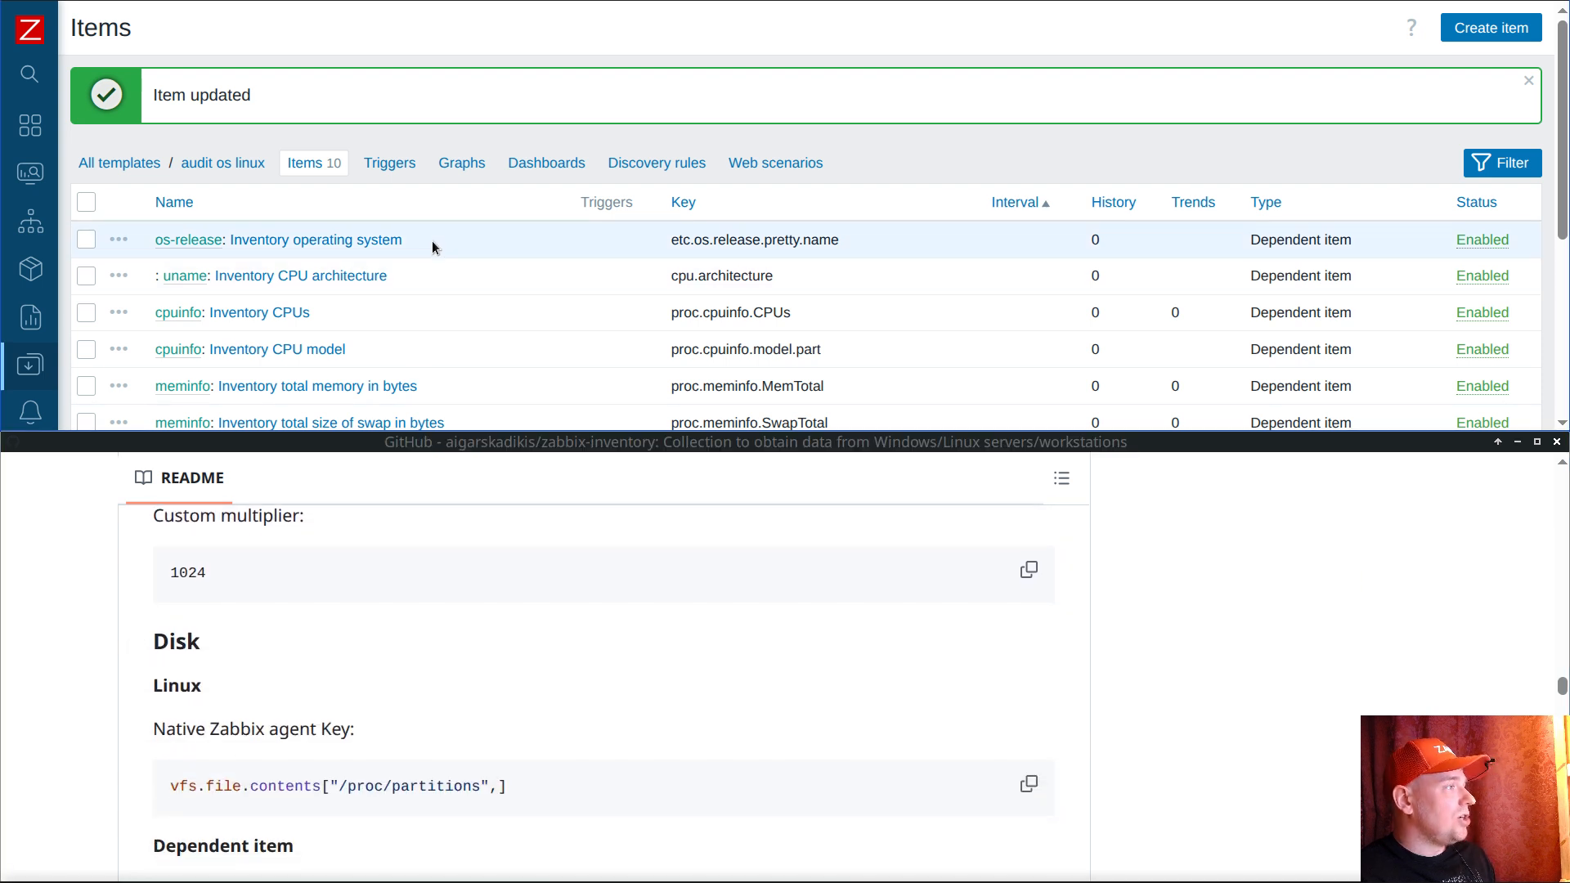
{"action": "left_click", "coordinate": [375, 635]}
{"action": "scroll", "coordinate": [483, 705], "scroll_direction": "down", "scroll_amount": 3}
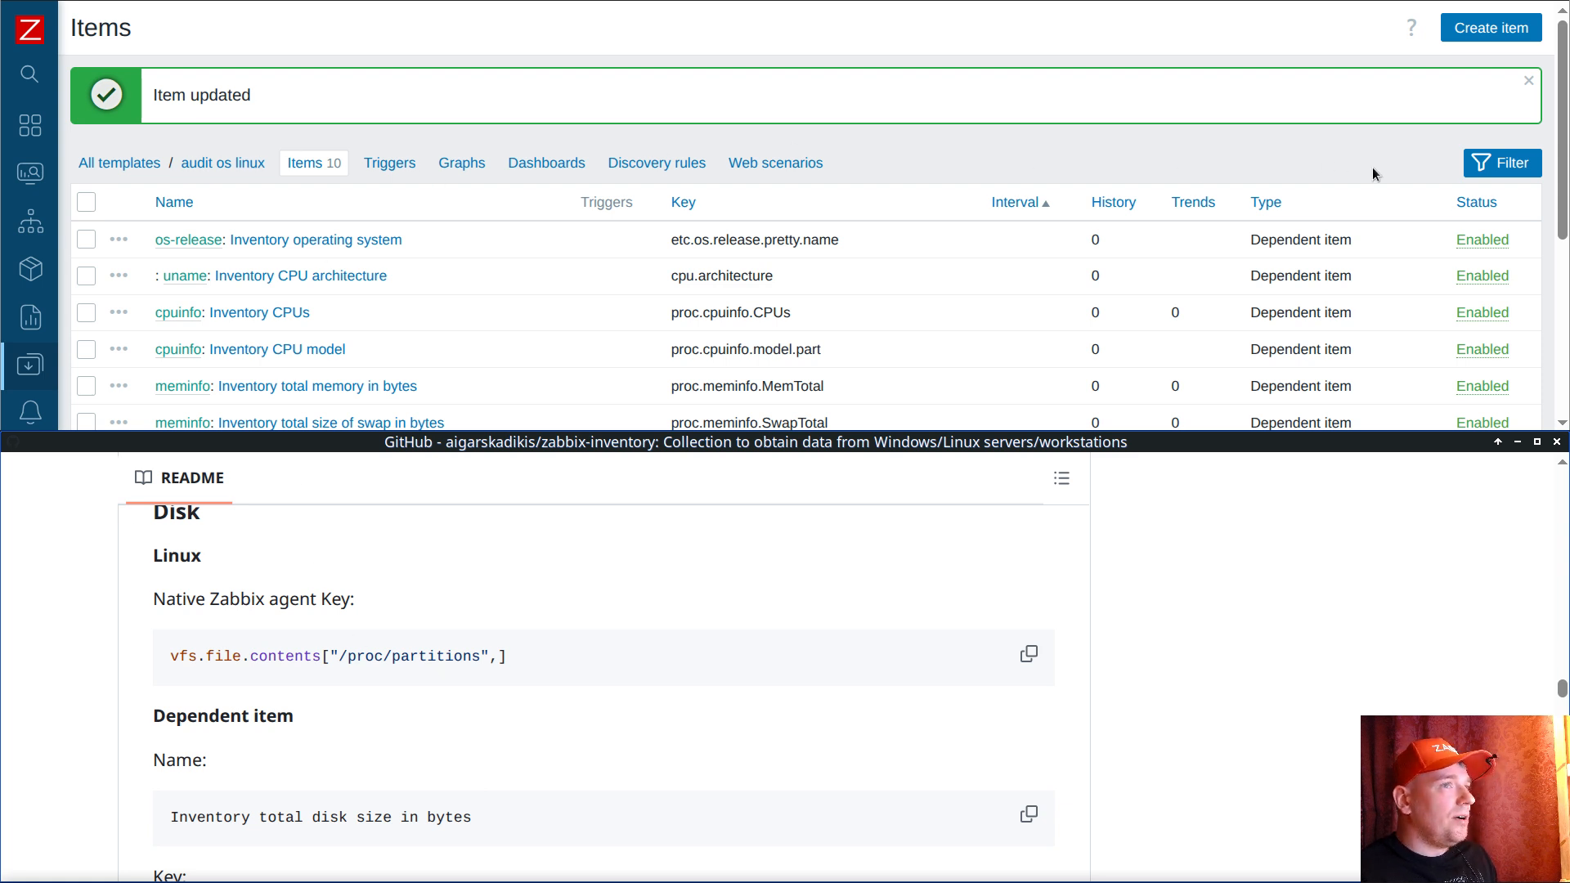
{"action": "left_click", "coordinate": [1496, 31]}
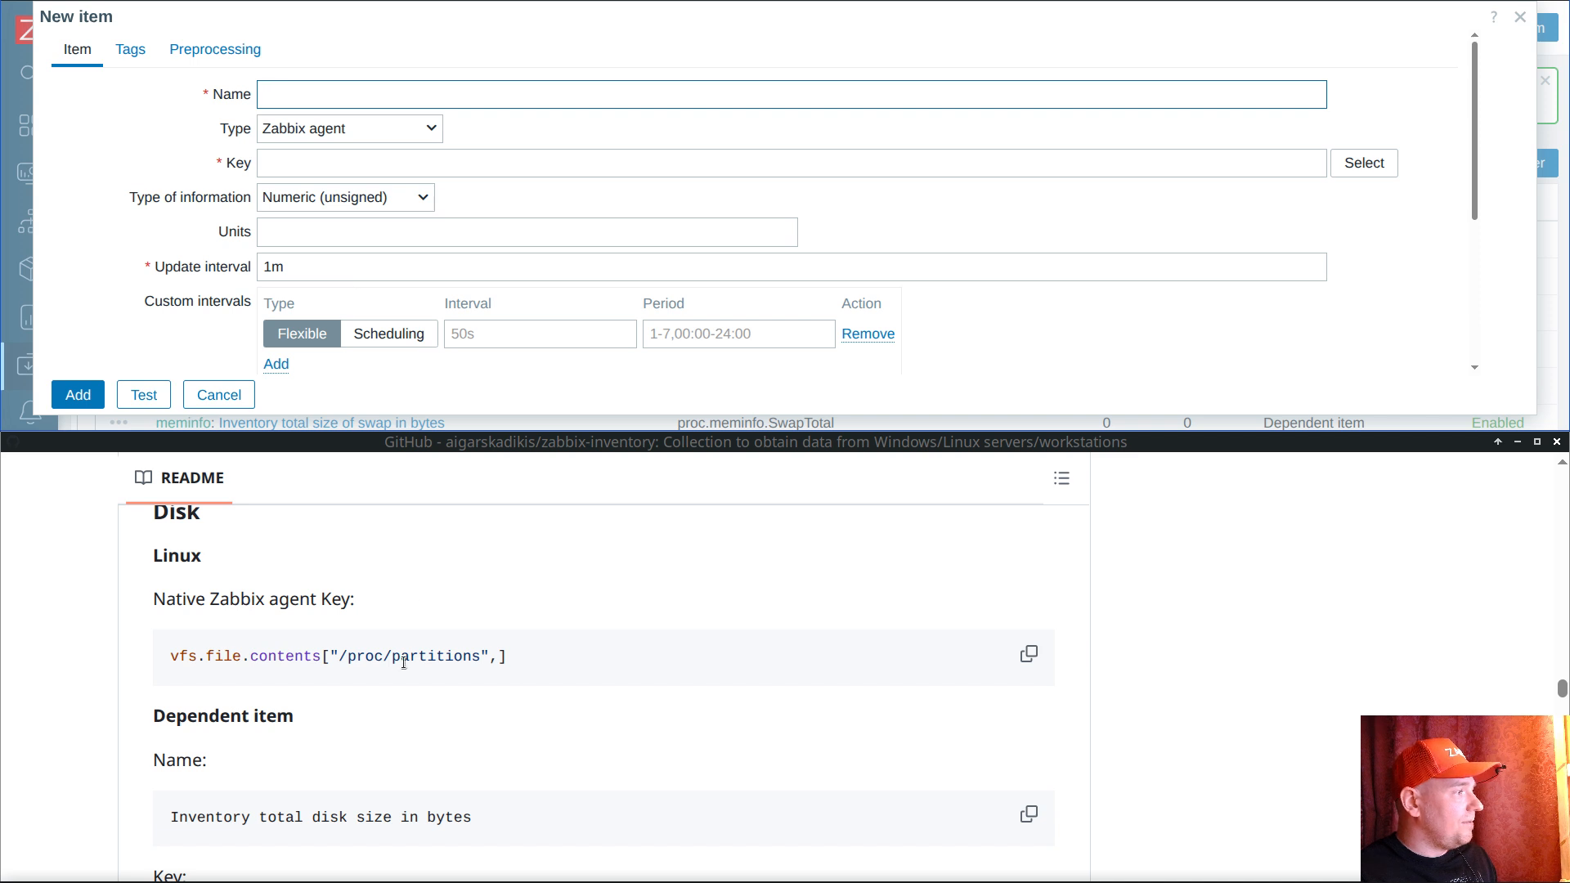
{"action": "left_click", "coordinate": [1029, 654]}
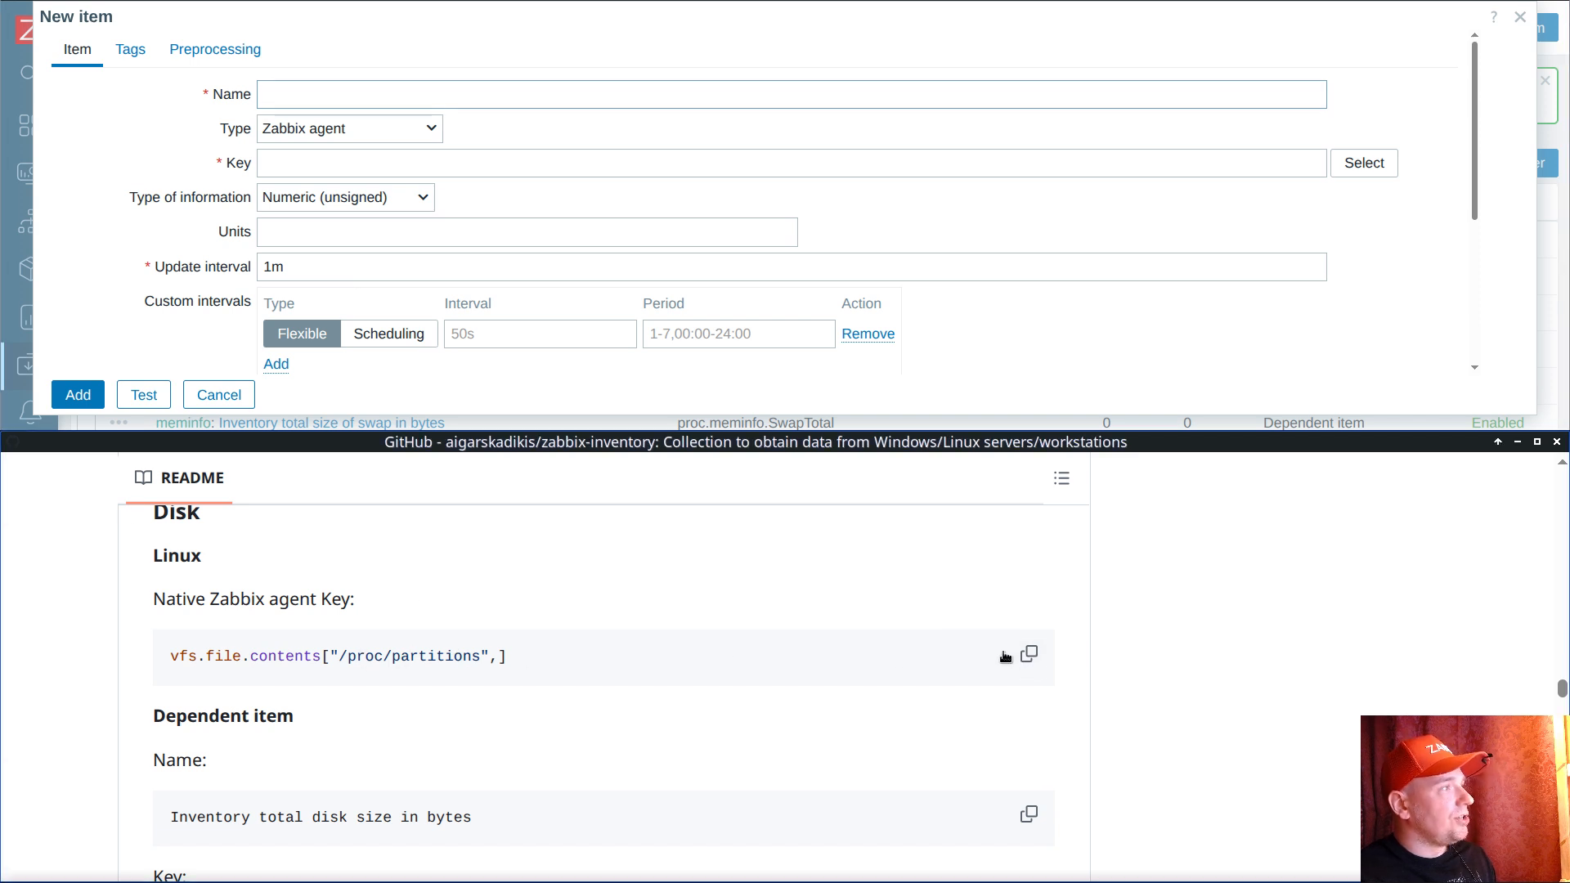
{"action": "left_click", "coordinate": [344, 163]}
{"action": "key", "text": "ctrl+v"}
{"action": "left_click", "coordinate": [358, 131]}
{"action": "left_click", "coordinate": [351, 173]}
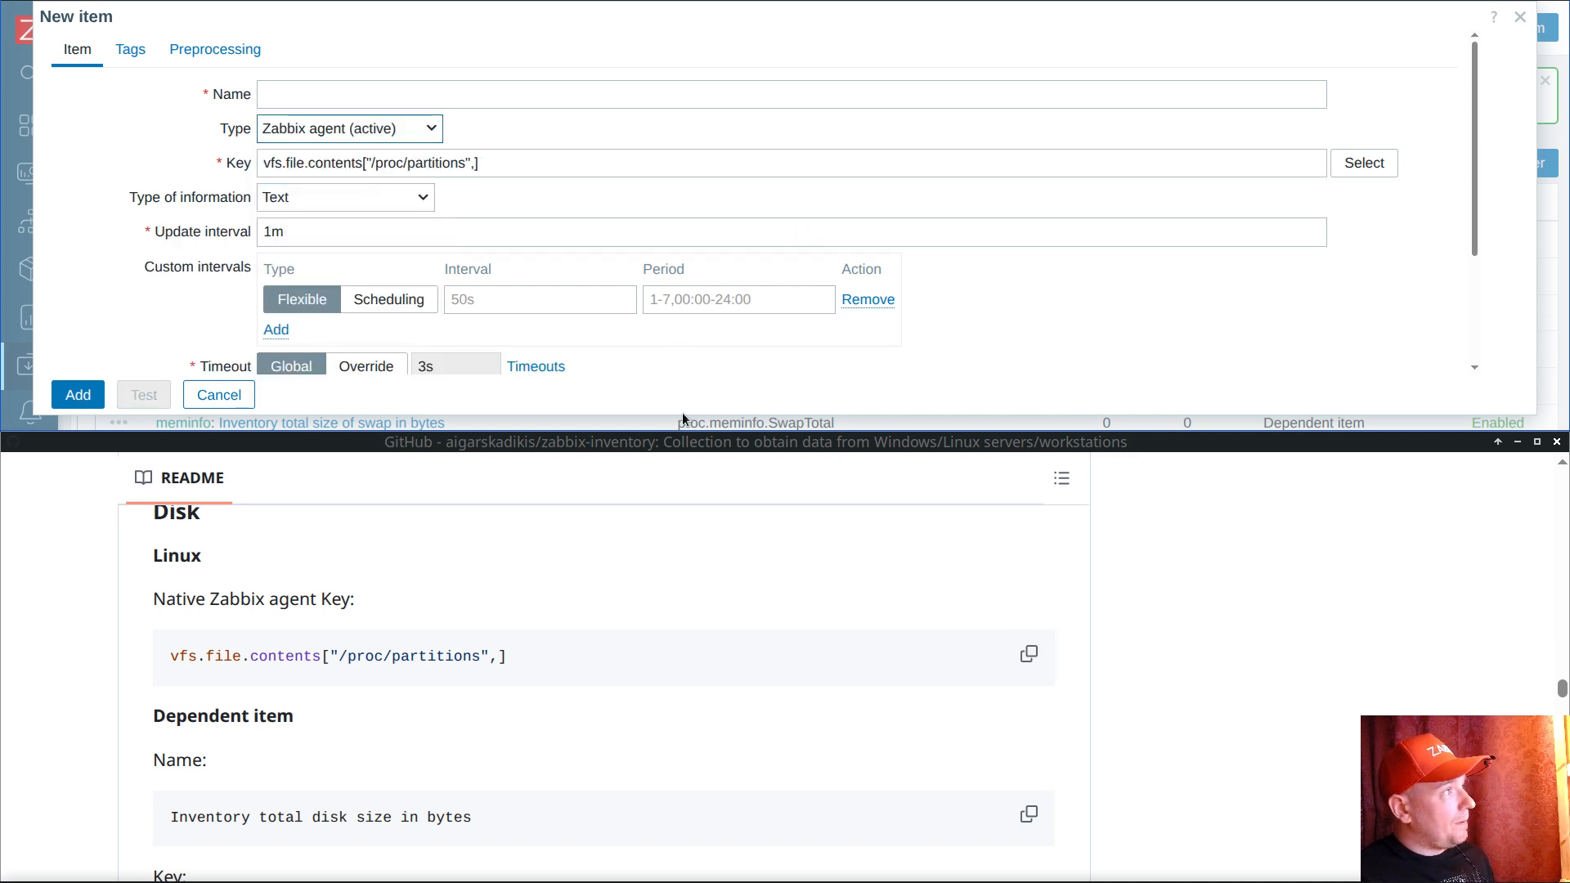
Step: Name the new item partitions, set its history to Do not store, and add it to the template
{"action": "double_click", "coordinate": [411, 162]}
{"action": "key", "text": "ctrl+c"}
{"action": "left_click", "coordinate": [400, 90]}
{"action": "key", "text": "ctrl+v"}
{"action": "scroll", "coordinate": [437, 307], "scroll_direction": "down", "scroll_amount": 3}
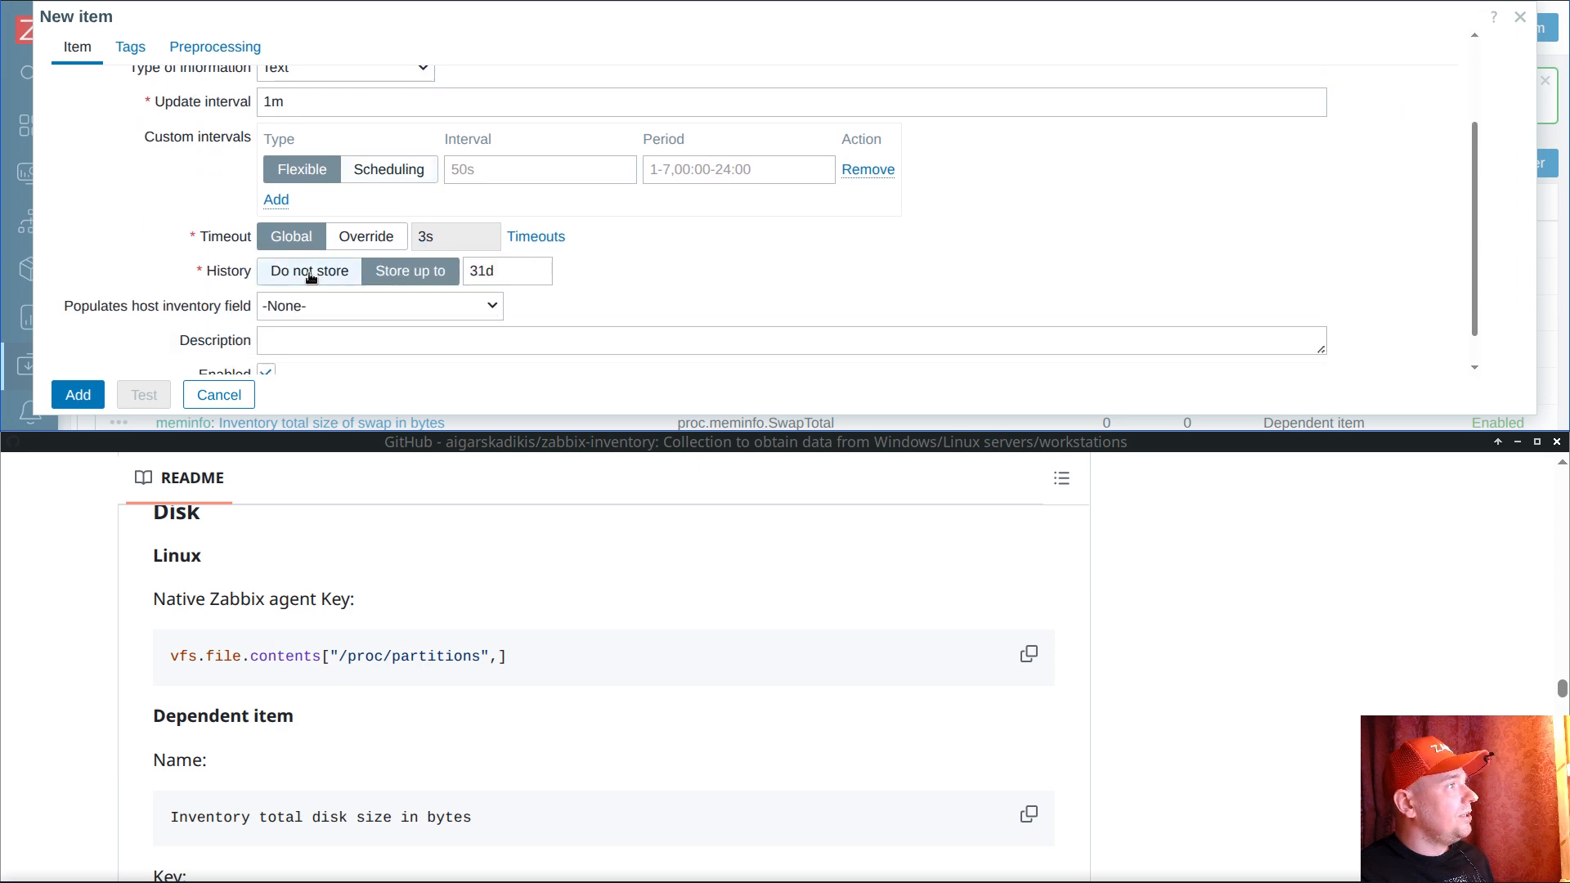
{"action": "left_click", "coordinate": [56, 398]}
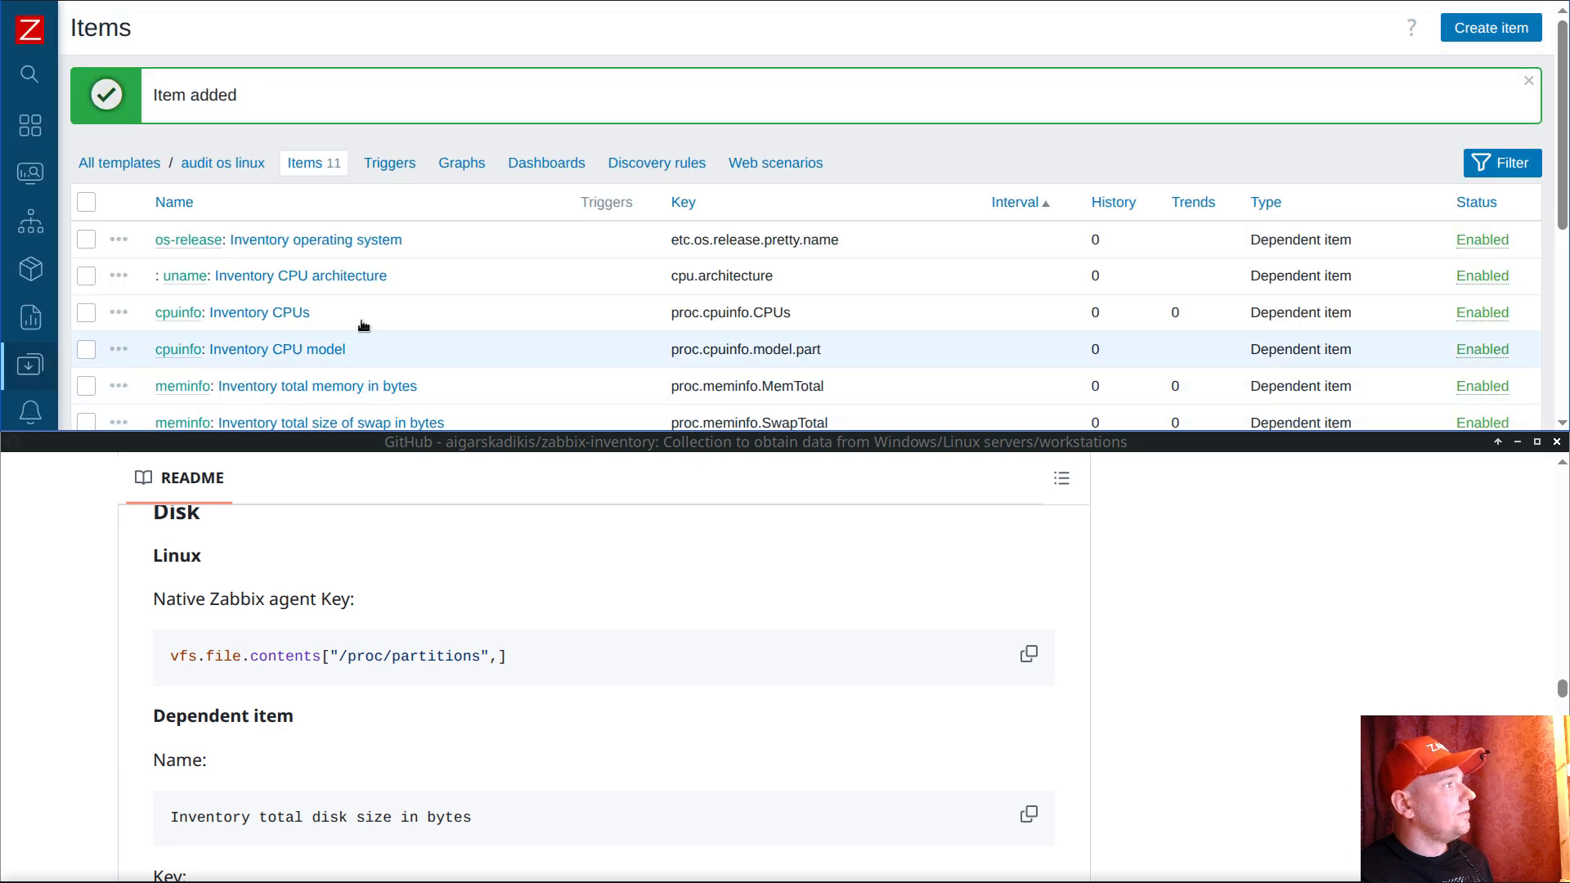
Step: Create a dependent item of partitions named Inventory total disk size in bytes with the key proc.partitions.0
{"action": "scroll", "coordinate": [414, 284], "scroll_direction": "down", "scroll_amount": 5}
{"action": "left_click", "coordinate": [118, 344]}
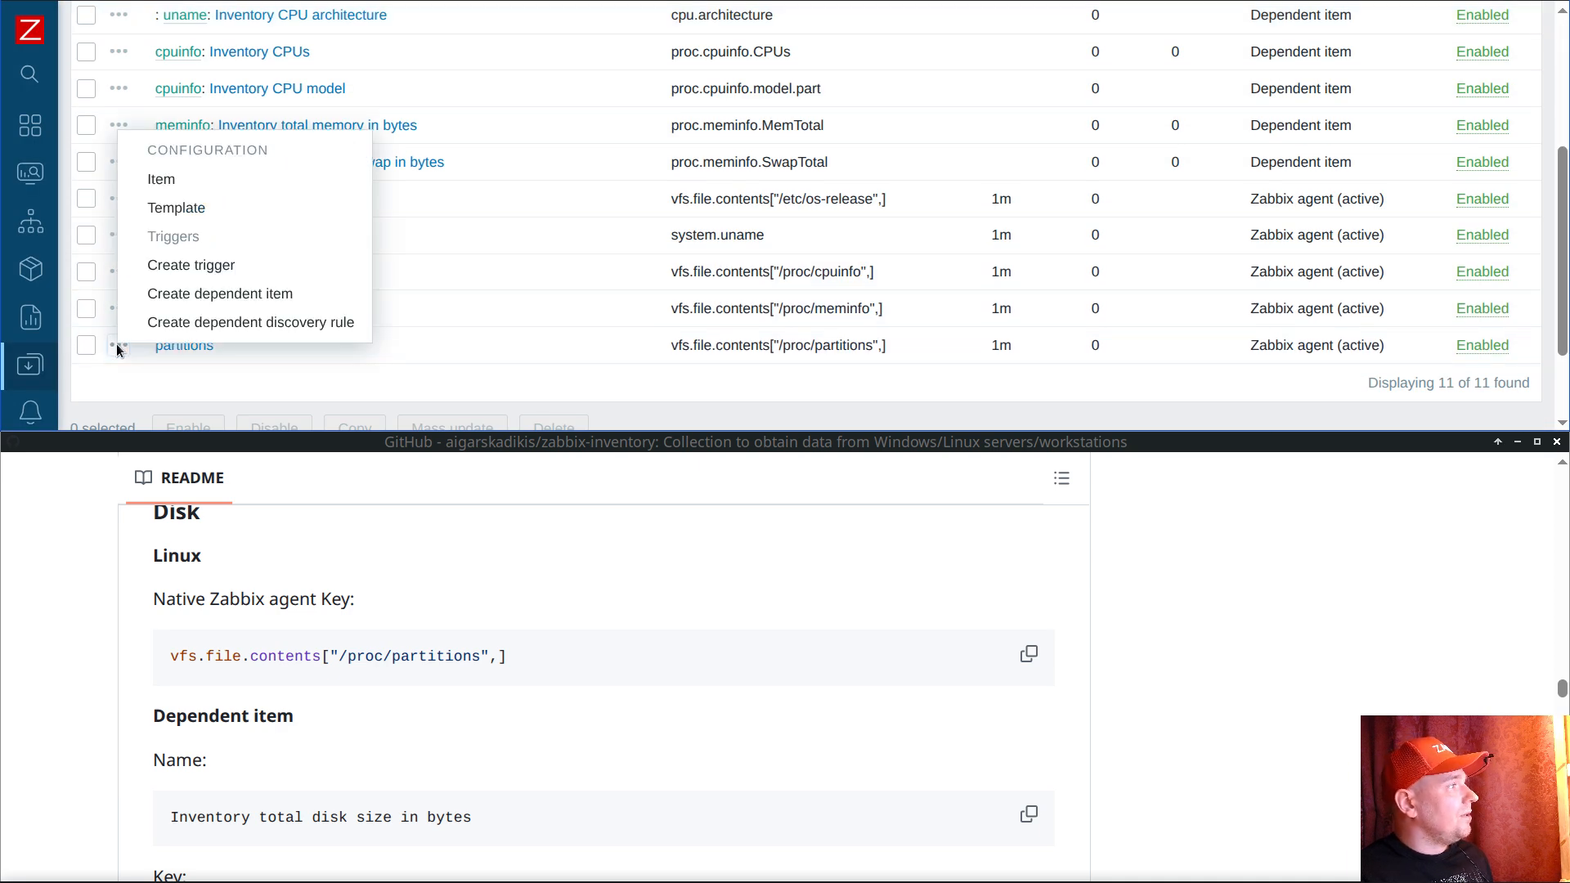
{"action": "left_click", "coordinate": [237, 296]}
{"action": "scroll", "coordinate": [385, 589], "scroll_direction": "down", "scroll_amount": 2}
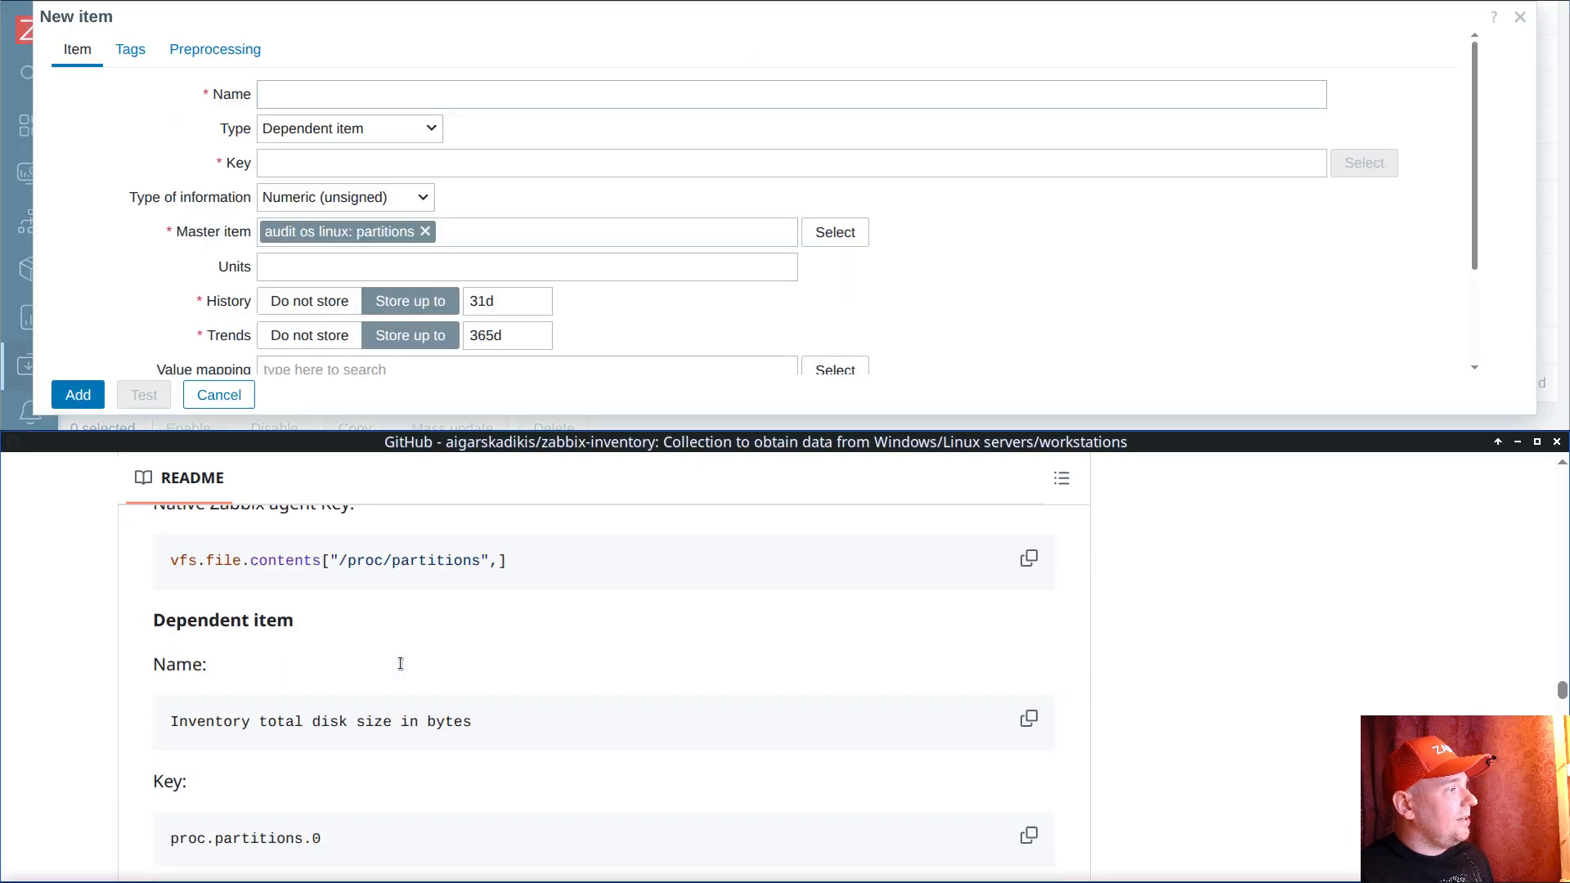
{"action": "left_click", "coordinate": [1035, 688]}
{"action": "left_click", "coordinate": [362, 88]}
{"action": "key", "text": "ctrl+v"}
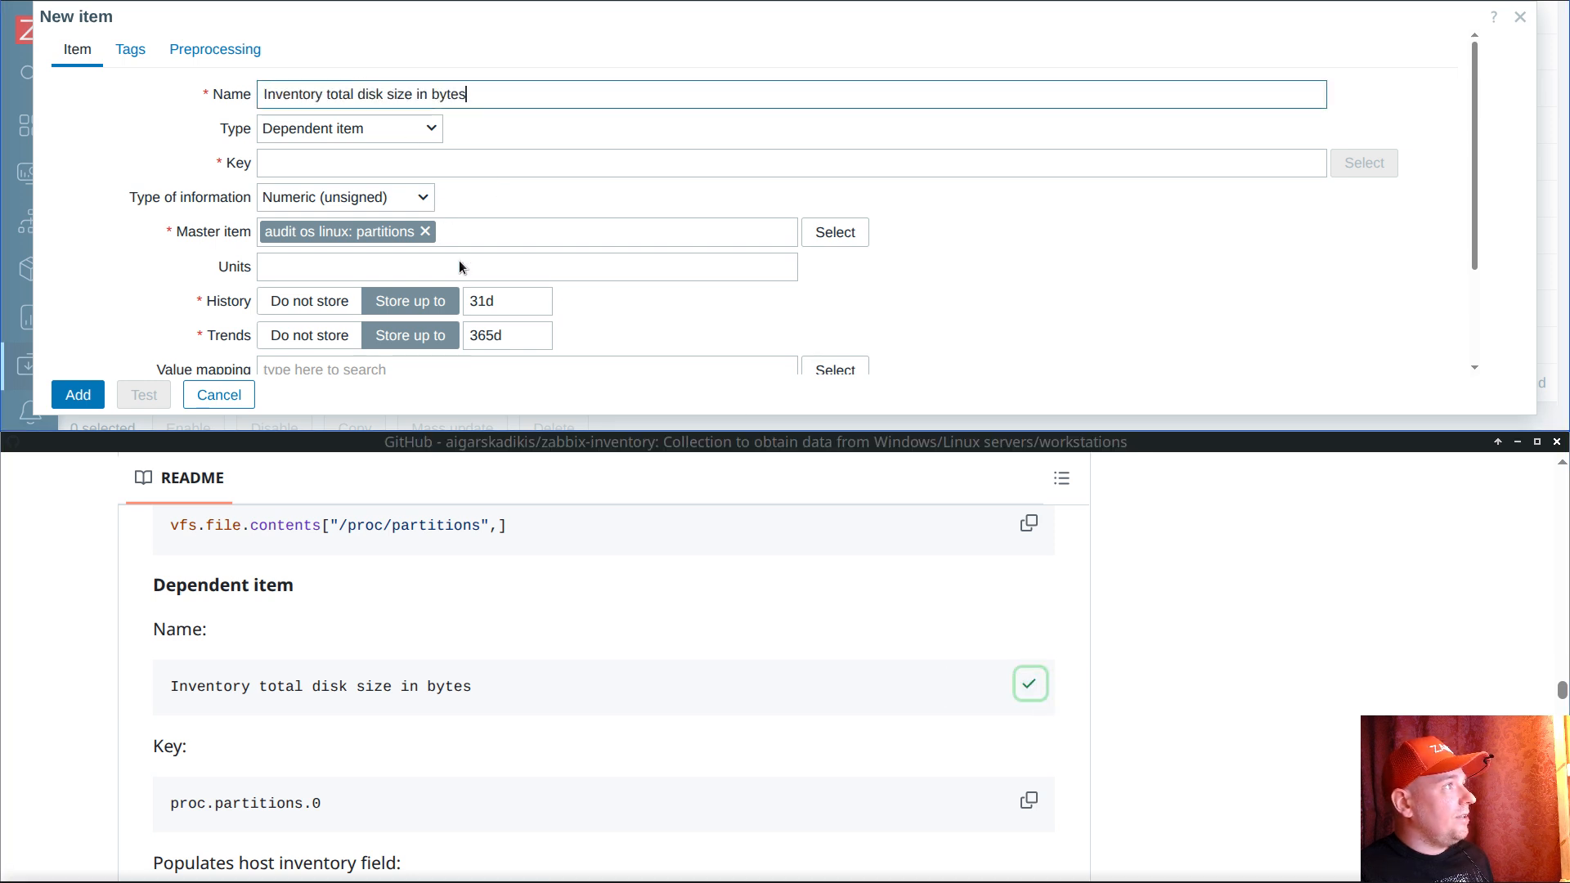
{"action": "left_click", "coordinate": [1028, 800]}
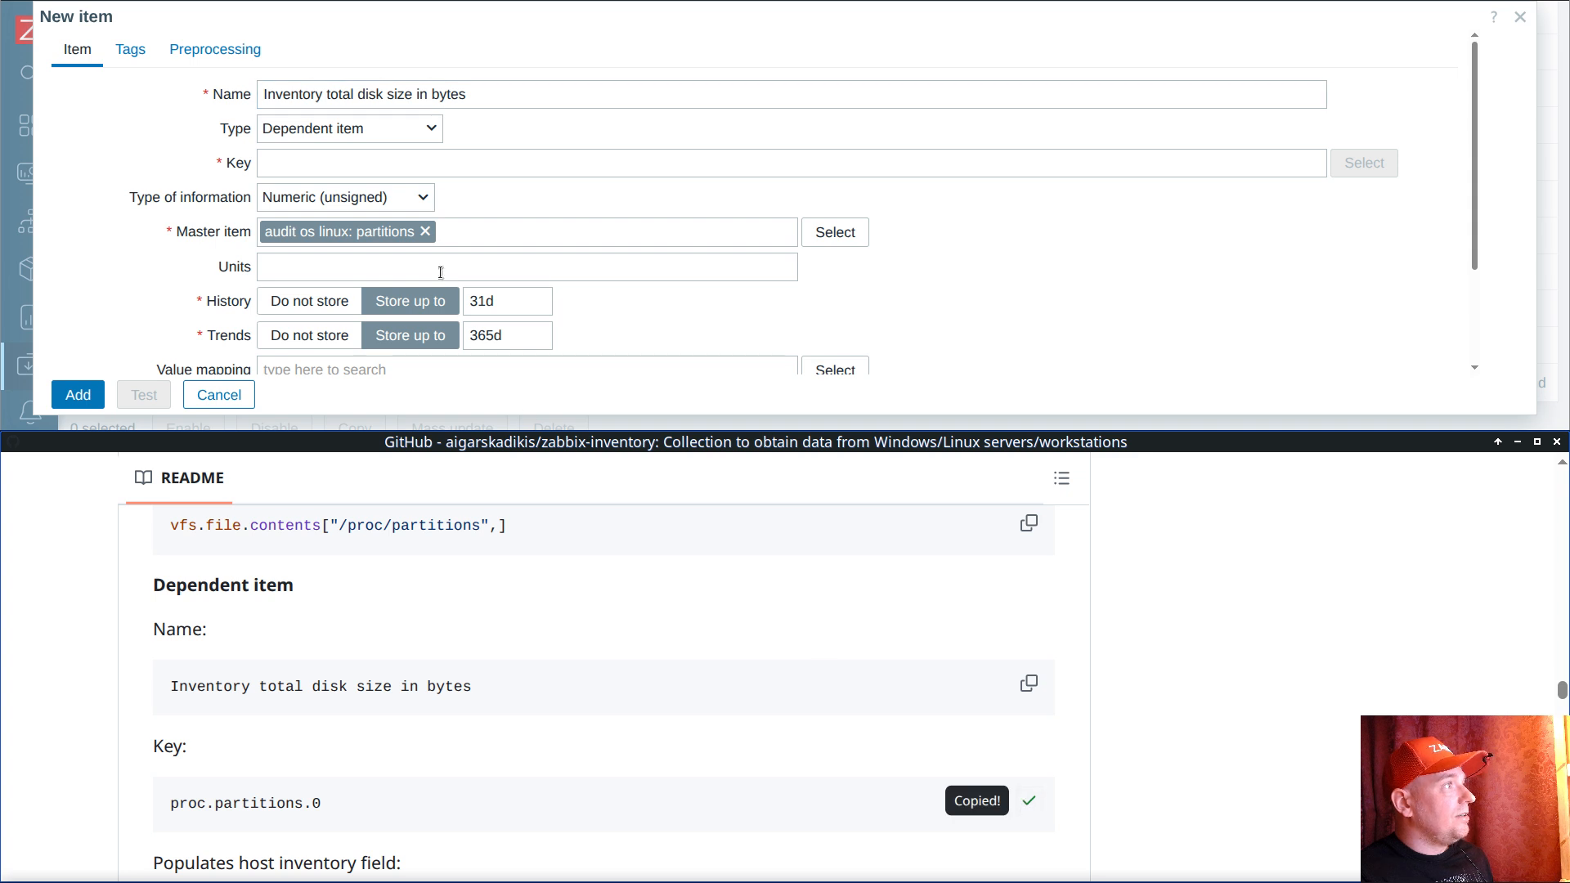
{"action": "left_click", "coordinate": [398, 166]}
{"action": "key", "text": "ctrl+v"}
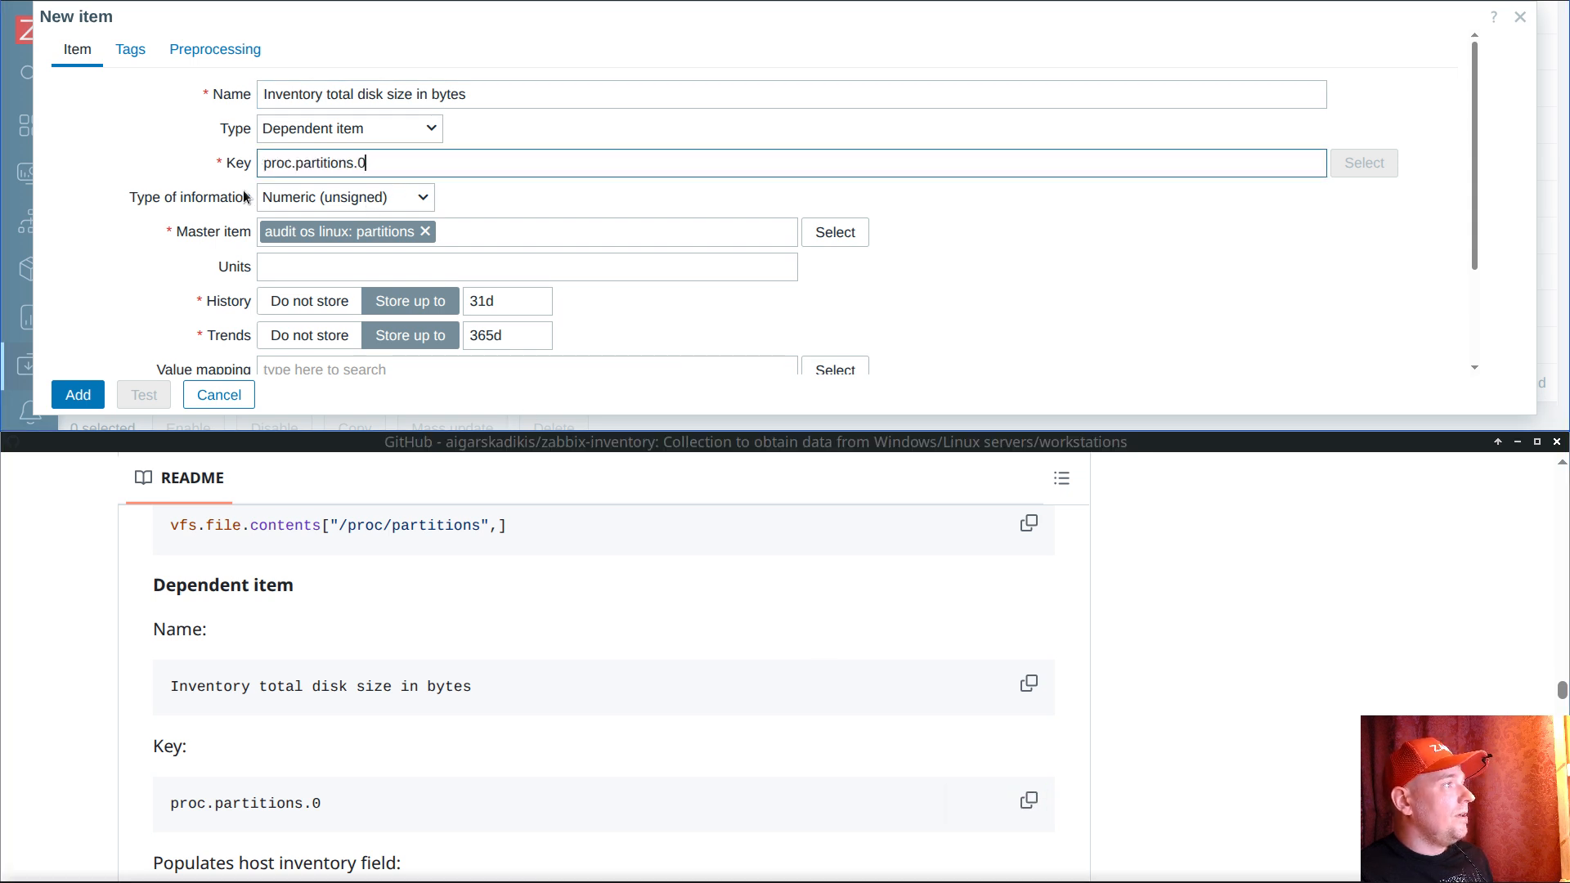
Step: Set the dependent item to store no history or trends and populate the host inventory field Secondary POC phone A
{"action": "left_click", "coordinate": [379, 630]}
{"action": "scroll", "coordinate": [373, 589], "scroll_direction": "down", "scroll_amount": 2}
{"action": "left_click", "coordinate": [328, 302]}
{"action": "left_click", "coordinate": [319, 335]}
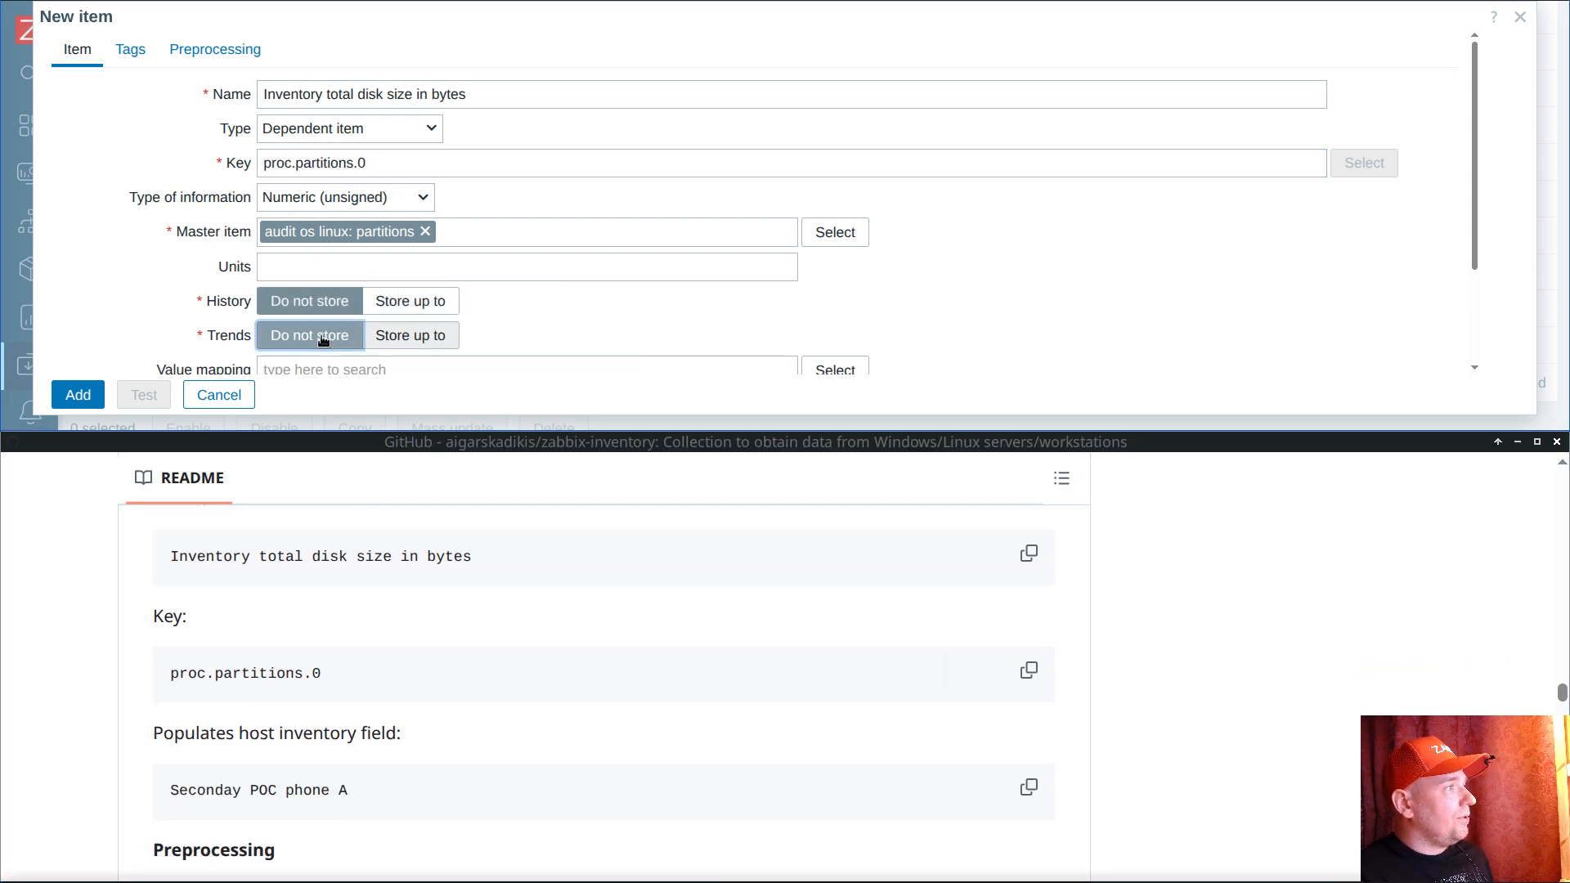
{"action": "scroll", "coordinate": [337, 239], "scroll_direction": "down", "scroll_amount": 3}
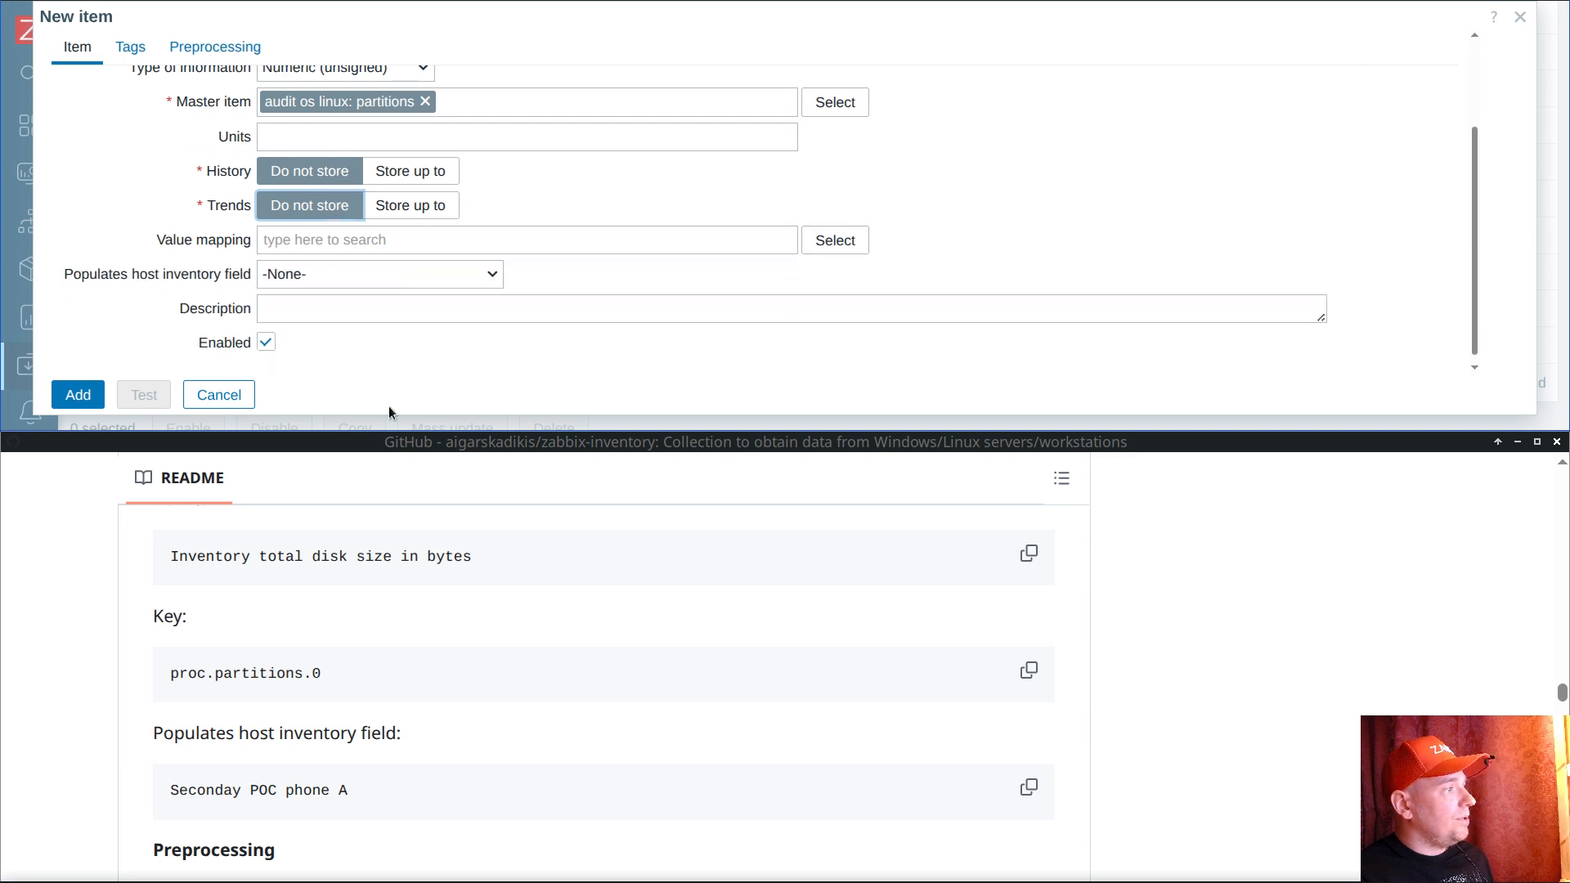
{"action": "left_click", "coordinate": [402, 280]}
{"action": "left_click_drag", "start_coordinate": [495, 46], "coordinate": [506, 218]}
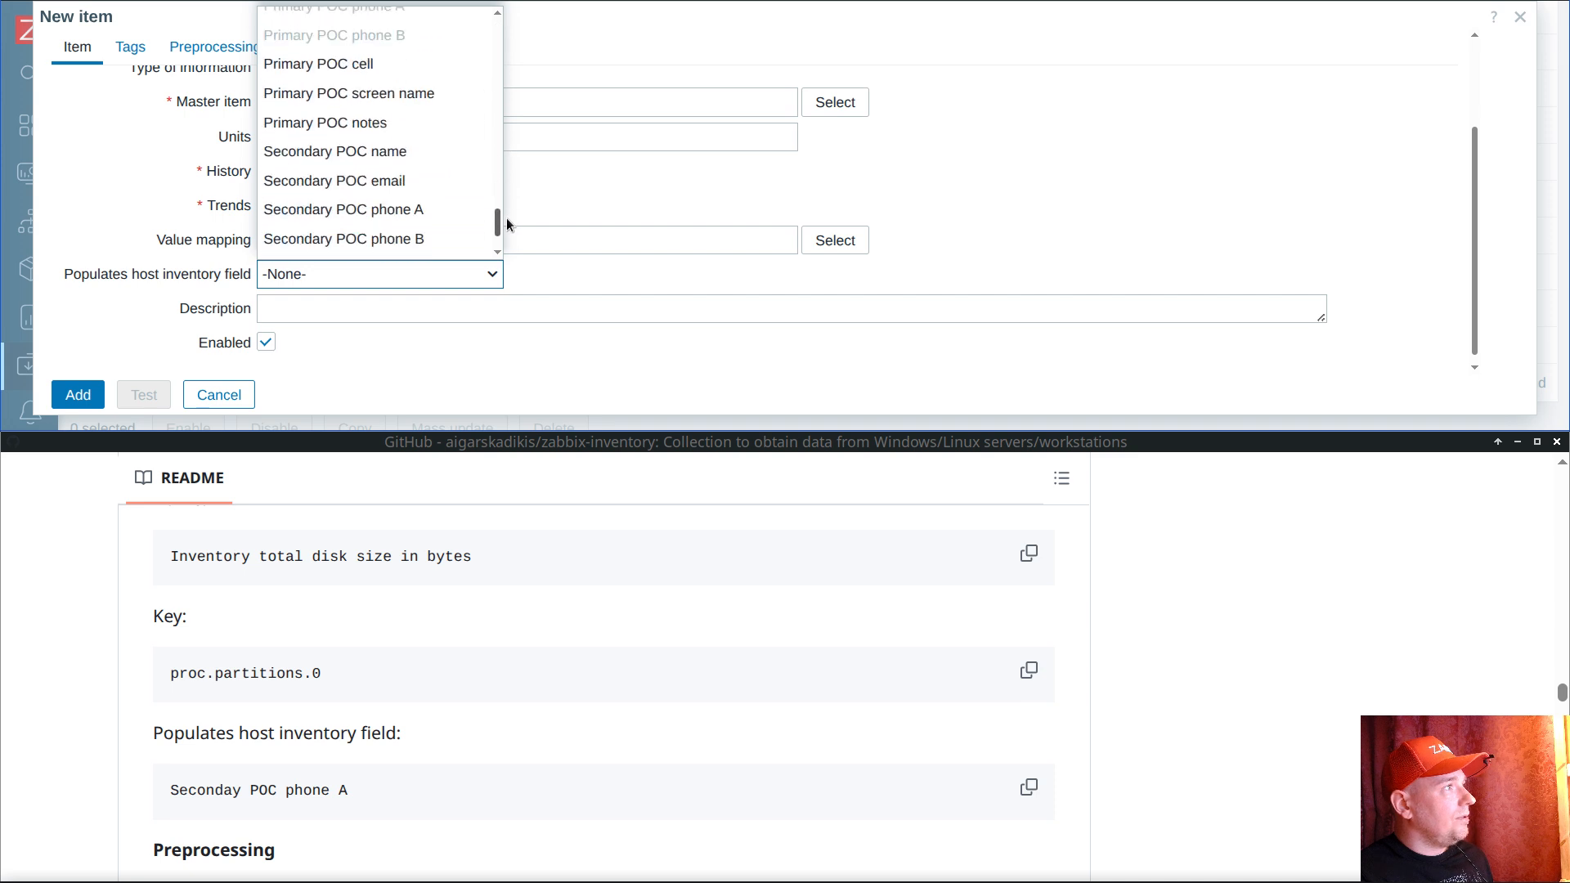
{"action": "left_click", "coordinate": [384, 209]}
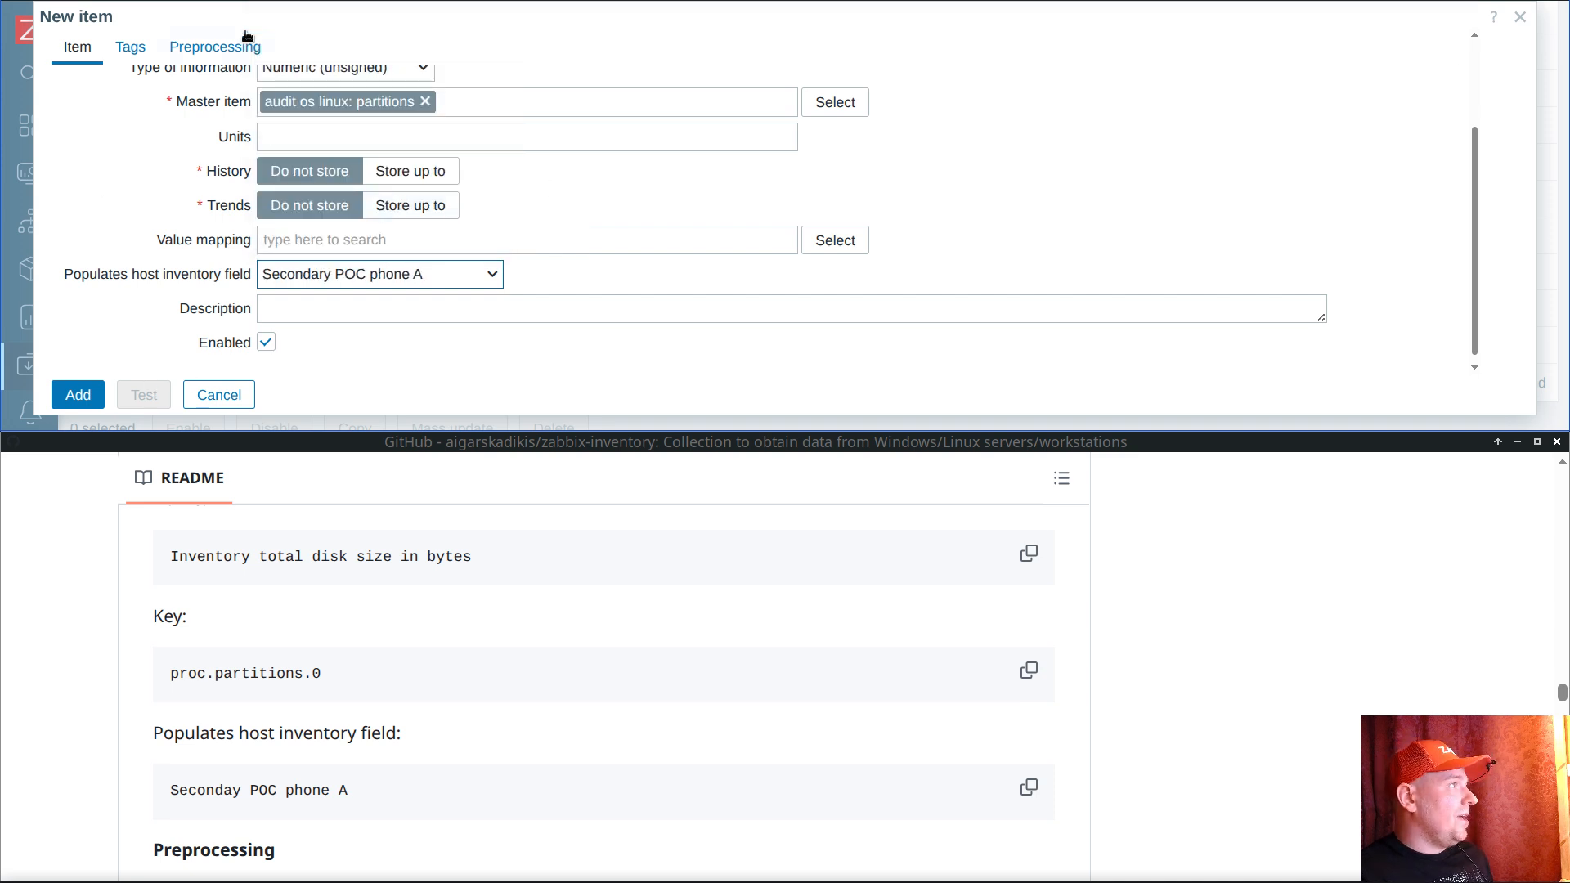
{"action": "scroll", "coordinate": [594, 235], "scroll_direction": "up", "scroll_amount": 3}
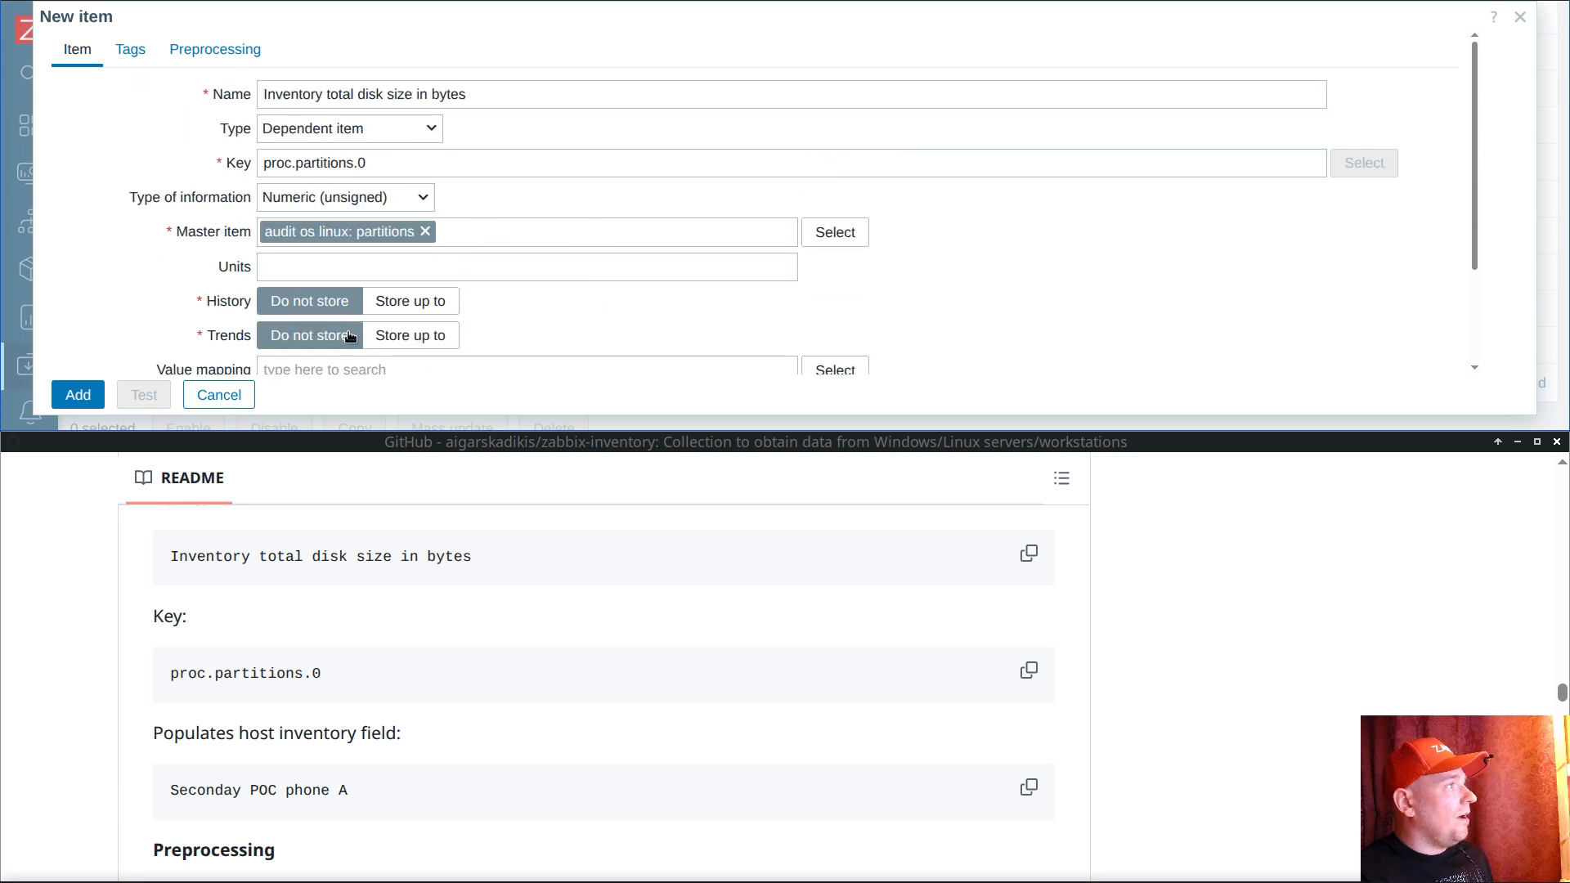
Step: Add a JavaScript preprocessing step to the disk size item using the README's script that extracts disk names and sizes as JSON
{"action": "scroll", "coordinate": [389, 605], "scroll_direction": "down", "scroll_amount": 5}
{"action": "left_click", "coordinate": [1028, 557]}
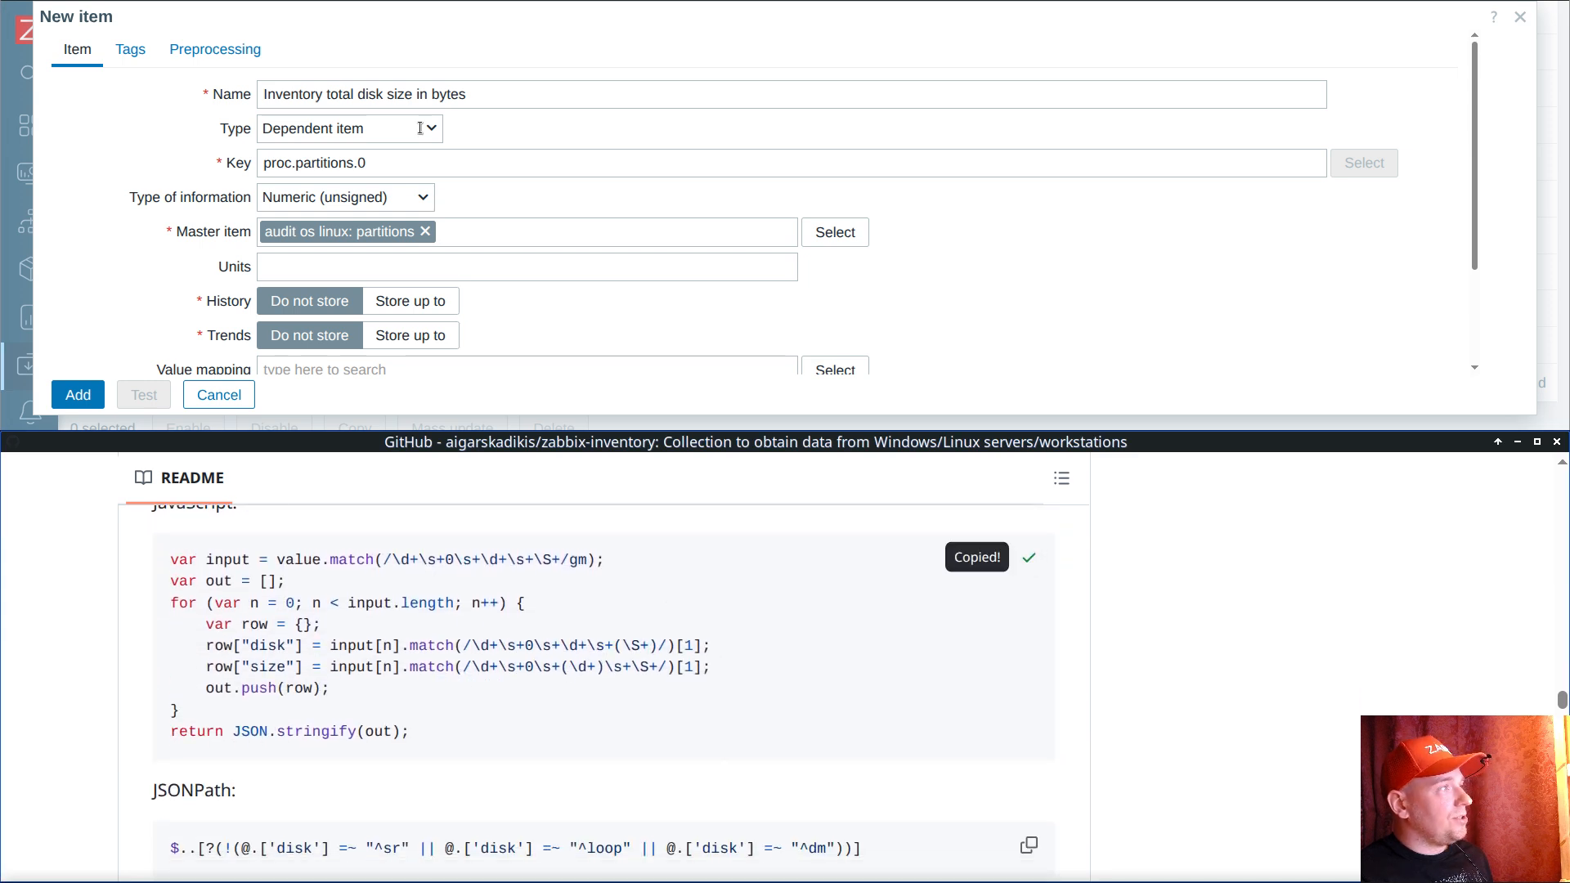
{"action": "left_click", "coordinate": [215, 49]}
{"action": "left_click", "coordinate": [238, 95]}
{"action": "left_click", "coordinate": [336, 134]}
{"action": "left_click", "coordinate": [336, 139]}
{"action": "key", "text": "j"}
{"action": "key", "text": "j"}
{"action": "left_click", "coordinate": [632, 129]}
{"action": "key", "text": "ctrl+v"}
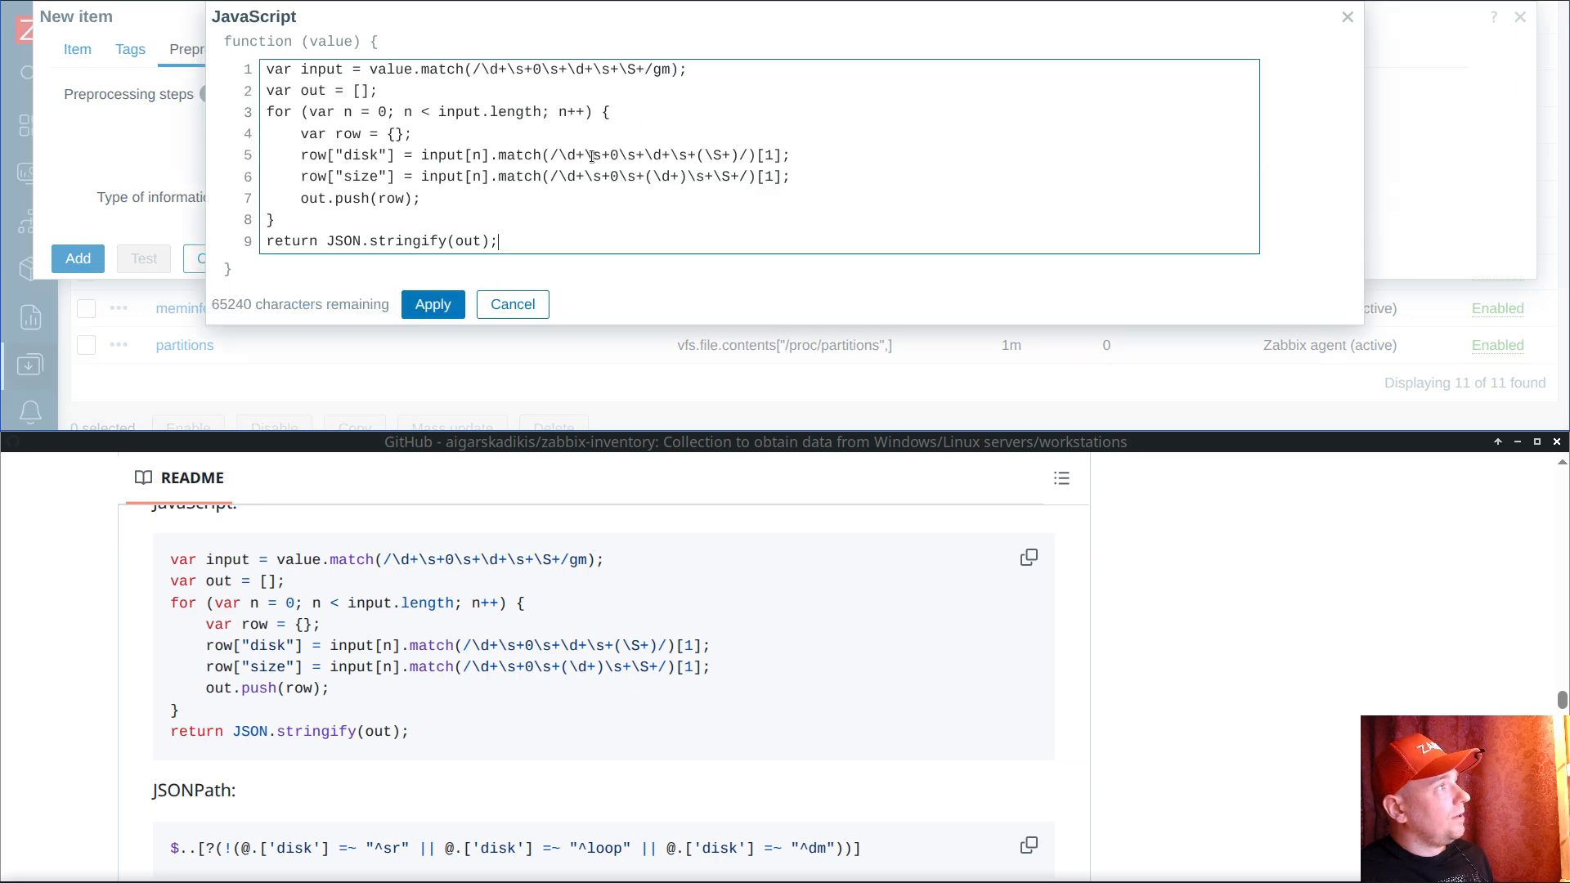
{"action": "left_click", "coordinate": [432, 304]}
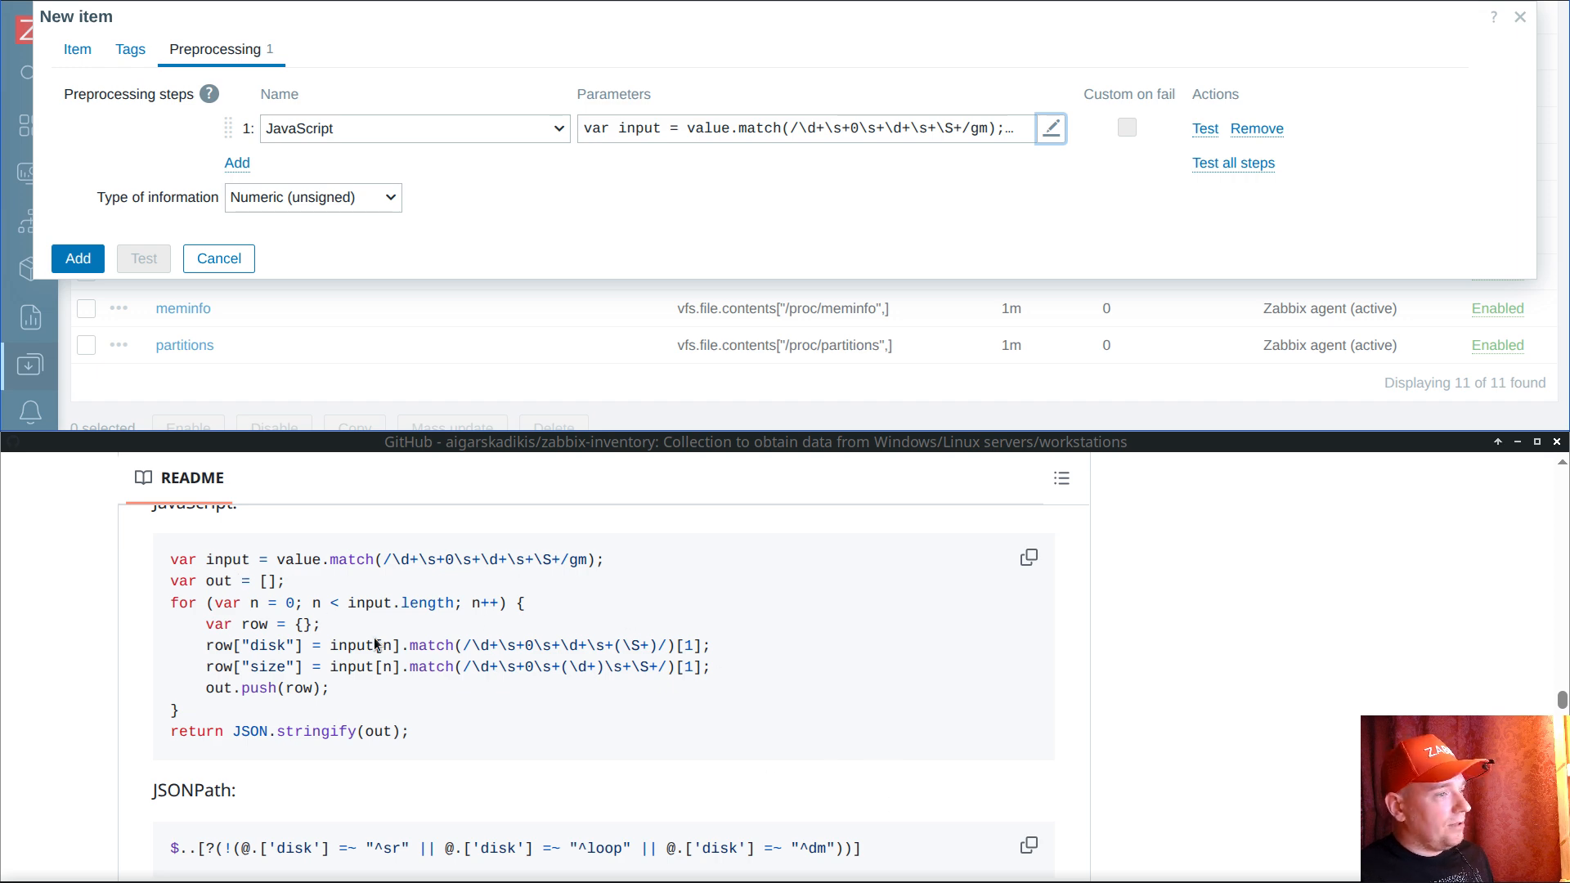
Step: Switch to the terminal, clear it, and print the partition list with cat /proc/partitions
{"action": "key", "text": "alt+Tab"}
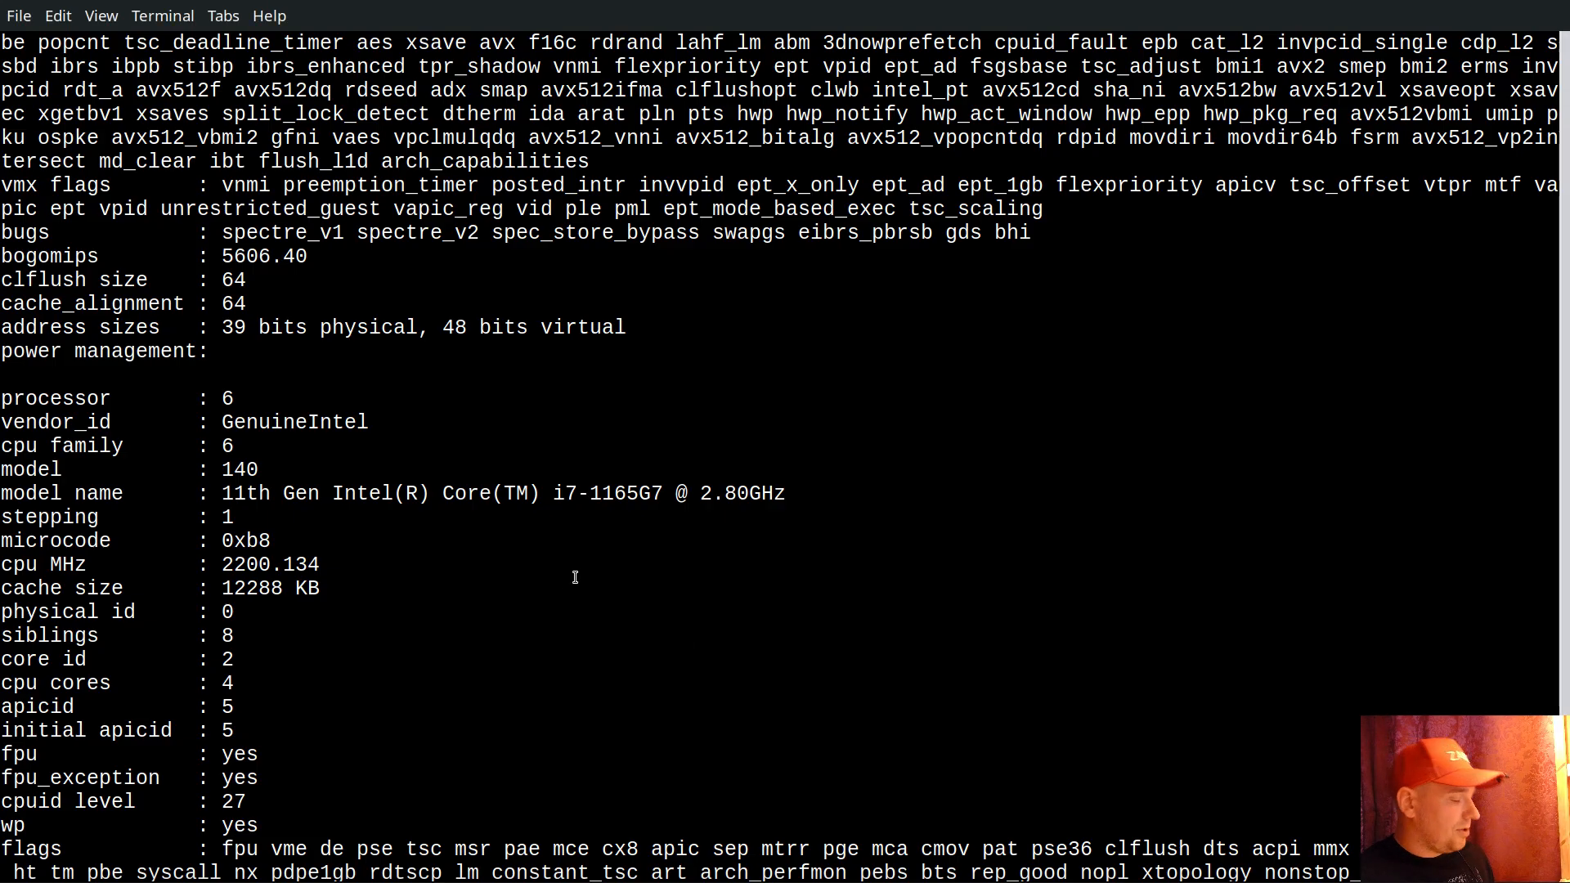
{"action": "key", "text": "Return"}
{"action": "key", "text": "Return"}
{"action": "key", "text": "ctrl+l"}
{"action": "type", "text": "cat /"}
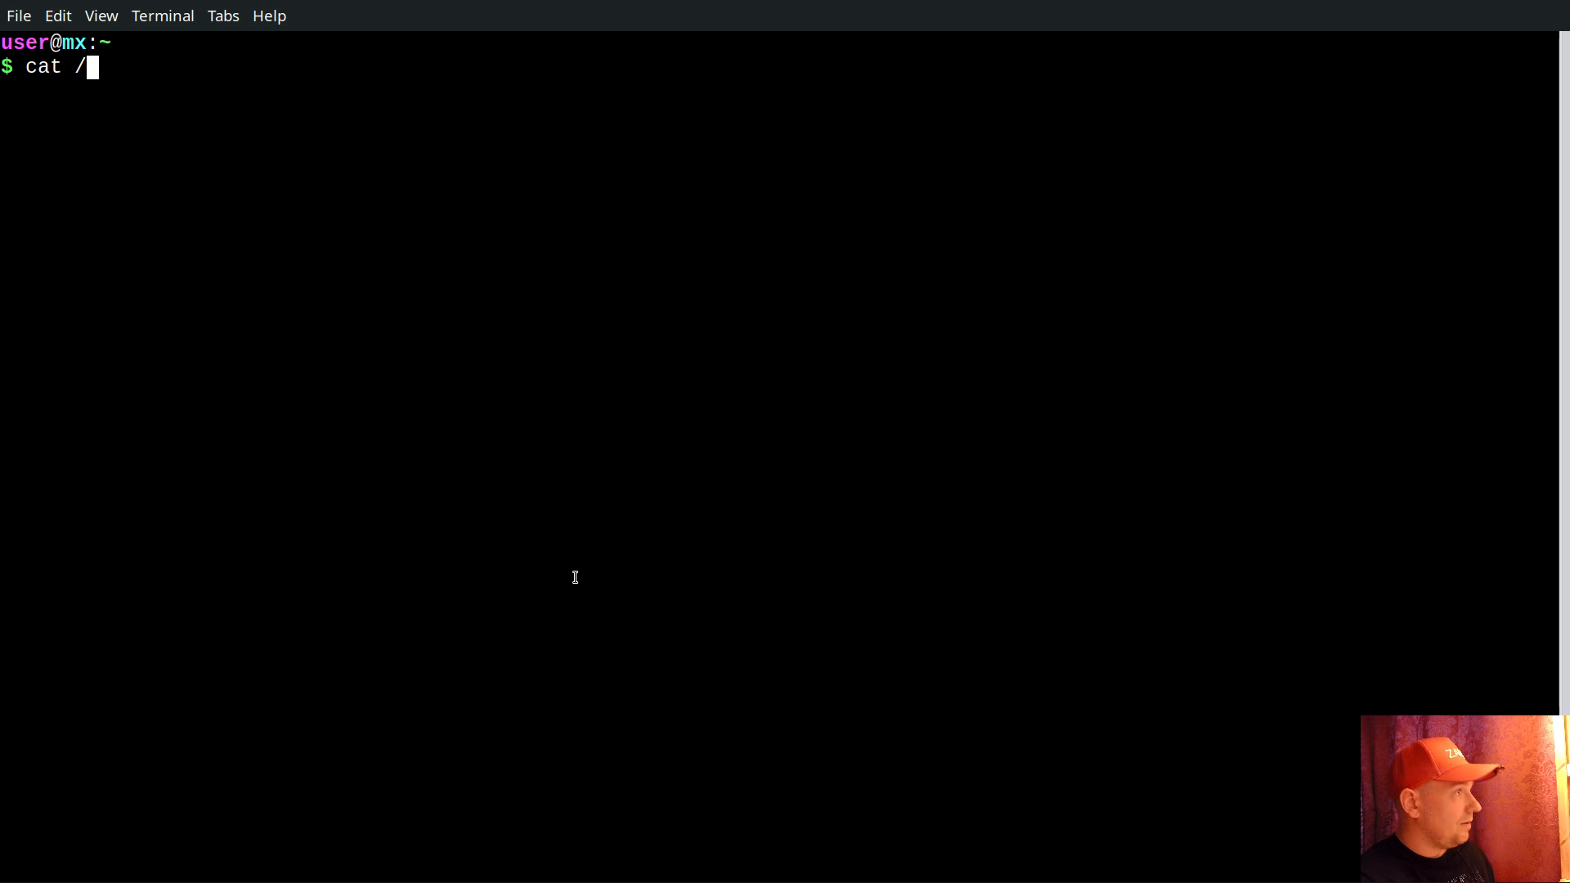
{"action": "type", "text": "proc/part"}
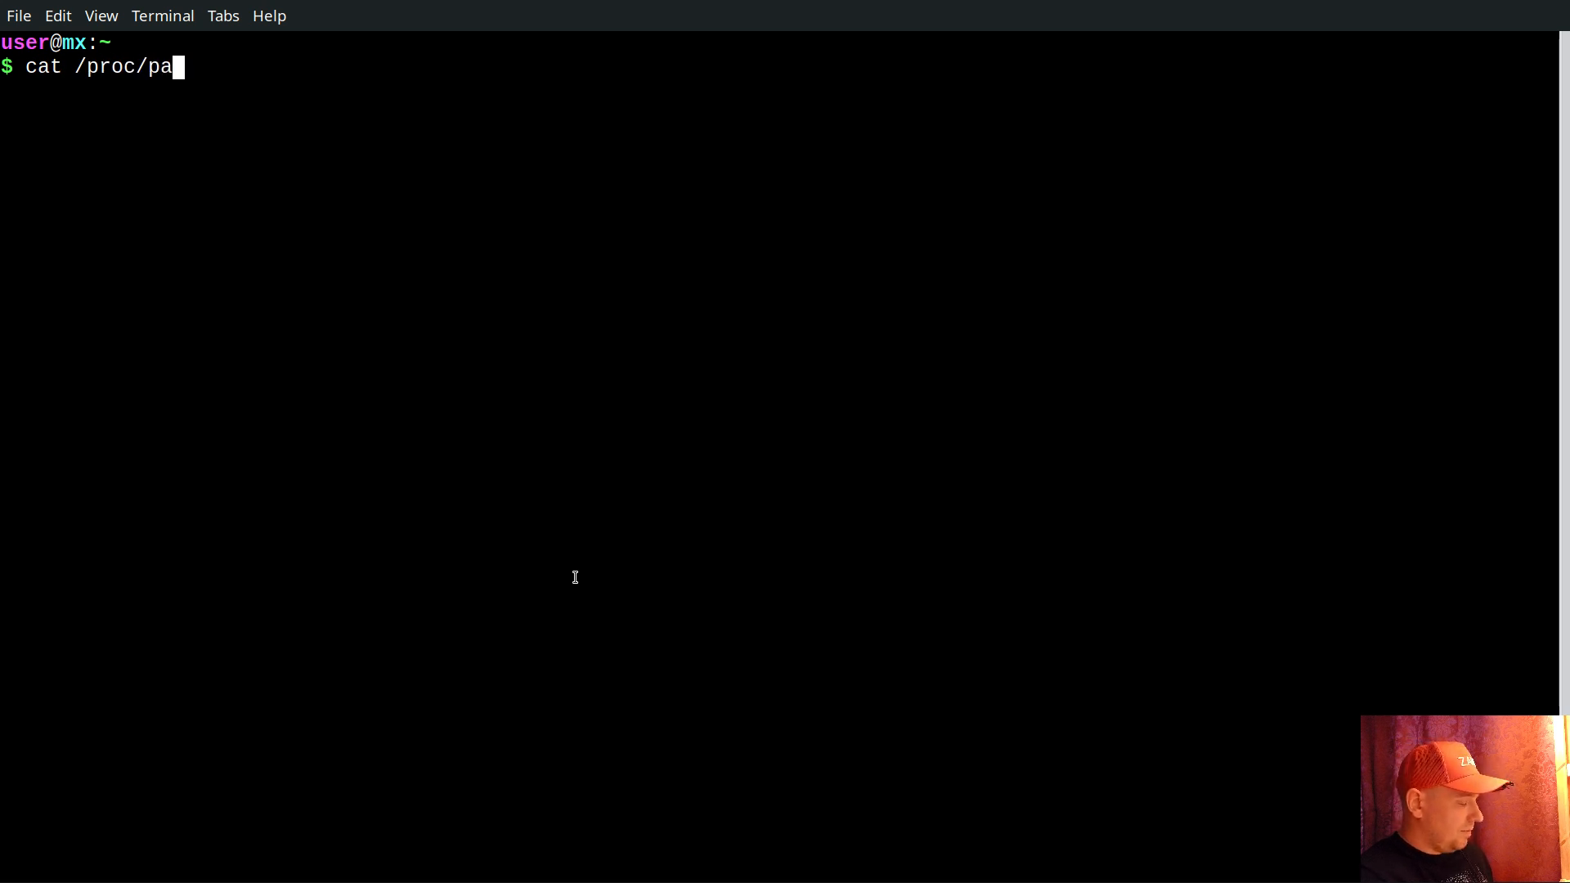
{"action": "key", "text": "Tab"}
{"action": "key", "text": "Return"}
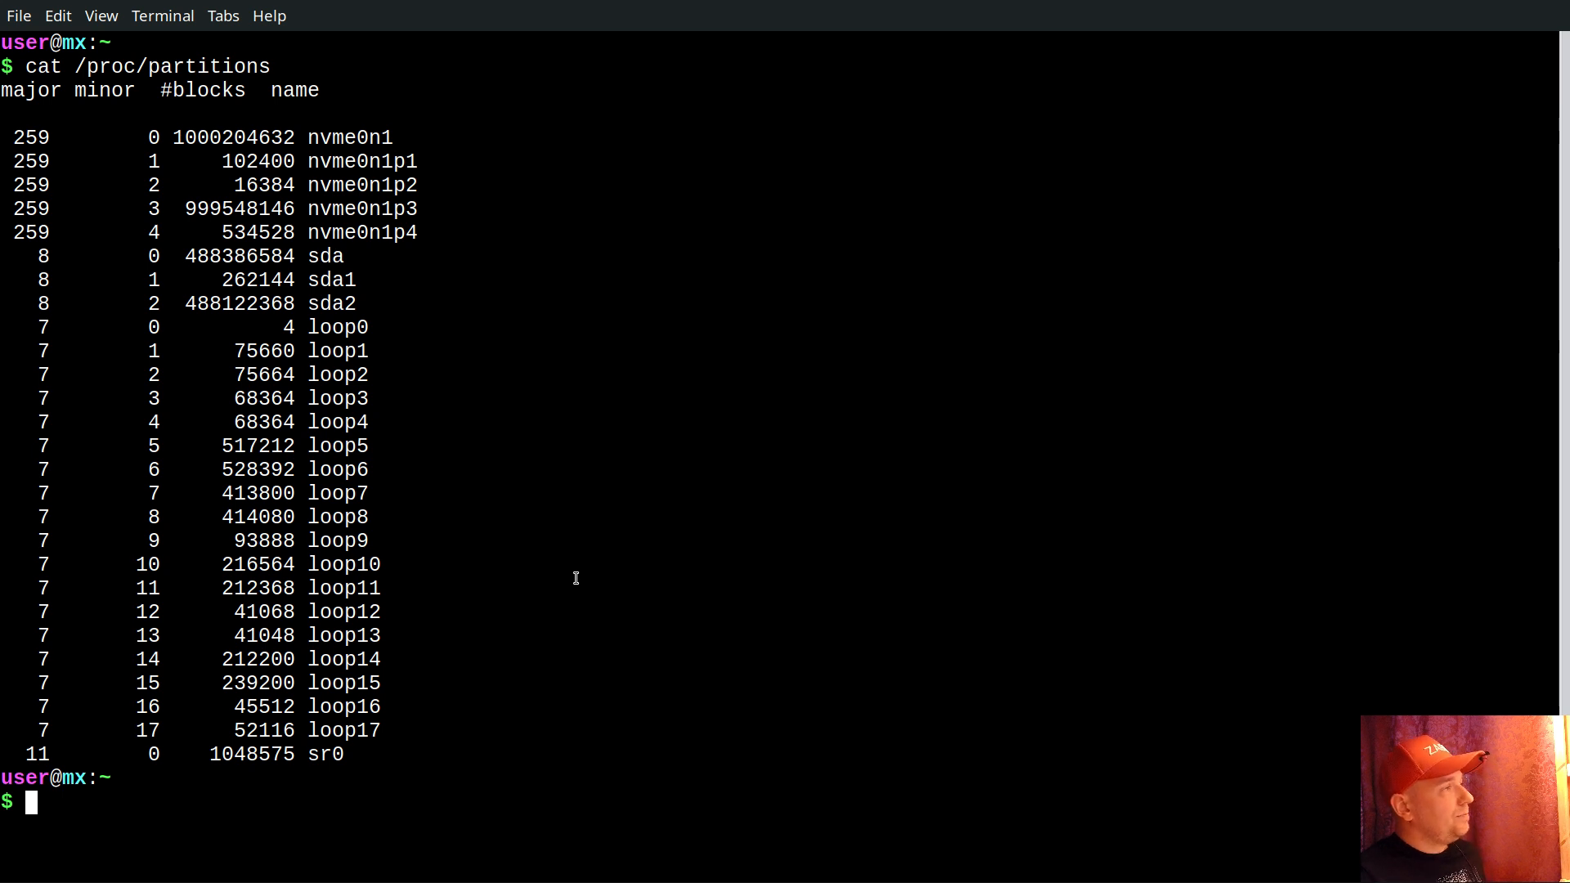
Step: Examine the minor number of the first nvme0n1 entry and the sr0 device name in the partition list
{"action": "double_click", "coordinate": [187, 67]}
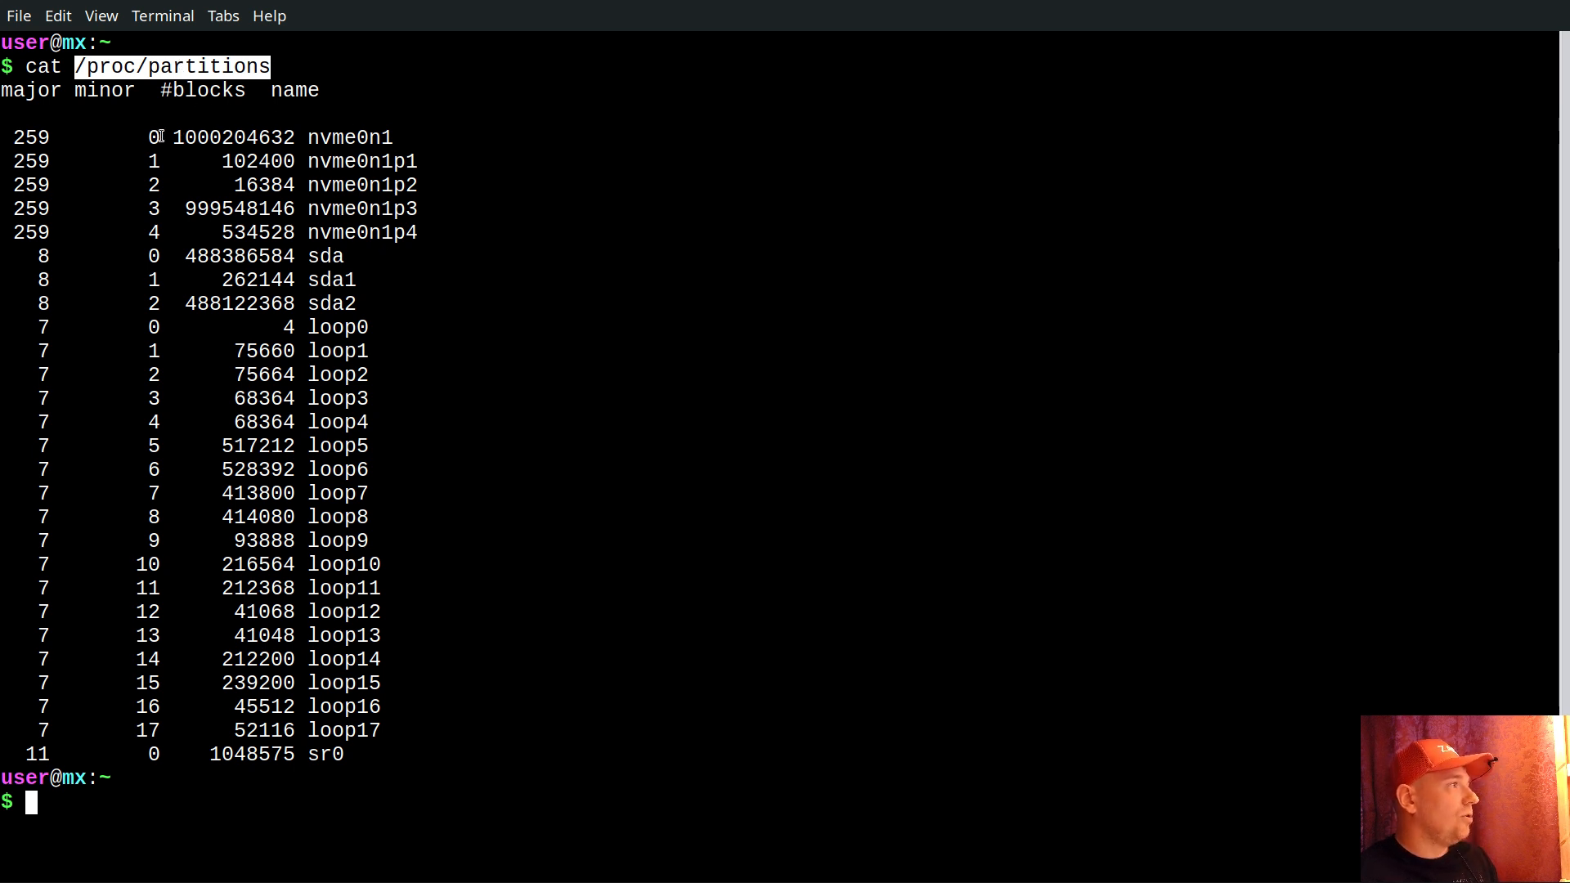
{"action": "left_click_drag", "start_coordinate": [162, 136], "coordinate": [154, 137]}
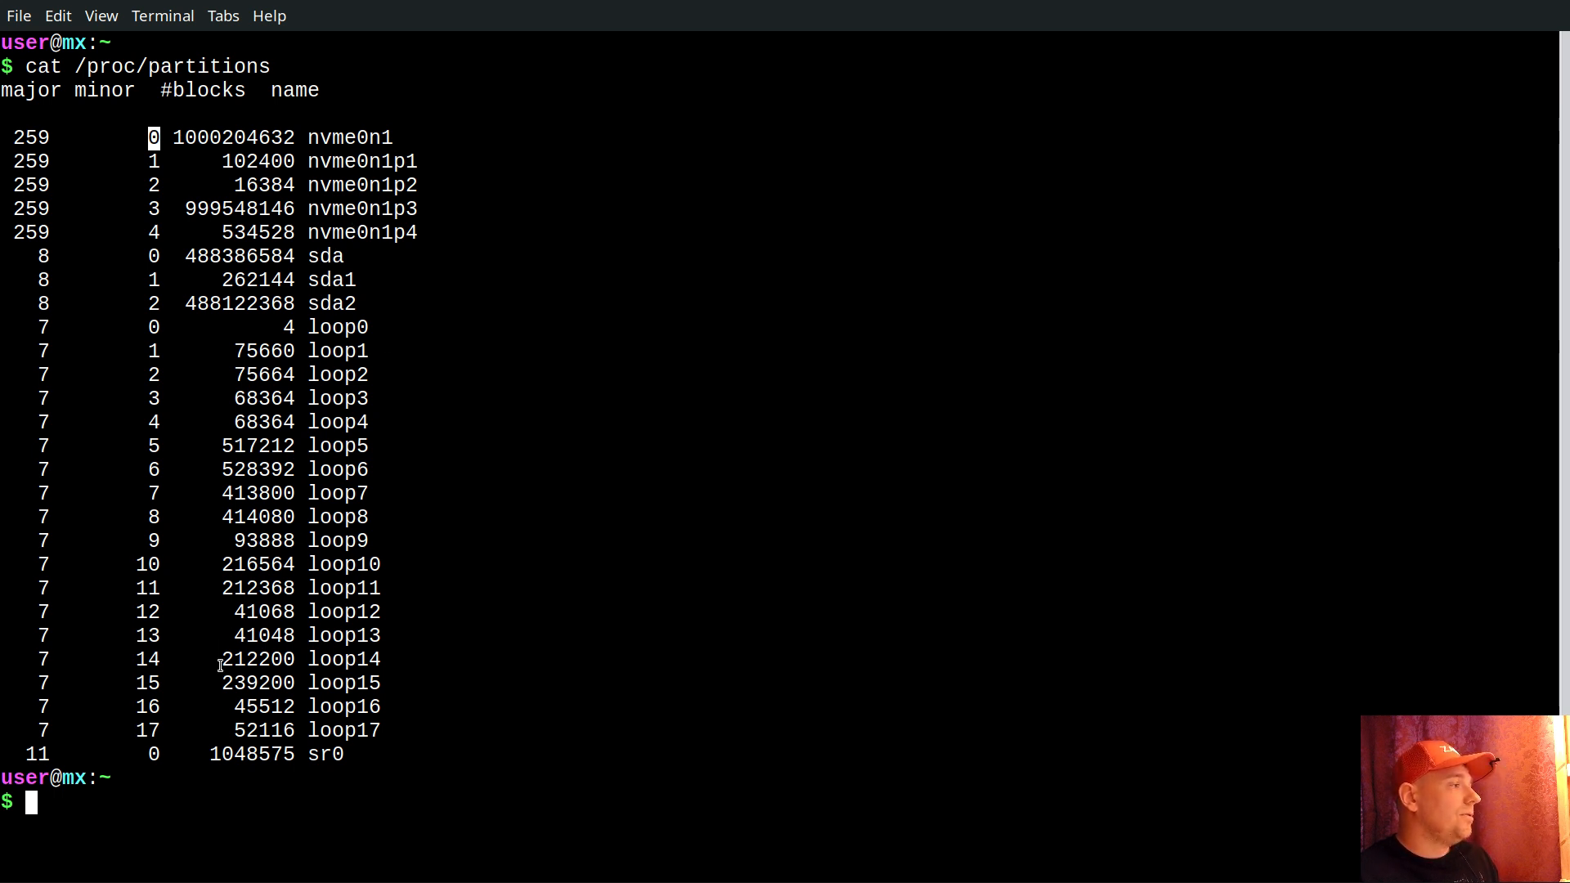
{"action": "left_click_drag", "start_coordinate": [310, 754], "coordinate": [340, 753]}
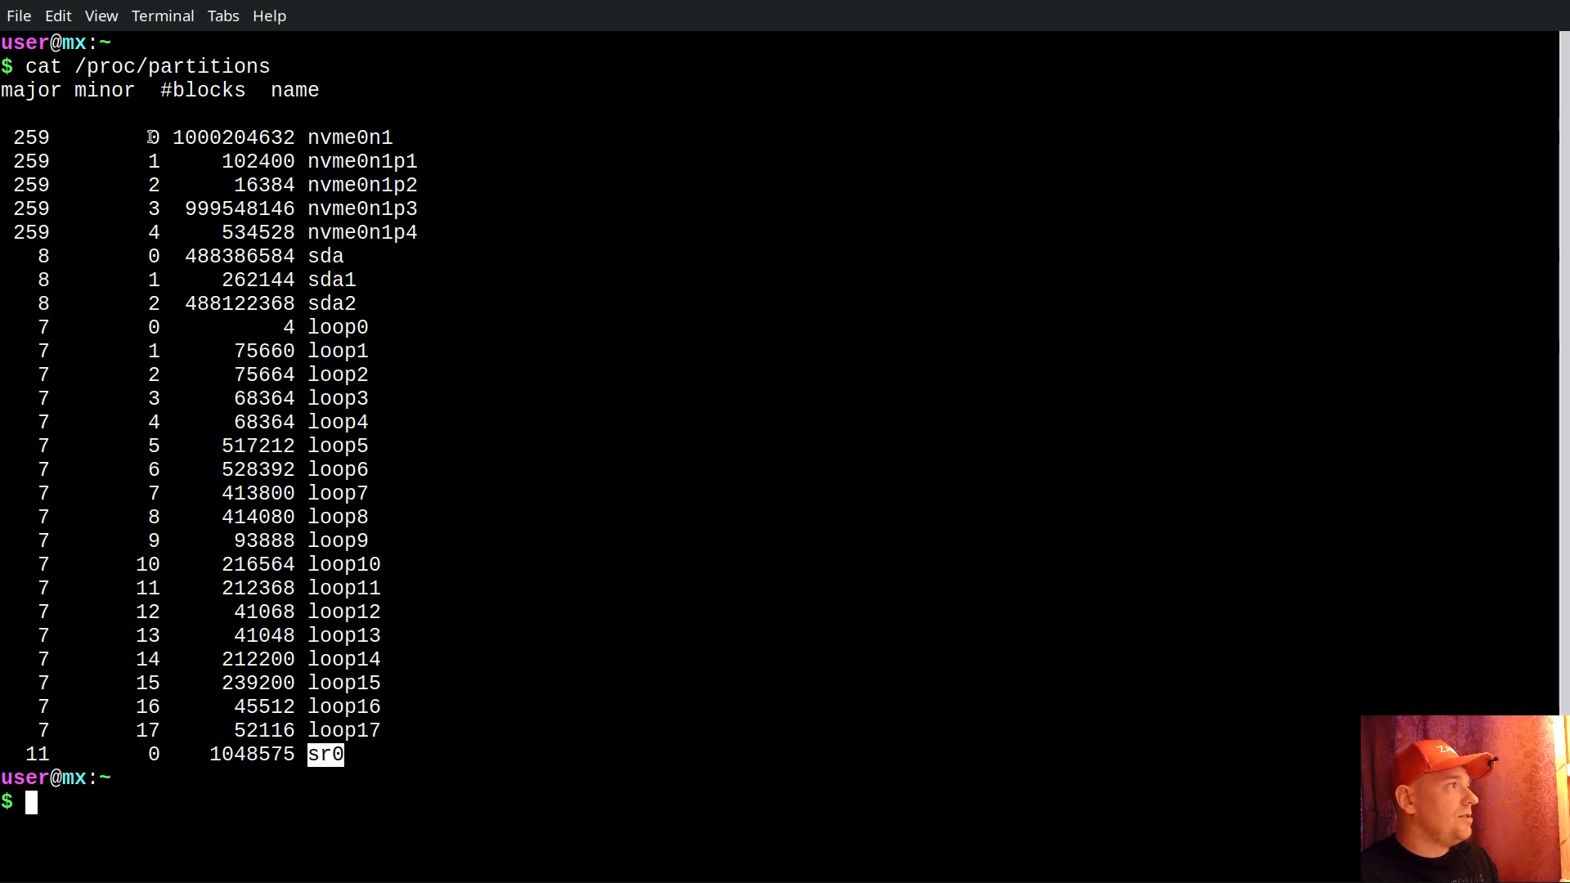
{"action": "left_click_drag", "start_coordinate": [152, 137], "coordinate": [160, 137]}
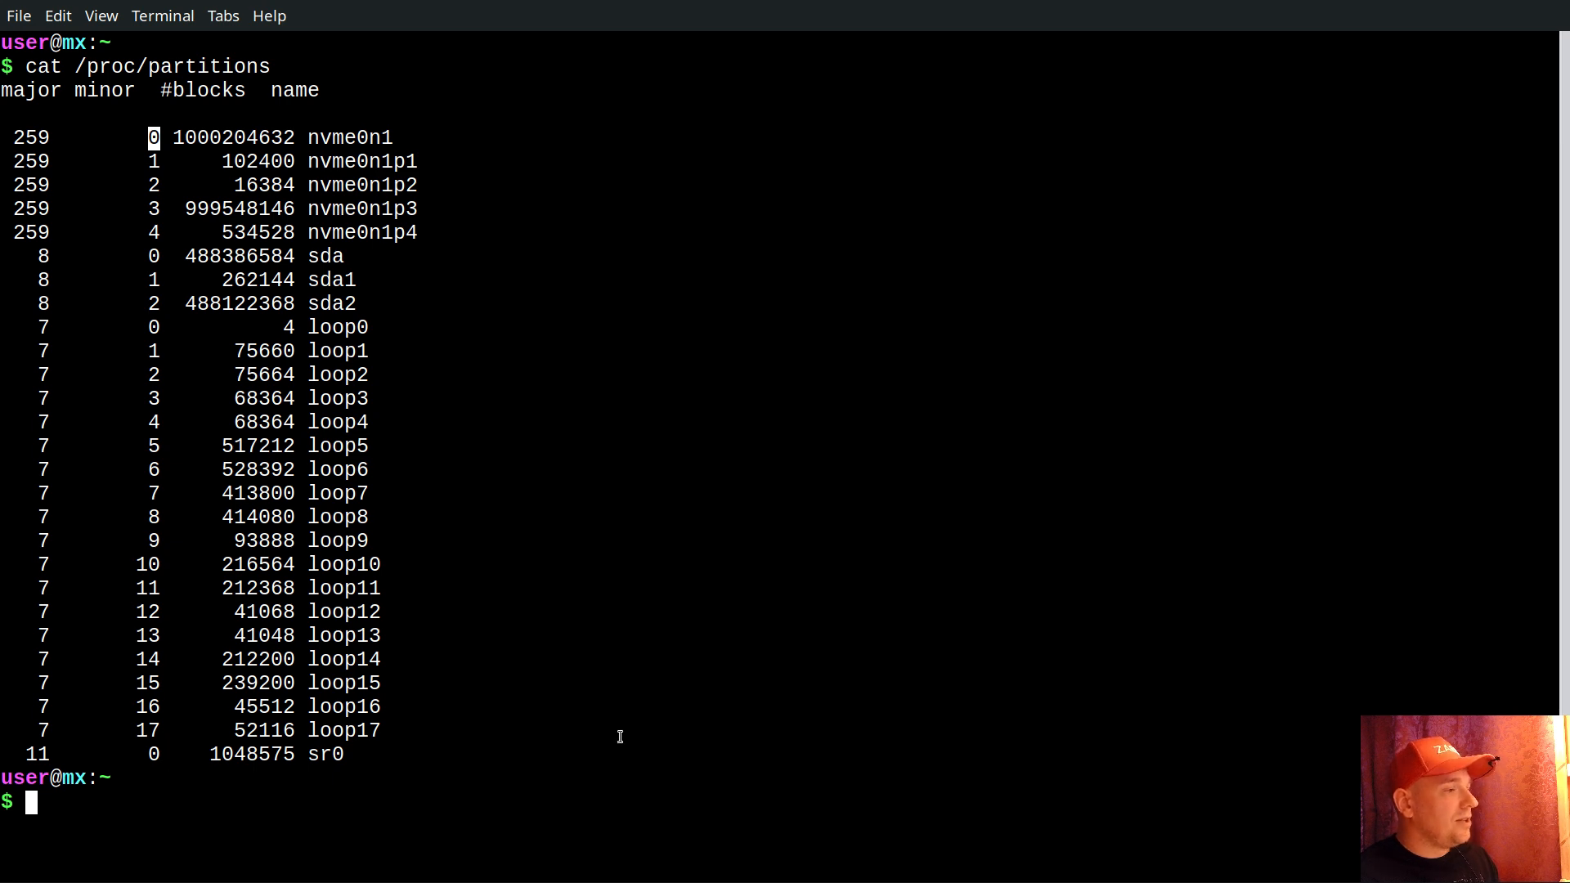
Step: Switch back to the Zabbix item and add a JSONPath preprocessing step with $..[?(!(@.['disk'] =~ "^sr" || @.['disk'] =~ "^loop" || @.['disk'] =~ "^dm"))]
{"action": "key", "text": "alt+Tab"}
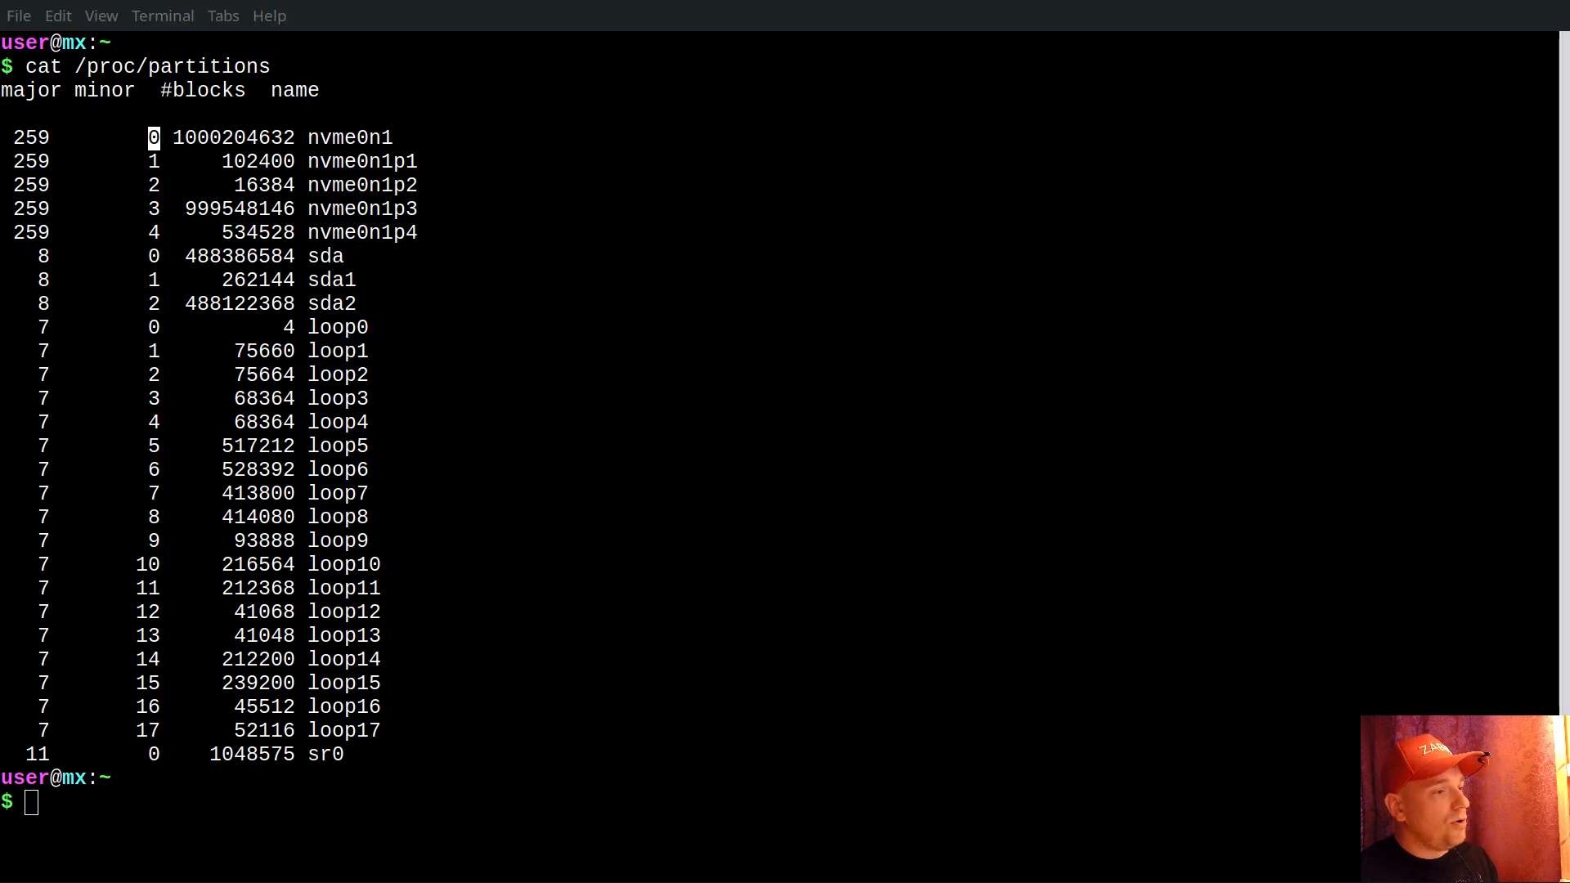
{"action": "key", "text": "alt+Tab"}
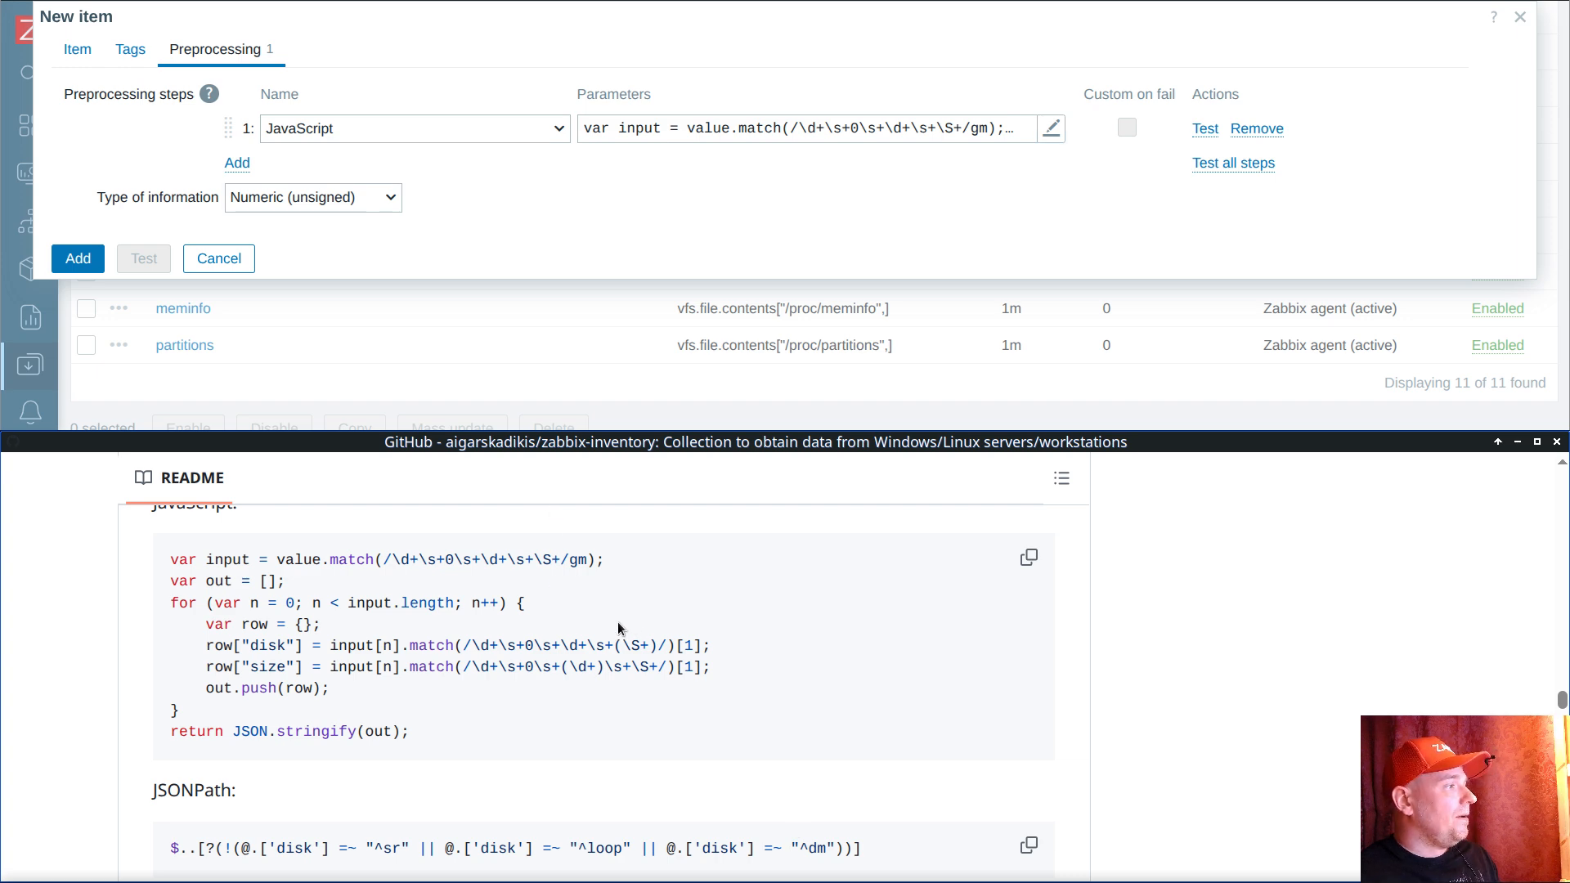
{"action": "scroll", "coordinate": [618, 628], "scroll_direction": "down", "scroll_amount": 3}
{"action": "left_click", "coordinate": [241, 163]}
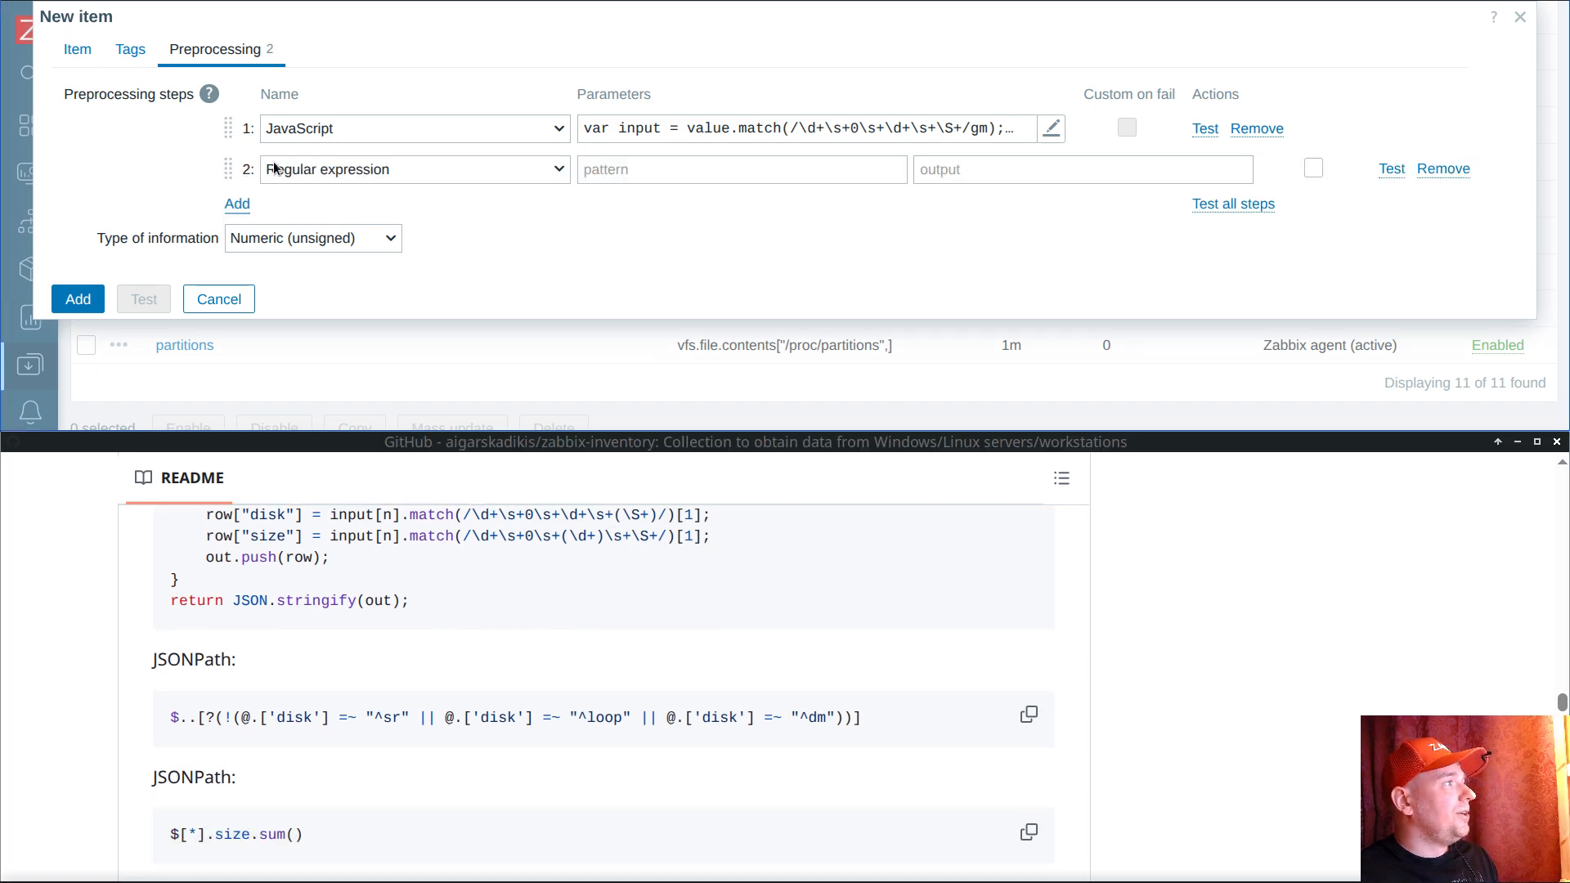
{"action": "left_click", "coordinate": [339, 175]}
{"action": "scroll", "coordinate": [345, 229], "scroll_direction": "down", "scroll_amount": 2}
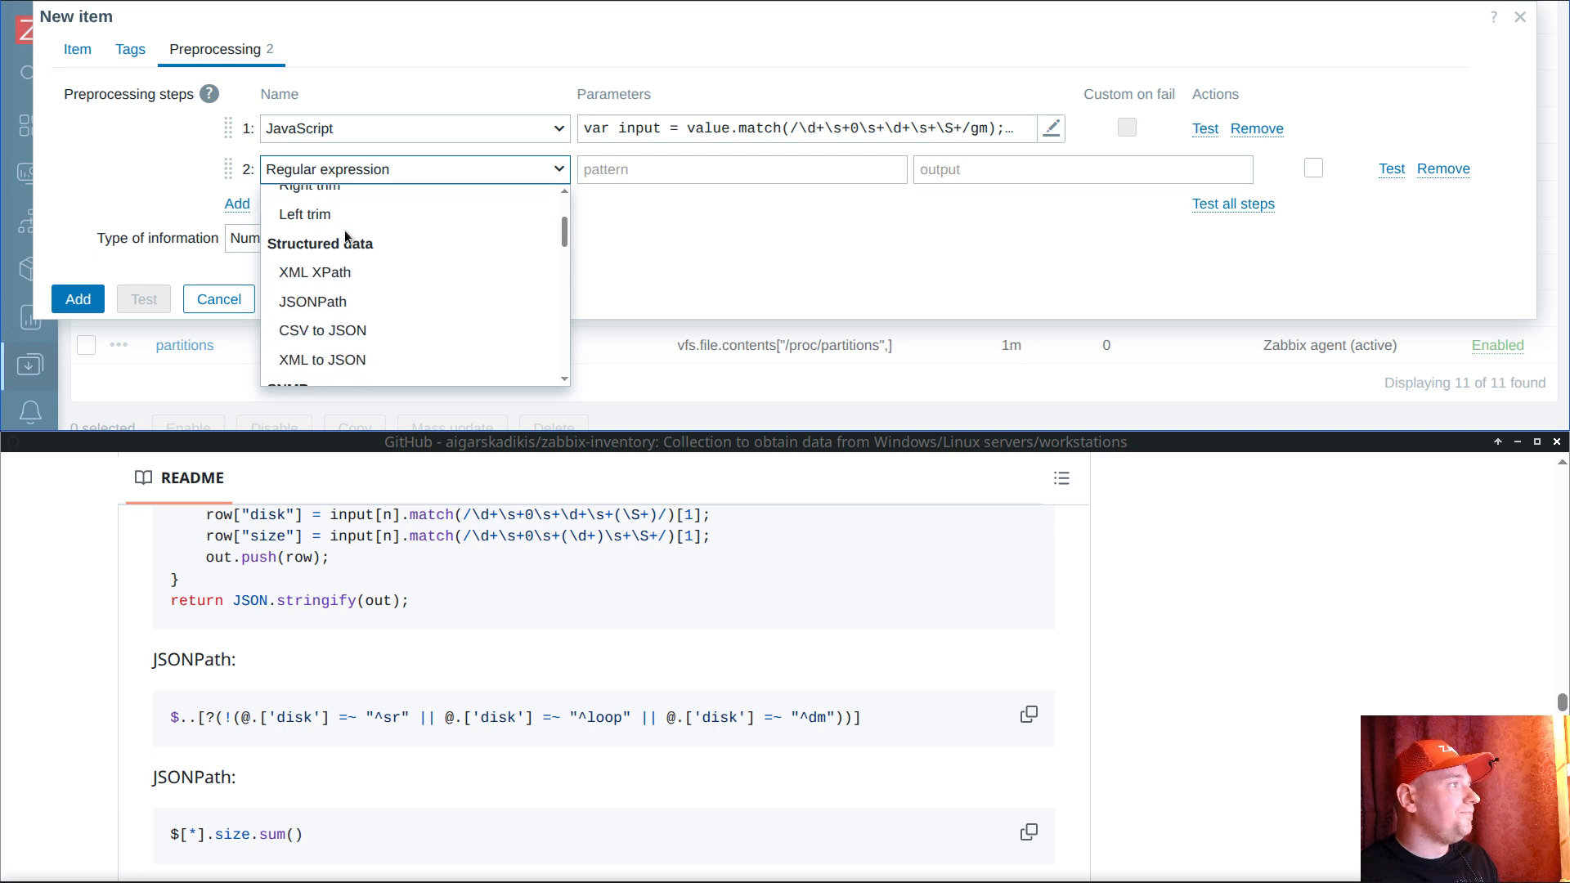
{"action": "left_click", "coordinate": [331, 304]}
{"action": "left_click", "coordinate": [1028, 714]}
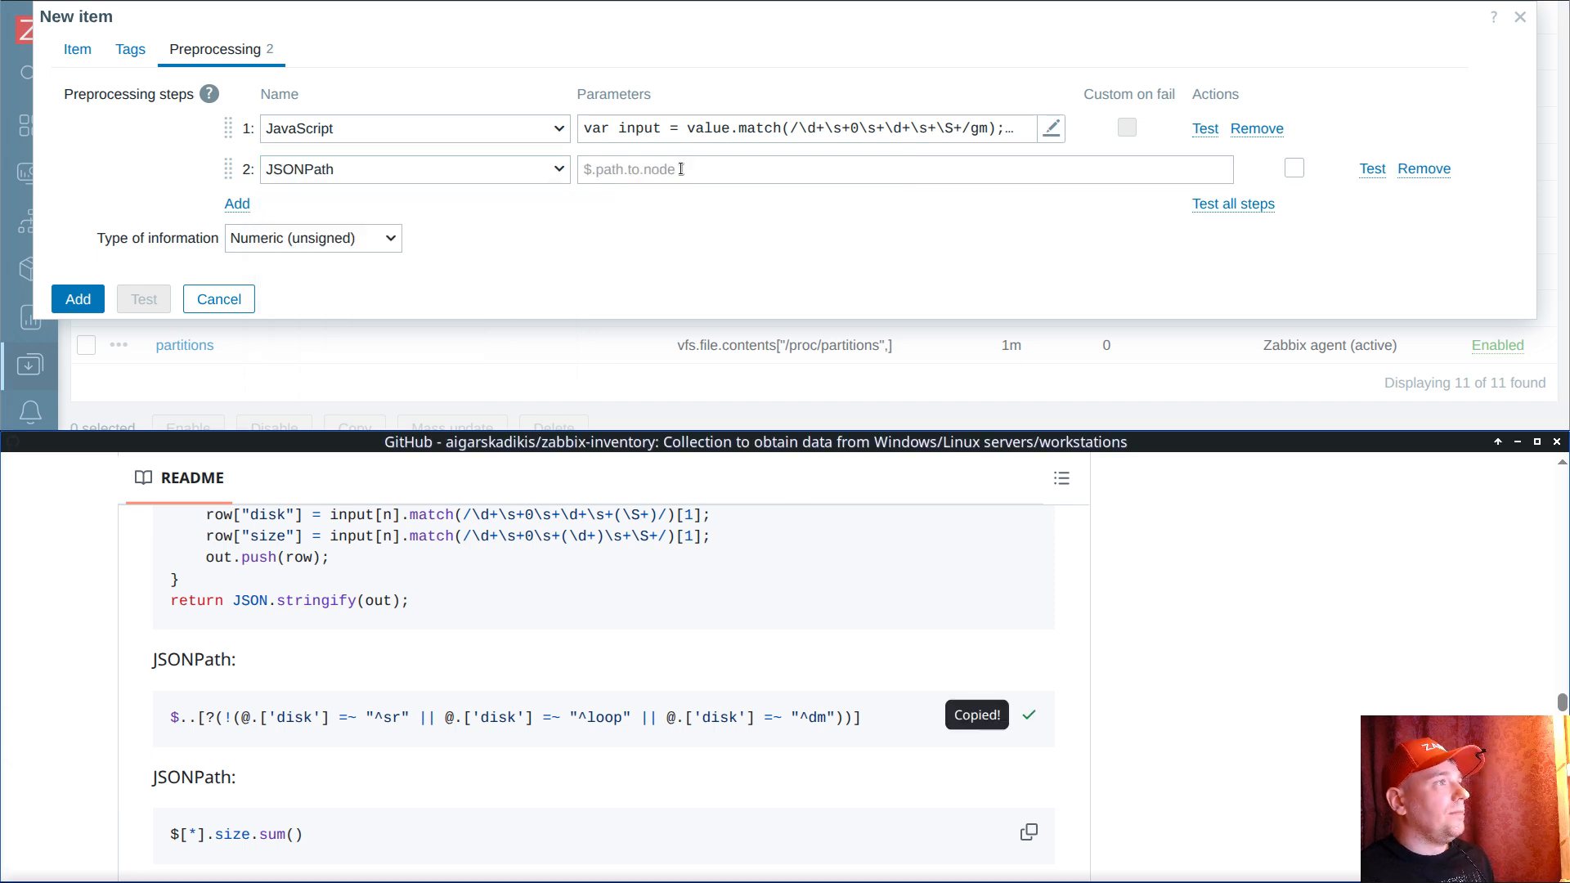
{"action": "left_click", "coordinate": [723, 175]}
{"action": "key", "text": "ctrl+v"}
{"action": "left_click_drag", "start_coordinate": [613, 169], "coordinate": [628, 170]}
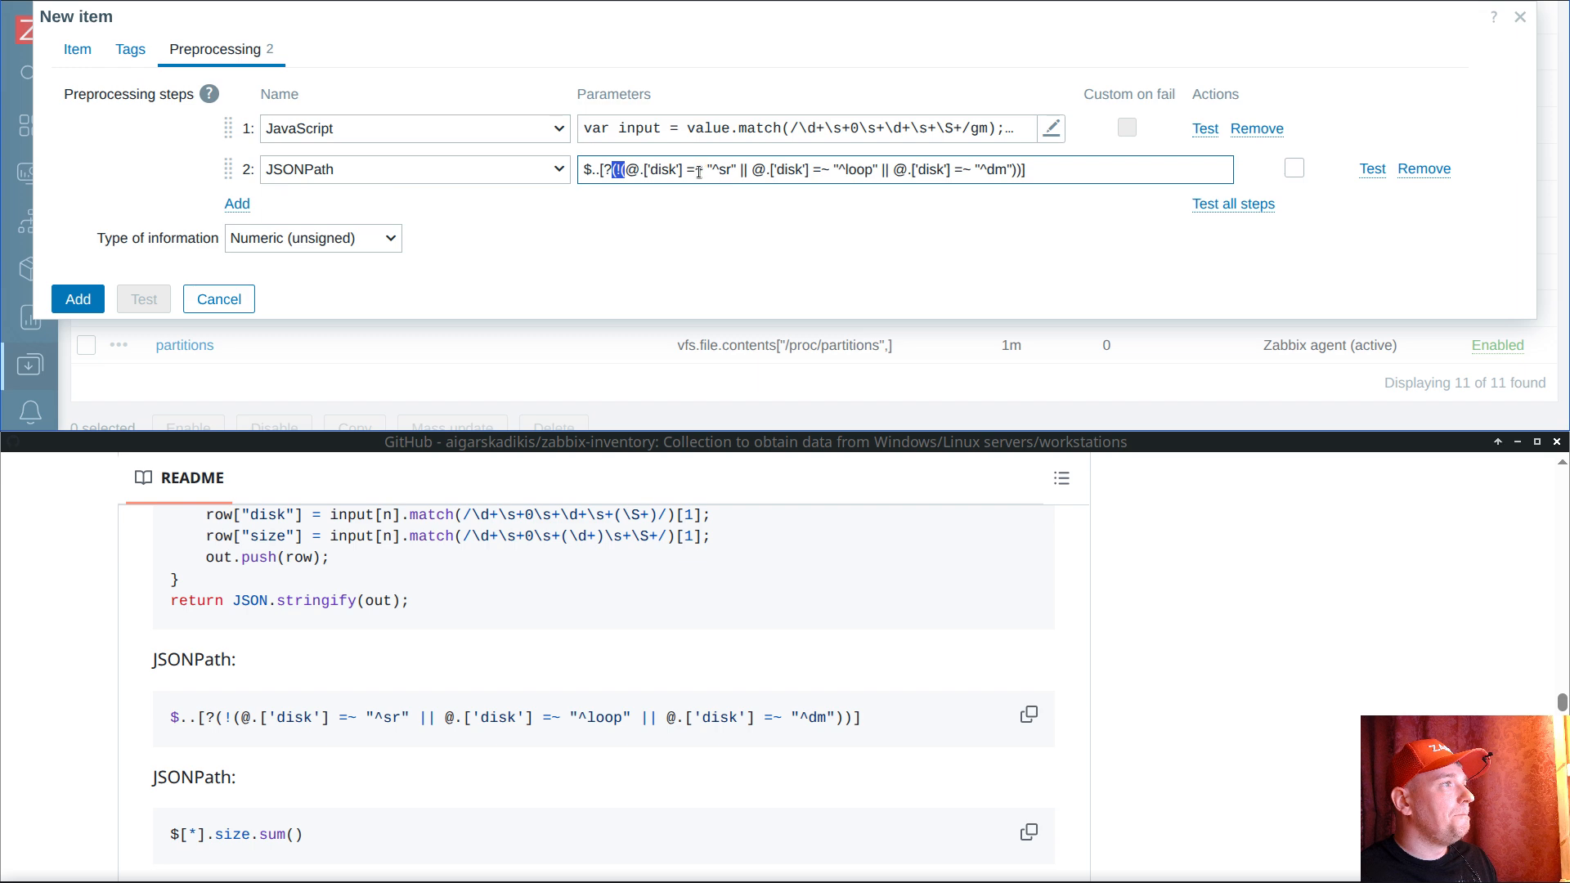
Step: Examine the sr, loop and dm patterns in the second preprocessing step's JSONPath filter
{"action": "left_click_drag", "start_coordinate": [719, 172], "coordinate": [731, 172]}
{"action": "left_click_drag", "start_coordinate": [839, 171], "coordinate": [873, 172]}
{"action": "left_click_drag", "start_coordinate": [988, 171], "coordinate": [1006, 172]}
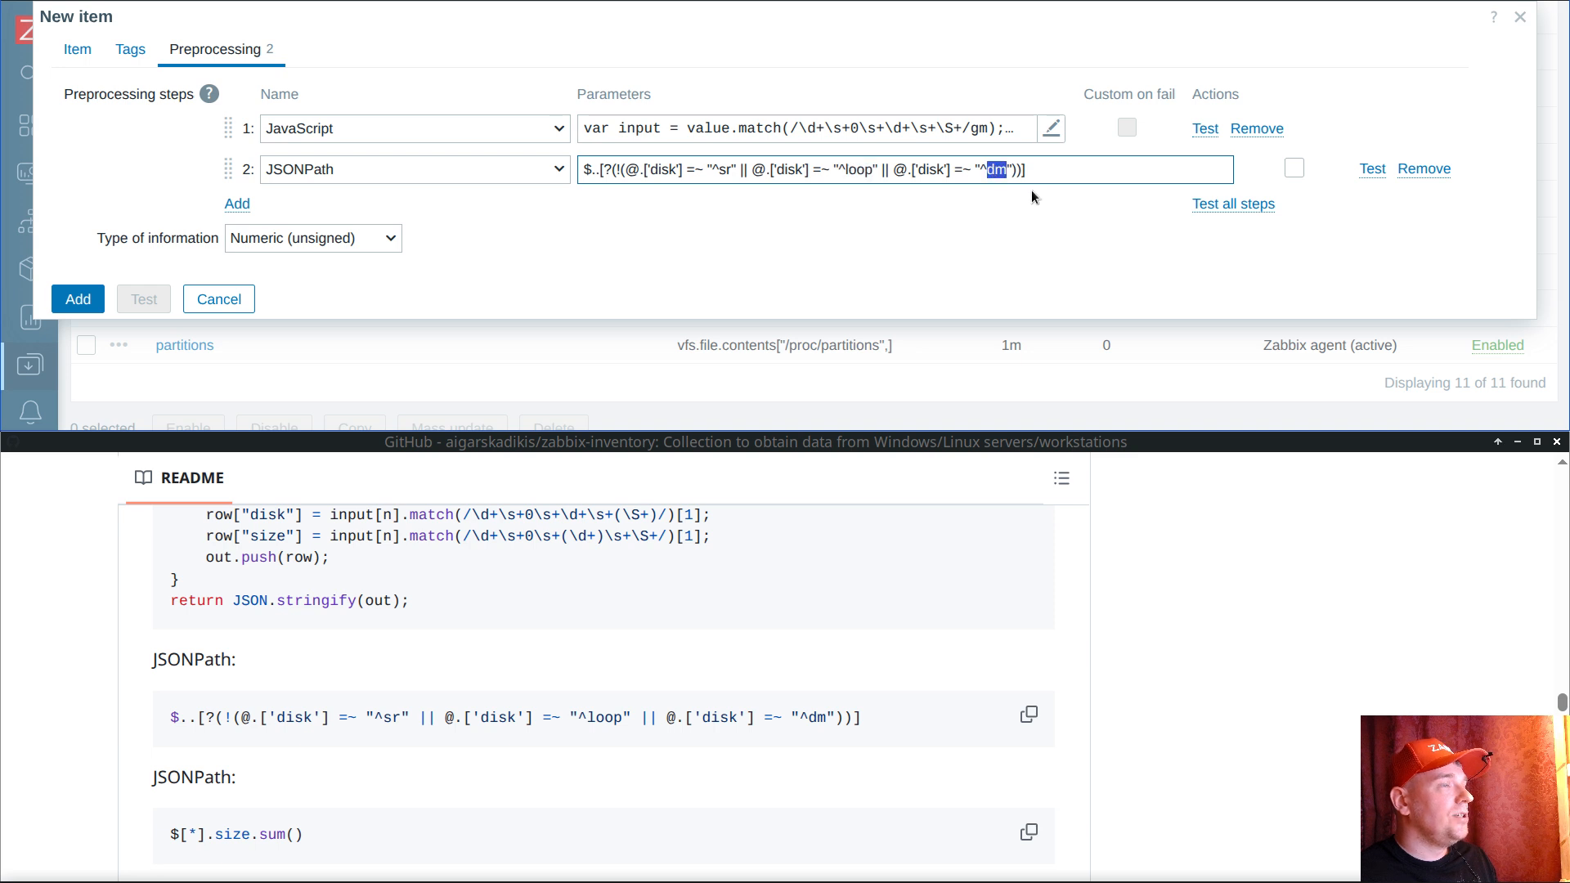
{"action": "left_click", "coordinate": [1062, 177]}
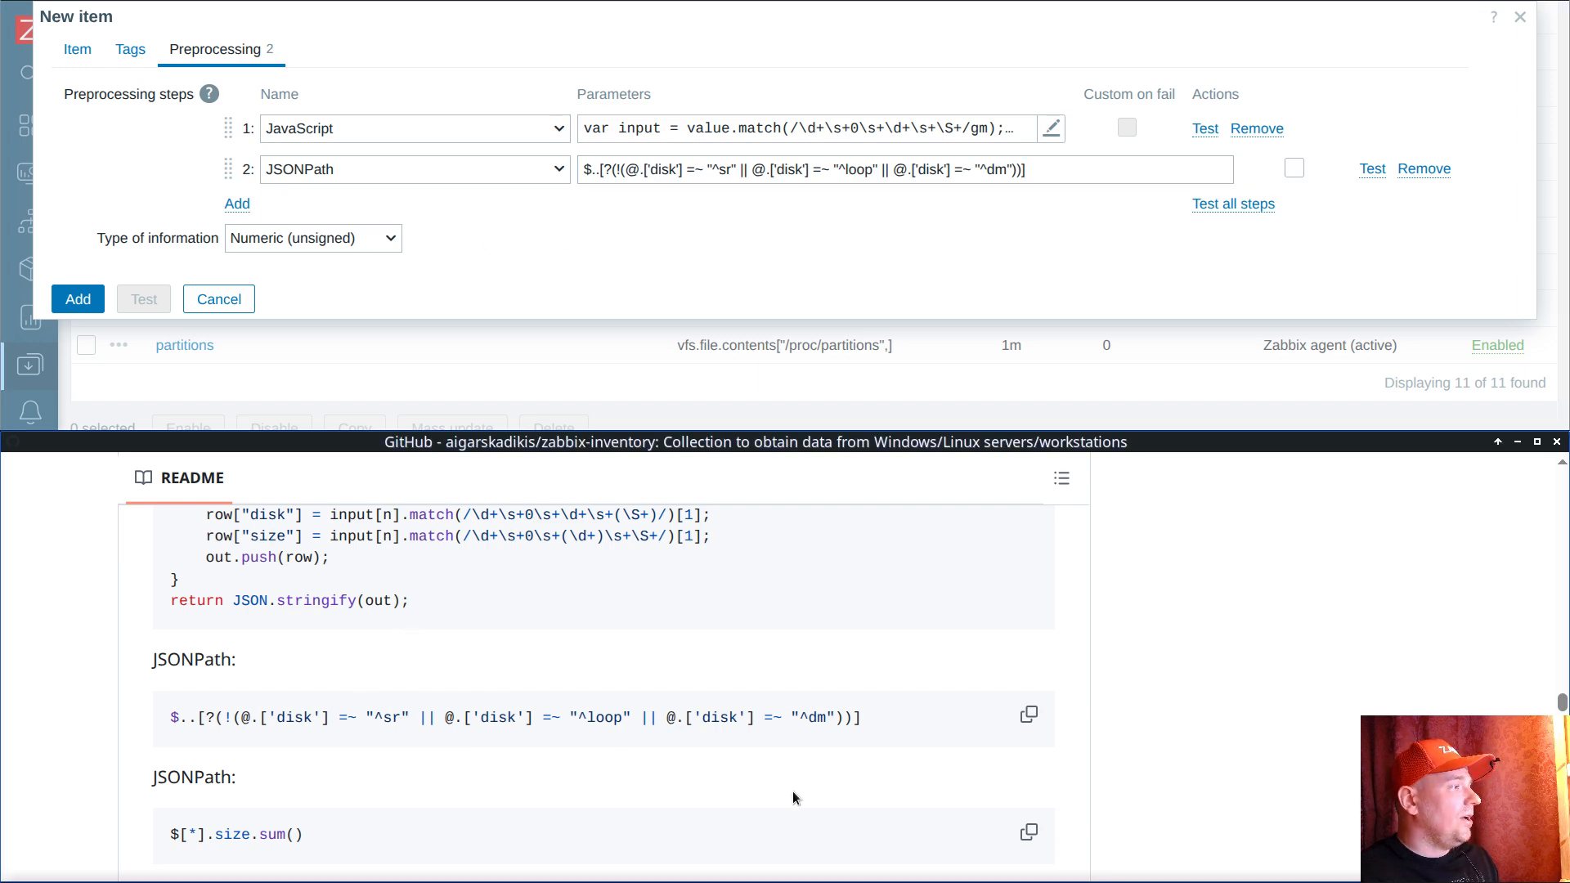
Step: Add a third preprocessing step of type JSONPath with the README's expression $[*].size.sum()
{"action": "left_click", "coordinate": [1029, 834]}
{"action": "left_click", "coordinate": [236, 203]}
{"action": "left_click", "coordinate": [326, 211]}
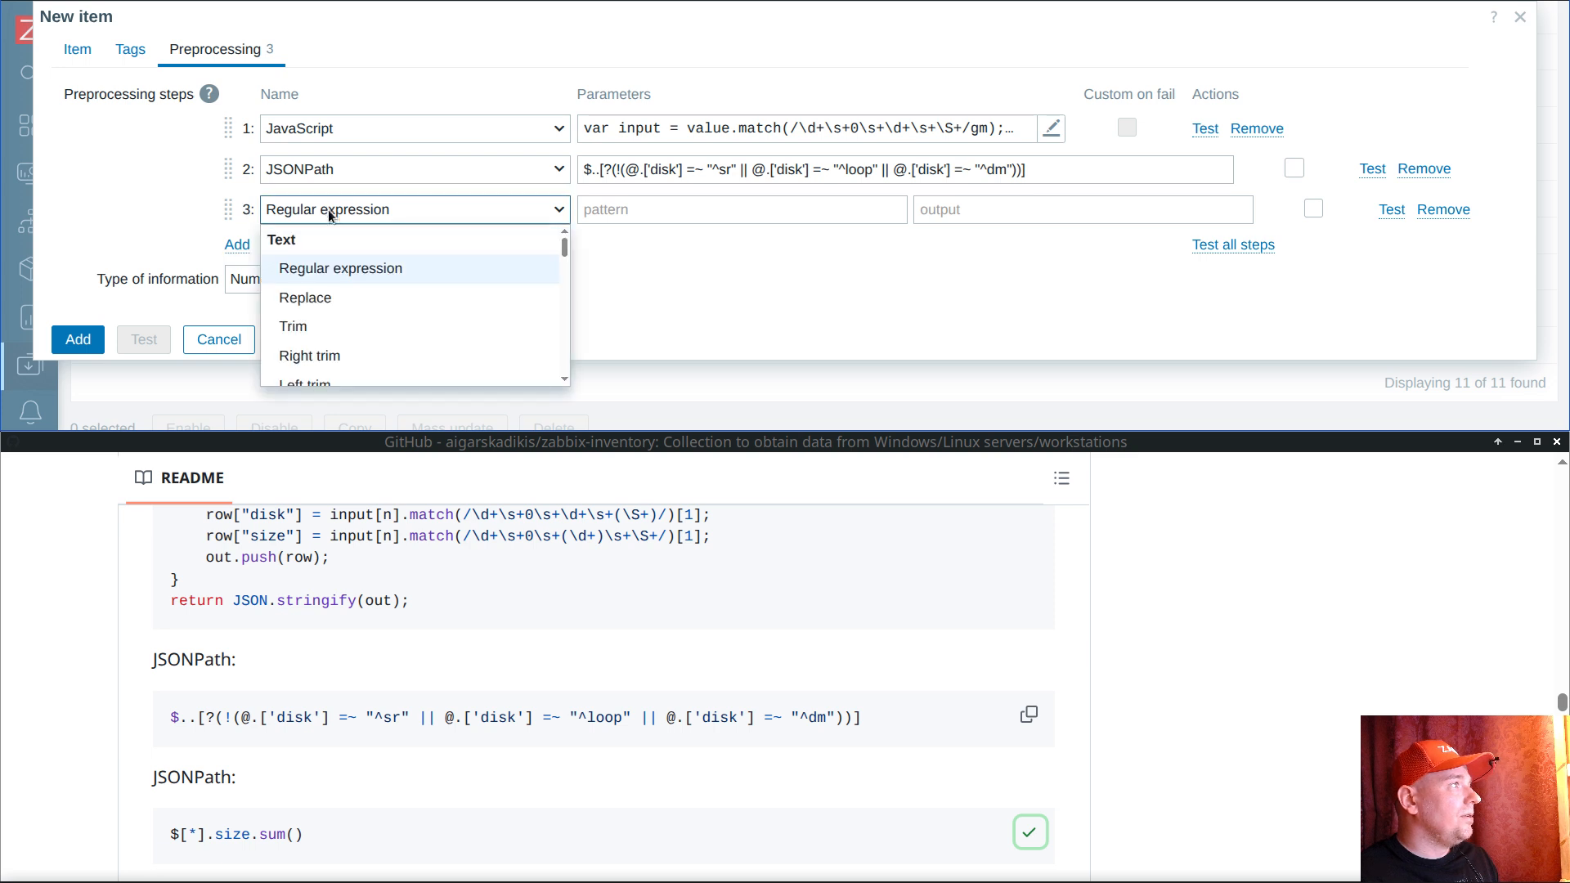
{"action": "scroll", "coordinate": [341, 288], "scroll_direction": "down", "scroll_amount": 2}
{"action": "left_click", "coordinate": [324, 341]}
{"action": "left_click", "coordinate": [638, 211]}
{"action": "key", "text": "ctrl+v"}
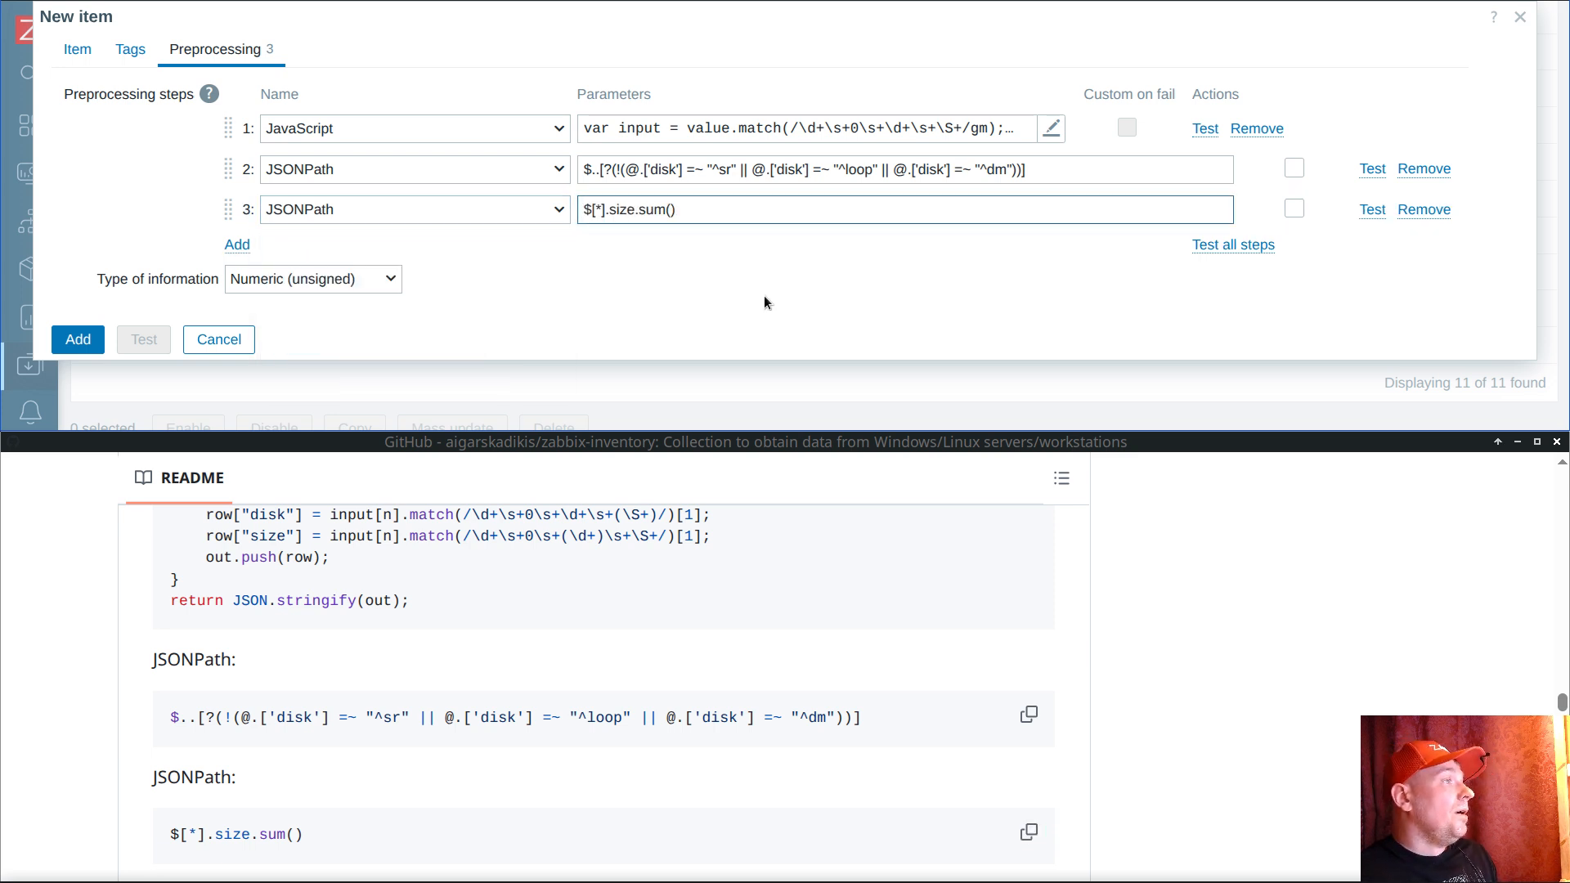
Step: Add a fourth preprocessing step, a Custom multiplier of 1024, to the disk size item
{"action": "left_click", "coordinate": [725, 617]}
{"action": "scroll", "coordinate": [724, 617], "scroll_direction": "down", "scroll_amount": 3}
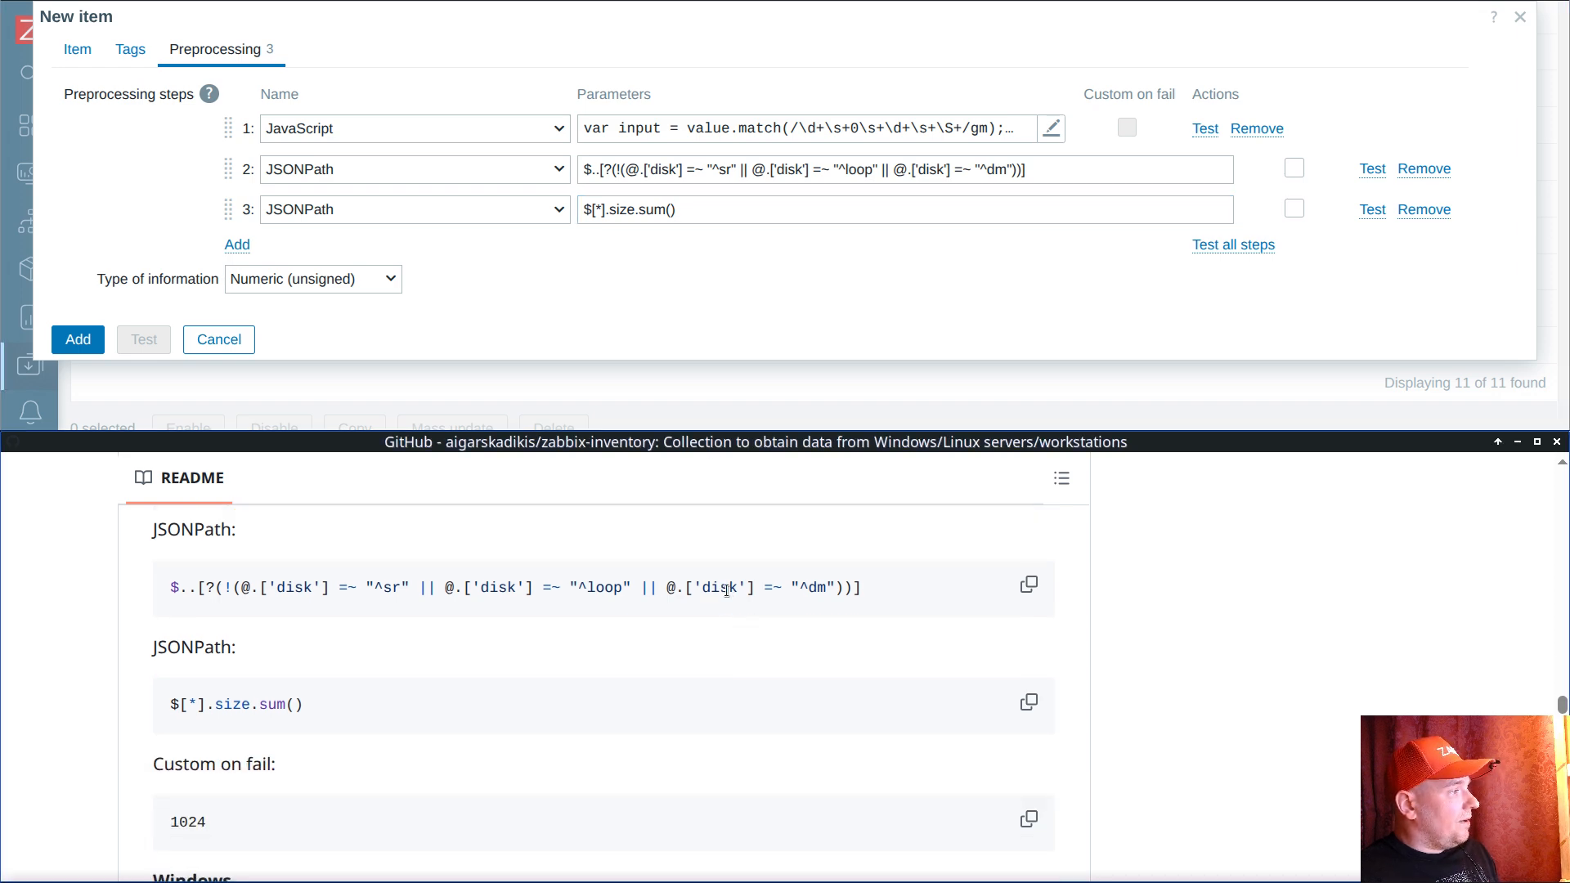
{"action": "left_click", "coordinate": [237, 245]}
{"action": "left_click", "coordinate": [338, 245]}
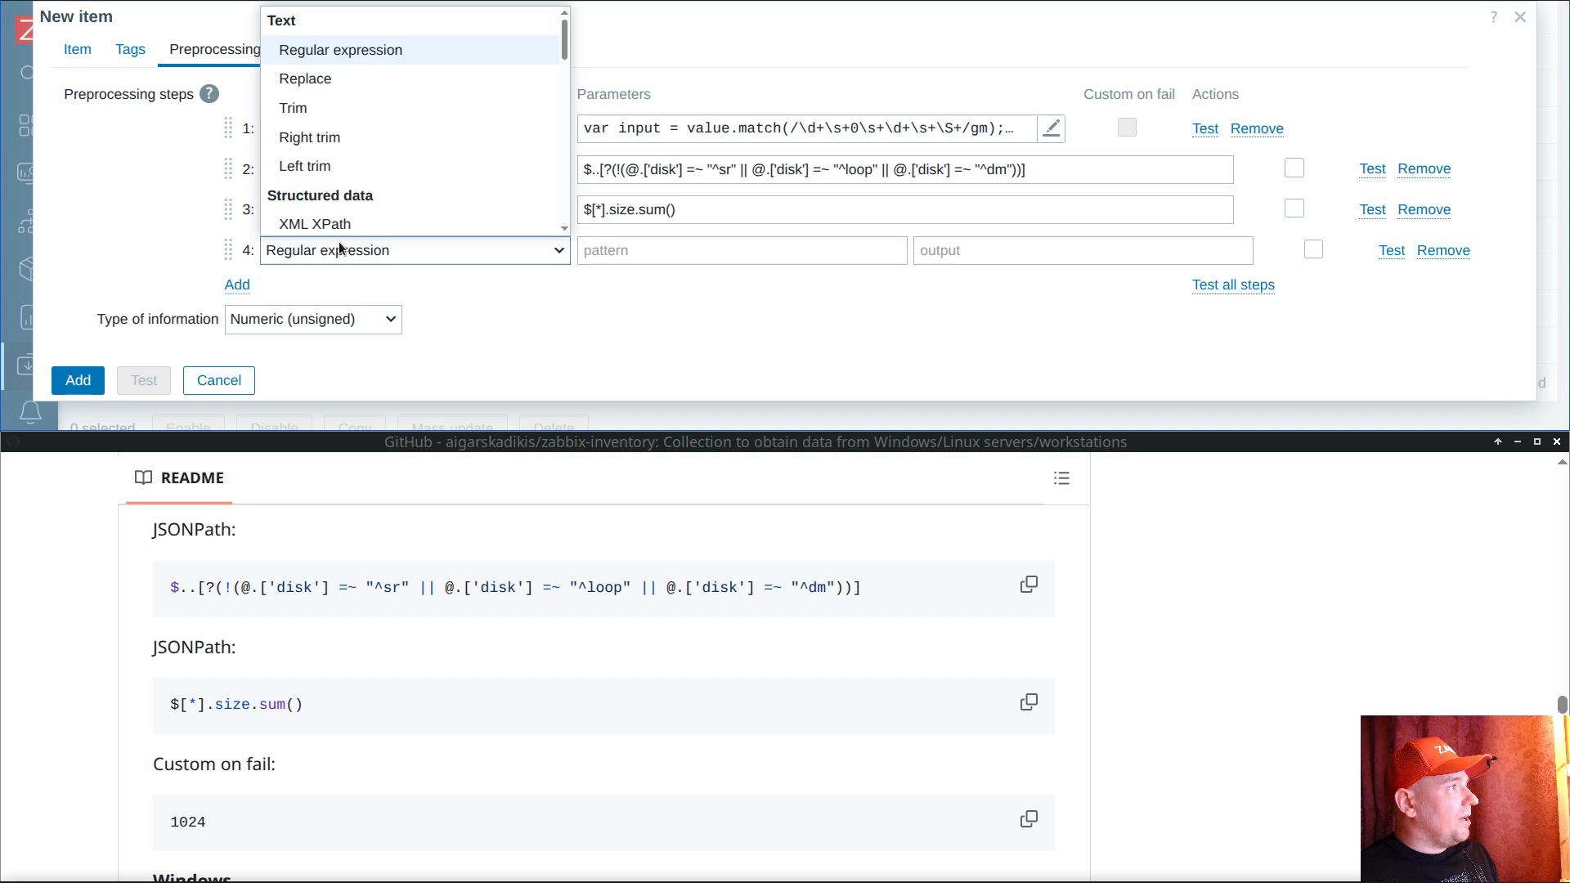
{"action": "scroll", "coordinate": [382, 131], "scroll_direction": "down", "scroll_amount": 5}
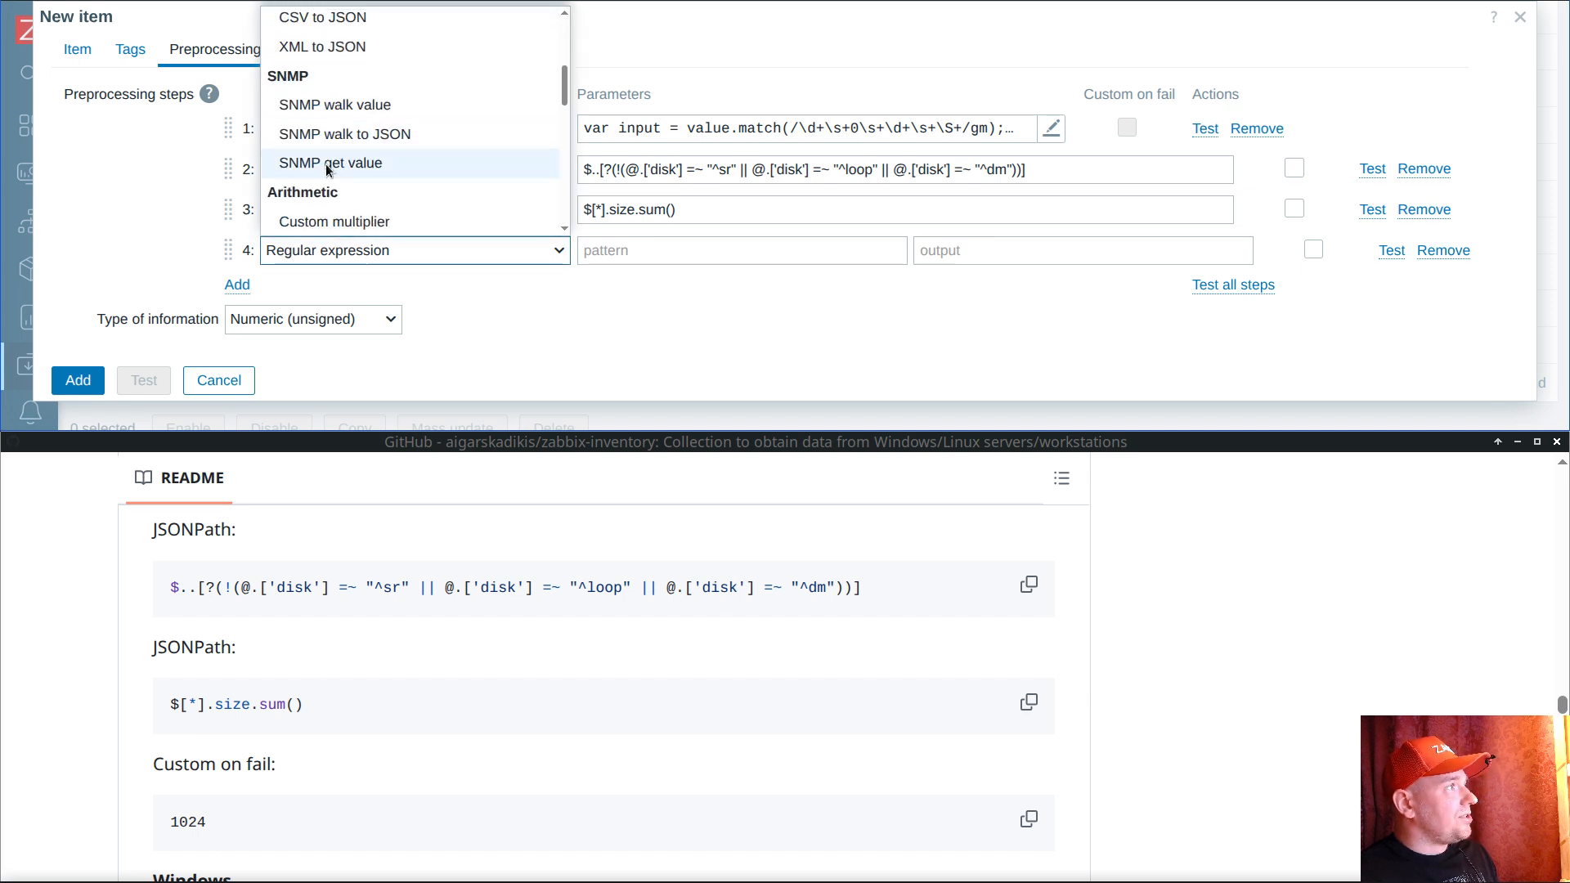
{"action": "left_click", "coordinate": [378, 92]}
{"action": "left_click", "coordinate": [652, 253]}
{"action": "type", "text": "1024"}
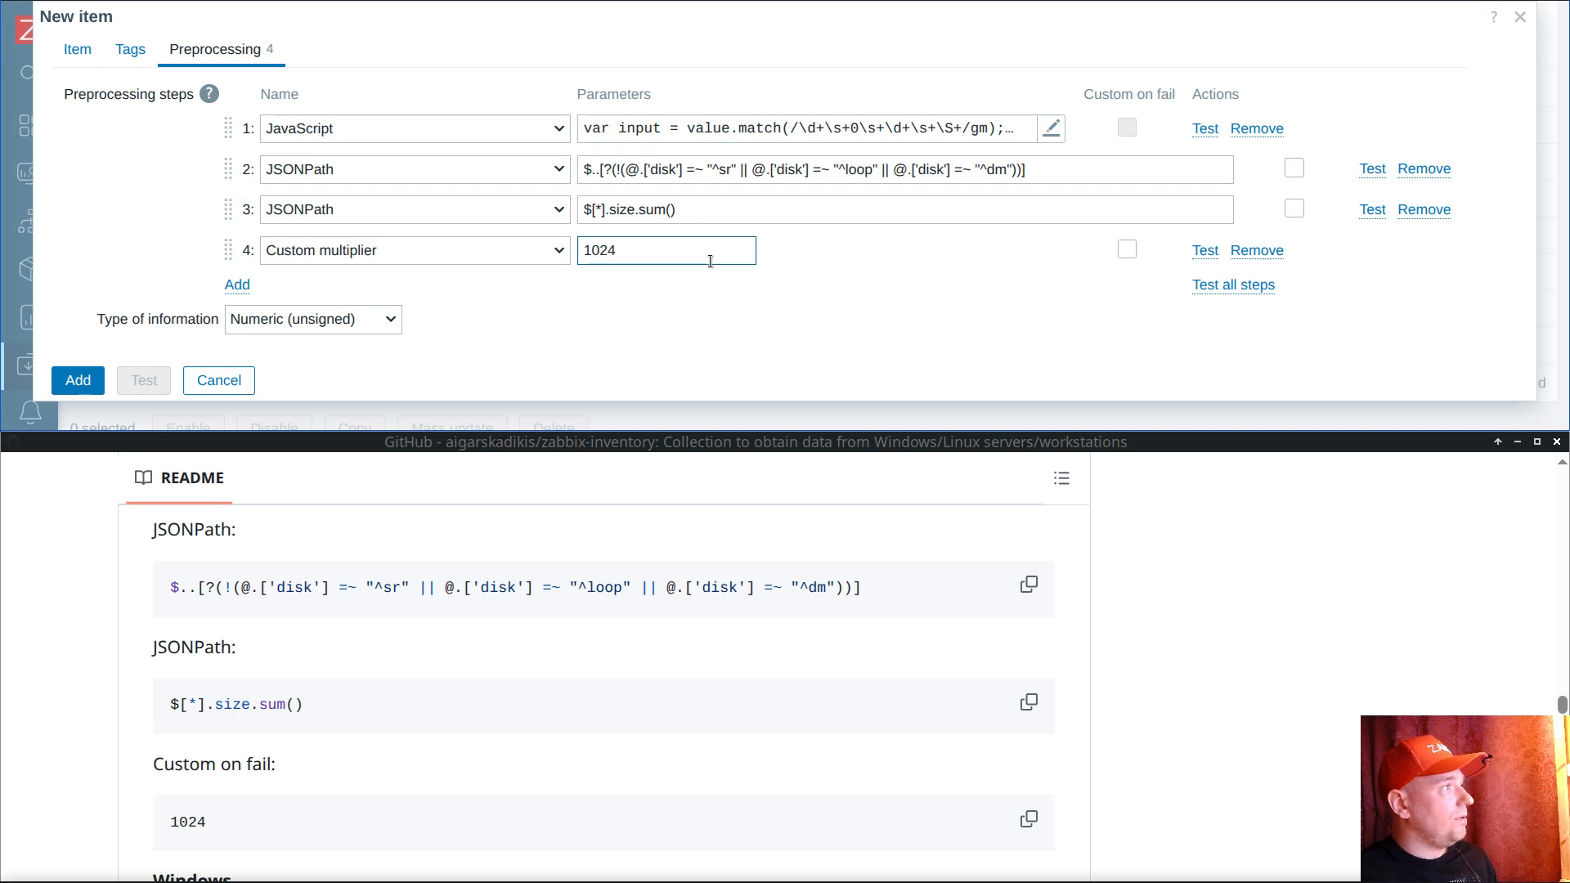
Step: Review the disk size item's main settings and add the item to the audit os linux template
{"action": "left_click", "coordinate": [78, 47]}
{"action": "scroll", "coordinate": [404, 208], "scroll_direction": "down", "scroll_amount": 4}
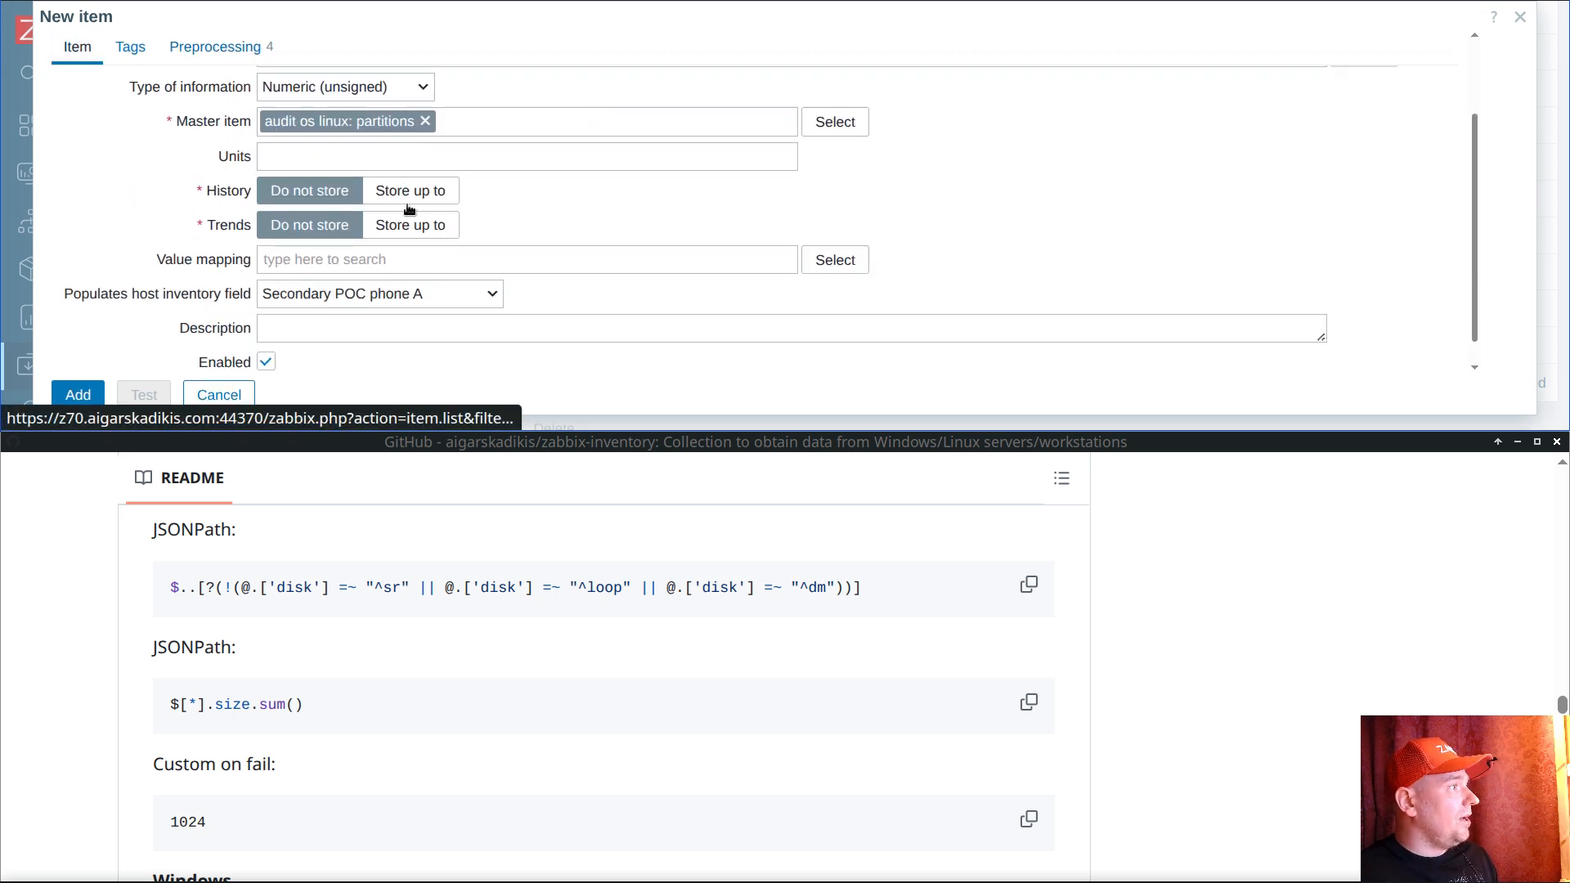
{"action": "left_click", "coordinate": [85, 393]}
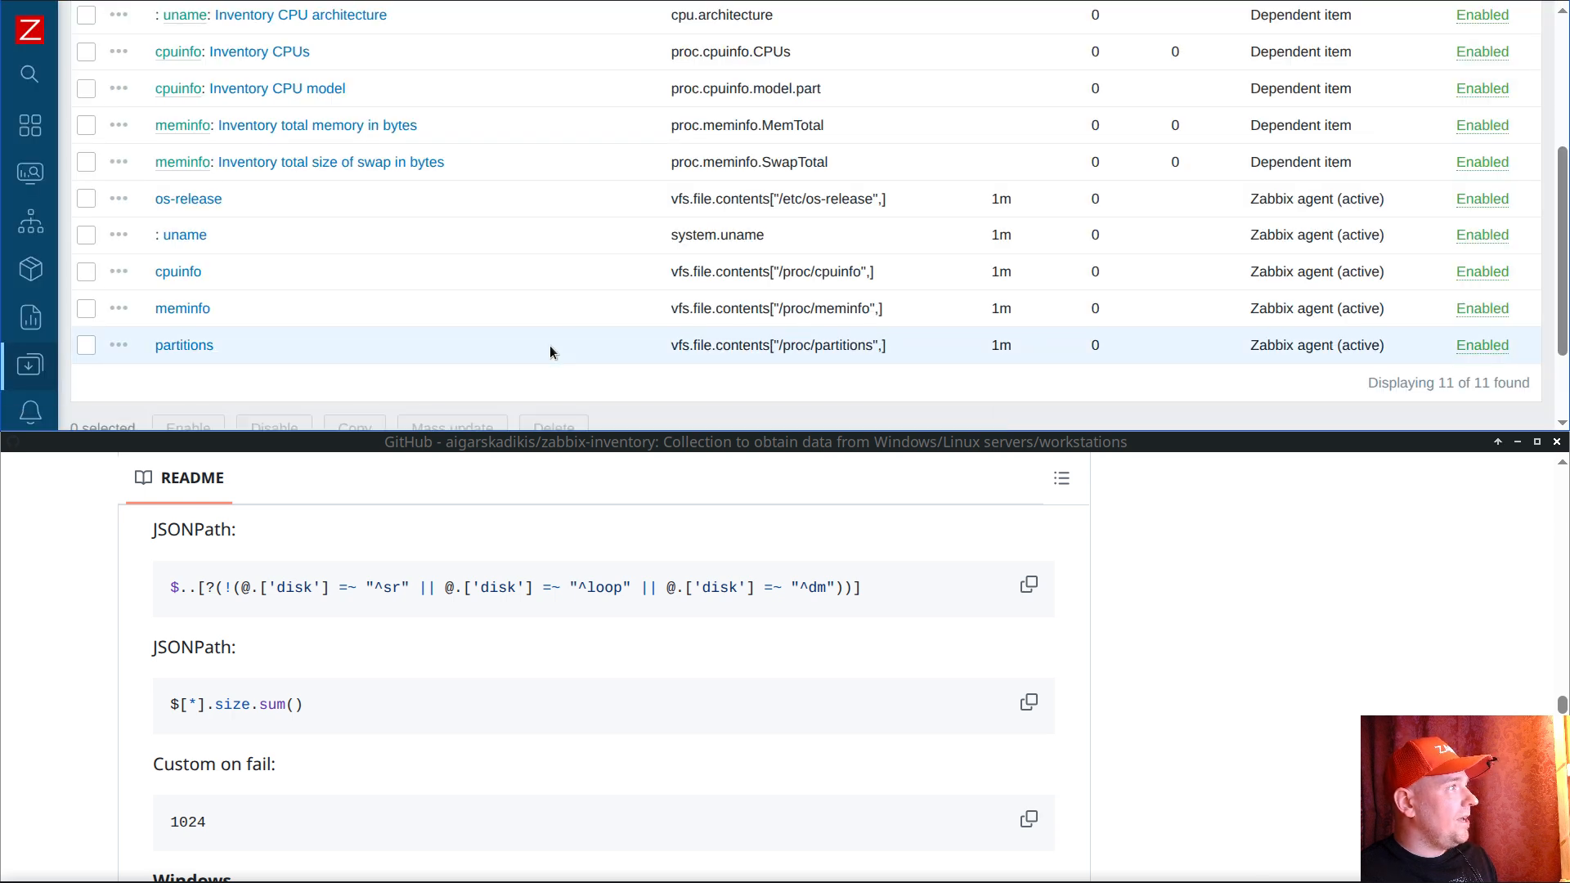
Step: Find the README's Windows disk section and open the item list of the audit os windows template
{"action": "scroll", "coordinate": [587, 332], "scroll_direction": "down", "scroll_amount": 5}
{"action": "scroll", "coordinate": [606, 641], "scroll_direction": "down", "scroll_amount": 3}
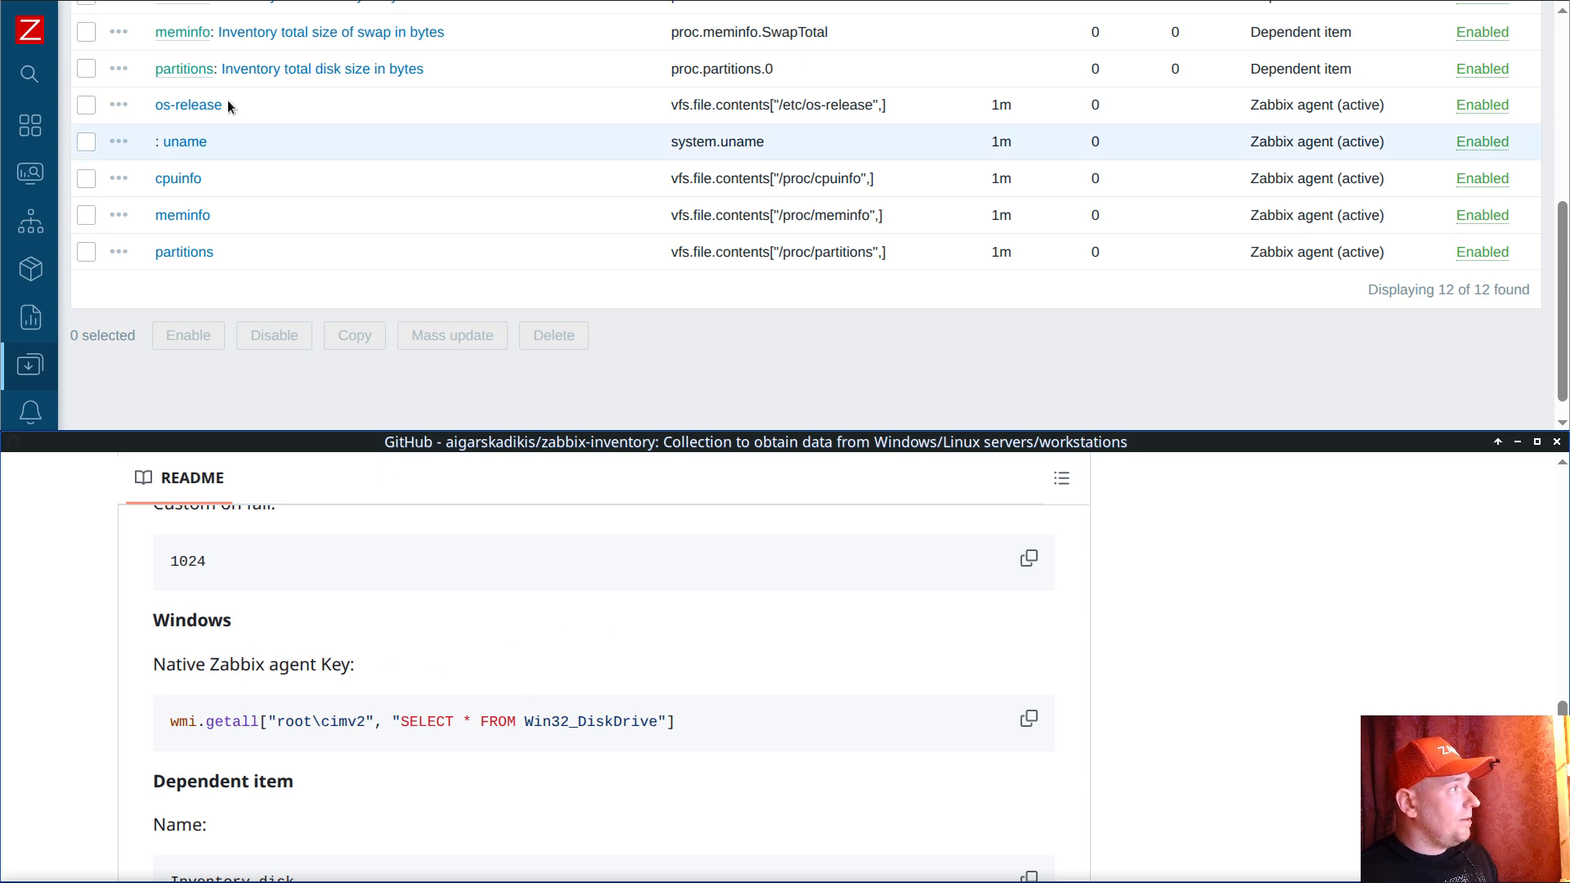
{"action": "scroll", "coordinate": [338, 226], "scroll_direction": "up", "scroll_amount": 5}
{"action": "left_click", "coordinate": [136, 164]}
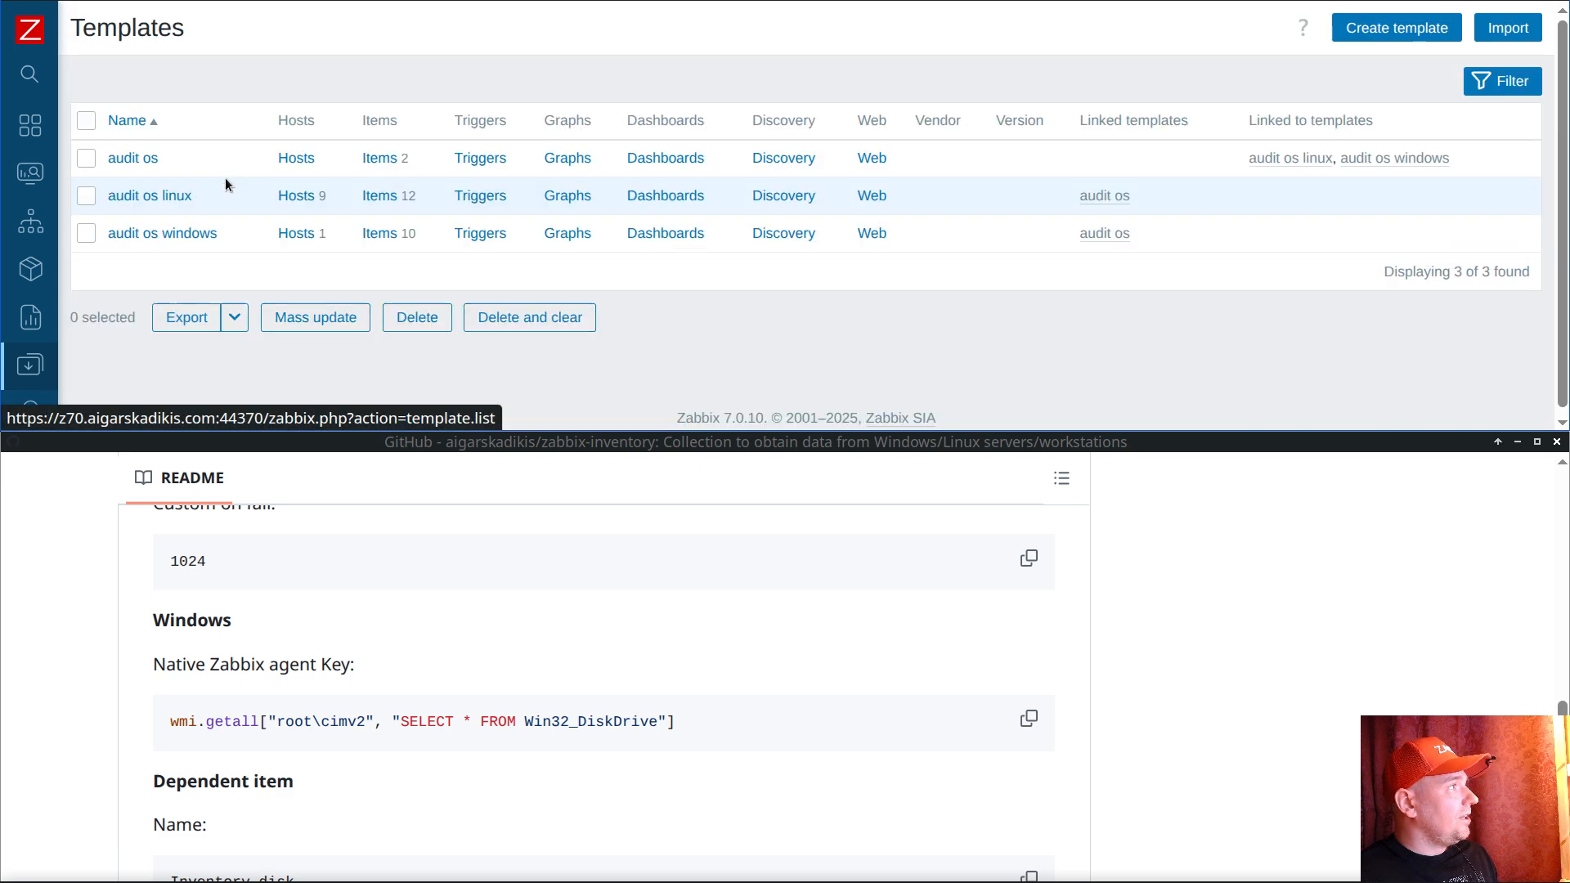
{"action": "left_click", "coordinate": [386, 235]}
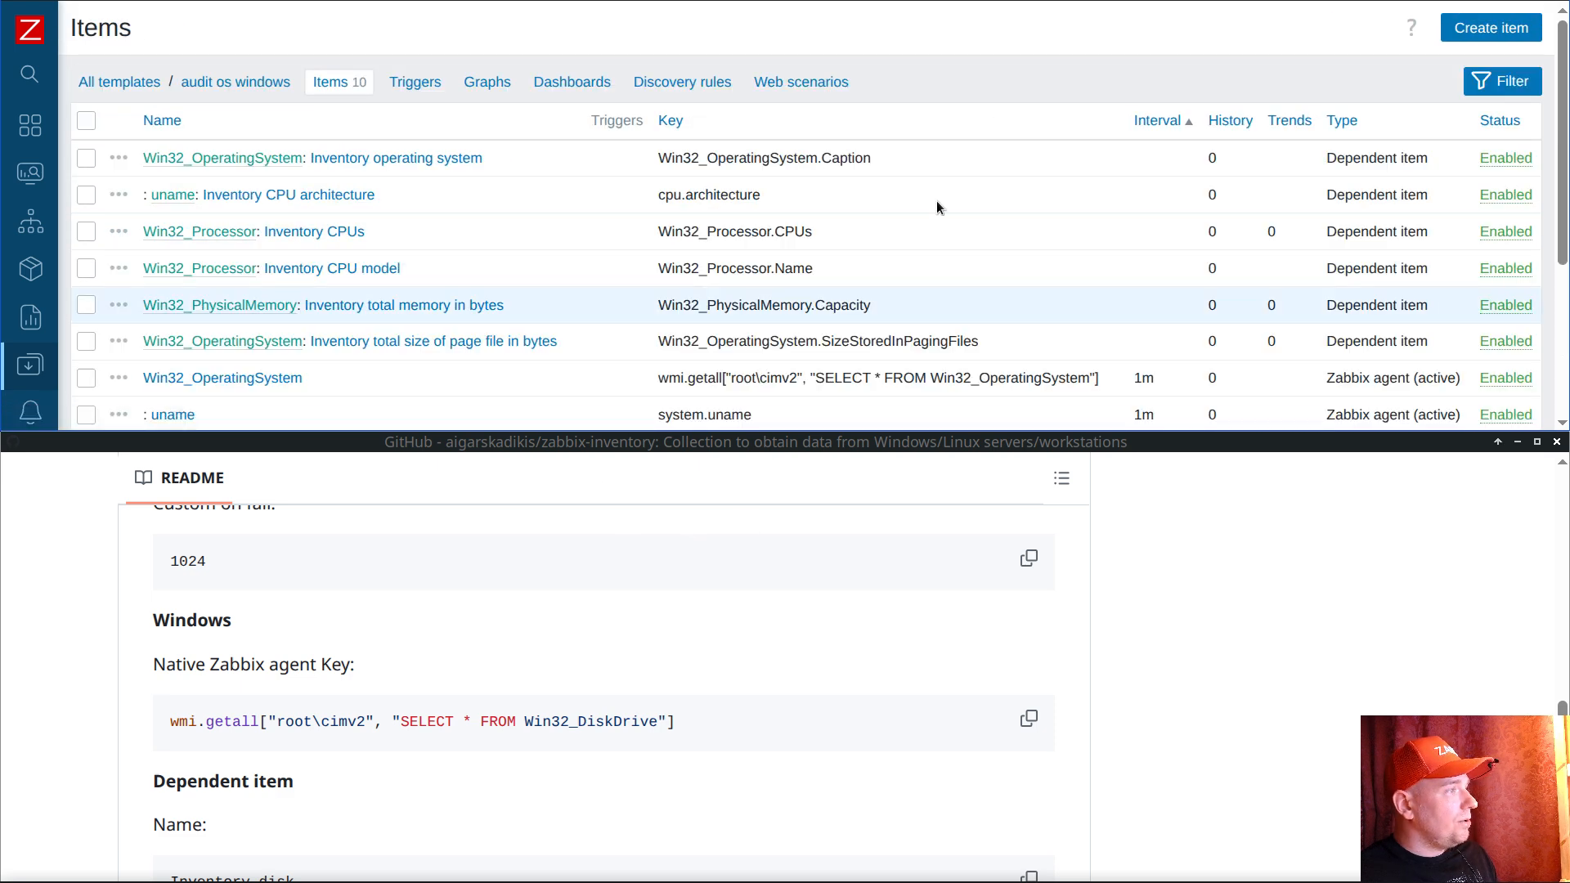
Step: Start a new Zabbix agent (active) item with the key wmi.getall["root\cimv2", "SELECT * FROM Win32_DiskDrive"] from the README
{"action": "left_click", "coordinate": [1513, 28]}
{"action": "left_click", "coordinate": [1029, 718]}
{"action": "left_click", "coordinate": [402, 164]}
{"action": "key", "text": "ctrl+v"}
{"action": "left_click", "coordinate": [386, 129]}
{"action": "left_click", "coordinate": [377, 184]}
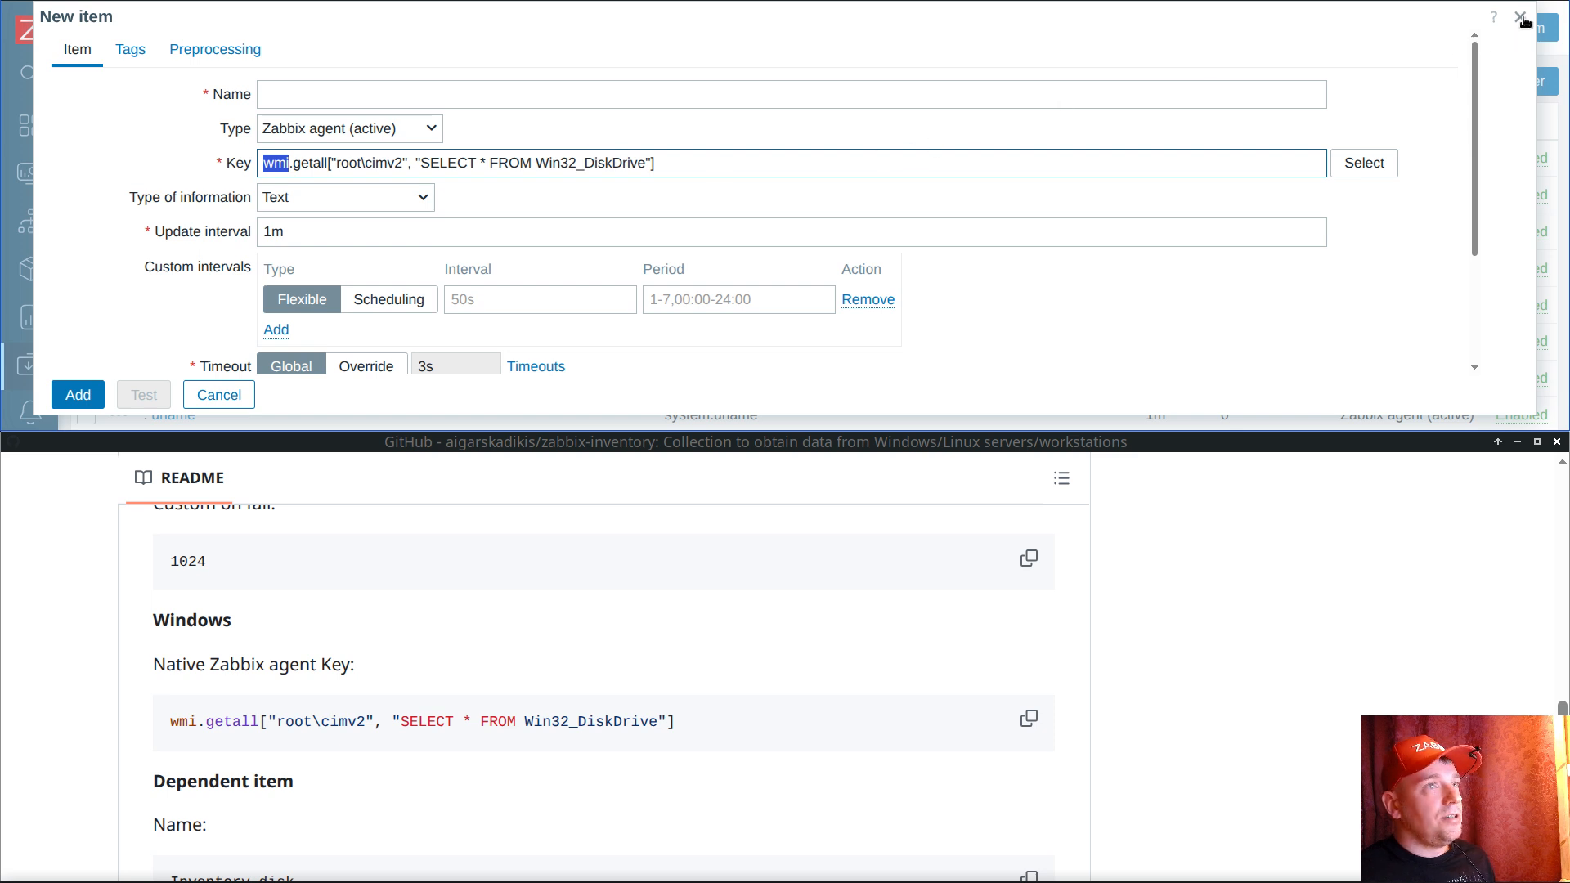
Step: Name the item Win32_DiskDrive, set its history to Do not store, and add it to the template
{"action": "double_click", "coordinate": [589, 162]}
{"action": "left_click", "coordinate": [522, 100]}
{"action": "key", "text": "ctrl+v"}
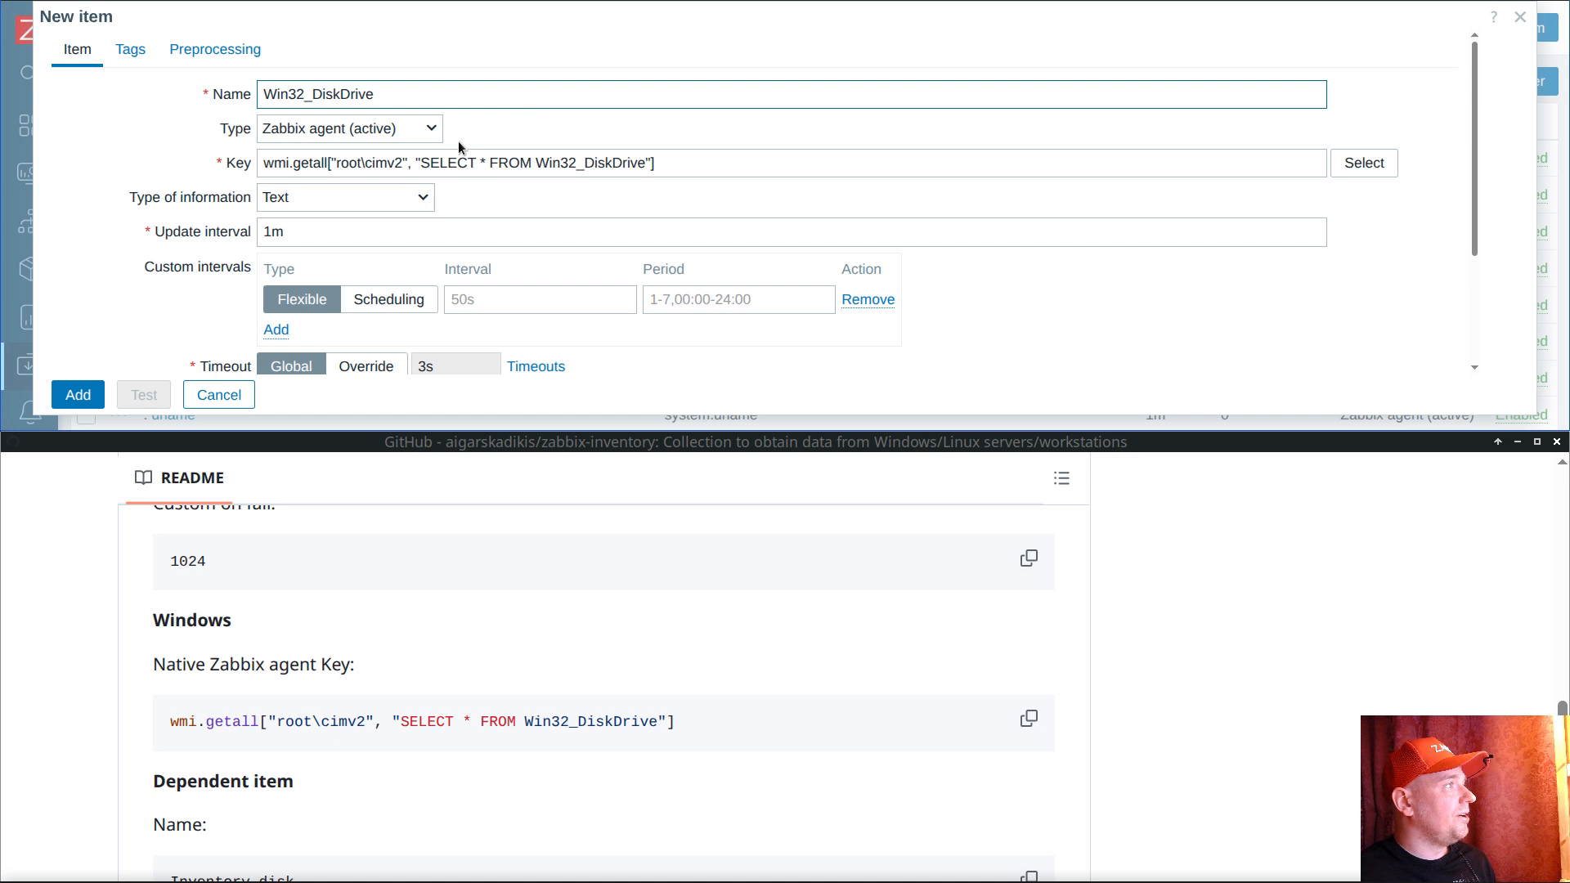
{"action": "scroll", "coordinate": [346, 272], "scroll_direction": "down", "scroll_amount": 2}
{"action": "left_click", "coordinate": [309, 230]}
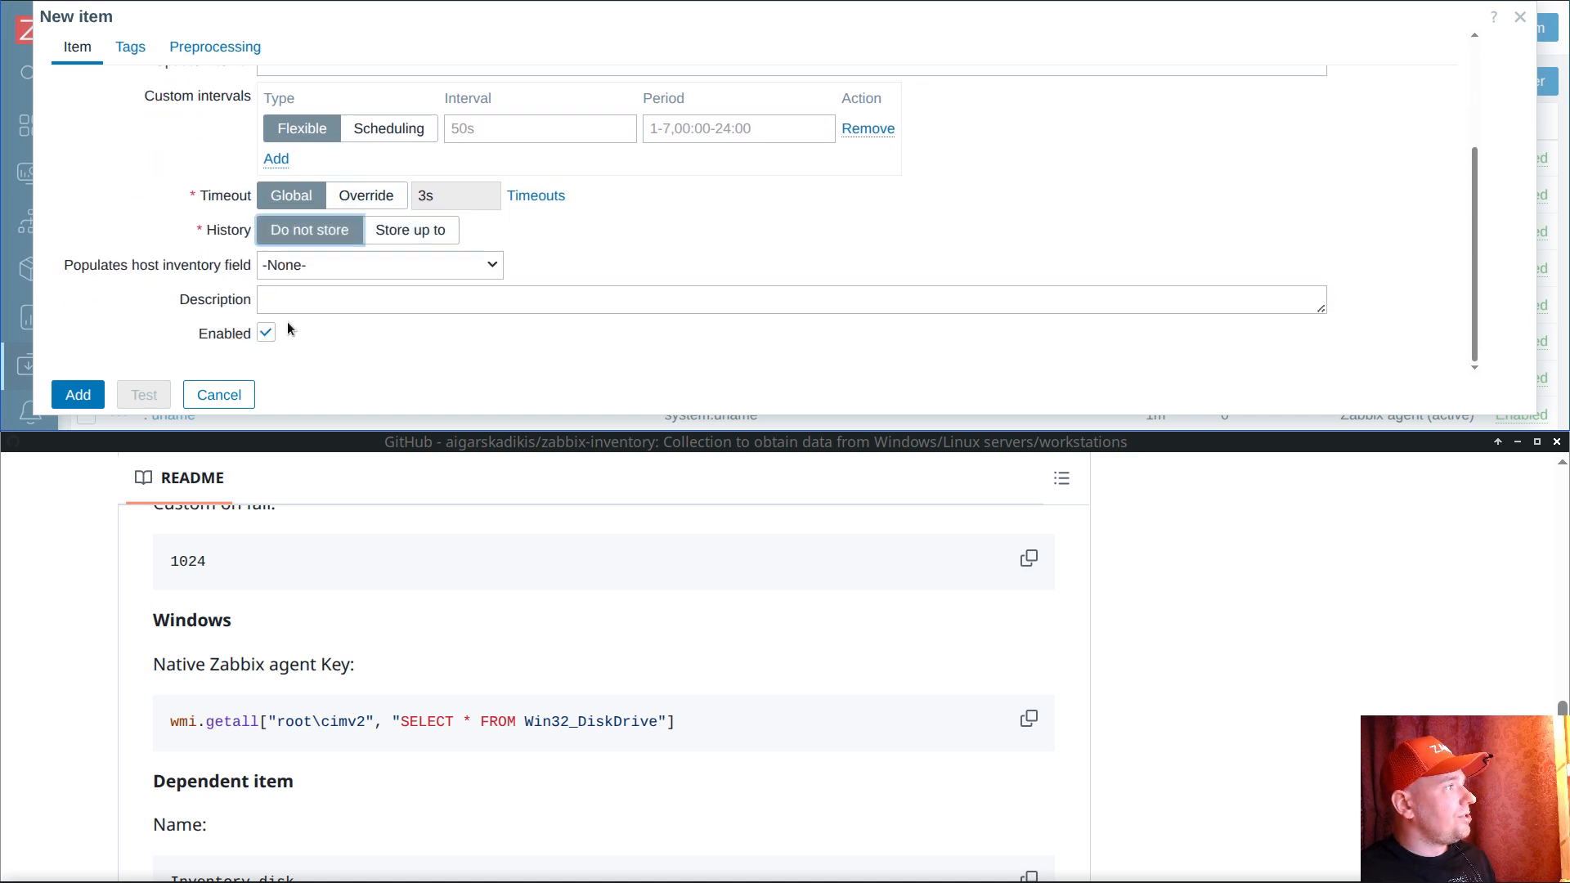
{"action": "left_click", "coordinate": [79, 396]}
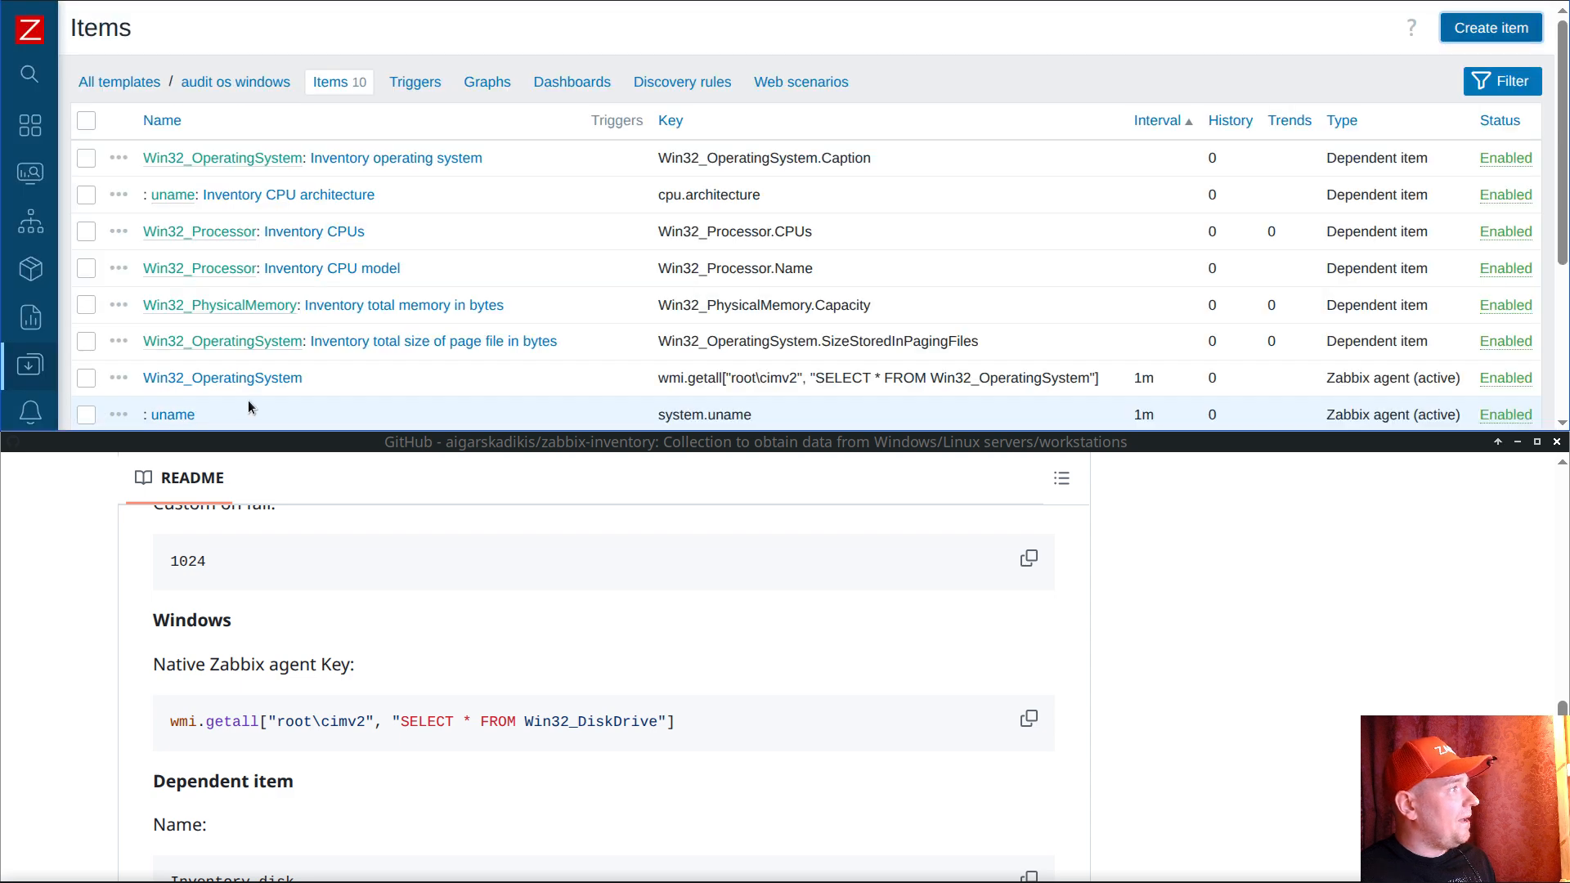
Step: Create a dependent item under Win32_DiskDrive and name it Inventory disk, as given in the README
{"action": "scroll", "coordinate": [496, 171], "scroll_direction": "down", "scroll_amount": 3}
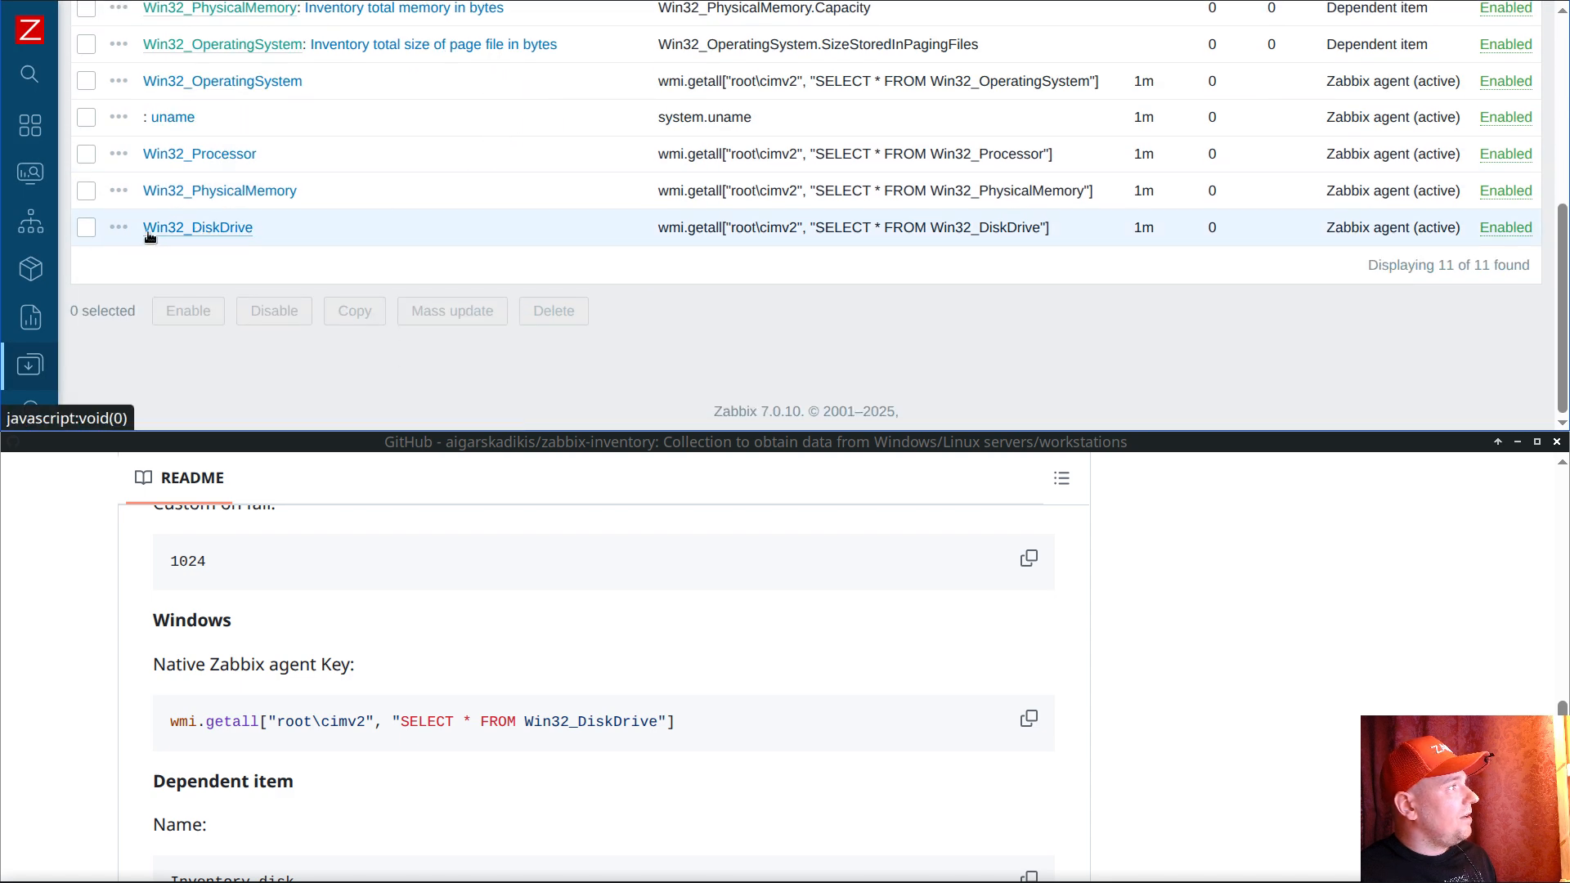
{"action": "left_click", "coordinate": [118, 227]}
{"action": "left_click", "coordinate": [250, 187]}
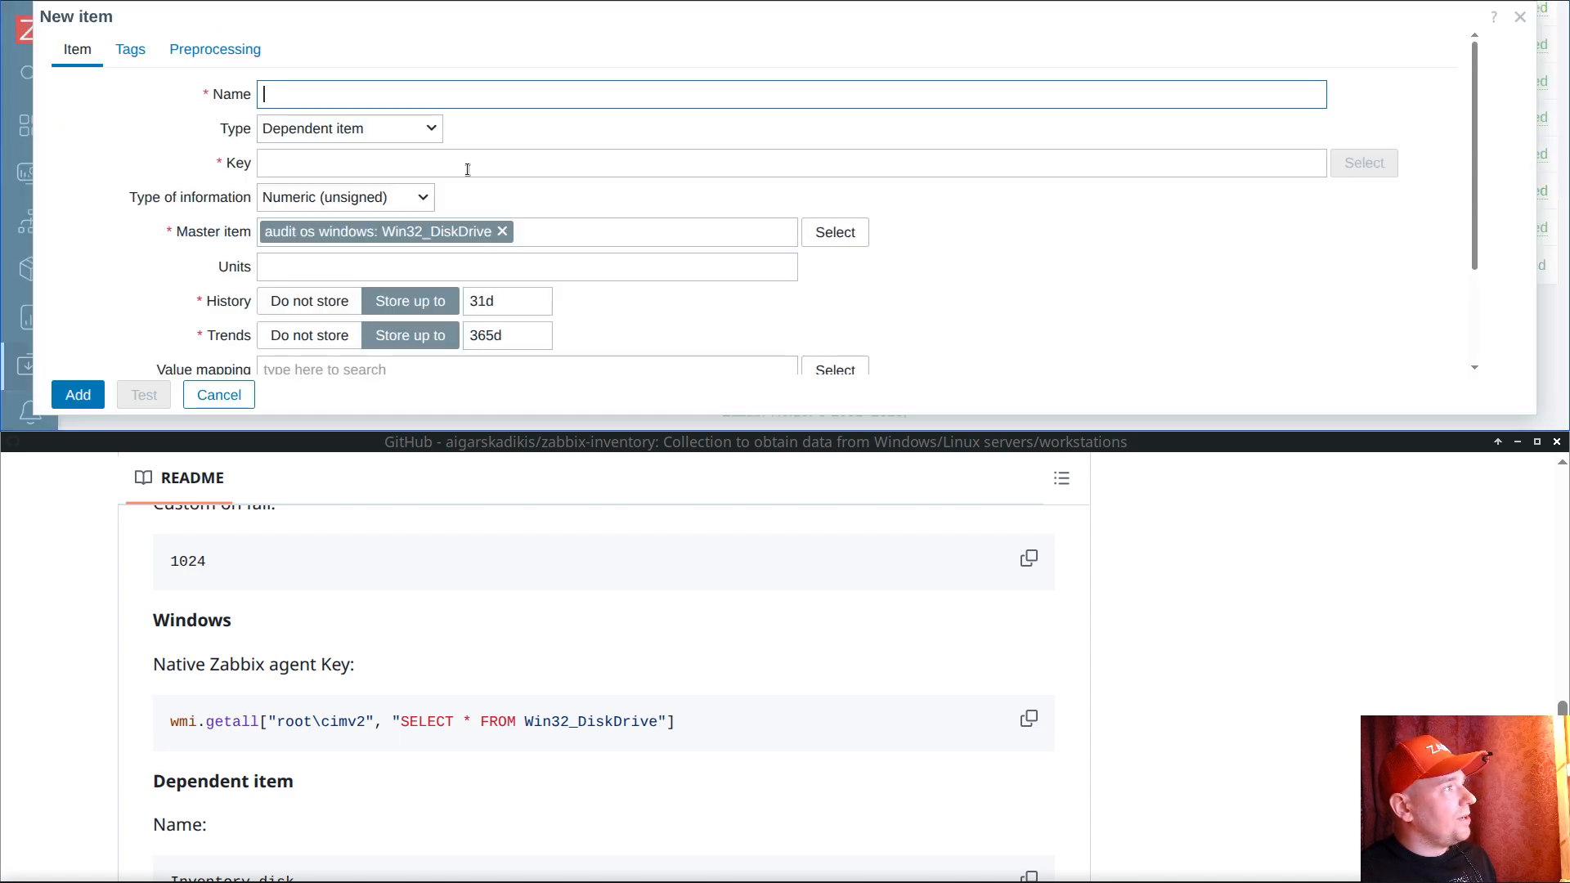
{"action": "left_click", "coordinate": [620, 675]}
{"action": "scroll", "coordinate": [617, 675], "scroll_direction": "down", "scroll_amount": 2}
{"action": "scroll", "coordinate": [617, 674], "scroll_direction": "down", "scroll_amount": 2}
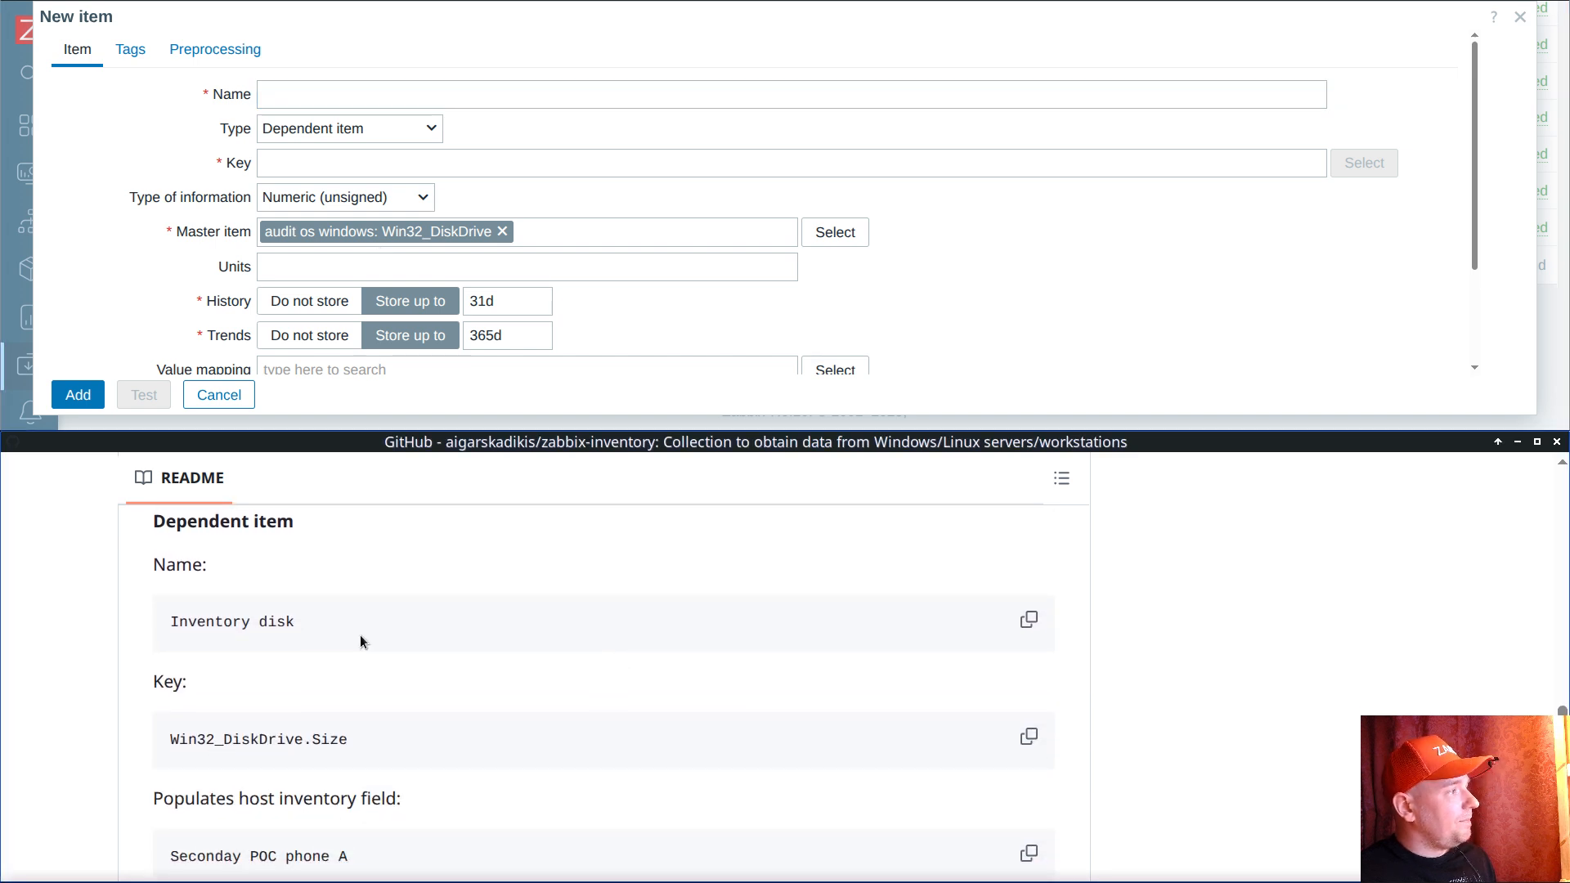
{"action": "left_click", "coordinate": [280, 94]}
{"action": "key", "text": "ctrl+v"}
Step: Set the dependent item's key to Win32_DiskDrive.Size and set both history and trends to Do not store
{"action": "left_click", "coordinate": [1029, 735]}
{"action": "left_click", "coordinate": [416, 164]}
{"action": "key", "text": "ctrl+v"}
{"action": "left_click", "coordinate": [309, 300]}
{"action": "left_click", "coordinate": [309, 335]}
Step: Make the dependent item populate the Secondary POC phone A host inventory field
{"action": "scroll", "coordinate": [404, 277], "scroll_direction": "down", "scroll_amount": 3}
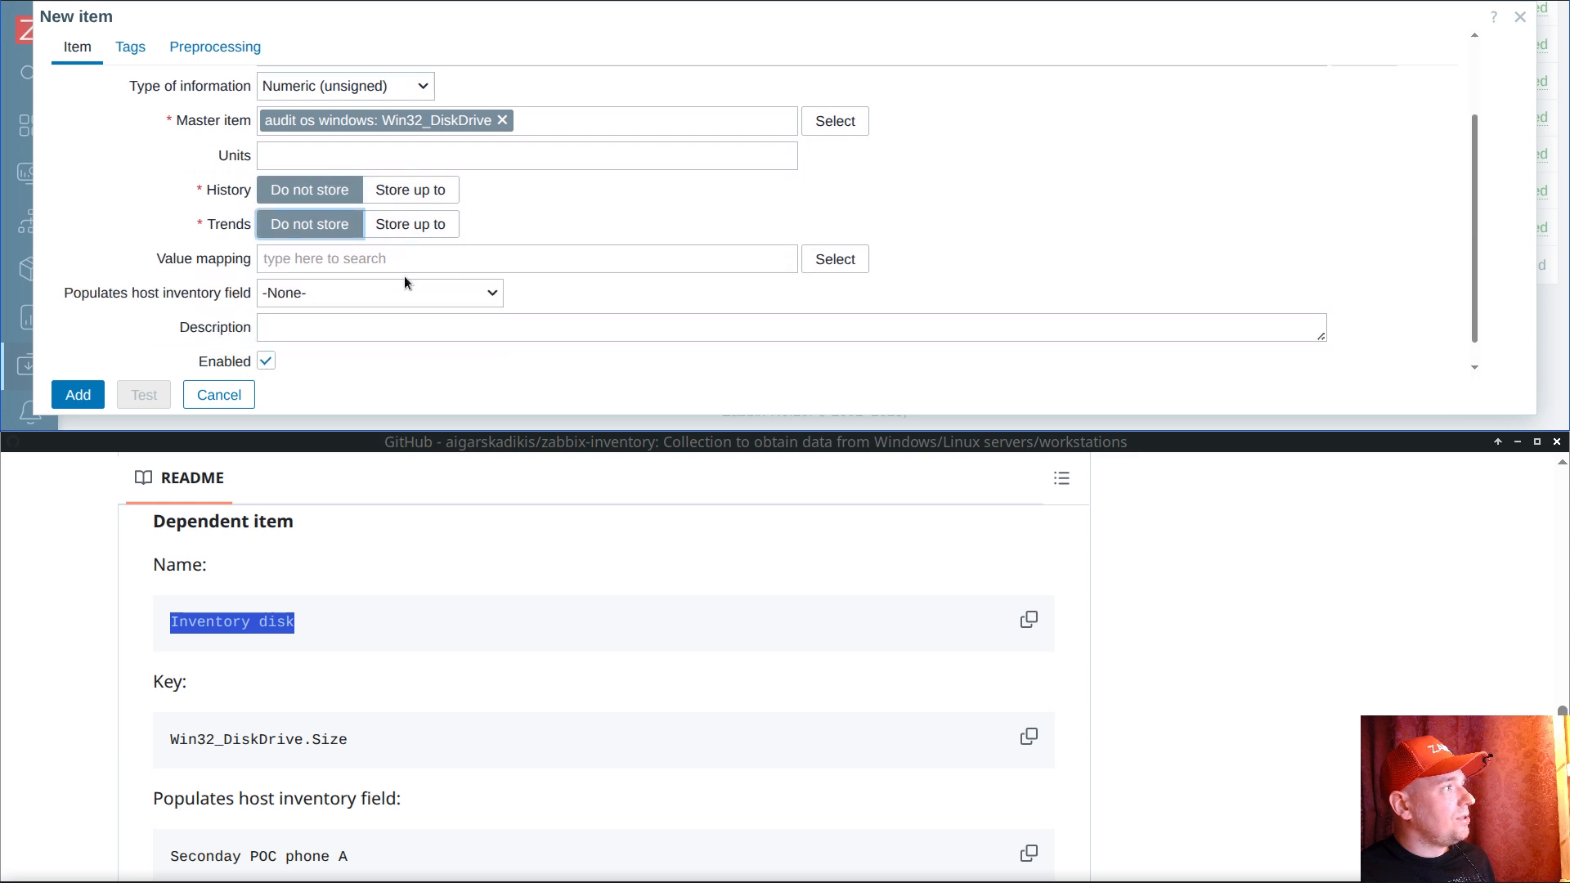
{"action": "left_click", "coordinate": [320, 274]}
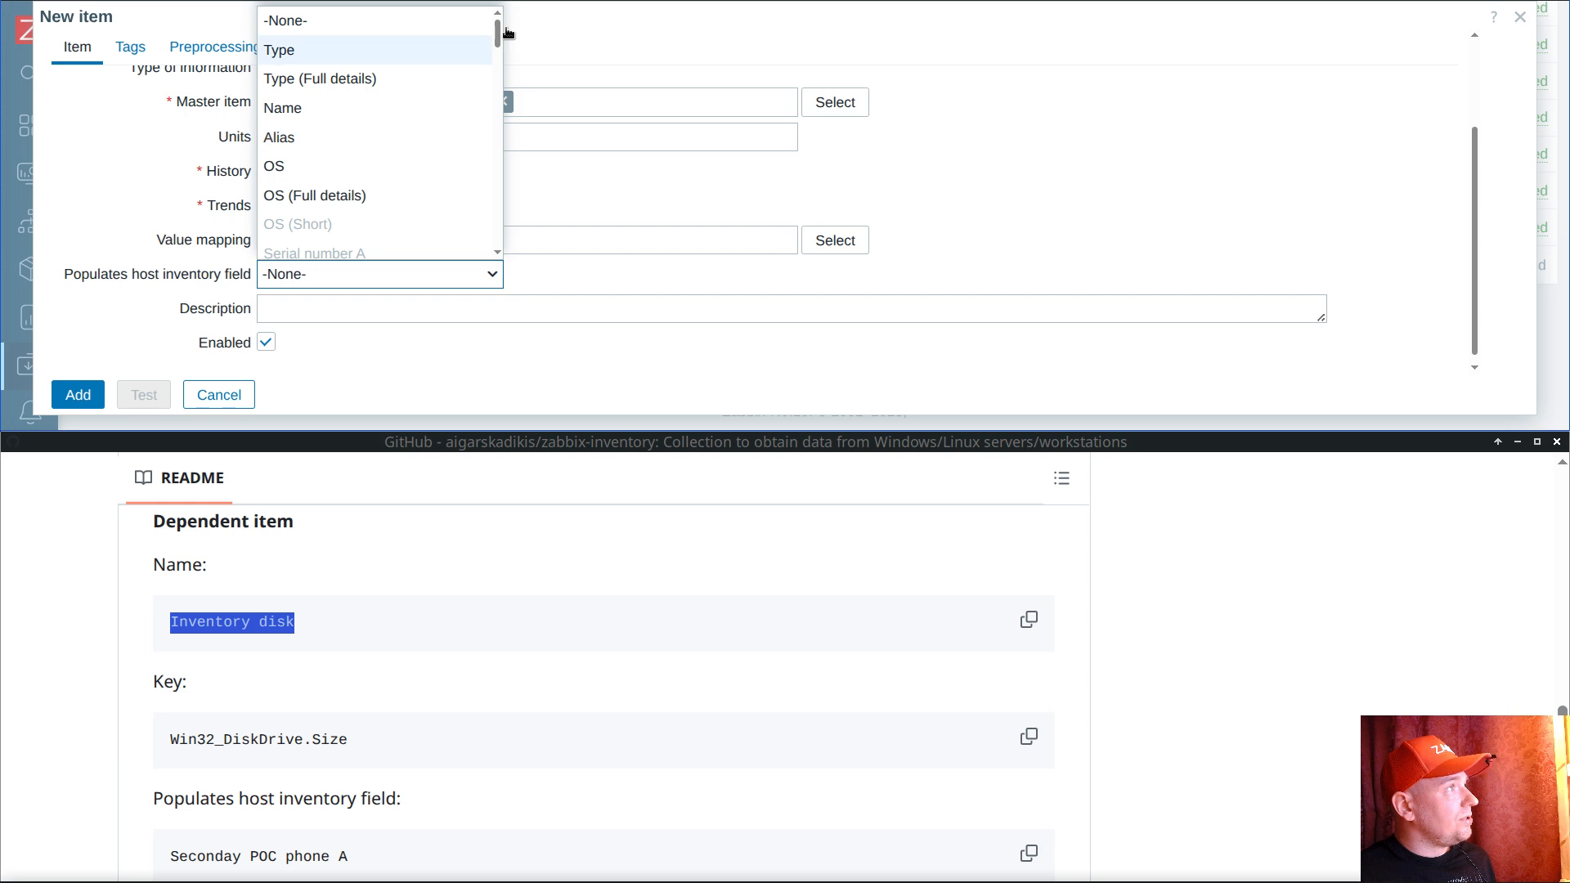
{"action": "left_click_drag", "start_coordinate": [498, 32], "coordinate": [498, 245]}
{"action": "left_click", "coordinate": [360, 128]}
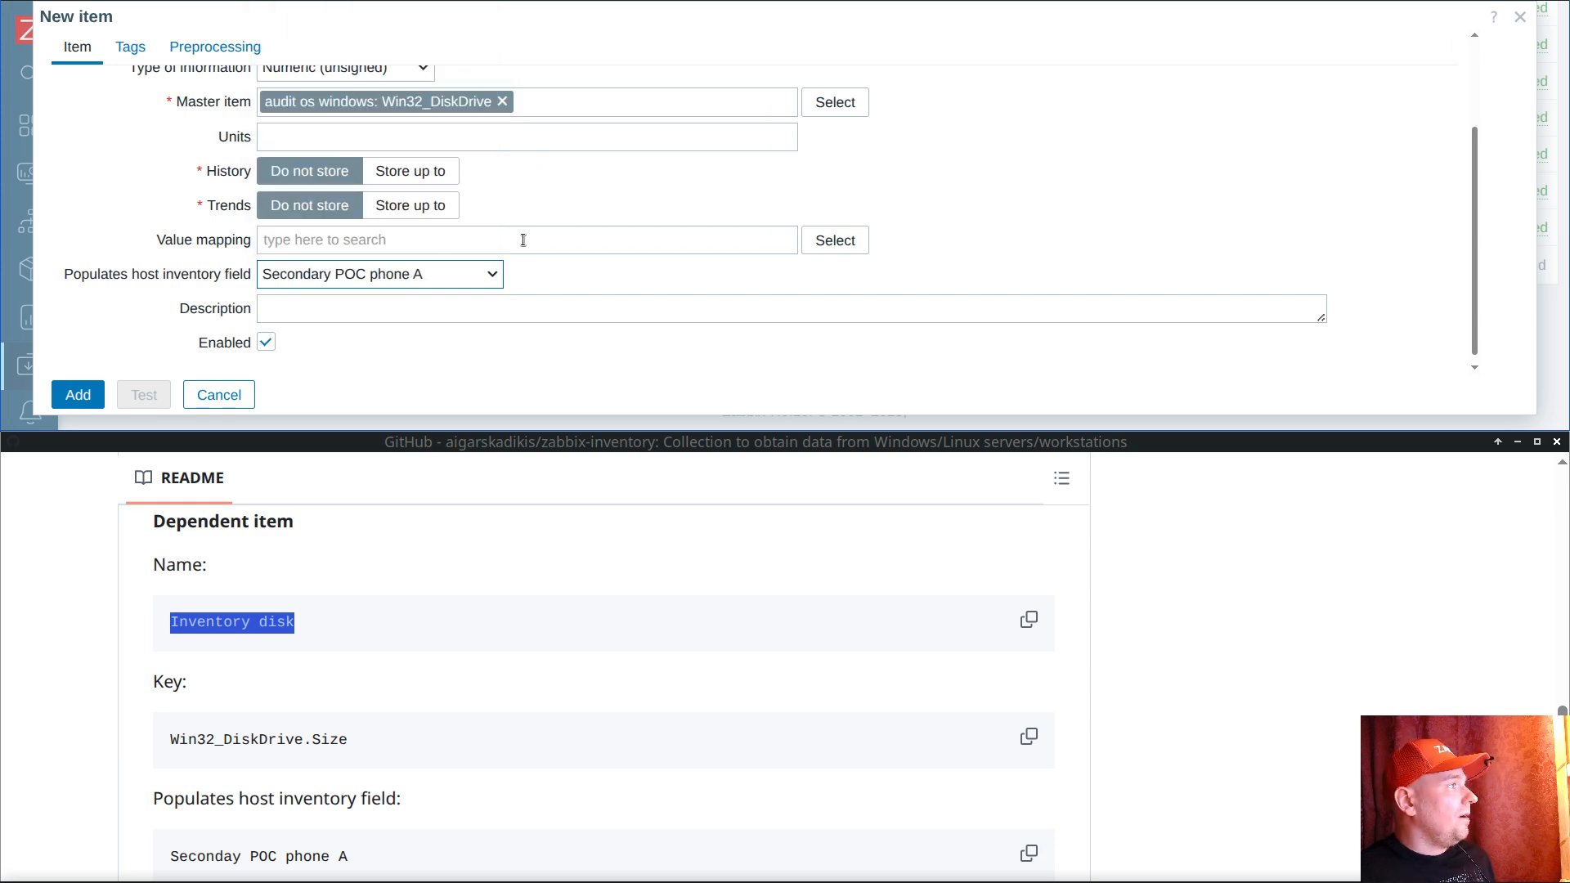
Step: Open the item's preprocessing settings and examine the README's JSONPath filters for Microsoft Virtual Disk and USB devices
{"action": "left_click", "coordinate": [237, 48]}
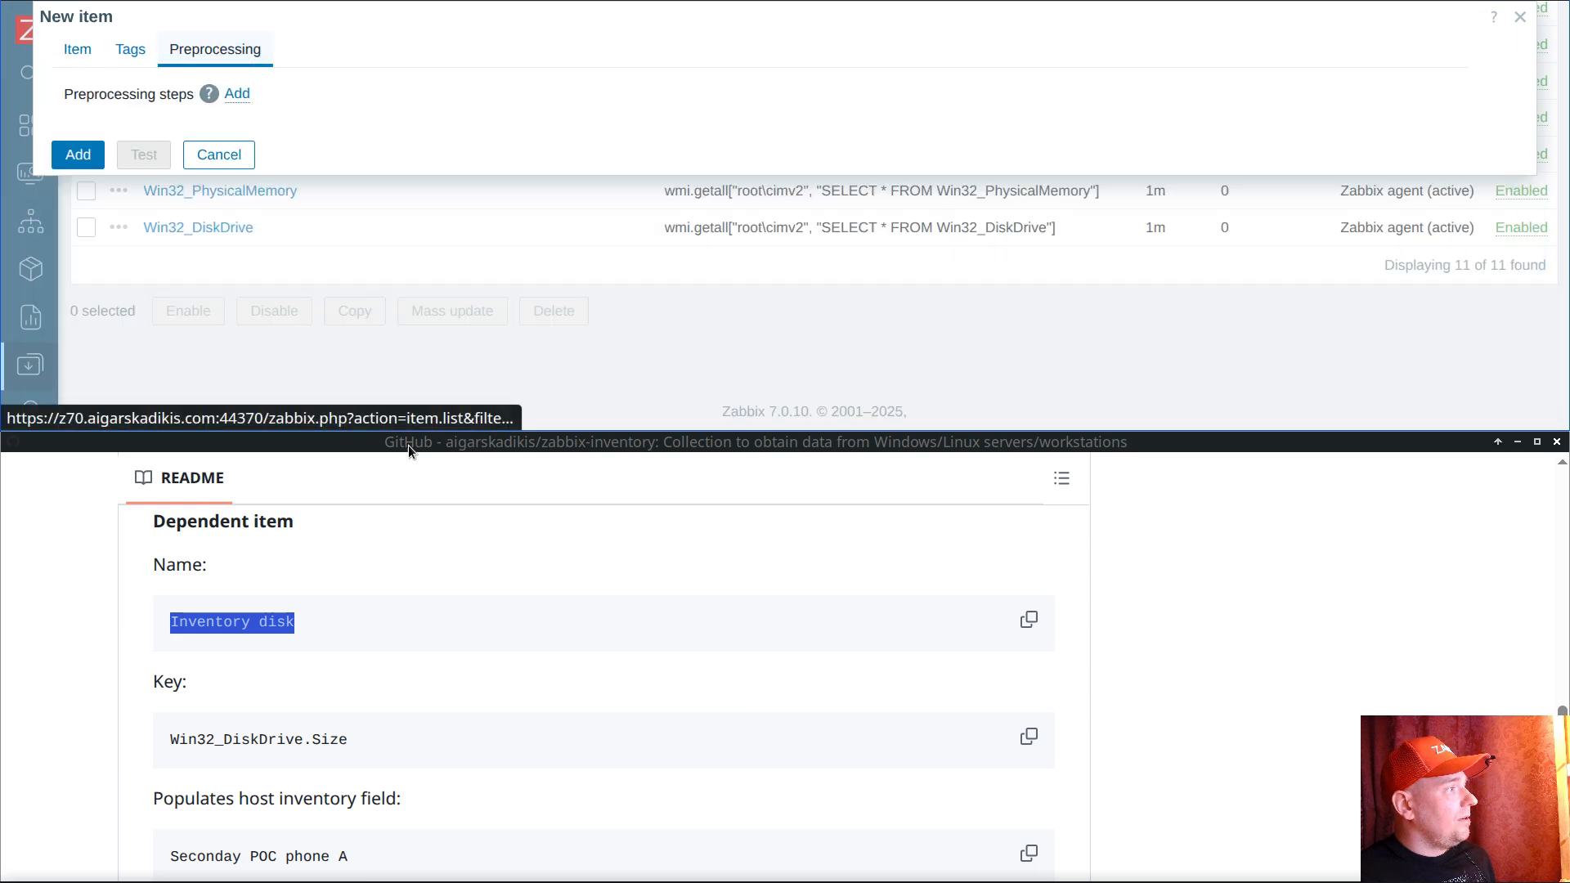
{"action": "scroll", "coordinate": [409, 566], "scroll_direction": "down", "scroll_amount": 3}
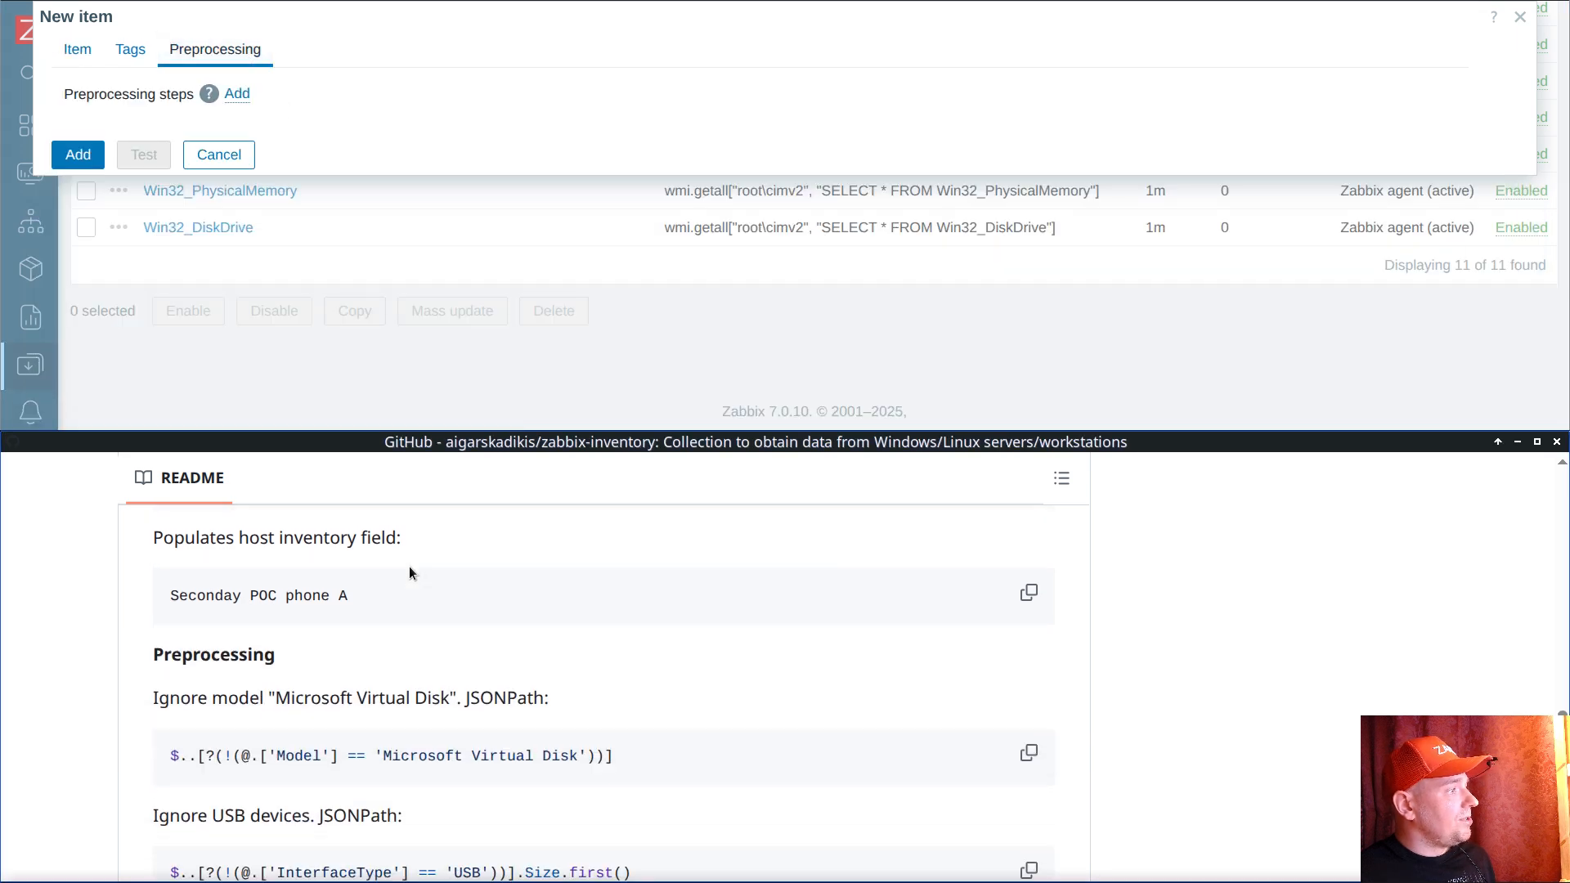
{"action": "double_click", "coordinate": [443, 756]}
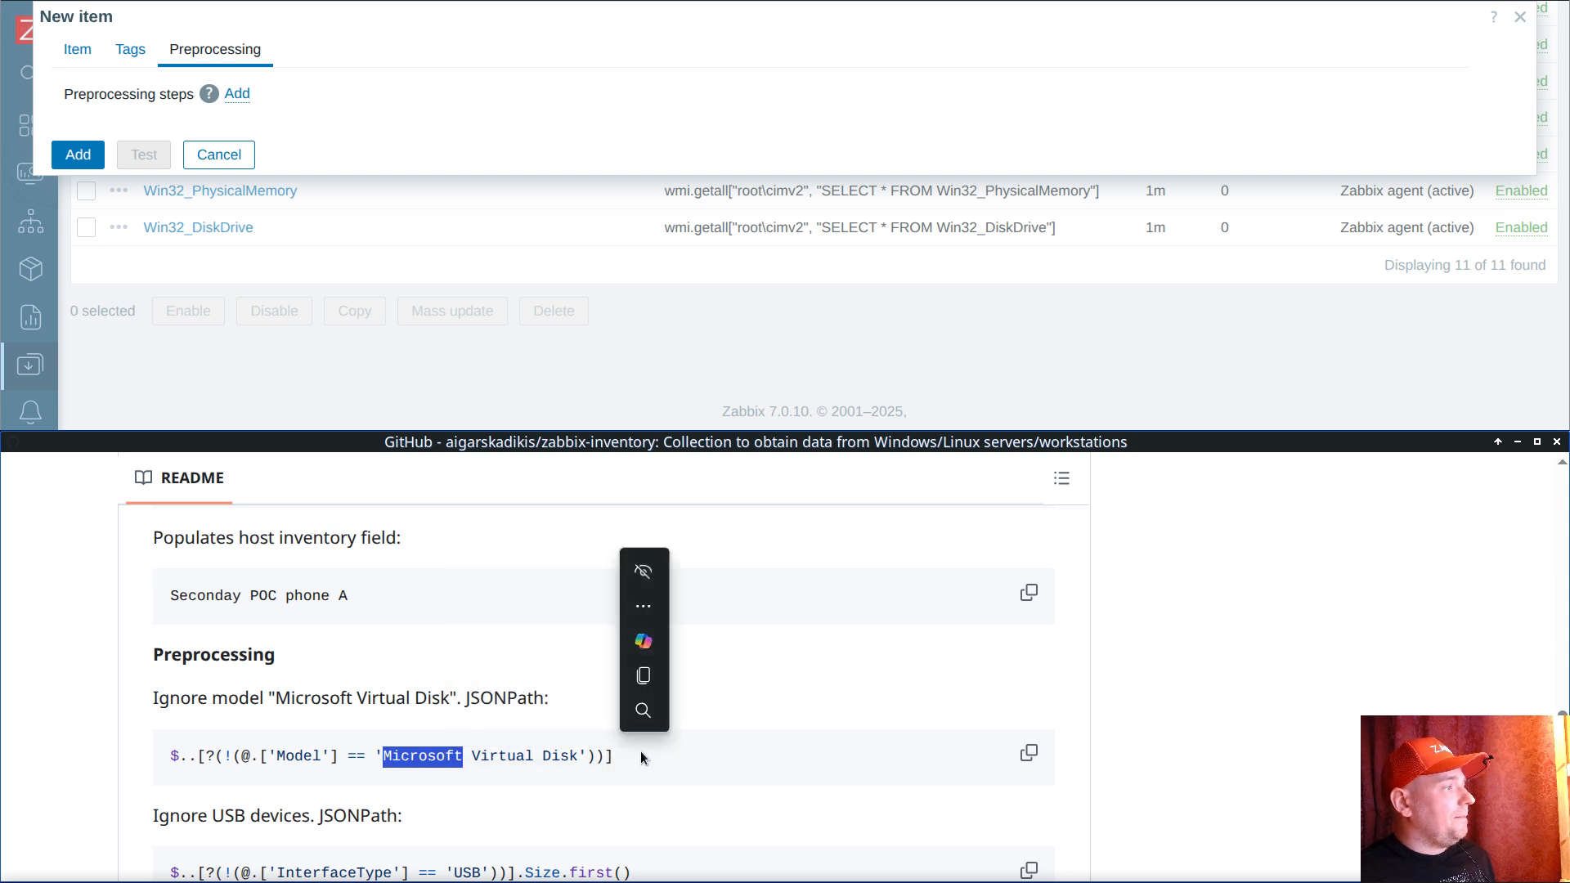
{"action": "scroll", "coordinate": [685, 660], "scroll_direction": "down", "scroll_amount": 2}
{"action": "left_click", "coordinate": [1023, 740]}
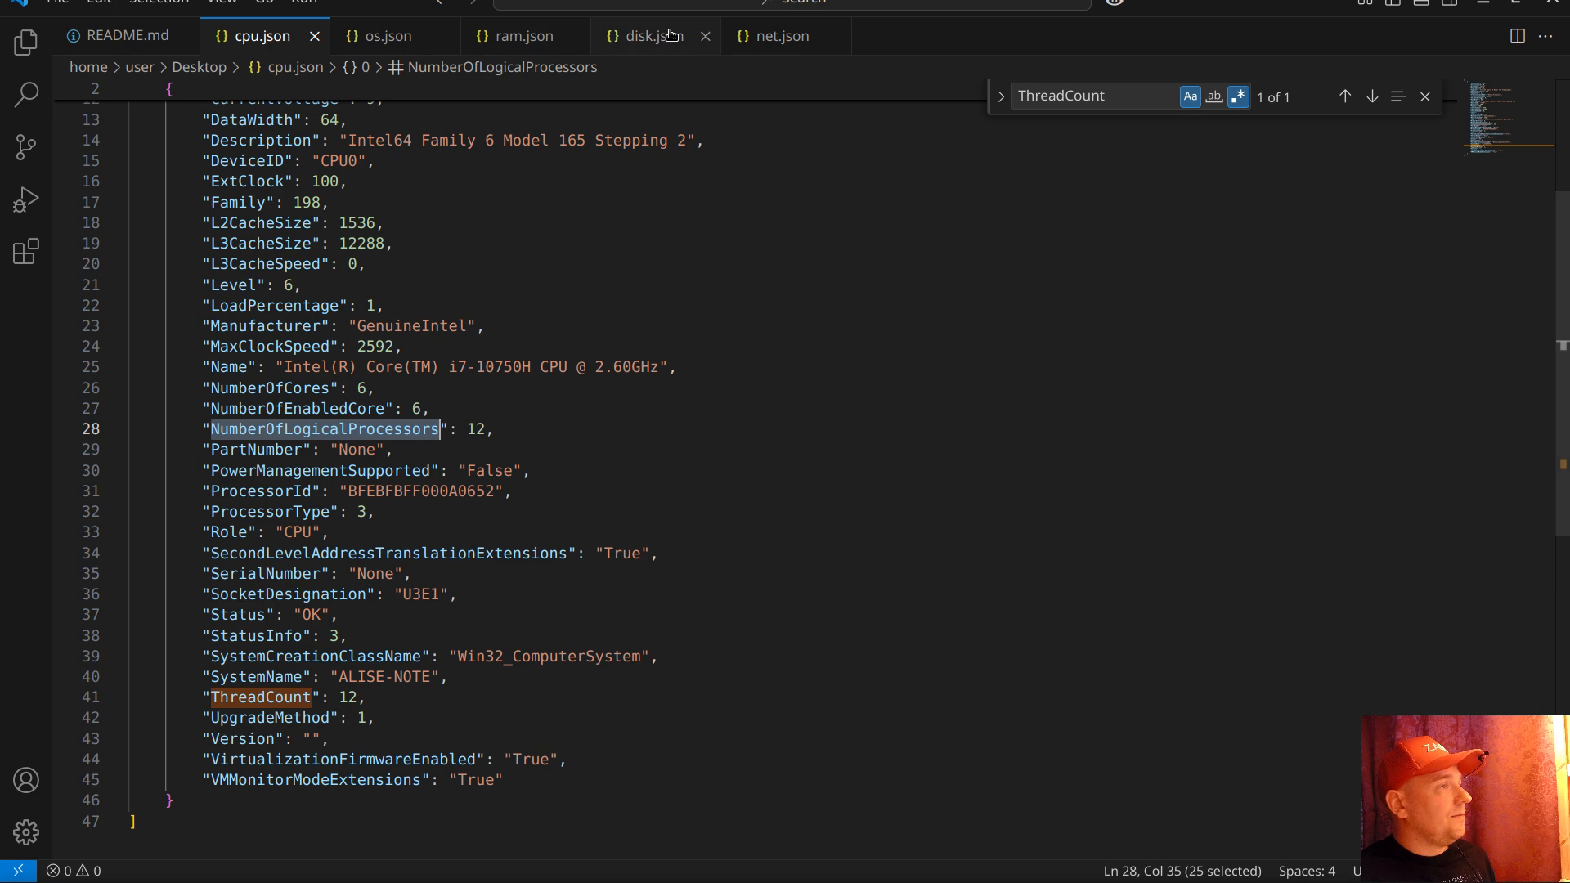
Step: Open disk.json in the code editor and examine the disk's Model and Size entries
{"action": "left_click", "coordinate": [670, 36]}
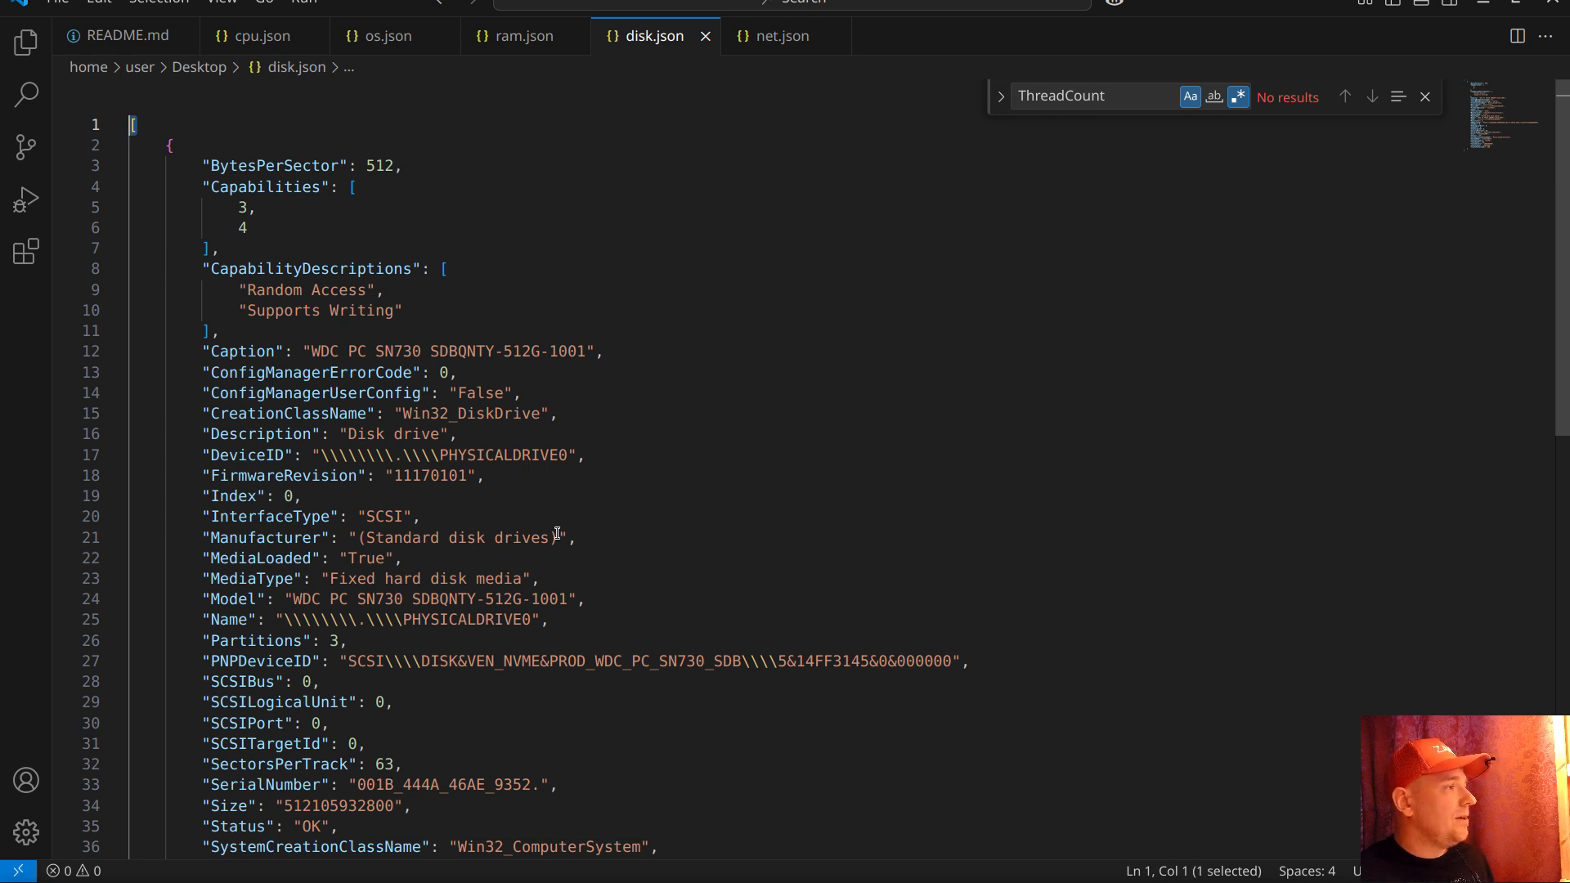
{"action": "left_click_drag", "start_coordinate": [297, 604], "coordinate": [568, 602]}
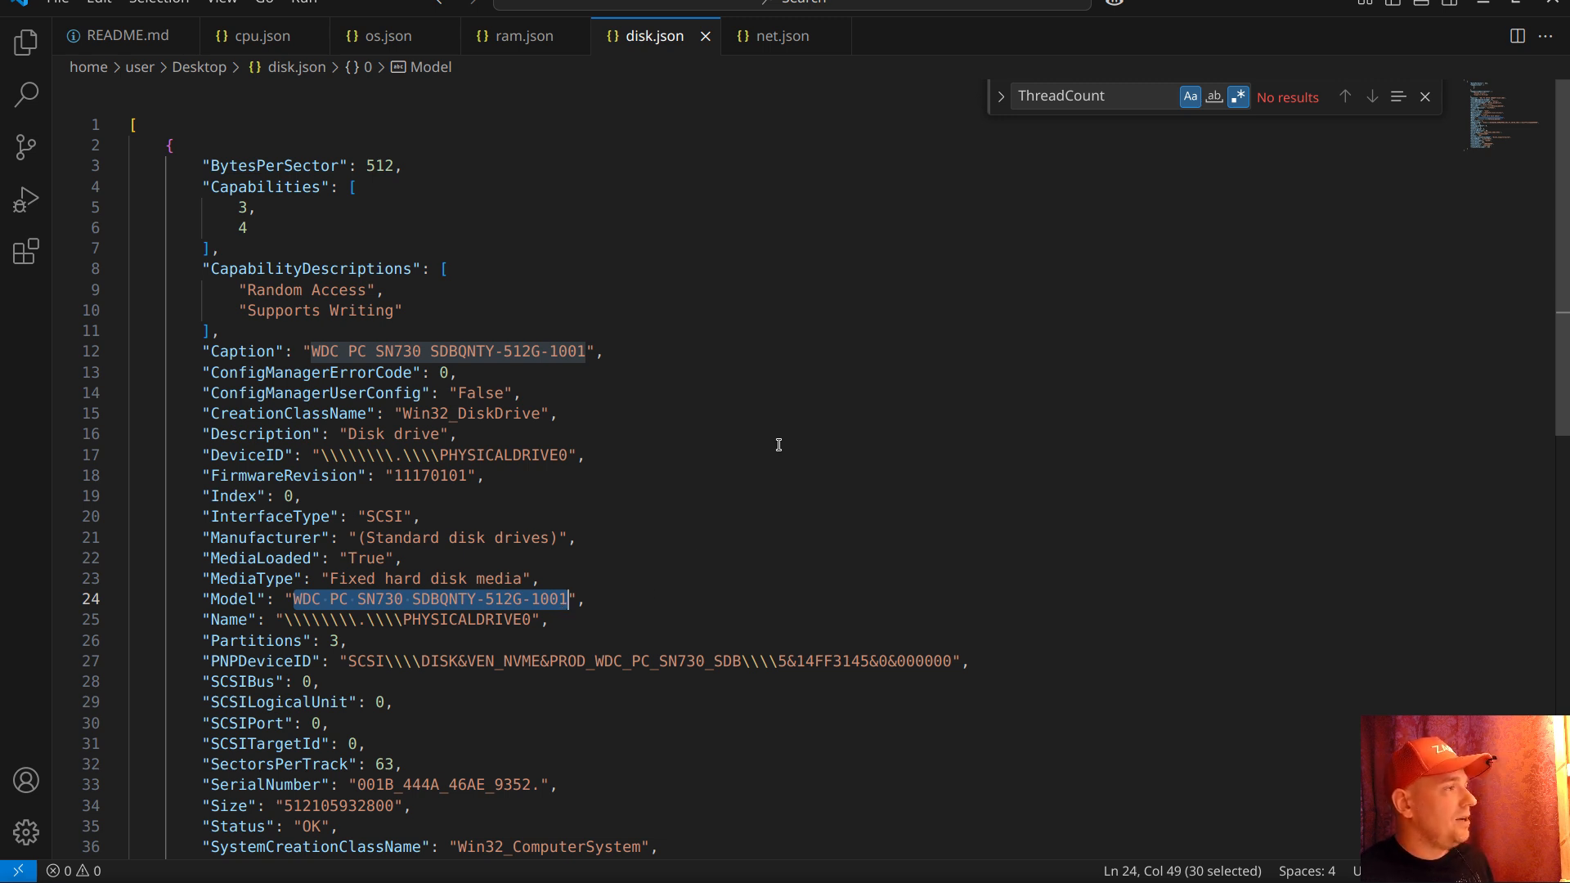
{"action": "scroll", "coordinate": [618, 491], "scroll_direction": "down", "scroll_amount": 3}
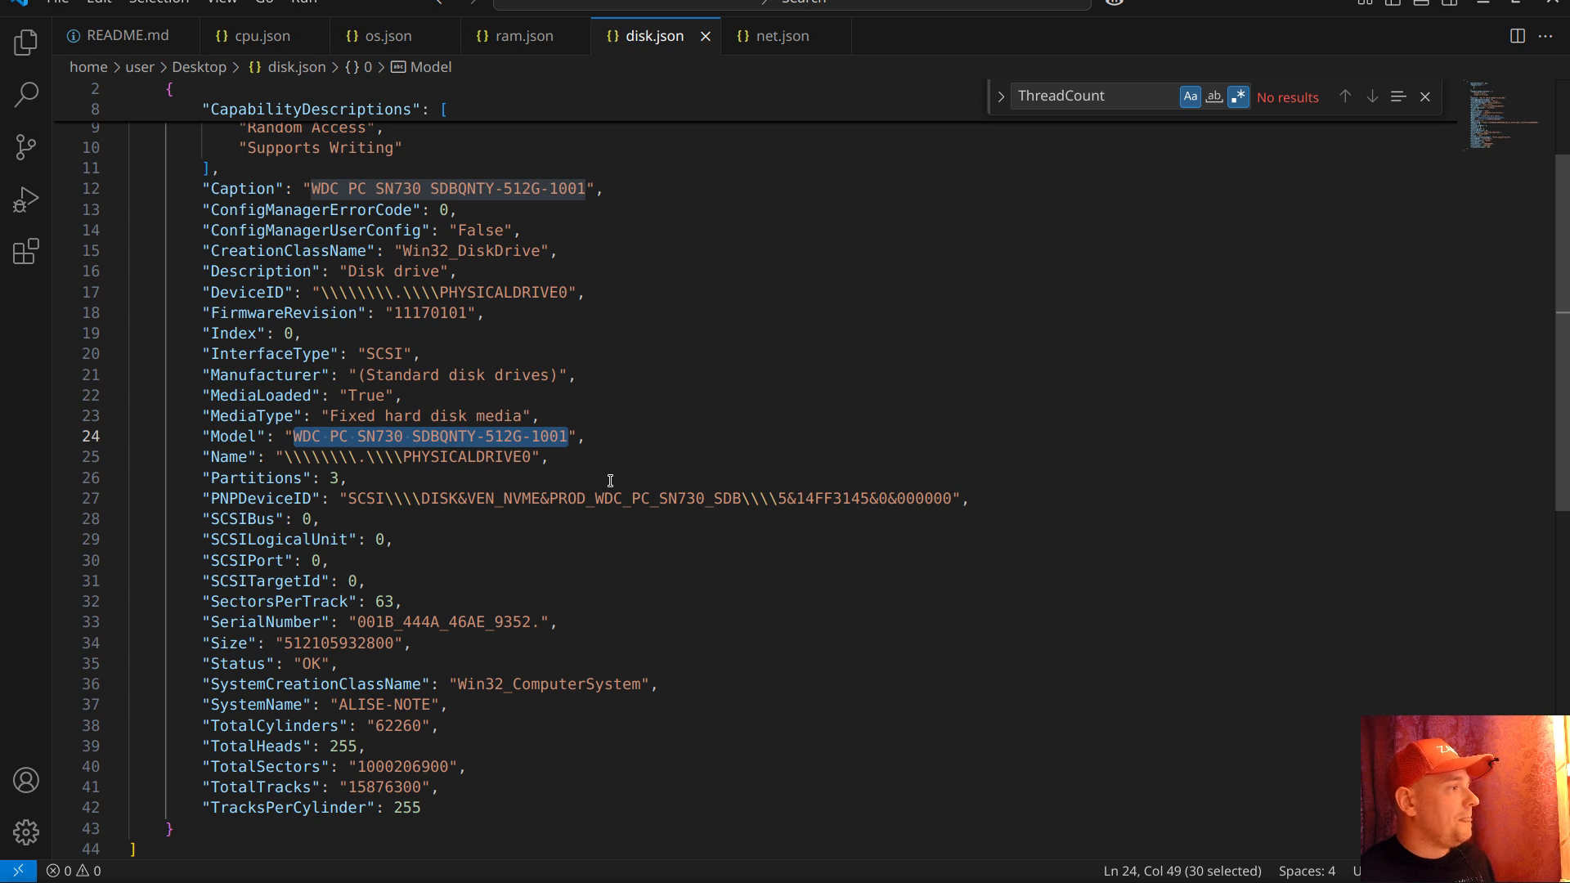
{"action": "double_click", "coordinate": [339, 646]}
{"action": "double_click", "coordinate": [229, 643]}
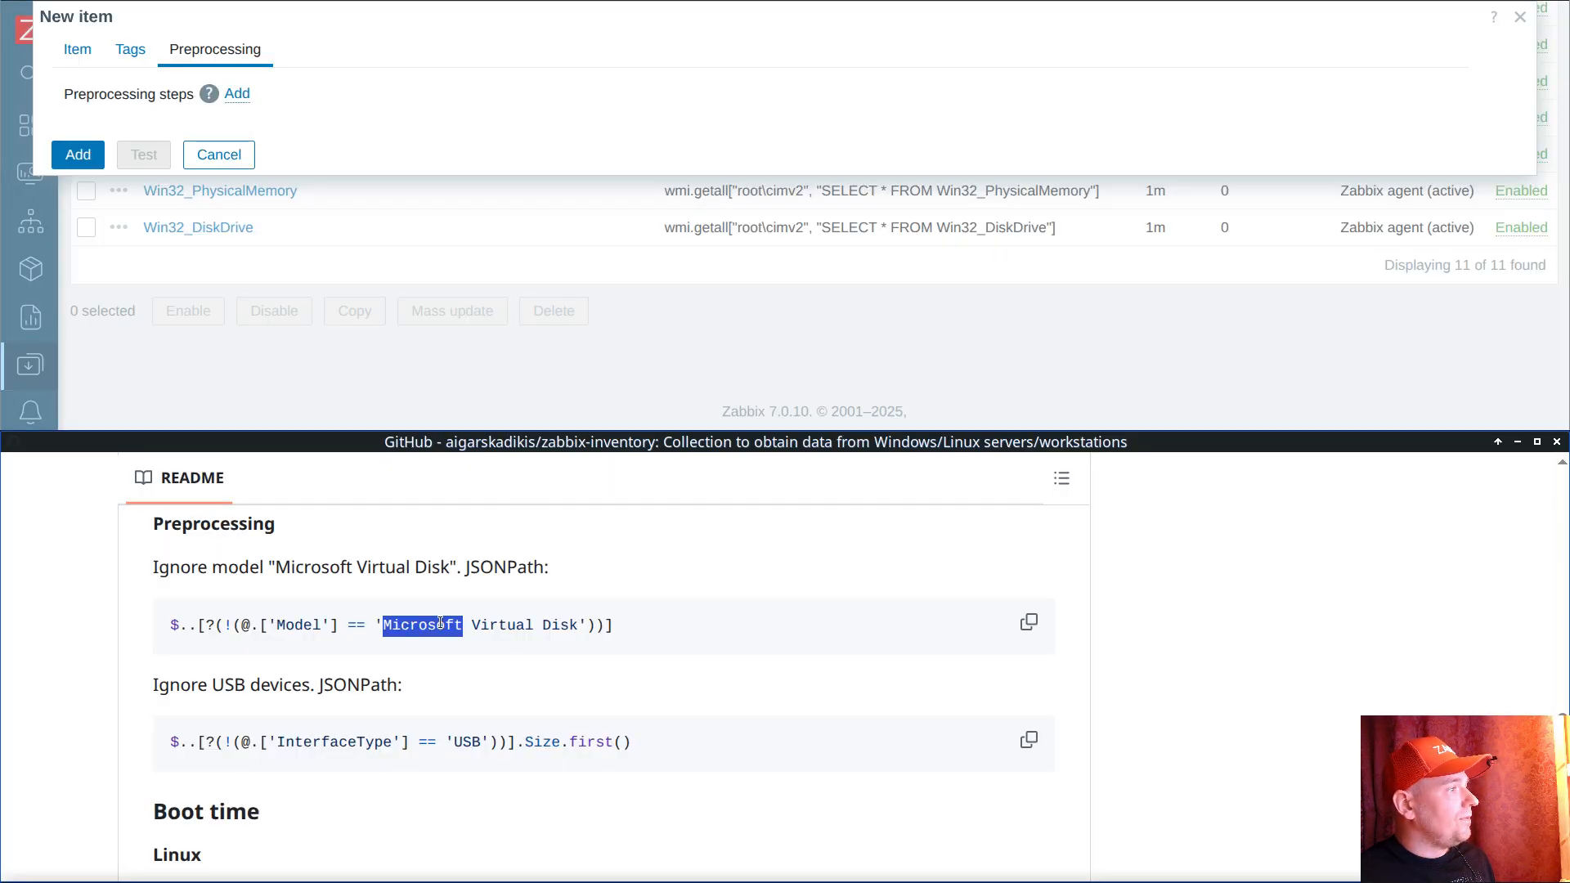
Step: Back in the Zabbix item, add a JSONPath preprocessing step with $..[?(!(@.['Model'] == 'Microsoft Virtual Disk'))] and check its Model filter
{"action": "left_click", "coordinate": [237, 95]}
{"action": "left_click", "coordinate": [361, 139]}
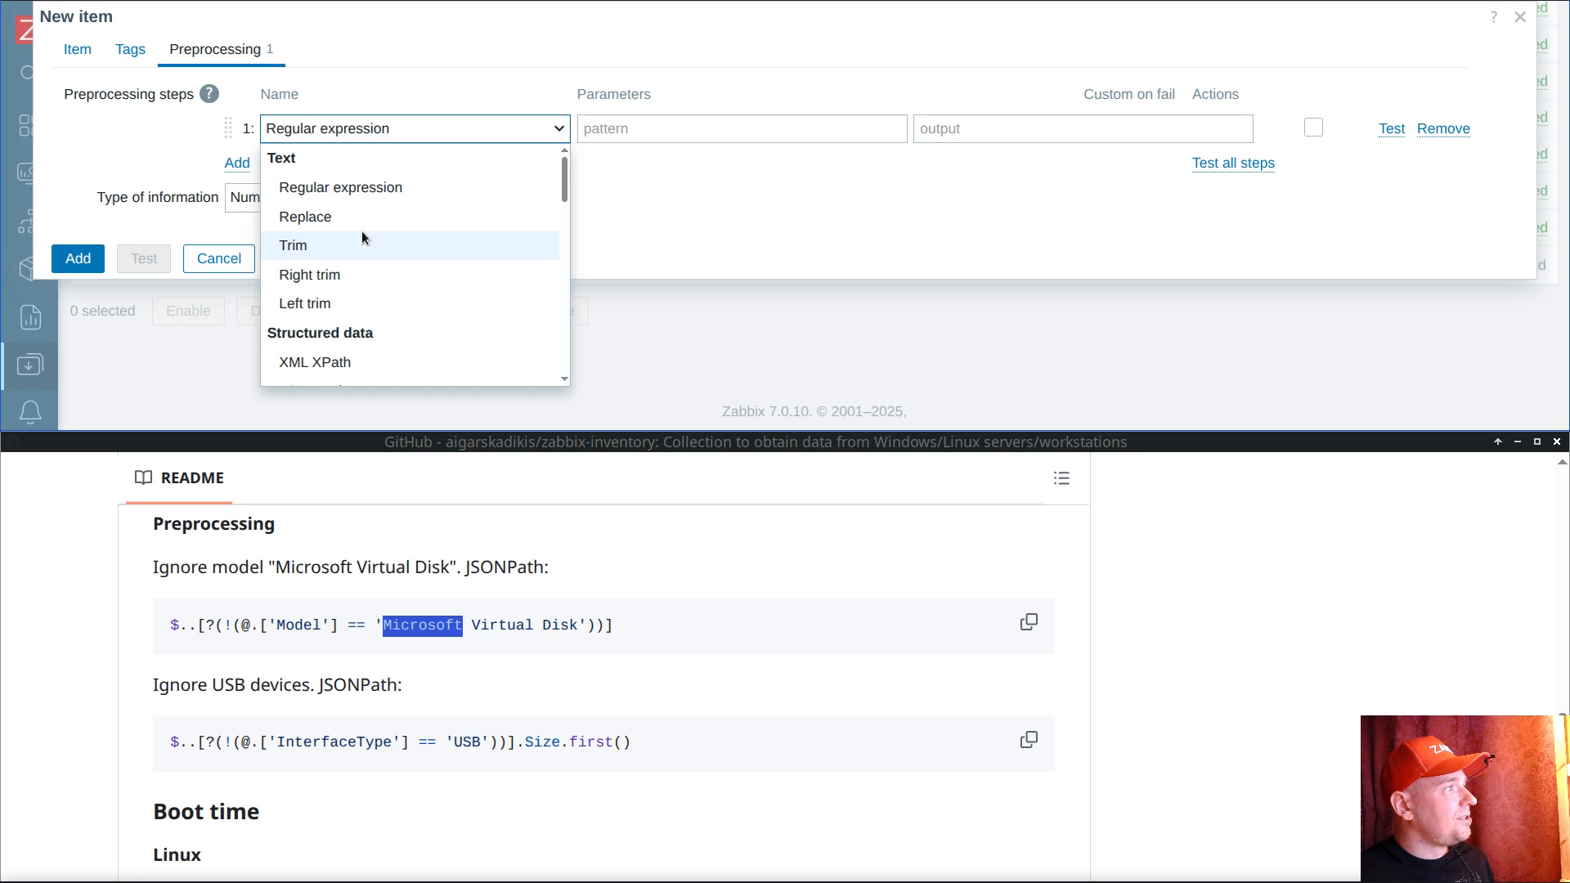
{"action": "scroll", "coordinate": [320, 262], "scroll_direction": "down", "scroll_amount": 2}
{"action": "left_click", "coordinate": [320, 262]}
{"action": "left_click", "coordinate": [1029, 622]}
{"action": "left_click", "coordinate": [603, 131]}
{"action": "key", "text": "ctrl+v"}
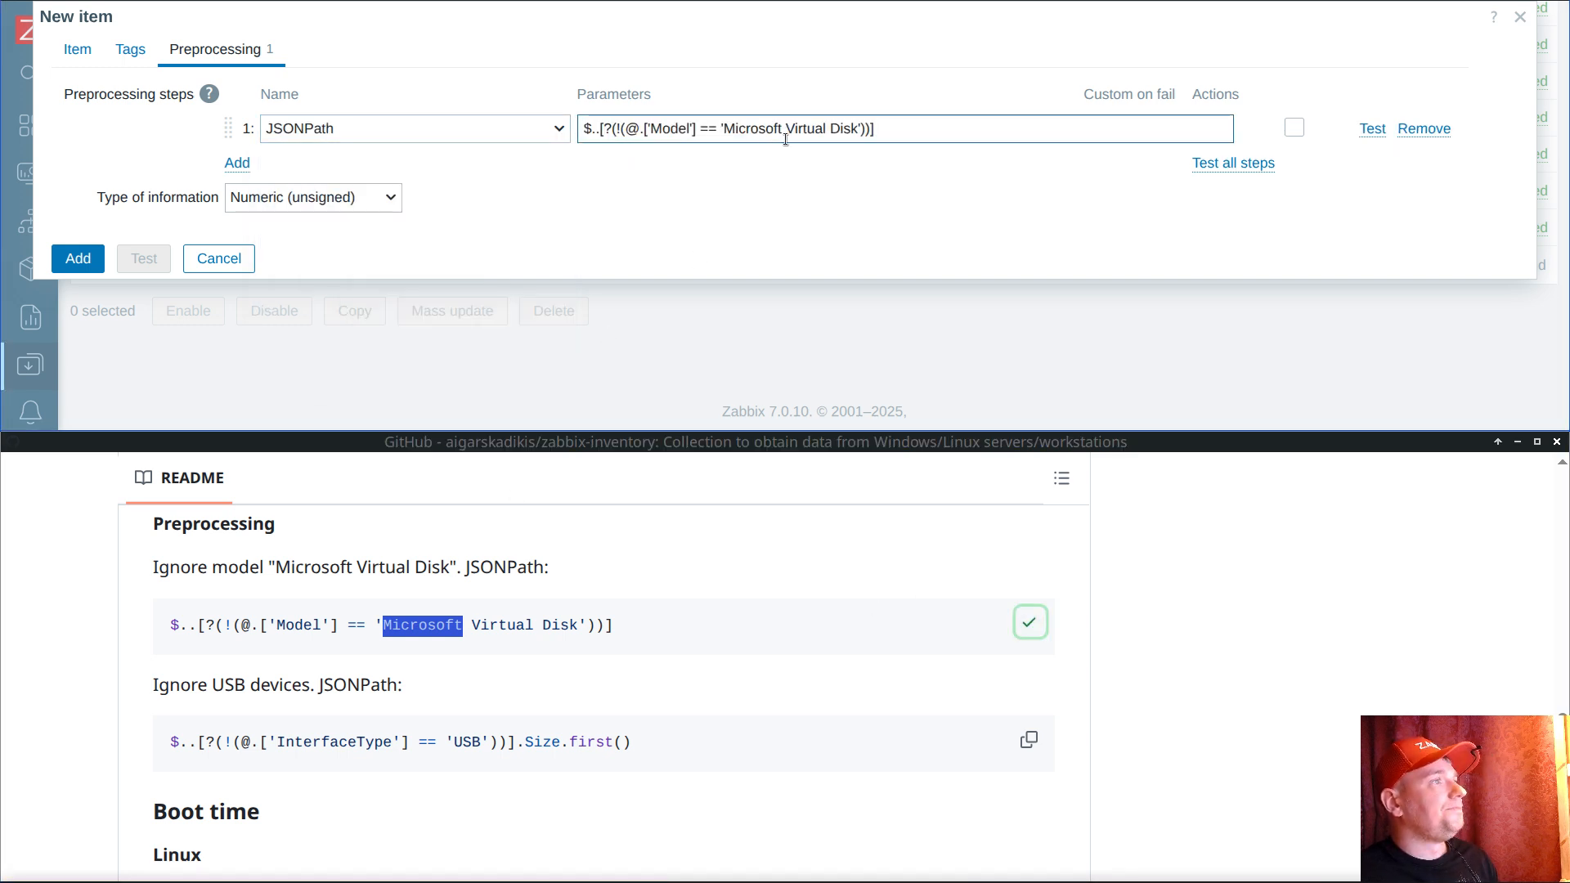
{"action": "left_click_drag", "start_coordinate": [725, 131], "coordinate": [857, 131]}
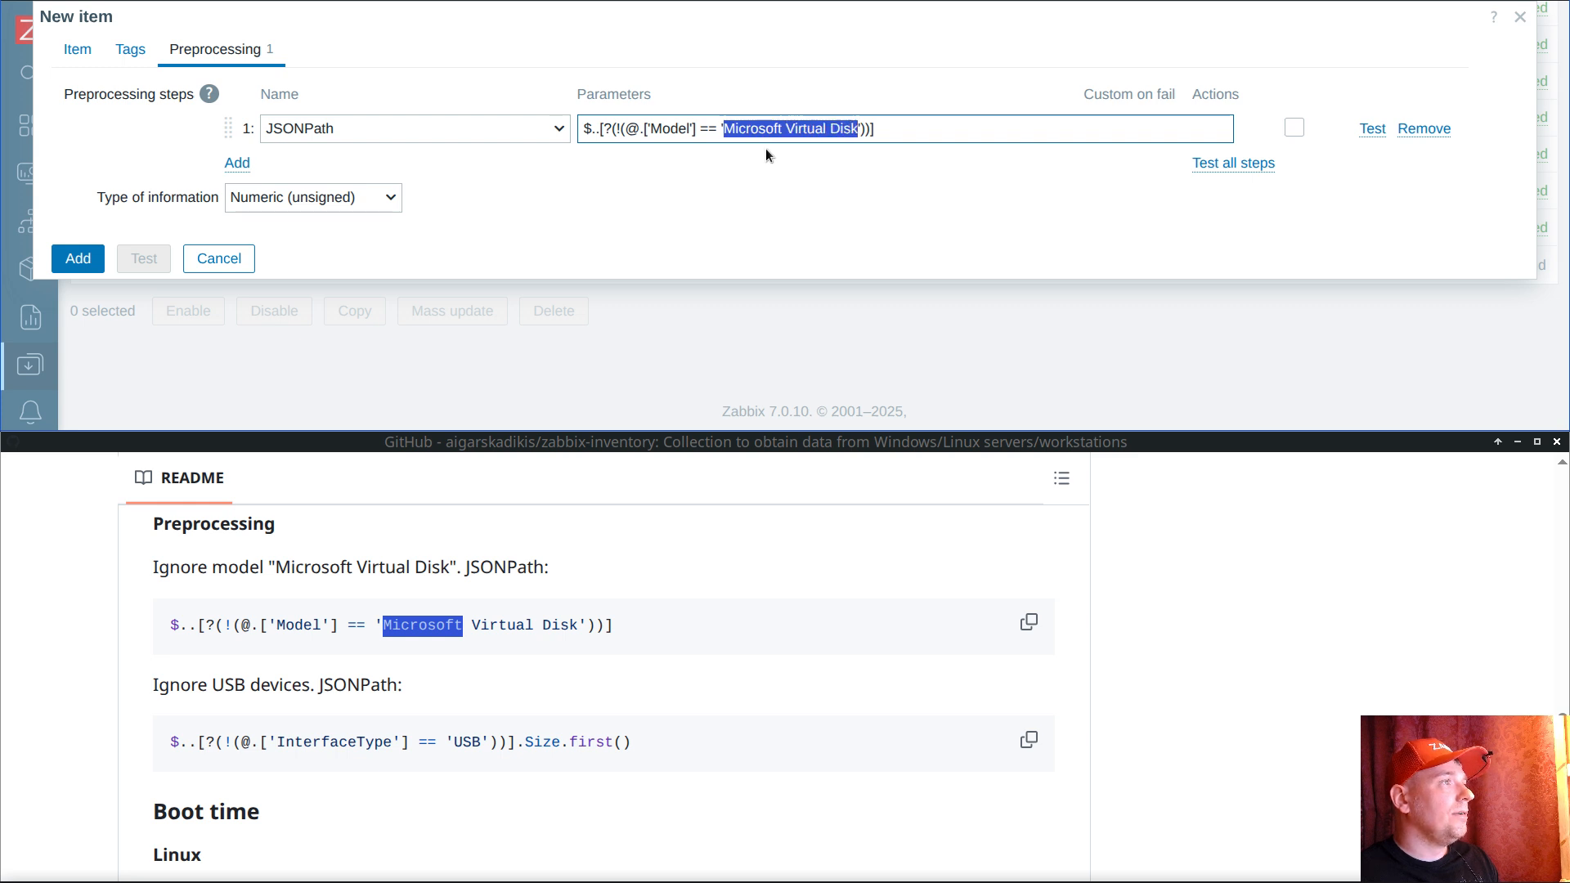
{"action": "double_click", "coordinate": [671, 130]}
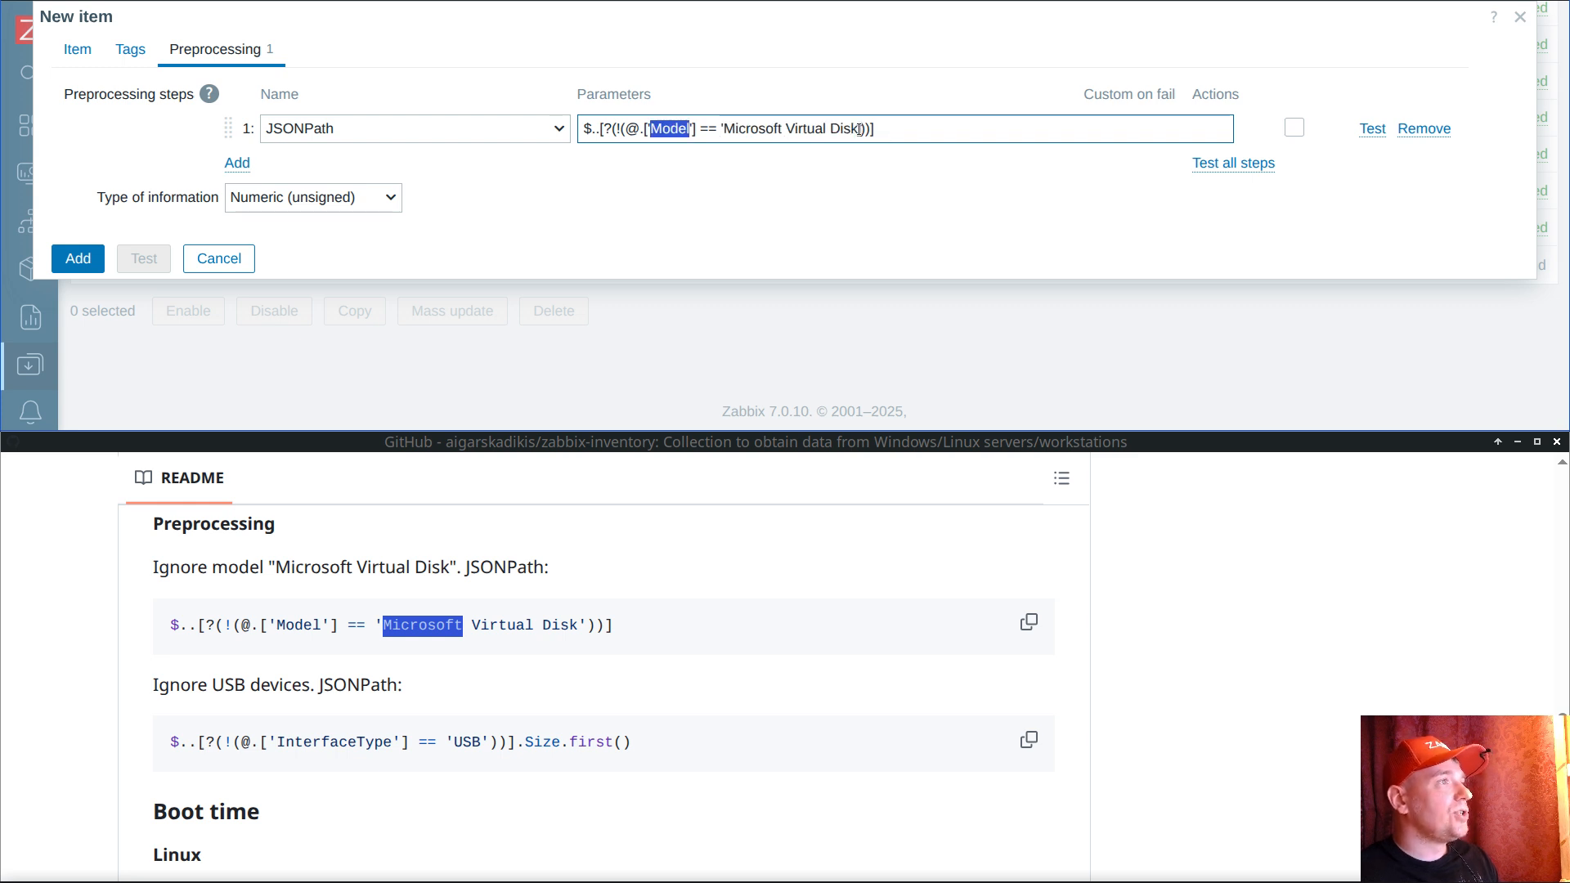
Step: Add a second JSONPath preprocessing step with $..[?(!(@.['InterfaceType'] == 'USB'))].Size.first() to the disk item
{"action": "left_click", "coordinate": [237, 163]}
{"action": "left_click", "coordinate": [330, 170]}
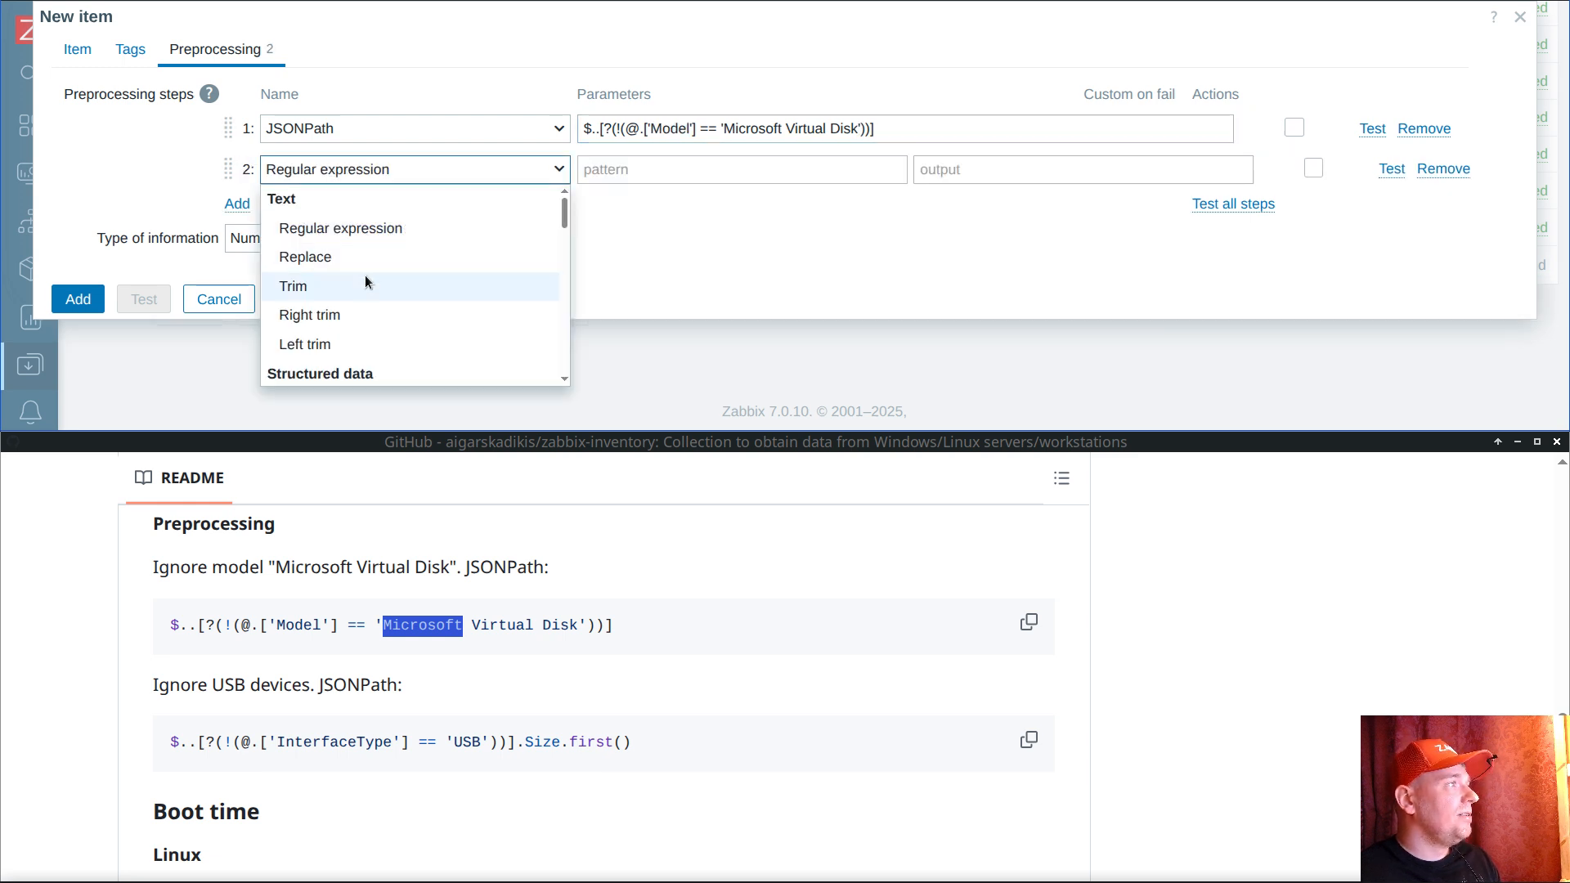
{"action": "scroll", "coordinate": [328, 283], "scroll_direction": "down", "scroll_amount": 2}
{"action": "left_click", "coordinate": [327, 298]}
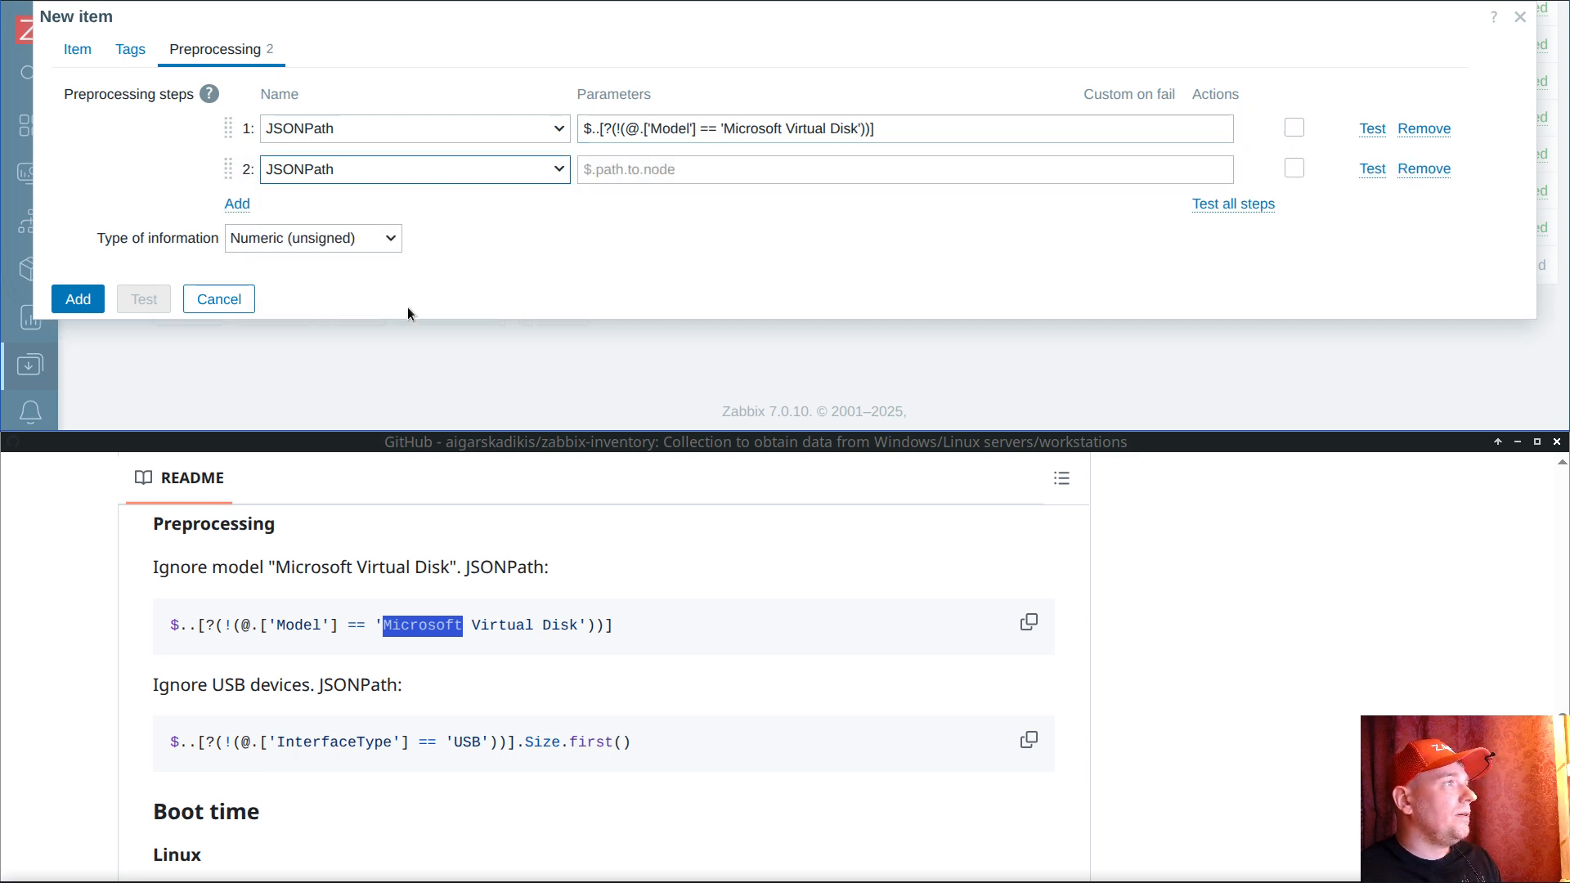
{"action": "left_click", "coordinate": [1028, 742]}
{"action": "left_click", "coordinate": [720, 170]}
{"action": "key", "text": "ctrl+v"}
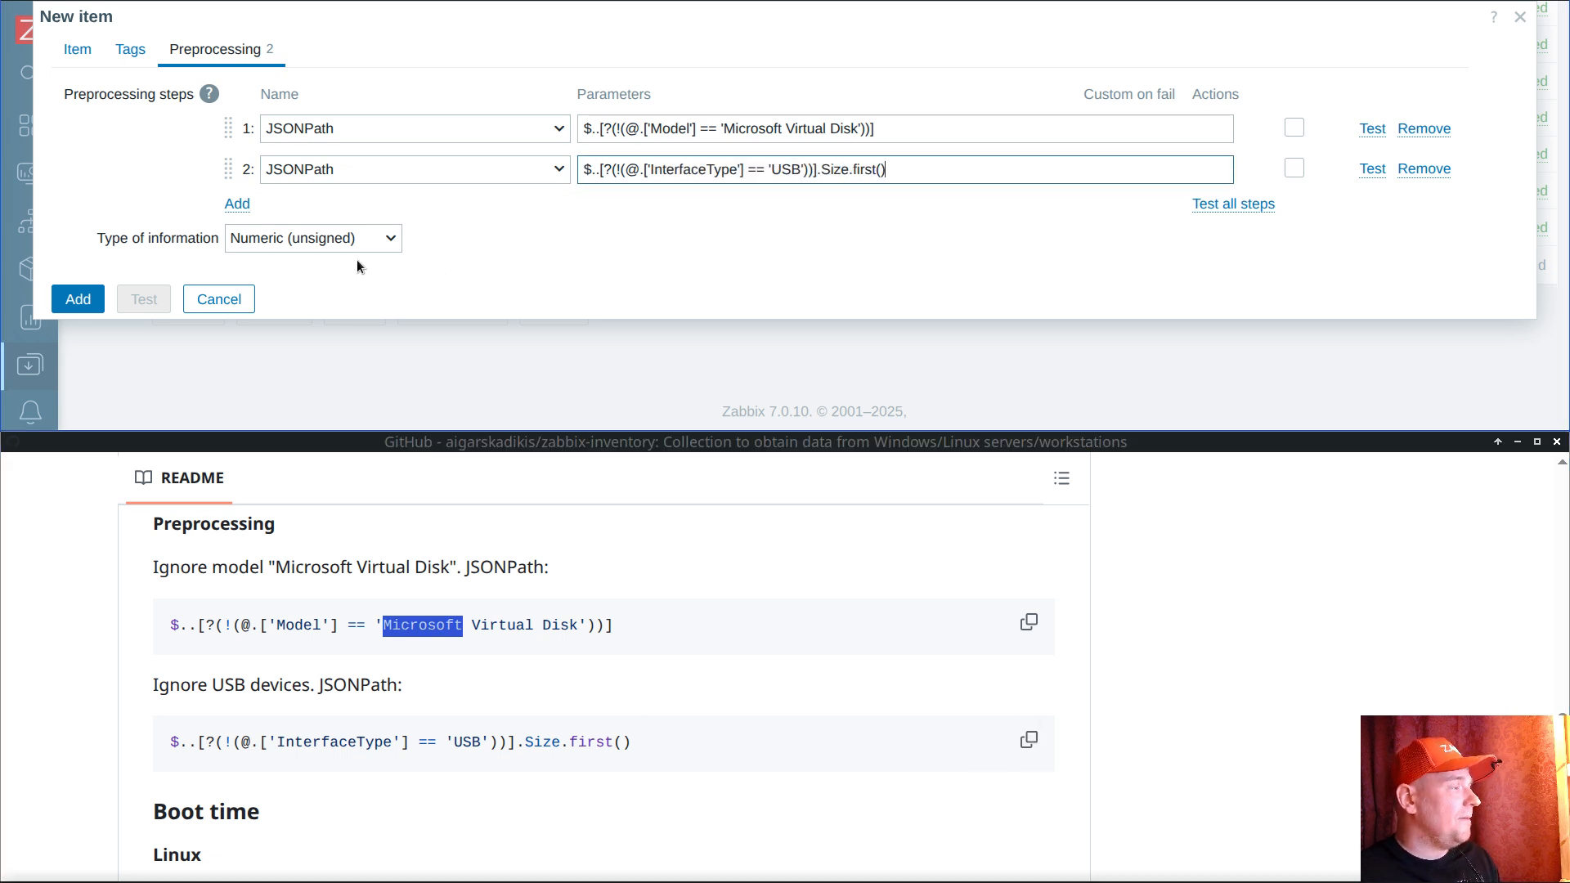
{"action": "scroll", "coordinate": [425, 626], "scroll_direction": "down", "scroll_amount": 2}
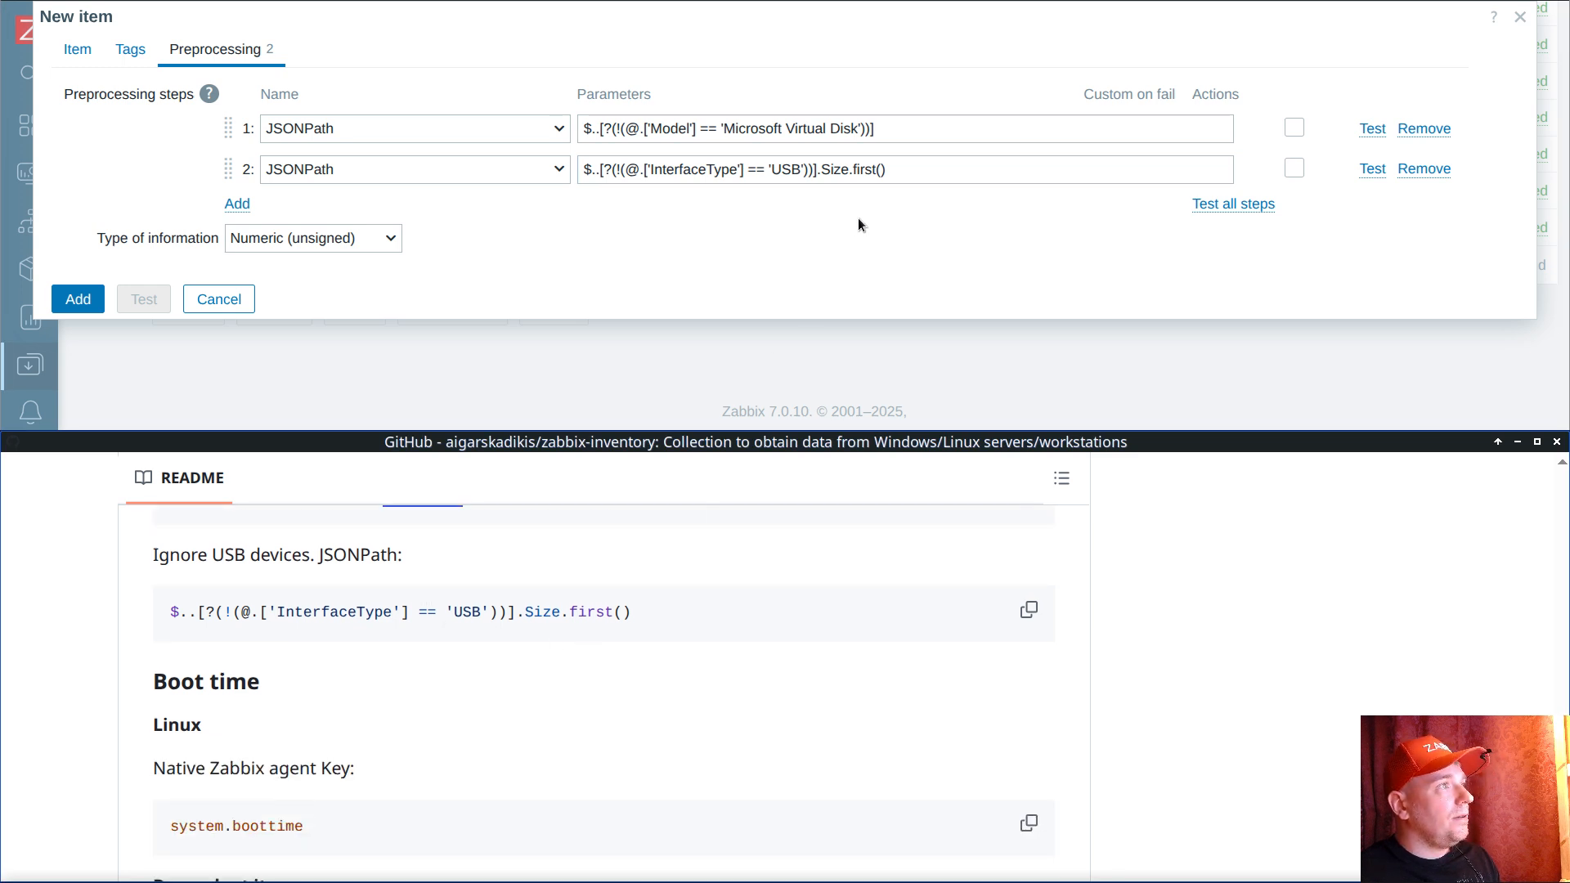
Step: Examine the USB filter and the .Size.first() part of the second JSONPath expression
{"action": "left_click_drag", "start_coordinate": [818, 169], "coordinate": [575, 167]}
{"action": "left_click", "coordinate": [871, 180]}
{"action": "left_click_drag", "start_coordinate": [818, 170], "coordinate": [922, 204]}
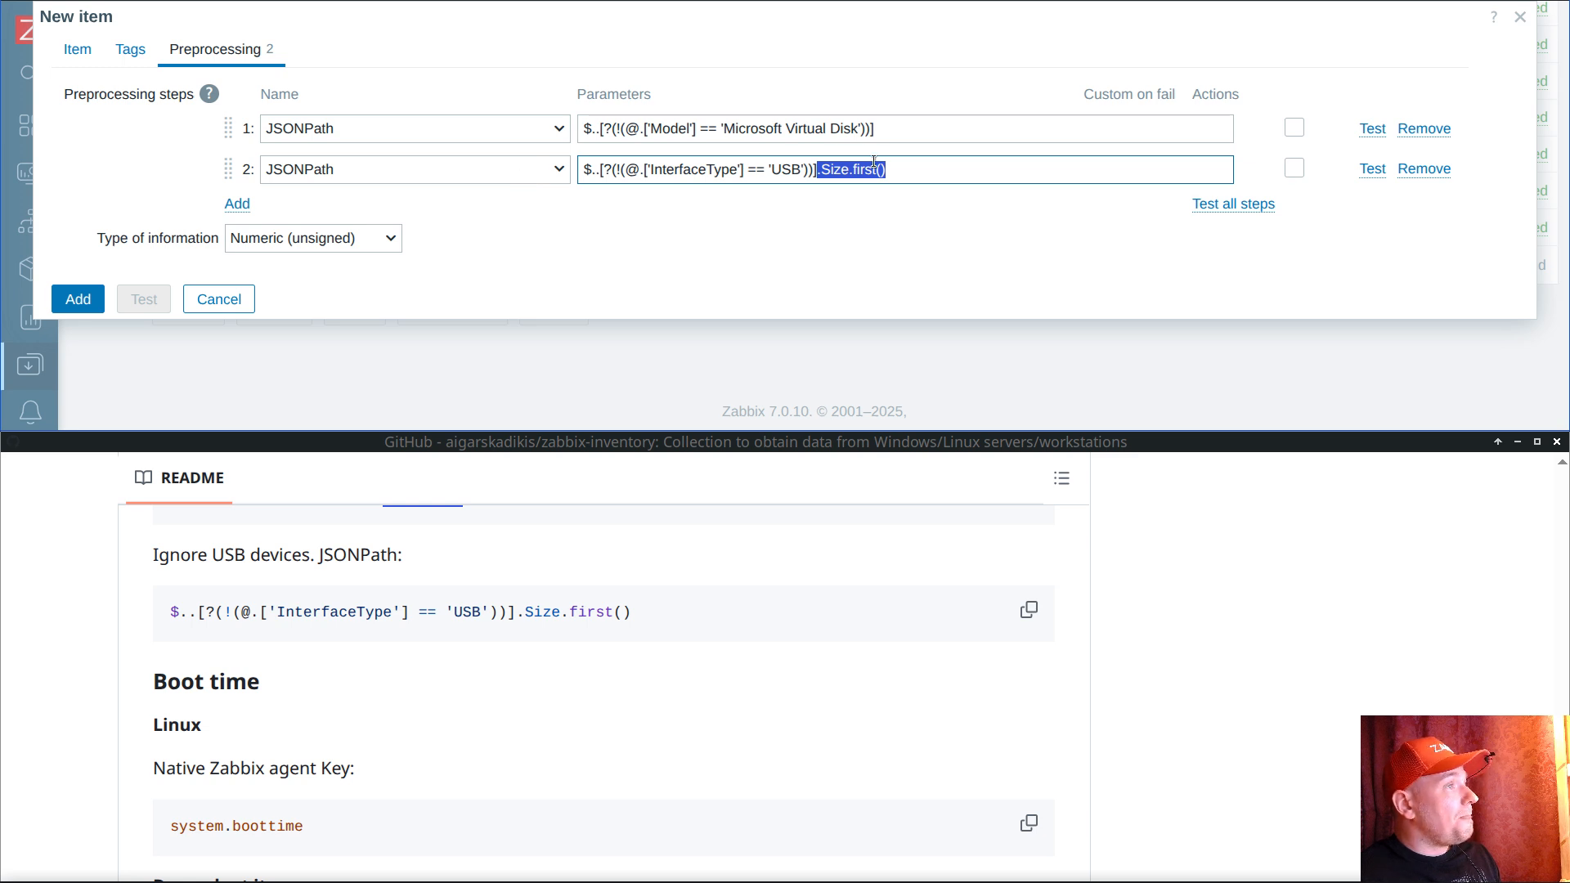
{"action": "left_click", "coordinate": [925, 173]}
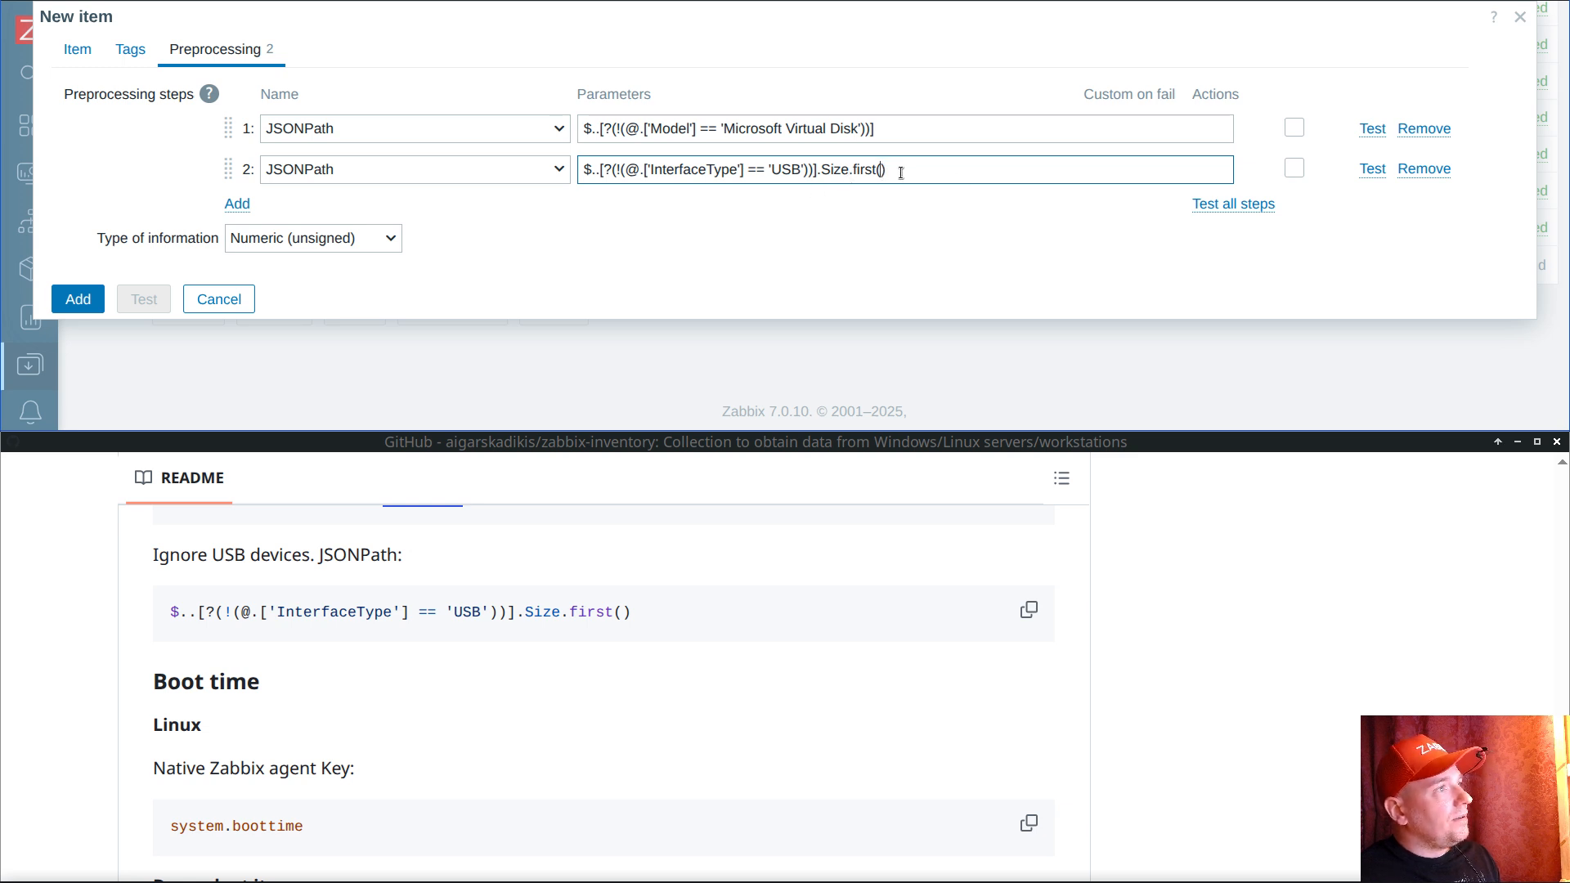
{"action": "key", "text": "shift+Right"}
{"action": "key", "text": "shift+Right"}
{"action": "key", "text": "shift+Right"}
{"action": "key", "text": "shift+Right"}
{"action": "key", "text": "shift+Right"}
{"action": "key", "text": "shift+Right"}
{"action": "key", "text": "shift+Right"}
{"action": "key", "text": "shift+Right"}
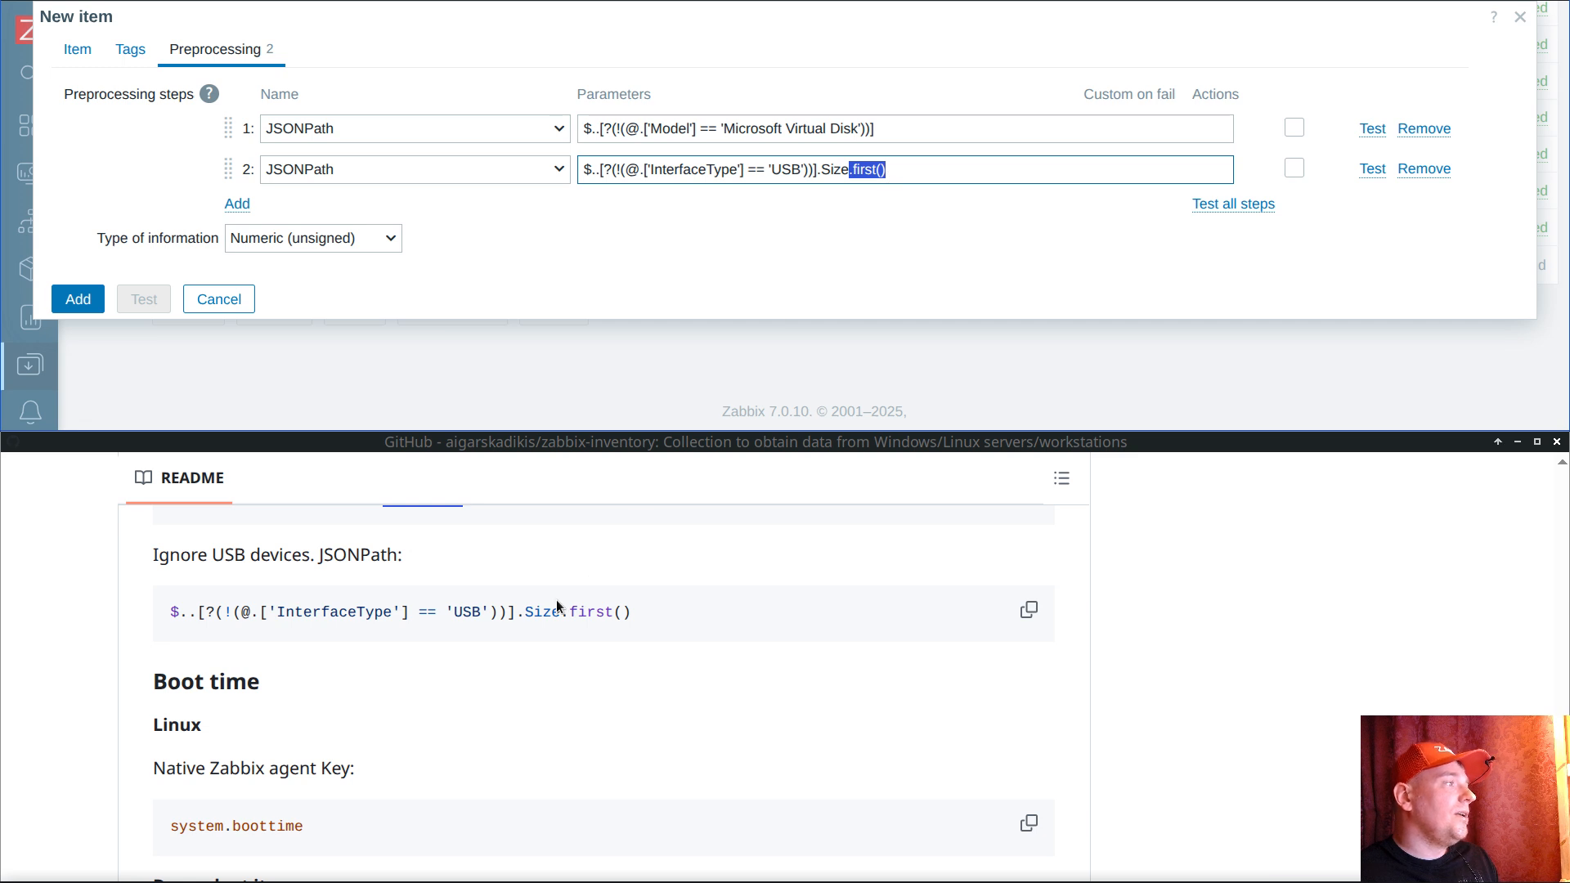
Step: Compare the second JSONPath expression with the README's Linux expression $[*].size.sum() and review the README's Windows disk section
{"action": "scroll", "coordinate": [556, 601], "scroll_direction": "up", "scroll_amount": 5}
{"action": "scroll", "coordinate": [573, 696], "scroll_direction": "up", "scroll_amount": 10}
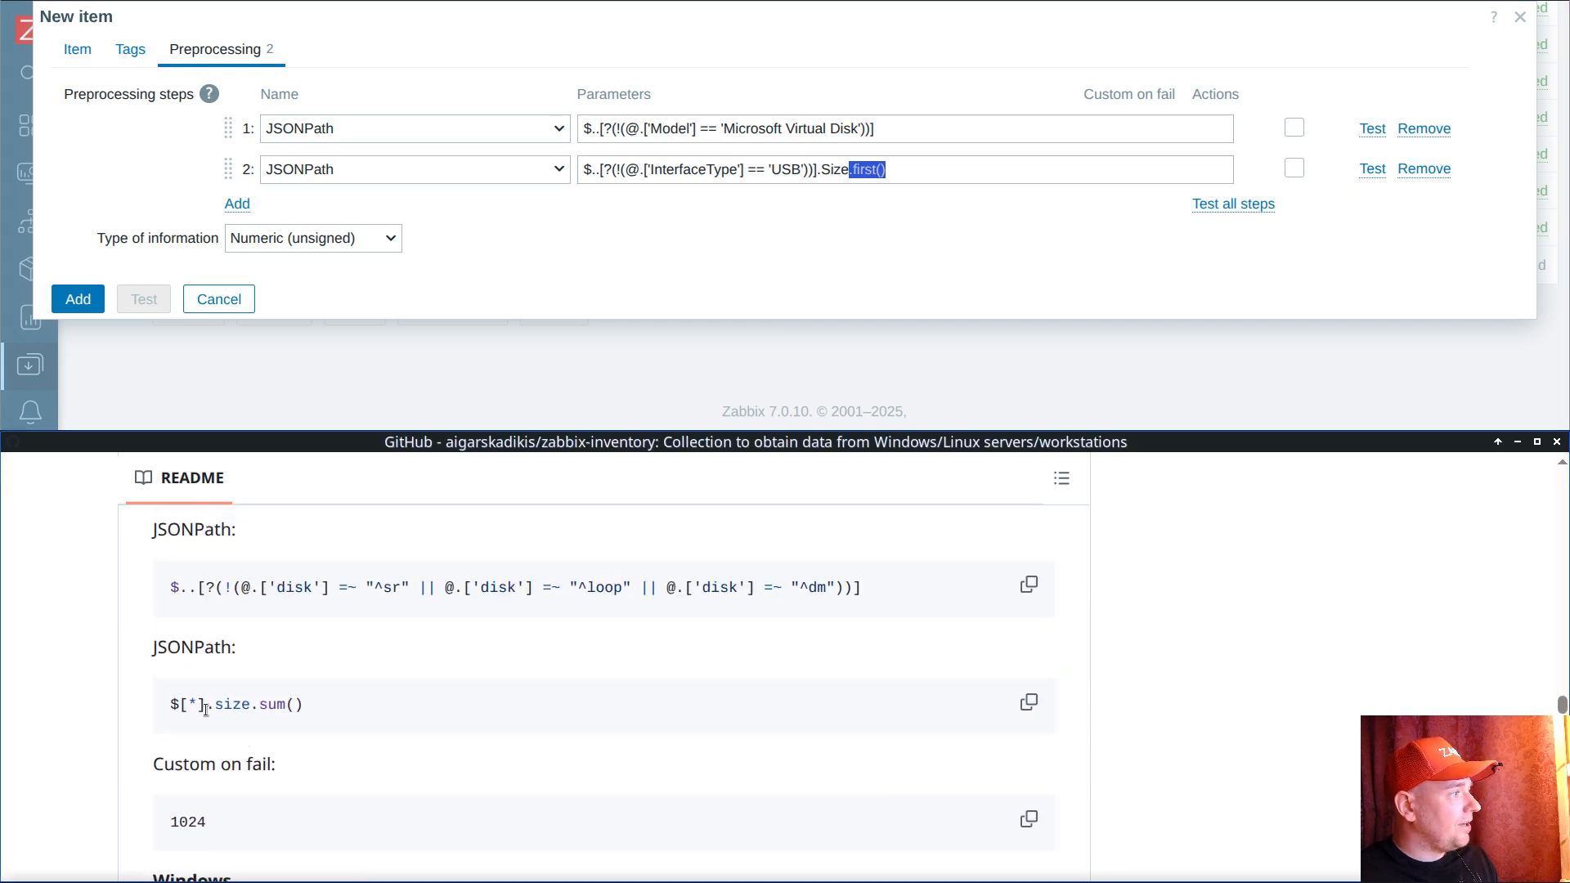
{"action": "left_click_drag", "start_coordinate": [170, 707], "coordinate": [316, 709]}
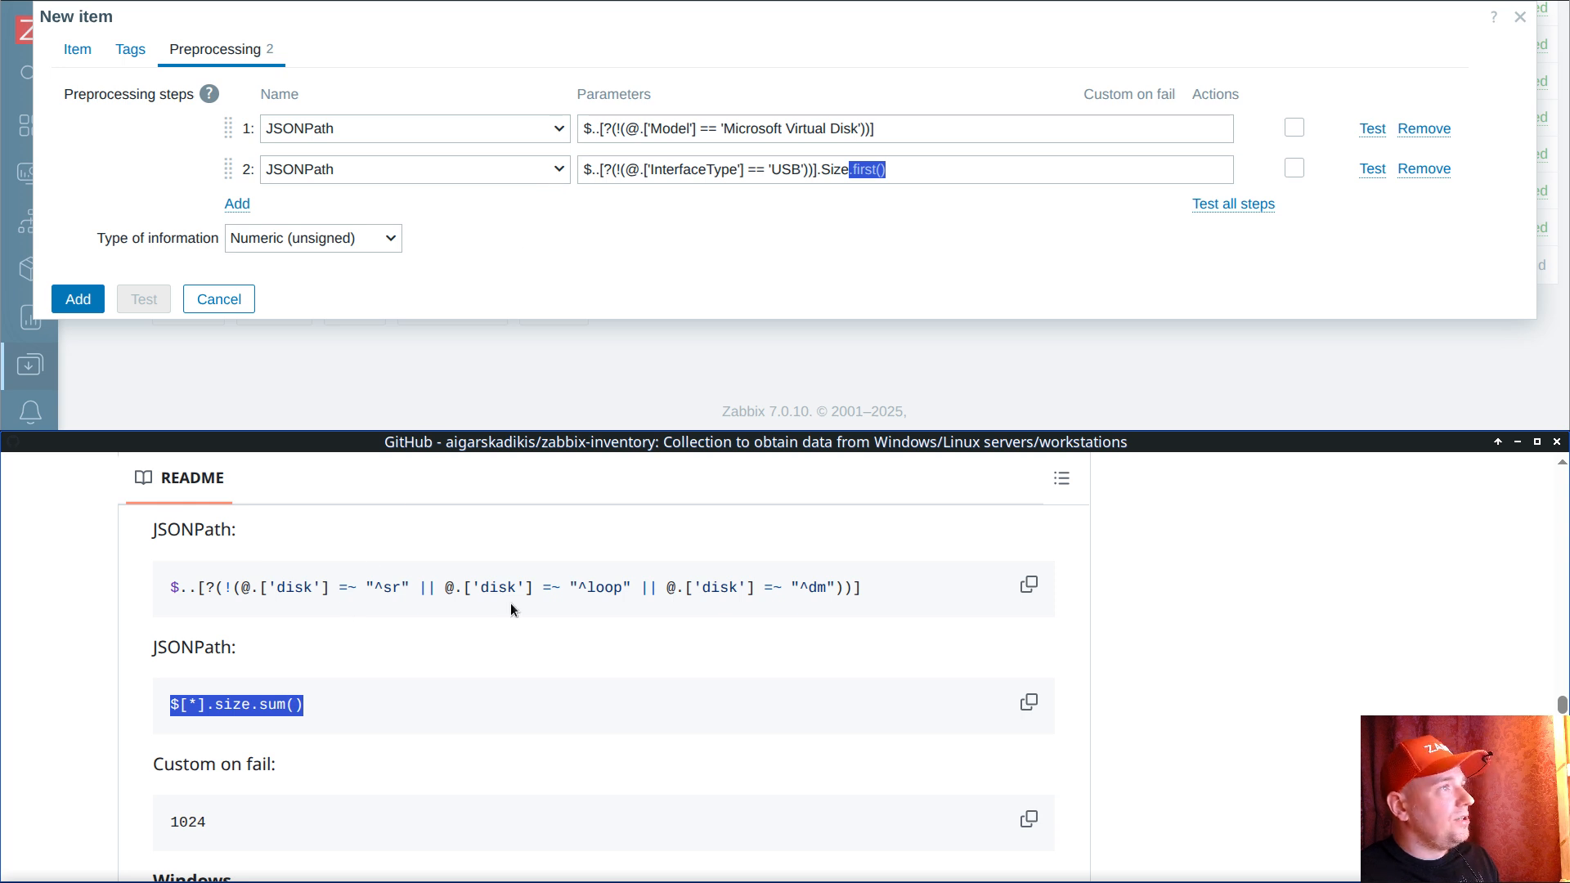
{"action": "triple_click", "coordinate": [708, 168]}
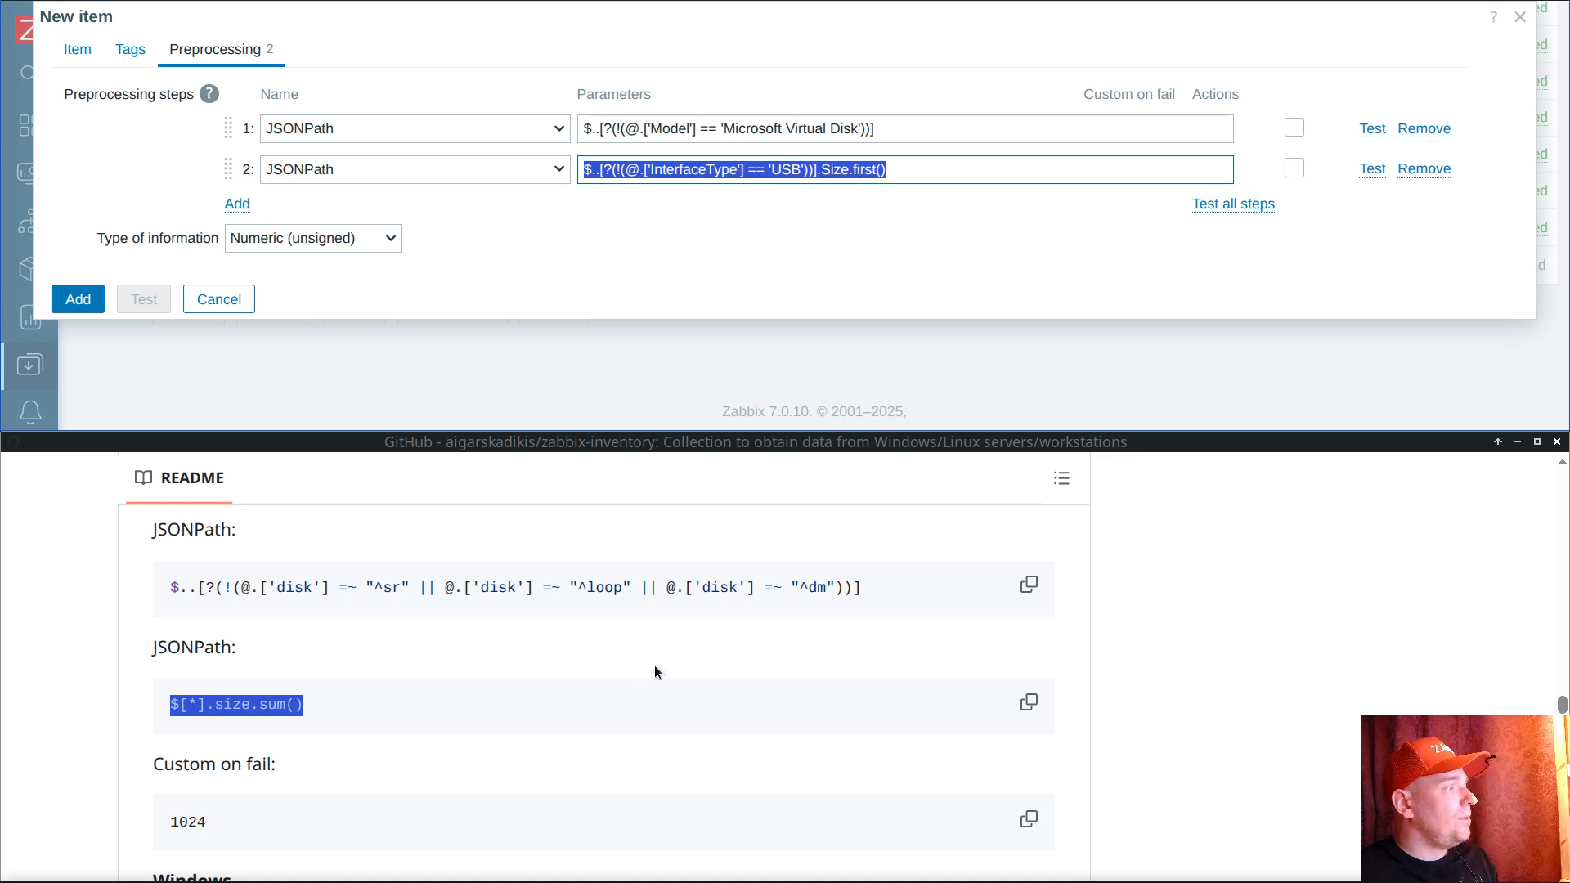
{"action": "scroll", "coordinate": [621, 641], "scroll_direction": "down", "scroll_amount": 5}
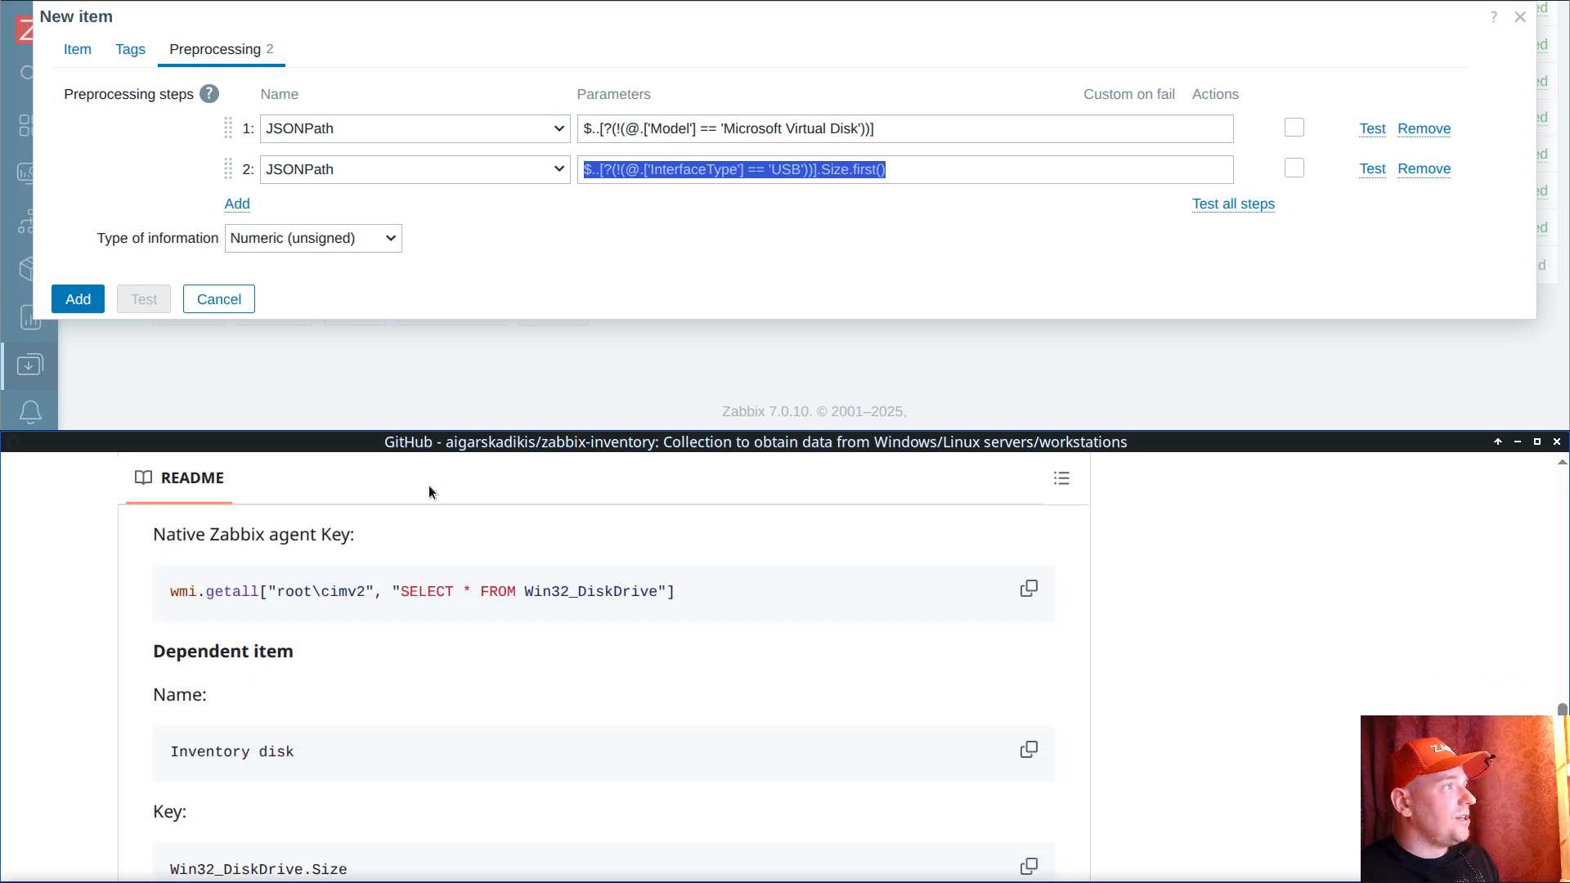
{"action": "scroll", "coordinate": [546, 536], "scroll_direction": "down", "scroll_amount": 2}
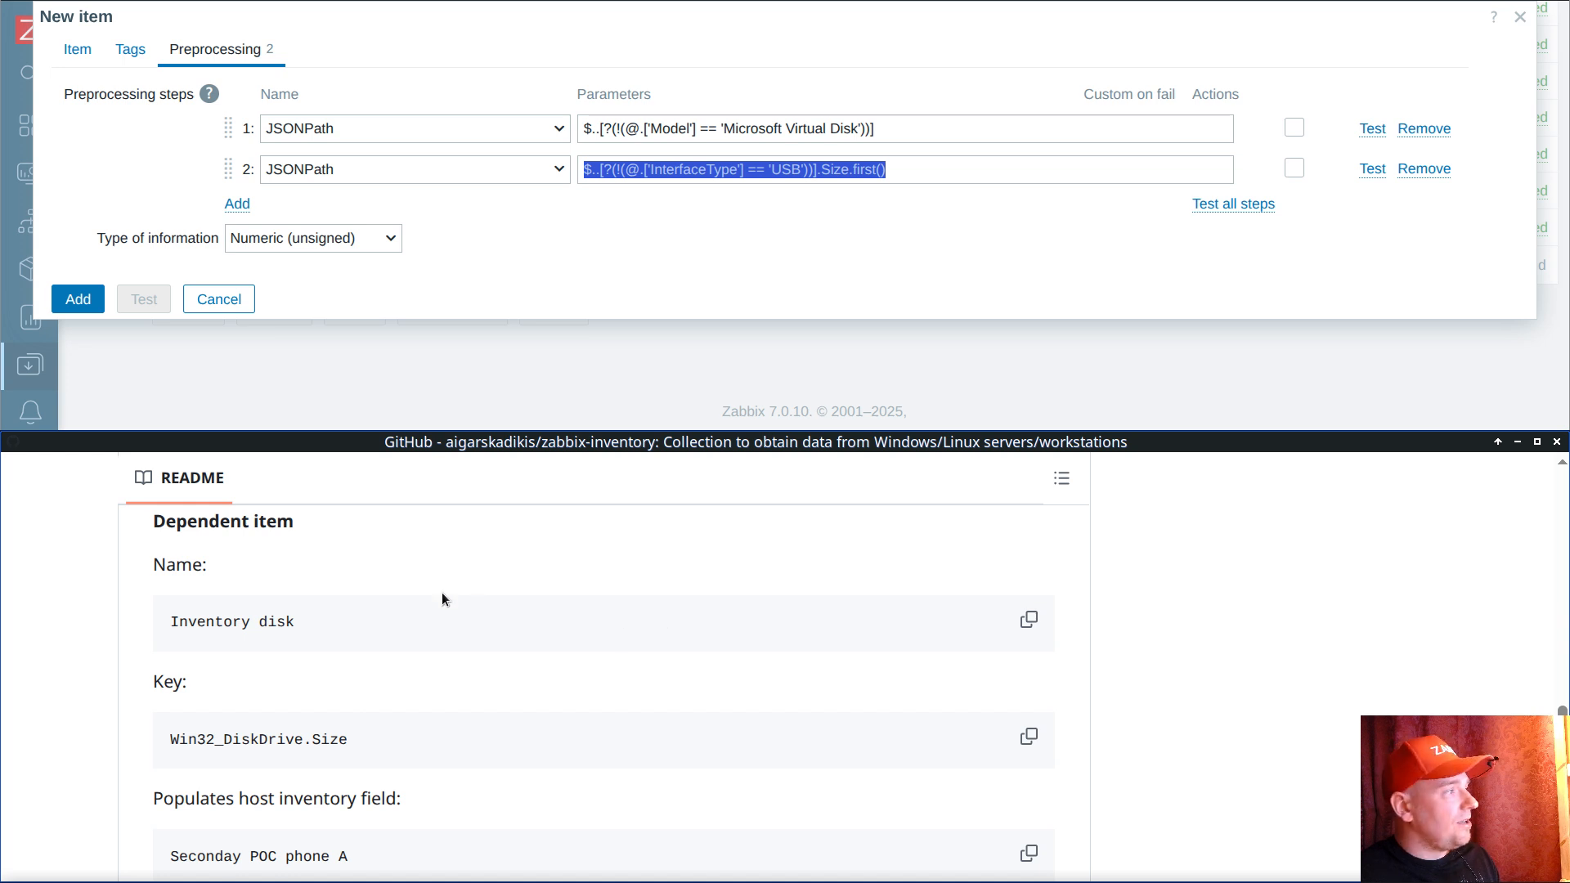
{"action": "scroll", "coordinate": [441, 597], "scroll_direction": "down", "scroll_amount": 5}
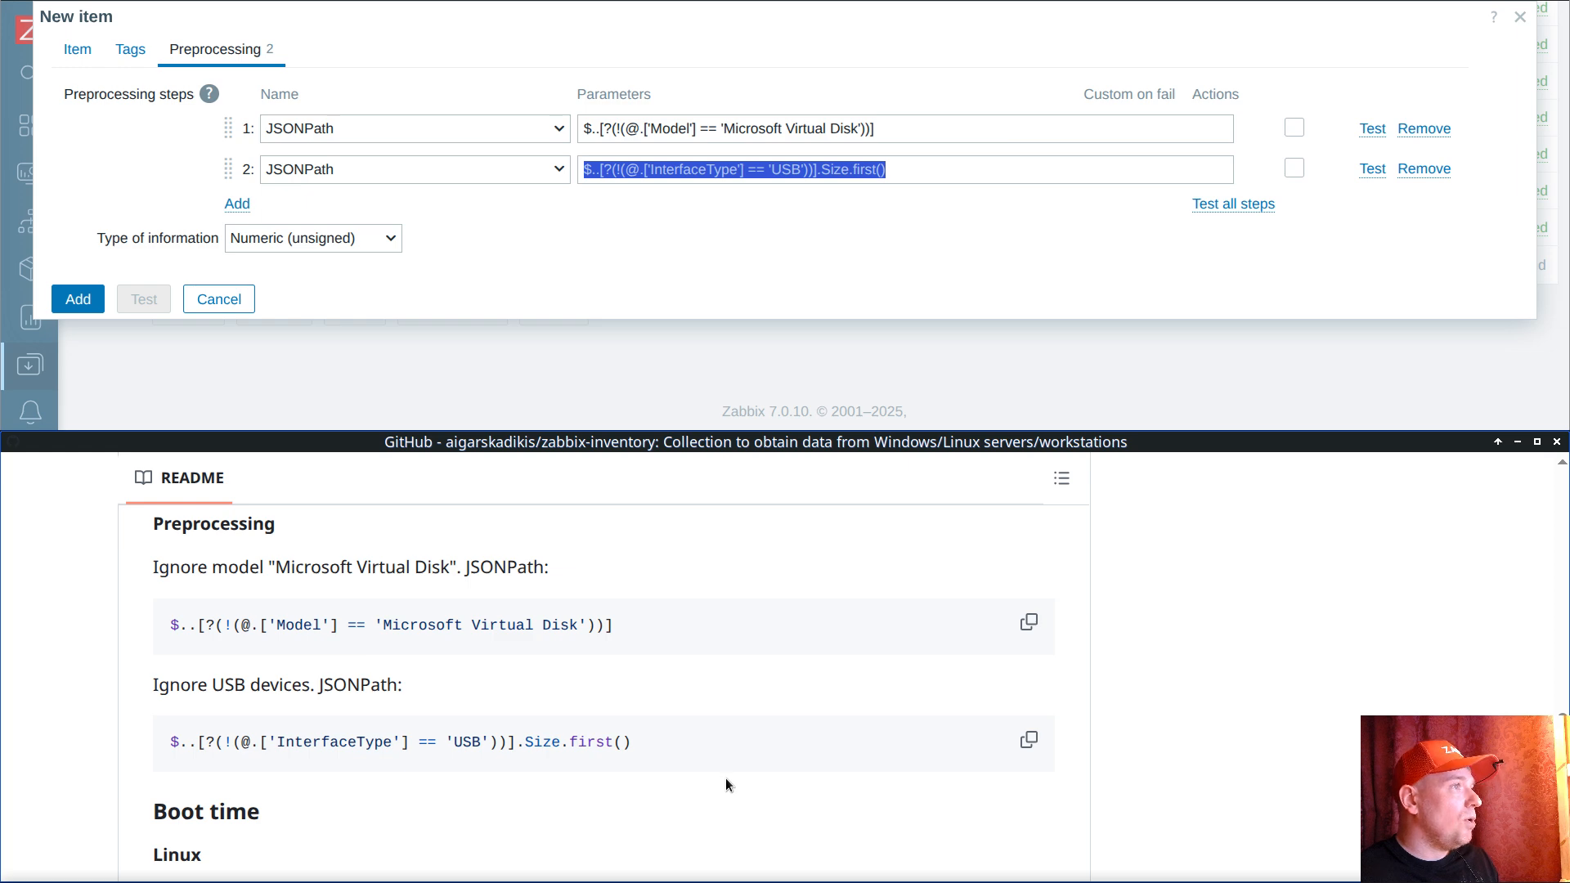
{"action": "scroll", "coordinate": [675, 590], "scroll_direction": "down", "scroll_amount": 3}
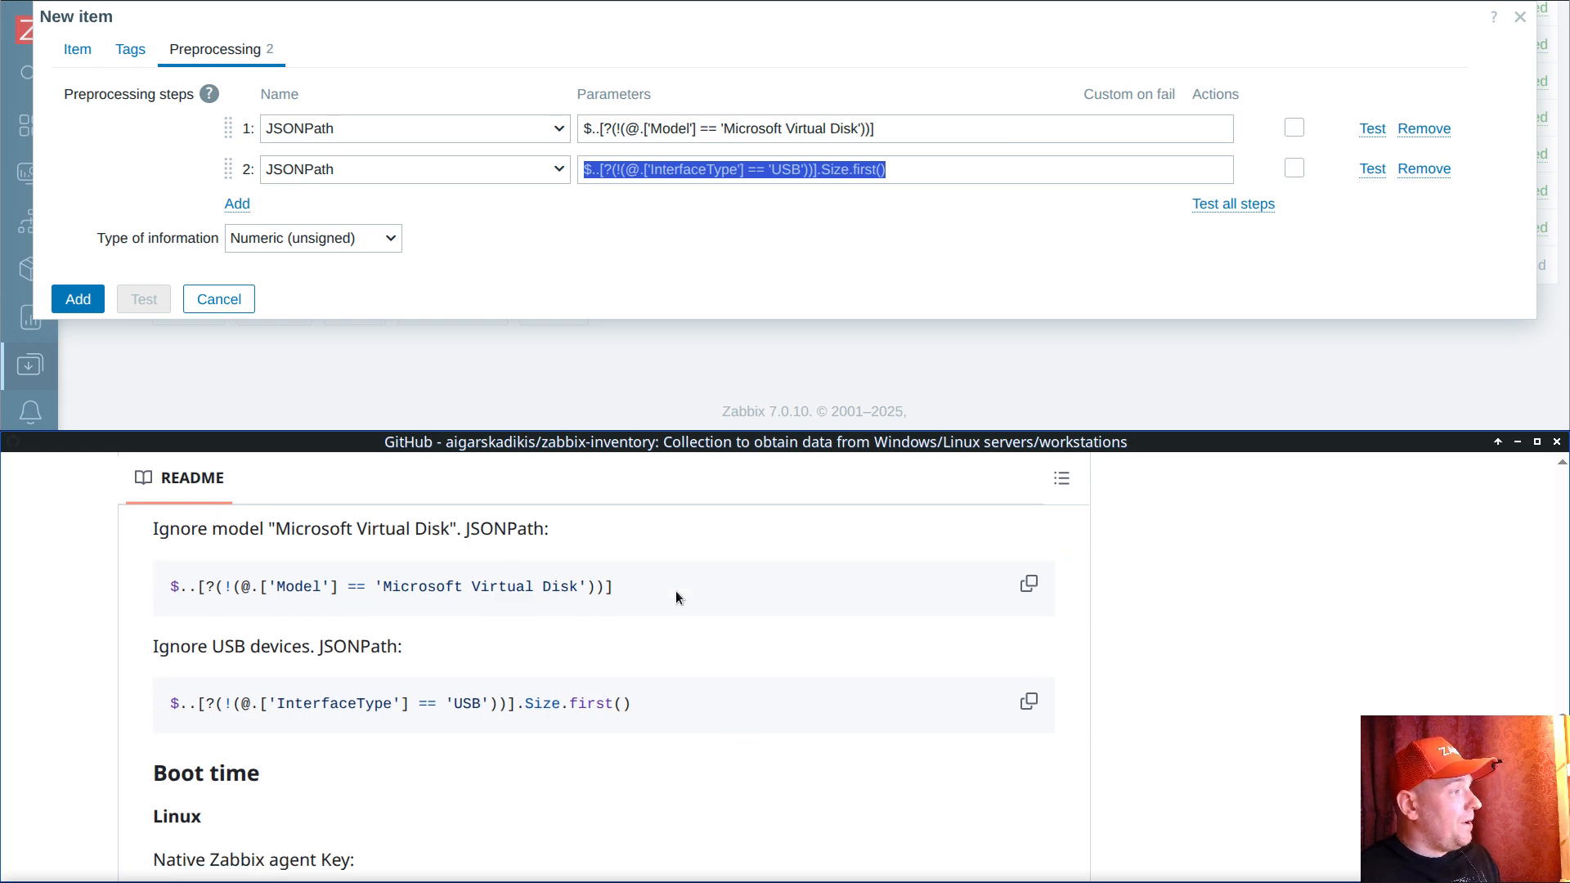
Step: Review the Inventory disk item's general settings and add the item to the Windows audit template
{"action": "left_click", "coordinate": [77, 49]}
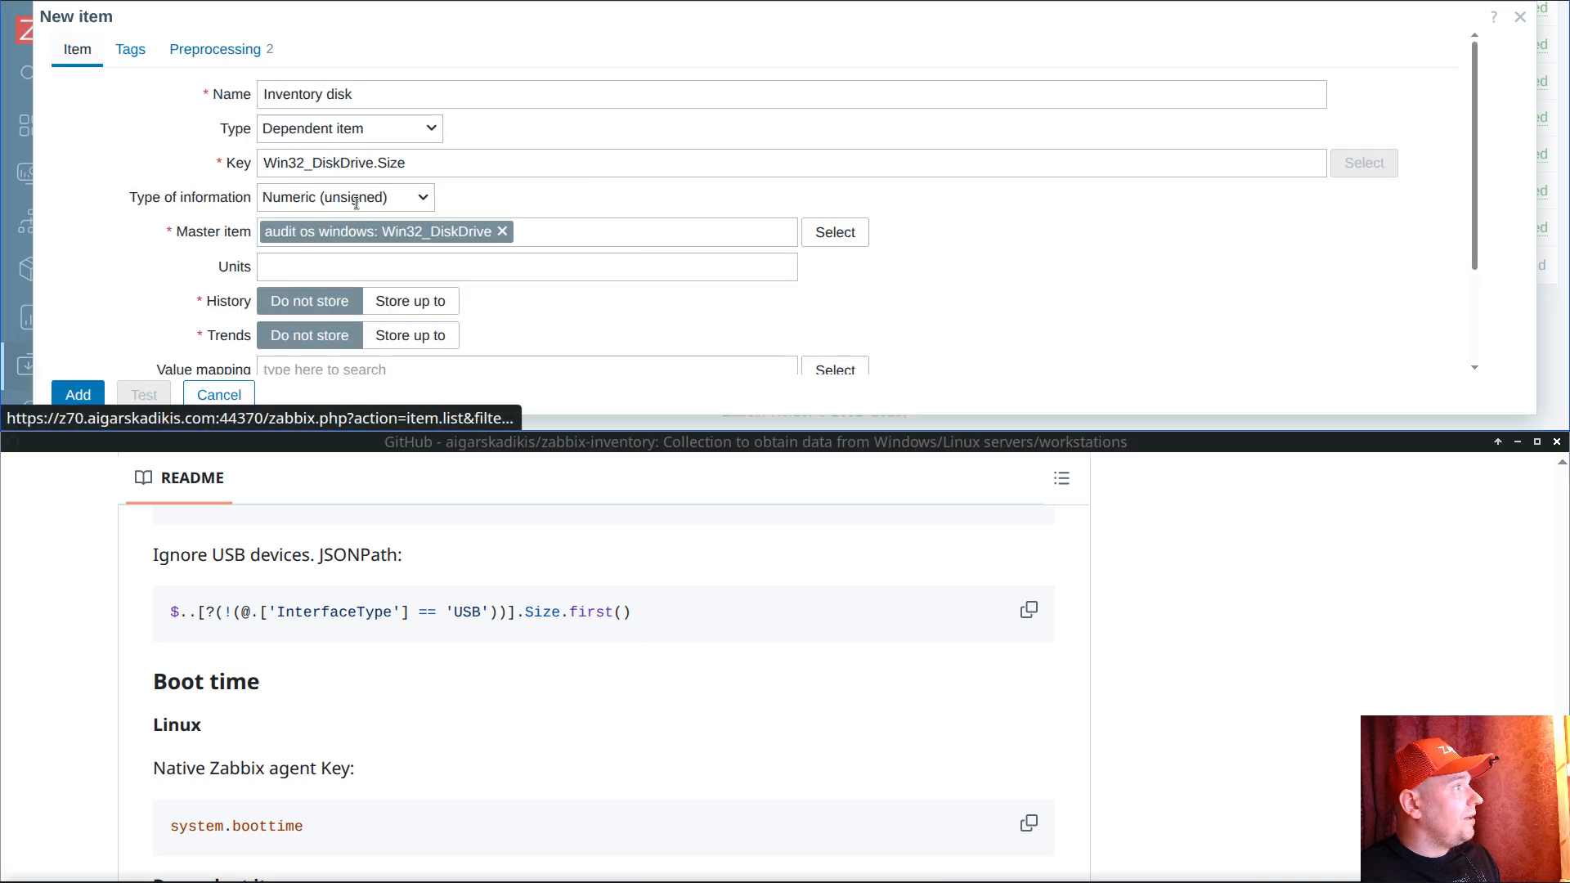
{"action": "scroll", "coordinate": [470, 277], "scroll_direction": "down", "scroll_amount": 2}
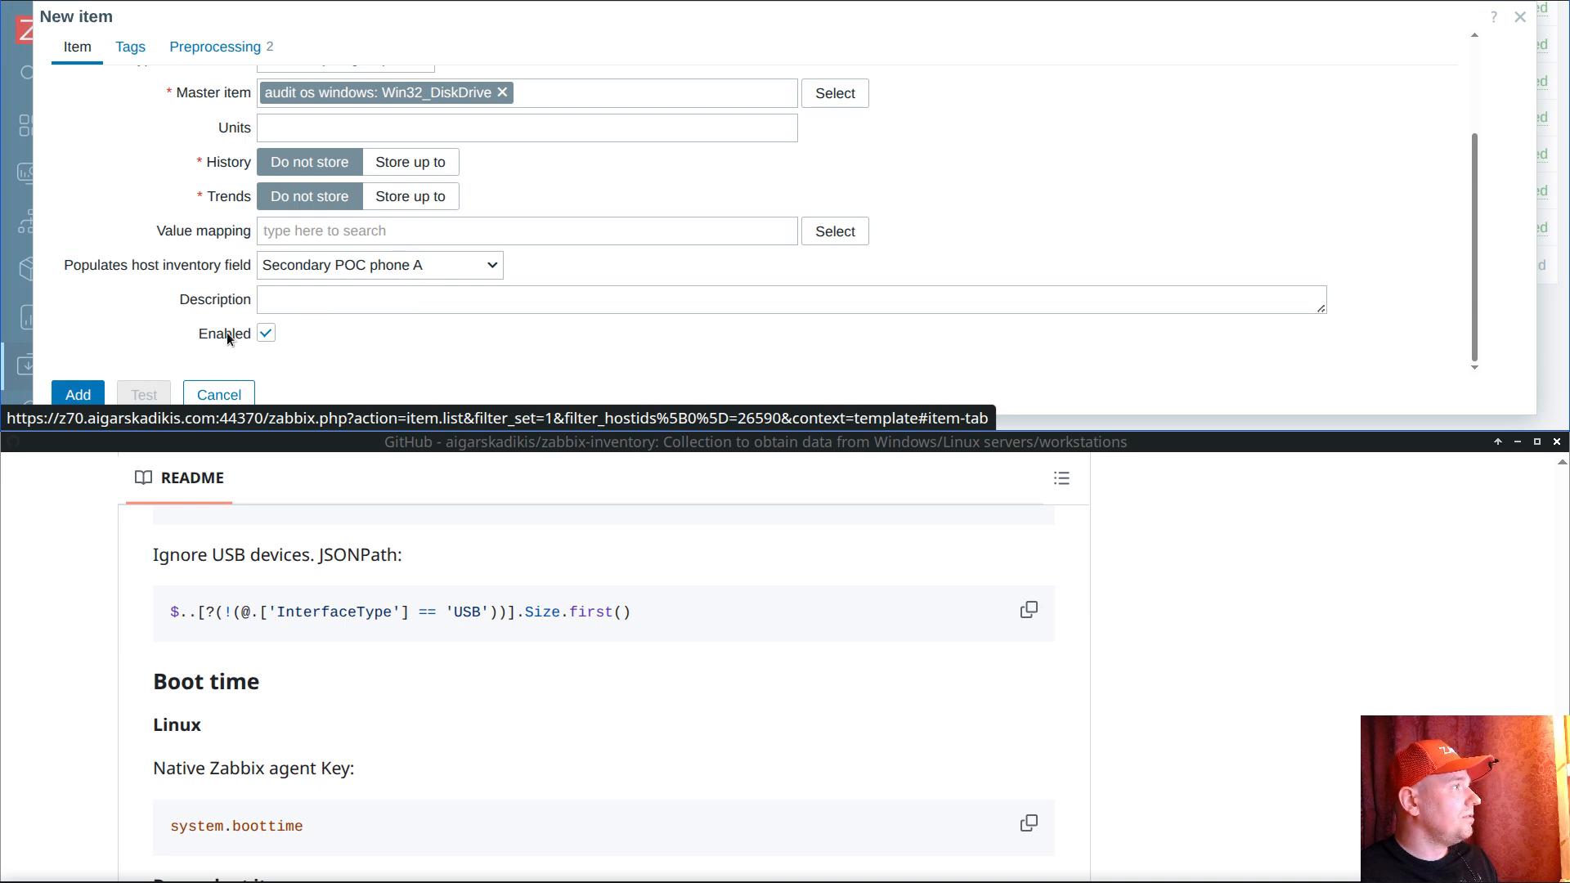
{"action": "left_click", "coordinate": [78, 395]}
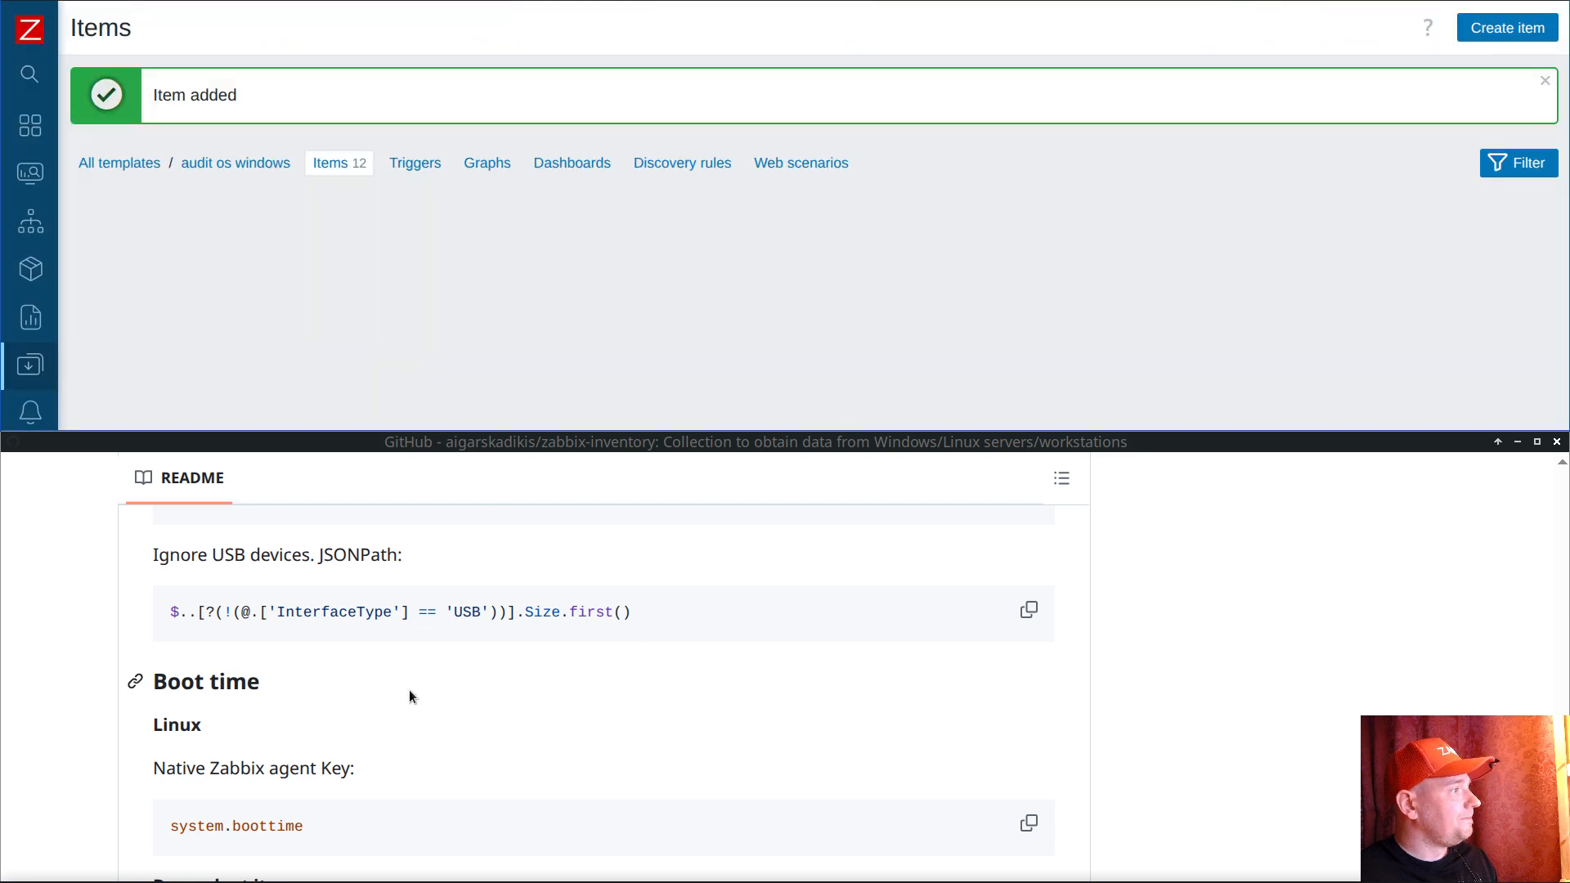
Step: Start a new item in the audit os linux template with the type Zabbix agent (active)
{"action": "scroll", "coordinate": [411, 692], "scroll_direction": "down", "scroll_amount": 3}
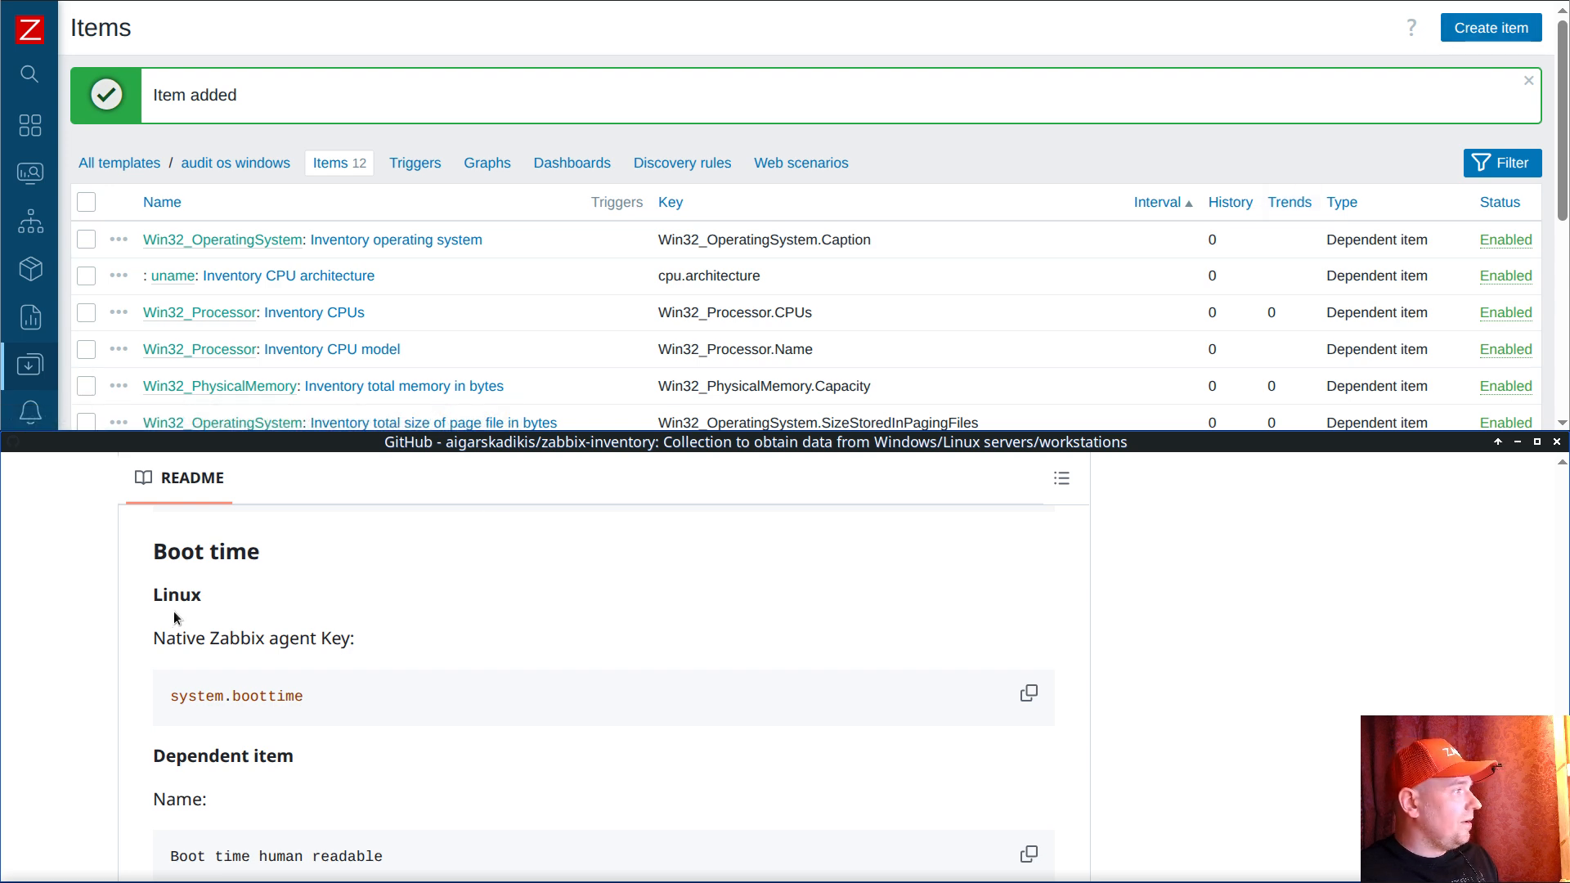
{"action": "left_click", "coordinate": [151, 163]}
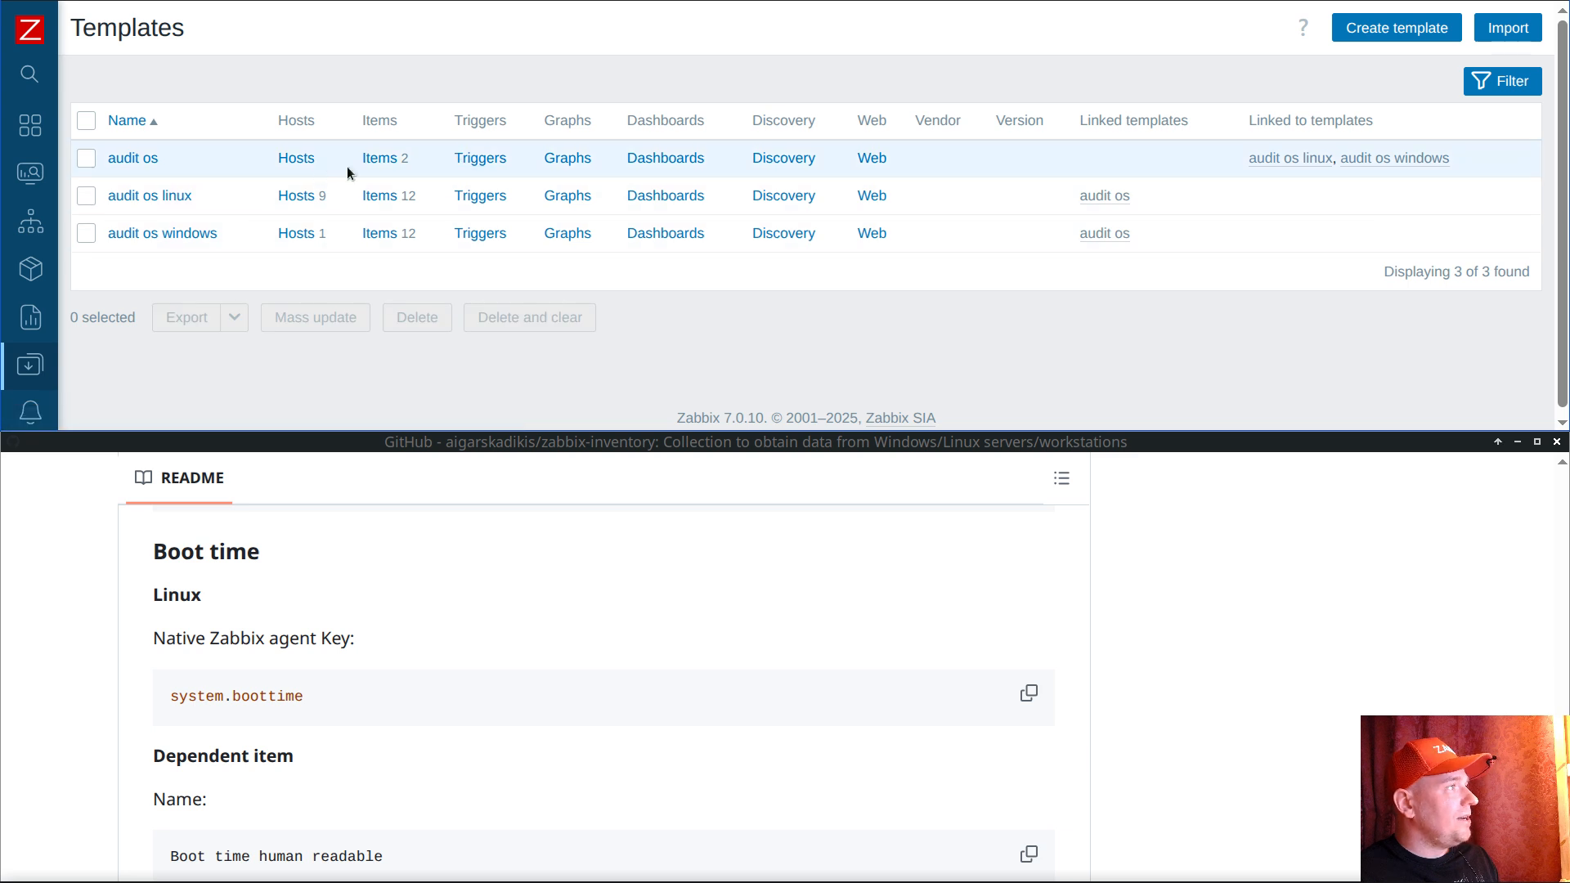
{"action": "left_click", "coordinate": [379, 196]}
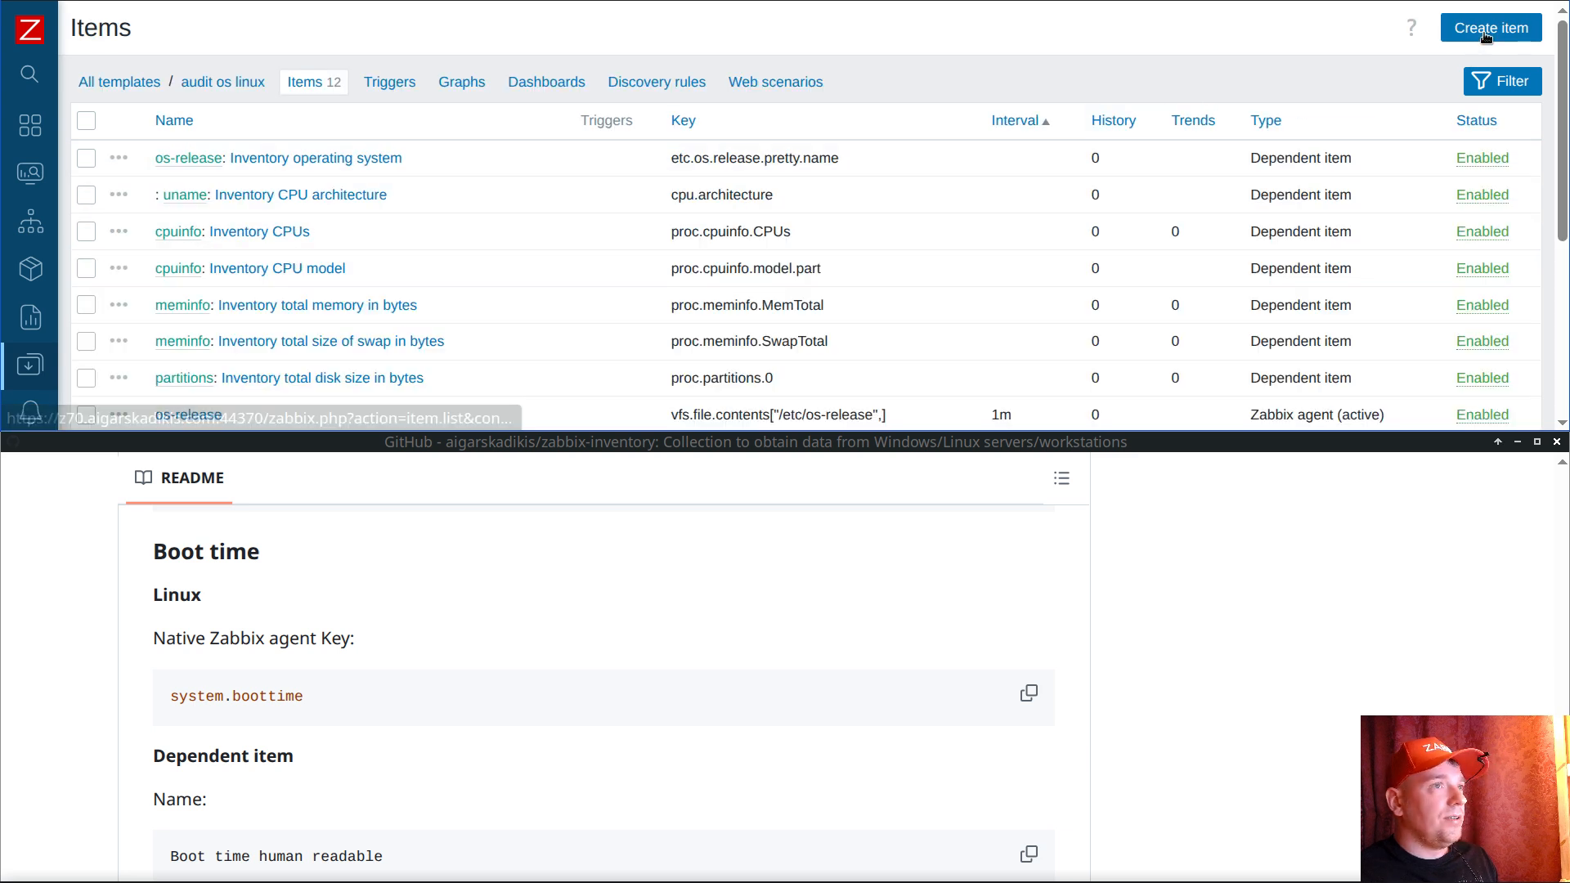
{"action": "left_click", "coordinate": [1481, 40]}
{"action": "left_click", "coordinate": [339, 131]}
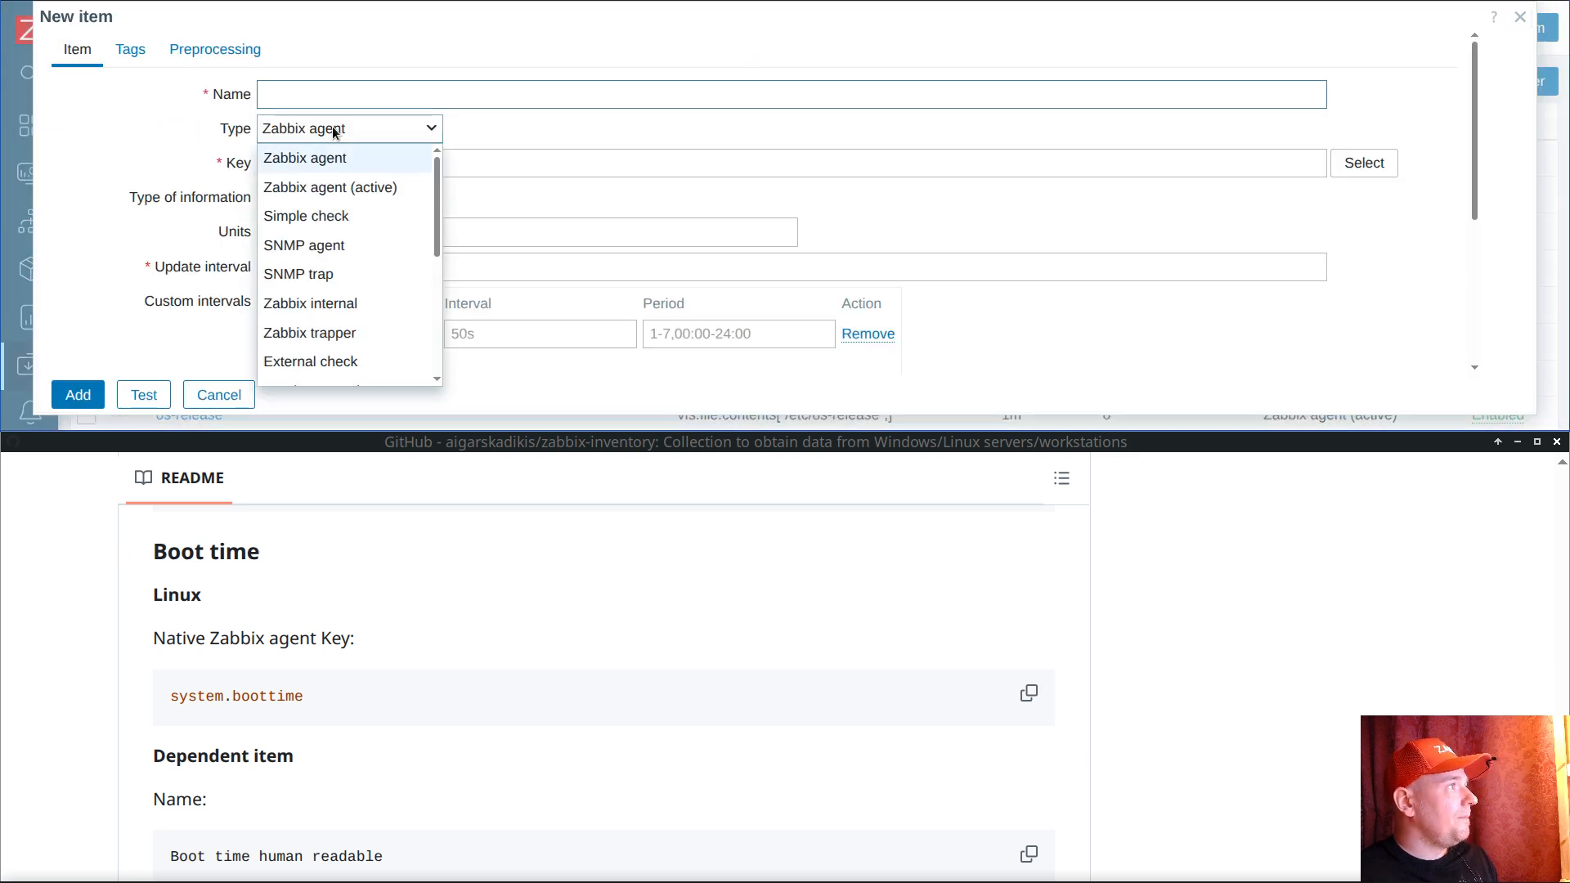
{"action": "left_click", "coordinate": [338, 188]}
Step: Set the new item's key to system.boottime, copied from the README, and name it boottime
{"action": "left_click_drag", "start_coordinate": [173, 696], "coordinate": [331, 703]}
{"action": "key", "text": "ctrl+c"}
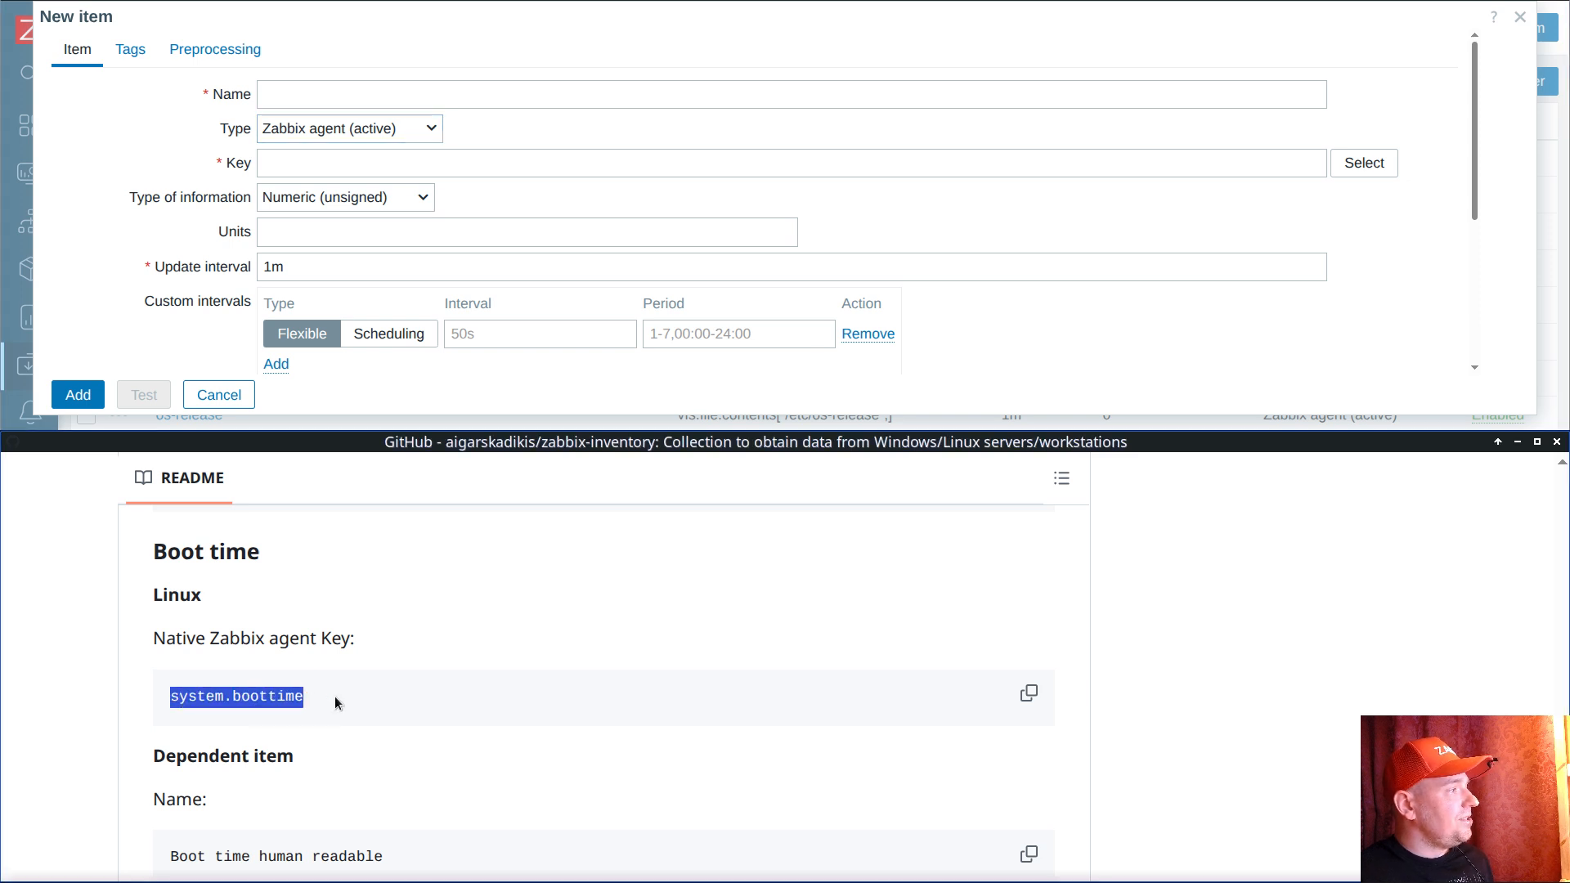
{"action": "left_click", "coordinate": [343, 163]}
{"action": "key", "text": "ctrl+v"}
{"action": "left_click", "coordinate": [333, 93]}
{"action": "double_click", "coordinate": [345, 163]}
{"action": "key", "text": "ctrl+c"}
{"action": "left_click", "coordinate": [347, 95]}
{"action": "key", "text": "ctrl+v"}
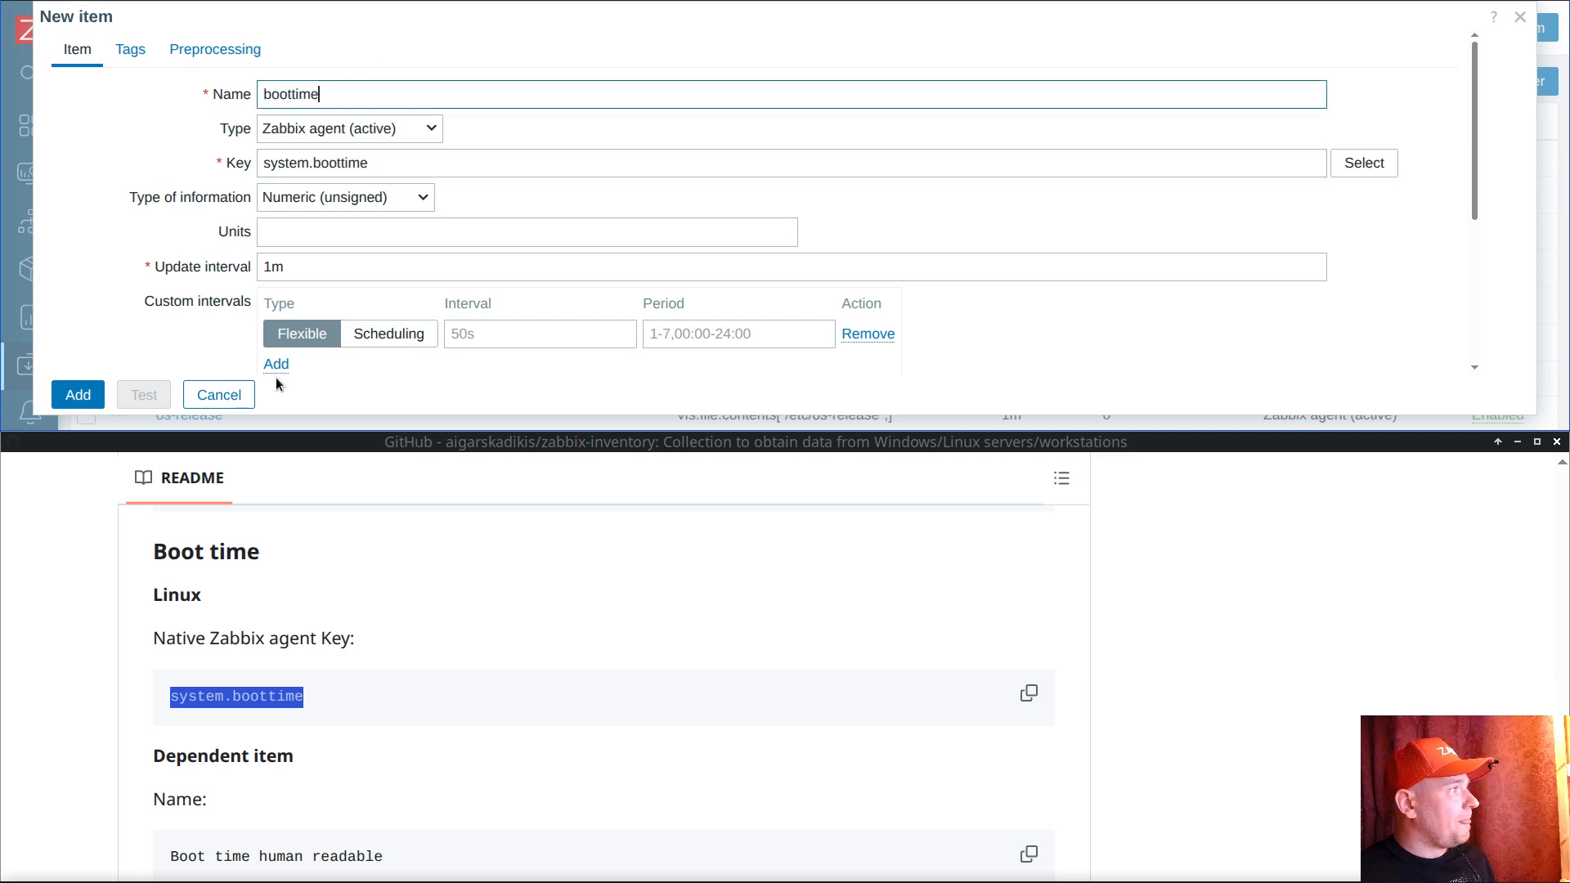
Step: Set the boottime item's history and trends to Do not store and add the item
{"action": "scroll", "coordinate": [351, 294], "scroll_direction": "down", "scroll_amount": 2}
{"action": "left_click", "coordinate": [323, 309]}
{"action": "left_click", "coordinate": [316, 340]}
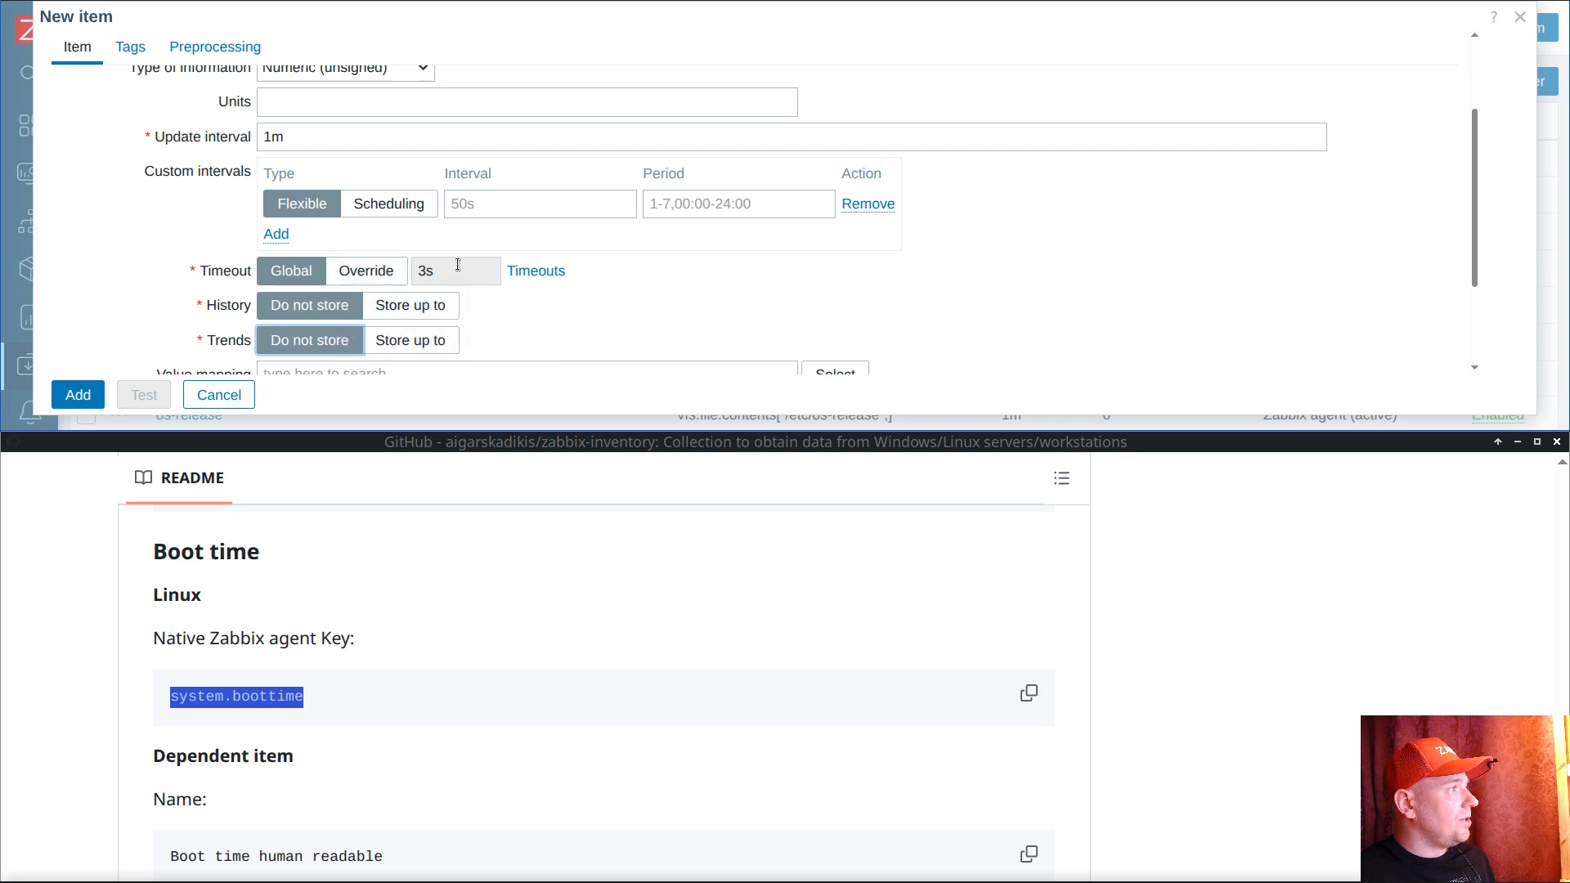
{"action": "scroll", "coordinate": [455, 262], "scroll_direction": "down", "scroll_amount": 2}
{"action": "scroll", "coordinate": [399, 666], "scroll_direction": "down", "scroll_amount": 2}
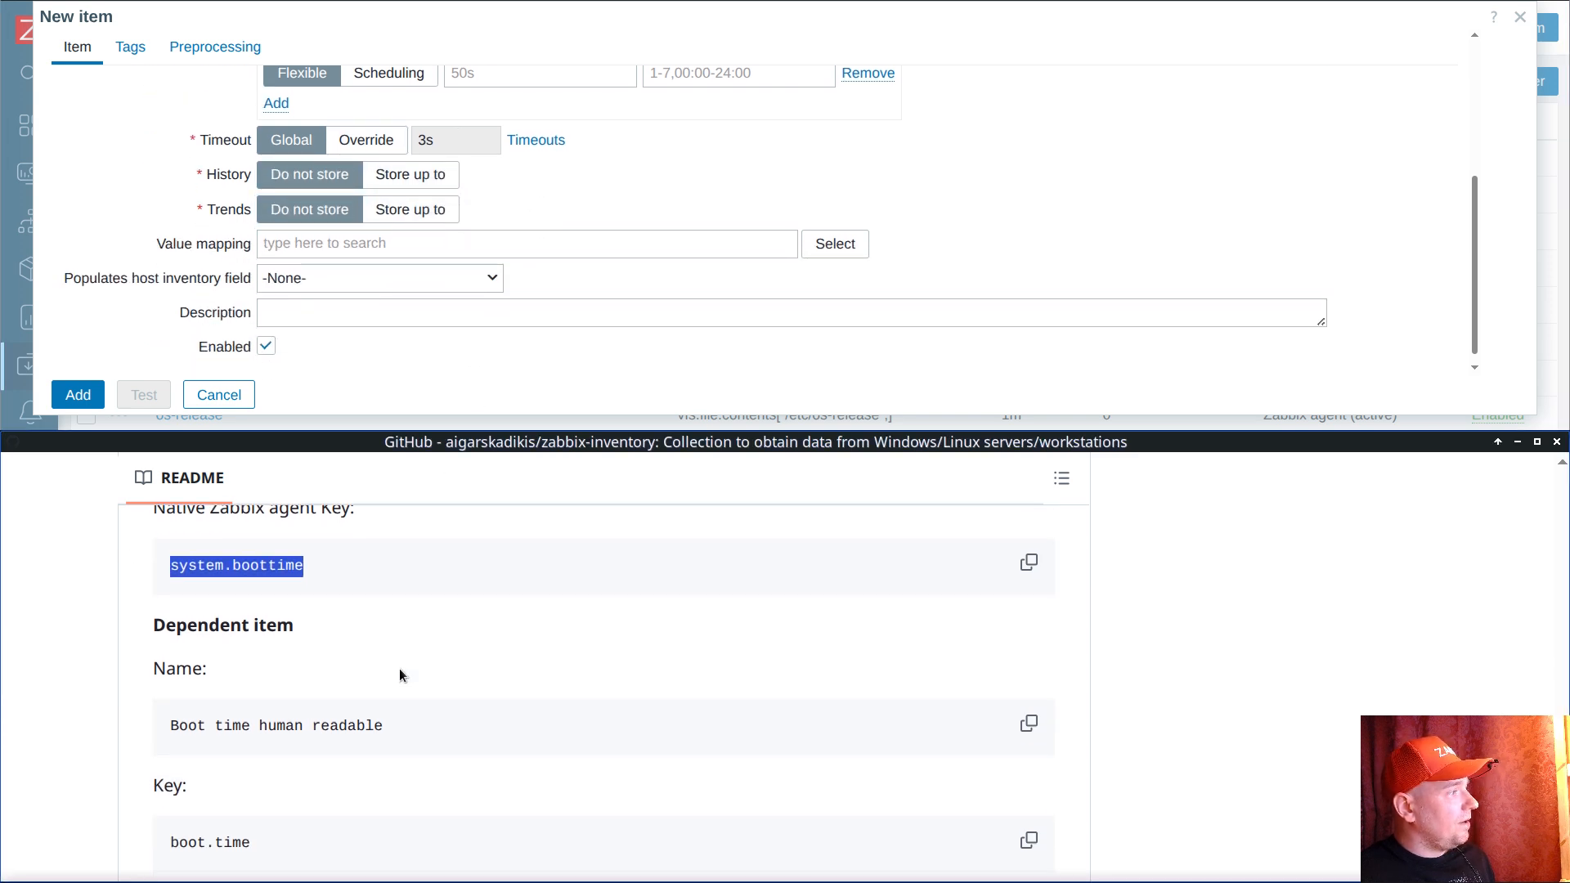
{"action": "scroll", "coordinate": [386, 629], "scroll_direction": "up", "scroll_amount": 2}
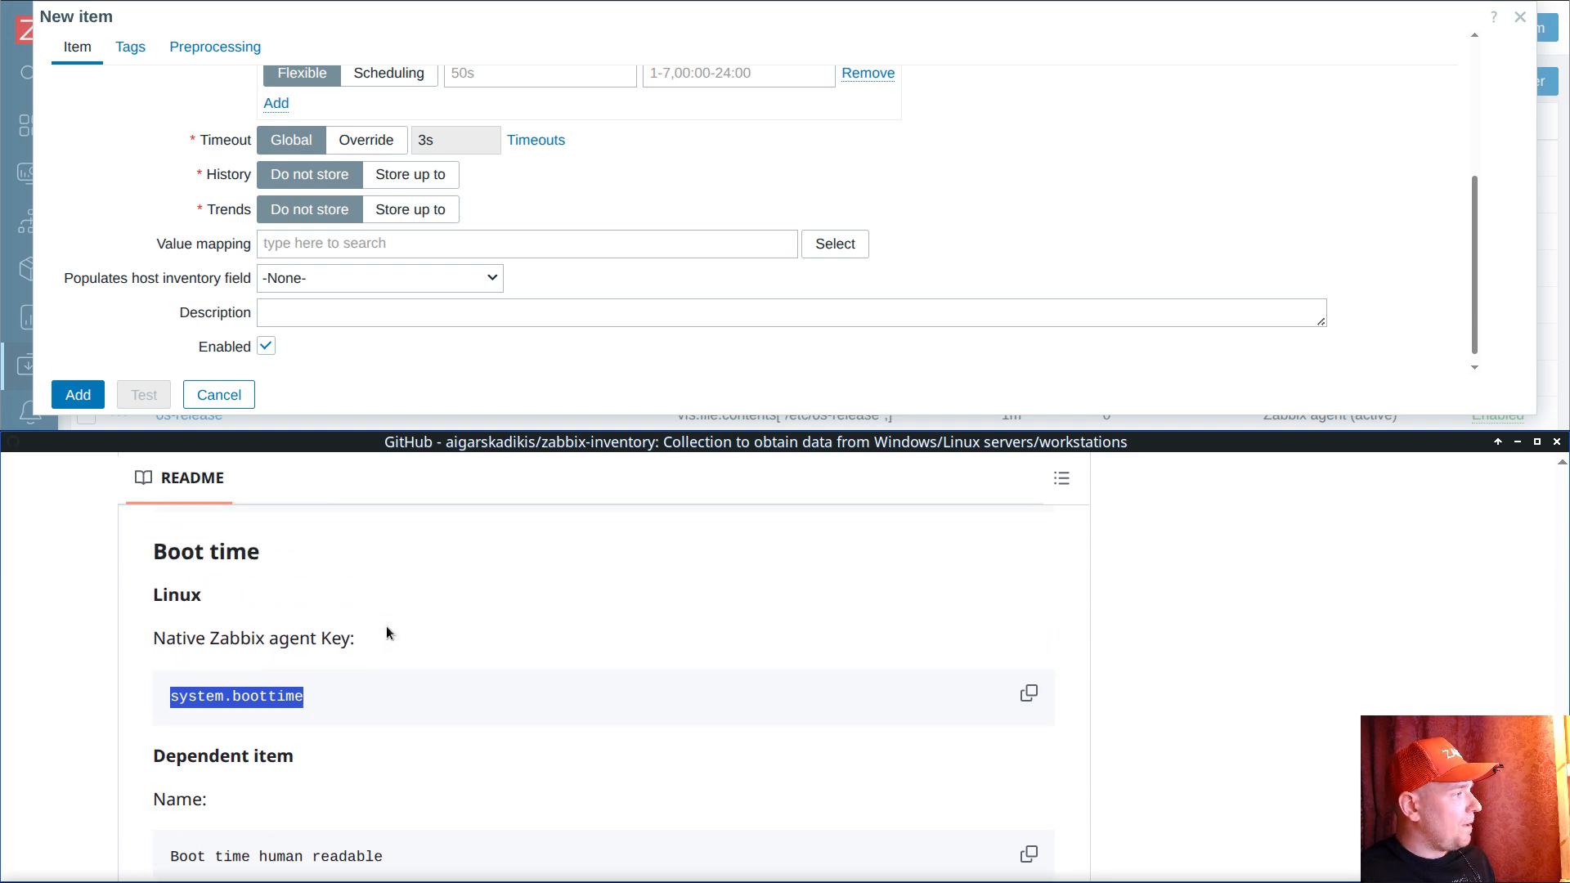
{"action": "scroll", "coordinate": [421, 209], "scroll_direction": "up", "scroll_amount": 4}
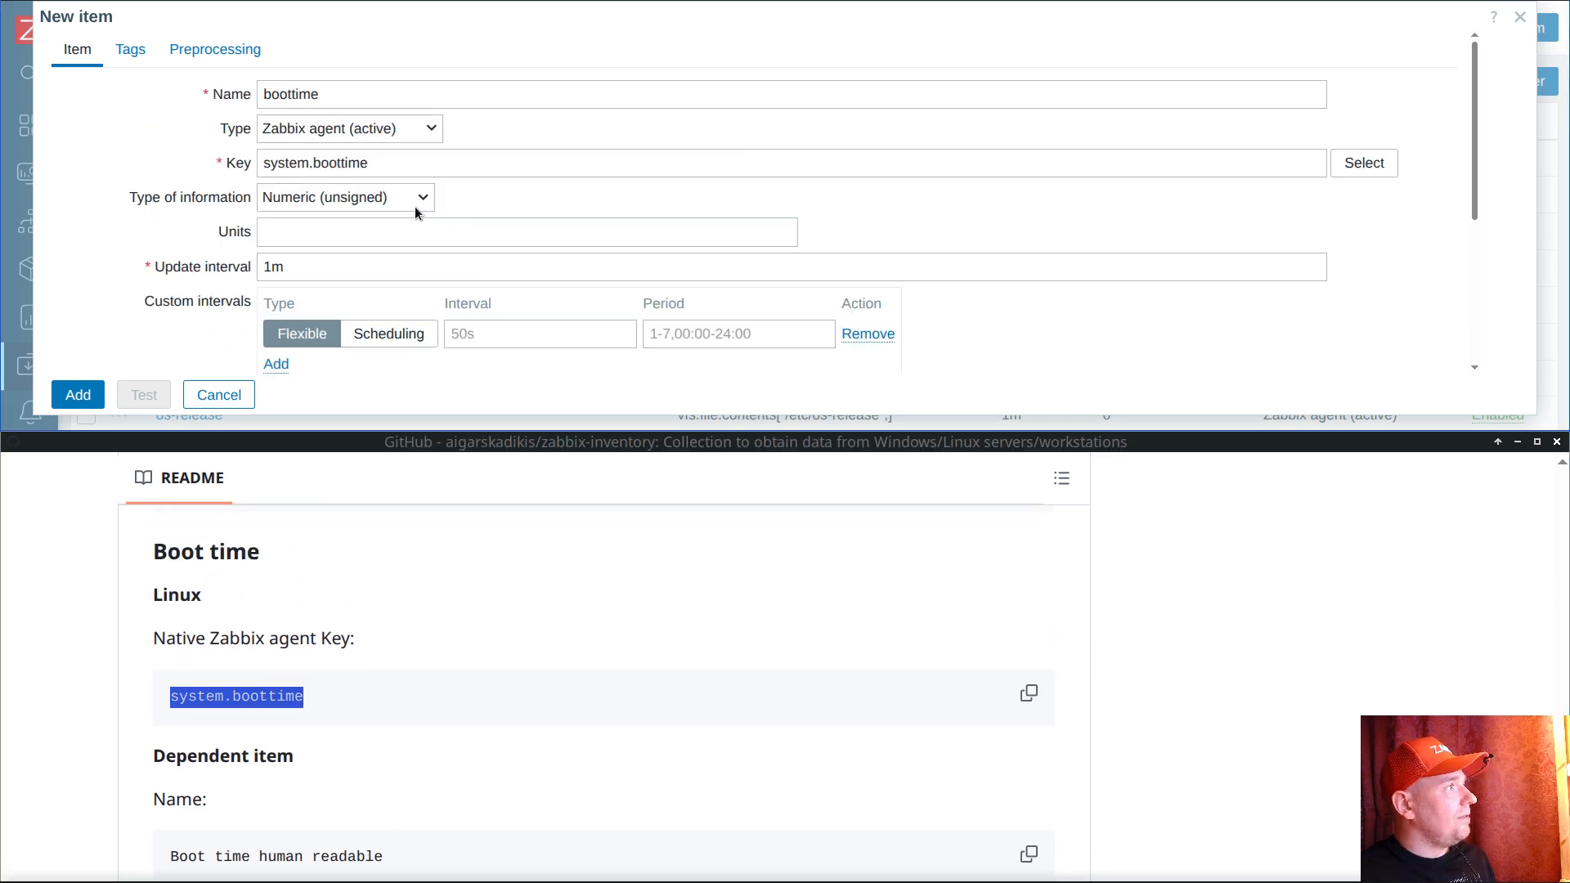
{"action": "scroll", "coordinate": [284, 242], "scroll_direction": "down", "scroll_amount": 4}
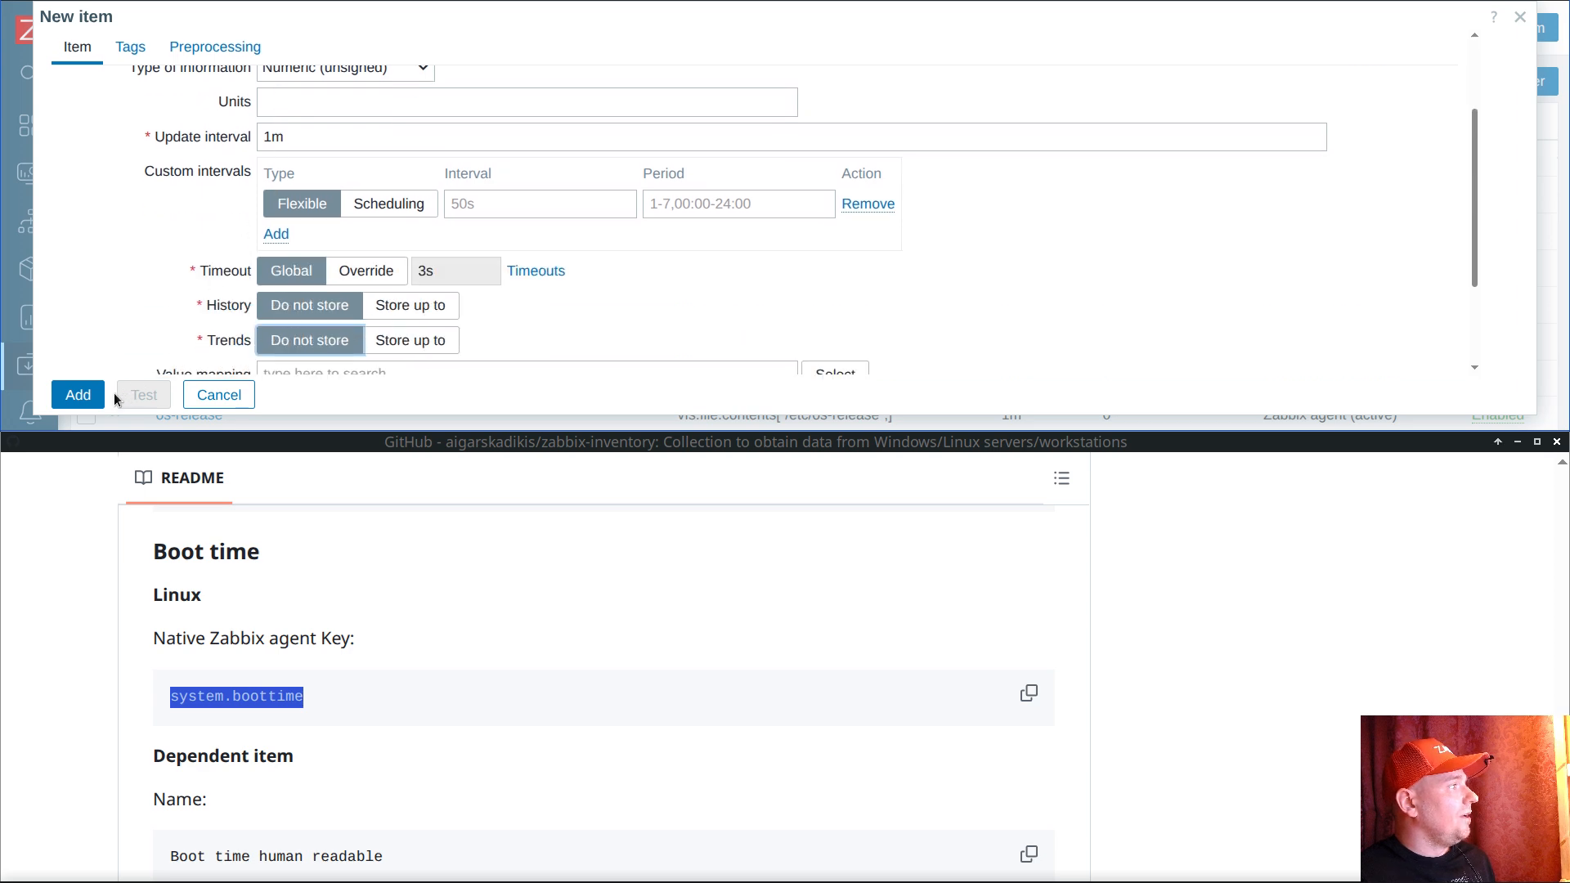
{"action": "left_click", "coordinate": [79, 397]}
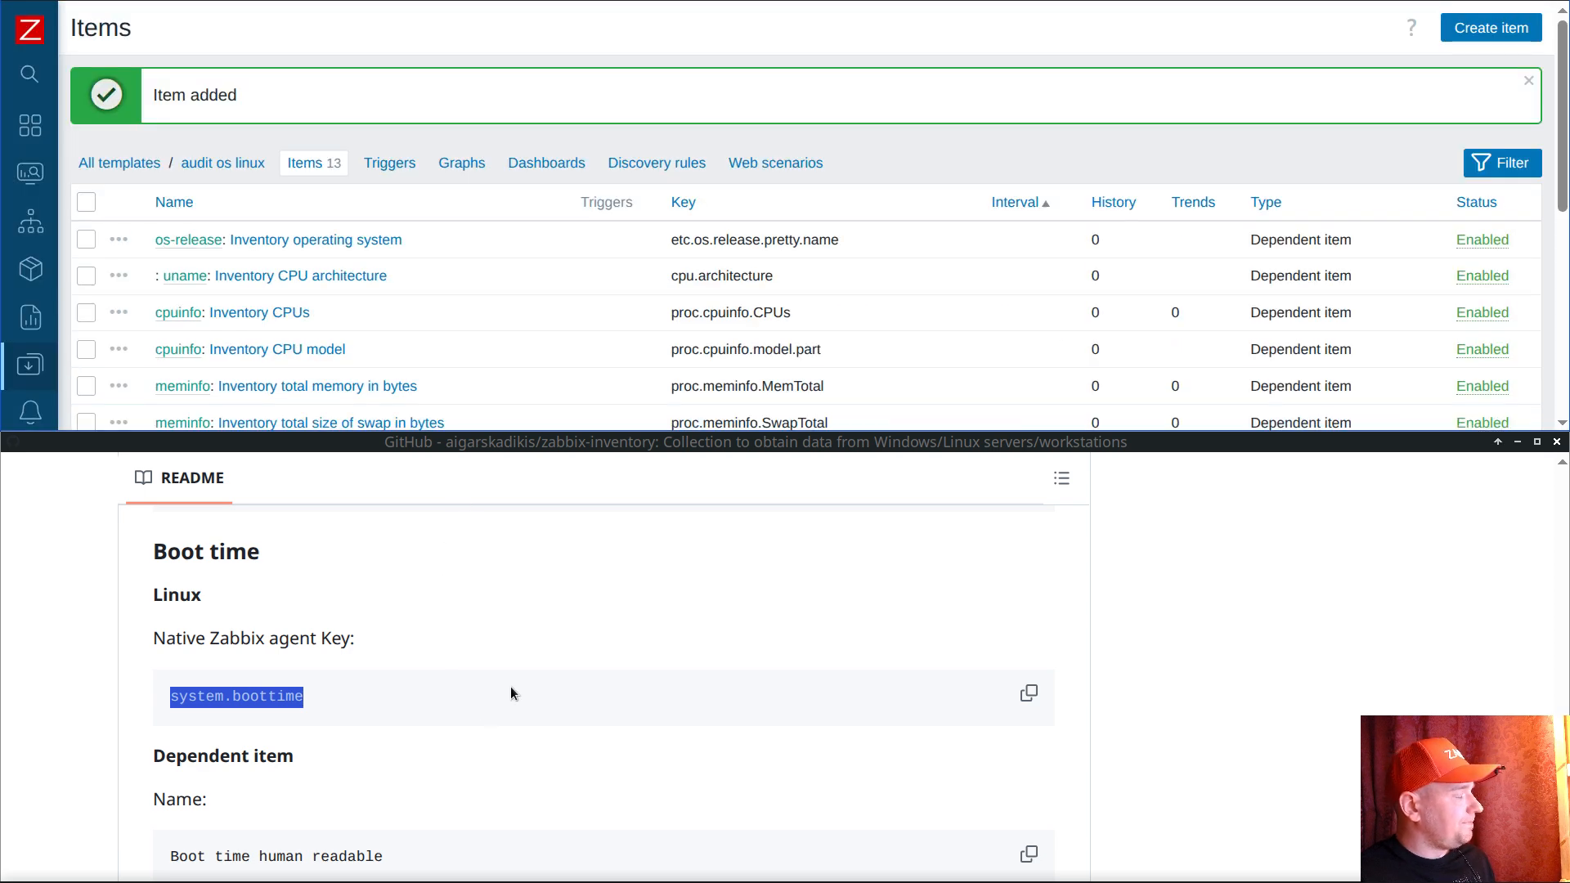
Step: Start a new dependent item from the boottime item in the Linux template's item list
{"action": "scroll", "coordinate": [510, 692], "scroll_direction": "down", "scroll_amount": 2}
{"action": "scroll", "coordinate": [508, 685], "scroll_direction": "down", "scroll_amount": 2}
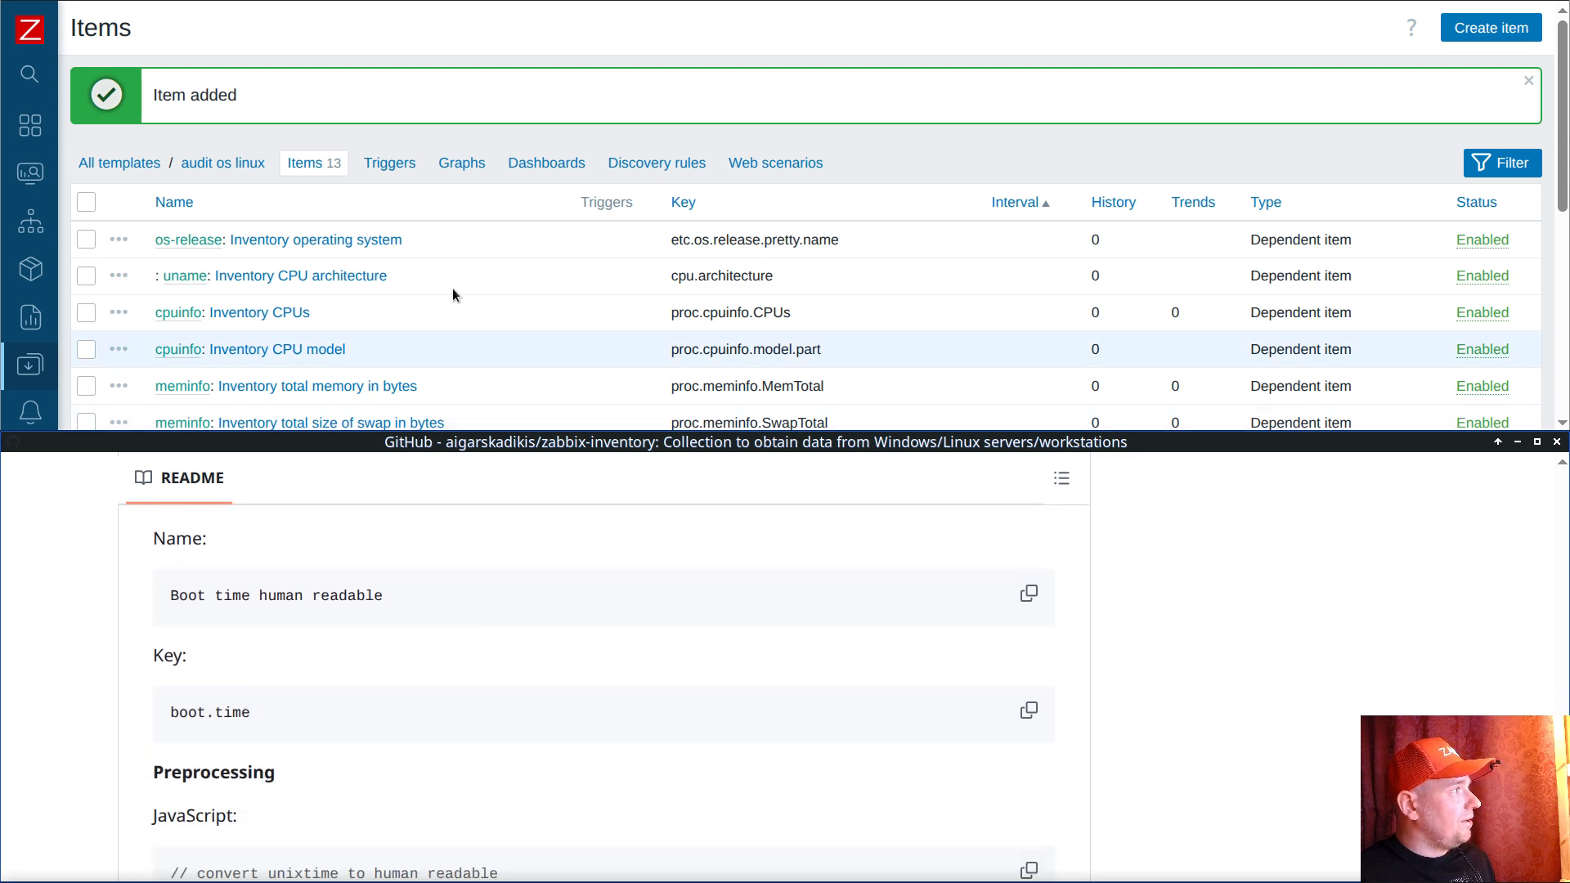
{"action": "scroll", "coordinate": [450, 248], "scroll_direction": "down", "scroll_amount": 3}
{"action": "scroll", "coordinate": [411, 272], "scroll_direction": "down", "scroll_amount": 3}
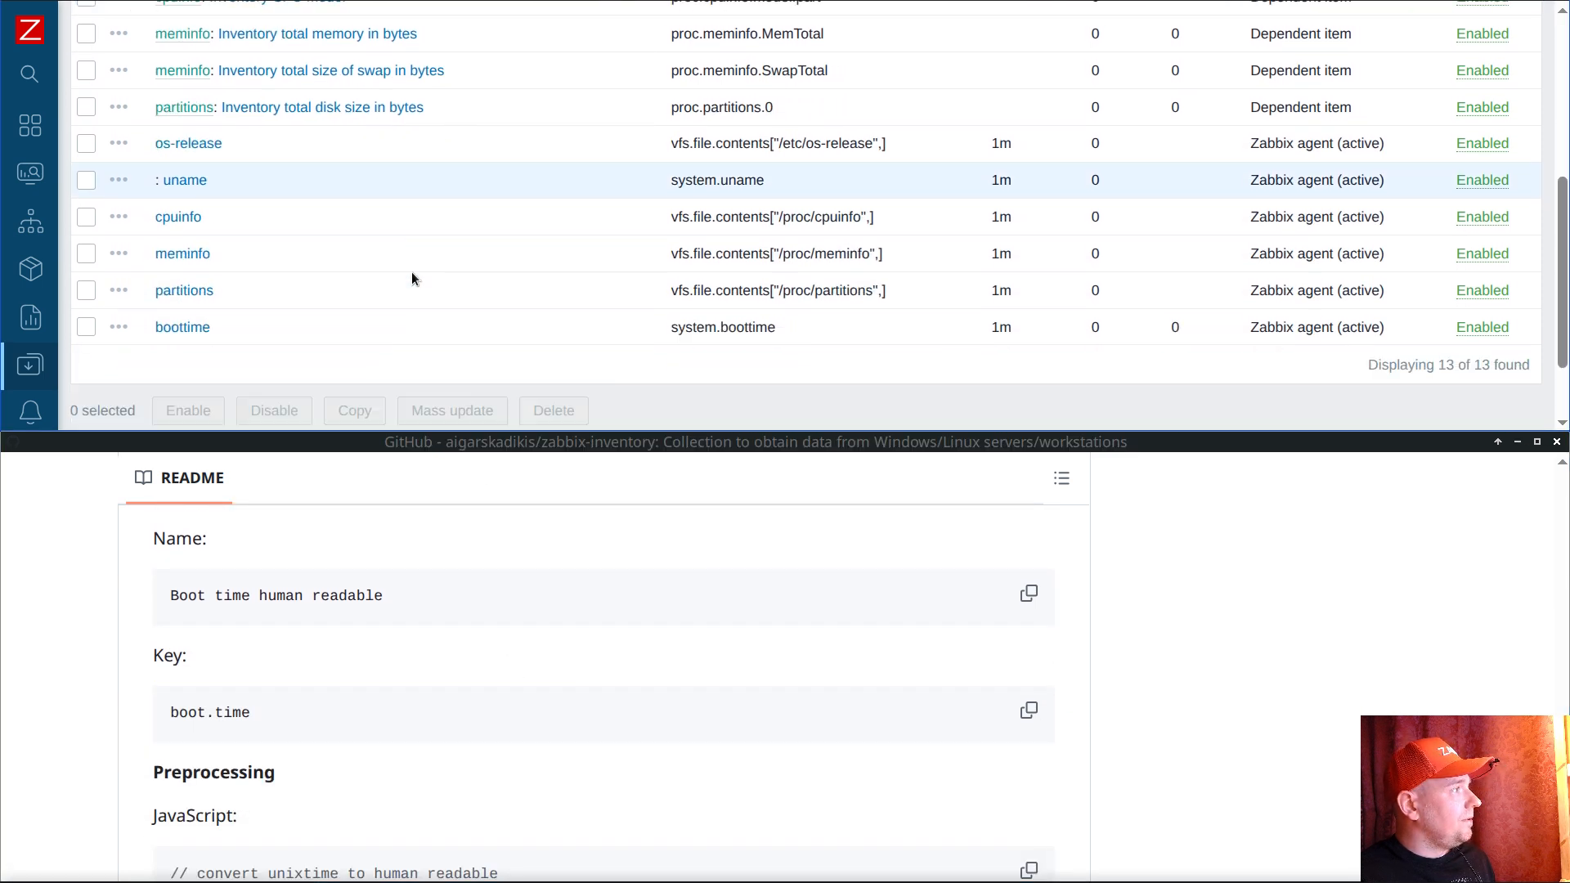
{"action": "left_click", "coordinate": [120, 289]}
{"action": "left_click", "coordinate": [211, 238]}
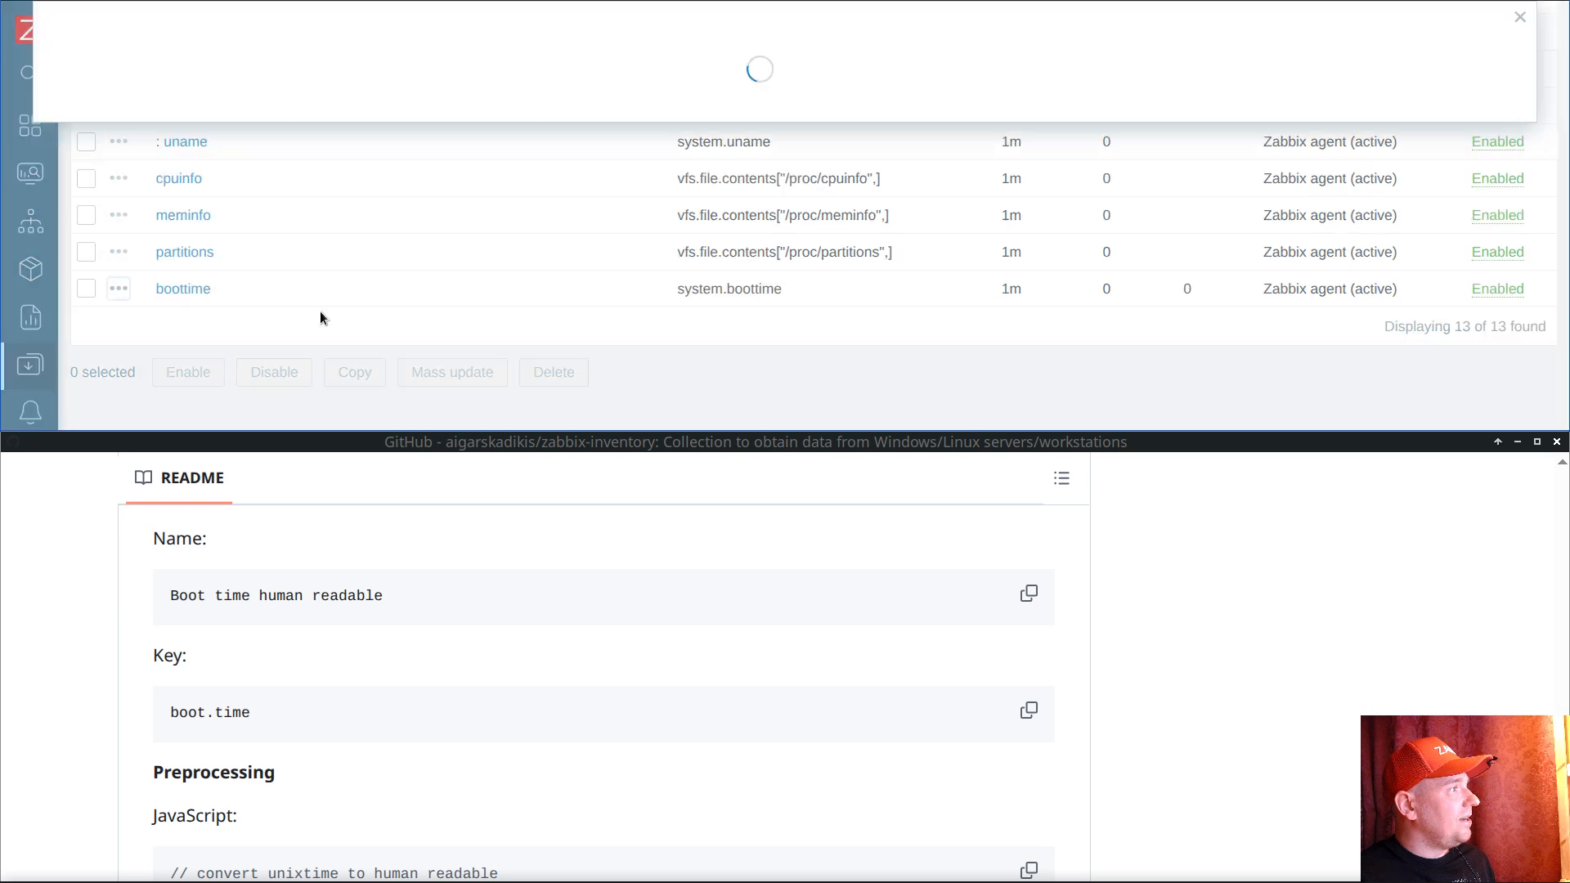
Step: Name the dependent item Boot time human readable, with key boot.time and type of information Character
{"action": "left_click_drag", "start_coordinate": [158, 601], "coordinate": [424, 603]}
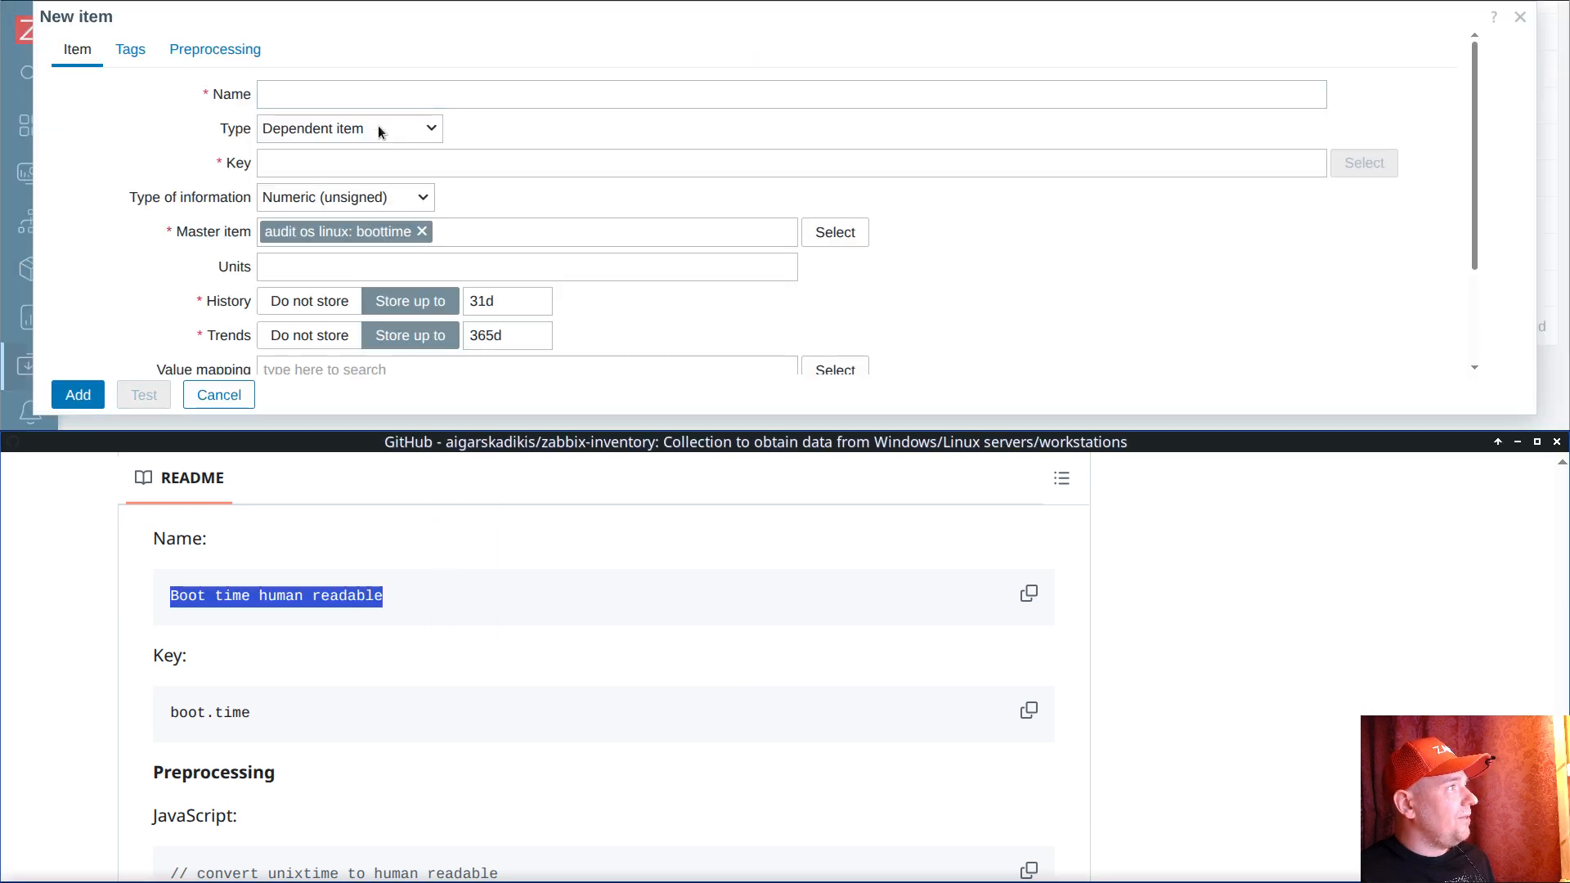
{"action": "middle_click", "coordinate": [378, 102]}
{"action": "left_click_drag", "start_coordinate": [167, 711], "coordinate": [307, 687]}
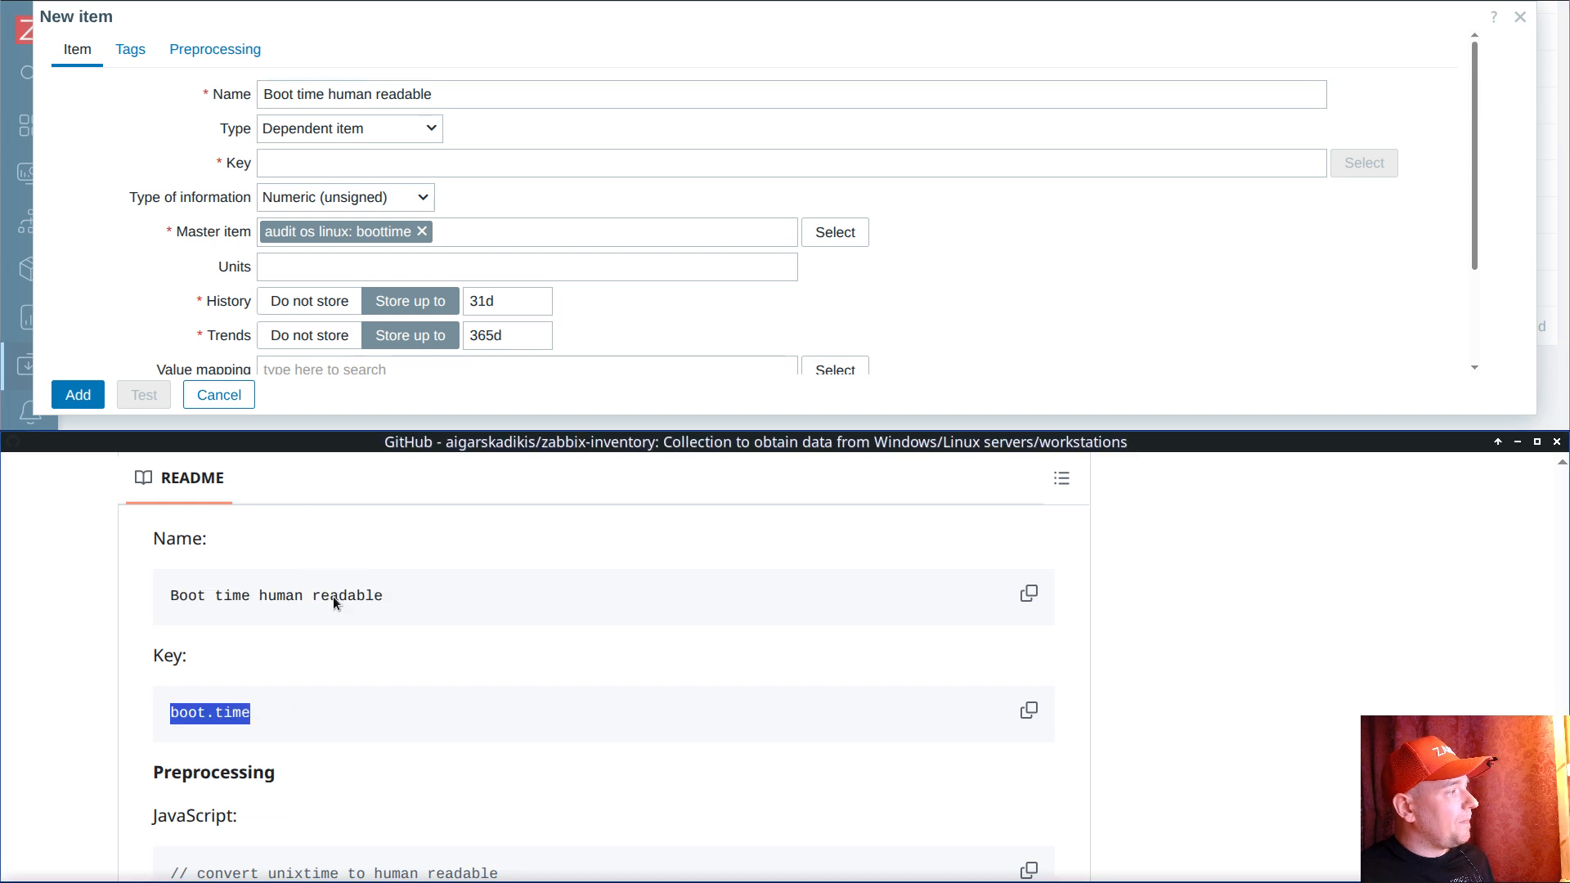
{"action": "middle_click", "coordinate": [333, 168]}
{"action": "left_click", "coordinate": [366, 196]}
{"action": "left_click", "coordinate": [299, 281]}
{"action": "scroll", "coordinate": [468, 531], "scroll_direction": "down", "scroll_amount": 2}
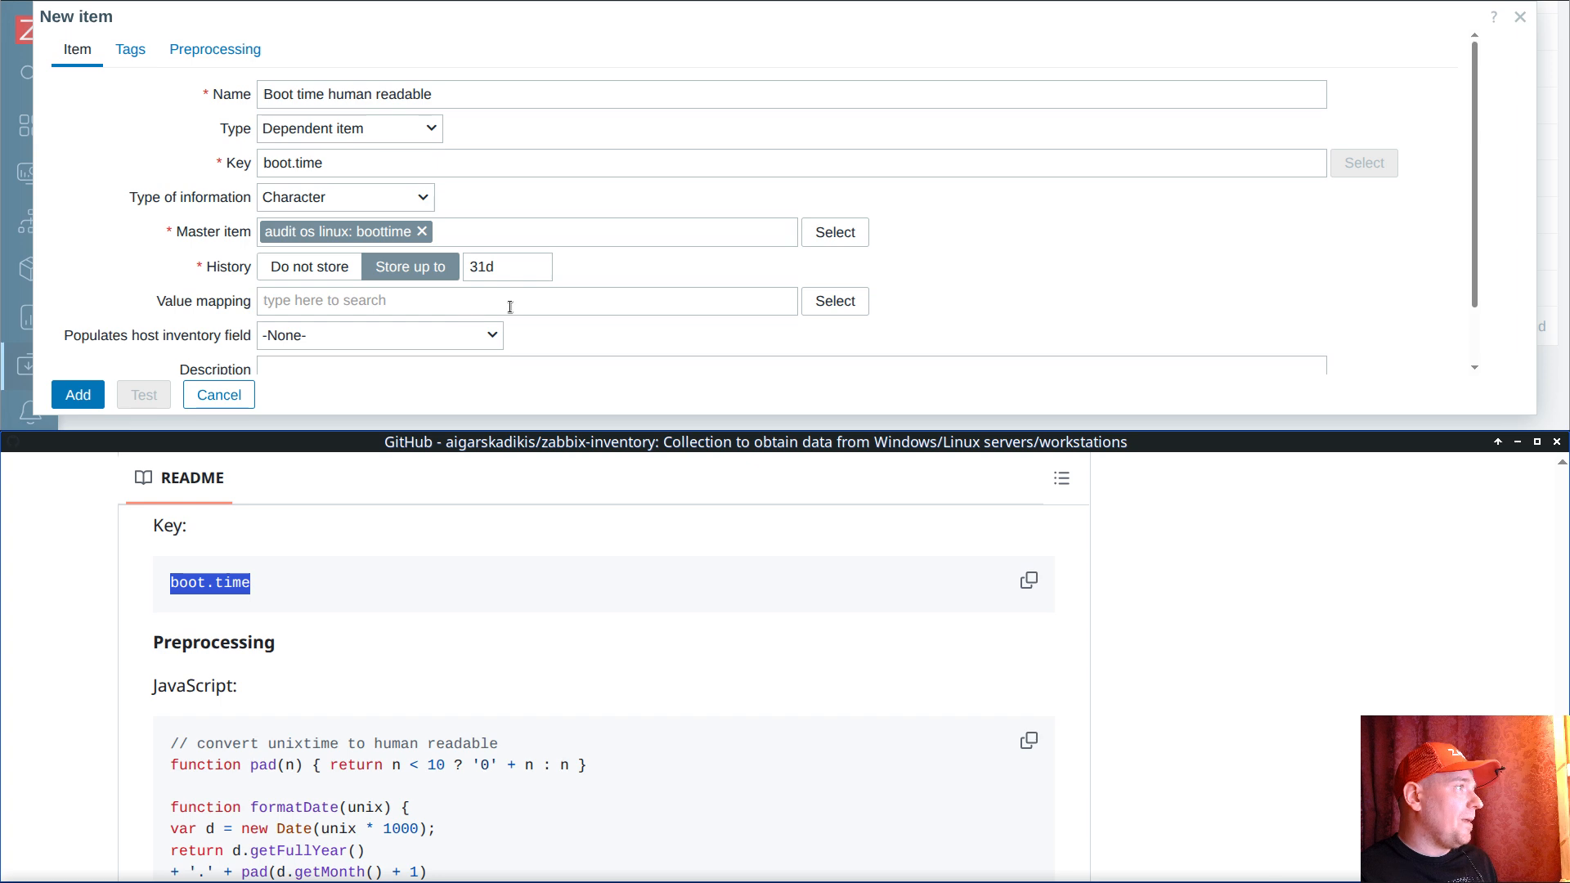
Step: Add a first preprocessing step to the Boot time human readable item
{"action": "left_click", "coordinate": [237, 51]}
{"action": "left_click", "coordinate": [237, 95]}
{"action": "left_click", "coordinate": [356, 128]}
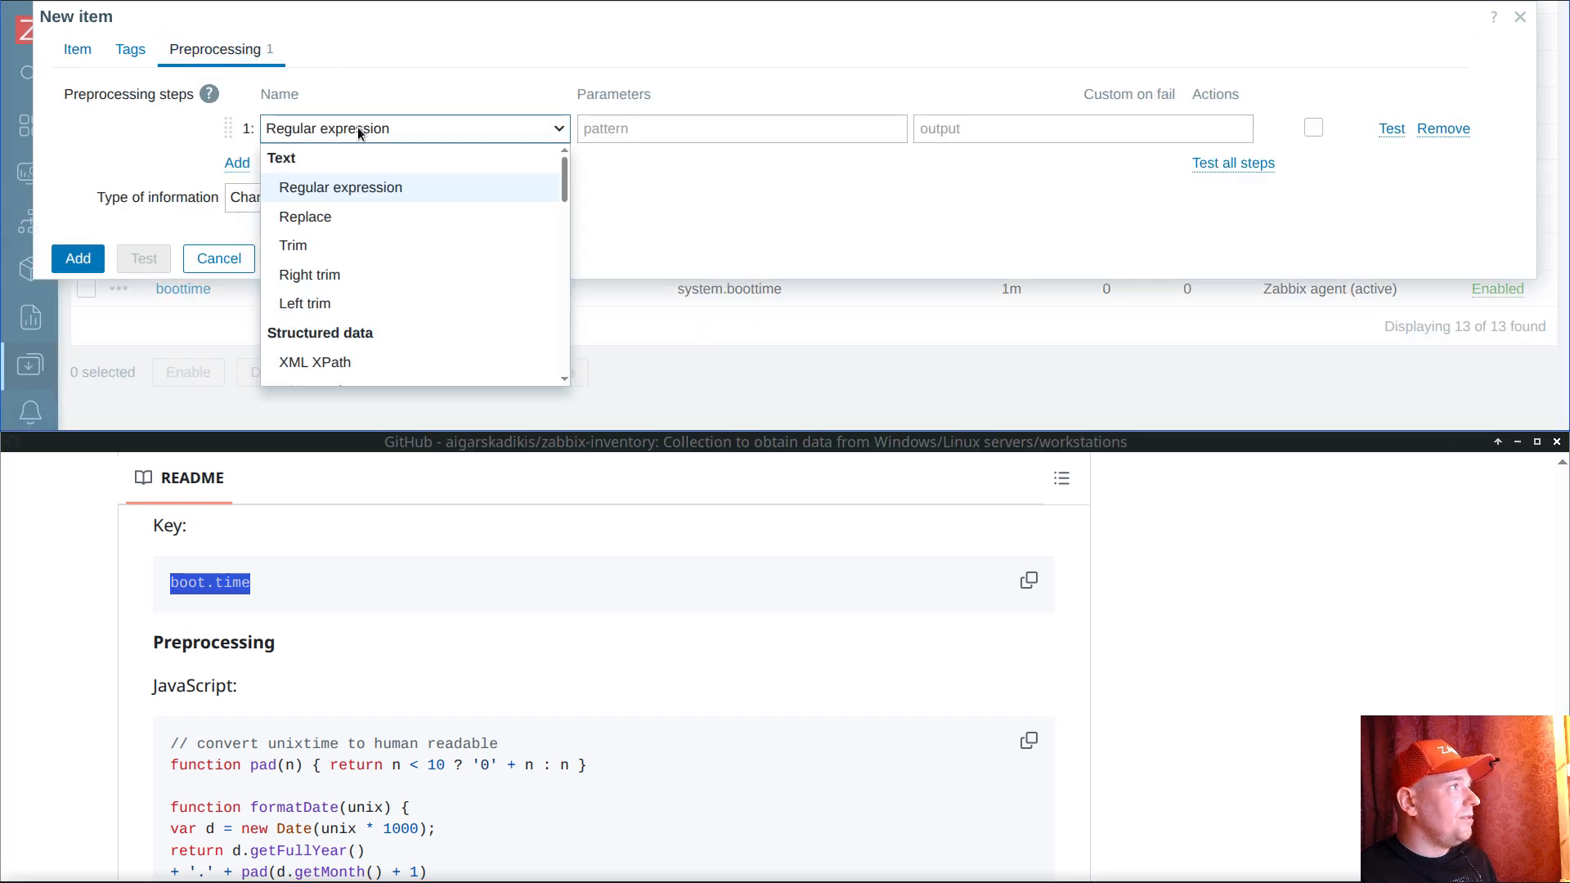
{"action": "left_click", "coordinate": [82, 51]}
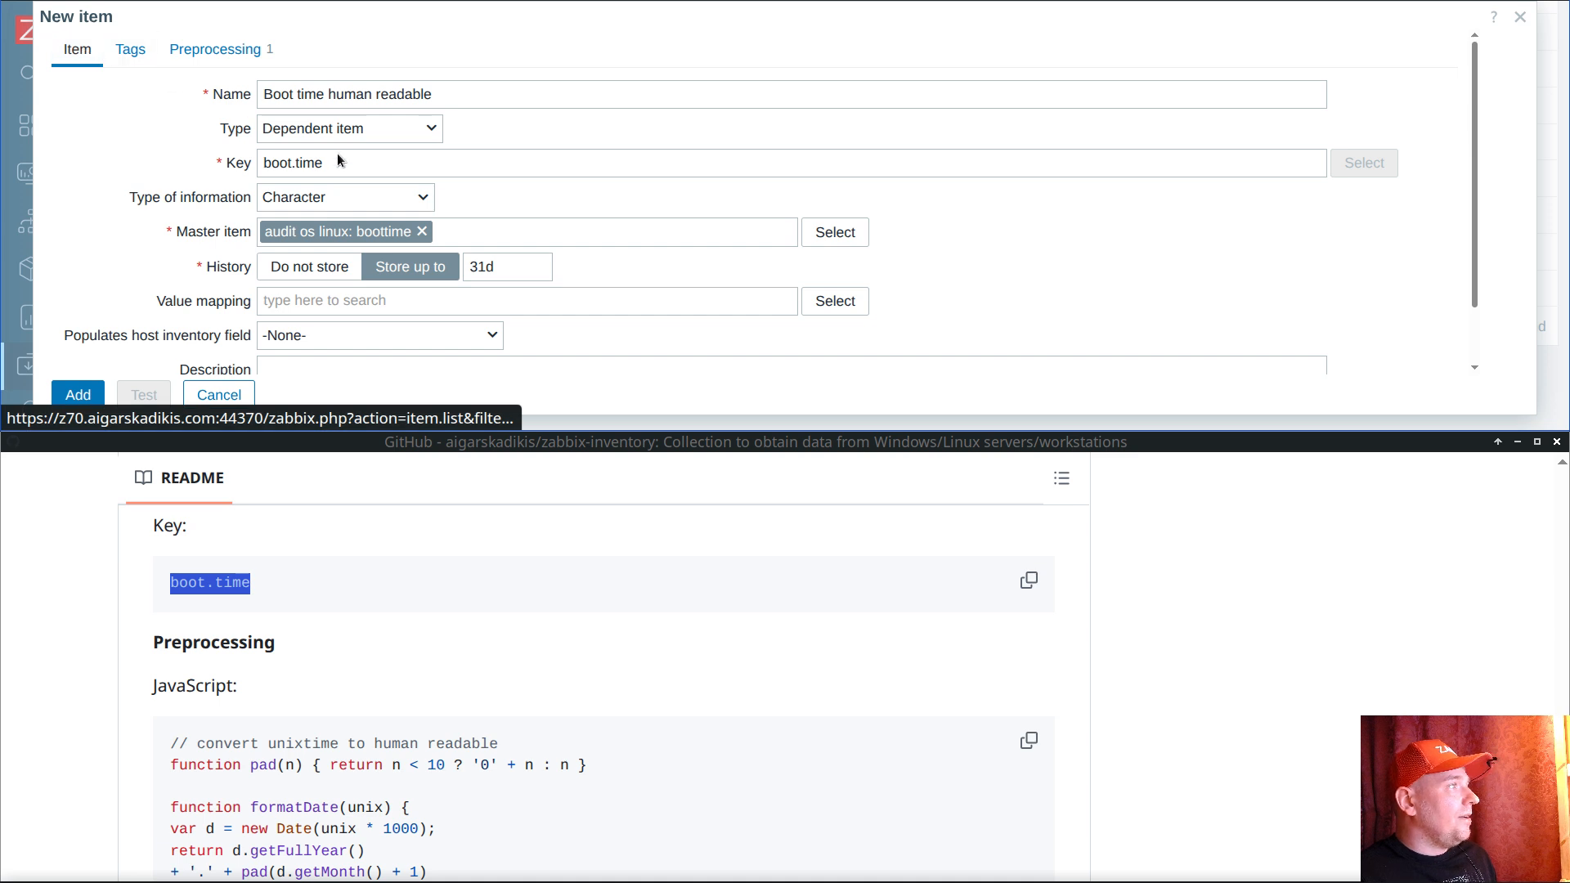
{"action": "left_click", "coordinate": [308, 194]}
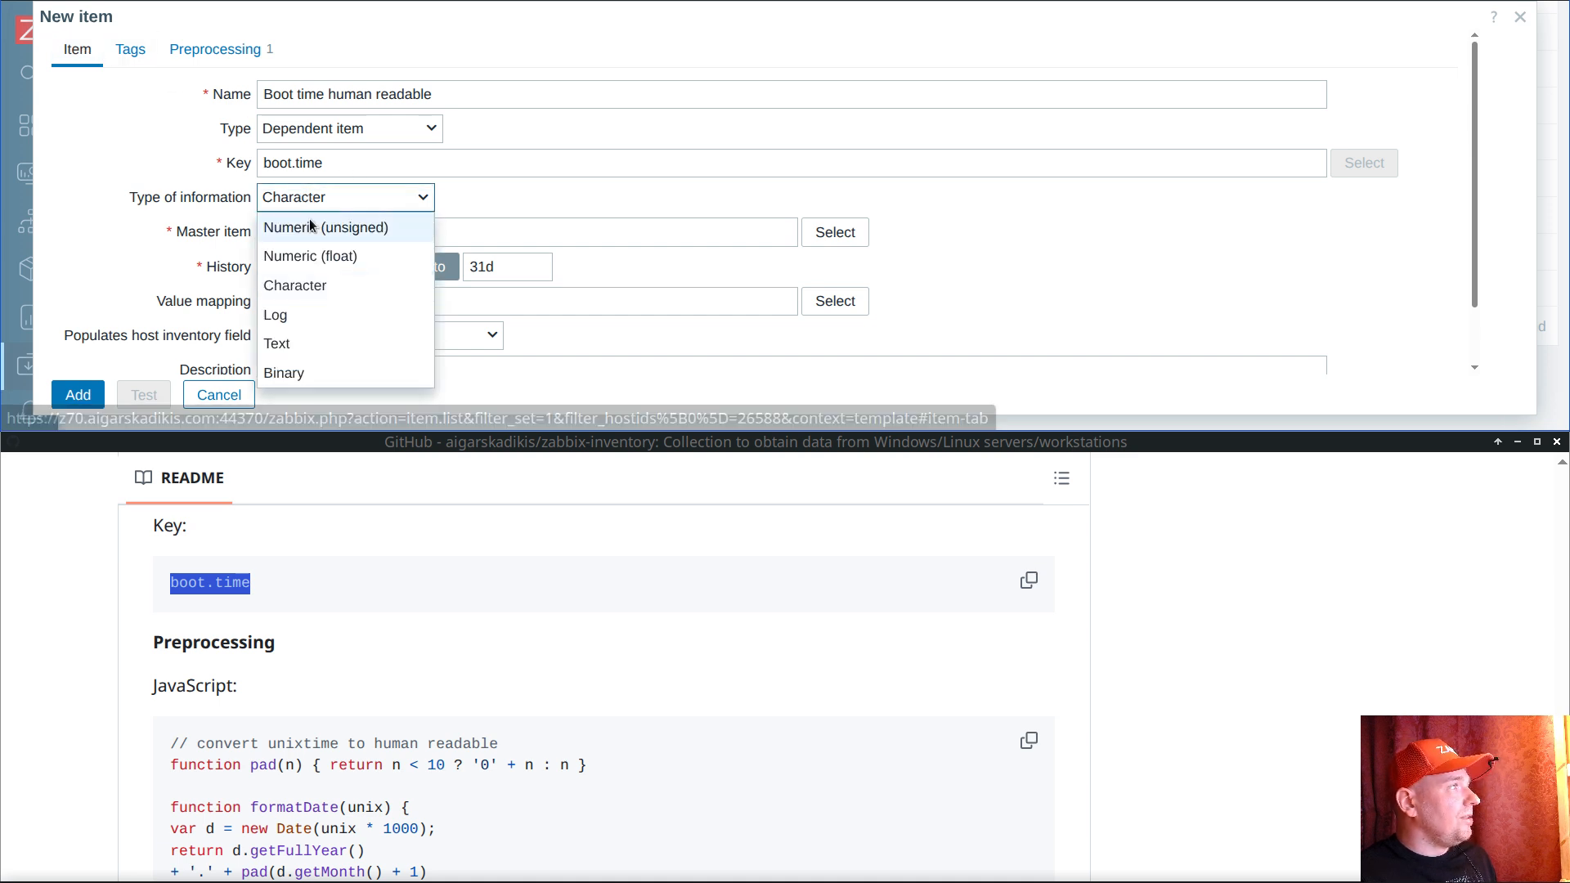
{"action": "left_click", "coordinate": [304, 219]}
{"action": "left_click", "coordinate": [304, 268]}
{"action": "type", "text": "unixtime"}
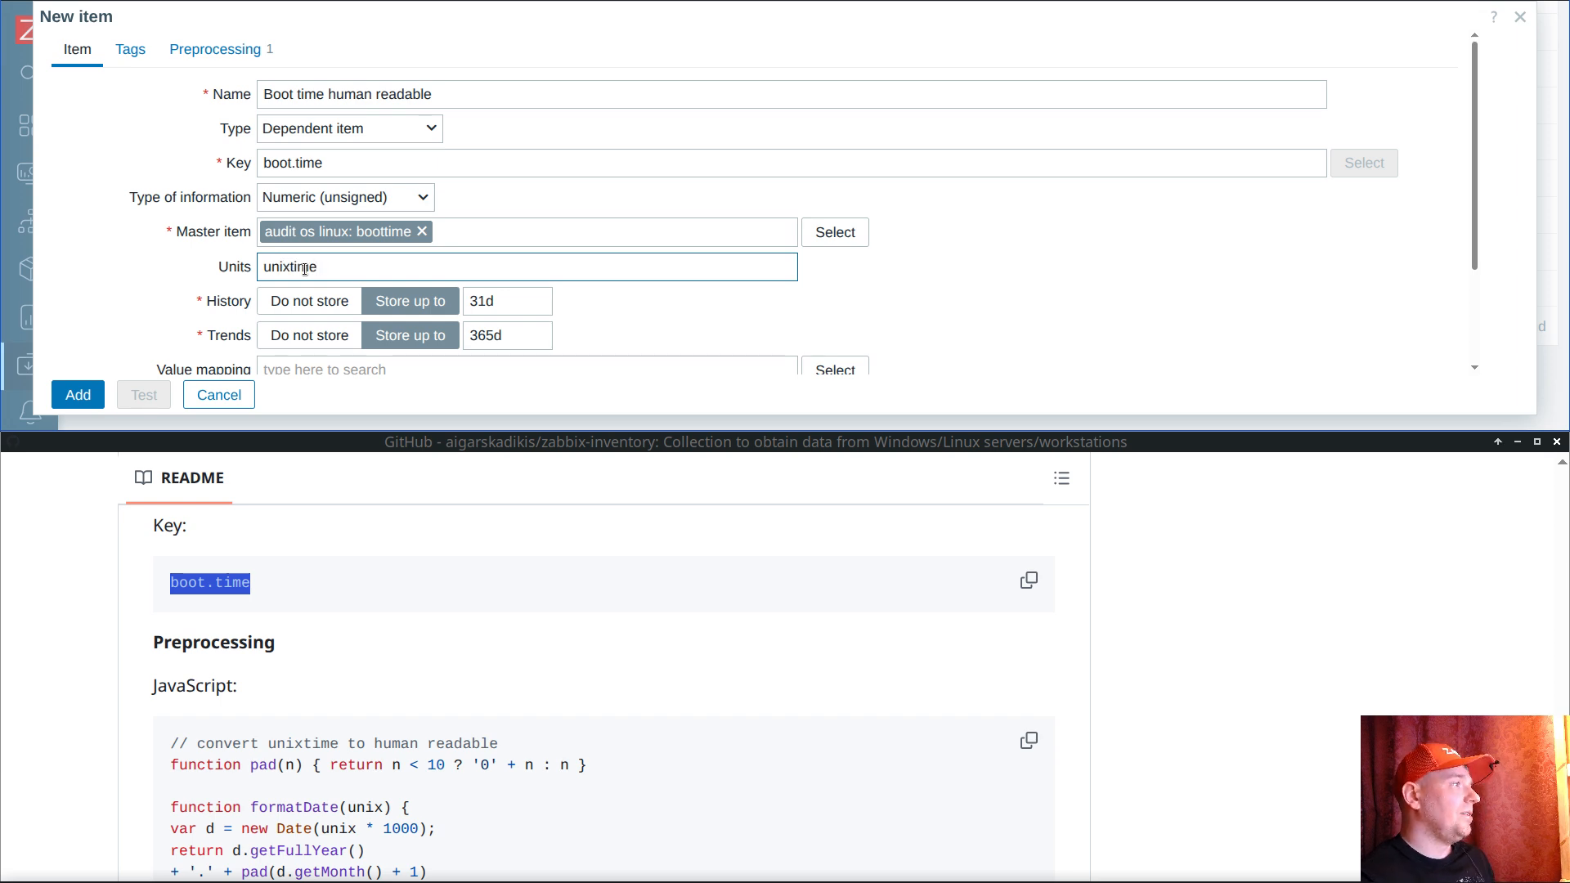
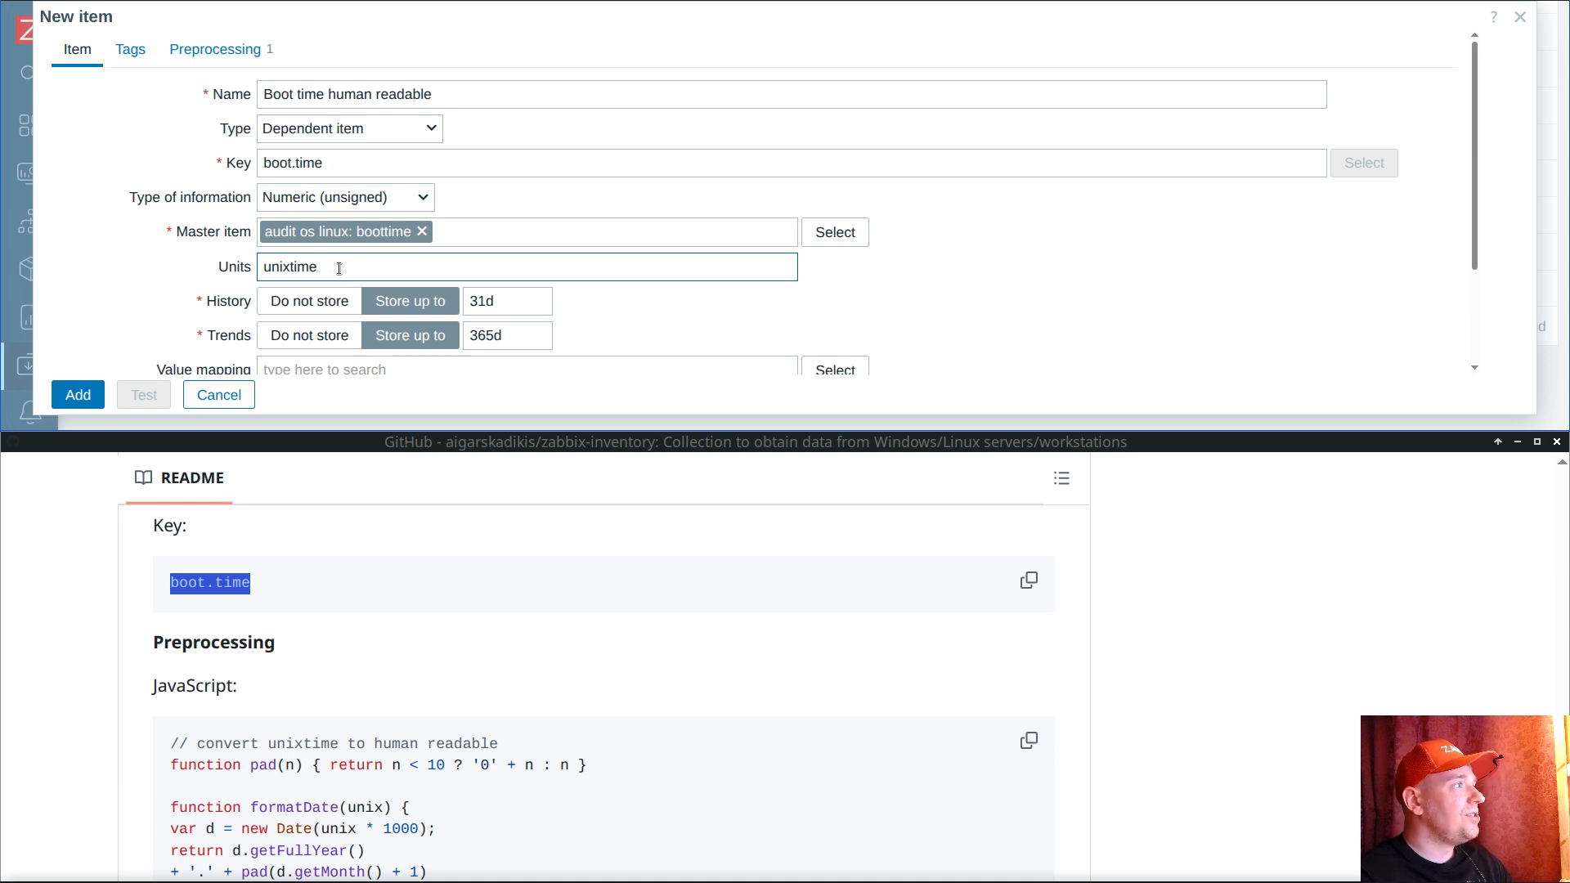
{"action": "double_click", "coordinate": [339, 267]}
{"action": "key", "text": "BackSpace"}
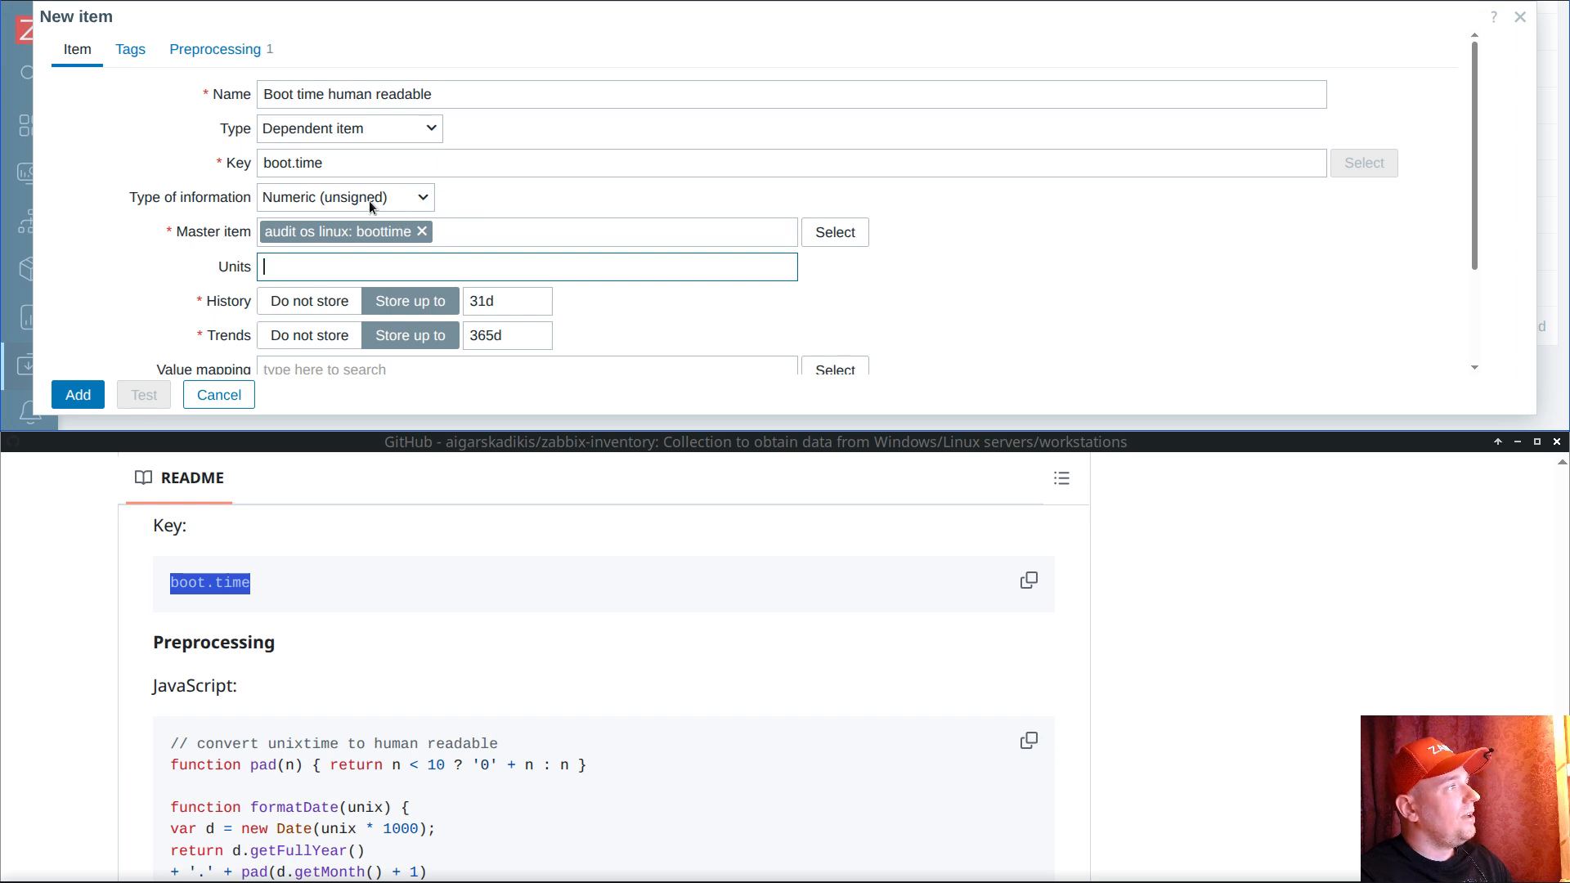
{"action": "left_click", "coordinate": [359, 195]}
{"action": "left_click", "coordinate": [324, 286]}
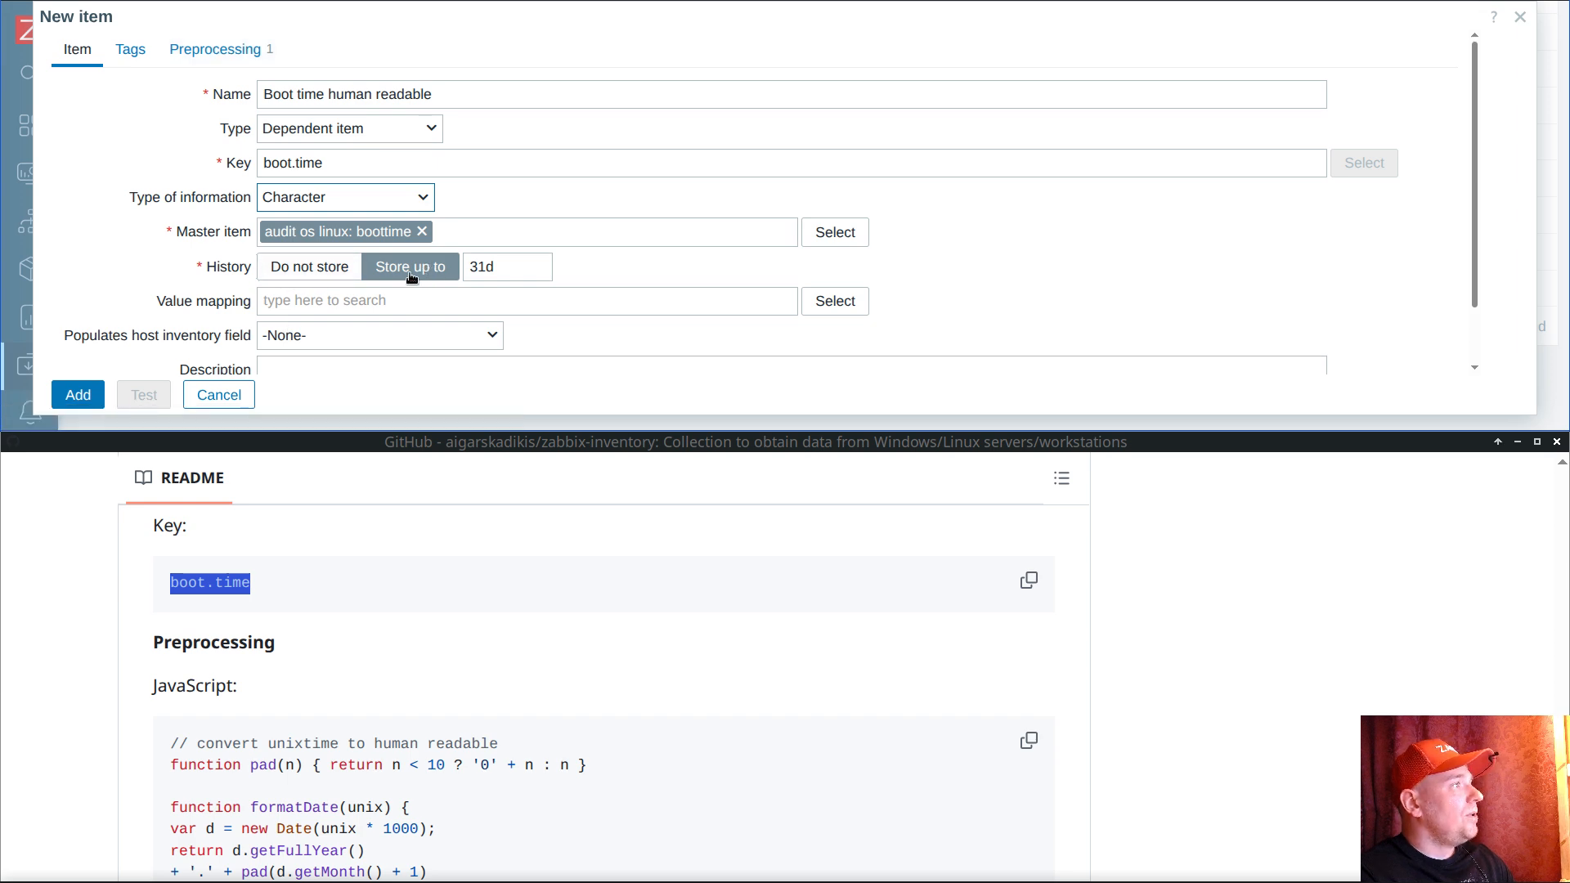
Step: Make the preprocessing step JavaScript with the unixtime-to-human-readable script copied from the README, and add the item
{"action": "left_click", "coordinate": [215, 49]}
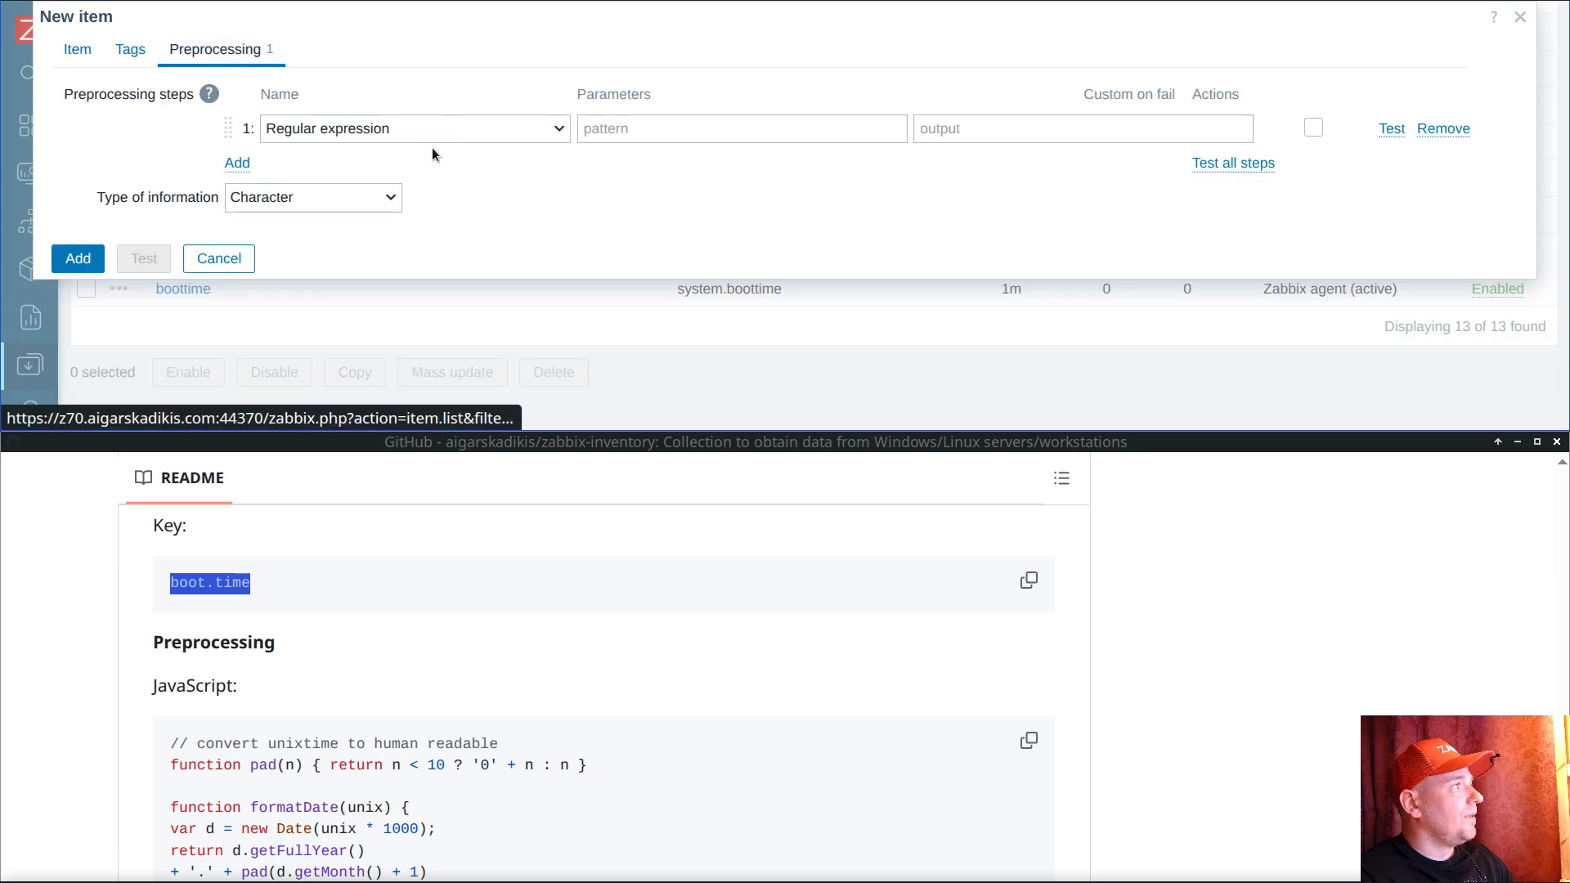
{"action": "left_click", "coordinate": [1028, 740]}
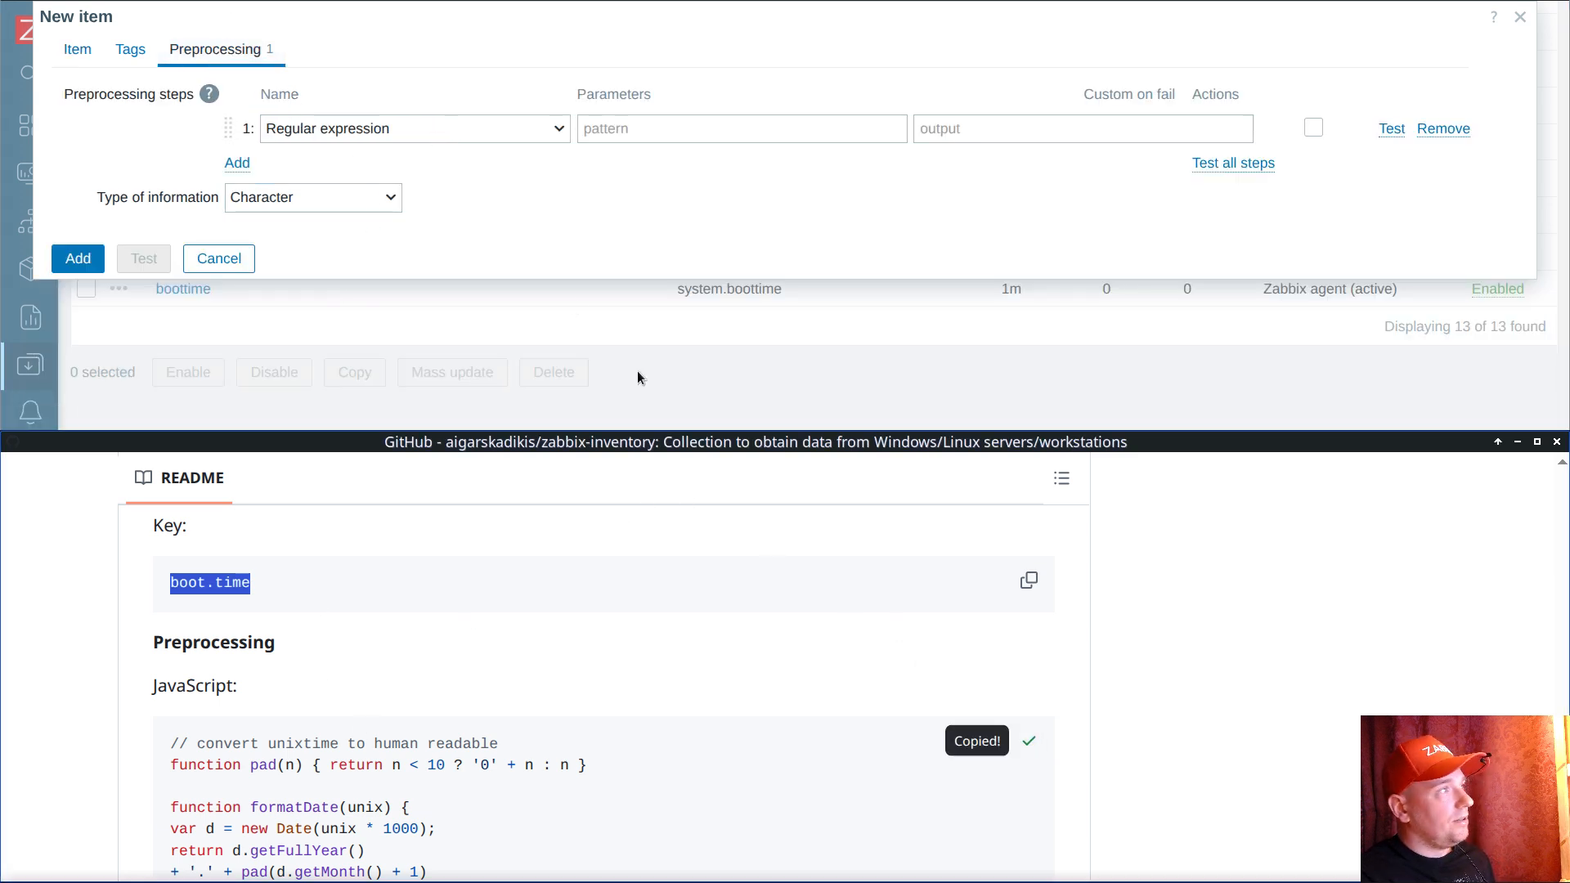
{"action": "left_click", "coordinate": [349, 131]}
{"action": "scroll", "coordinate": [397, 255], "scroll_direction": "down", "scroll_amount": 5}
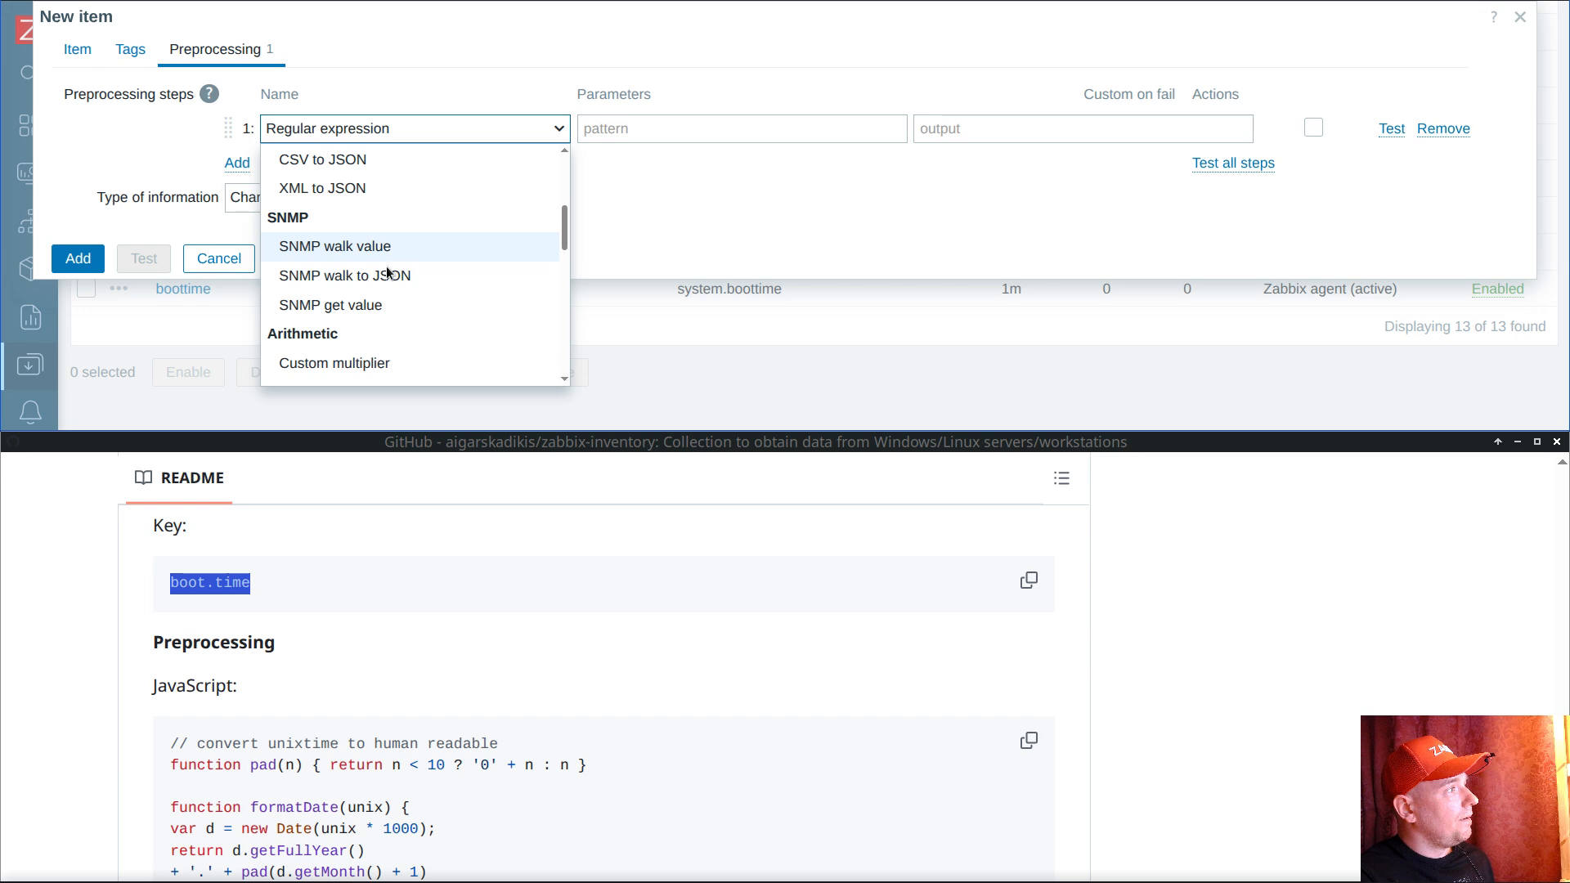
{"action": "scroll", "coordinate": [385, 270], "scroll_direction": "down", "scroll_amount": 5}
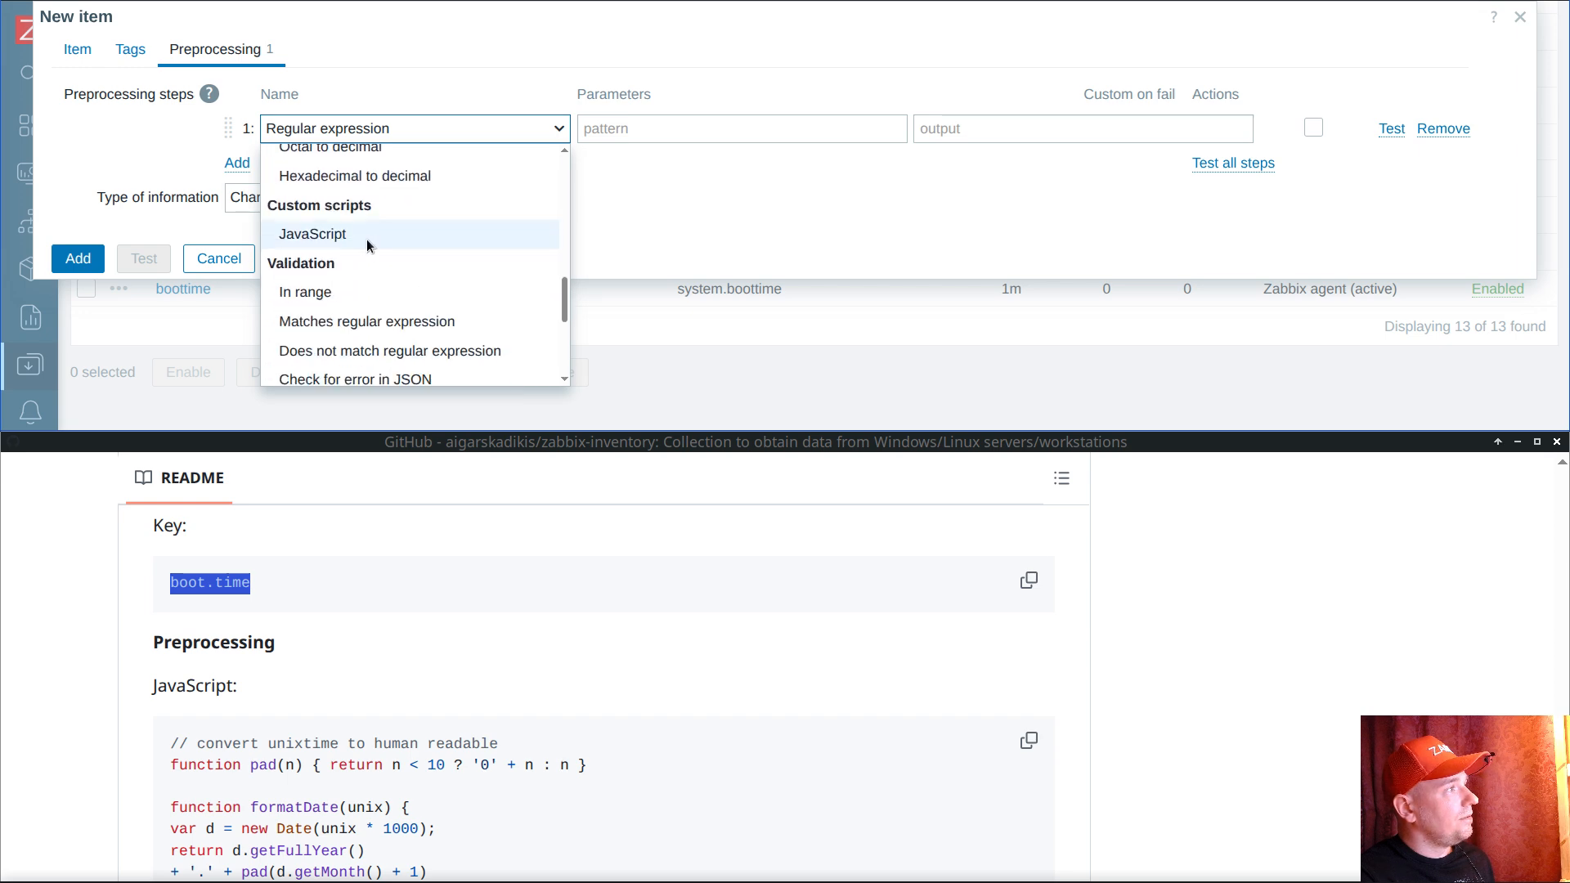
{"action": "left_click", "coordinate": [373, 235]}
{"action": "left_click", "coordinate": [620, 131]}
{"action": "key", "text": "ctrl+v"}
{"action": "left_click", "coordinate": [432, 393]}
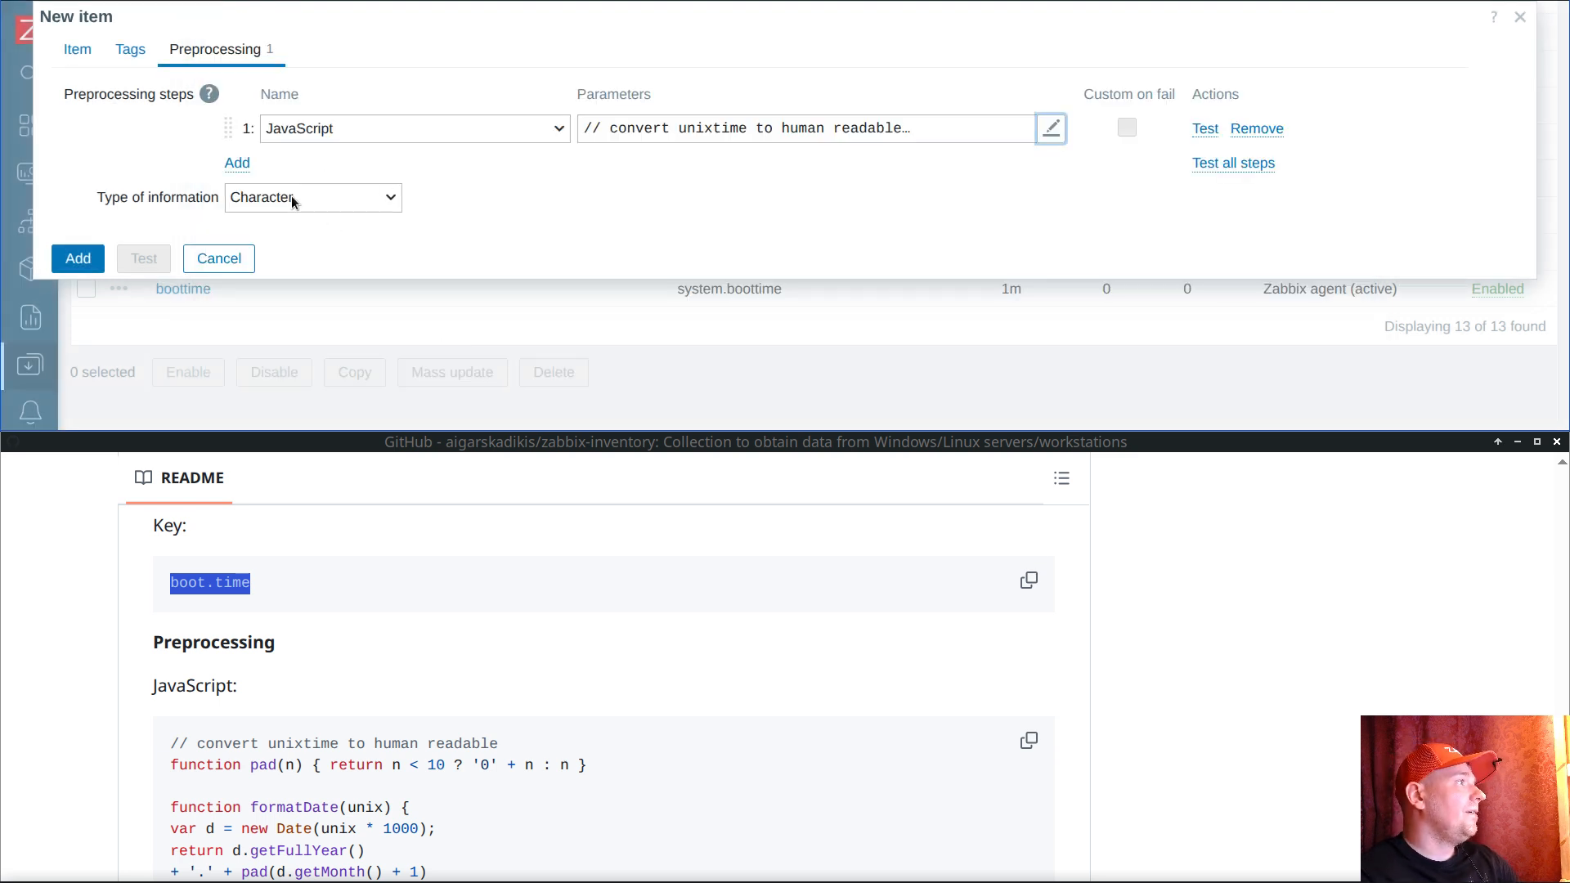
{"action": "left_click", "coordinate": [78, 50]}
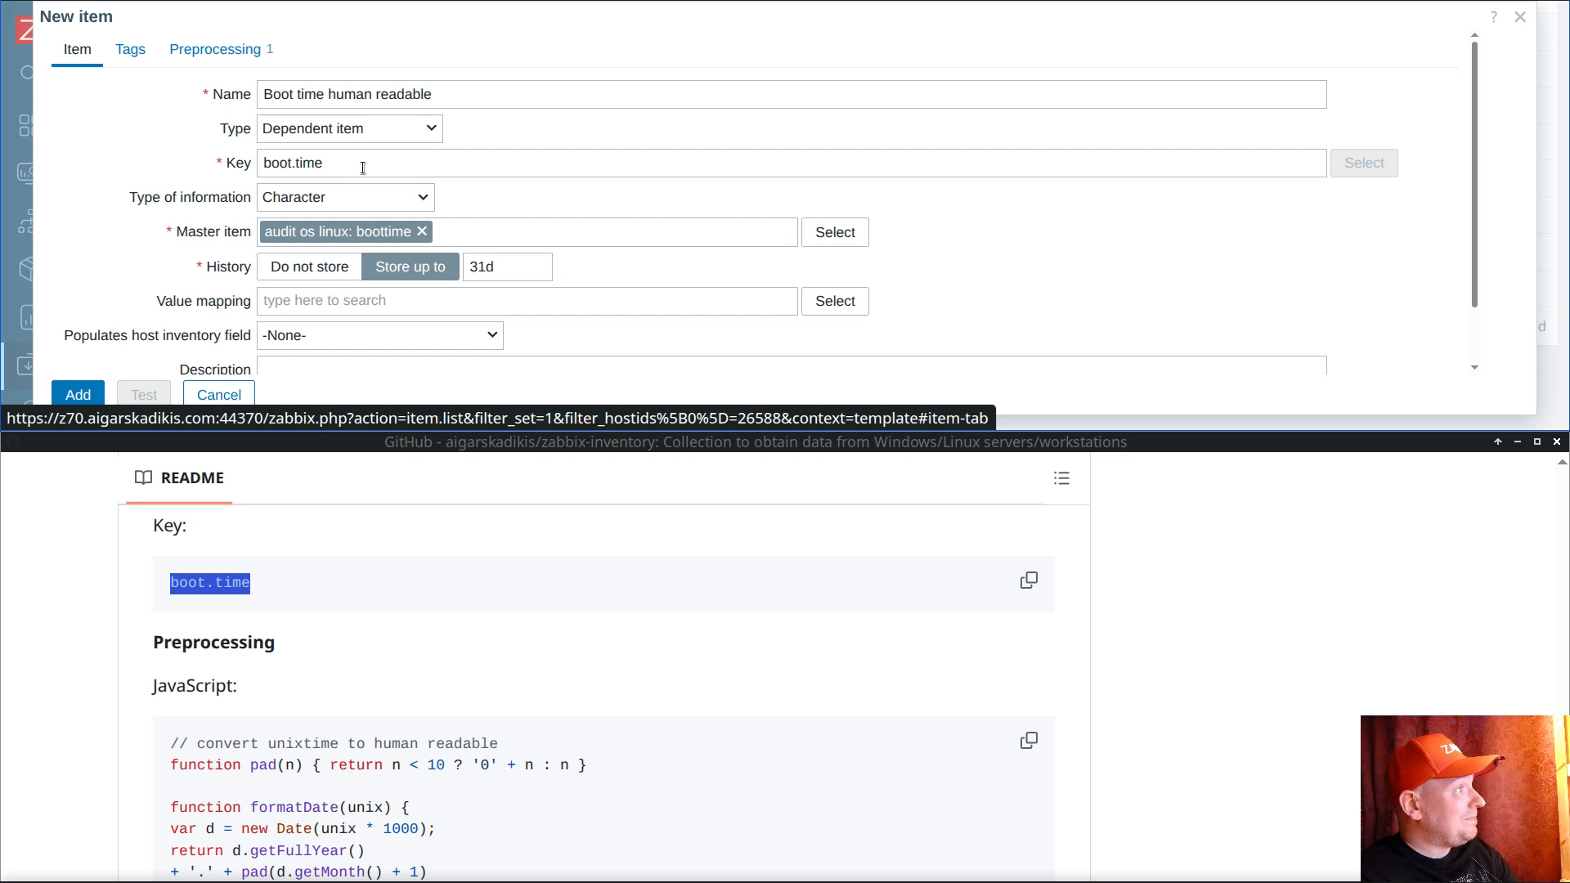
{"action": "left_click", "coordinate": [221, 52]}
{"action": "left_click", "coordinate": [63, 267]}
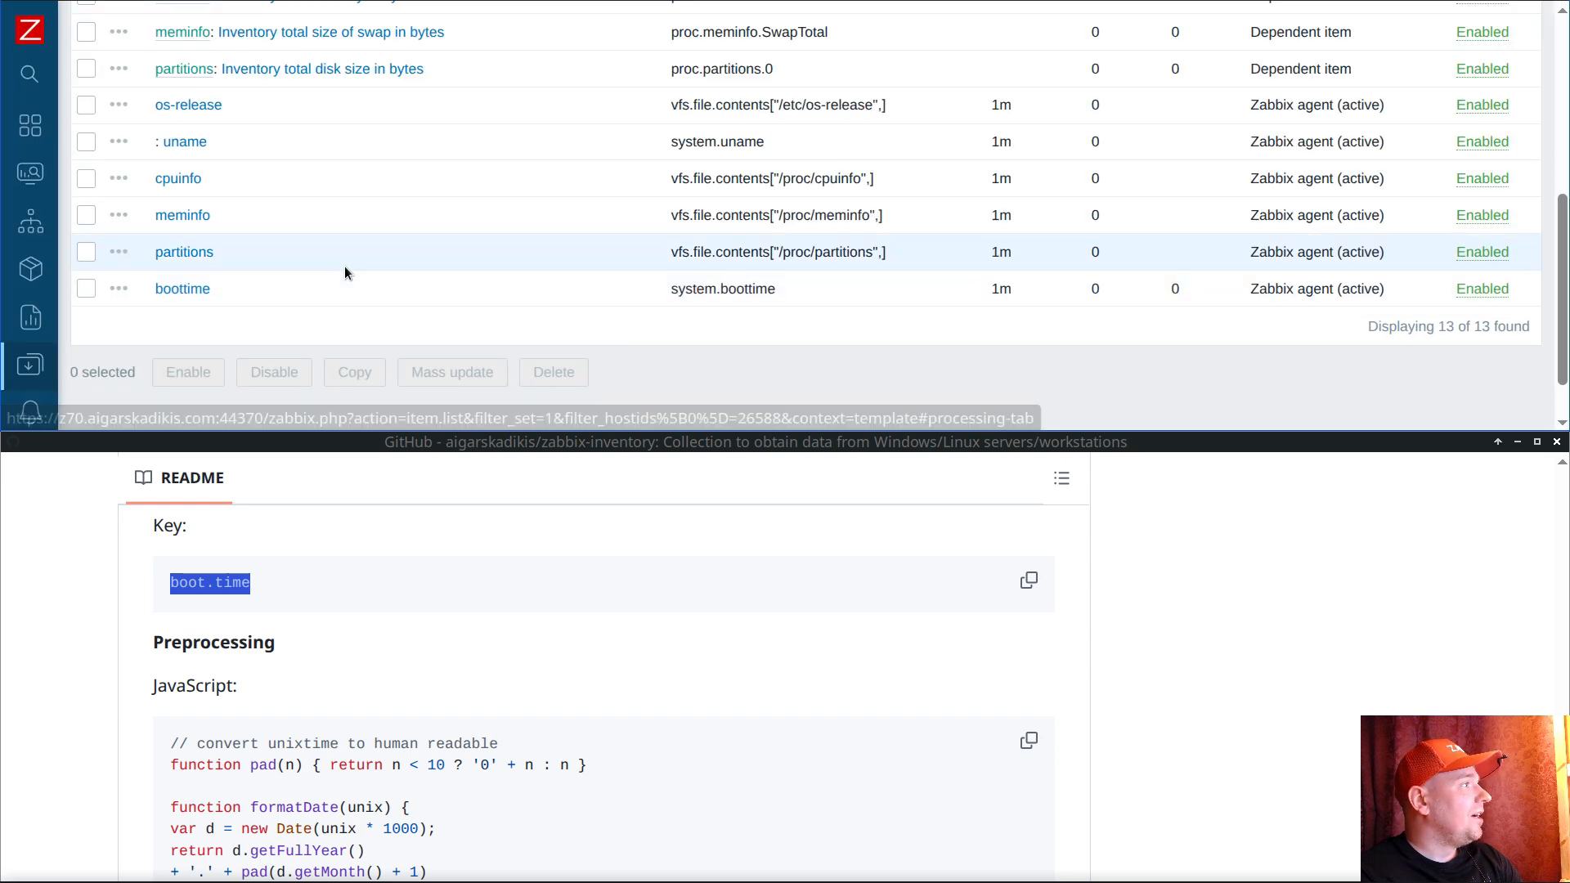
Step: Start a new dependent item from the Boot time human readable item in the Linux template's item list
{"action": "scroll", "coordinate": [463, 620], "scroll_direction": "down", "scroll_amount": 7}
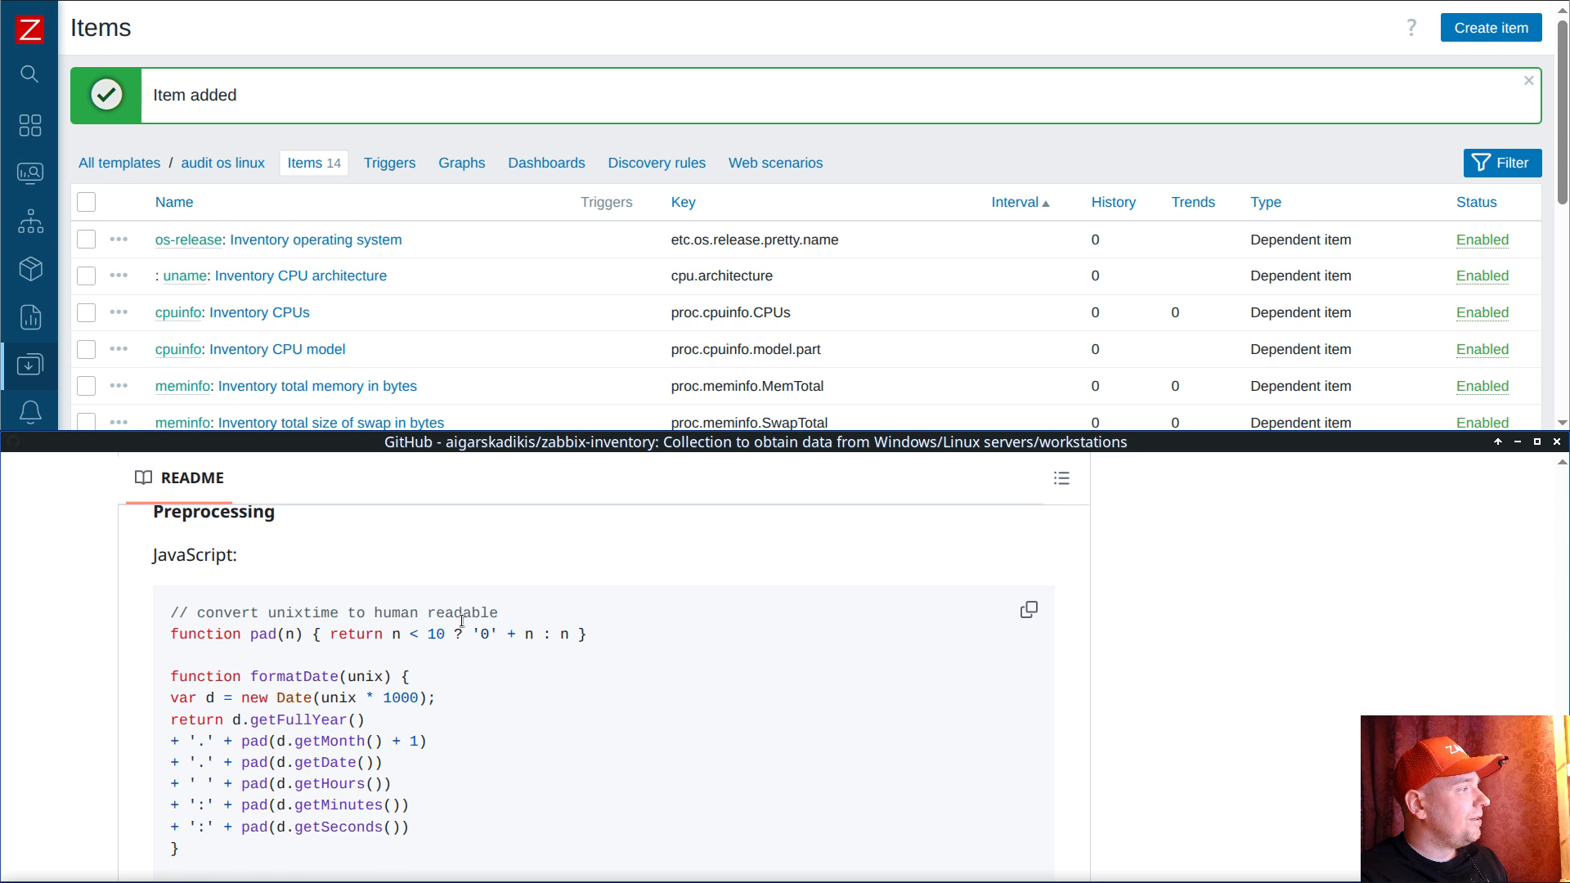
{"action": "left_click", "coordinate": [369, 307]}
{"action": "scroll", "coordinate": [369, 307], "scroll_direction": "down", "scroll_amount": 4}
{"action": "scroll", "coordinate": [371, 312], "scroll_direction": "down", "scroll_amount": 2}
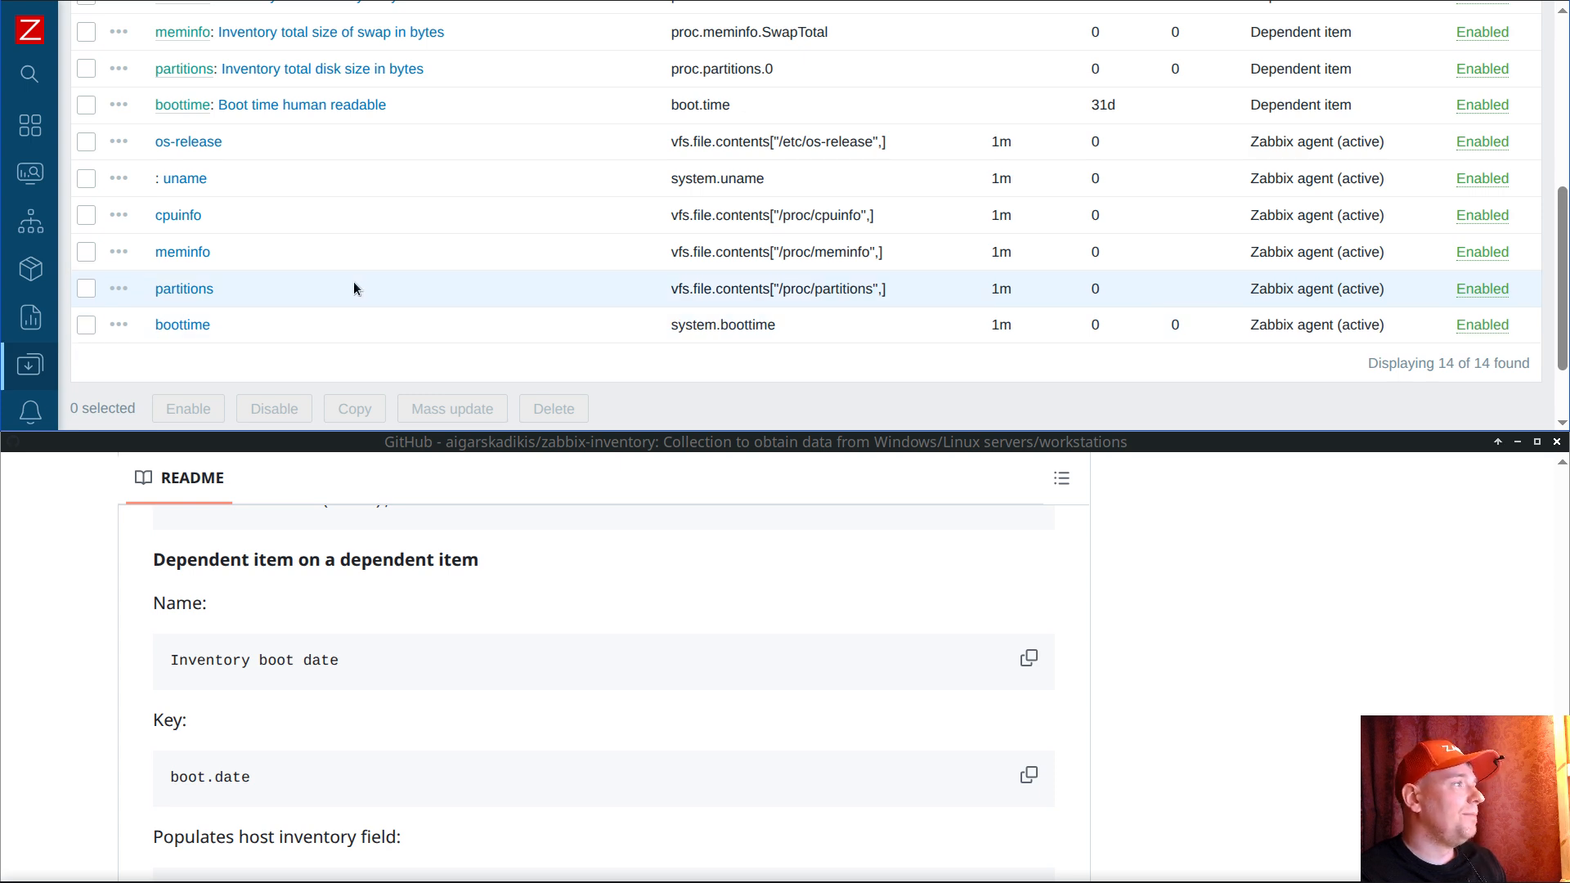
{"action": "left_click", "coordinate": [119, 107]}
{"action": "left_click", "coordinate": [201, 266]}
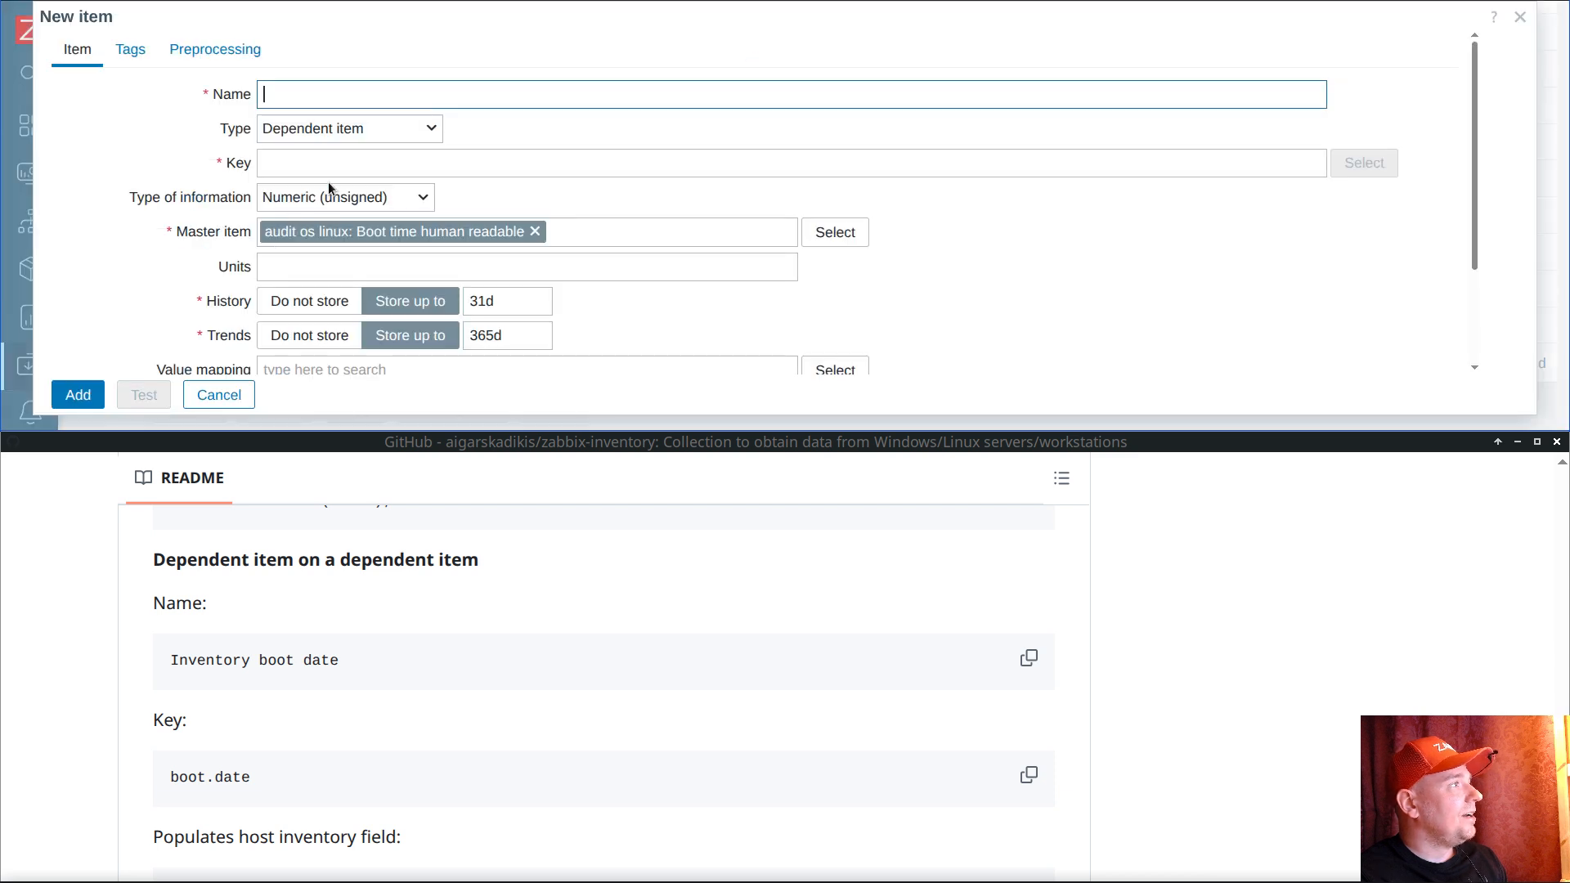
Step: Fill both the new item's name and key with boot.date, copied from the README
{"action": "left_click", "coordinate": [409, 664]}
{"action": "scroll", "coordinate": [404, 654], "scroll_direction": "down", "scroll_amount": 2}
{"action": "left_click_drag", "start_coordinate": [171, 647], "coordinate": [250, 647]}
{"action": "key", "text": "ctrl+c"}
{"action": "left_click", "coordinate": [327, 94]}
{"action": "key", "text": "ctrl+v"}
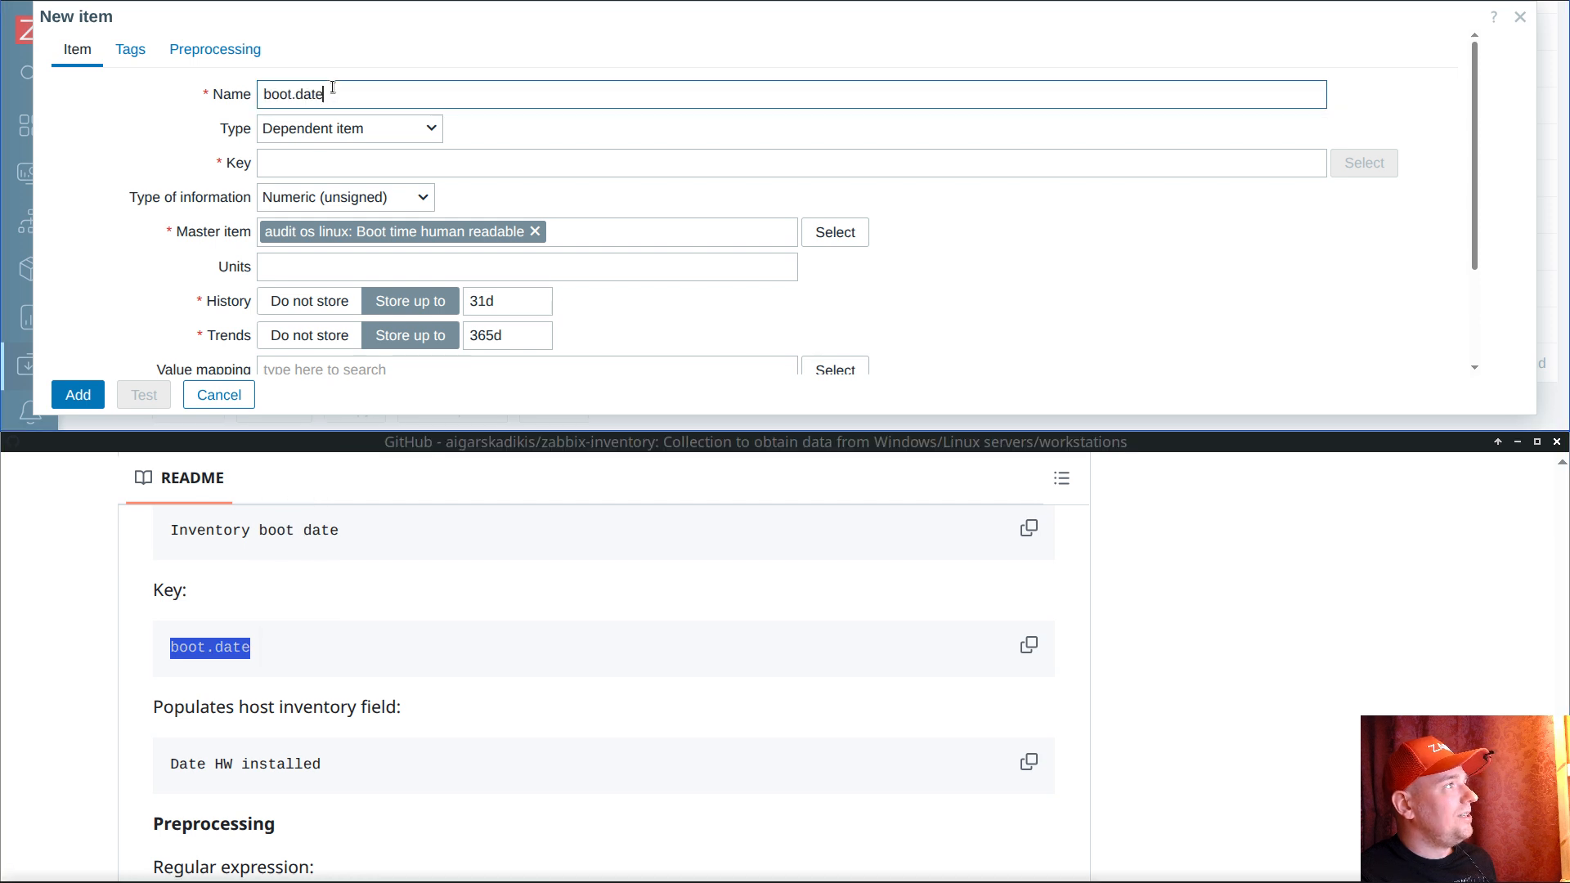
{"action": "left_click", "coordinate": [297, 171]}
{"action": "key", "text": "ctrl+v"}
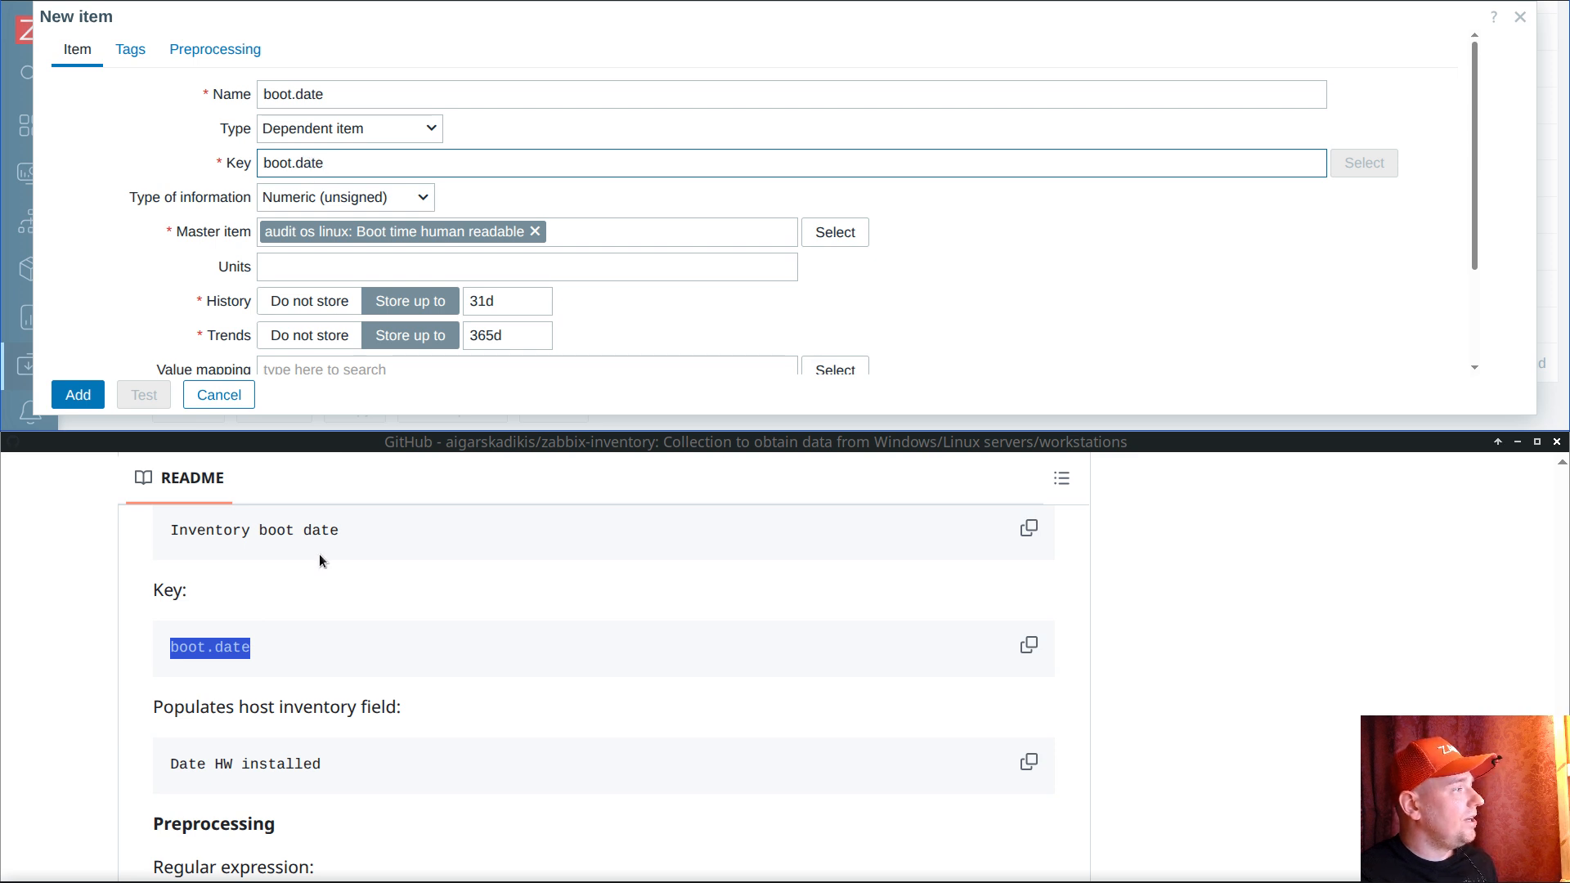
Step: Replace the item's name with Inventory boot date, copied from the README
{"action": "left_click", "coordinate": [228, 532]}
{"action": "double_click", "coordinate": [228, 533]}
{"action": "left_click", "coordinate": [1028, 528]}
{"action": "left_click", "coordinate": [372, 93]}
{"action": "key", "text": "ctrl+a"}
{"action": "key", "text": "ctrl+v"}
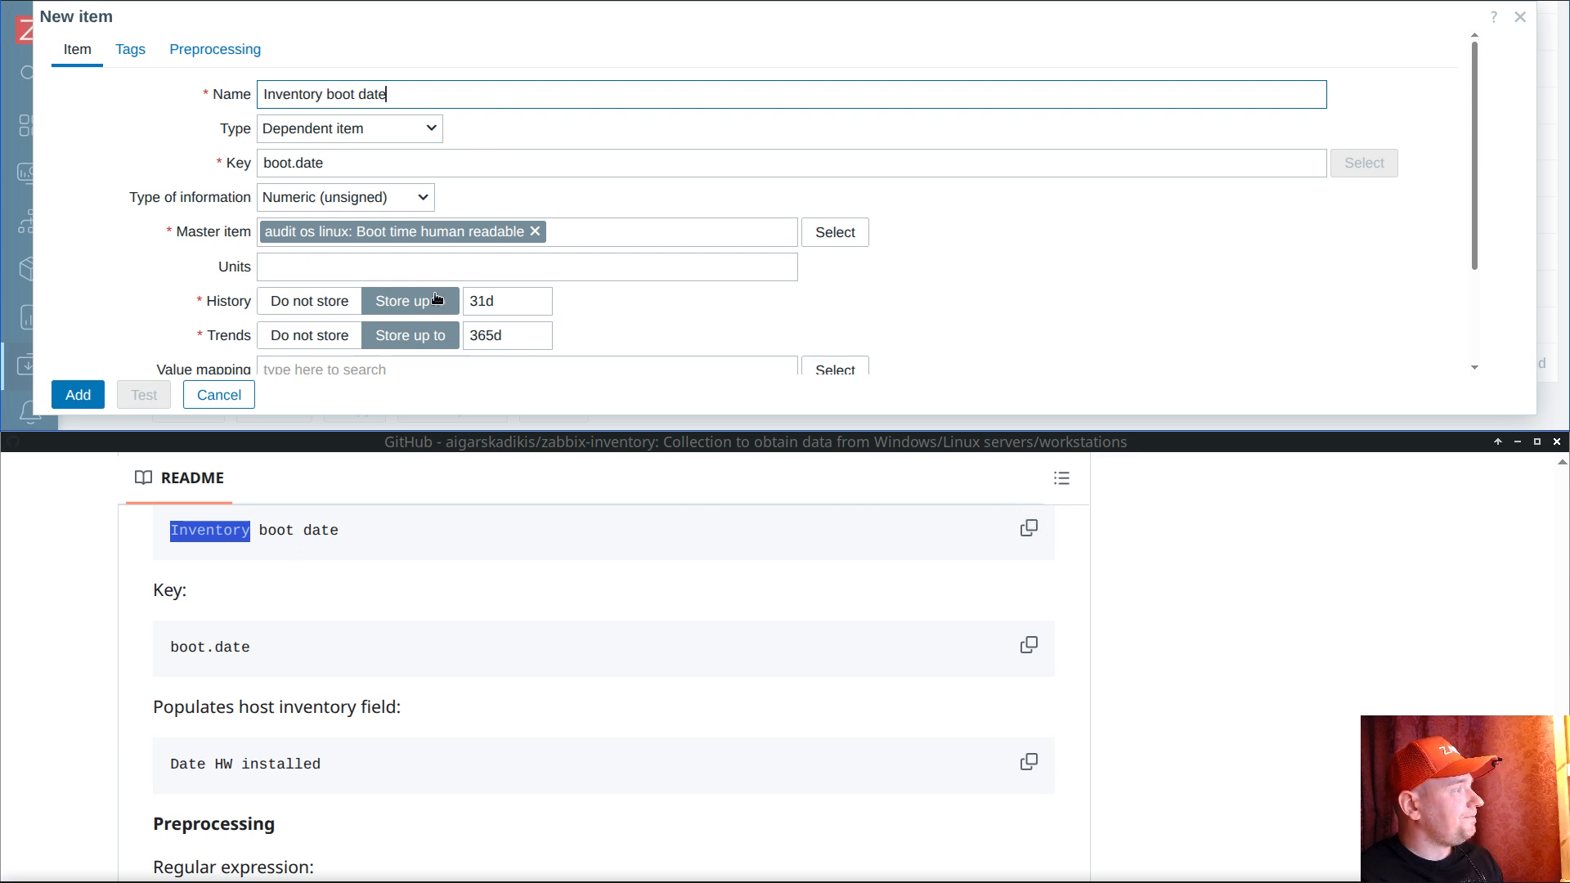
Step: Set history and trends to Do not store and have the item populate the host inventory field Date HW installed
{"action": "scroll", "coordinate": [426, 295], "scroll_direction": "down", "scroll_amount": 2}
{"action": "left_click", "coordinate": [315, 175]}
{"action": "left_click", "coordinate": [348, 276]}
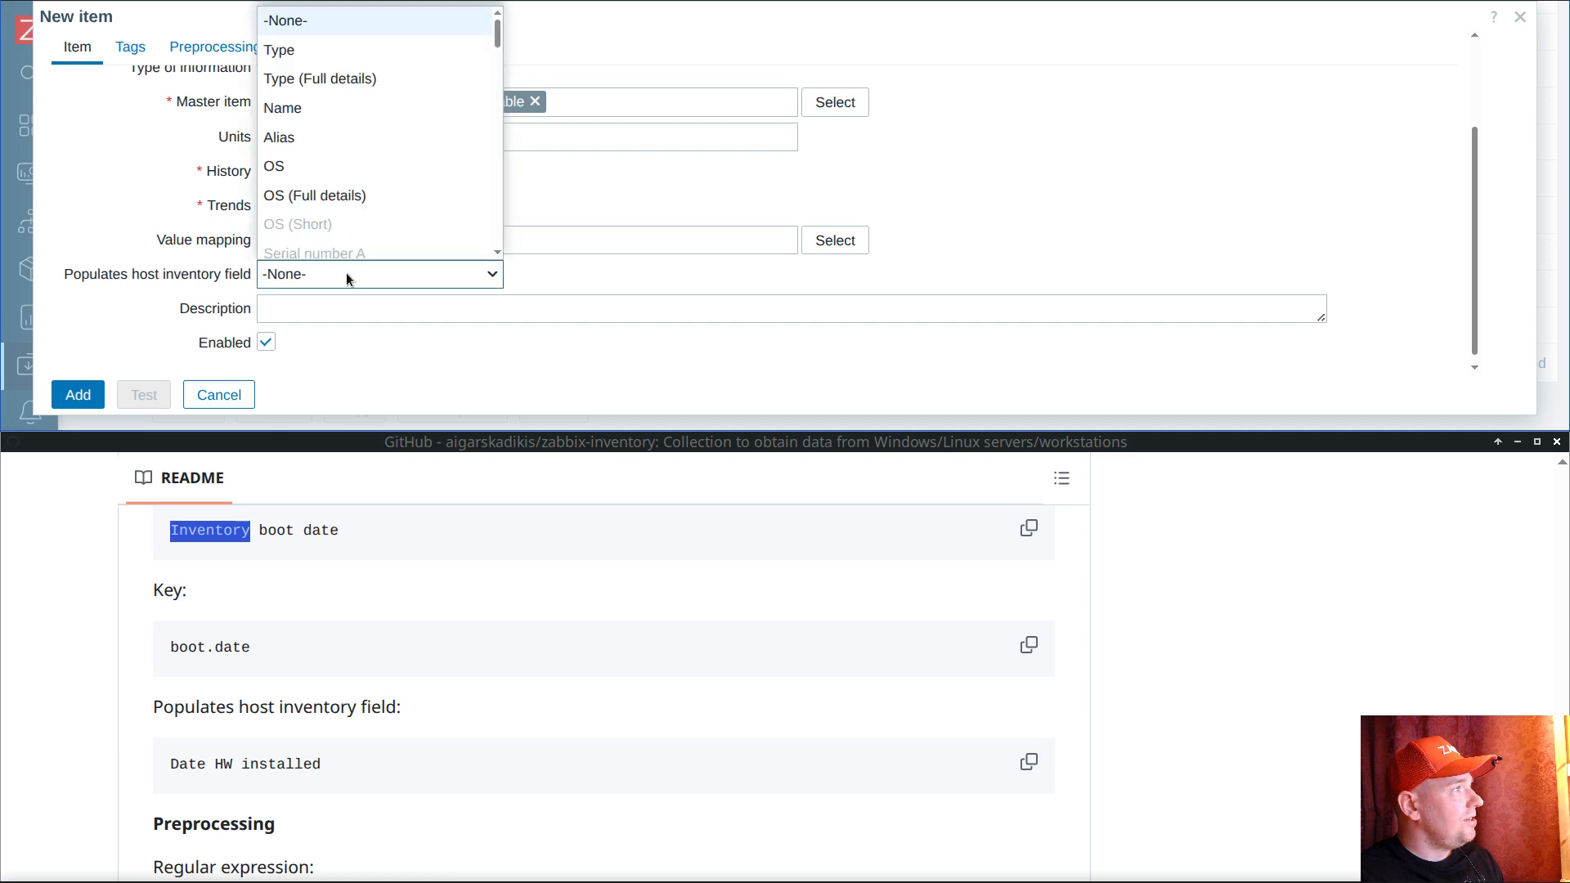
{"action": "left_click", "coordinate": [368, 277]}
{"action": "type", "text": "da"}
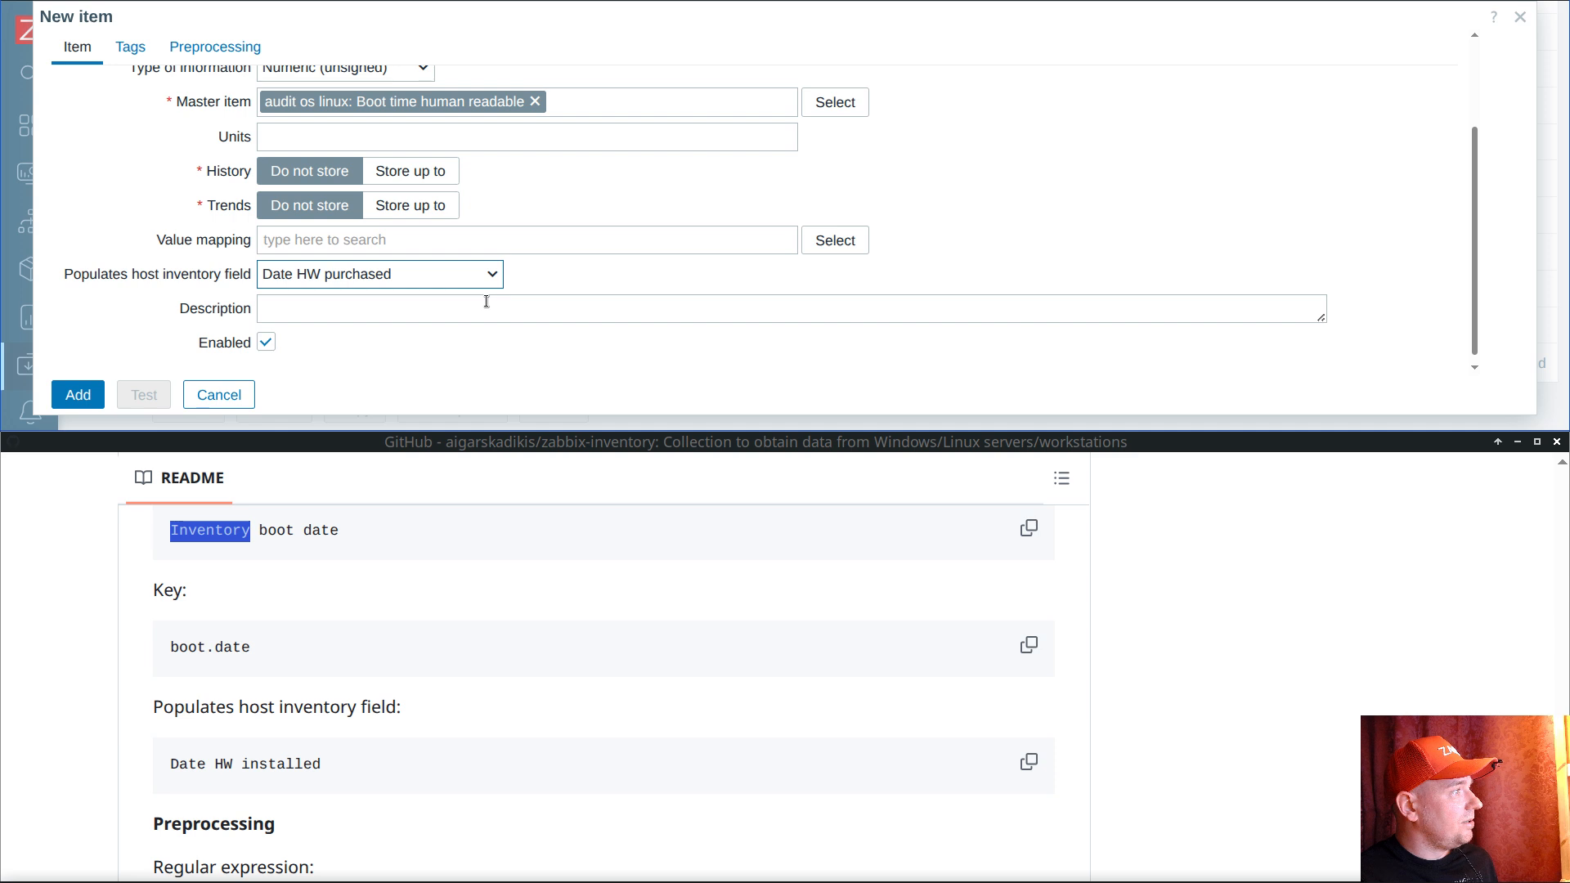
{"action": "key", "text": "Down"}
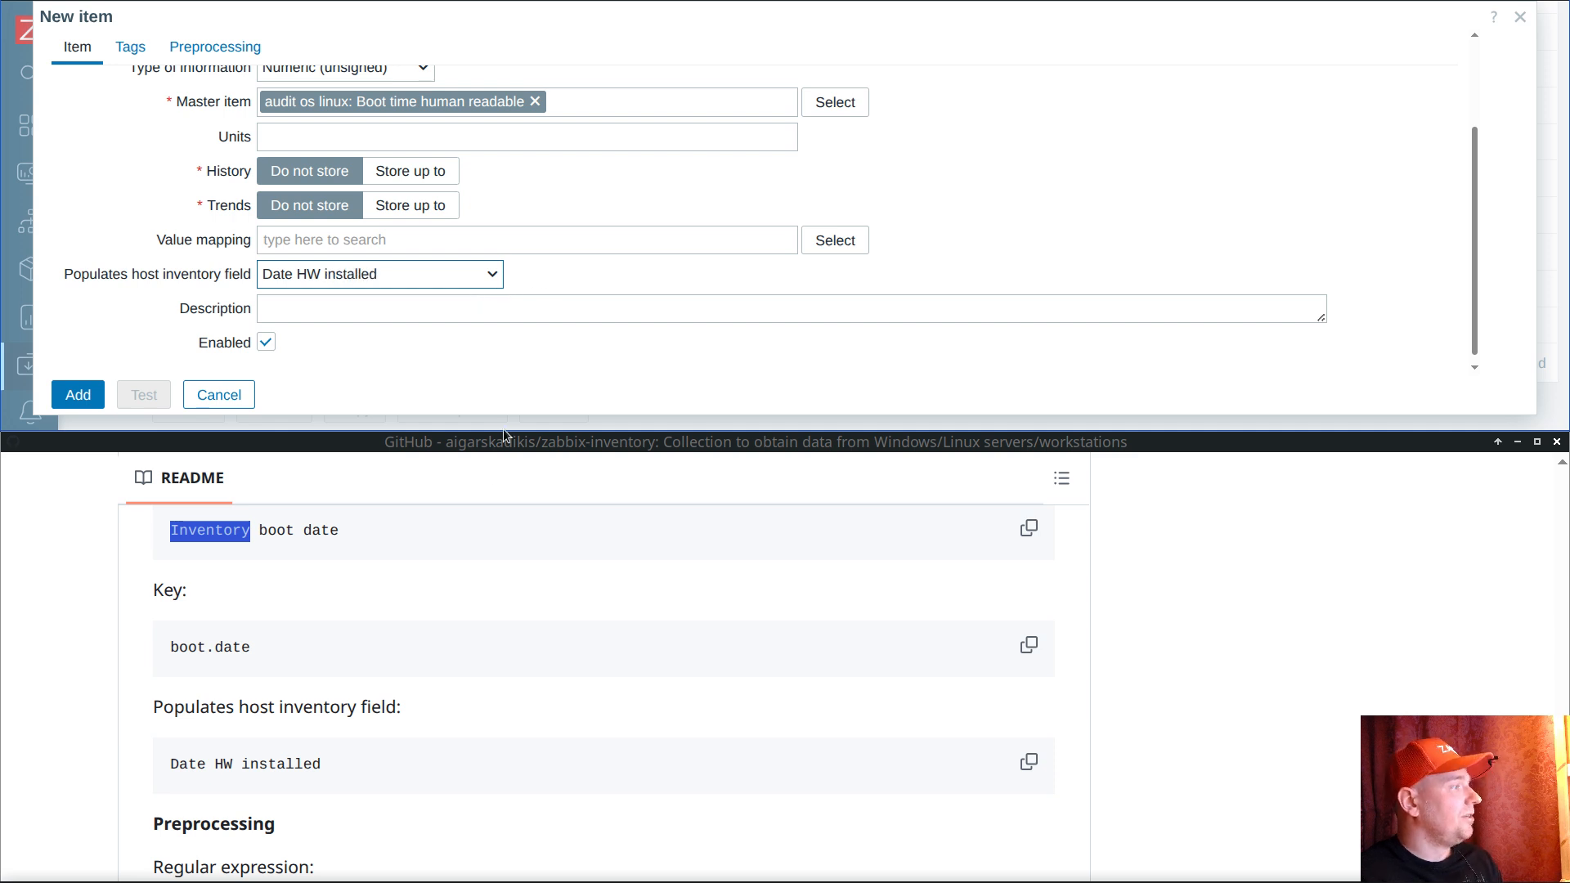
Step: Add a Regular expression preprocessing step with the README's pattern ^(\S+) and output \1
{"action": "scroll", "coordinate": [391, 684], "scroll_direction": "down", "scroll_amount": 2}
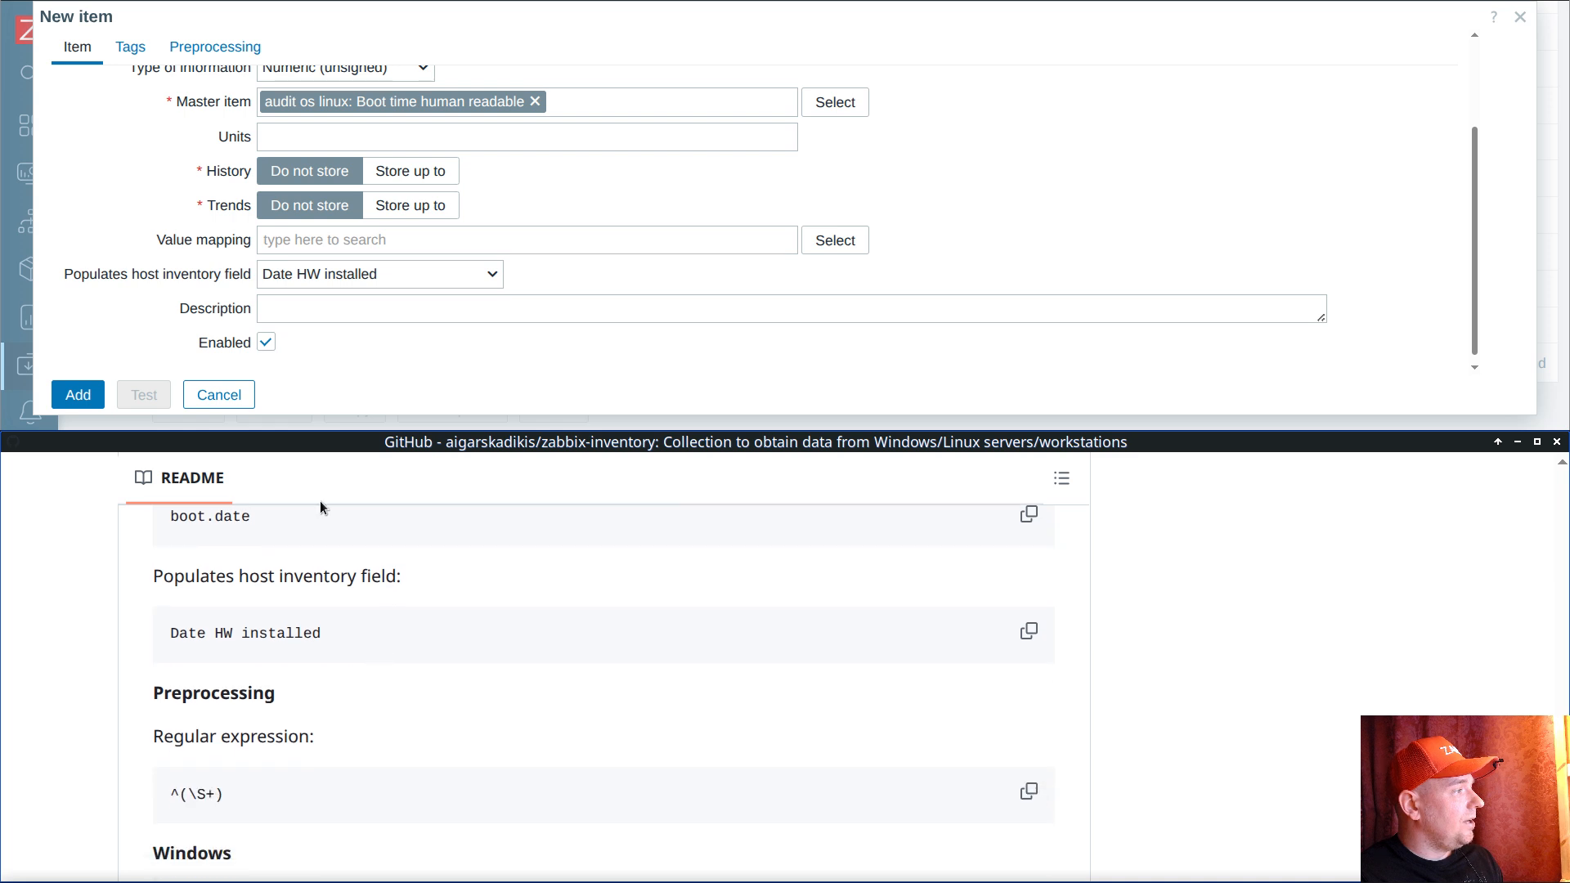
{"action": "left_click", "coordinate": [216, 46]}
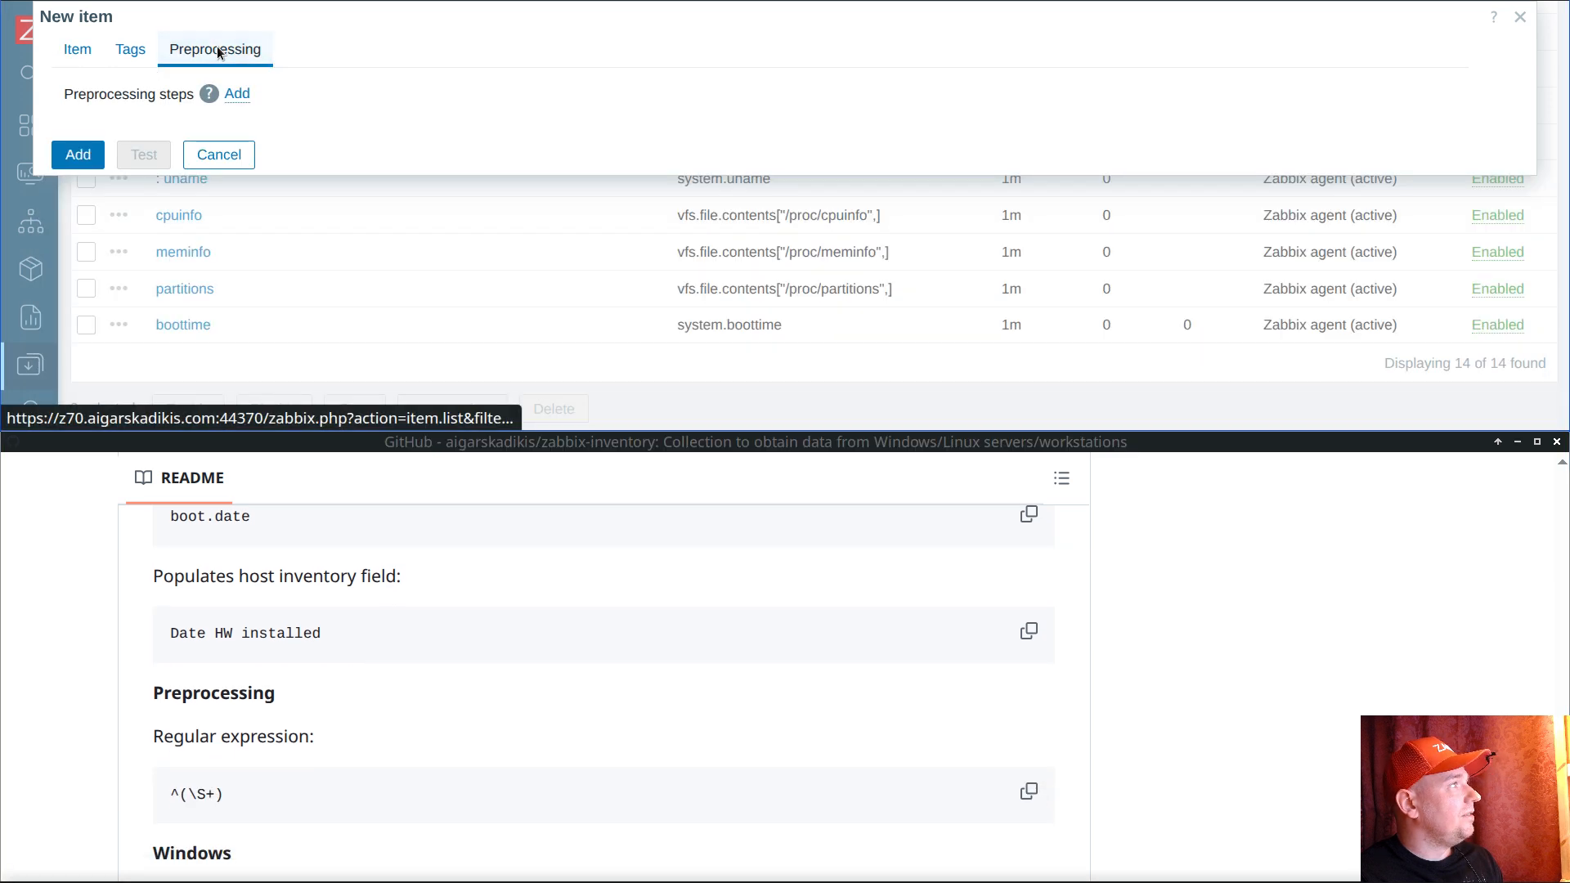
{"action": "left_click", "coordinate": [237, 99]}
{"action": "left_click", "coordinate": [301, 119]}
{"action": "left_click", "coordinate": [325, 131]}
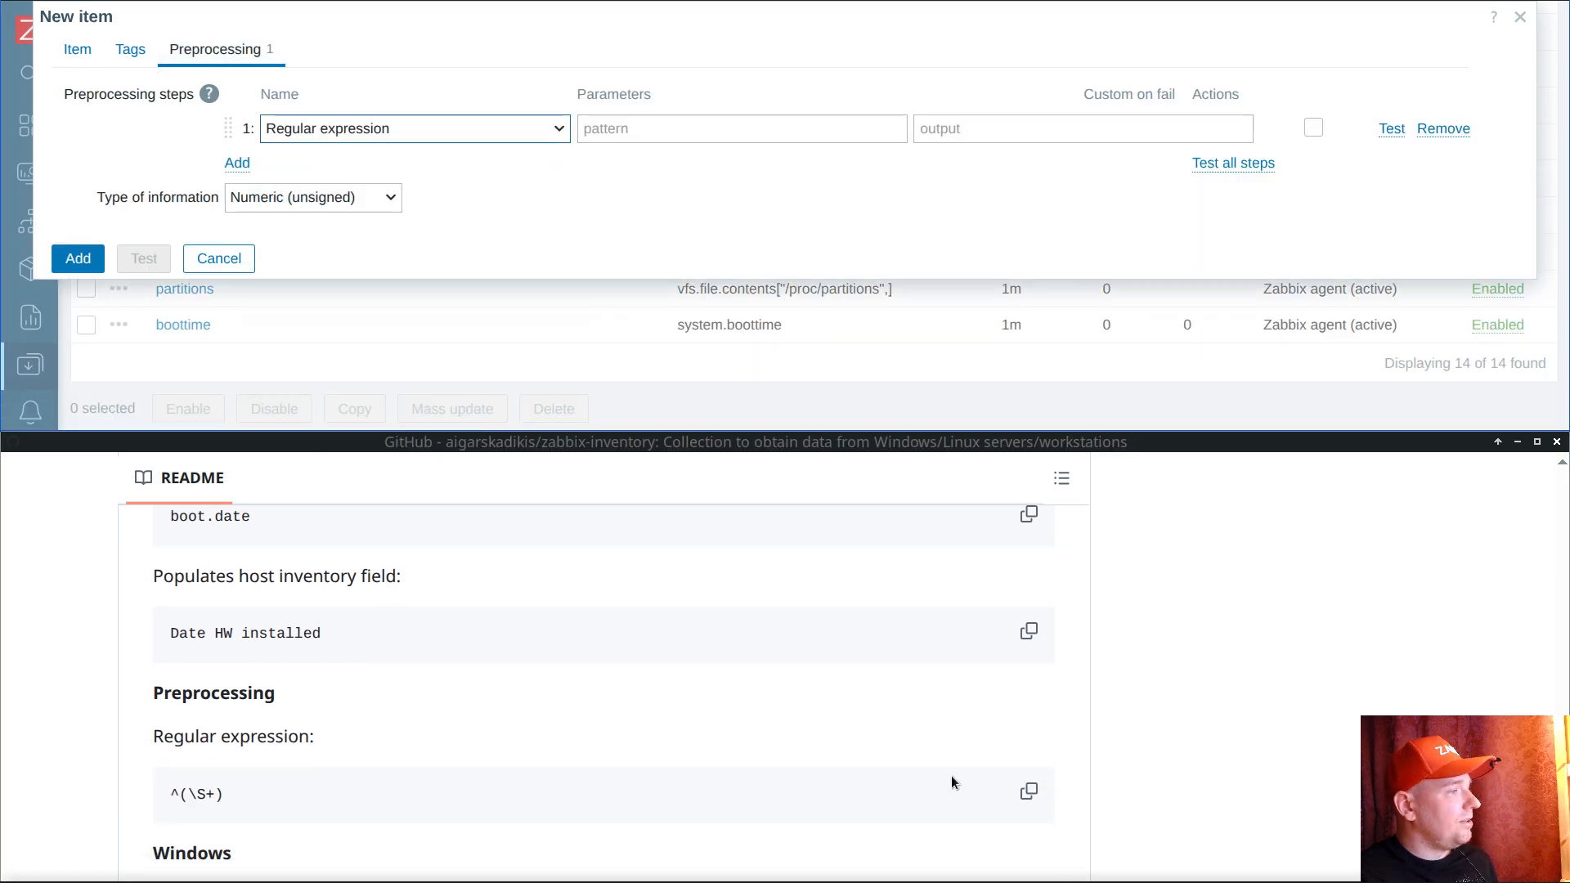
{"action": "left_click", "coordinate": [1045, 797]}
{"action": "left_click", "coordinate": [1045, 797]}
{"action": "left_click", "coordinate": [646, 128]}
{"action": "key", "text": "ctrl+v"}
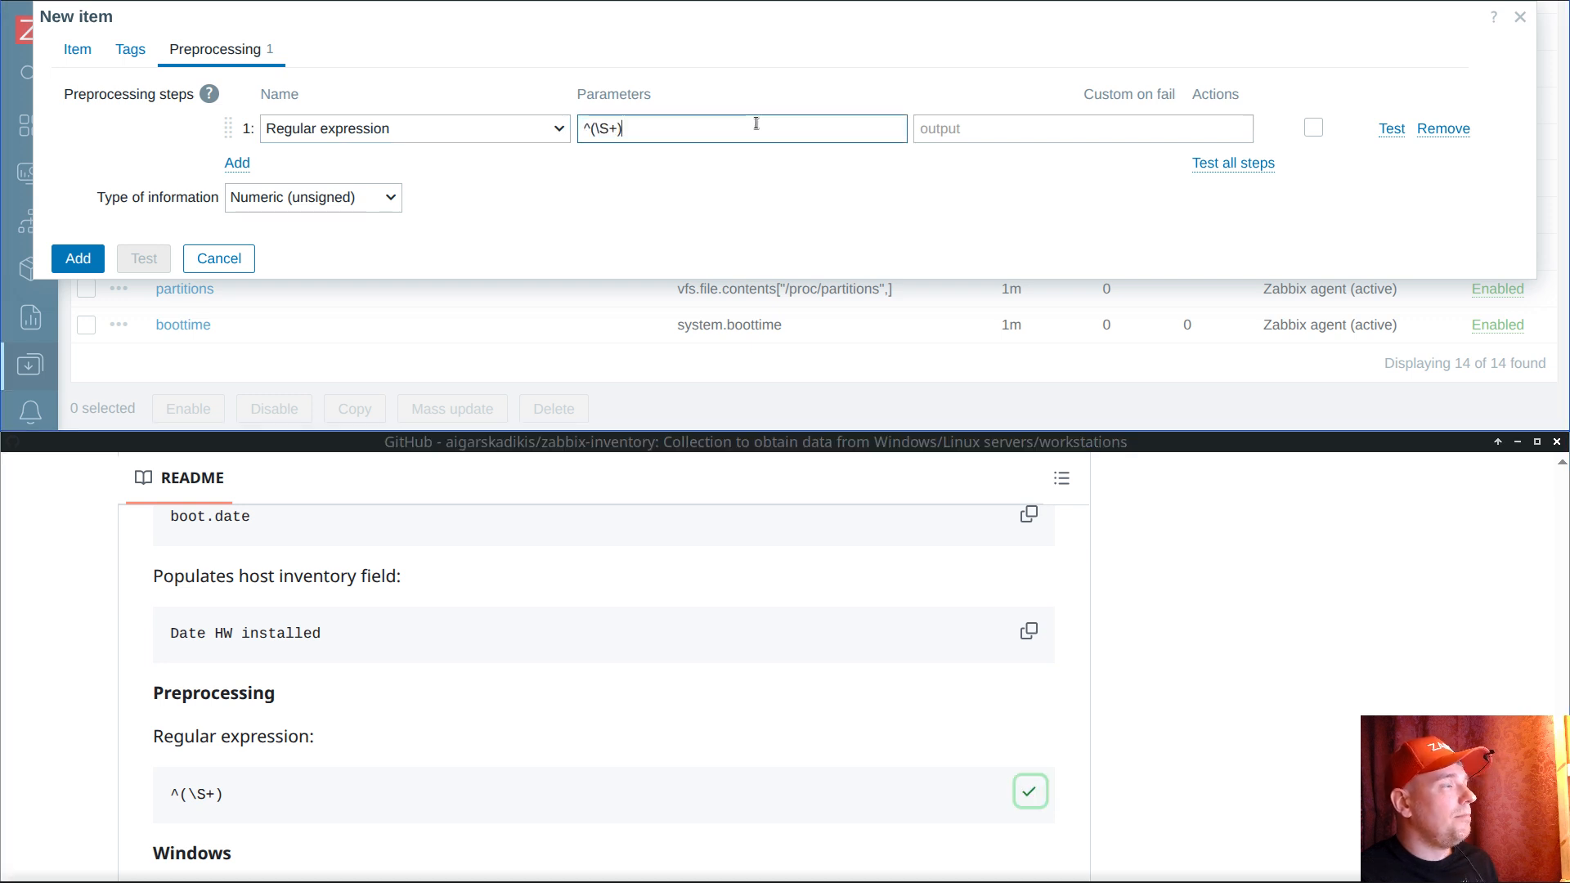
{"action": "left_click", "coordinate": [981, 131]}
{"action": "type", "text": "\\1"}
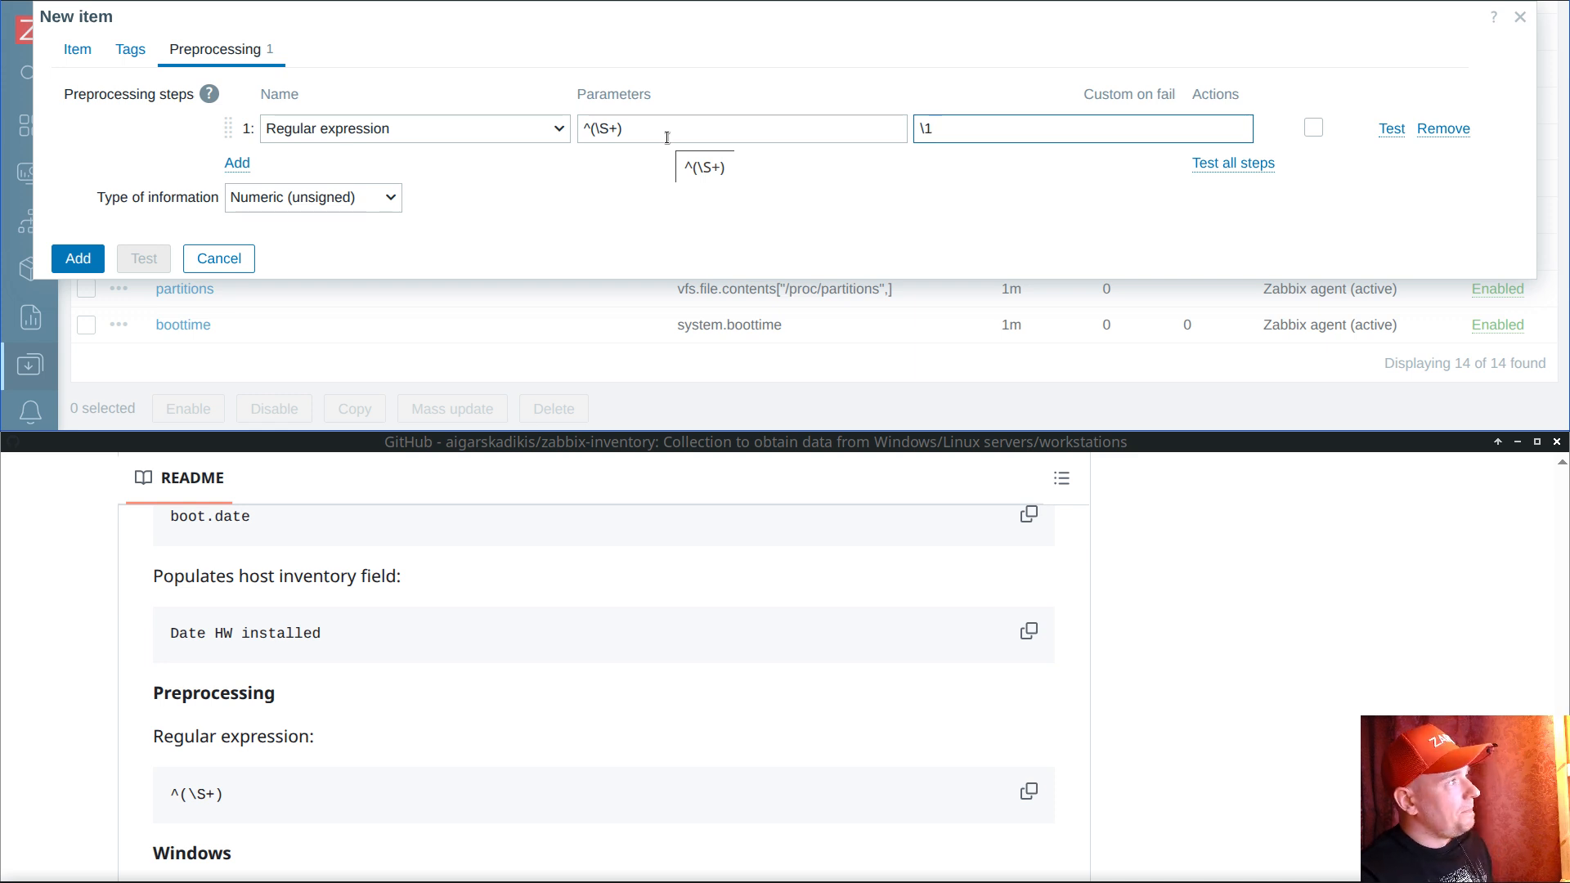
{"action": "left_click", "coordinate": [620, 125]}
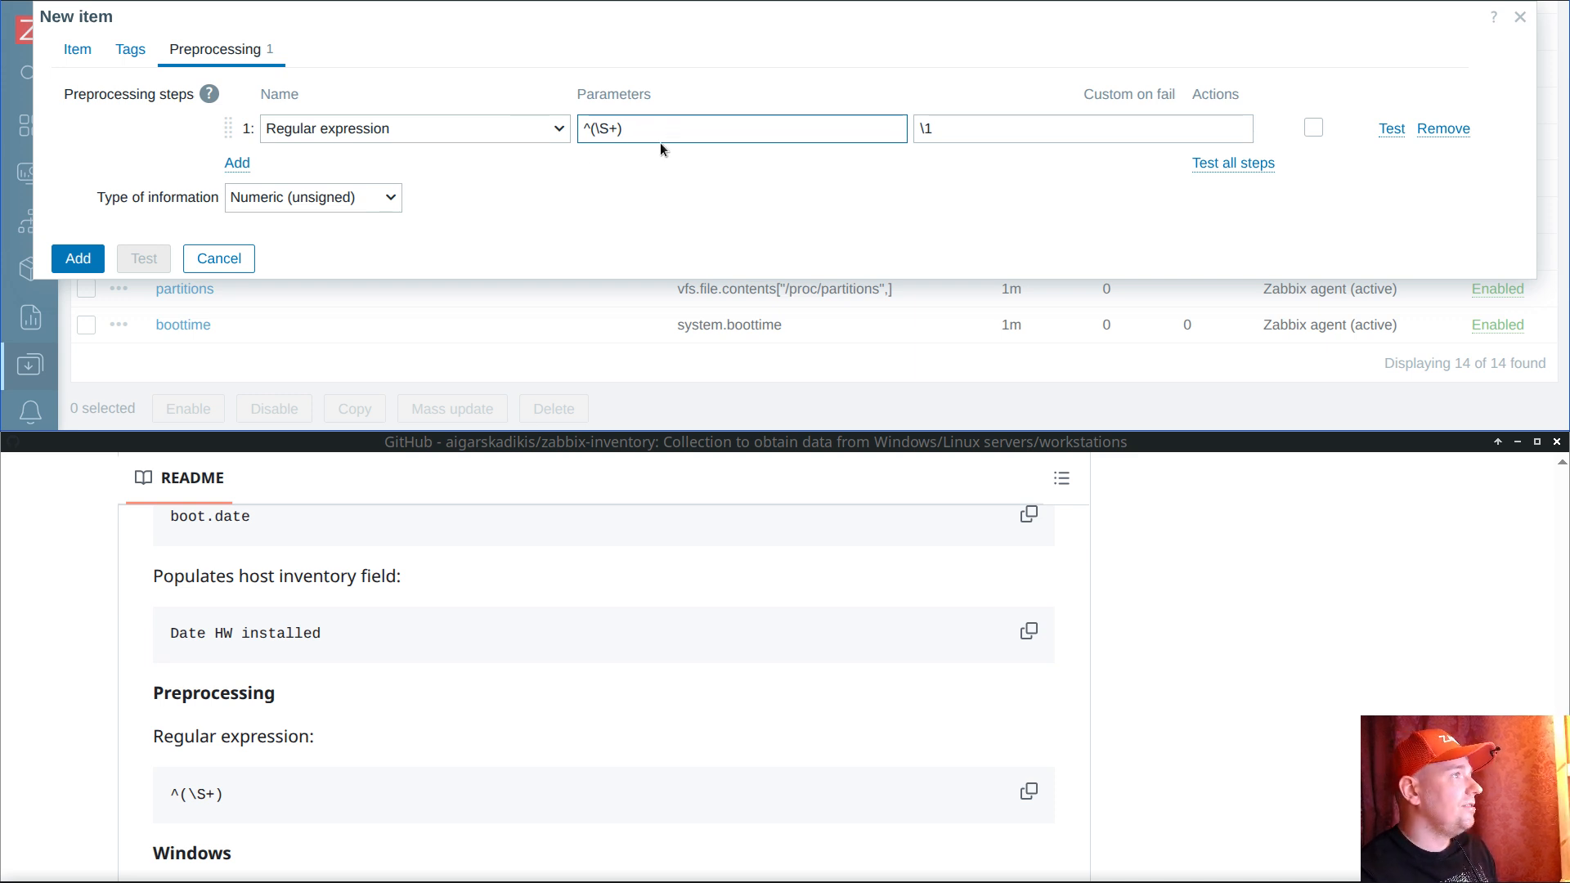
Step: Change the Inventory boot date item's type of information to Character and add the item
{"action": "left_click", "coordinate": [325, 199]}
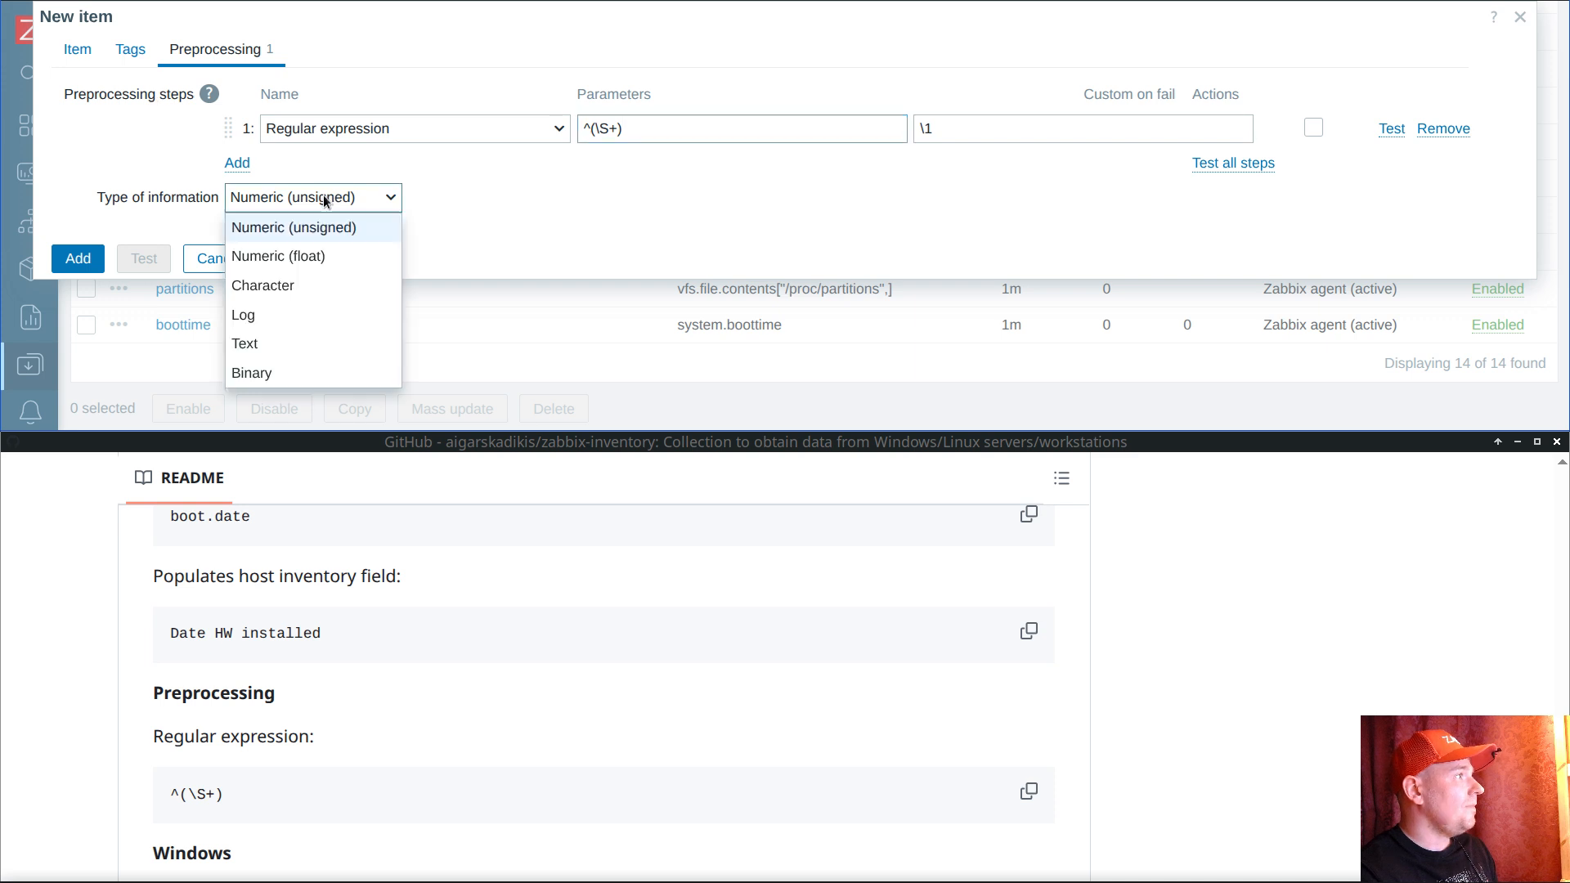
{"action": "left_click", "coordinate": [293, 287]}
{"action": "left_click", "coordinate": [78, 50]}
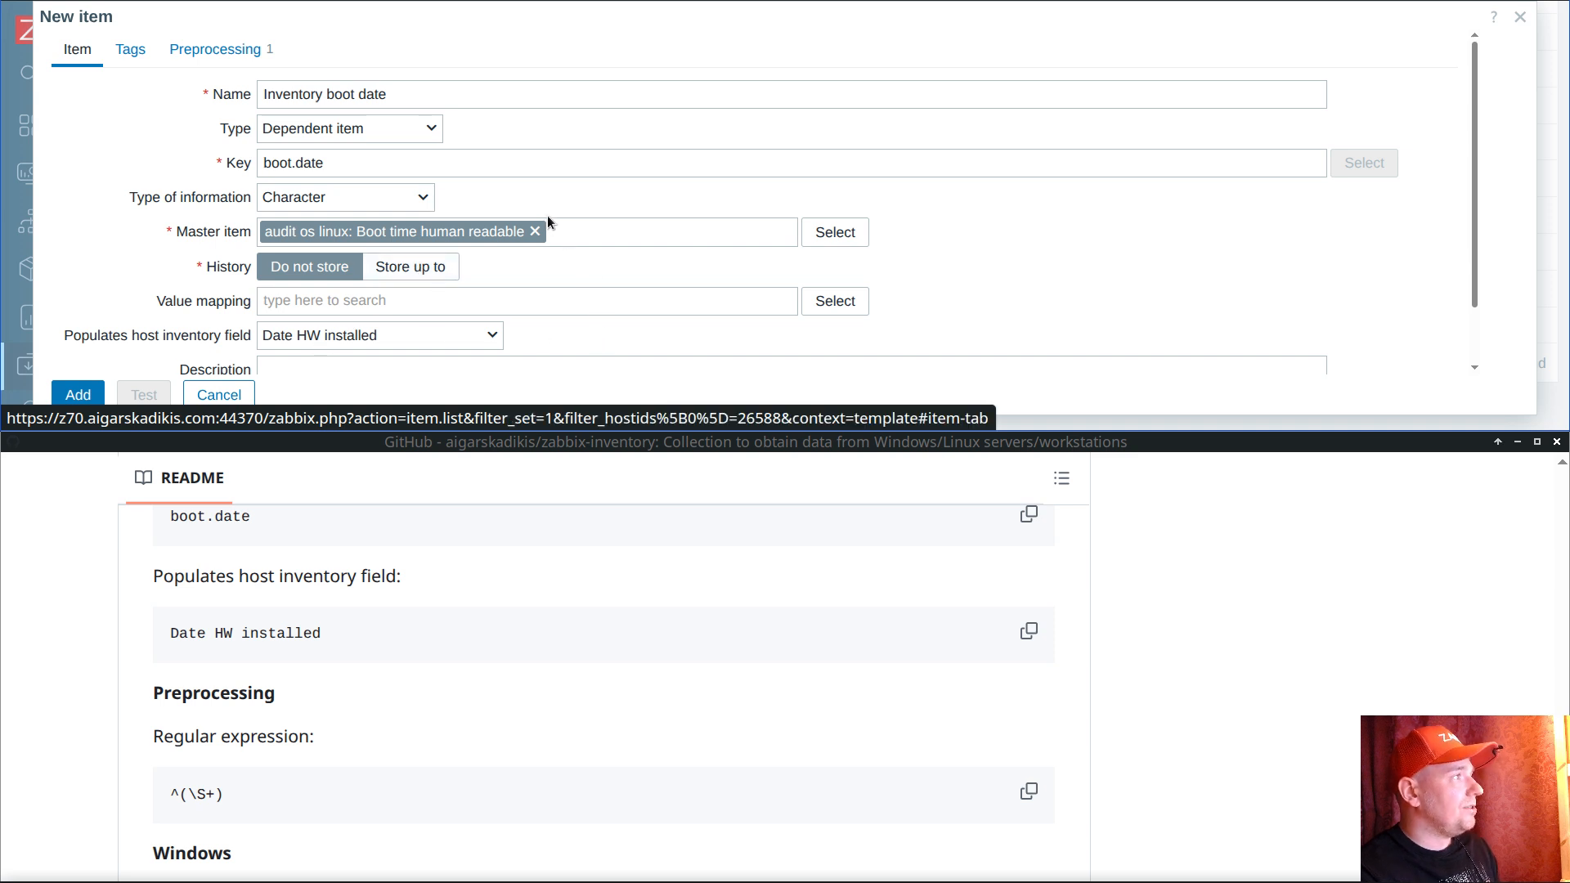
{"action": "scroll", "coordinate": [547, 214], "scroll_direction": "down", "scroll_amount": 1}
{"action": "left_click", "coordinate": [78, 394]}
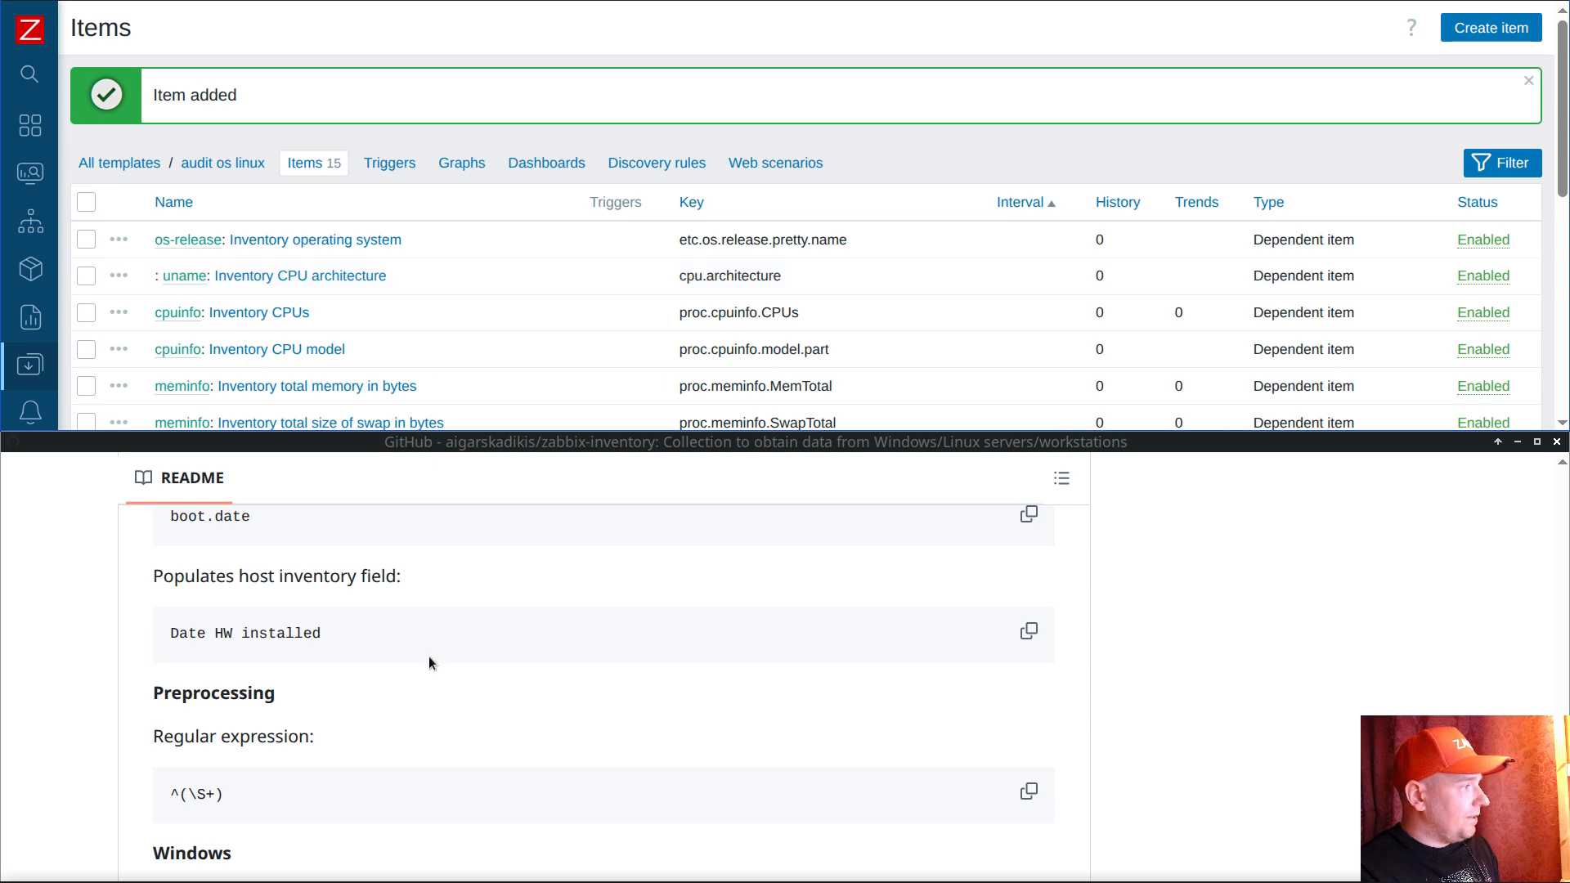
Step: Start a new item in the audit os windows template's item list
{"action": "scroll", "coordinate": [440, 656], "scroll_direction": "down", "scroll_amount": 3}
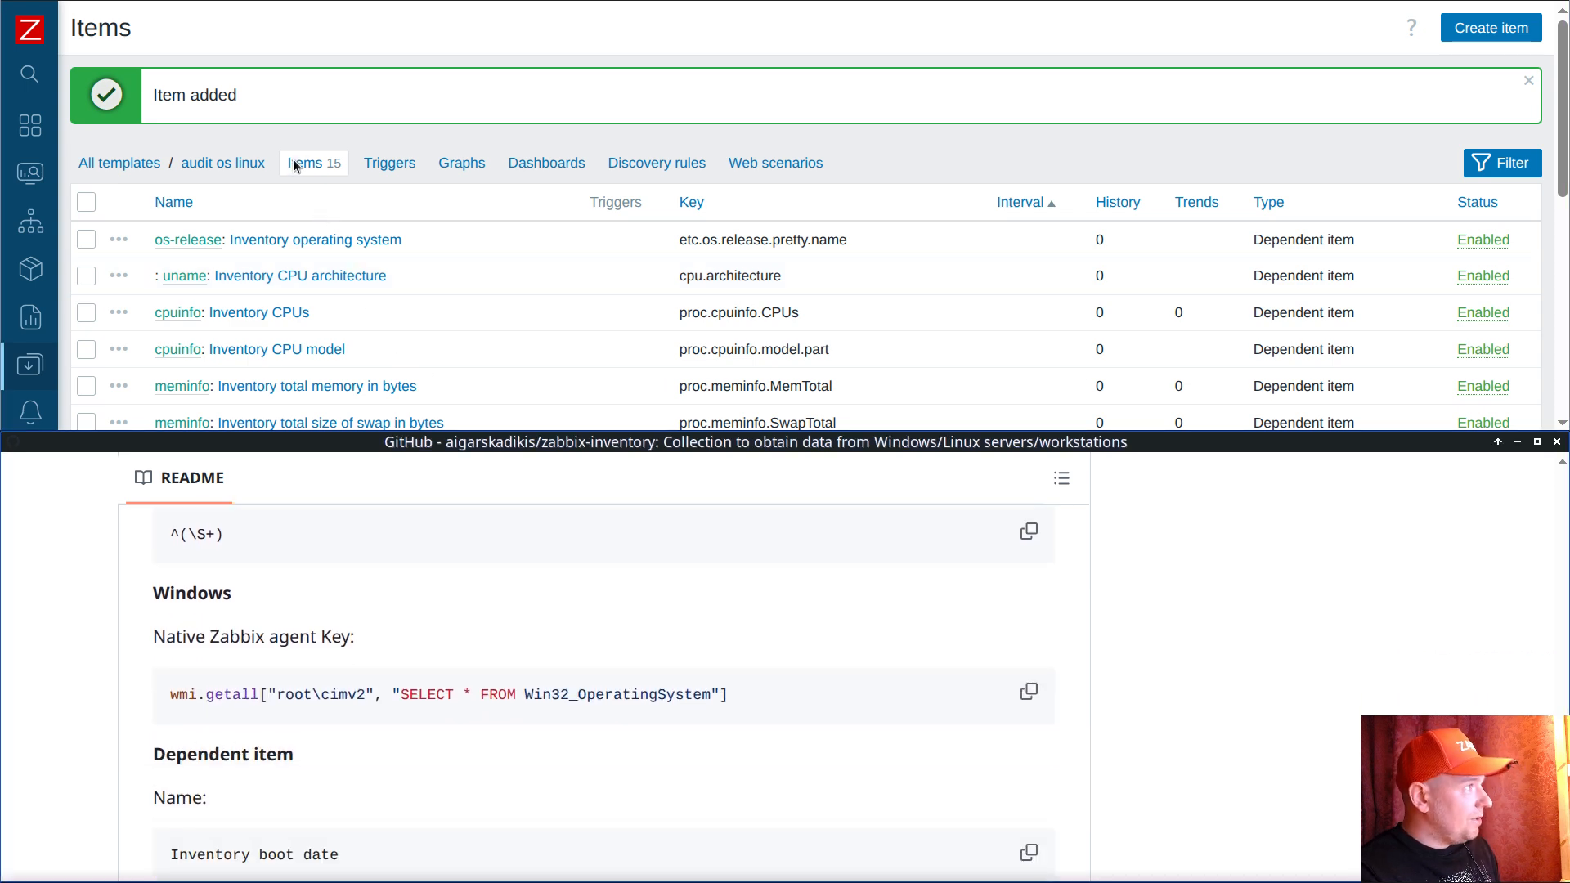
{"action": "left_click", "coordinate": [114, 163]}
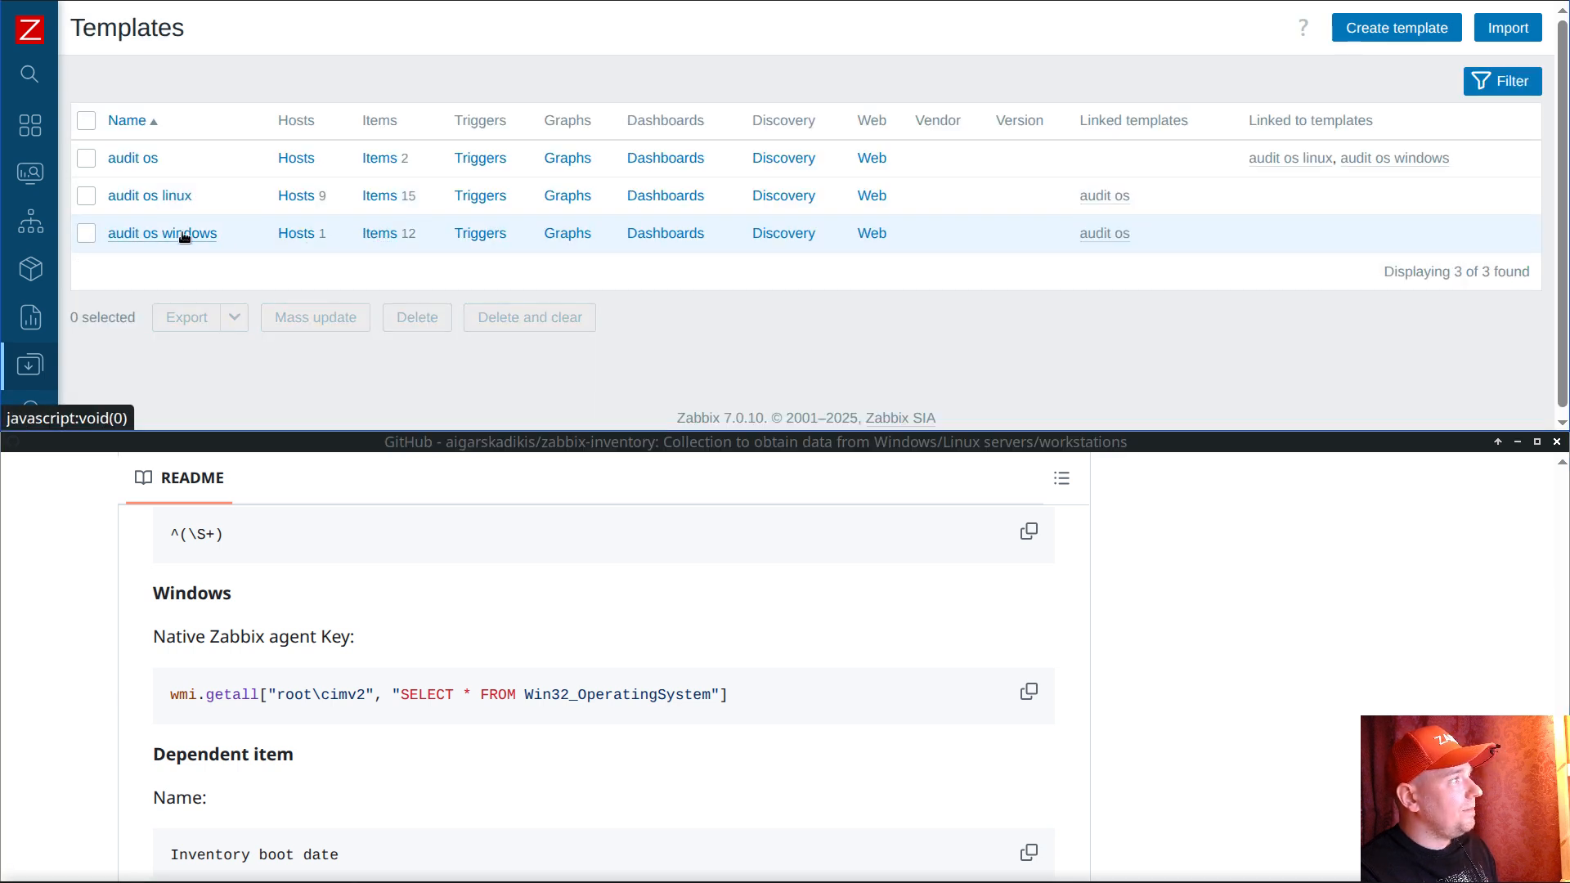
{"action": "left_click", "coordinate": [385, 234]}
{"action": "left_click", "coordinate": [1491, 27]}
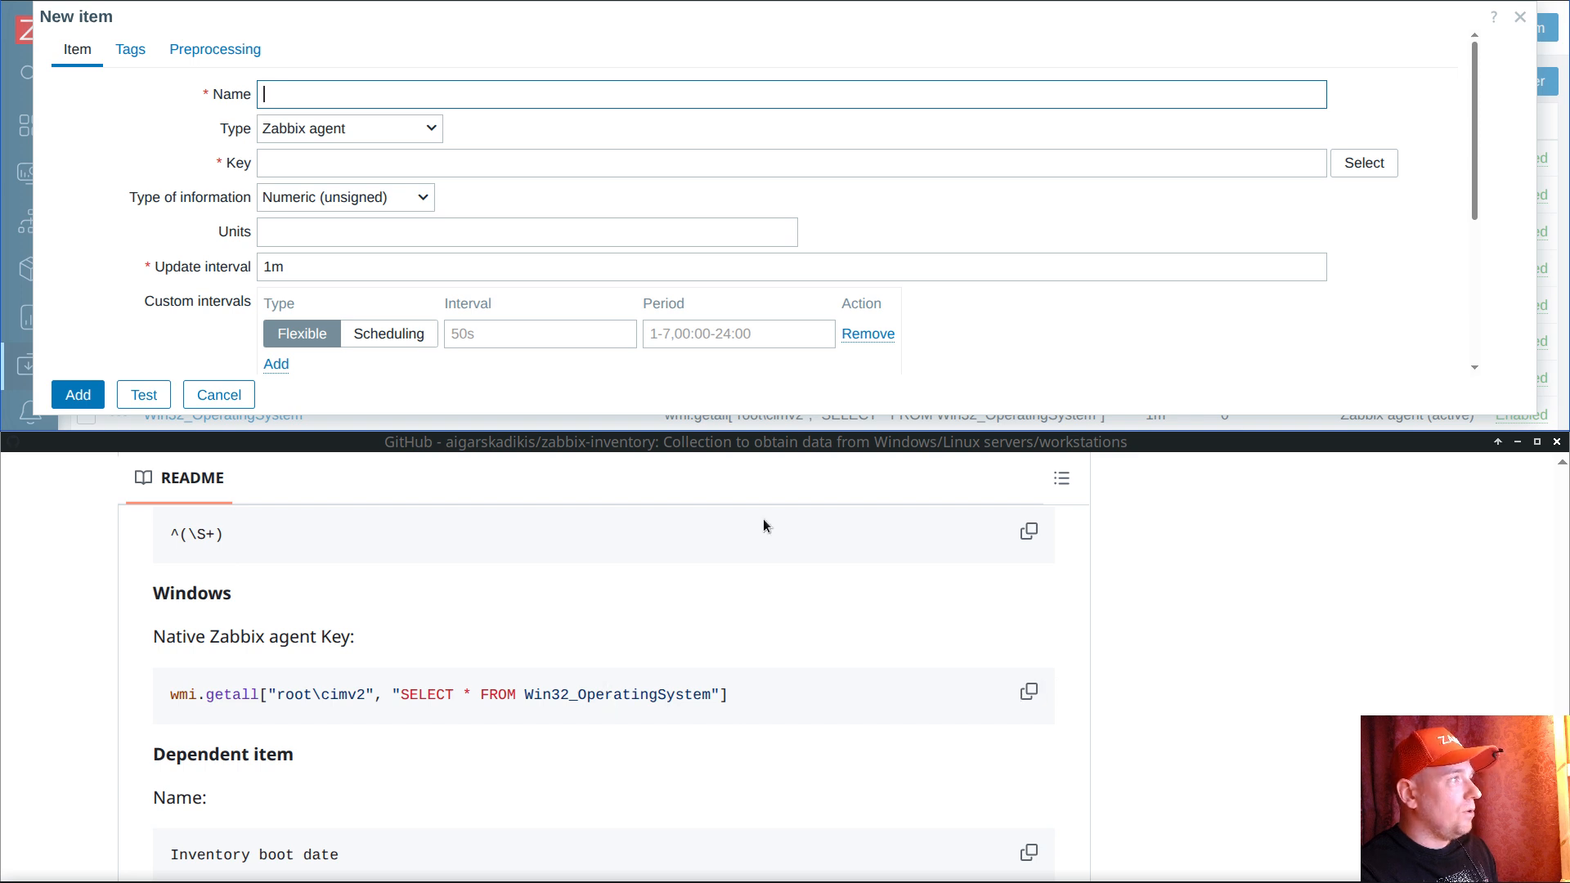
Step: Discard the blank item form and start a new dependent item based on the Win32_OperatingSystem item
{"action": "left_click", "coordinate": [1520, 17]}
{"action": "scroll", "coordinate": [842, 204], "scroll_direction": "down", "scroll_amount": 3}
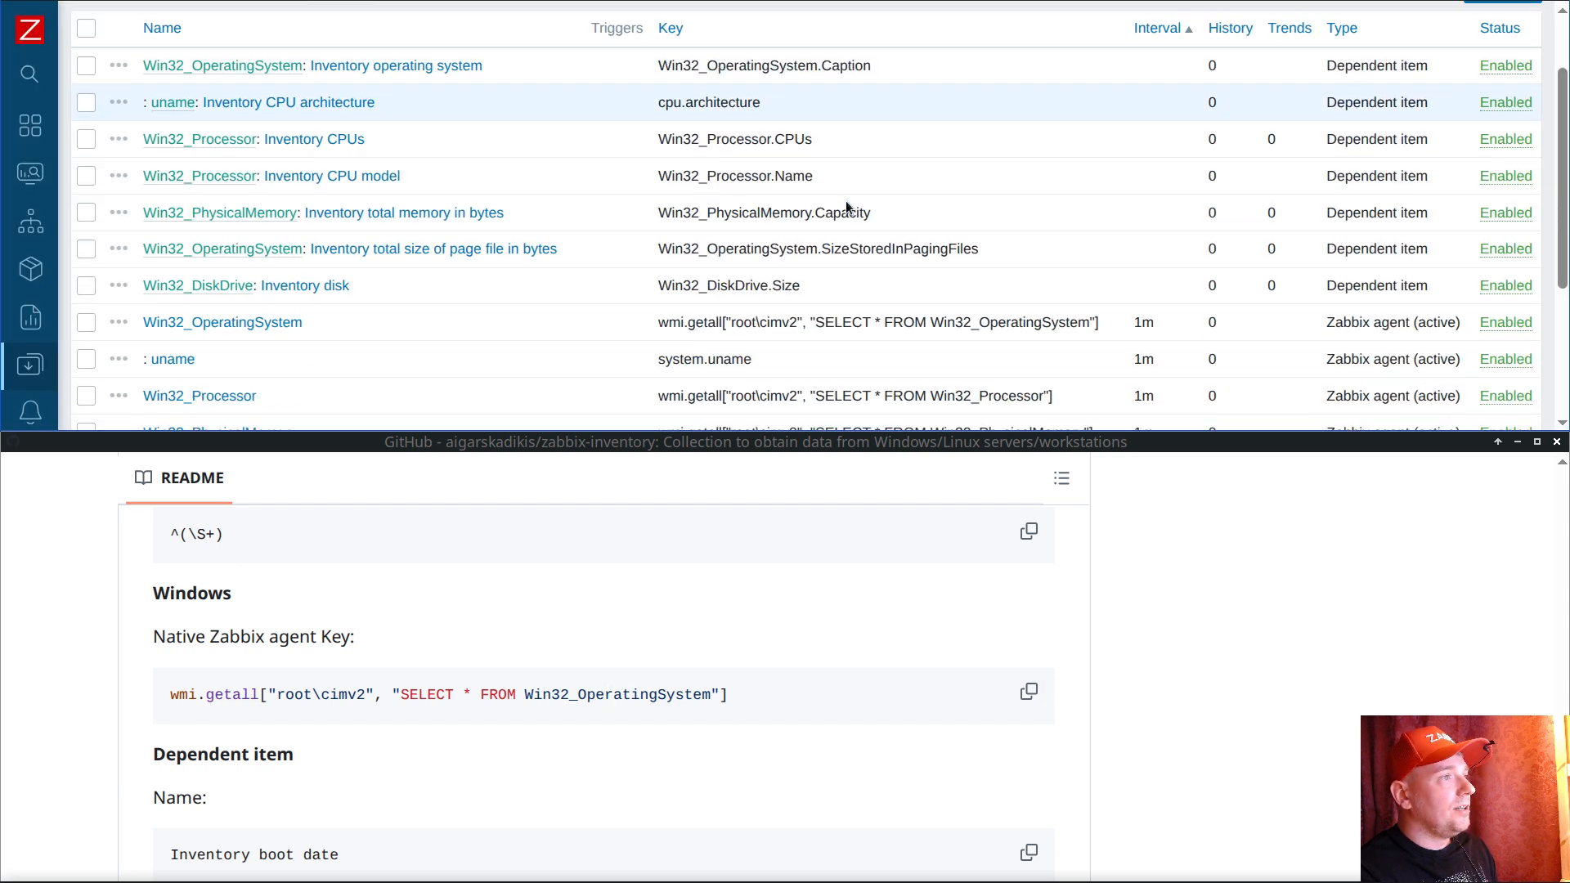
{"action": "double_click", "coordinate": [1016, 282]}
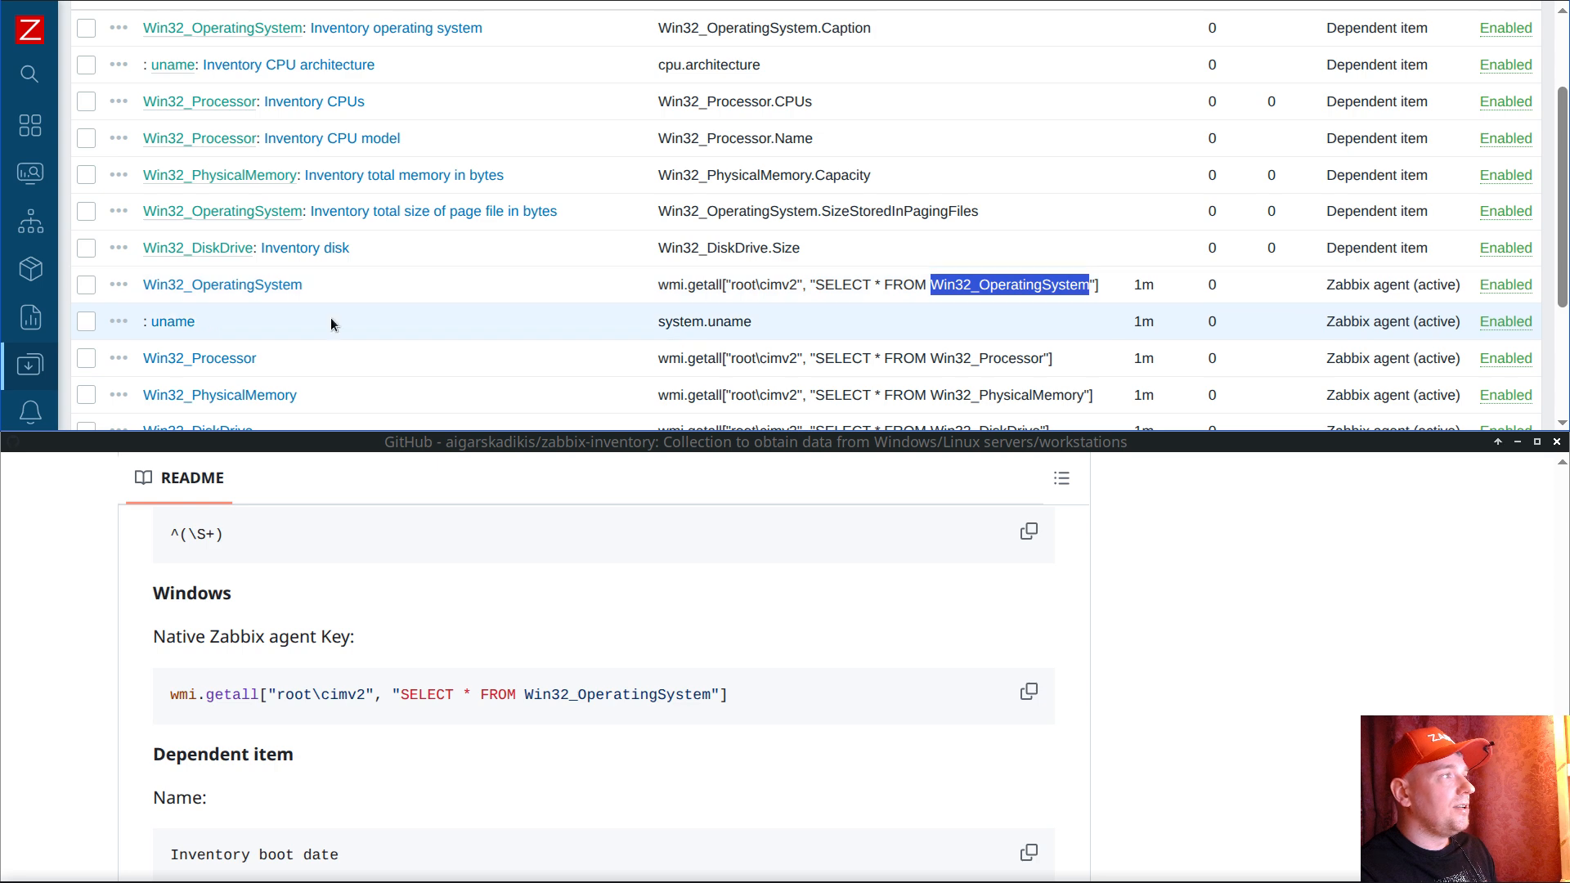
{"action": "left_click", "coordinate": [117, 284]}
{"action": "left_click", "coordinate": [219, 229]}
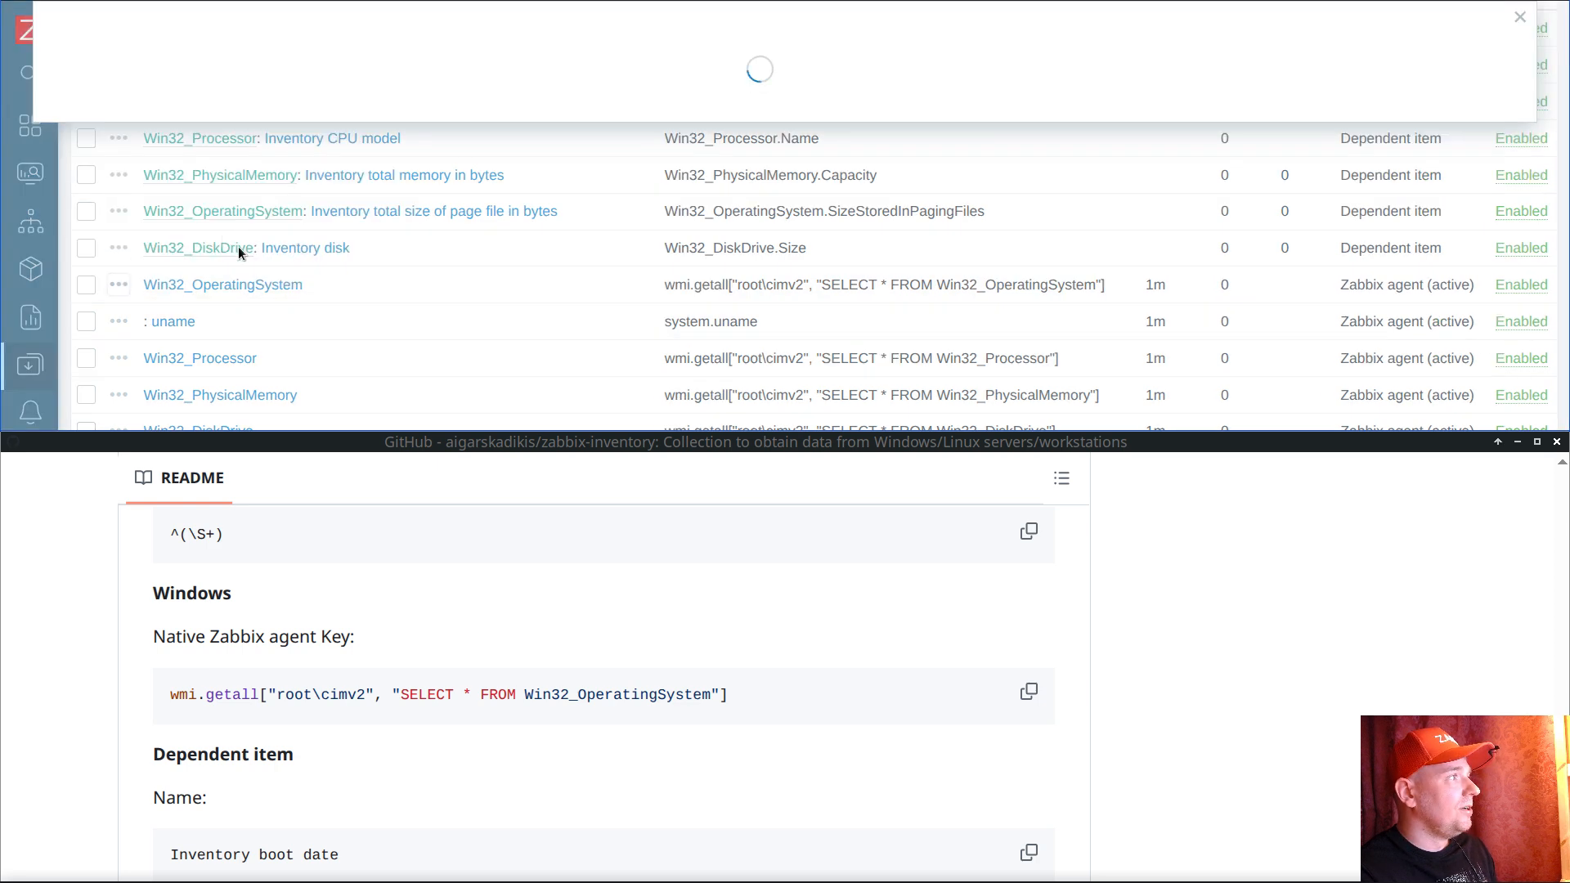
Step: Name the dependent item Inventory boot date and give it the README's key Win32_OperatingSystem.LastBootUpTime
{"action": "left_click", "coordinate": [459, 628]}
{"action": "scroll", "coordinate": [456, 626], "scroll_direction": "down", "scroll_amount": 2}
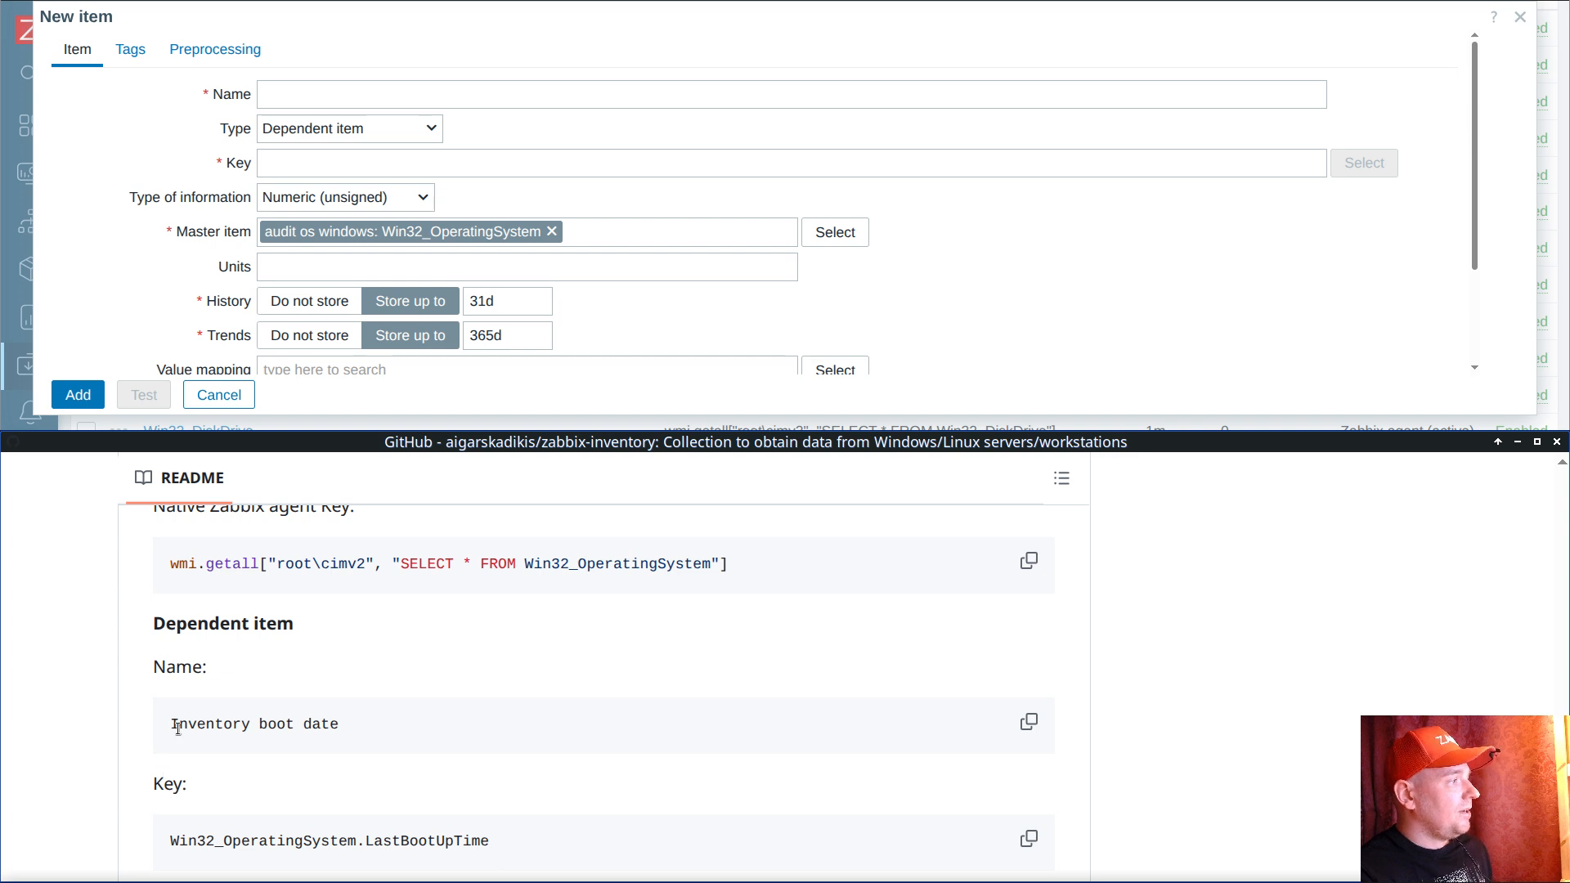
{"action": "left_click_drag", "start_coordinate": [166, 730], "coordinate": [397, 730]}
{"action": "key", "text": "ctrl+c"}
{"action": "left_click", "coordinate": [337, 95]}
{"action": "key", "text": "ctrl+v"}
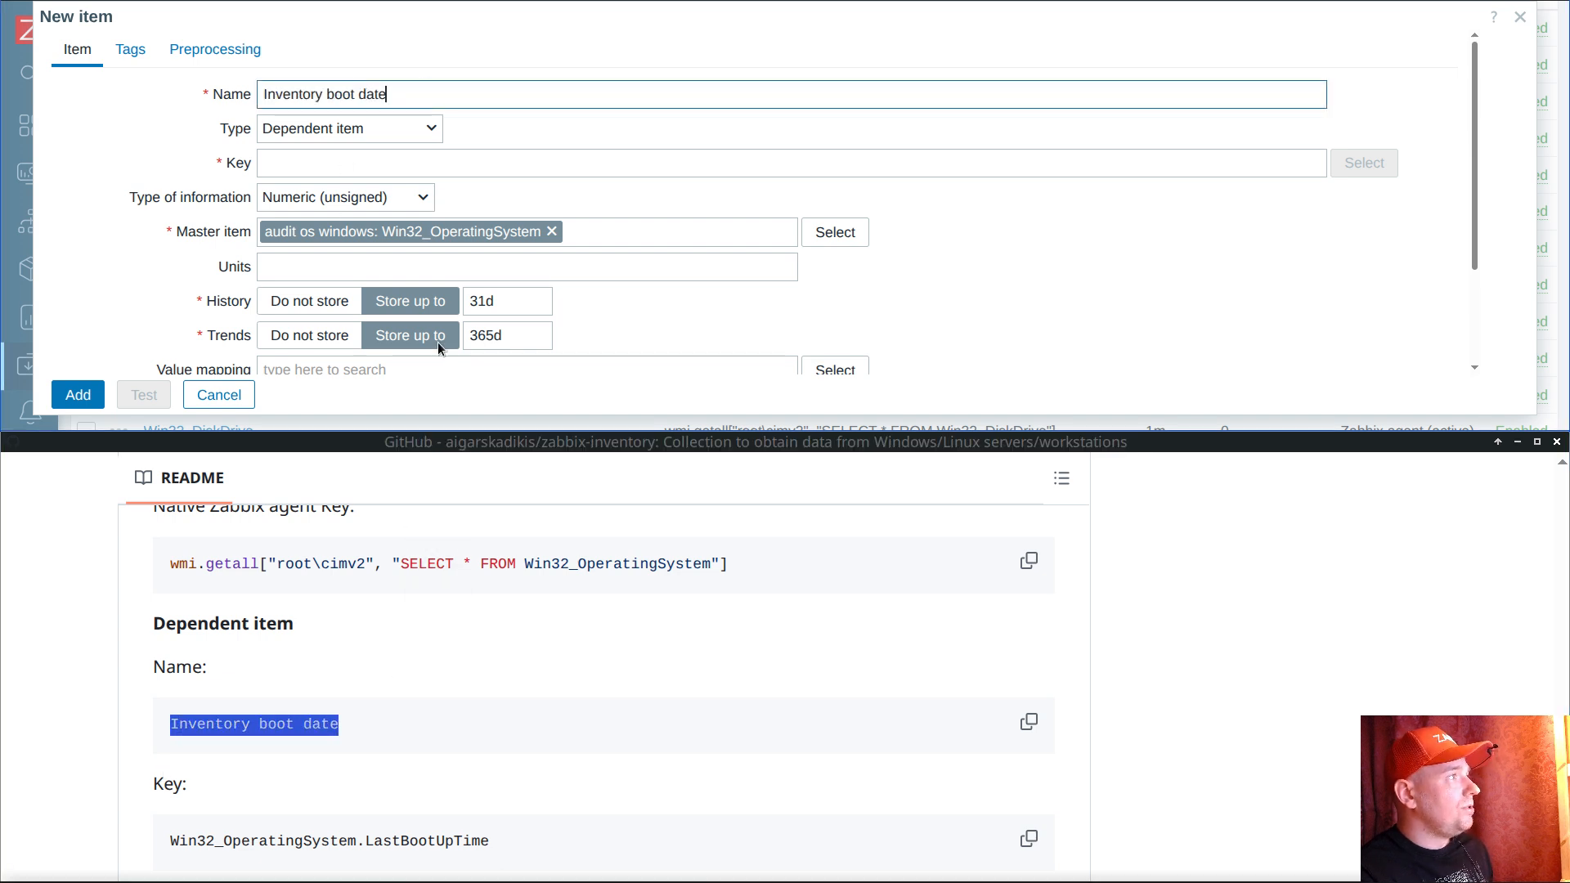
{"action": "left_click", "coordinate": [1029, 838]}
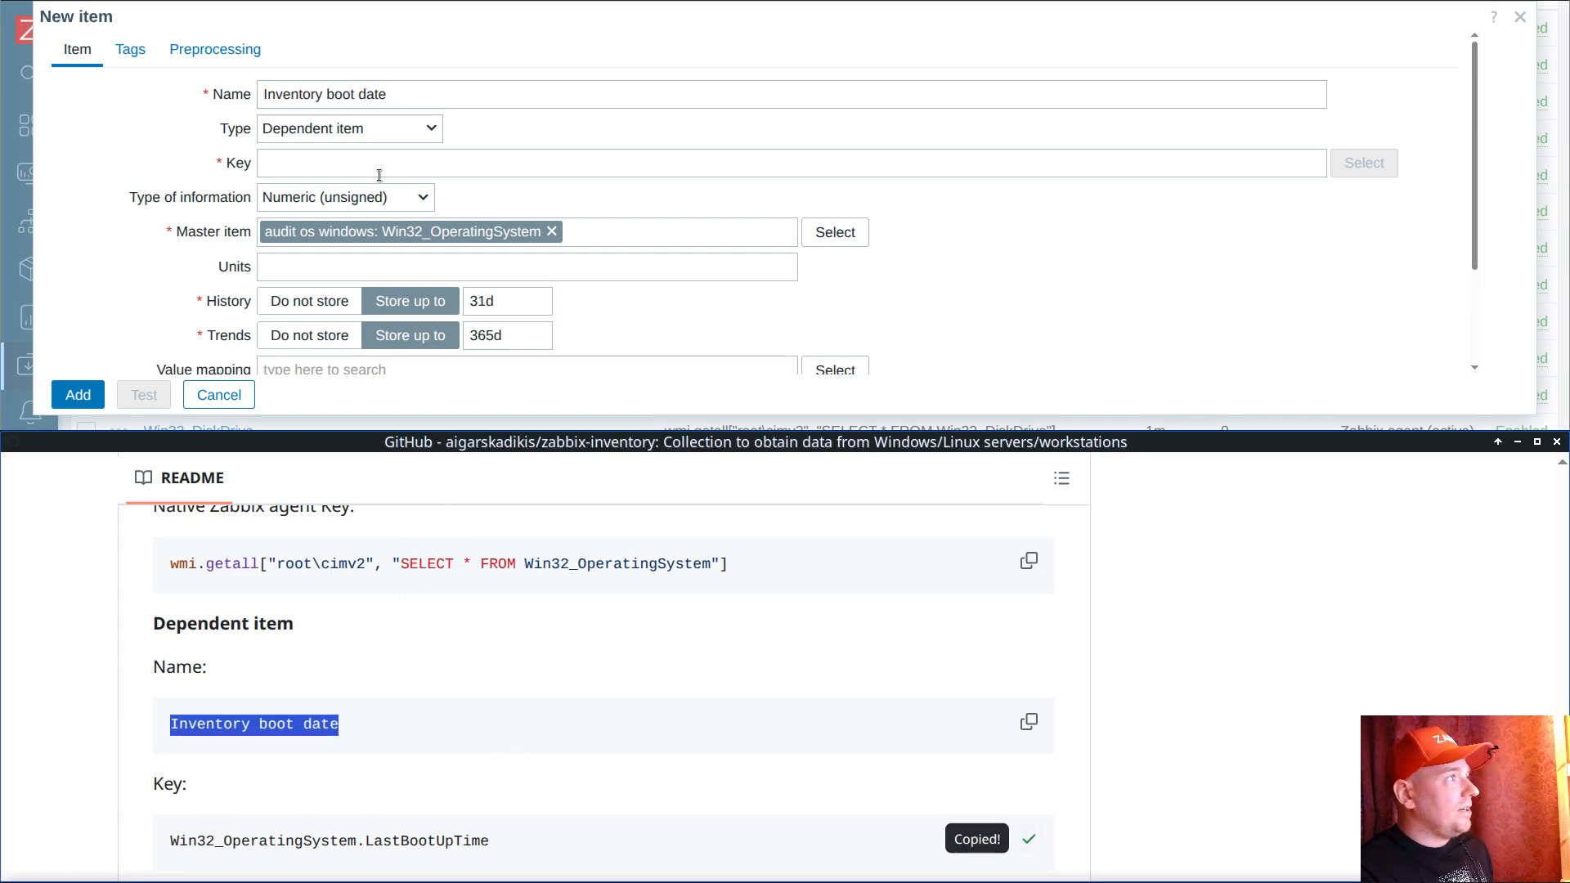
{"action": "left_click", "coordinate": [445, 163]}
{"action": "key", "text": "ctrl+v"}
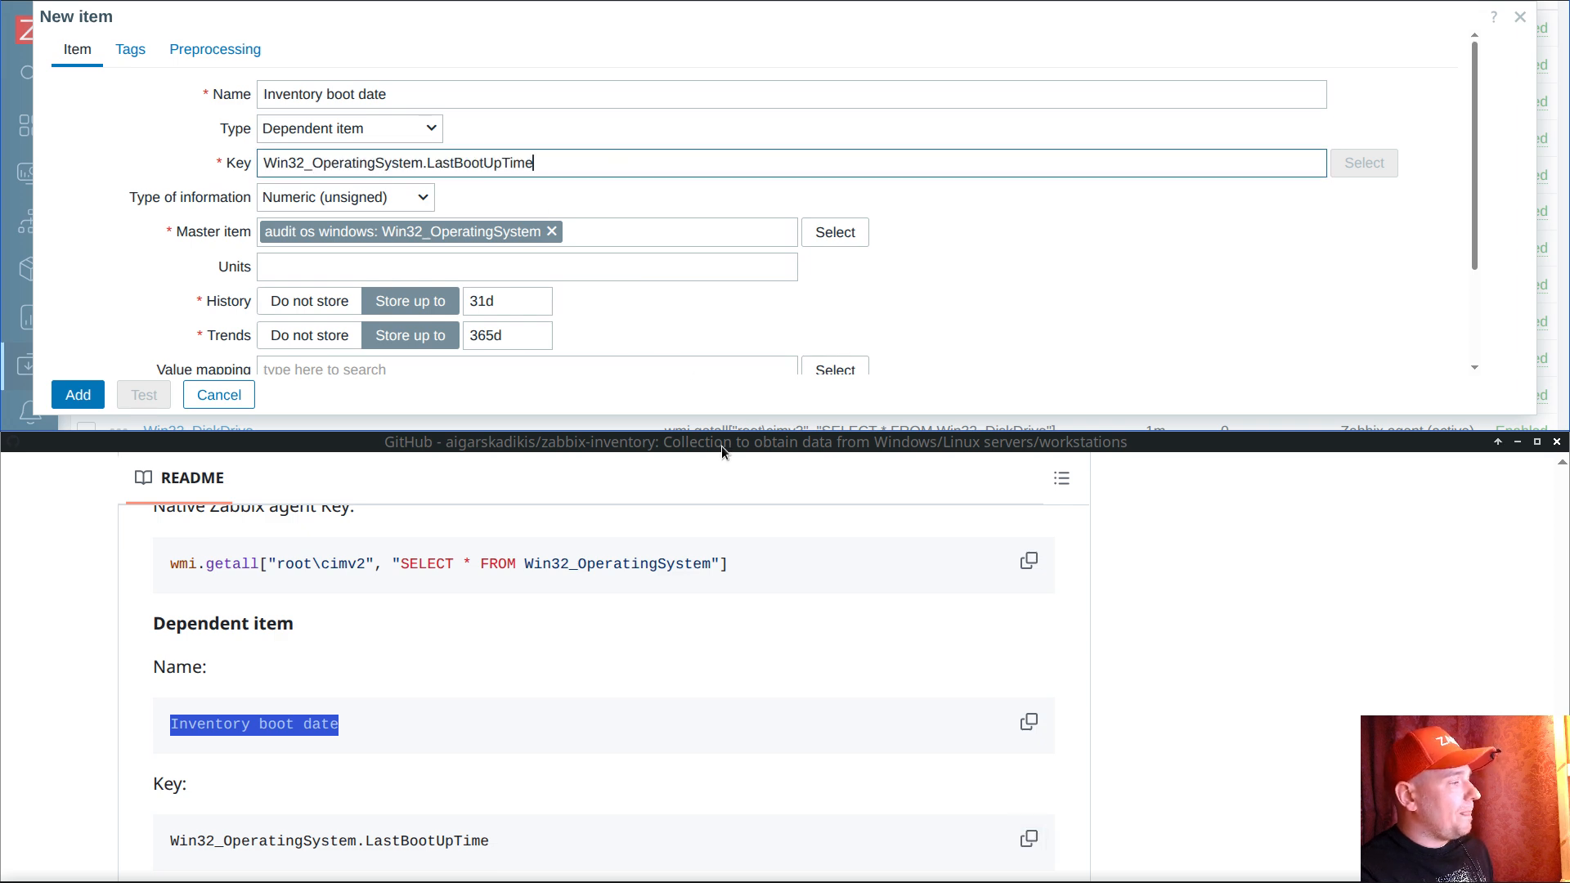
Step: Set the item's history and trends to Do not store and have it populate the host inventory field Date HW installed
{"action": "left_click", "coordinate": [721, 445]}
{"action": "scroll", "coordinate": [641, 586], "scroll_direction": "down", "scroll_amount": 2}
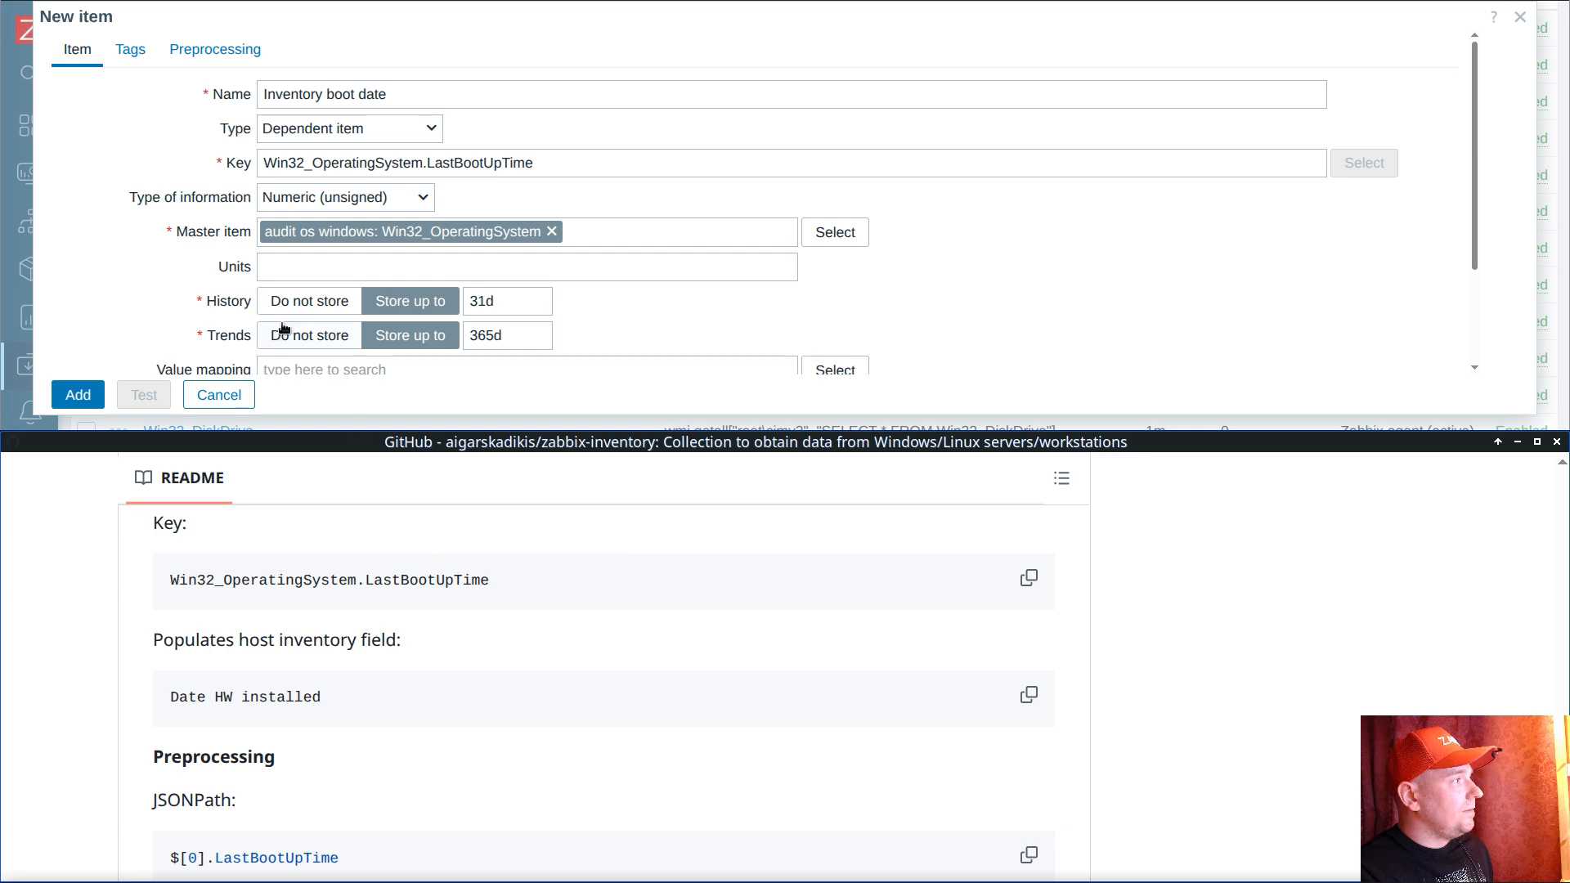
{"action": "left_click", "coordinate": [344, 301]}
{"action": "left_click", "coordinate": [327, 336]}
{"action": "scroll", "coordinate": [406, 305], "scroll_direction": "down", "scroll_amount": 2}
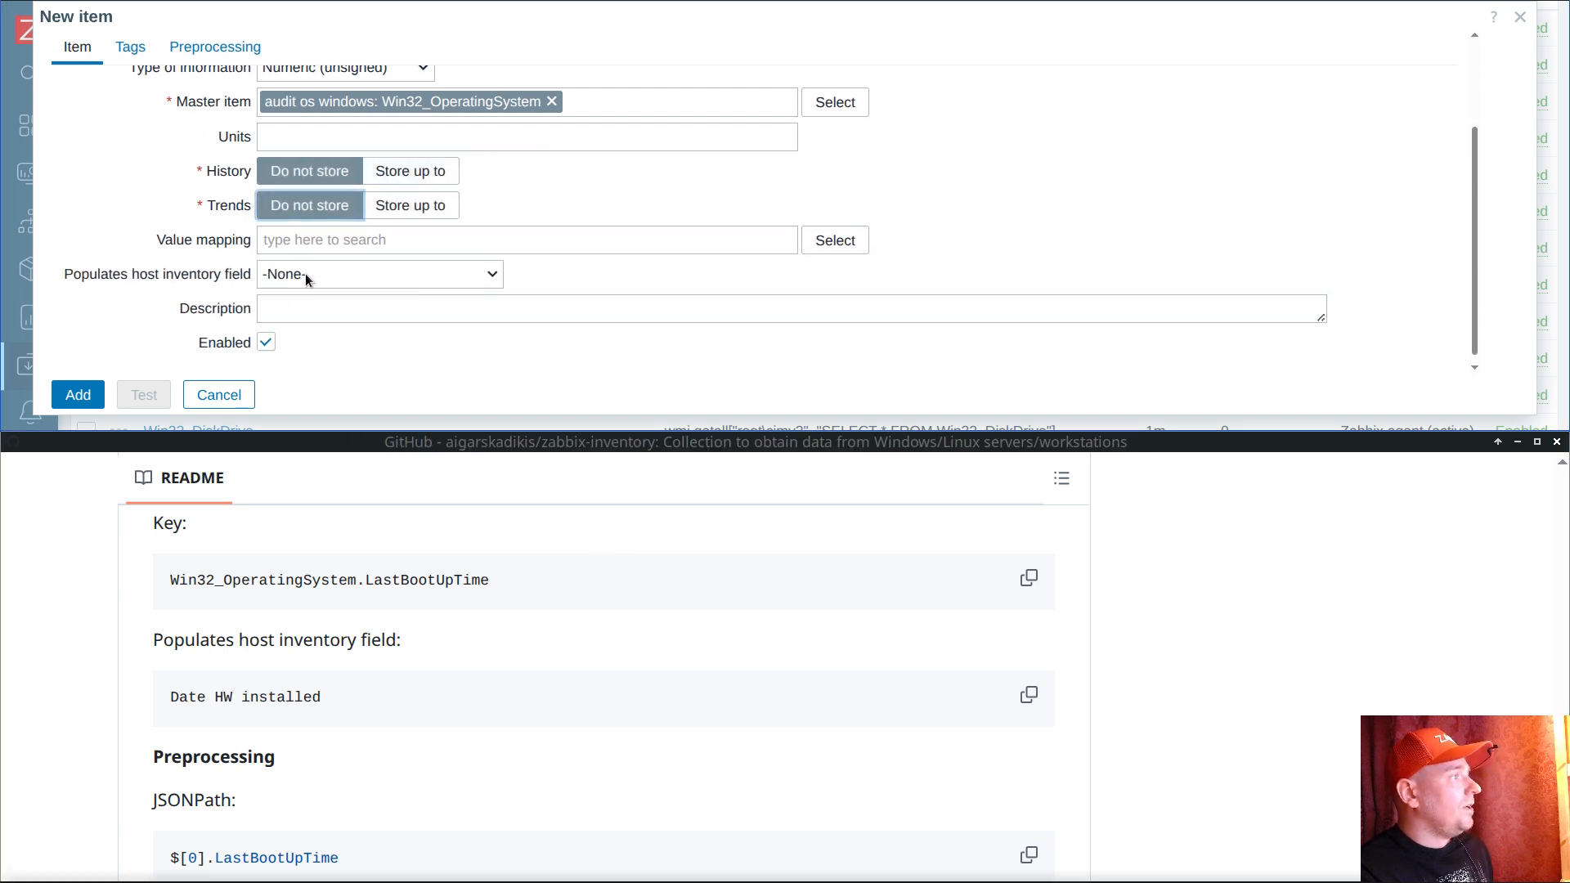
{"action": "left_click", "coordinate": [306, 275]}
{"action": "left_click", "coordinate": [306, 275]}
{"action": "key", "text": "Page_Down"}
{"action": "key", "text": "h"}
{"action": "key", "text": "h"}
{"action": "key", "text": "h"}
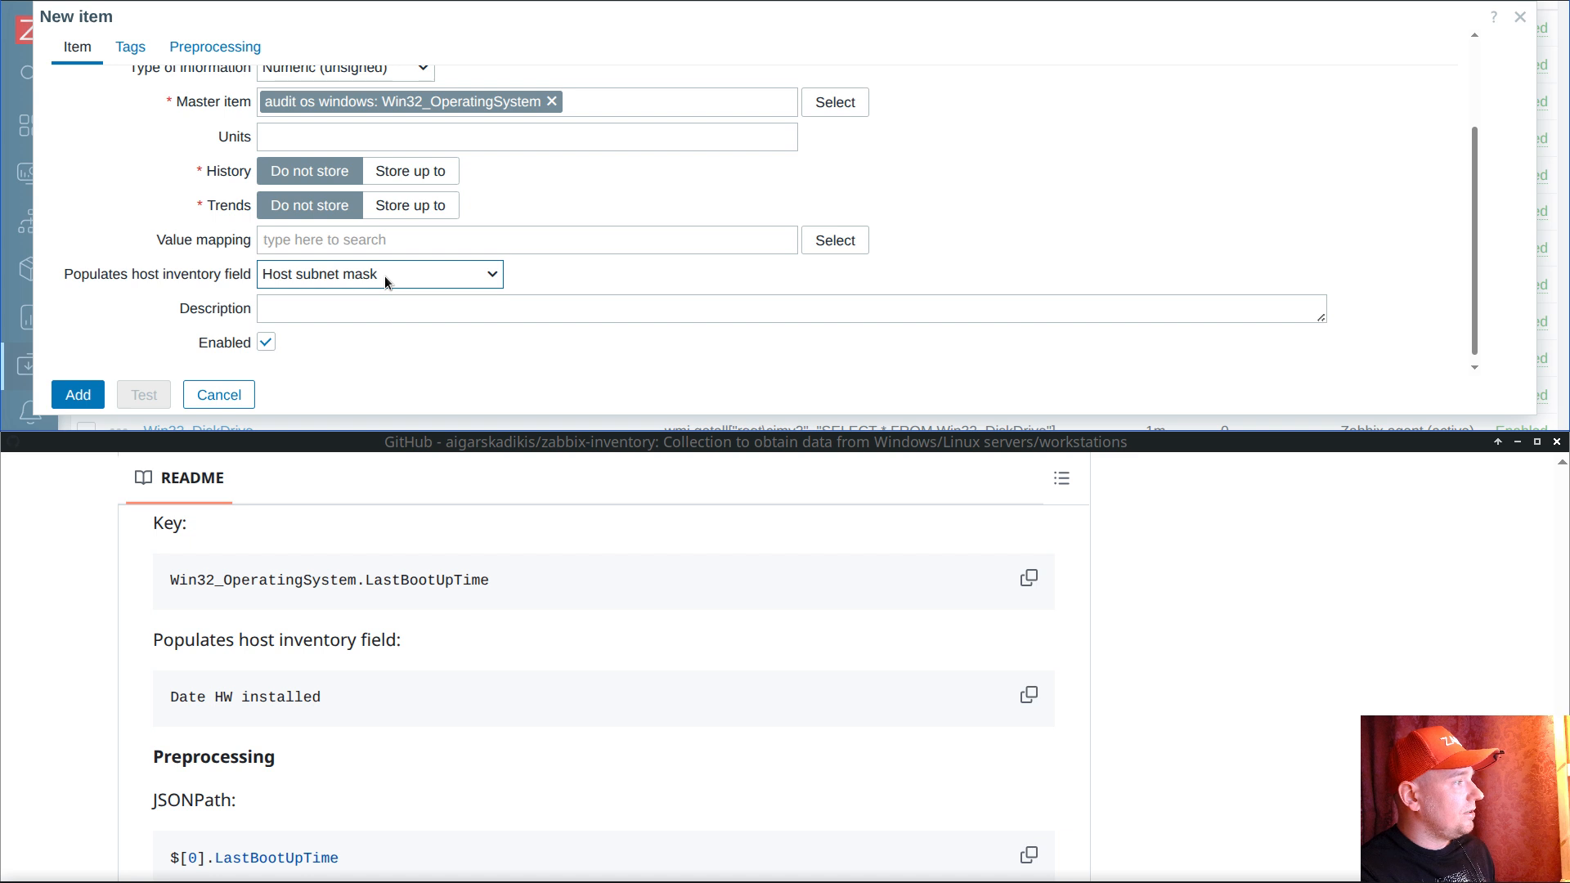
{"action": "left_click", "coordinate": [385, 278]}
{"action": "left_click", "coordinate": [386, 278]}
{"action": "key", "text": "d"}
{"action": "key", "text": "d"}
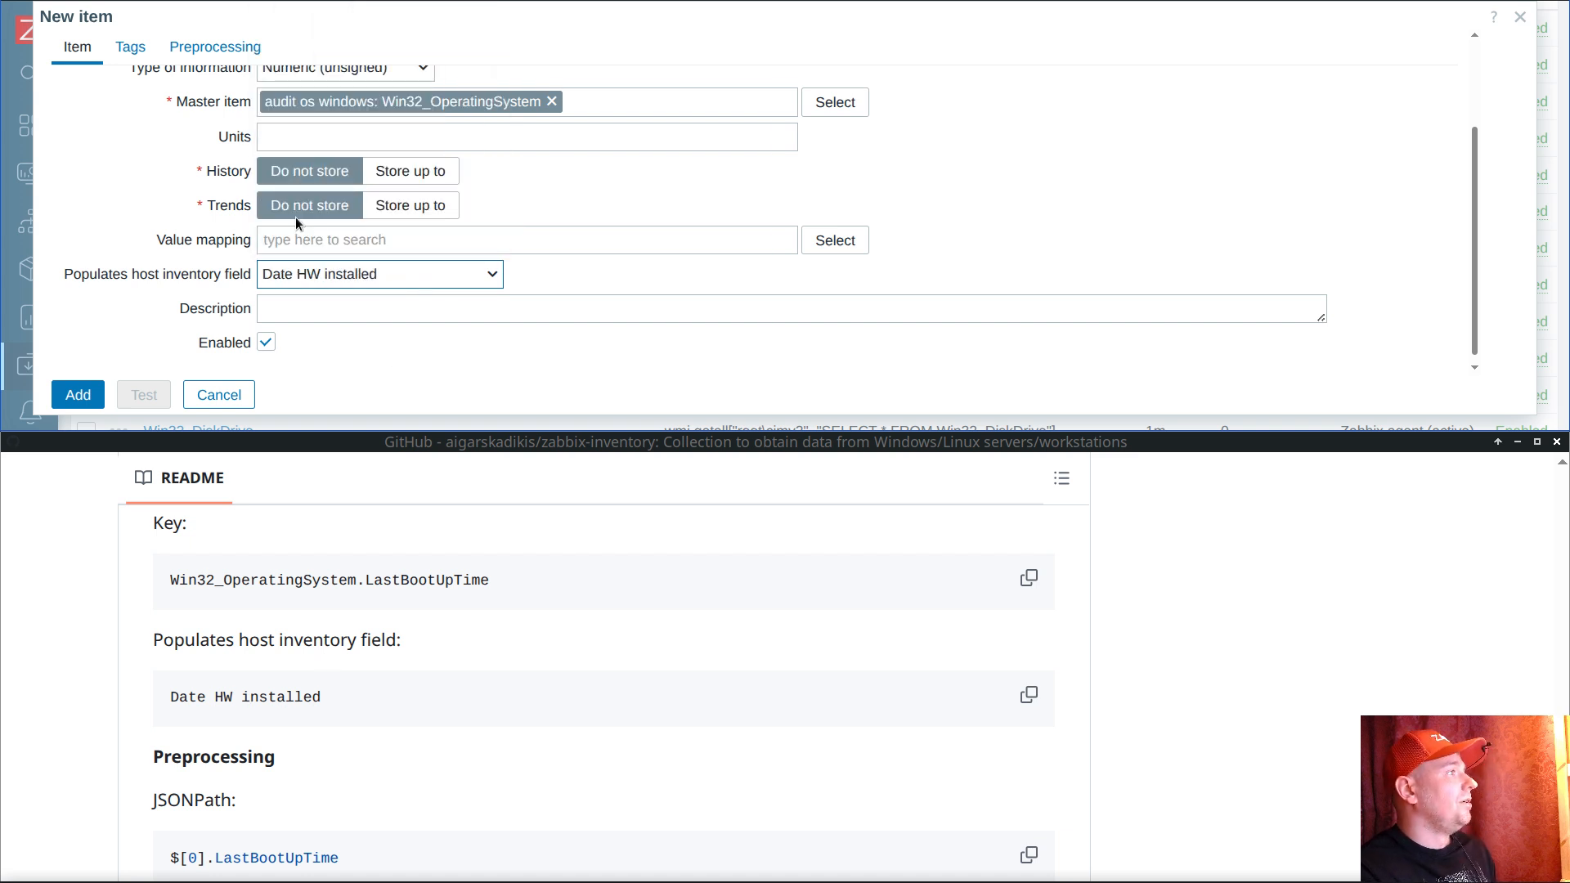
{"action": "scroll", "coordinate": [511, 230], "scroll_direction": "up", "scroll_amount": 3}
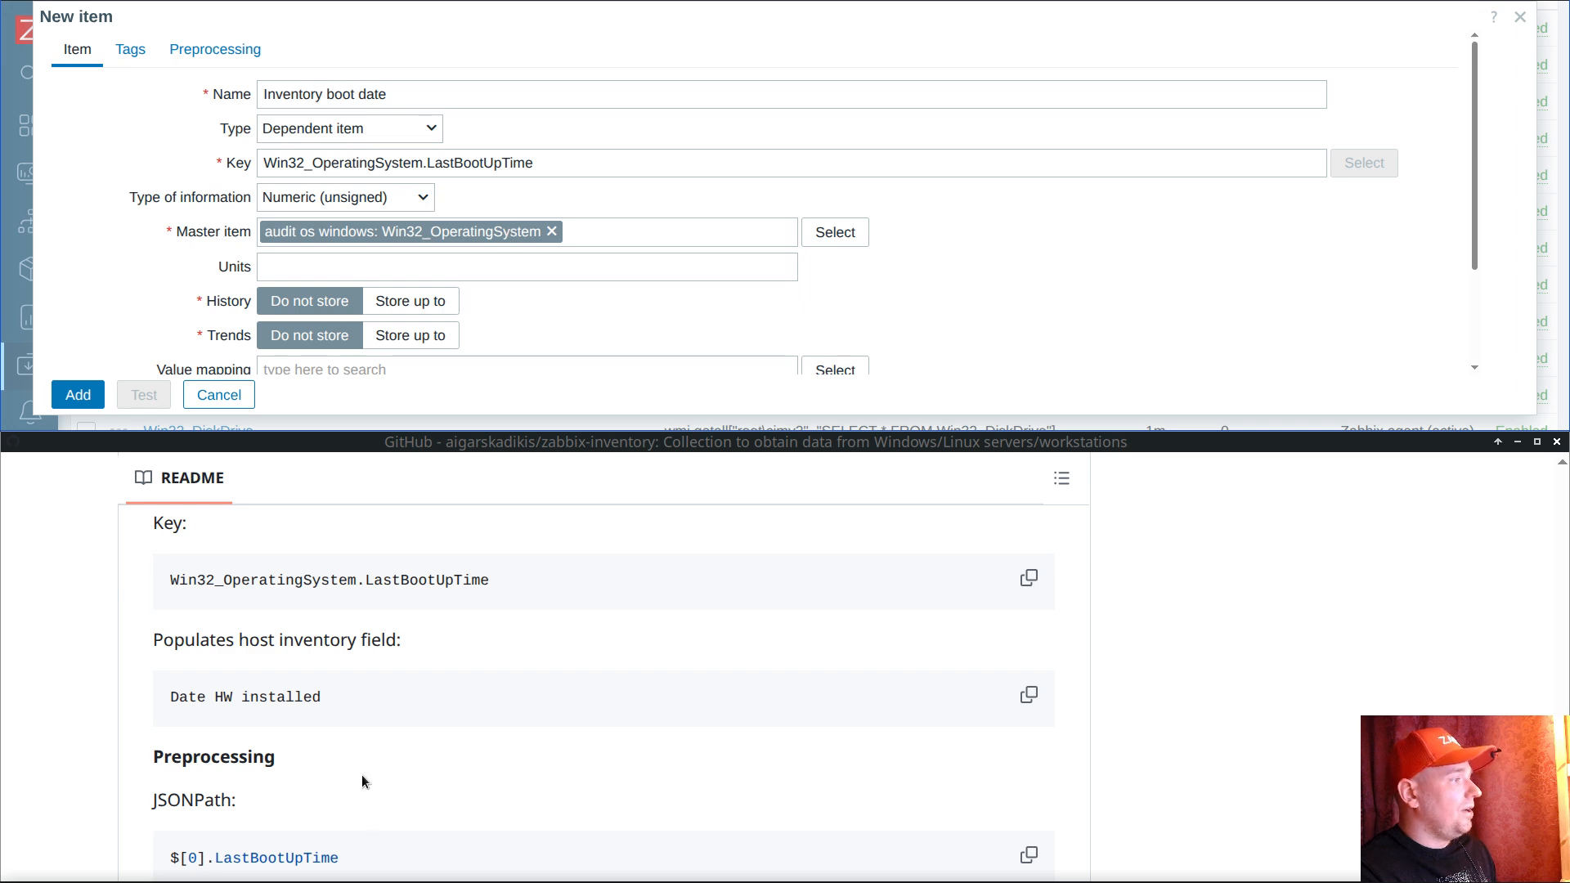
Step: Add a JSONPath preprocessing step with the README's path $[0].LastBootUpTime
{"action": "scroll", "coordinate": [327, 605], "scroll_direction": "down", "scroll_amount": 3}
{"action": "left_click", "coordinate": [211, 51]}
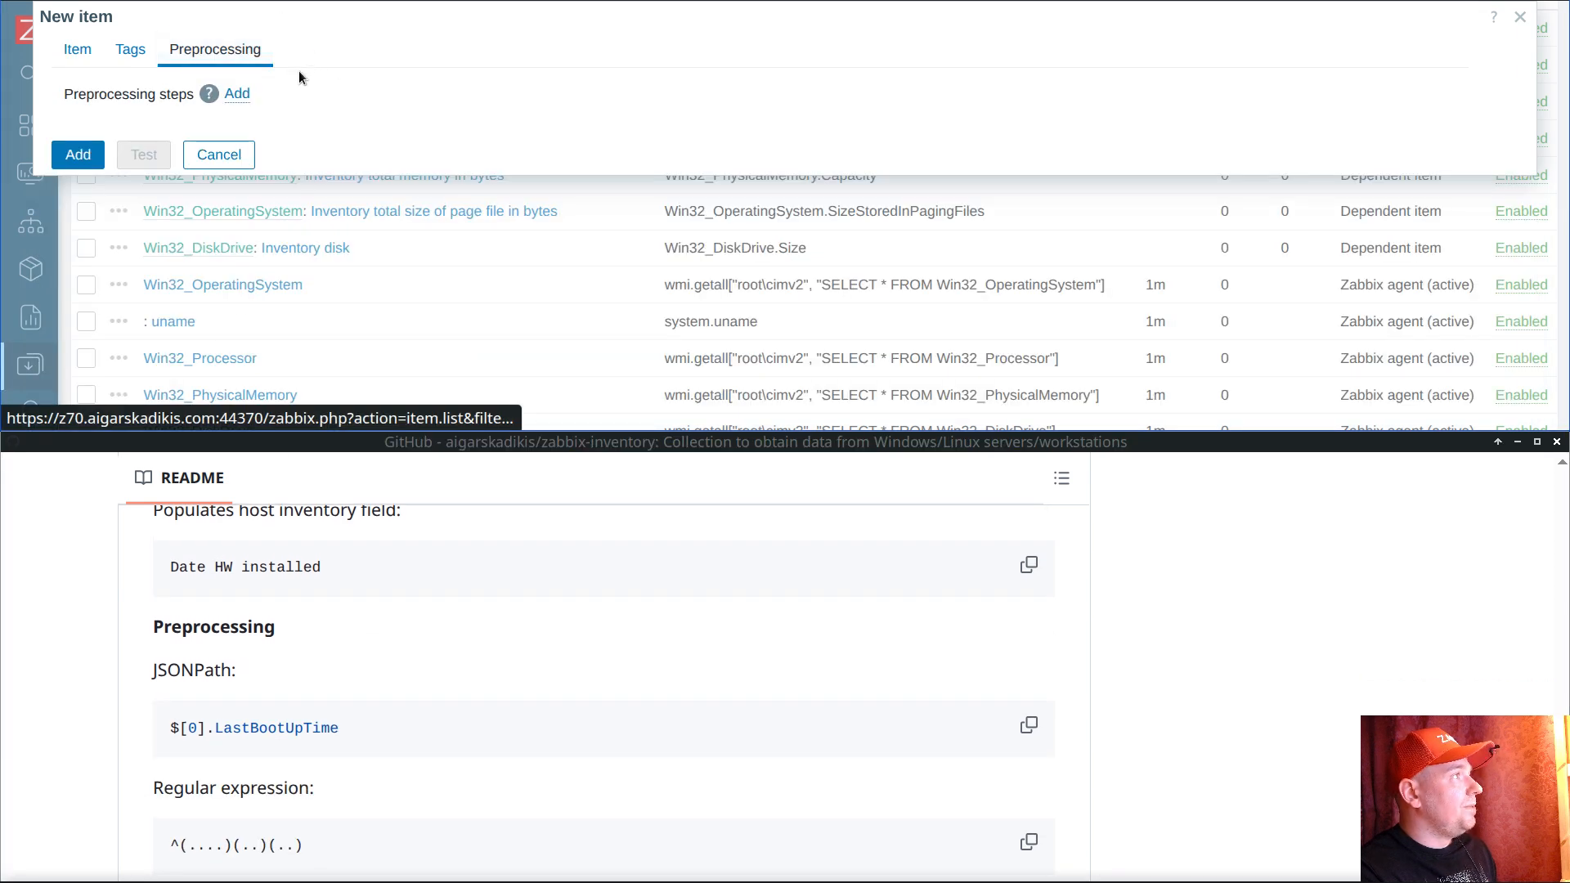
{"action": "left_click", "coordinate": [237, 95]}
{"action": "left_click", "coordinate": [327, 128]}
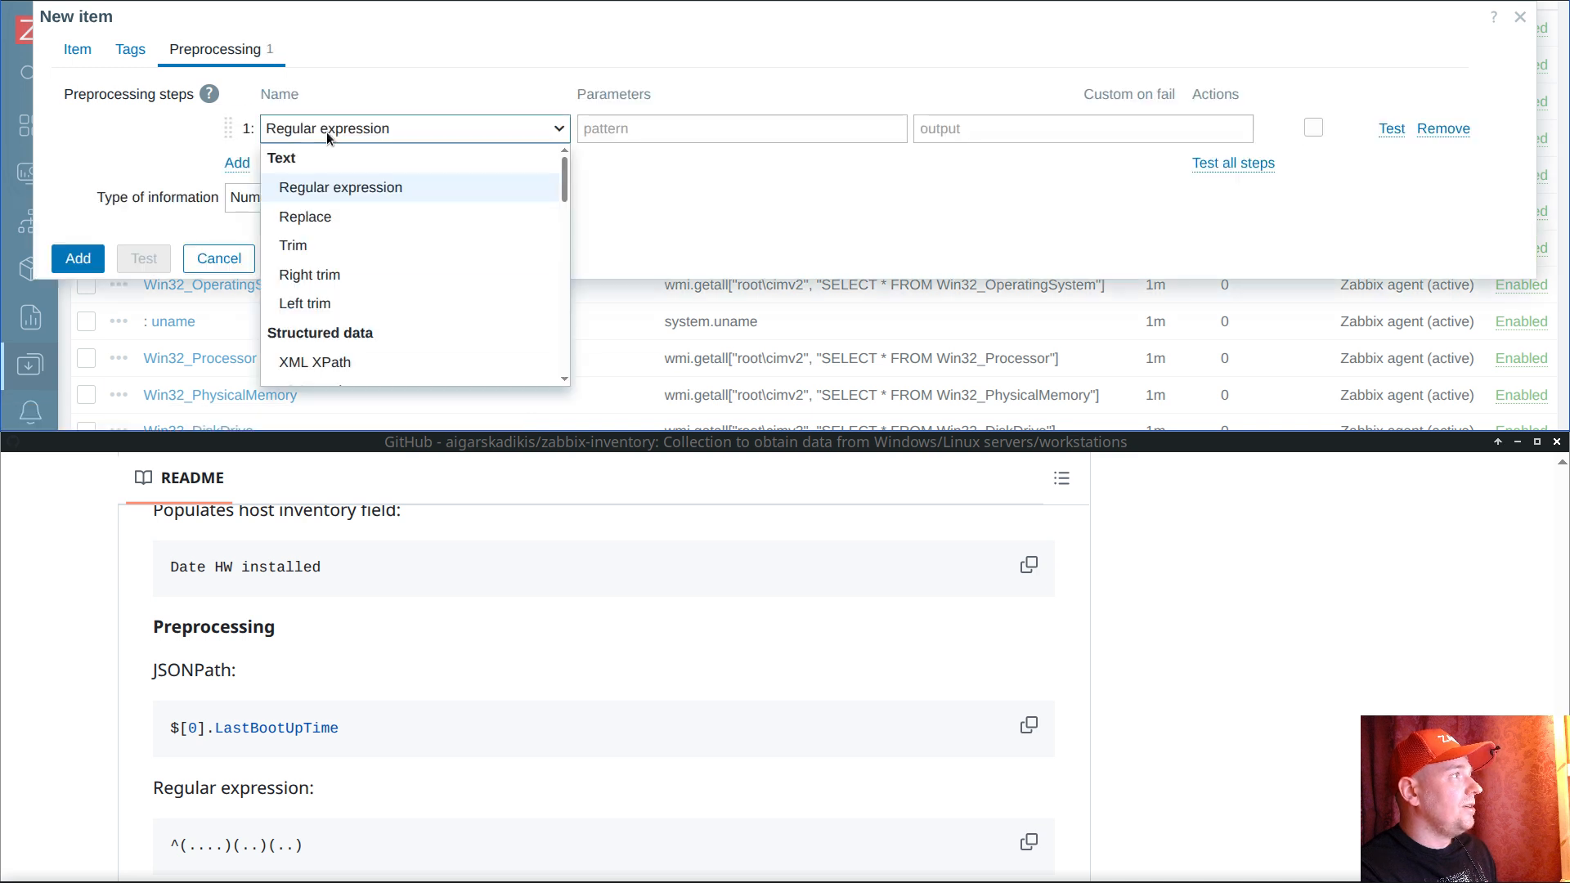
{"action": "scroll", "coordinate": [373, 245], "scroll_direction": "down", "scroll_amount": 2}
{"action": "left_click", "coordinate": [341, 258]}
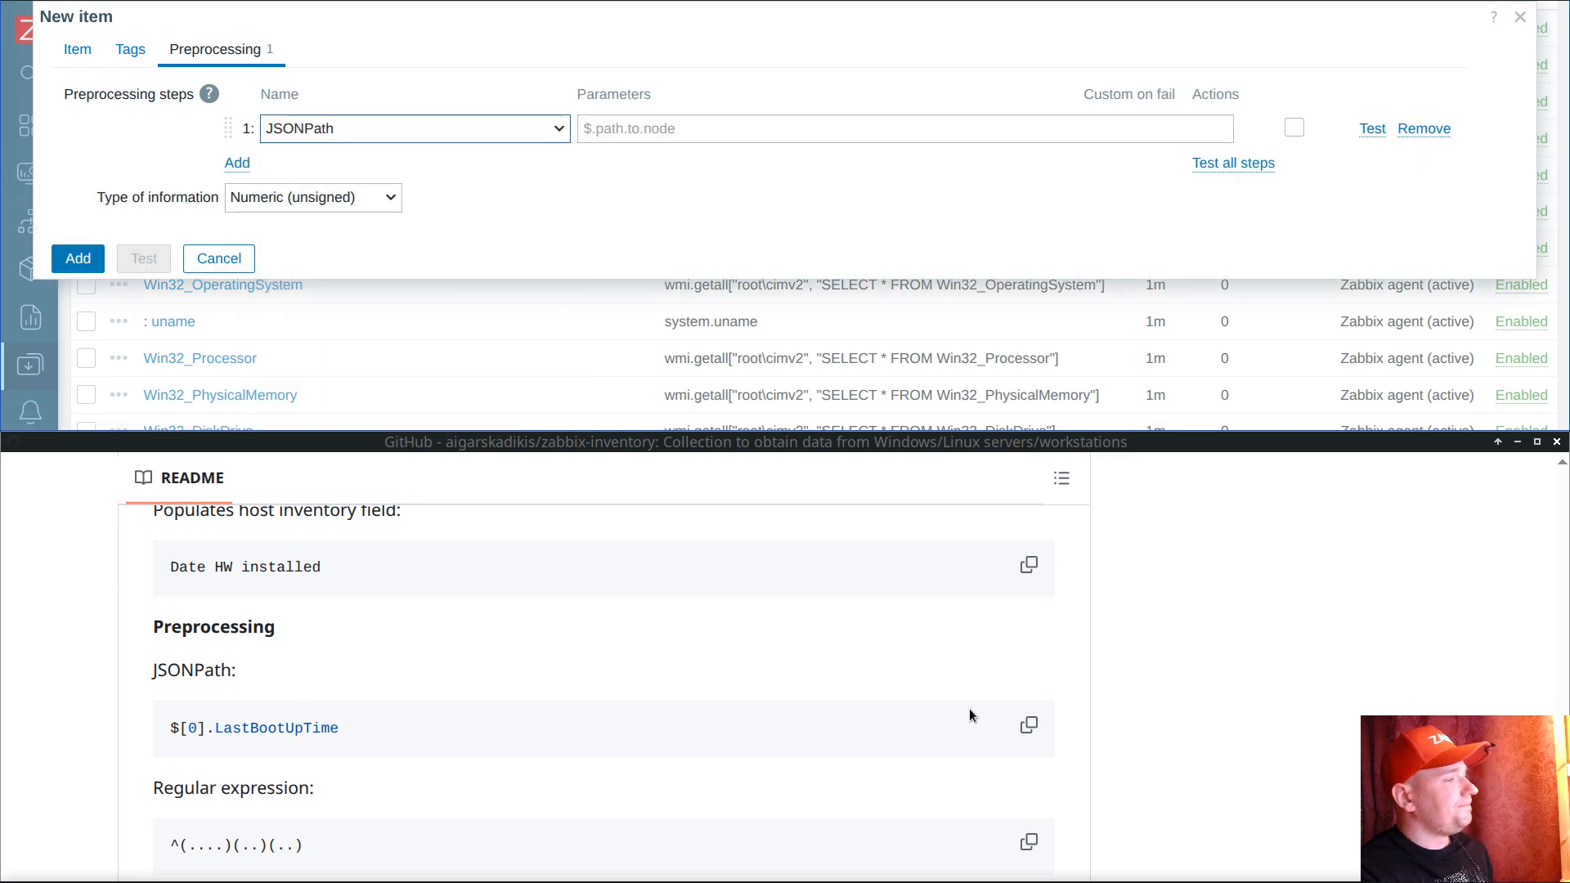
{"action": "left_click", "coordinate": [1028, 725]}
{"action": "left_click", "coordinate": [694, 124]}
{"action": "key", "text": "ctrl+v"}
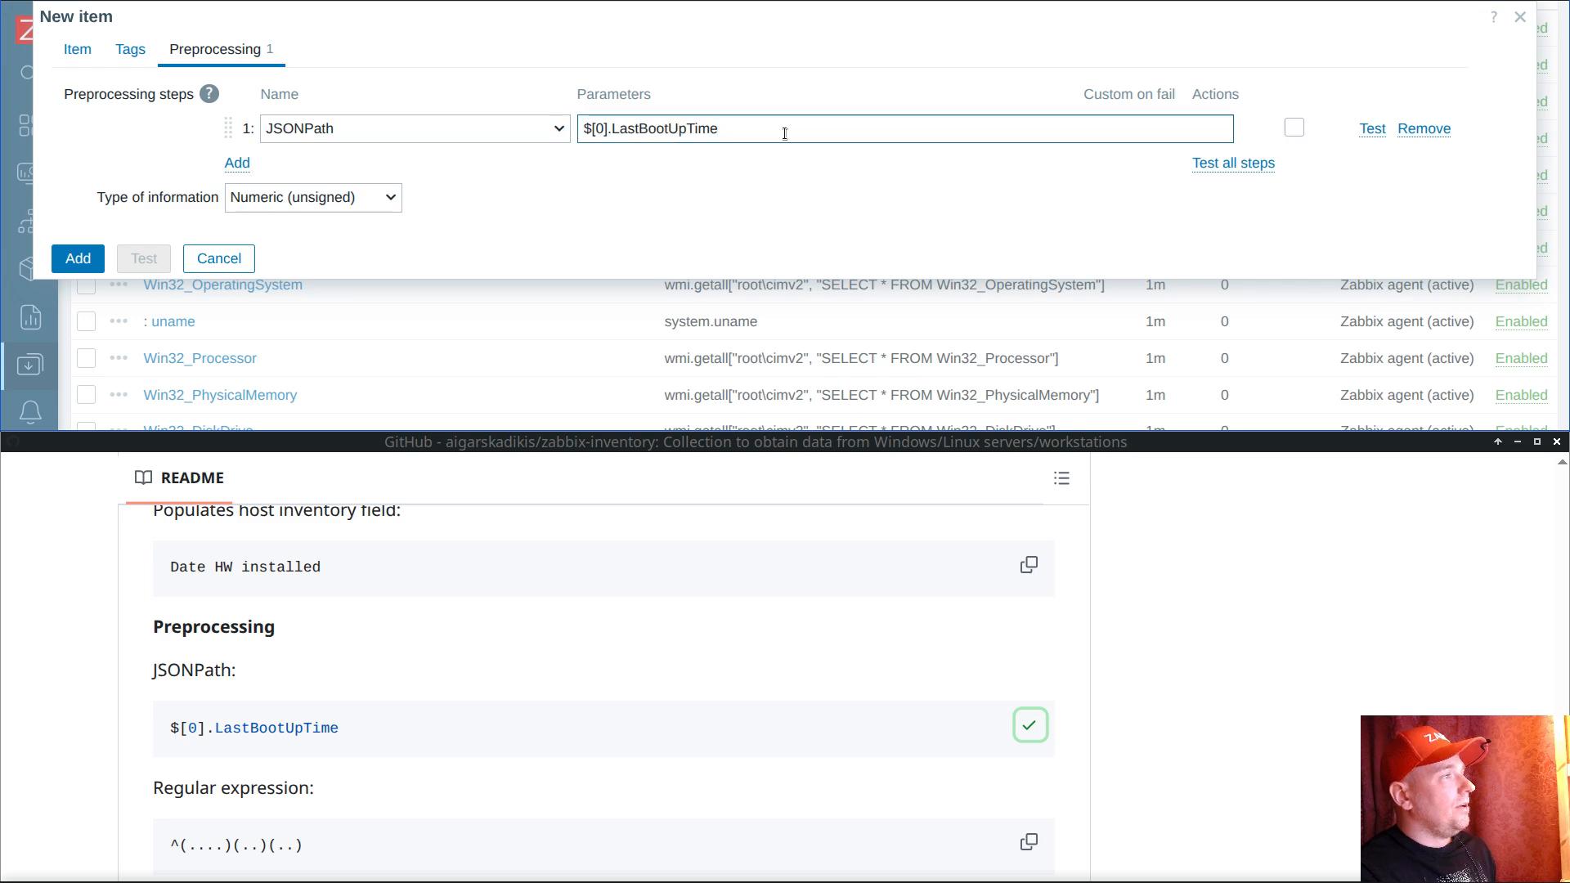
Step: Switch to Visual Studio Code, search os.json for LastBootUpTime and examine the date portion of its value
{"action": "right_click", "coordinate": [658, 128]}
{"action": "left_click", "coordinate": [749, 248]}
{"action": "key", "text": "alt+Tab"}
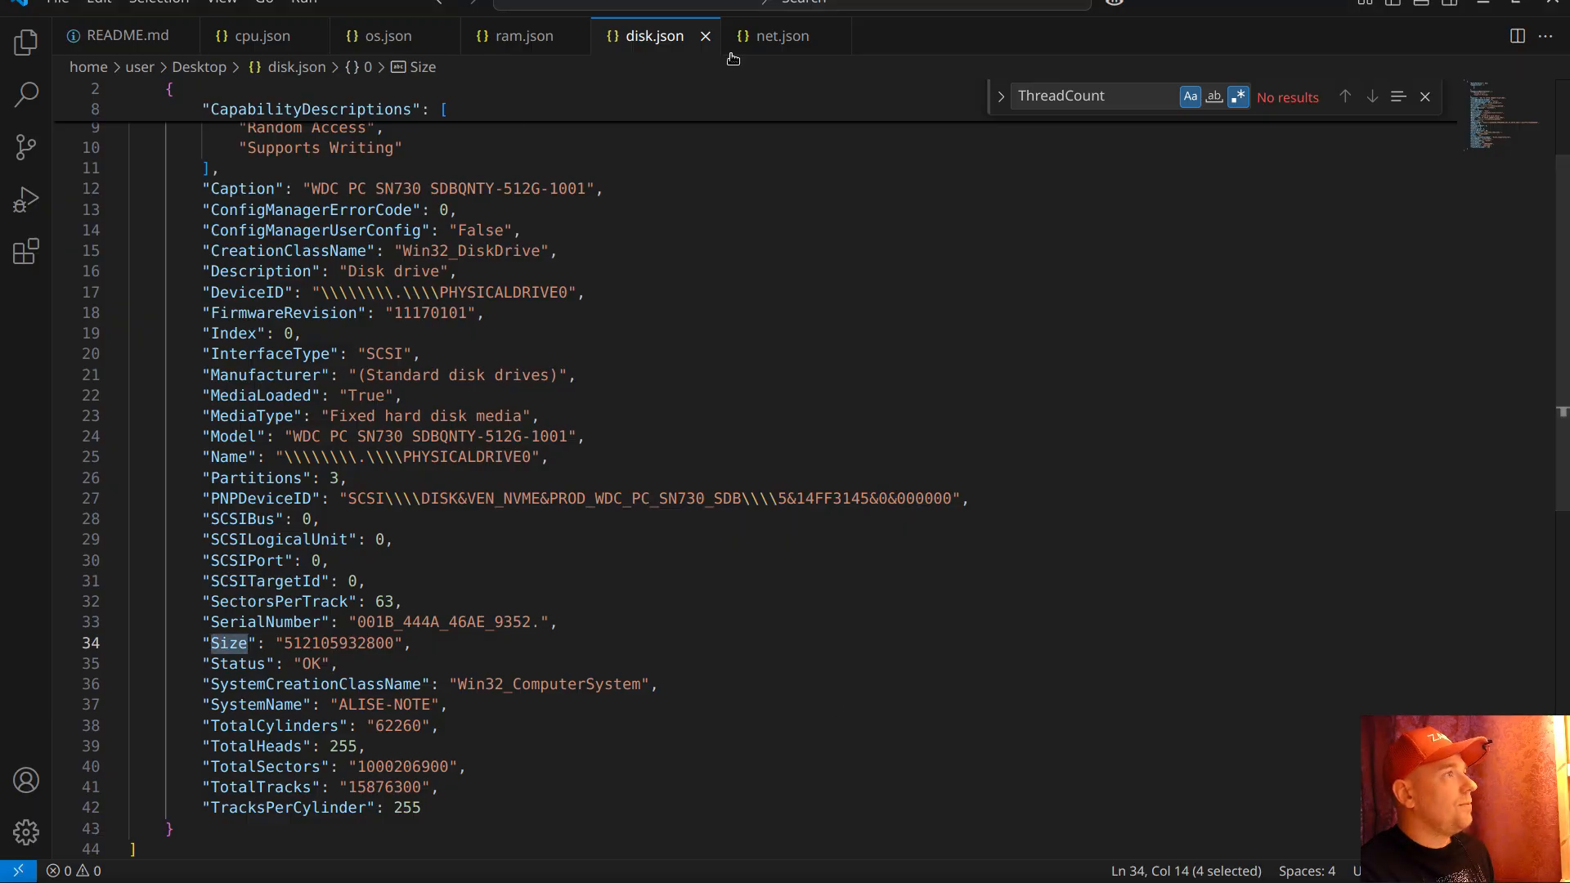
{"action": "left_click", "coordinate": [386, 36]}
{"action": "key", "text": "ctrl+f"}
{"action": "key", "text": "ctrl+v"}
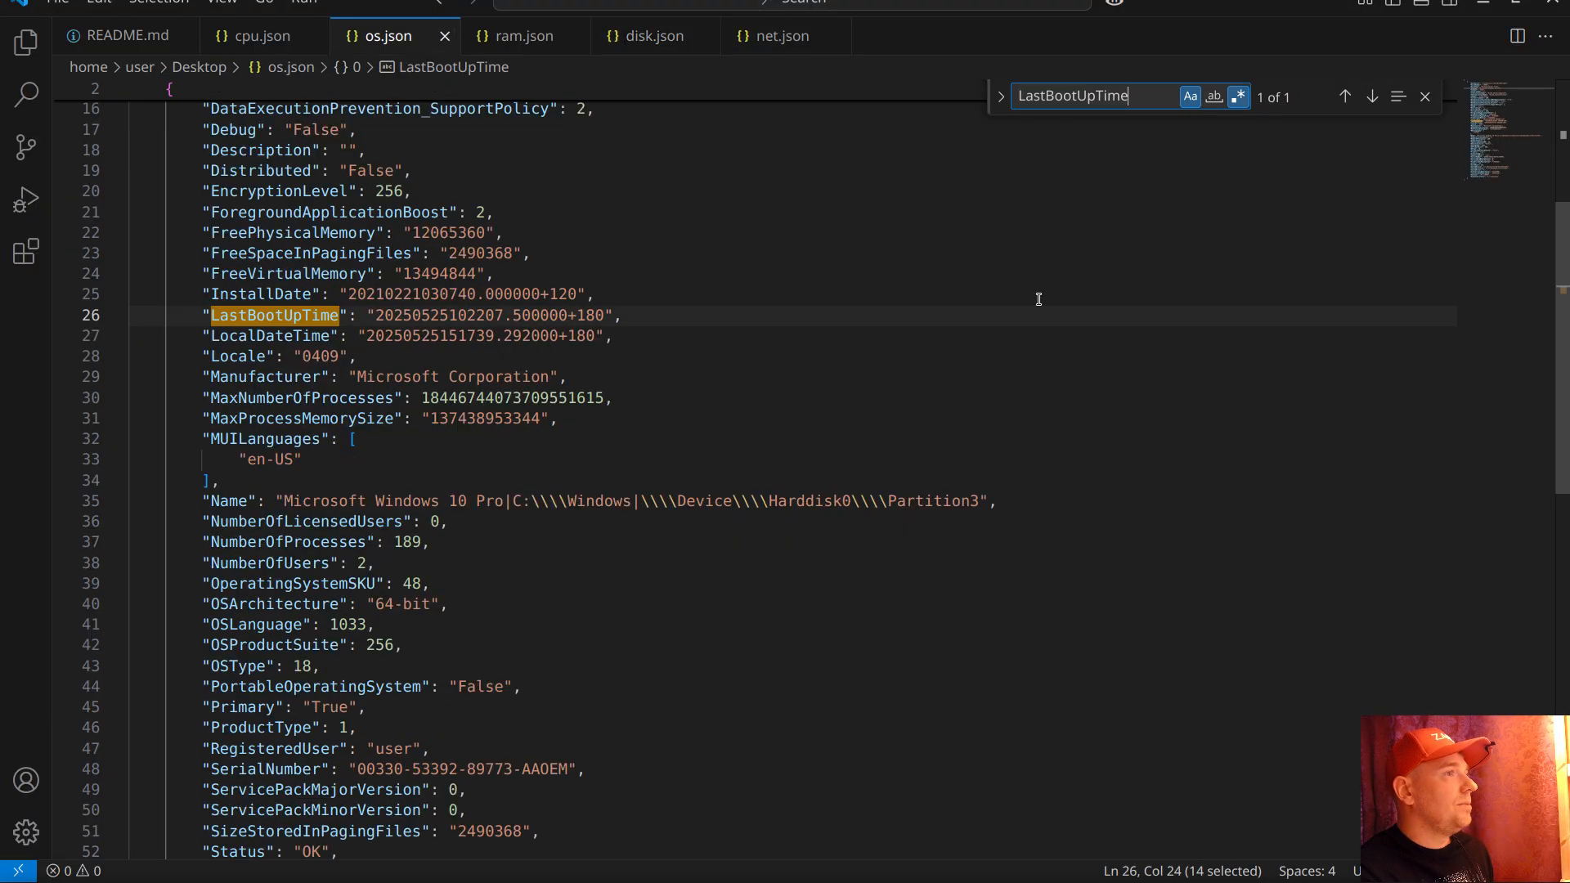
{"action": "double_click", "coordinate": [419, 319]}
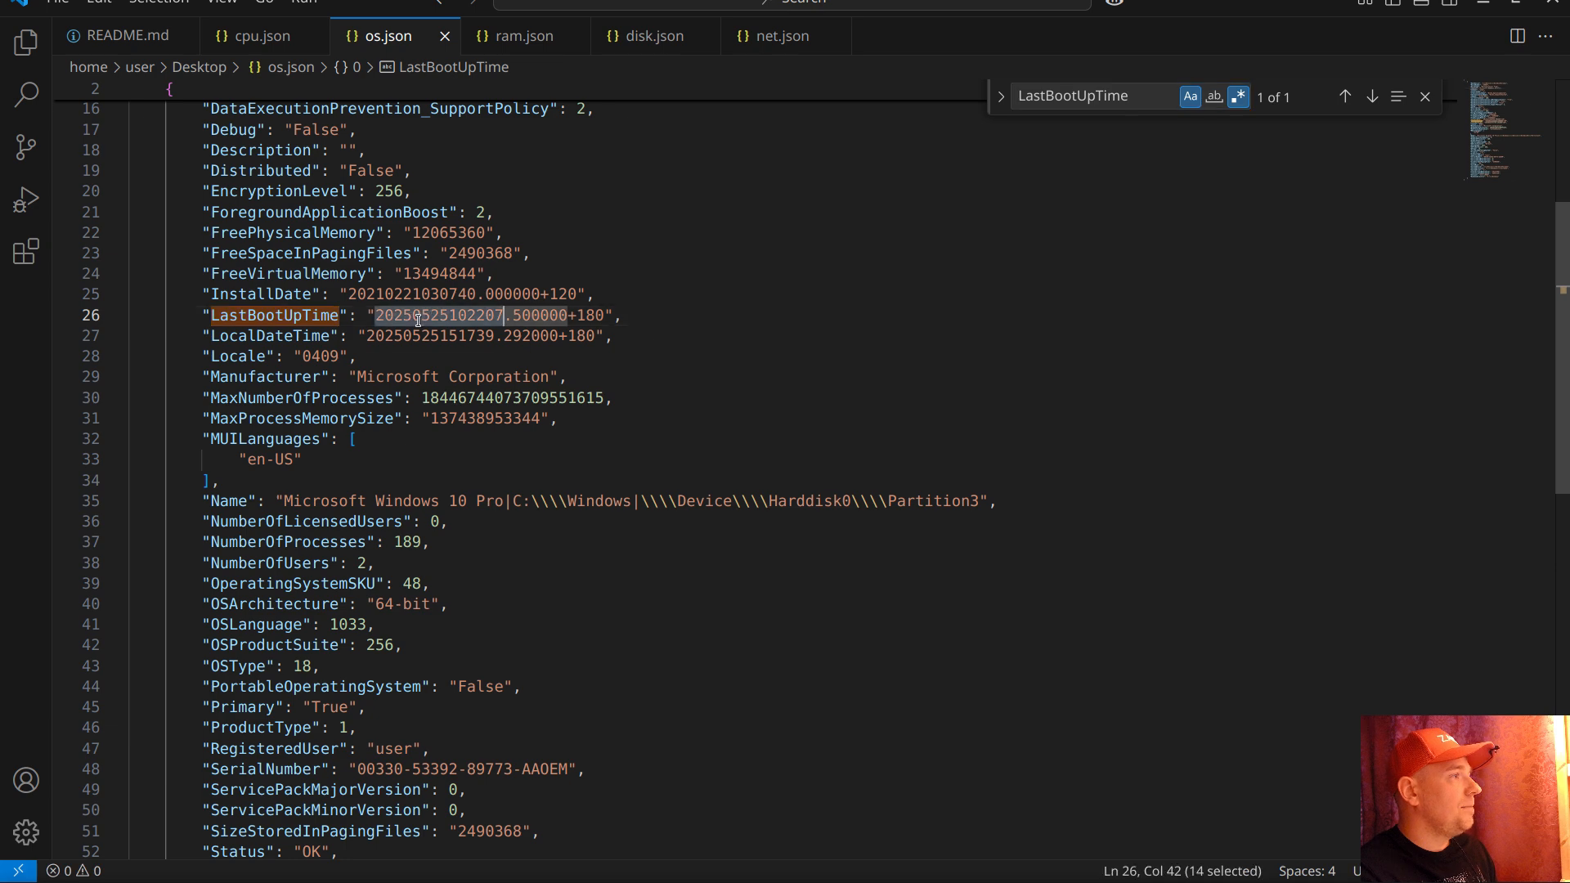
{"action": "left_click_drag", "start_coordinate": [603, 316], "coordinate": [375, 316]}
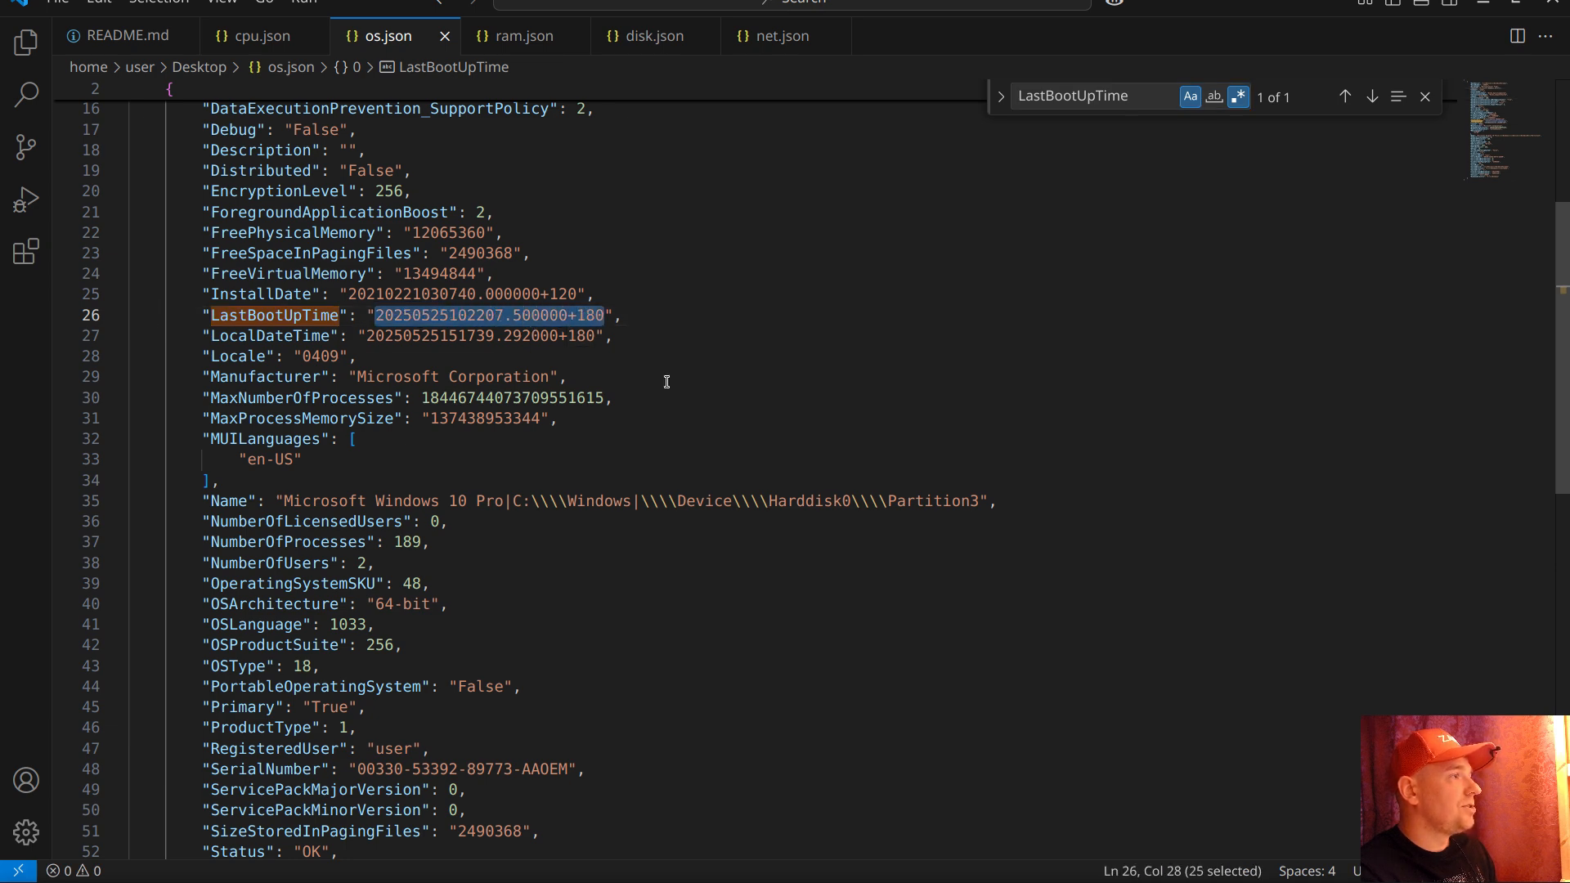
{"action": "left_click_drag", "start_coordinate": [457, 376], "coordinate": [433, 358]}
{"action": "left_click_drag", "start_coordinate": [375, 315], "coordinate": [449, 317]}
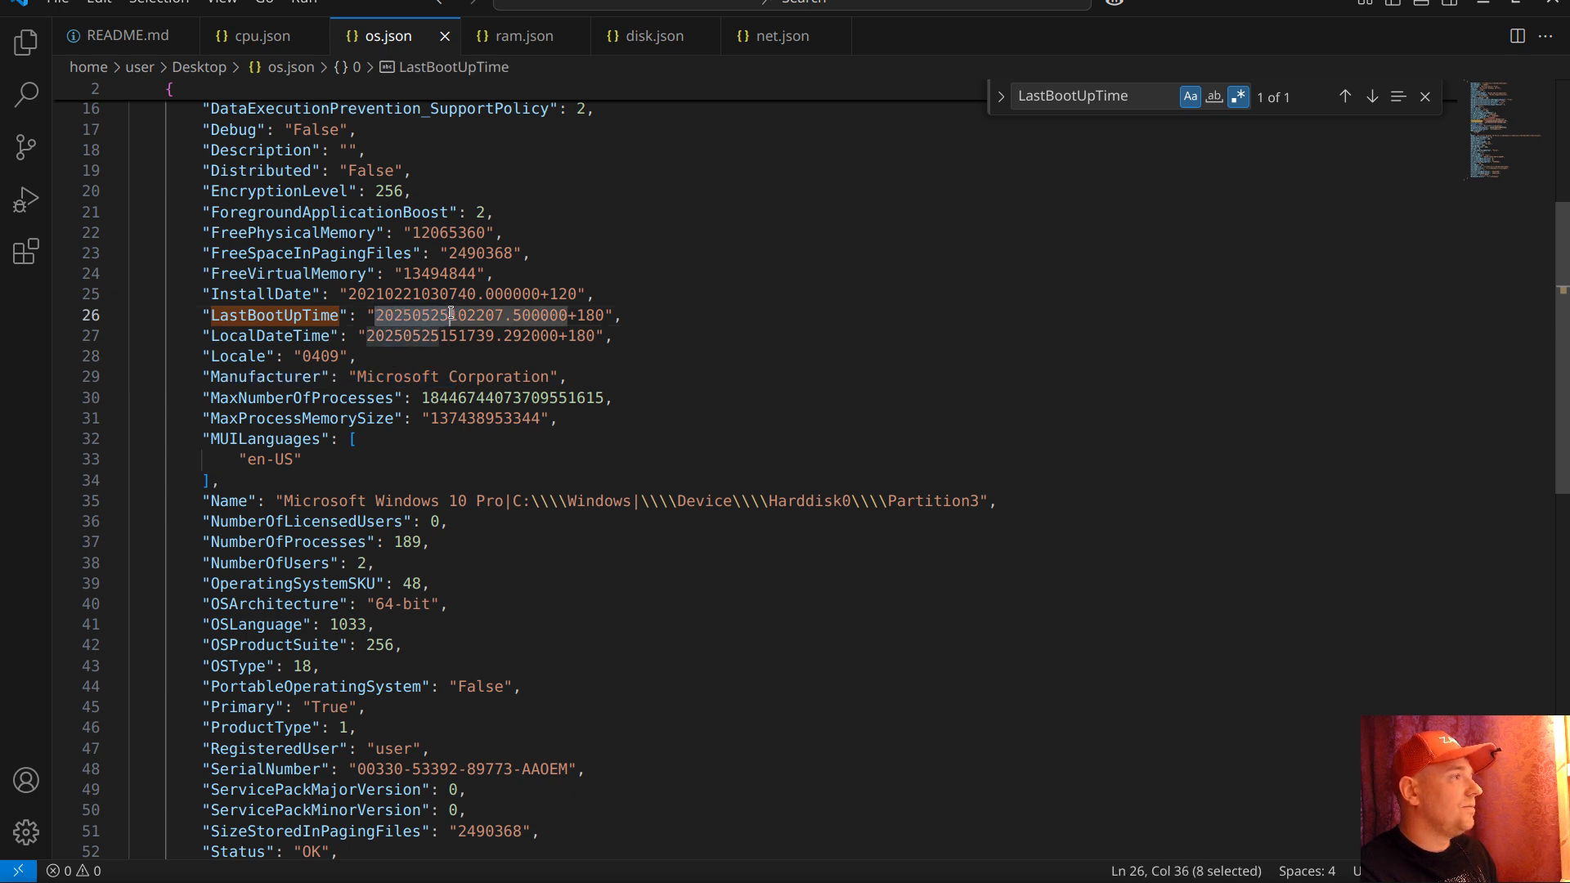
{"action": "left_click", "coordinate": [417, 316]}
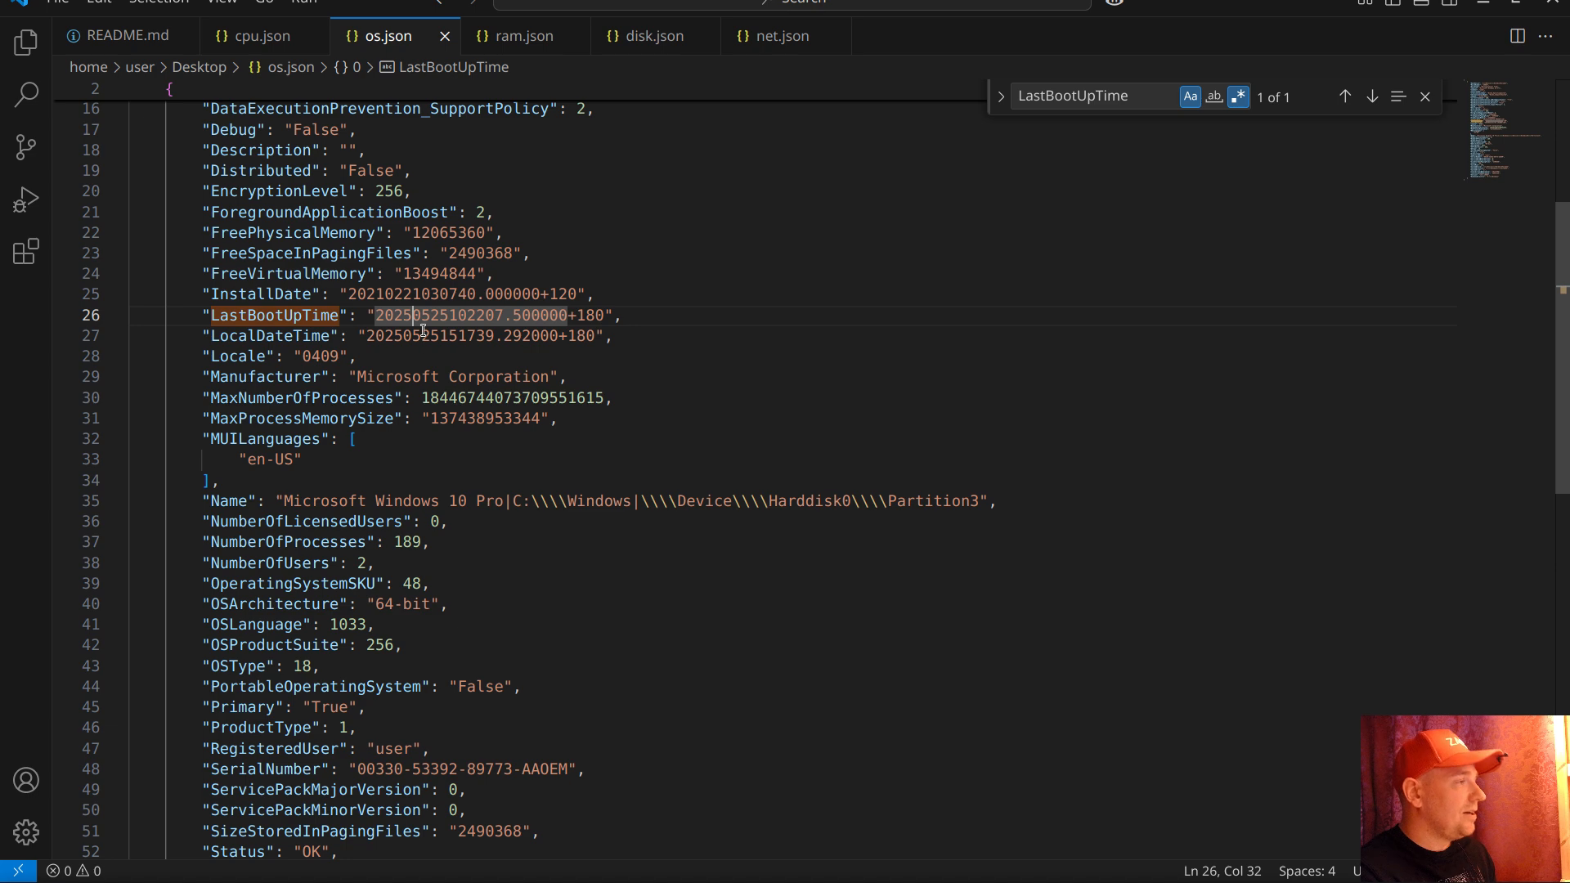
{"action": "left_click_drag", "start_coordinate": [375, 315], "coordinate": [449, 315]}
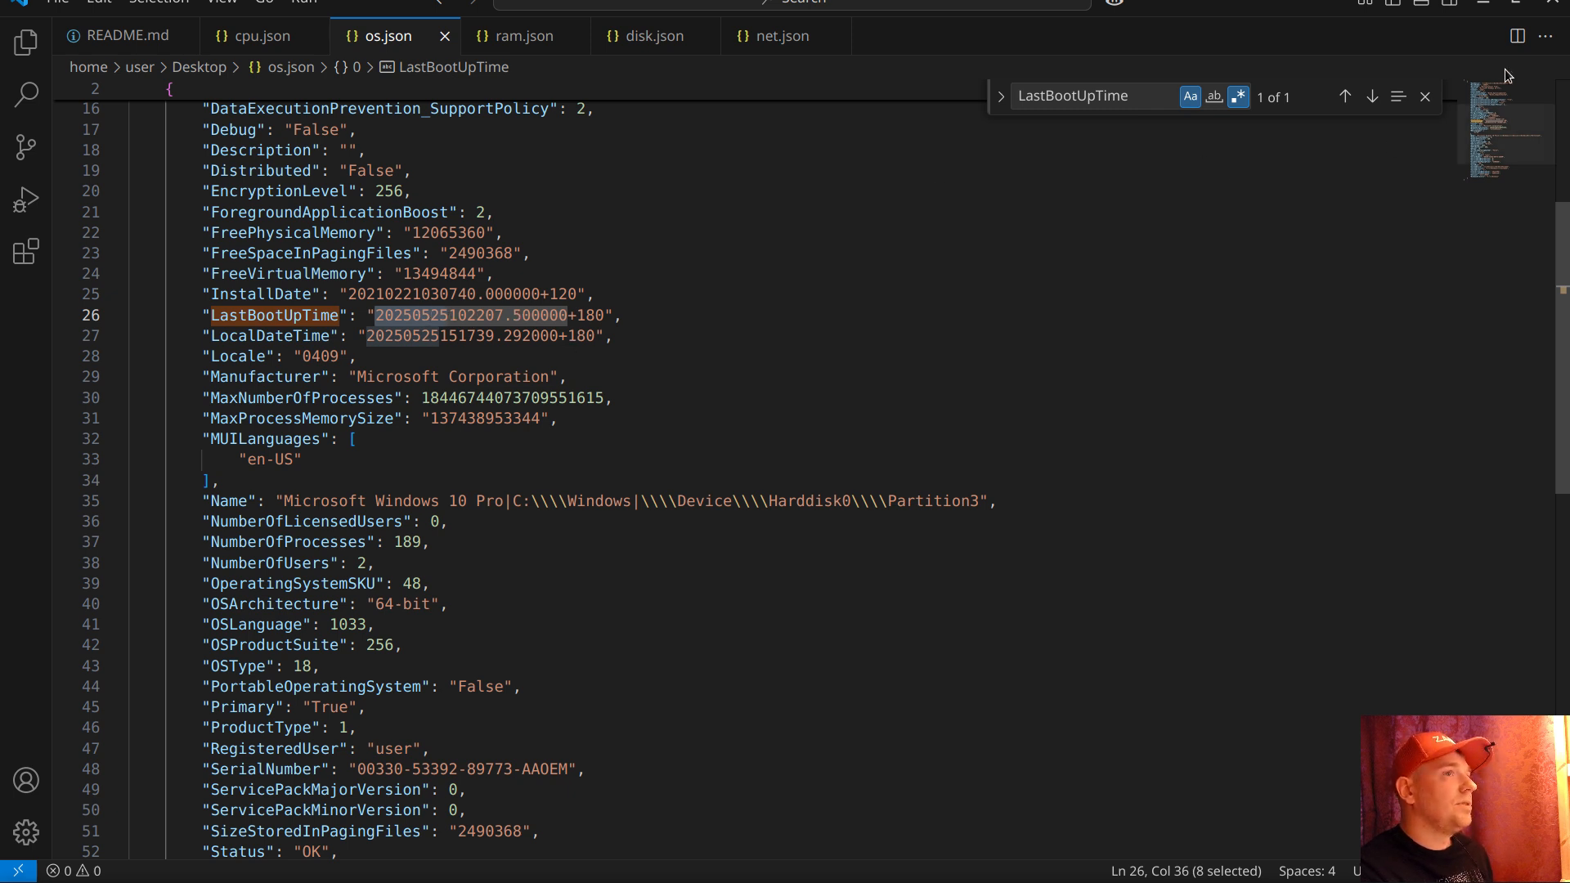
{"action": "left_click", "coordinate": [1484, 3]}
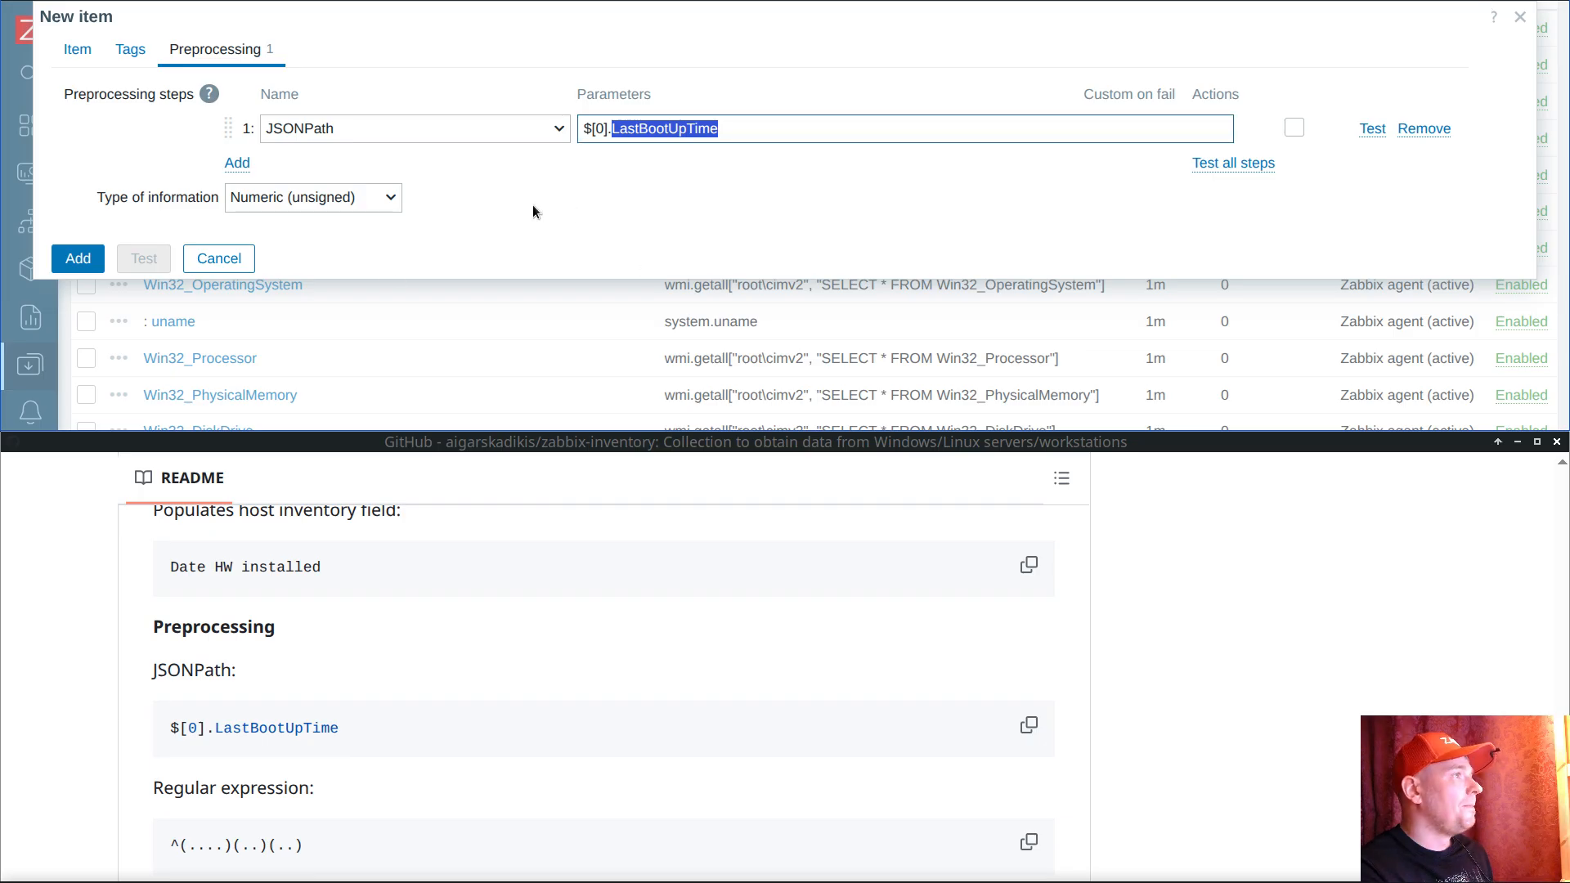
Step: Add a Regular expression preprocessing step with the README's pattern ^(....)(..)(..) and output \1.\2.\3
{"action": "left_click", "coordinate": [236, 163]}
{"action": "left_click", "coordinate": [307, 170]}
{"action": "left_click", "coordinate": [316, 228]}
{"action": "scroll", "coordinate": [454, 620], "scroll_direction": "down", "scroll_amount": 1}
{"action": "scroll", "coordinate": [455, 622], "scroll_direction": "down", "scroll_amount": 1}
{"action": "left_click", "coordinate": [1029, 713]}
{"action": "left_click", "coordinate": [678, 170]}
{"action": "key", "text": "ctrl+v"}
{"action": "left_click", "coordinate": [954, 169]}
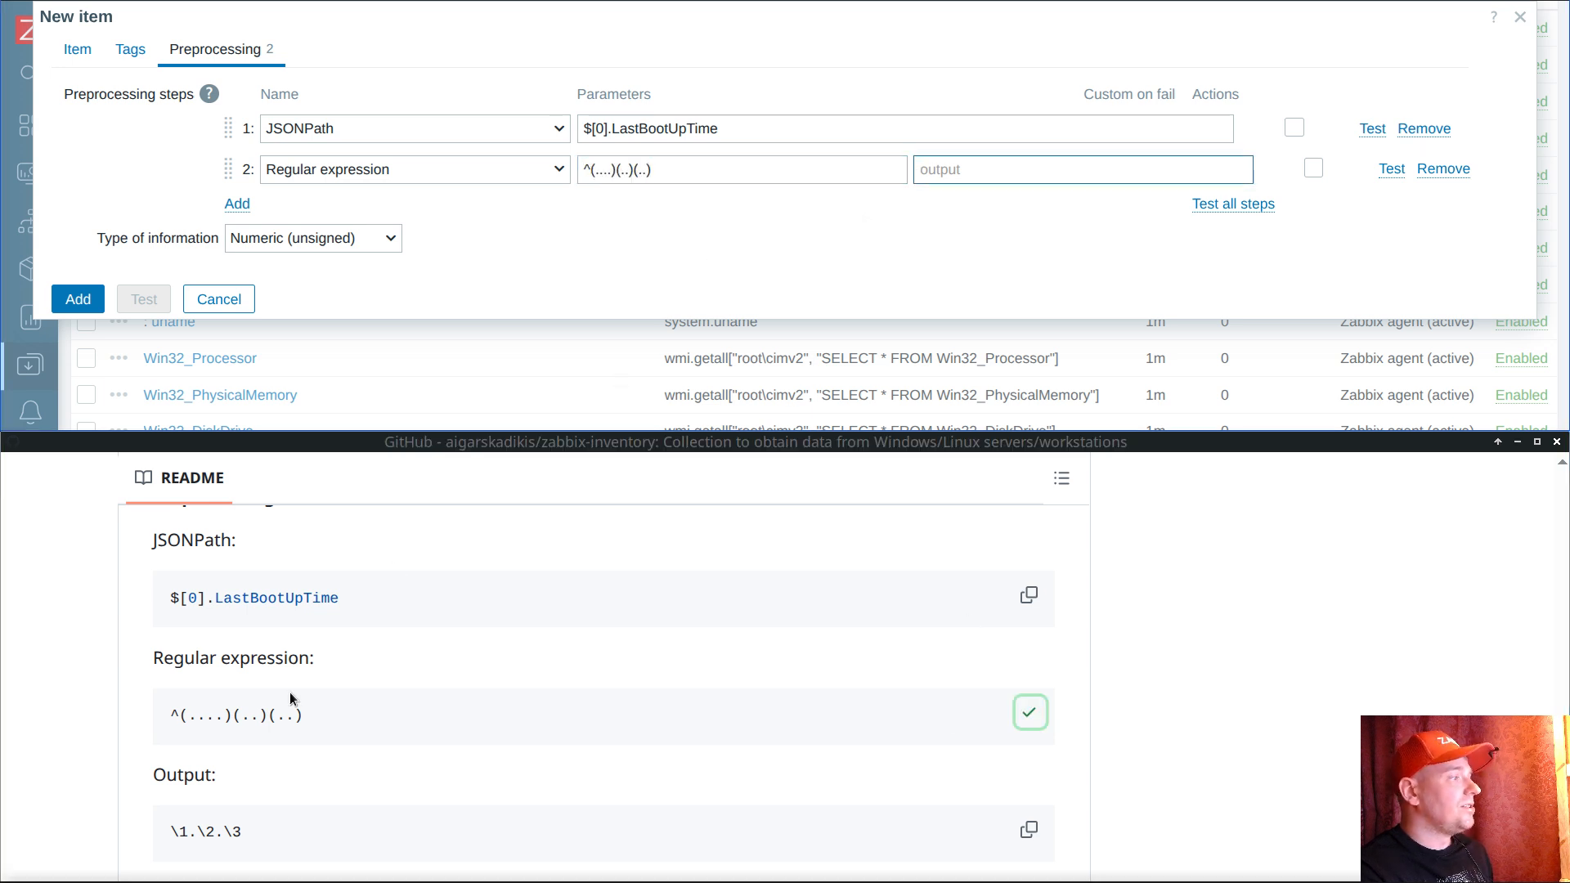
{"action": "left_click", "coordinate": [1029, 829]}
{"action": "left_click", "coordinate": [1007, 172]}
{"action": "key", "text": "ctrl+v"}
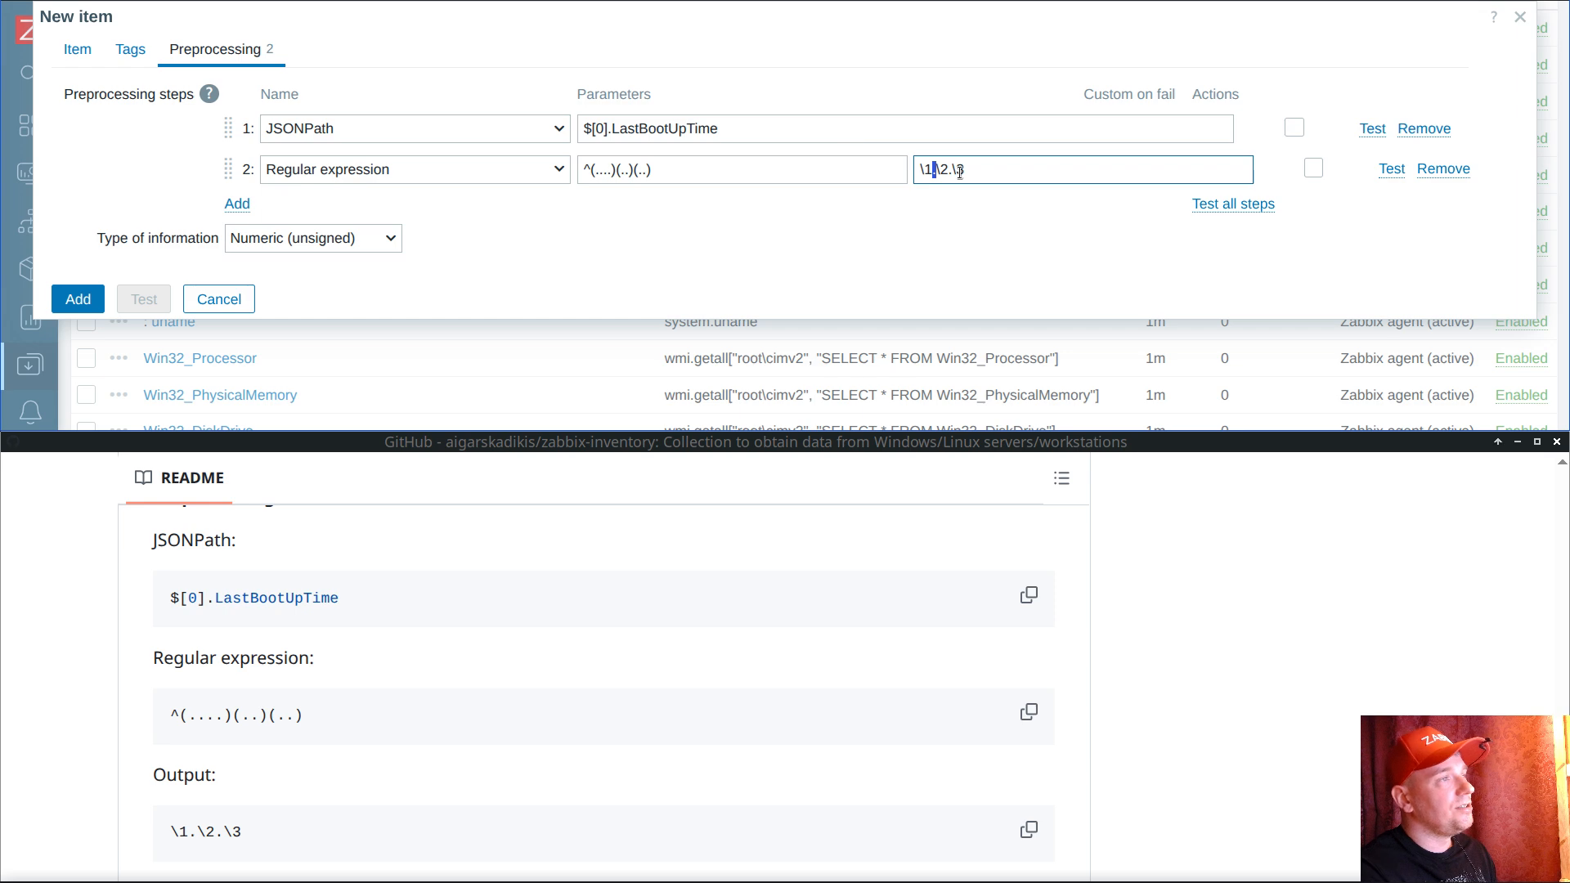
Step: Review the Inventory boot date item's main settings and add the item to the audit os windows template
{"action": "left_click", "coordinate": [75, 49]}
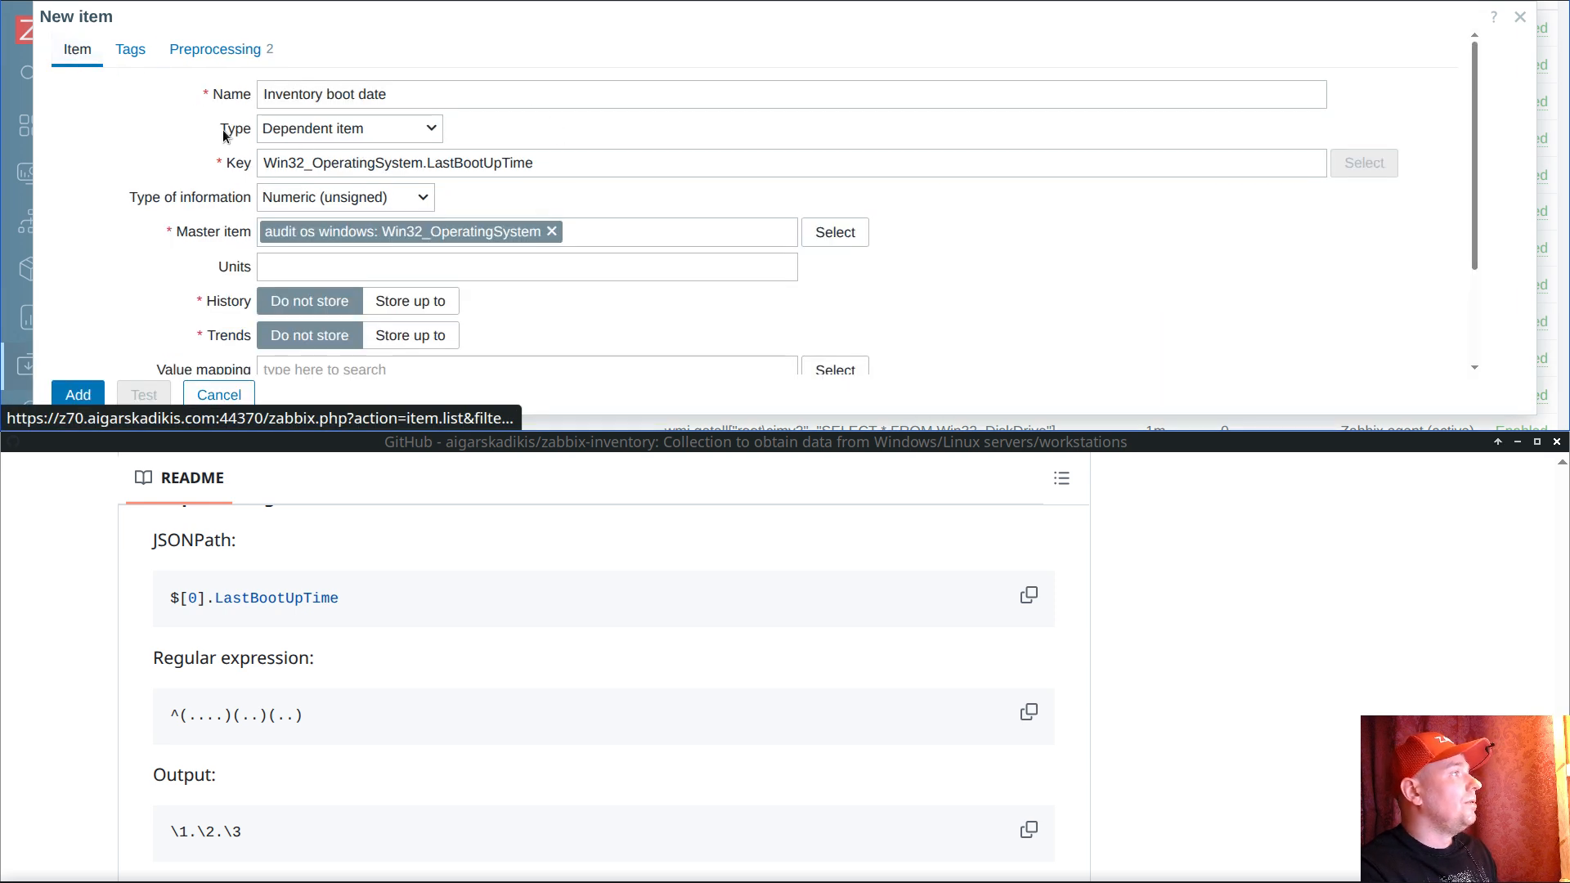
{"action": "scroll", "coordinate": [296, 290], "scroll_direction": "down", "scroll_amount": 3}
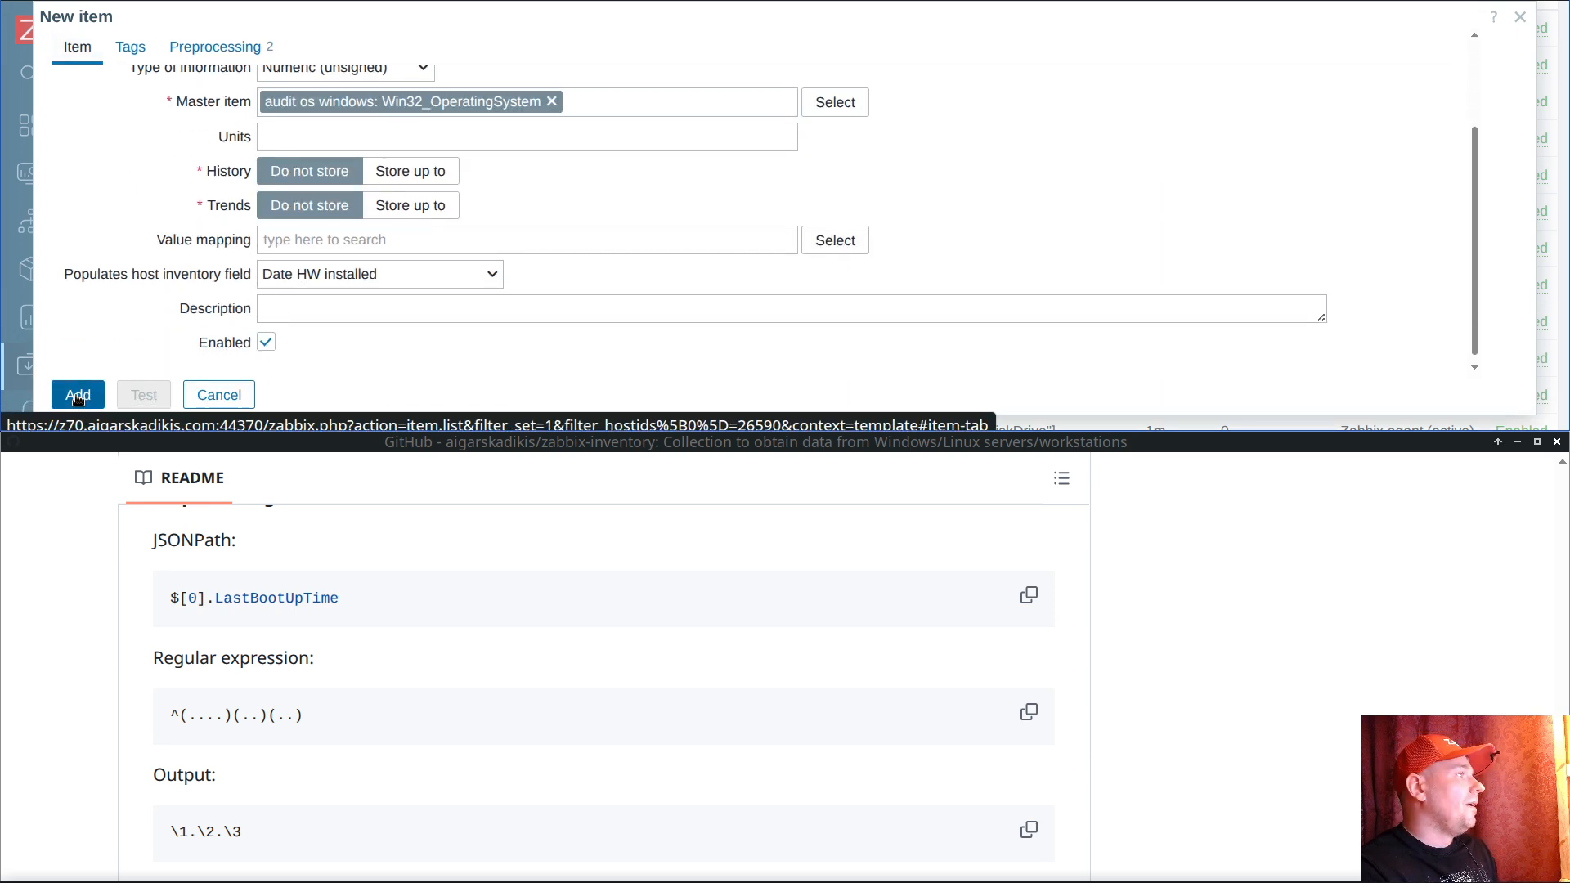
{"action": "left_click", "coordinate": [89, 389]}
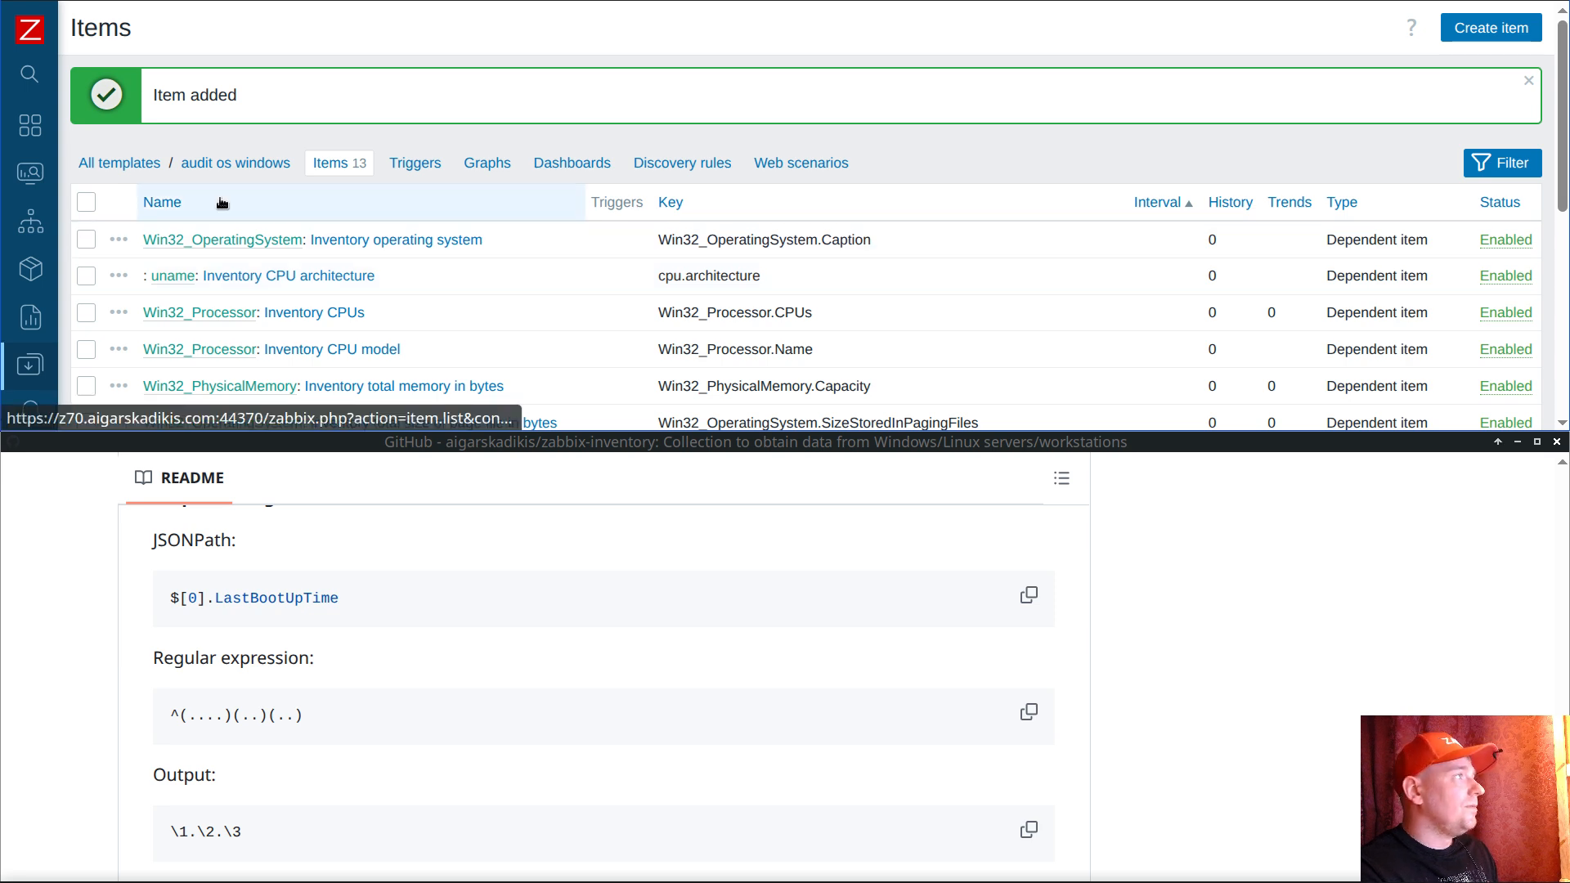
Step: Open the audit dashboard at full window size and sort the hosts table by Operating system, Arch, CPUs and CPU in turn
{"action": "mouse_move", "coordinate": [152, 80]}
{"action": "left_click", "coordinate": [103, 133]}
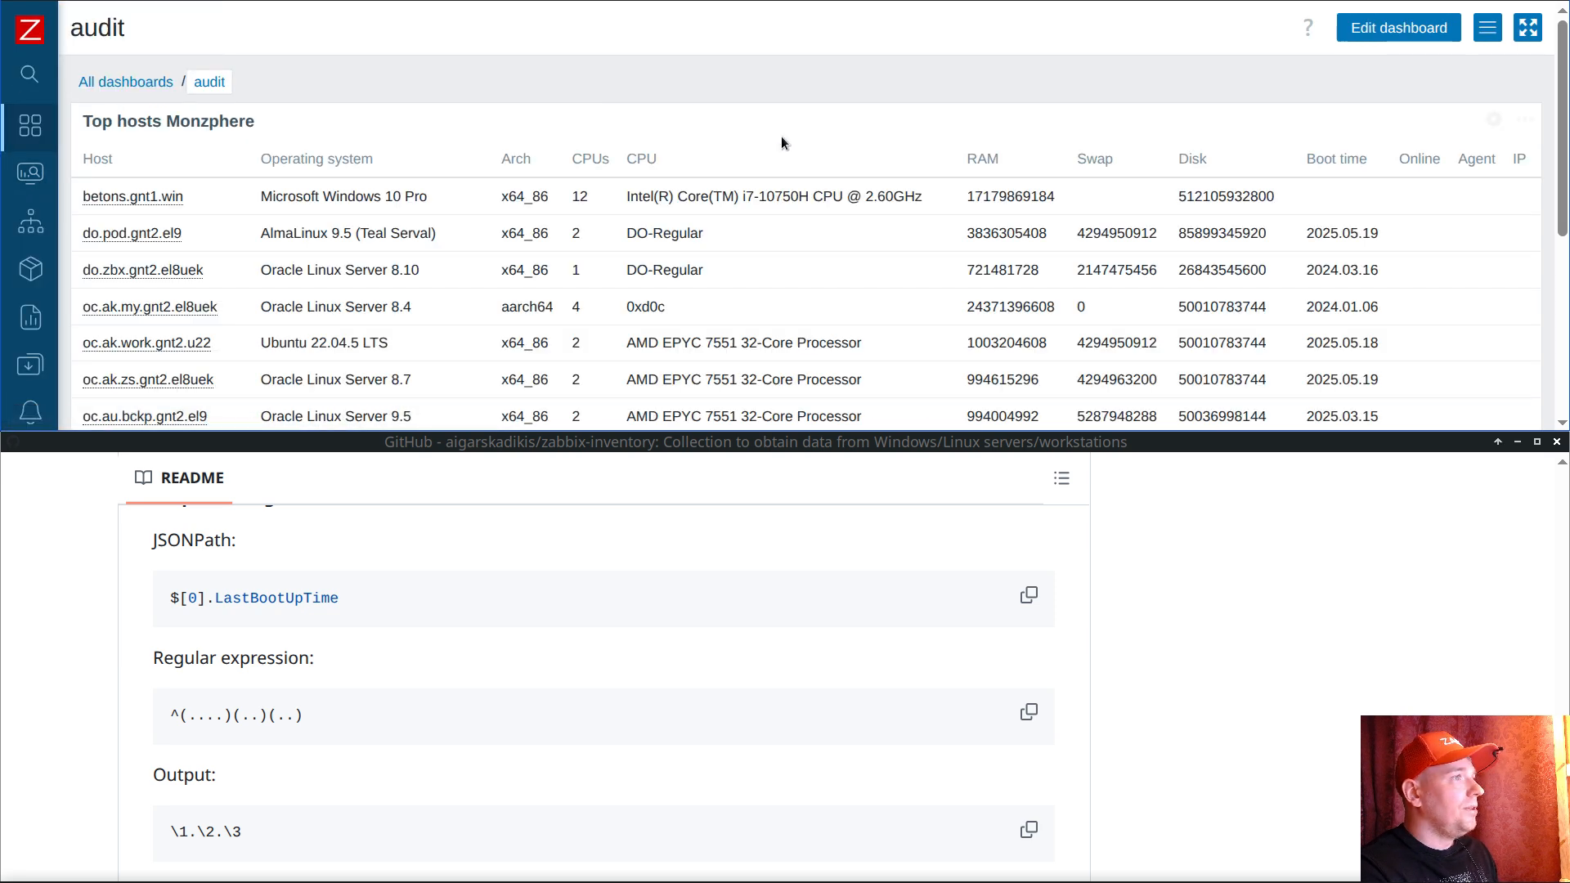
{"action": "left_click", "coordinate": [1538, 1]}
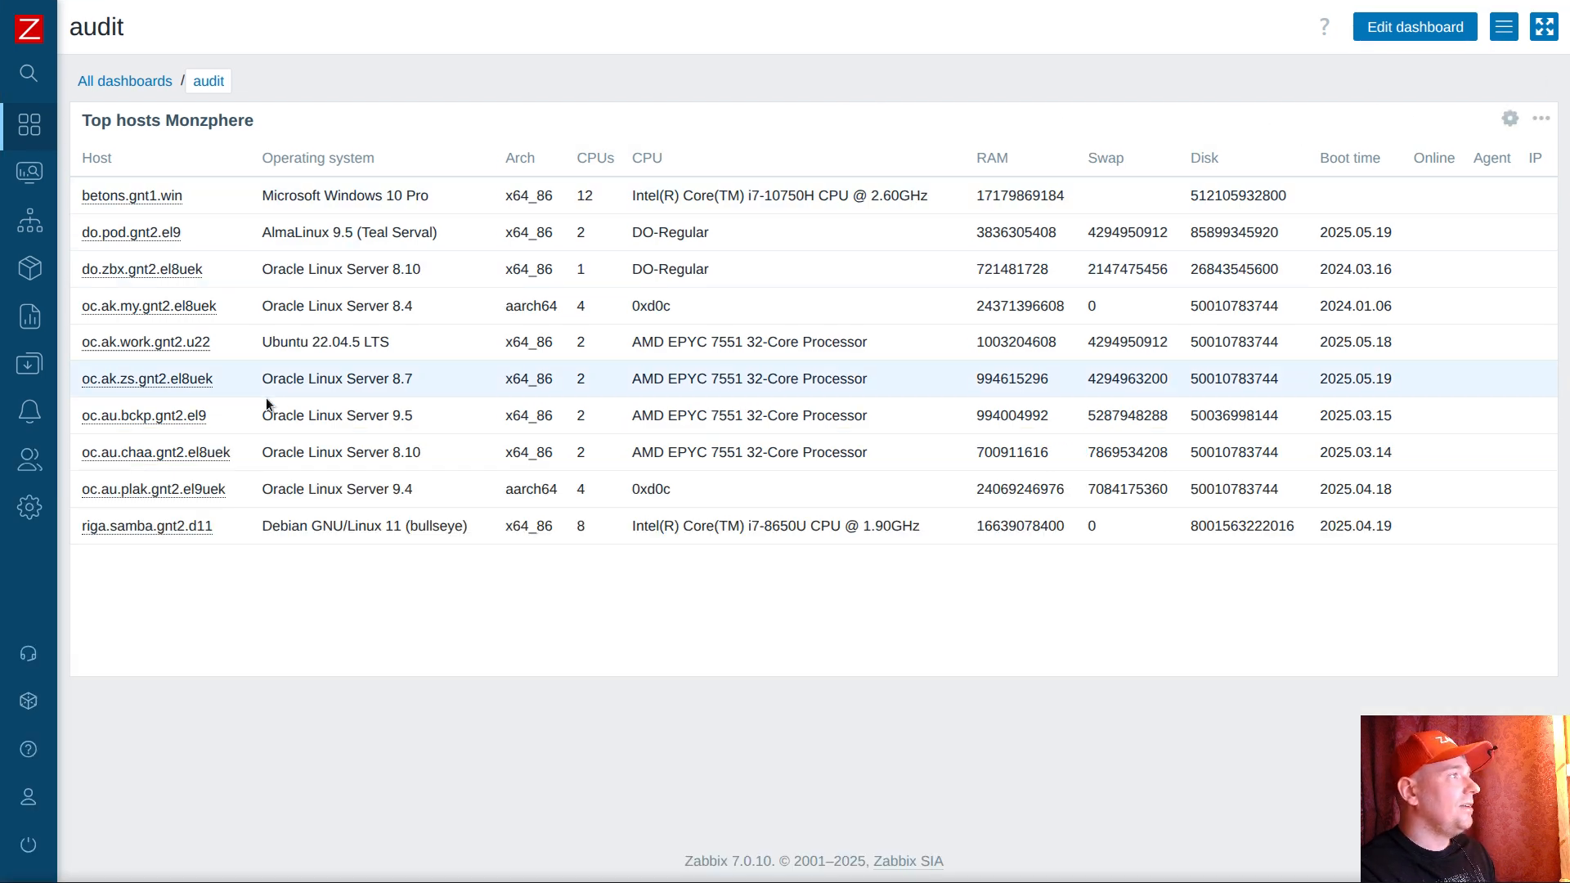
{"action": "left_click", "coordinate": [328, 159]}
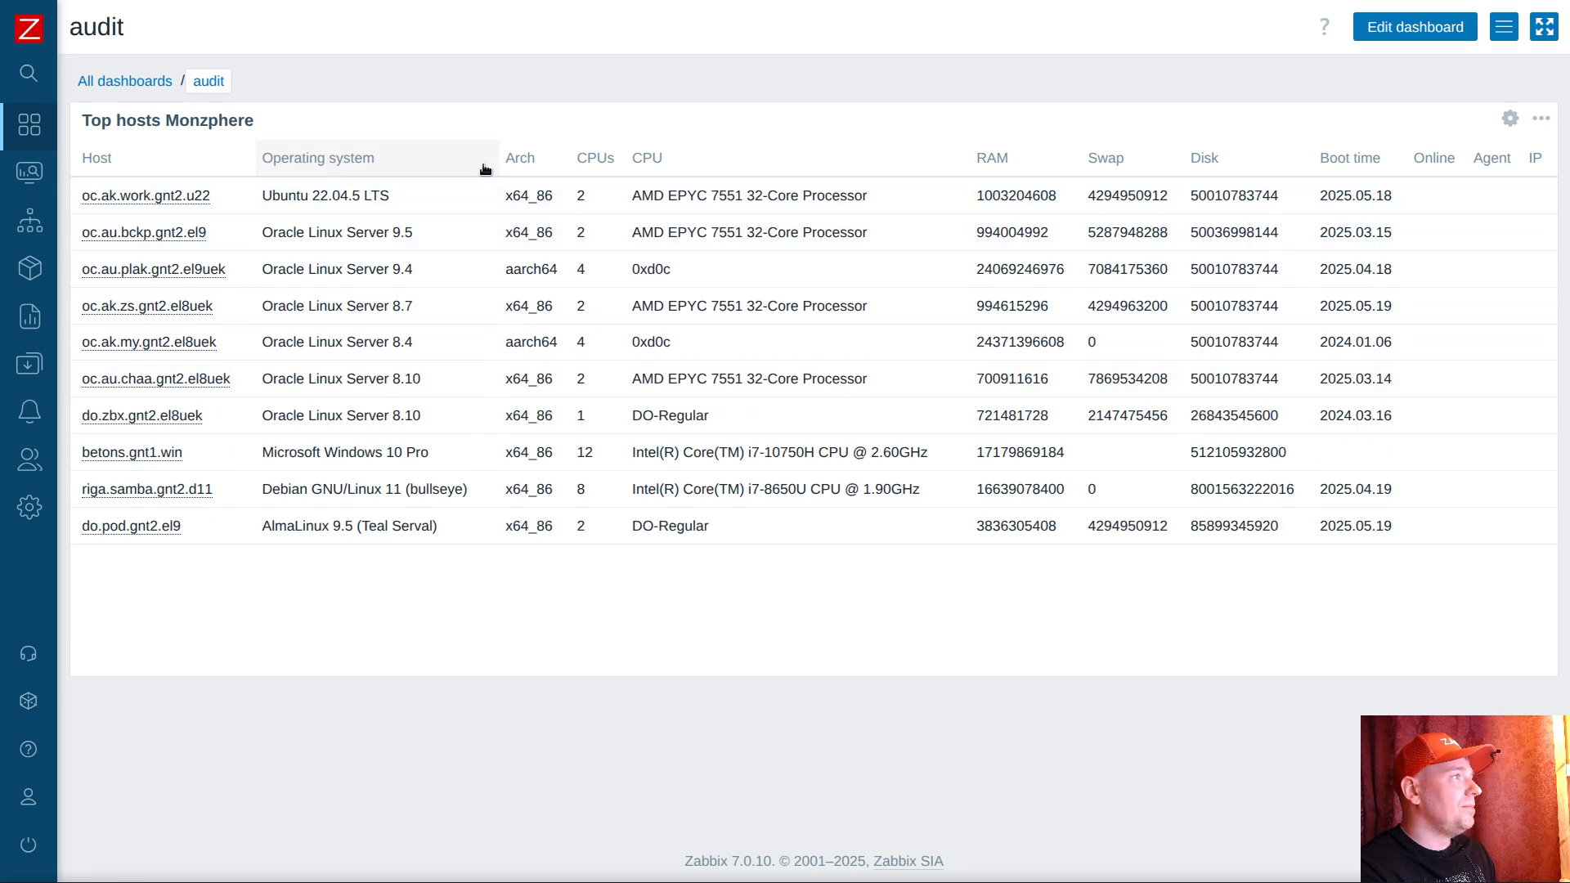
{"action": "left_click", "coordinate": [522, 159]}
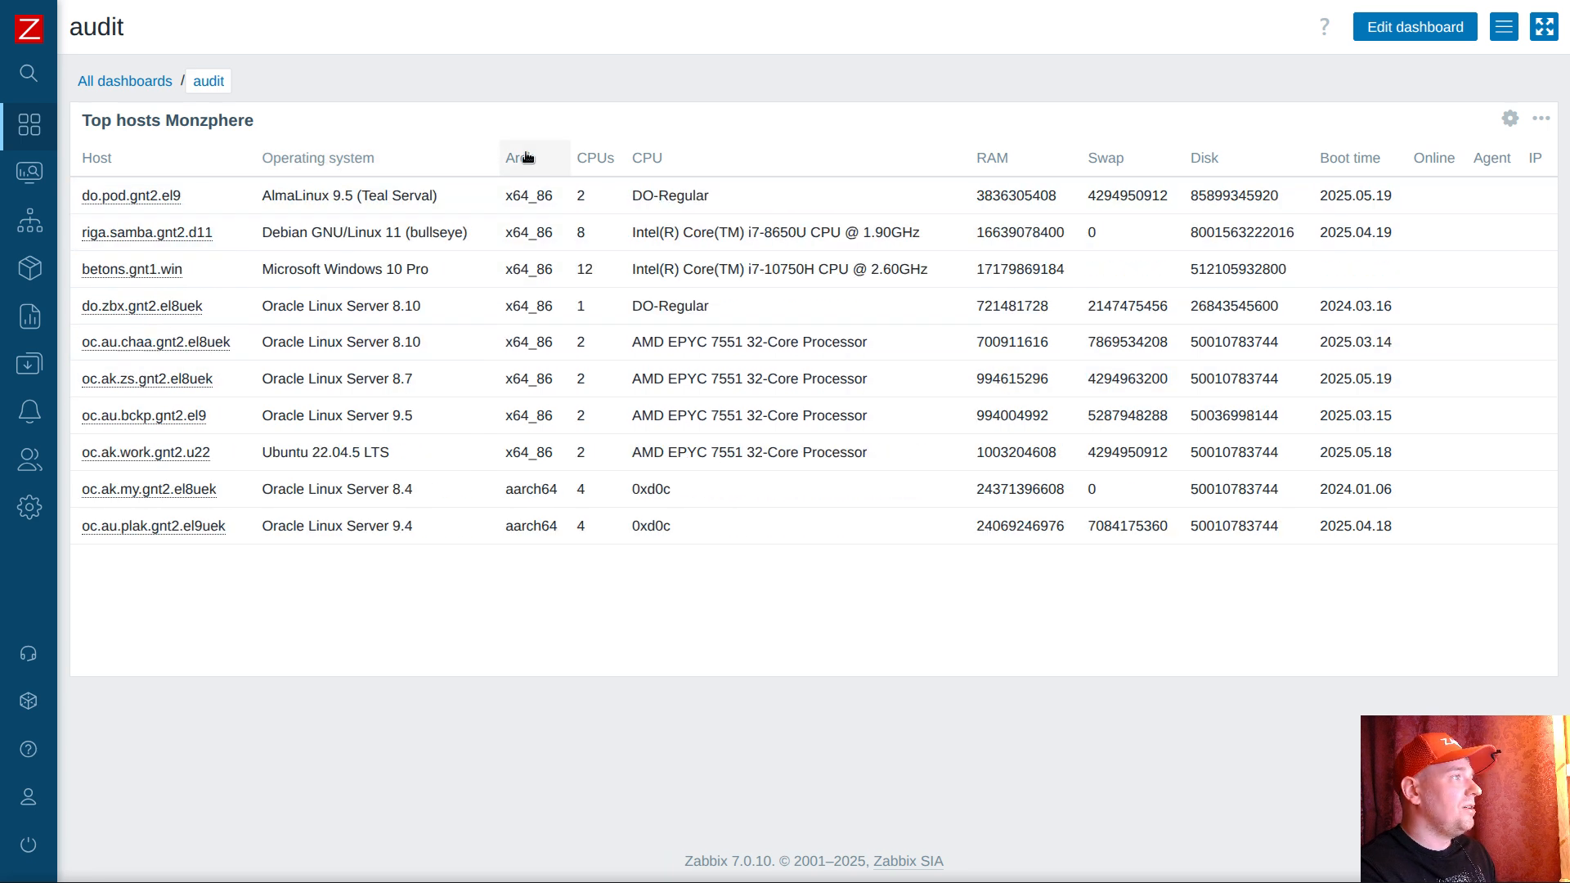
{"action": "left_click", "coordinate": [594, 158]}
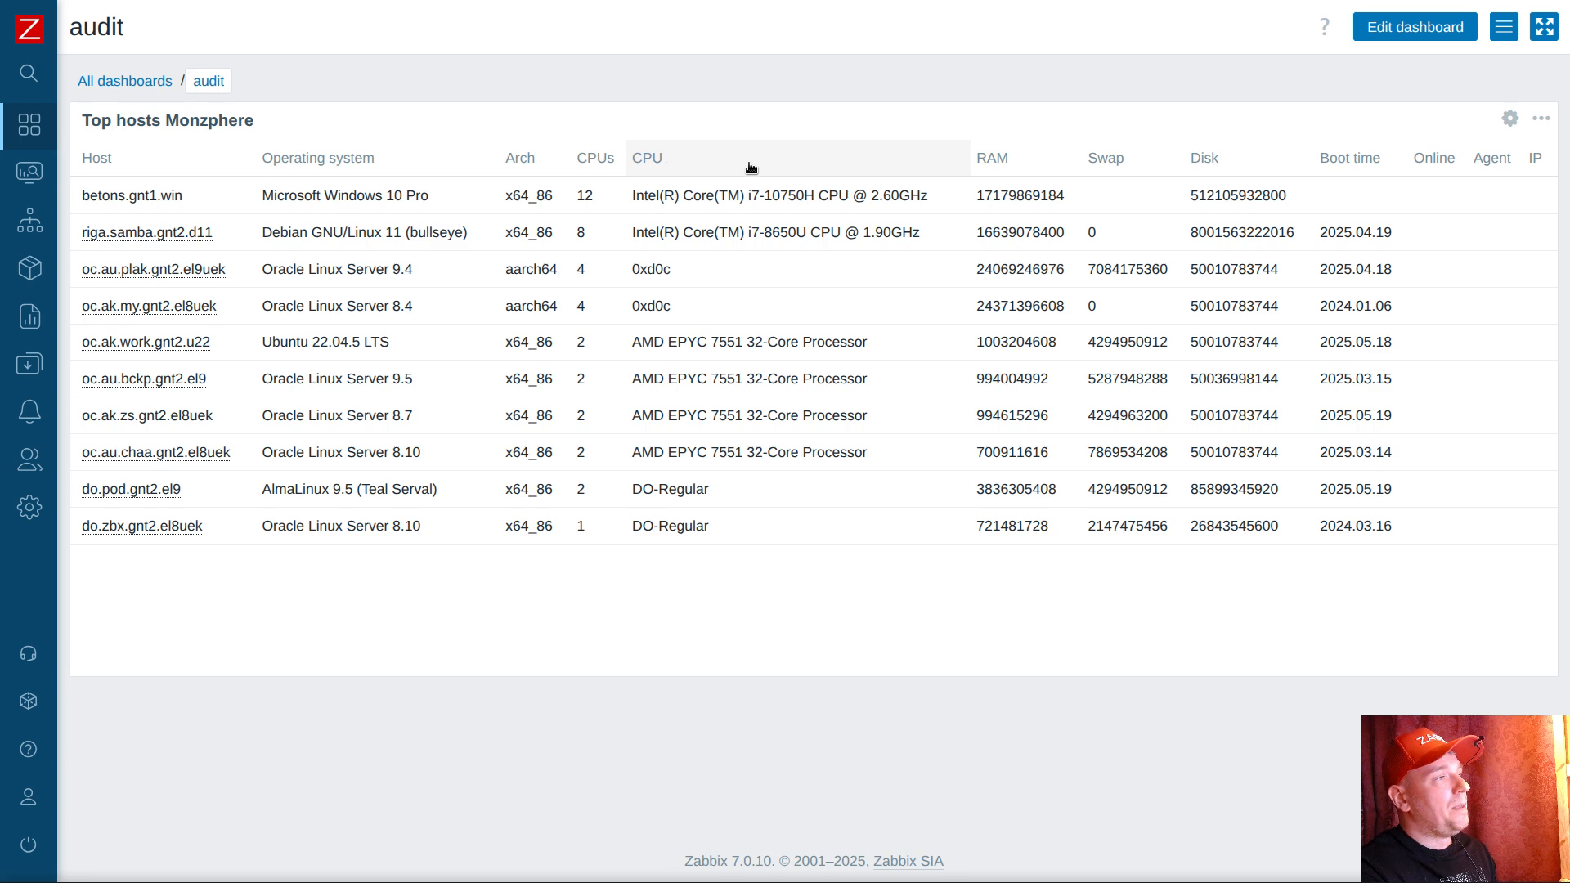
{"action": "left_click", "coordinate": [678, 159]}
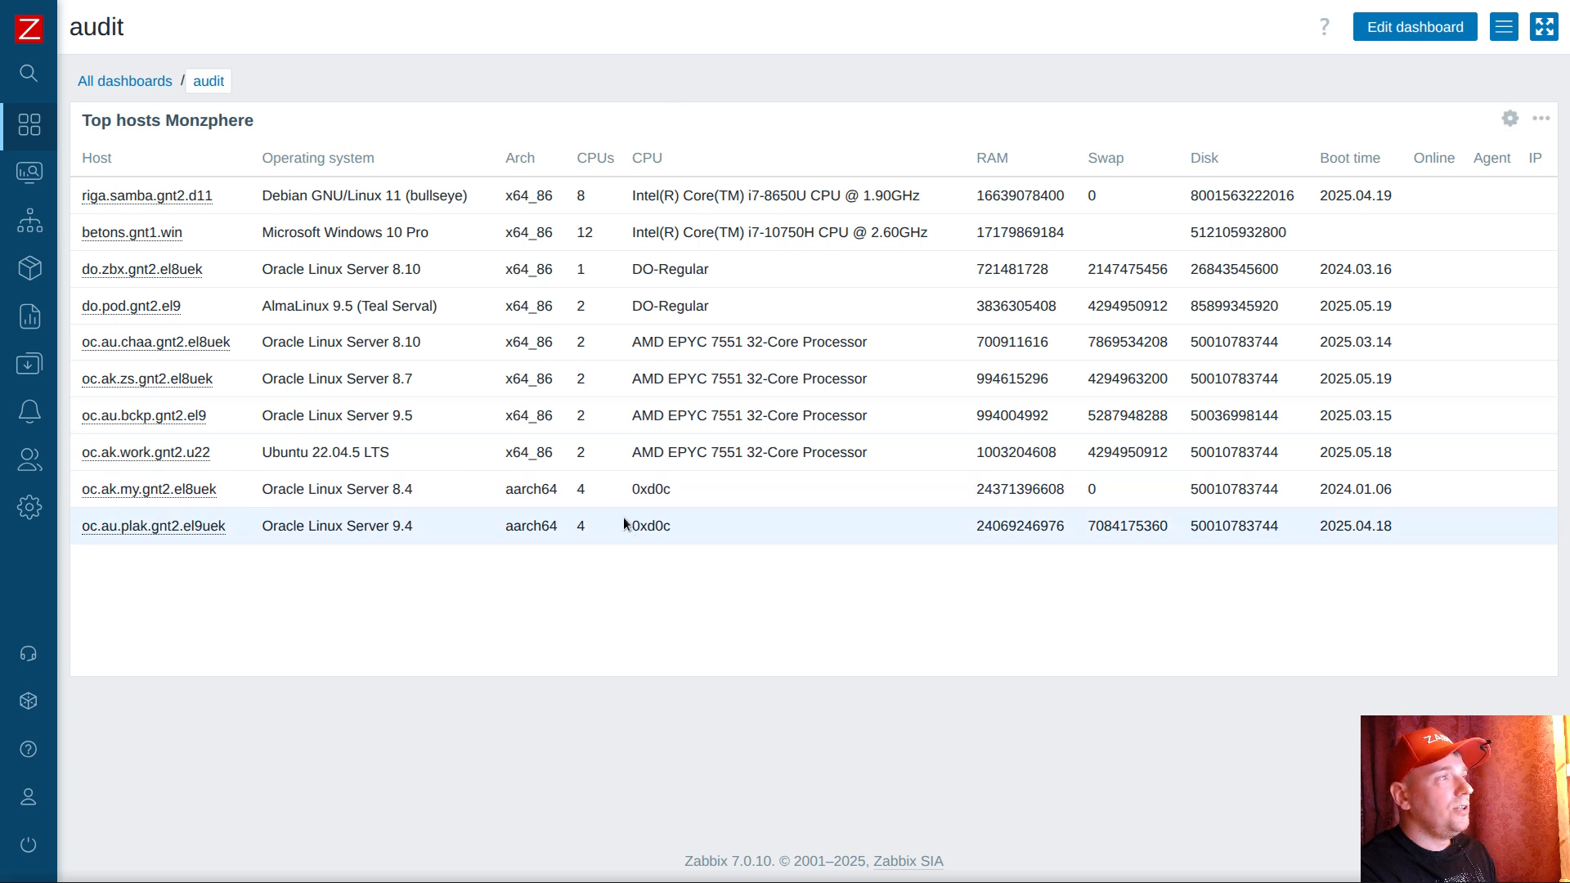
Step: Examine the CPU and Arch values of the Oracle Linux 8.4 host, and sort the hosts table by RAM and Swap
{"action": "left_click_drag", "start_coordinate": [633, 489], "coordinate": [673, 489]}
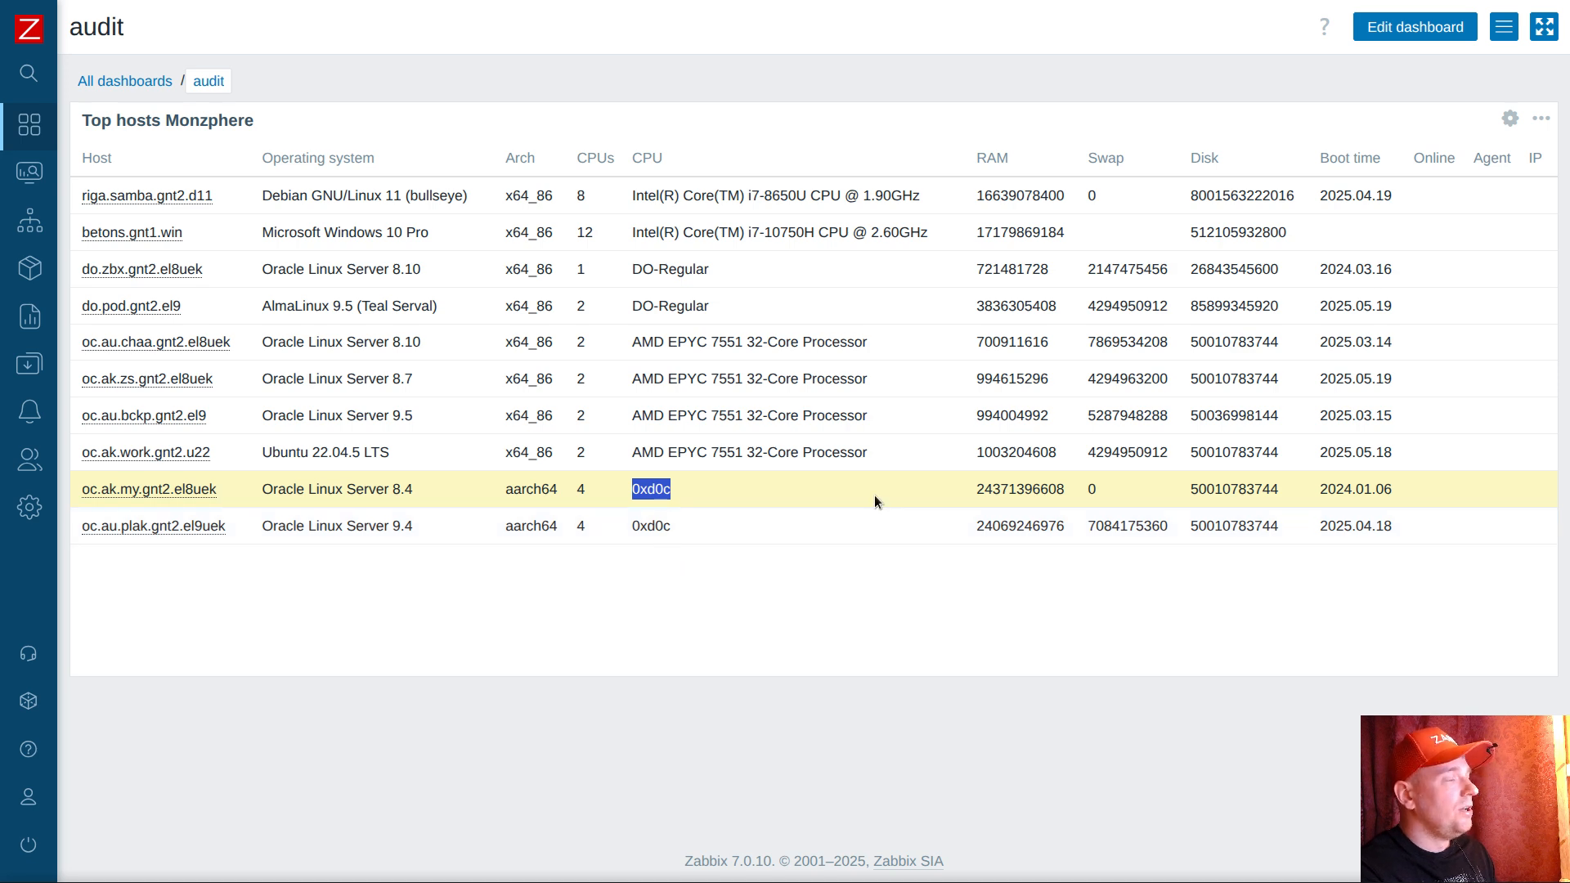
{"action": "double_click", "coordinate": [530, 489]}
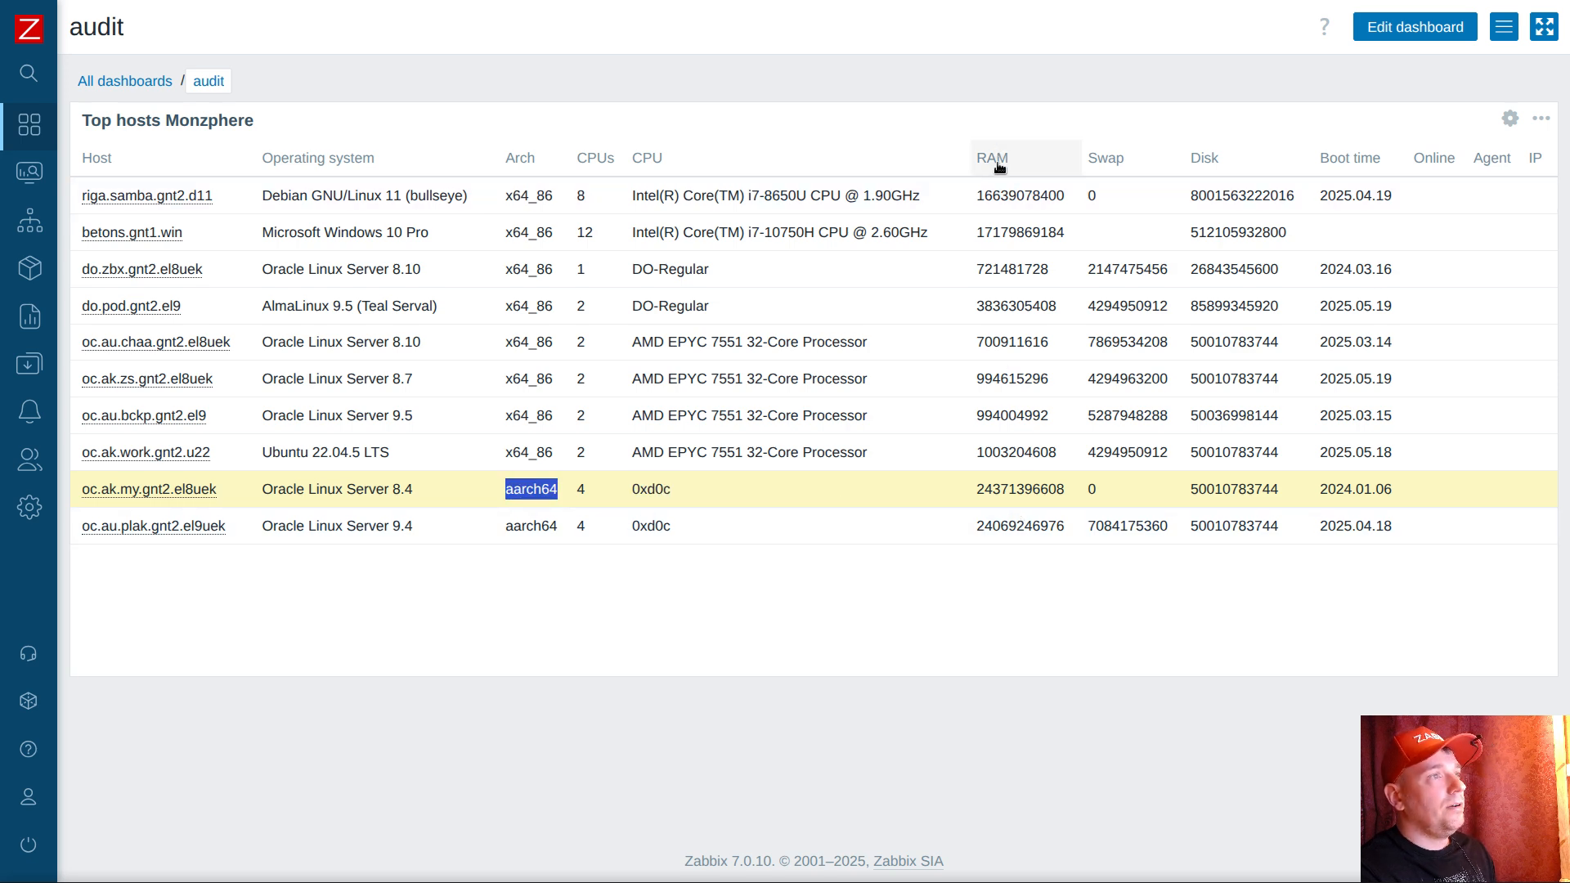
{"action": "left_click", "coordinate": [1027, 161]}
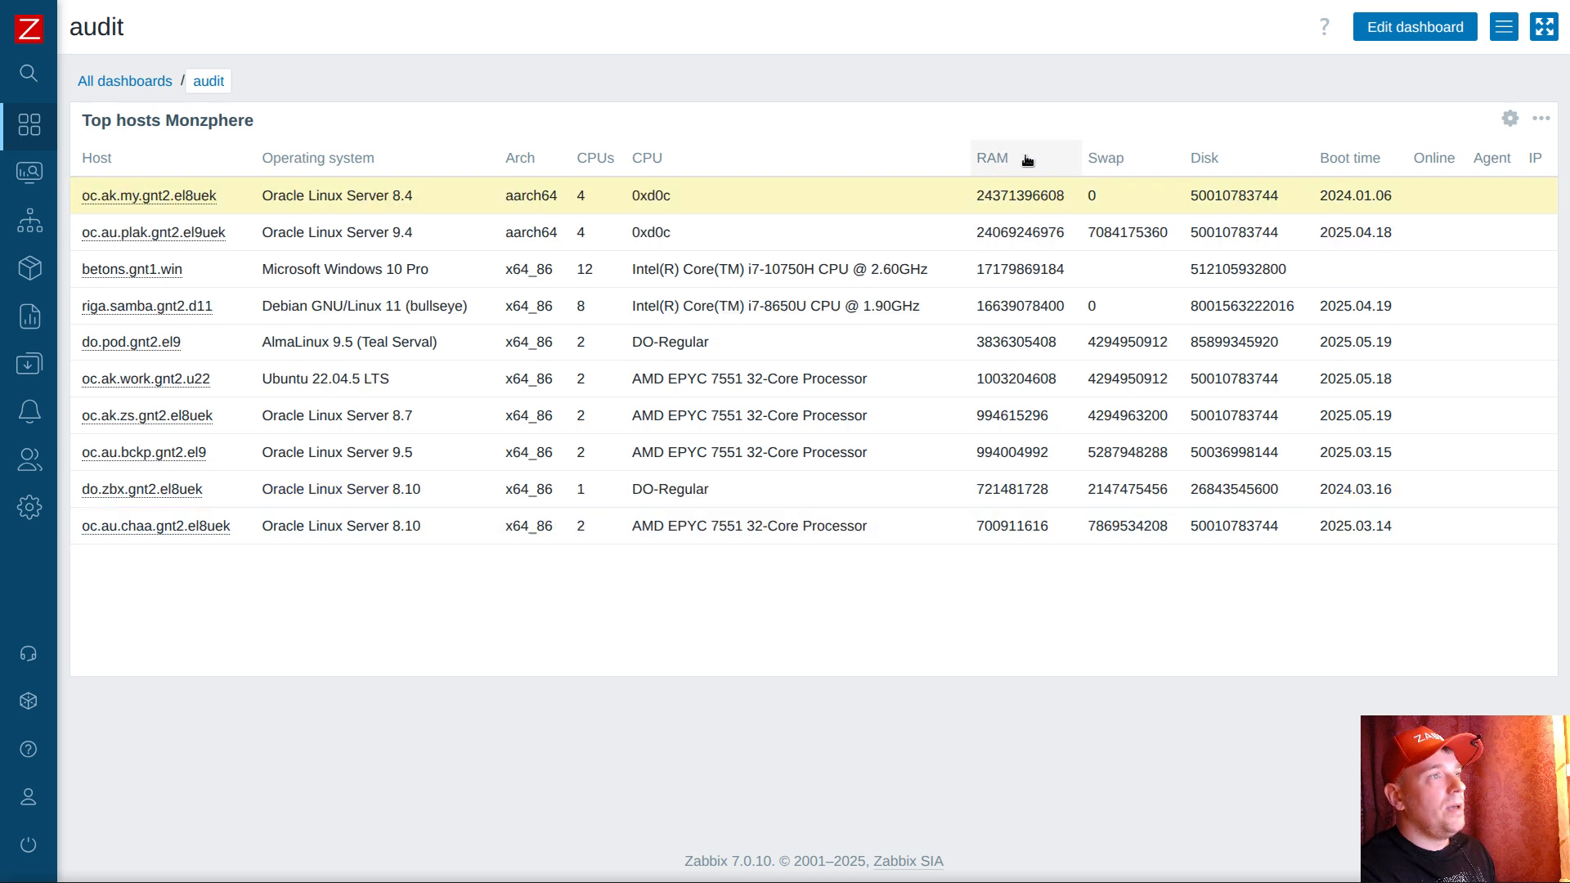
{"action": "left_click", "coordinate": [1108, 157]}
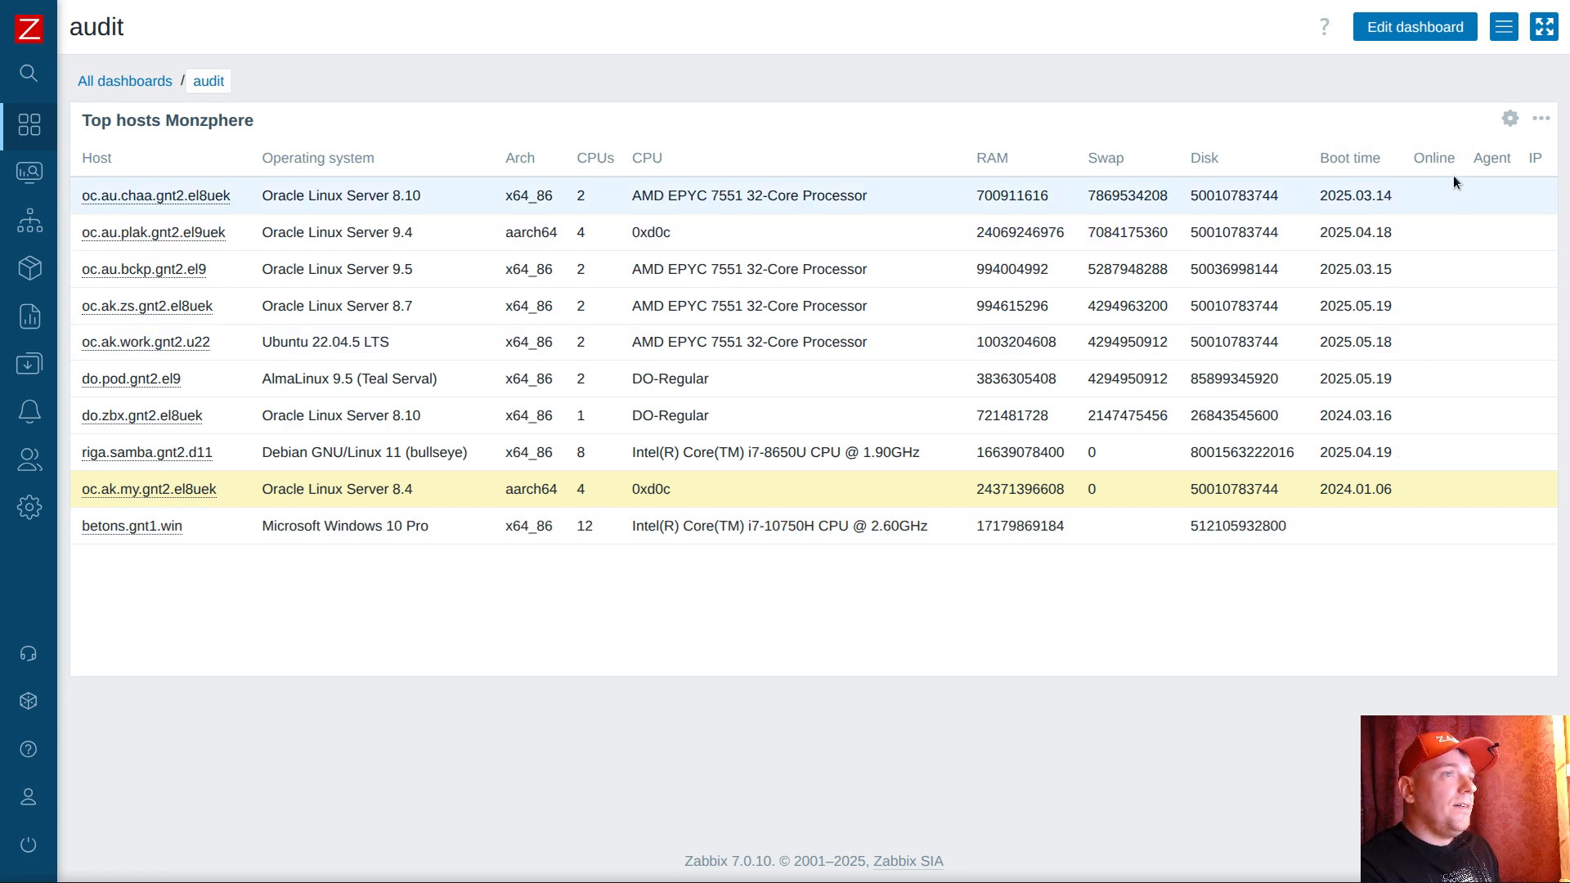
Step: Display the items of the audit os template alongside the Online section of the GitHub README
{"action": "mouse_move", "coordinate": [146, 559]}
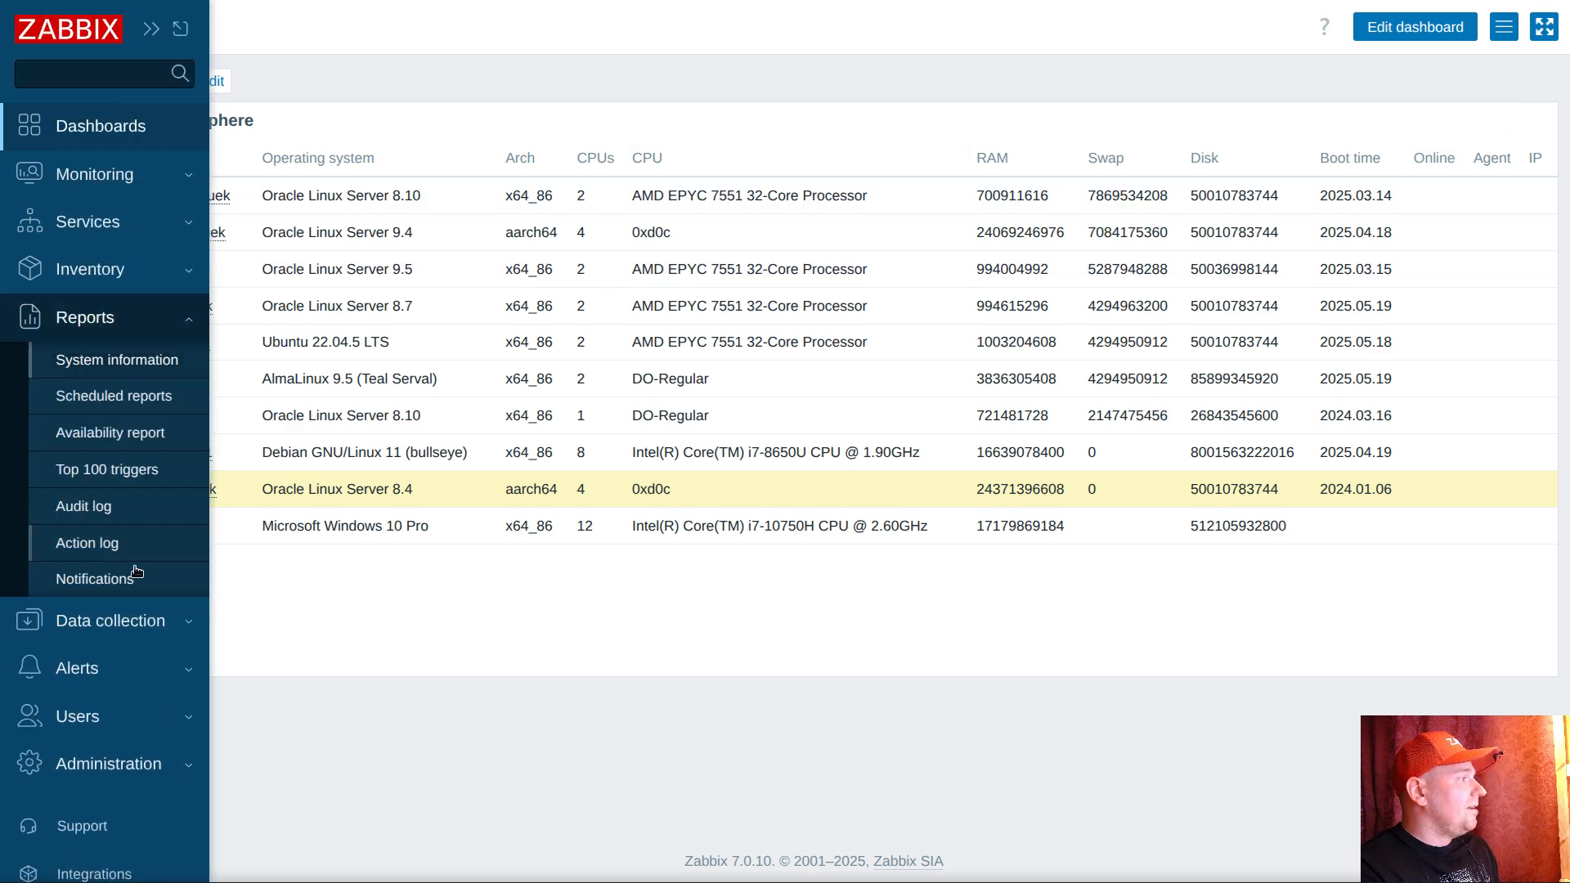
{"action": "mouse_move", "coordinate": [110, 621]}
{"action": "left_click", "coordinate": [94, 482]}
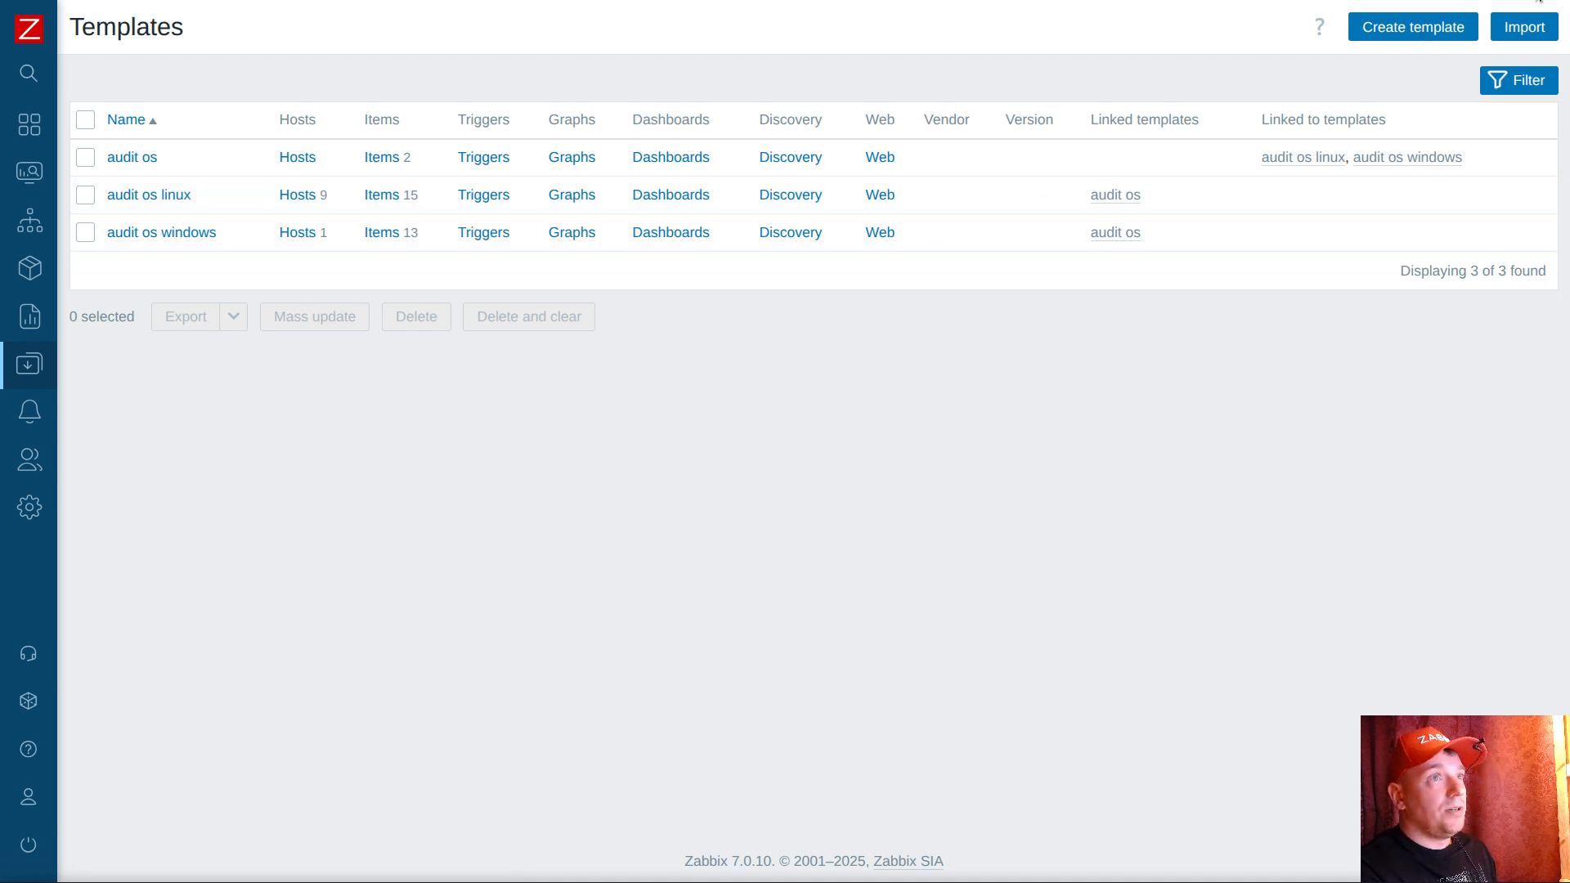
{"action": "left_click", "coordinate": [1537, 0]}
{"action": "left_click", "coordinate": [895, 691]}
{"action": "scroll", "coordinate": [892, 689], "scroll_direction": "down", "scroll_amount": 3}
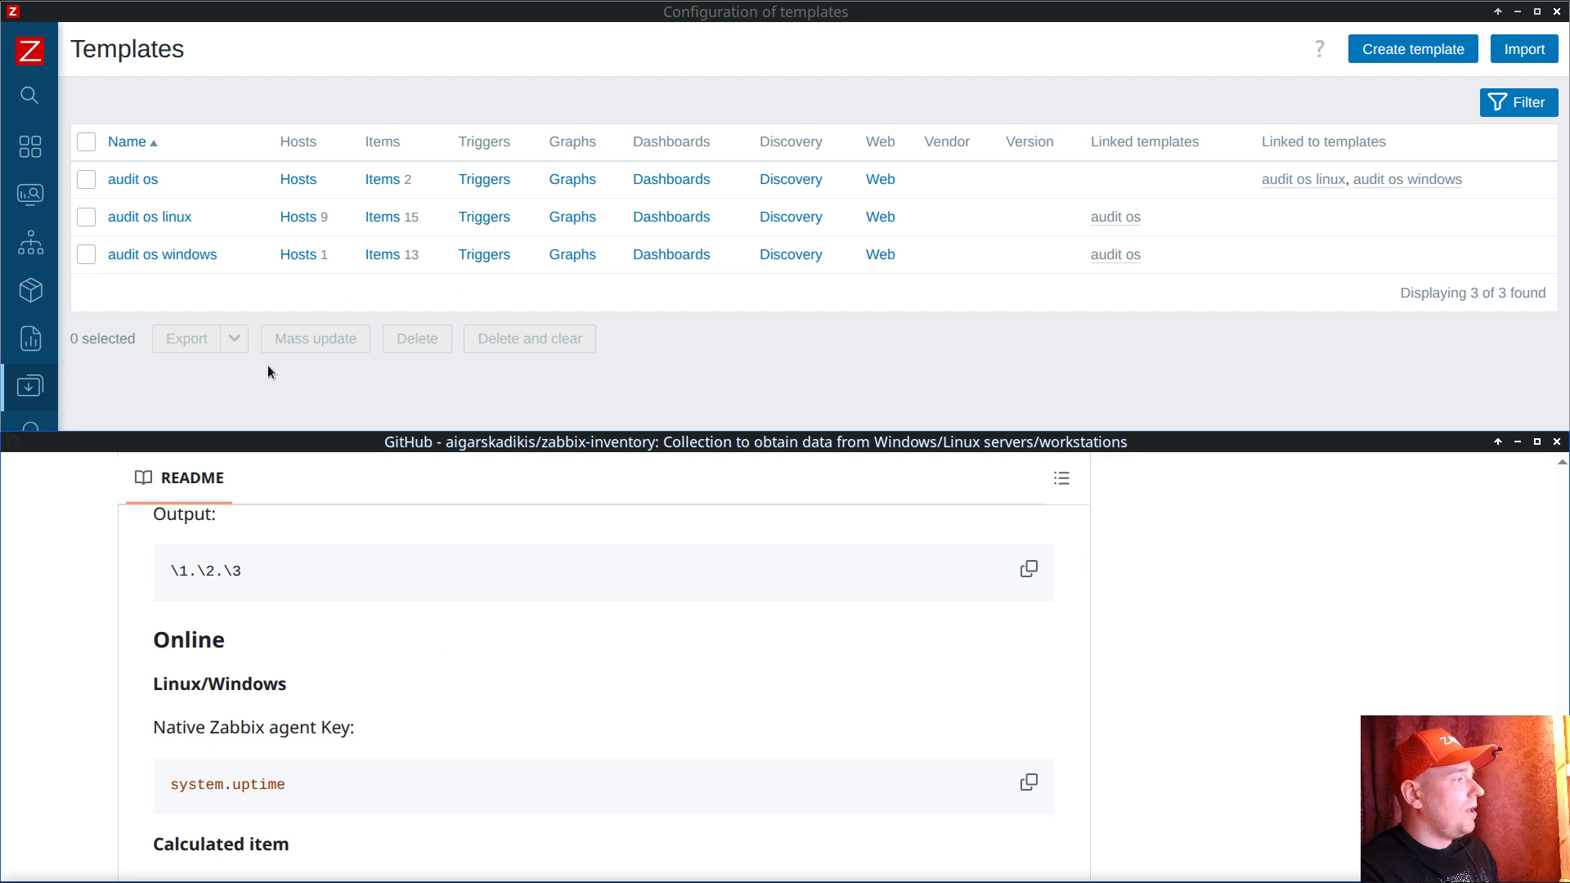
{"action": "left_click_drag", "start_coordinate": [173, 177], "coordinate": [112, 179]}
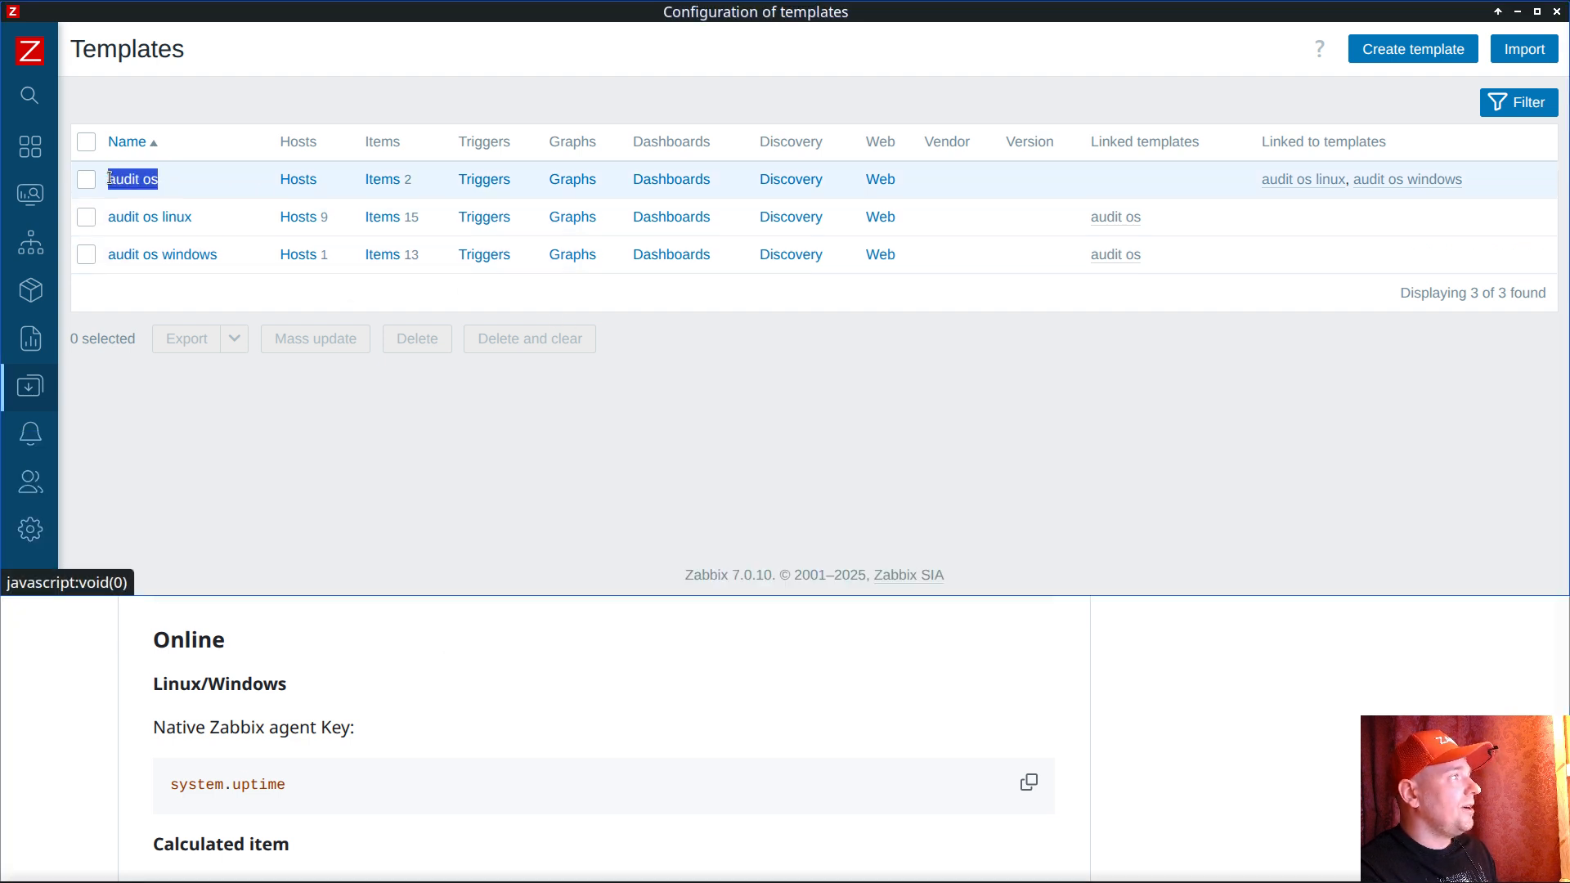
{"action": "left_click", "coordinate": [409, 180]}
Step: Start a new item named uptime with type Zabbix agent (active) and key system.uptime
{"action": "left_click", "coordinate": [1513, 49]}
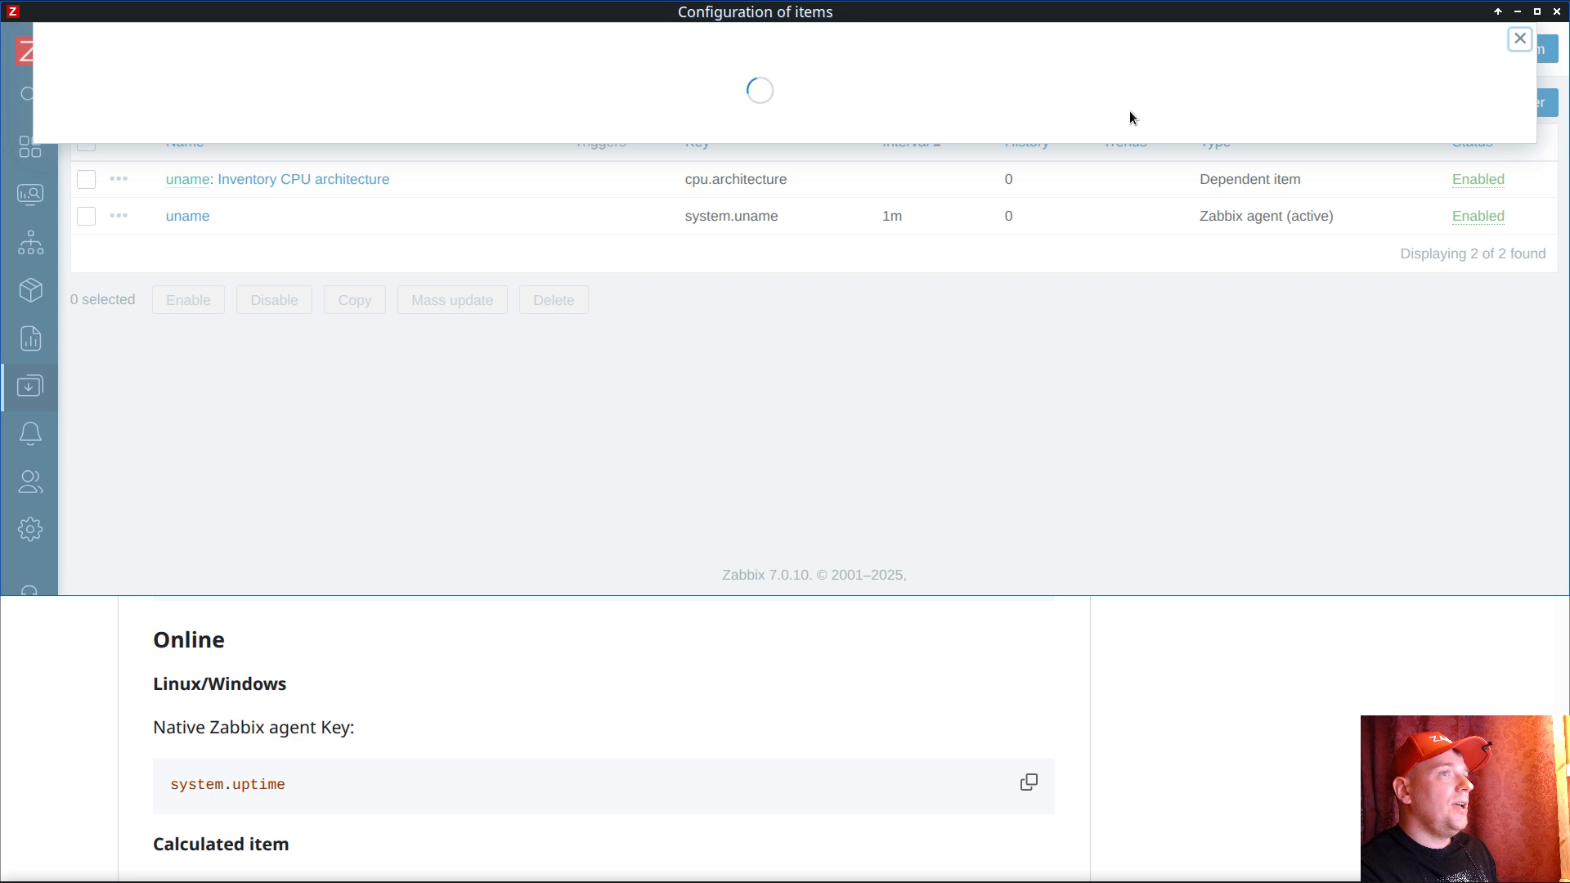
{"action": "left_click_drag", "start_coordinate": [169, 787], "coordinate": [294, 788]}
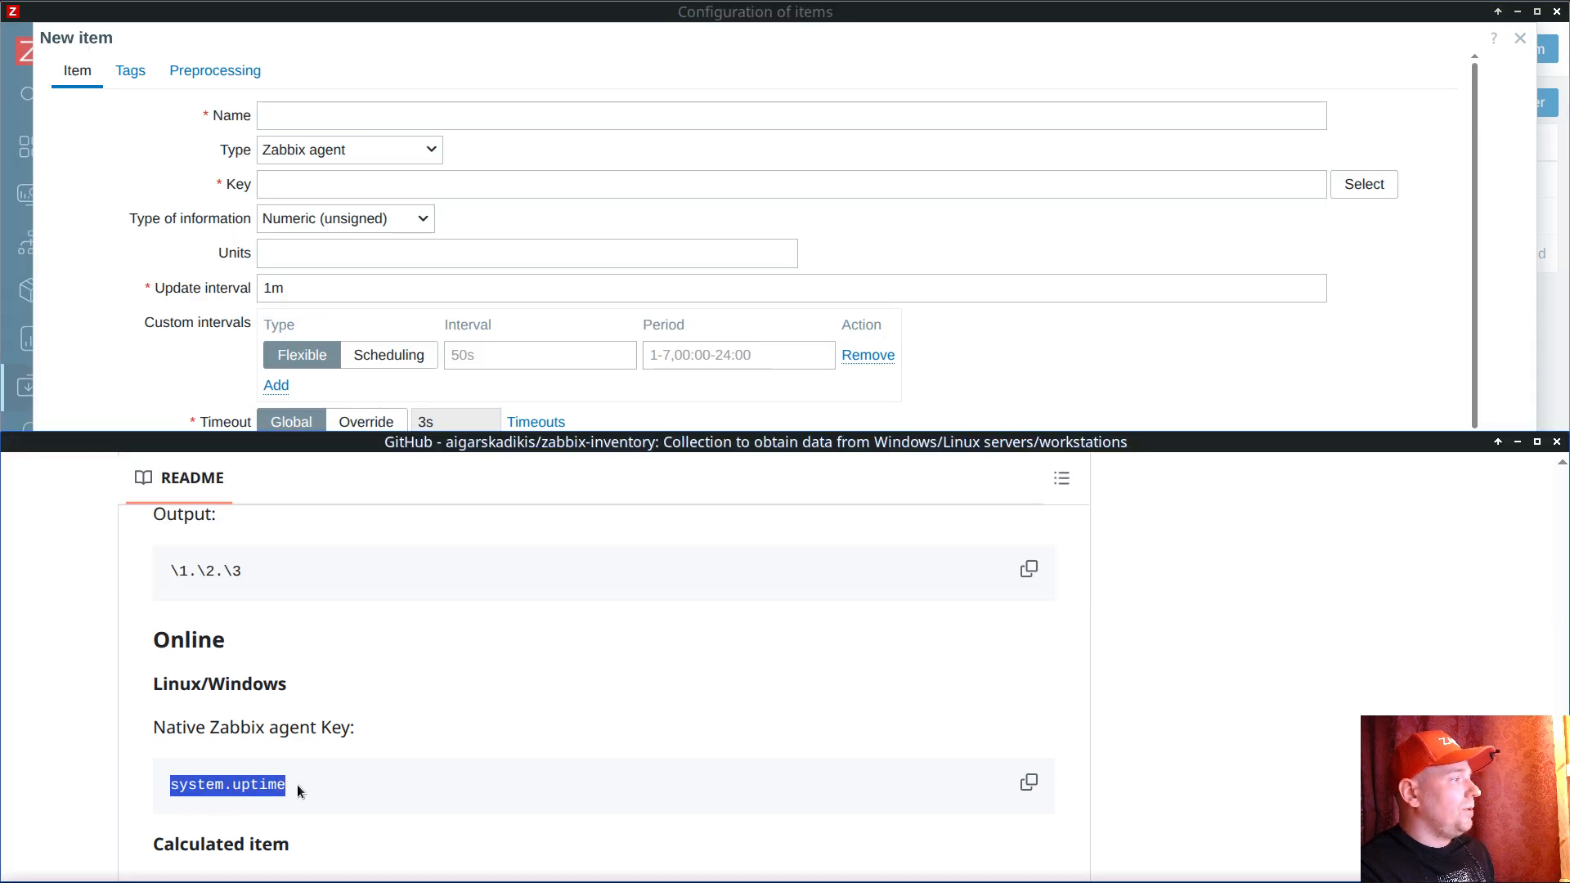
{"action": "left_click", "coordinate": [356, 151]}
{"action": "left_click", "coordinate": [354, 206]}
{"action": "left_click", "coordinate": [419, 186]}
{"action": "type", "text": "system.uptime"}
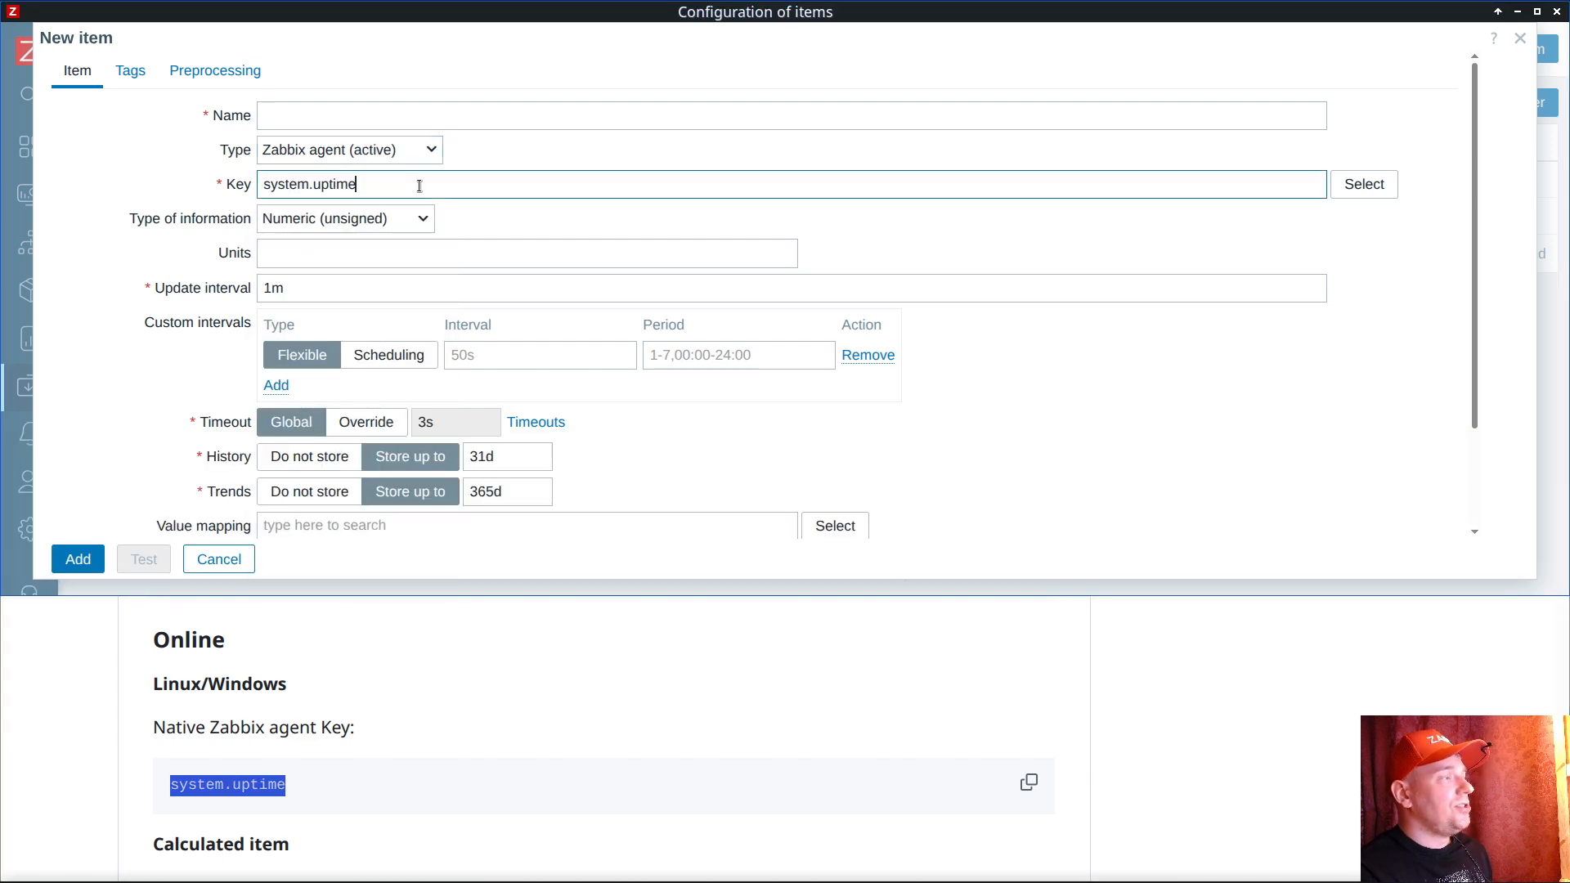
{"action": "double_click", "coordinate": [335, 184]}
{"action": "key", "text": "ctrl+c"}
{"action": "left_click", "coordinate": [370, 115]}
{"action": "key", "text": "ctrl+v"}
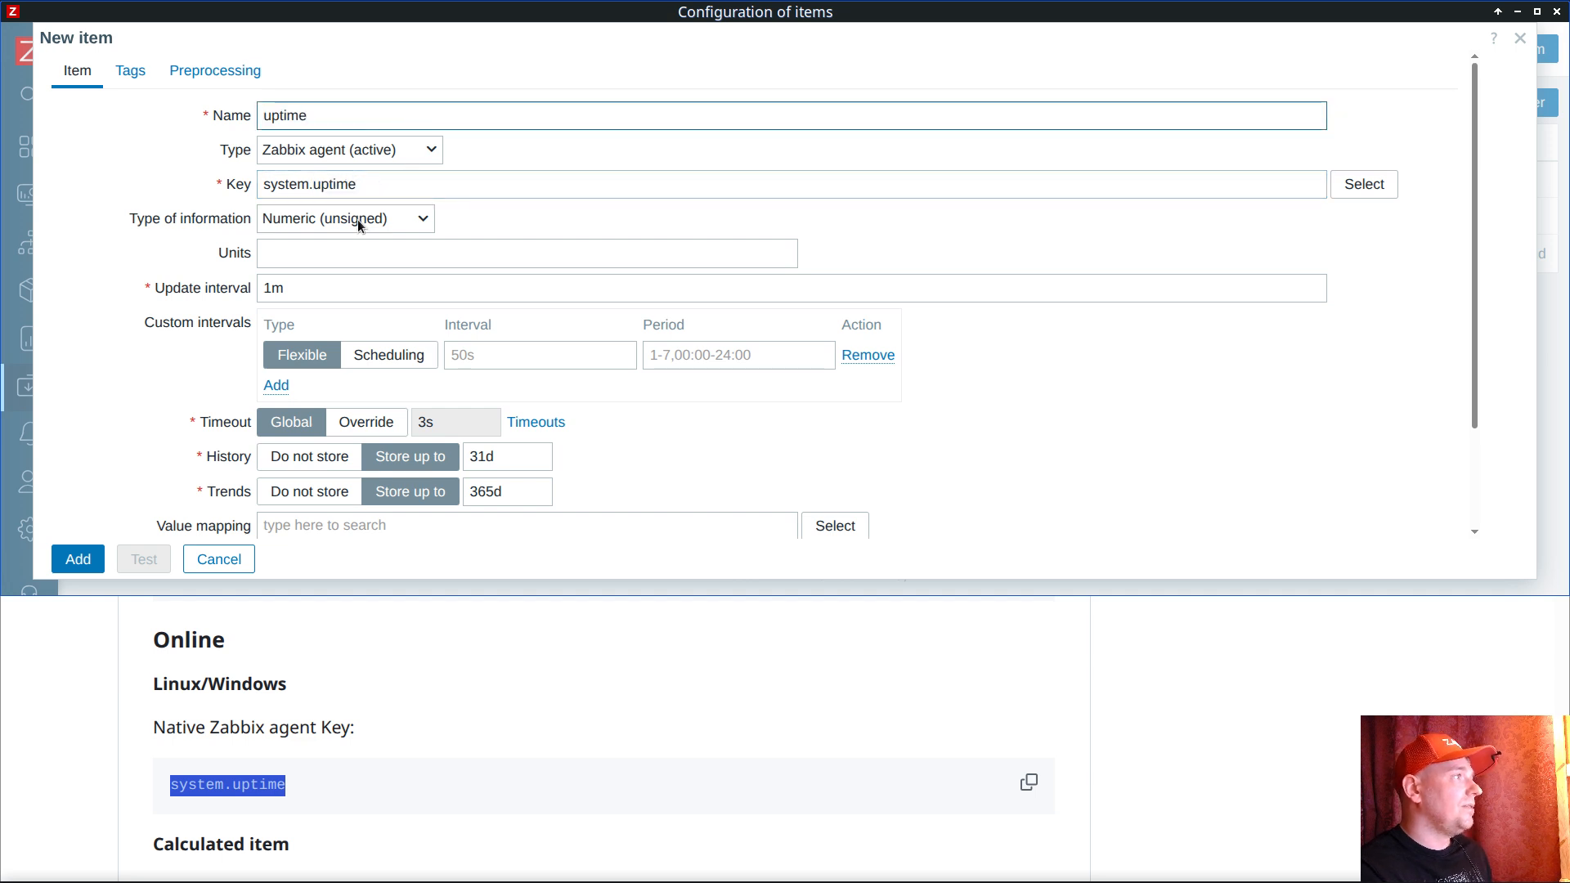
Step: Set both History and Trends of the uptime item to Do not store
{"action": "left_click", "coordinate": [309, 457]}
{"action": "left_click", "coordinate": [309, 492]}
{"action": "scroll", "coordinate": [281, 378], "scroll_direction": "down", "scroll_amount": 3}
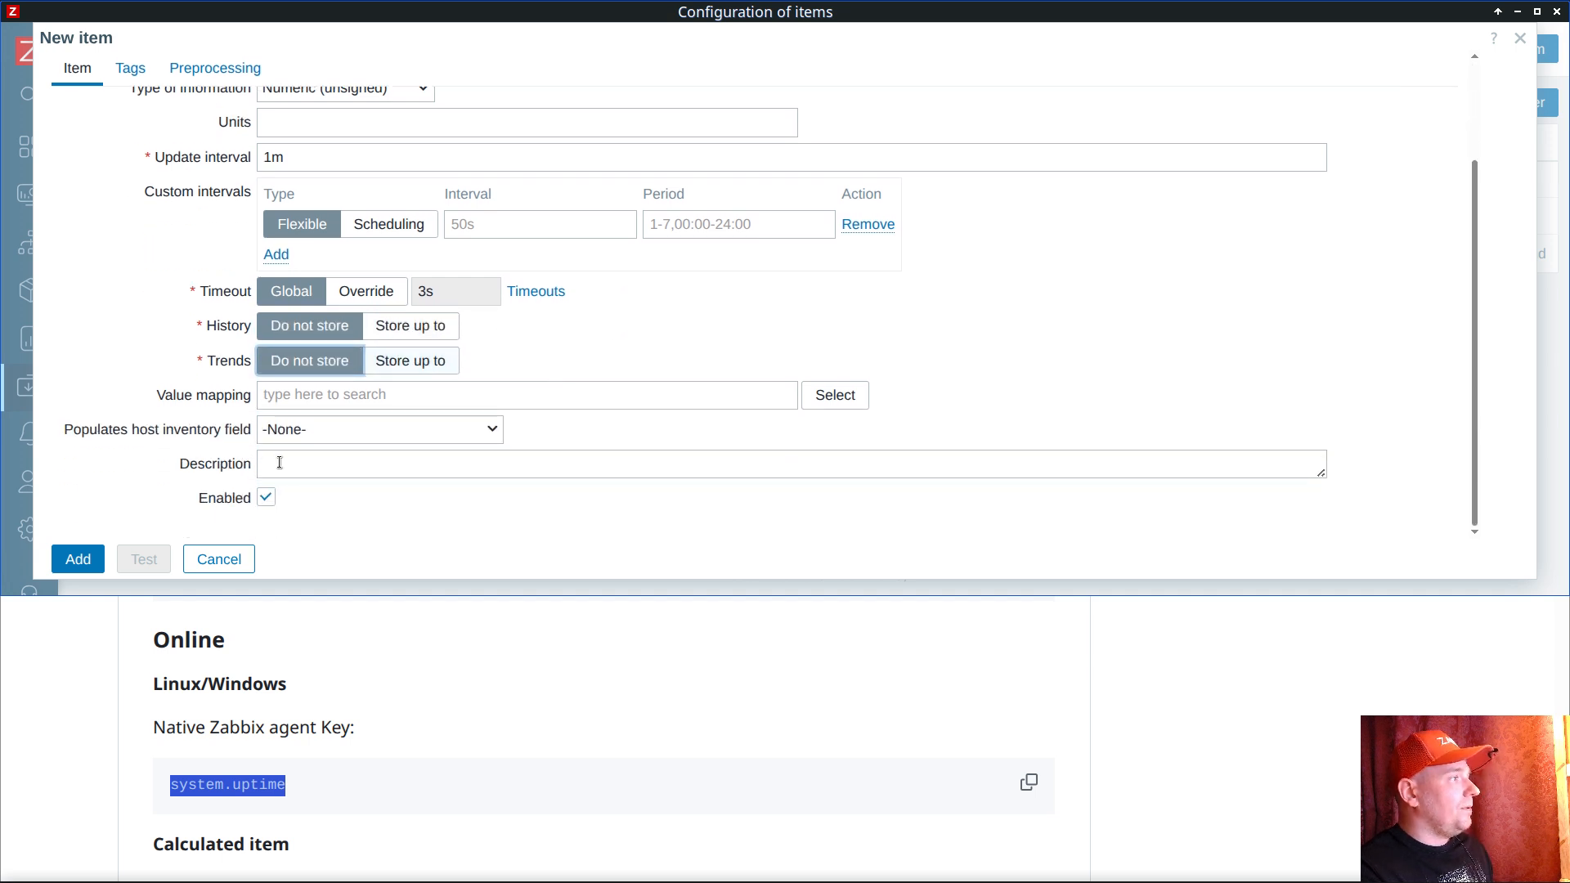
Step: Compare the uptime item's settings with the README's instructions for the online check and its calculated item
{"action": "left_click", "coordinate": [402, 719]}
{"action": "scroll", "coordinate": [401, 715], "scroll_direction": "down", "scroll_amount": 2}
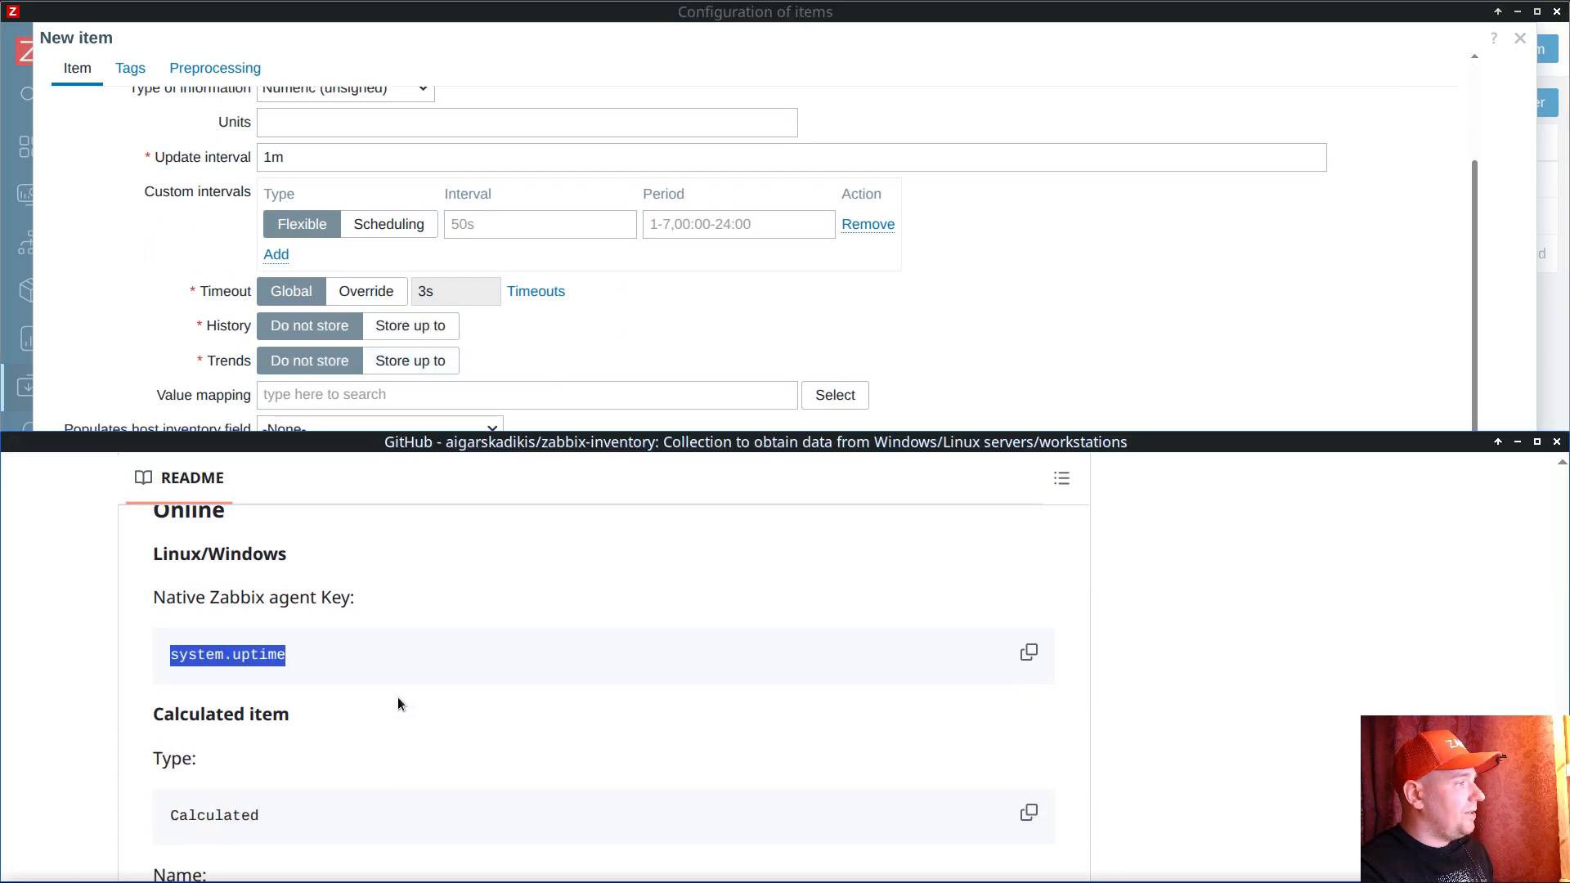
{"action": "left_click", "coordinate": [541, 352]}
{"action": "scroll", "coordinate": [541, 352], "scroll_direction": "up", "scroll_amount": 2}
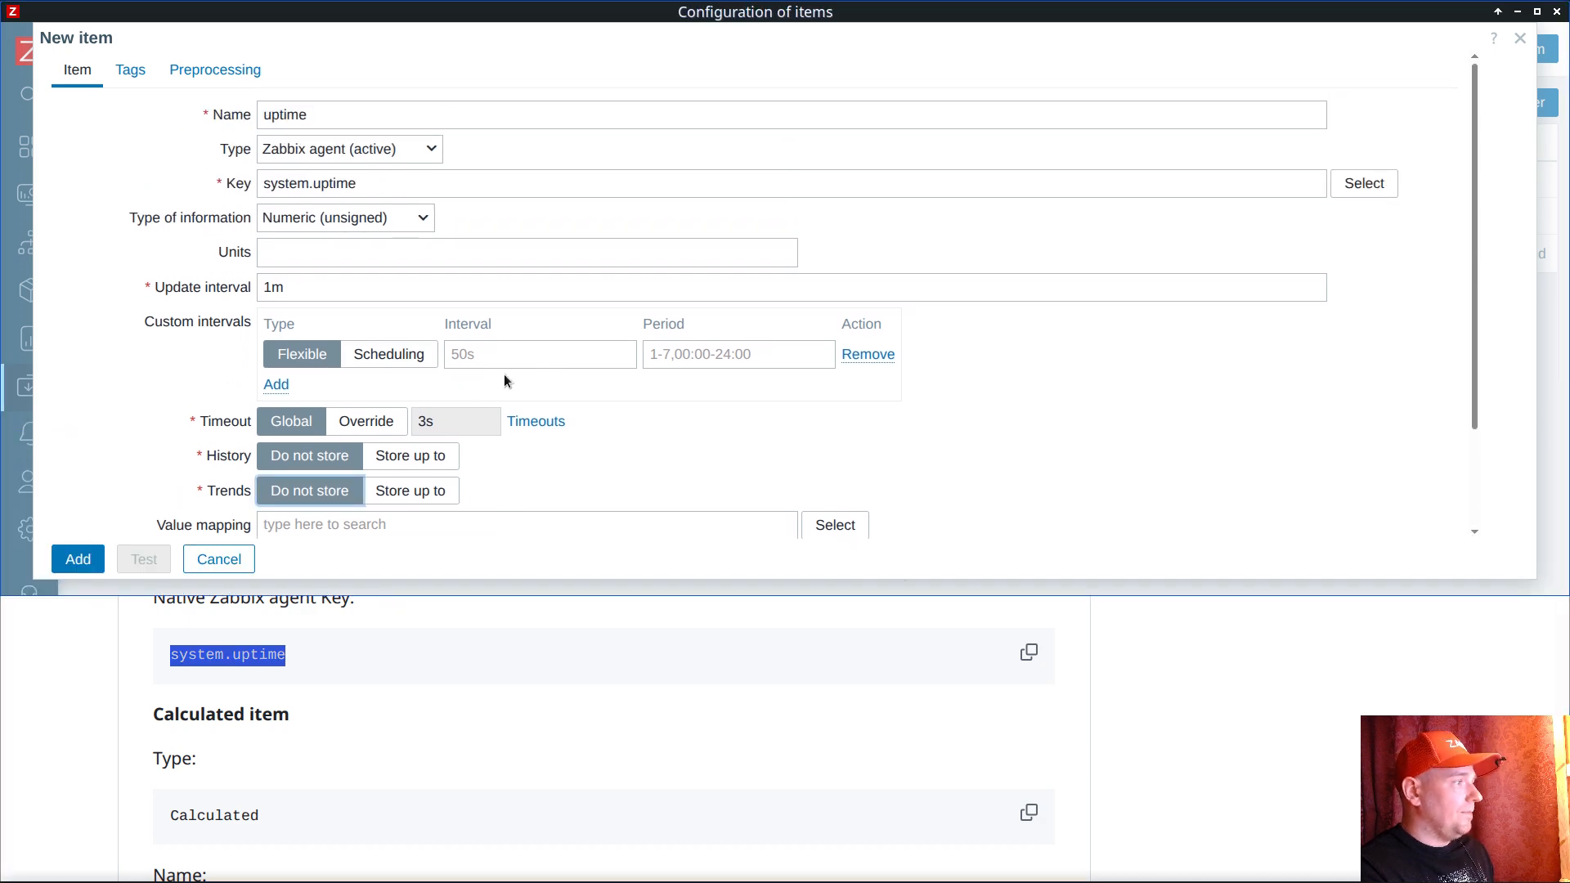
{"action": "left_click", "coordinate": [340, 739]}
{"action": "scroll", "coordinate": [355, 718], "scroll_direction": "down", "scroll_amount": 4}
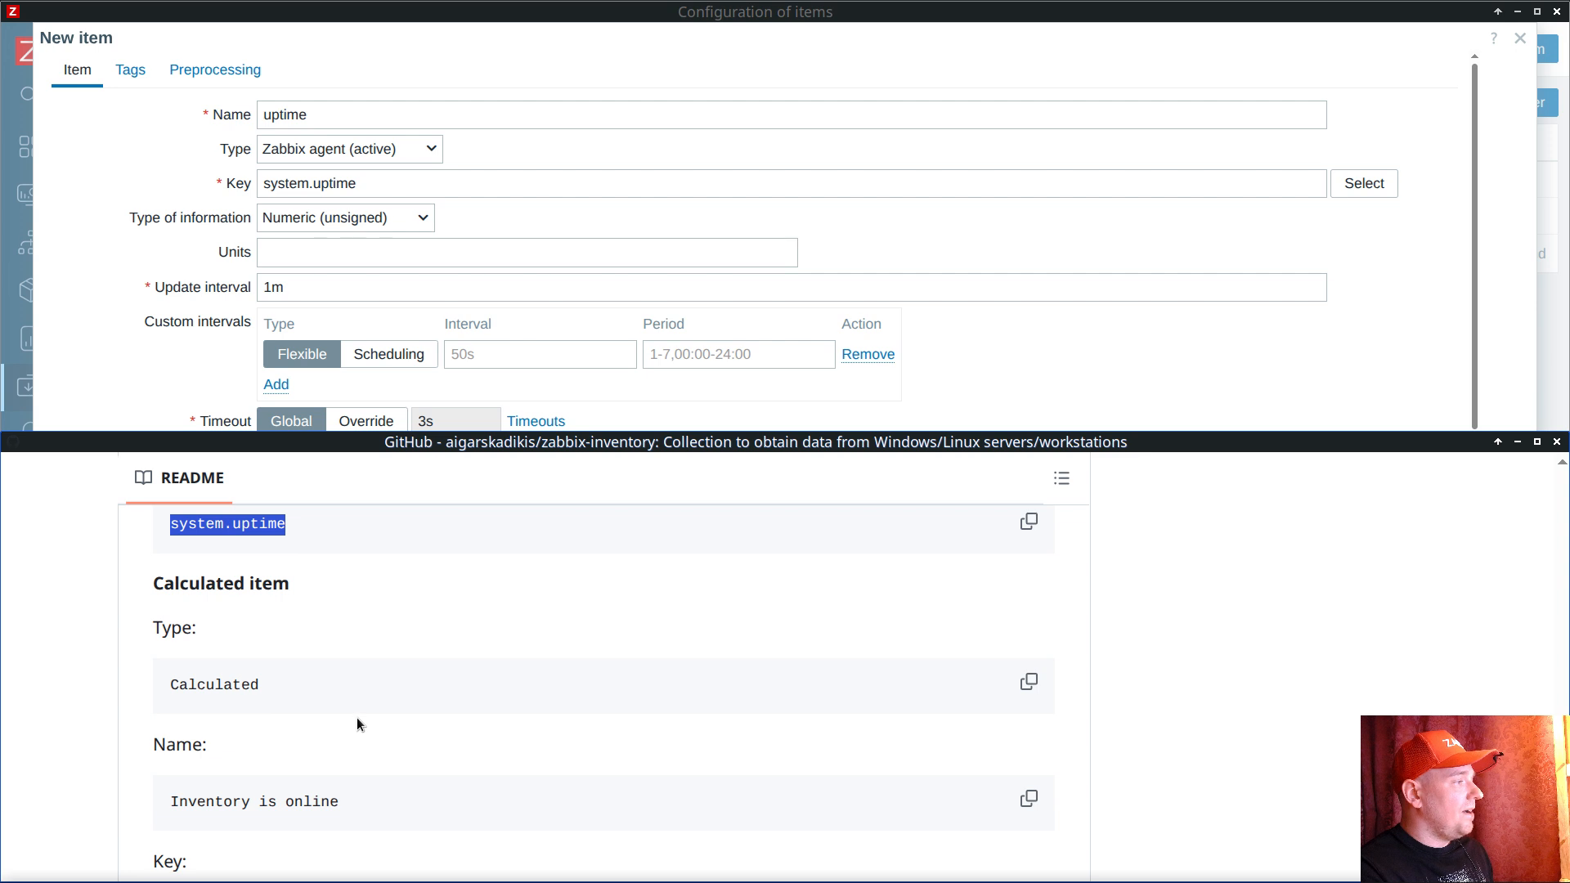
{"action": "scroll", "coordinate": [368, 700], "scroll_direction": "up", "scroll_amount": 4}
{"action": "left_click", "coordinate": [442, 228]}
{"action": "scroll", "coordinate": [442, 227], "scroll_direction": "down", "scroll_amount": 2}
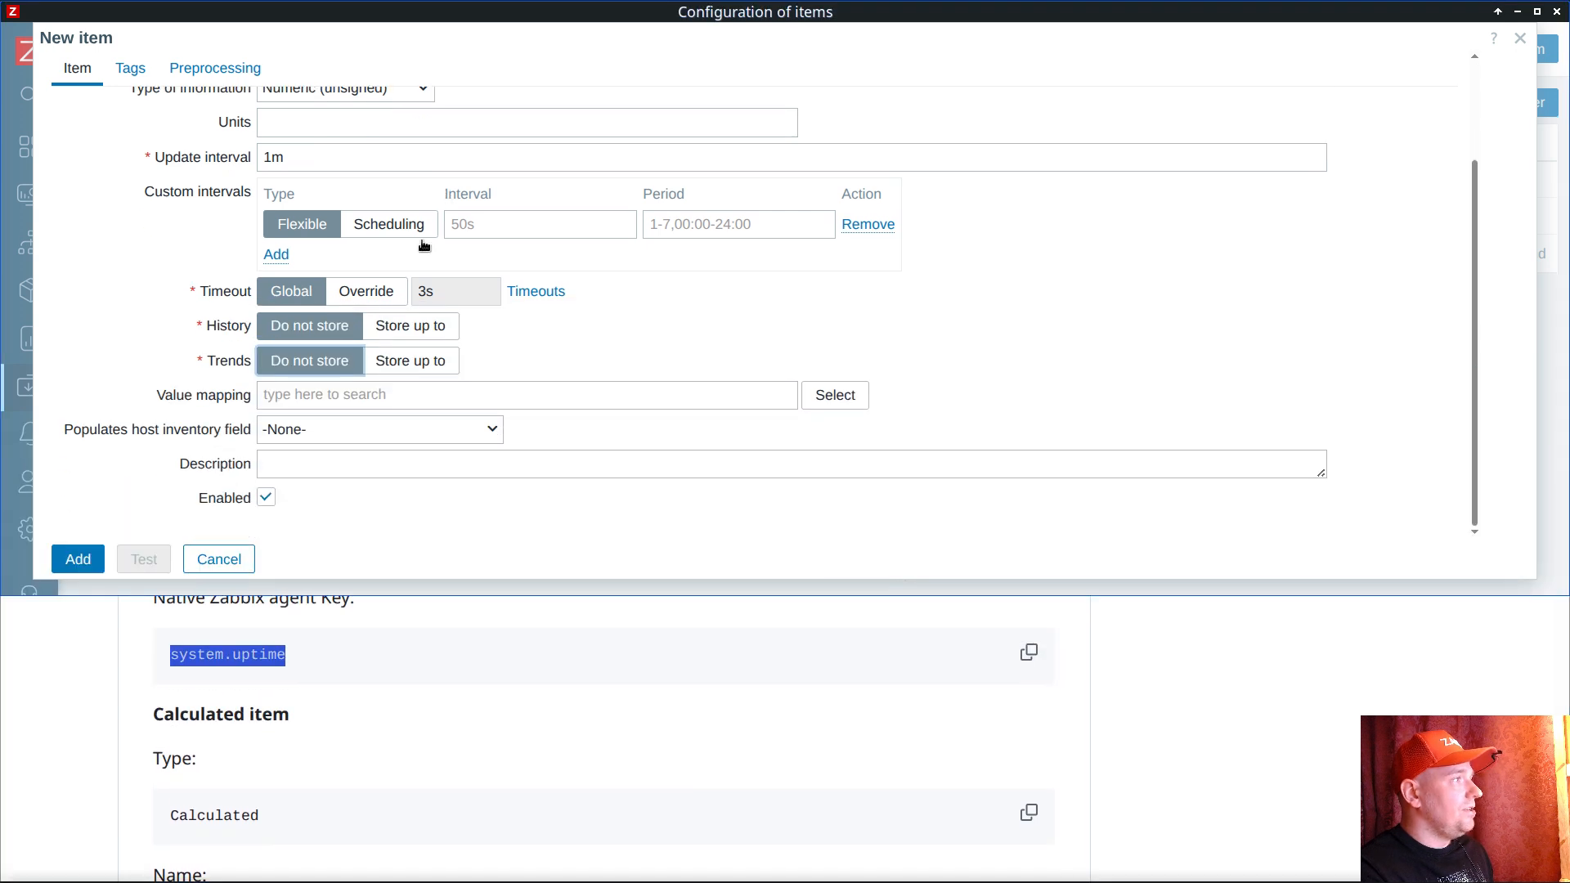
Step: Store the uptime item's history up to 31d and trends up to 365d, and add the item to the template
{"action": "left_click", "coordinate": [407, 326]}
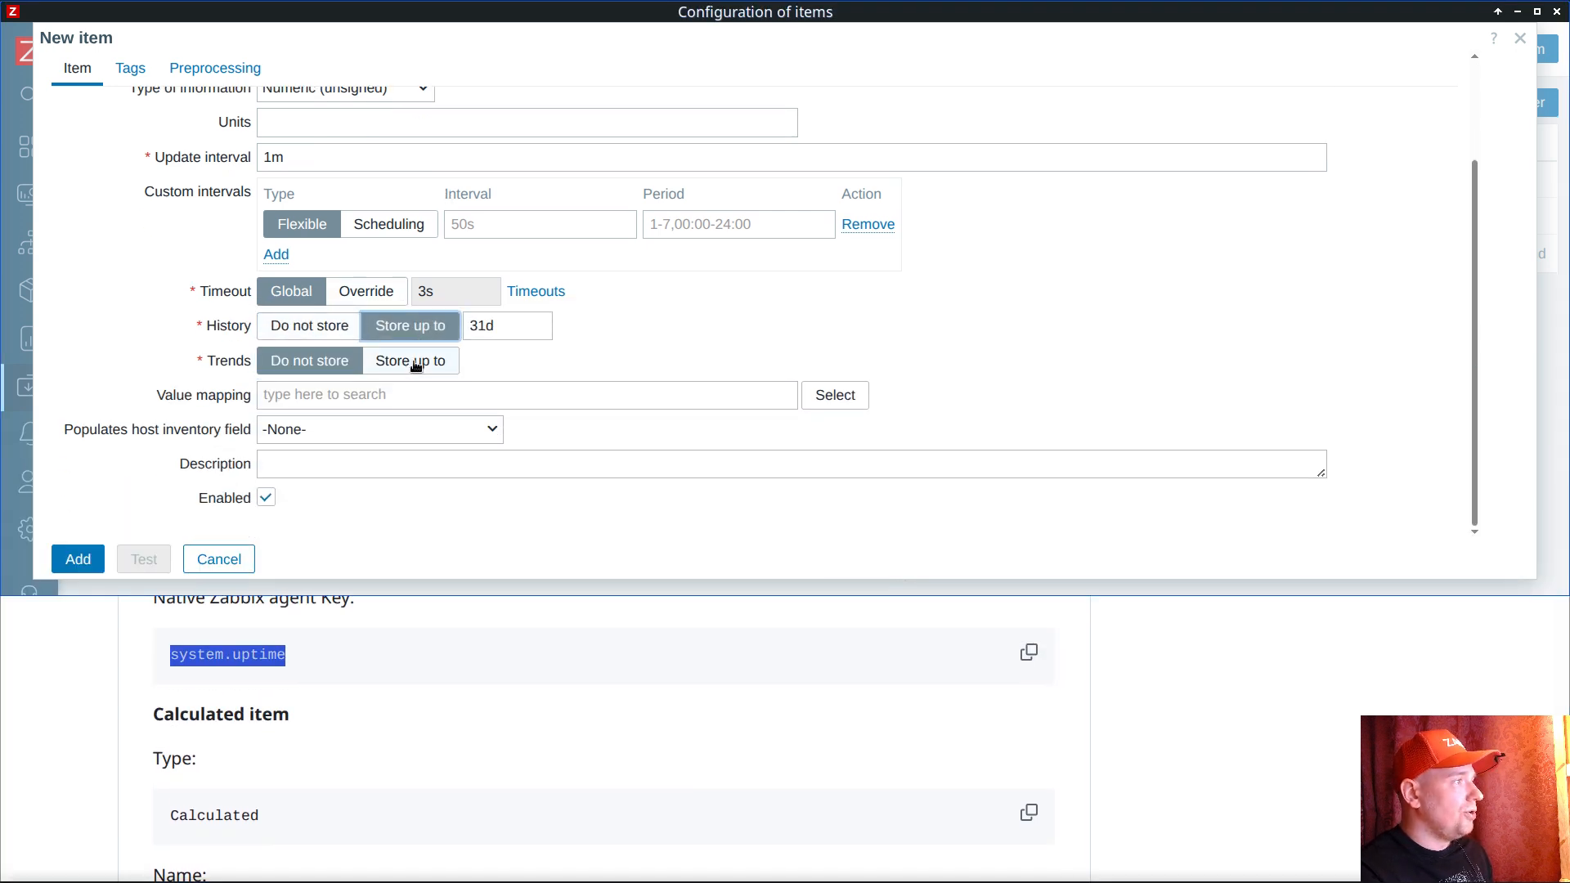
{"action": "left_click", "coordinate": [415, 360]}
{"action": "scroll", "coordinate": [485, 364], "scroll_direction": "up", "scroll_amount": 2}
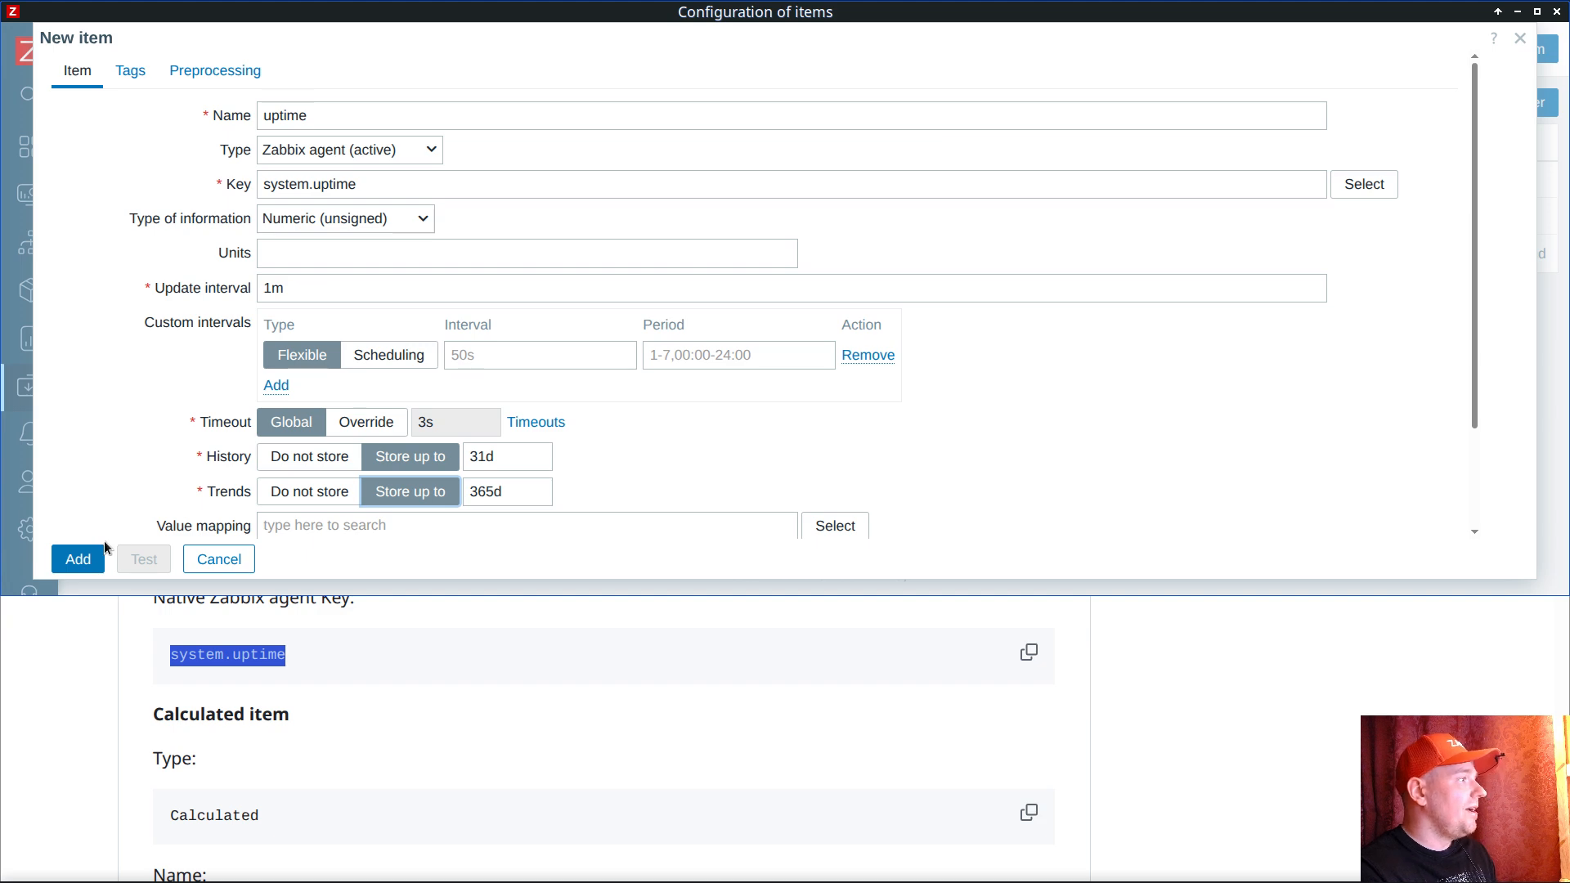
{"action": "left_click", "coordinate": [78, 559]}
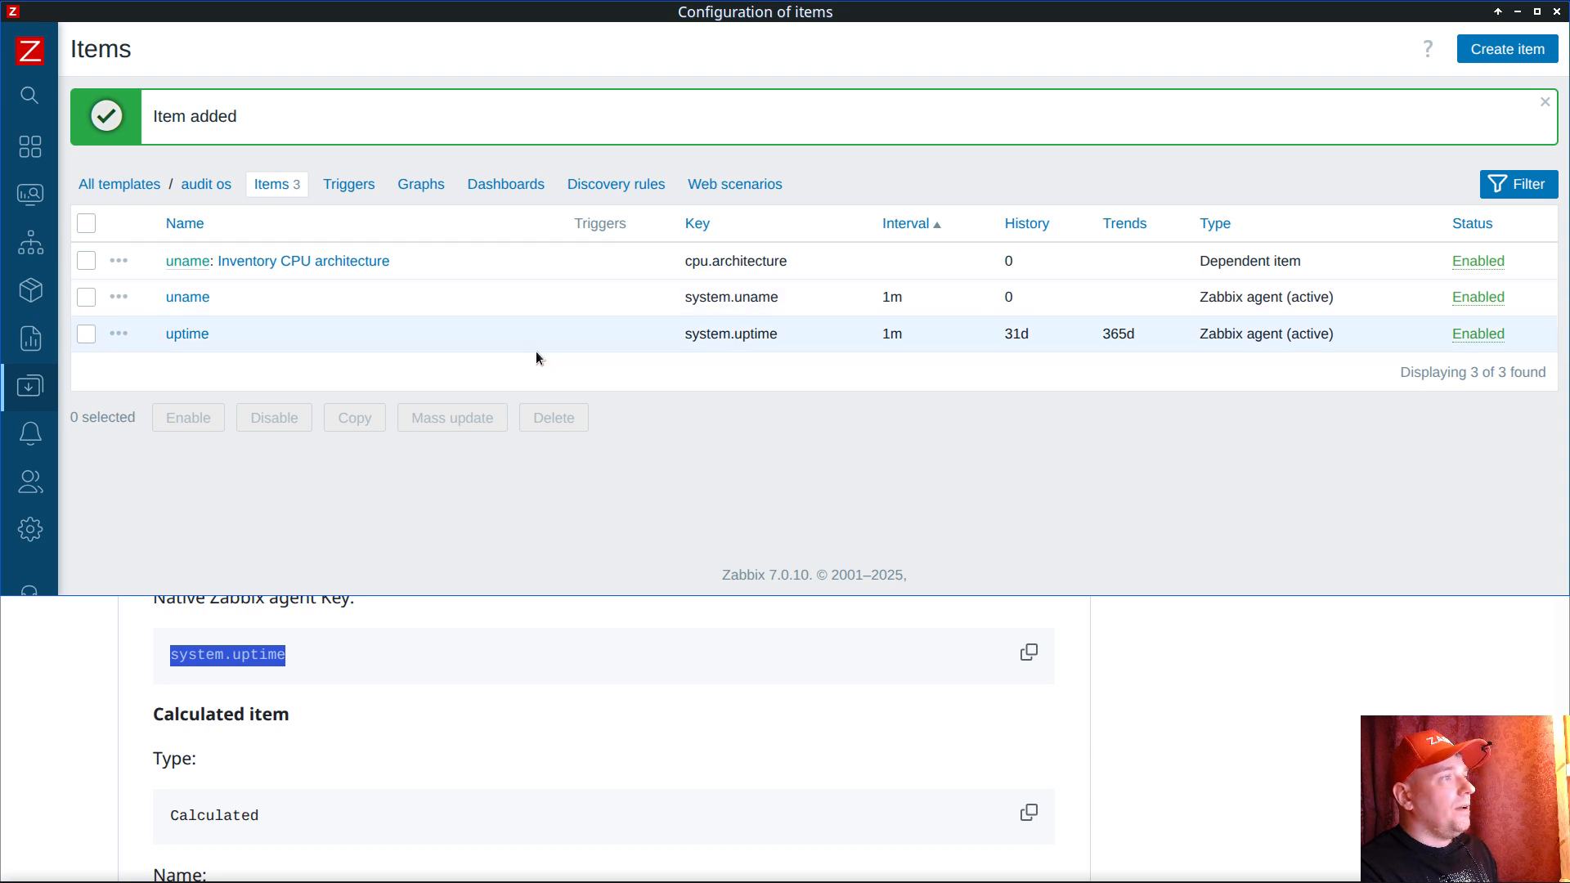
Step: Start a new Calculated item in the audit os template and name it Inventory is online, as given in the README
{"action": "left_click", "coordinate": [1505, 46]}
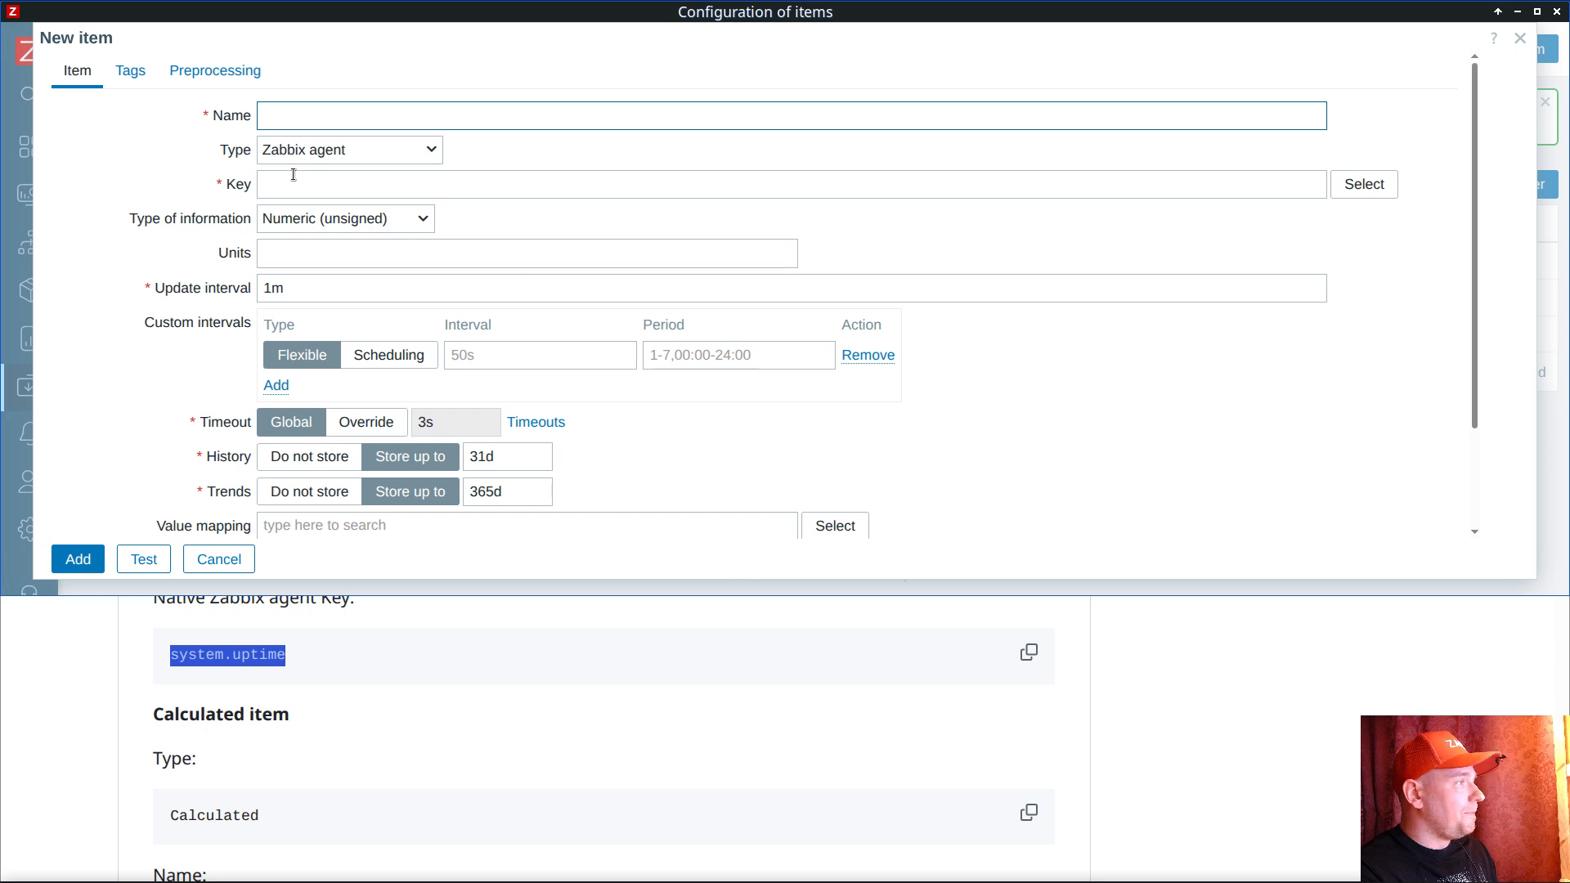
{"action": "left_click", "coordinate": [376, 150]}
{"action": "scroll", "coordinate": [336, 412], "scroll_direction": "down", "scroll_amount": 1}
{"action": "left_click", "coordinate": [335, 489]}
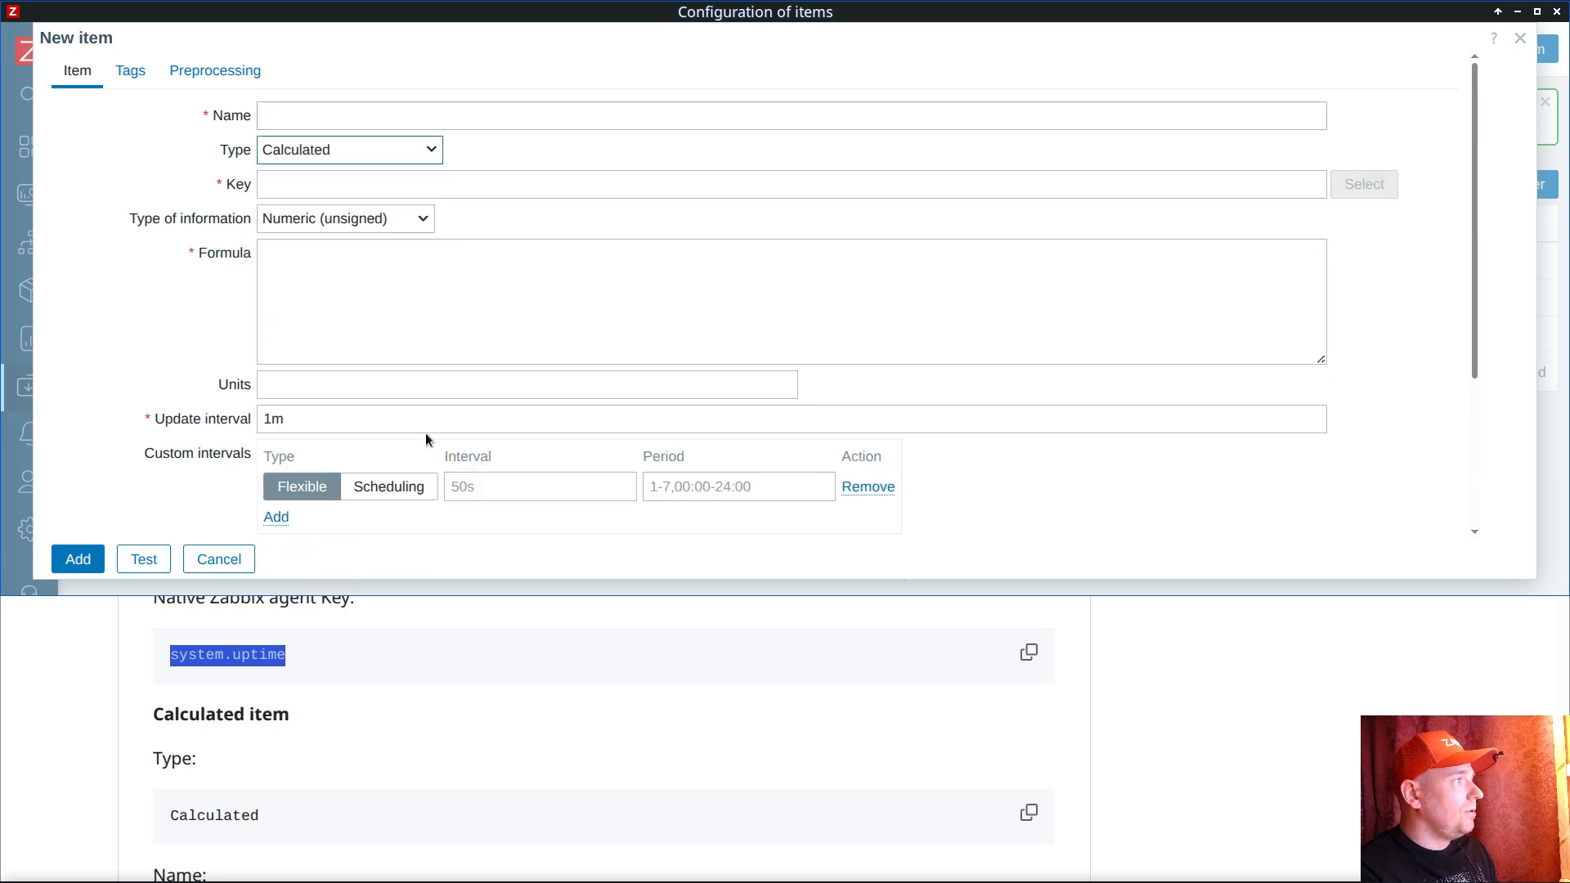
{"action": "left_click", "coordinate": [360, 700]}
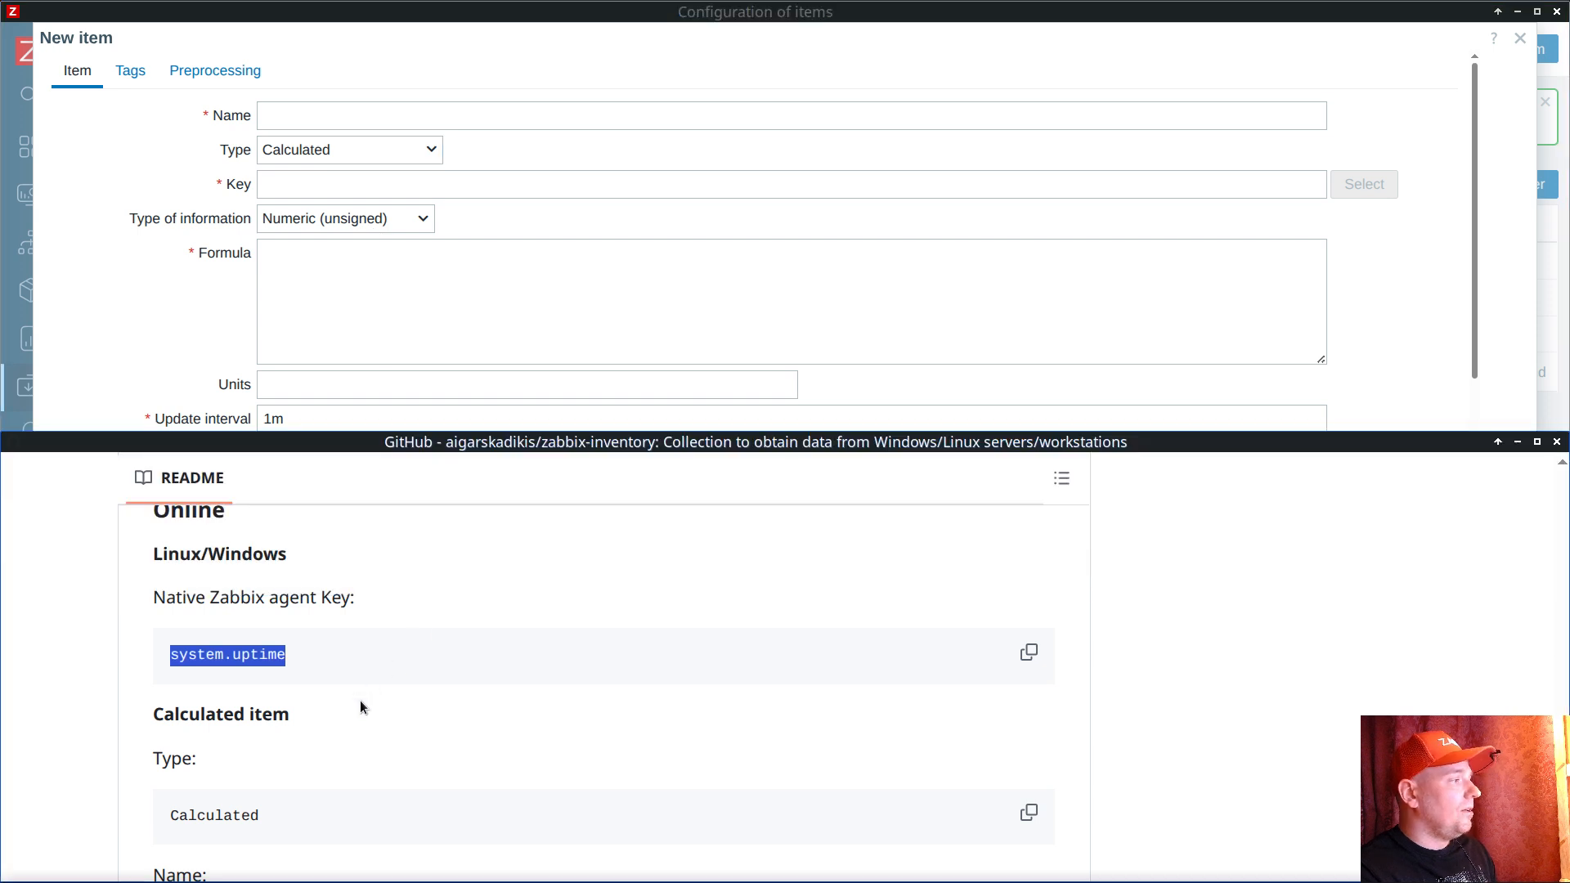
{"action": "scroll", "coordinate": [360, 700], "scroll_direction": "down", "scroll_amount": 3}
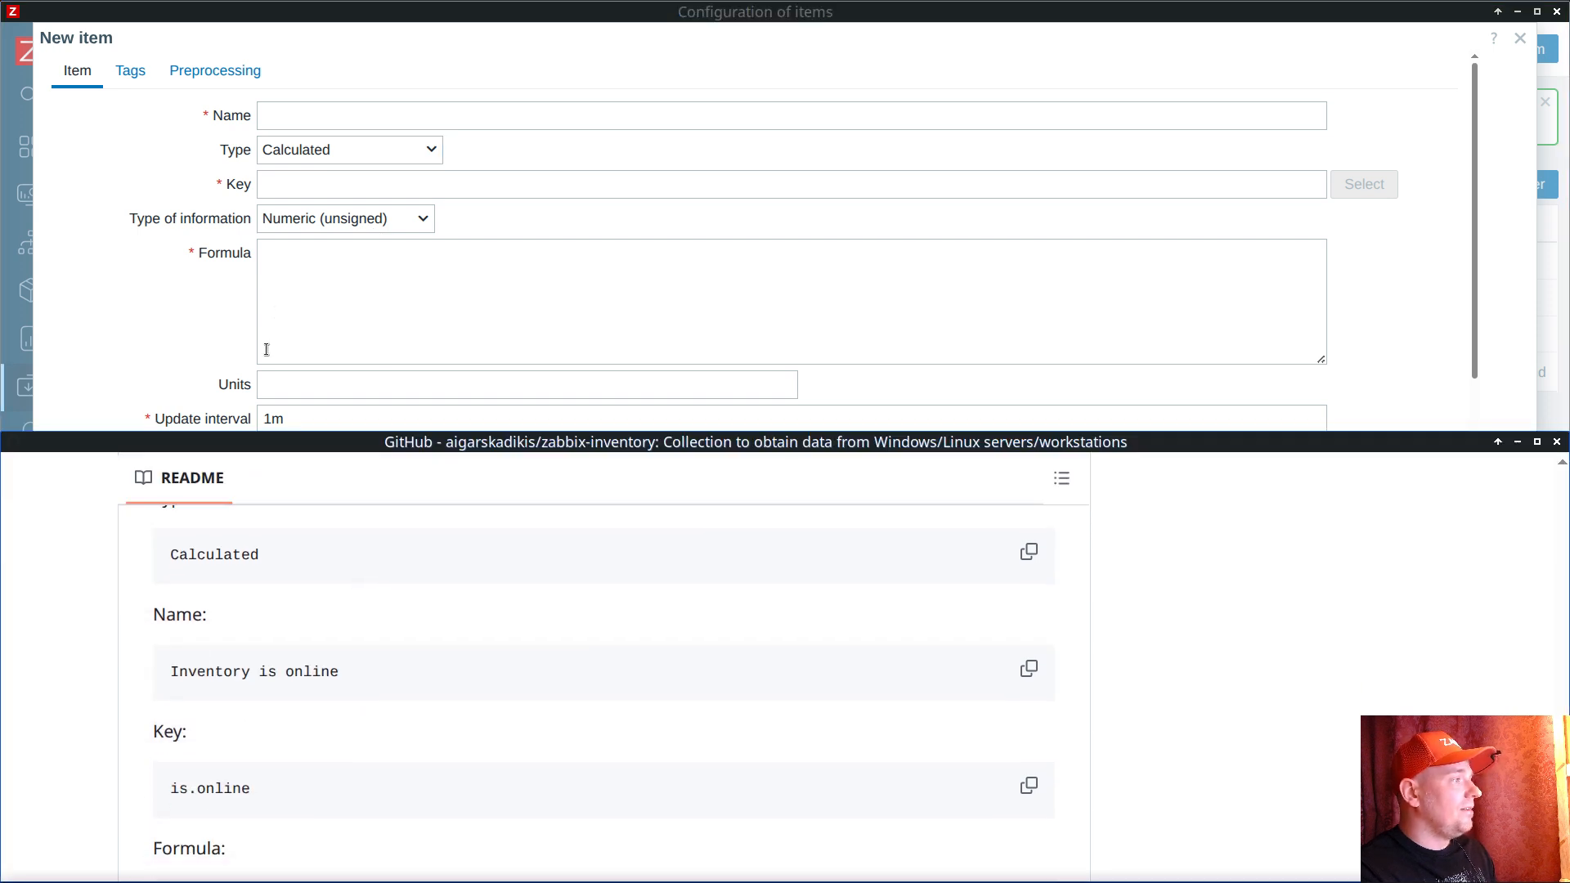
{"action": "left_click_drag", "start_coordinate": [164, 670], "coordinate": [363, 664]}
{"action": "key", "text": "ctrl+c"}
{"action": "left_click", "coordinate": [378, 115]}
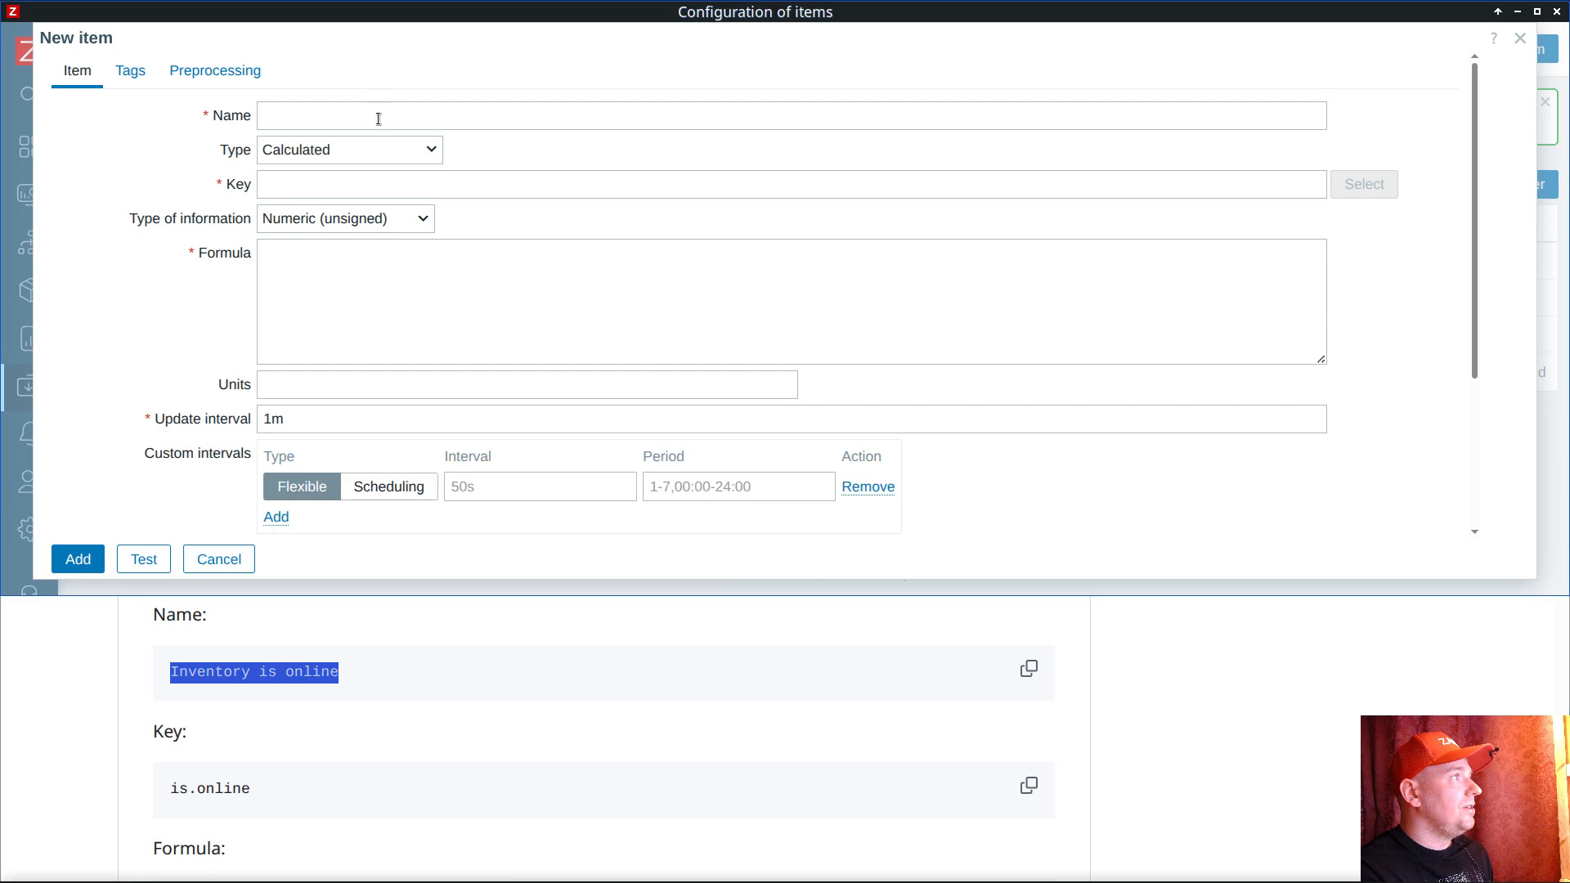
{"action": "key", "text": "ctrl+v"}
Step: Copy the README's key is.online and formula count(//system.uptime,91s) into the Inventory is online item
{"action": "left_click_drag", "start_coordinate": [166, 787], "coordinate": [301, 791]}
{"action": "key", "text": "ctrl+c"}
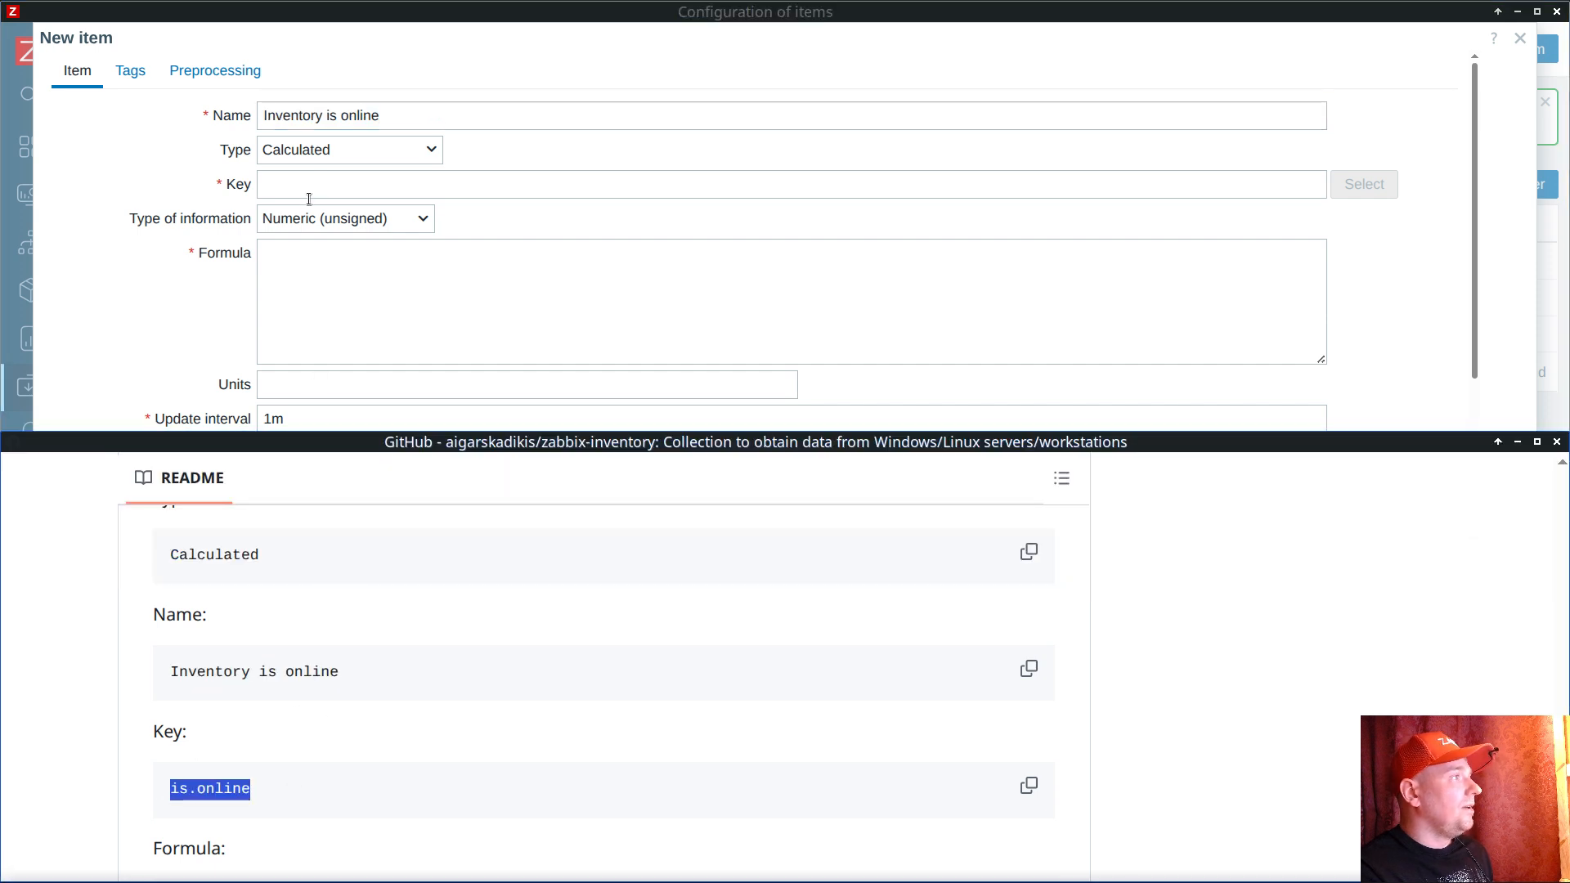
{"action": "left_click", "coordinate": [327, 187]}
{"action": "key", "text": "ctrl+v"}
{"action": "left_click", "coordinate": [385, 701]}
{"action": "scroll", "coordinate": [385, 701], "scroll_direction": "down", "scroll_amount": 3}
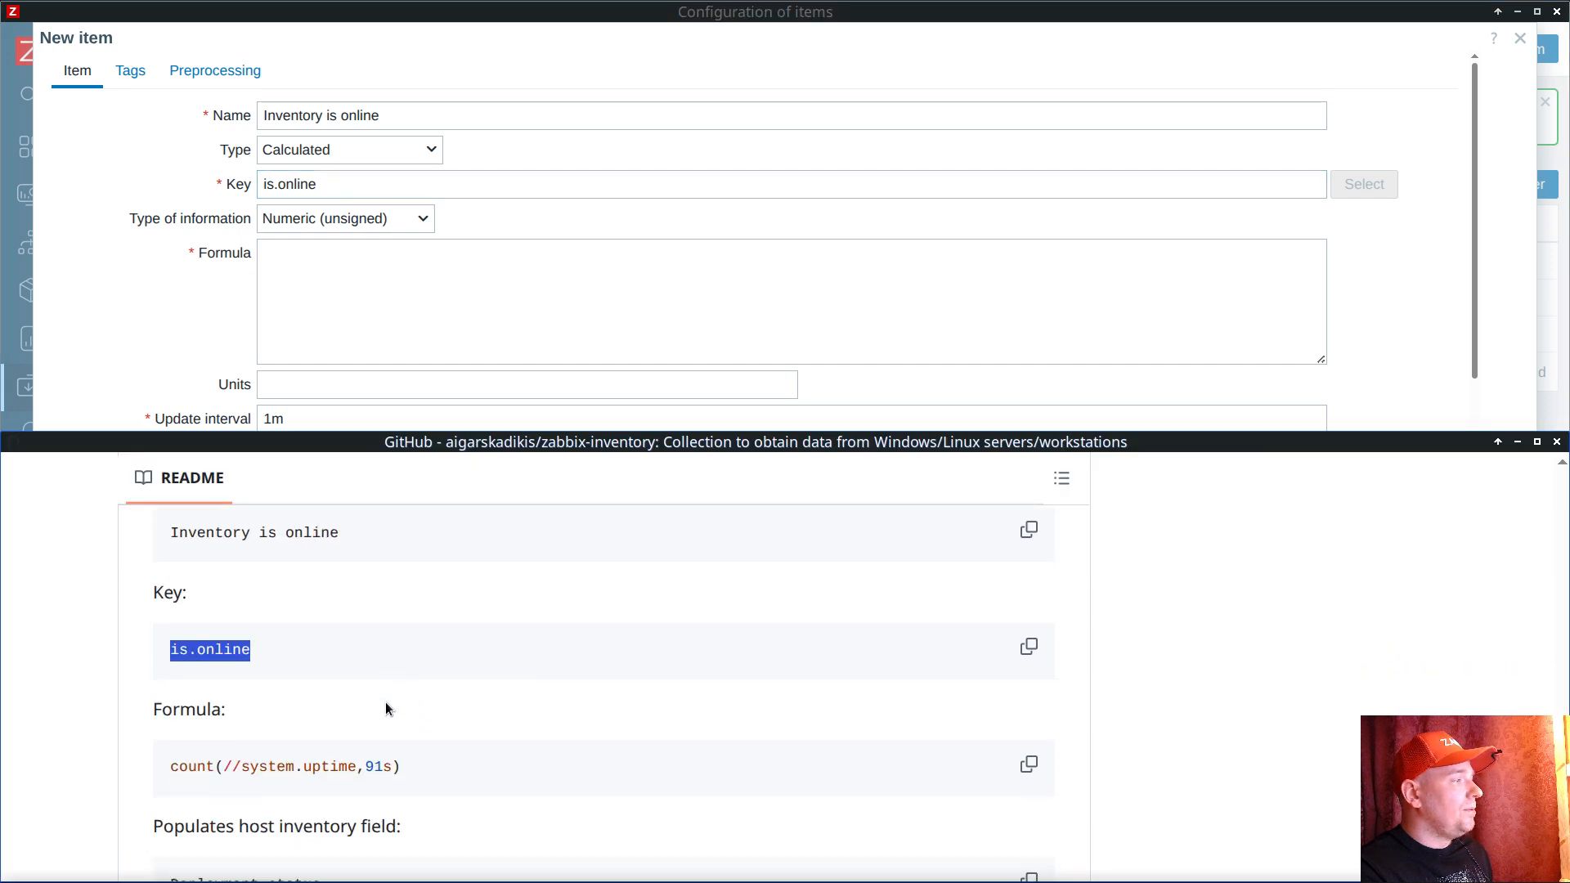
{"action": "left_click", "coordinate": [1029, 646]}
{"action": "left_click", "coordinate": [456, 298]}
{"action": "key", "text": "ctrl+v"}
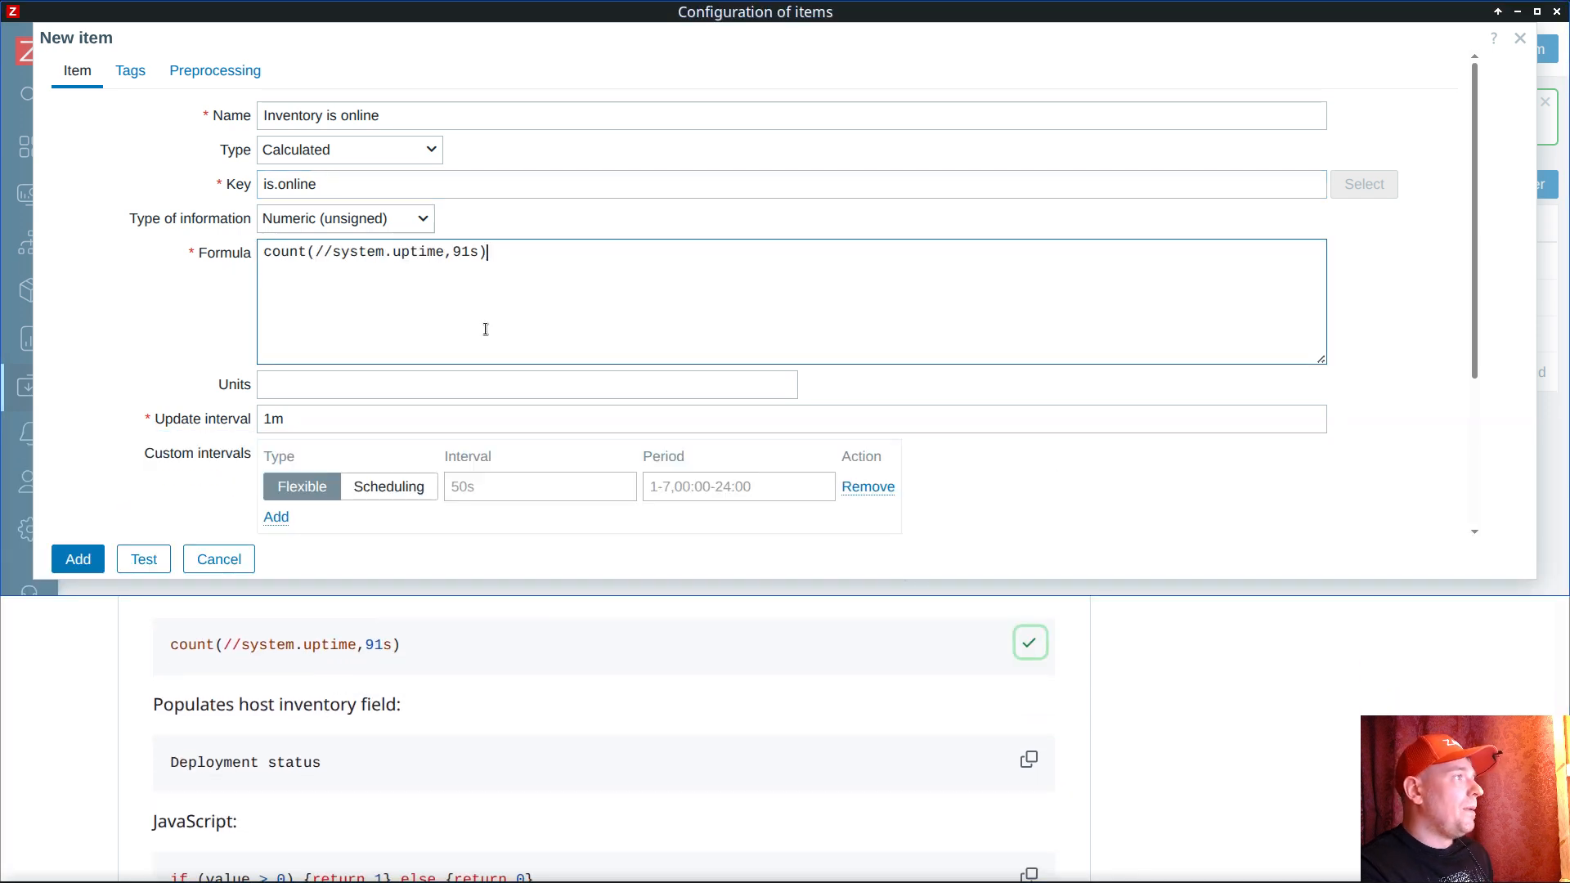
Step: Examine the formula's system.uptime key, count function and 91s time period
{"action": "double_click", "coordinate": [411, 251]}
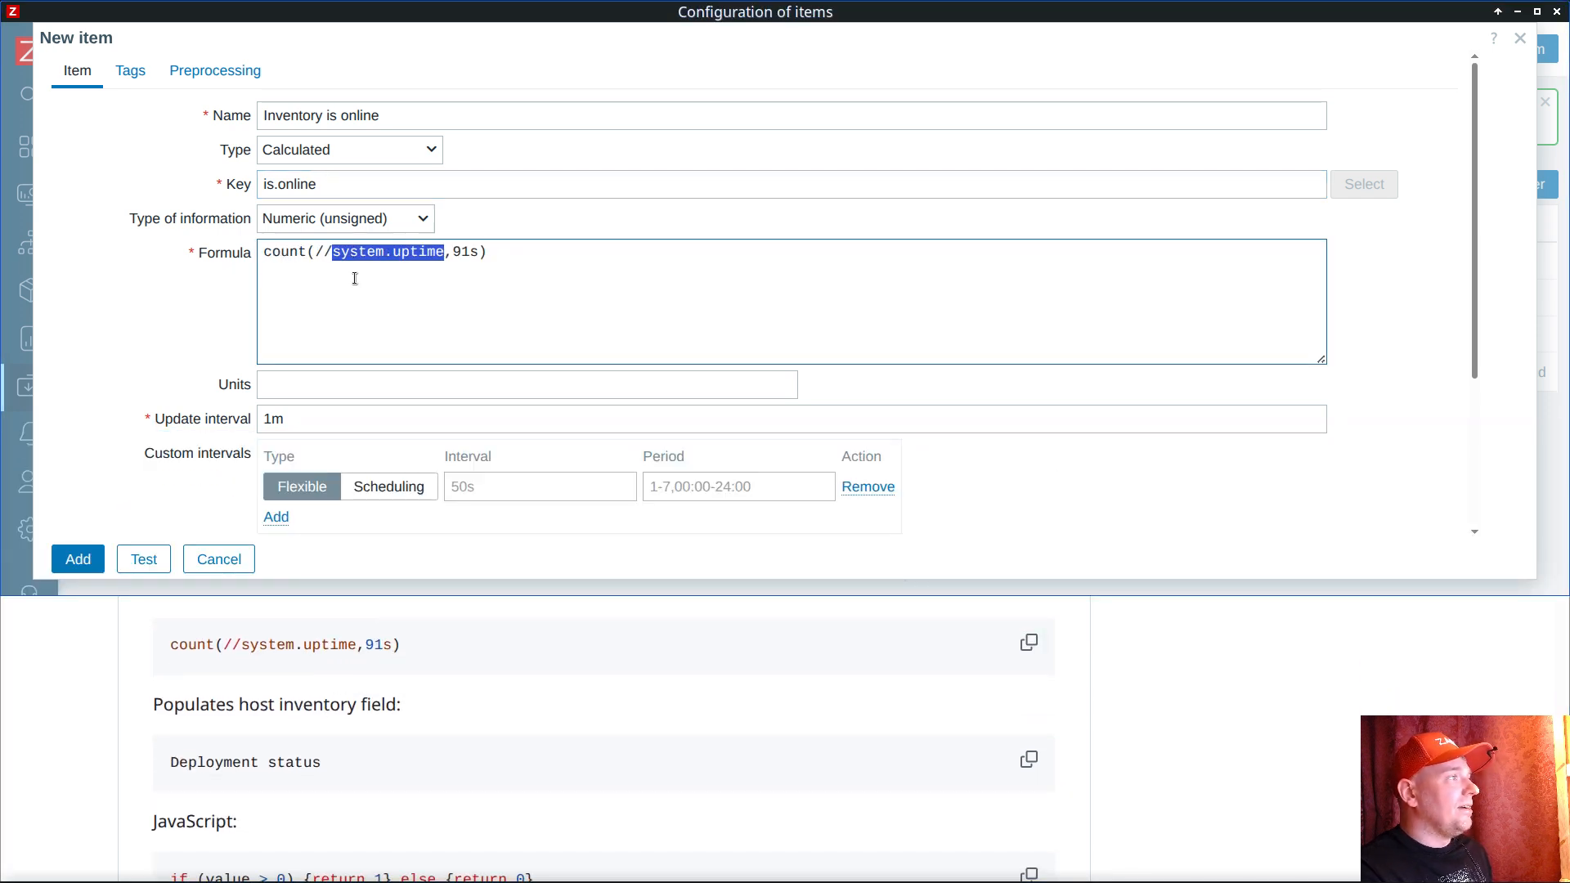
{"action": "left_click_drag", "start_coordinate": [308, 253], "coordinate": [258, 254]}
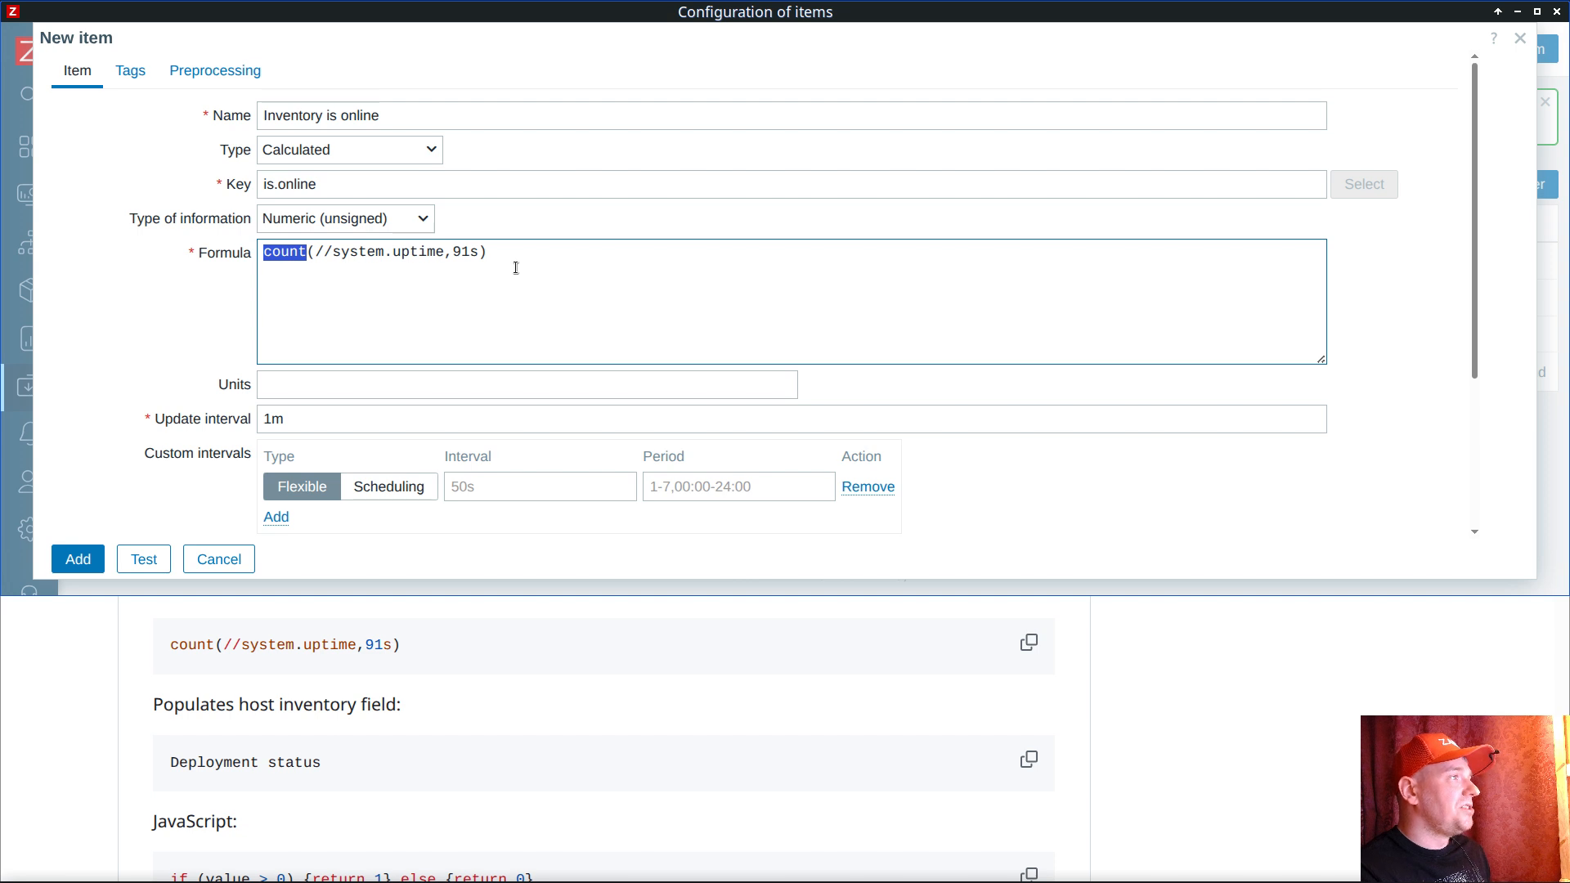
{"action": "double_click", "coordinate": [465, 252]}
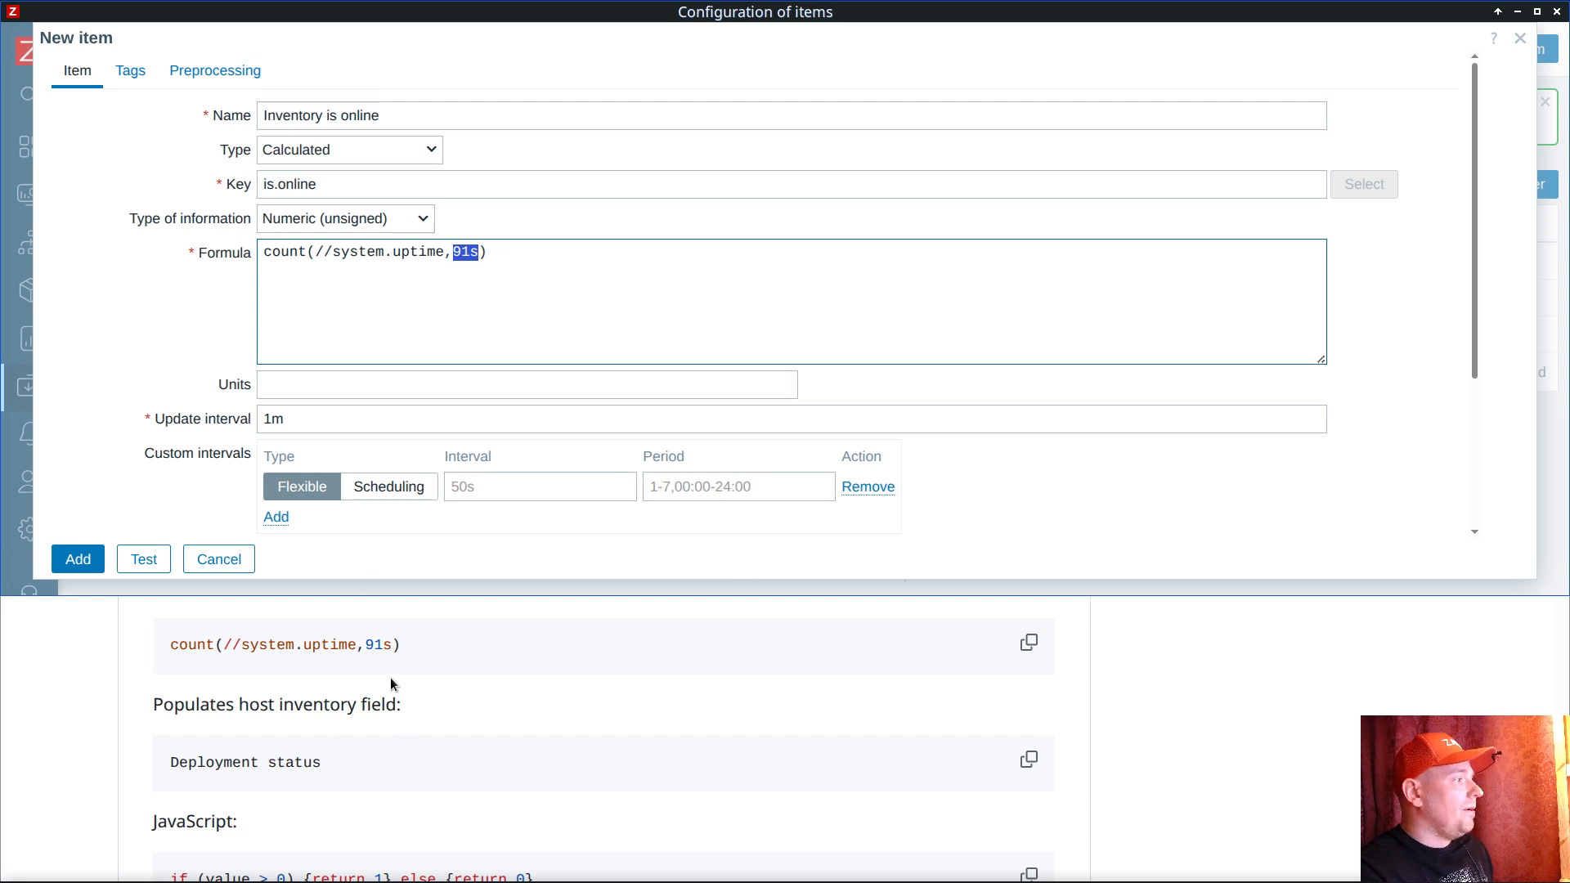
Step: Make the Inventory is online item populate the Deployment status host inventory field
{"action": "scroll", "coordinate": [283, 371], "scroll_direction": "down", "scroll_amount": 3}
{"action": "left_click", "coordinate": [302, 429]}
{"action": "left_click", "coordinate": [302, 429]}
{"action": "key", "text": "d"}
{"action": "key", "text": "d"}
{"action": "key", "text": "d"}
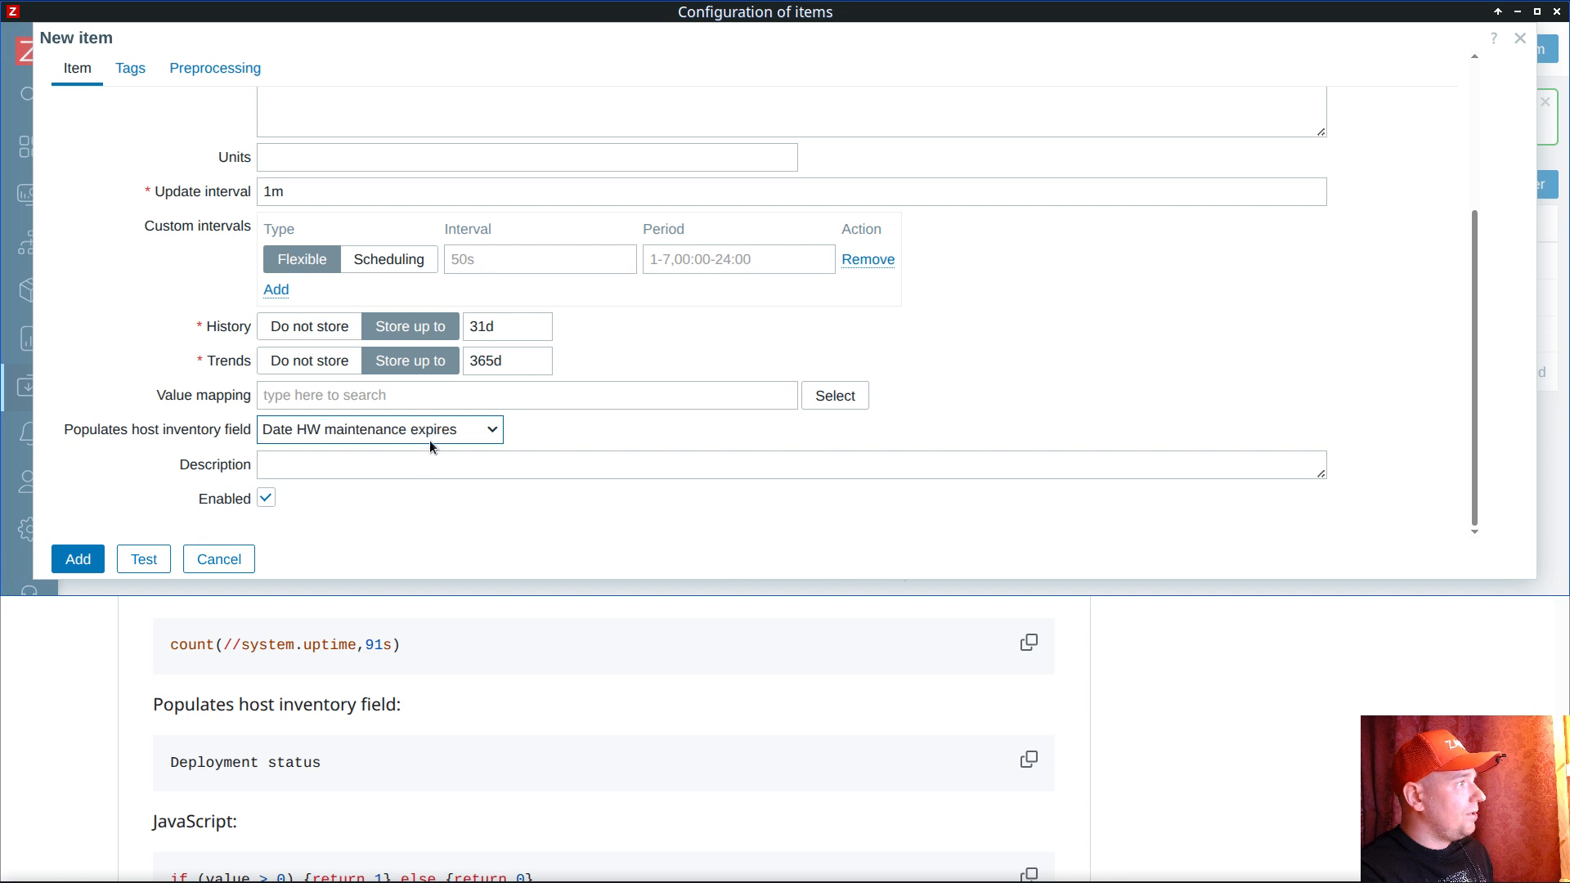
{"action": "left_click", "coordinate": [494, 430]}
{"action": "left_click", "coordinate": [357, 166]}
{"action": "key", "text": "d"}
{"action": "key", "text": "d"}
{"action": "key", "text": "d"}
{"action": "key", "text": "d"}
{"action": "left_click", "coordinate": [452, 430]}
{"action": "left_click", "coordinate": [337, 106]}
{"action": "key", "text": "d"}
{"action": "key", "text": "d"}
{"action": "key", "text": "d"}
{"action": "key", "text": "d"}
{"action": "key", "text": "d"}
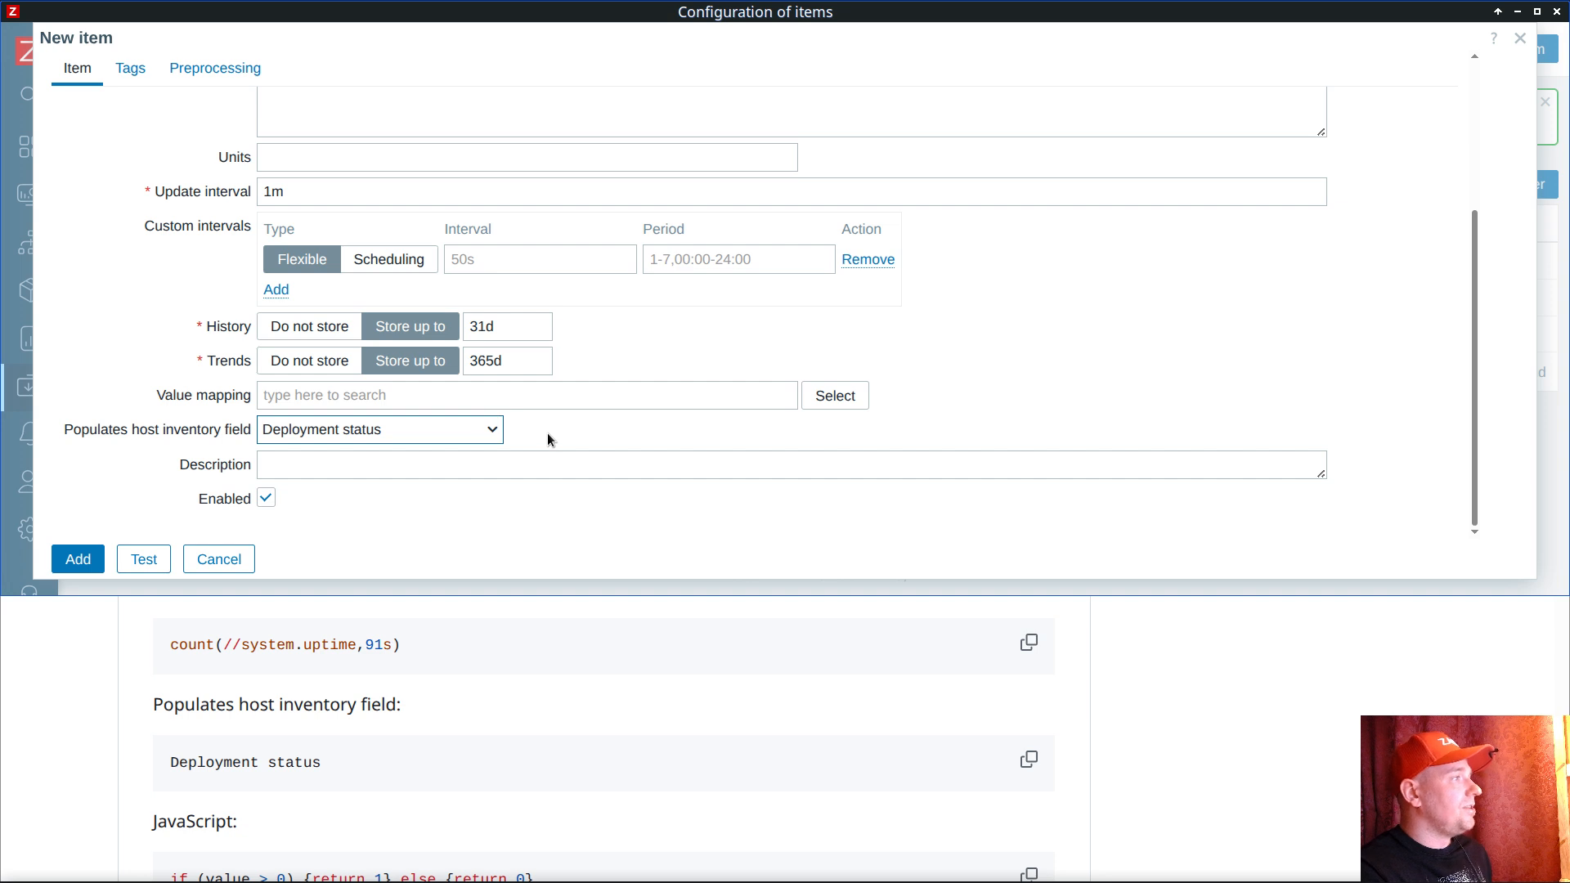
Step: Set History and Trends of the Inventory is online item to Do not store
{"action": "left_click", "coordinate": [325, 330]}
{"action": "left_click", "coordinate": [321, 362]}
{"action": "scroll", "coordinate": [540, 405], "scroll_direction": "up", "scroll_amount": 4}
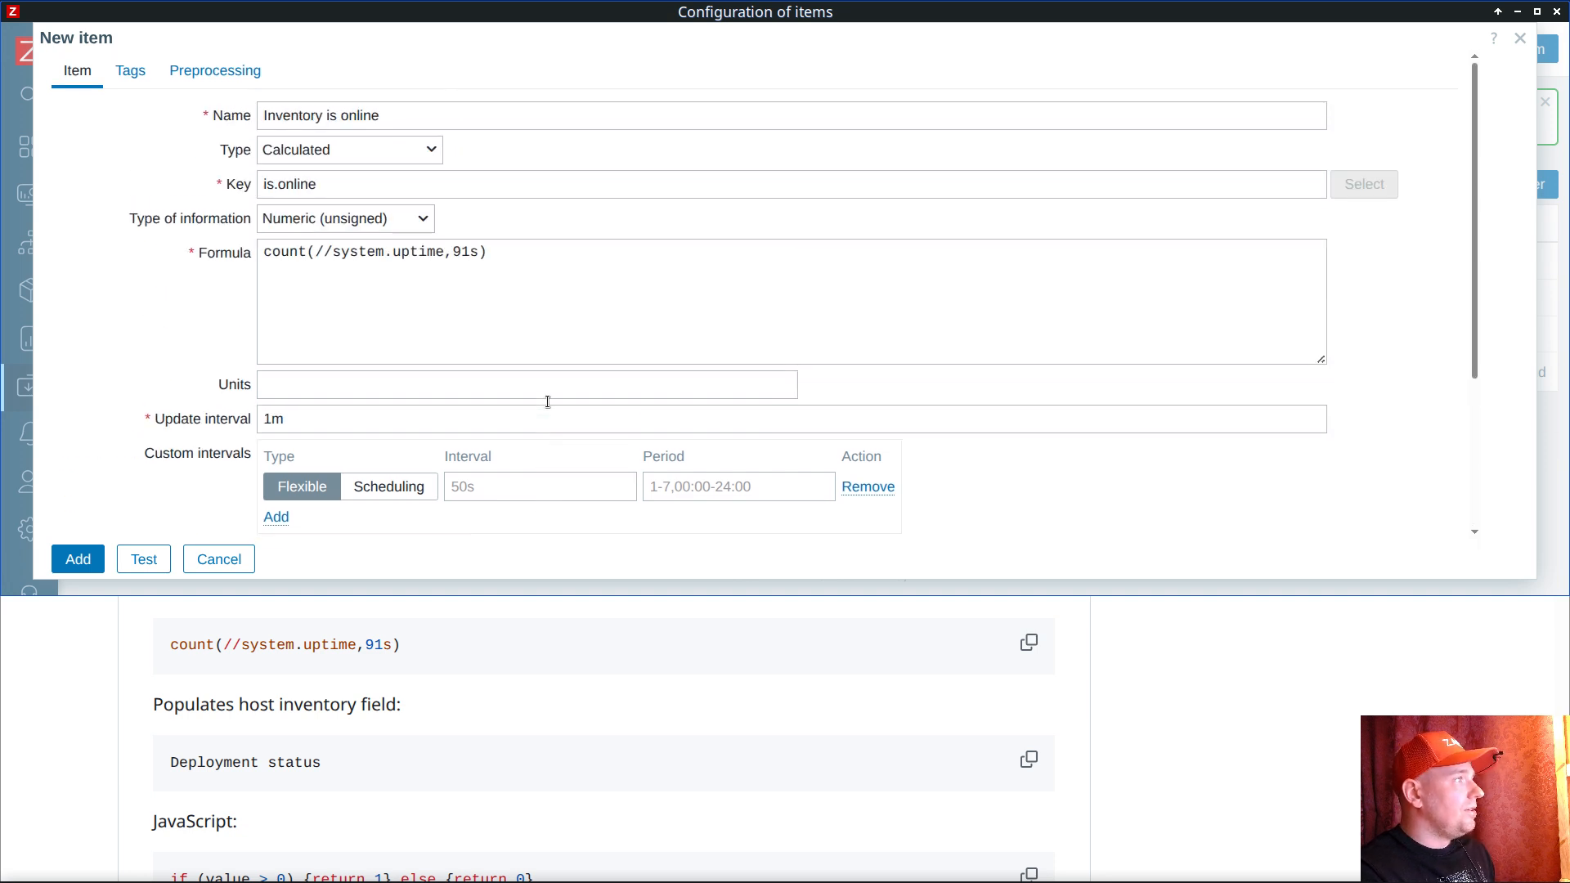
Step: Add a preprocessing step to the Inventory is online item and browse the available step types
{"action": "left_click", "coordinate": [214, 70]}
{"action": "left_click", "coordinate": [238, 115]}
{"action": "left_click", "coordinate": [407, 151]}
{"action": "scroll", "coordinate": [389, 309], "scroll_direction": "down", "scroll_amount": 5}
{"action": "scroll", "coordinate": [392, 444], "scroll_direction": "down", "scroll_amount": 5}
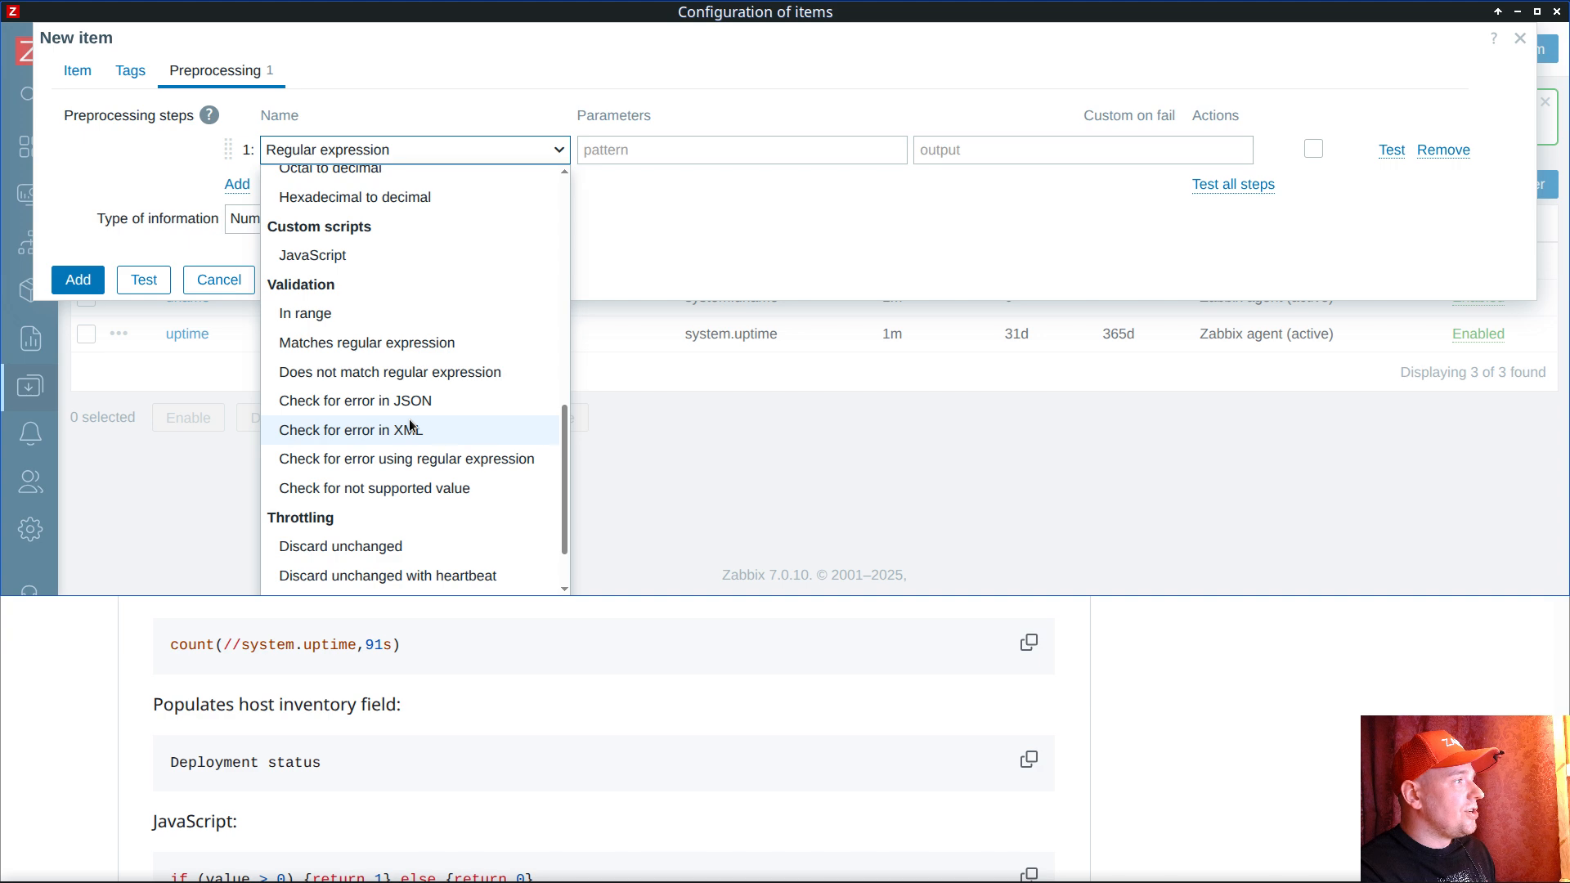
Step: Make the first preprocessing step Discard unchanged with heartbeat with a parameter of 1d
{"action": "left_click", "coordinate": [478, 493]}
{"action": "left_click", "coordinate": [624, 145]}
{"action": "type", "text": "1d"}
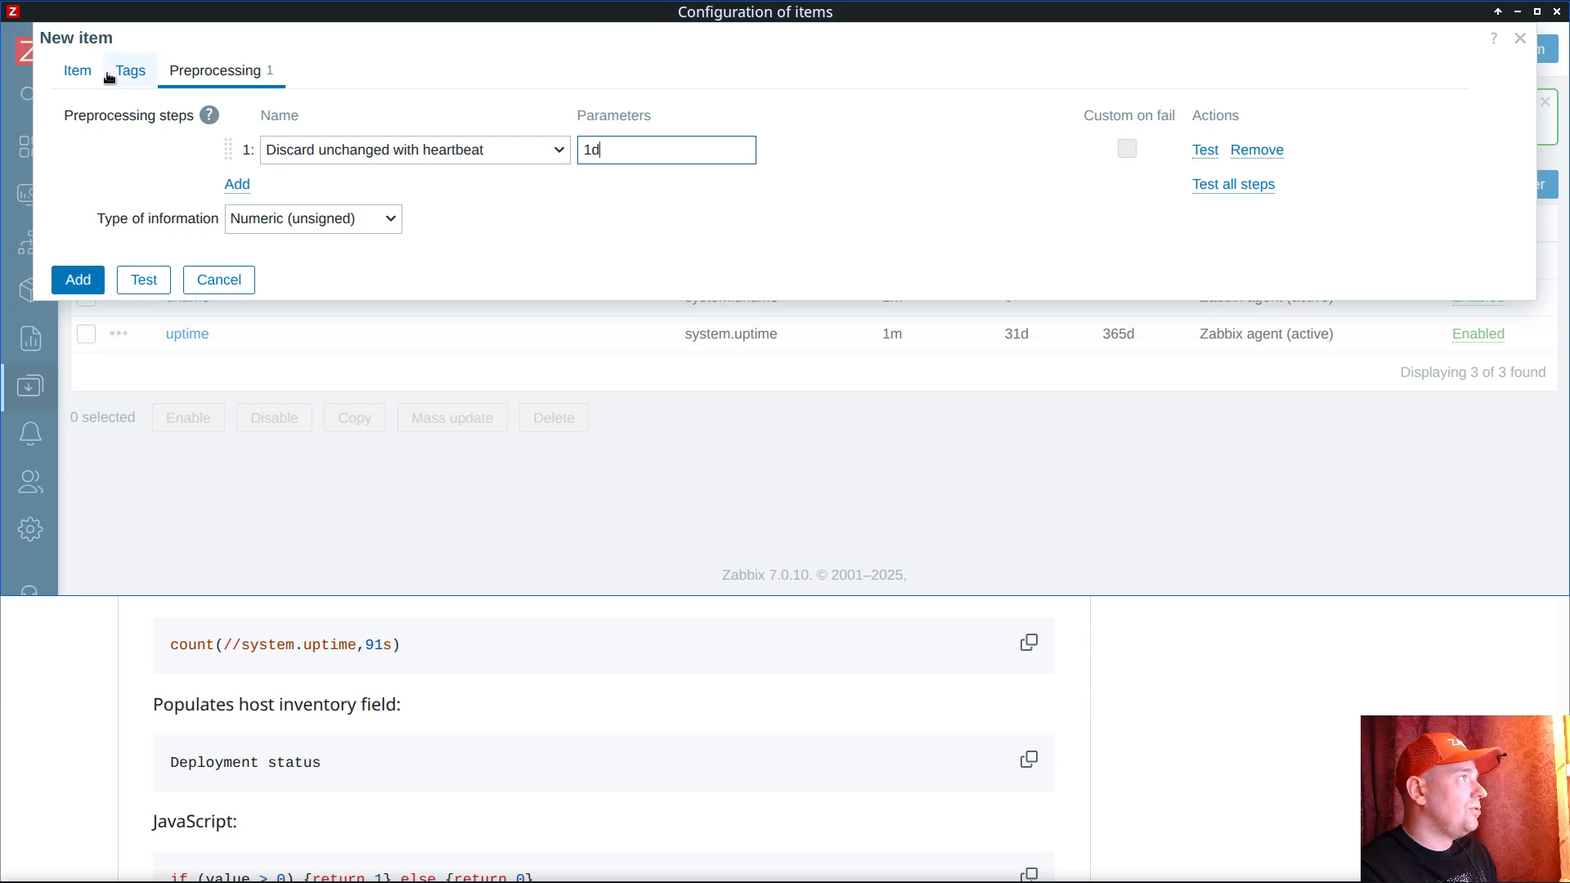
Step: Review the new item's formula, update interval, history, trends and inventory settings together with its preprocessing
{"action": "left_click", "coordinate": [78, 71]}
{"action": "double_click", "coordinate": [275, 419]}
{"action": "scroll", "coordinate": [413, 282], "scroll_direction": "down", "scroll_amount": 3}
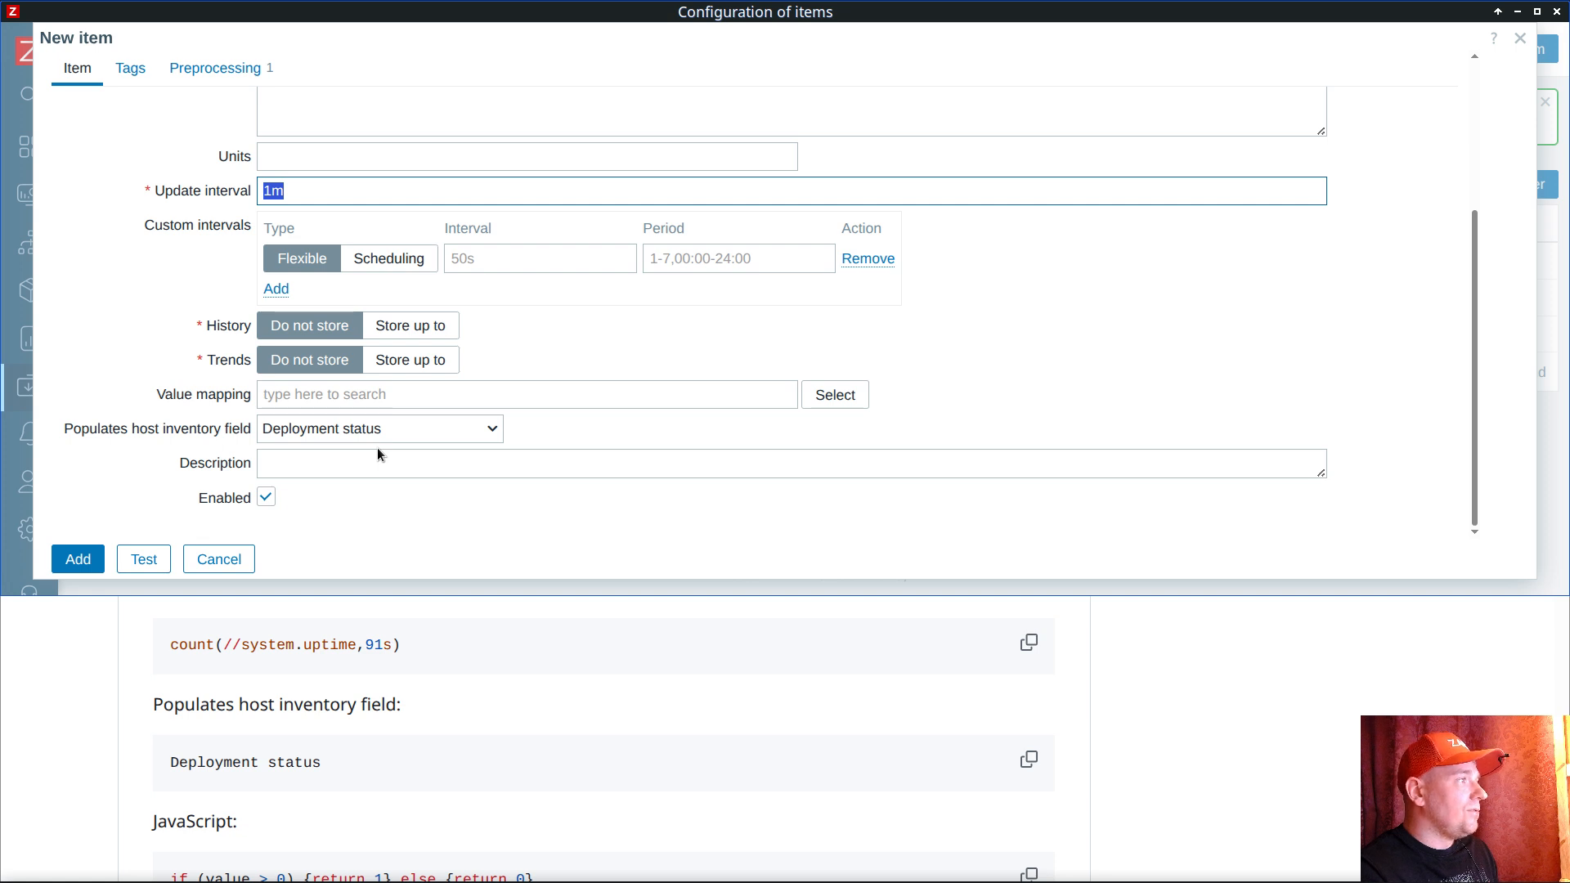
{"action": "scroll", "coordinate": [327, 414], "scroll_direction": "up", "scroll_amount": 3}
{"action": "scroll", "coordinate": [461, 322], "scroll_direction": "down", "scroll_amount": 2}
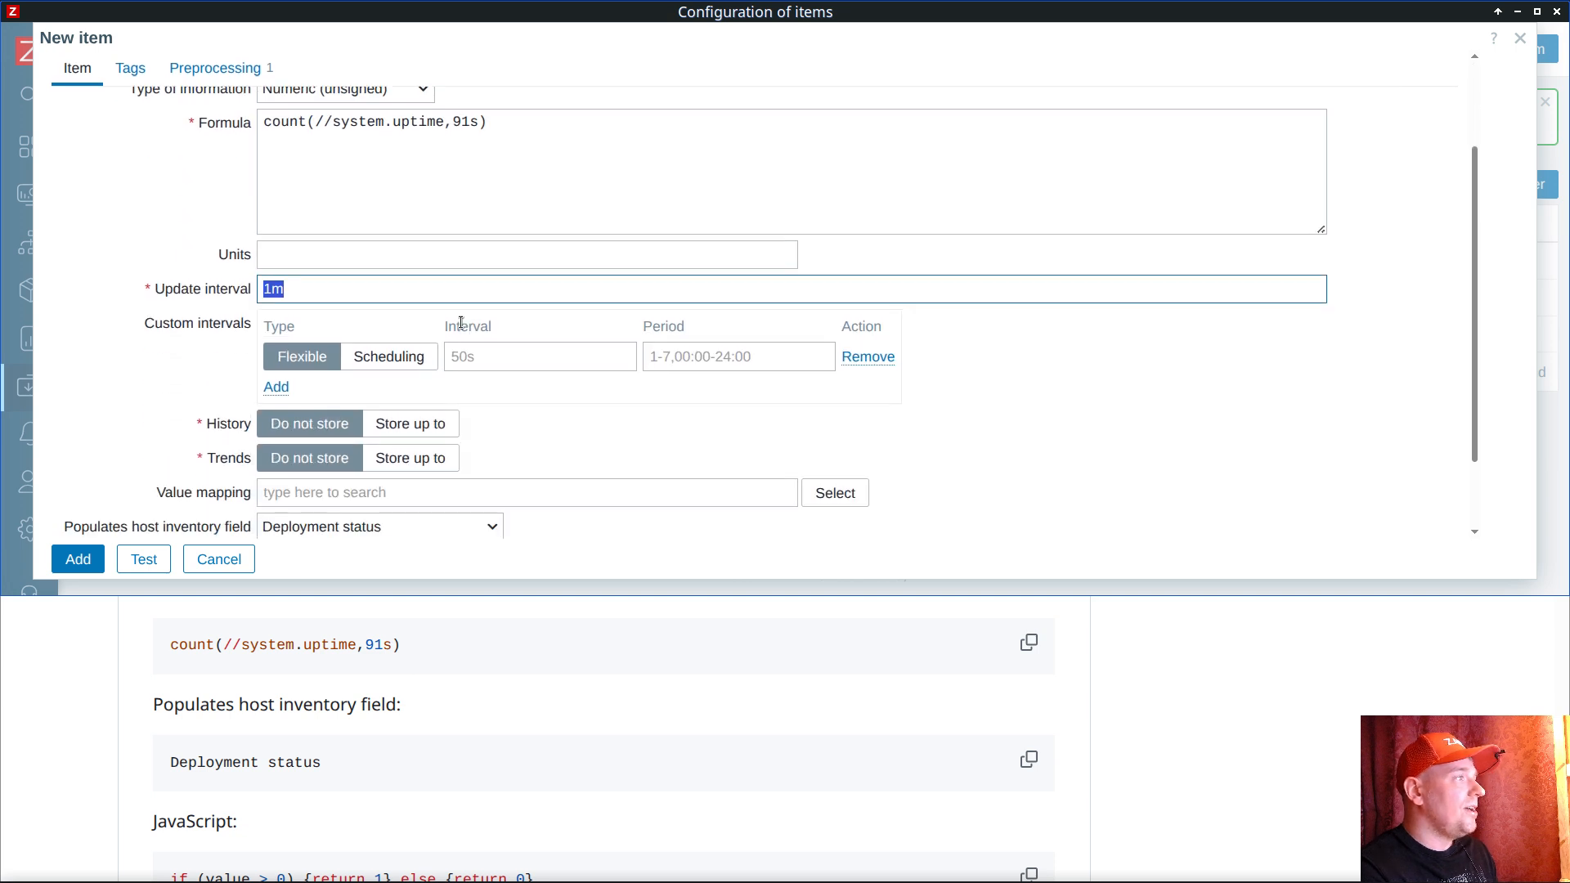
{"action": "scroll", "coordinate": [444, 361], "scroll_direction": "up", "scroll_amount": 2}
{"action": "left_click", "coordinate": [216, 67]}
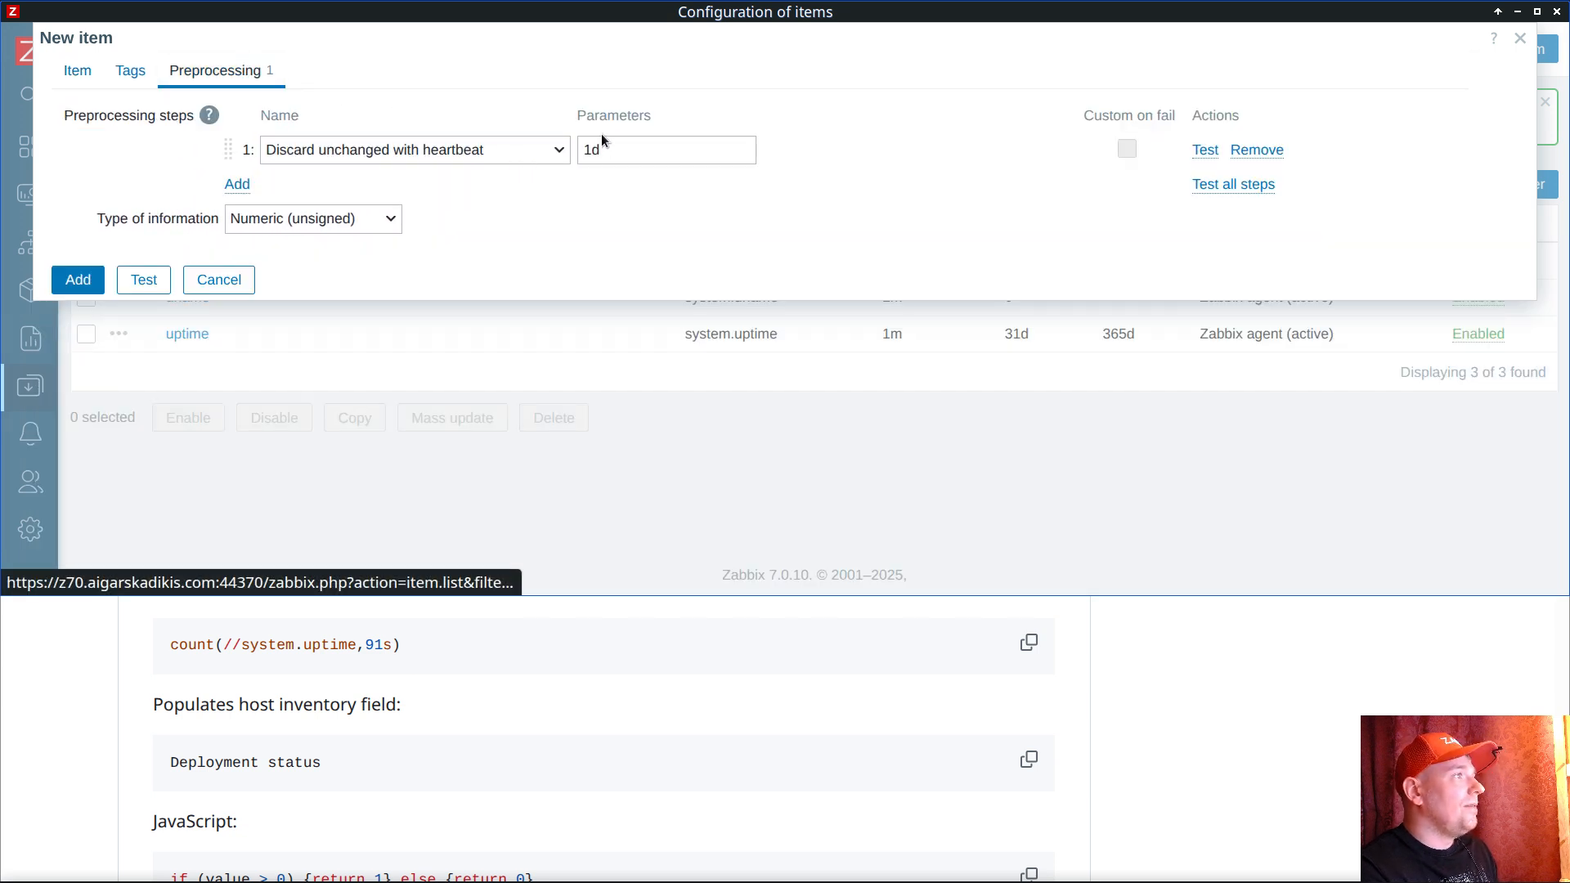
{"action": "left_click", "coordinate": [79, 72]}
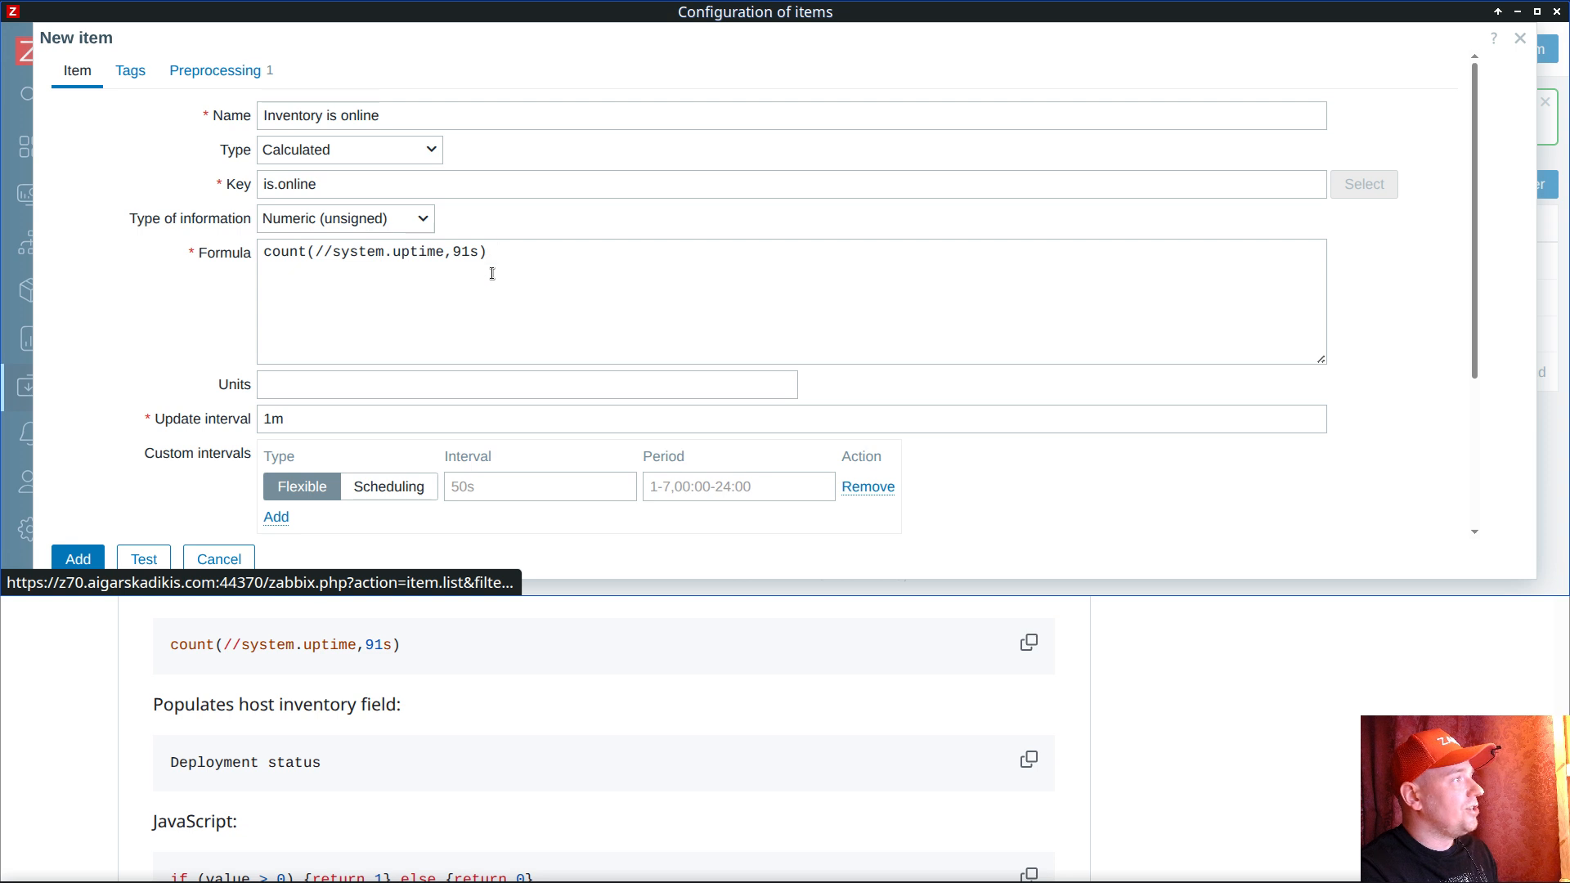
Step: Assign the Online value map to the new item, checking its mappings of 0 to No and 1 to Yes
{"action": "scroll", "coordinate": [493, 273], "scroll_direction": "down", "scroll_amount": 3}
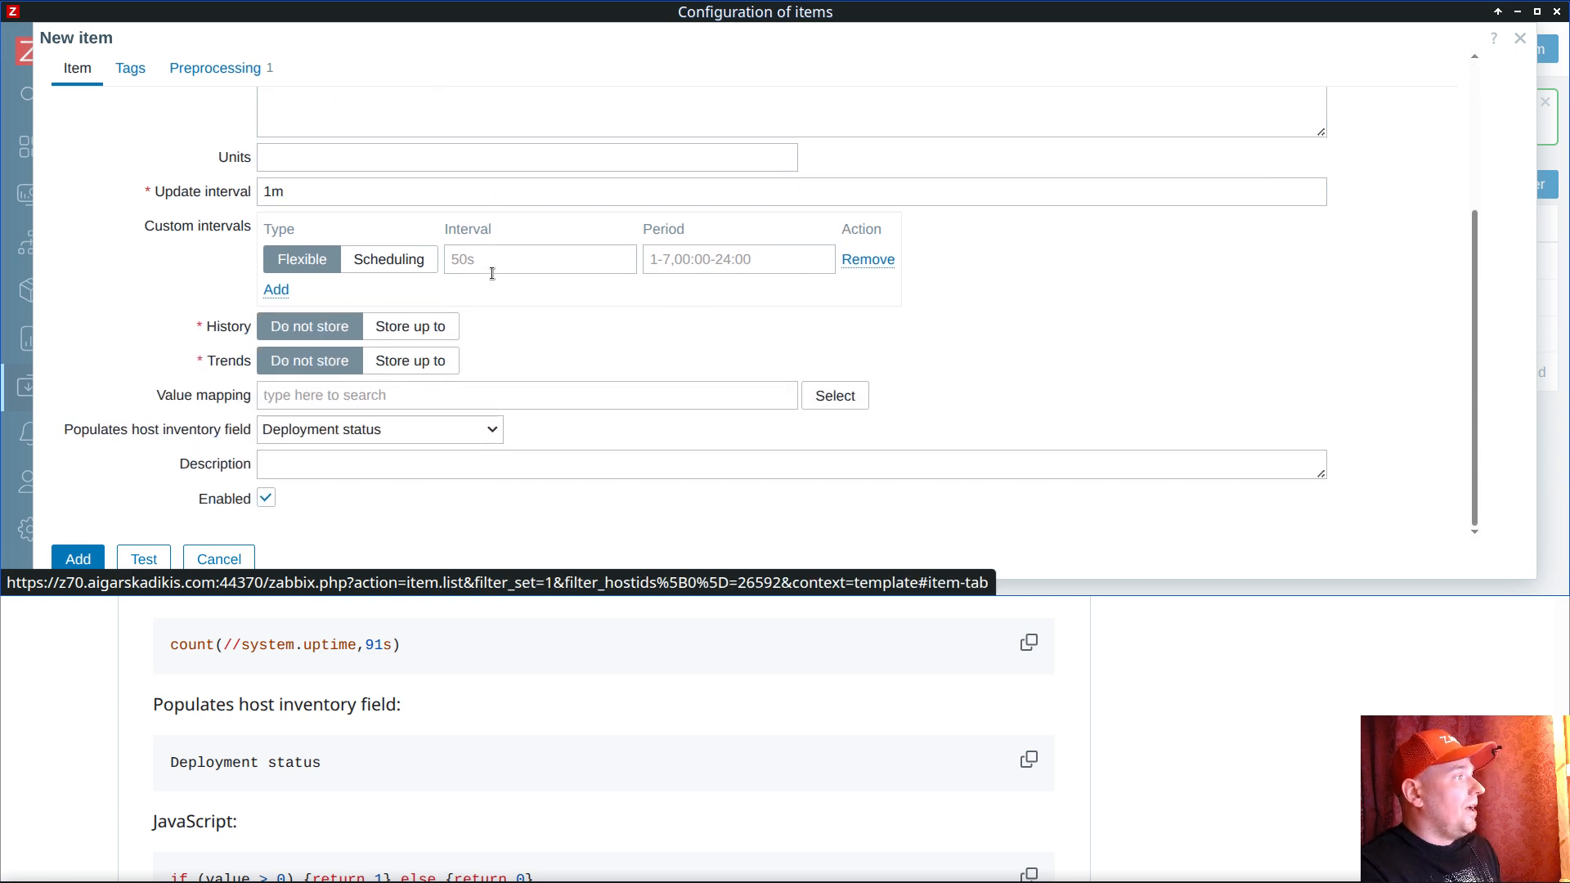
{"action": "left_click", "coordinate": [835, 396]}
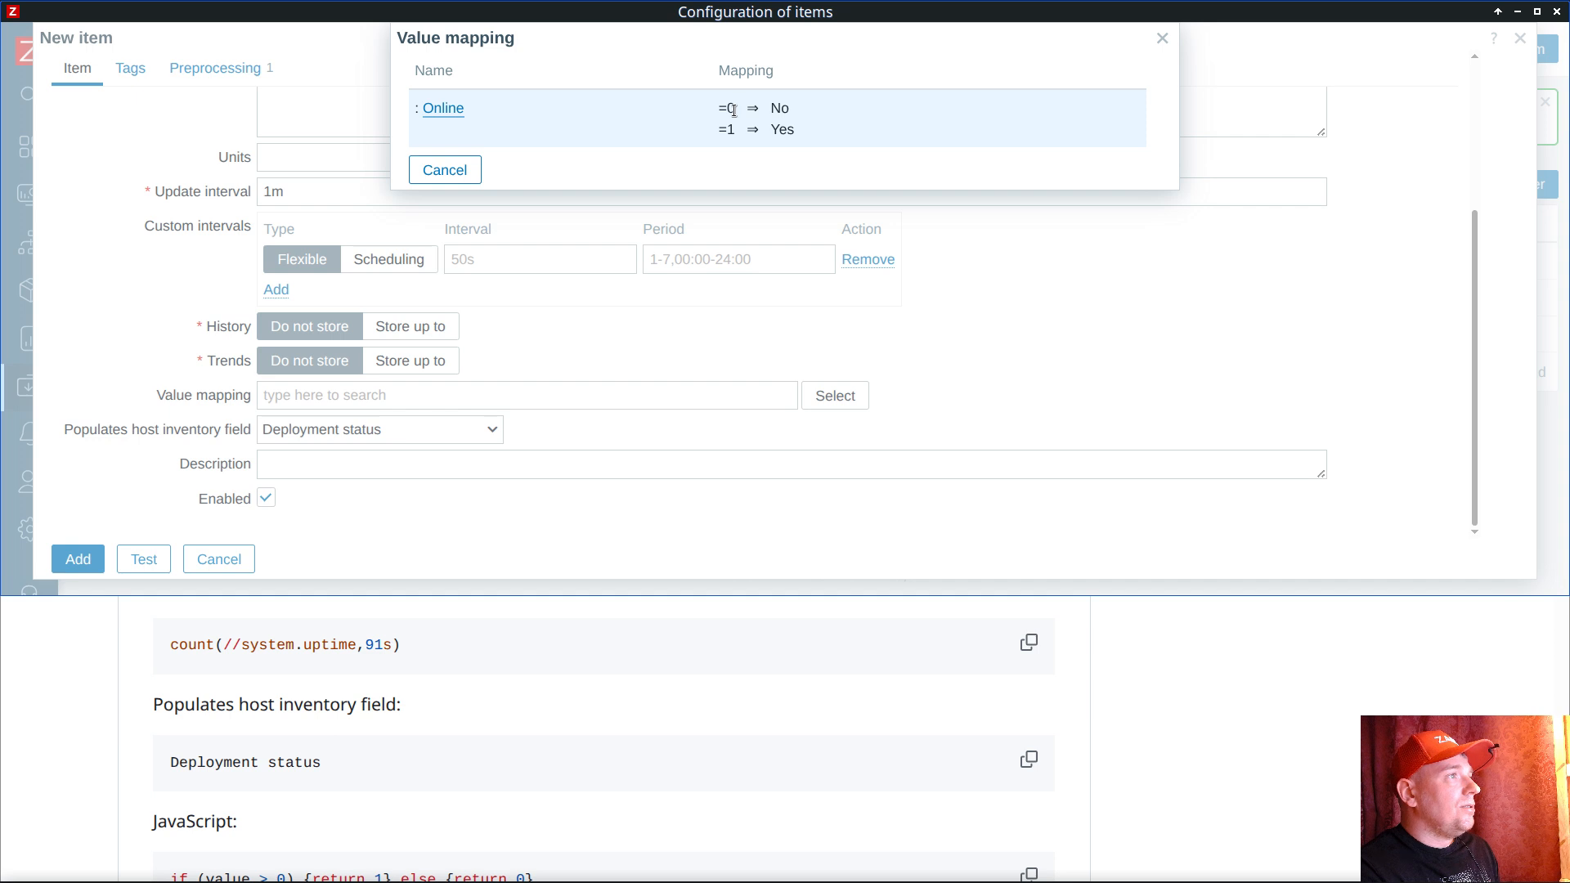
{"action": "left_click_drag", "start_coordinate": [770, 108], "coordinate": [791, 109]}
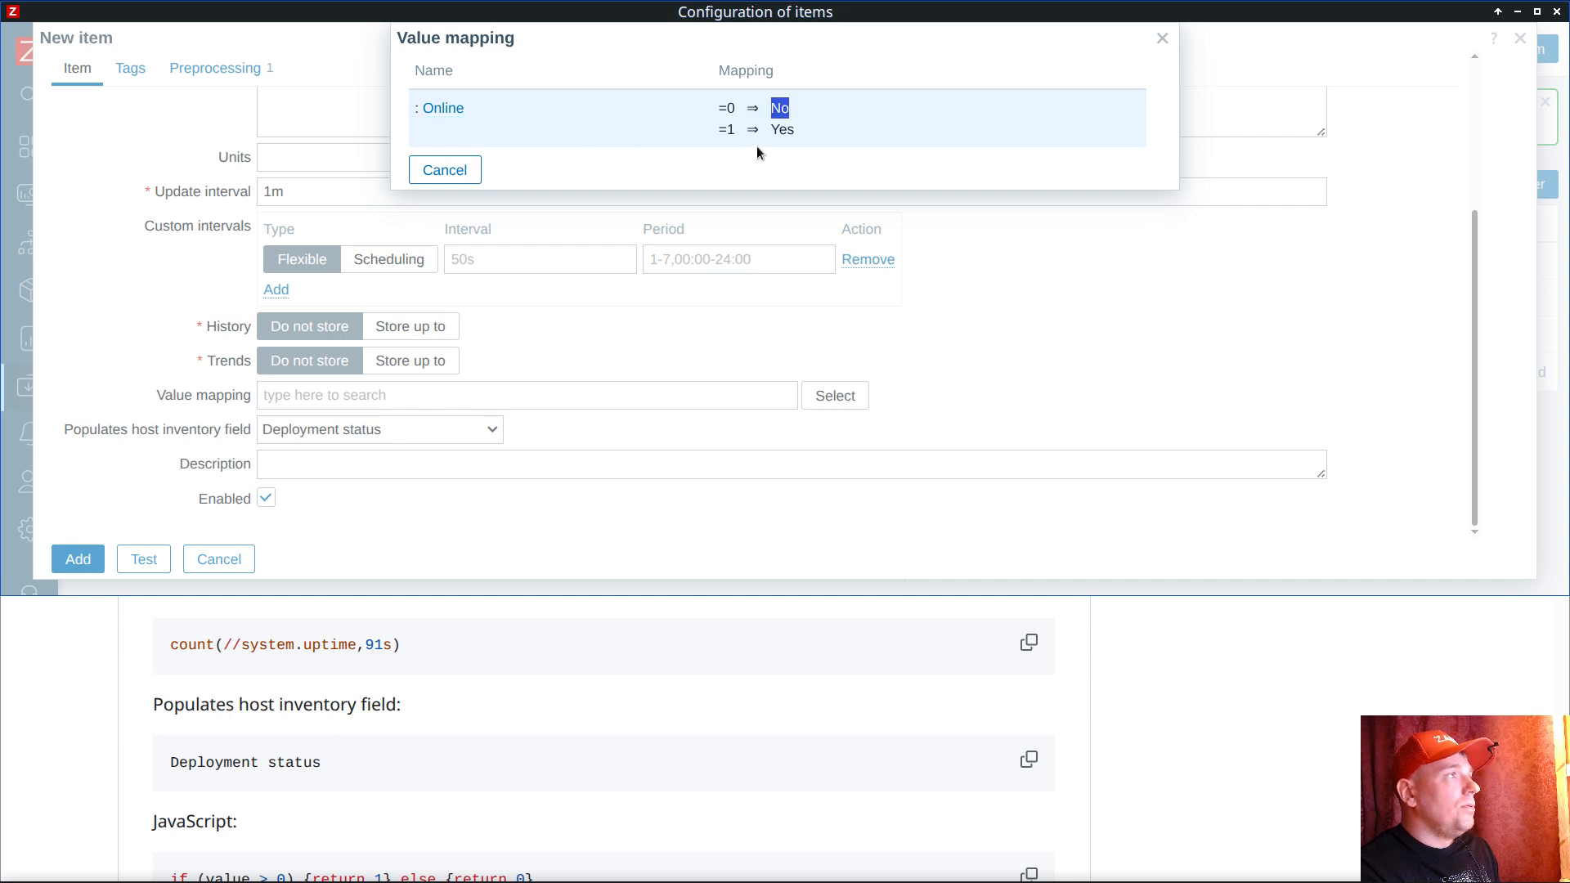
{"action": "double_click", "coordinate": [731, 129]}
{"action": "left_click", "coordinate": [445, 170]}
{"action": "scroll", "coordinate": [540, 330], "scroll_direction": "up", "scroll_amount": 5}
Step: Add a second preprocessing step and move it ahead of Discard unchanged with heartbeat
{"action": "left_click", "coordinate": [238, 68]}
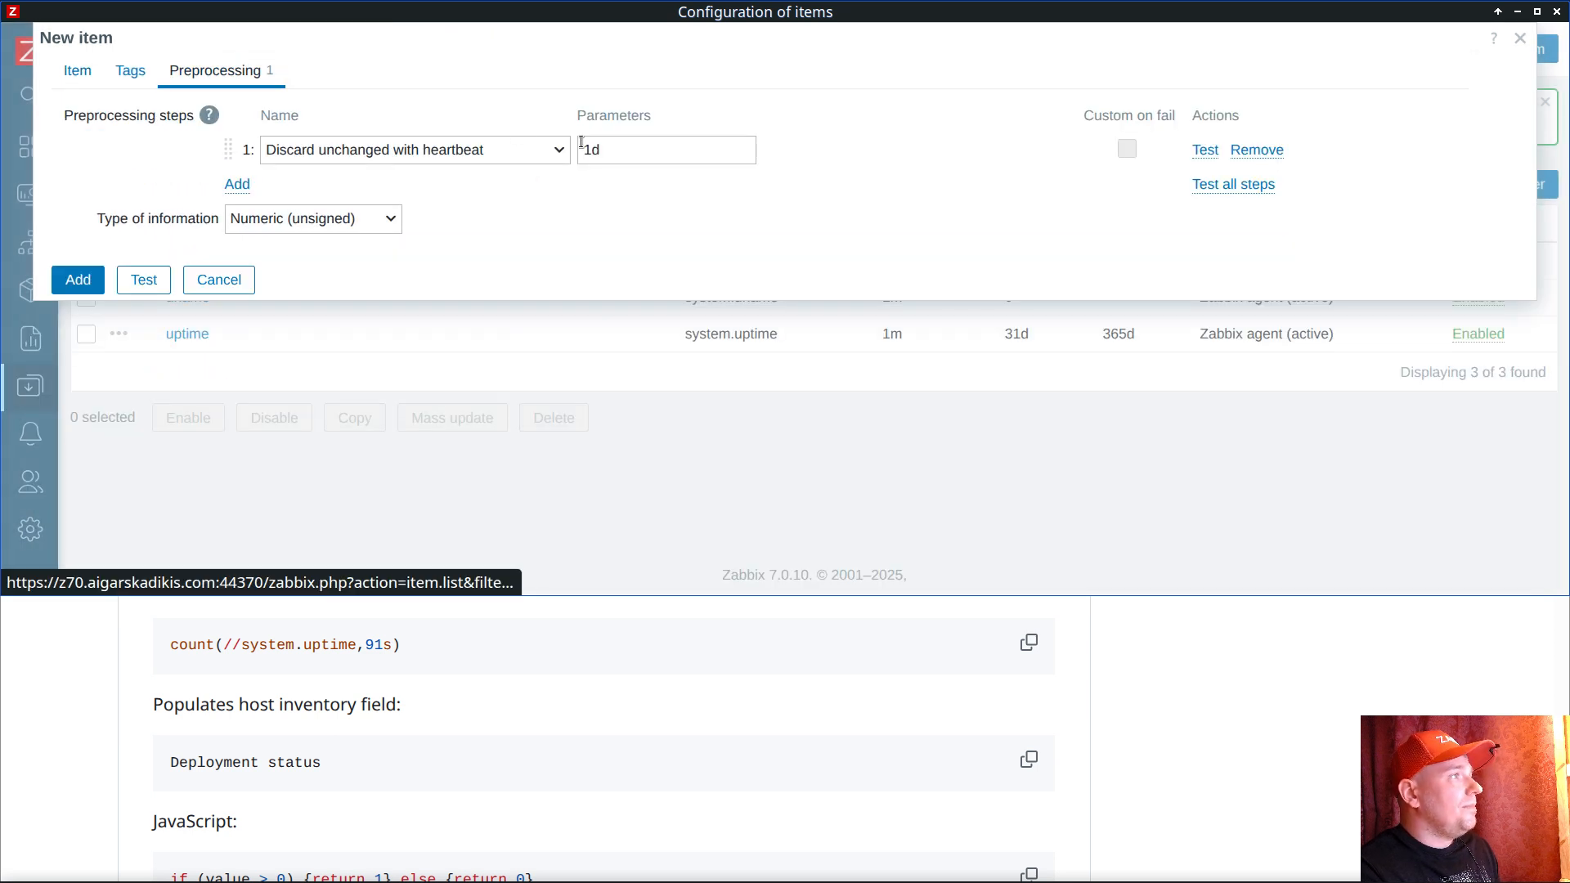
{"action": "left_click", "coordinate": [238, 184]}
{"action": "left_click_drag", "start_coordinate": [230, 190], "coordinate": [232, 151]}
Step: Copy the JavaScript snippet for the online check from the GitHub README
{"action": "left_click", "coordinate": [311, 151]}
{"action": "scroll", "coordinate": [372, 363], "scroll_direction": "down", "scroll_amount": 3}
{"action": "scroll", "coordinate": [380, 359], "scroll_direction": "down", "scroll_amount": 4}
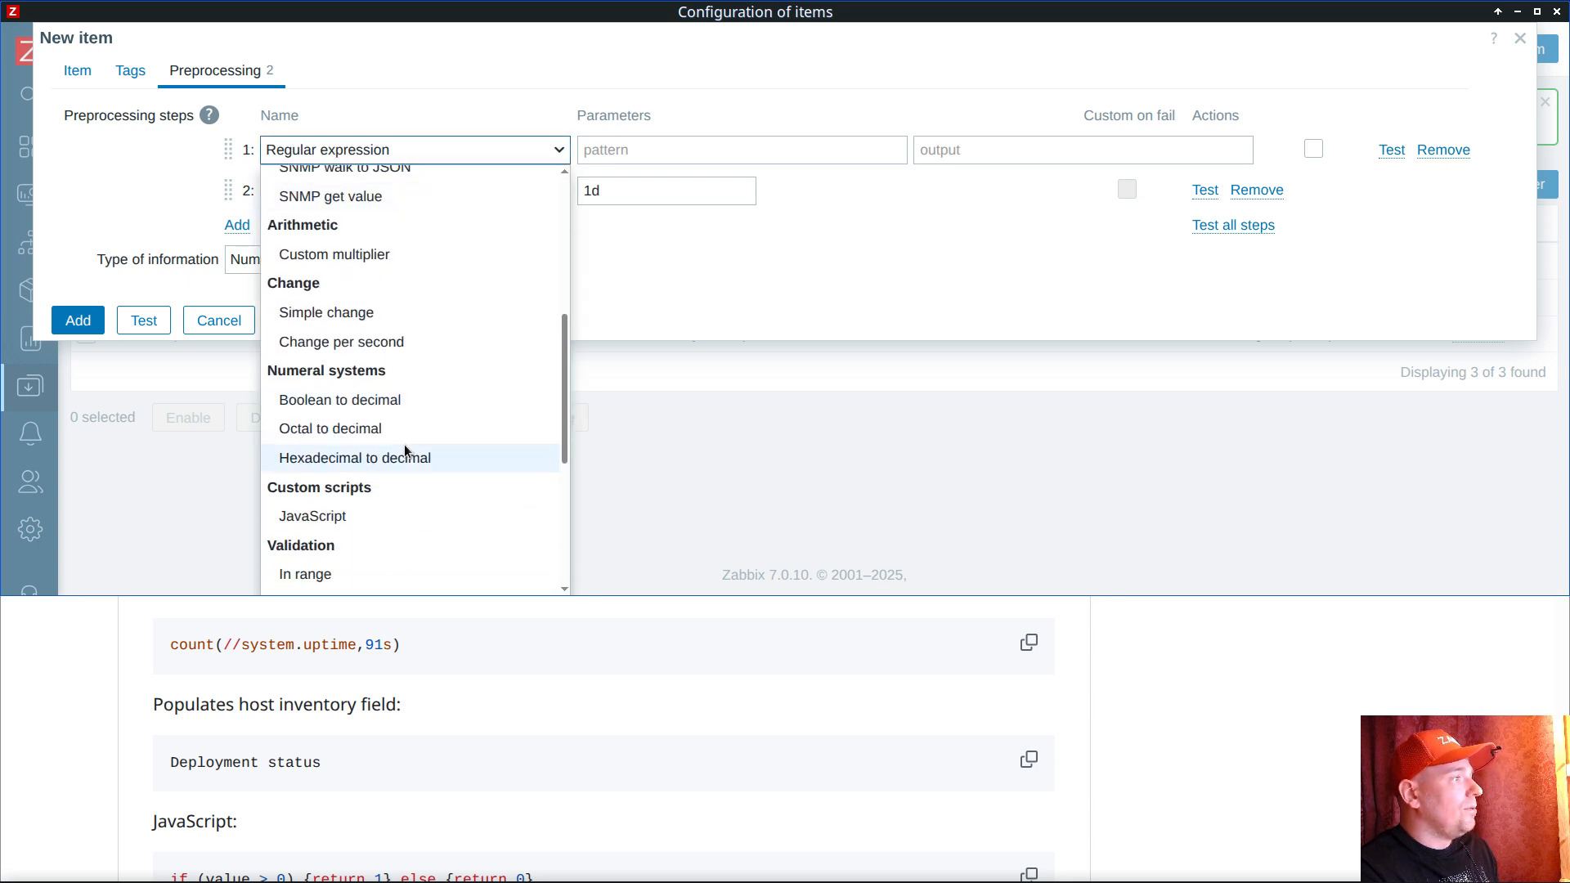
{"action": "left_click", "coordinate": [471, 699]}
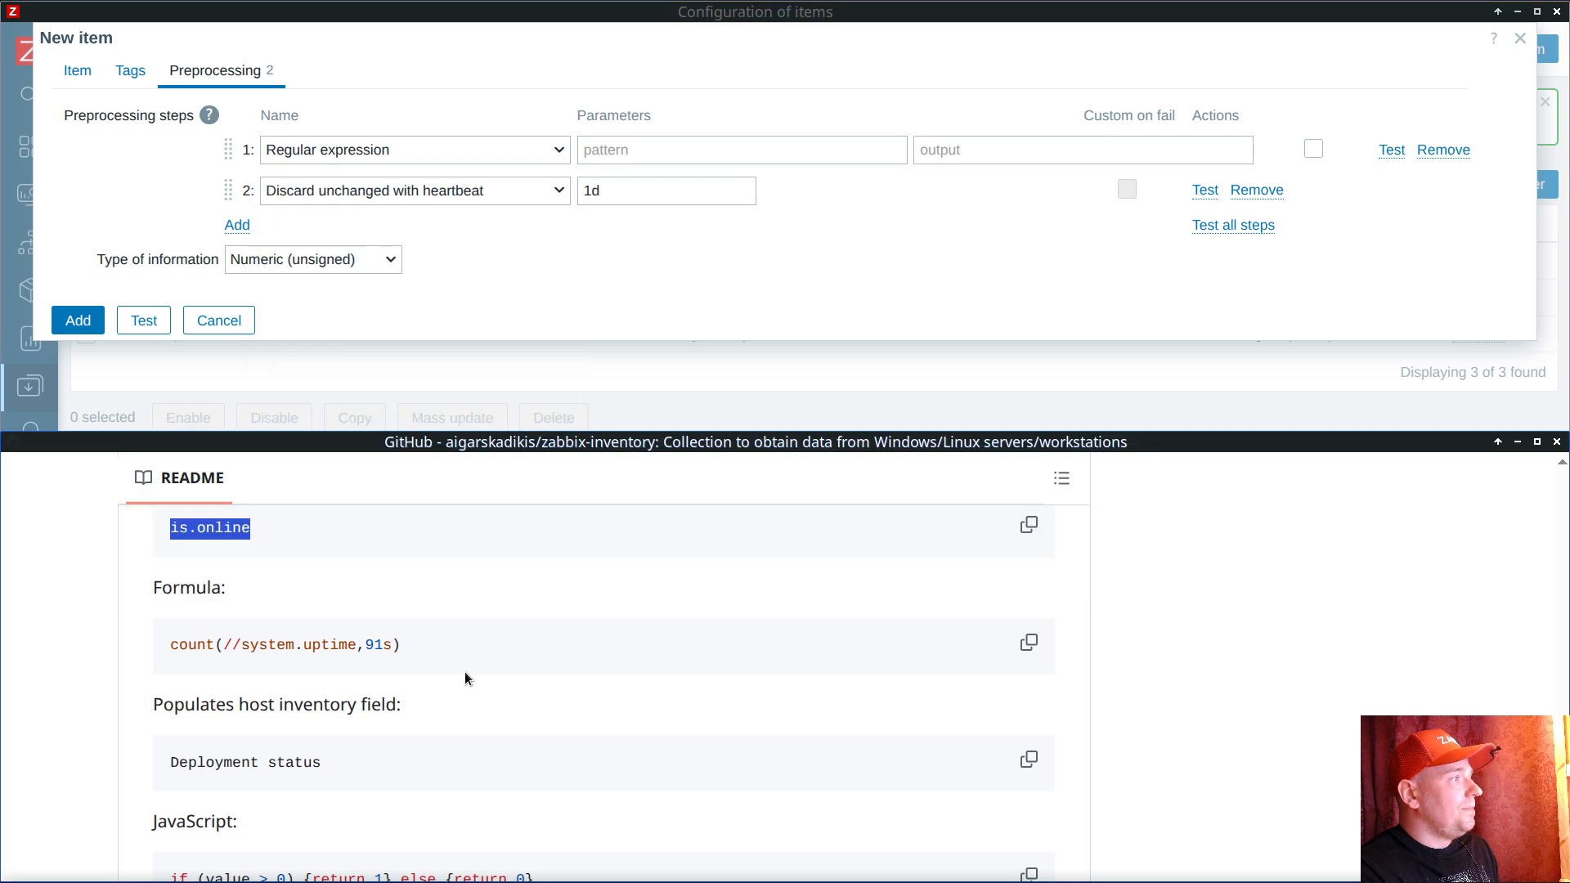
{"action": "scroll", "coordinate": [465, 670], "scroll_direction": "down", "scroll_amount": 4}
{"action": "left_click", "coordinate": [1024, 616]}
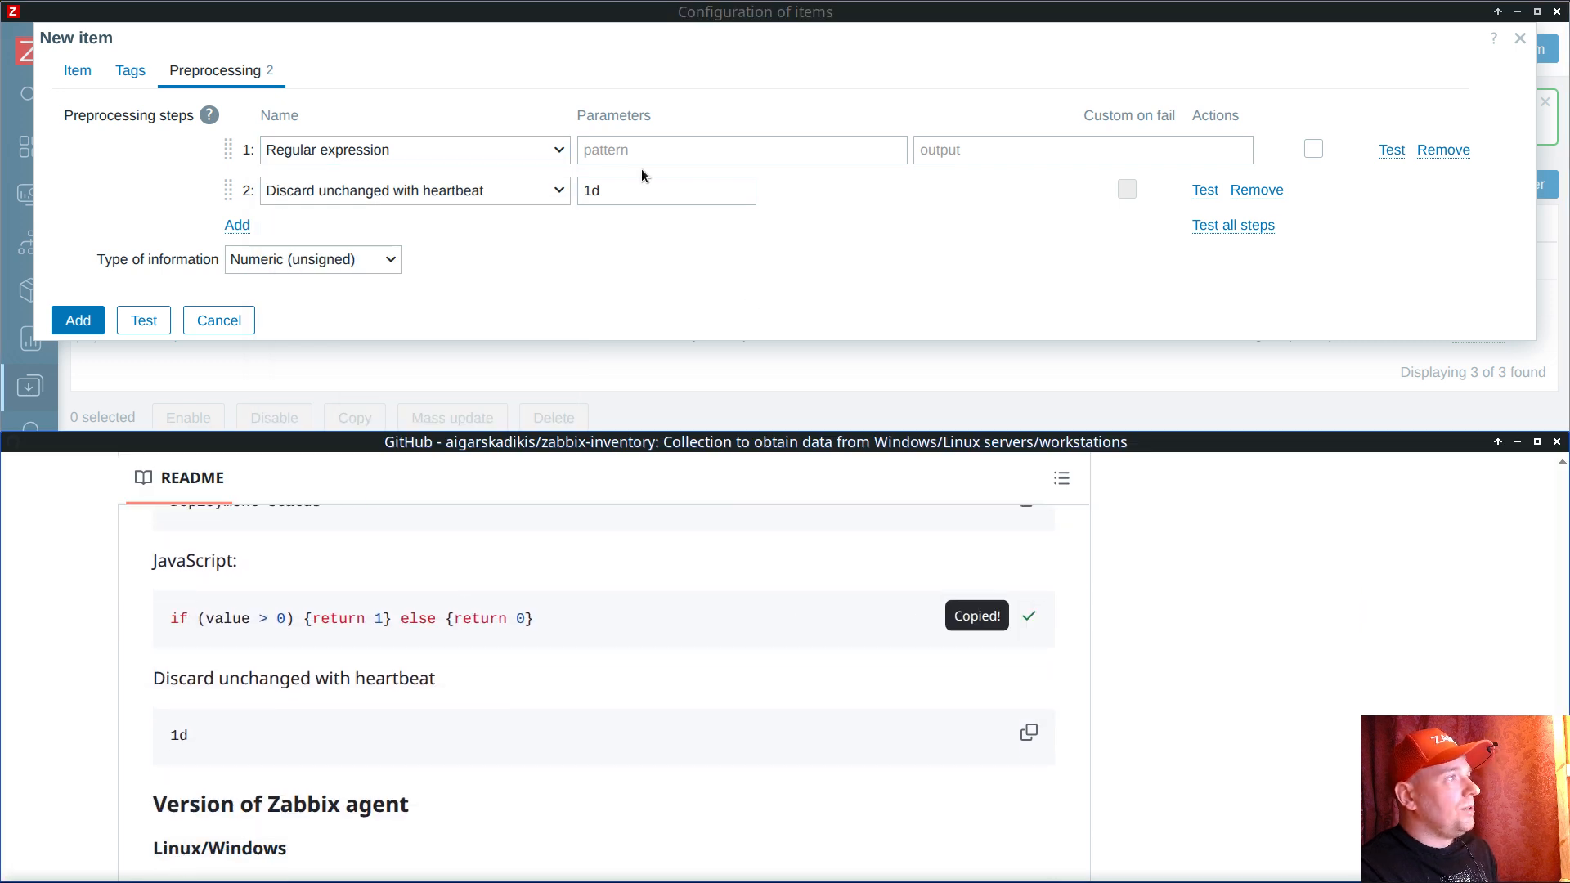
Step: Change the first preprocessing step to JavaScript with the code "if (value > 0) {return 1} else {return 0}"
{"action": "left_click", "coordinate": [637, 156]}
{"action": "left_click", "coordinate": [409, 149]}
{"action": "scroll", "coordinate": [430, 362], "scroll_direction": "down", "scroll_amount": 1}
{"action": "scroll", "coordinate": [429, 362], "scroll_direction": "down", "scroll_amount": 4}
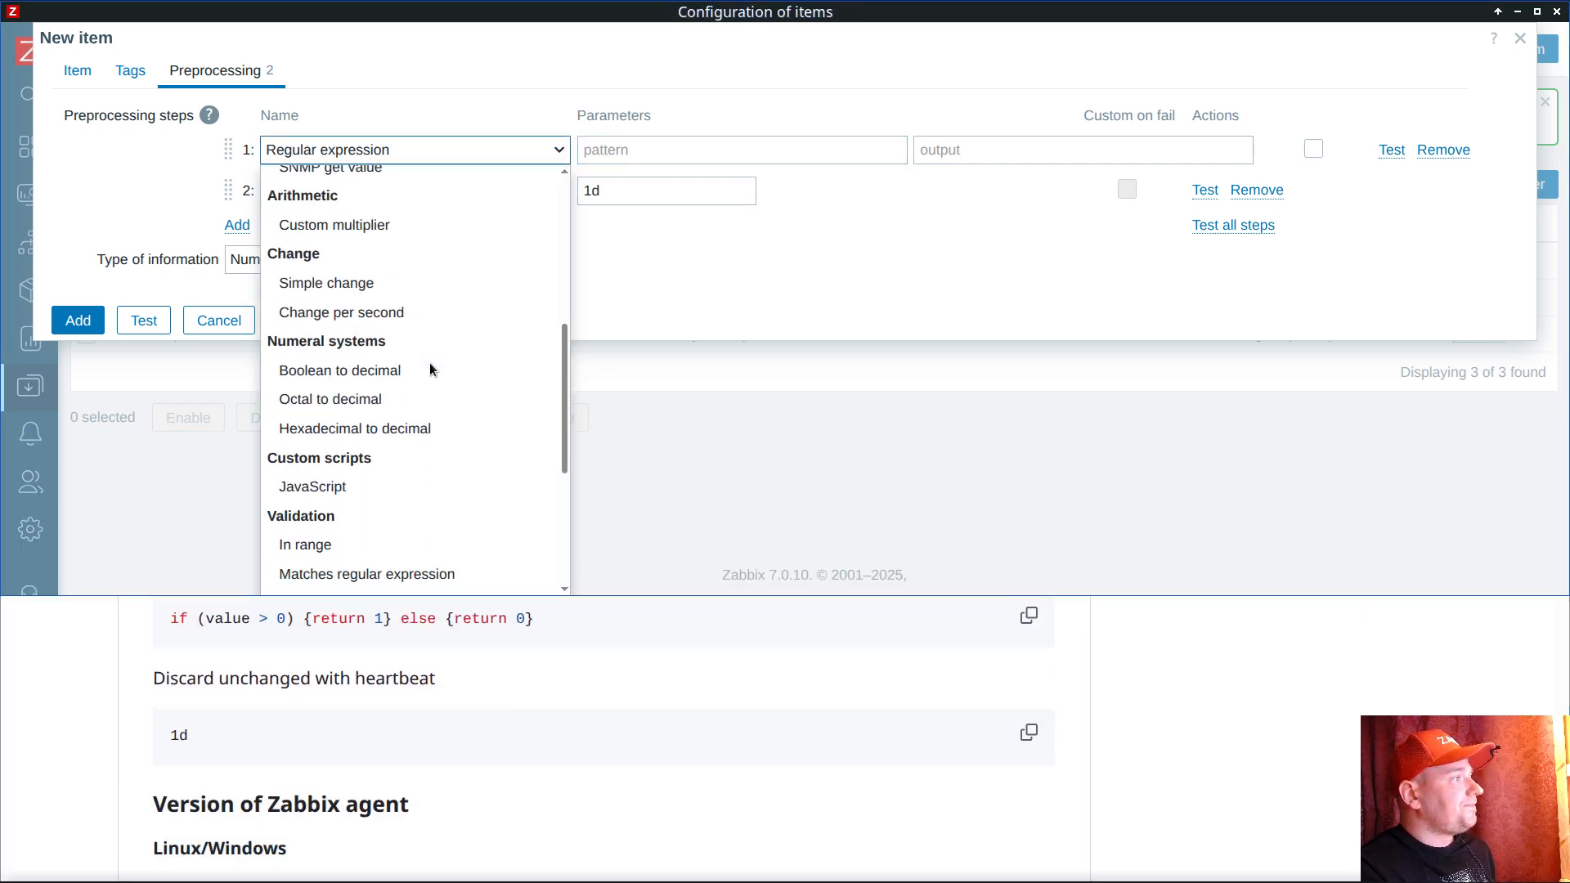
{"action": "left_click", "coordinate": [349, 358]}
{"action": "left_click", "coordinate": [695, 147]}
{"action": "key", "text": "ctrl+v"}
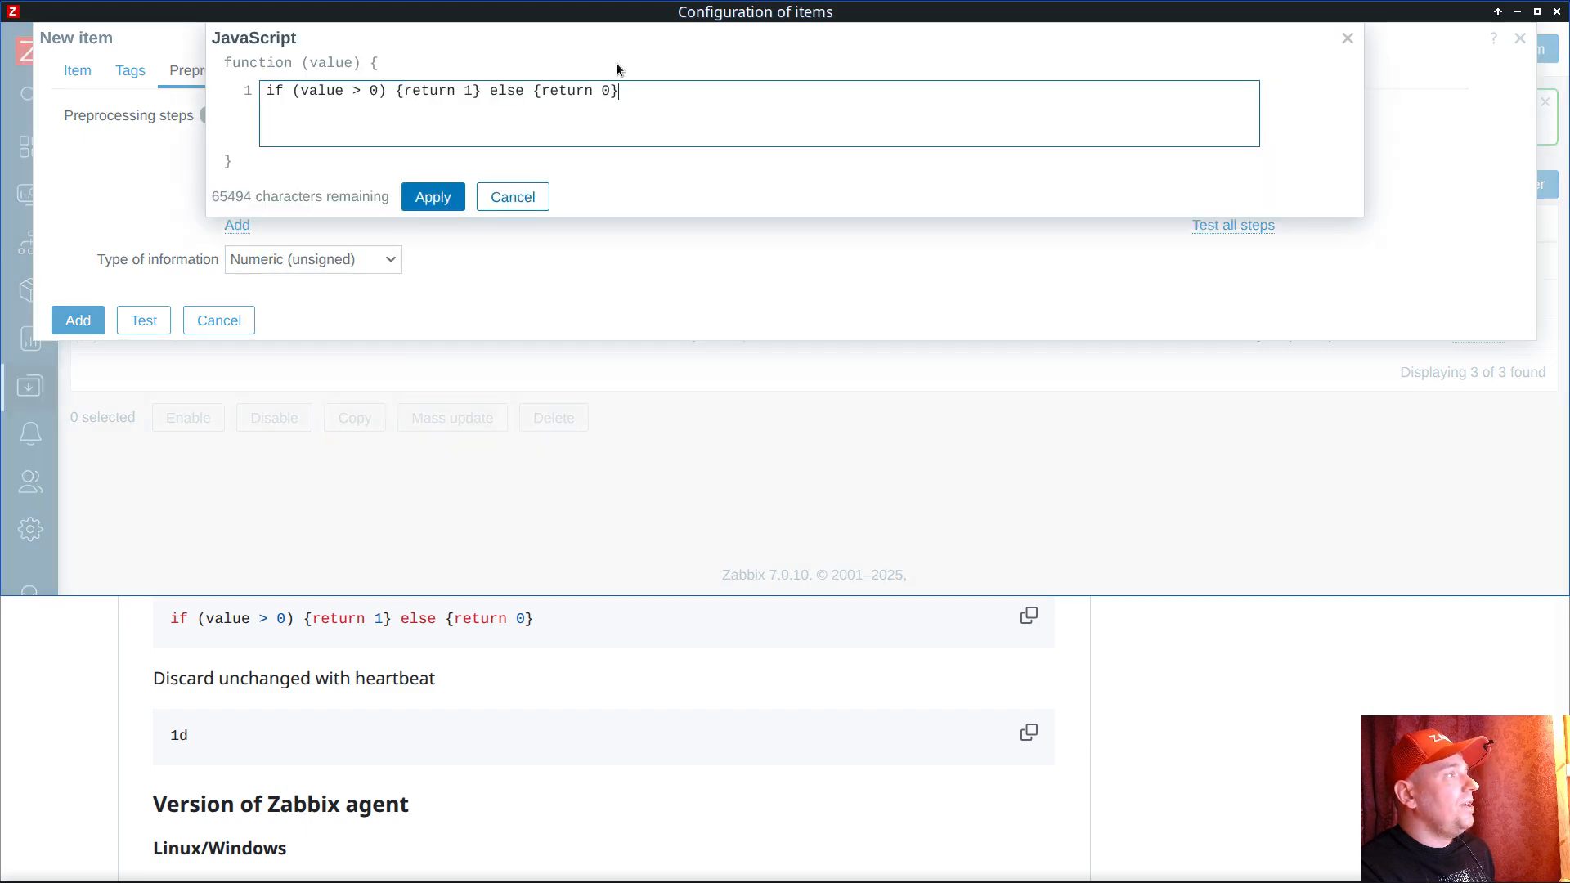
{"action": "double_click", "coordinate": [324, 91]}
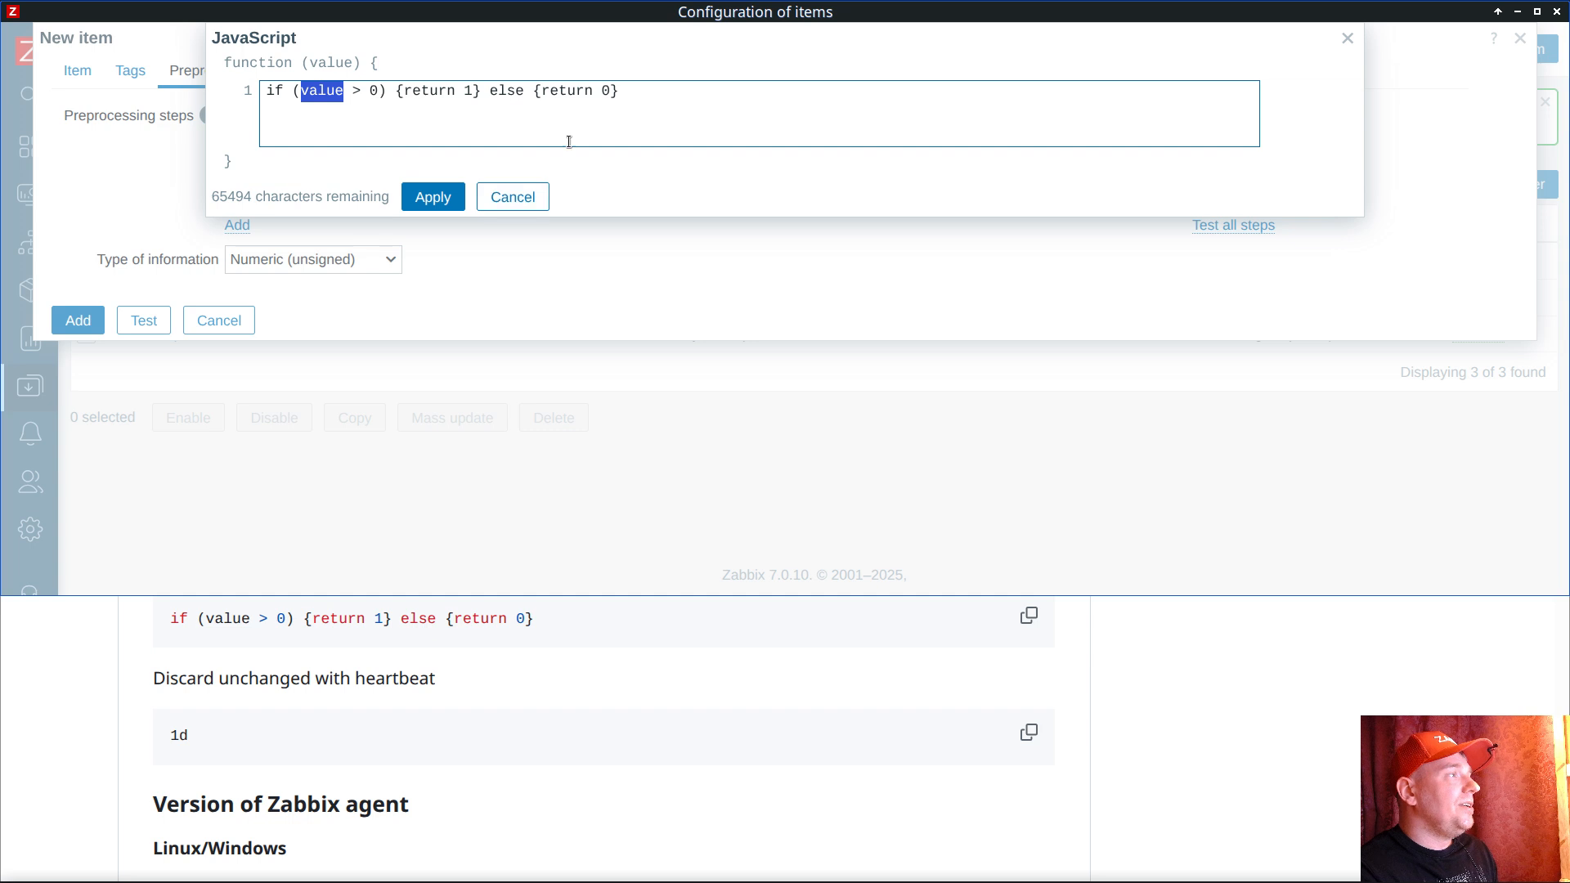
{"action": "double_click", "coordinate": [468, 92]}
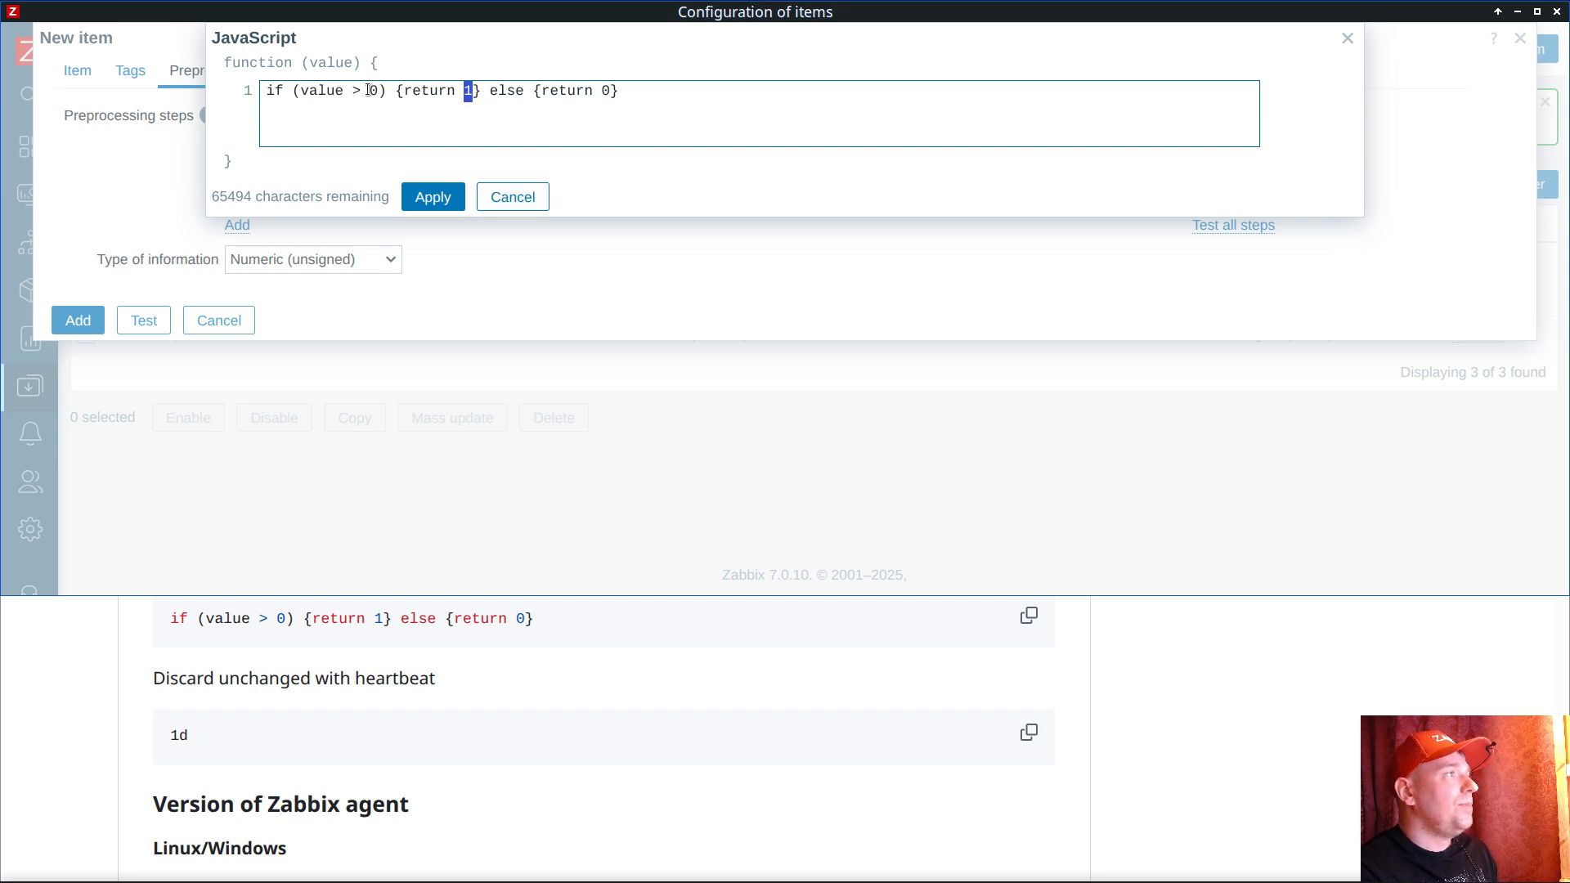
{"action": "left_click_drag", "start_coordinate": [610, 92], "coordinate": [576, 92]}
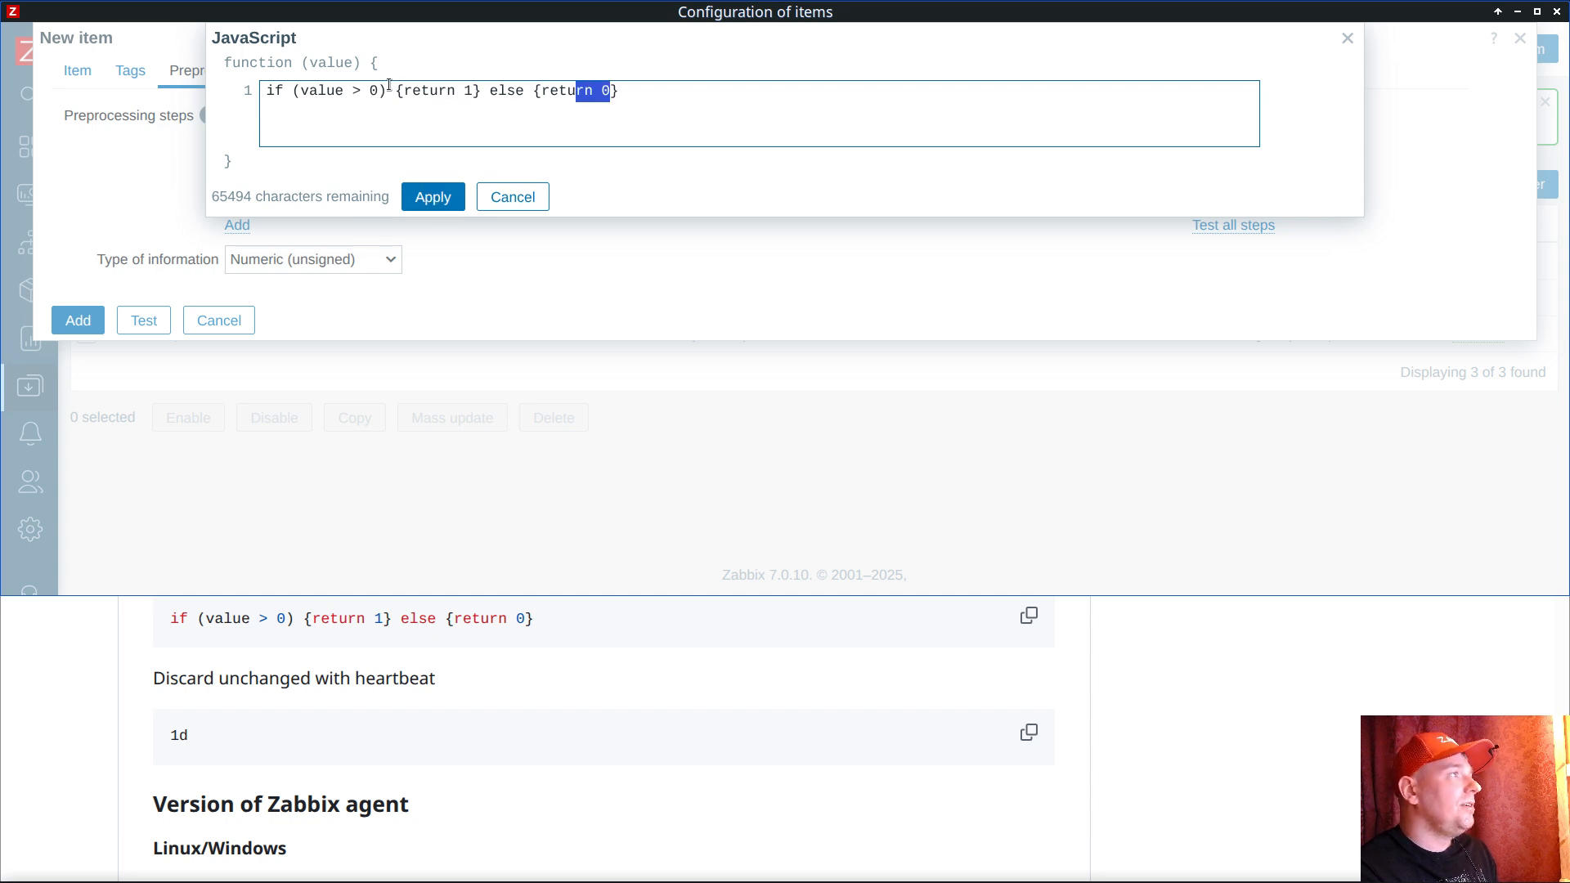
{"action": "left_click_drag", "start_coordinate": [389, 85], "coordinate": [644, 85]}
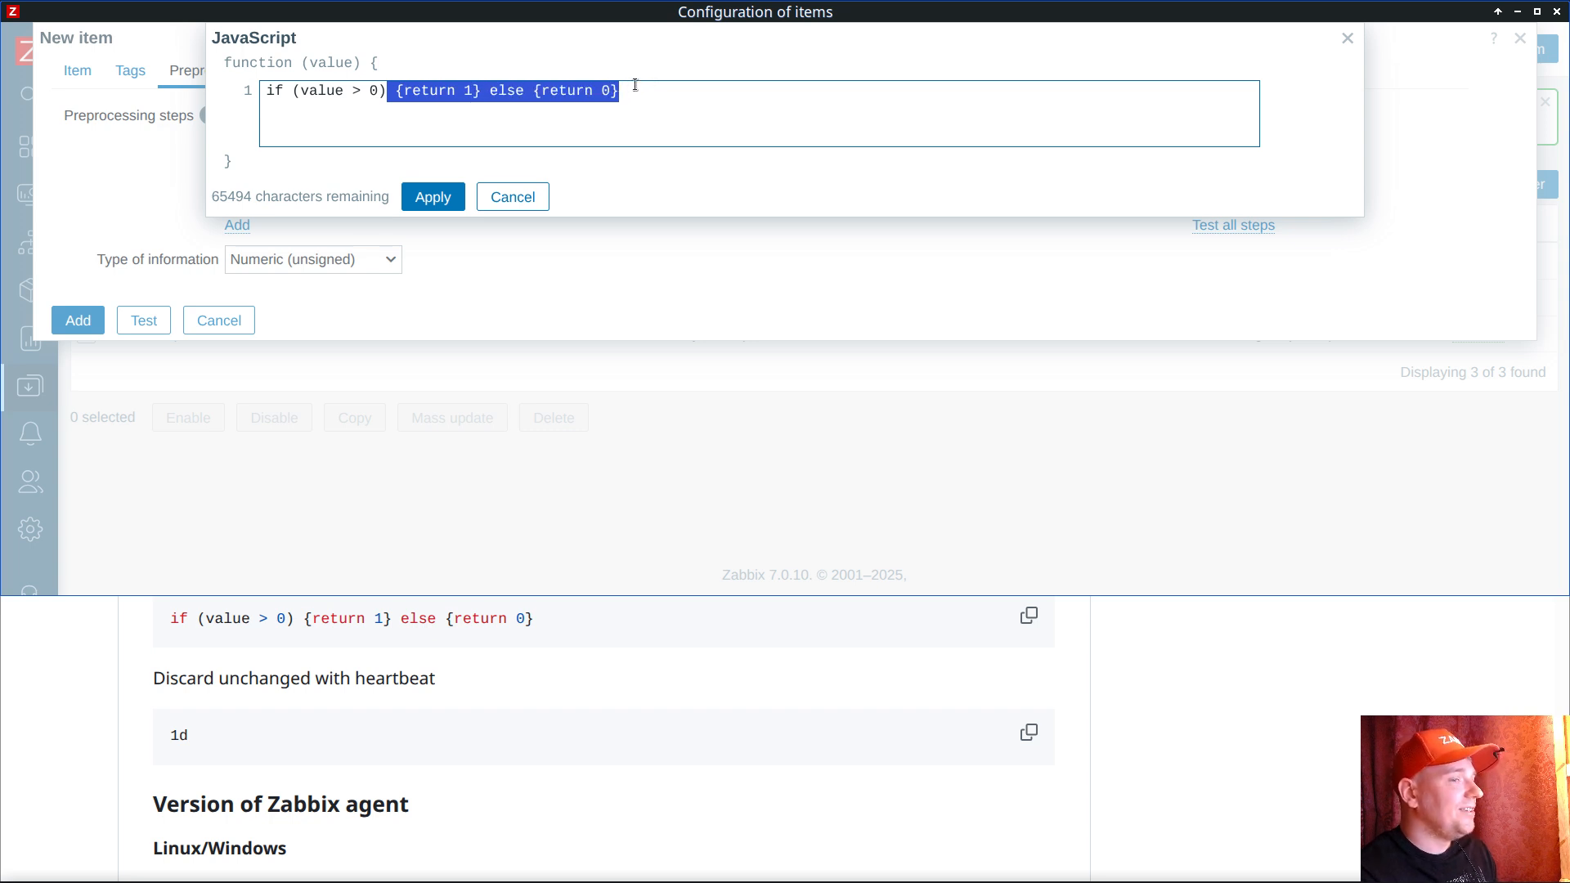
{"action": "left_click", "coordinate": [512, 196]}
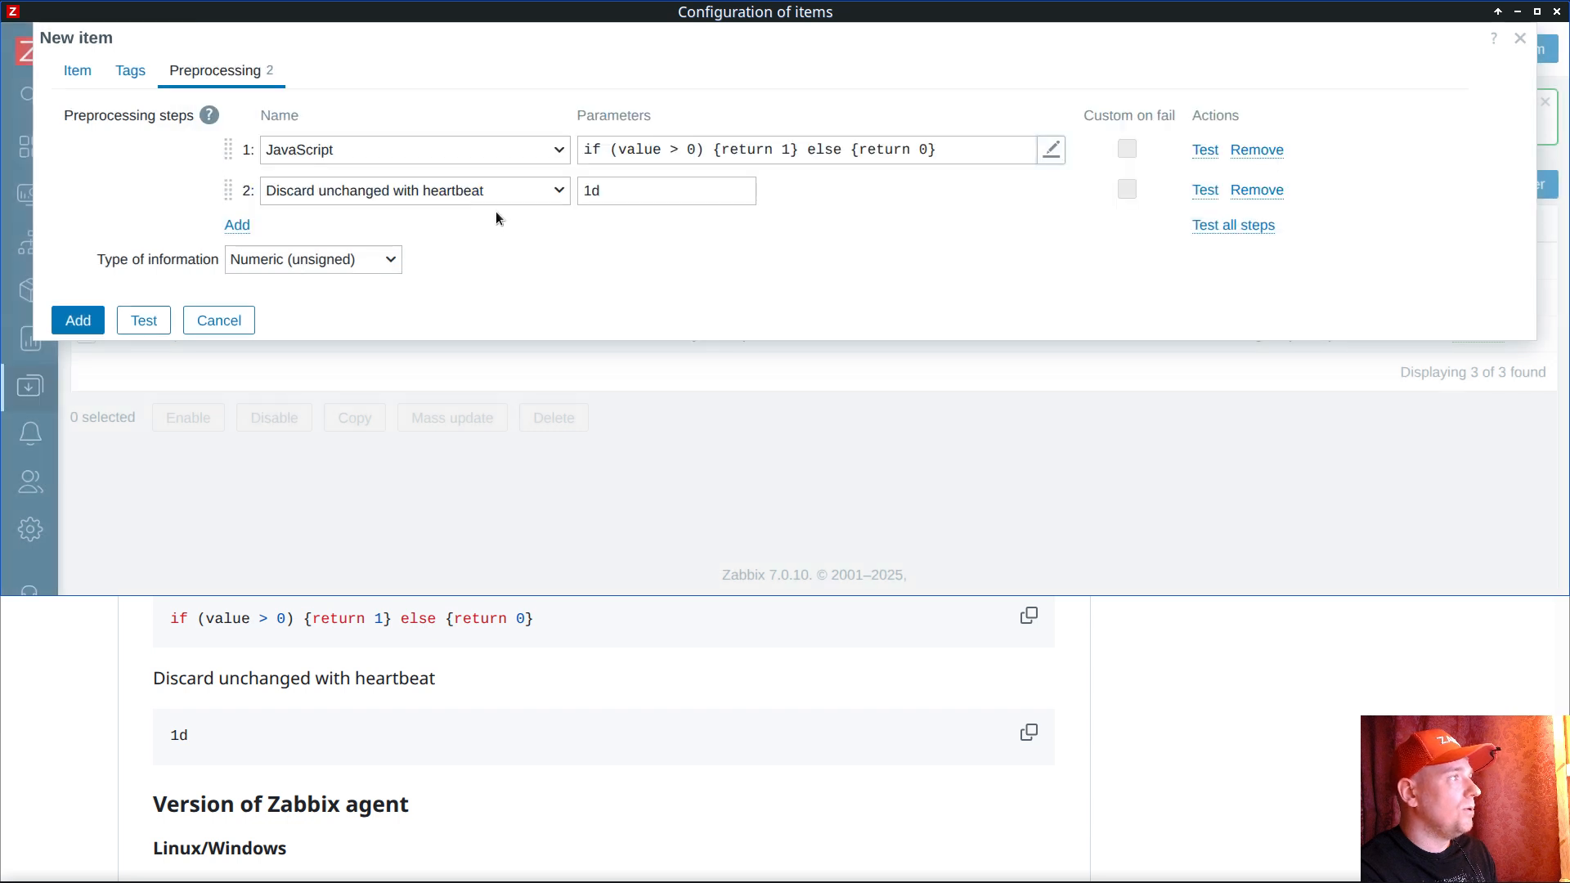
Step: Check the Inventory is online item's settings and add it to the template
{"action": "left_click", "coordinate": [77, 71]}
{"action": "scroll", "coordinate": [378, 342], "scroll_direction": "down", "scroll_amount": 5}
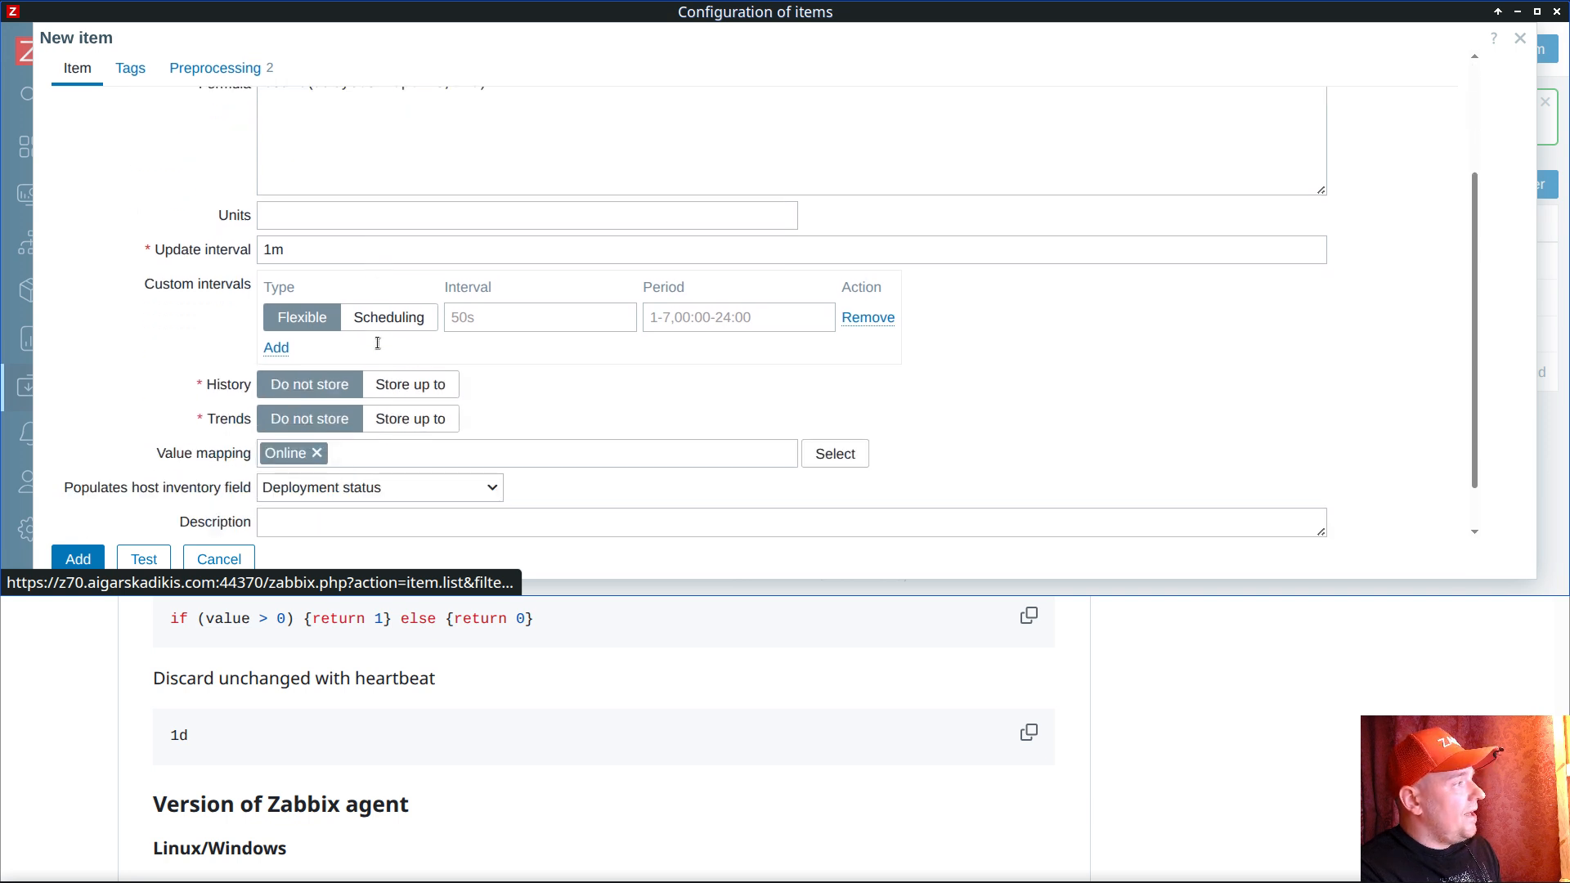
{"action": "left_click", "coordinate": [77, 557]}
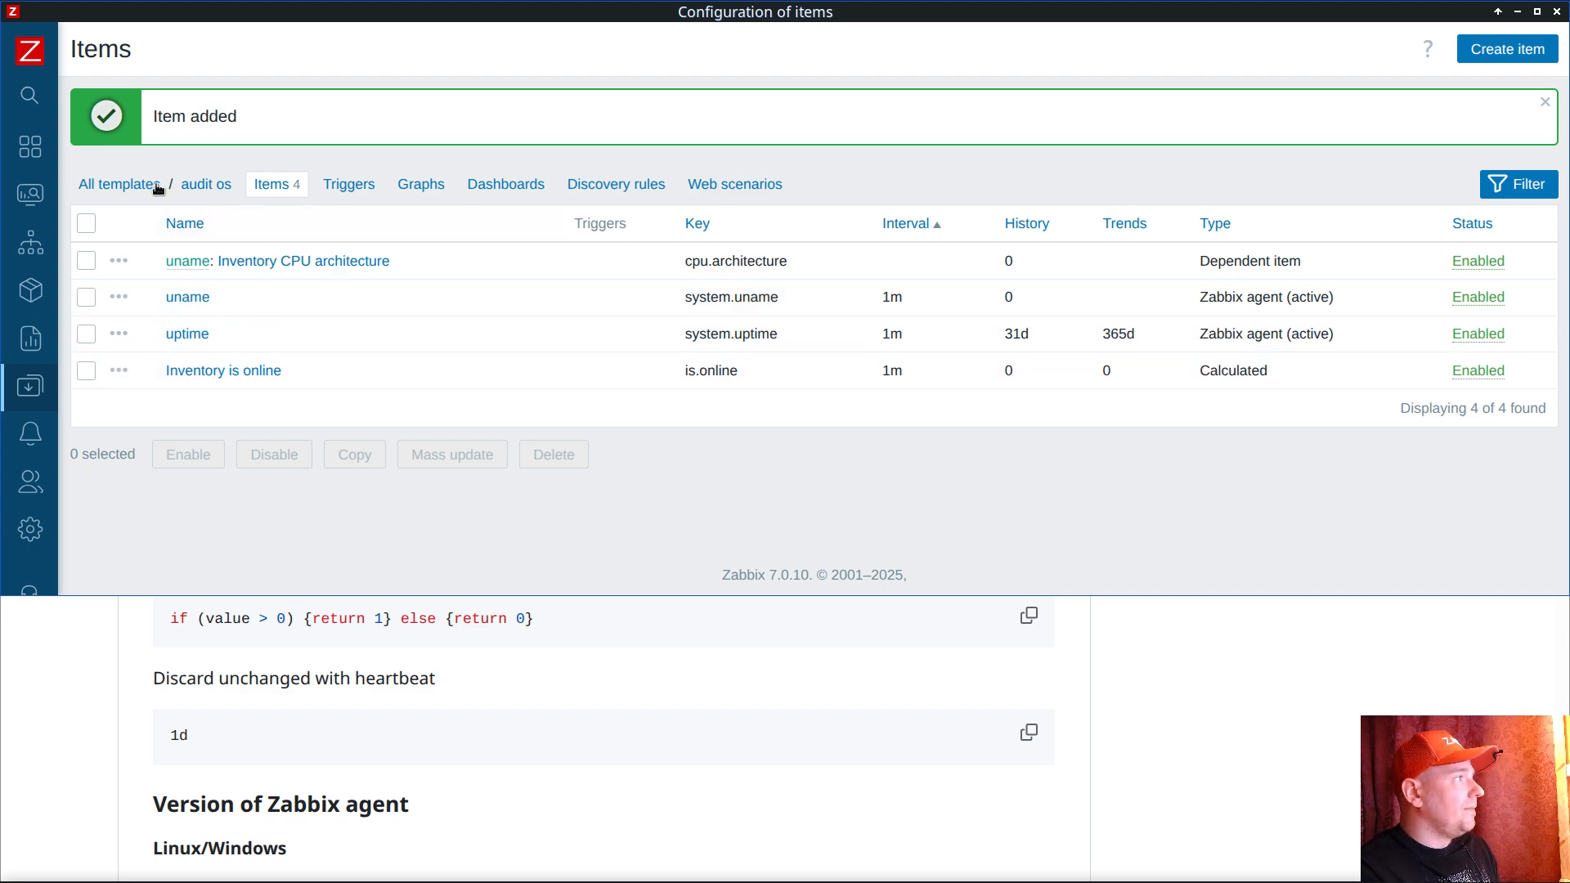
Step: Find the Version of Zabbix agent section in the README and open the audit os template's item list
{"action": "left_click", "coordinate": [131, 185]}
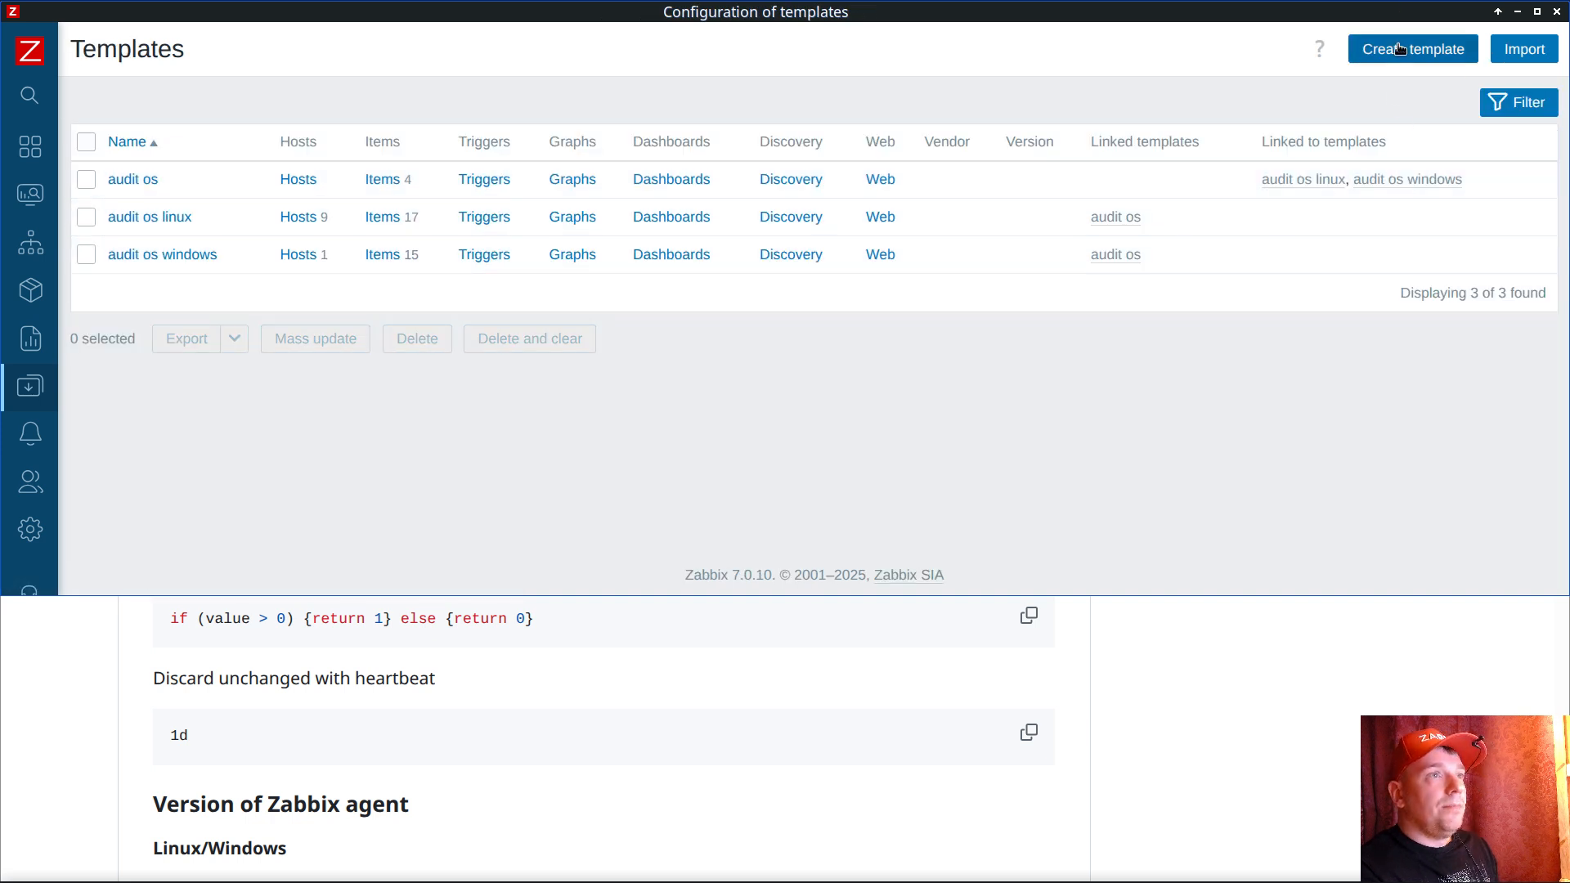
{"action": "left_click", "coordinate": [450, 760]}
{"action": "scroll", "coordinate": [450, 760], "scroll_direction": "down", "scroll_amount": 2}
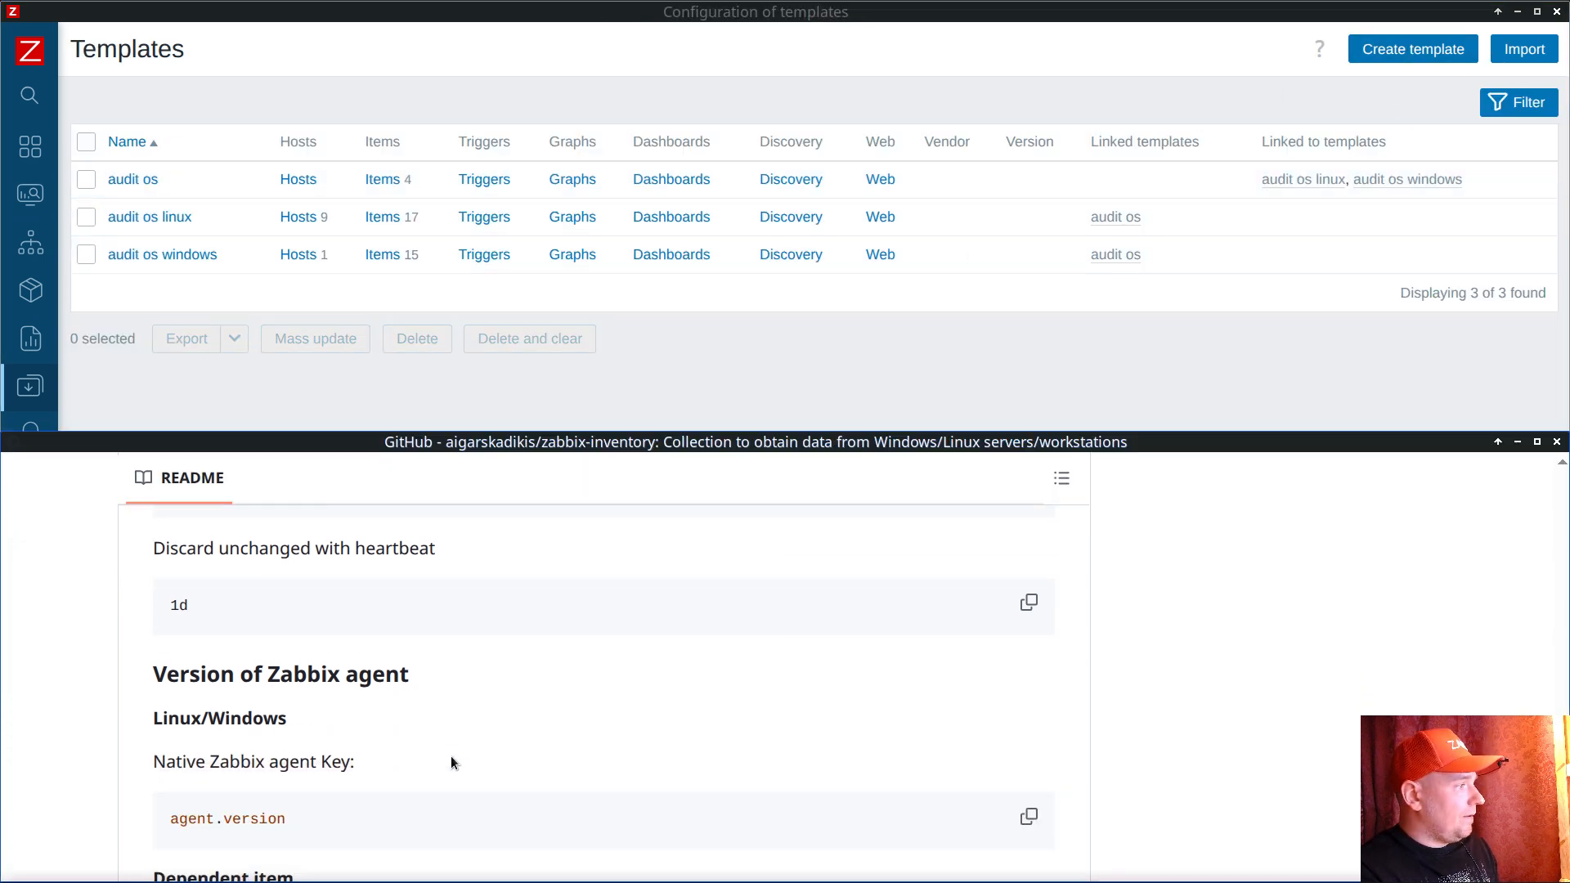
{"action": "left_click", "coordinate": [392, 186]}
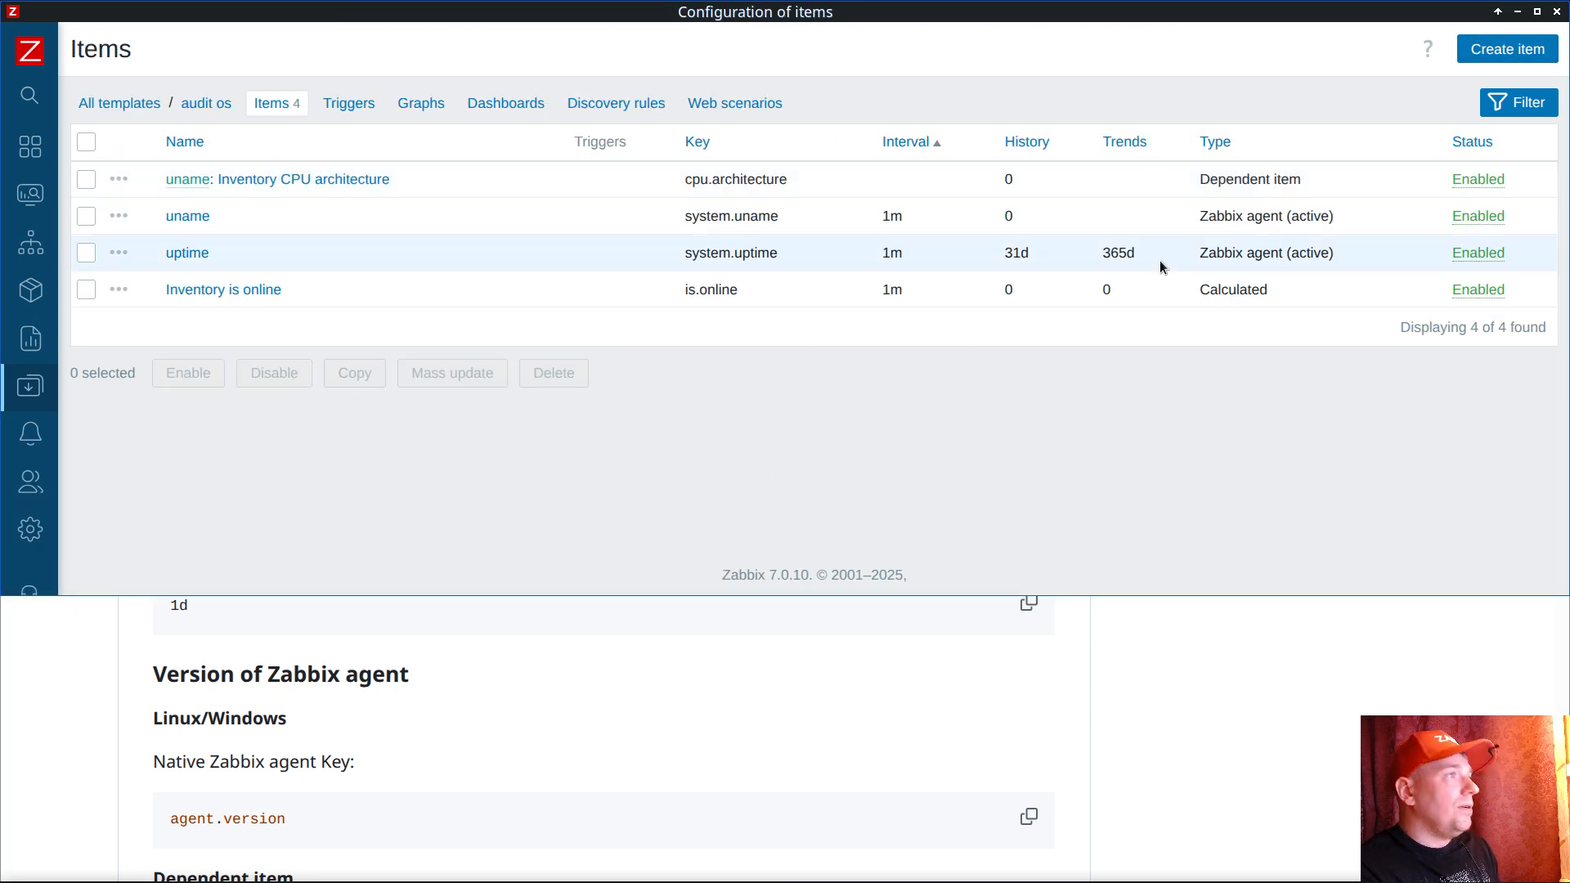
Step: Create a new item in the audit os template, naming it agent.version with the text copied from the README
{"action": "left_click", "coordinate": [1514, 58]}
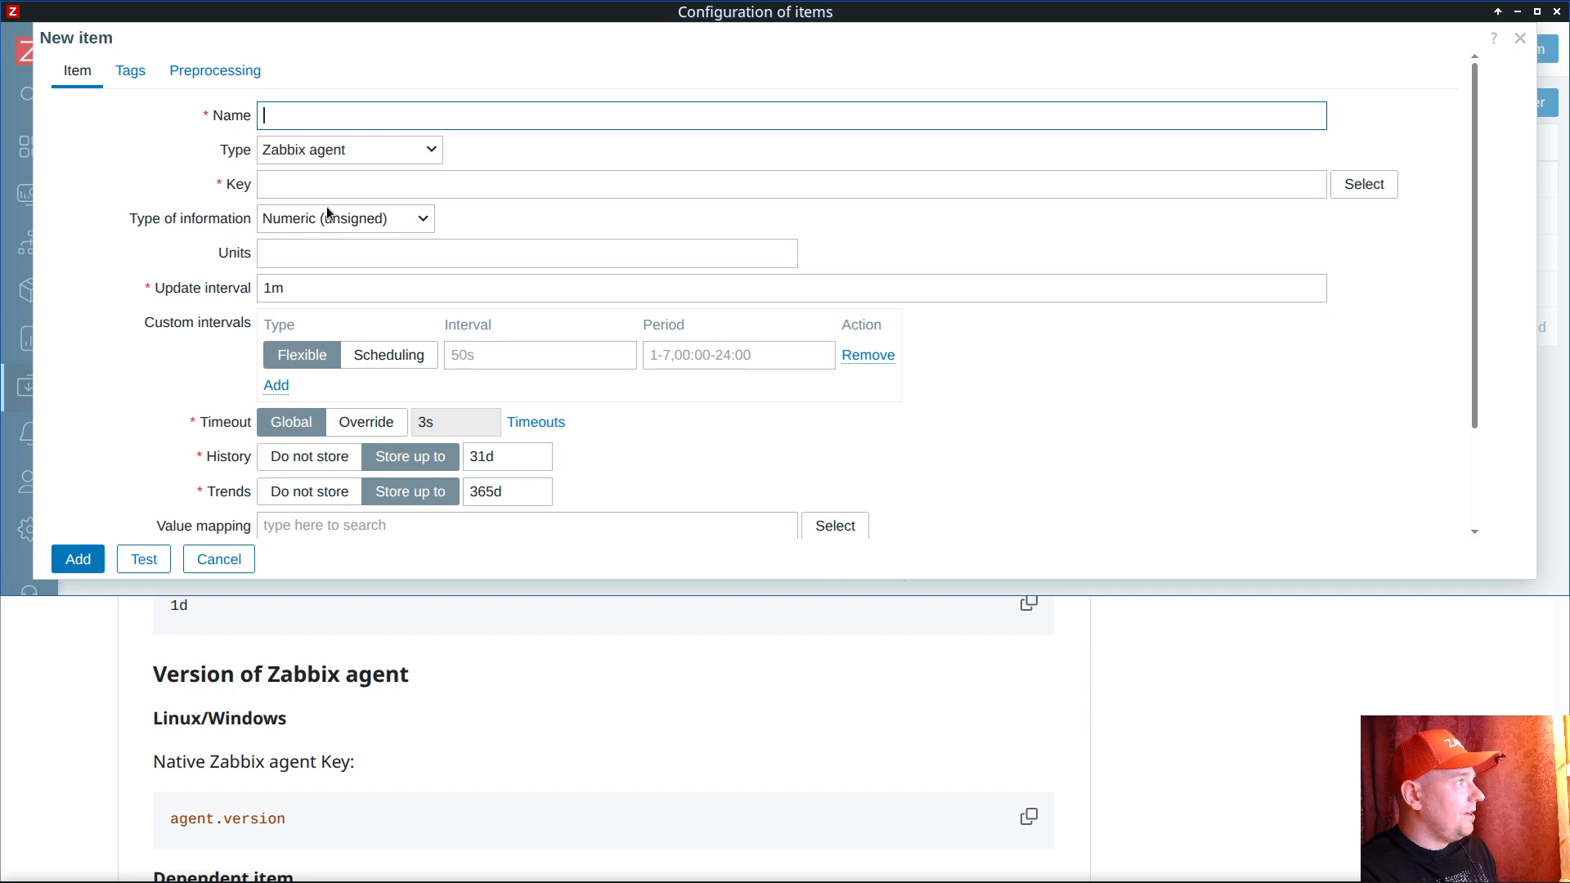
{"action": "left_click_drag", "start_coordinate": [183, 818], "coordinate": [166, 820]}
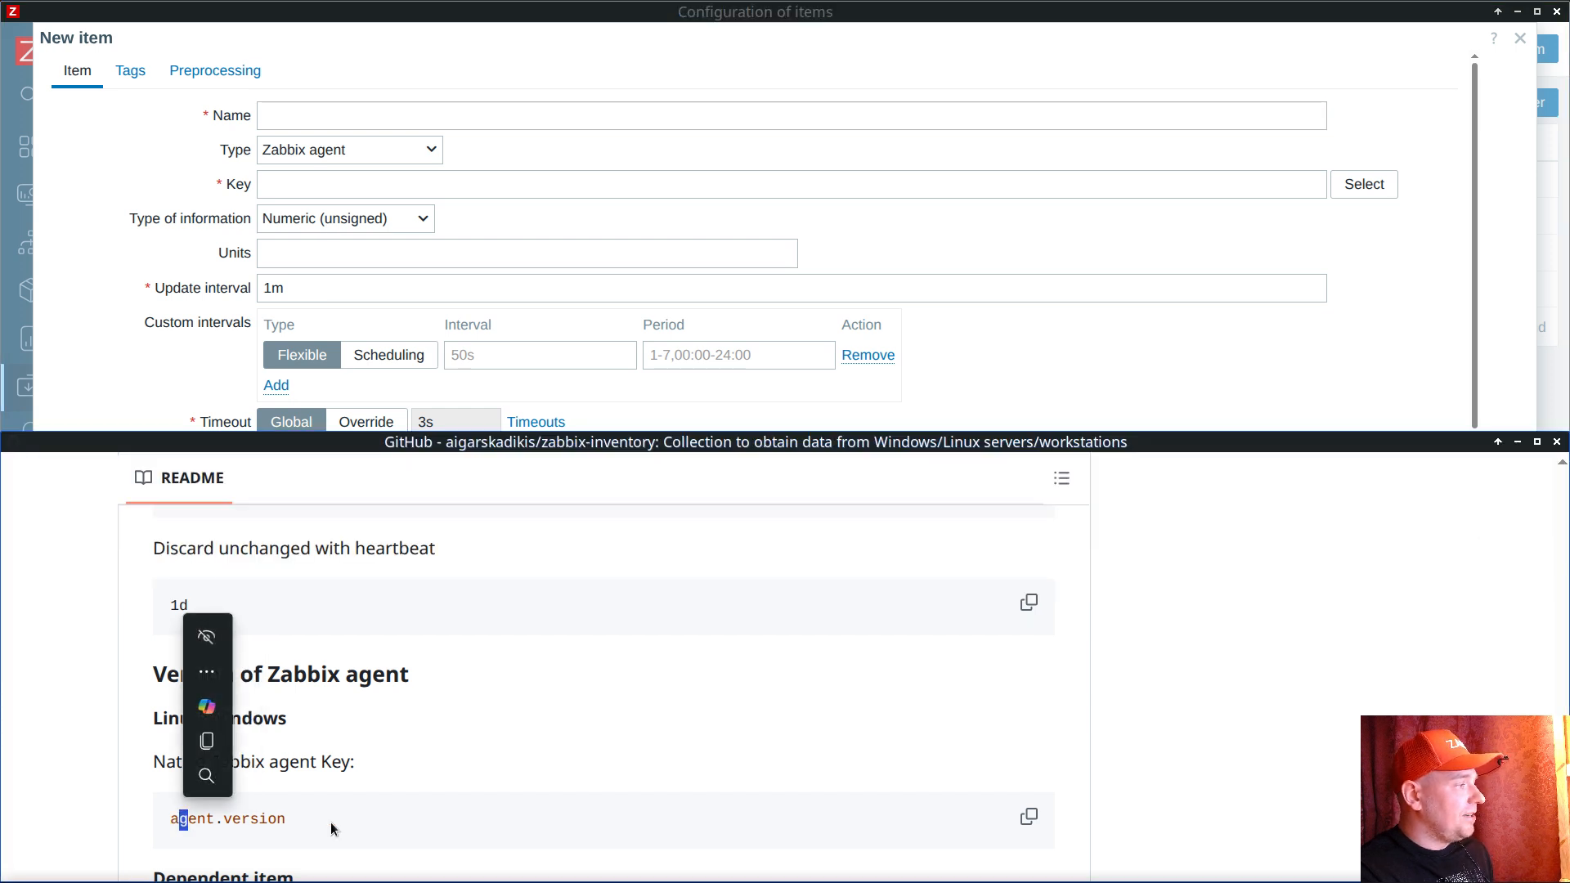
{"action": "left_click", "coordinate": [1029, 816]}
{"action": "left_click", "coordinate": [377, 116]}
{"action": "key", "text": "ctrl+v"}
{"action": "left_click", "coordinate": [555, 643]}
{"action": "scroll", "coordinate": [462, 744], "scroll_direction": "down", "scroll_amount": 5}
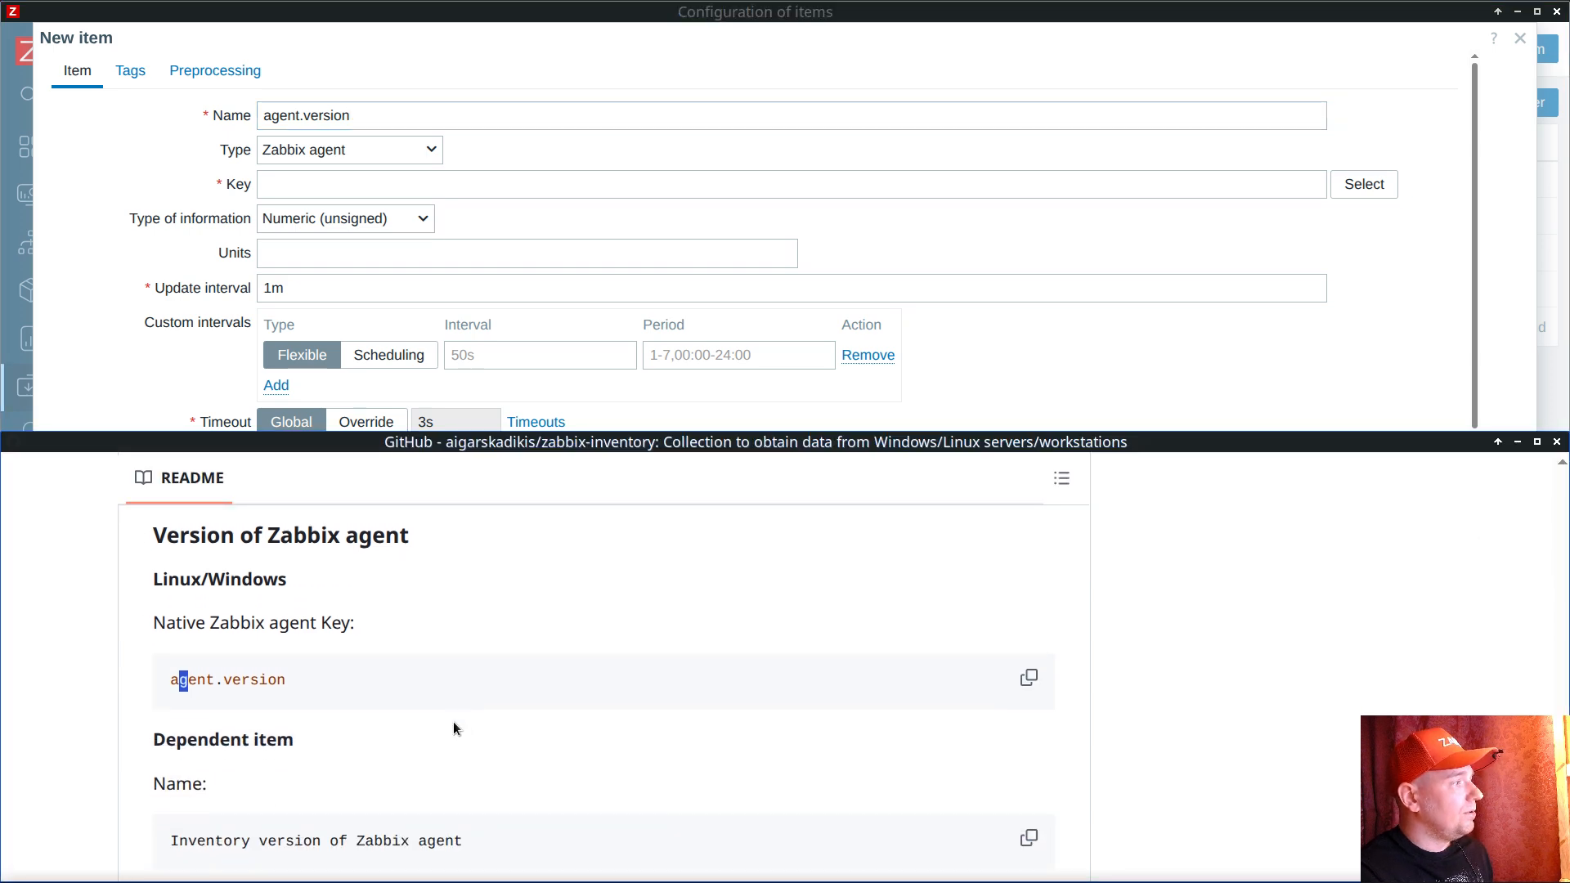
Step: Copy the new item's name into its key so the key is agent.version
{"action": "left_click", "coordinate": [358, 120]}
{"action": "key", "text": "ctrl+a"}
{"action": "key", "text": "ctrl+c"}
{"action": "left_click", "coordinate": [365, 181]}
{"action": "key", "text": "ctrl+v"}
{"action": "left_click", "coordinate": [412, 722]}
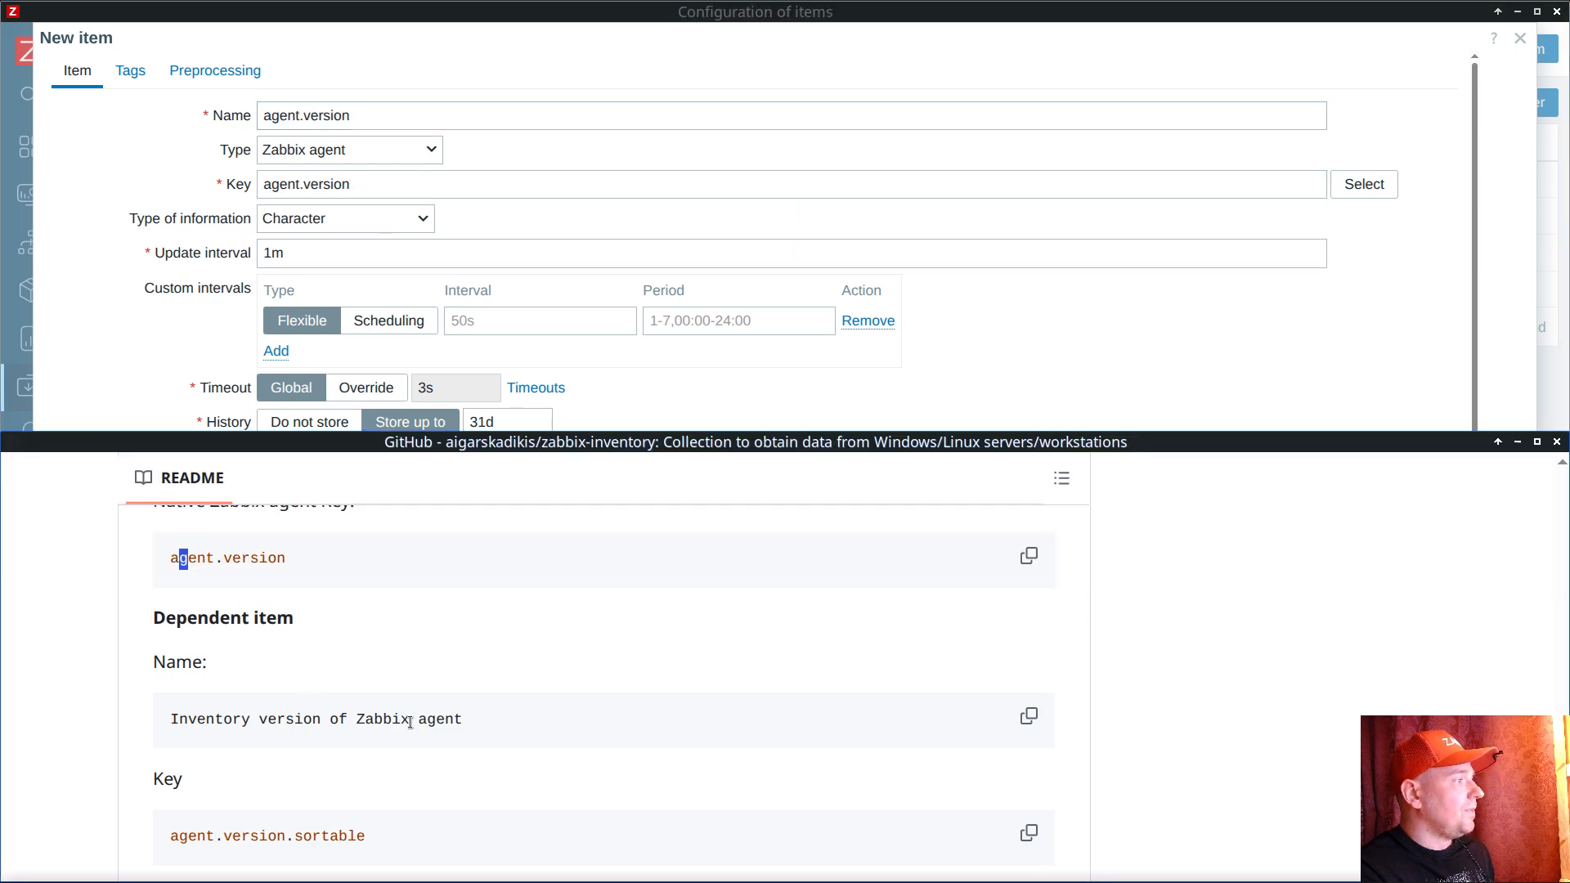
{"action": "scroll", "coordinate": [411, 722], "scroll_direction": "up", "scroll_amount": 3}
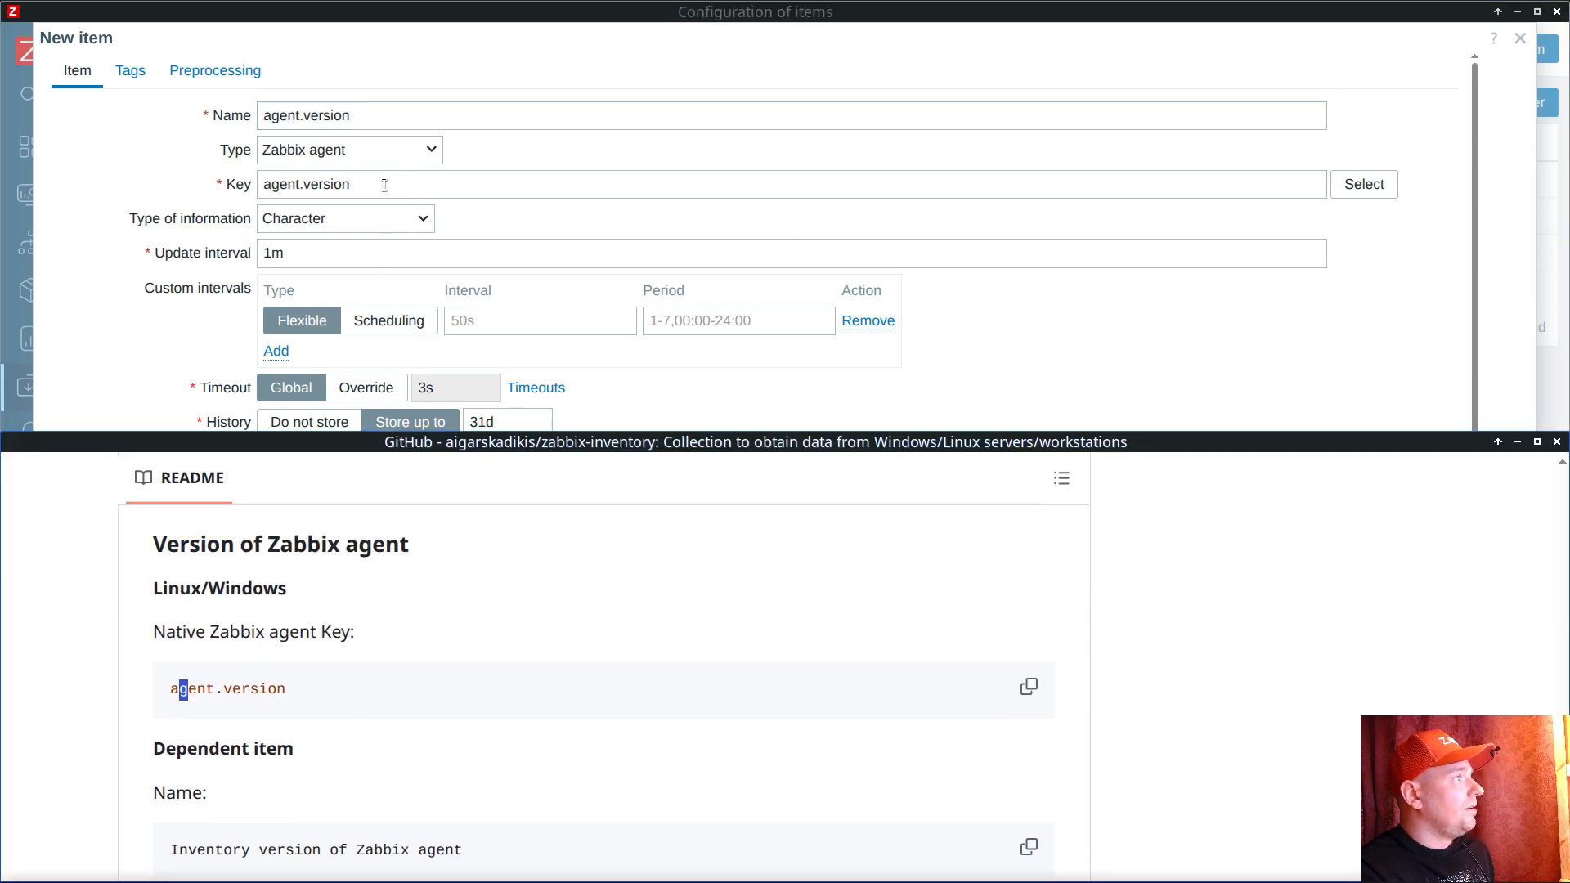
Step: Set the agent.version item's history to Do not store, try to add the item, and close the form
{"action": "left_click", "coordinate": [394, 291]}
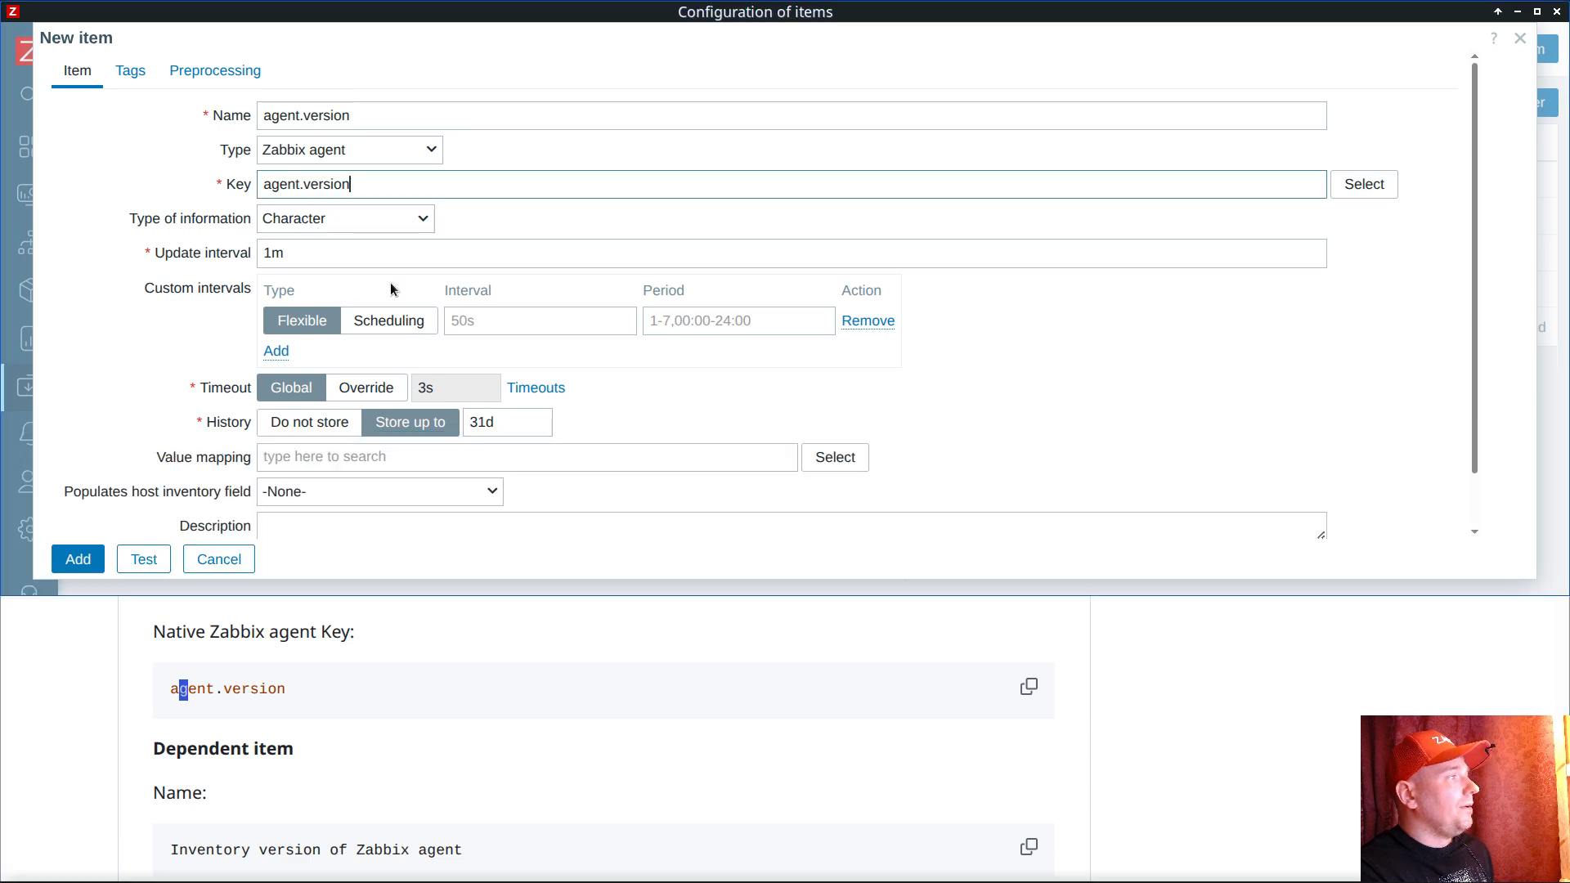
{"action": "scroll", "coordinate": [394, 293], "scroll_direction": "down", "scroll_amount": 2}
{"action": "left_click", "coordinate": [325, 353]}
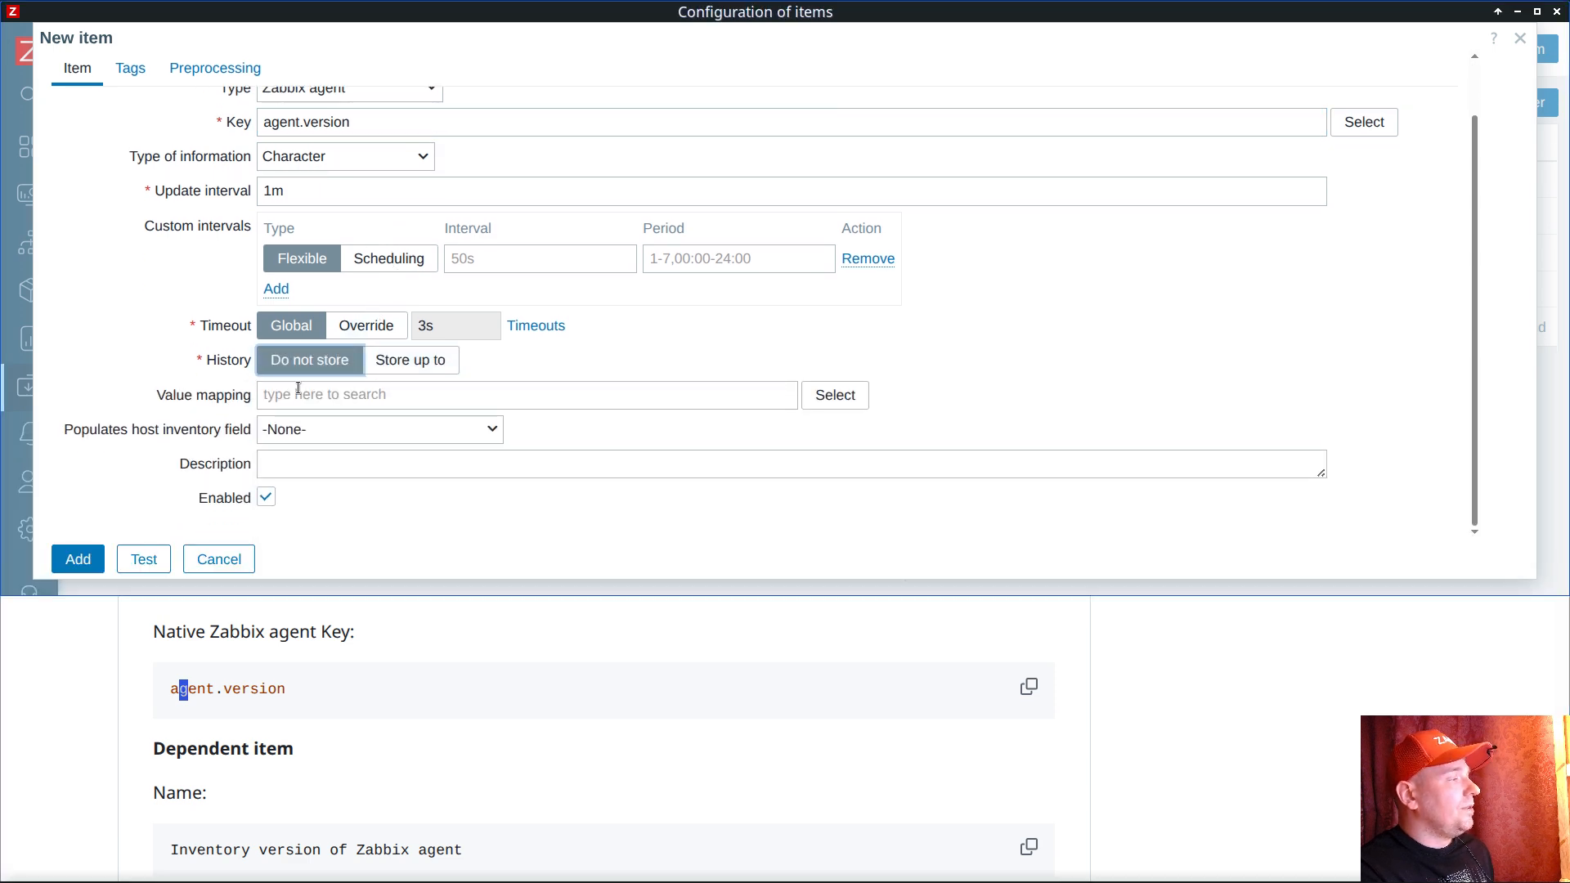
{"action": "scroll", "coordinate": [428, 190], "scroll_direction": "up", "scroll_amount": 2}
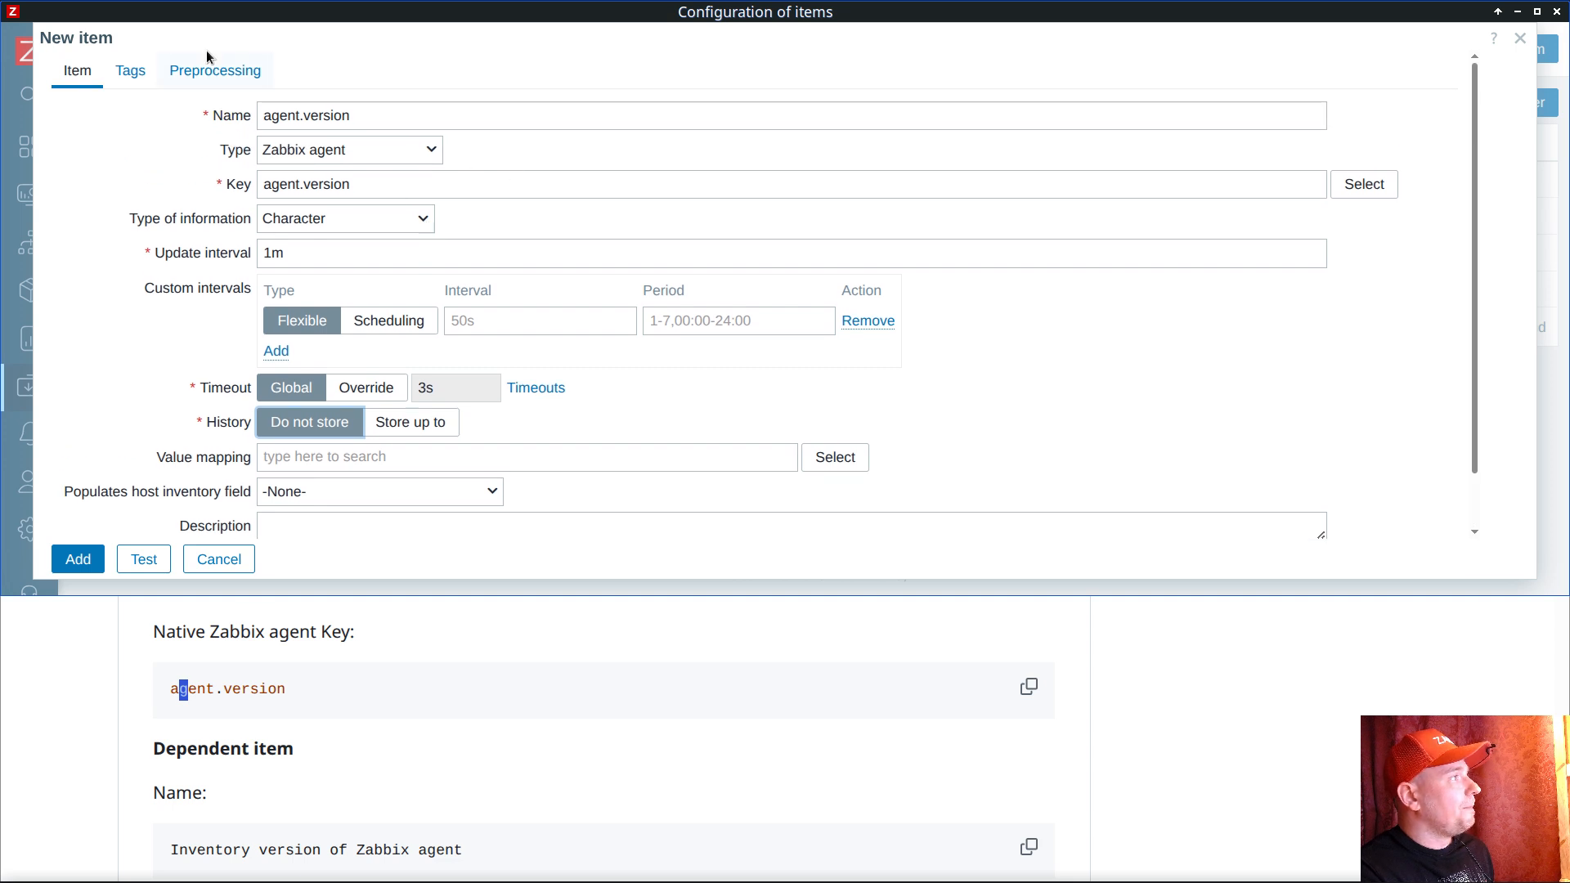
{"action": "scroll", "coordinate": [318, 429], "scroll_direction": "down", "scroll_amount": 2}
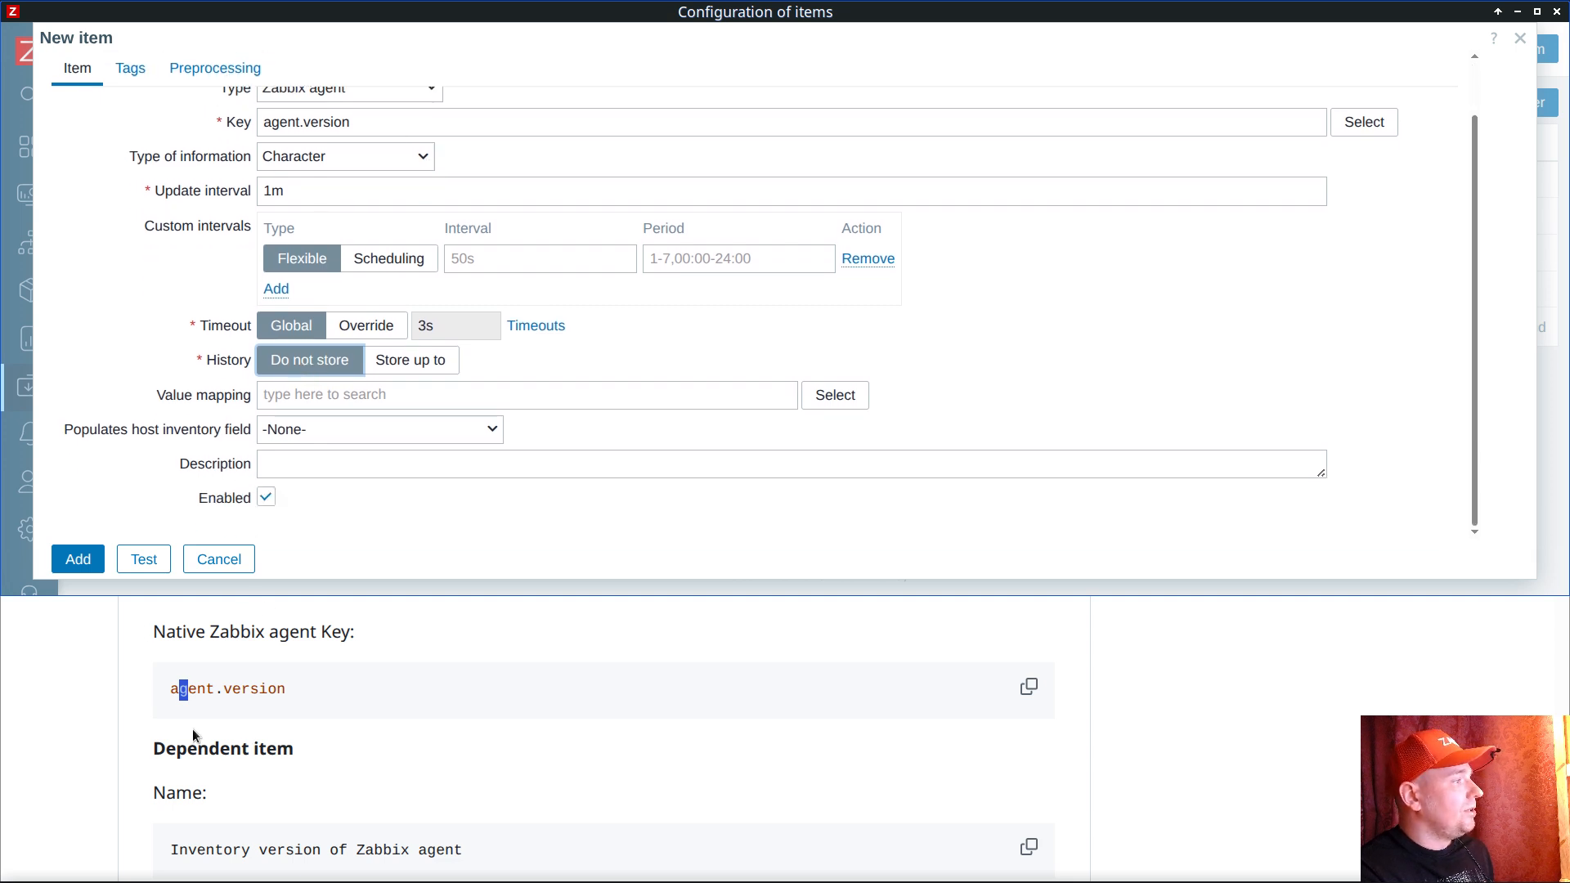
{"action": "left_click", "coordinate": [59, 563]}
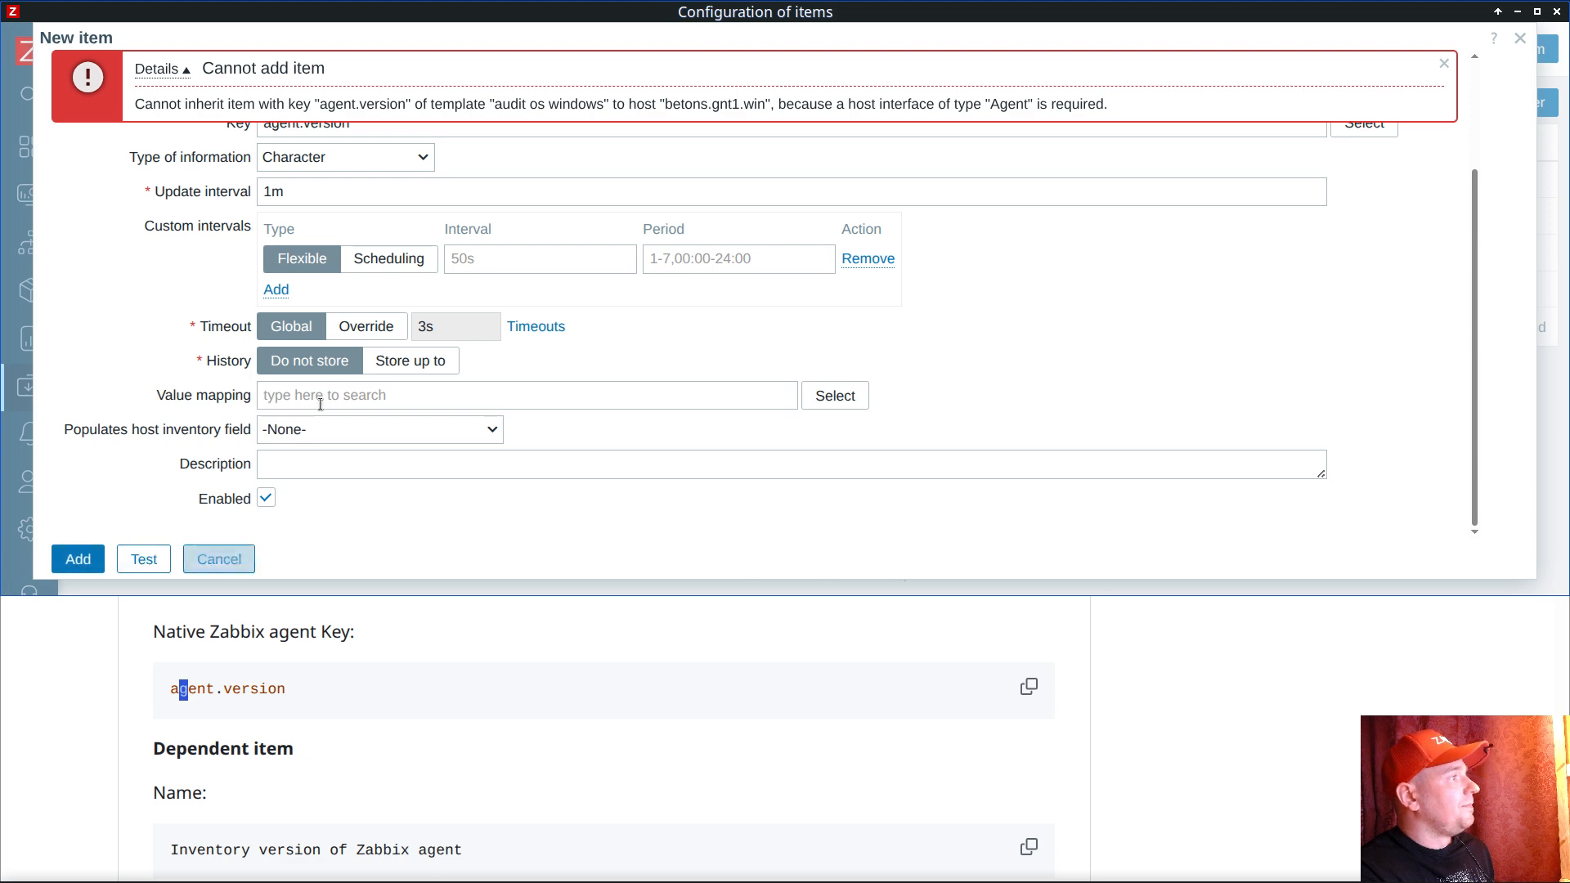
{"action": "left_click", "coordinate": [219, 559]}
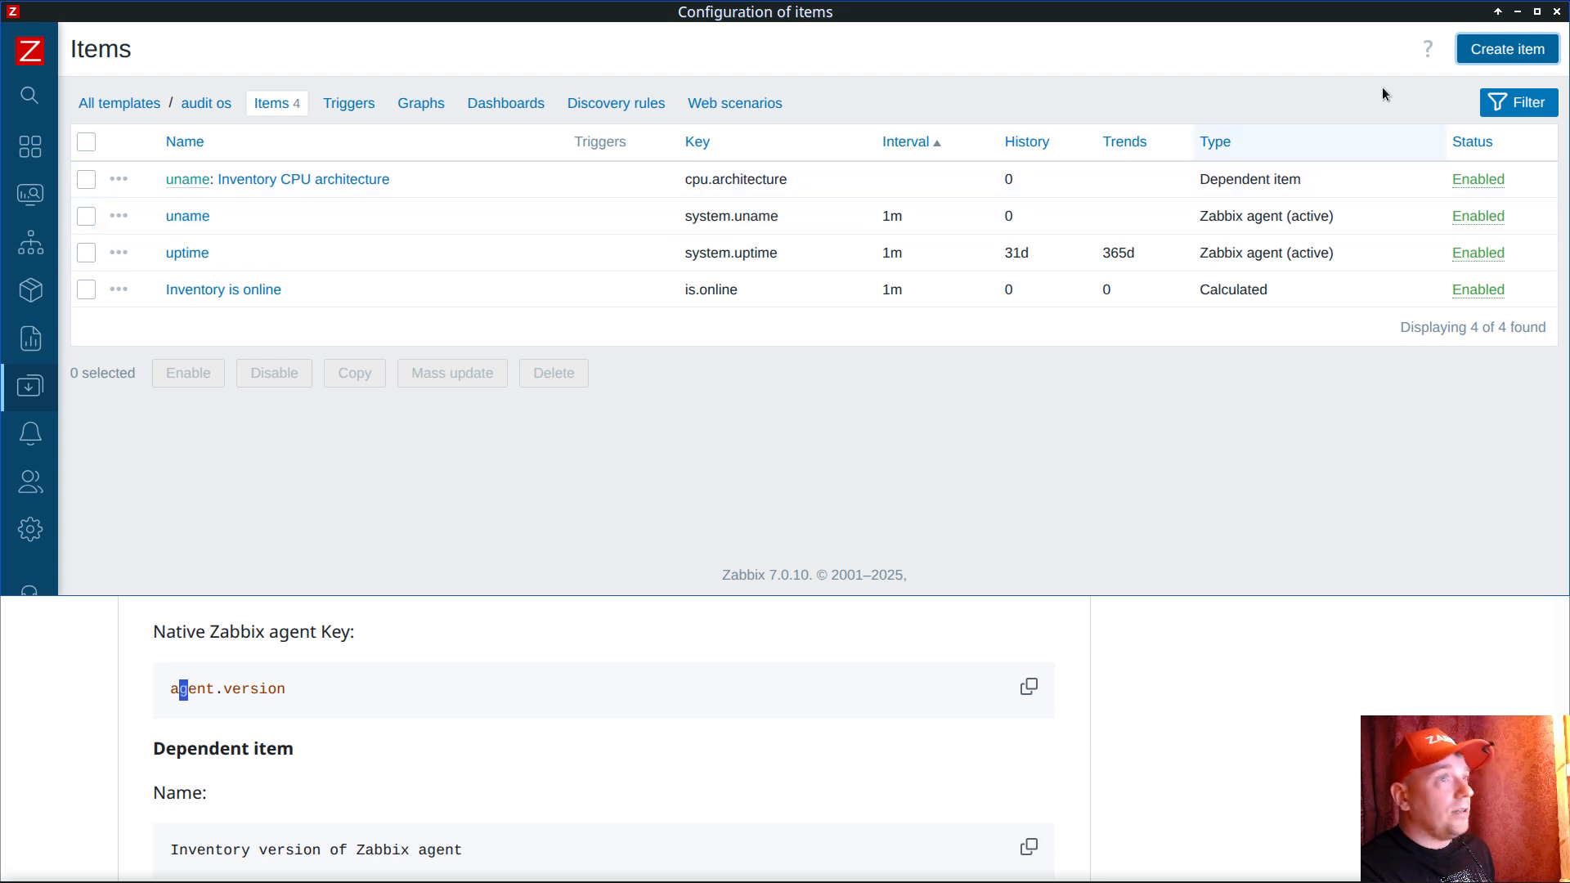
Step: Add a Zabbix agent (active) item to the audit os template with name and key agent.version and history set to Do not store
{"action": "left_click", "coordinate": [1503, 52]}
{"action": "left_click", "coordinate": [294, 153]}
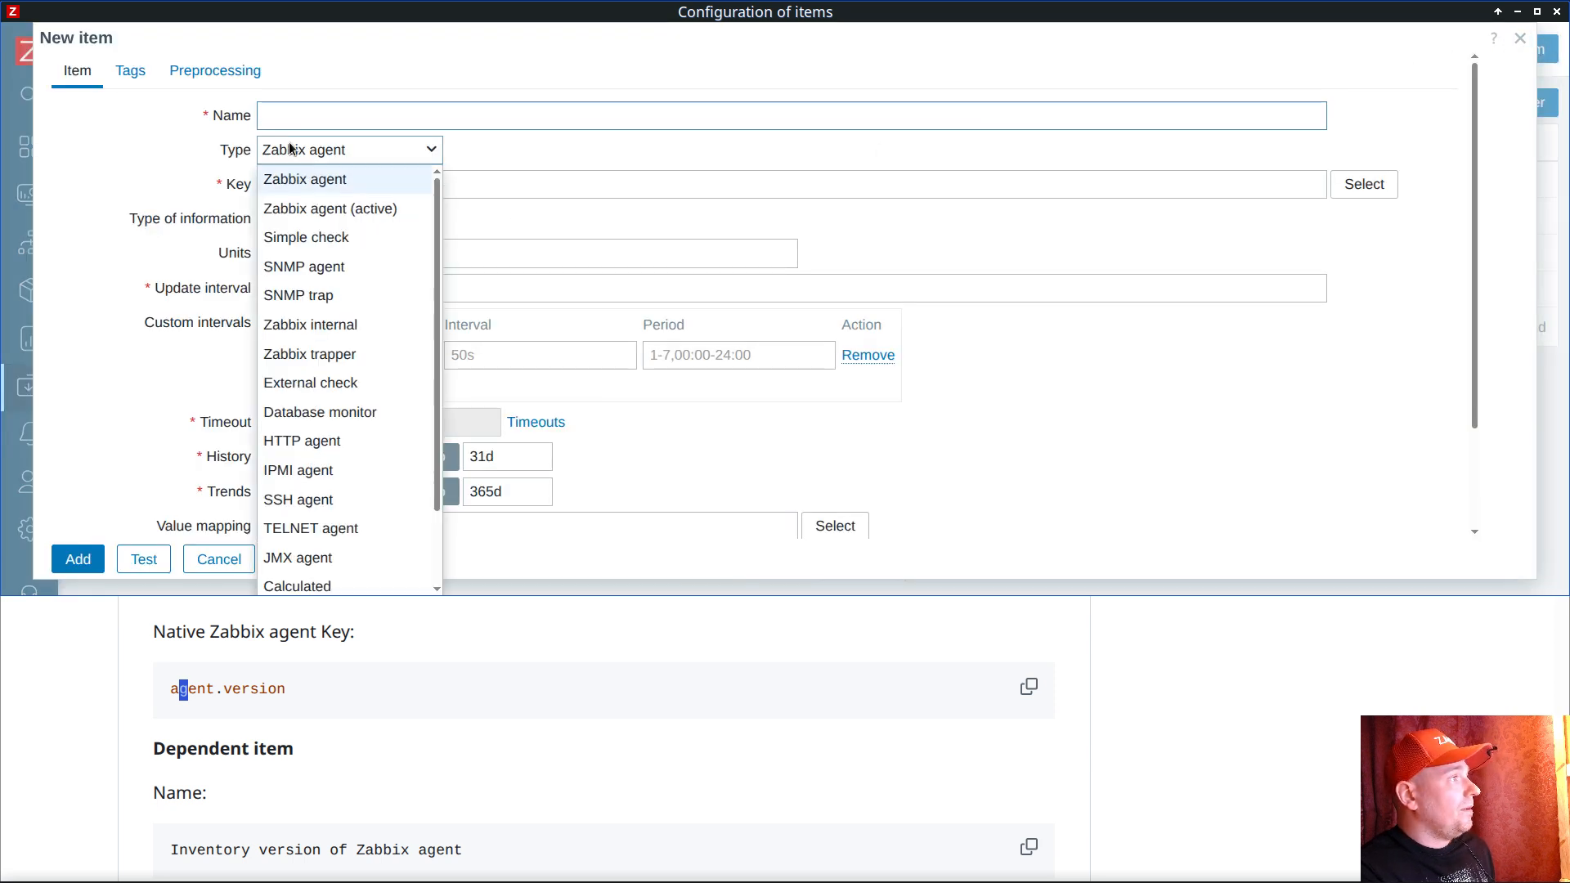
{"action": "left_click", "coordinate": [328, 204]}
{"action": "left_click", "coordinate": [1029, 686]}
{"action": "left_click", "coordinate": [375, 185]}
{"action": "key", "text": "ctrl+v"}
{"action": "left_click", "coordinate": [386, 118]}
{"action": "key", "text": "ctrl+v"}
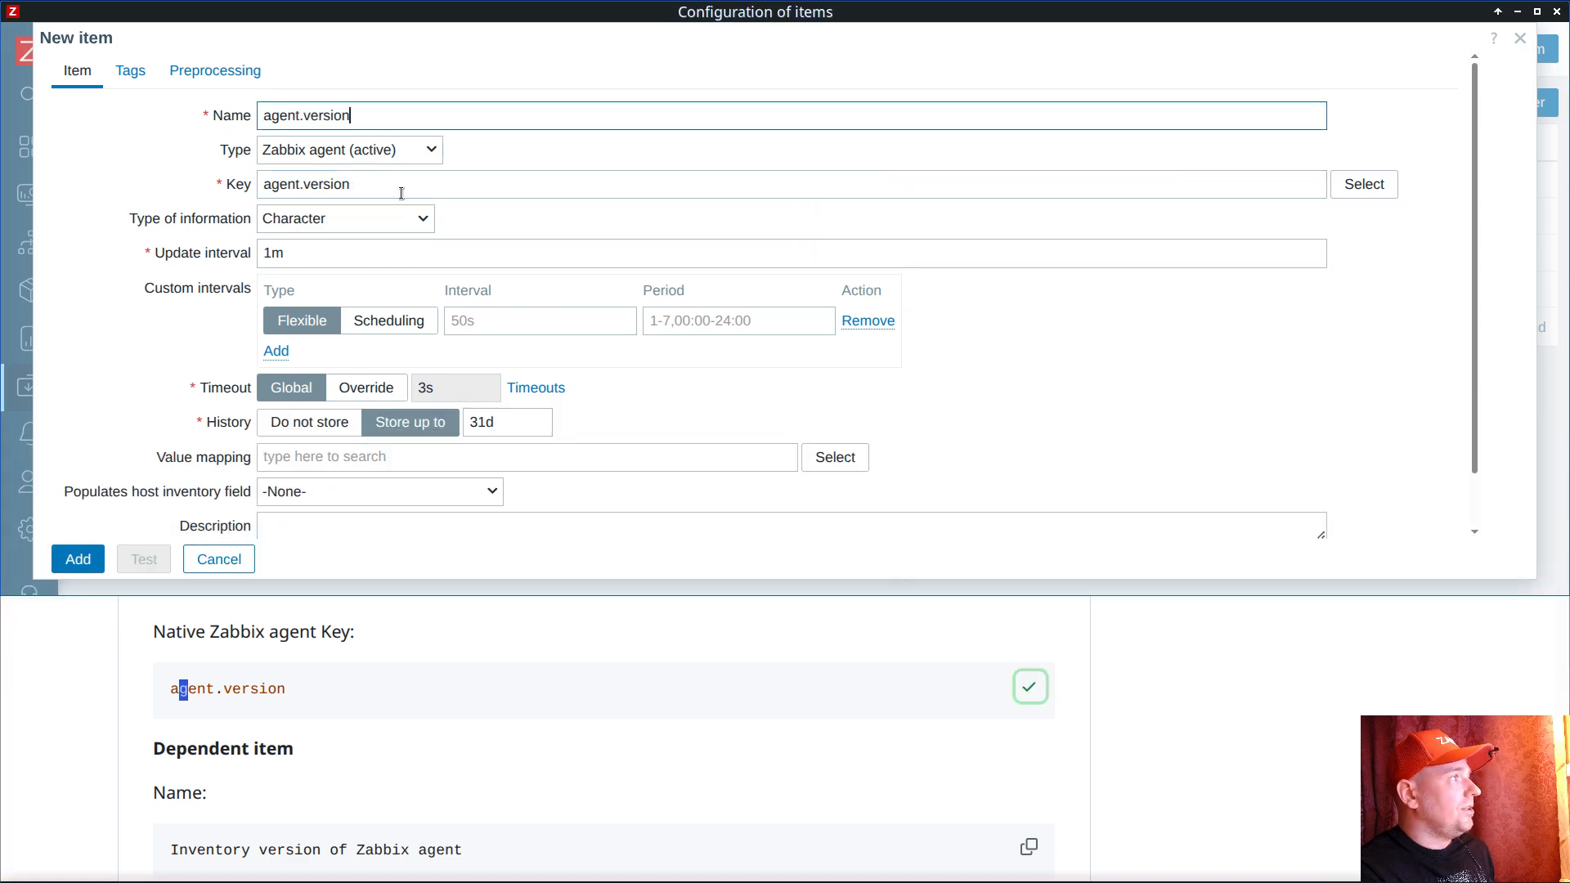
{"action": "left_click", "coordinate": [313, 426]}
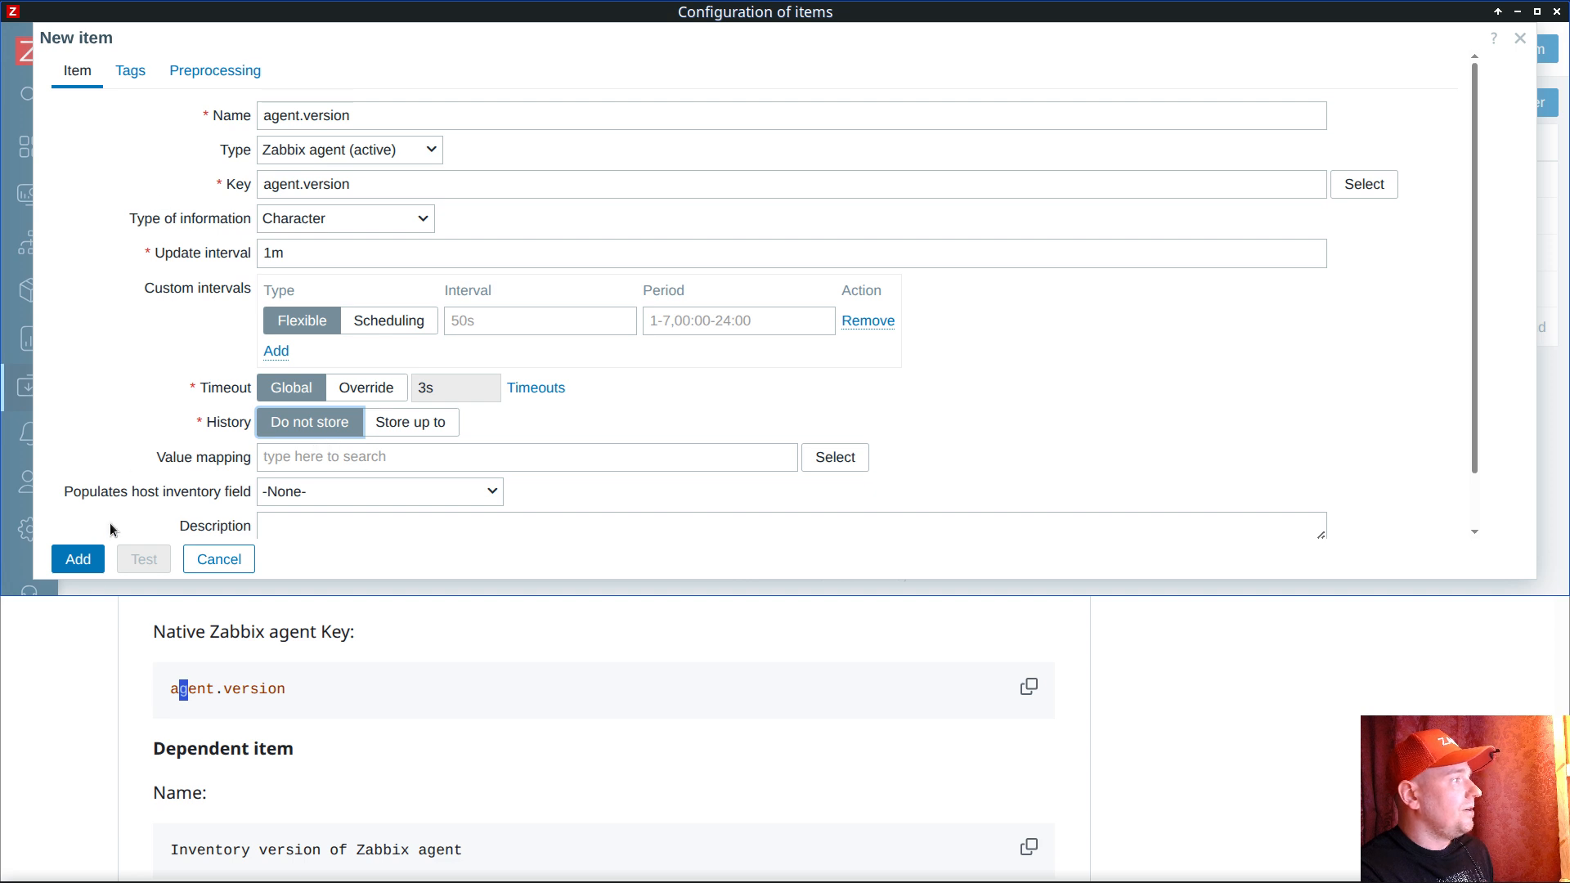
{"action": "left_click", "coordinate": [78, 562]}
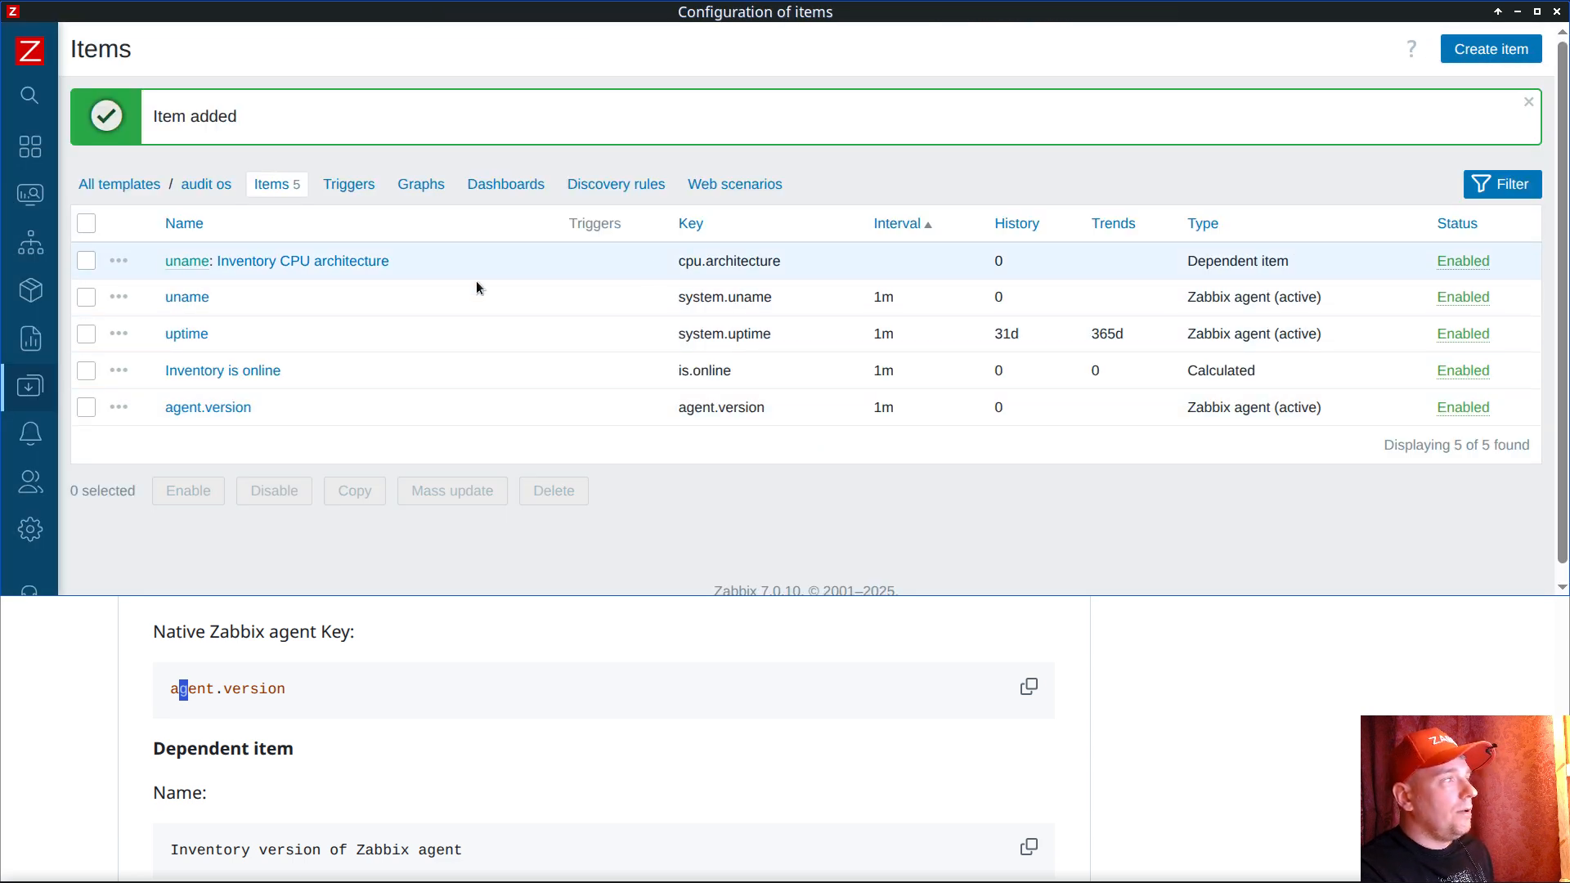
Step: Create a dependent item on agent.version, copying the name Inventory version of Zabbix agent and key agent.version.sortable from the README
{"action": "left_click", "coordinate": [119, 408]}
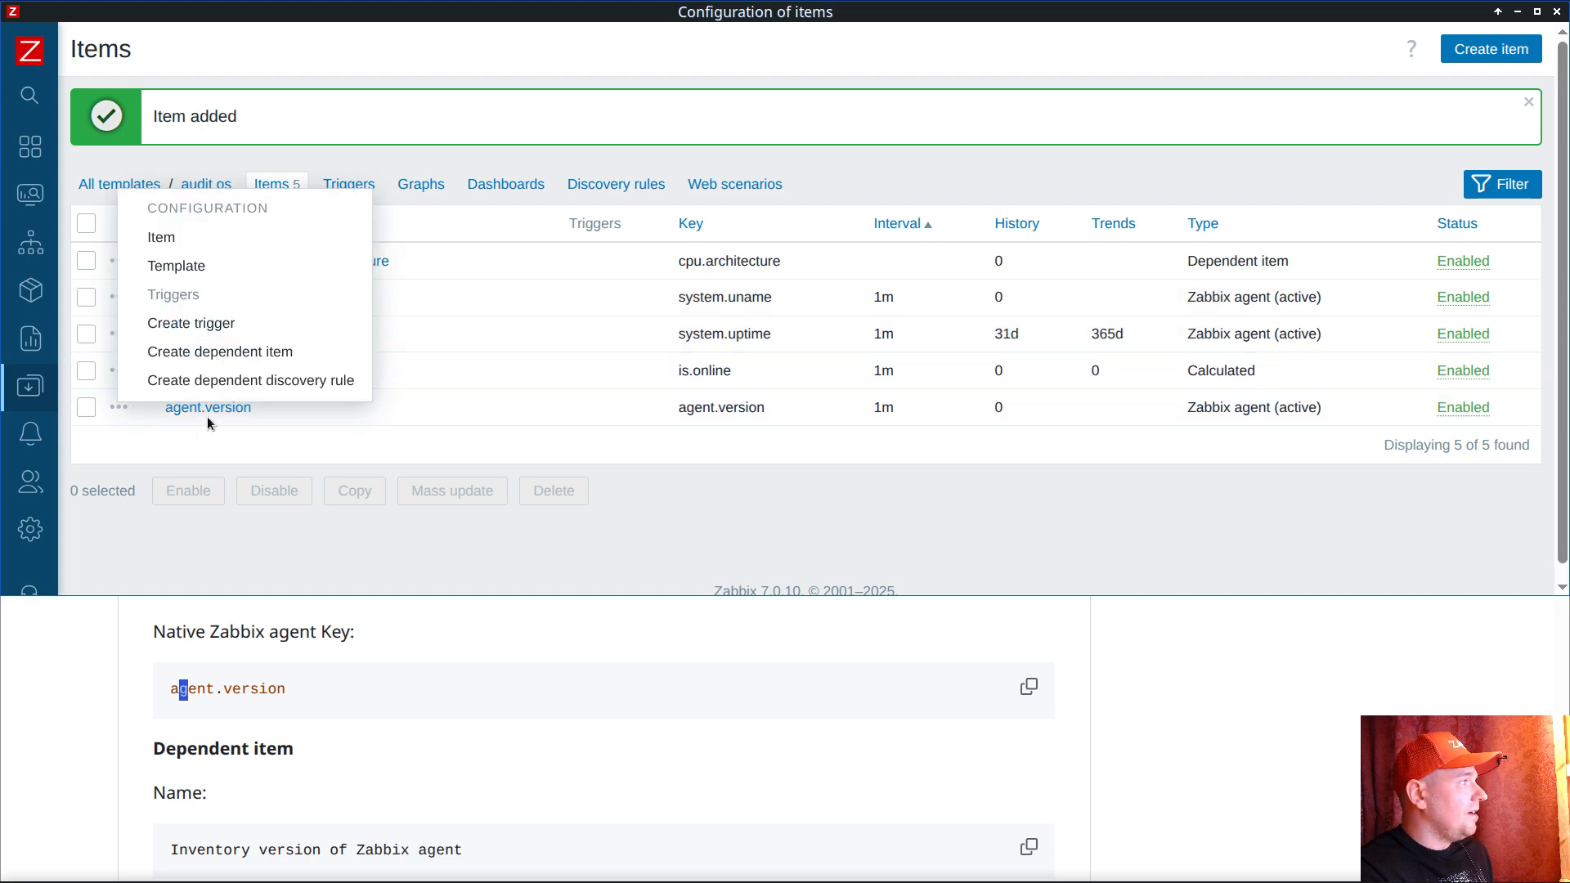
{"action": "left_click", "coordinate": [220, 351]}
{"action": "scroll", "coordinate": [469, 673], "scroll_direction": "down", "scroll_amount": 3}
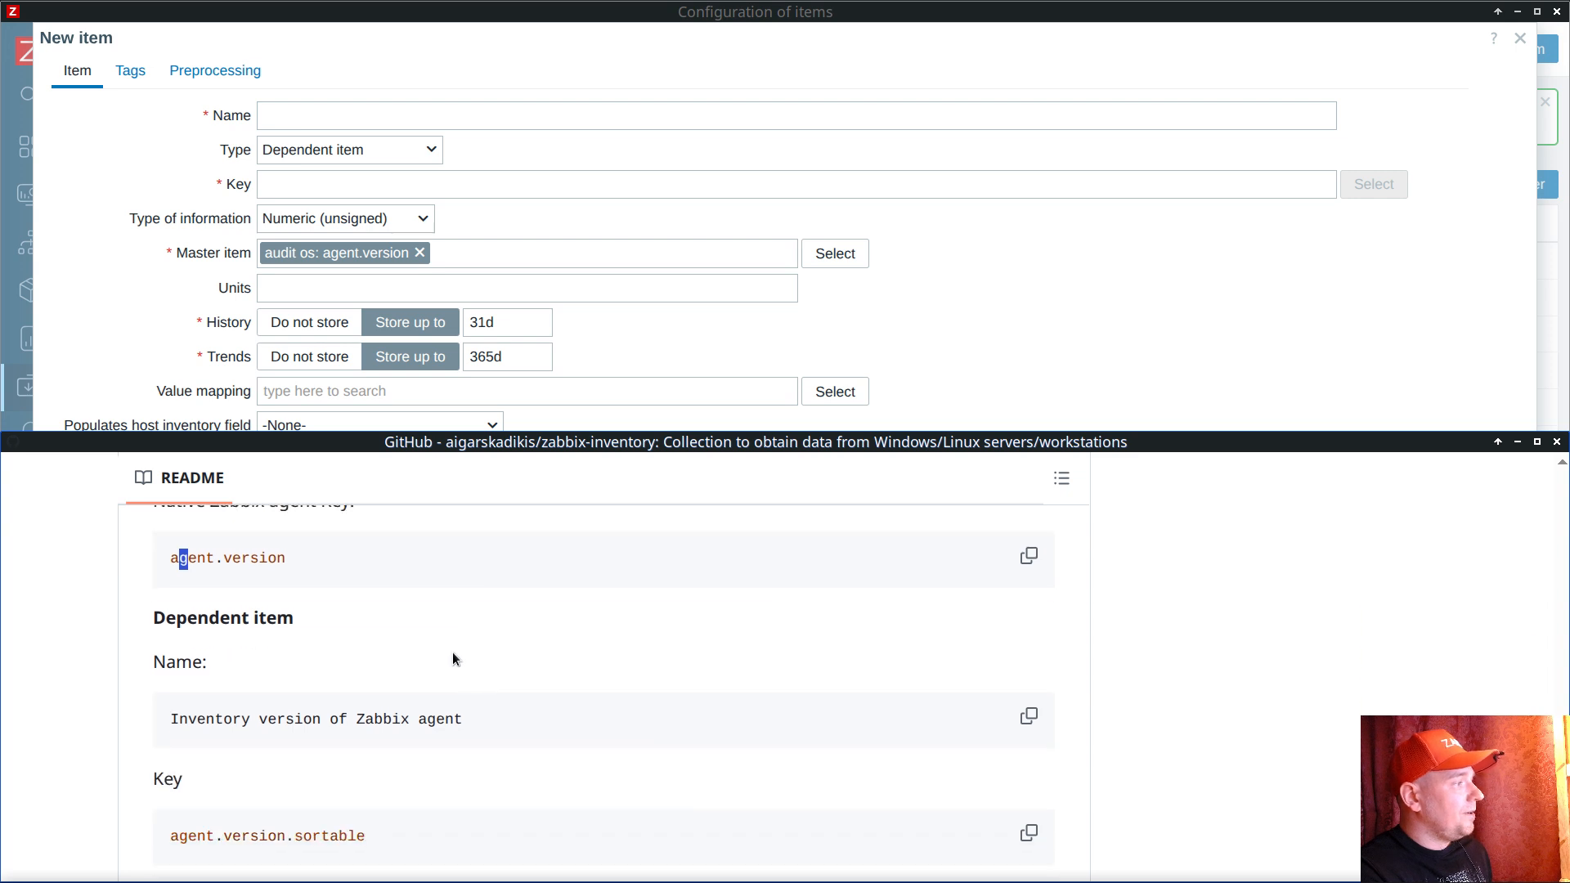
{"action": "left_click", "coordinate": [1029, 717]}
{"action": "left_click", "coordinate": [396, 115]}
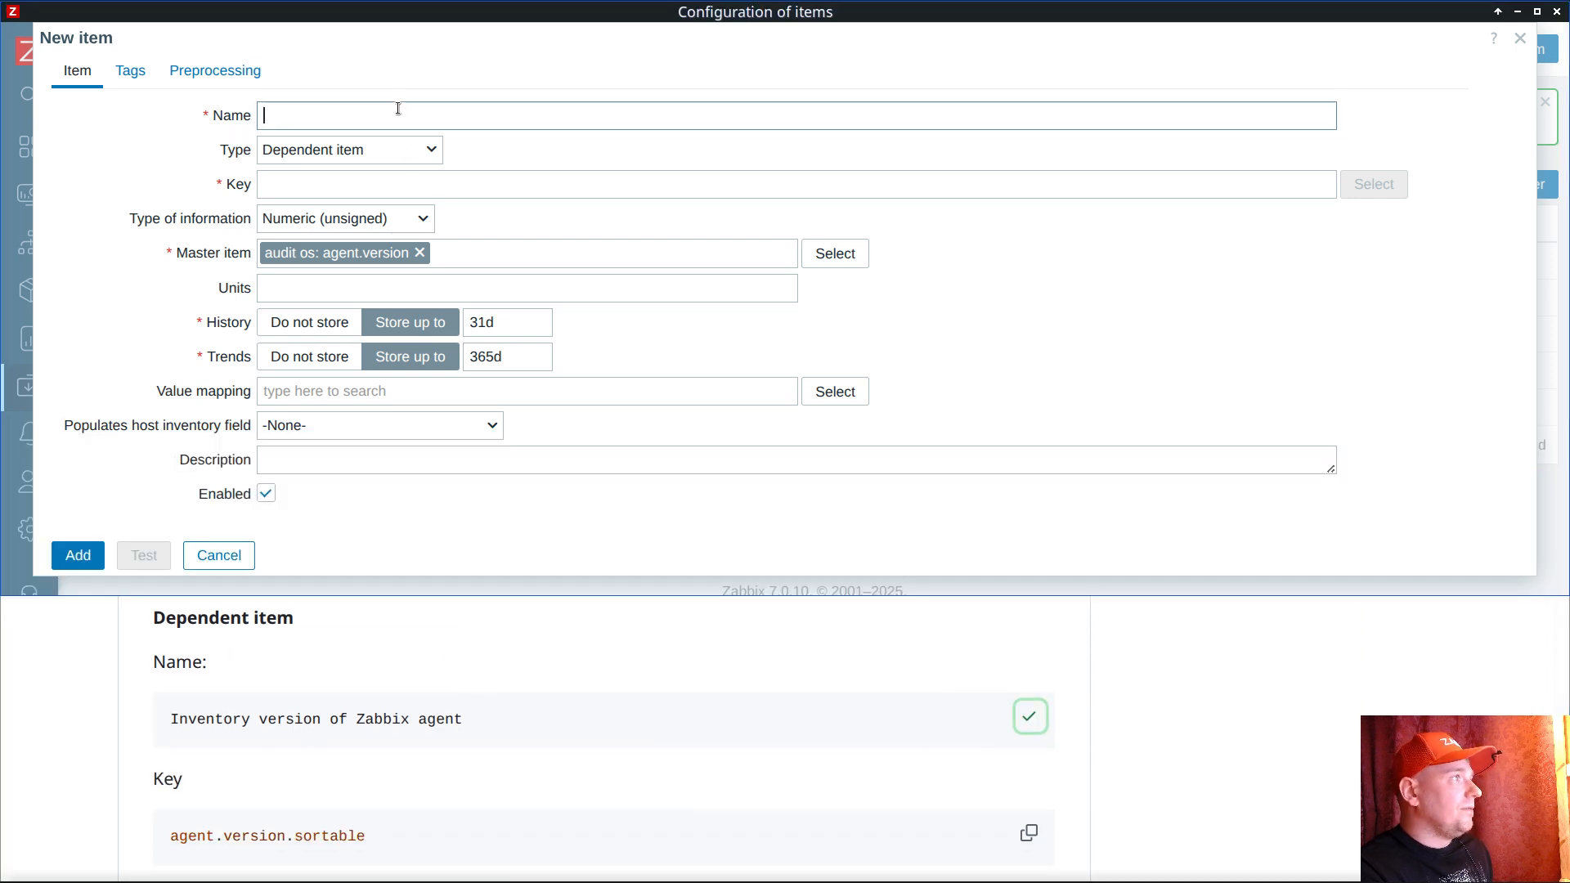
{"action": "key", "text": "ctrl+v"}
{"action": "left_click", "coordinate": [1029, 833]}
{"action": "left_click", "coordinate": [395, 184]}
{"action": "key", "text": "ctrl+v"}
Step: Set both history and trends of the new dependent item to Do not store
{"action": "left_click", "coordinate": [544, 603]}
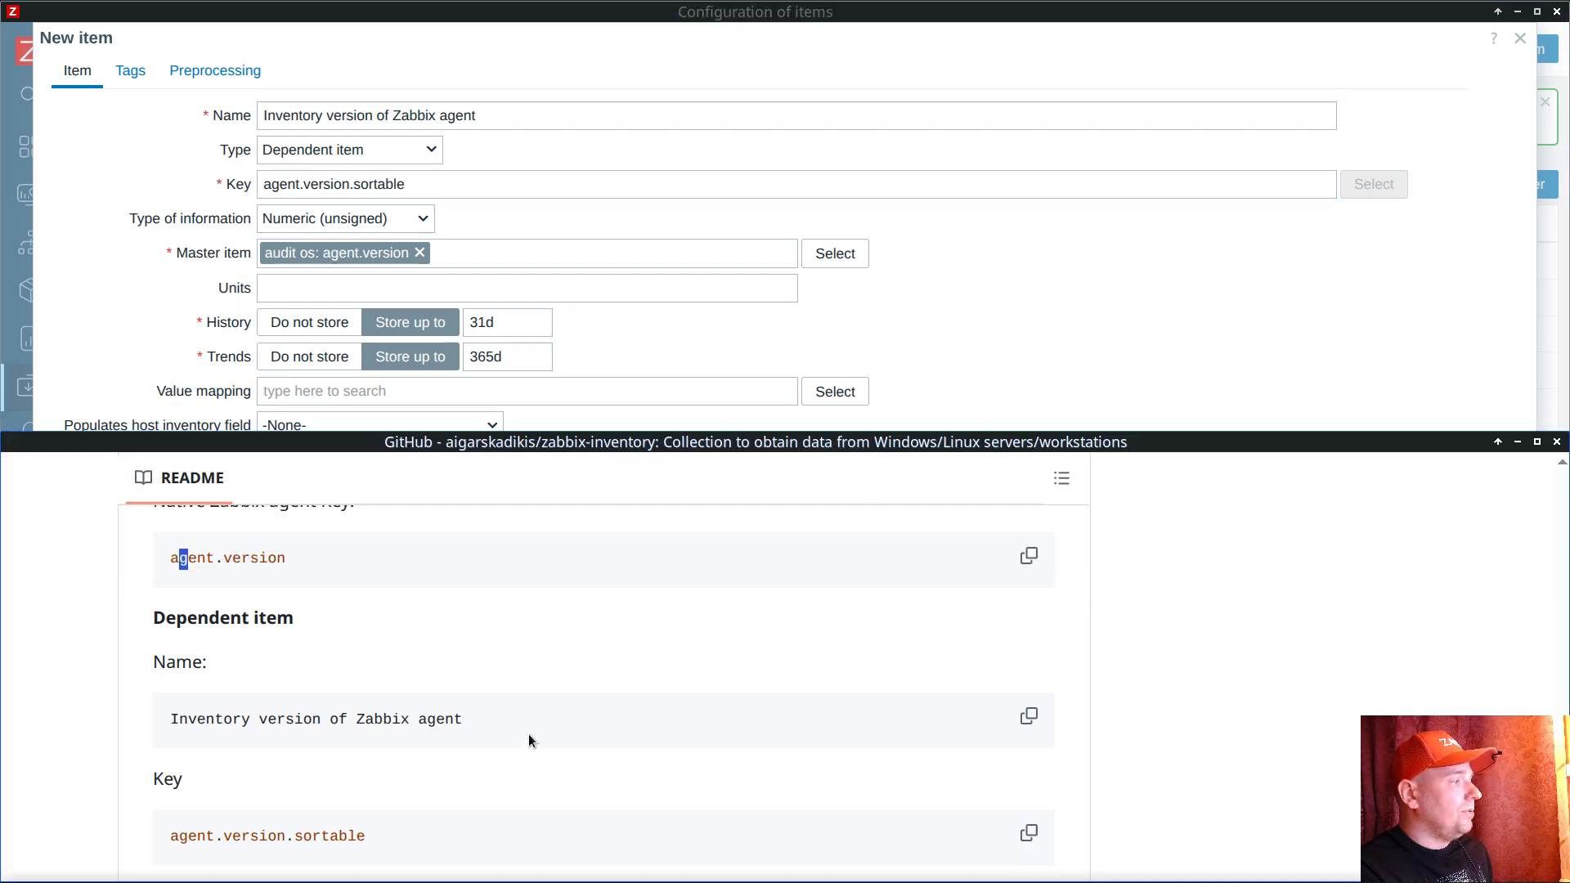
{"action": "scroll", "coordinate": [529, 737], "scroll_direction": "down", "scroll_amount": 3}
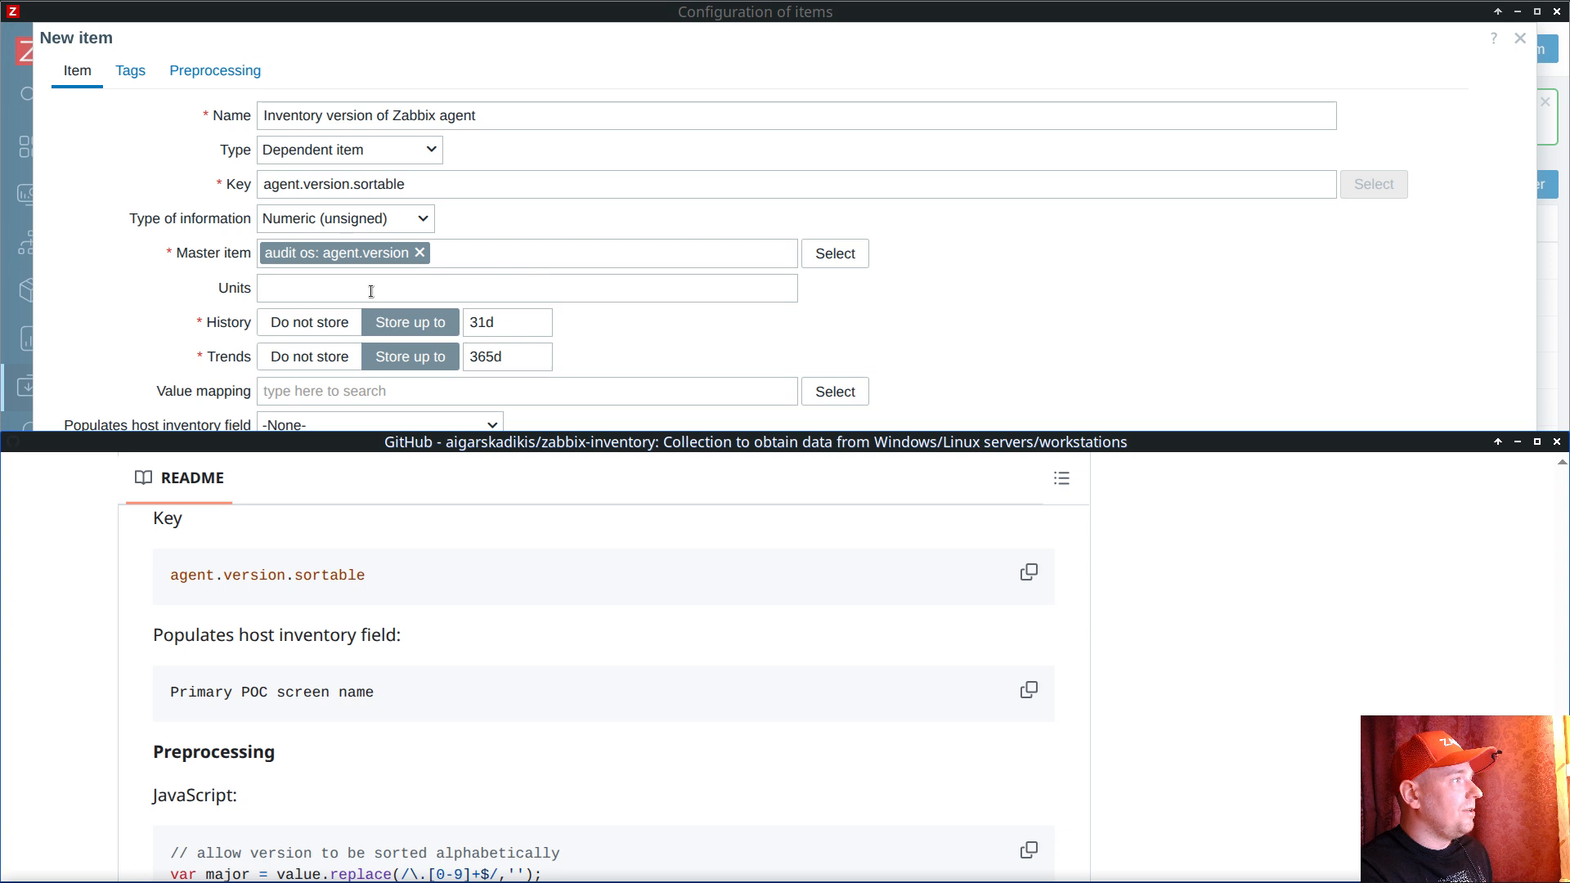
{"action": "left_click", "coordinate": [310, 324]}
{"action": "left_click", "coordinate": [310, 357]}
Step: Make the dependent item populate the host inventory field Primary POC screen name
{"action": "left_click", "coordinate": [479, 763]}
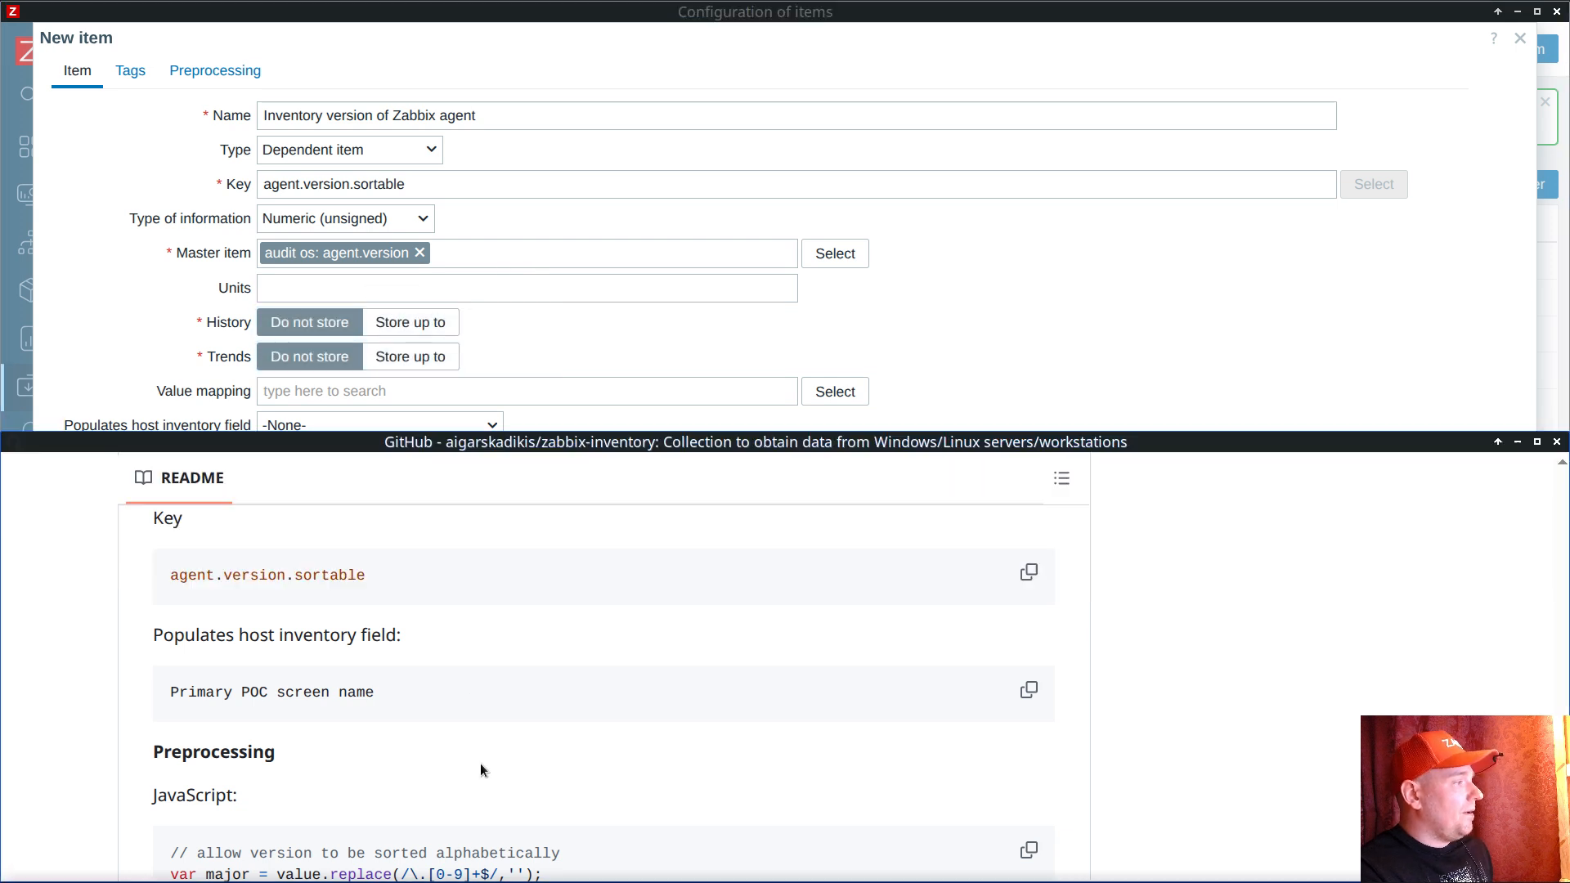
{"action": "left_click", "coordinate": [428, 411]}
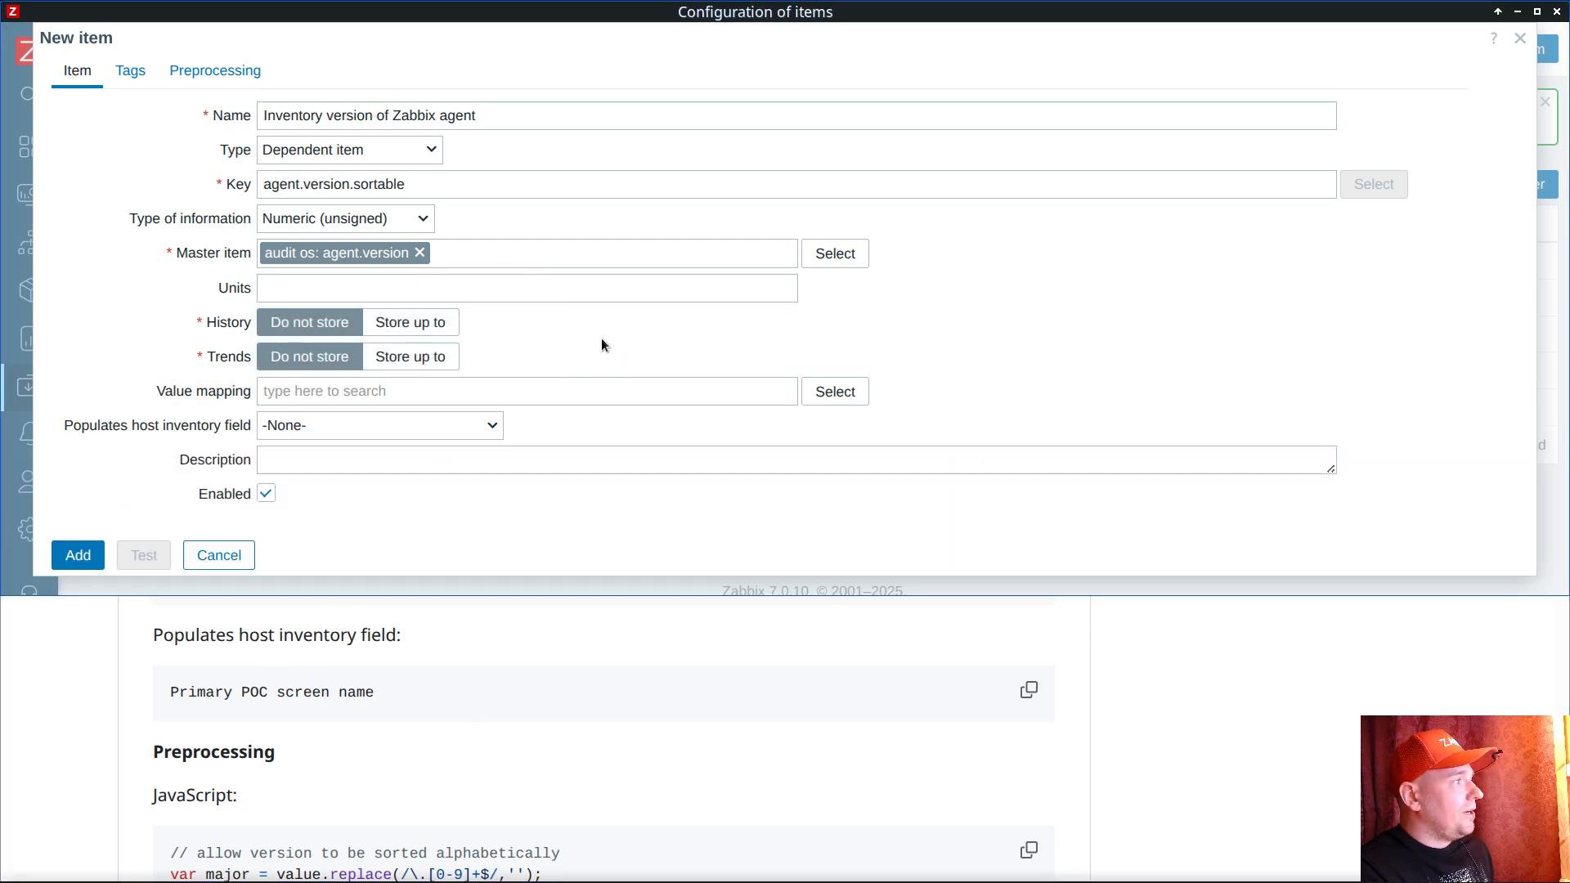
{"action": "left_click", "coordinate": [426, 430]}
{"action": "scroll", "coordinate": [469, 96], "scroll_direction": "down", "scroll_amount": 1}
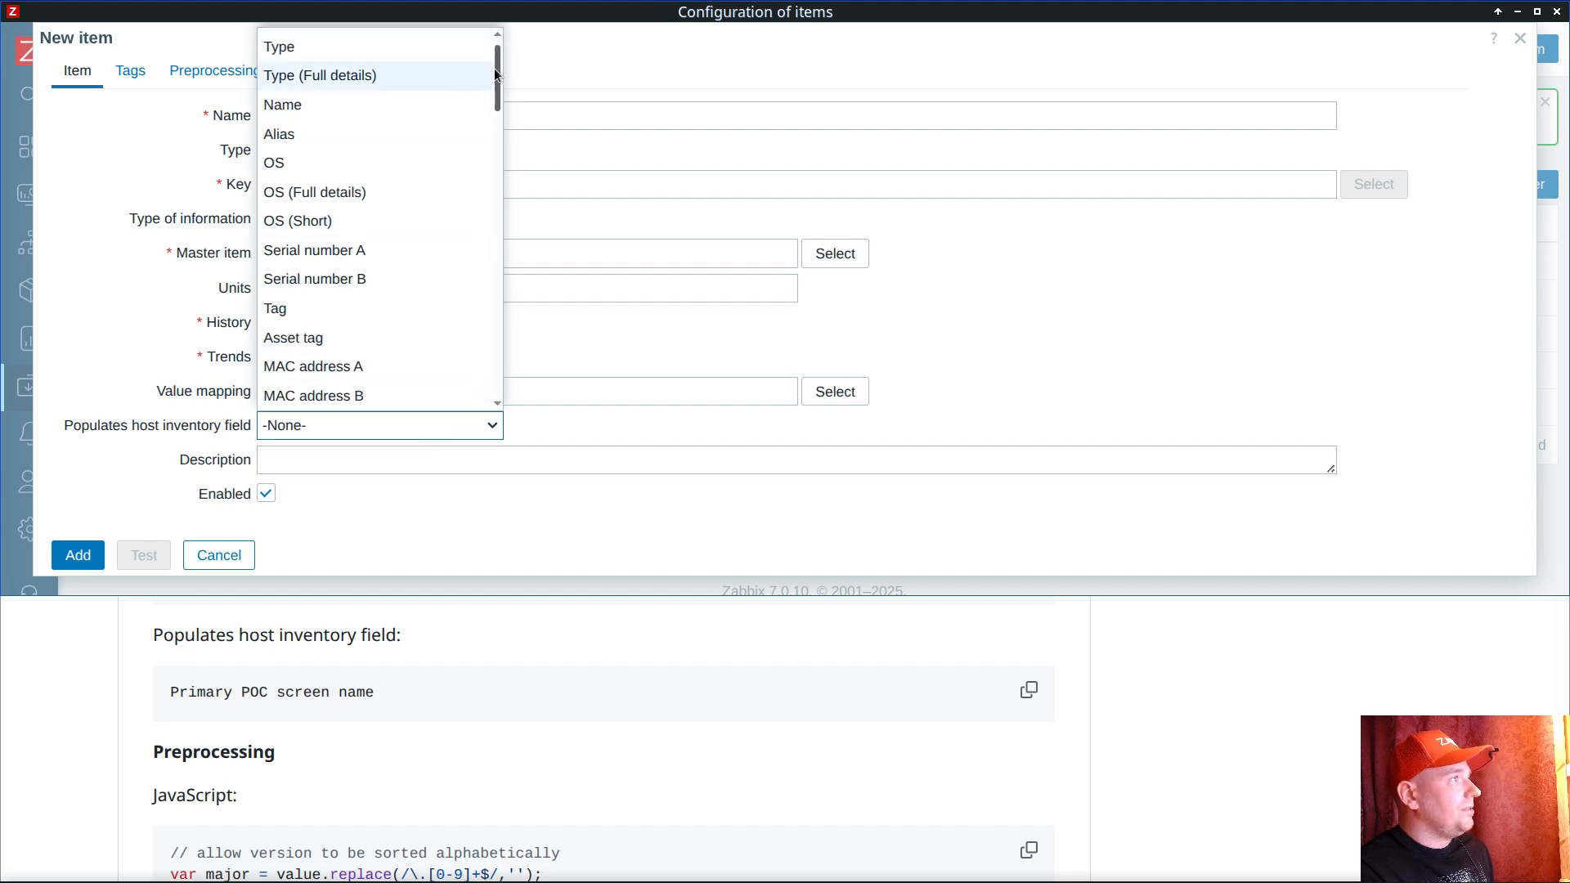
{"action": "left_click_drag", "start_coordinate": [499, 73], "coordinate": [487, 303]}
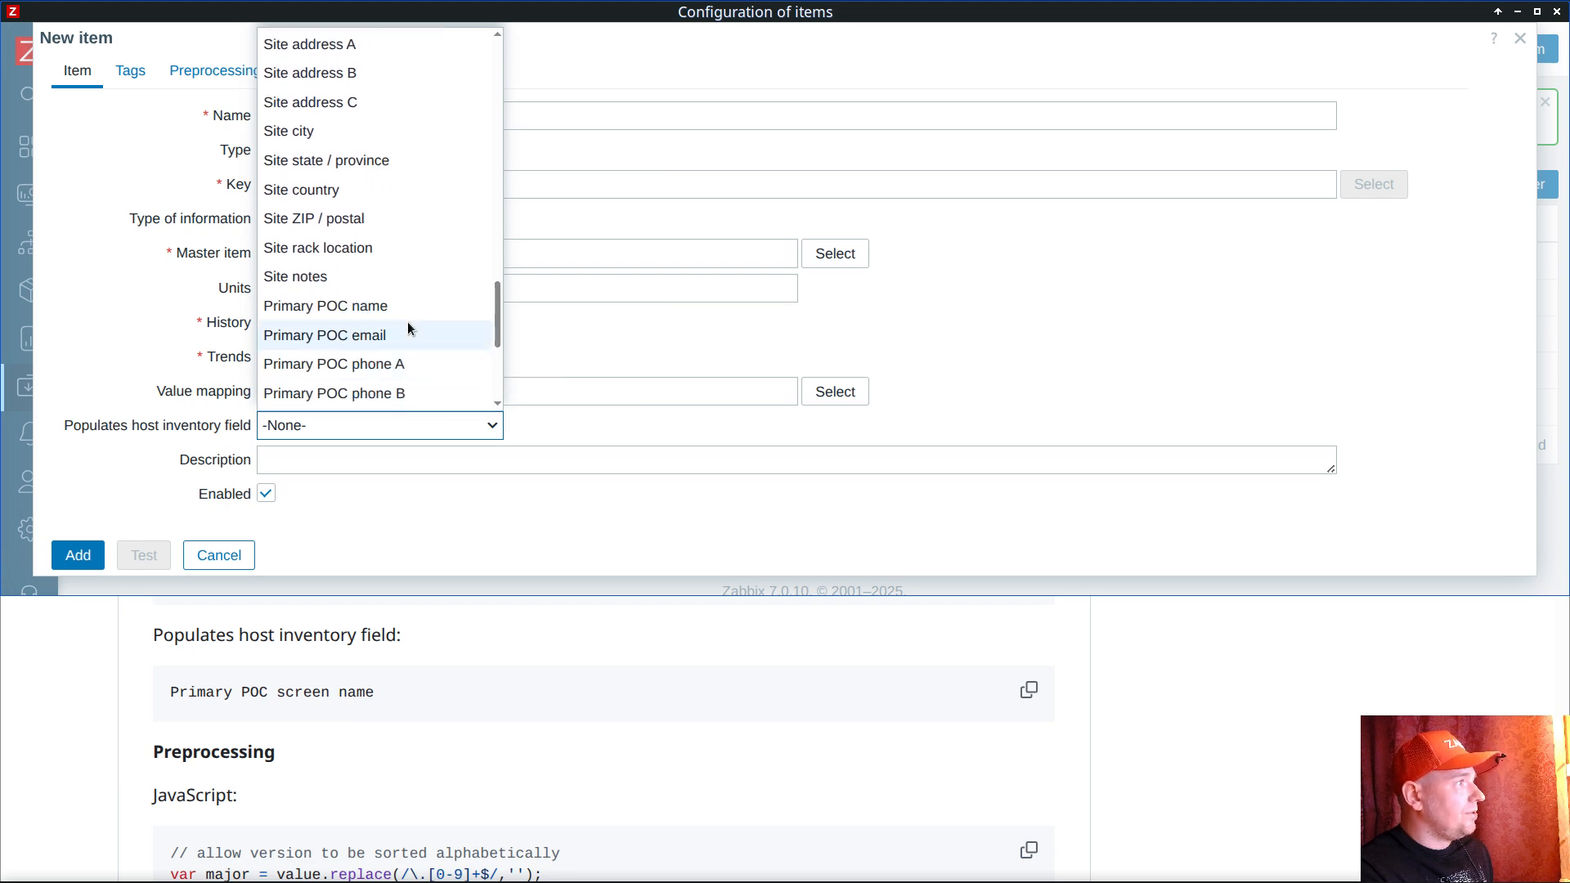
{"action": "scroll", "coordinate": [407, 322], "scroll_direction": "down", "scroll_amount": 3}
{"action": "left_click", "coordinate": [383, 322]}
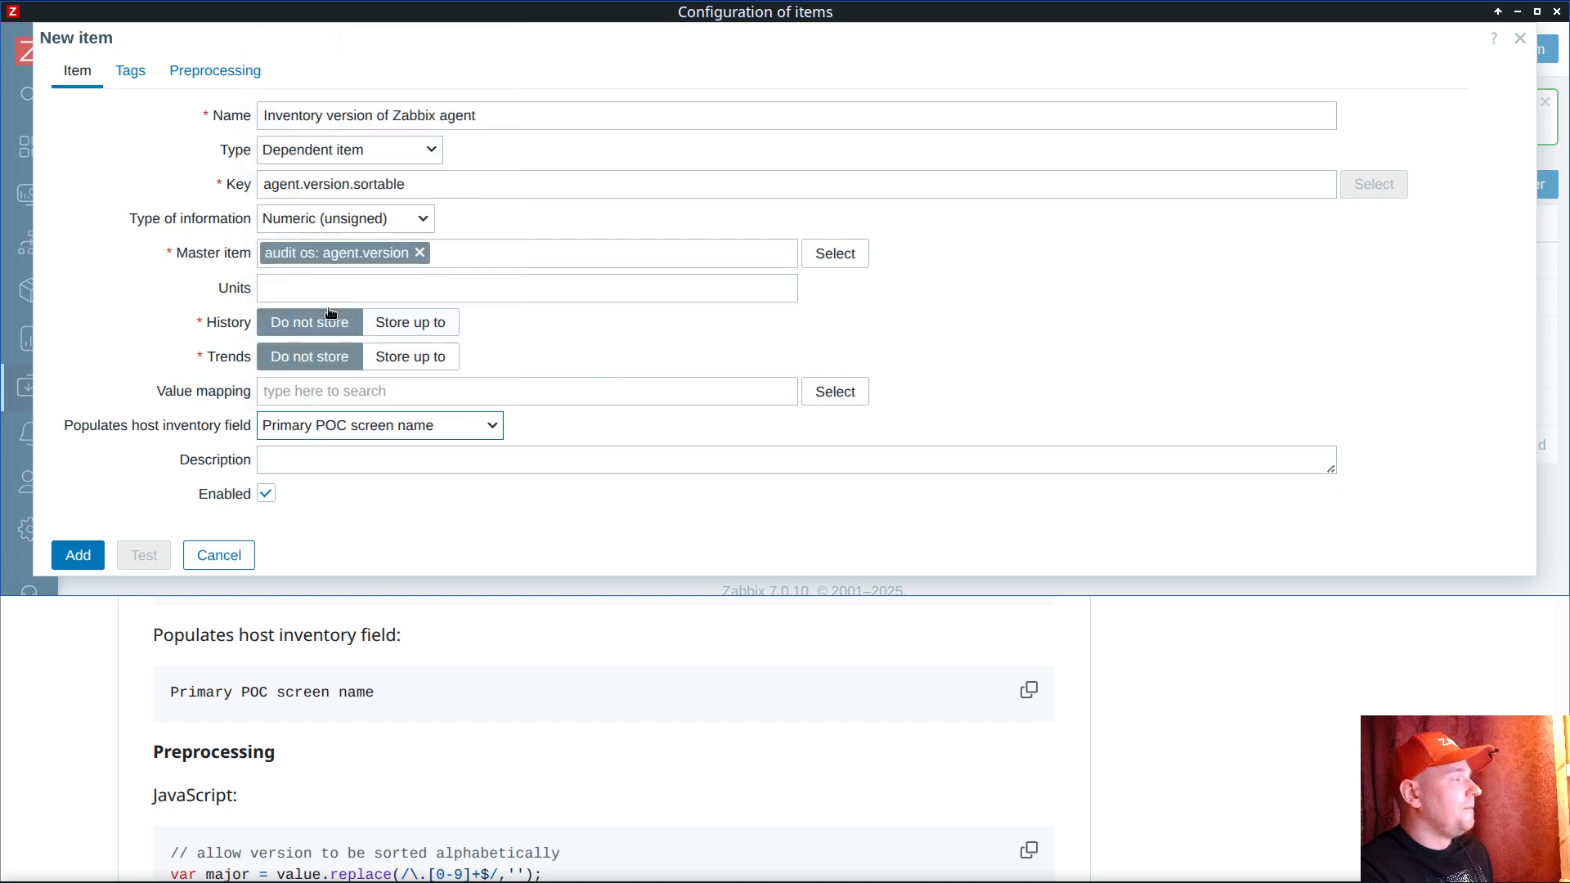
Step: Add a preprocessing step of type JavaScript to the Inventory version of Zabbix agent item
{"action": "left_click", "coordinate": [215, 70]}
{"action": "left_click", "coordinate": [238, 113]}
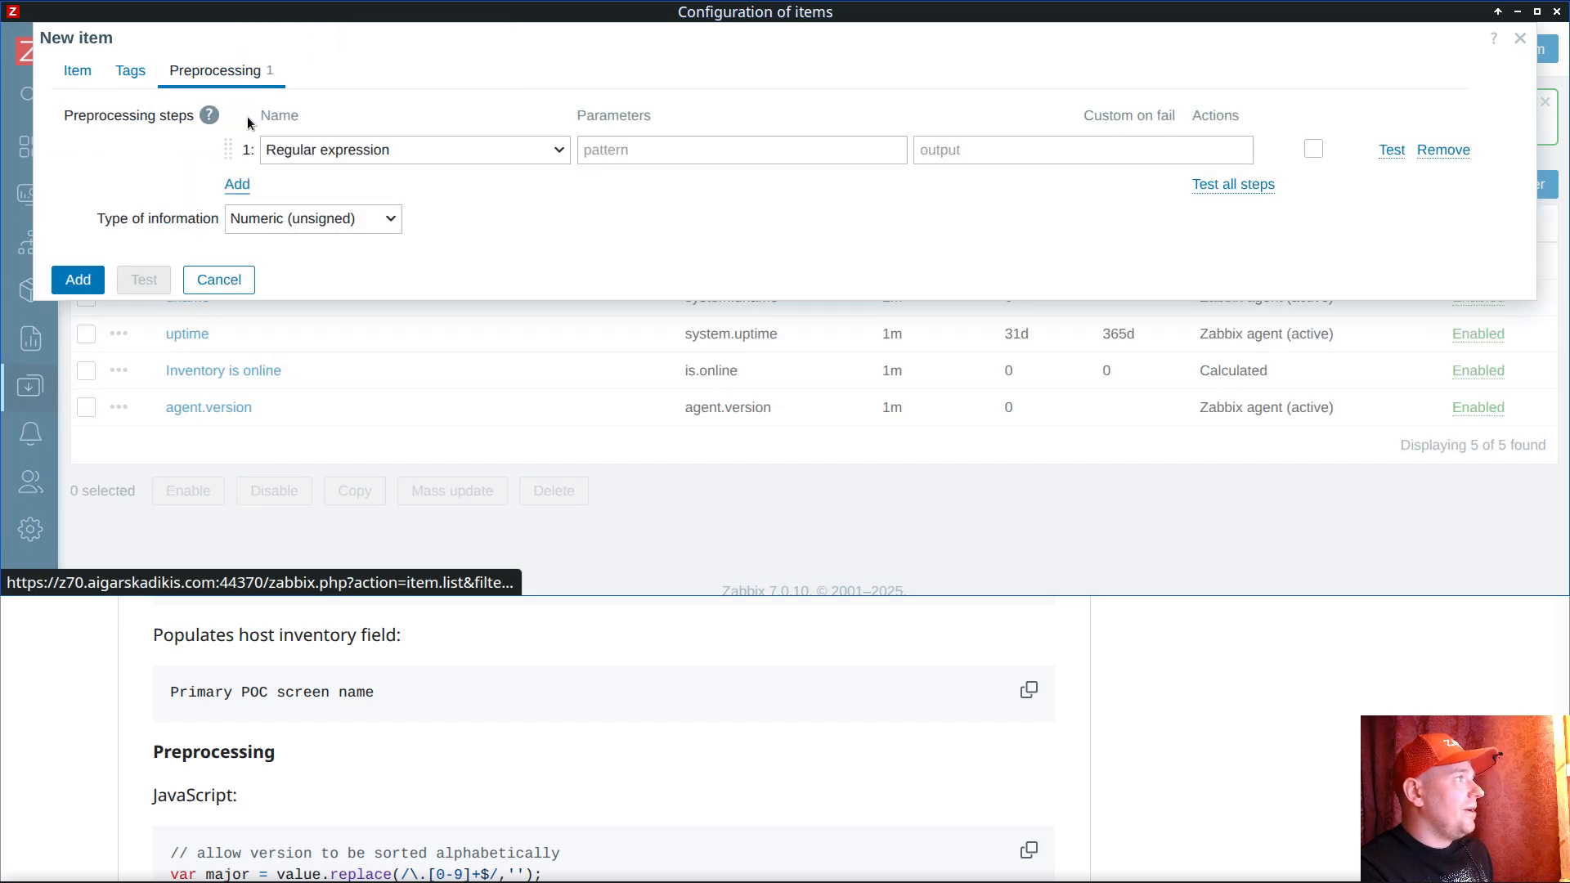
{"action": "left_click", "coordinate": [390, 151]}
{"action": "scroll", "coordinate": [390, 370], "scroll_direction": "down", "scroll_amount": 5}
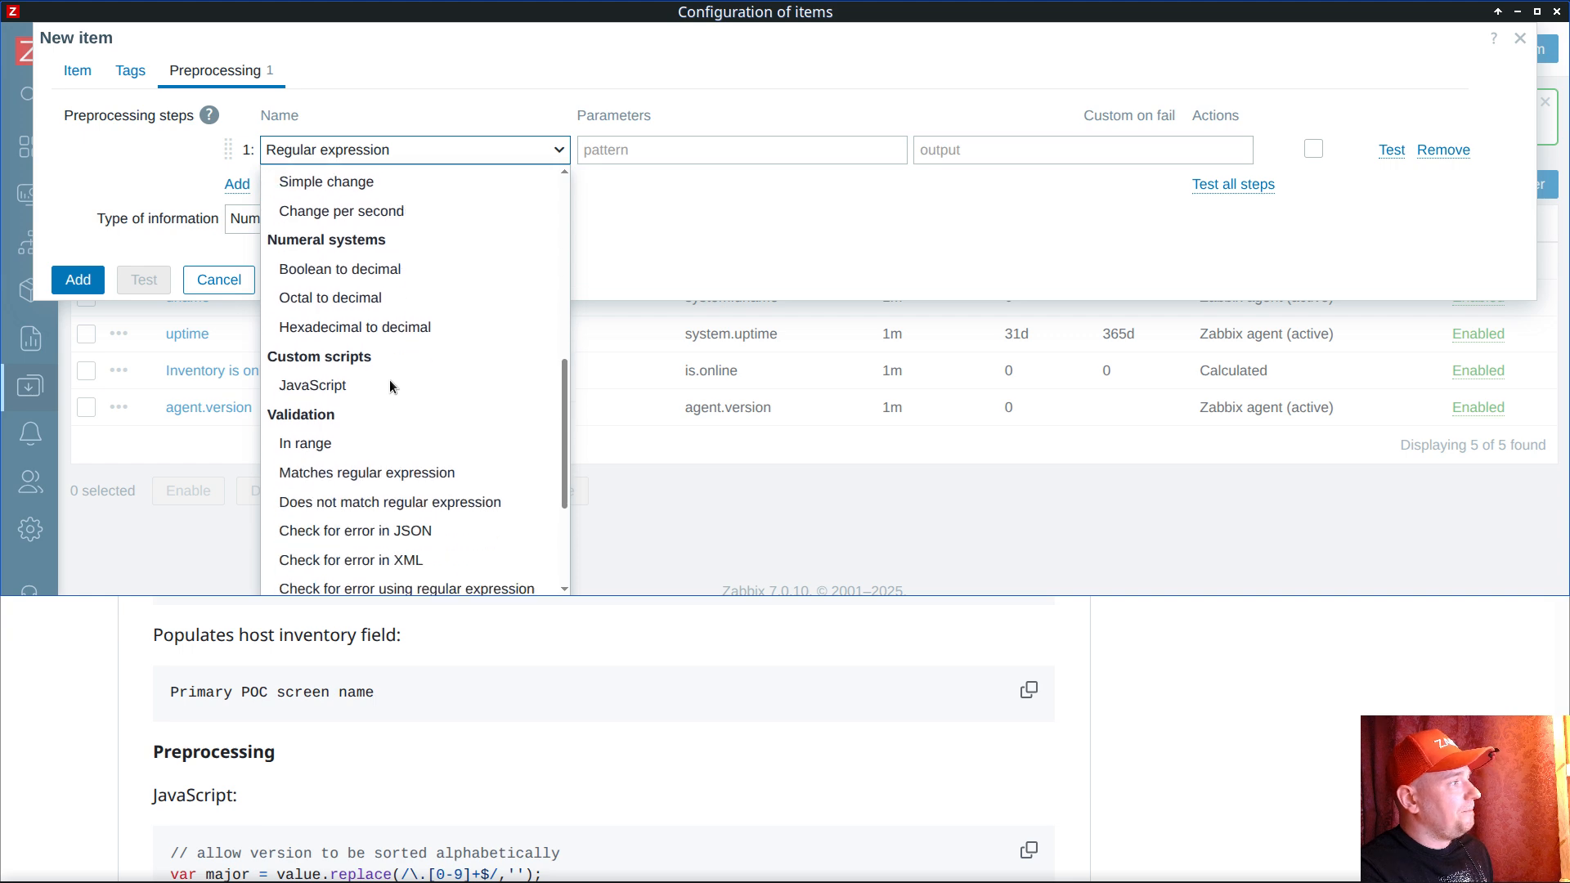
{"action": "left_click", "coordinate": [412, 385]}
Step: Copy the version-sorting script from the README into the JavaScript preprocessing step and apply it
{"action": "left_click", "coordinate": [450, 834]}
{"action": "scroll", "coordinate": [697, 728], "scroll_direction": "down", "scroll_amount": 3}
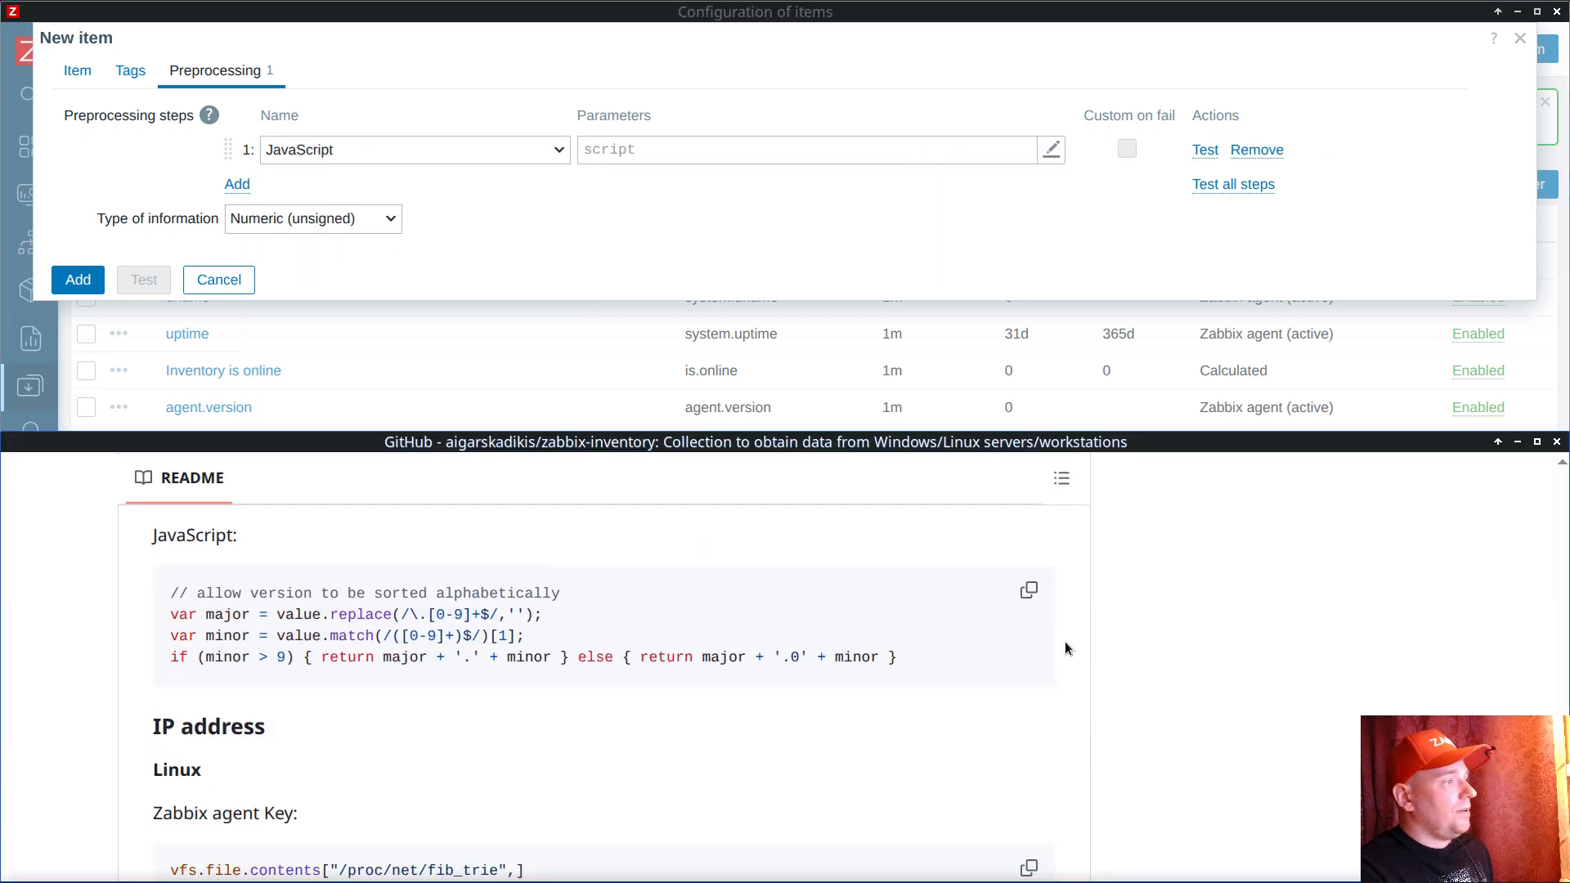
{"action": "left_click", "coordinate": [1027, 588]}
{"action": "left_click", "coordinate": [715, 158]}
{"action": "key", "text": "ctrl+v"}
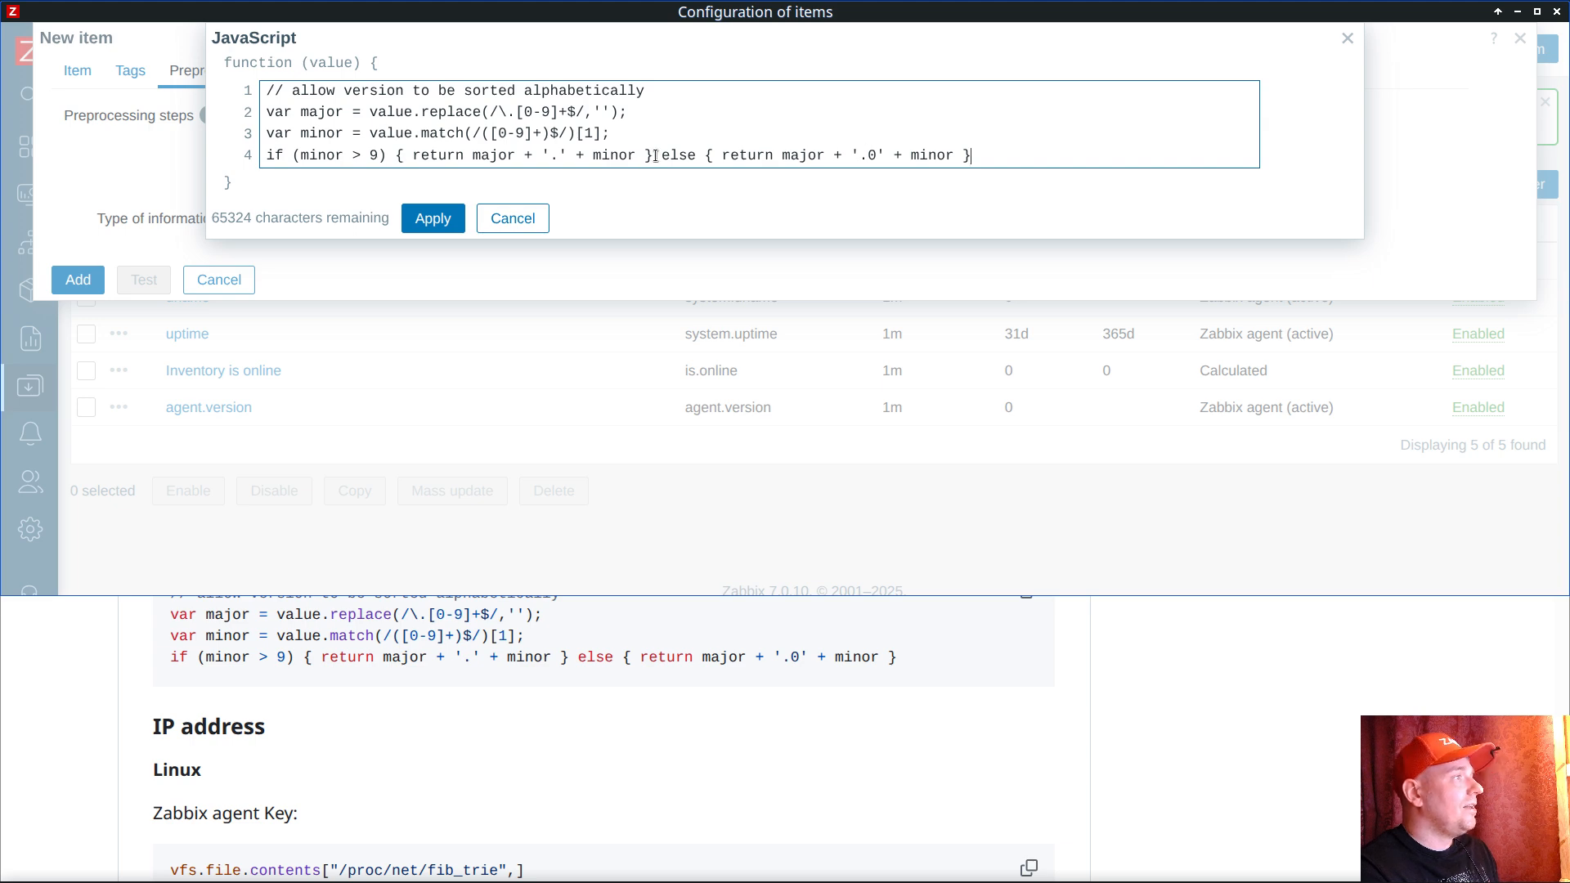
{"action": "left_click_drag", "start_coordinate": [861, 159], "coordinate": [879, 157]}
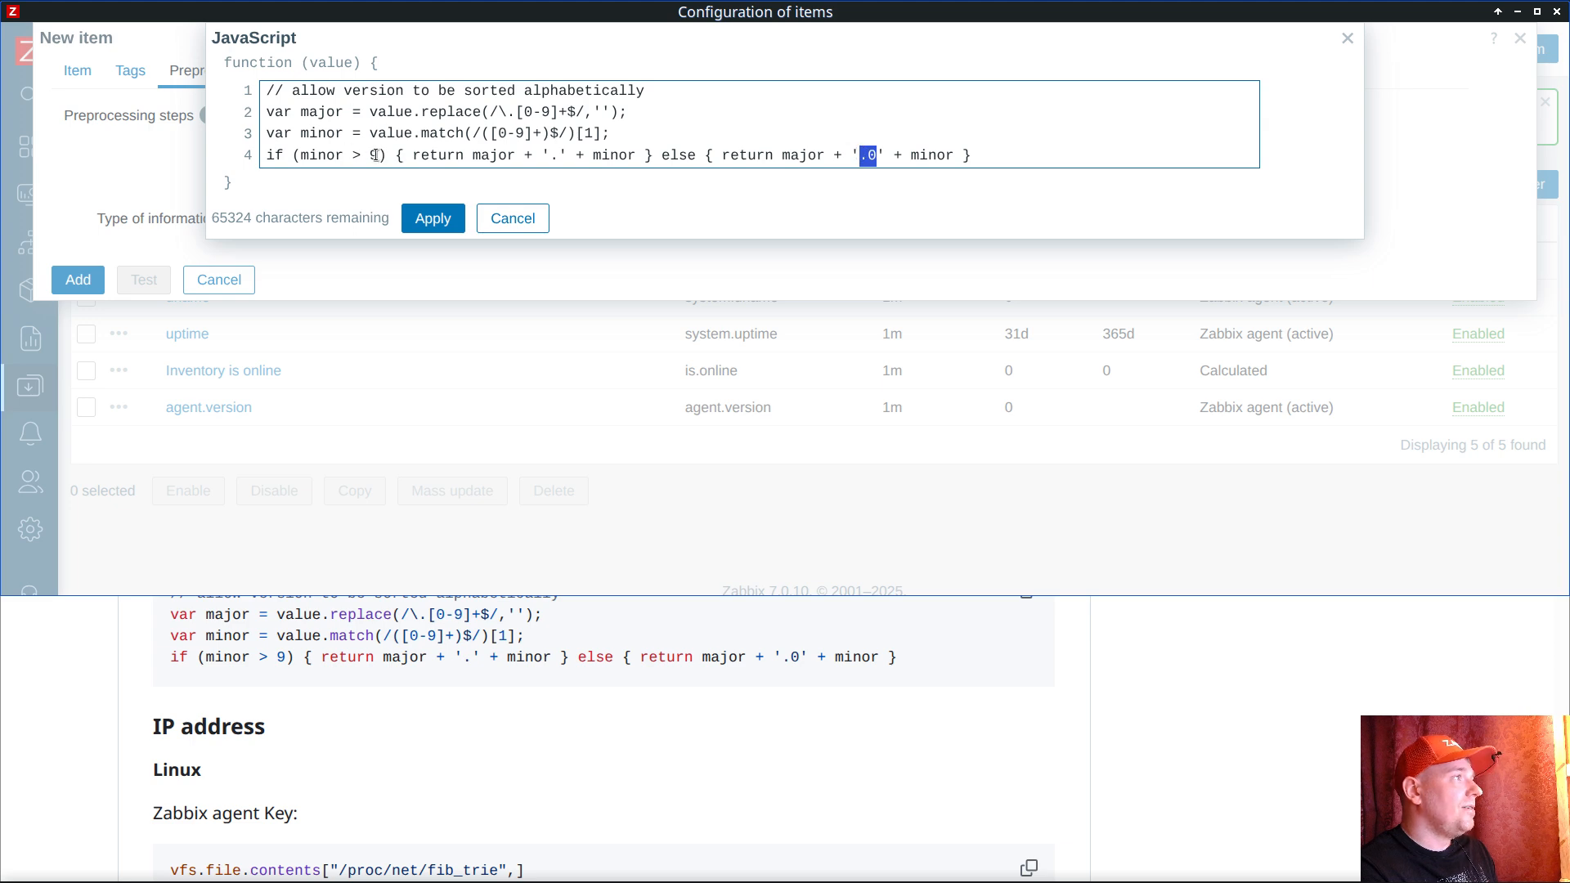
{"action": "left_click_drag", "start_coordinate": [376, 155], "coordinate": [301, 155]}
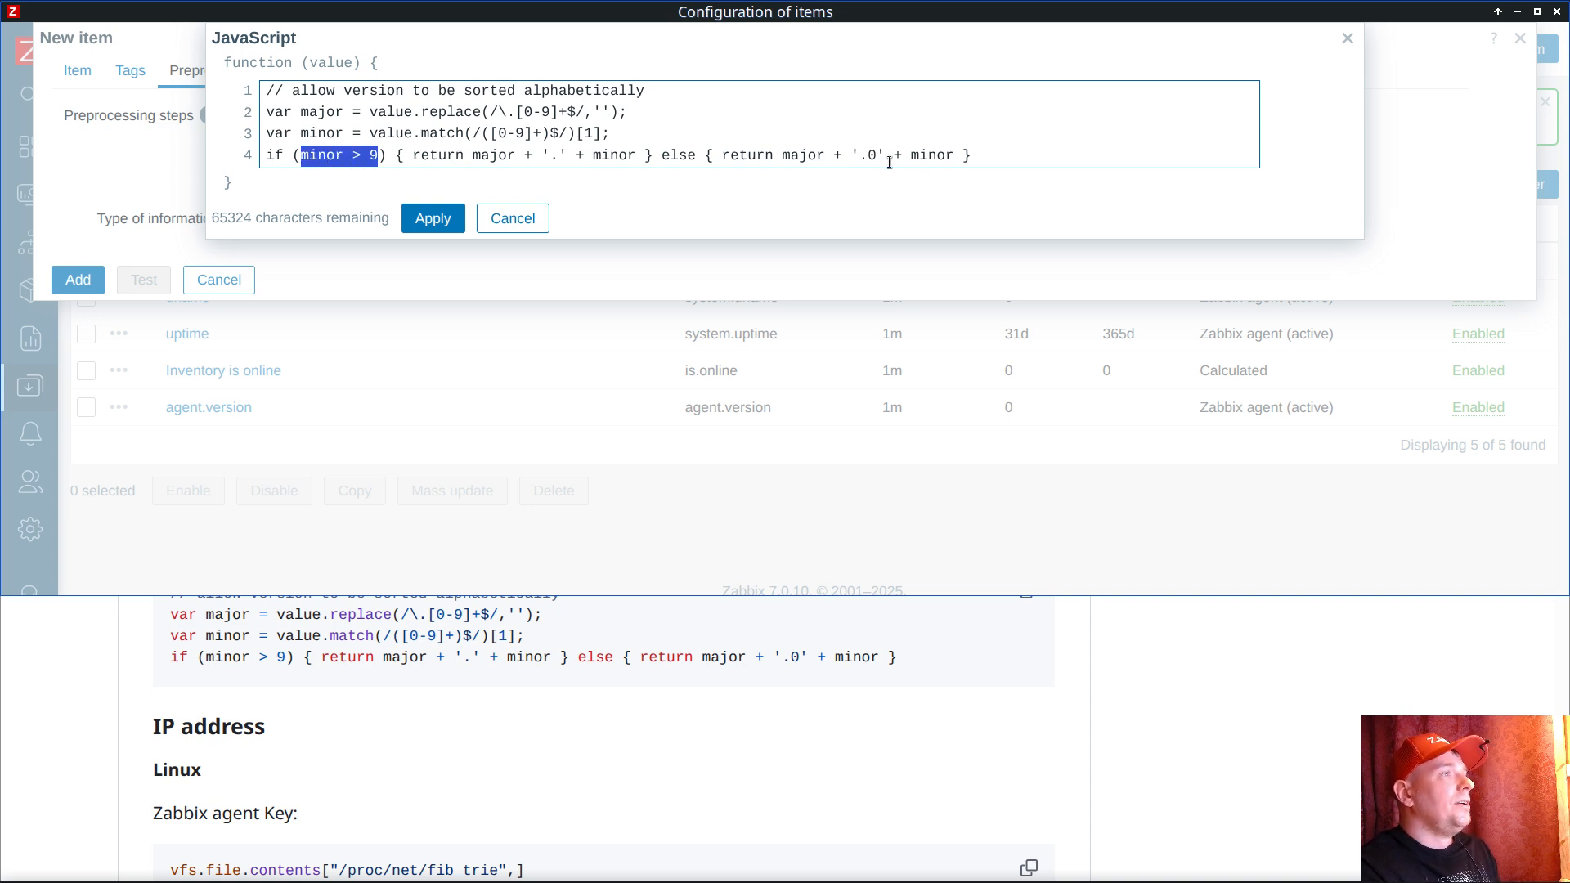
{"action": "left_click_drag", "start_coordinate": [859, 155], "coordinate": [876, 158]}
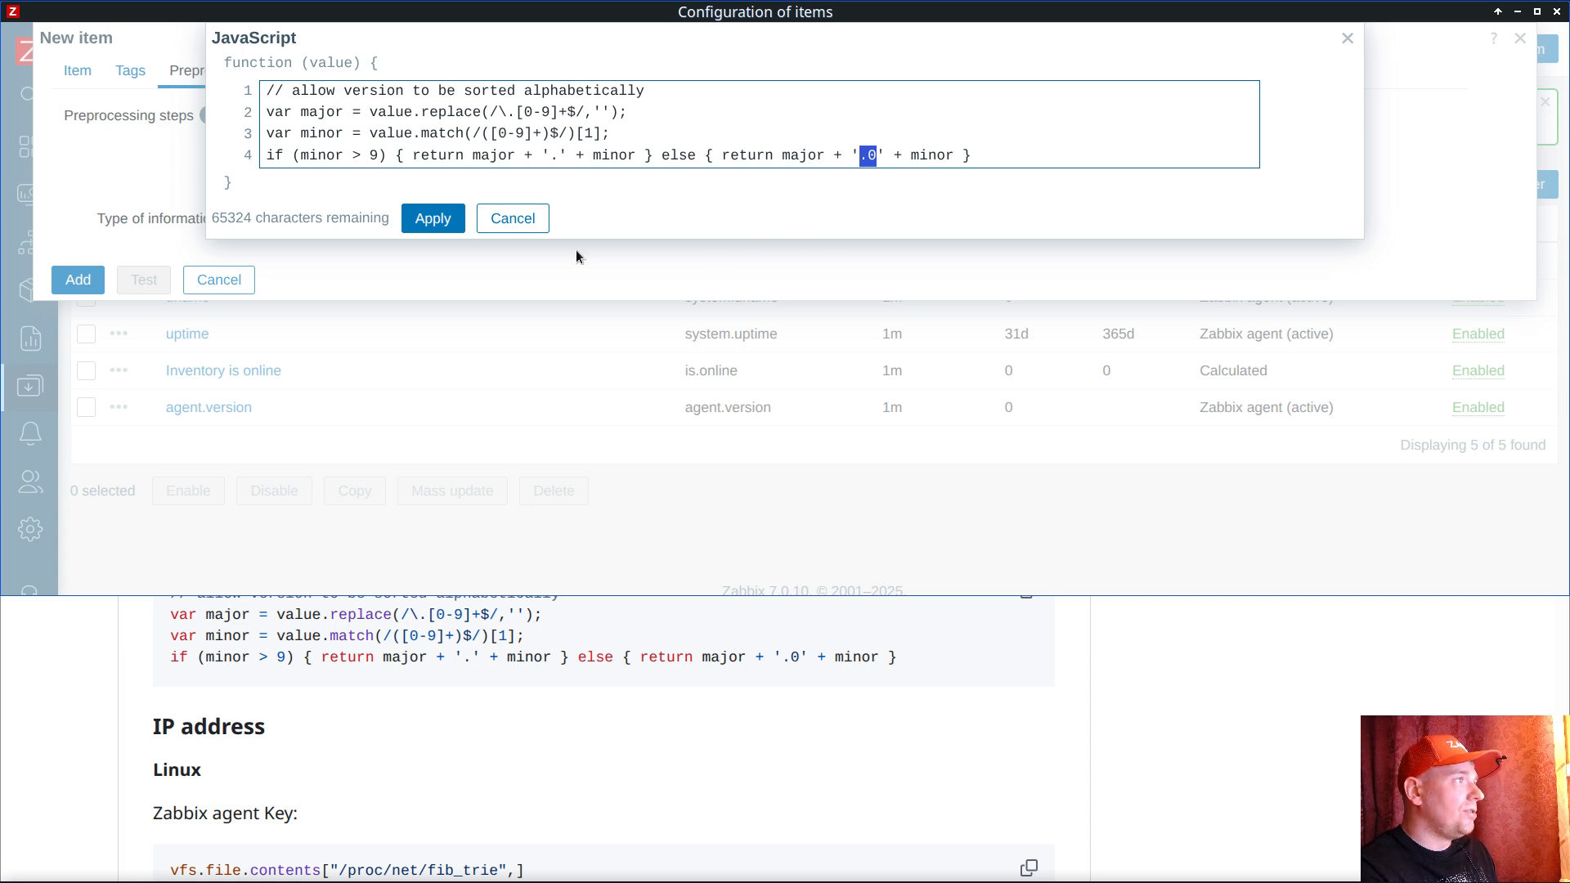
{"action": "left_click", "coordinate": [432, 219]}
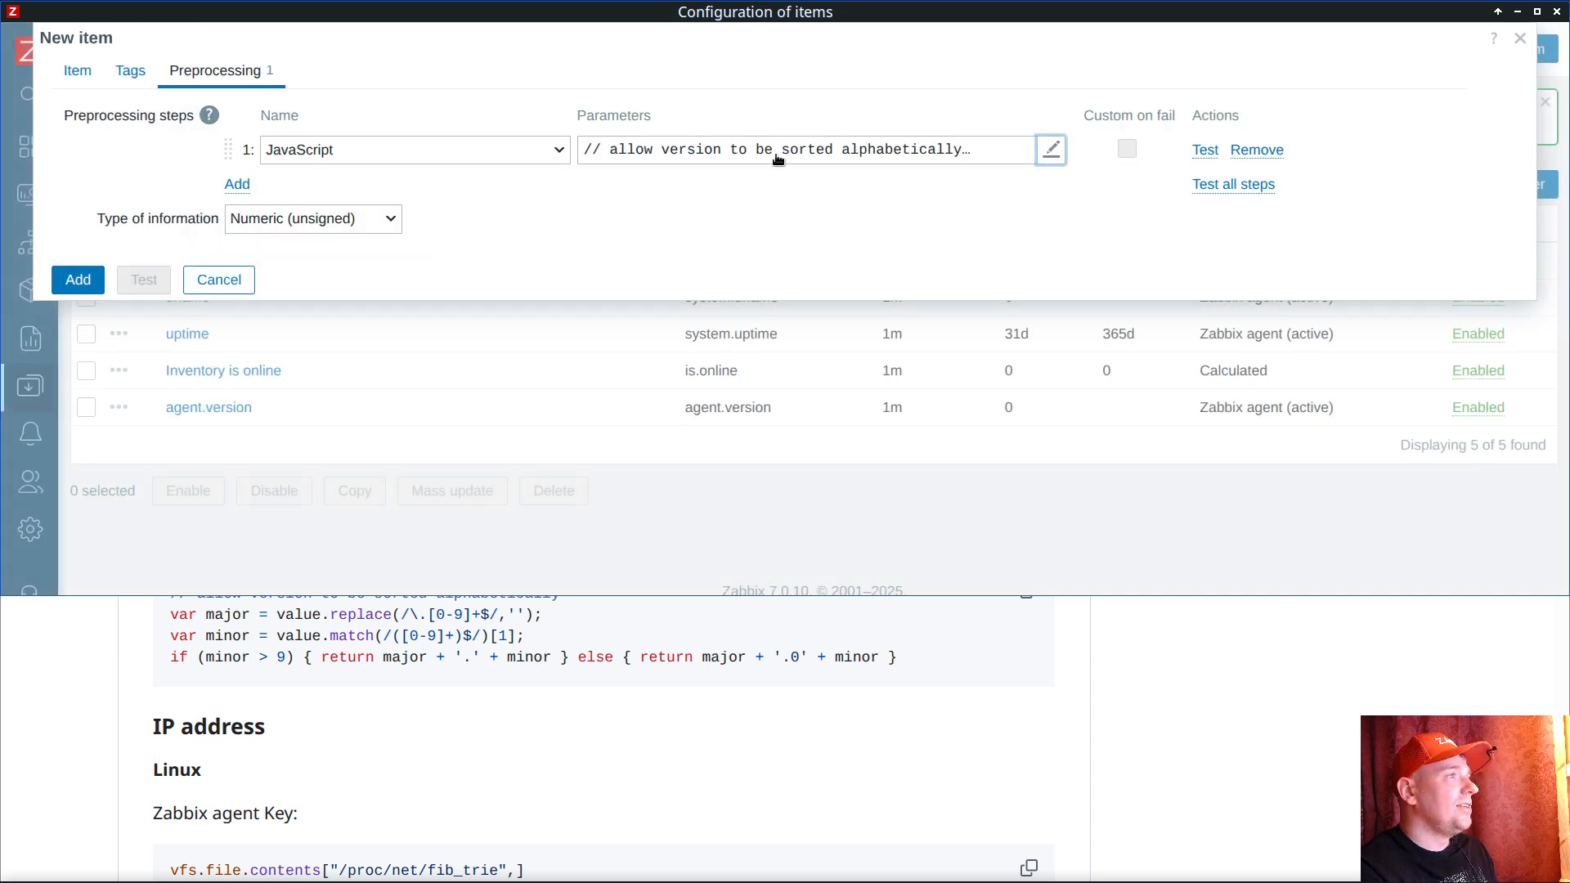
Step: Set the dependent item's type of information to Character and add the item to the template
{"action": "left_click", "coordinate": [278, 218]}
{"action": "left_click", "coordinate": [270, 307]}
{"action": "left_click", "coordinate": [78, 70]}
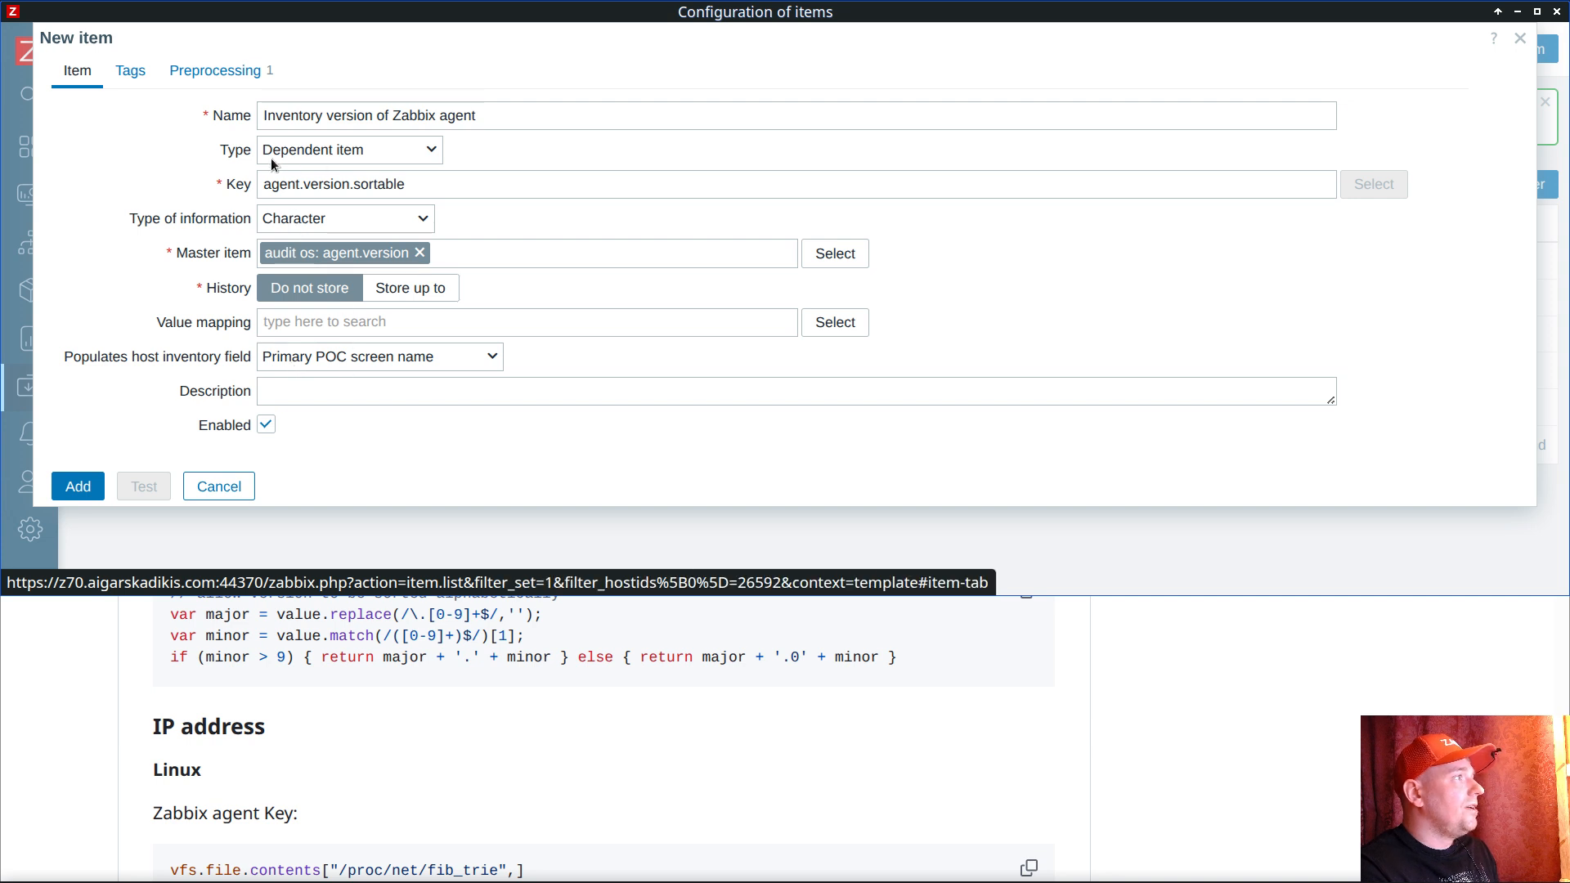
{"action": "left_click", "coordinate": [77, 489]}
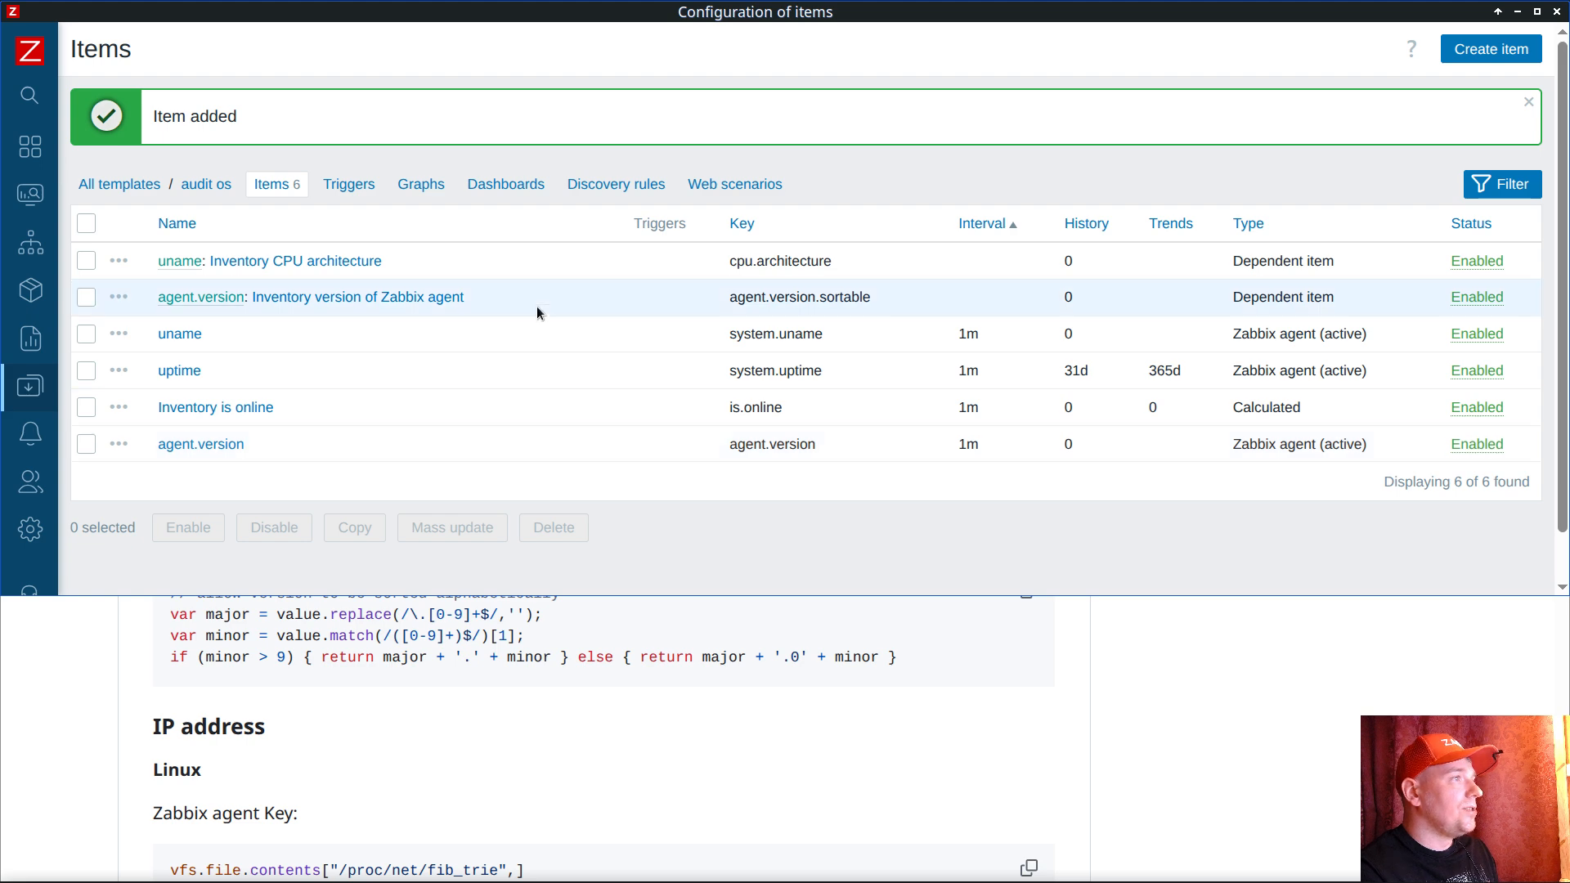
Step: Find the Linux part of the README's IP address section and open the audit os linux template's item list
{"action": "left_click", "coordinate": [404, 721]}
{"action": "scroll", "coordinate": [404, 721], "scroll_direction": "down", "scroll_amount": 3}
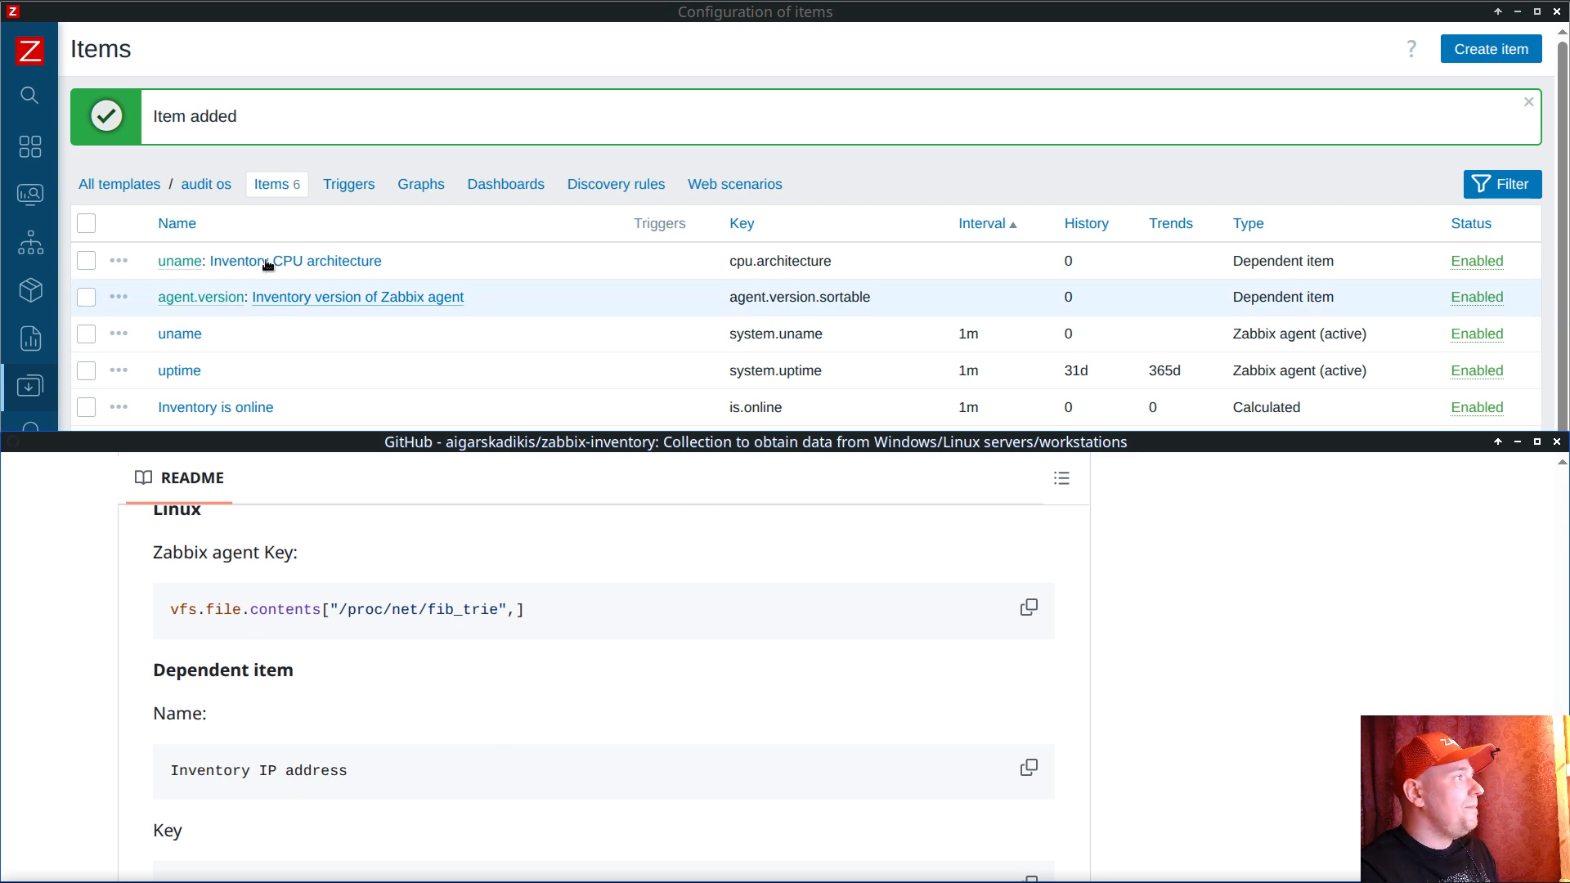
{"action": "left_click", "coordinate": [152, 184]}
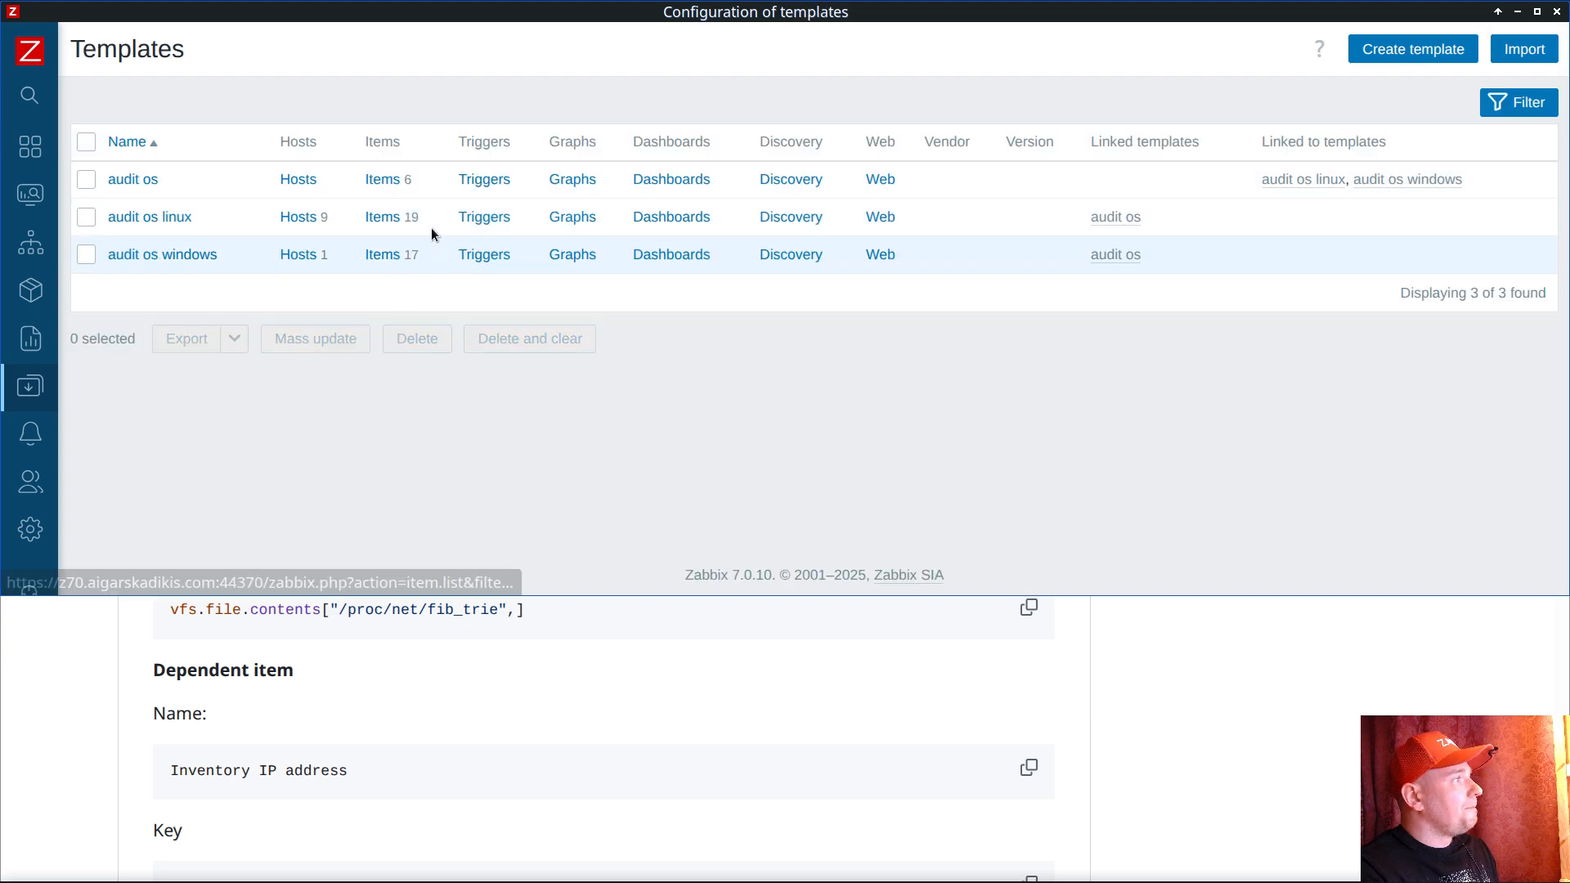
{"action": "left_click", "coordinate": [375, 219]}
Step: Create a new Zabbix agent (active) item with the key vfs.file.contents["/proc/net/fib_trie",] copied from the README
{"action": "left_click", "coordinate": [1475, 54]}
{"action": "left_click", "coordinate": [366, 153]}
{"action": "left_click", "coordinate": [372, 208]}
{"action": "left_click", "coordinate": [1029, 607]}
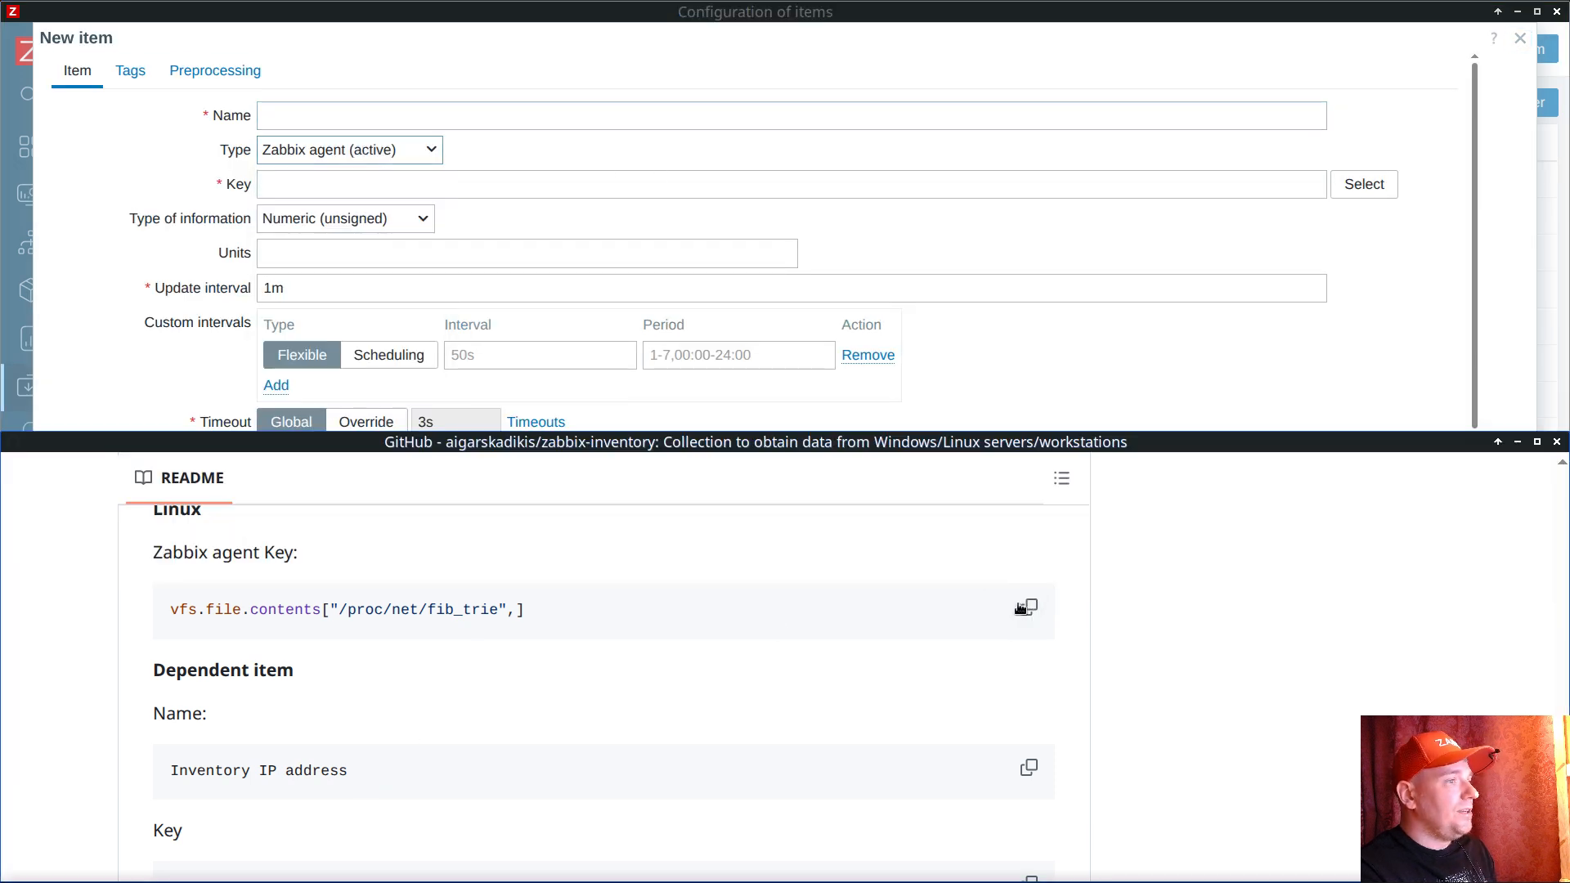
{"action": "left_click", "coordinate": [434, 174]}
{"action": "key", "text": "ctrl+v"}
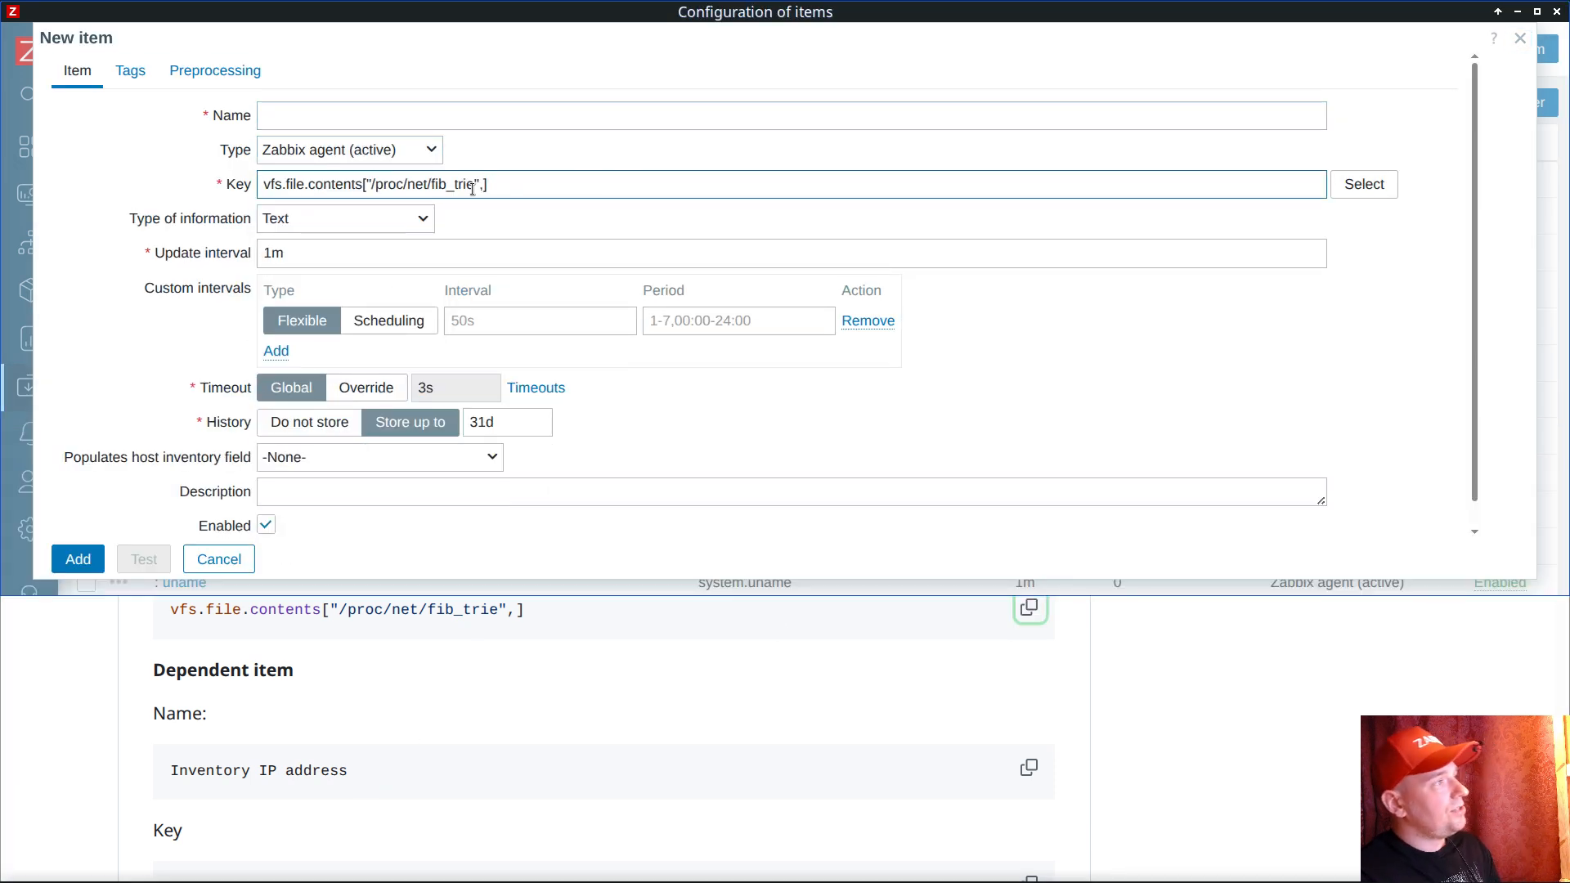
Step: Name the item fib_trie using that part of its key, set history to Do not store, and add it
{"action": "double_click", "coordinate": [457, 178]}
{"action": "key", "text": "ctrl+c"}
{"action": "left_click", "coordinate": [395, 110]}
{"action": "key", "text": "ctrl+v"}
{"action": "left_click", "coordinate": [285, 421]}
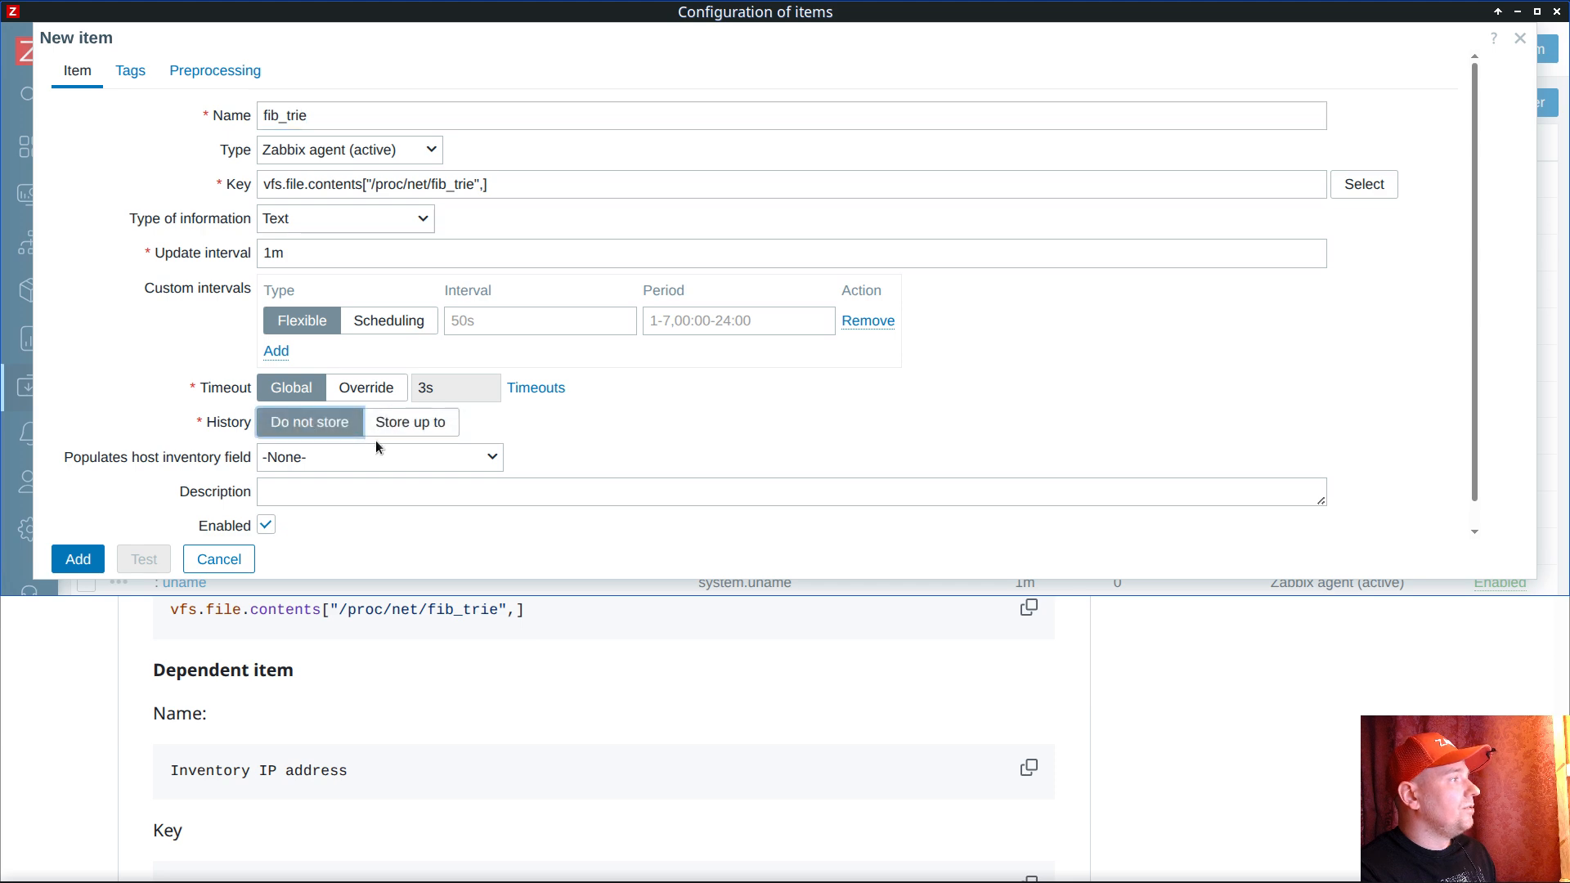
{"action": "scroll", "coordinate": [321, 321], "scroll_direction": "down", "scroll_amount": 1}
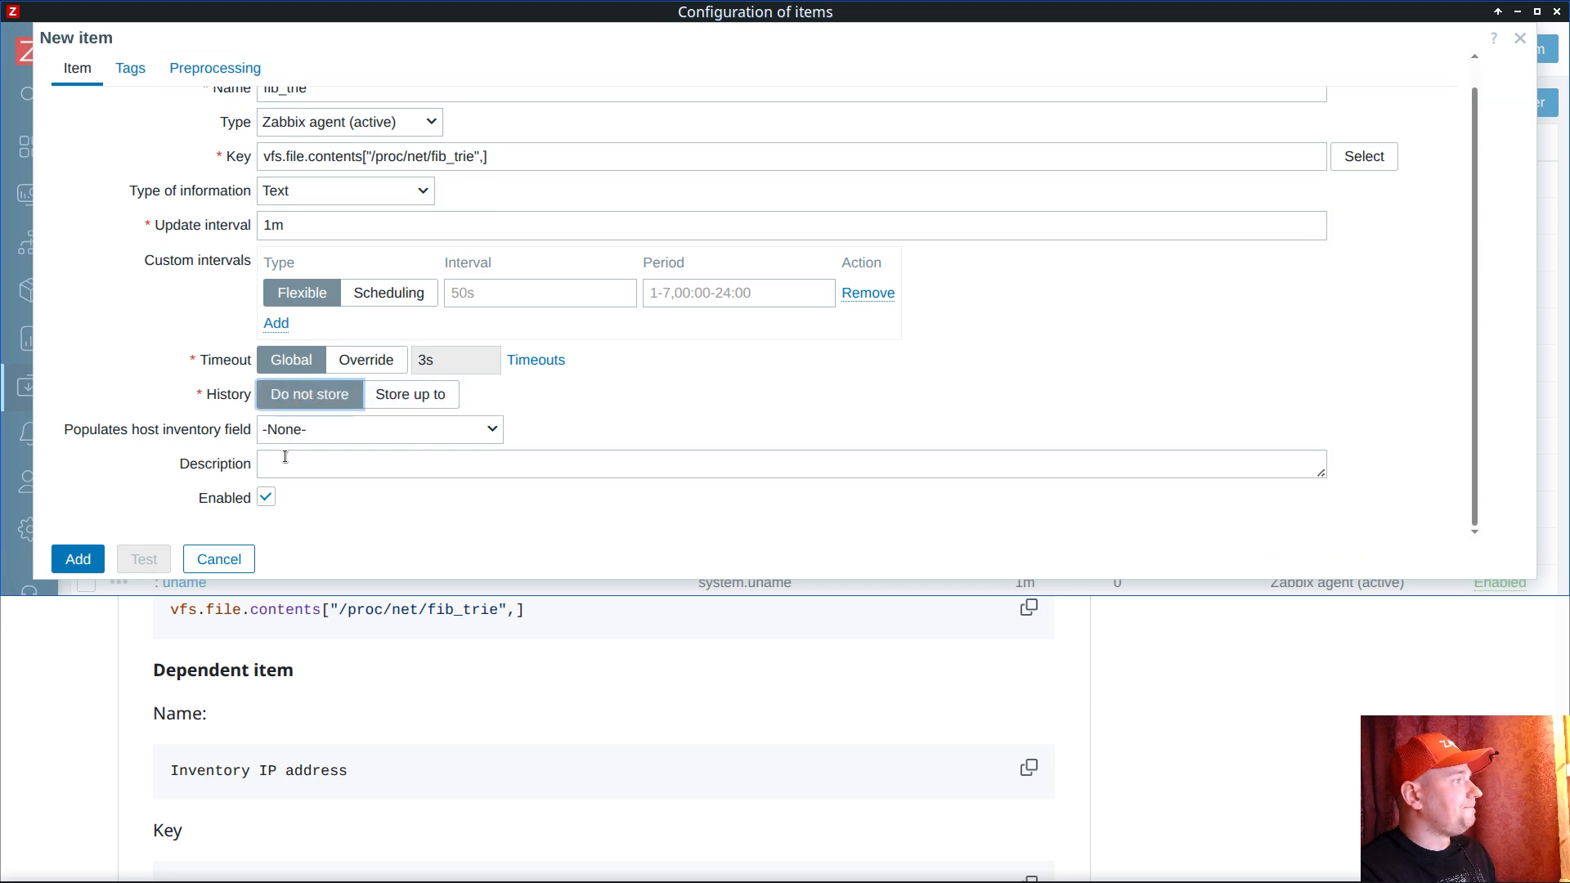
{"action": "left_click", "coordinate": [78, 559]}
Step: Create a dependent item on the fib_trie item and name it Inventory IP address, copied from the README
{"action": "scroll", "coordinate": [497, 359], "scroll_direction": "down", "scroll_amount": 6}
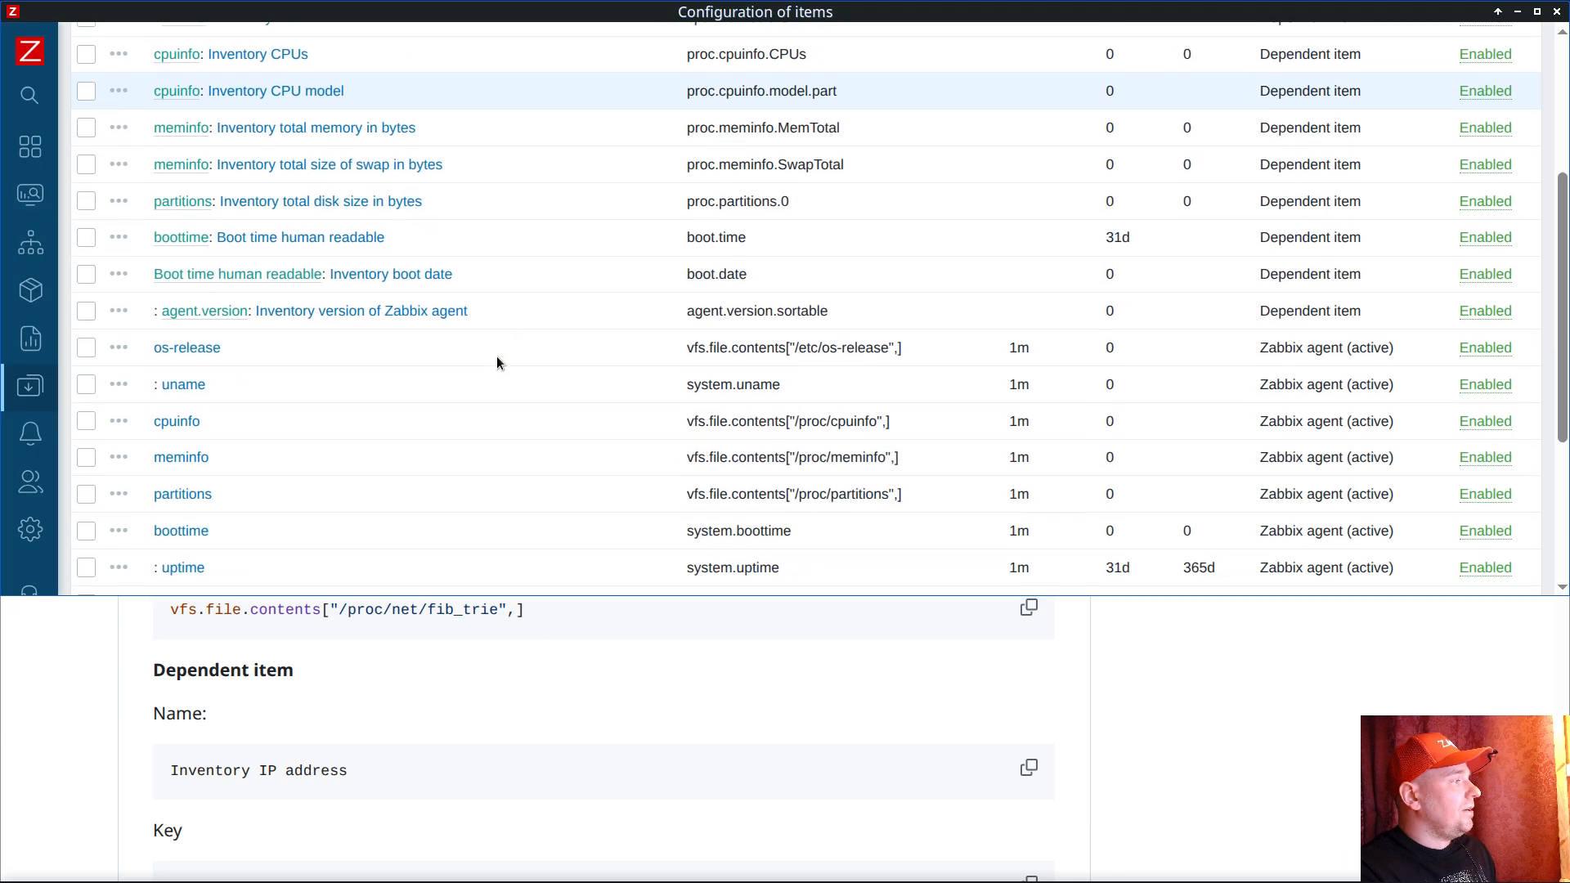
{"action": "left_click", "coordinate": [123, 435]}
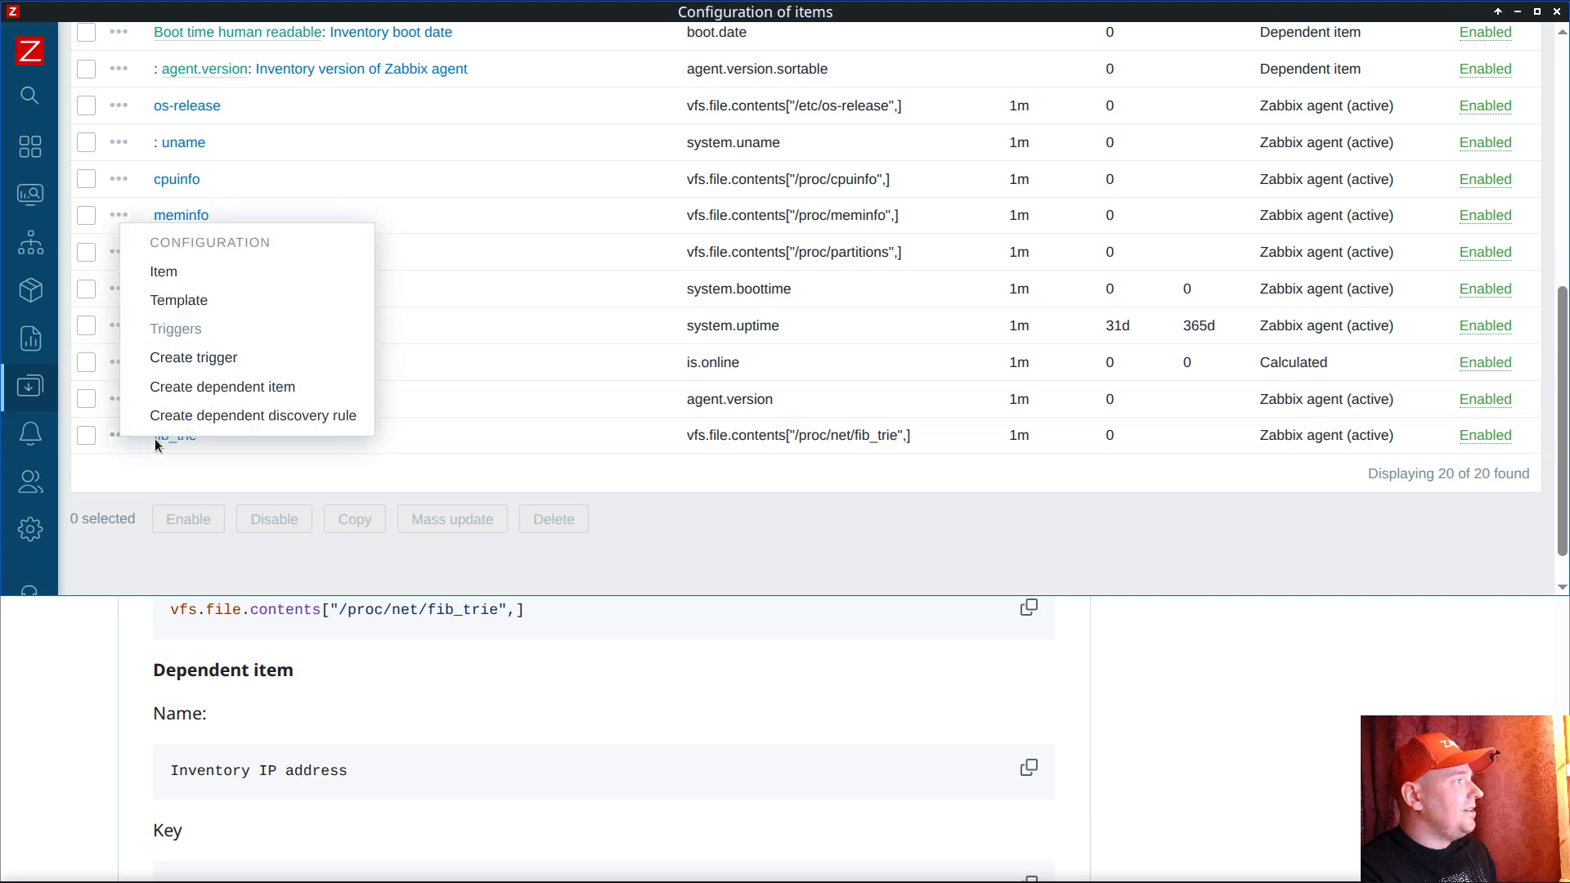
{"action": "left_click", "coordinate": [296, 387]}
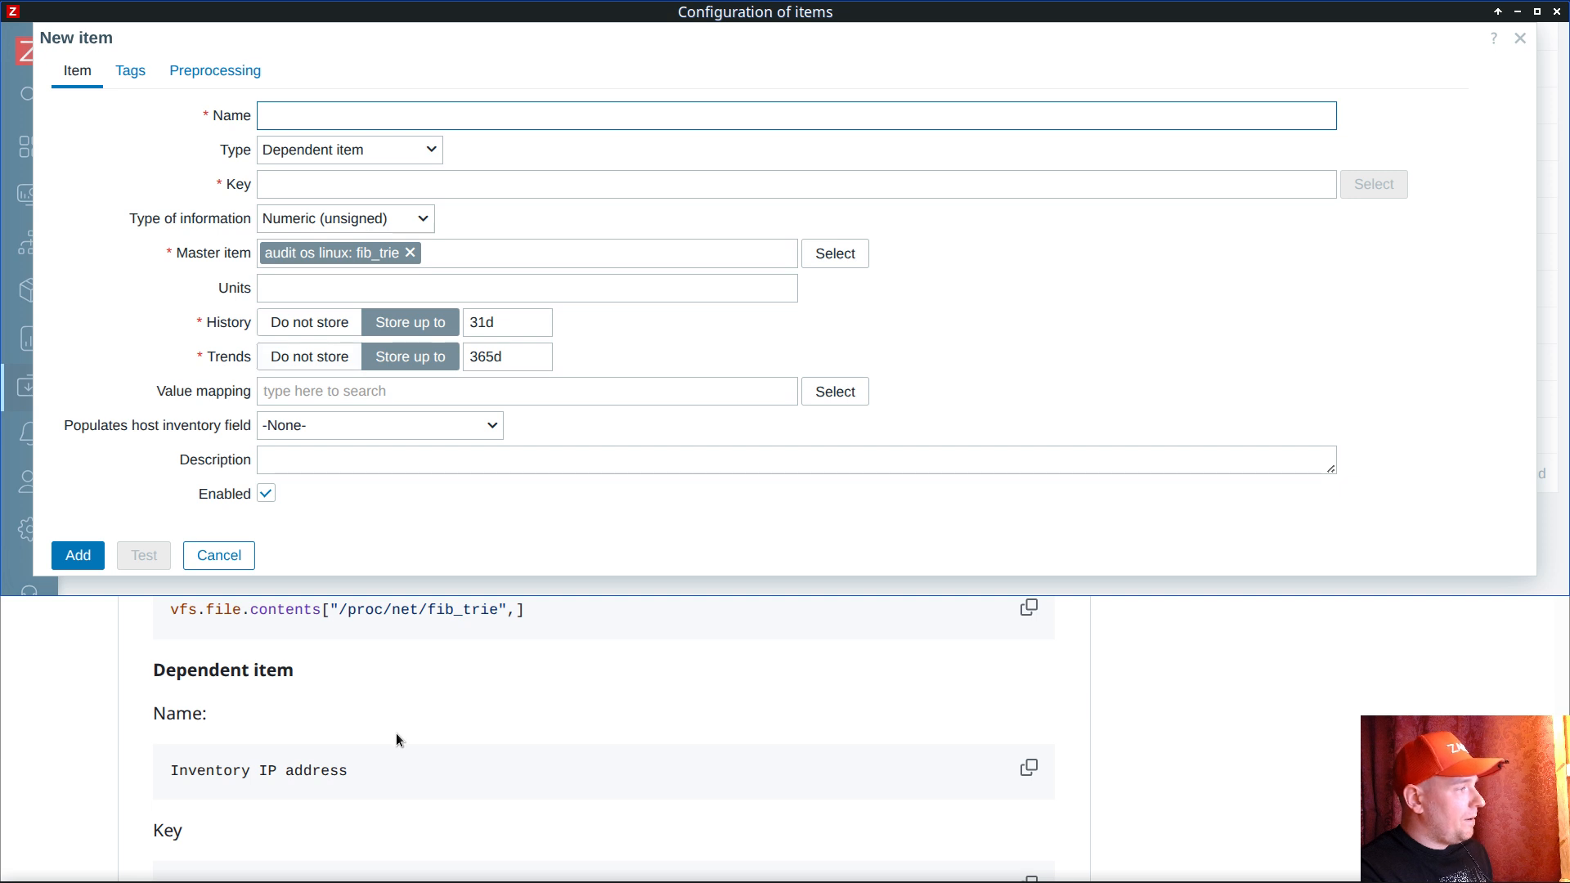
{"action": "left_click", "coordinate": [396, 732]}
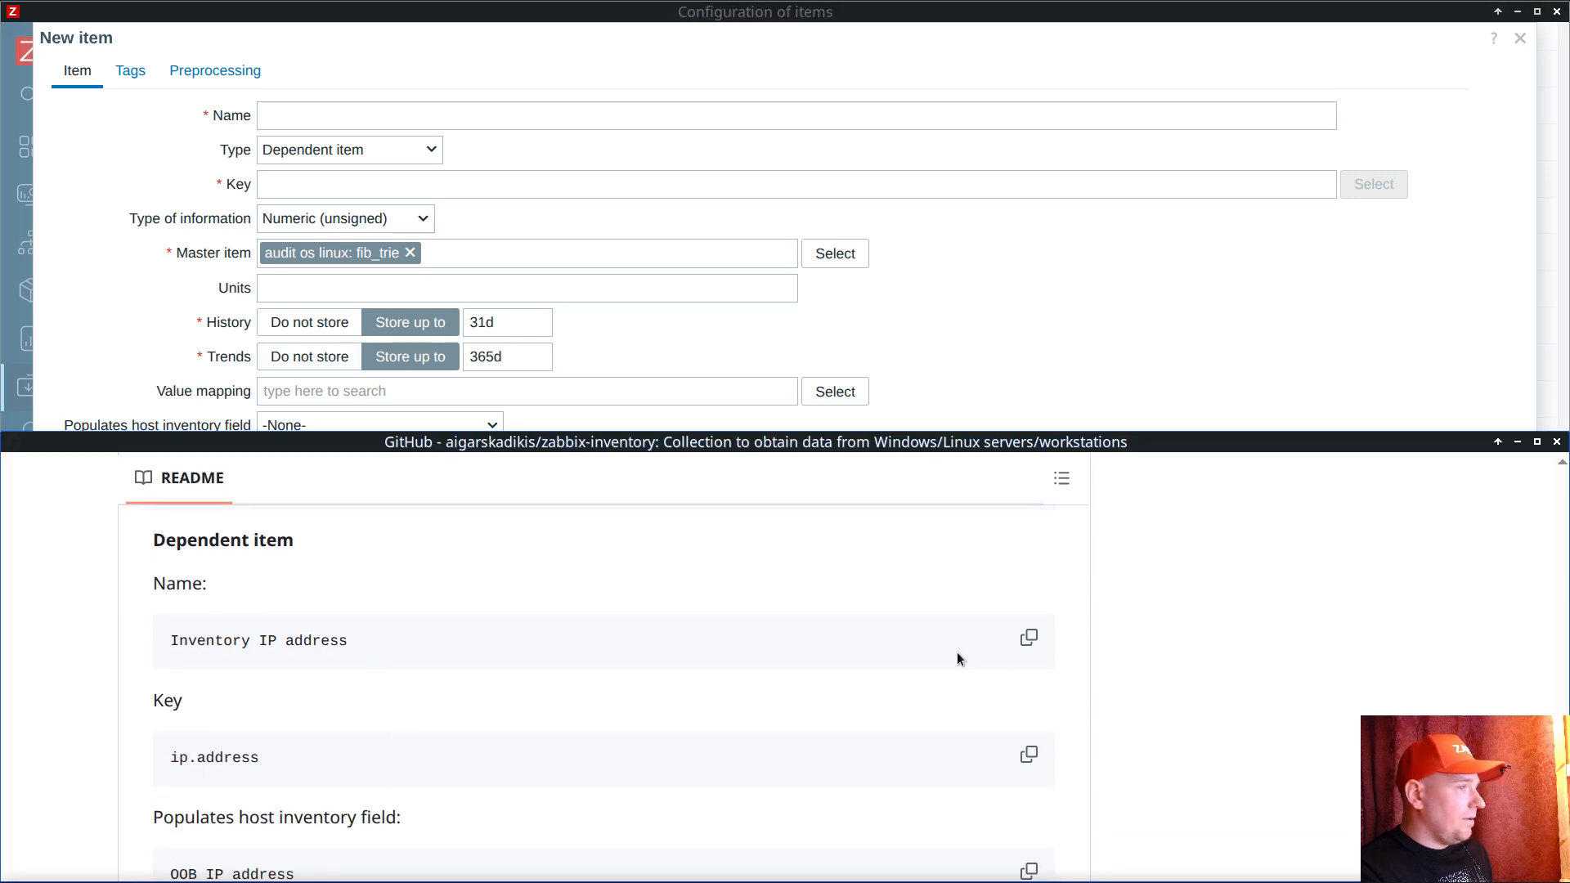
{"action": "left_click", "coordinate": [1029, 637]}
{"action": "left_click", "coordinate": [413, 118]}
{"action": "key", "text": "ctrl+v"}
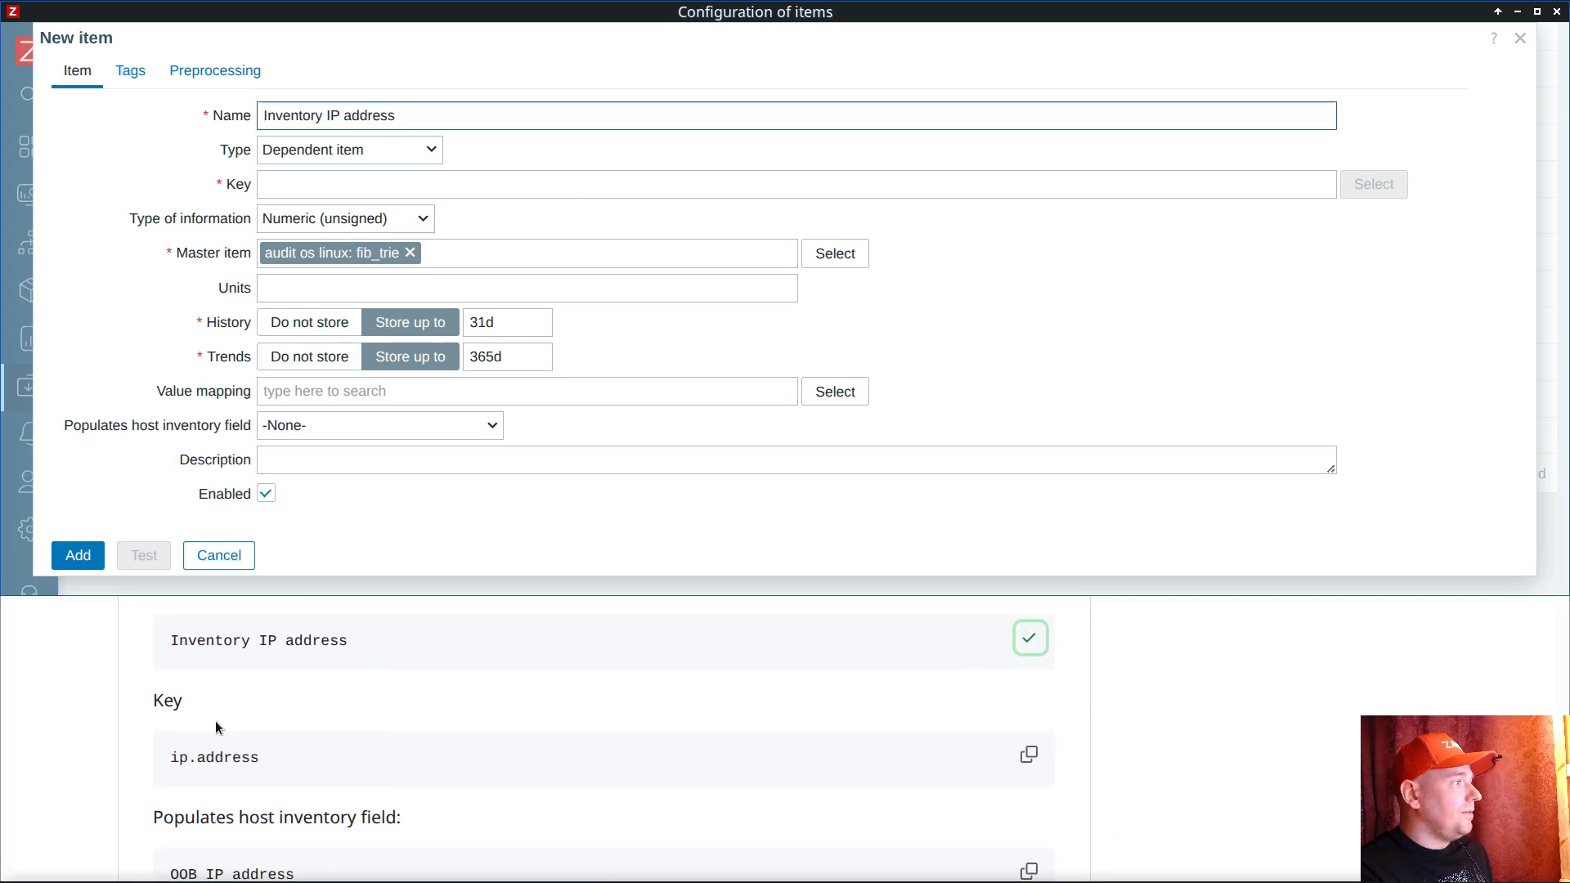
Step: Give the dependent item the README key ip.address and set its type of information to Character
{"action": "left_click", "coordinate": [1029, 754]}
{"action": "left_click", "coordinate": [346, 186]}
{"action": "key", "text": "ctrl+v"}
{"action": "left_click", "coordinate": [365, 221]}
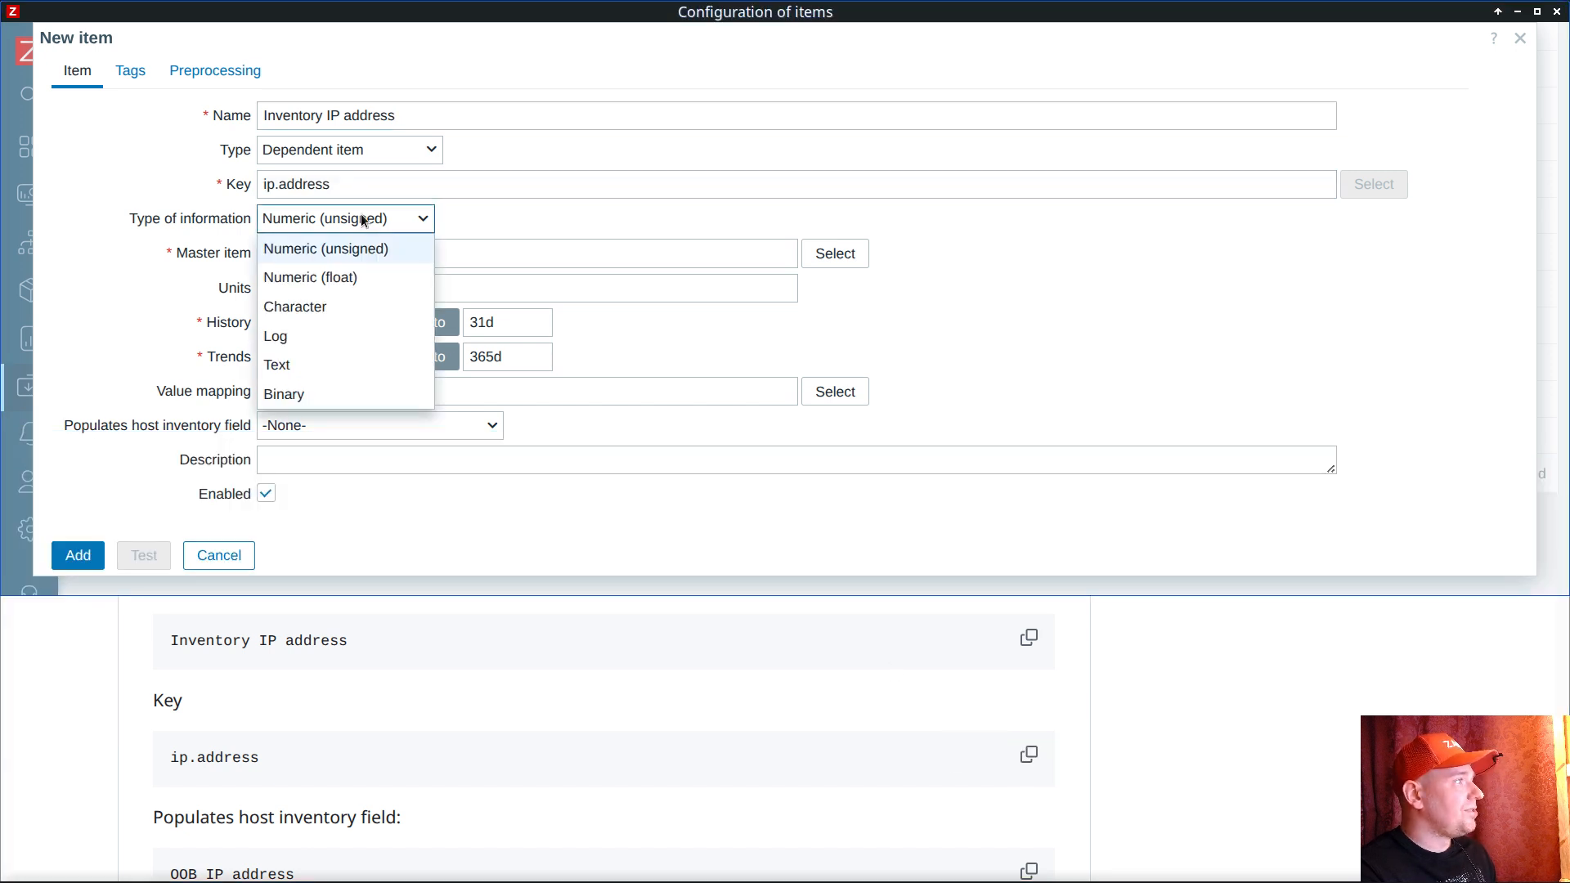
{"action": "left_click", "coordinate": [321, 311]}
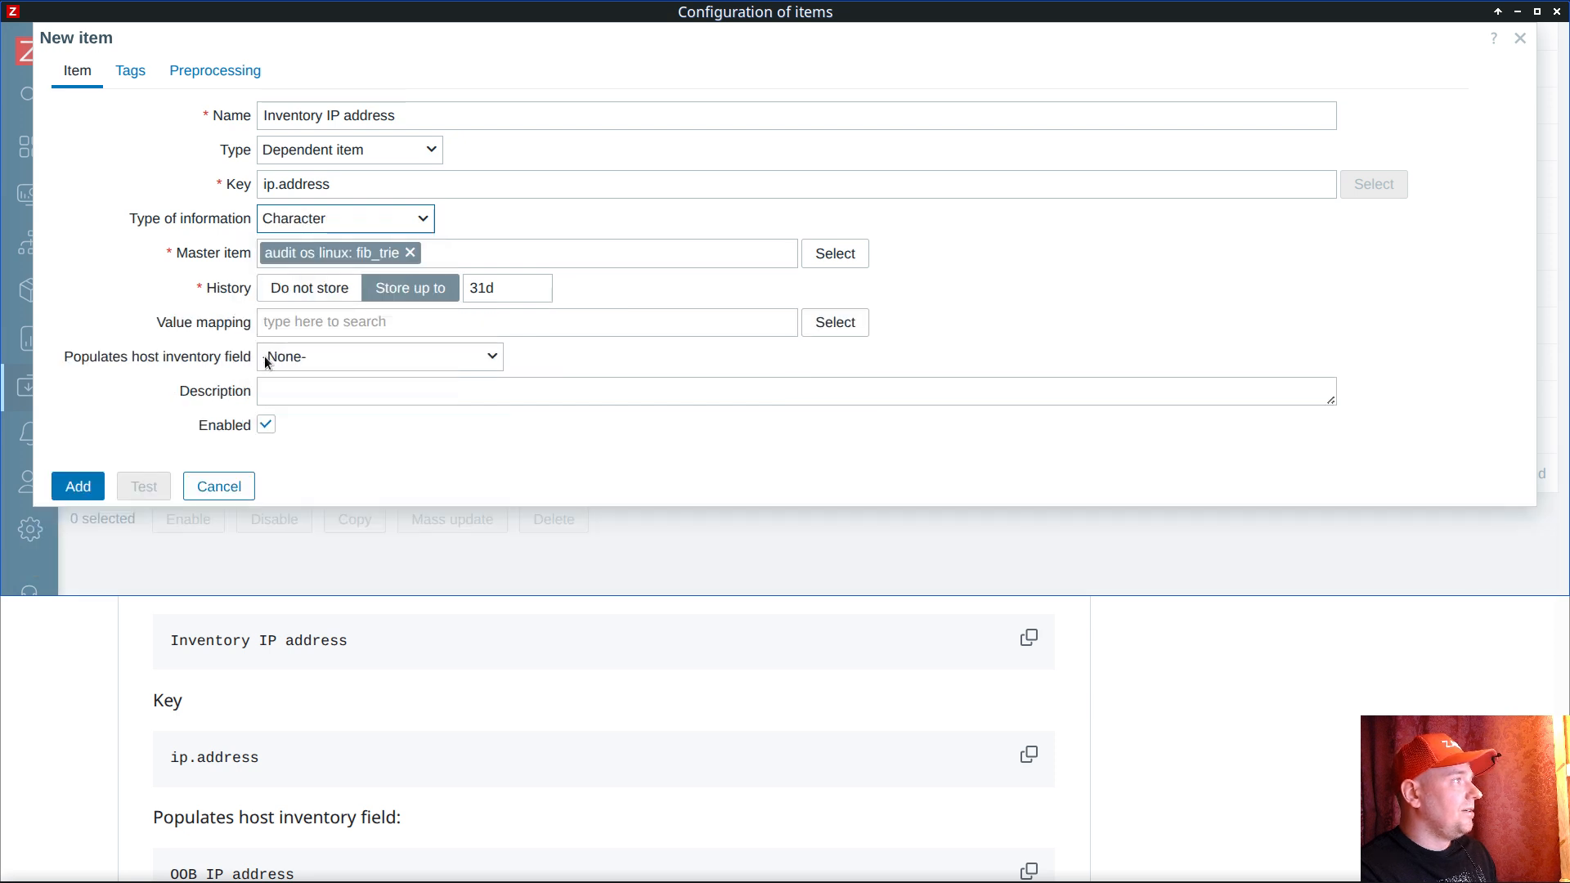
Step: Have the item populate the OOB IP address host inventory field and set its history to Do not store
{"action": "left_click", "coordinate": [366, 705]}
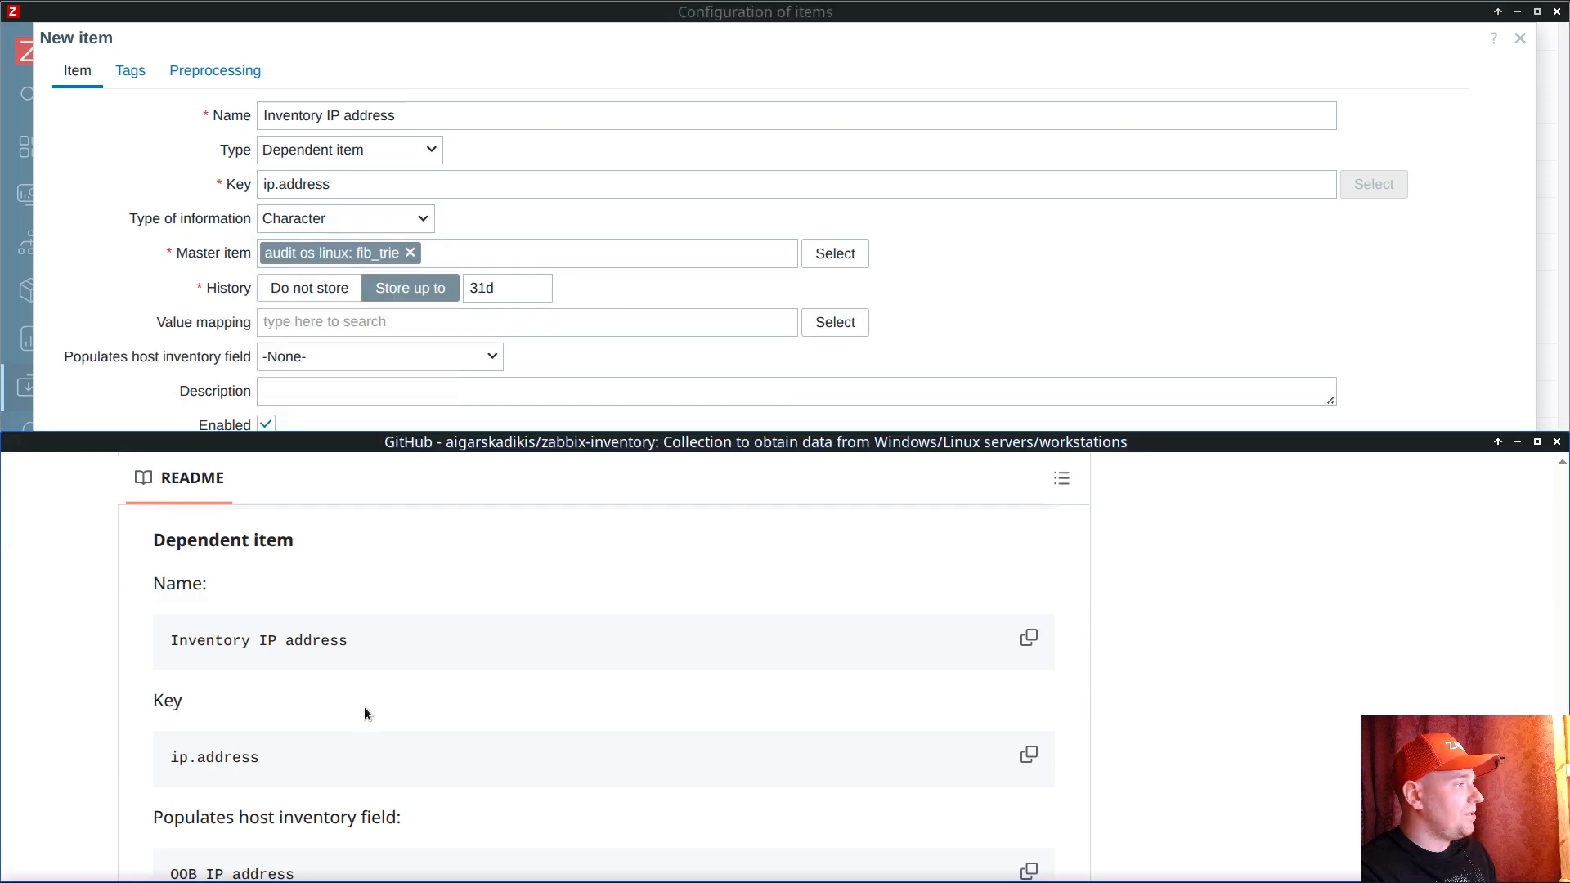
{"action": "scroll", "coordinate": [395, 505], "scroll_direction": "down", "scroll_amount": 2}
{"action": "left_click", "coordinate": [349, 351]}
{"action": "key", "text": "o"}
{"action": "key", "text": "o"}
{"action": "key", "text": "o"}
{"action": "key", "text": "o"}
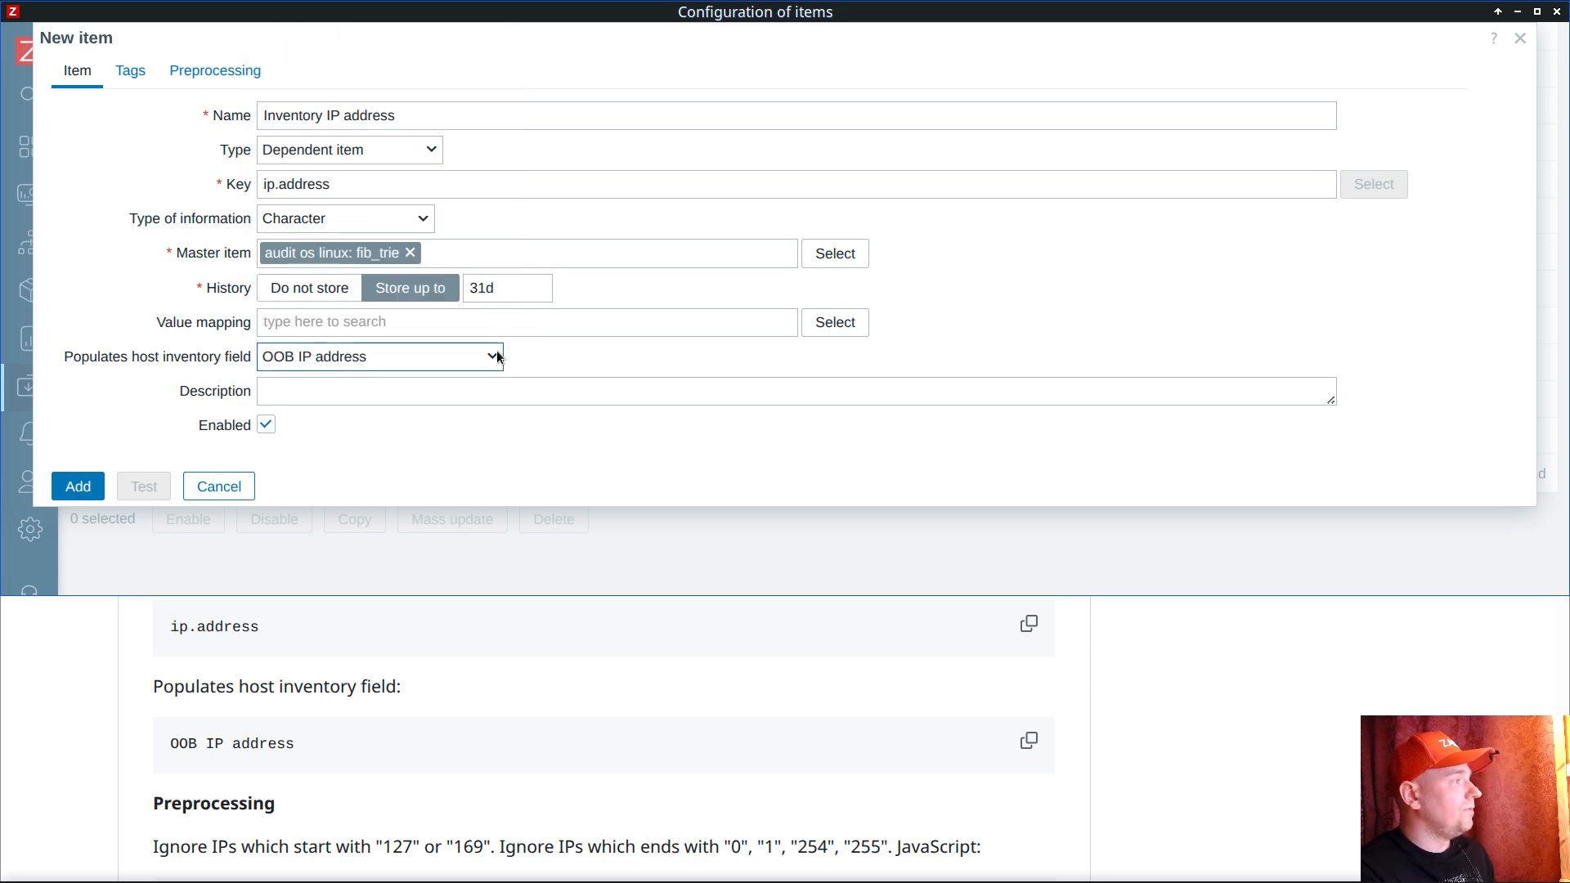
{"action": "left_click", "coordinate": [316, 290]}
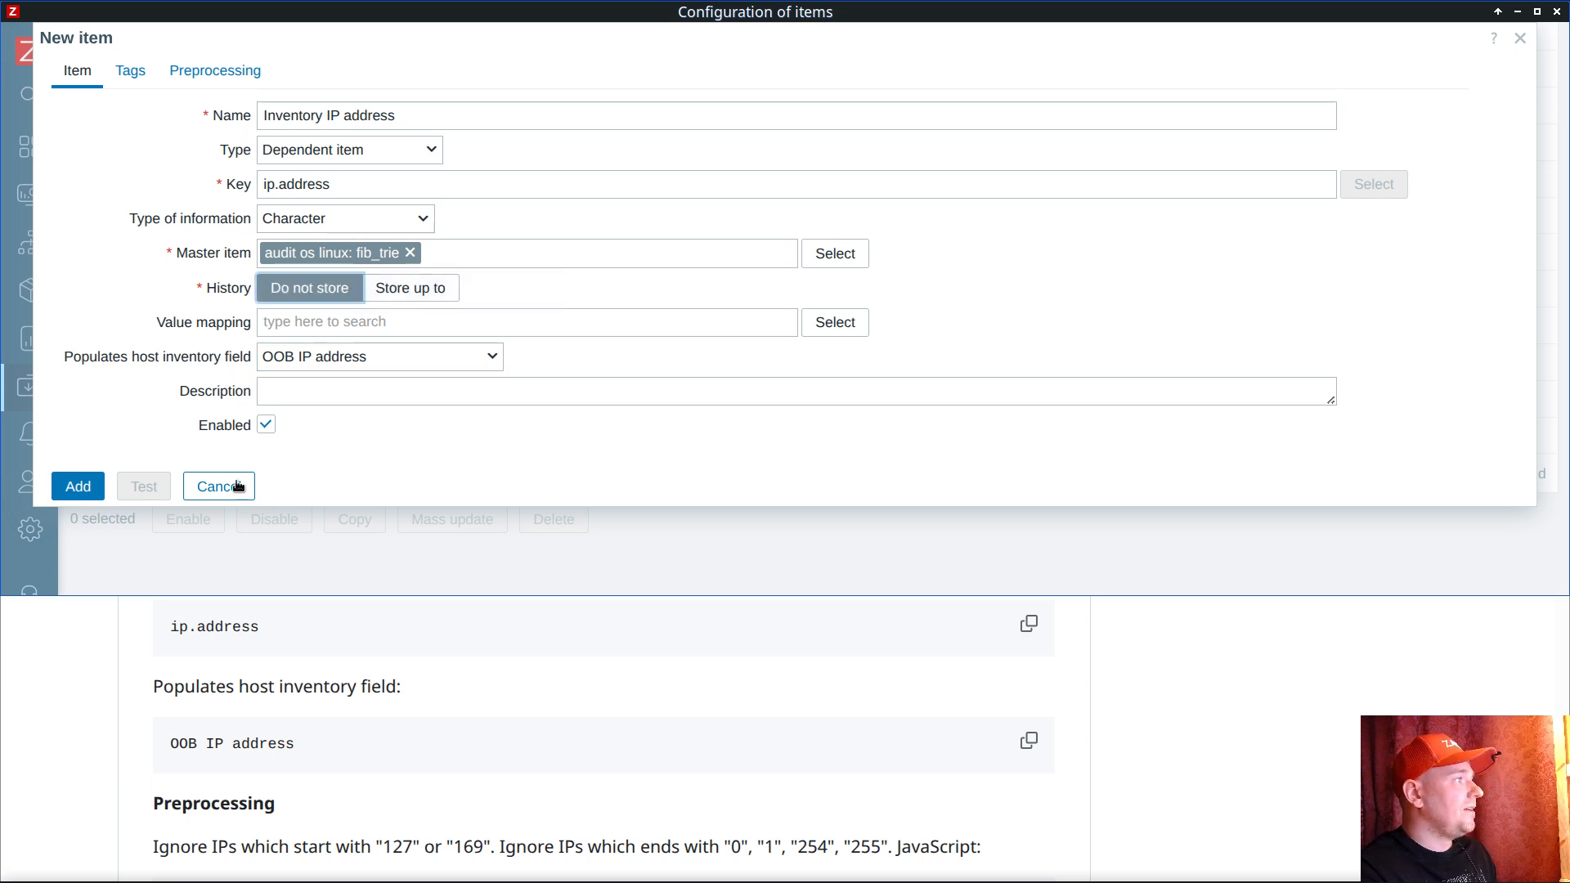
Step: Add a JavaScript preprocessing step to the Inventory IP address item
{"action": "left_click", "coordinate": [219, 72]}
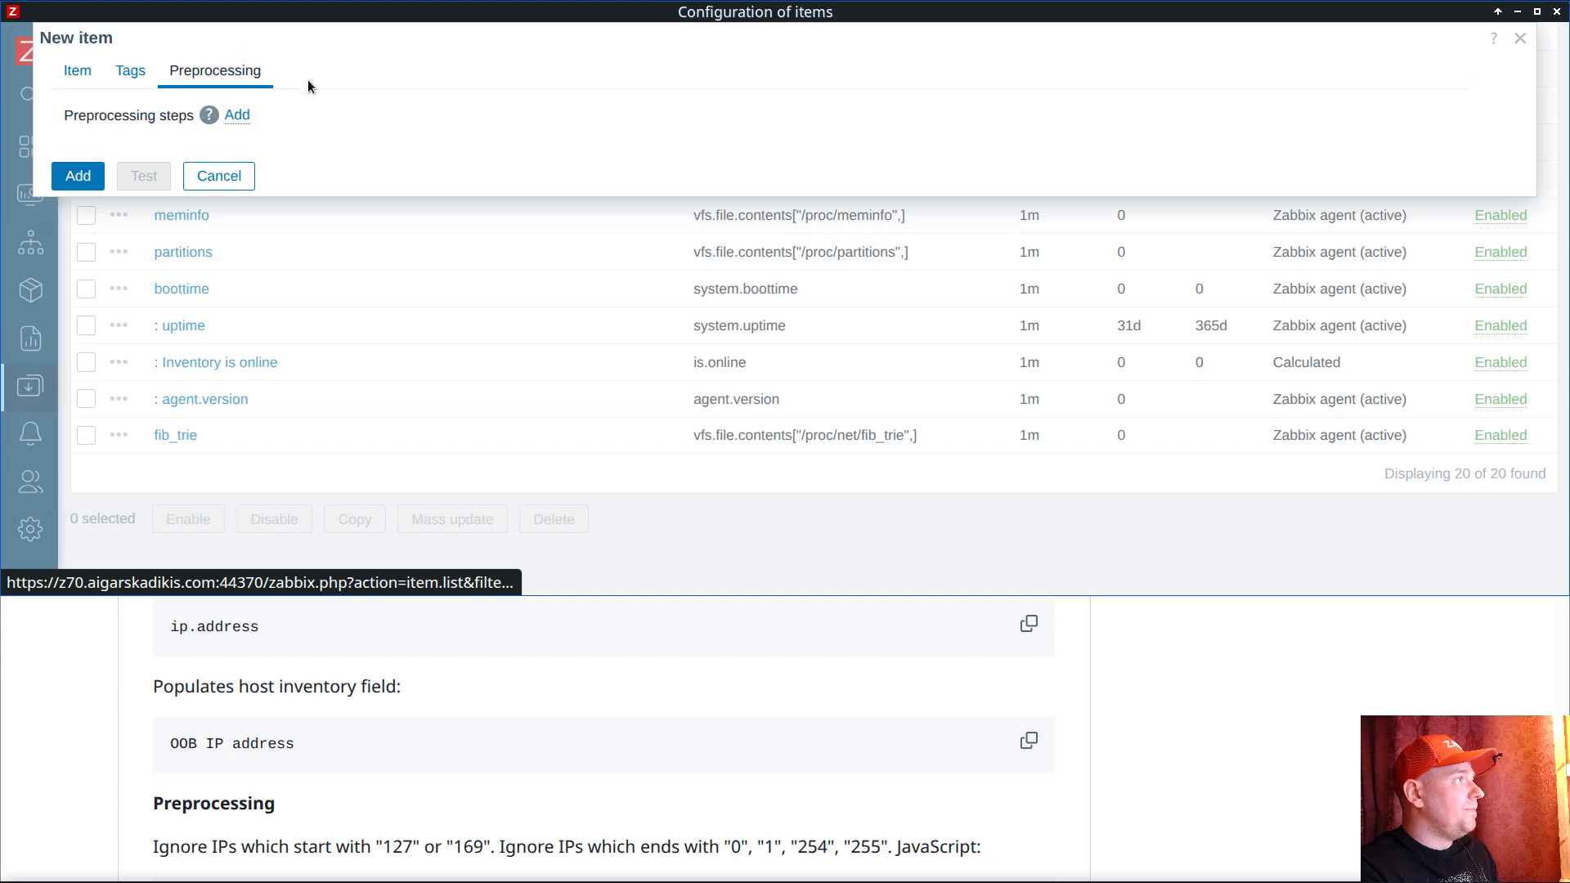
{"action": "left_click", "coordinate": [238, 117]}
{"action": "left_click", "coordinate": [362, 150]}
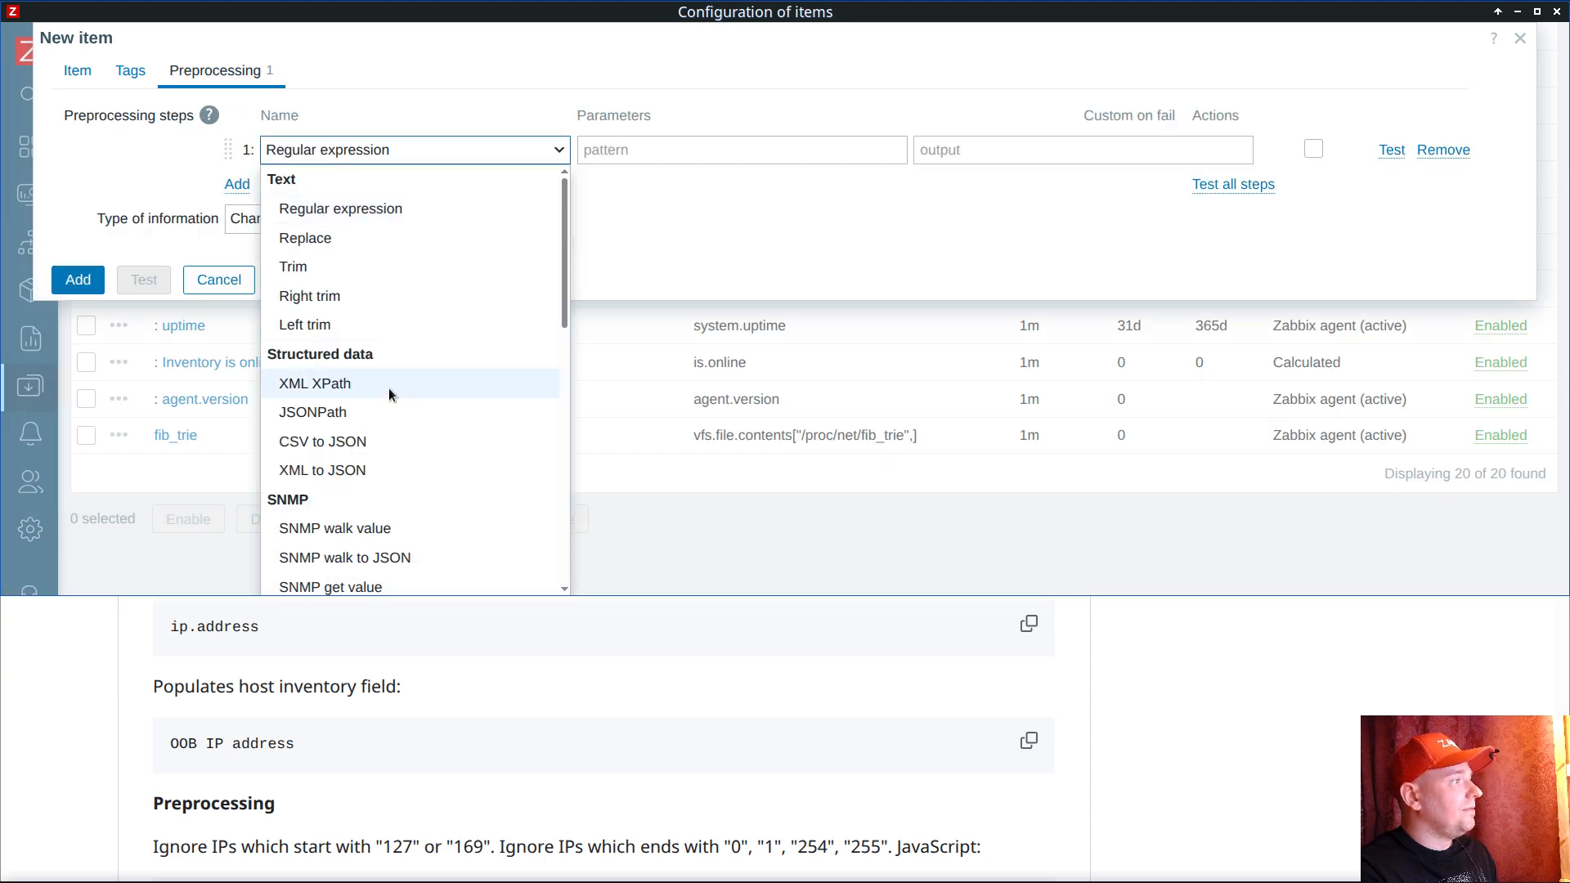
{"action": "scroll", "coordinate": [391, 384], "scroll_direction": "down", "scroll_amount": 5}
{"action": "scroll", "coordinate": [391, 374], "scroll_direction": "down", "scroll_amount": 1}
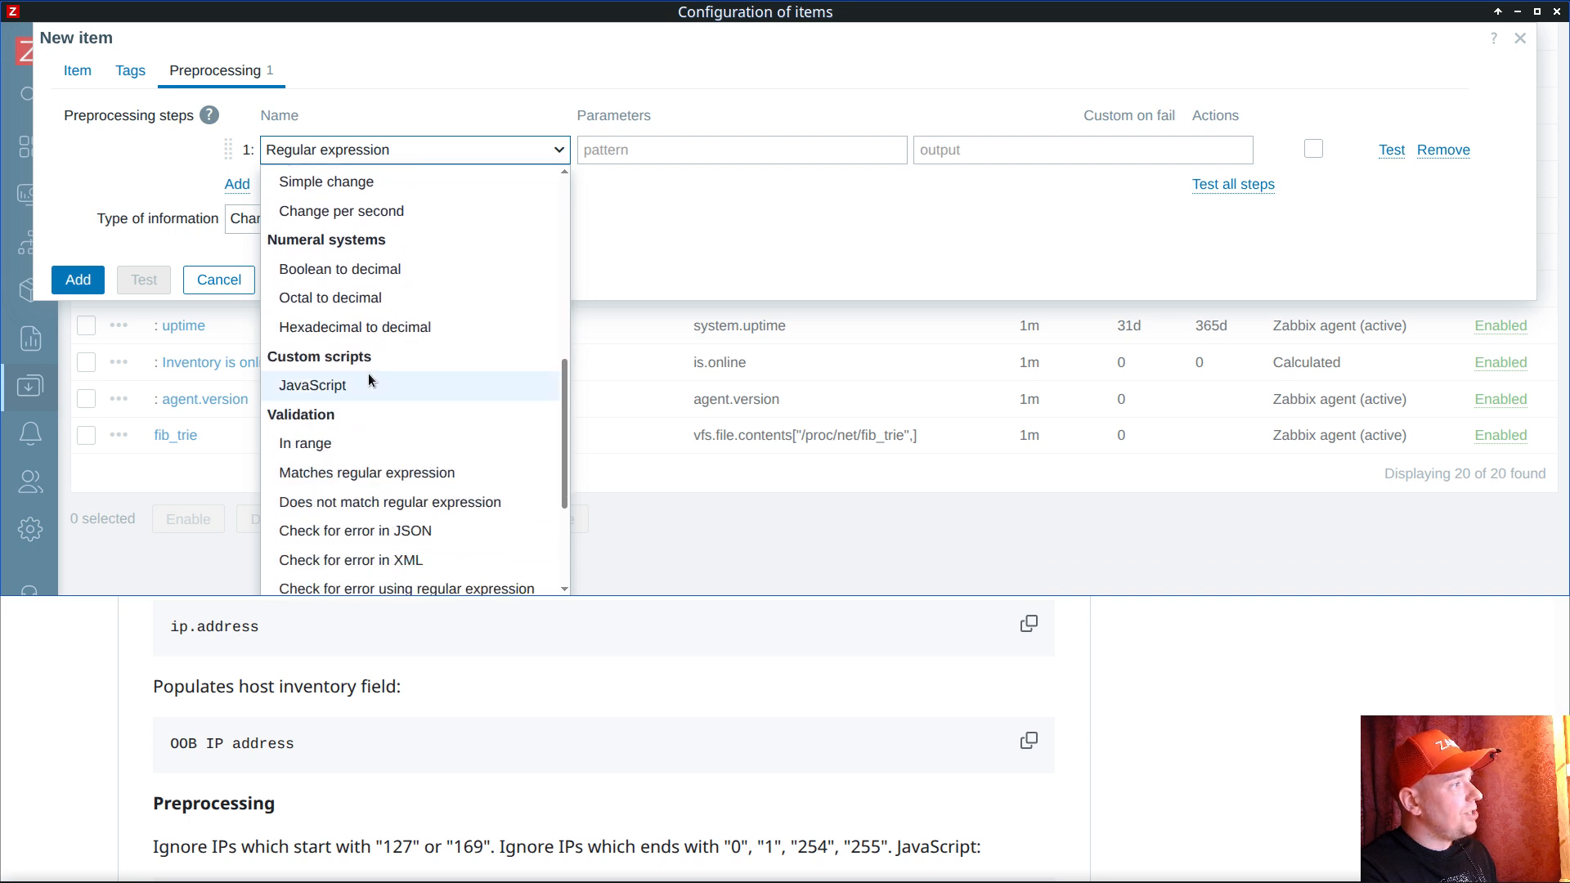
{"action": "left_click", "coordinate": [339, 382]}
Step: Copy the IP-filtering script from the README's Preprocessing section into the JavaScript preprocessing step
{"action": "left_click", "coordinate": [529, 637]}
{"action": "scroll", "coordinate": [519, 665], "scroll_direction": "down", "scroll_amount": 2}
{"action": "scroll", "coordinate": [517, 665], "scroll_direction": "down", "scroll_amount": 2}
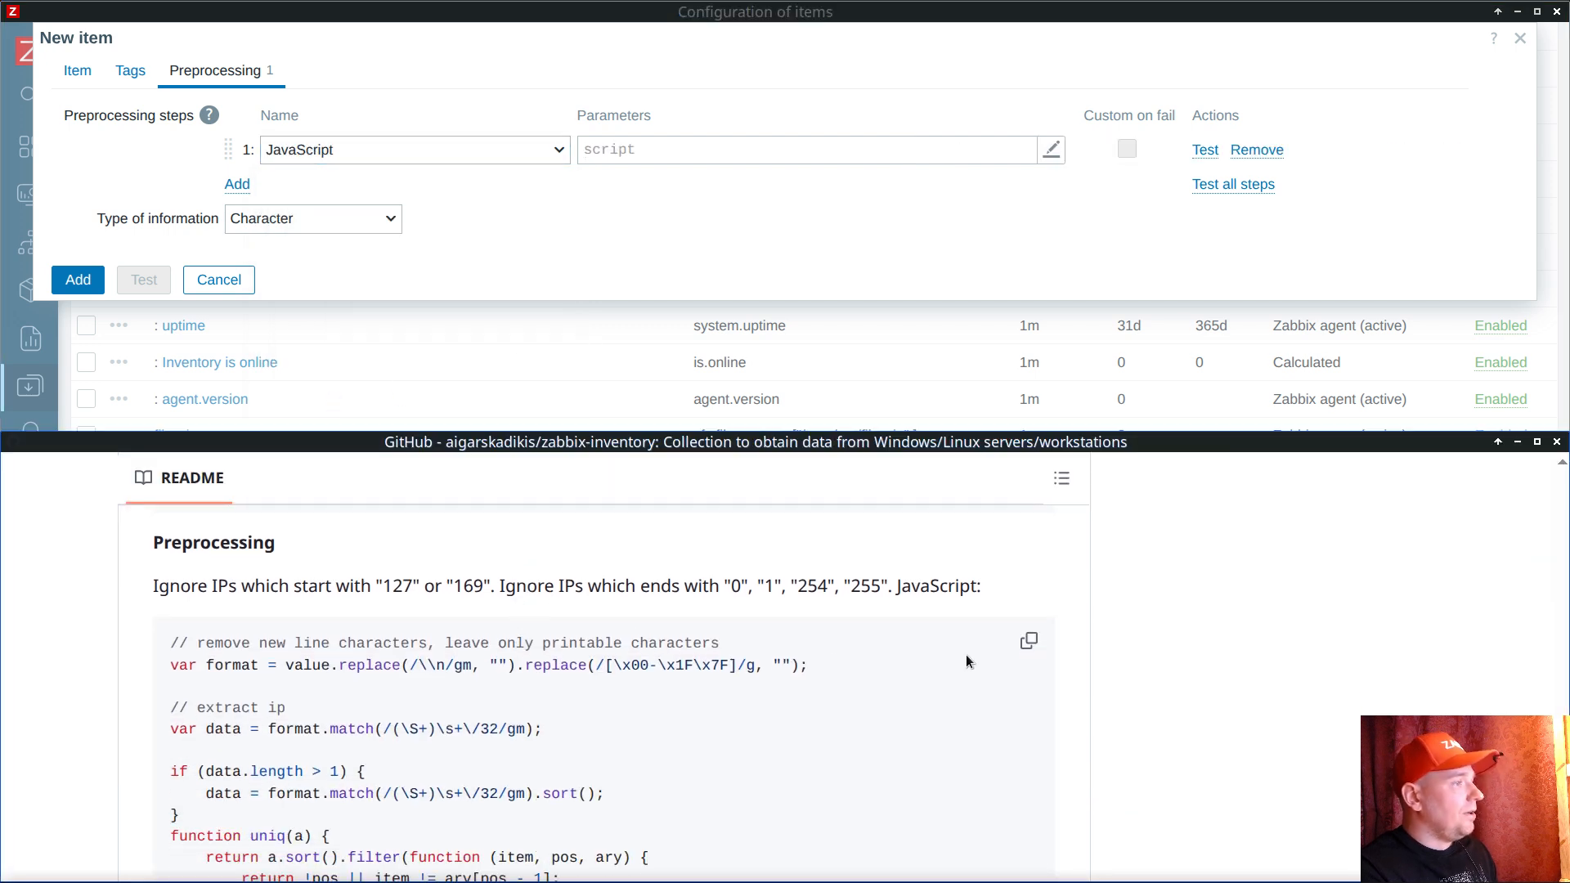
{"action": "left_click", "coordinate": [1028, 641]}
{"action": "left_click", "coordinate": [678, 153]}
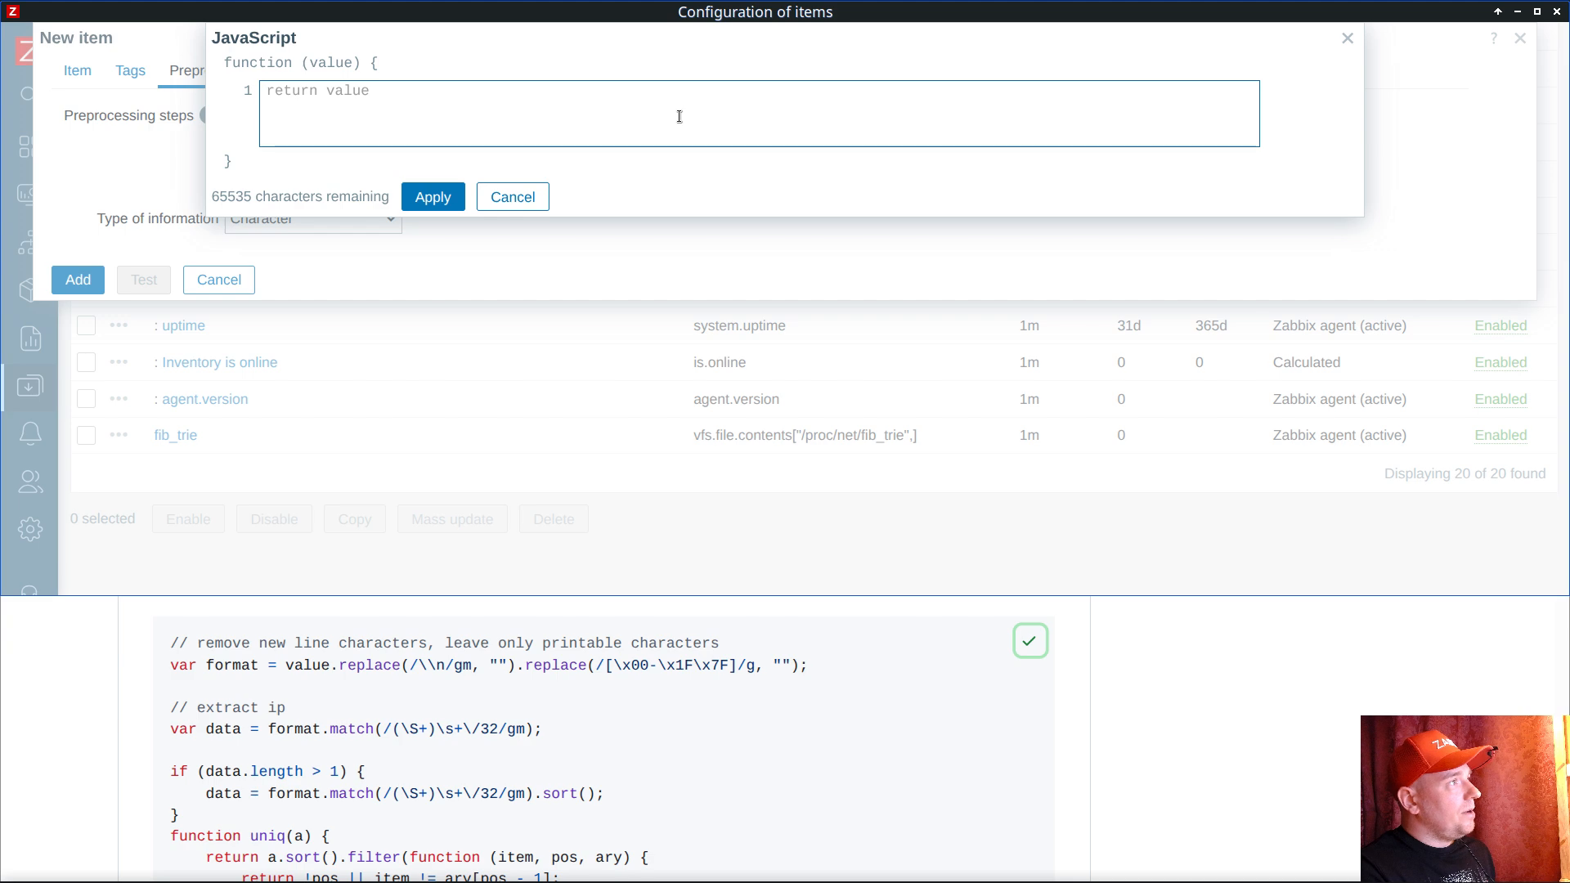
{"action": "key", "text": "ctrl+v"}
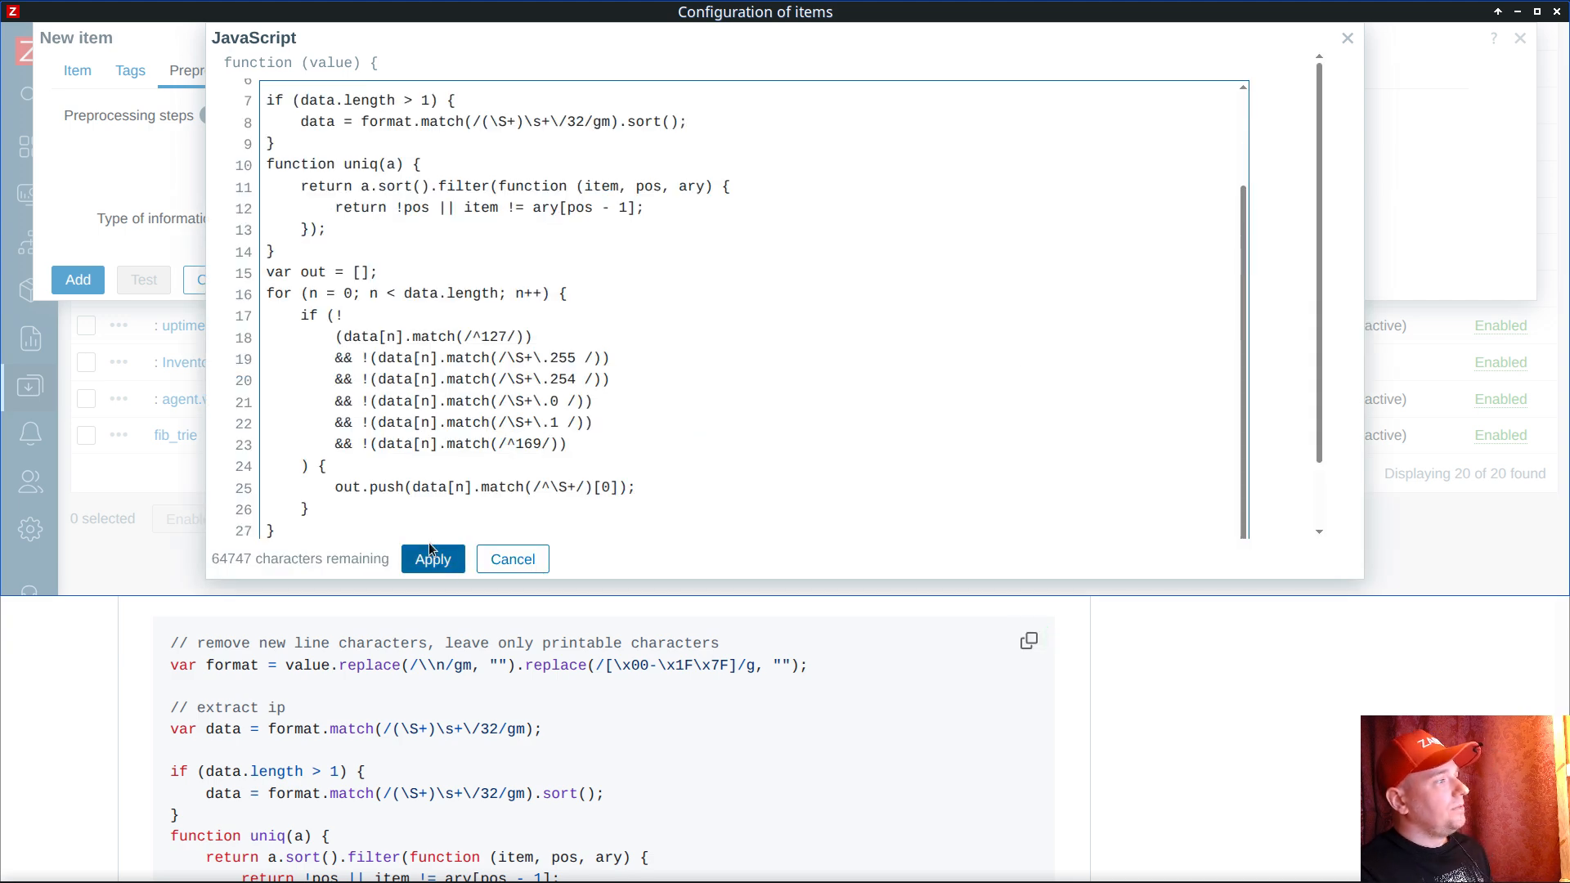
Step: Paste the whole script into a new untitled file in VS Code and return to the Zabbix script editor
{"action": "key", "text": "ctrl+a"}
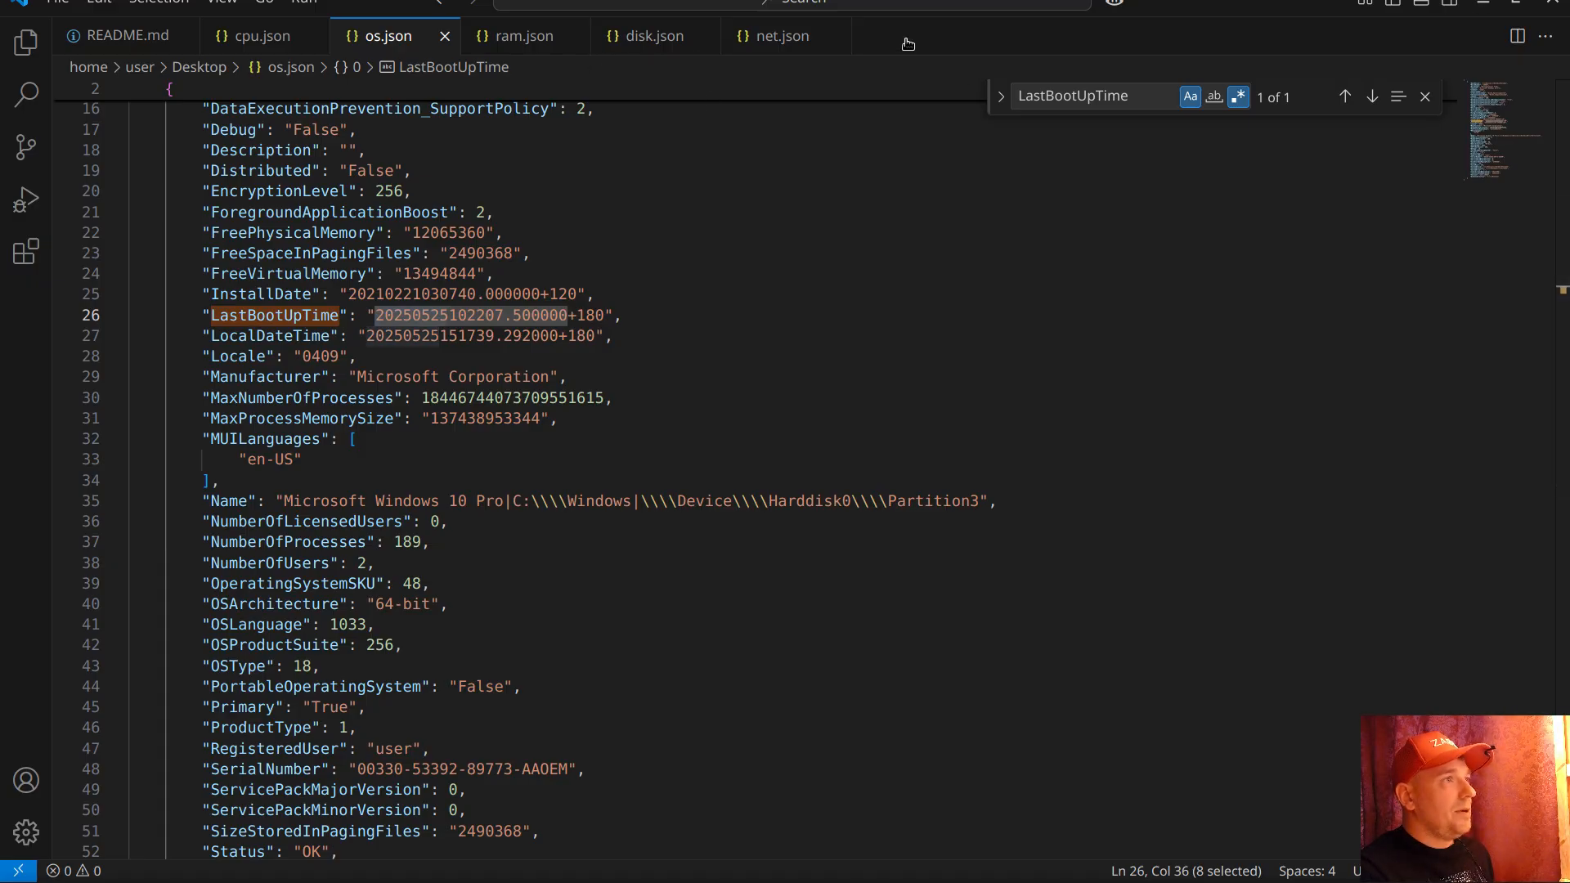
{"action": "double_click", "coordinate": [907, 43]}
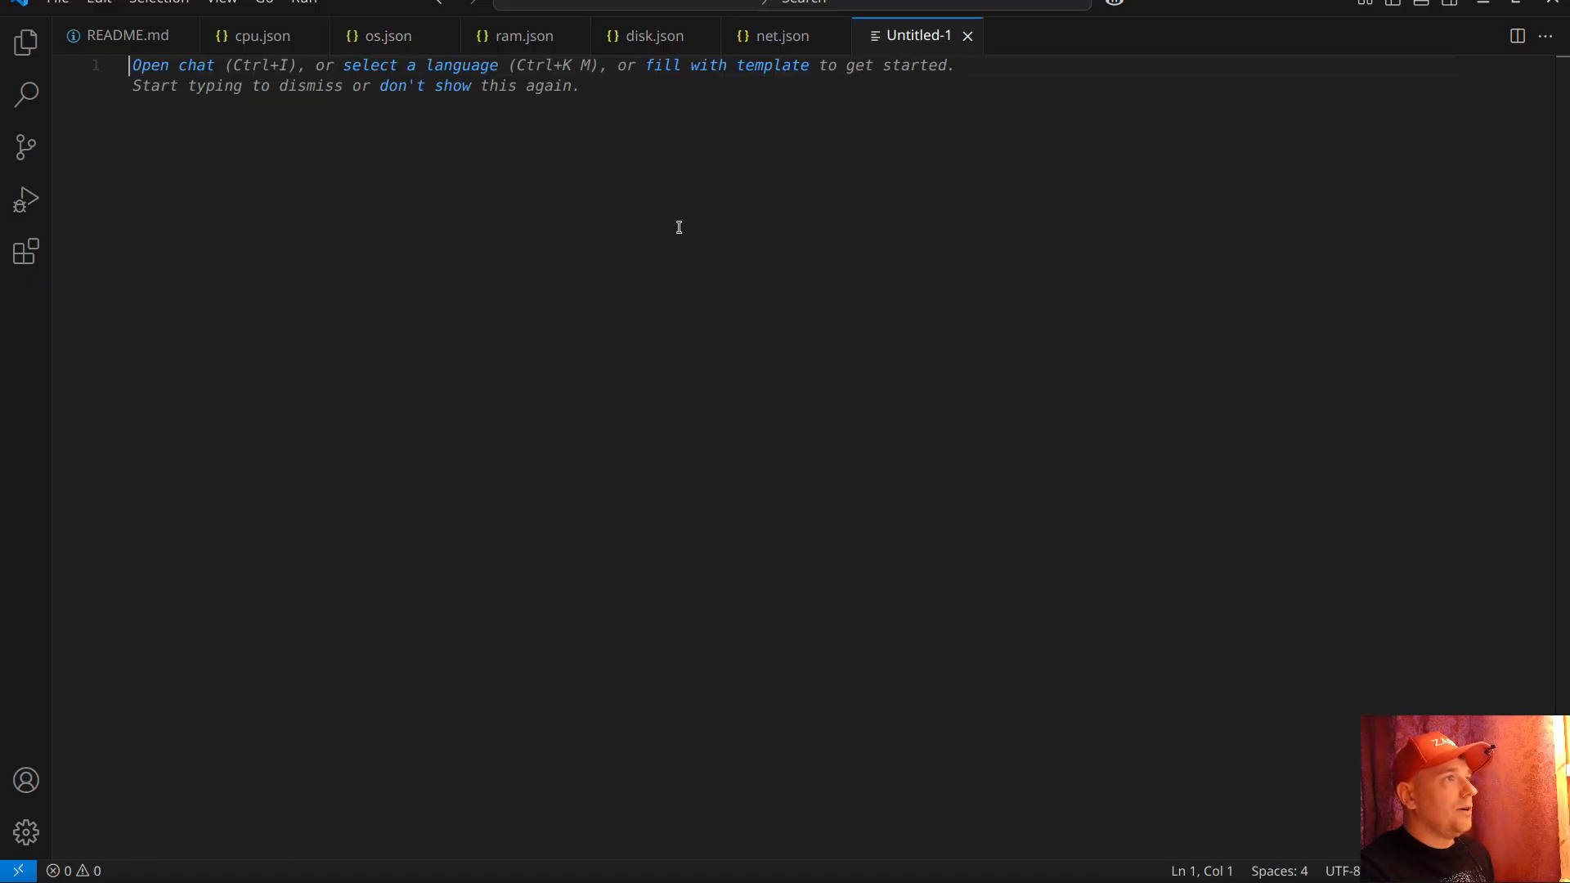
{"action": "key", "text": "ctrl+v"}
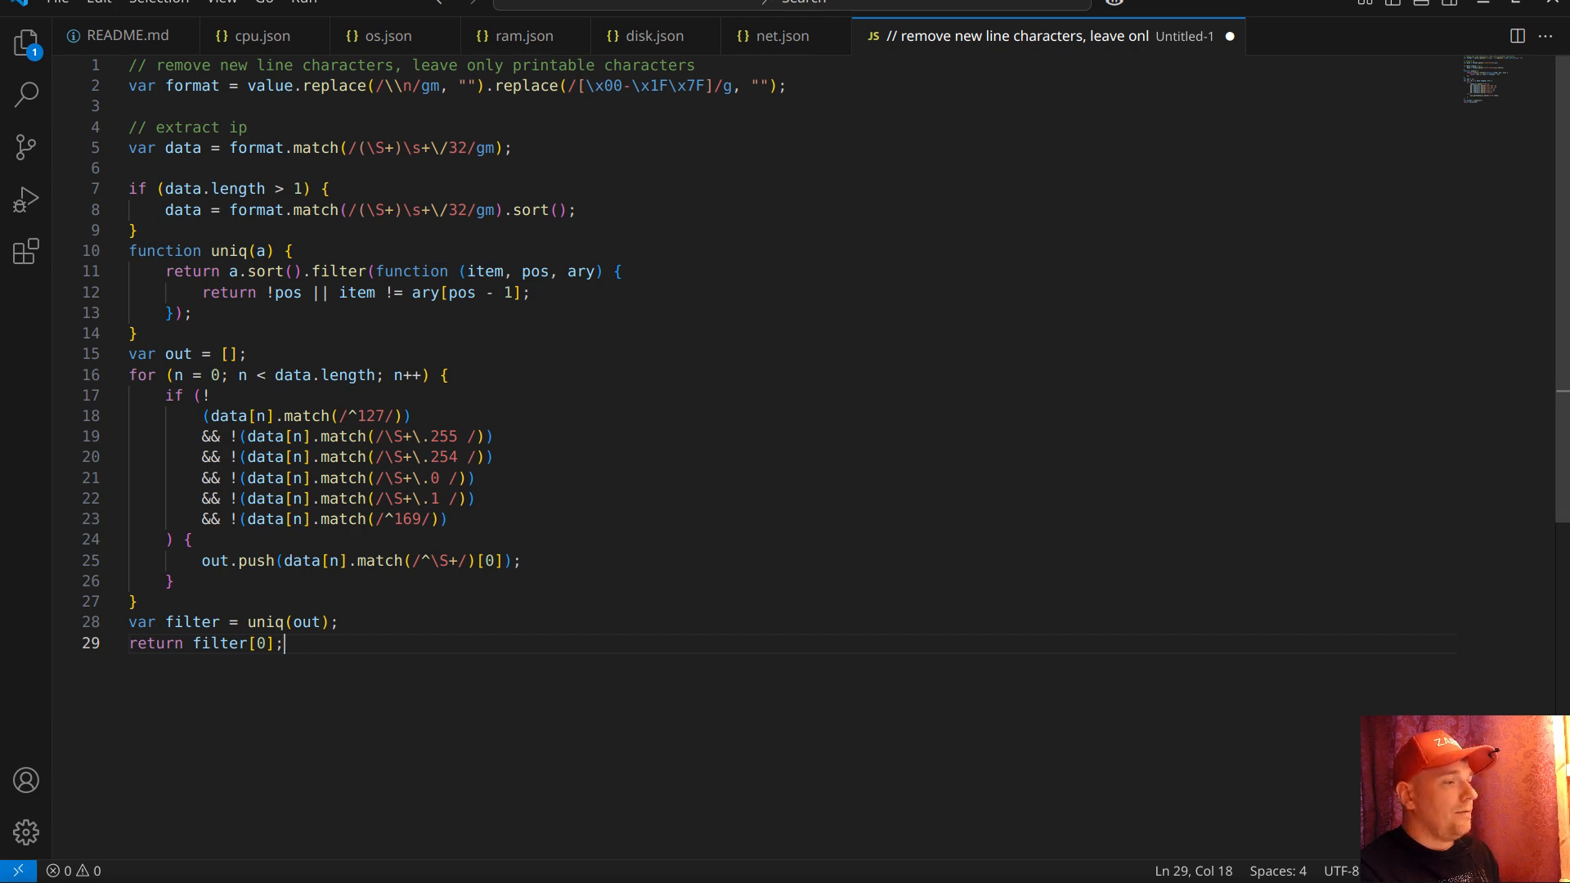
{"action": "key", "text": "alt+Tab"}
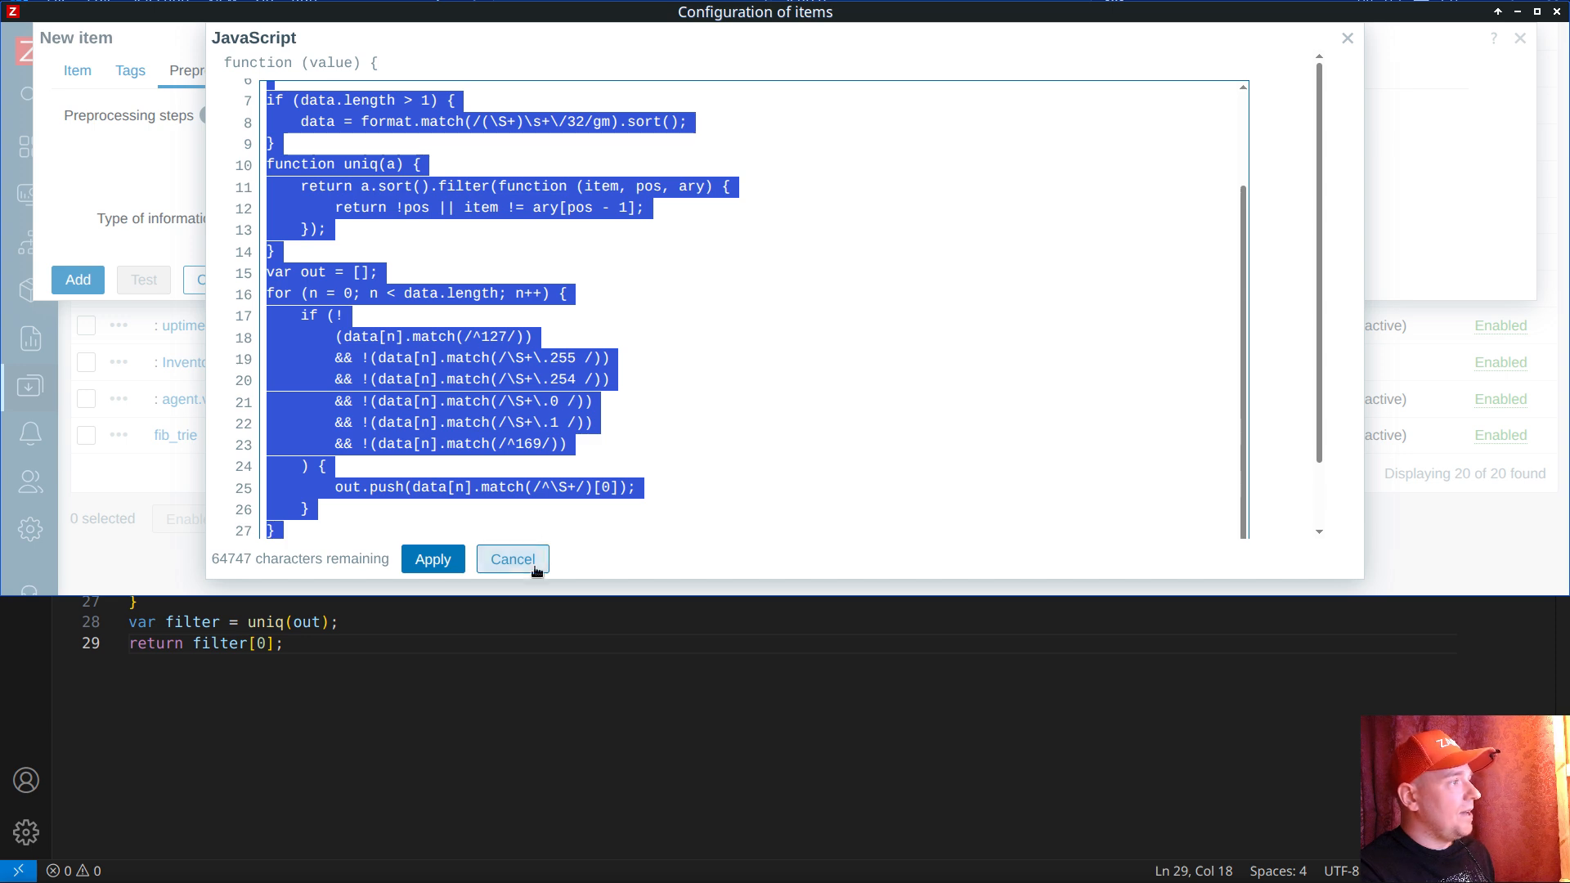
Step: Apply the preprocessing script and add the Inventory IP address item to the template
{"action": "left_click", "coordinate": [433, 561]}
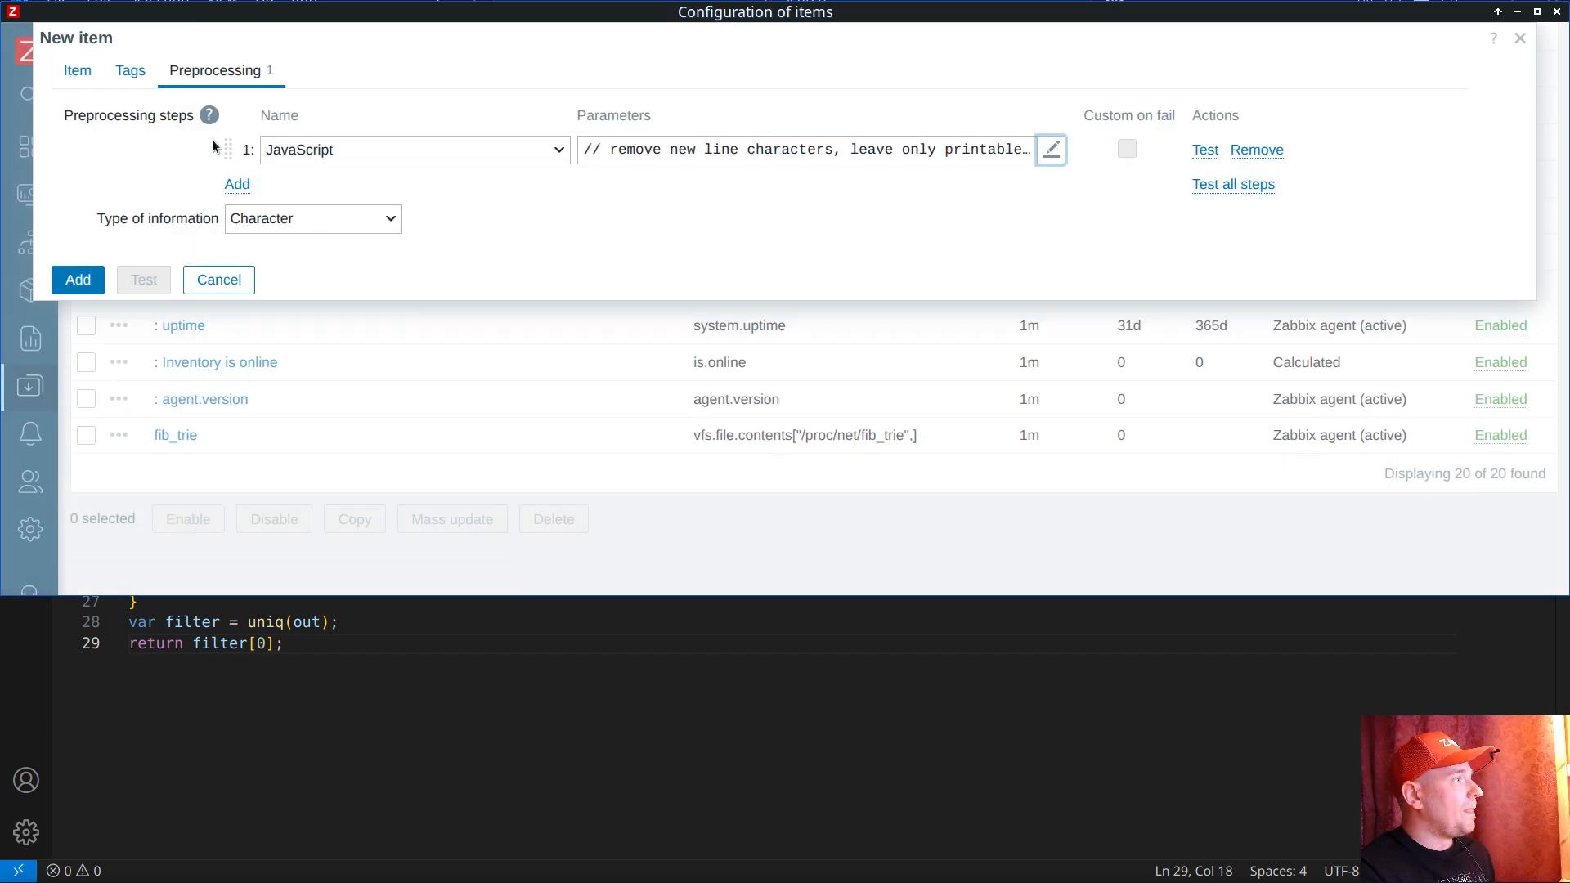
{"action": "left_click", "coordinate": [77, 70]}
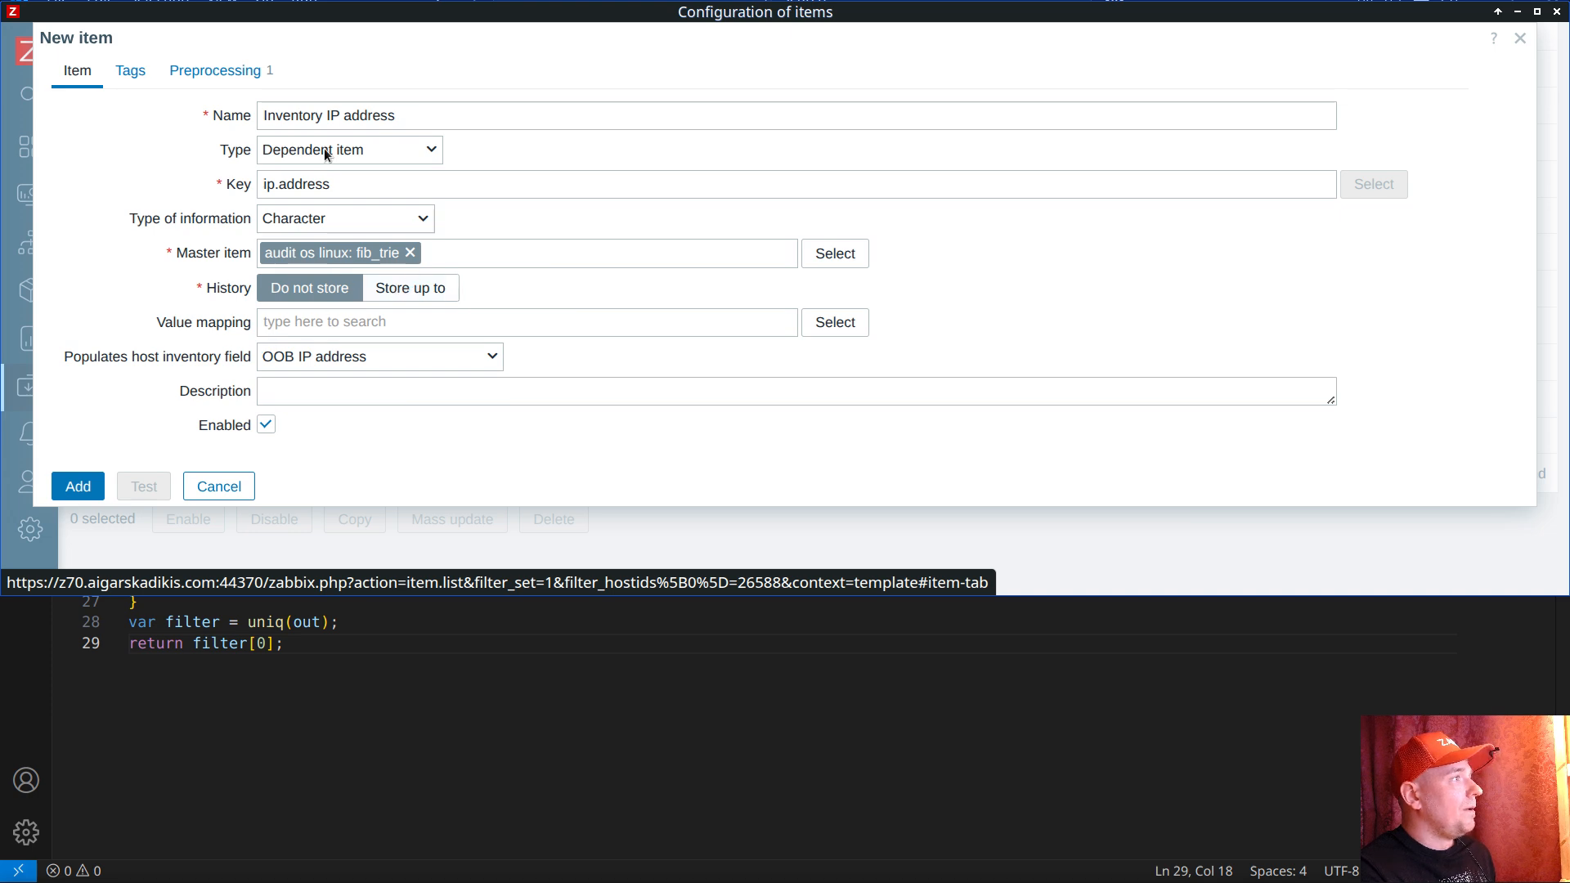
{"action": "left_click", "coordinate": [78, 485]}
Step: Copy the /proc/net/fib_trie path from the fib_trie item's key and print that file with cat in the terminal
{"action": "scroll", "coordinate": [489, 401], "scroll_direction": "down", "scroll_amount": 10}
{"action": "left_click_drag", "start_coordinate": [795, 392], "coordinate": [897, 394]}
{"action": "key", "text": "ctrl+c"}
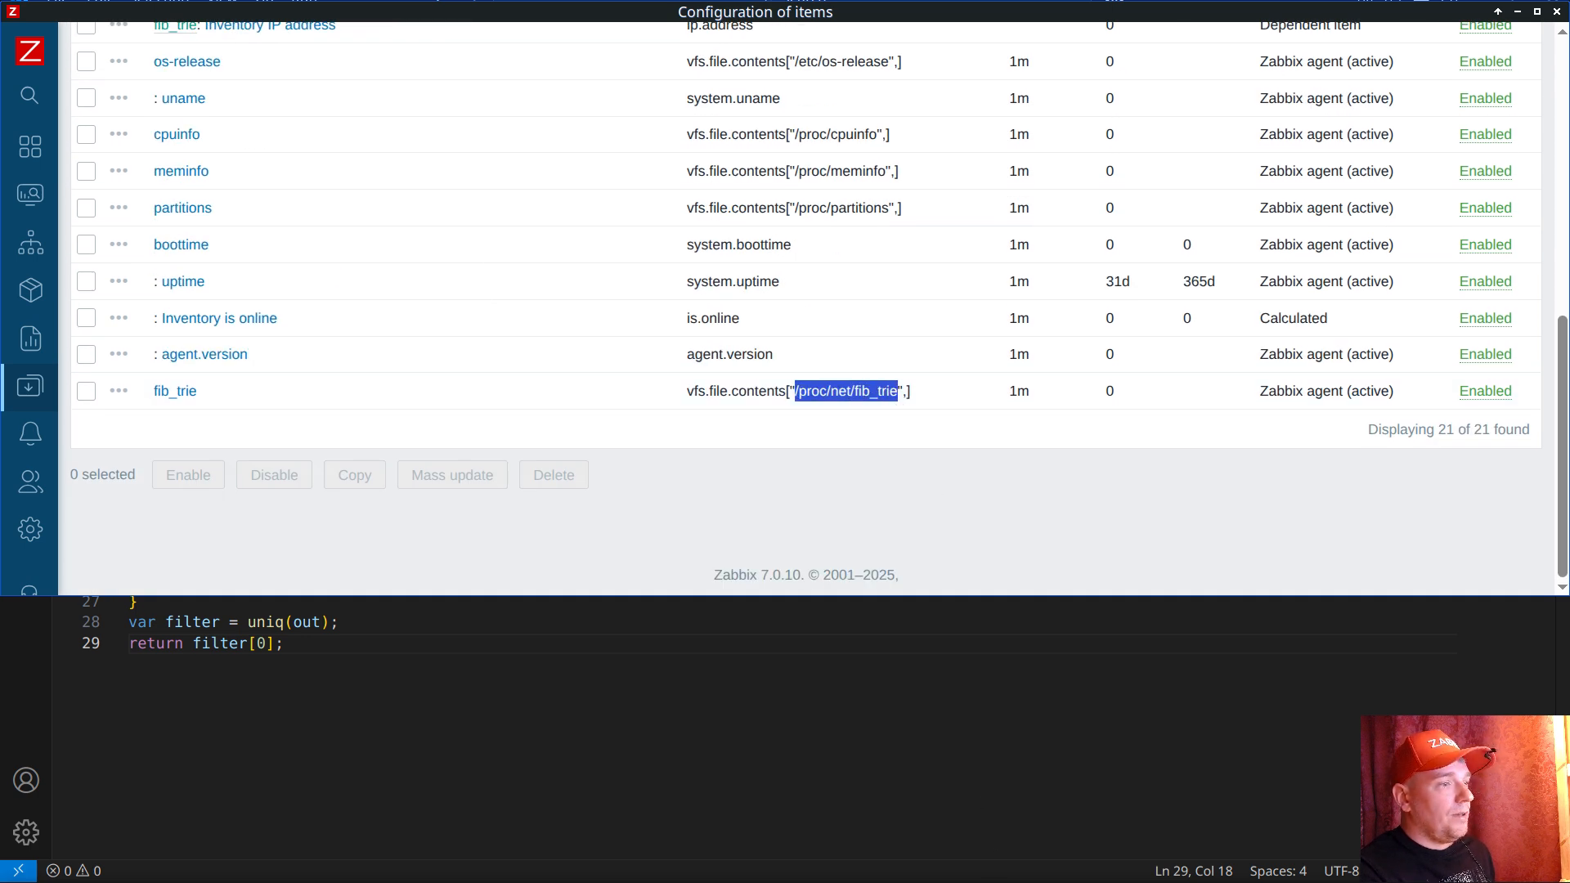
{"action": "key", "text": "alt+Tab"}
{"action": "type", "text": "cat"}
{"action": "key", "text": "ctrl+shift+v"}
{"action": "key", "text": "BackSpace"}
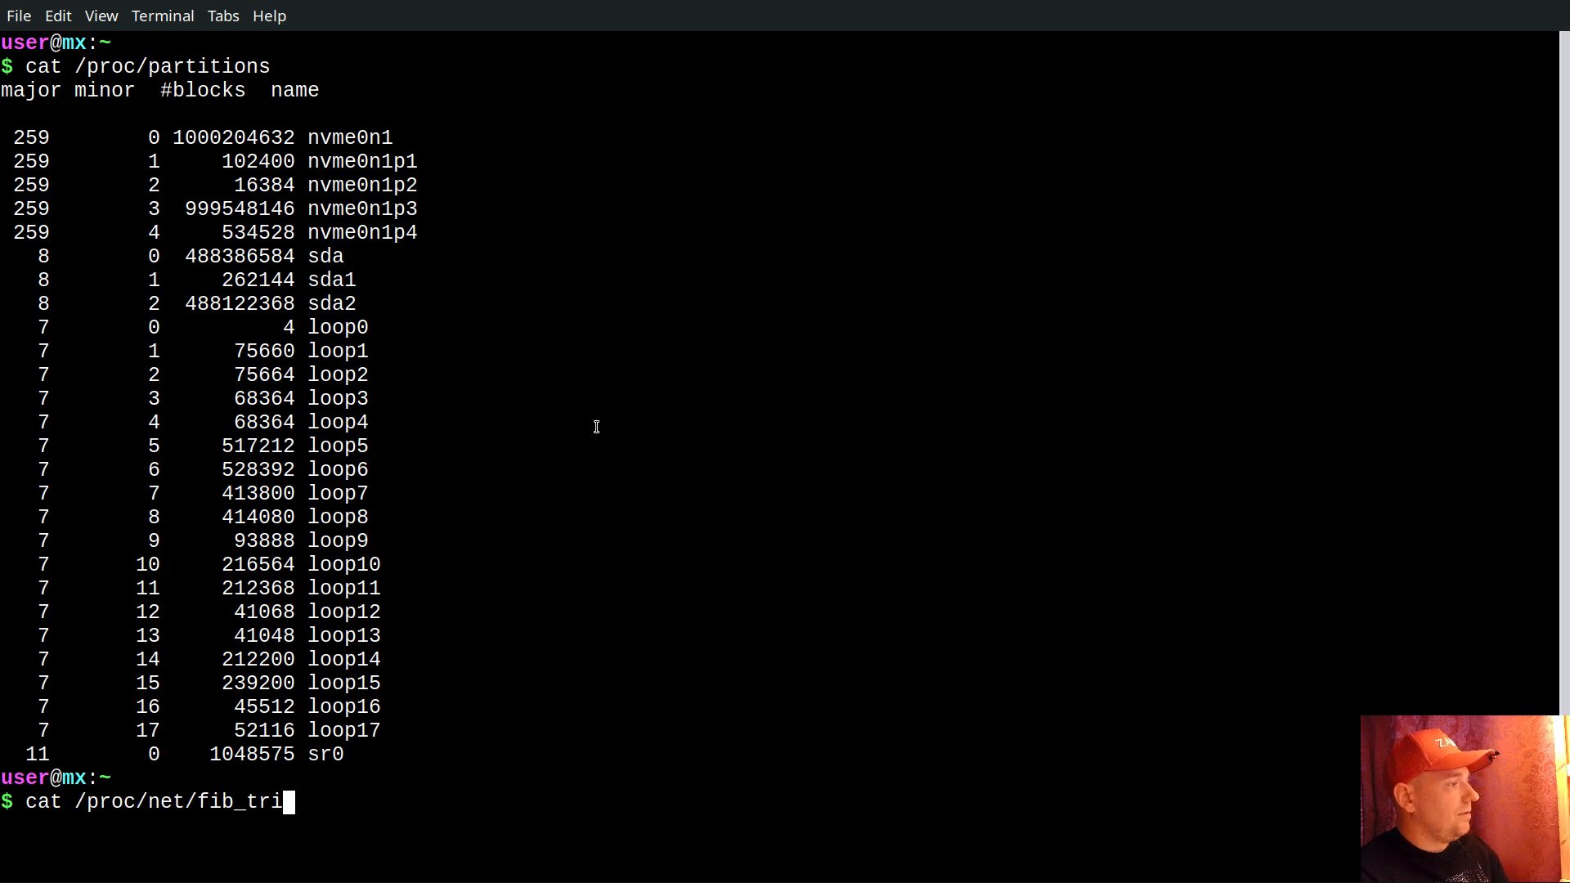
{"action": "type", "text": "e"}
{"action": "key", "text": "Return"}
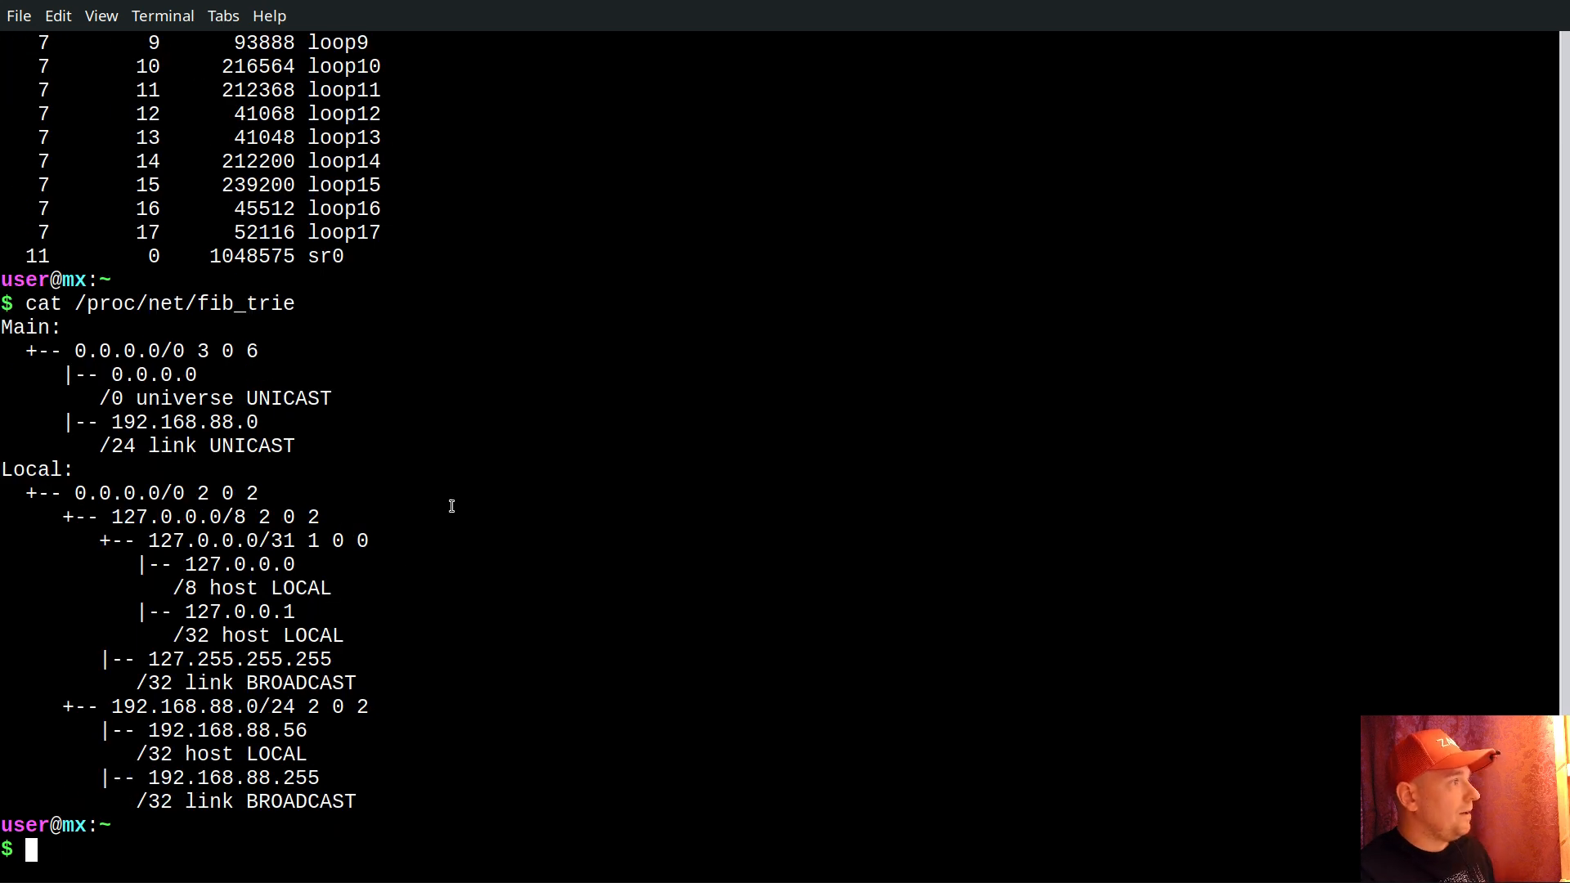
{"action": "key", "text": "ctrl+l"}
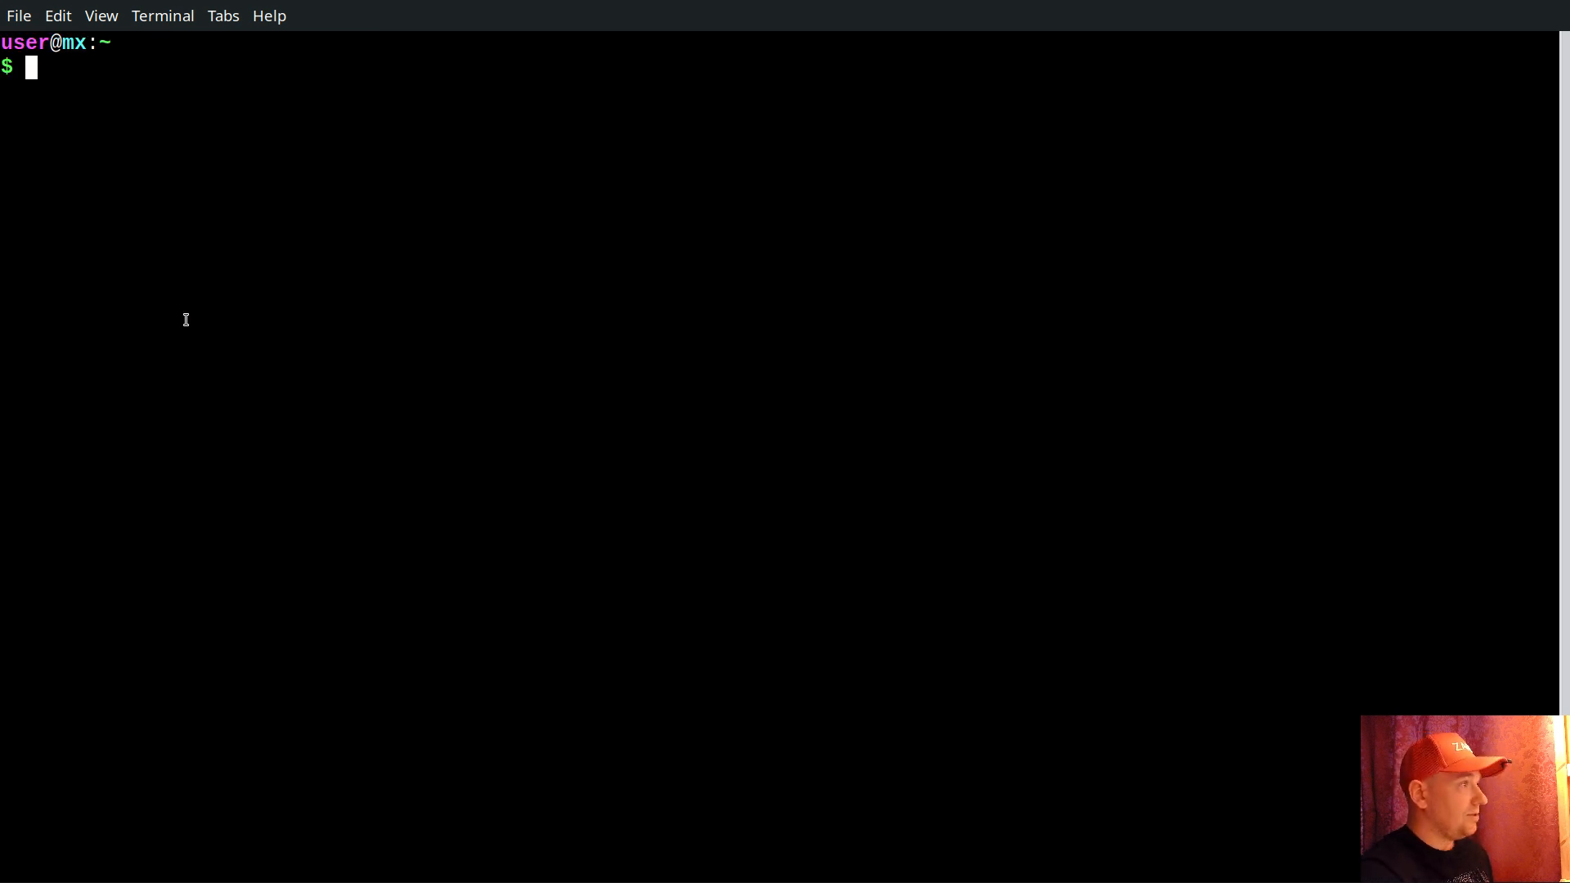
{"action": "scroll", "coordinate": [187, 319], "scroll_direction": "up", "scroll_amount": 3}
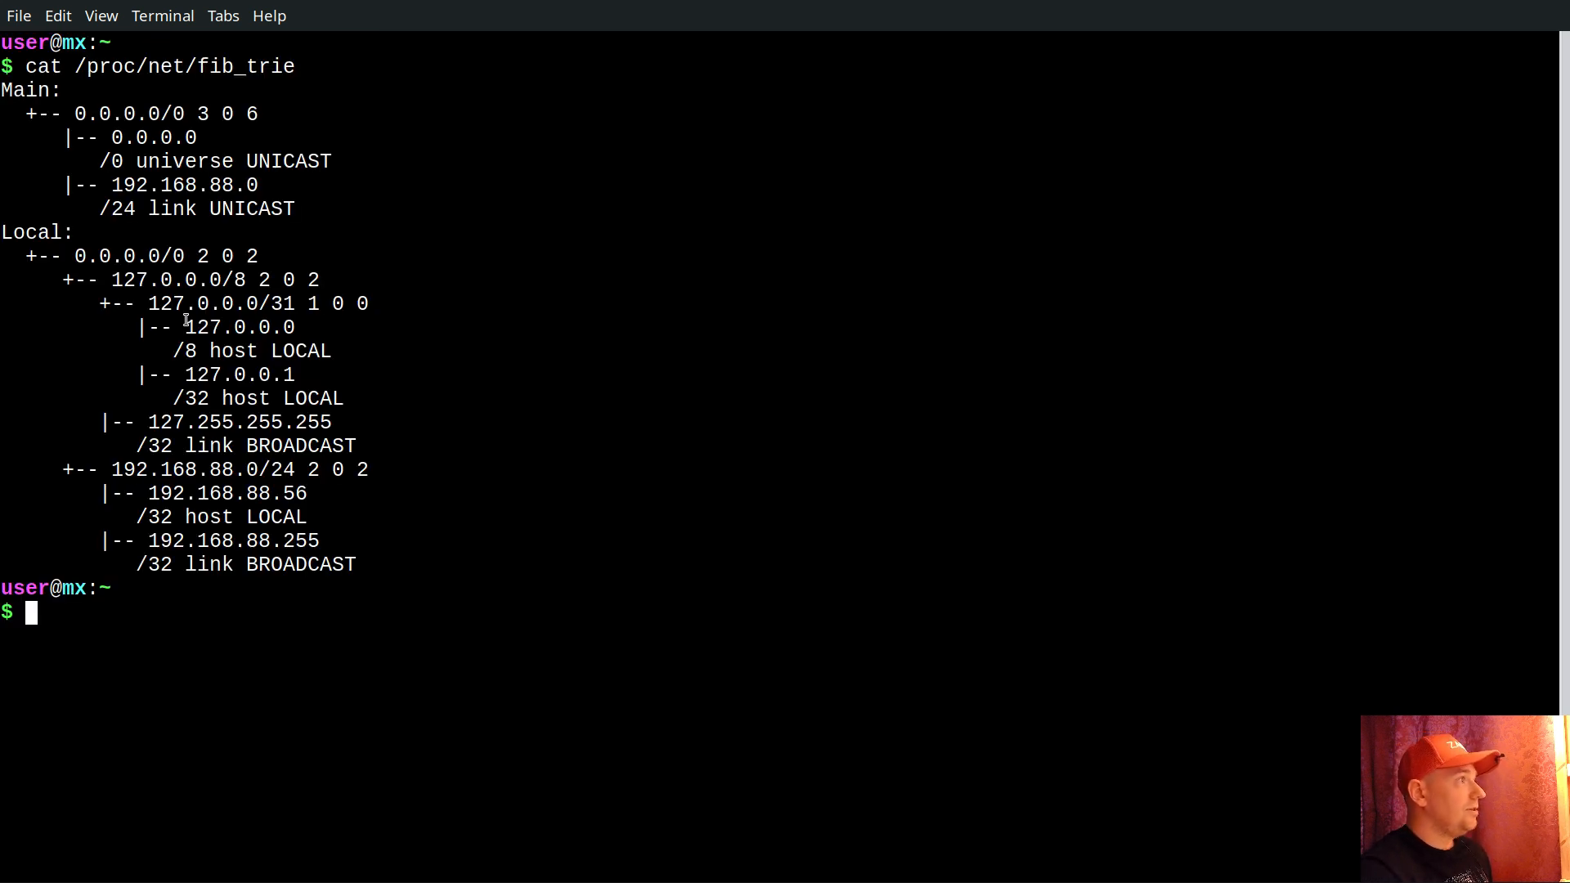
{"action": "double_click", "coordinate": [112, 66]}
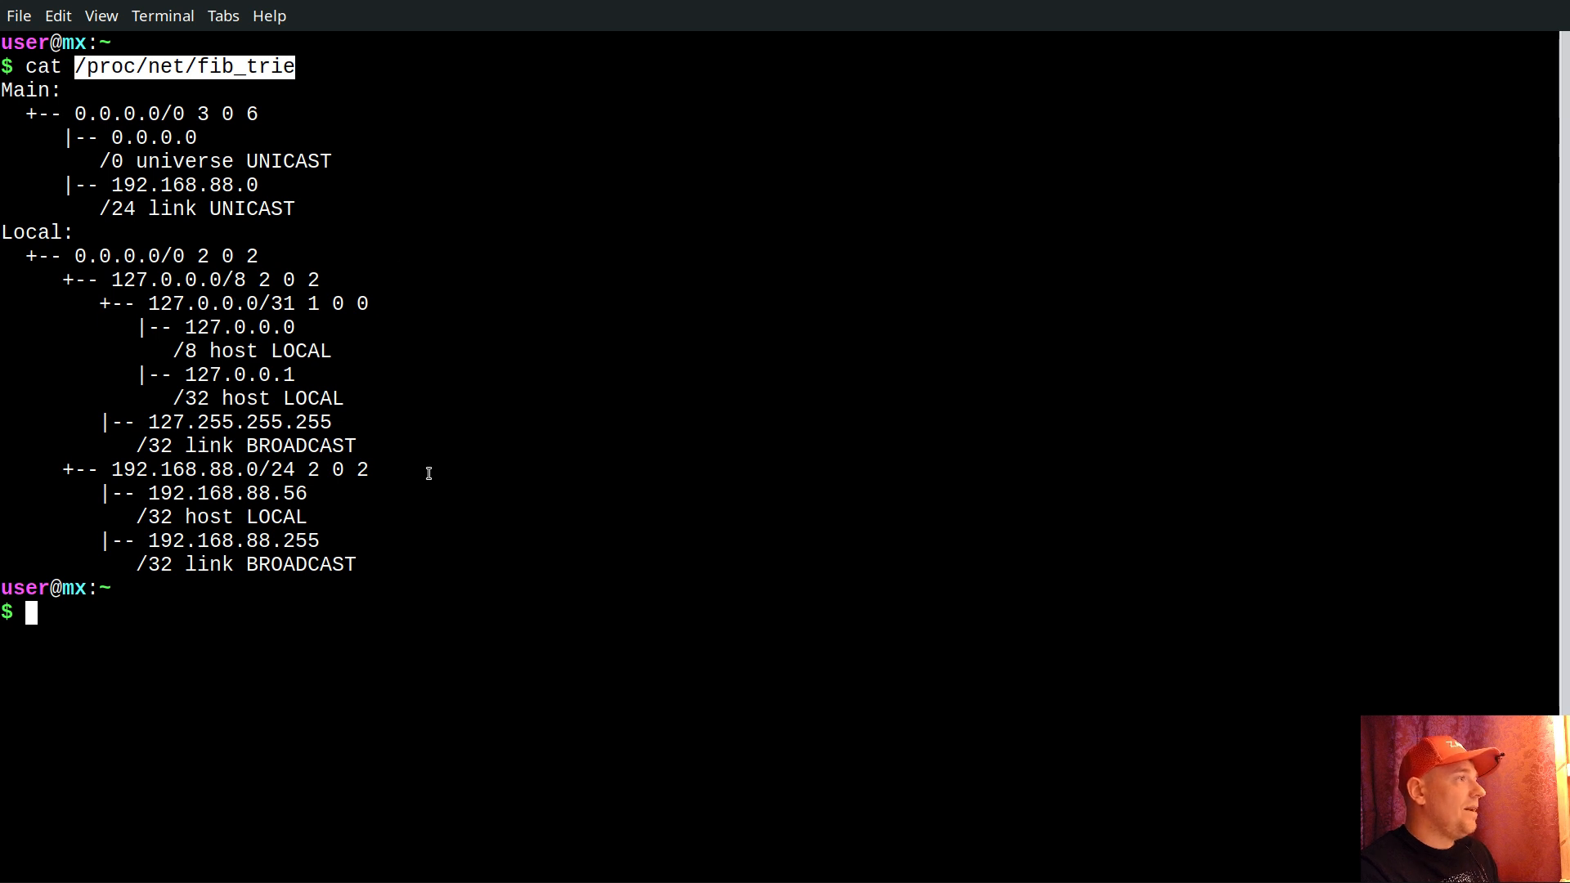
Step: Run ip a and compare the eth0 address with the matching entry in the fib_trie output
{"action": "type", "text": "ip a"}
{"action": "key", "text": "Return"}
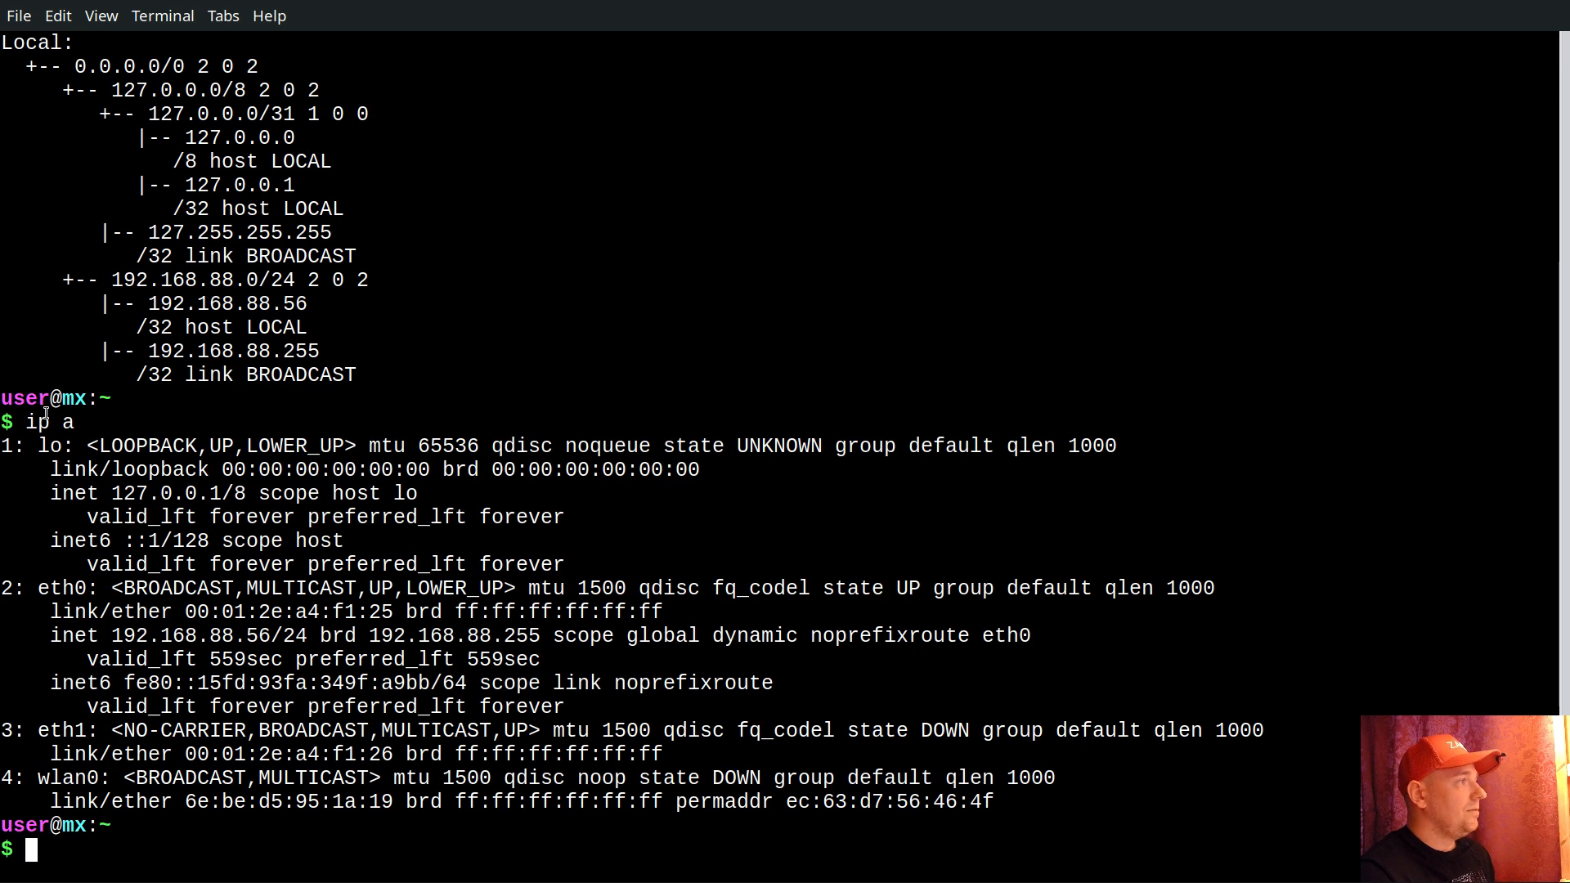
{"action": "left_click_drag", "start_coordinate": [24, 422], "coordinate": [75, 422]}
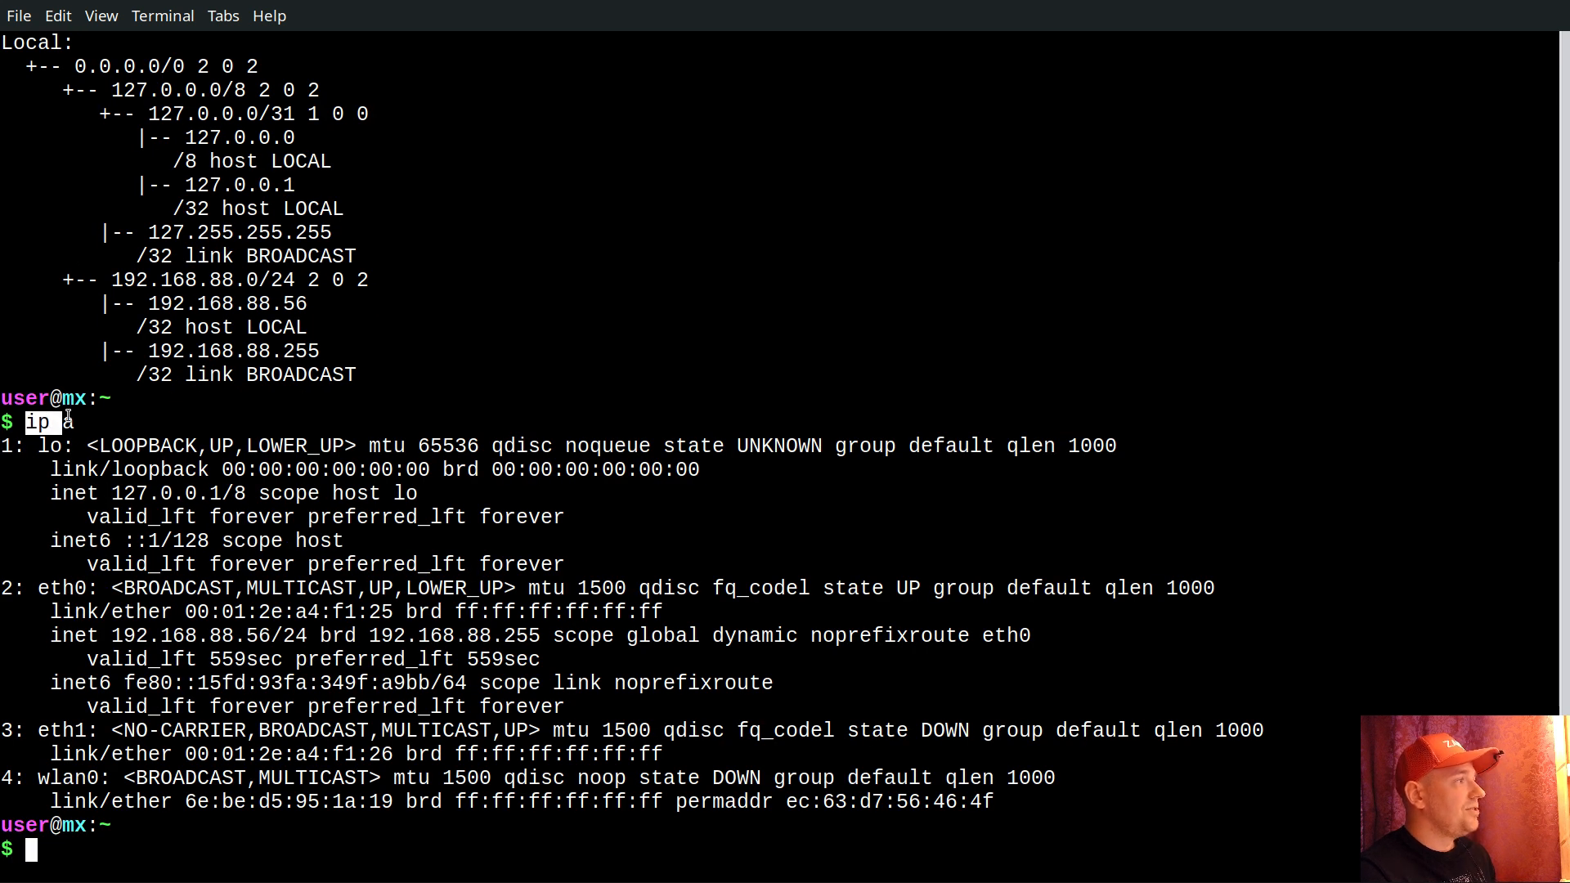
{"action": "double_click", "coordinate": [48, 582]}
{"action": "left_click_drag", "start_coordinate": [210, 636], "coordinate": [271, 635]}
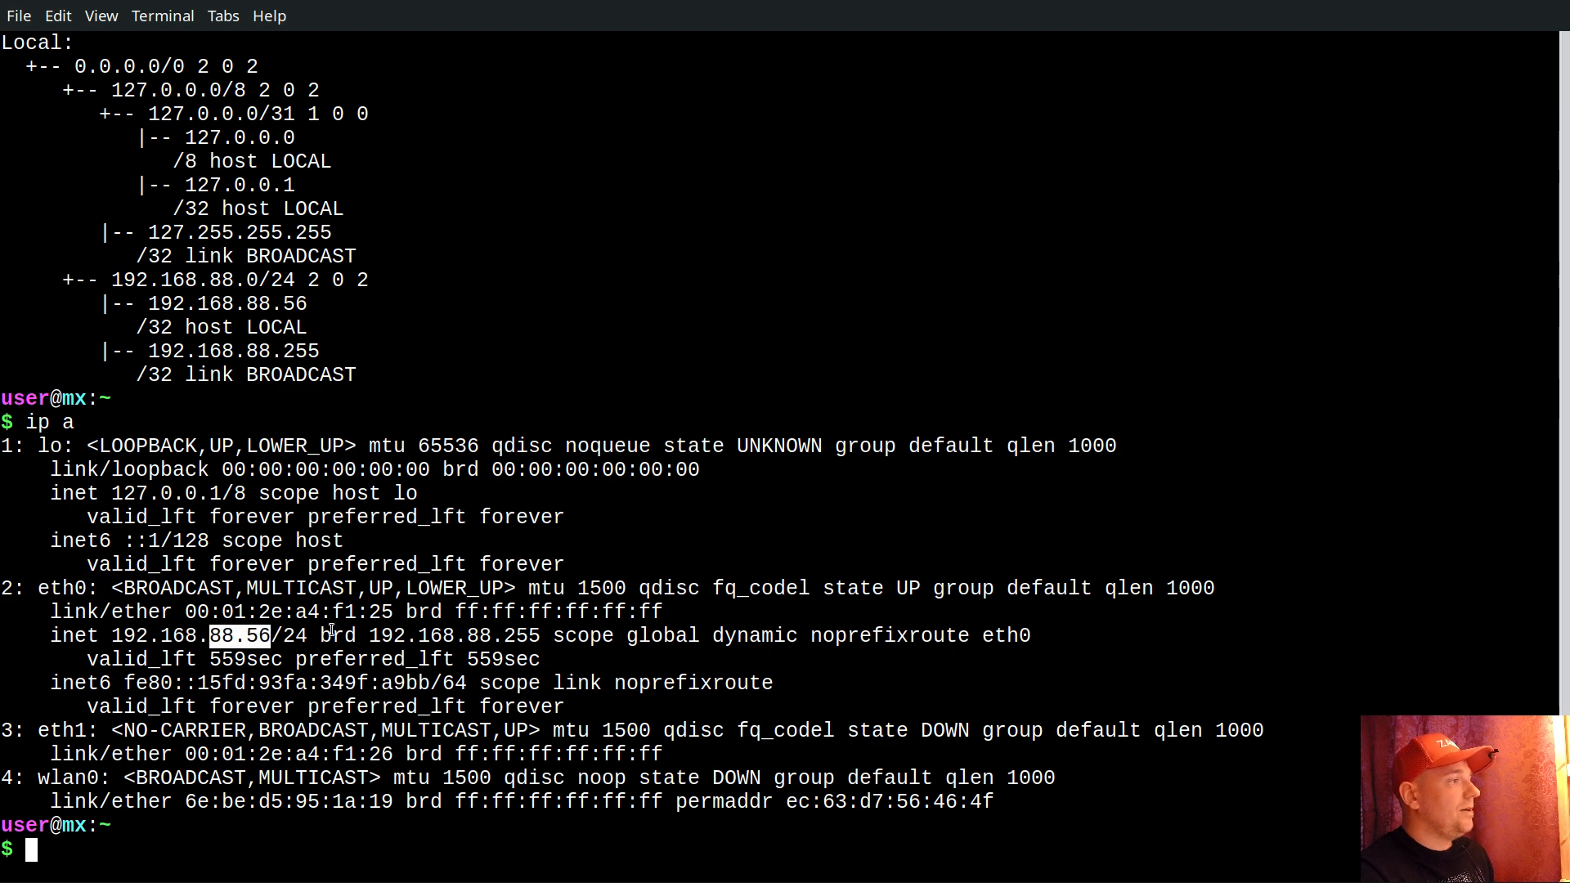
{"action": "double_click", "coordinate": [175, 303]}
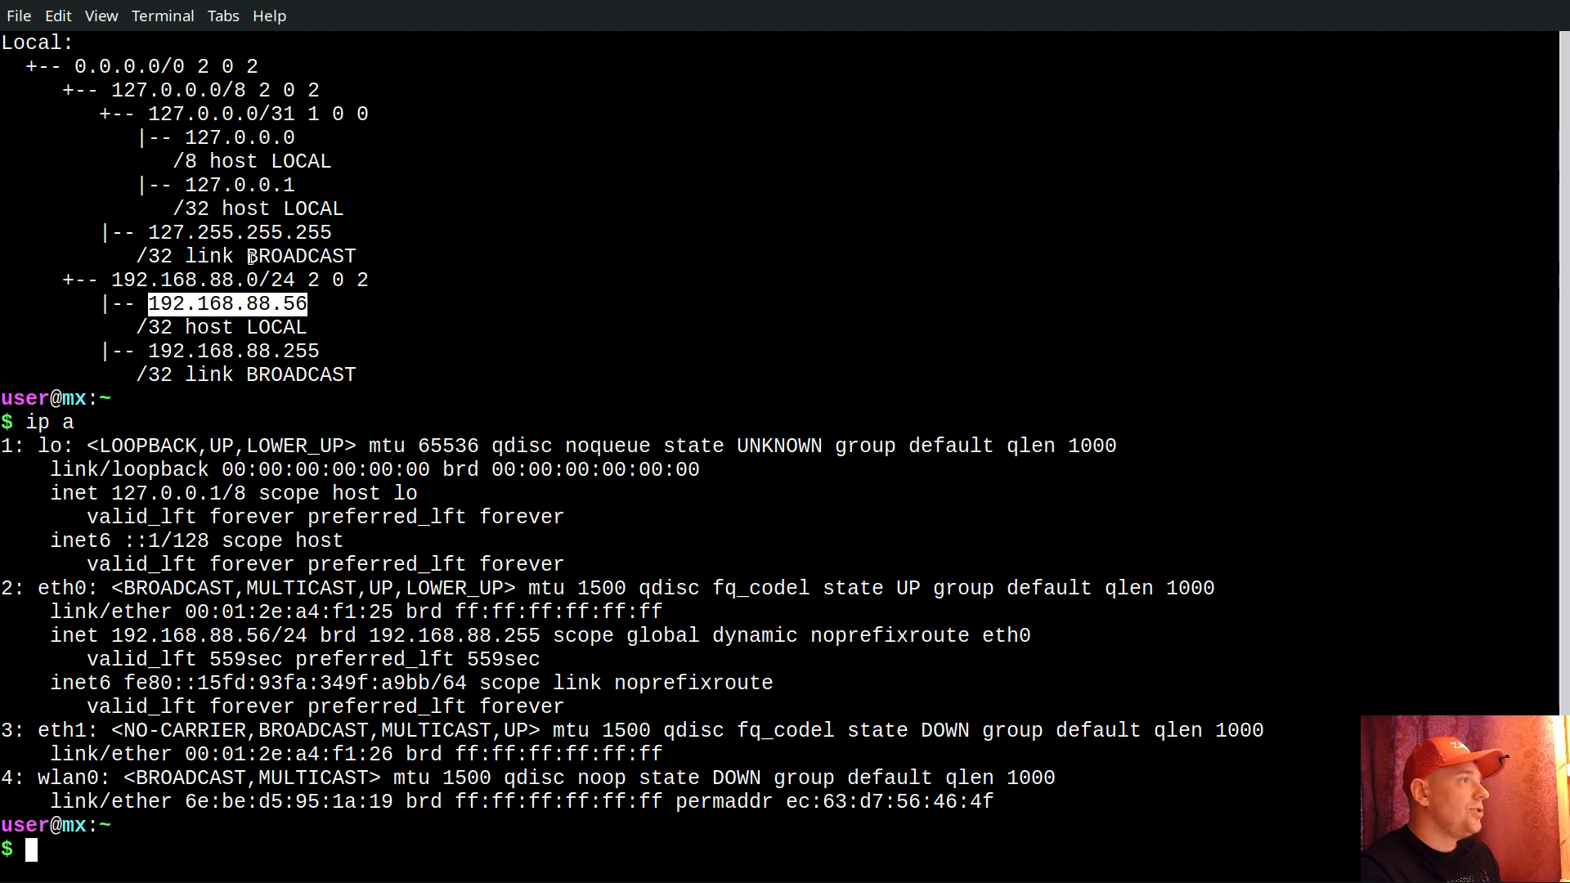
Step: Switch to VS Code and examine the script's condition that excludes addresses starting with 127
{"action": "left_click", "coordinate": [948, 882]}
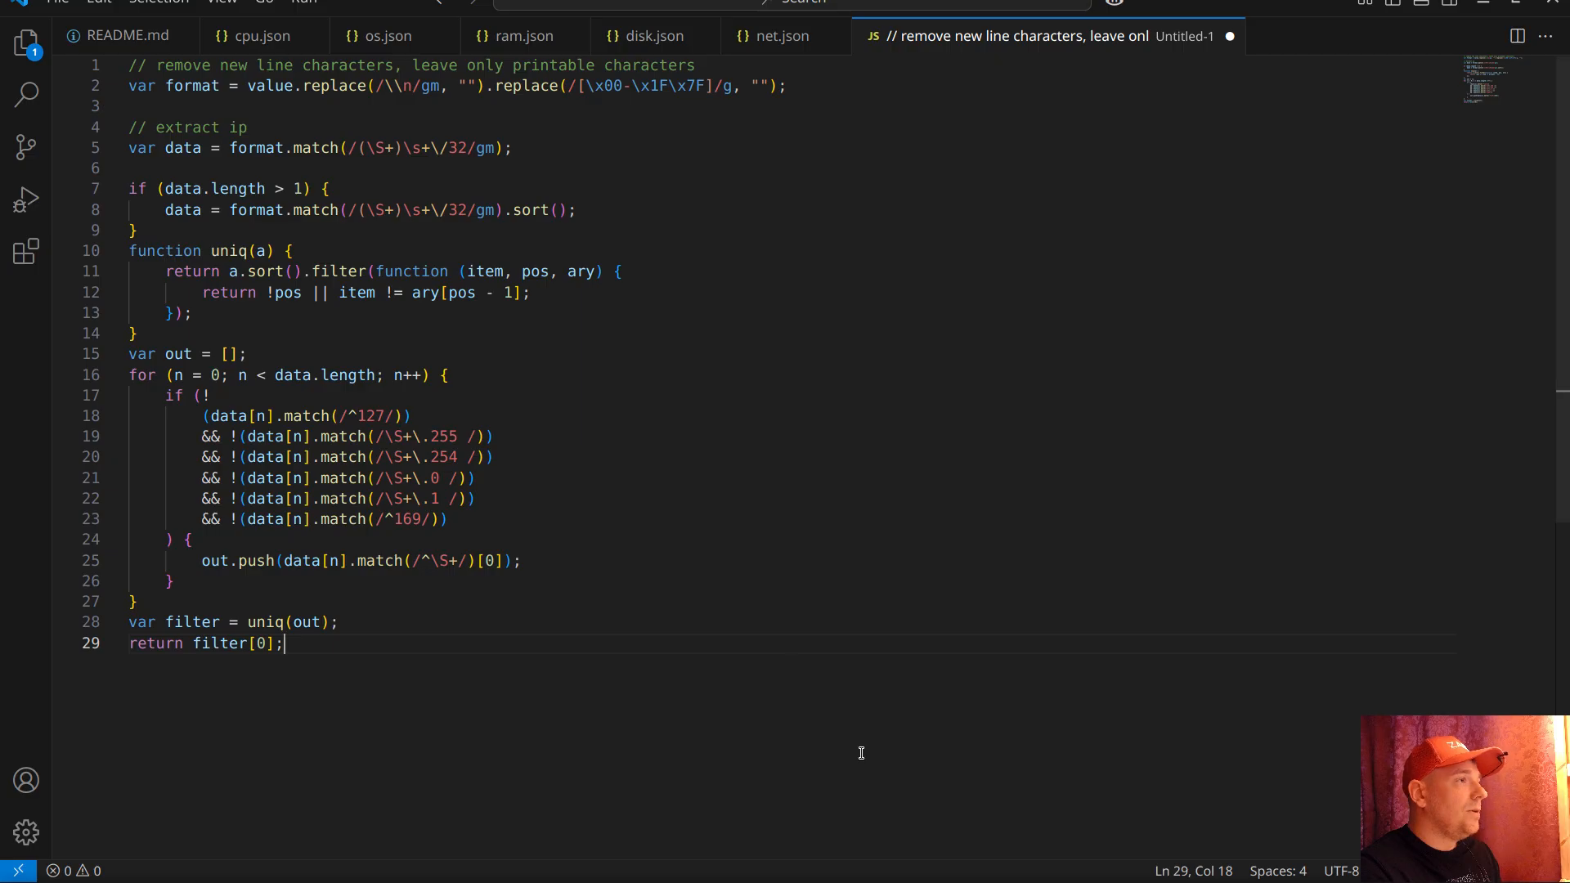
{"action": "left_click", "coordinate": [575, 377]}
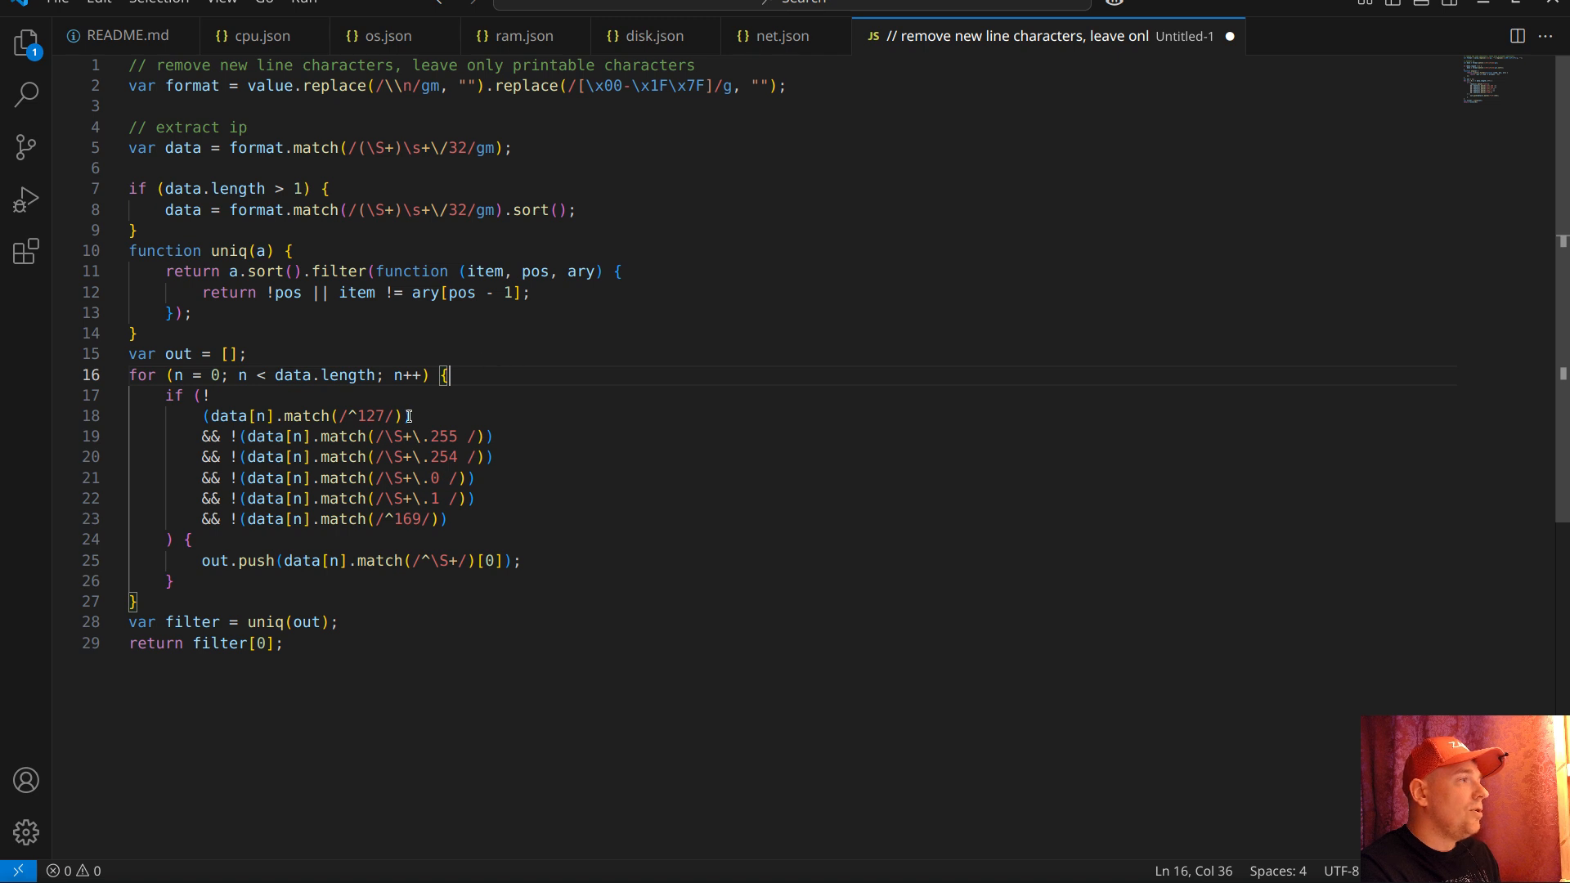
{"action": "key", "text": "Down"}
{"action": "double_click", "coordinate": [370, 416]}
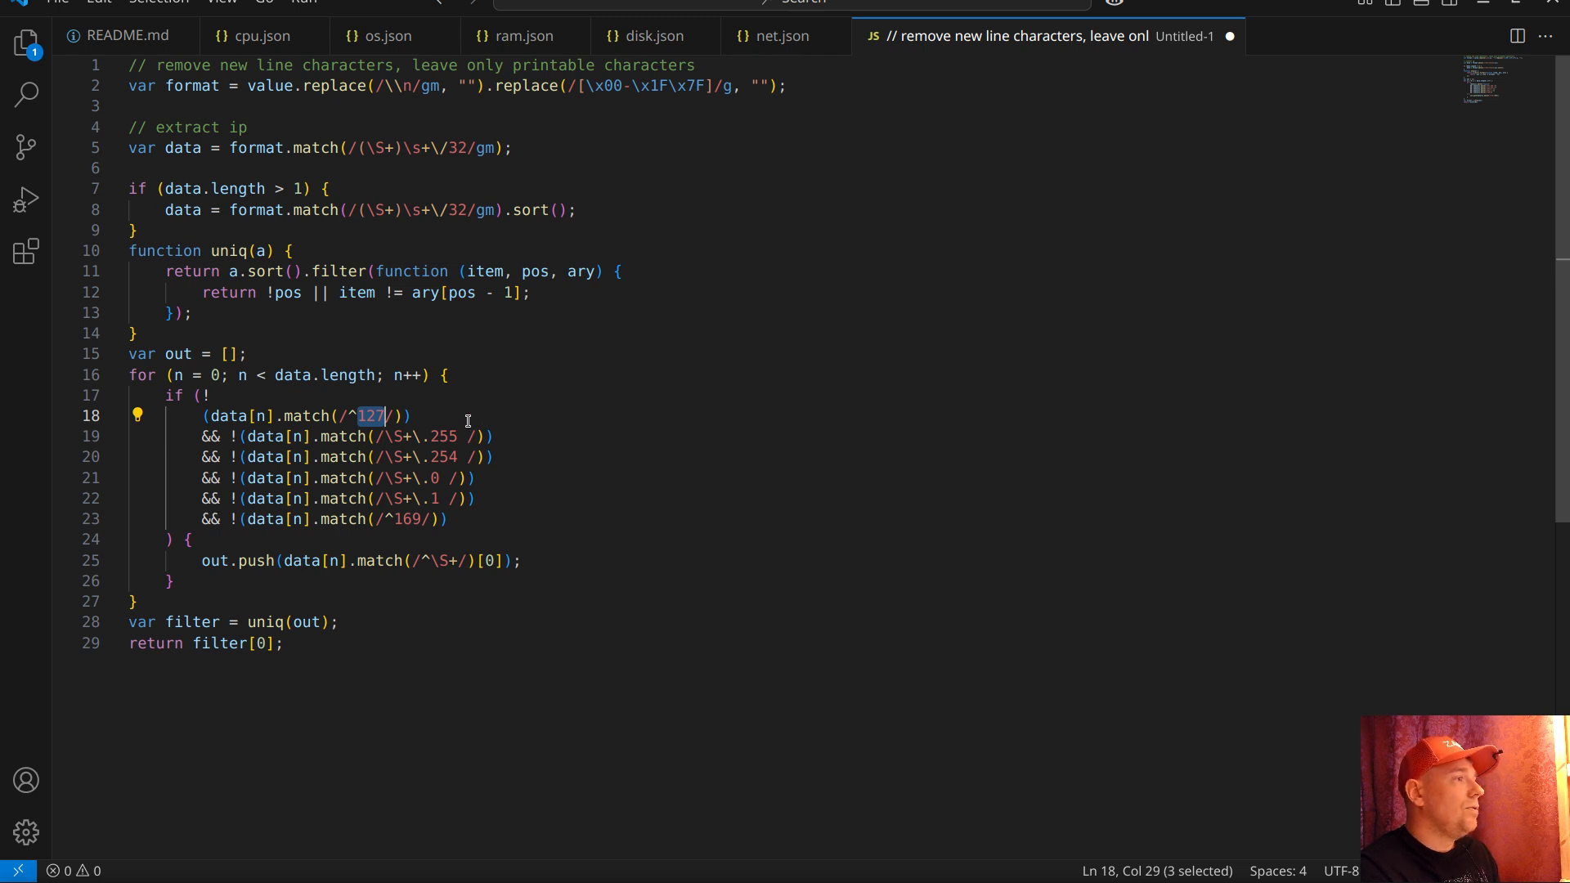
Step: Examine the script's remaining exclusion conditions for addresses starting with 169 and ending in 255, 254, 0 or 1
{"action": "double_click", "coordinate": [407, 519]}
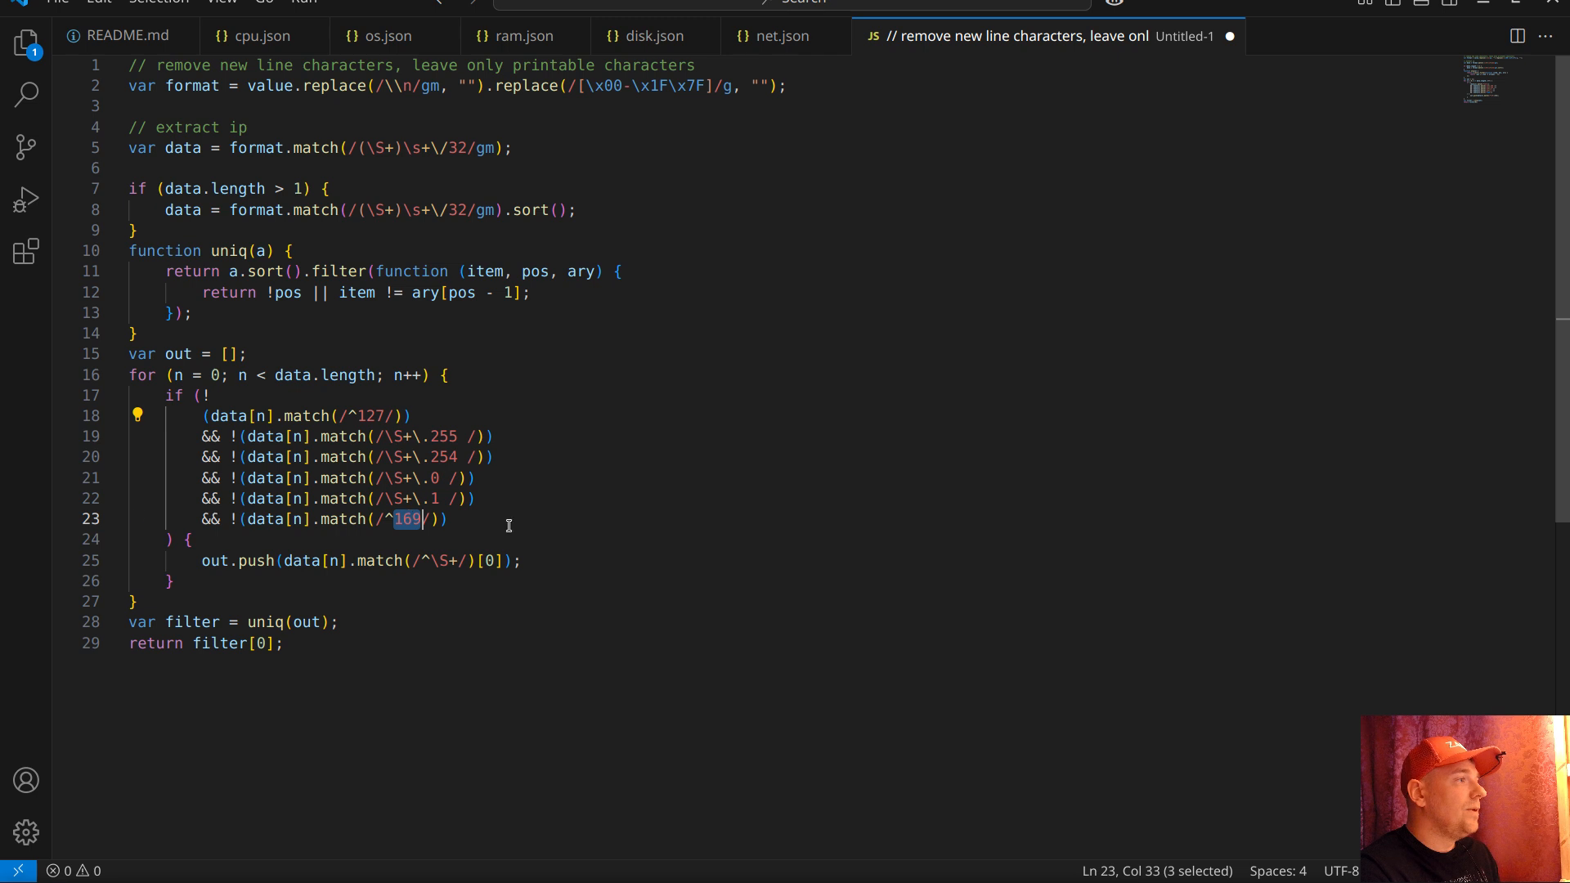
{"action": "double_click", "coordinate": [444, 437]}
{"action": "double_click", "coordinate": [443, 457]}
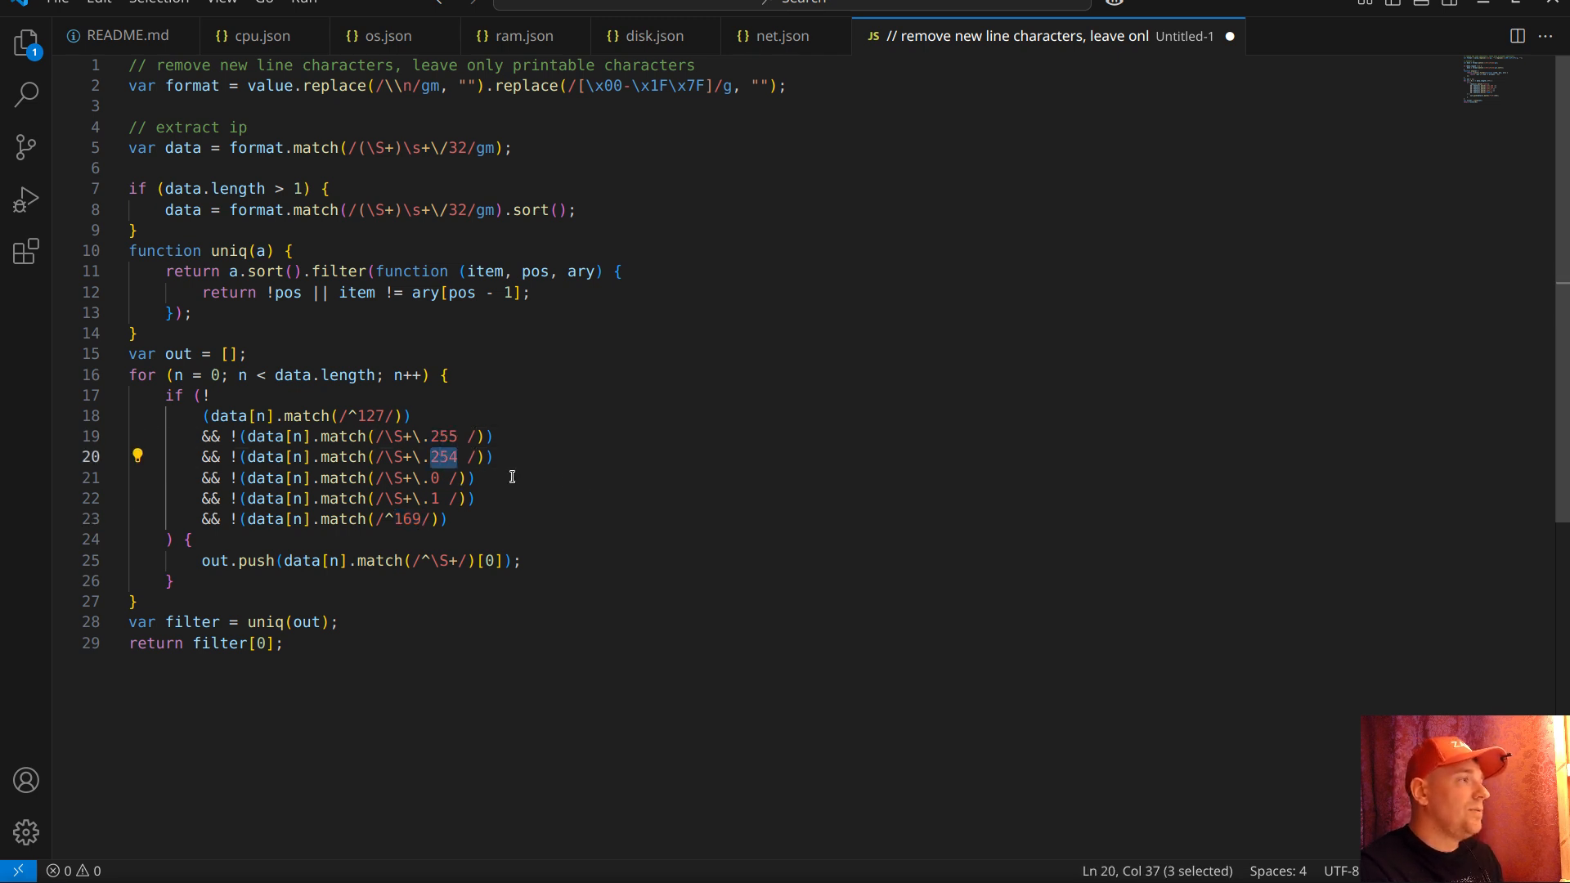
{"action": "double_click", "coordinate": [433, 478]}
{"action": "double_click", "coordinate": [434, 499]}
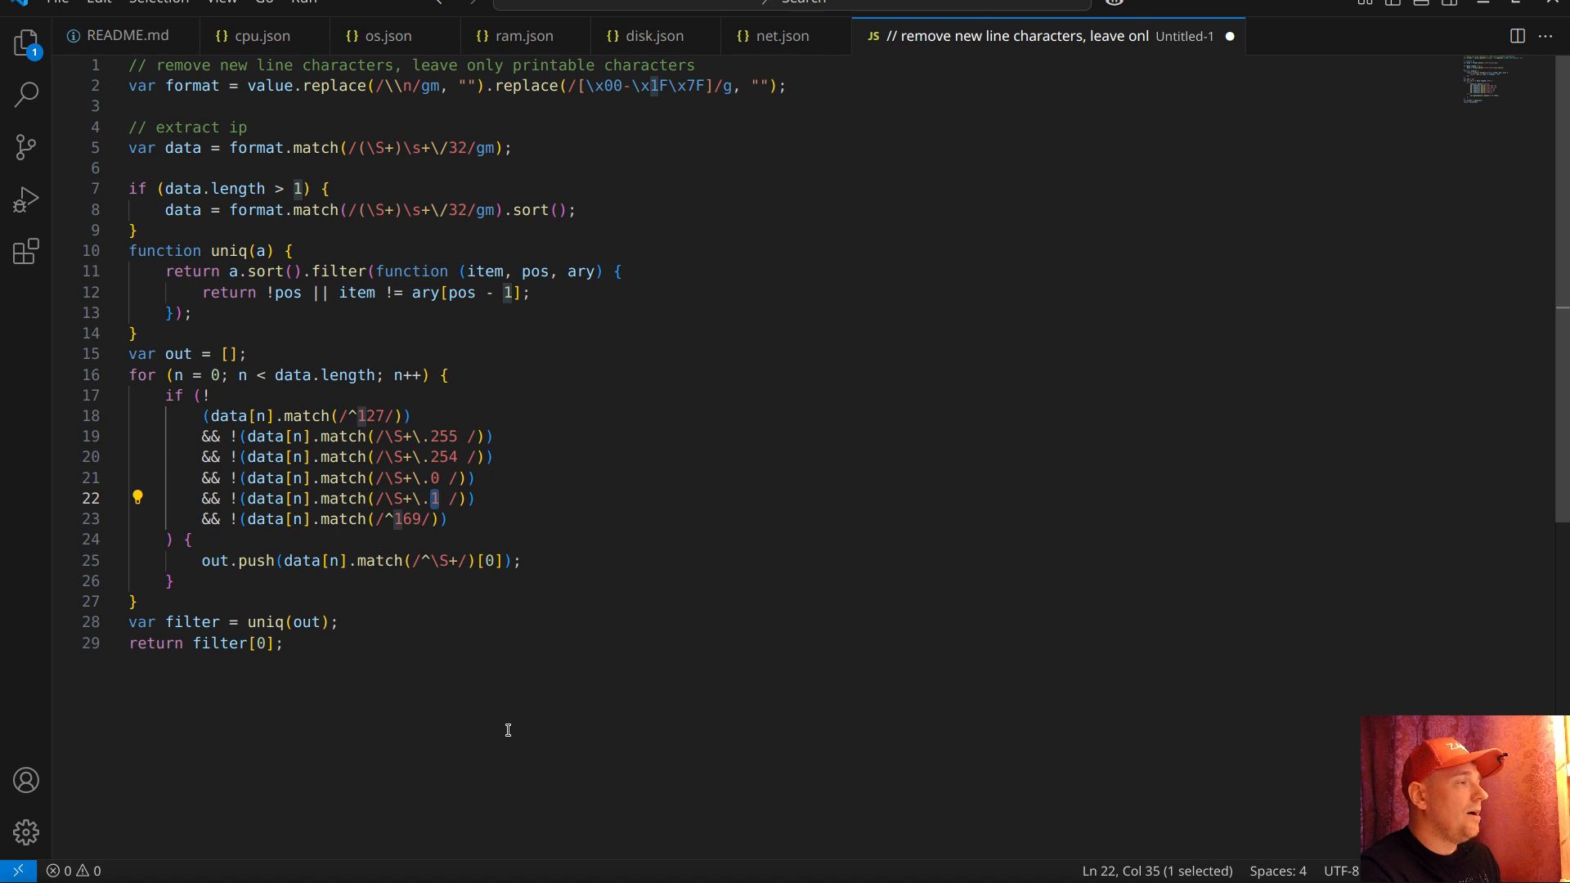
{"action": "double_click", "coordinate": [443, 456]}
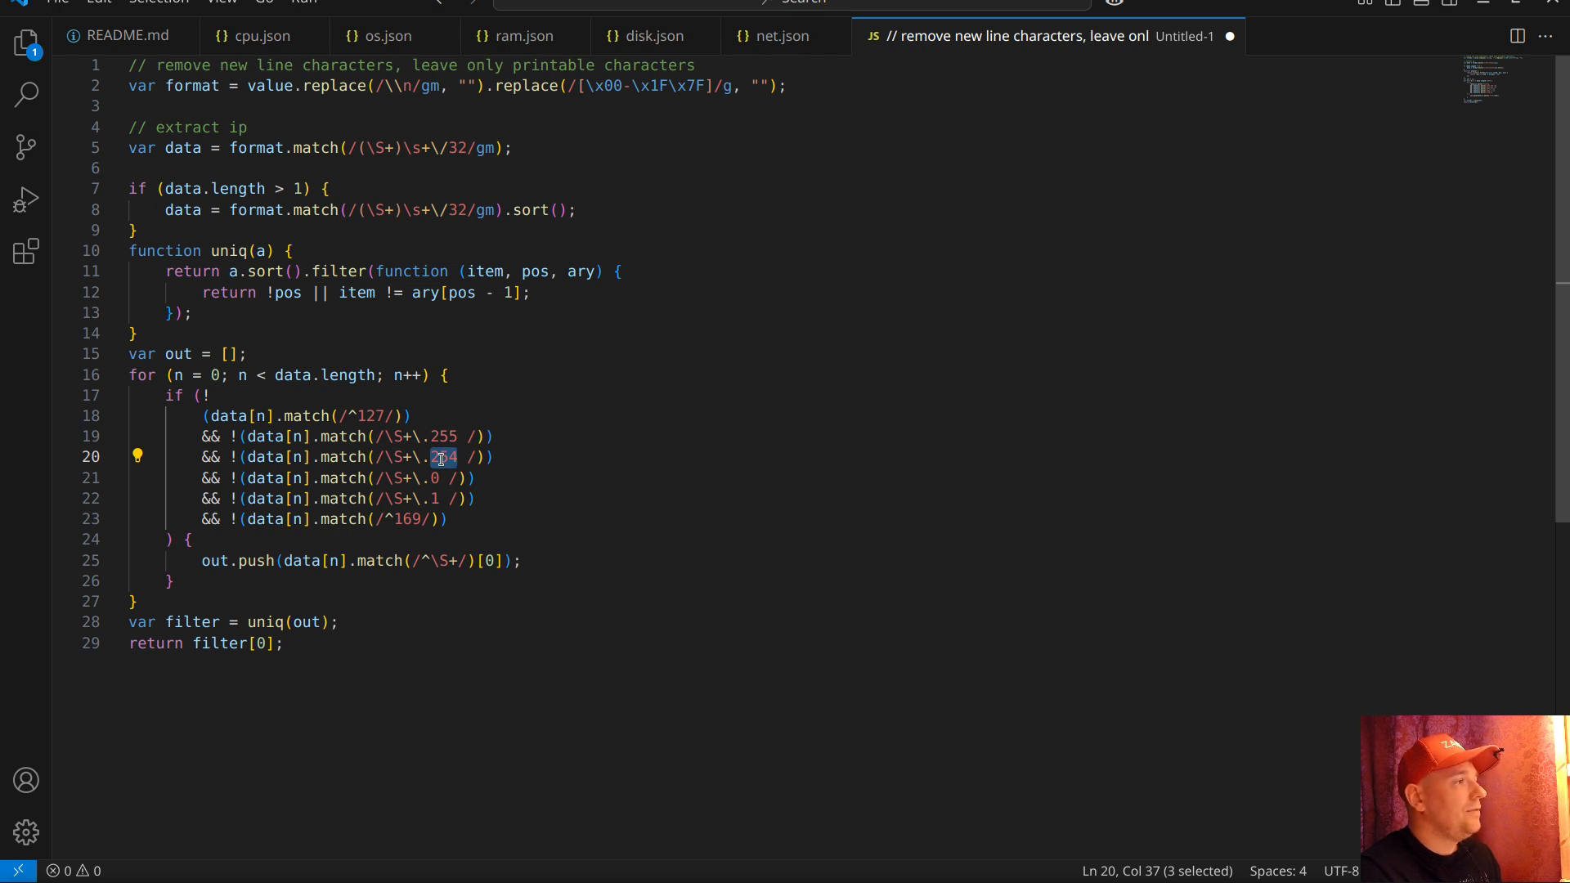
{"action": "left_click", "coordinate": [543, 582]}
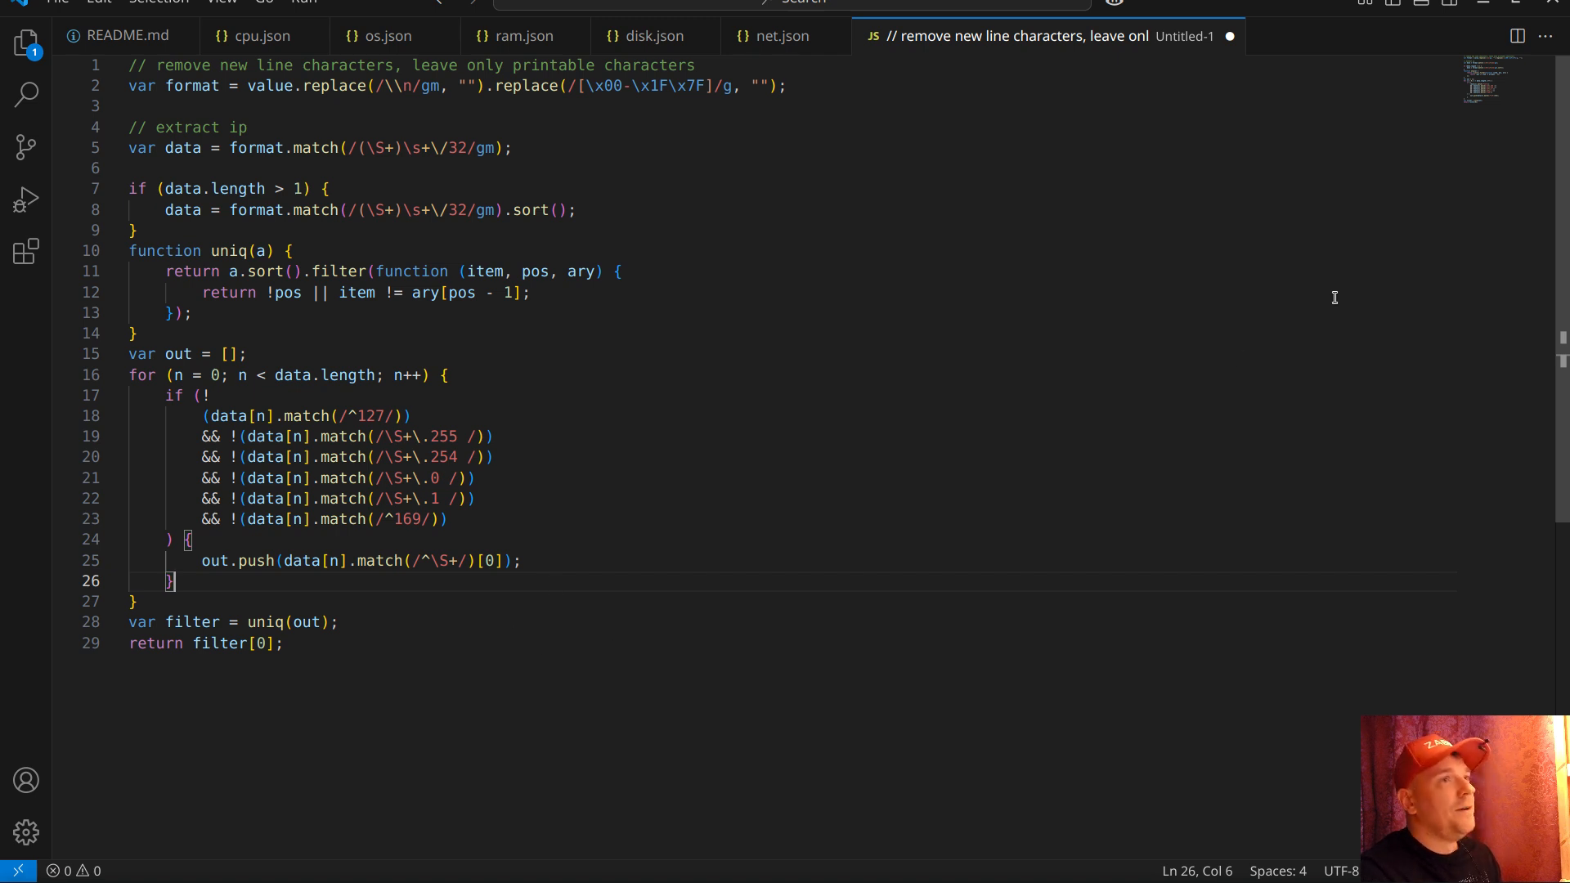
Step: Switch back to Zabbix in the browser and open the item list of the audit os windows template
{"action": "left_click", "coordinate": [1484, 2]}
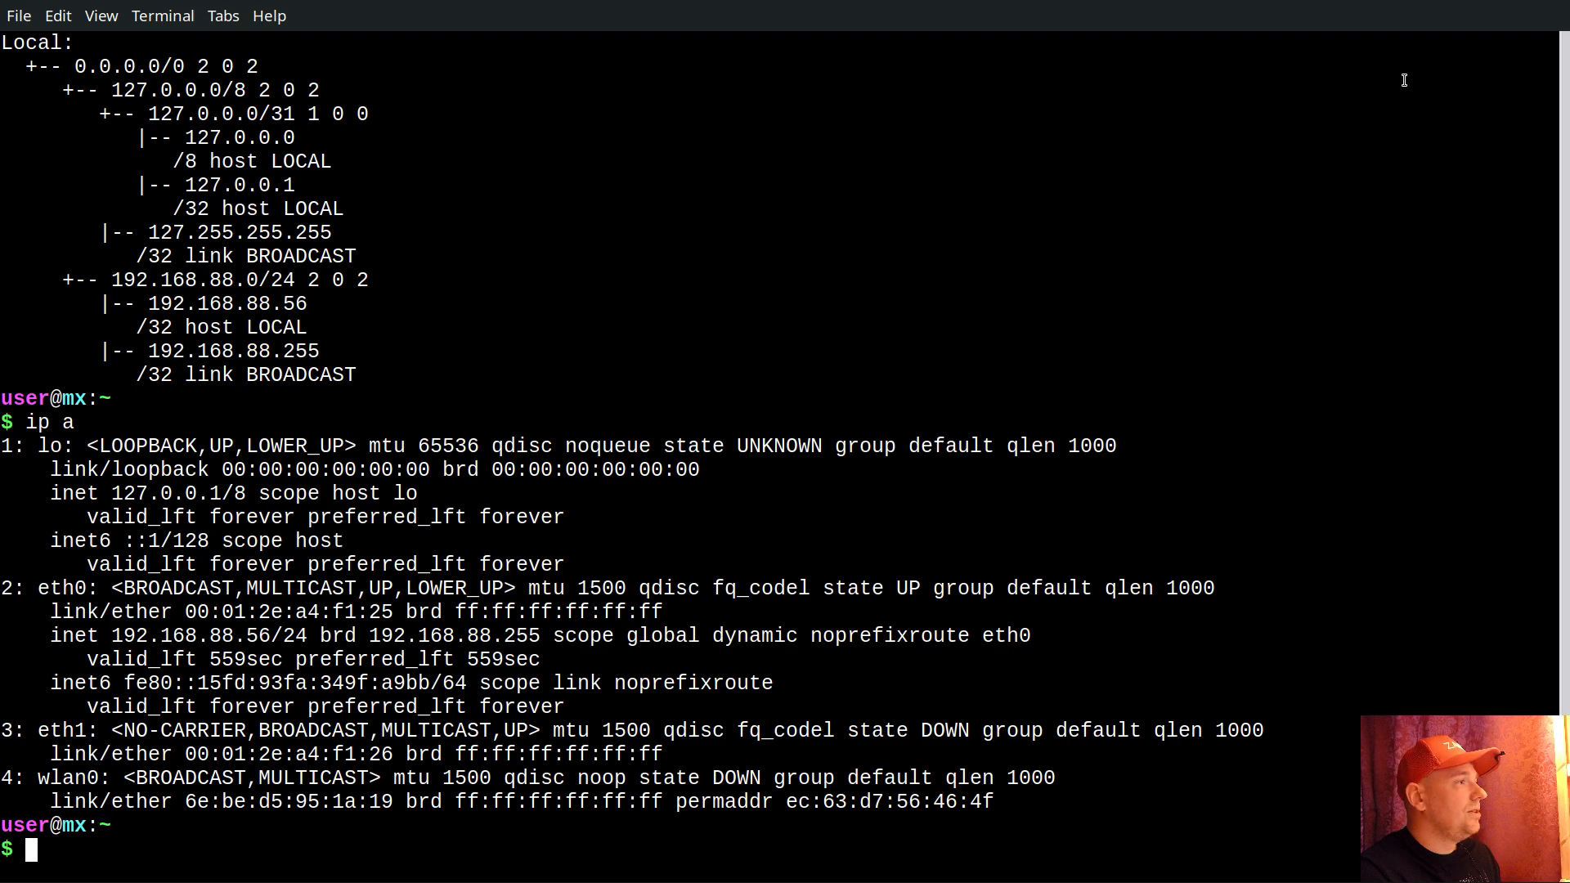
{"action": "left_click", "coordinate": [1525, 6]}
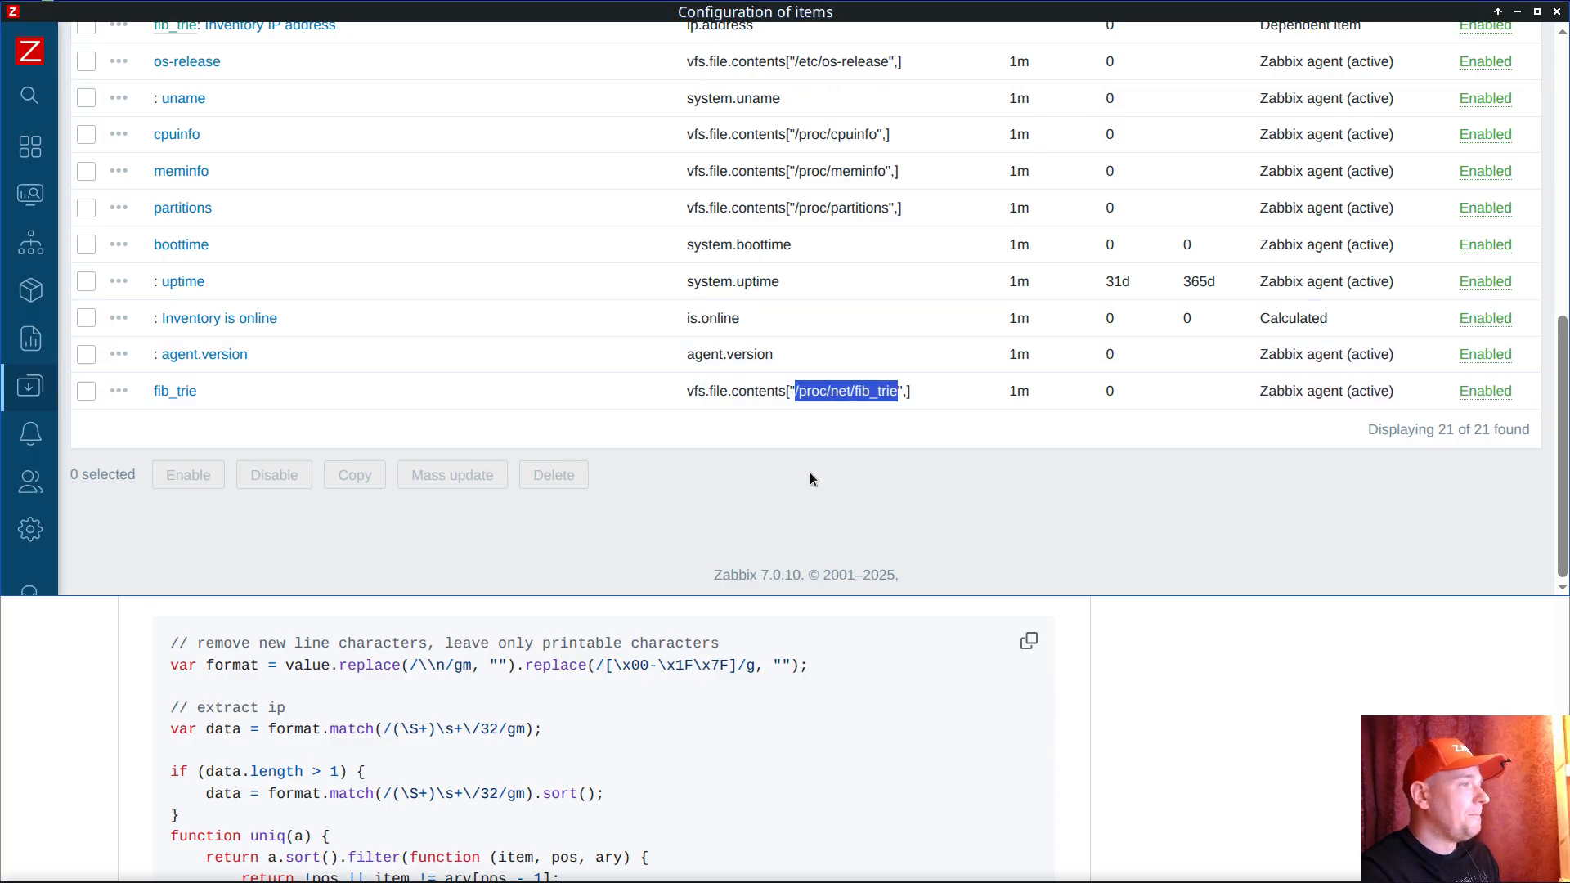
{"action": "left_click", "coordinate": [780, 474]}
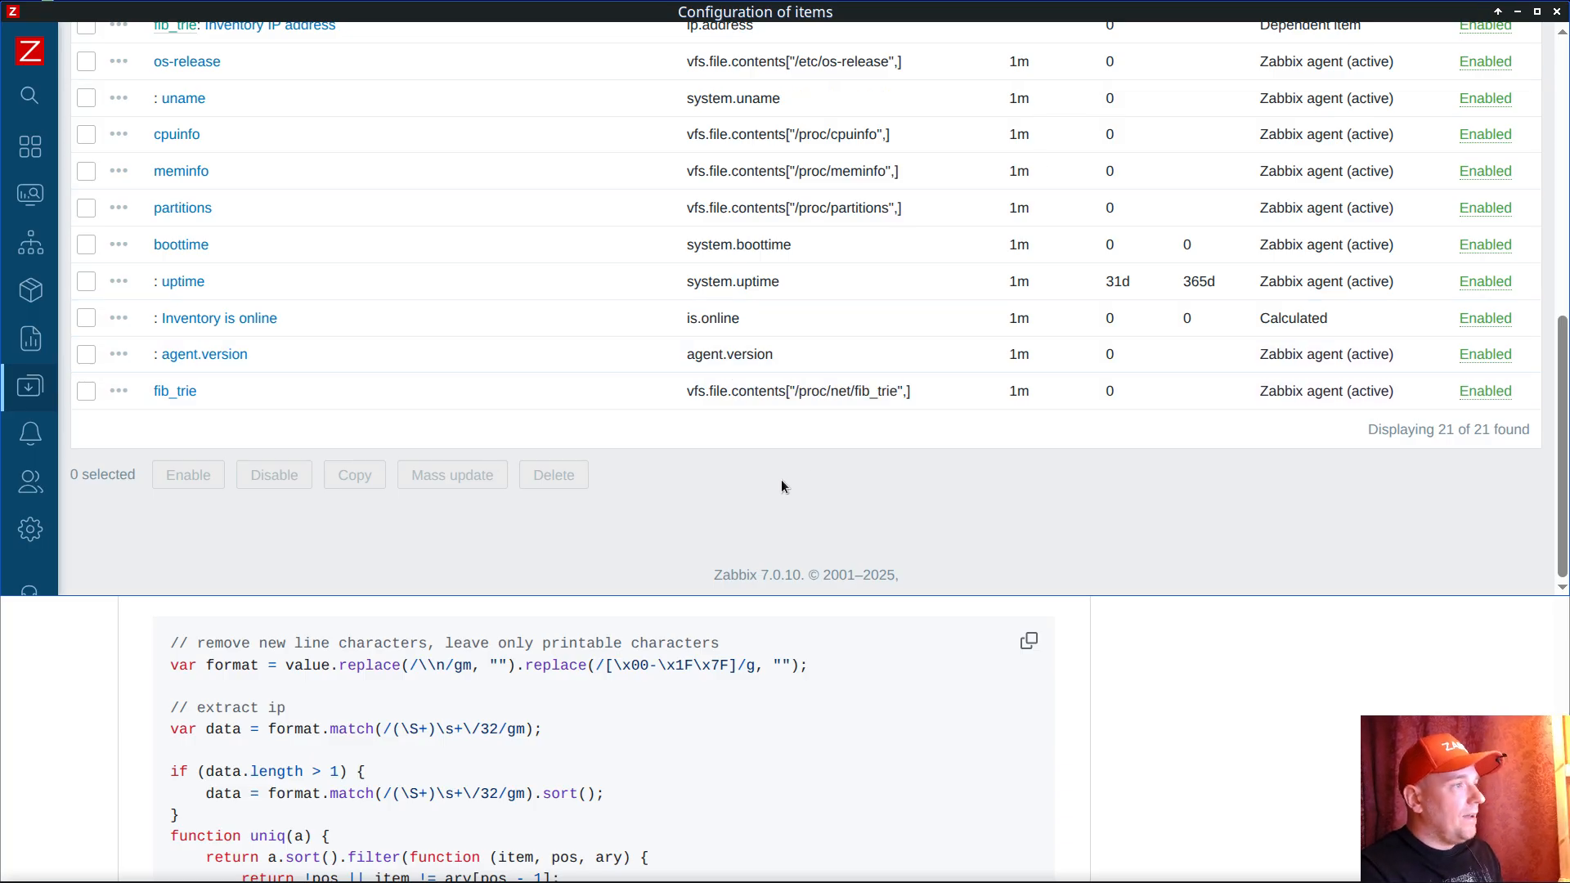
{"action": "key", "text": "super+Up"}
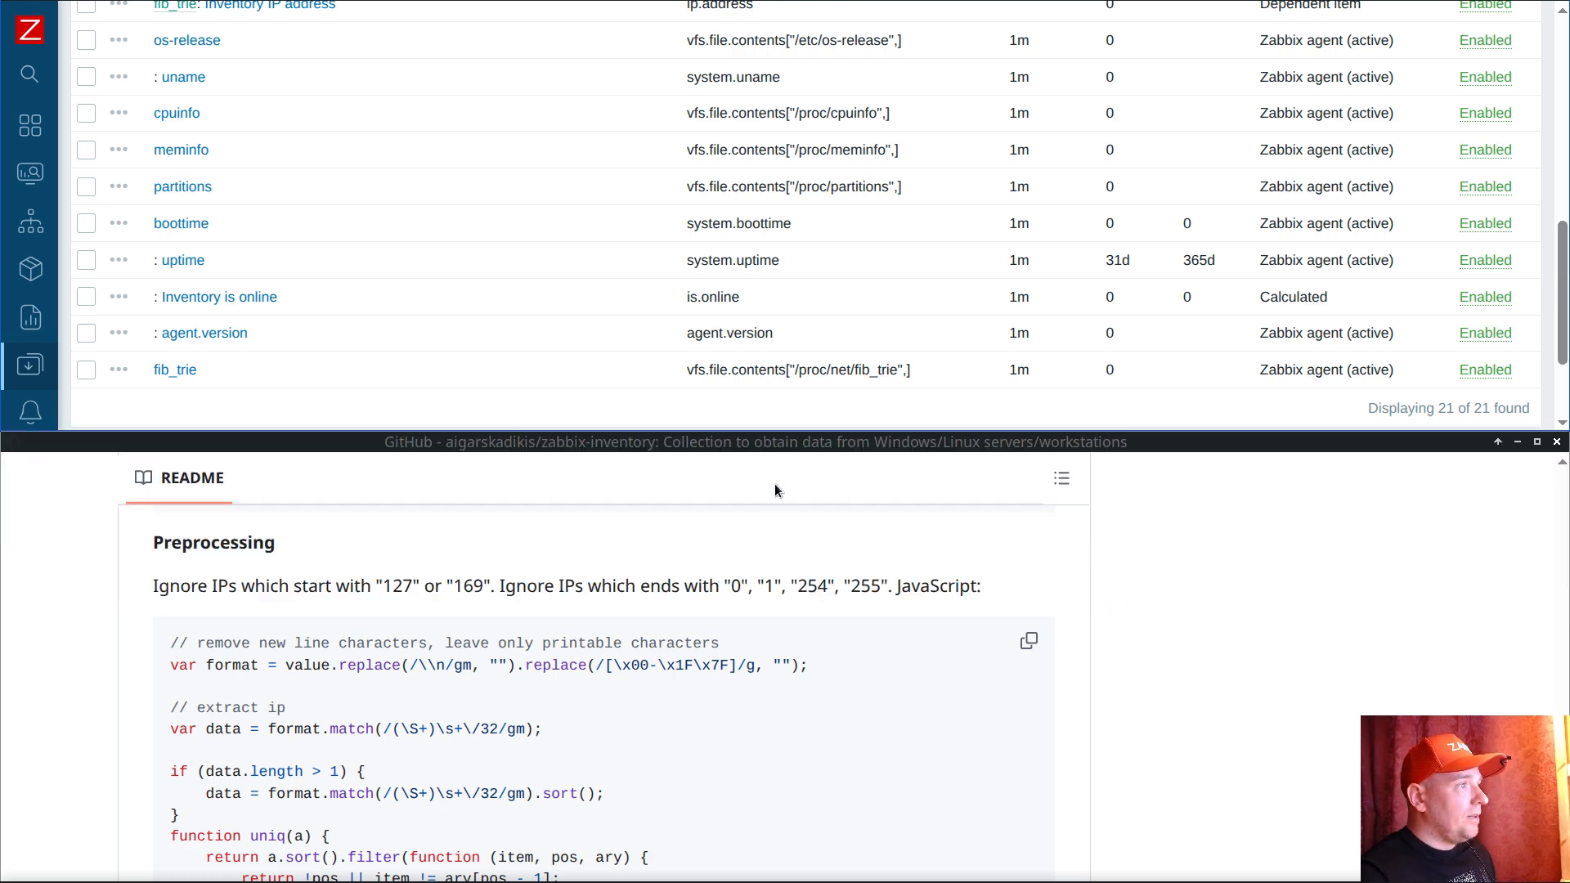
{"action": "scroll", "coordinate": [710, 331], "scroll_direction": "up", "scroll_amount": 7}
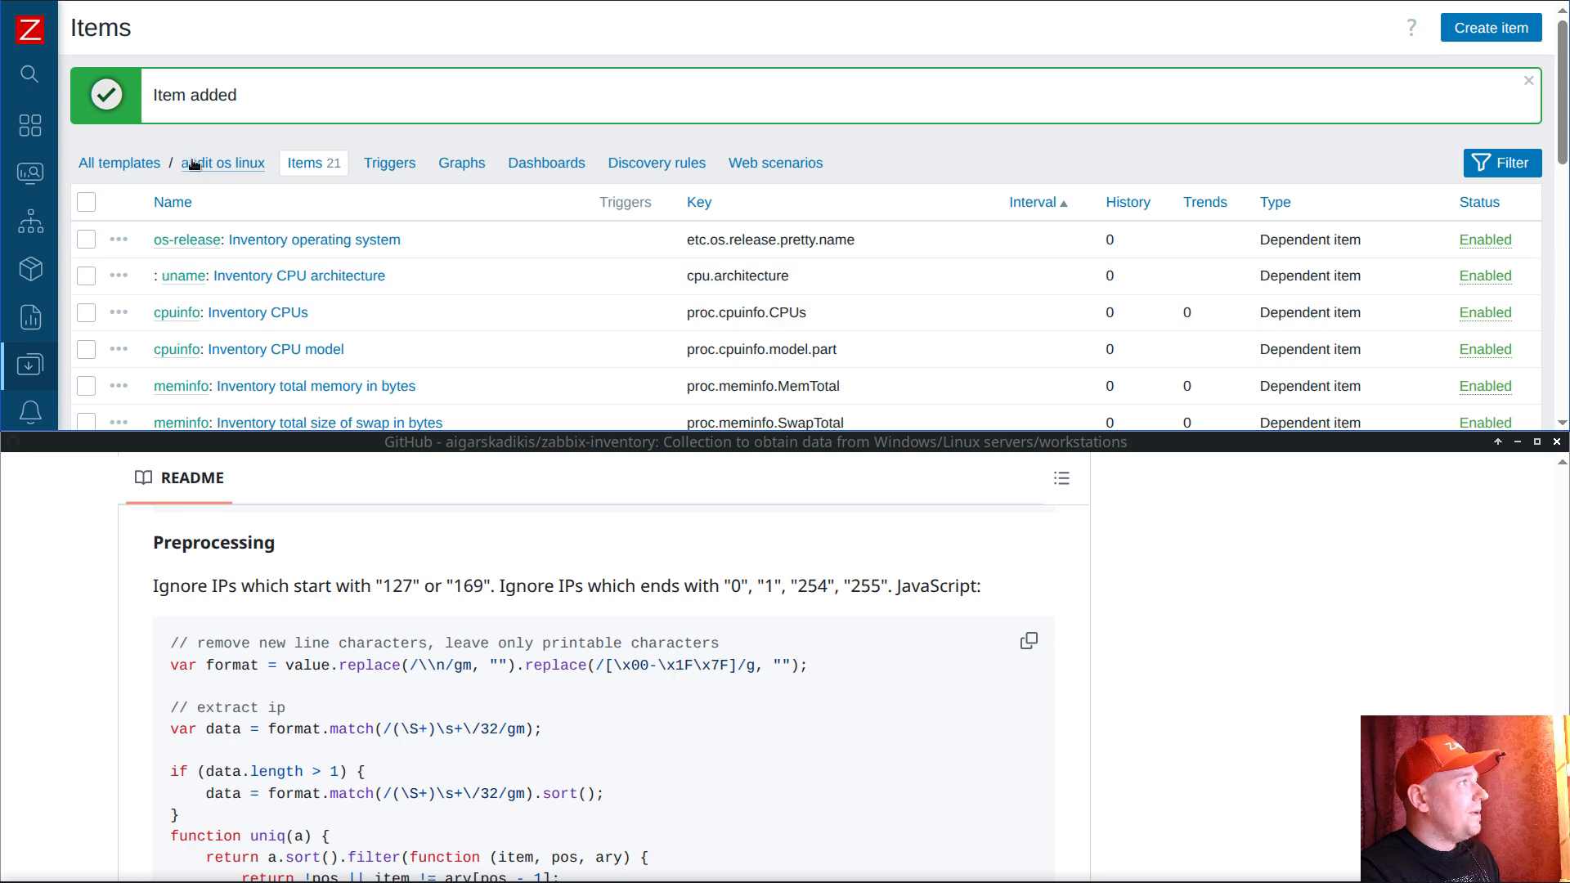
{"action": "left_click", "coordinate": [129, 162]}
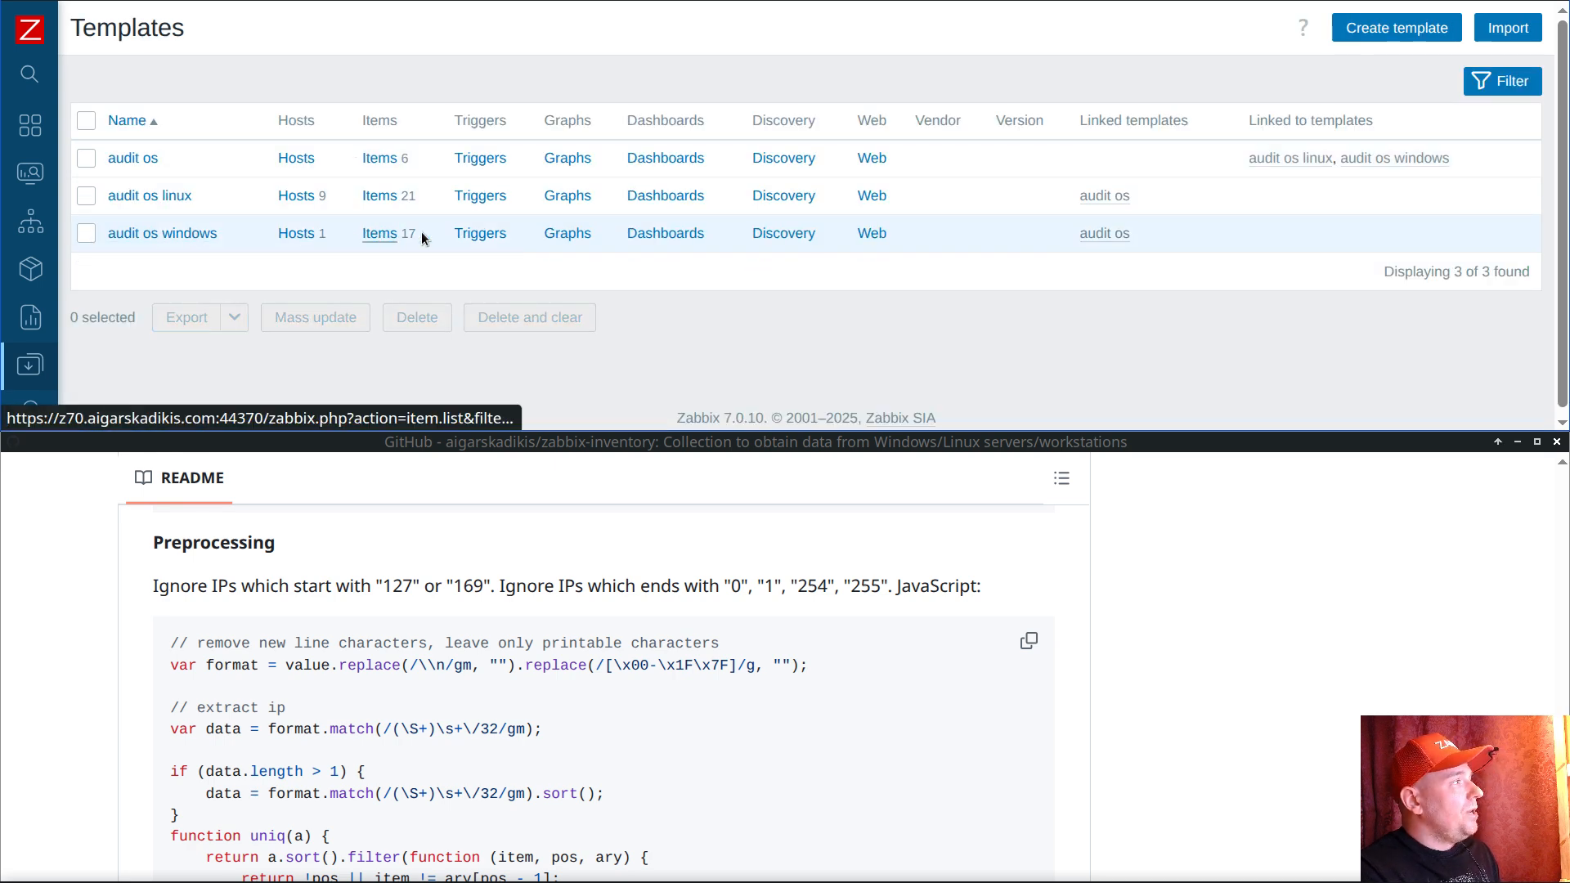
{"action": "left_click", "coordinate": [416, 236]}
Step: Start a new item in the audit os windows template with type Zabbix agent (active), following the README's Windows section
{"action": "scroll", "coordinate": [580, 658], "scroll_direction": "down", "scroll_amount": 6}
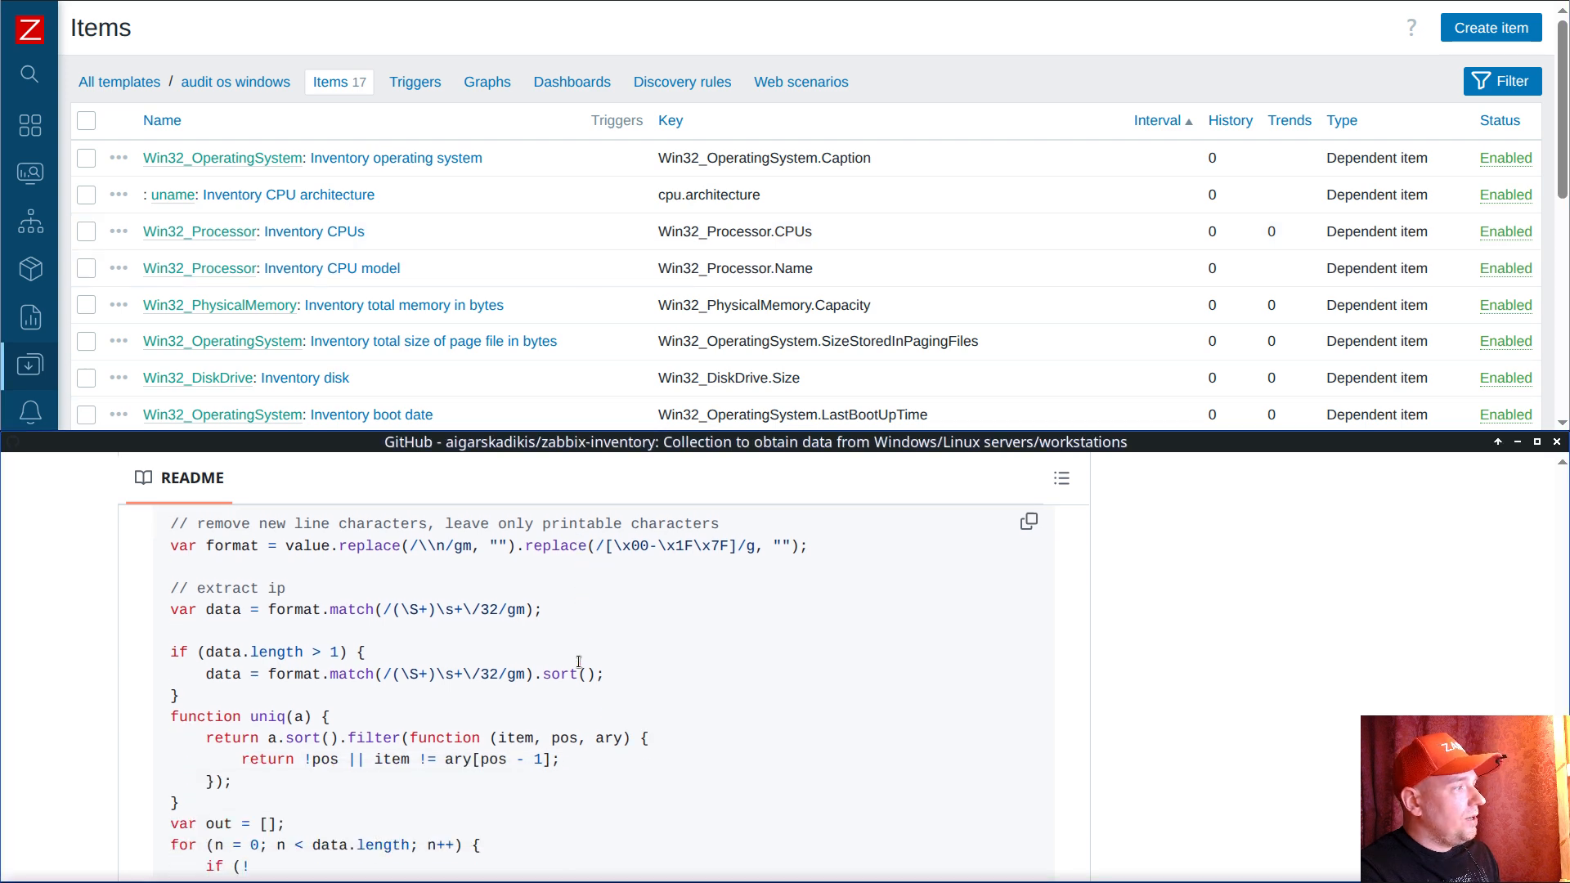
{"action": "scroll", "coordinate": [581, 650], "scroll_direction": "down", "scroll_amount": 2}
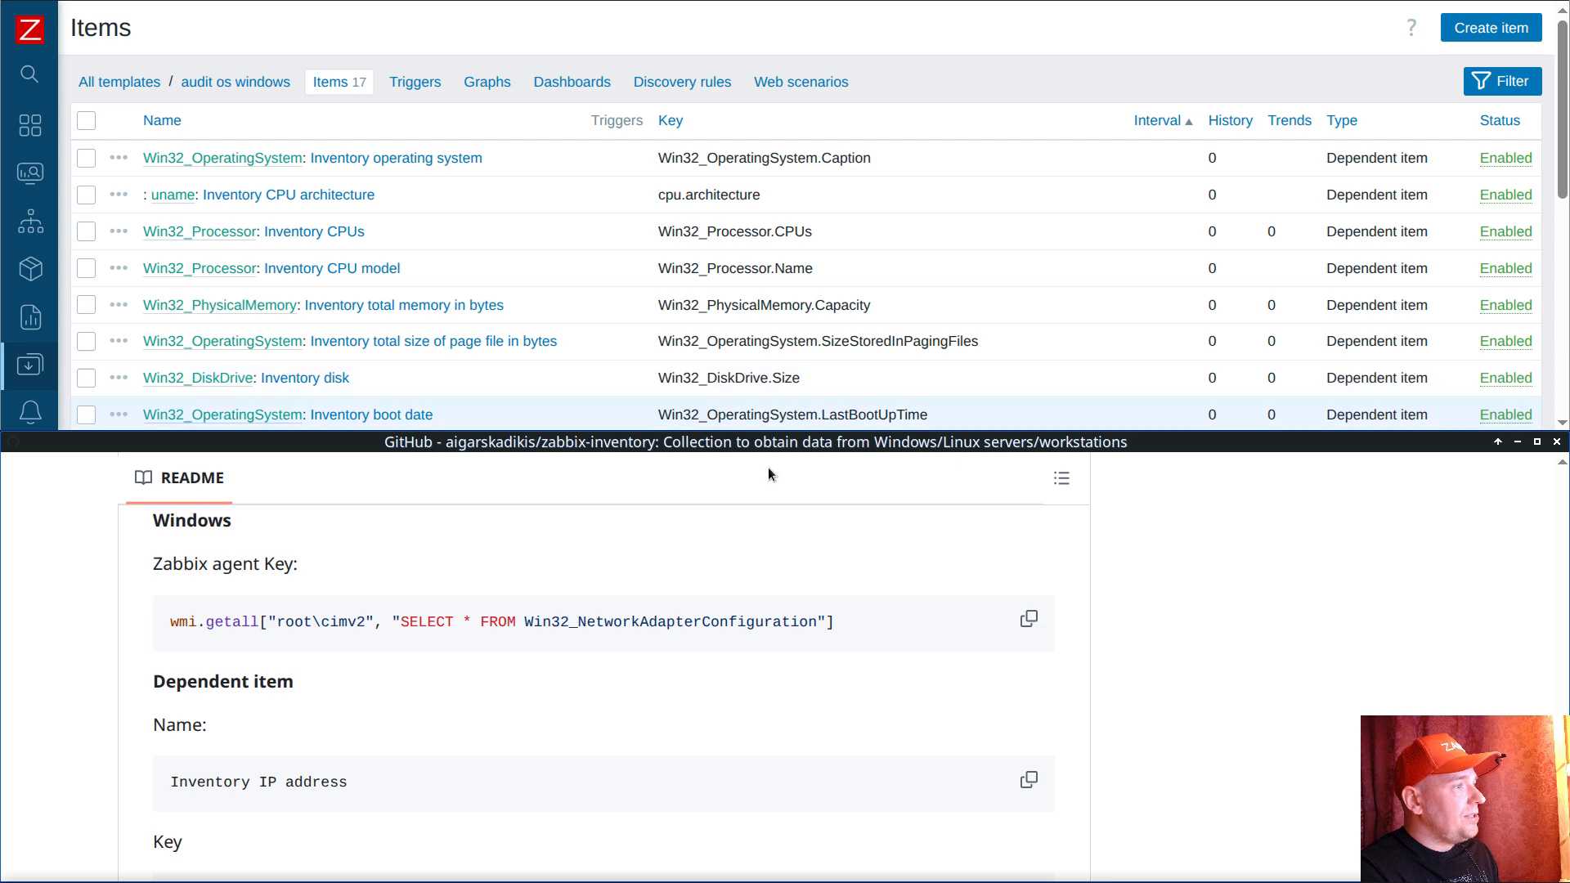
{"action": "left_click", "coordinate": [946, 253]}
{"action": "scroll", "coordinate": [1063, 213], "scroll_direction": "down", "scroll_amount": 2}
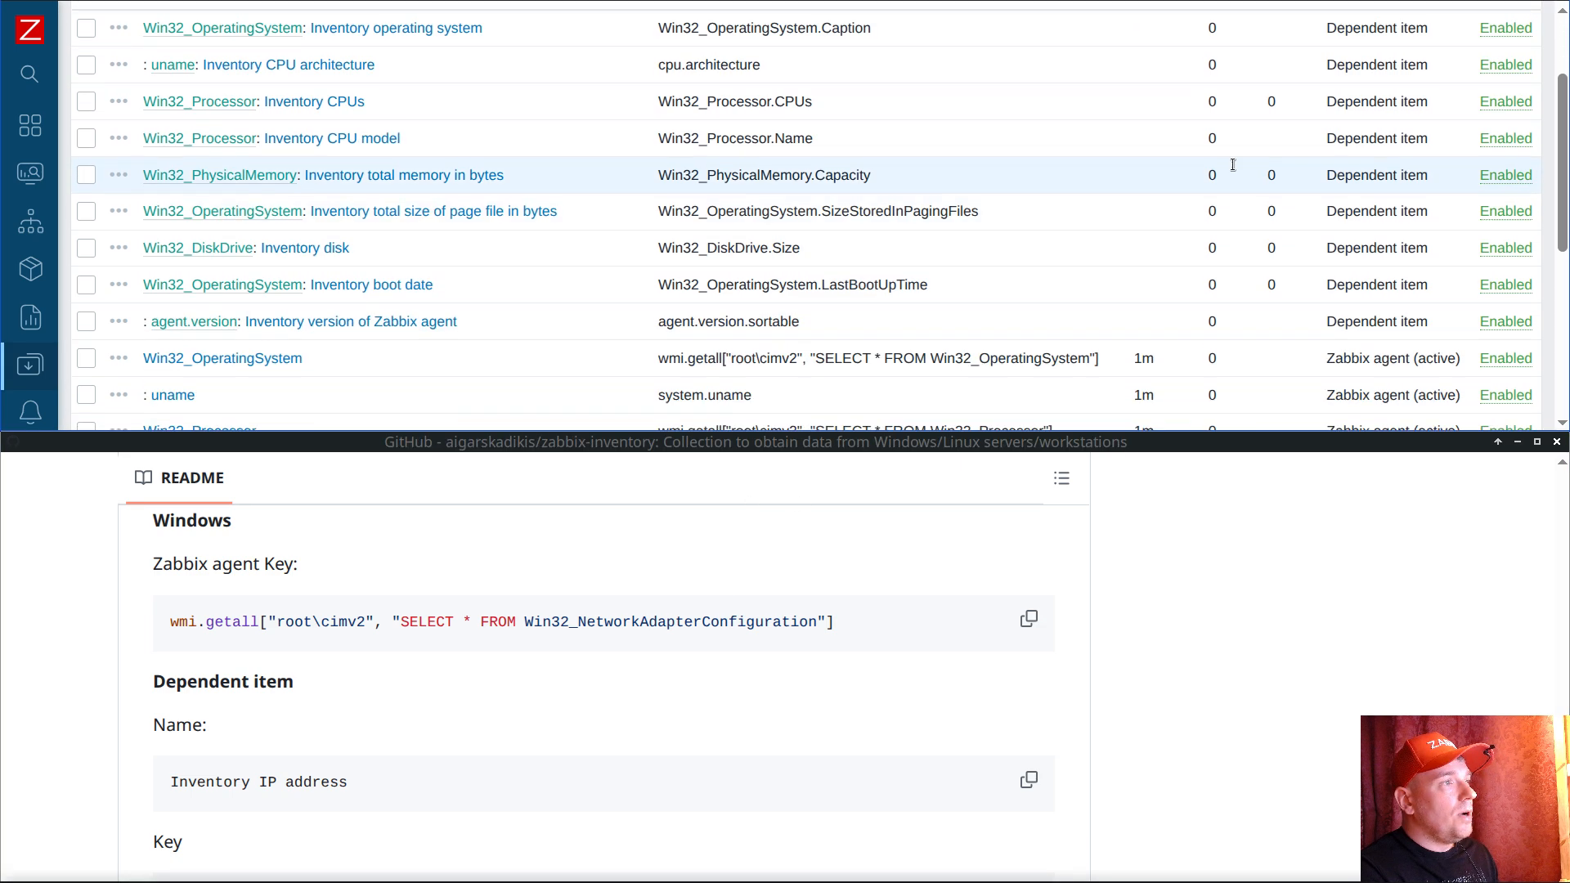
{"action": "scroll", "coordinate": [1464, 114], "scroll_direction": "up", "scroll_amount": 2}
{"action": "left_click", "coordinate": [1489, 33]}
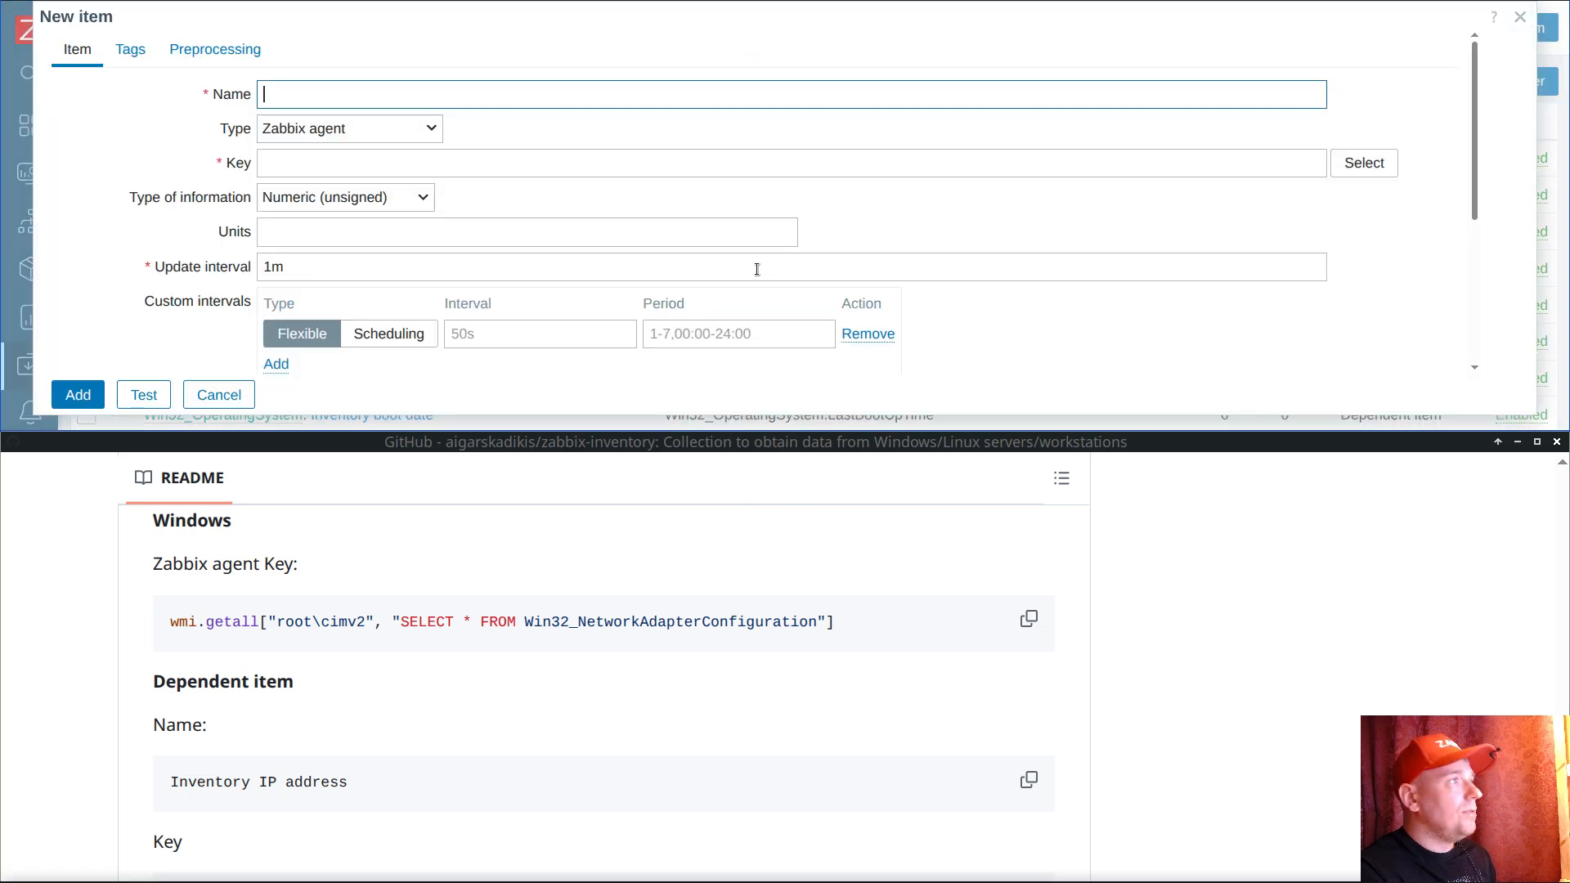
{"action": "left_click", "coordinate": [459, 648]}
{"action": "scroll", "coordinate": [278, 687], "scroll_direction": "up", "scroll_amount": 2}
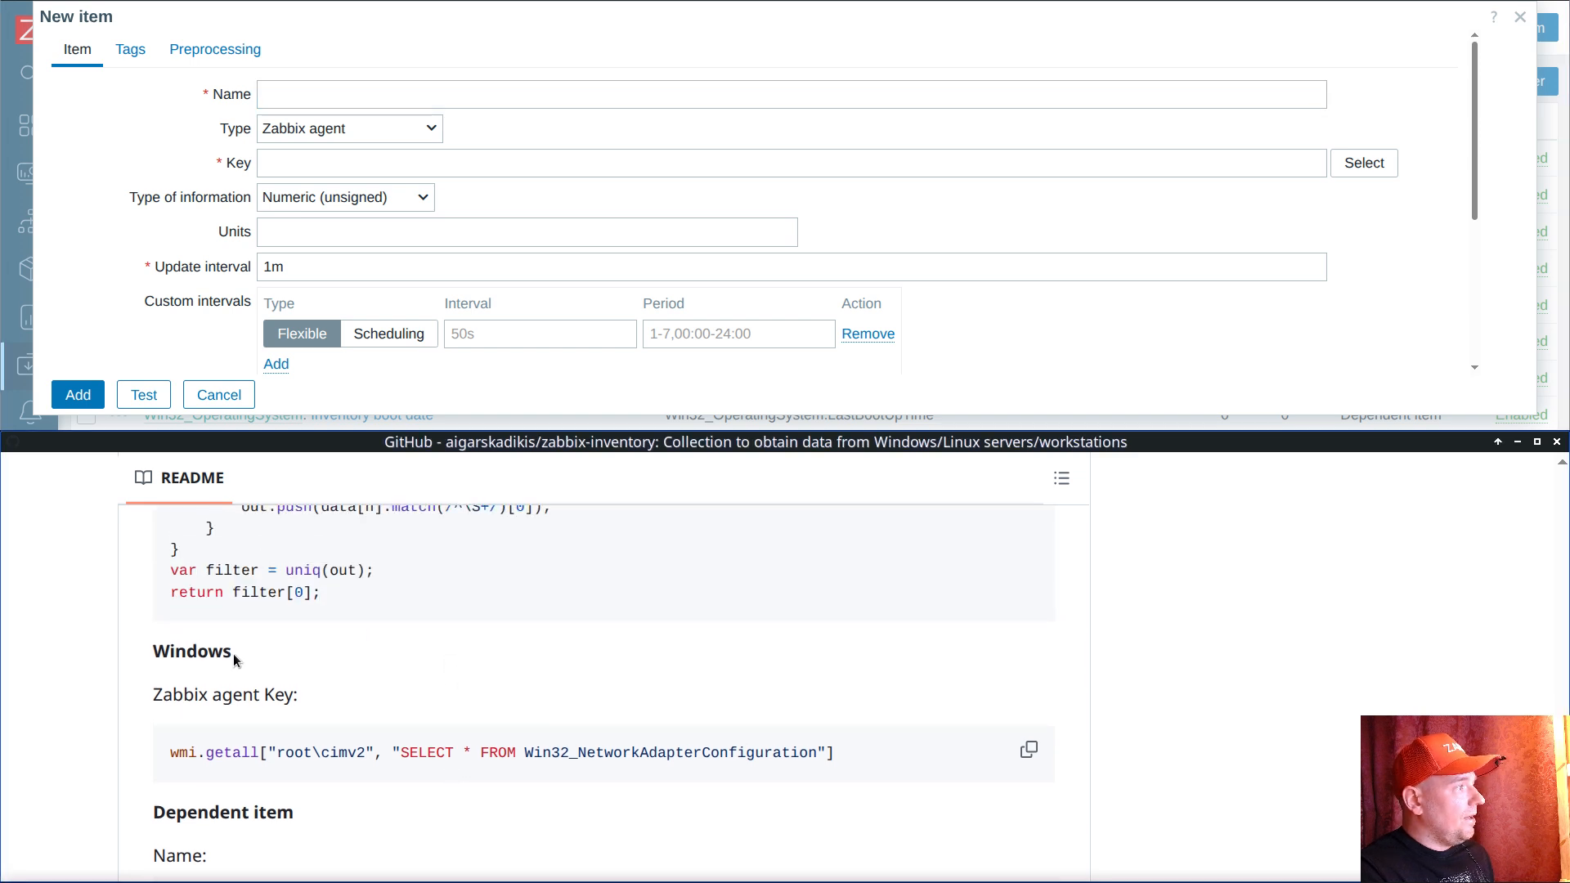
{"action": "left_click", "coordinate": [337, 129]}
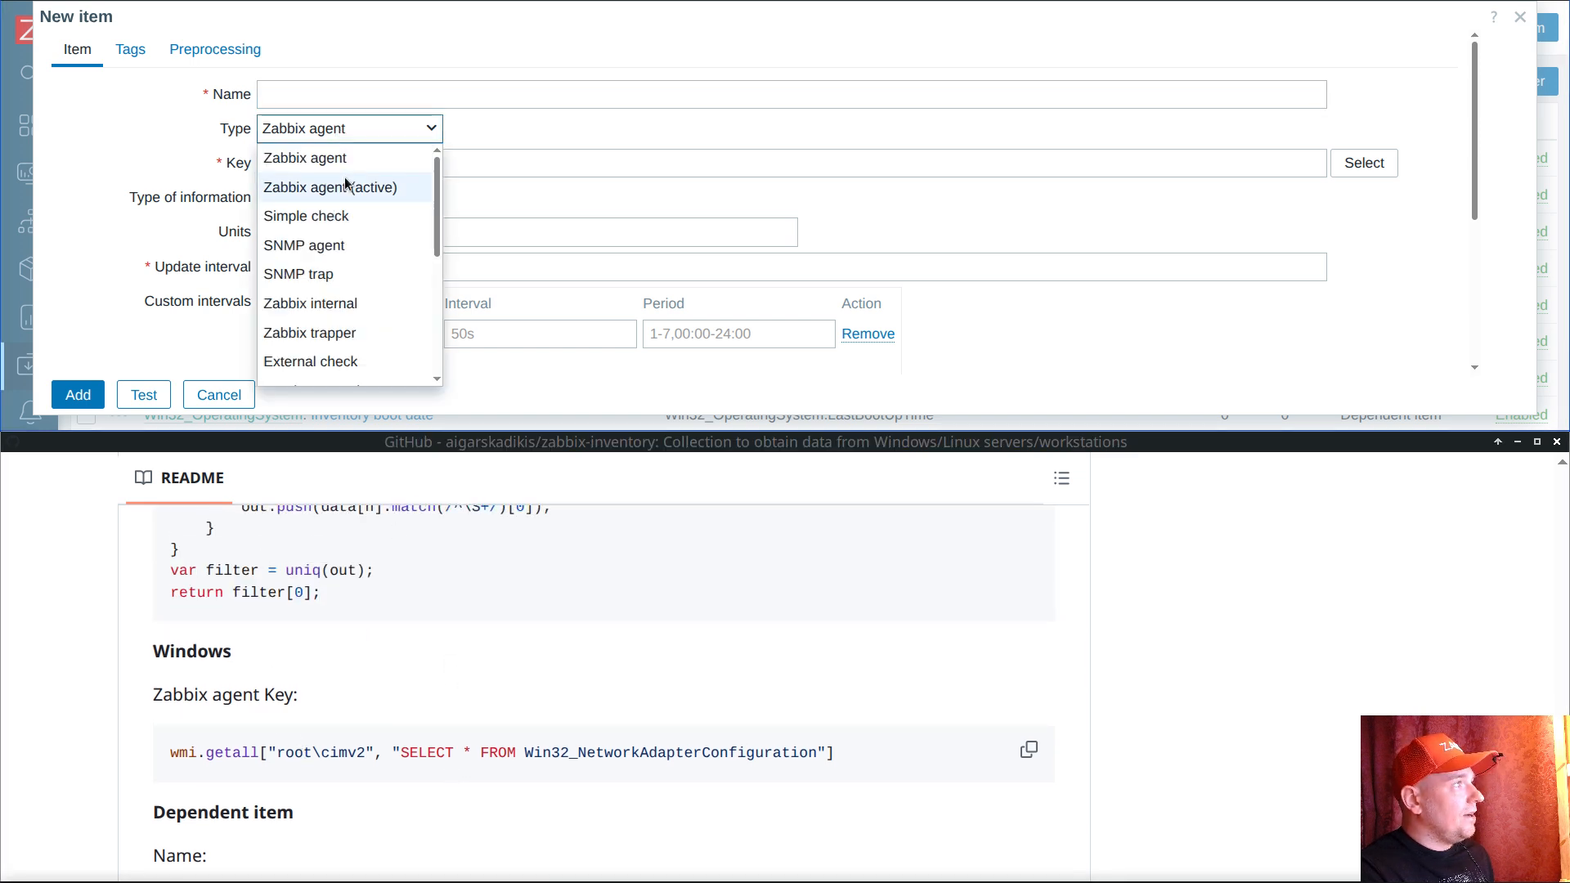
{"action": "left_click", "coordinate": [348, 187]}
Step: Copy the README's wmi.getall key for Win32_NetworkAdapterConfiguration into the item's key and name the item Win32_NetworkAdapterConfiguration
{"action": "left_click", "coordinate": [1029, 750]}
{"action": "left_click", "coordinate": [473, 162]}
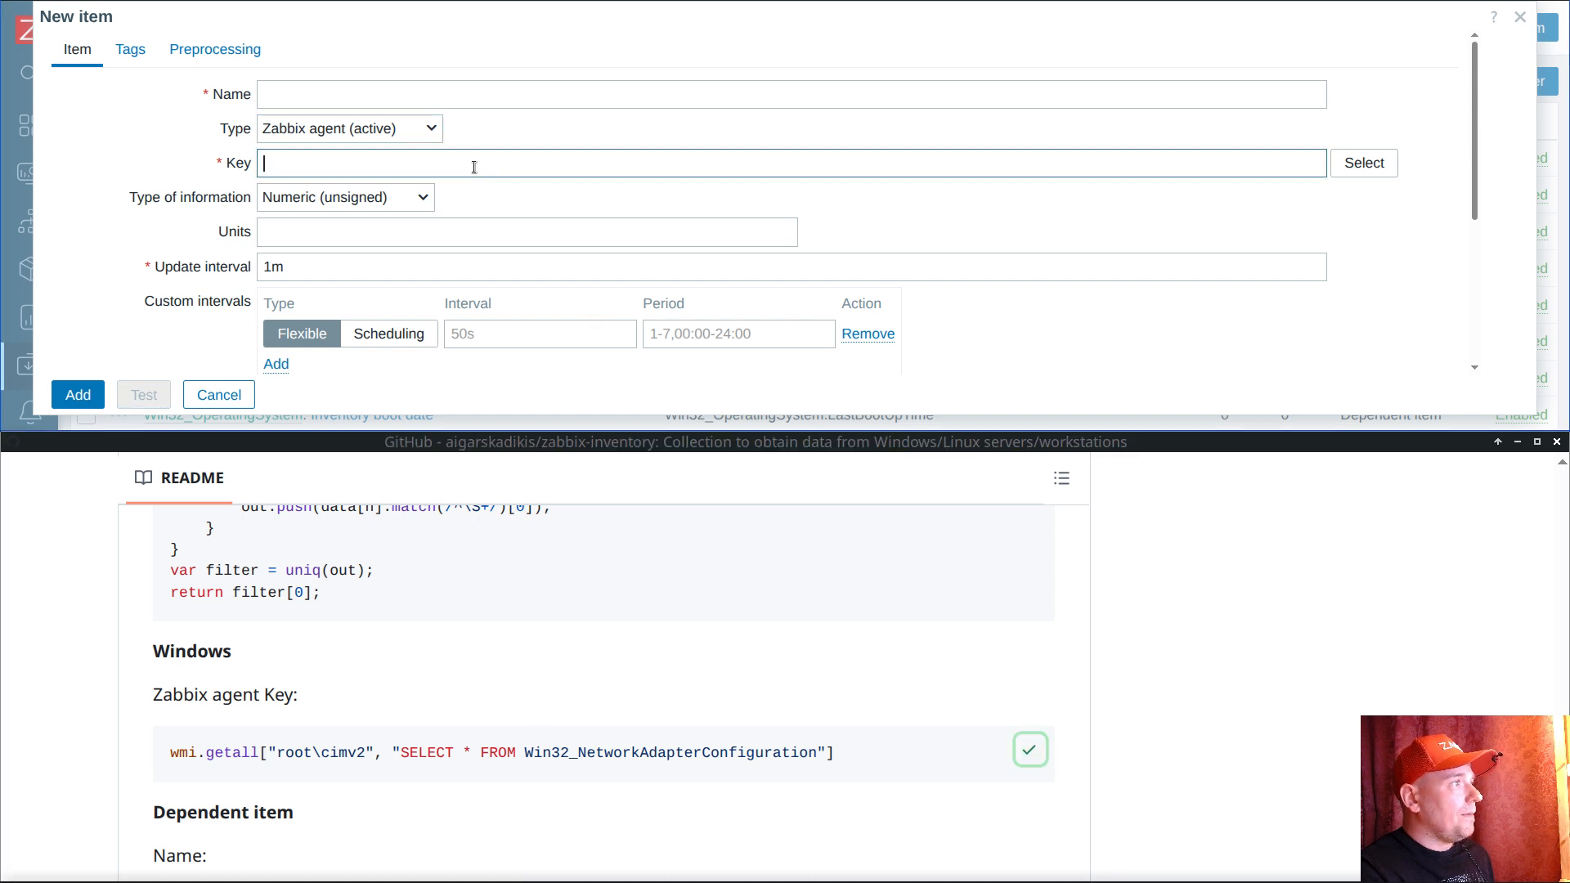
{"action": "key", "text": "ctrl+v"}
{"action": "double_click", "coordinate": [693, 163]}
{"action": "key", "text": "ctrl+c"}
{"action": "left_click", "coordinate": [602, 105]}
{"action": "key", "text": "ctrl+v"}
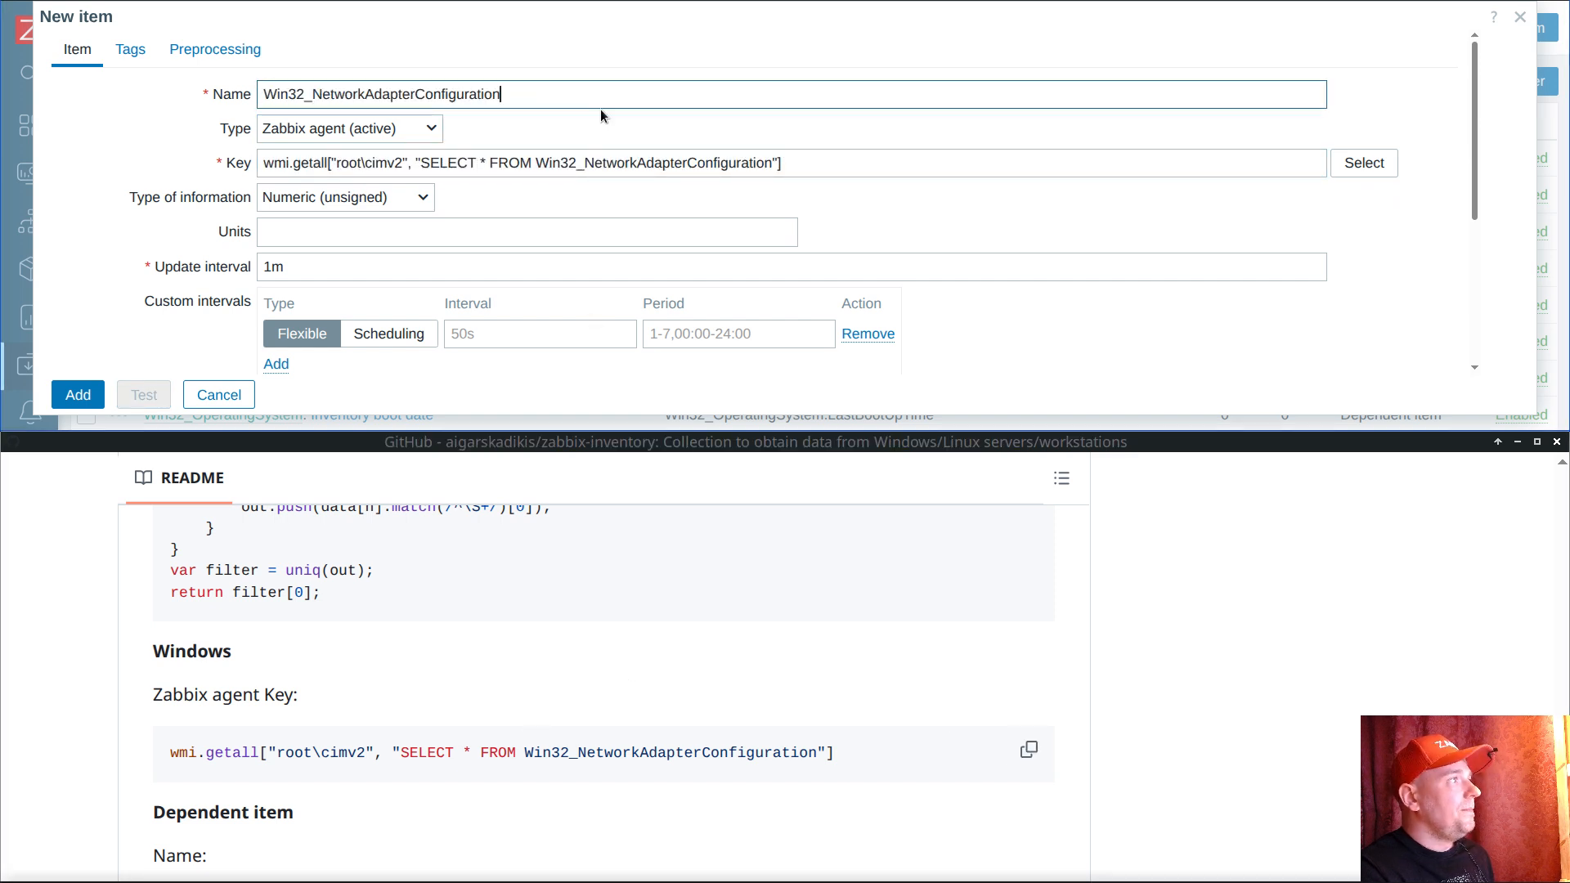
Step: Set the type of information to Text, choose not to store history, and add the item
{"action": "left_click", "coordinate": [379, 199]}
{"action": "left_click", "coordinate": [331, 344]}
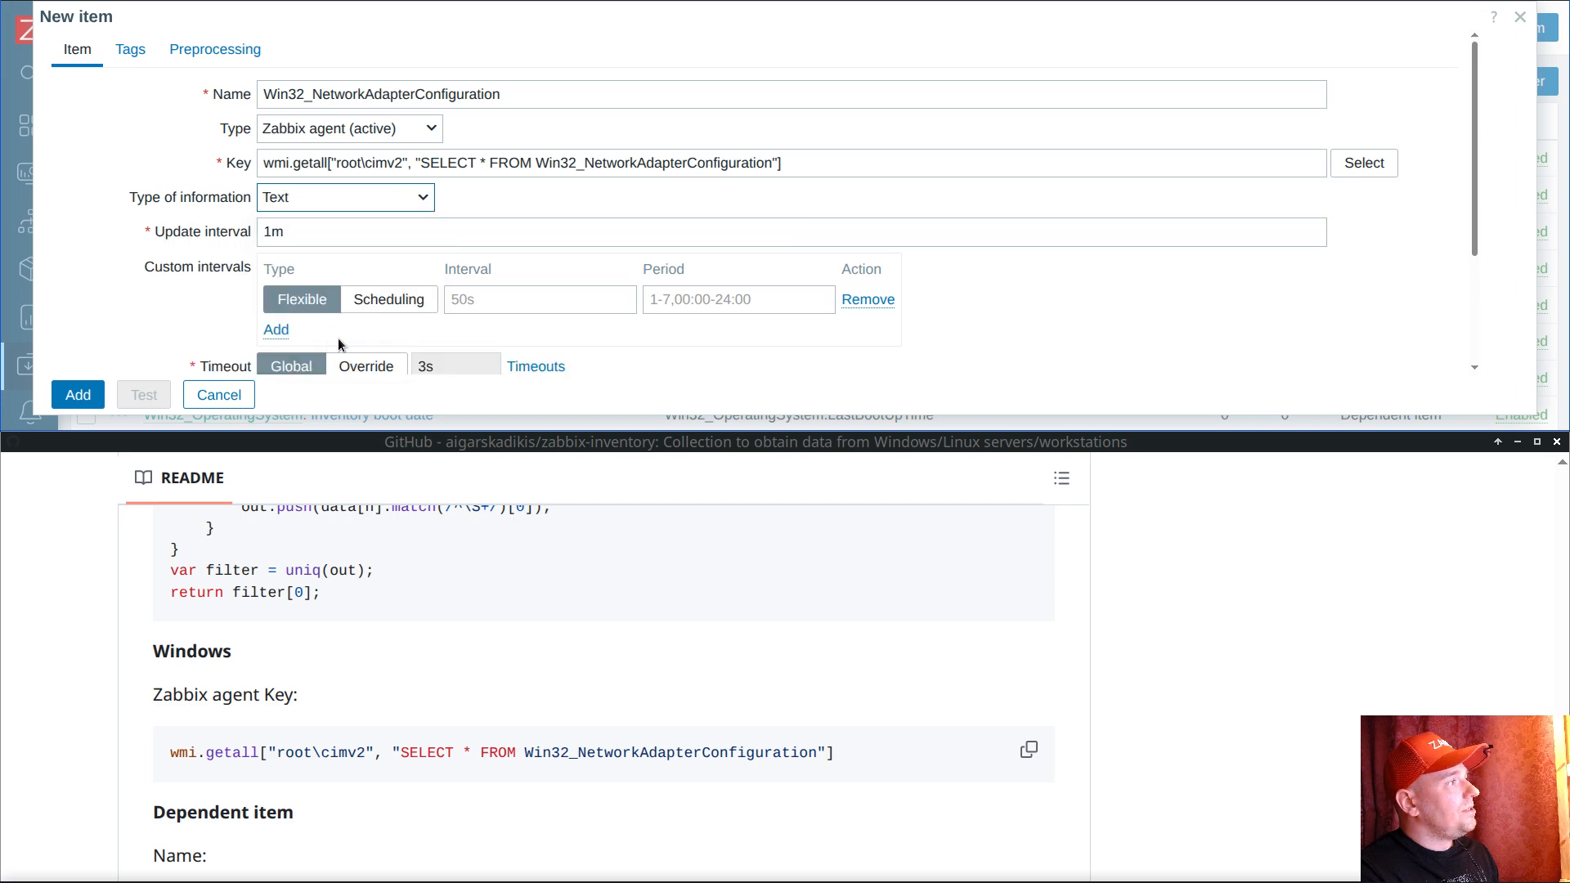
{"action": "scroll", "coordinate": [483, 322], "scroll_direction": "down", "scroll_amount": 3}
{"action": "left_click", "coordinate": [343, 273]}
{"action": "scroll", "coordinate": [364, 282], "scroll_direction": "down", "scroll_amount": 2}
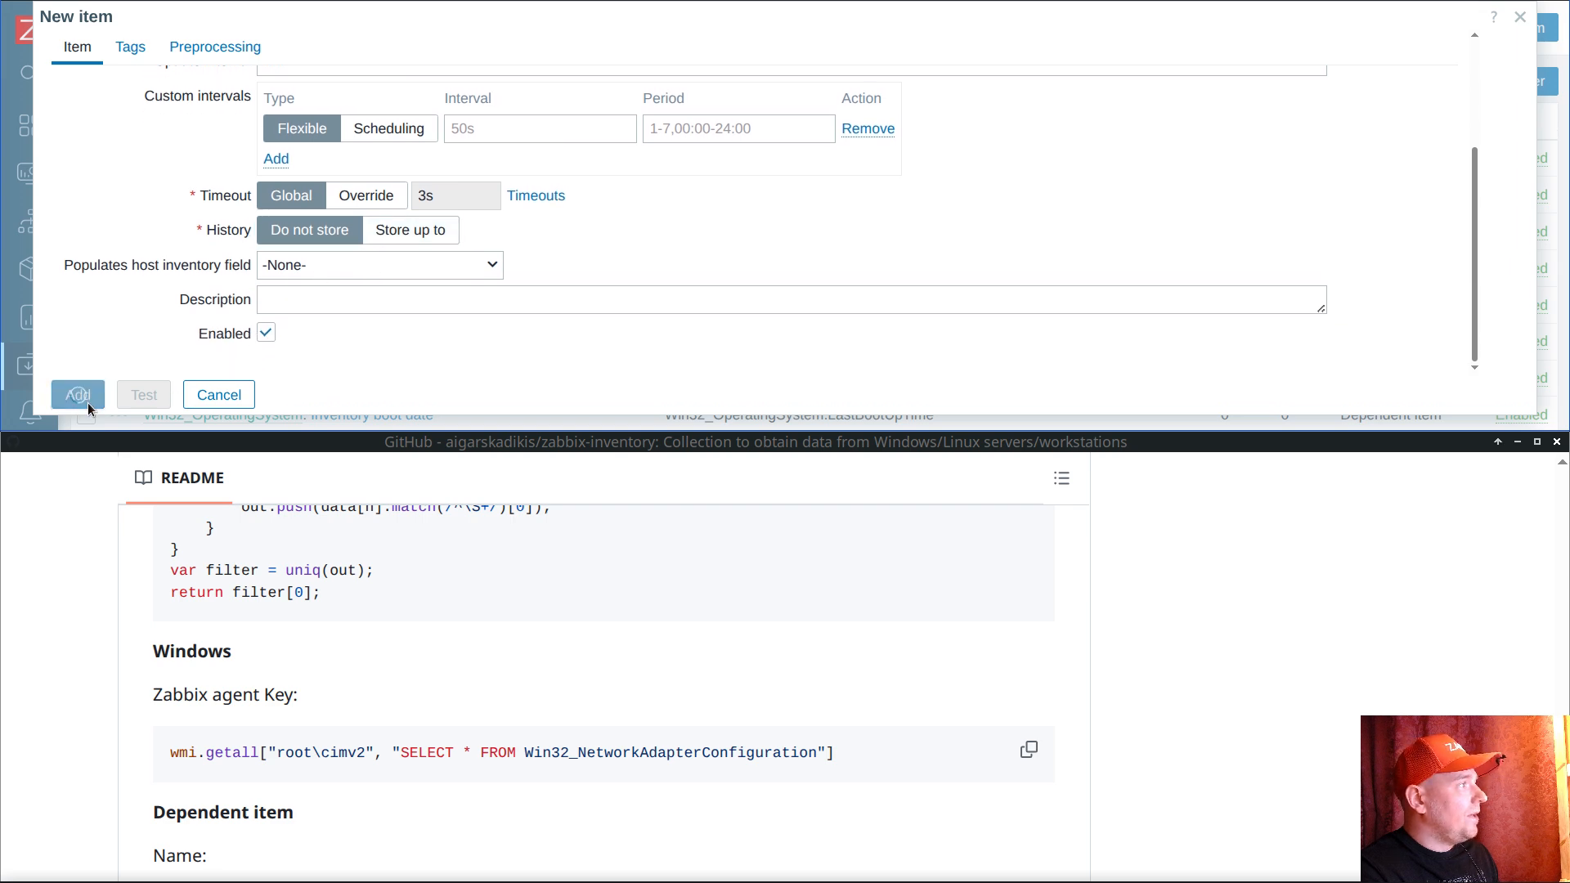
{"action": "left_click", "coordinate": [78, 394]}
Step: Start a new dependent item with Win32_NetworkAdapterConfiguration as its master item
{"action": "scroll", "coordinate": [372, 242], "scroll_direction": "down", "scroll_amount": 3}
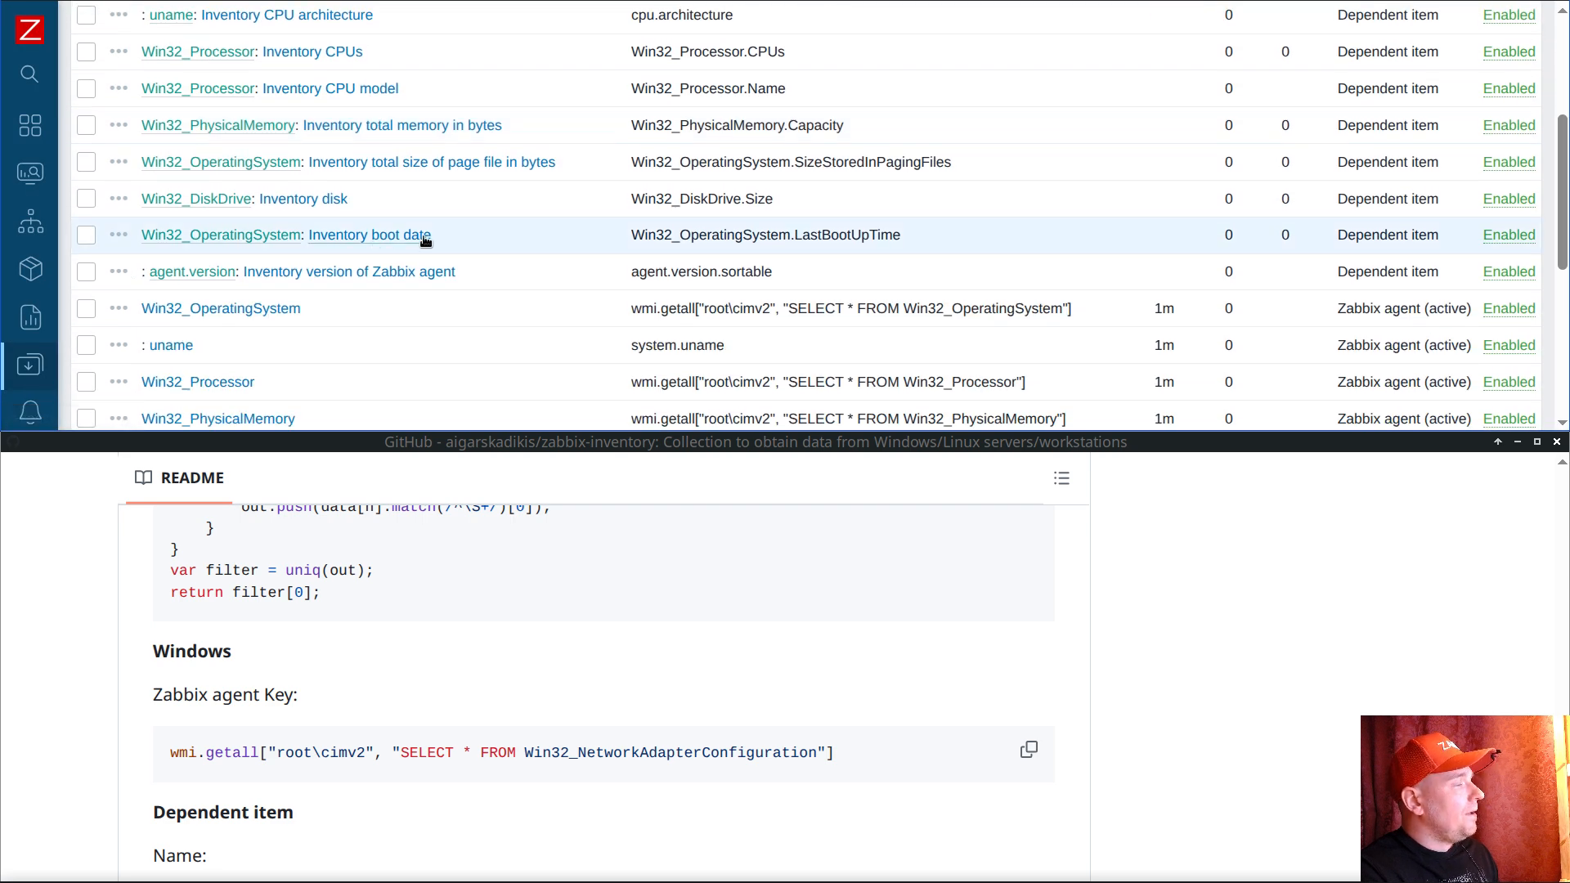
{"action": "scroll", "coordinate": [425, 237], "scroll_direction": "down", "scroll_amount": 2}
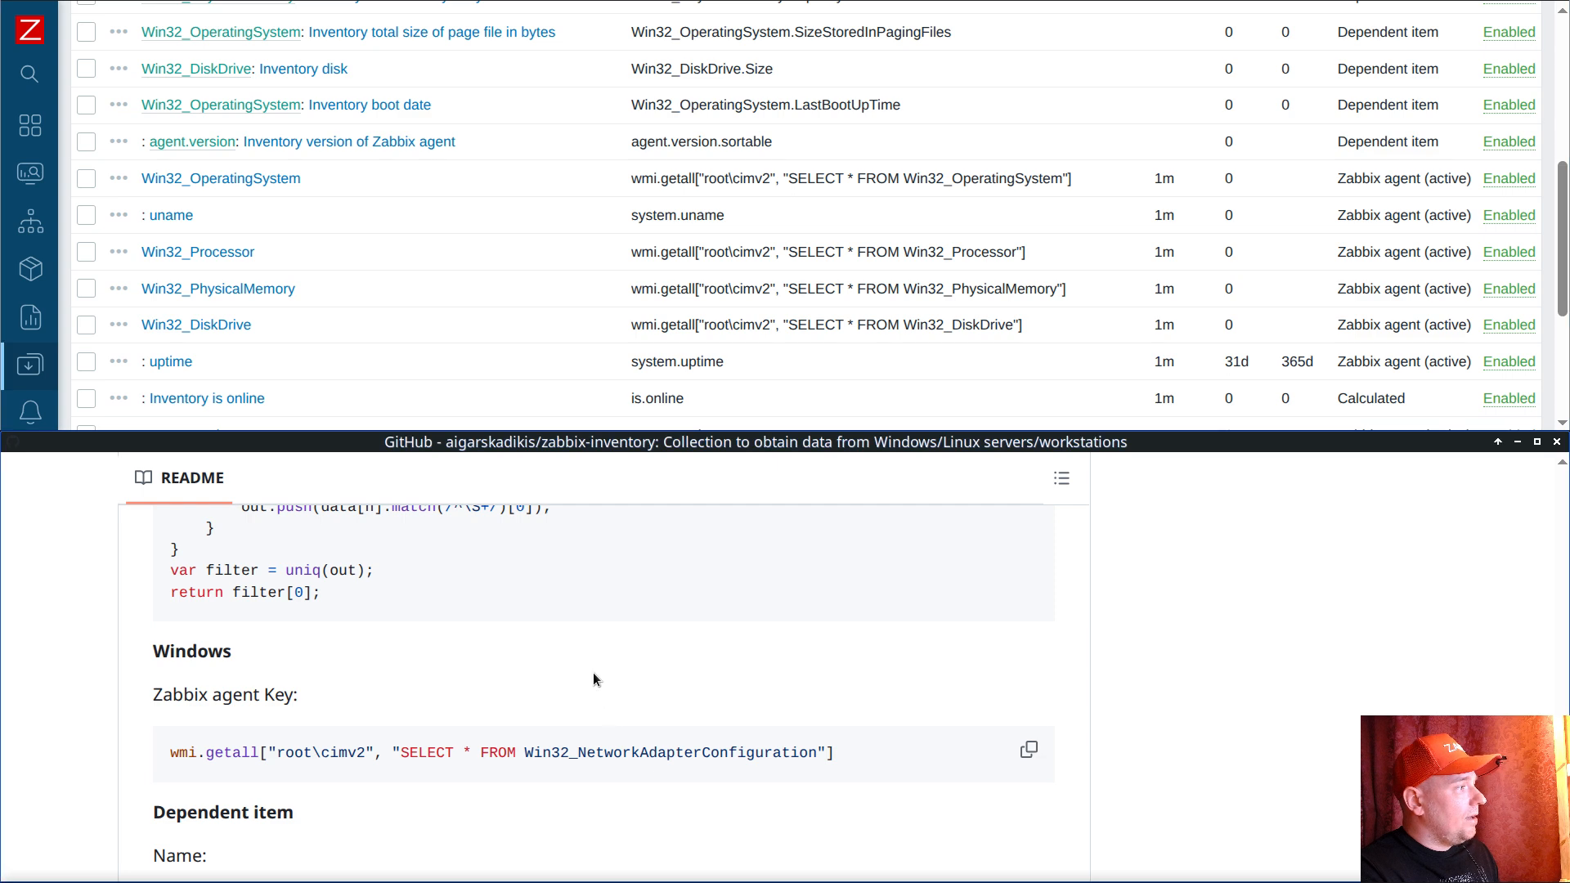
{"action": "scroll", "coordinate": [590, 669], "scroll_direction": "down", "scroll_amount": 2}
{"action": "scroll", "coordinate": [585, 664], "scroll_direction": "down", "scroll_amount": 2}
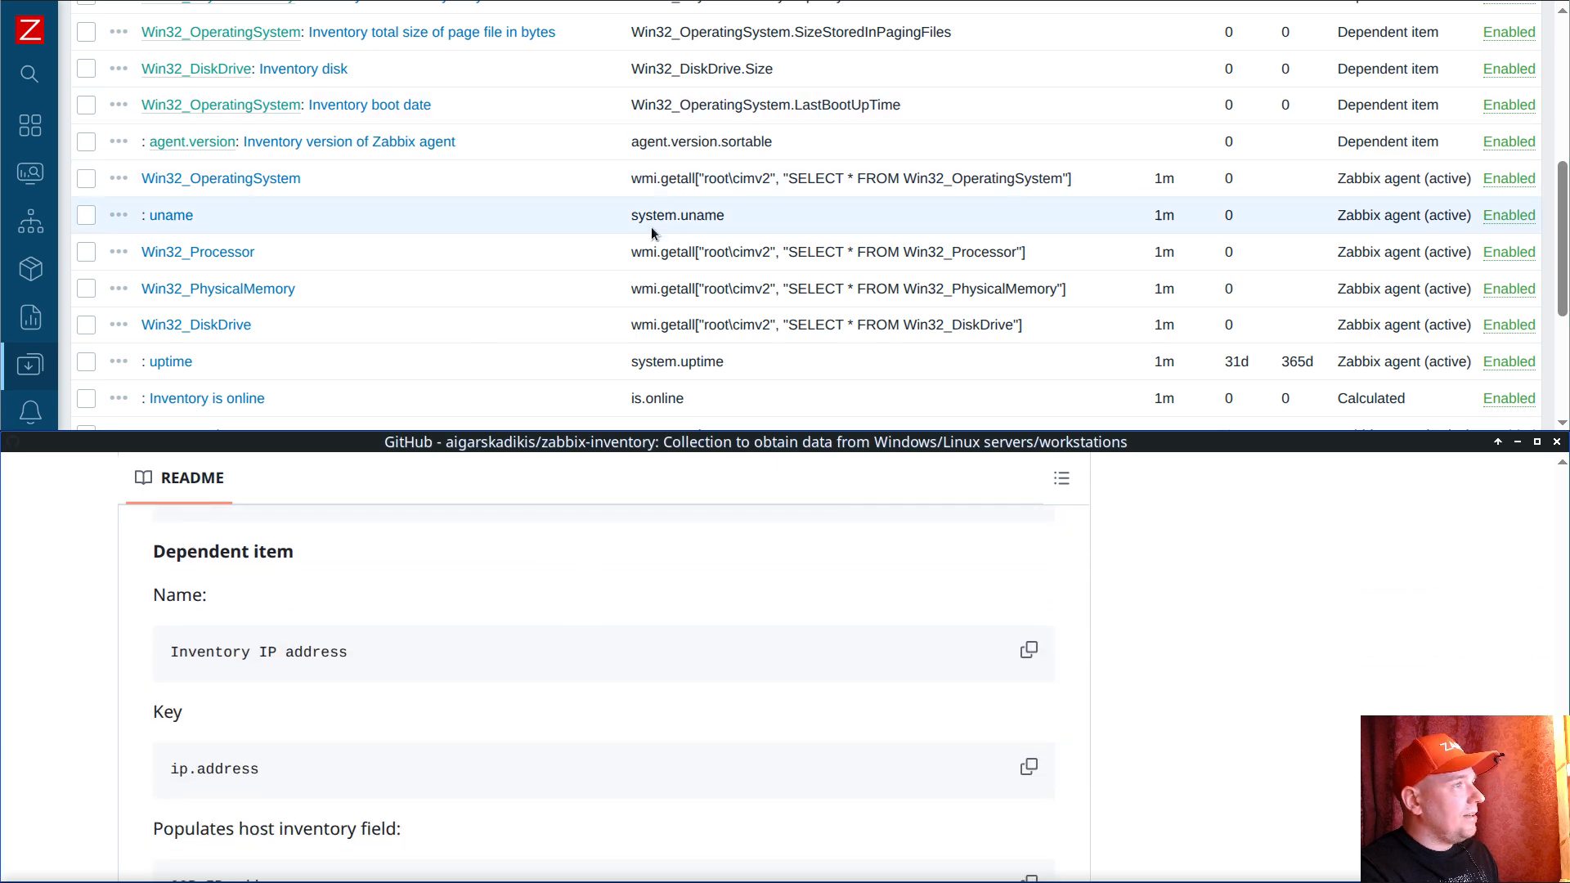
{"action": "left_click", "coordinate": [807, 215]}
{"action": "scroll", "coordinate": [807, 215], "scroll_direction": "down", "scroll_amount": 3}
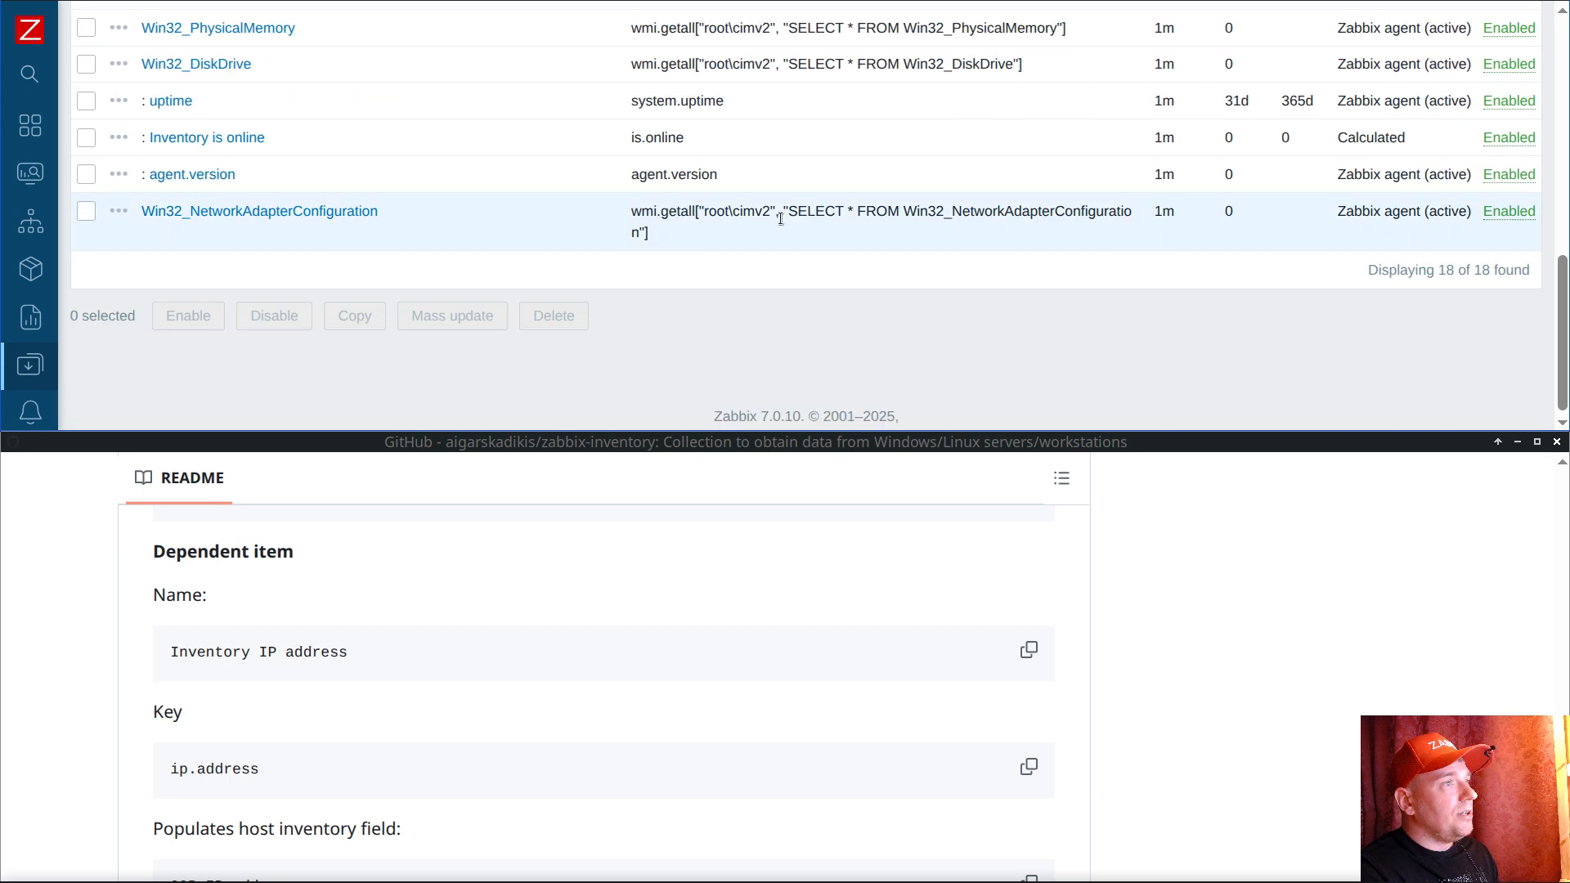
{"action": "left_click", "coordinate": [118, 211]}
{"action": "left_click", "coordinate": [229, 372]}
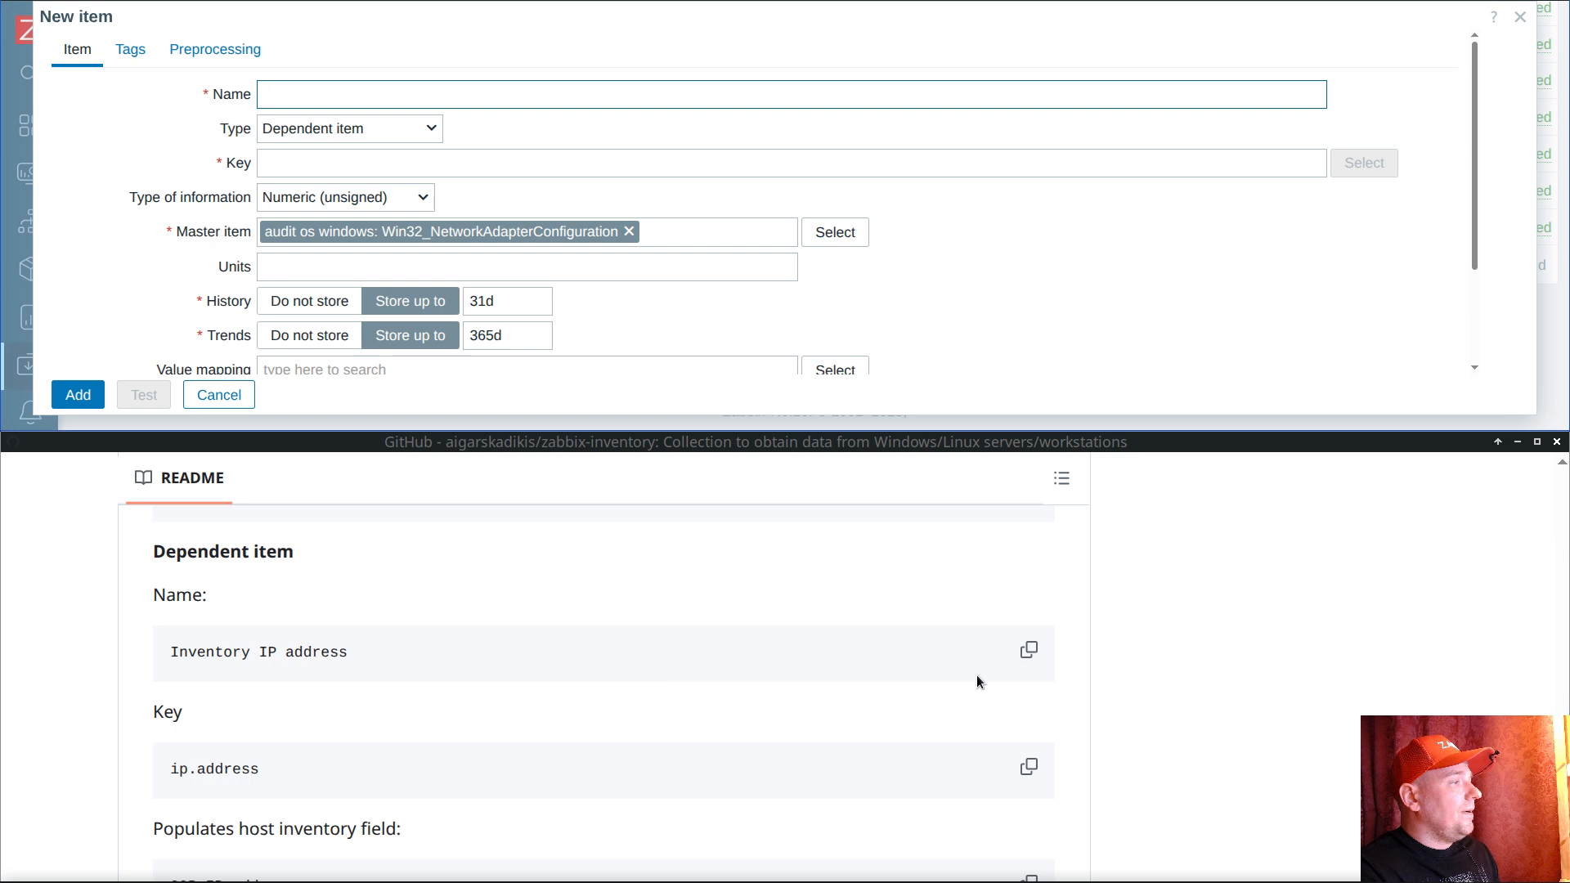
Step: Name the dependent item Inventory IP address and give it the key ip.address, copied from the README
{"action": "left_click", "coordinate": [1028, 649]}
{"action": "left_click", "coordinate": [407, 87]}
{"action": "key", "text": "ctrl+v"}
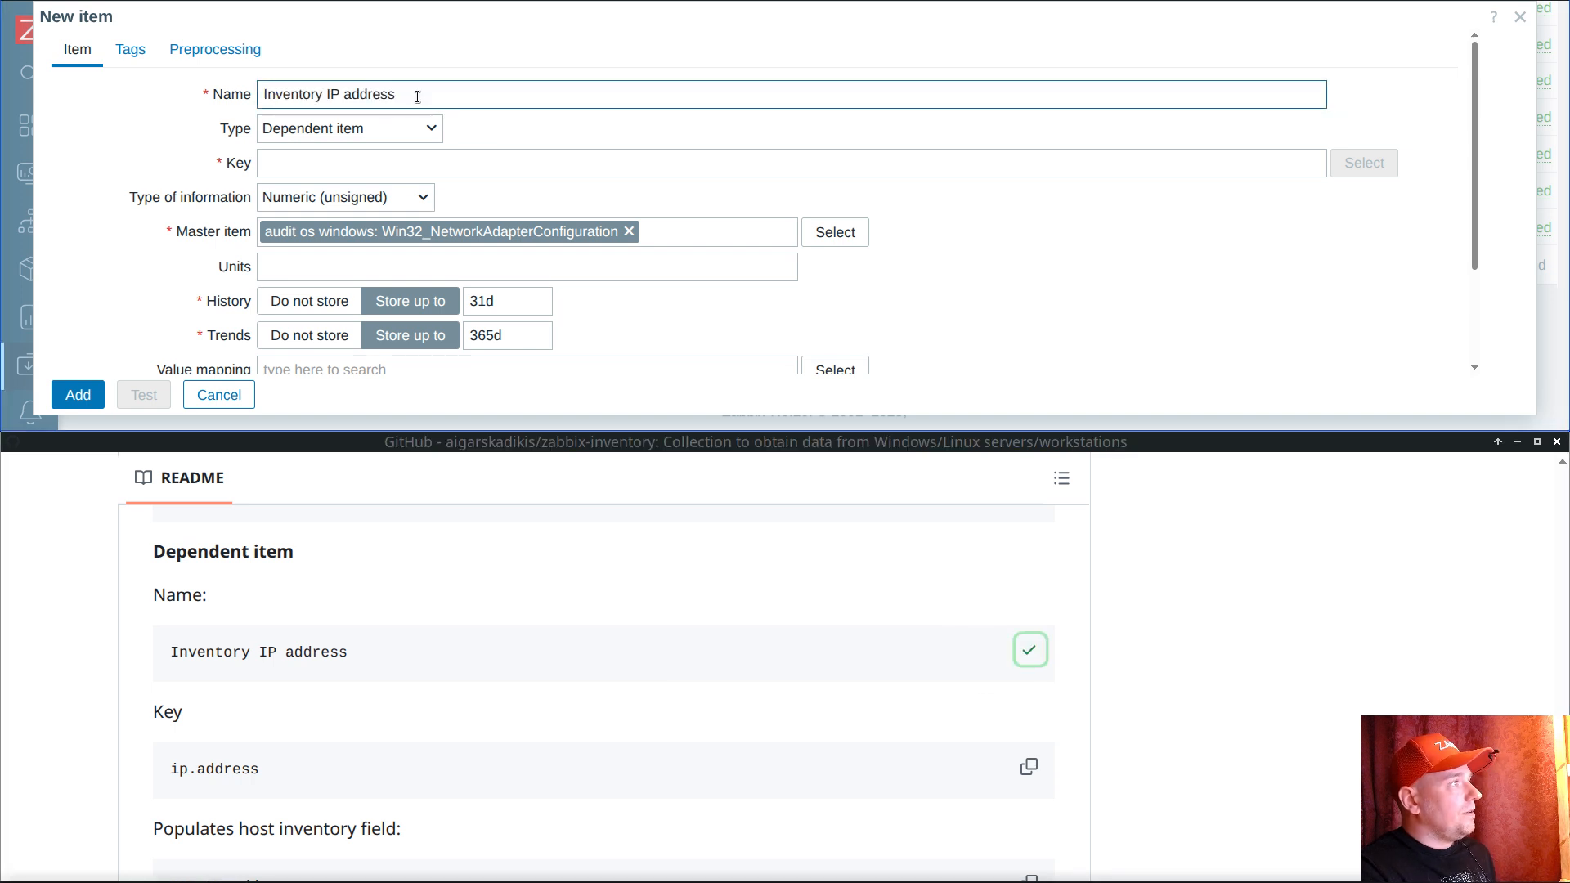
{"action": "left_click", "coordinate": [1015, 773]}
{"action": "left_click", "coordinate": [403, 163]}
{"action": "key", "text": "ctrl+v"}
Step: Set the information type to Character, disable history storage, and populate the OOB IP address host inventory field
{"action": "left_click", "coordinate": [358, 200]}
{"action": "left_click", "coordinate": [311, 287]}
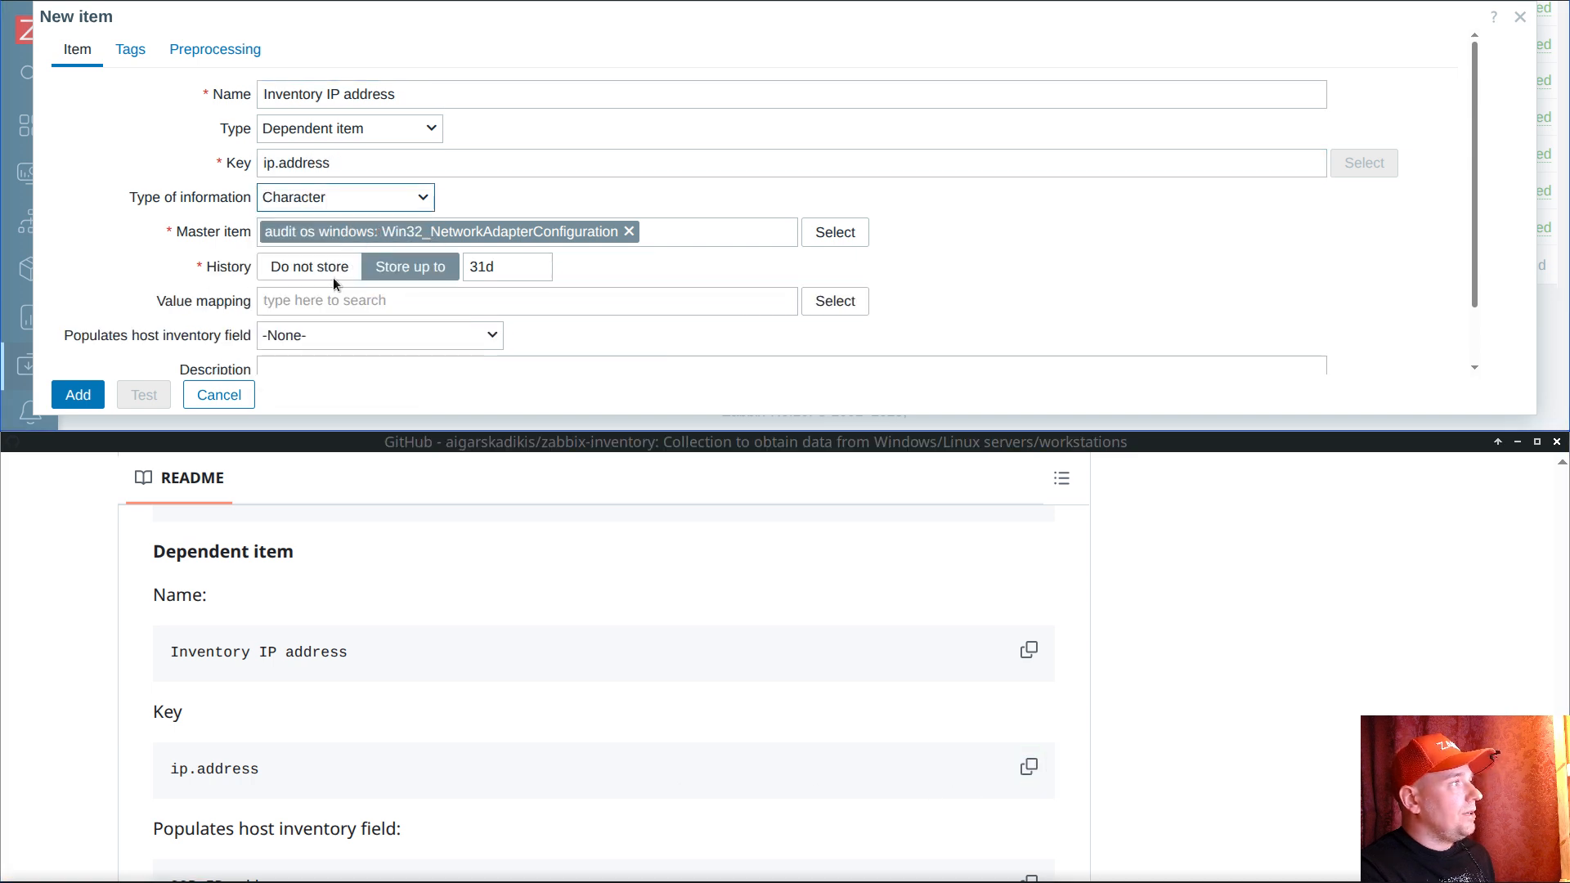
{"action": "left_click", "coordinate": [314, 267]}
{"action": "scroll", "coordinate": [499, 282], "scroll_direction": "down", "scroll_amount": 2}
{"action": "left_click", "coordinate": [407, 276]}
{"action": "left_click", "coordinate": [407, 277]}
{"action": "key", "text": "o"}
{"action": "key", "text": "o"}
{"action": "key", "text": "o"}
{"action": "key", "text": "o"}
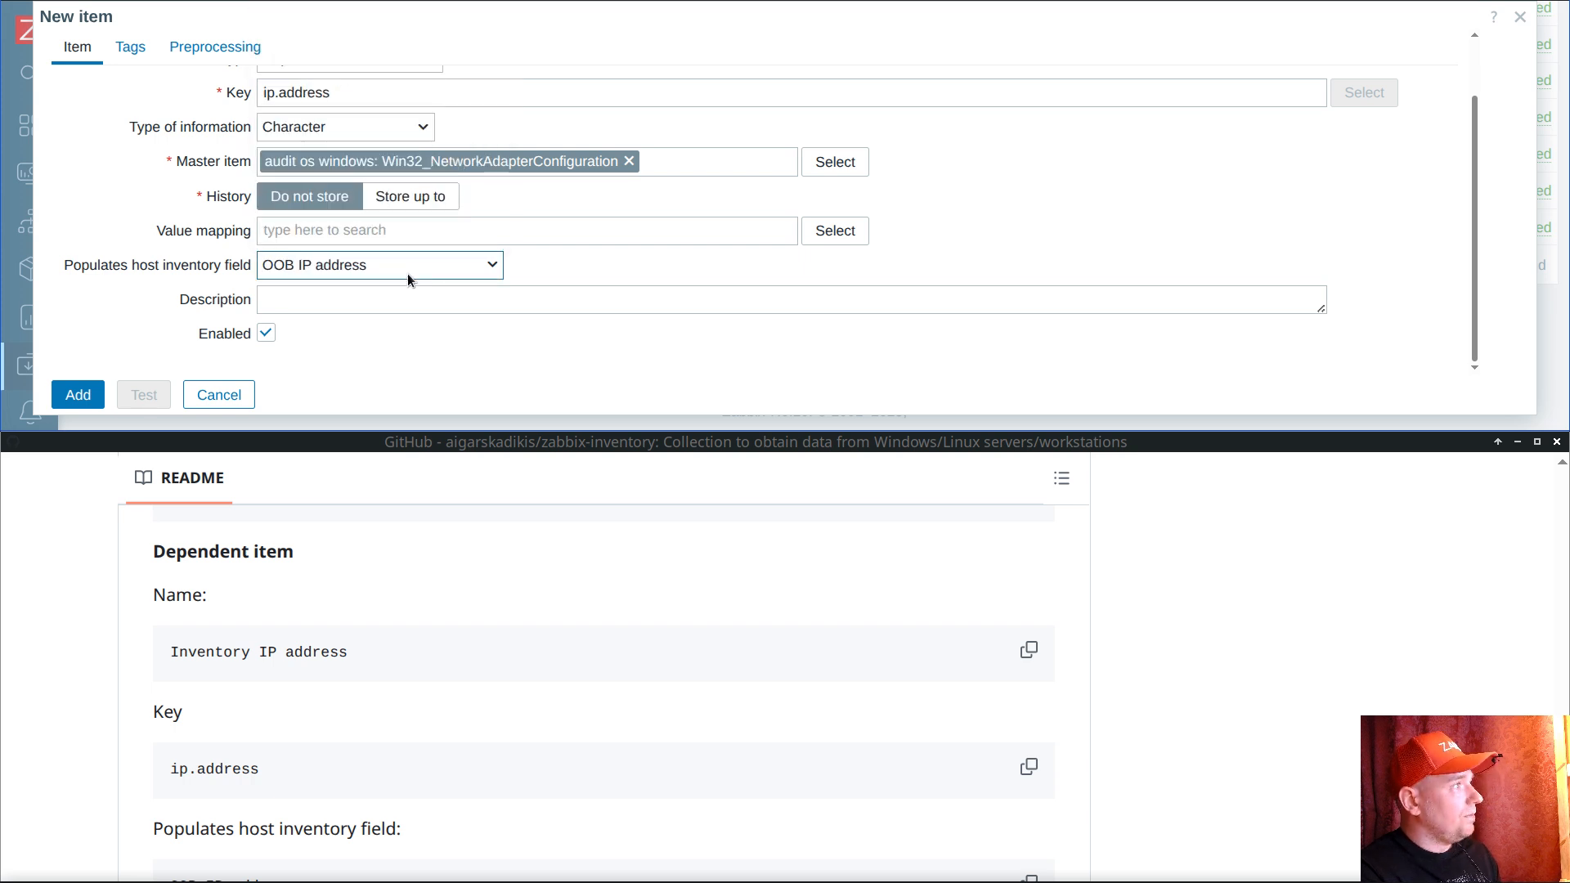
Step: Add a JSONPath preprocessing step with the README's expression $..[?(@.['IPAddress'])].IPAddress[0].first()
{"action": "left_click", "coordinate": [215, 47]}
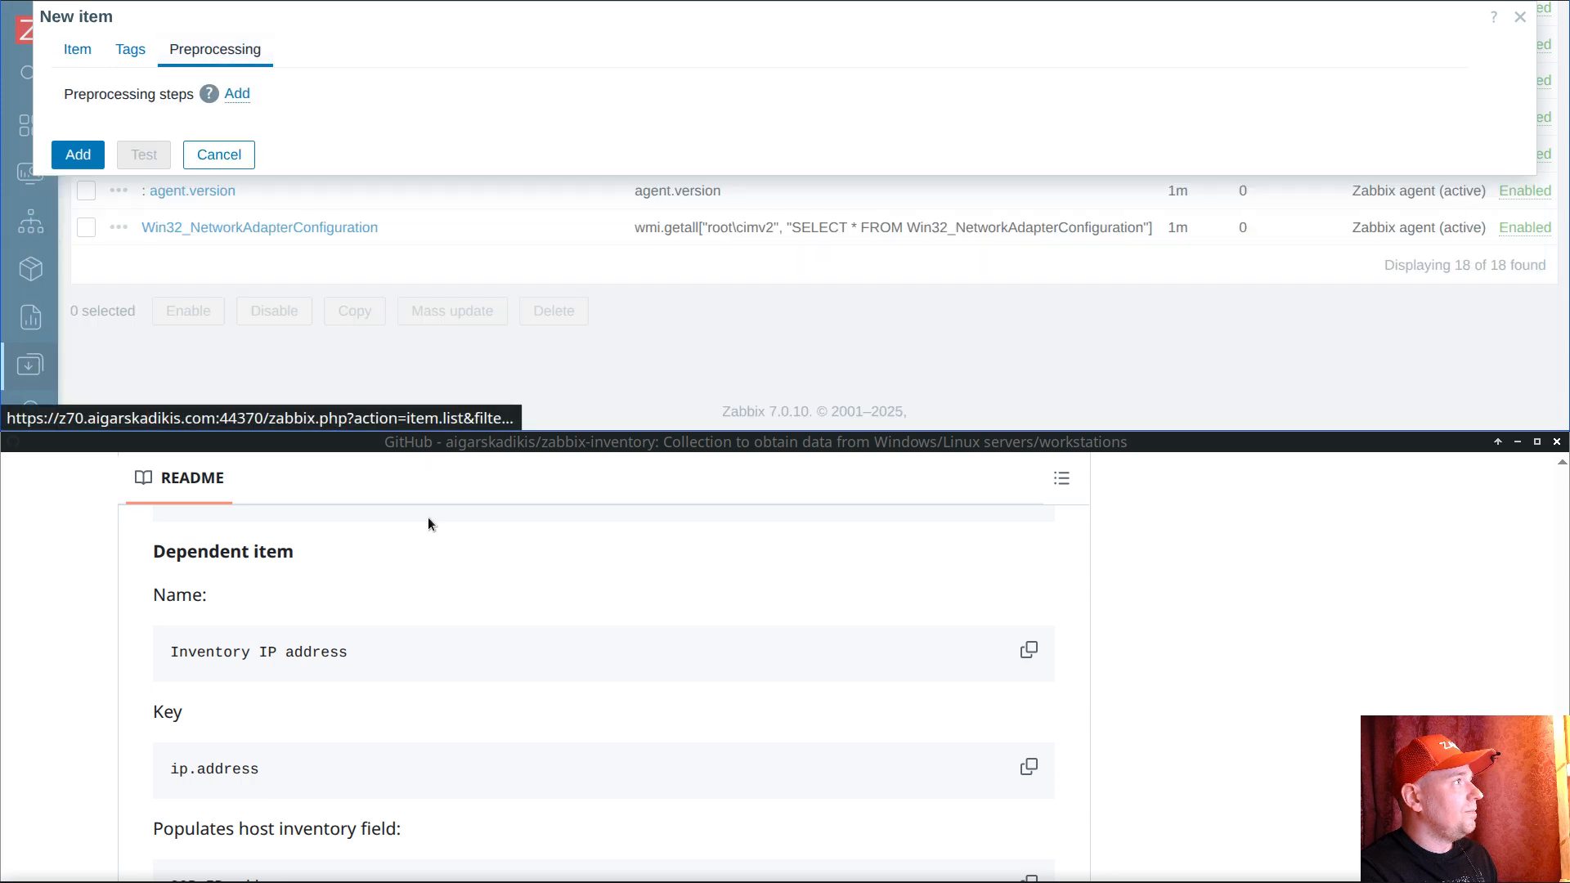
{"action": "scroll", "coordinate": [429, 719], "scroll_direction": "down", "scroll_amount": 3}
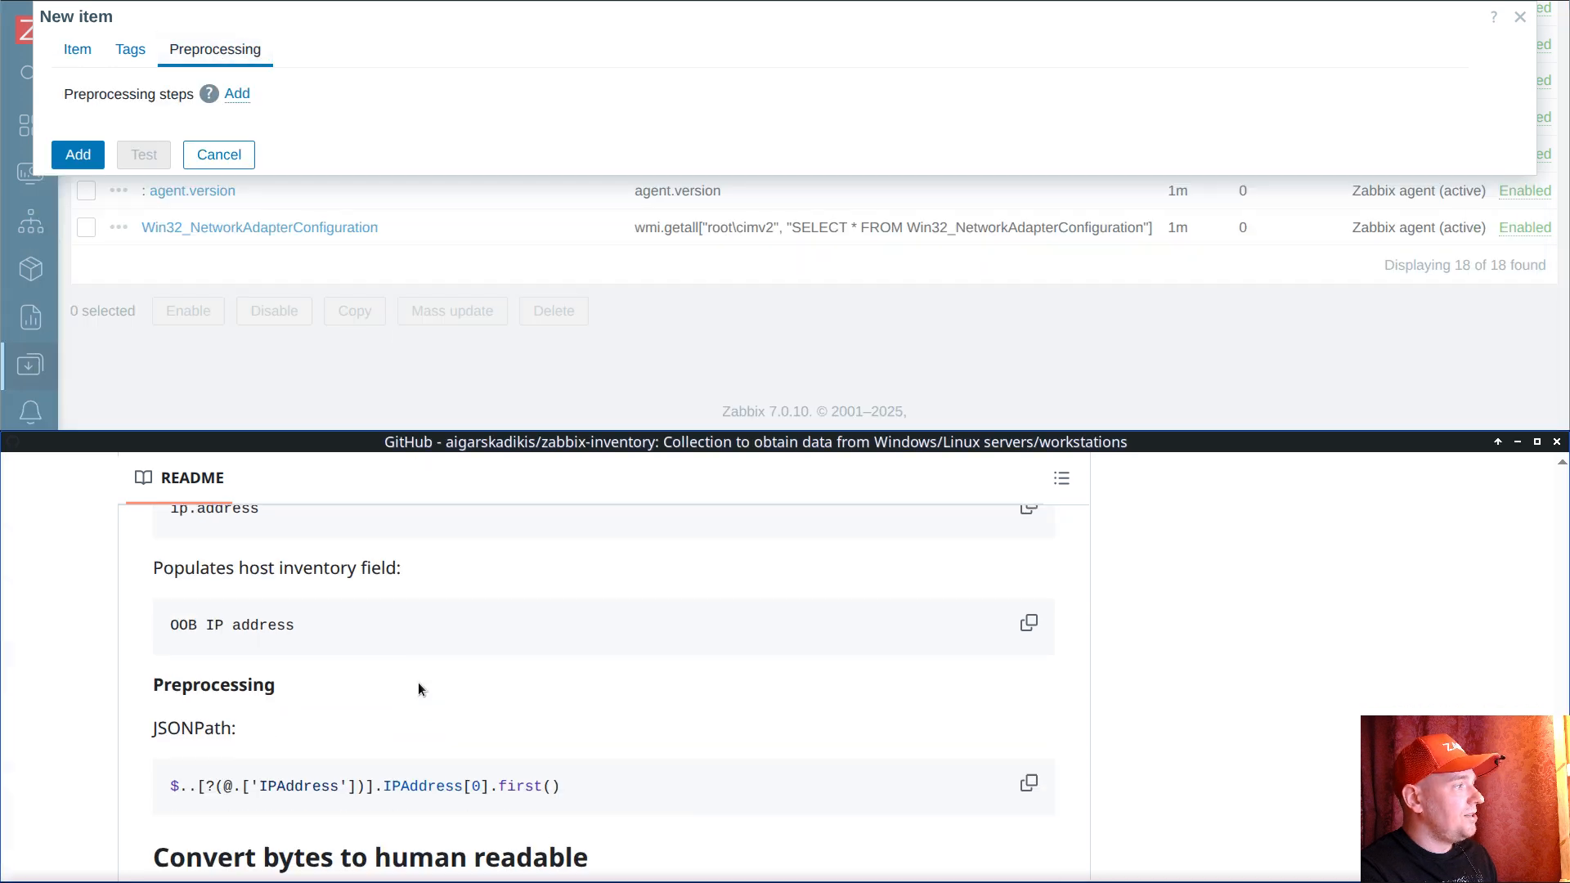
{"action": "left_click", "coordinate": [1027, 783]}
{"action": "left_click", "coordinate": [238, 95]}
{"action": "left_click", "coordinate": [368, 128]}
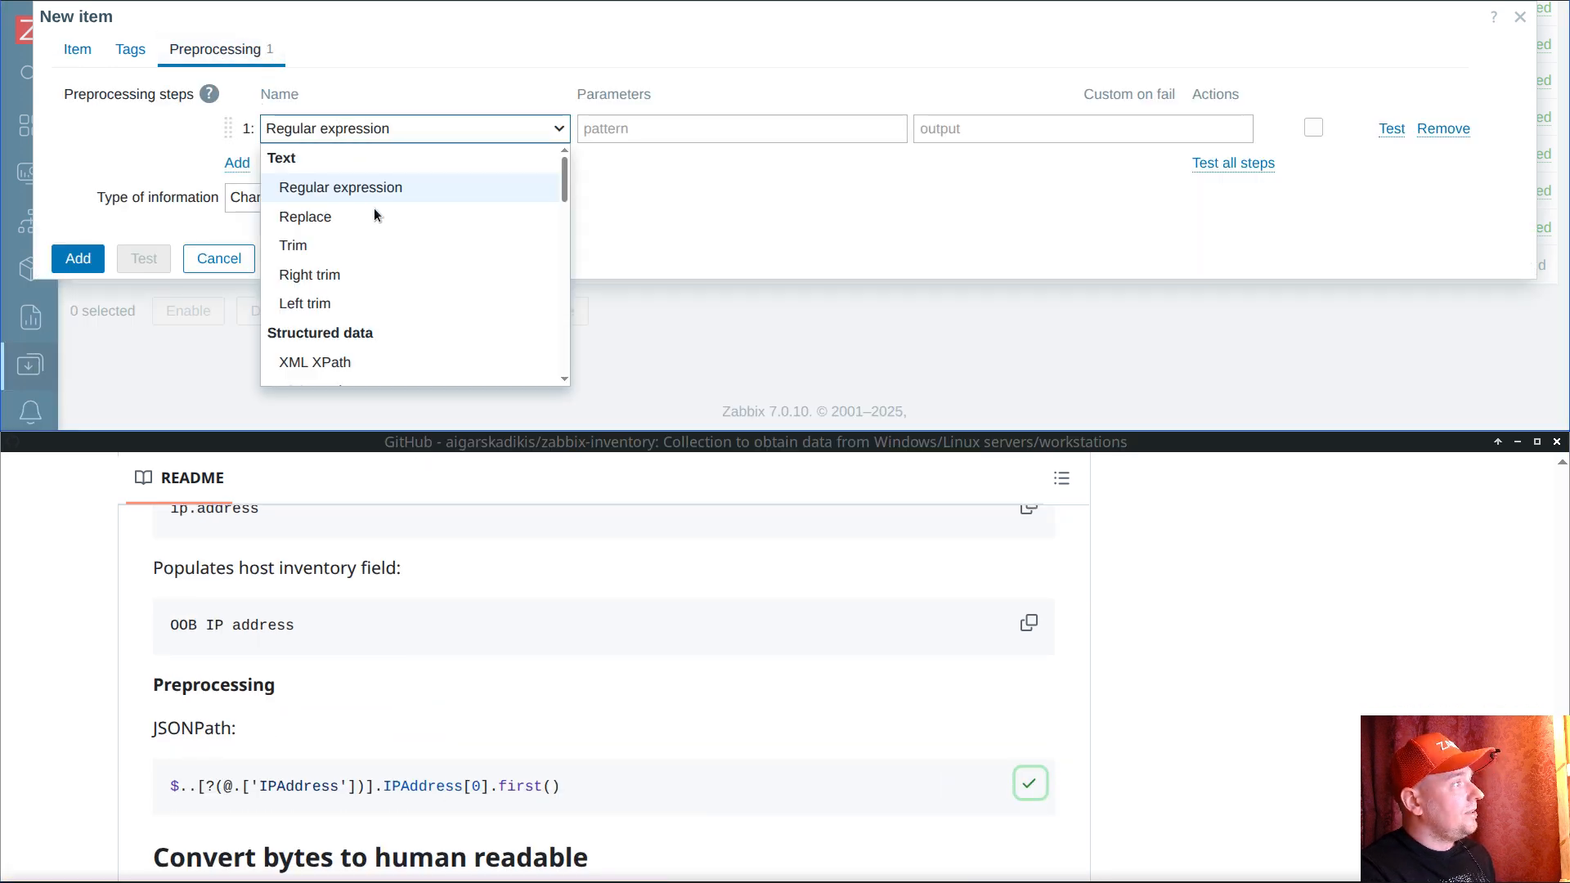
{"action": "scroll", "coordinate": [380, 237], "scroll_direction": "down", "scroll_amount": 3}
{"action": "left_click", "coordinate": [380, 260]}
{"action": "left_click", "coordinate": [645, 128]}
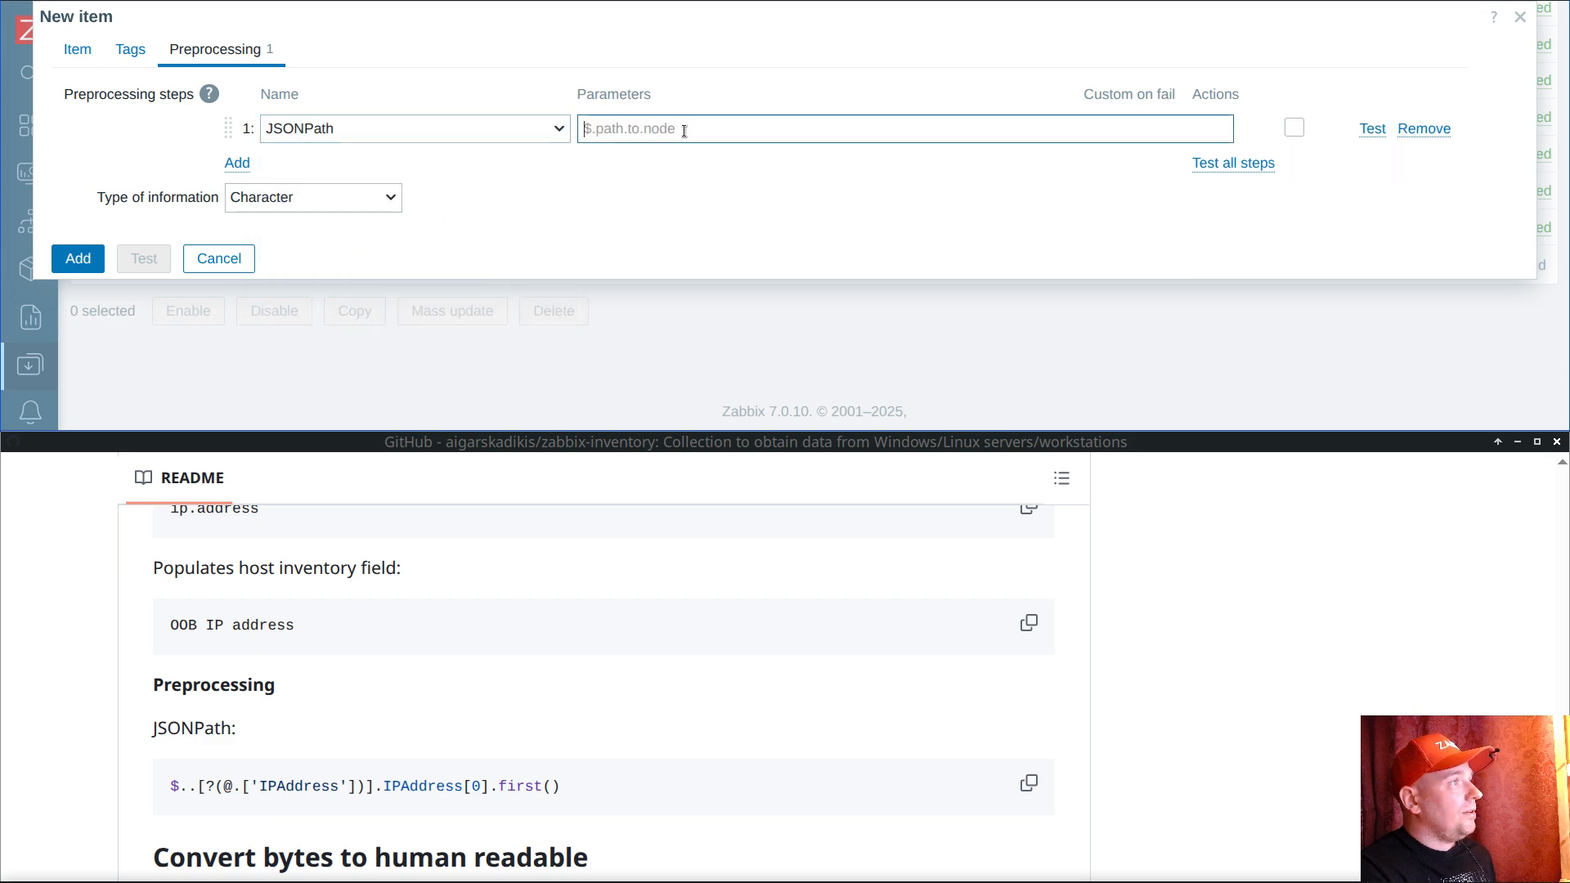
{"action": "key", "text": "ctrl+v"}
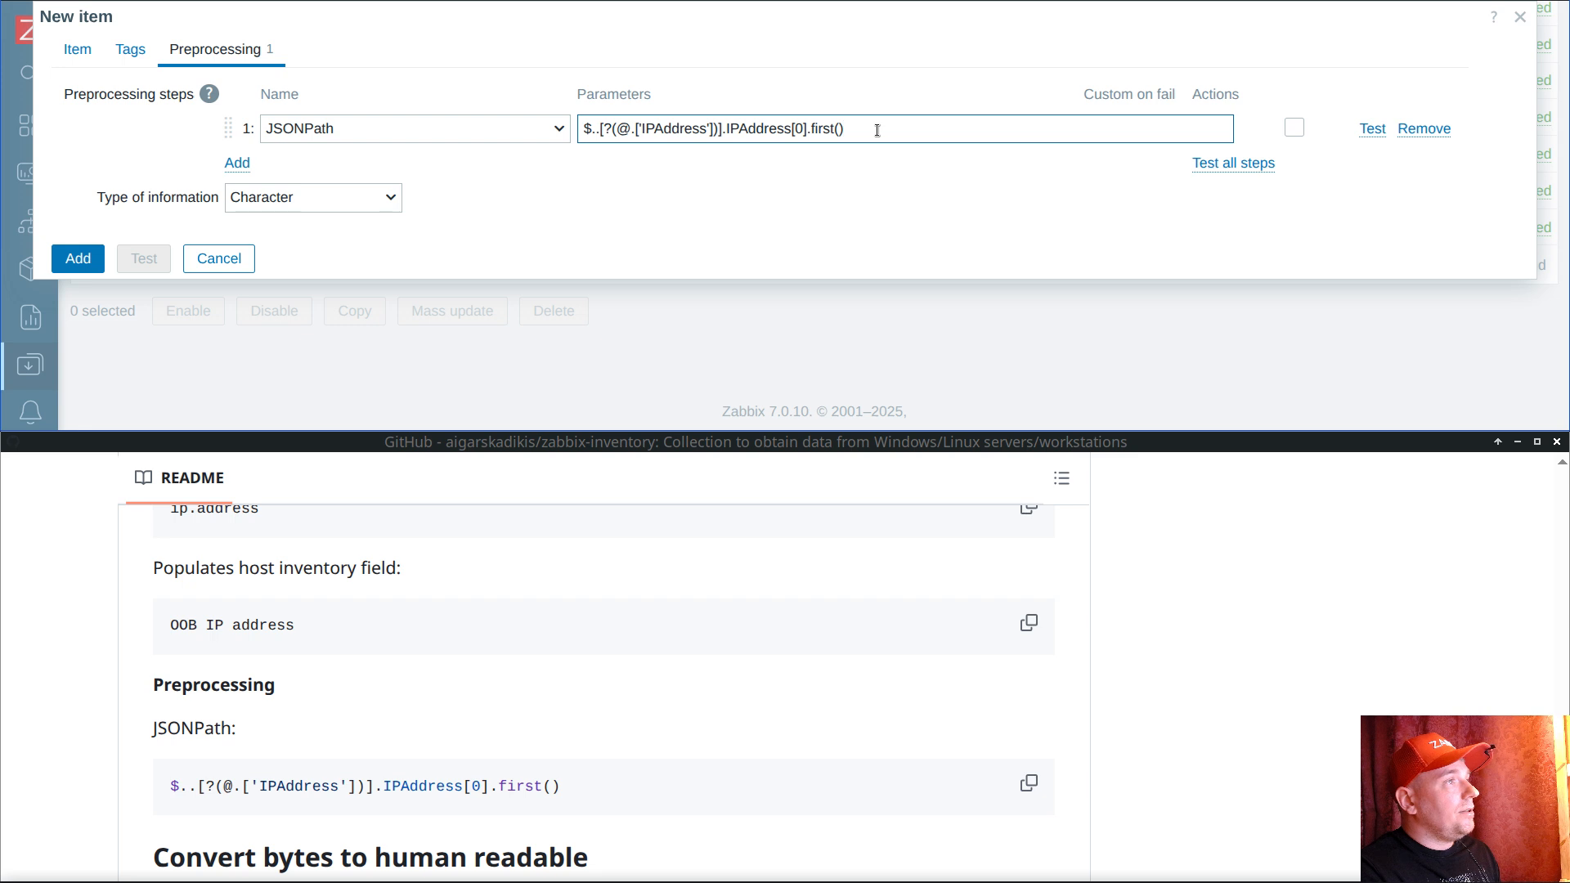
{"action": "left_click_drag", "start_coordinate": [847, 129], "coordinate": [417, 126]}
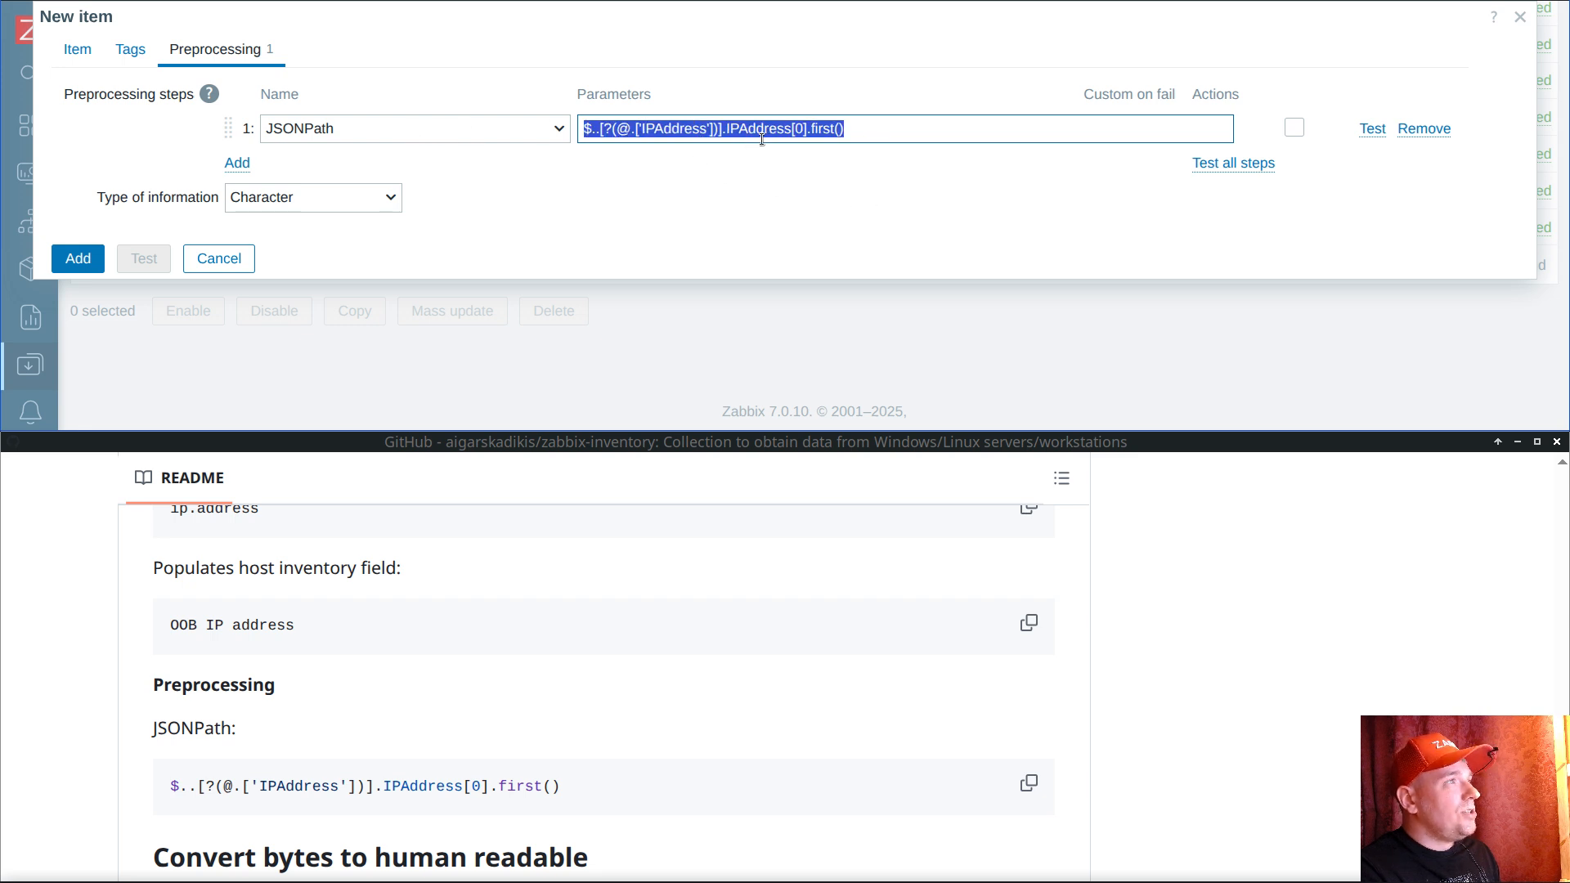
Step: Examine the filter part and the IPAddress[0].first() part of the JSONPath expression
{"action": "left_click", "coordinate": [879, 135]}
{"action": "left_click_drag", "start_coordinate": [726, 127], "coordinate": [499, 131]}
{"action": "left_click", "coordinate": [863, 137]}
{"action": "left_click_drag", "start_coordinate": [721, 128], "coordinate": [567, 118]}
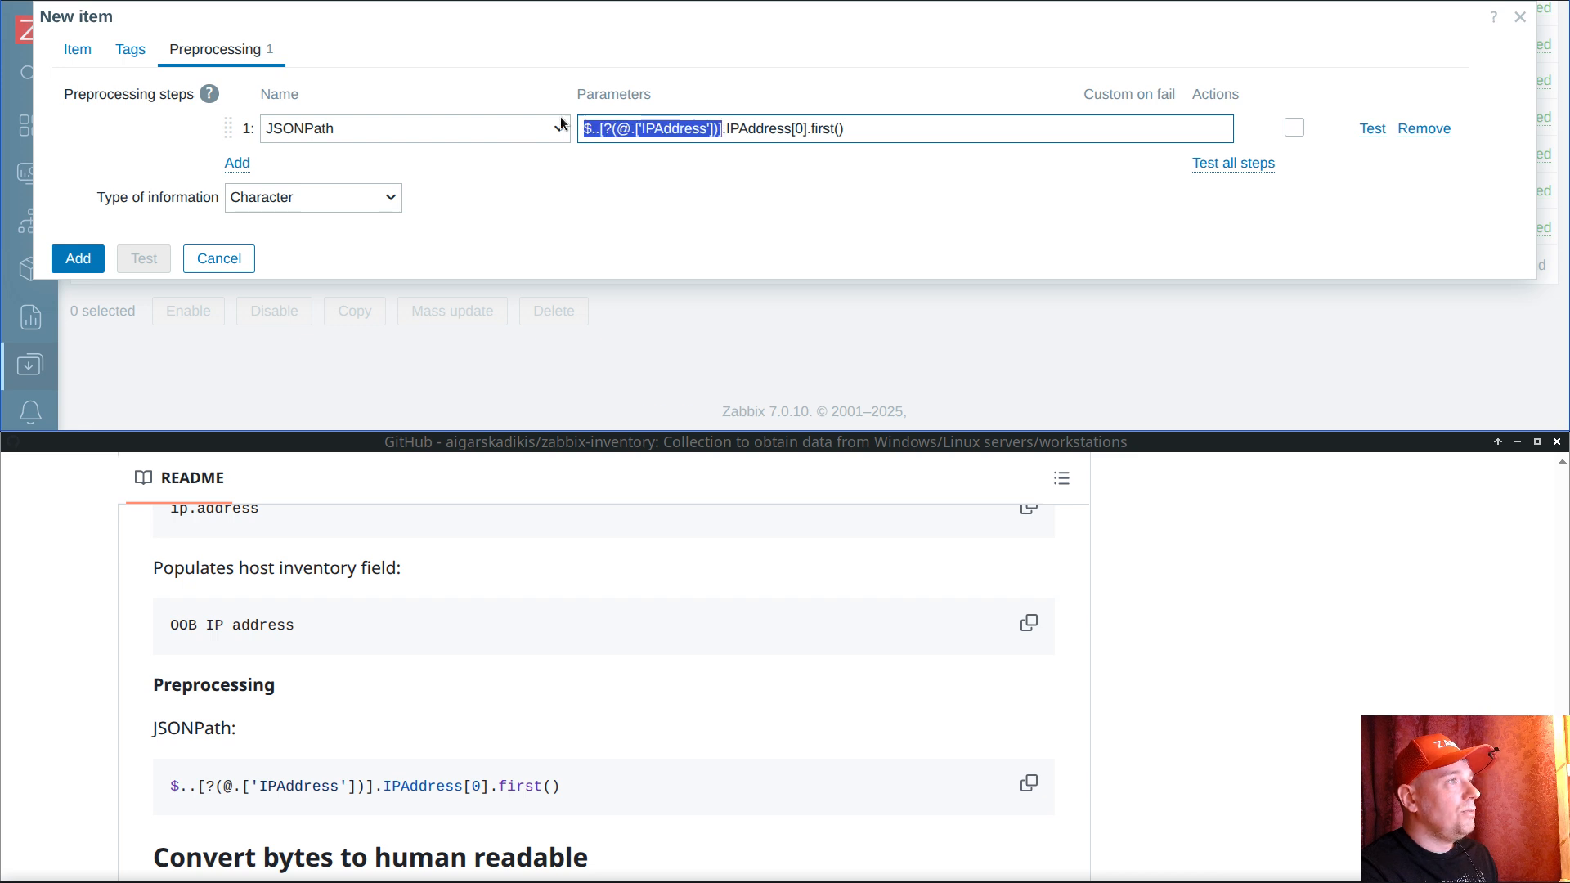
{"action": "left_click", "coordinate": [774, 130]}
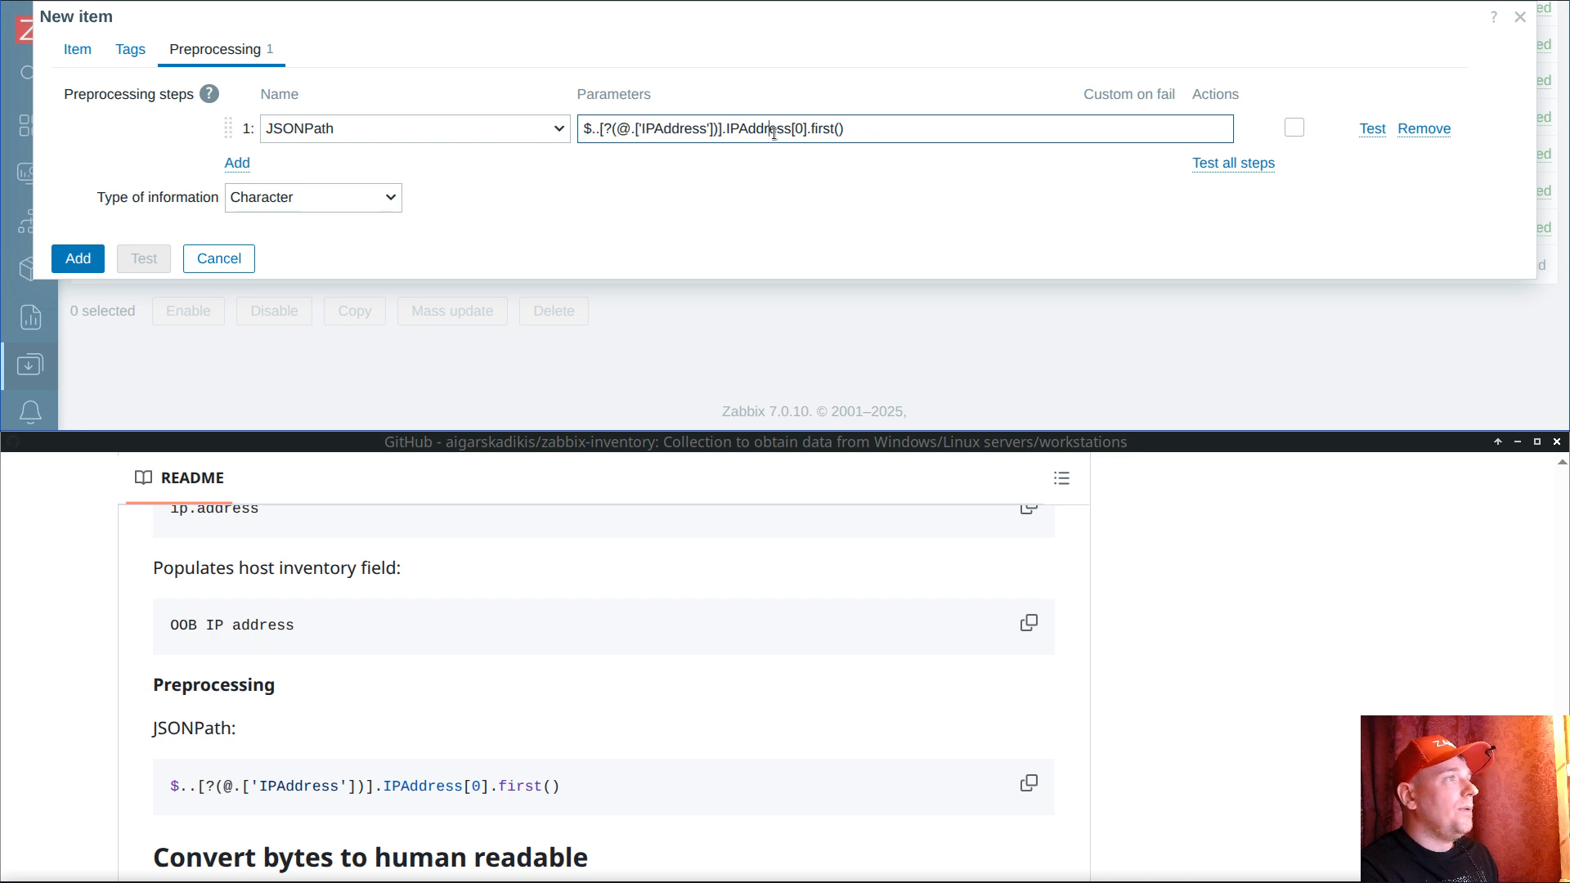
{"action": "left_click_drag", "start_coordinate": [726, 128], "coordinate": [858, 134]}
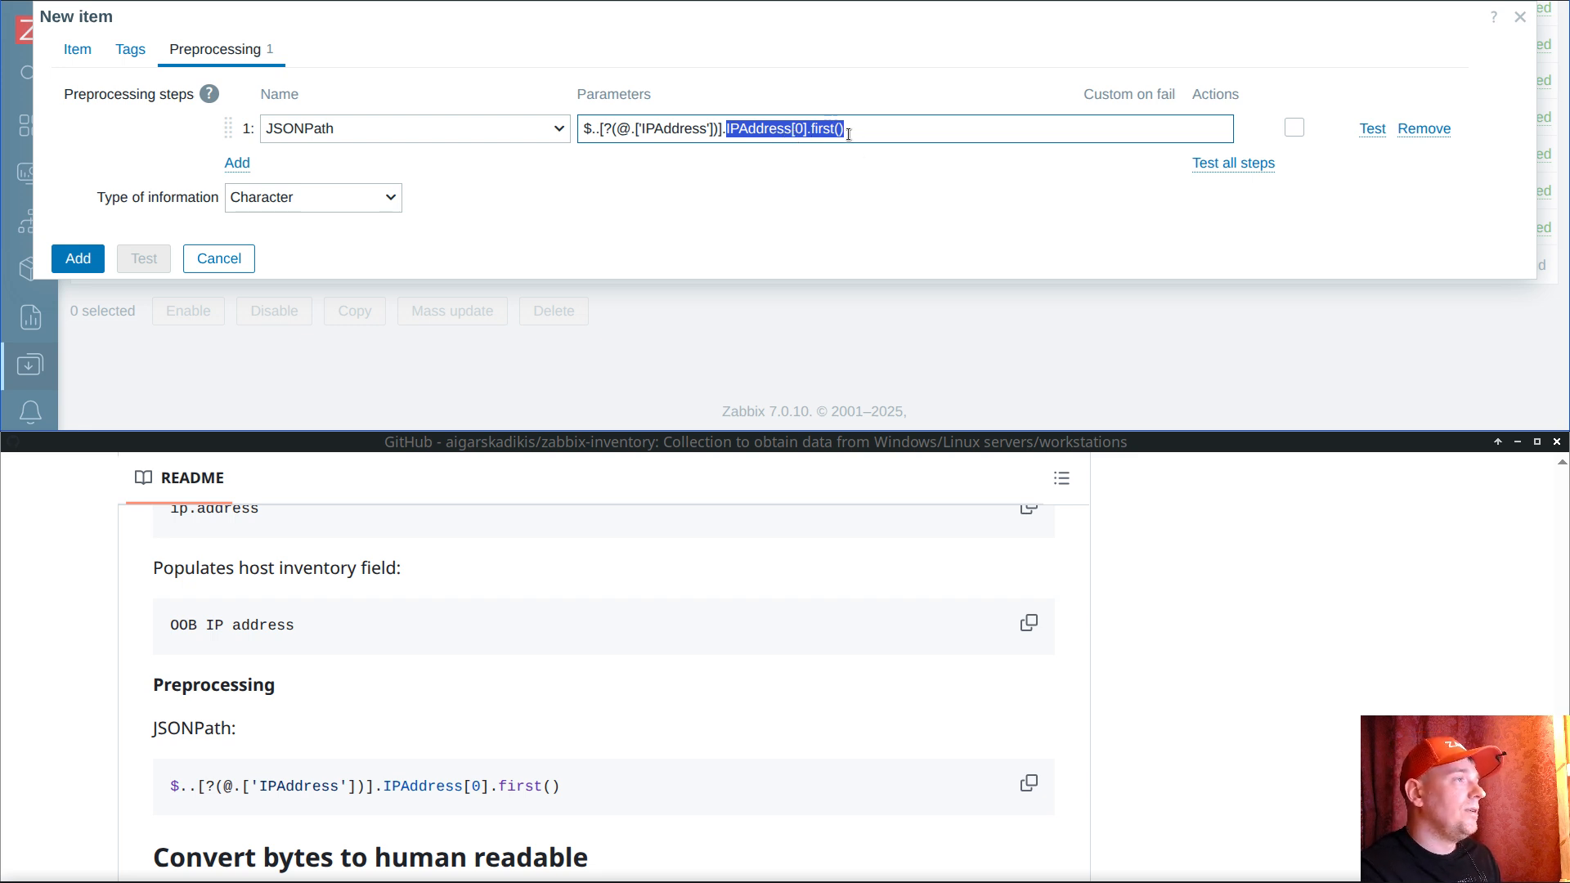
{"action": "left_click", "coordinate": [869, 131]}
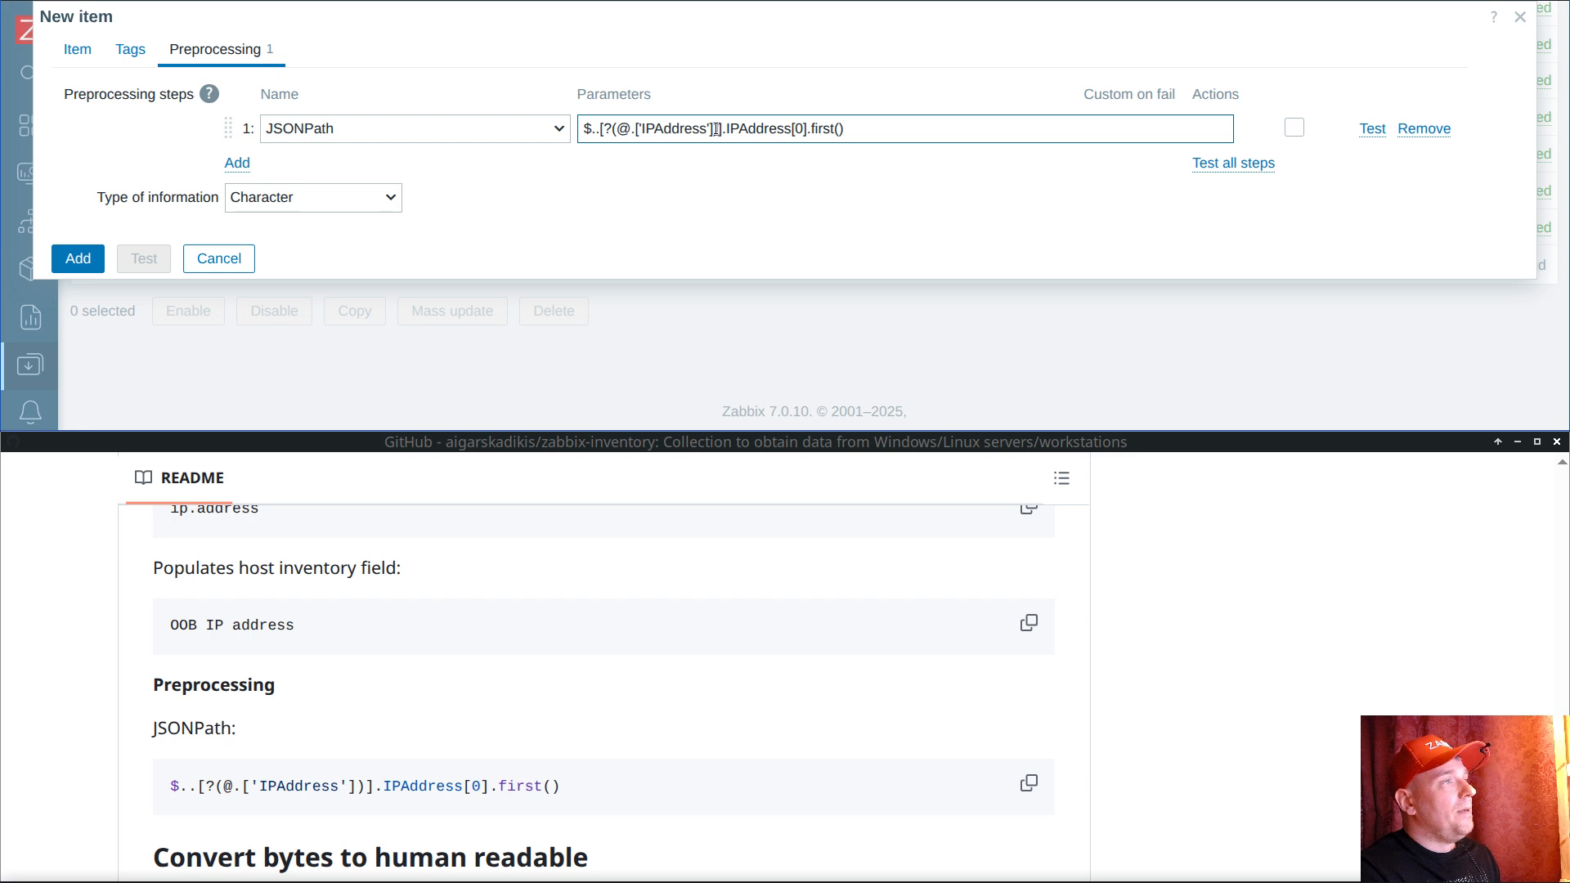
{"action": "left_click_drag", "start_coordinate": [865, 126], "coordinate": [727, 126]}
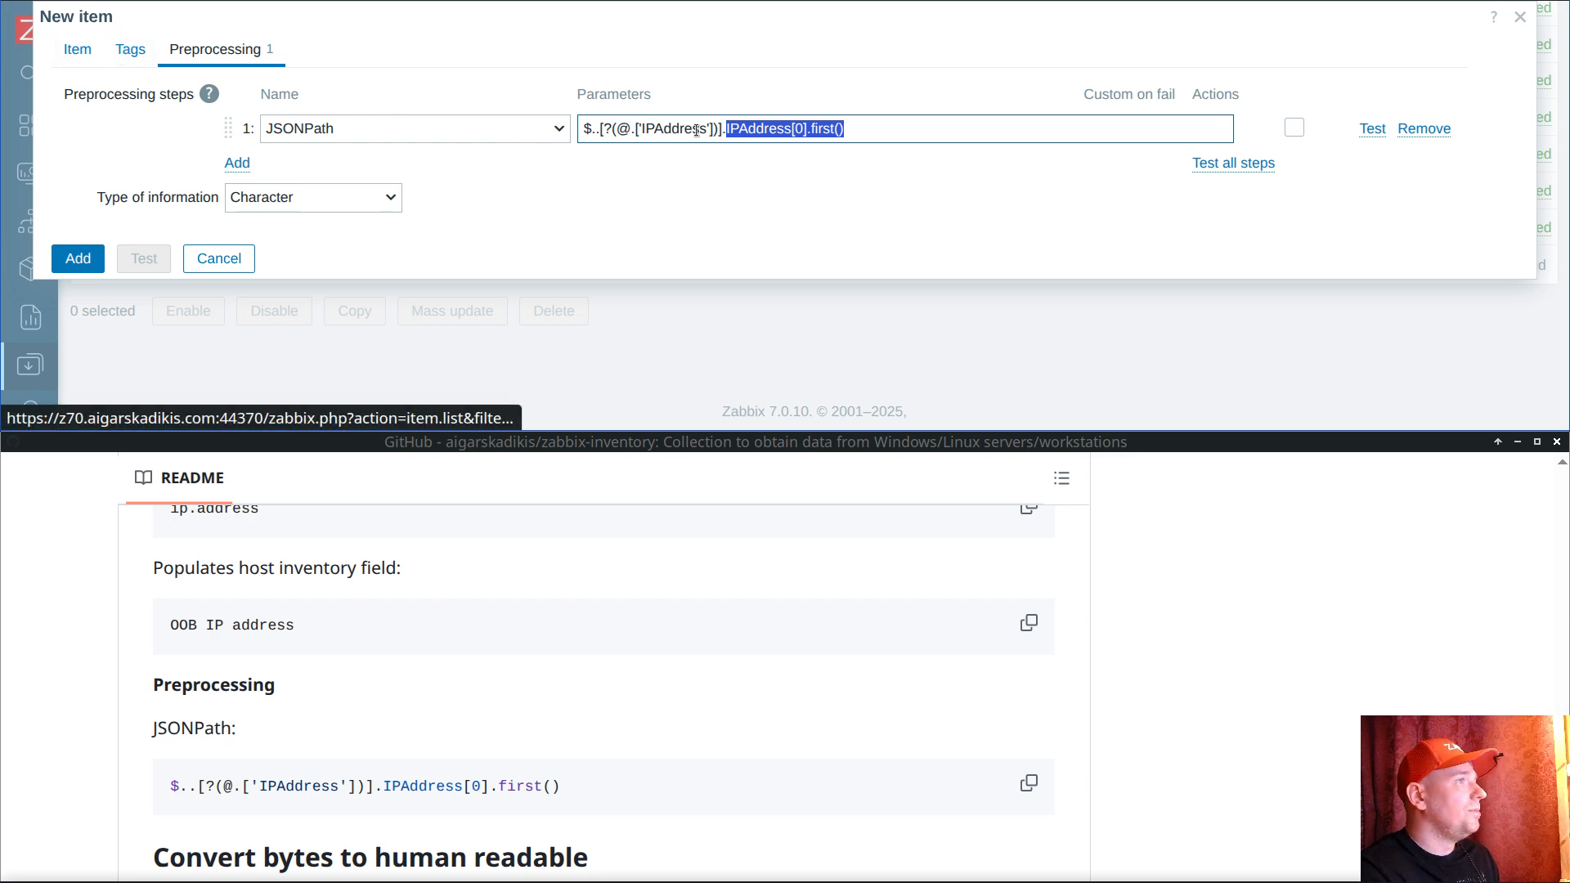
Step: Review the main settings of the Inventory IP address item and add it to the audit os windows template
{"action": "left_click", "coordinate": [79, 51]}
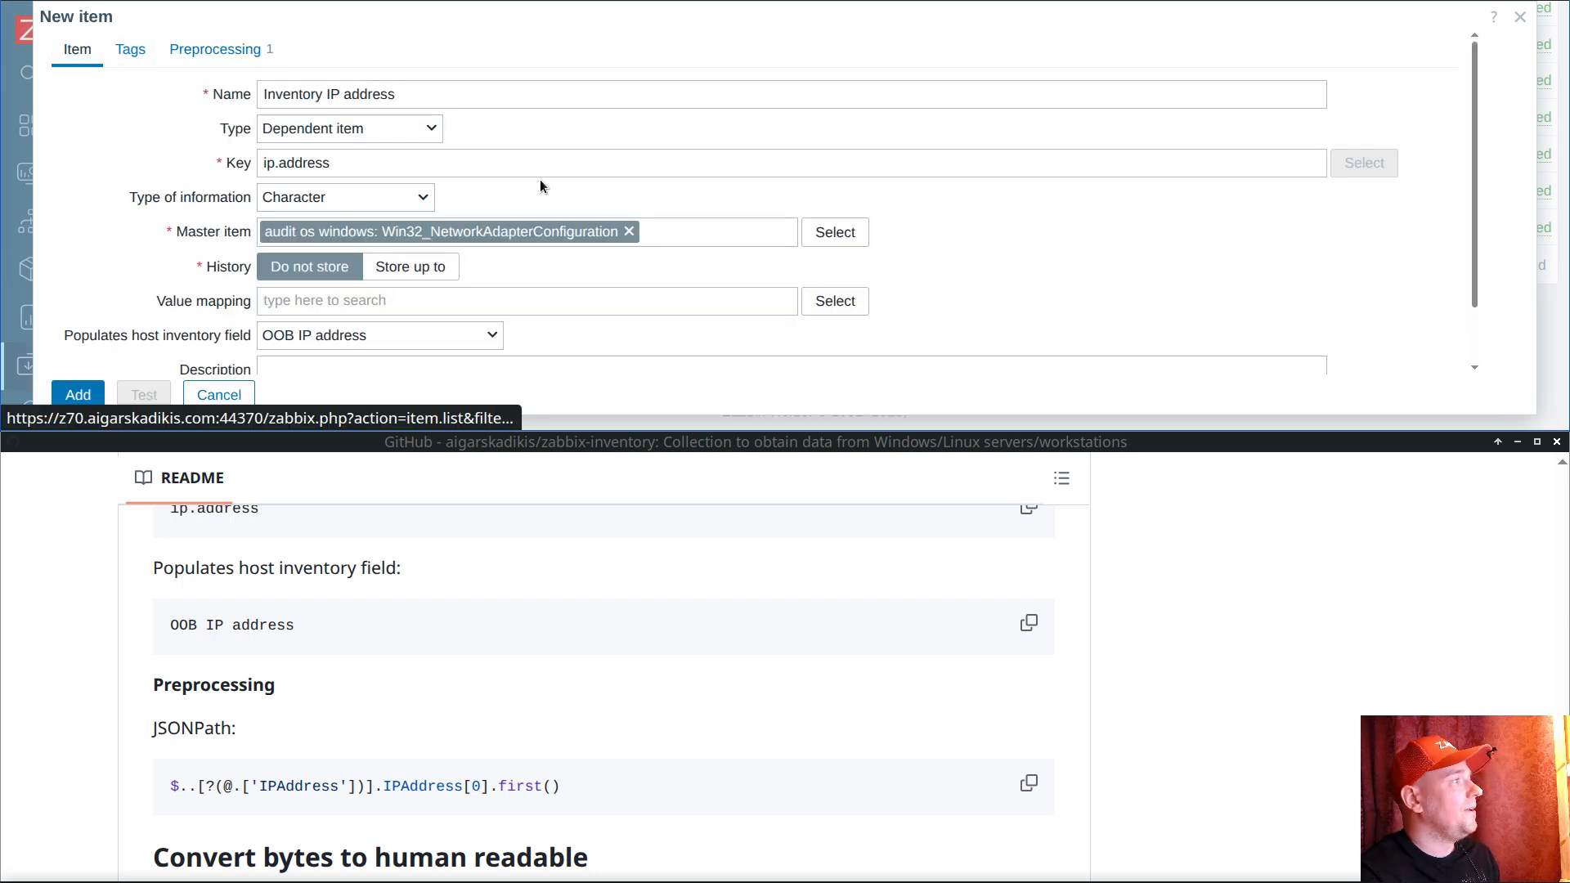
{"action": "scroll", "coordinate": [246, 294], "scroll_direction": "down", "scroll_amount": 2}
{"action": "left_click", "coordinate": [83, 395]}
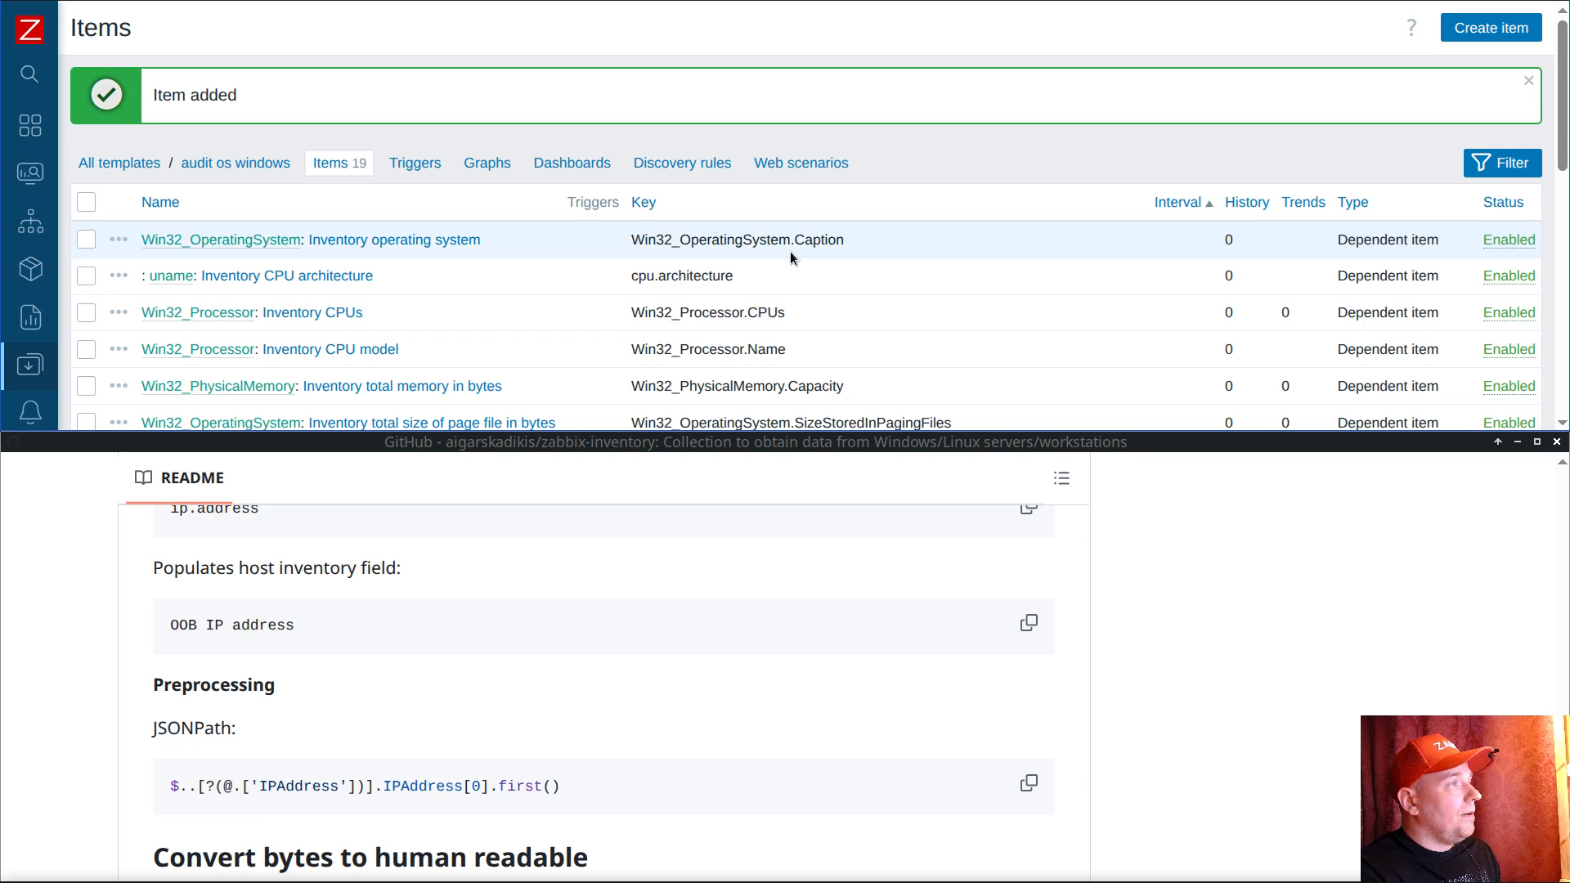
{"action": "scroll", "coordinate": [634, 251], "scroll_direction": "down", "scroll_amount": 6}
{"action": "scroll", "coordinate": [634, 252], "scroll_direction": "up", "scroll_amount": 6}
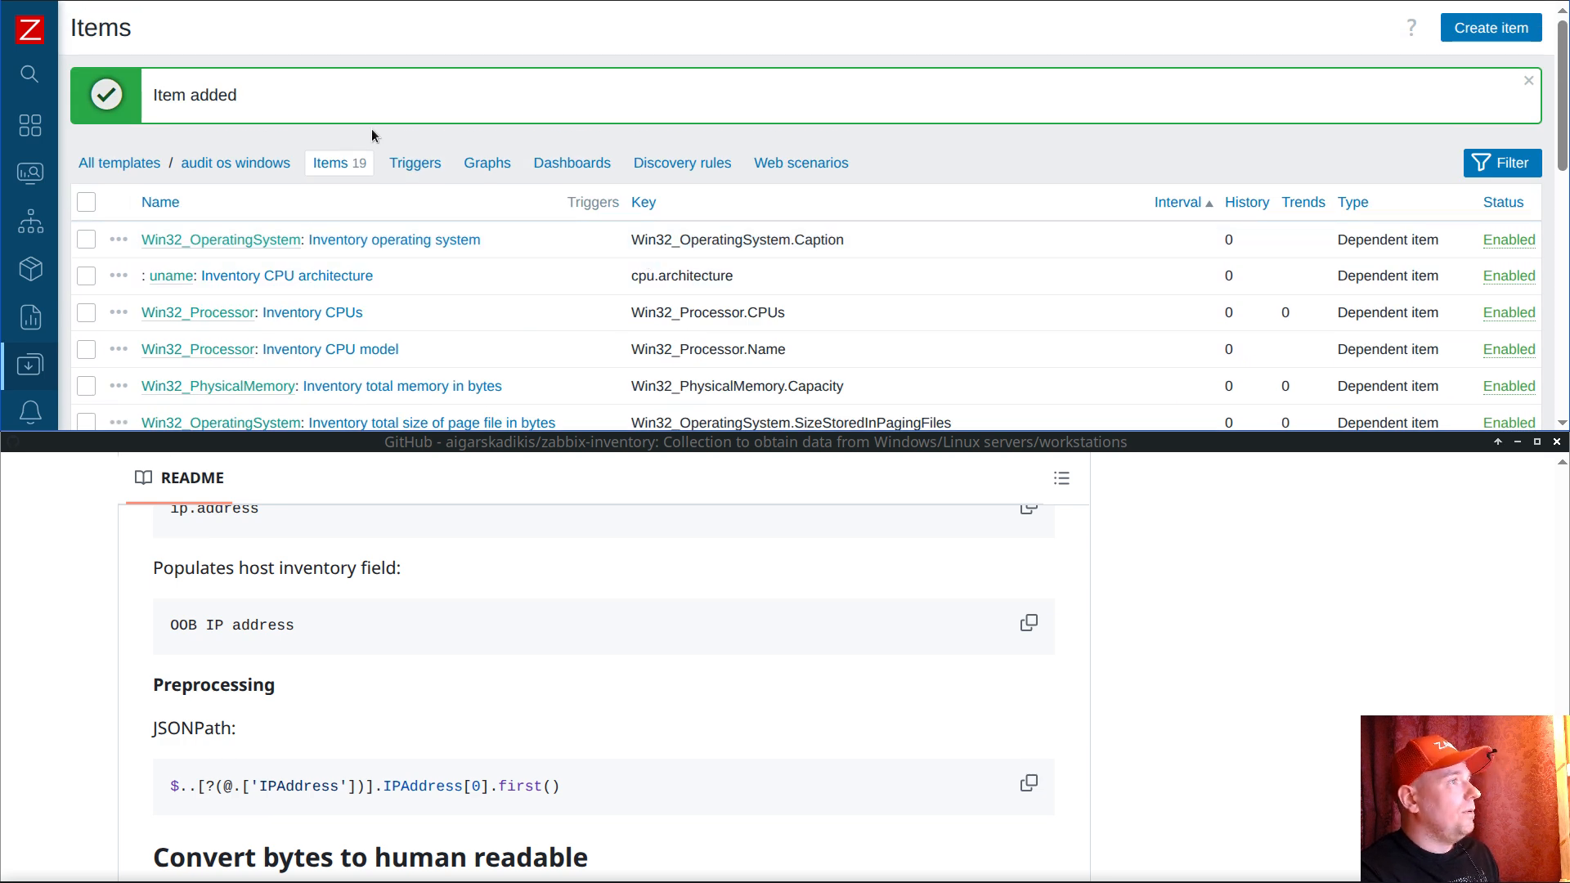
Step: Open the audit dashboard and sort the Top hosts Monzphere table by RAM
{"action": "left_click", "coordinate": [1061, 157]}
{"action": "mouse_move", "coordinate": [42, 175]}
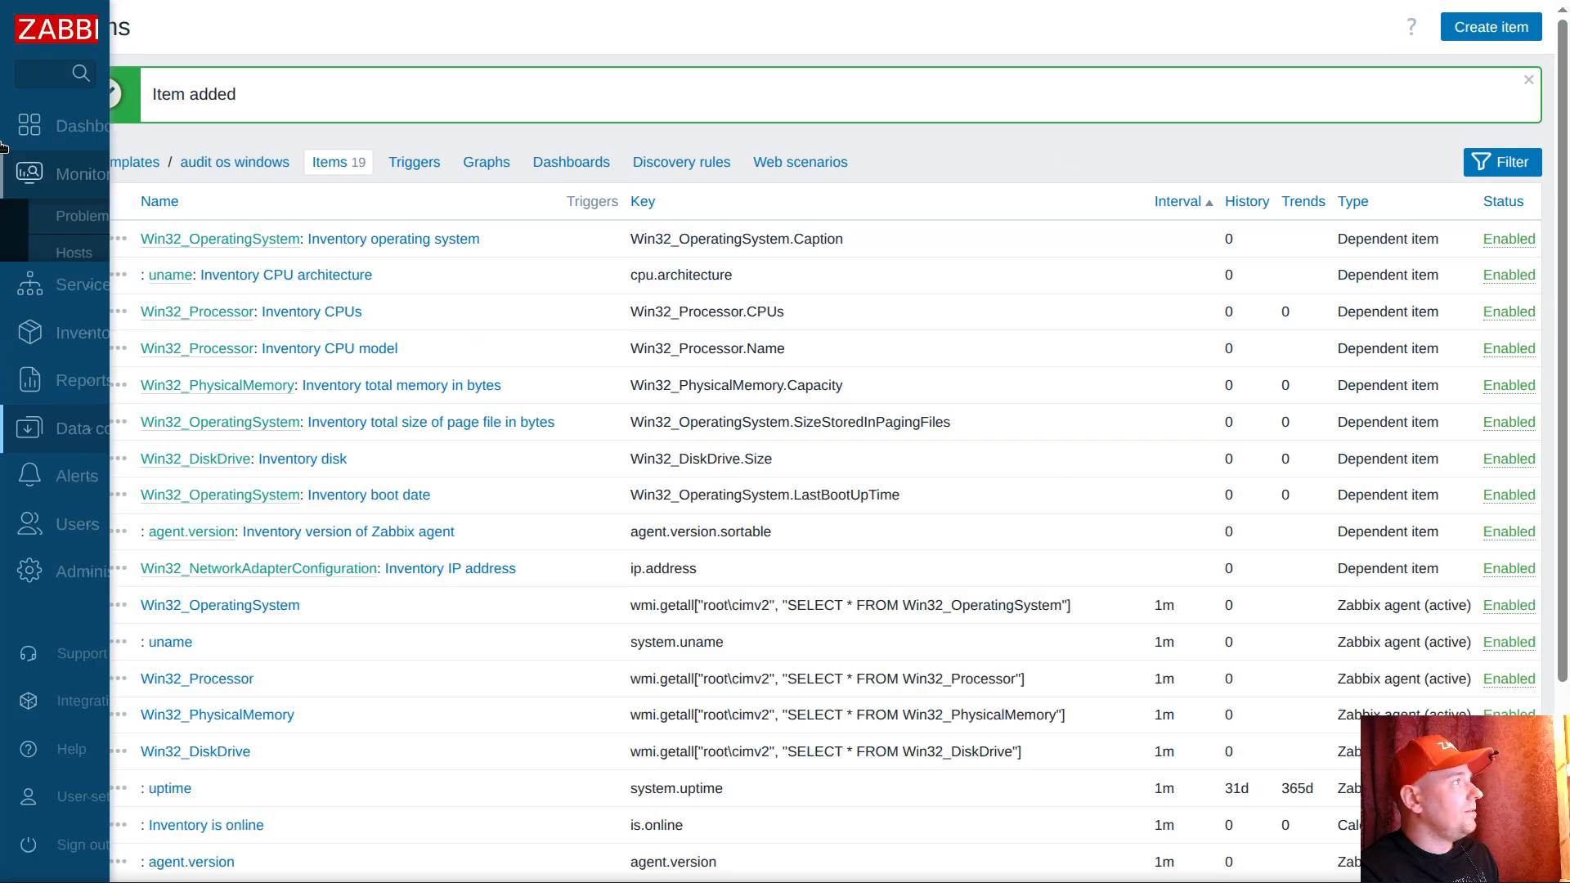
{"action": "left_click", "coordinate": [92, 129]}
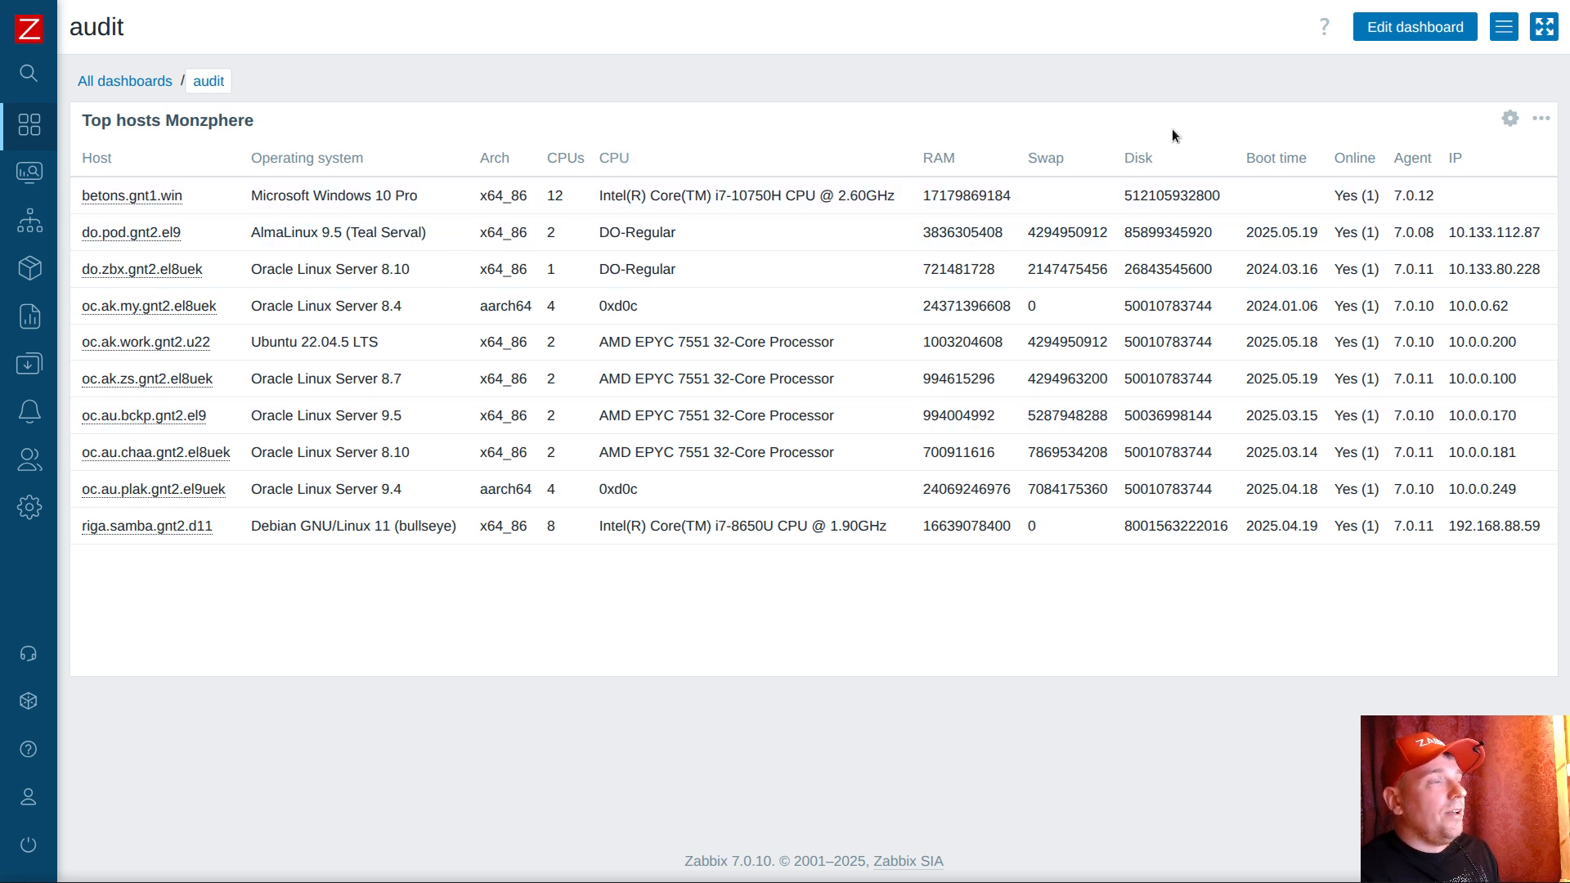
{"action": "left_click", "coordinate": [943, 158]}
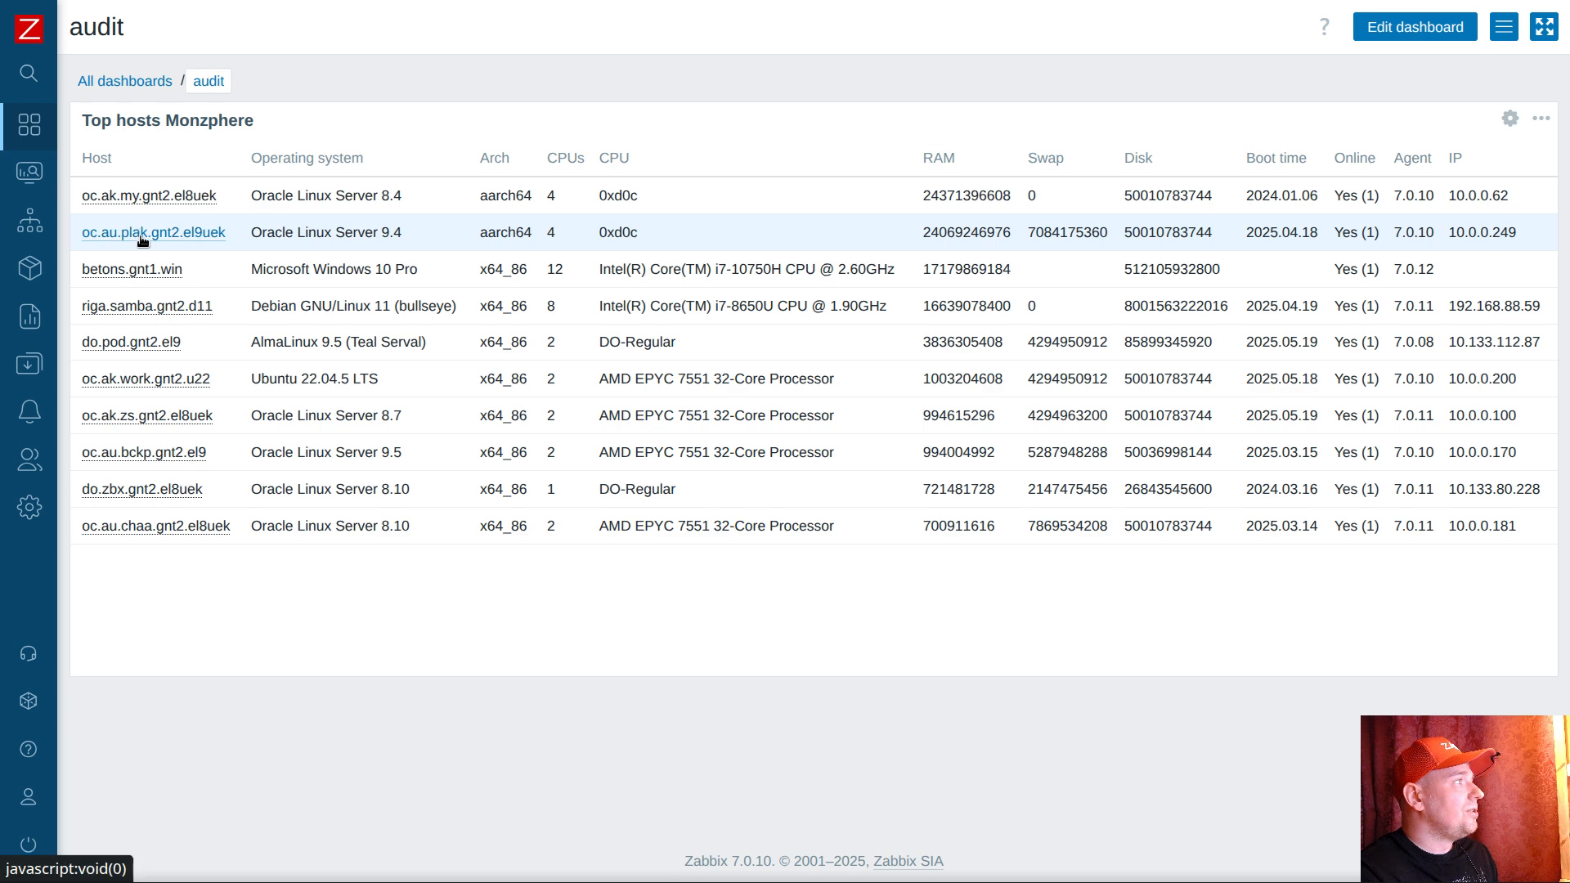
Step: View the inventory details of host oc.au.plak.gnt2.el9uek and return to the audit dashboard
{"action": "left_click", "coordinate": [168, 232]}
{"action": "left_click", "coordinate": [204, 428]}
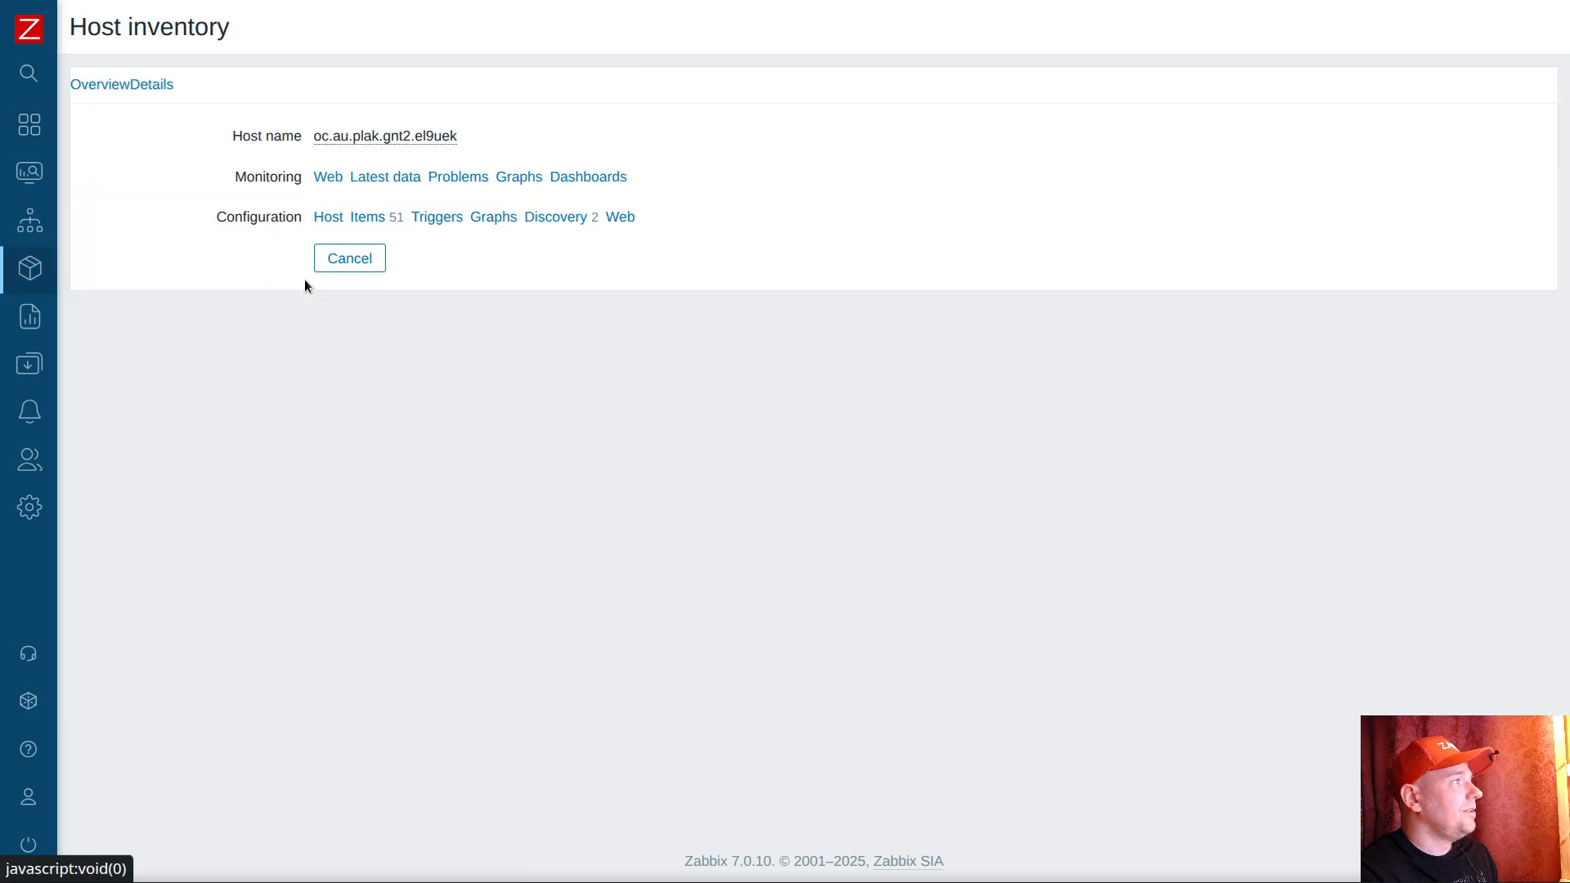
{"action": "left_click", "coordinate": [174, 86]}
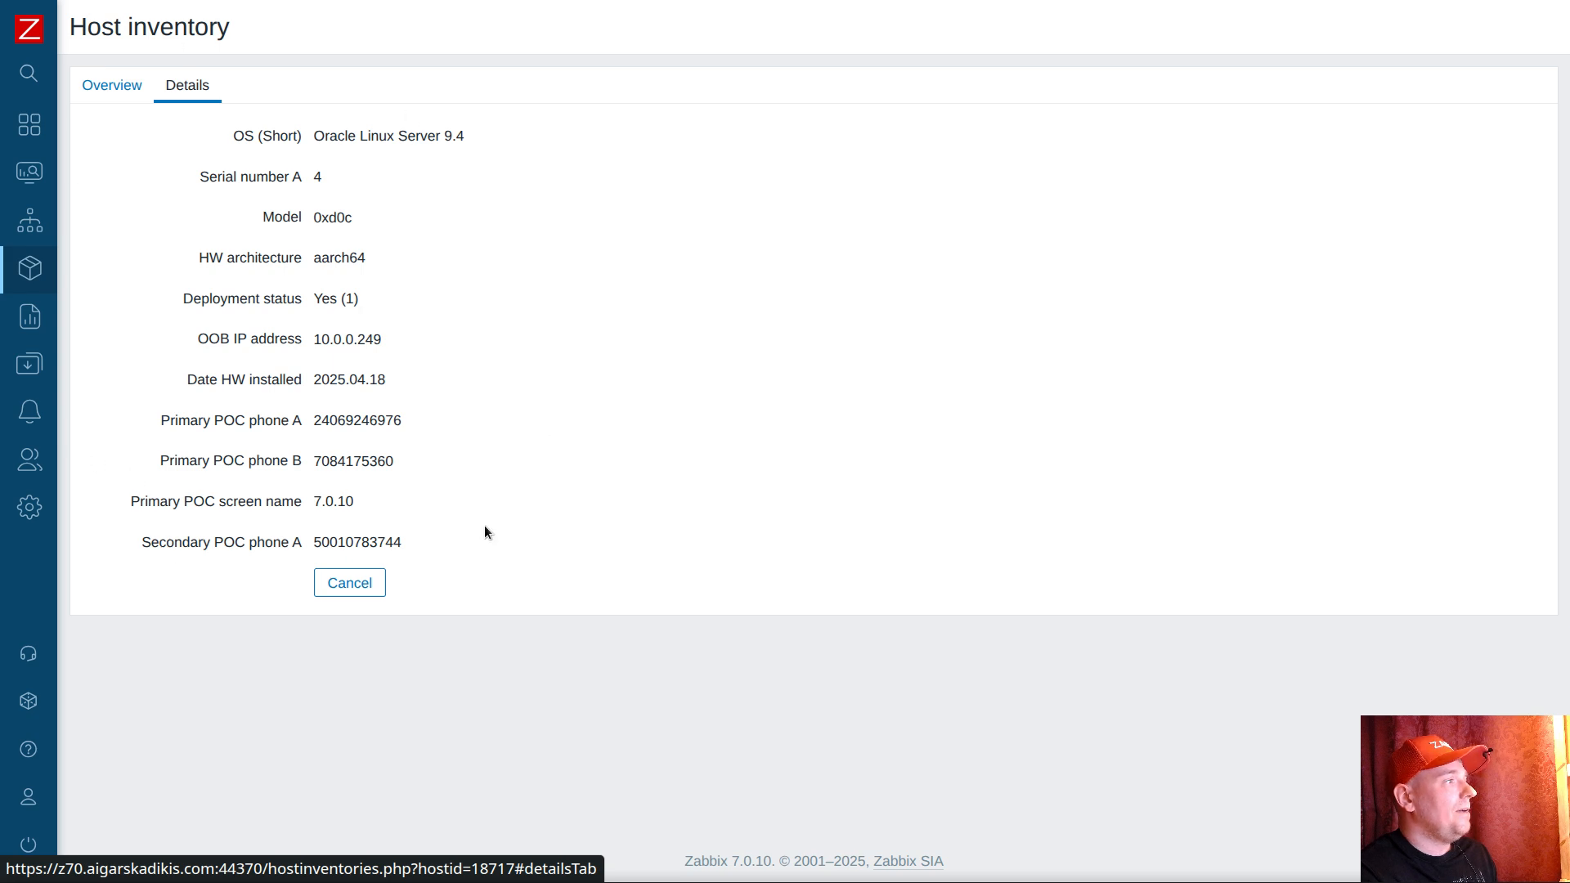
{"action": "left_click", "coordinate": [349, 582]}
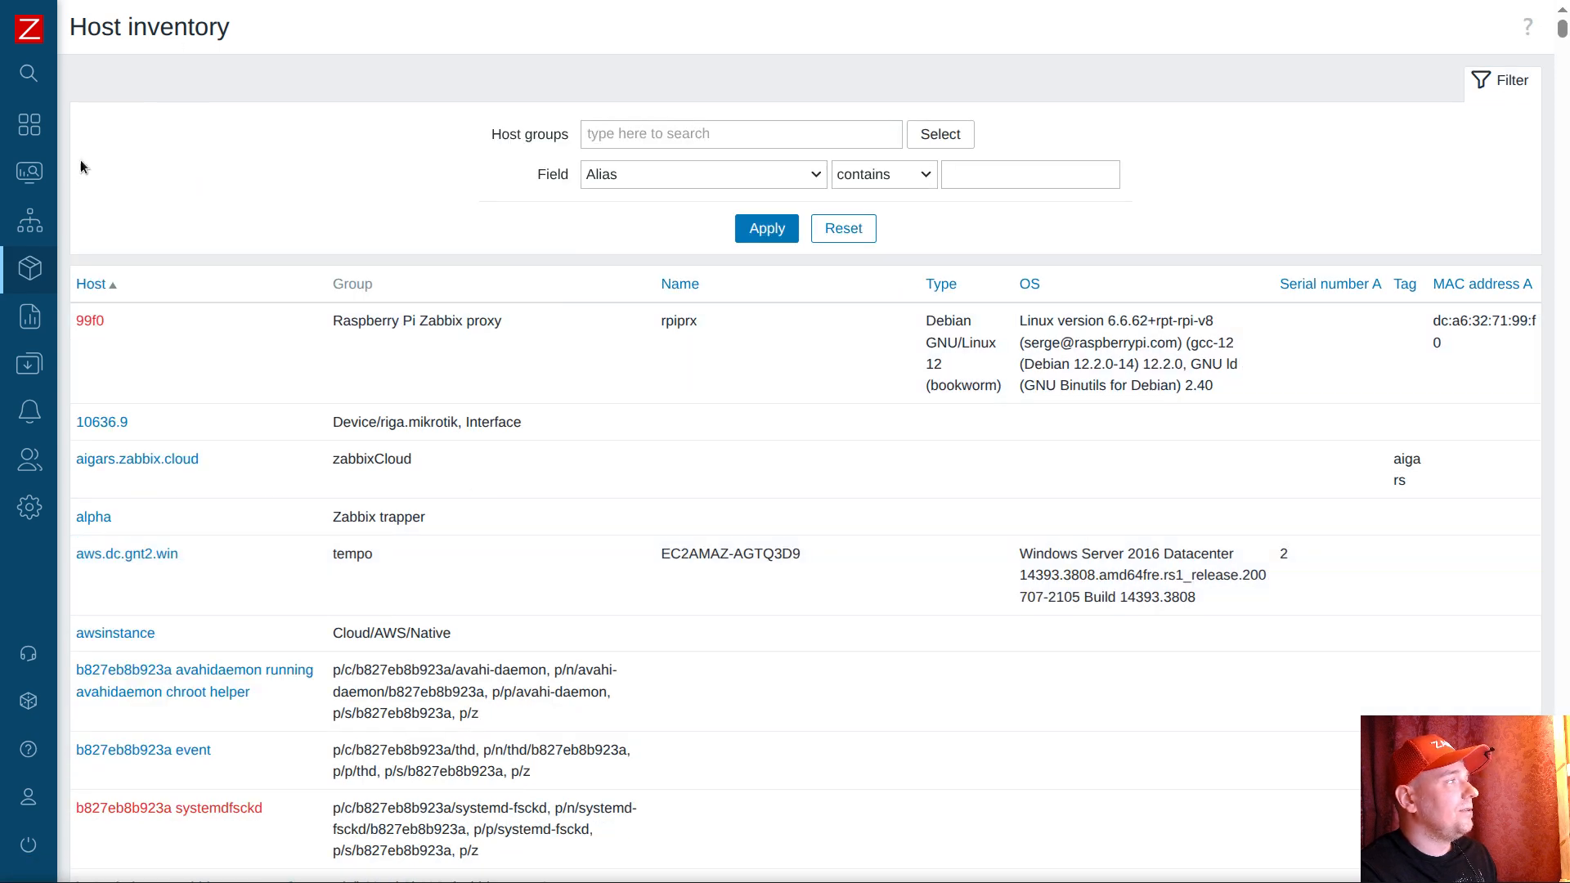
{"action": "mouse_move", "coordinate": [111, 173]}
{"action": "left_click", "coordinate": [98, 125]}
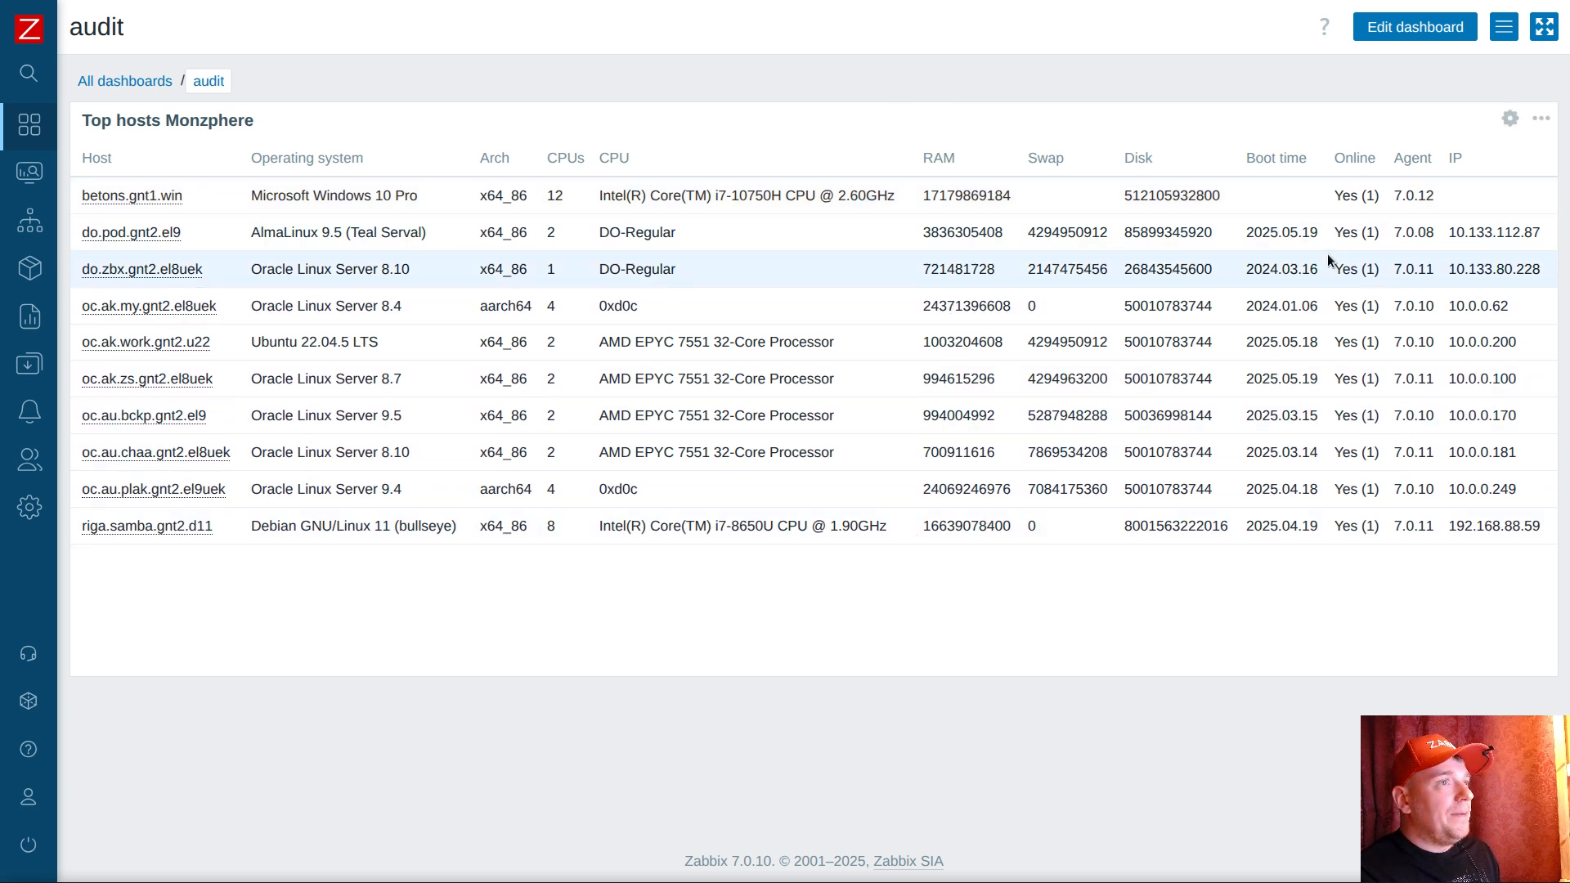
Step: Create a template named audit os maintain in the audit os template group
{"action": "left_click", "coordinate": [41, 326]}
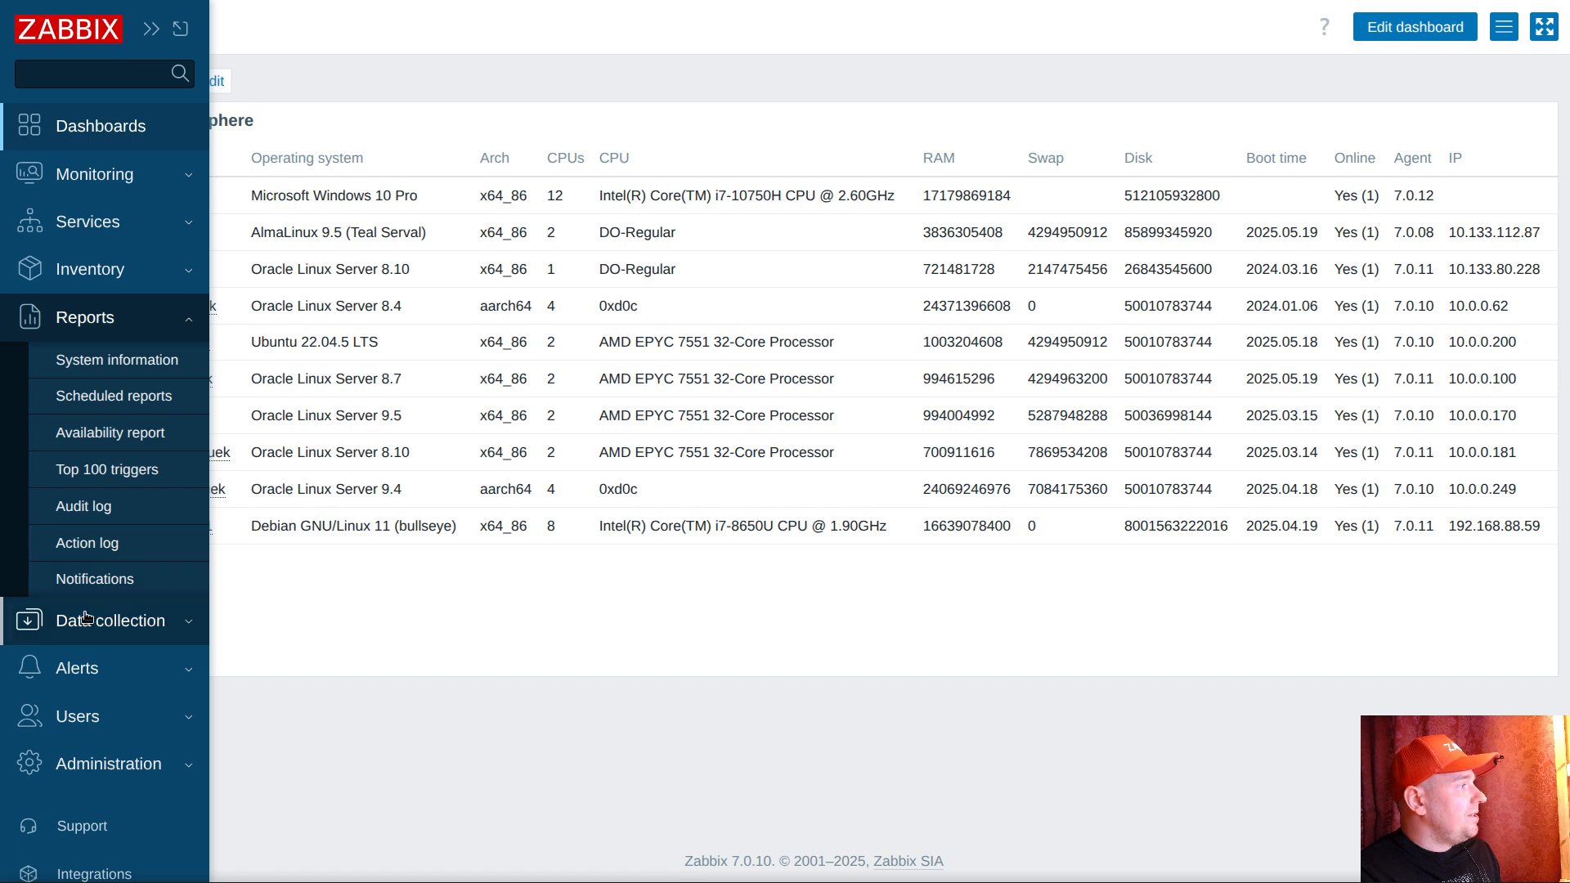
{"action": "left_click", "coordinate": [83, 619]}
{"action": "left_click", "coordinate": [88, 497]}
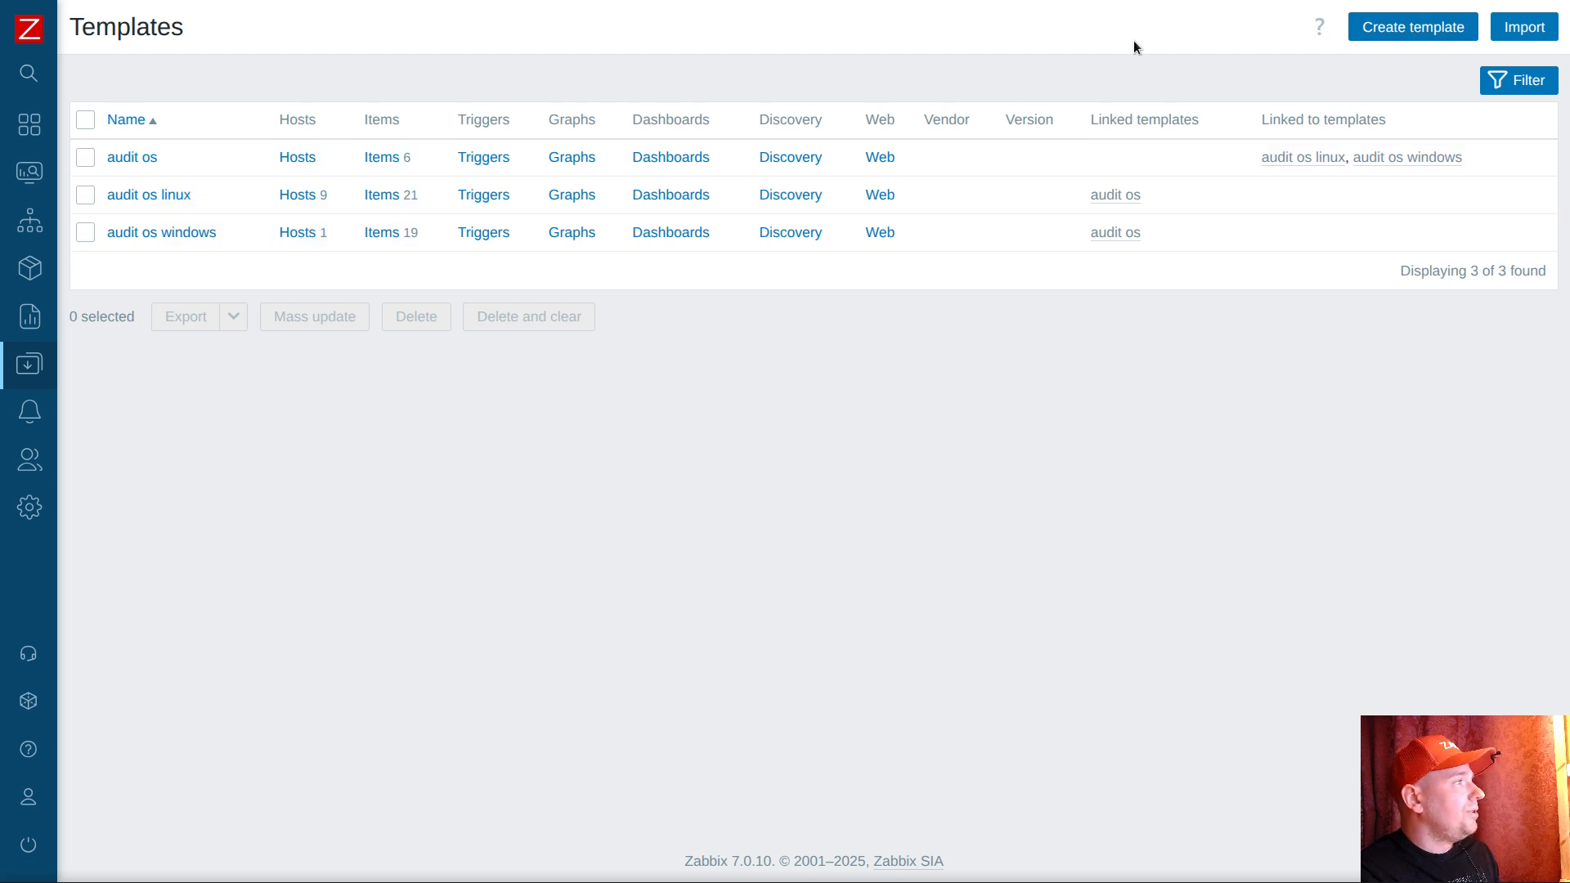
{"action": "left_click", "coordinate": [1413, 30]}
{"action": "type", "text": "au"}
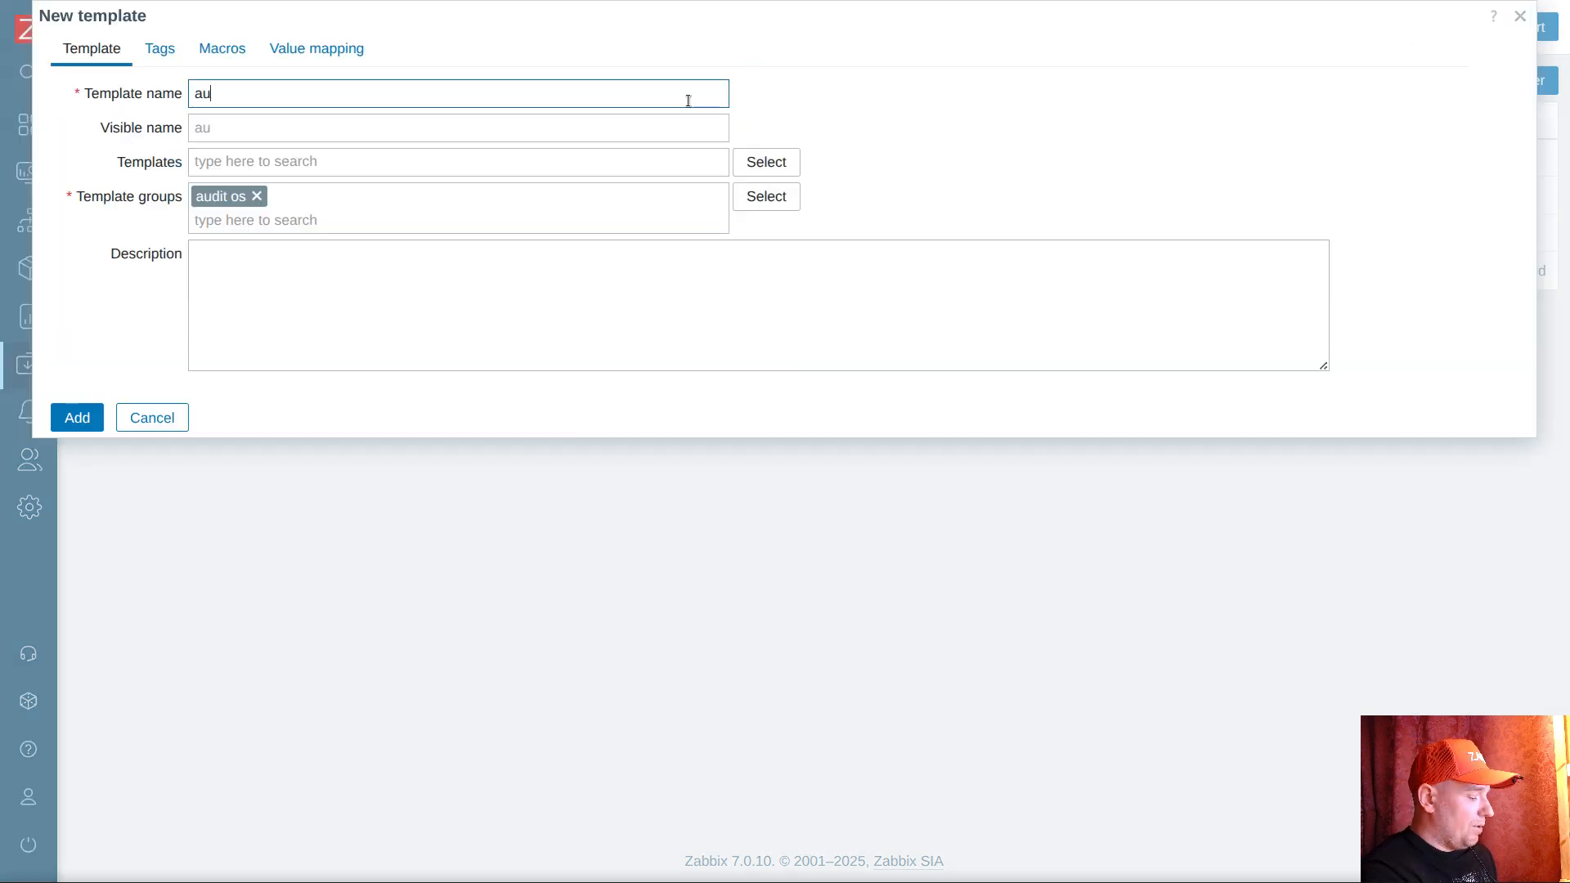
{"action": "type", "text": "dit o"}
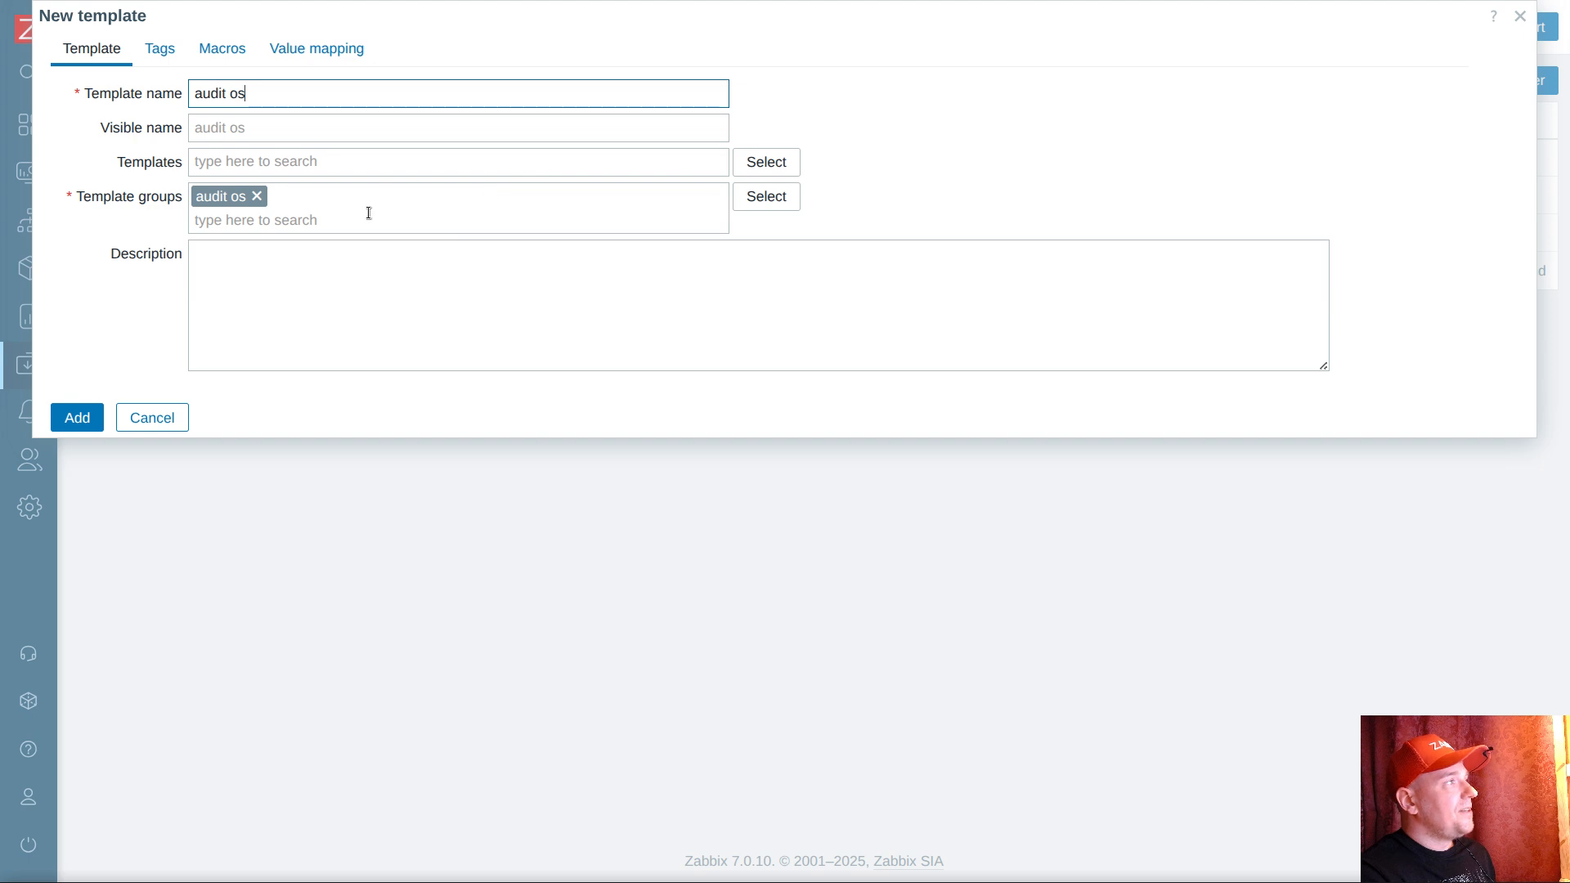
{"action": "type", "text": "s"}
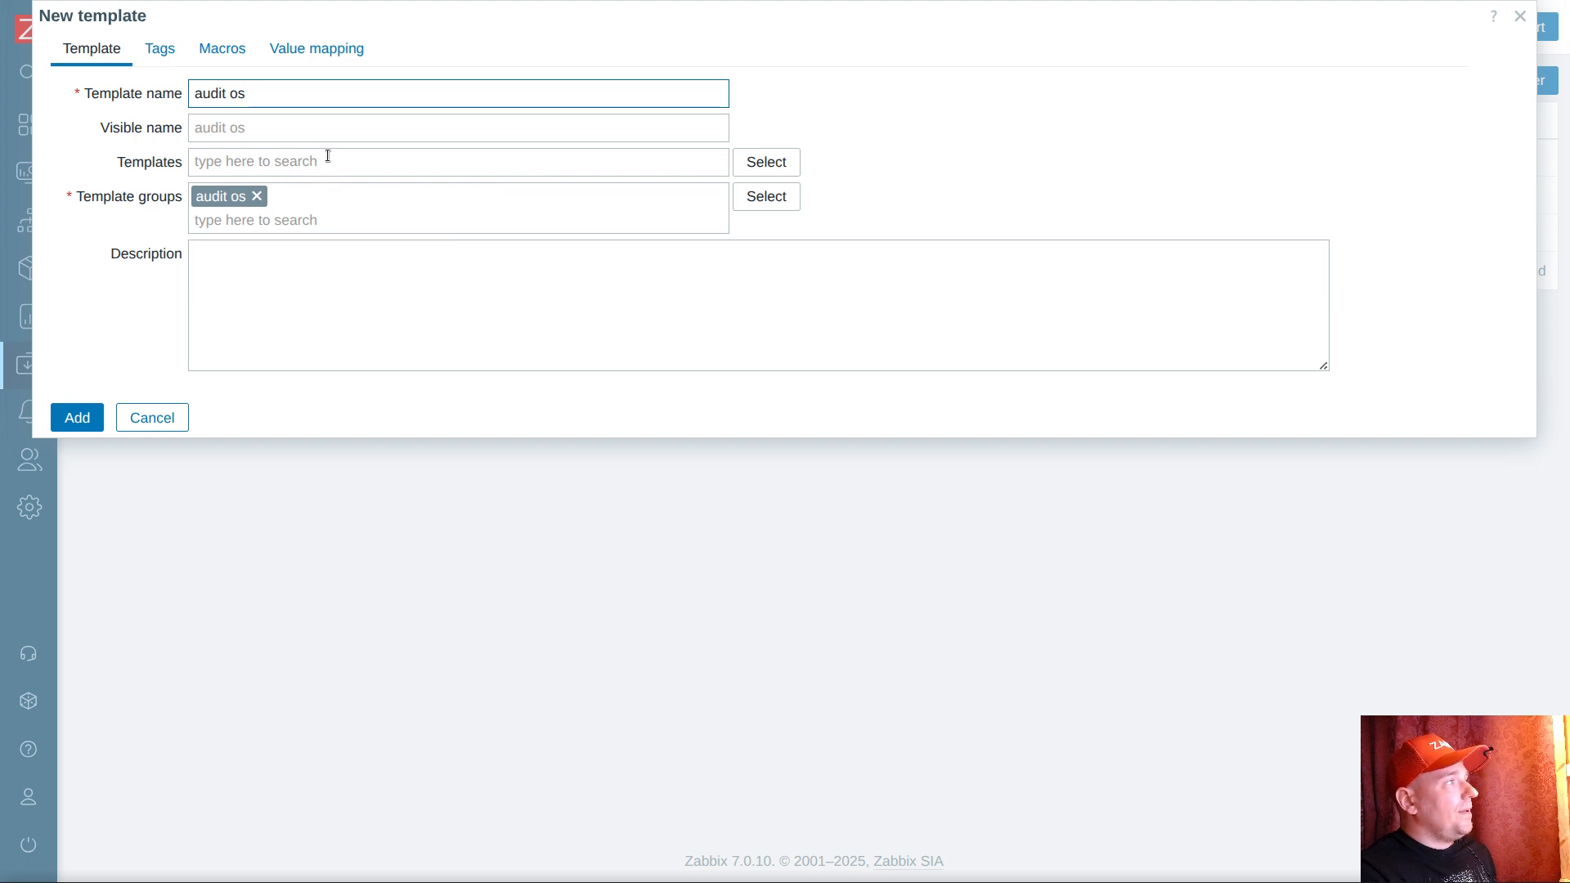
{"action": "type", "text": " maintain"}
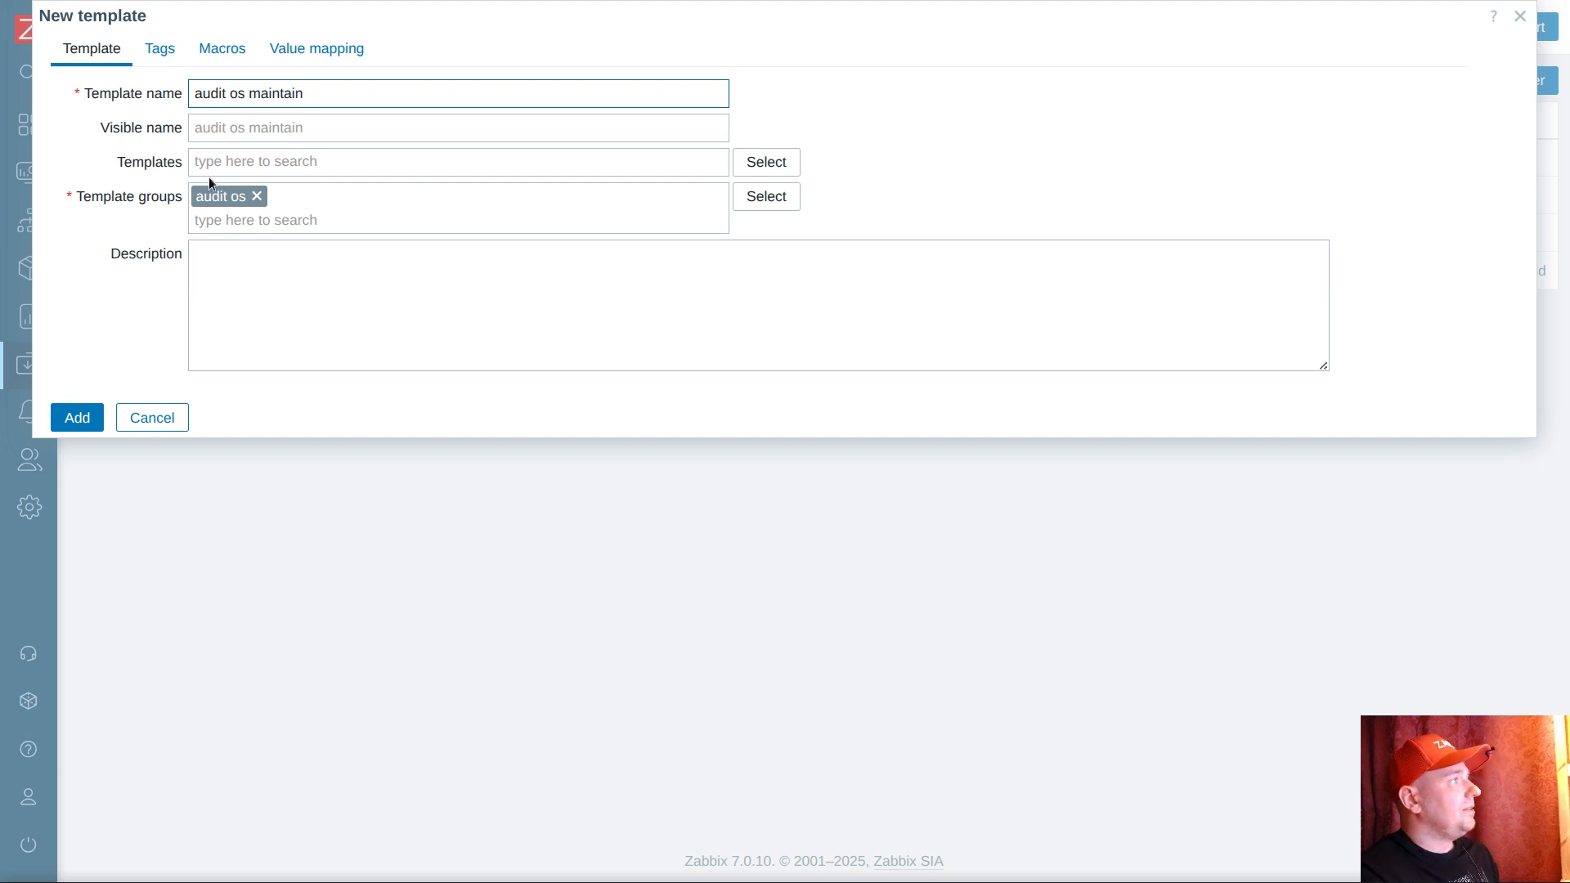
{"action": "left_click", "coordinate": [79, 416]}
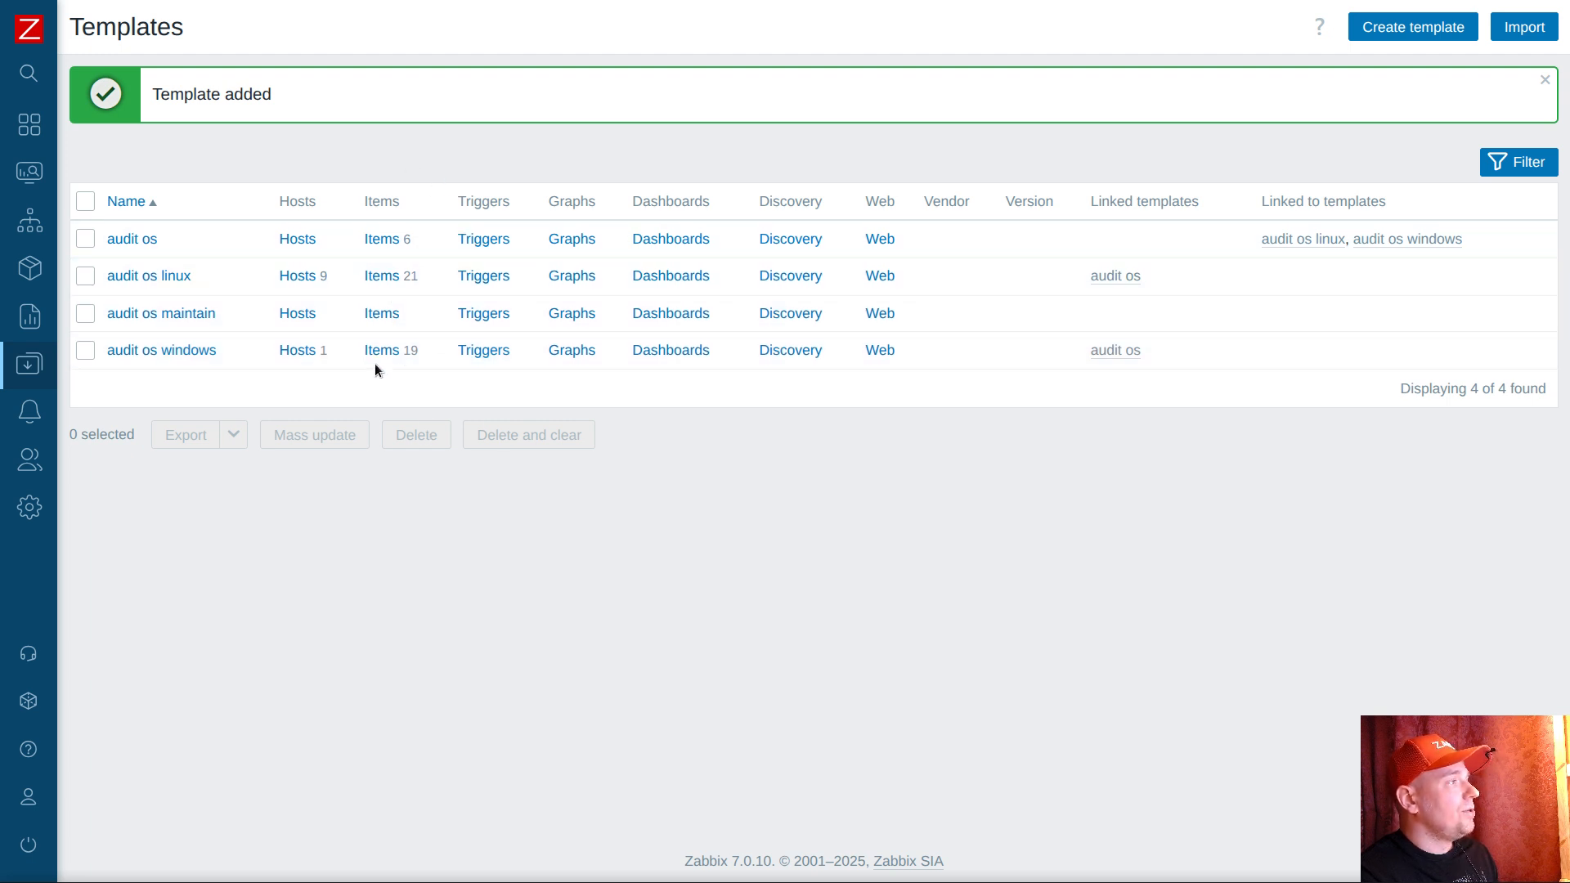
Step: Start a new item of type Script in the audit os maintain template
{"action": "left_click", "coordinate": [380, 319]}
{"action": "left_click", "coordinate": [1505, 27]}
{"action": "left_click", "coordinate": [340, 128]}
{"action": "scroll", "coordinate": [352, 322], "scroll_direction": "down", "scroll_amount": 2}
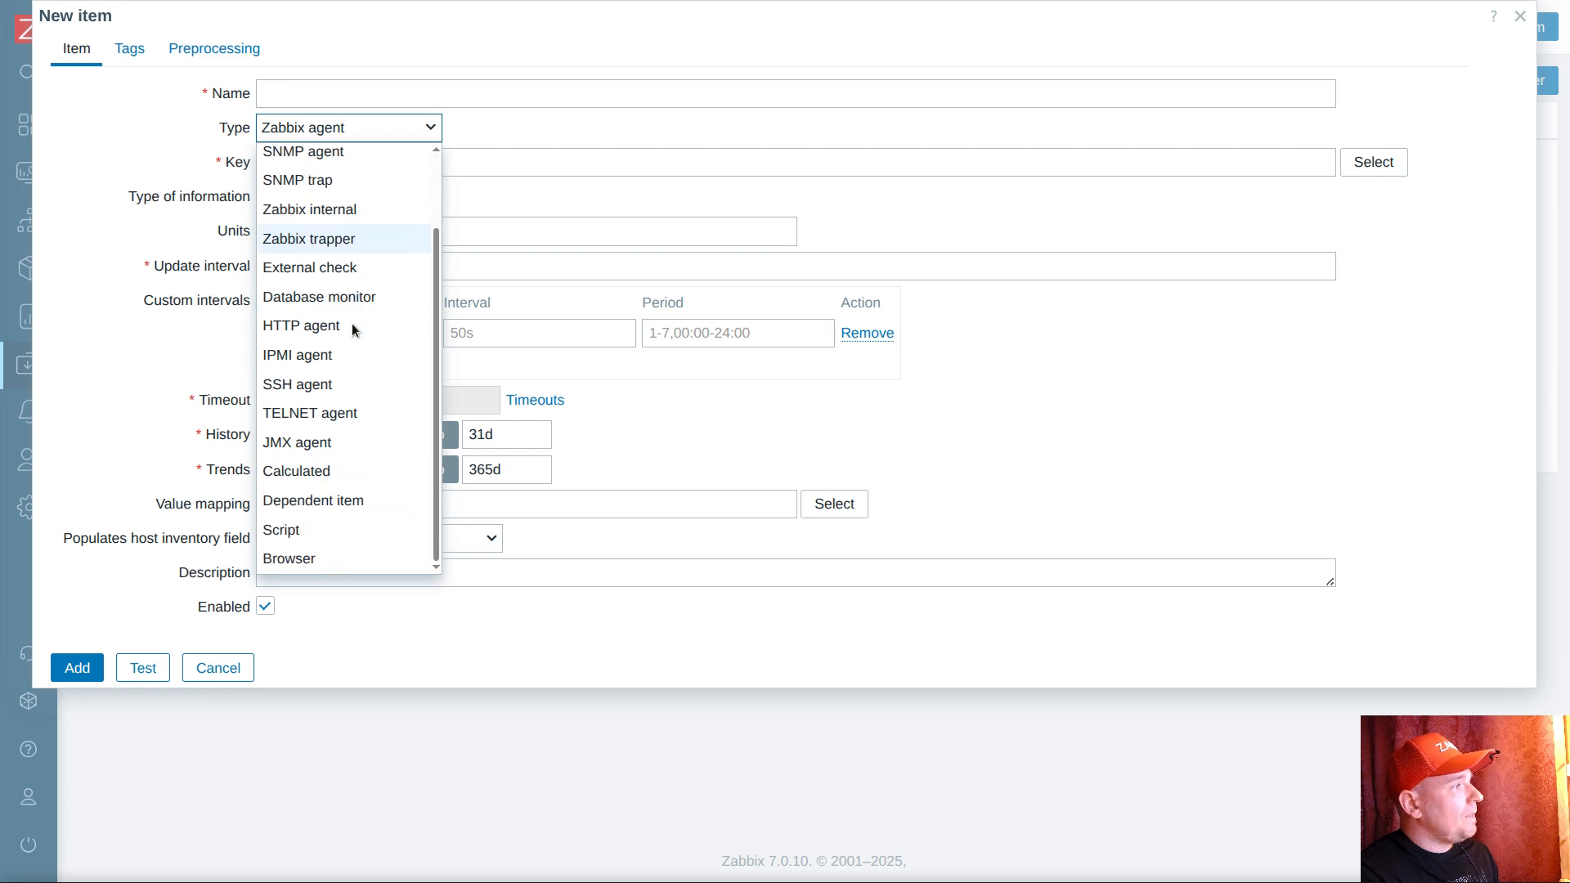
{"action": "left_click", "coordinate": [311, 532]}
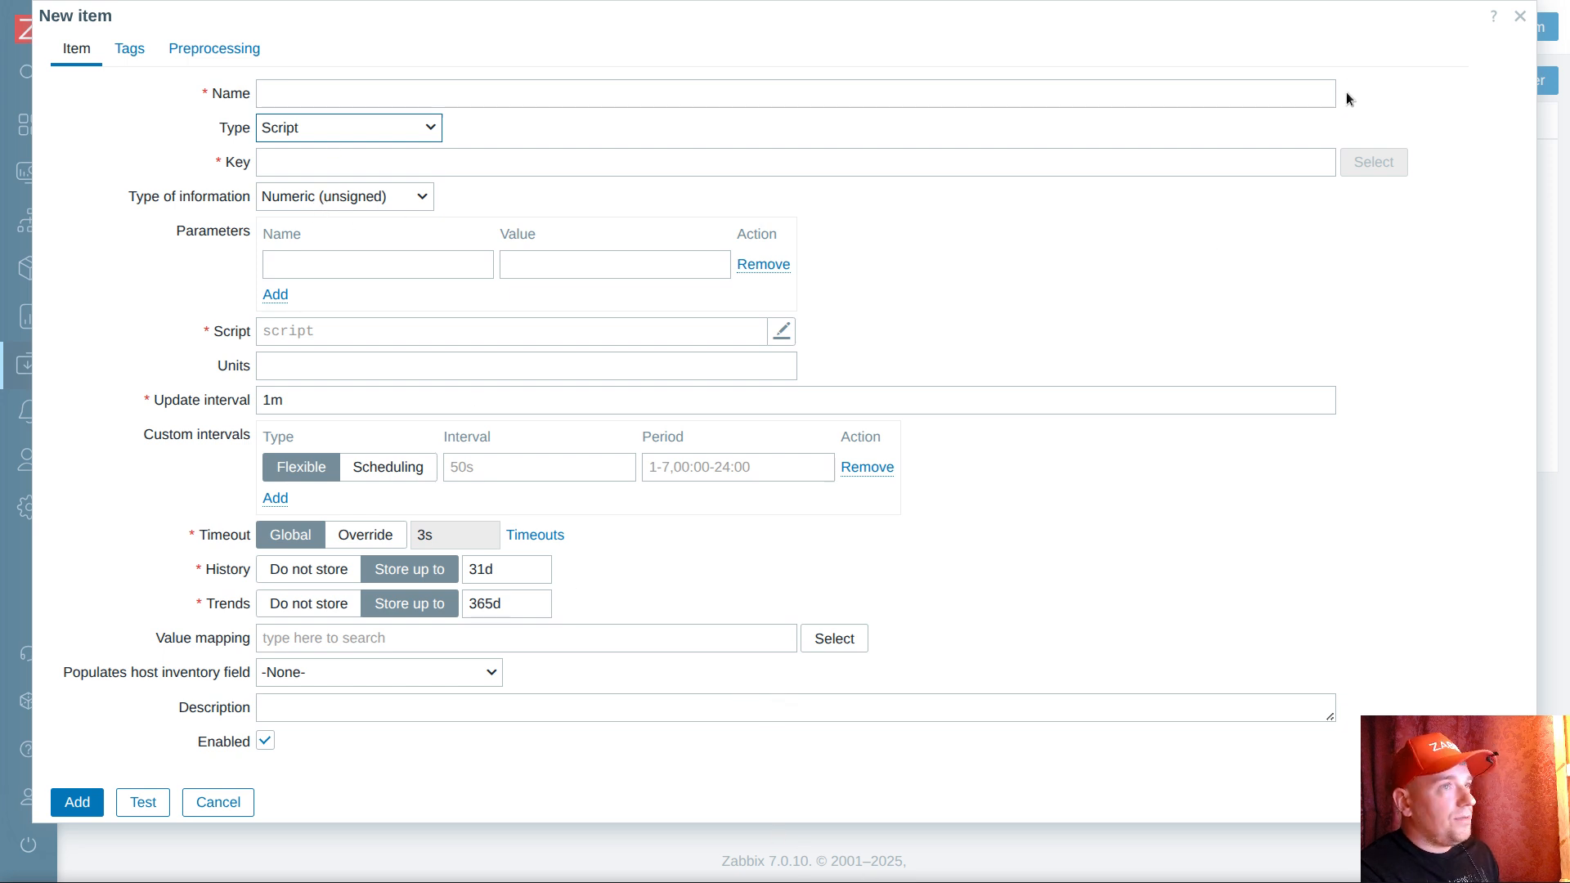
Step: Name the script item Inventory total memory and give it the key inventory[ram], both copied from the README
{"action": "key", "text": "super+Up"}
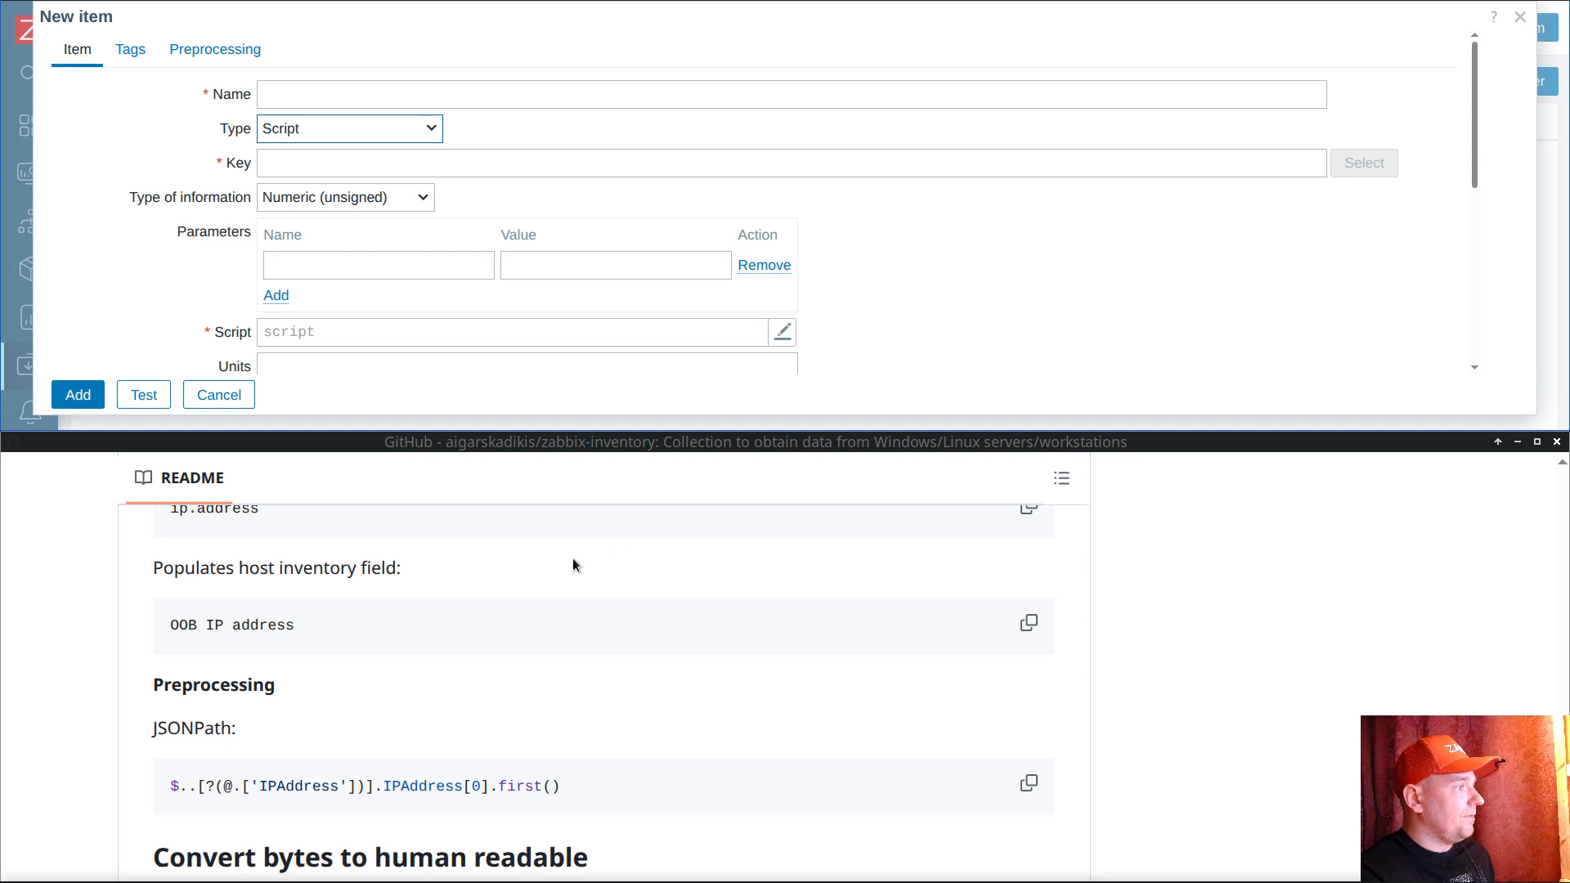
{"action": "left_click", "coordinate": [464, 583]}
{"action": "scroll", "coordinate": [464, 586], "scroll_direction": "down", "scroll_amount": 3}
{"action": "scroll", "coordinate": [484, 621], "scroll_direction": "down", "scroll_amount": 2}
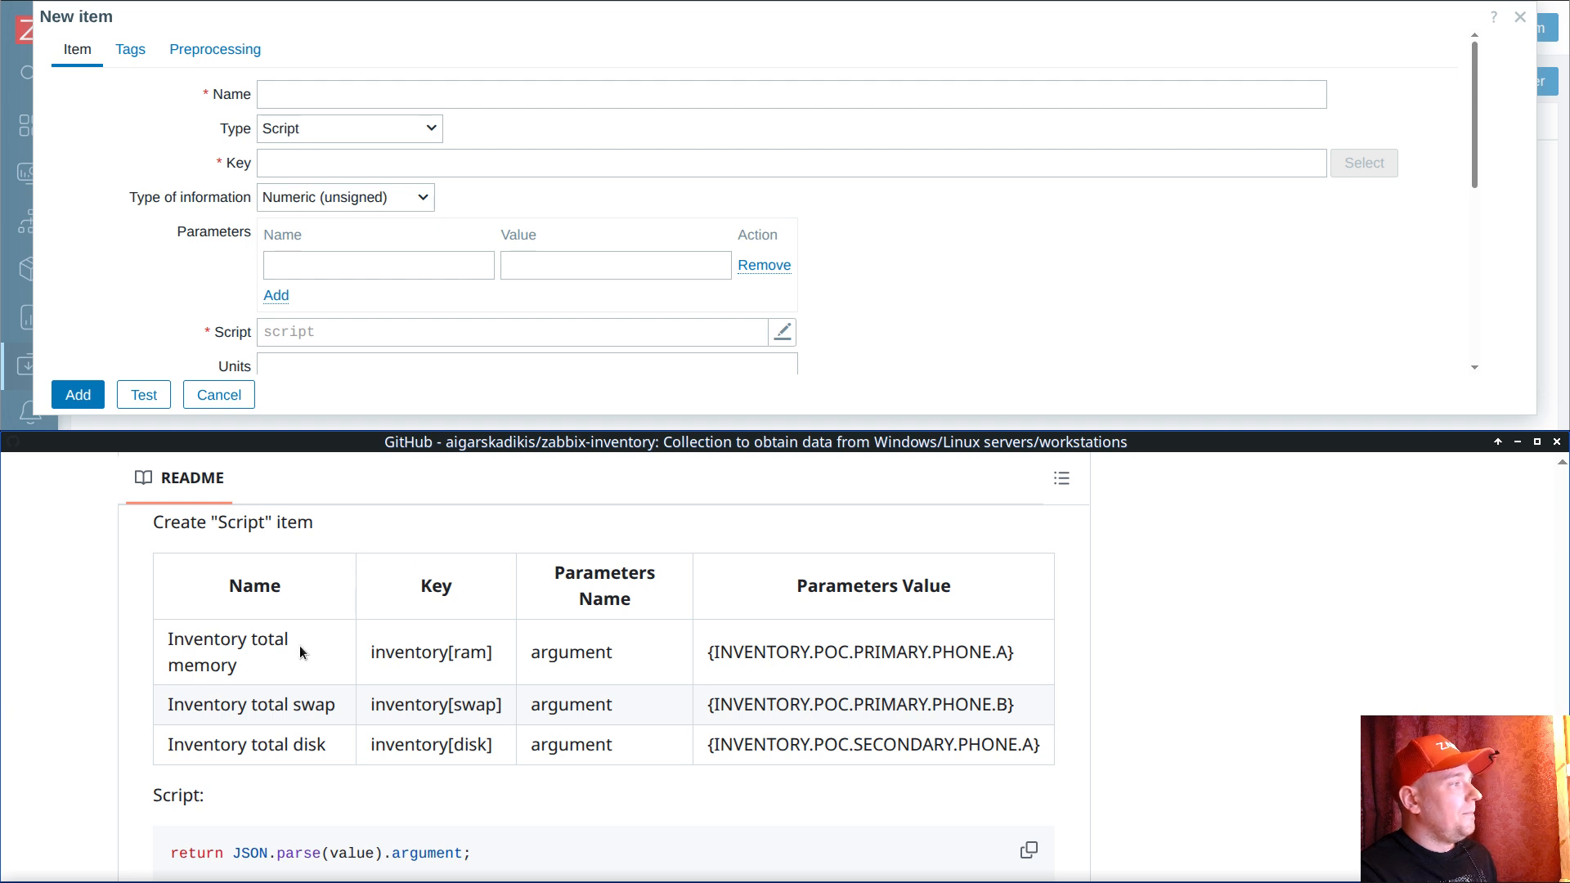
{"action": "left_click_drag", "start_coordinate": [151, 639], "coordinate": [266, 659]}
{"action": "key", "text": "ctrl+c"}
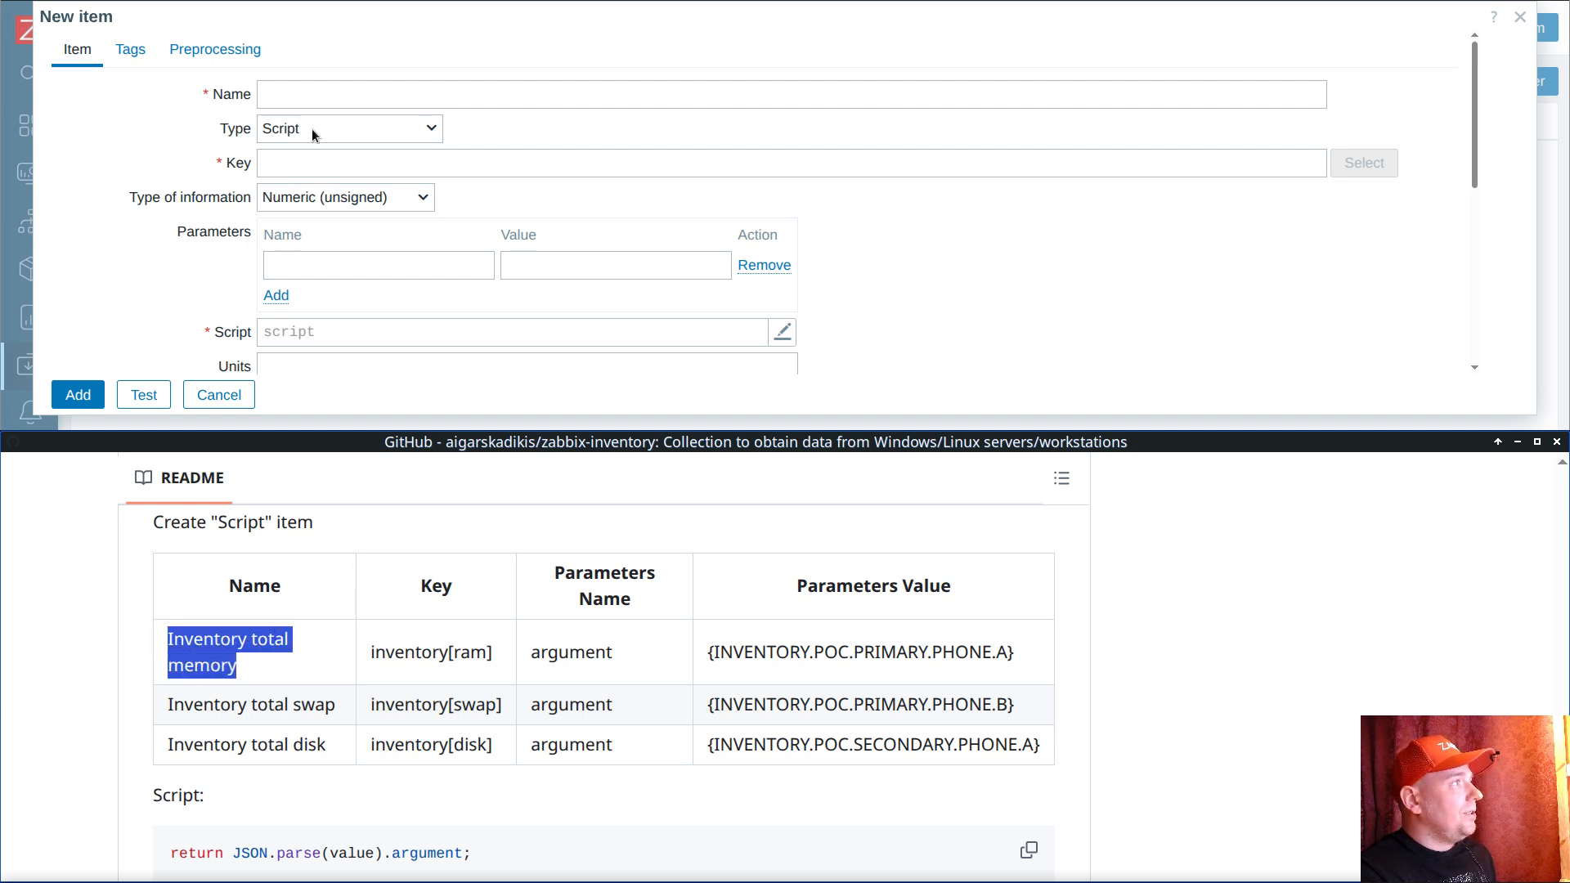
{"action": "left_click", "coordinate": [298, 93]}
{"action": "key", "text": "ctrl+v"}
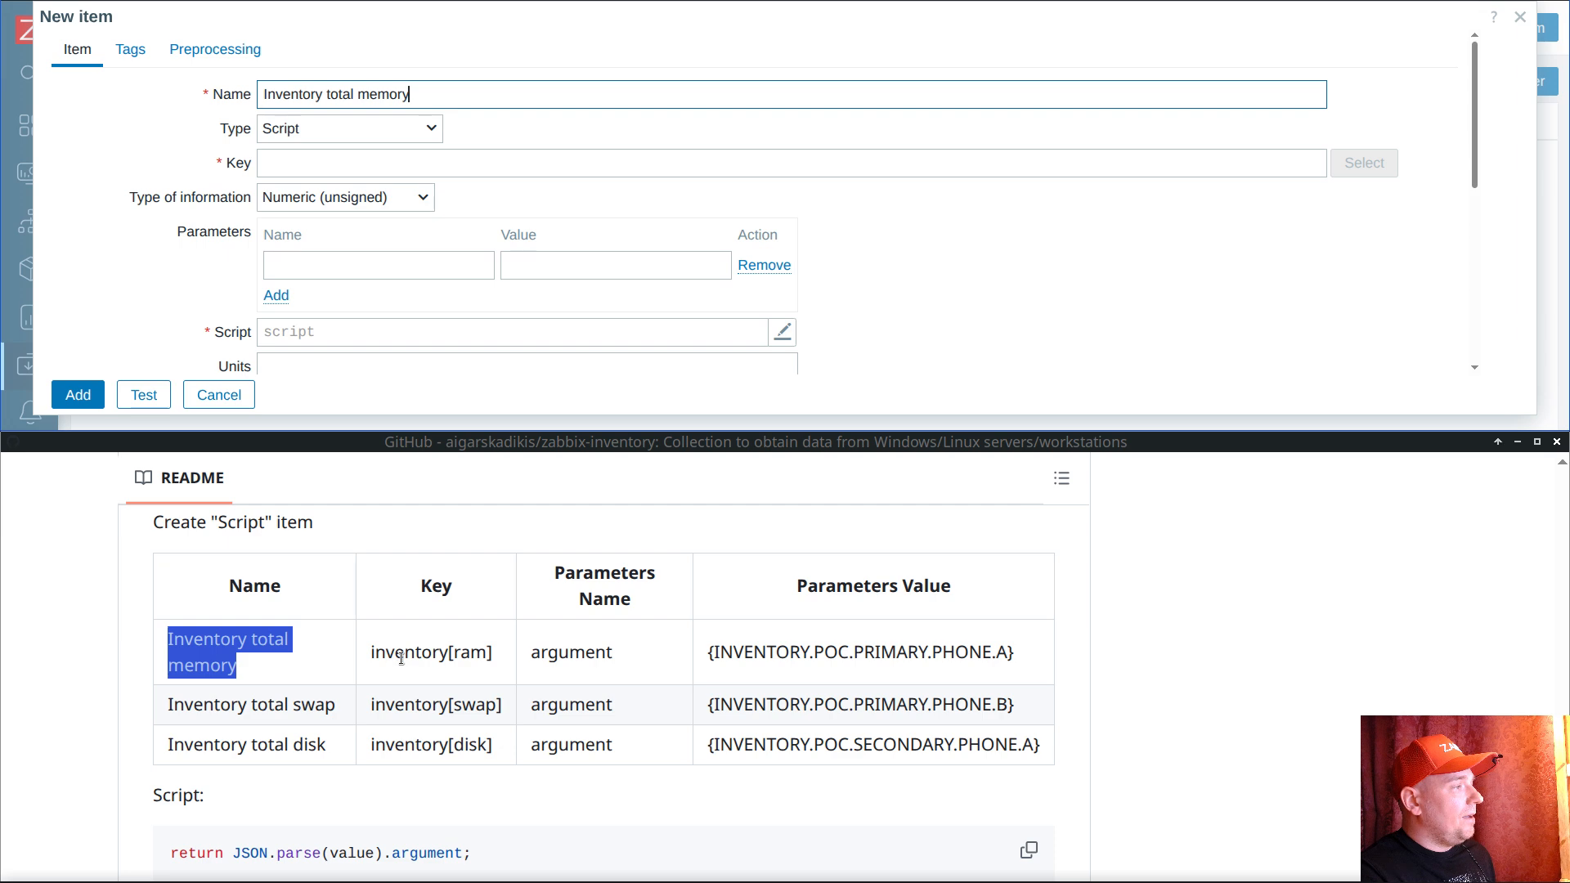
{"action": "left_click_drag", "start_coordinate": [372, 652], "coordinate": [528, 658]}
{"action": "key", "text": "ctrl+c"}
{"action": "left_click", "coordinate": [349, 164]}
{"action": "key", "text": "ctrl+v"}
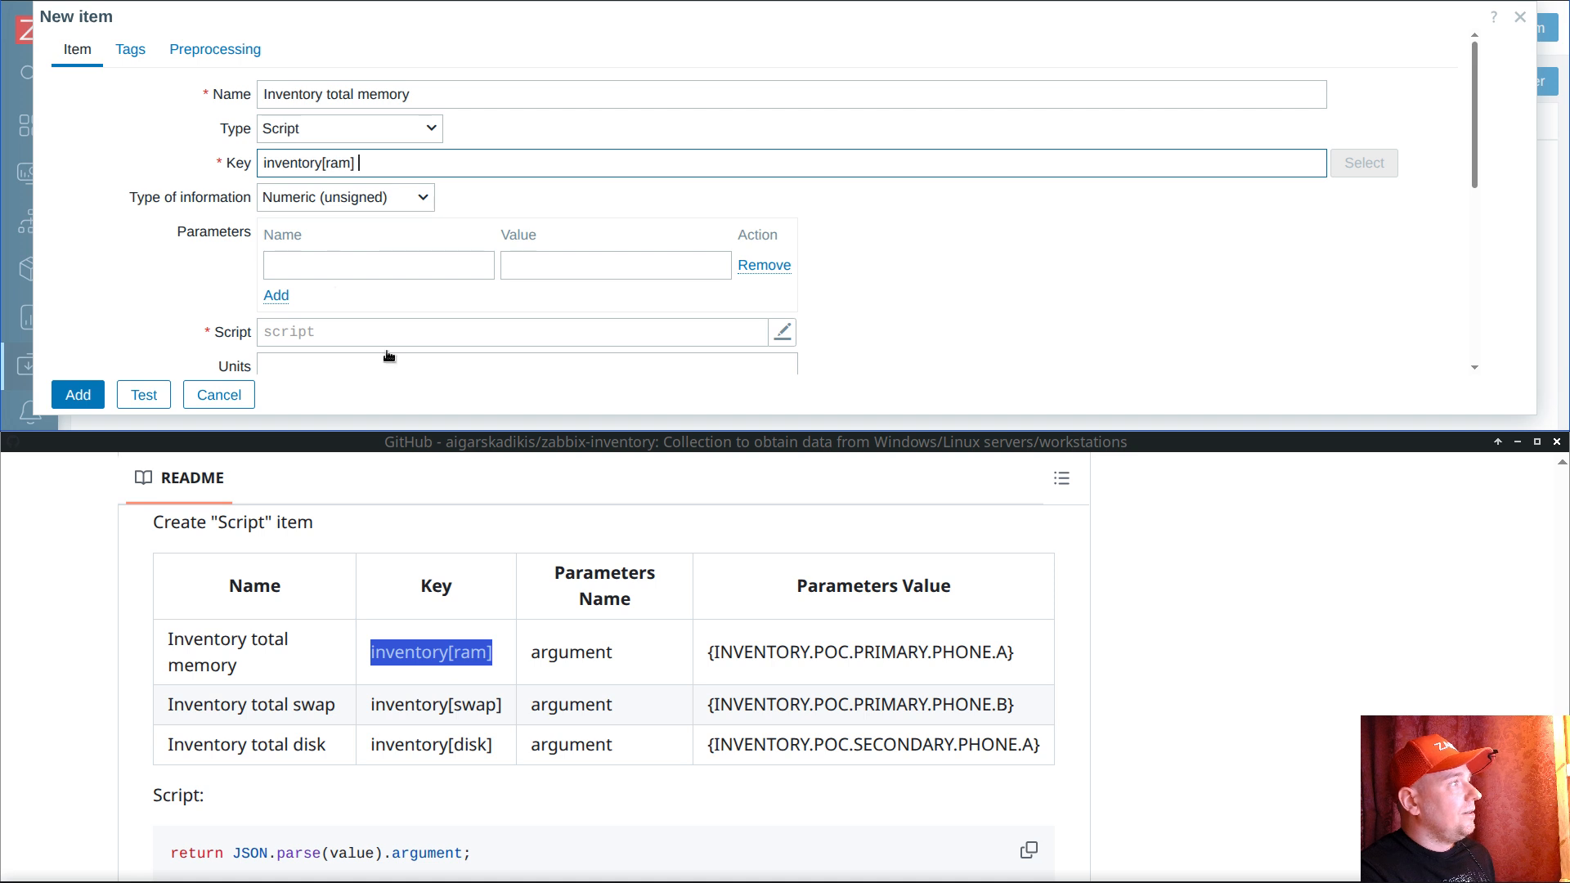
Step: Add a parameter named argument with the value {INVENTORY.POC.PRIMARY.PHONE.A}, copied from the README table
{"action": "double_click", "coordinate": [574, 654]}
{"action": "key", "text": "ctrl+c"}
{"action": "left_click", "coordinate": [342, 260]}
{"action": "key", "text": "ctrl+v"}
{"action": "left_click_drag", "start_coordinate": [703, 653], "coordinate": [1032, 657]}
{"action": "key", "text": "ctrl+c"}
{"action": "left_click", "coordinate": [565, 270]}
{"action": "key", "text": "ctrl+v"}
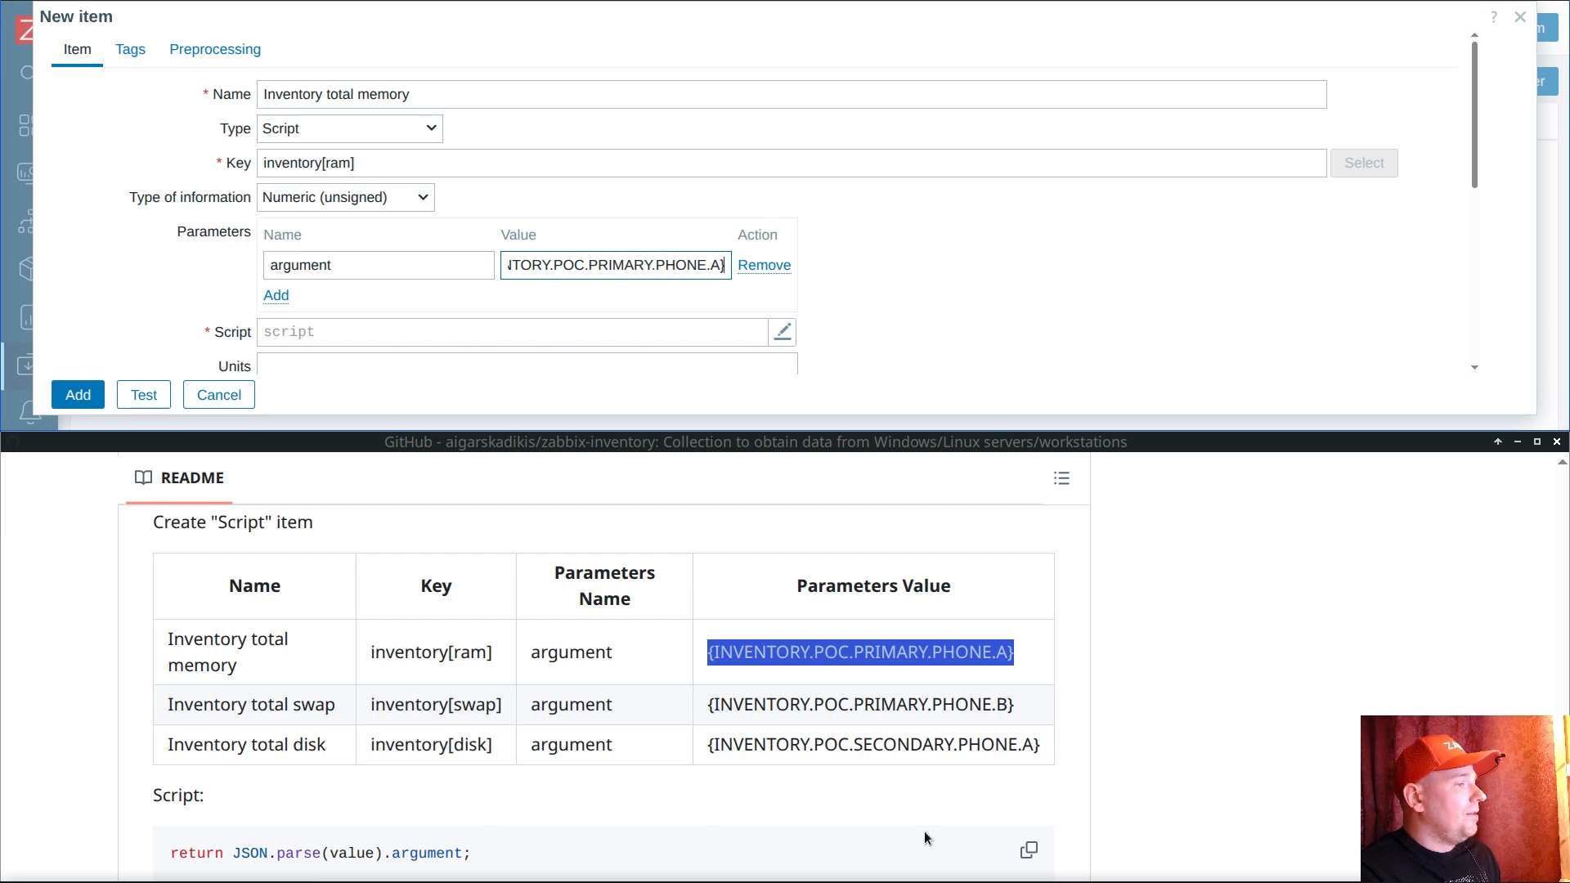
Step: Set the item's script to the README code return JSON.parse(value).argument; and apply it
{"action": "left_click", "coordinate": [1030, 850]}
{"action": "left_click", "coordinate": [354, 334]}
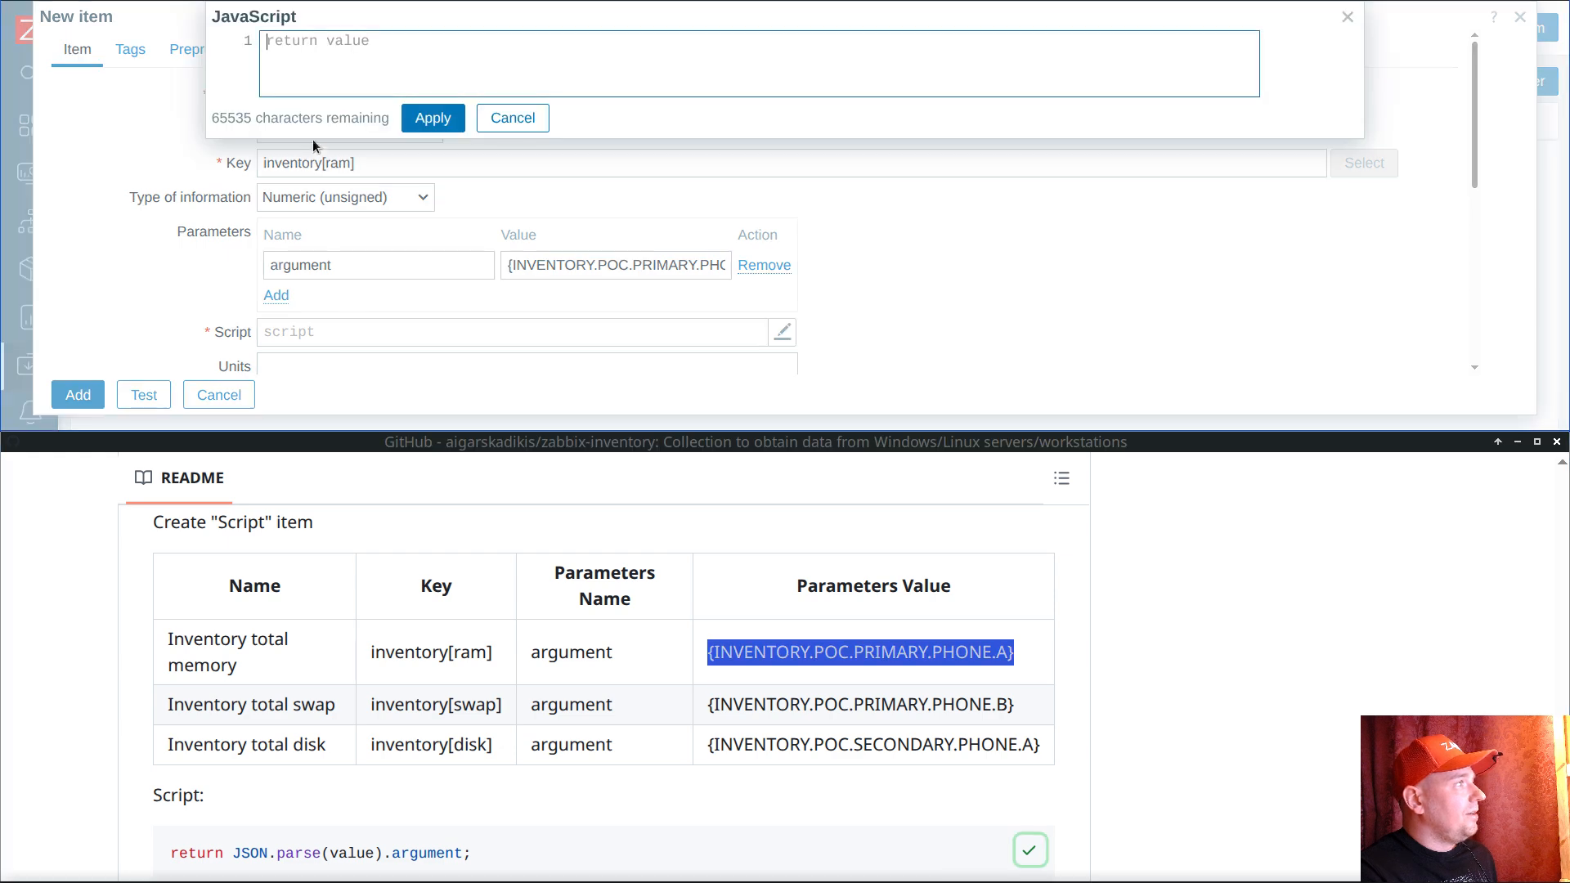
{"action": "key", "text": "ctrl+v"}
{"action": "left_click", "coordinate": [432, 118]}
Step: Set the item's units to B and check the macro used as the argument parameter's value
{"action": "scroll", "coordinate": [422, 188], "scroll_direction": "down", "scroll_amount": 1}
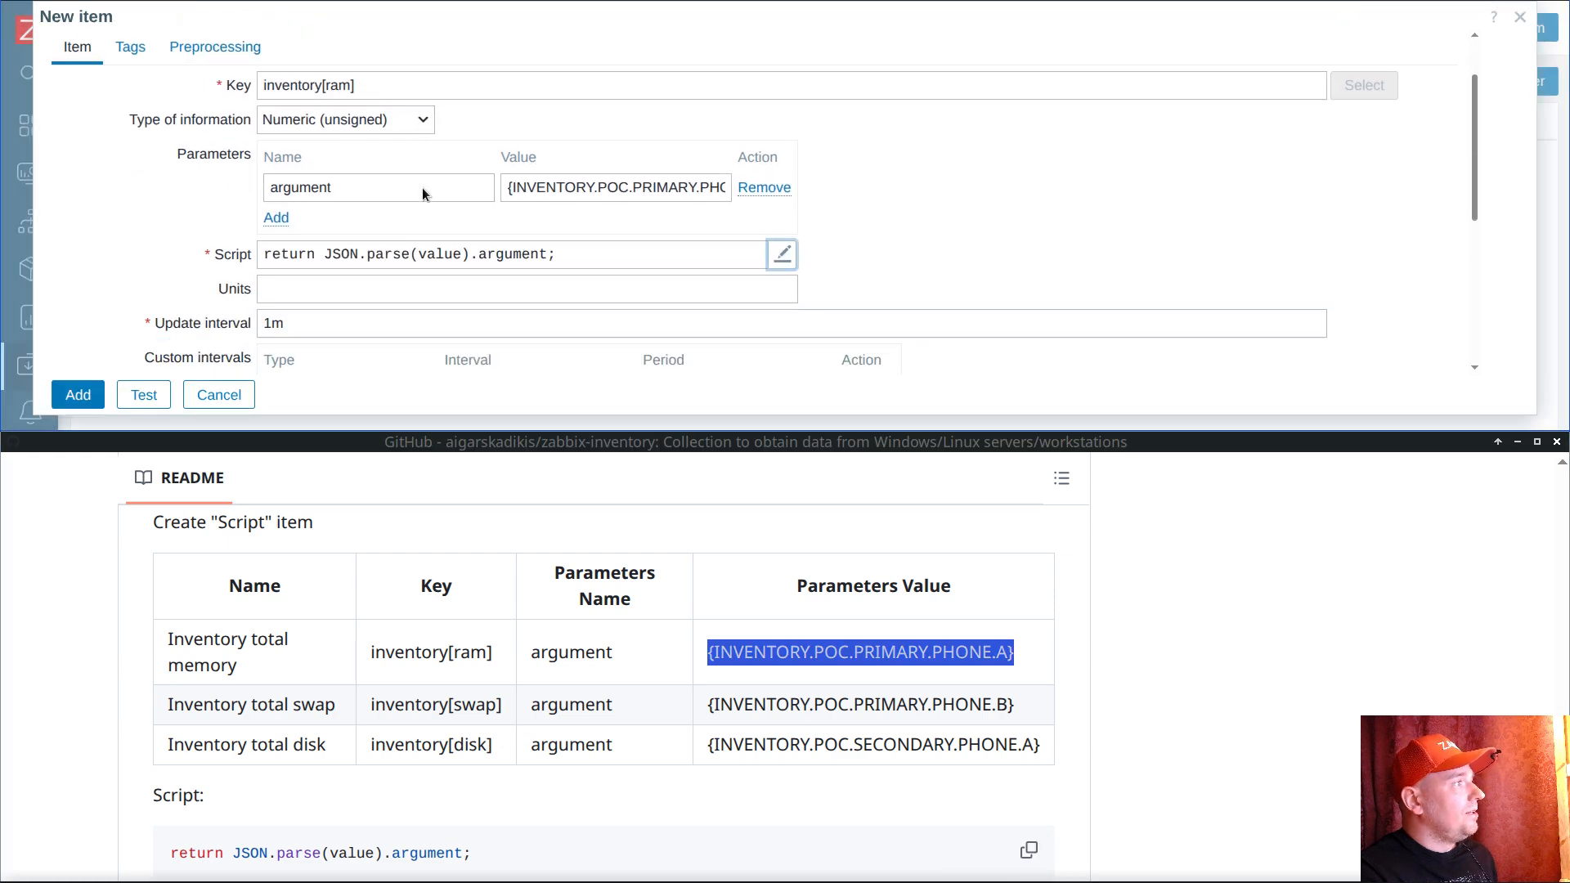
{"action": "scroll", "coordinate": [422, 193], "scroll_direction": "down", "scroll_amount": 3}
{"action": "left_click", "coordinate": [276, 112]}
{"action": "type", "text": "B"}
{"action": "scroll", "coordinate": [489, 208], "scroll_direction": "up", "scroll_amount": 3}
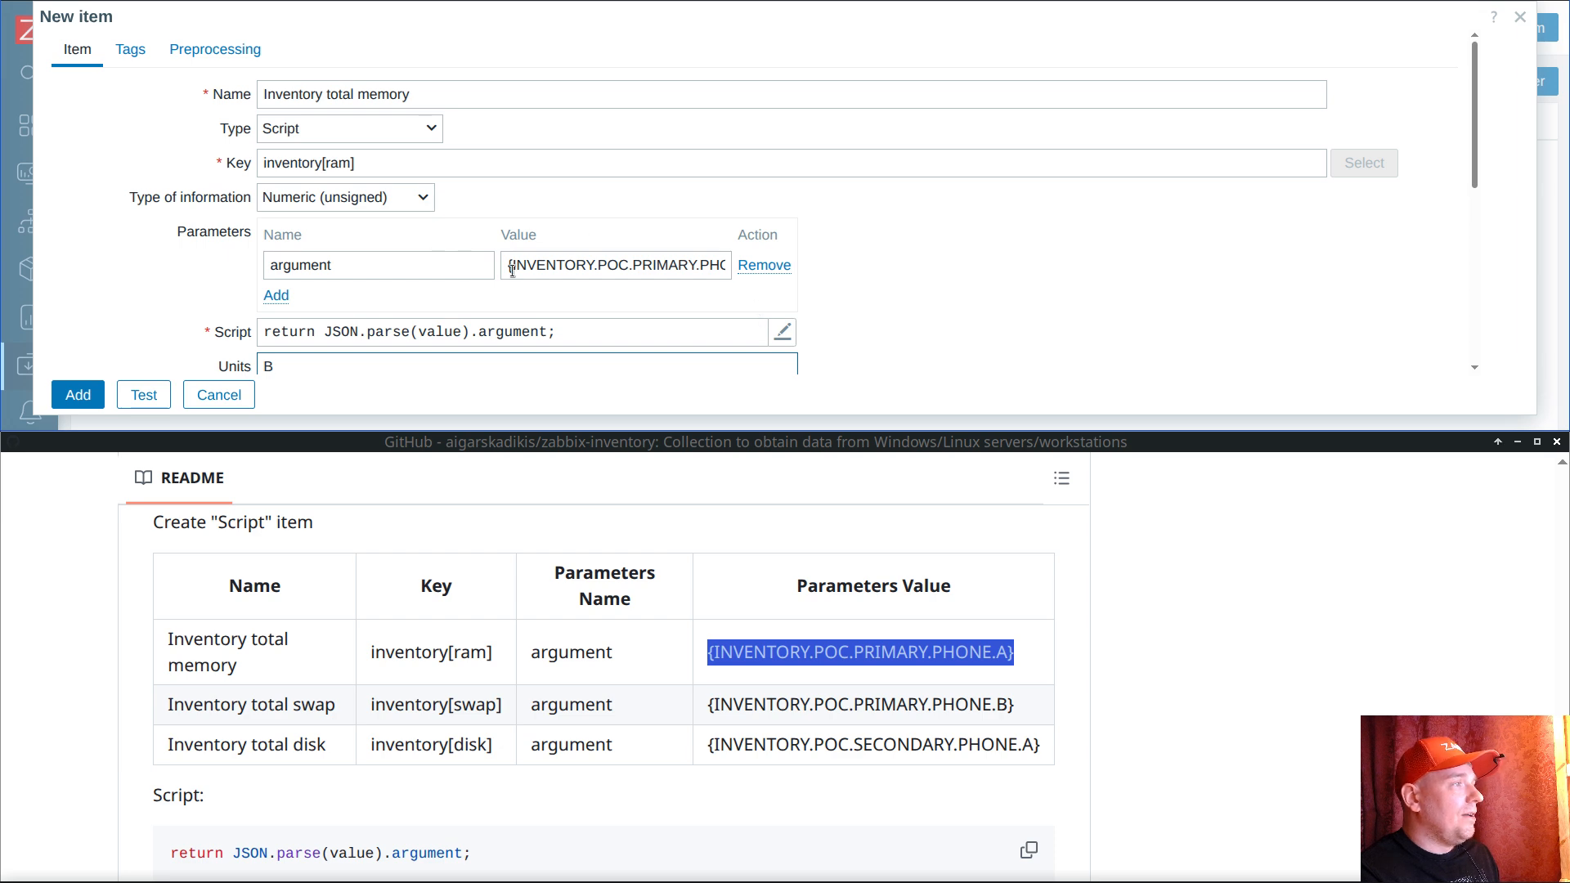
{"action": "left_click", "coordinate": [550, 266]}
{"action": "key", "text": "ctrl+a"}
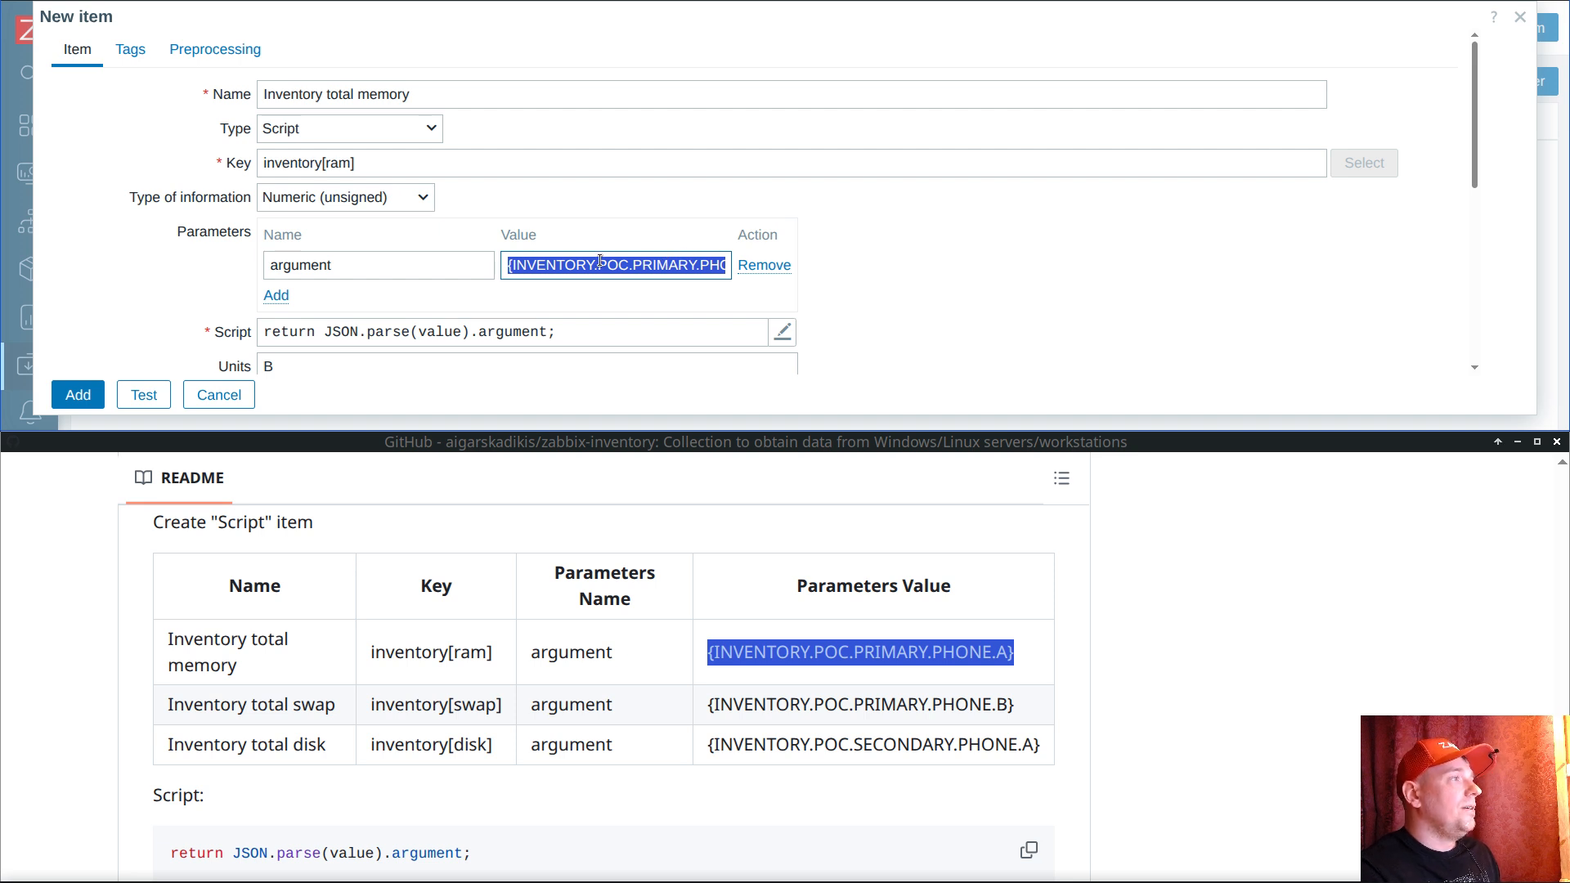
{"action": "scroll", "coordinate": [729, 227], "scroll_direction": "down", "scroll_amount": 3}
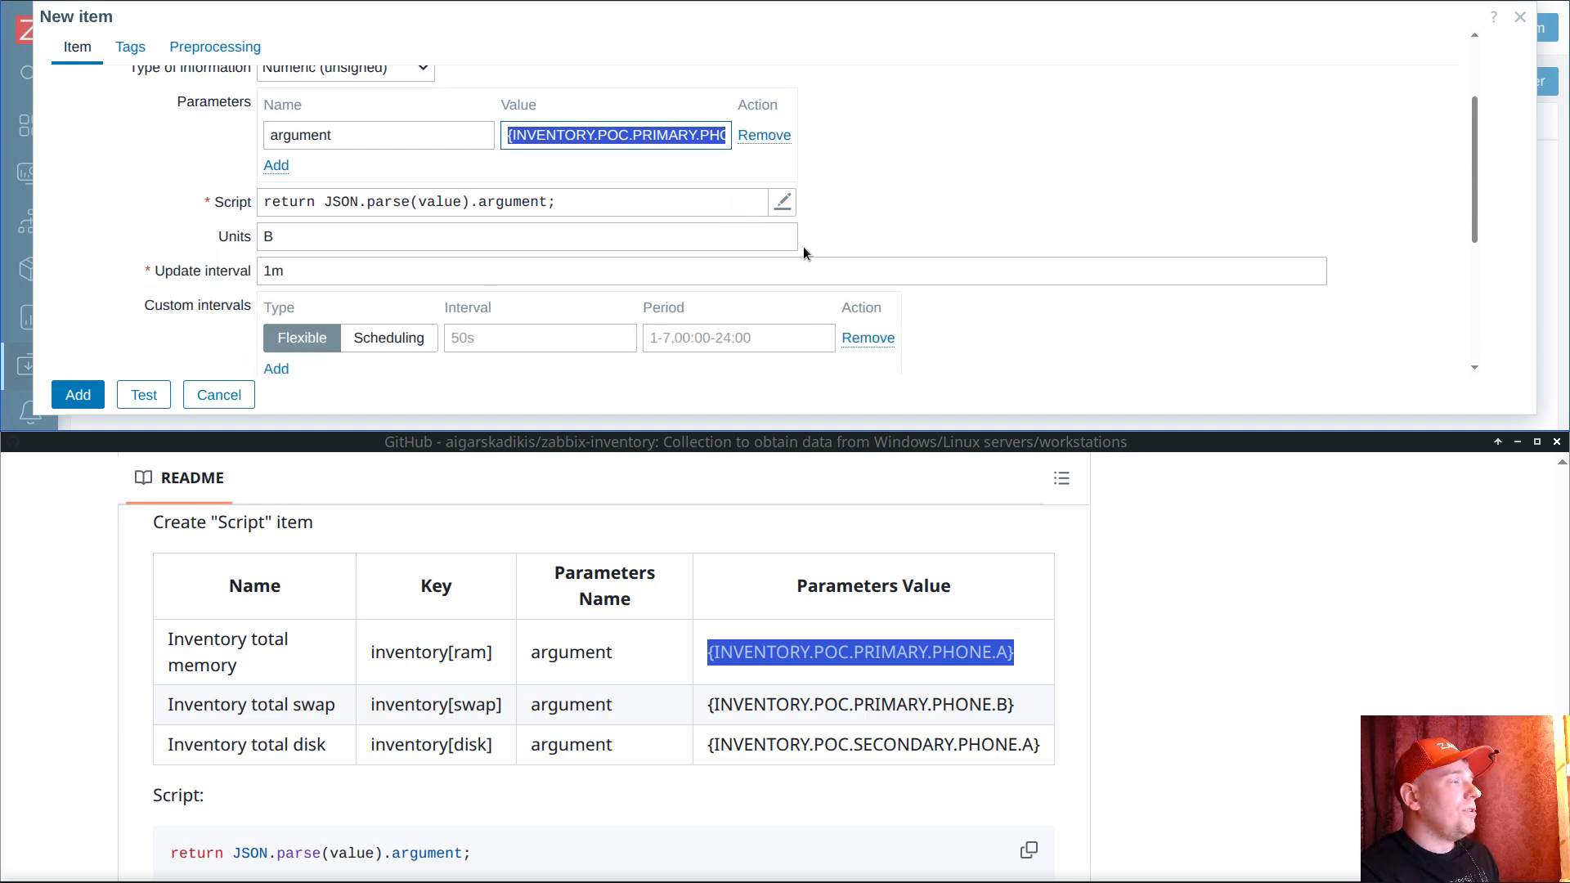
Step: Turn off trend storage for the Inventory total memory item and add it to the template
{"action": "scroll", "coordinate": [803, 248], "scroll_direction": "up", "scroll_amount": 3}
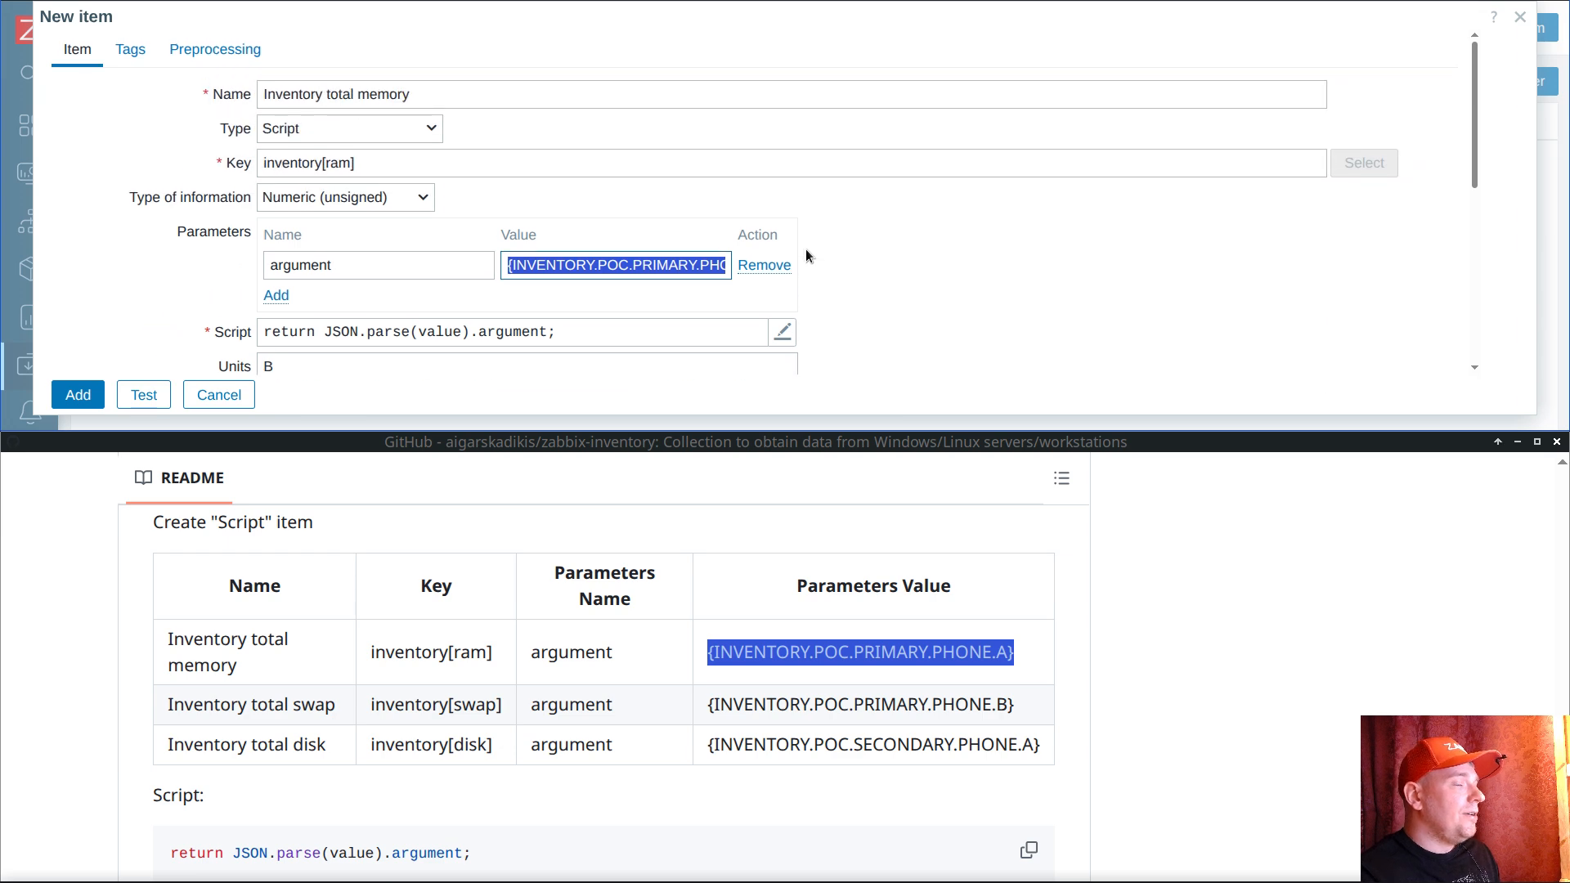
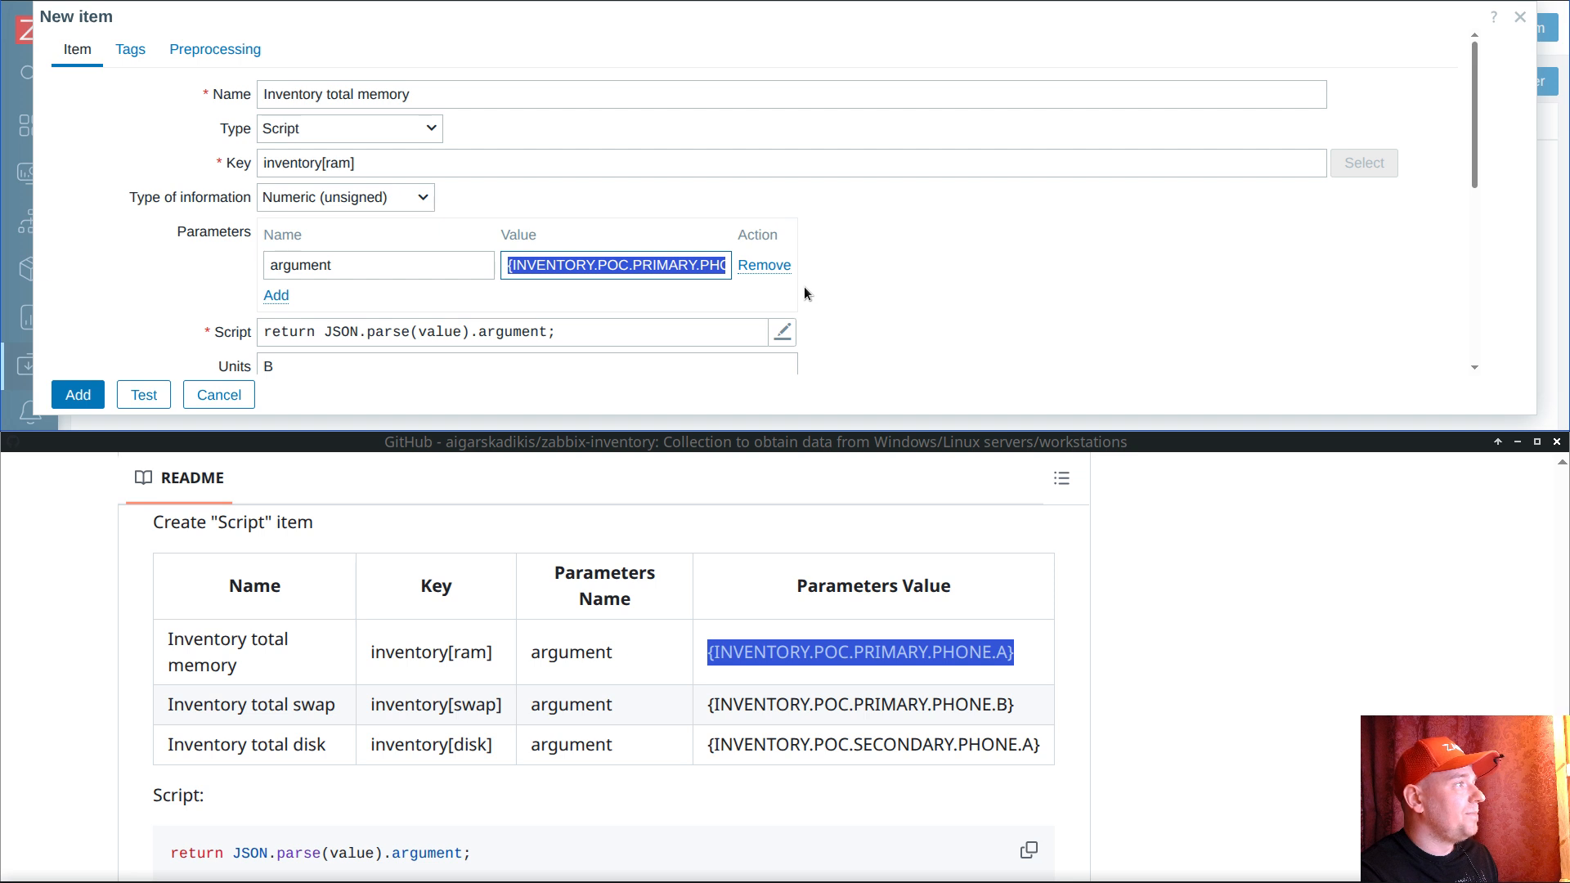
{"action": "scroll", "coordinate": [358, 169], "scroll_direction": "down", "scroll_amount": 5}
{"action": "left_click", "coordinate": [307, 213]}
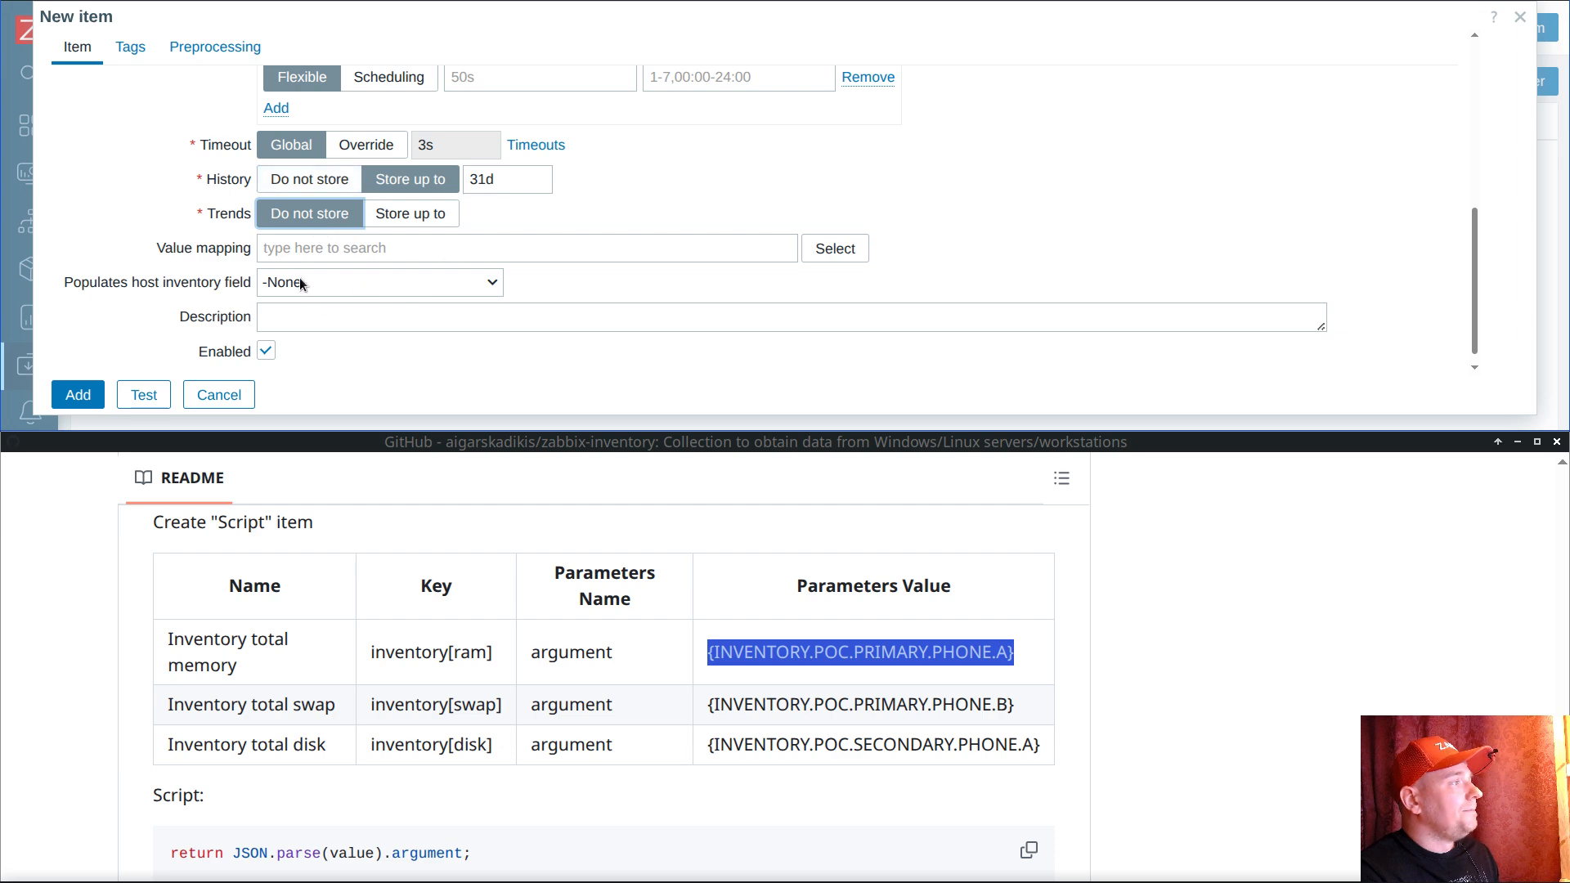
{"action": "scroll", "coordinate": [331, 280], "scroll_direction": "up", "scroll_amount": 5}
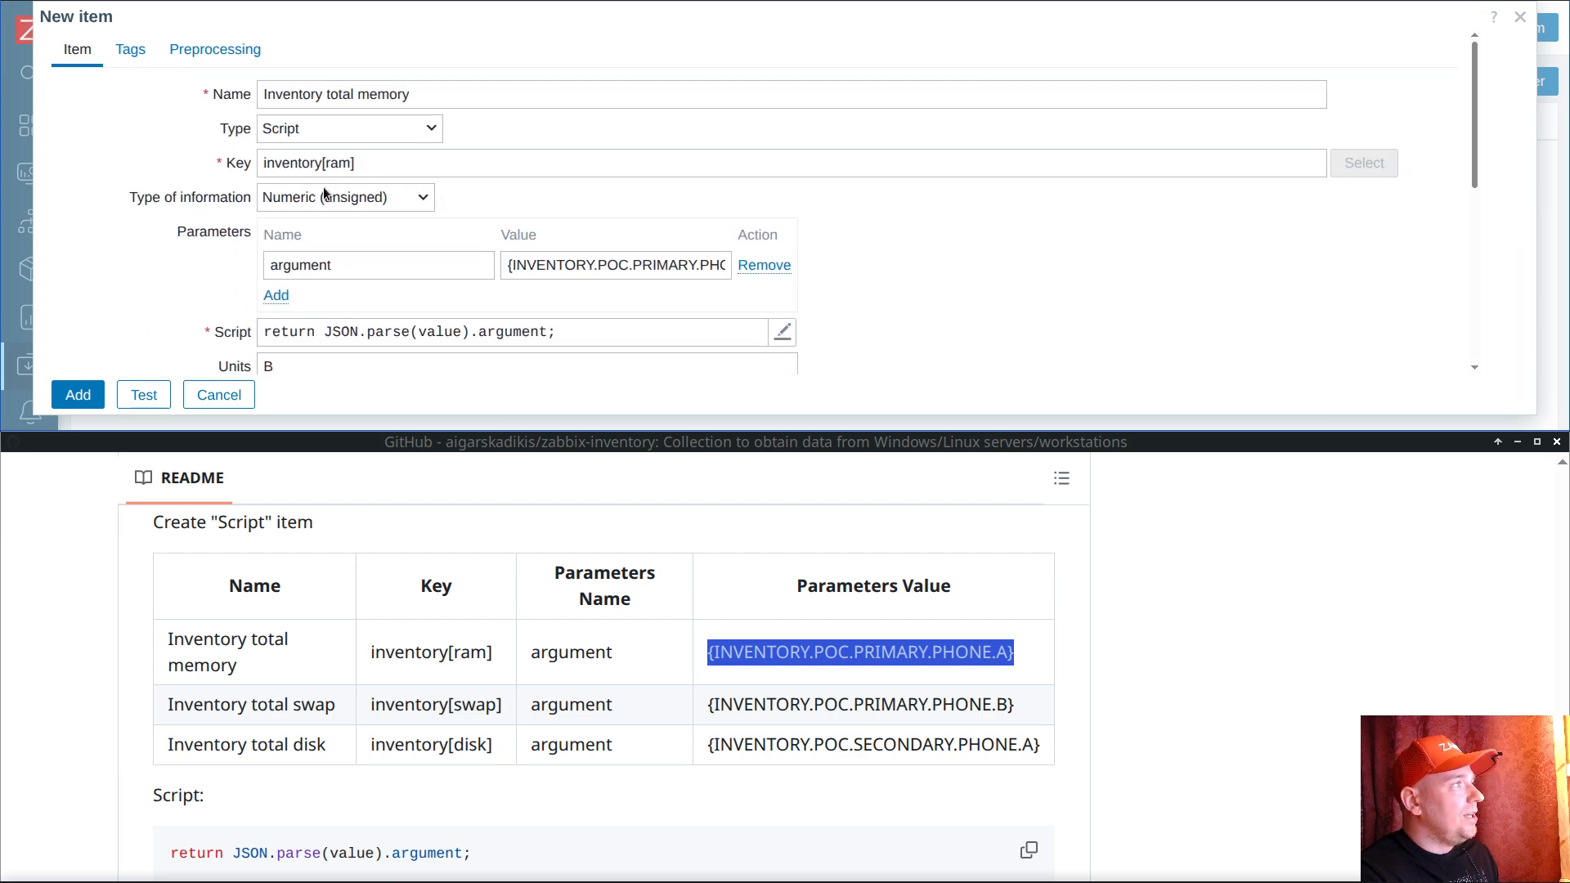
{"action": "left_click", "coordinate": [78, 395]}
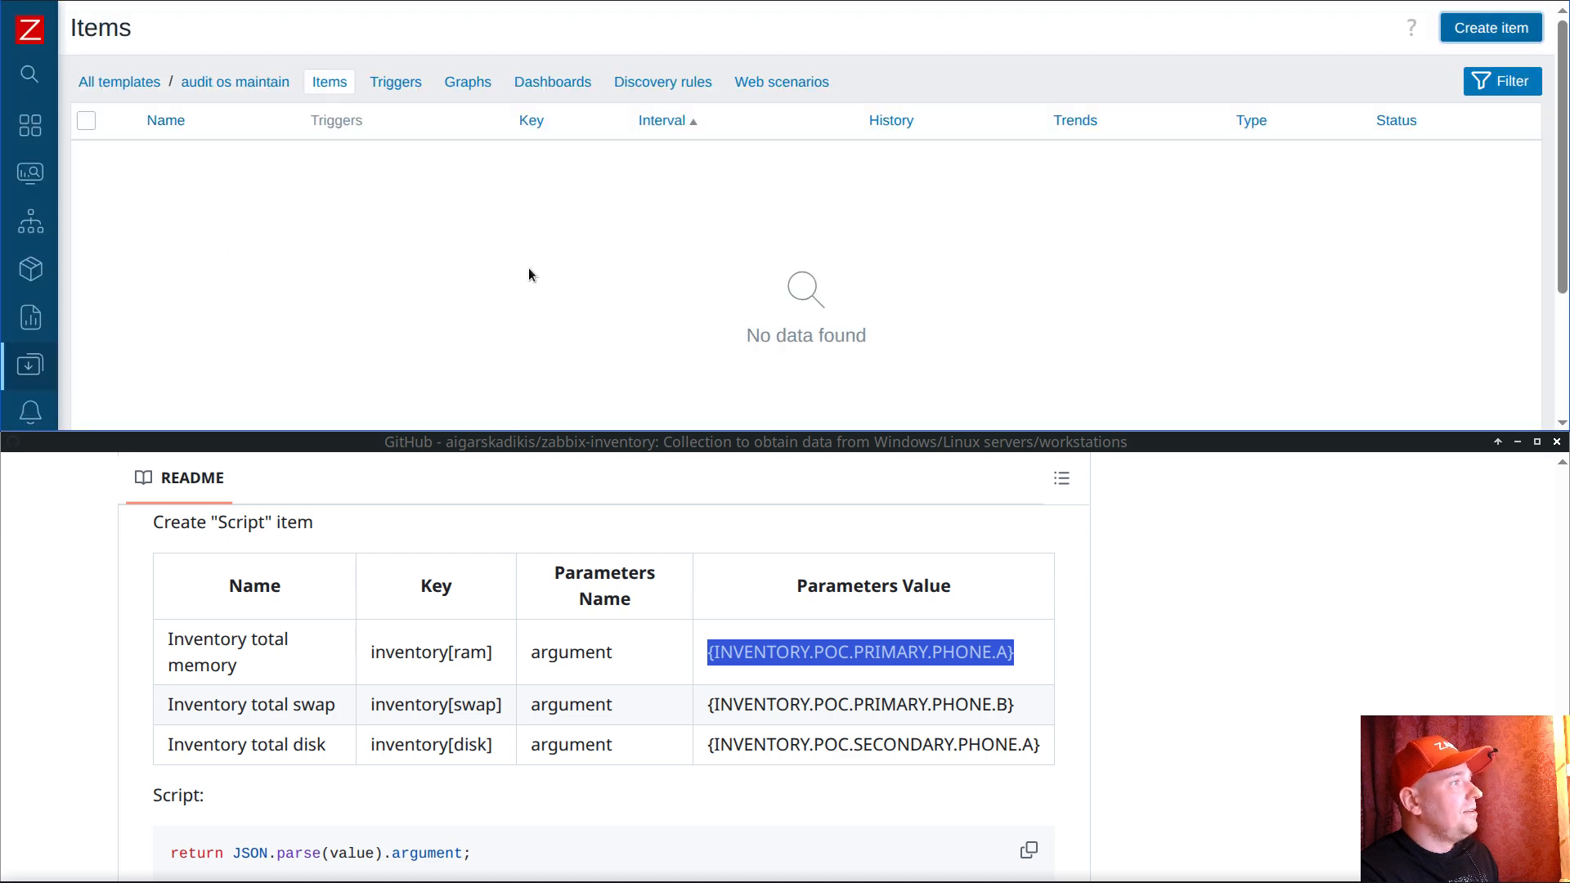
Step: Clone the Inventory total memory item, naming the copy Inventory total swap with the key inventory[swap] from the README
{"action": "left_click", "coordinate": [248, 240]}
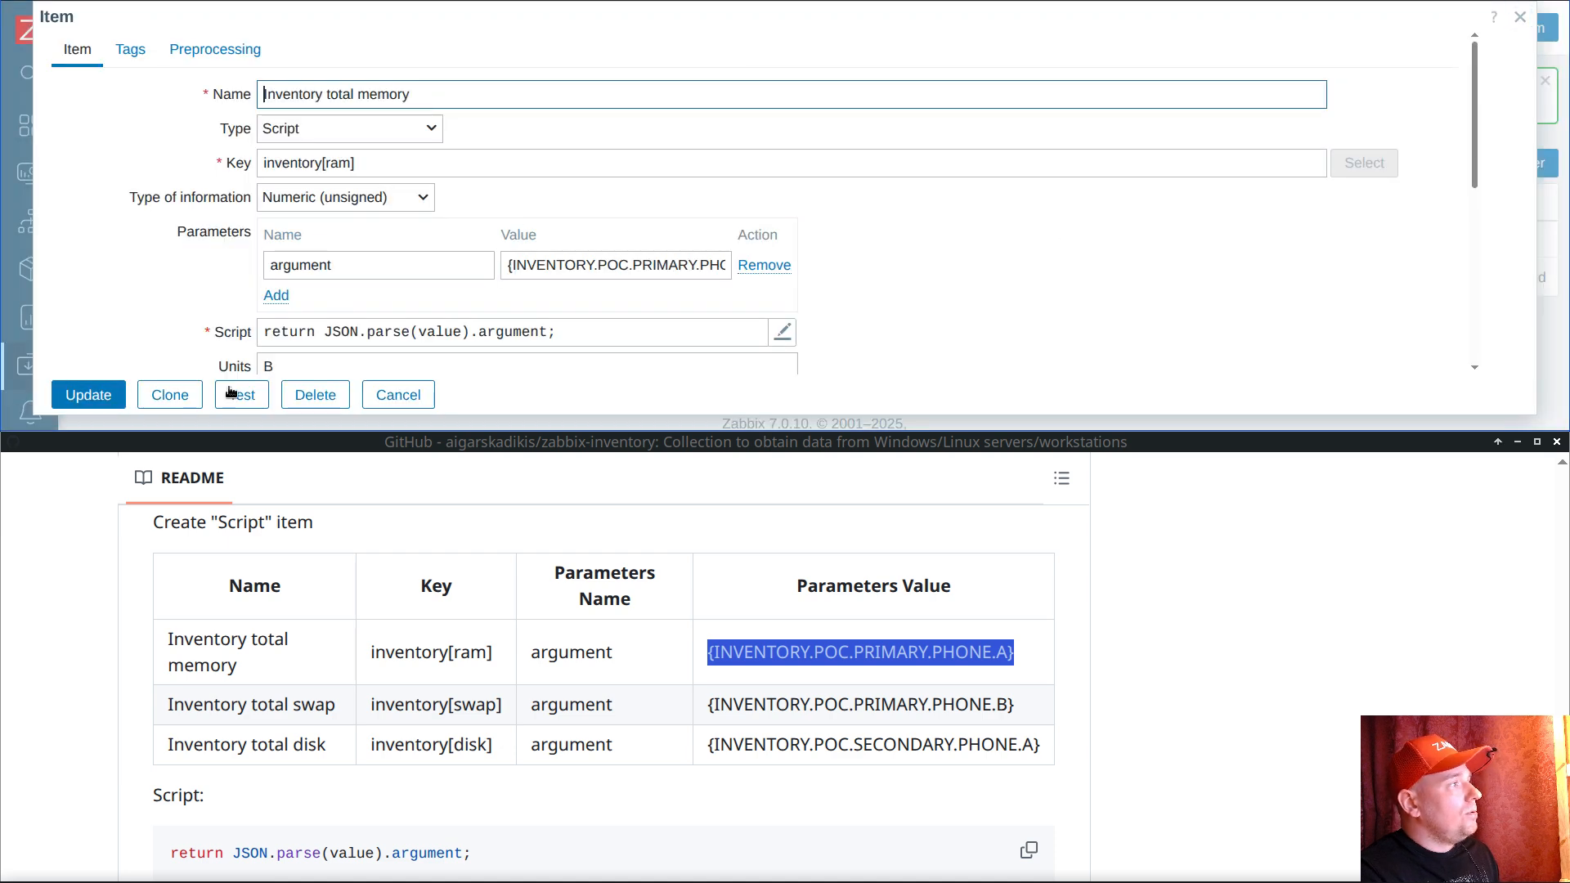
{"action": "left_click", "coordinate": [169, 395]}
{"action": "left_click_drag", "start_coordinate": [342, 704], "coordinate": [166, 709]}
{"action": "key", "text": "ctrl+c"}
{"action": "left_click", "coordinate": [434, 98]}
{"action": "left_click_drag", "start_coordinate": [414, 95], "coordinate": [36, 81]}
{"action": "key", "text": "ctrl+v"}
{"action": "left_click_drag", "start_coordinate": [372, 705], "coordinate": [505, 708]}
{"action": "left_click_drag", "start_coordinate": [415, 166], "coordinate": [198, 162]}
{"action": "type", "text": "inventory[swap]"}
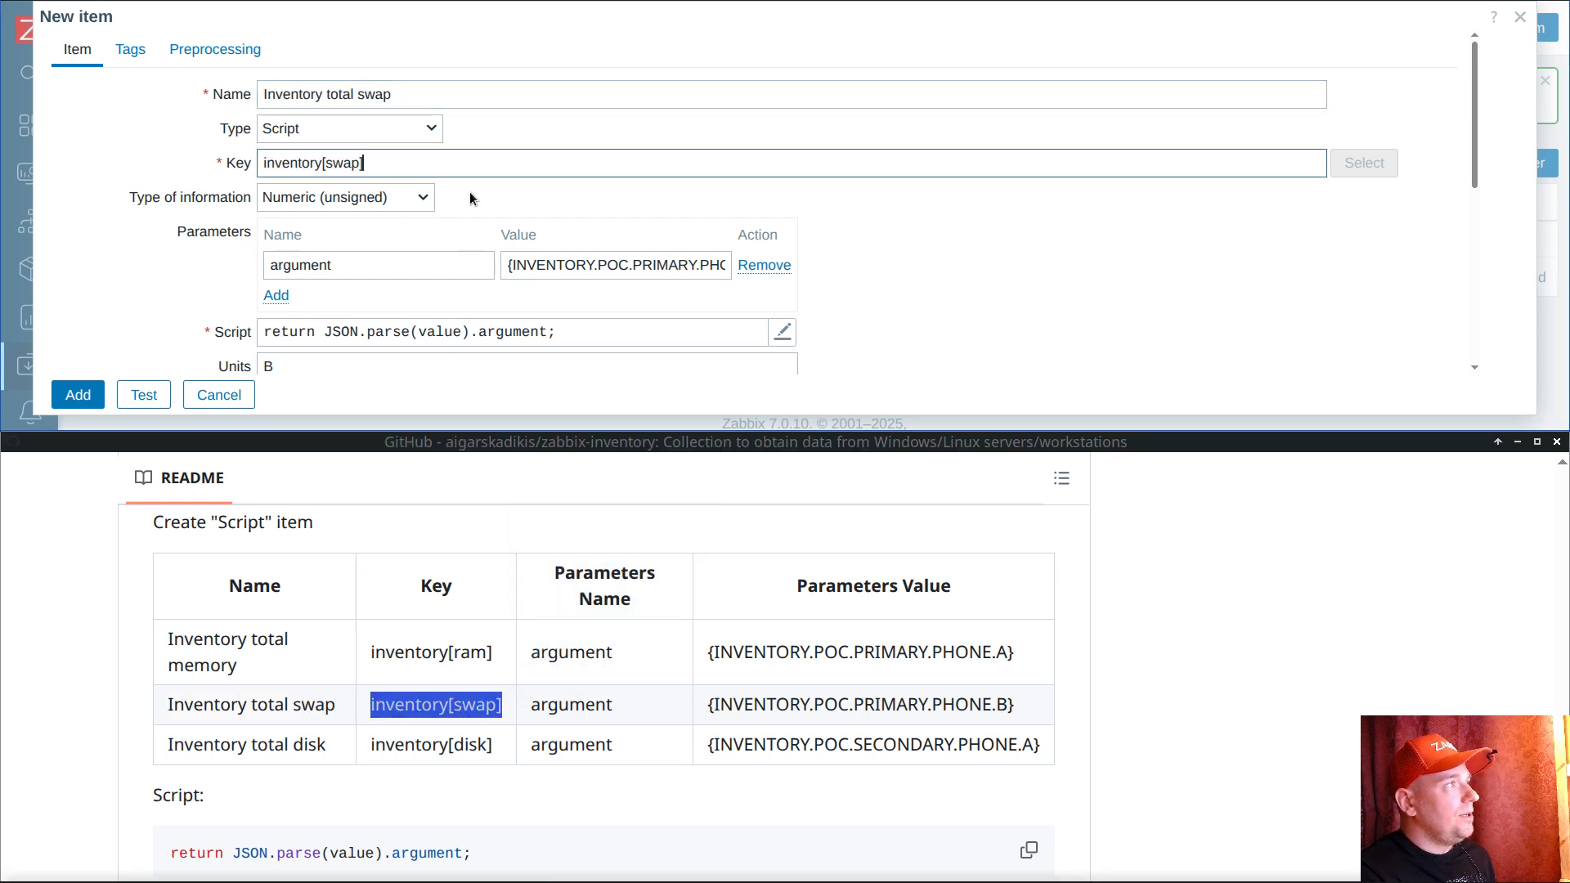
Step: Set the swap item's argument parameter to {INVENTORY.POC.PRIMARY.PHONE.B} from the README and add the item
{"action": "left_click_drag", "start_coordinate": [701, 709], "coordinate": [1019, 704]}
{"action": "key", "text": "ctrl+c"}
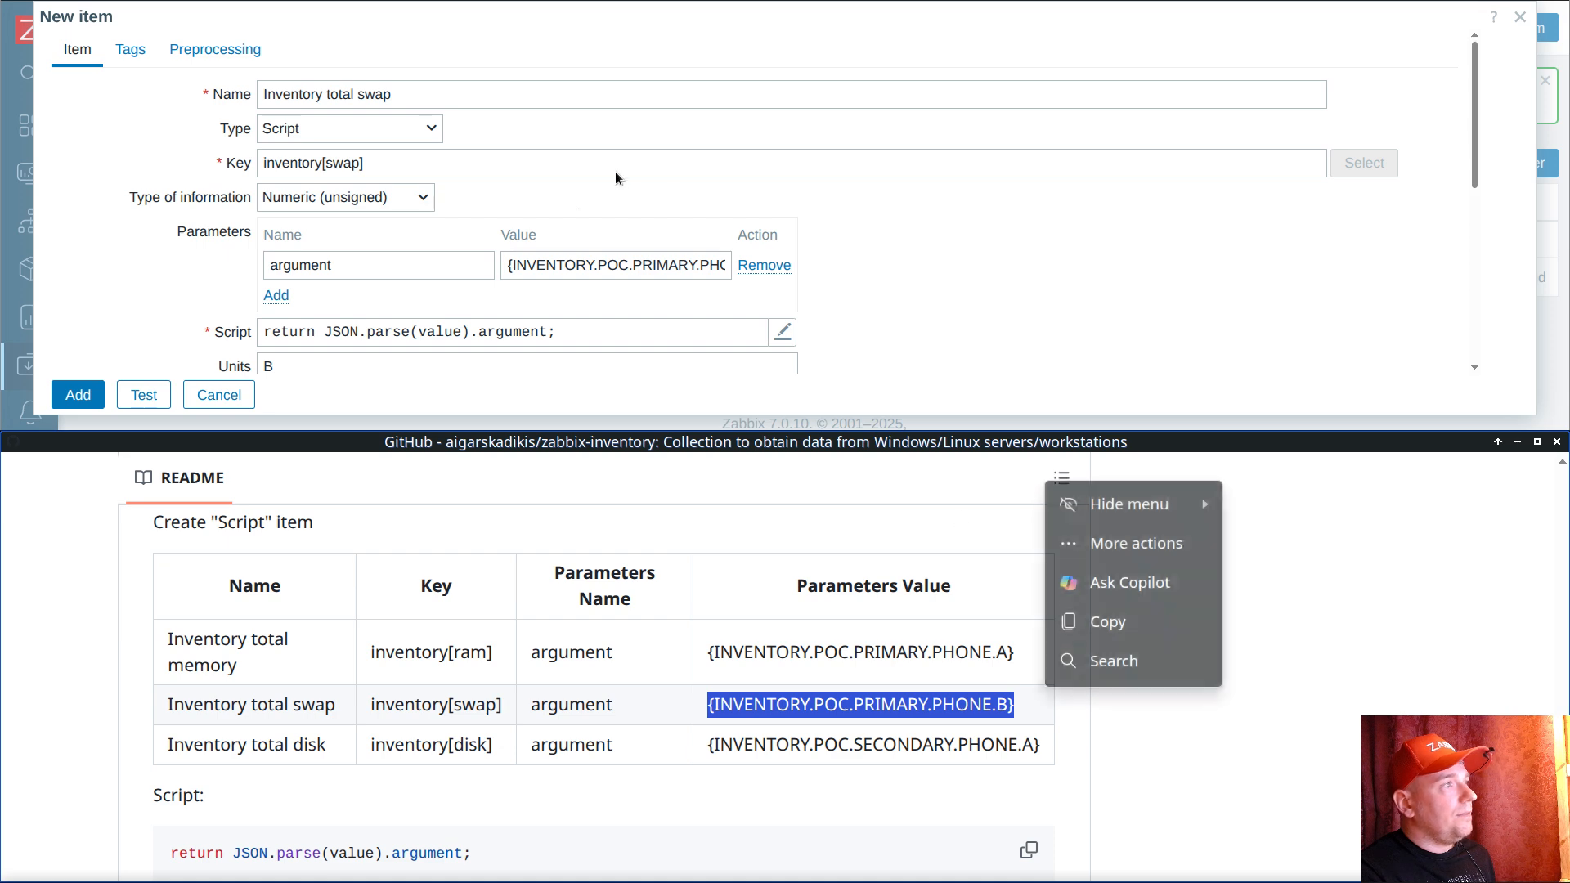
{"action": "triple_click", "coordinate": [578, 264]}
{"action": "key", "text": "ctrl+v"}
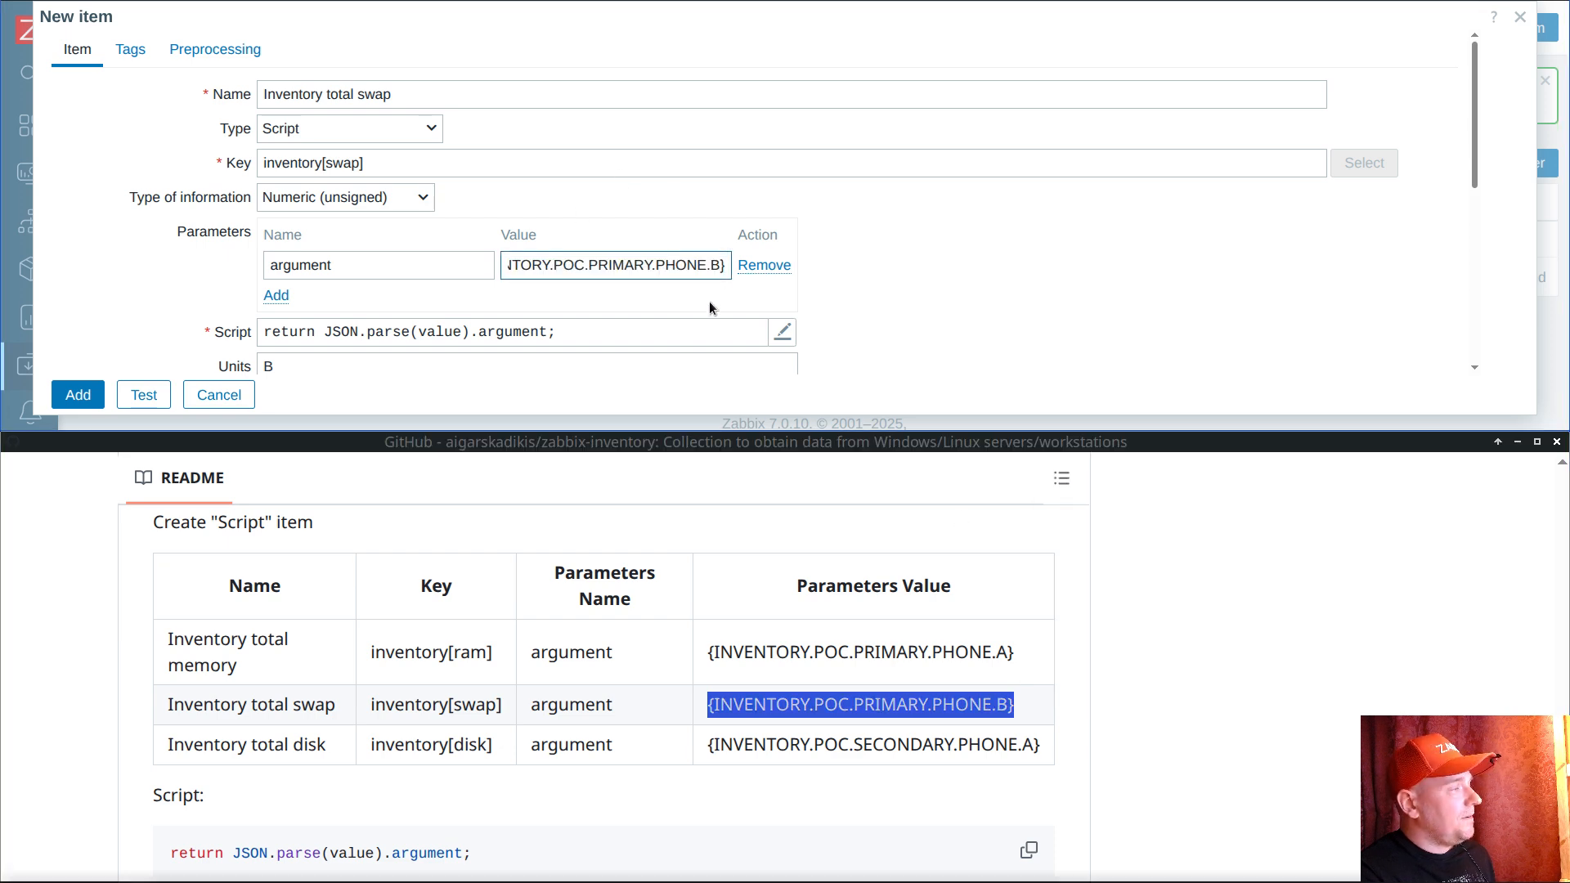
{"action": "scroll", "coordinate": [450, 208], "scroll_direction": "down", "scroll_amount": 3}
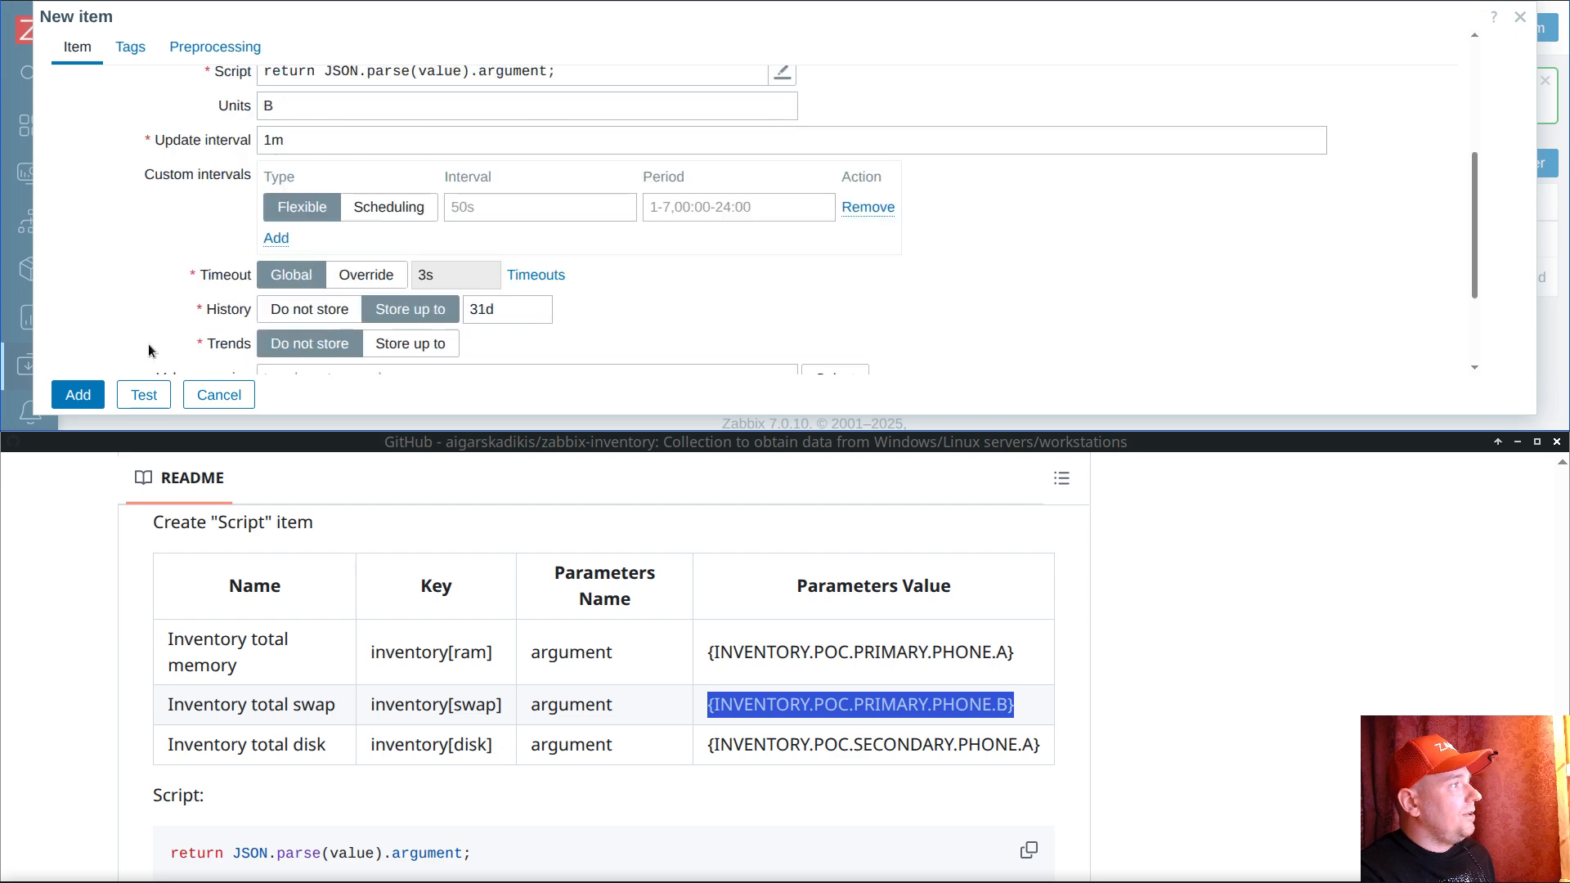
{"action": "left_click", "coordinate": [77, 395]}
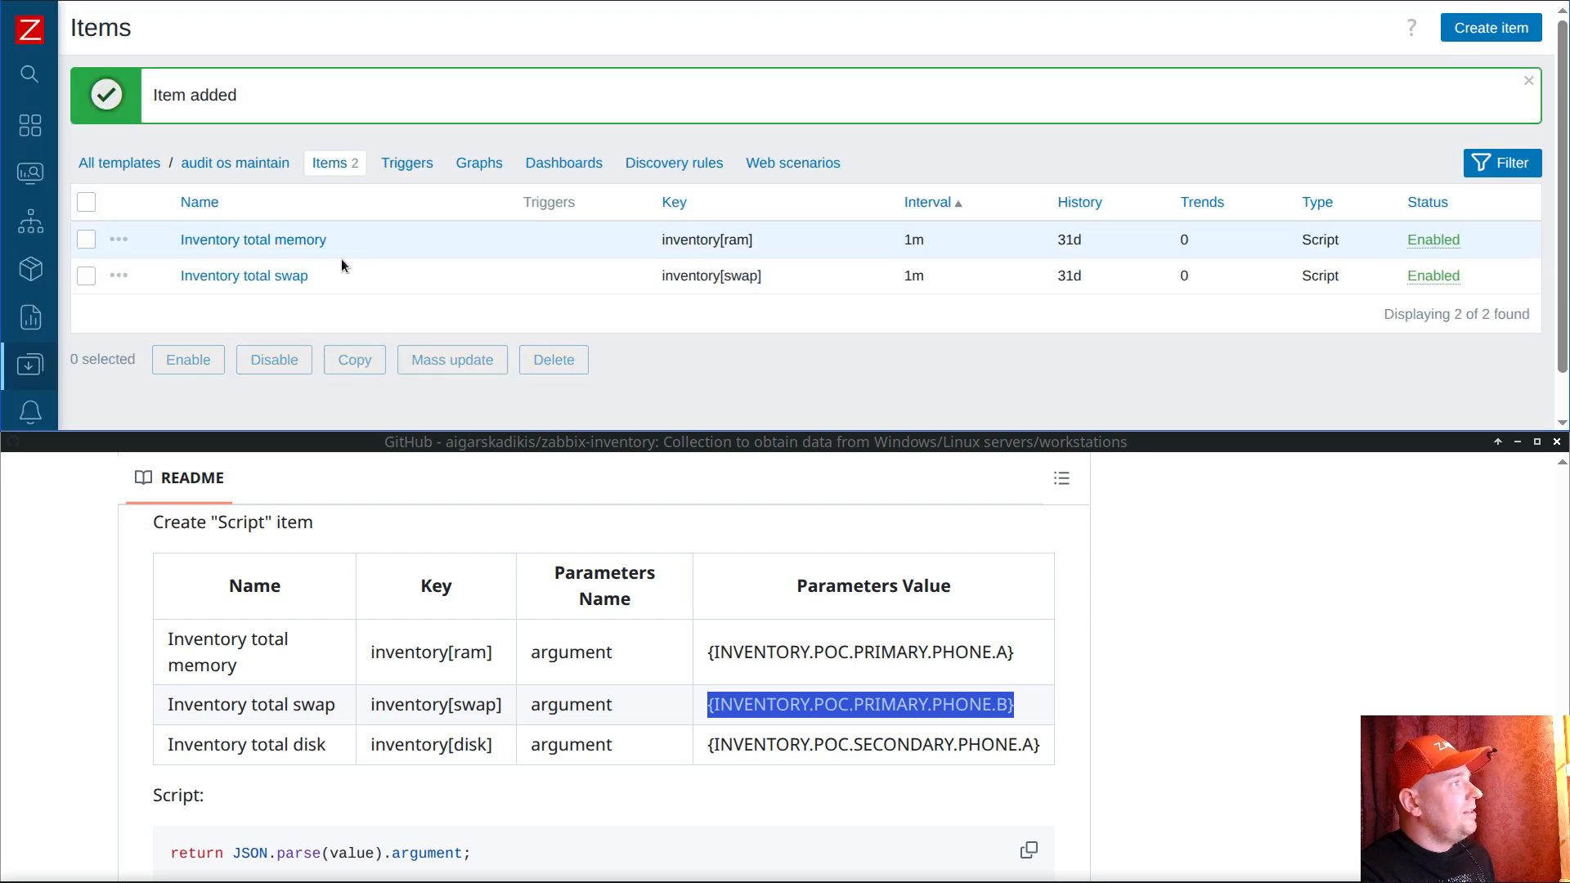
Step: Clone the Inventory total swap item, naming the copy Inventory total disk with the key inventory[disk] from the README
{"action": "left_click", "coordinate": [272, 273]}
{"action": "left_click", "coordinate": [170, 395]}
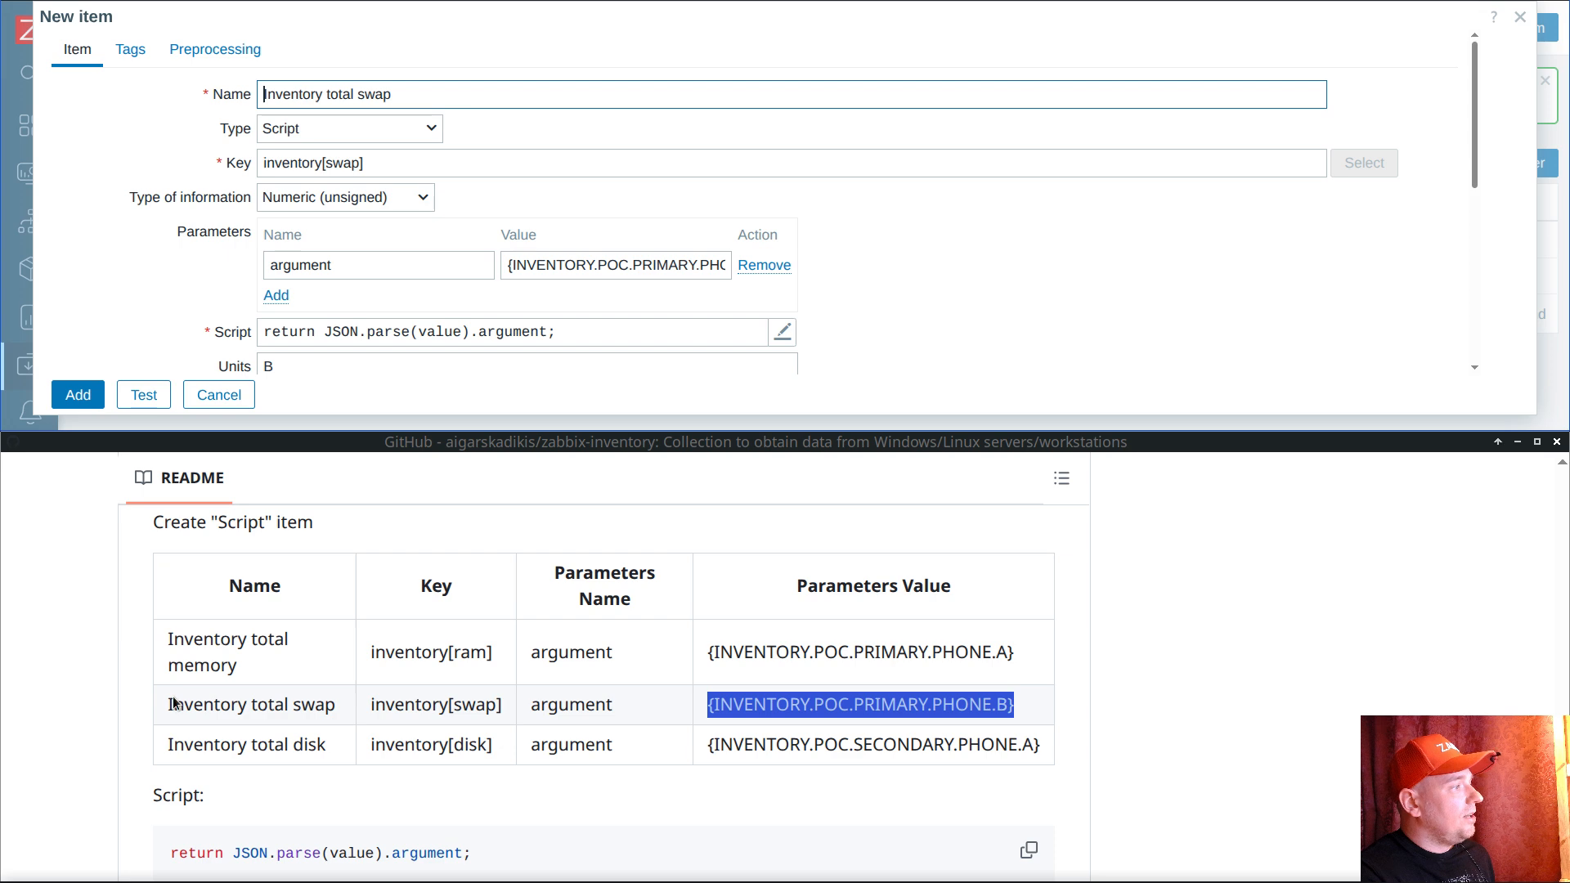
{"action": "left_click_drag", "start_coordinate": [167, 745], "coordinate": [325, 745]}
{"action": "key", "text": "ctrl+c"}
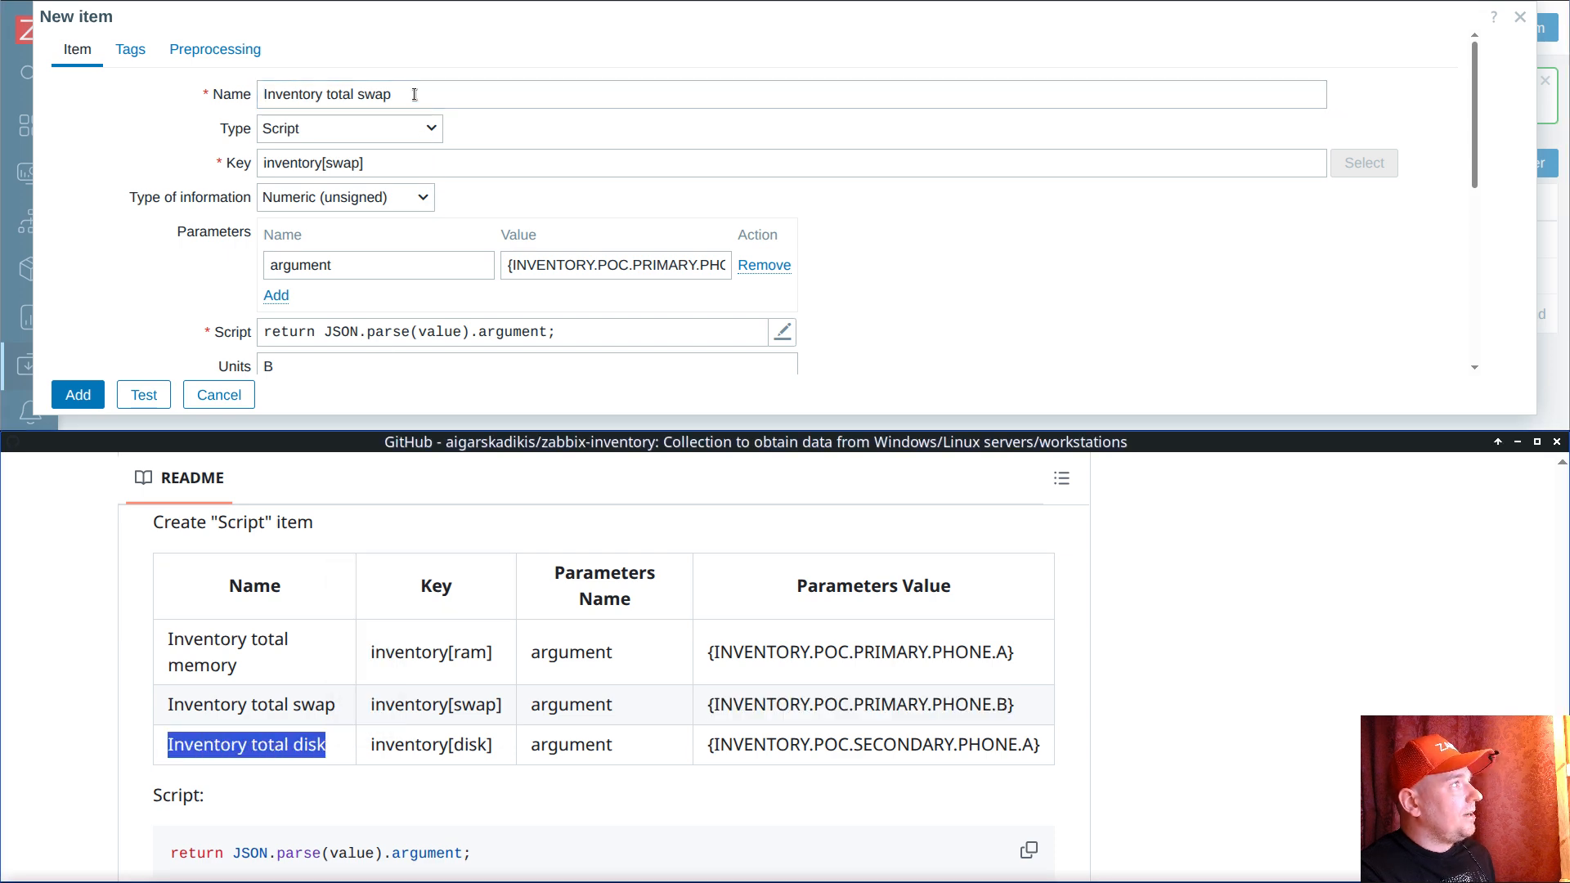
{"action": "left_click_drag", "start_coordinate": [415, 94], "coordinate": [106, 88]}
{"action": "key", "text": "ctrl+v"}
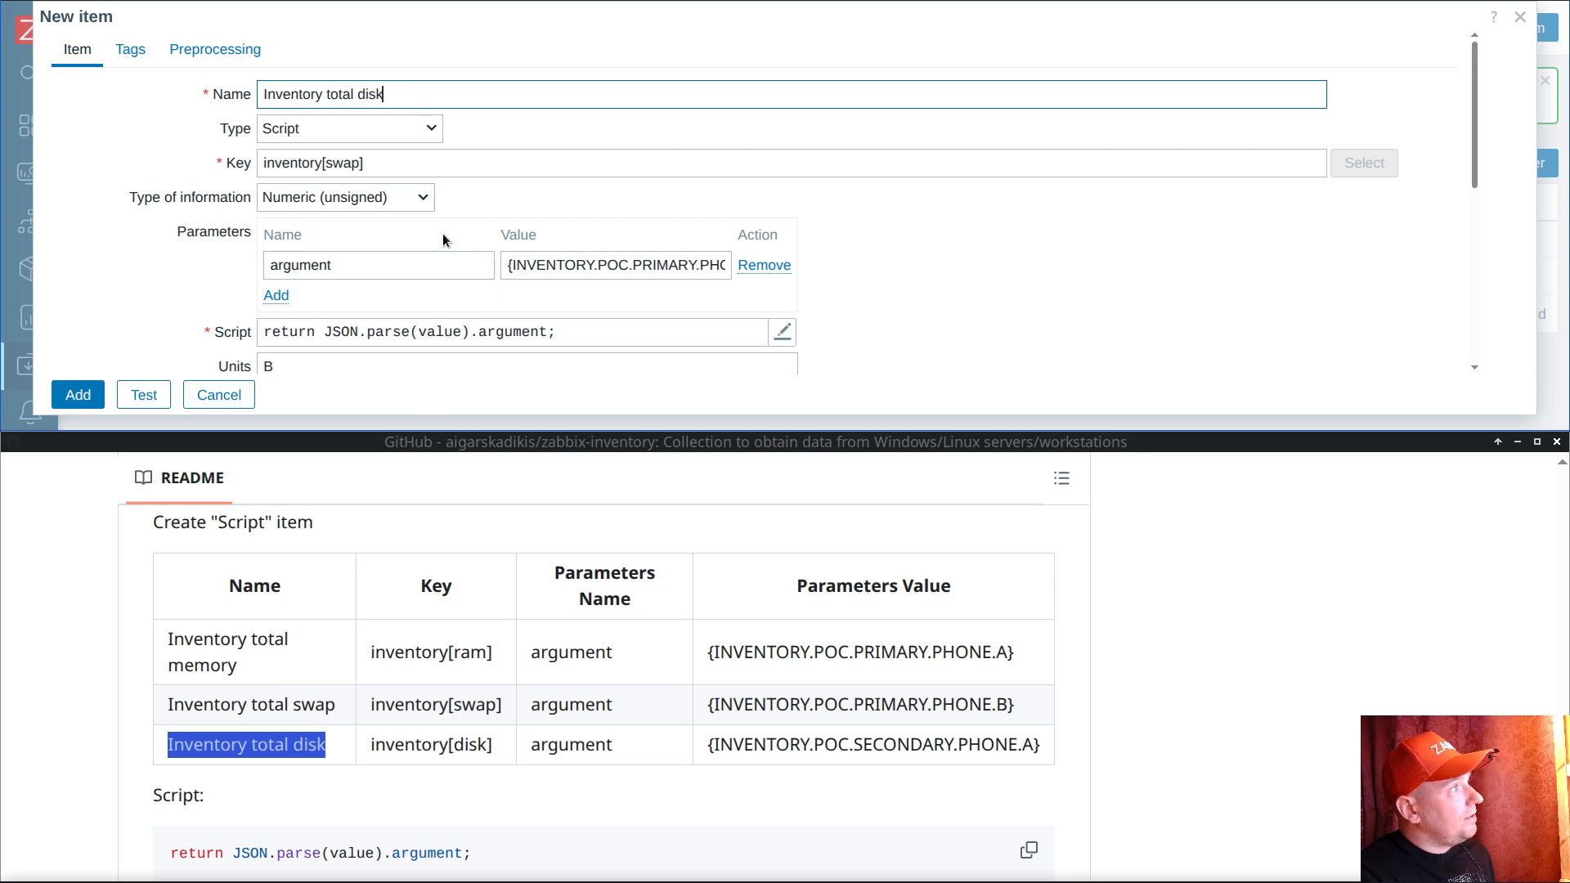
{"action": "left_click_drag", "start_coordinate": [371, 745], "coordinate": [508, 745]}
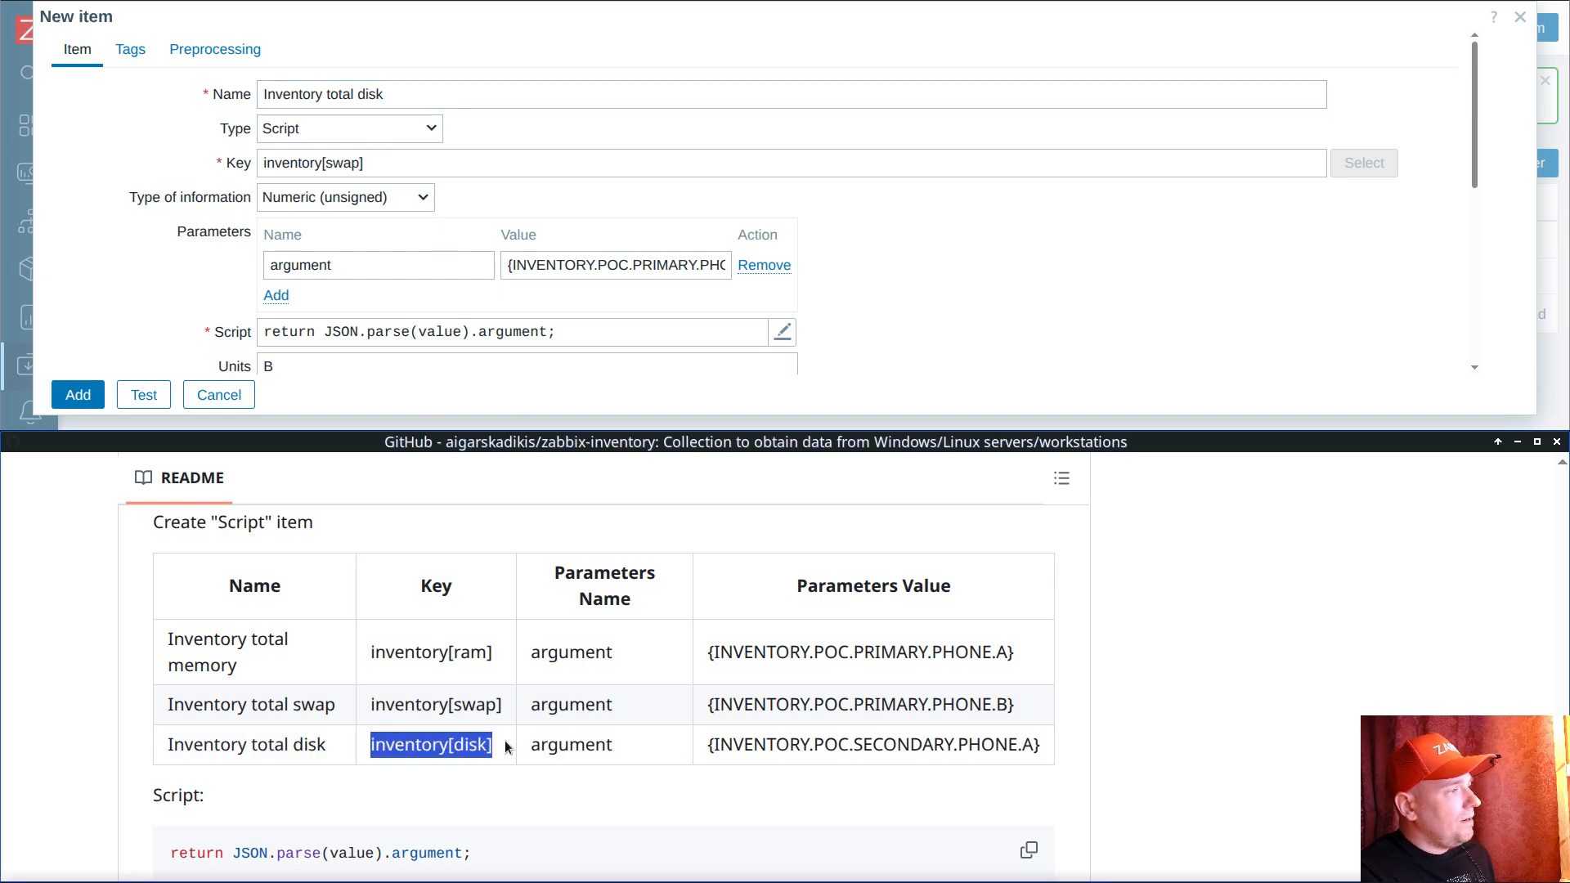
{"action": "left_click", "coordinate": [405, 164]}
{"action": "key", "text": "ctrl+a"}
{"action": "key", "text": "ctrl+v"}
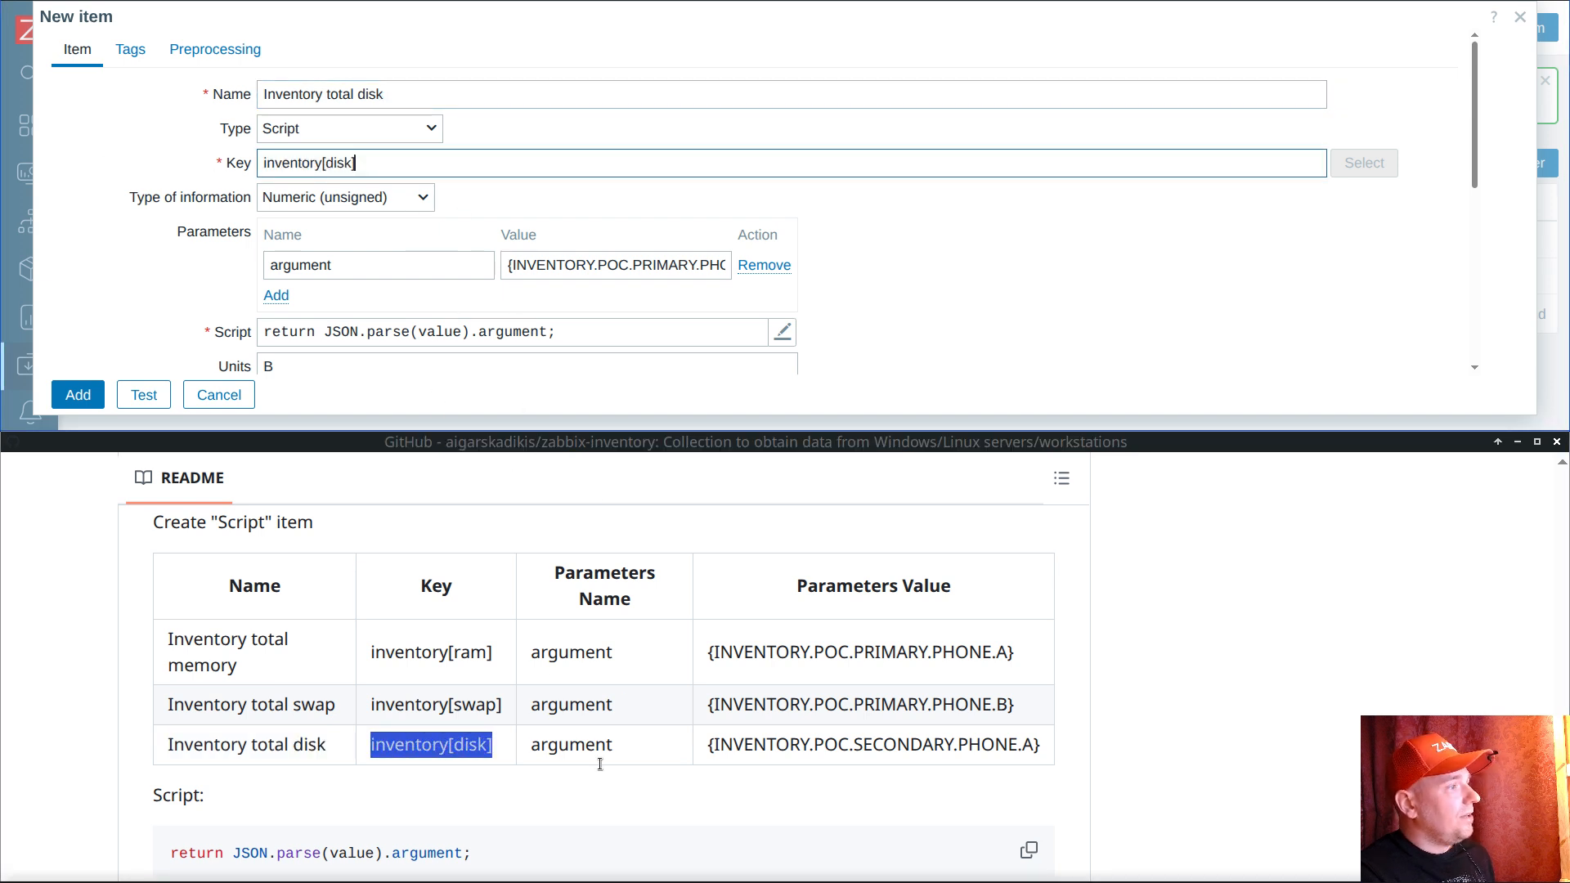
Step: Set the disk item's argument parameter to {INVENTORY.POC.SECONDARY.PHONE.A} from the README and add the item
{"action": "left_click_drag", "start_coordinate": [708, 744], "coordinate": [1032, 765]}
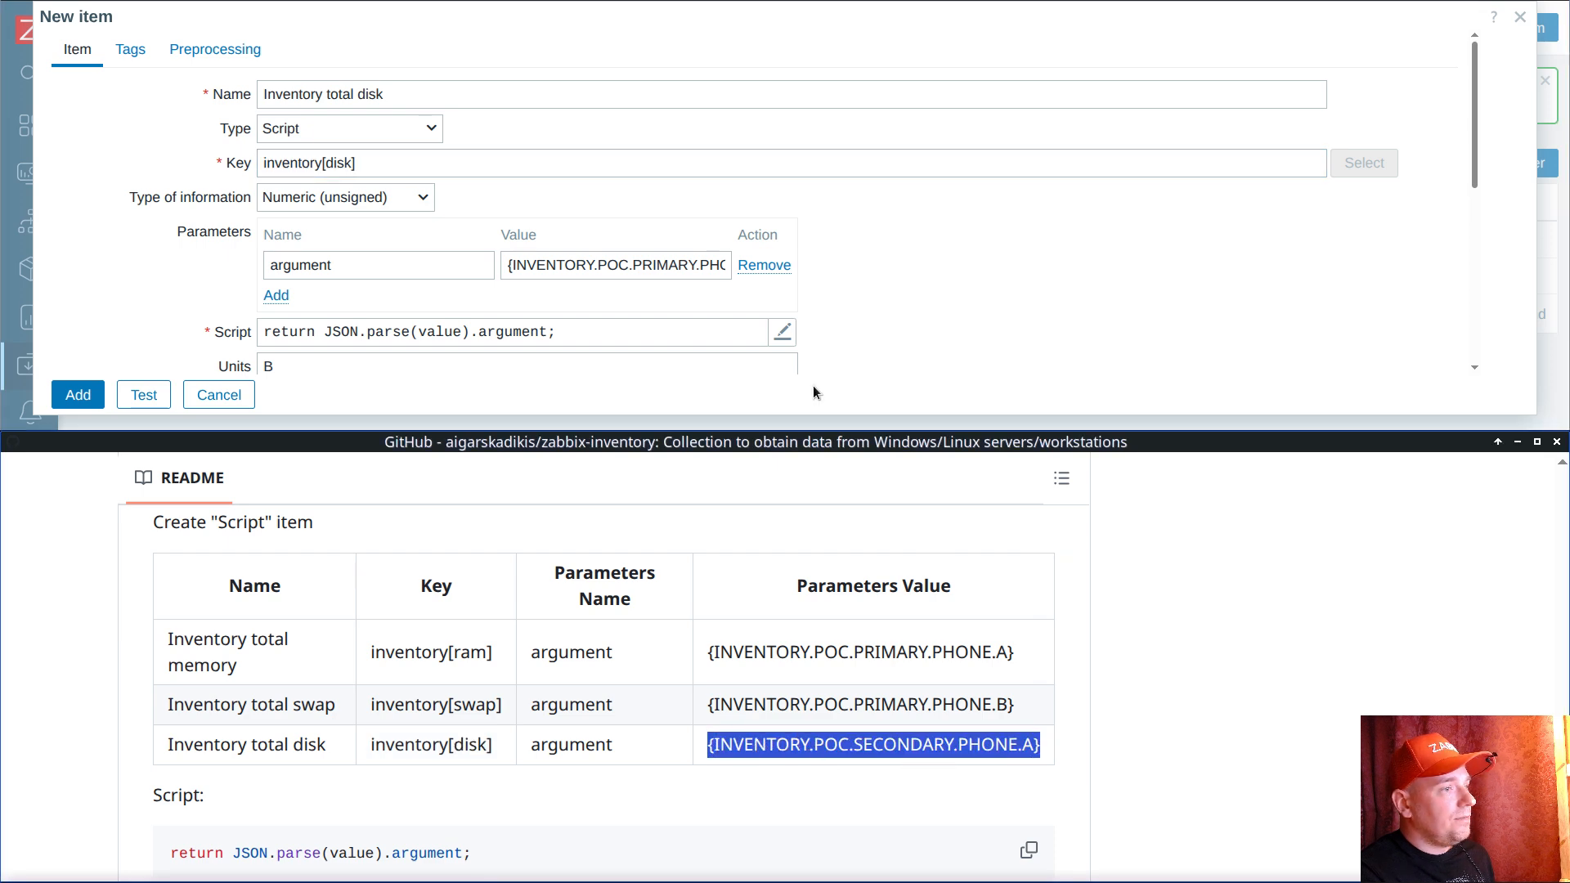
{"action": "left_click", "coordinate": [615, 271]}
{"action": "key", "text": "ctrl+a"}
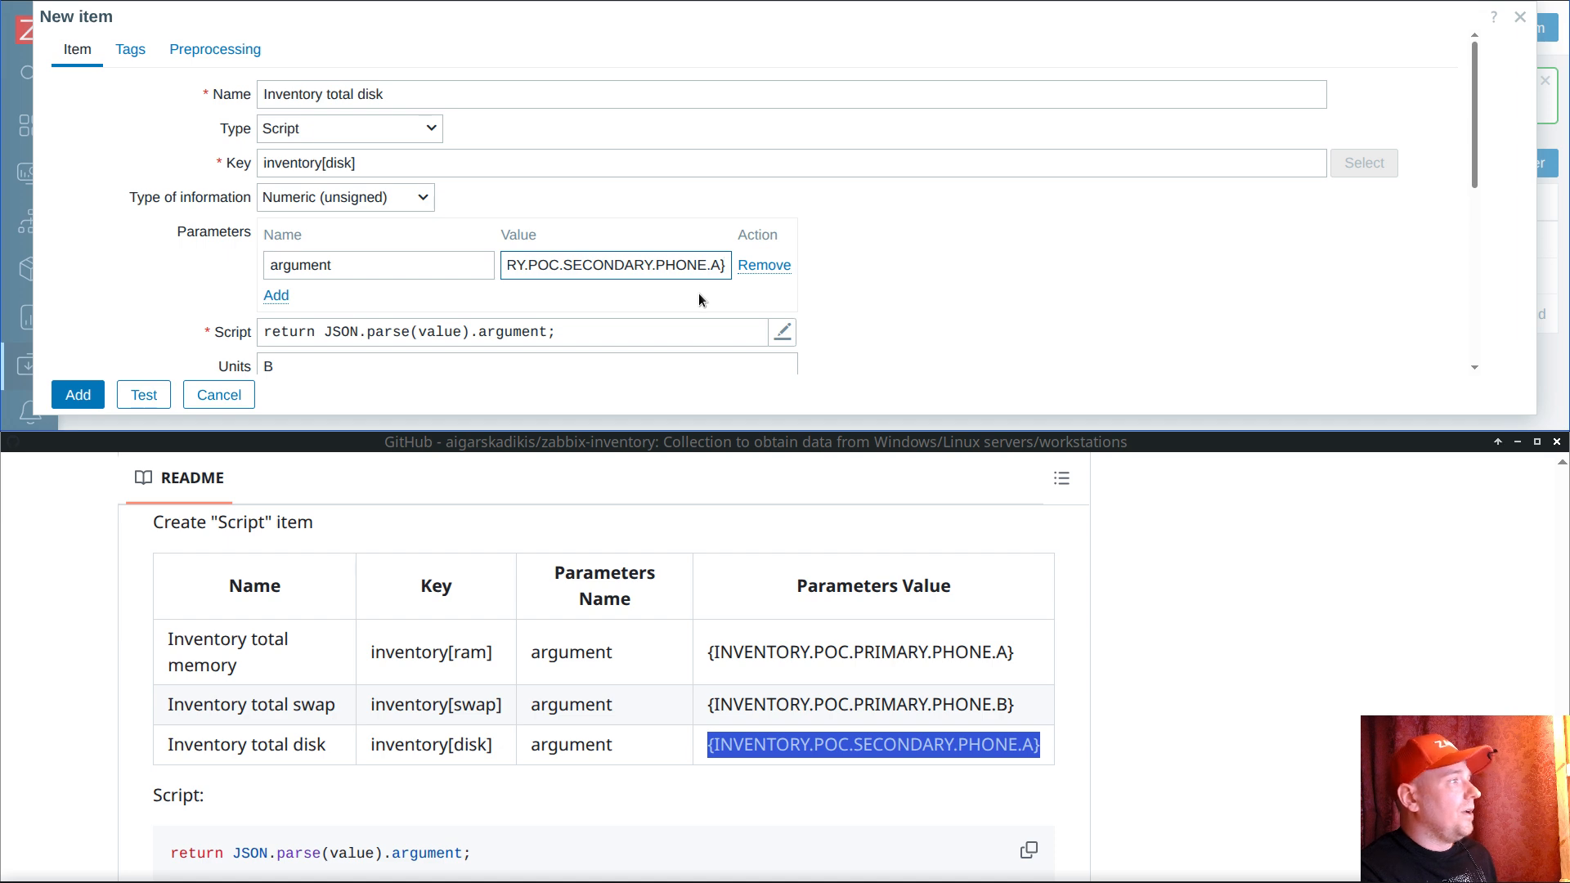
{"action": "scroll", "coordinate": [806, 273], "scroll_direction": "down", "scroll_amount": 3}
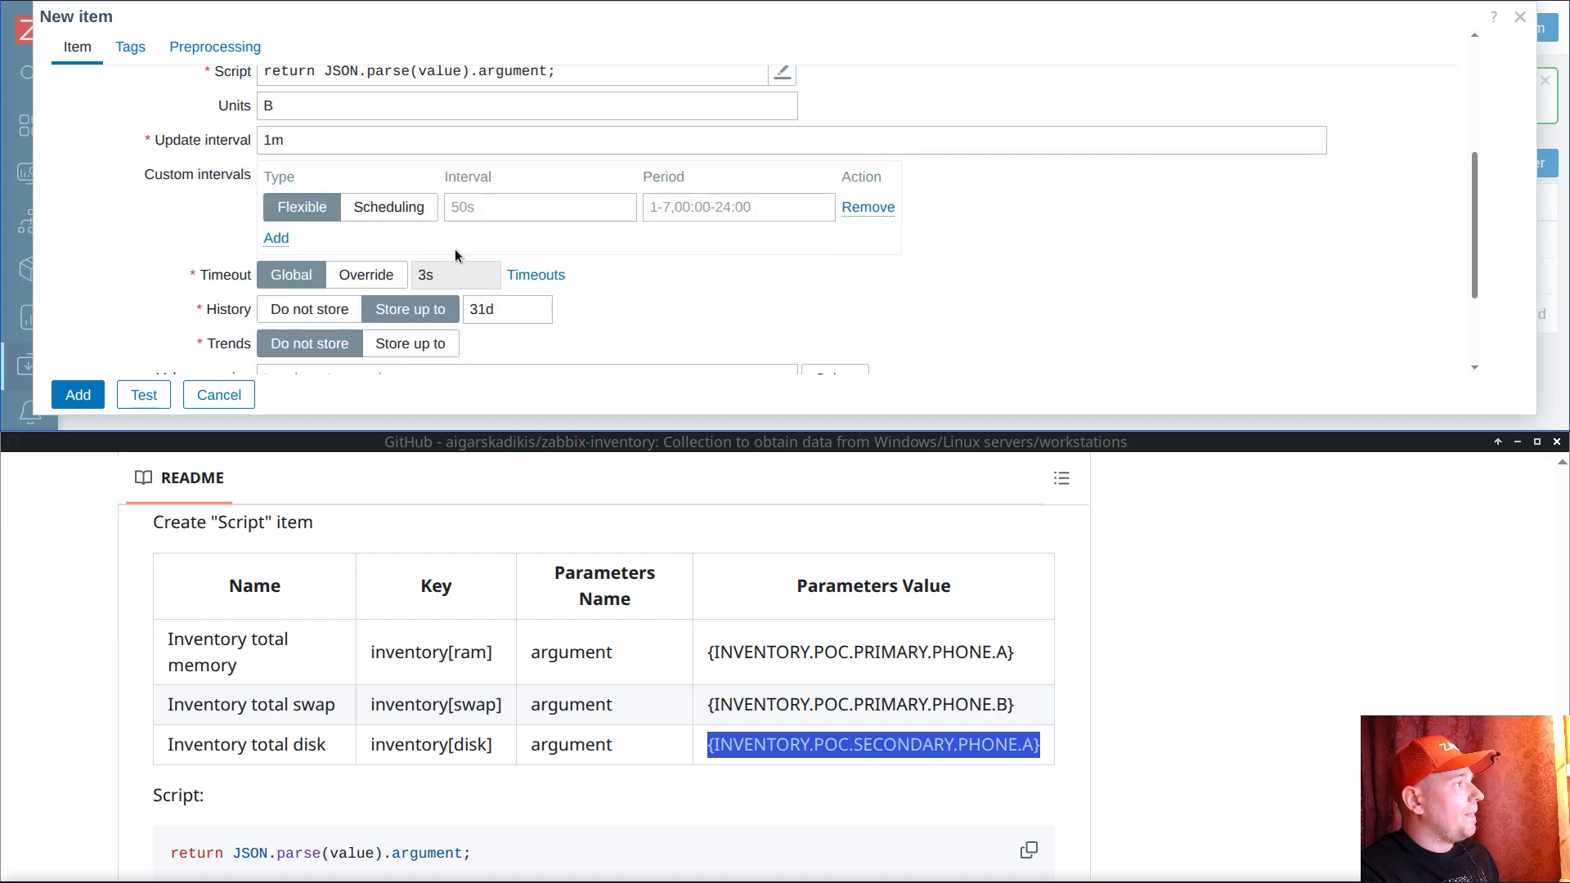
{"action": "left_click", "coordinate": [78, 396]}
Step: In the data collection hosts list, replace the audit os windows template filter with the host group gnt2 and apply it
{"action": "left_click", "coordinate": [135, 164]}
{"action": "mouse_move", "coordinate": [131, 315]}
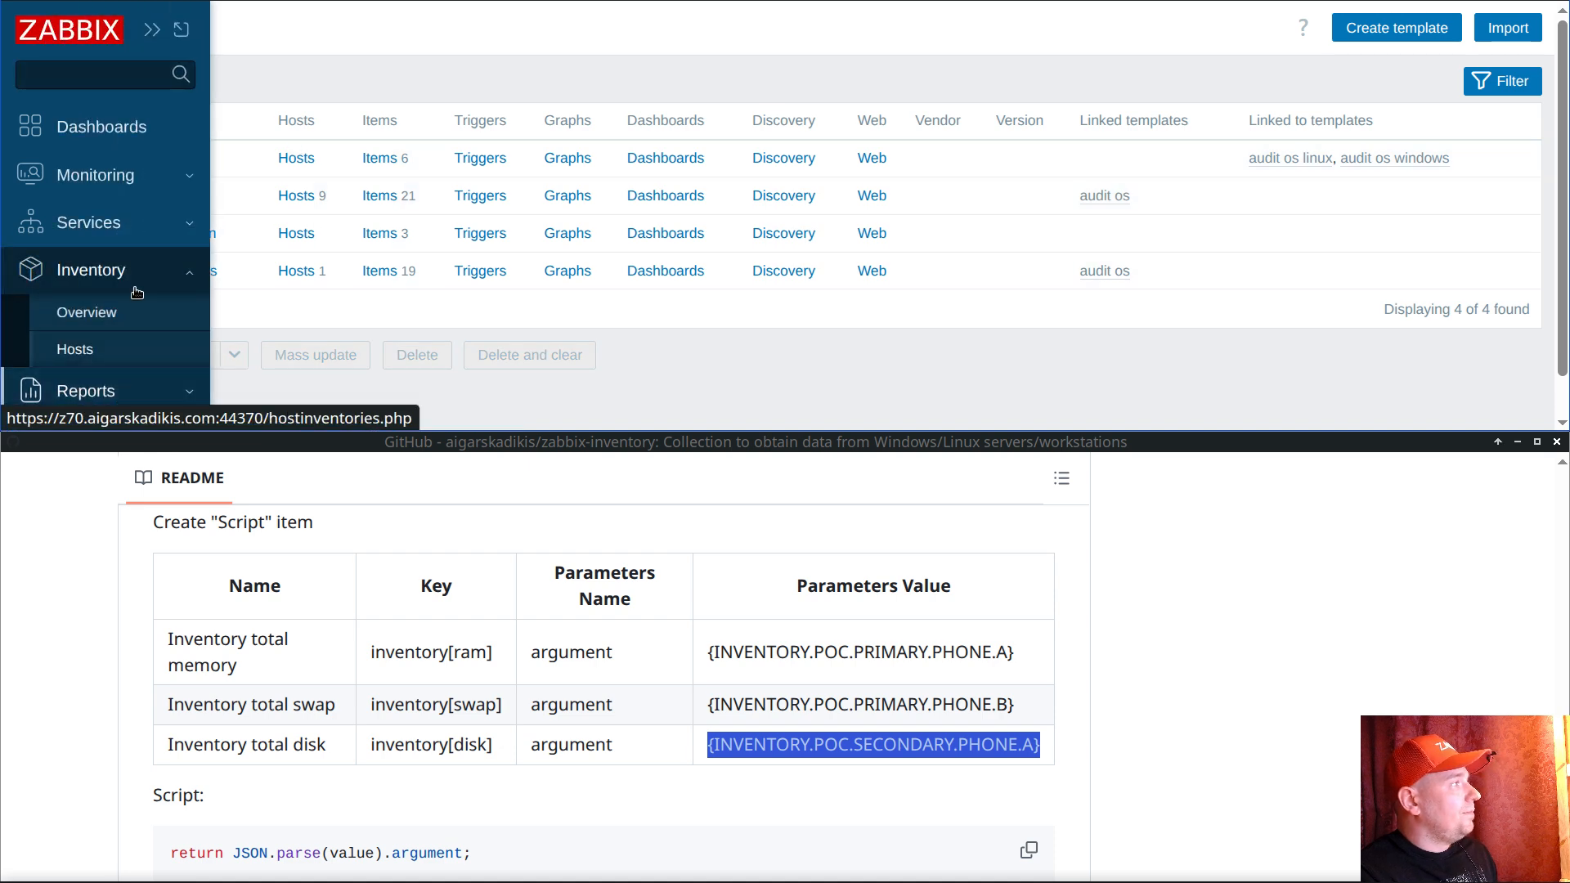
{"action": "scroll", "coordinate": [131, 315], "scroll_direction": "down", "scroll_amount": 2}
{"action": "left_click", "coordinate": [91, 308]}
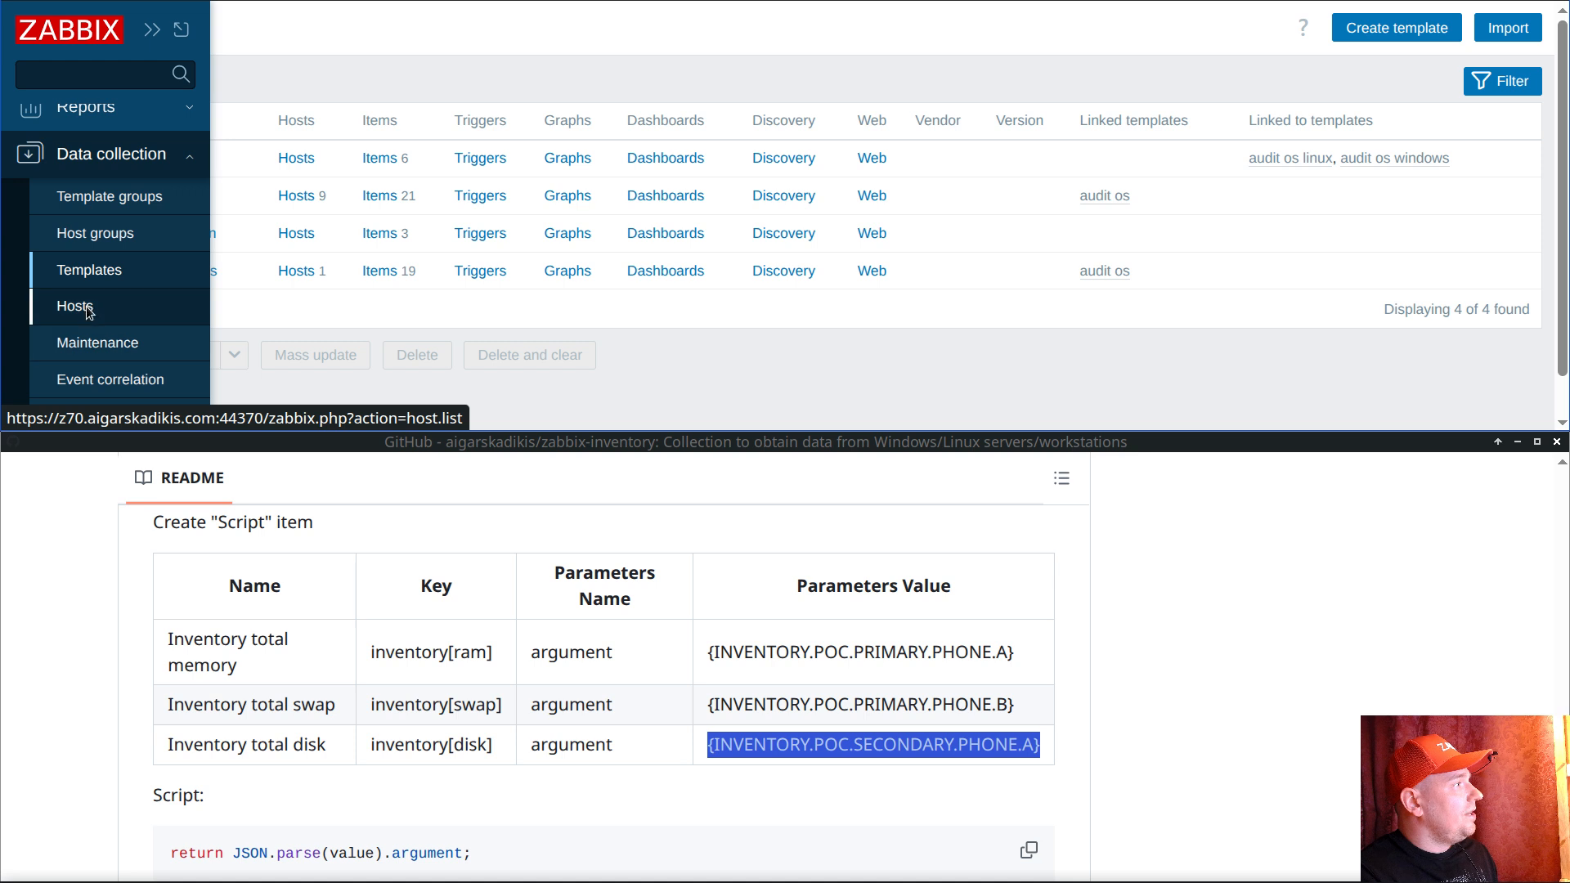
{"action": "left_click", "coordinate": [88, 309]}
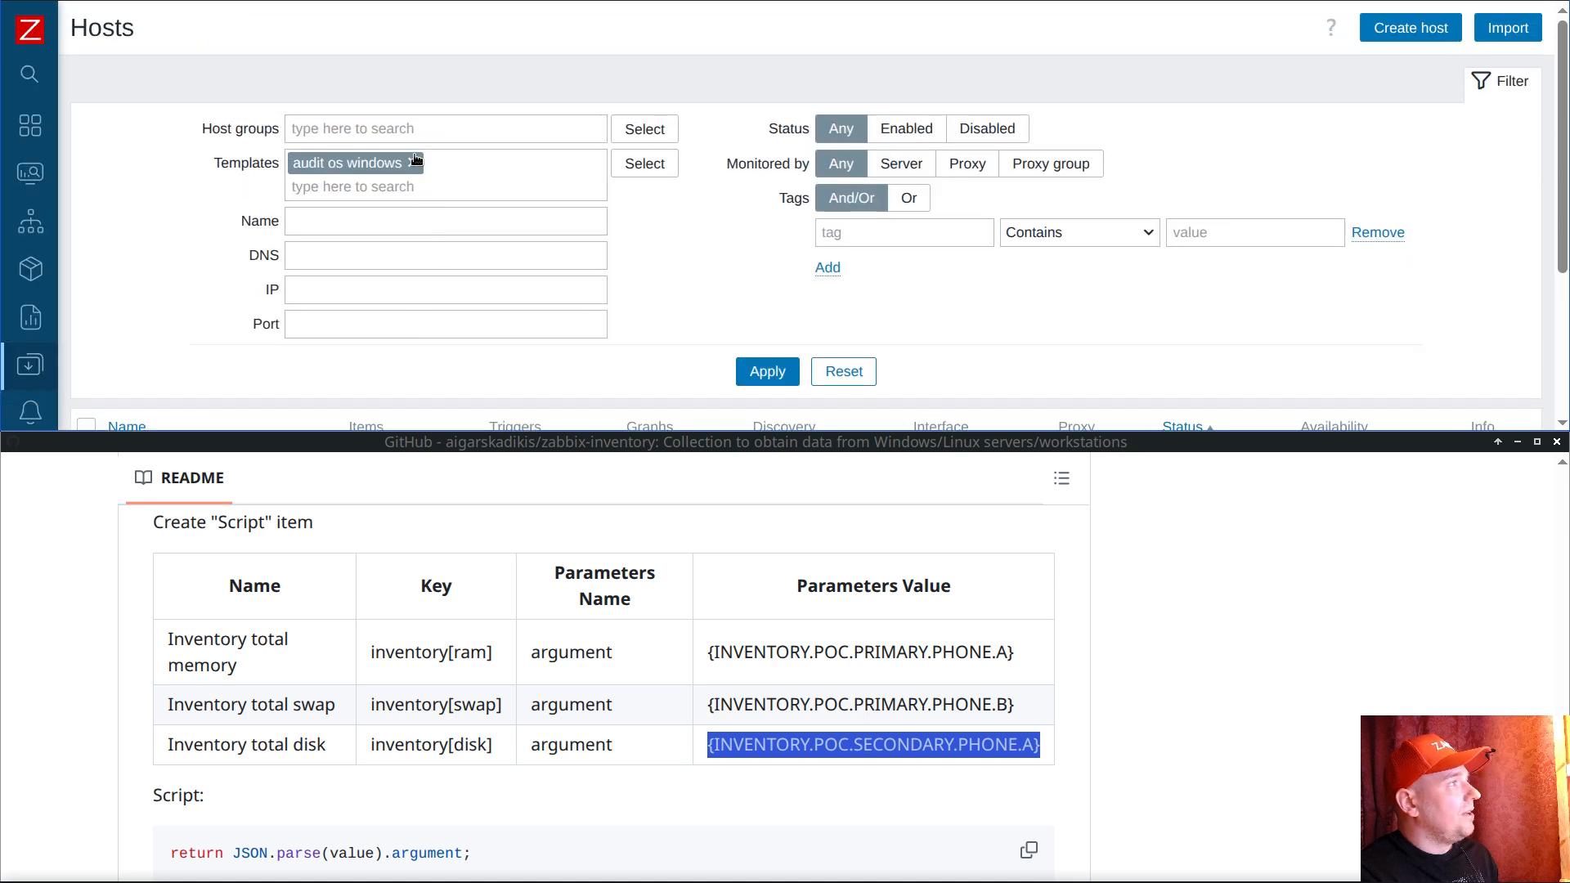
{"action": "left_click", "coordinate": [414, 162]}
{"action": "left_click", "coordinate": [316, 132]}
{"action": "type", "text": "gnt2"}
{"action": "key", "text": "Return"}
{"action": "left_click", "coordinate": [767, 372]}
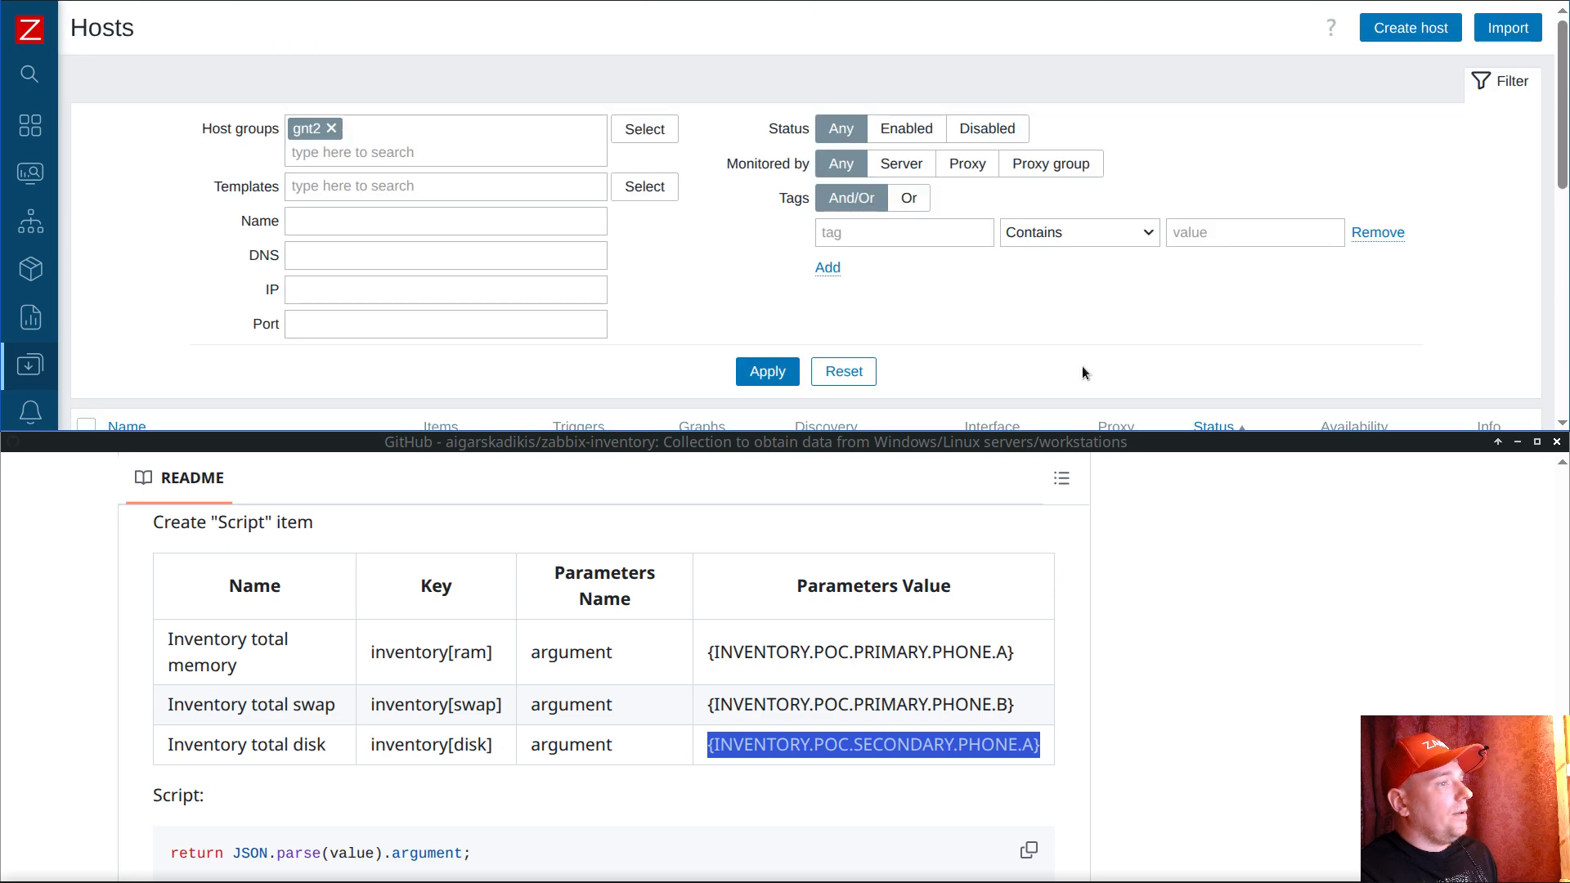
{"action": "left_click", "coordinate": [835, 194]}
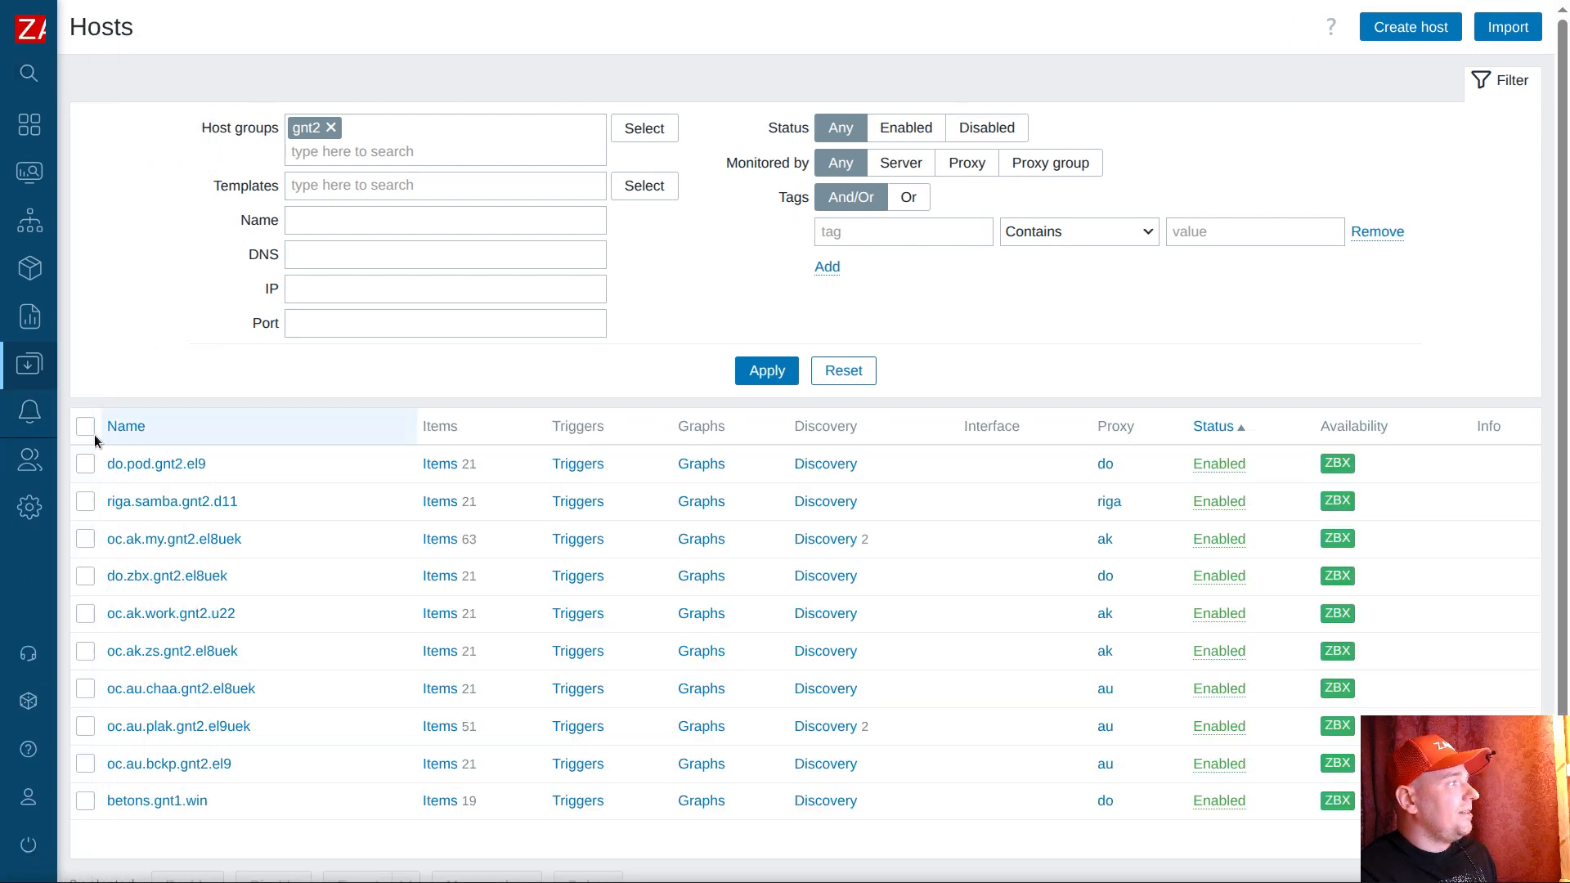
Step: Mass update all hosts in the filtered list to link the template audit os maintain
{"action": "left_click", "coordinate": [86, 426]}
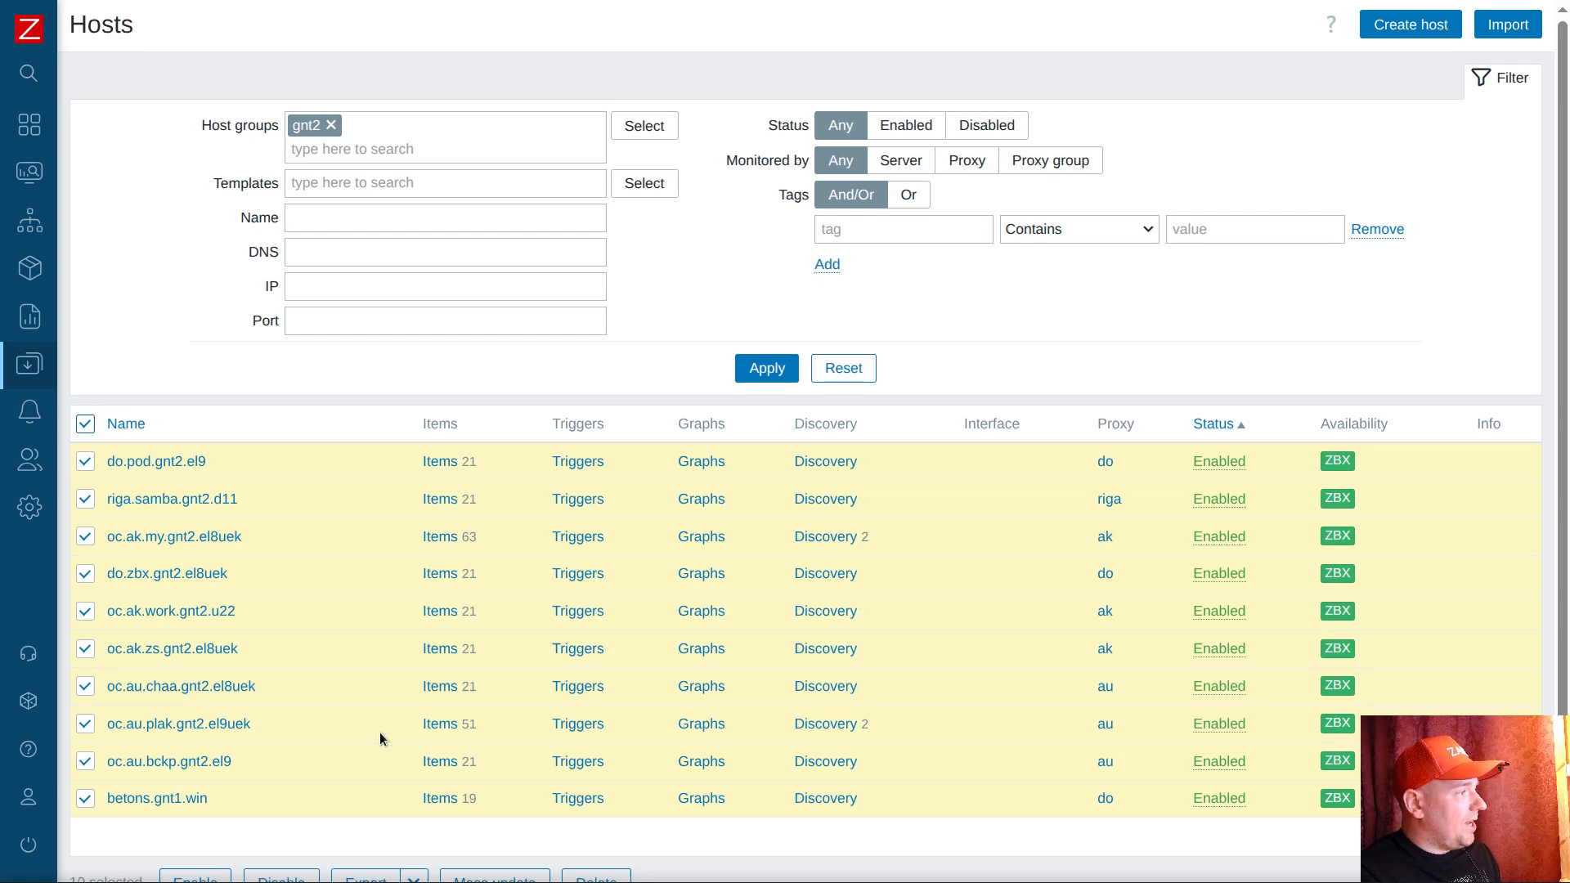
{"action": "scroll", "coordinate": [380, 733], "scroll_direction": "down", "scroll_amount": 2}
{"action": "left_click", "coordinate": [452, 754]}
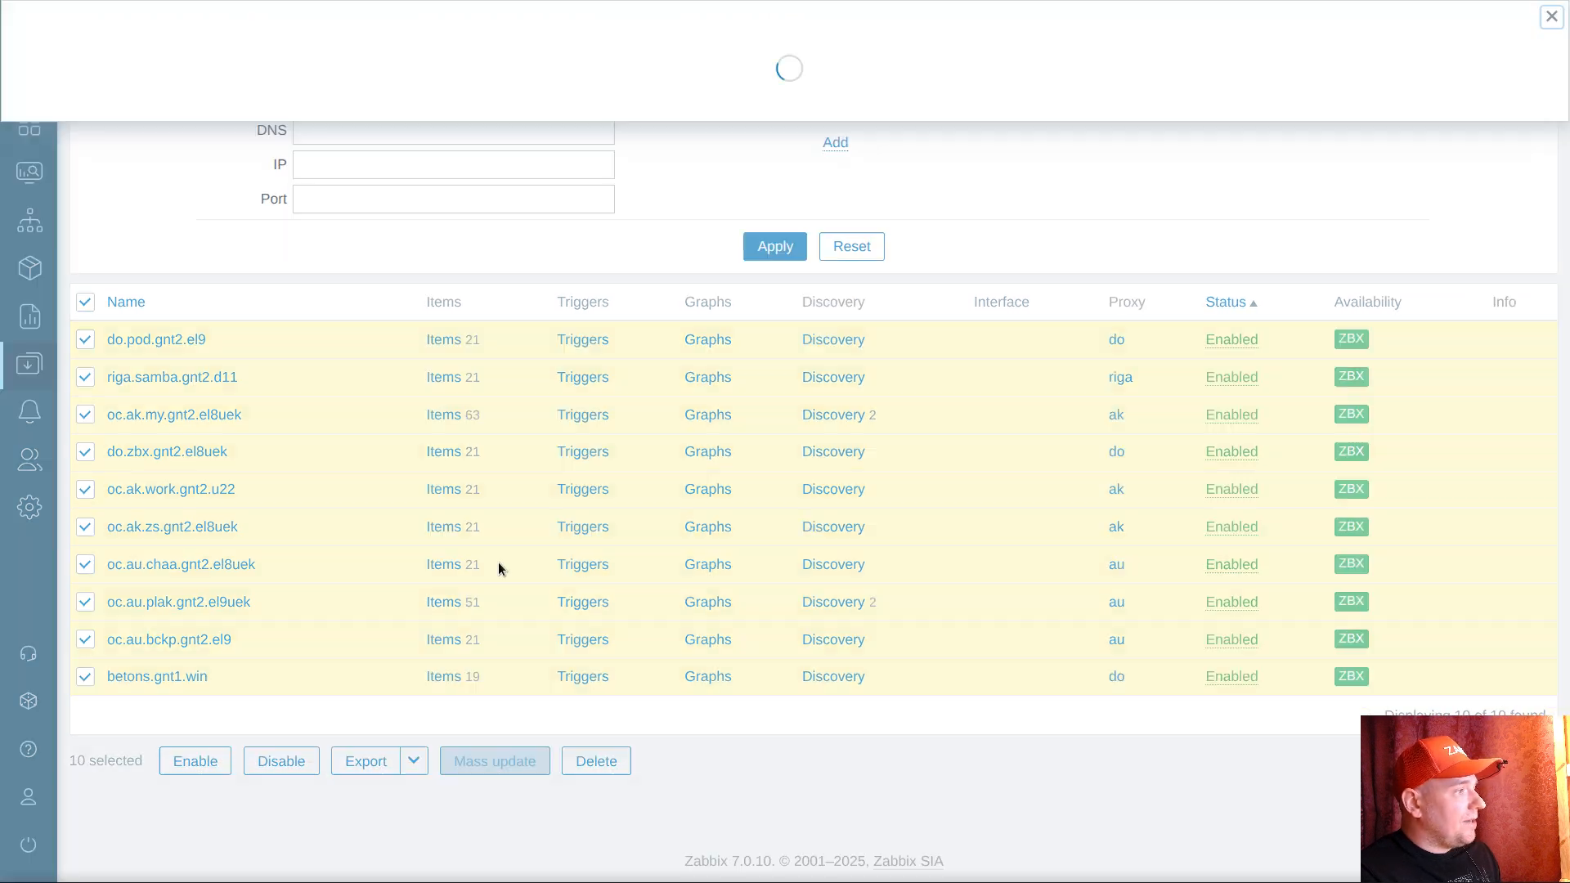
{"action": "left_click", "coordinate": [248, 97]}
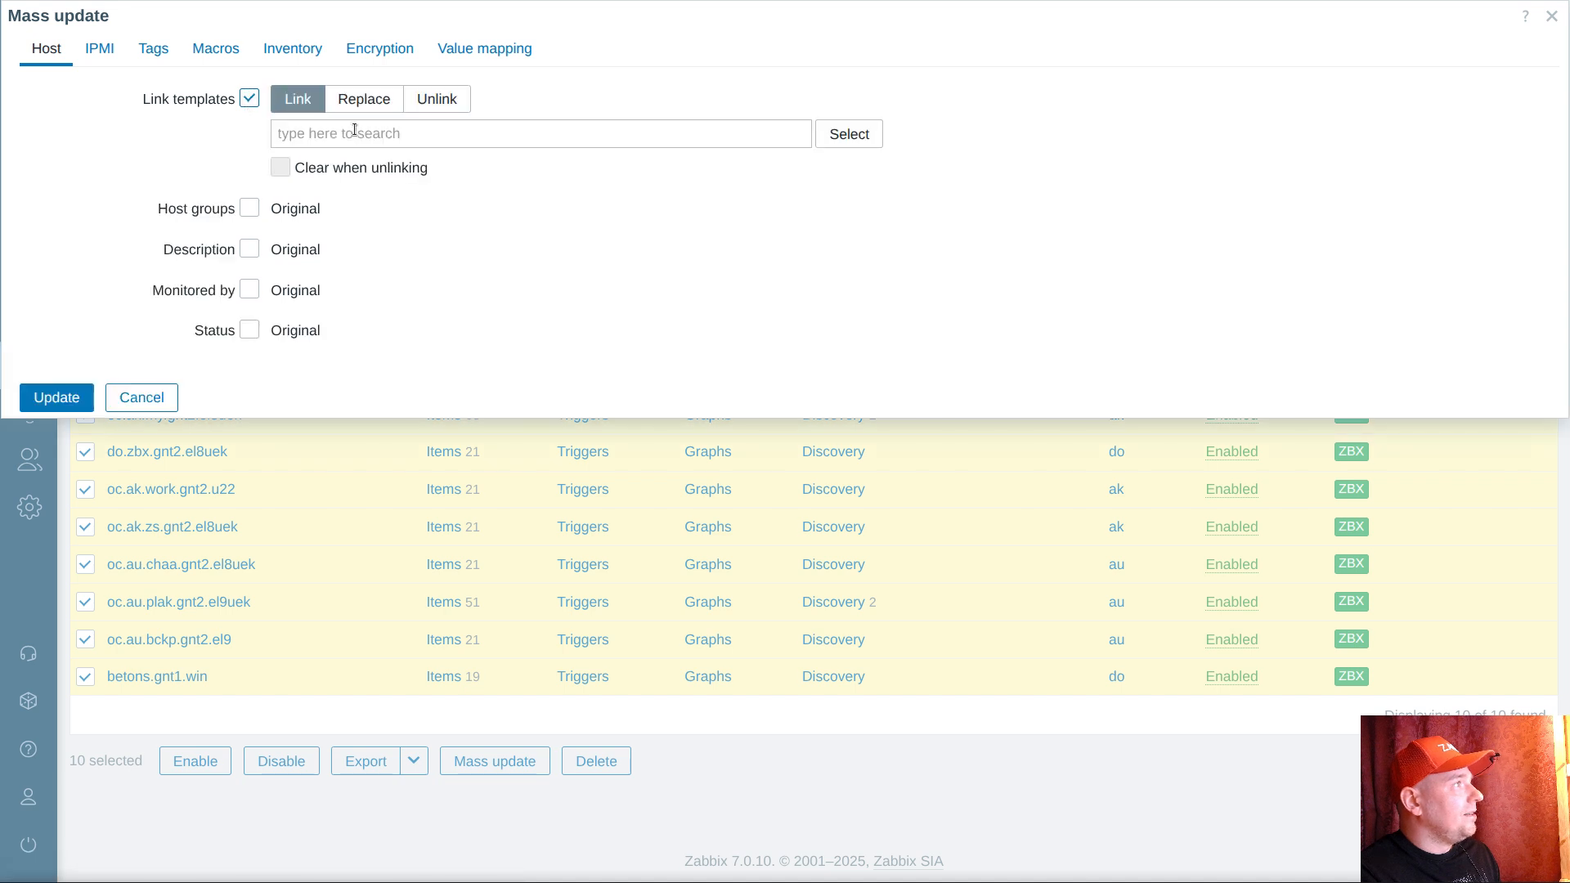
{"action": "left_click", "coordinate": [352, 135]}
{"action": "type", "text": "main"}
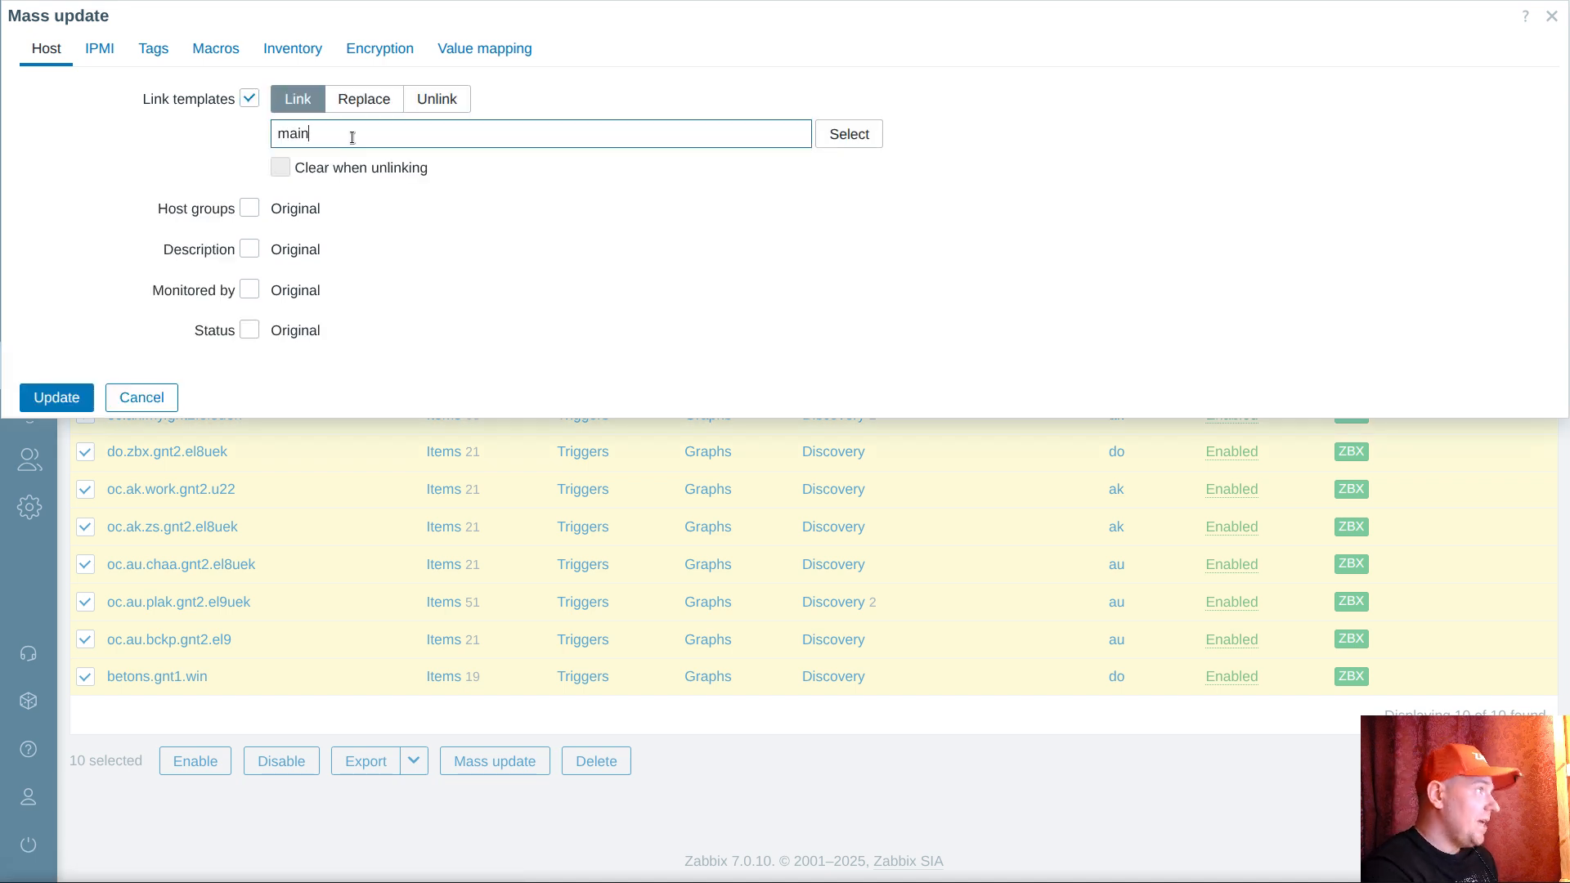
{"action": "left_click", "coordinate": [355, 160]}
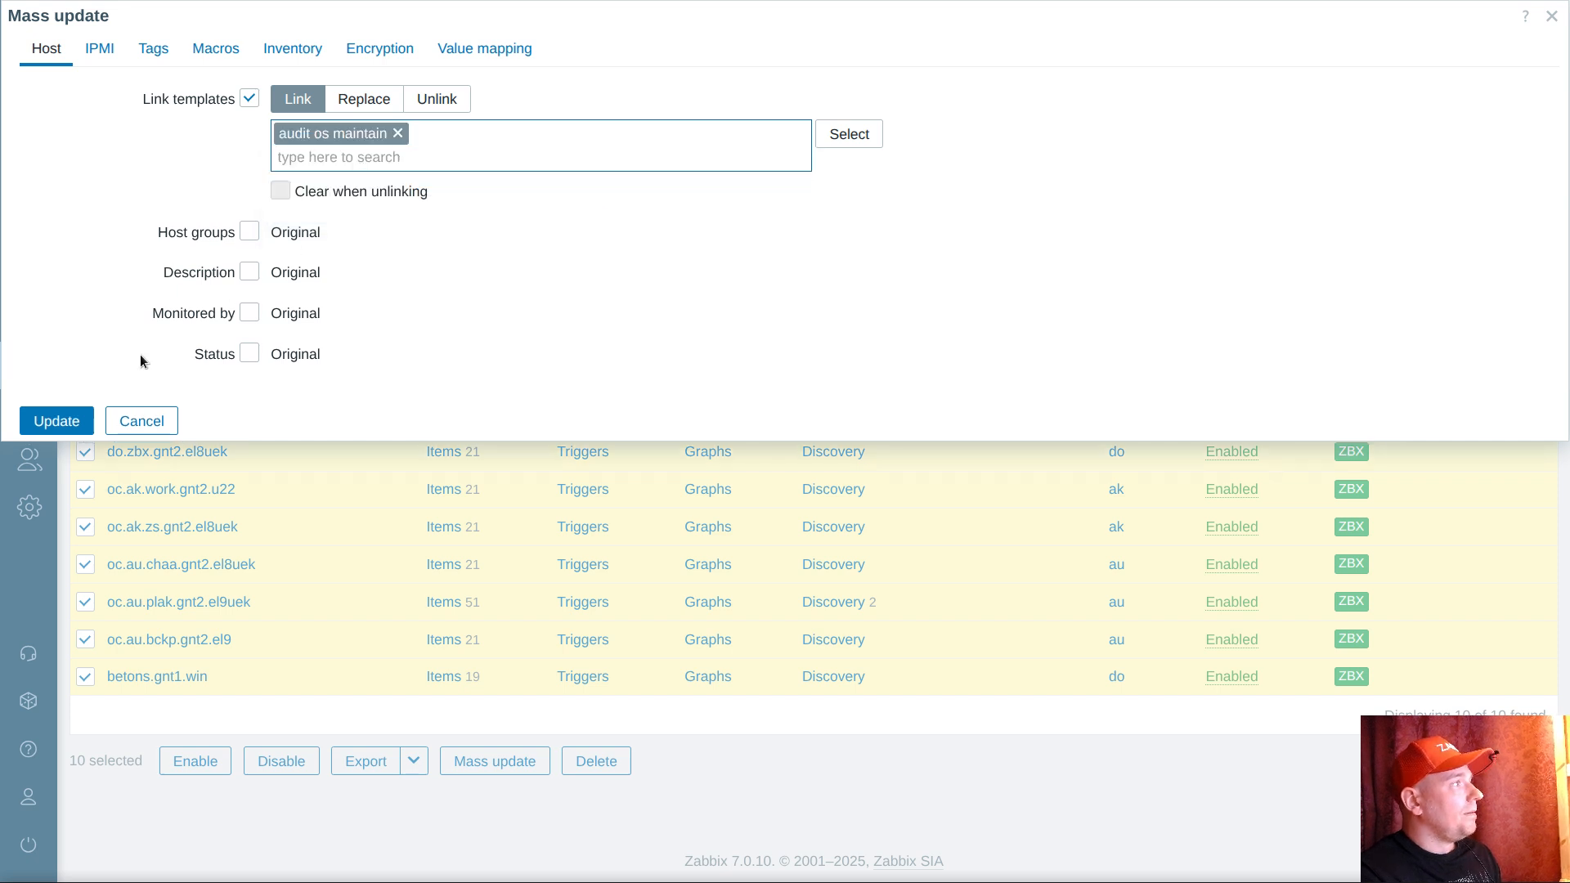
{"action": "left_click", "coordinate": [56, 422]}
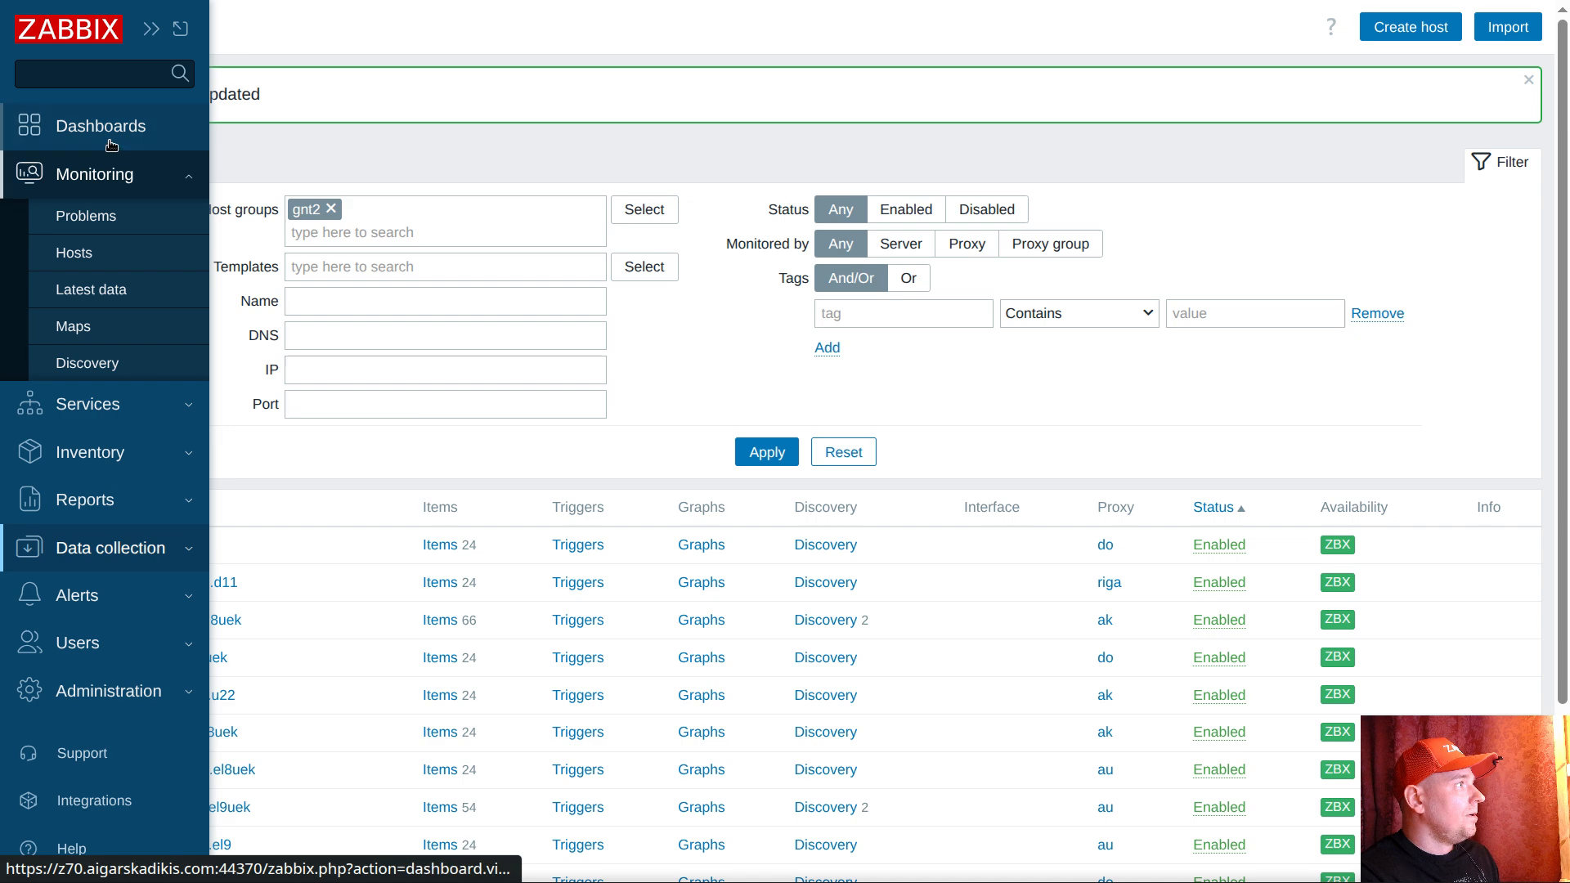
Step: Open the audit dashboard and bring up the Top hosts Monzphere widget's configuration at its RAM column
{"action": "left_click", "coordinate": [107, 124]}
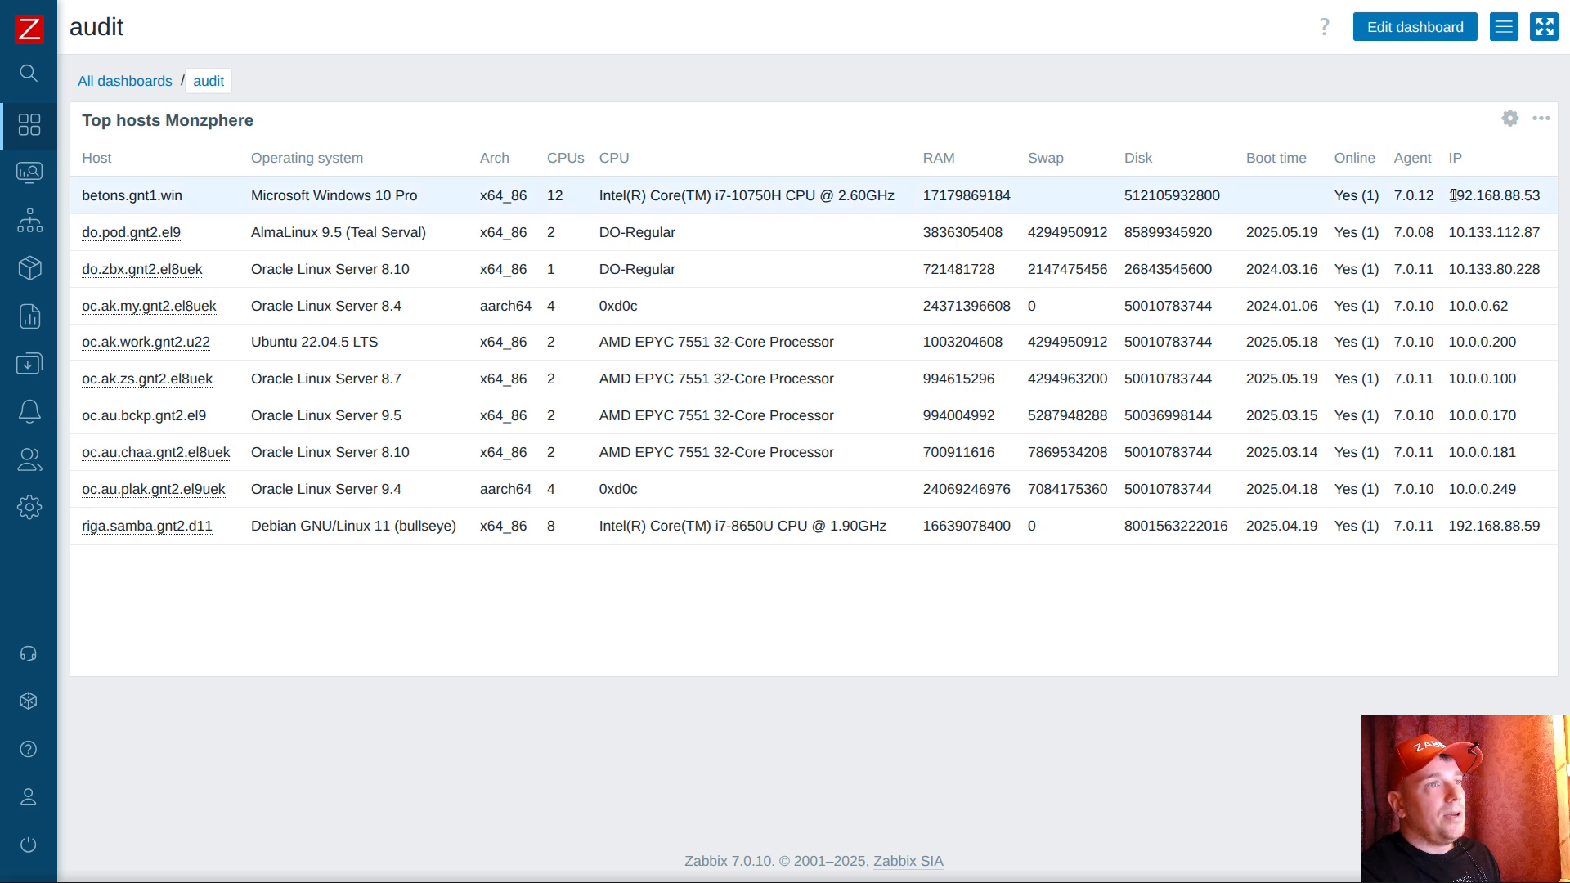
{"action": "left_click_drag", "start_coordinate": [1453, 195], "coordinate": [1547, 200]}
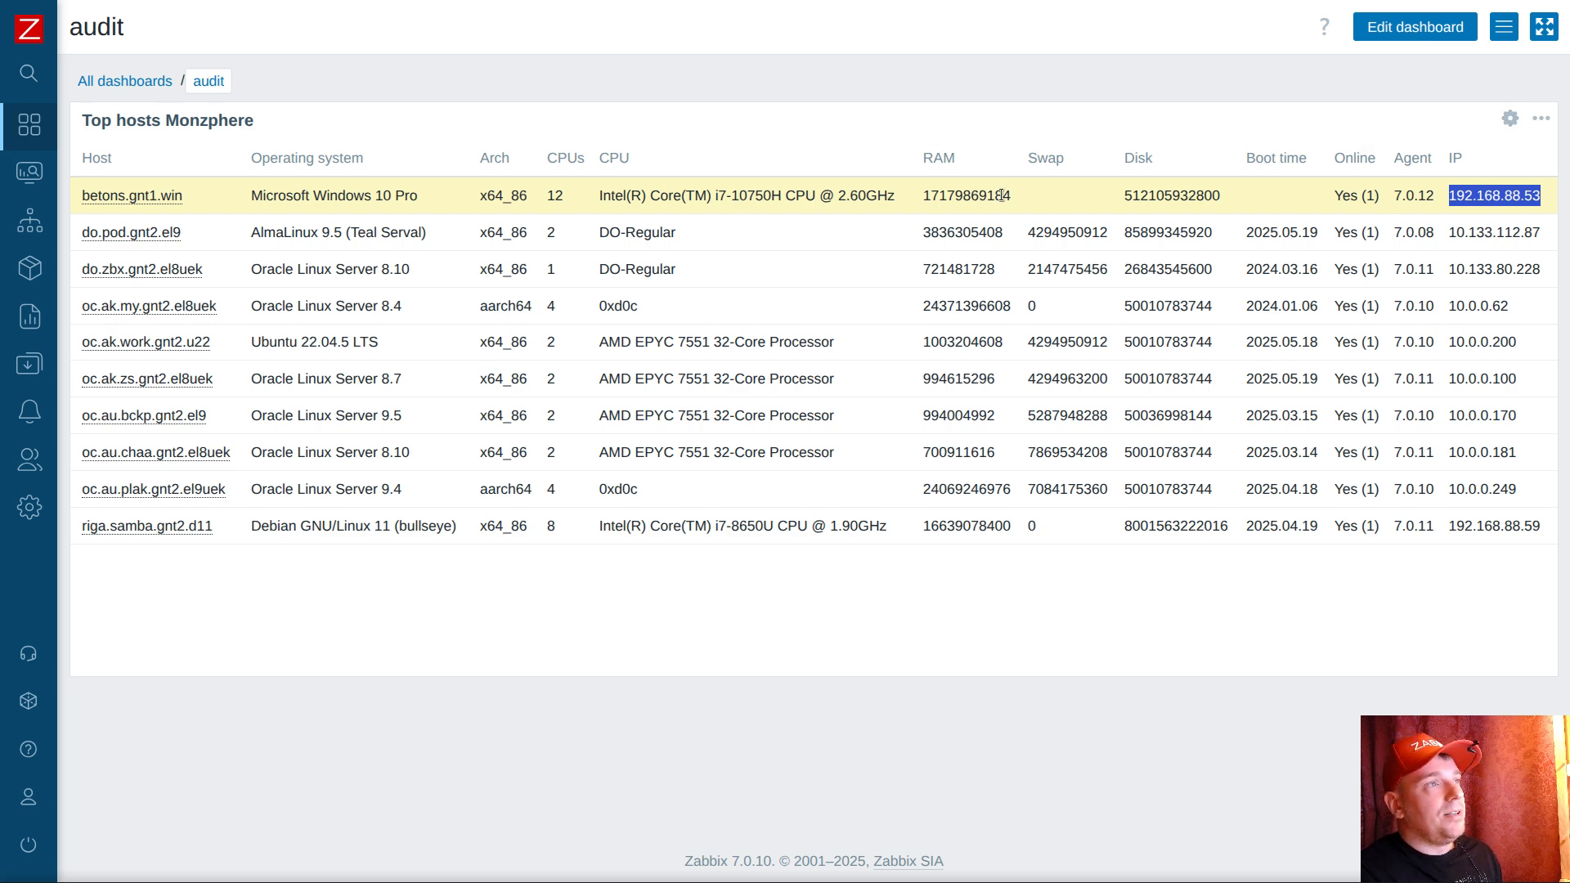
{"action": "left_click", "coordinate": [1511, 119]}
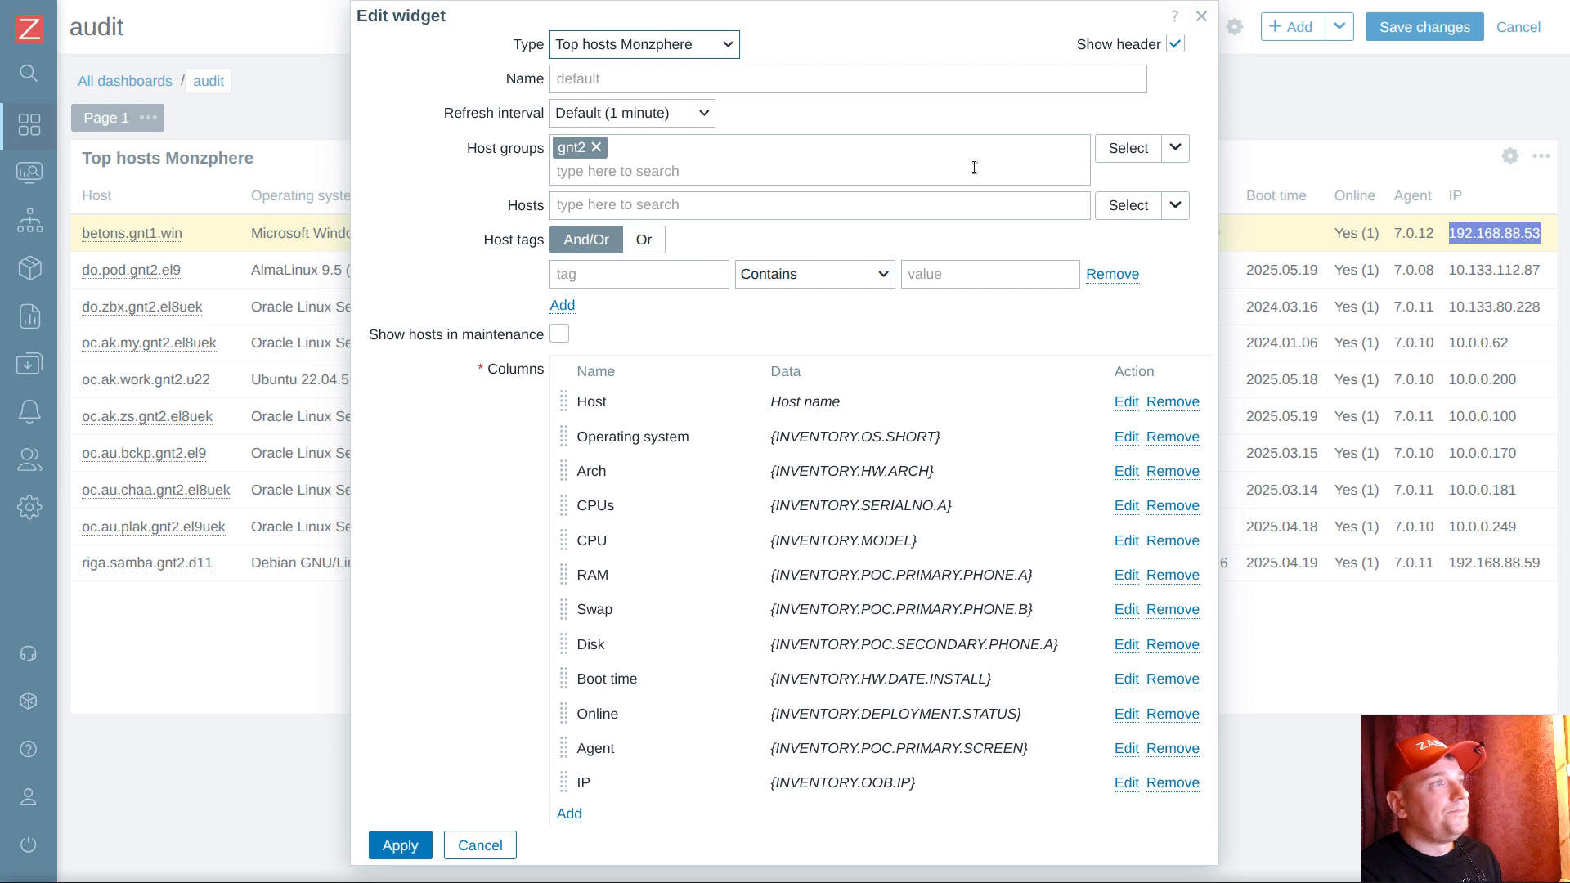
{"action": "scroll", "coordinate": [952, 440], "scroll_direction": "down", "scroll_amount": 2}
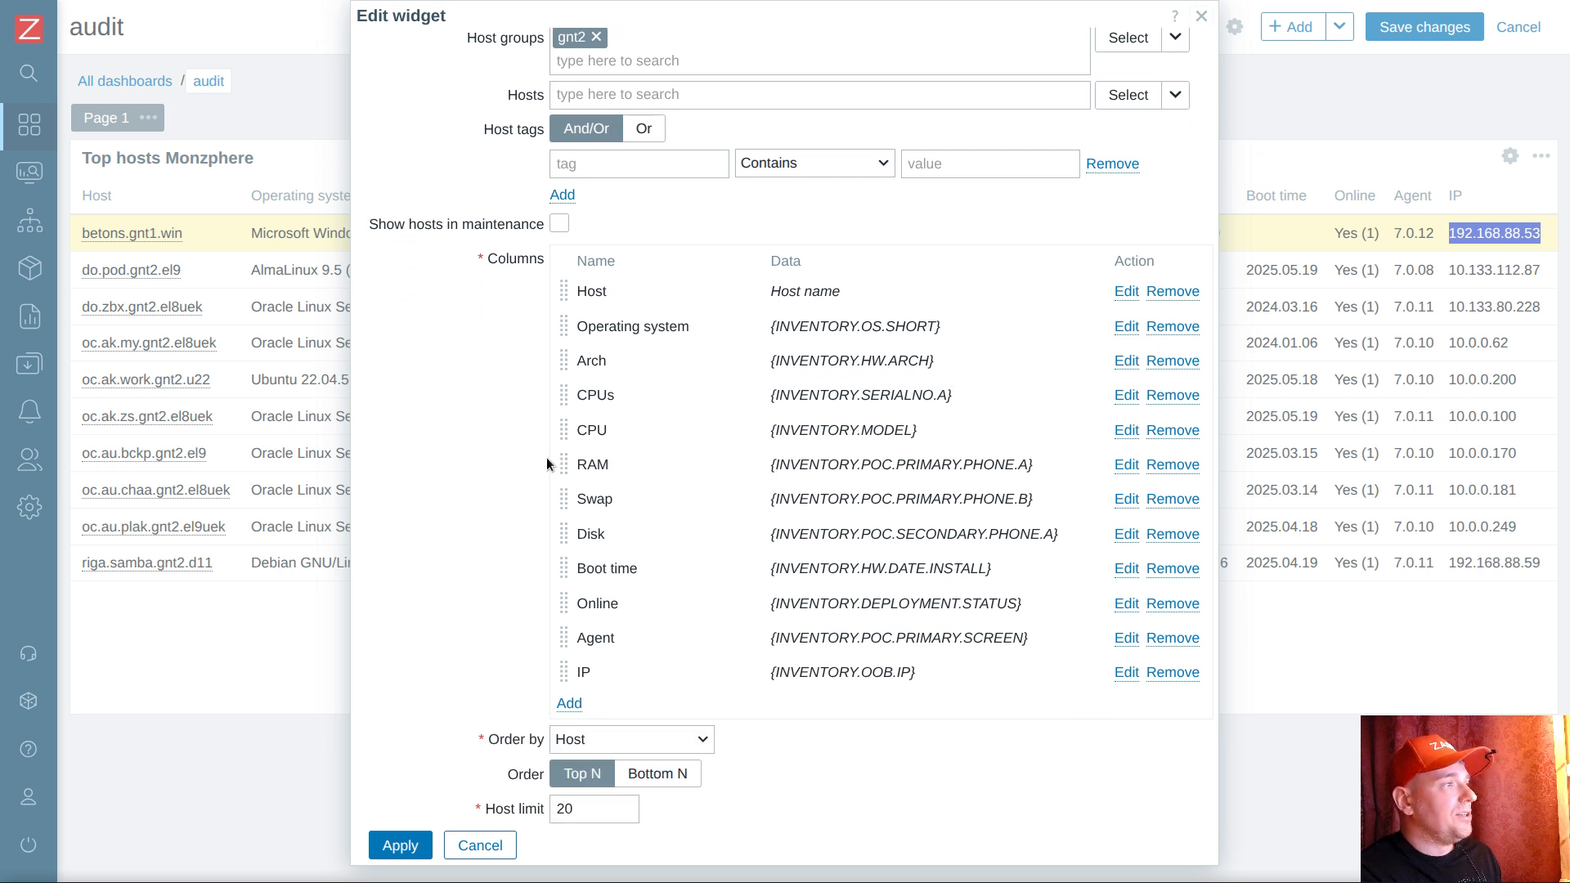
{"action": "left_click", "coordinate": [586, 464]}
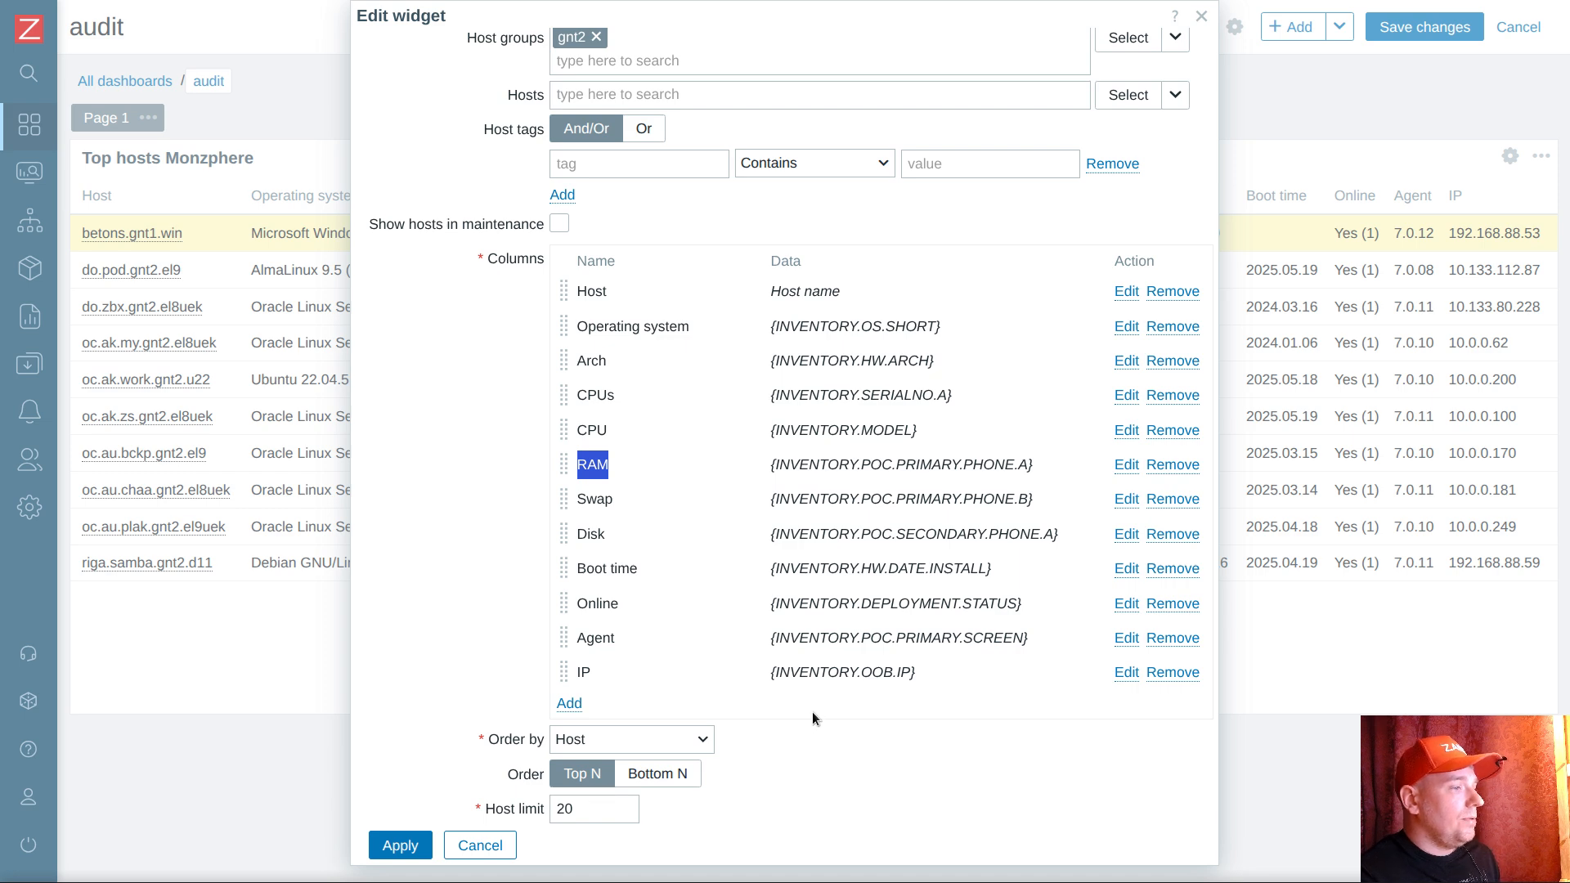
Step: Copy the item name Inventory total memory from the README's script item table on GitHub and return to the Zabbix widget configuration
{"action": "key", "text": "alt+Tab"}
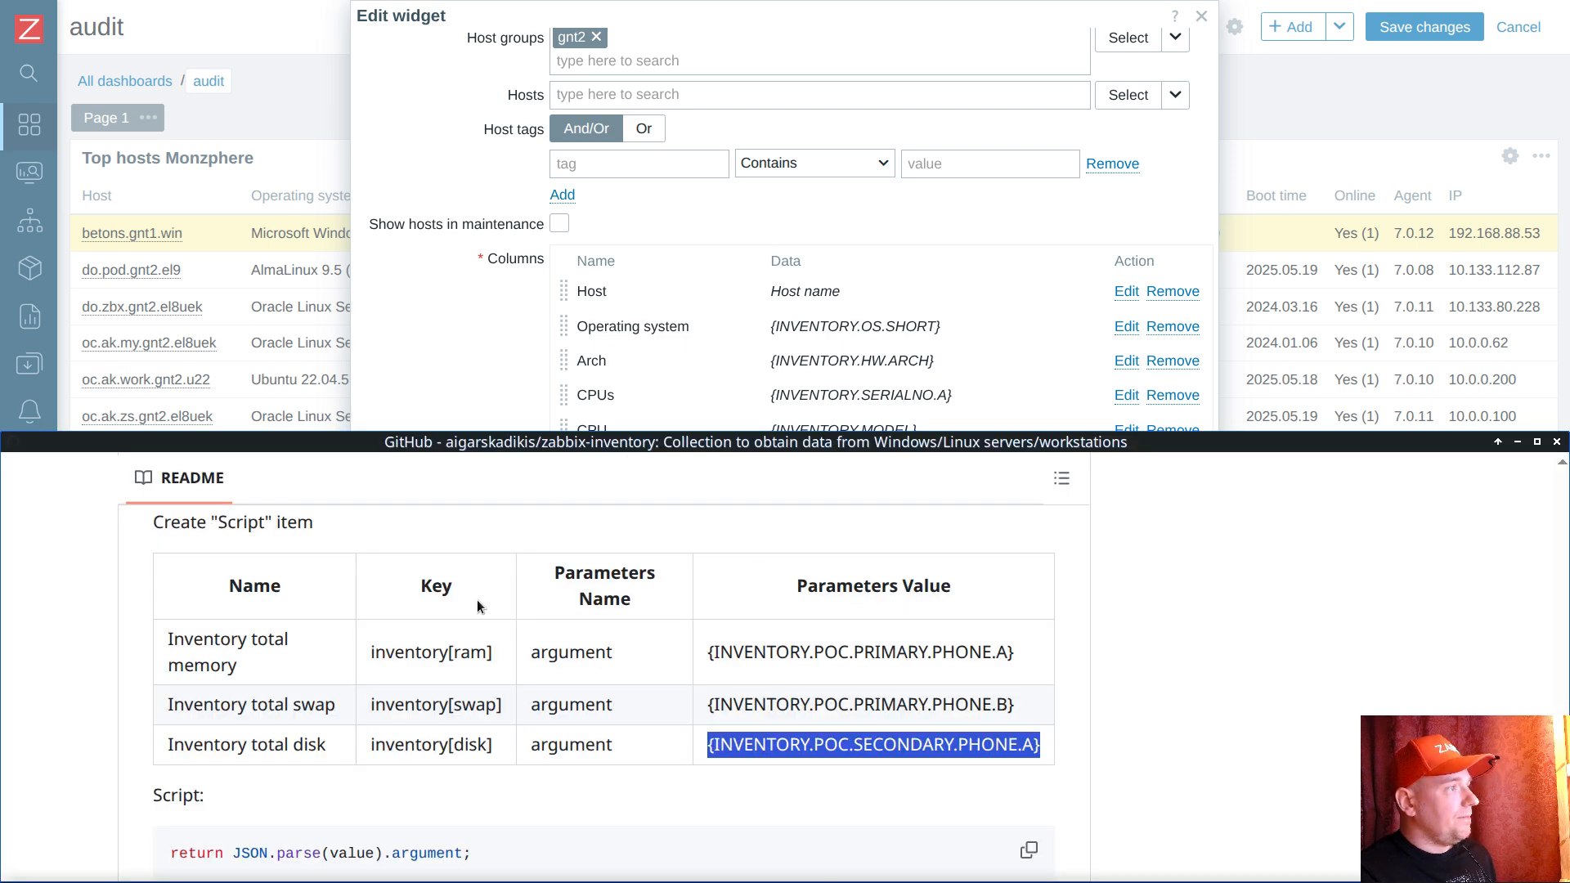
{"action": "left_click_drag", "start_coordinate": [167, 638], "coordinate": [236, 666]}
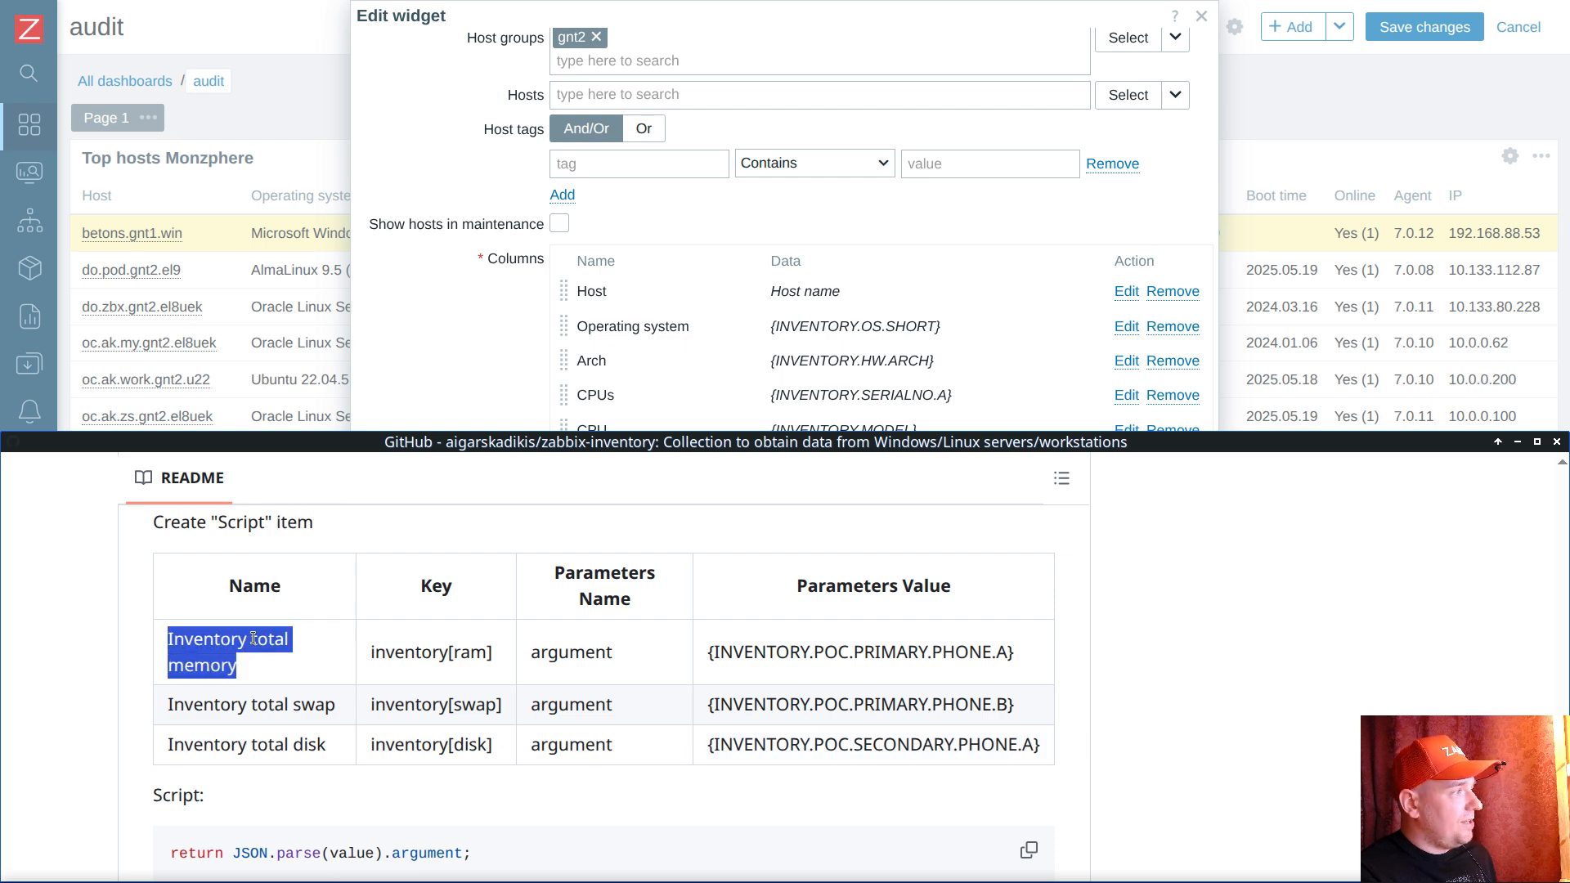
{"action": "right_click", "coordinate": [270, 655]}
{"action": "left_click", "coordinate": [344, 328]}
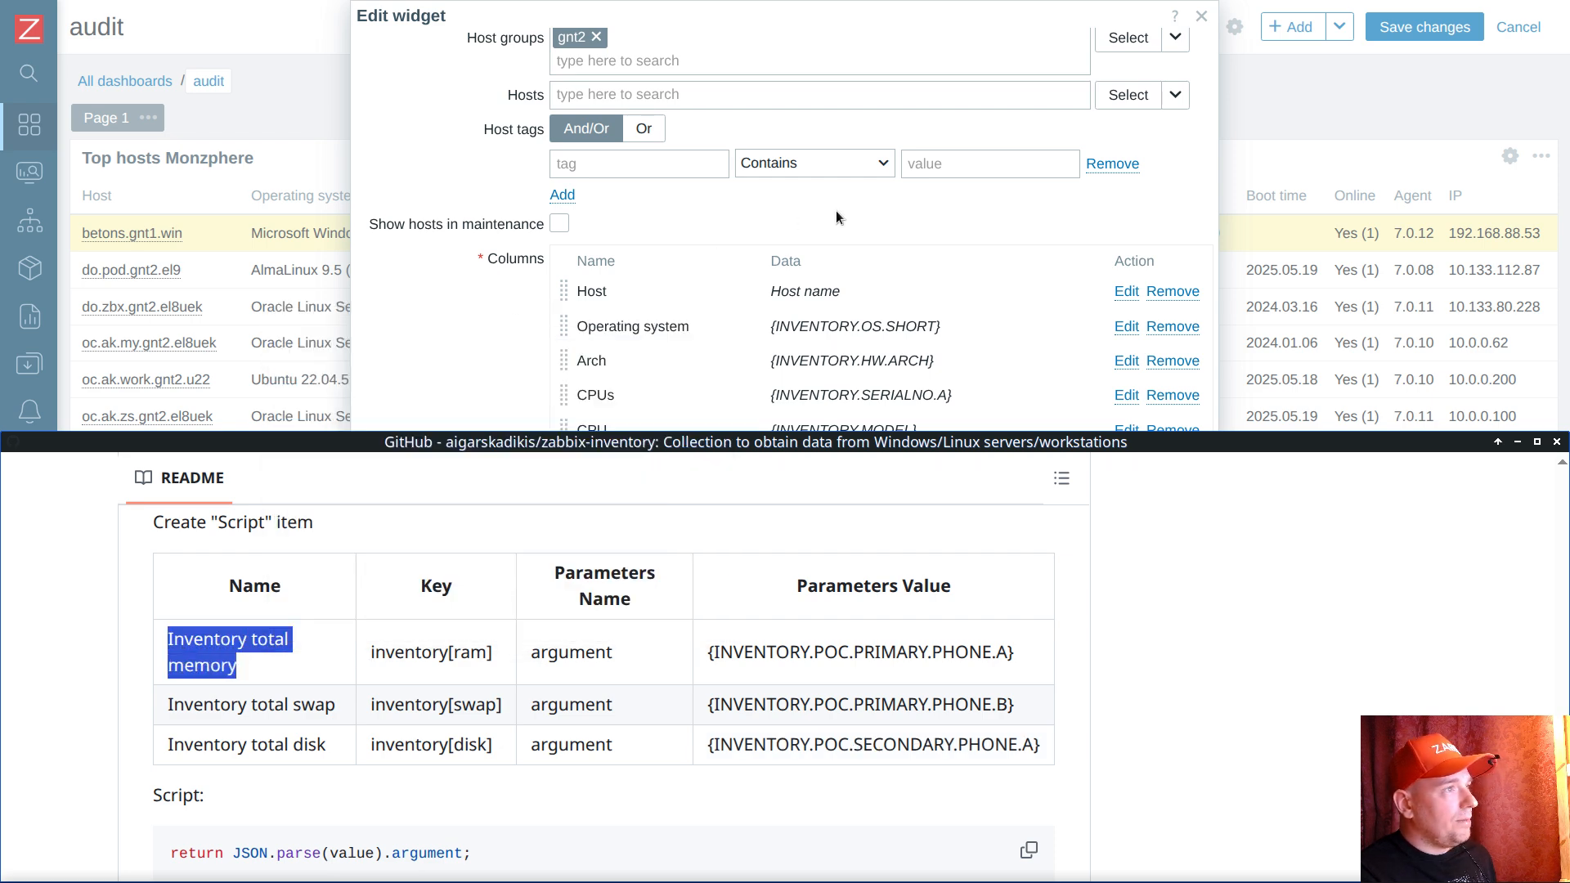
{"action": "key", "text": "alt+Tab"}
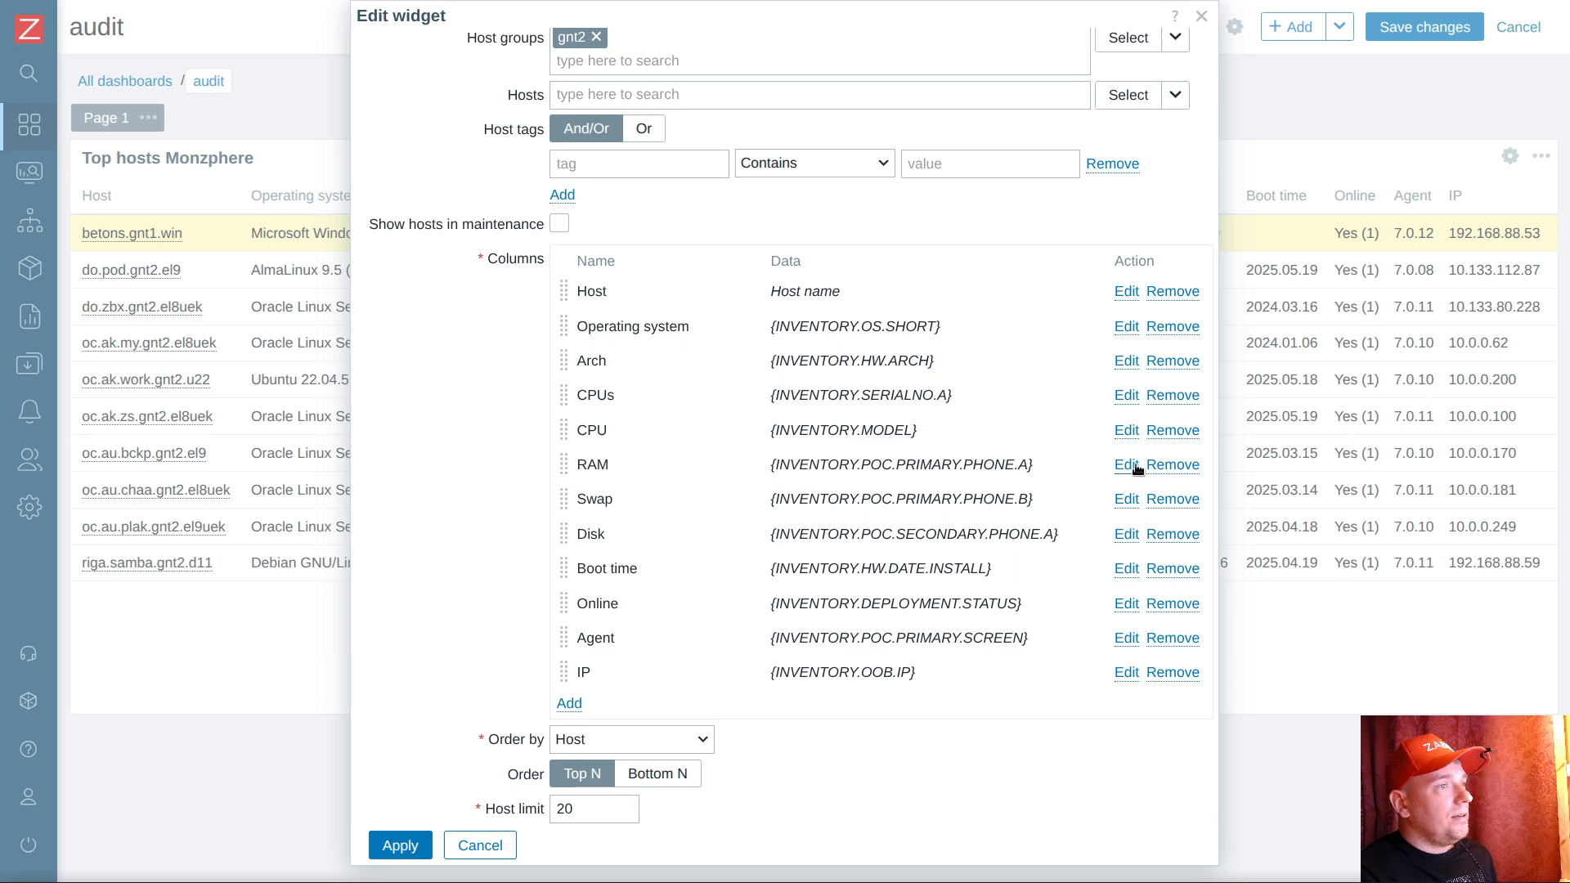
Step: Change the RAM column to show the item value of Inventory total memory with 0 decimal places
{"action": "left_click", "coordinate": [1126, 464]}
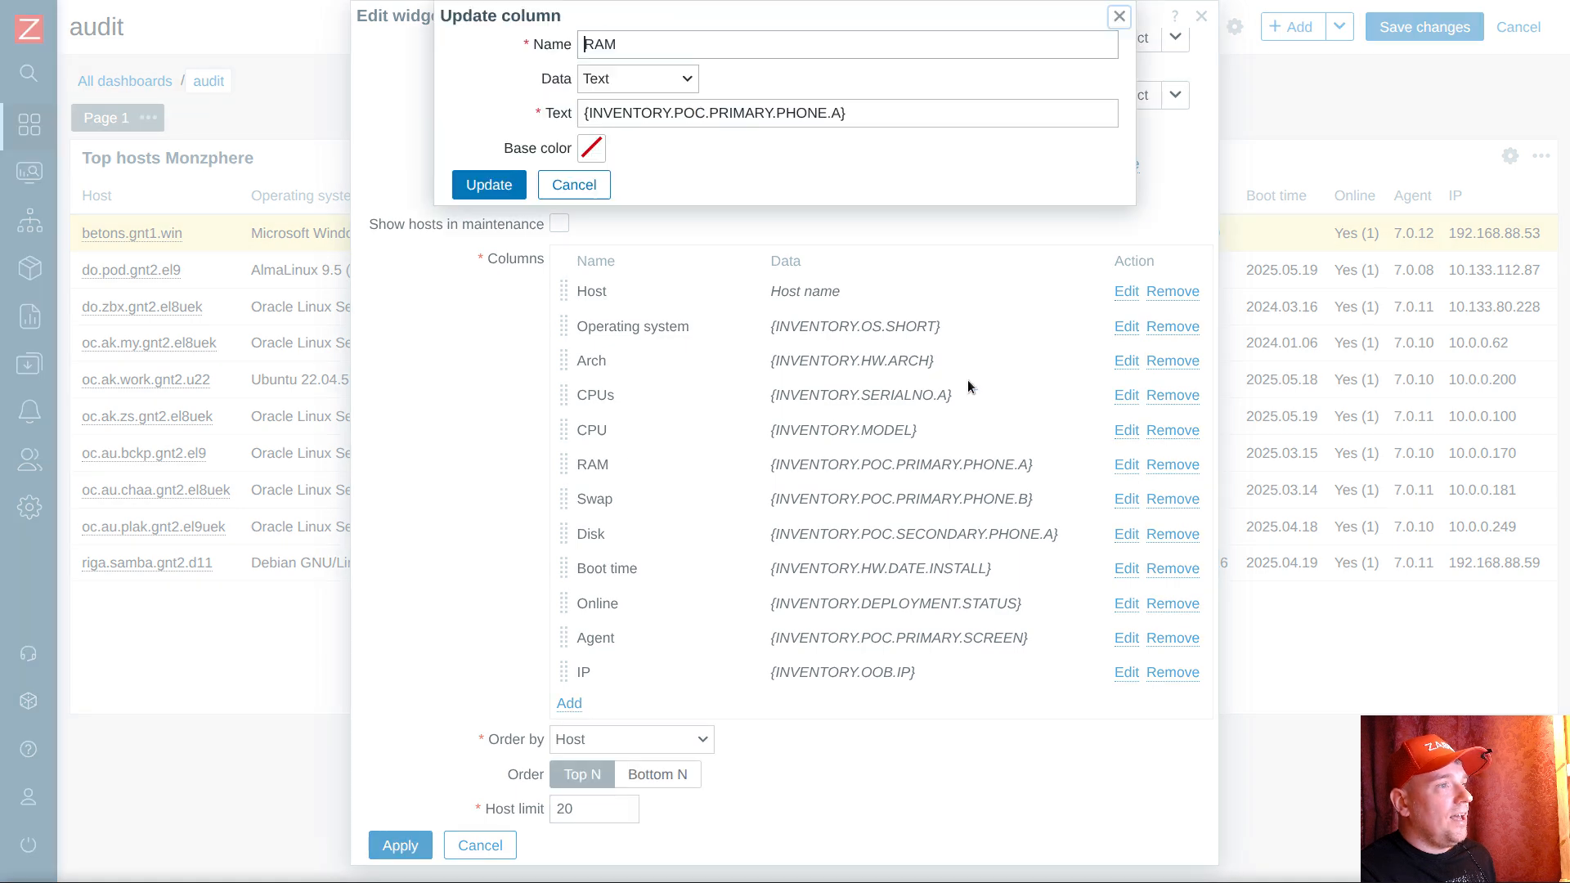
{"action": "left_click", "coordinate": [638, 78]}
{"action": "left_click", "coordinate": [614, 110]}
{"action": "left_click", "coordinate": [610, 109]}
{"action": "key", "text": "ctrl+v"}
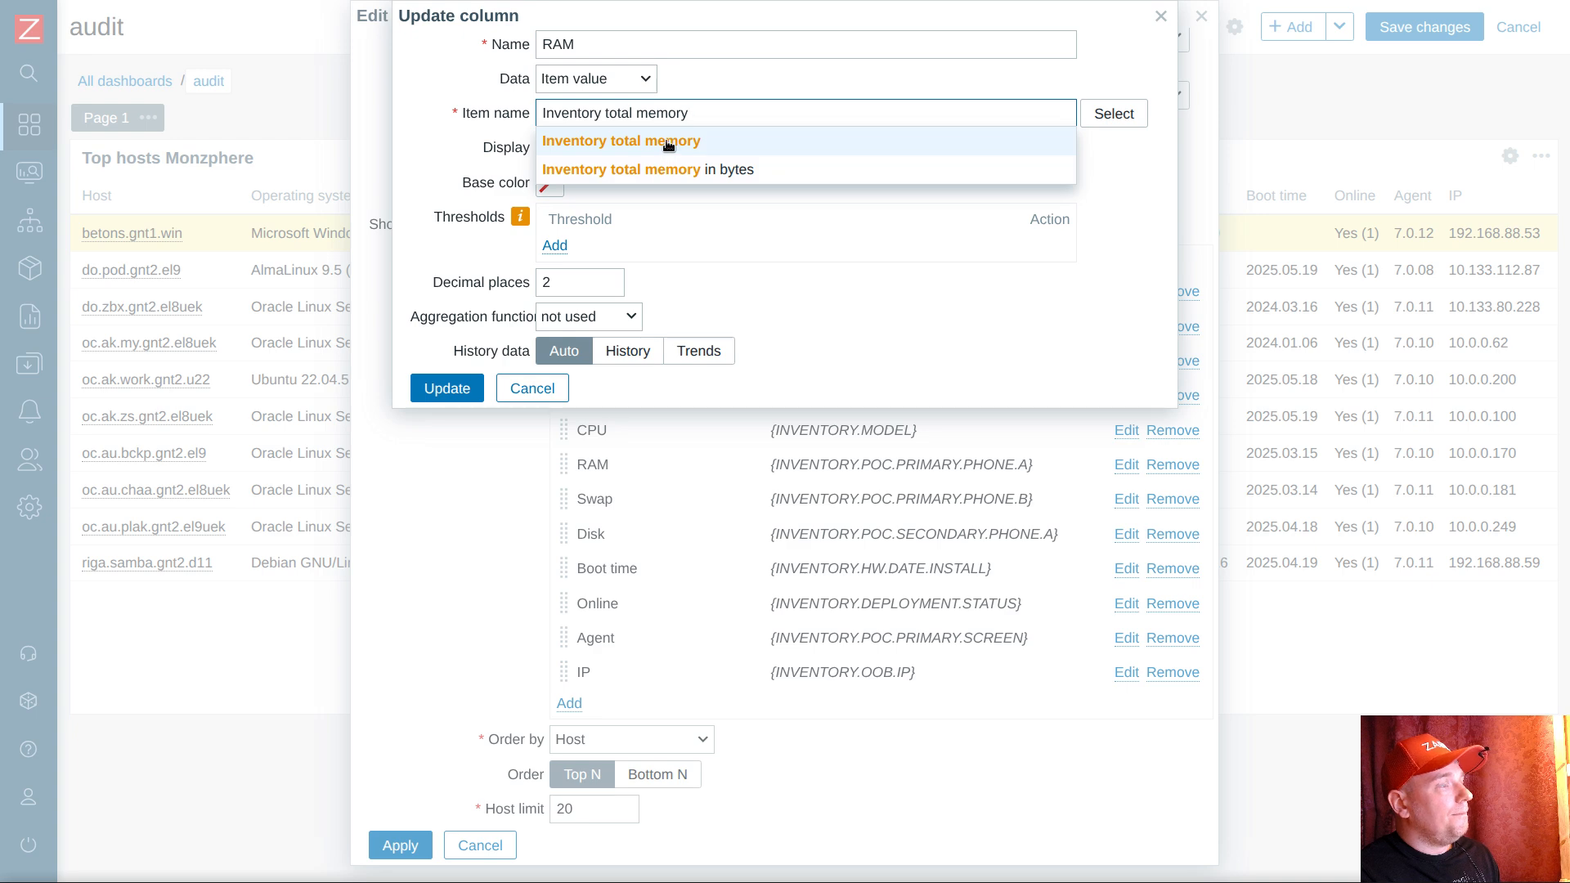
{"action": "left_click", "coordinate": [669, 145]}
{"action": "left_click", "coordinate": [481, 283]}
{"action": "type", "text": "0"}
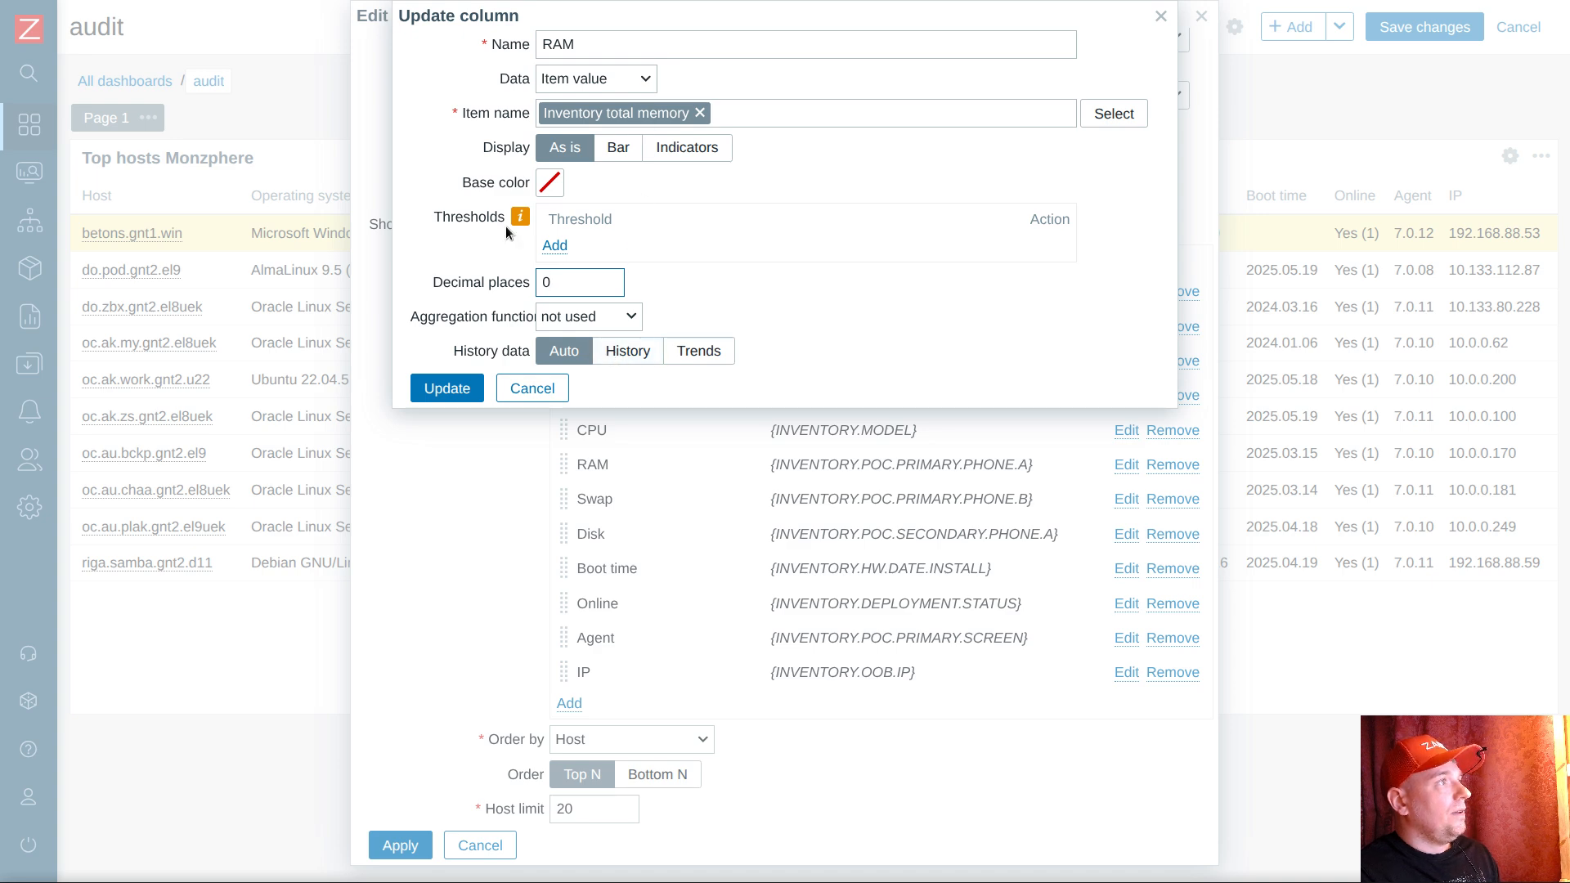
{"action": "left_click", "coordinate": [476, 398]}
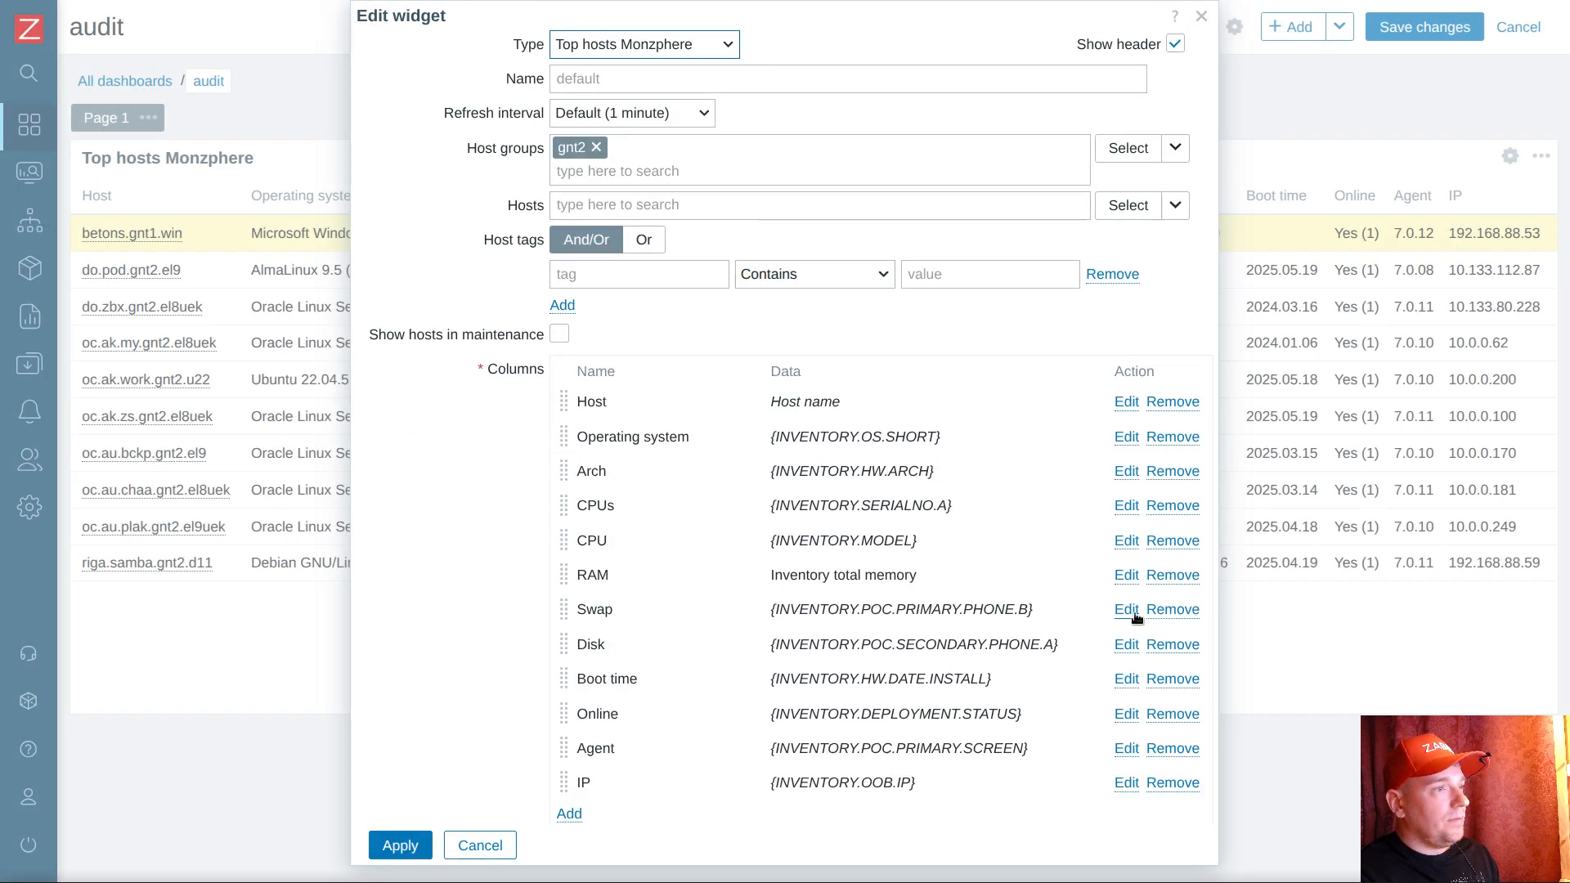
Step: Change the Swap column to show the item value of Inventory total swap, named in the README, with 0 decimal places
{"action": "left_click", "coordinate": [1133, 611]}
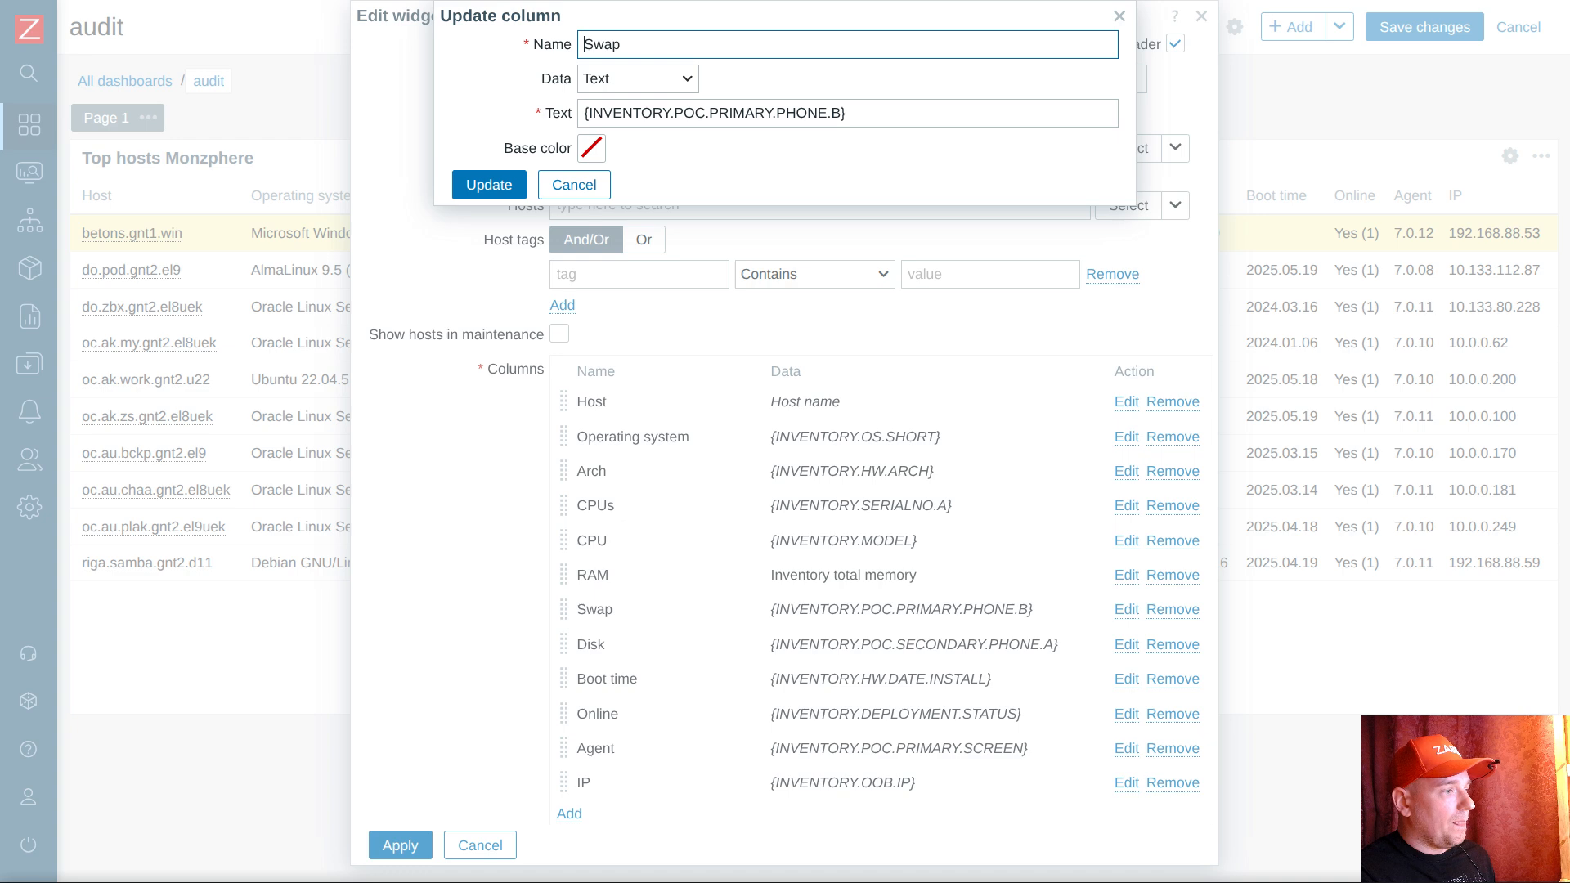
{"action": "key", "text": "alt+Tab"}
{"action": "left_click_drag", "start_coordinate": [335, 705], "coordinate": [160, 708]}
{"action": "left_click", "coordinate": [601, 82]}
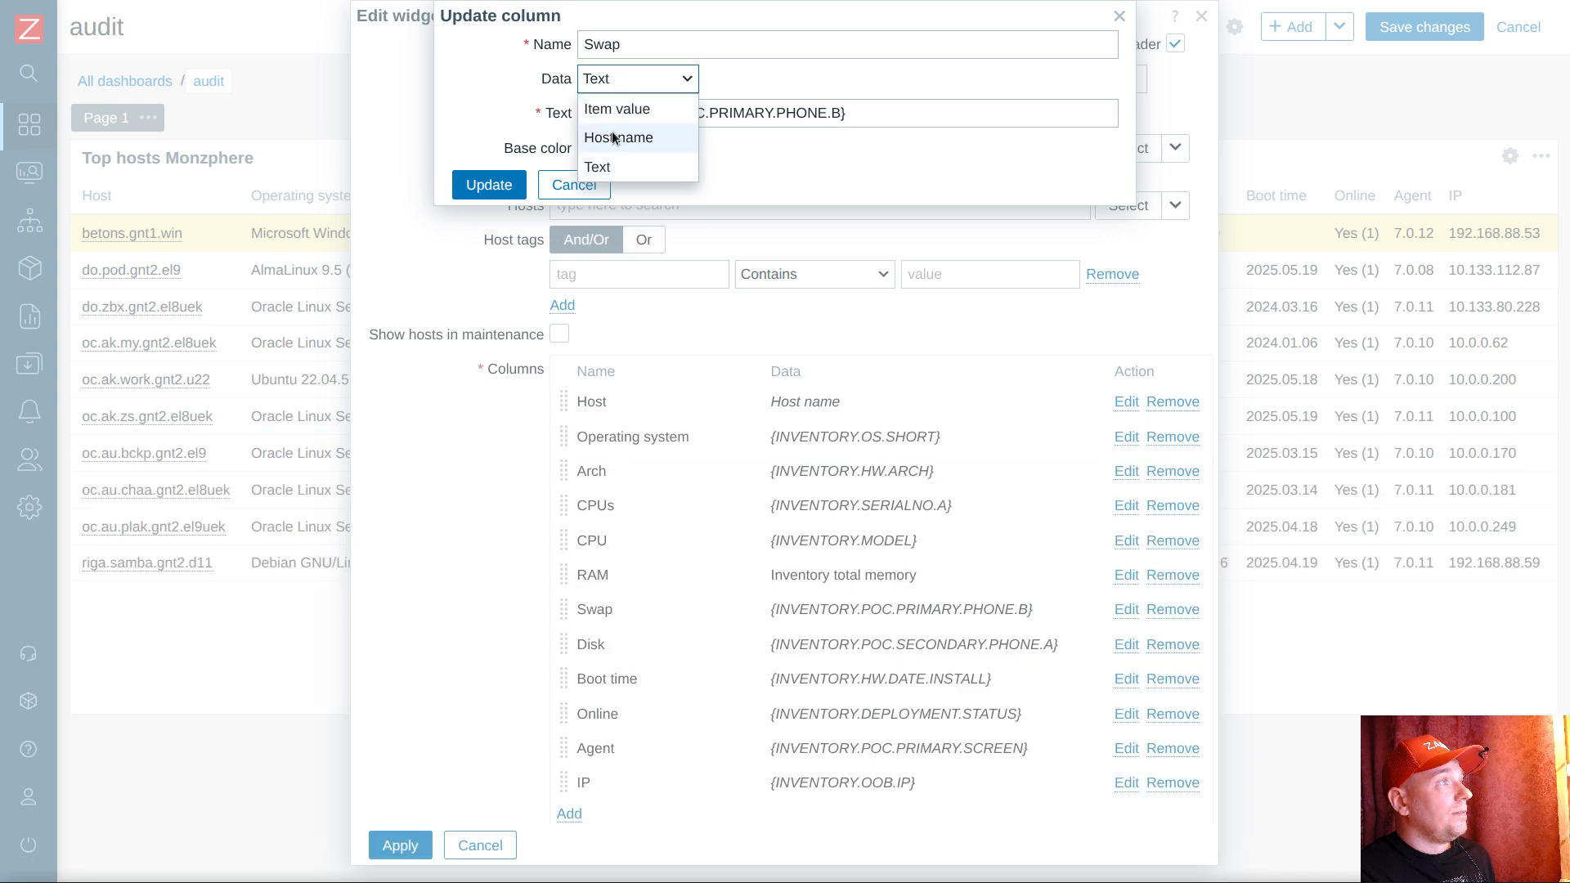
{"action": "left_click", "coordinate": [682, 110]}
{"action": "key", "text": "ctrl+v"}
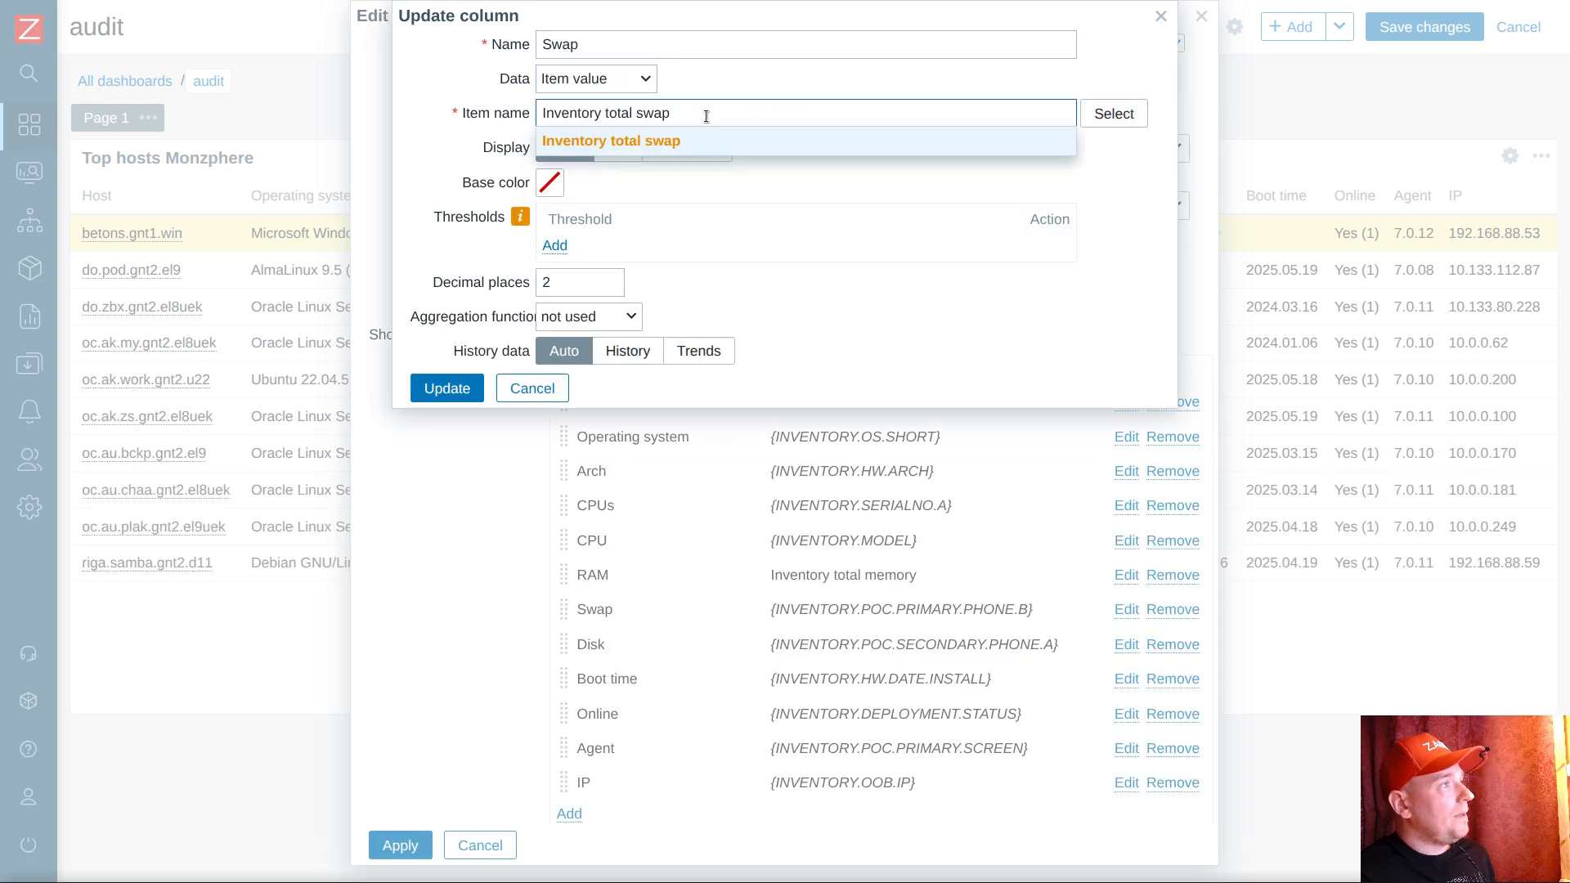
{"action": "left_click", "coordinate": [677, 134]}
{"action": "double_click", "coordinate": [546, 283]}
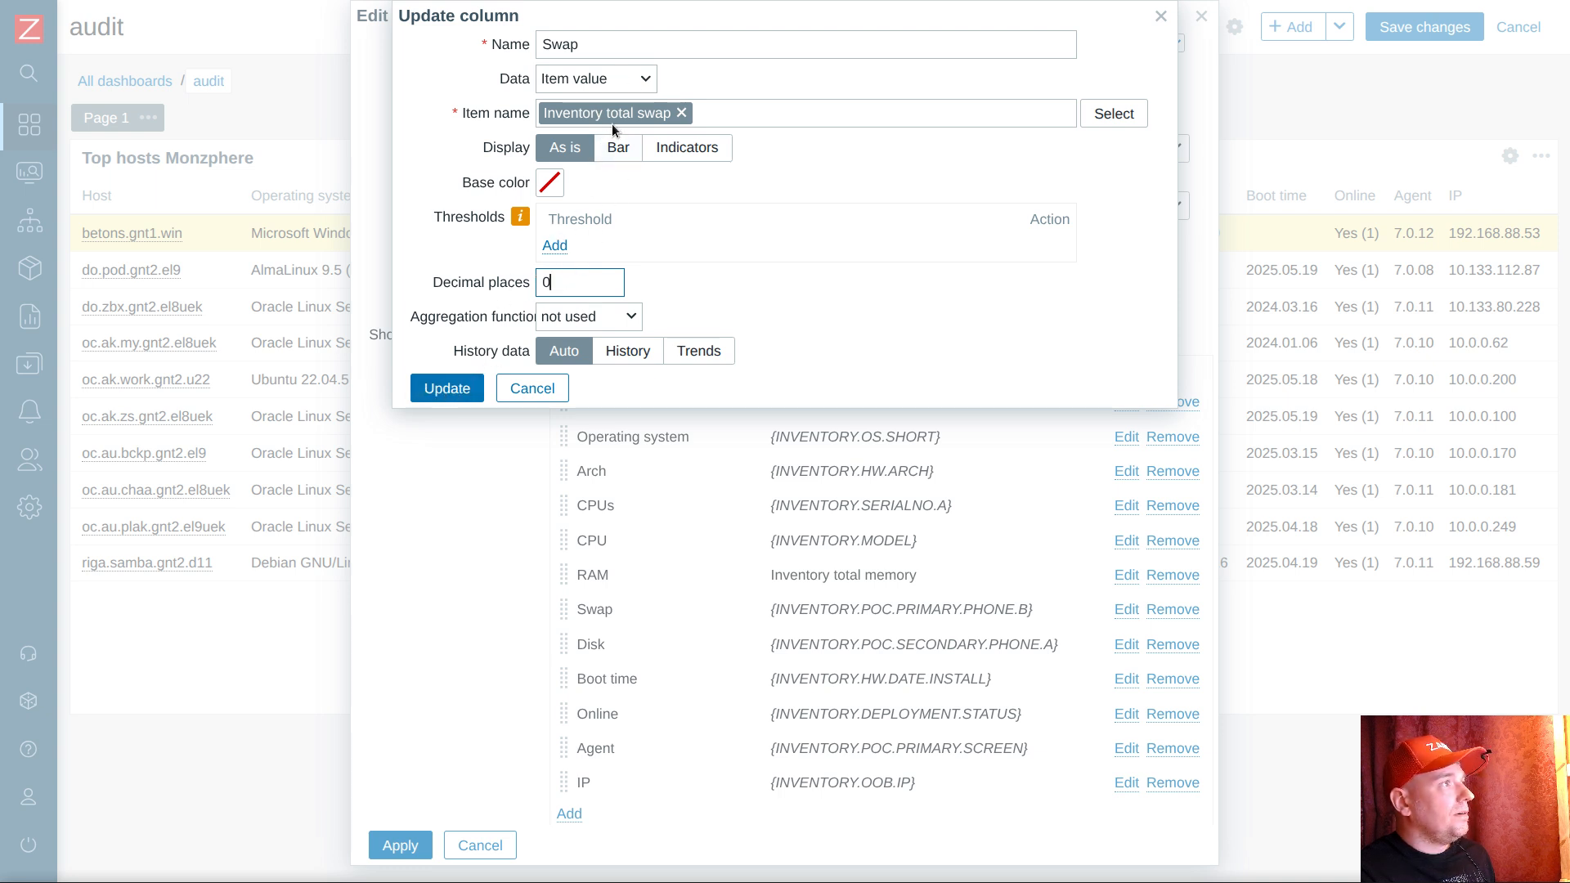
{"action": "left_click", "coordinate": [446, 388]}
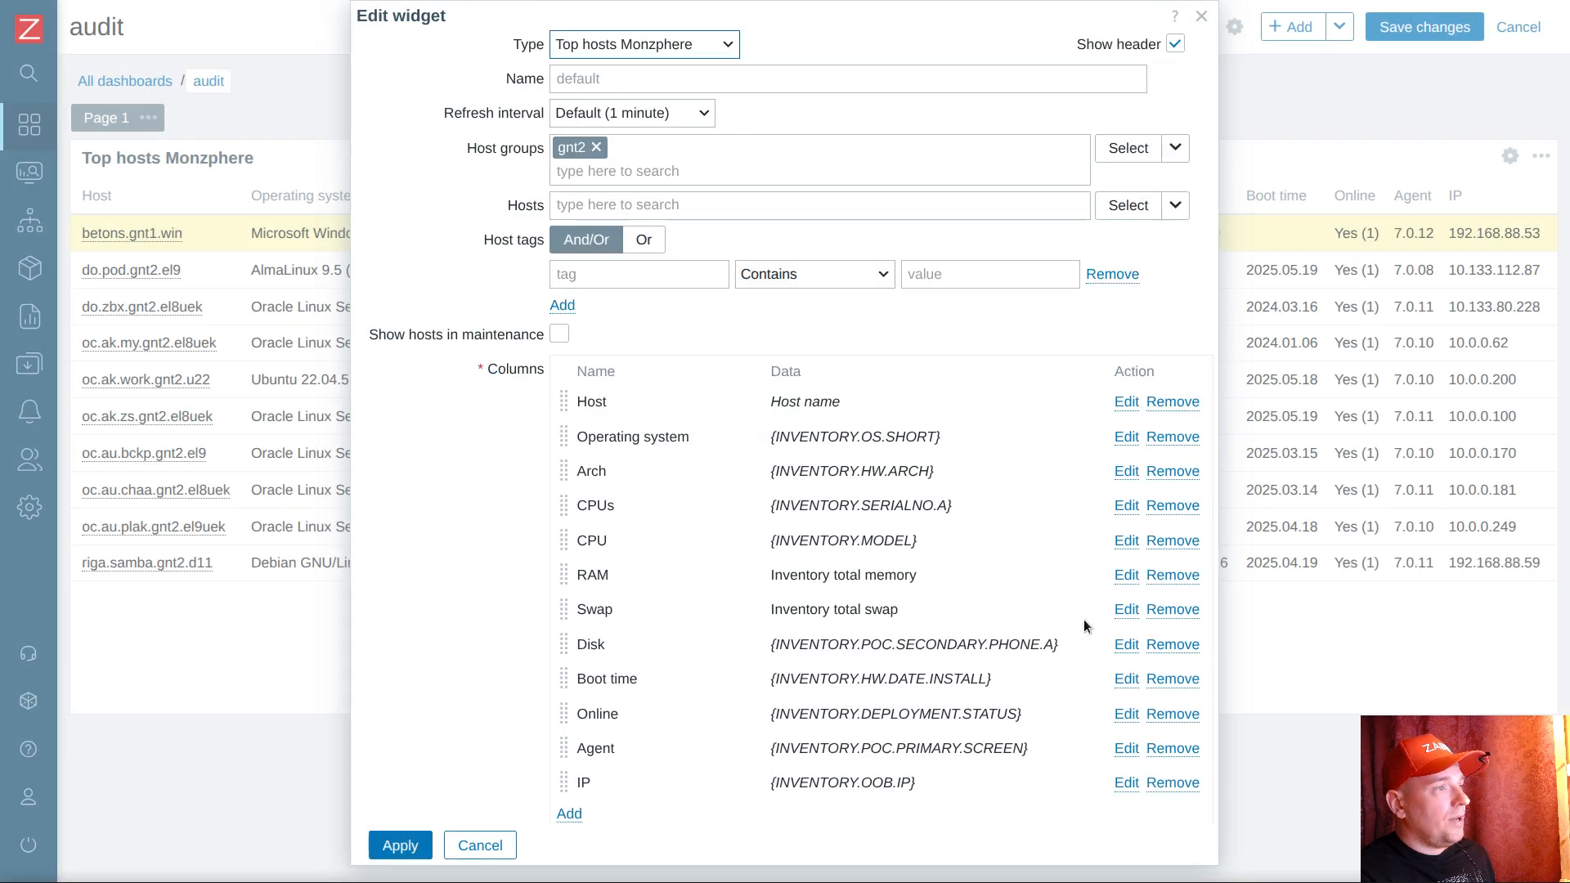
Step: Change the Disk column to show the item value of Inventory total disk, named in the README, with 0 decimal places
{"action": "left_click", "coordinate": [1126, 644]}
{"action": "key", "text": "alt+Tab"}
{"action": "left_click_drag", "start_coordinate": [168, 744], "coordinate": [326, 745]}
{"action": "key", "text": "ctrl+c"}
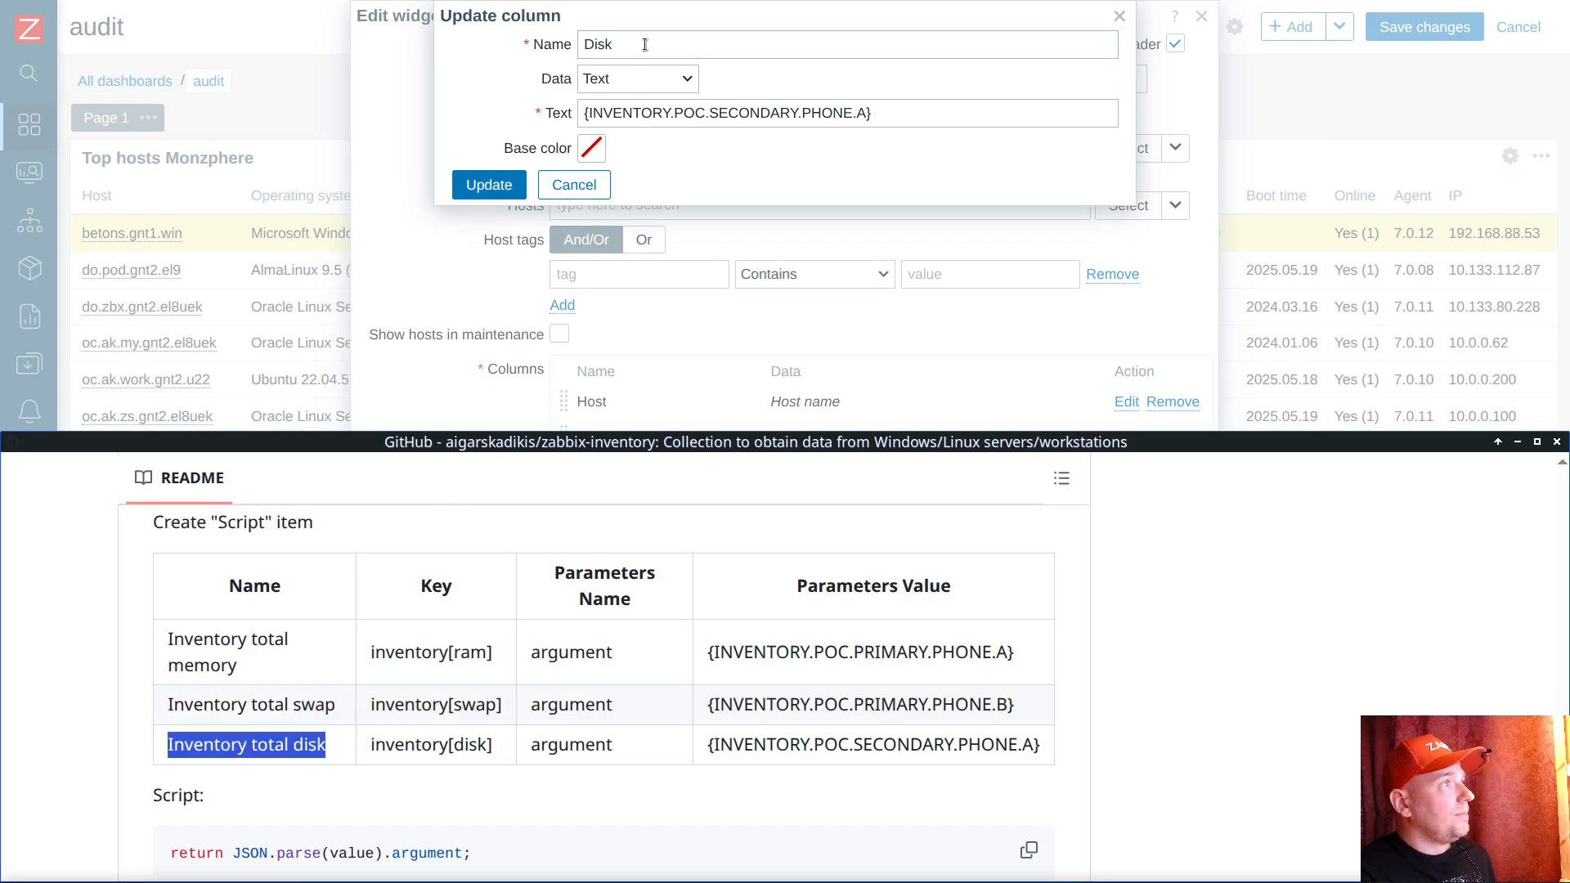
{"action": "left_click", "coordinate": [637, 79]}
{"action": "left_click", "coordinate": [629, 111]}
{"action": "left_click", "coordinate": [691, 113]}
{"action": "key", "text": "ctrl+v"}
{"action": "left_click", "coordinate": [659, 140]}
{"action": "left_click", "coordinate": [443, 277]}
{"action": "type", "text": "0"}
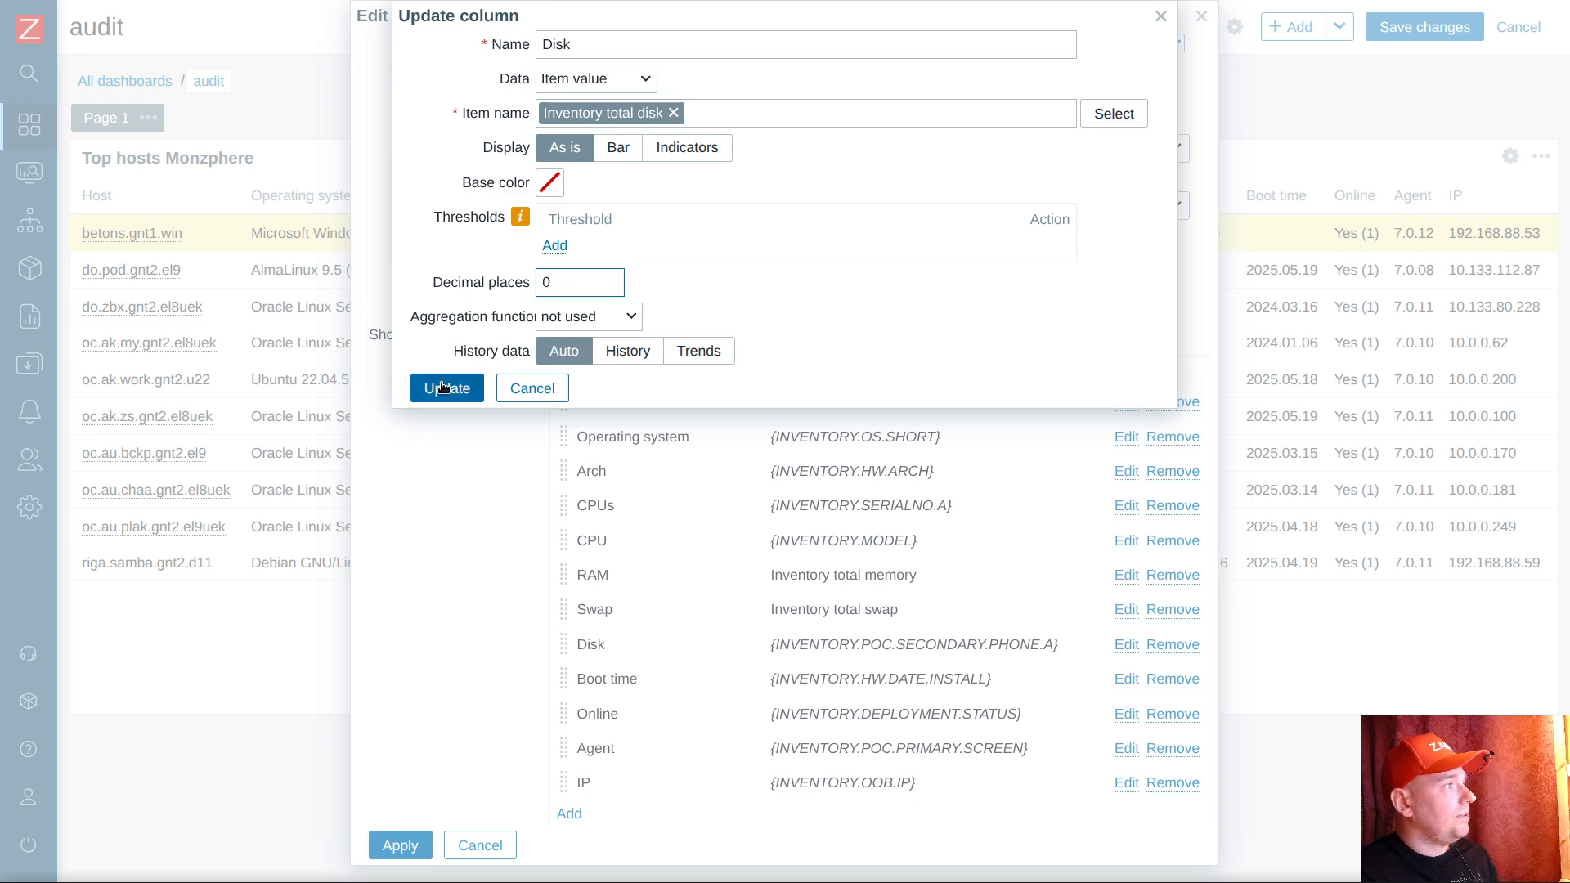
{"action": "left_click", "coordinate": [447, 387]}
Step: Apply the widget changes and save the audit dashboard, sorting its host table by RAM
{"action": "left_click", "coordinate": [399, 843]}
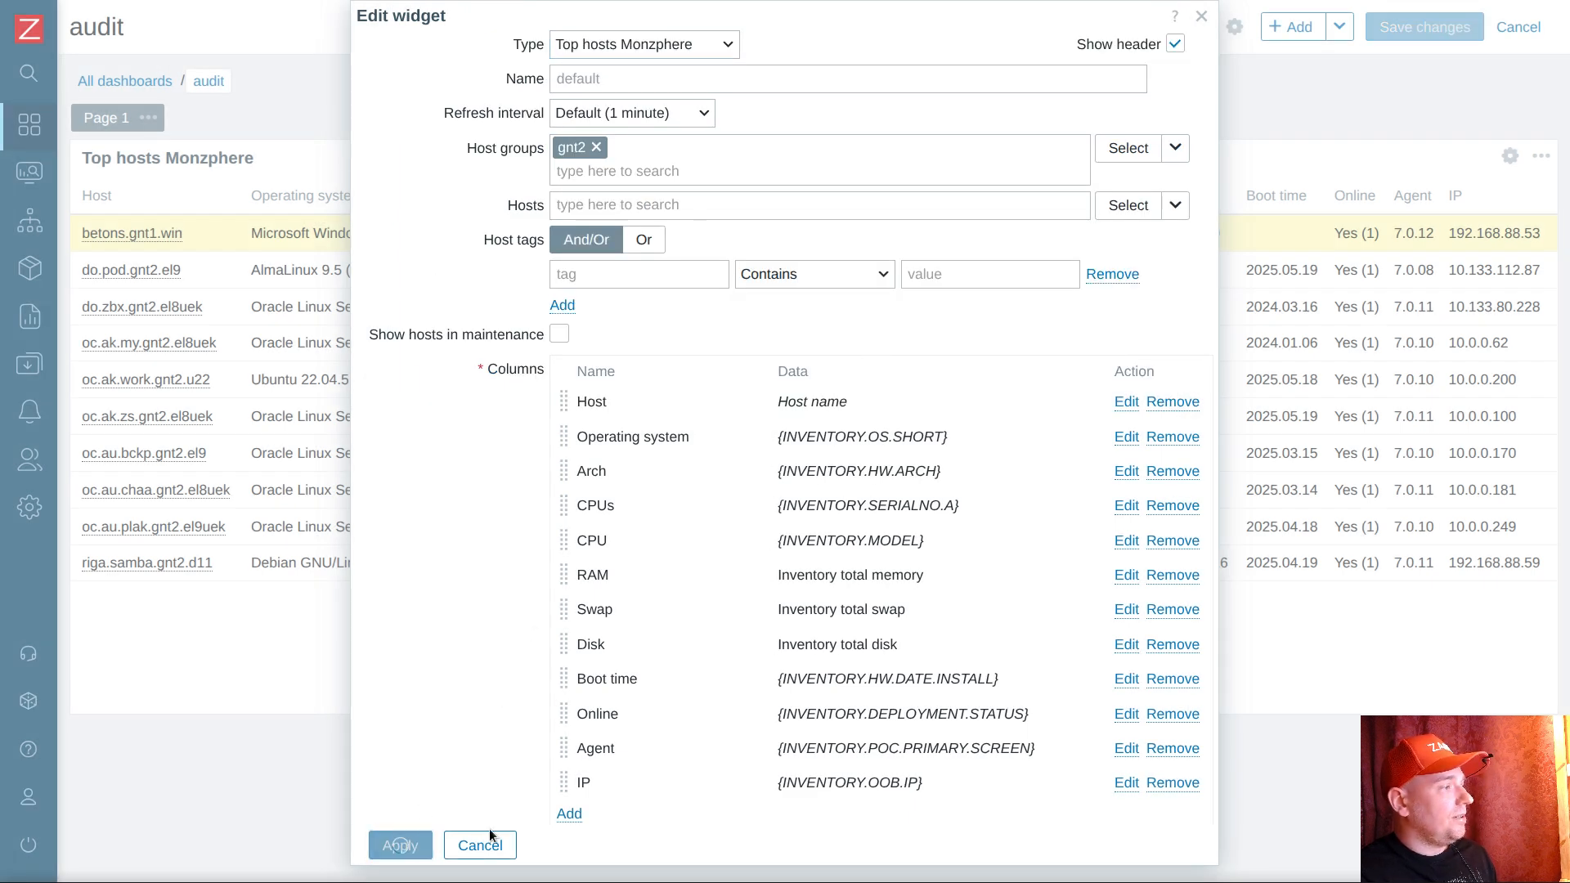
{"action": "left_click", "coordinate": [1394, 28]}
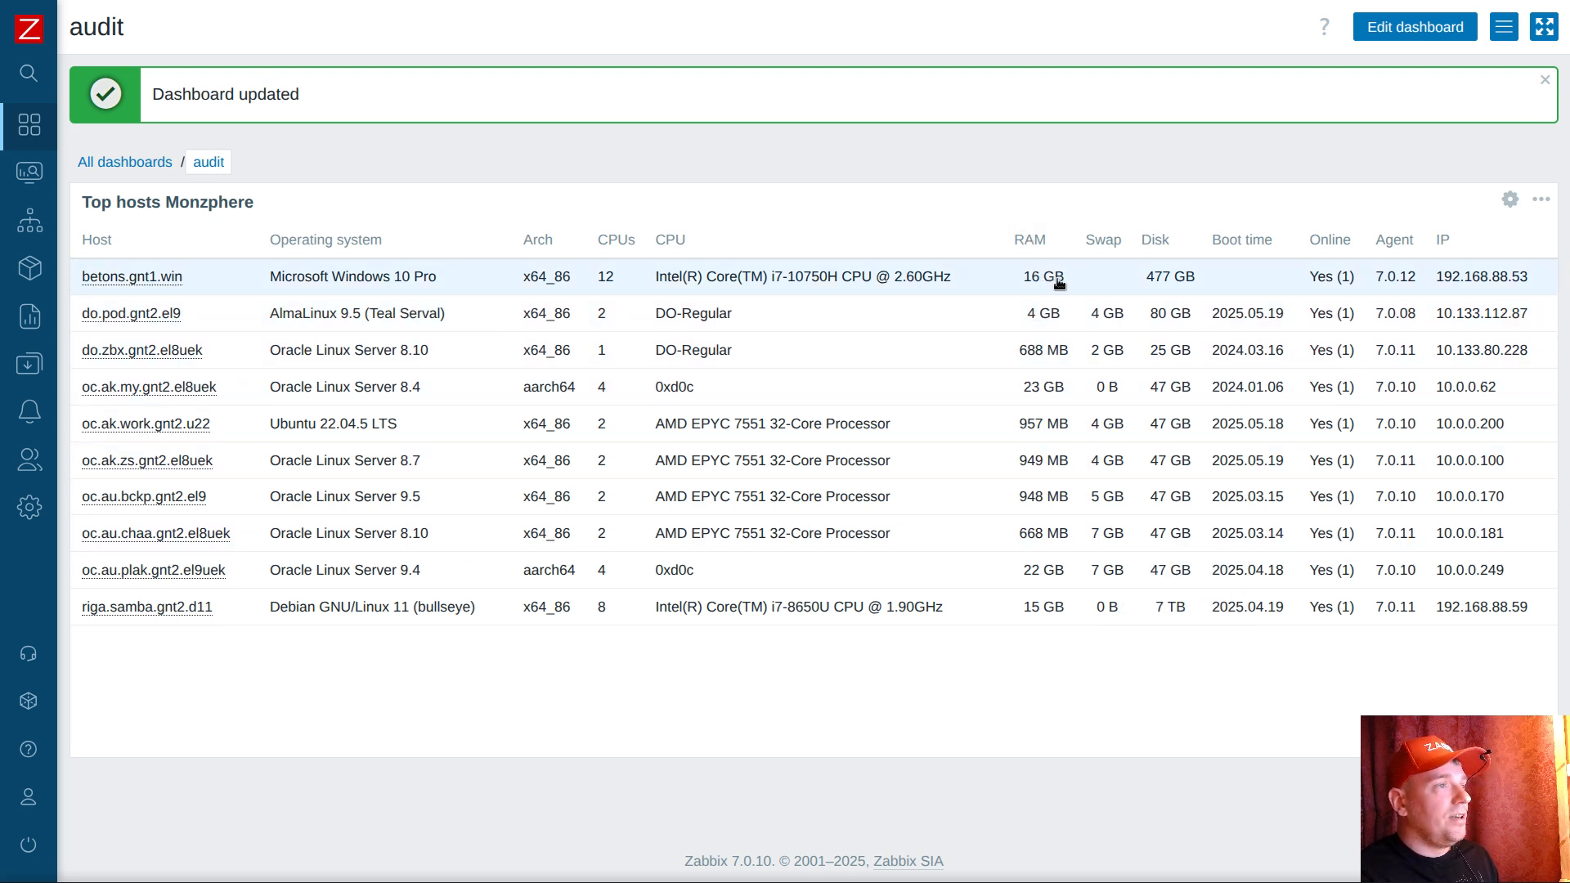
{"action": "left_click", "coordinate": [1032, 239]}
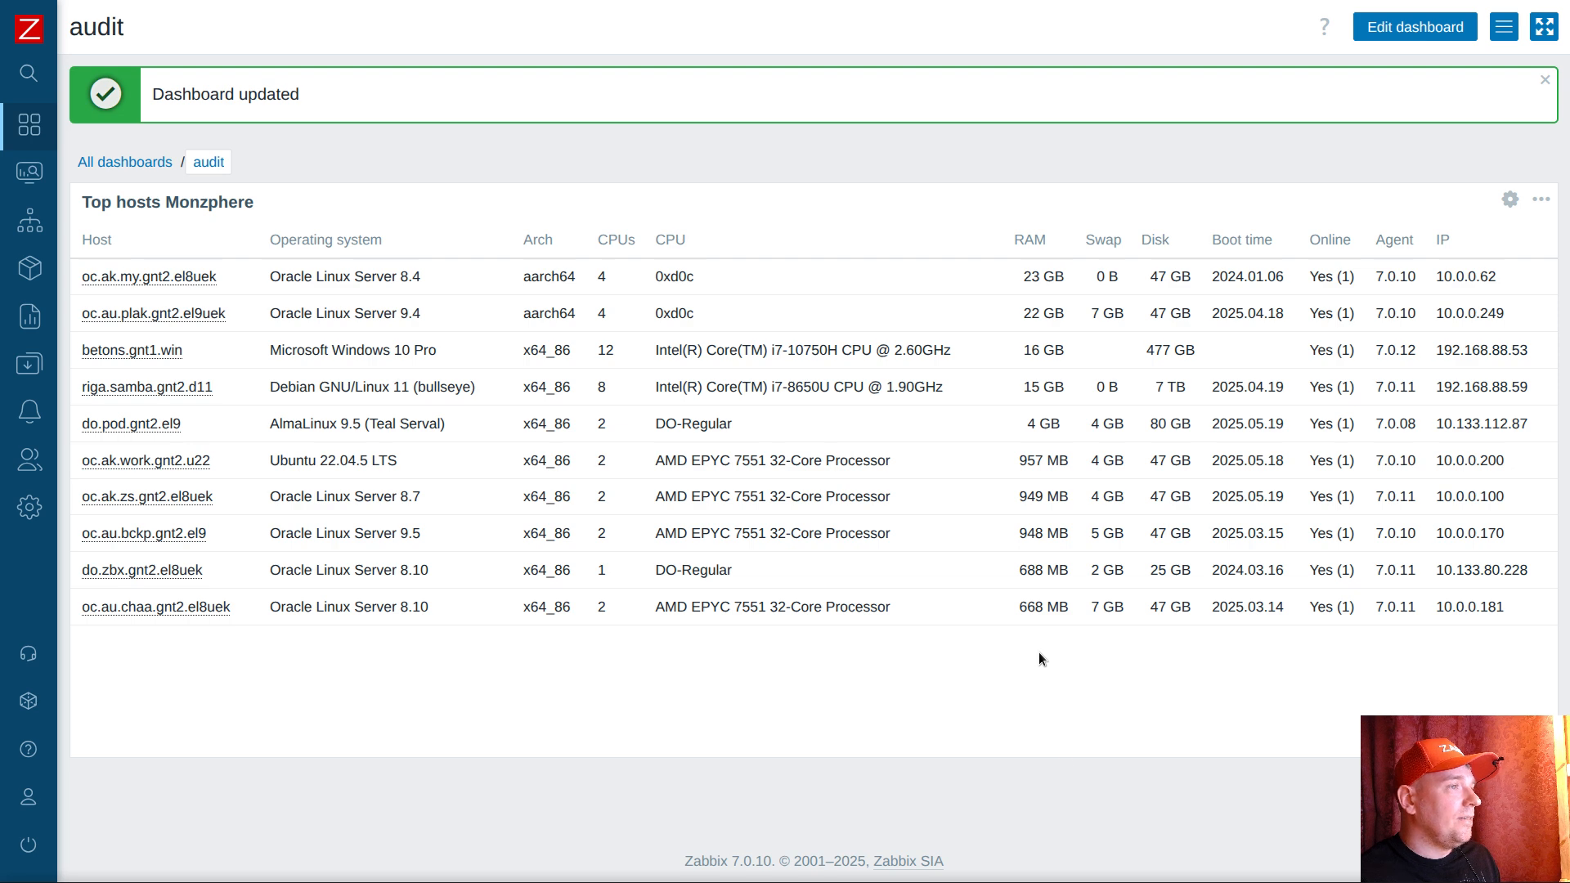
Step: Review the RAM column's data source in the Top hosts Monzphere widget configuration, close it and save the dashboard again
{"action": "left_click", "coordinate": [1510, 199]}
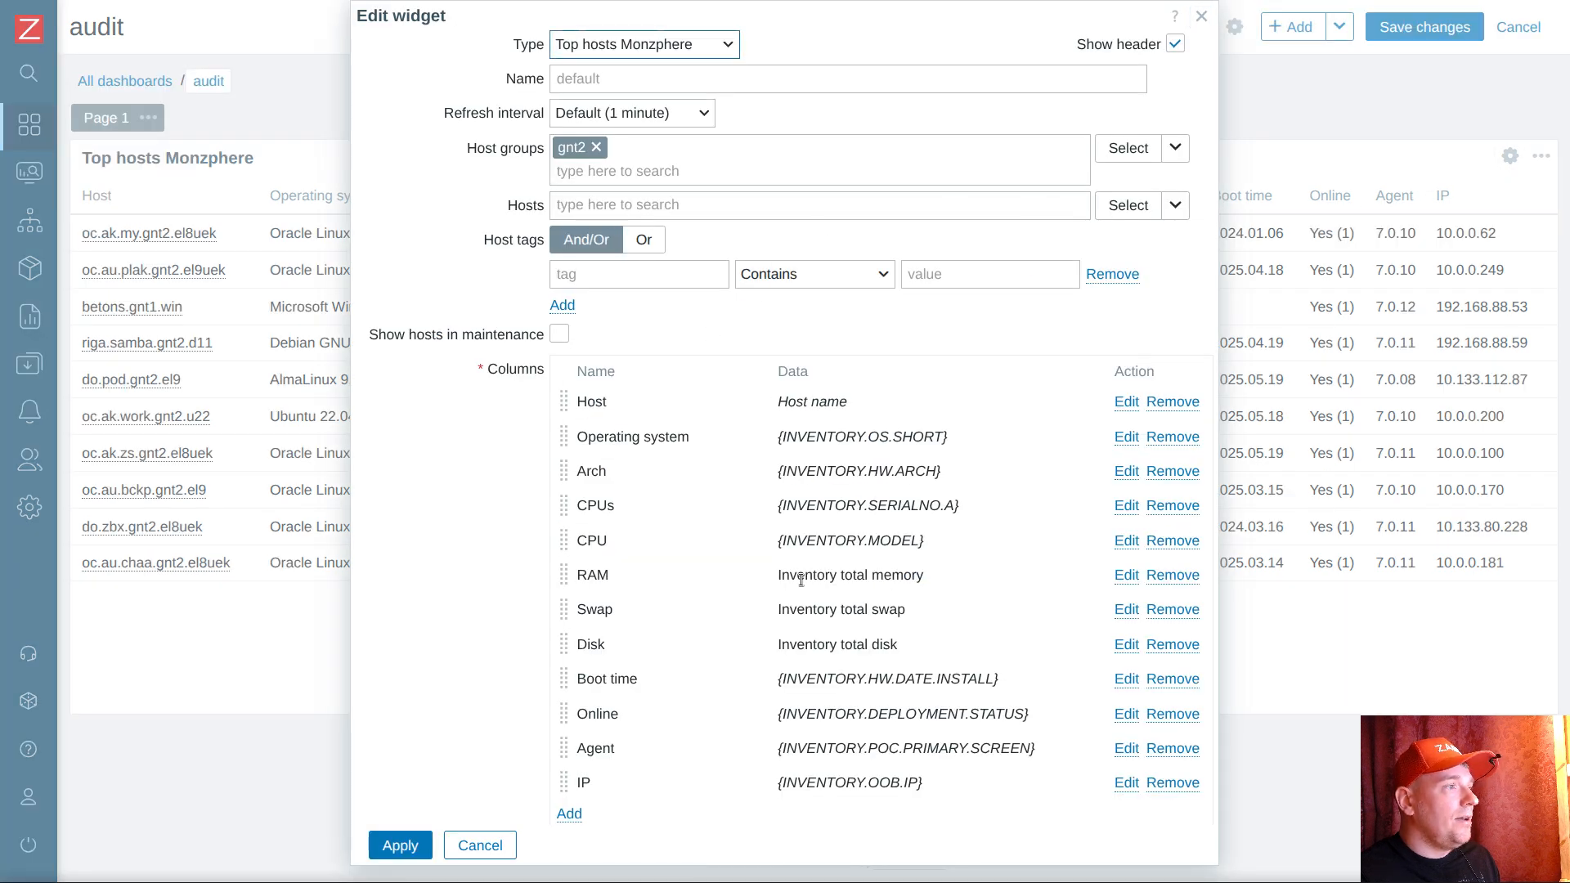
{"action": "left_click_drag", "start_coordinate": [774, 572], "coordinate": [923, 581]}
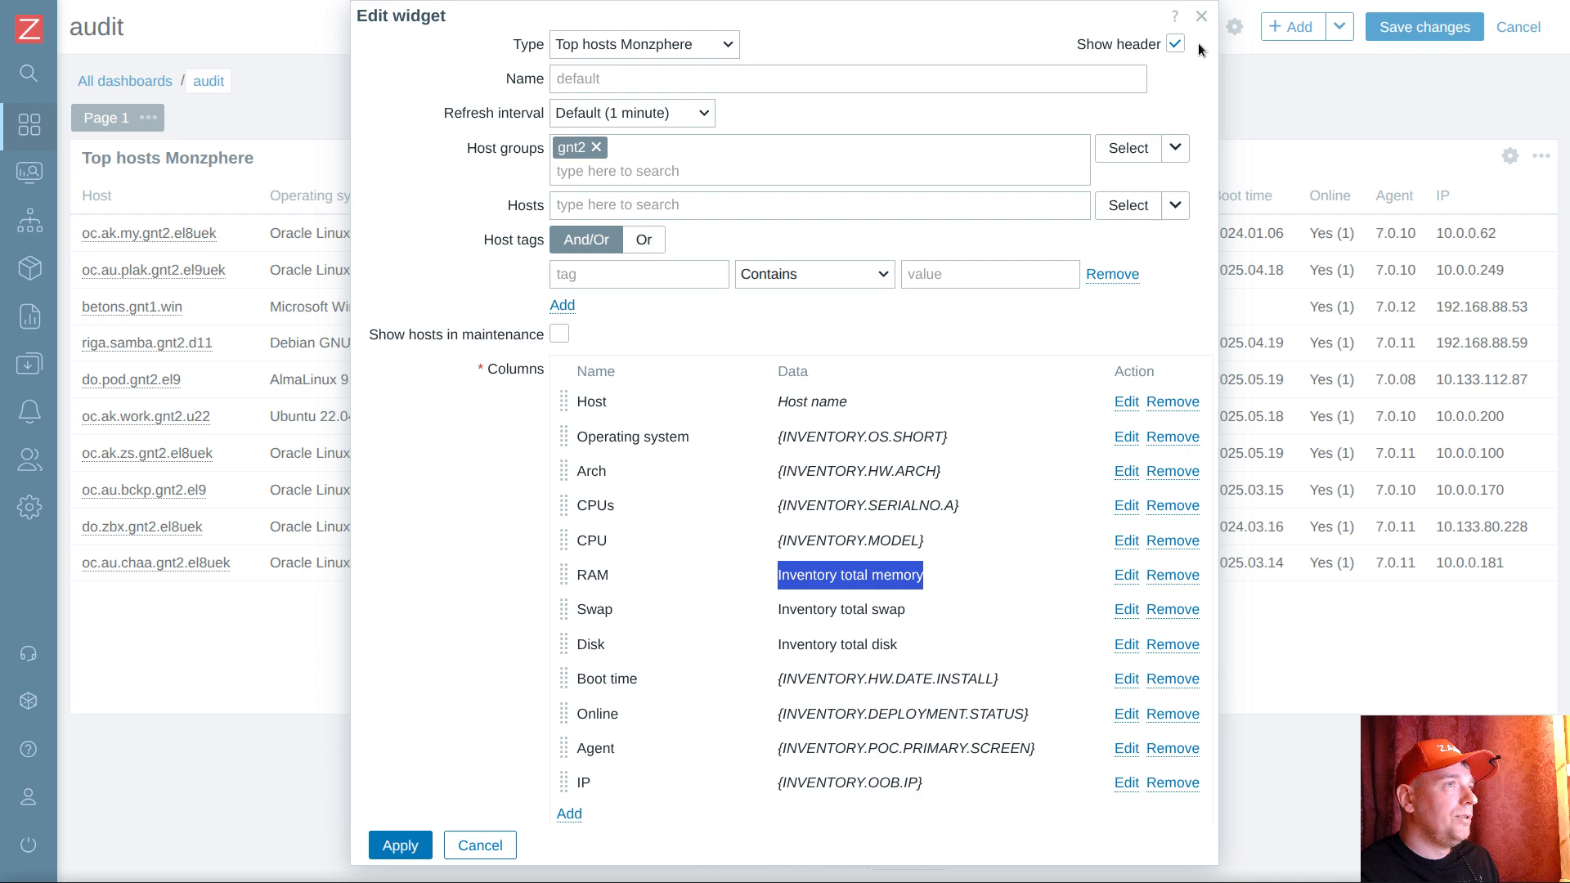
{"action": "left_click", "coordinate": [1202, 16]}
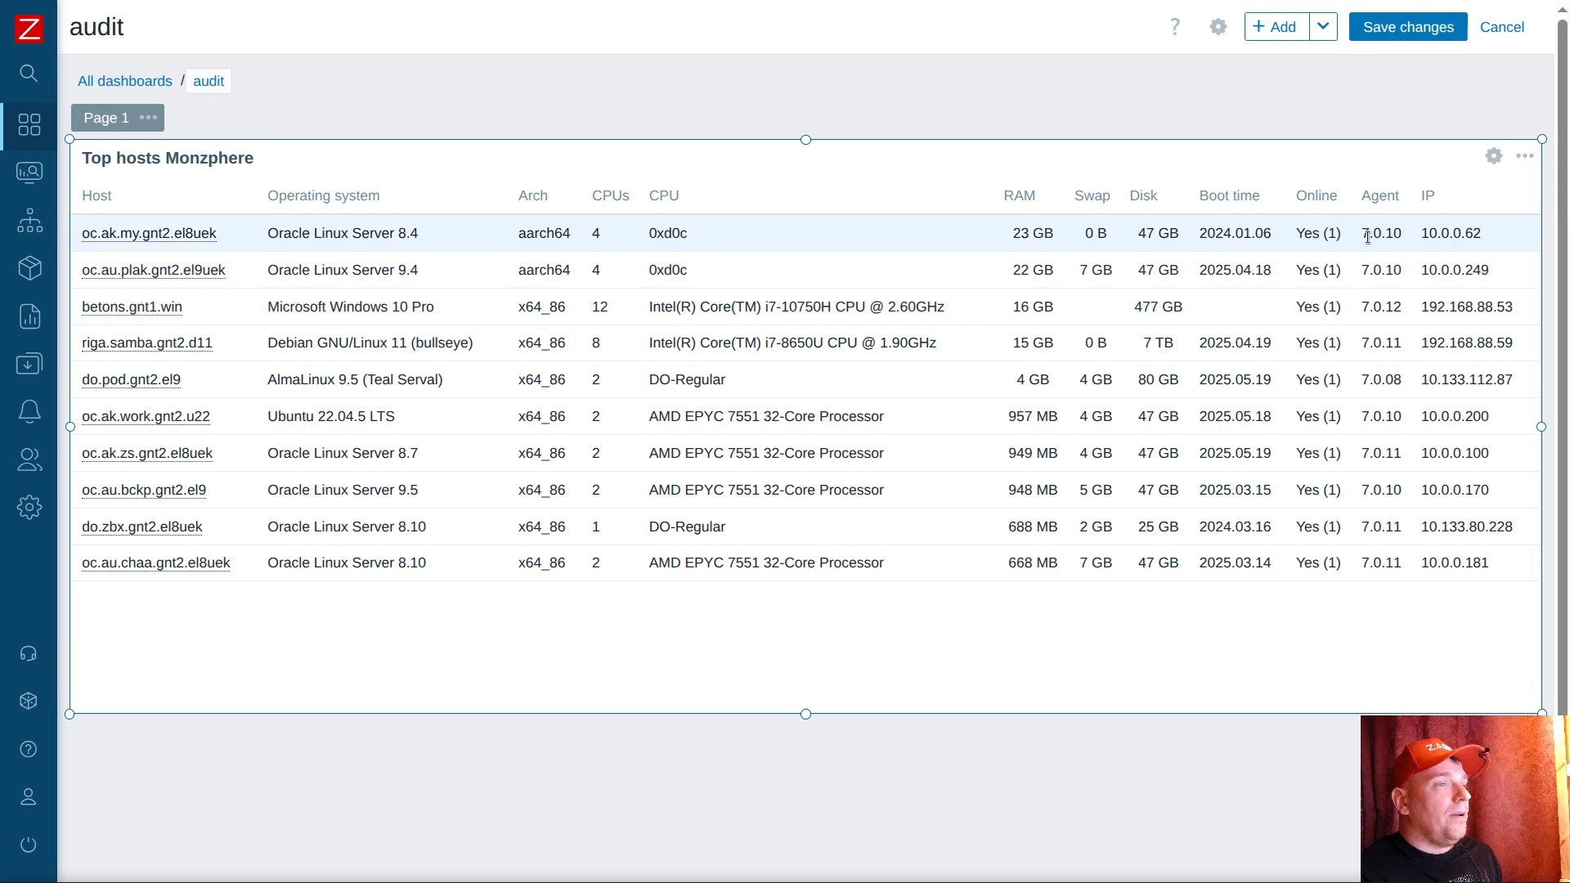
{"action": "left_click", "coordinate": [1399, 27]}
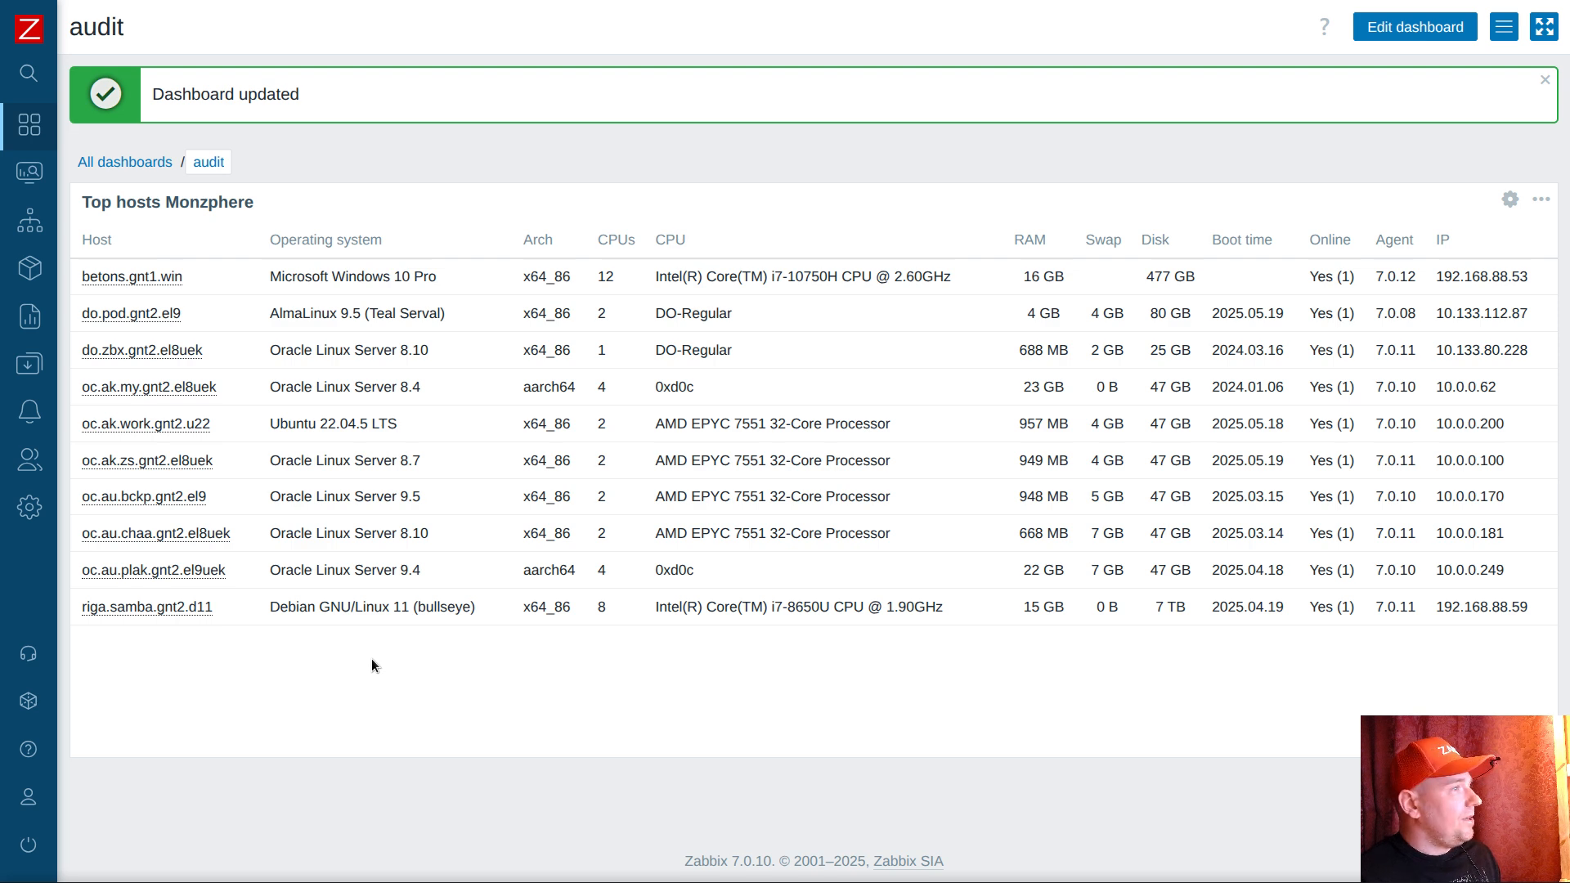
Step: Open the audit os windows template's items and examine the Win32_OperatingSystem WMI query and its update interval
{"action": "left_click", "coordinate": [25, 366]}
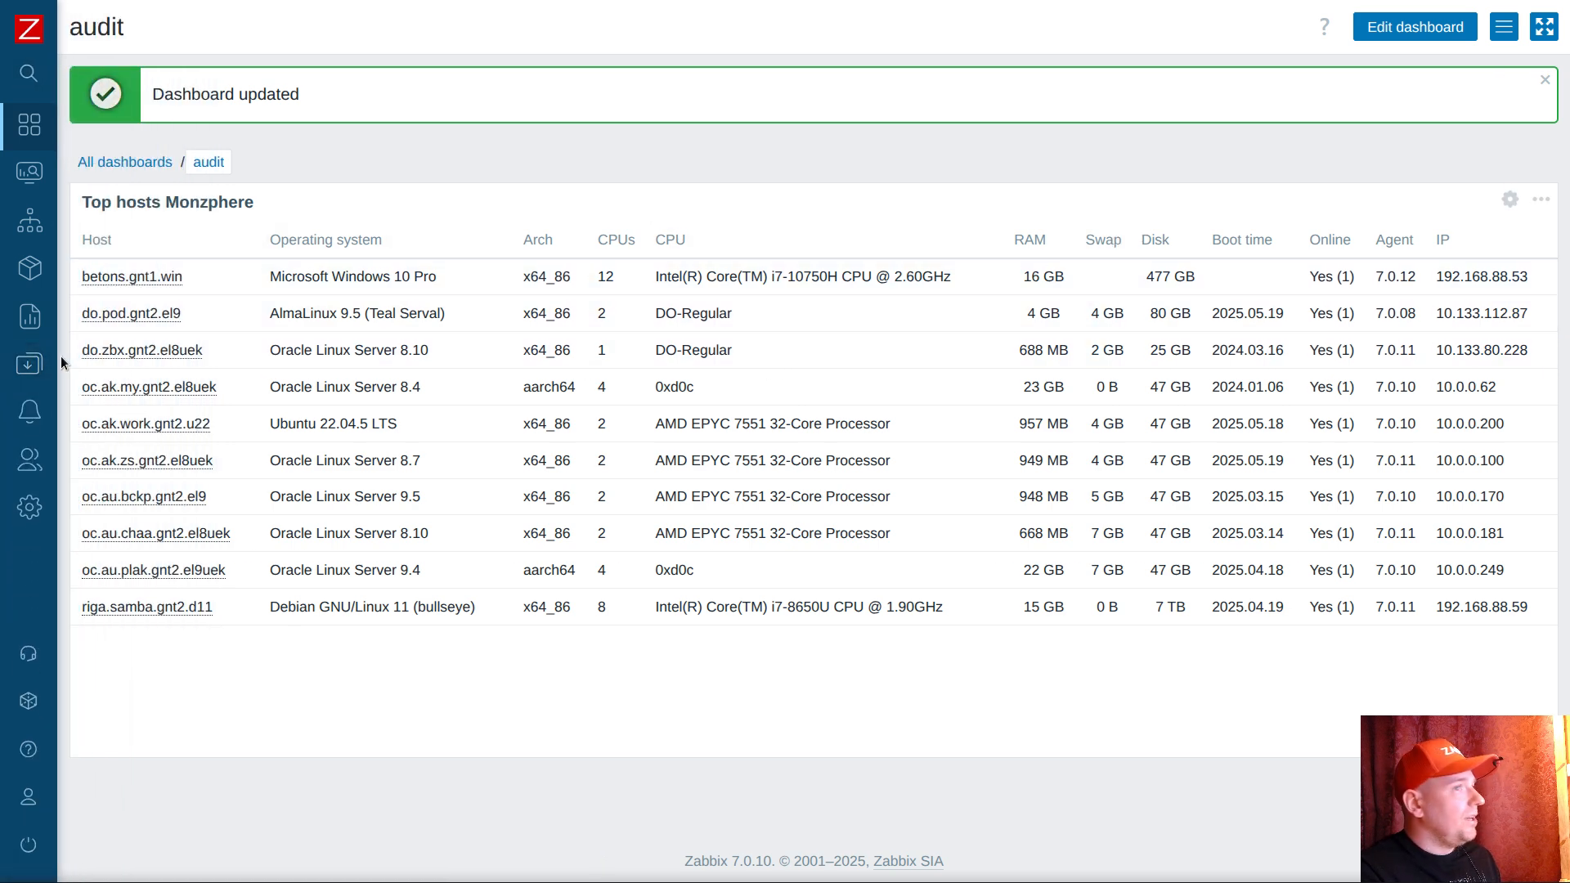
{"action": "mouse_move", "coordinate": [33, 359]}
{"action": "left_click", "coordinate": [77, 483]}
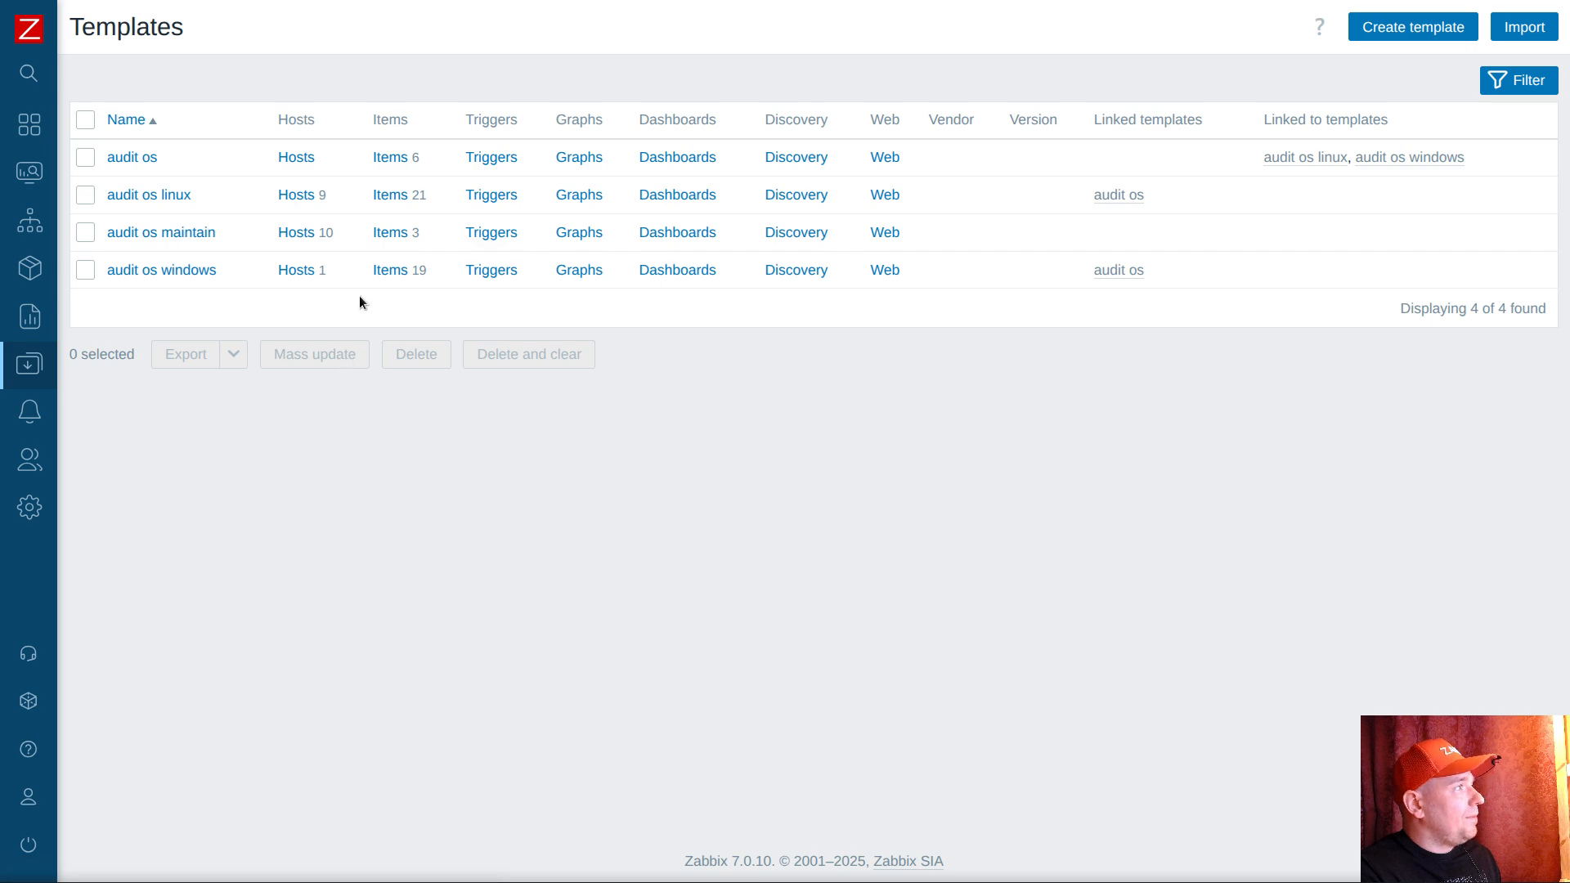
{"action": "left_click", "coordinate": [380, 271]}
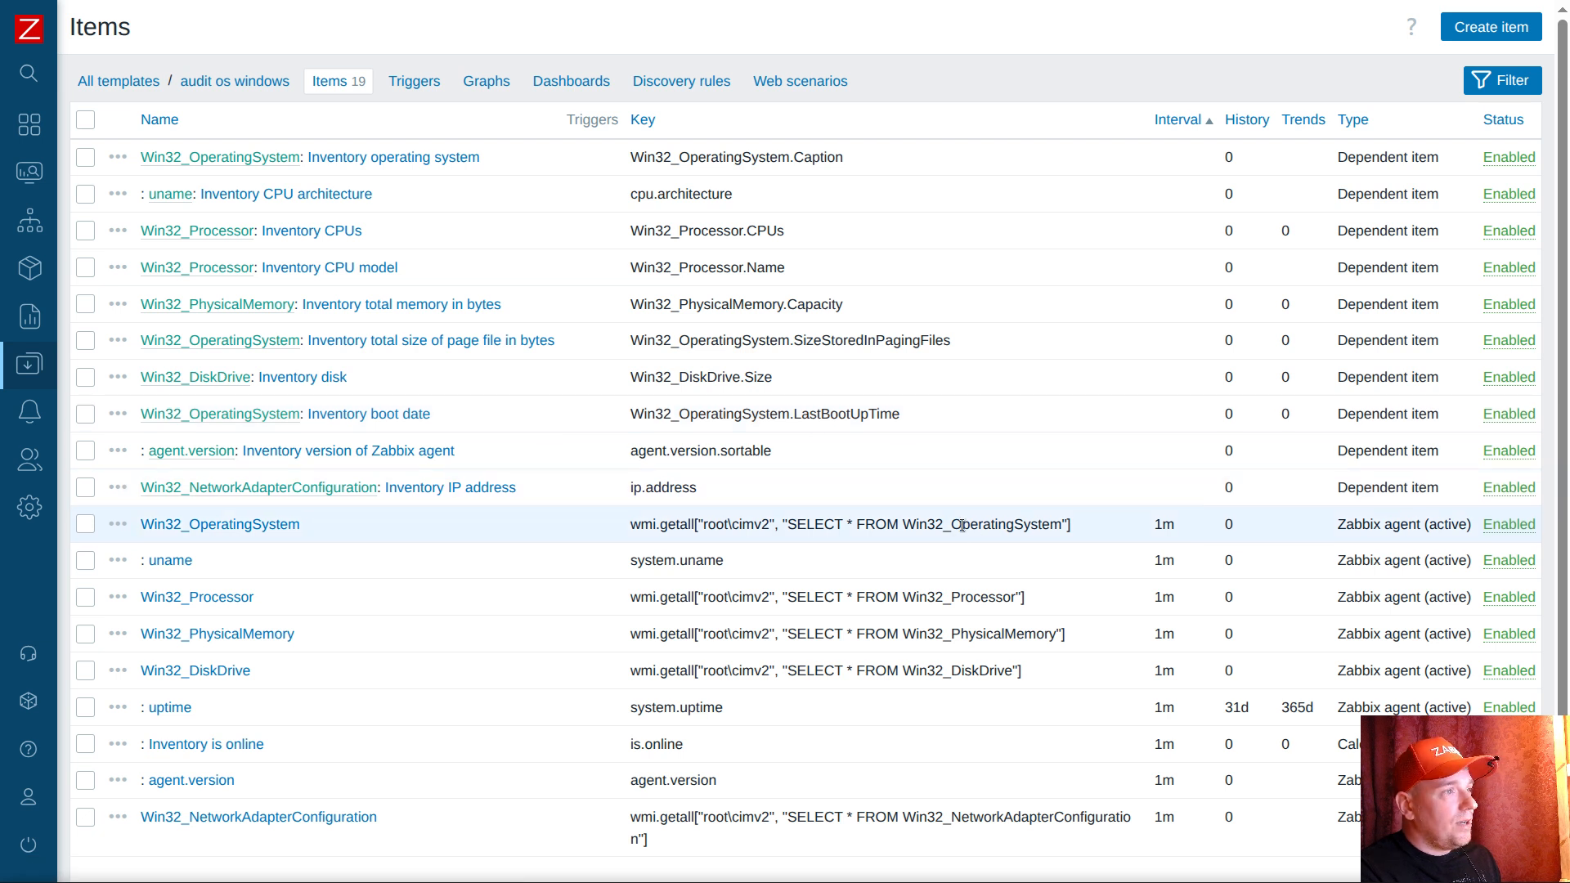
{"action": "double_click", "coordinate": [963, 524]}
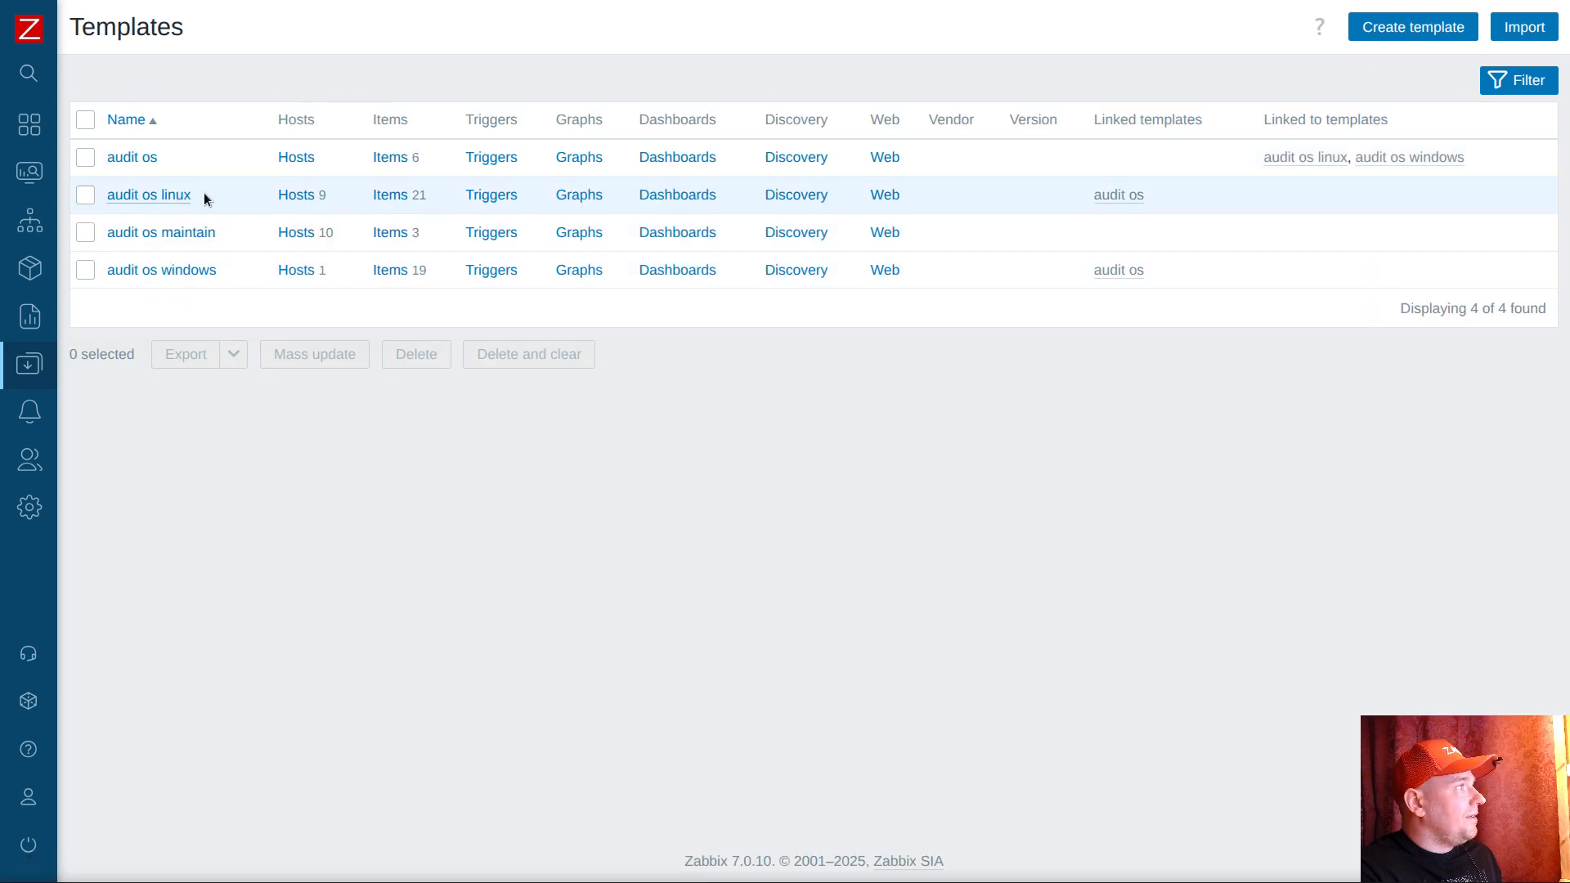
Step: Mass update the audit os linux items os-release, uname, cpuinfo, meminfo, partitions, agent.version and fib_trie to an update interval of 1d
{"action": "left_click", "coordinate": [401, 201]}
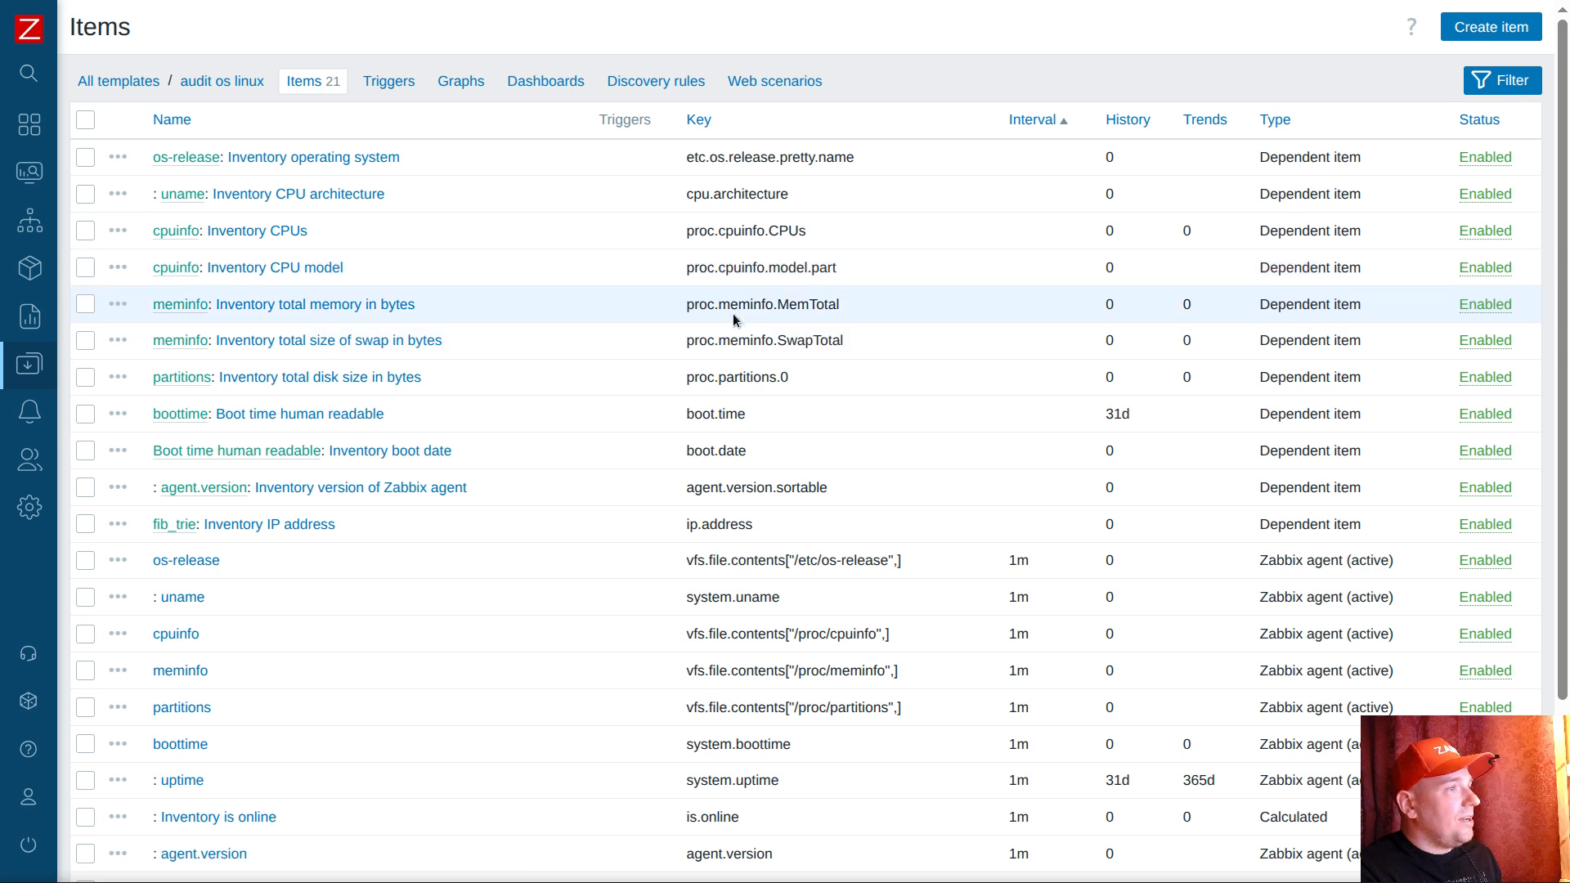
{"action": "scroll", "coordinate": [744, 350], "scroll_direction": "down", "scroll_amount": 2}
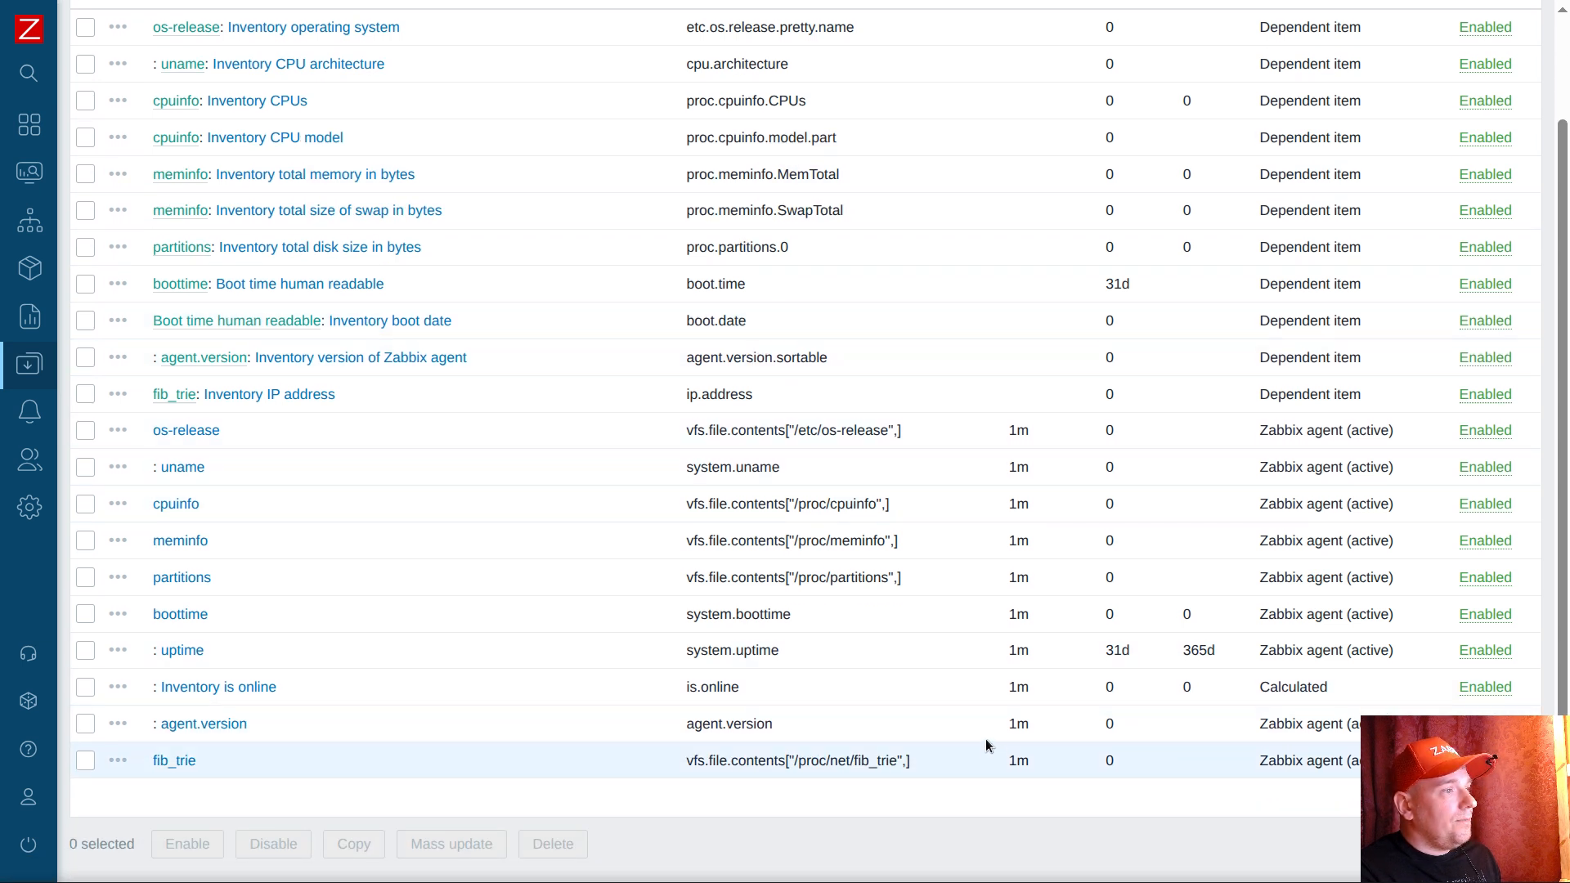
{"action": "left_click", "coordinate": [86, 431]}
{"action": "left_click", "coordinate": [85, 468]}
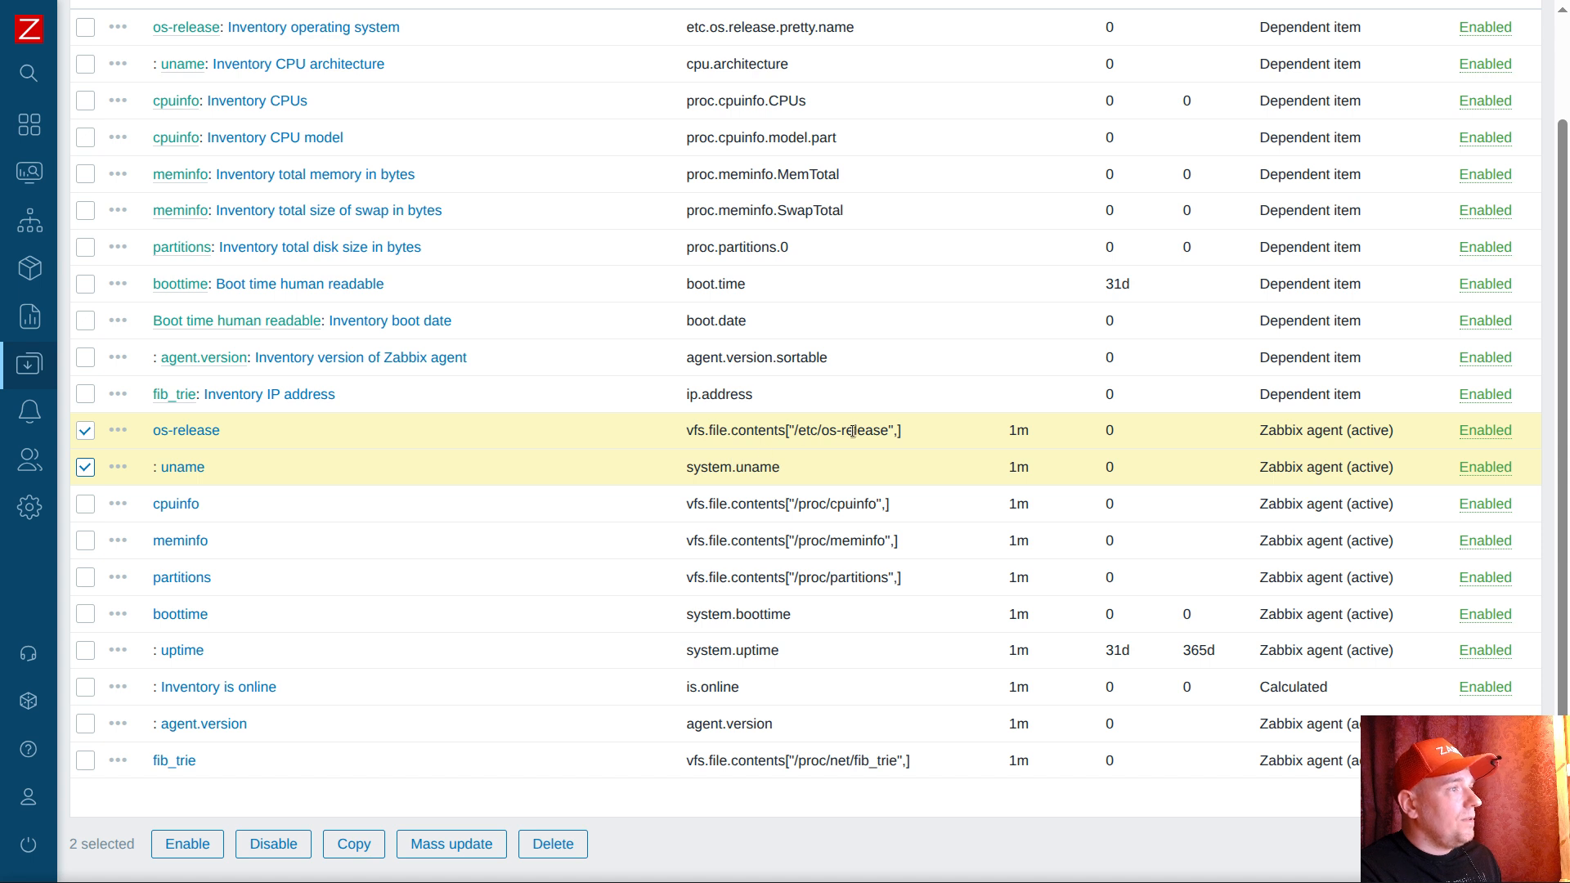
{"action": "left_click", "coordinate": [85, 504]}
{"action": "left_click", "coordinate": [85, 541]}
{"action": "left_click", "coordinate": [85, 577]}
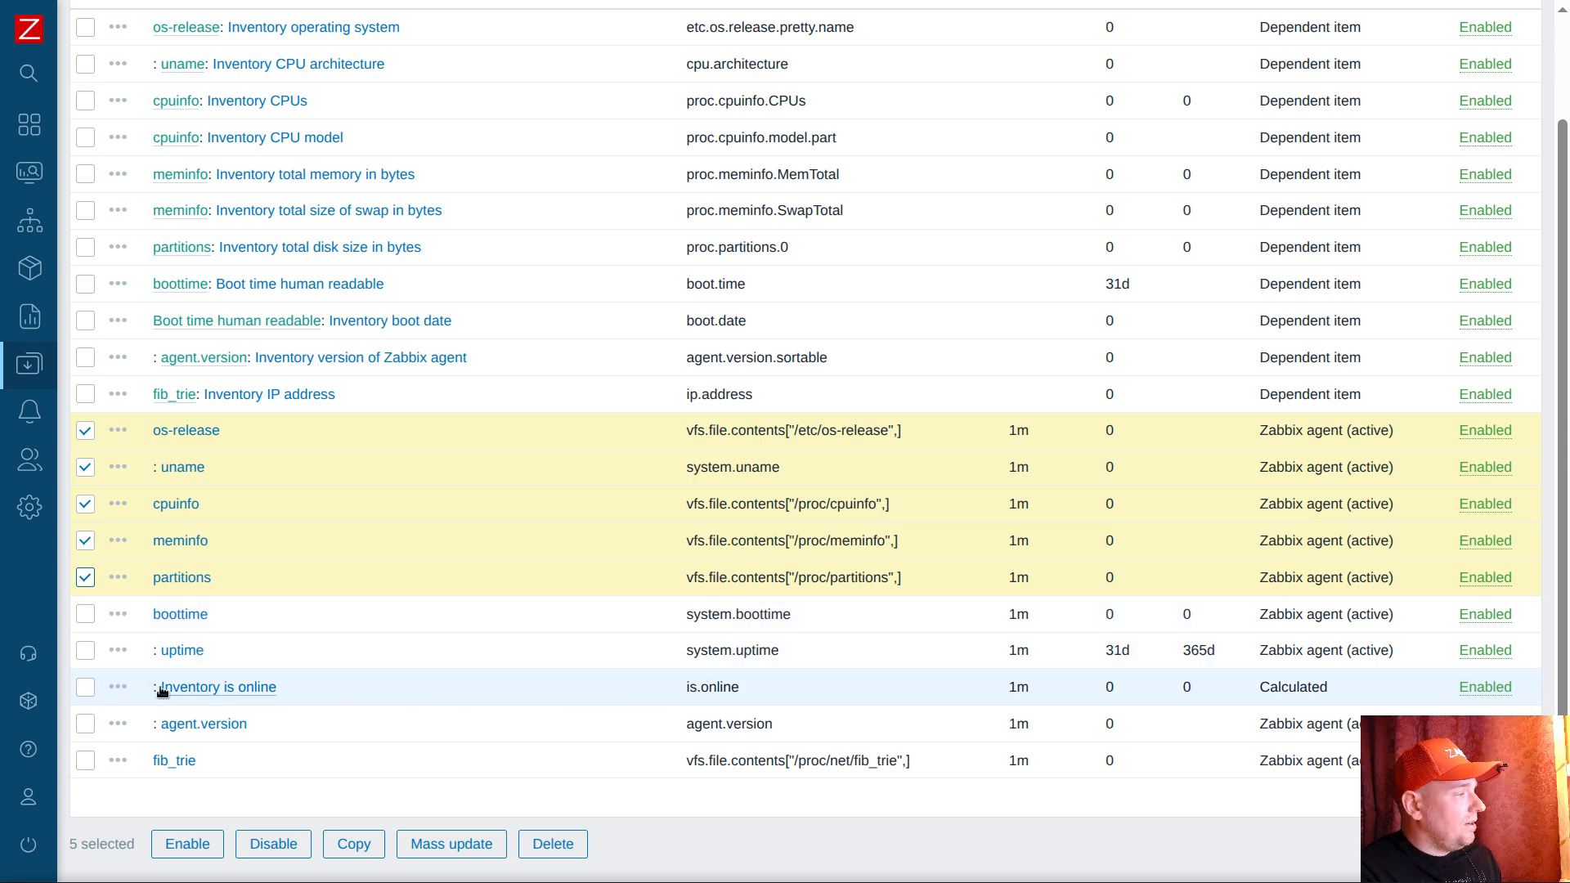
{"action": "left_click", "coordinate": [87, 724]}
{"action": "left_click", "coordinate": [86, 762]}
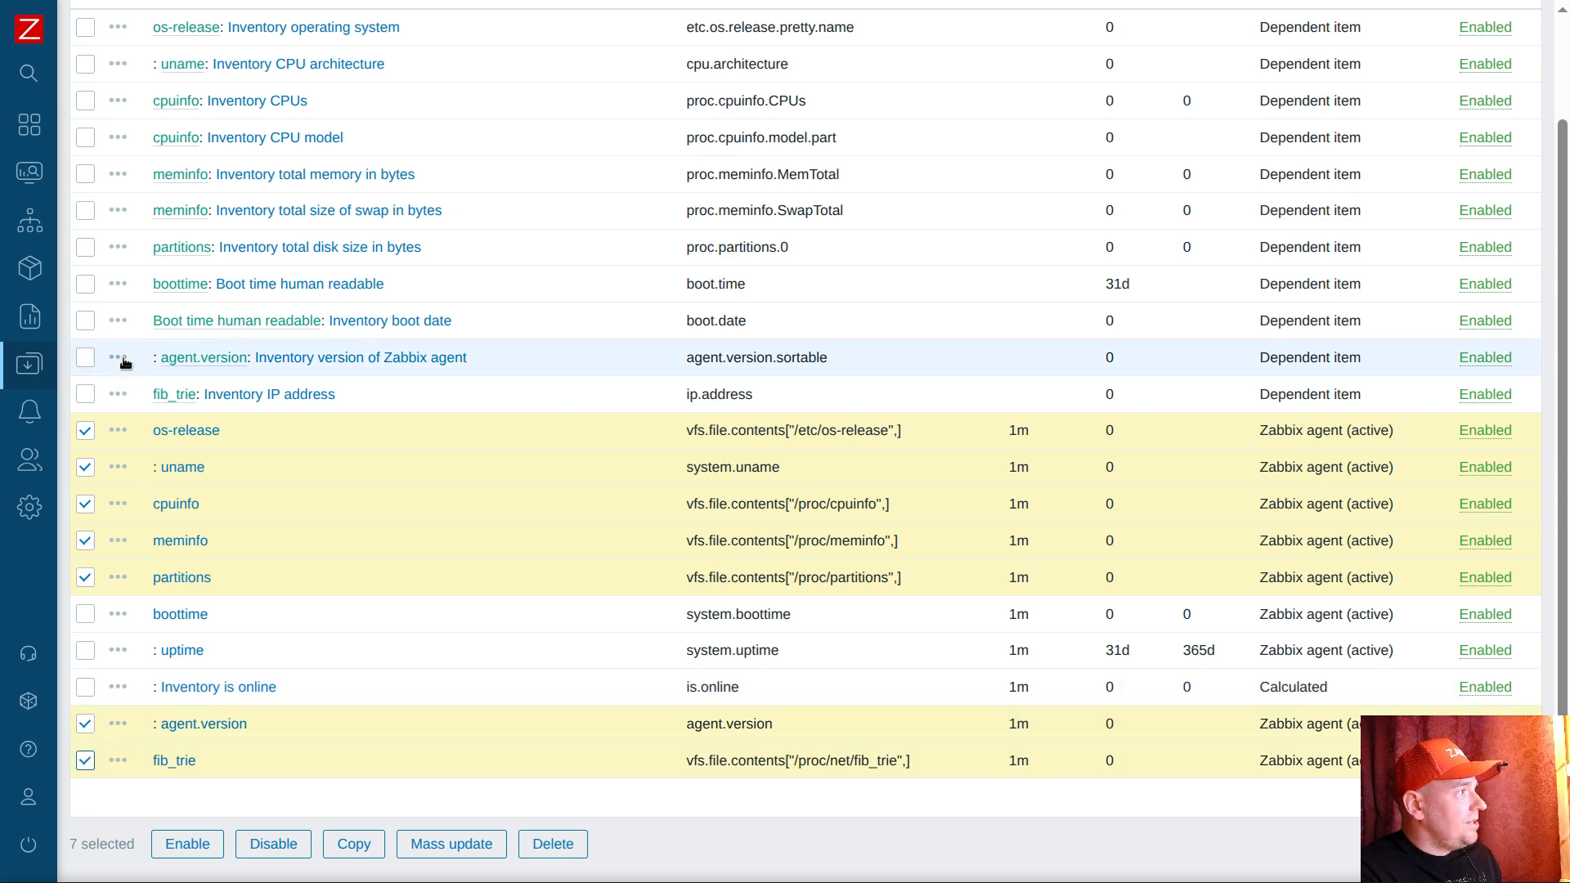
{"action": "scroll", "coordinate": [703, 621], "scroll_direction": "up", "scroll_amount": 2}
{"action": "scroll", "coordinate": [701, 619], "scroll_direction": "down", "scroll_amount": 2}
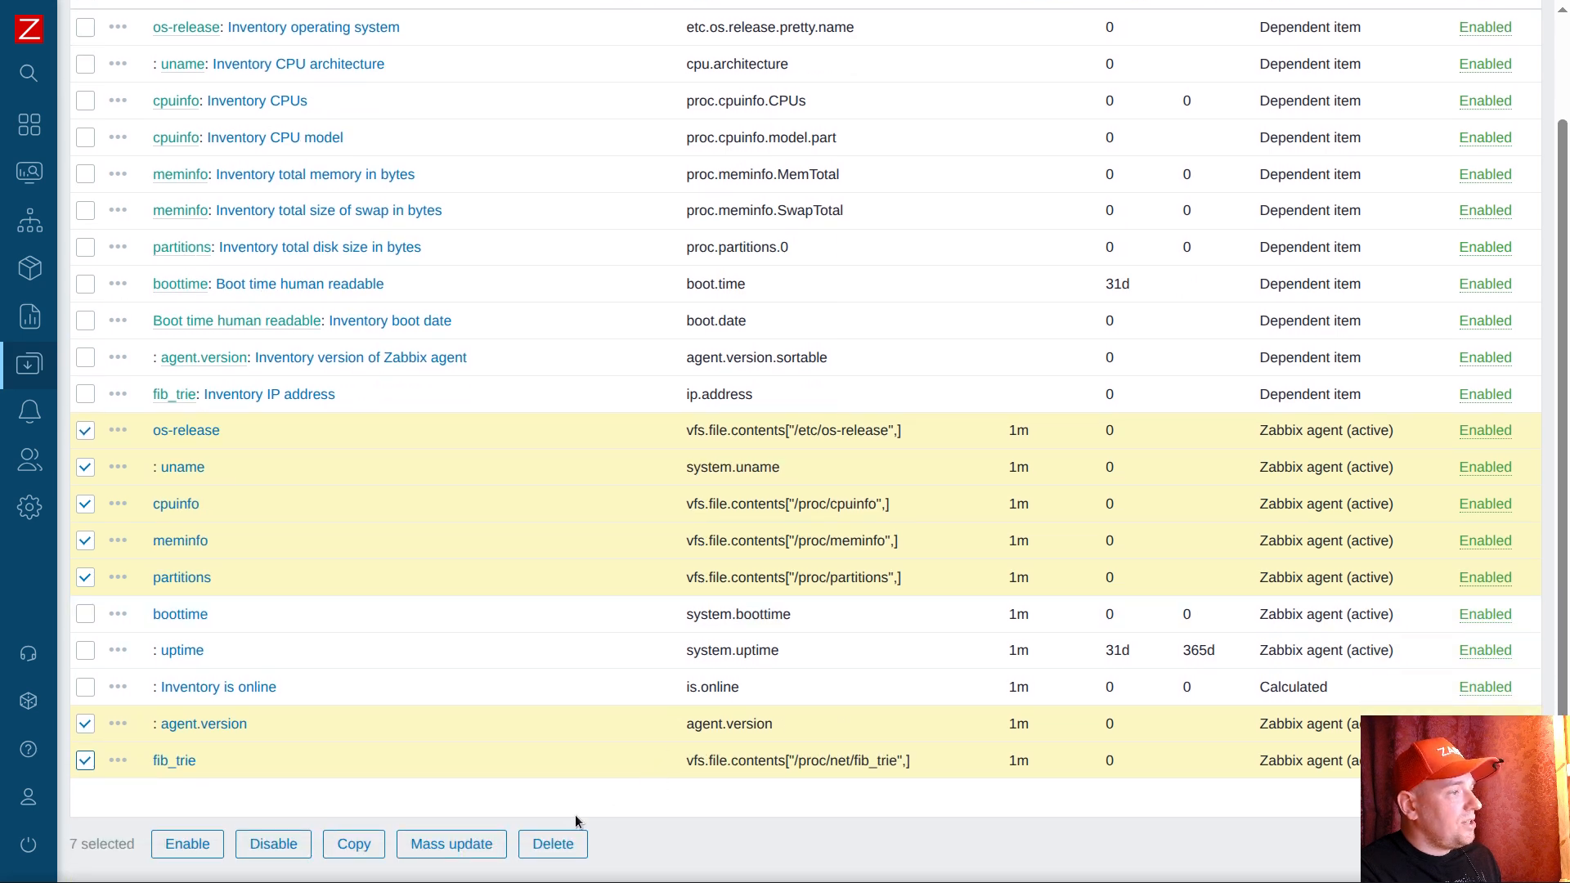
{"action": "left_click", "coordinate": [440, 853]}
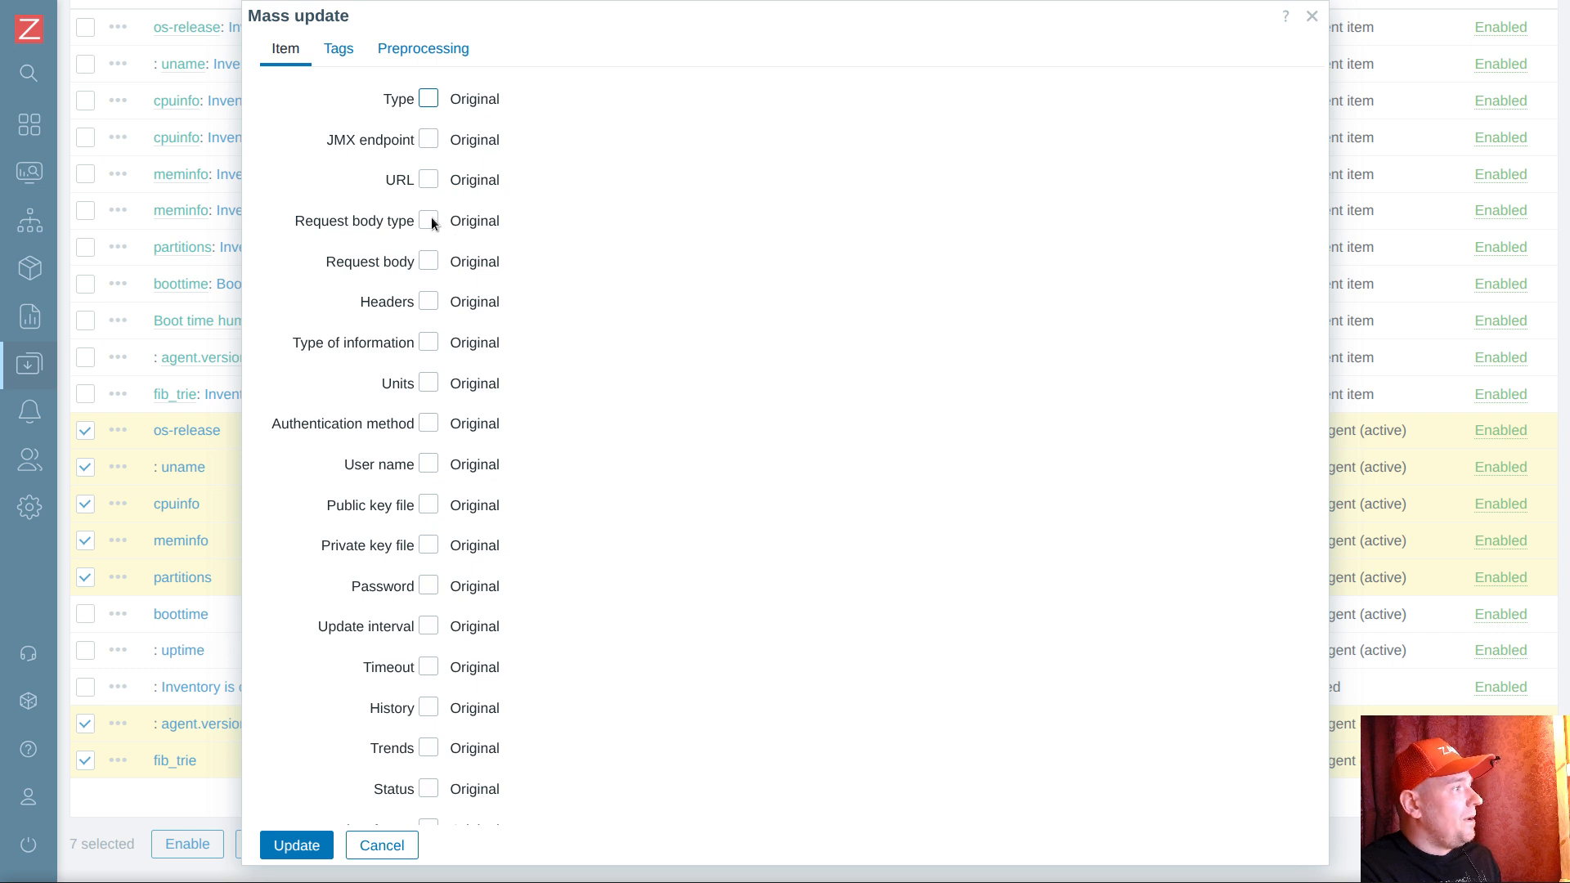
{"action": "left_click", "coordinate": [428, 626]}
{"action": "double_click", "coordinate": [643, 627]}
{"action": "type", "text": "1d"}
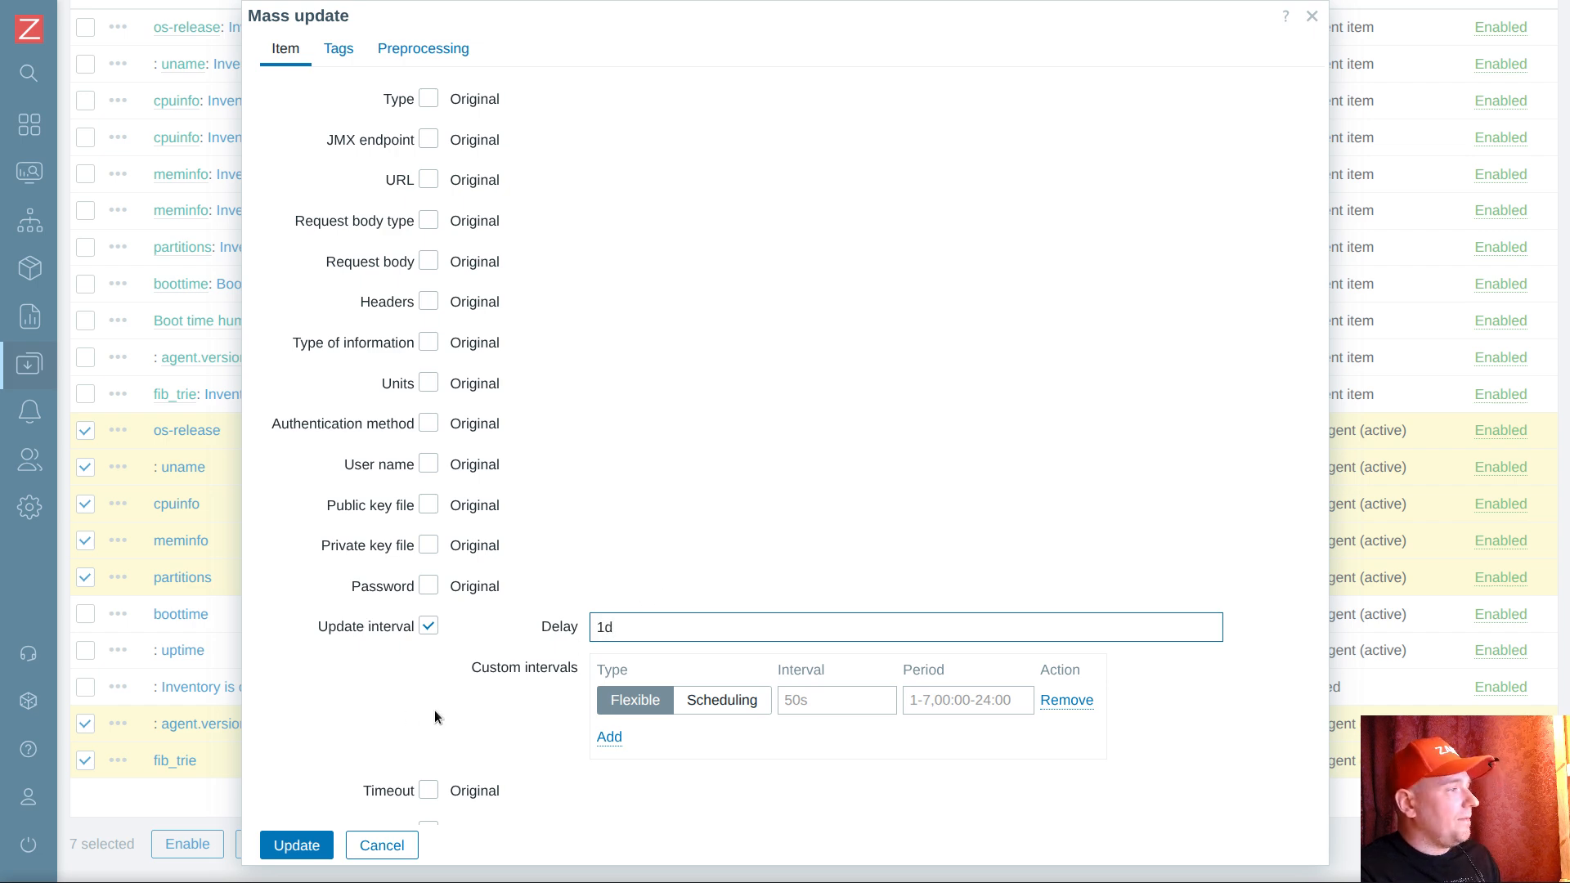
{"action": "left_click", "coordinate": [296, 845]}
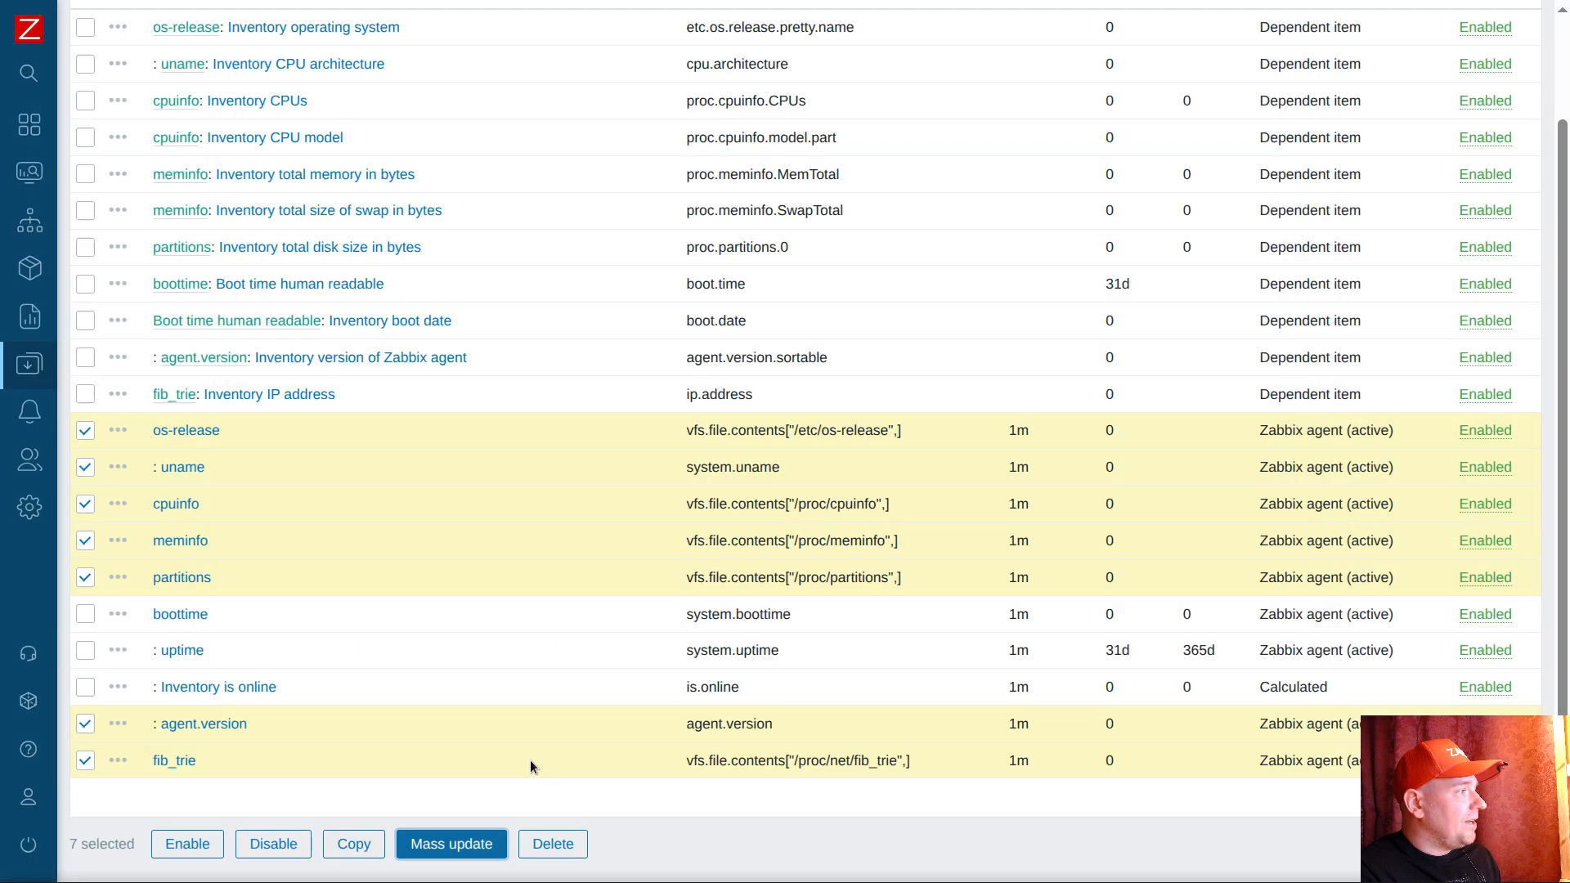
Step: Review the keys and update intervals of the audit os linux items, including boottime, uptime and Inventory is online
{"action": "scroll", "coordinate": [549, 558], "scroll_direction": "down", "scroll_amount": 3}
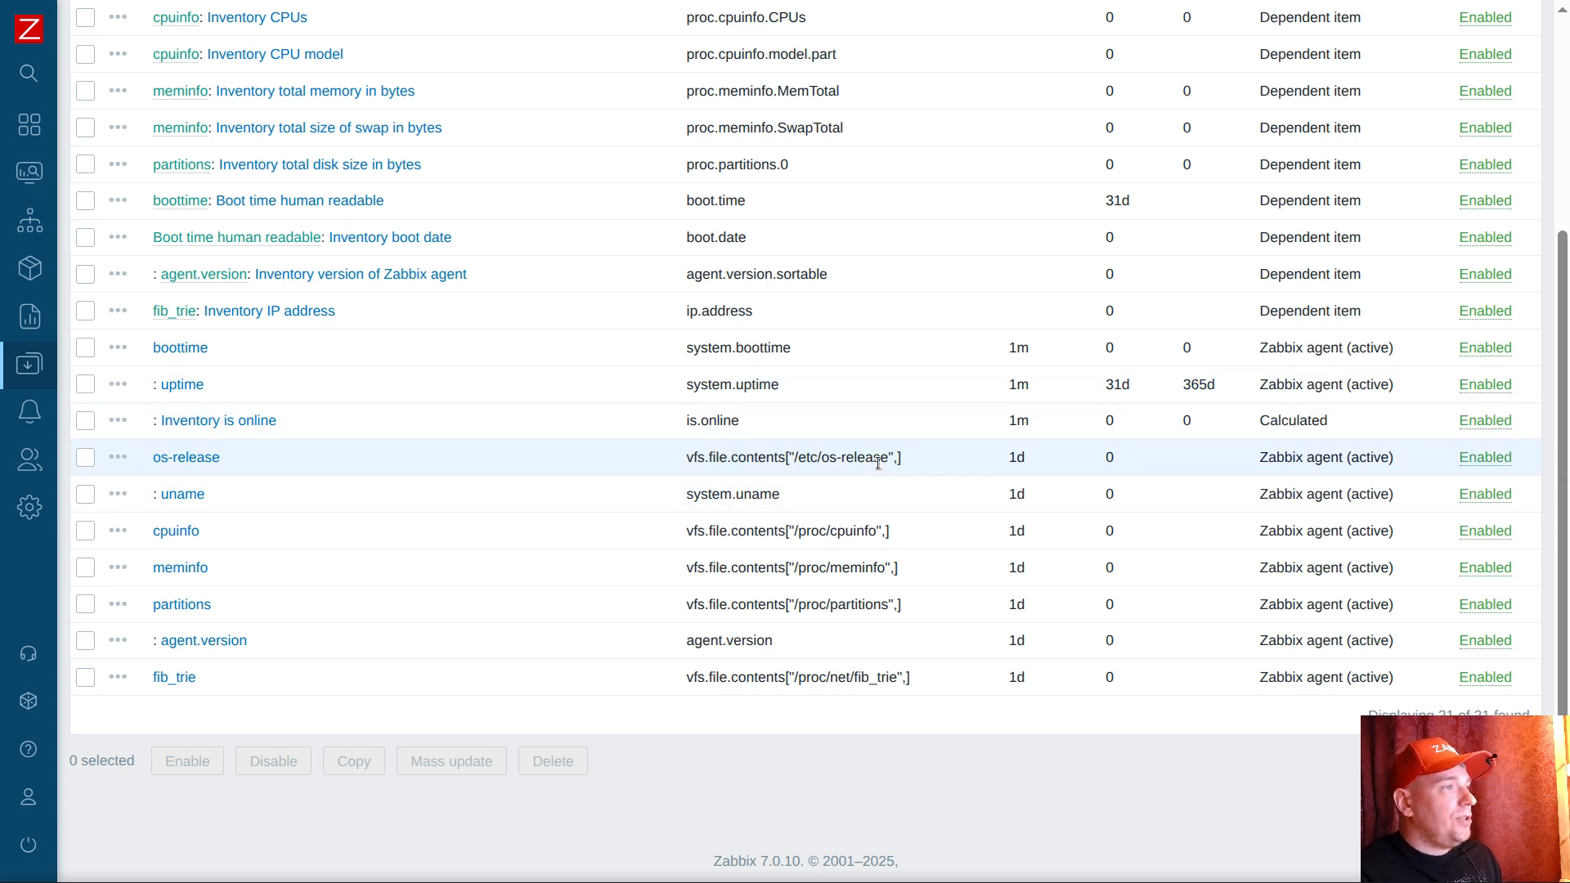
{"action": "left_click_drag", "start_coordinate": [901, 461], "coordinate": [686, 458]}
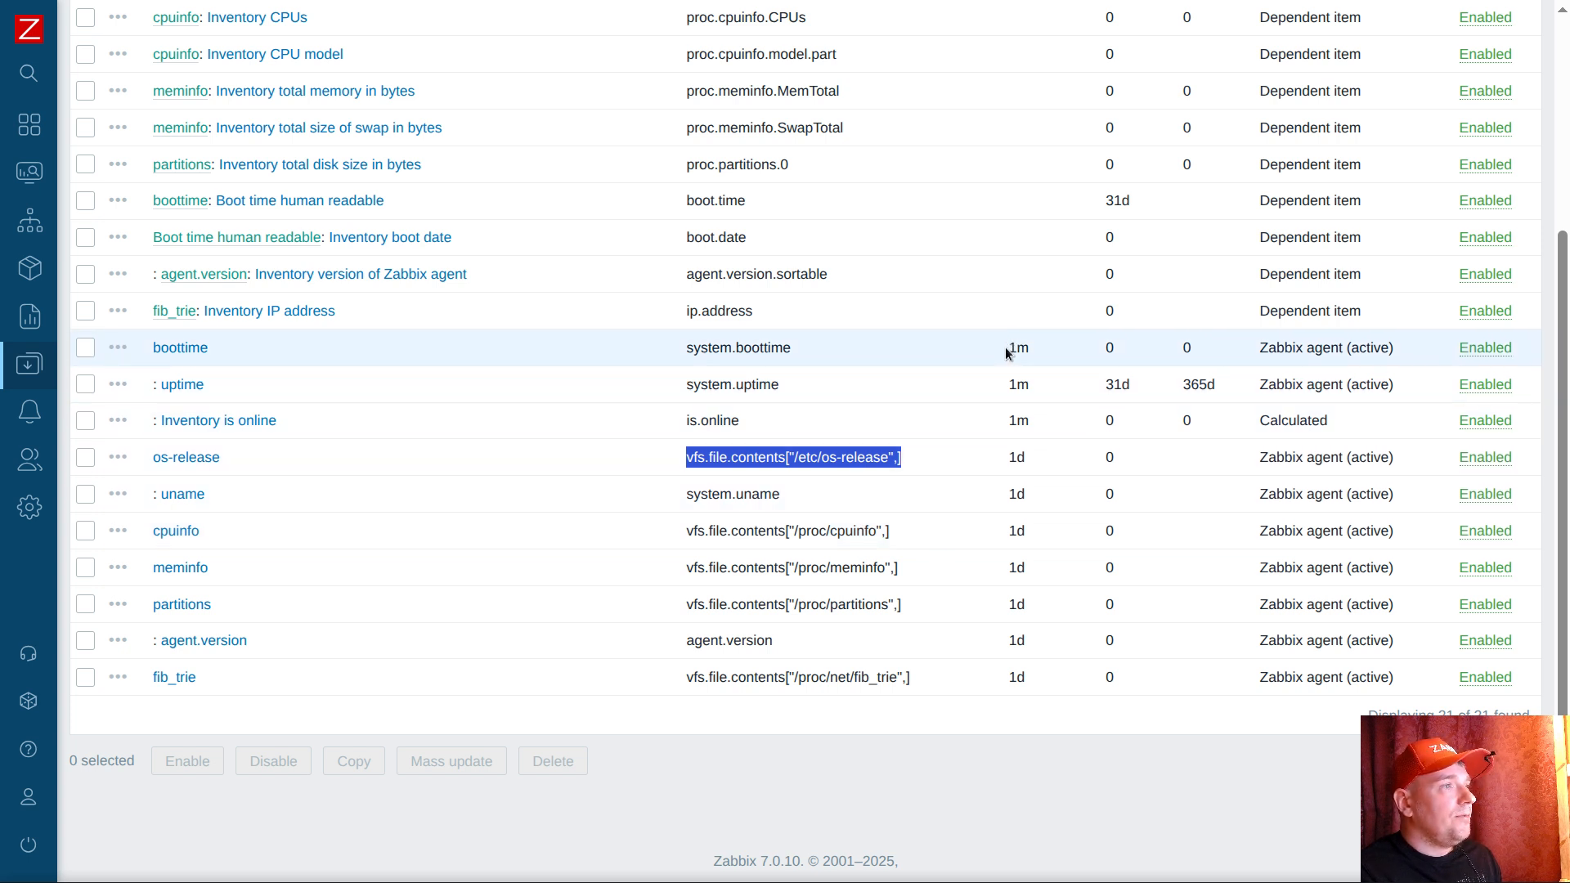
{"action": "left_click_drag", "start_coordinate": [1007, 353], "coordinate": [1036, 355]}
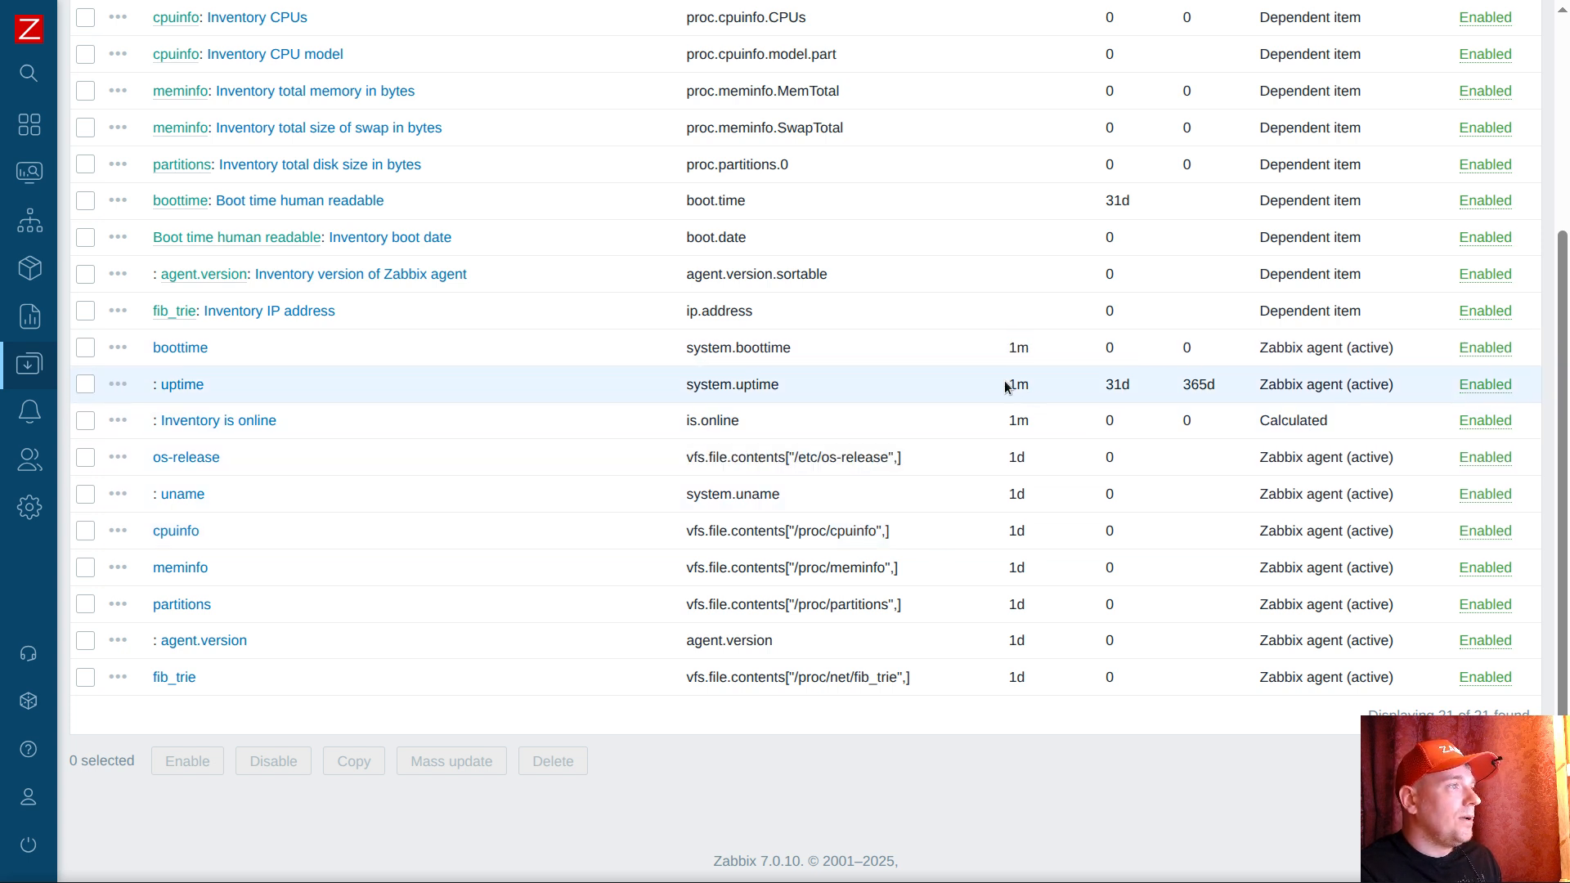
{"action": "left_click_drag", "start_coordinate": [1004, 423], "coordinate": [1044, 422]}
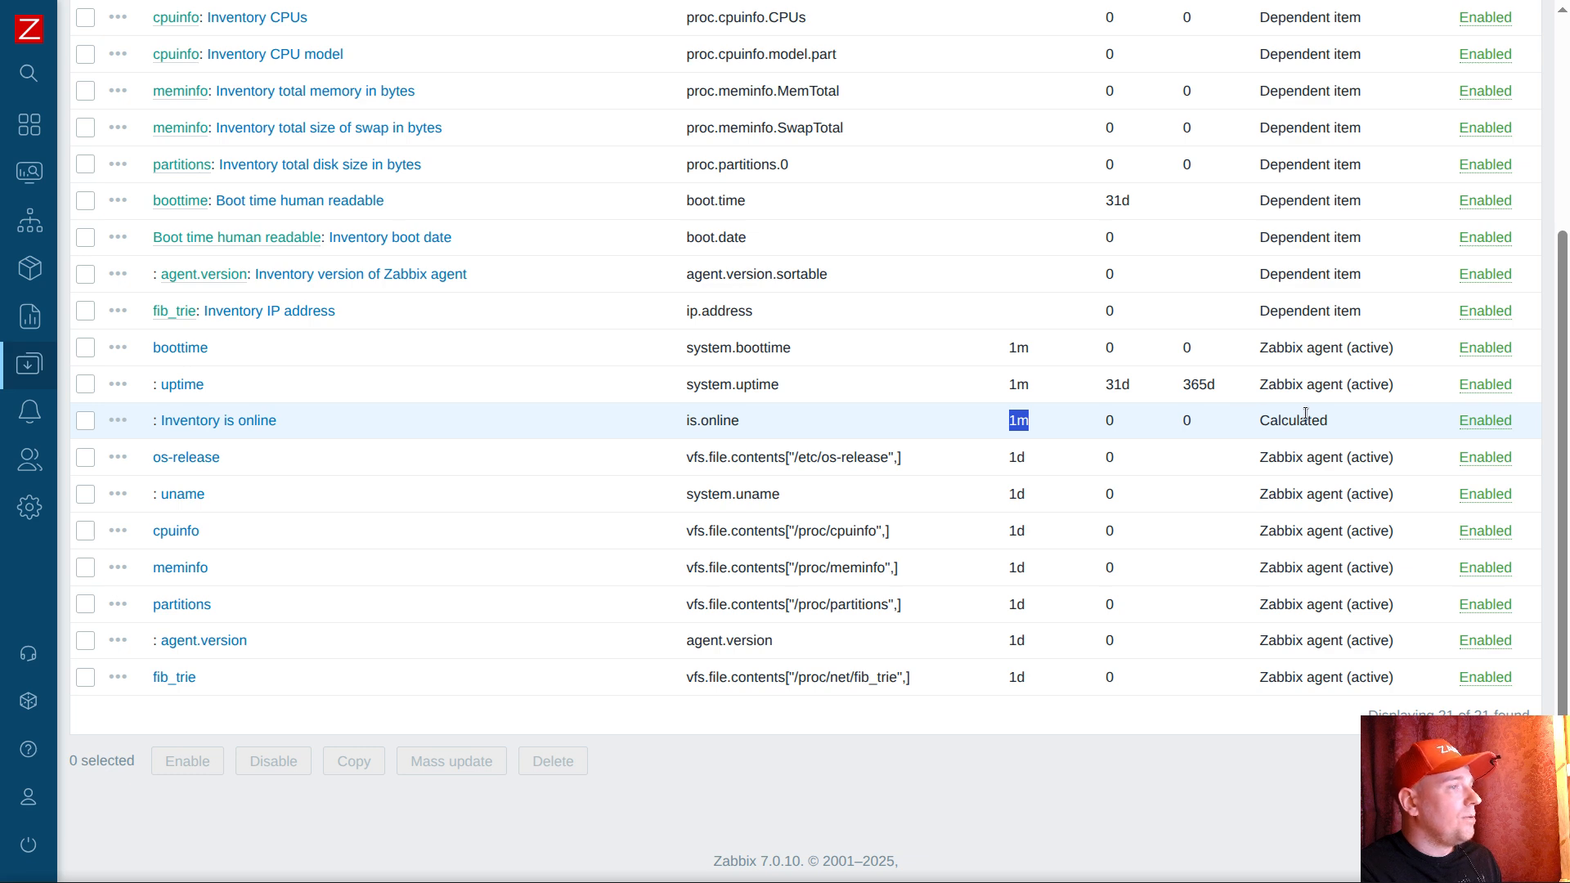
{"action": "scroll", "coordinate": [949, 493], "scroll_direction": "up", "scroll_amount": 4}
{"action": "scroll", "coordinate": [948, 493], "scroll_direction": "down", "scroll_amount": 4}
{"action": "scroll", "coordinate": [948, 483], "scroll_direction": "up", "scroll_amount": 4}
Step: Open the audit os template's items and set the uname item's update interval to 1d
{"action": "left_click", "coordinate": [127, 162]}
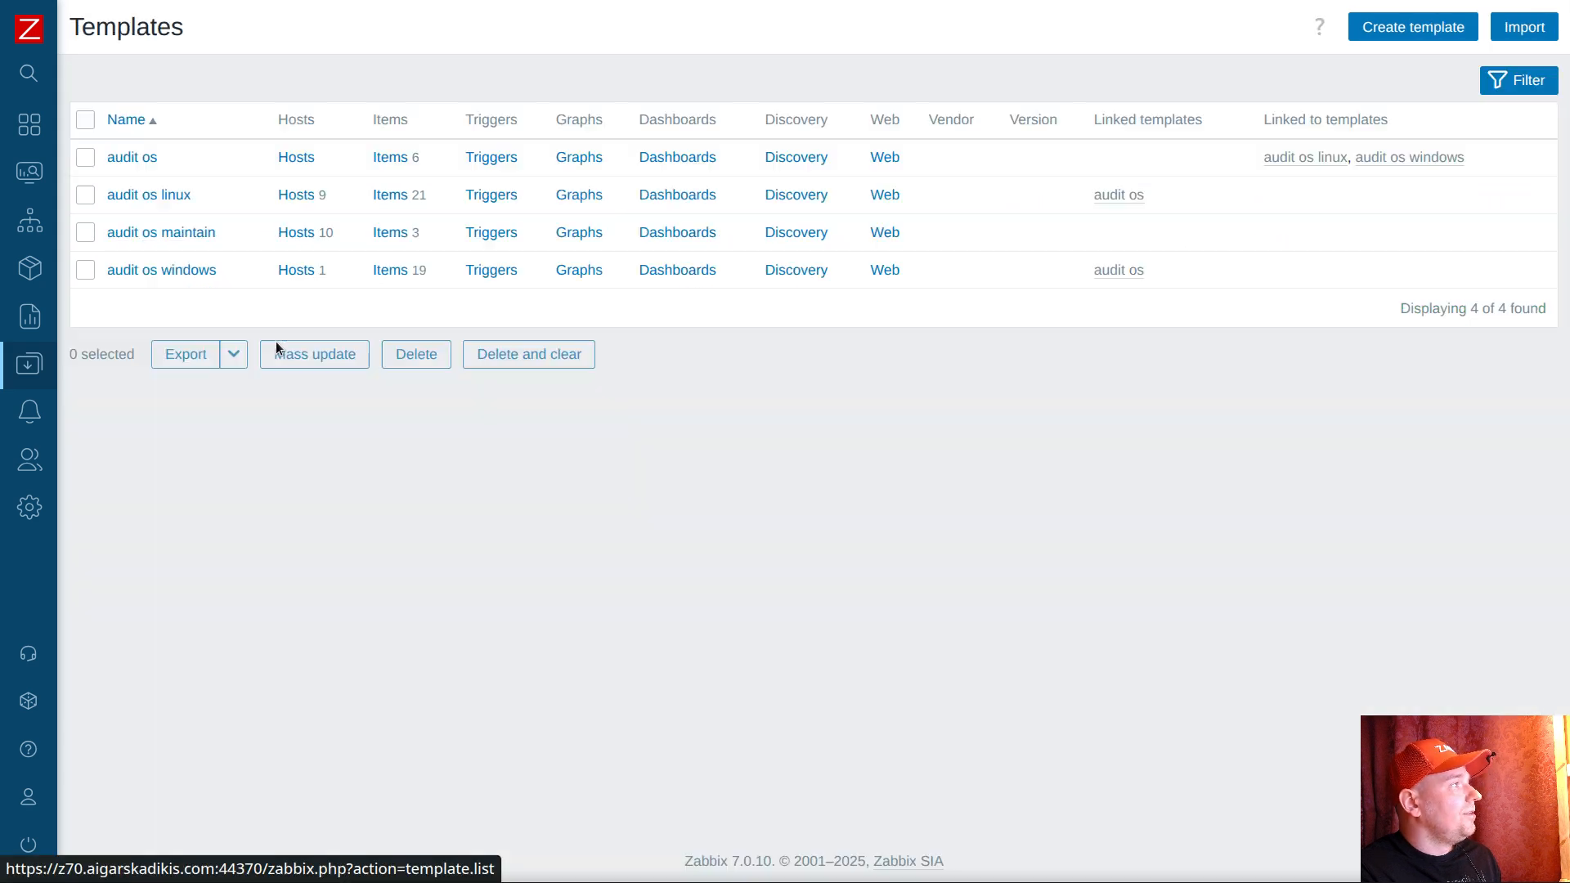
{"action": "left_click", "coordinate": [398, 157]}
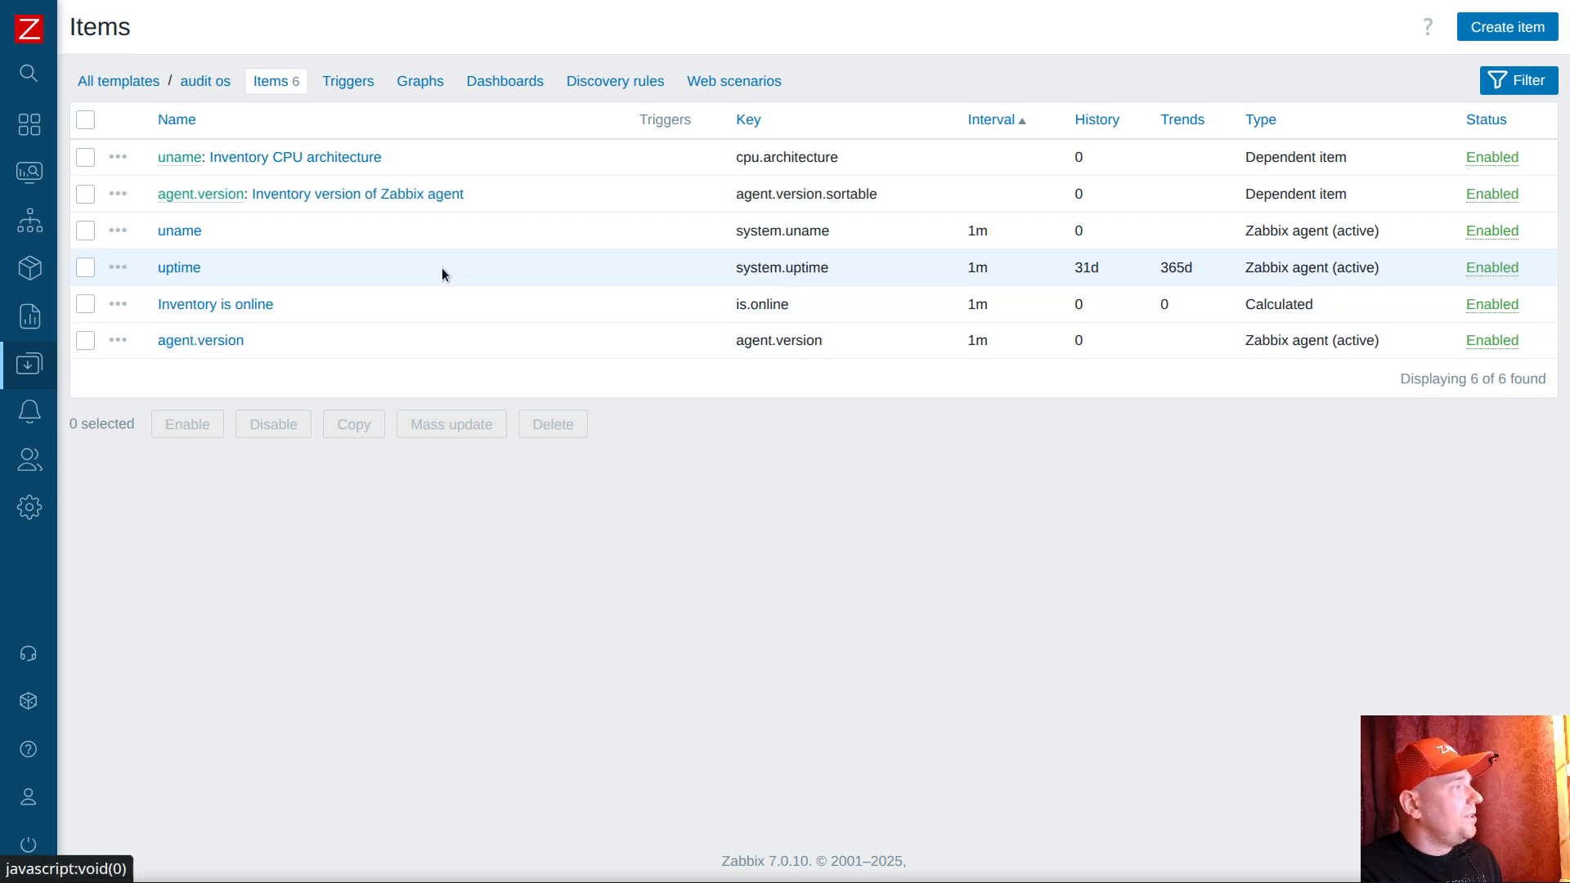
{"action": "double_click", "coordinate": [975, 268]}
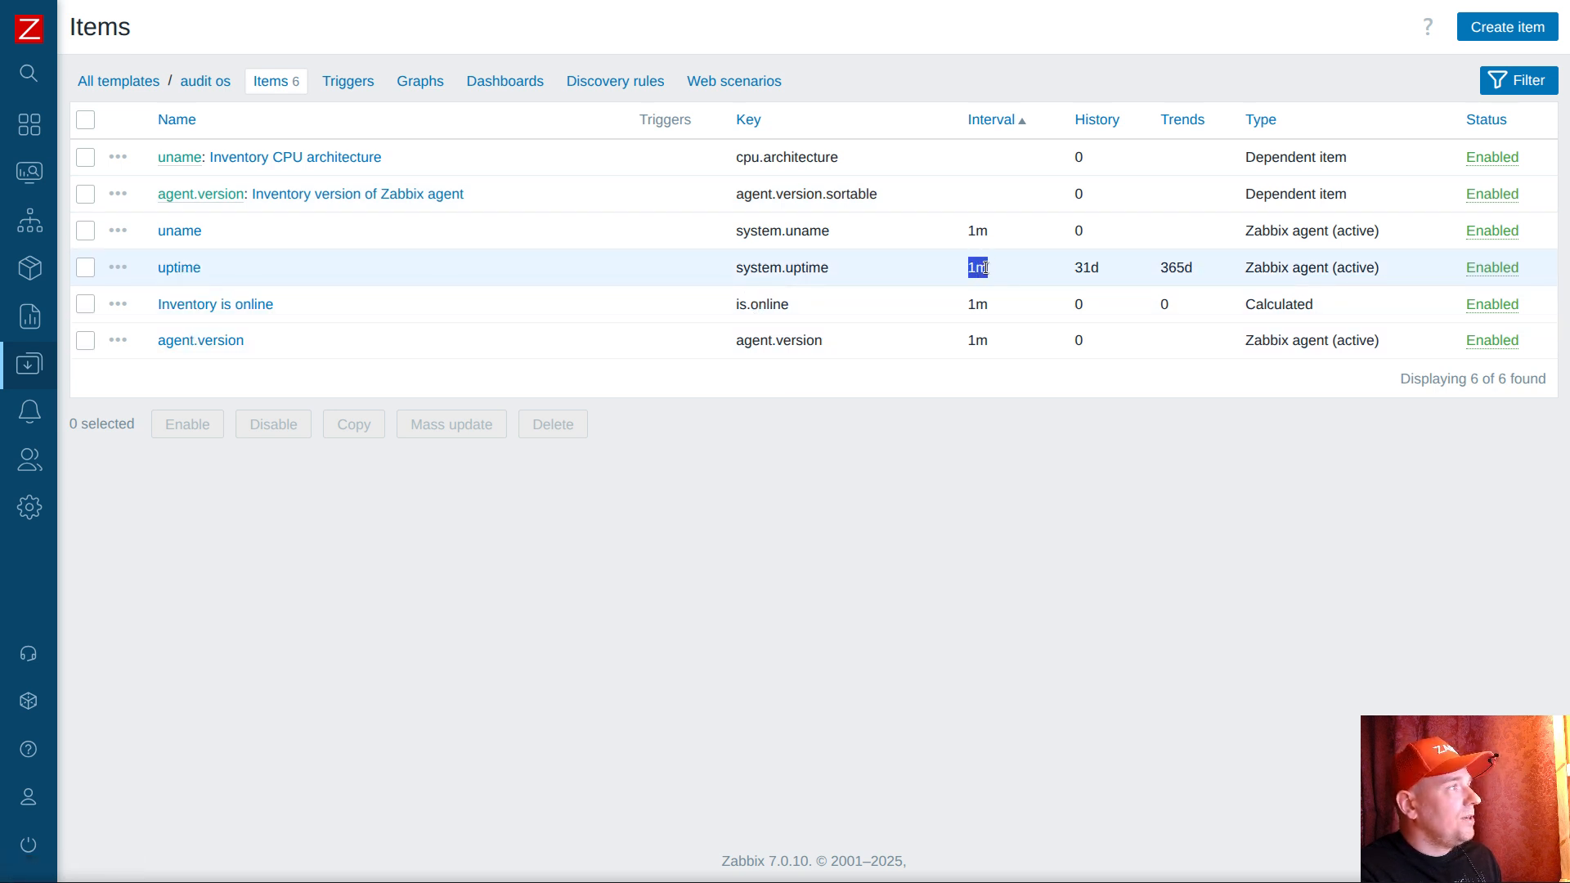
{"action": "left_click", "coordinate": [188, 233]}
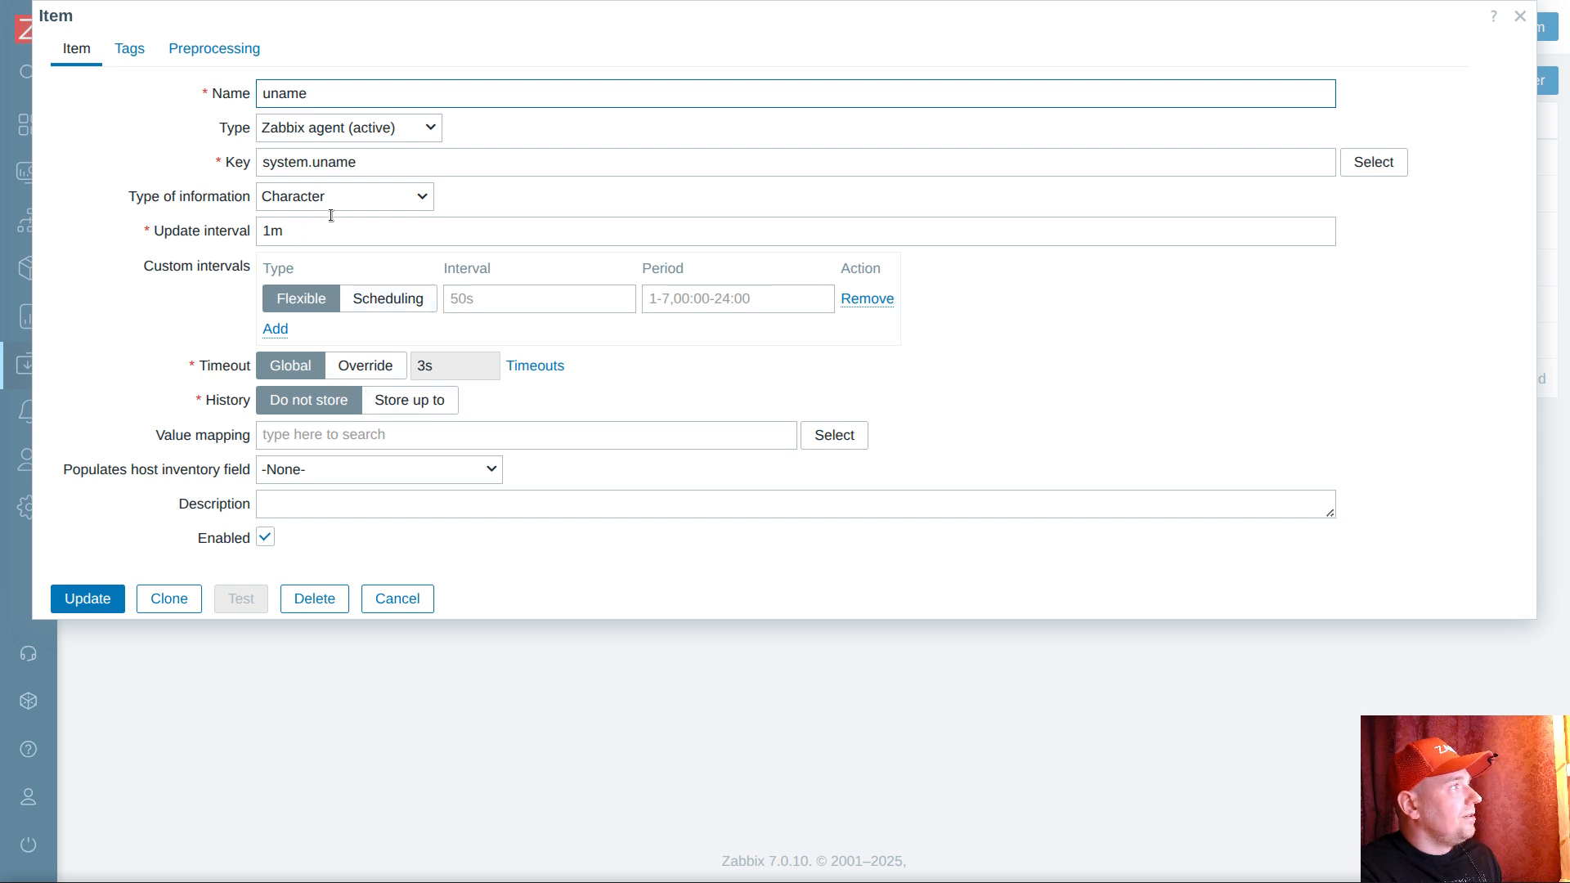
{"action": "left_click_drag", "start_coordinate": [296, 231], "coordinate": [238, 227]}
{"action": "type", "text": "1d"}
{"action": "left_click", "coordinate": [90, 597]}
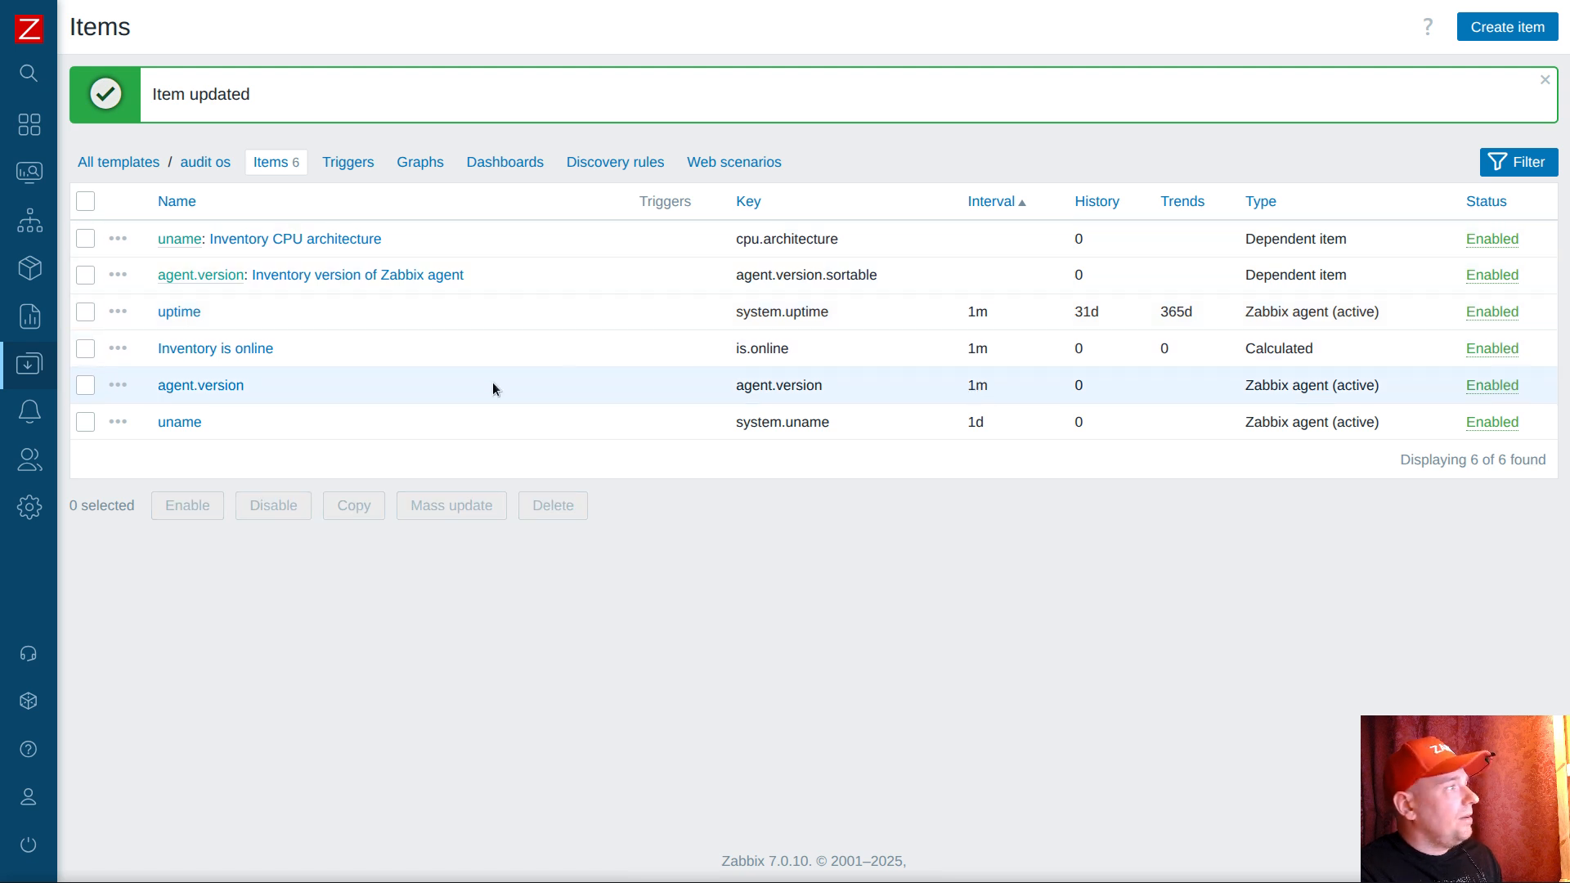
Step: Set the agent.version item's update interval to 1d in the audit os template and check the uptime and Inventory is online items
{"action": "left_click", "coordinate": [194, 386]}
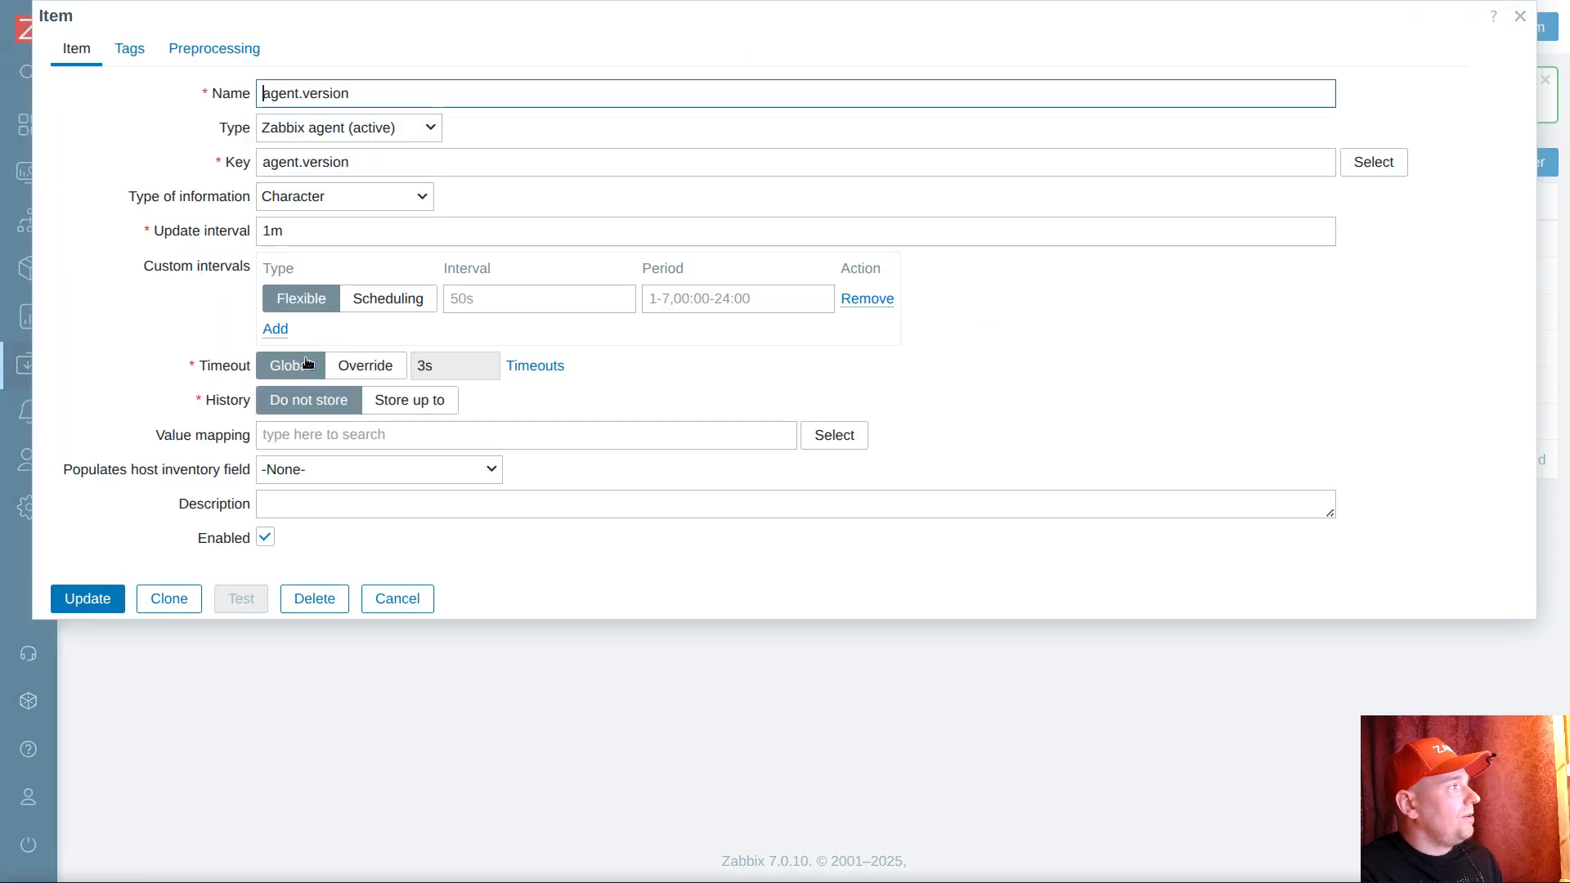
{"action": "left_click", "coordinate": [312, 241]}
{"action": "key", "text": "BackSpace"}
{"action": "key", "text": "Return"}
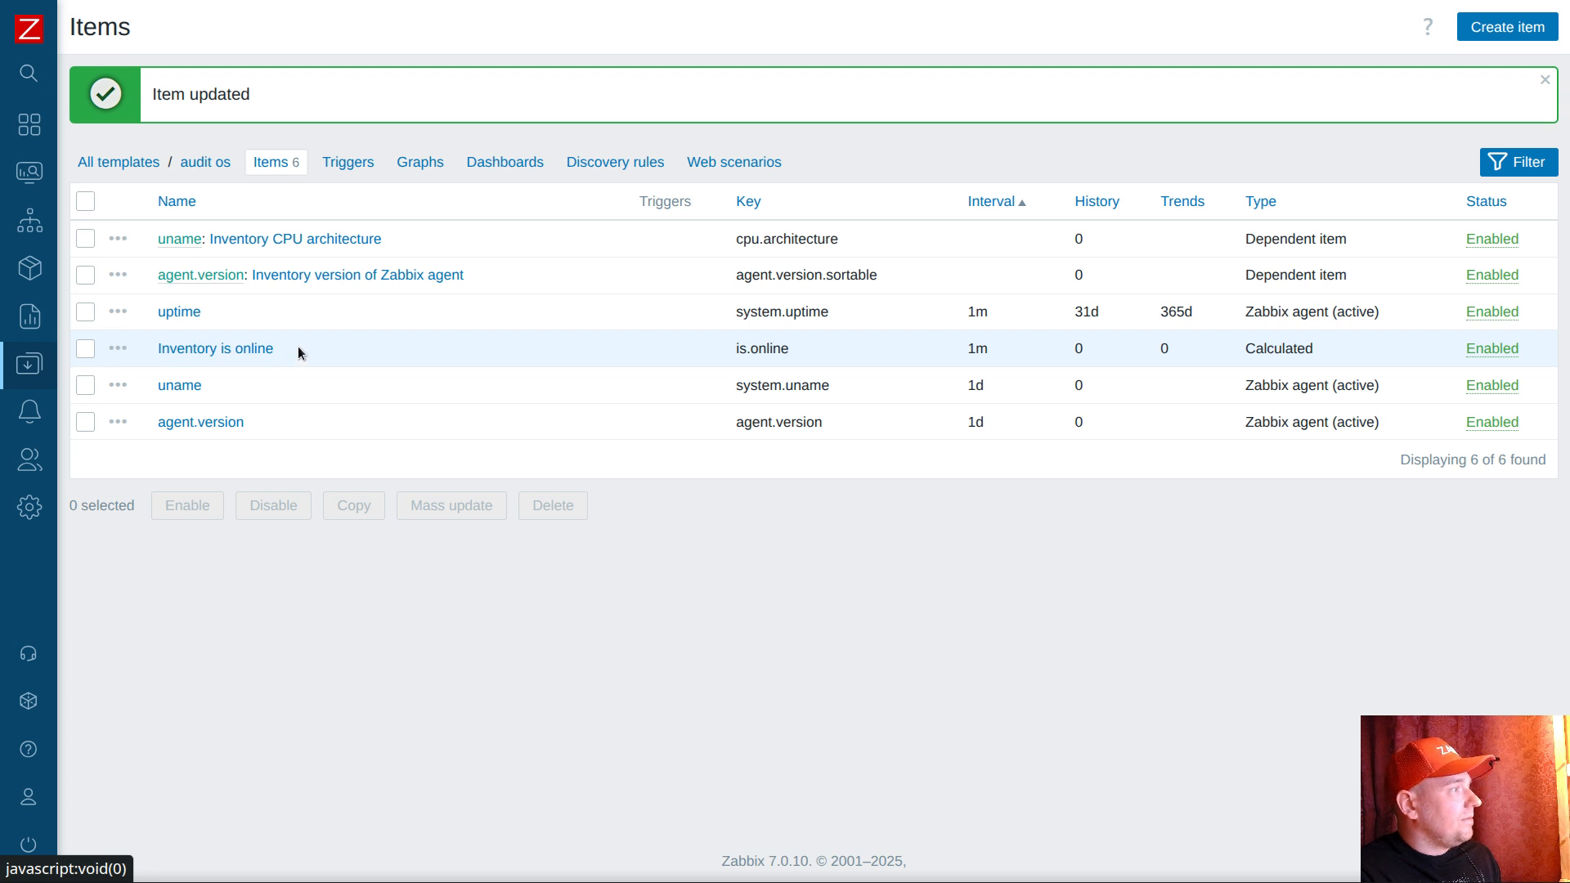
{"action": "double_click", "coordinate": [973, 349]}
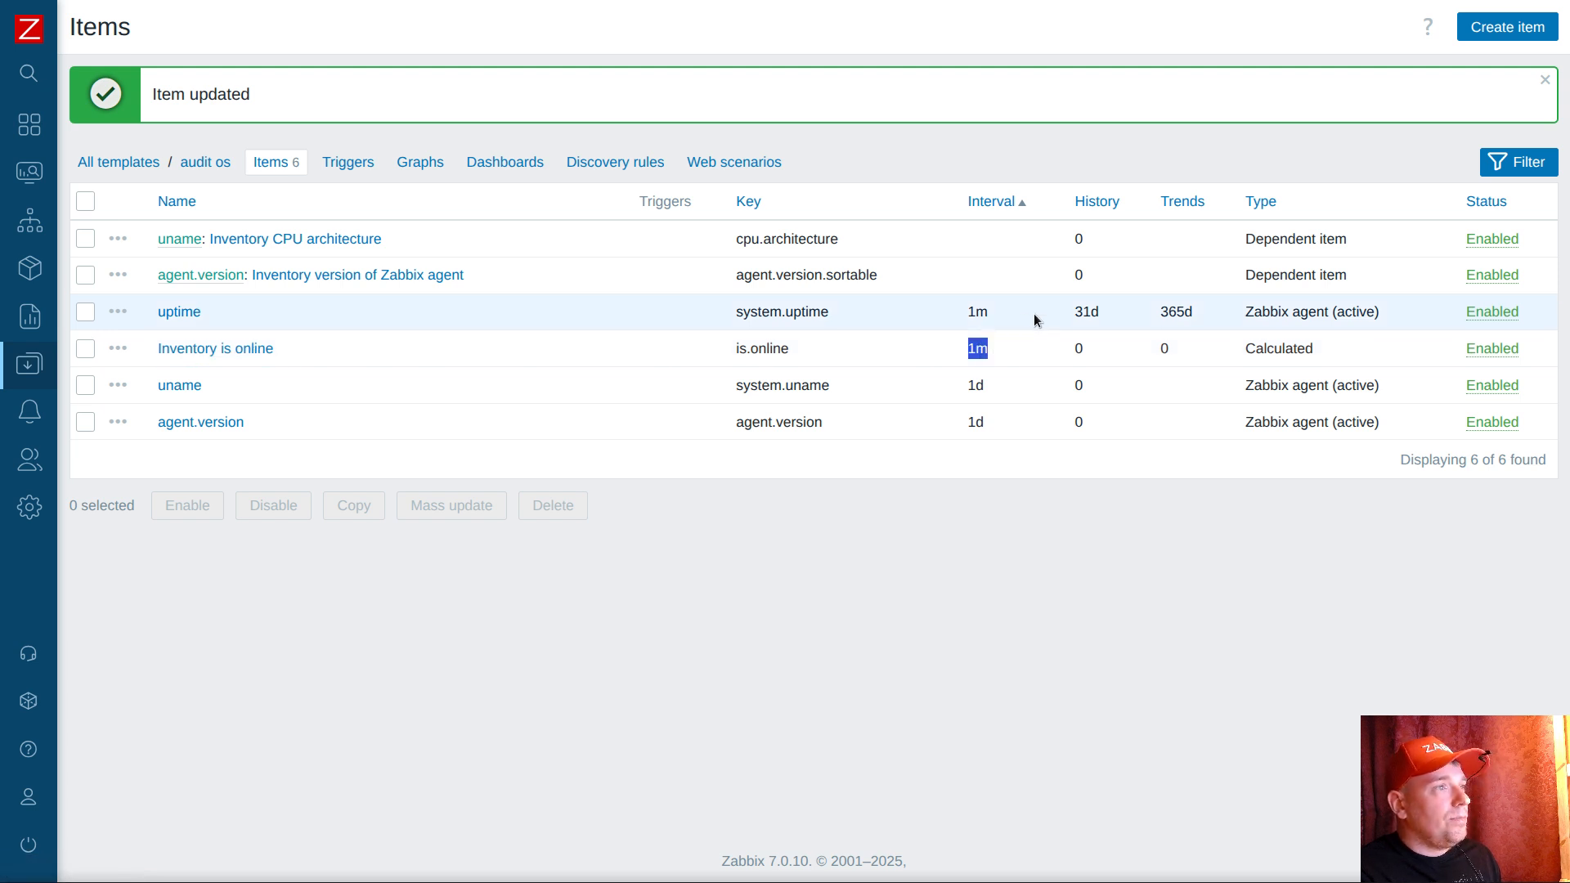
{"action": "left_click_drag", "start_coordinate": [741, 312], "coordinate": [834, 299]}
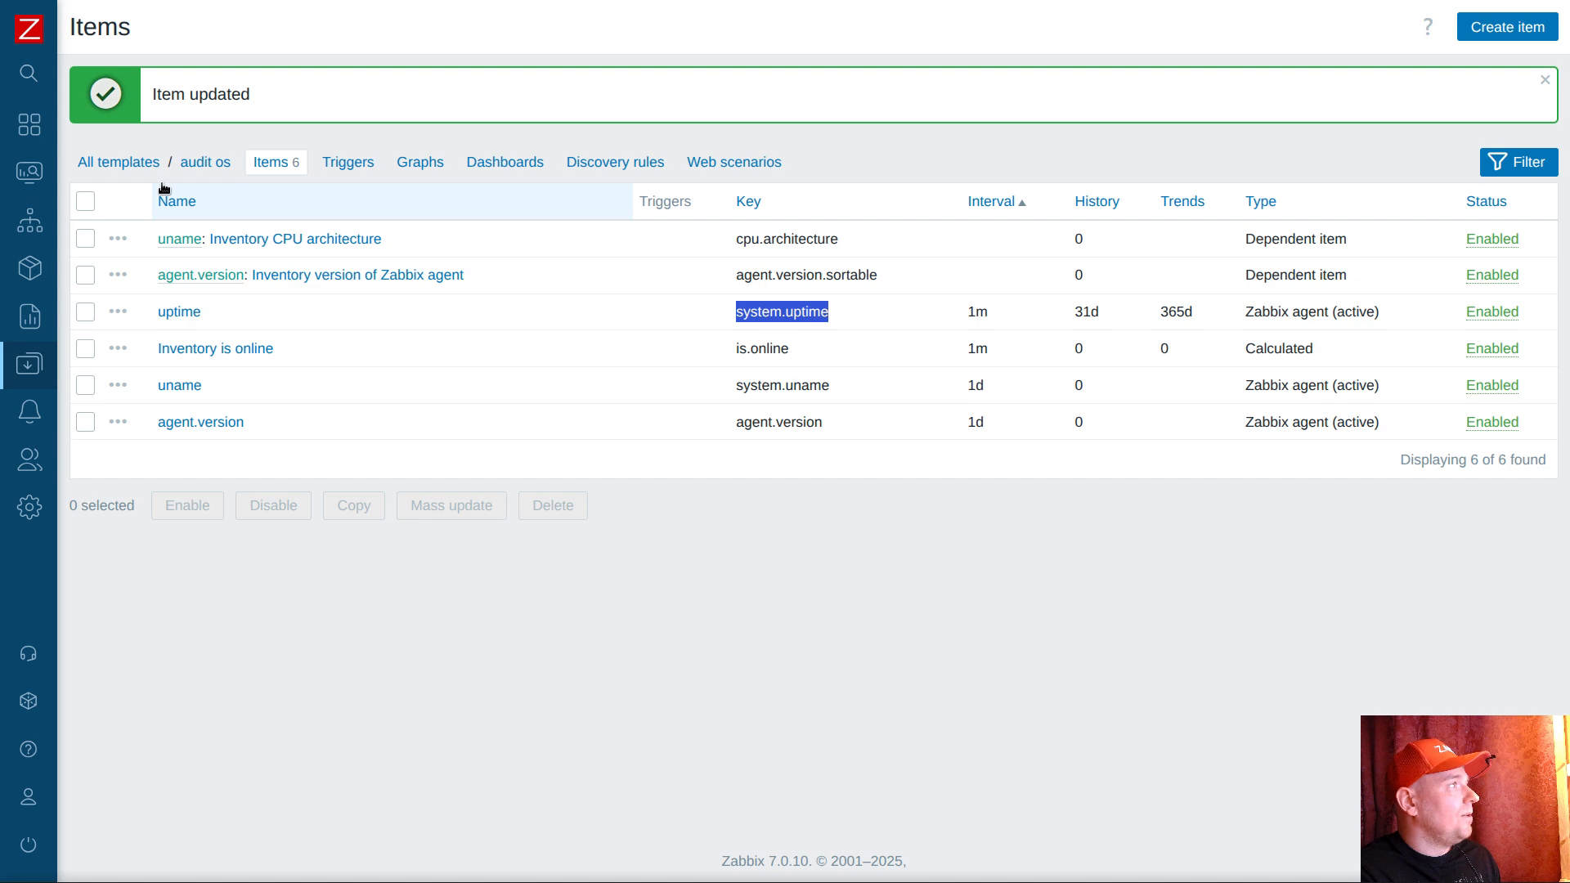
Step: Mass update the audit os windows items Win32_OperatingSystem, Win32_Processor, Win32_PhysicalMemory, Win32_DiskDrive, Win32_NetworkAdapterConfiguration and uname to an update interval of 1d
{"action": "left_click", "coordinate": [120, 162]}
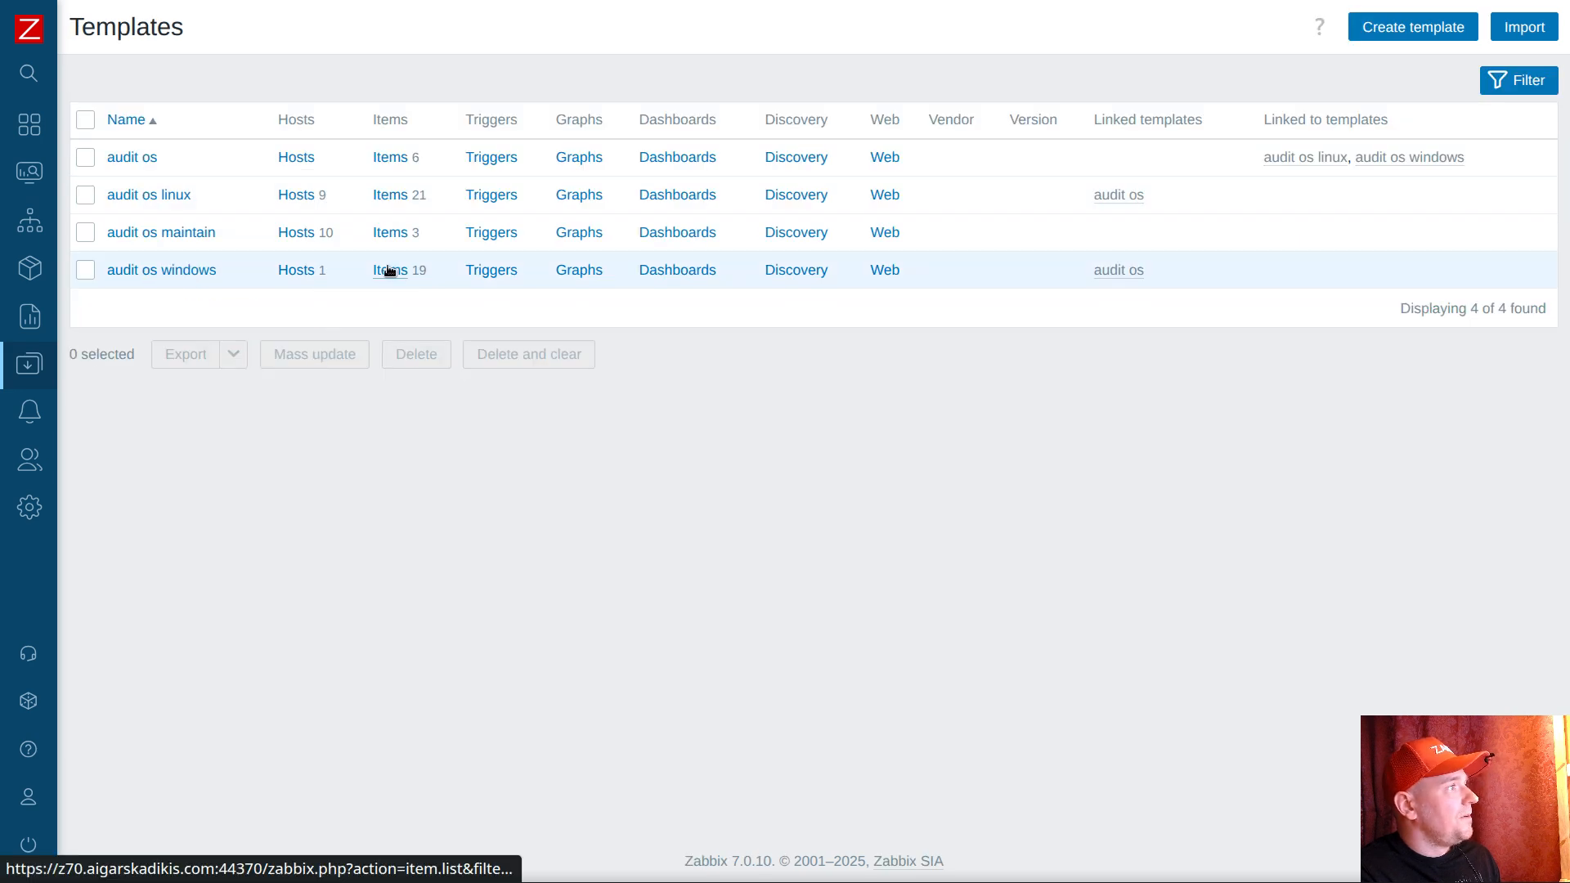
{"action": "left_click", "coordinate": [392, 270]}
{"action": "scroll", "coordinate": [955, 355], "scroll_direction": "down", "scroll_amount": 2}
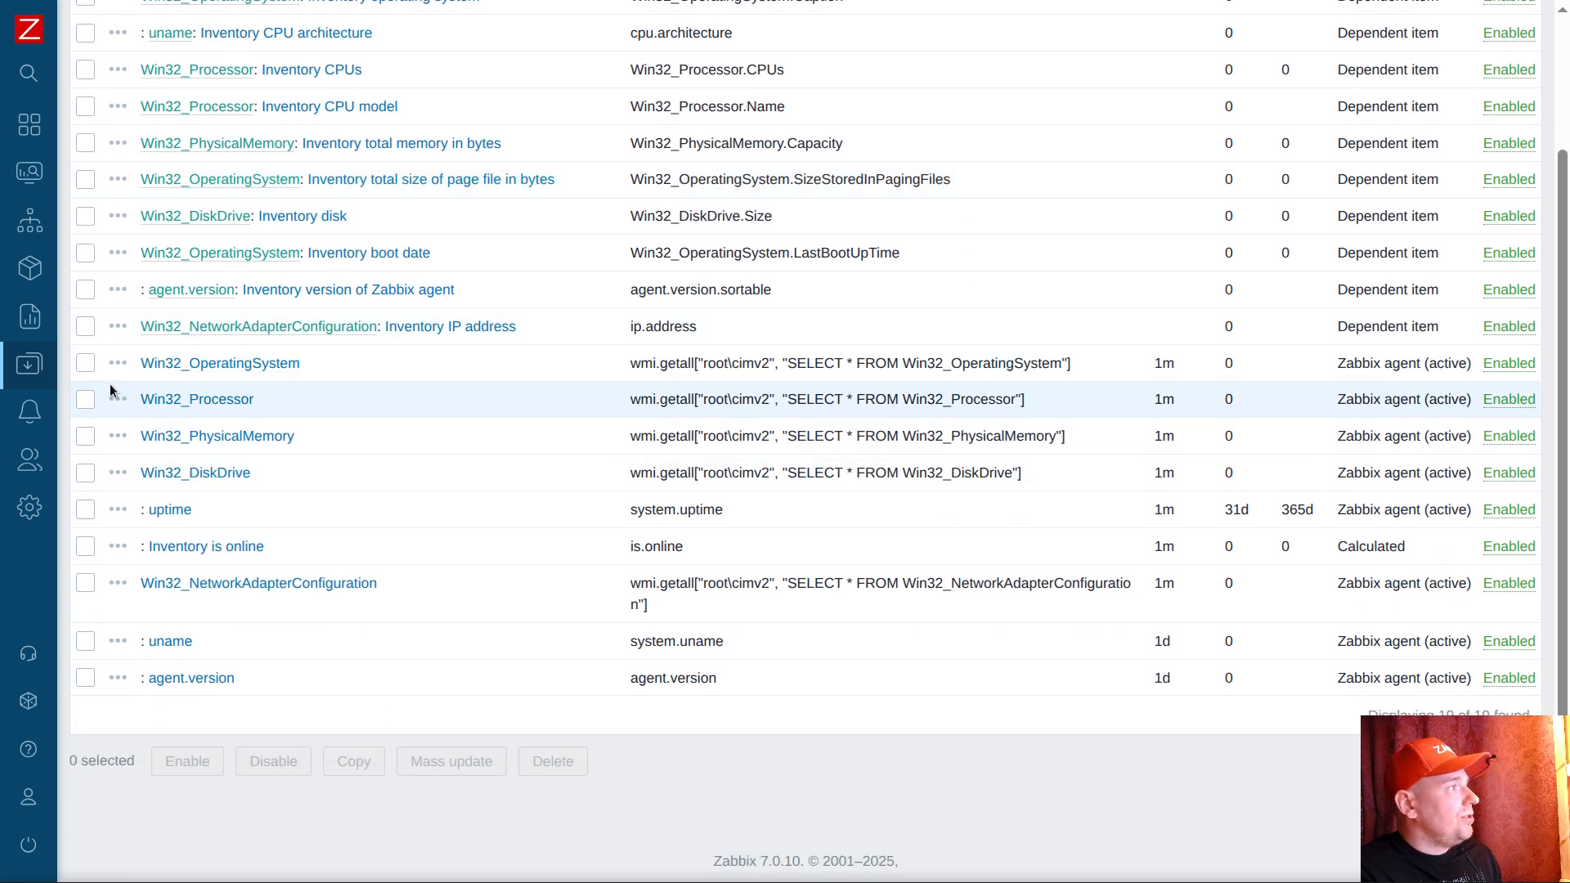
{"action": "left_click", "coordinate": [87, 365]}
{"action": "left_click", "coordinate": [86, 400]}
{"action": "left_click", "coordinate": [86, 436]}
{"action": "left_click", "coordinate": [85, 474]}
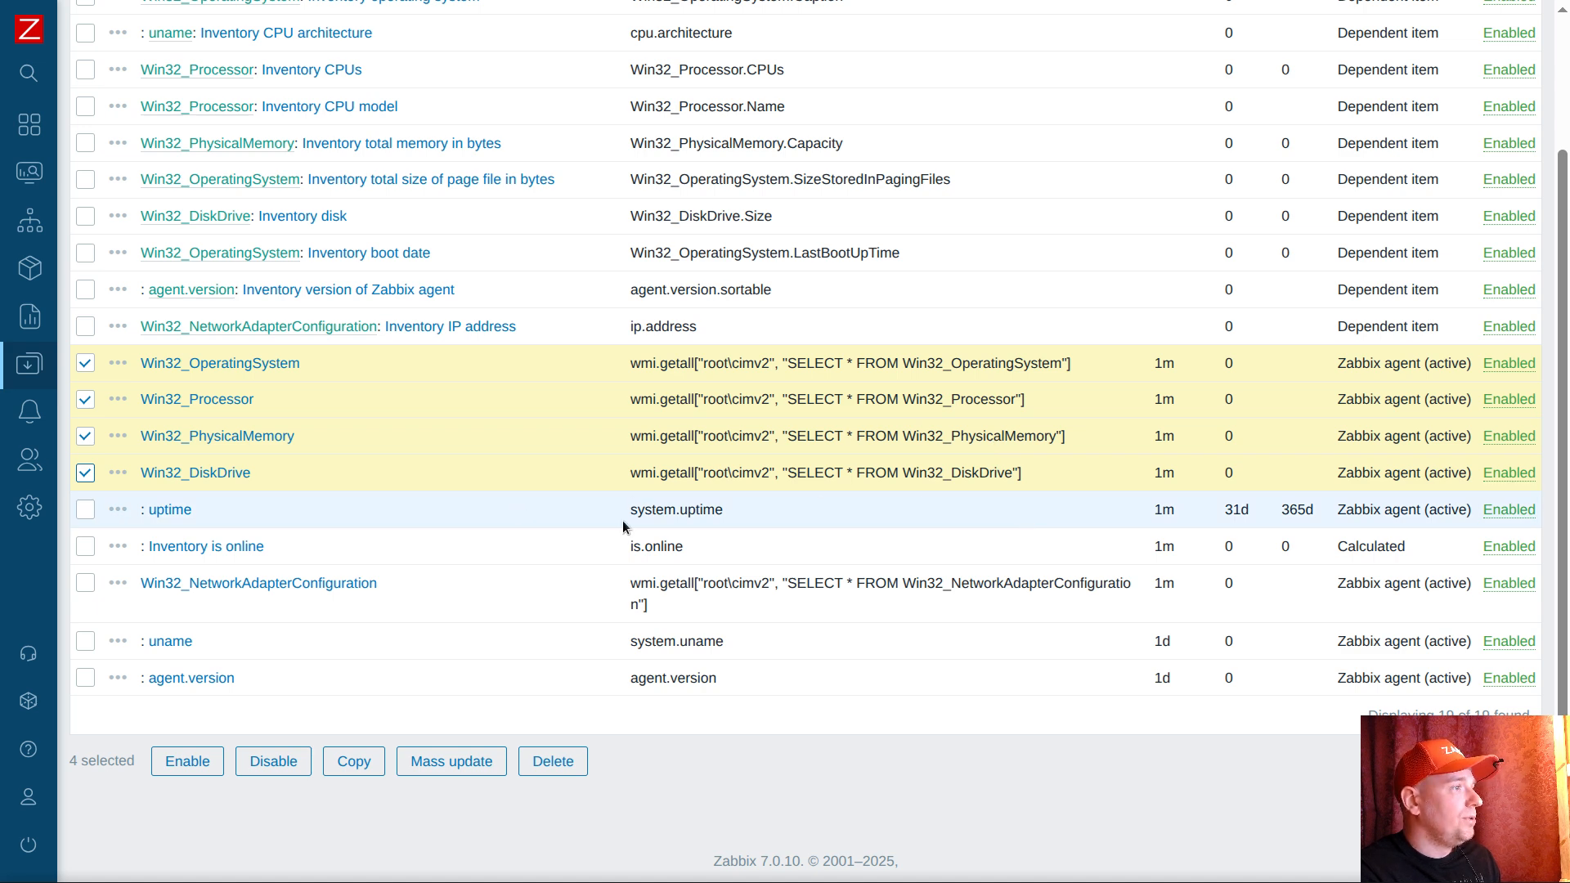
{"action": "mouse_move", "coordinate": [93, 597]}
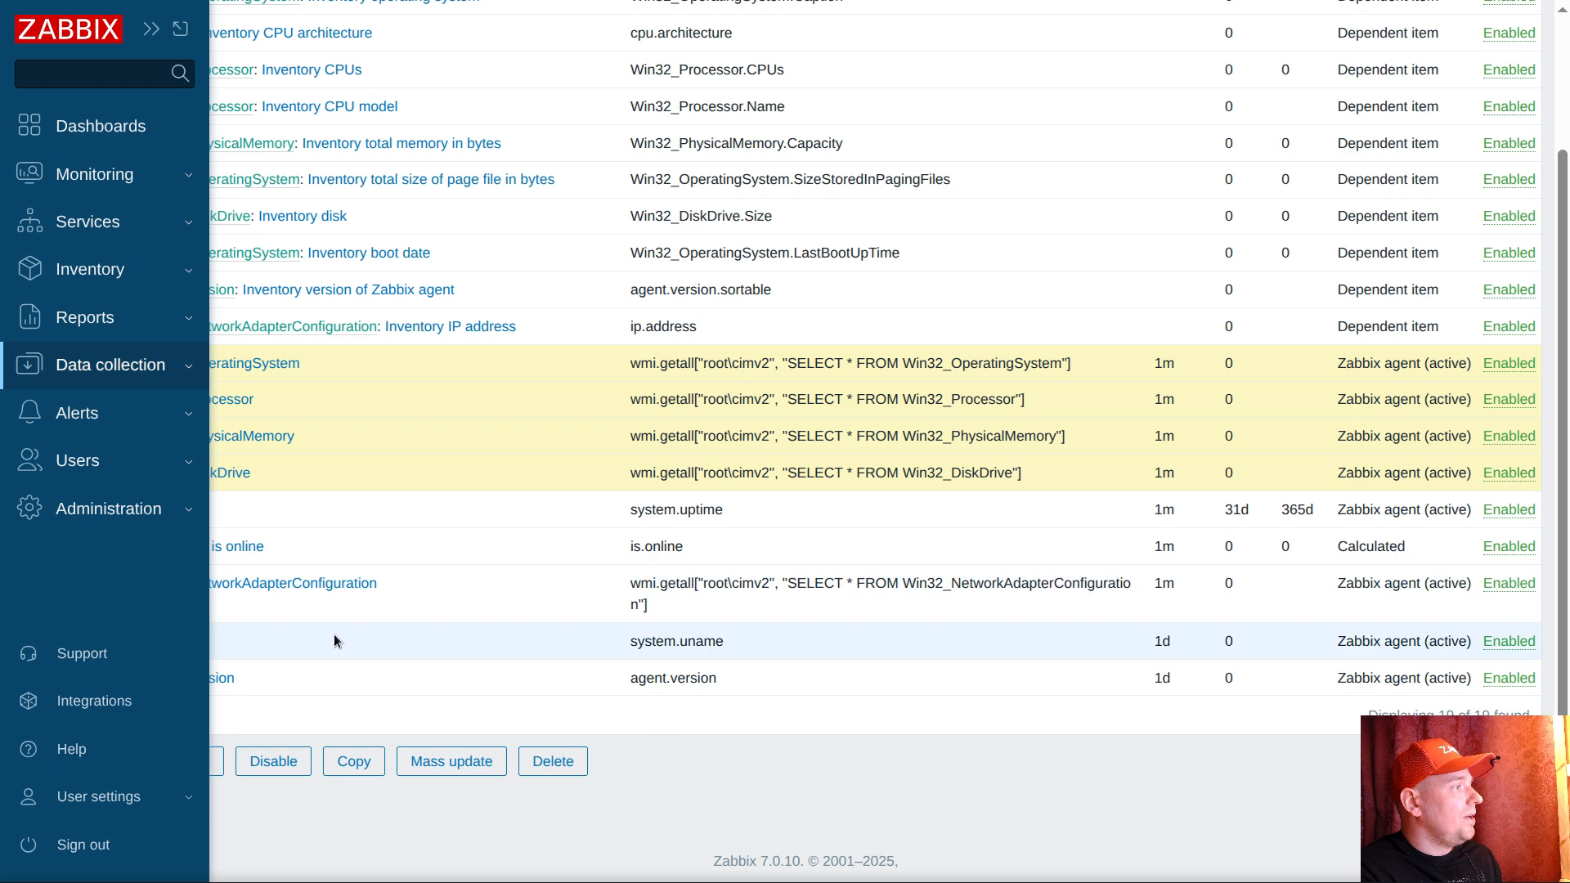
{"action": "left_click", "coordinate": [87, 585]}
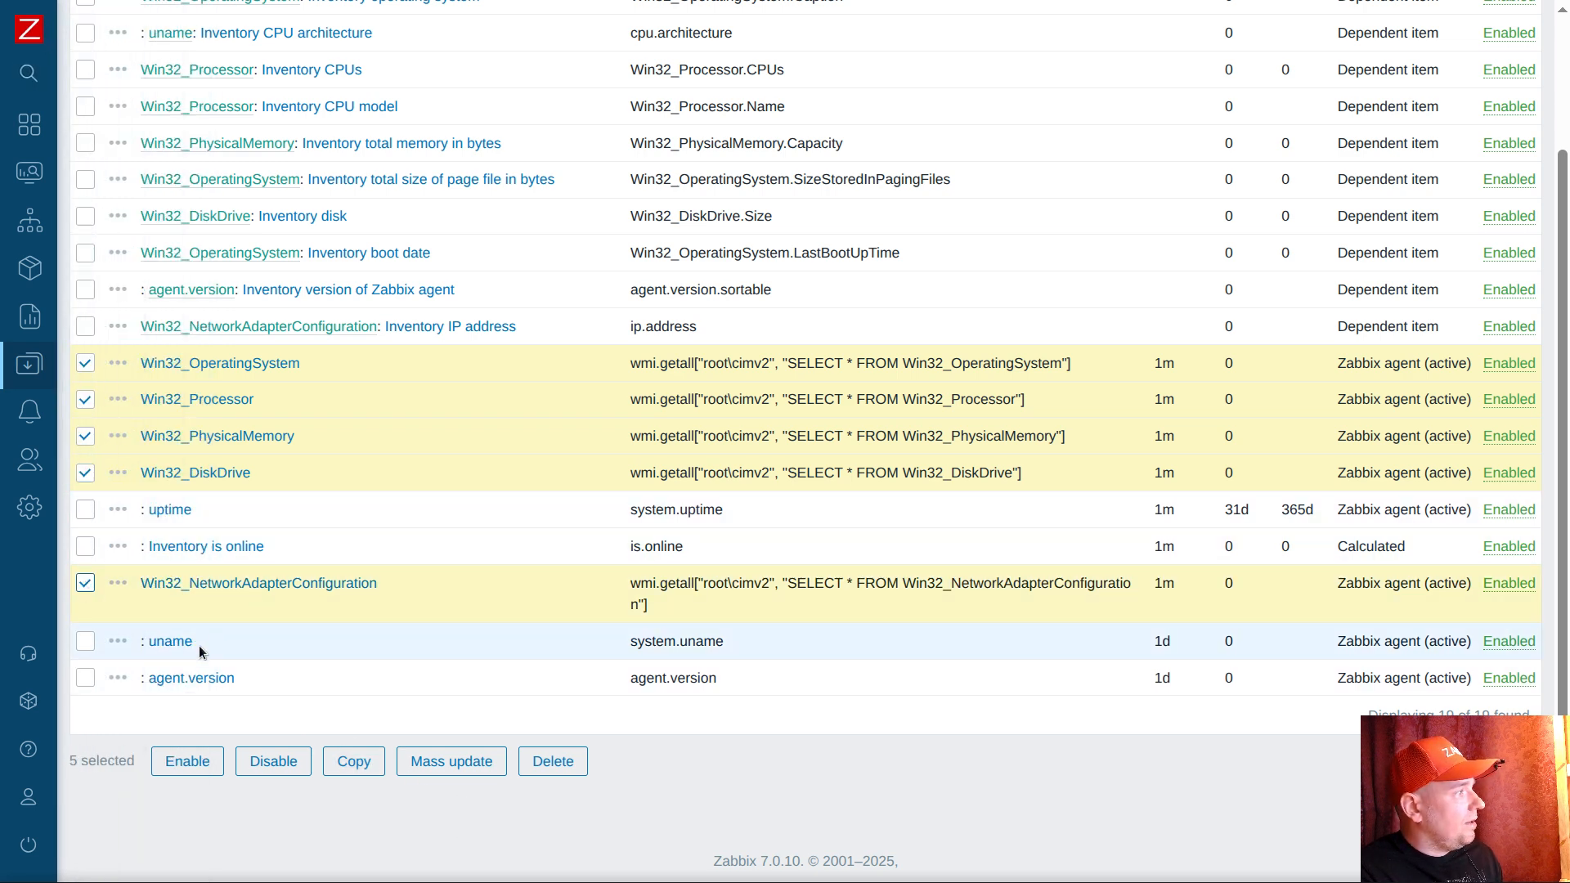
{"action": "left_click", "coordinate": [85, 641]}
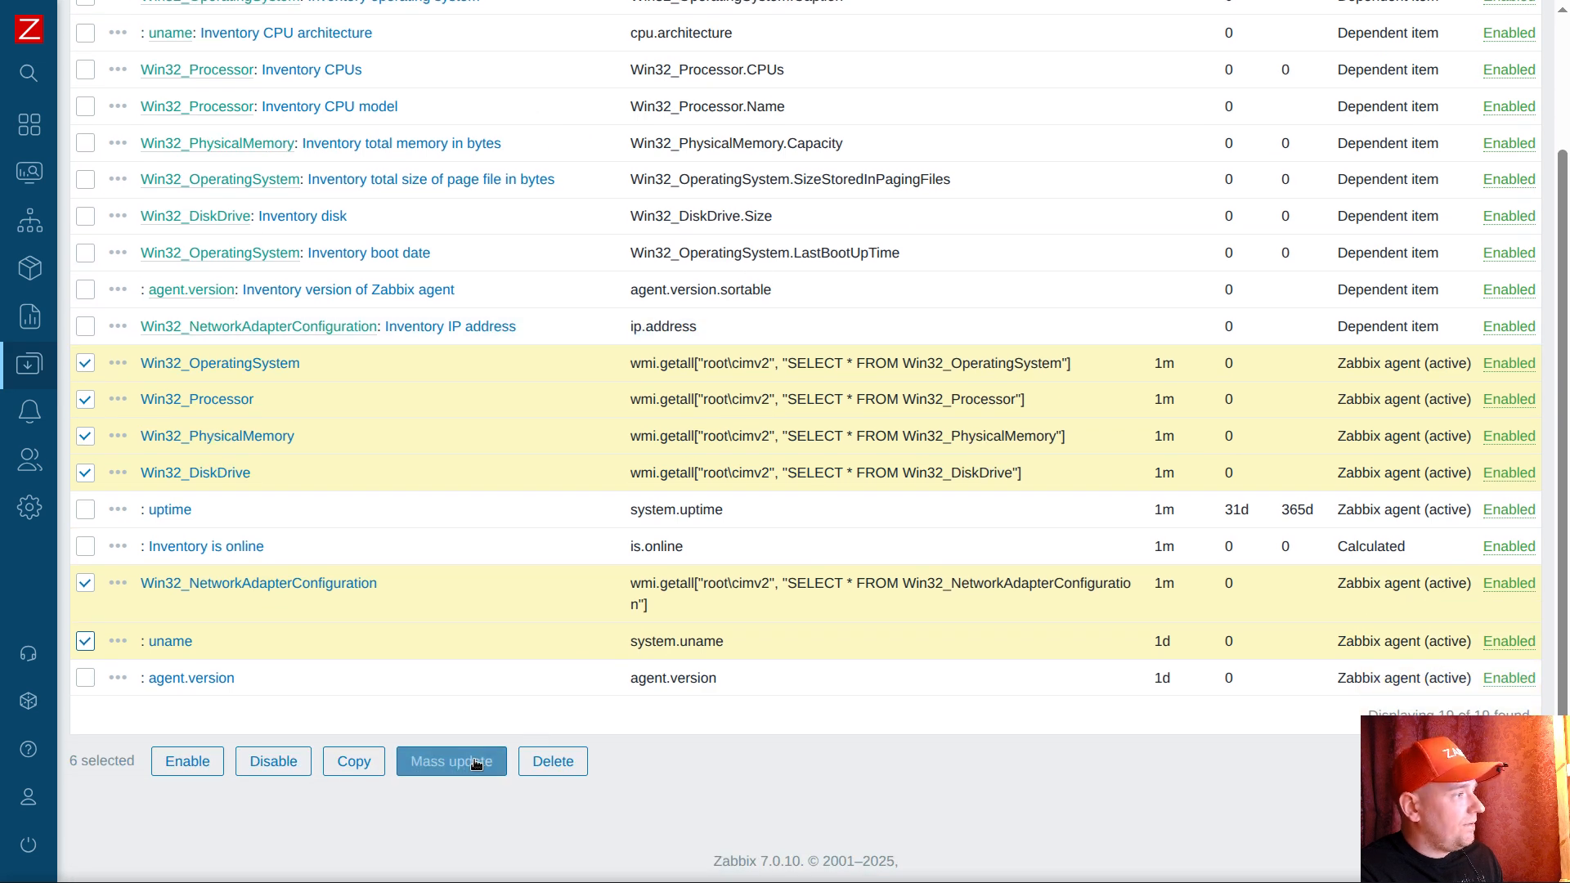
{"action": "left_click", "coordinate": [476, 763]}
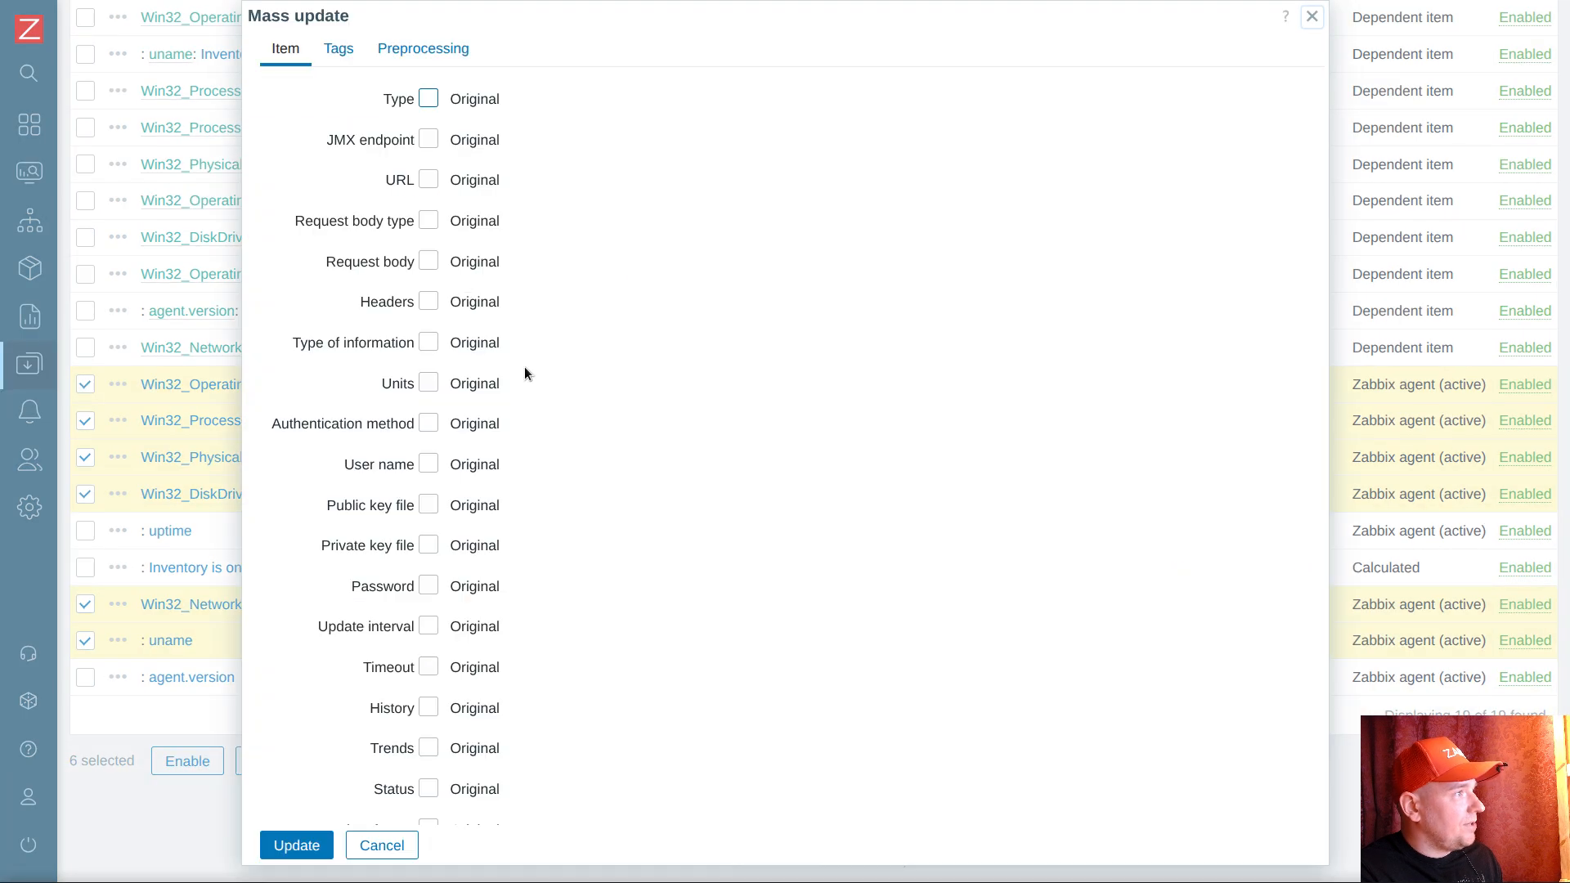
{"action": "left_click", "coordinate": [429, 627]}
{"action": "double_click", "coordinate": [613, 627]}
{"action": "type", "text": "1d"}
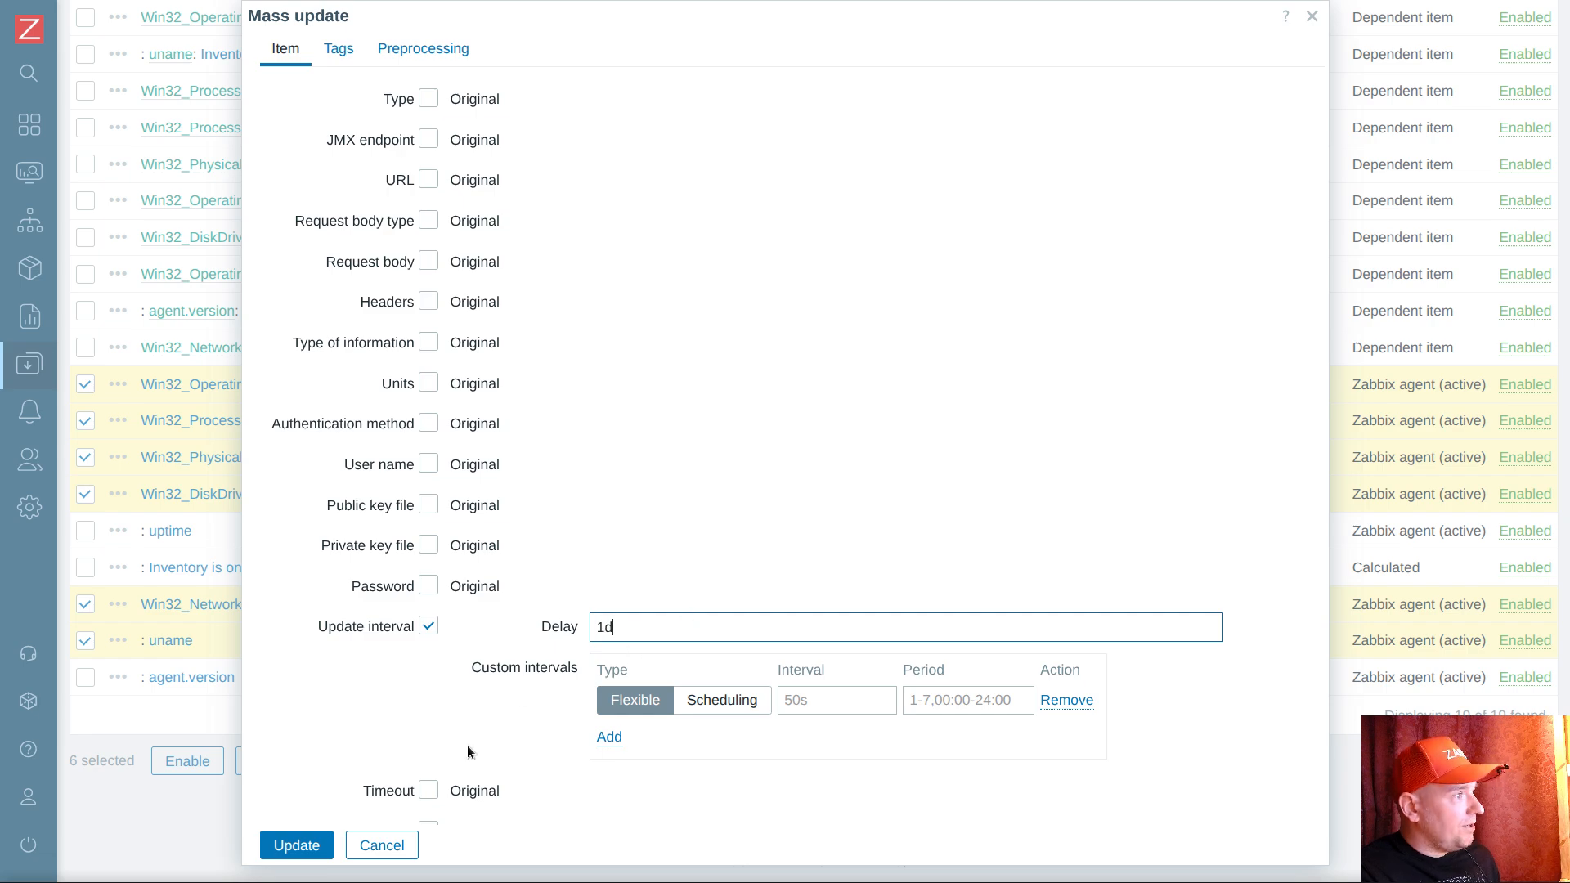
{"action": "left_click", "coordinate": [302, 845]}
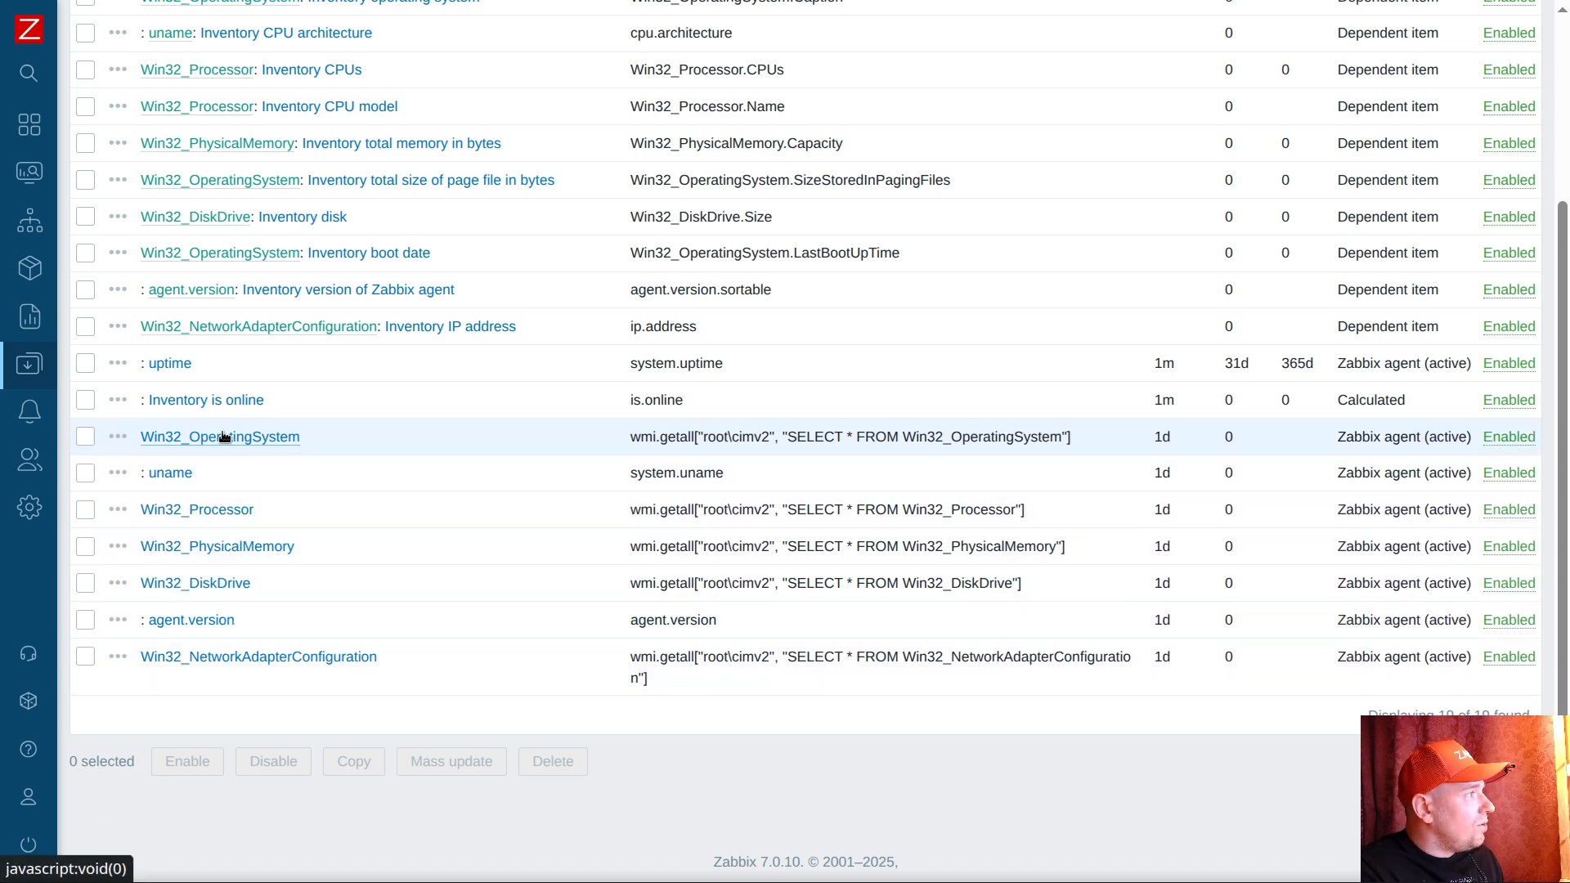
Step: Add a custom scheduling interval of s15 to the Win32_OperatingSystem item and save the item
{"action": "left_click", "coordinate": [270, 436]}
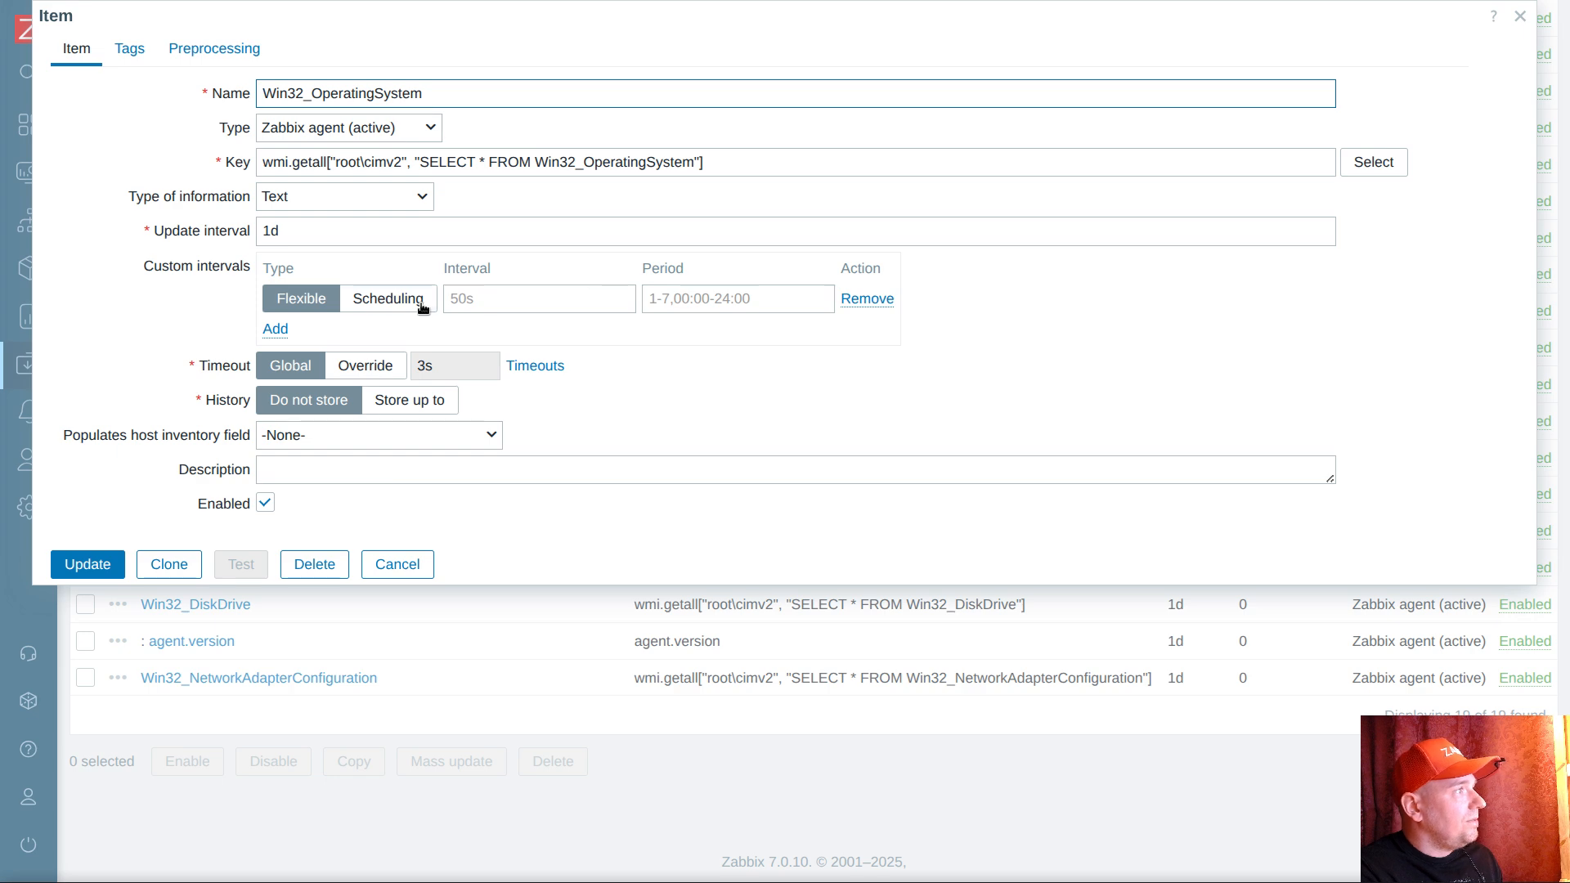
{"action": "left_click", "coordinate": [425, 303]}
{"action": "left_click", "coordinate": [540, 300]}
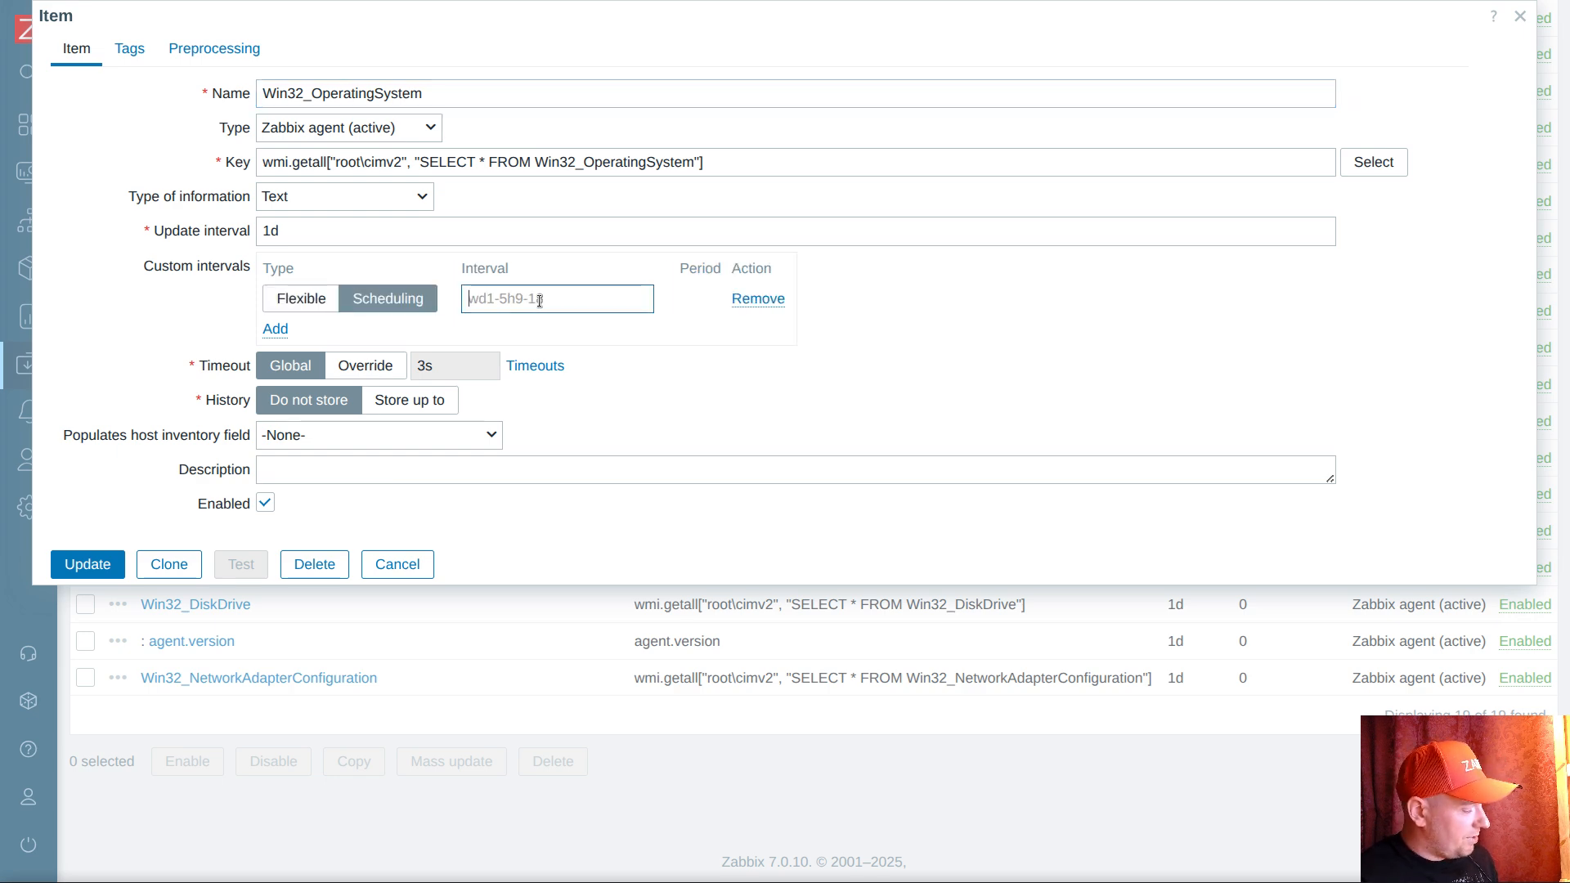
{"action": "type", "text": "s15"}
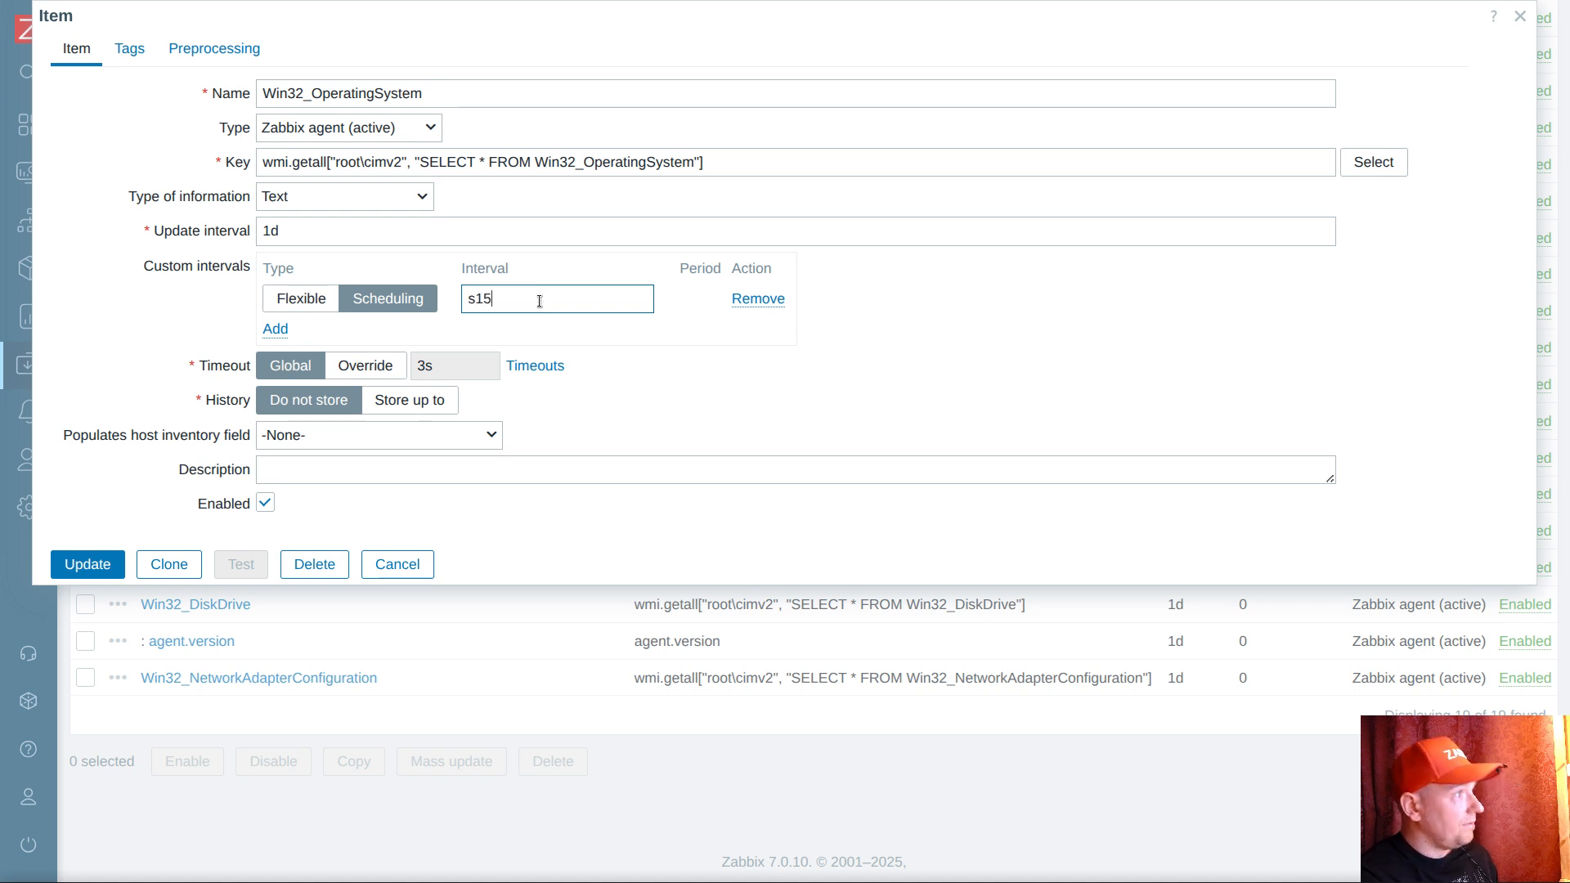
{"action": "left_click", "coordinate": [87, 564]}
{"action": "scroll", "coordinate": [280, 524], "scroll_direction": "down", "scroll_amount": 3}
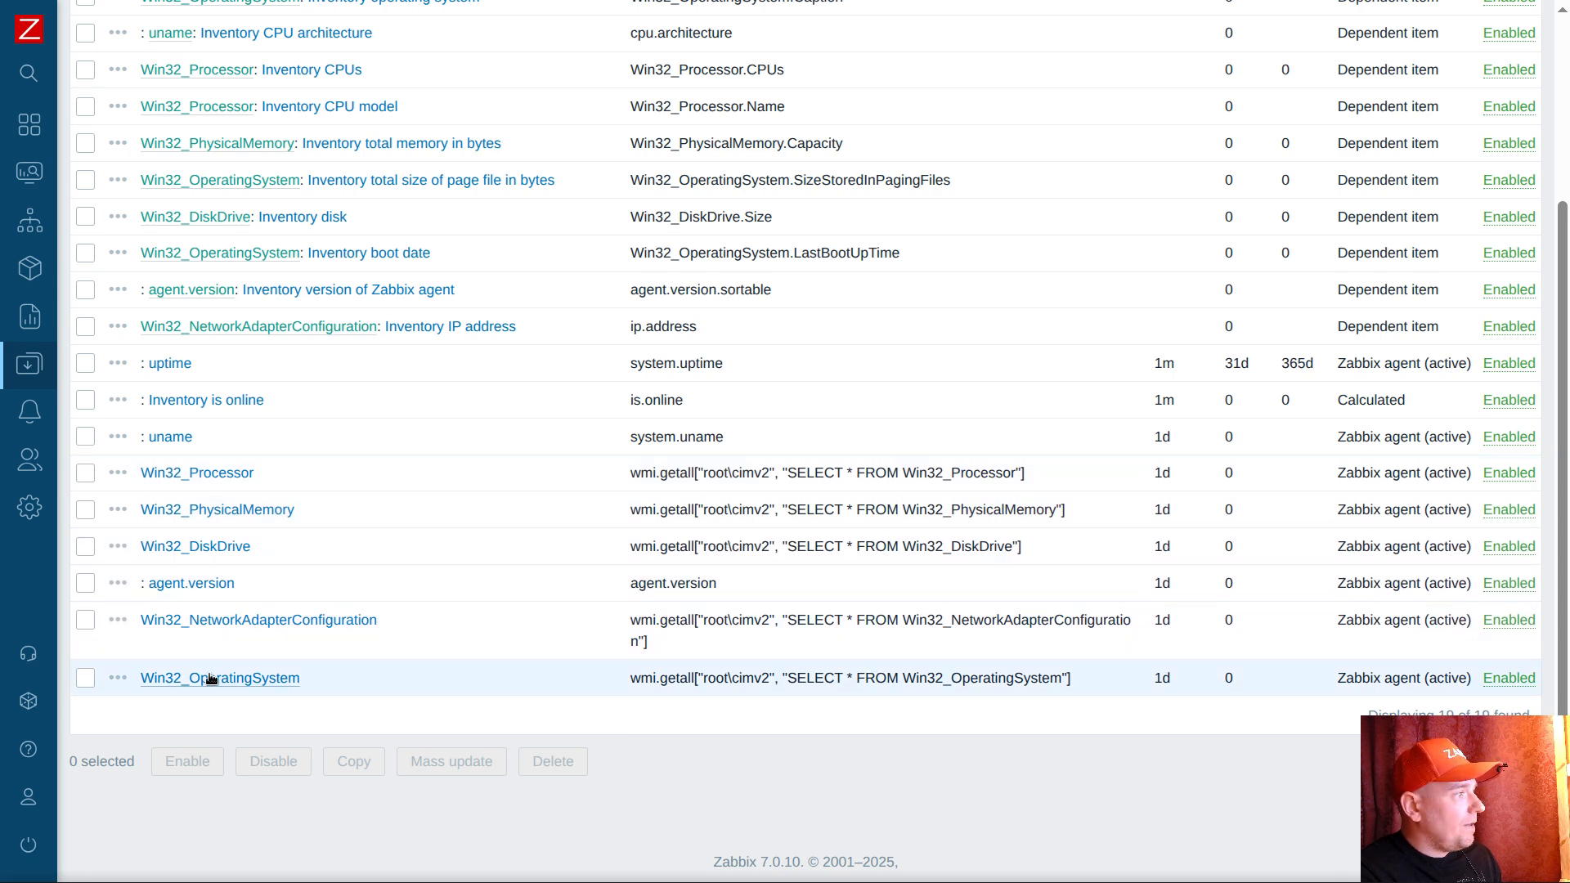
Step: Review the custom scheduling interval of the Win32_OperatingSystem item in the audit os windows template and close the item
{"action": "left_click", "coordinate": [211, 678]}
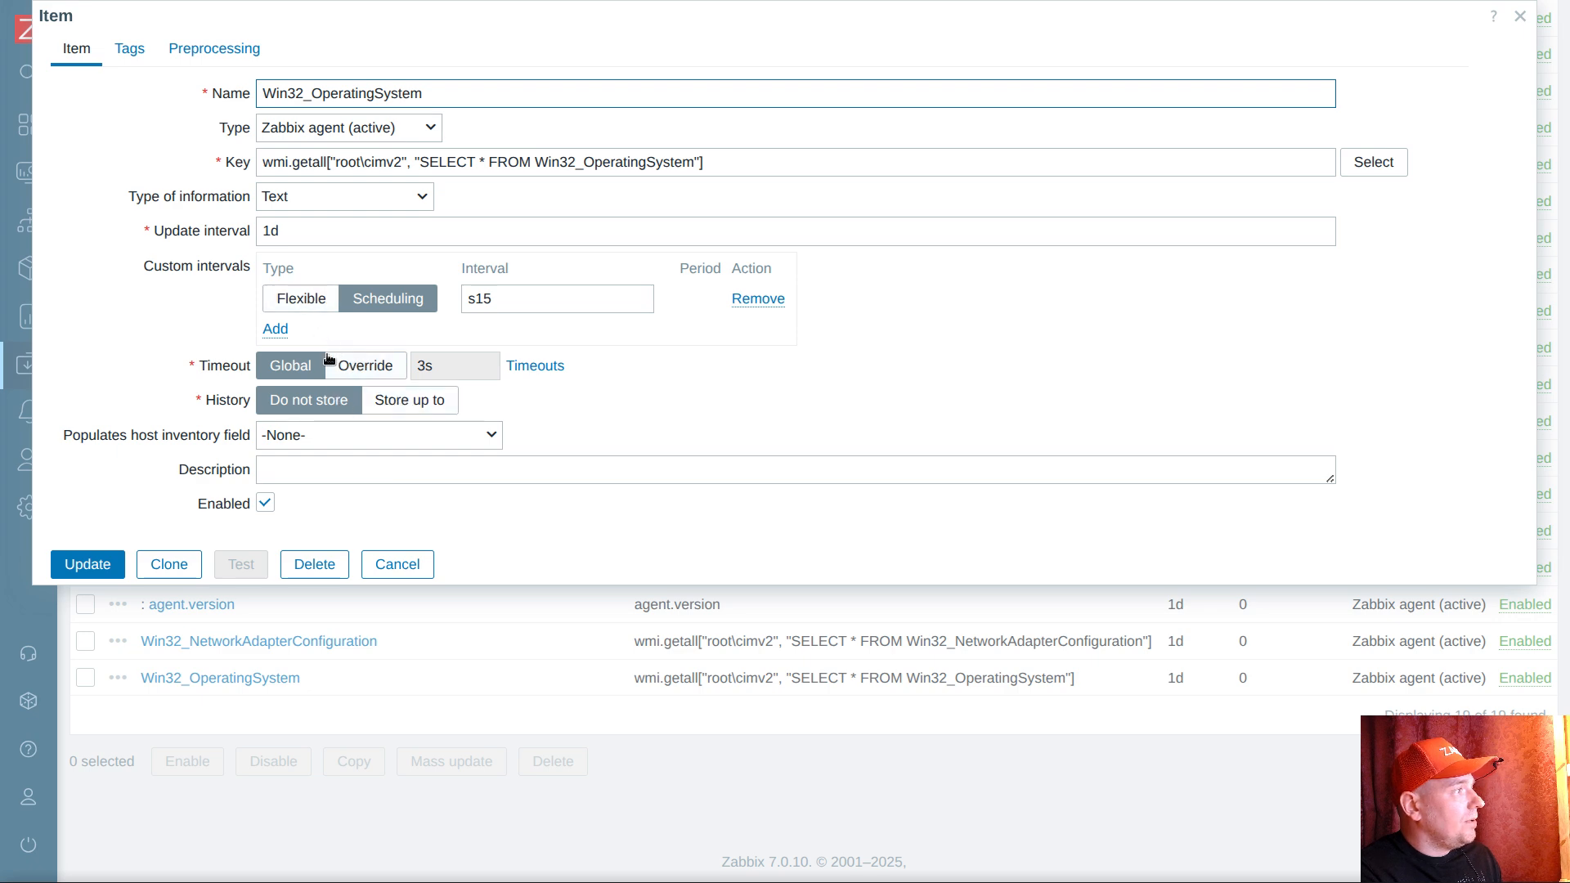
{"action": "left_click", "coordinate": [401, 402]}
{"action": "left_click", "coordinate": [82, 563]}
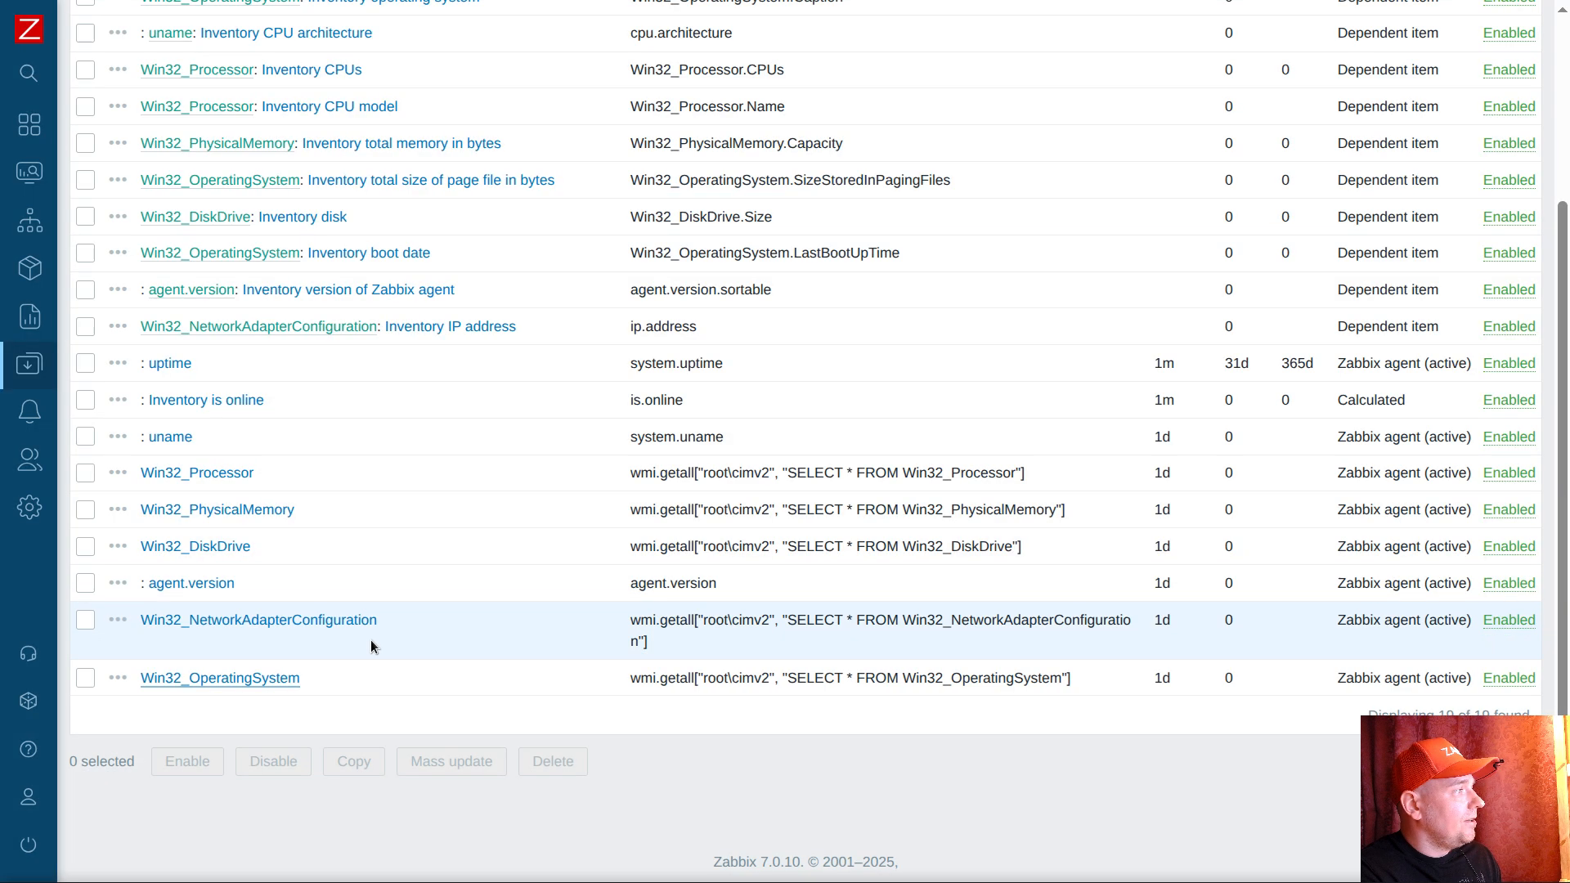
{"action": "scroll", "coordinate": [359, 596], "scroll_direction": "down", "scroll_amount": 3}
{"action": "left_click", "coordinate": [117, 678]}
{"action": "left_click", "coordinate": [501, 725]}
{"action": "scroll", "coordinate": [327, 523], "scroll_direction": "up", "scroll_amount": 3}
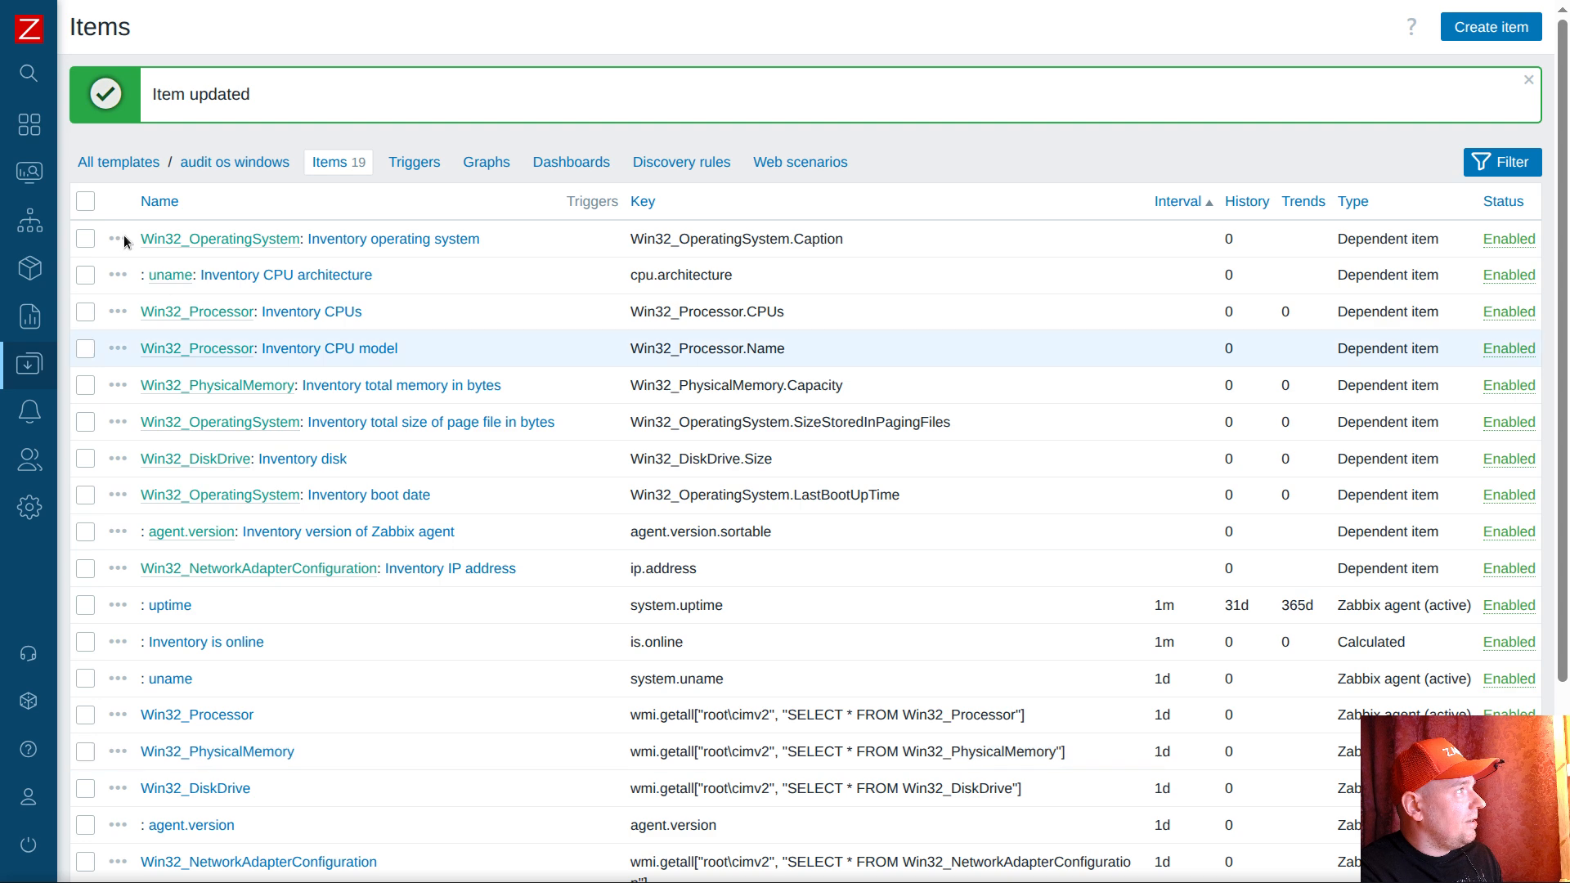
Step: Return to the audit dashboard and open the item configuration list of host betons.gnt1.win
{"action": "mouse_move", "coordinate": [51, 172]}
{"action": "left_click", "coordinate": [32, 126]}
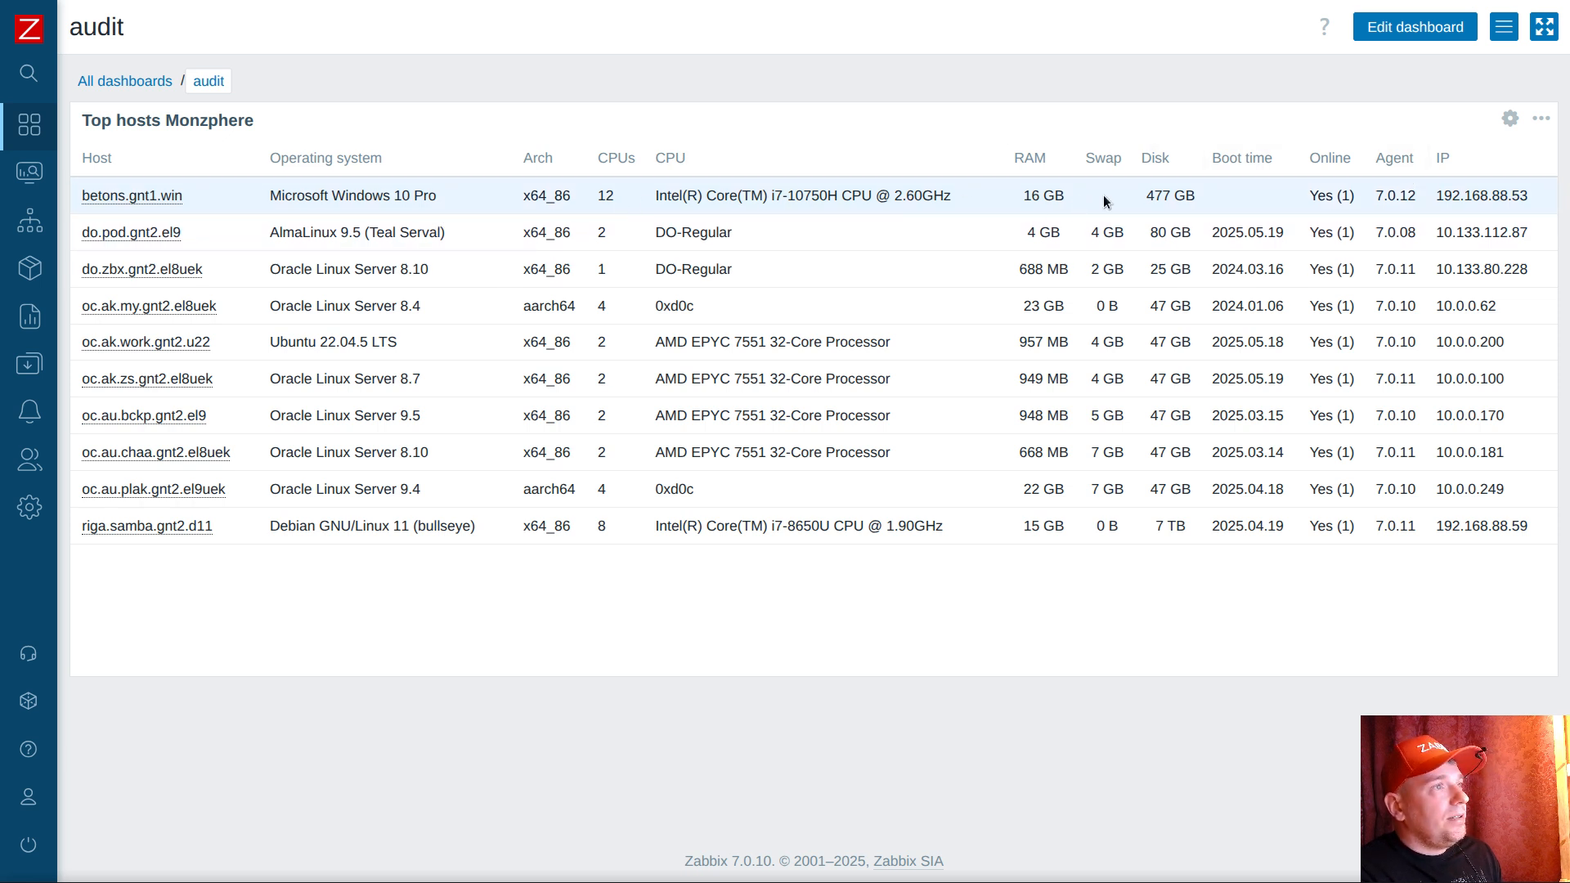
{"action": "left_click", "coordinate": [164, 199]}
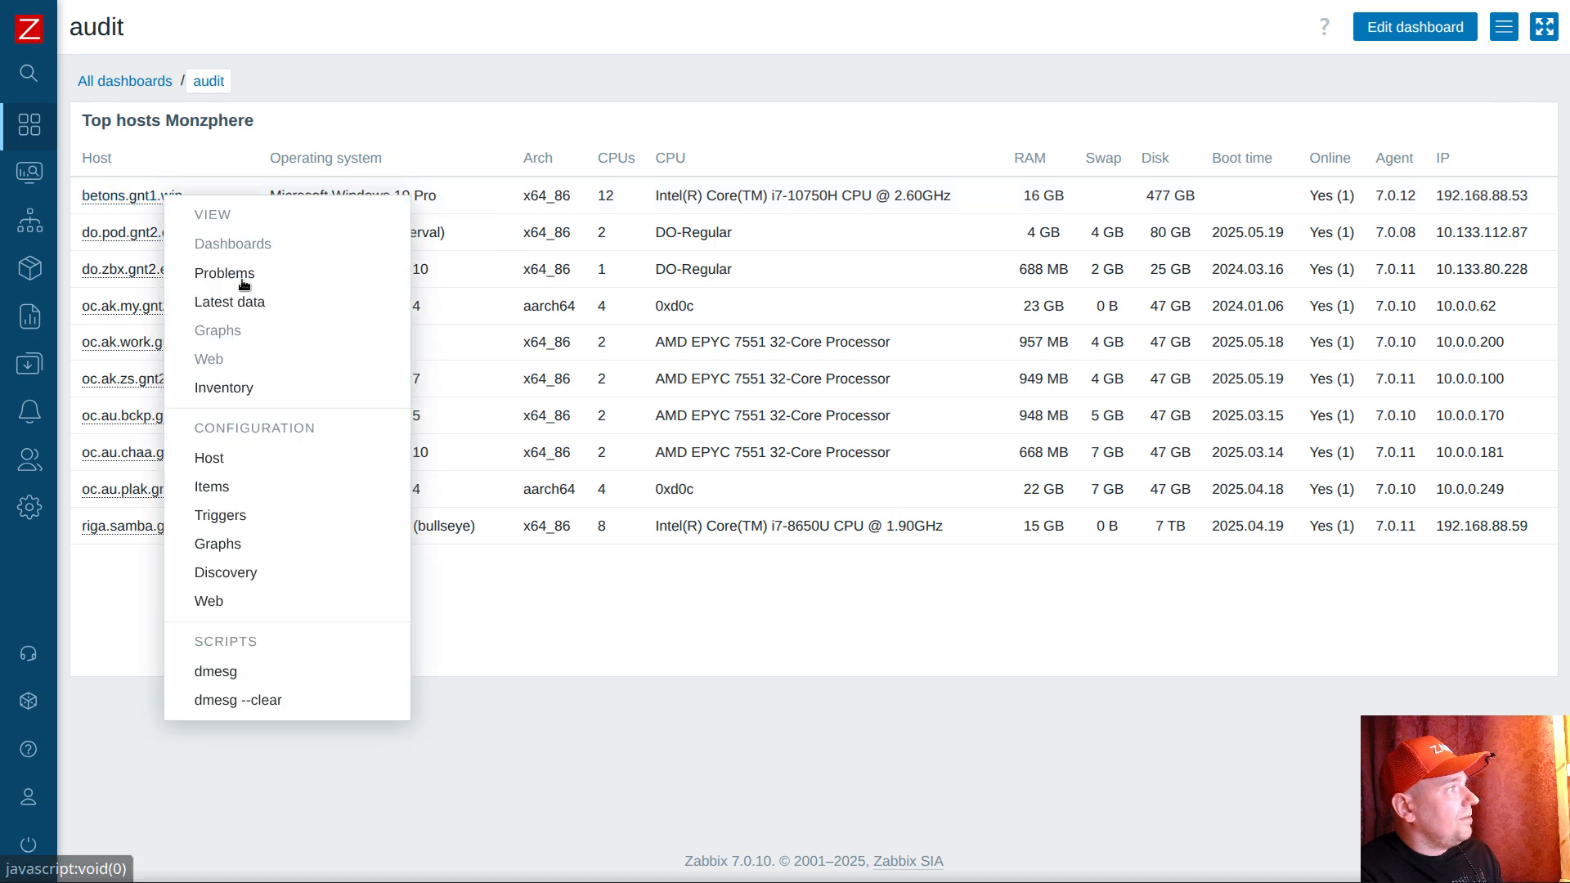
{"action": "left_click", "coordinate": [234, 489]}
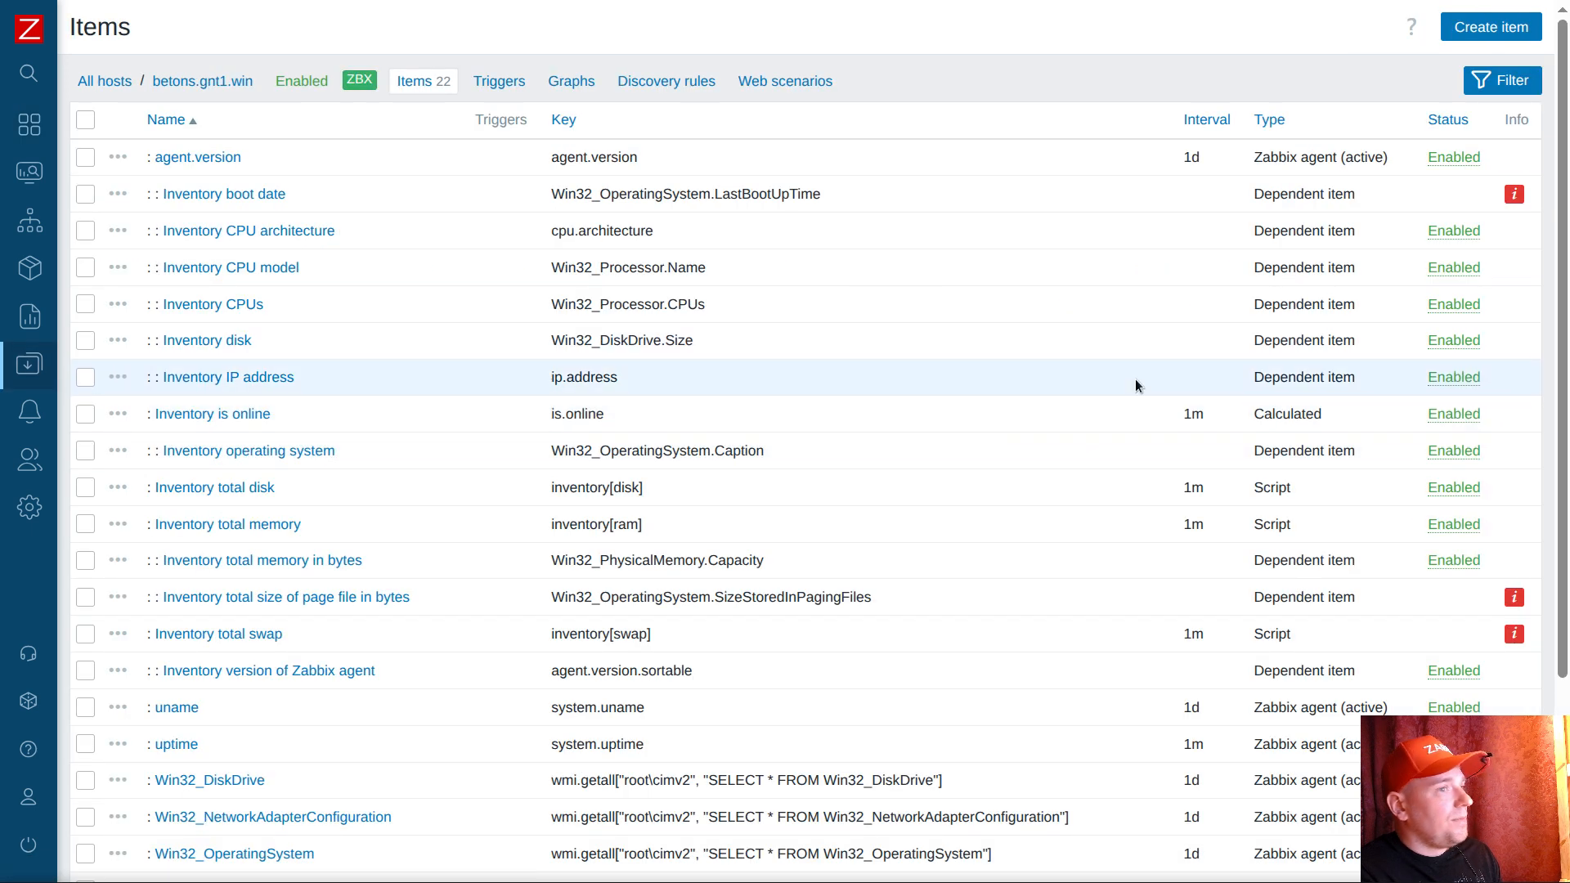
Step: Read the error of the Inventory total size of page file in bytes item and inspect the item's preprocessing and settings
{"action": "scroll", "coordinate": [1063, 417], "scroll_direction": "down", "scroll_amount": 2}
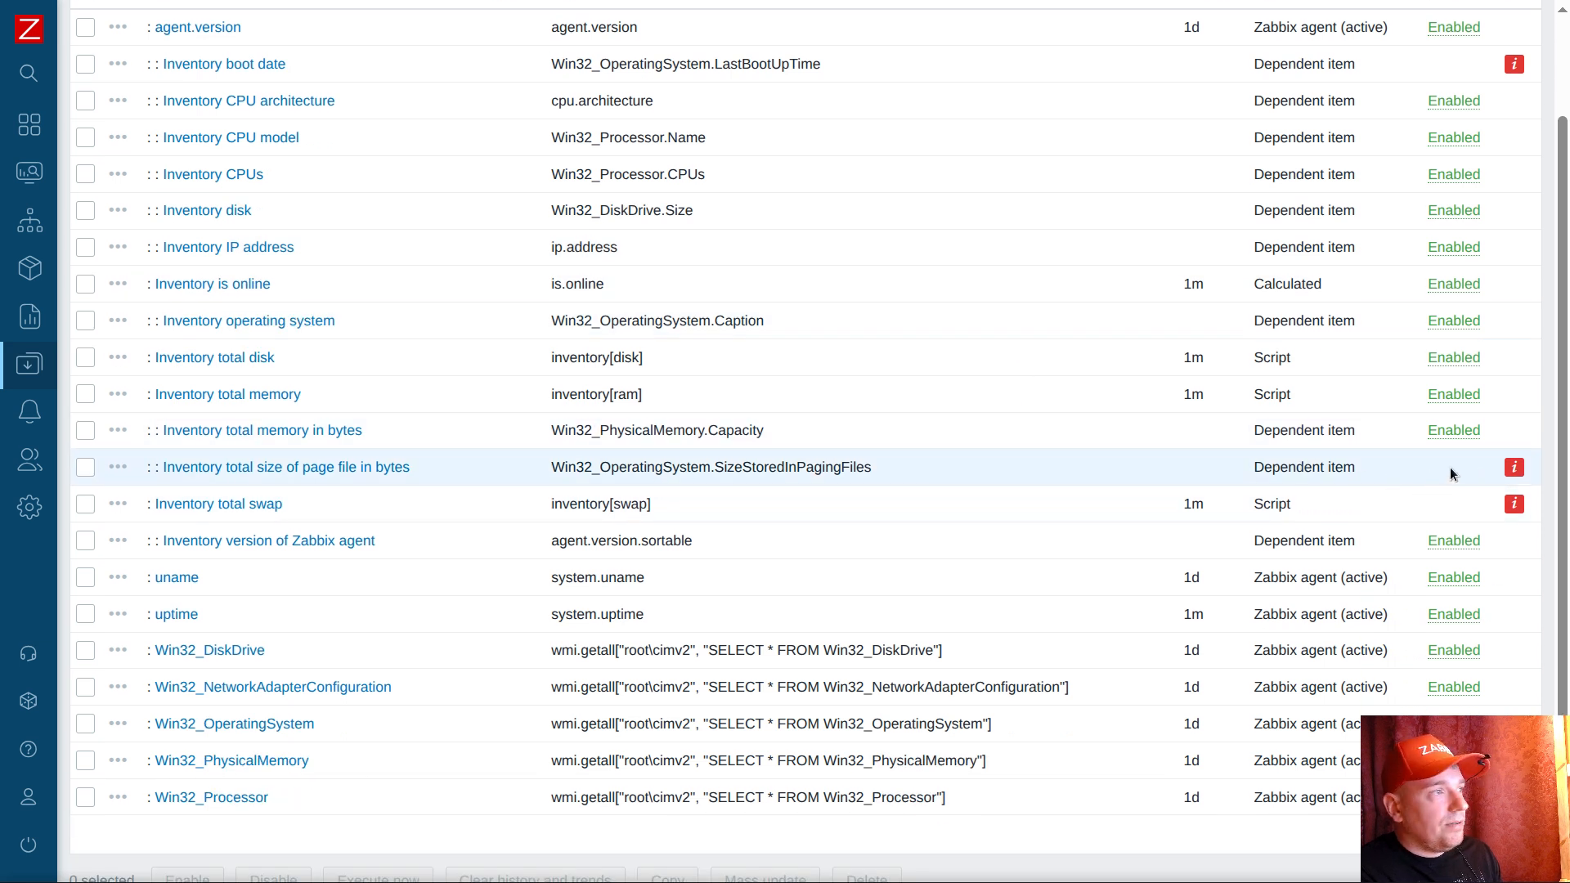
{"action": "left_click", "coordinate": [1514, 470]}
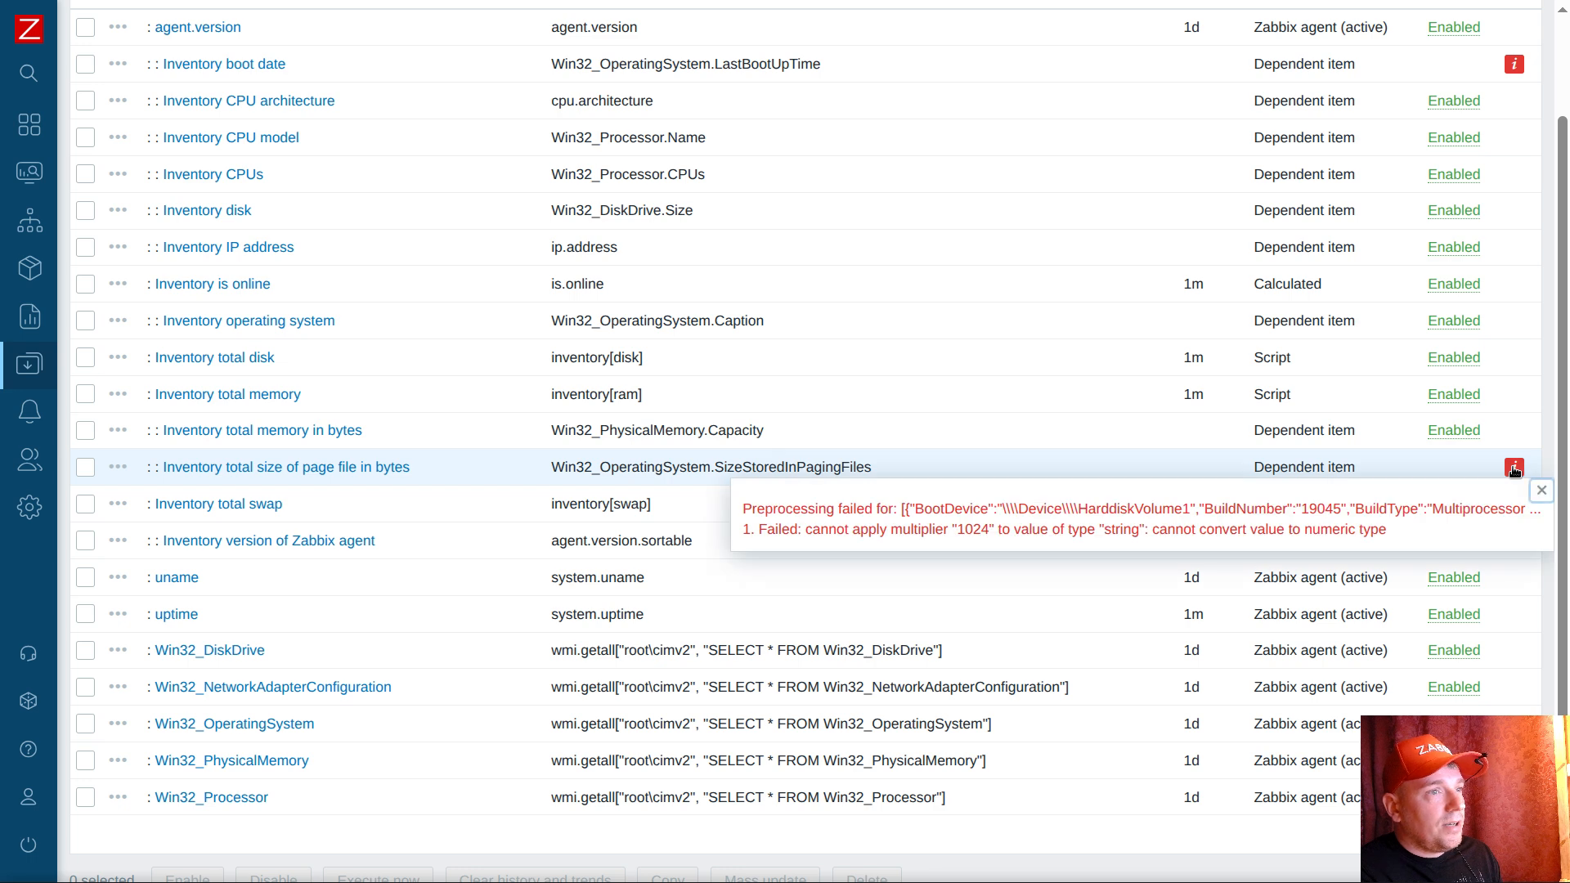
{"action": "left_click", "coordinate": [1539, 494]}
{"action": "left_click", "coordinate": [396, 467]}
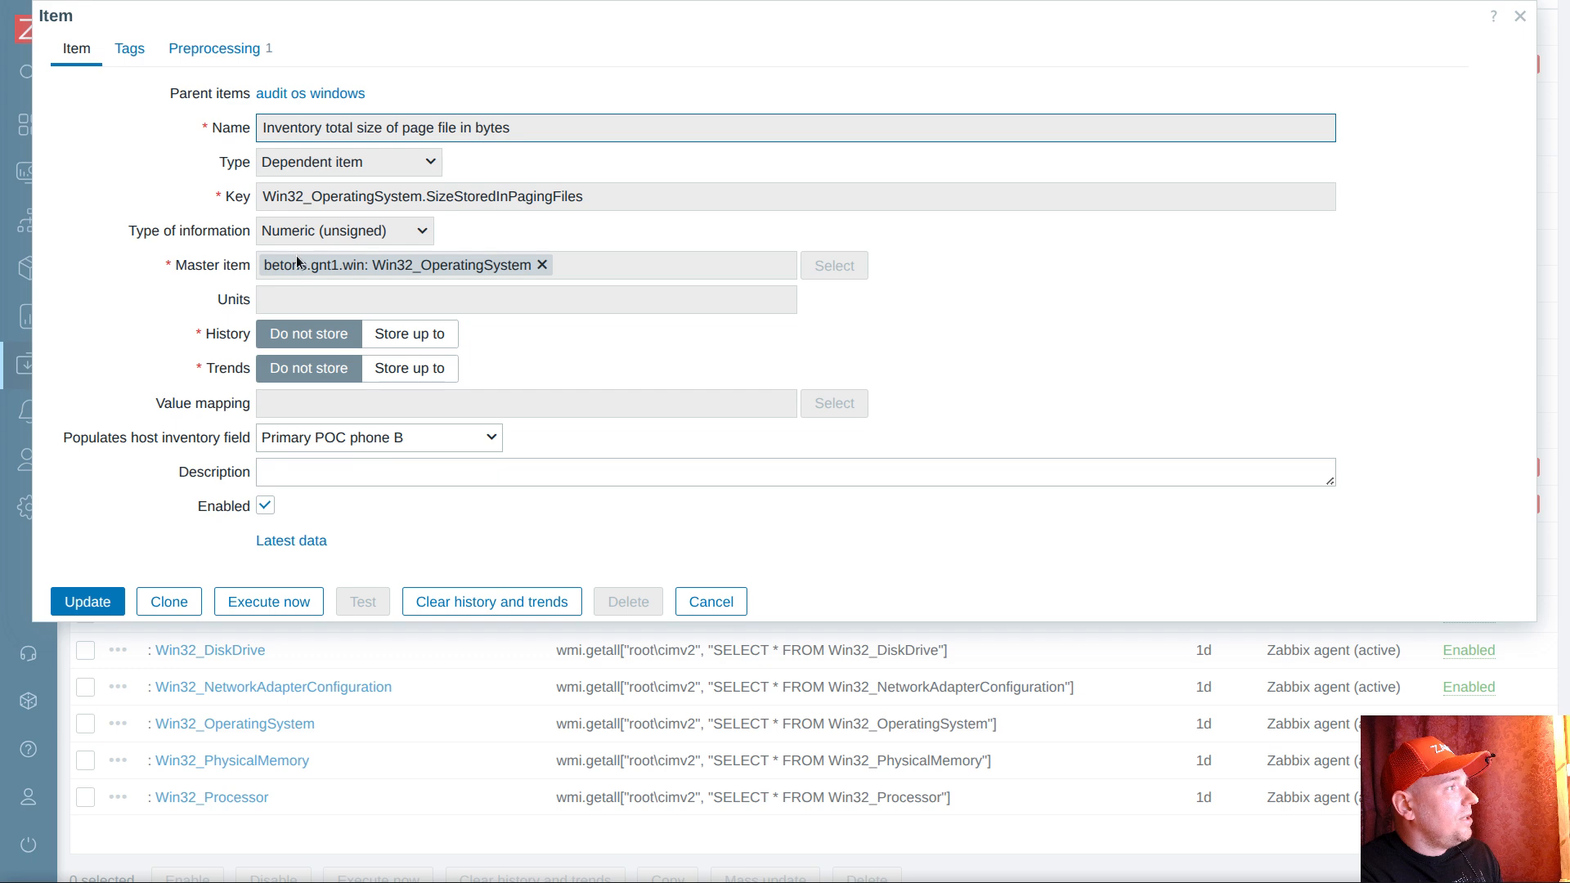
{"action": "left_click", "coordinate": [229, 49]}
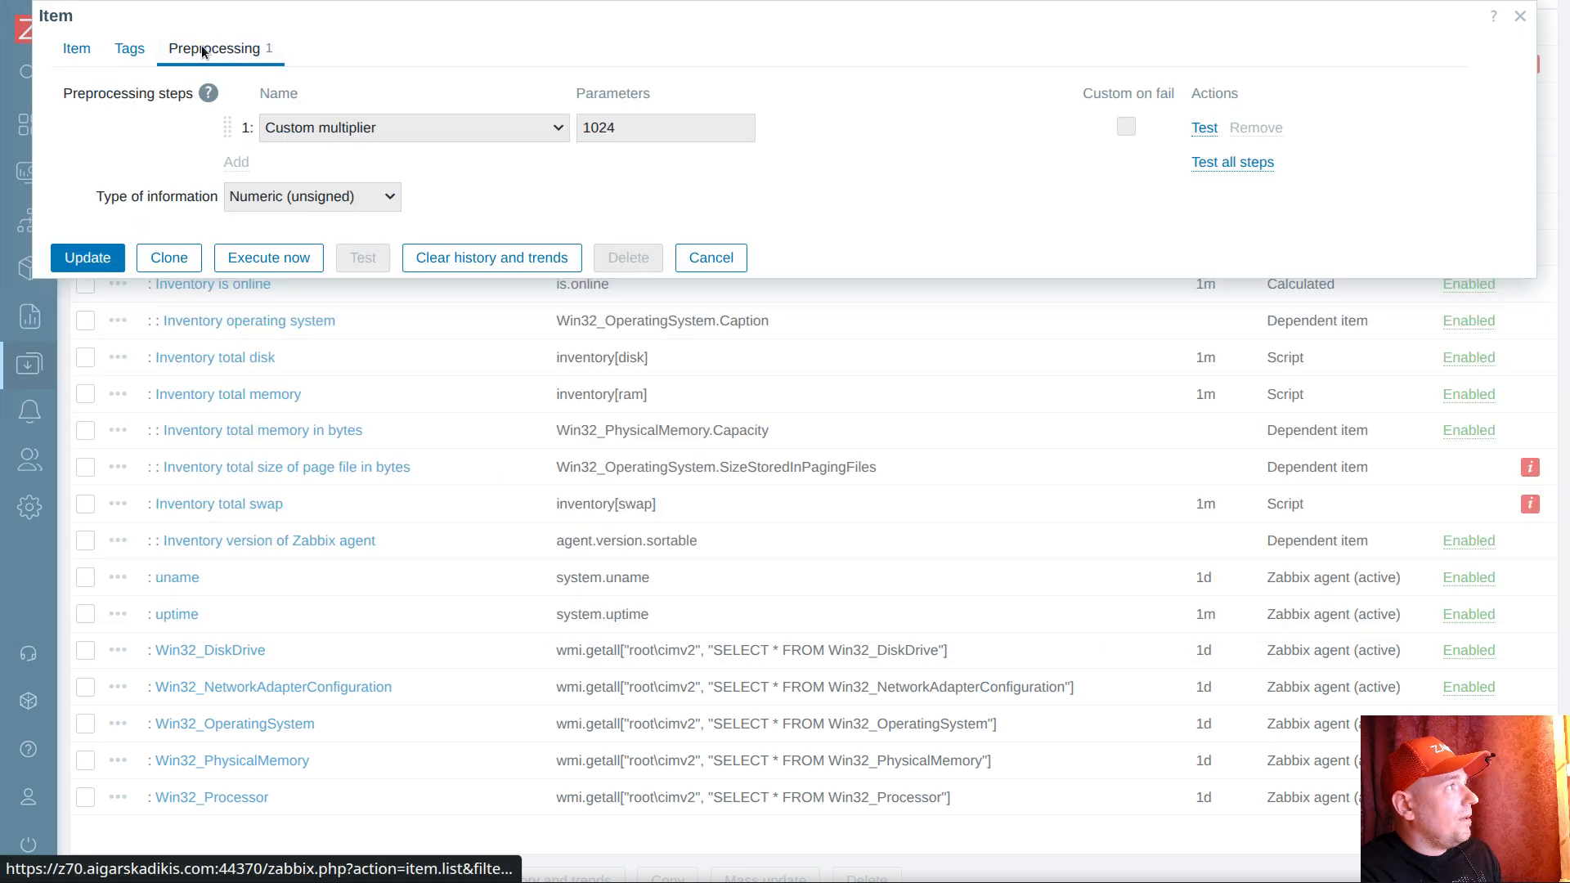
{"action": "left_click", "coordinate": [75, 51]}
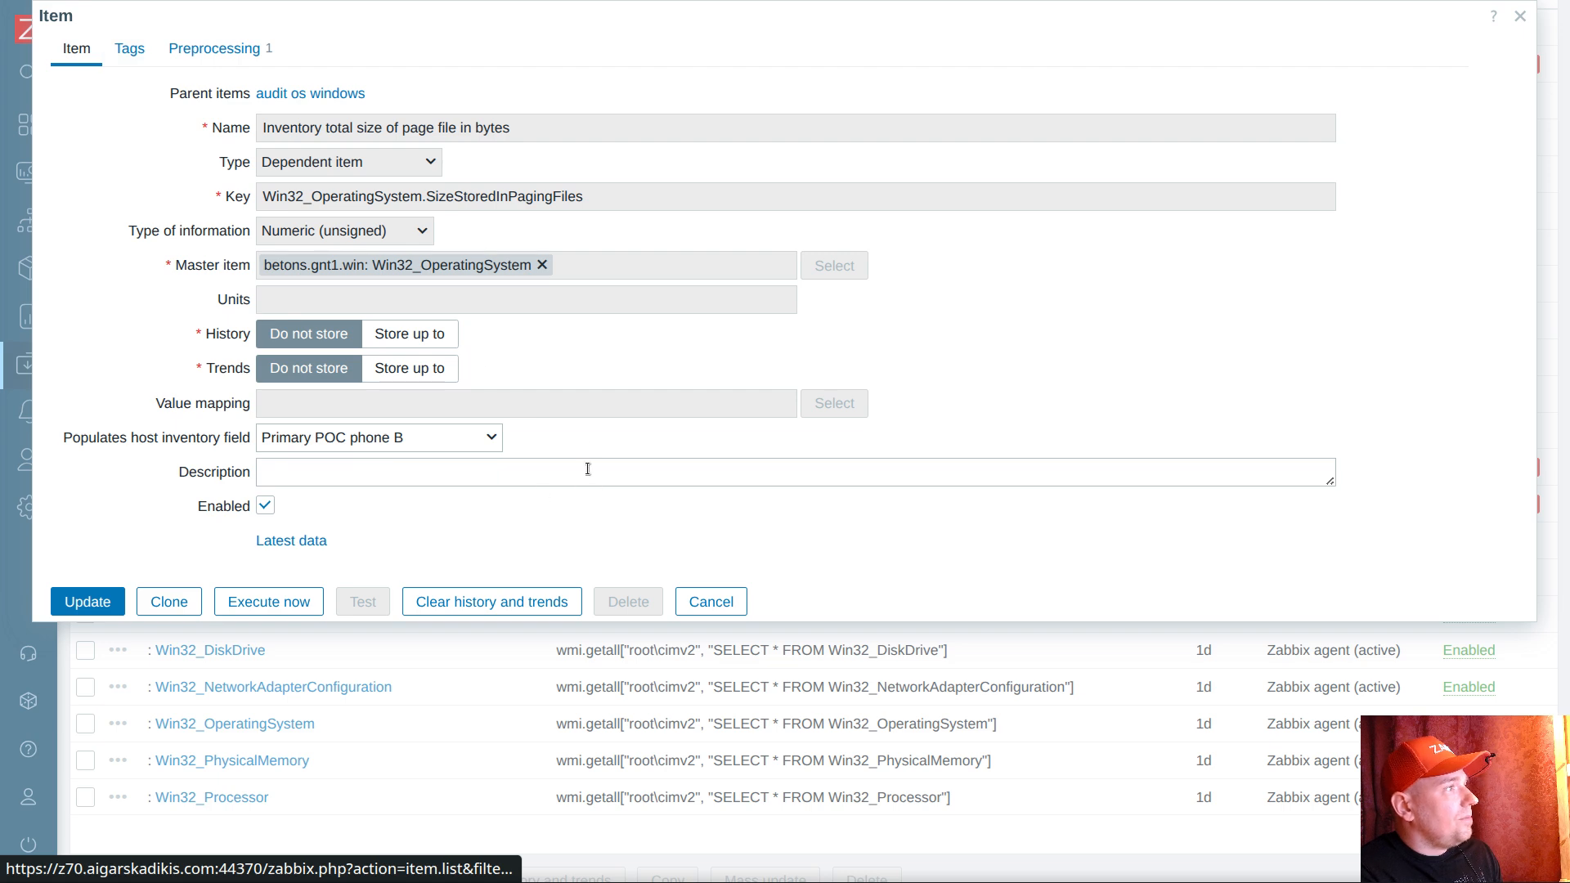
Step: Switch to the zabbix-inventory GitHub README beside the item form and go to its Total swap/page file section
{"action": "key", "text": "super+Up"}
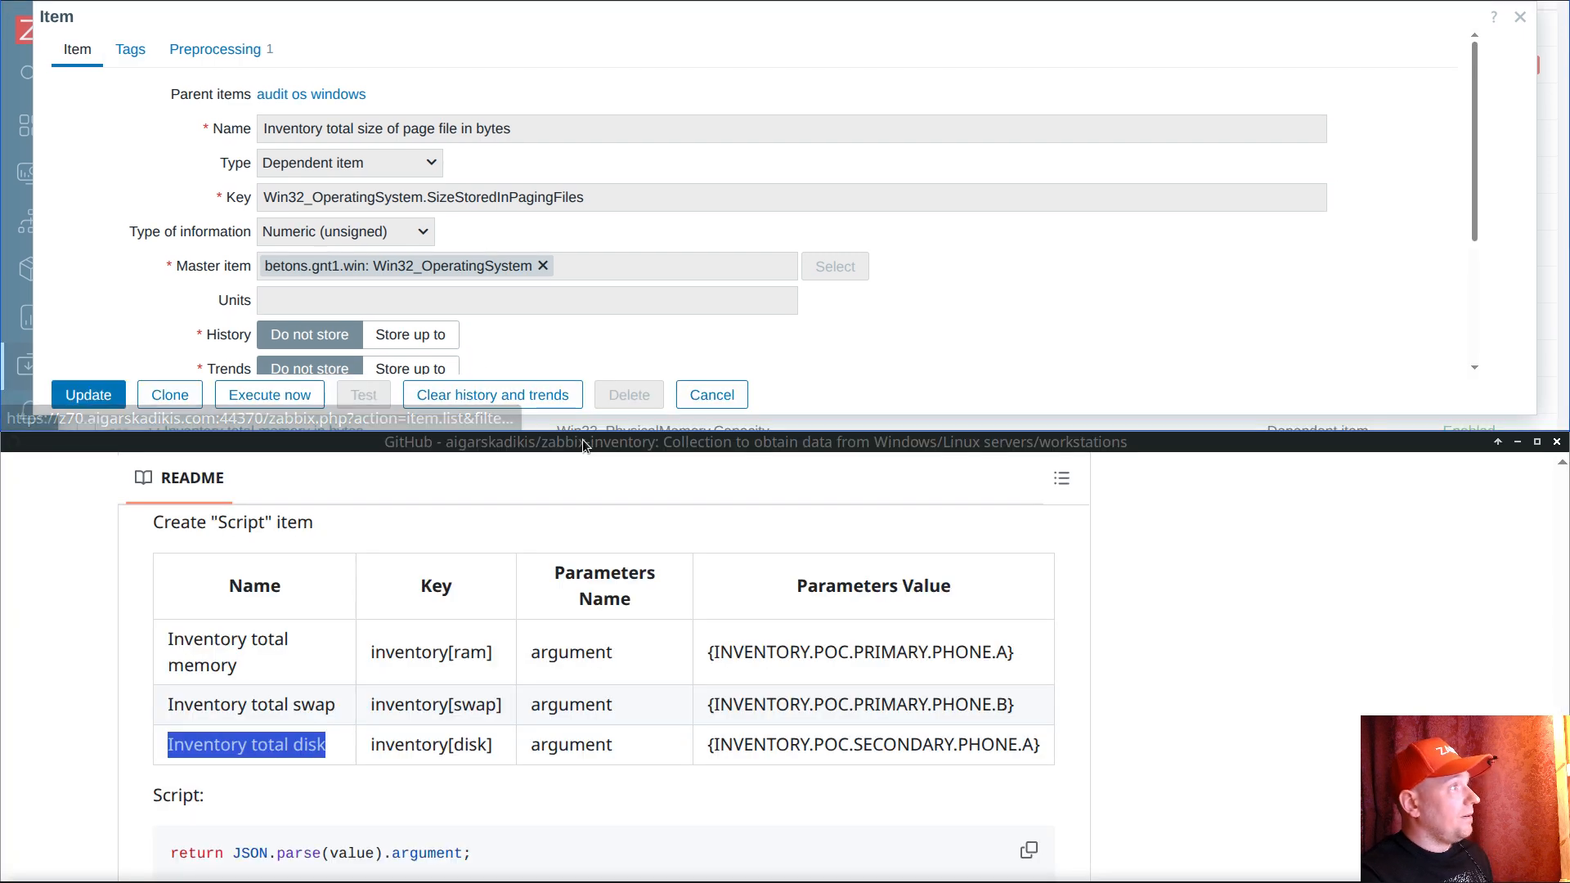
{"action": "scroll", "coordinate": [813, 603], "scroll_direction": "up", "scroll_amount": 15}
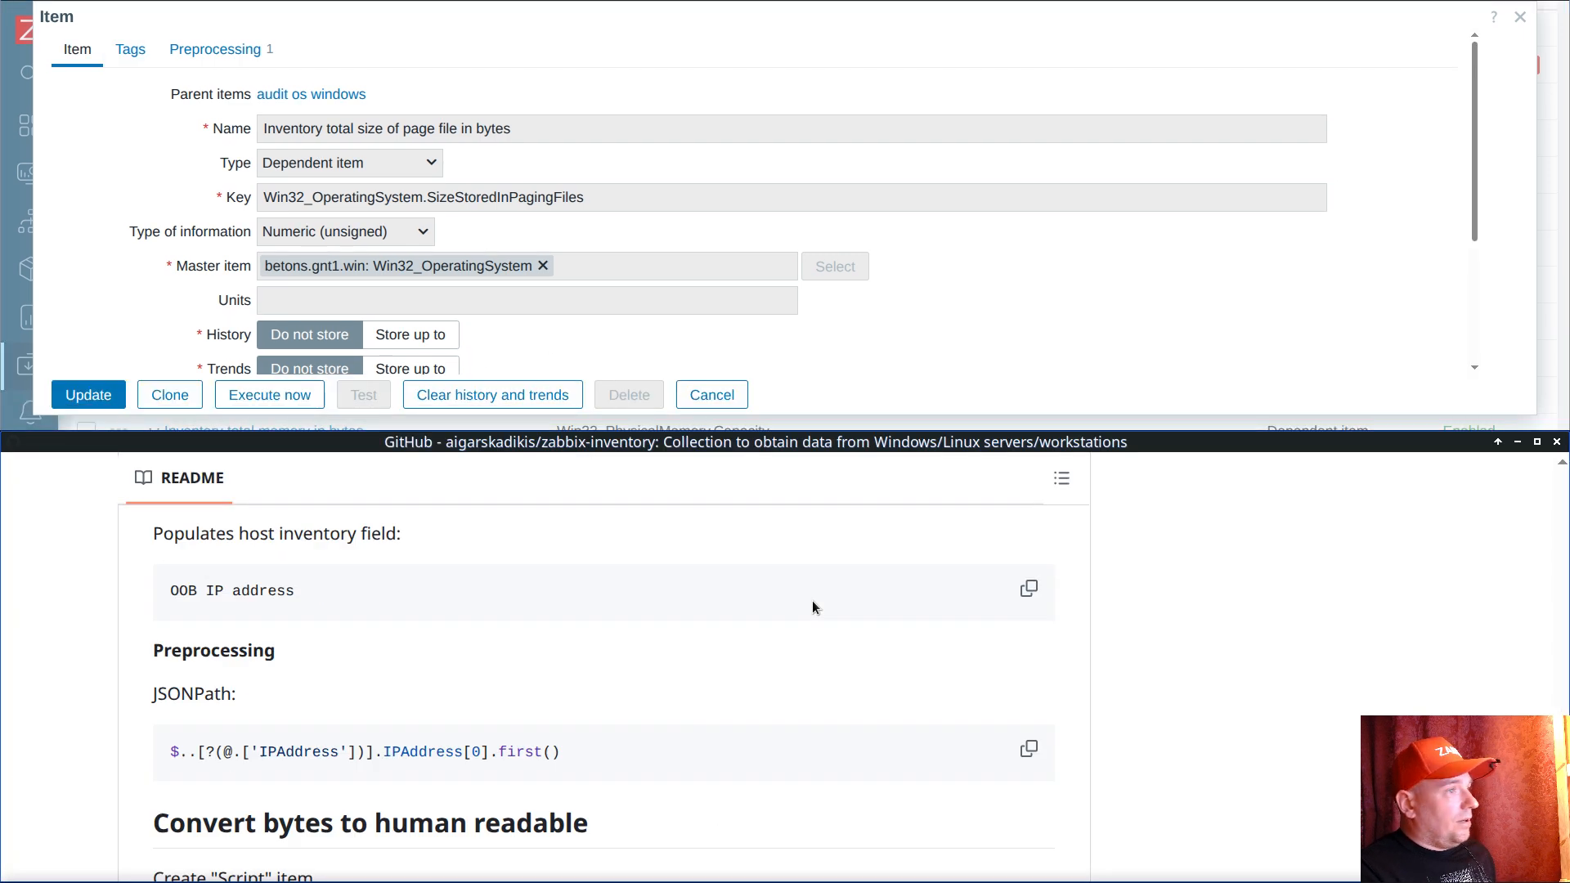
{"action": "left_click", "coordinate": [1061, 477]}
{"action": "scroll", "coordinate": [900, 617], "scroll_direction": "down", "scroll_amount": 2}
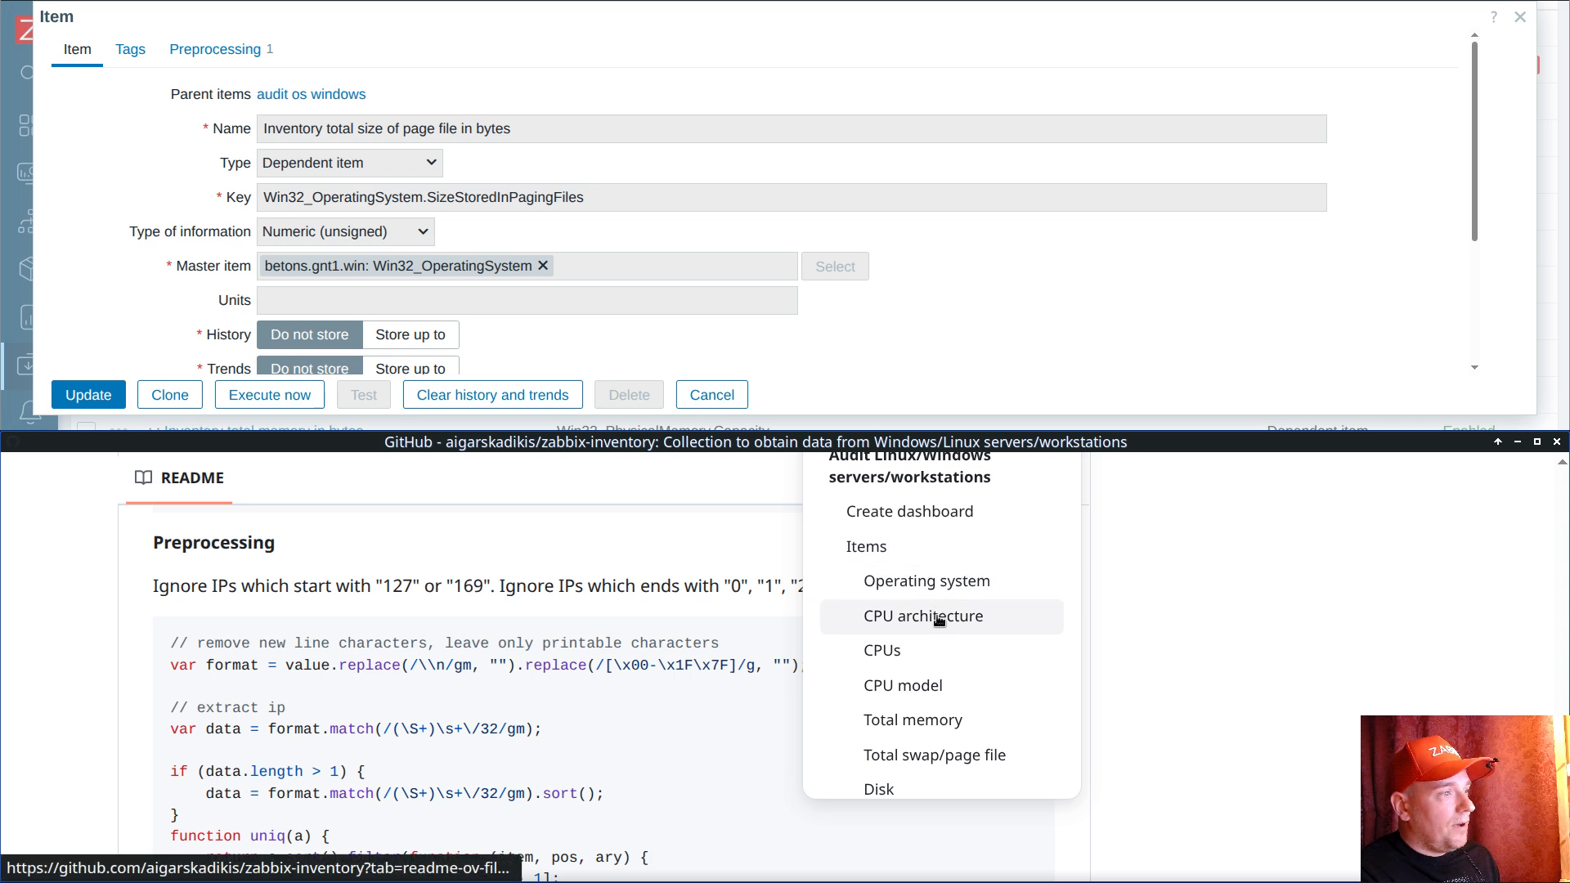
{"action": "left_click", "coordinate": [930, 763]}
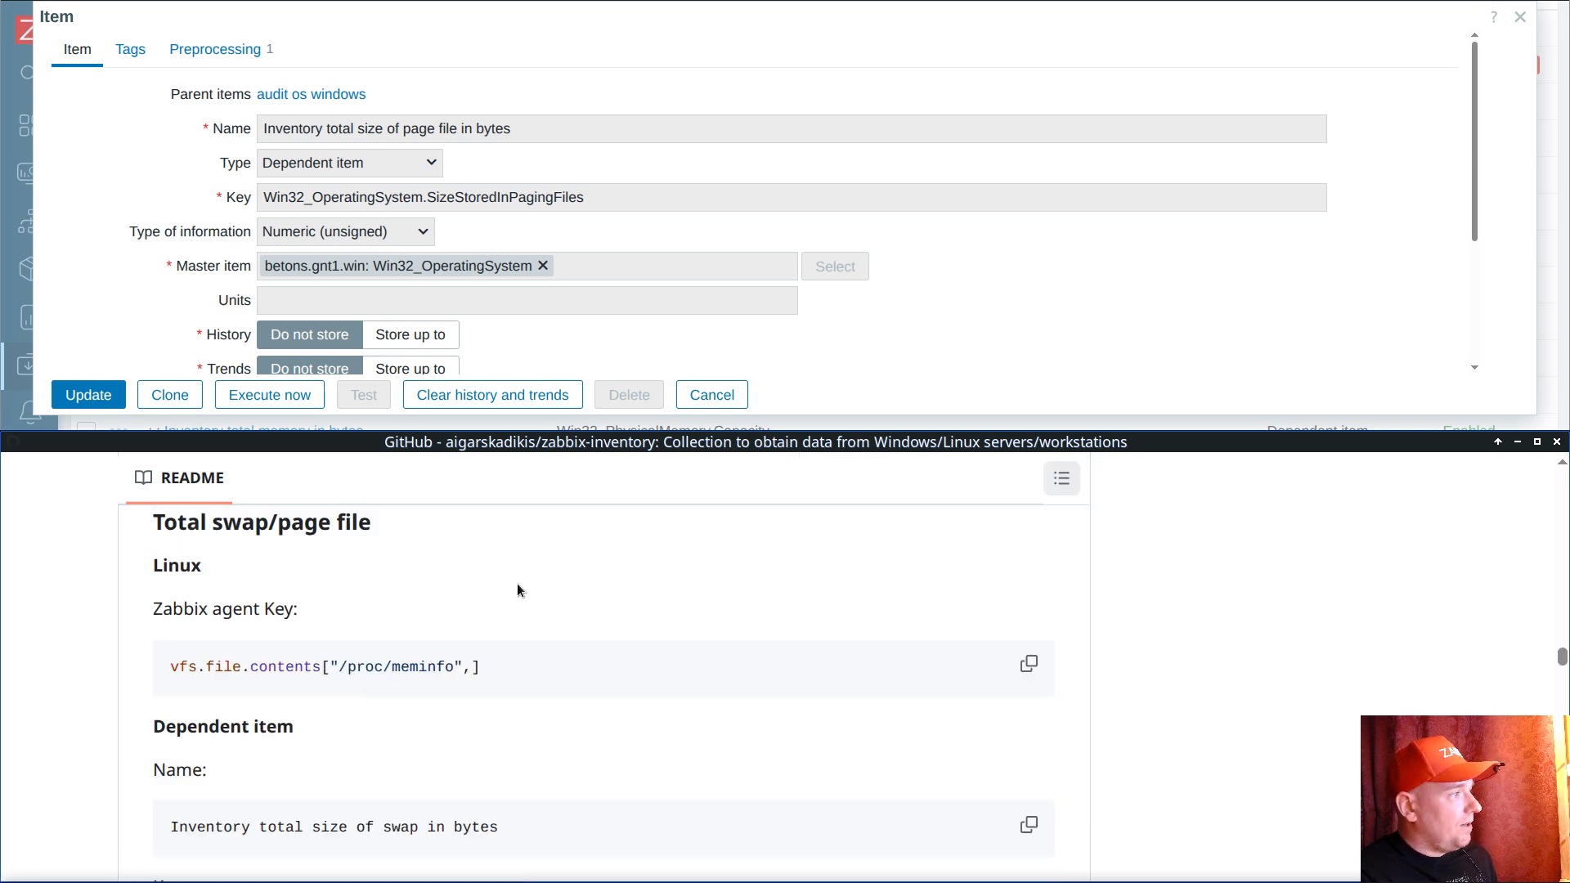
{"action": "scroll", "coordinate": [456, 641], "scroll_direction": "down", "scroll_amount": 3}
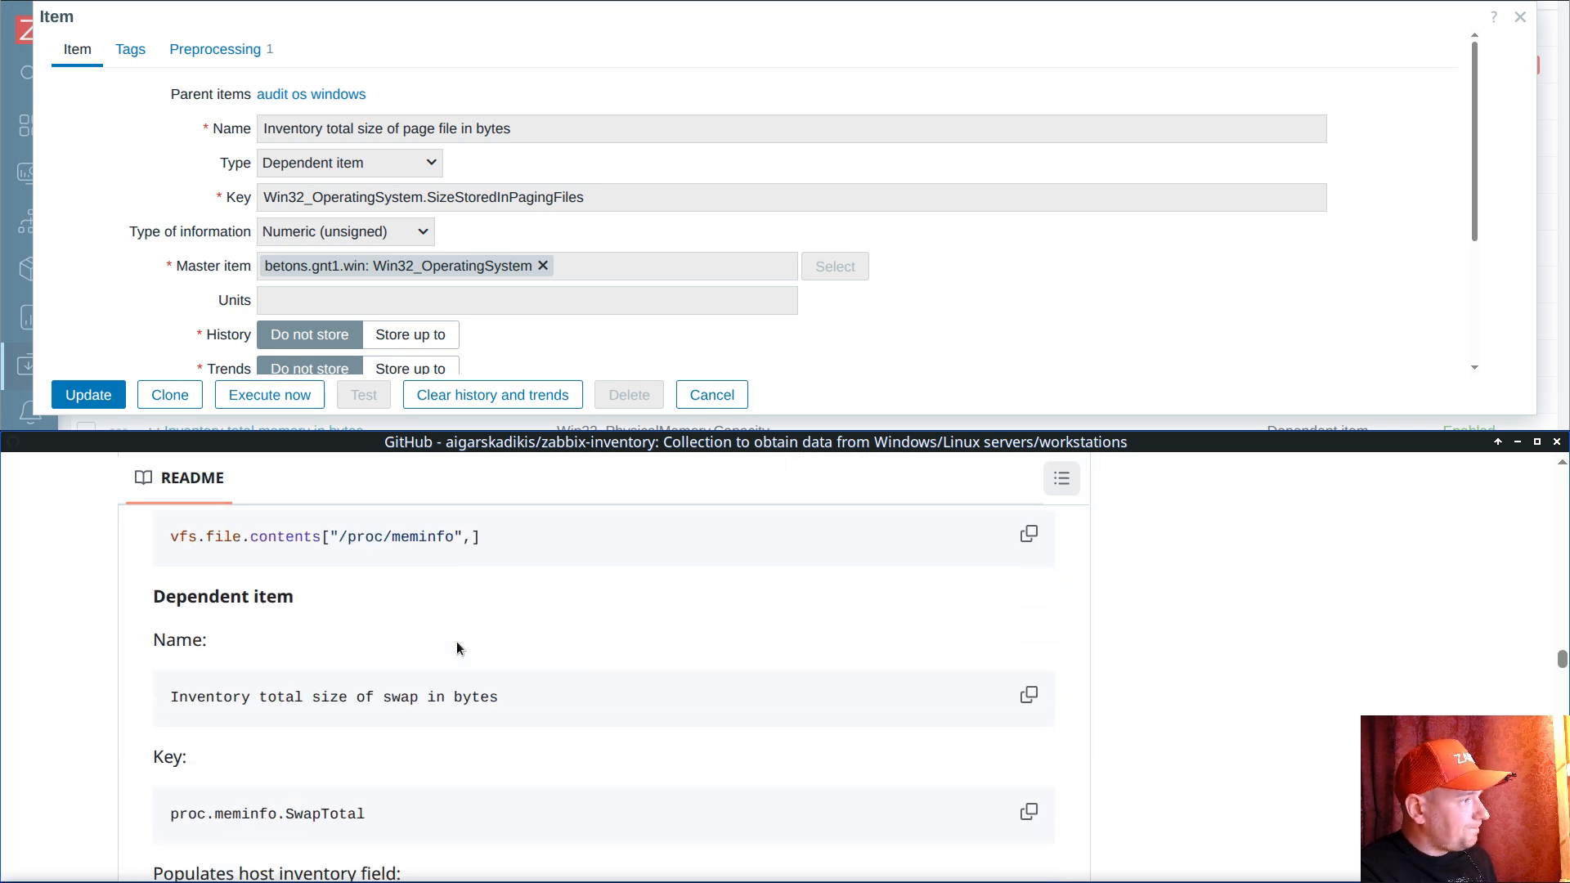
Step: Open the page file item in its parent template audit os windows and copy the JSONPath $[0].SizeStoredInPagingFiles from the README's Windows section
{"action": "left_click", "coordinate": [283, 95]}
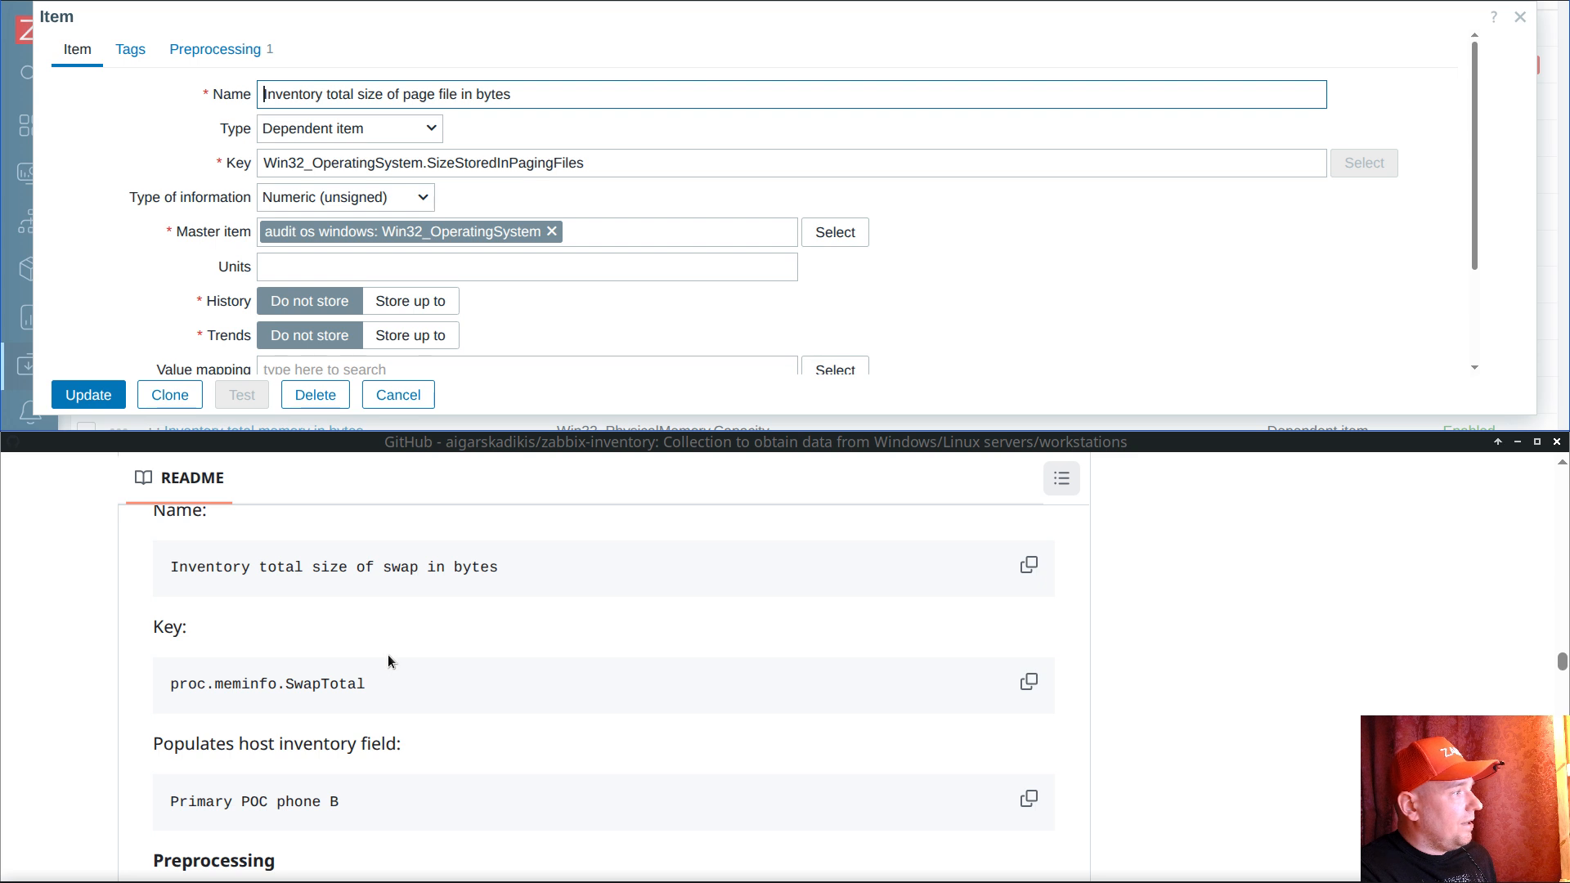
{"action": "scroll", "coordinate": [384, 654], "scroll_direction": "down", "scroll_amount": 3}
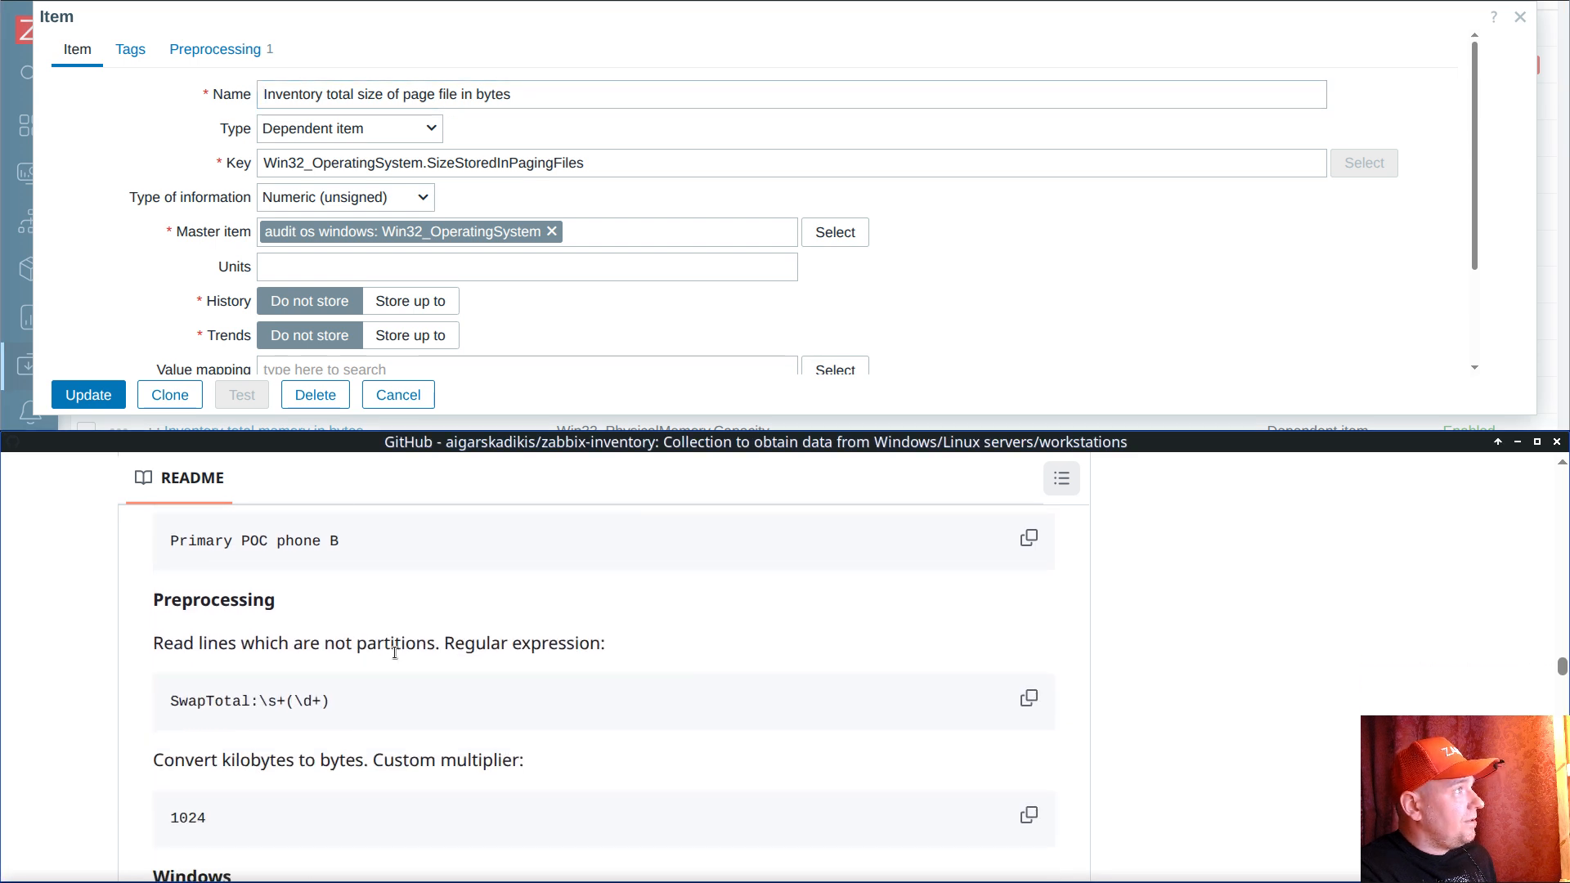
{"action": "scroll", "coordinate": [395, 652], "scroll_direction": "down", "scroll_amount": 8}
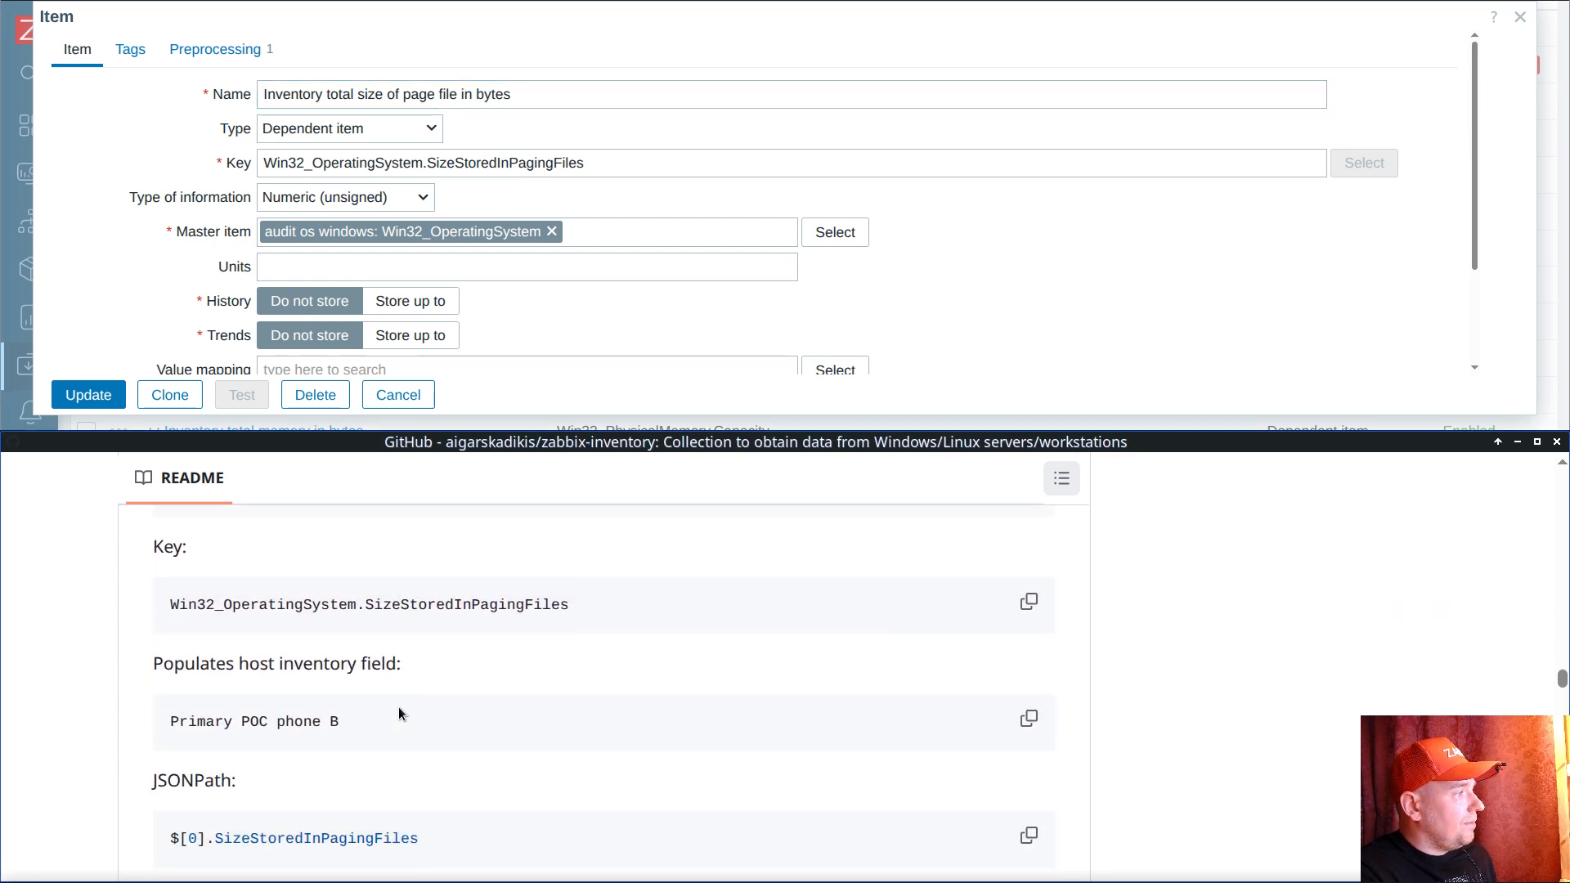
{"action": "scroll", "coordinate": [399, 714], "scroll_direction": "down", "scroll_amount": 2}
{"action": "double_click", "coordinate": [331, 708]}
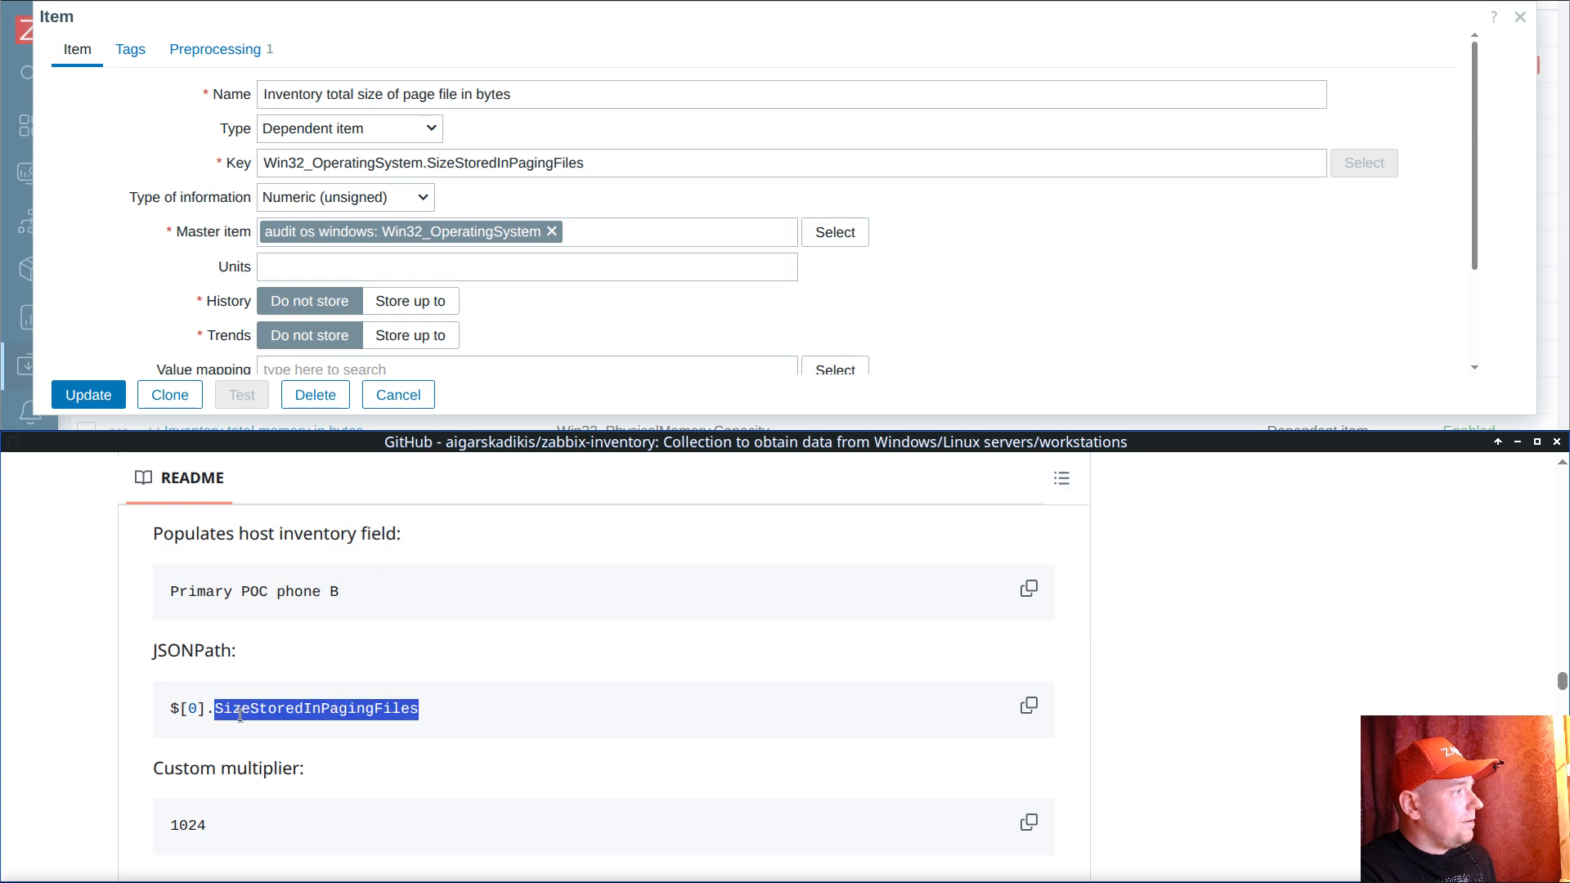
{"action": "left_click_drag", "start_coordinate": [175, 709], "coordinate": [489, 710]}
{"action": "key", "text": "ctrl+c"}
Step: Add a JSONPath preprocessing step $[0].SizeStoredInPagingFiles ahead of the custom multiplier in the page file item and save the item
{"action": "left_click", "coordinate": [233, 52]}
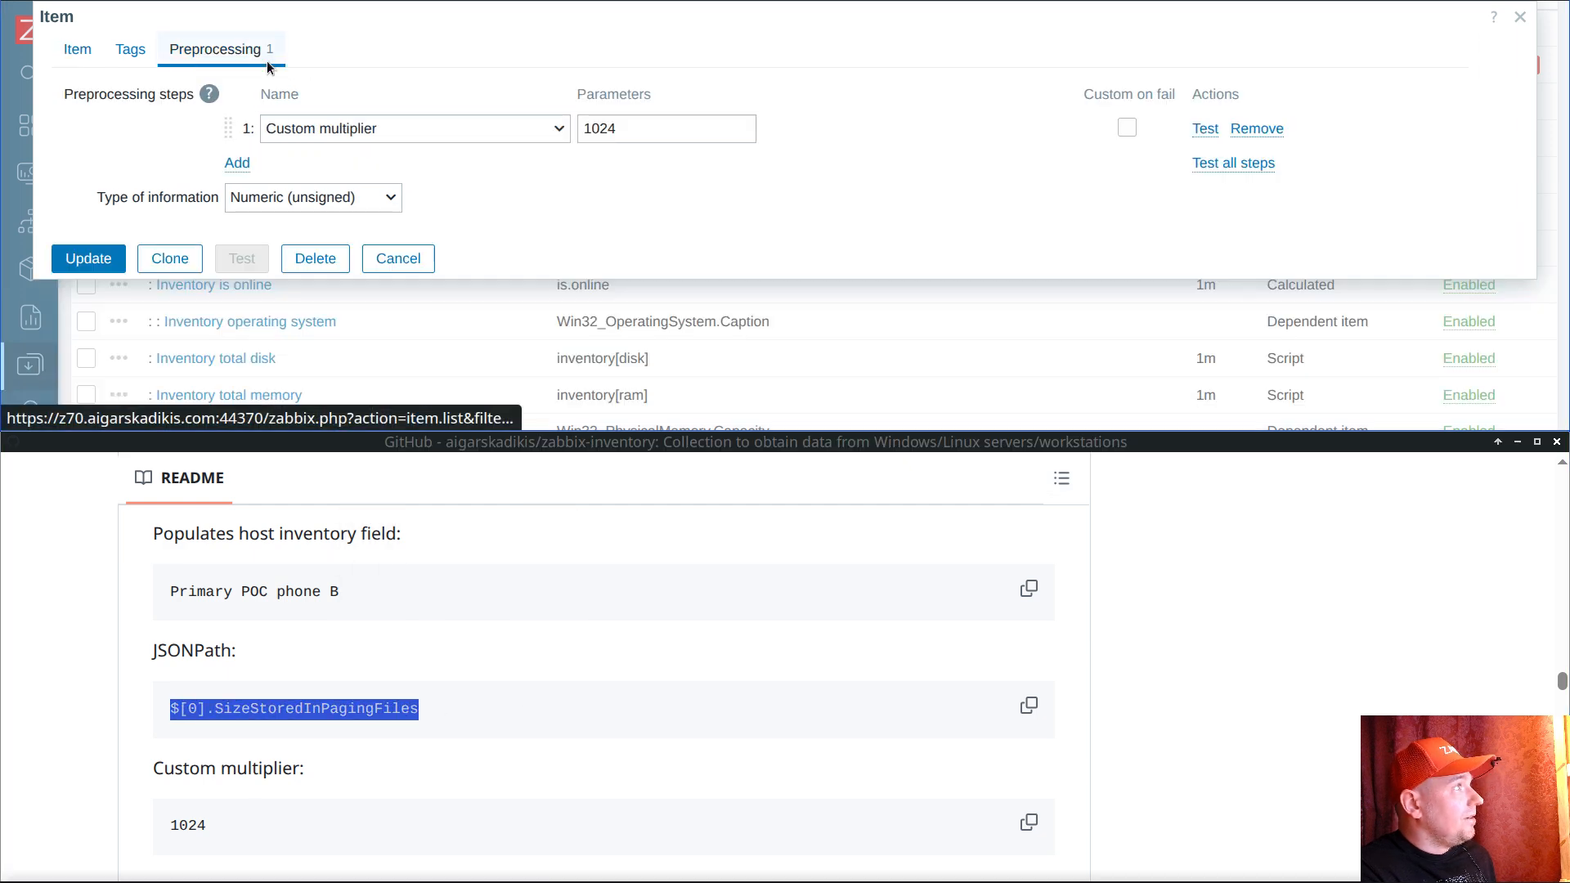
{"action": "left_click", "coordinate": [236, 163]}
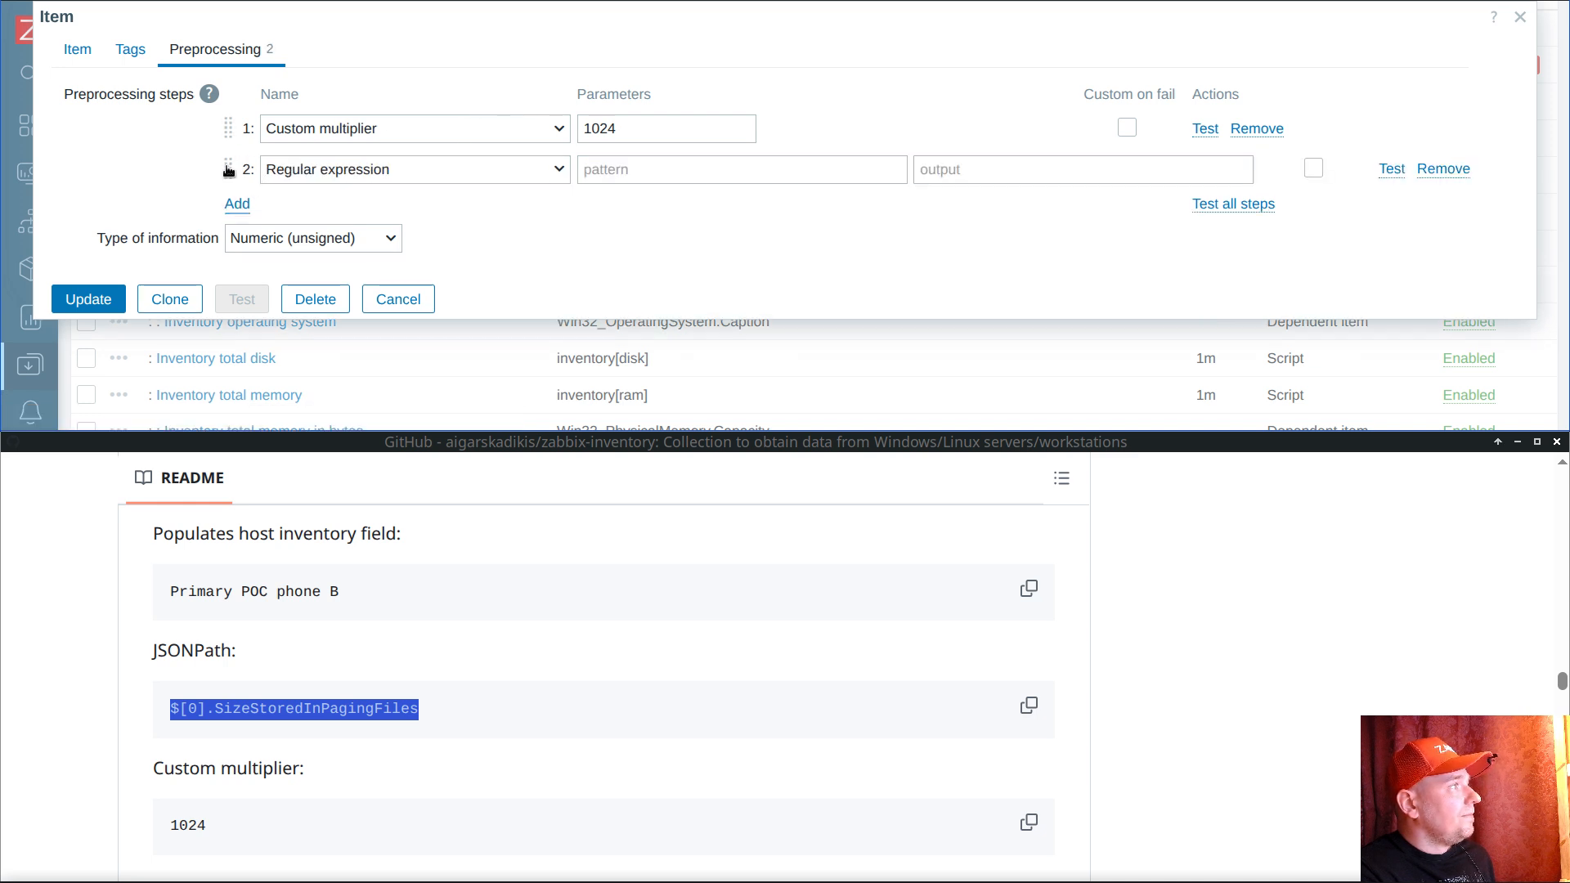
{"action": "left_click_drag", "start_coordinate": [228, 172], "coordinate": [494, 128]}
{"action": "left_click", "coordinate": [466, 128]}
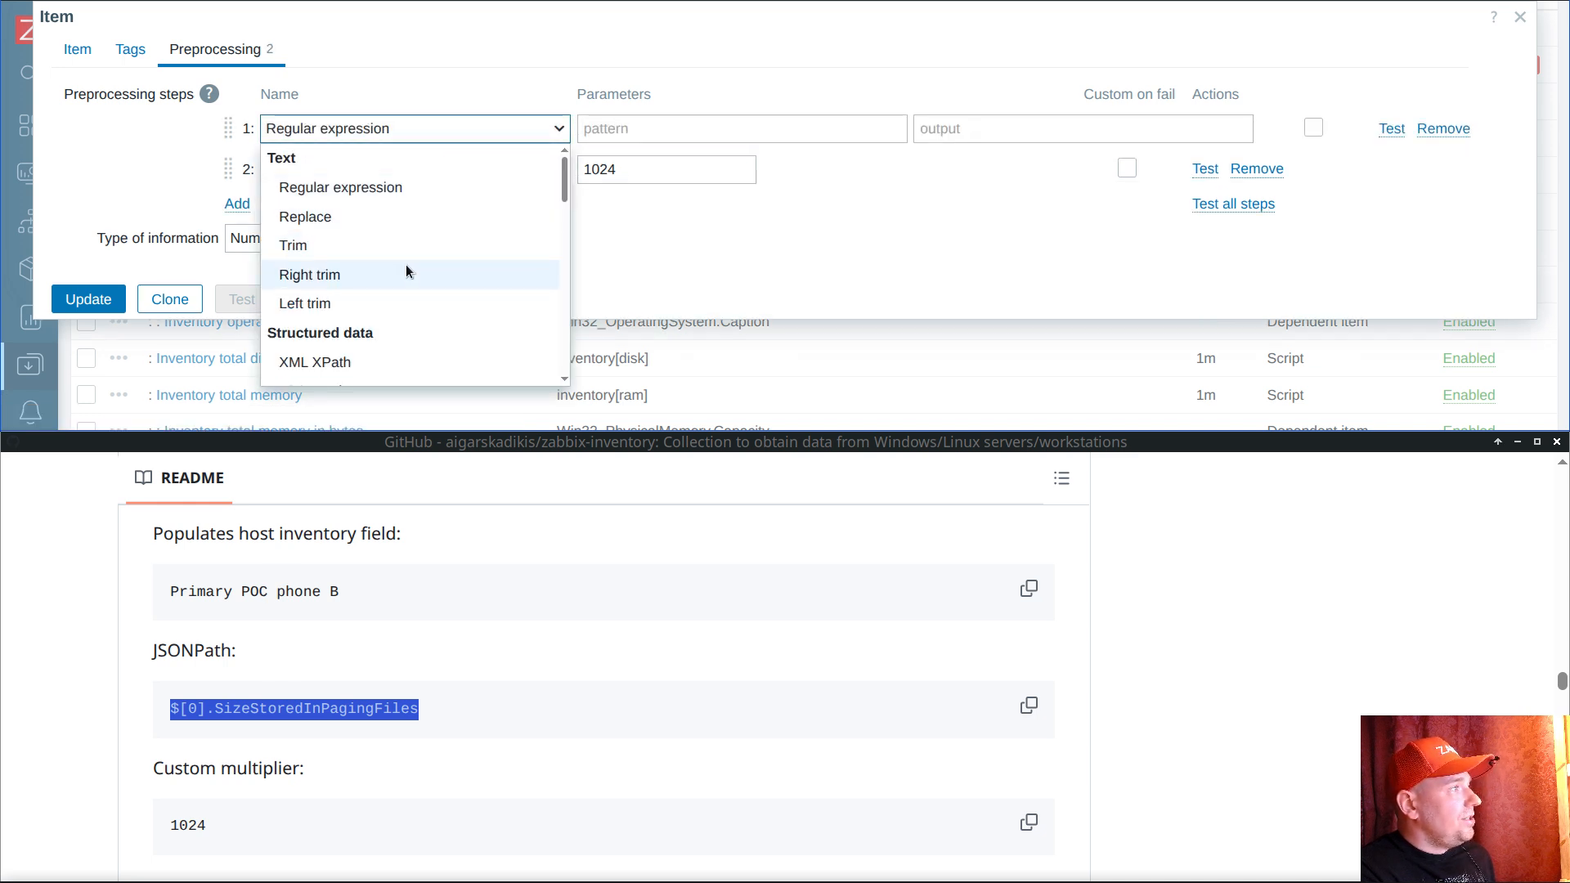
{"action": "scroll", "coordinate": [405, 263], "scroll_direction": "down", "scroll_amount": 1}
{"action": "left_click", "coordinate": [355, 263]}
{"action": "left_click", "coordinate": [715, 129]}
{"action": "key", "text": "ctrl+v"}
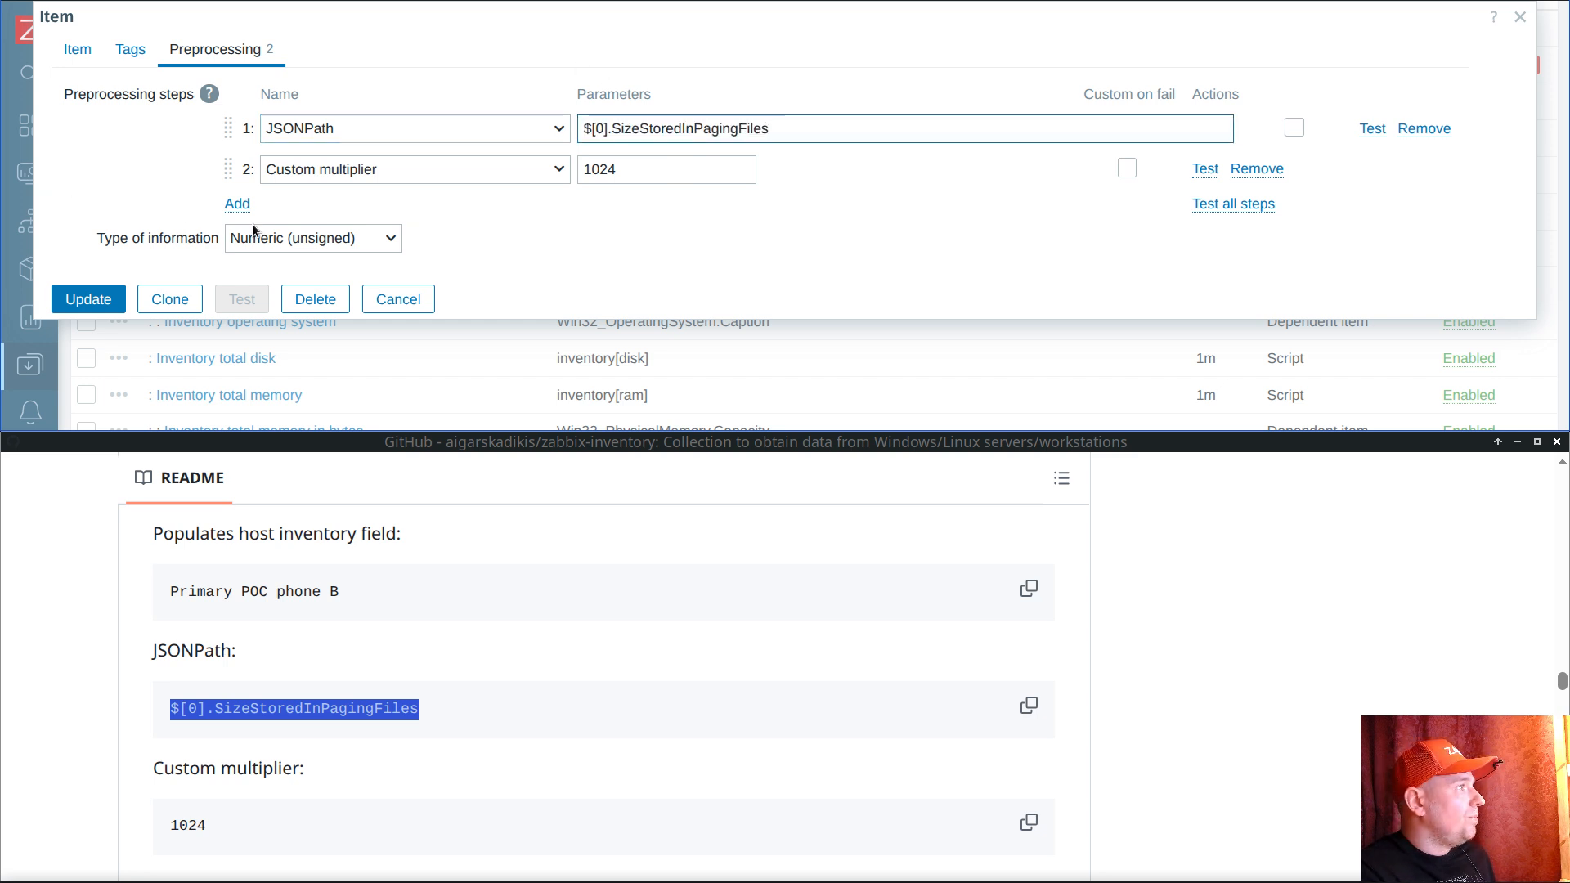
{"action": "left_click", "coordinate": [106, 303]}
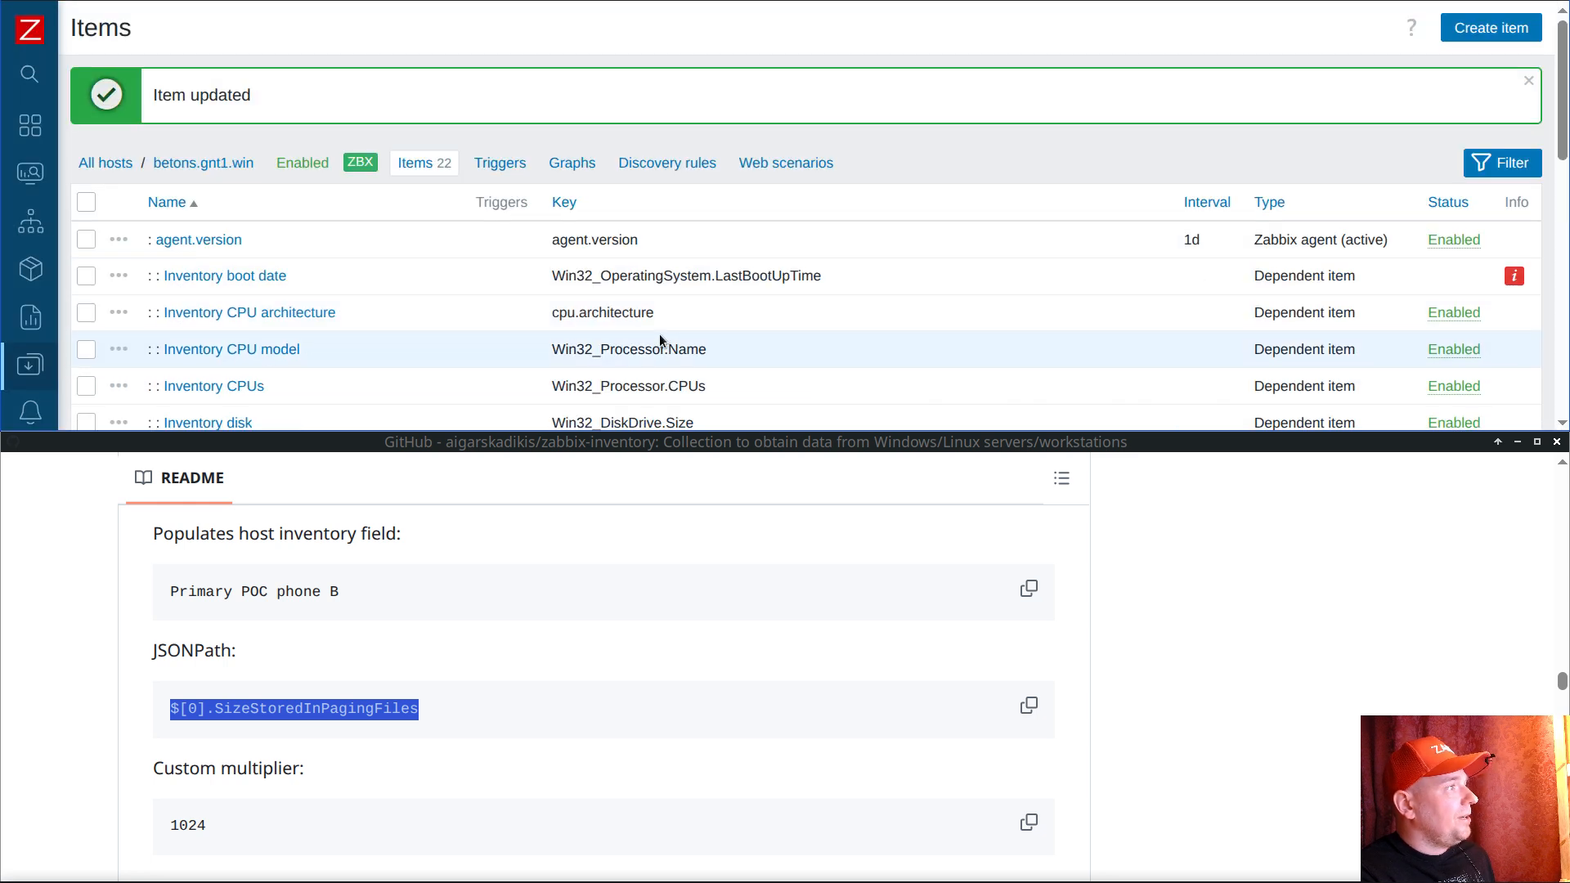
Step: Set the type of information of the Inventory boot date item in the audit os windows template to Character and save the item
{"action": "scroll", "coordinate": [1063, 294], "scroll_direction": "down", "scroll_amount": 5}
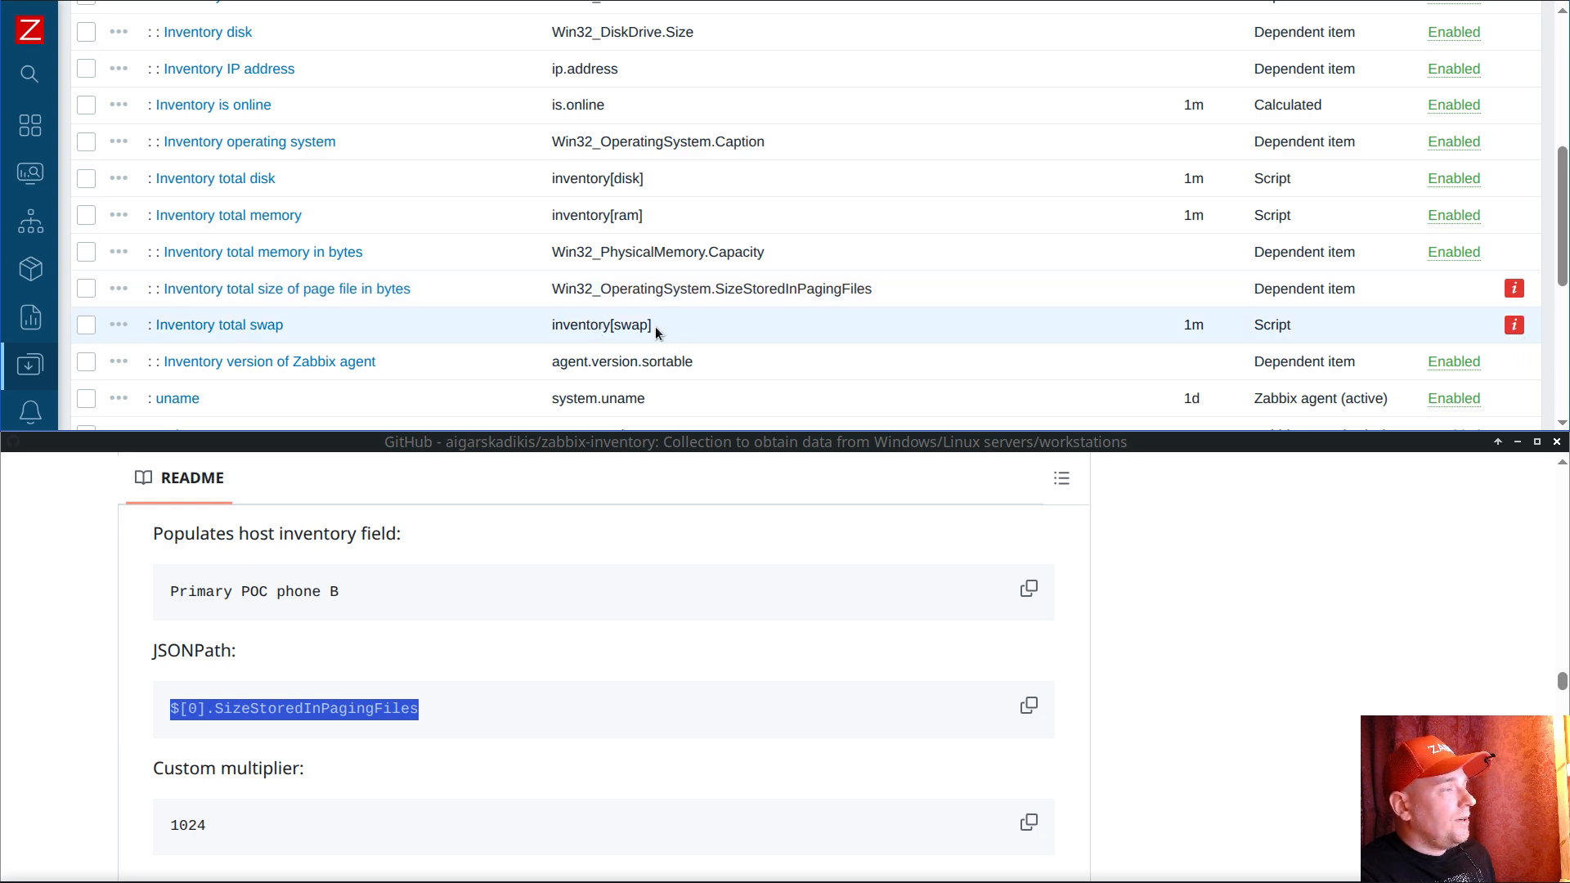
{"action": "scroll", "coordinate": [1367, 297], "scroll_direction": "up", "scroll_amount": 4}
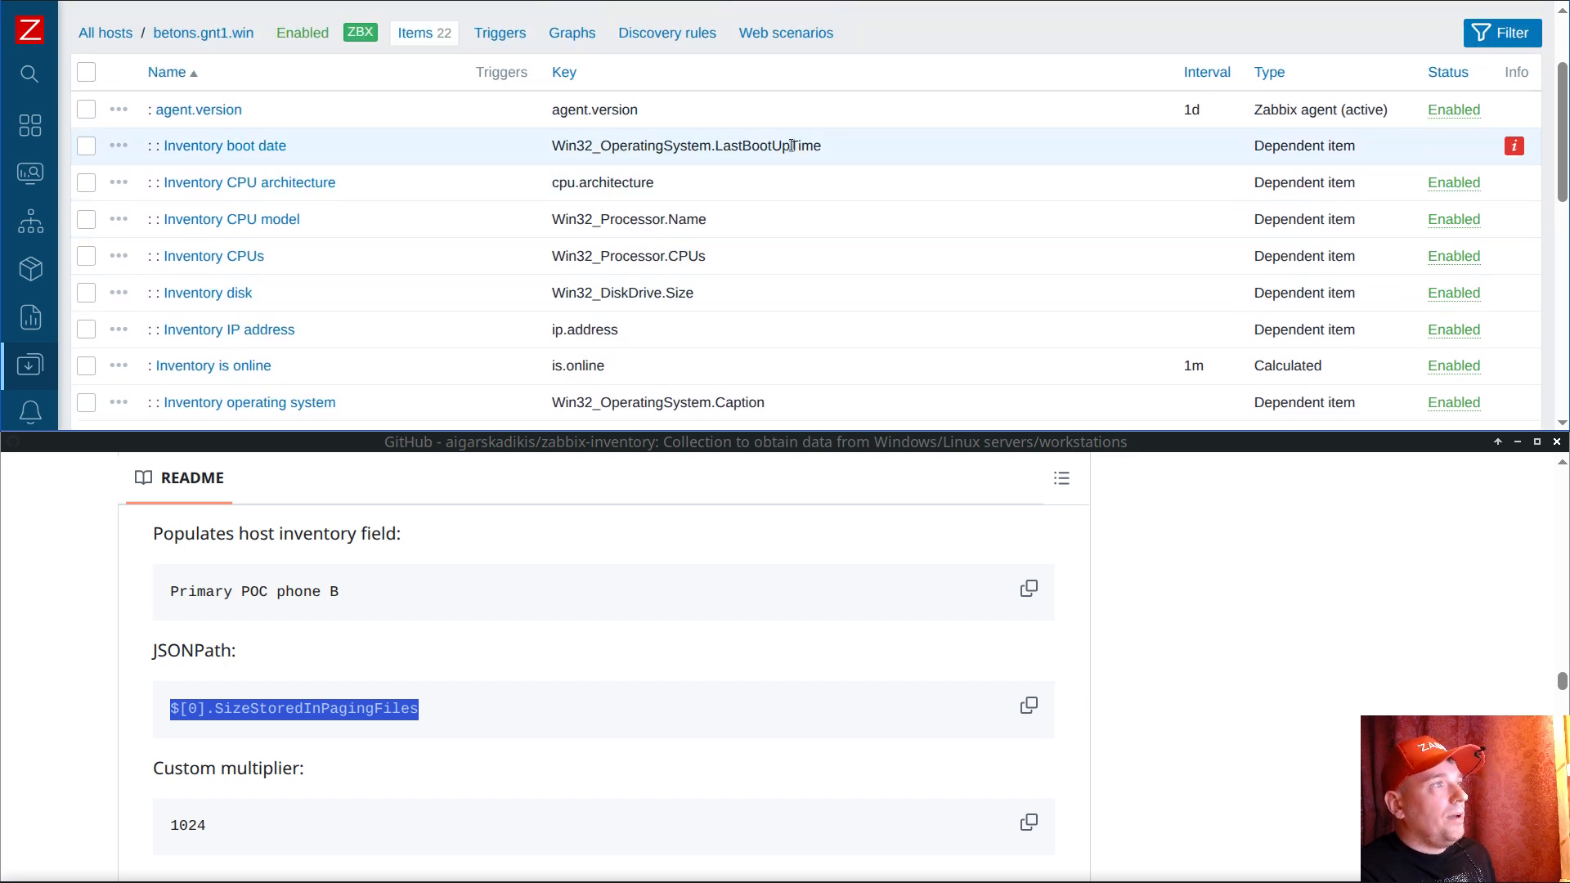
{"action": "left_click", "coordinate": [229, 148]}
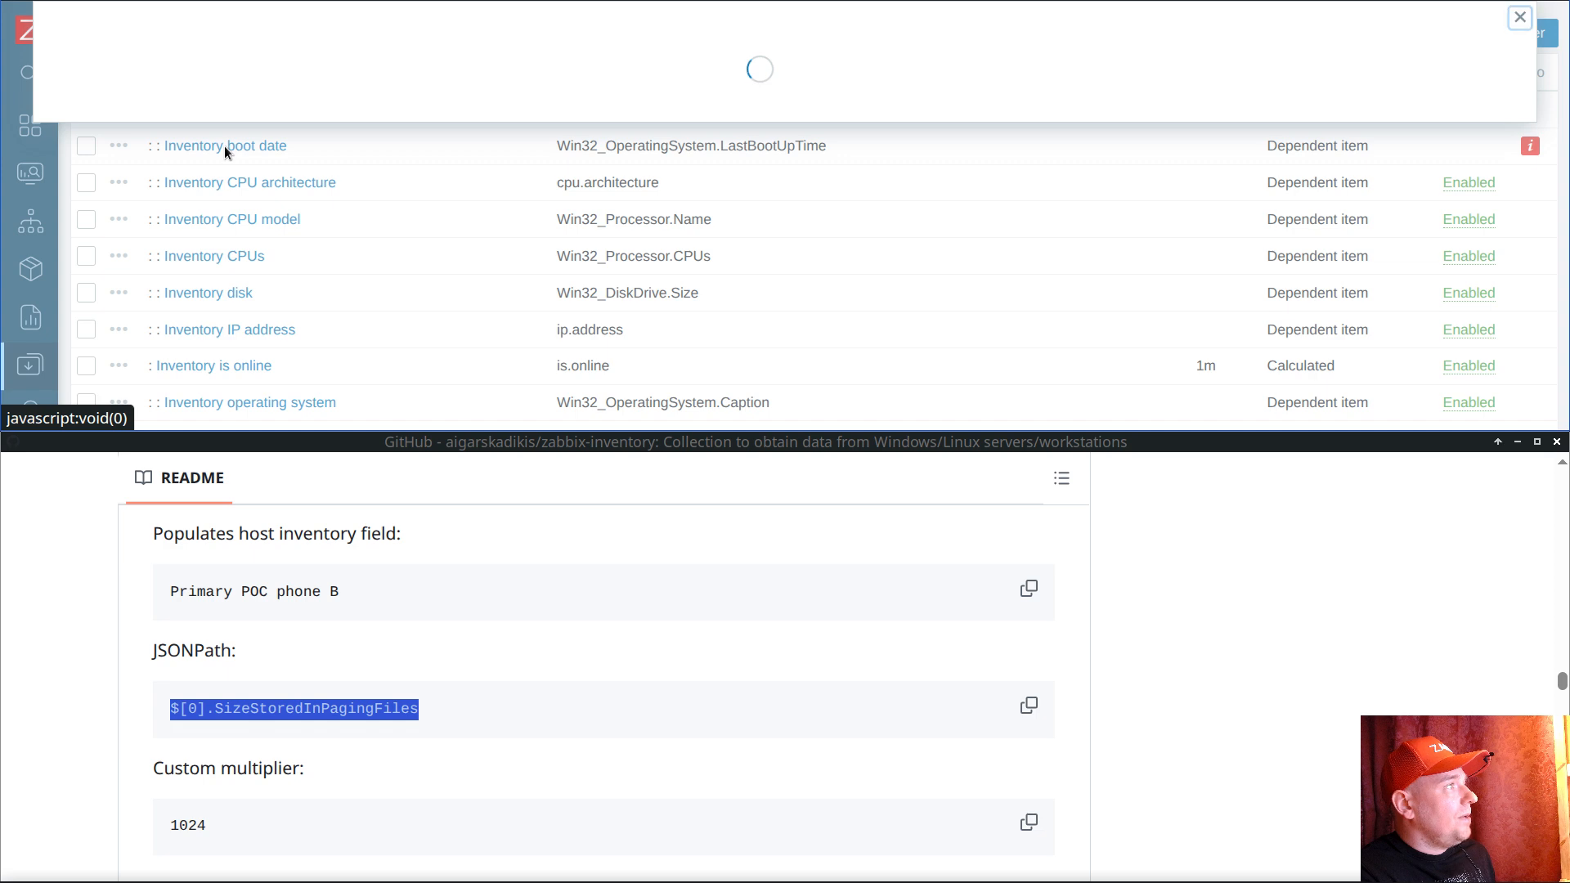
{"action": "left_click", "coordinate": [288, 101]}
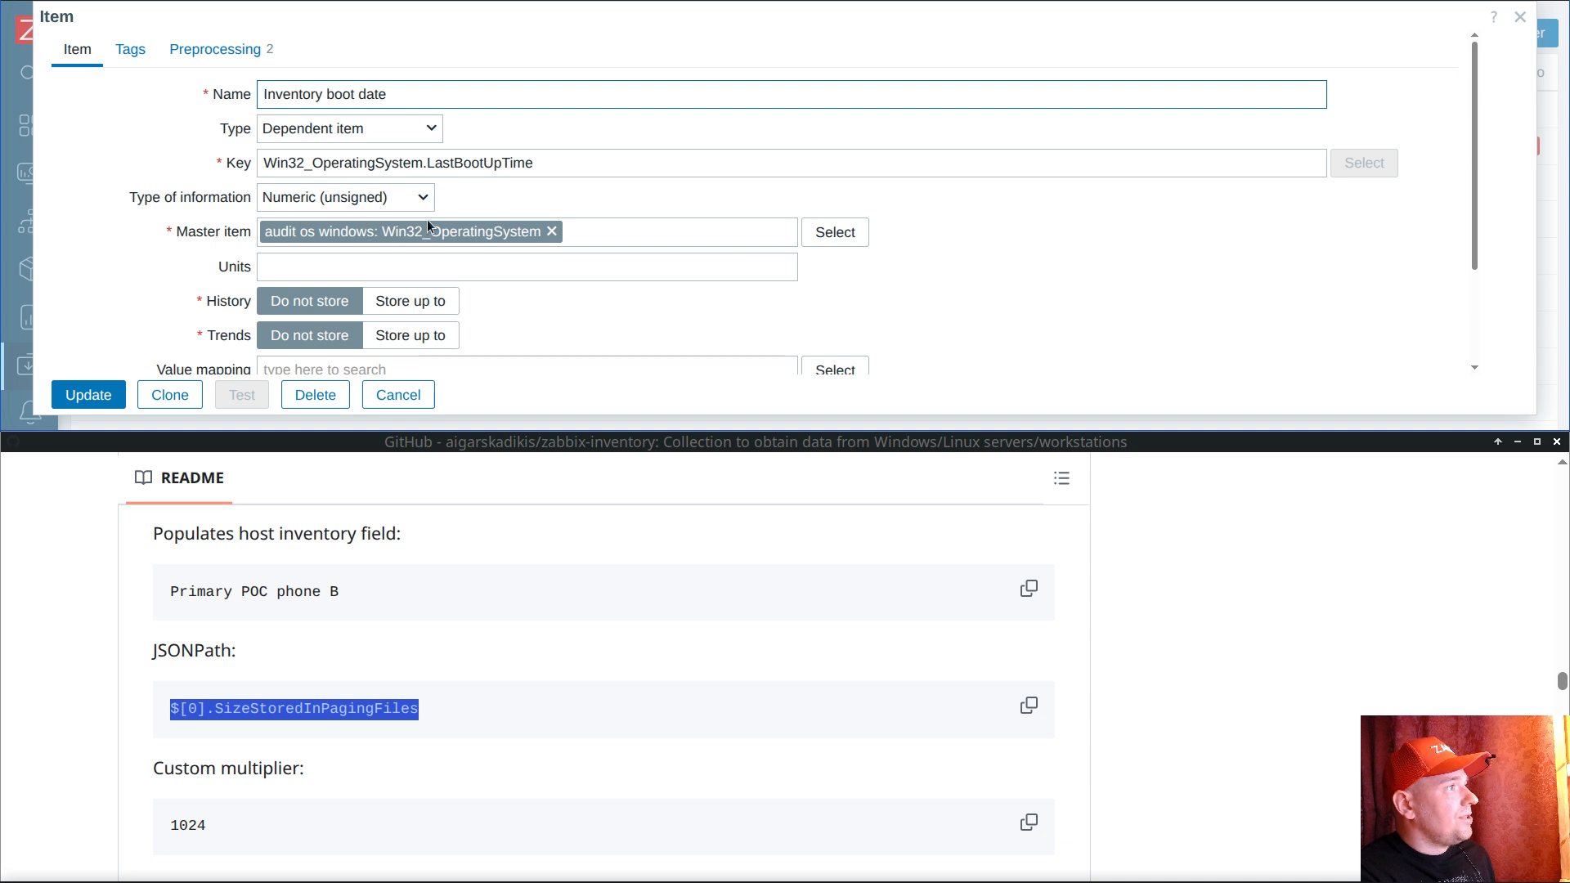
{"action": "left_click", "coordinate": [215, 49]}
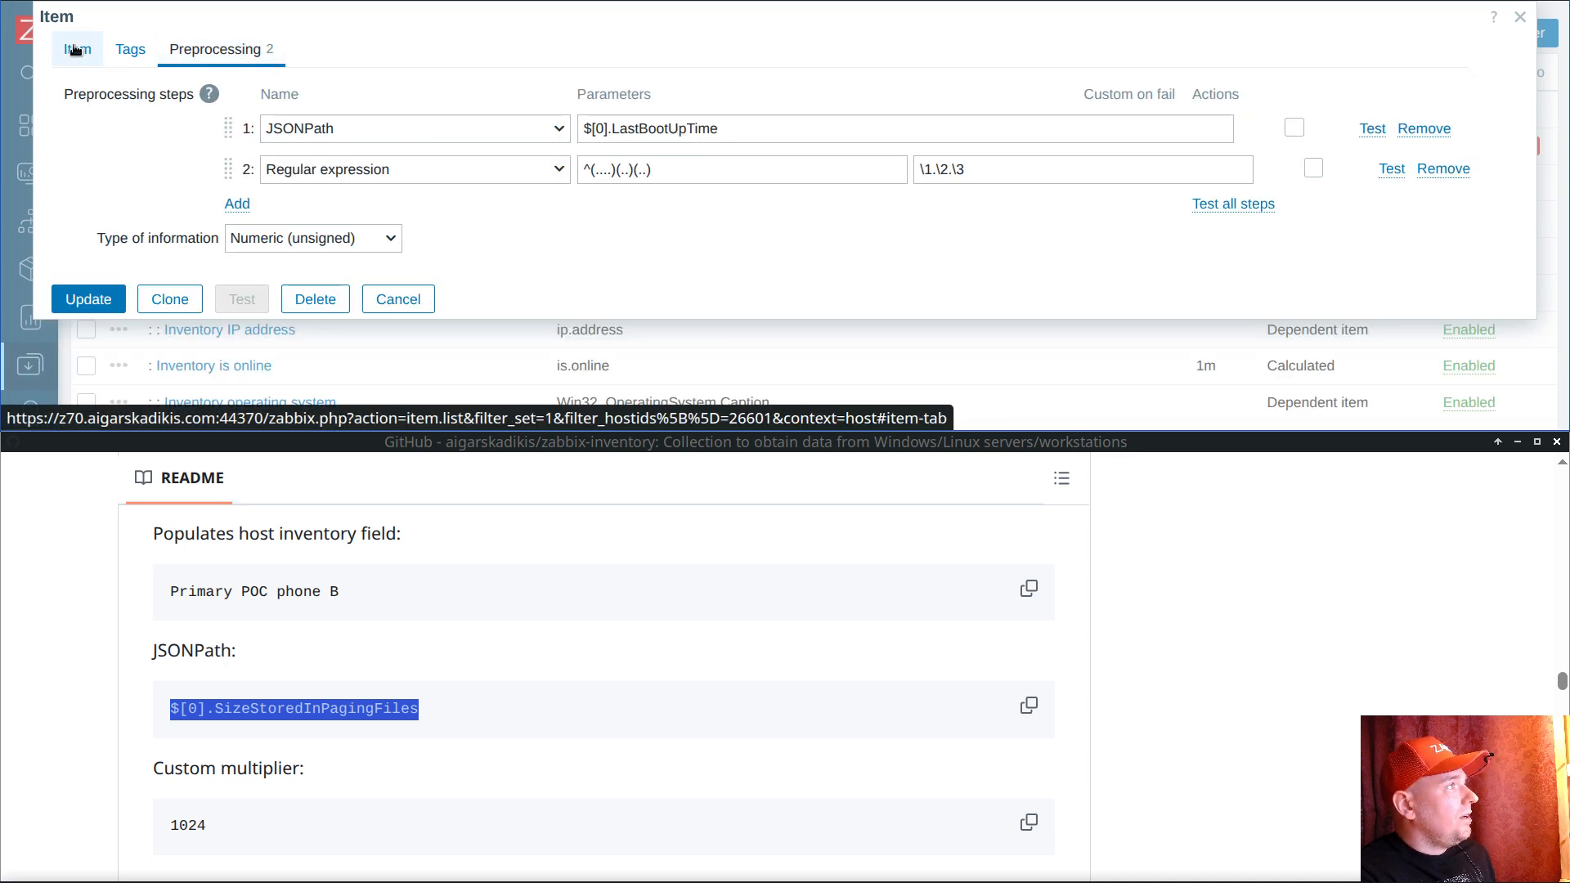
{"action": "left_click", "coordinate": [292, 237]}
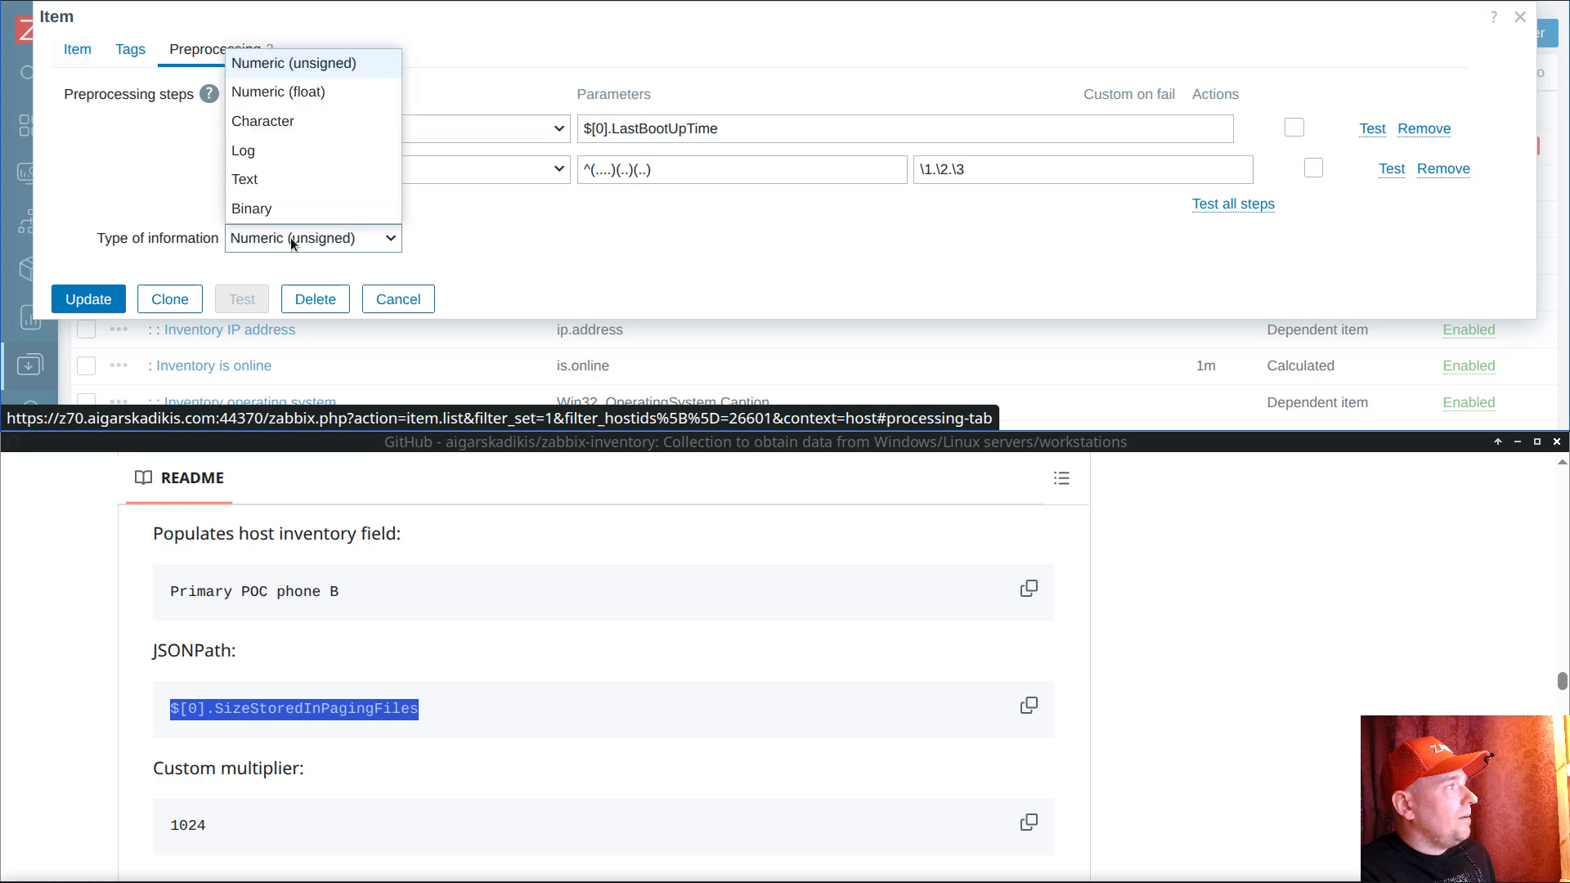
{"action": "left_click", "coordinate": [261, 122]}
{"action": "left_click", "coordinate": [76, 54]}
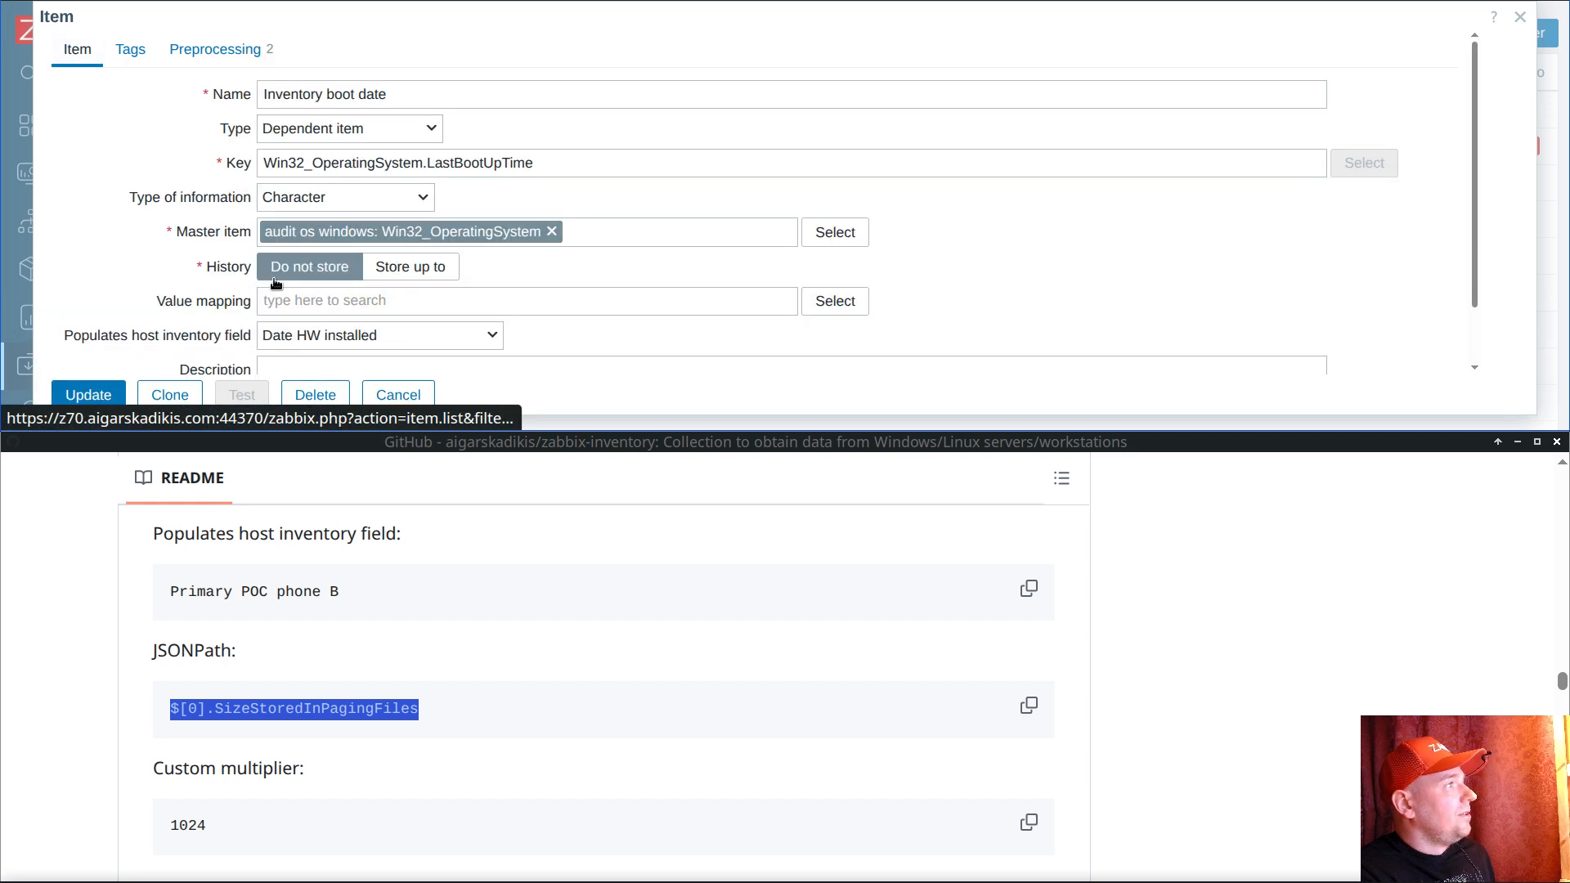
{"action": "left_click", "coordinate": [88, 395]}
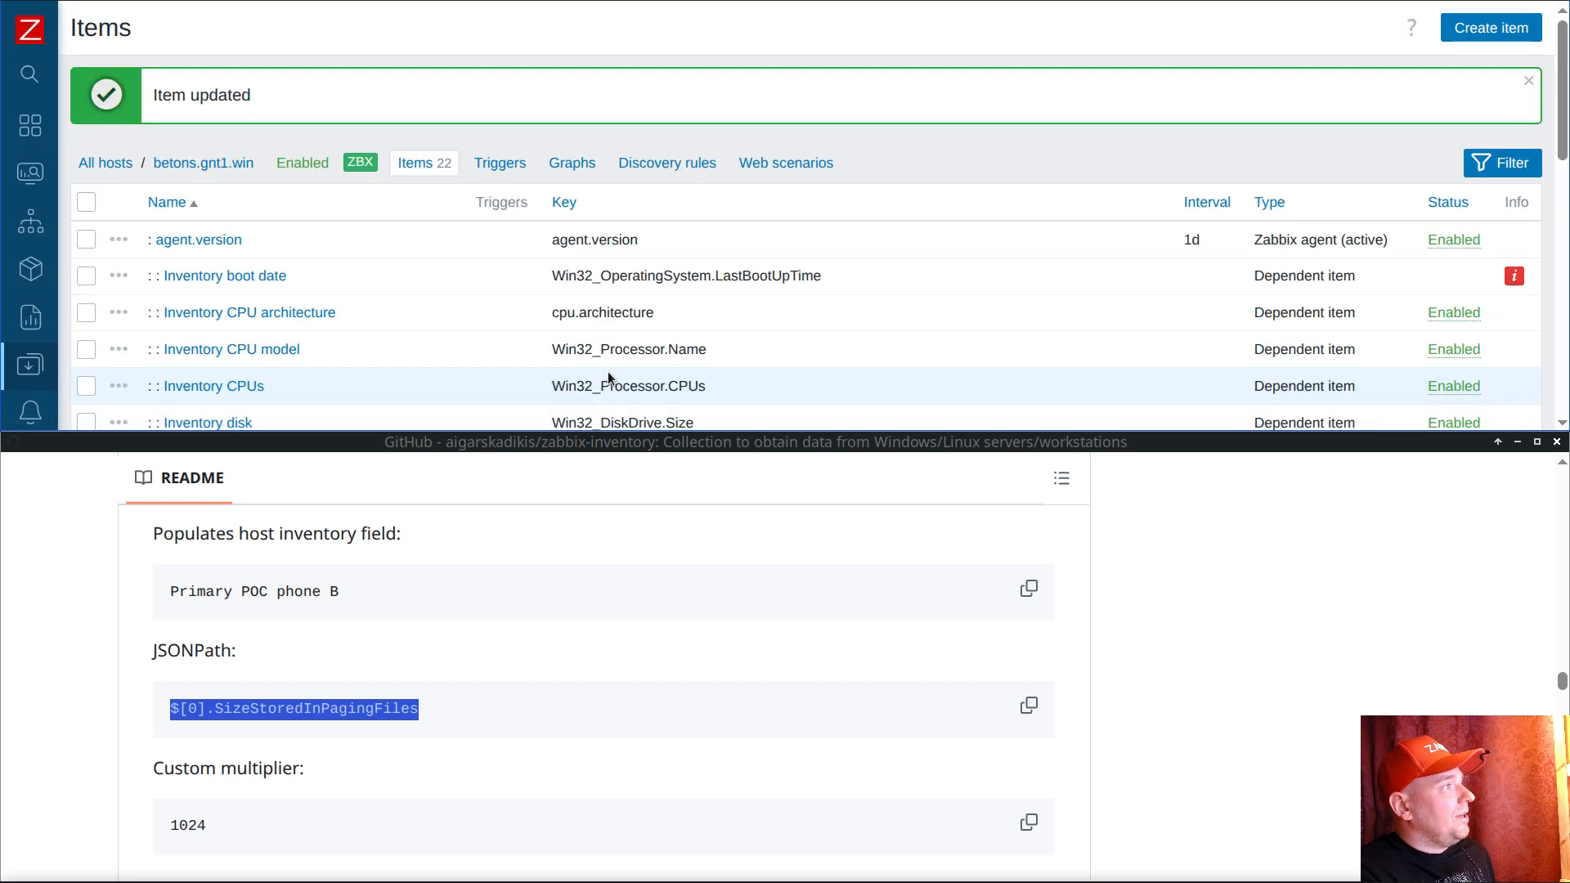
Step: Check the status and error indicators of the items on host betons.gnt1.win
{"action": "scroll", "coordinate": [1027, 236], "scroll_direction": "down", "scroll_amount": 6}
{"action": "scroll", "coordinate": [1027, 236], "scroll_direction": "up", "scroll_amount": 2}
{"action": "scroll", "coordinate": [922, 270], "scroll_direction": "down", "scroll_amount": 3}
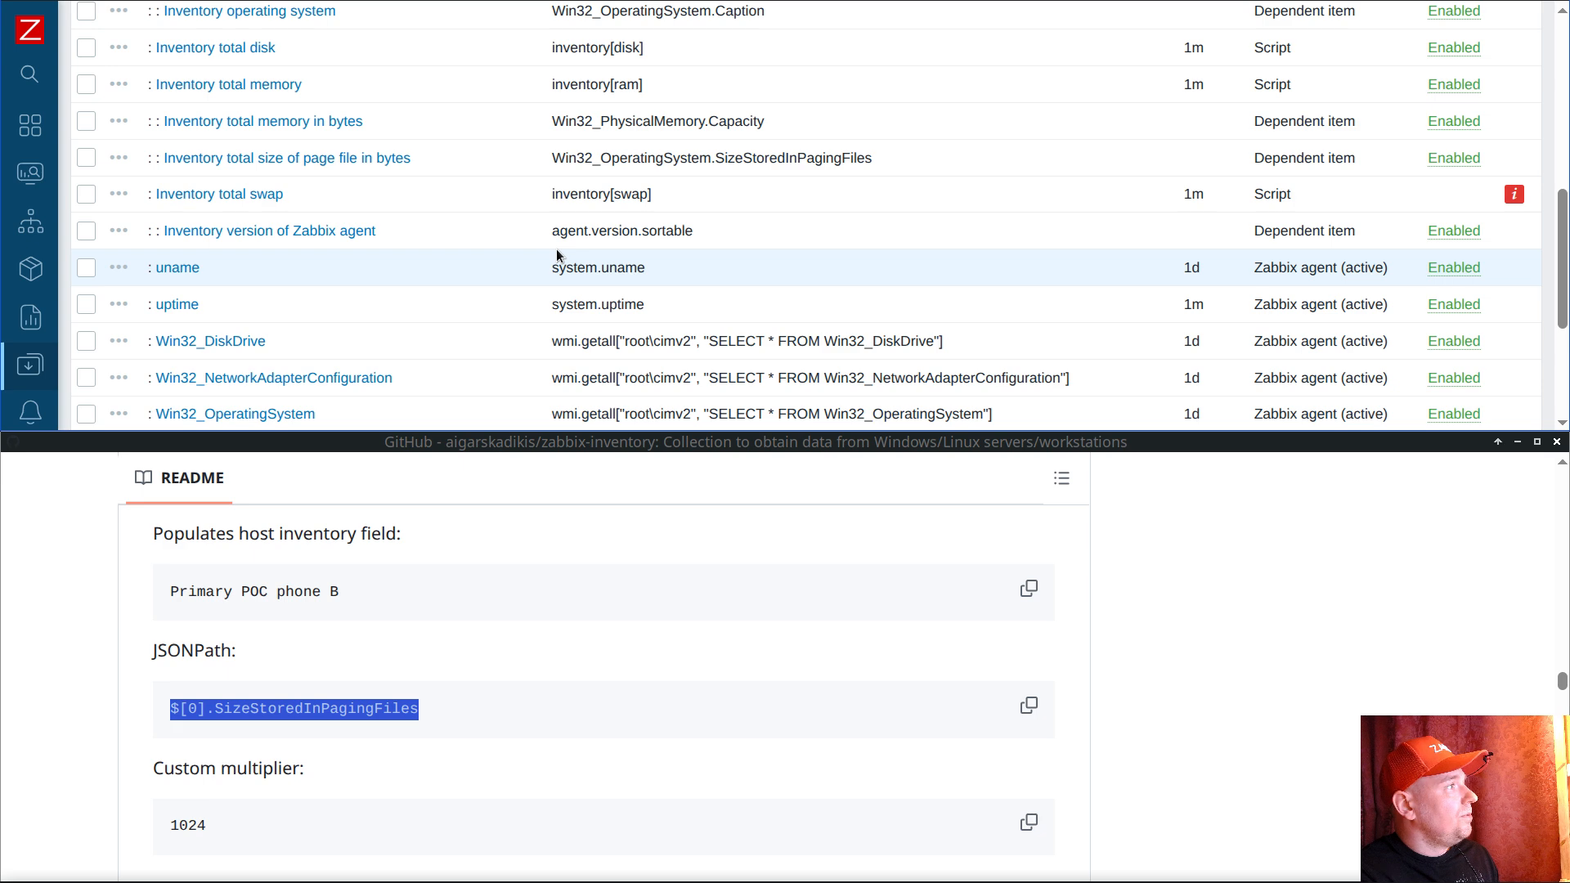
{"action": "scroll", "coordinate": [546, 256], "scroll_direction": "down", "scroll_amount": 4}
{"action": "scroll", "coordinate": [754, 219], "scroll_direction": "down", "scroll_amount": 1}
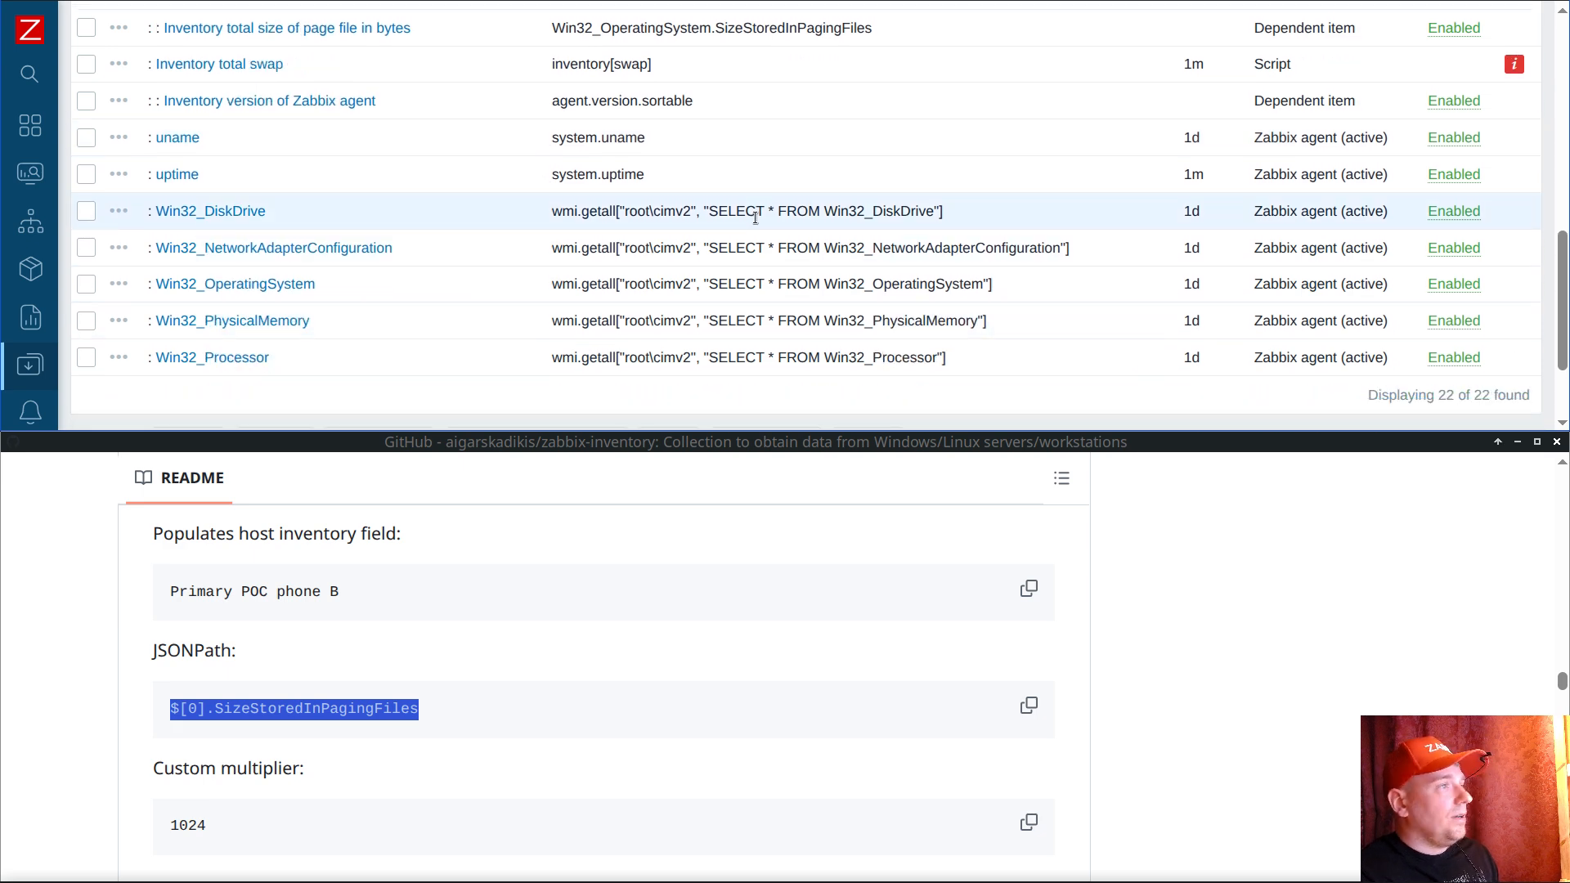
Step: Look through the item list of host betons.gnt1.win, comparing item types, update intervals and the items flagged with errors
{"action": "scroll", "coordinate": [1013, 273], "scroll_direction": "up", "scroll_amount": 5}
{"action": "scroll", "coordinate": [1019, 265], "scroll_direction": "down", "scroll_amount": 3}
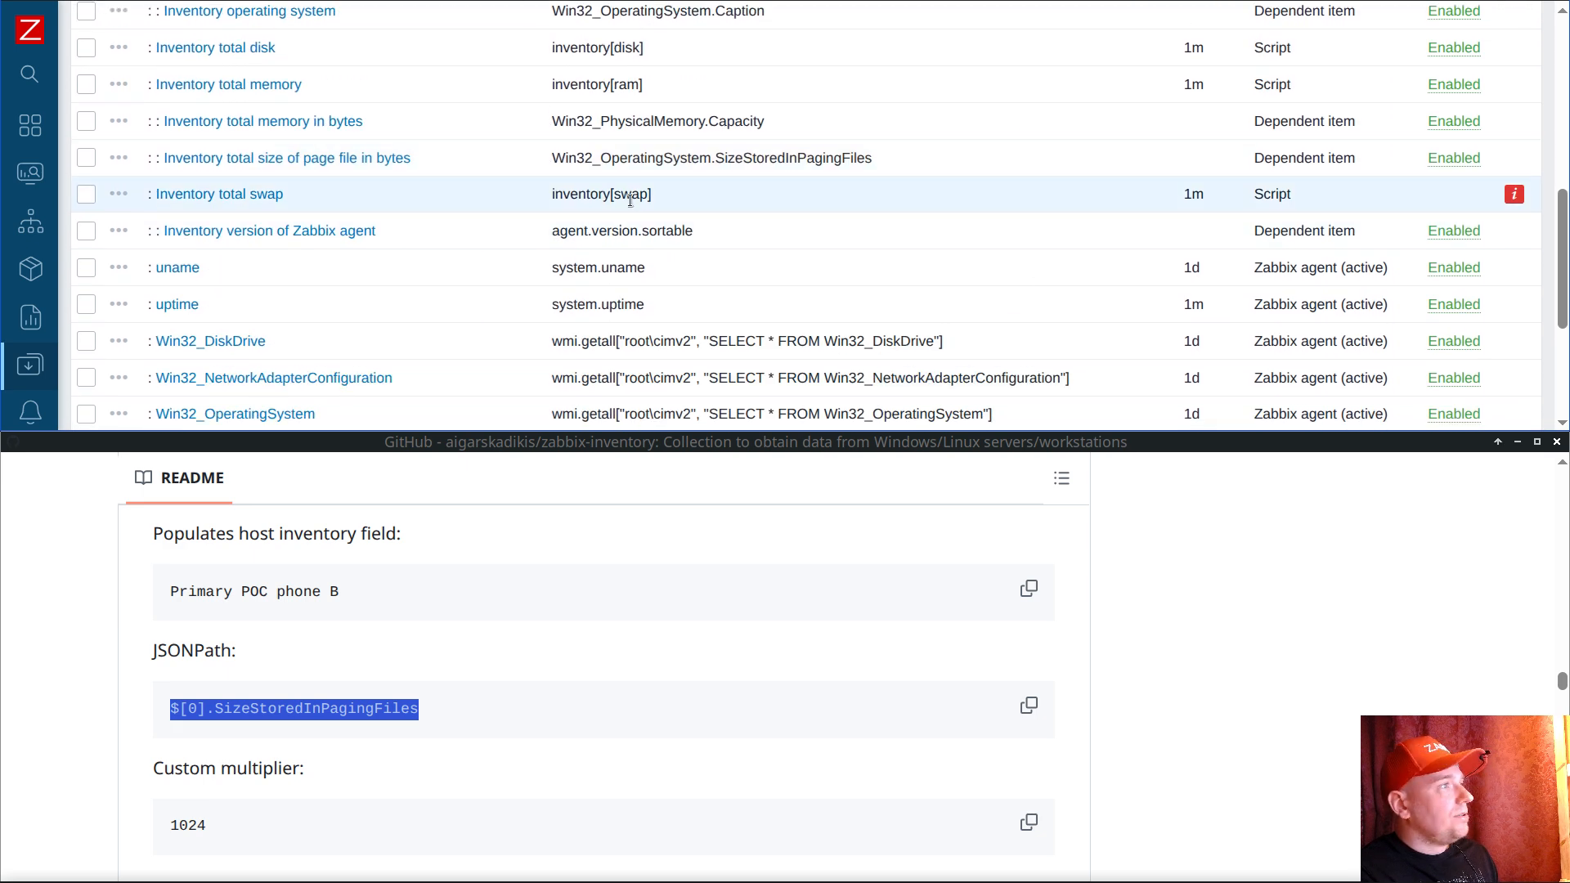
{"action": "scroll", "coordinate": [880, 220], "scroll_direction": "up", "scroll_amount": 3}
{"action": "scroll", "coordinate": [880, 215], "scroll_direction": "up", "scroll_amount": 5}
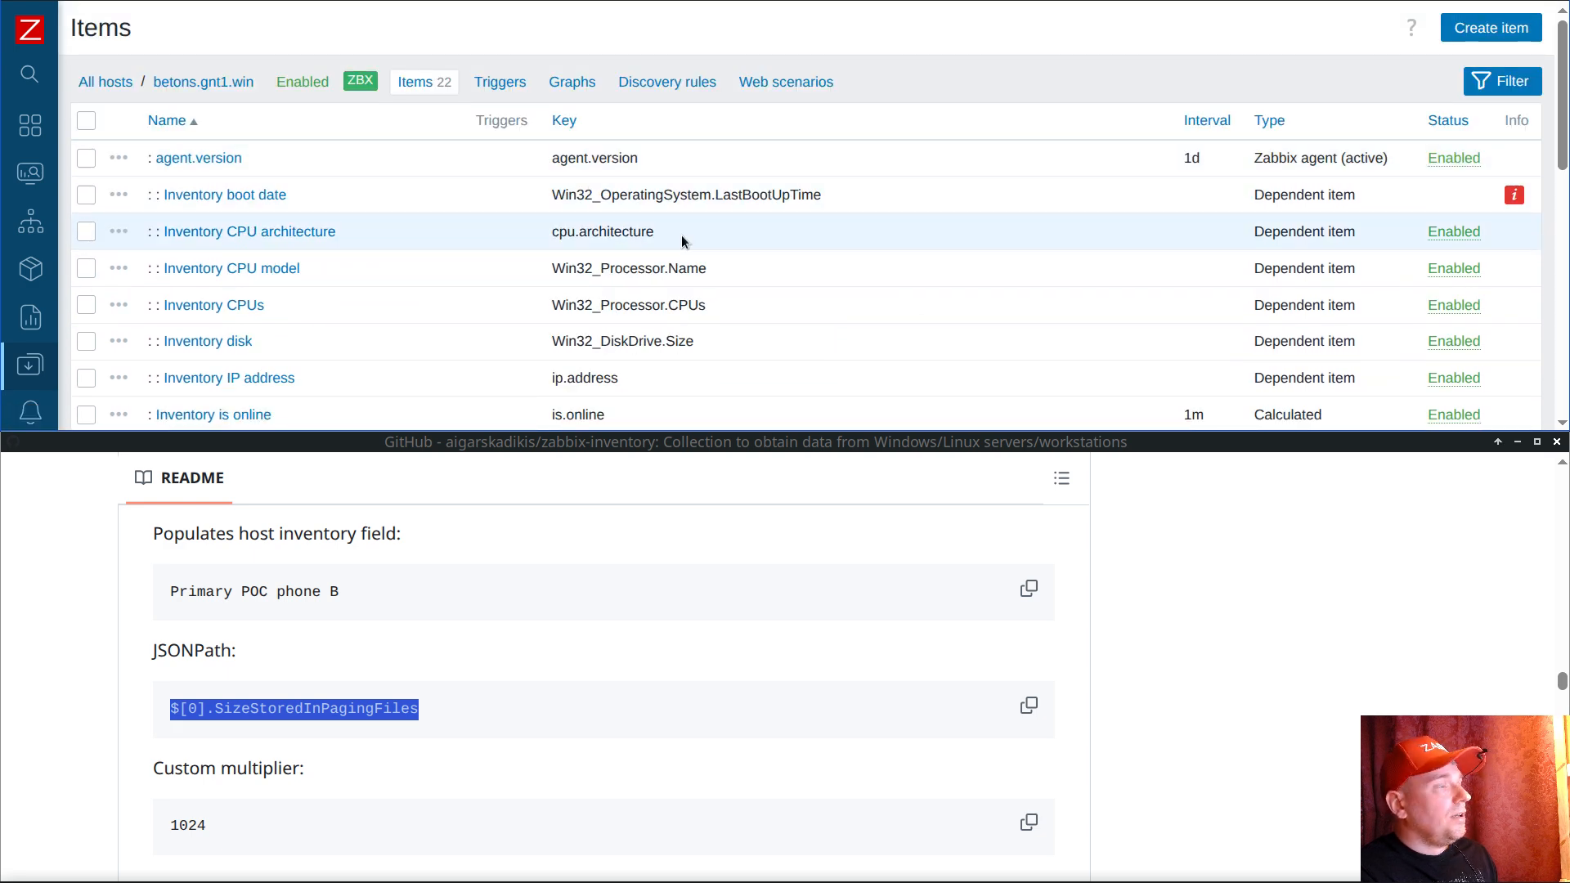
{"action": "scroll", "coordinate": [733, 229], "scroll_direction": "down", "scroll_amount": 5}
{"action": "scroll", "coordinate": [736, 231], "scroll_direction": "down", "scroll_amount": 2}
{"action": "scroll", "coordinate": [748, 241], "scroll_direction": "up", "scroll_amount": 5}
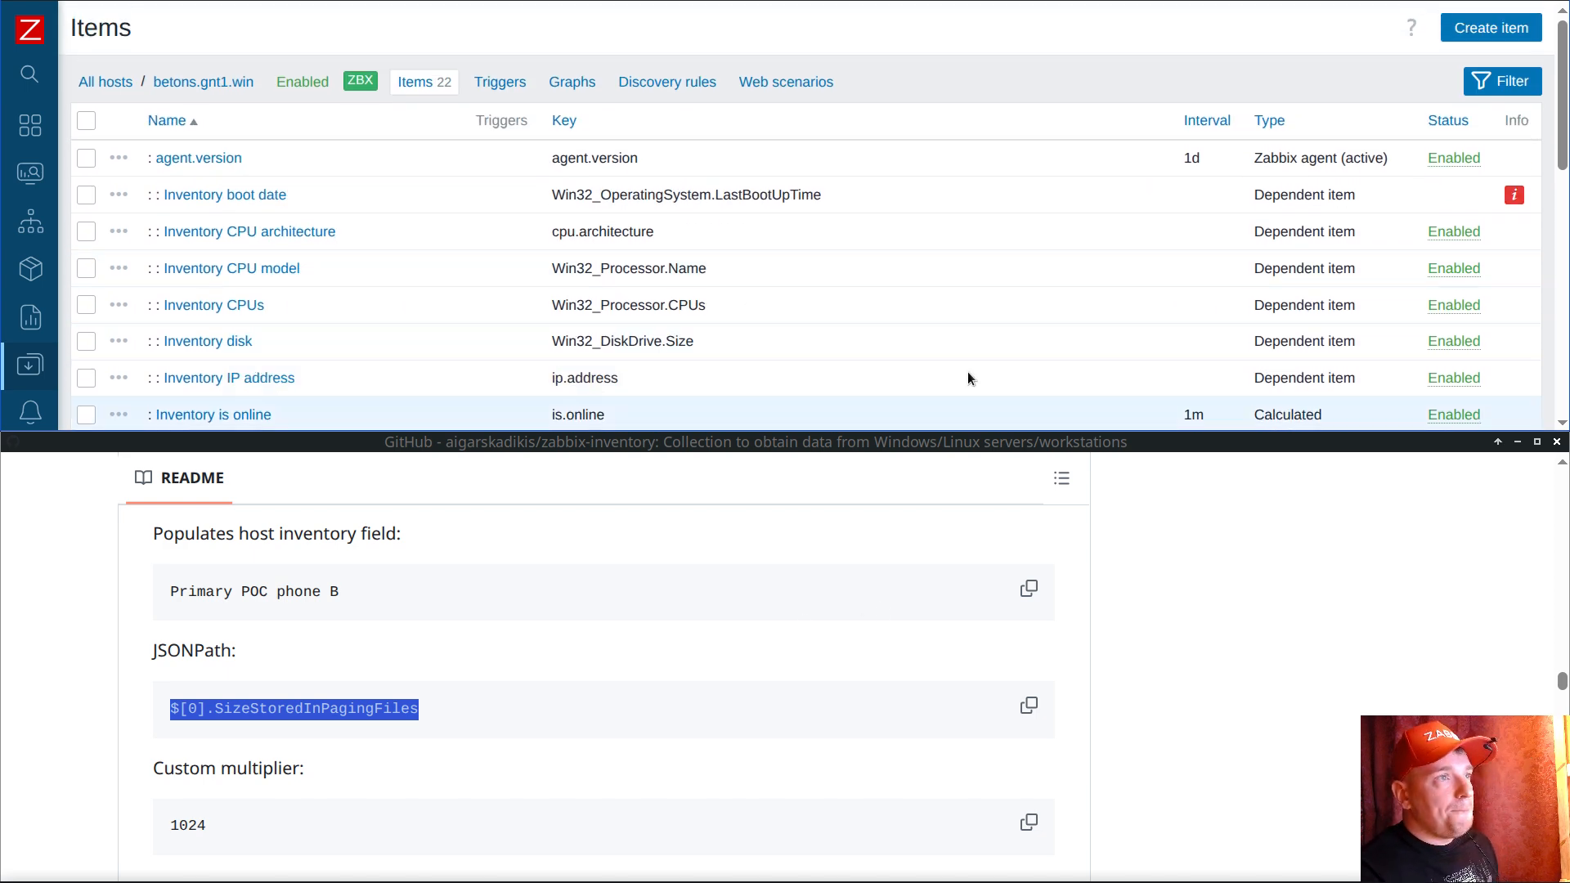
{"action": "scroll", "coordinate": [971, 148], "scroll_direction": "down", "scroll_amount": 2}
{"action": "scroll", "coordinate": [605, 135], "scroll_direction": "up", "scroll_amount": 3}
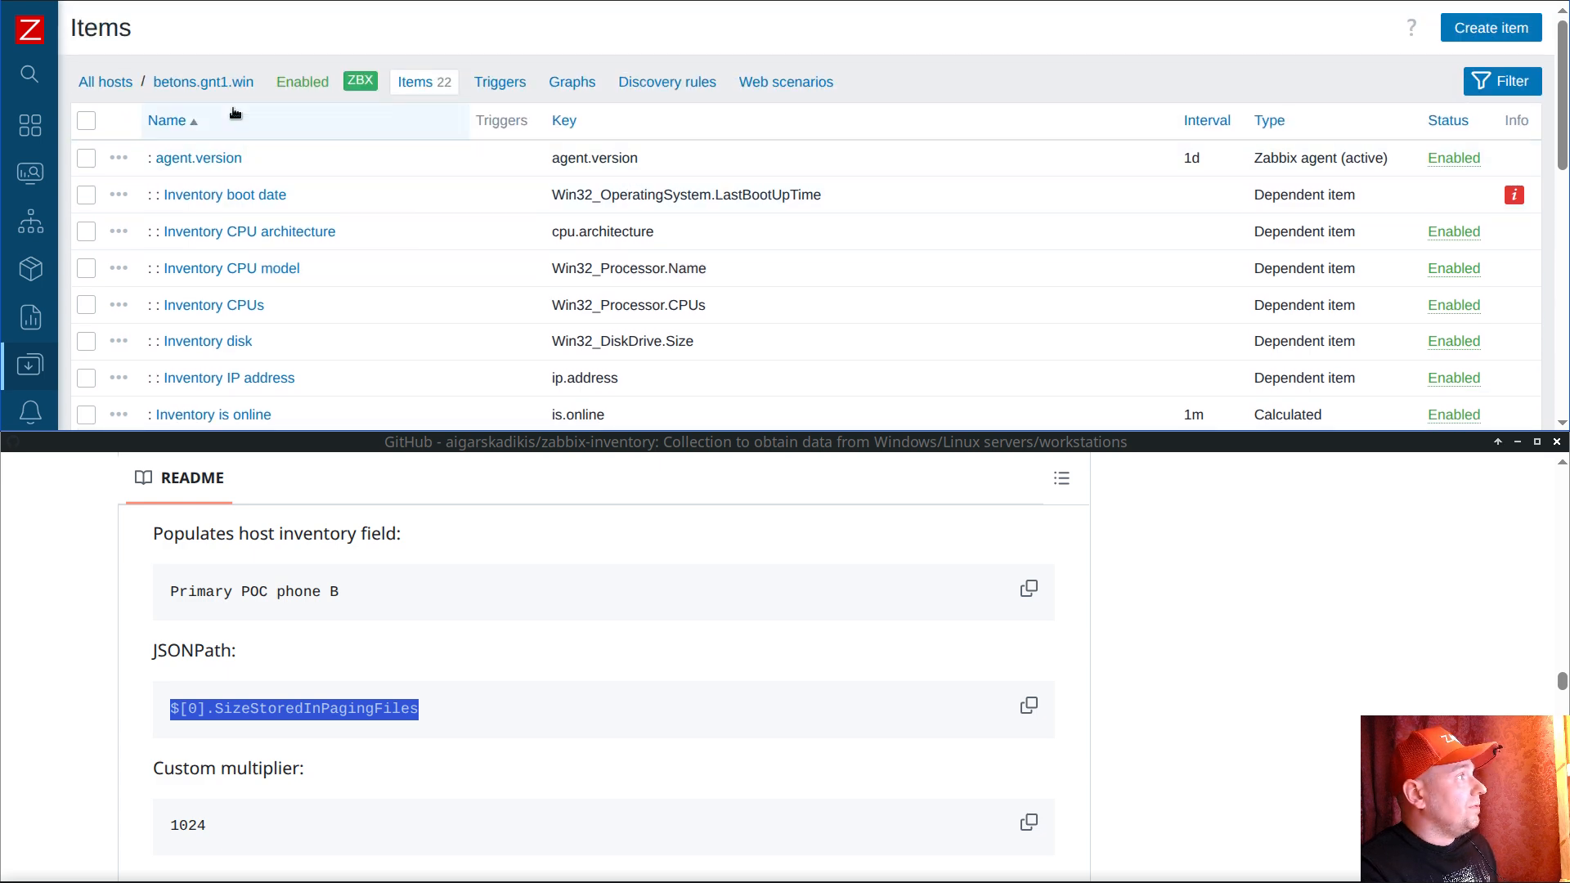
{"action": "scroll", "coordinate": [778, 160], "scroll_direction": "down", "scroll_amount": 5}
{"action": "scroll", "coordinate": [832, 180], "scroll_direction": "down", "scroll_amount": 4}
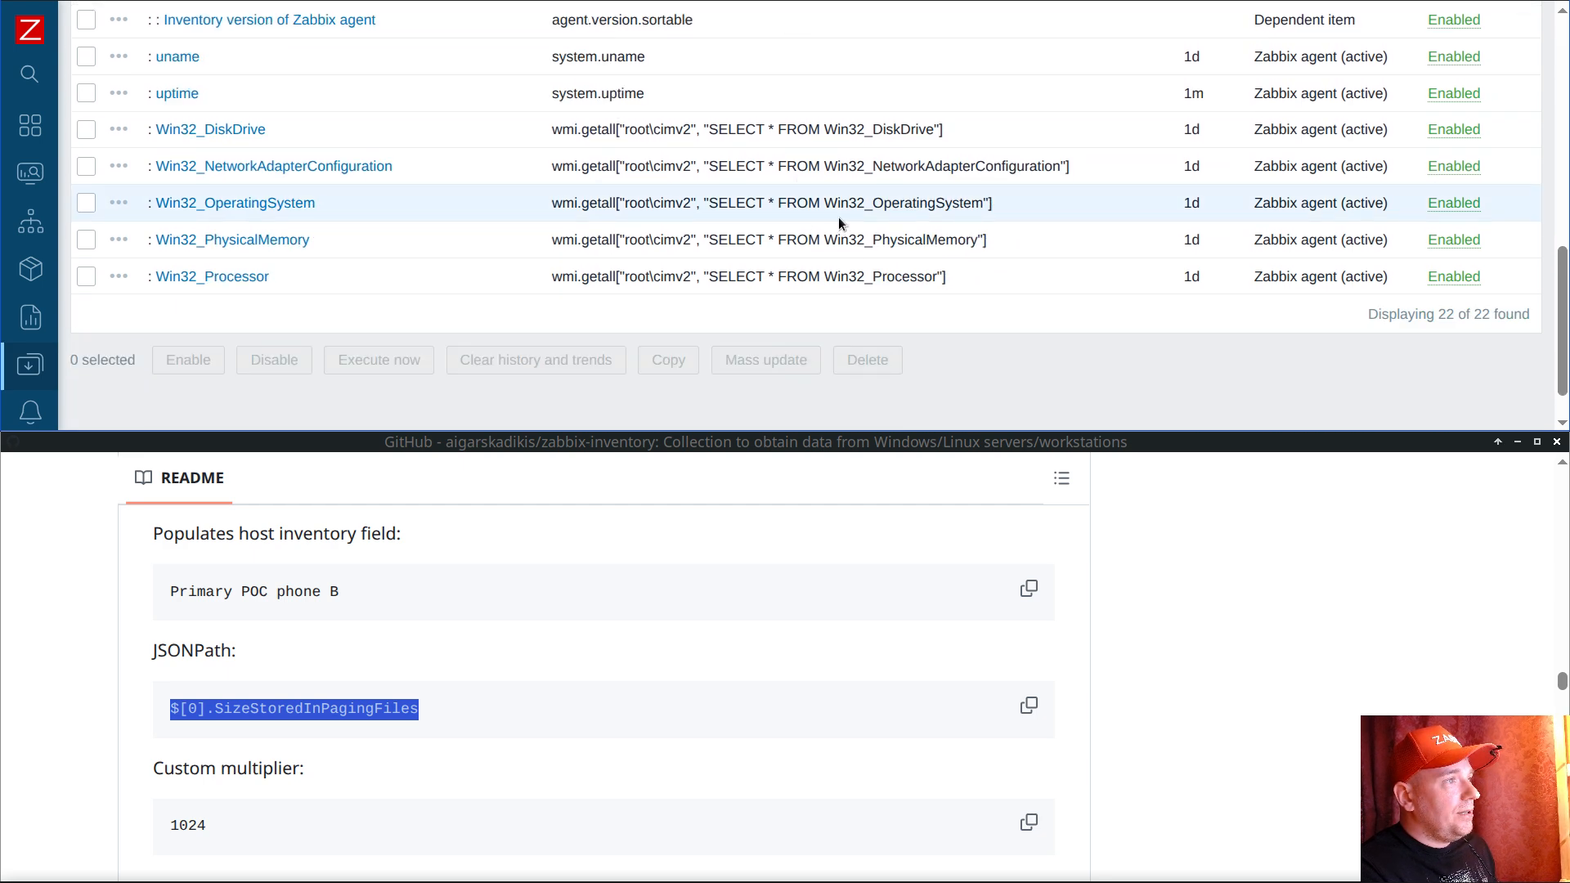
Step: Inspect the interval settings of the Win32_OperatingSystem item on betons.gnt1.win, close it unchanged, and view the audit dashboard
{"action": "left_click", "coordinate": [266, 203]}
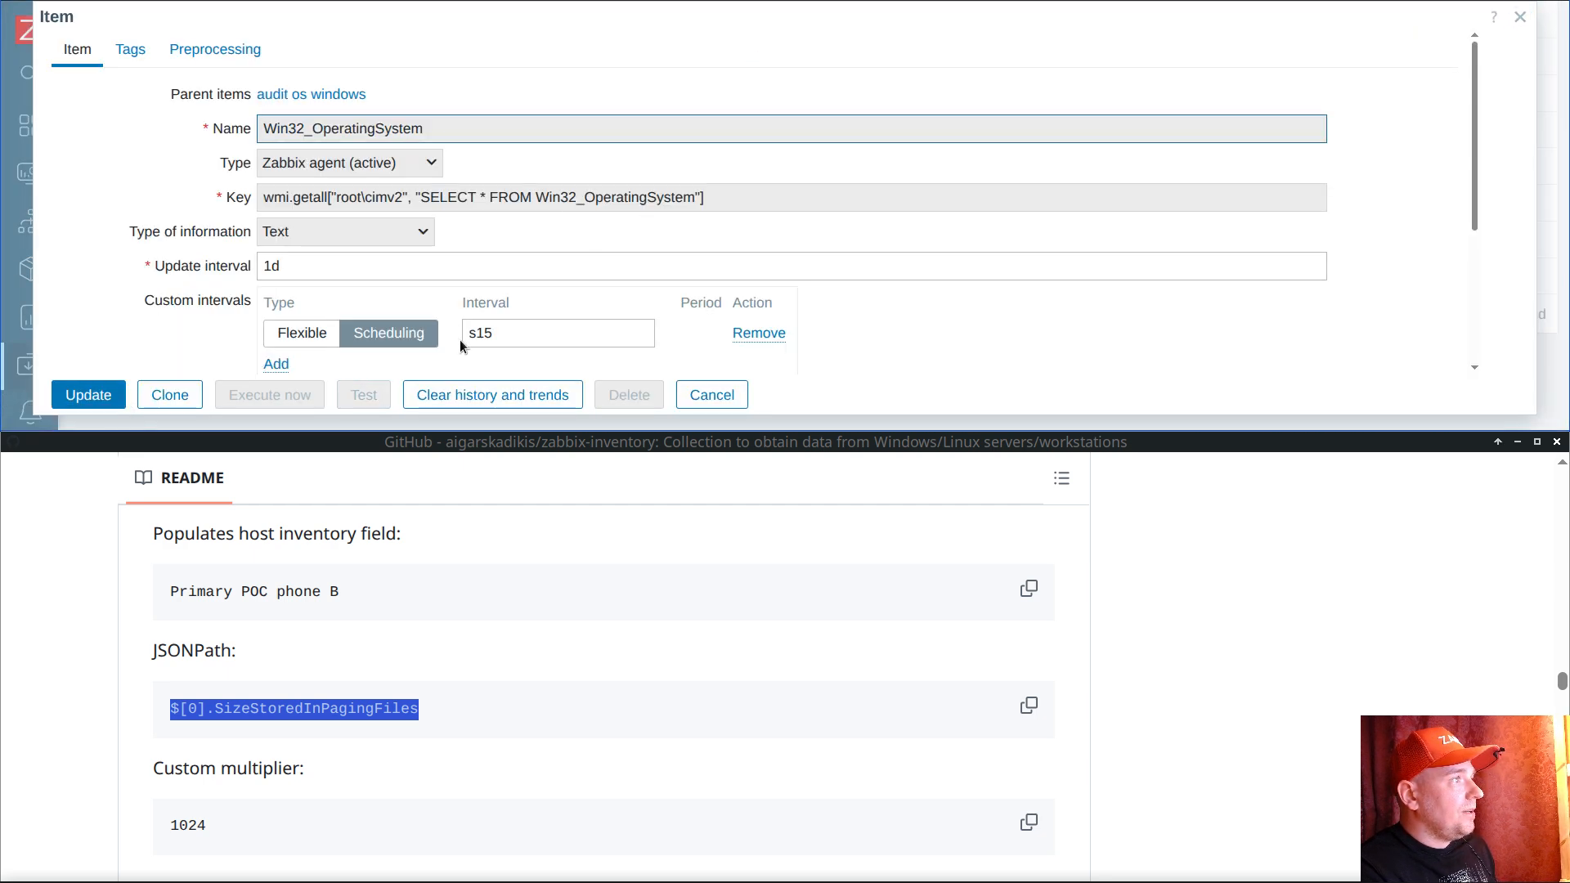
{"action": "left_click", "coordinate": [713, 394]}
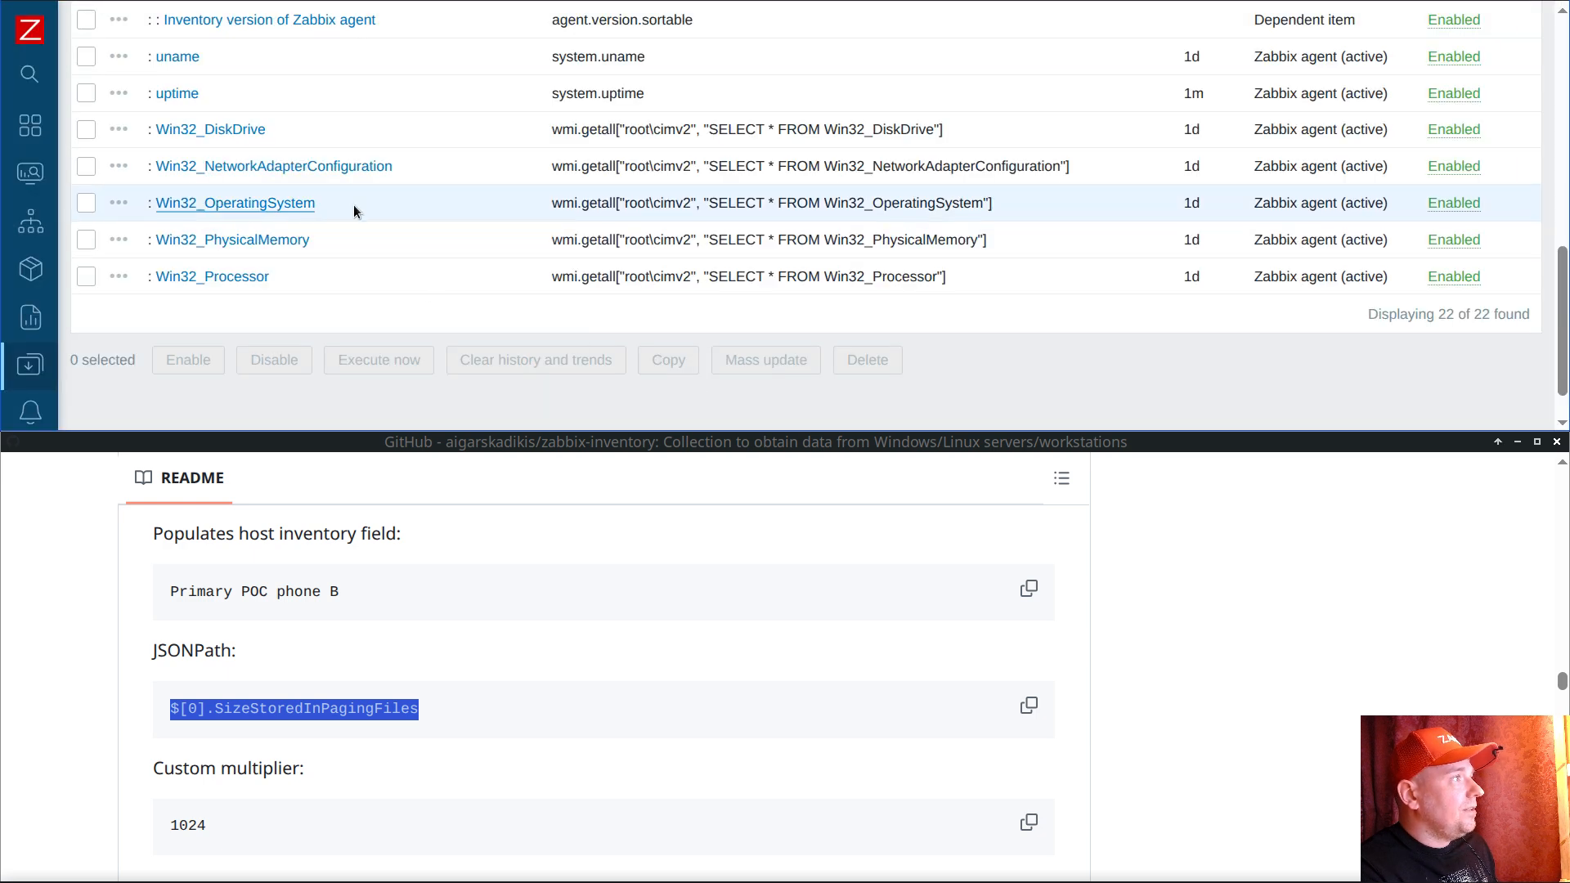
{"action": "scroll", "coordinate": [309, 212], "scroll_direction": "up", "scroll_amount": 5}
{"action": "left_click", "coordinate": [81, 127]}
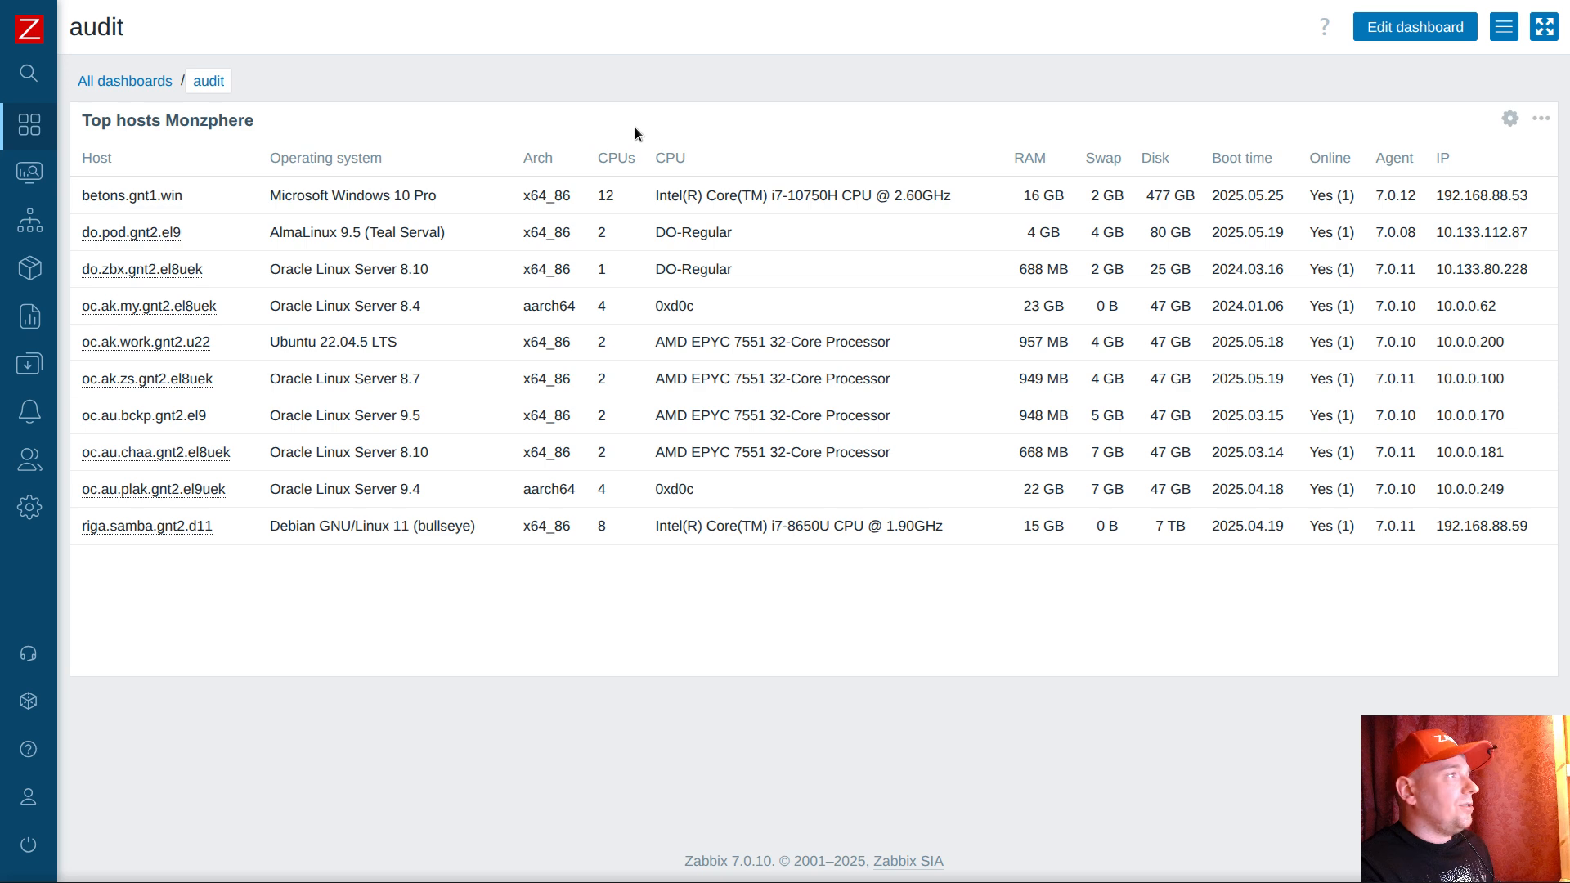
Step: Remove the s15 scheduling interval from the Win32_OperatingSystem item in the audit os windows template and save the item
{"action": "left_click", "coordinate": [82, 361]}
{"action": "left_click", "coordinate": [92, 479]}
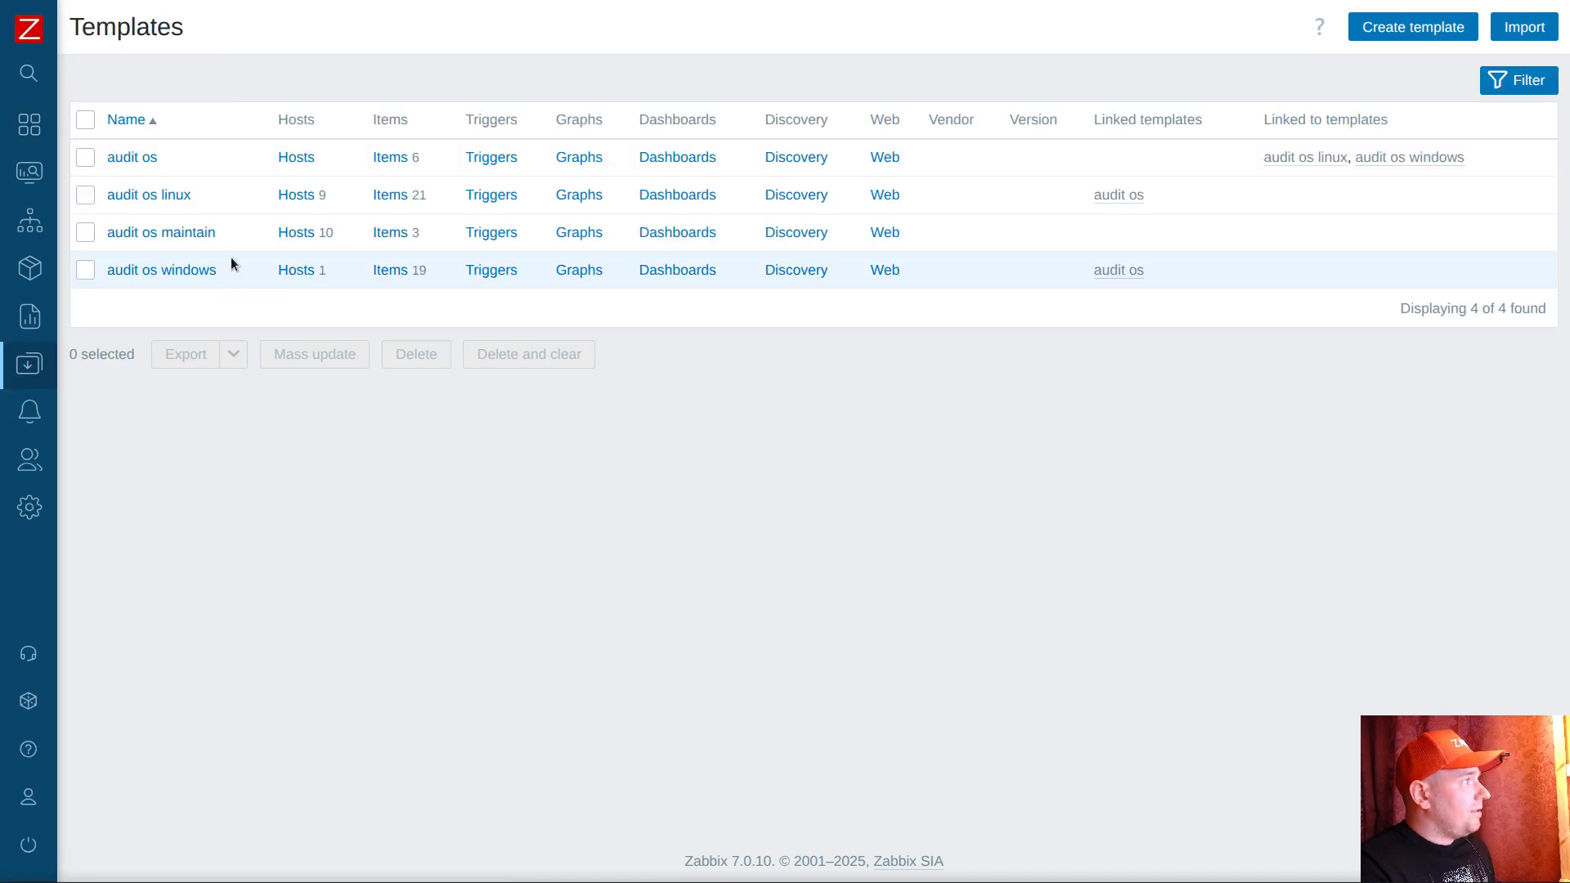
{"action": "left_click", "coordinate": [380, 269]}
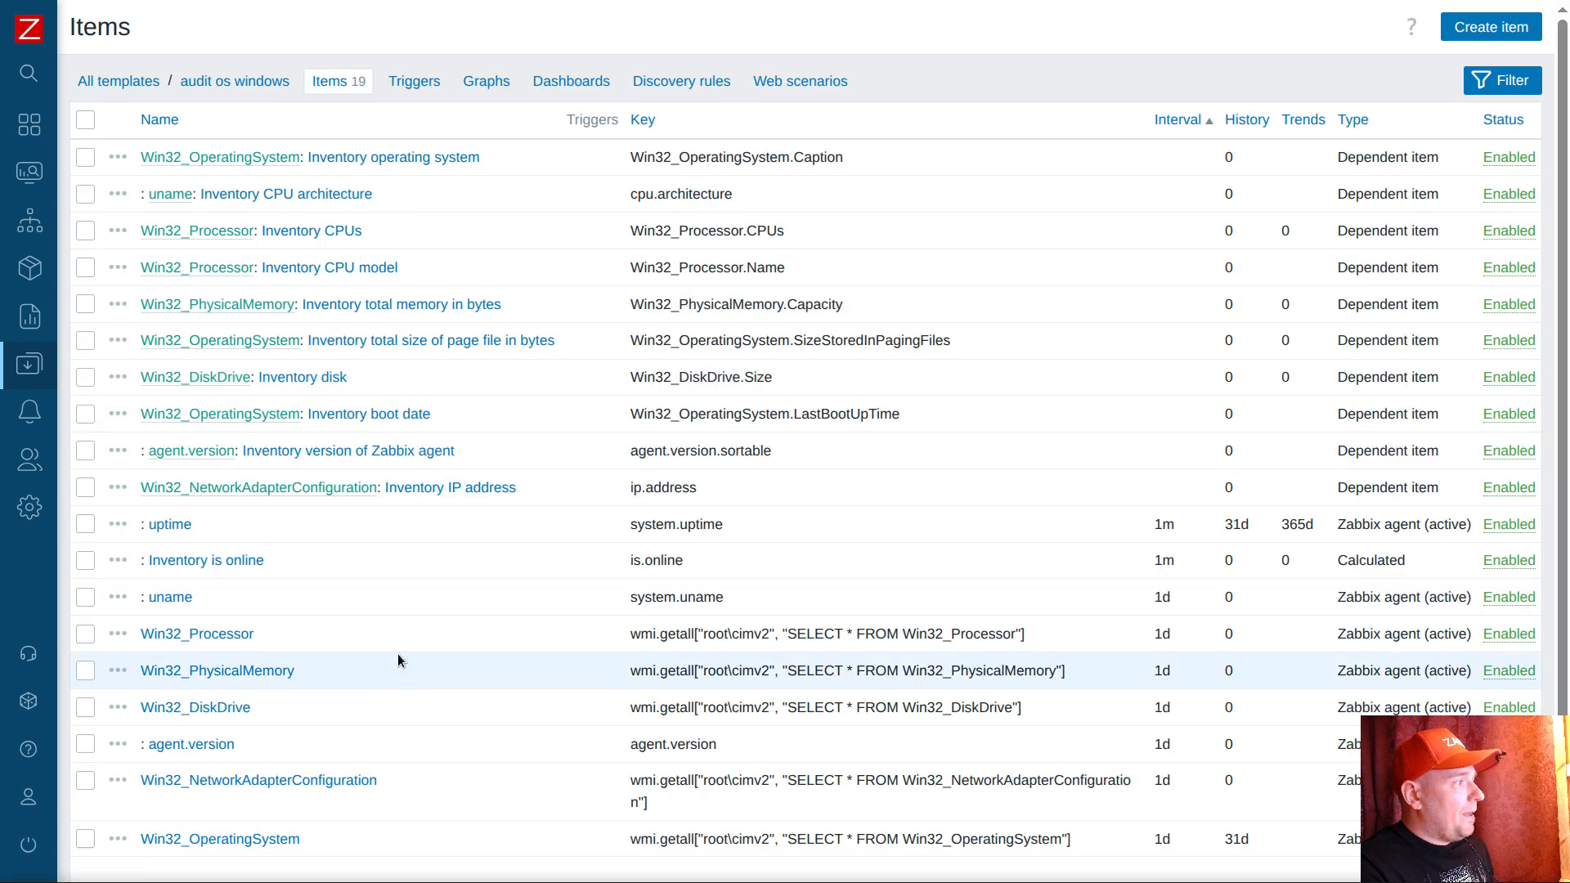
{"action": "scroll", "coordinate": [790, 574], "scroll_direction": "down", "scroll_amount": 1}
{"action": "scroll", "coordinate": [790, 578], "scroll_direction": "down", "scroll_amount": 1}
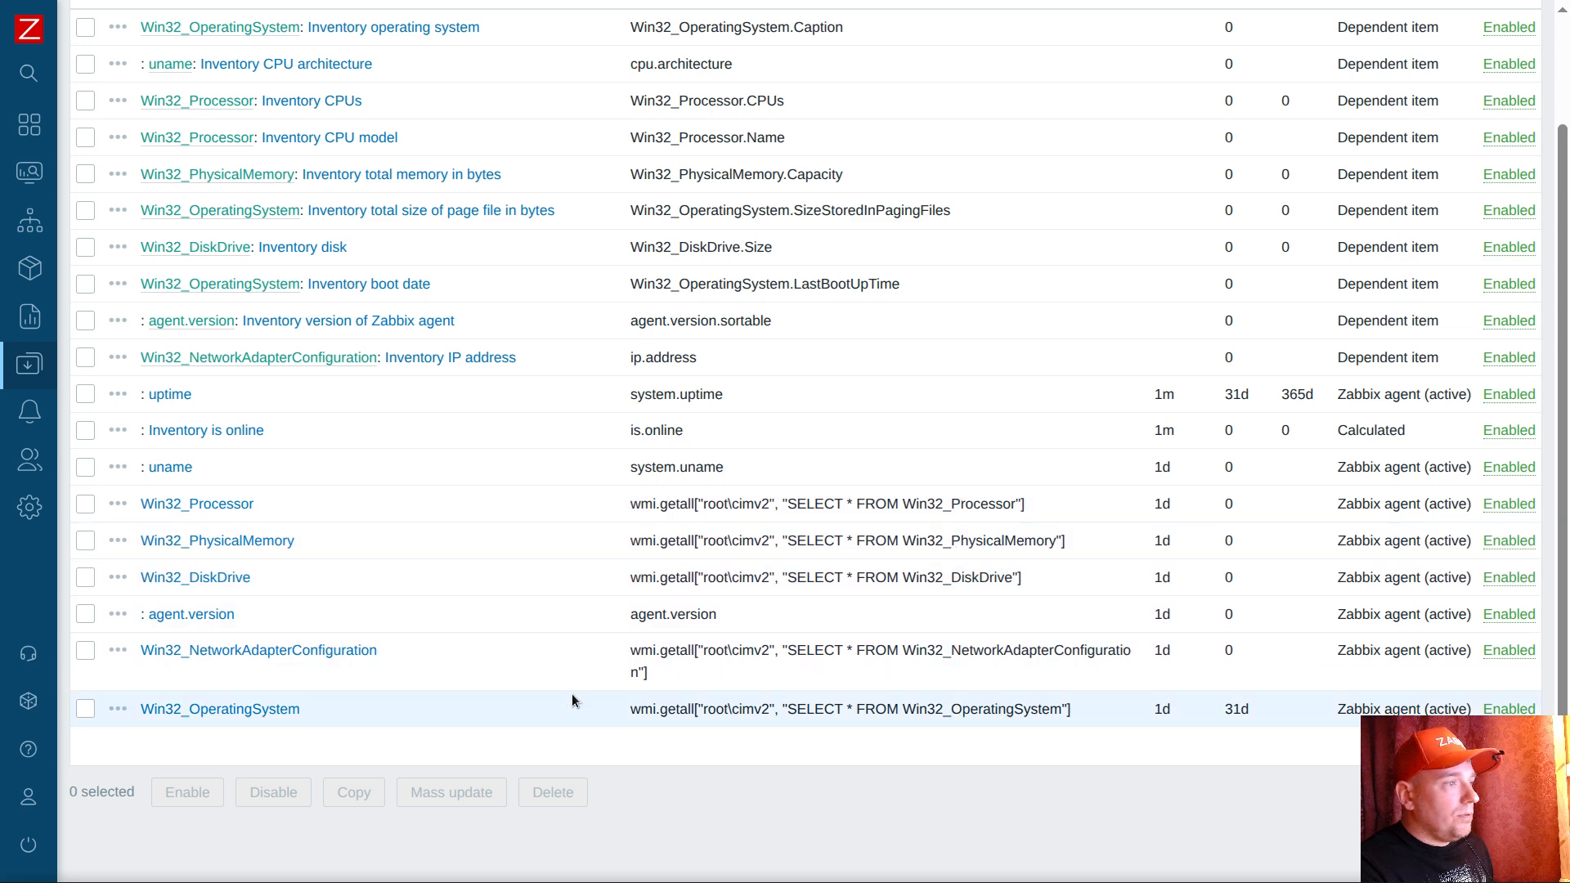
{"action": "left_click", "coordinate": [229, 710]}
{"action": "left_click", "coordinate": [736, 298]}
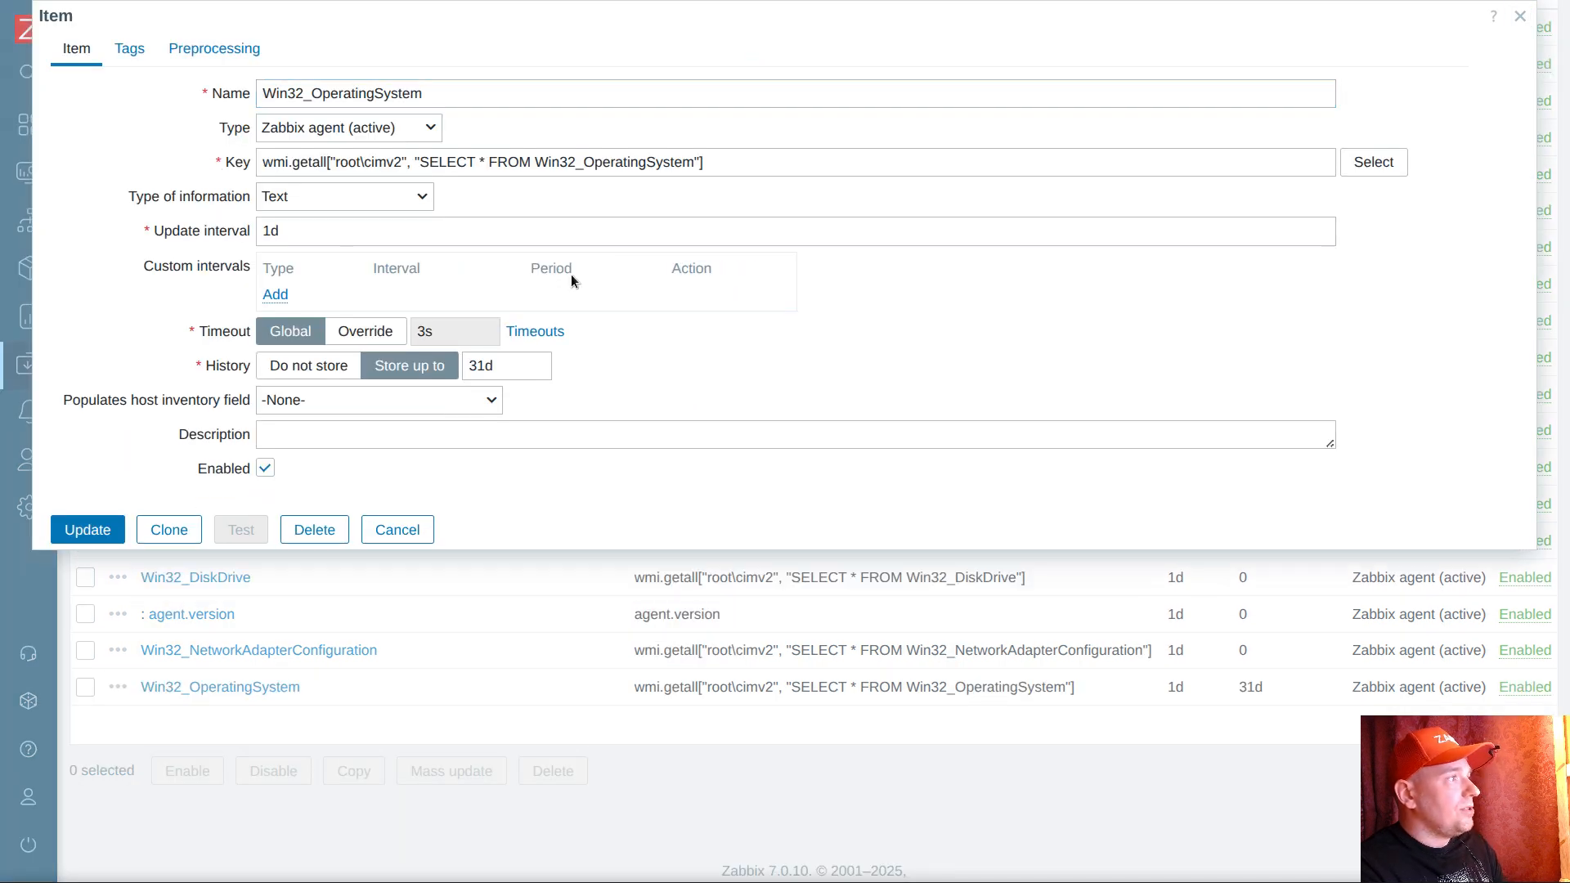
{"action": "left_click", "coordinate": [285, 229]}
{"action": "left_click", "coordinate": [82, 529]}
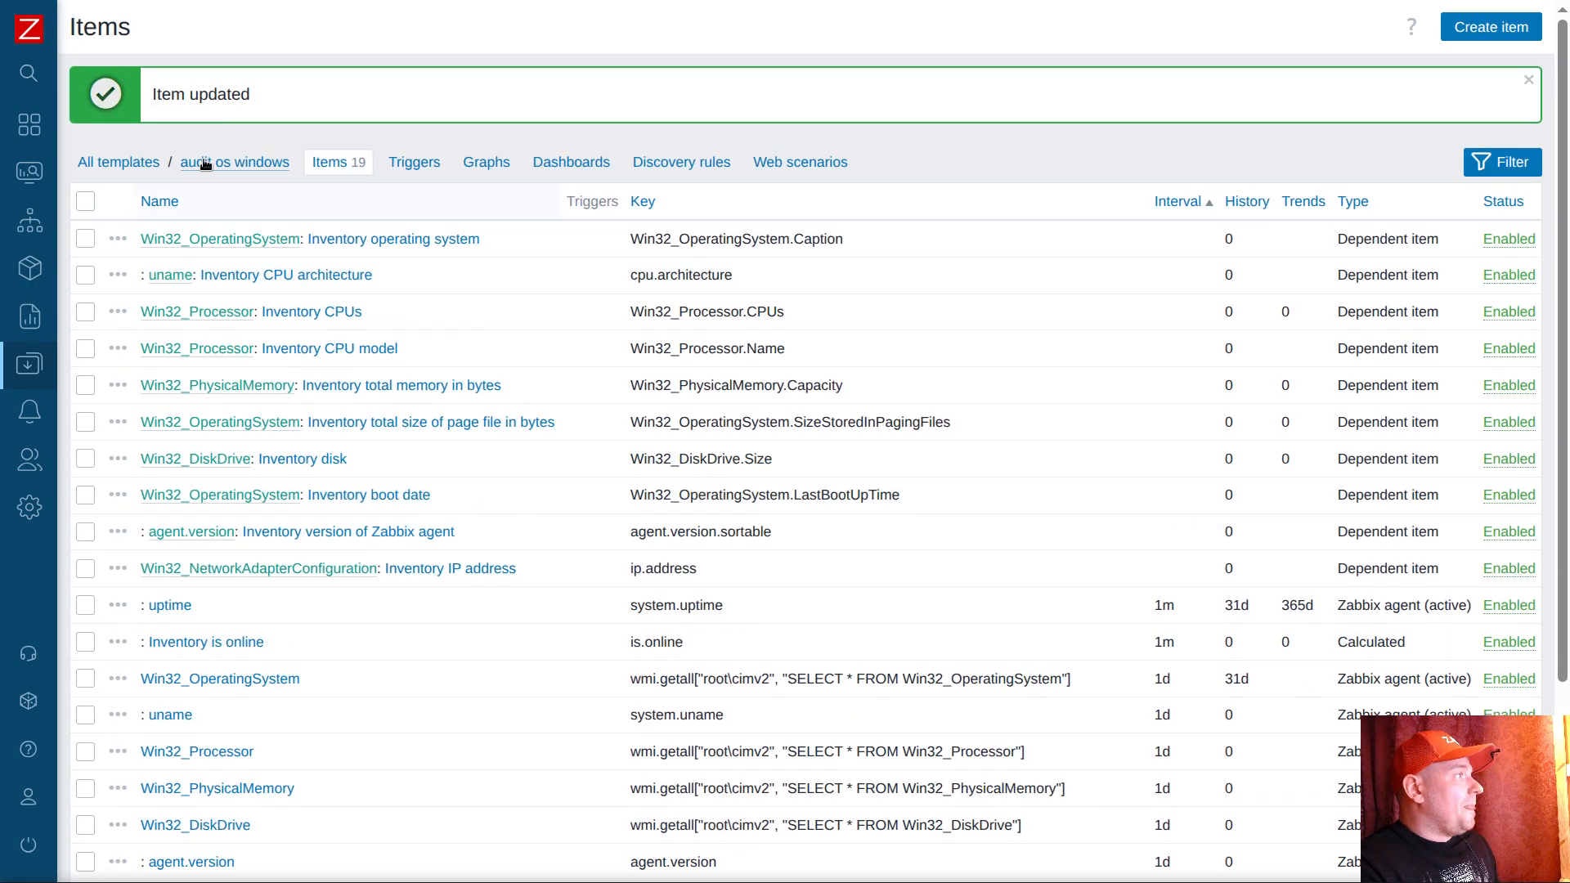
Step: Mass update all hosts in the gnt2 group to unlink and clear the templates audit os linux and audit os windows
{"action": "left_click", "coordinate": [33, 221]}
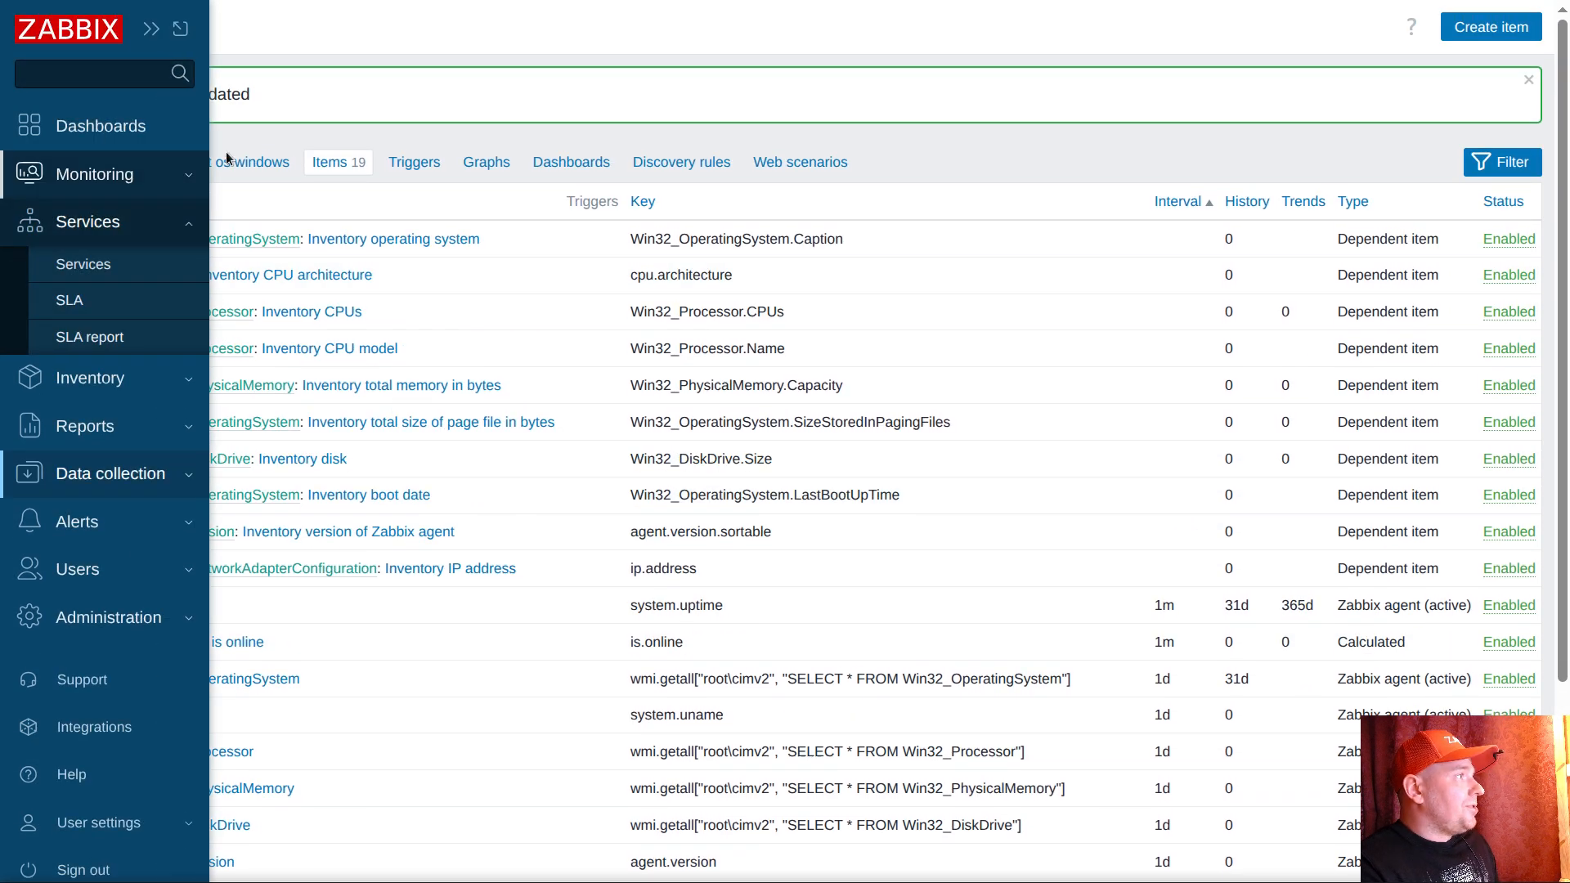
{"action": "left_click", "coordinate": [80, 478]}
{"action": "left_click", "coordinate": [93, 514]}
{"action": "scroll", "coordinate": [360, 481], "scroll_direction": "down", "scroll_amount": 2}
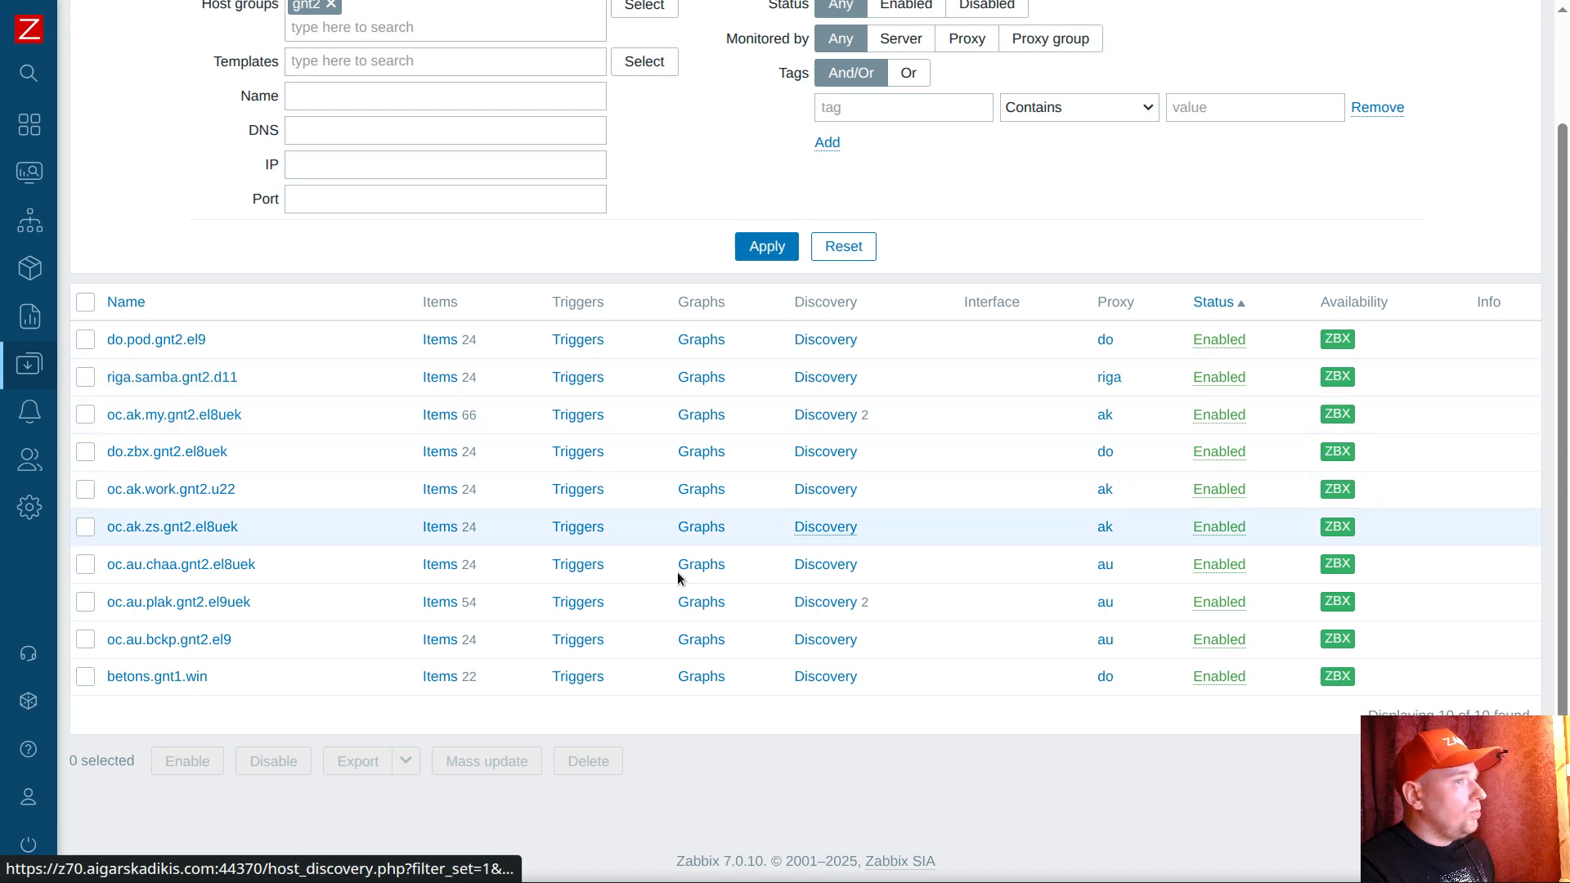
{"action": "left_click", "coordinate": [85, 302]}
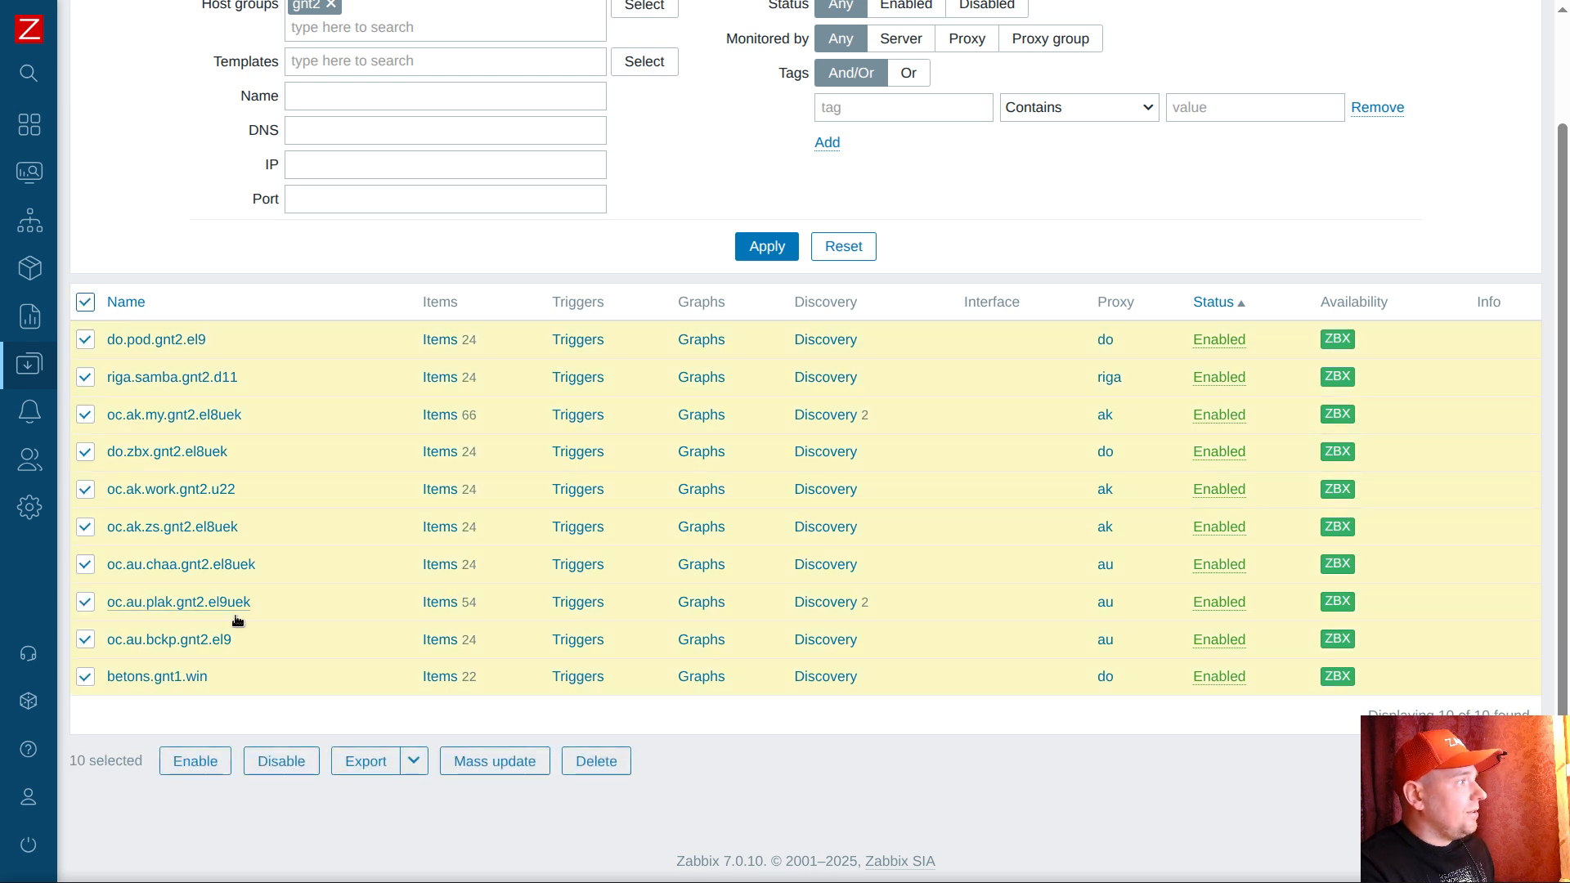
{"action": "left_click", "coordinate": [461, 768]}
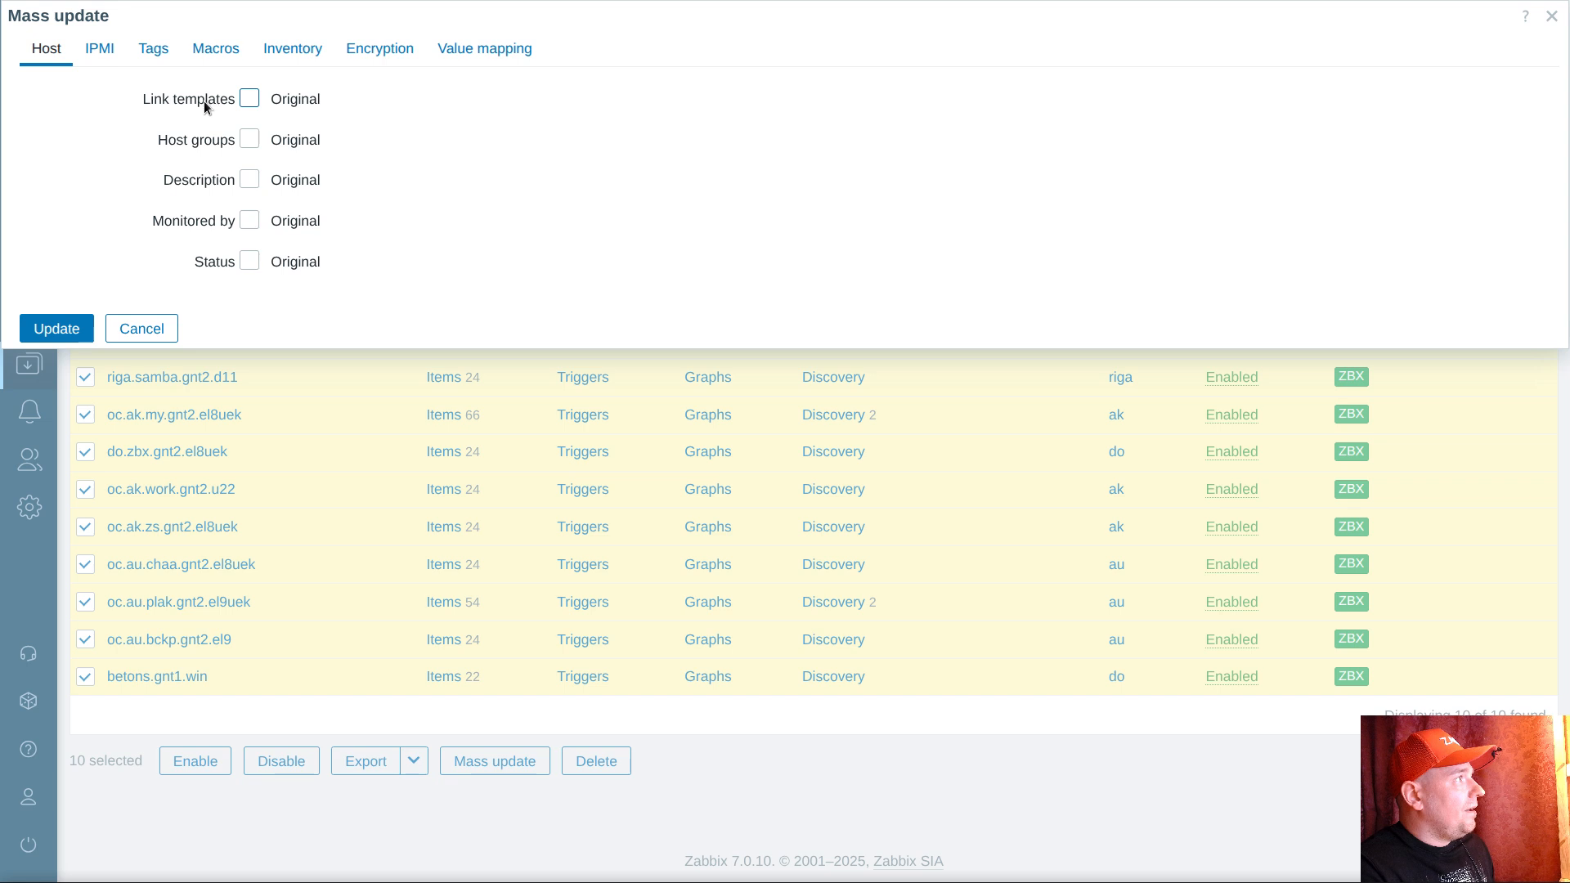
{"action": "left_click", "coordinate": [251, 99]}
{"action": "left_click", "coordinate": [432, 99]}
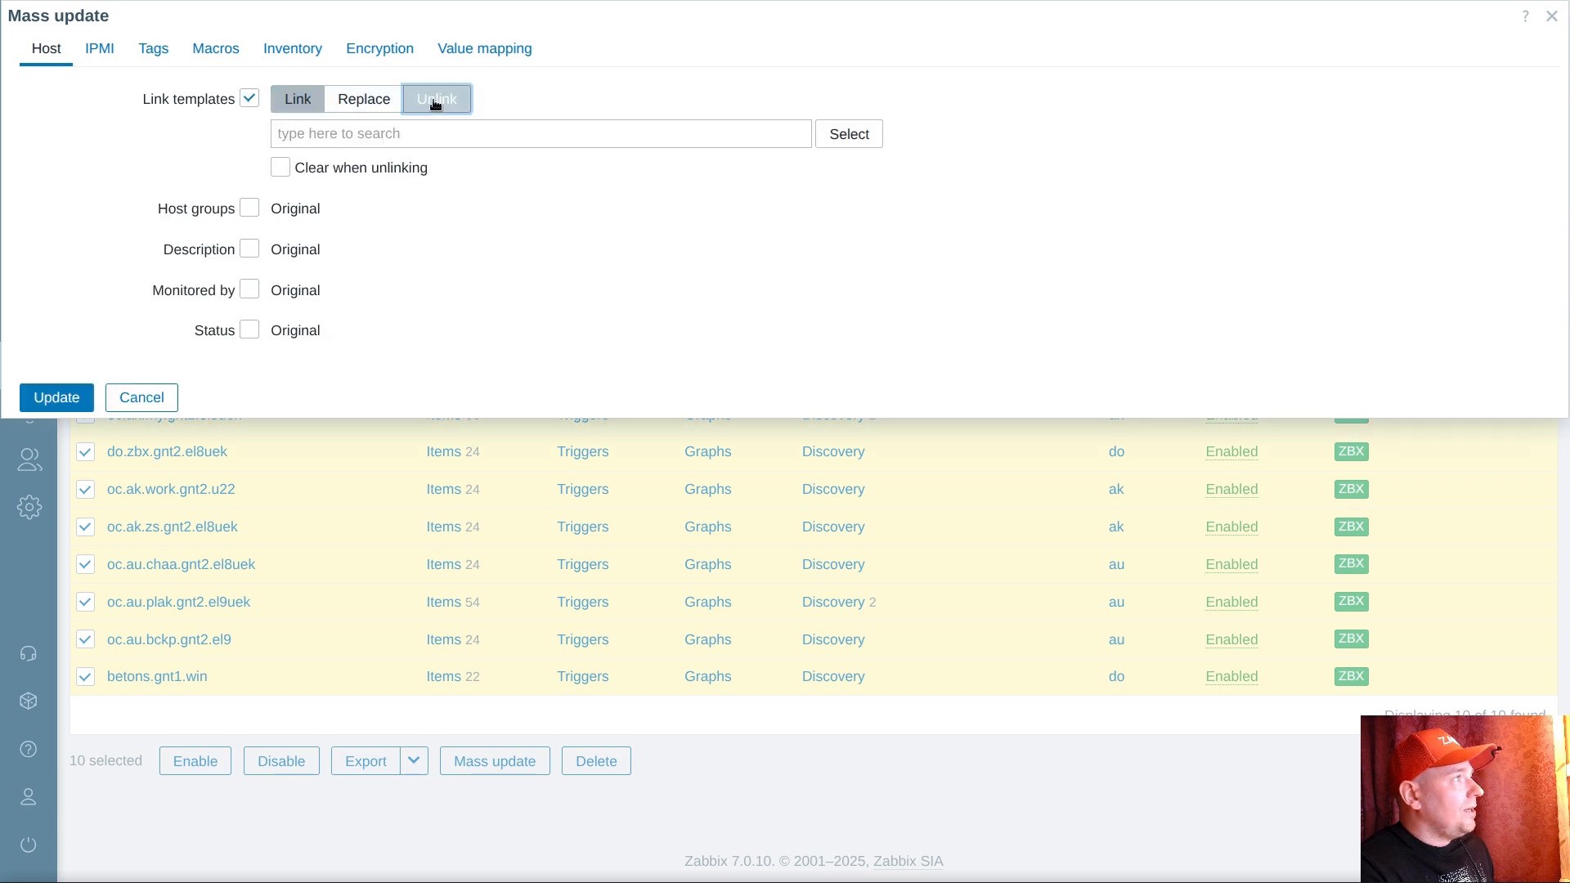
{"action": "left_click", "coordinate": [349, 135]}
{"action": "left_click", "coordinate": [280, 167]}
{"action": "left_click", "coordinate": [327, 137]}
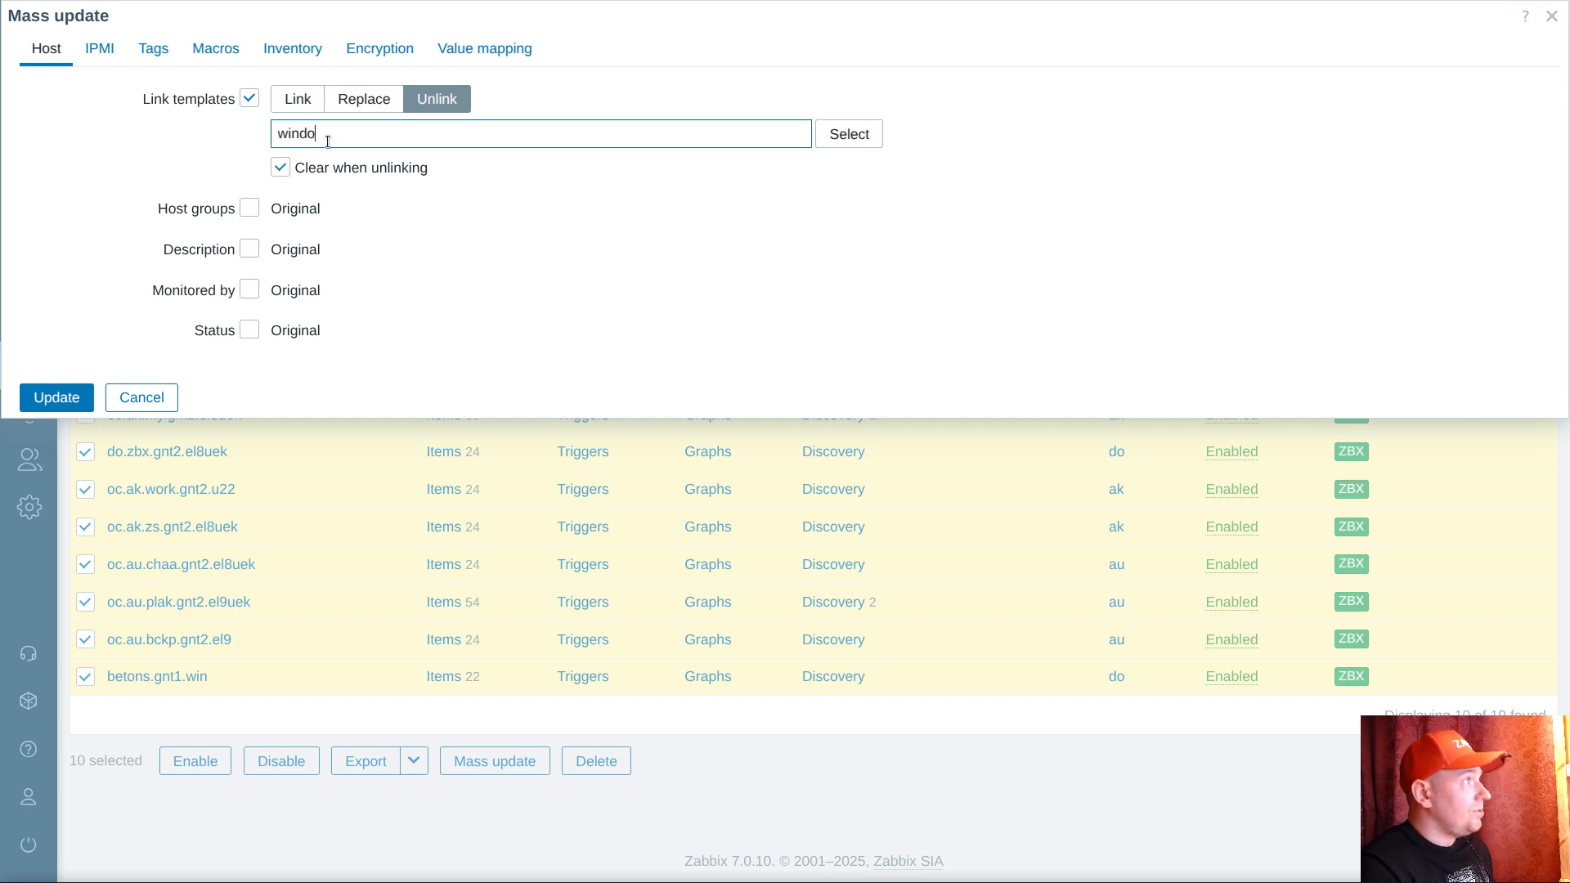
{"action": "type", "text": "audit os"}
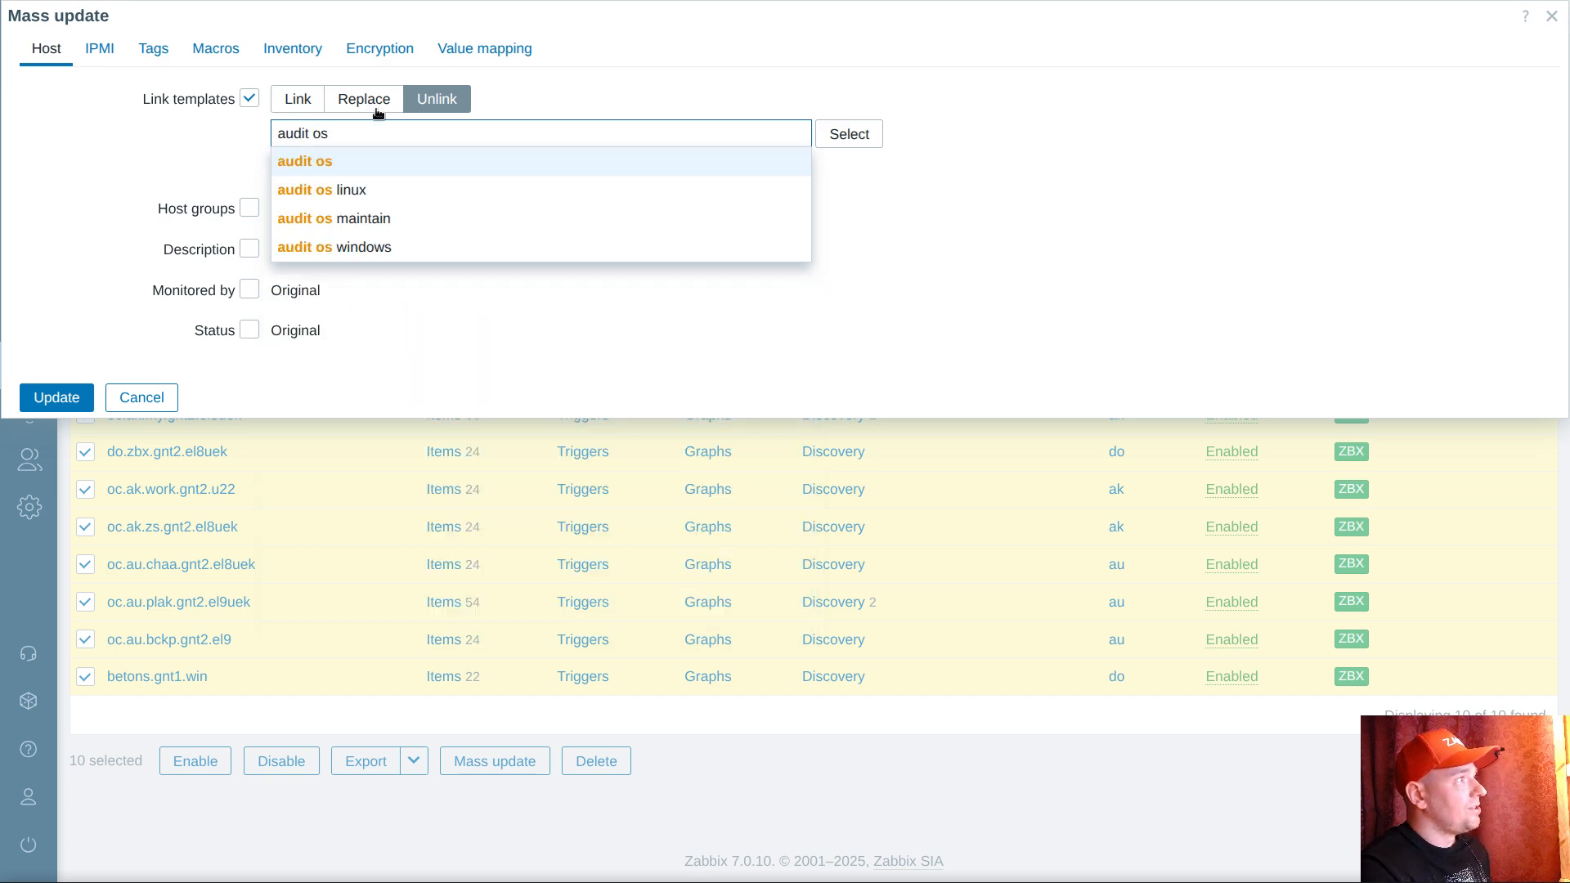
{"action": "left_click", "coordinate": [365, 189]}
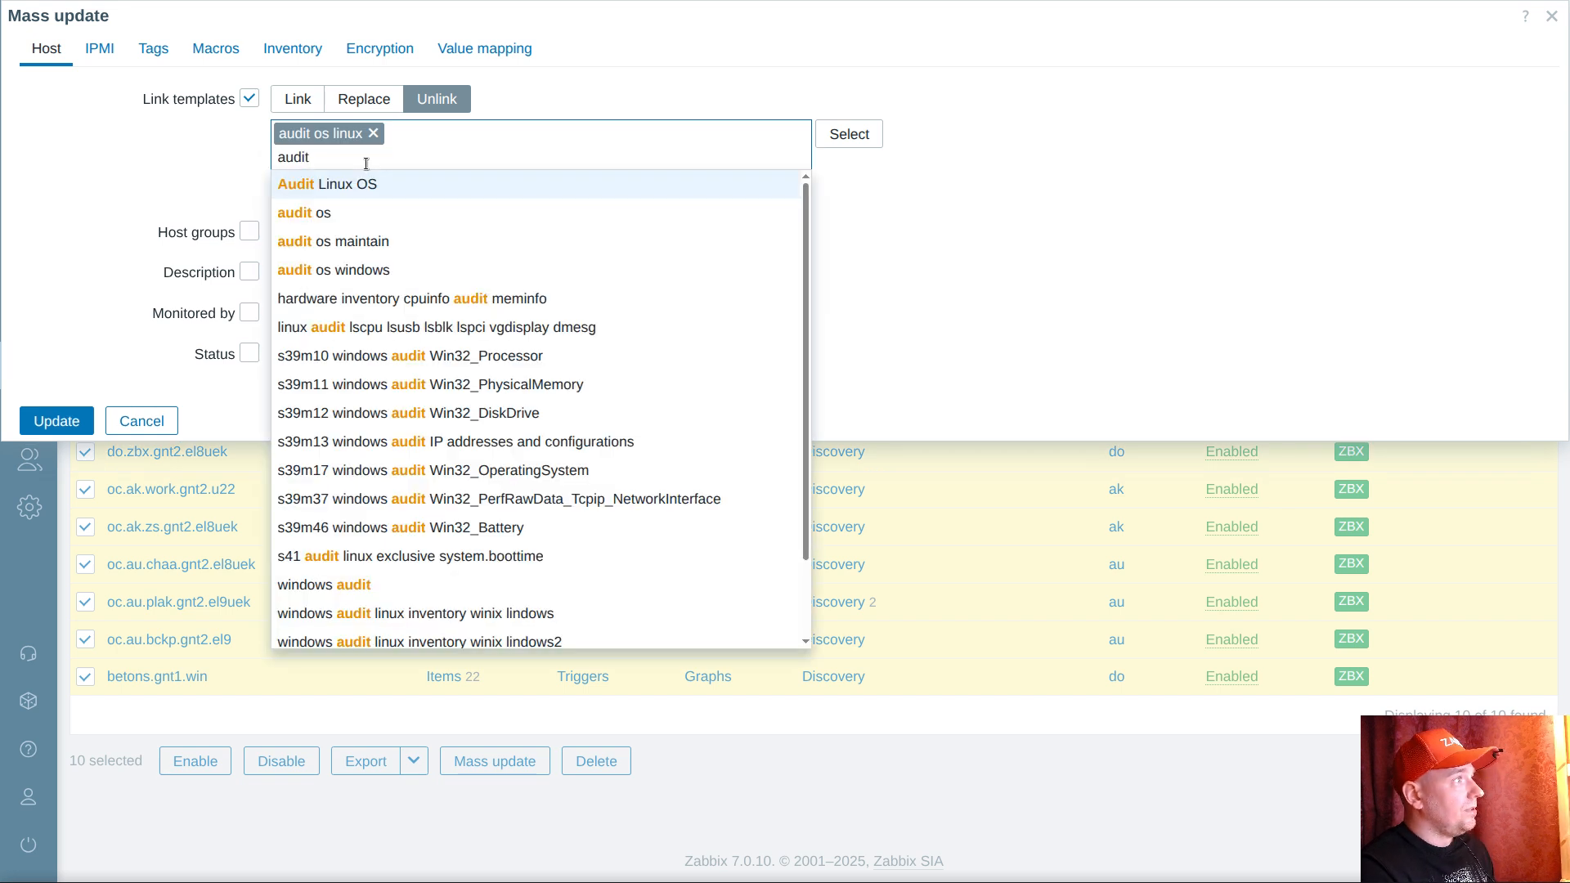
{"action": "left_click", "coordinate": [368, 271]}
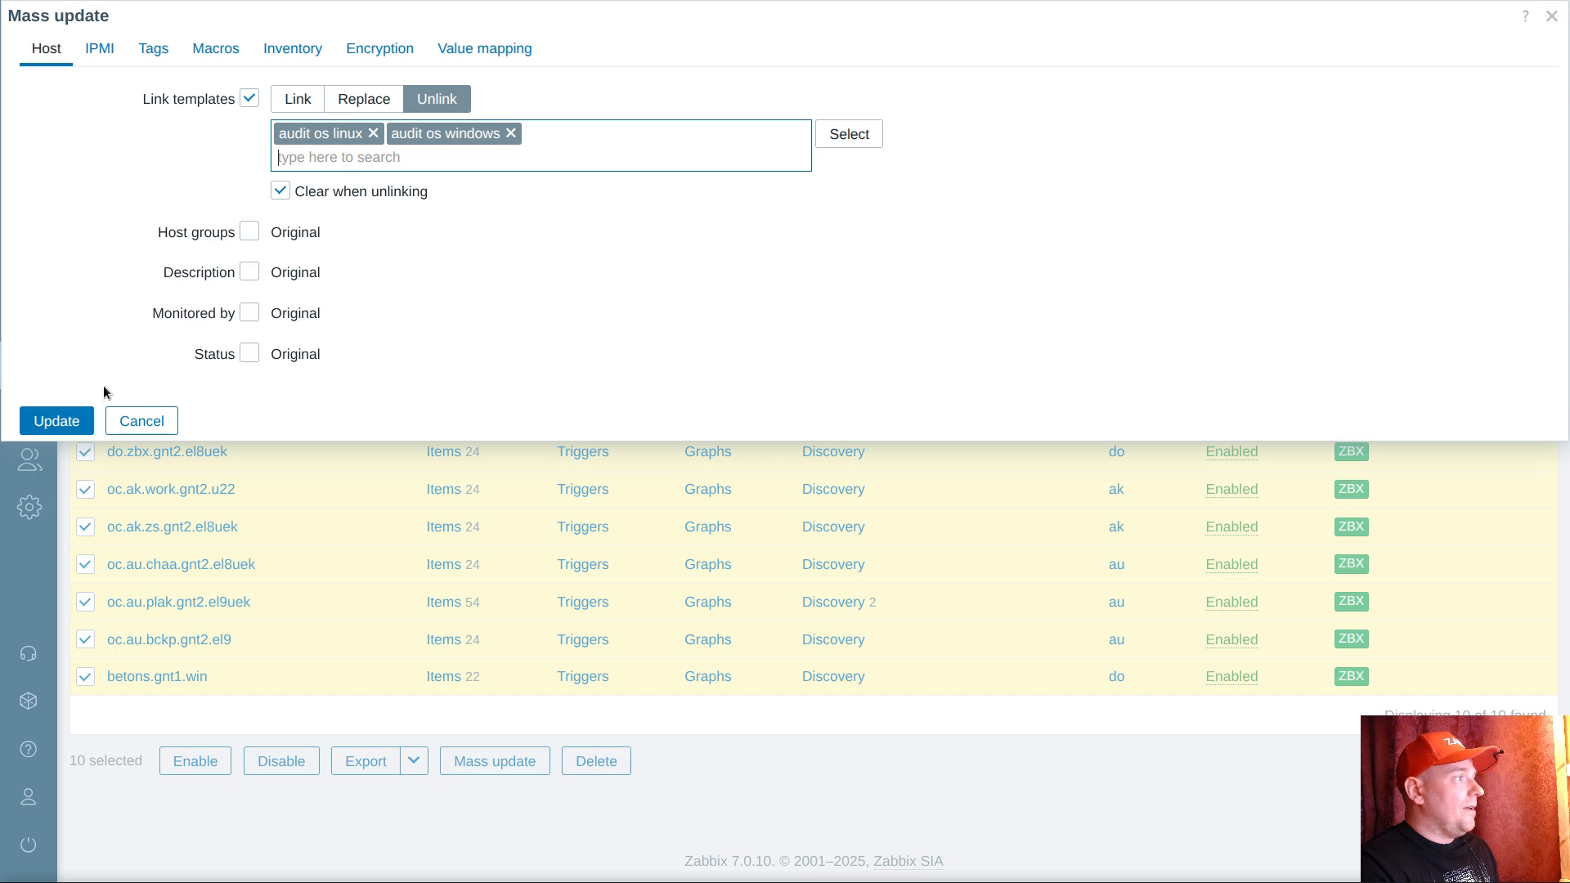
{"action": "left_click", "coordinate": [53, 420]}
Step: Check which items remain on the gnt2 hosts do.zbx.gnt2.el8uek and oc.ak.my.gnt2.el8uek
{"action": "scroll", "coordinate": [671, 484], "scroll_direction": "down", "scroll_amount": 2}
{"action": "scroll", "coordinate": [671, 484], "scroll_direction": "down", "scroll_amount": 1}
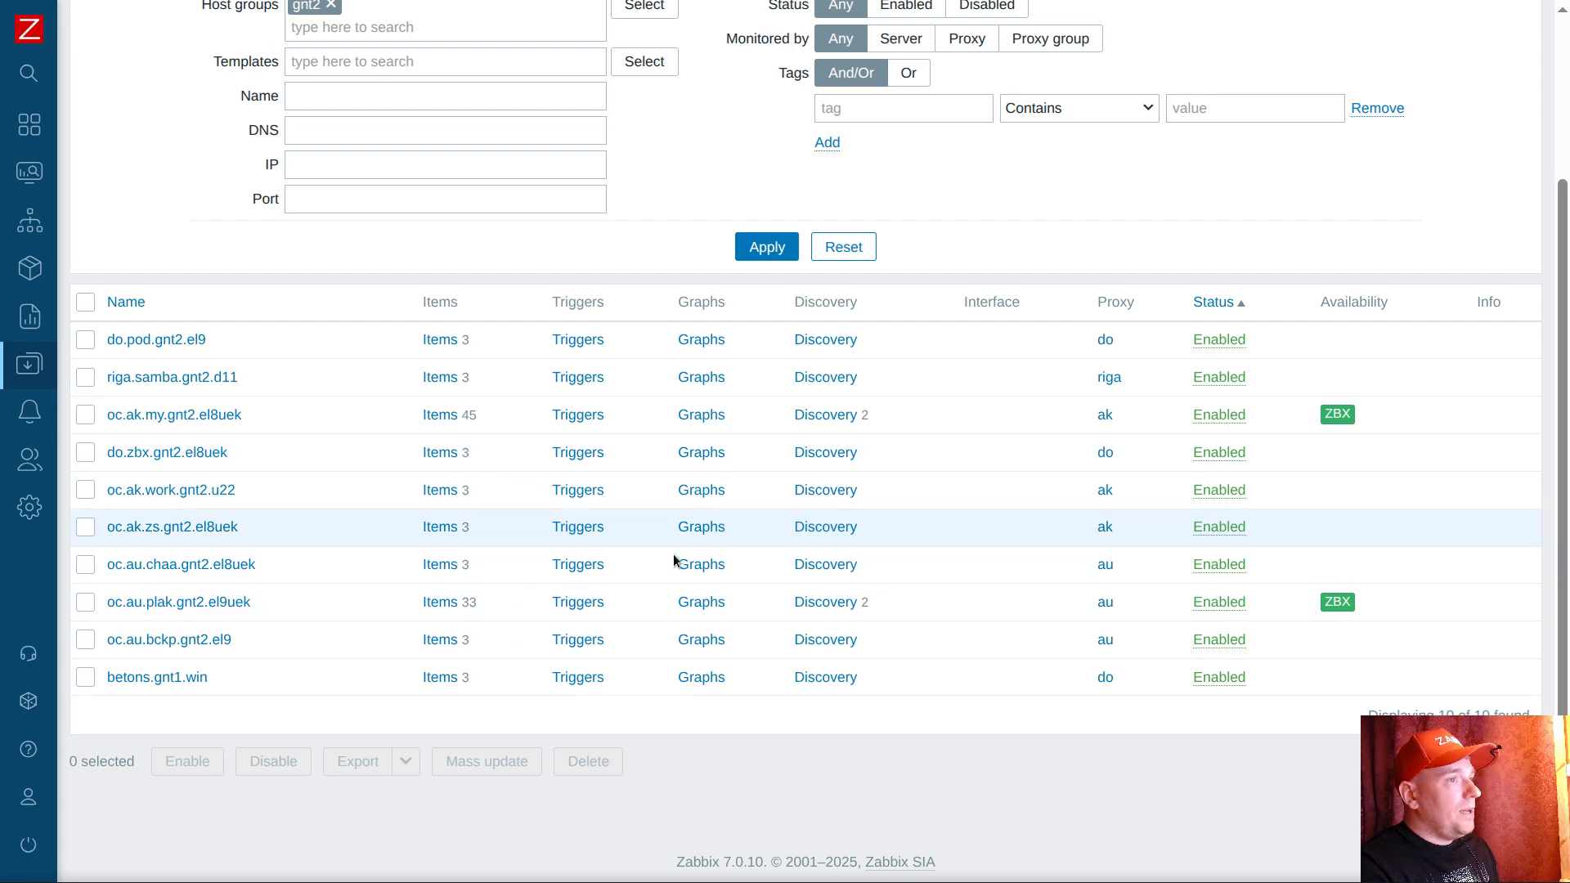
{"action": "left_click", "coordinate": [440, 454]}
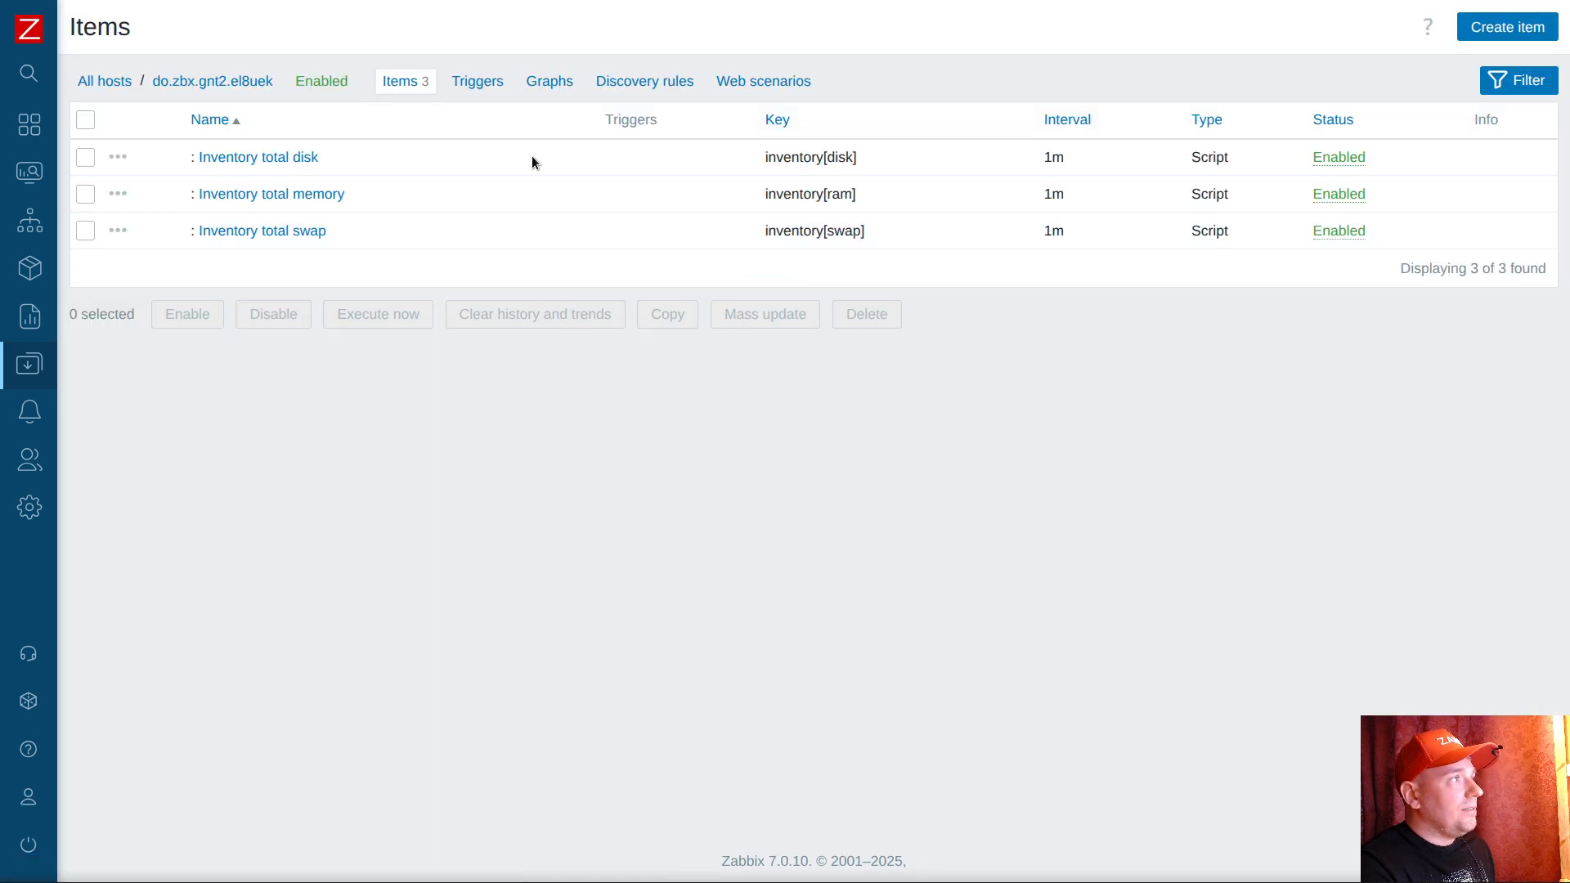
{"action": "left_click", "coordinate": [102, 82]}
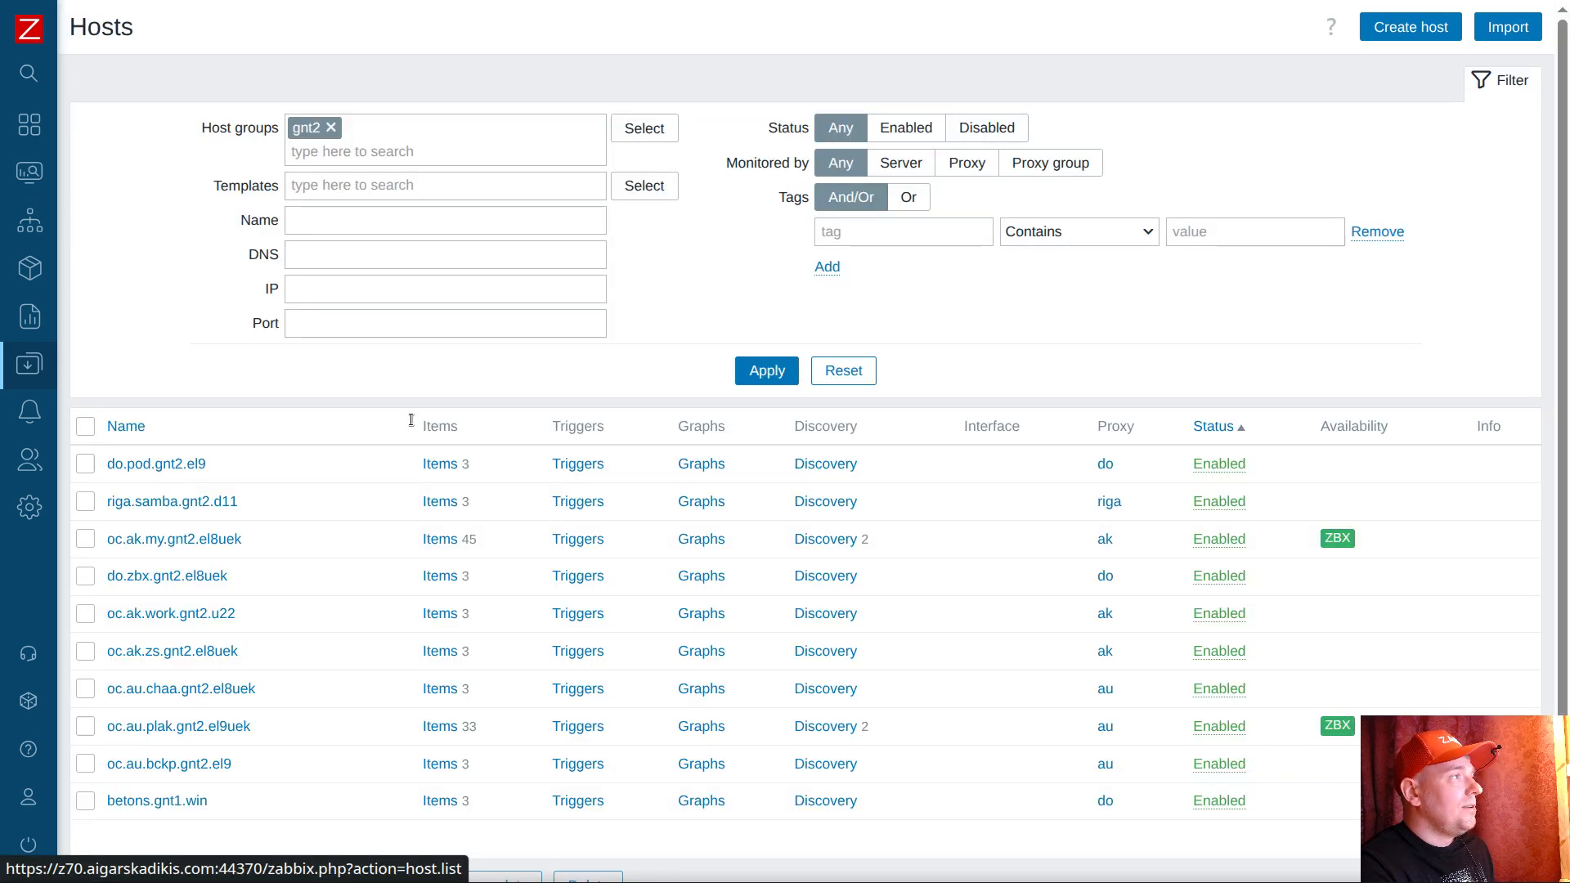
{"action": "left_click", "coordinate": [440, 539]}
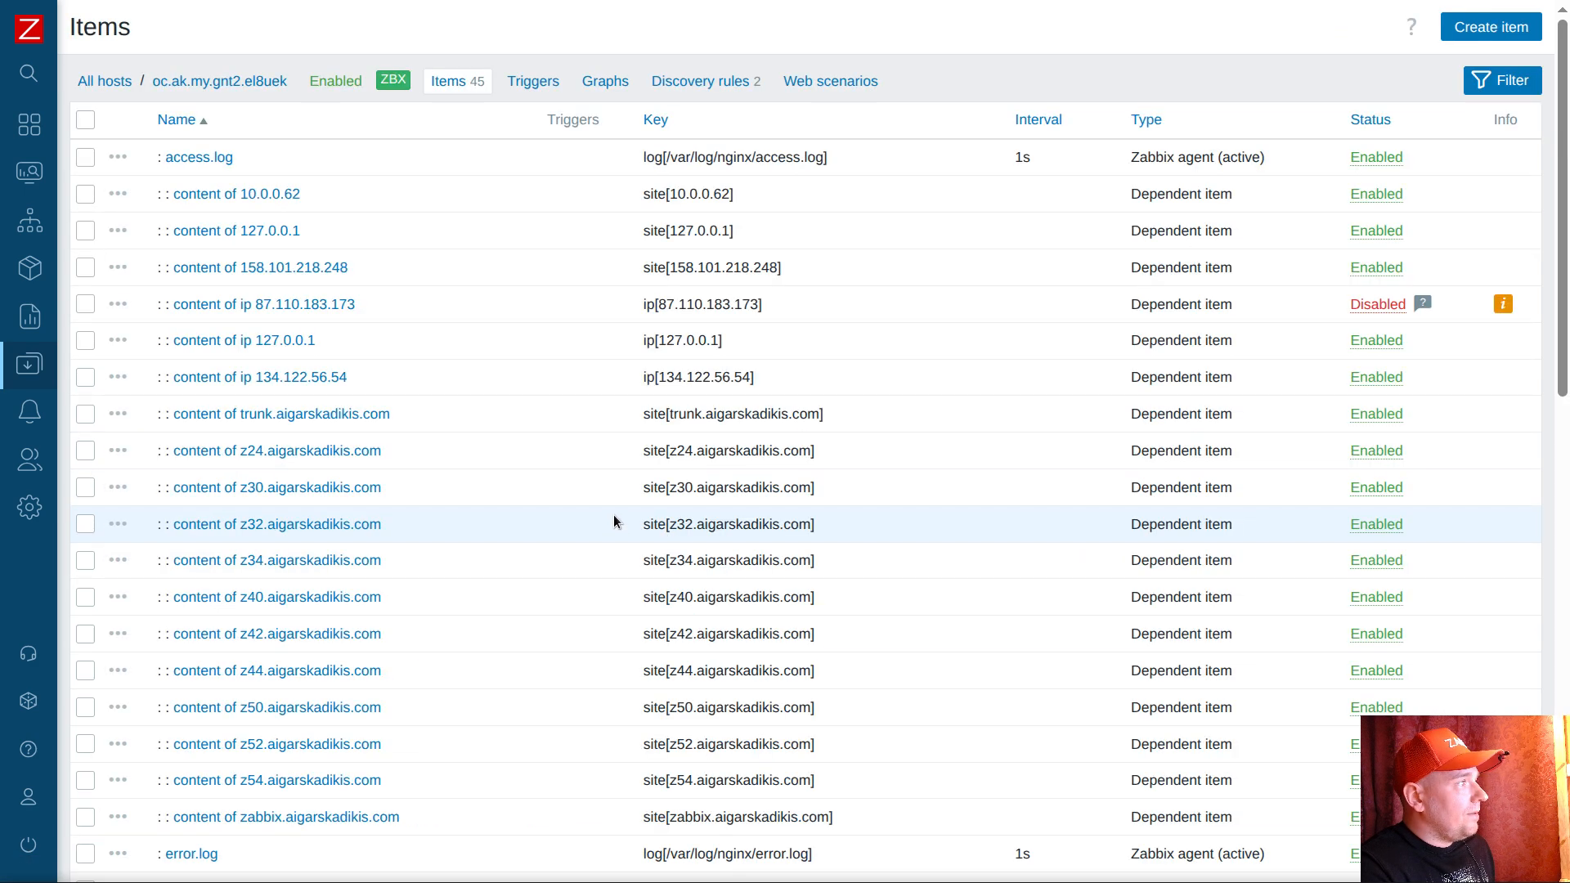
{"action": "left_click", "coordinate": [109, 80]}
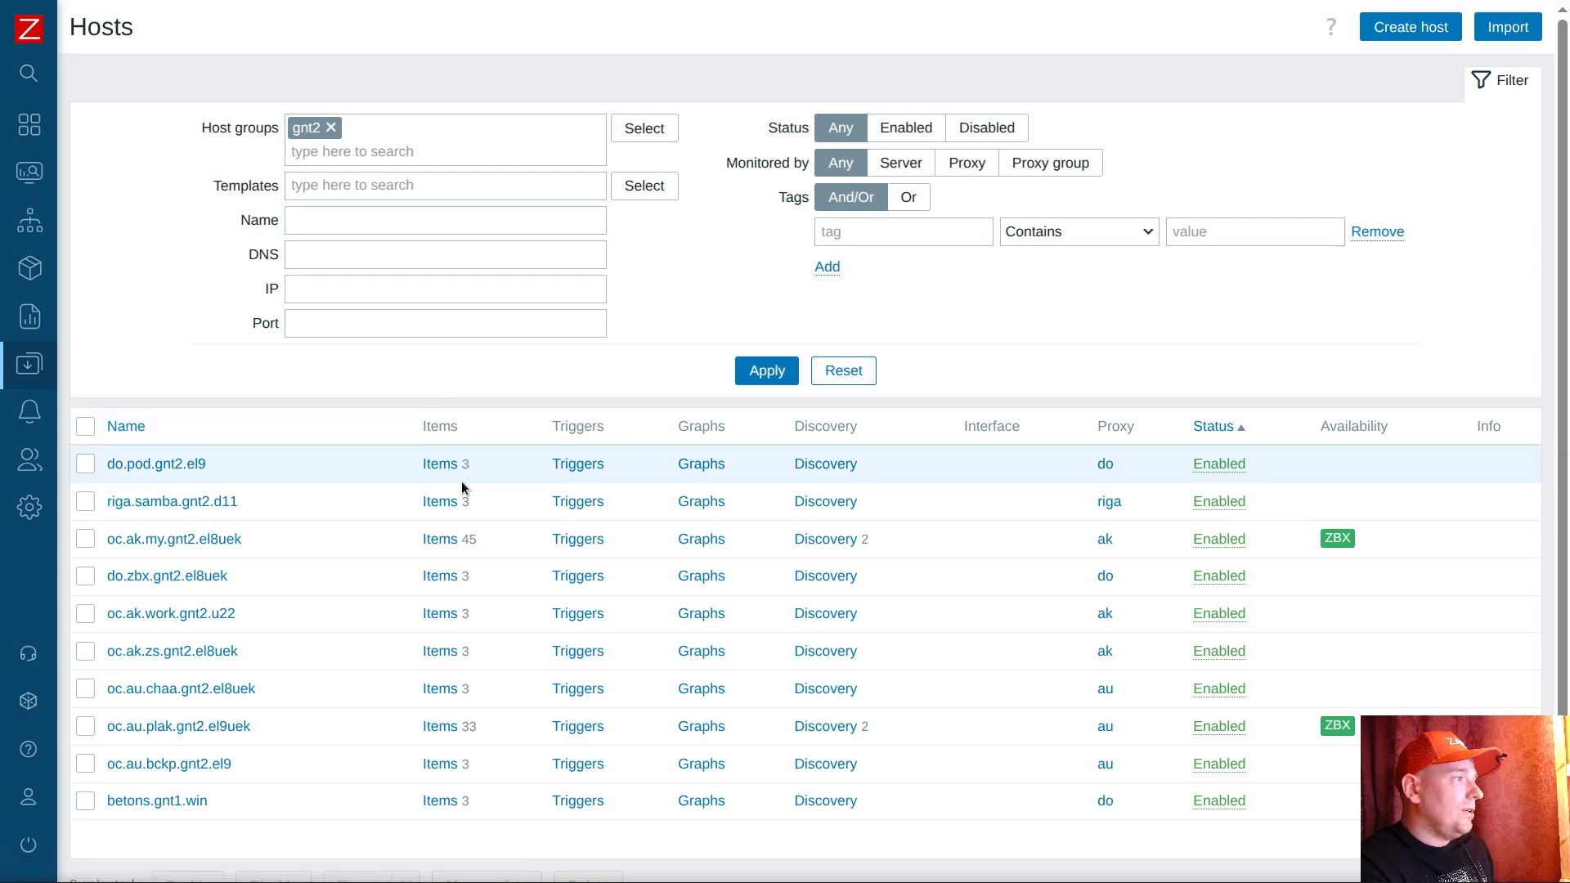
Step: Review the audit dashboard and open the configuration of host betons.gnt1.win from it to check its linked templates
{"action": "mouse_move", "coordinate": [31, 507]}
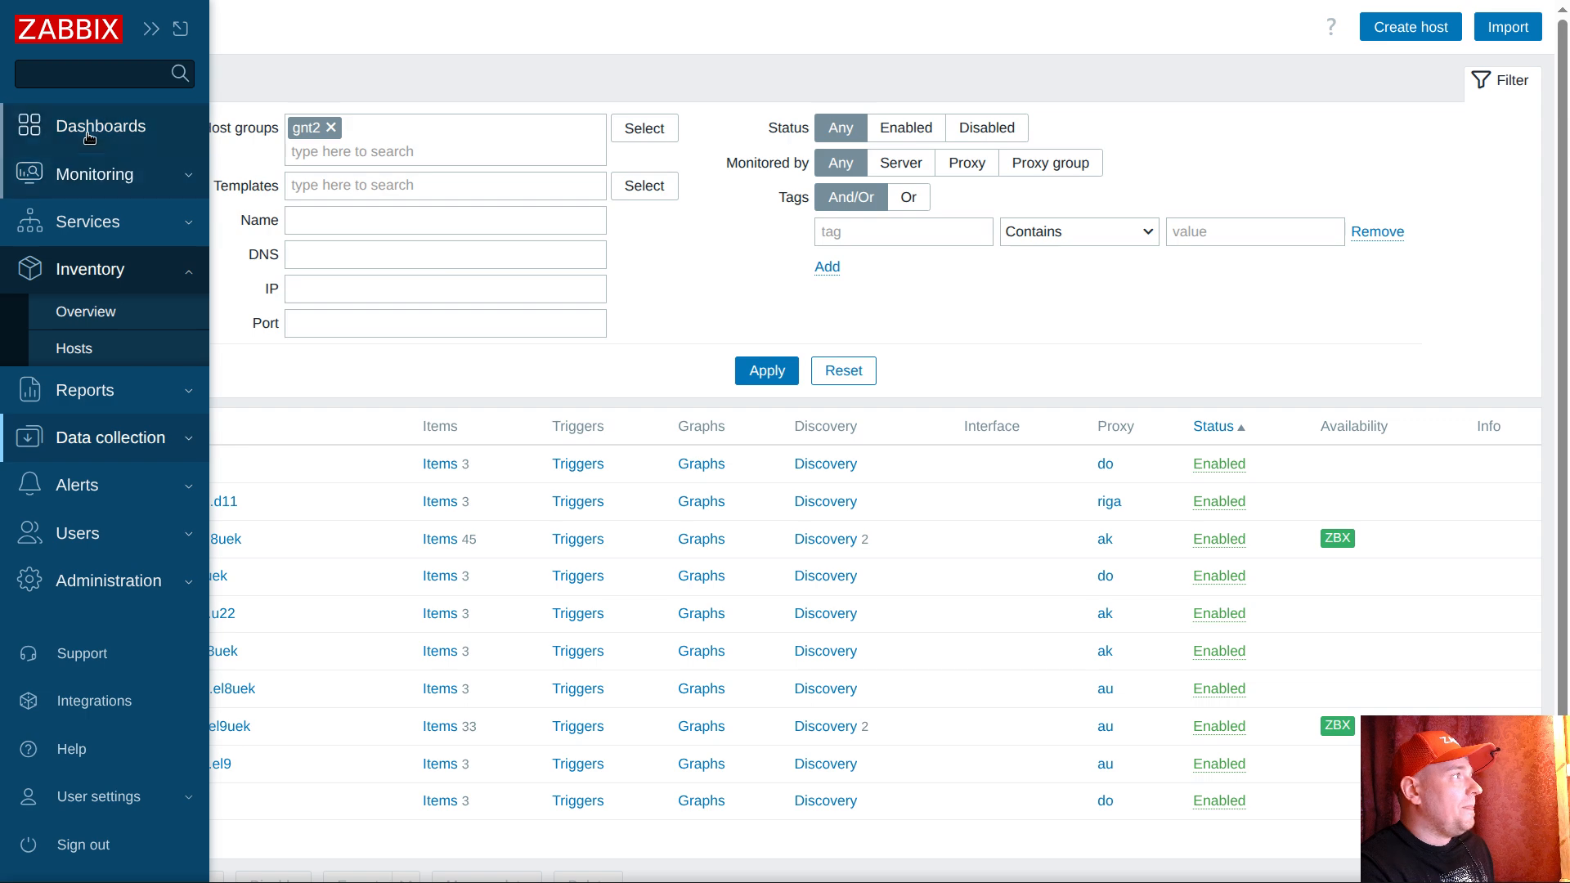
{"action": "left_click", "coordinate": [99, 133]}
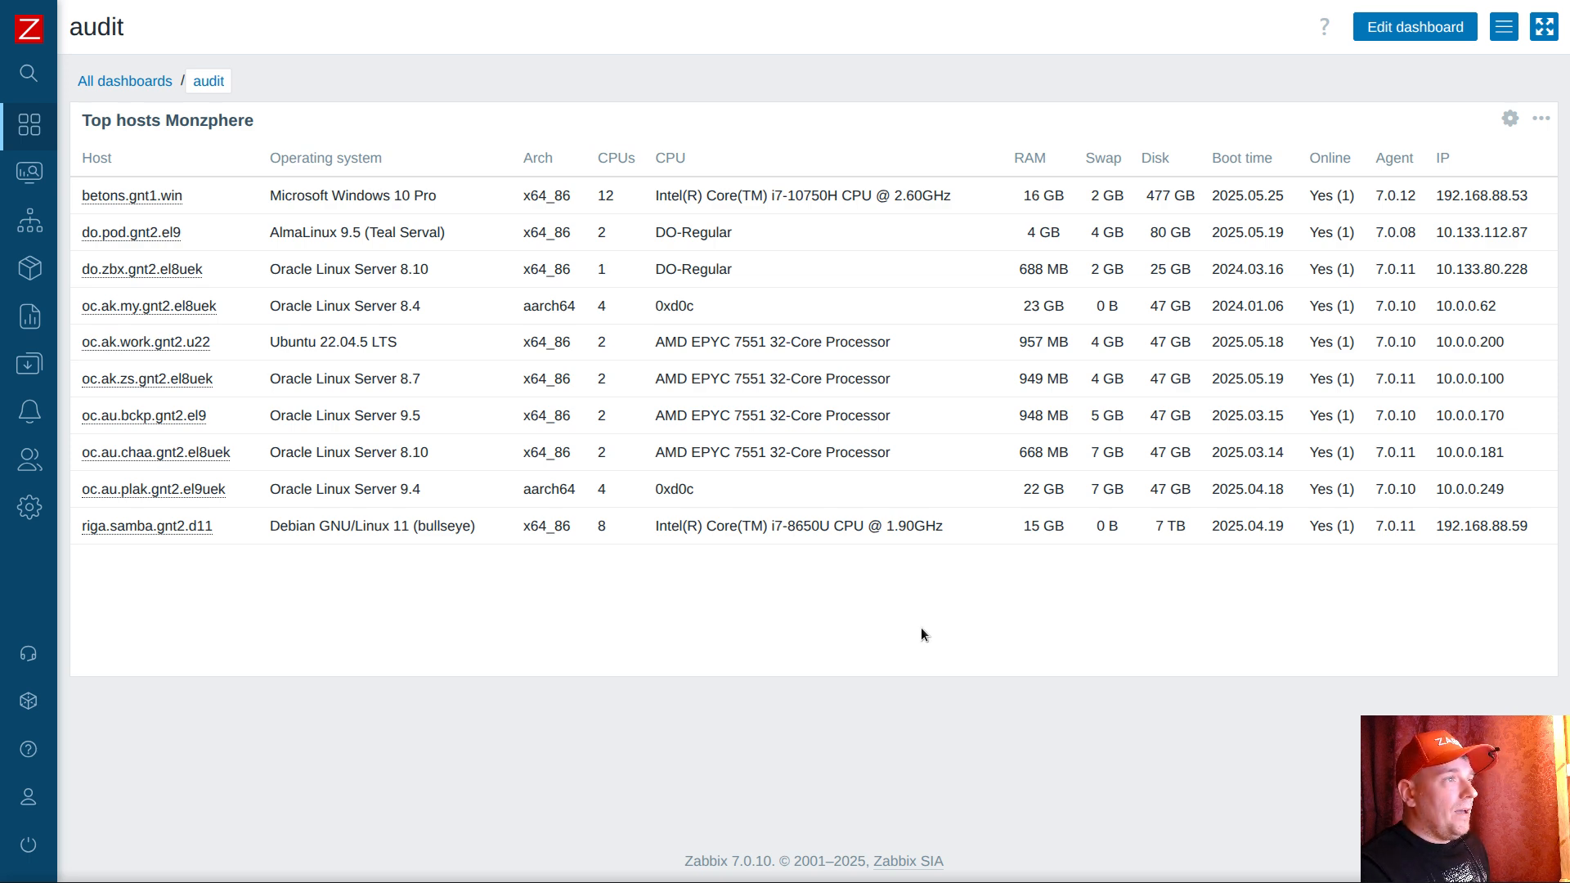
{"action": "left_click", "coordinate": [135, 194]}
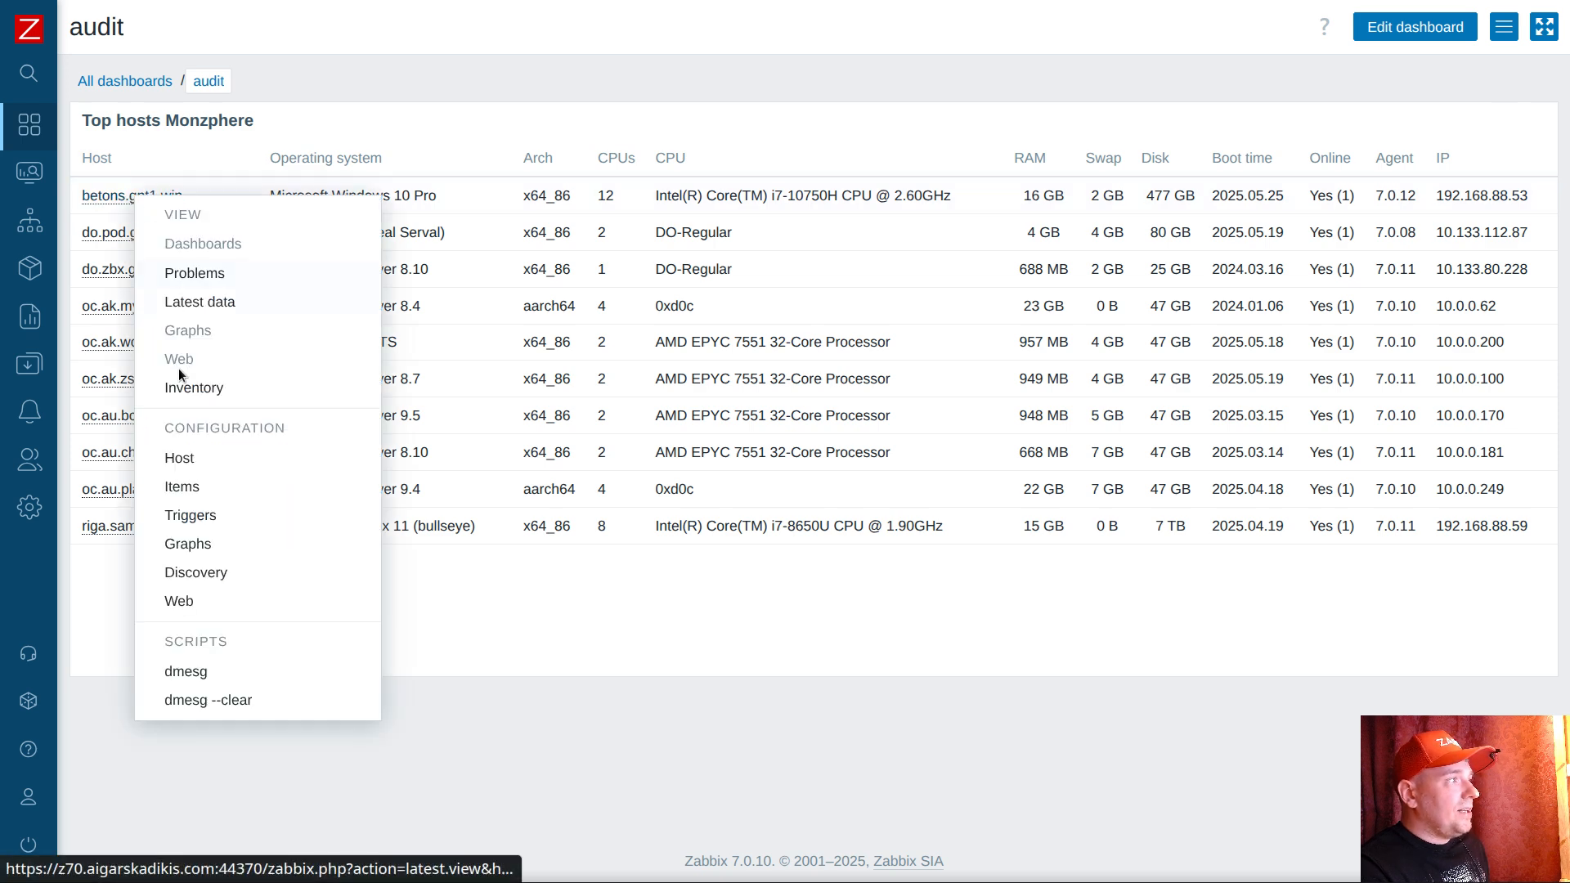
{"action": "left_click", "coordinate": [182, 458]}
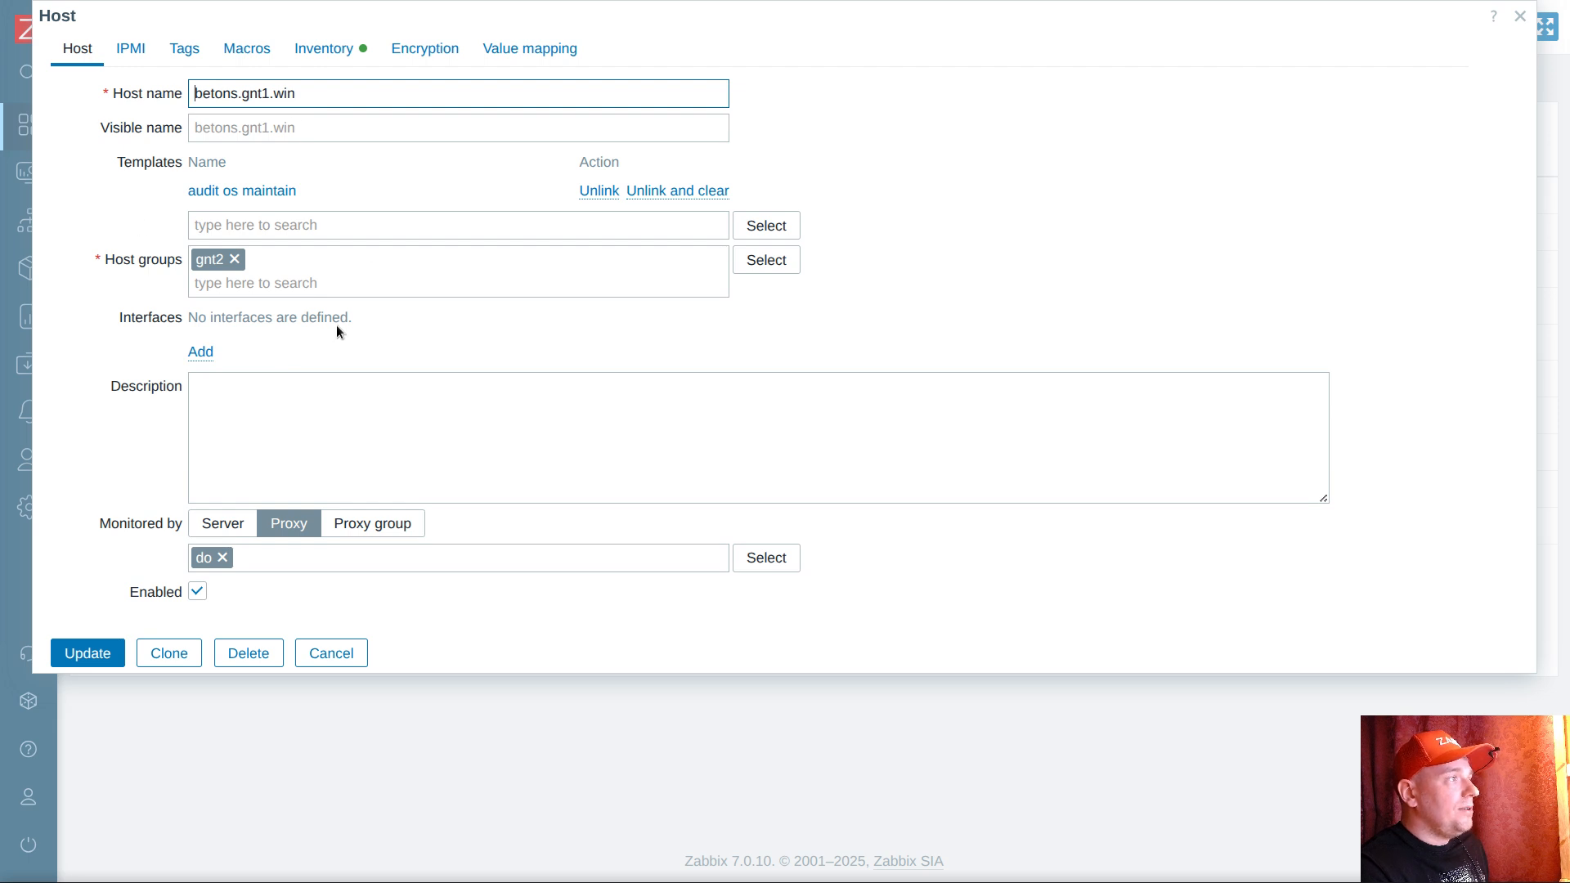
{"action": "left_click_drag", "start_coordinate": [304, 195], "coordinate": [226, 188]}
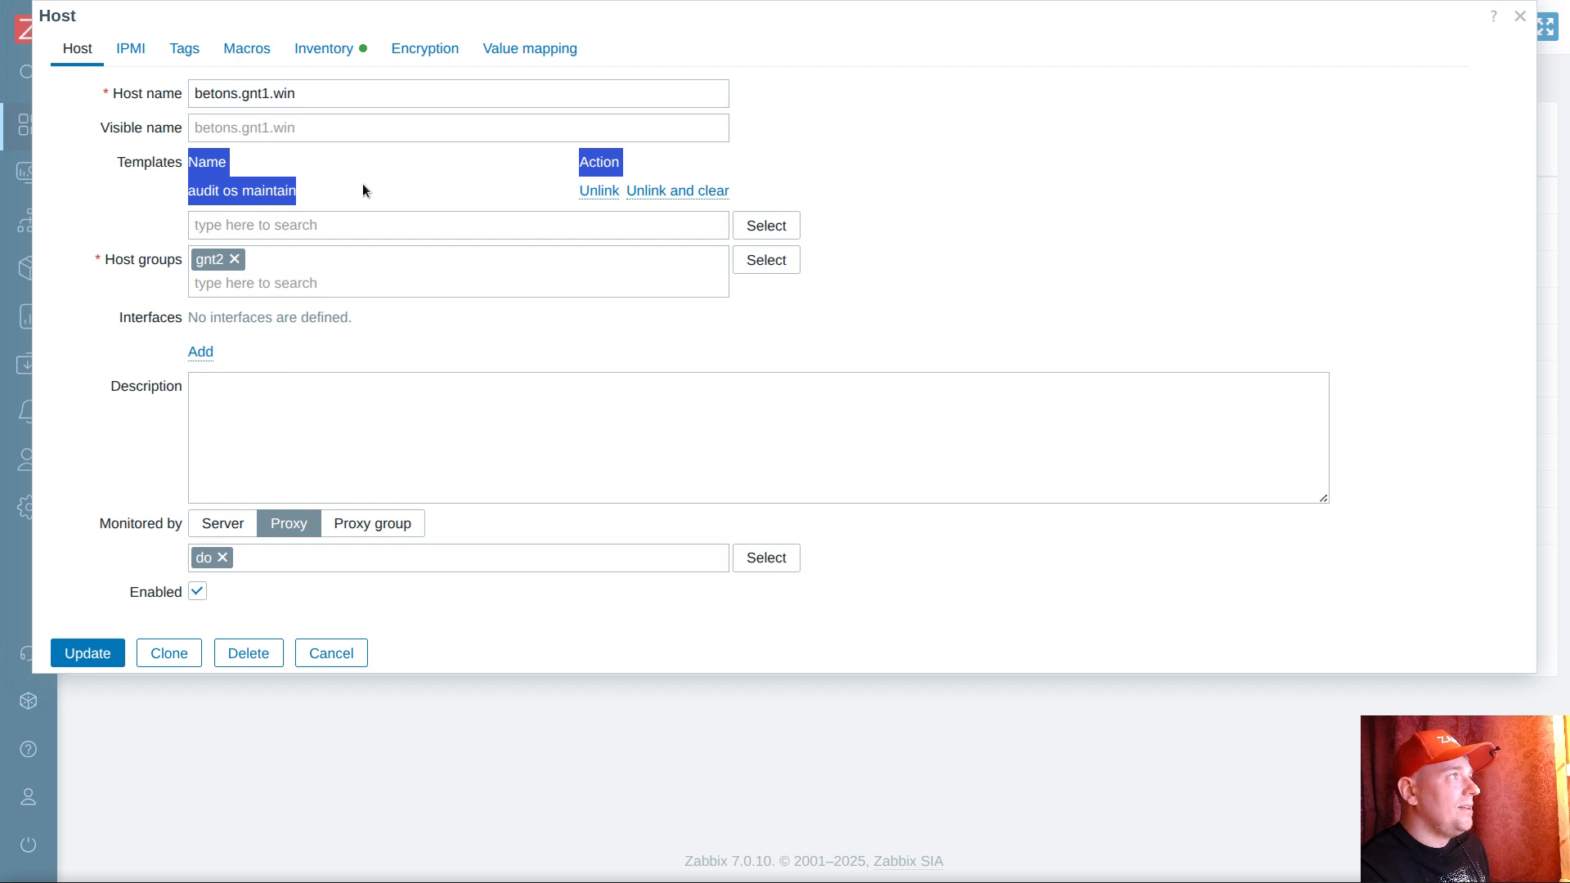
Step: Examine the inventory mode and the populated inventory fields of host betons.gnt1.win
{"action": "left_click", "coordinate": [352, 54]}
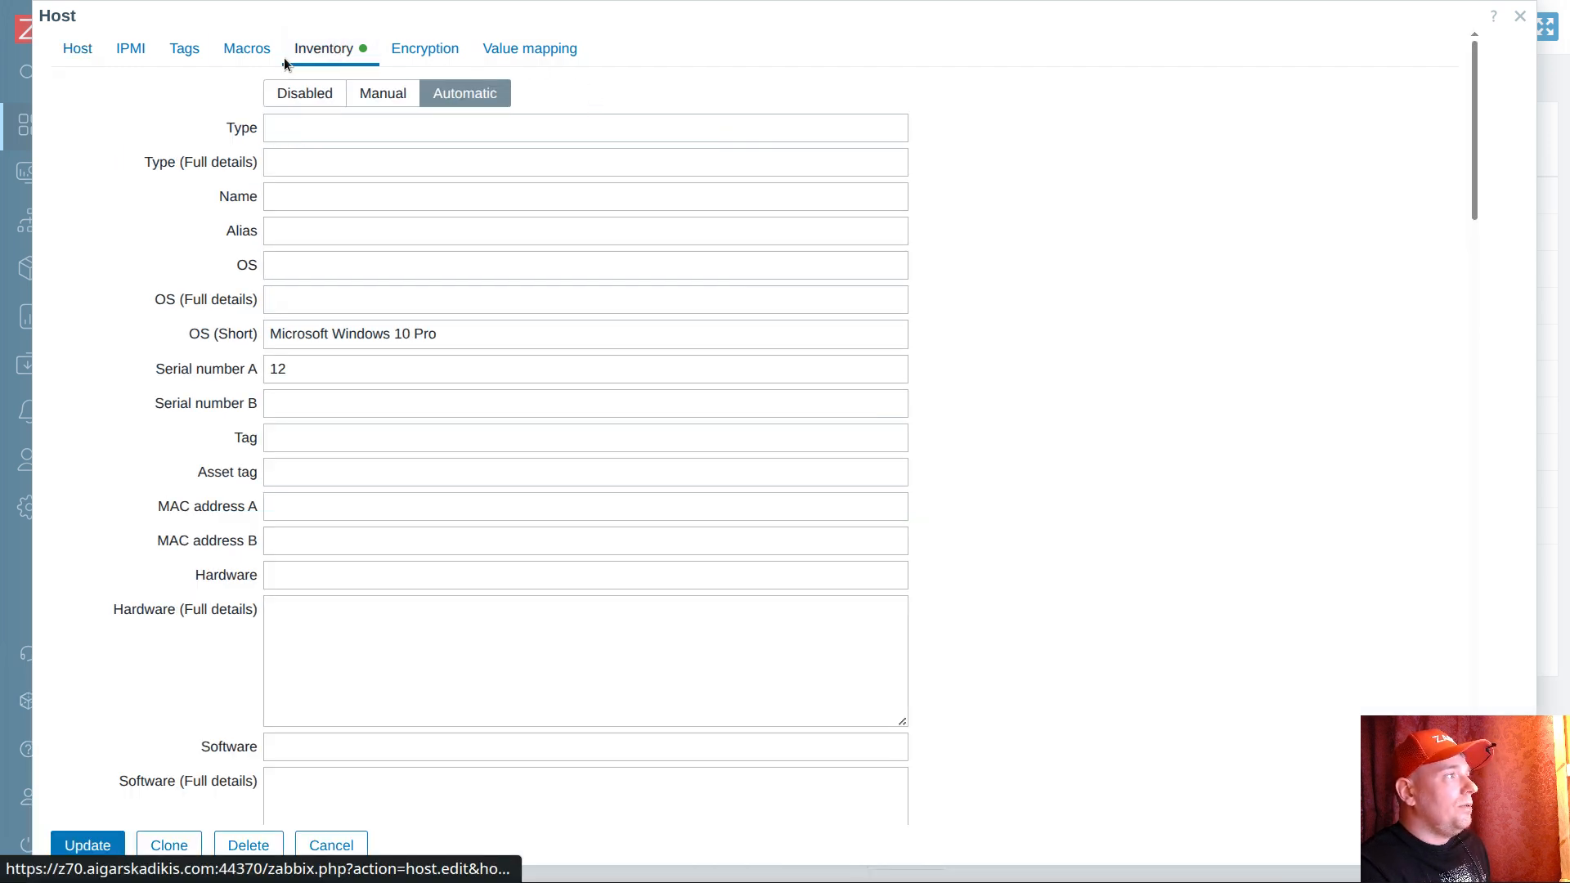
{"action": "scroll", "coordinate": [414, 245], "scroll_direction": "down", "scroll_amount": 12}
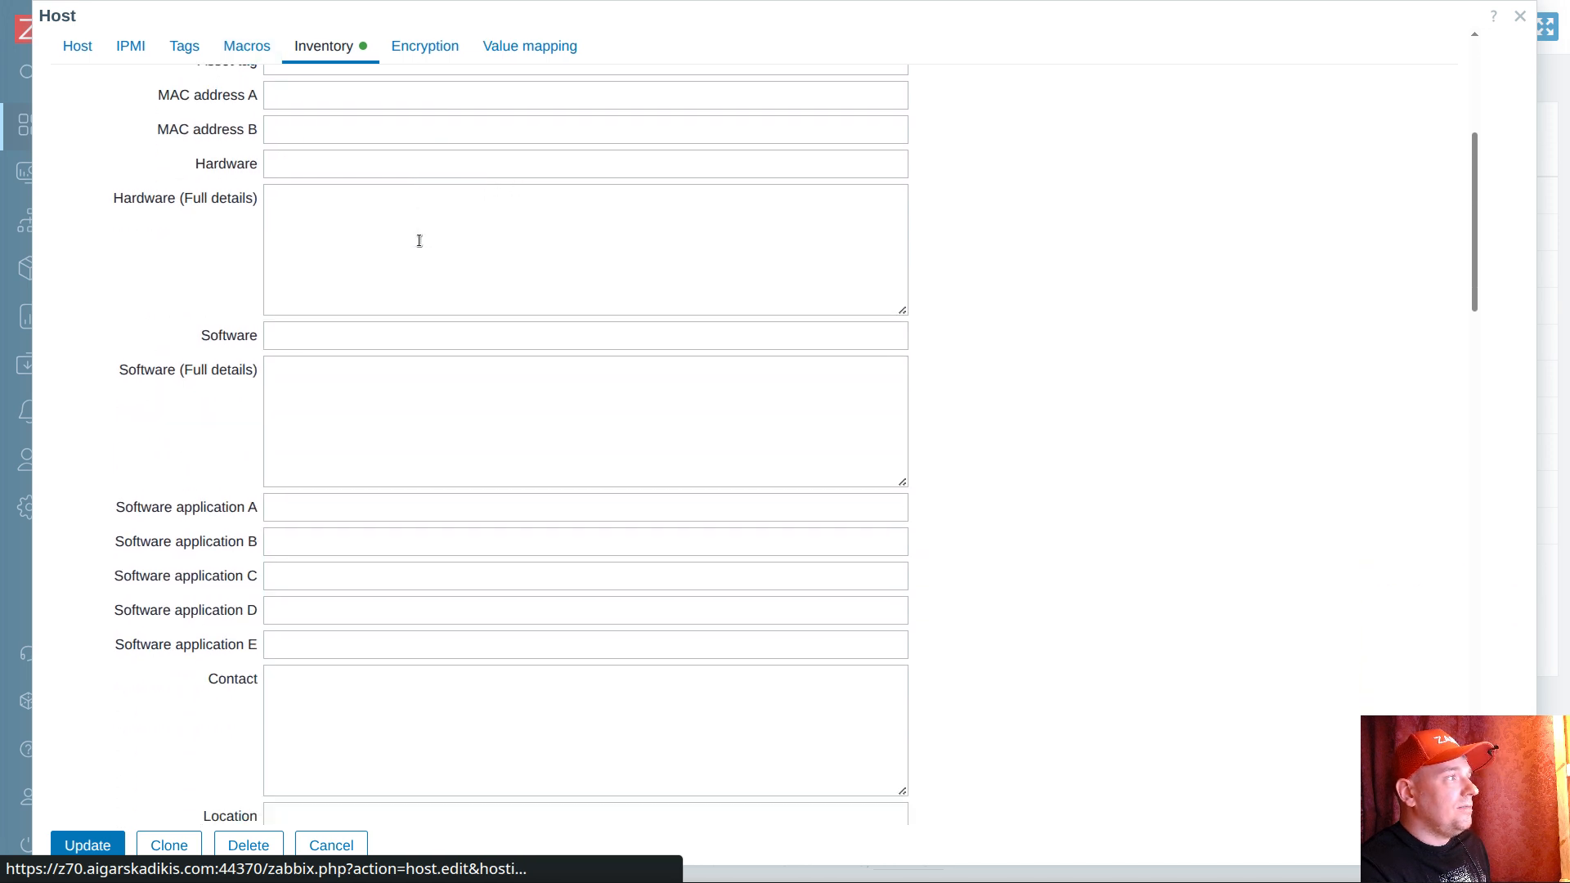
{"action": "scroll", "coordinate": [426, 250], "scroll_direction": "down", "scroll_amount": 12}
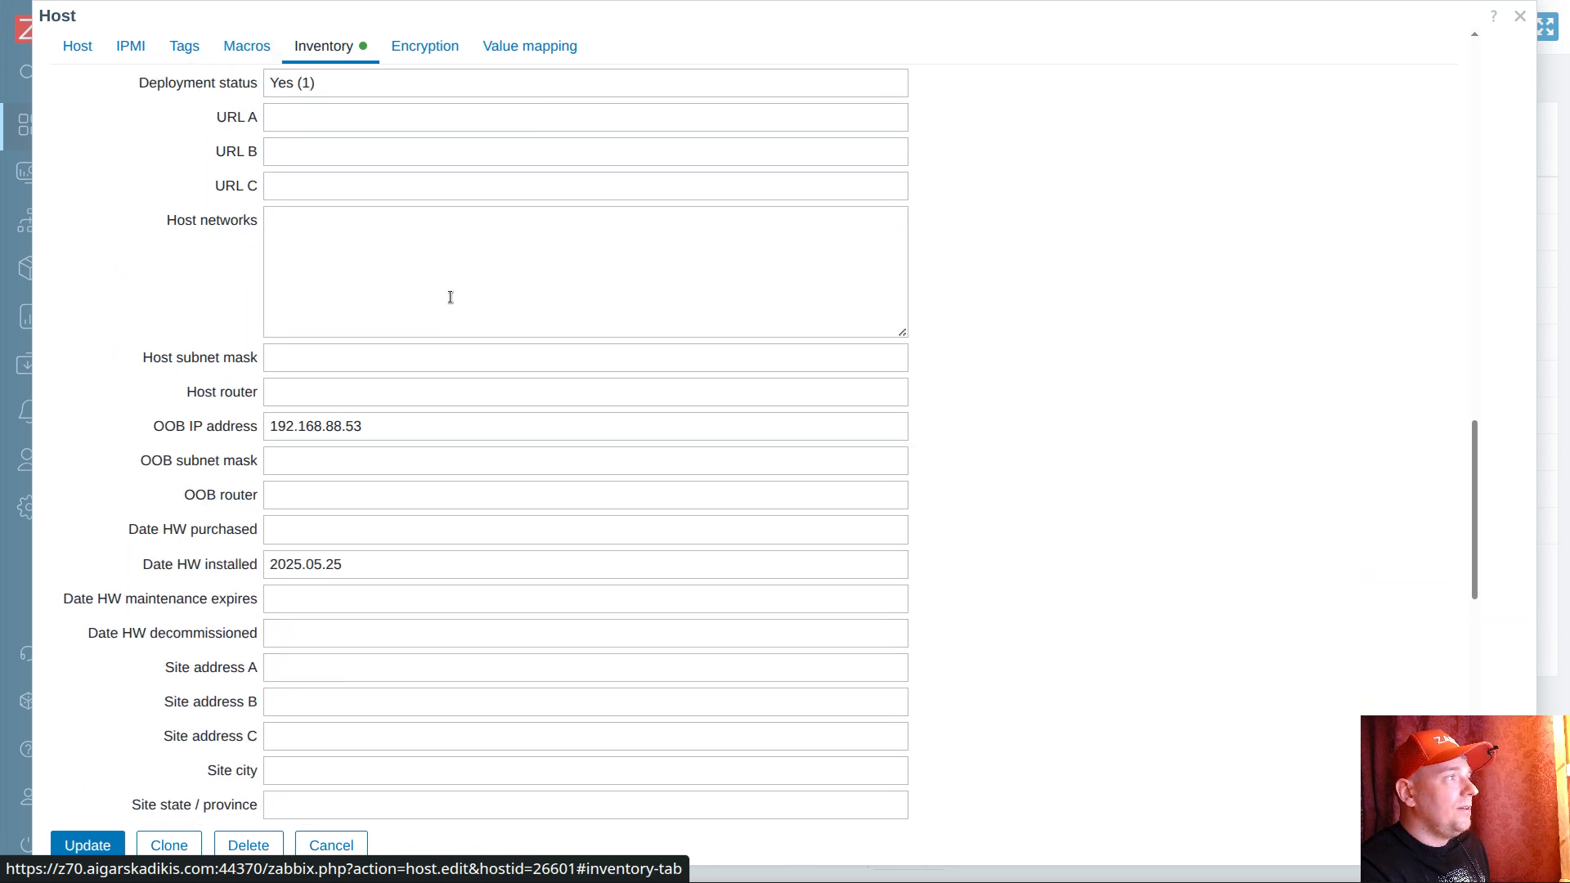
Step: Check the remaining inventory fields through the secondary POC details and close the host configuration without saving
{"action": "scroll", "coordinate": [365, 498], "scroll_direction": "down", "scroll_amount": 7}
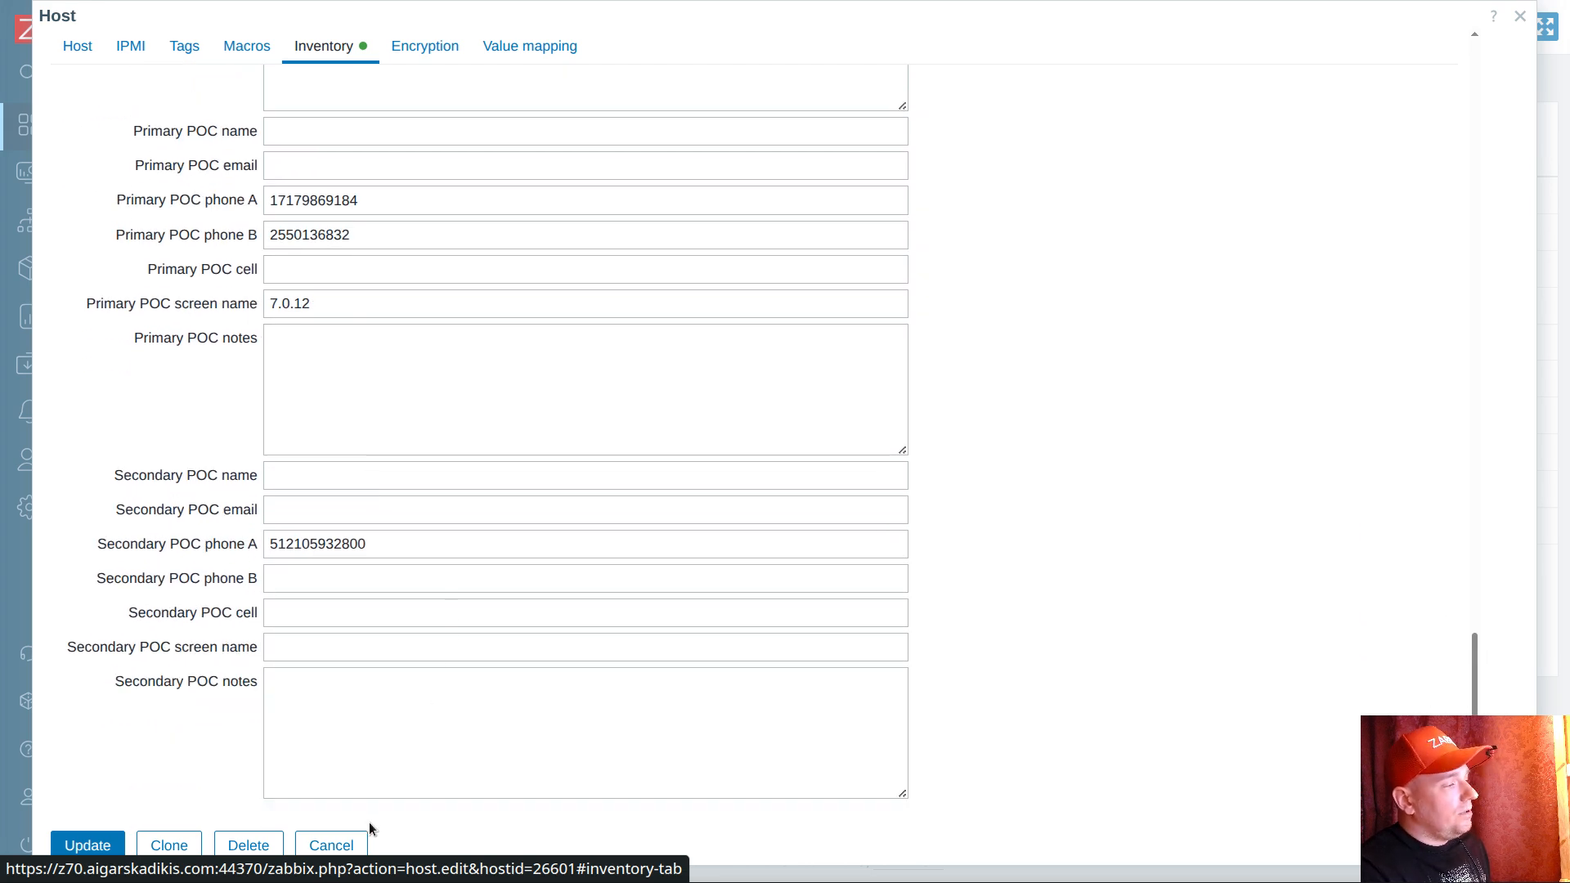
{"action": "left_click", "coordinate": [350, 845]}
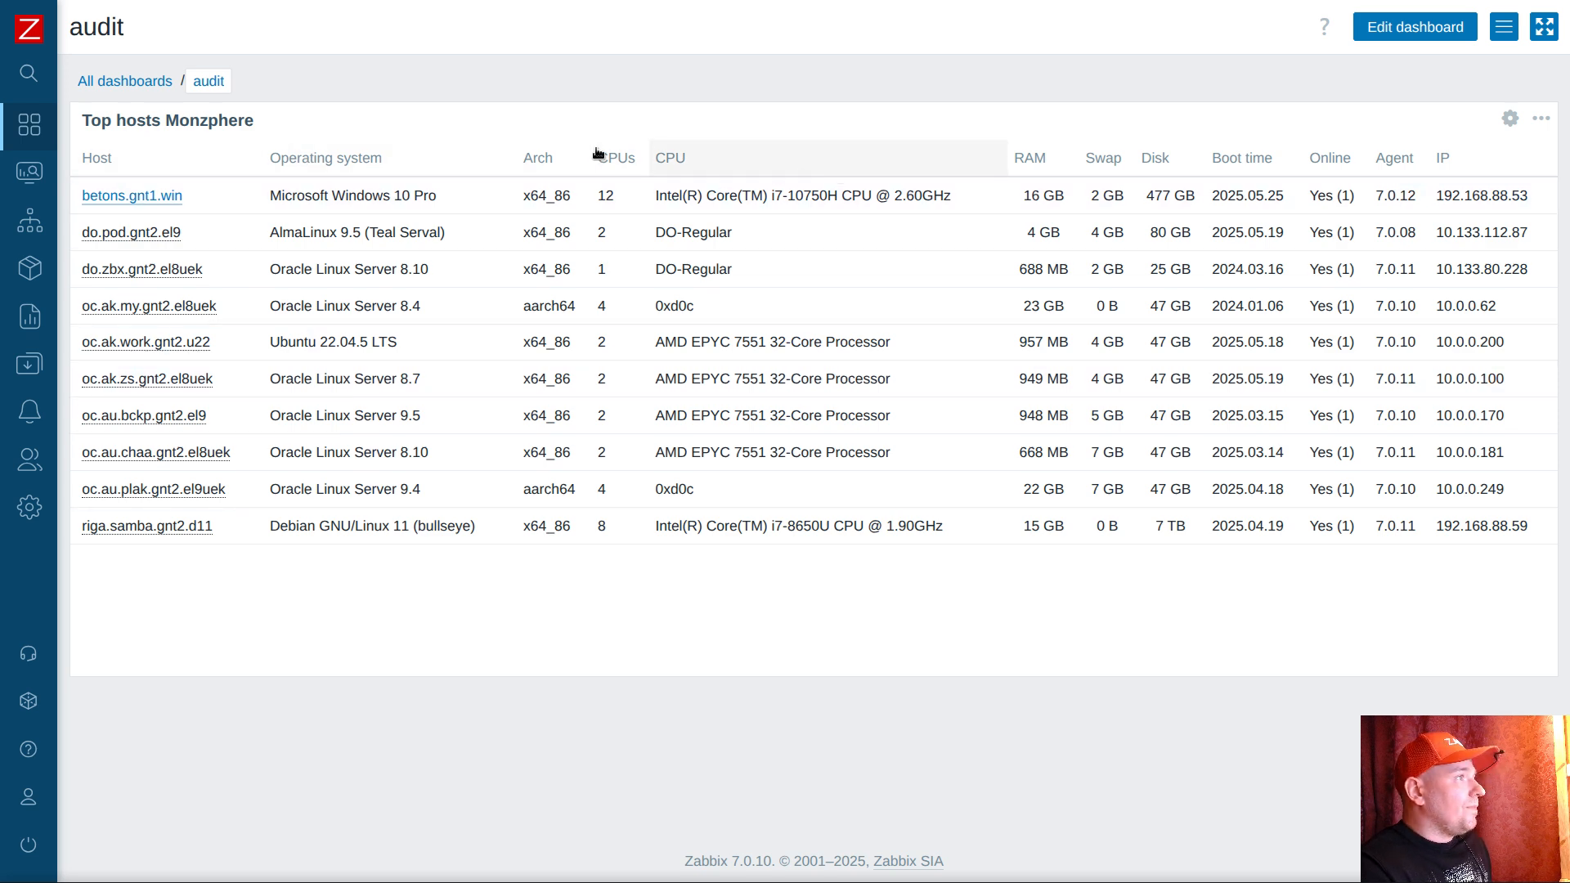
Step: Sort the top hosts table in turn by Operating system, Arch, CPUs, CPU, RAM, Swap and Disk to compare the hosts
{"action": "left_click", "coordinate": [338, 157]}
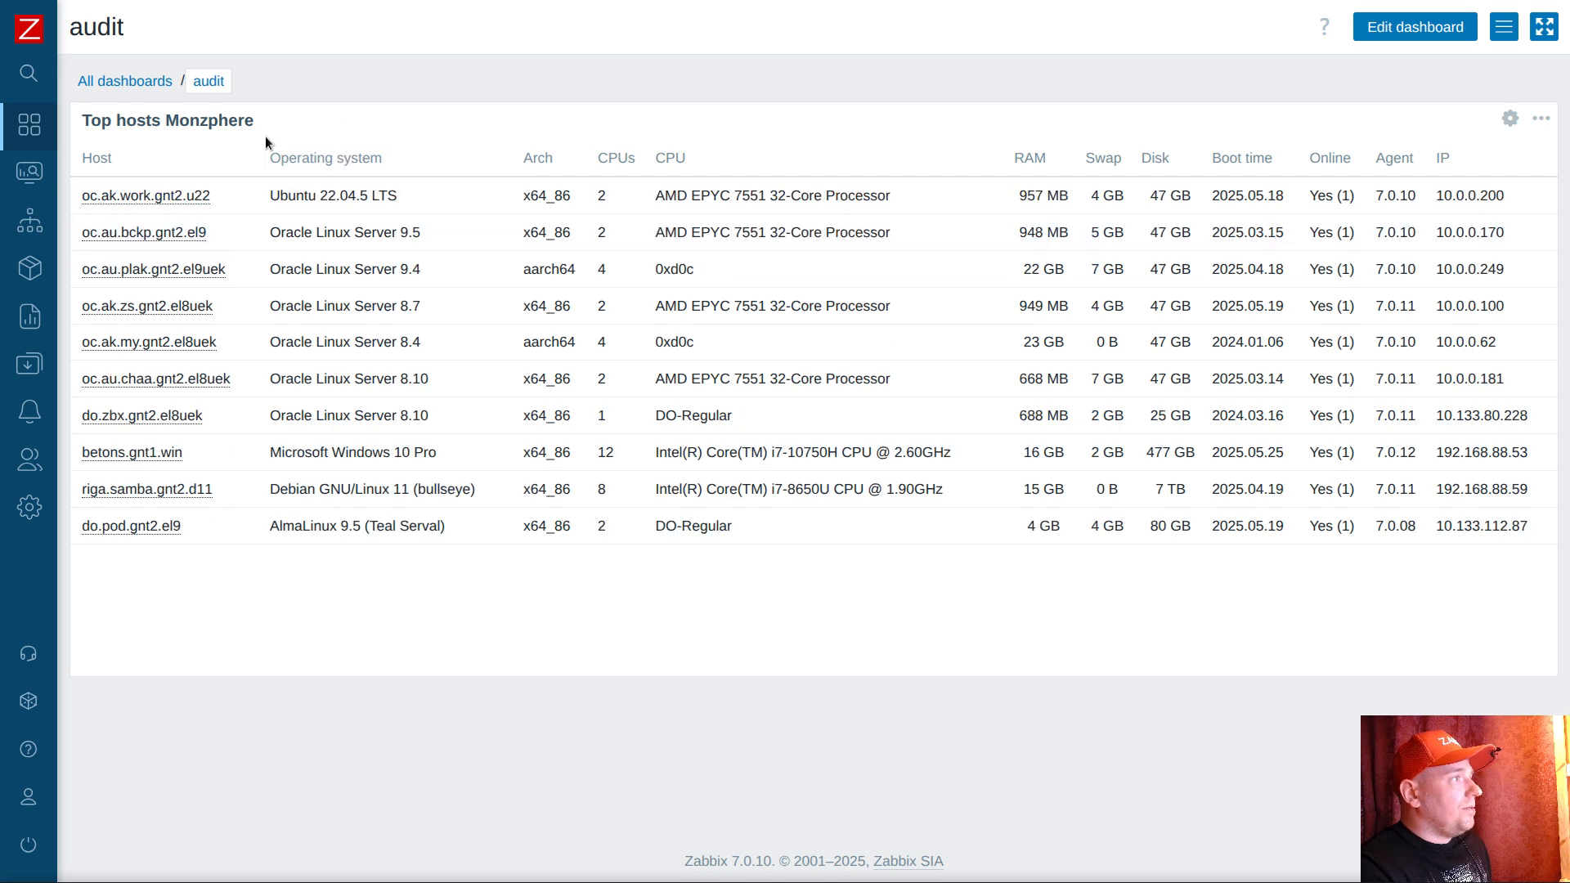
{"action": "left_click", "coordinate": [538, 161]}
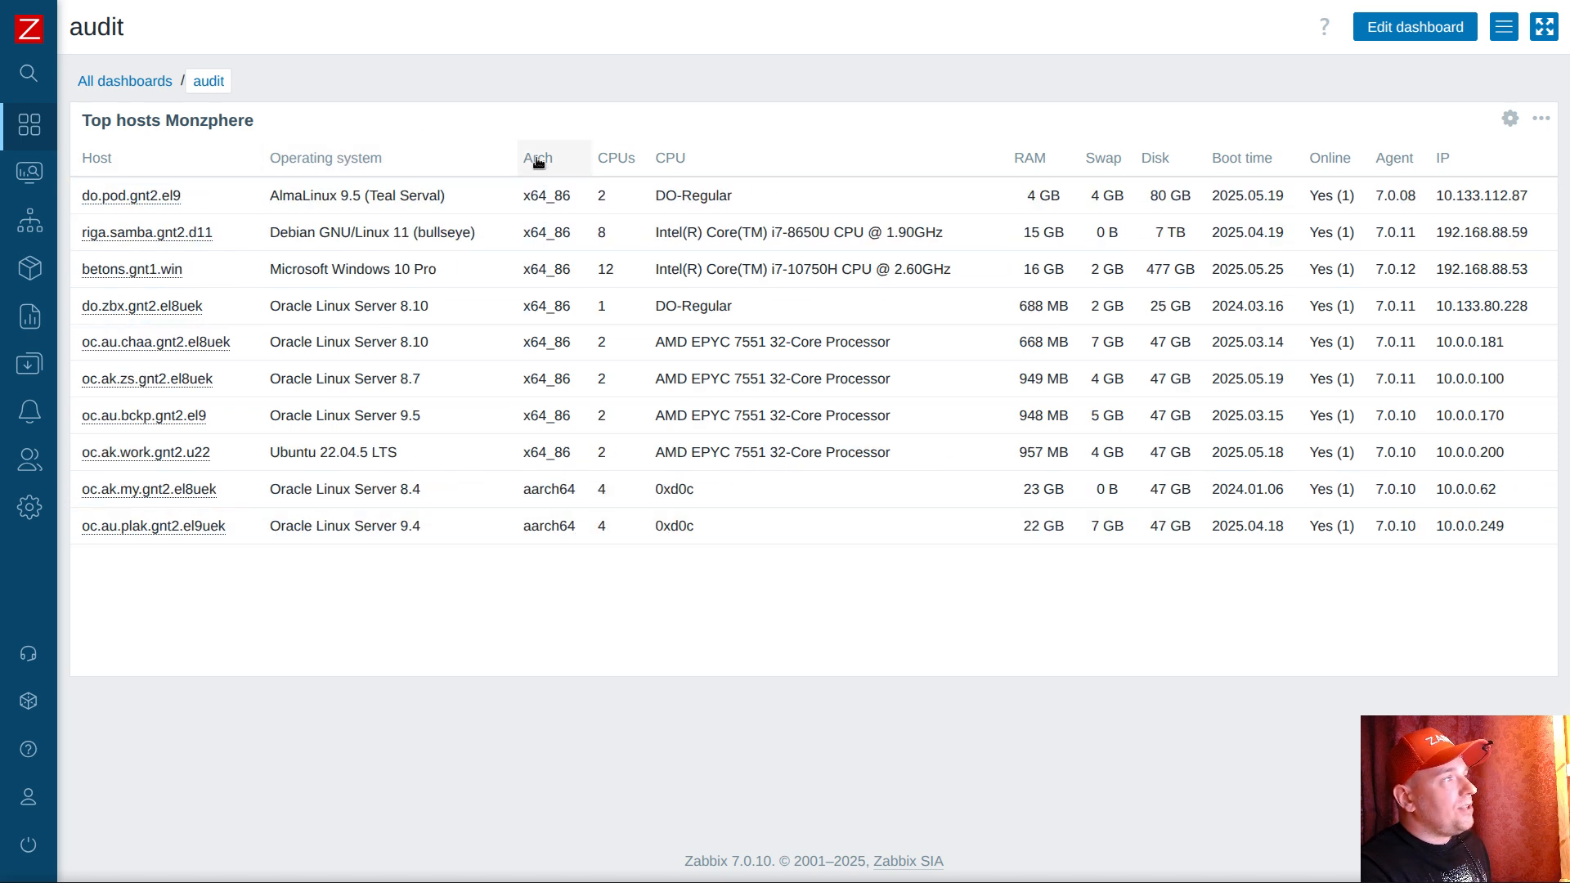
{"action": "left_click", "coordinate": [614, 159]}
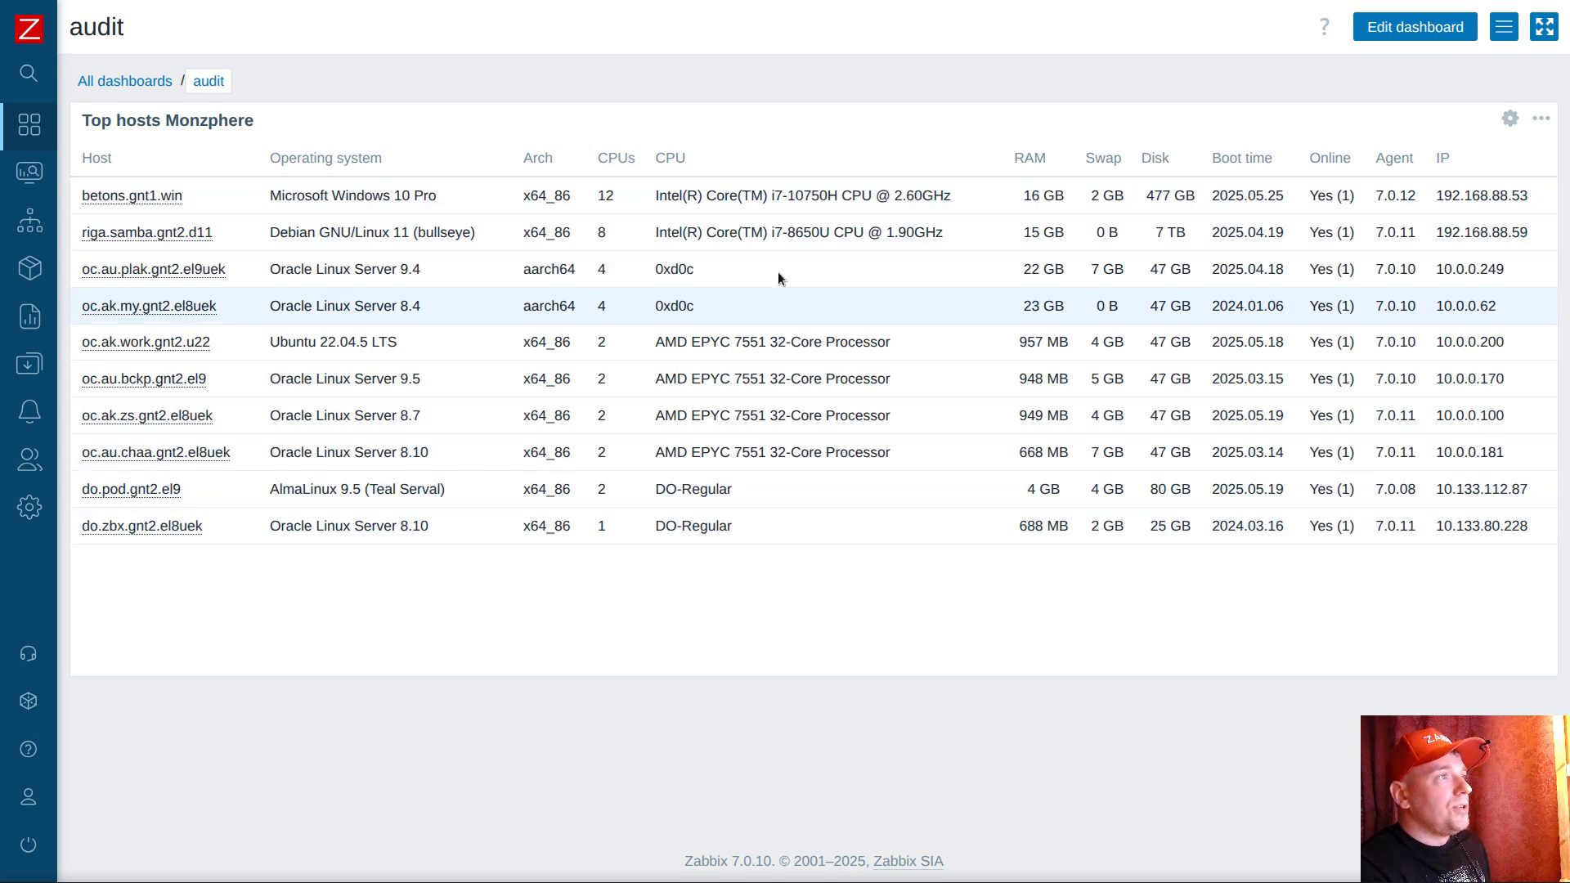
{"action": "left_click", "coordinate": [704, 157]}
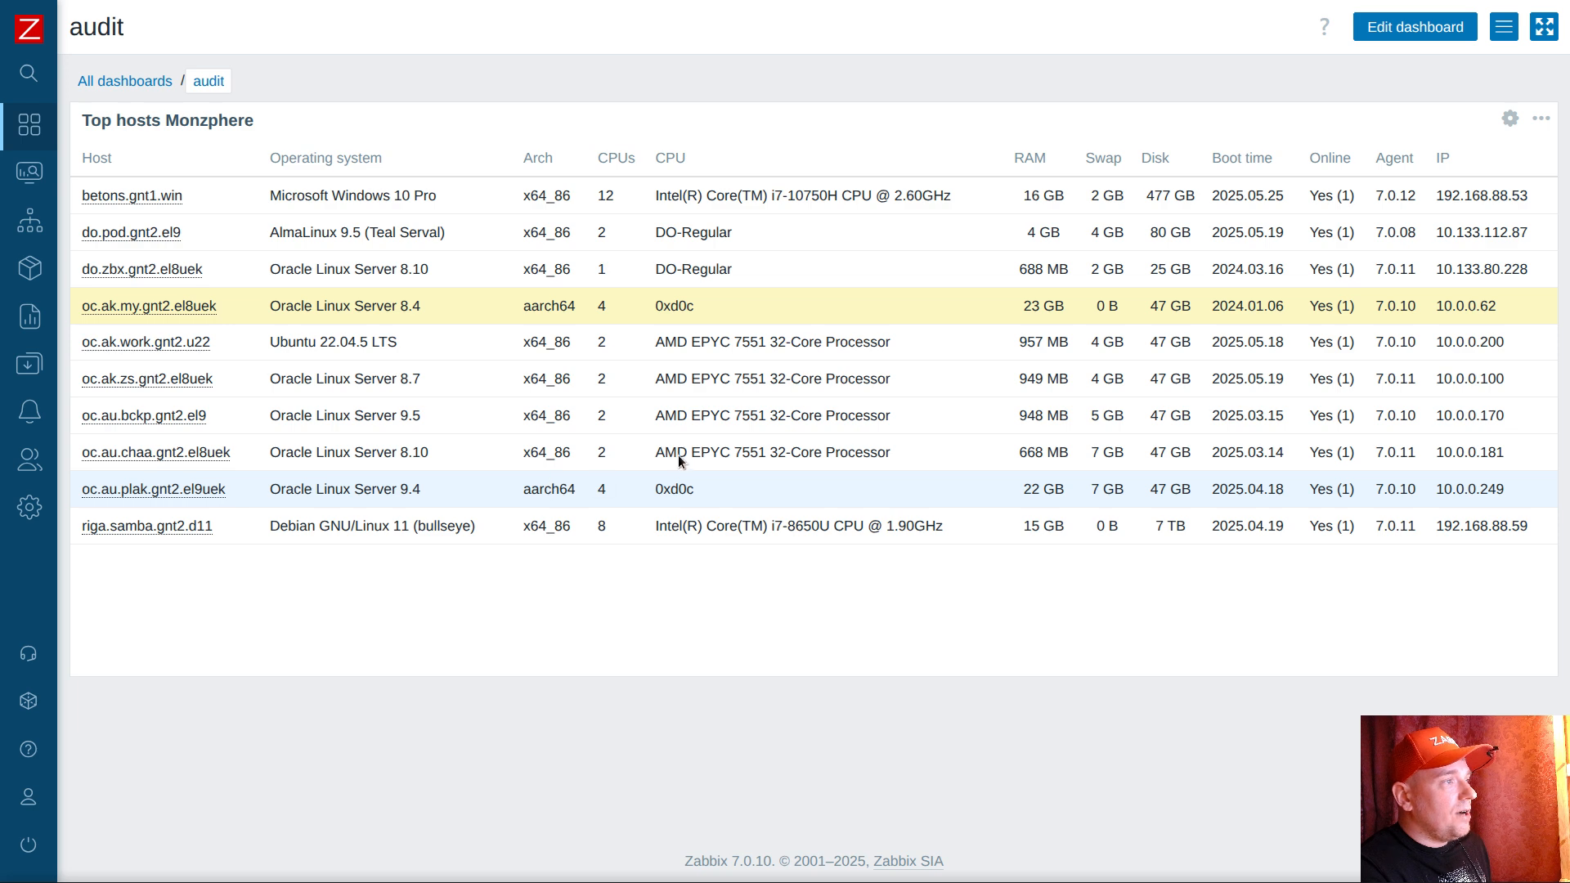
{"action": "left_click", "coordinate": [1032, 158]}
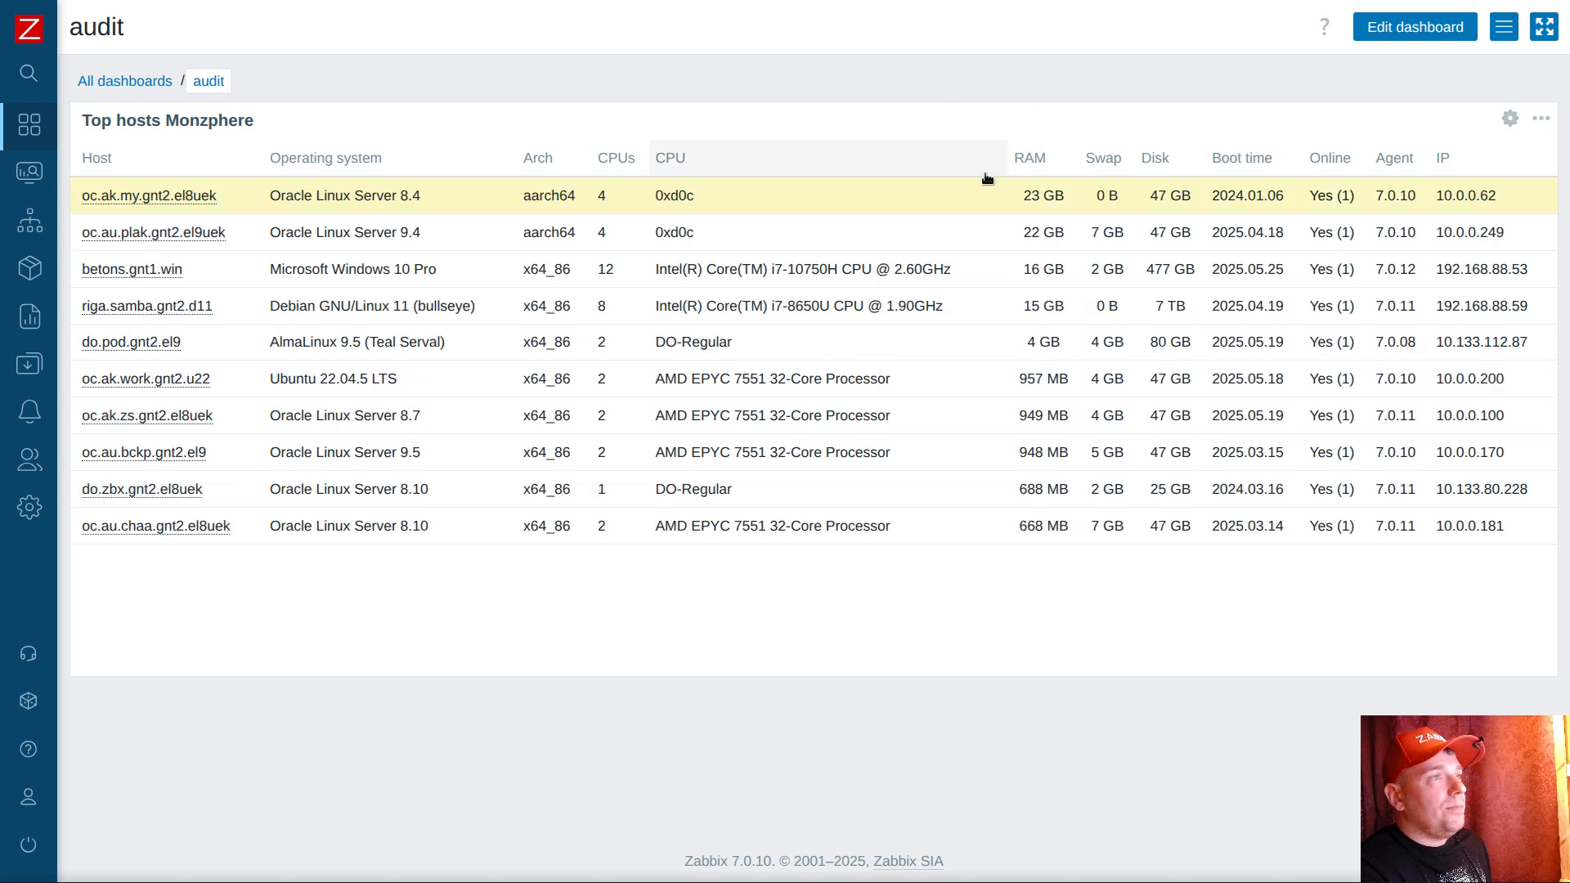
{"action": "left_click", "coordinate": [1101, 161]}
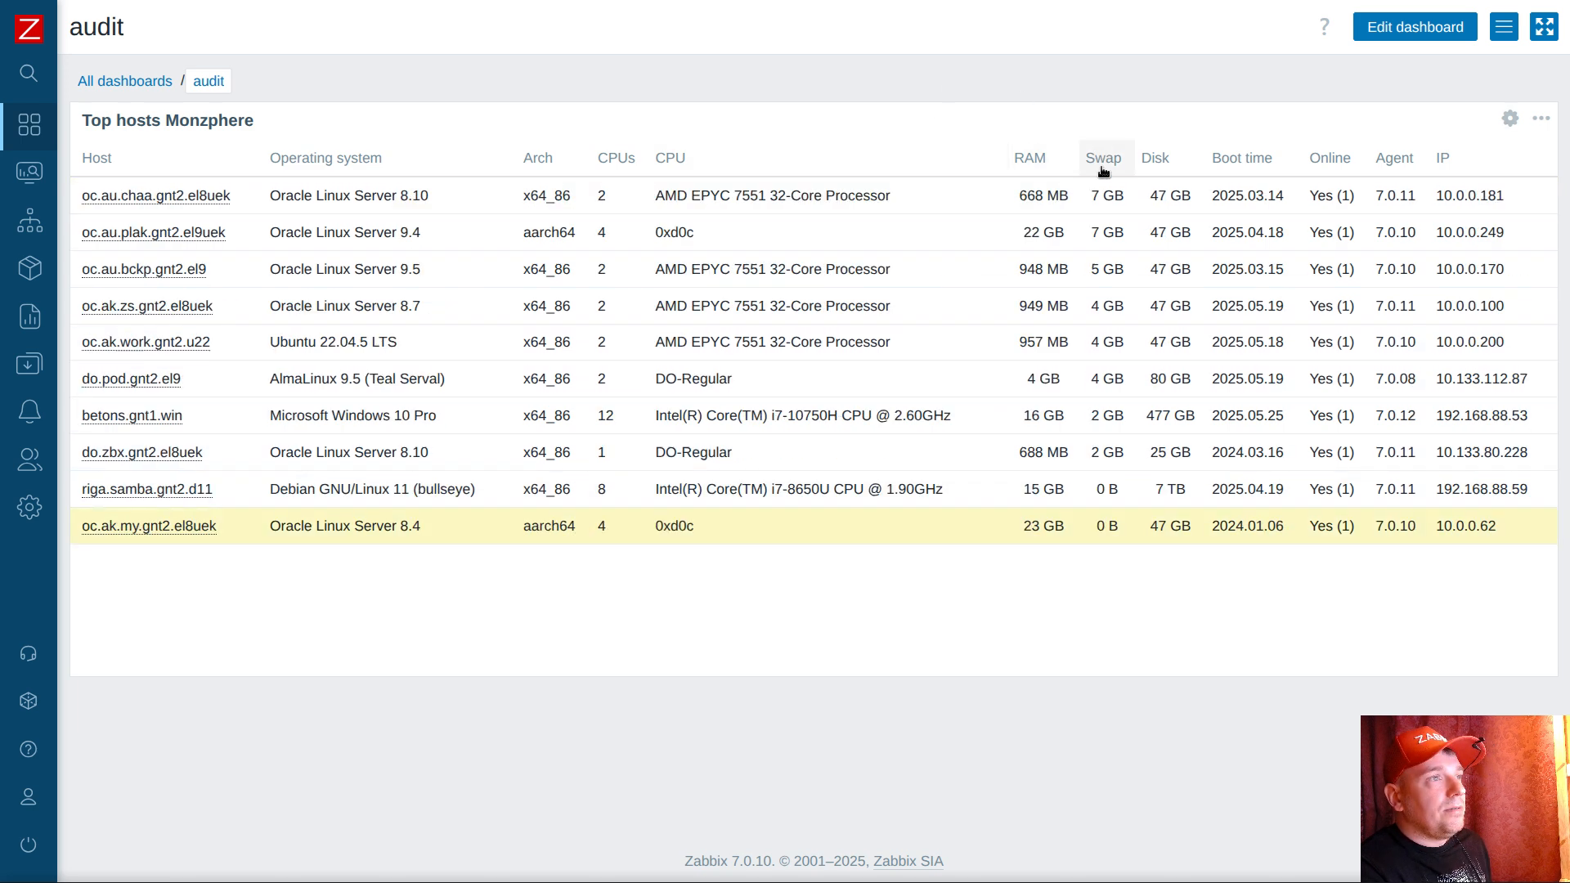
{"action": "left_click", "coordinate": [1167, 162]}
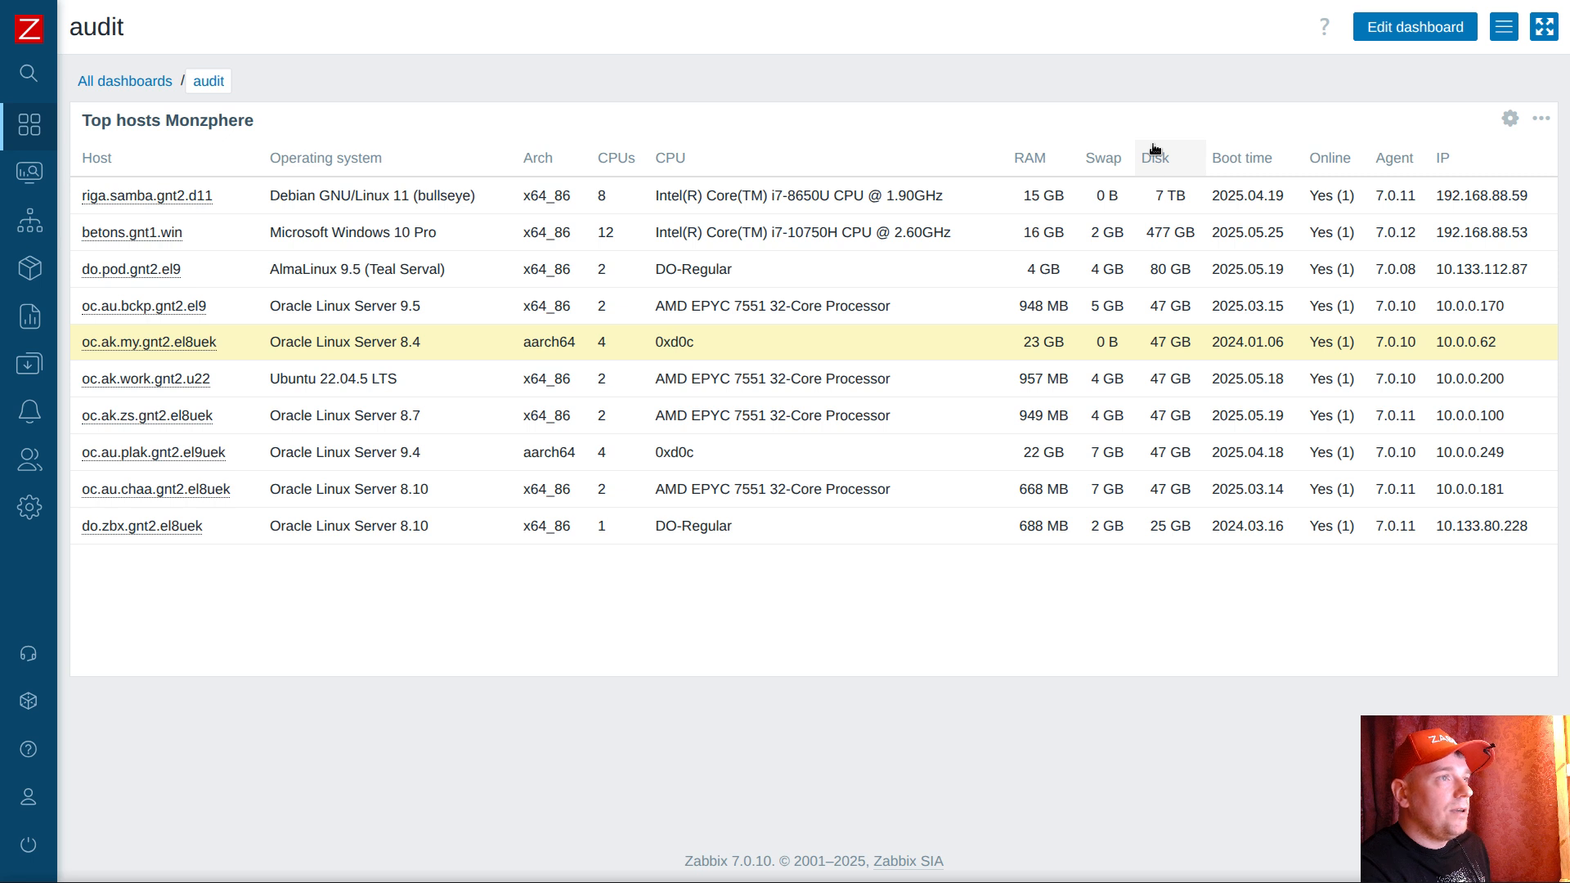
Step: Sort the top hosts table in turn by Boot time, Online, Agent and IP
{"action": "left_click", "coordinate": [1236, 159]}
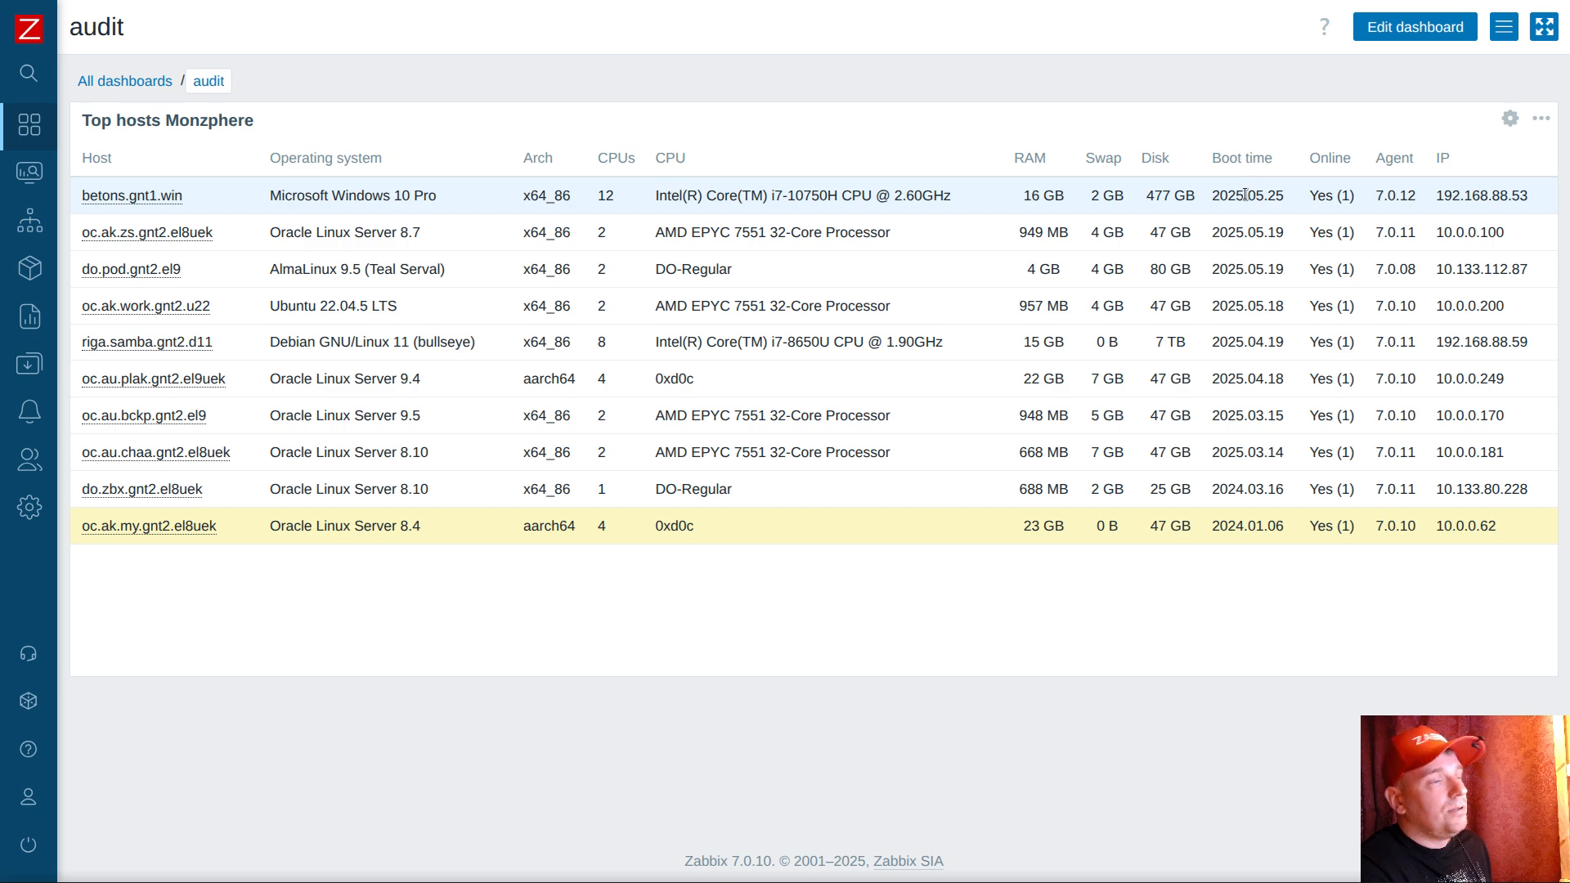
{"action": "left_click", "coordinate": [1322, 161]}
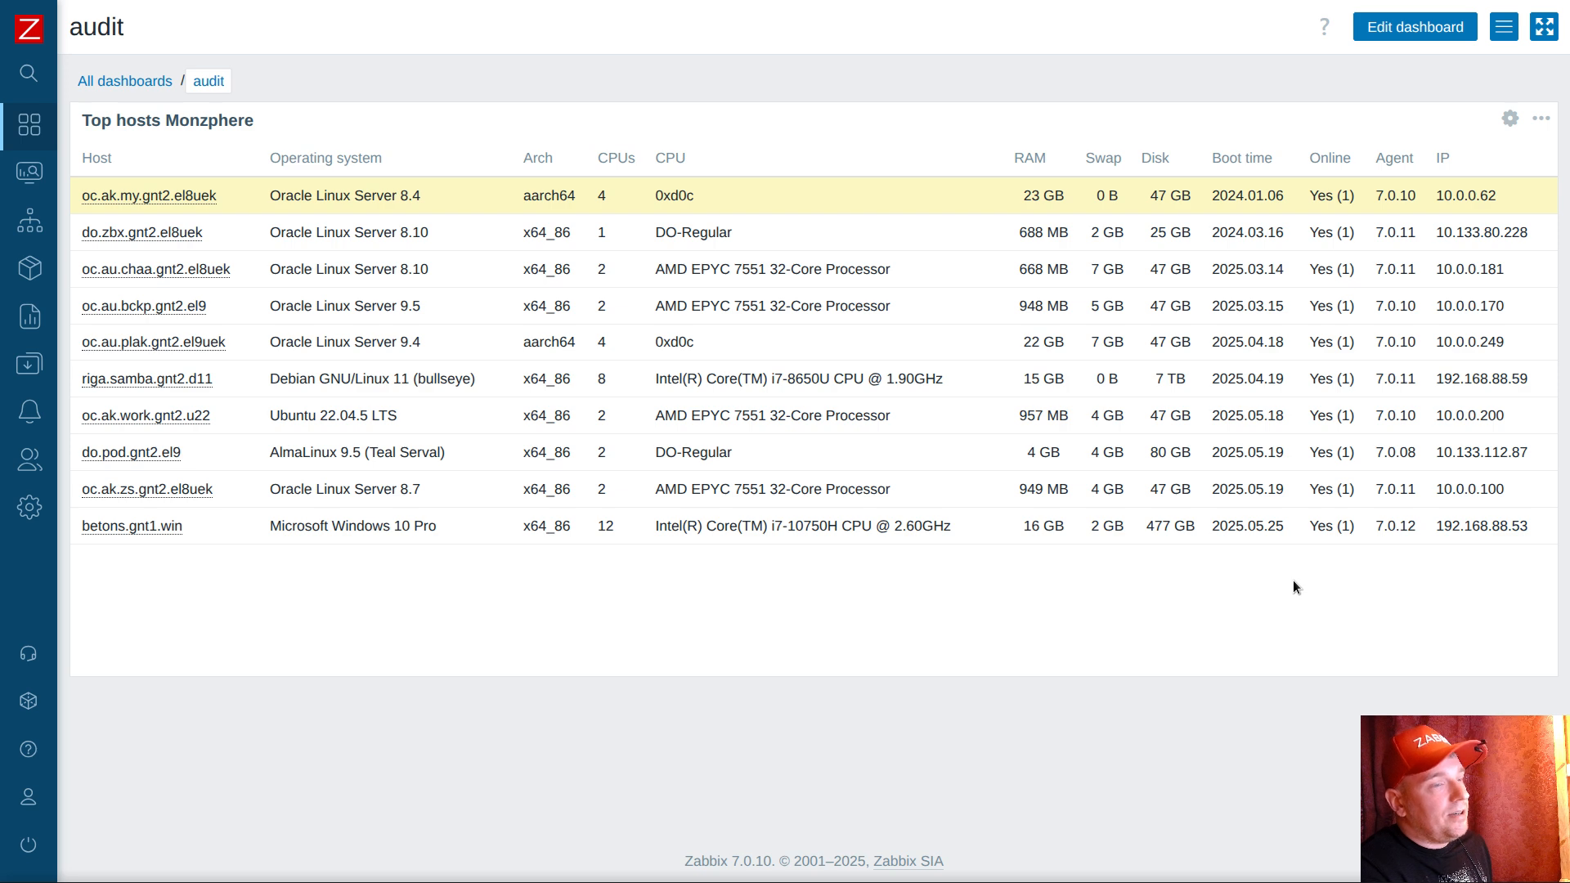
{"action": "left_click", "coordinate": [1395, 157]}
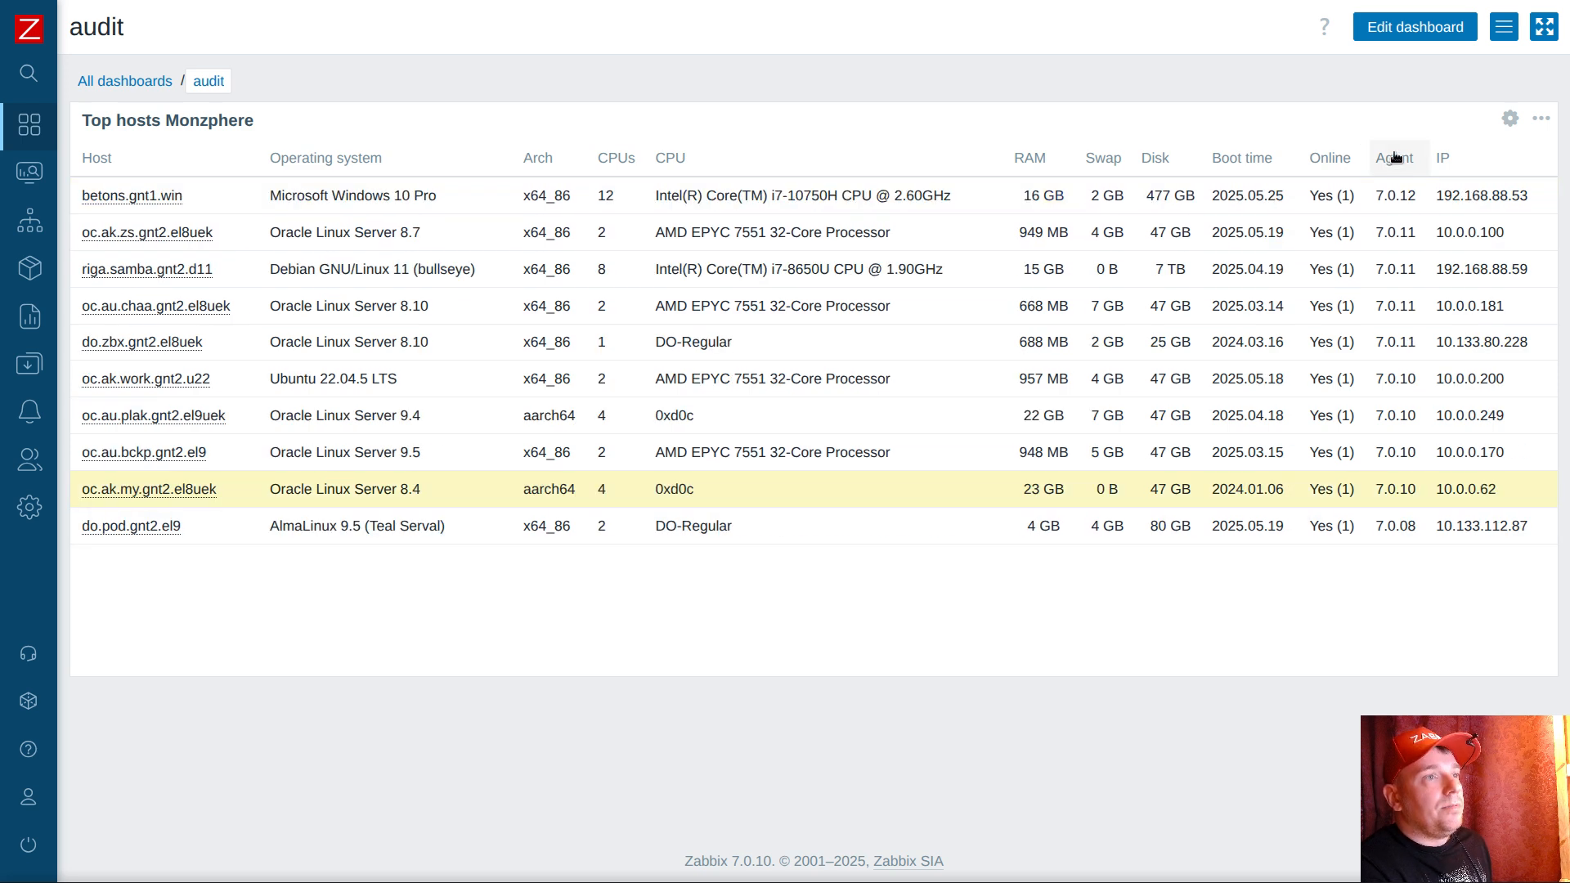
{"action": "left_click", "coordinate": [1457, 163]}
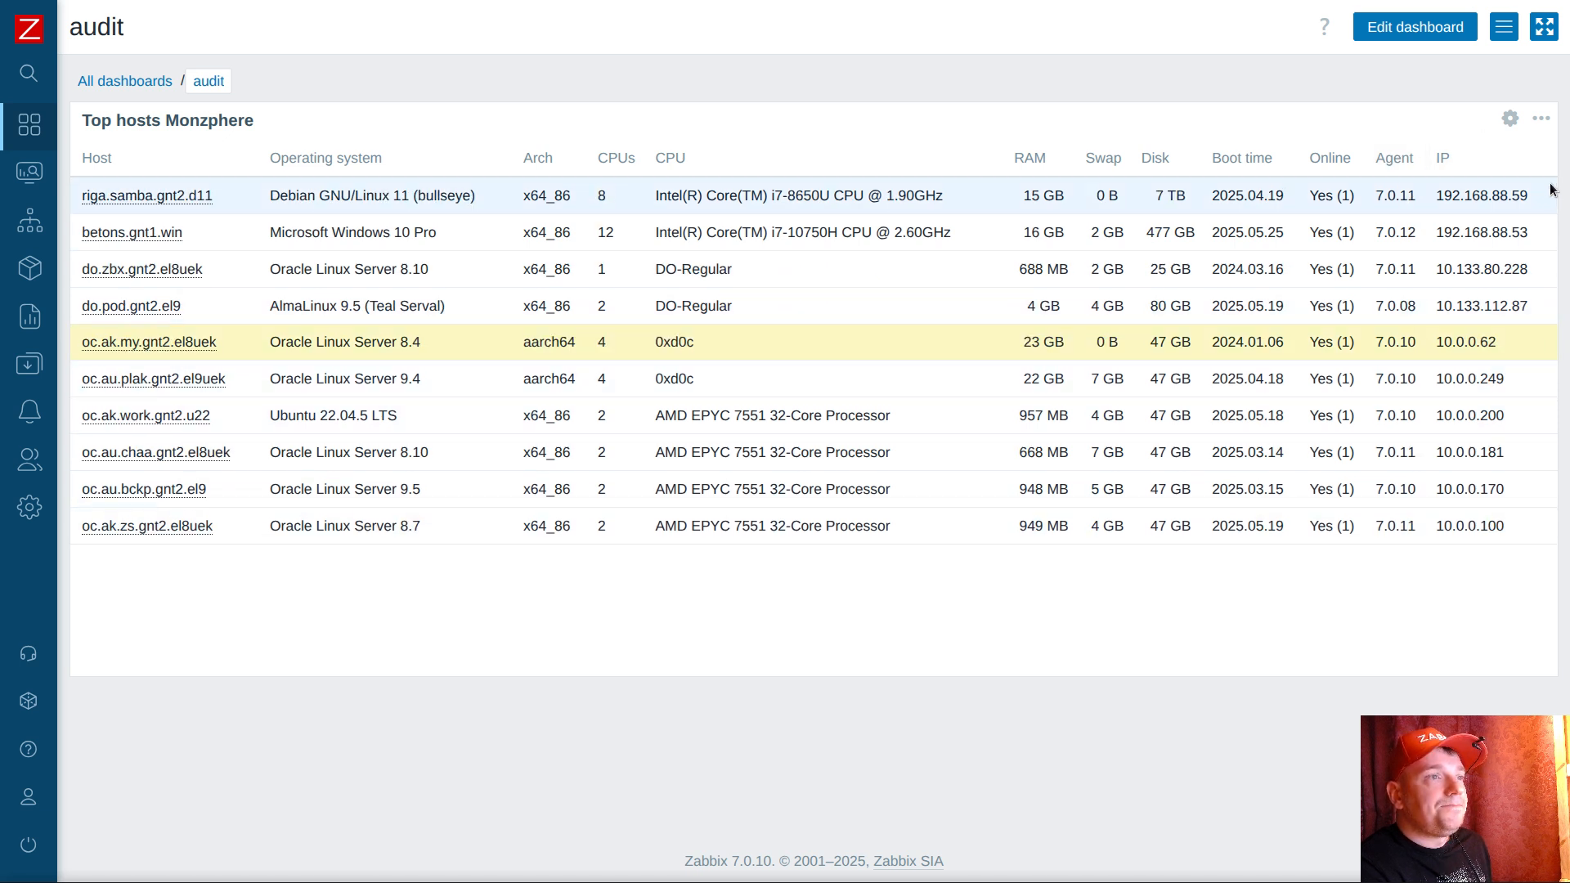